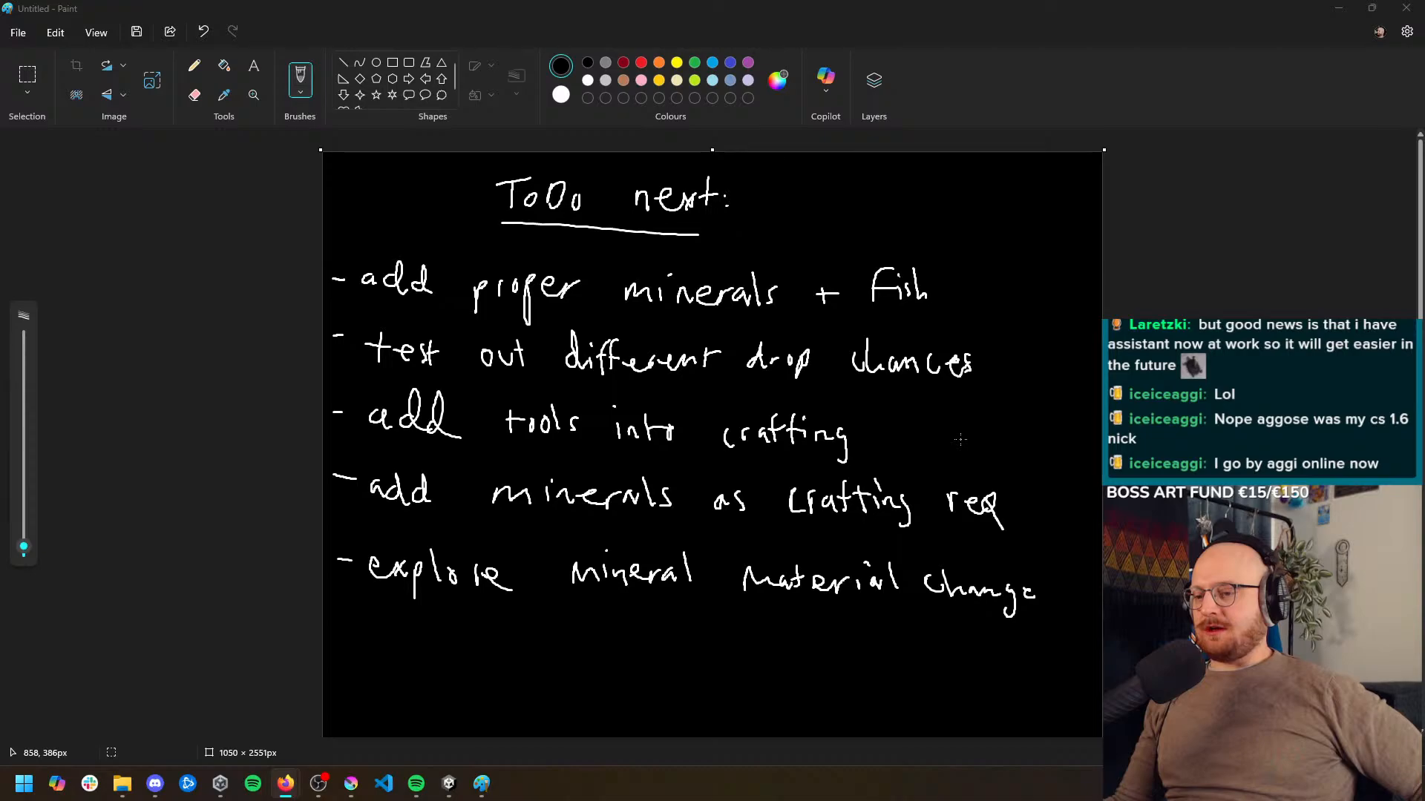
scroll(957, 442, down, 3)
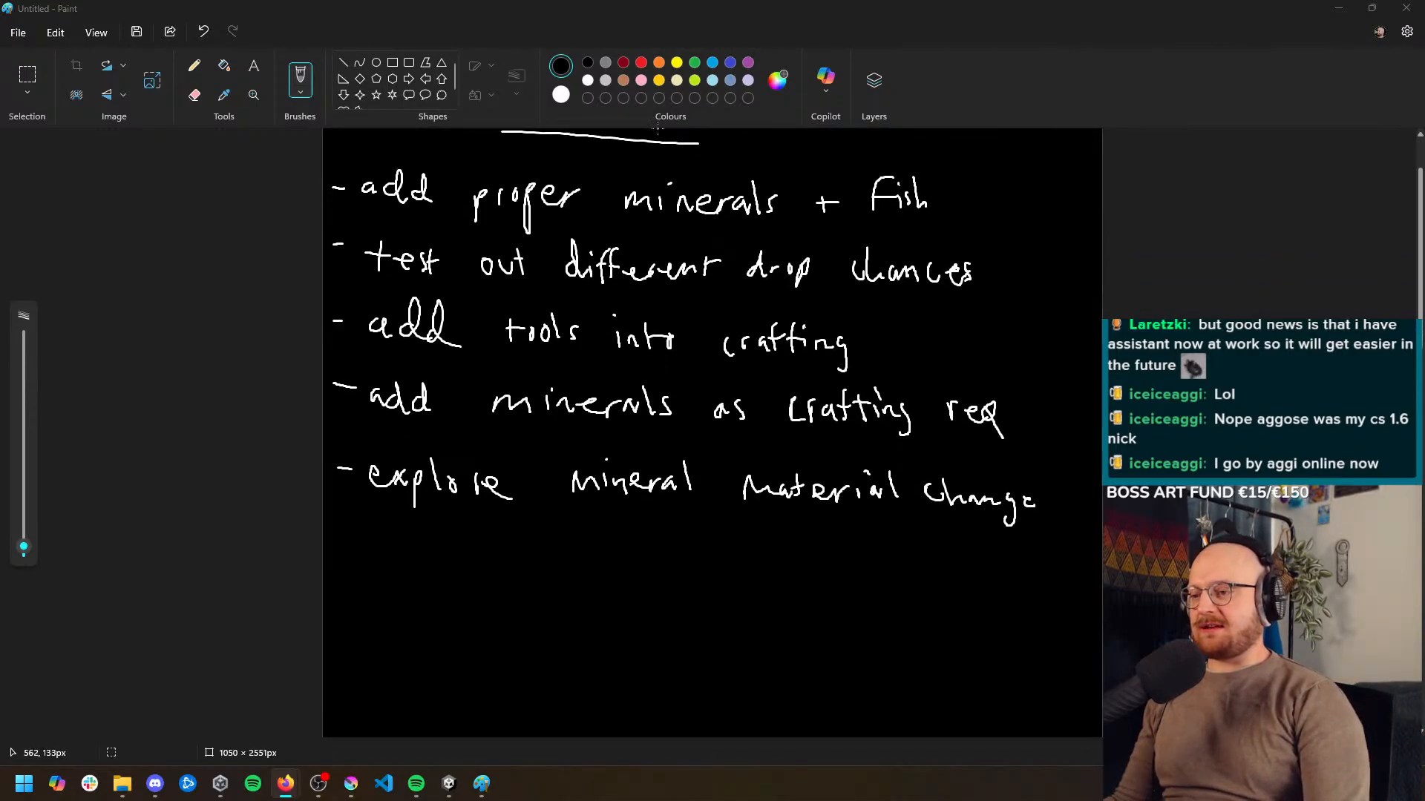
scroll(572, 701, up, 3)
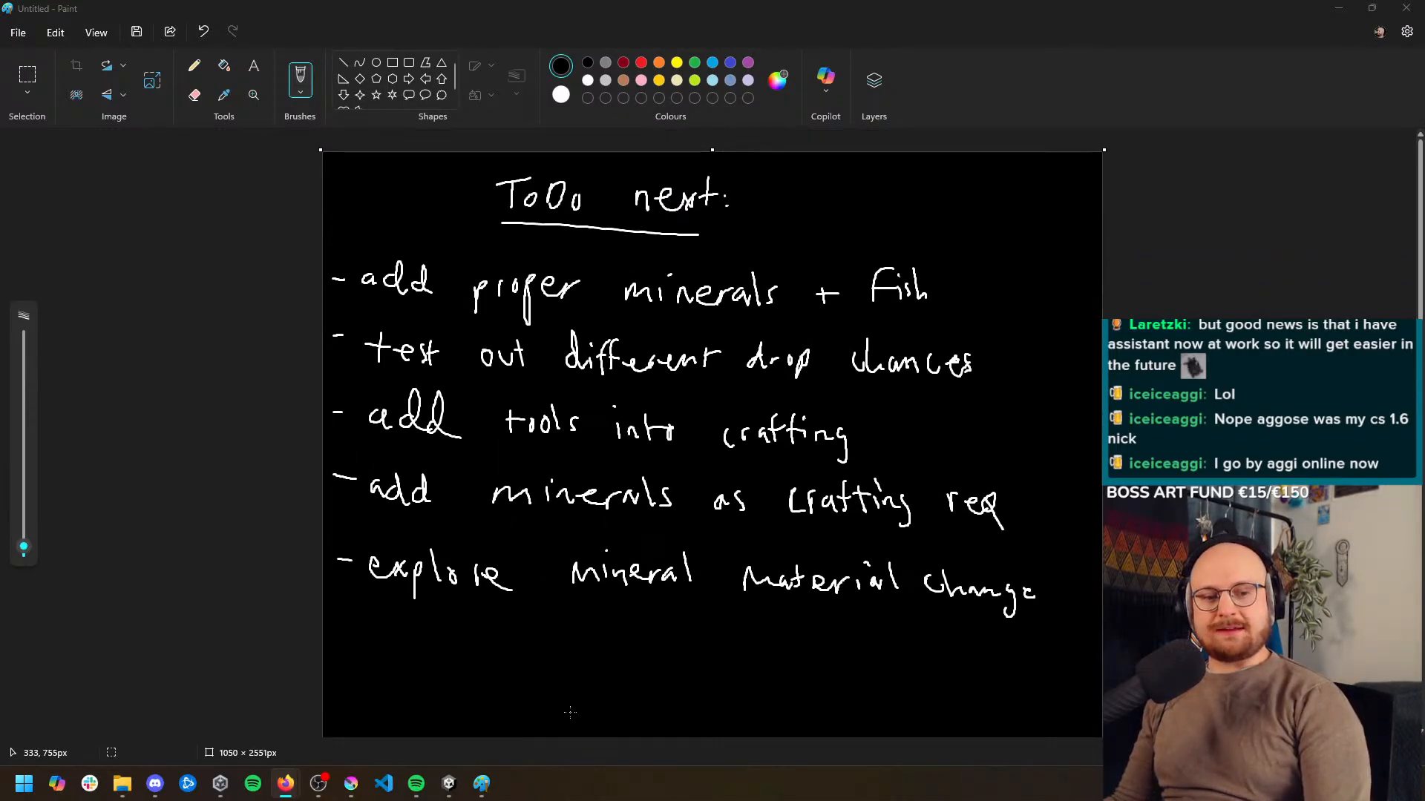
scroll(570, 712, down, 12)
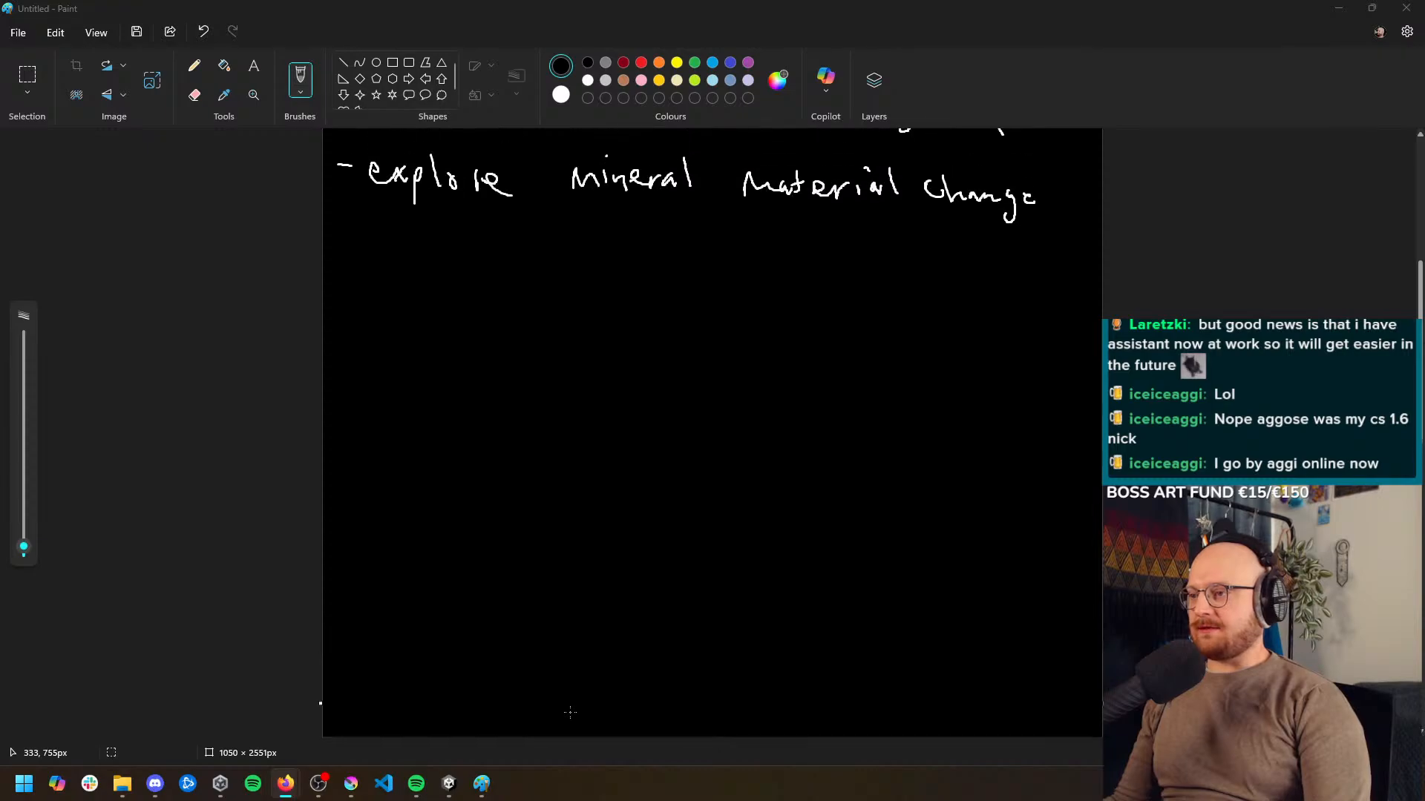
scroll(570, 713, up, 1)
scroll(565, 594, up, 5)
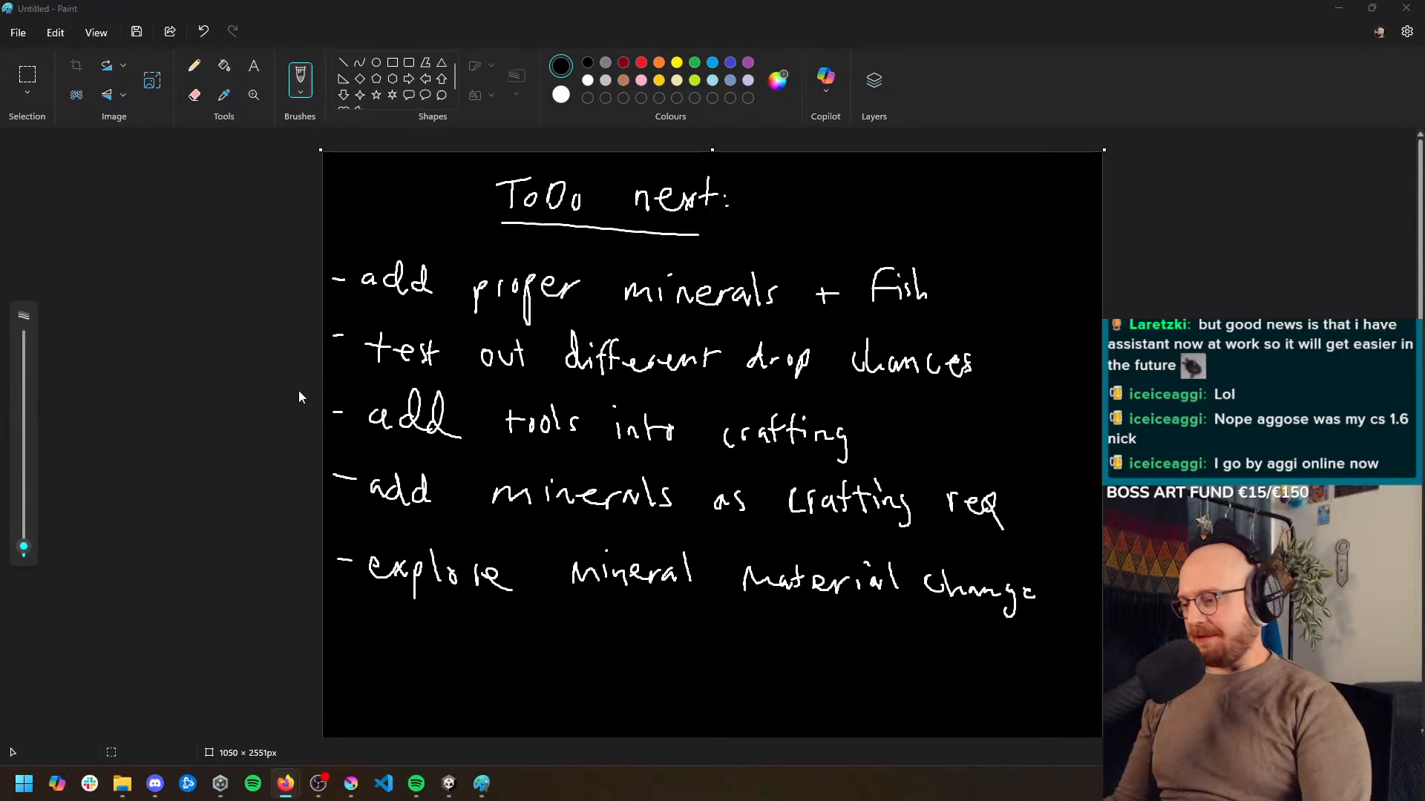
Switch to the Firefox window and search the web for "world of warcraft ores"
mouse_move(286, 791)
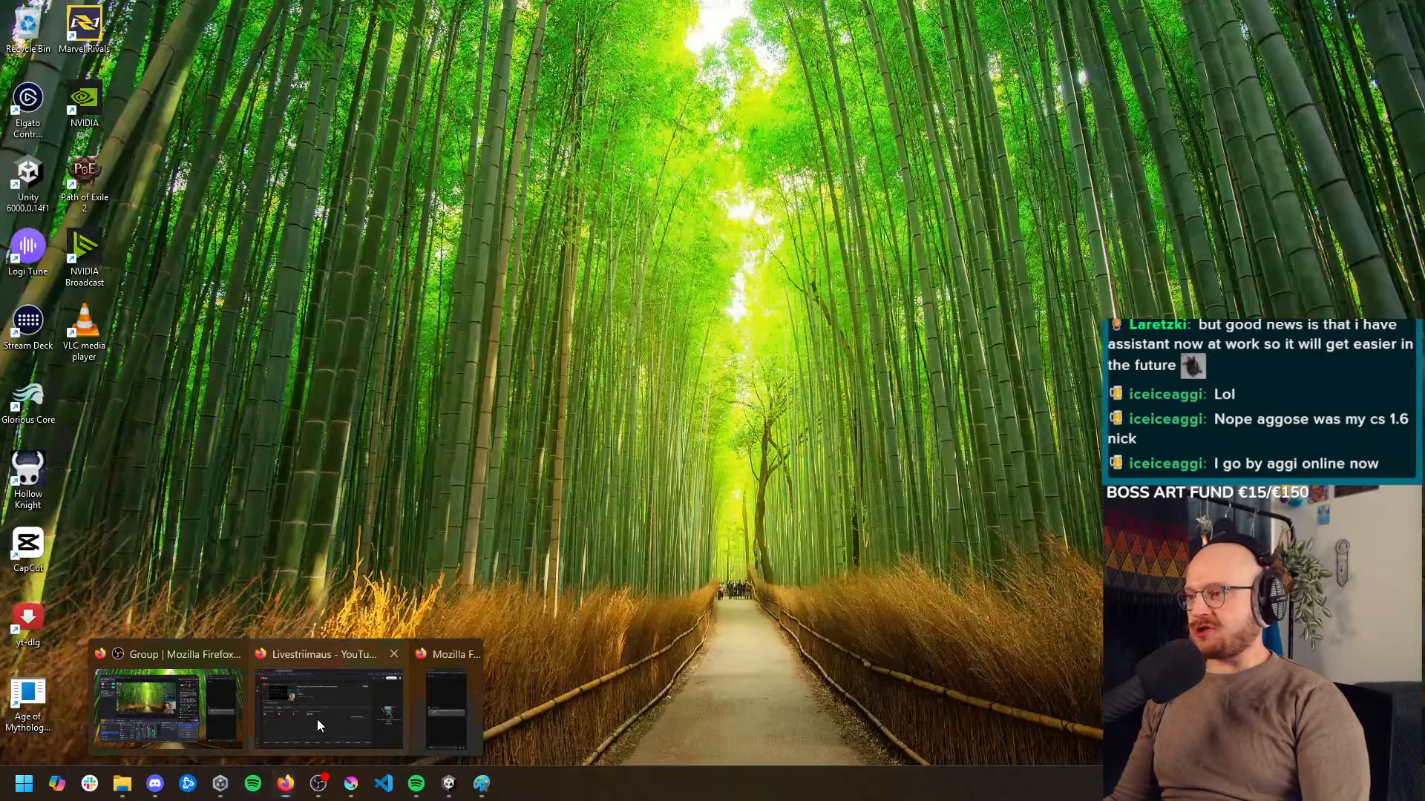
click(318, 719)
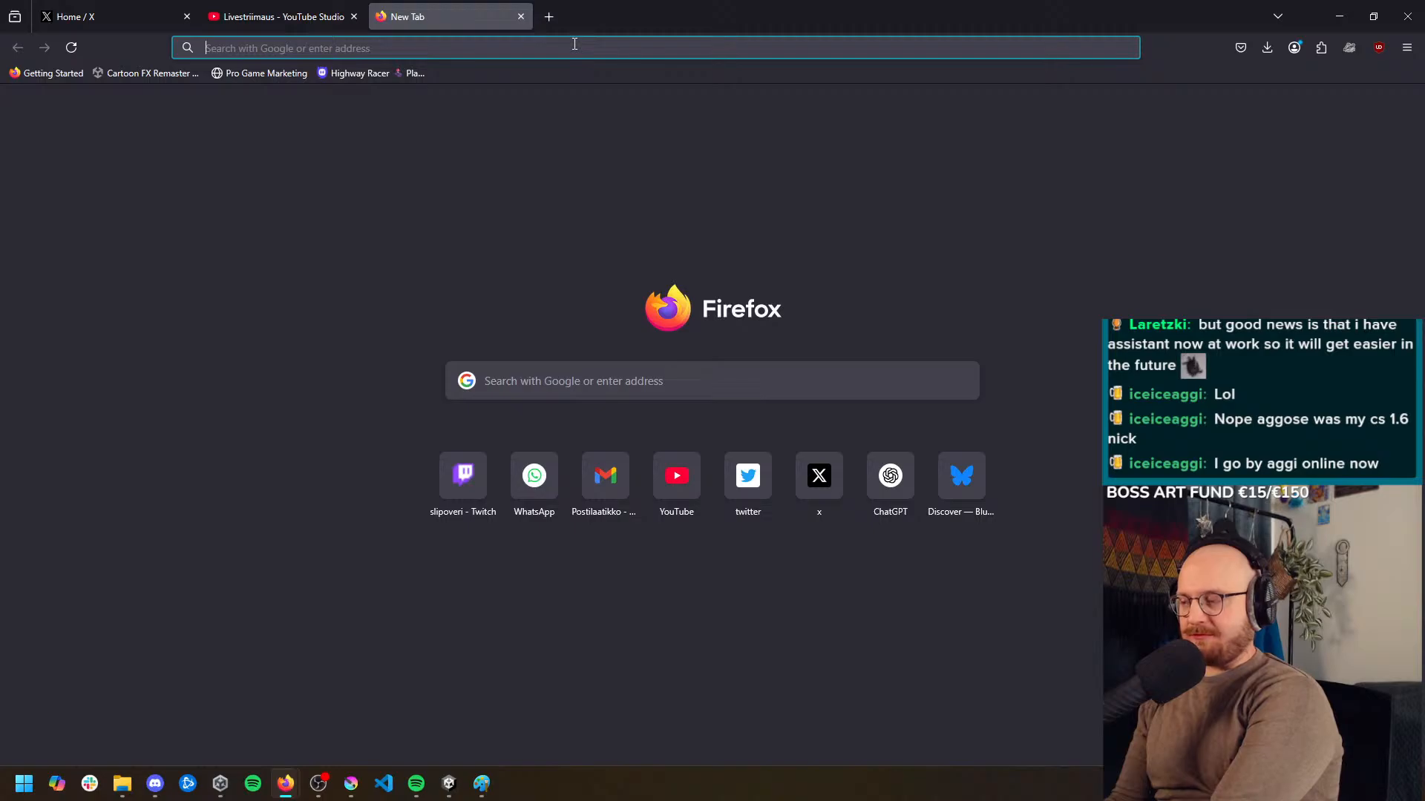
text(orld of warcraft ores)
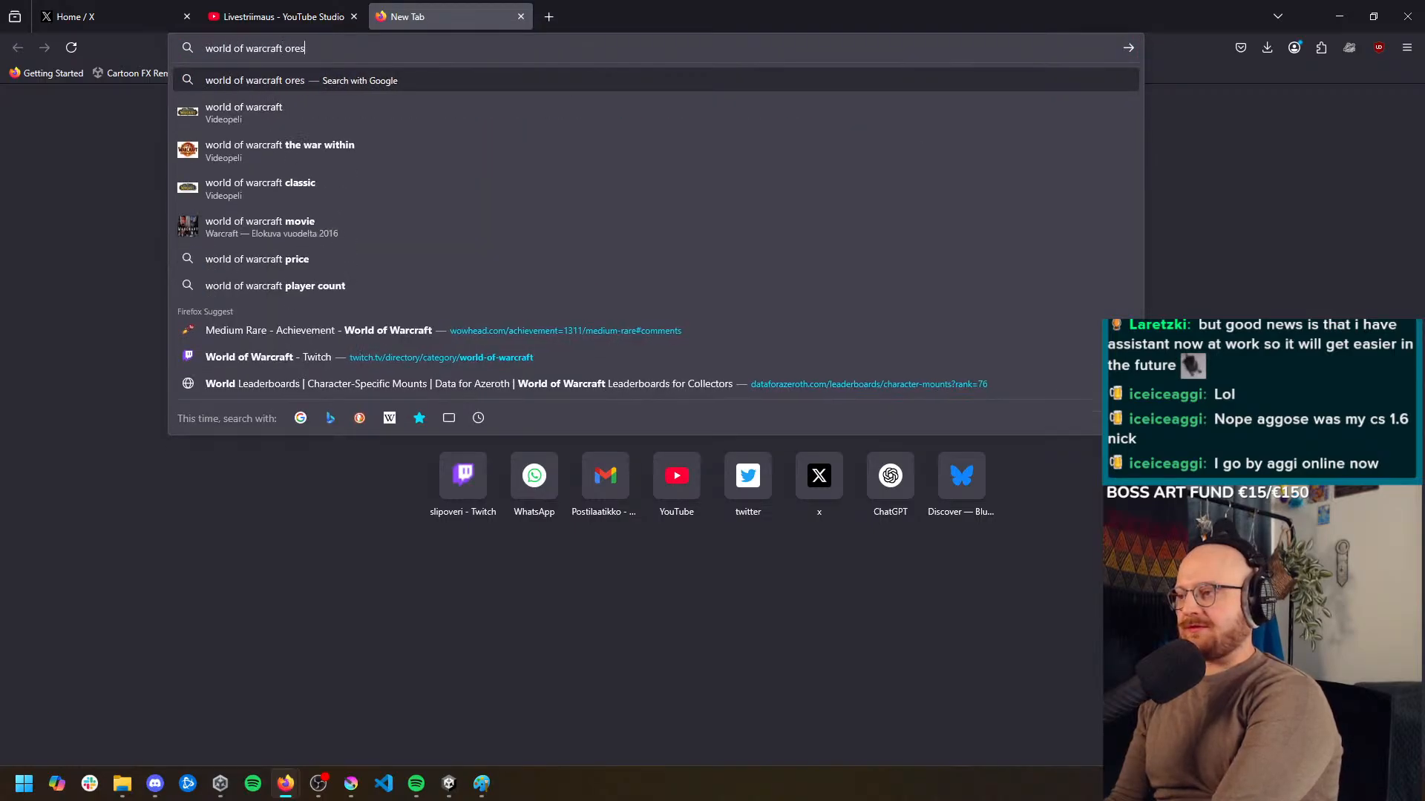
key(Return)
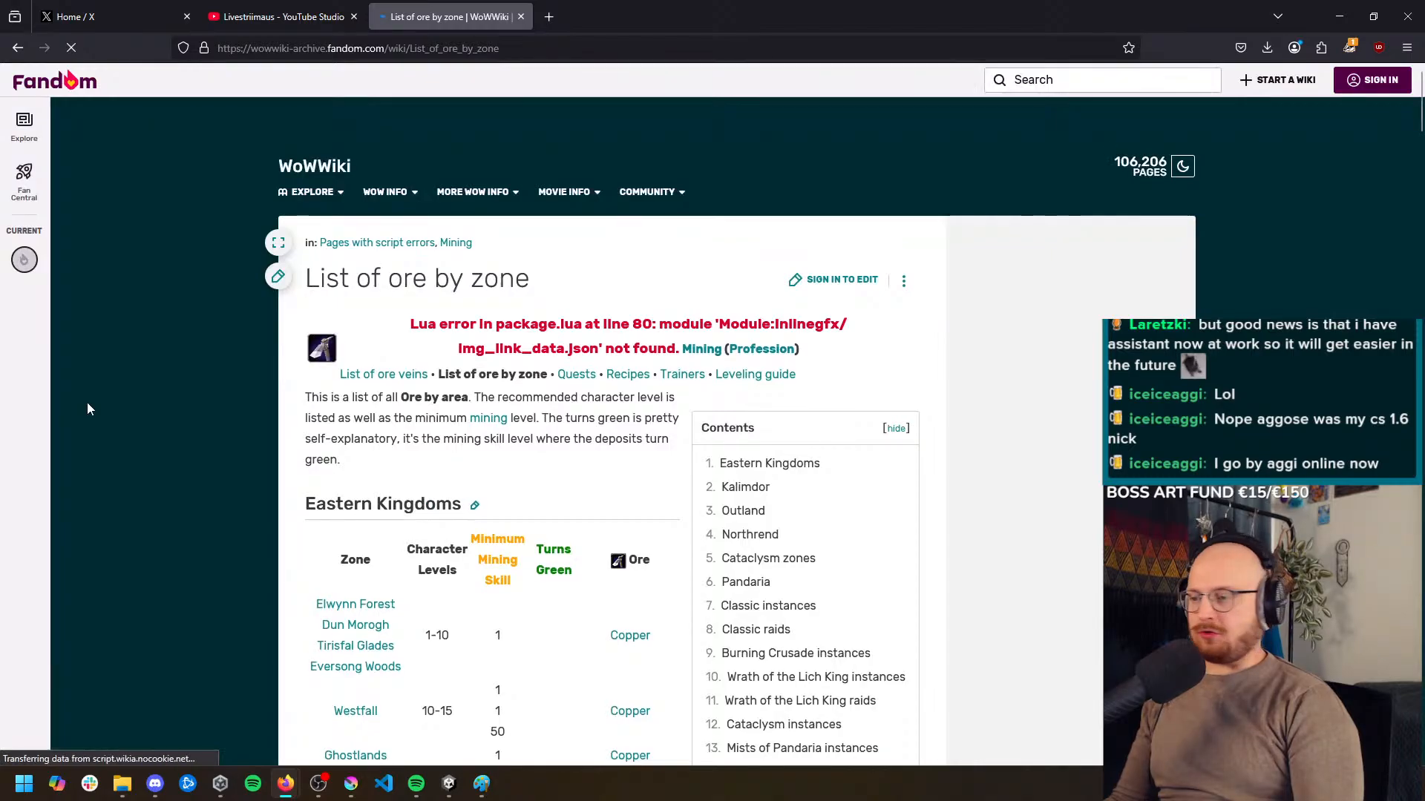
Look through the zone tables in WoWWiki's "List of ore by zone" article for ore types
scroll(519, 557, down, 5)
click(581, 665)
scroll(572, 626, down, 10)
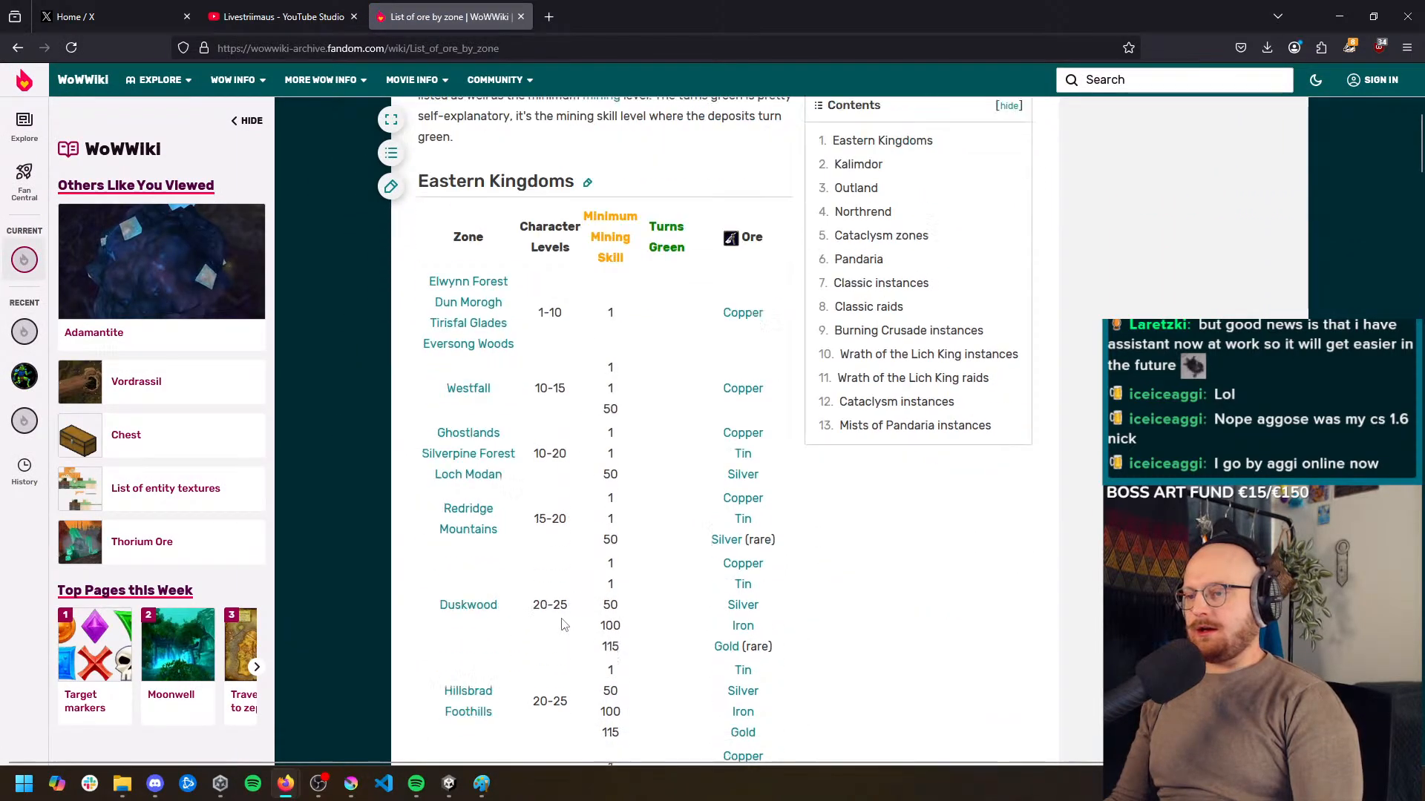
scroll(563, 620, down, 18)
middle_click(945, 648)
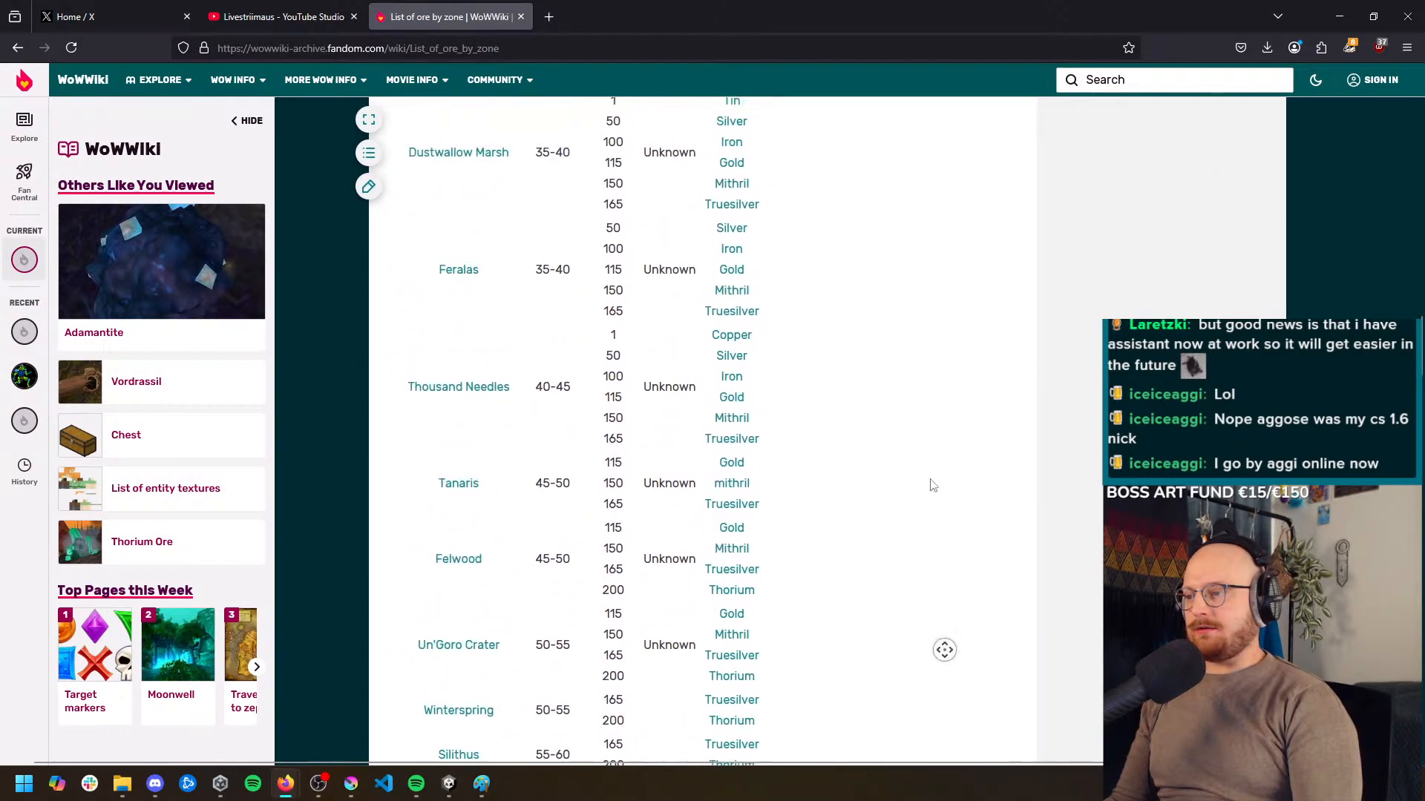
scroll(703, 313, down, 5)
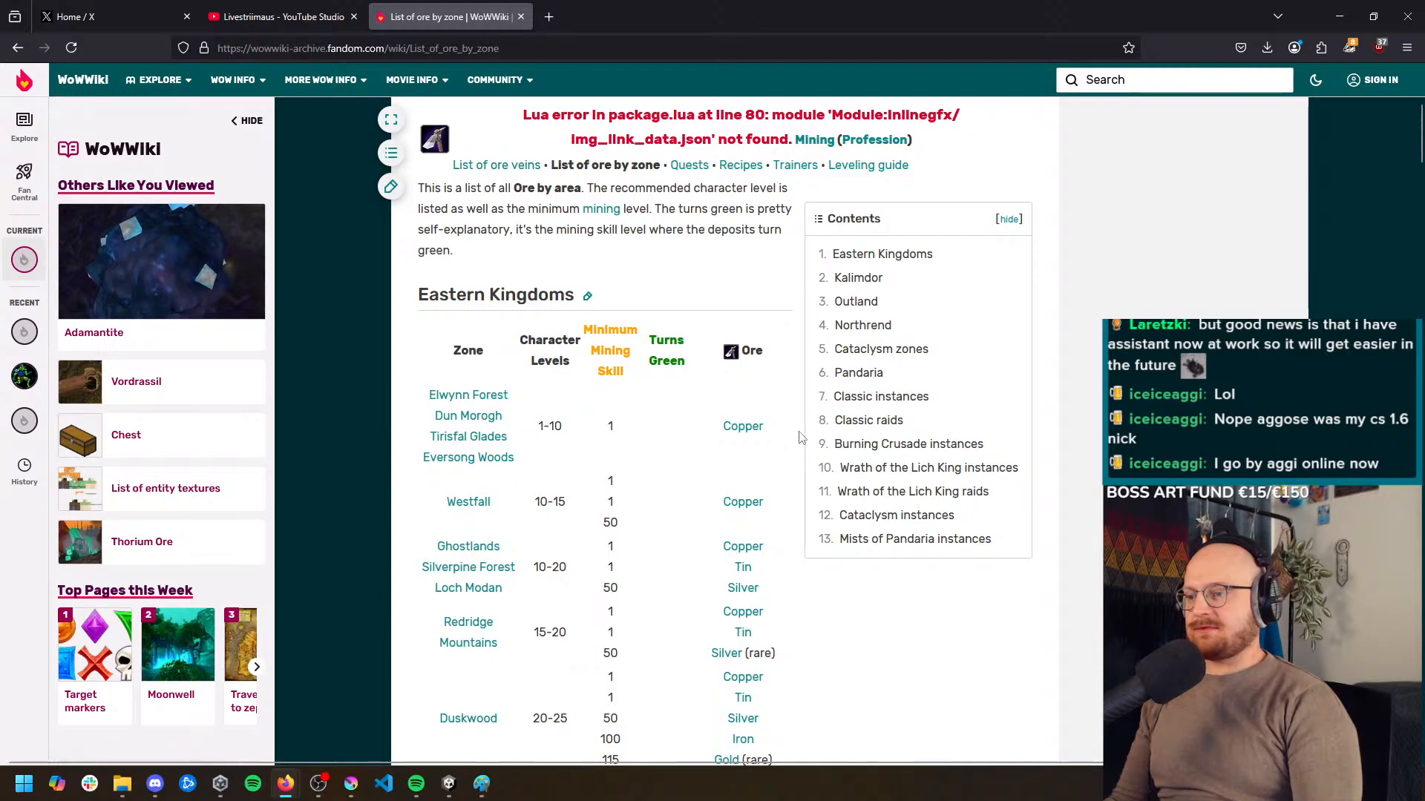
Open the Copper Ore article from the first copper entry in the ore list and read through its sections
click(739, 428)
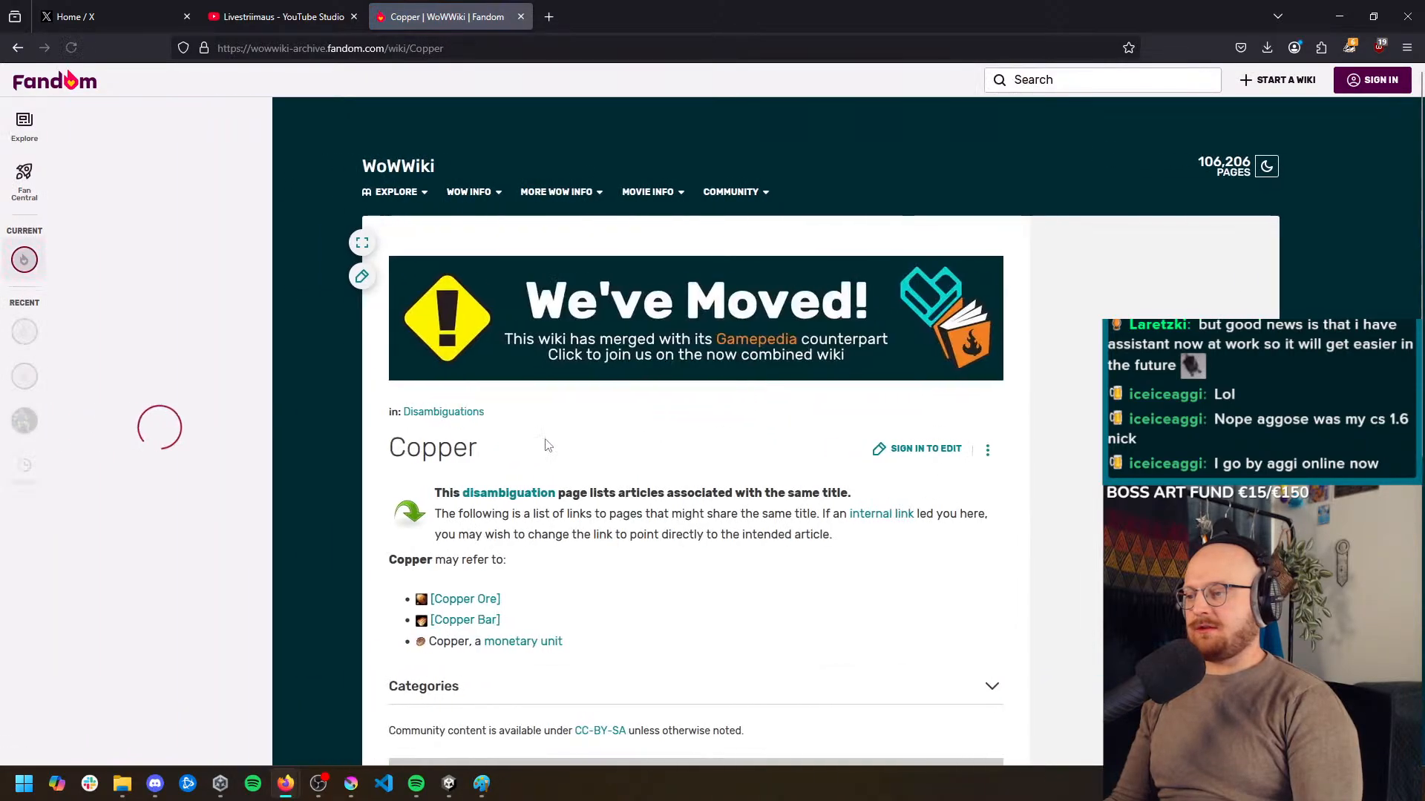
click(539, 607)
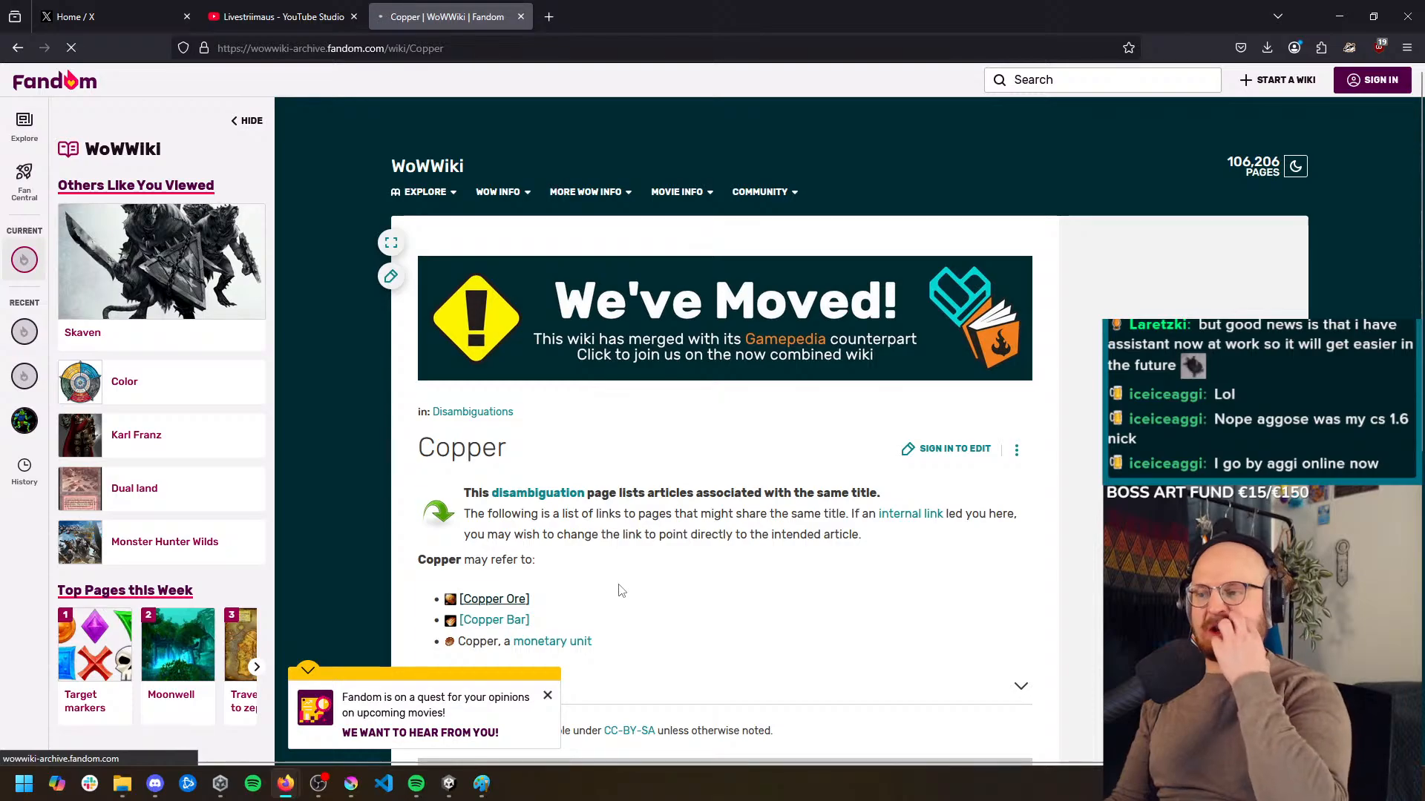
scroll(621, 591, down, 15)
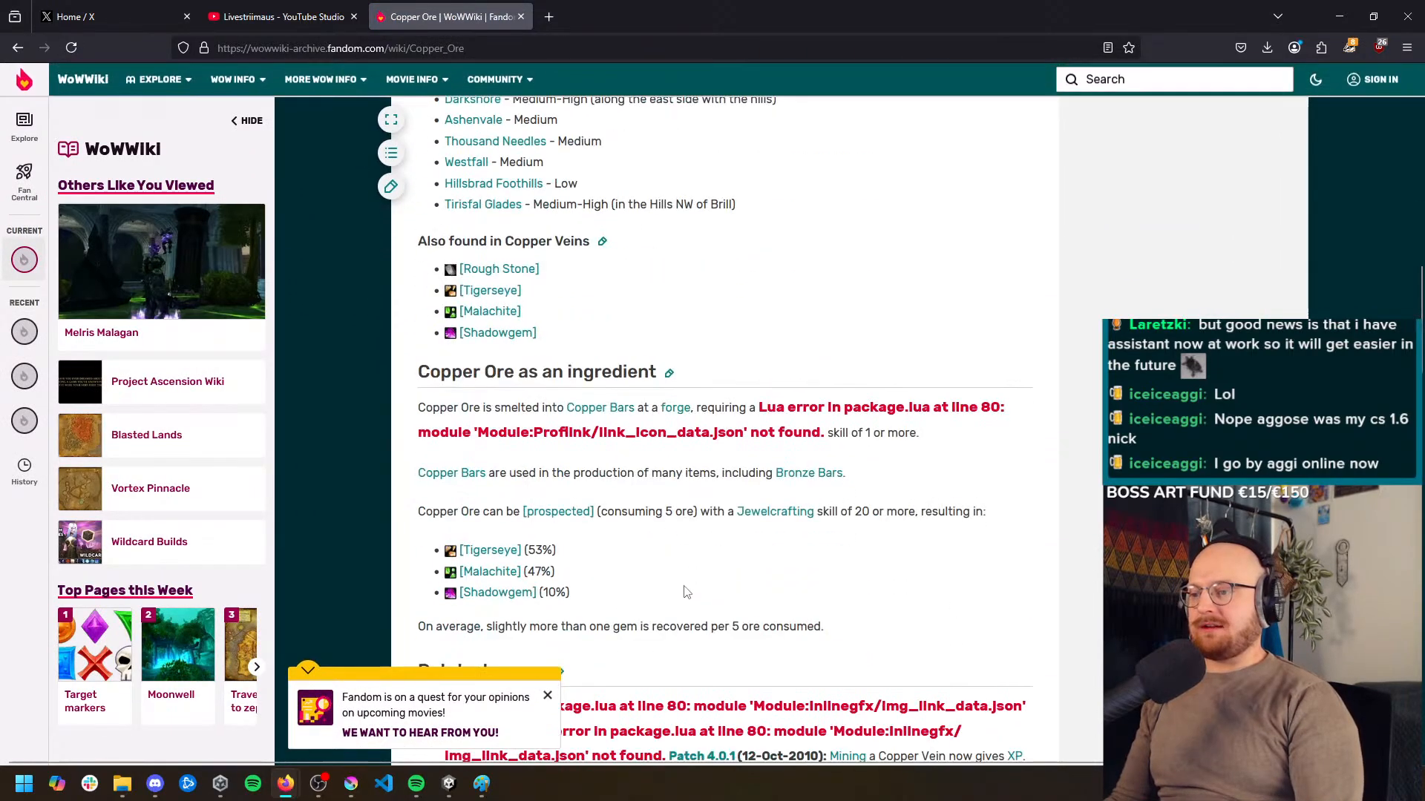
scroll(706, 592, up, 15)
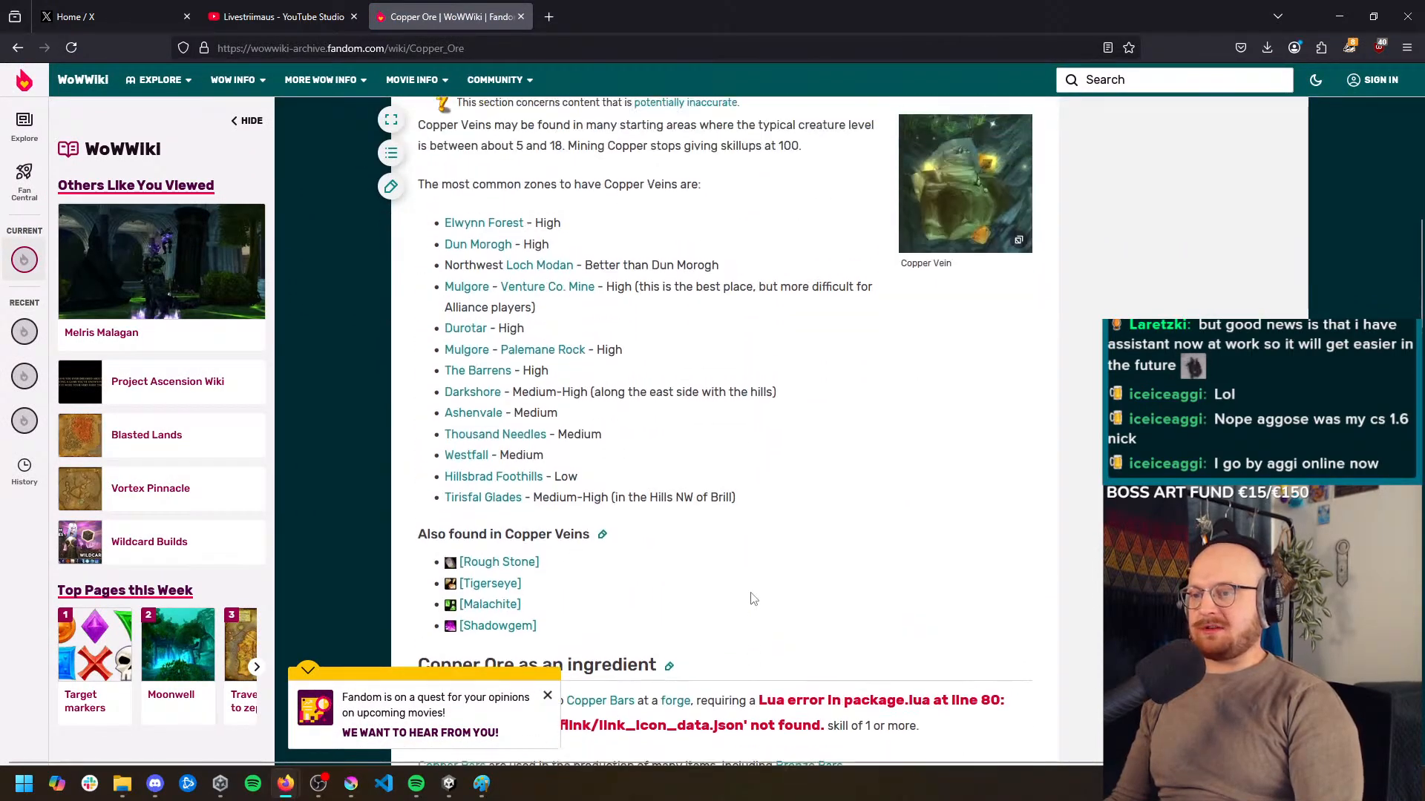
scroll(1020, 523, down, 20)
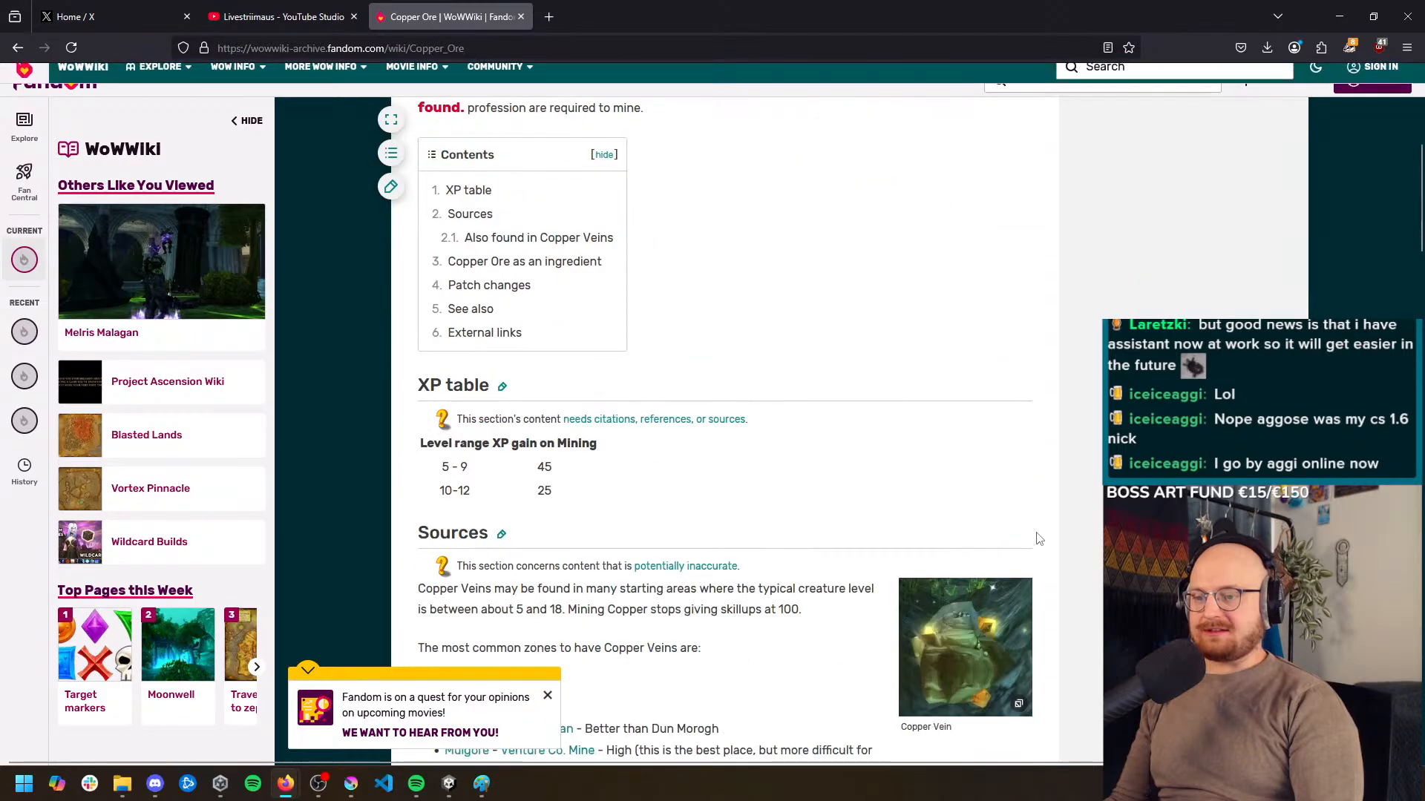
scroll(1018, 518, down, 15)
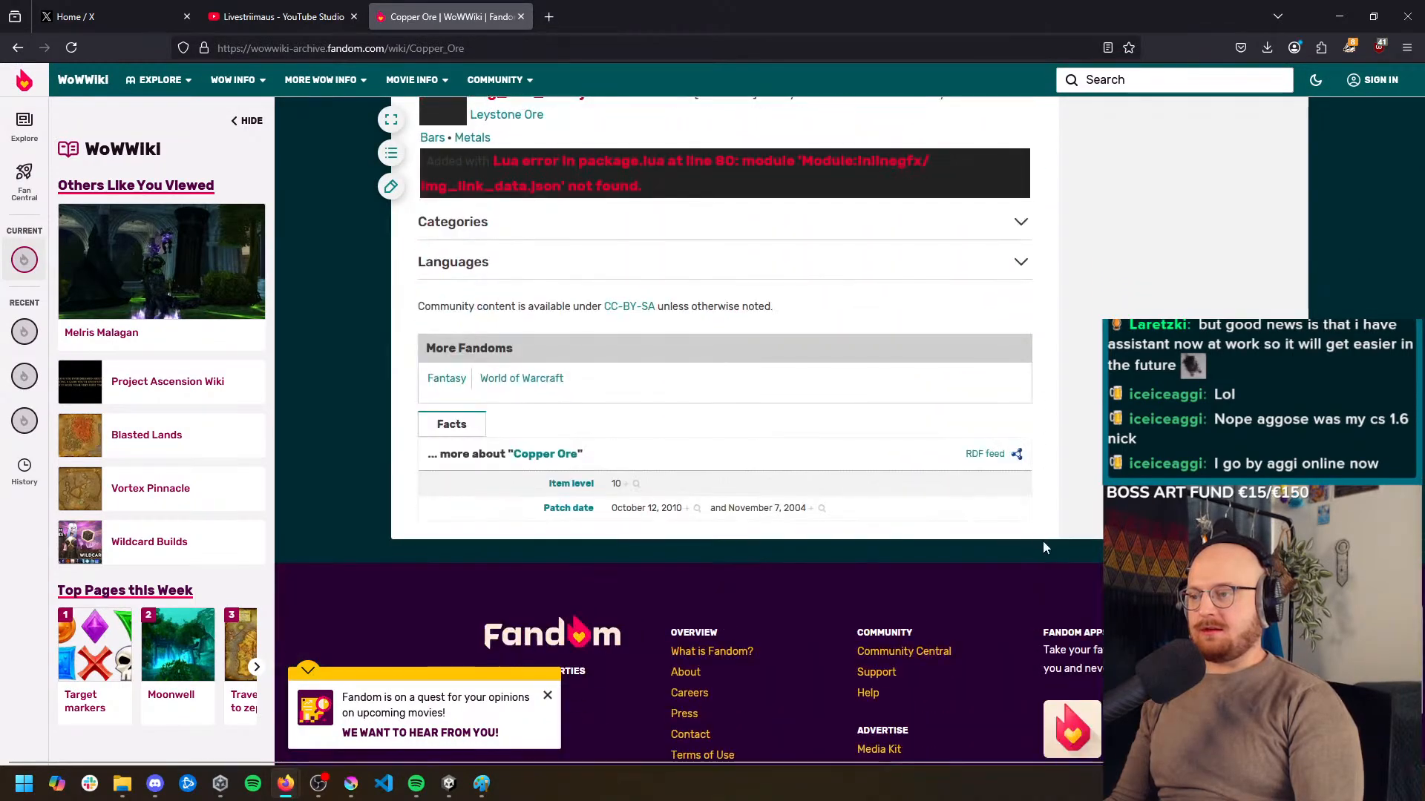
scroll(678, 169, up, 15)
Return to the "world of warcraft ores" search results and browse the image results for ore designs
key(alt+Left)
key(alt+Left)
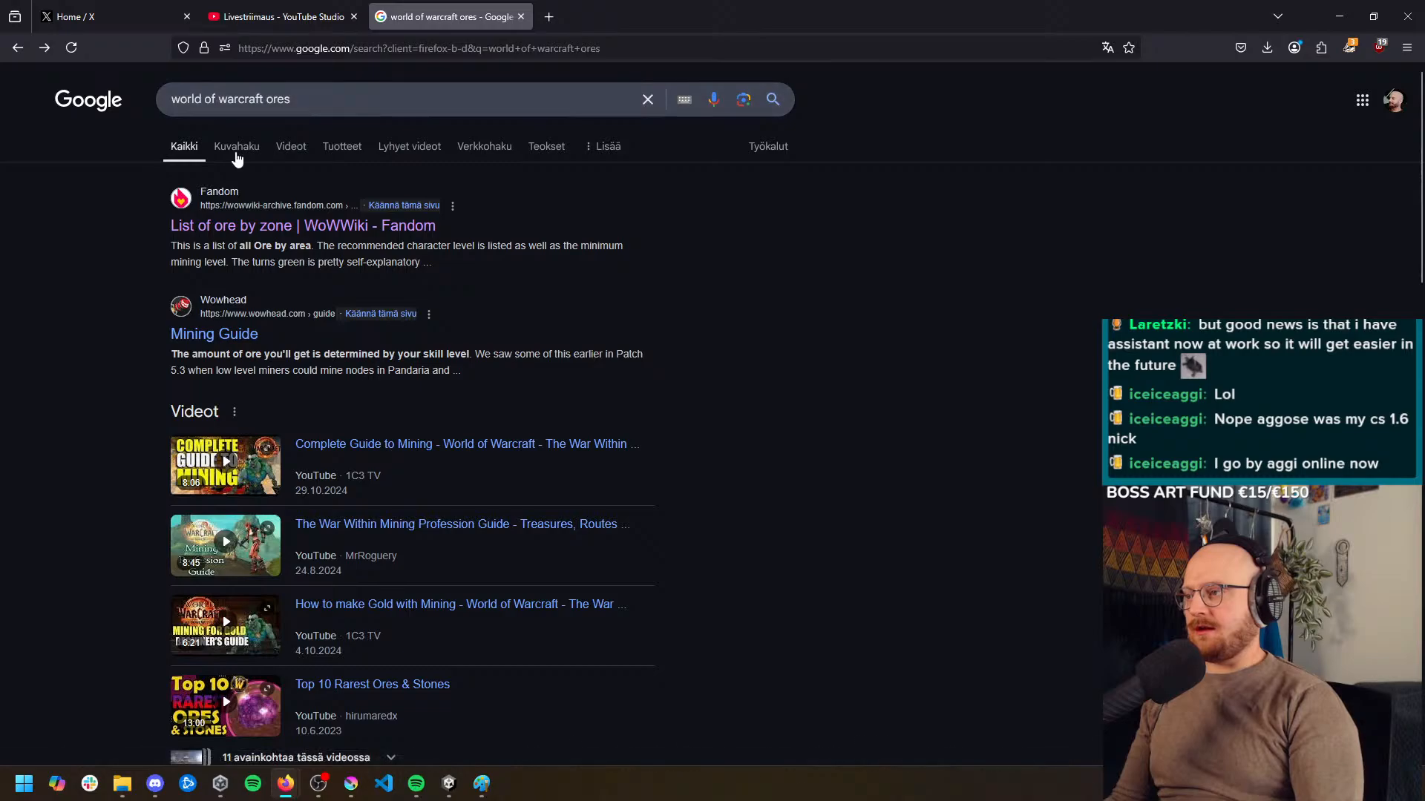
click(237, 149)
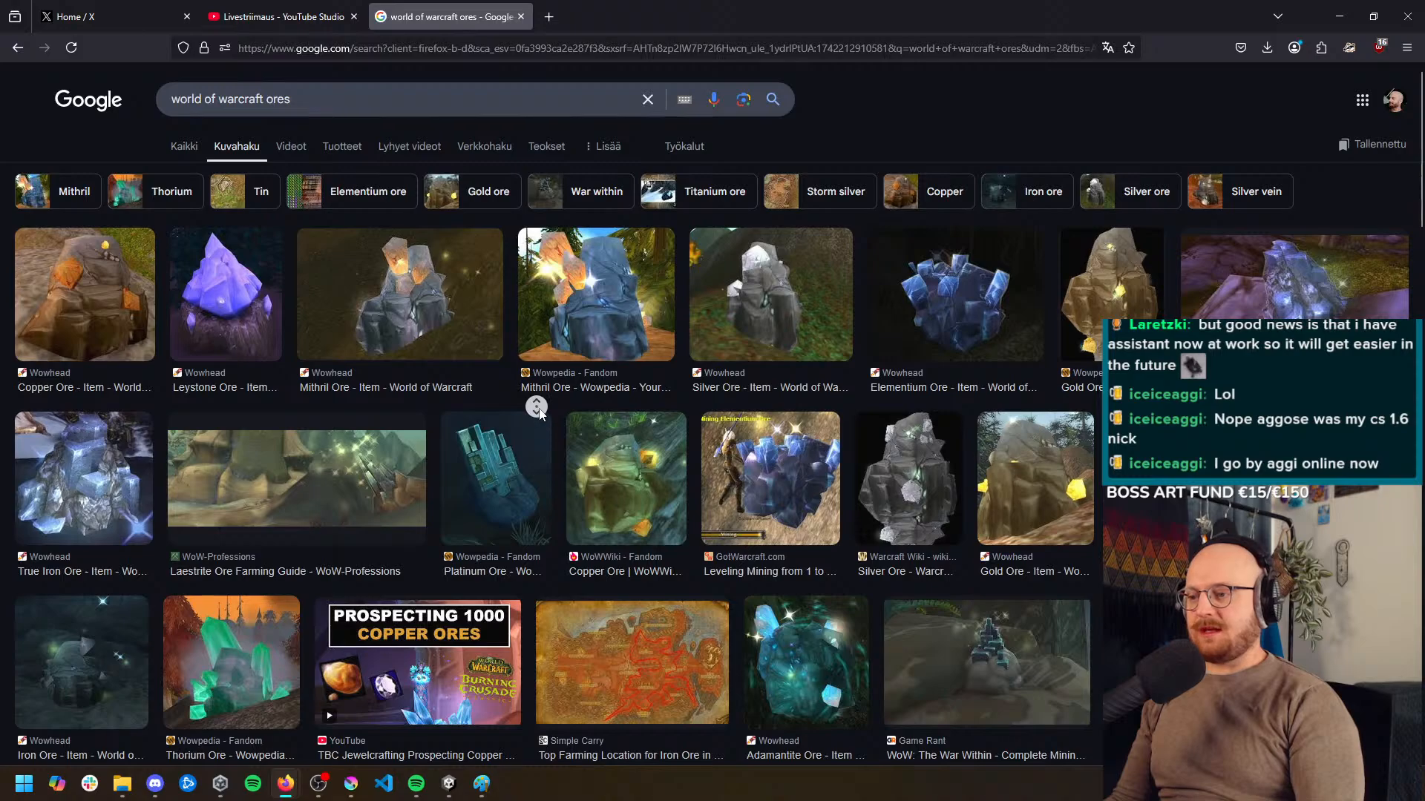
scroll(540, 438, down, 7)
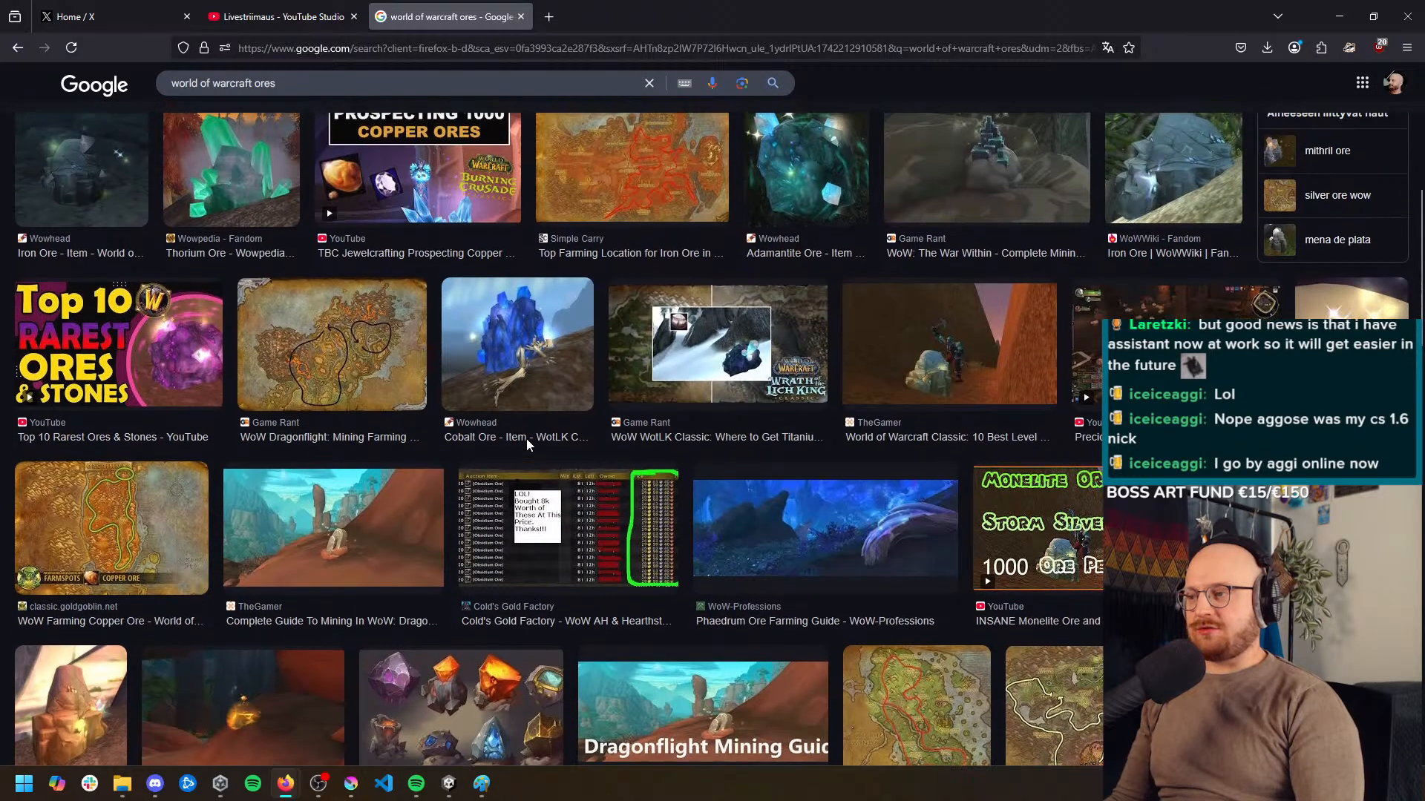
scroll(527, 439, up, 1)
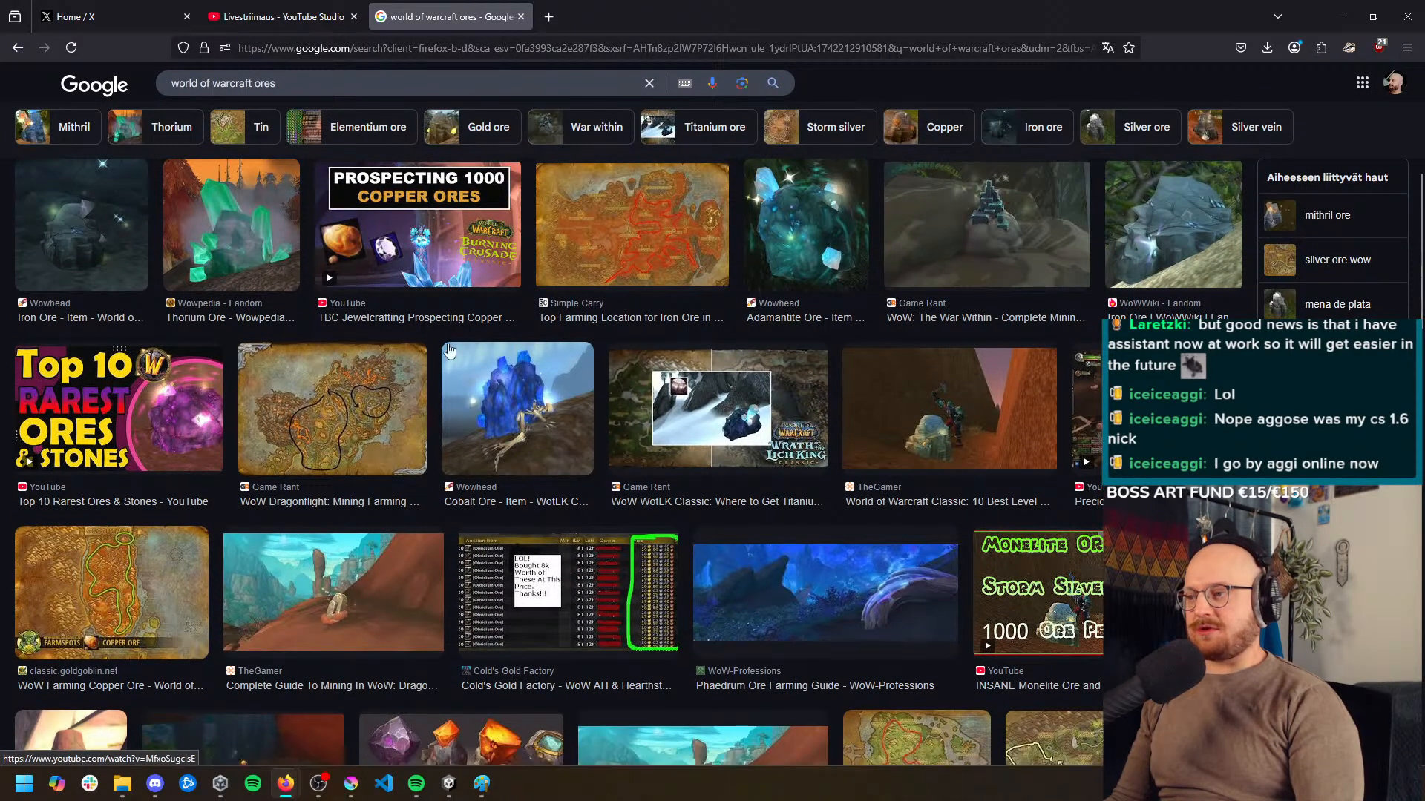
scroll(443, 364, down, 1)
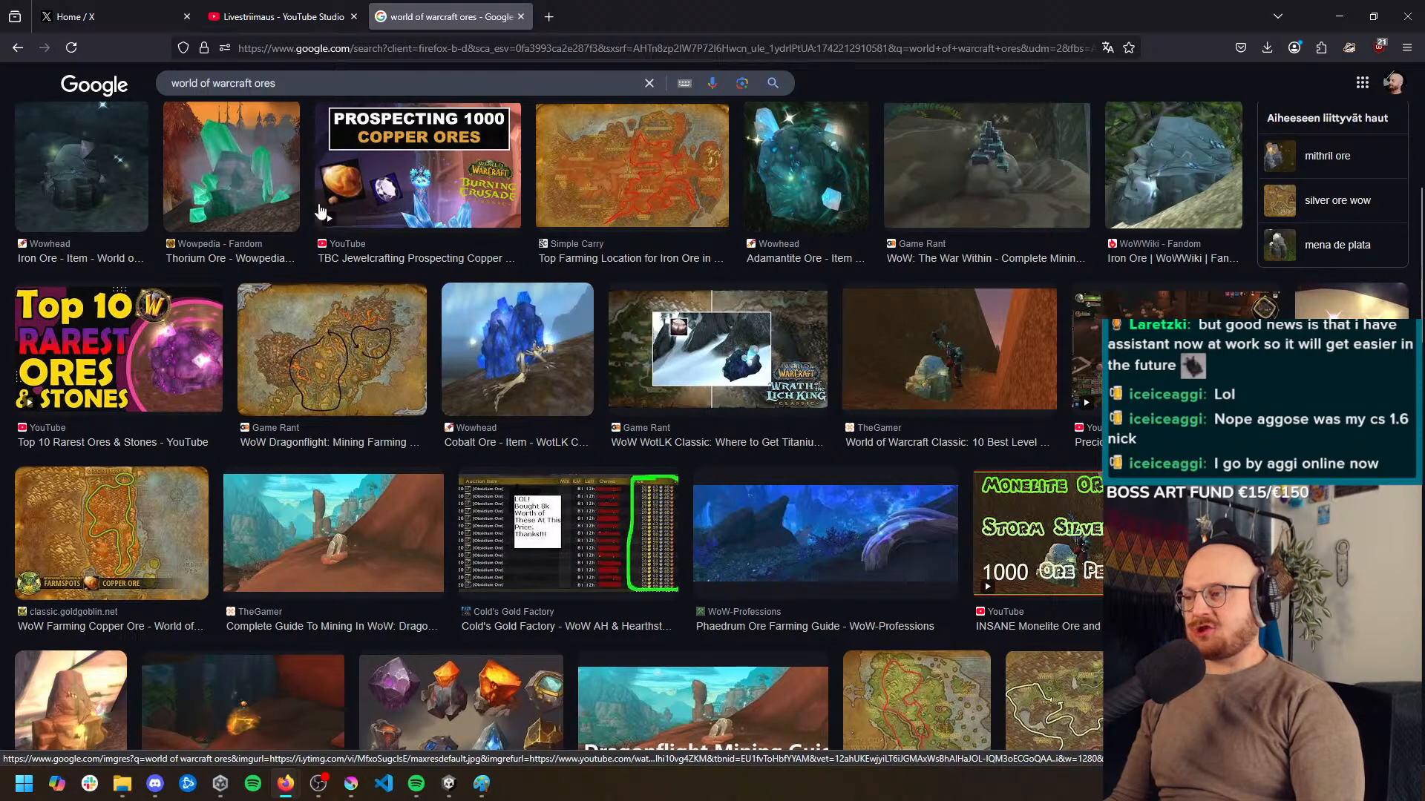
middle_click(440, 281)
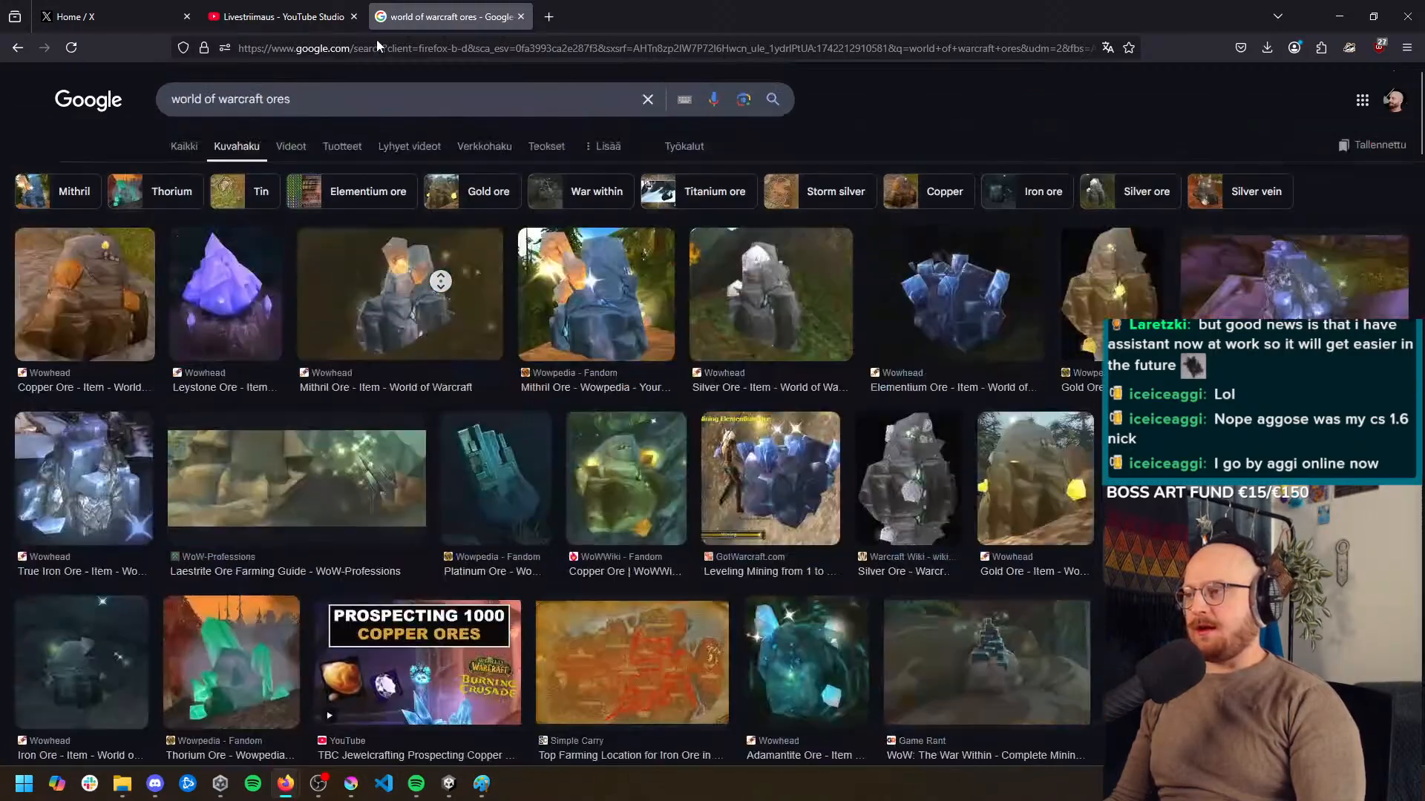
Replace the image search query with "runescape classic copper ore" and run it
click(315, 110)
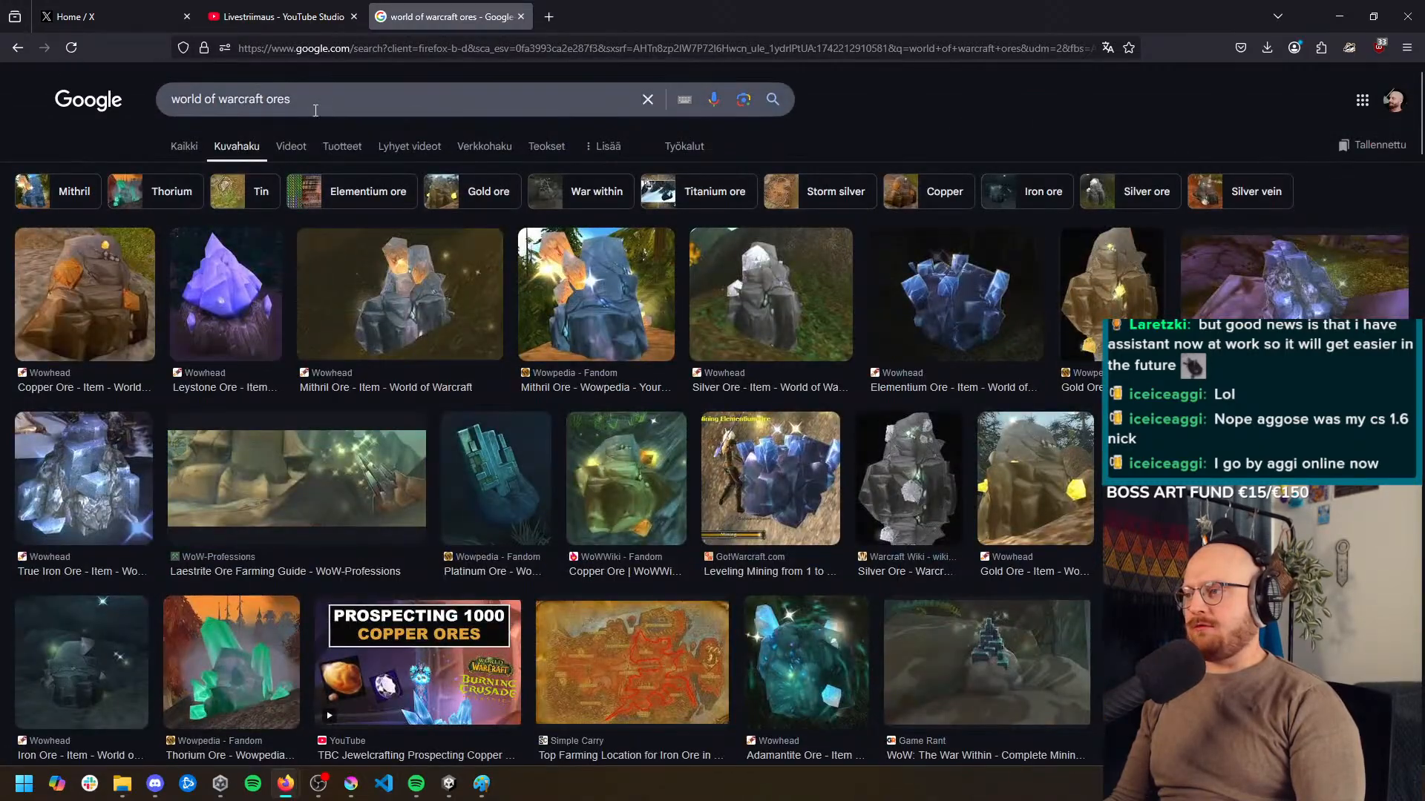
triple_click(273, 112)
text(runes)
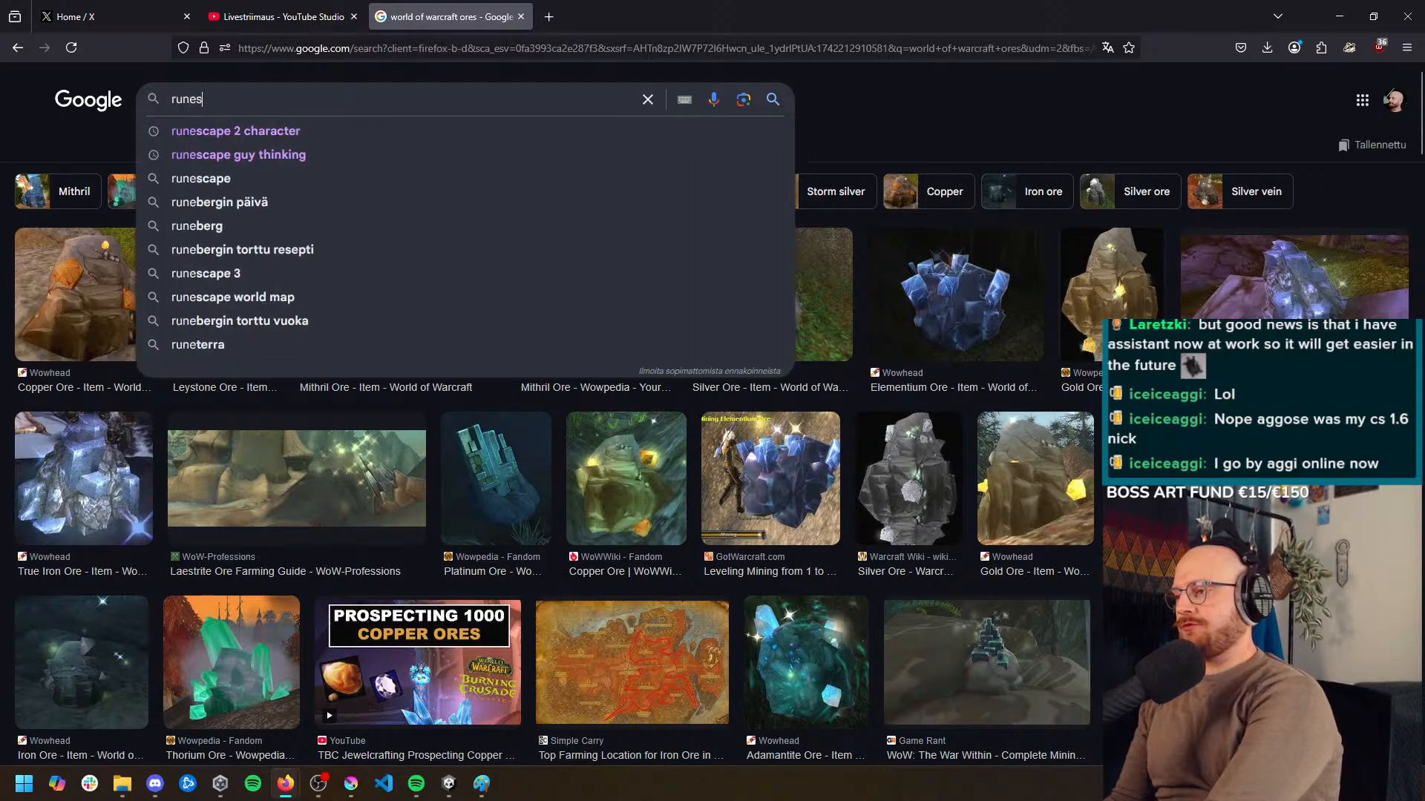
text(cape classic )
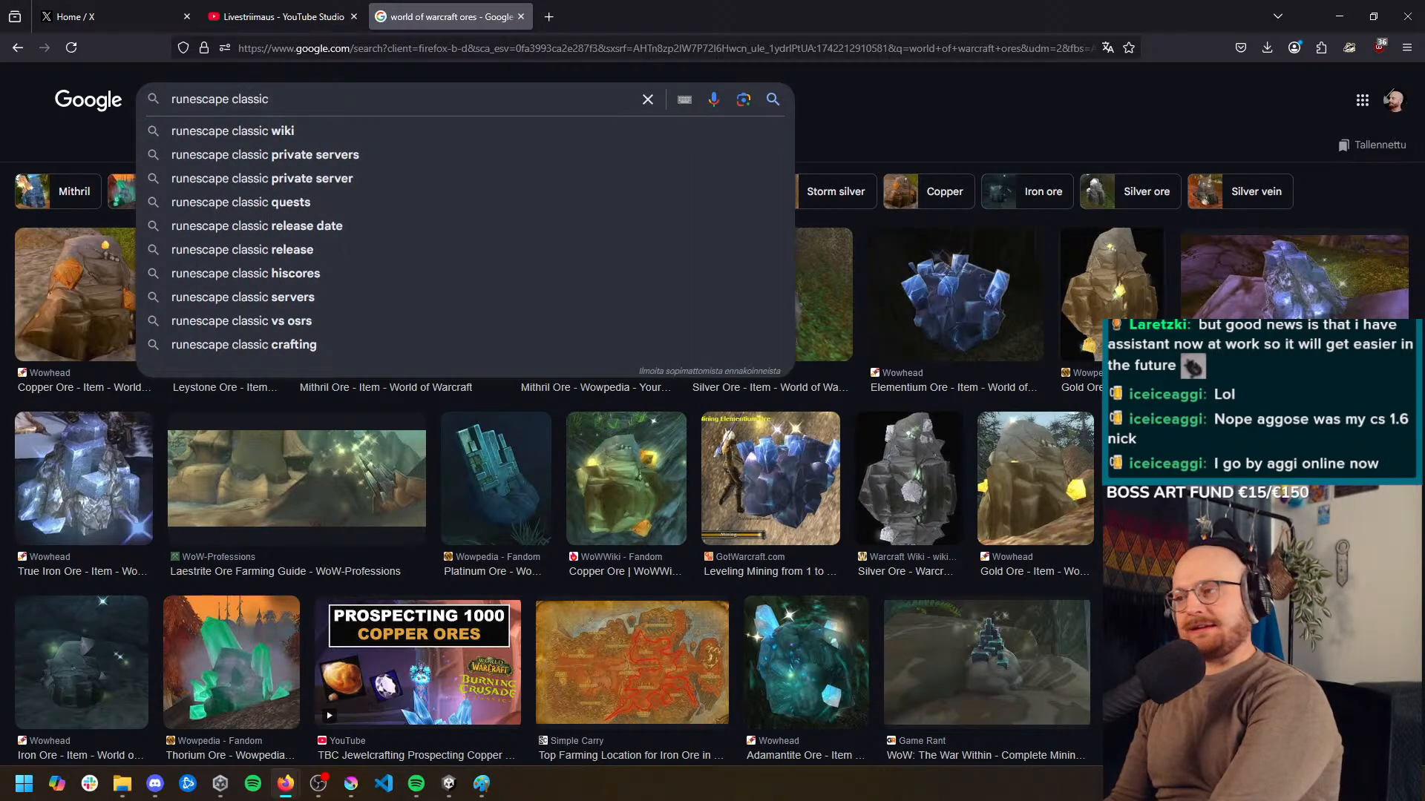
text(copper ore)
key(Return)
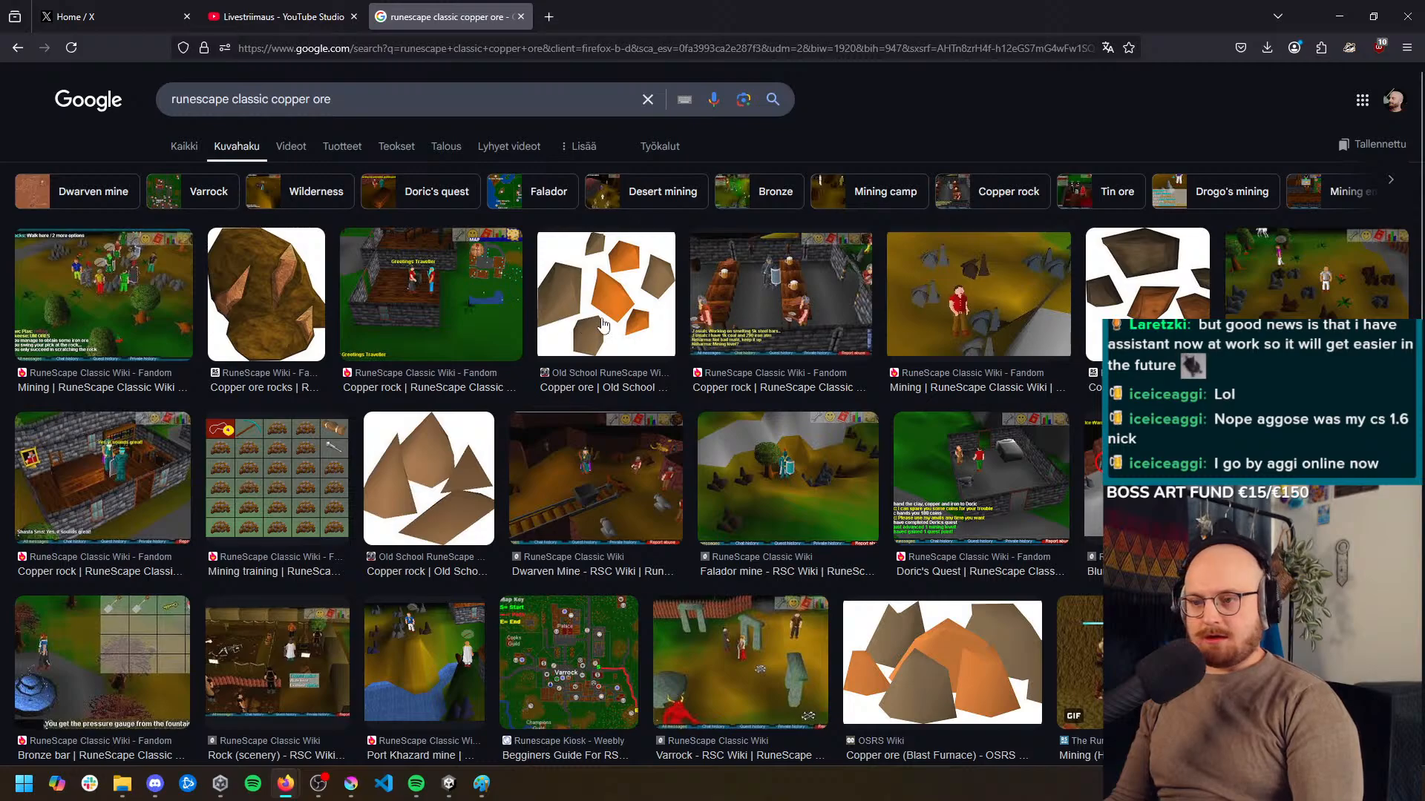
Preview the RuneScape Classic Wiki "Mining training" image and examine the ore icons in its inventory grid
click(265, 481)
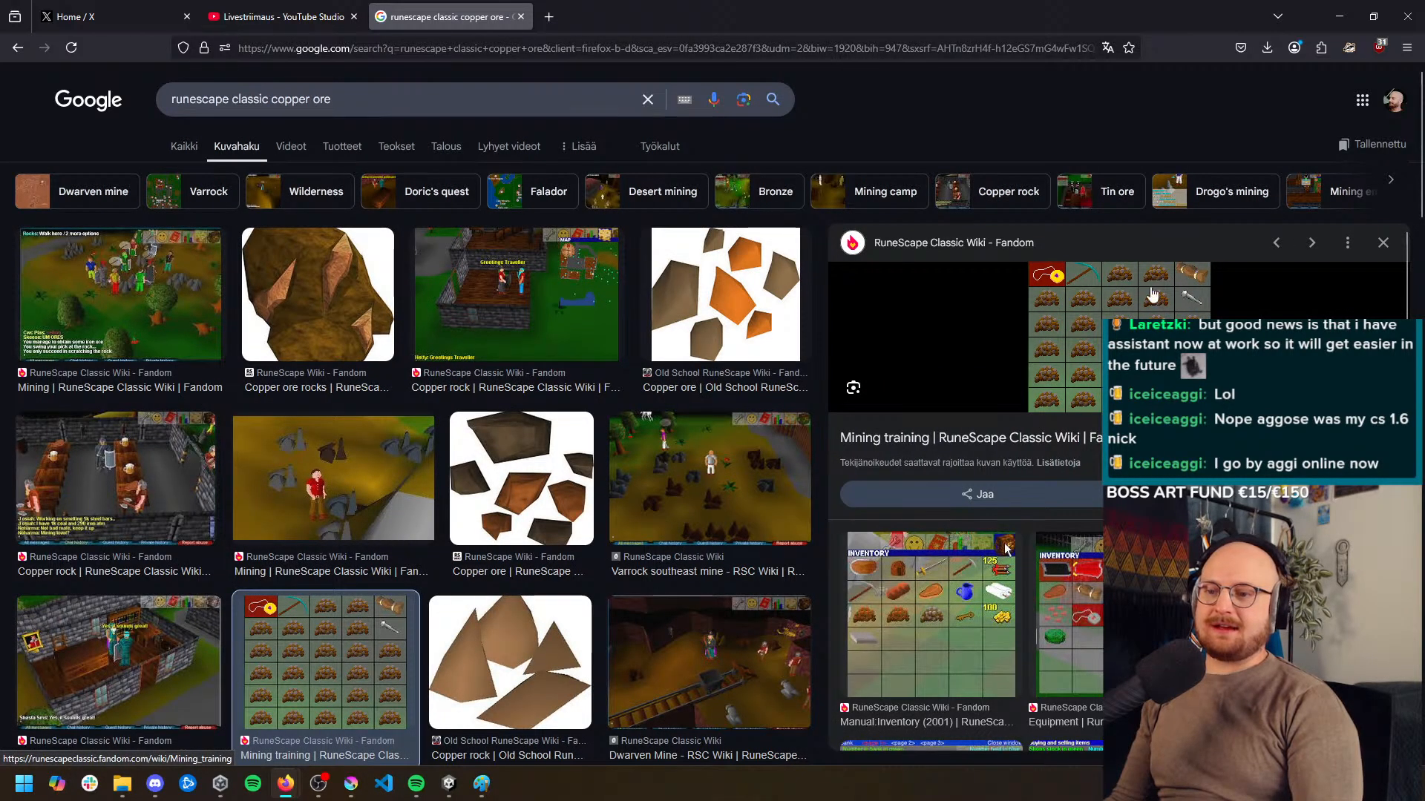
scroll(1095, 333, down, 2)
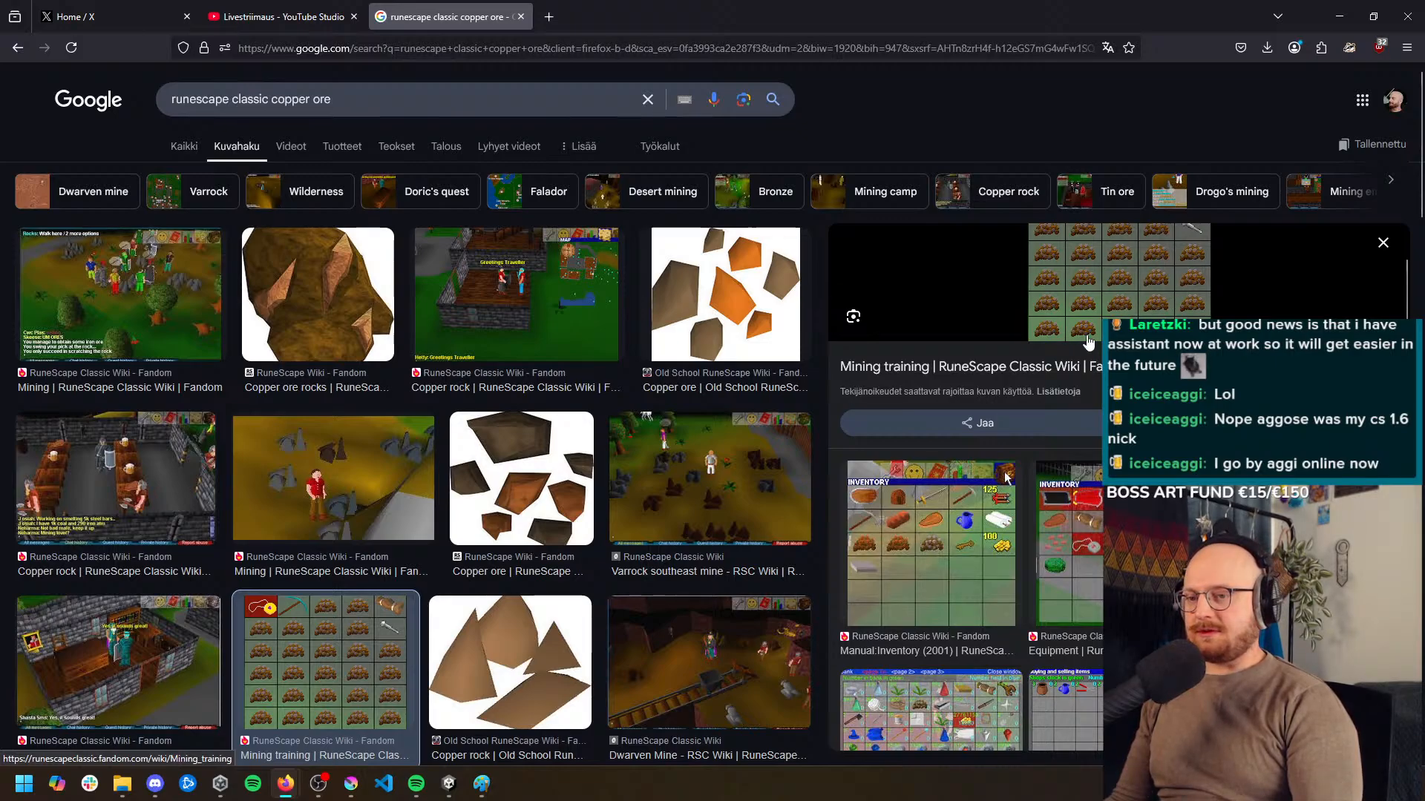
scroll(1095, 338, up, 2)
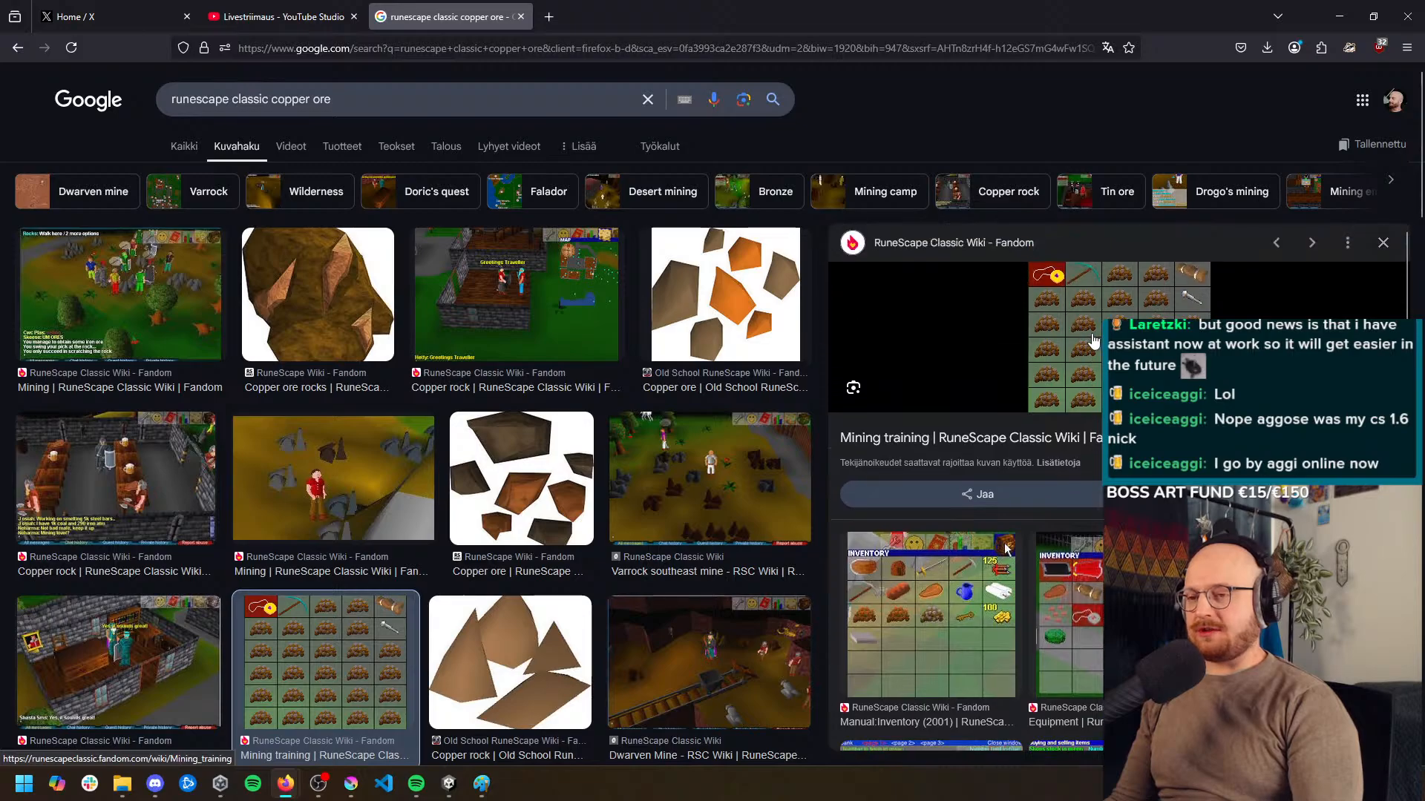
Change the image search to "runescape old school copper ore" and preview the OSRS Wiki copper ore image
double_click(259, 99)
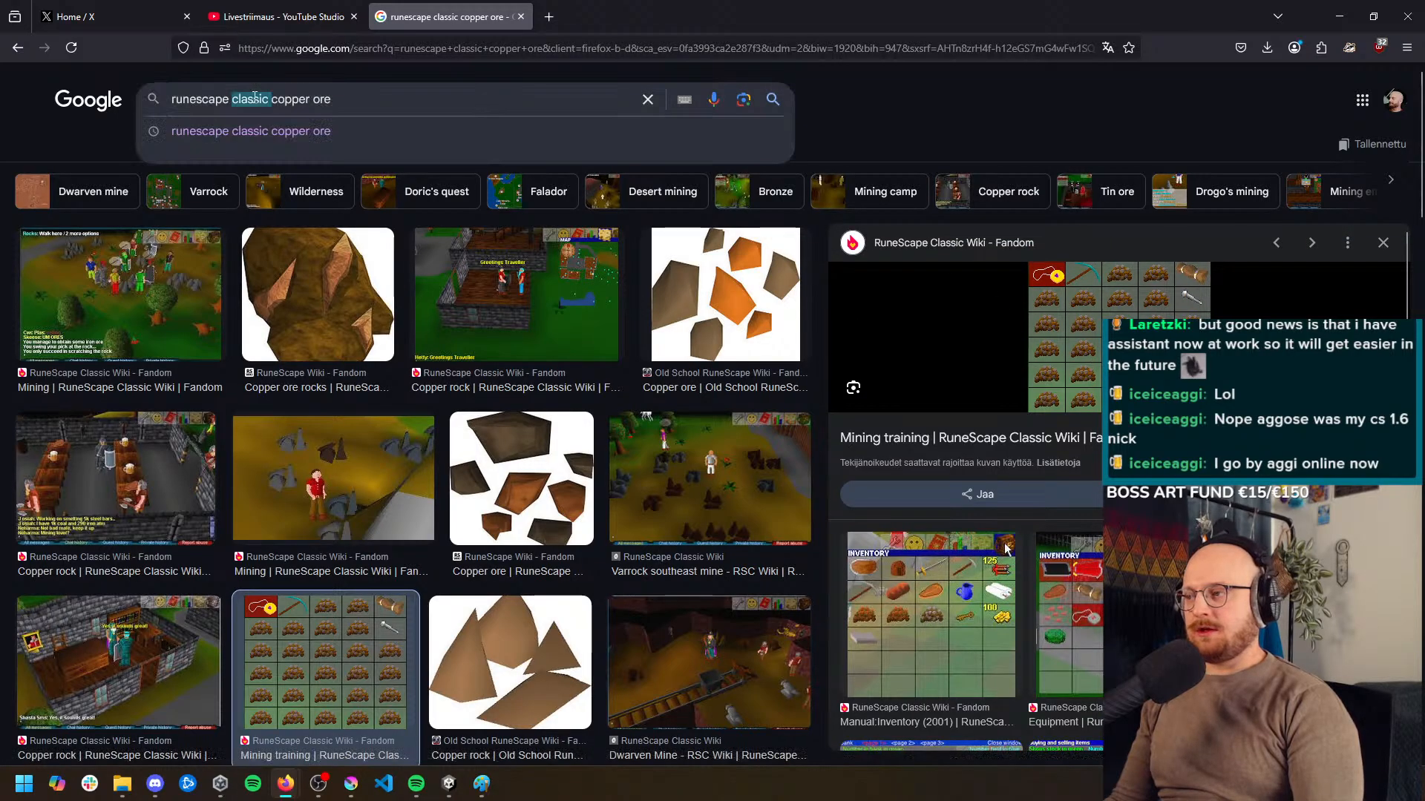
text(old school)
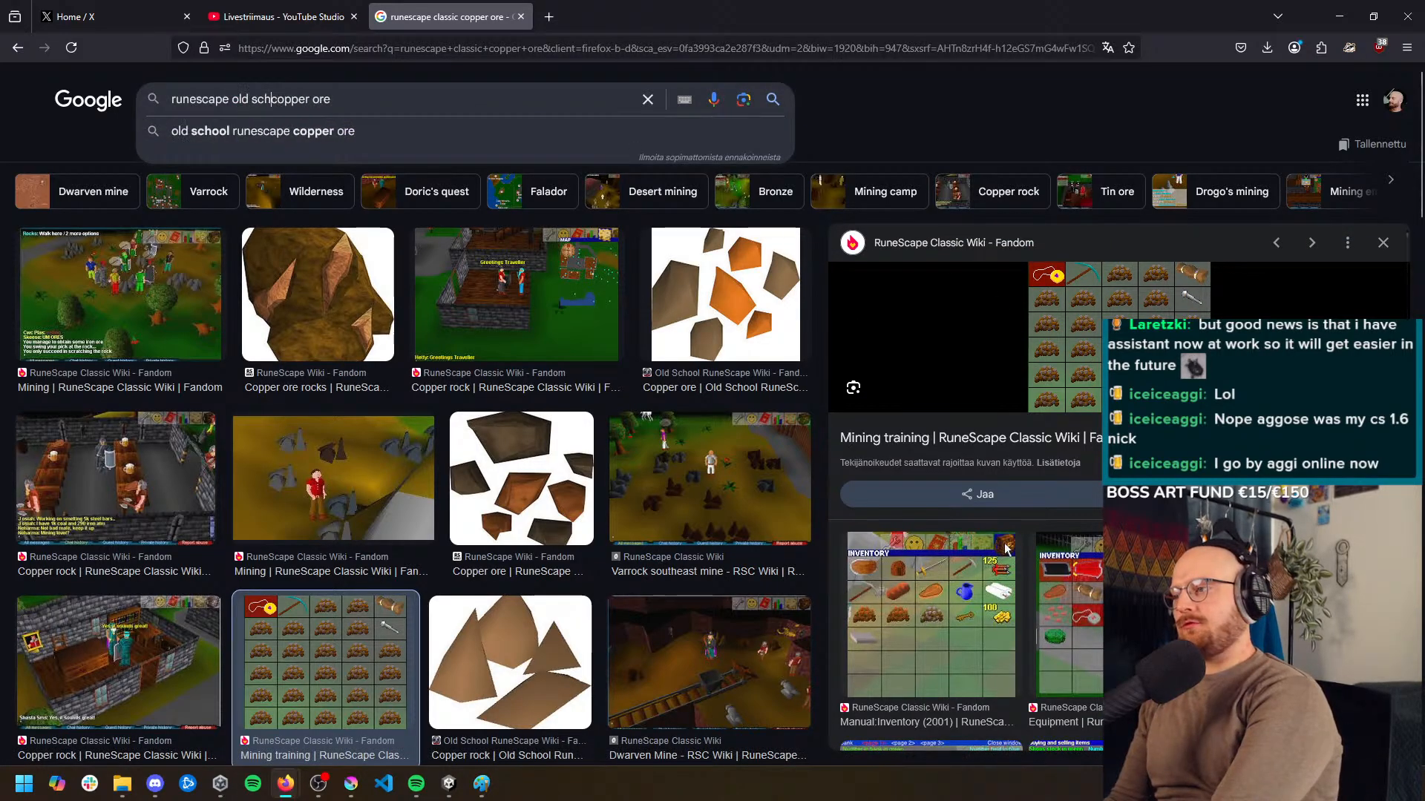
key(Return)
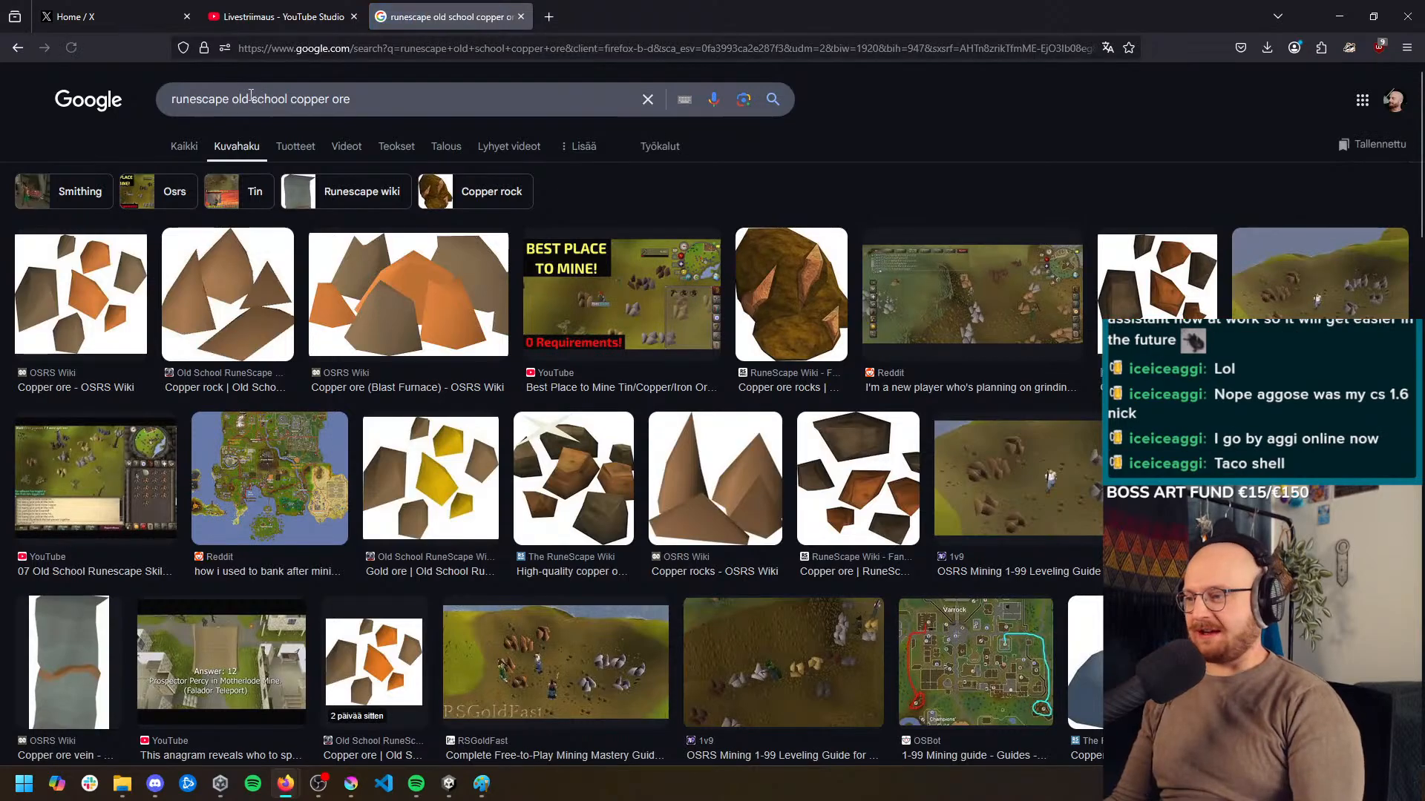
click(59, 325)
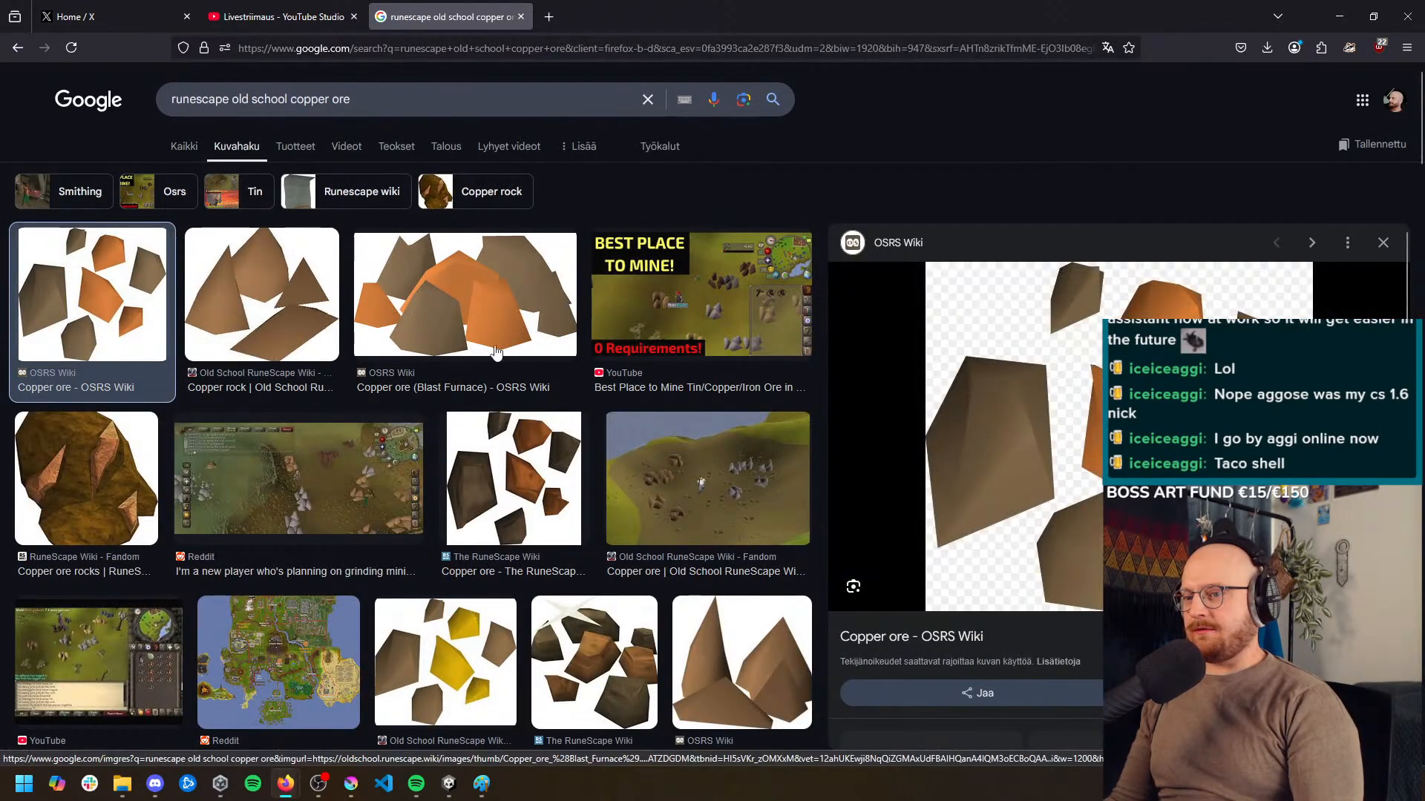
scroll(522, 358, down, 2)
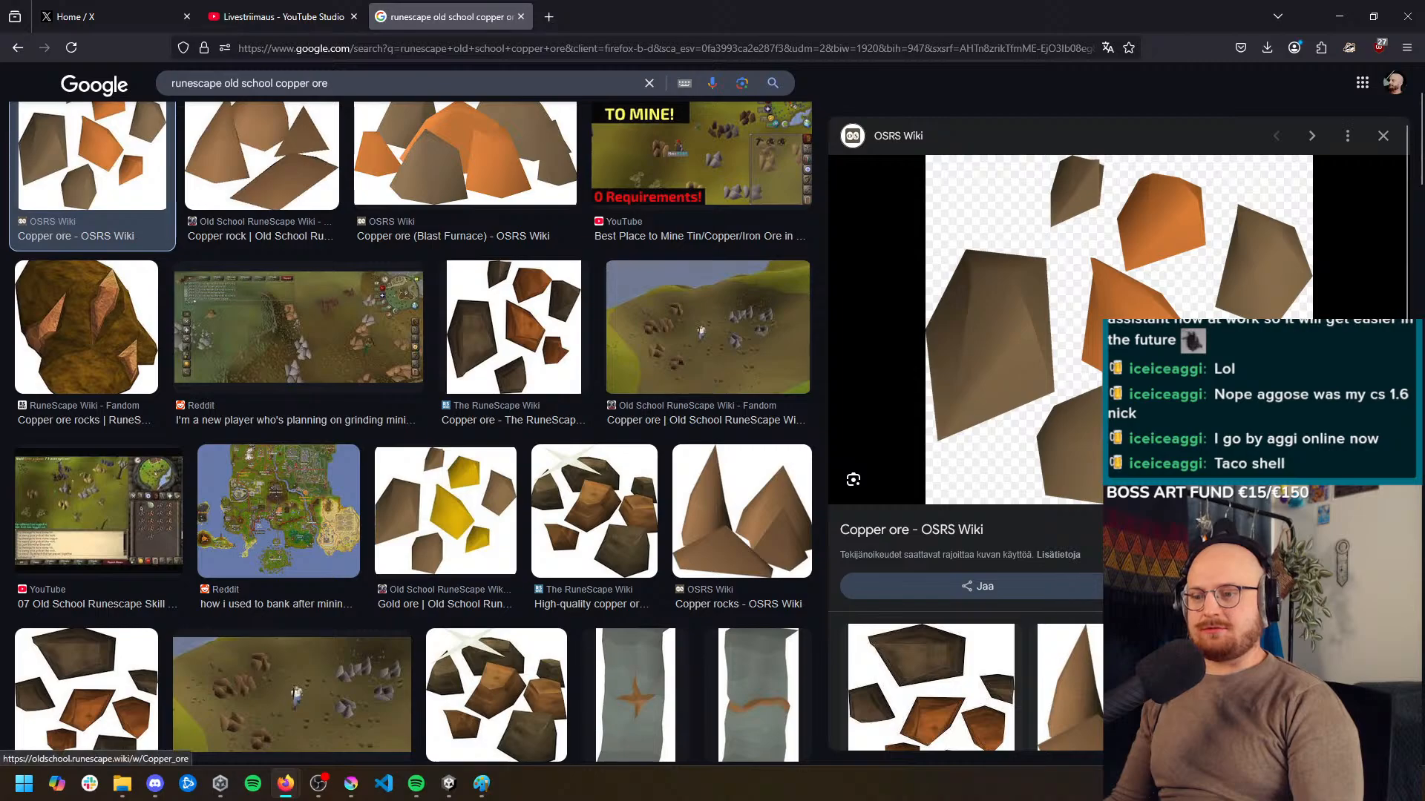
Examine the OSRS Wiki copper ore preview and its related images, along with the other copper ore results
scroll(1038, 371, down, 3)
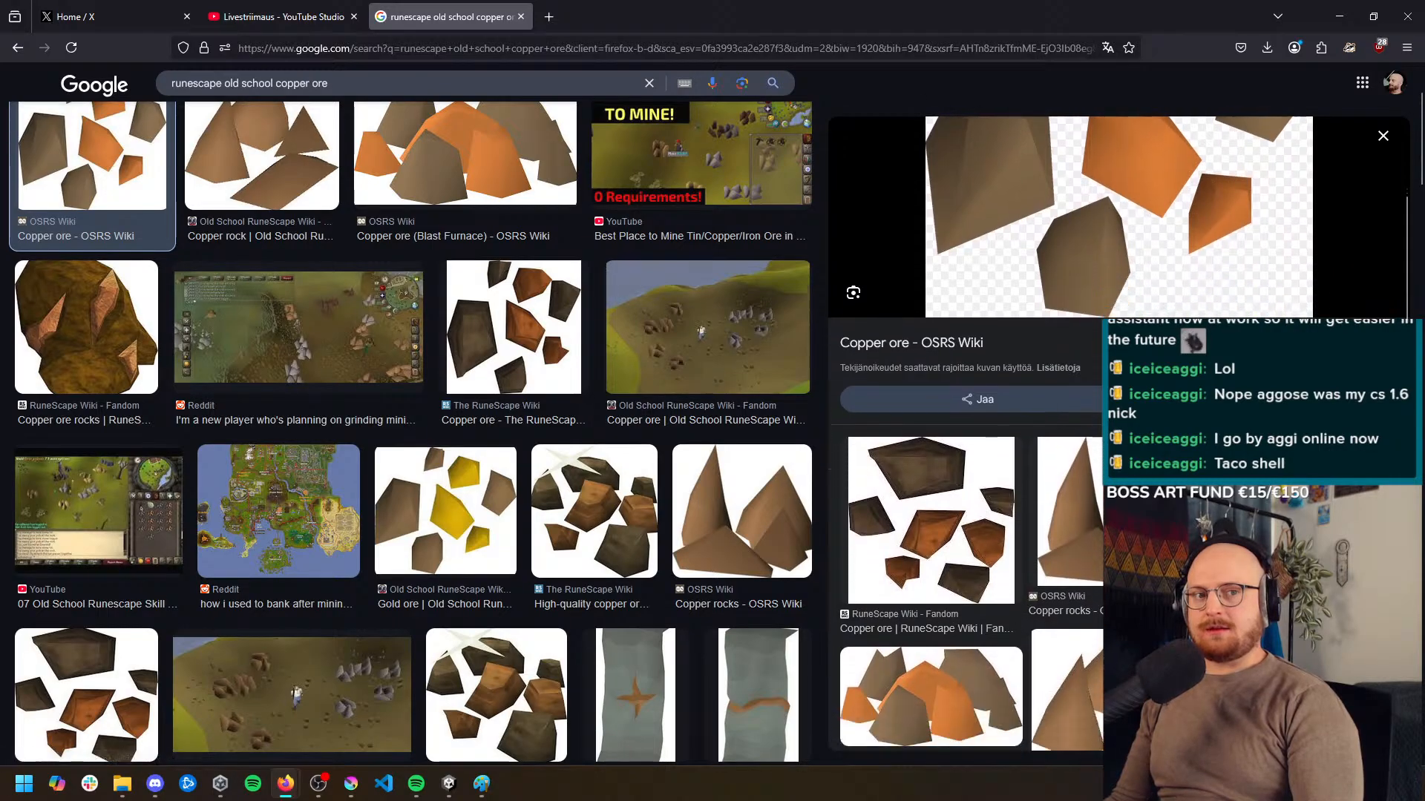
scroll(1039, 371, up, 3)
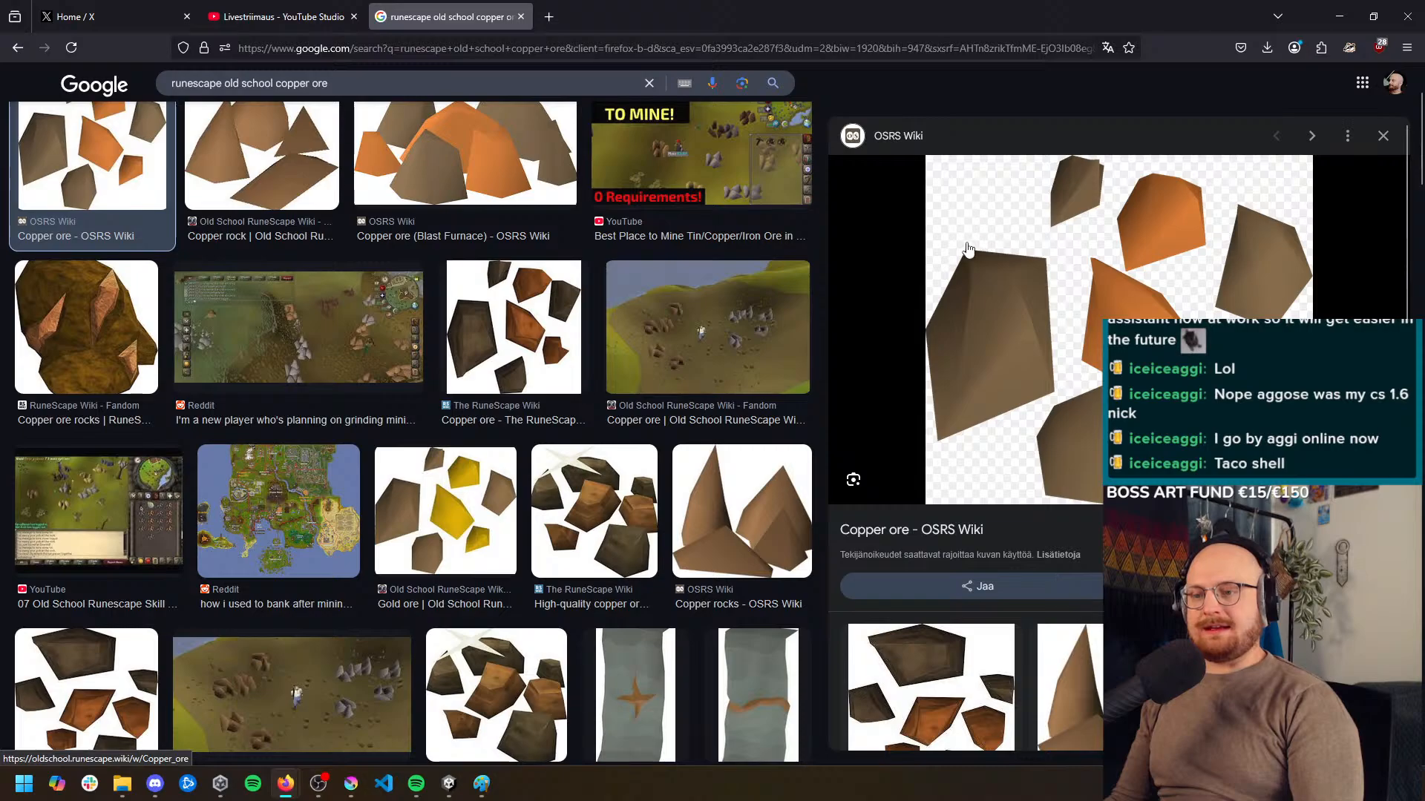
scroll(997, 405, down, 1)
scroll(997, 404, up, 1)
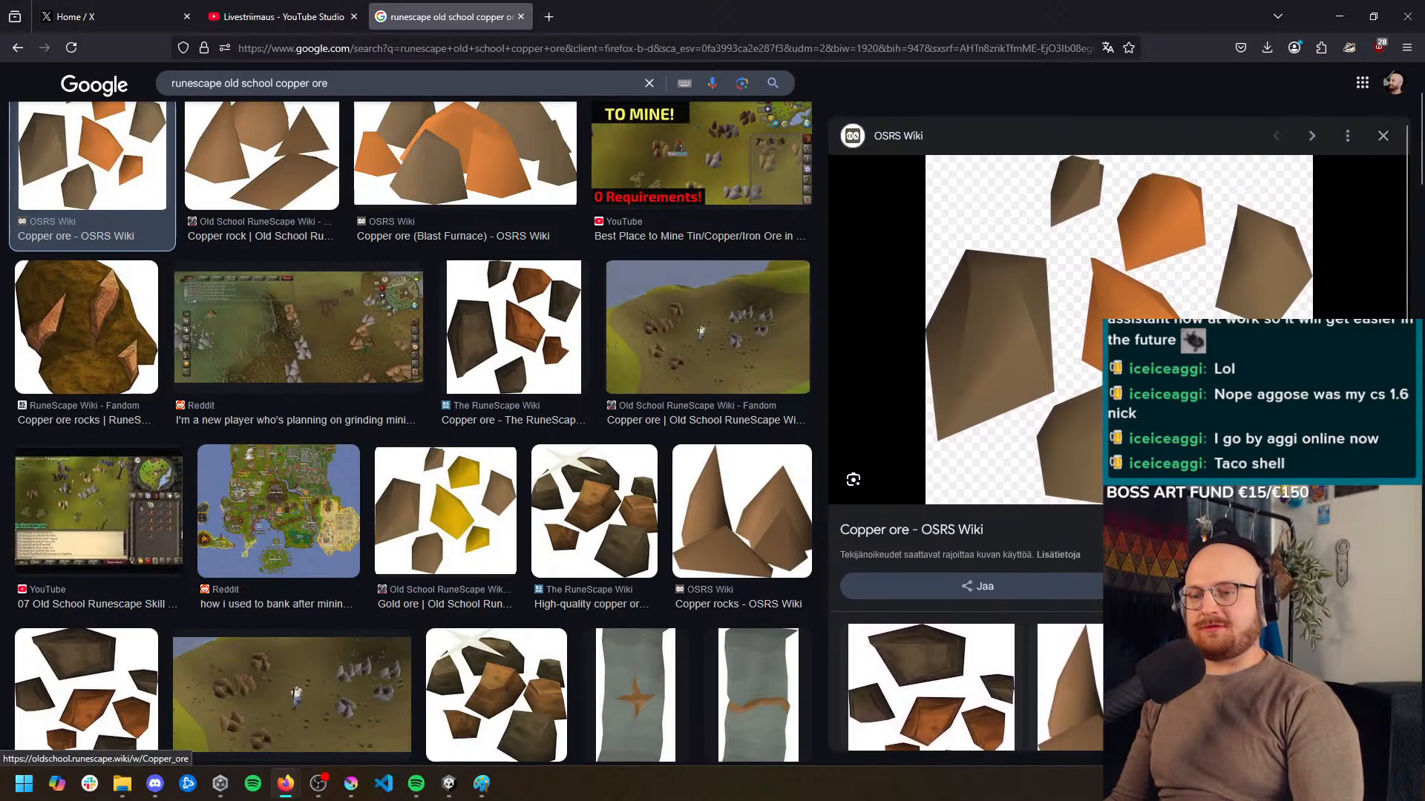
scroll(1099, 216, down, 1)
scroll(1099, 217, up, 1)
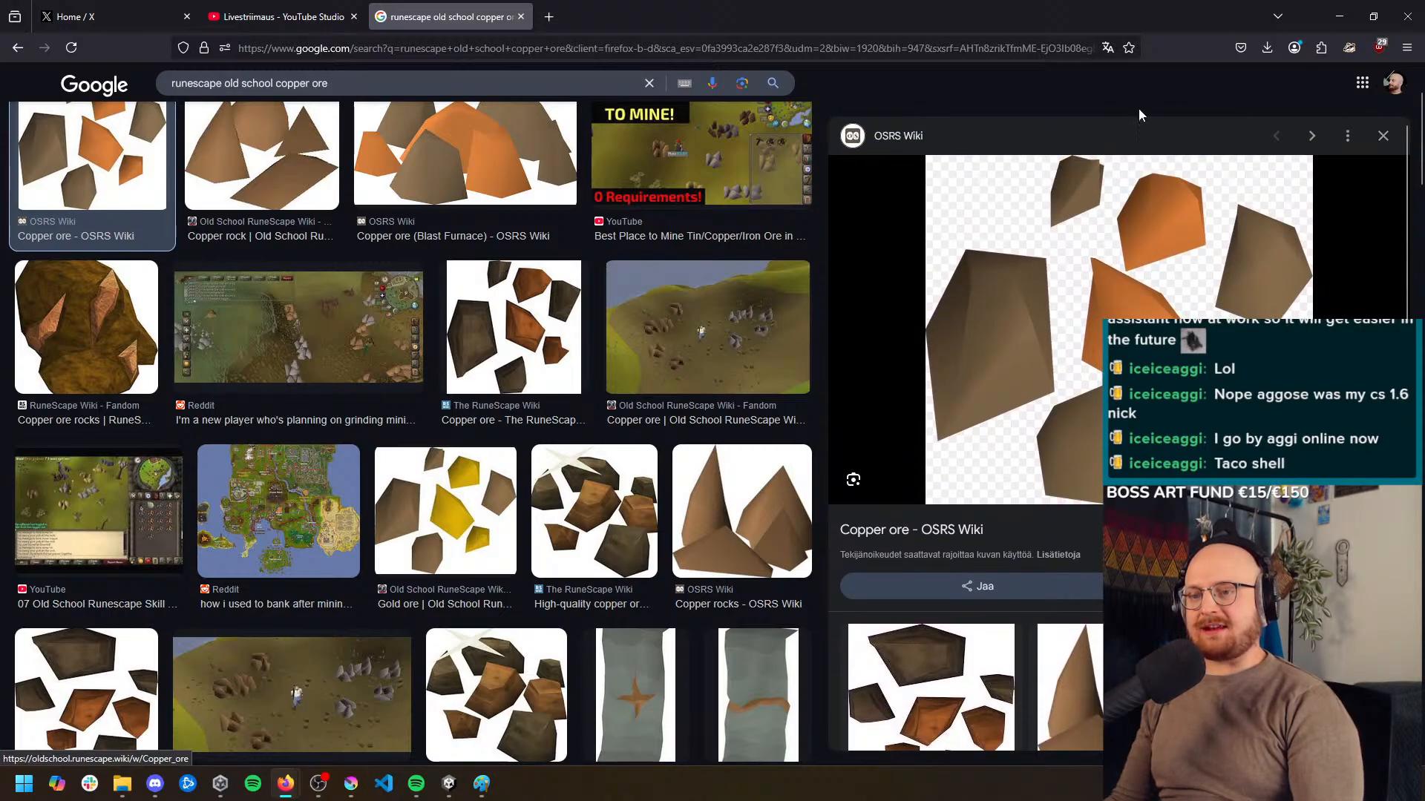
scroll(1105, 282, down, 2)
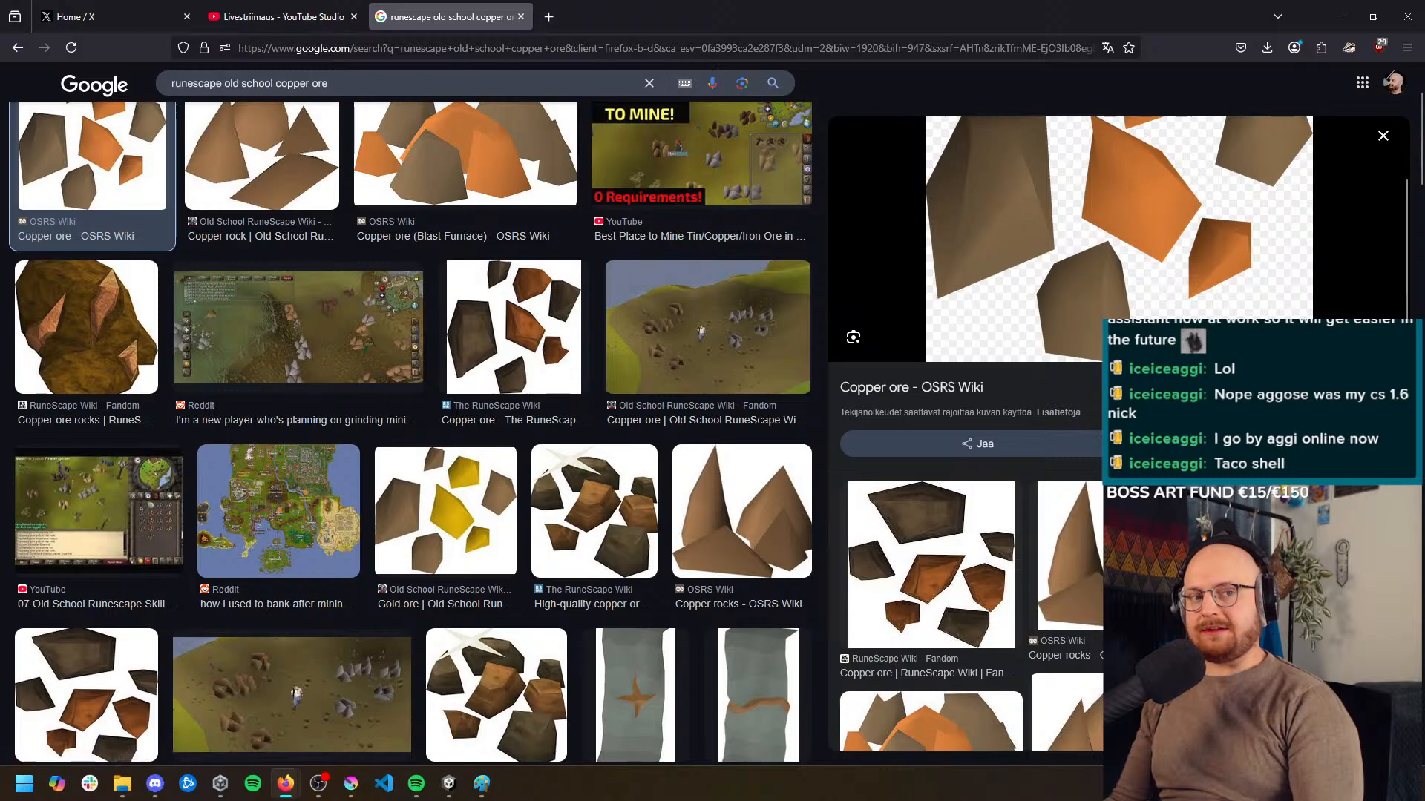
scroll(1106, 282, up, 2)
scroll(693, 435, down, 6)
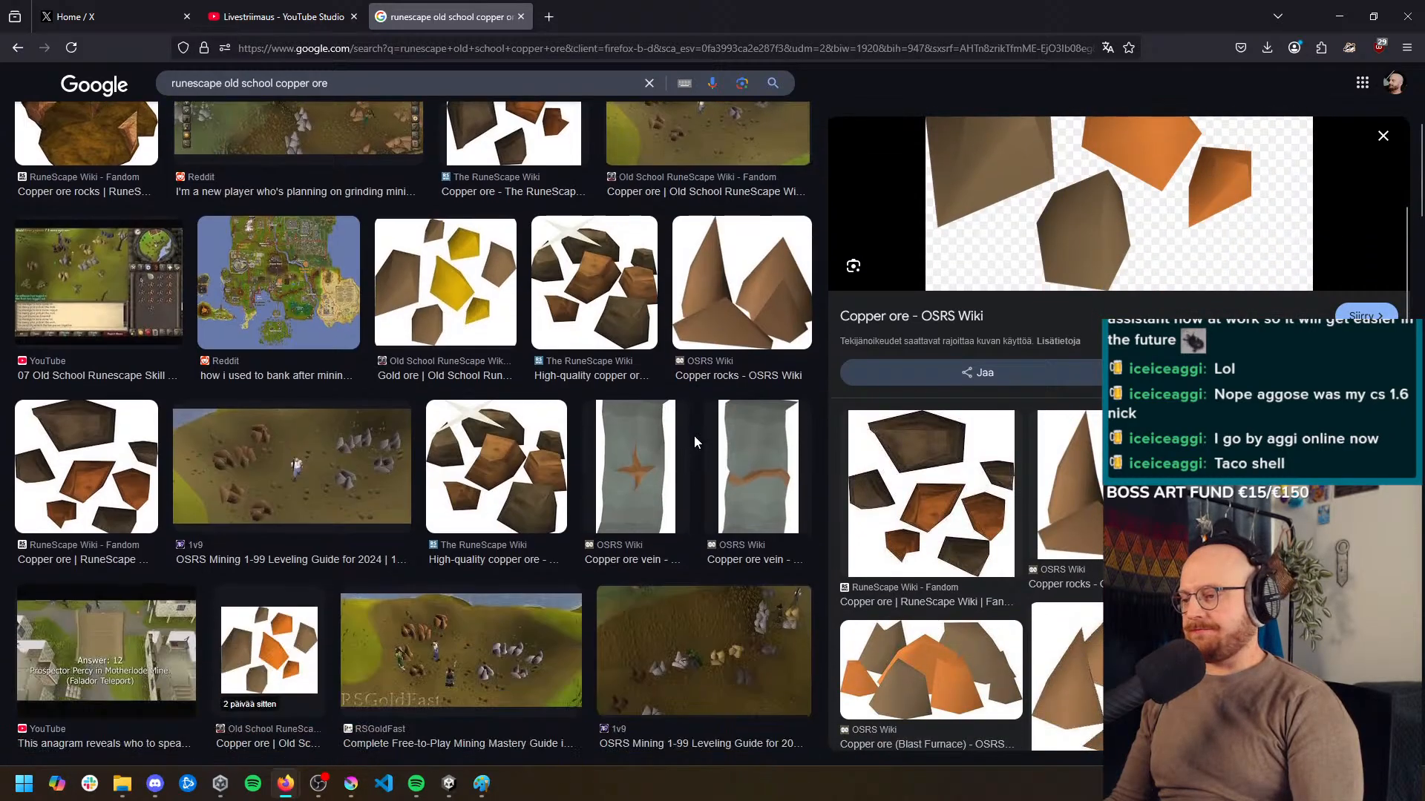
scroll(690, 436, up, 1)
scroll(689, 436, up, 5)
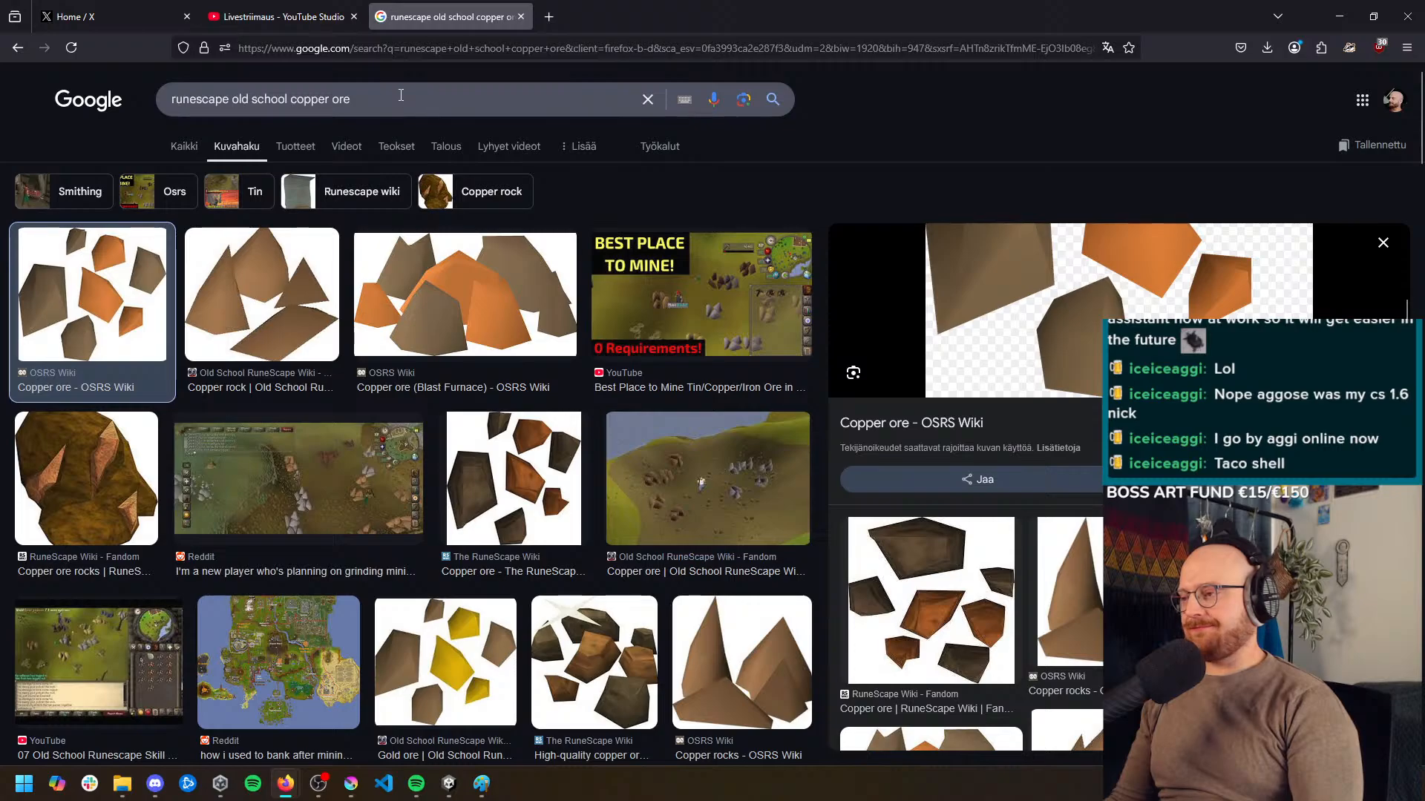
Replace the image search query with "don't starve gold nugget" and run it
triple_click(400, 95)
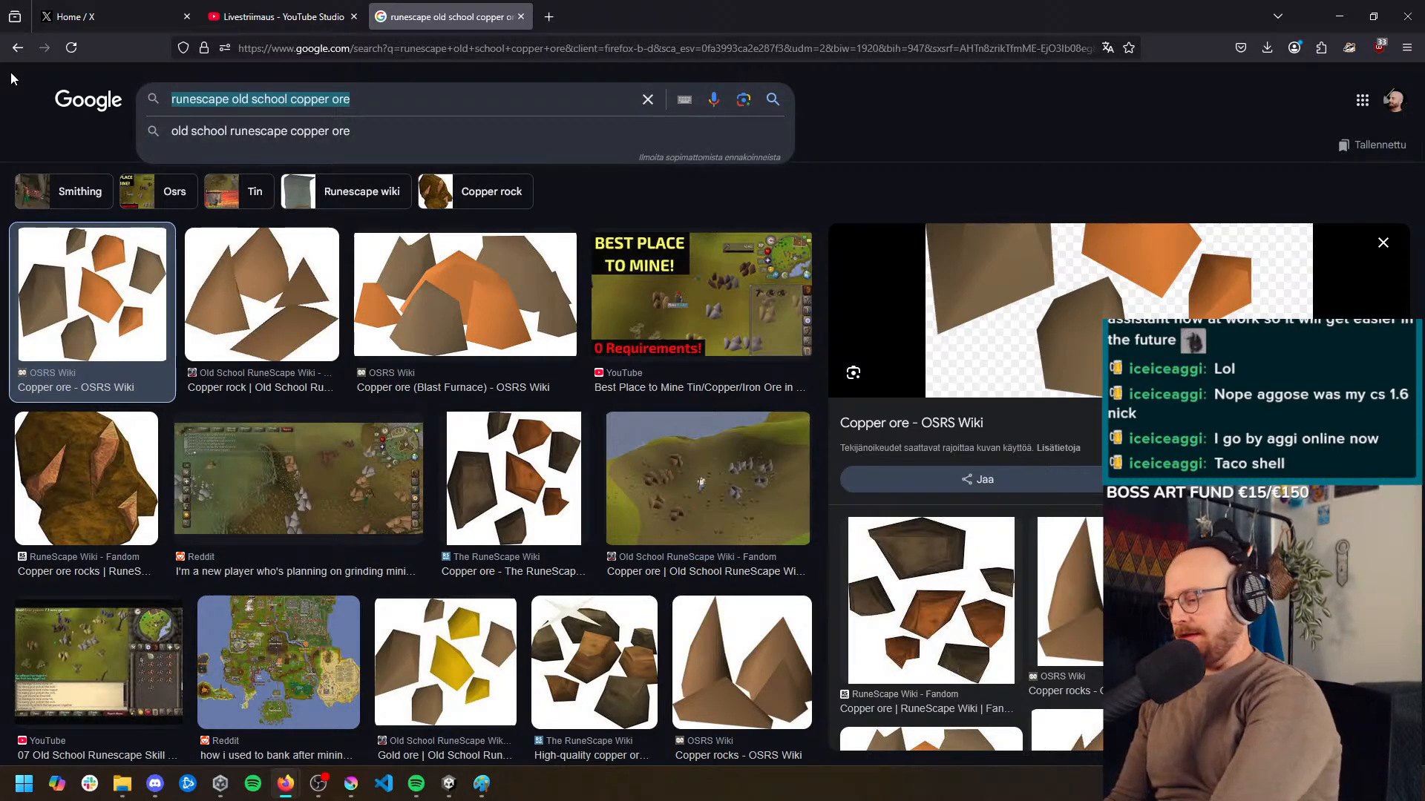
text(don't starve )
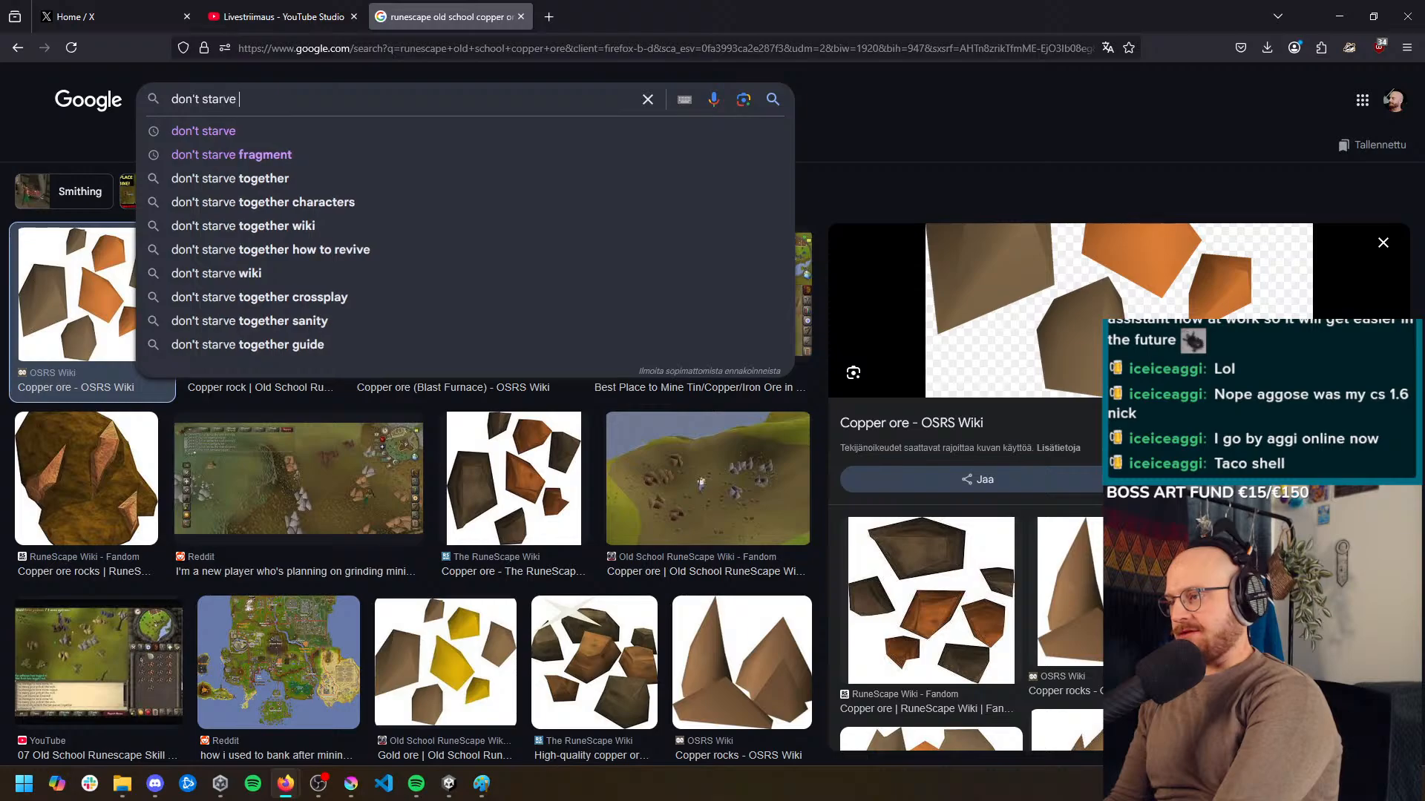
text(gold ore)
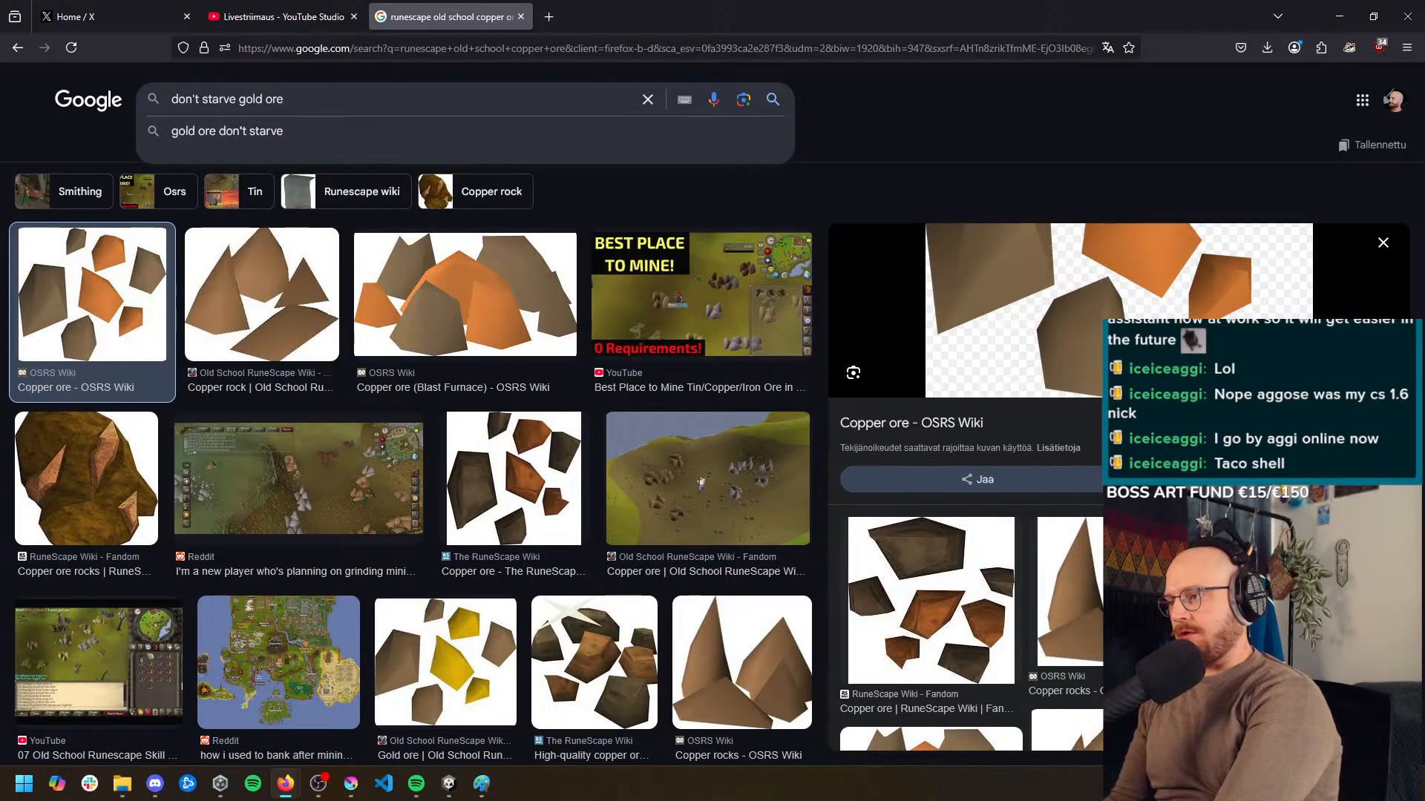
key(BackSpace)
key(BackSpace)
key(BackSpace)
text(nugget)
key(Return)
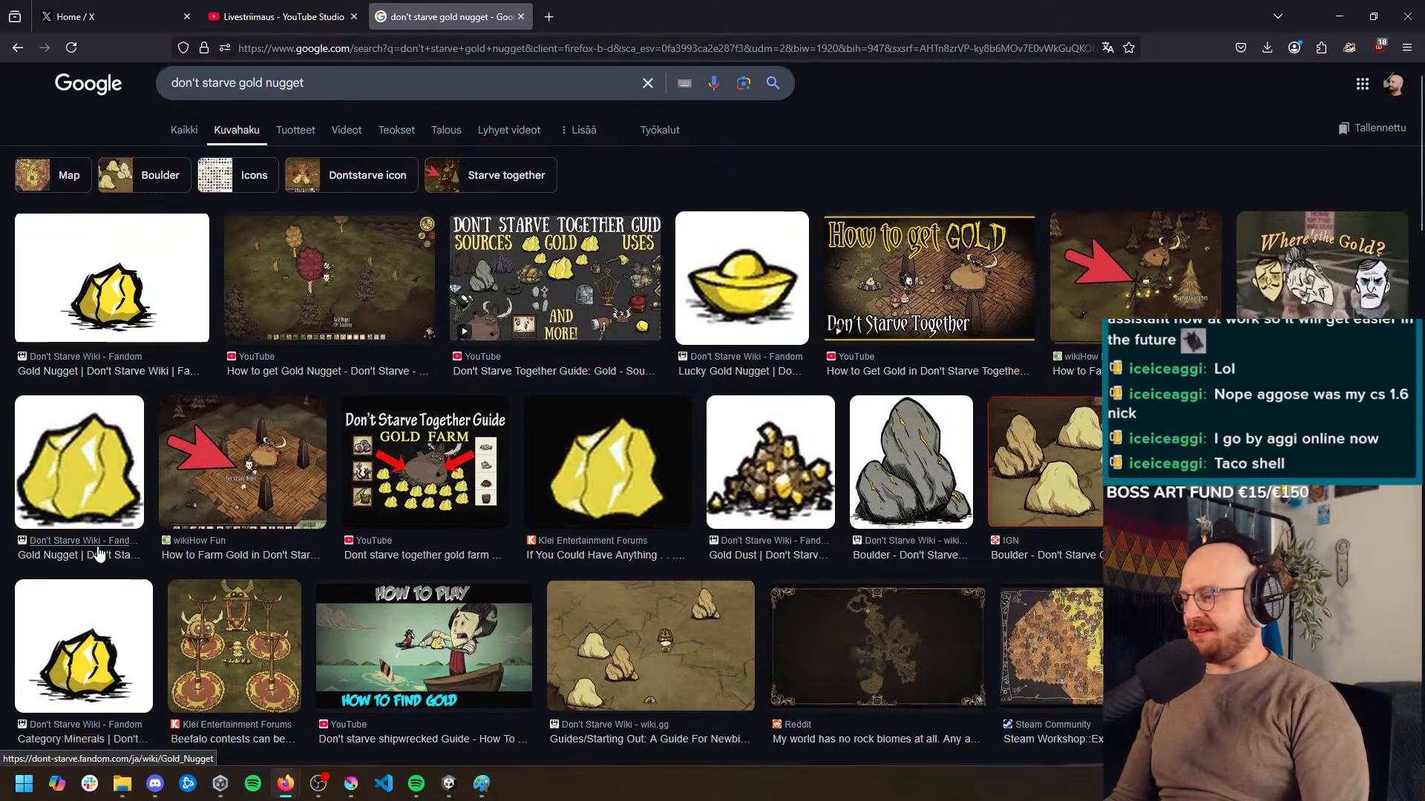
Browse the Don't Starve image results for gold nugget and boulder designs, ending back at the first results
scroll(543, 438, down, 2)
middle_click(544, 437)
scroll(544, 438, down, 15)
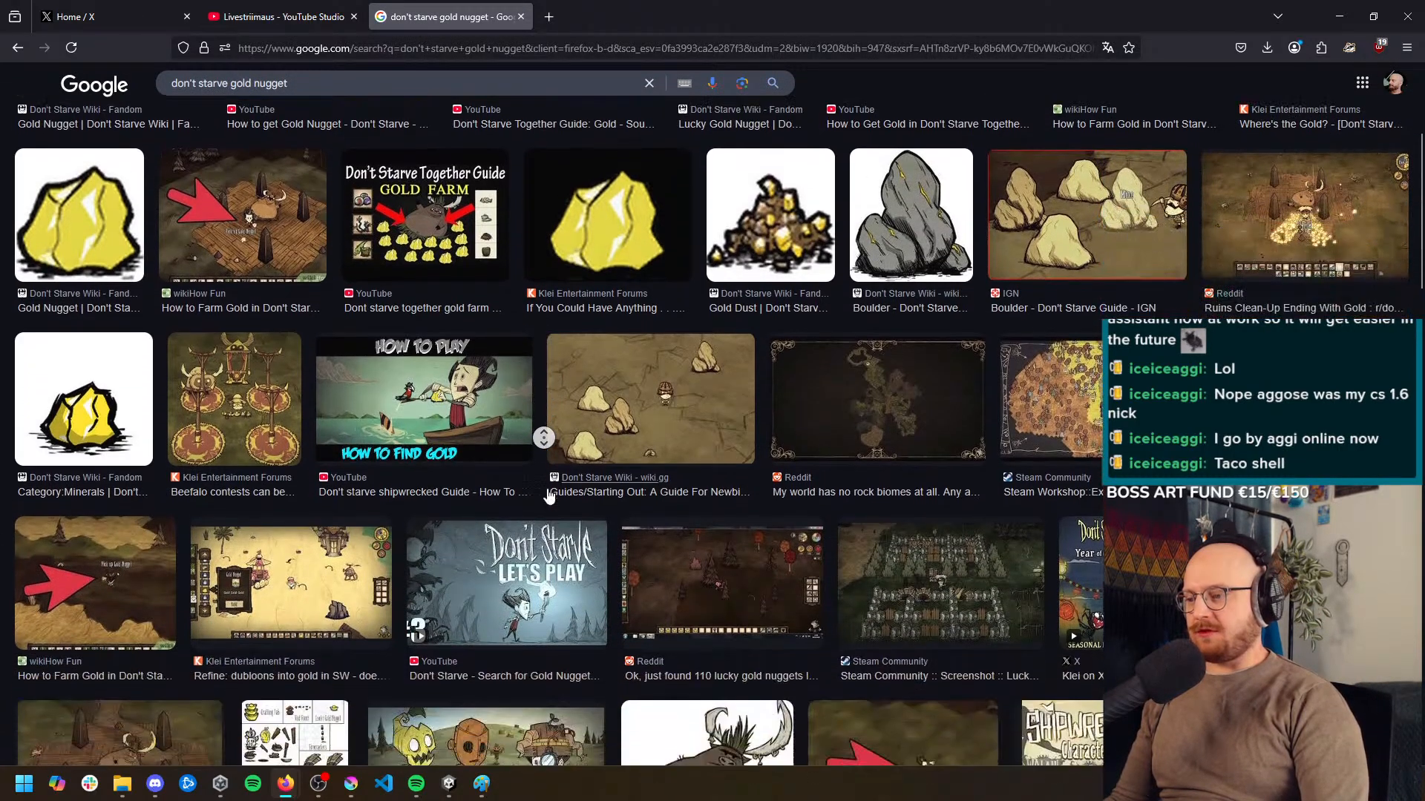
scroll(543, 438, down, 10)
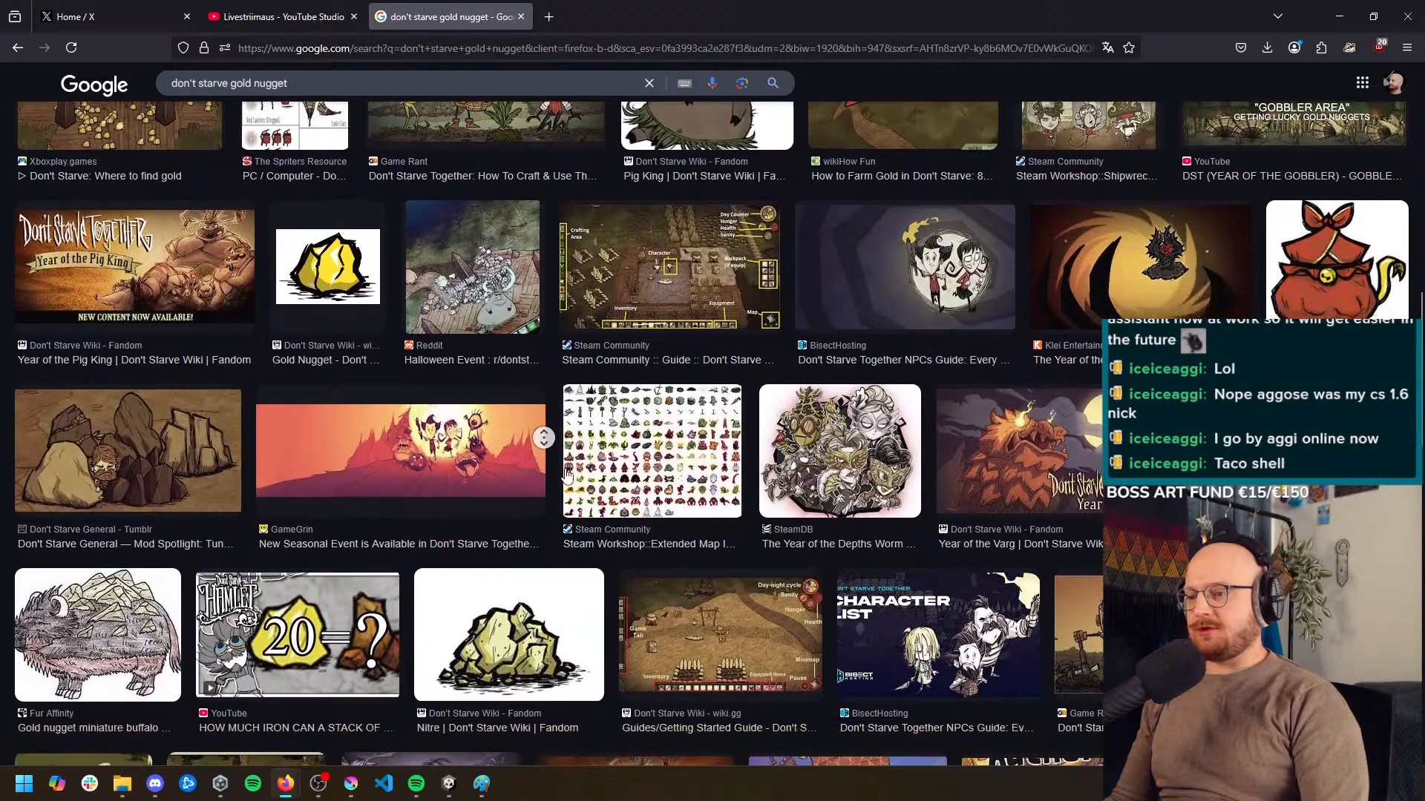
scroll(544, 438, down, 5)
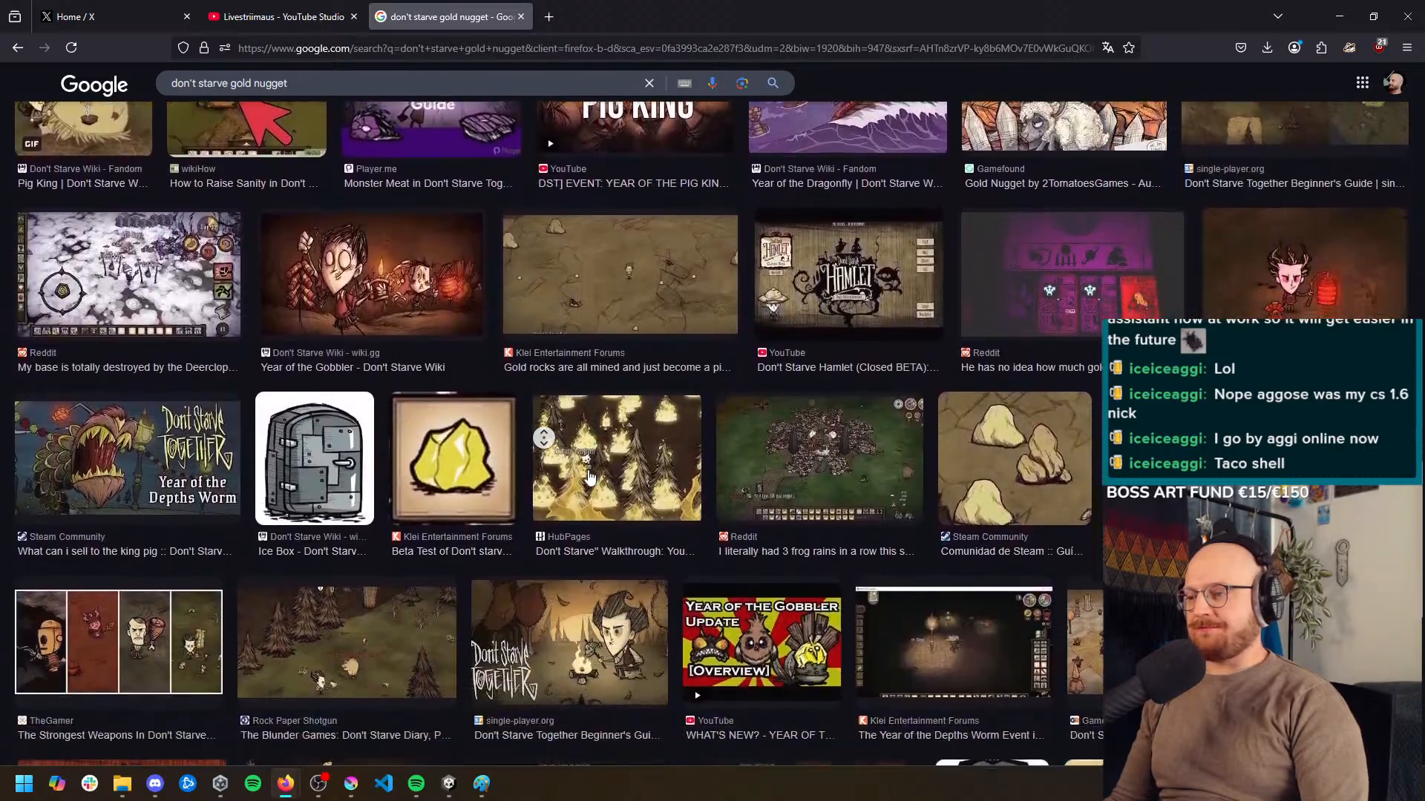
key(Home)
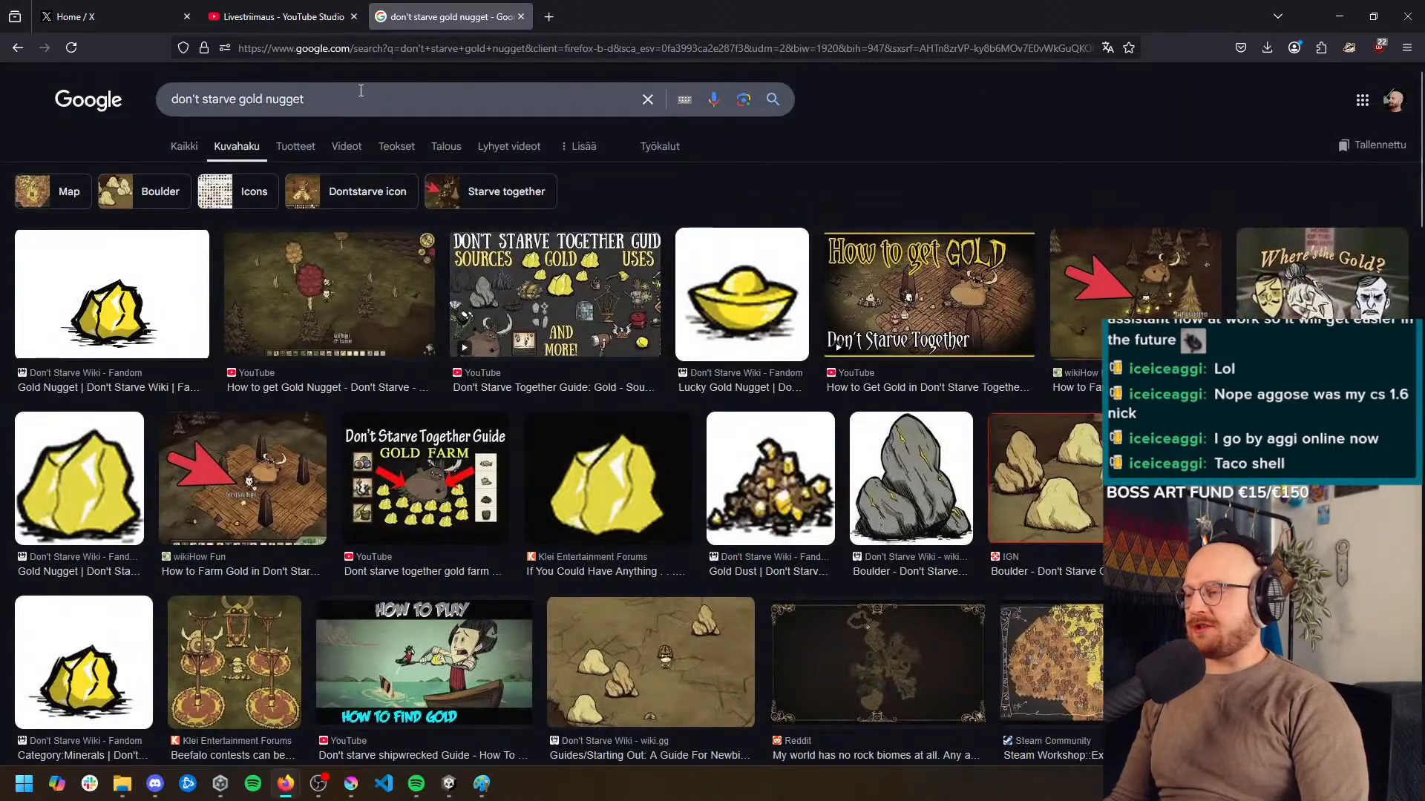
Search images for "valheim tin ore" and look through the results for the ore's icon and deposit designs
click(305, 98)
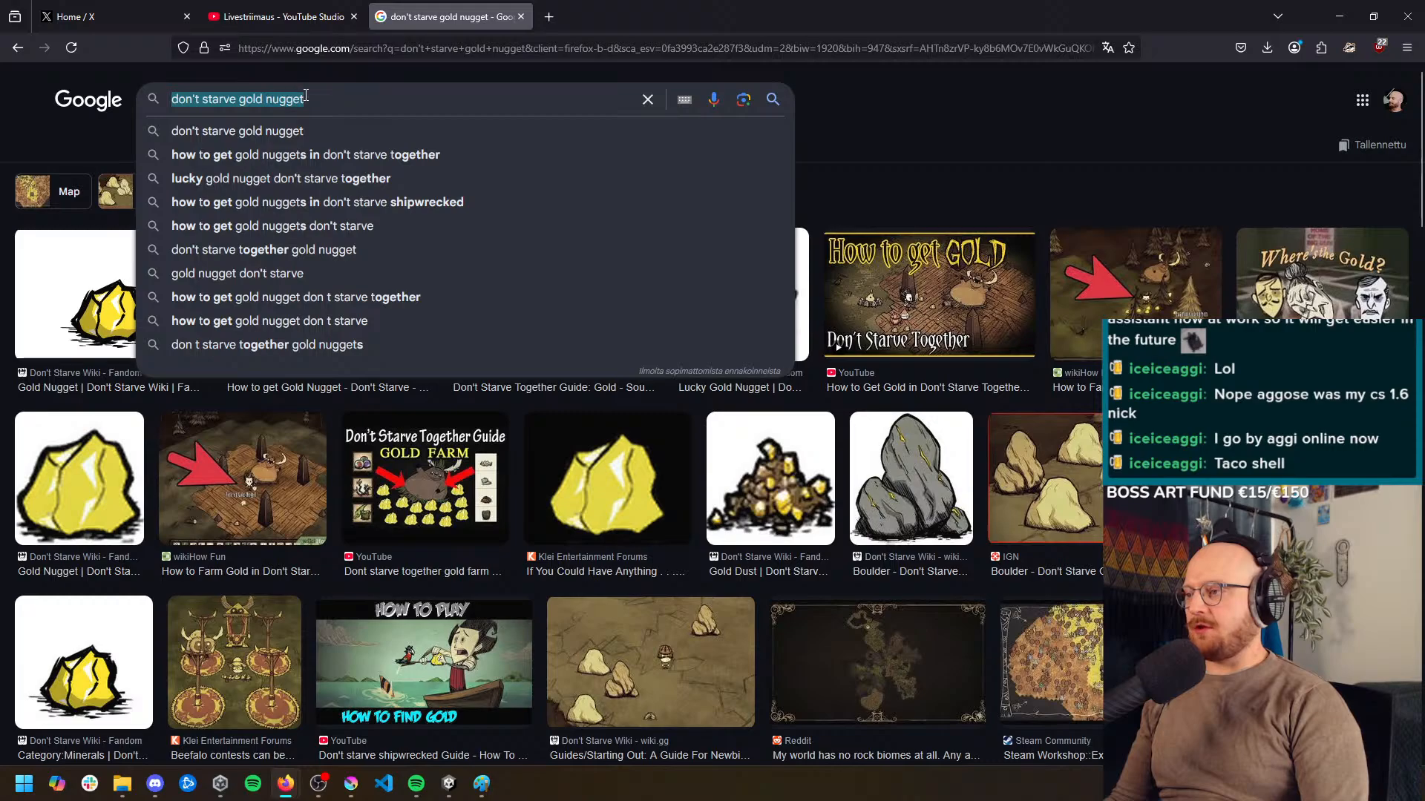
click(339, 95)
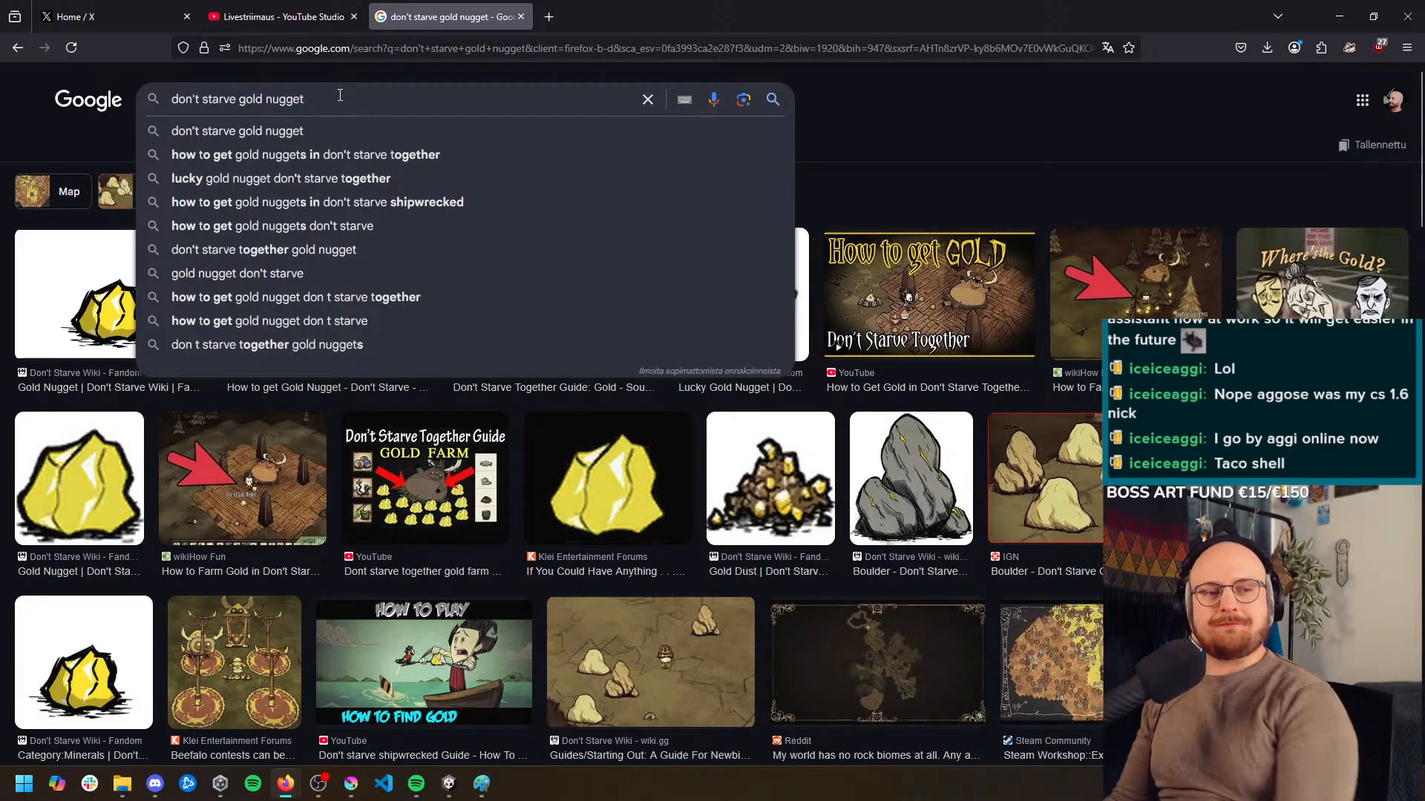
key(ctrl+a)
text(valhe)
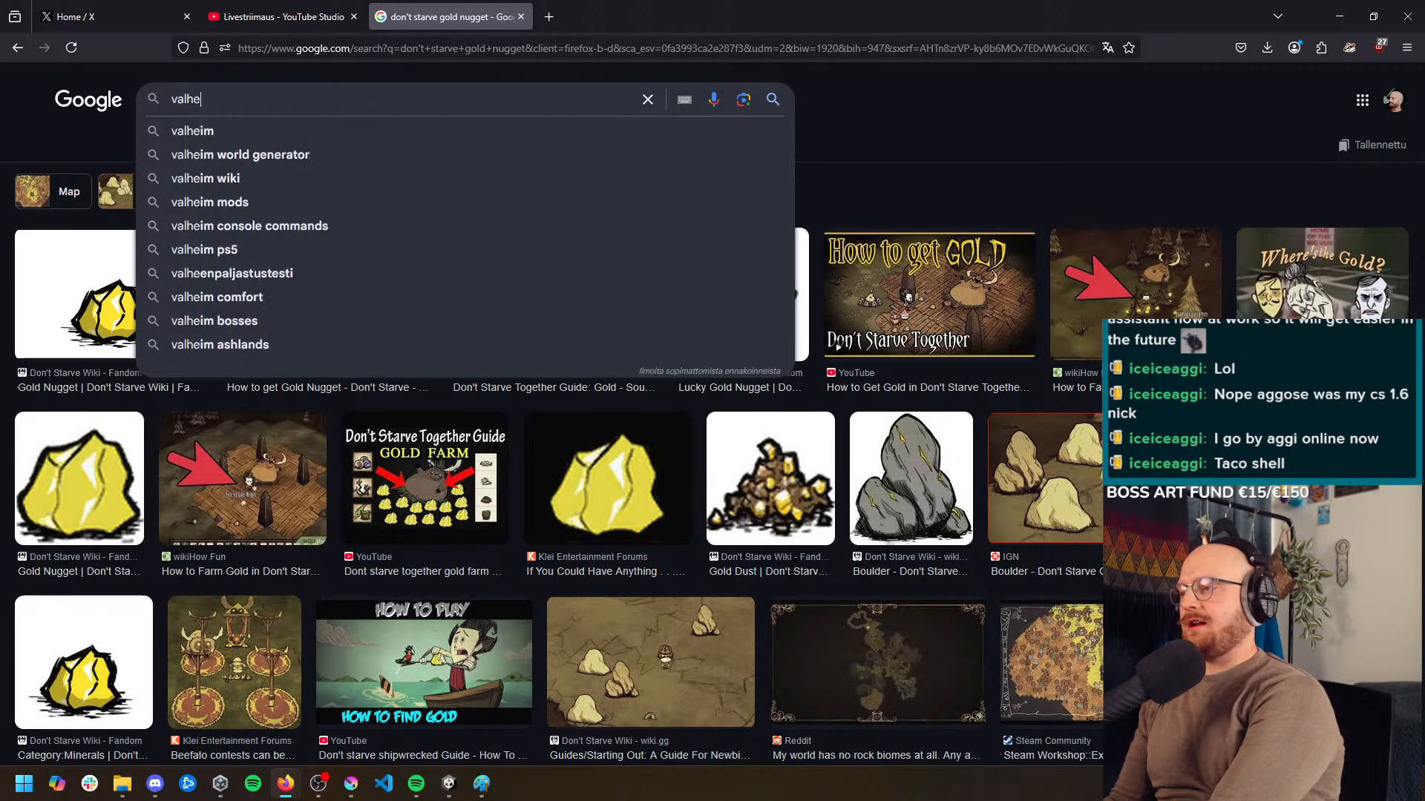
text(im tin ore)
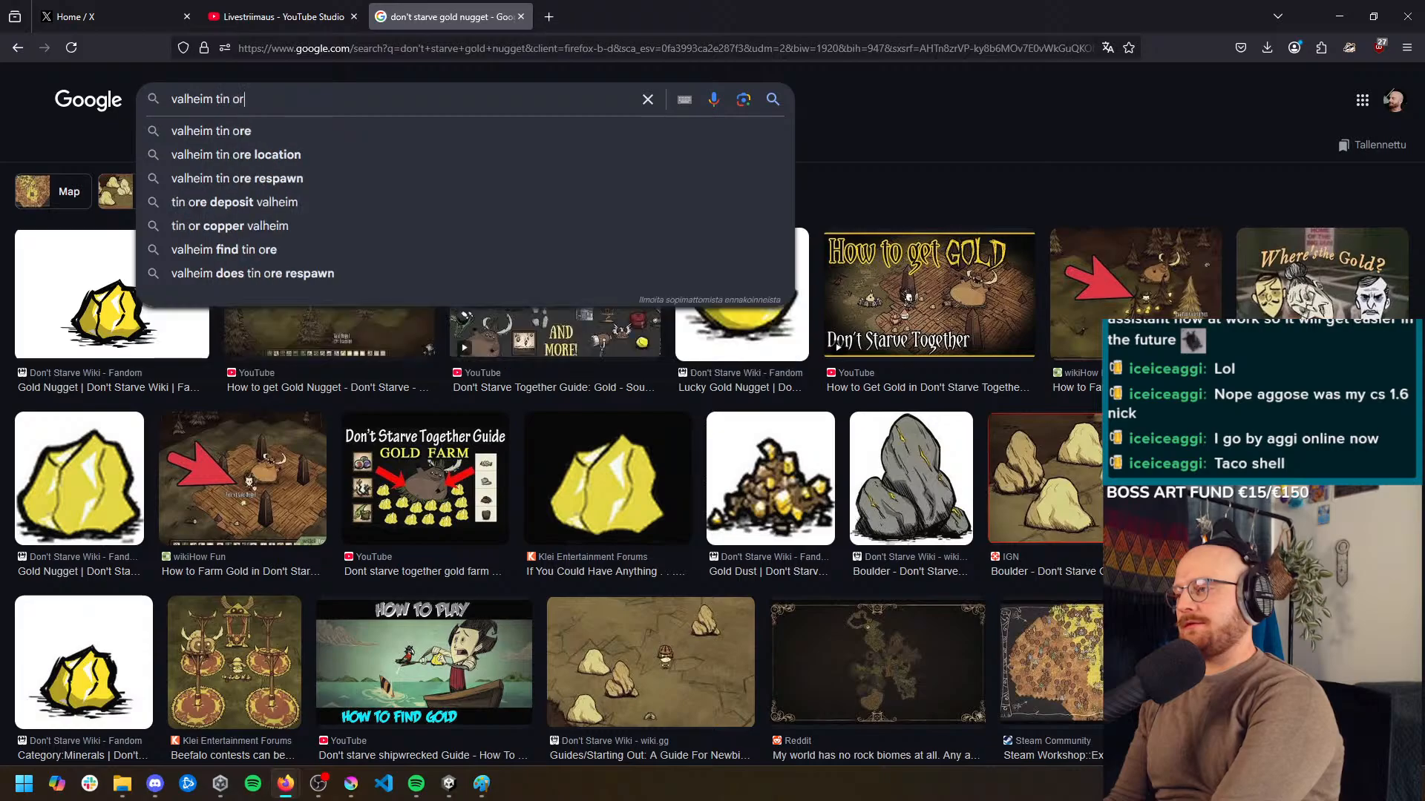
key(Return)
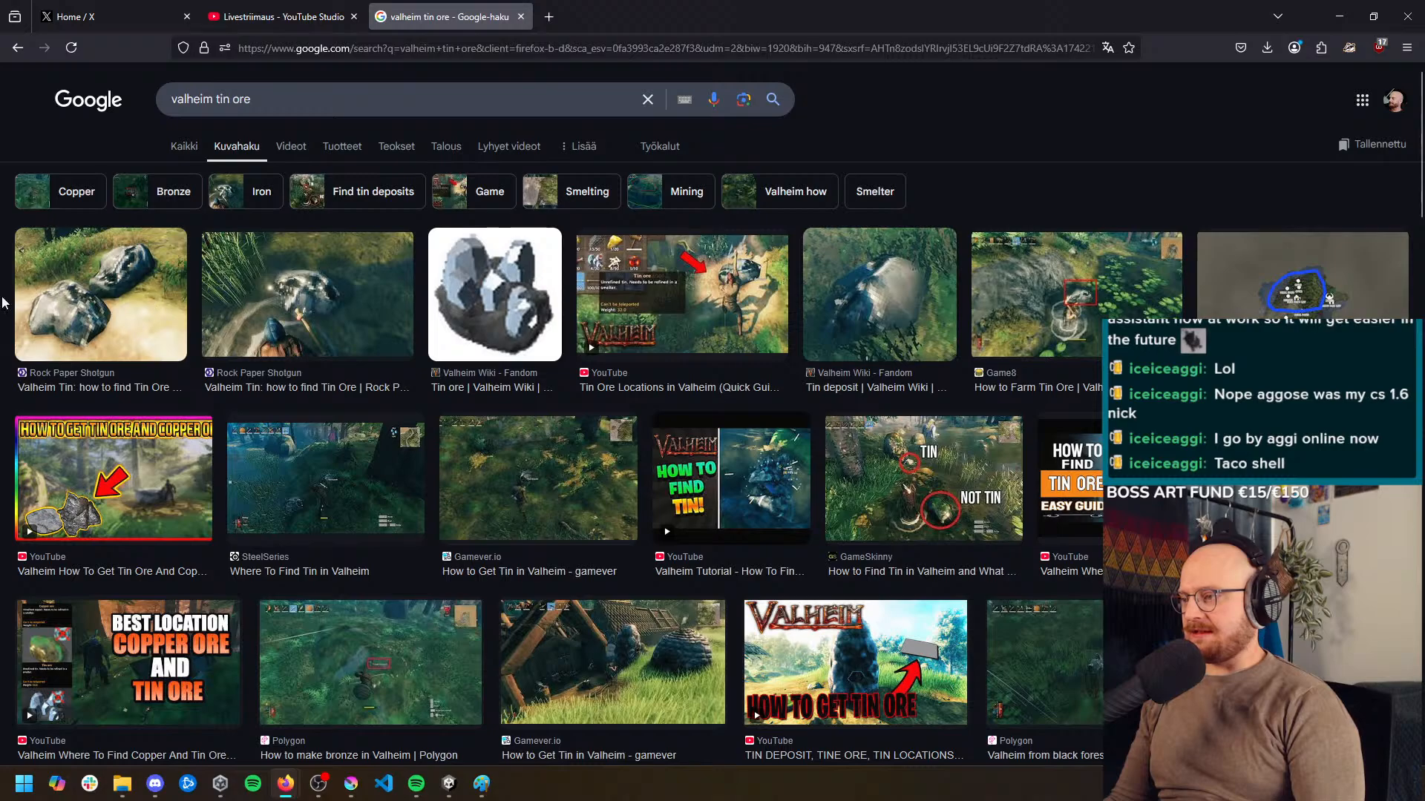
middle_click(213, 410)
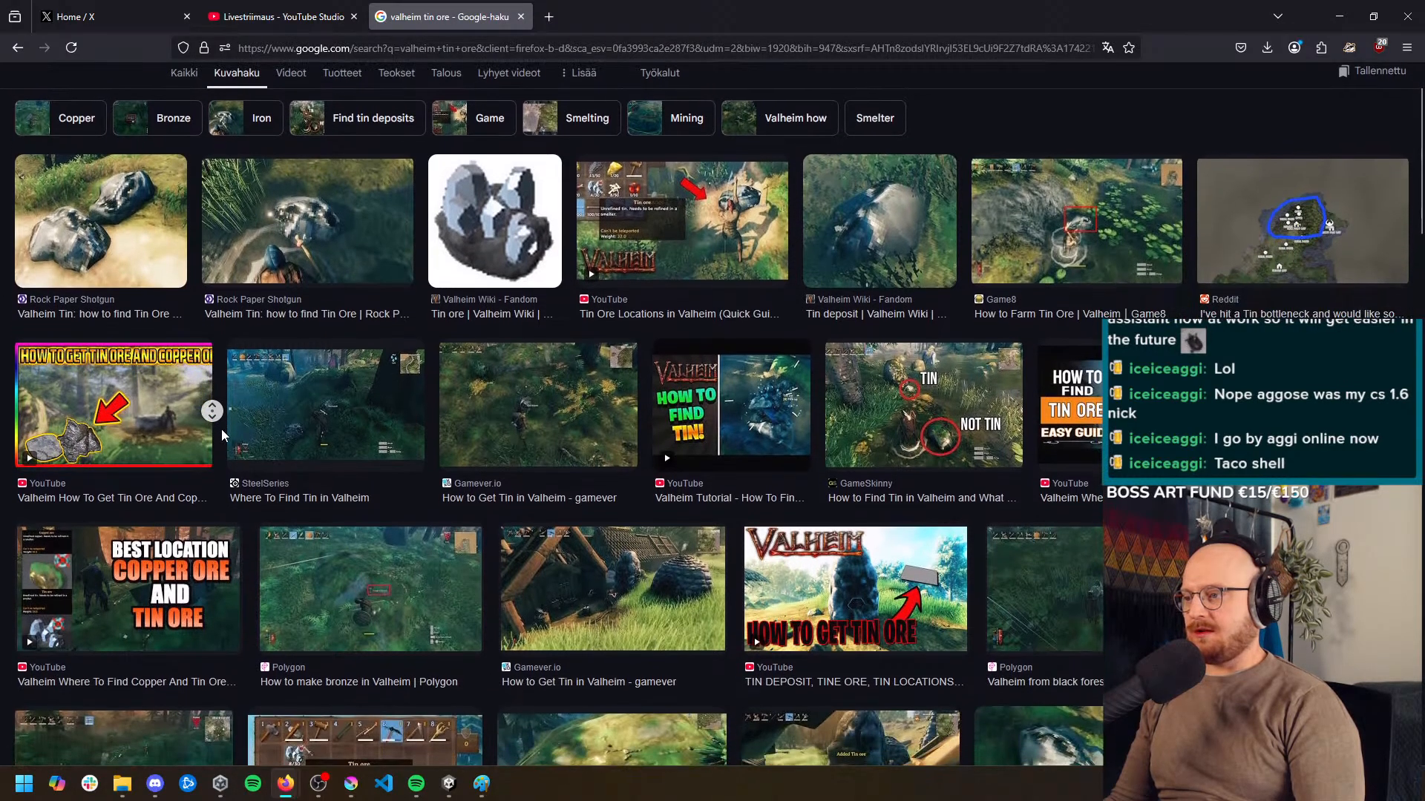
middle_click(222, 436)
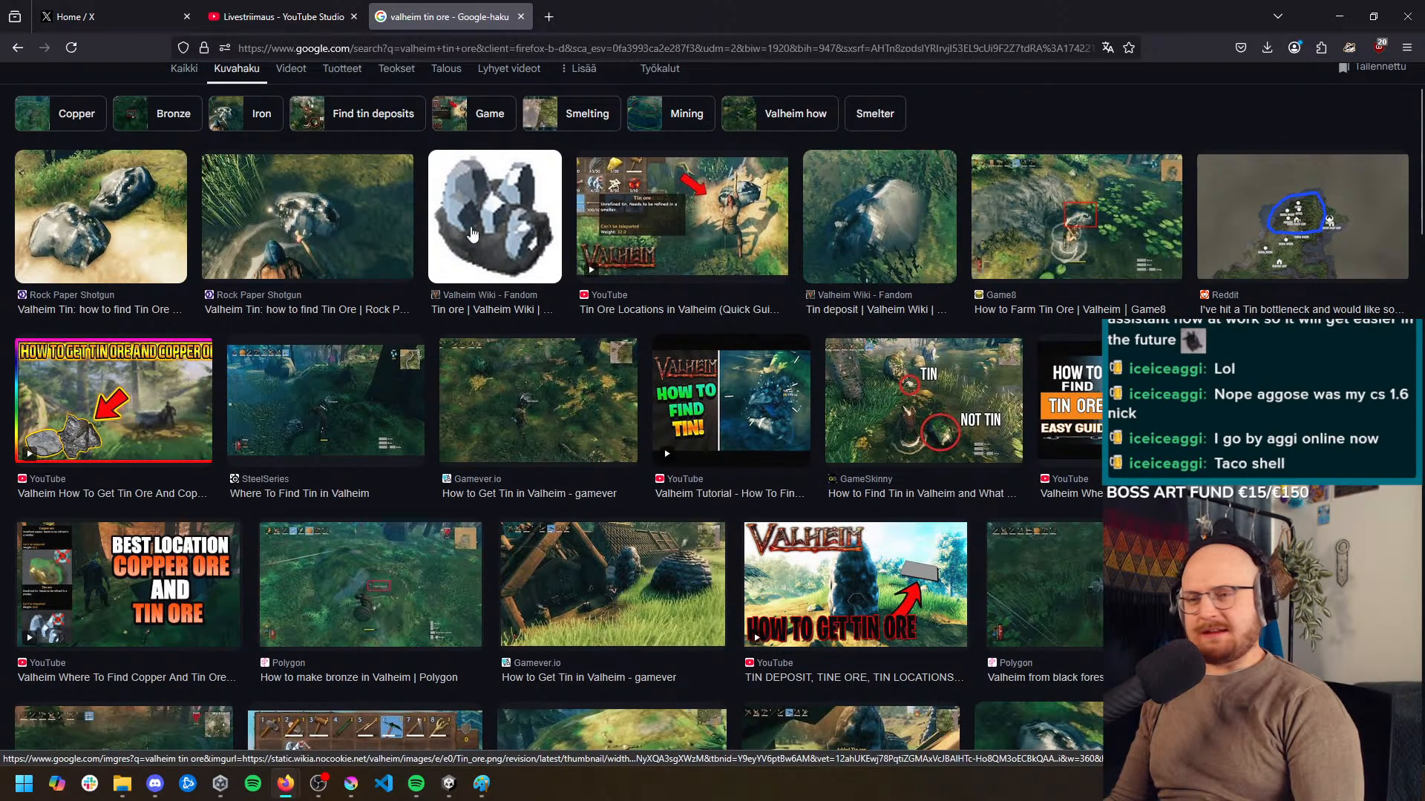
scroll(492, 267, down, 4)
scroll(493, 267, up, 8)
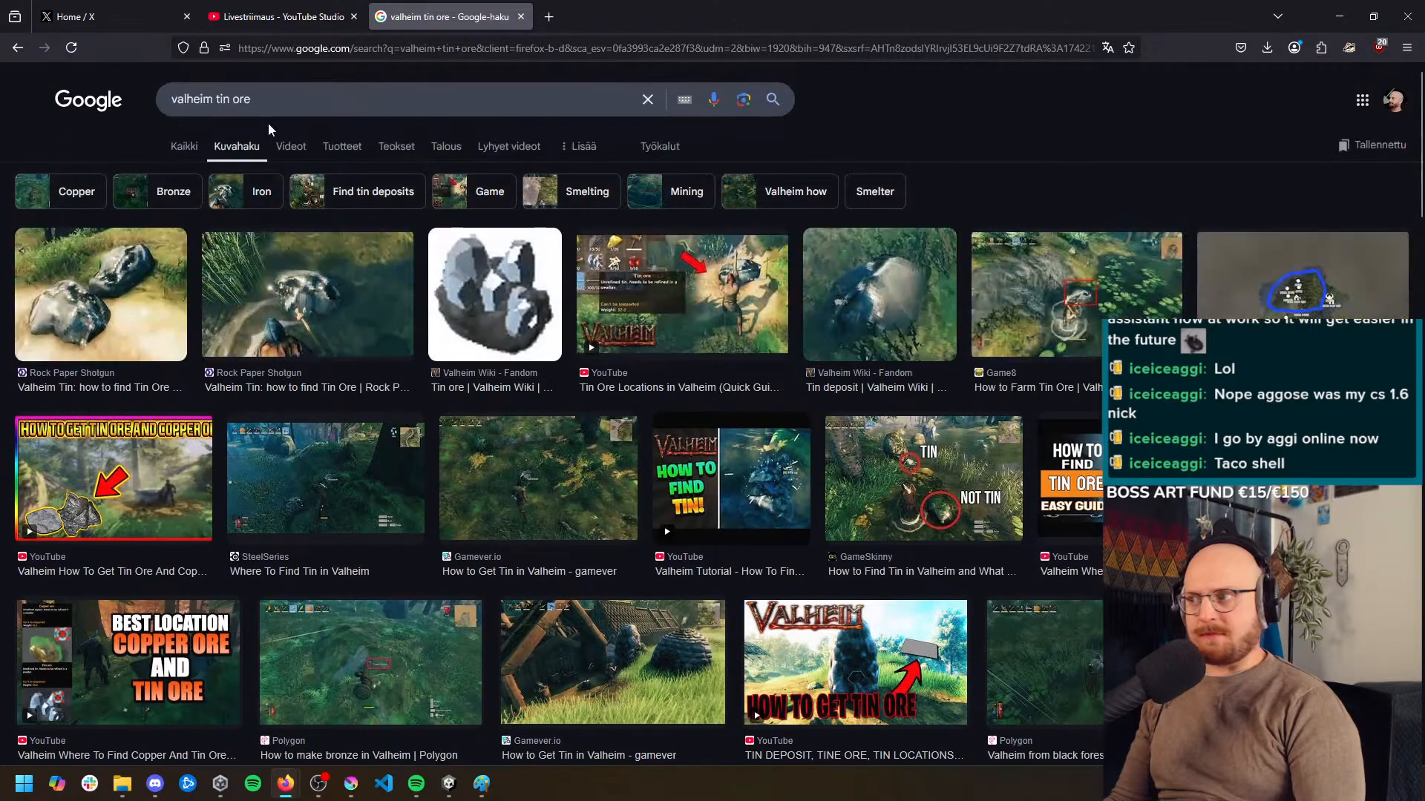
Change the image search to "valheim copper ore" and look through the copper ore and deposit images
double_click(224, 99)
text(copper)
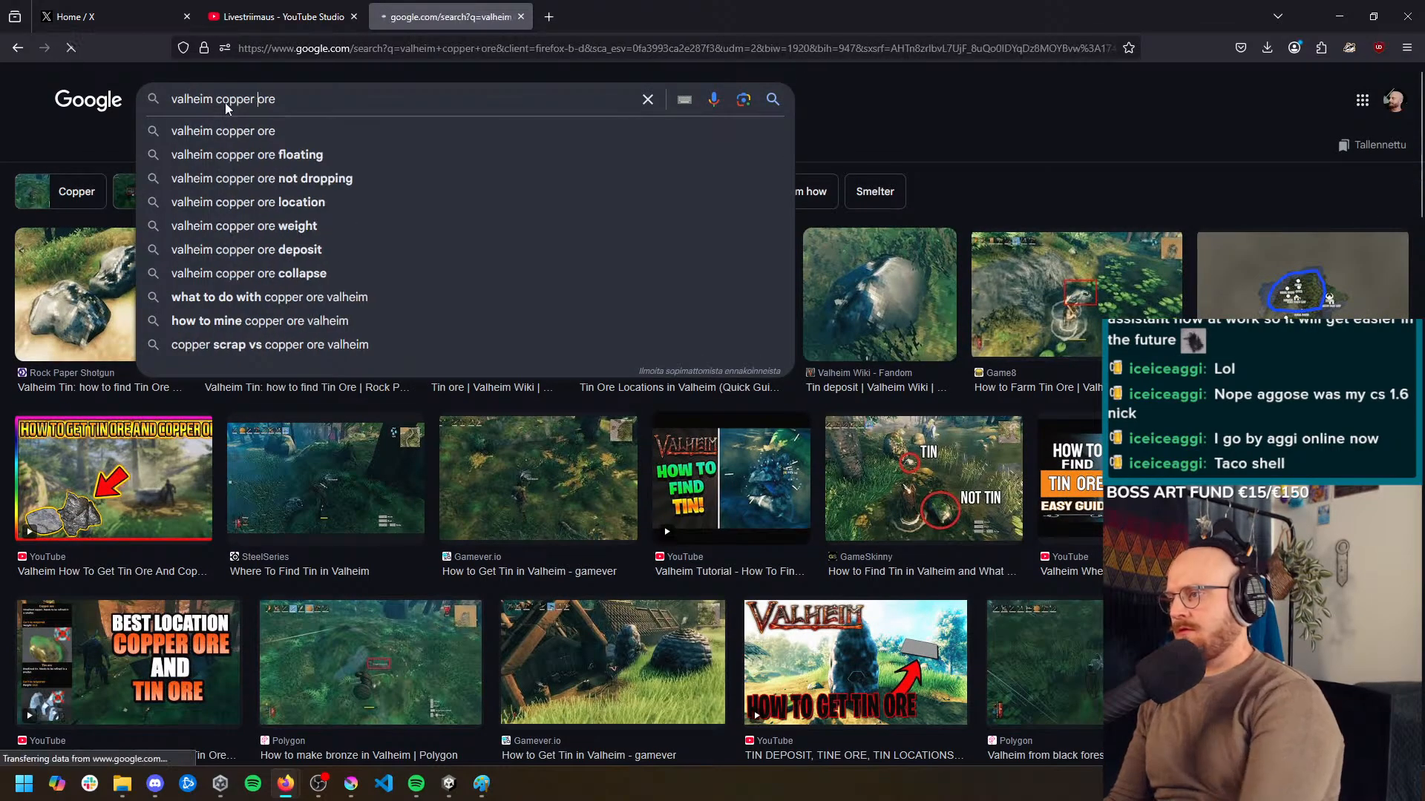
key(Return)
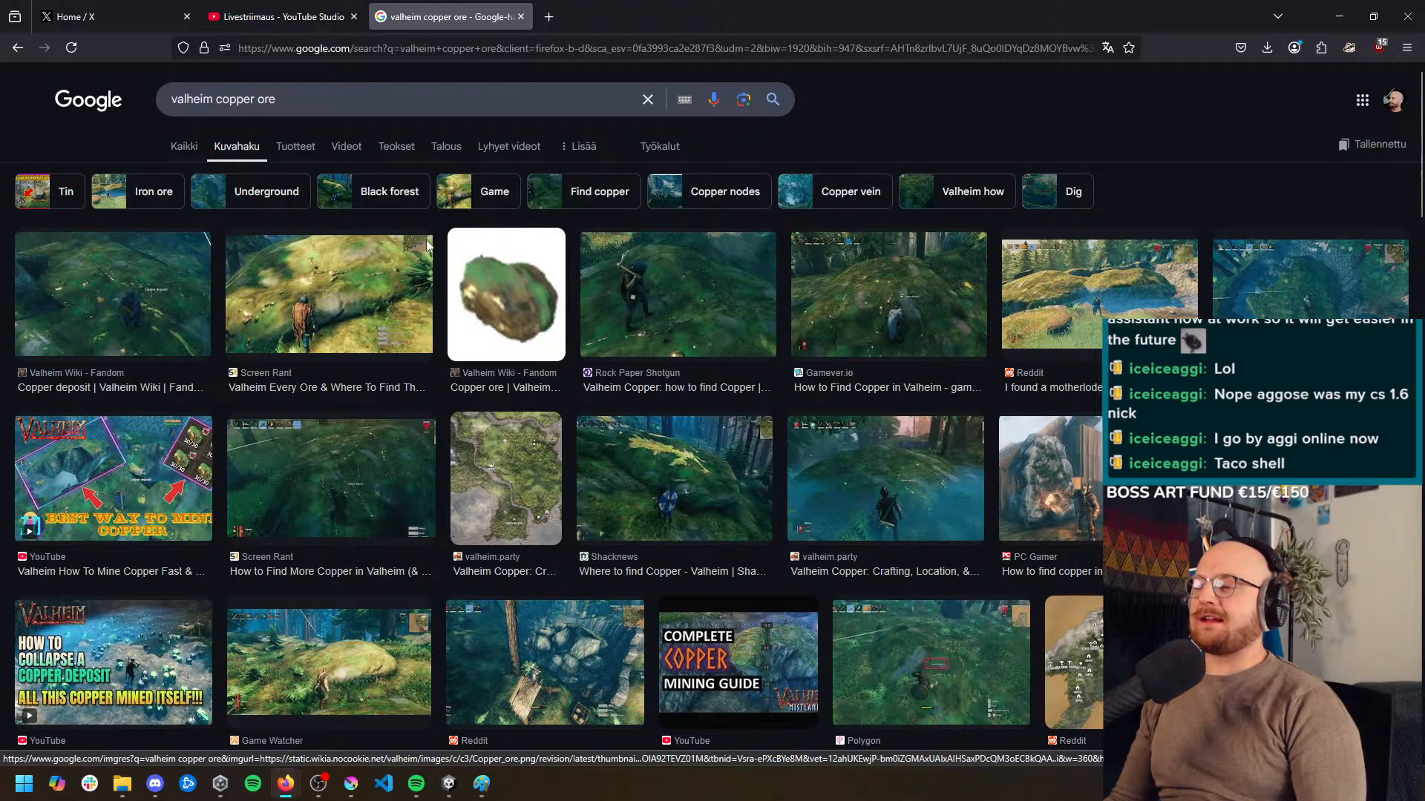
scroll(394, 331, down, 3)
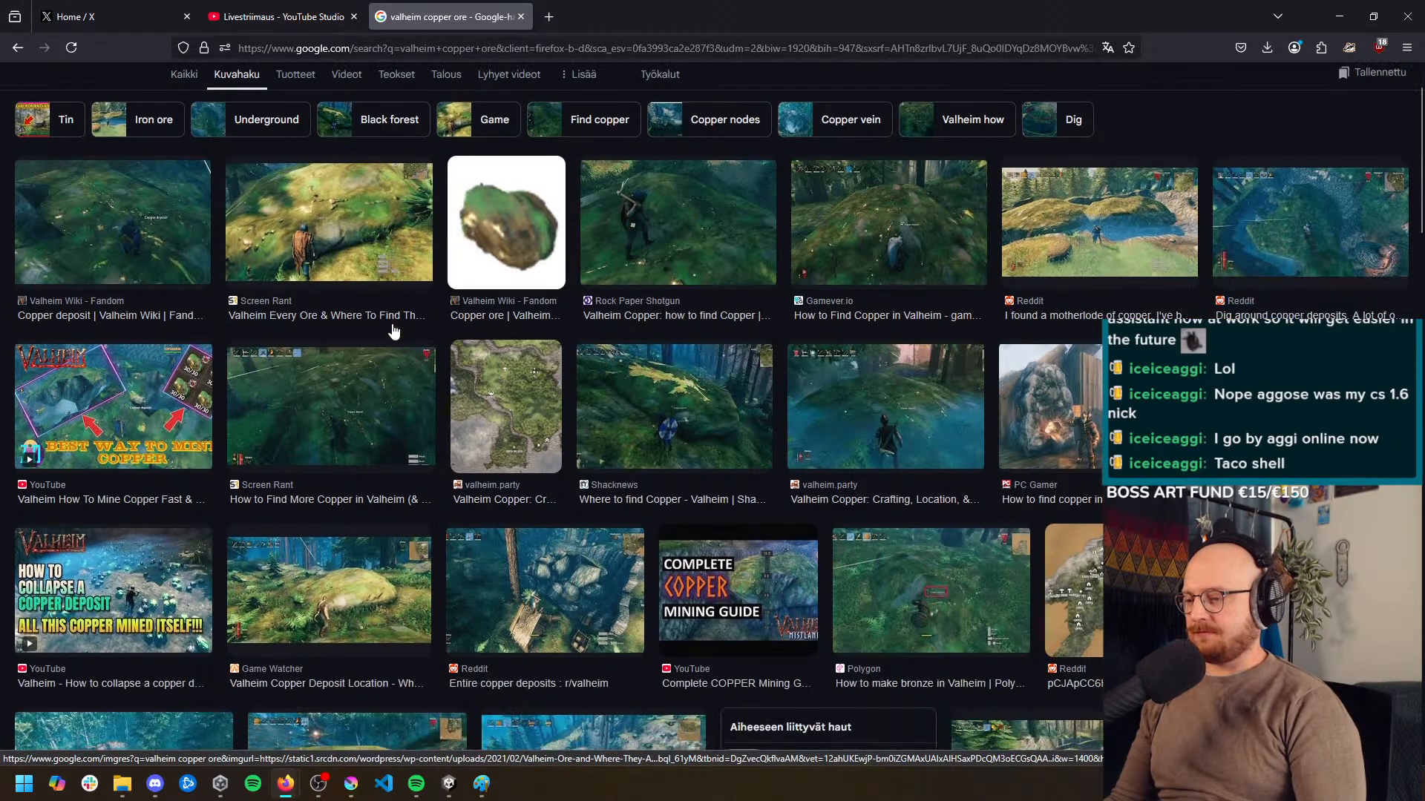
scroll(395, 329, up, 3)
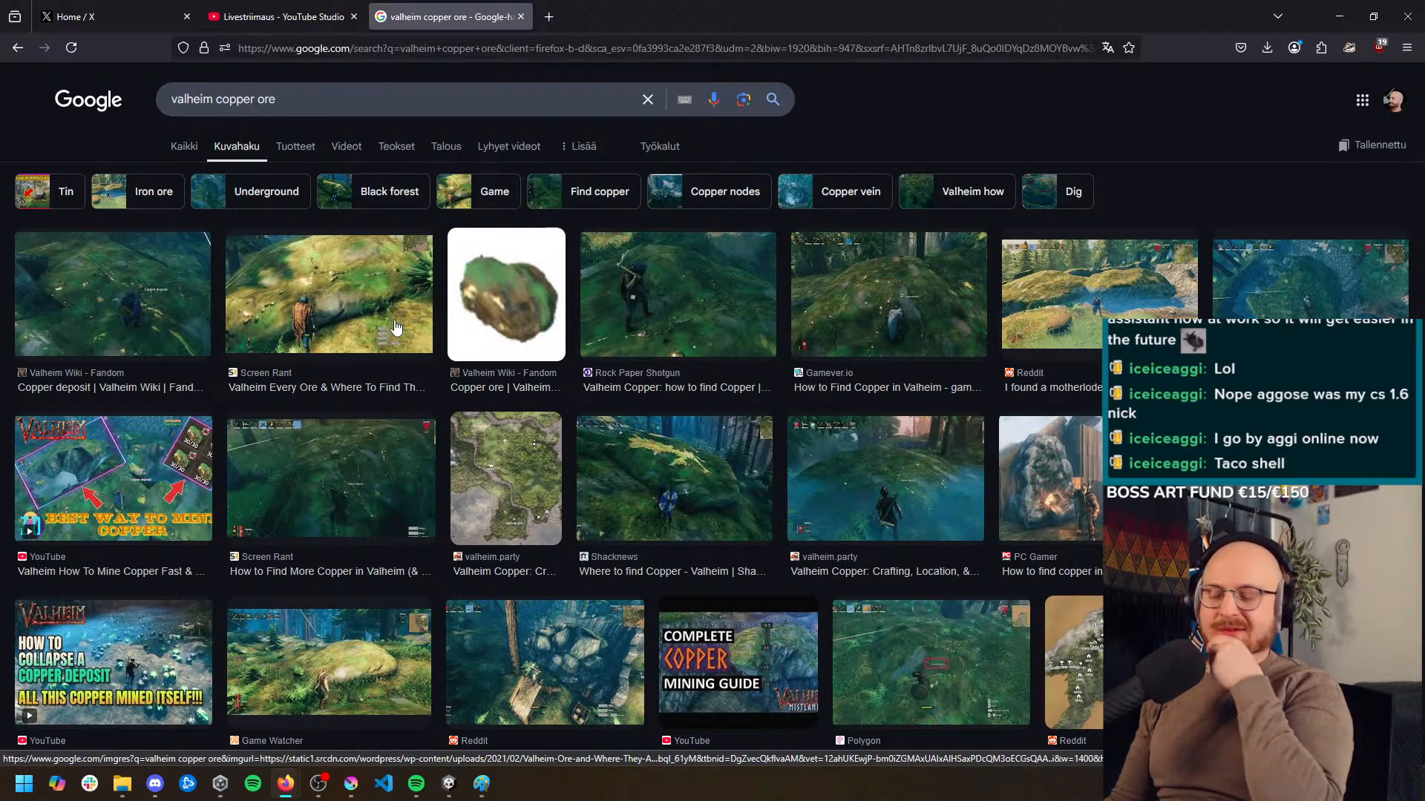
middle_click(434, 399)
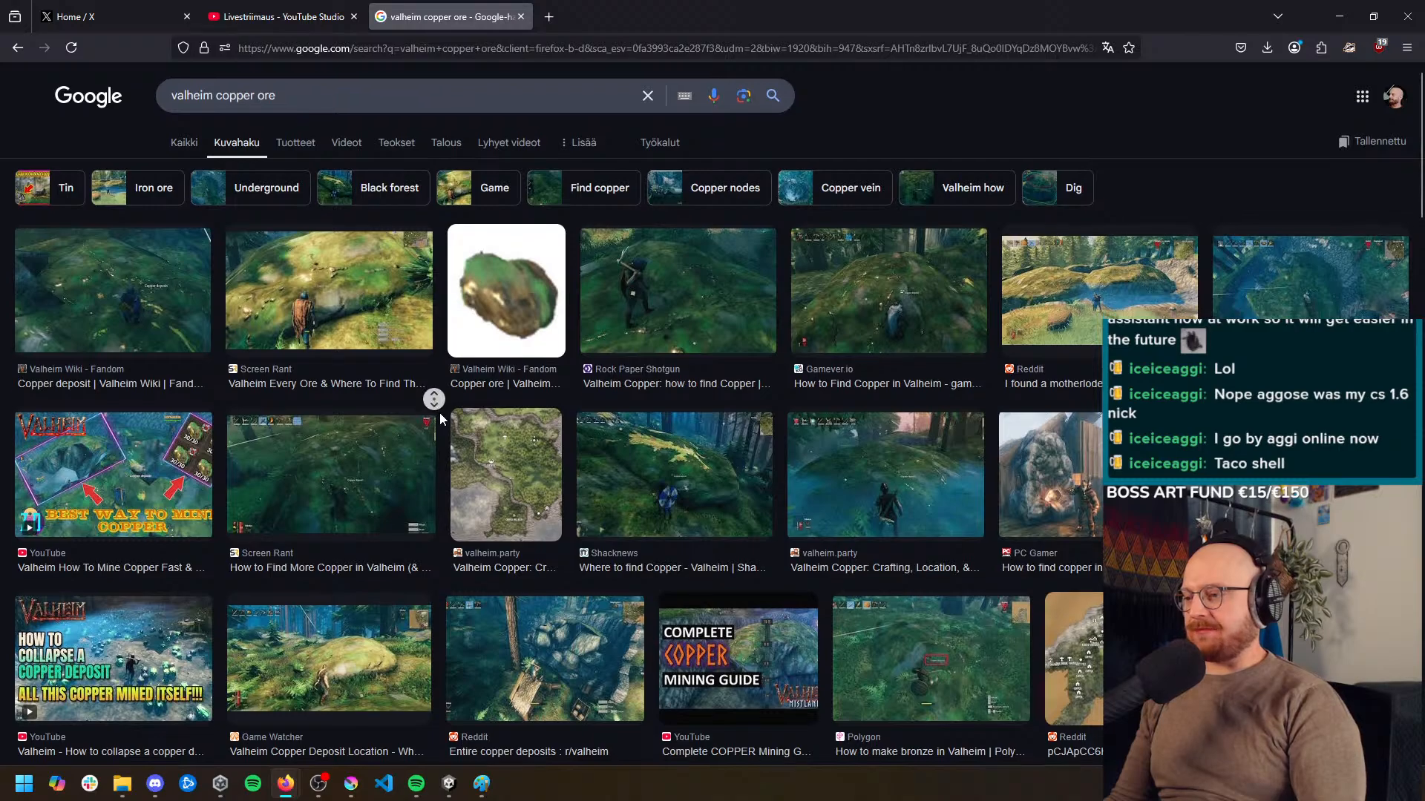
Return to the "don't starve gold nugget" search results and examine the drawn nuggets, gold dust and boulders
key(alt+Left)
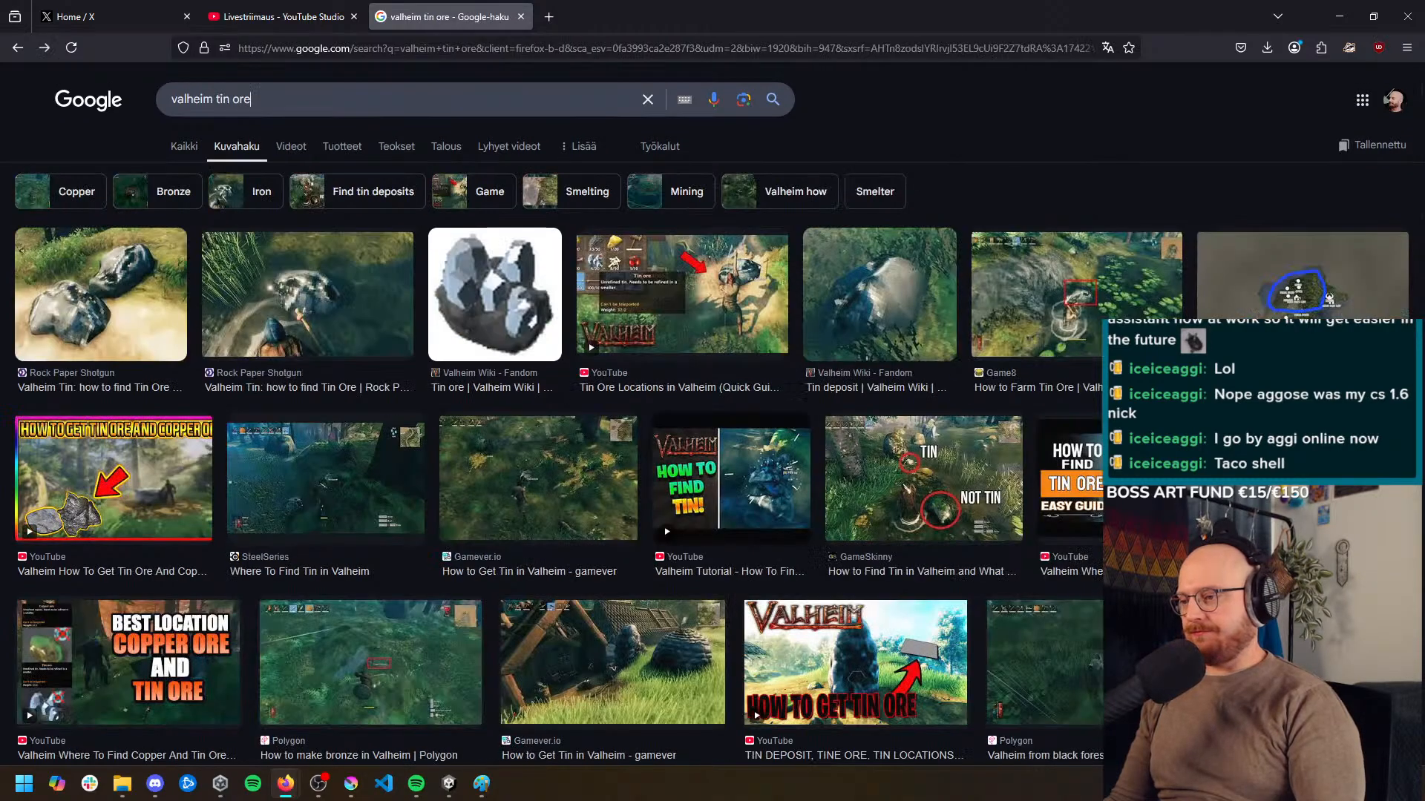
key(alt+Right)
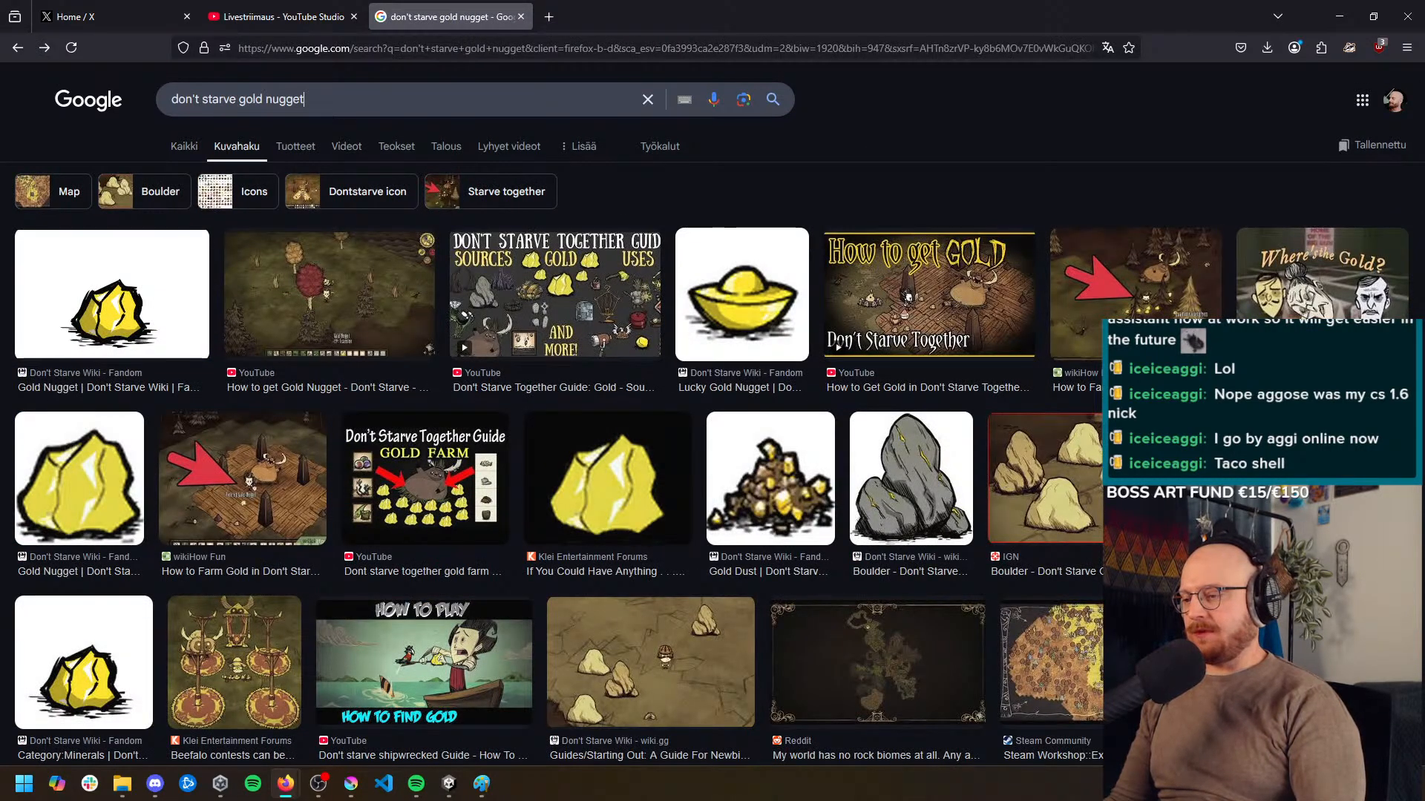
middle_click(441, 390)
scroll(449, 421, up, 2)
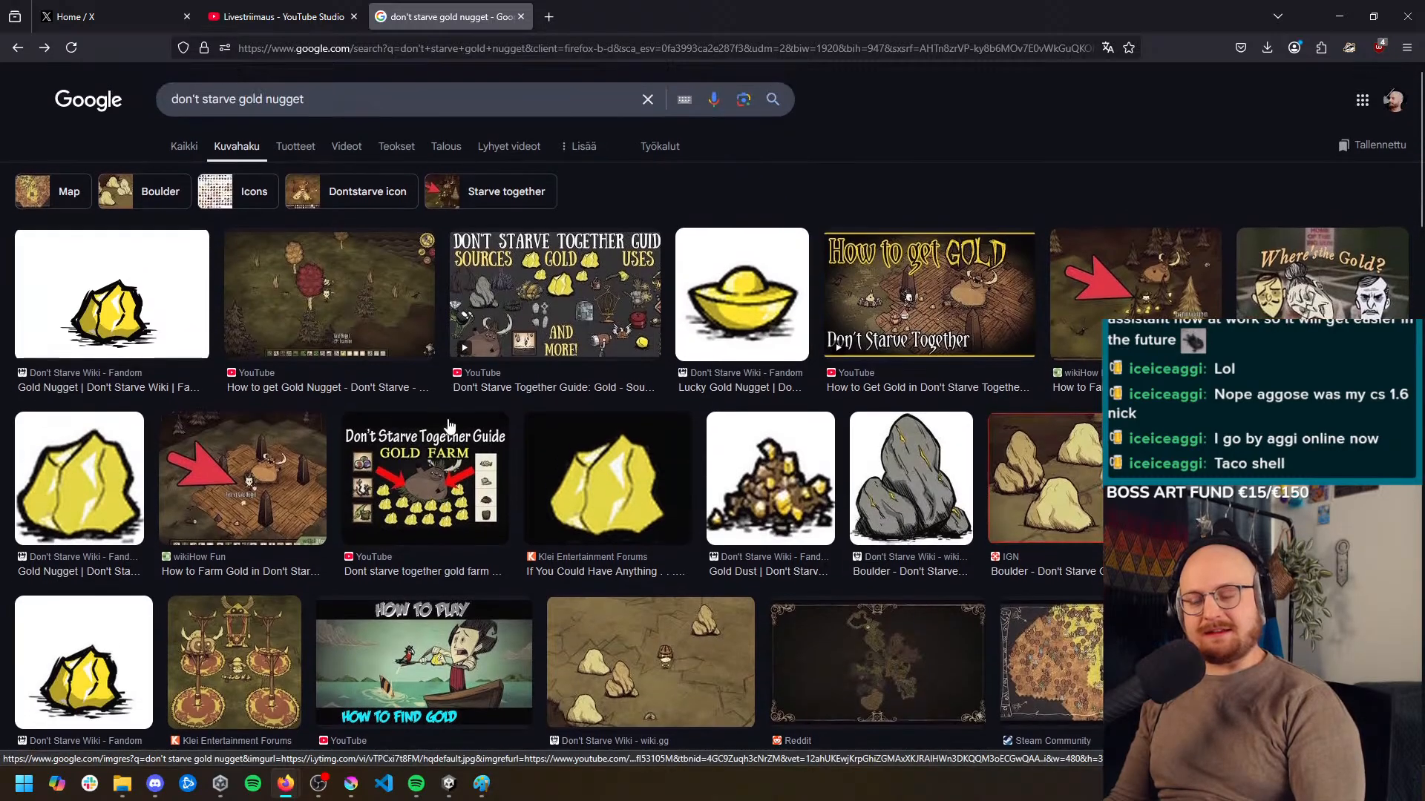
middle_click(449, 407)
middle_click(436, 397)
scroll(437, 397, up, 1)
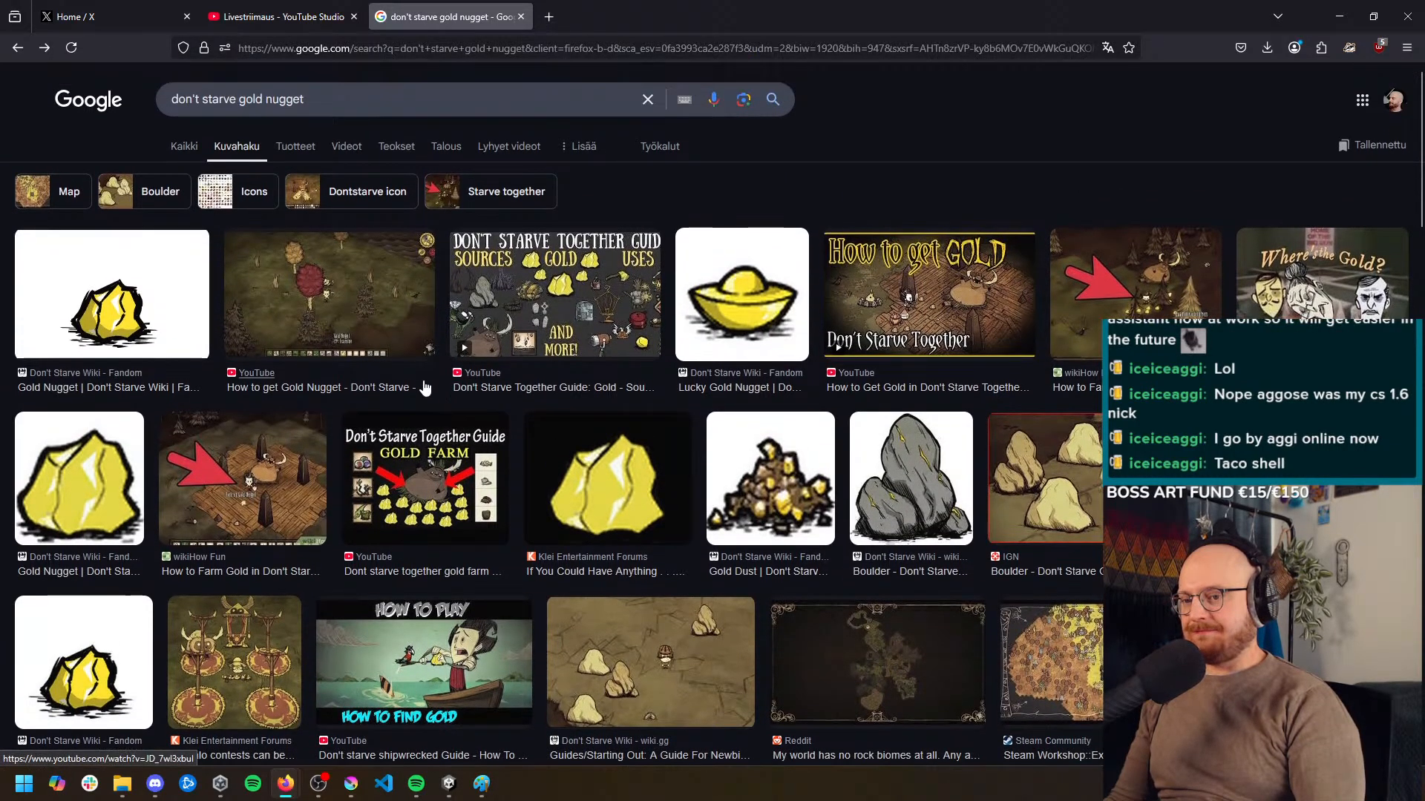
scroll(427, 386, down, 3)
scroll(433, 389, up, 3)
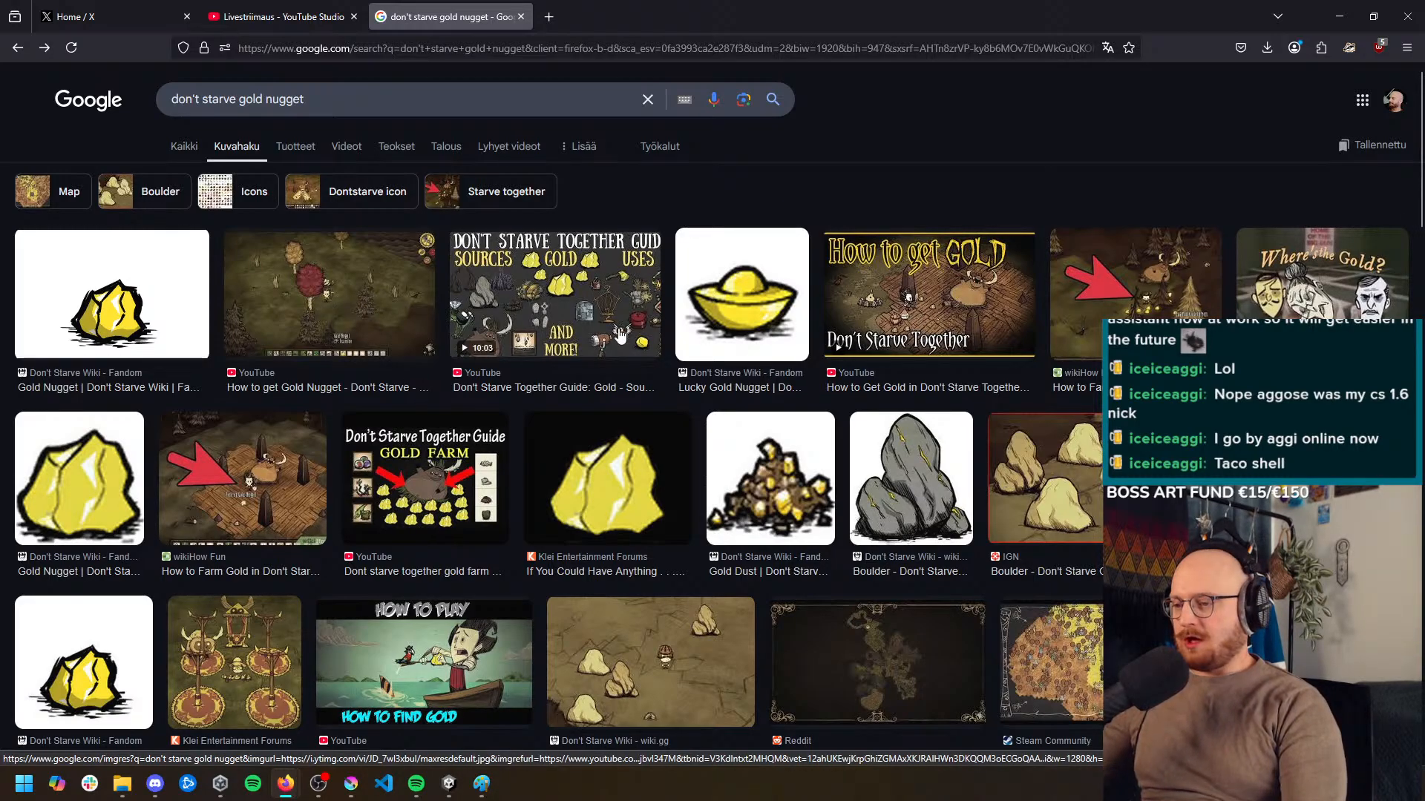
middle_click(550, 444)
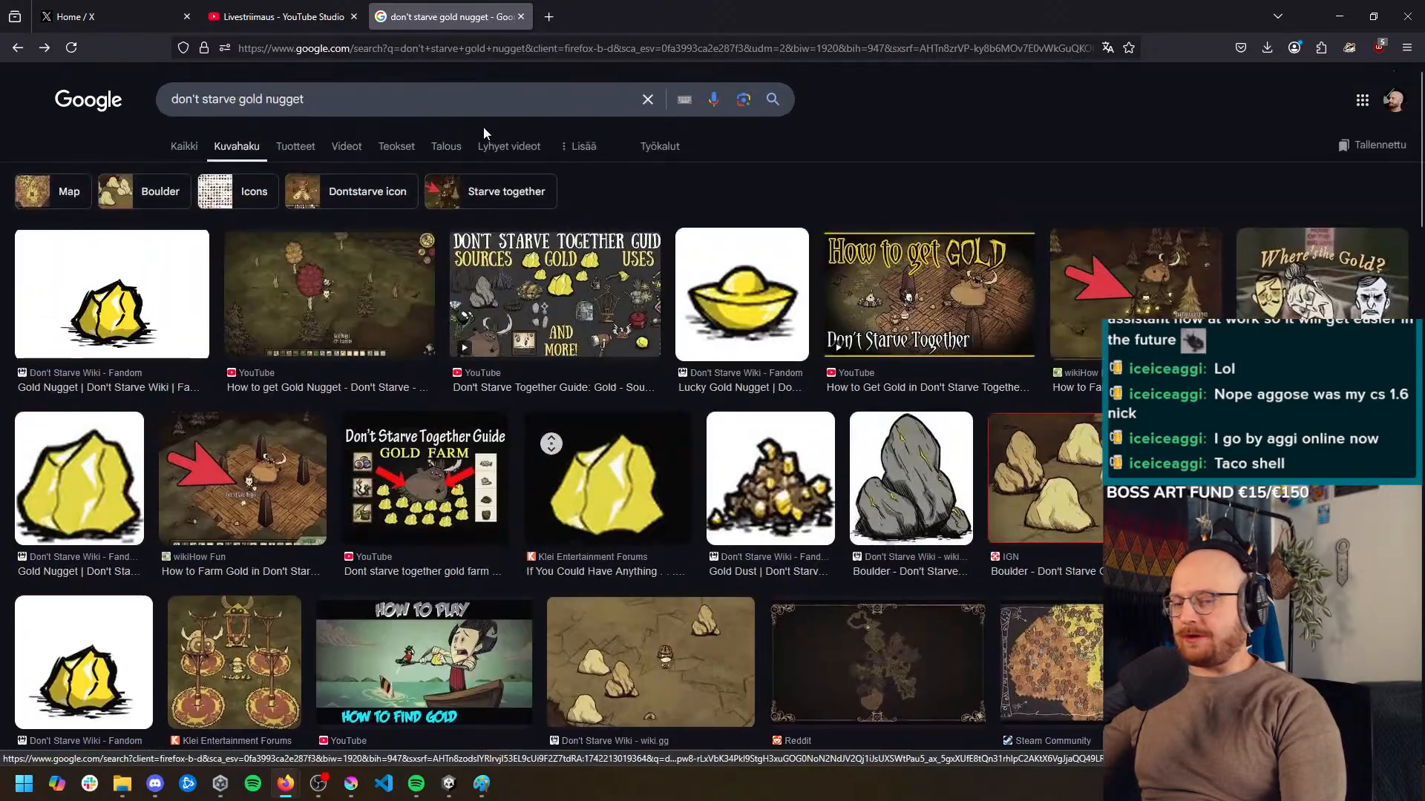
middle_click(480, 79)
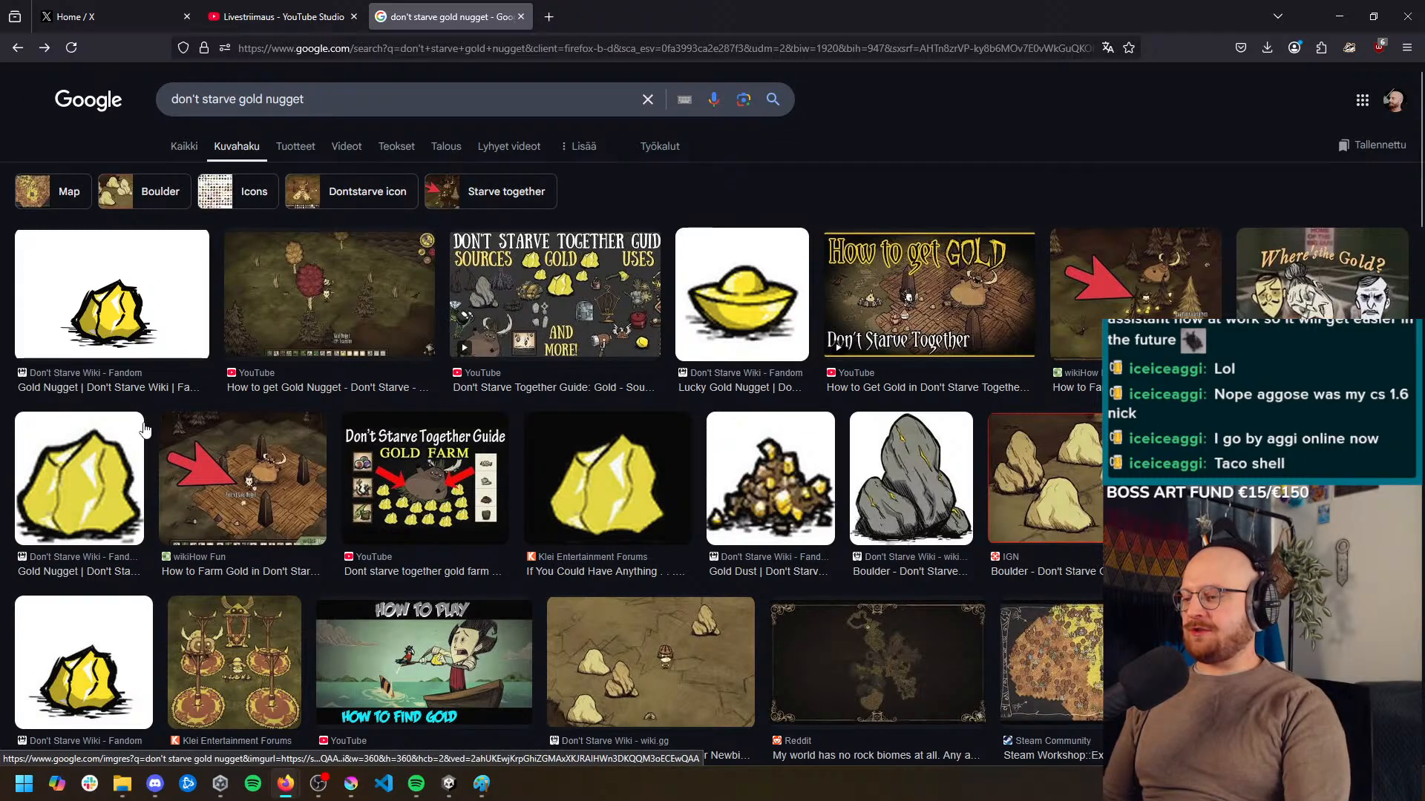
Open the preview of the Don't Starve Wiki gold nugget image and switch to Krita
click(94, 294)
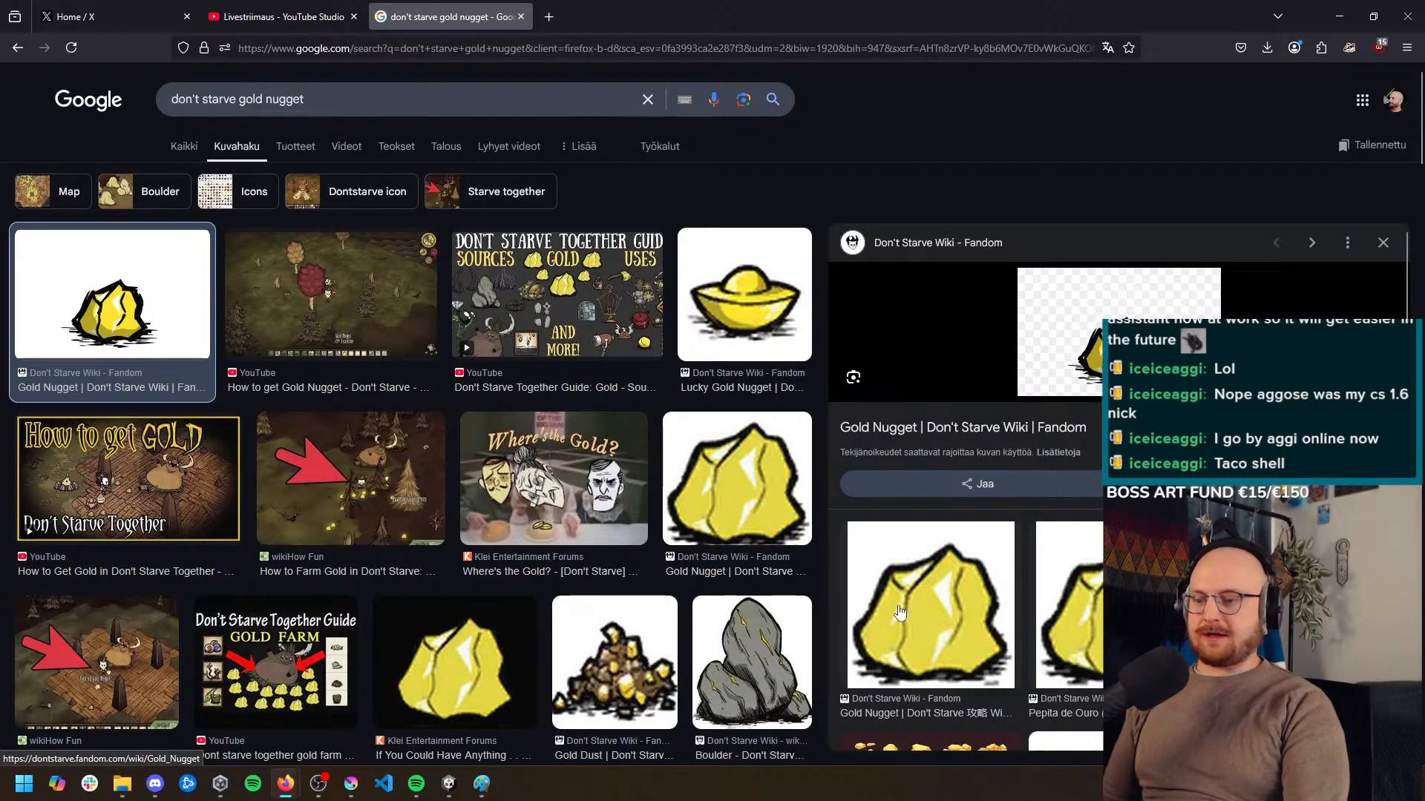
click(351, 782)
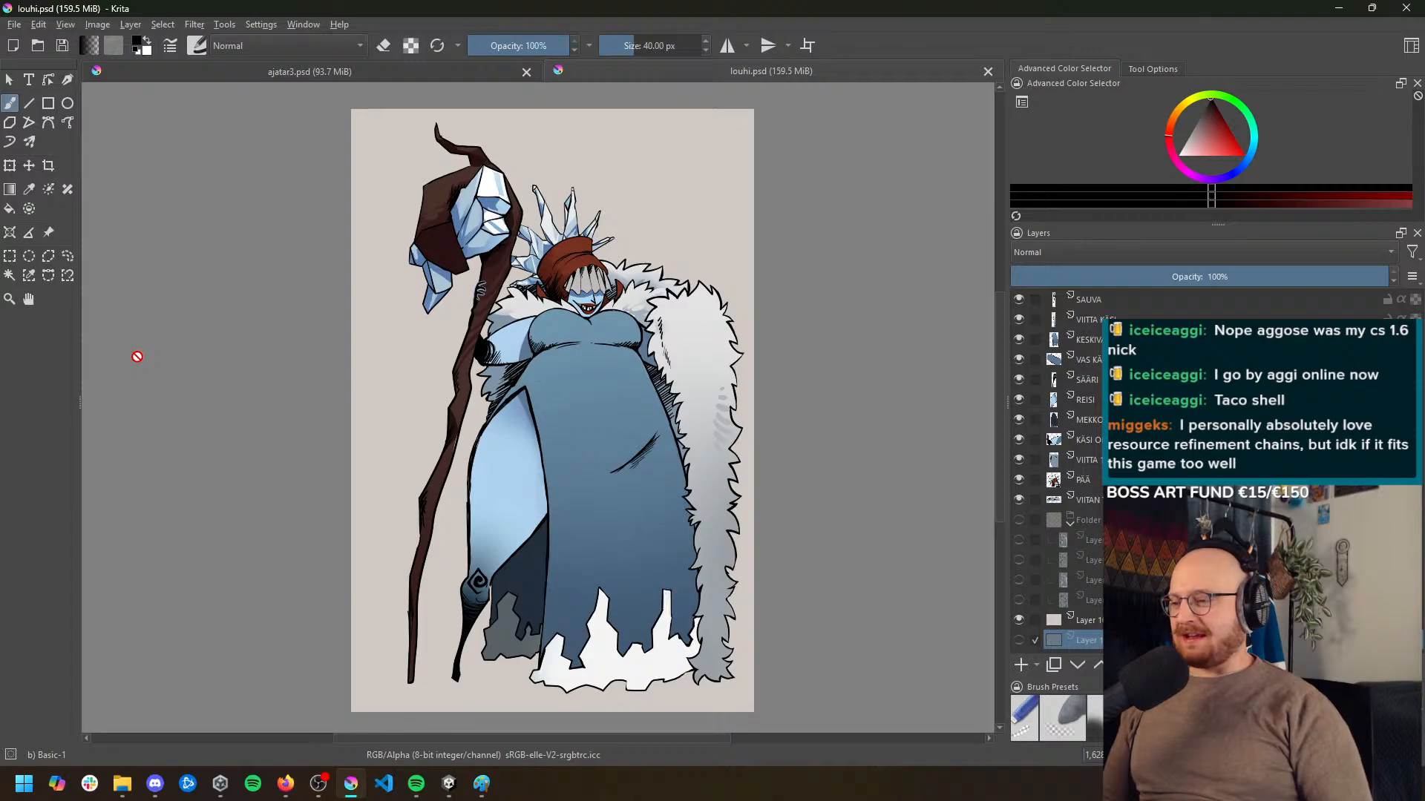
Create a new custom document of 512 × 512 pixels and hide its white background layer
click(9, 26)
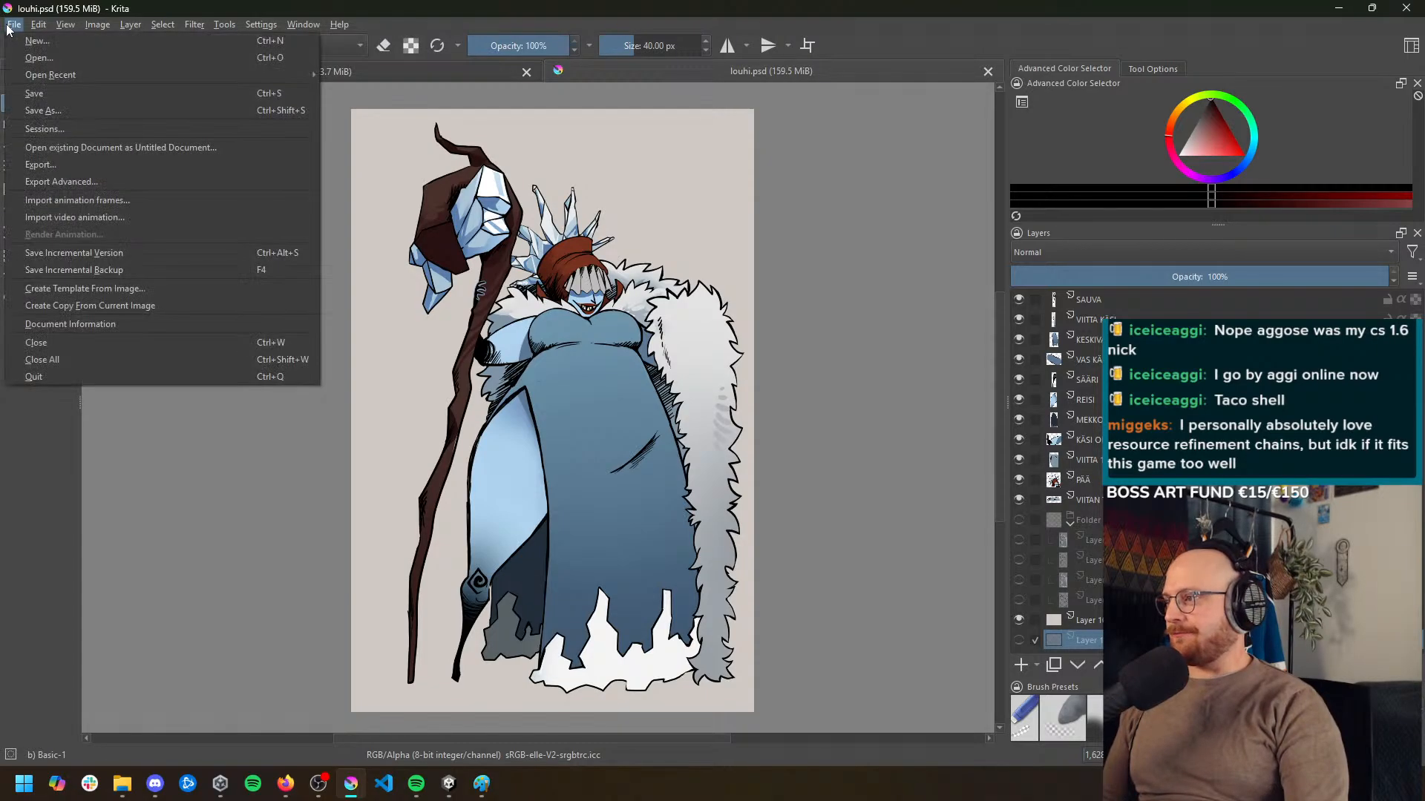
click(23, 44)
drag(701, 167, 781, 213)
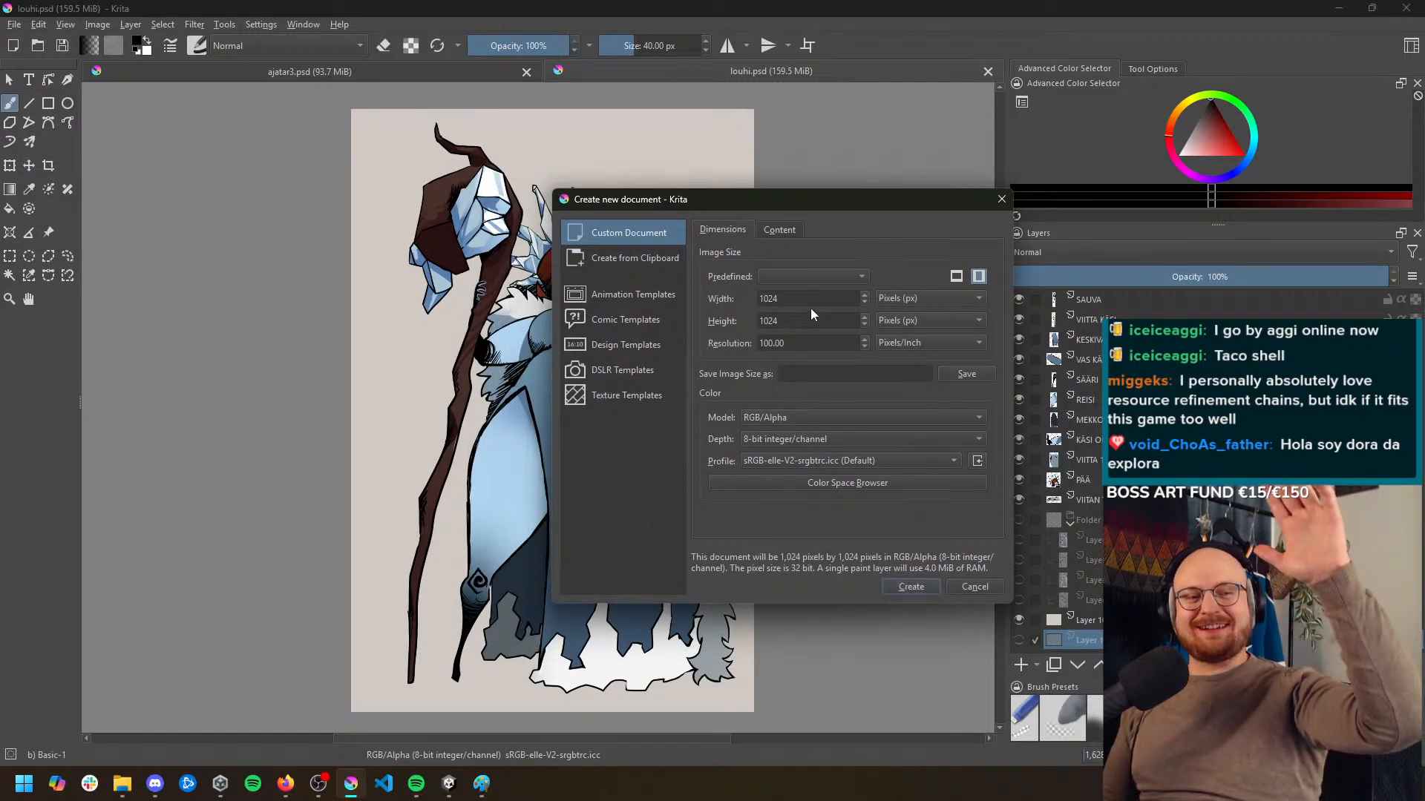
drag(890, 202, 1030, 148)
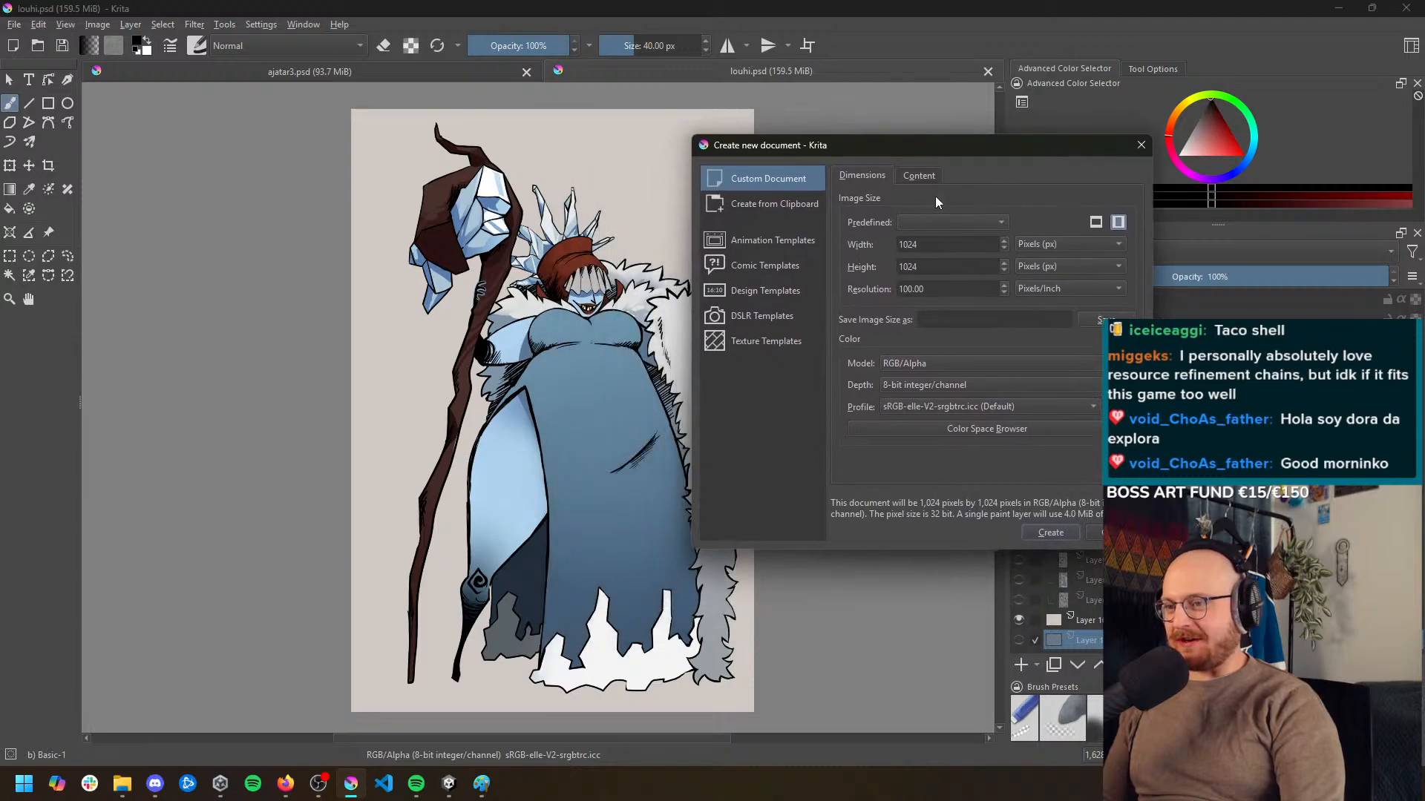
double_click(941, 247)
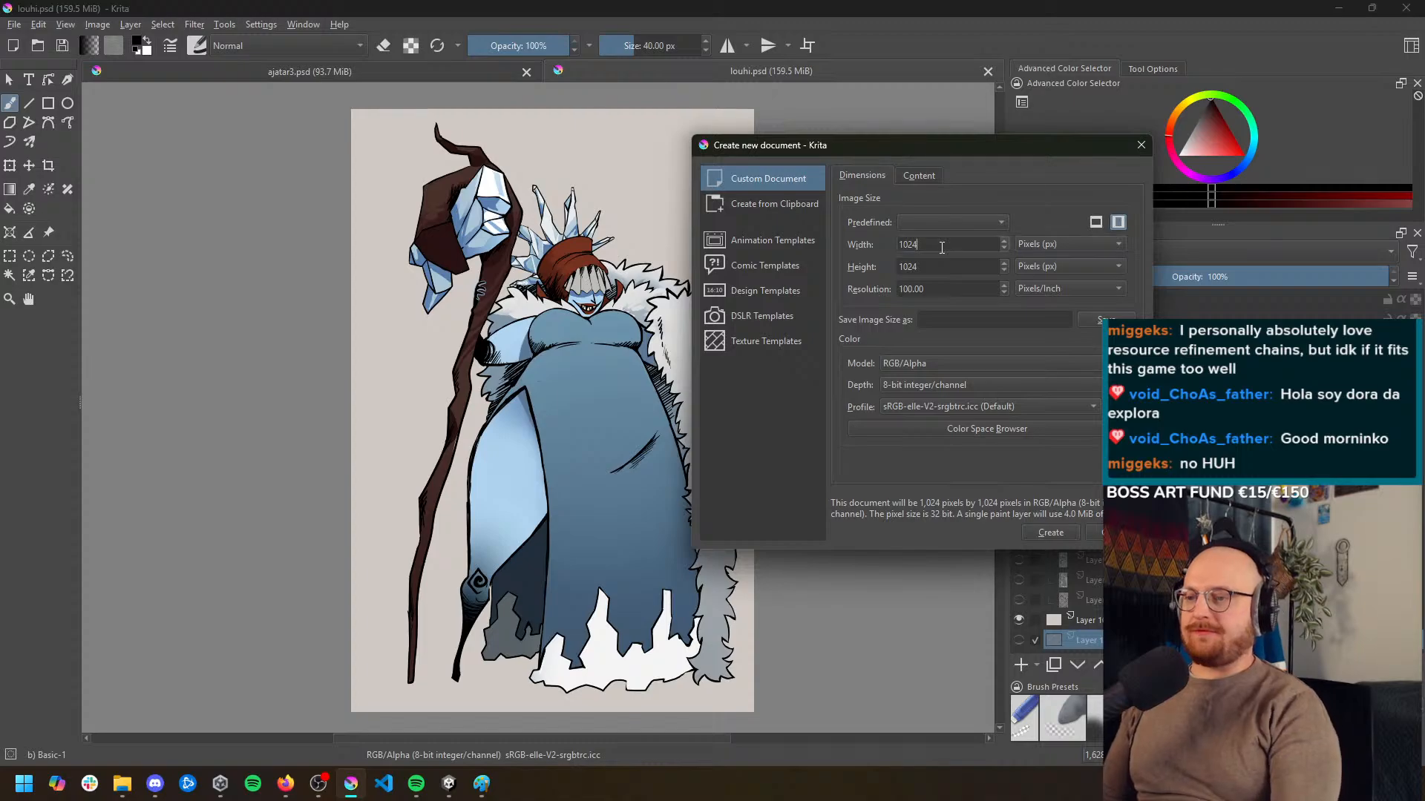
text(512)
key(Tab)
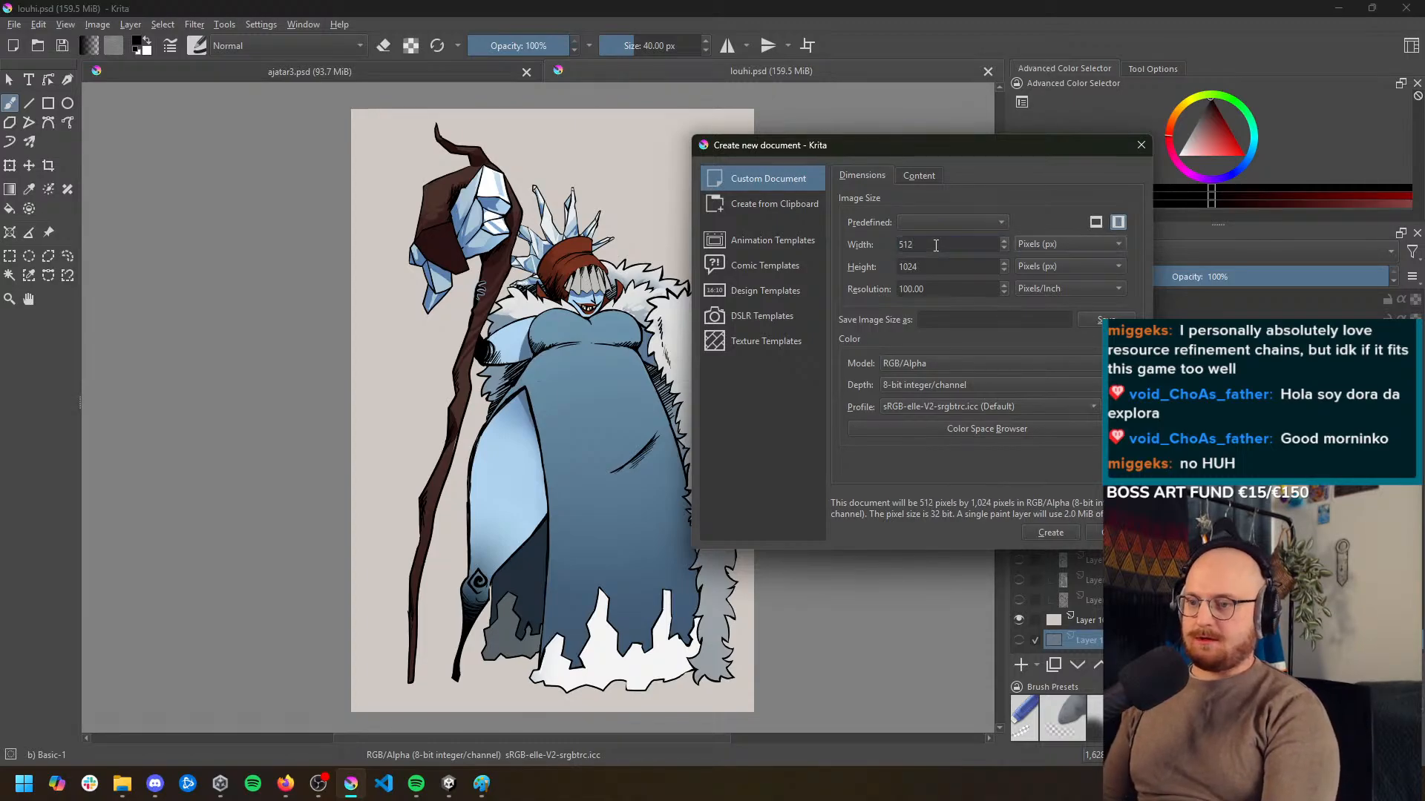
text(512)
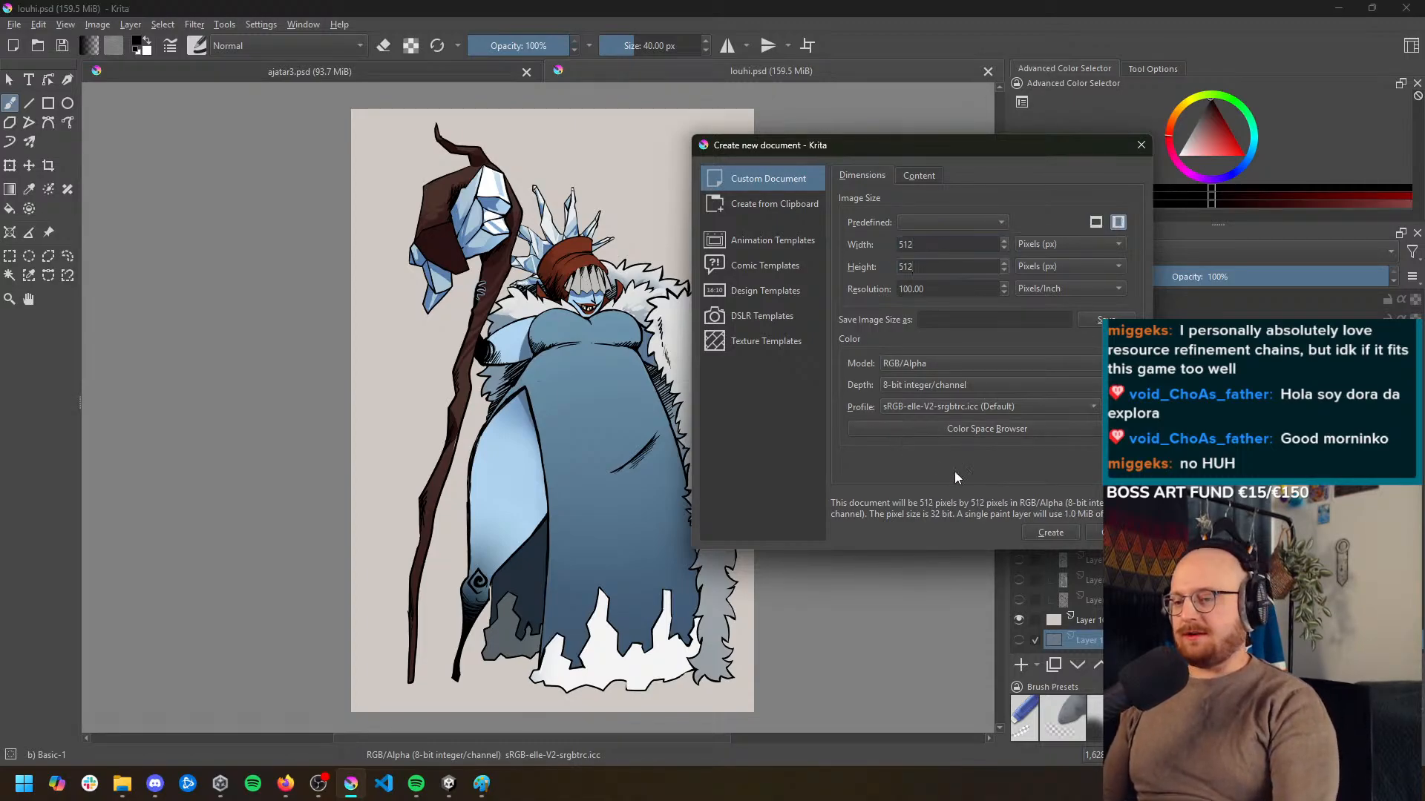
click(1049, 533)
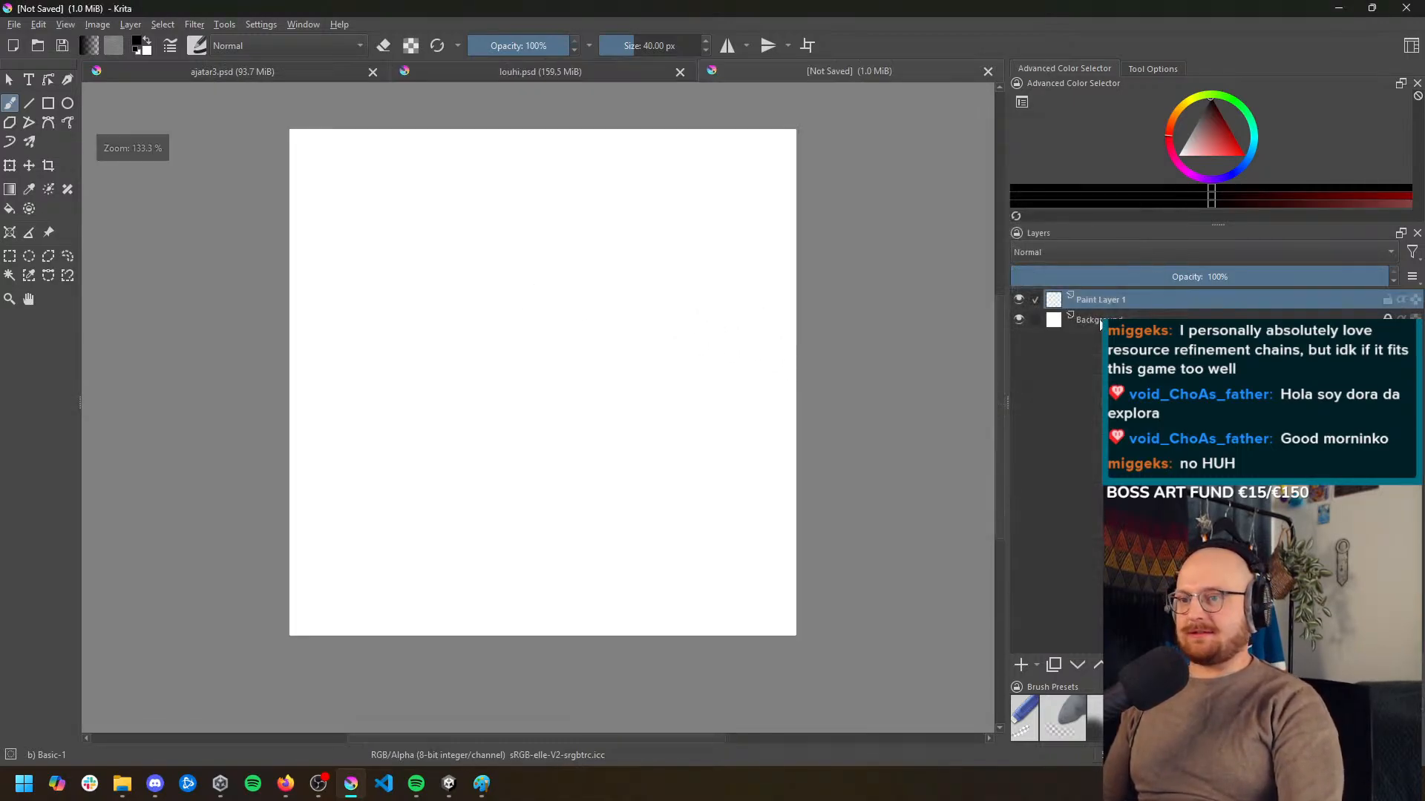
click(1019, 319)
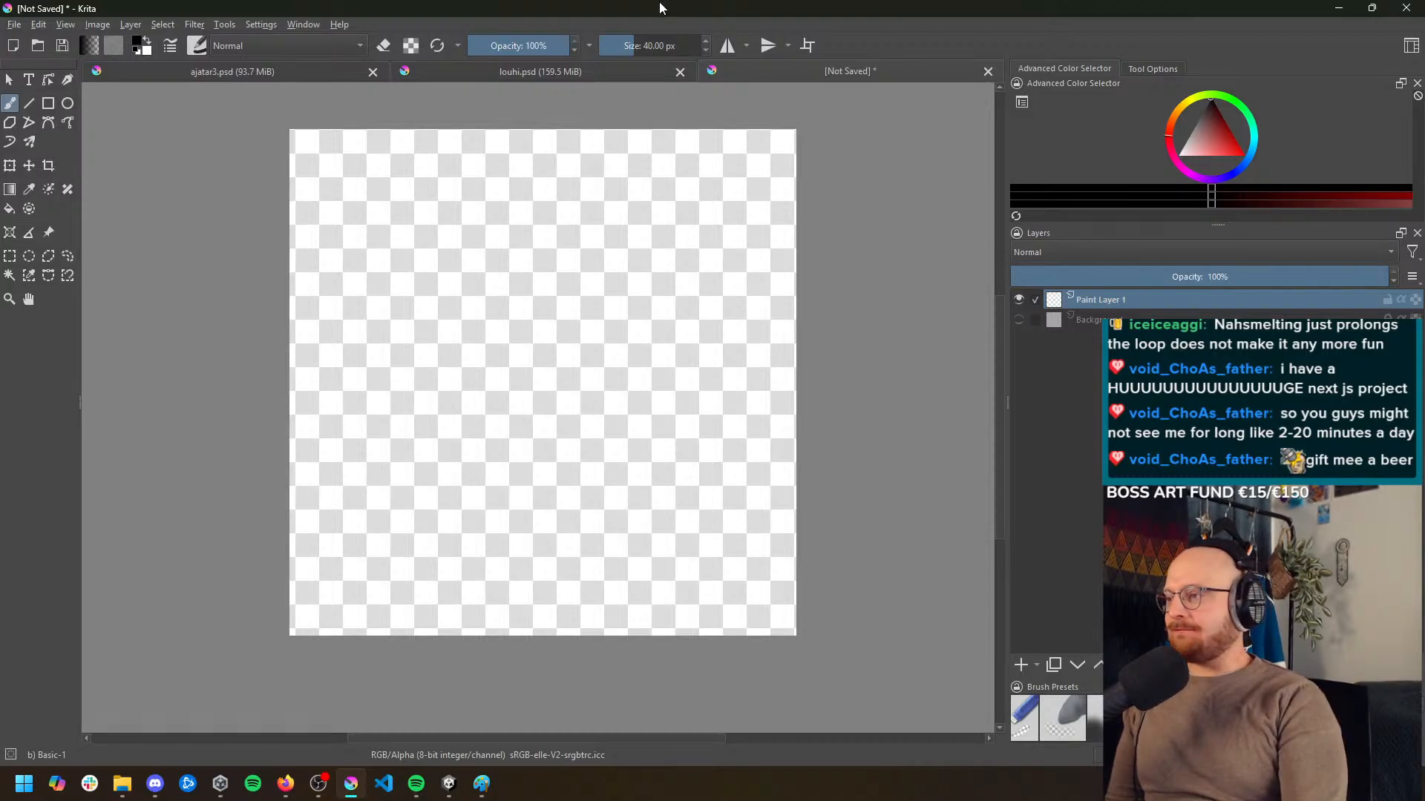
click(582, 70)
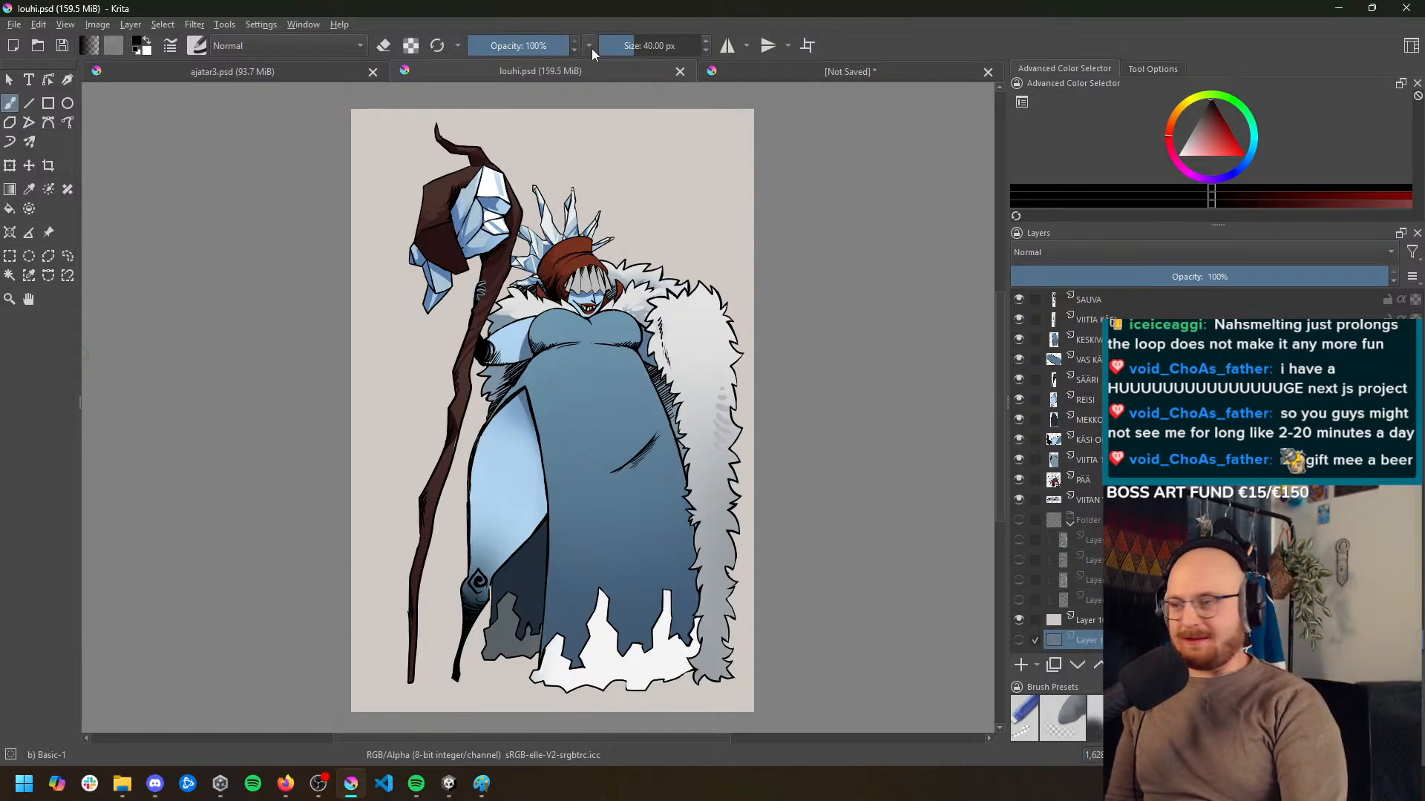
click(798, 75)
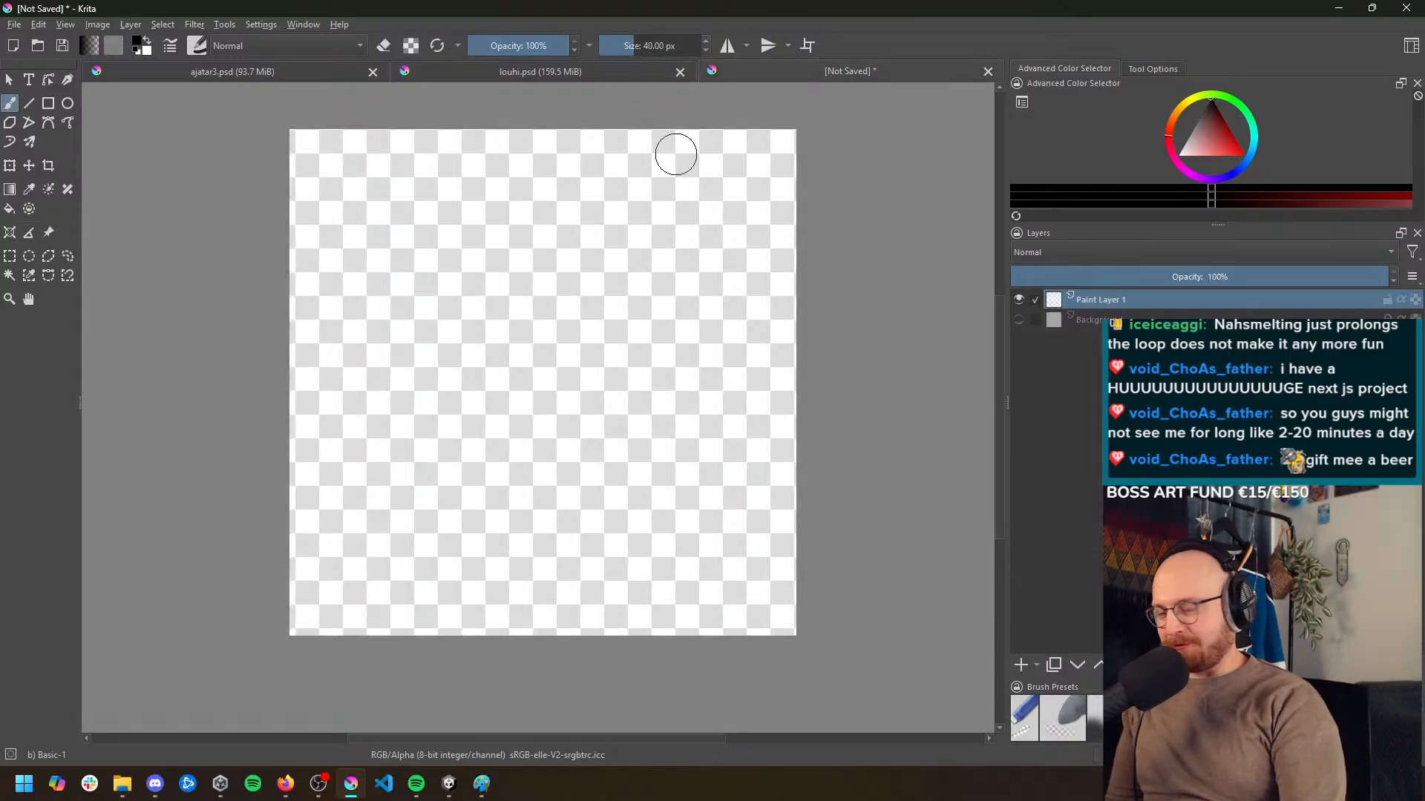
scroll(509, 360, up, 1)
scroll(505, 377, down, 1)
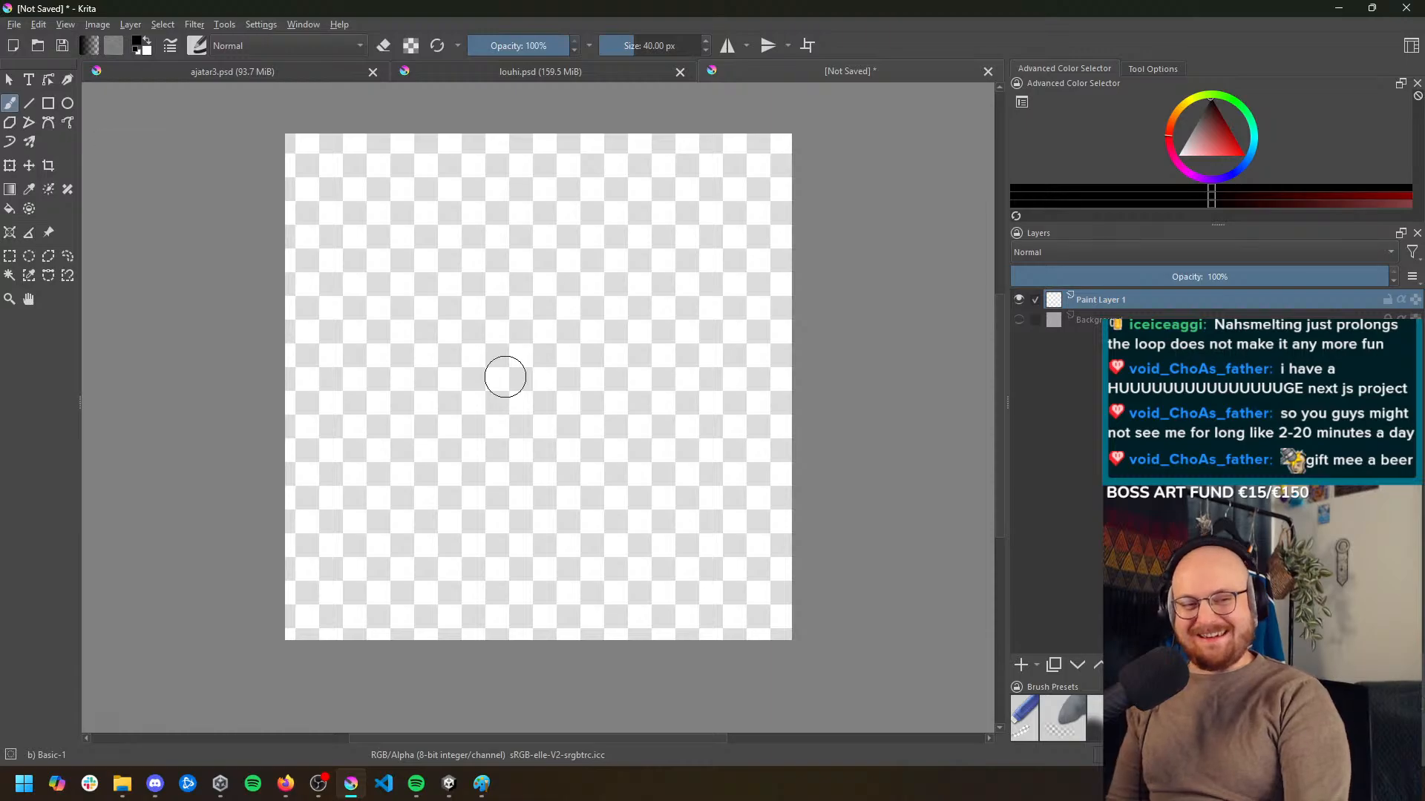
mouse_move(506, 394)
mouse_down()
mouse_move(495, 376)
mouse_move(470, 389)
mouse_up()
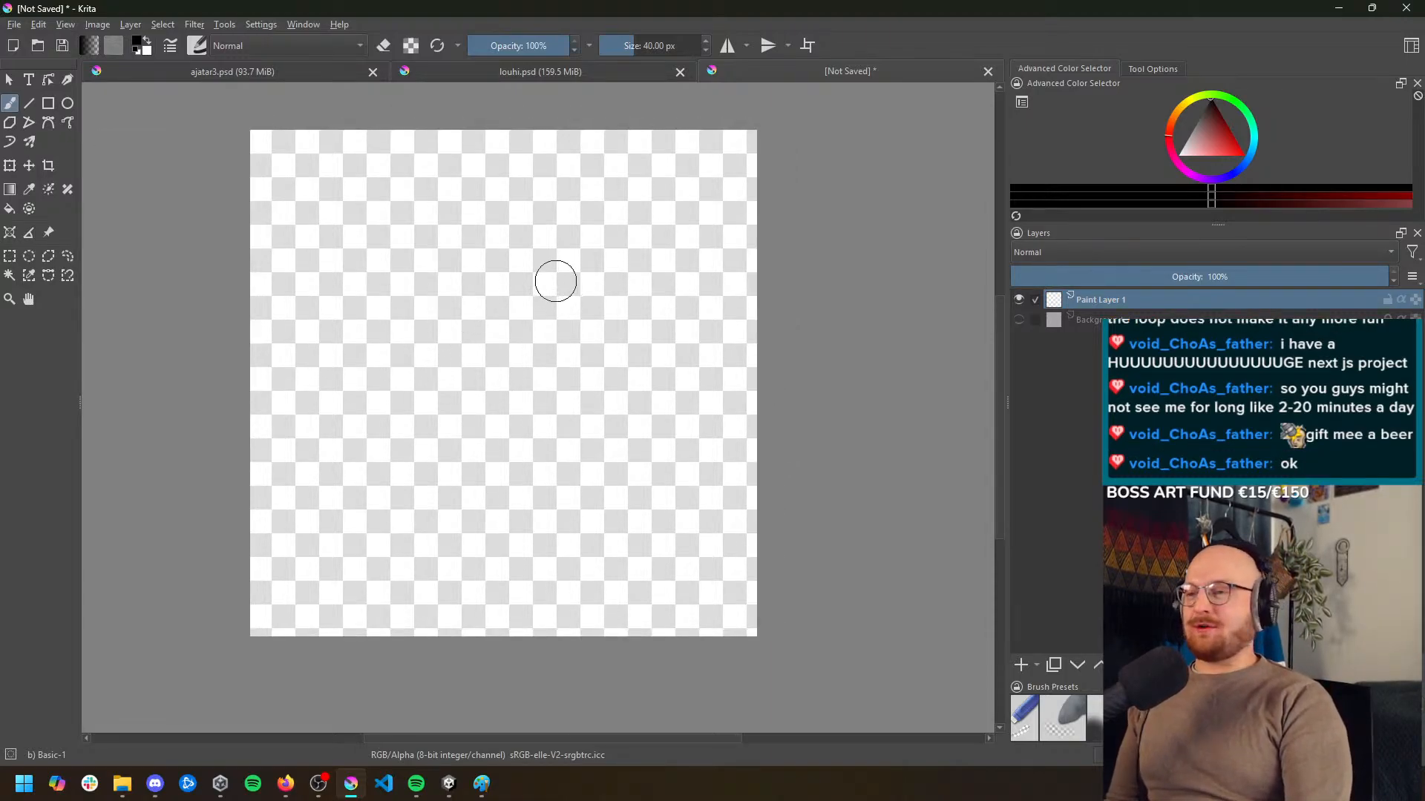
Paste the copied gold nugget image and move it to the canvas's upper-left corner as a reference
key(ctrl+v)
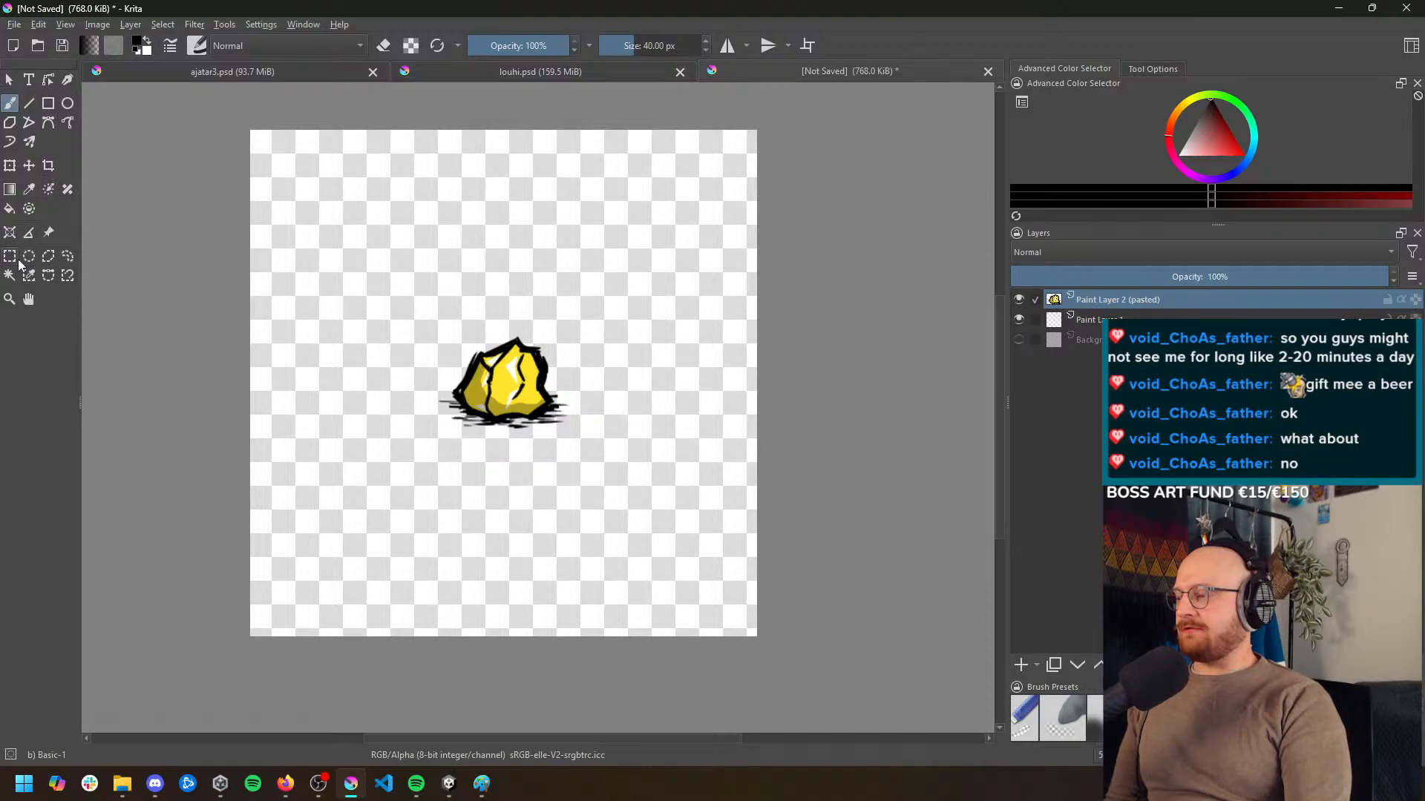
click(29, 166)
drag(504, 382, 316, 185)
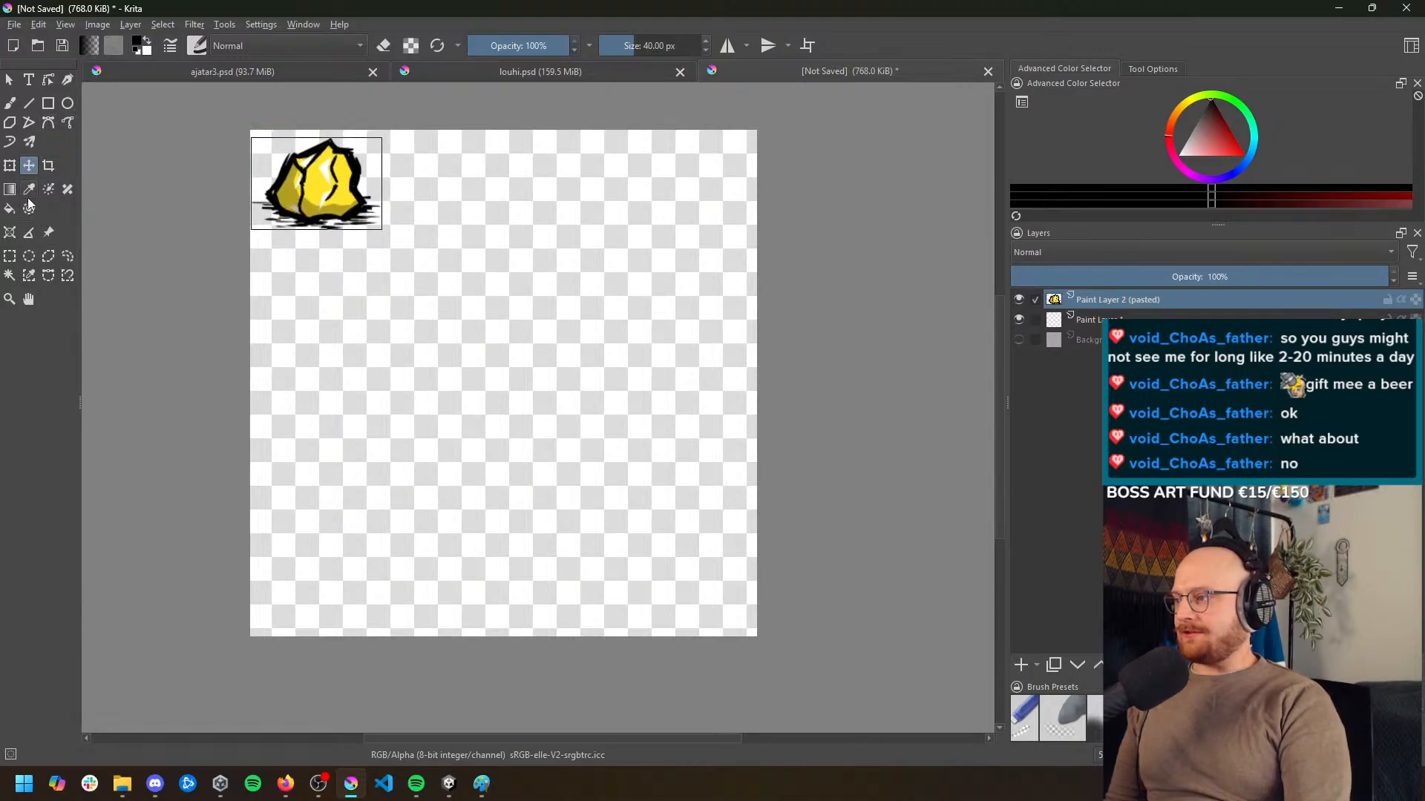
key(b)
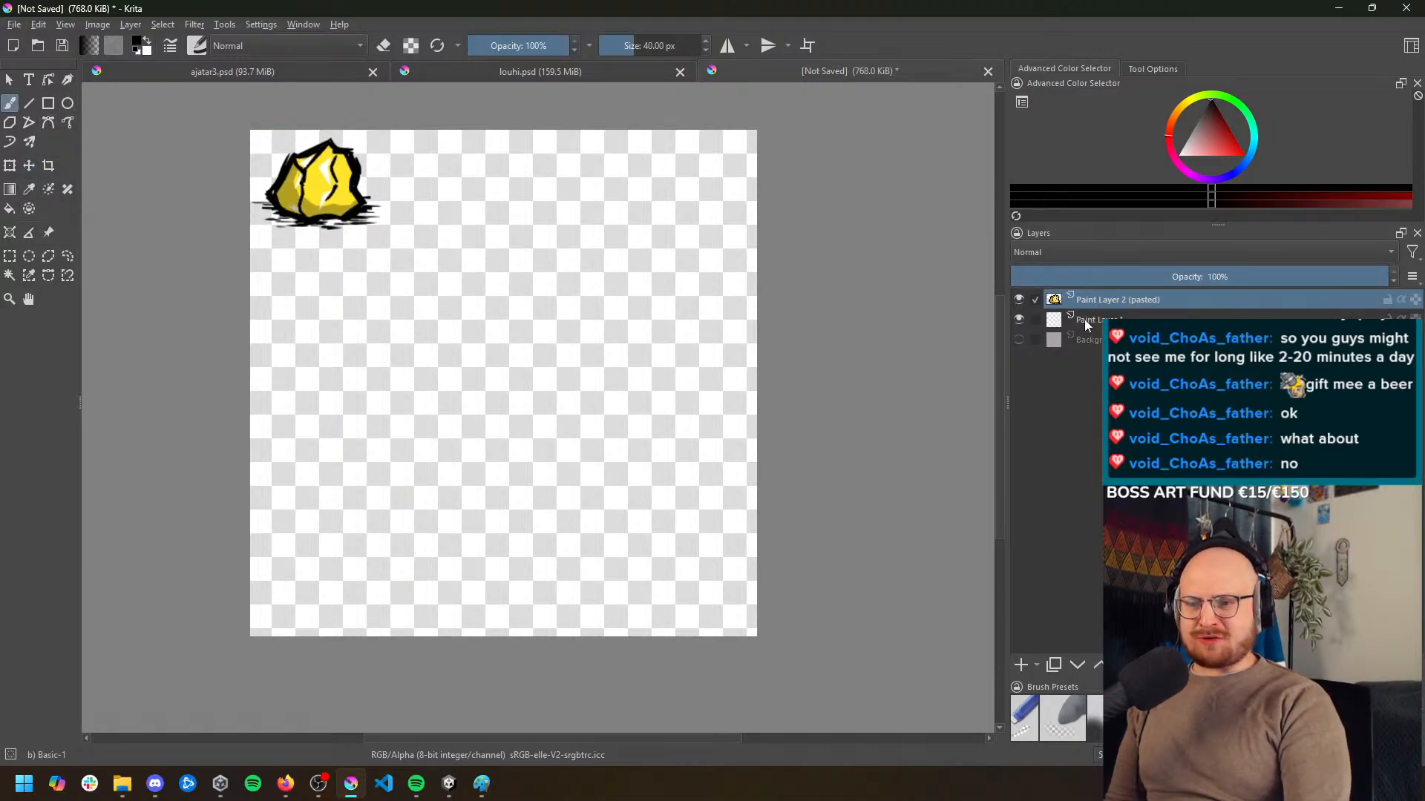
Add a paint layer above the pasted nugget and draw a black rock outline with the 16 px Bristles-1 Details brush
click(1020, 665)
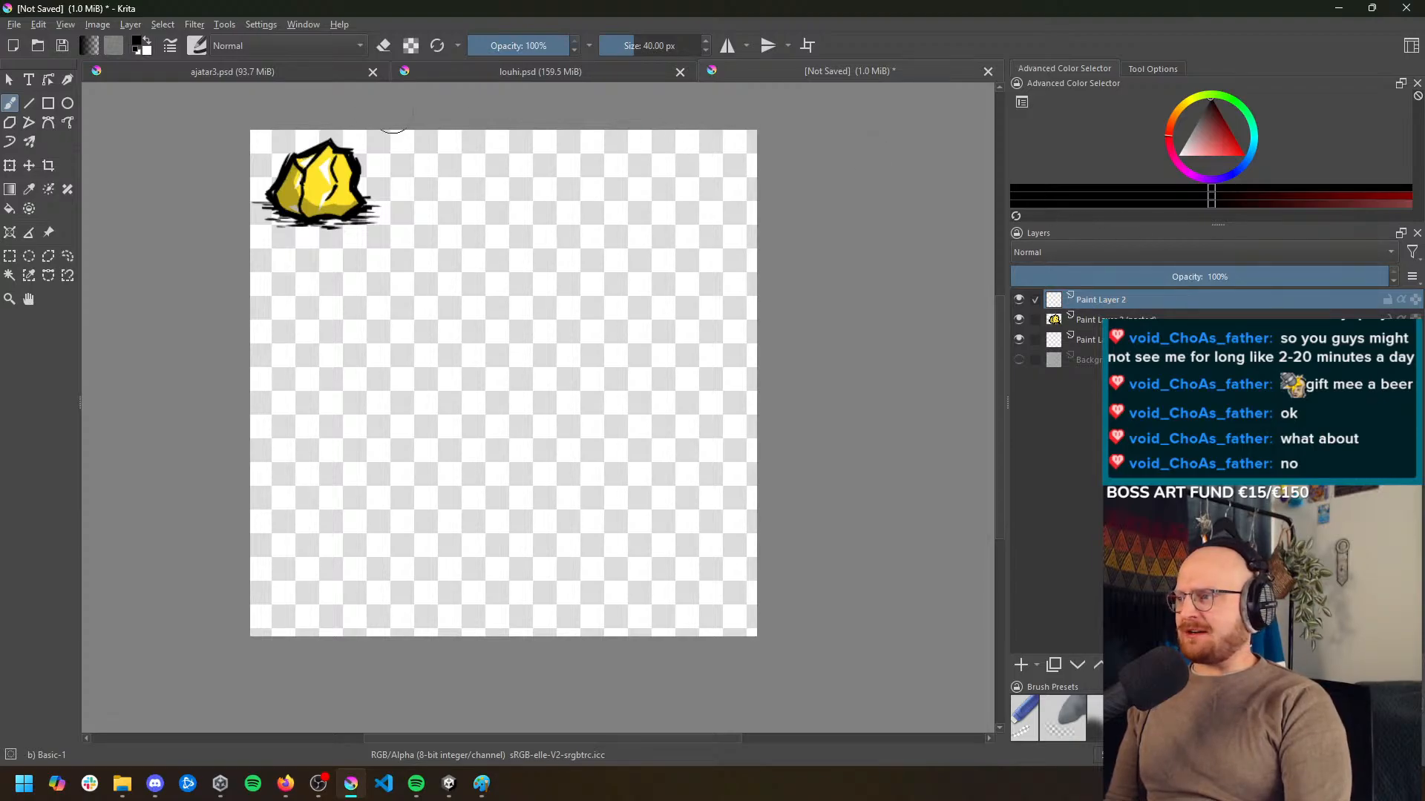
click(171, 46)
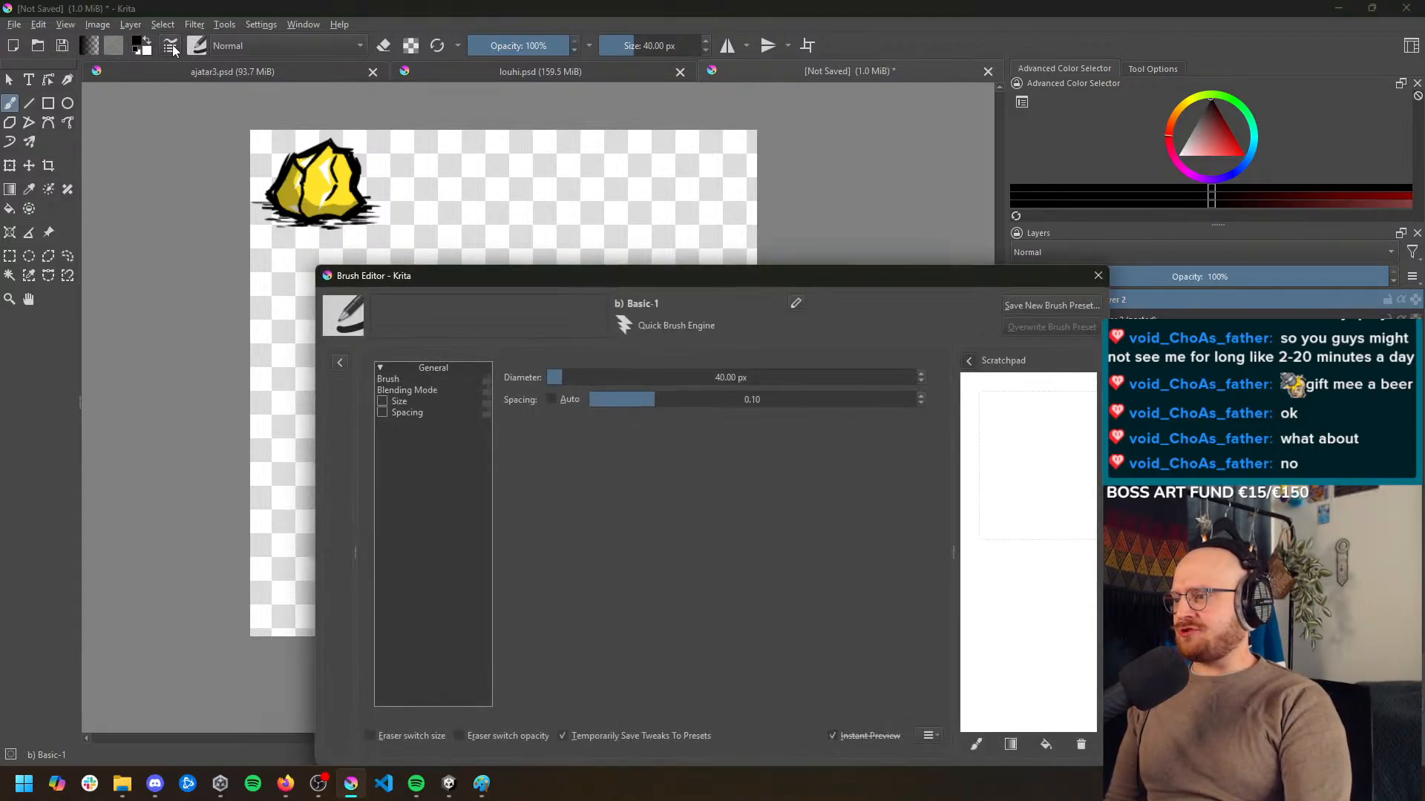
click(1098, 275)
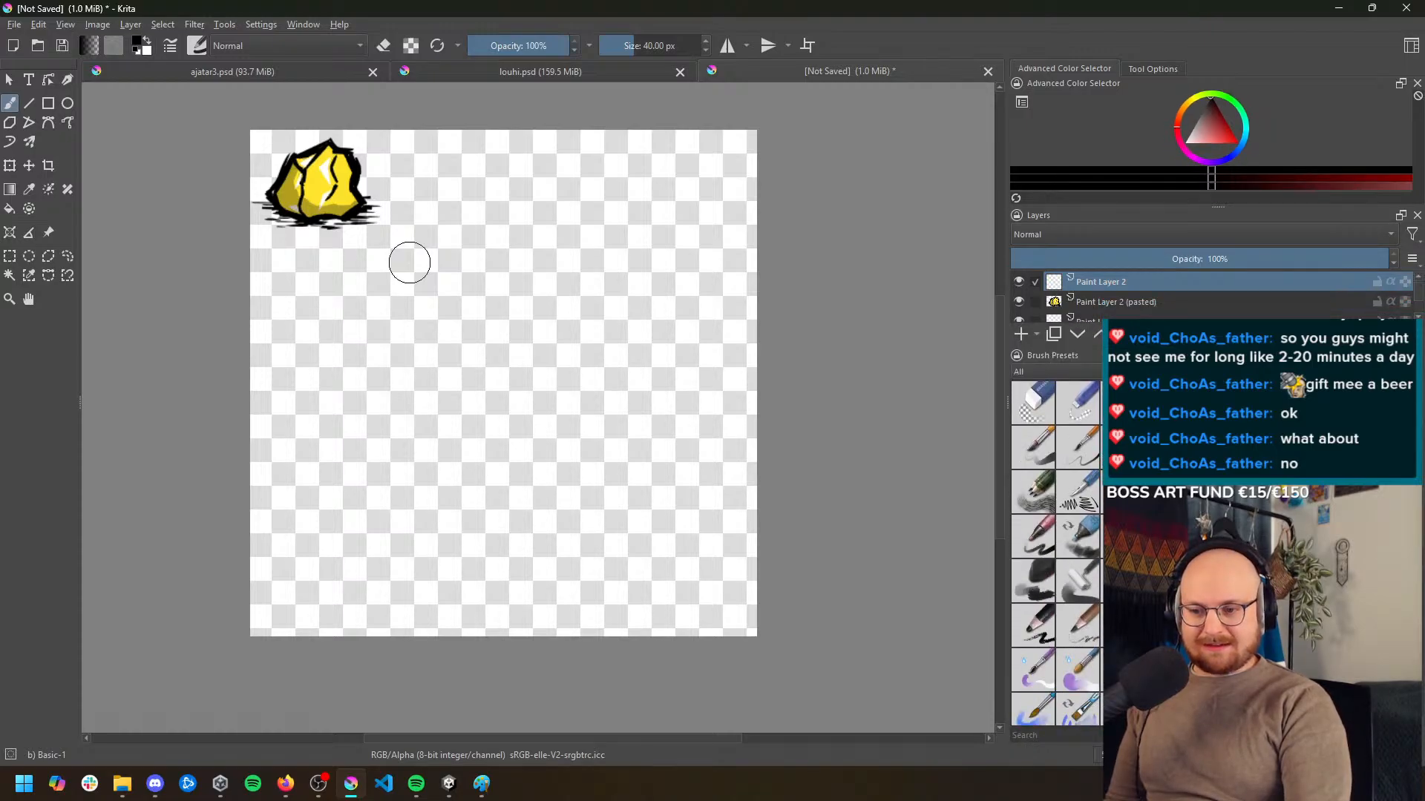
key(slash)
mouse_move(438, 266)
mouse_down()
mouse_move(575, 223)
mouse_move(523, 509)
mouse_move(371, 353)
mouse_move(471, 255)
mouse_up()
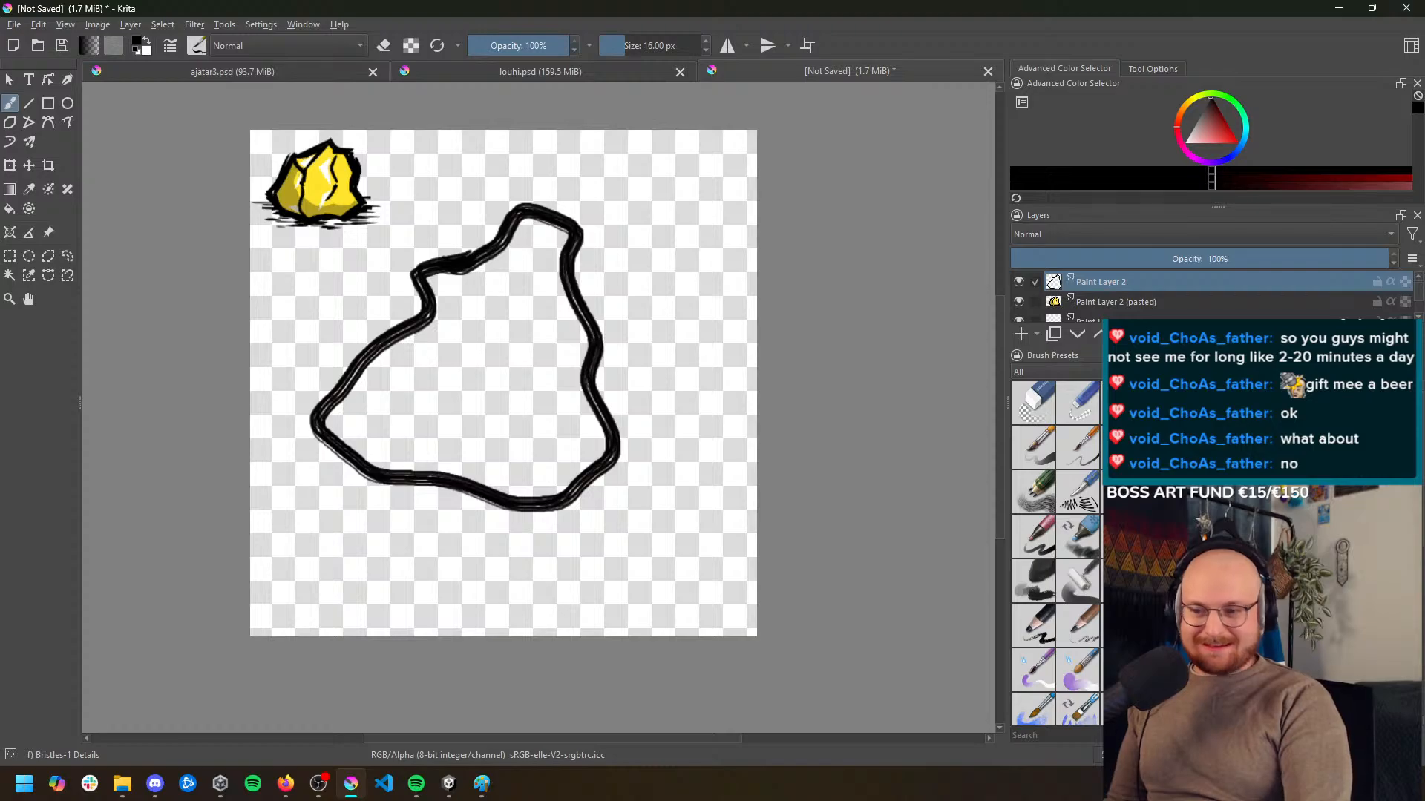
Choose the Bristles-5 Flat brush and try broad black strokes inside the outline, undoing them
scroll(1056, 549, down, 3)
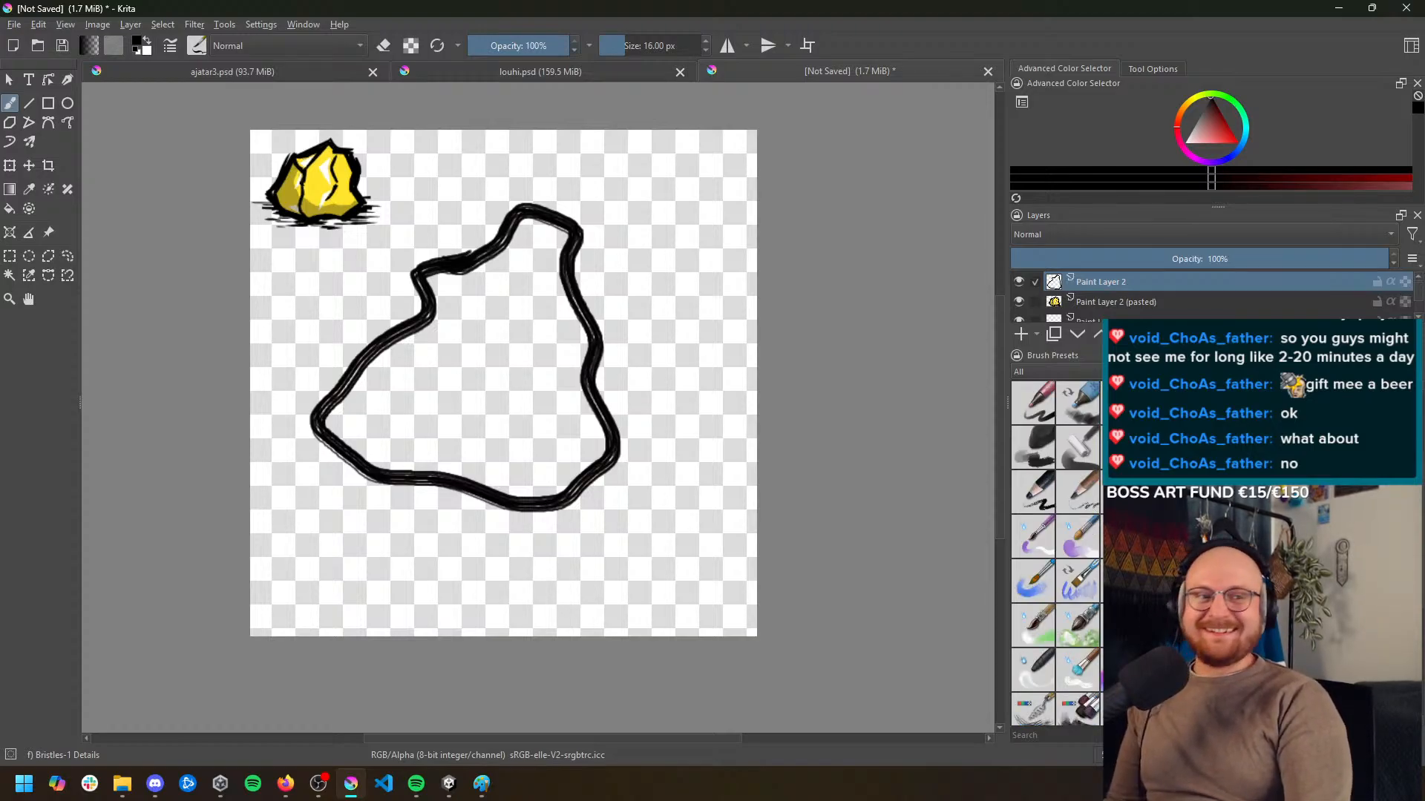
click(1345, 403)
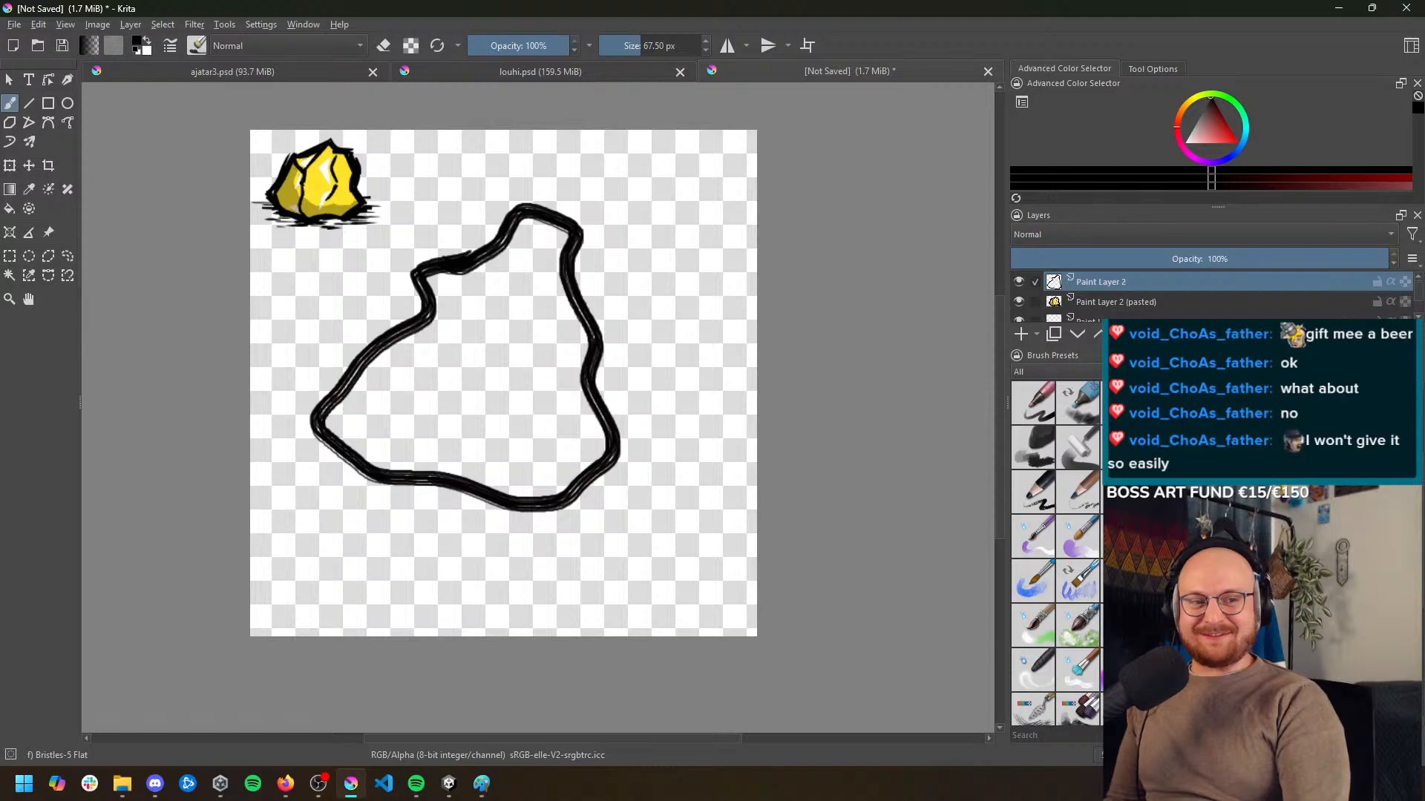
mouse_move(540, 226)
mouse_down()
mouse_move(532, 271)
mouse_move(481, 416)
mouse_move(440, 434)
mouse_move(524, 368)
mouse_up()
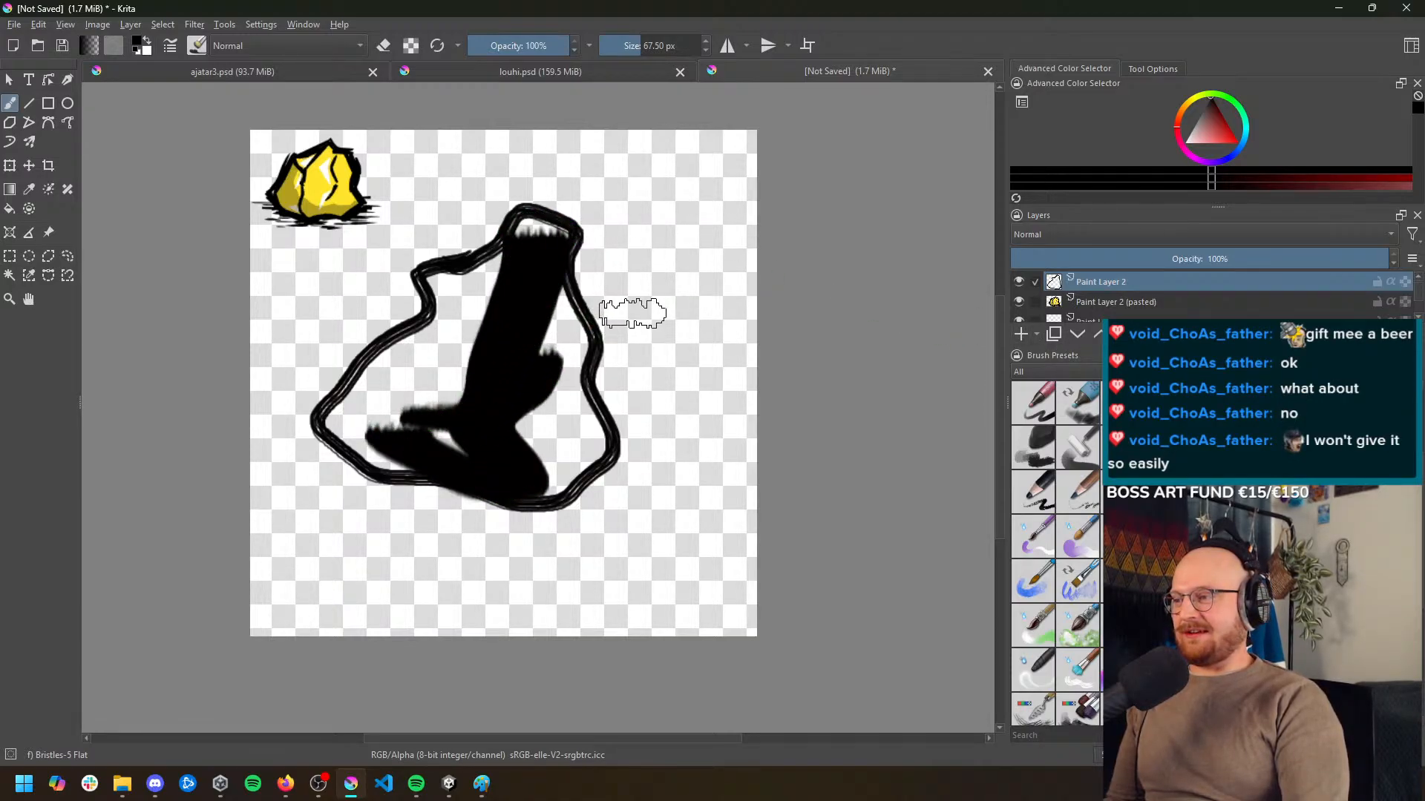
key(ctrl+z)
key(ctrl+z)
Hide the first rock outline's layer and add a new paint layer above it
click(1020, 281)
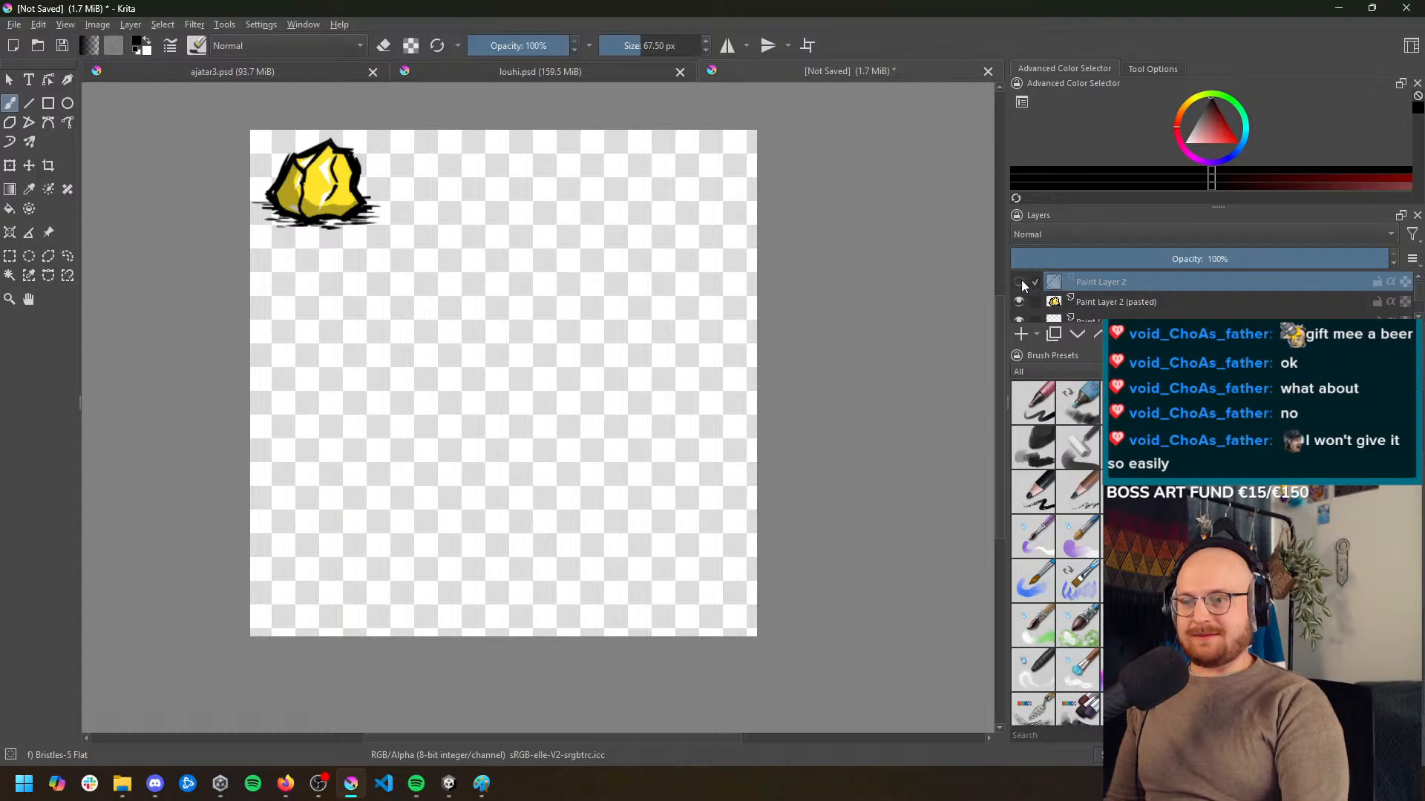
click(1020, 335)
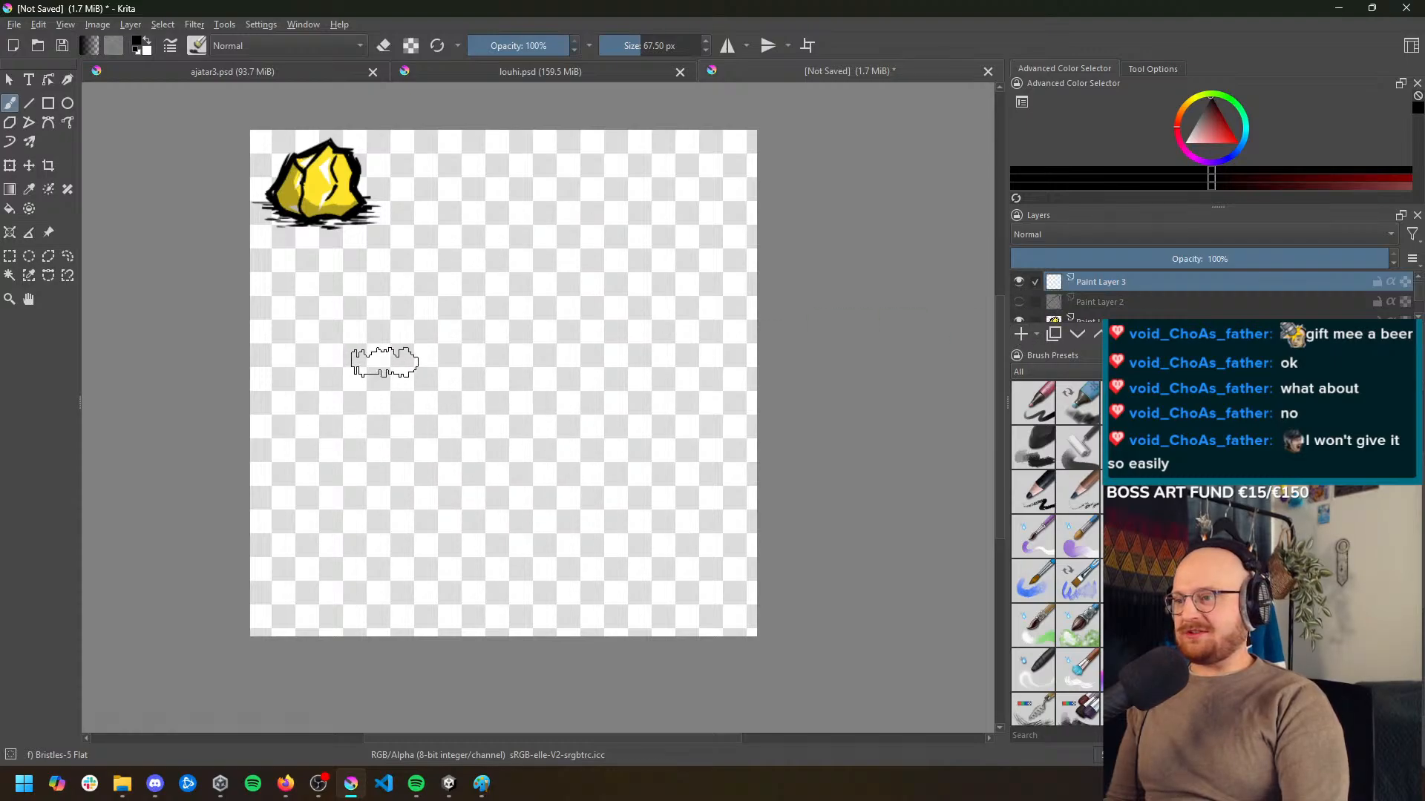
mouse_move(375, 364)
mouse_down()
mouse_move(477, 328)
mouse_move(593, 241)
mouse_up()
key(ctrl+z)
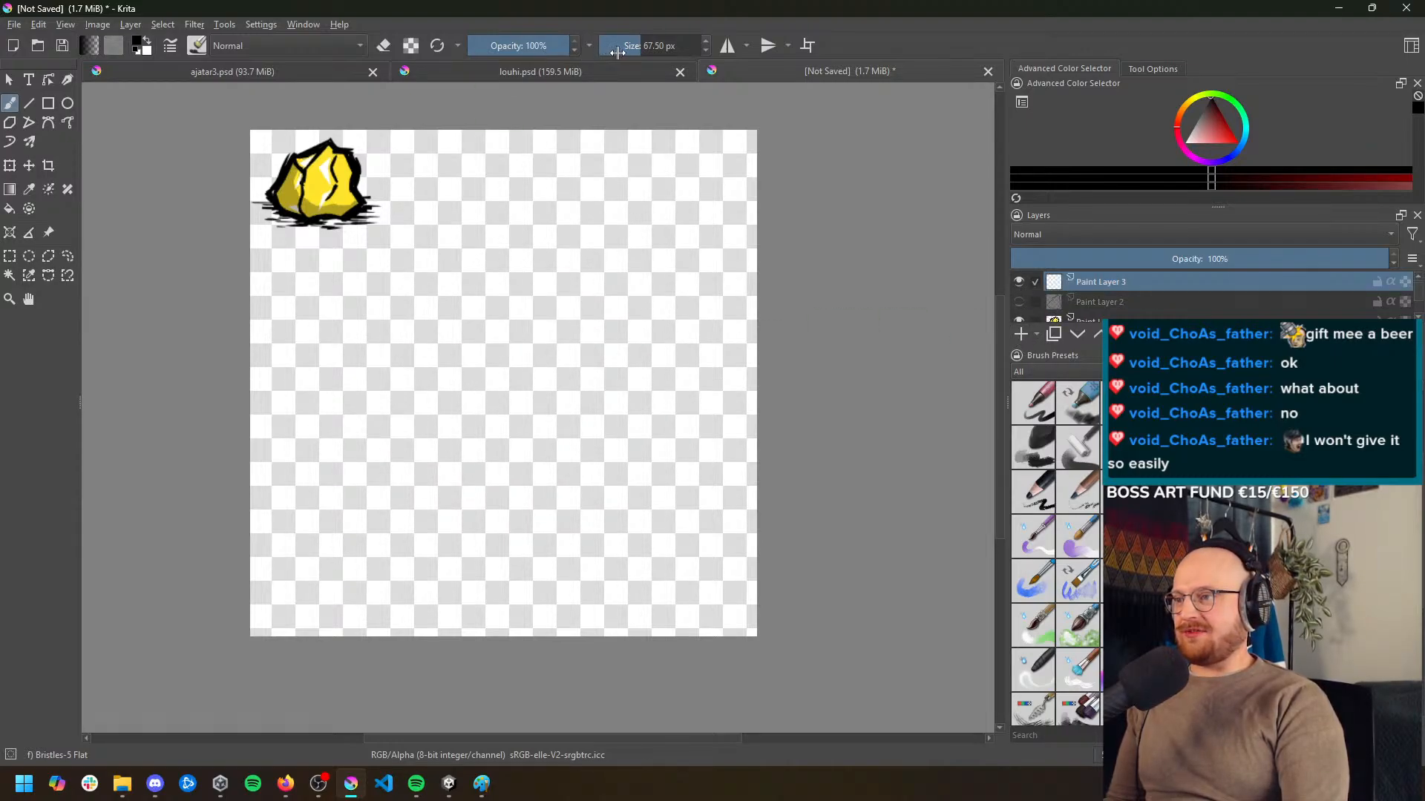
Set the brush size to 21.35 px and draw a large black rock outline filling the canvas below the reference nugget
drag(616, 52, 626, 46)
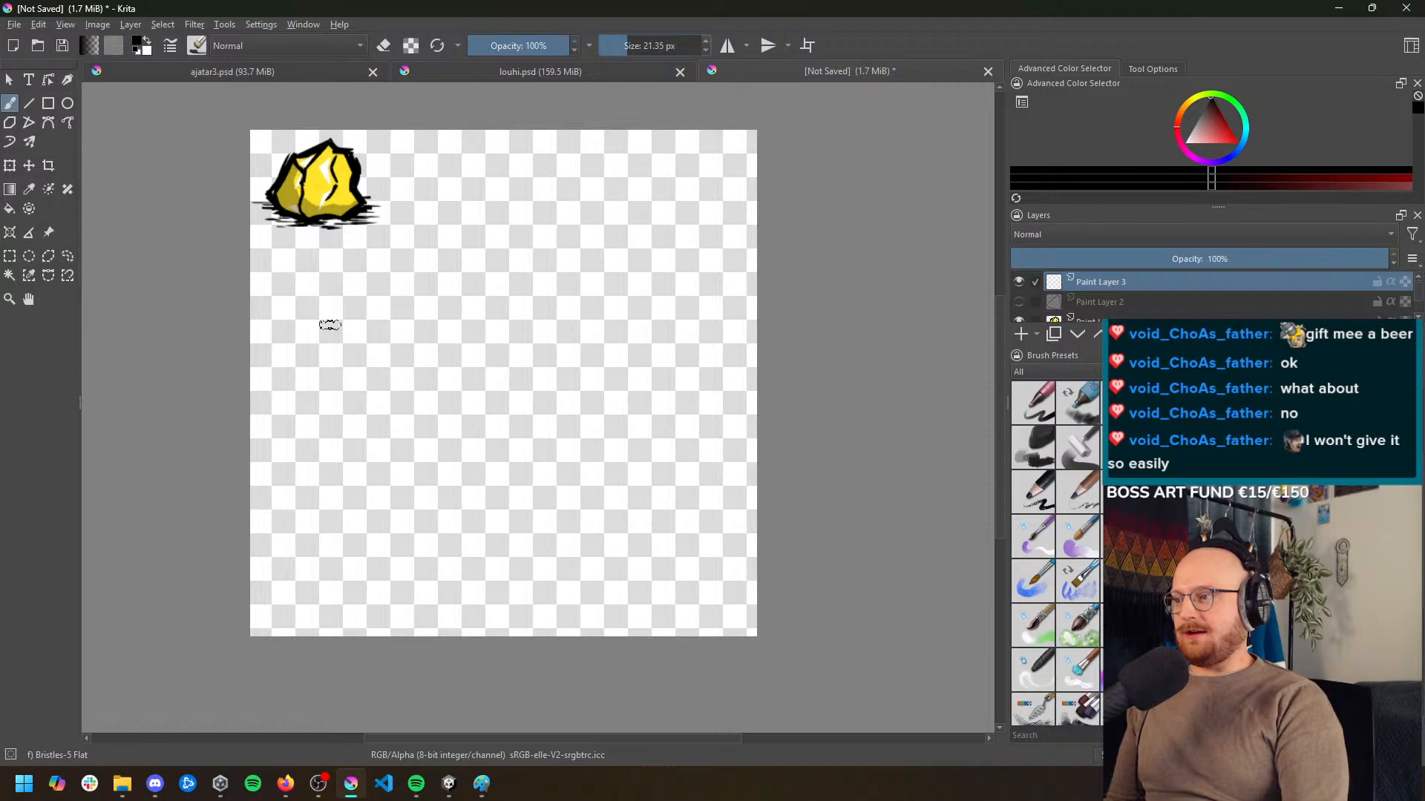
mouse_move(330, 325)
mouse_down()
mouse_move(534, 214)
mouse_move(676, 216)
mouse_move(660, 365)
mouse_move(694, 525)
mouse_move(534, 610)
mouse_move(404, 491)
mouse_move(337, 339)
mouse_move(290, 406)
mouse_move(315, 523)
mouse_move(385, 574)
mouse_move(509, 616)
mouse_move(670, 602)
mouse_move(723, 371)
mouse_move(465, 263)
mouse_up()
key(ctrl+z)
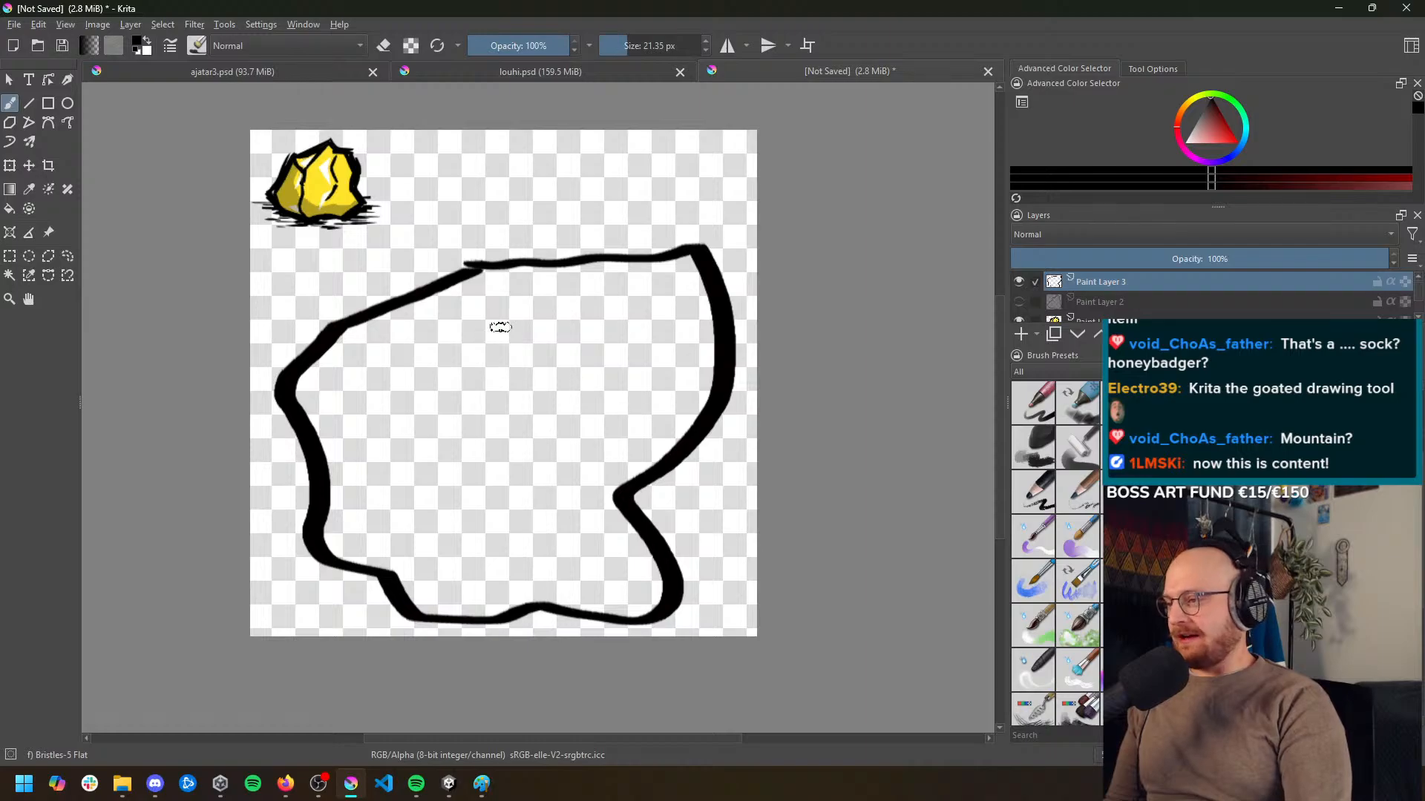
drag(562, 268, 523, 333)
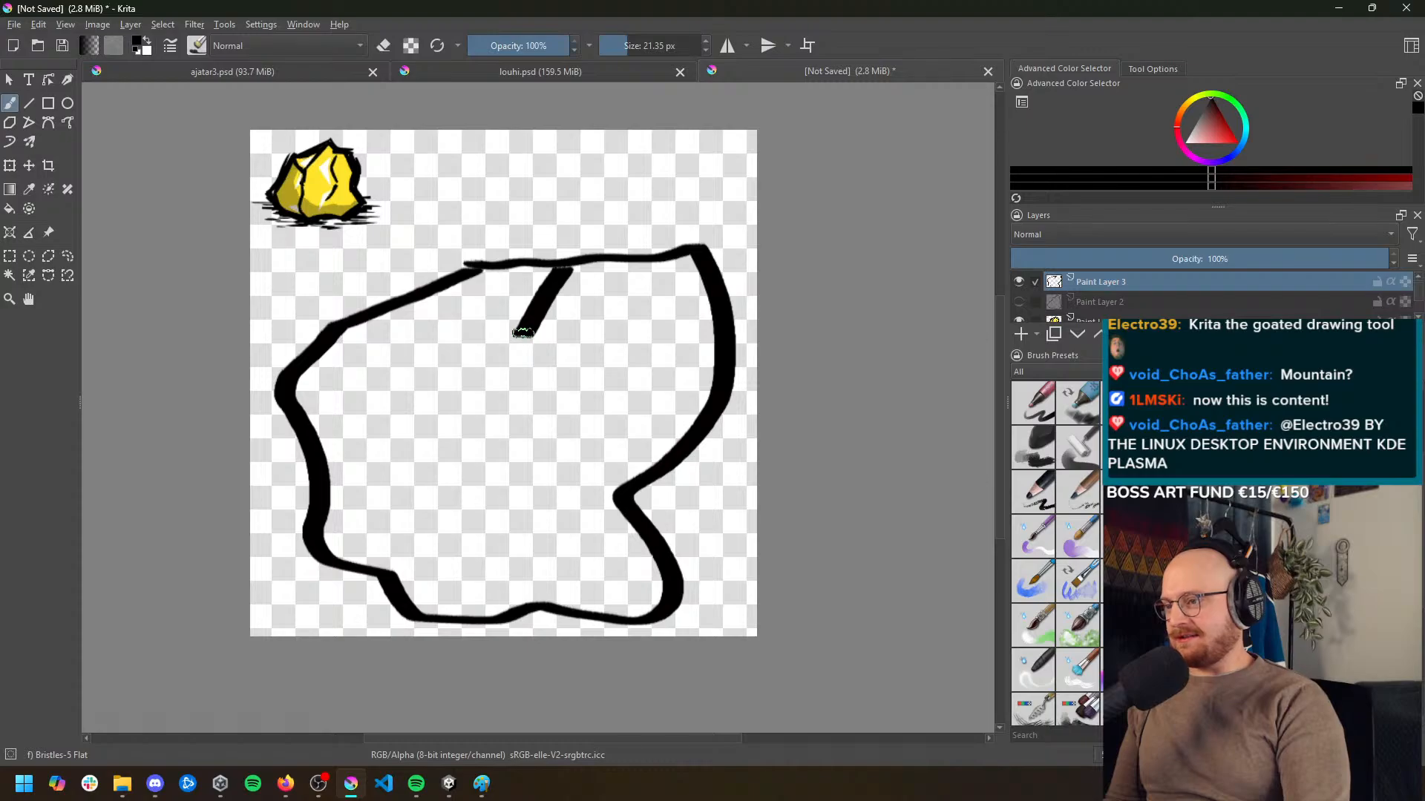
drag(523, 333, 473, 439)
key(ctrl+z)
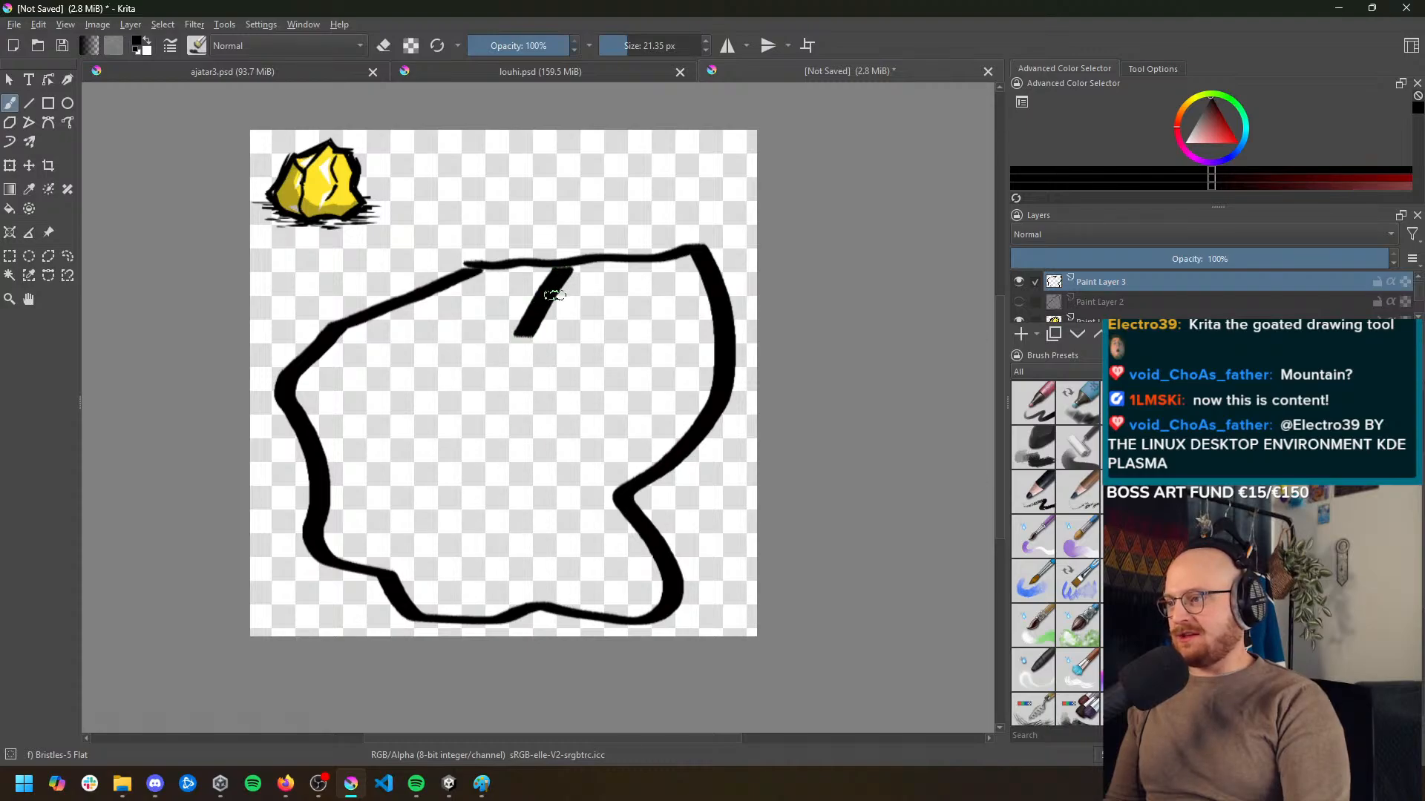
key(ctrl+z)
Draw thick facet edges inside the rock: a V hanging from its upper edge and a line from the V's tip to the lower outline
mouse_move(594, 258)
mouse_down()
mouse_move(398, 463)
mouse_move(449, 423)
mouse_move(431, 422)
mouse_move(365, 321)
mouse_move(410, 357)
mouse_move(365, 341)
mouse_move(429, 424)
mouse_move(342, 325)
mouse_up()
key(ctrl+z)
key(ctrl+z)
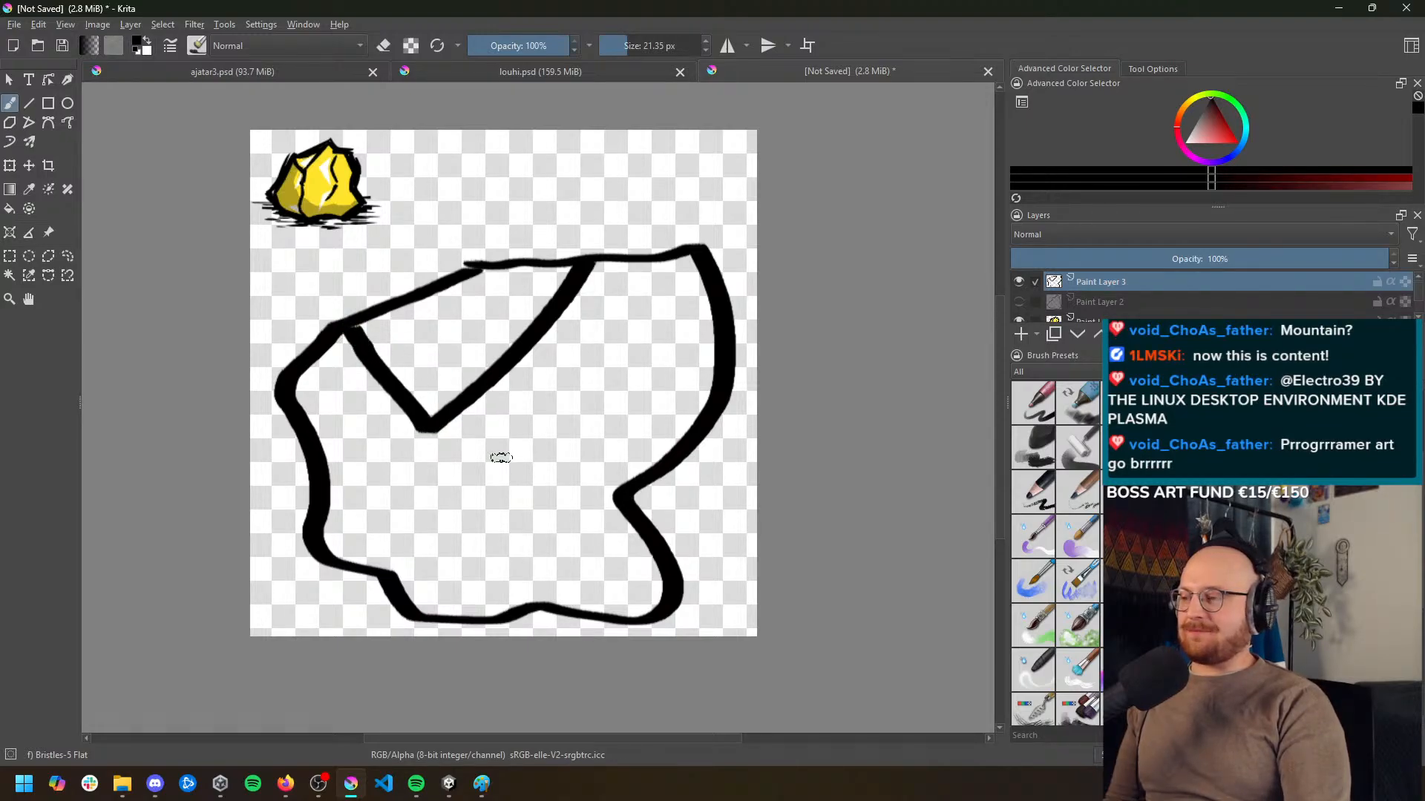
drag(432, 432, 384, 575)
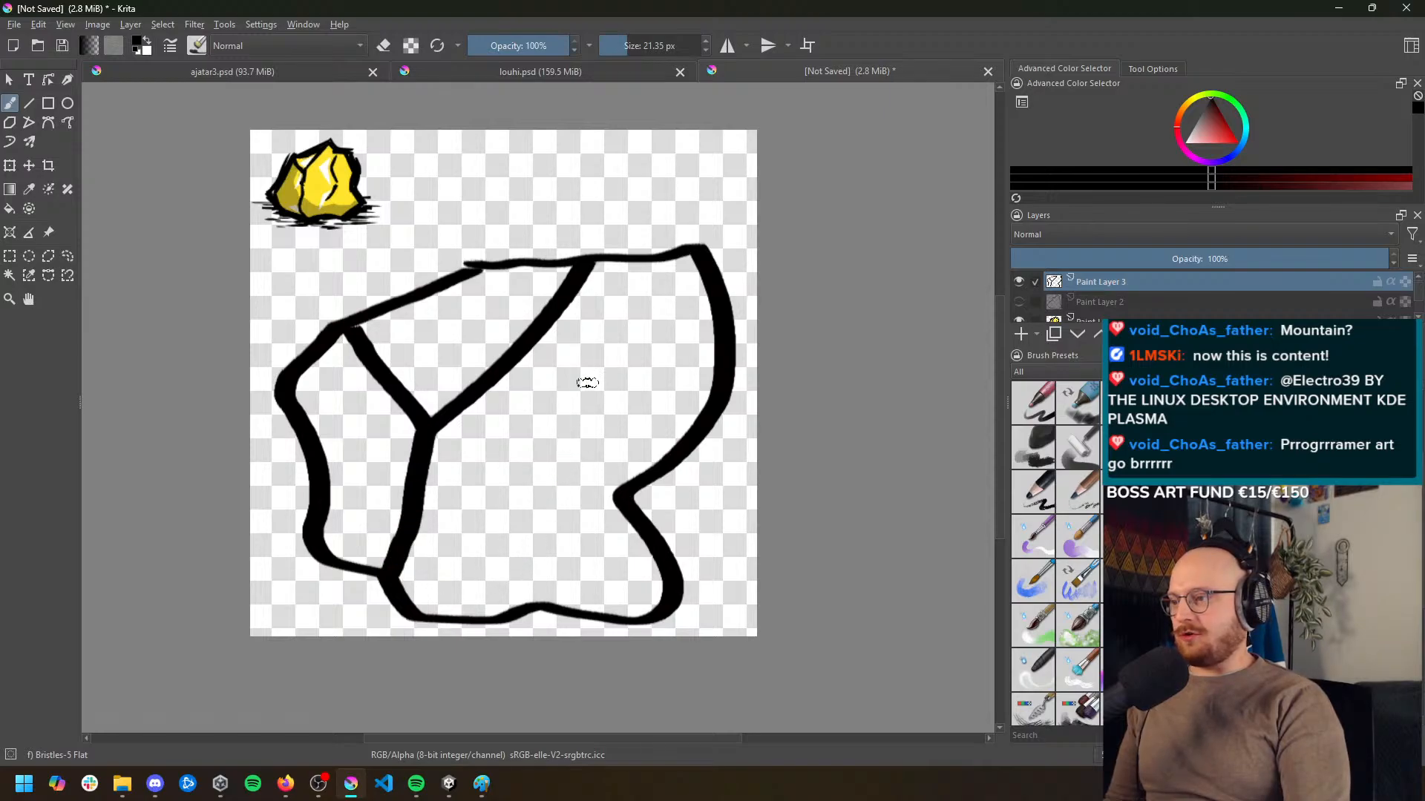
Set the brush size to 6.85 px, draw a thin broken crease down the rock's large front face and sharpen the outline's upper corners
click(617, 46)
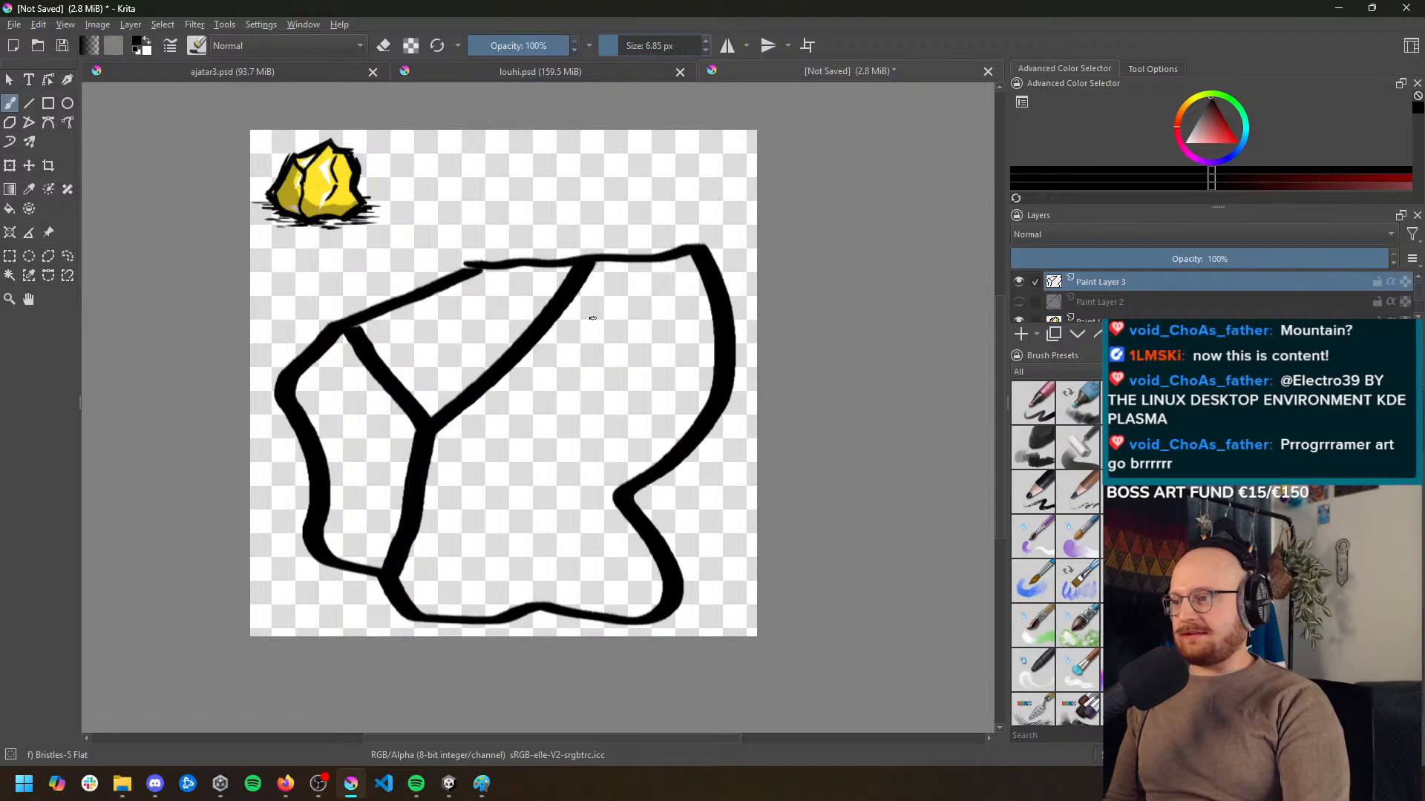
mouse_move(592, 319)
mouse_down()
mouse_move(566, 436)
mouse_move(507, 538)
mouse_up()
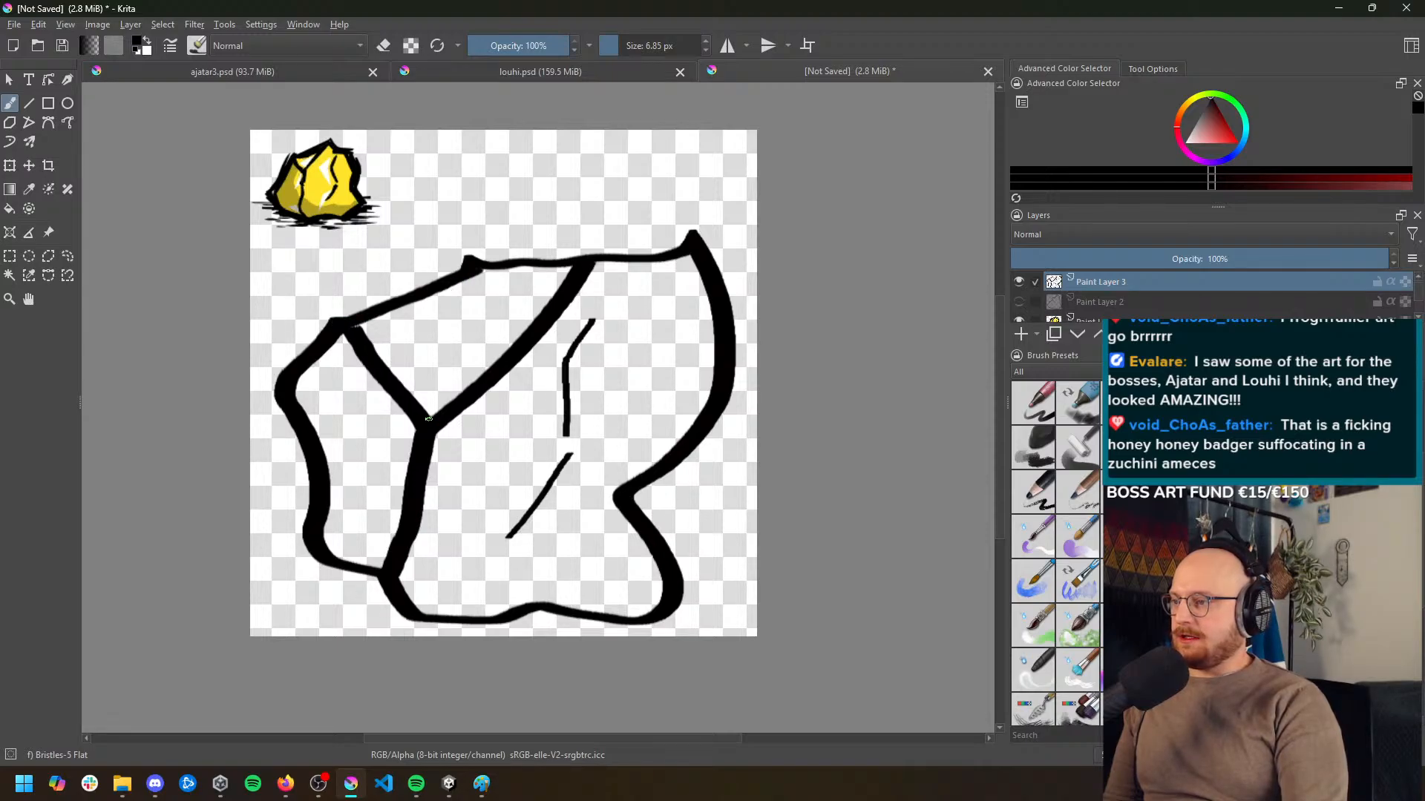
Look over the finished character art in louhi.psd and ajatar3.psd, and return to the unsaved ore drawing
scroll(566, 420, down, 1)
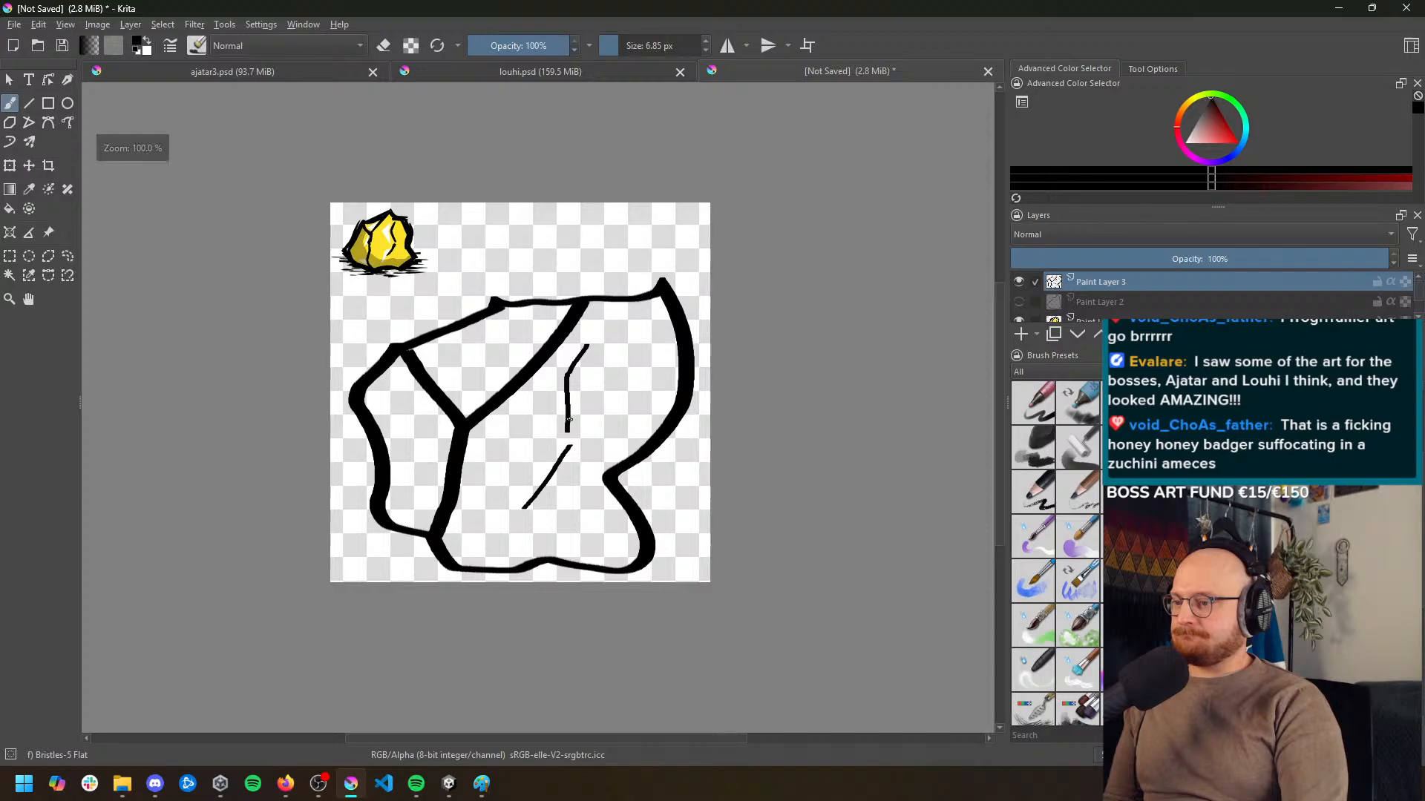
scroll(565, 420, up, 1)
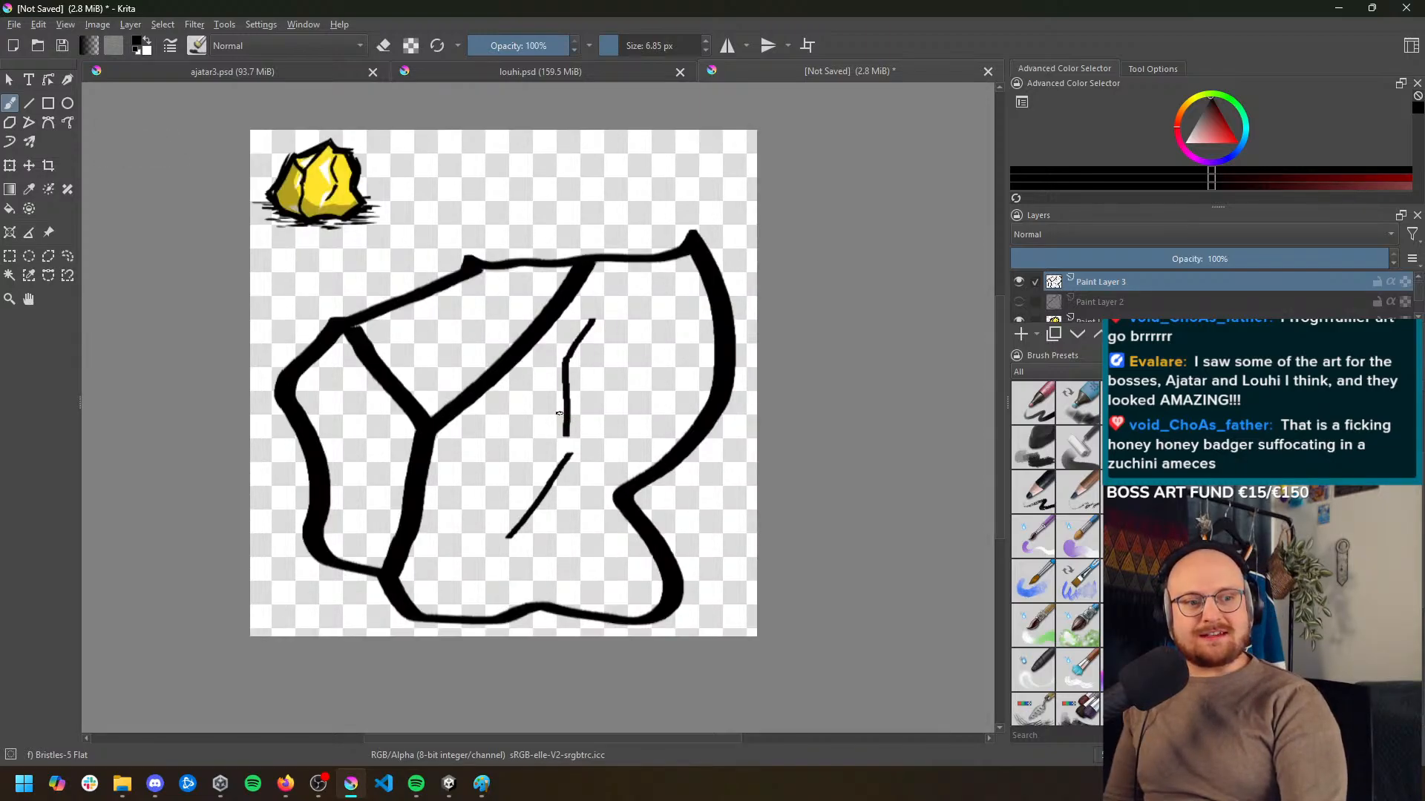
click(537, 69)
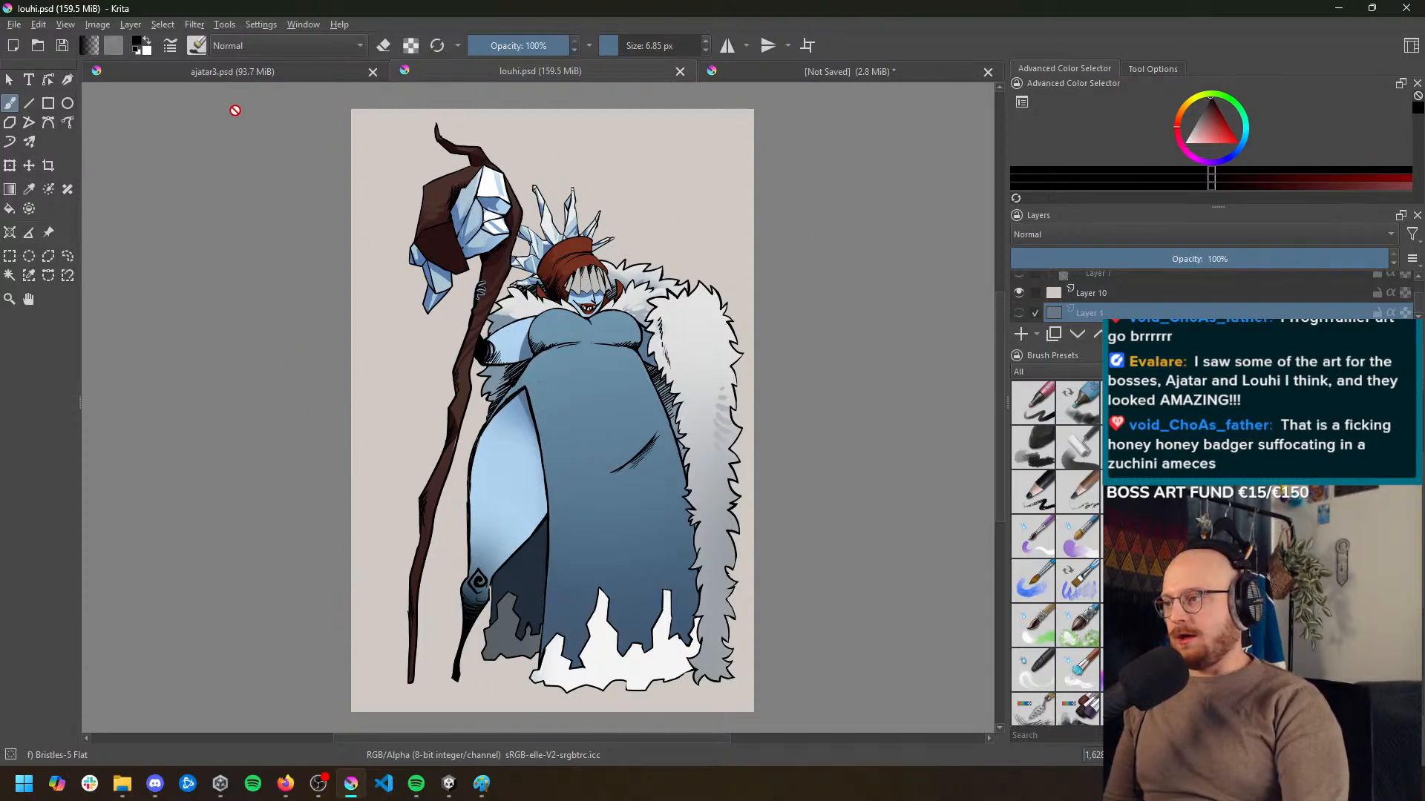
click(235, 72)
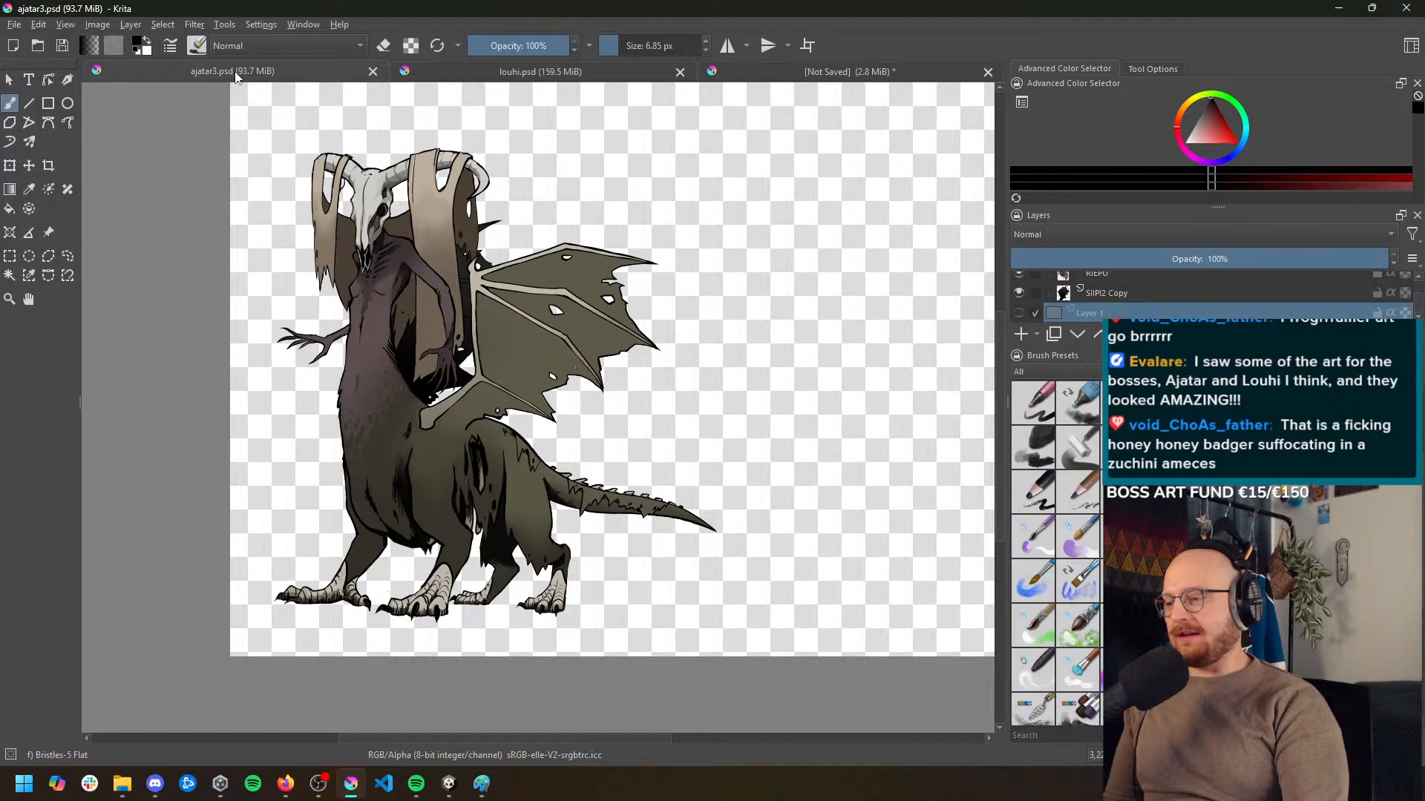
click(499, 72)
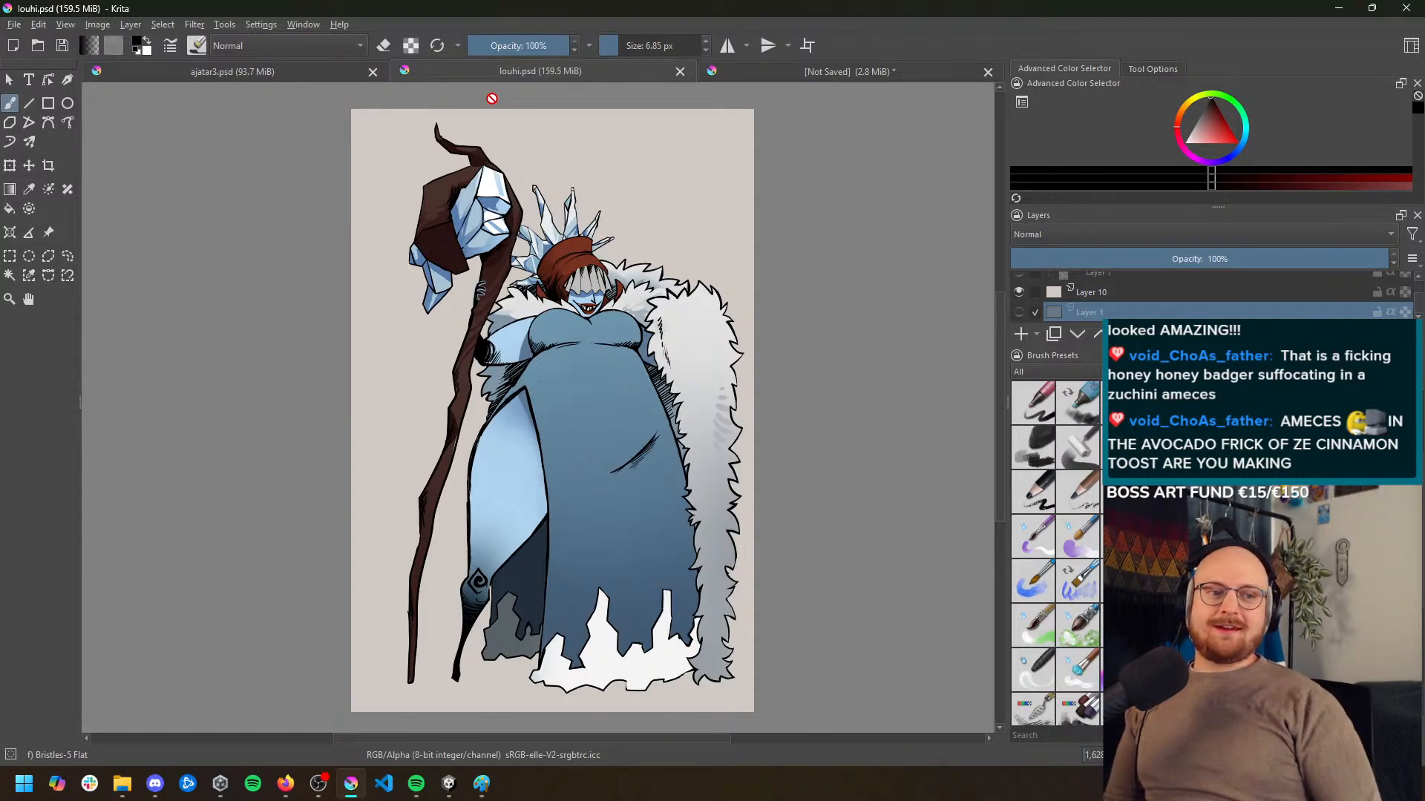
click(803, 72)
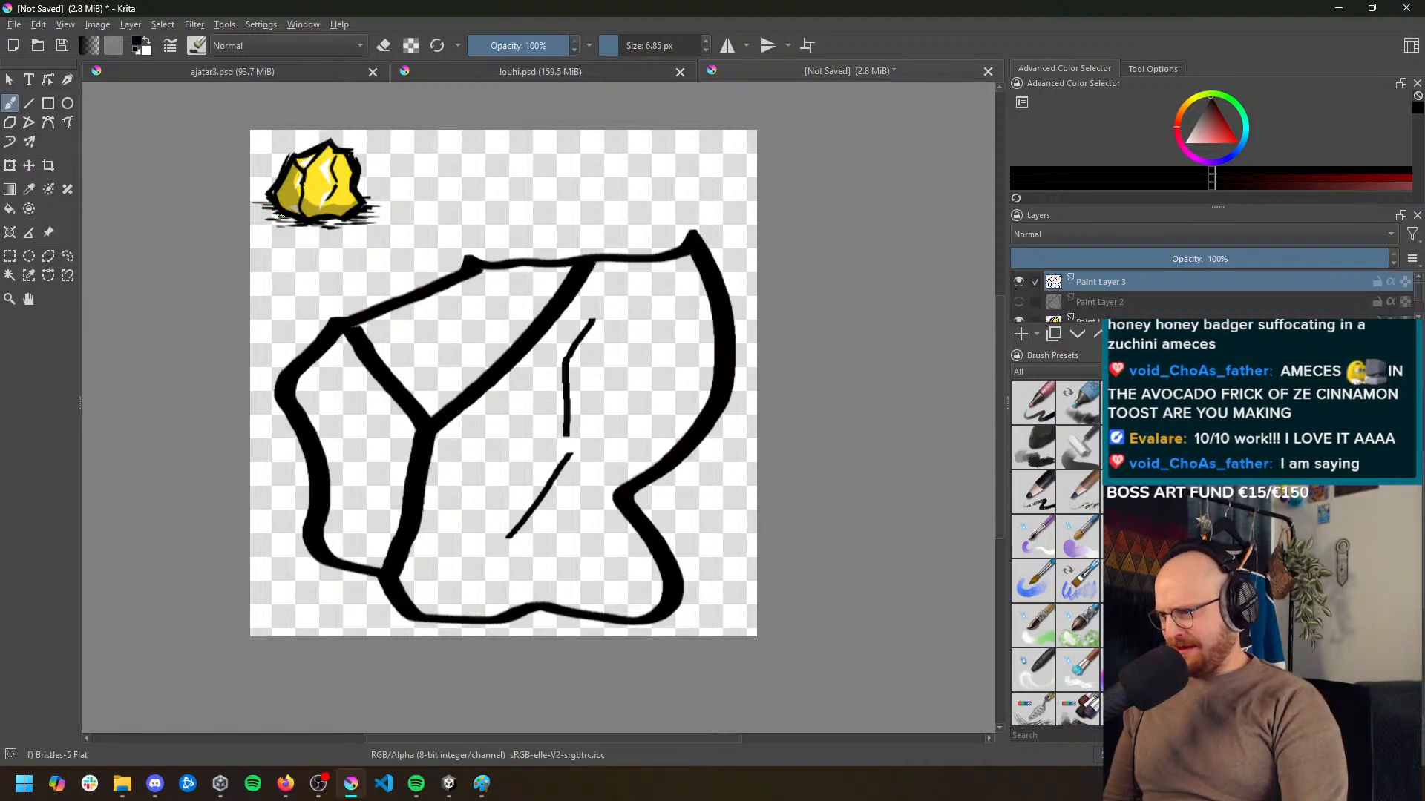
Make Paint Layer 1 active, set the brush size to 157.60 px and try a stroke across the rock
scroll(1107, 312, down, 2)
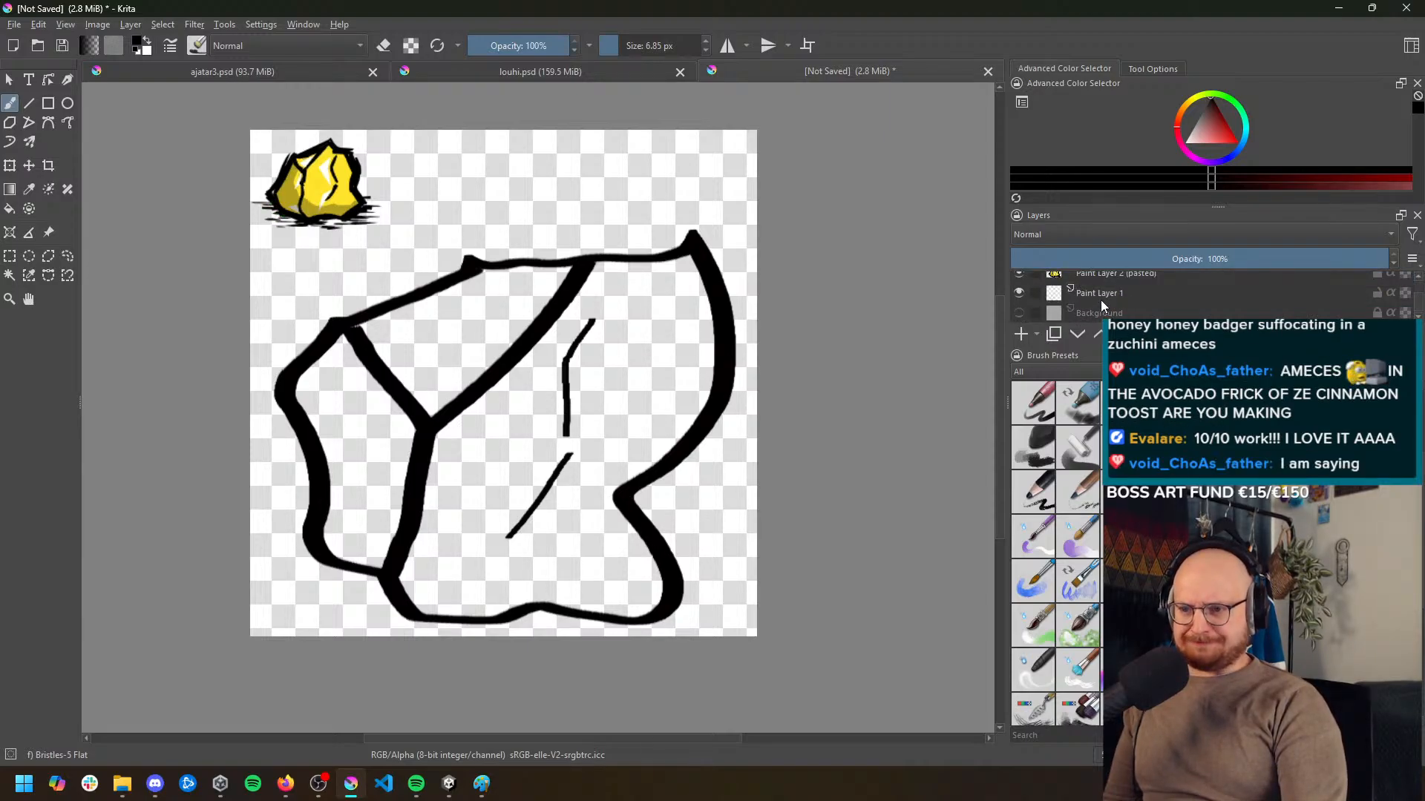
click(1102, 293)
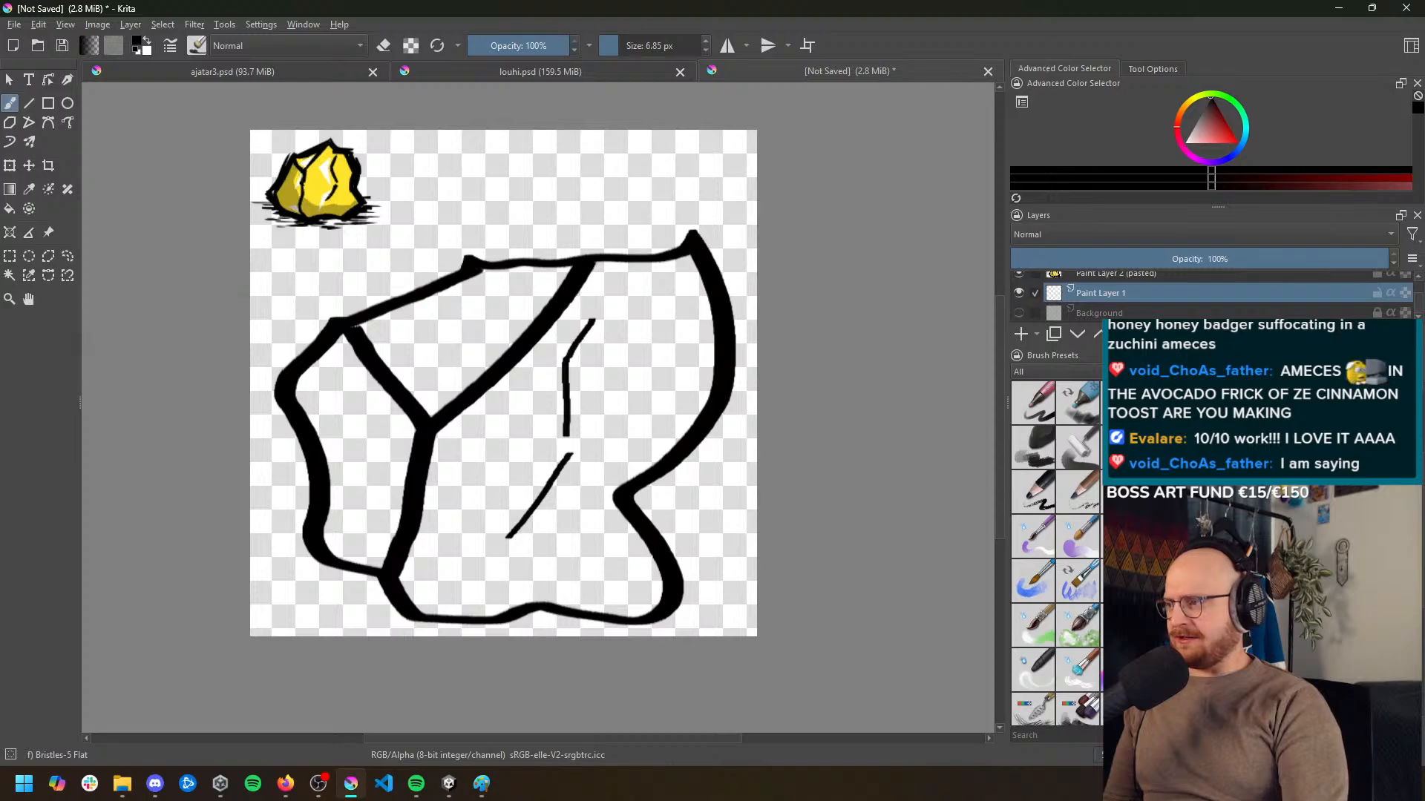
drag(602, 45, 653, 45)
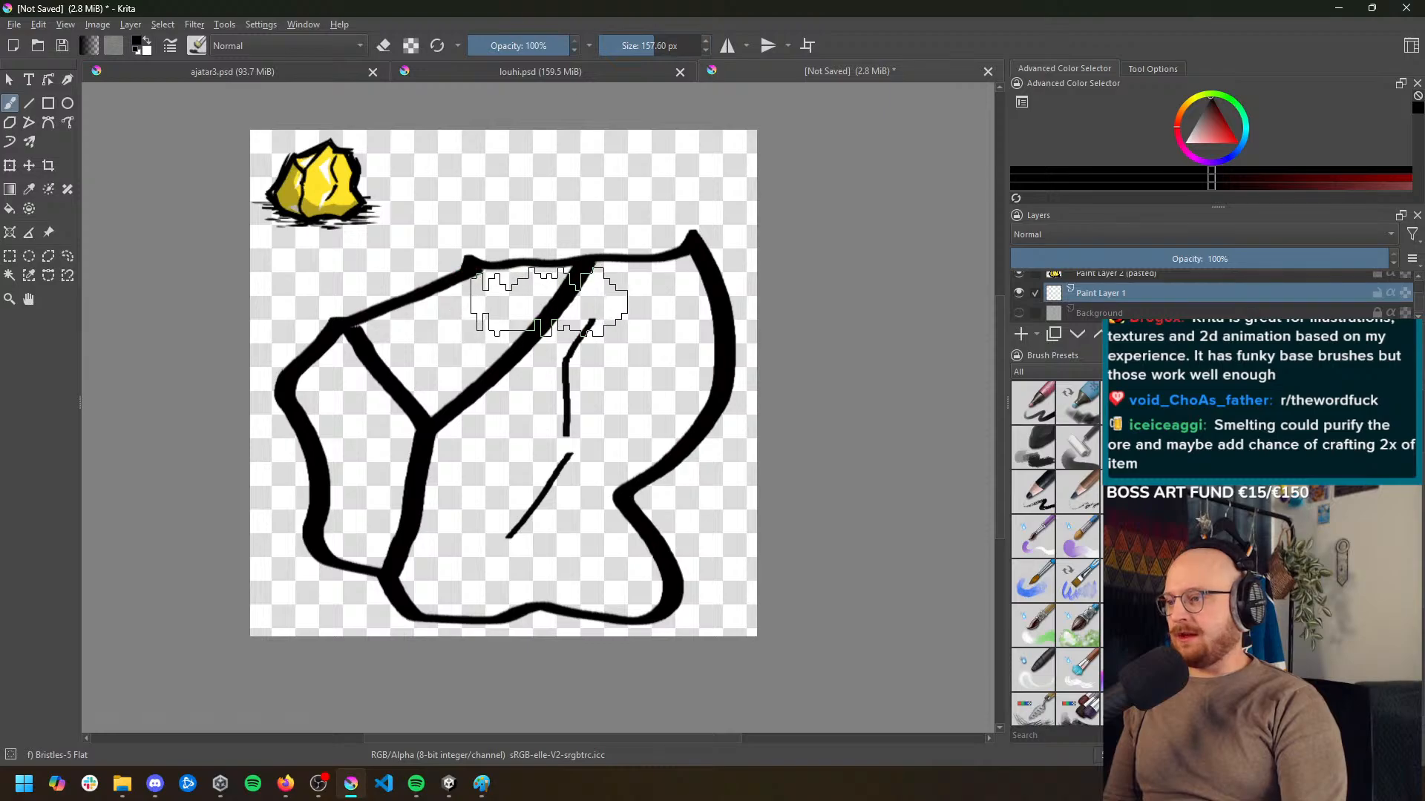
mouse_move(564, 296)
mouse_down()
mouse_move(458, 413)
mouse_move(486, 484)
mouse_up()
key(ctrl+z)
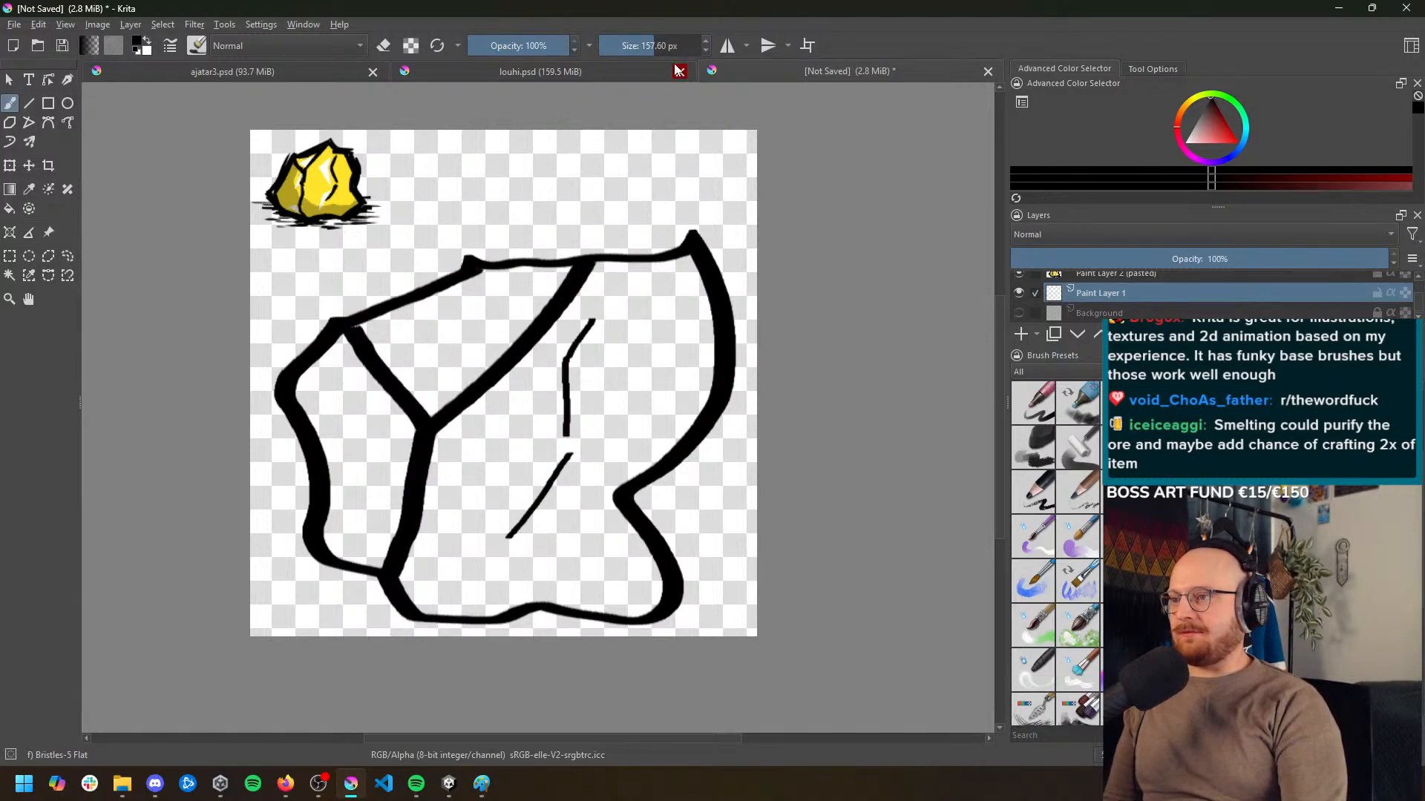
Open the recent file Wielded_RedSword.png, sample the sword's dark red and try it as a fill stroke on the rock
click(14, 24)
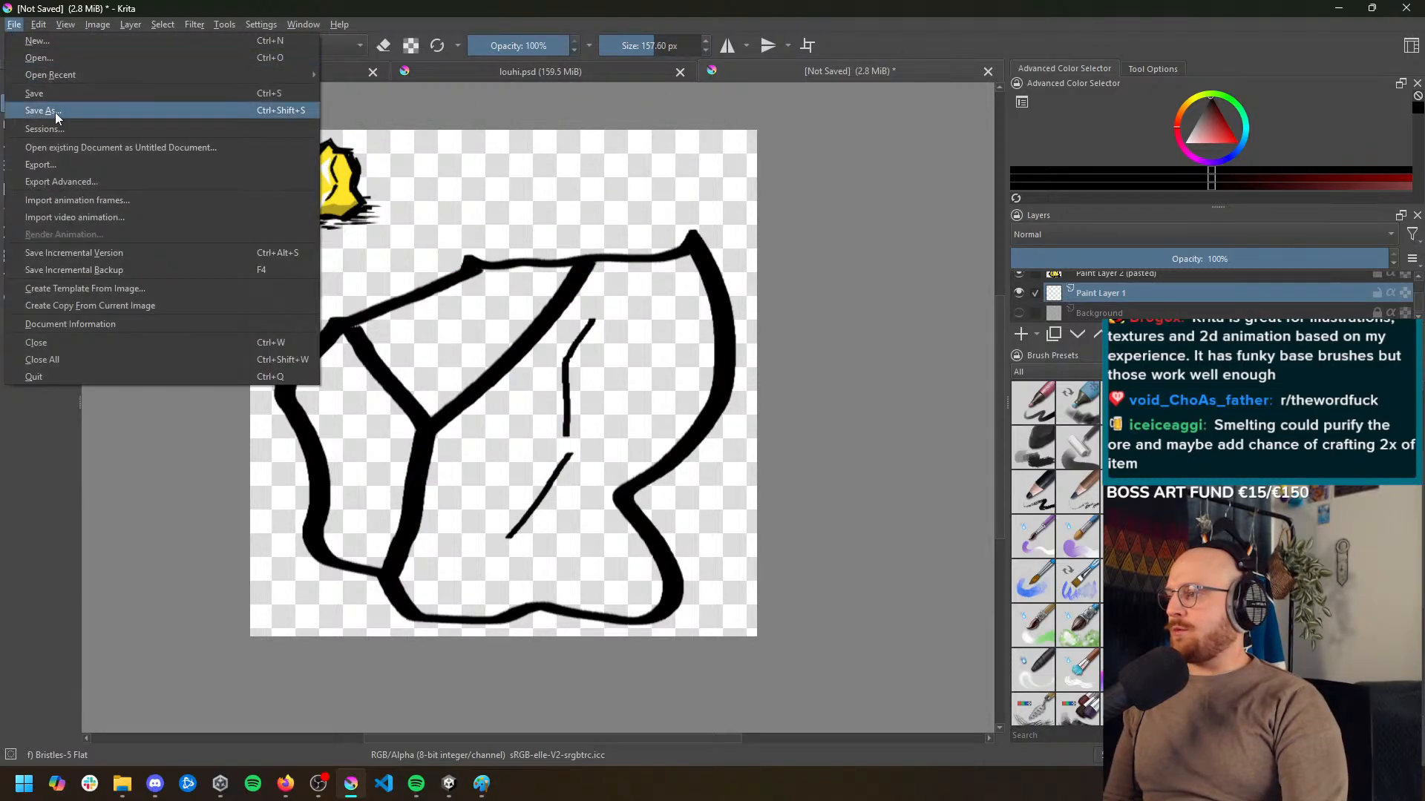
mouse_move(189, 77)
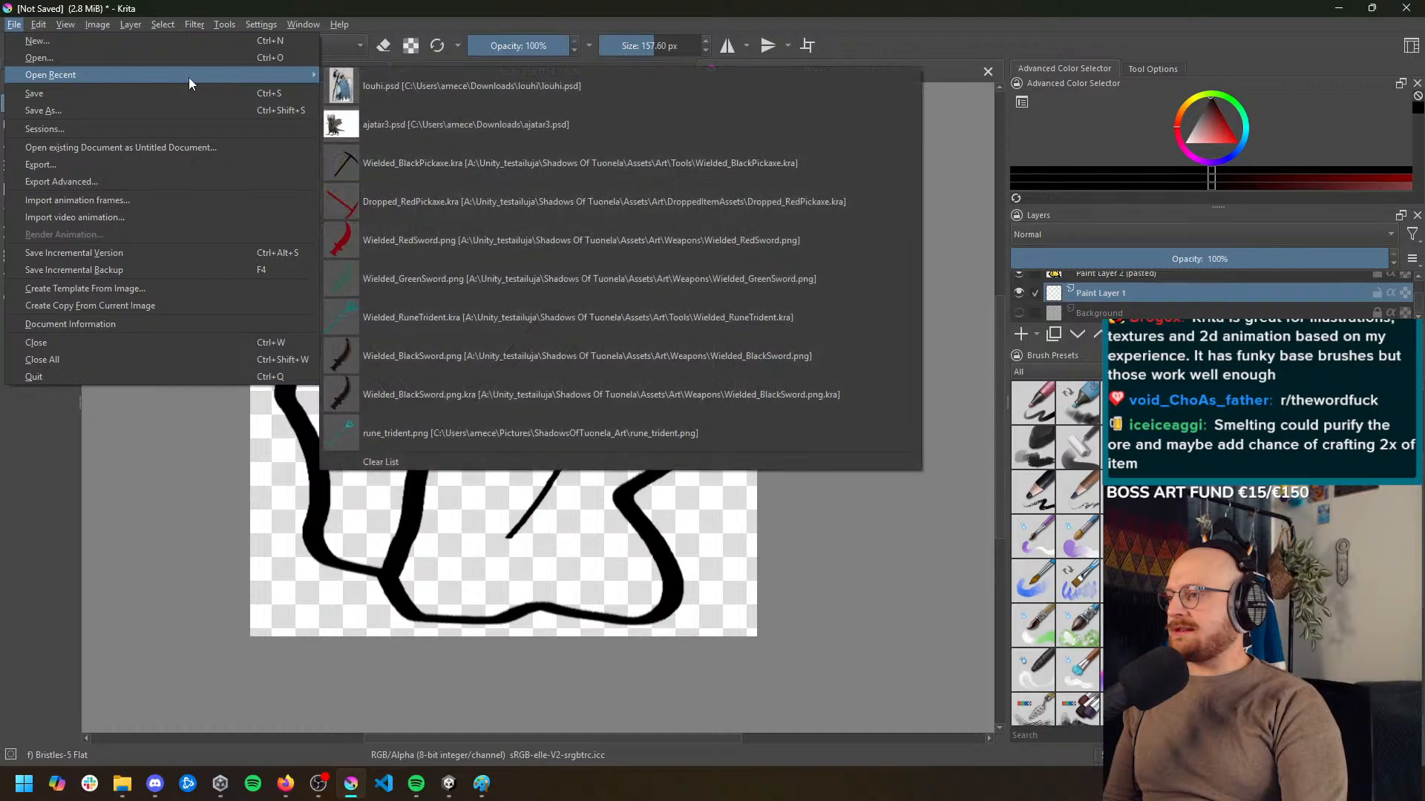
click(499, 239)
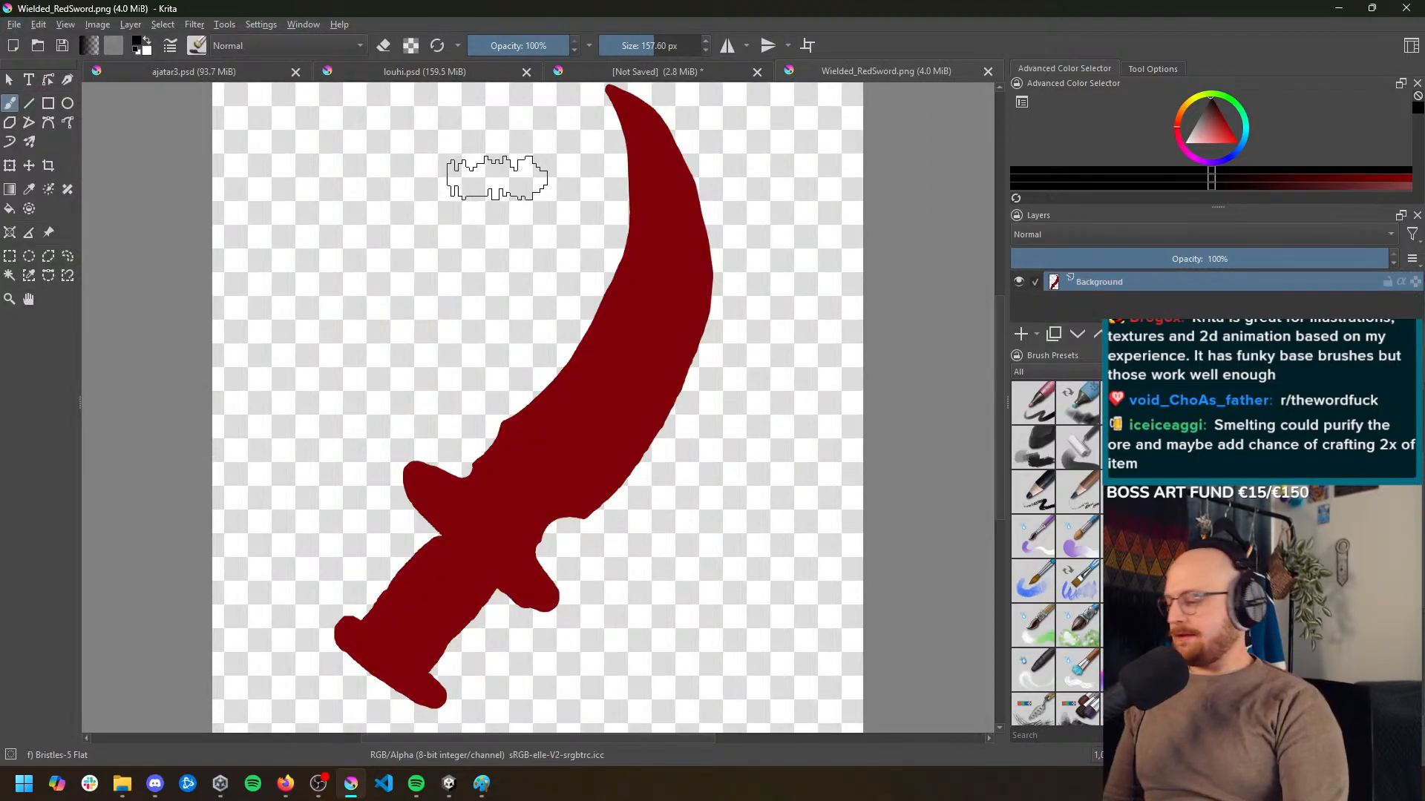
ctrl+click(639, 312)
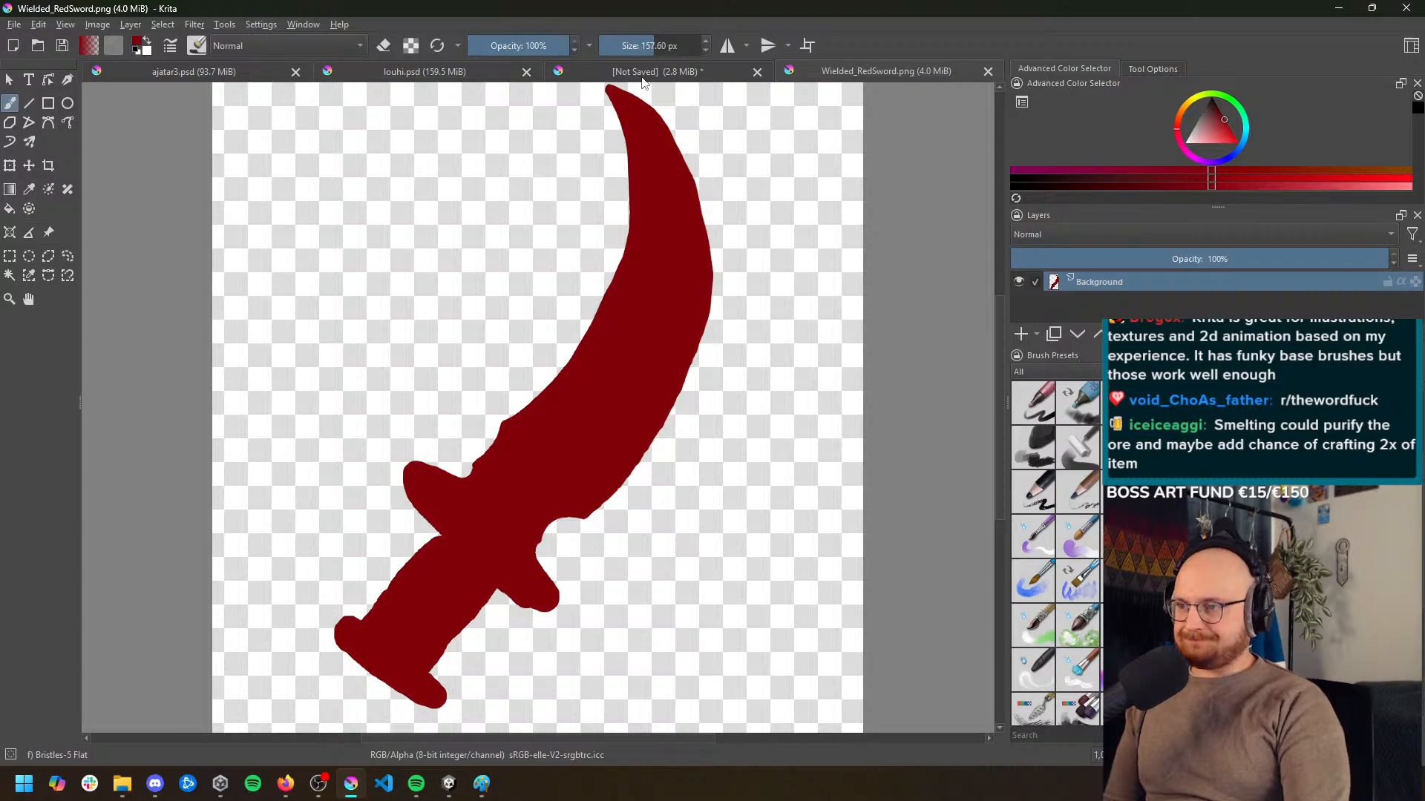
click(642, 77)
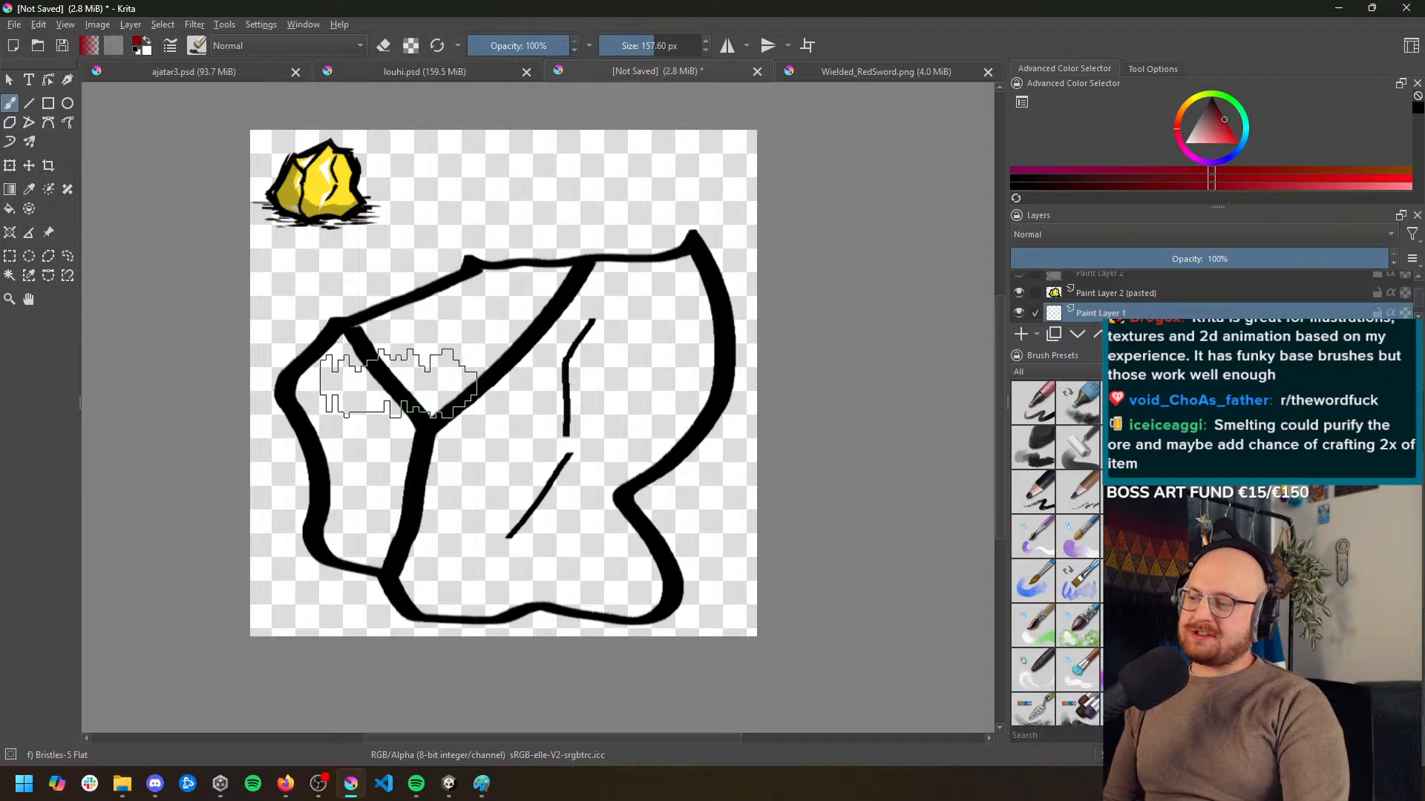
mouse_move(344, 509)
mouse_down()
mouse_move(349, 446)
mouse_move(574, 328)
mouse_move(490, 490)
mouse_move(604, 343)
mouse_move(525, 470)
mouse_move(572, 564)
mouse_move(483, 604)
mouse_move(445, 576)
mouse_move(381, 477)
mouse_move(546, 304)
mouse_move(415, 367)
mouse_move(450, 469)
mouse_move(549, 572)
mouse_move(603, 542)
mouse_move(586, 531)
mouse_up()
key(ctrl+z)
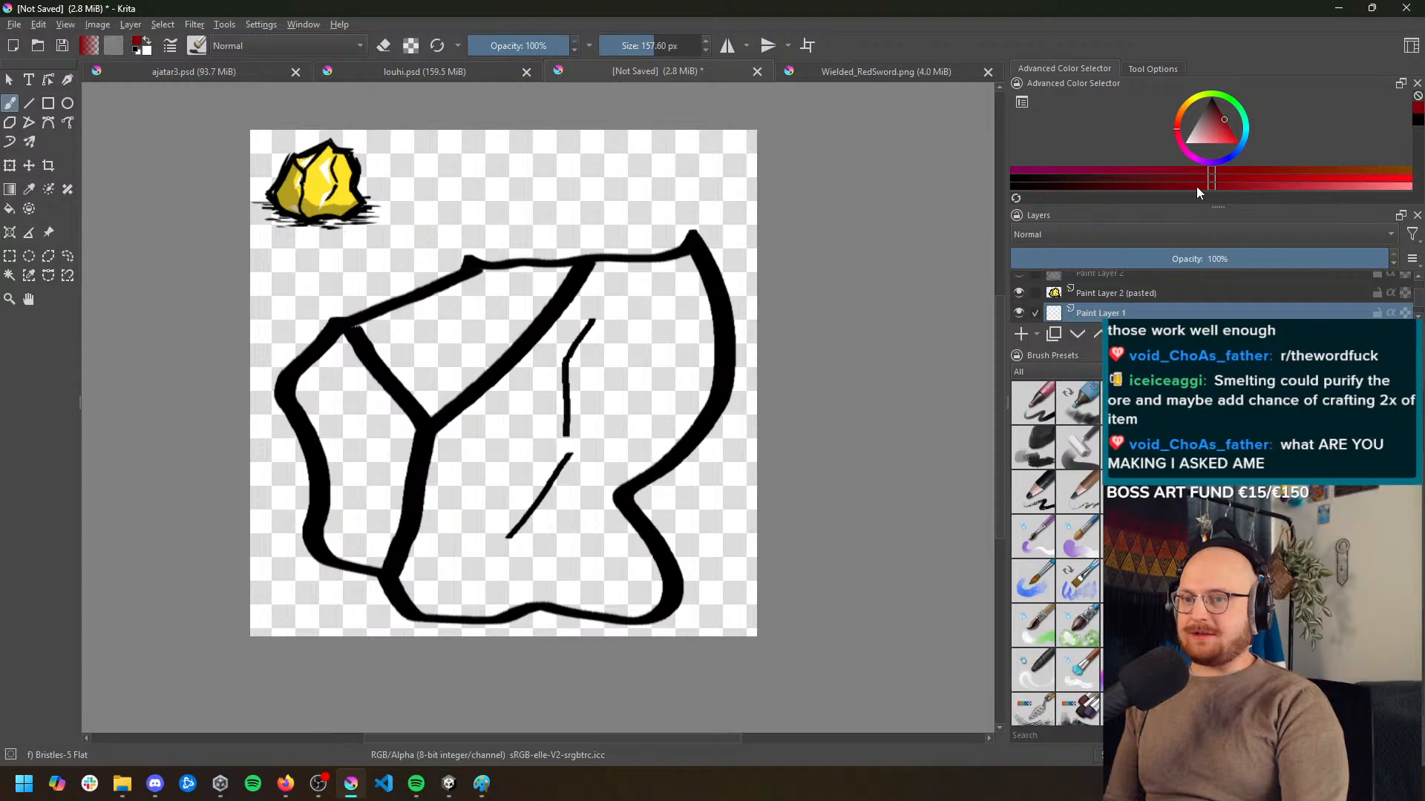
Choose a dark brown and roughly paint the rock's interior on Paint Layer 1
click(1212, 101)
mouse_move(1213, 100)
mouse_down()
mouse_move(1239, 98)
mouse_move(1171, 82)
mouse_move(1152, 101)
mouse_move(1227, 110)
mouse_up()
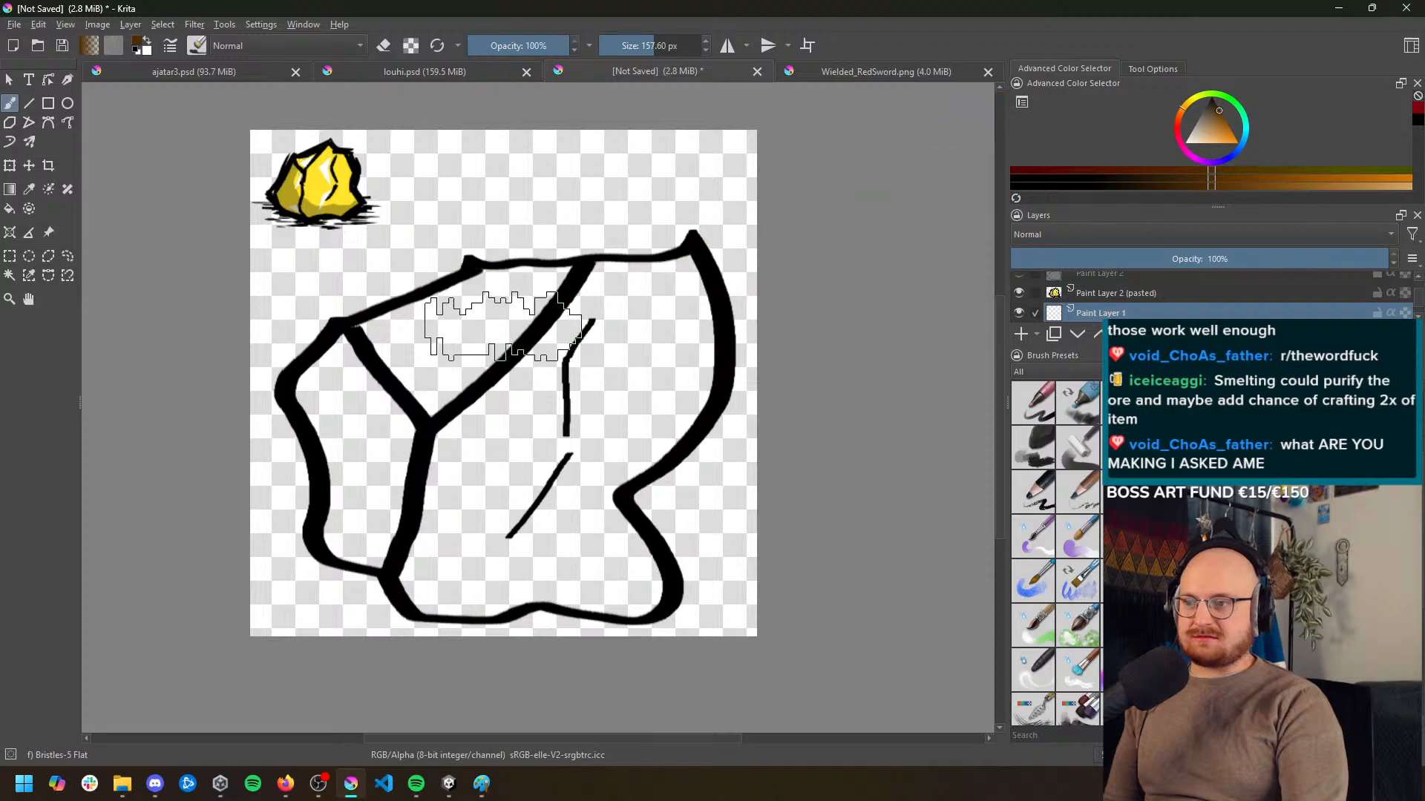
mouse_move(597, 310)
mouse_down()
mouse_move(502, 324)
mouse_move(406, 412)
mouse_move(373, 396)
mouse_move(399, 474)
mouse_move(396, 534)
mouse_move(442, 543)
mouse_move(402, 543)
mouse_move(480, 560)
mouse_move(480, 578)
mouse_move(525, 480)
mouse_move(619, 357)
mouse_move(586, 421)
mouse_move(631, 293)
mouse_move(612, 411)
mouse_move(642, 318)
mouse_move(629, 398)
mouse_move(564, 458)
mouse_move(619, 407)
mouse_move(553, 483)
mouse_move(545, 517)
mouse_move(587, 575)
mouse_up()
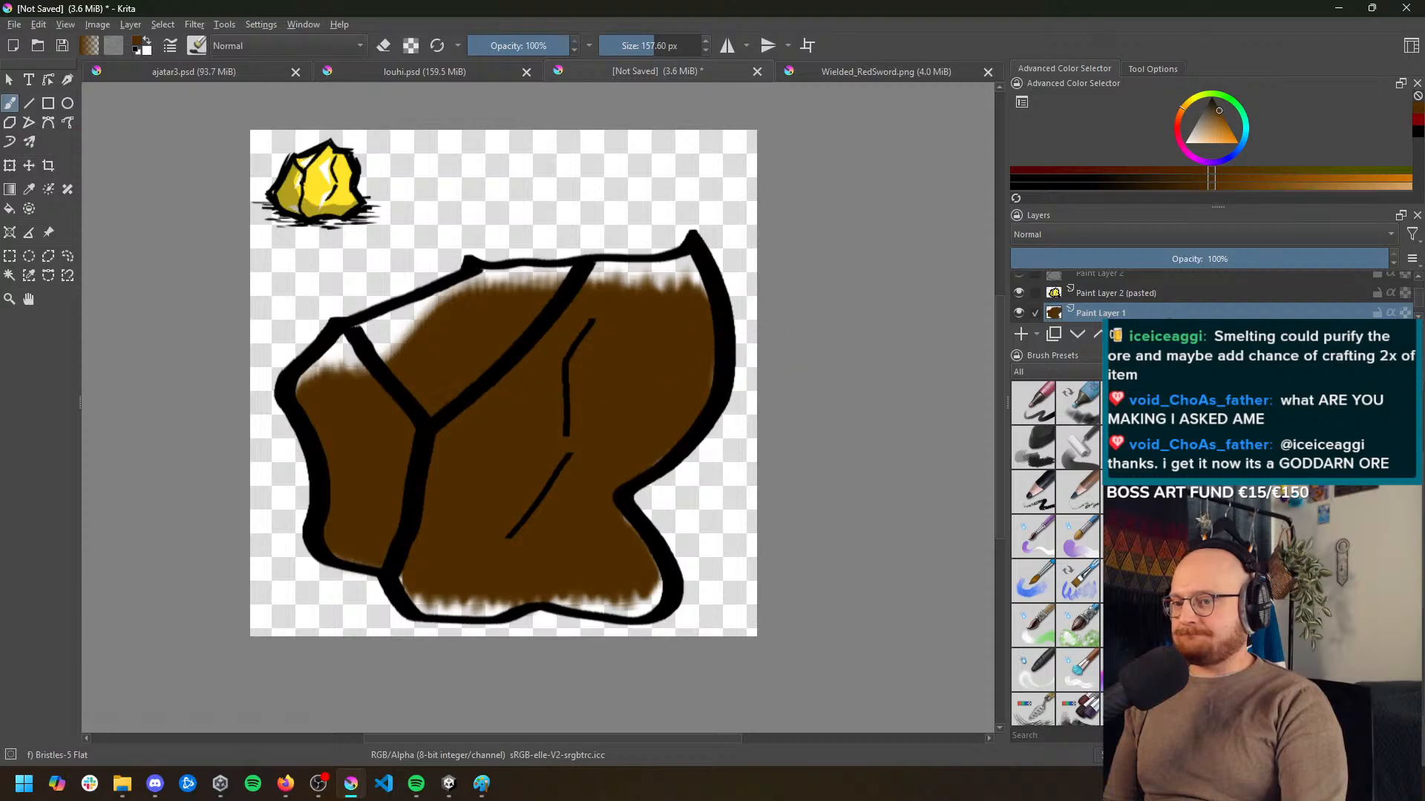
Select the empty area around the rock outline on Paint Layer 3 with the Contiguous Selection tool
key(Insert)
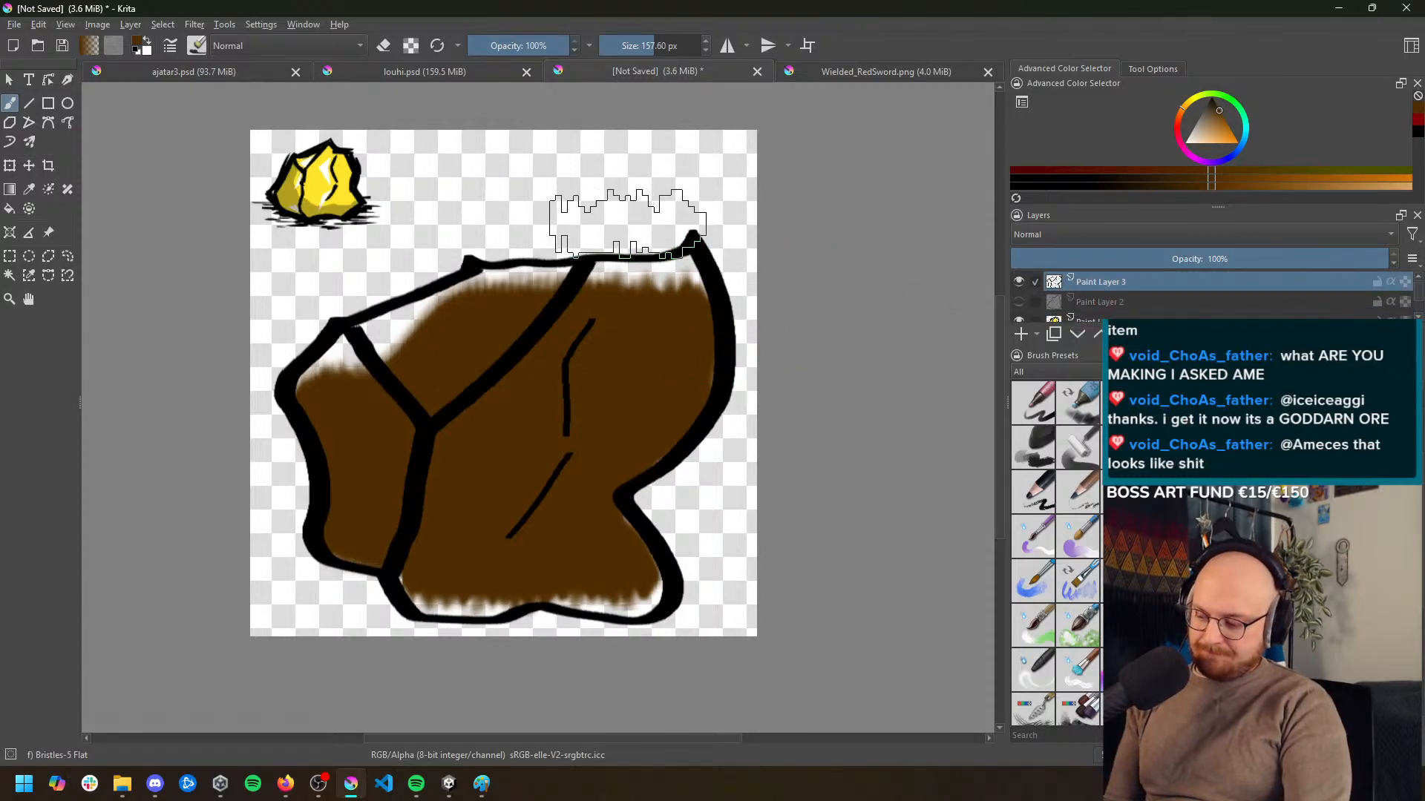
key(w)
click(583, 193)
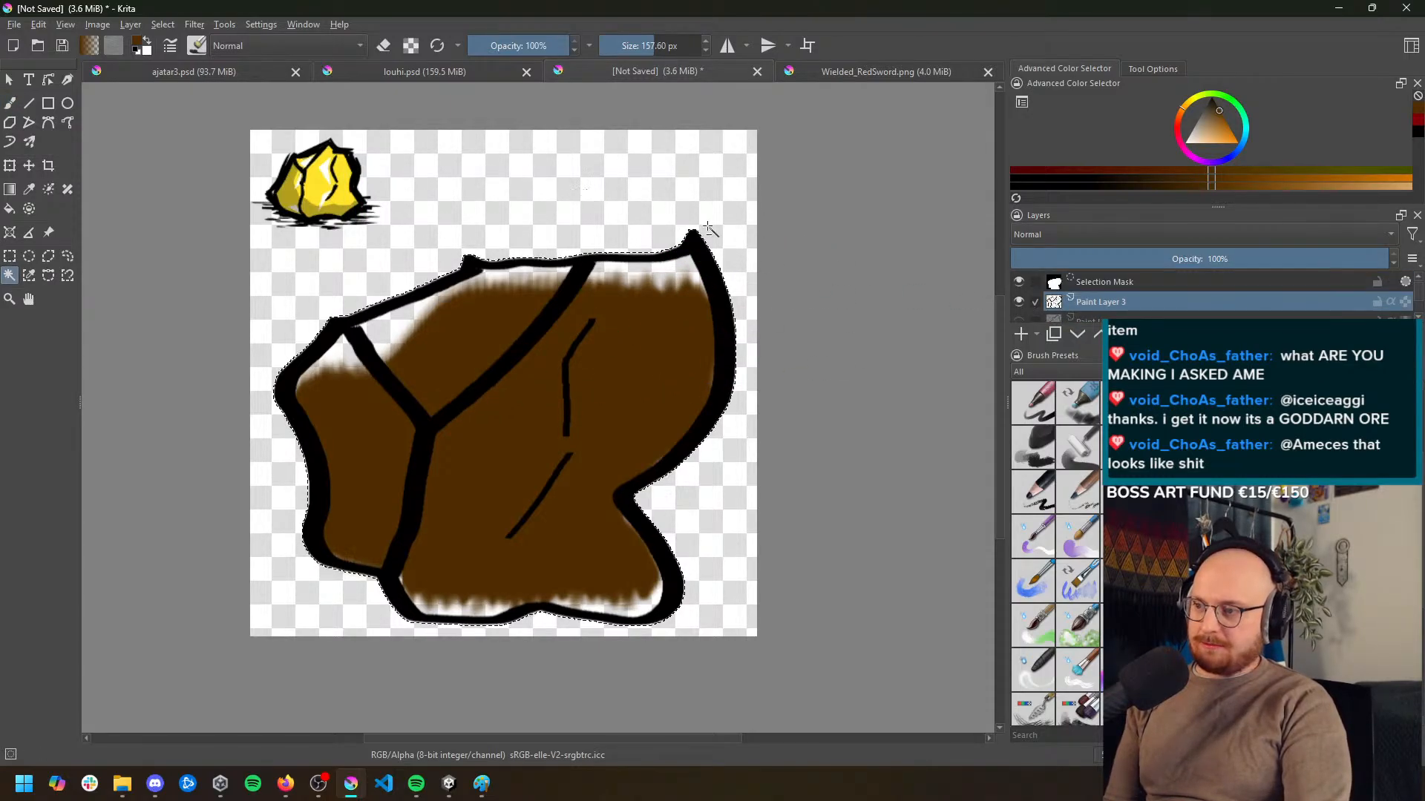
Invert the selection to the rock's silhouette and paint the remaining gaps dark brown up to the outline on Paint Layer 1
scroll(1116, 306, down, 2)
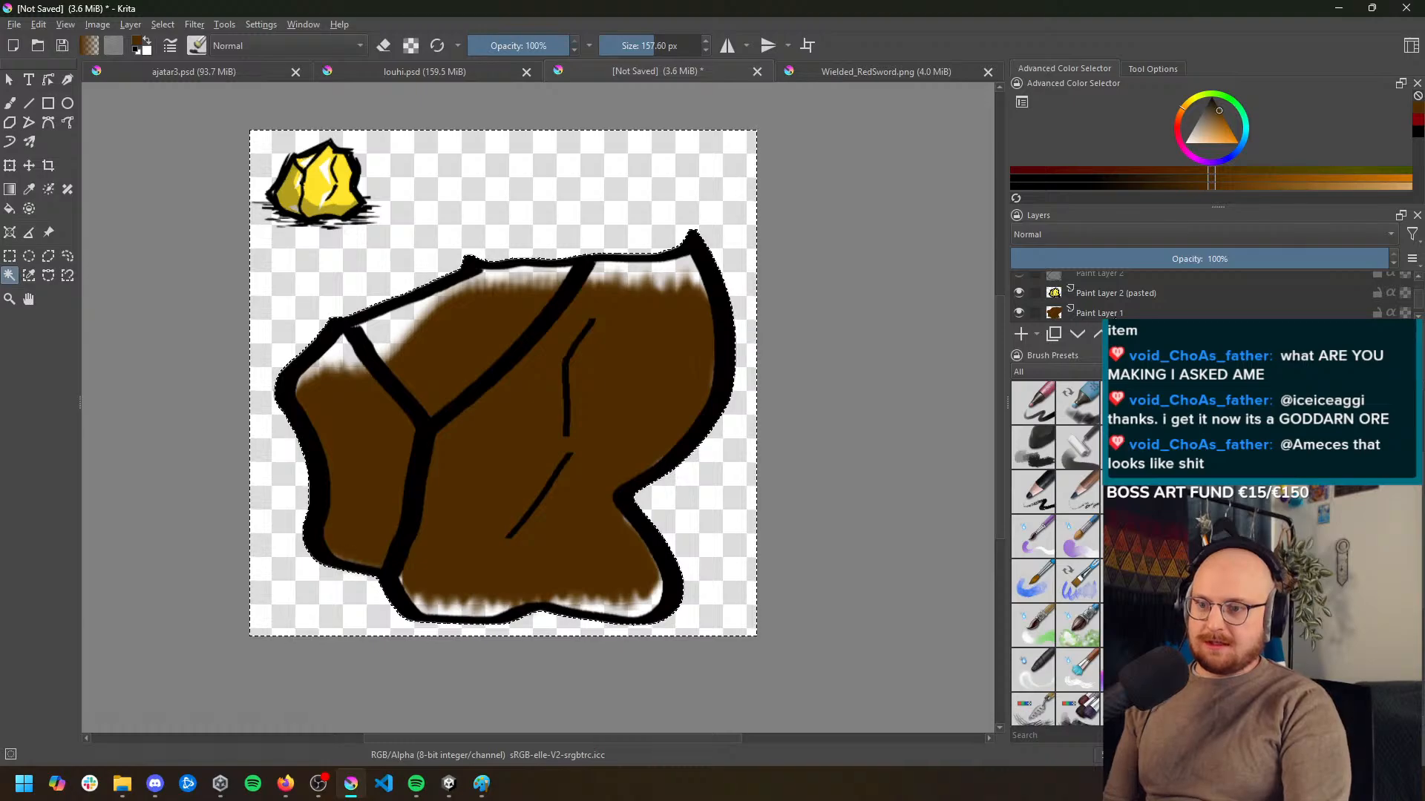
click(1119, 310)
key(b)
mouse_move(572, 366)
mouse_down()
mouse_move(448, 379)
mouse_move(384, 302)
mouse_move(425, 258)
mouse_move(416, 376)
mouse_up()
key(ctrl+z)
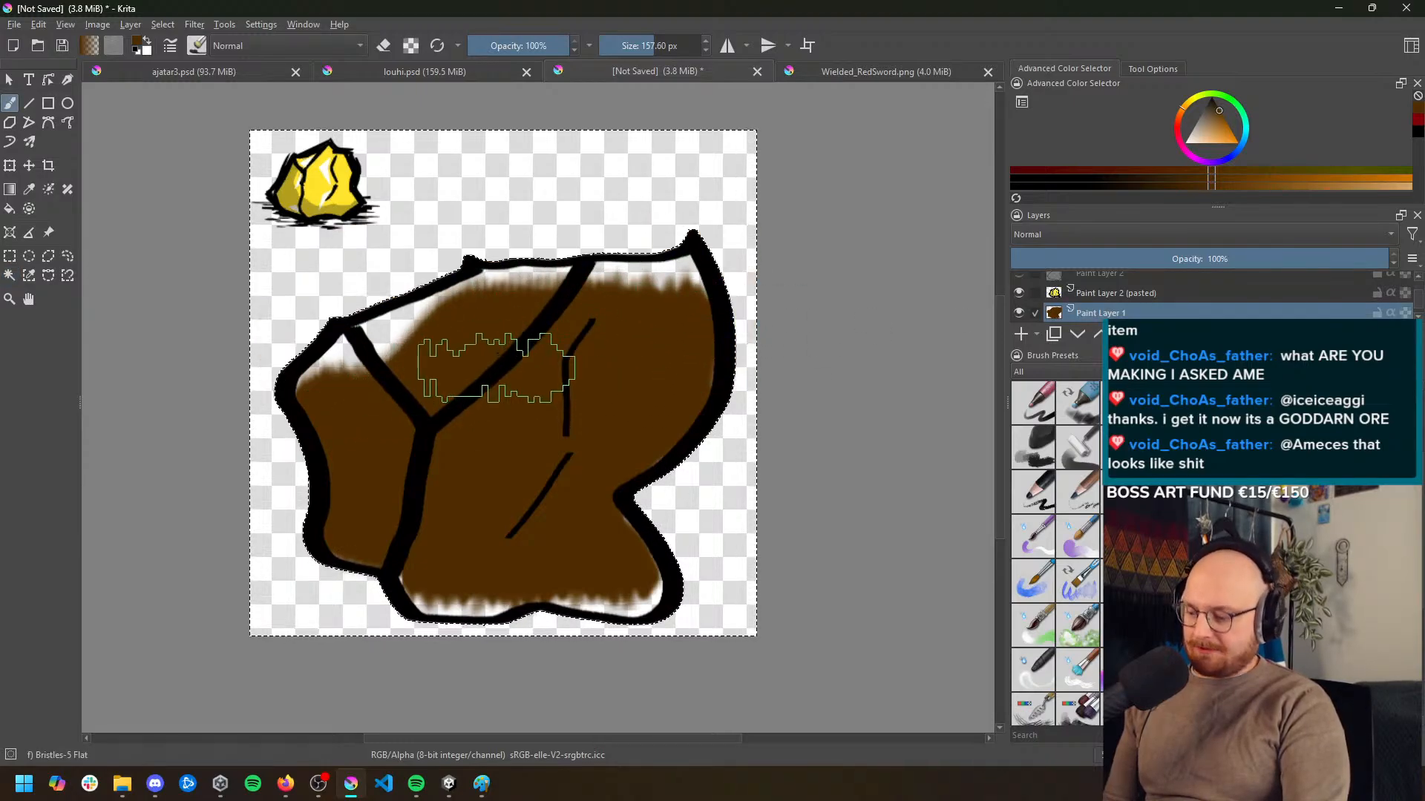
mouse_move(568, 275)
mouse_down()
mouse_move(541, 261)
mouse_move(419, 284)
mouse_up()
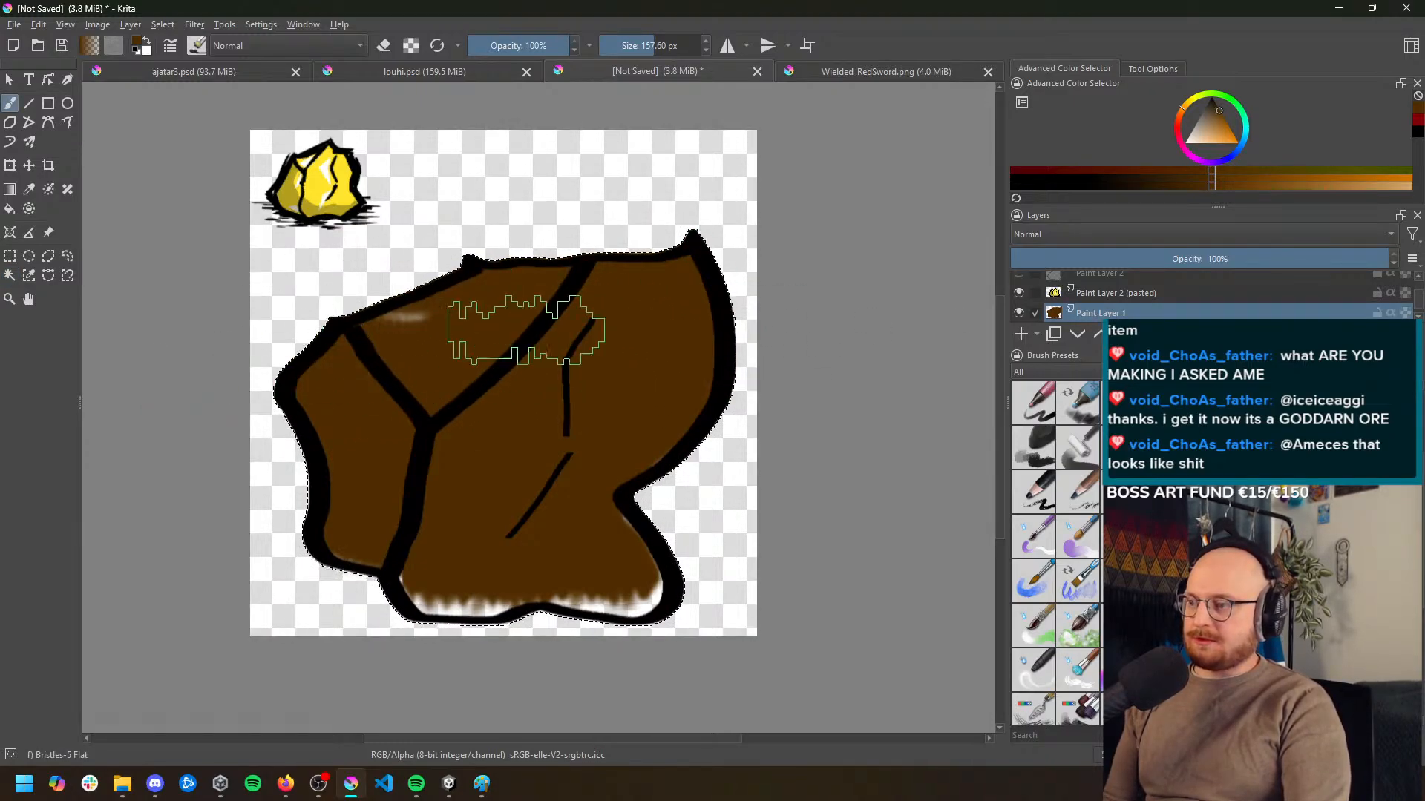
mouse_move(526, 330)
mouse_down()
mouse_move(530, 406)
mouse_move(576, 468)
mouse_up()
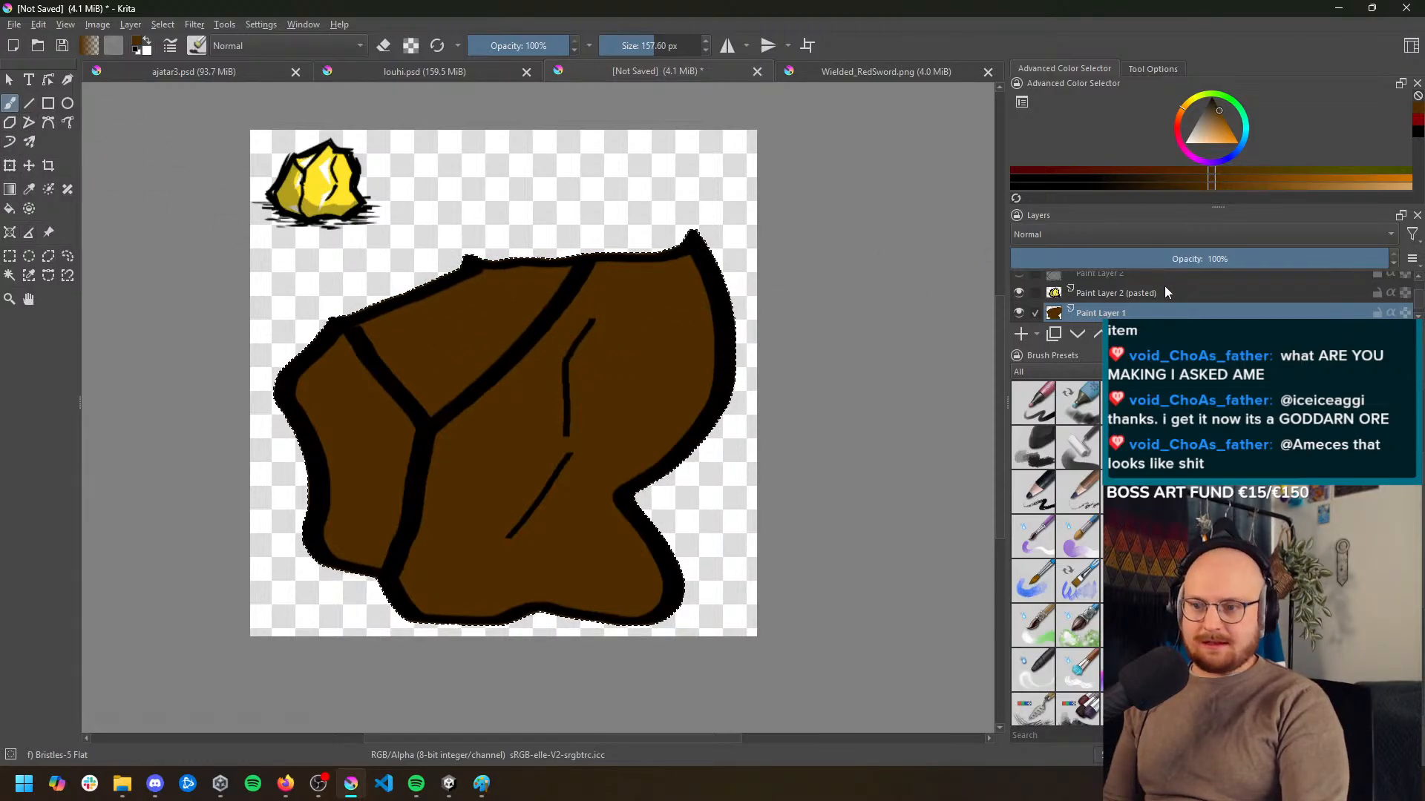
Add a paint layer above the rock outline layer and sample the white highlight colour from the reference nugget for the brush
scroll(1131, 297, up, 1)
click(1122, 301)
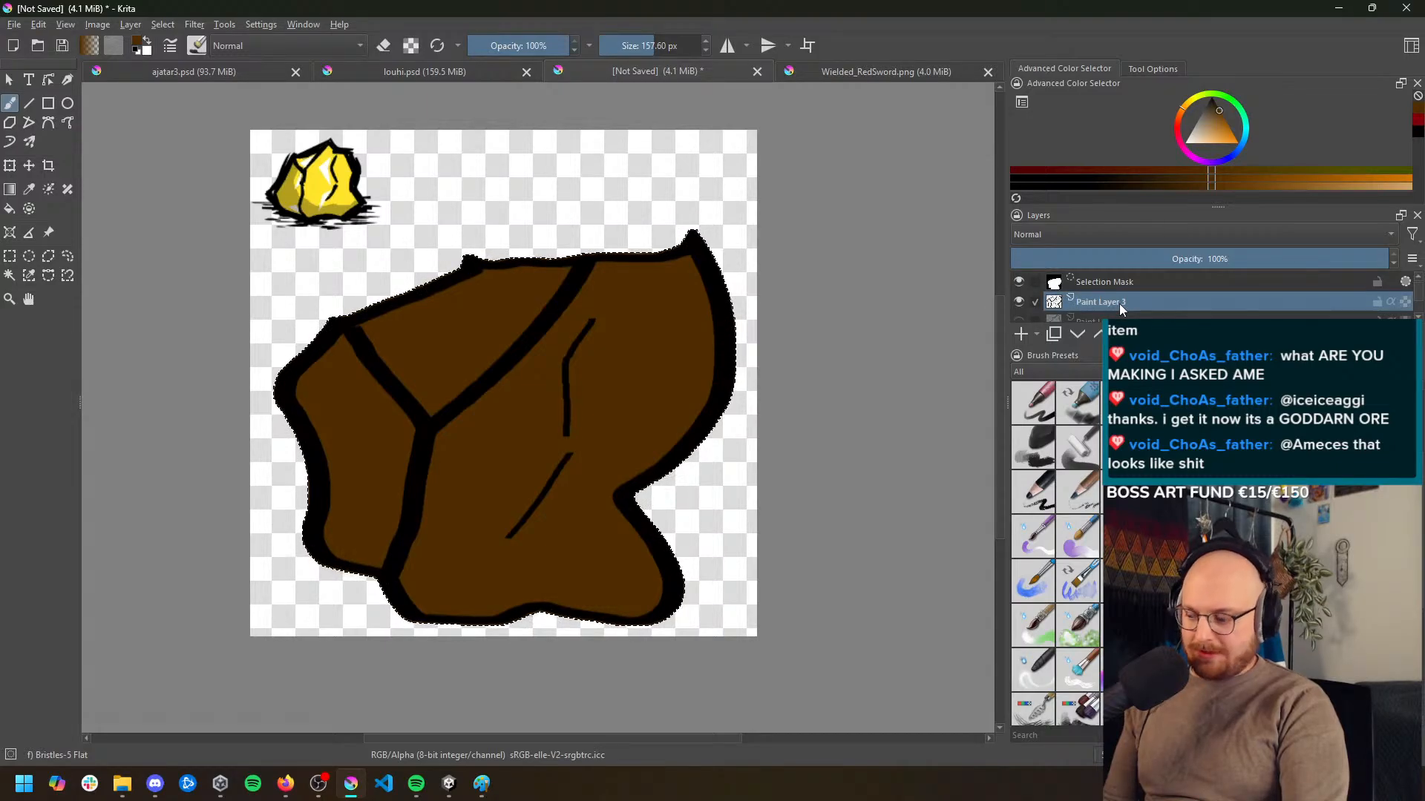
click(1021, 335)
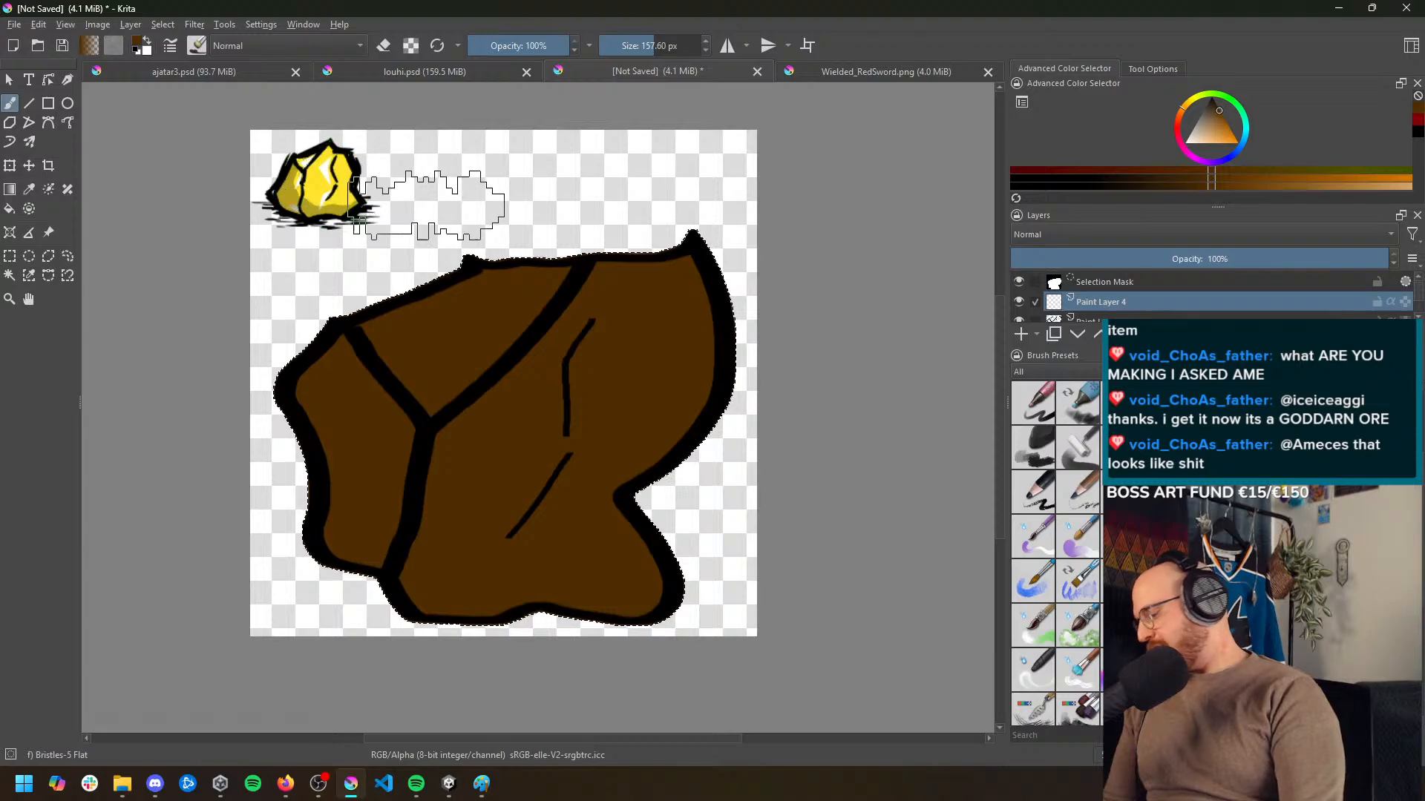
key(p)
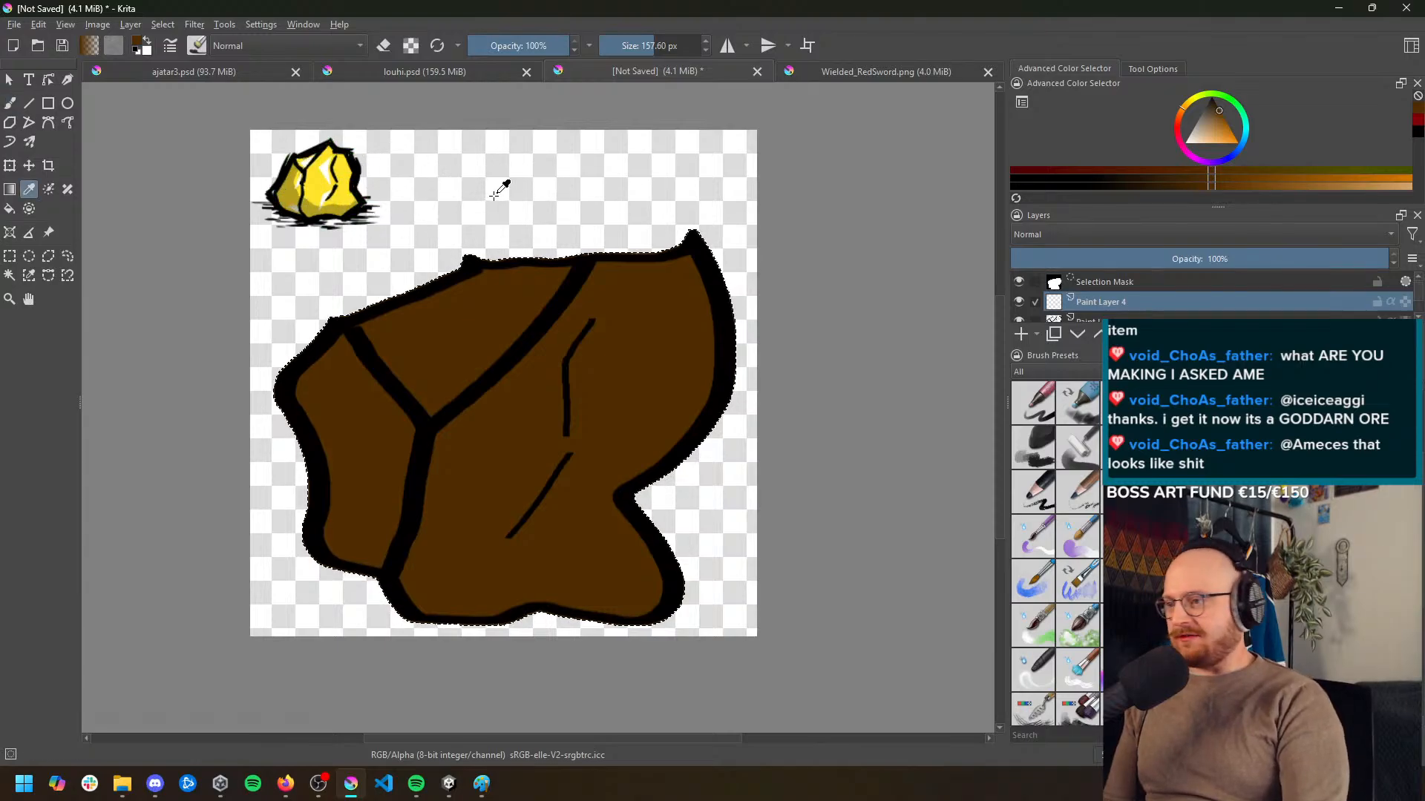
click(332, 163)
key(b)
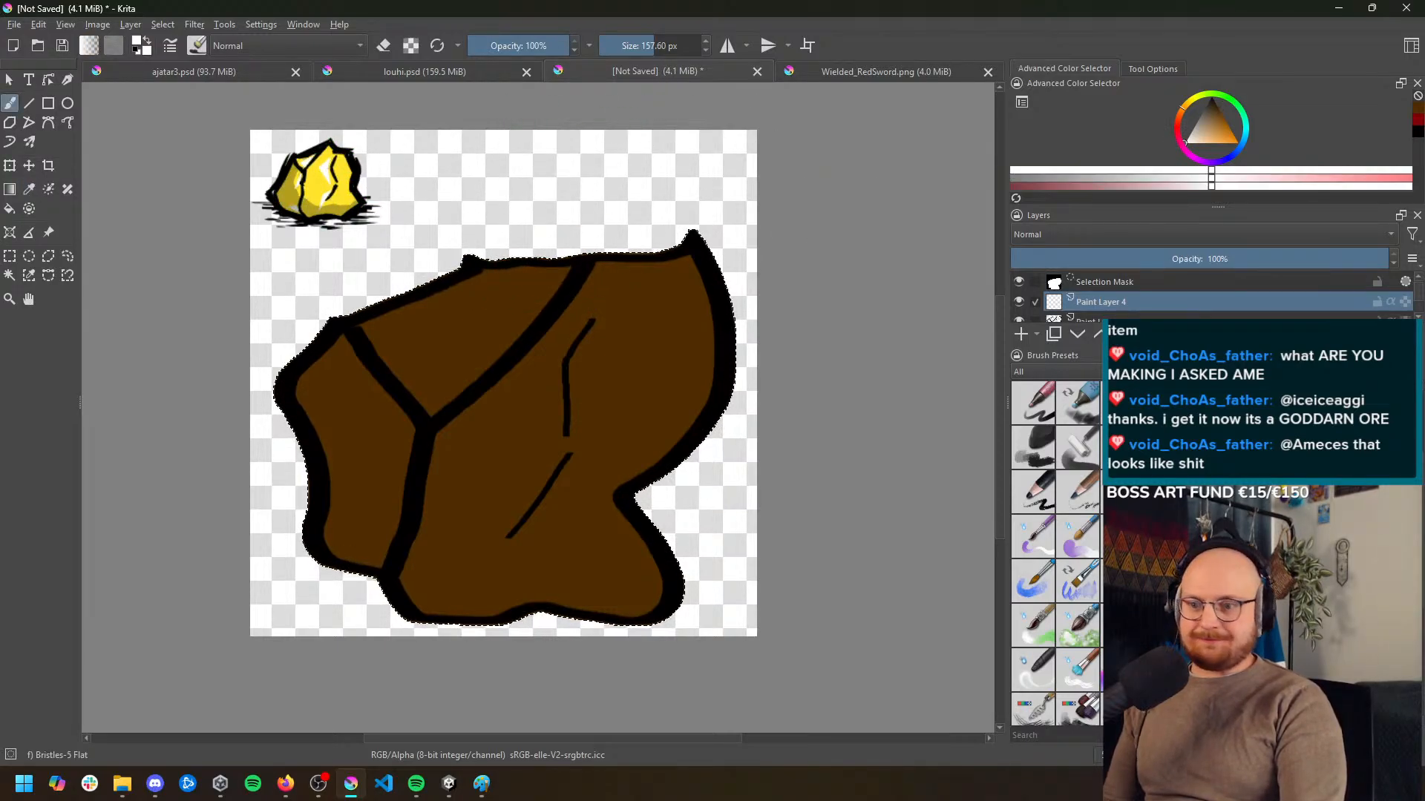
Try a white stroke on the rock's large front face with the Bristles-1 Details brush at 16 px
scroll(1058, 553, up, 3)
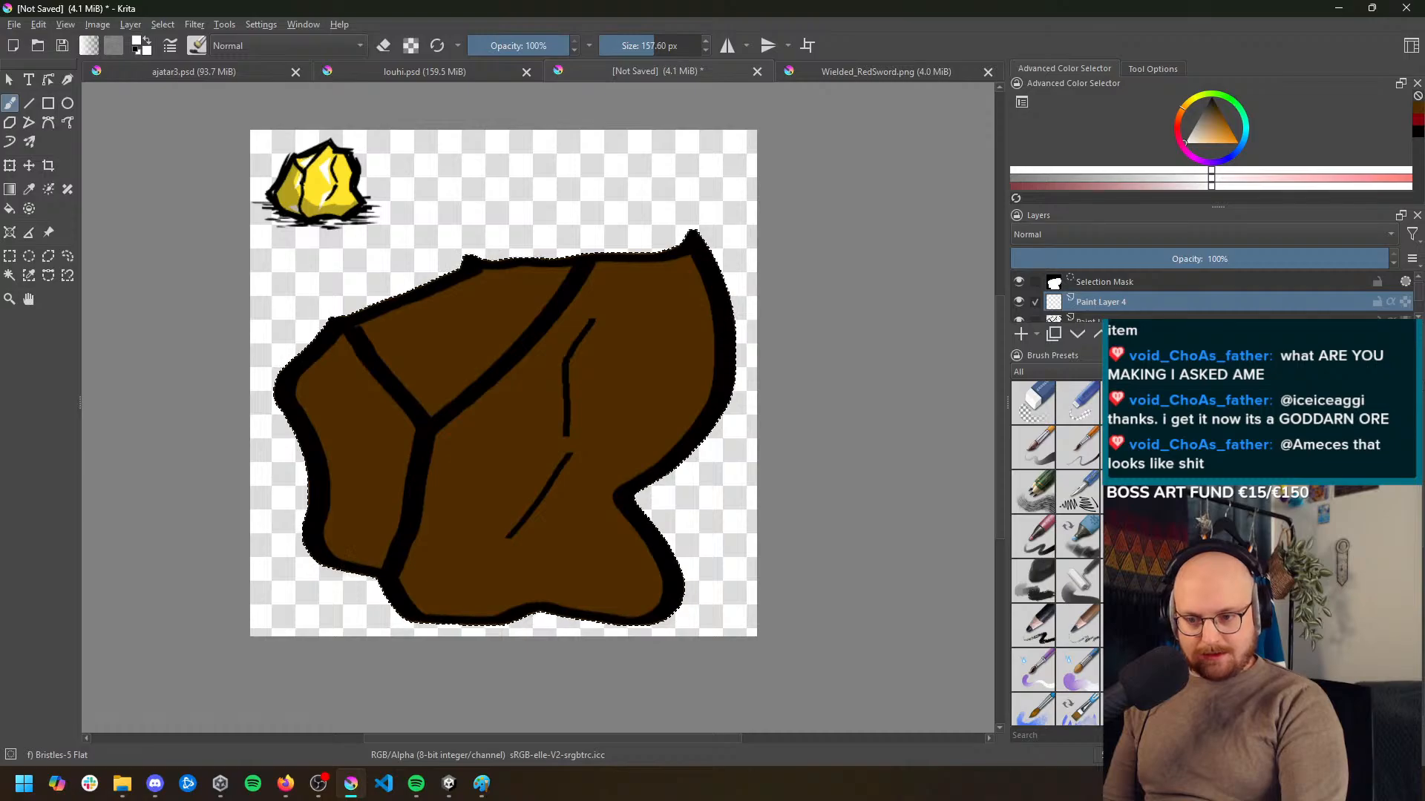
key(slash)
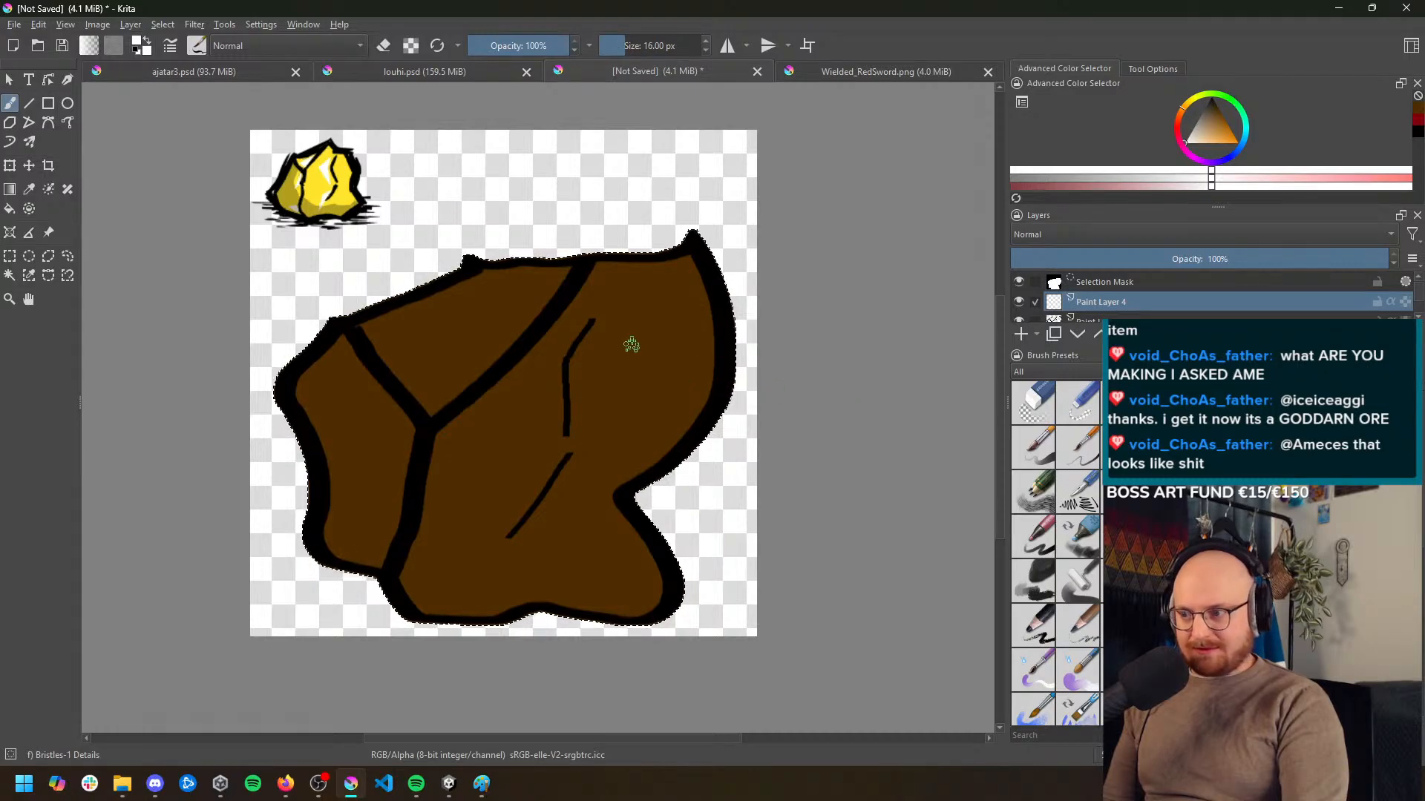
drag(656, 330, 637, 435)
key(ctrl+z)
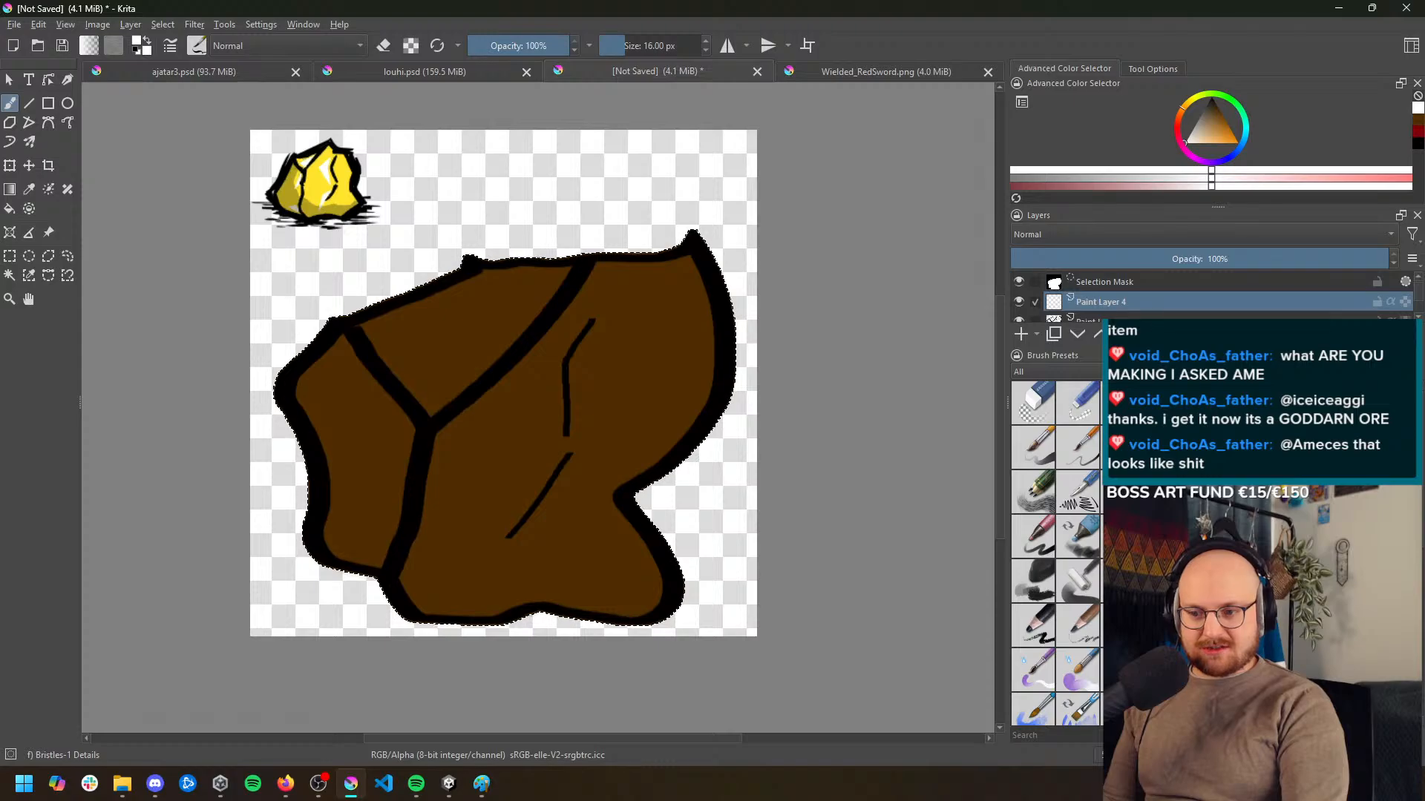
Paint white highlights beside the two crack lines on the rock's large front face with the Ink pen (mypaint) brush at 5.22 px
click(1077, 489)
drag(630, 355, 630, 465)
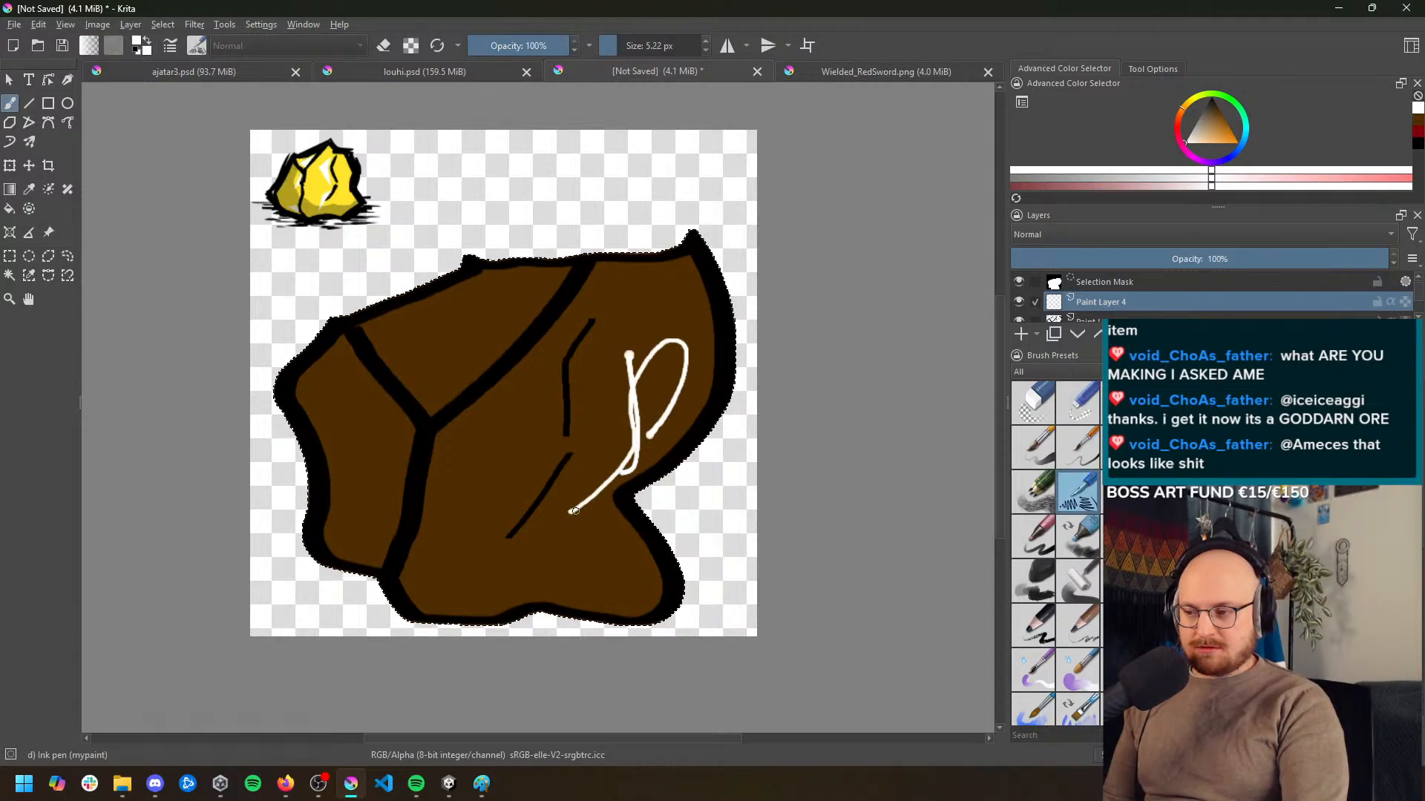
key(ctrl+z)
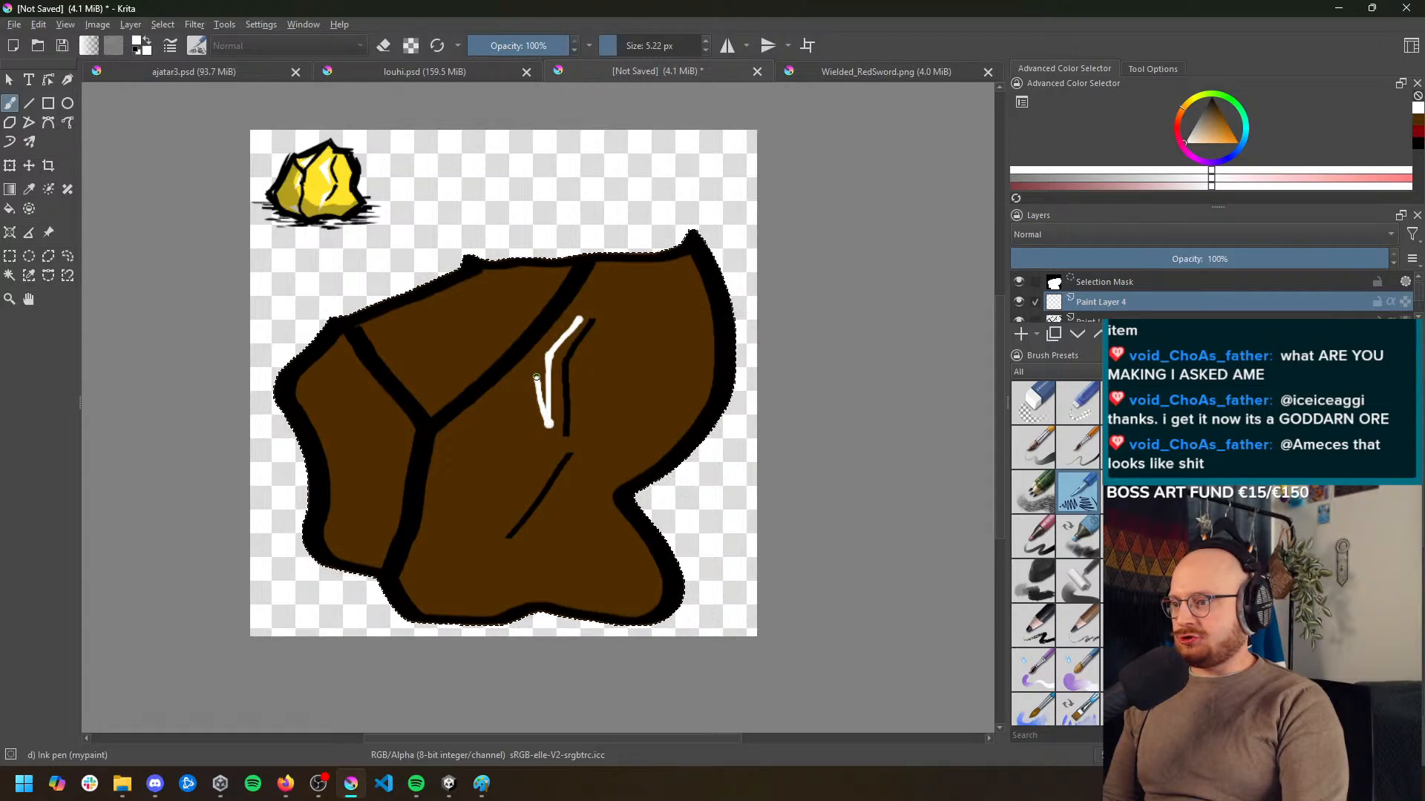
key(ctrl+z)
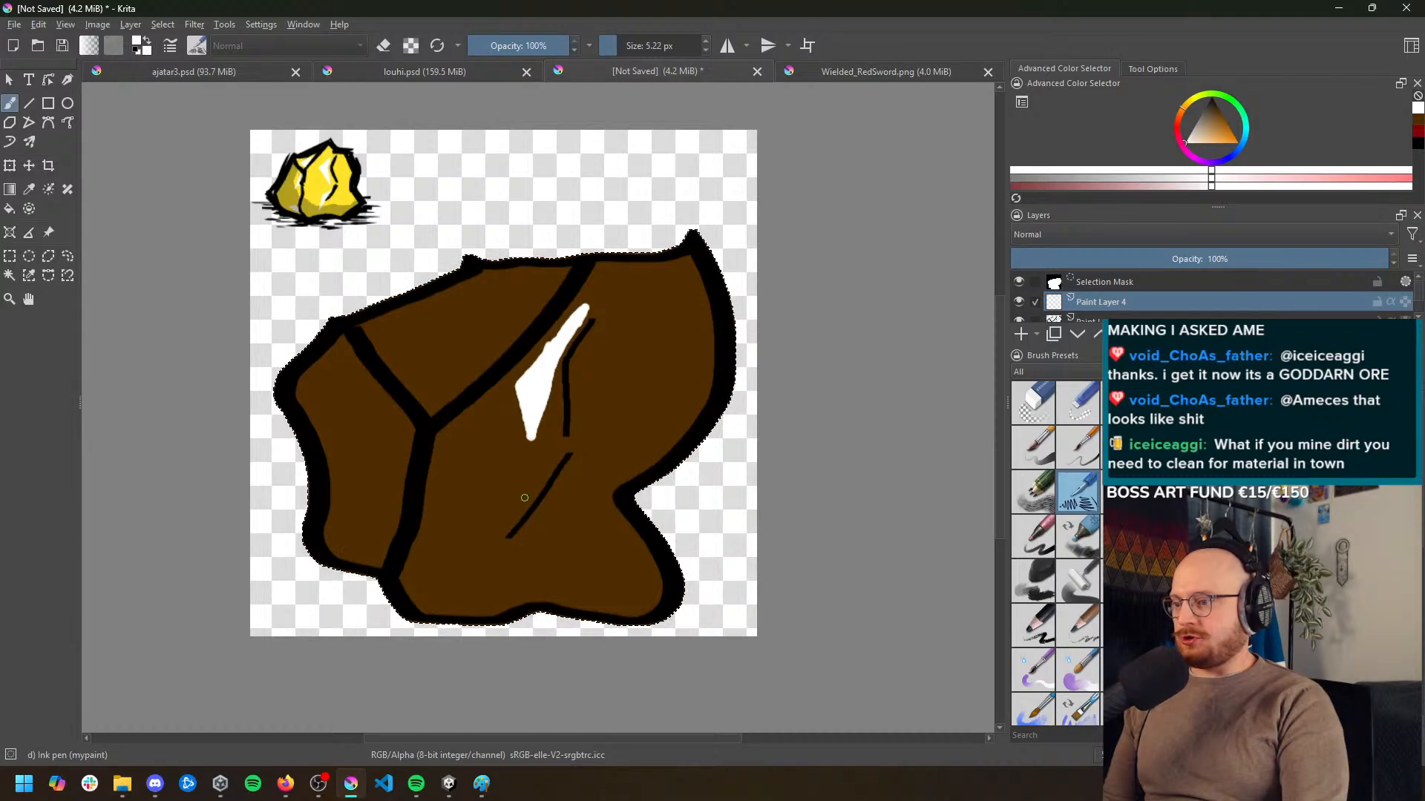
mouse_move(511, 500)
mouse_down()
mouse_move(453, 579)
mouse_move(449, 539)
mouse_move(511, 488)
mouse_move(482, 535)
mouse_move(495, 505)
mouse_up()
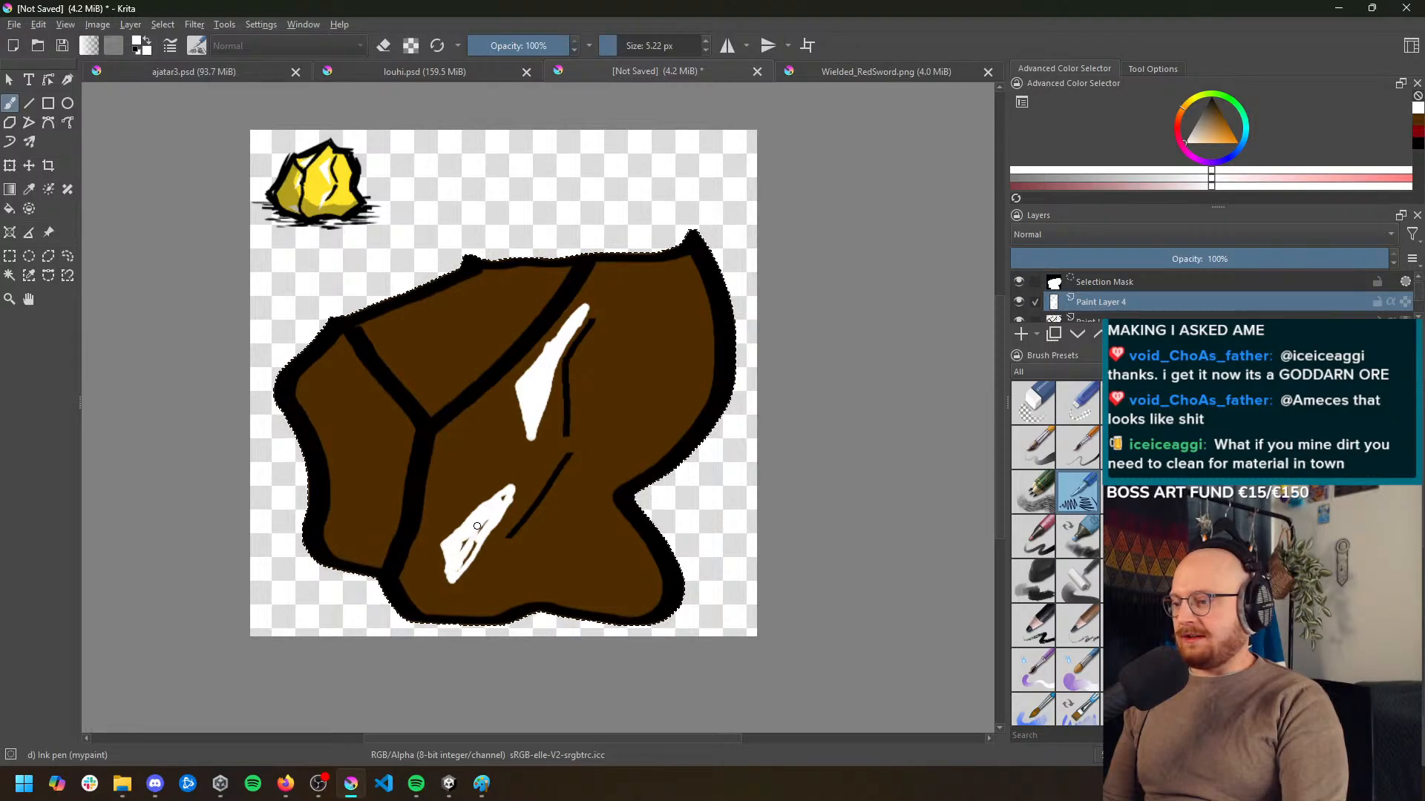
drag(482, 531, 494, 514)
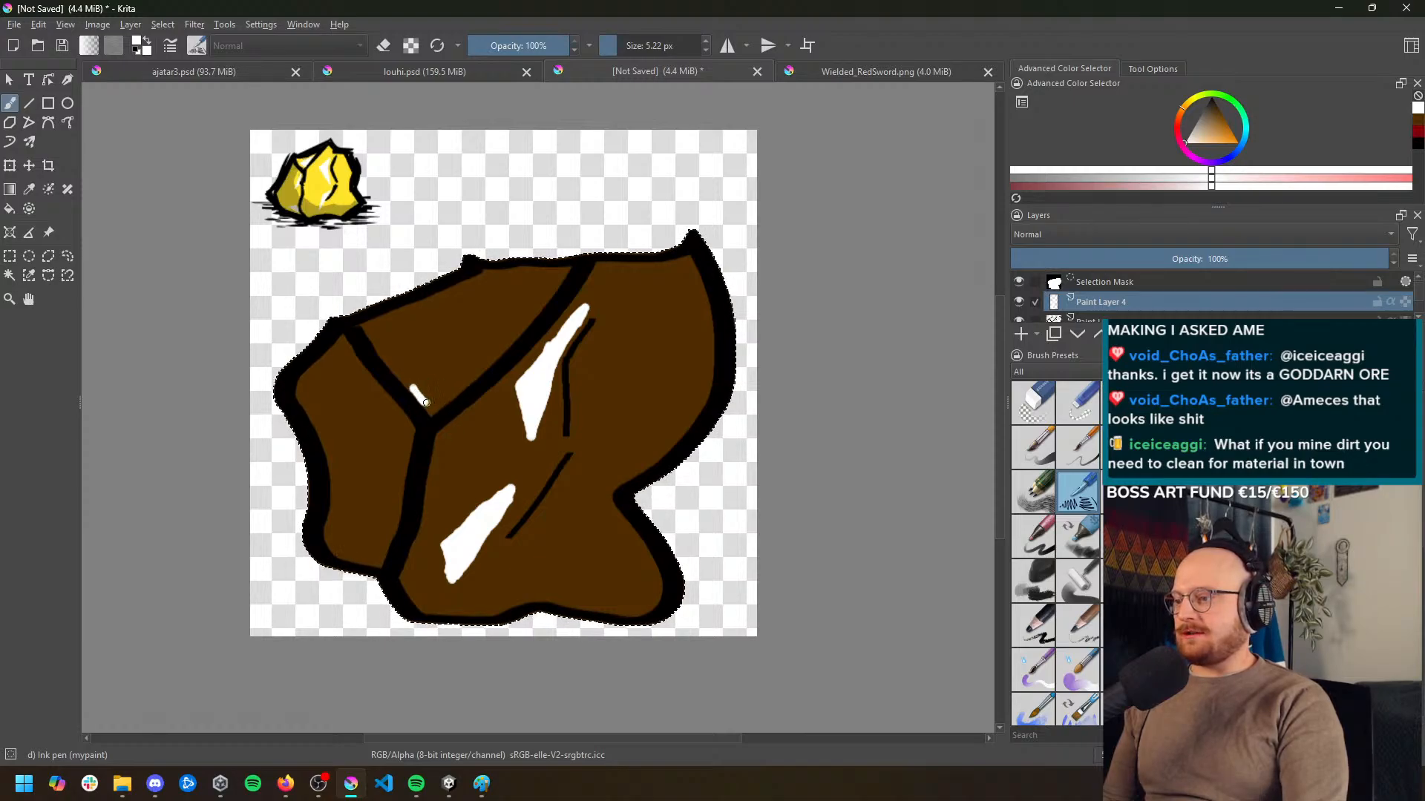
Paint a white highlight on the rock's upper face and two smaller ones on its narrow side face
mouse_move(419, 396)
mouse_down()
mouse_move(490, 348)
mouse_move(427, 383)
mouse_up()
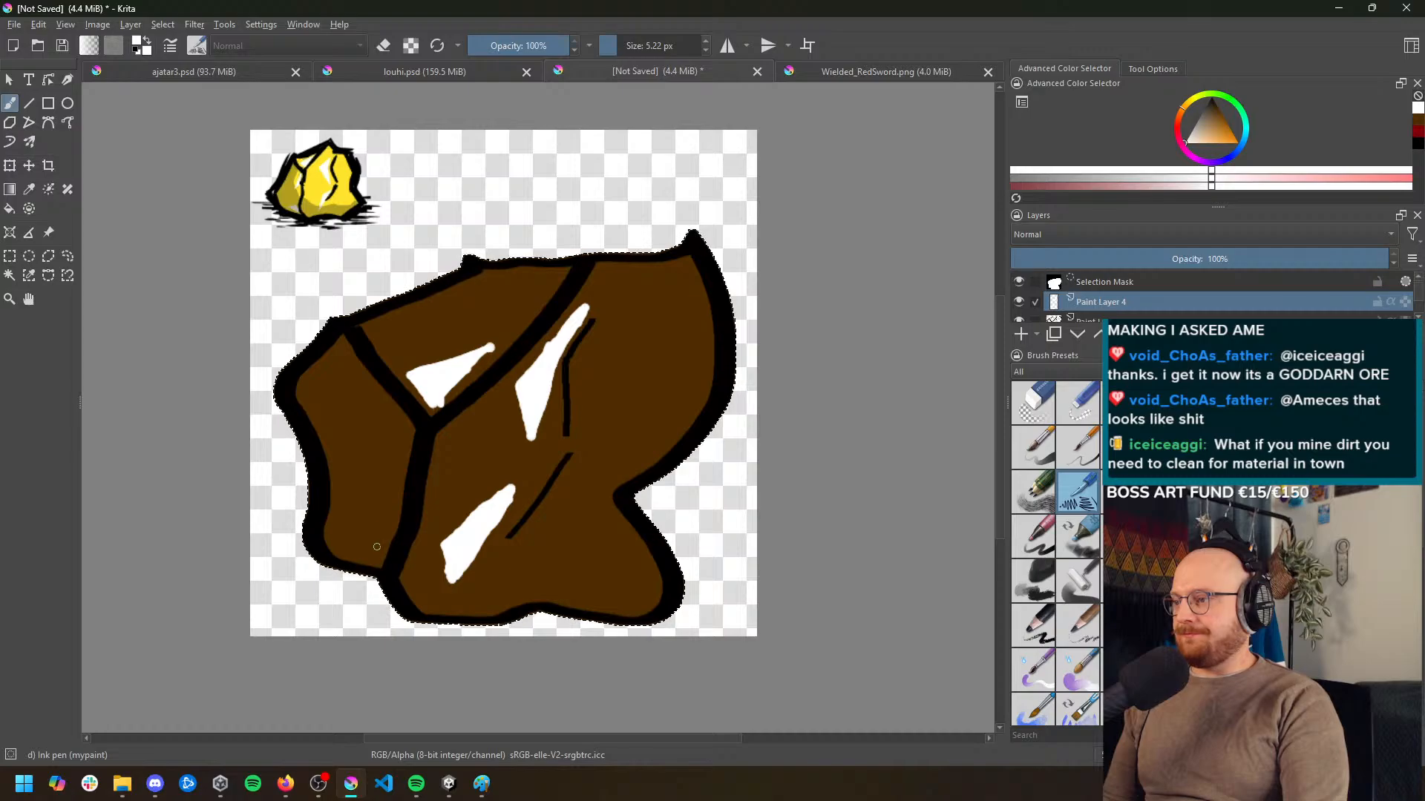
mouse_move(398, 437)
mouse_down()
mouse_move(358, 496)
mouse_move(383, 433)
mouse_up()
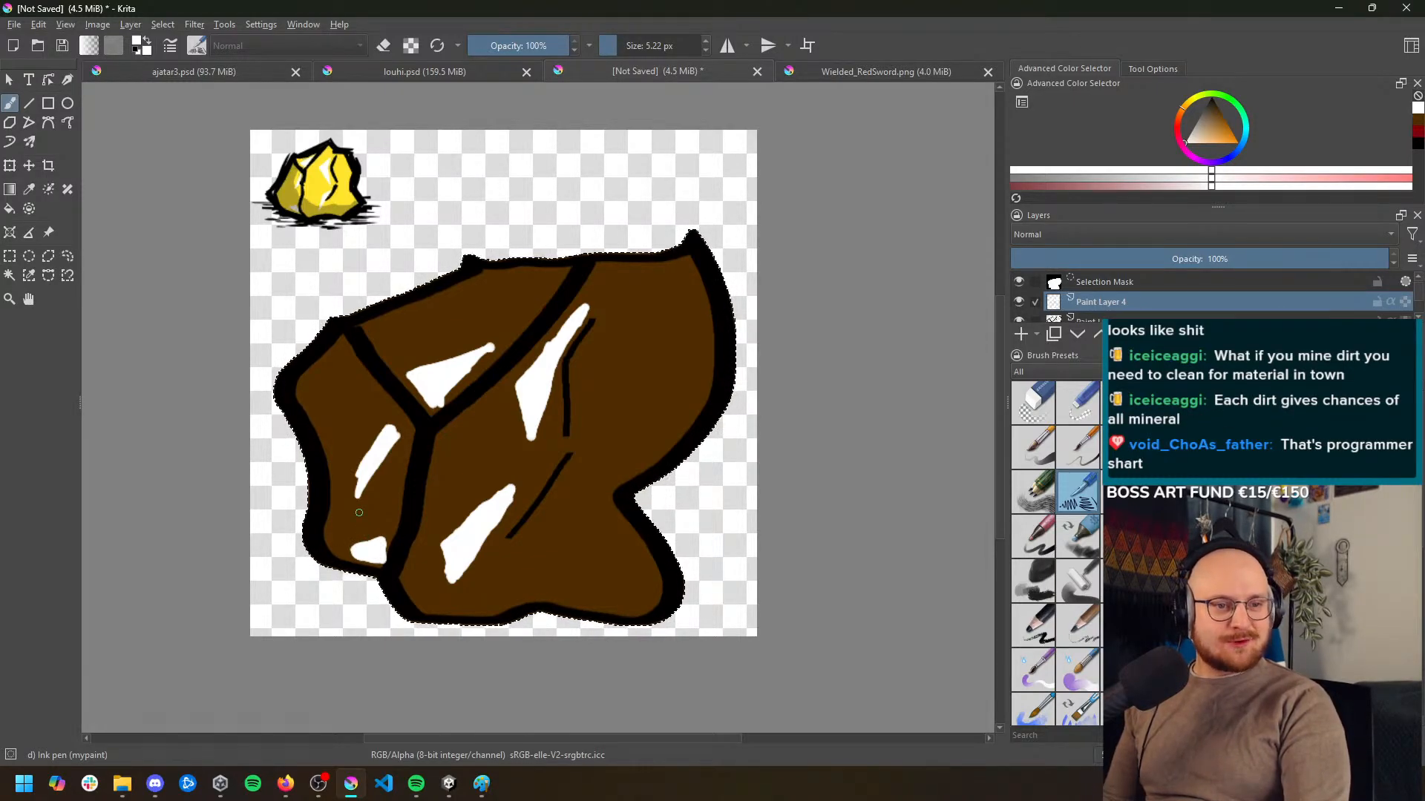
scroll(454, 484, up, 3)
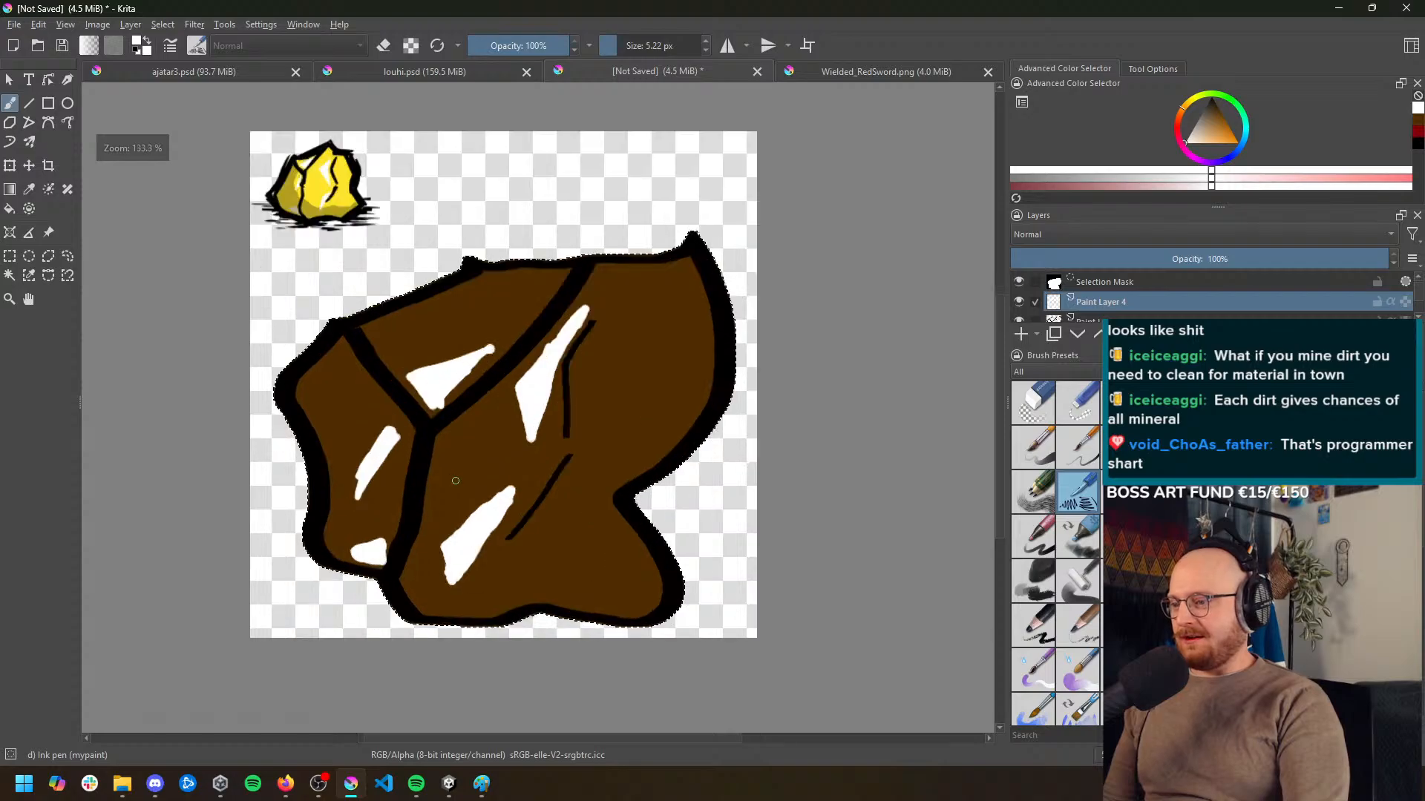
scroll(584, 416, down, 2)
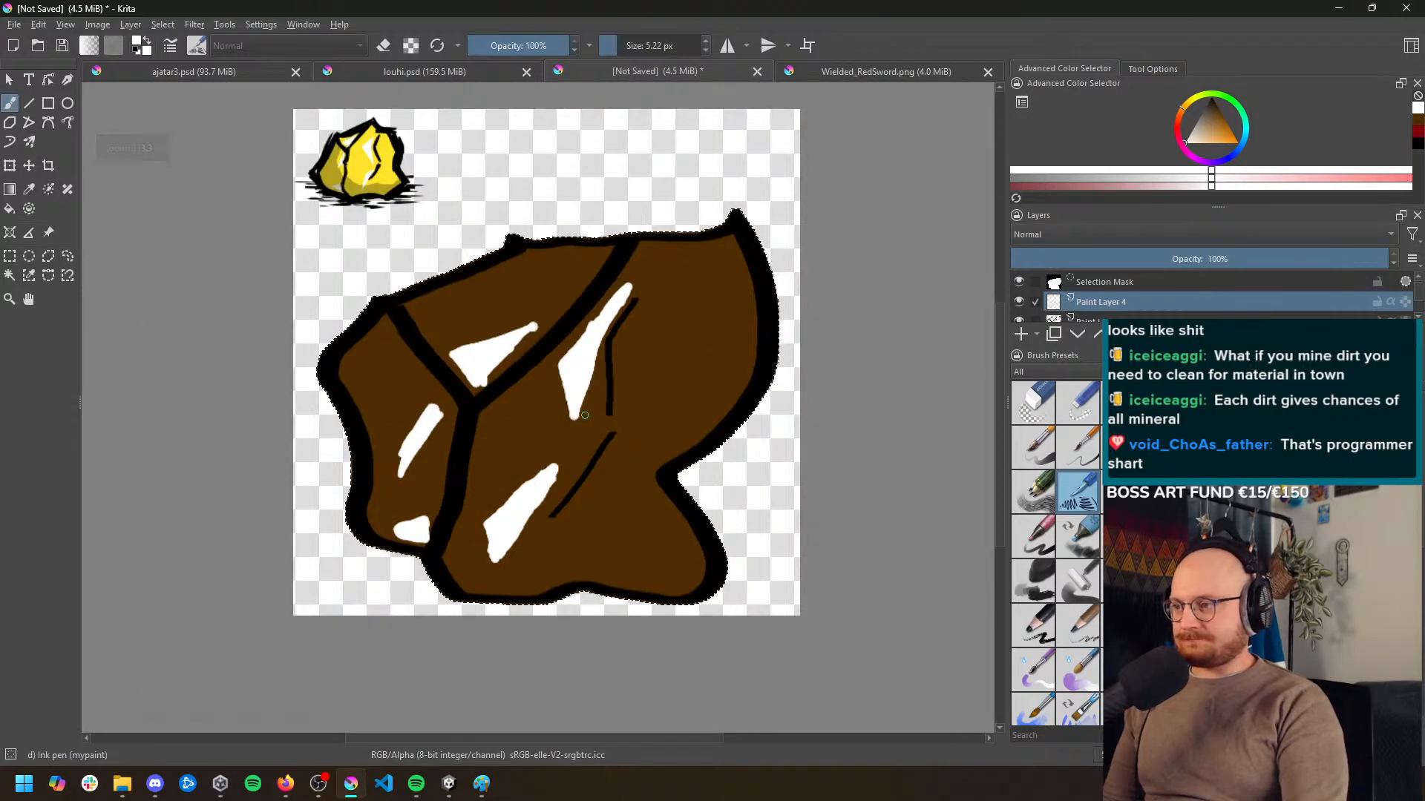
Add a new paint layer directly above Paint Layer 2 (pasted)
scroll(584, 416, up, 1)
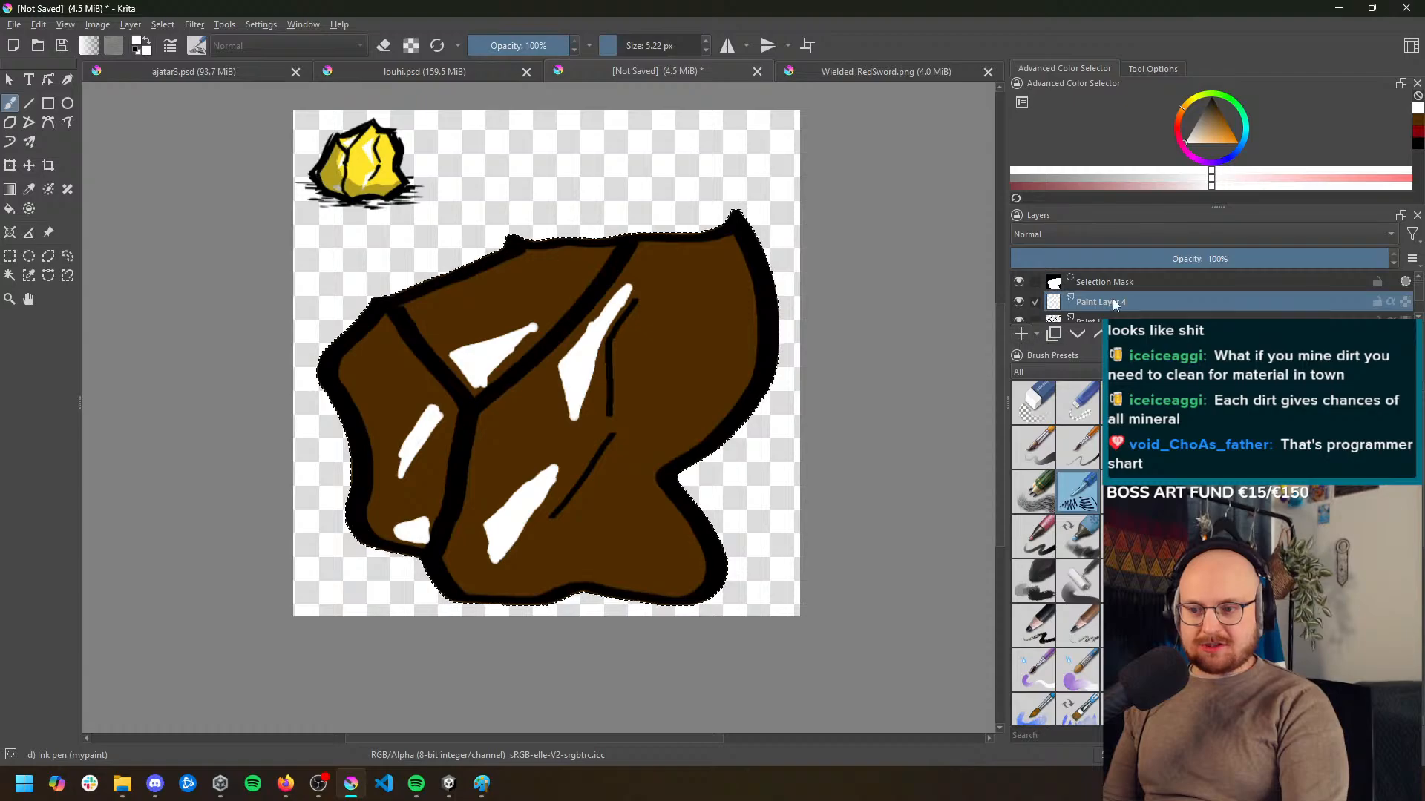
scroll(1097, 312, down, 3)
scroll(1099, 311, down, 2)
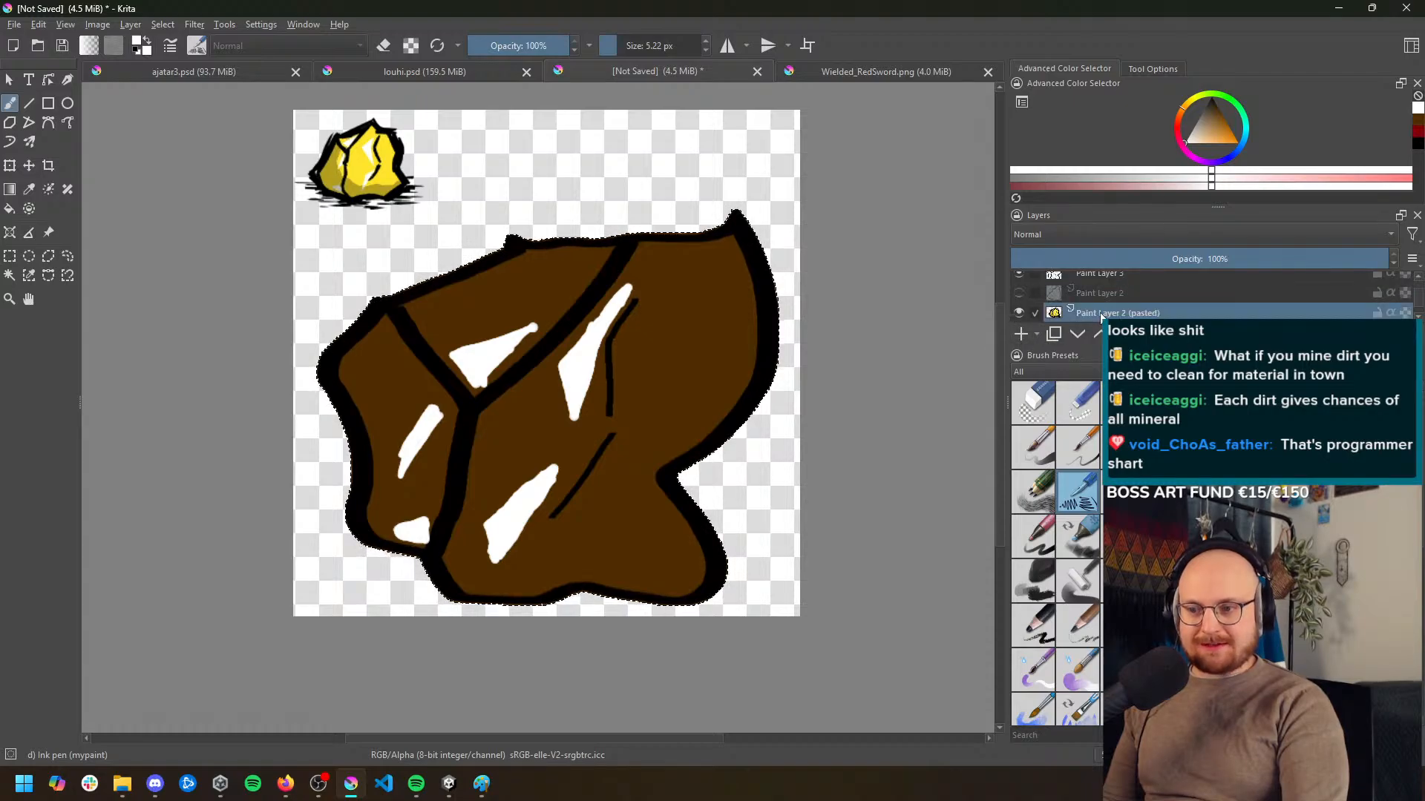
click(1021, 334)
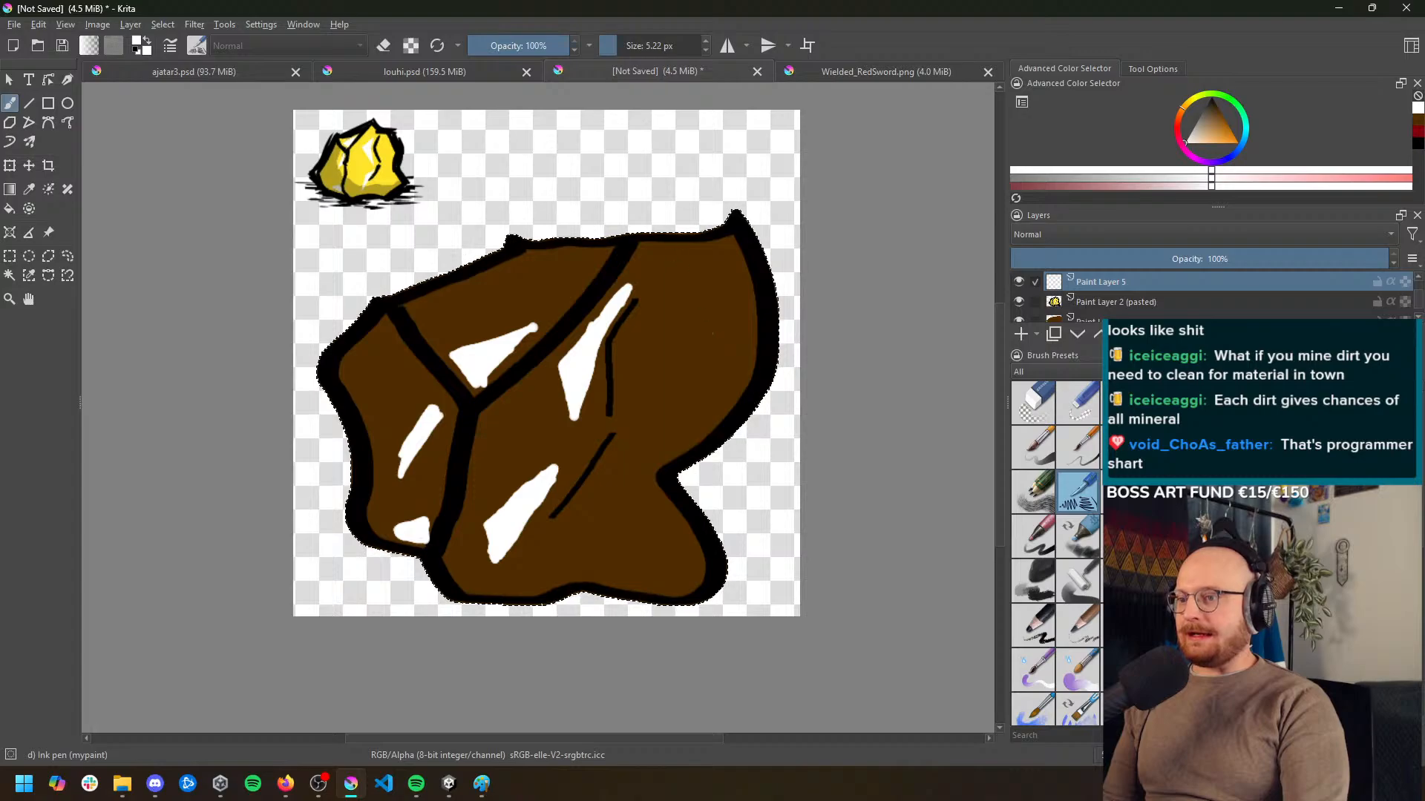
Look through the other open drawings, sample the sword's dark red in Wielded_RedSword.png, and return to the rock drawing
click(405, 74)
click(215, 74)
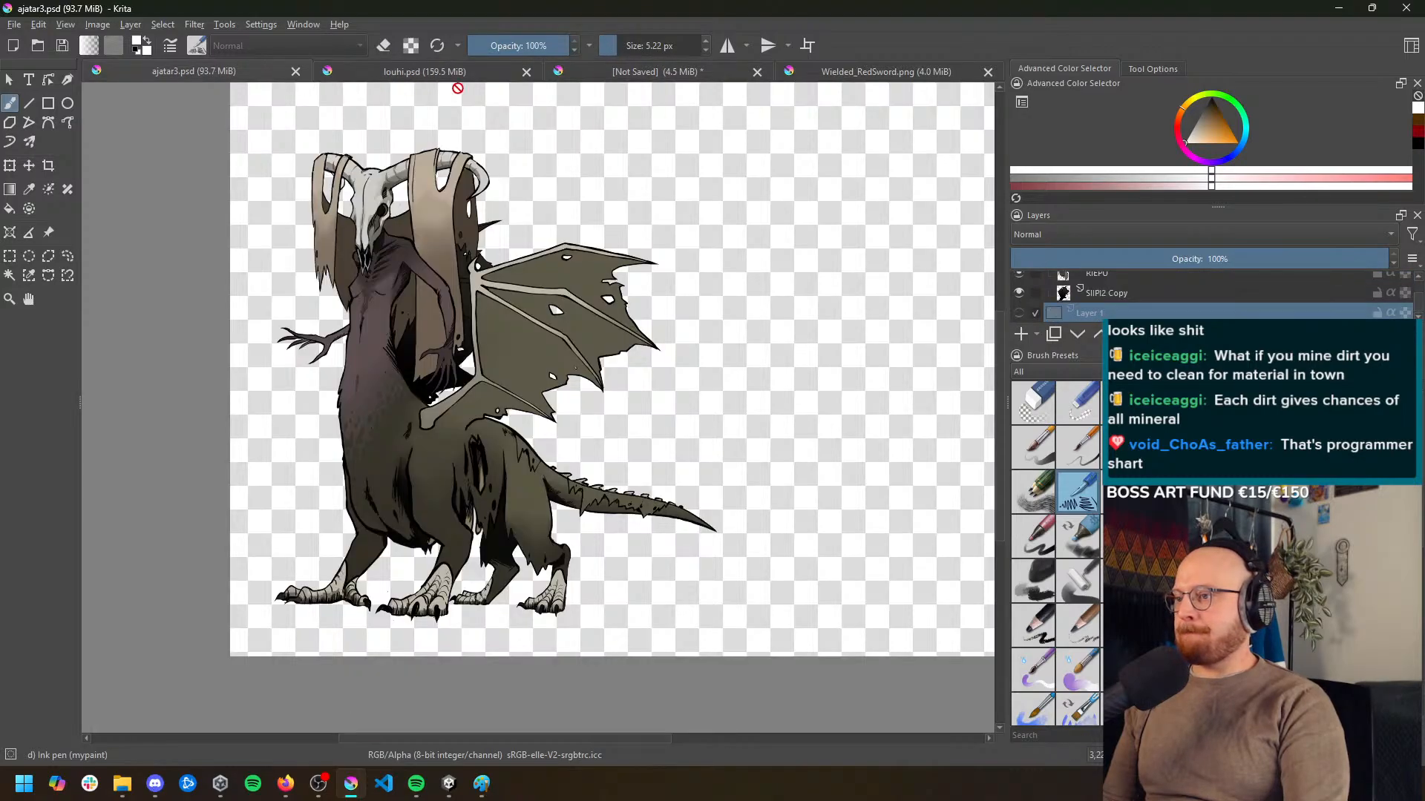
click(686, 83)
click(872, 80)
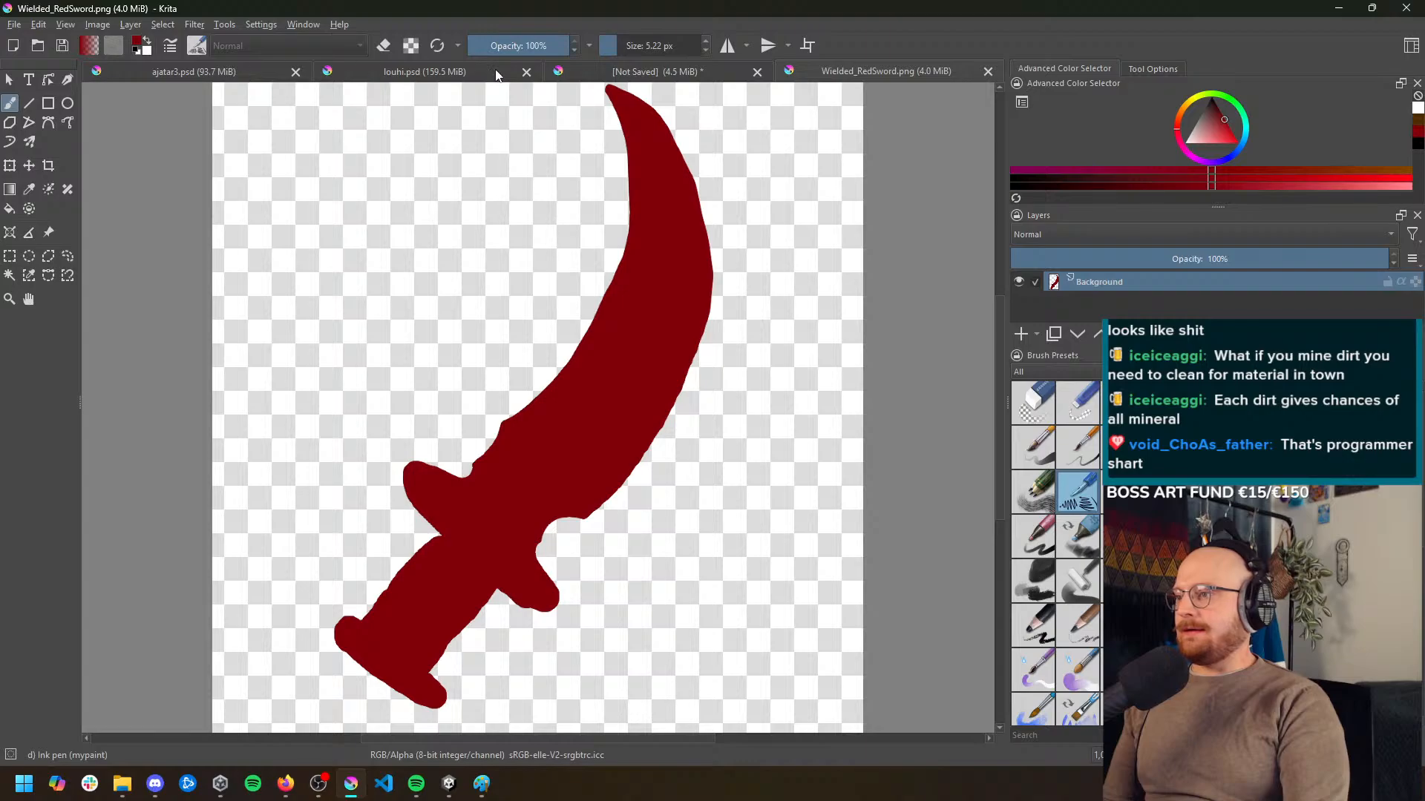
click(706, 80)
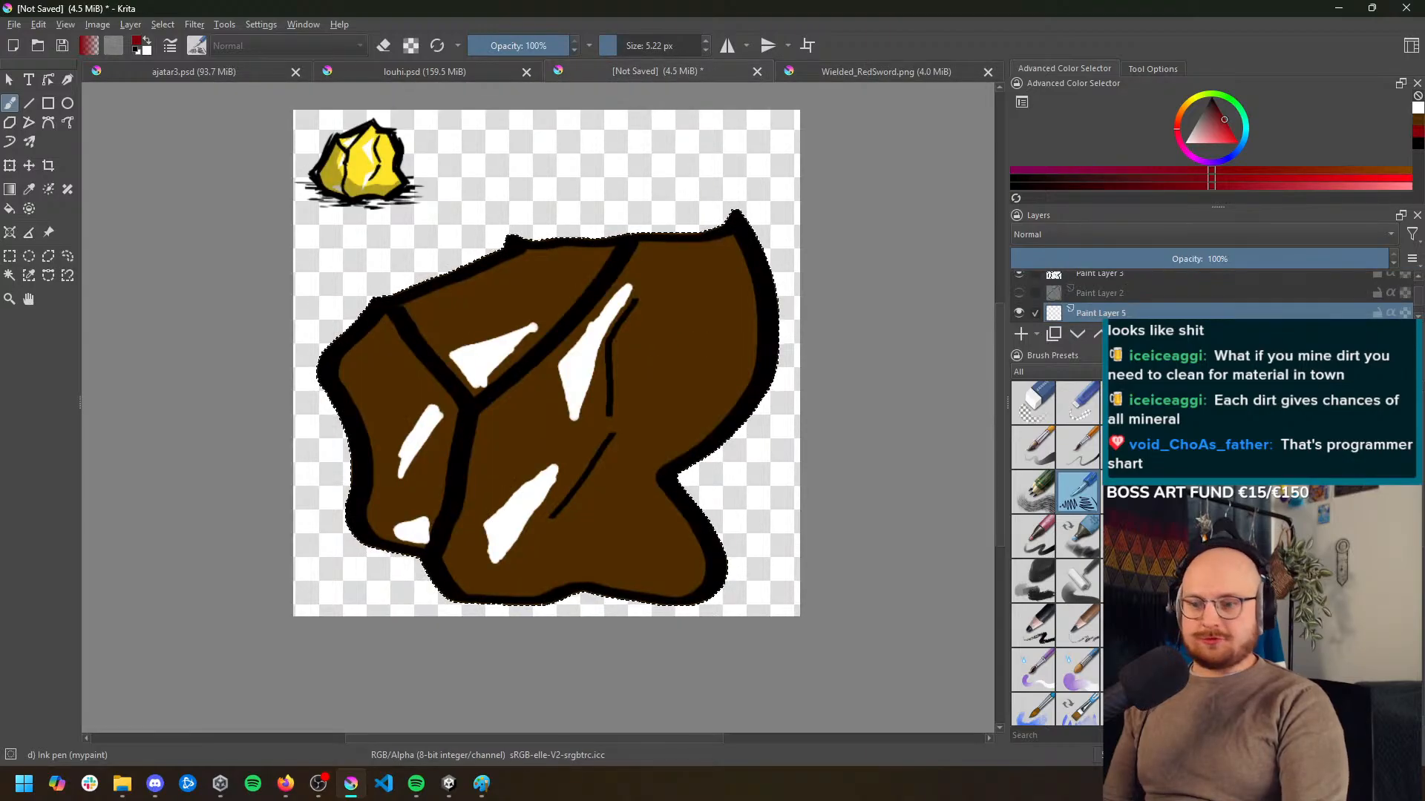
Set the Ink pen brush to 60% opacity and a size of 16.68 px
click(531, 44)
click(636, 46)
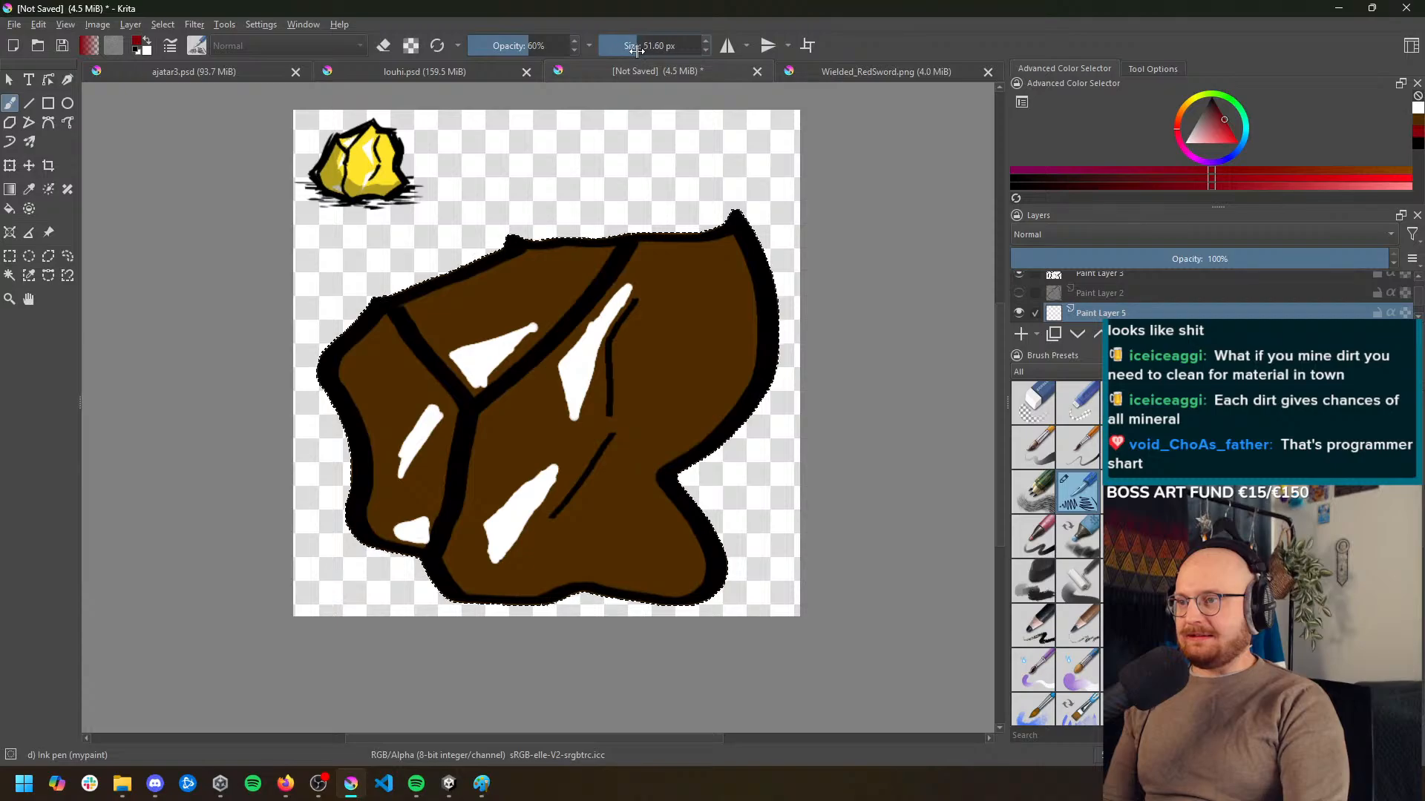
drag(636, 51, 624, 51)
Brush dark red over the rock's faces on Paint Layer 5 with the Dry Roller preset at 110 px
scroll(1058, 553, down, 1)
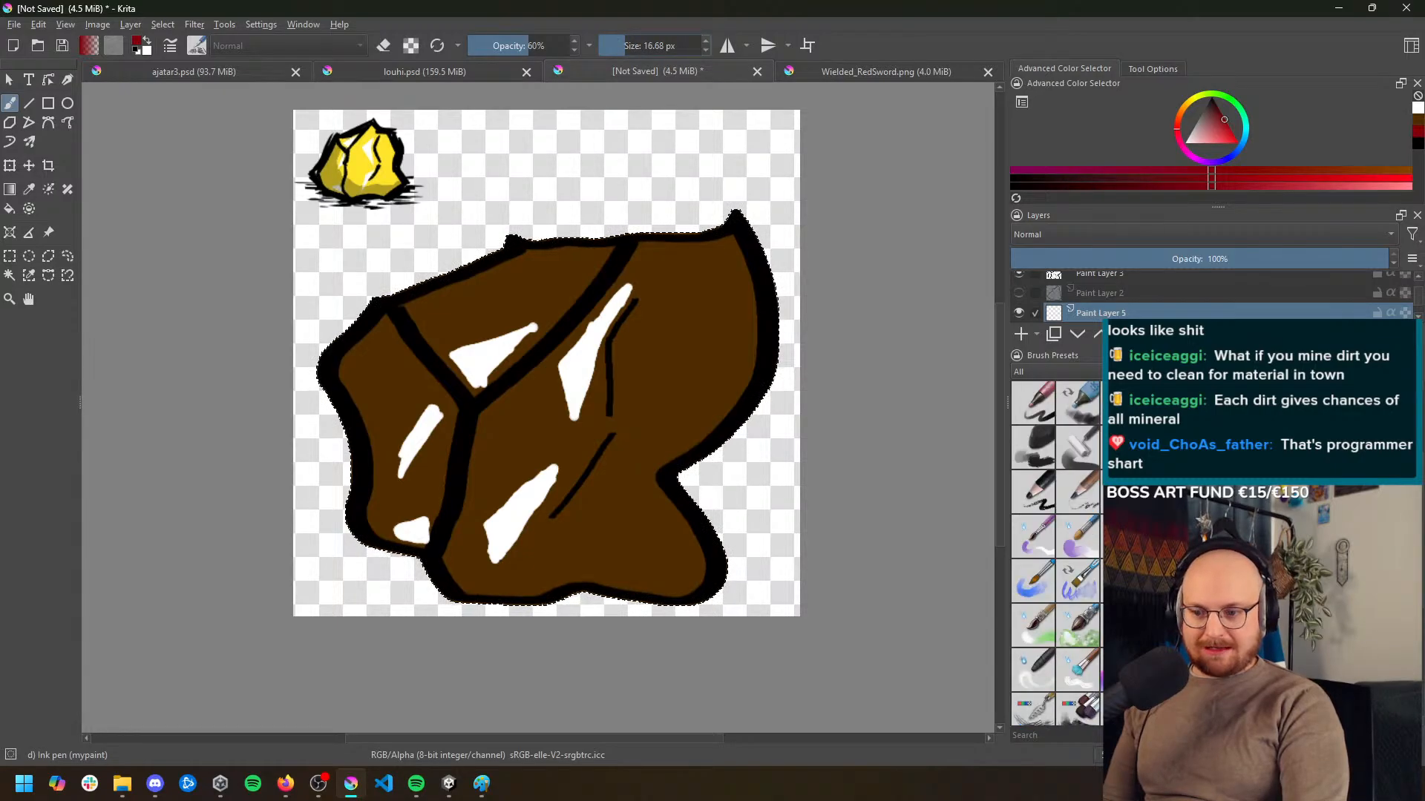
scroll(1057, 553, up, 1)
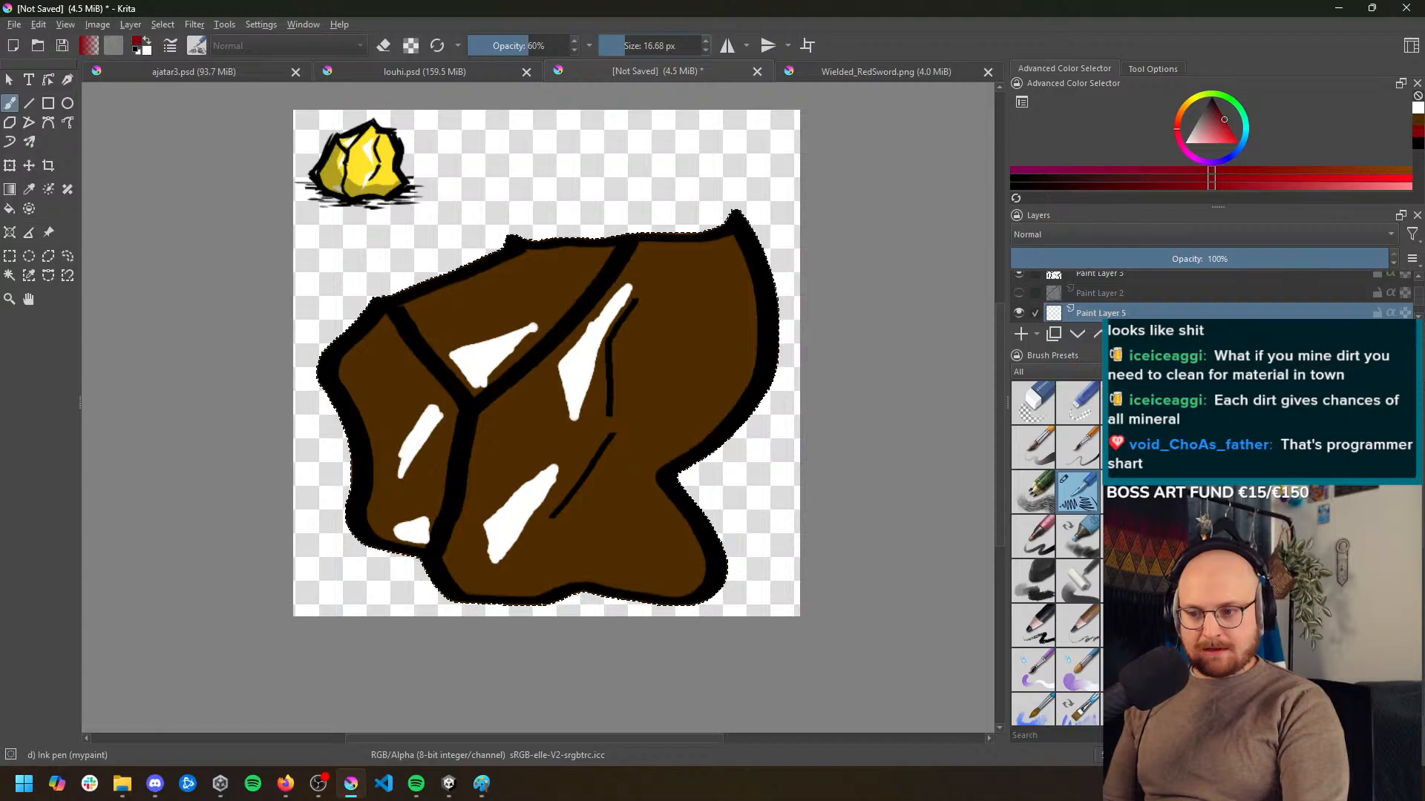
click(1078, 583)
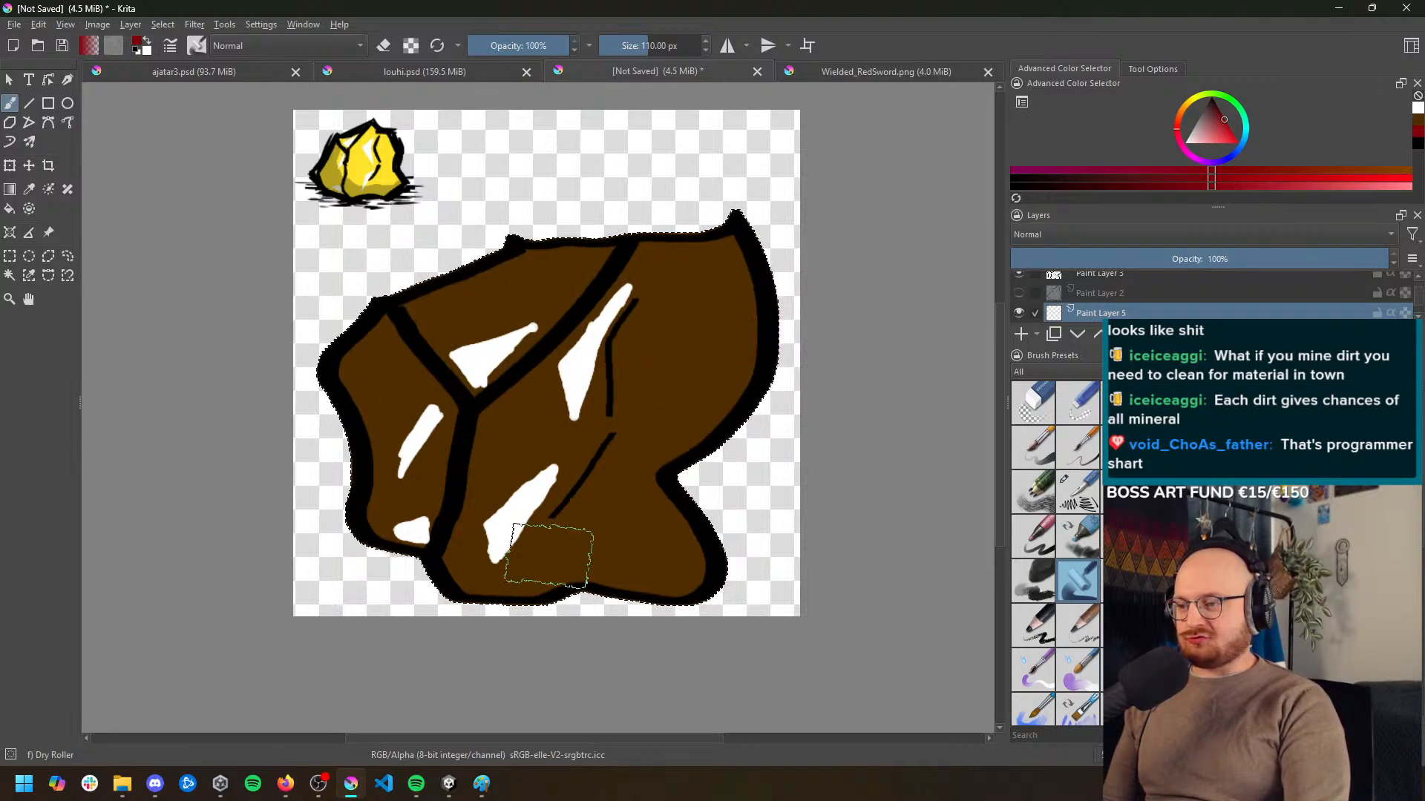
drag(717, 301, 660, 371)
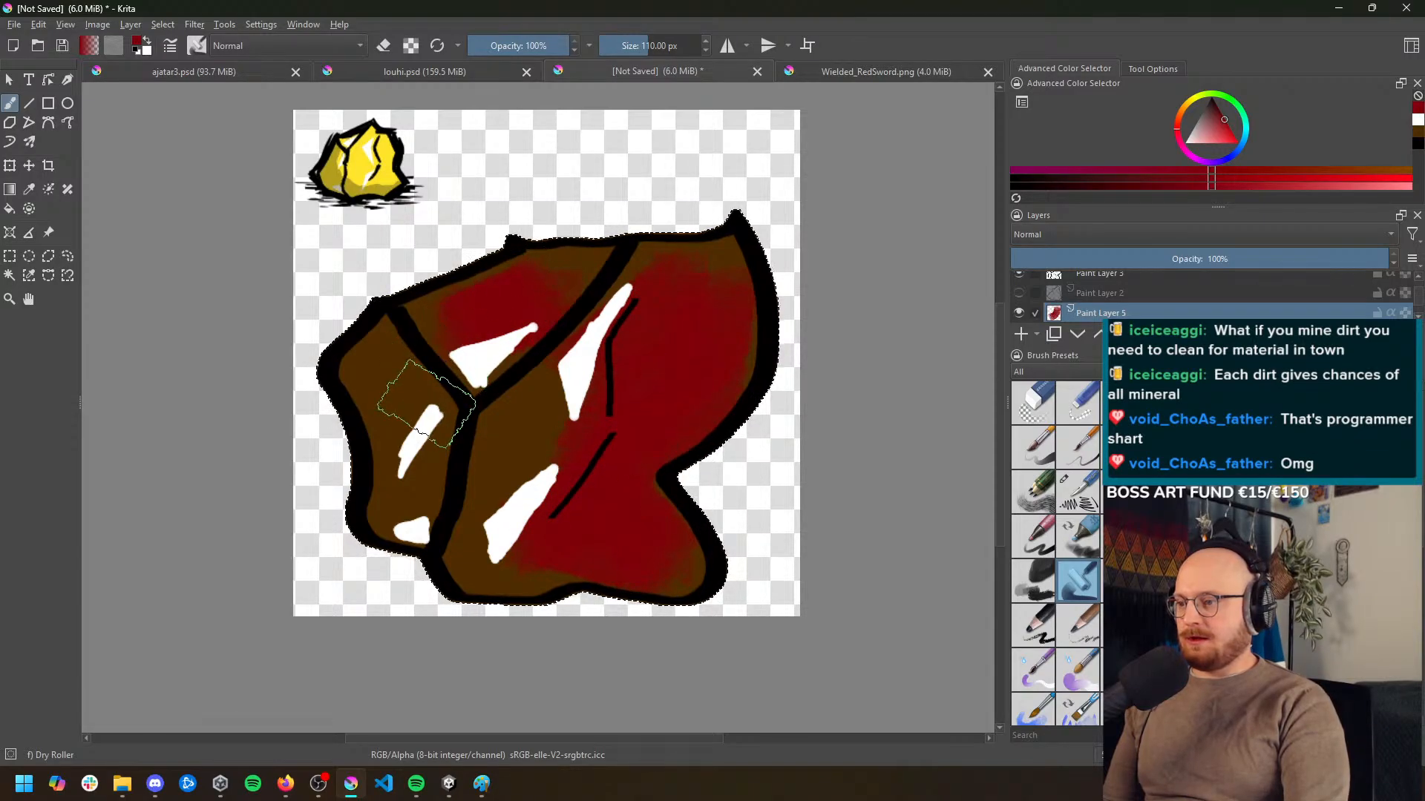
drag(426, 404, 410, 479)
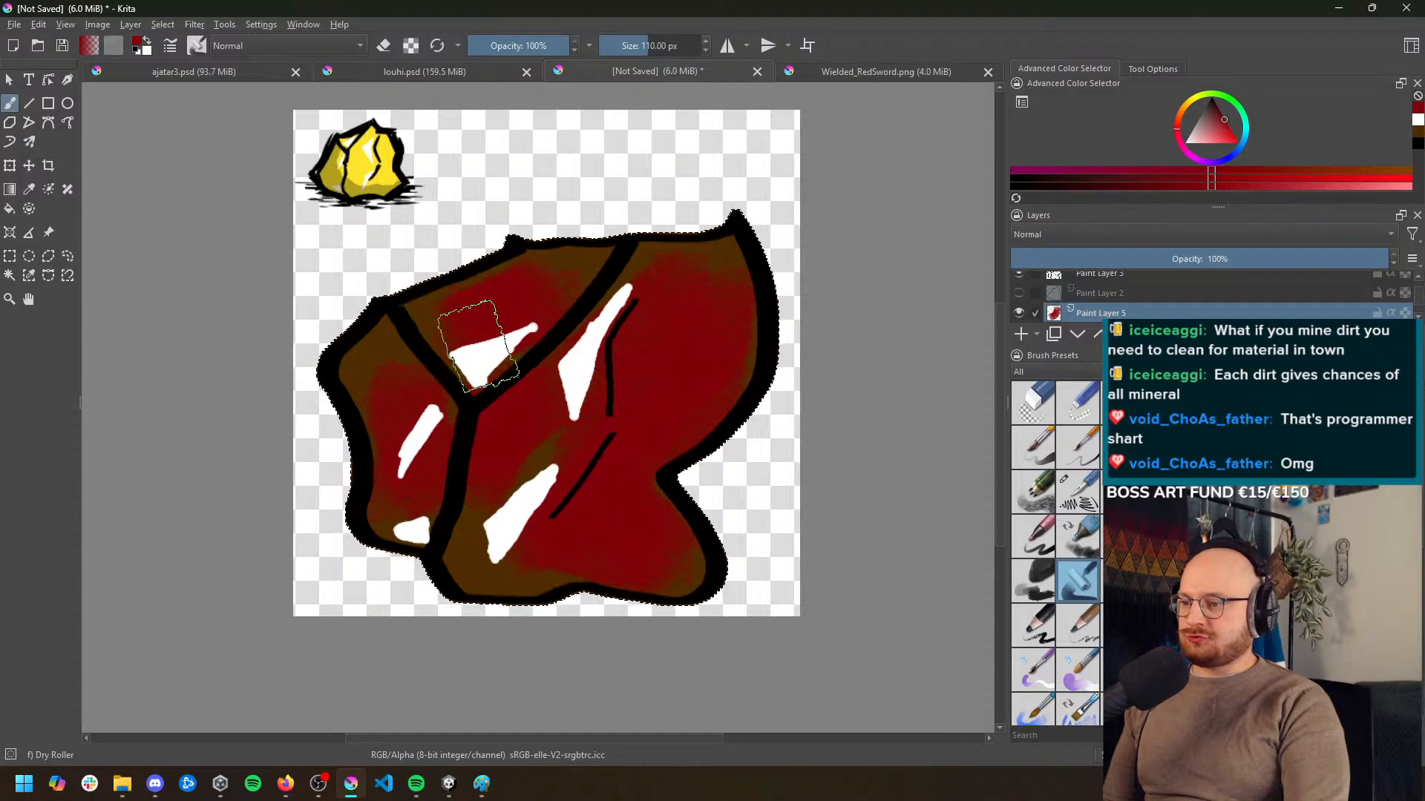
Extend the dark red over more of the brown on all rock faces, keeping some brown along the outer edges
scroll(670, 421, down, 2)
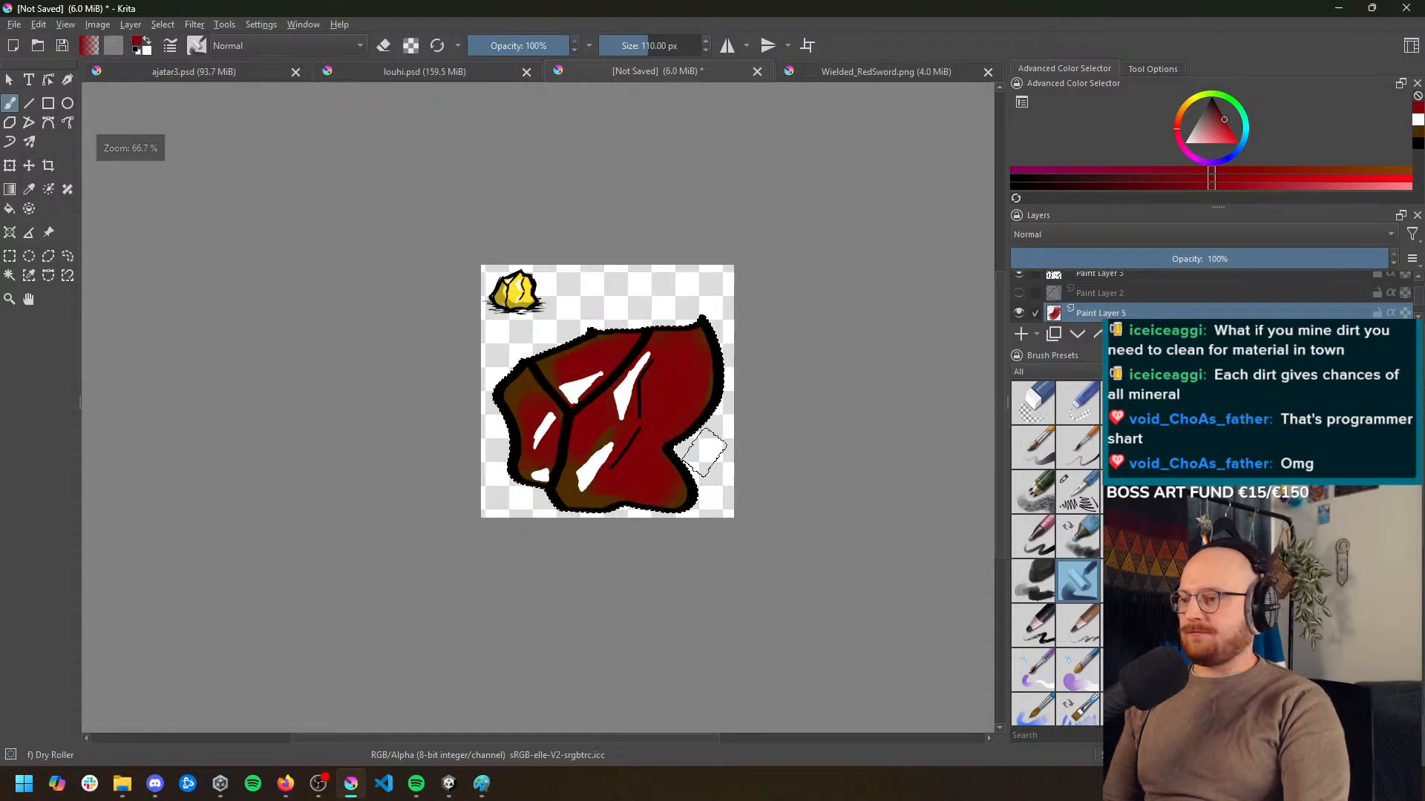
scroll(682, 446, up, 3)
scroll(628, 333, down, 1)
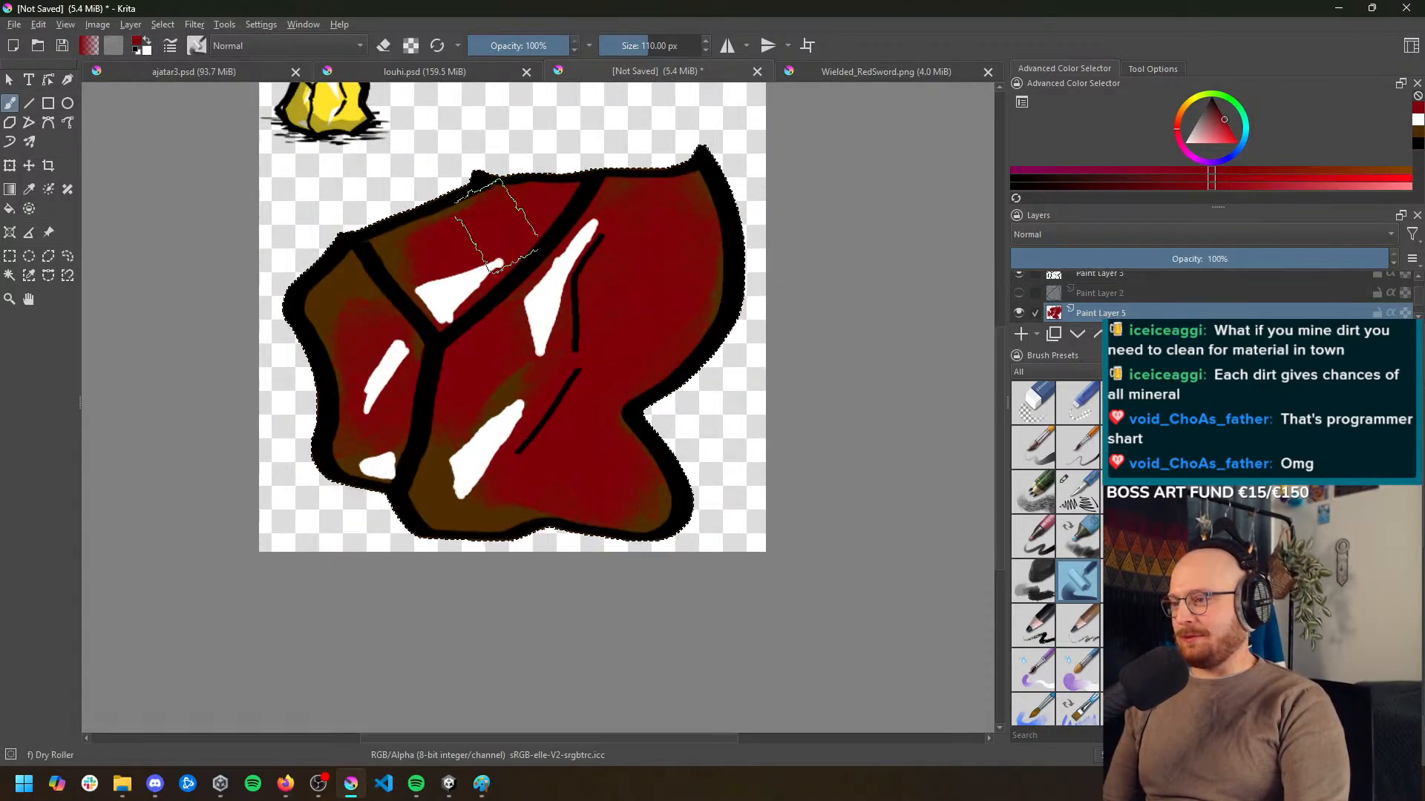
mouse_move(378, 317)
mouse_down()
mouse_move(417, 471)
mouse_move(399, 443)
mouse_move(504, 466)
mouse_move(499, 487)
mouse_move(524, 464)
mouse_up()
scroll(341, 219, up, 3)
drag(312, 111, 379, 299)
scroll(566, 535, down, 2)
drag(615, 542, 474, 331)
drag(619, 515, 493, 337)
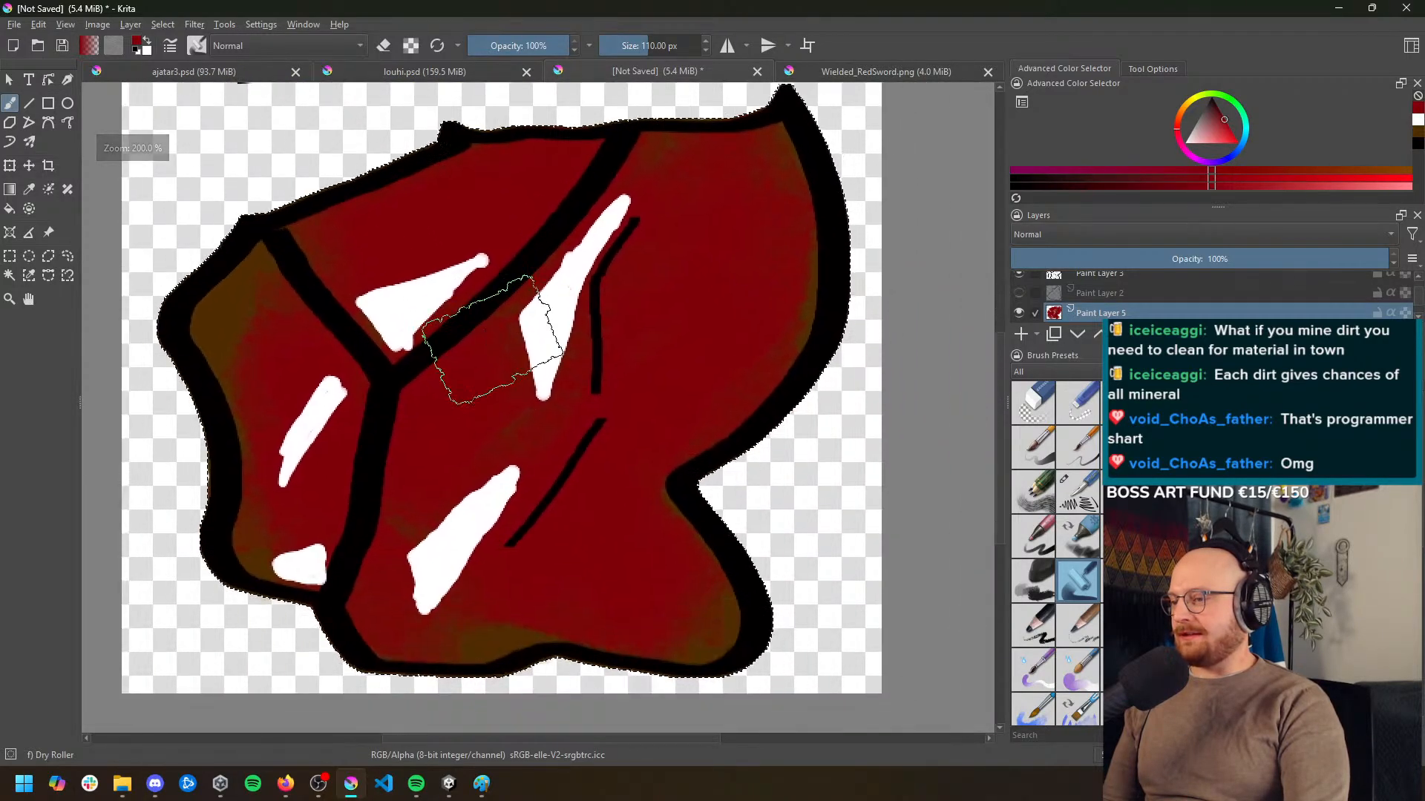
drag(515, 421, 544, 394)
scroll(533, 395, down, 2)
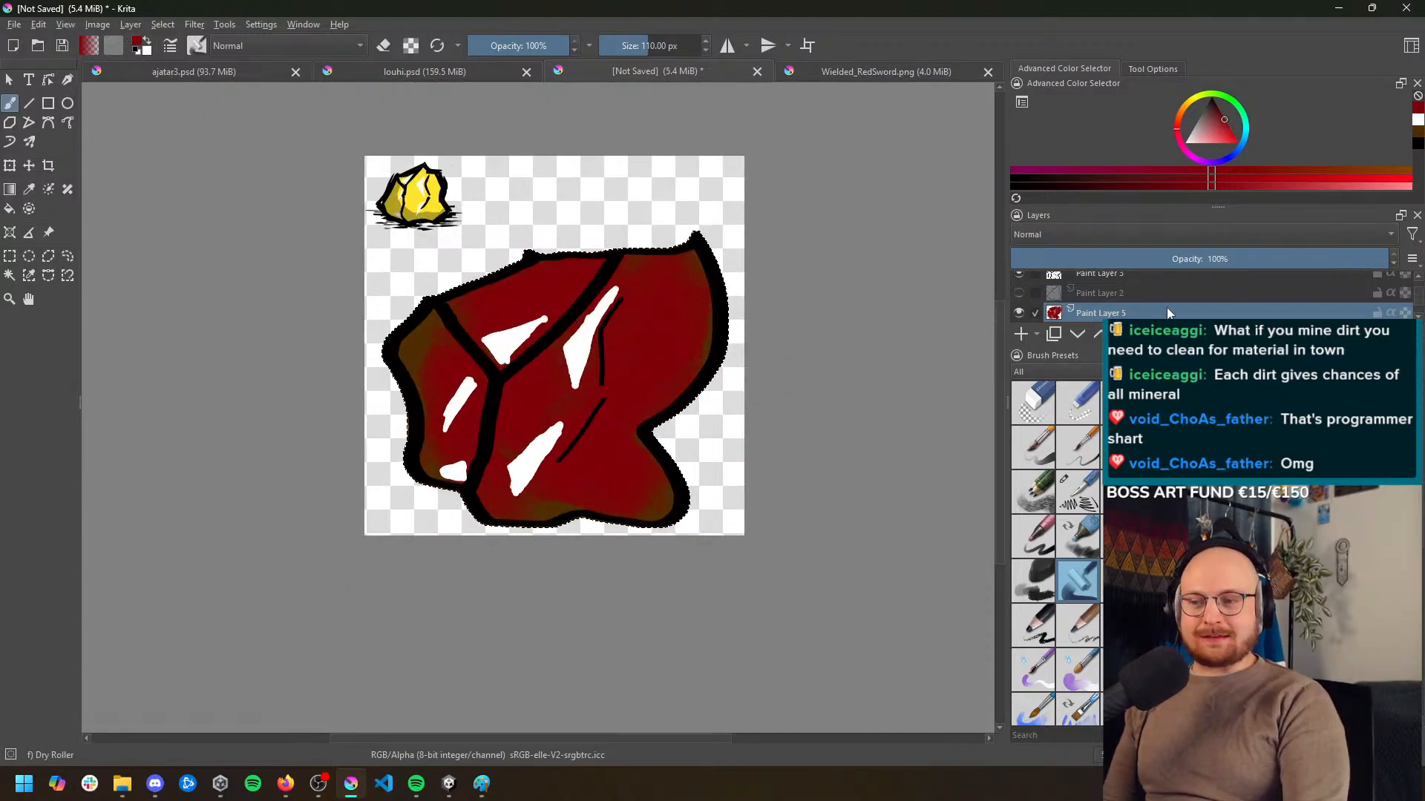
Enlarge the layer list and lower the opacity of the white highlight layer, Paint Layer 4, to 72%
scroll(1142, 301, up, 3)
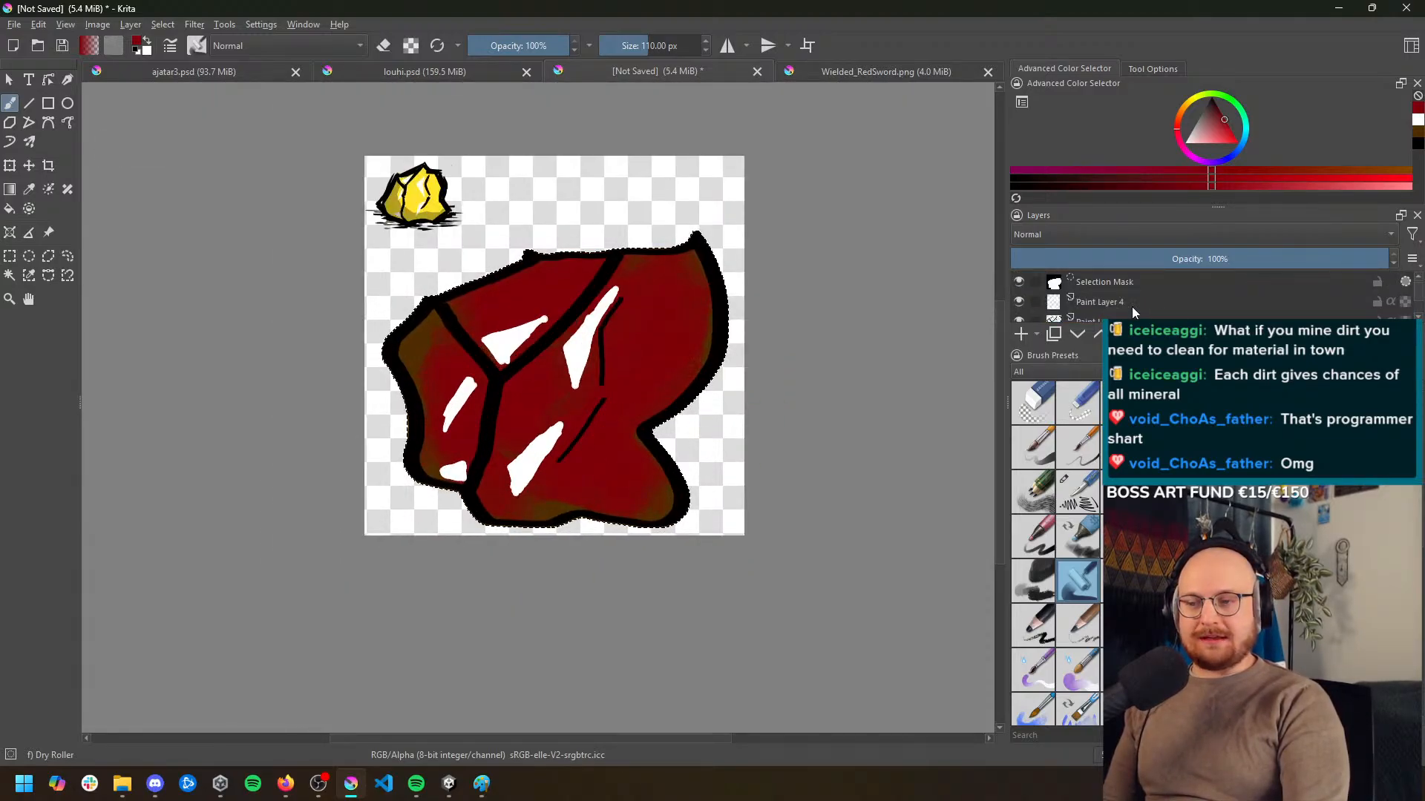
scroll(1132, 305, down, 3)
scroll(1128, 305, down, 2)
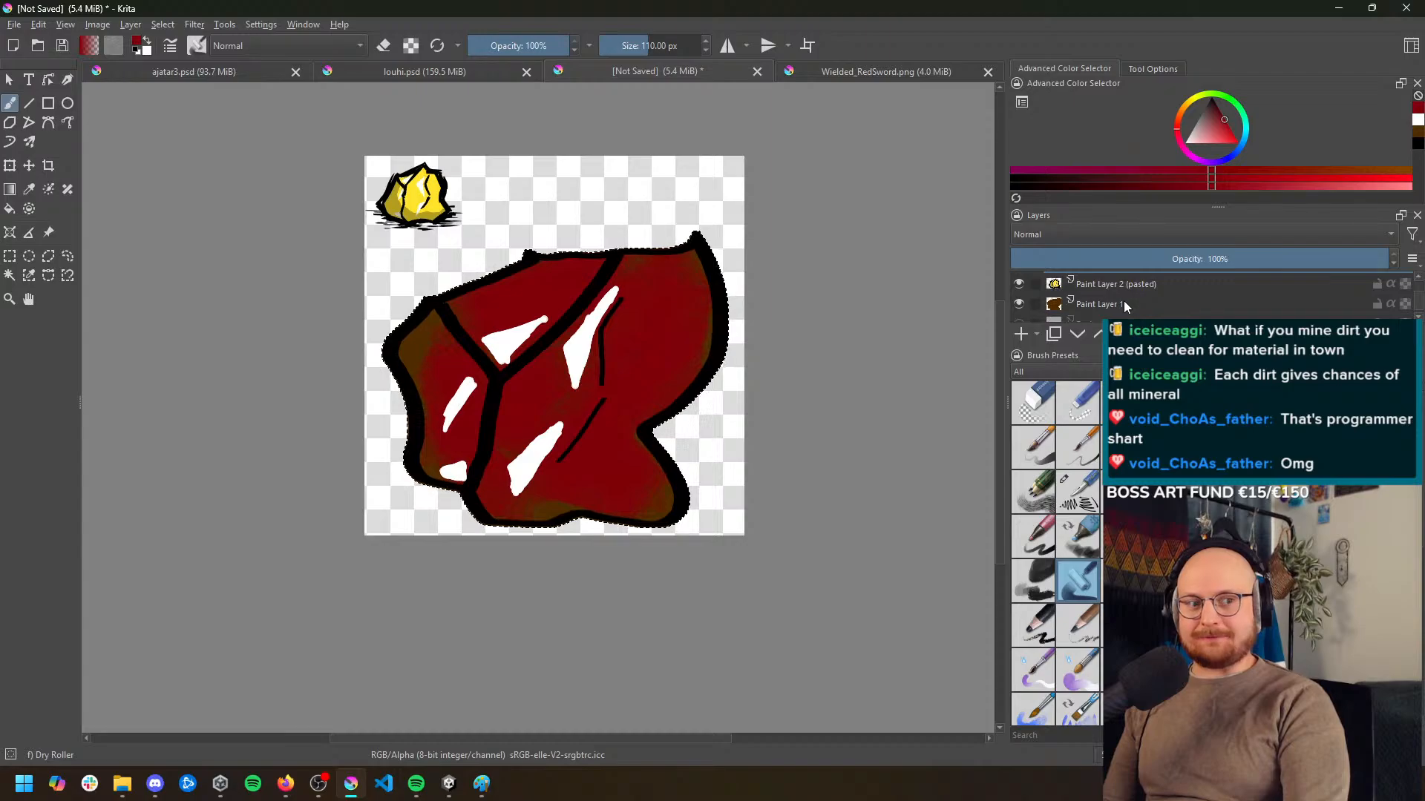
scroll(1123, 301, down, 1)
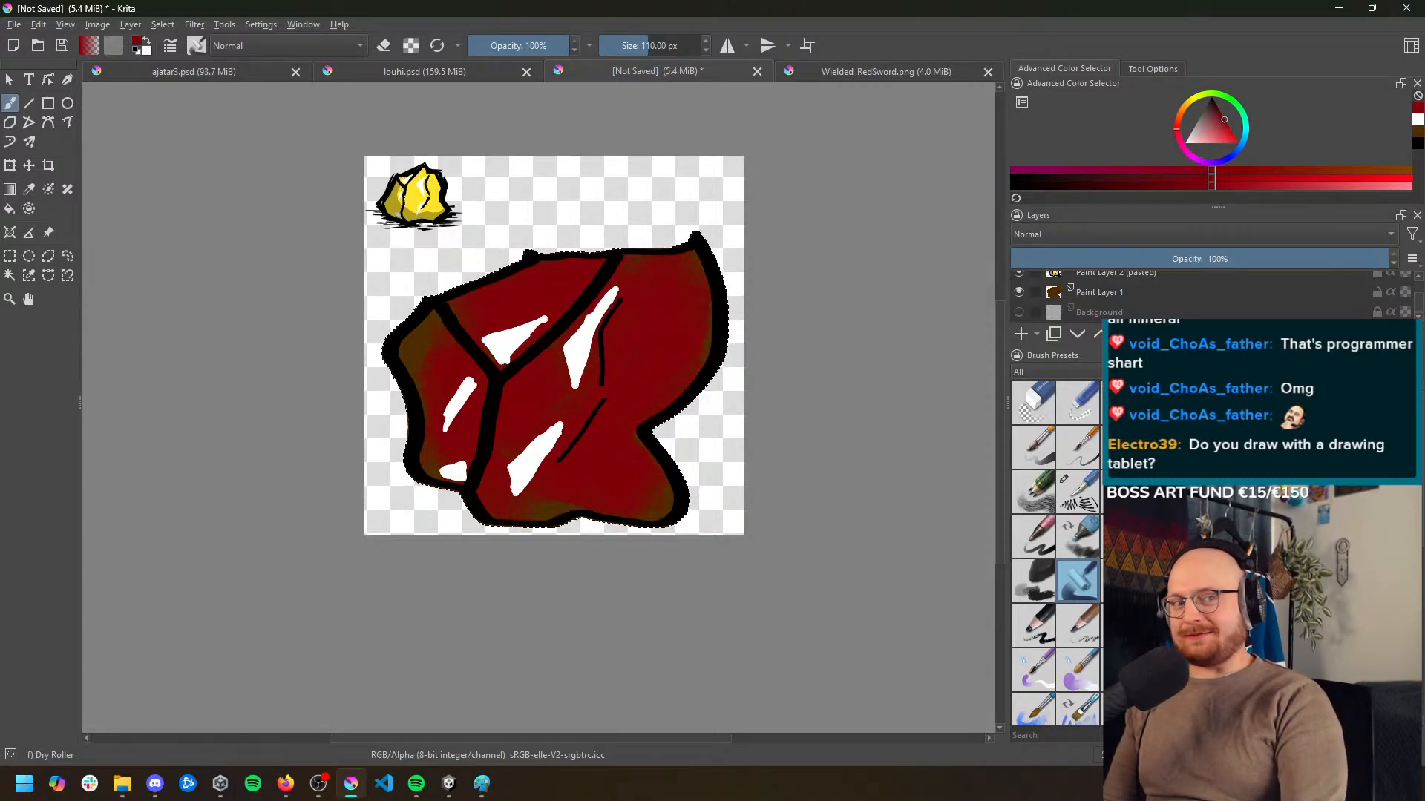
drag(1218, 346, 1218, 462)
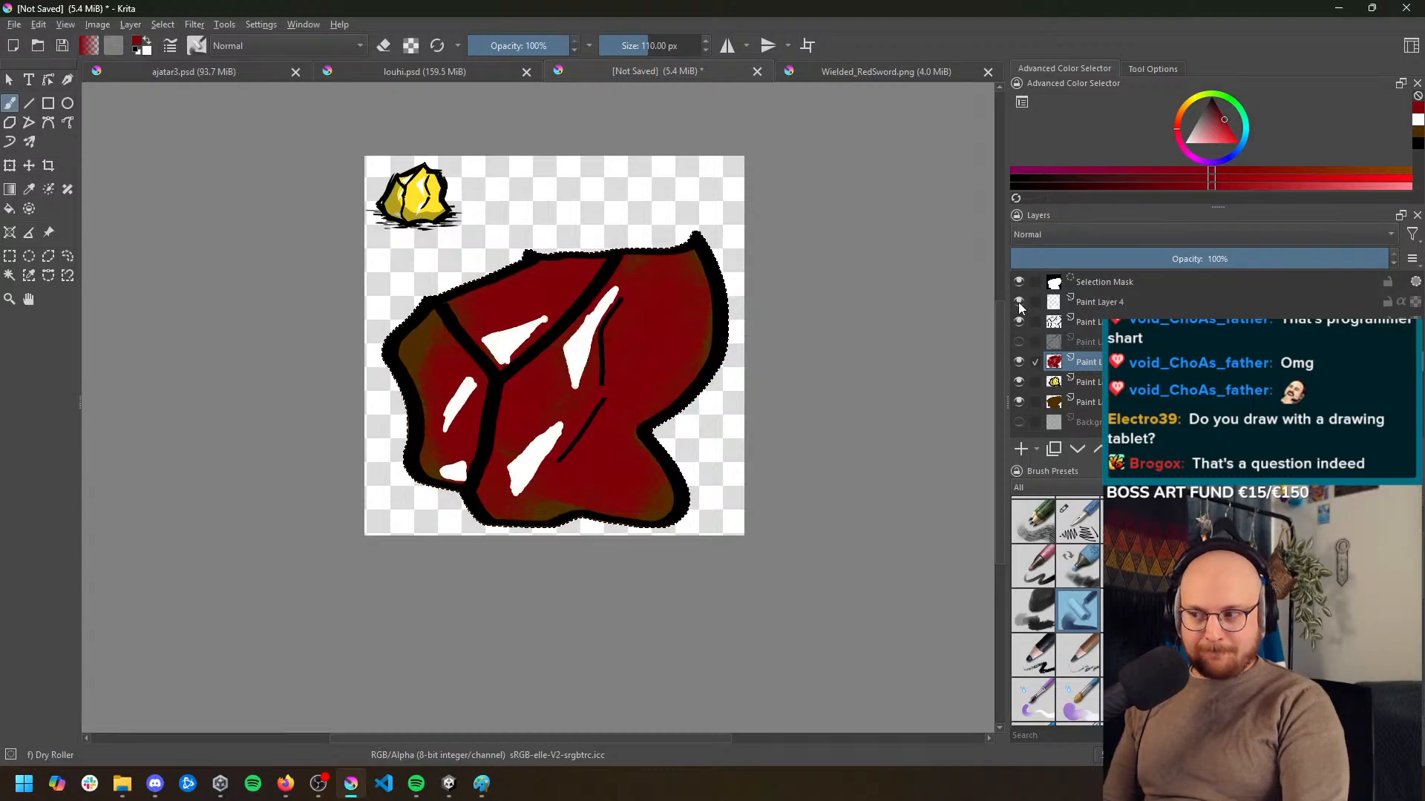
click(1117, 306)
mouse_move(1304, 260)
mouse_down()
mouse_move(1228, 259)
mouse_move(1244, 262)
mouse_up()
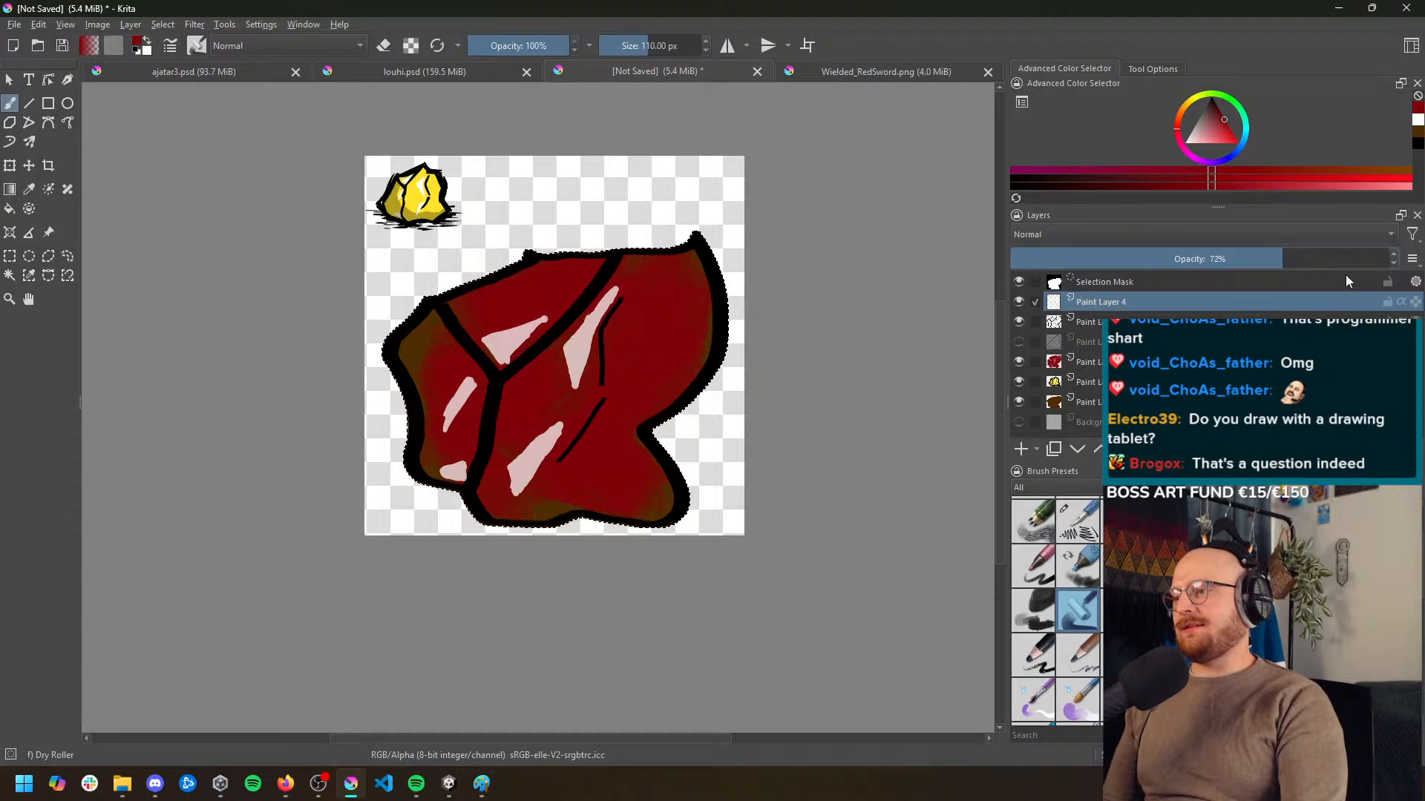
Remove the rock's selection mask and hide the highlight layer, Paint Layer 4
click(1387, 285)
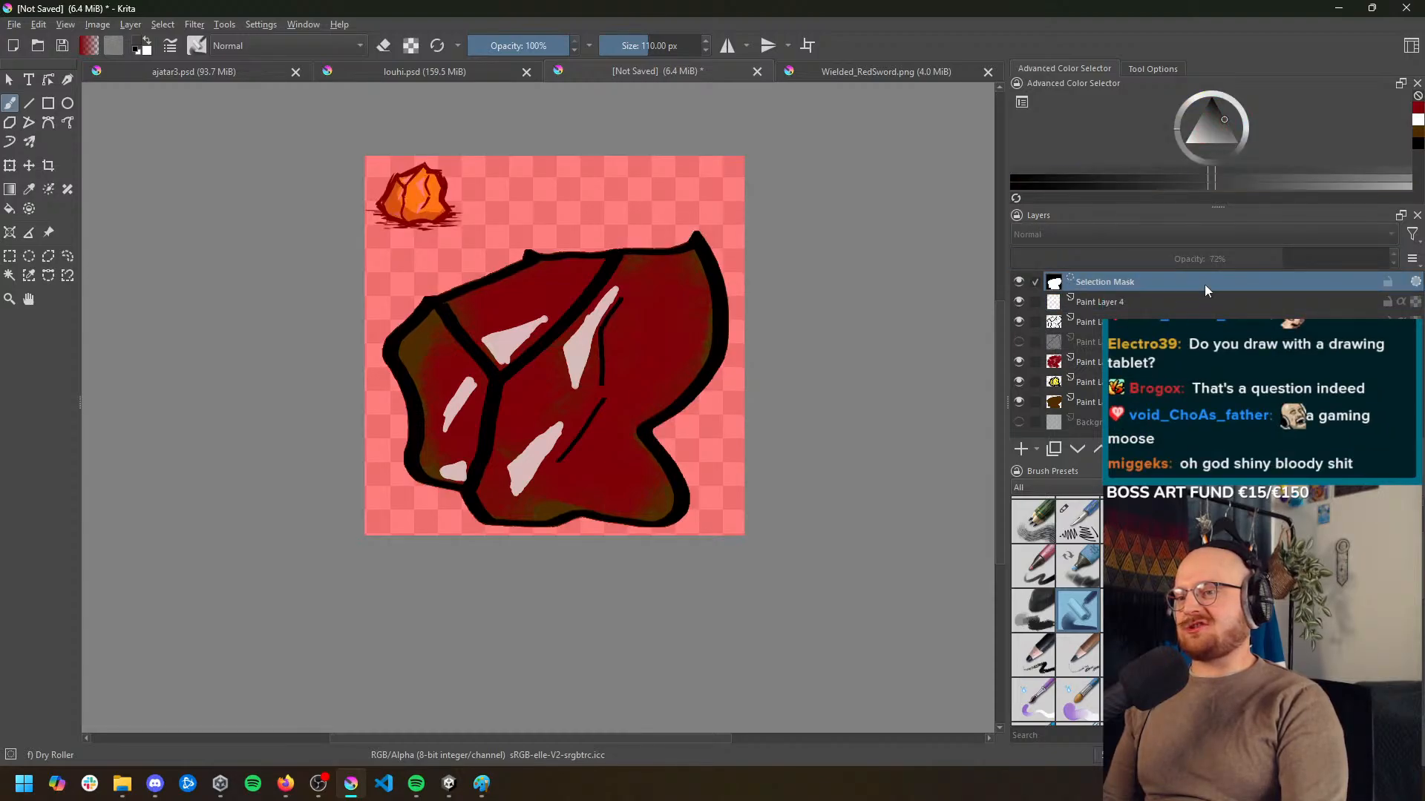
key(ctrl+shift+a)
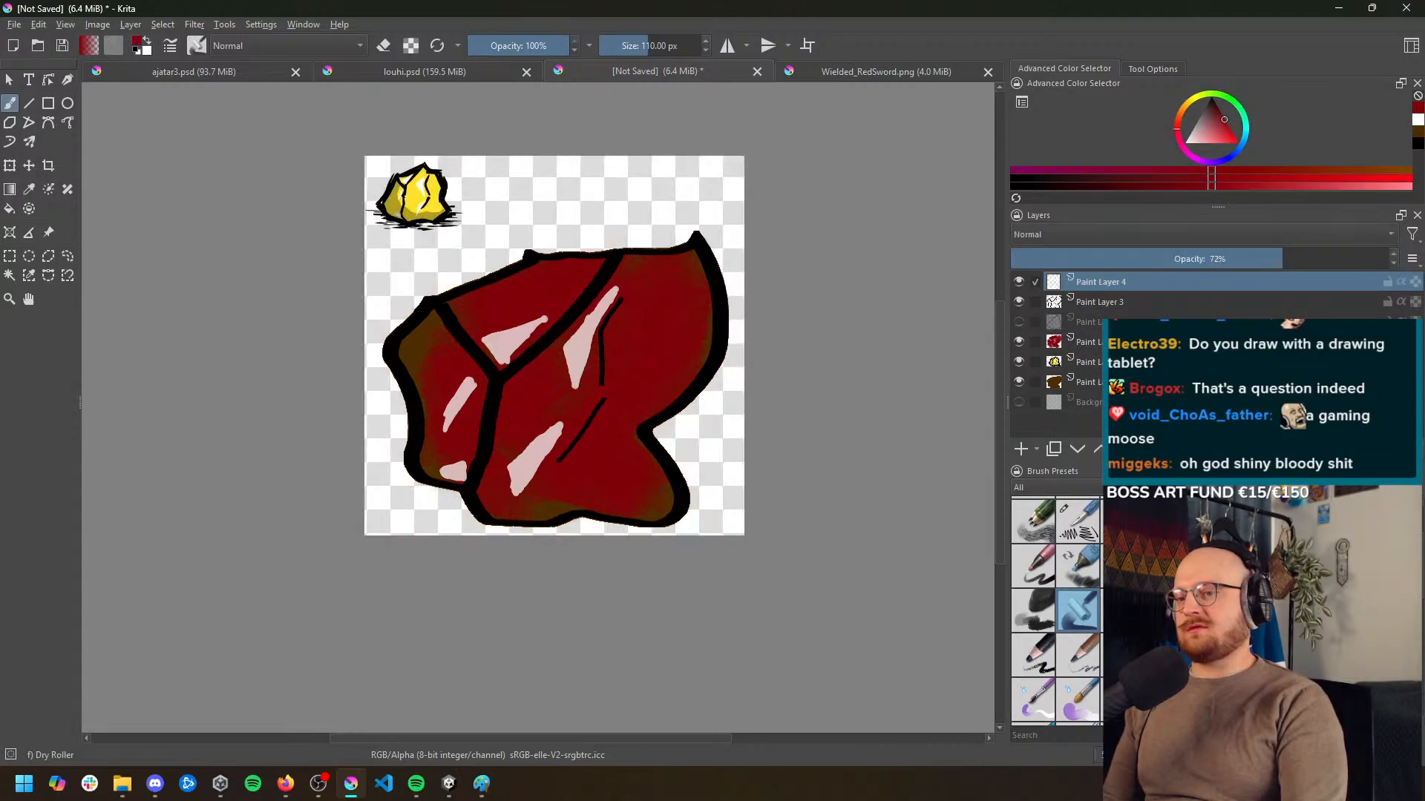
click(1019, 283)
click(1019, 283)
click(1019, 283)
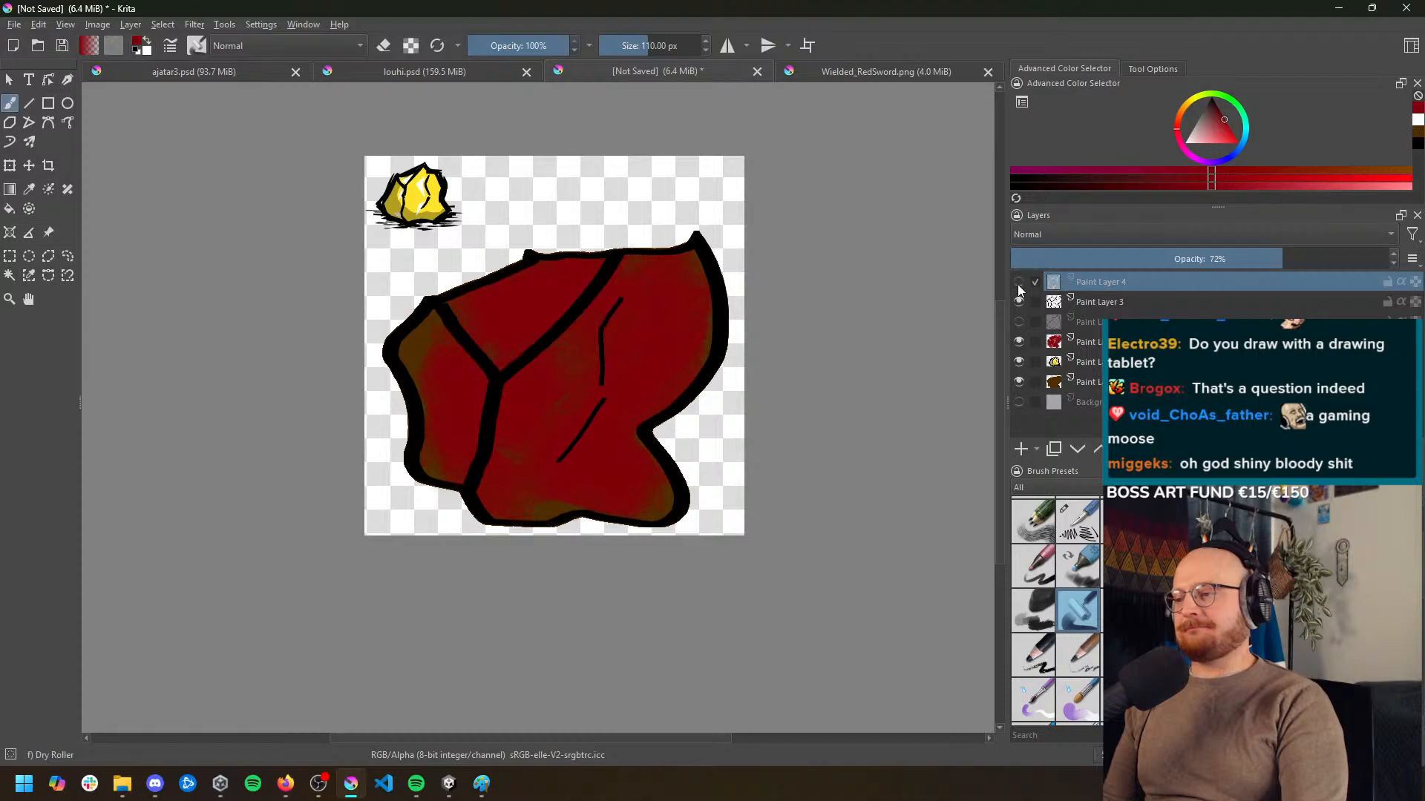
Examine the reference gold nugget's highlights and shading up close and compare them with the rock
scroll(437, 195, up, 5)
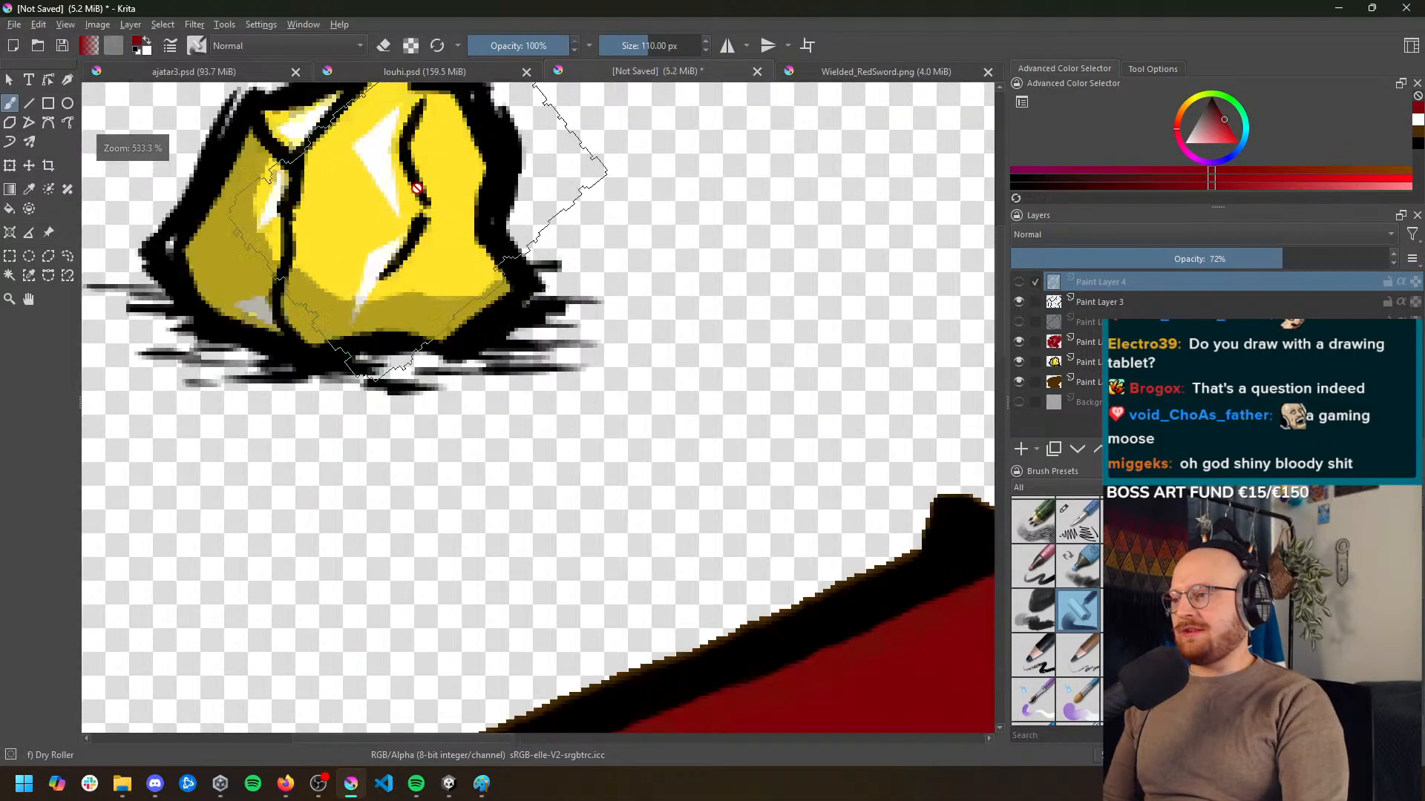
drag(421, 231, 515, 288)
drag(698, 475, 604, 312)
scroll(604, 311, down, 4)
drag(770, 415, 687, 289)
drag(656, 347, 638, 391)
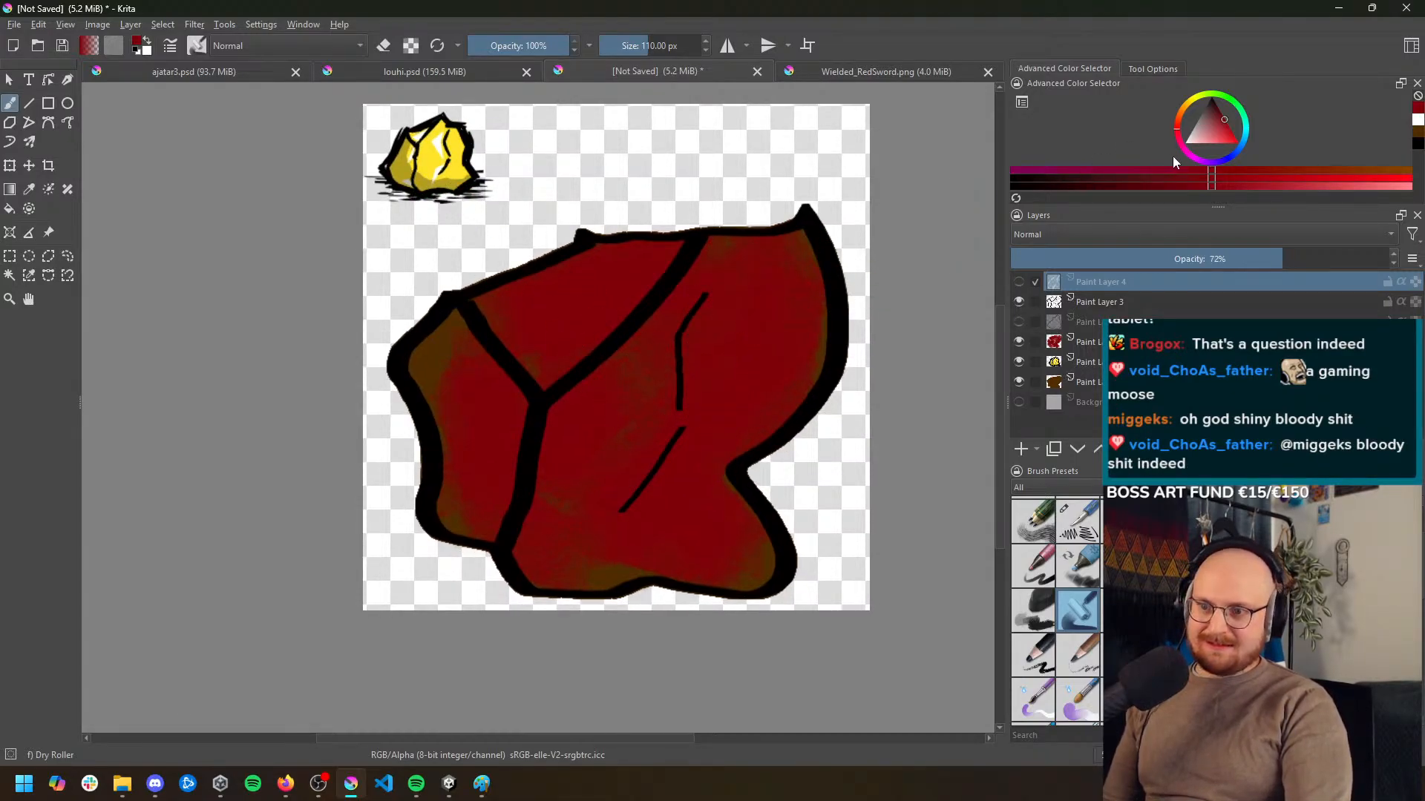
Set the painting colour to white, choose the Basic-6 Details brush and add a new paint layer above Paint Layer 4
click(1184, 141)
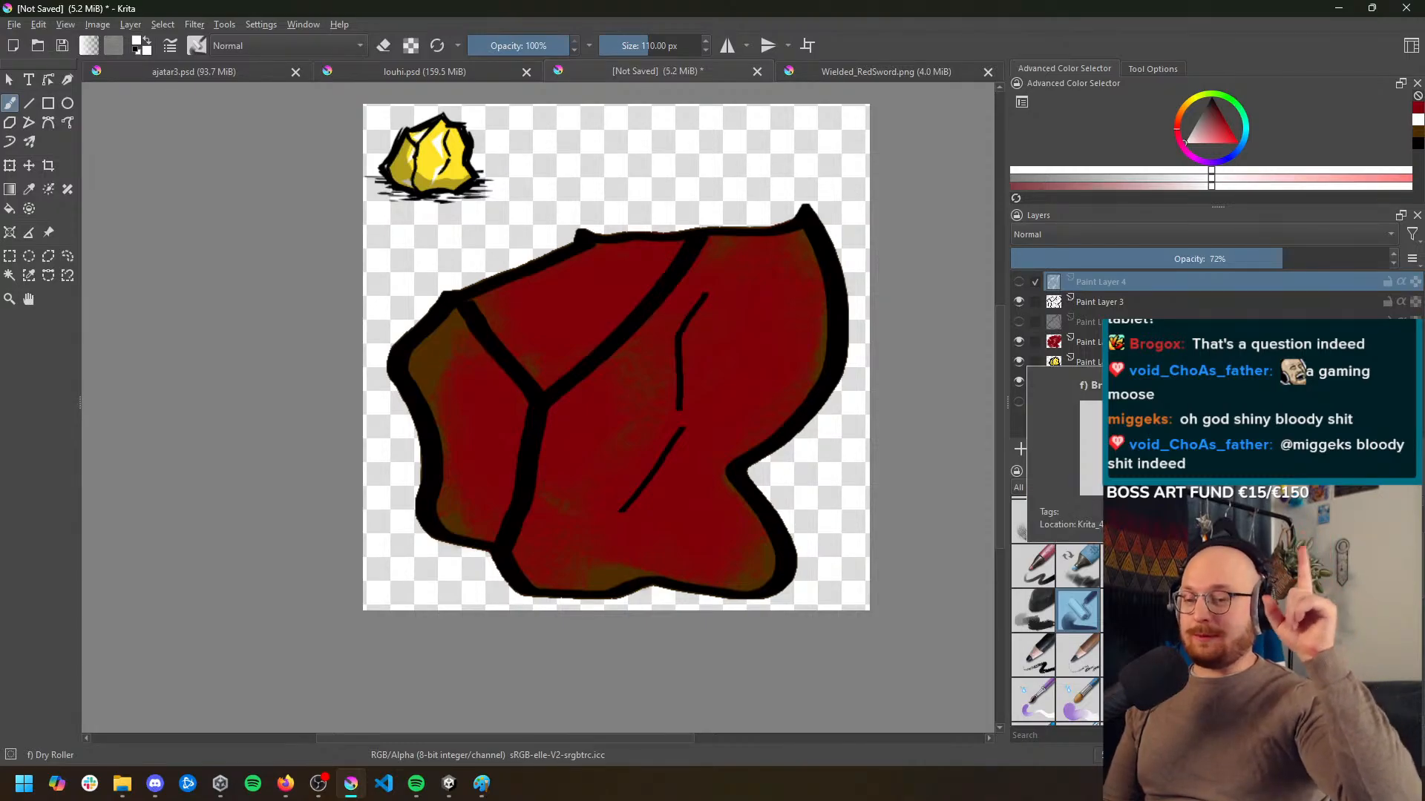
scroll(1079, 601, up, 2)
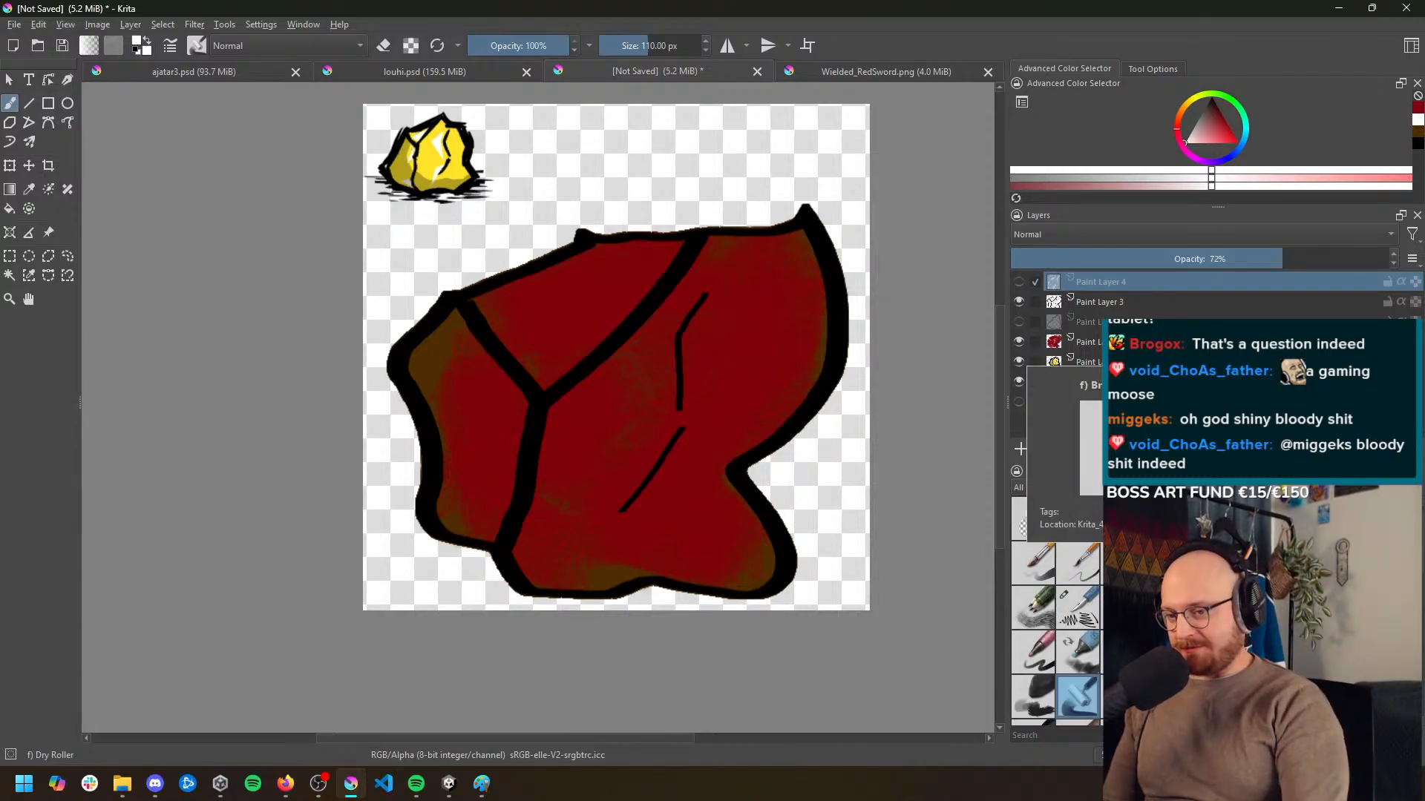
click(1083, 599)
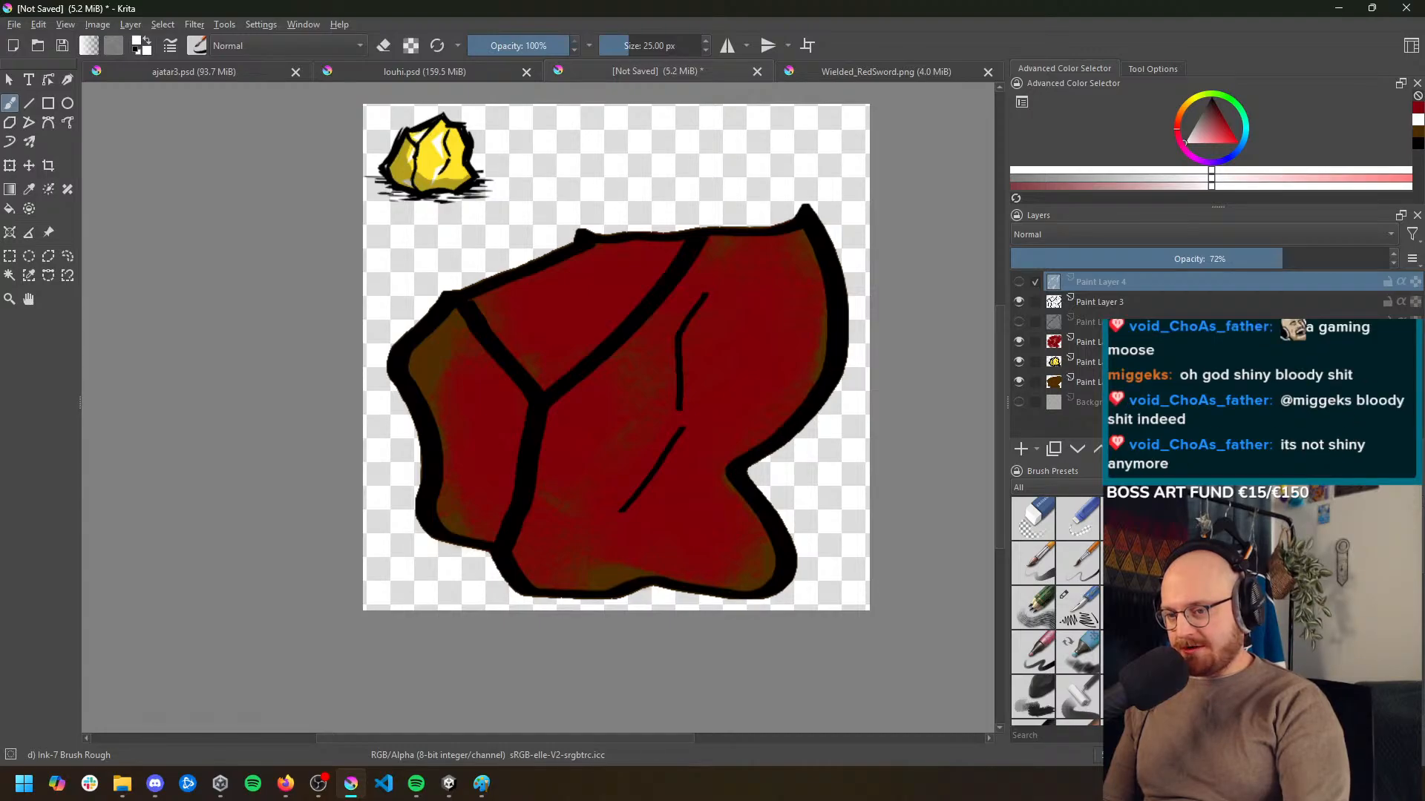
click(1082, 568)
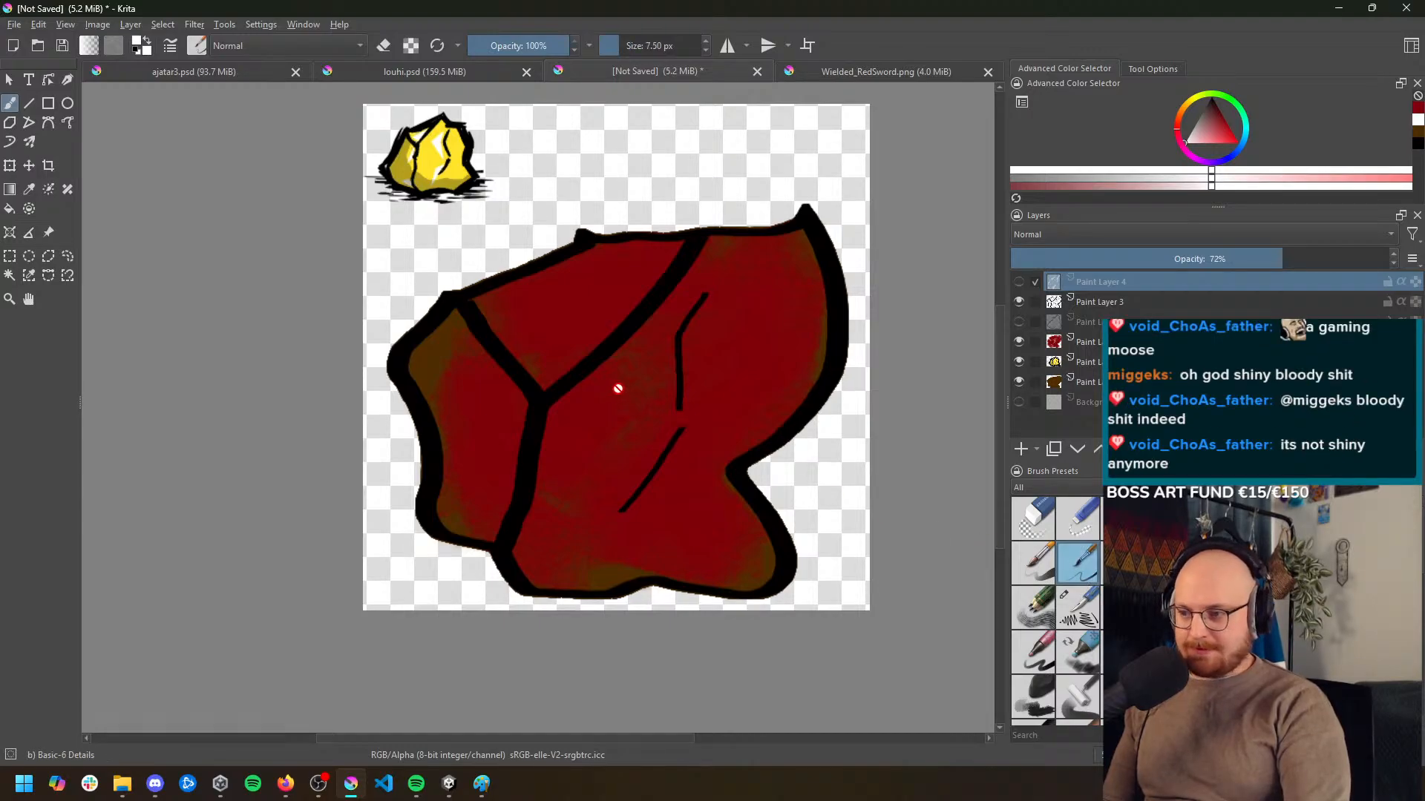
click(1021, 449)
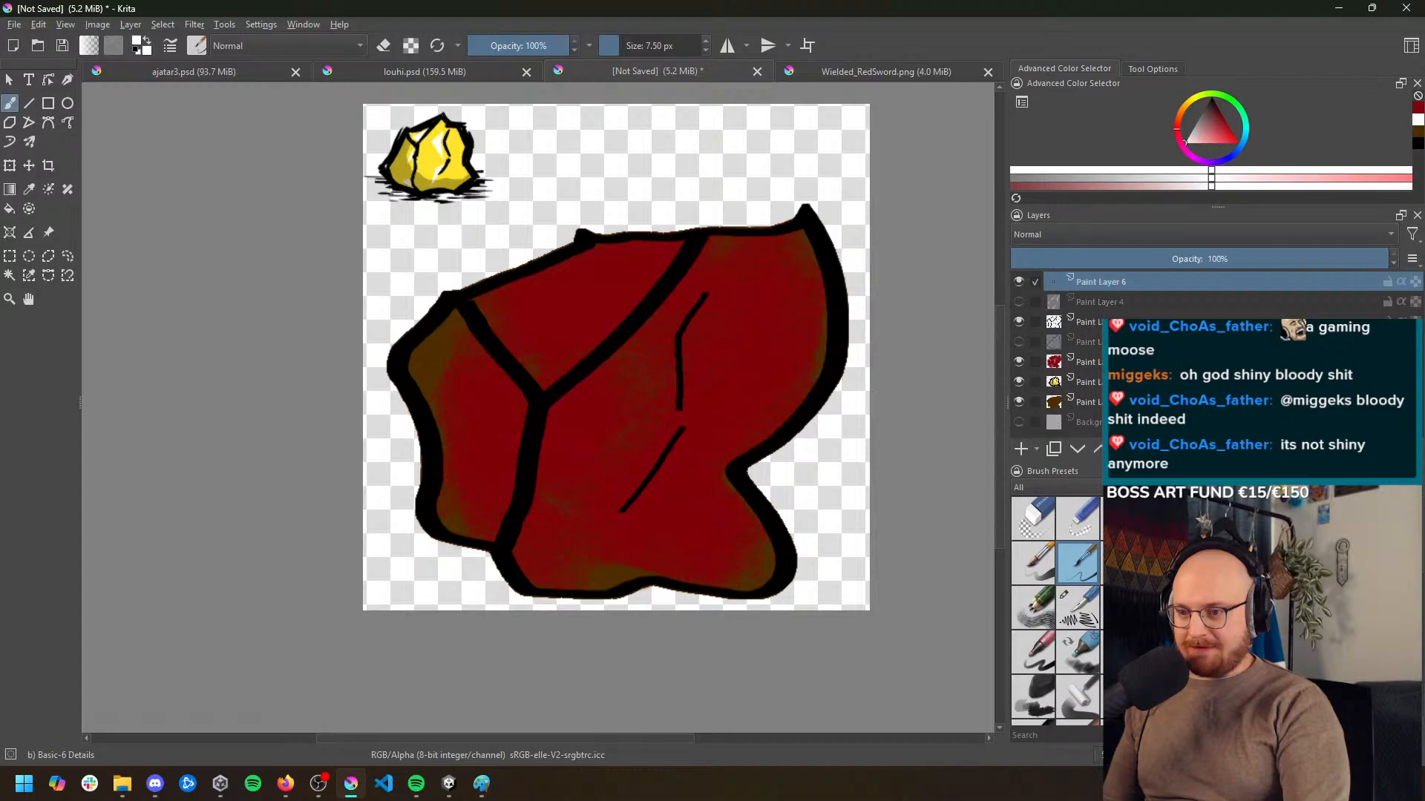
drag(668, 330, 622, 418)
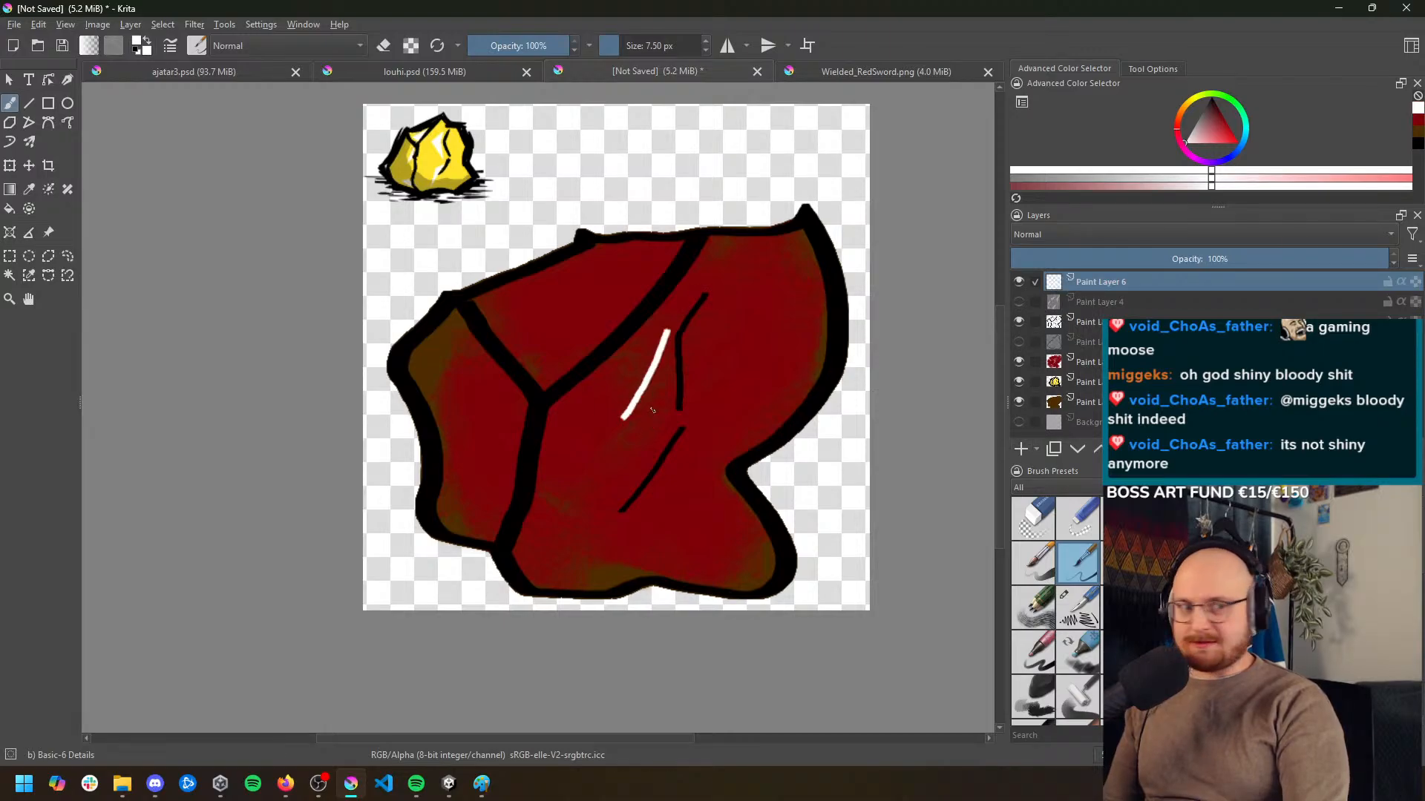
key(ctrl+z)
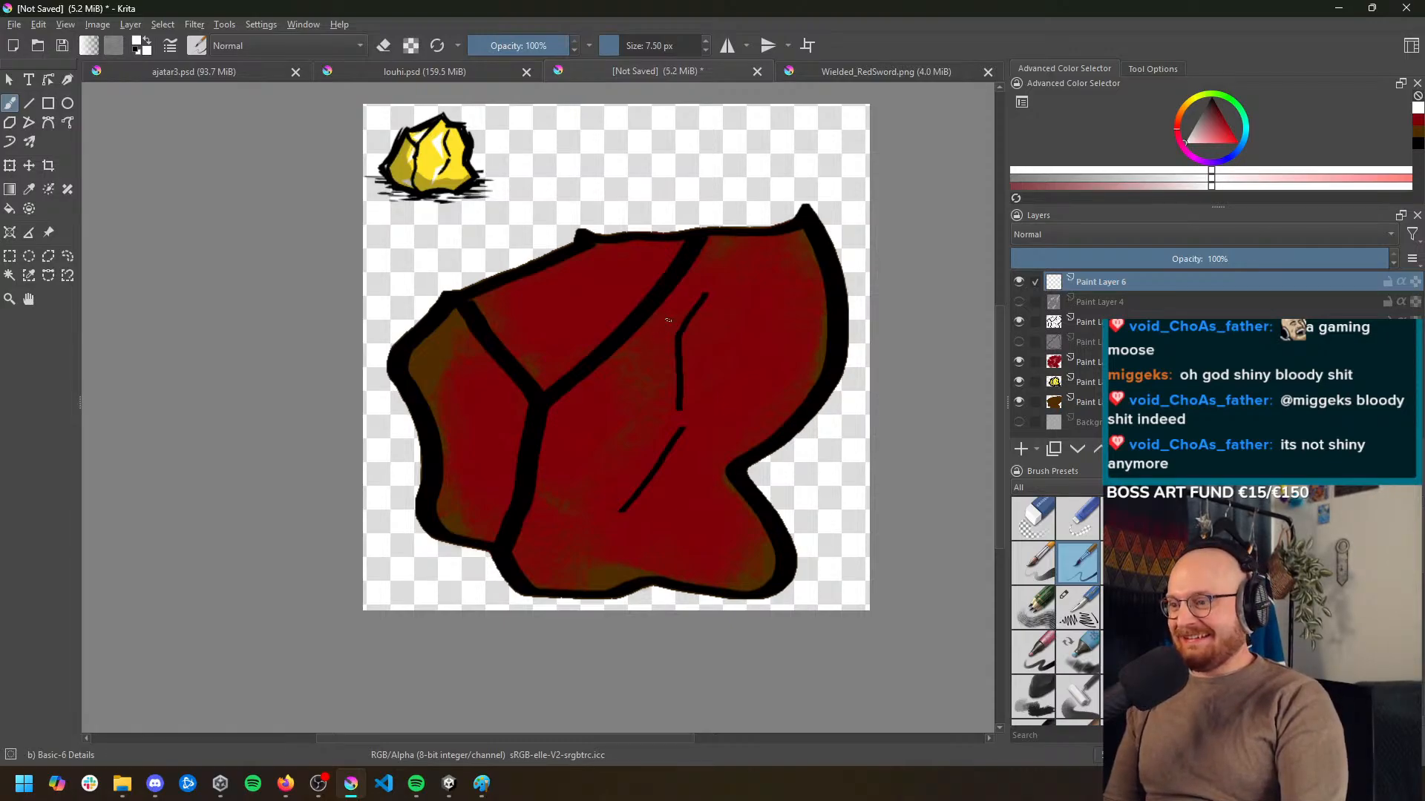
Select a sharp arrowhead-shaped polygon beside the rock's upper inner crack and paint it solid white as a highlight
click(49, 256)
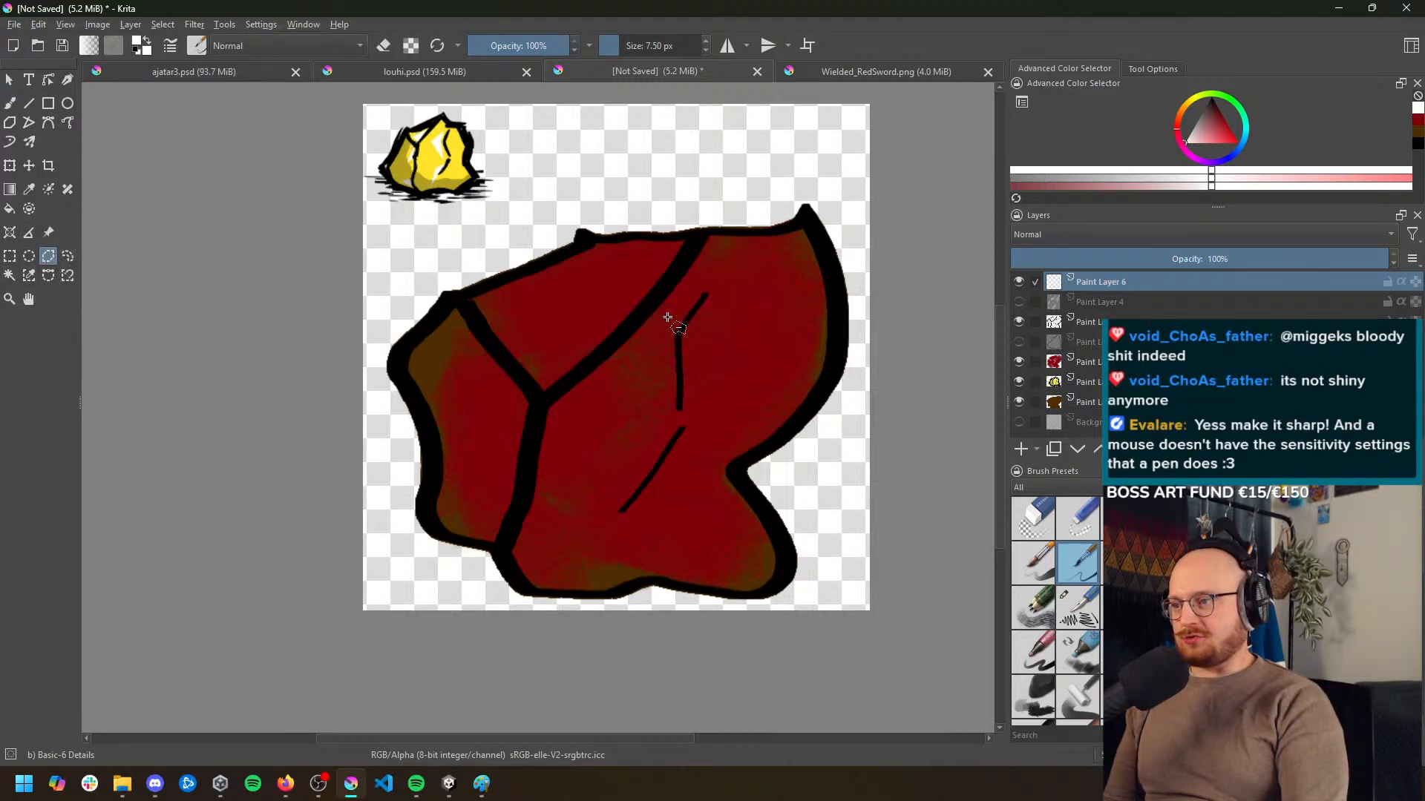
click(672, 312)
click(616, 369)
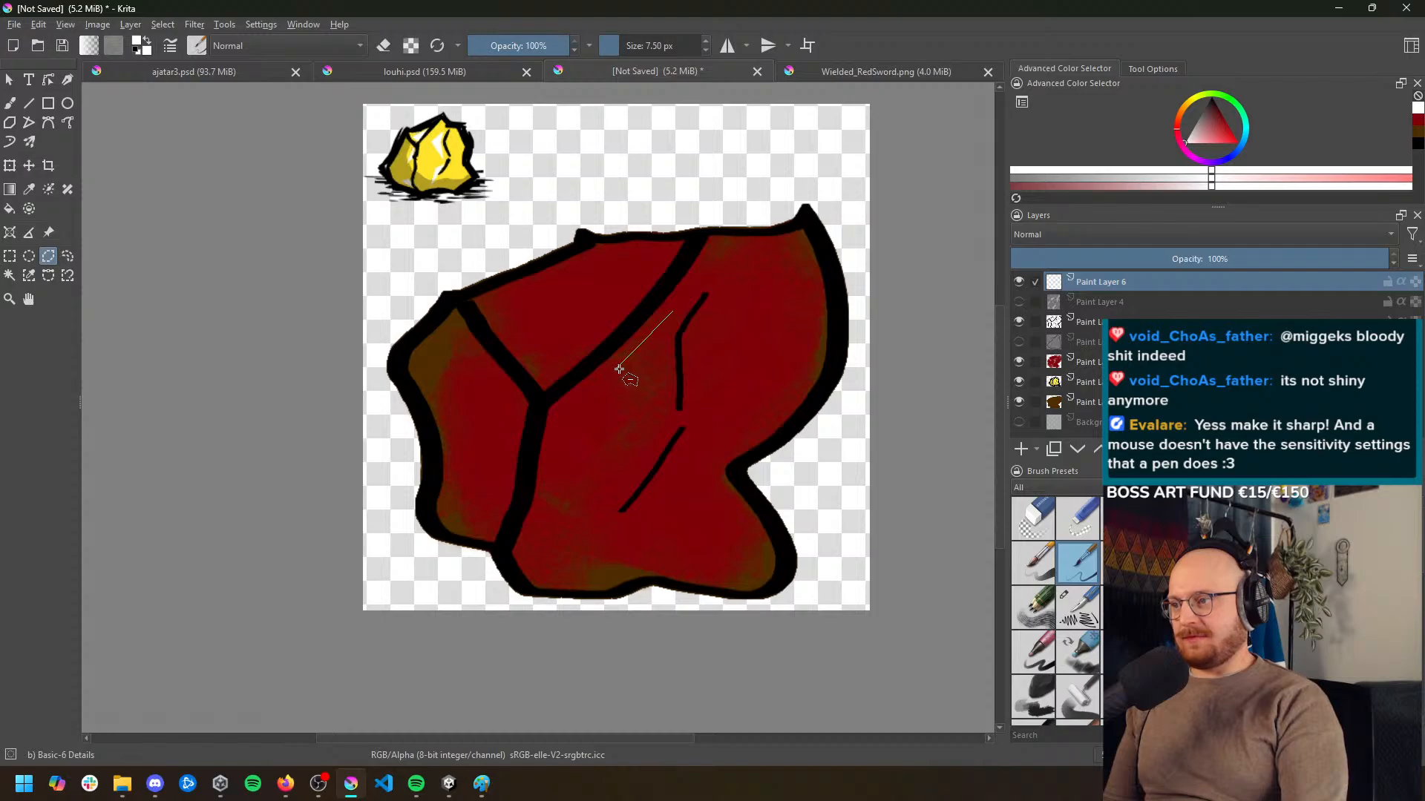
click(665, 412)
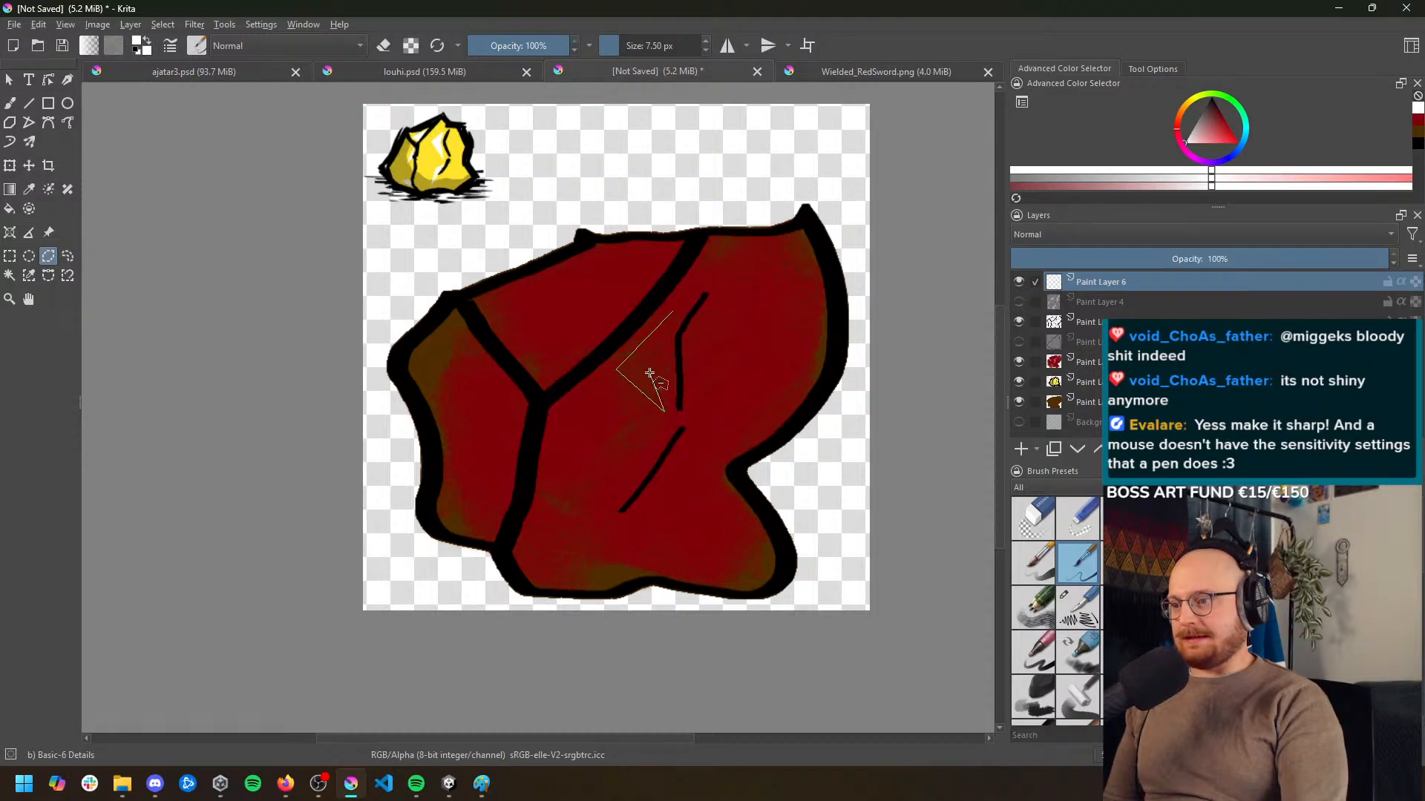
click(650, 365)
click(672, 312)
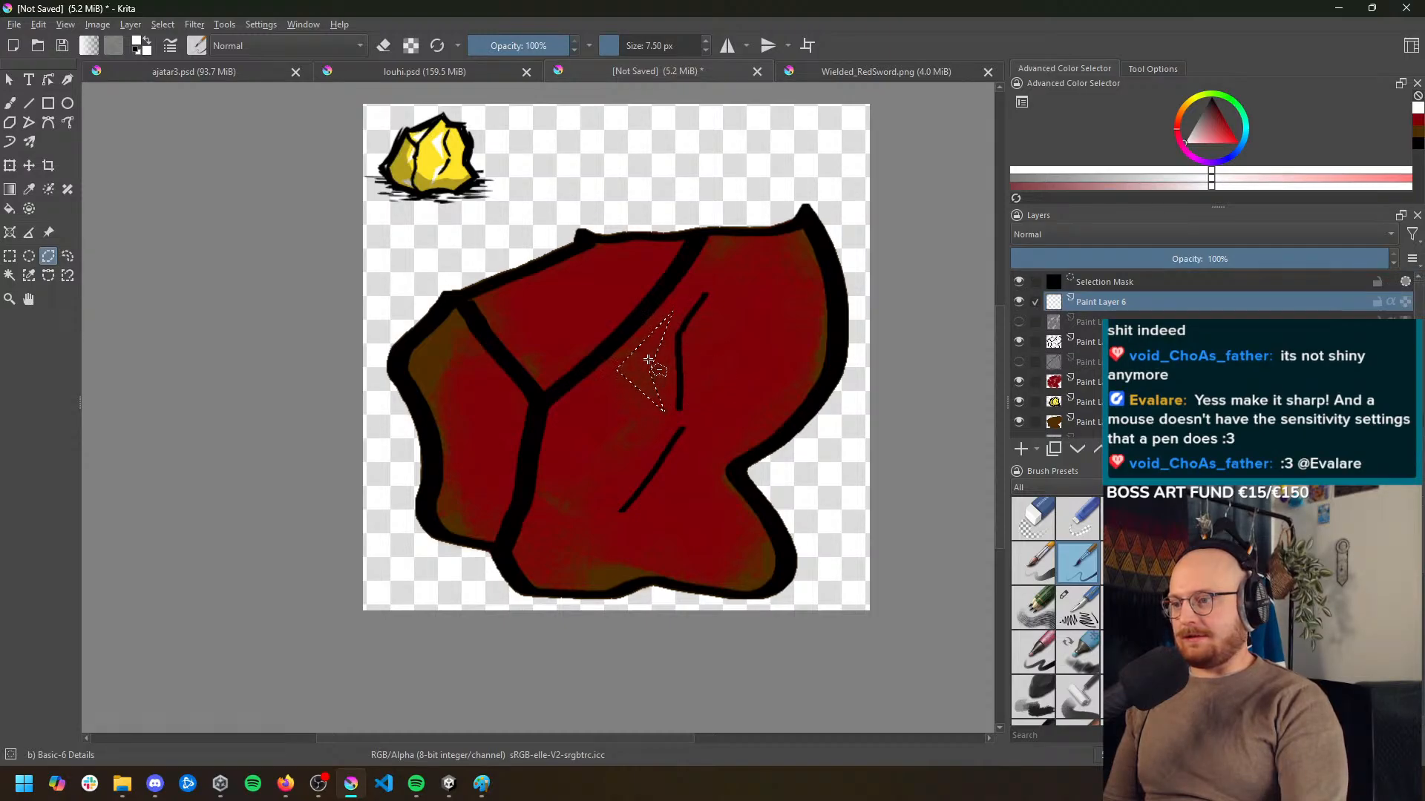
key(b)
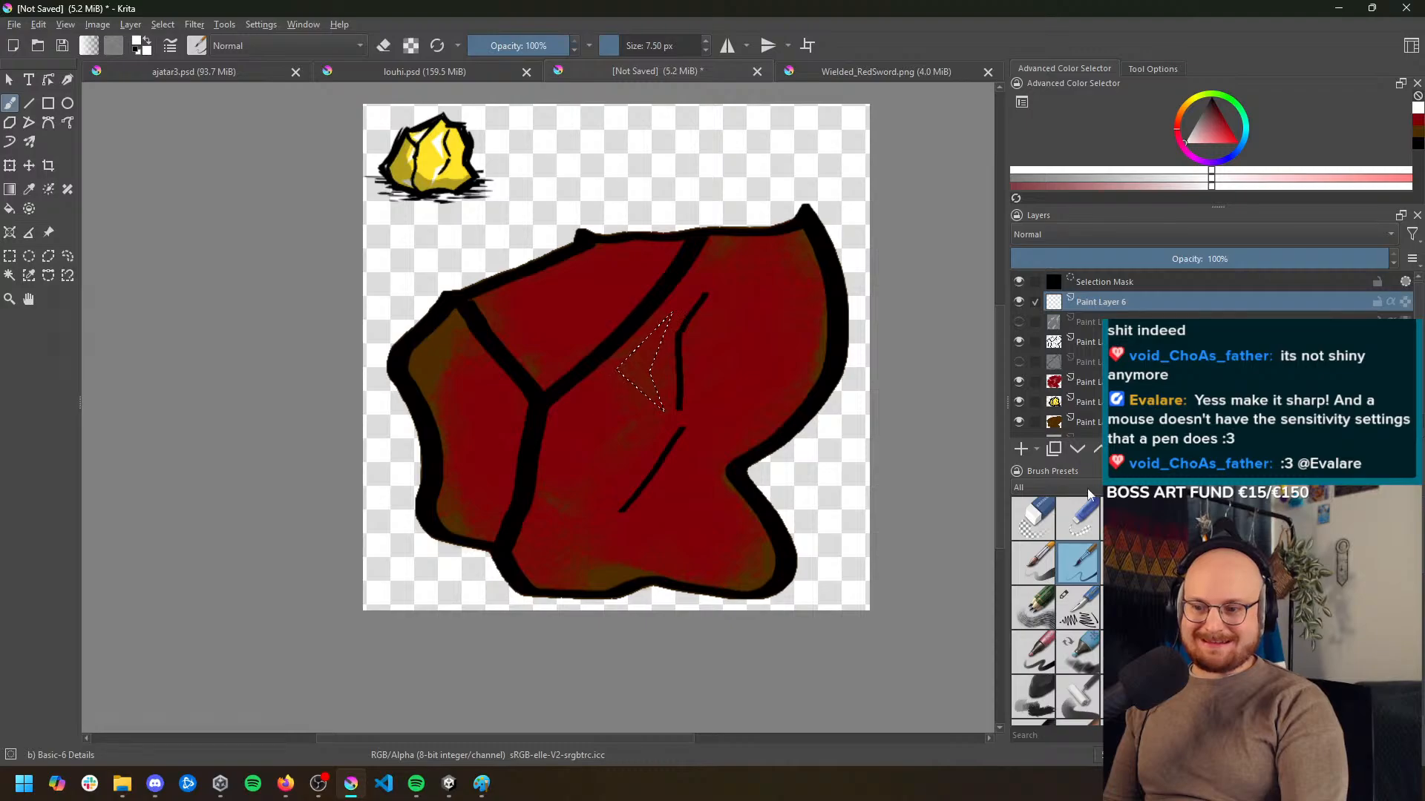
mouse_move(668, 319)
mouse_down()
mouse_move(665, 352)
mouse_move(642, 381)
mouse_move(701, 433)
mouse_move(649, 371)
mouse_up()
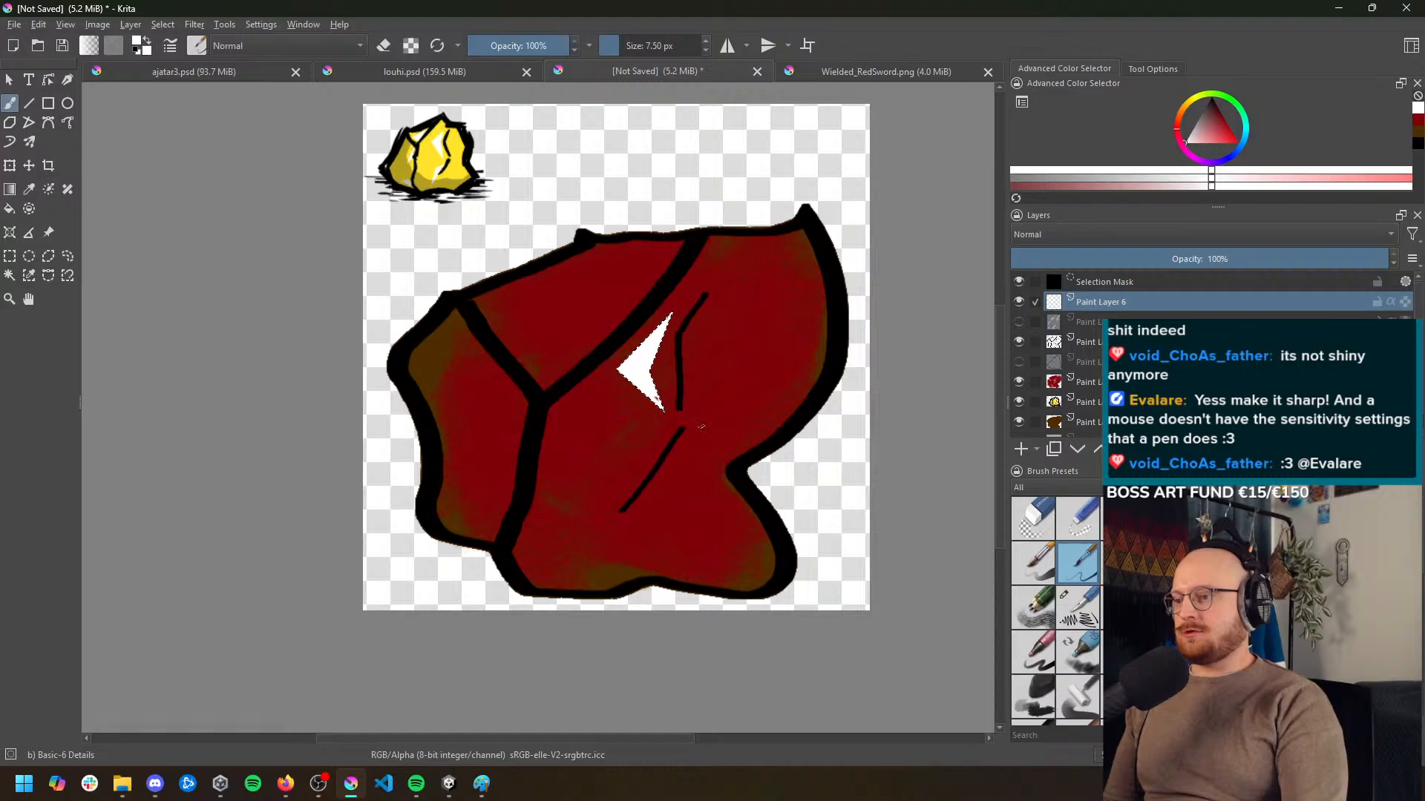
scroll(697, 426, down, 1)
scroll(693, 423, up, 1)
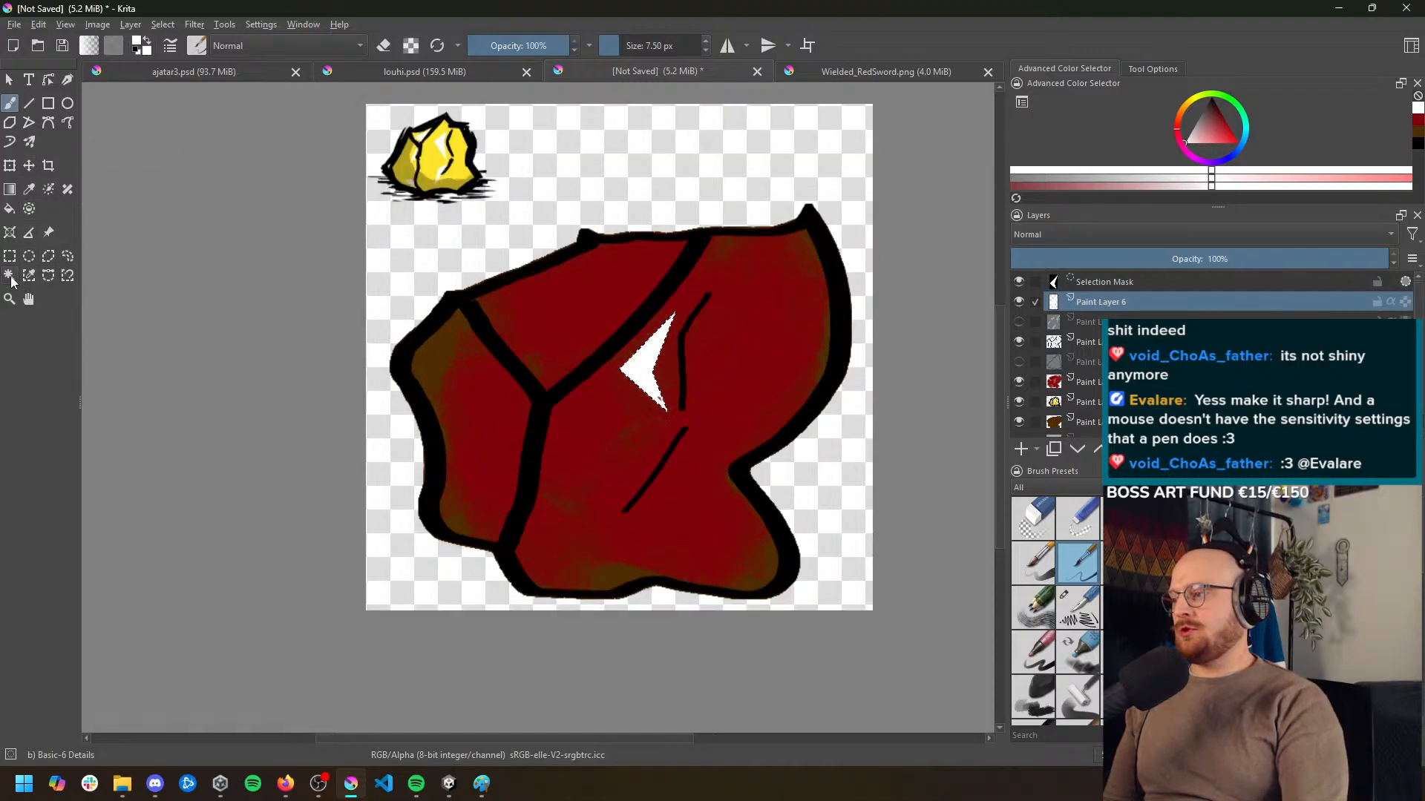
click(49, 256)
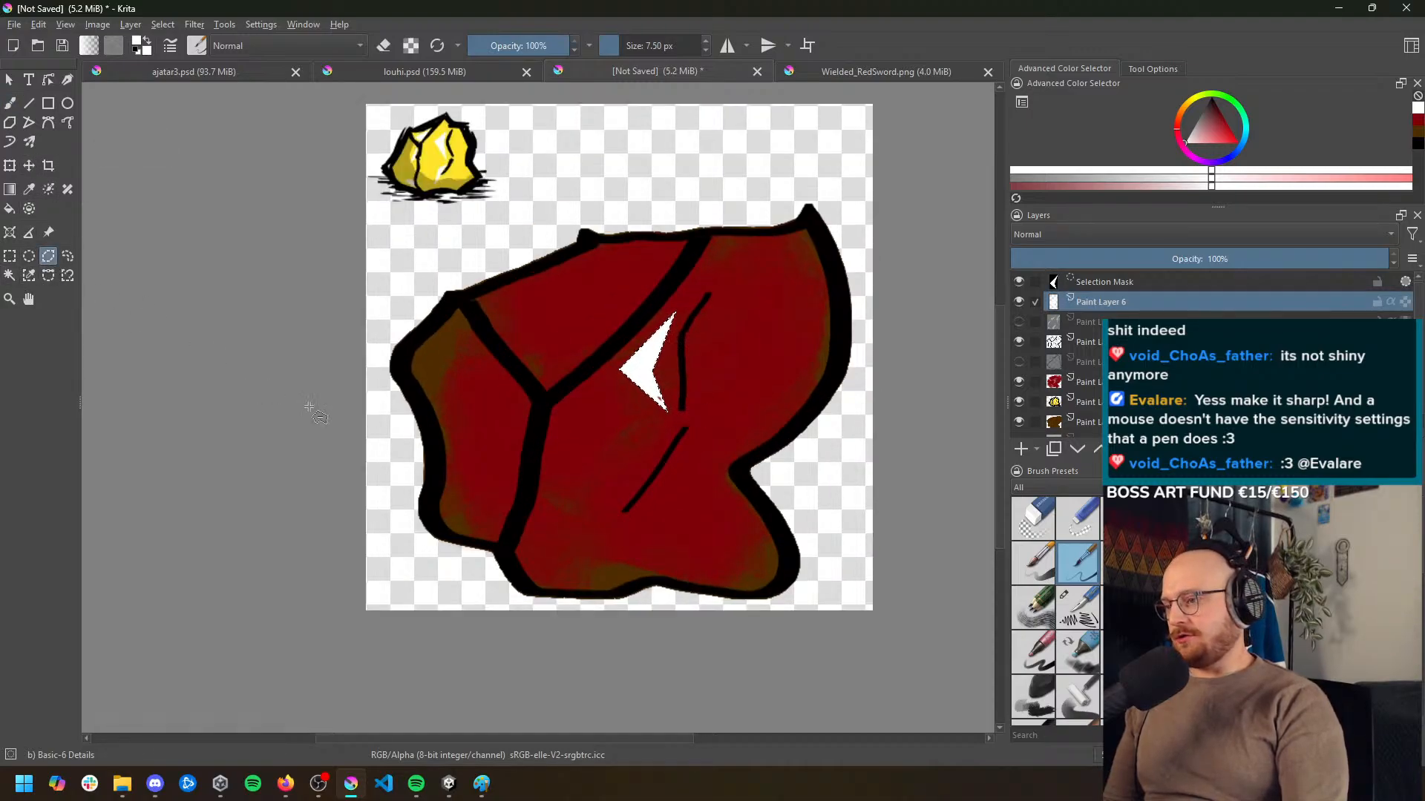
click(645, 476)
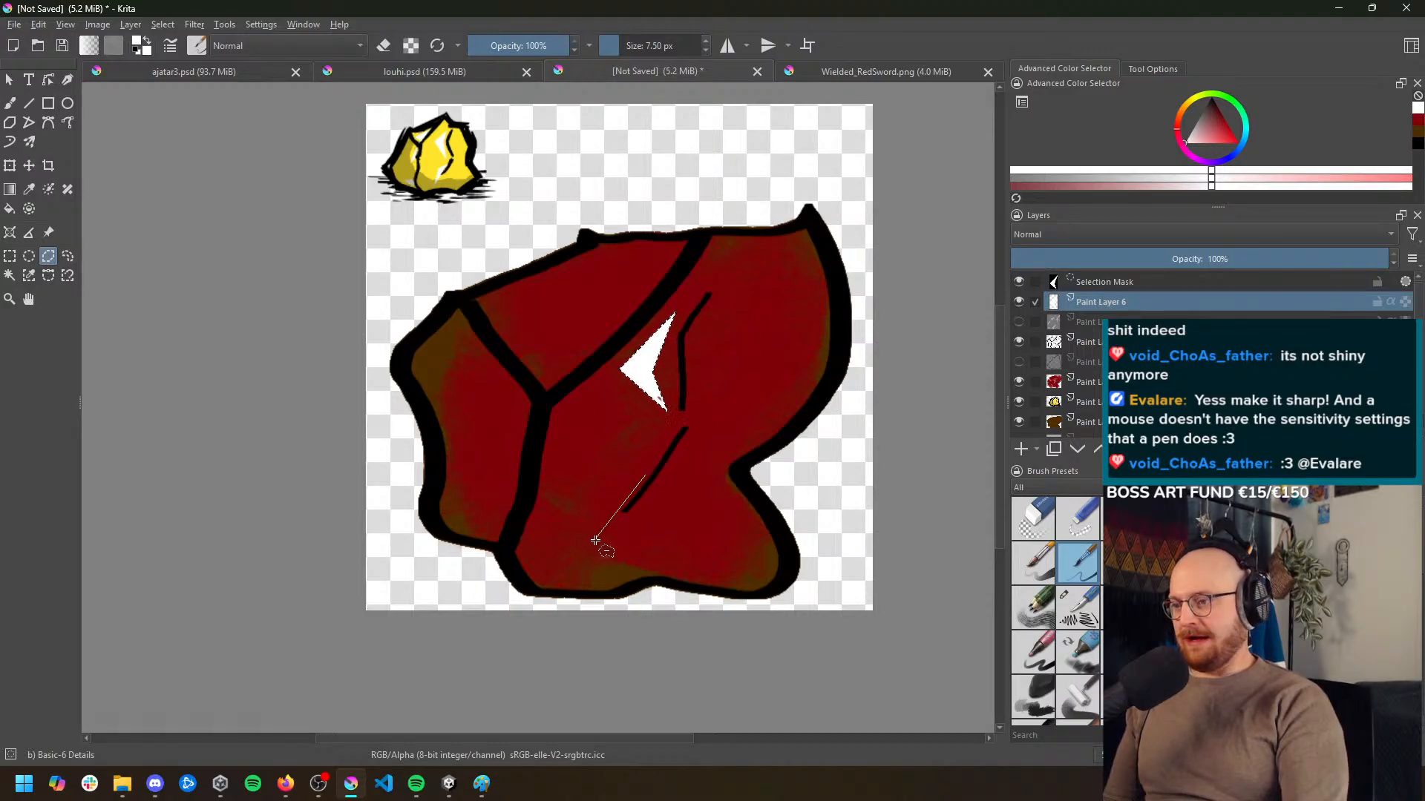
click(599, 538)
click(601, 485)
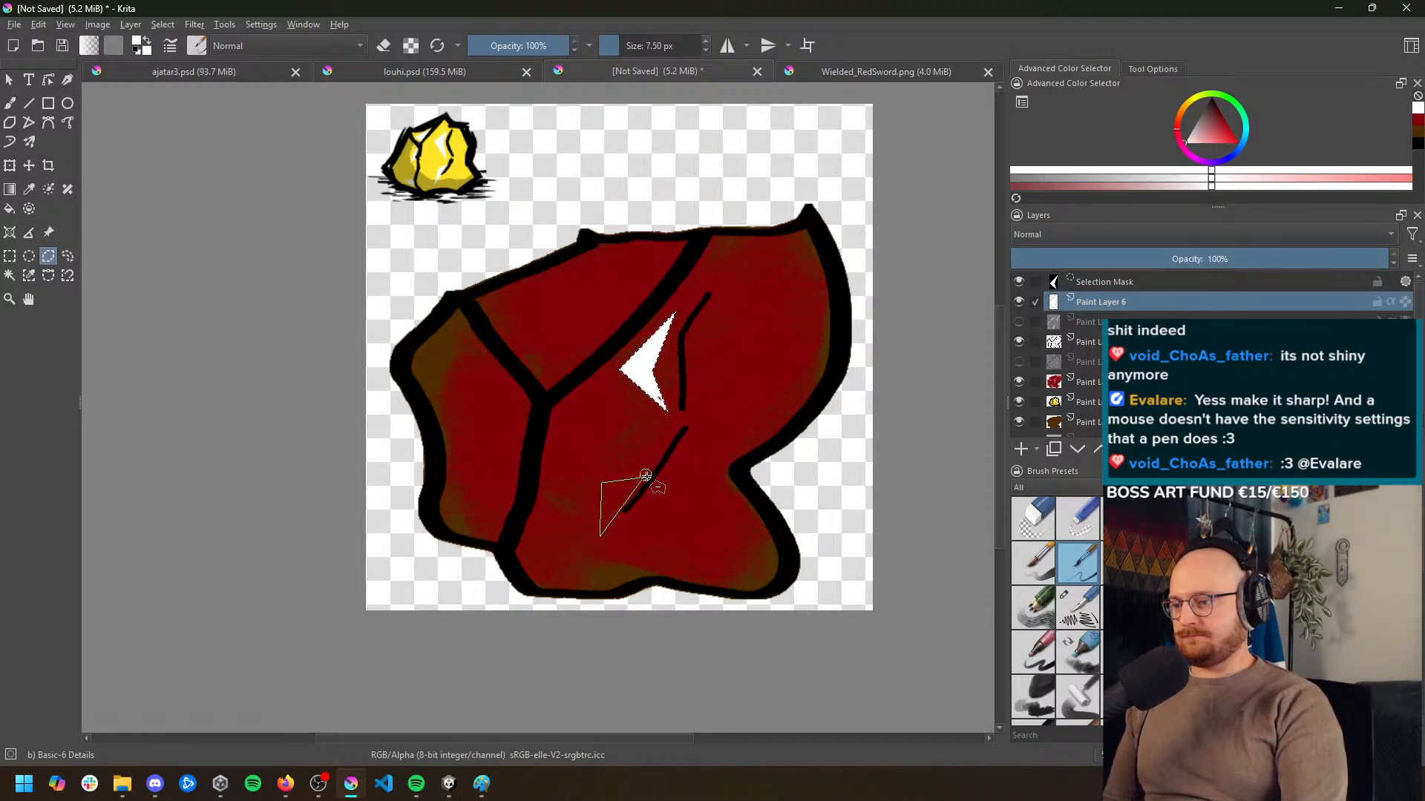
click(645, 478)
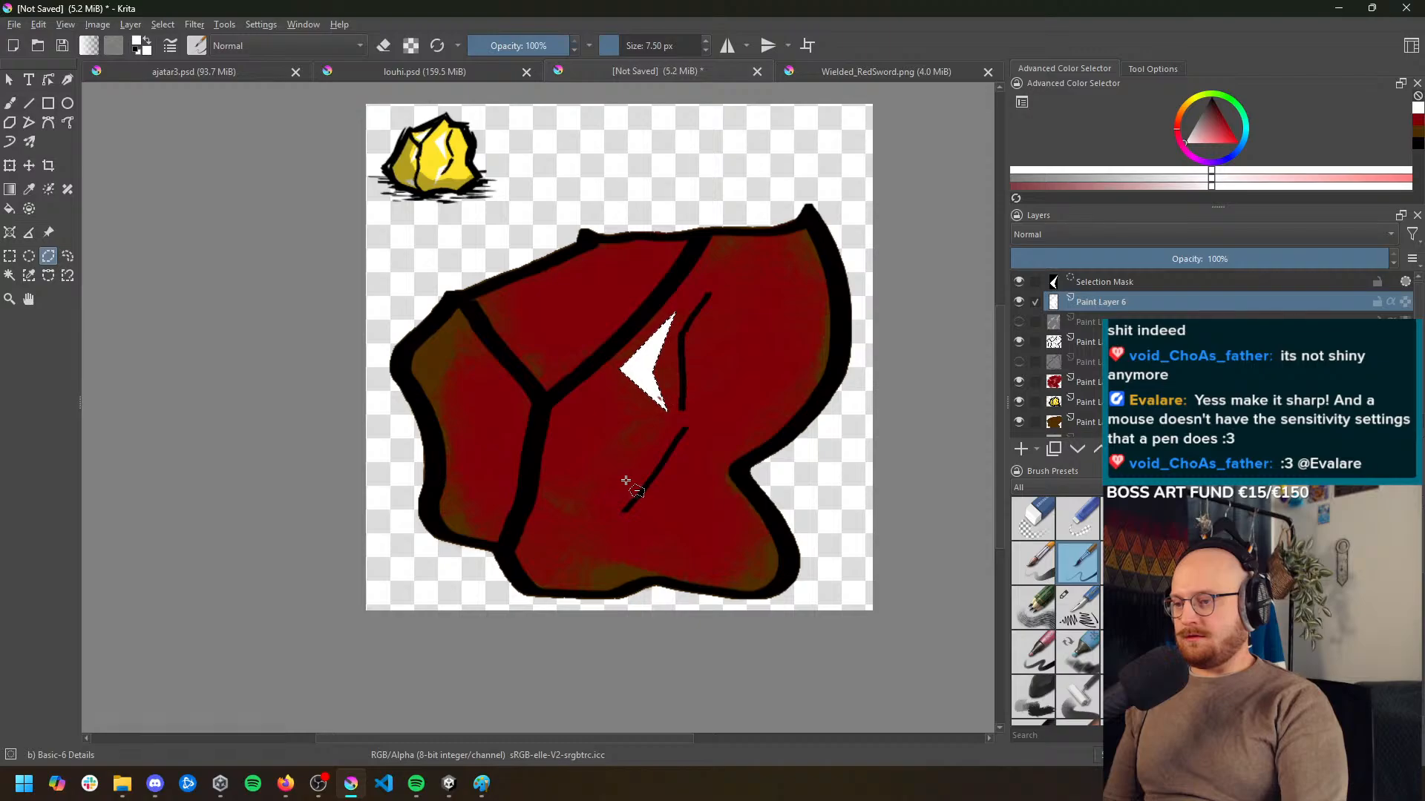
click(547, 466)
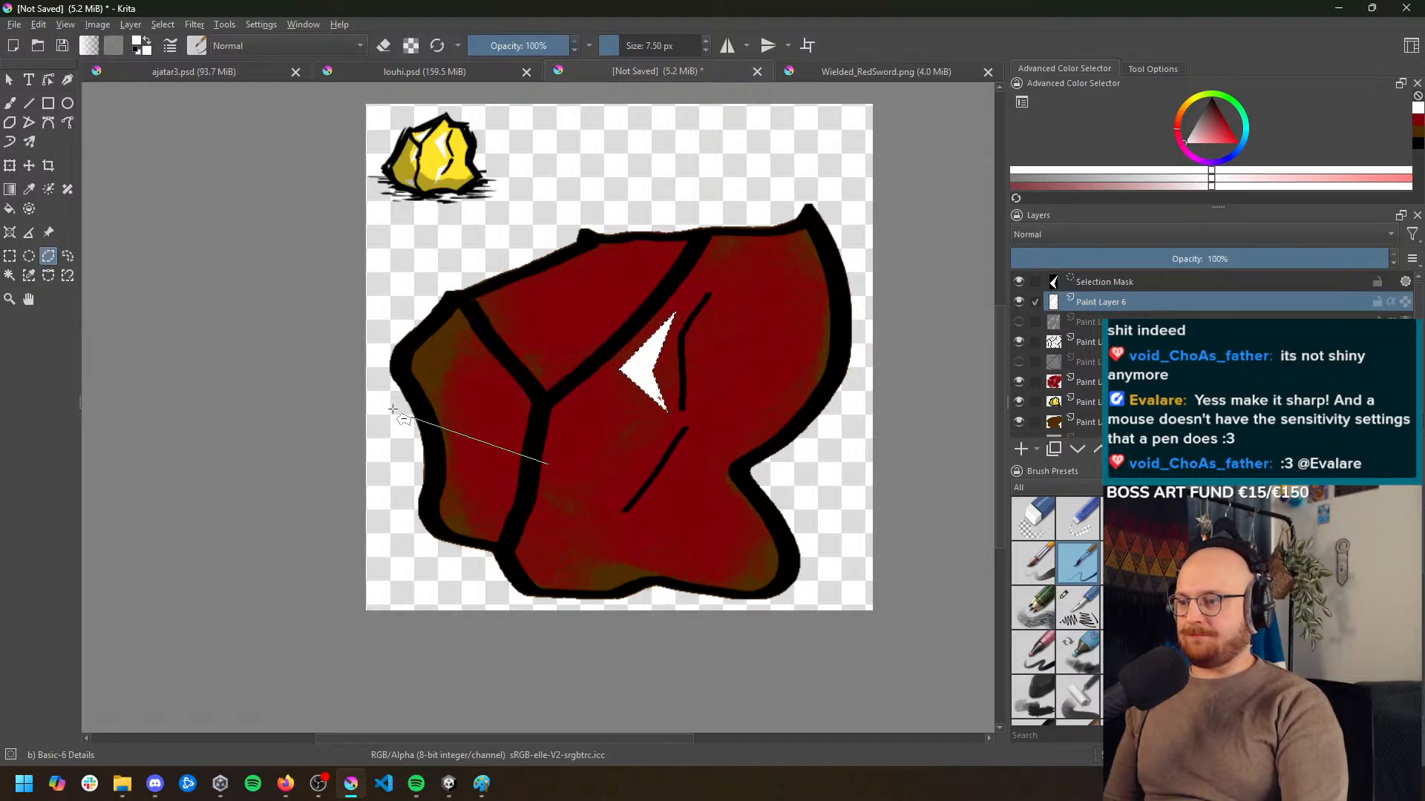
click(390, 437)
double_click(438, 465)
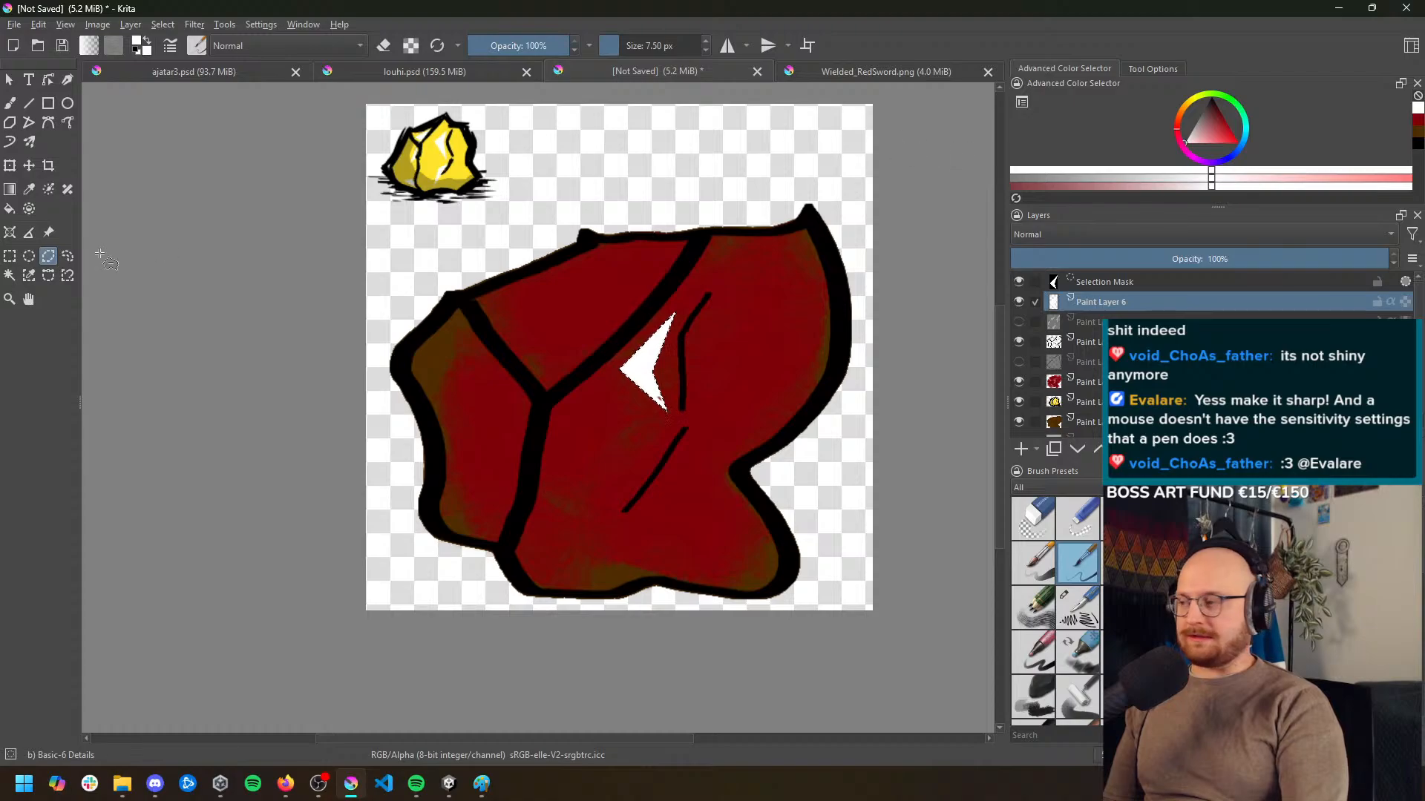
Remove the selection mask around the upper white highlight
click(9, 257)
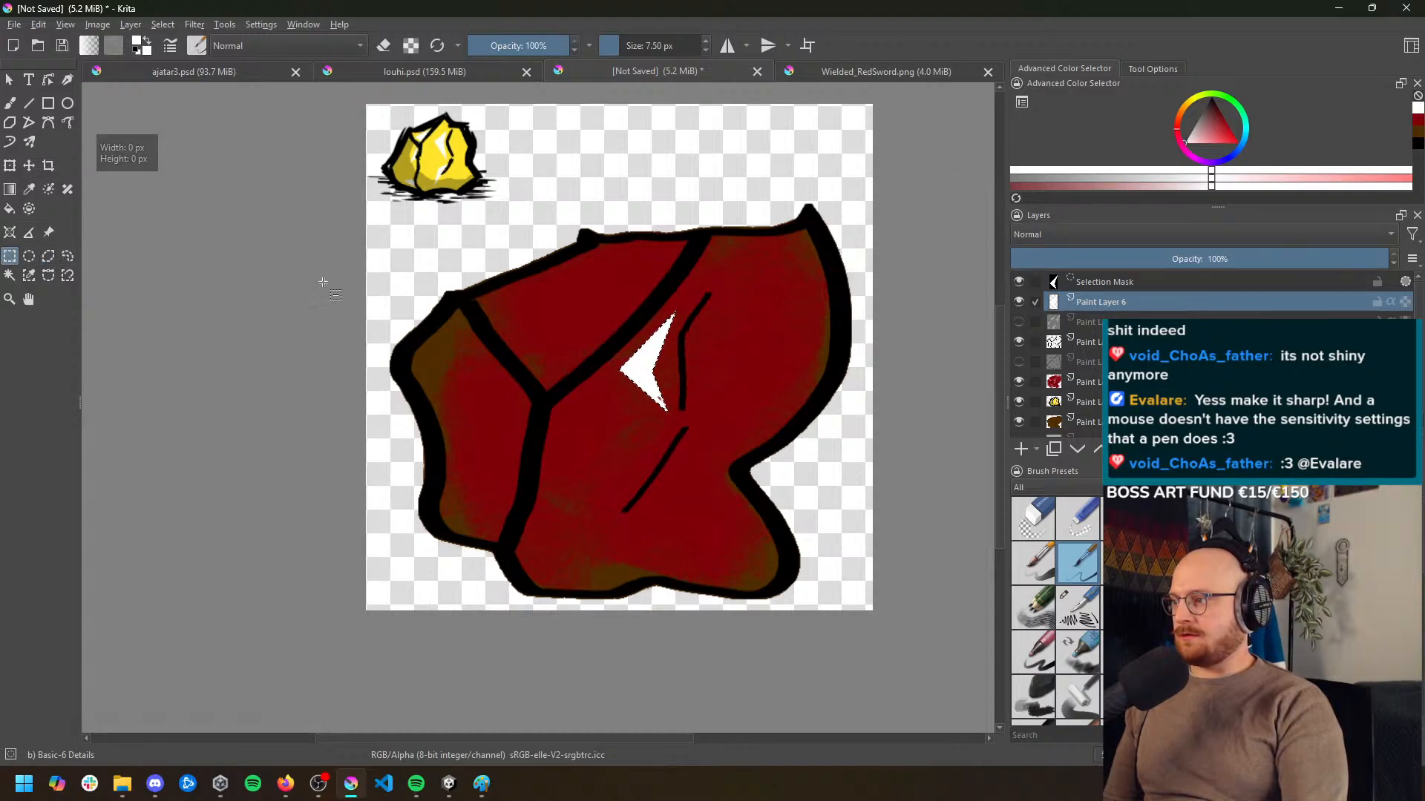
click(1105, 282)
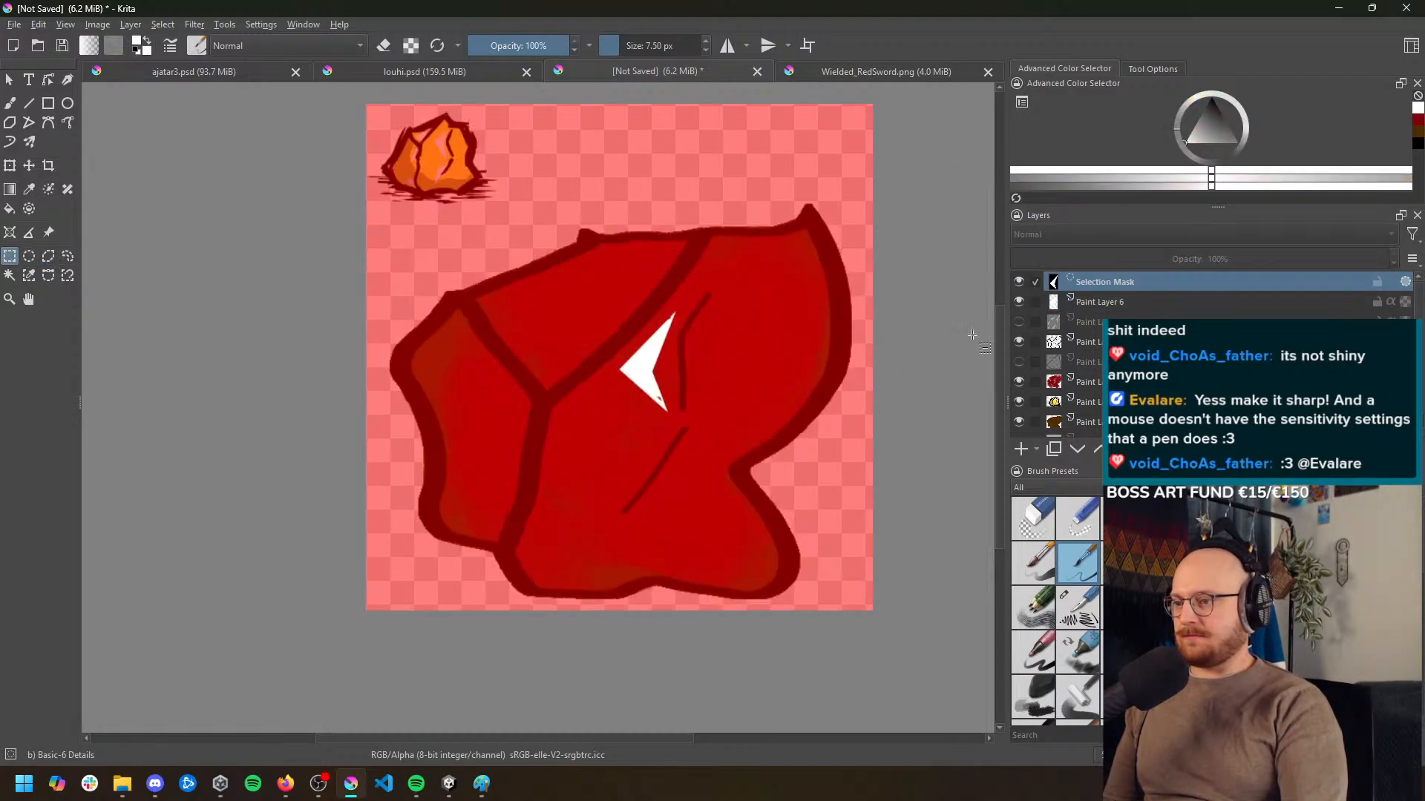
key(ctrl+shift+a)
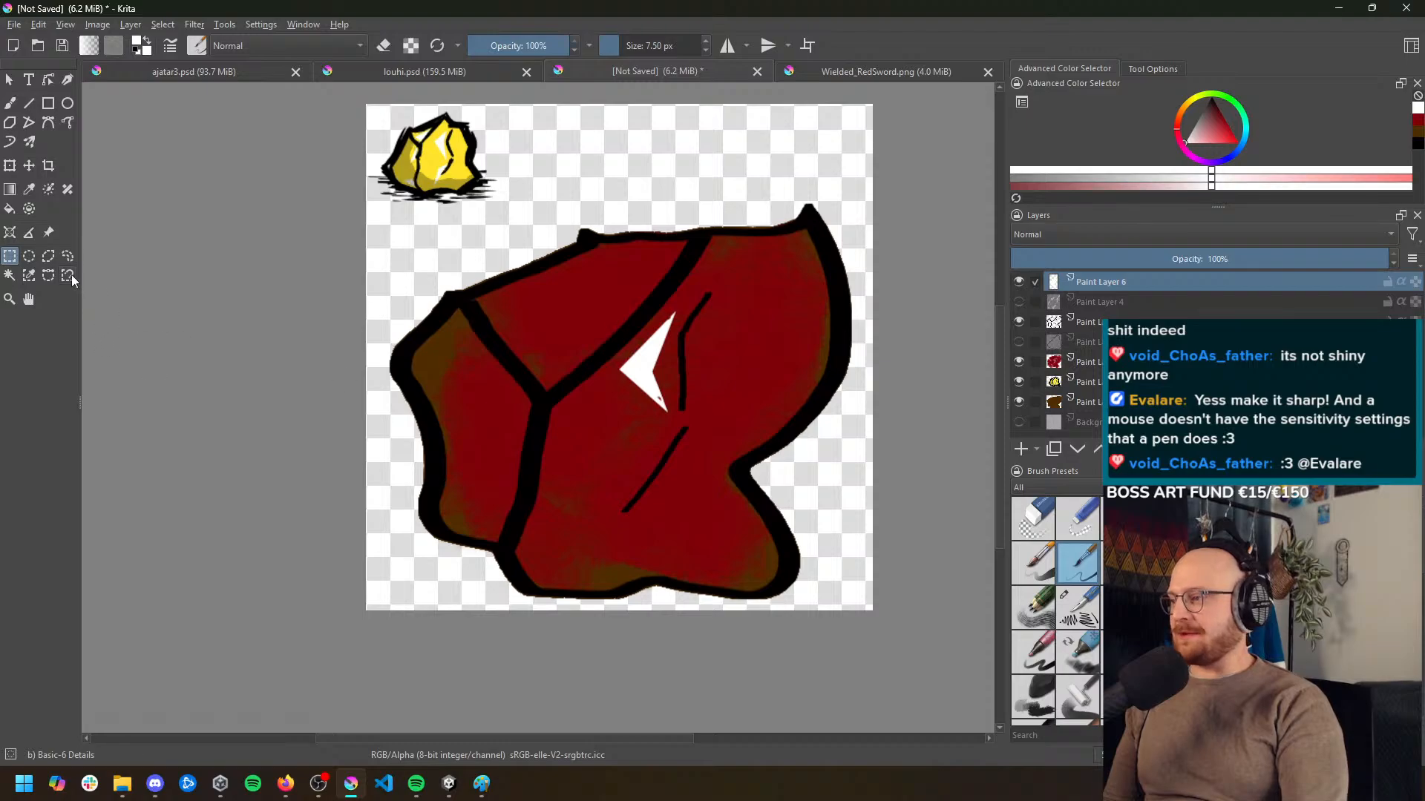
Select a narrow, pointed polygon alongside the rock's lower inner crack and paint it white as a second highlight
click(48, 257)
click(646, 469)
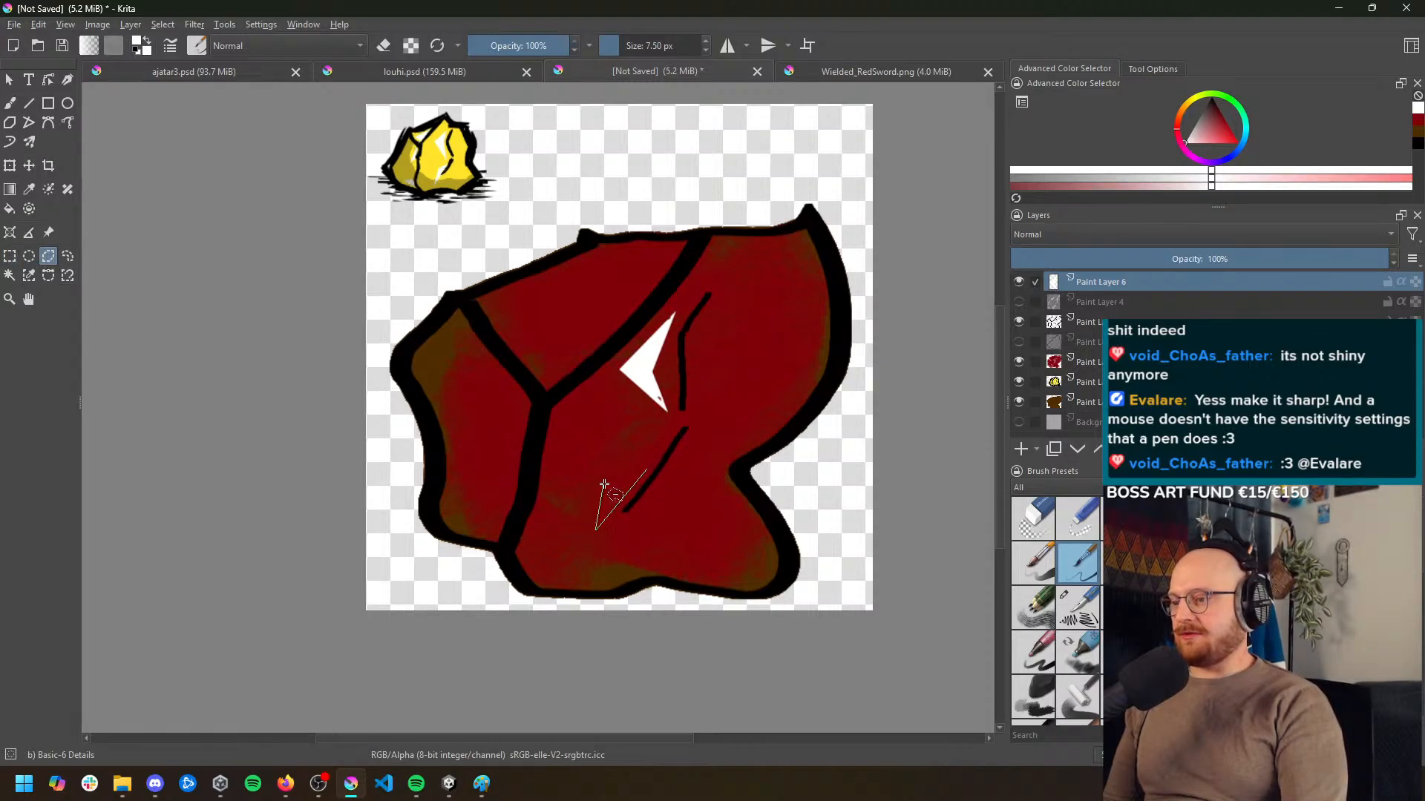
click(647, 471)
key(b)
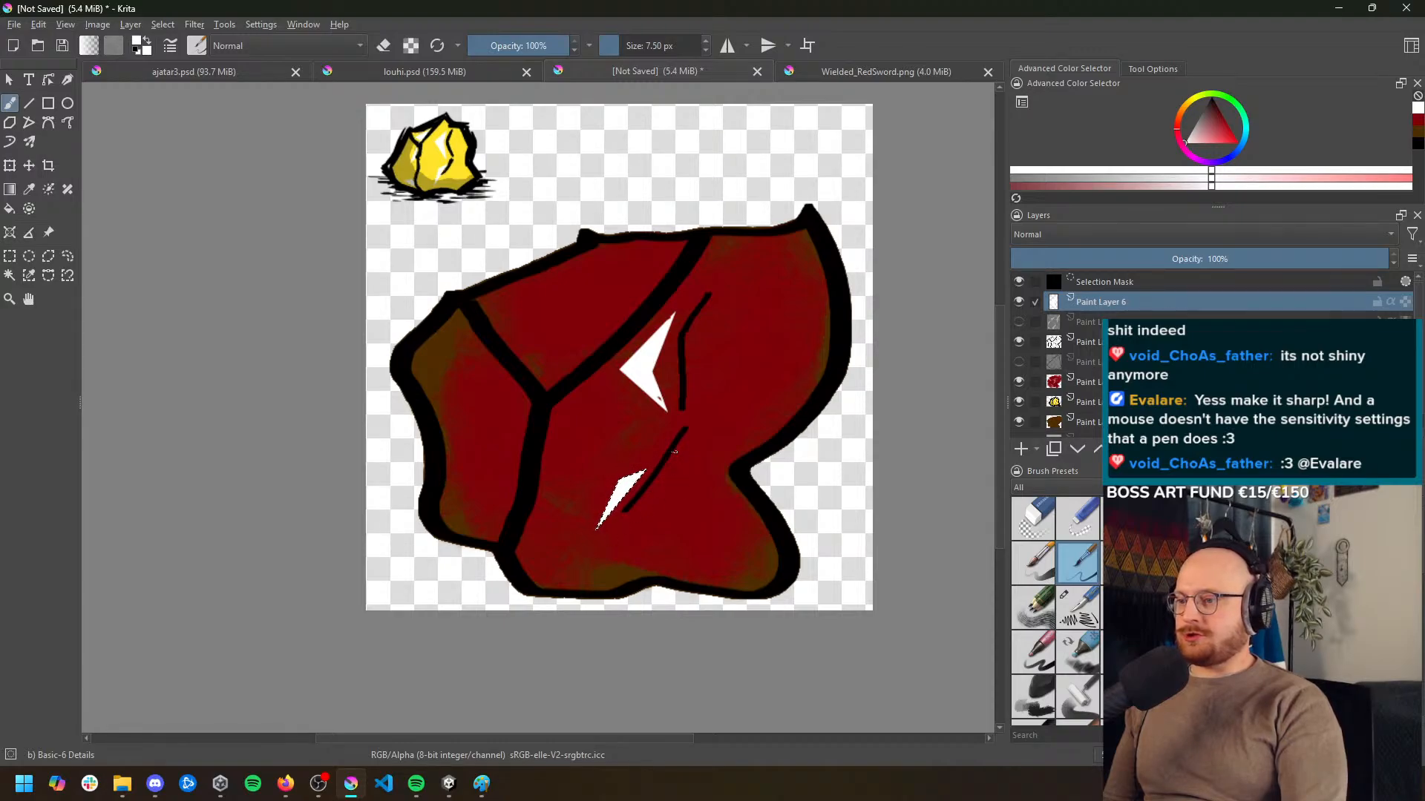
Check both white highlights on the whole rock and delete the selection mask around the lower one
click(9, 256)
scroll(616, 475, down, 3)
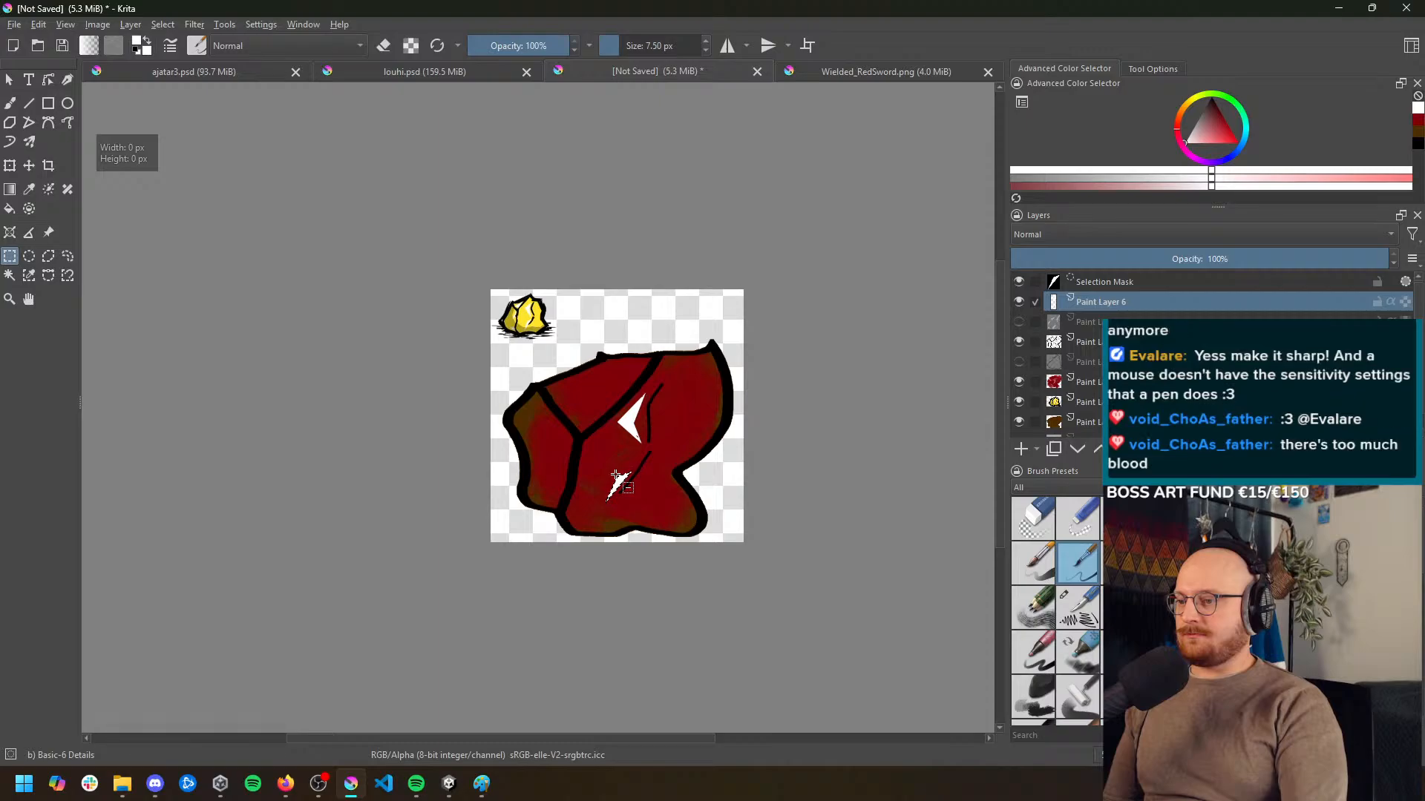
scroll(615, 475, up, 2)
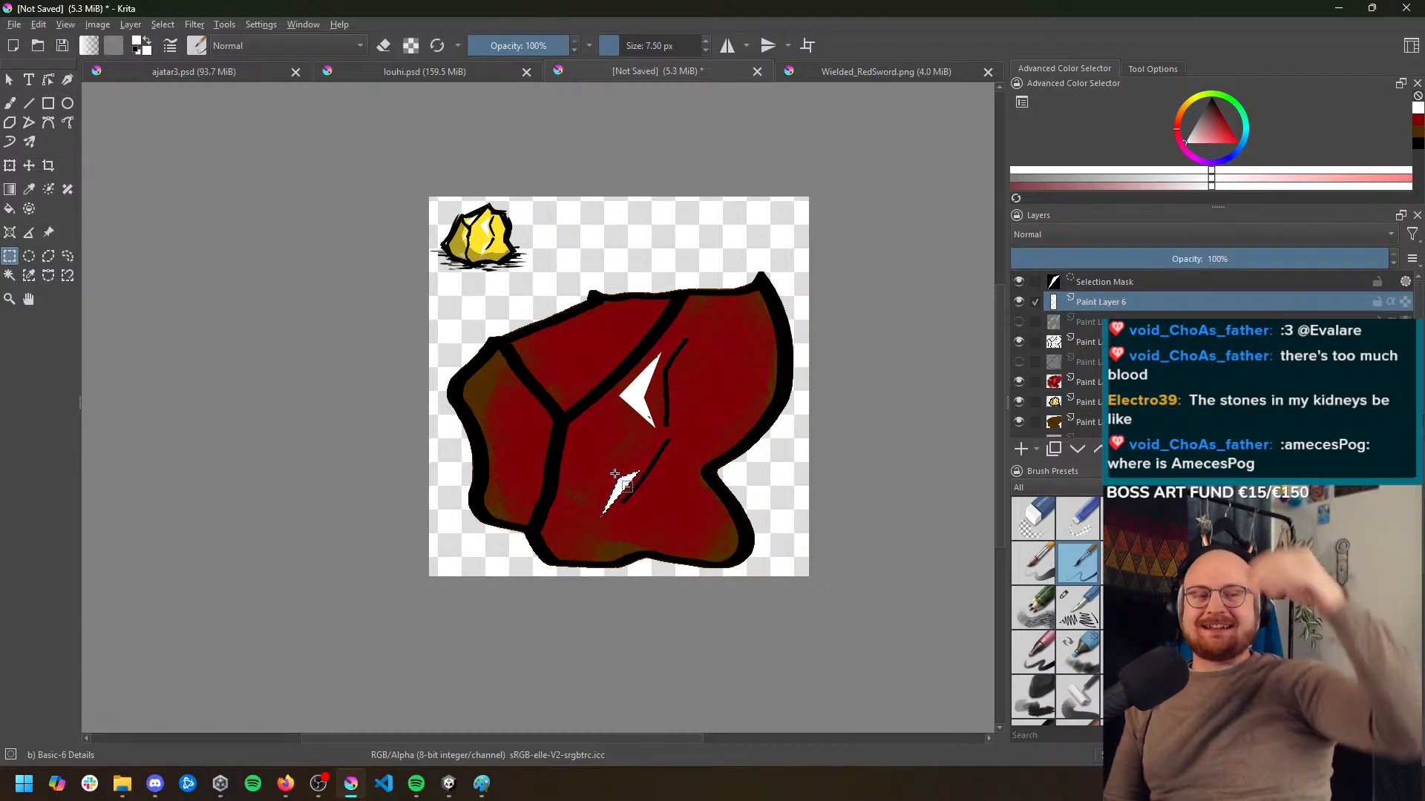
scroll(529, 332, up, 1)
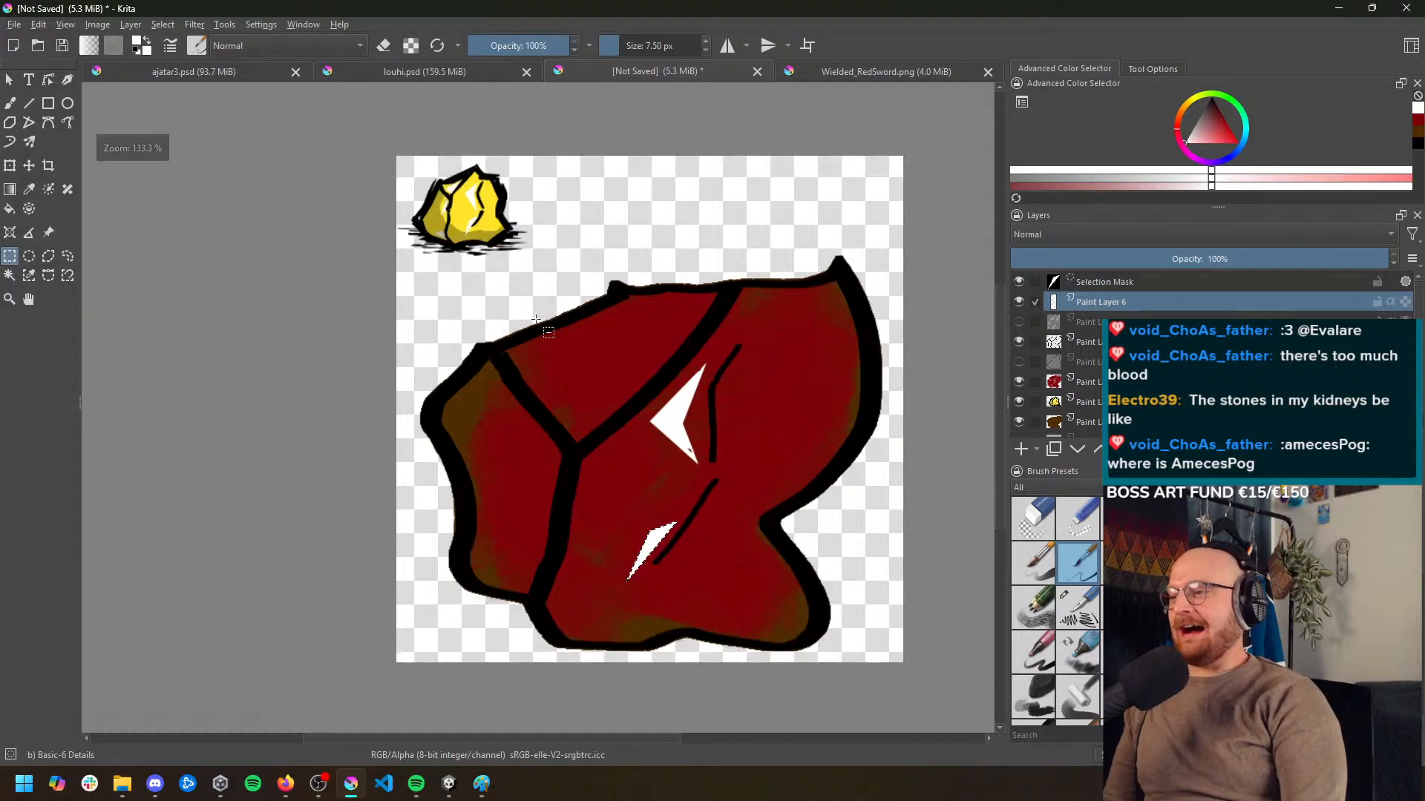
drag(607, 361, 600, 321)
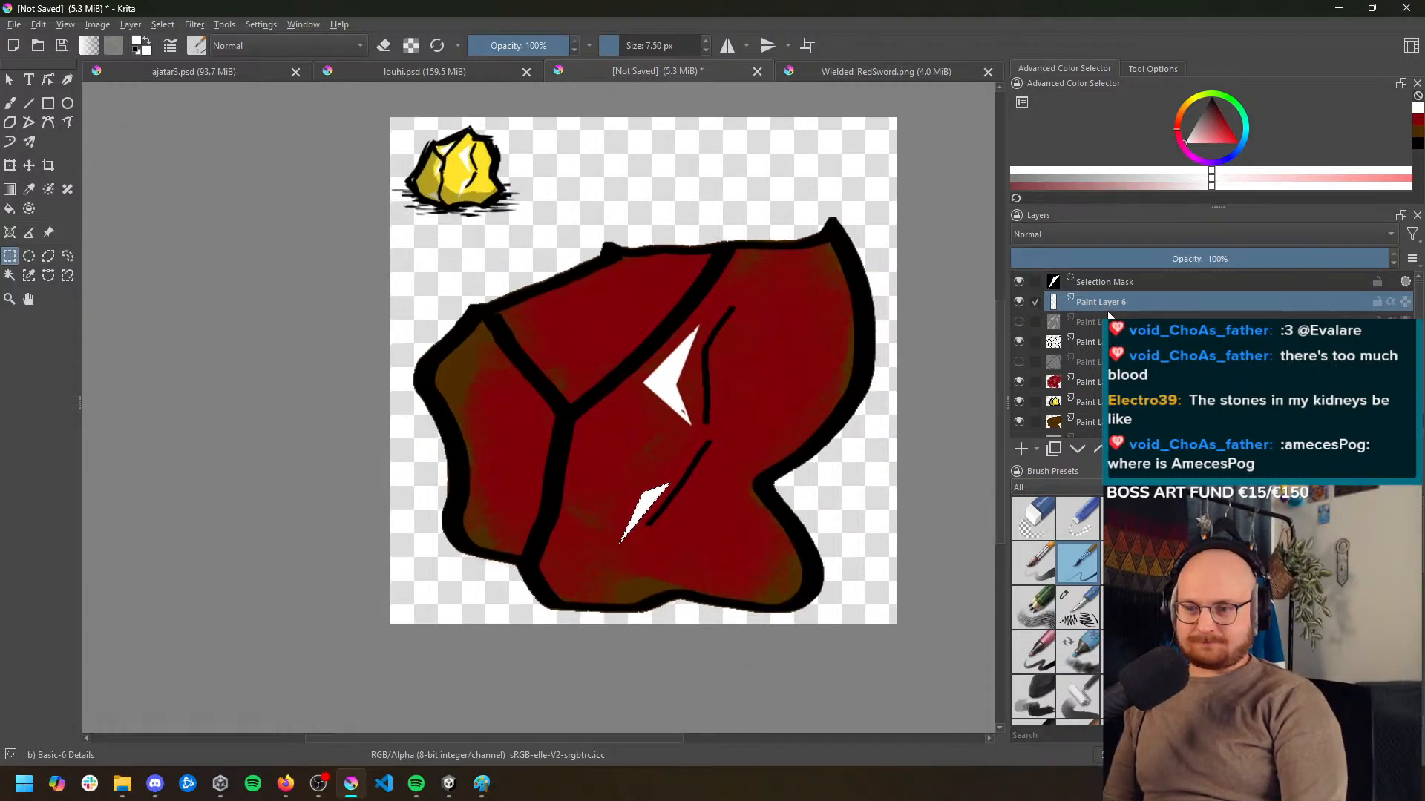
click(1110, 283)
key(shift+Delete)
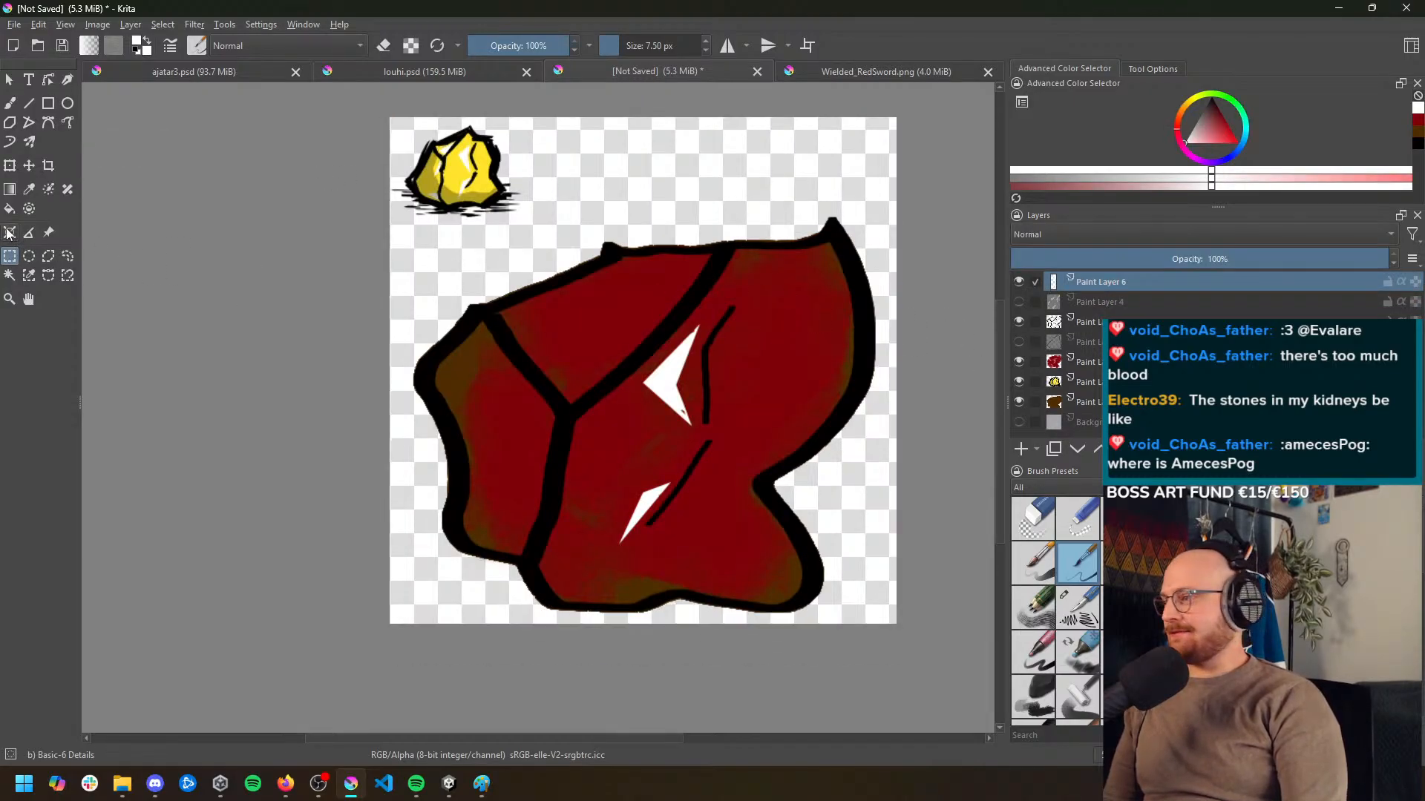
Select a triangular polygon in the lower corner of the rock's upper face and paint it solid white as a third highlight
click(50, 262)
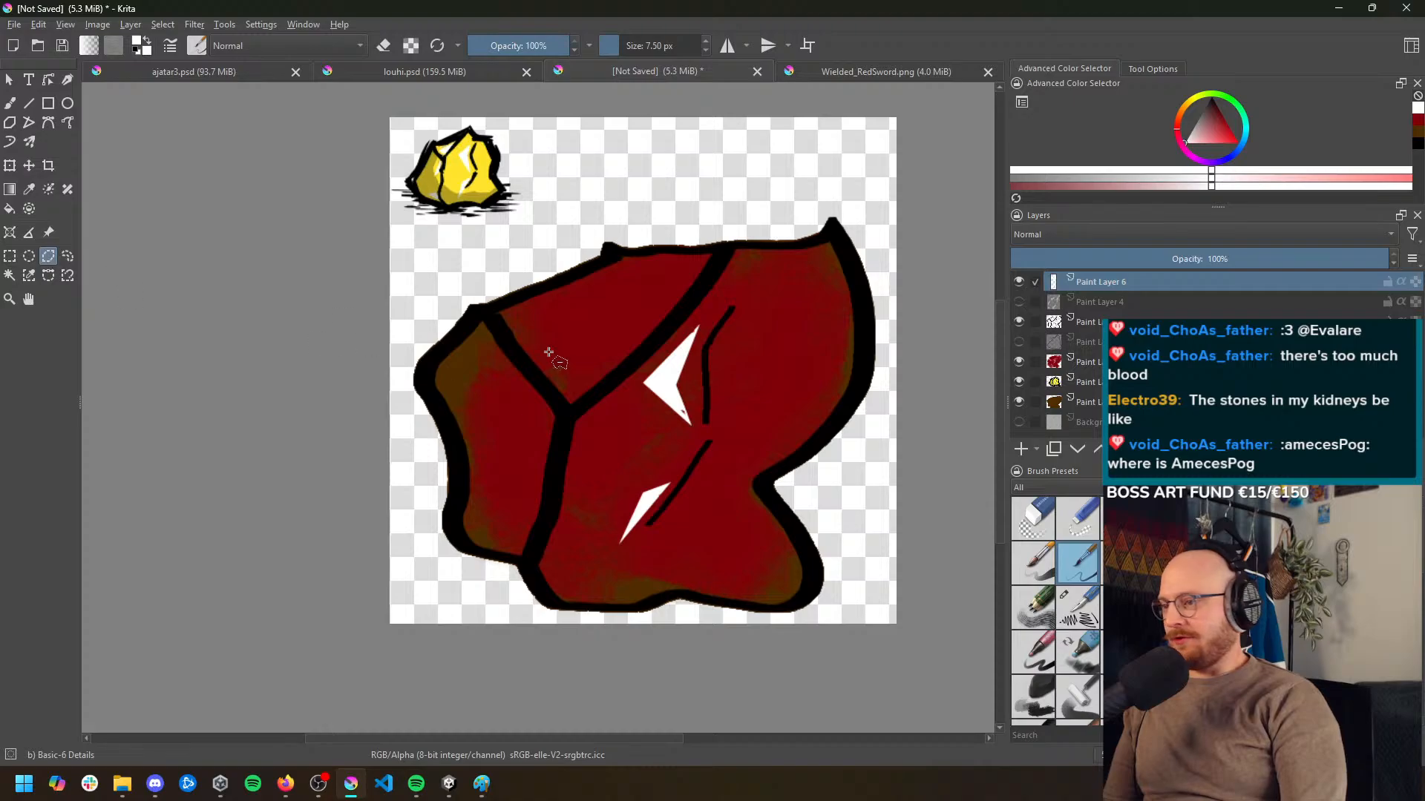
click(550, 363)
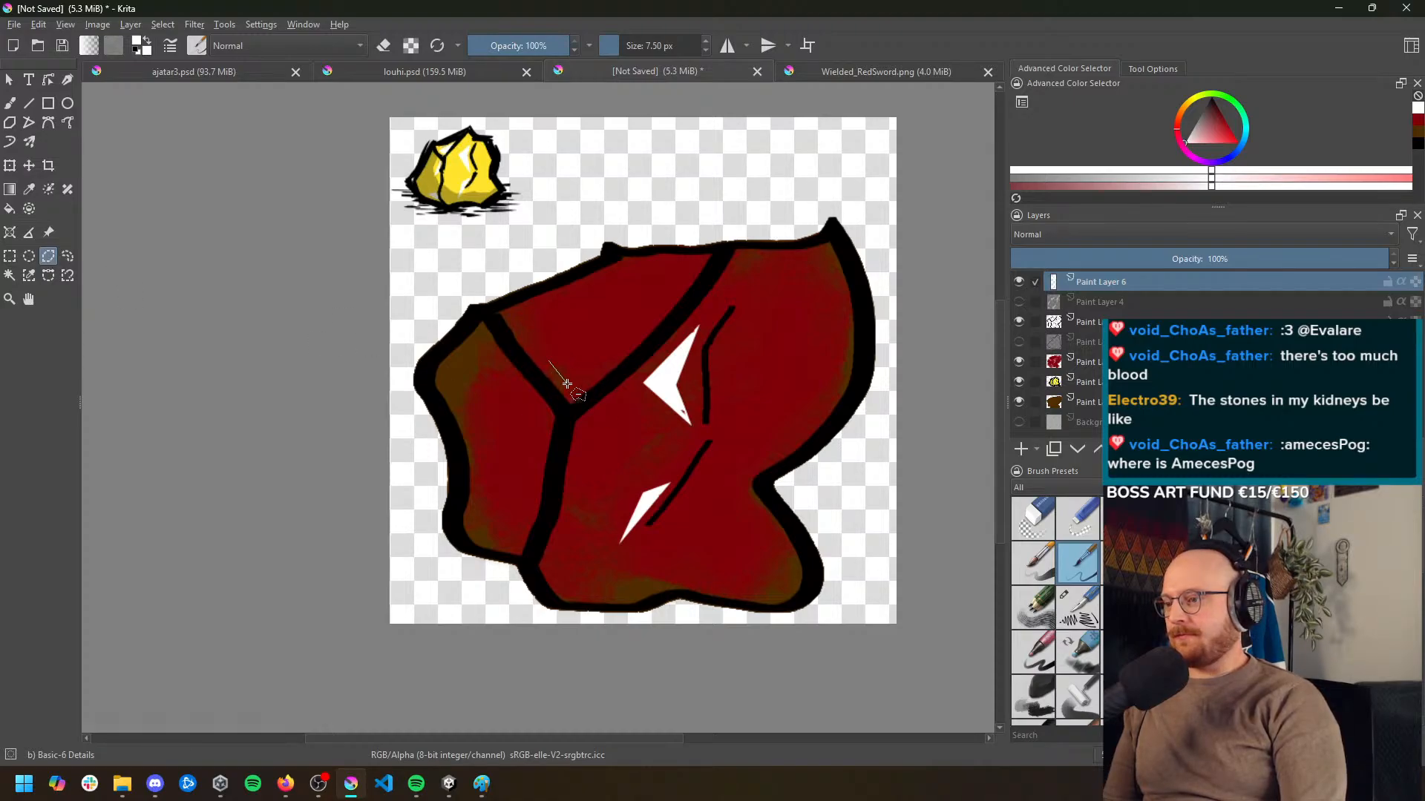
click(571, 387)
click(642, 333)
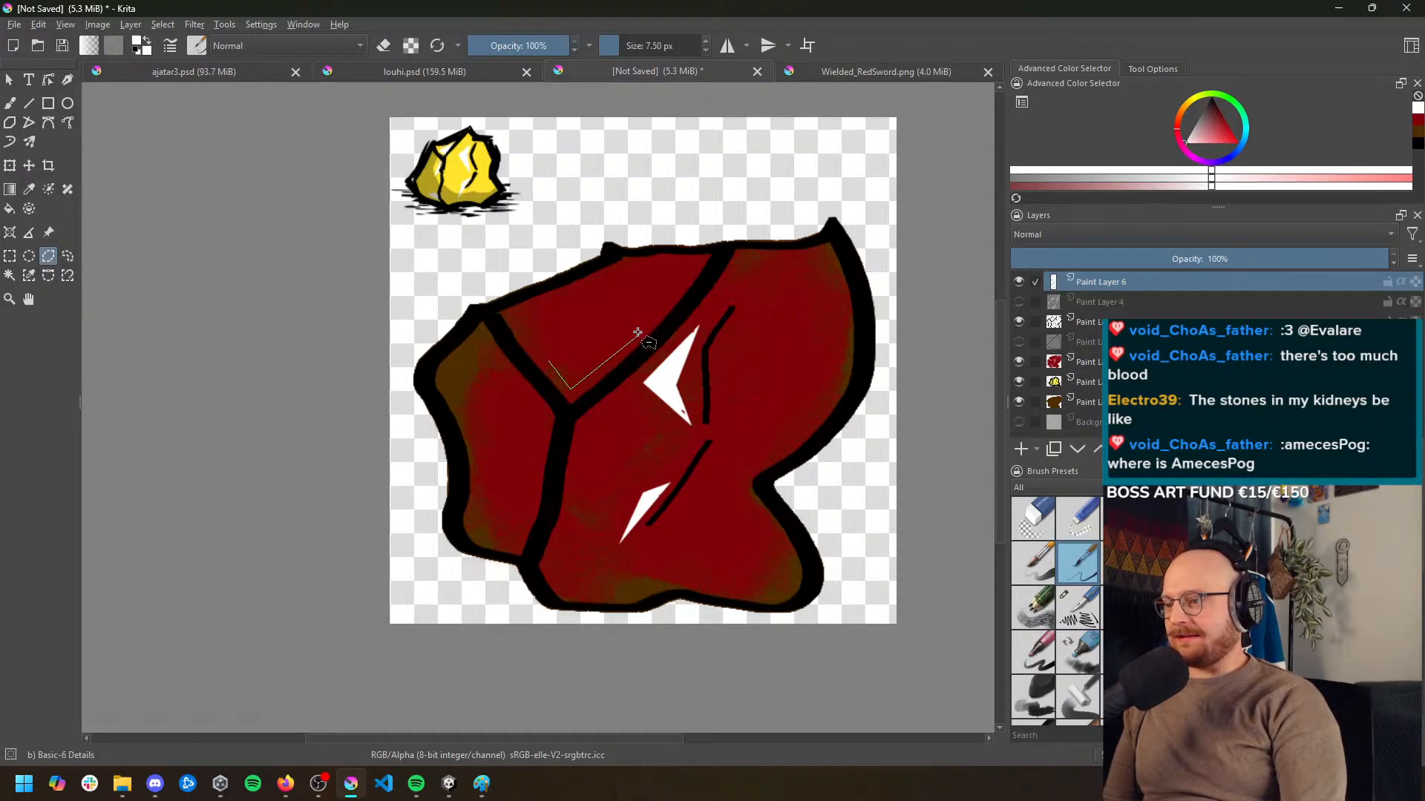
click(550, 362)
key(b)
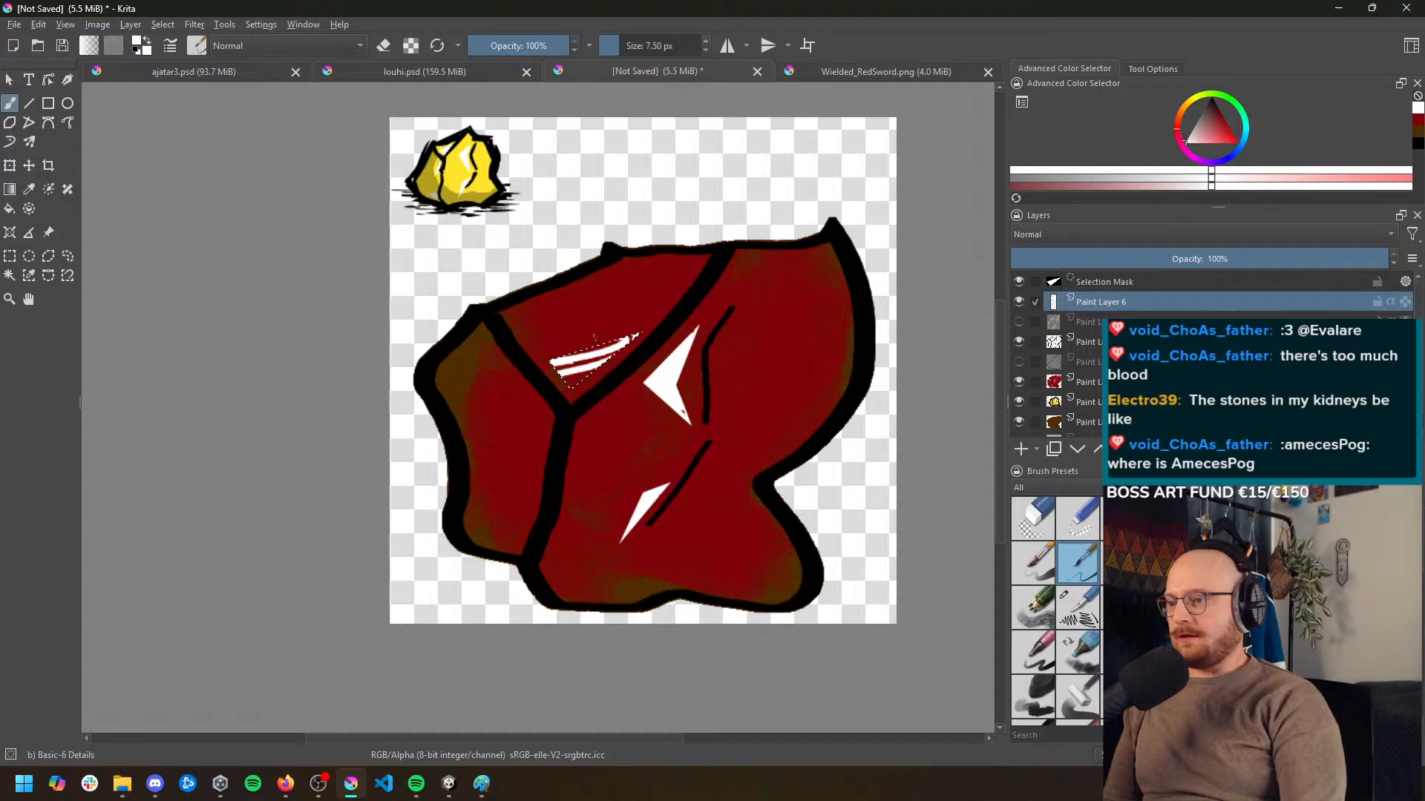
drag(589, 373, 541, 351)
drag(649, 357, 535, 348)
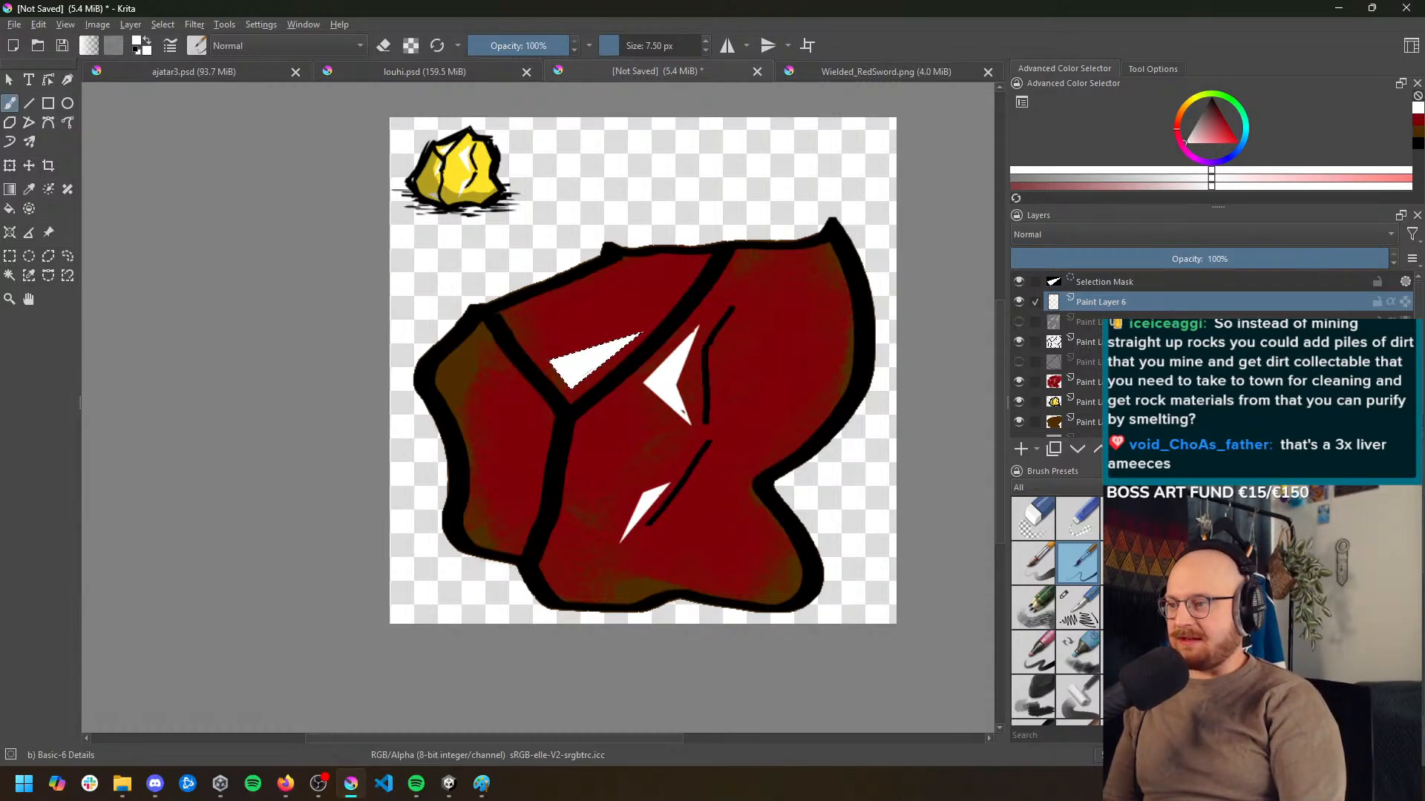
Delete the selection mask around the triangular highlight and paint a narrow, pointed polygon selection white on the rock's left face
click(1120, 283)
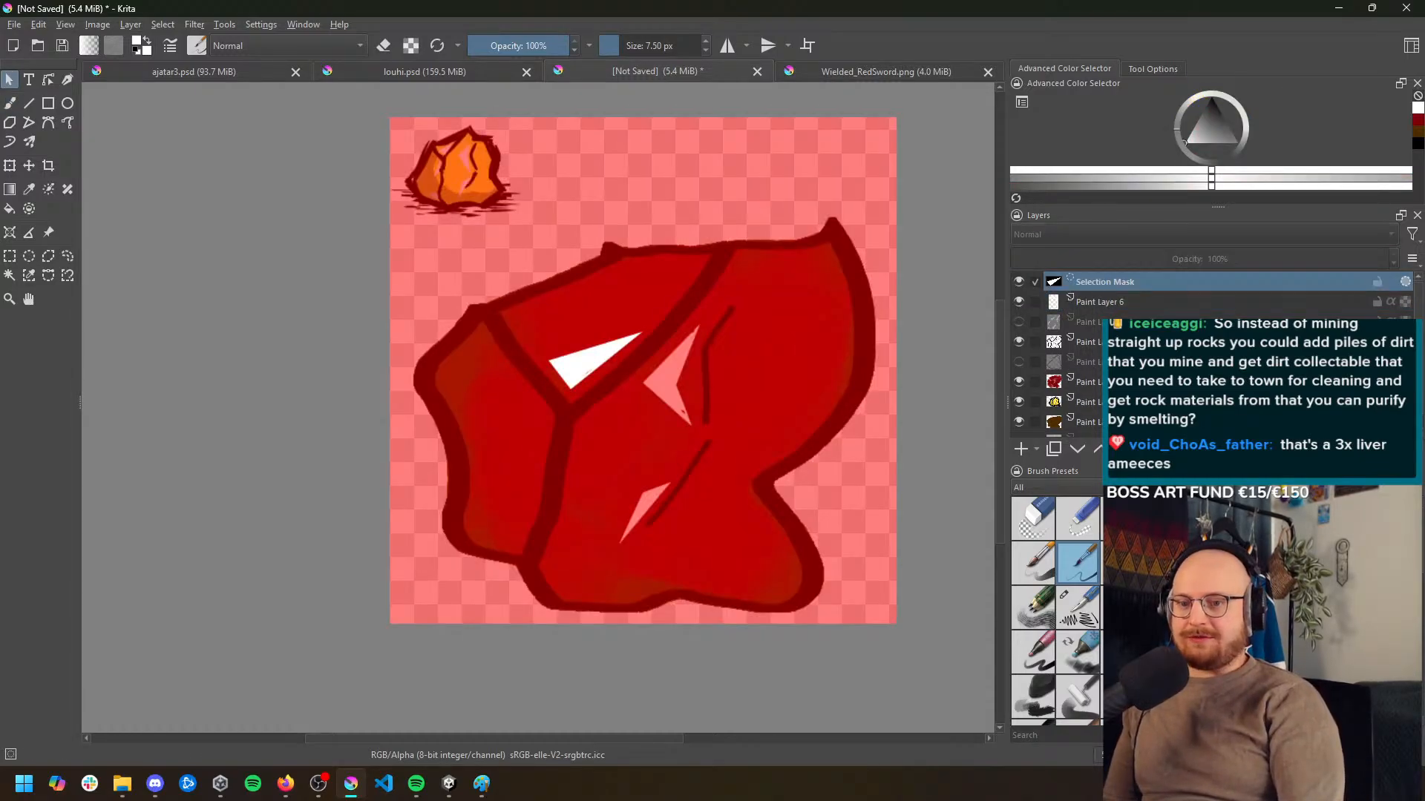
key(ctrl+shift+a)
click(48, 256)
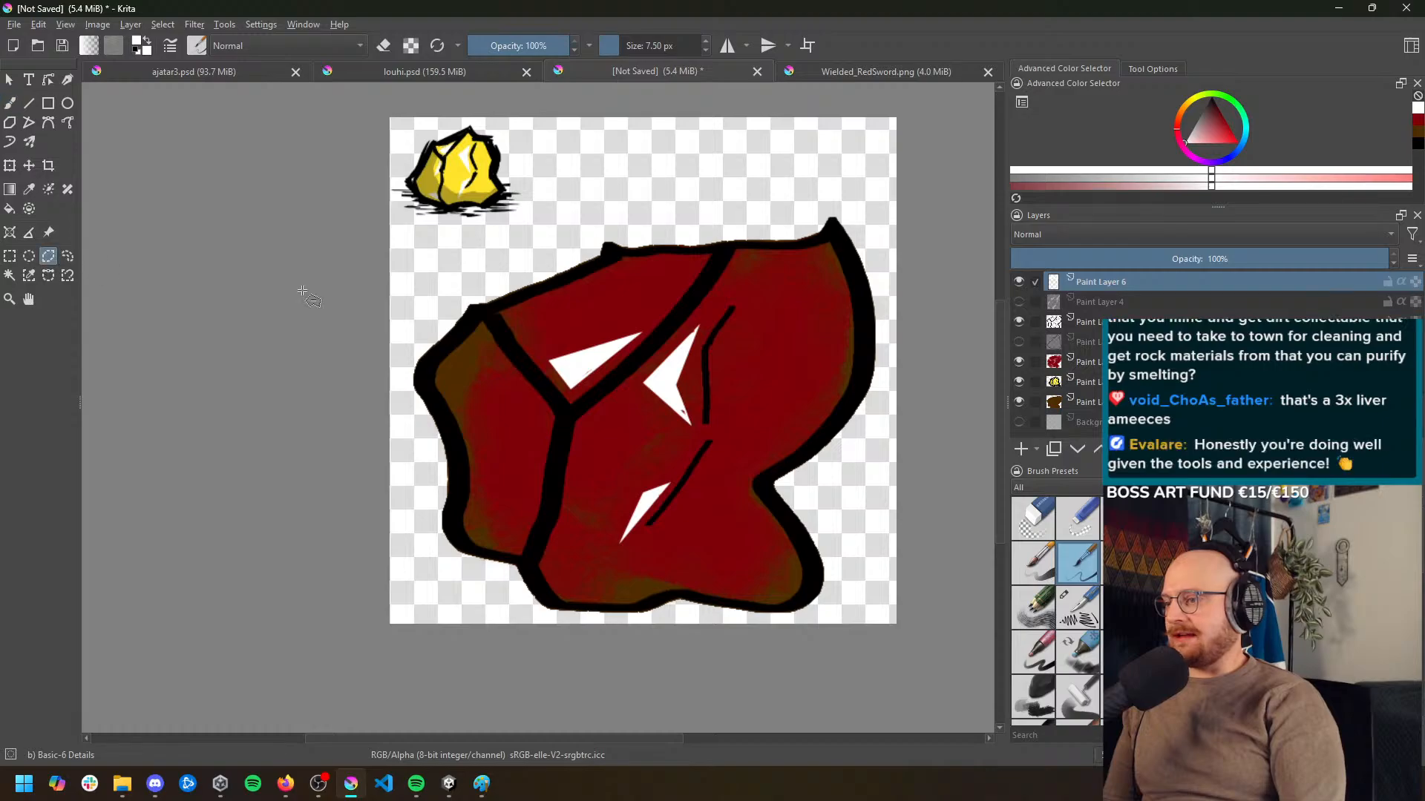
mouse_move(541, 414)
mouse_down()
mouse_move(502, 475)
mouse_move(540, 412)
mouse_move(525, 449)
mouse_move(540, 424)
mouse_up()
key(b)
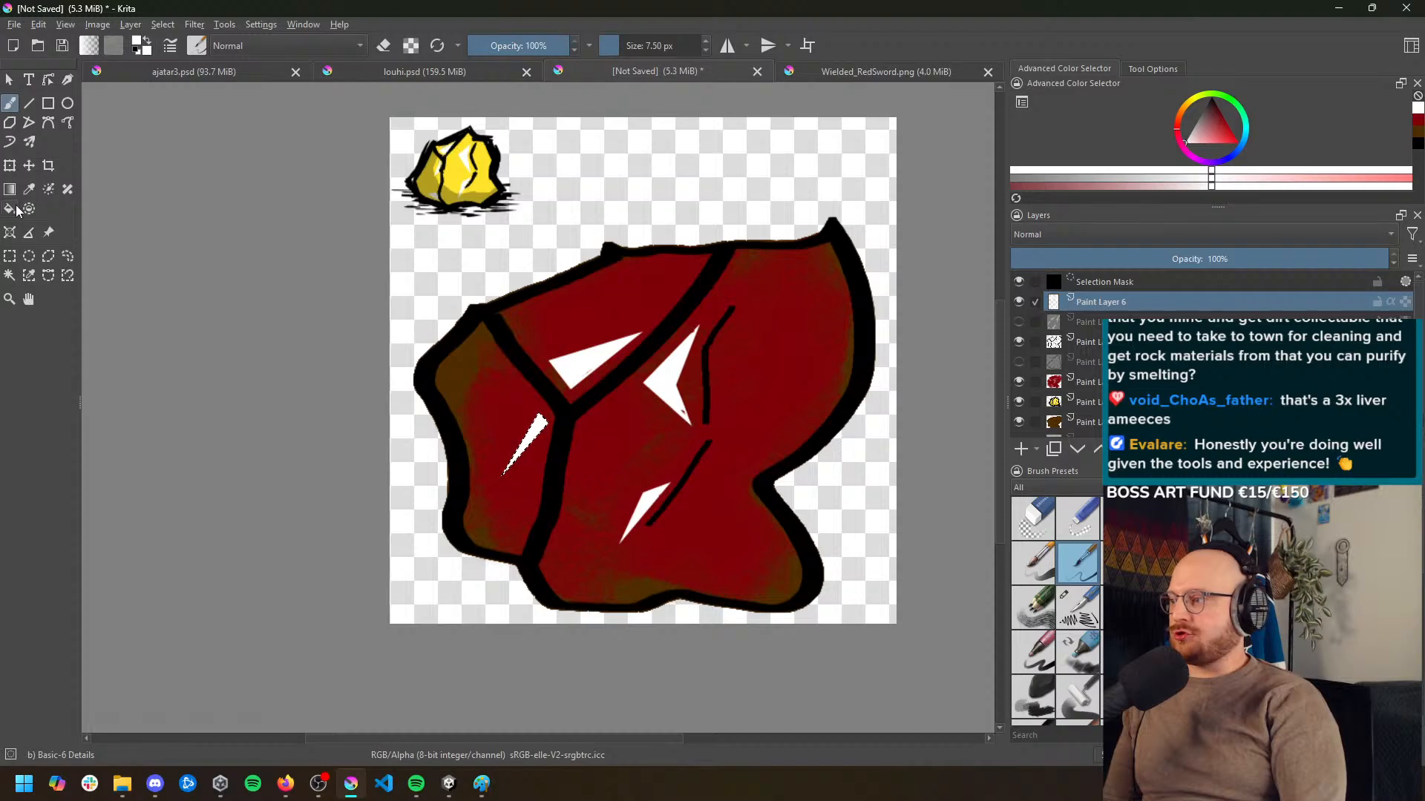
Delete the selection mask around the narrow highlight on the rock's left face
click(9, 256)
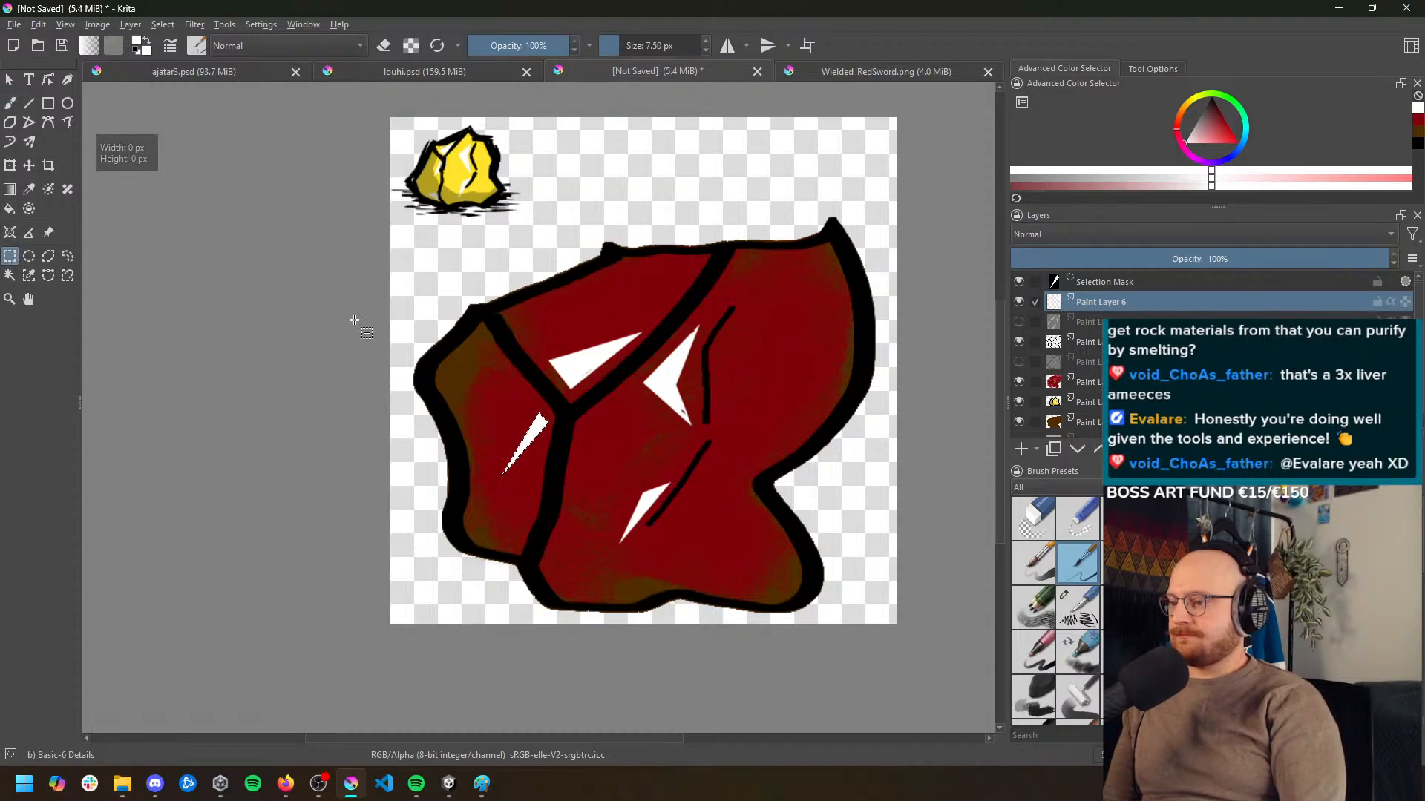
click(1163, 279)
click(1406, 449)
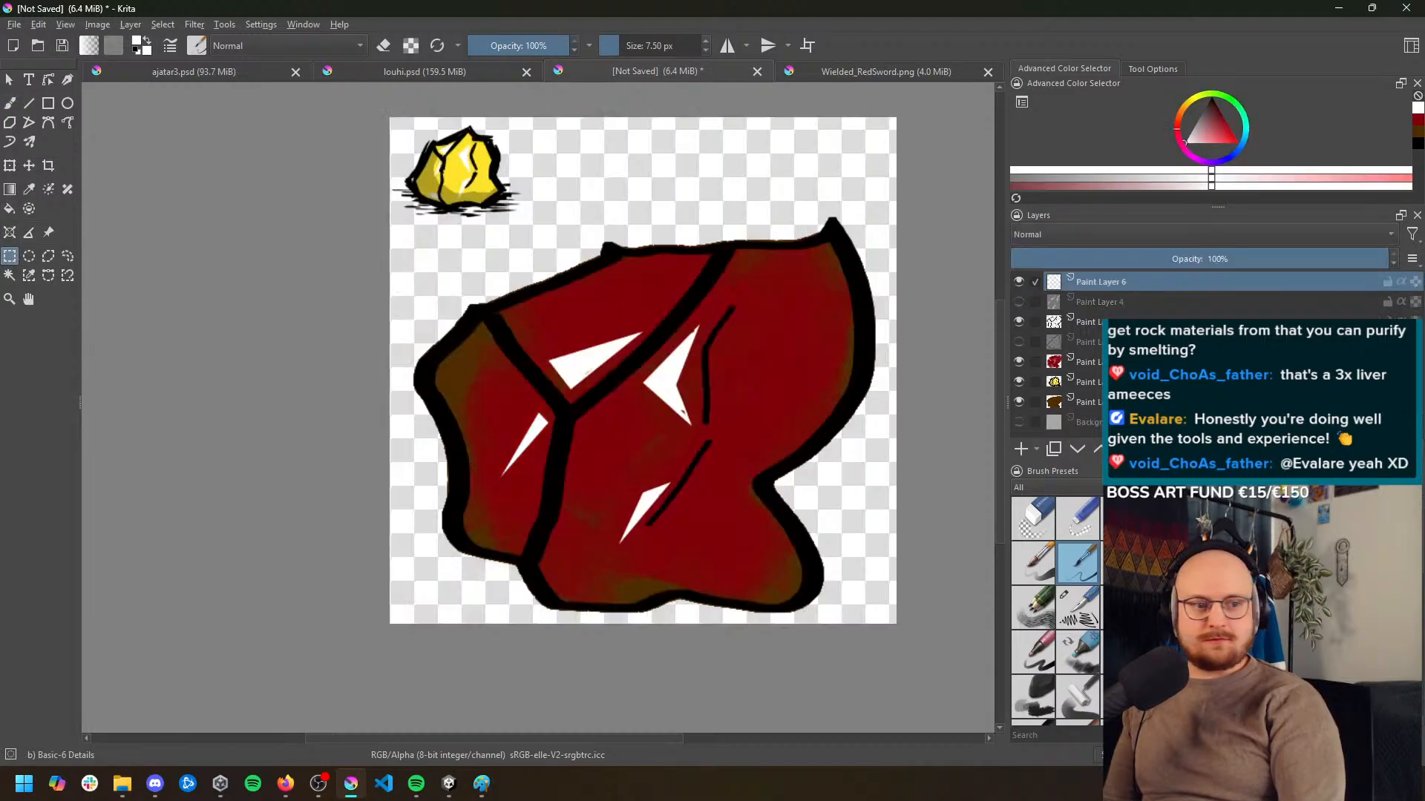
Compare the rock's highlights and overall shape with the gold nugget reference
scroll(663, 367, down, 2)
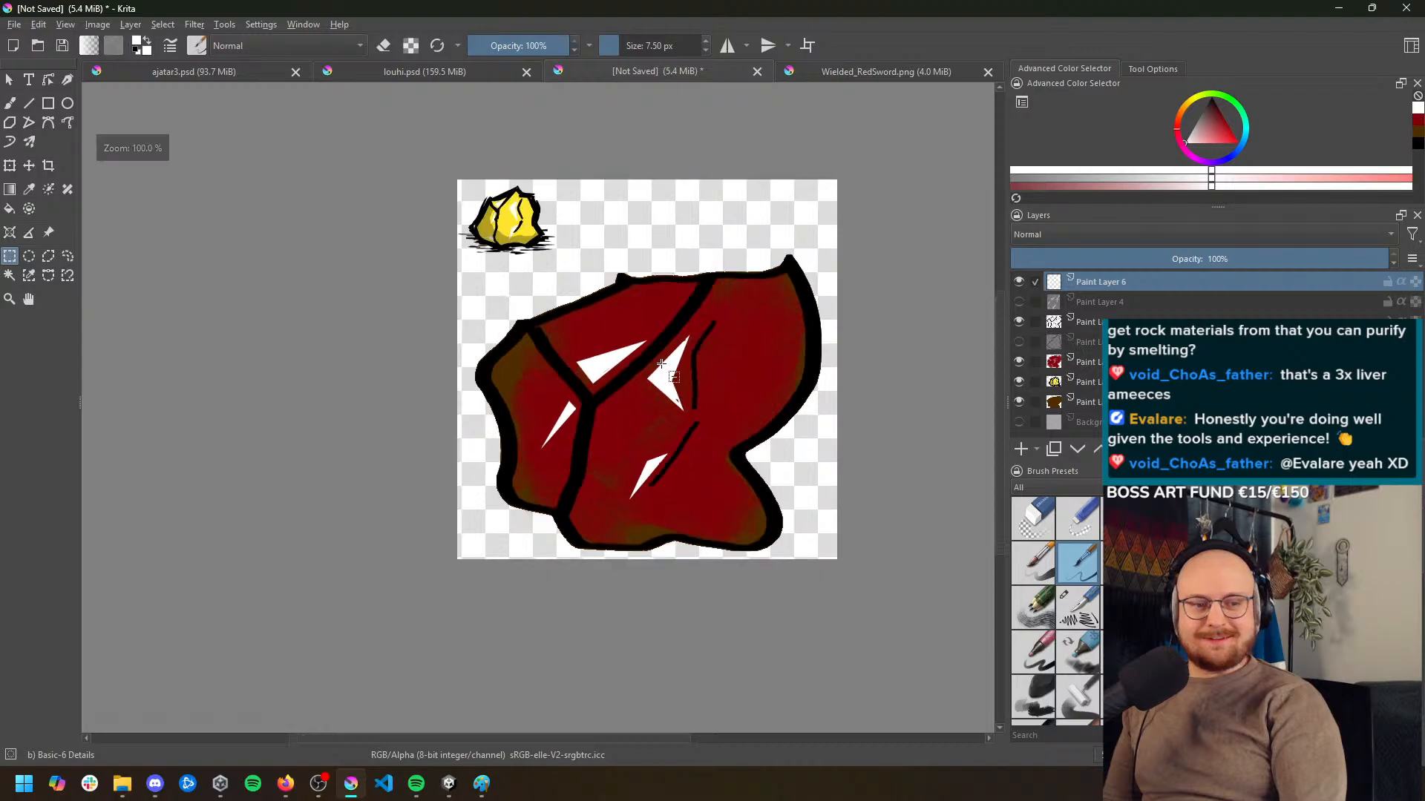
scroll(668, 378, up, 2)
scroll(671, 387, down, 1)
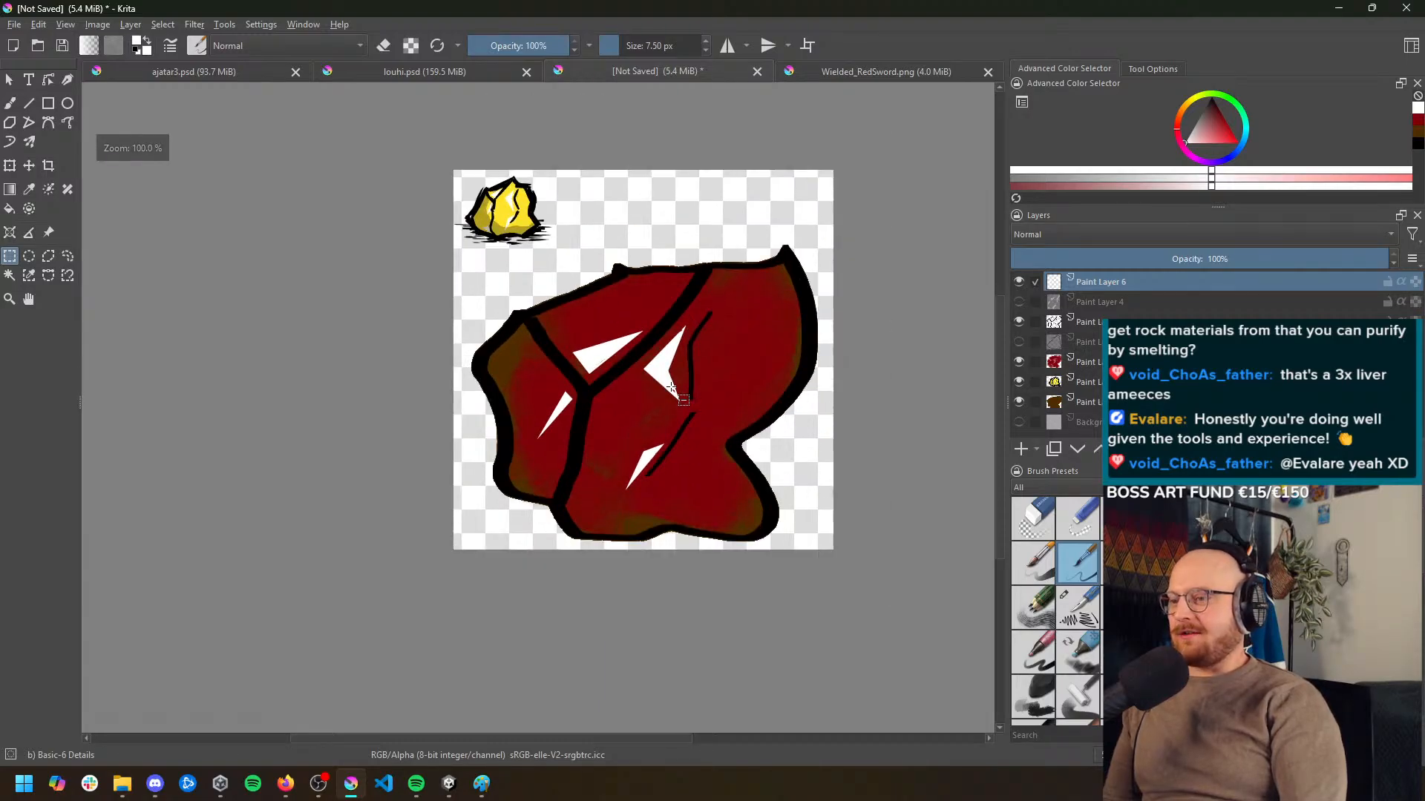
scroll(673, 375, up, 1)
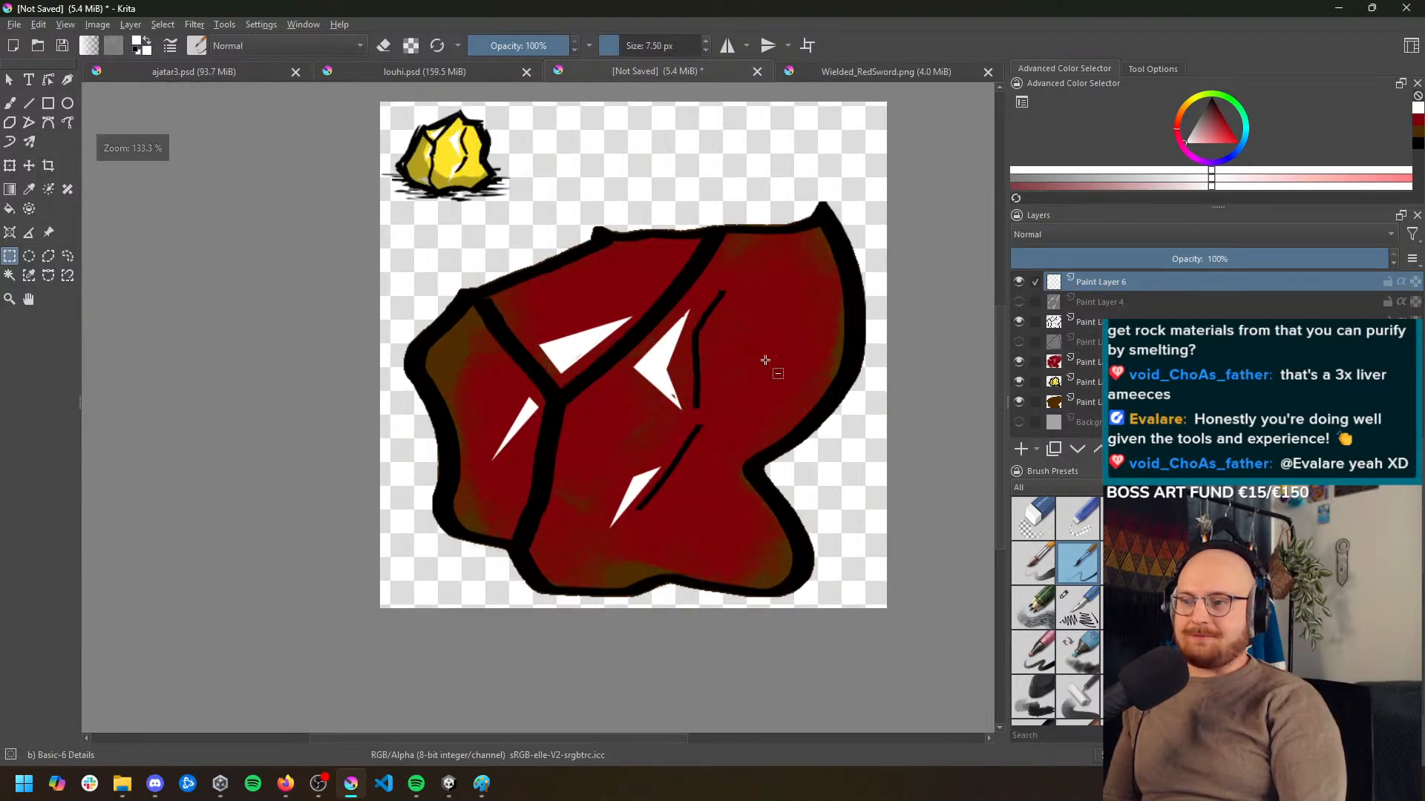
scroll(458, 132, up, 2)
scroll(458, 132, up, 2)
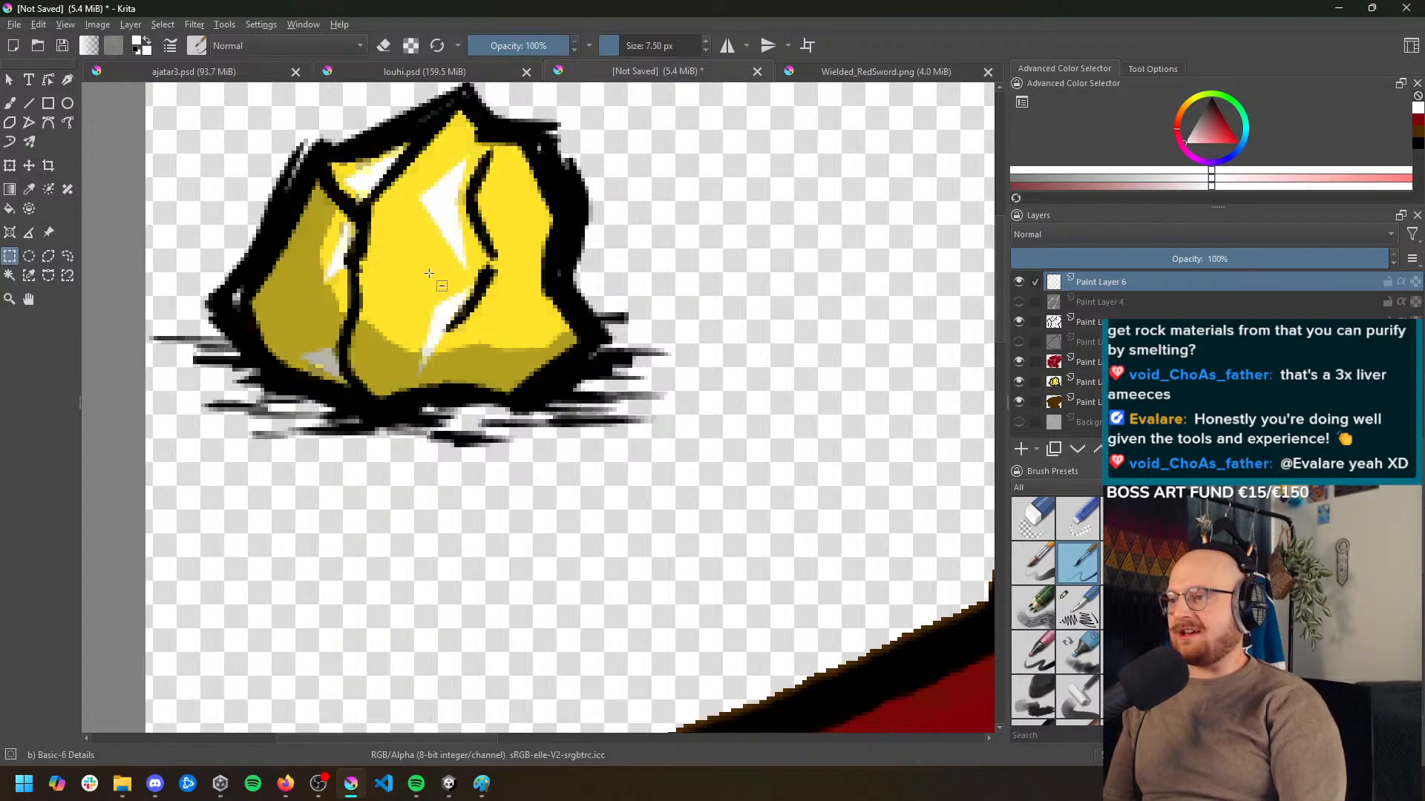
drag(445, 241, 548, 354)
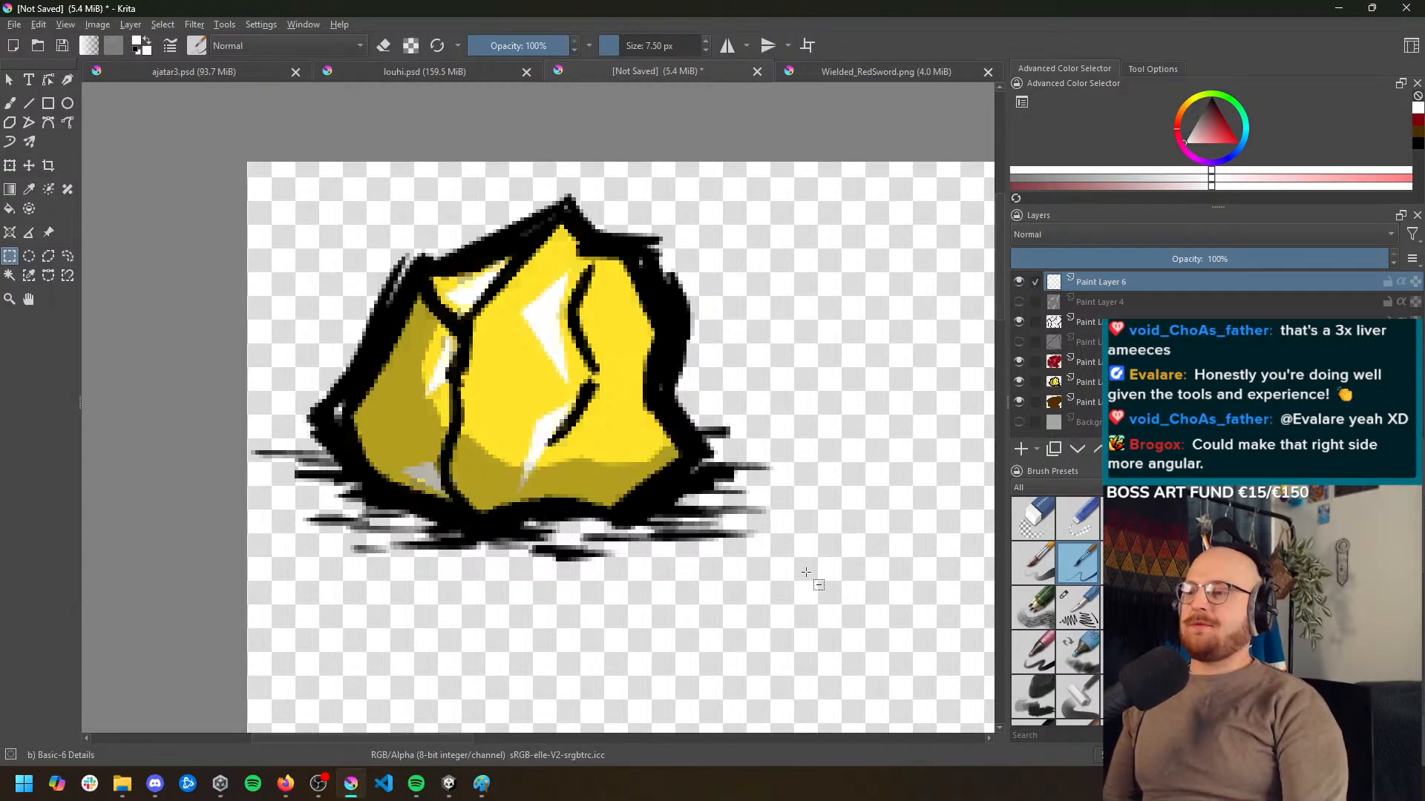
scroll(668, 419, down, 5)
drag(713, 445, 561, 323)
scroll(609, 384, up, 1)
drag(610, 385, 587, 309)
Activate the black outline layer and set up a black Bristles-3 Large Smooth brush with a size of 9.49 px
click(1085, 322)
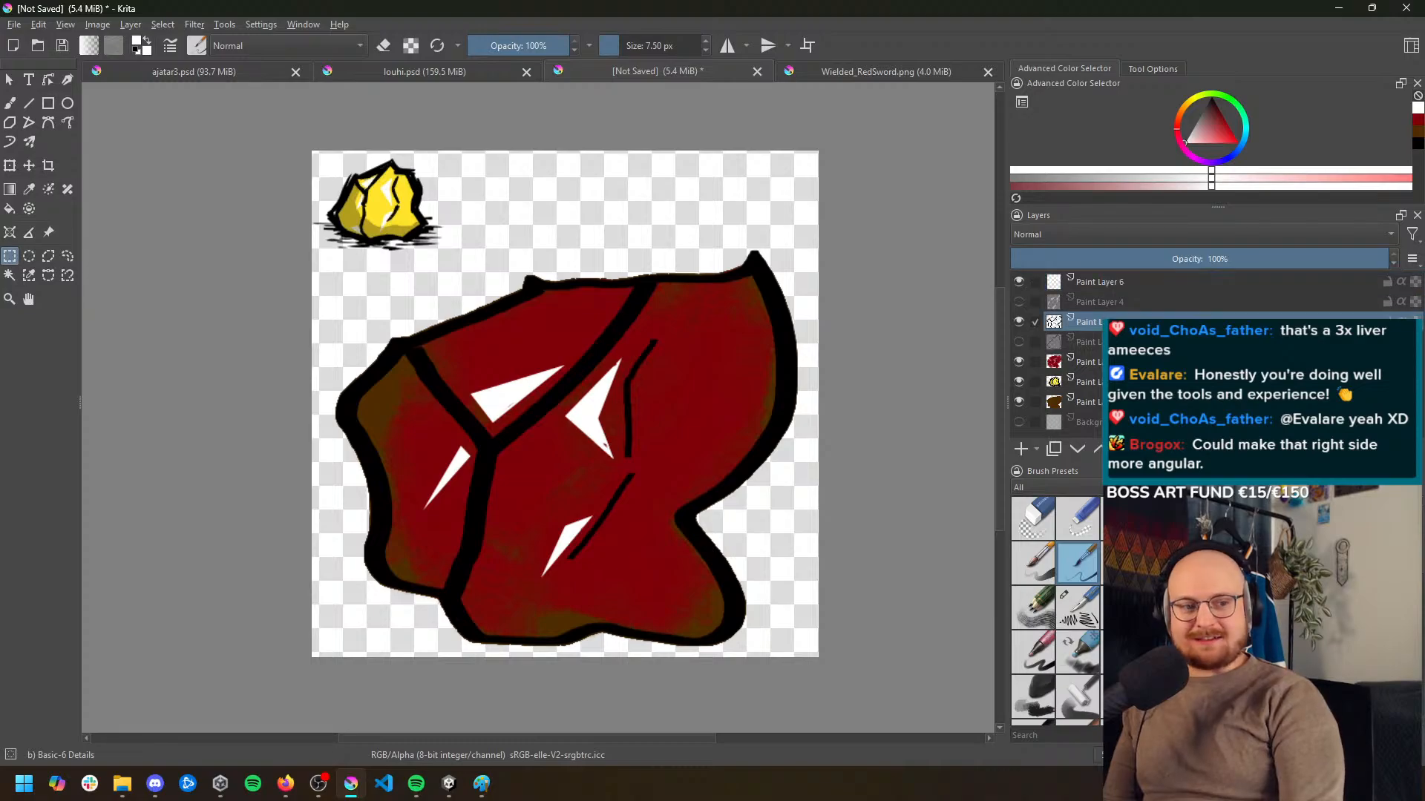
key(b)
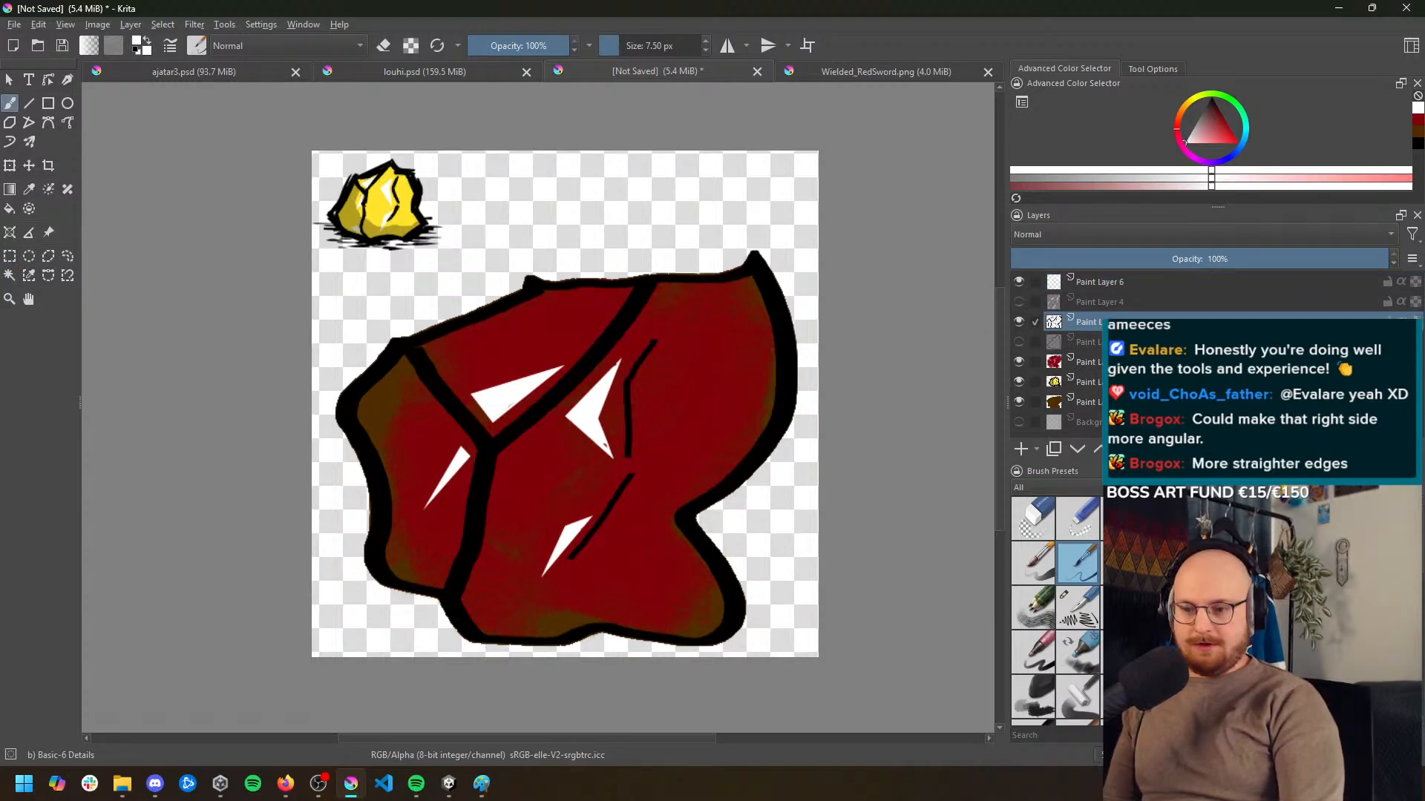
scroll(1055, 609, down, 3)
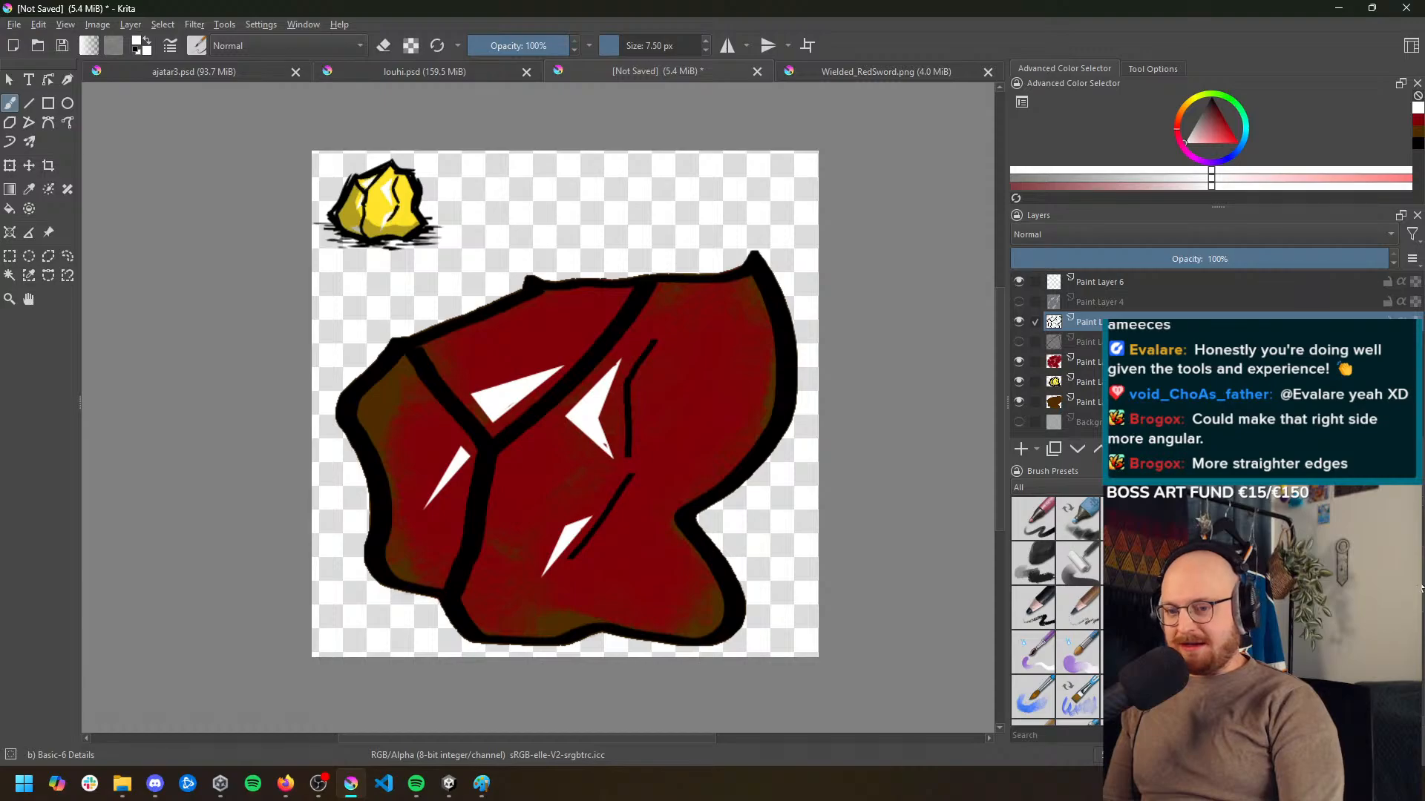
scroll(1421, 590, up, 3)
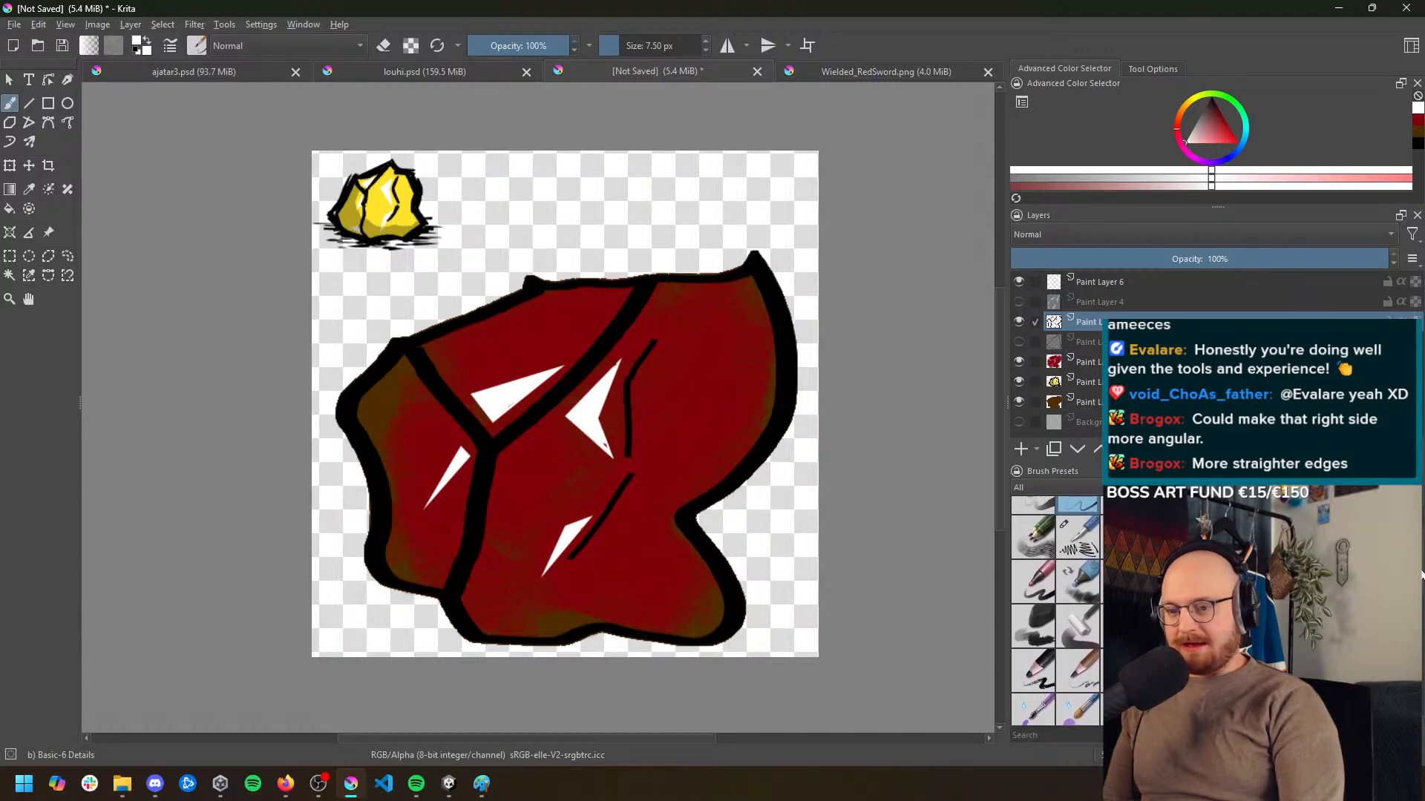
scroll(1422, 575, up, 3)
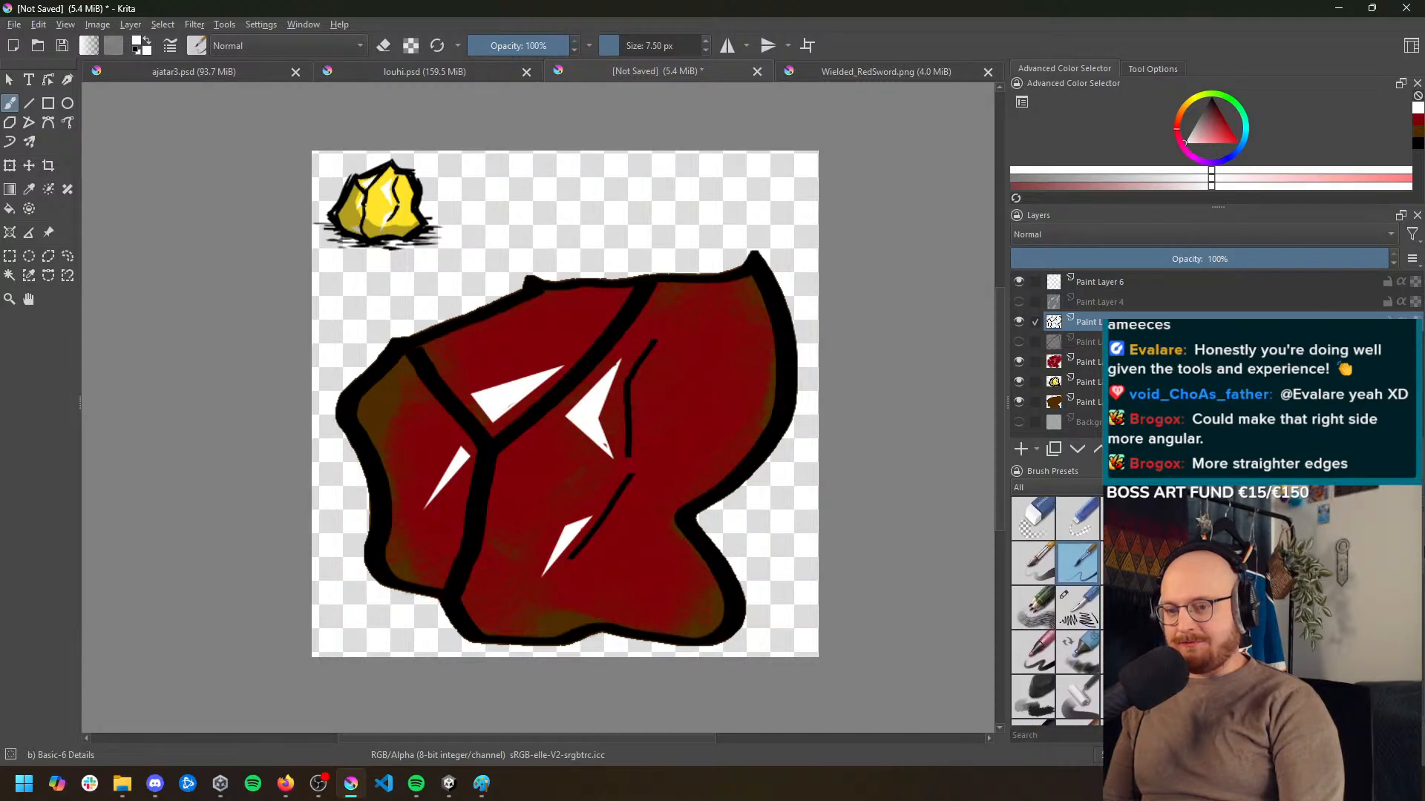
scroll(1056, 609, down, 3)
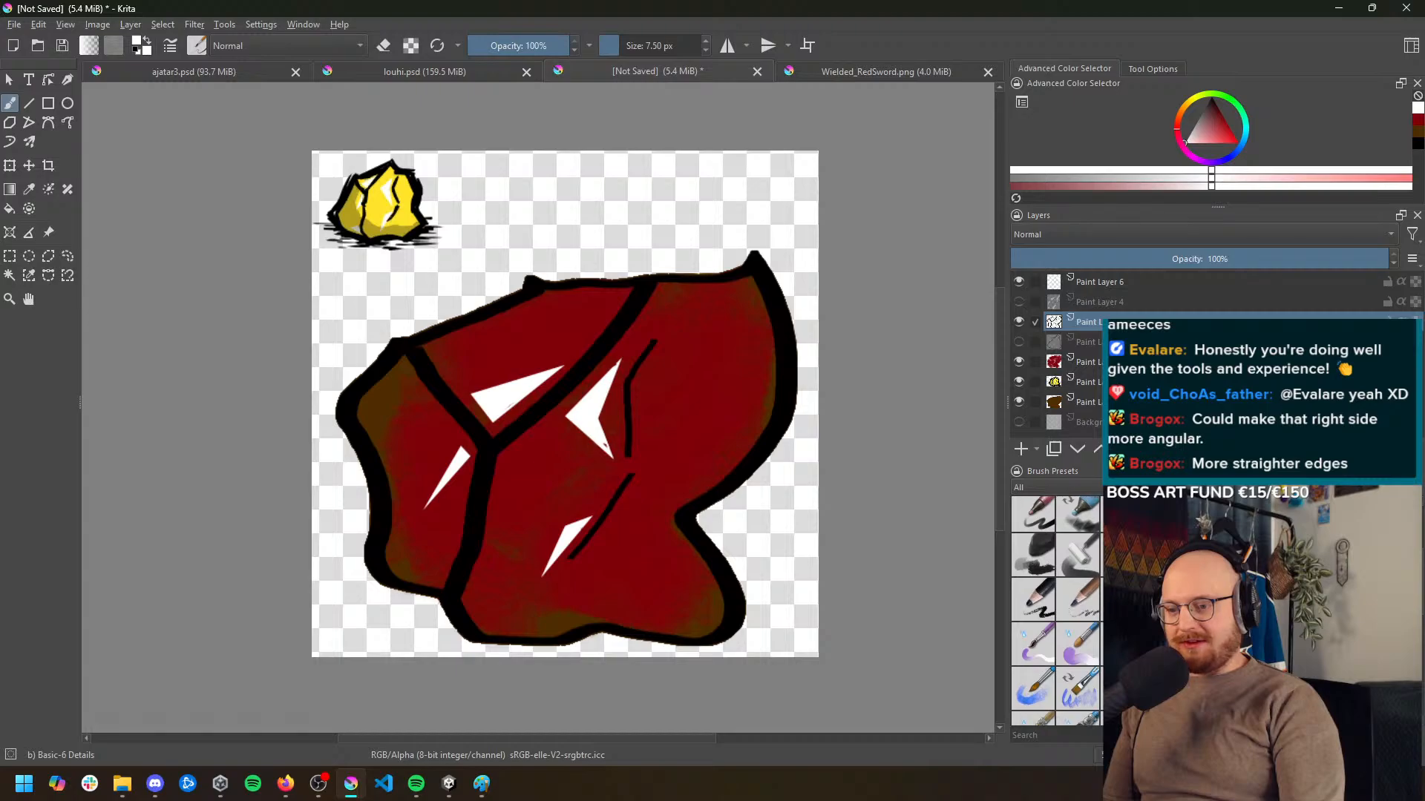
scroll(1056, 608, up, 3)
scroll(1056, 609, down, 3)
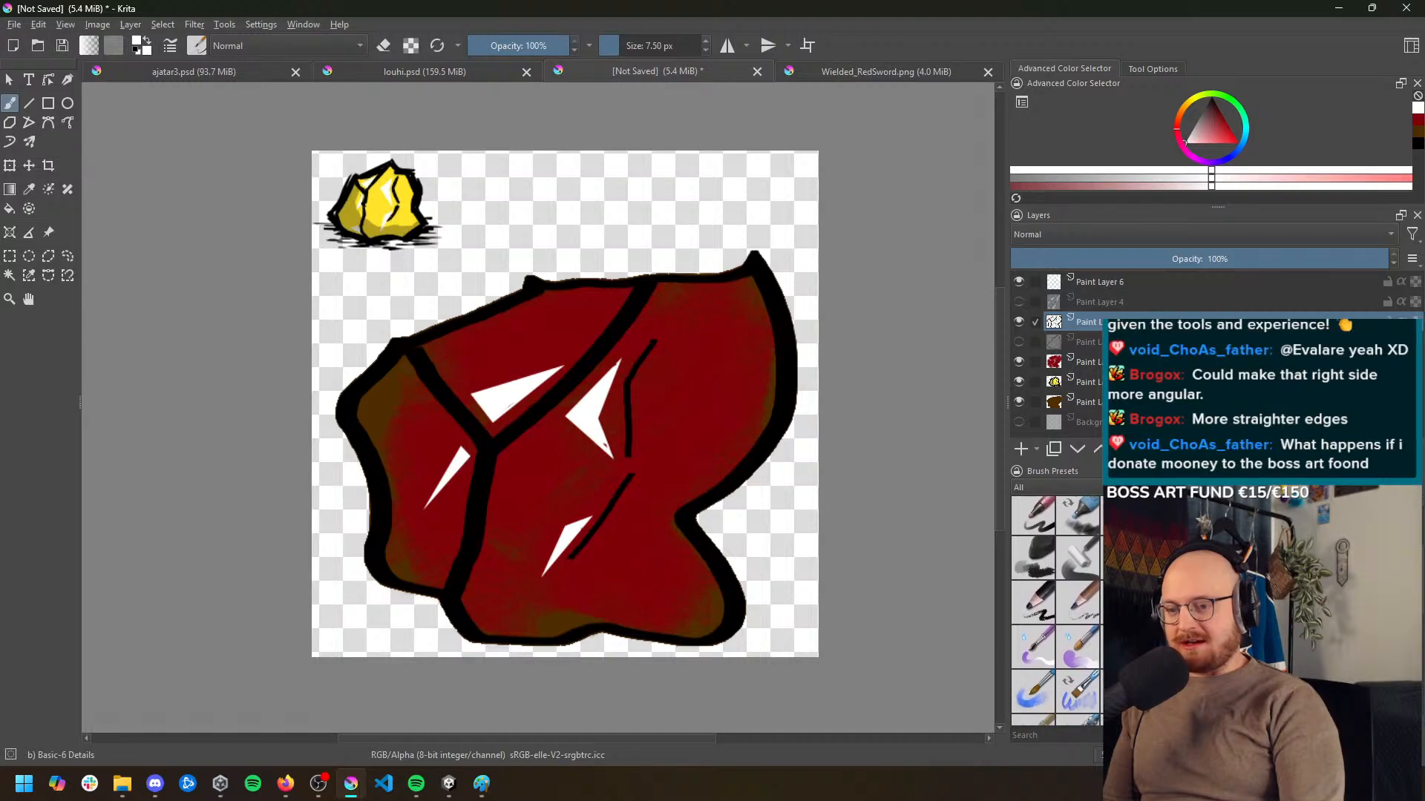
scroll(1056, 608, down, 1)
scroll(1056, 608, up, 2)
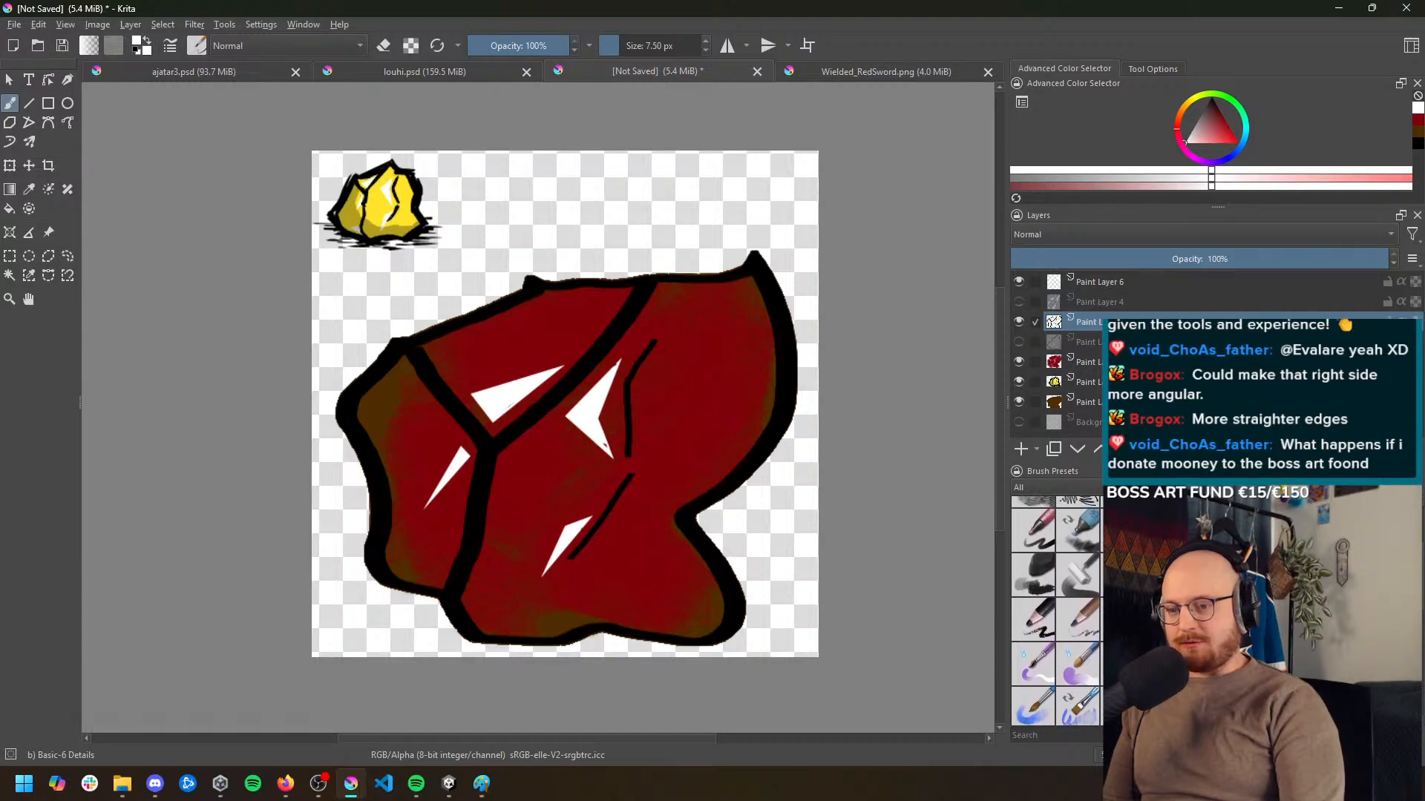
scroll(1262, 594, up, 1)
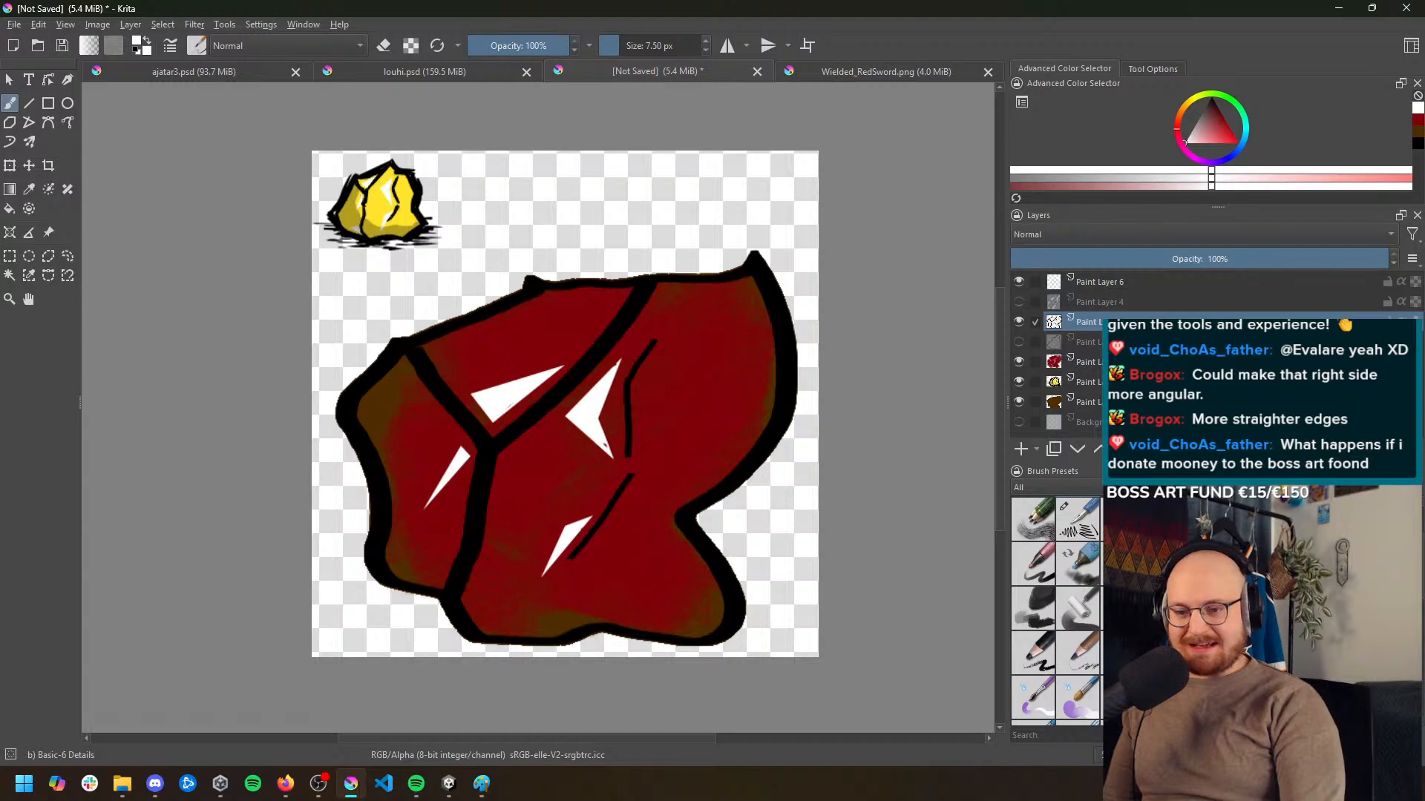
click(1298, 565)
drag(668, 45, 619, 46)
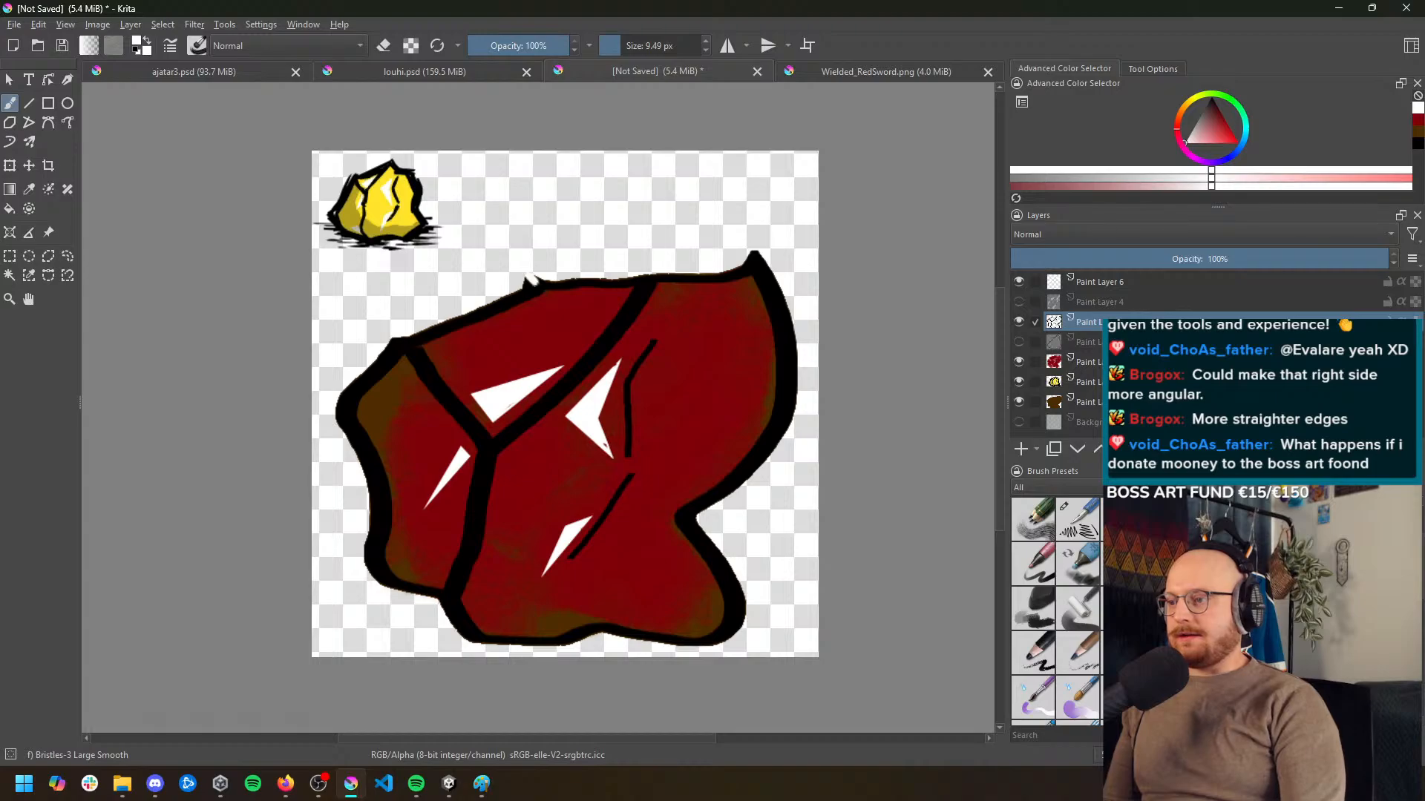
drag(1199, 128, 1211, 96)
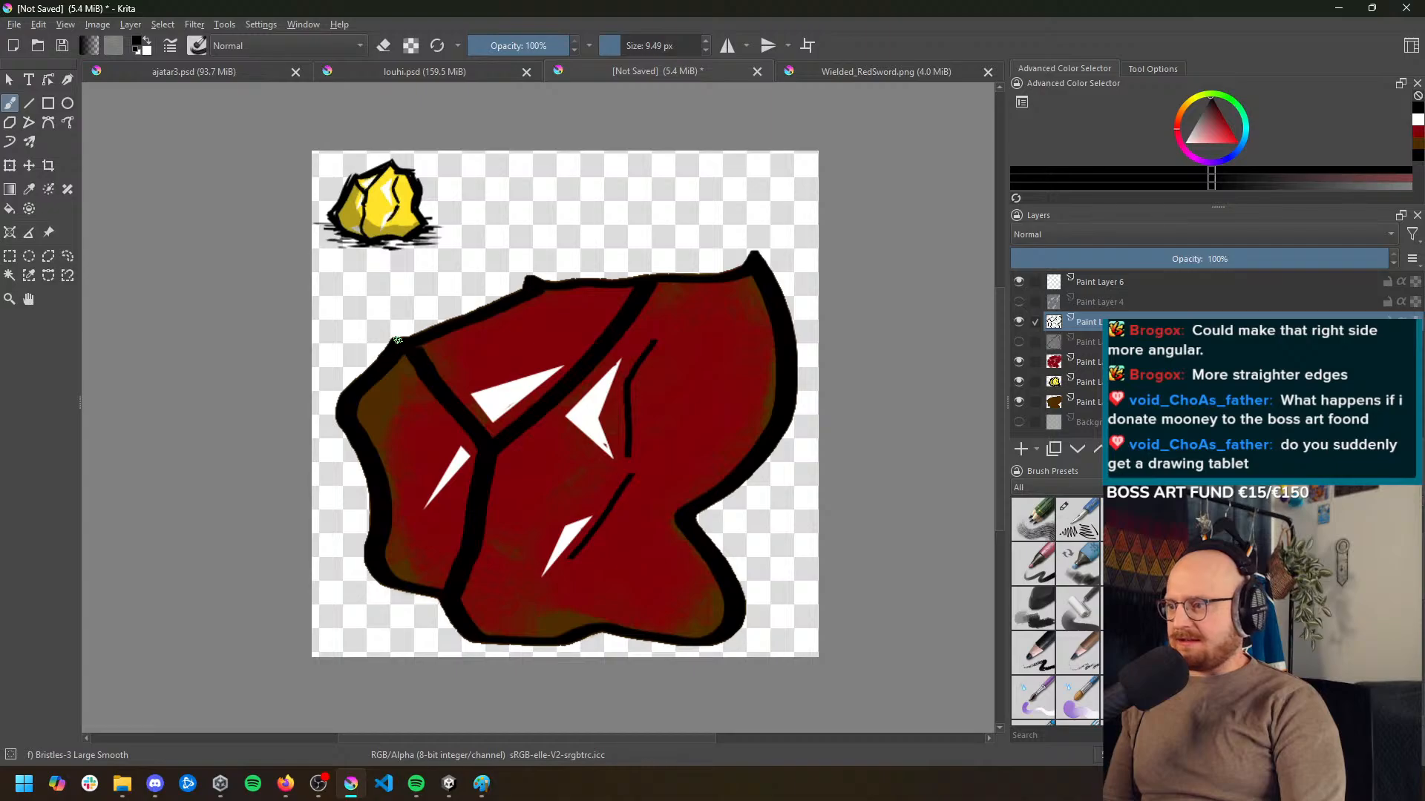
Stroke a straighter black outline along the rock's upper left edge, ending in a small point at the left corner
mouse_move(397, 339)
mouse_down()
mouse_move(256, 482)
mouse_move(390, 377)
mouse_move(393, 337)
mouse_move(306, 427)
mouse_up()
key(ctrl+z)
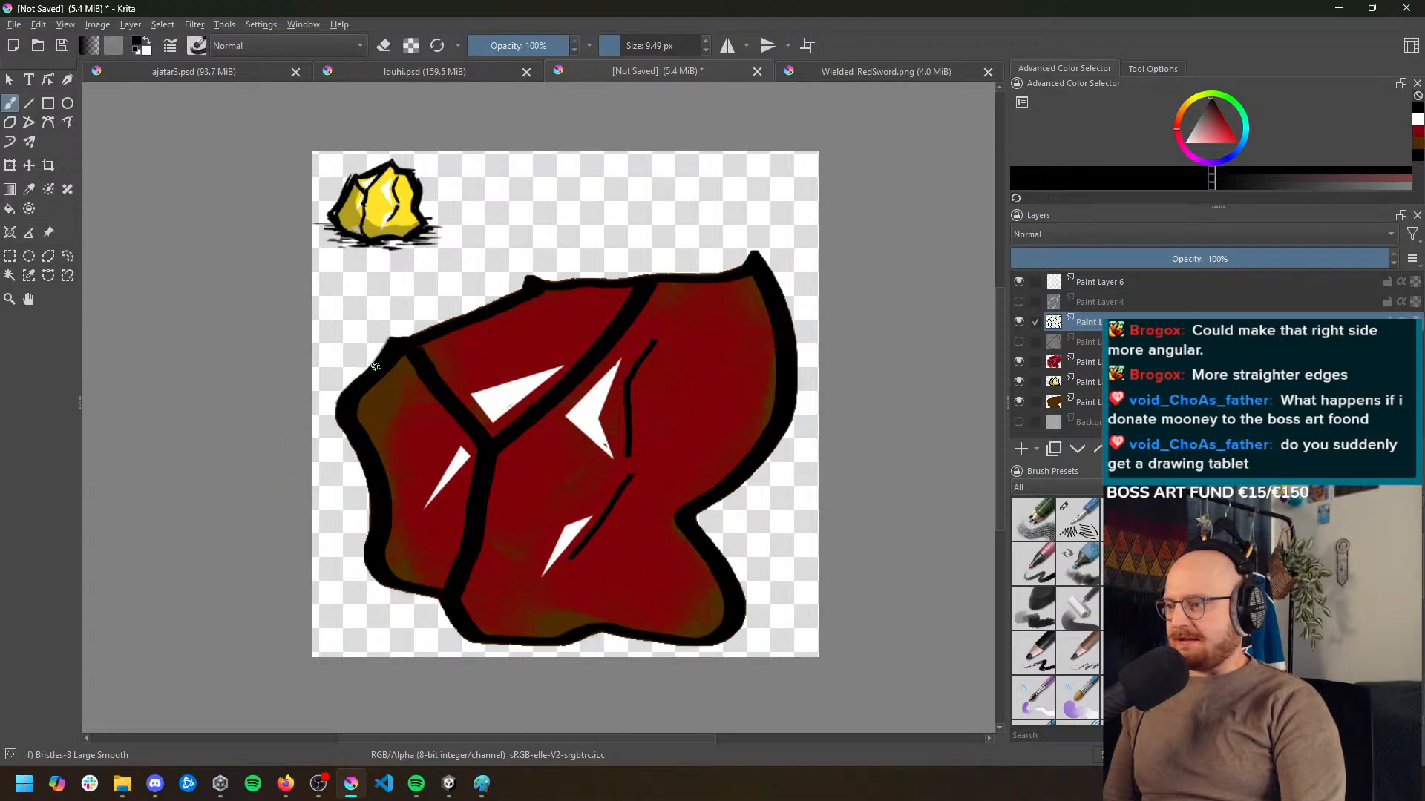
drag(390, 339, 305, 420)
key(ctrl+z)
drag(394, 340, 331, 401)
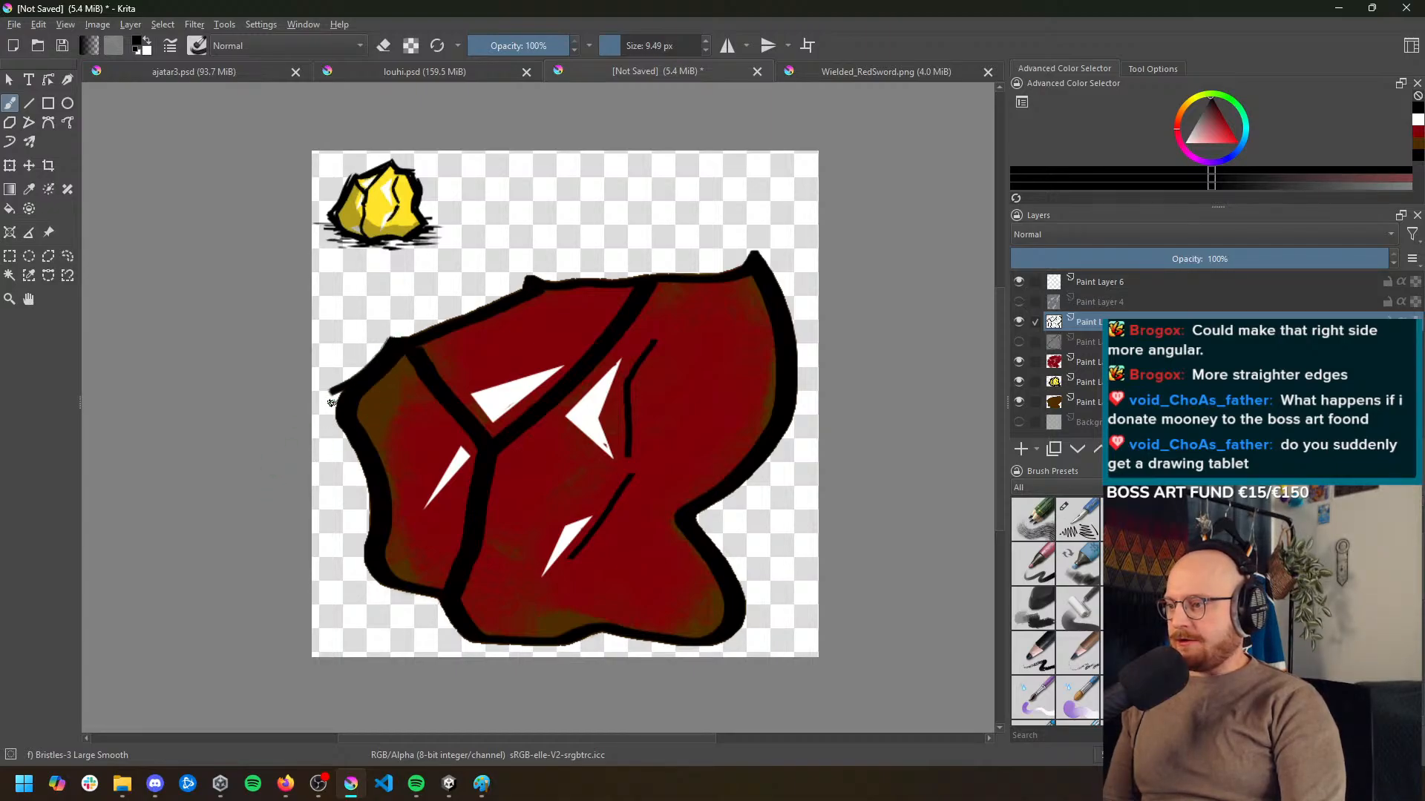
key(ctrl+z)
drag(391, 339, 334, 427)
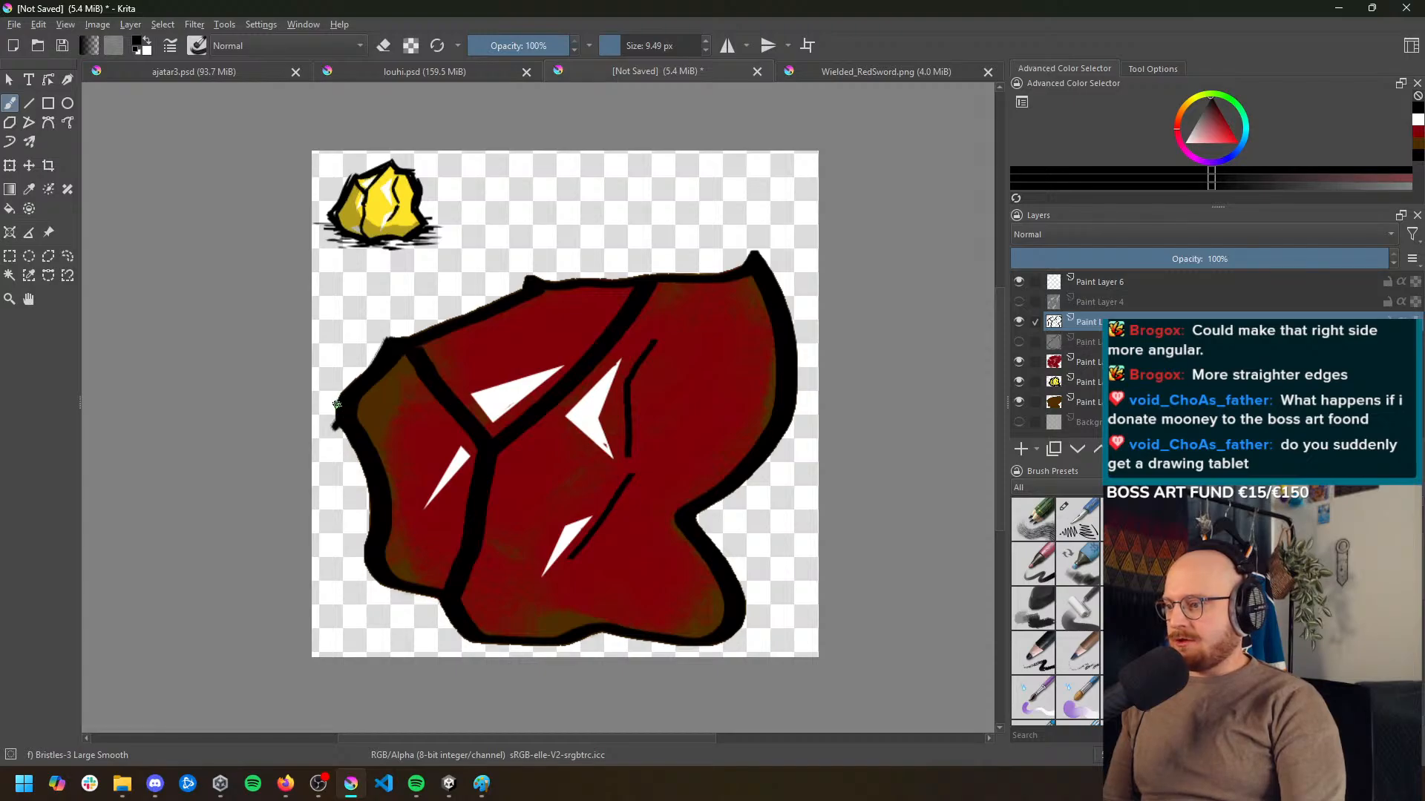
Draw a straight black outline down the rock's left side, from the left corner to the lower left corner
drag(366, 431, 353, 598)
key(ctrl+z)
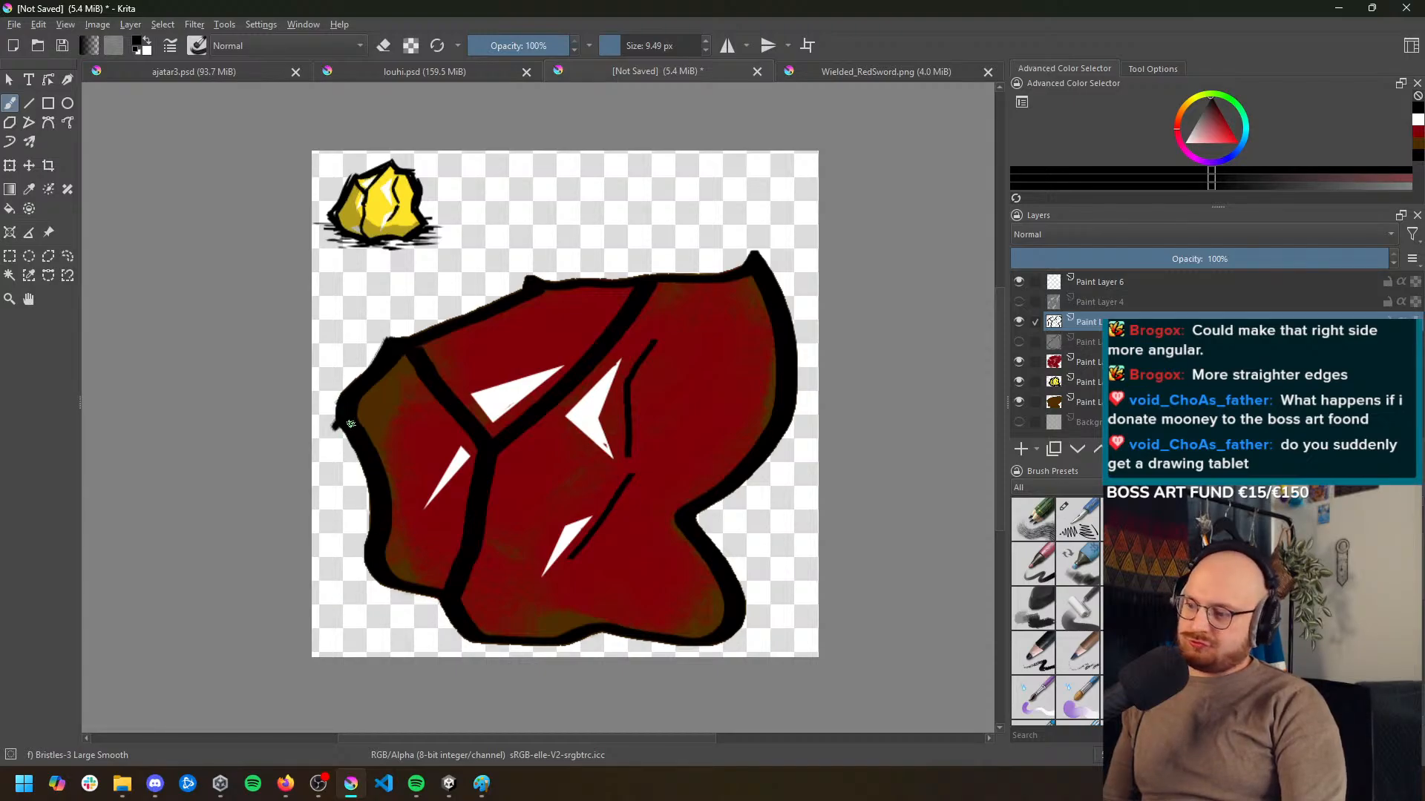
key(ctrl+shift+z)
key(ctrl+z)
drag(338, 420, 408, 583)
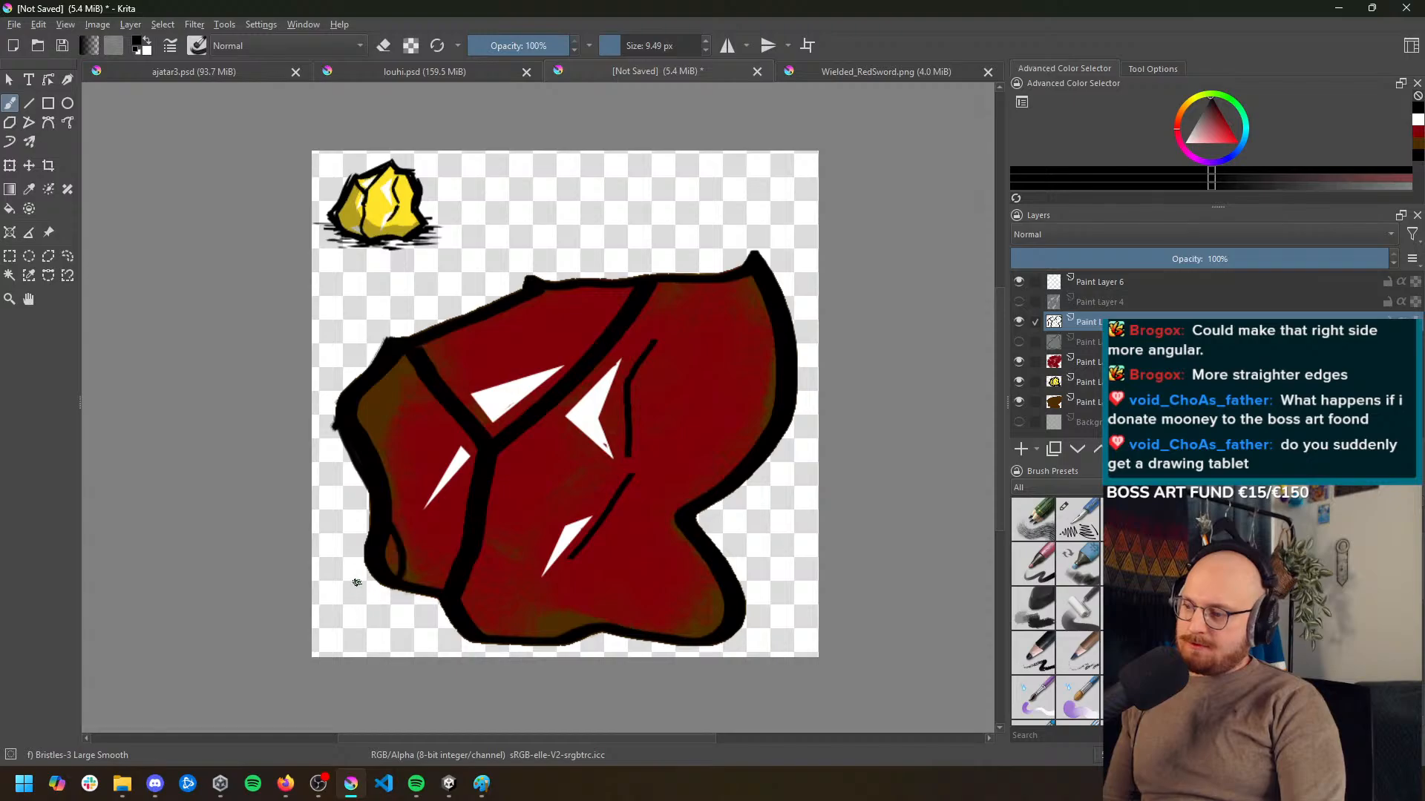
key(ctrl+z)
drag(339, 428, 366, 591)
key(ctrl+z)
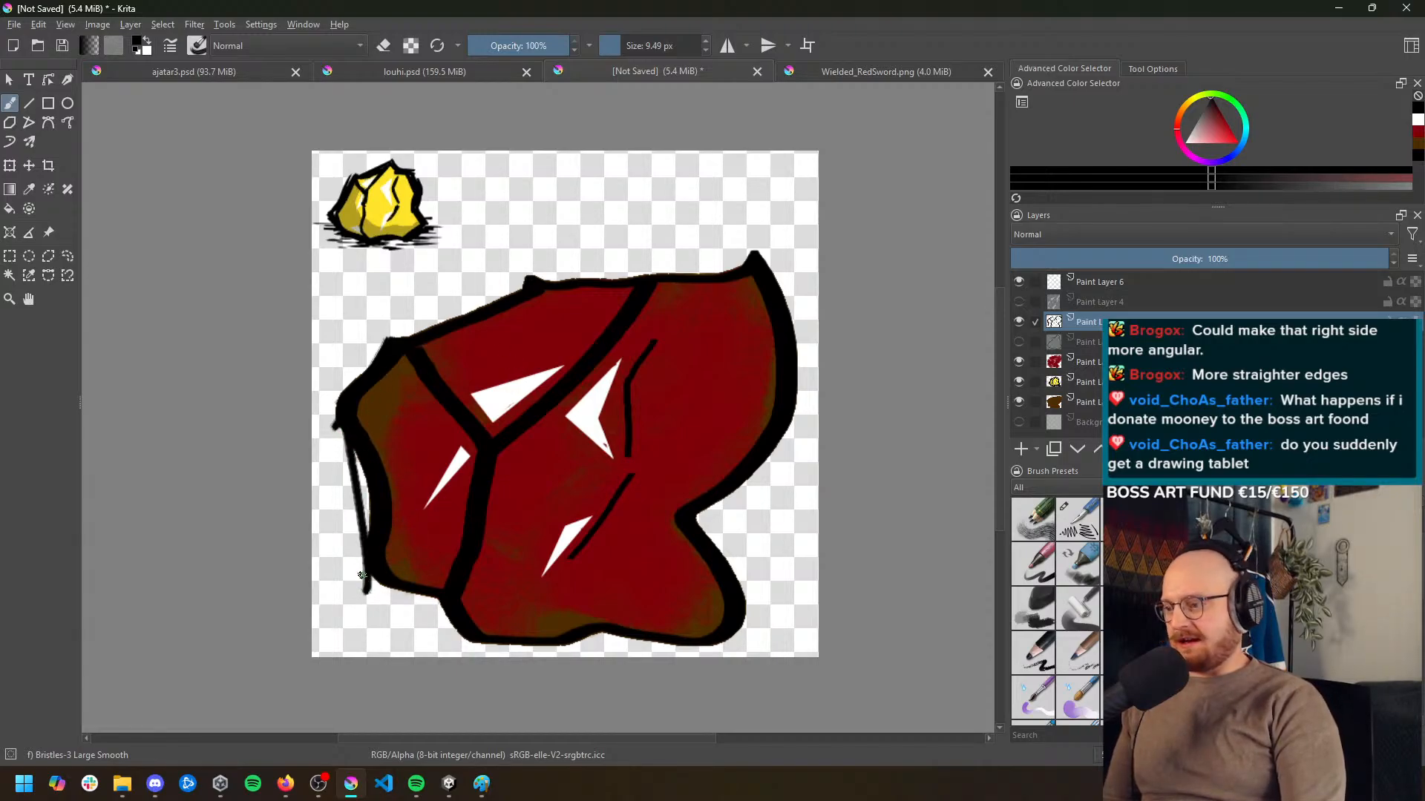
Stroke straighter black outlines along the rock's bottom edge and erase the overshoot at the lower right corner
mouse_move(368, 584)
mouse_down()
mouse_move(440, 604)
mouse_move(389, 587)
mouse_move(440, 605)
mouse_move(397, 599)
mouse_move(431, 598)
mouse_move(421, 612)
mouse_move(402, 595)
mouse_move(512, 660)
mouse_up()
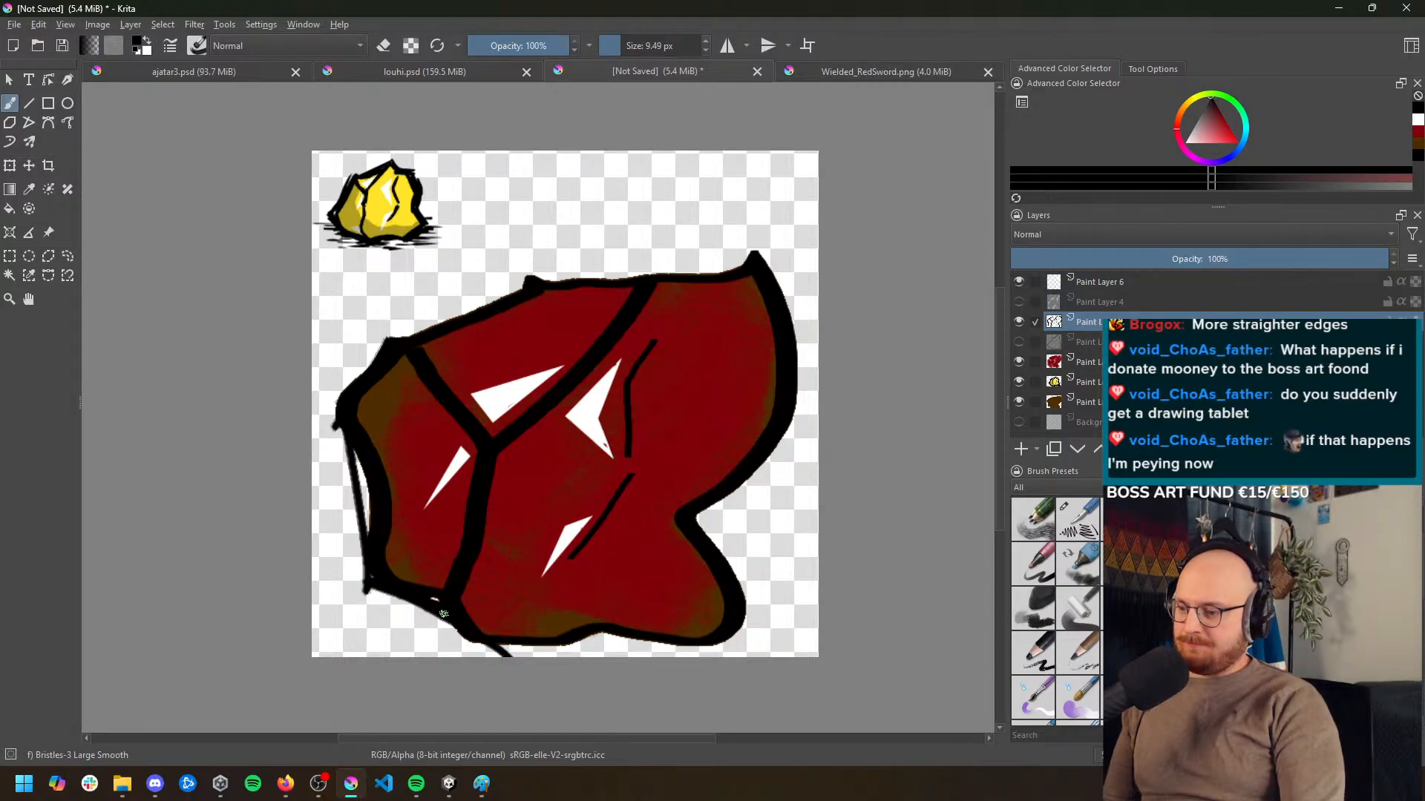
mouse_move(443, 614)
mouse_down()
mouse_move(483, 645)
mouse_move(597, 638)
mouse_up()
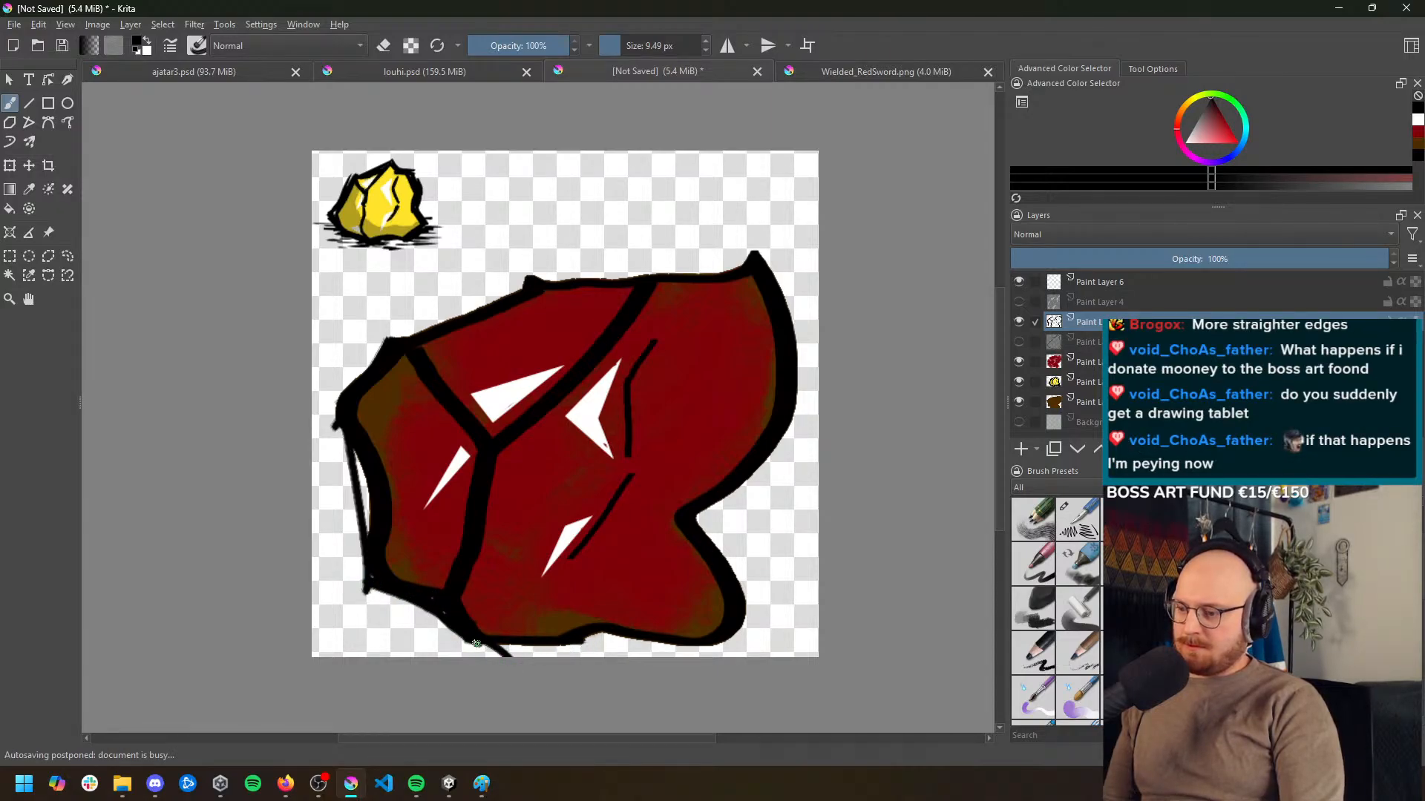
mouse_move(476, 642)
mouse_down()
mouse_move(599, 647)
mouse_move(573, 644)
mouse_move(601, 633)
mouse_move(744, 656)
mouse_move(599, 634)
mouse_move(749, 654)
mouse_move(705, 650)
mouse_move(765, 625)
mouse_up()
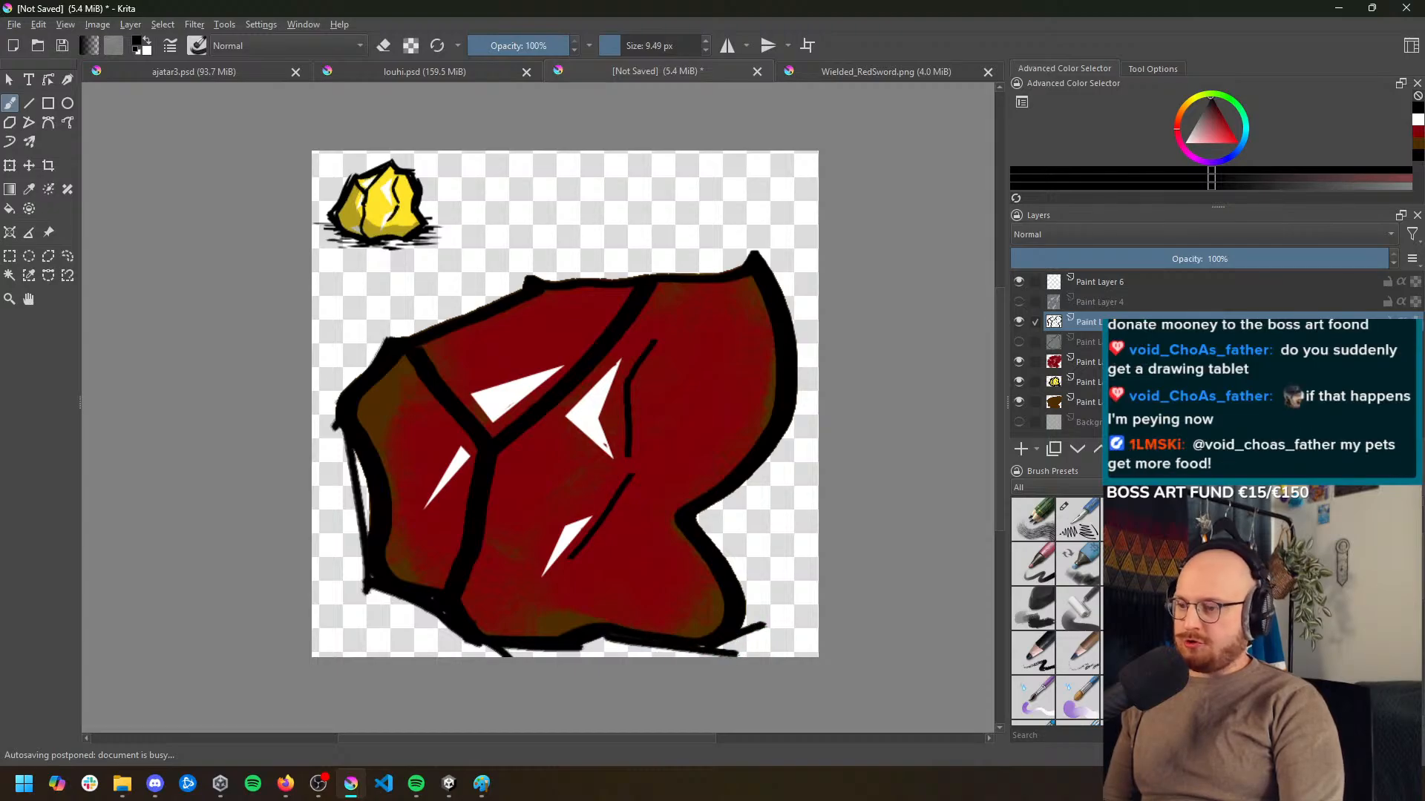
key(ctrl+z)
key(e)
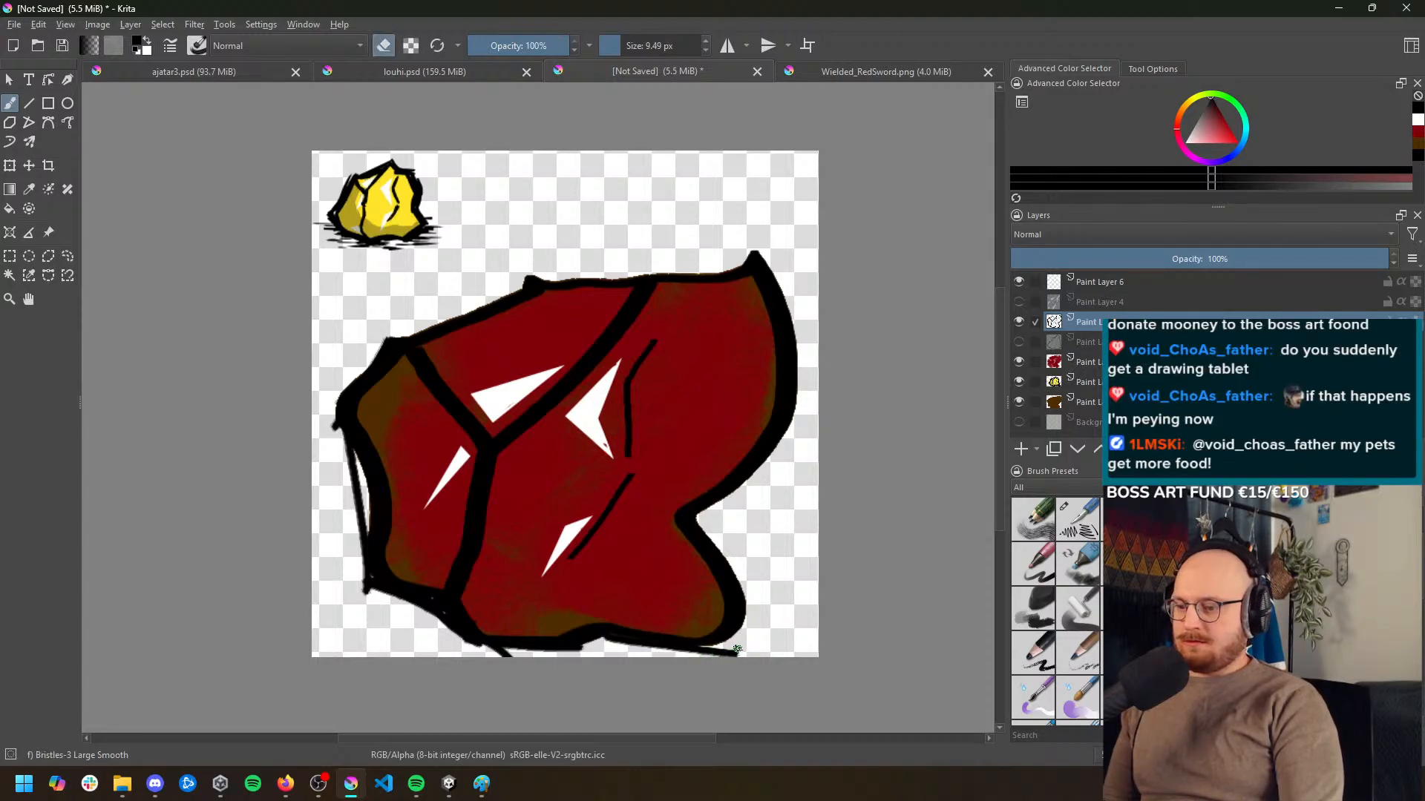
drag(701, 652, 739, 654)
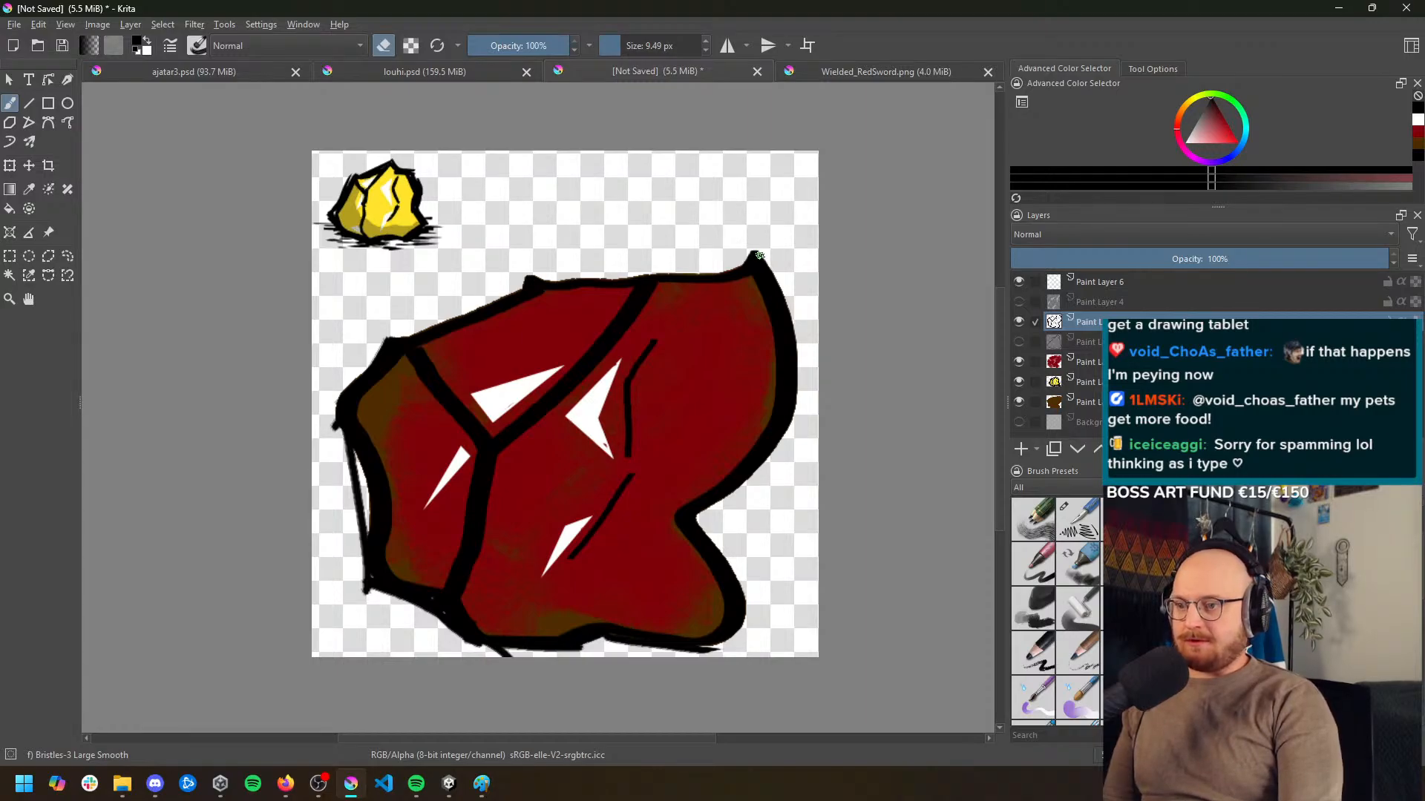
Erase part of the outline below the upper right tip and repaint the right side as a thick, angular black edge
drag(756, 255, 797, 357)
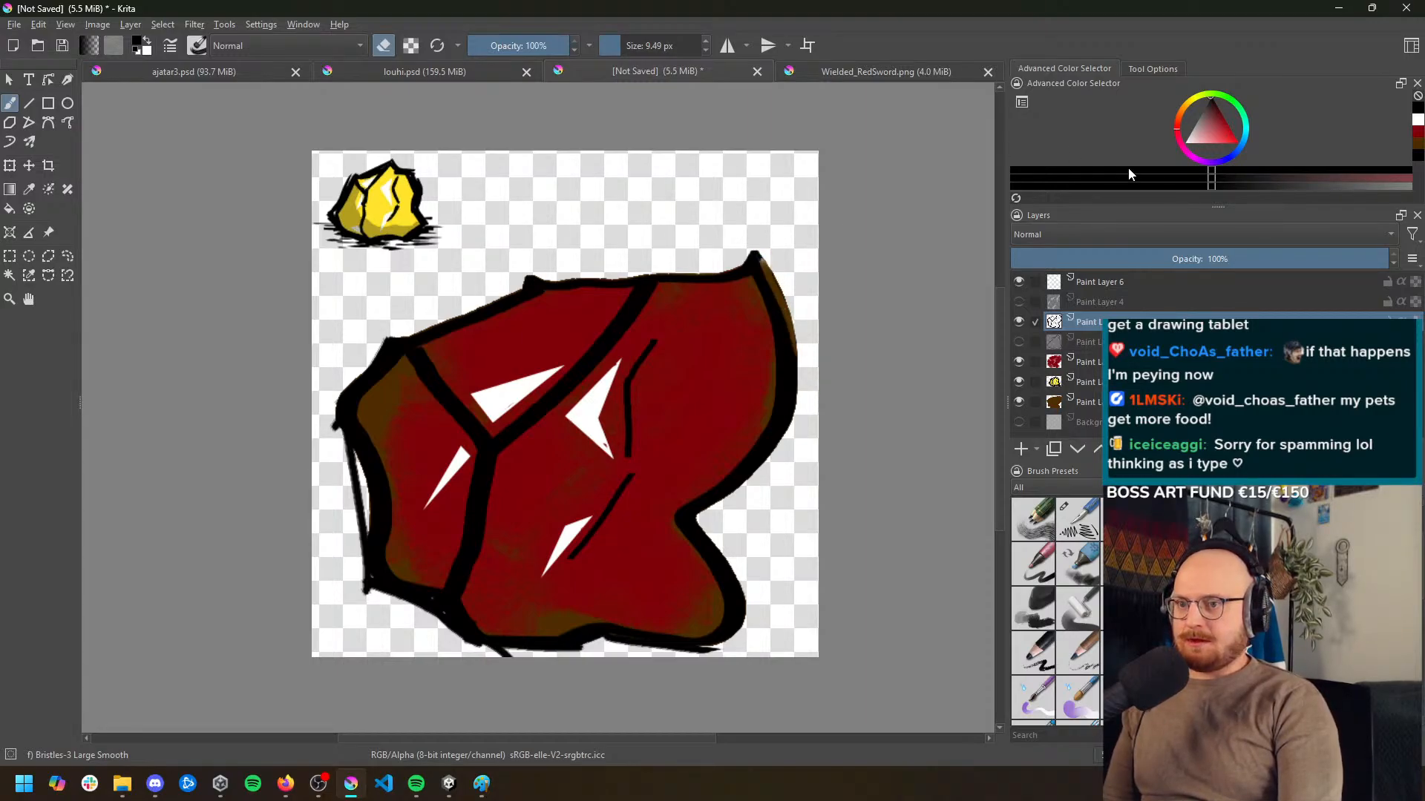
key(e)
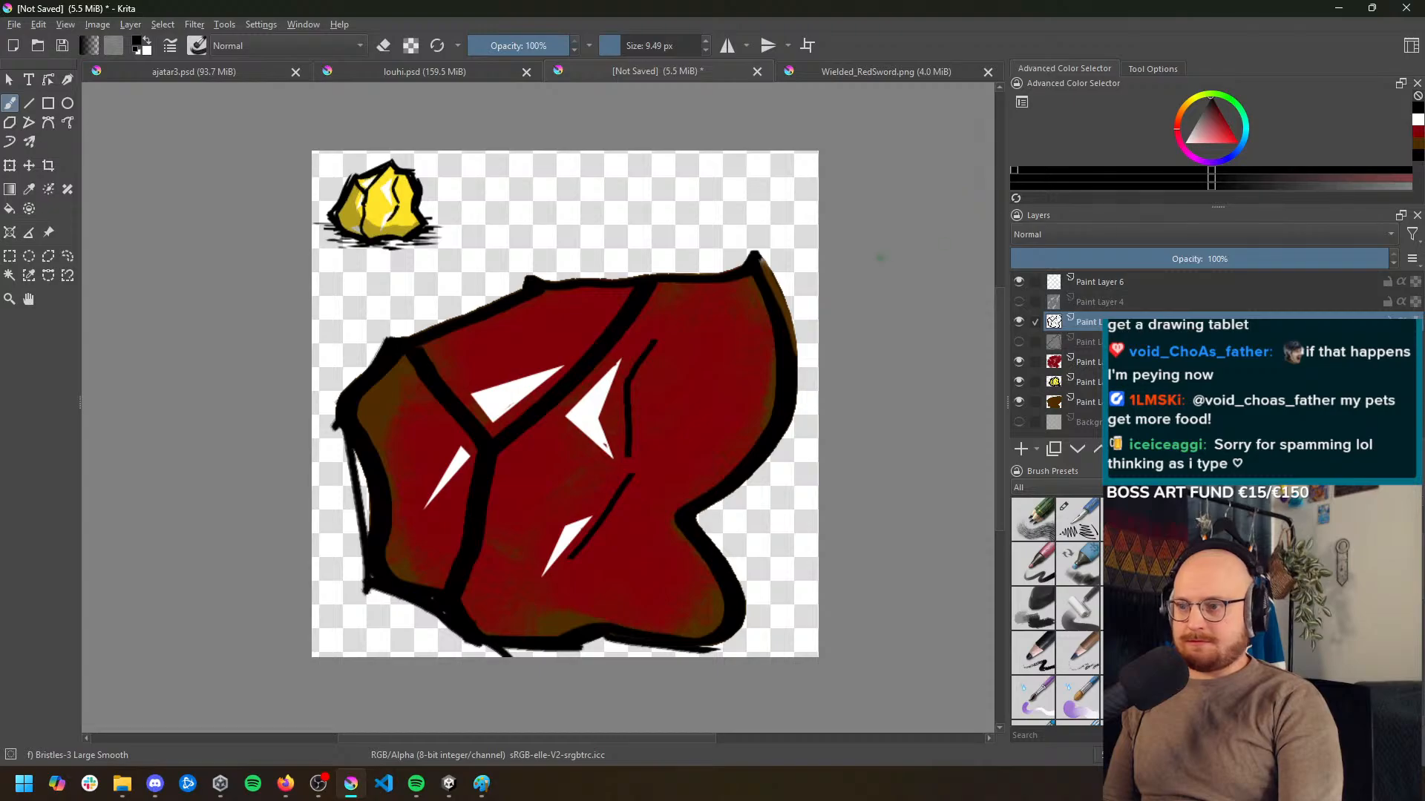
drag(761, 268, 809, 358)
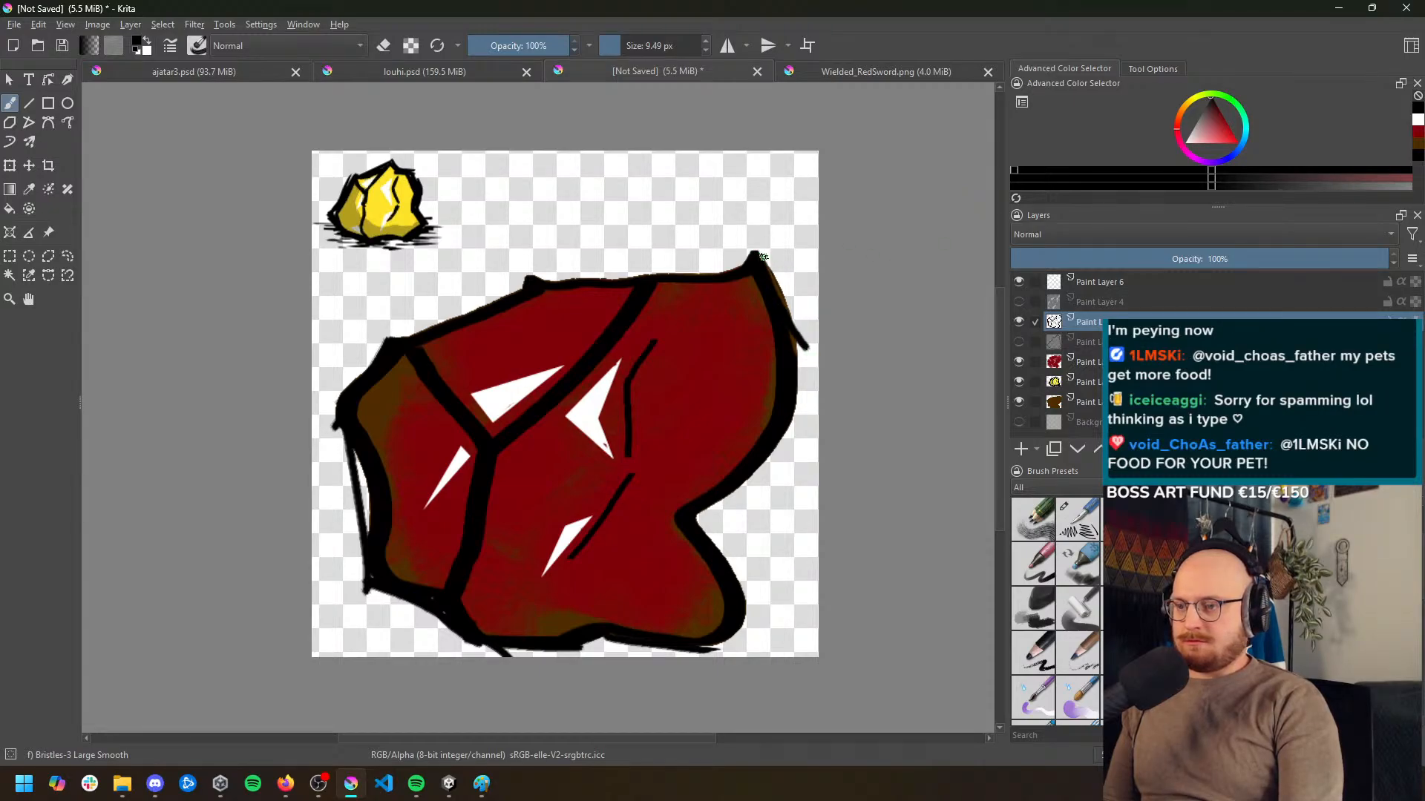
key(ctrl+z)
drag(759, 256, 785, 341)
mouse_move(764, 260)
mouse_down()
mouse_move(809, 361)
mouse_move(771, 265)
mouse_move(794, 335)
mouse_up()
drag(781, 268, 807, 361)
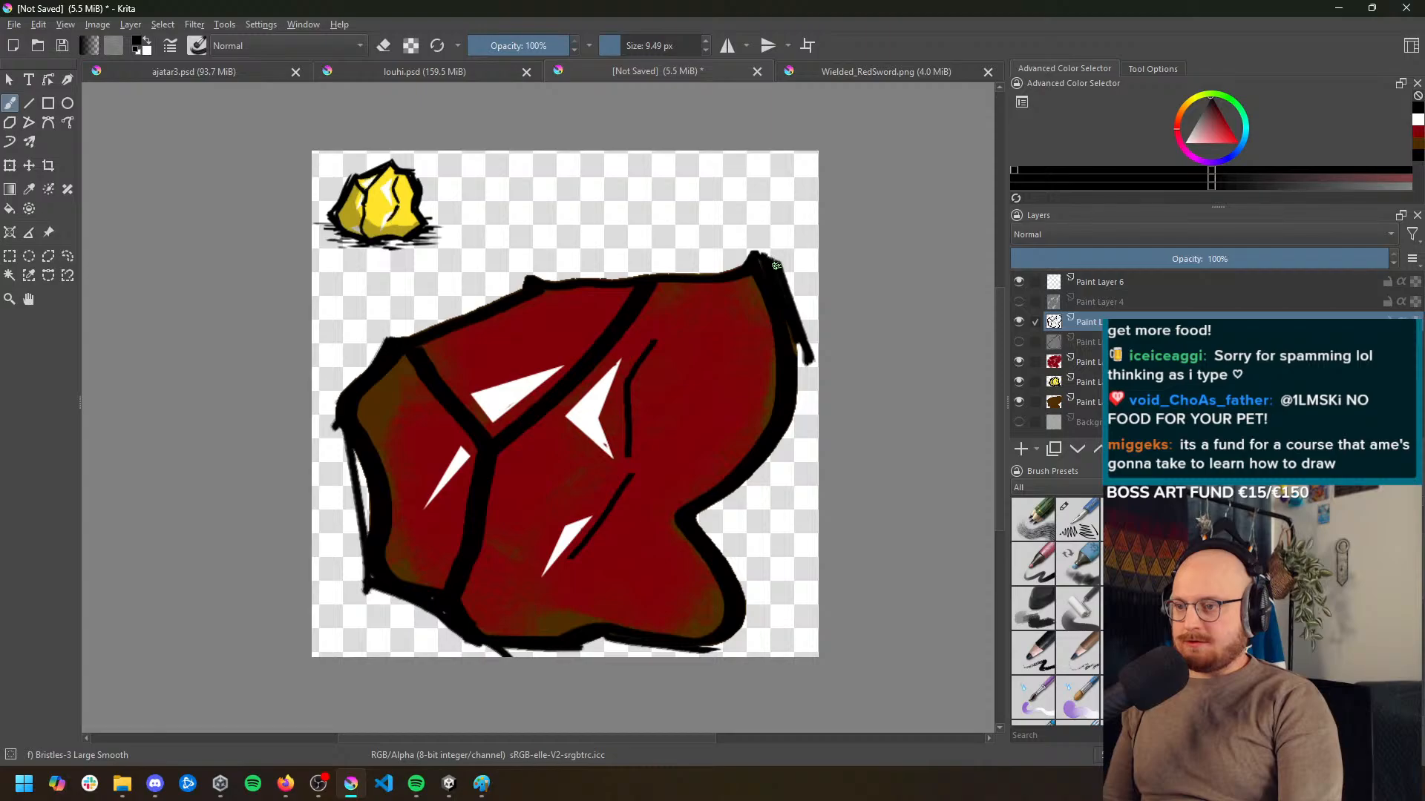
mouse_move(776, 265)
mouse_down()
mouse_move(797, 362)
mouse_move(790, 431)
mouse_up()
mouse_move(811, 346)
mouse_down()
mouse_move(796, 431)
mouse_move(784, 444)
mouse_move(811, 369)
mouse_move(761, 473)
mouse_up()
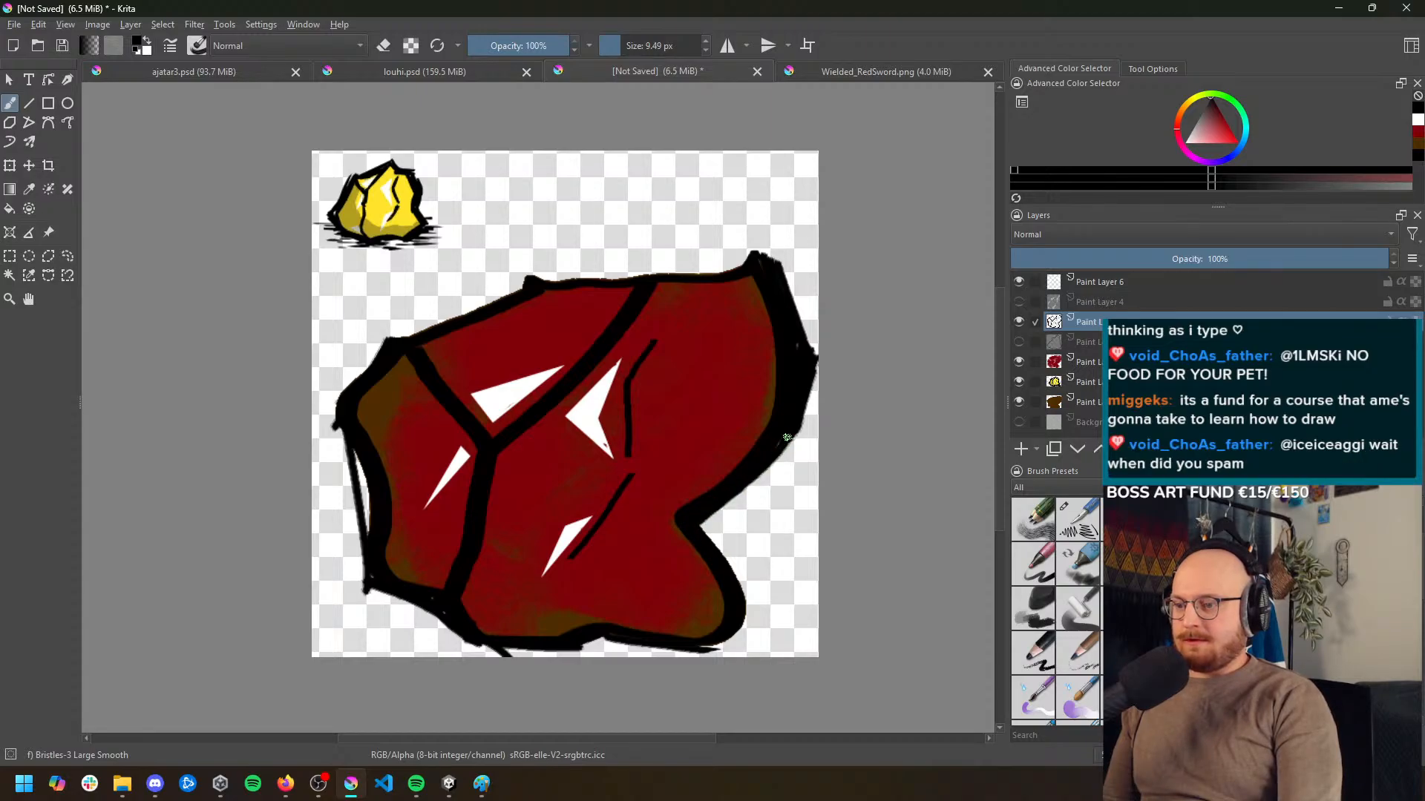
Extend the black outline of the lower right lobe into a sharp outer corner and switch the brush to erasing
mouse_move(697, 516)
mouse_down()
mouse_move(748, 594)
mouse_move(706, 647)
mouse_move(728, 647)
mouse_move(752, 600)
mouse_move(756, 630)
mouse_up()
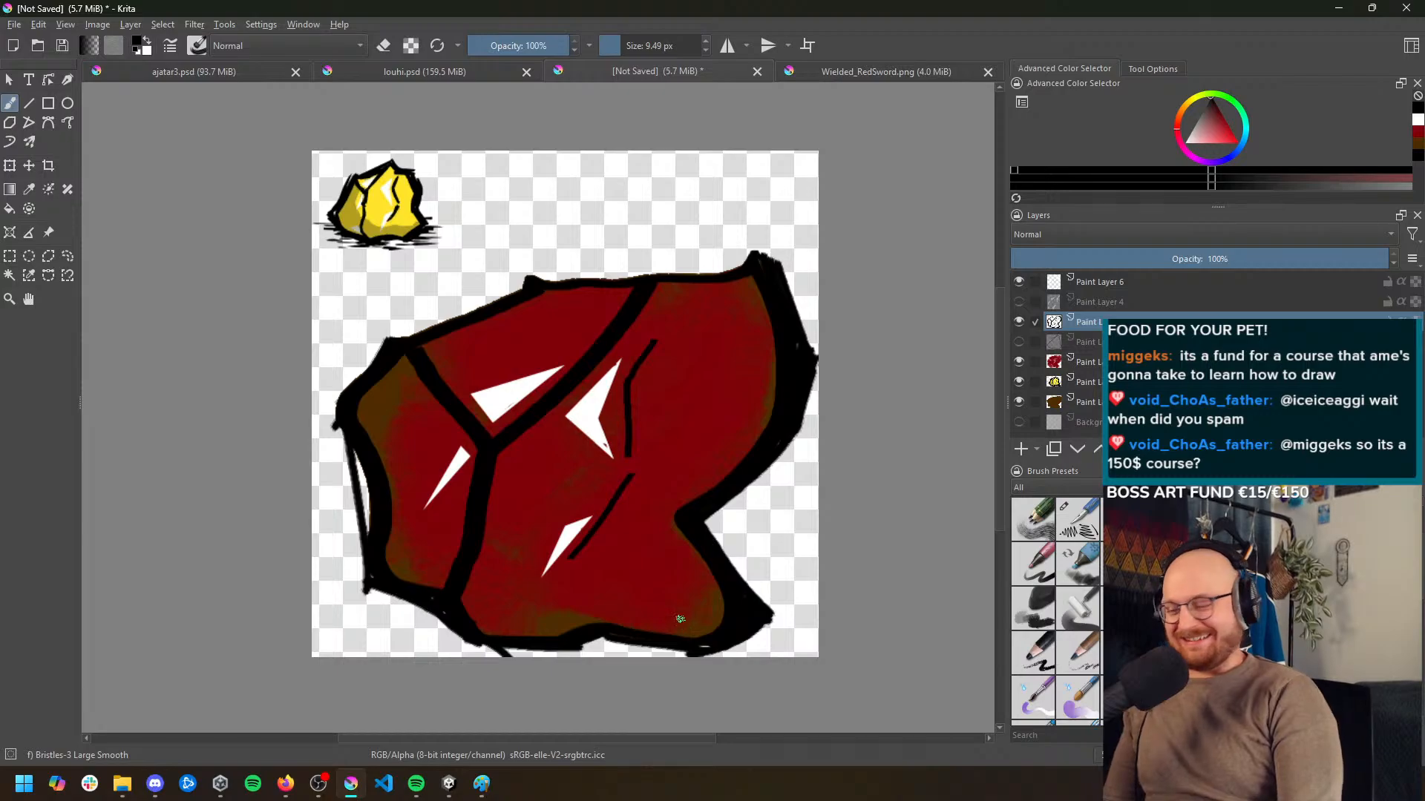
key(e)
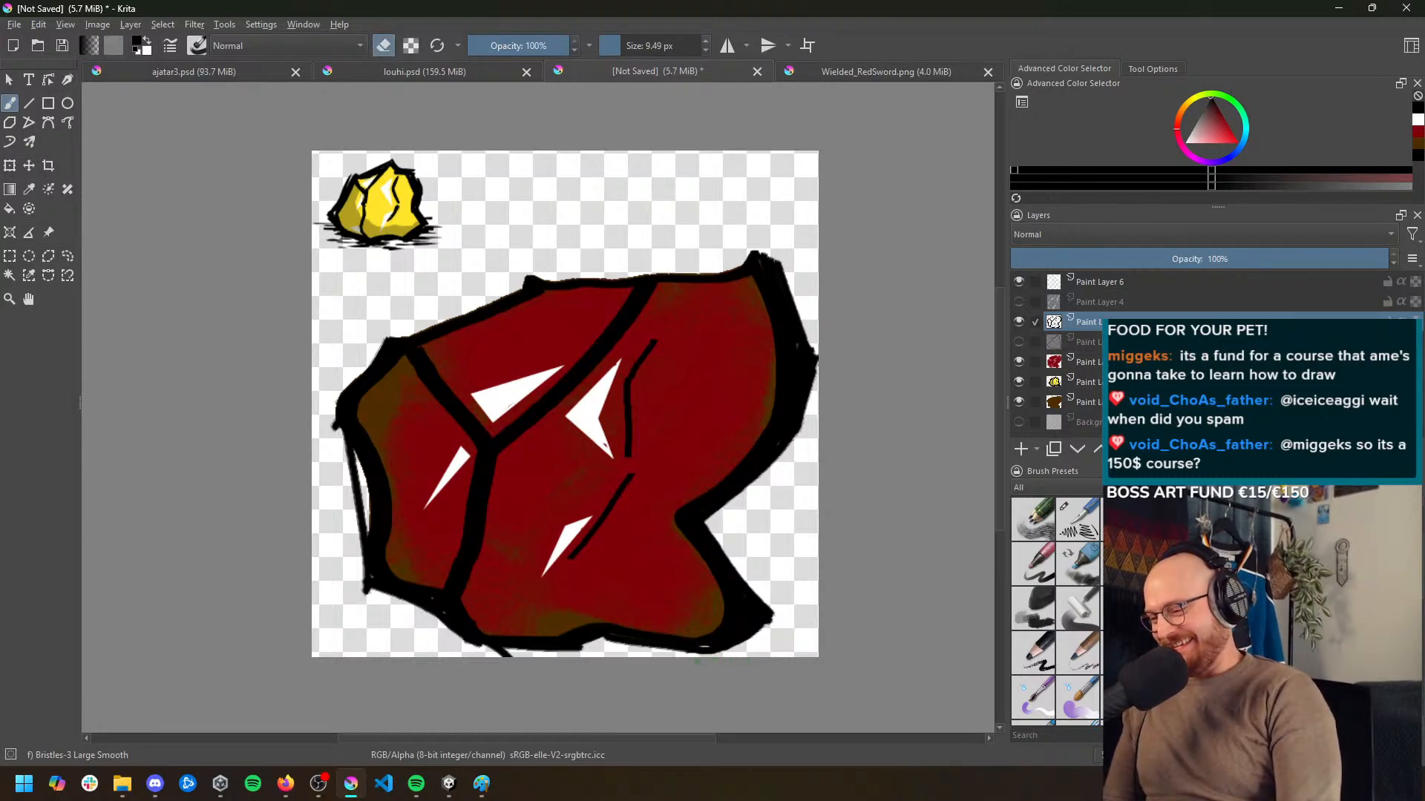
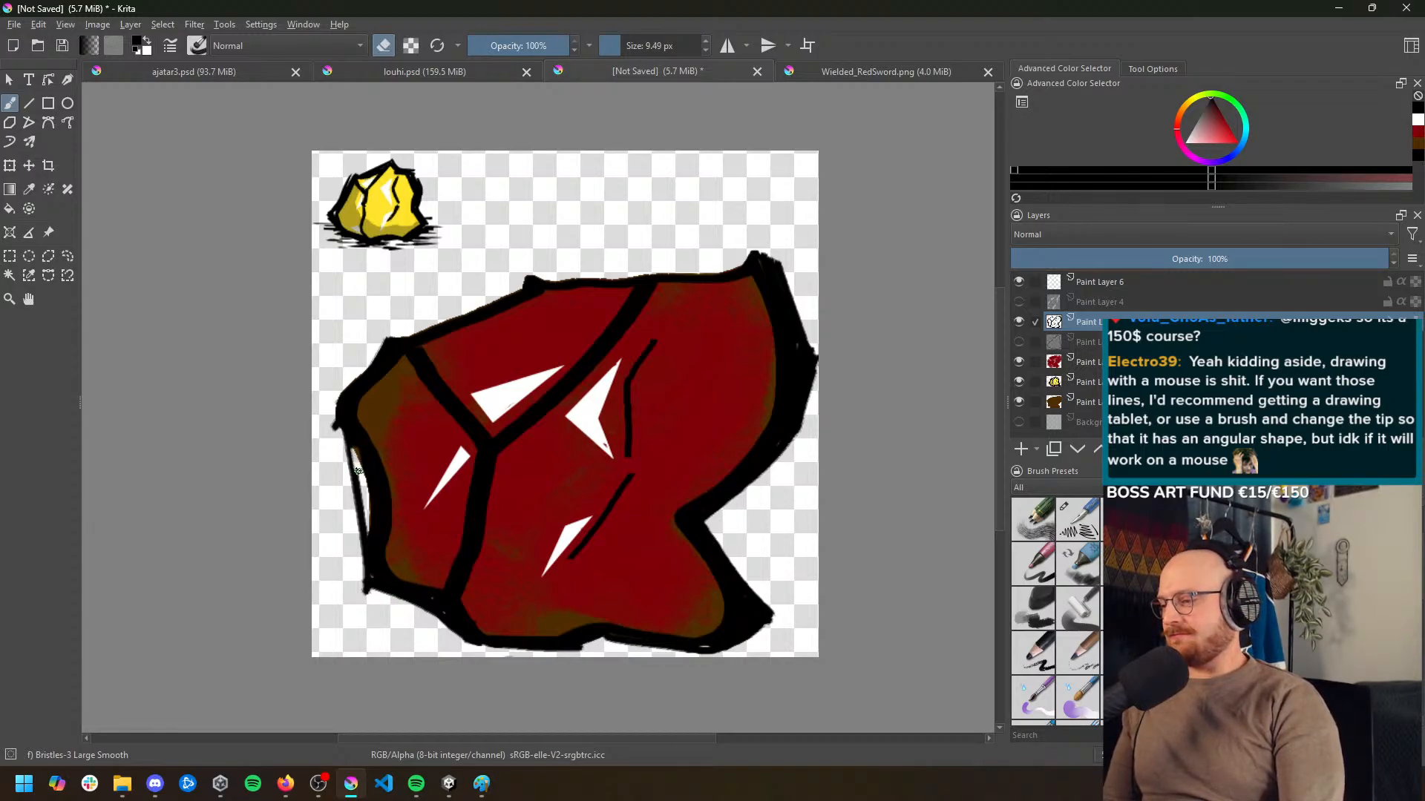
Switch back from erasing and fill the gap in the rock's left outline with black, from the left corner to the lower left corner
key(e)
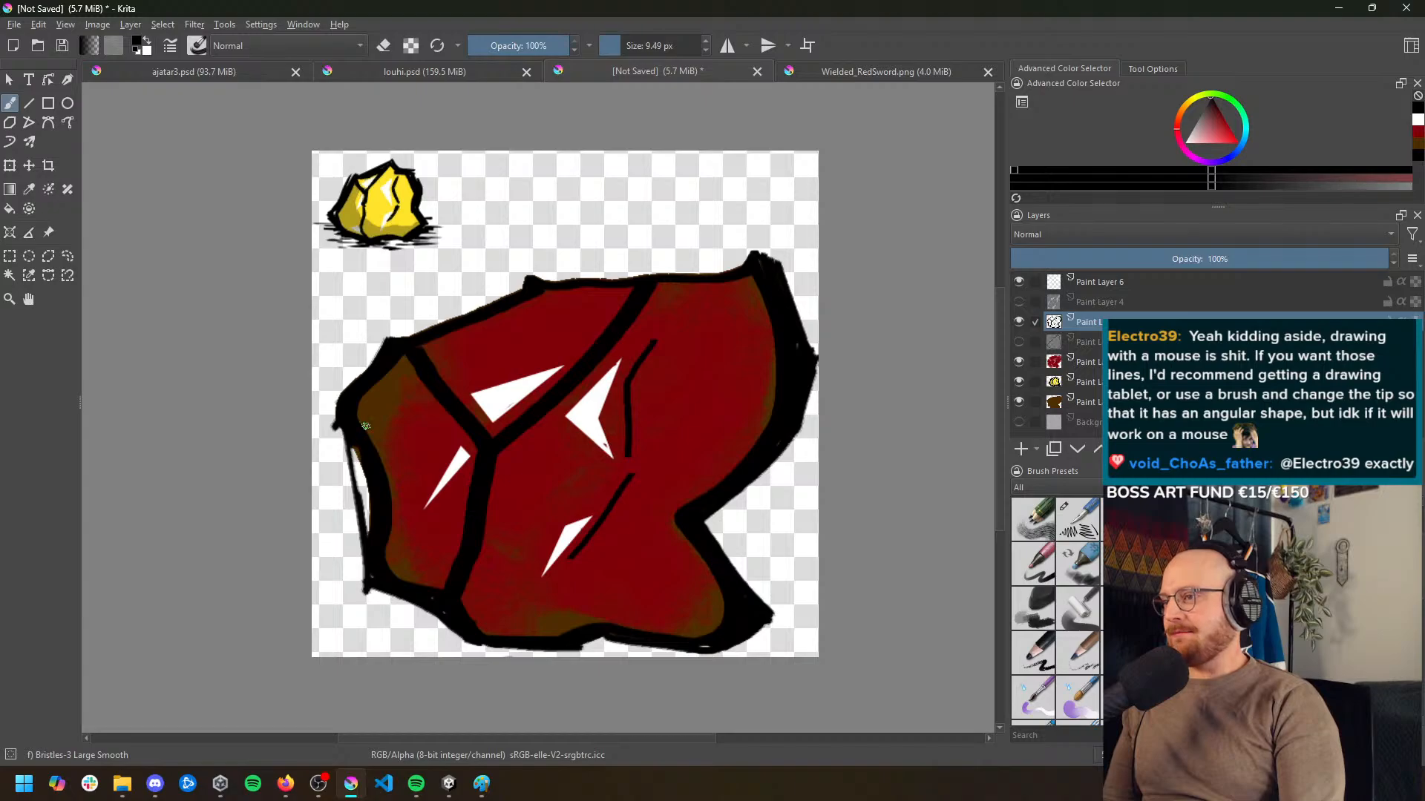
drag(356, 451, 374, 541)
mouse_move(338, 410)
mouse_down()
mouse_move(371, 594)
mouse_move(462, 636)
mouse_move(397, 596)
mouse_move(447, 626)
mouse_up()
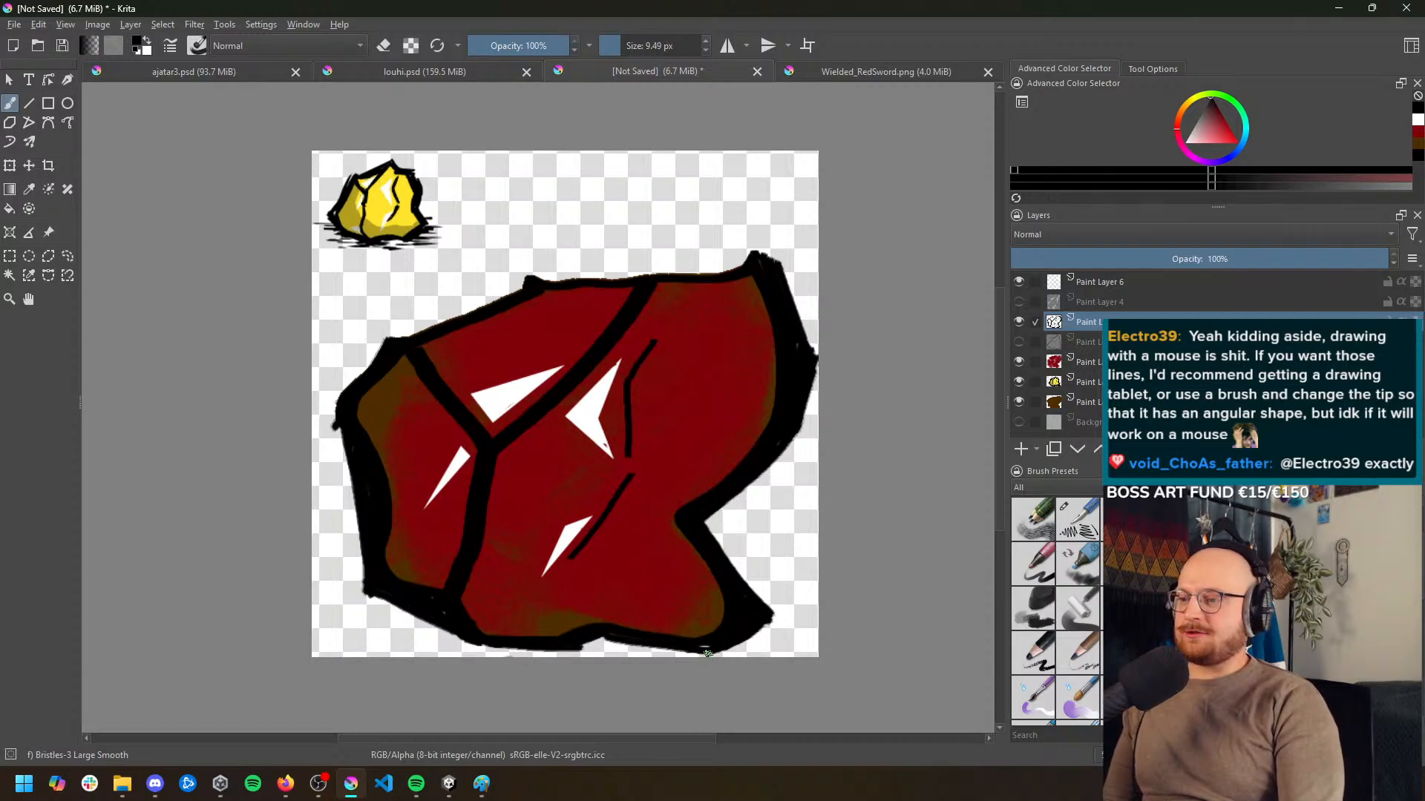
Examine the outlined rock as a whole and compare its linework and shading with the gold nugget reference
scroll(664, 620, down, 3)
scroll(655, 607, up, 2)
drag(675, 492, 635, 406)
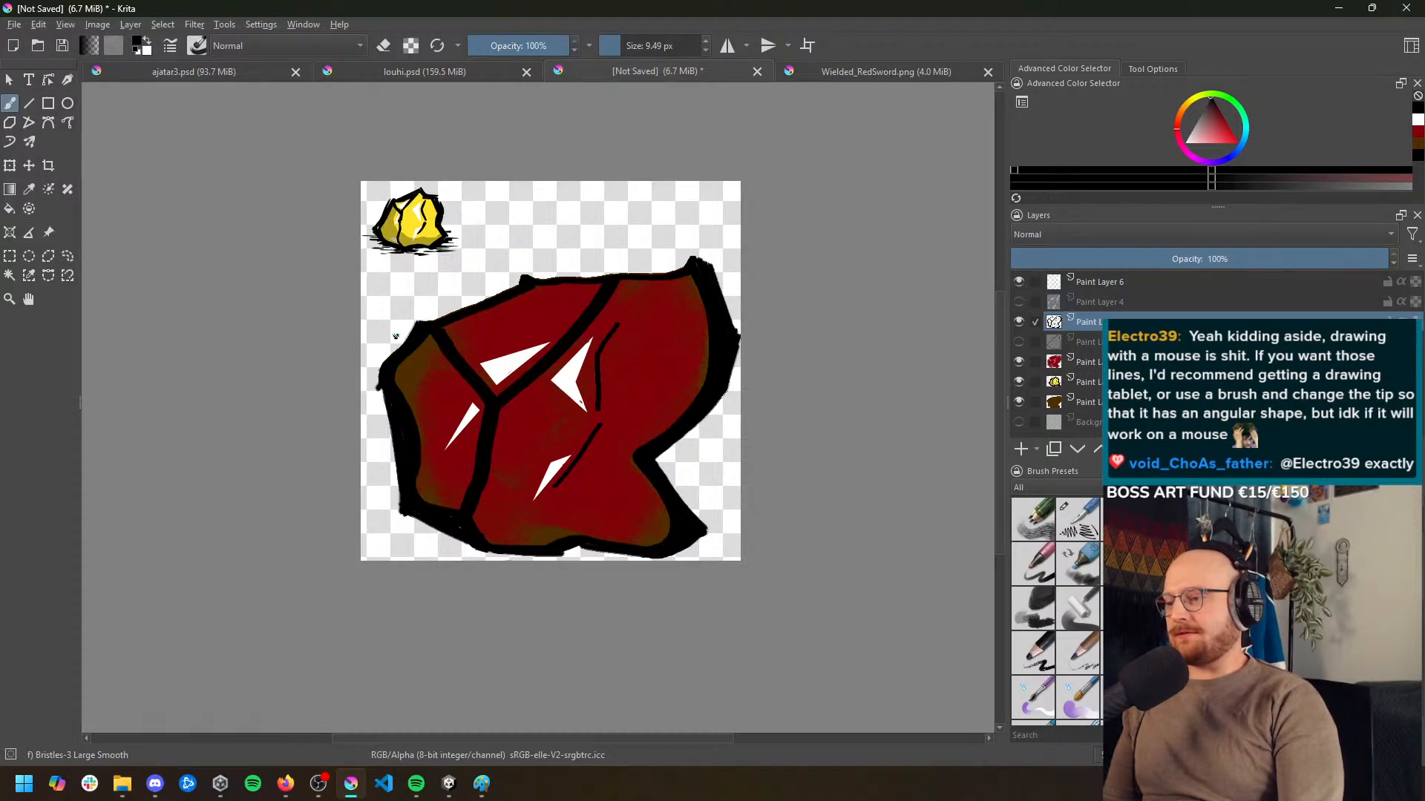
scroll(440, 364, up, 1)
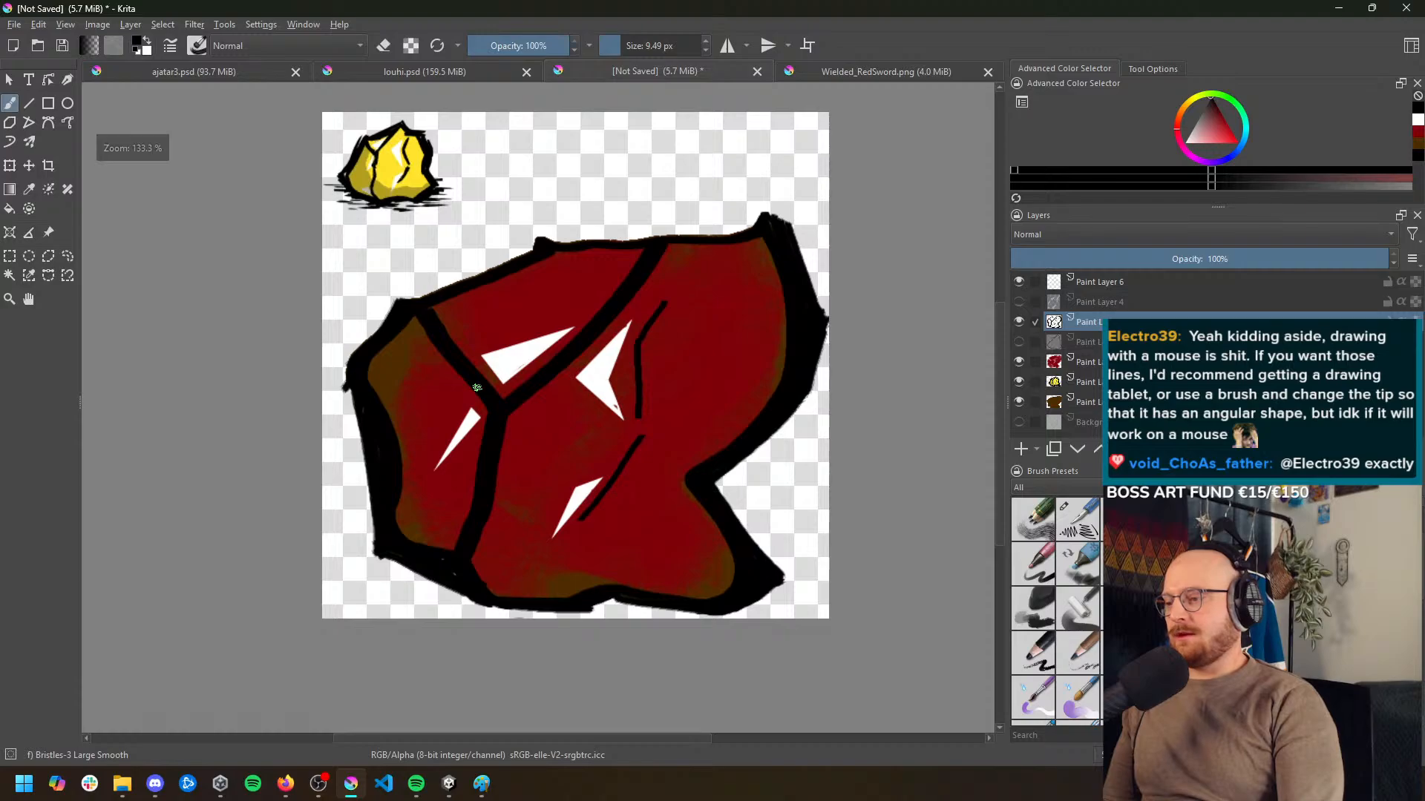
scroll(579, 423, up, 1)
scroll(554, 423, down, 2)
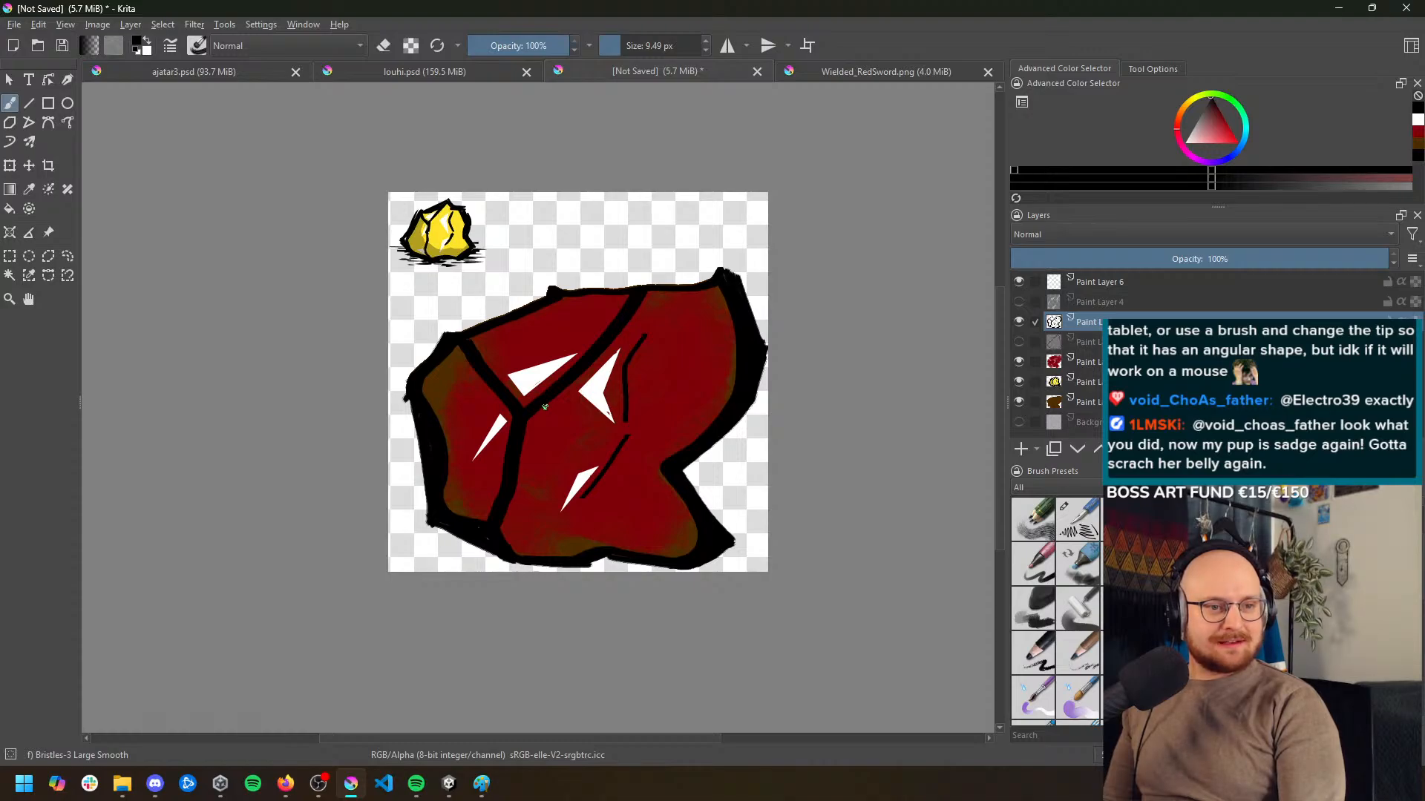
scroll(564, 391, down, 1)
scroll(614, 392, up, 1)
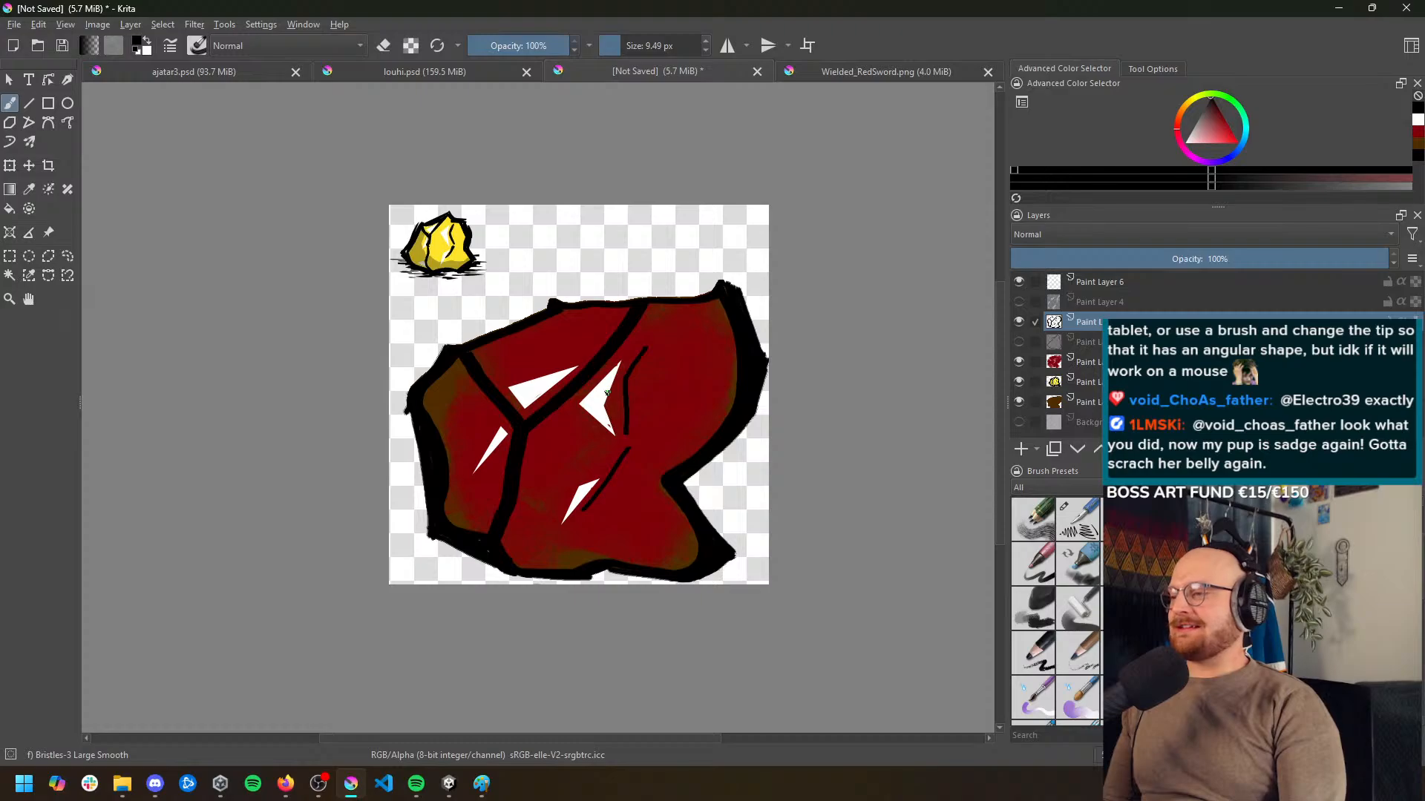
scroll(452, 329, up, 4)
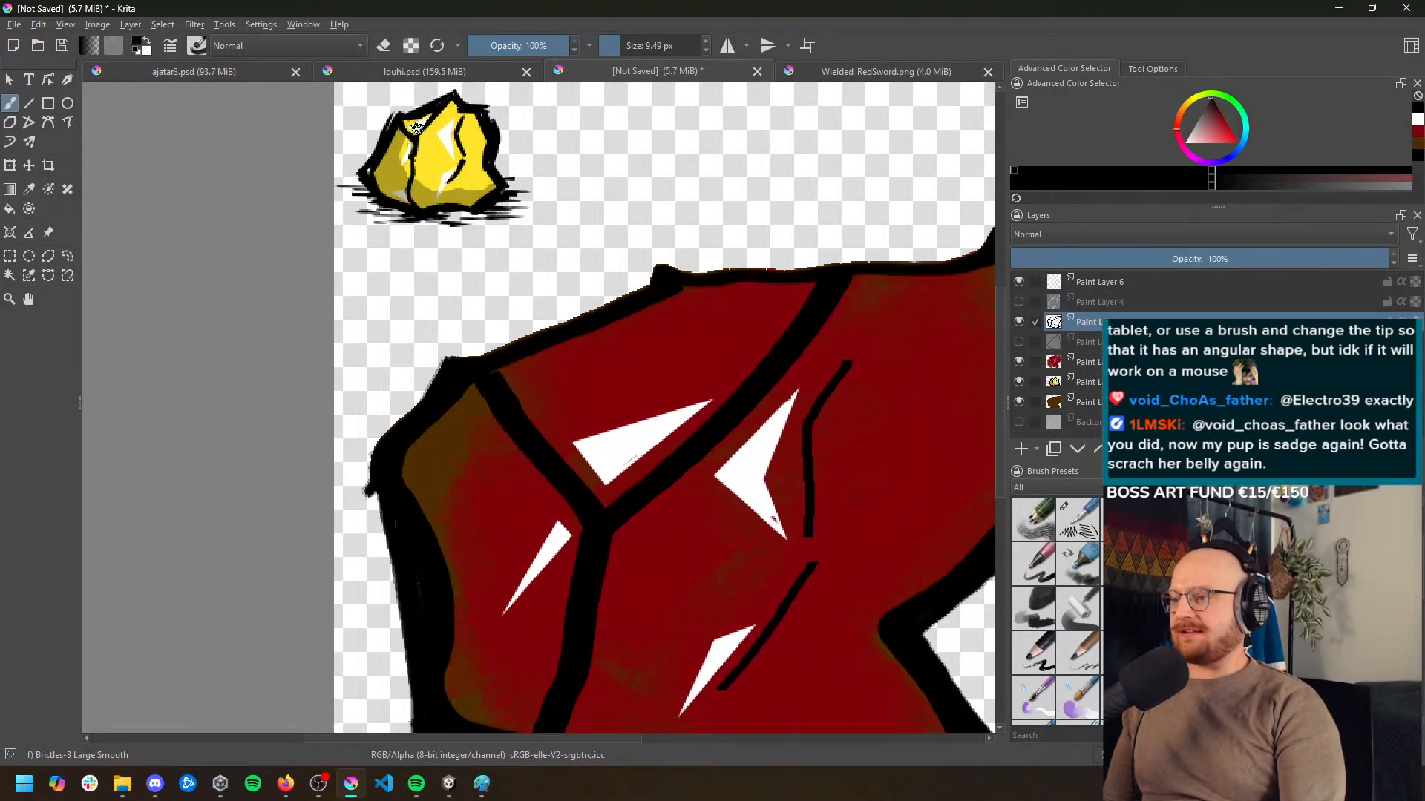
scroll(639, 401, down, 1)
scroll(542, 532, down, 1)
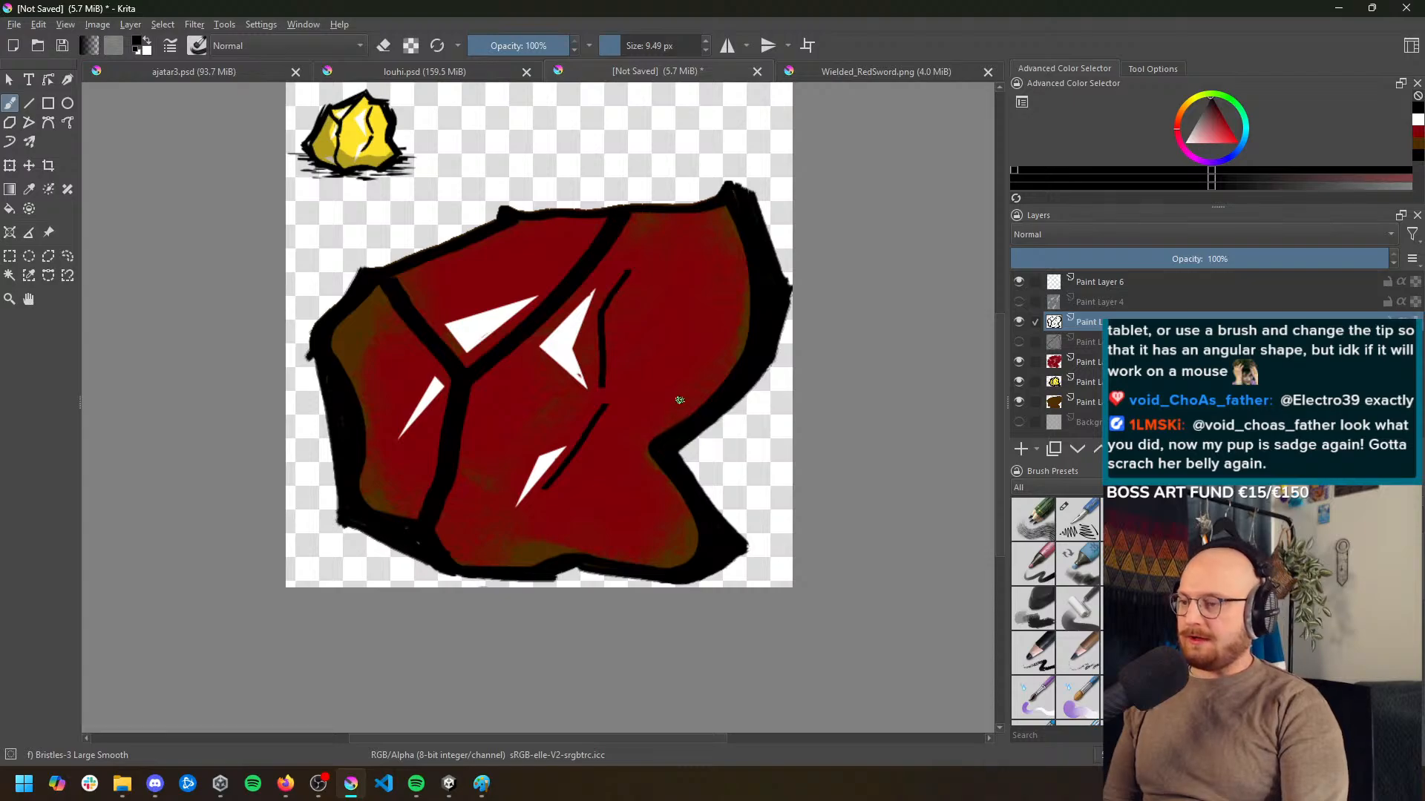
Sample the red from the rock's right facet and darken it to a deep dark red for shading
ctrl+click(692, 284)
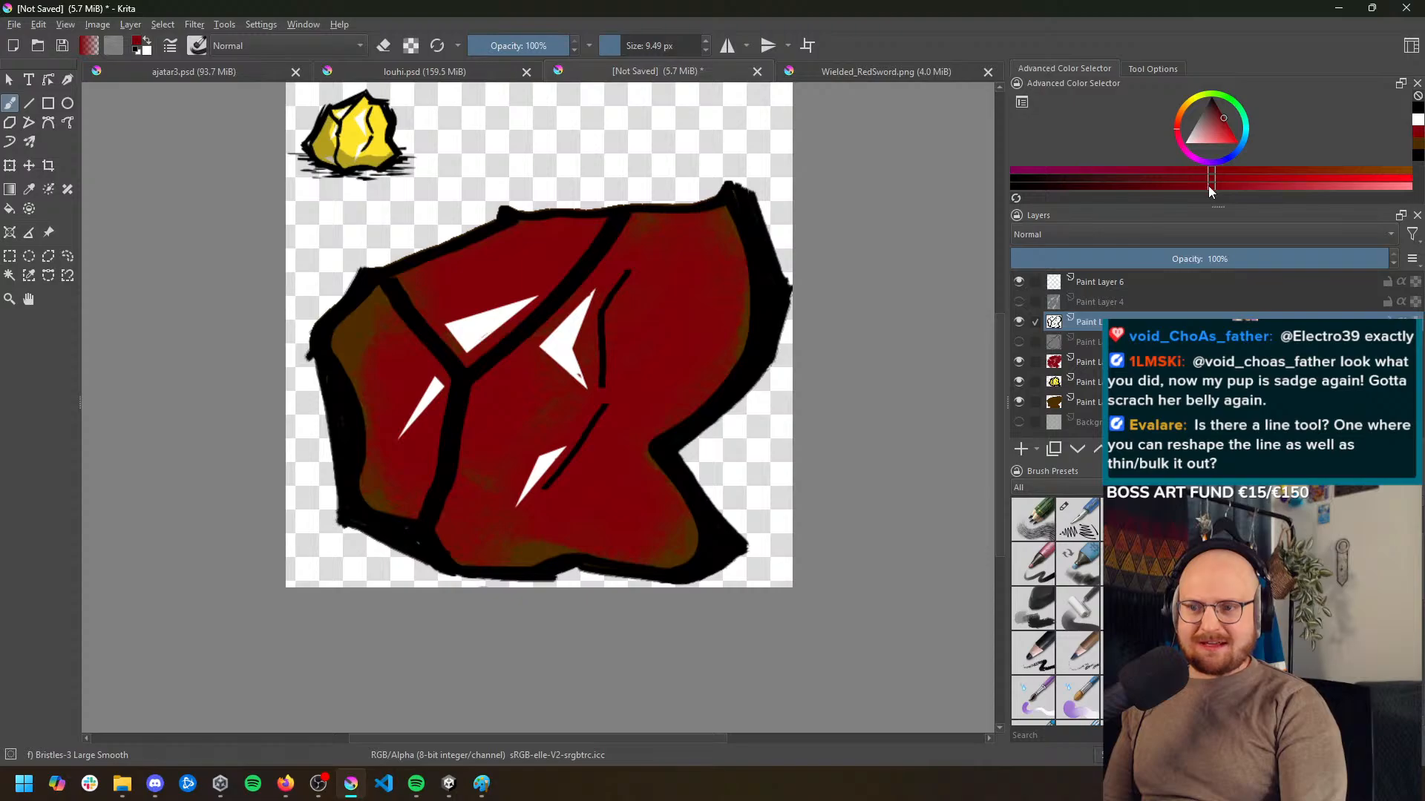
drag(1209, 186, 1202, 185)
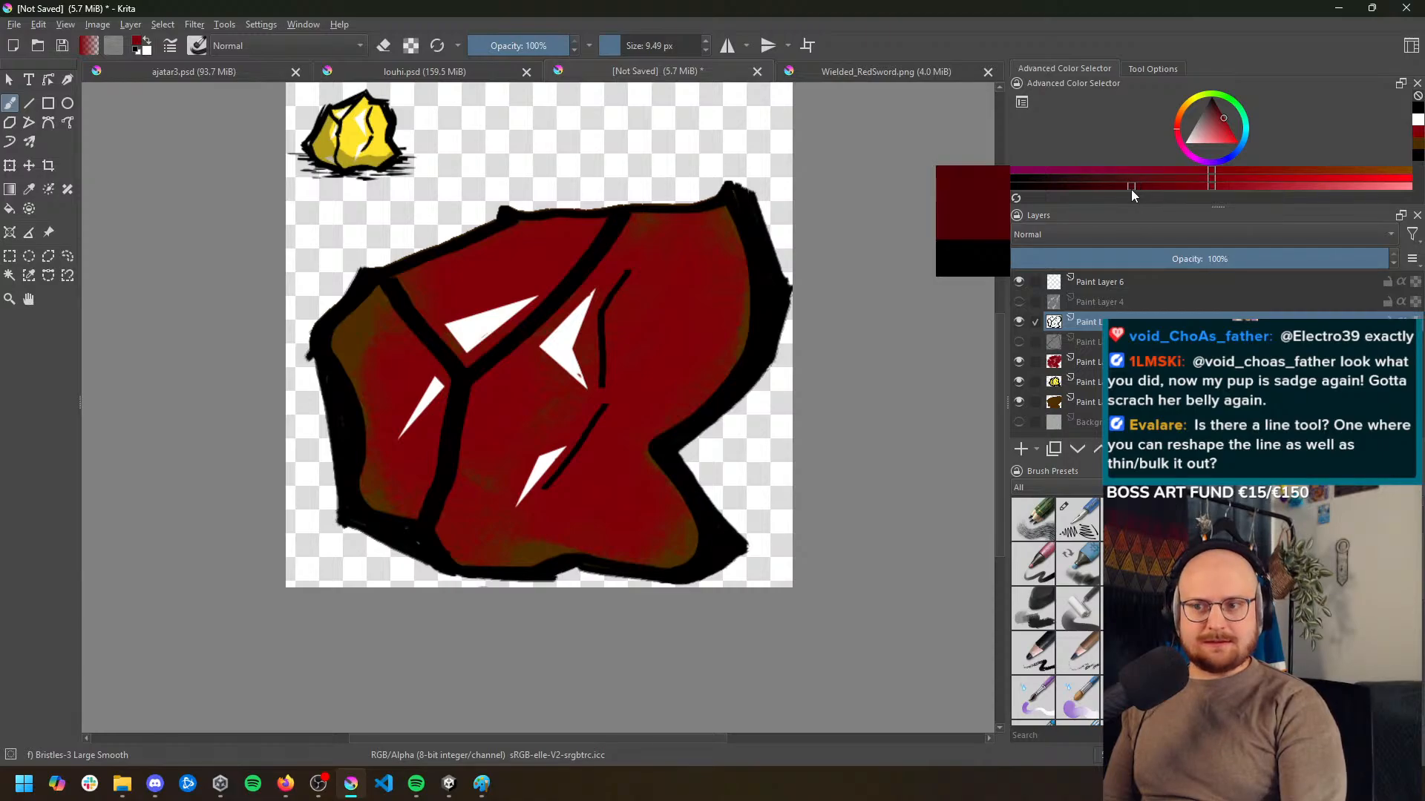
drag(1132, 194, 1132, 194)
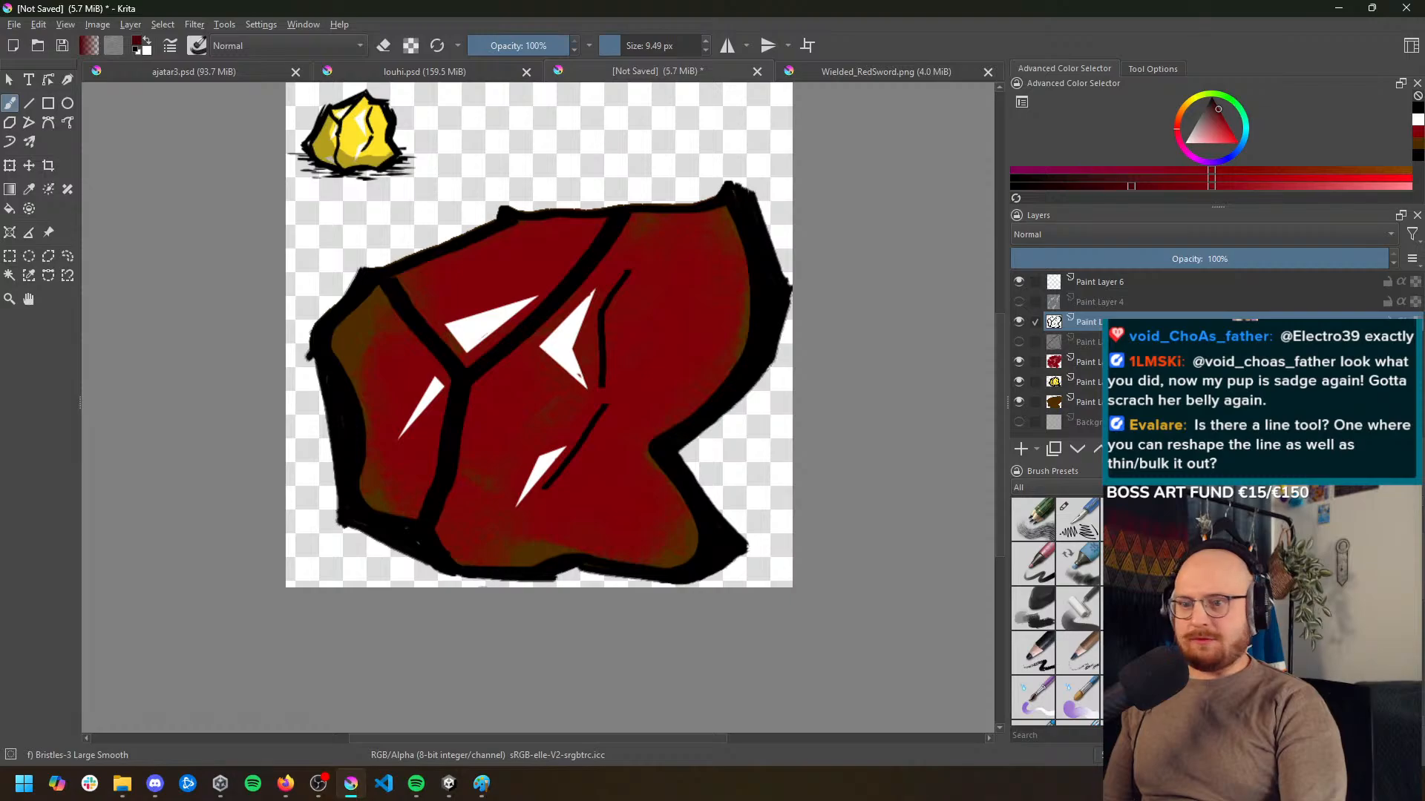
Draw a dark red curved shadow boundary along the left facet and base on a new paint layer and move the layer below the black outlines
click(1021, 449)
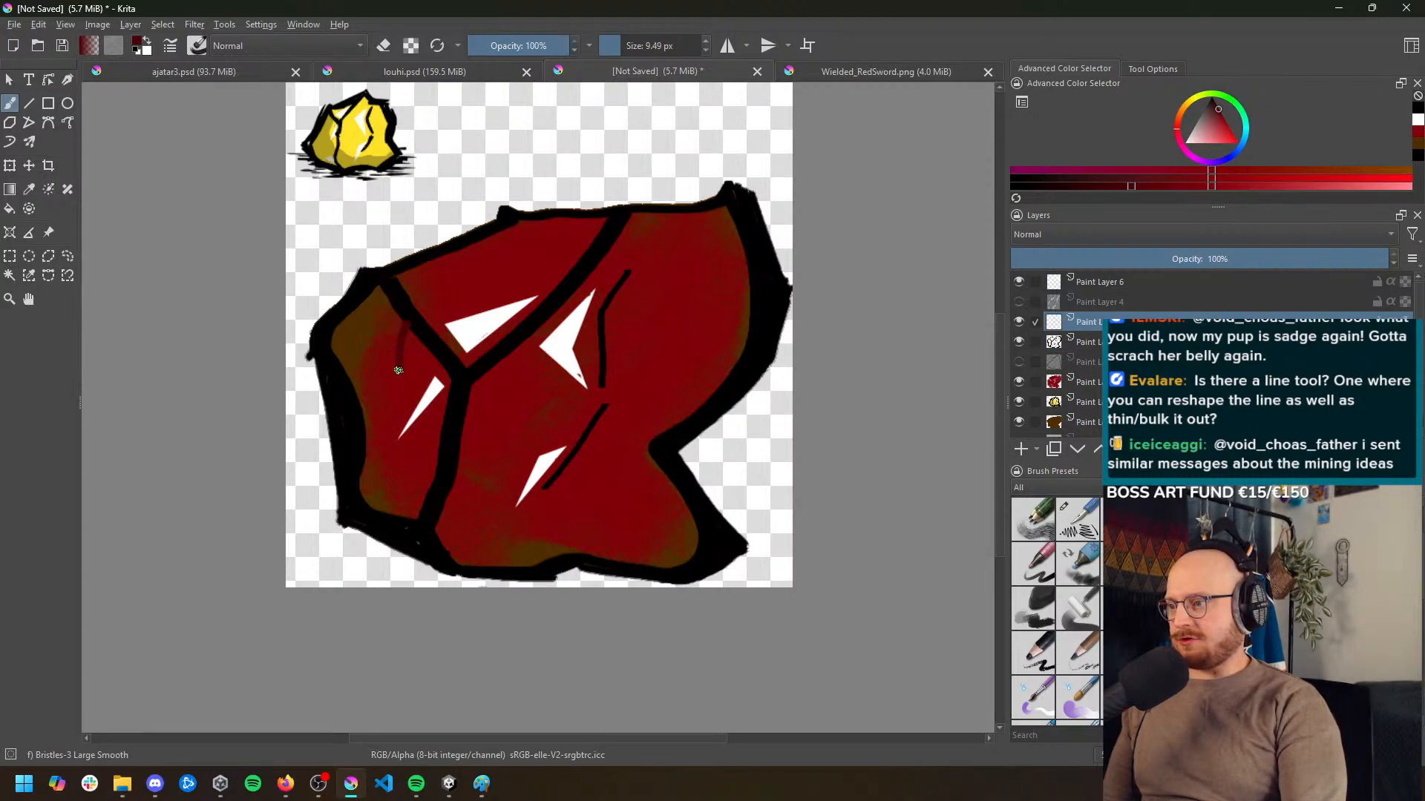
mouse_move(407, 455)
mouse_down()
mouse_move(438, 508)
mouse_move(500, 534)
mouse_move(669, 552)
mouse_up()
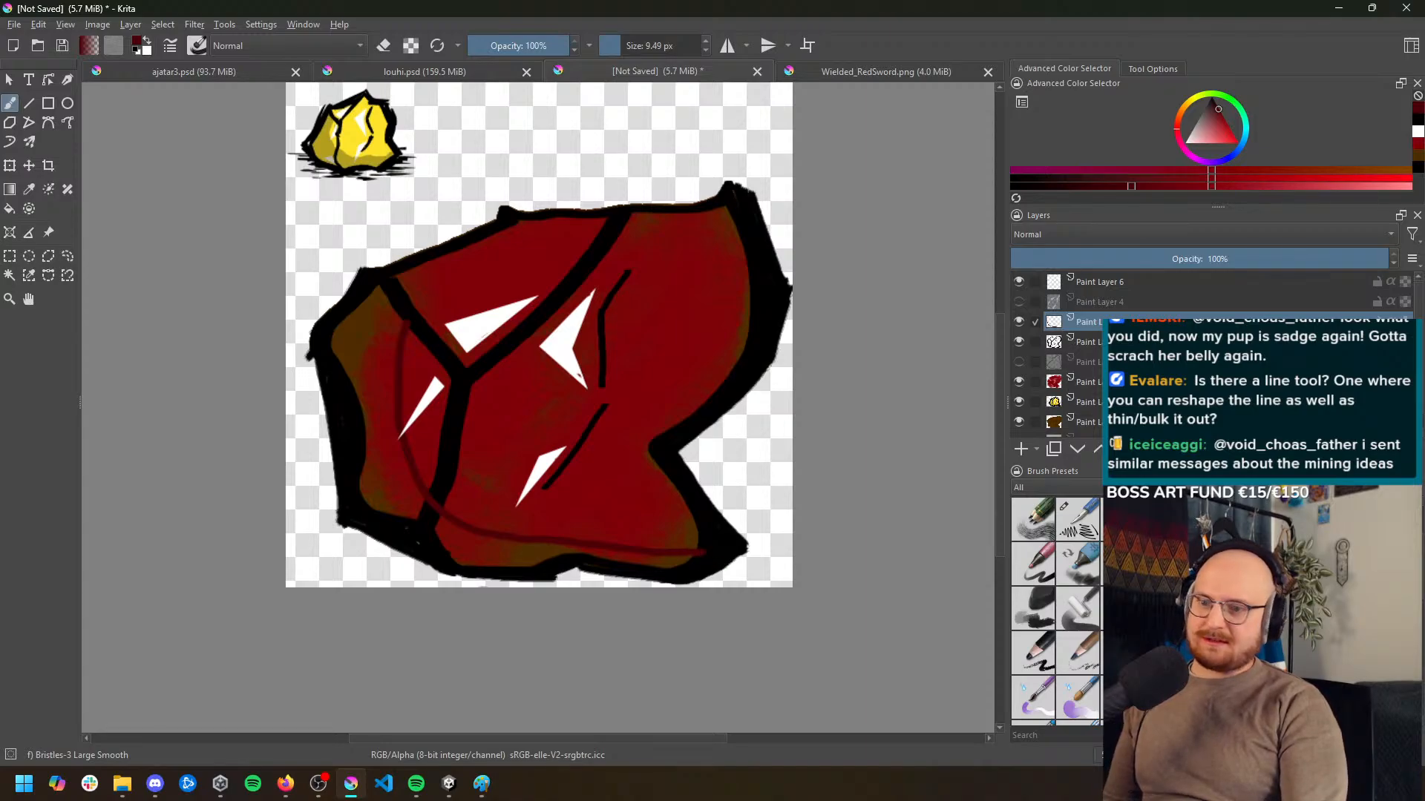
mouse_move(1131, 322)
mouse_down()
mouse_move(1135, 394)
mouse_move(1135, 375)
mouse_up()
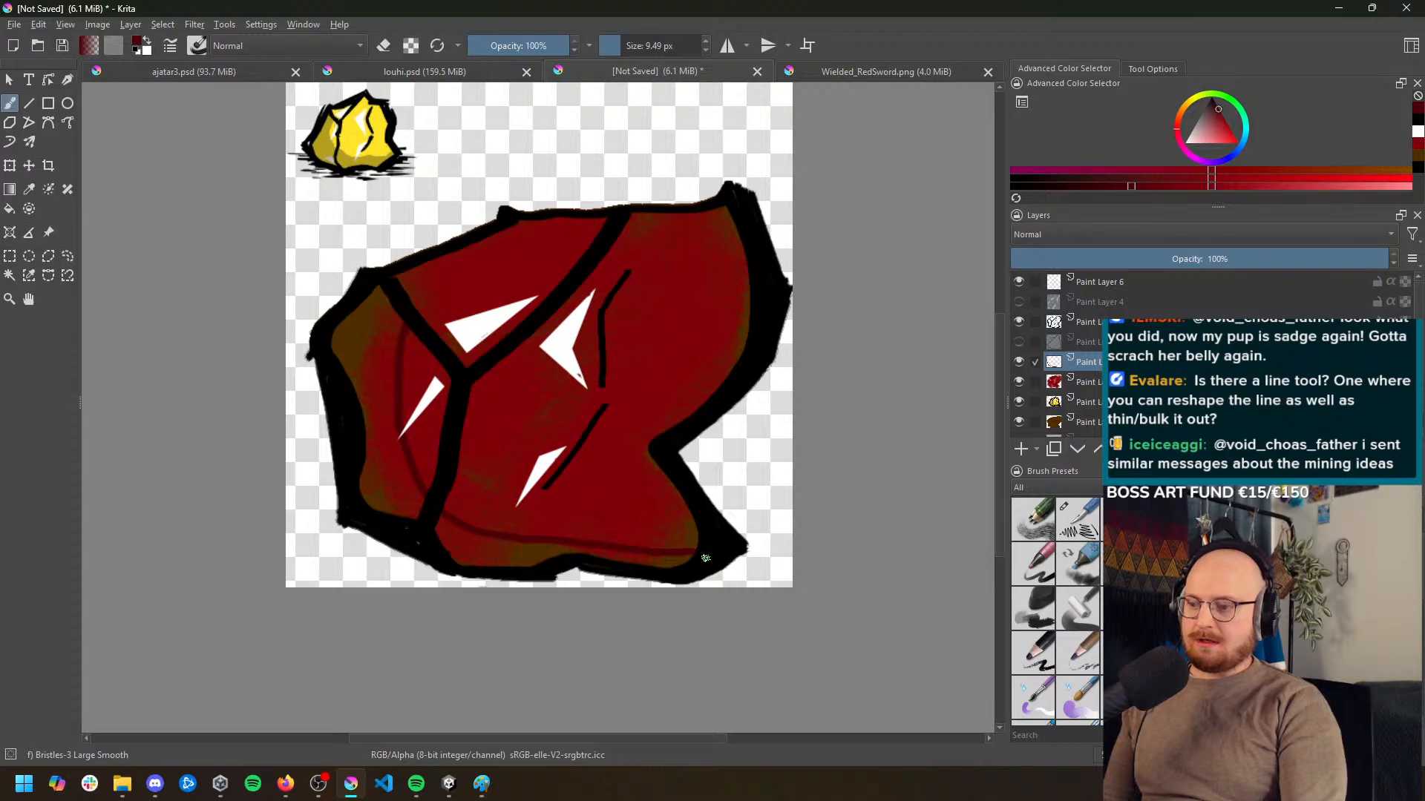
Fill the shadow areas along the rock's base and left facet with dark red, enlarging the brush to 35.45 px for the wider parts
mouse_move(696, 554)
mouse_down()
mouse_move(521, 547)
mouse_move(561, 555)
mouse_move(497, 567)
mouse_move(515, 560)
mouse_move(509, 540)
mouse_move(452, 536)
mouse_move(501, 559)
mouse_move(442, 548)
mouse_up()
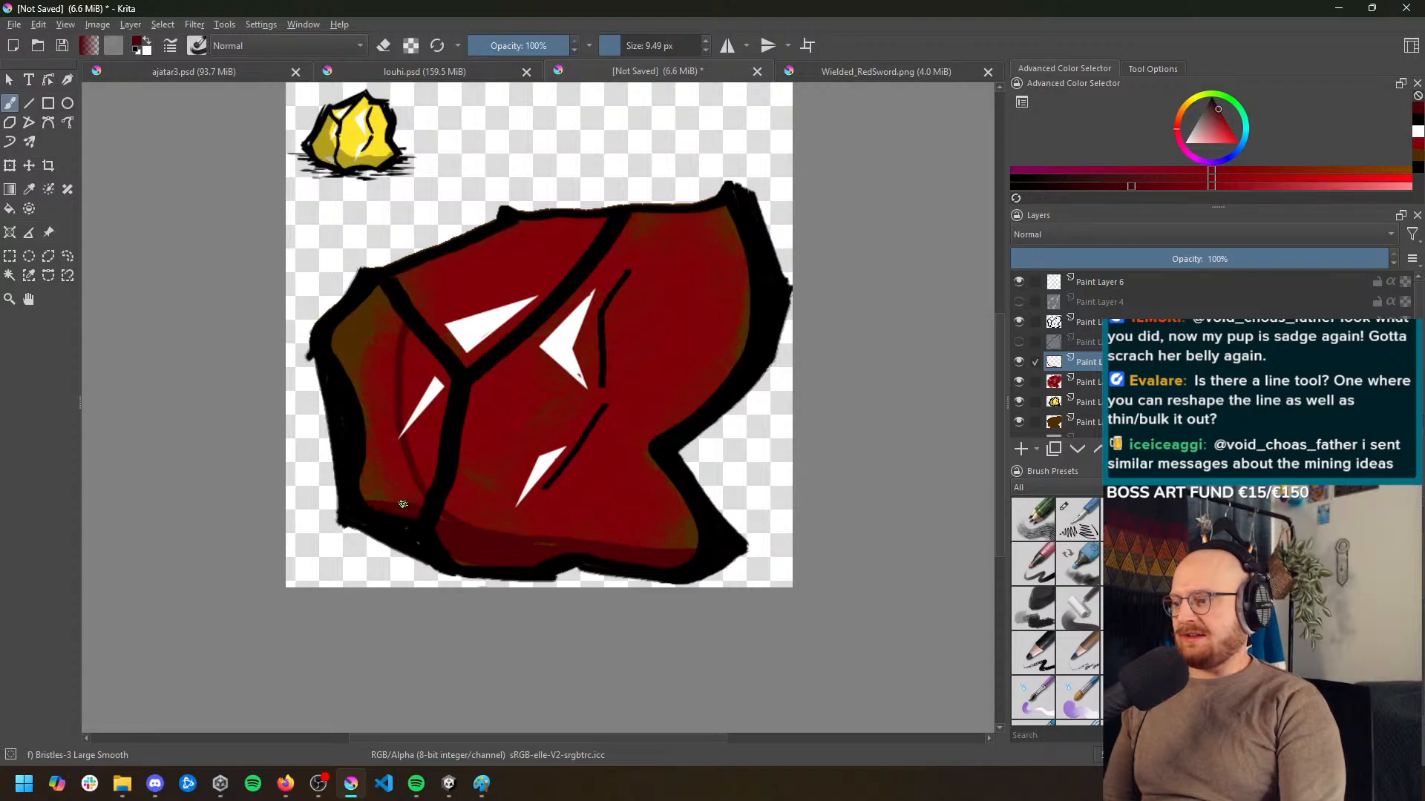
mouse_move(403, 503)
mouse_down()
mouse_move(366, 418)
mouse_move(380, 314)
mouse_move(345, 349)
mouse_move(373, 292)
mouse_move(366, 320)
mouse_move(383, 299)
mouse_move(334, 356)
mouse_move(346, 339)
mouse_move(369, 346)
mouse_move(385, 317)
mouse_move(380, 449)
mouse_move(364, 346)
mouse_move(383, 476)
mouse_move(376, 426)
mouse_move(419, 524)
mouse_move(370, 446)
mouse_move(425, 537)
mouse_move(382, 459)
mouse_move(478, 548)
mouse_move(683, 563)
mouse_up()
click(653, 38)
scroll(549, 512, down, 2)
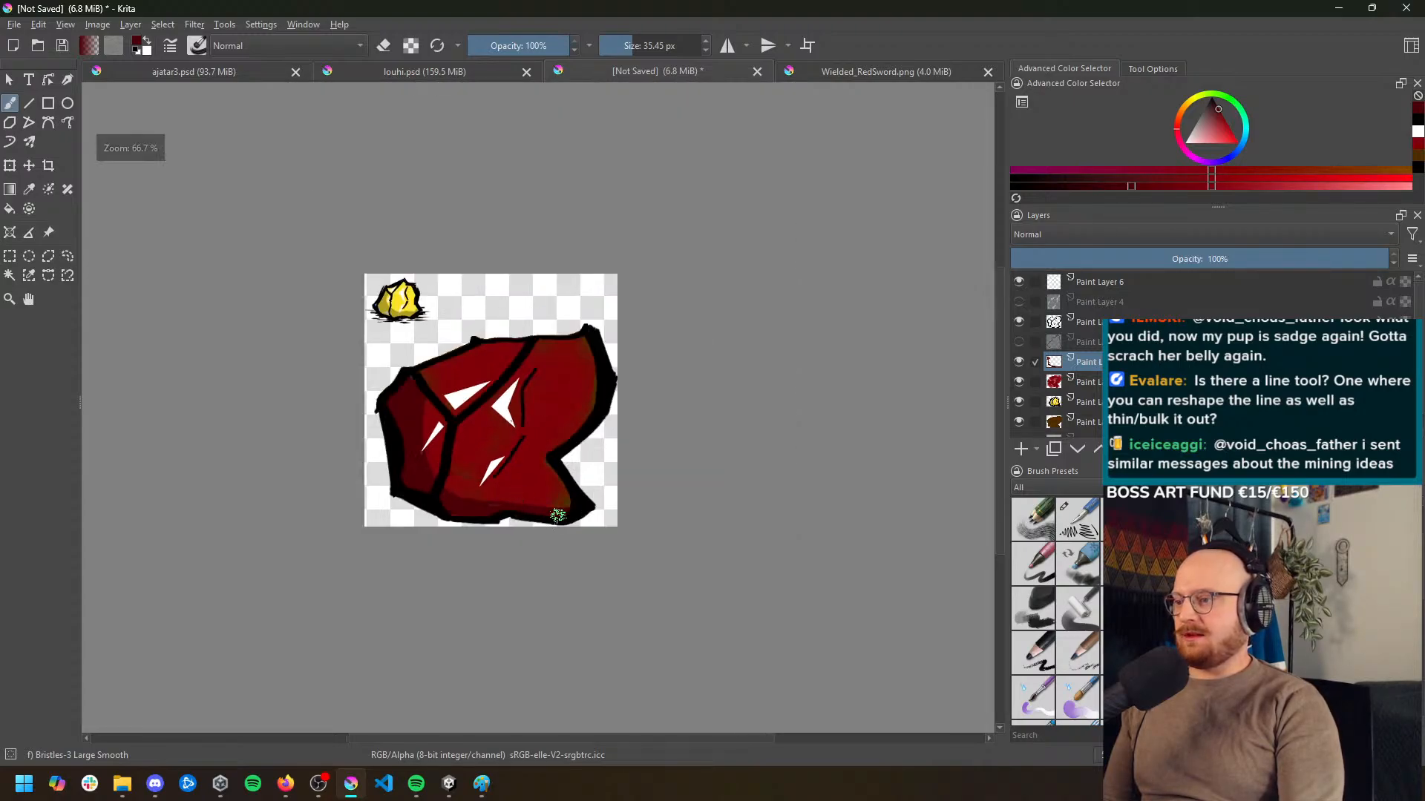
scroll(563, 517, up, 1)
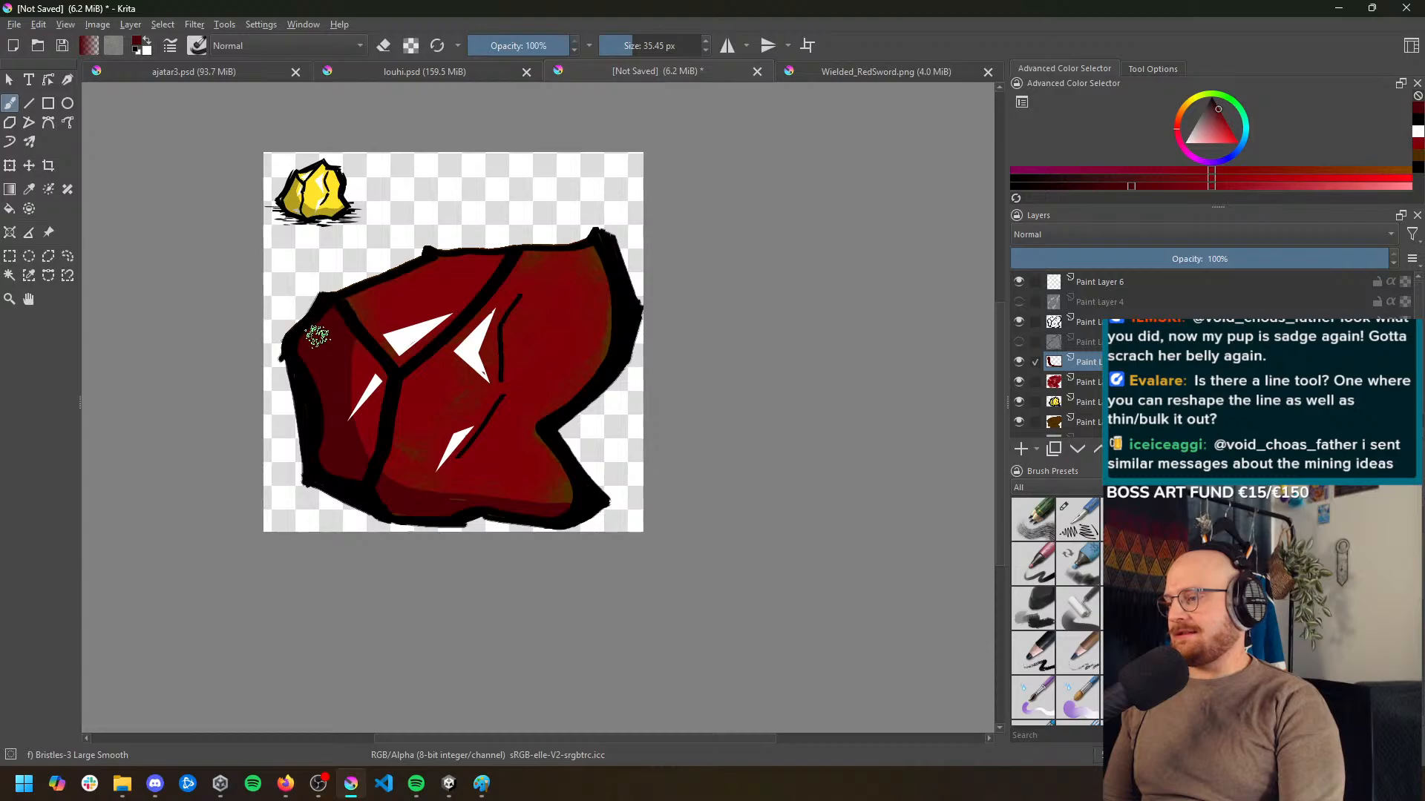
mouse_move(476, 503)
mouse_down()
mouse_move(572, 518)
mouse_move(566, 503)
mouse_move(554, 512)
mouse_up()
Examine the shaded rock from close up and far away against the shading of the gold nugget reference
scroll(490, 469, down, 1)
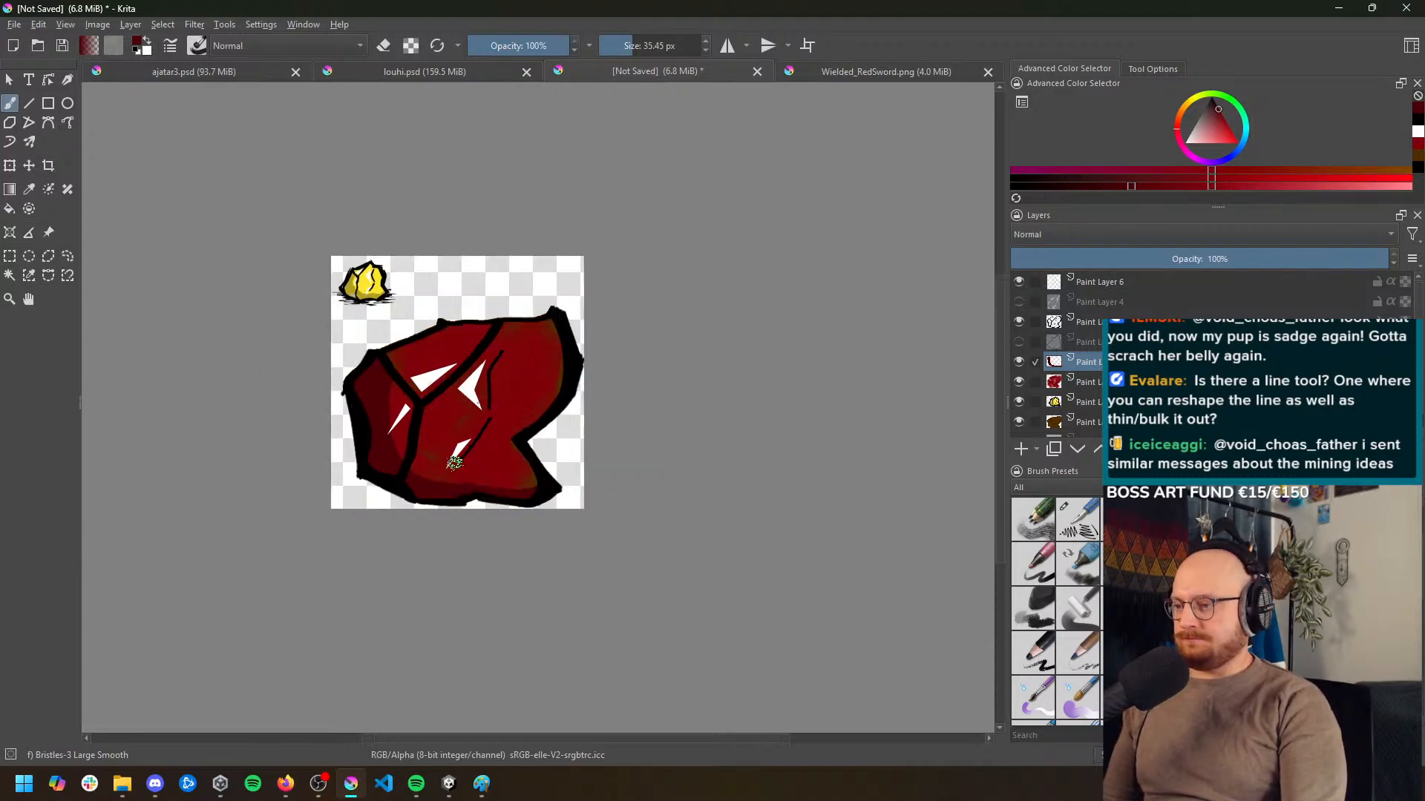
scroll(327, 327, up, 3)
scroll(469, 204, up, 2)
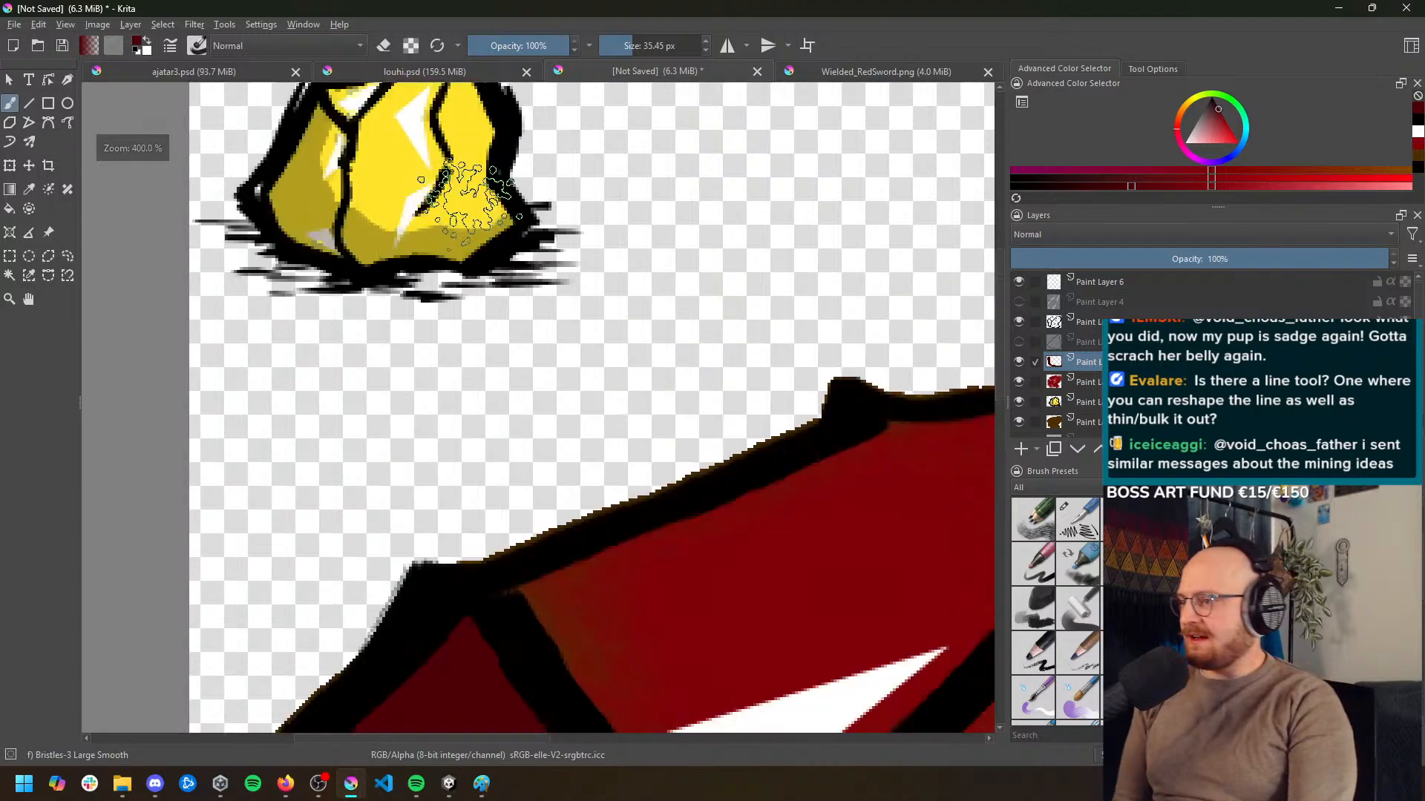
drag(457, 212, 470, 239)
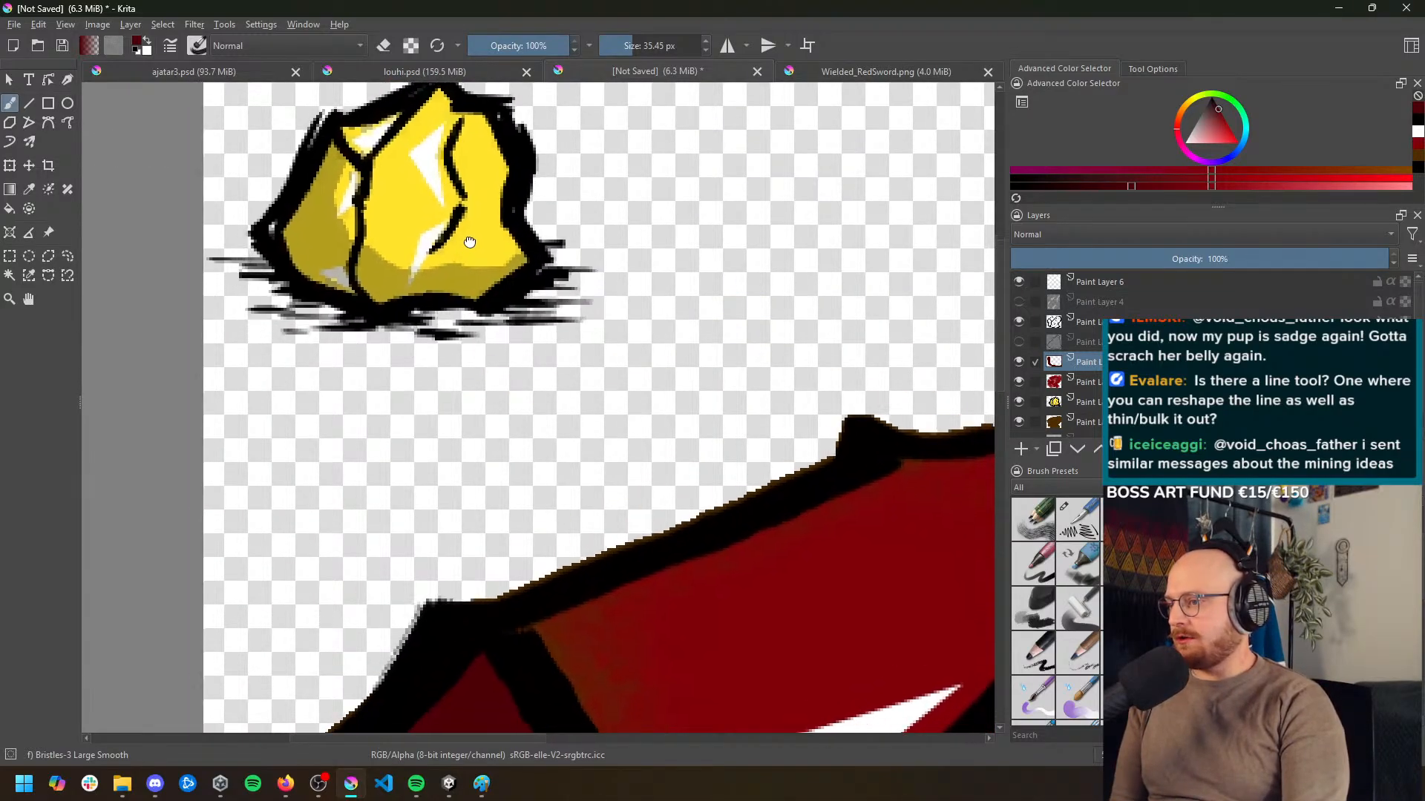
scroll(668, 499, down, 4)
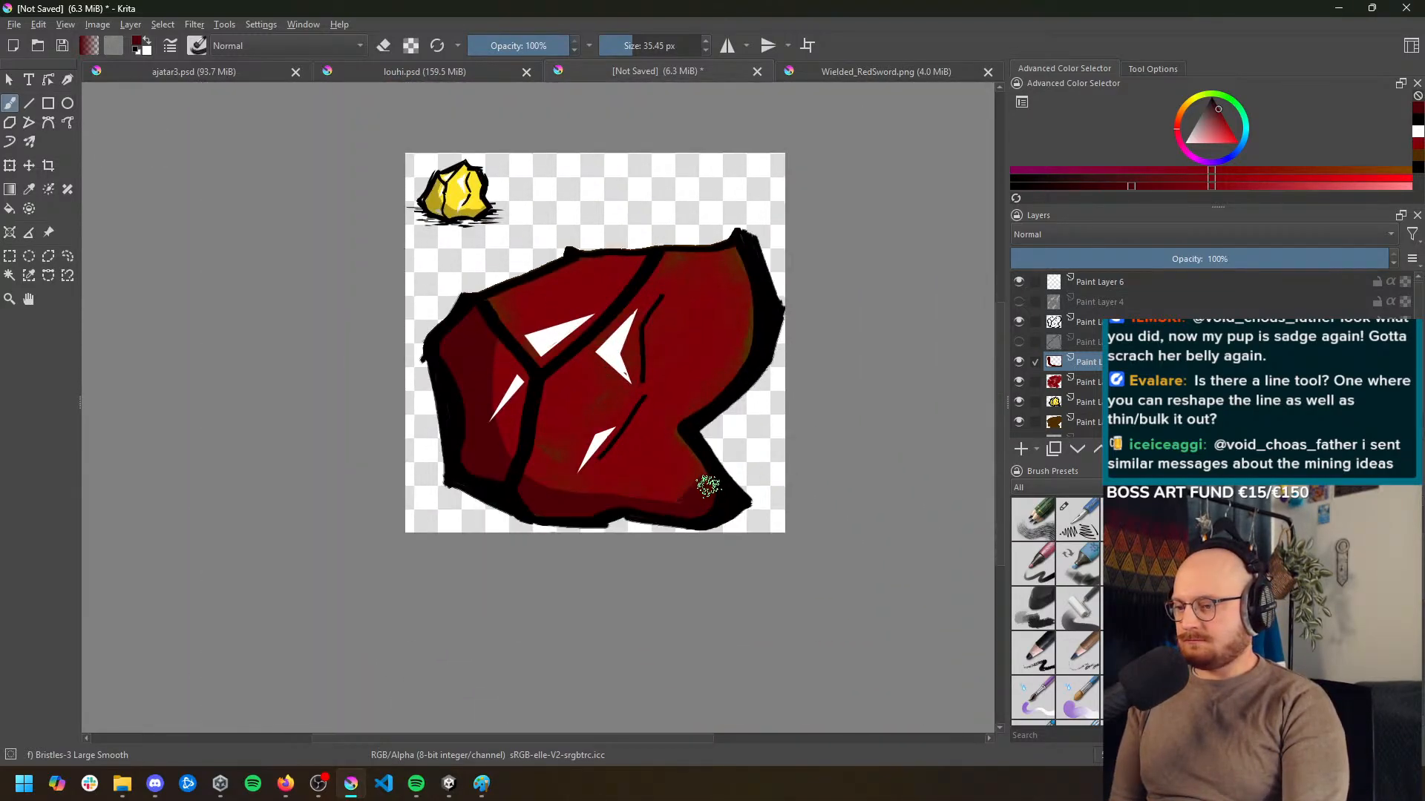
scroll(718, 499, down, 1)
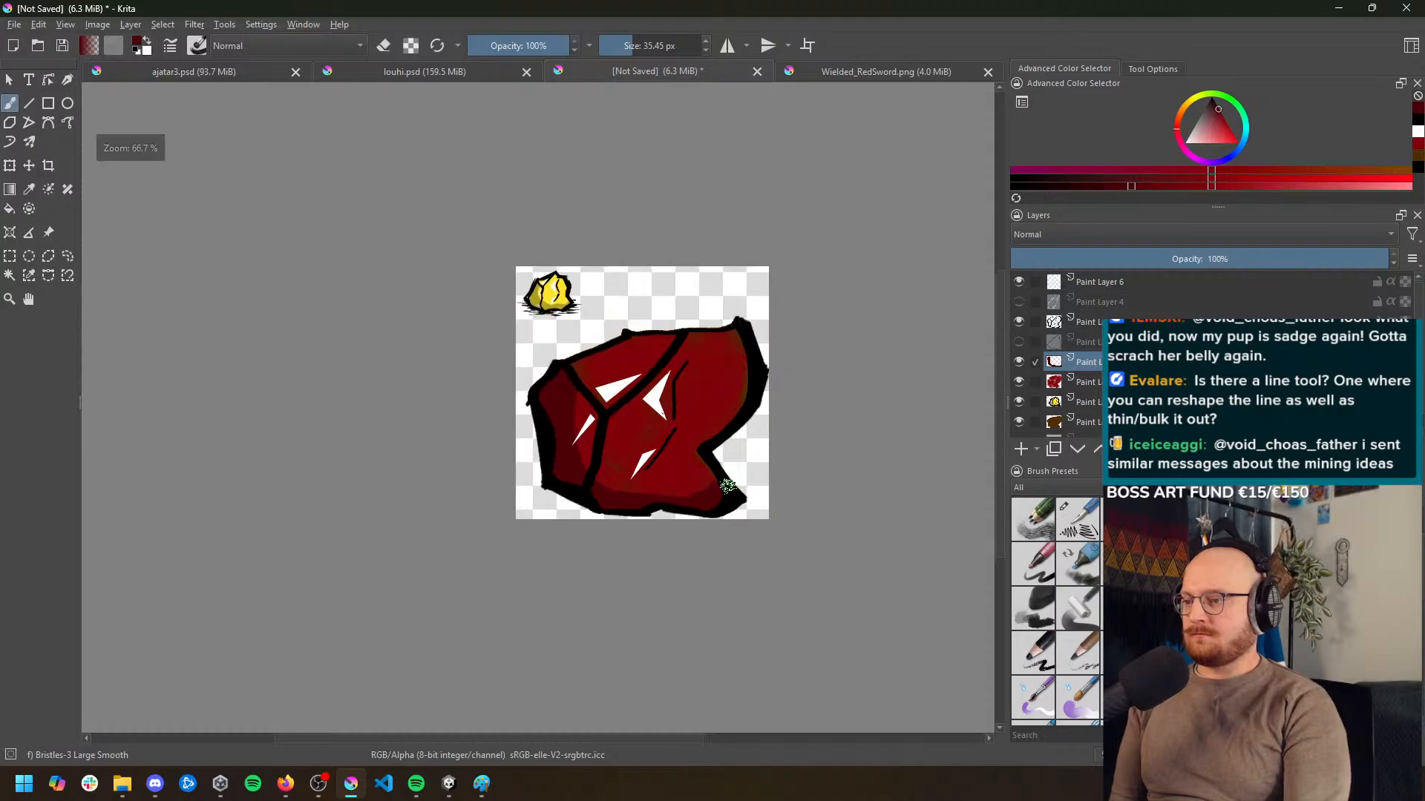
scroll(714, 487, up, 1)
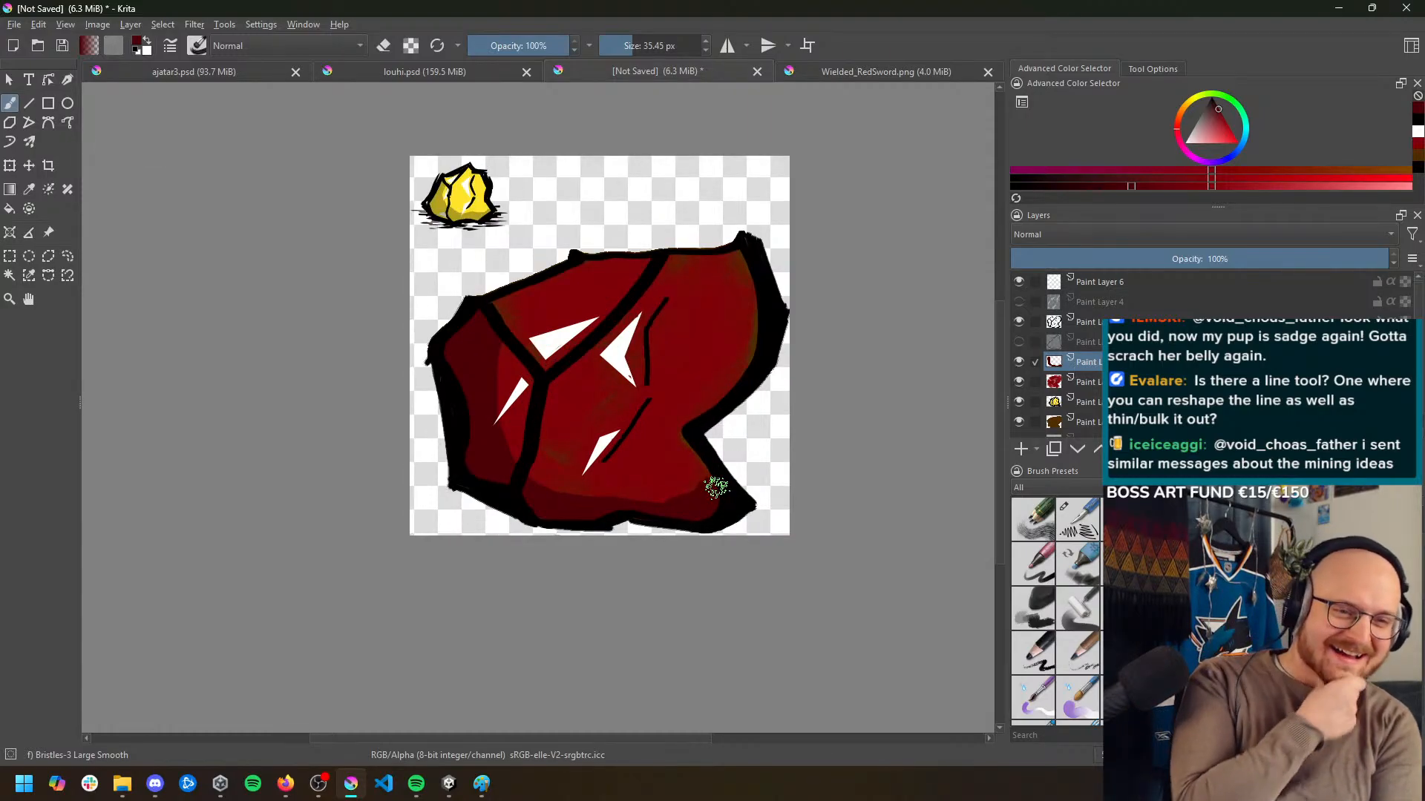
scroll(670, 334, down, 1)
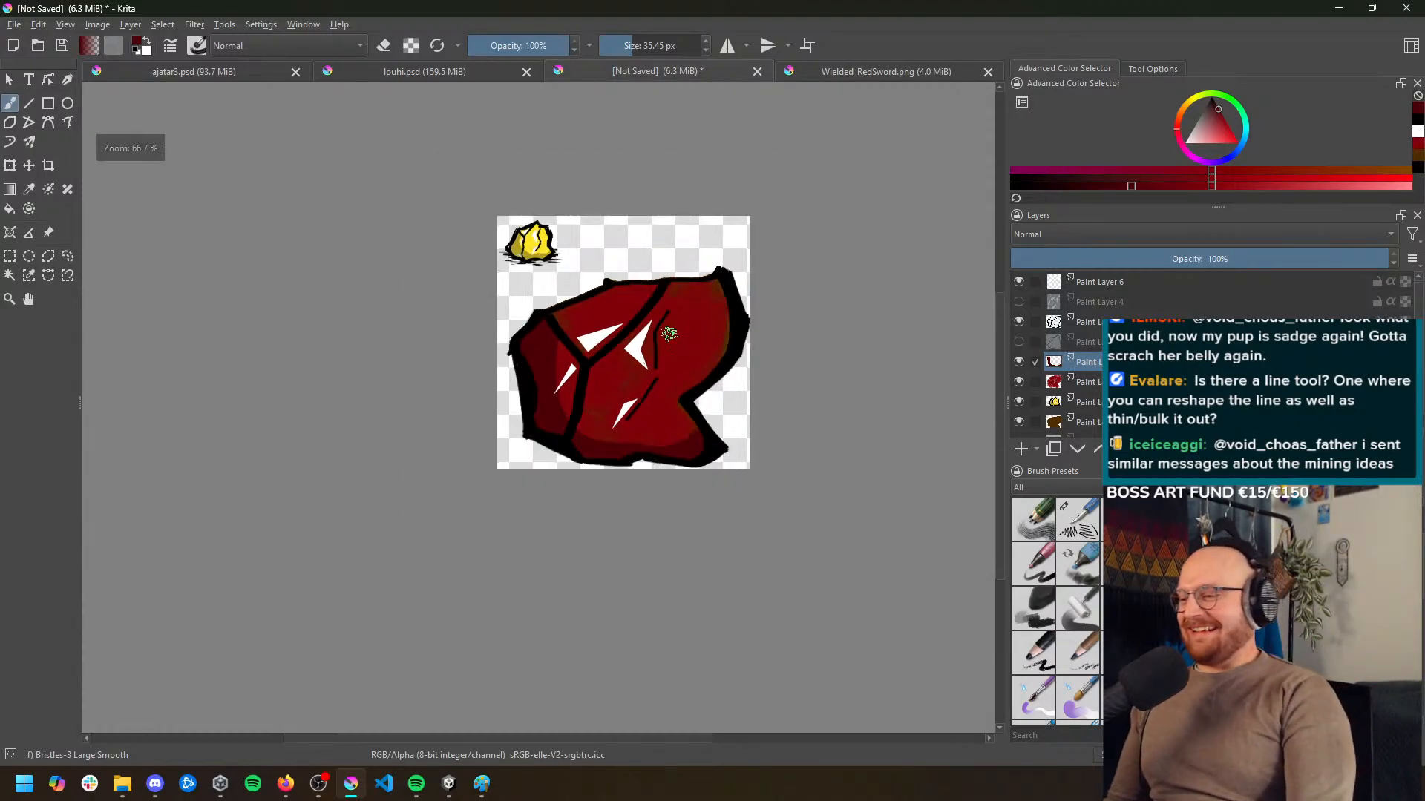
scroll(668, 331, up, 2)
scroll(659, 344, down, 1)
scroll(640, 341, down, 1)
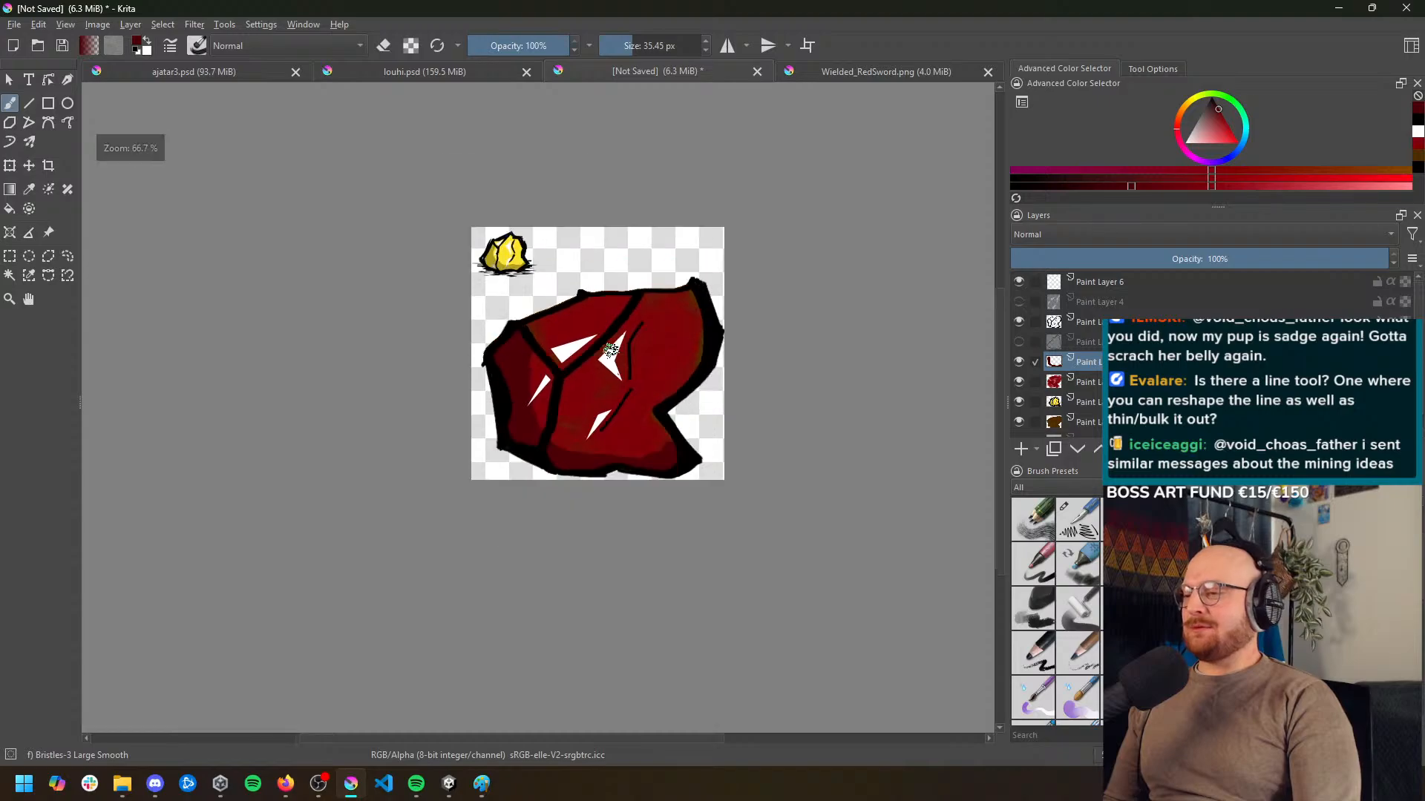
scroll(637, 340, up, 2)
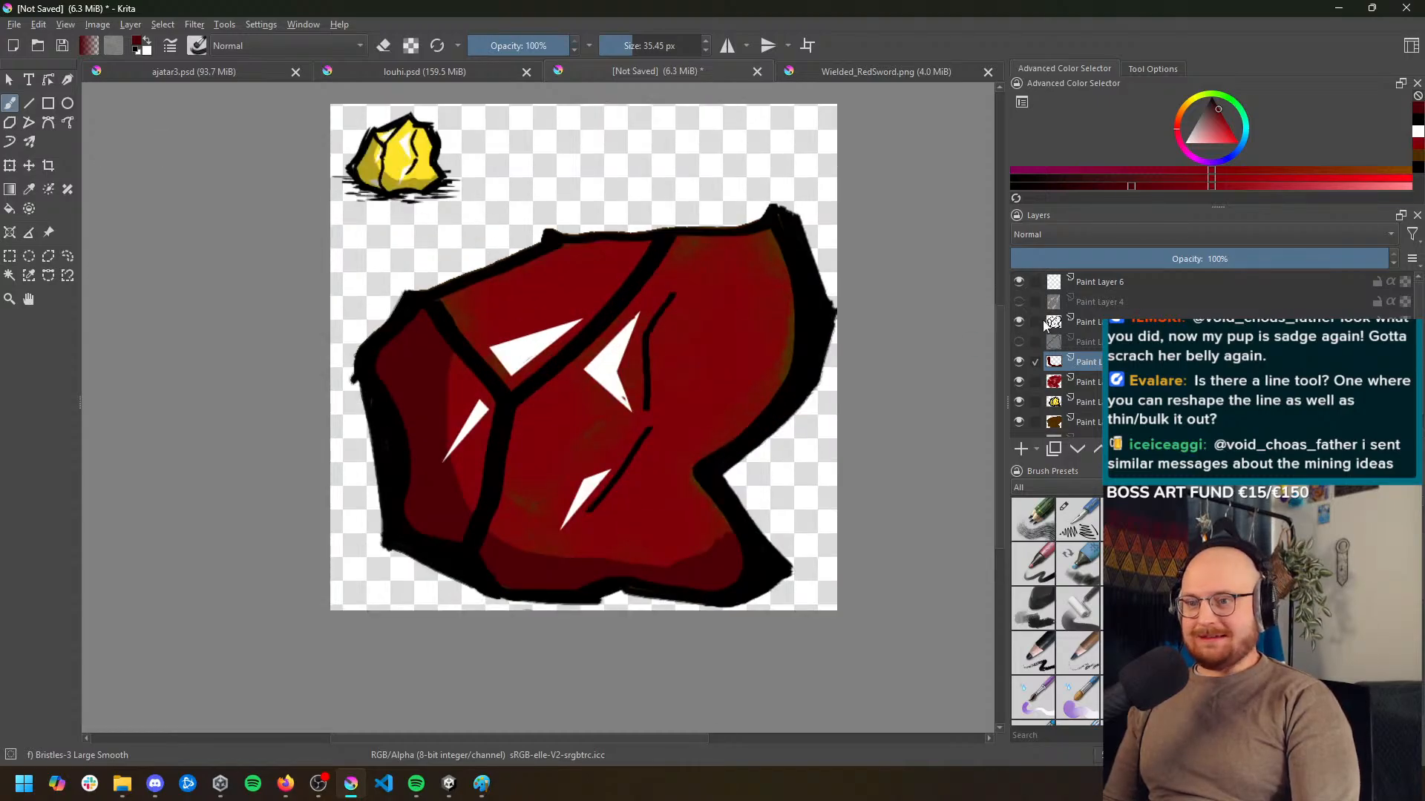
Hide the gold nugget reference layer and switch to the straight Line tool
click(1017, 402)
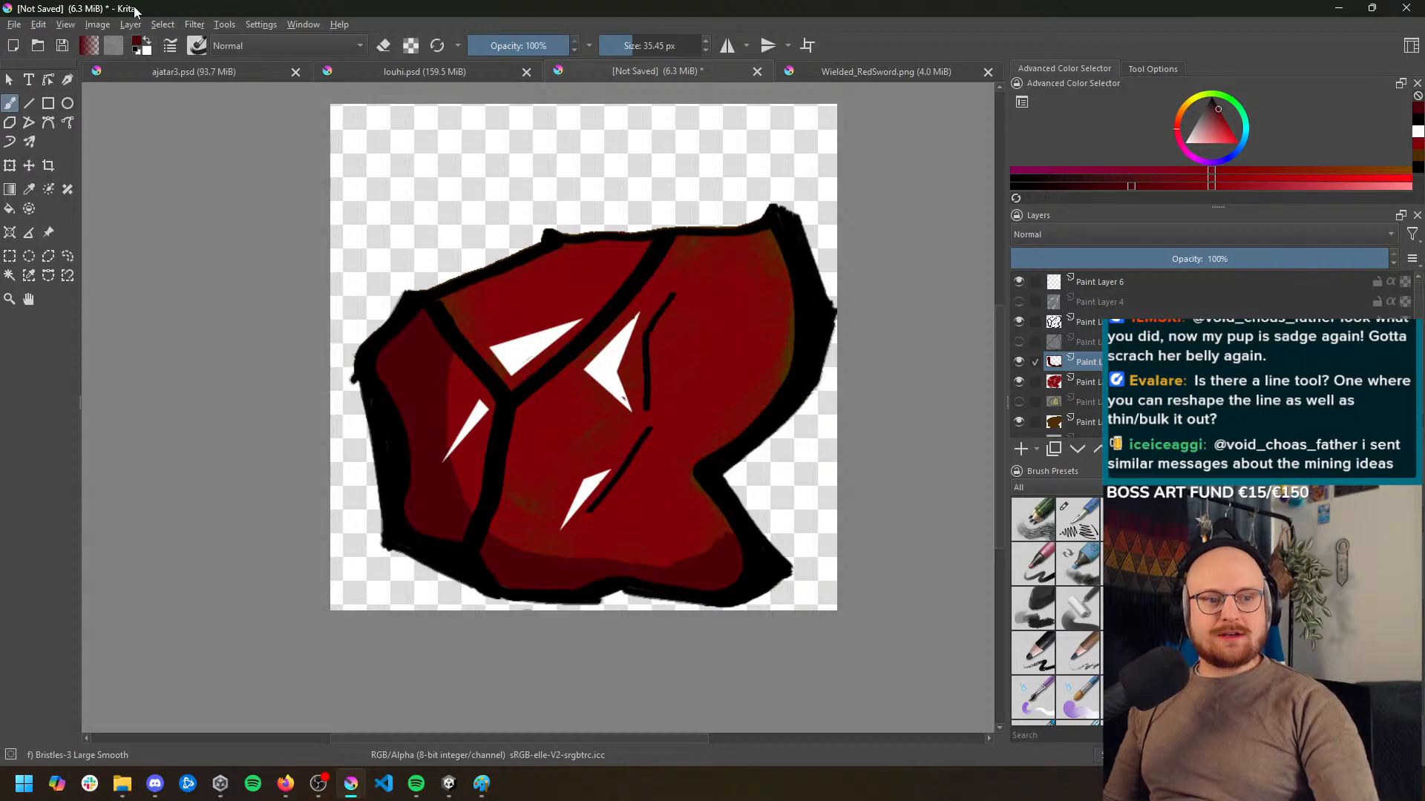
click(29, 103)
Try thick dark red straight lines above the rock and undo them
drag(448, 164, 652, 145)
drag(442, 154, 371, 280)
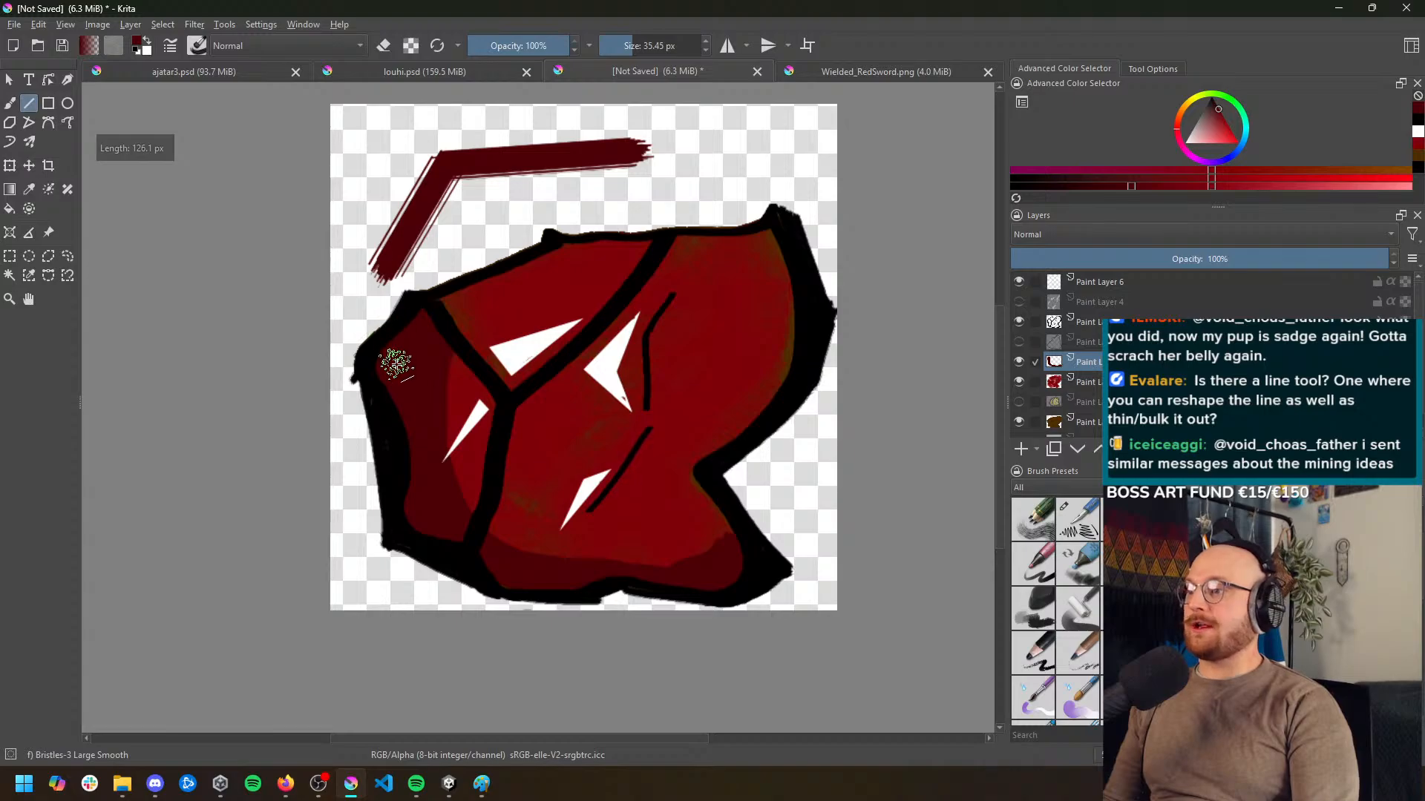
mouse_move(647, 144)
mouse_down()
mouse_move(780, 217)
mouse_move(796, 182)
mouse_move(632, 257)
mouse_up()
key(ctrl+z)
key(ctrl+z)
key(ctrl+z)
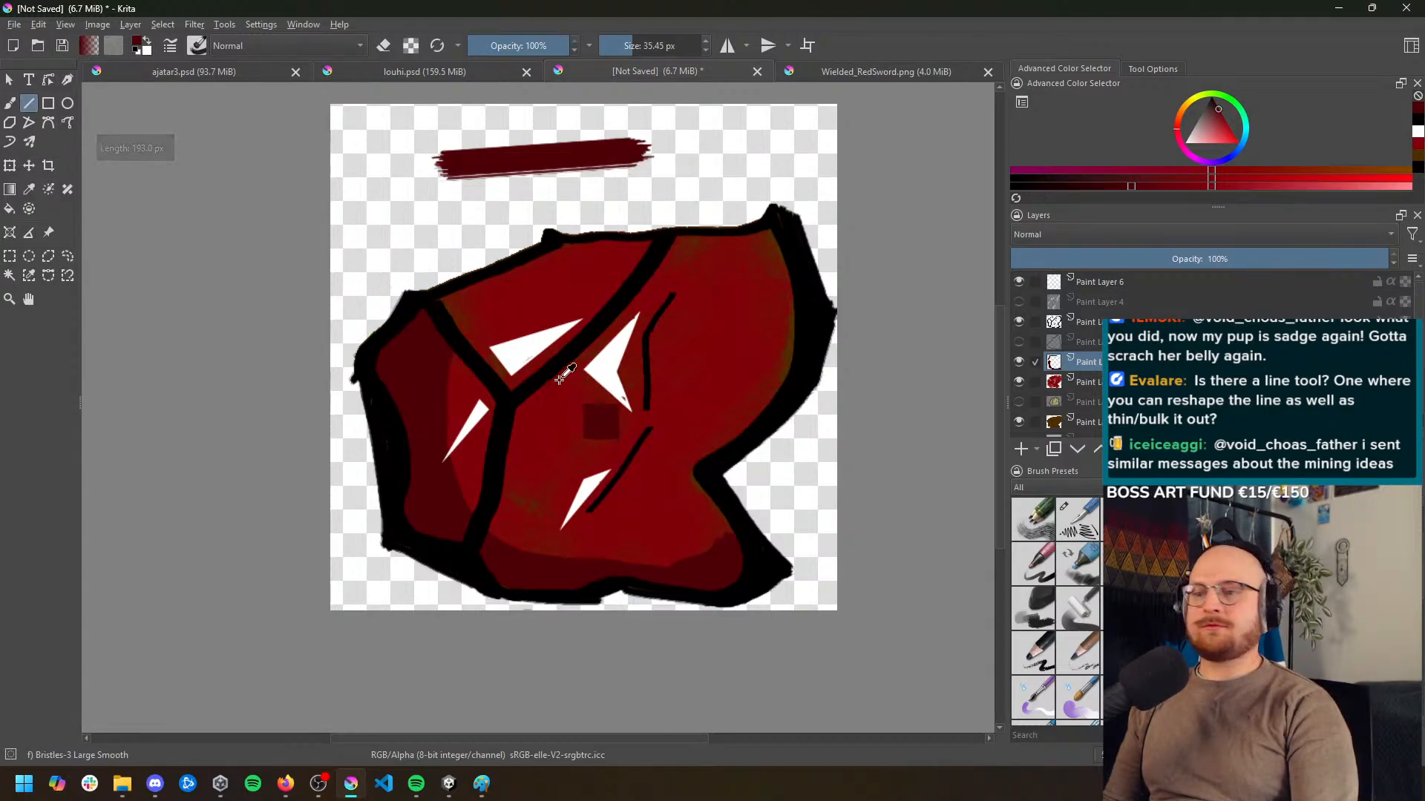
key(ctrl+z)
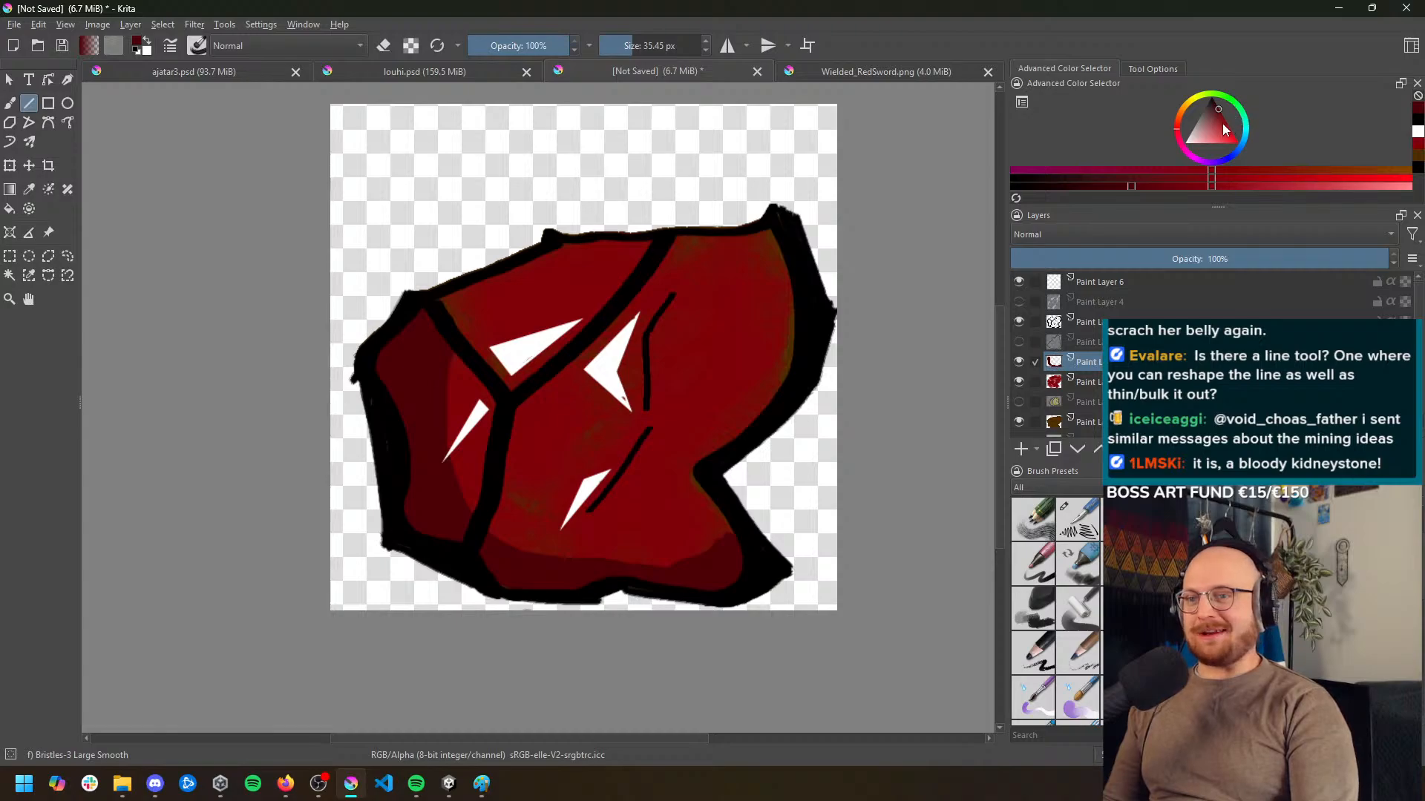
Set the painting colour to black, try a triangle of straight lines above the rock and undo it
drag(1222, 123, 1211, 99)
mouse_move(385, 184)
mouse_down()
mouse_move(692, 152)
mouse_move(612, 256)
mouse_move(388, 213)
mouse_move(381, 175)
mouse_up()
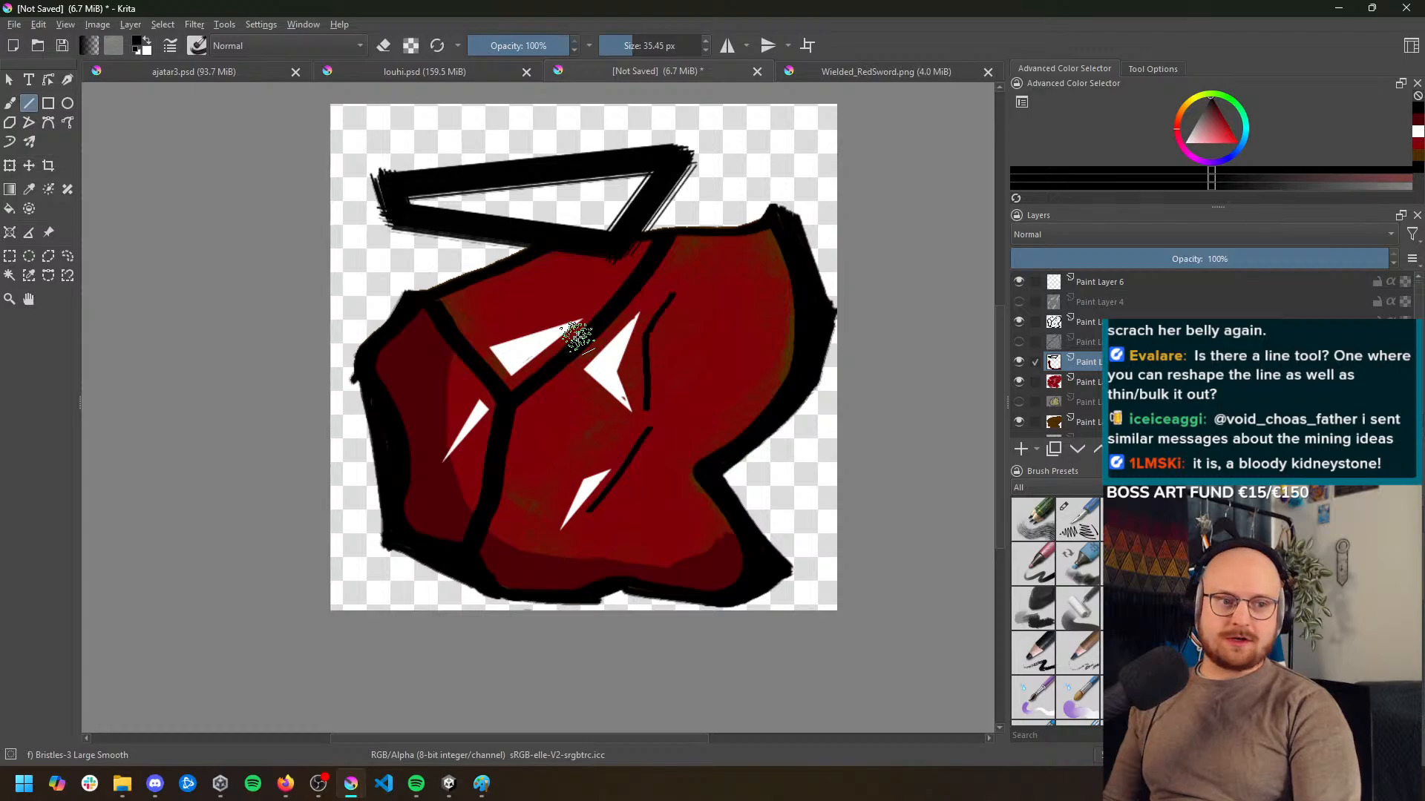
key(ctrl+z)
key(ctrl+z)
key(ctrl+z)
key(ctrl+z)
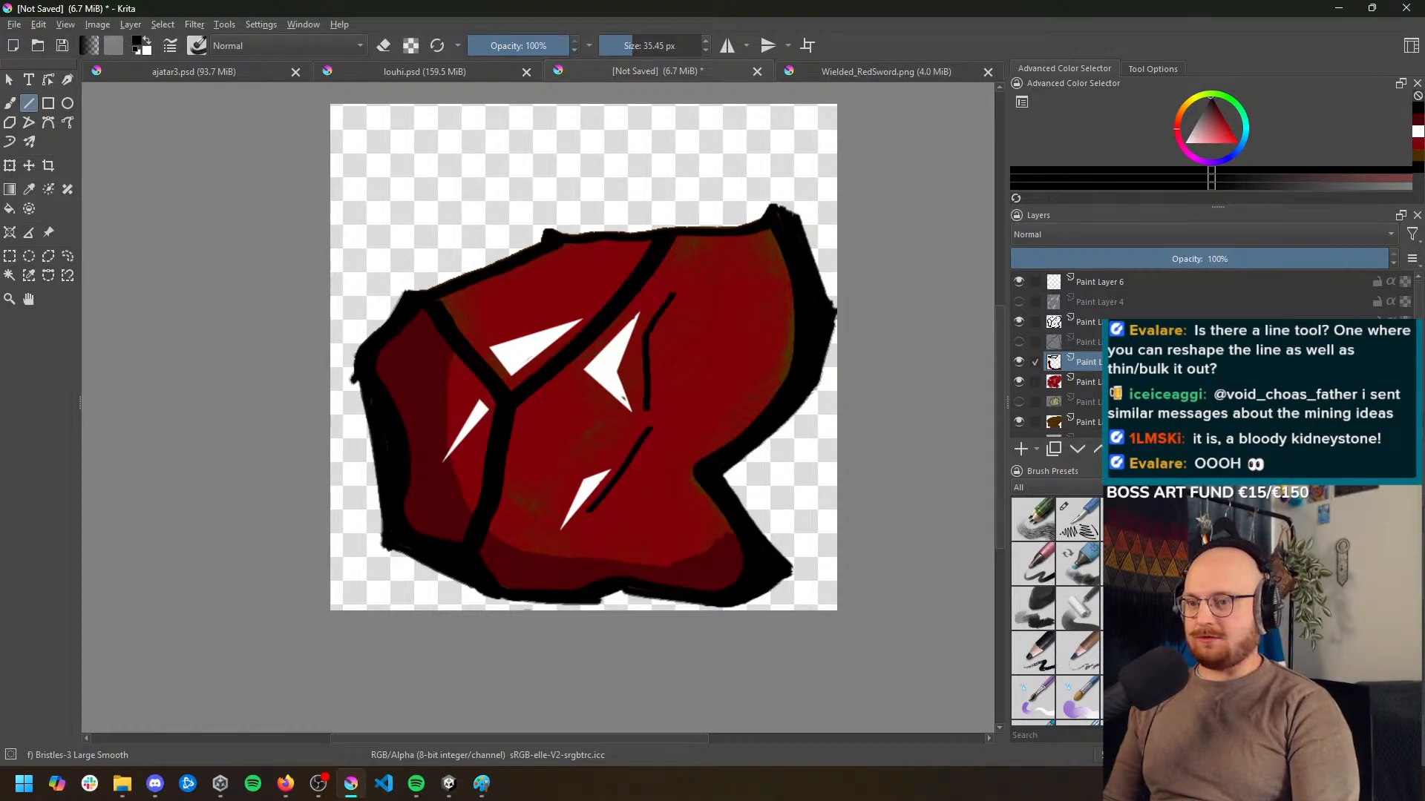
Add a new paint layer directly above the black outline layer and set the brush size to 13.99 px
click(1018, 322)
click(1017, 322)
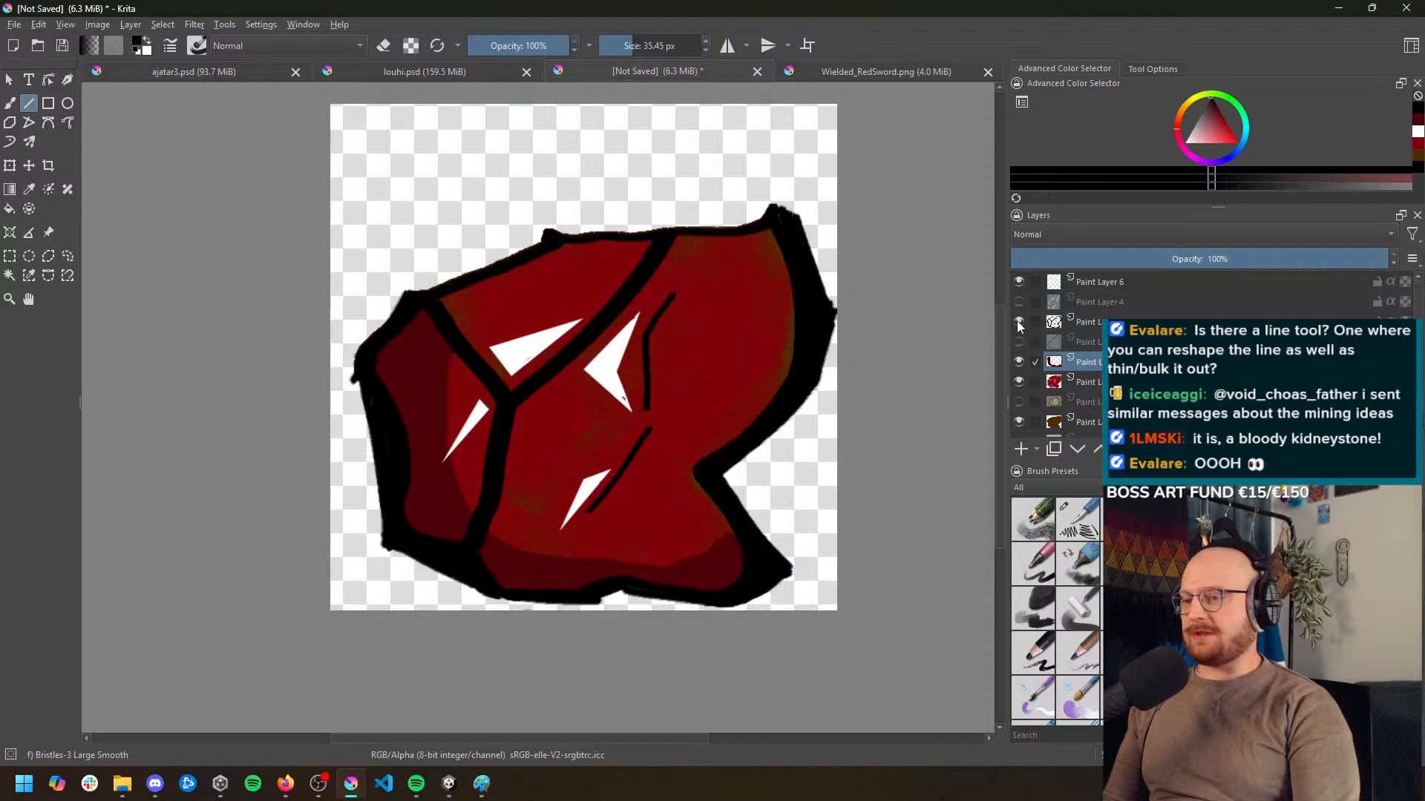
click(1098, 323)
click(1021, 450)
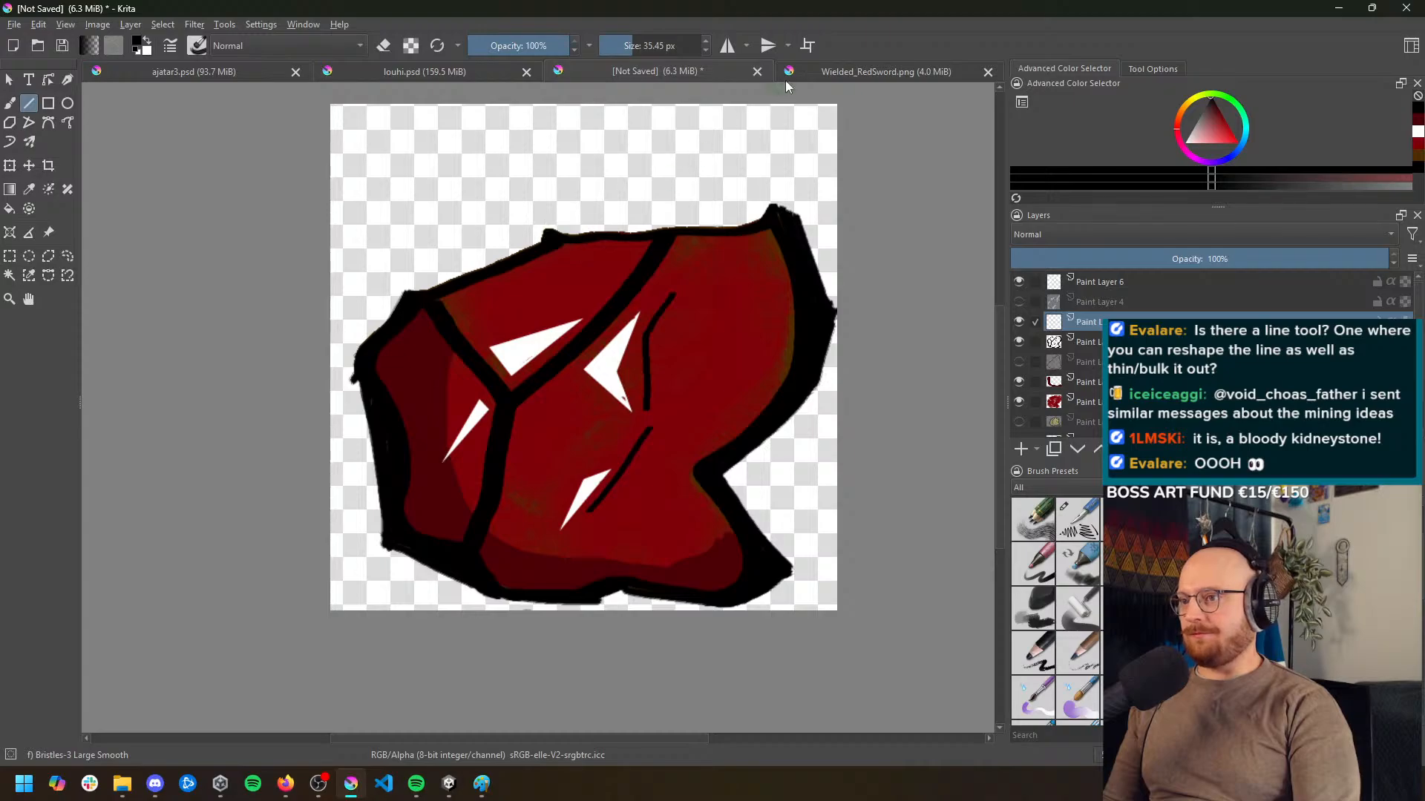
drag(633, 45, 625, 45)
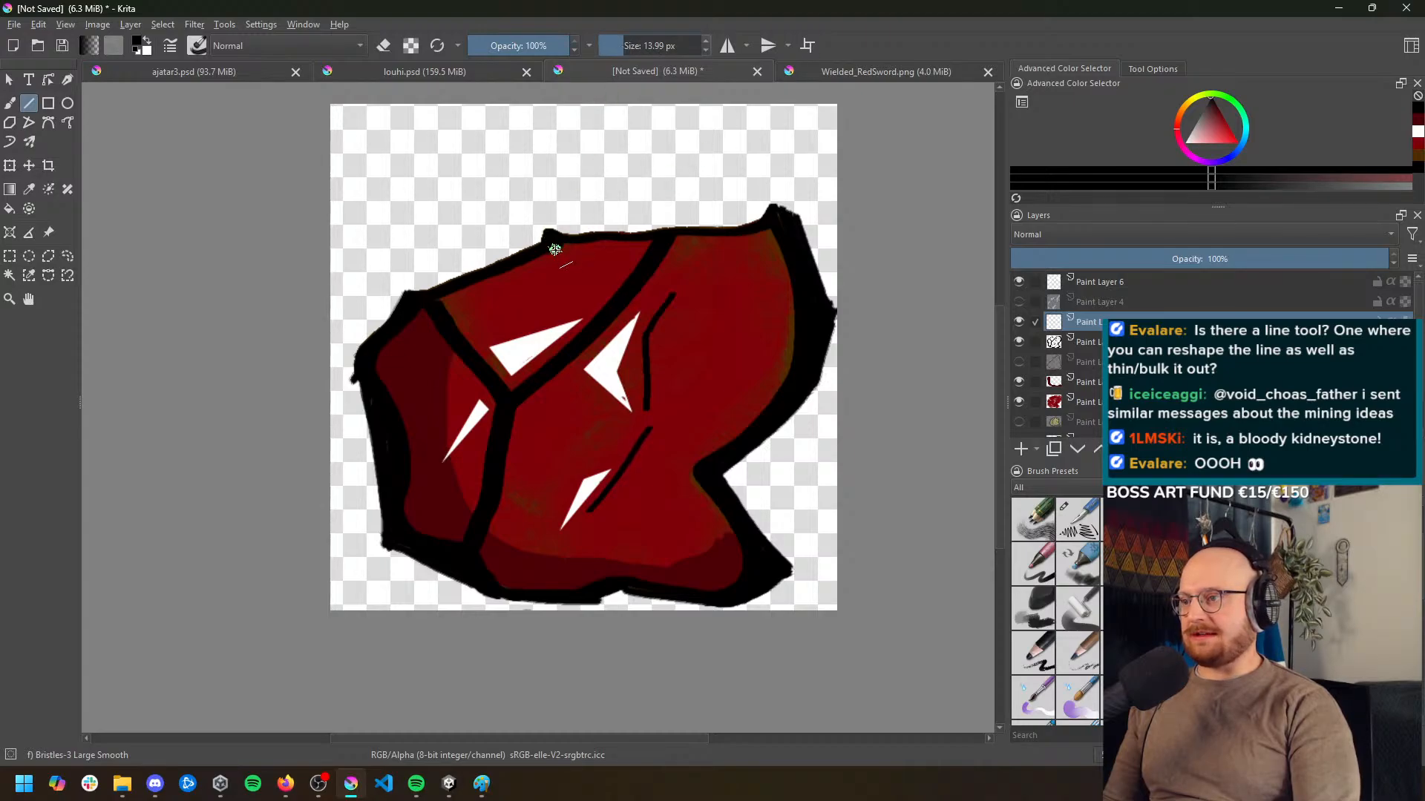
Trace the rock's whole outer silhouette with connected black straight lines on the new layer
drag(553, 157, 451, 221)
key(ctrl+z)
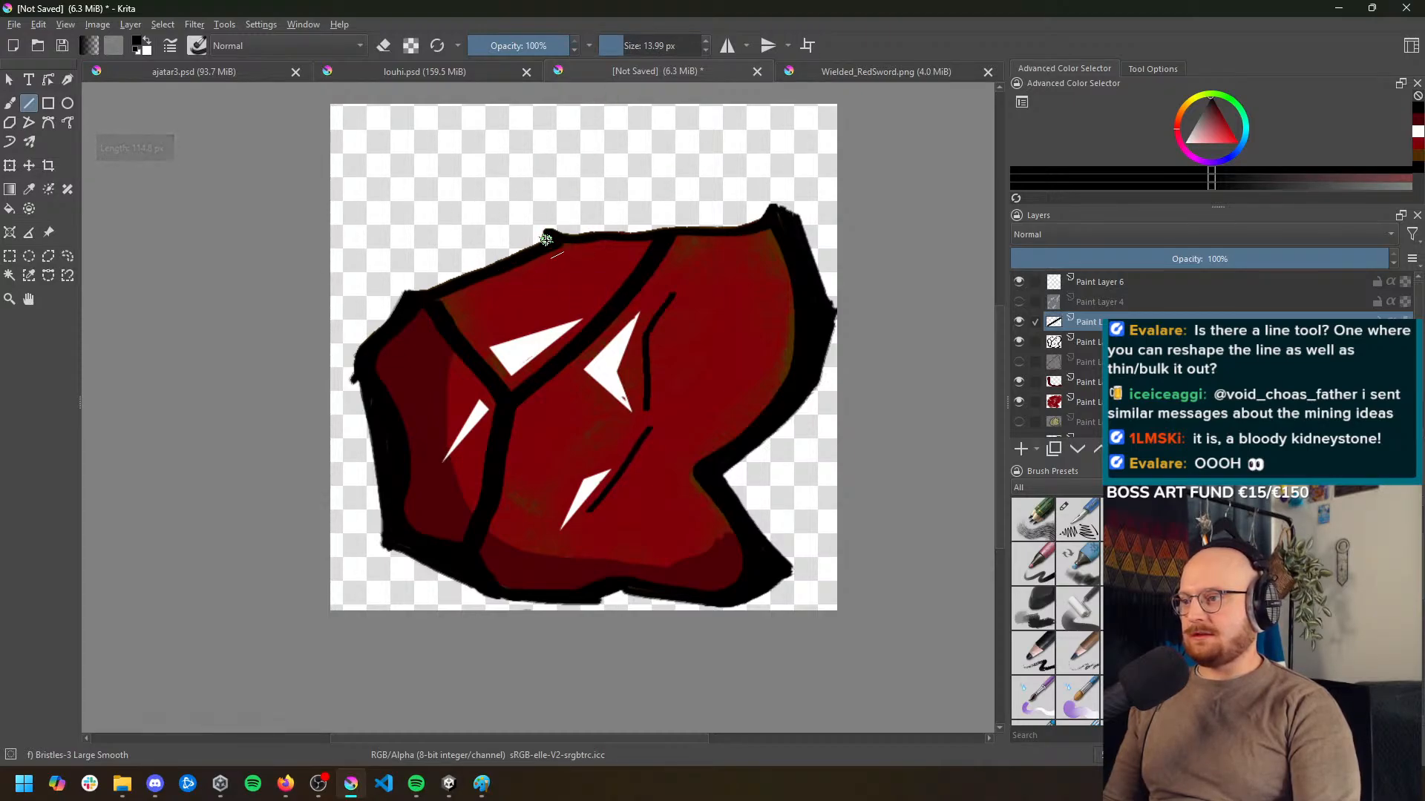
mouse_move(549, 233)
mouse_down()
mouse_move(404, 296)
mouse_move(350, 382)
mouse_move(389, 562)
mouse_move(391, 547)
mouse_move(497, 605)
mouse_move(484, 594)
mouse_move(621, 579)
mouse_up()
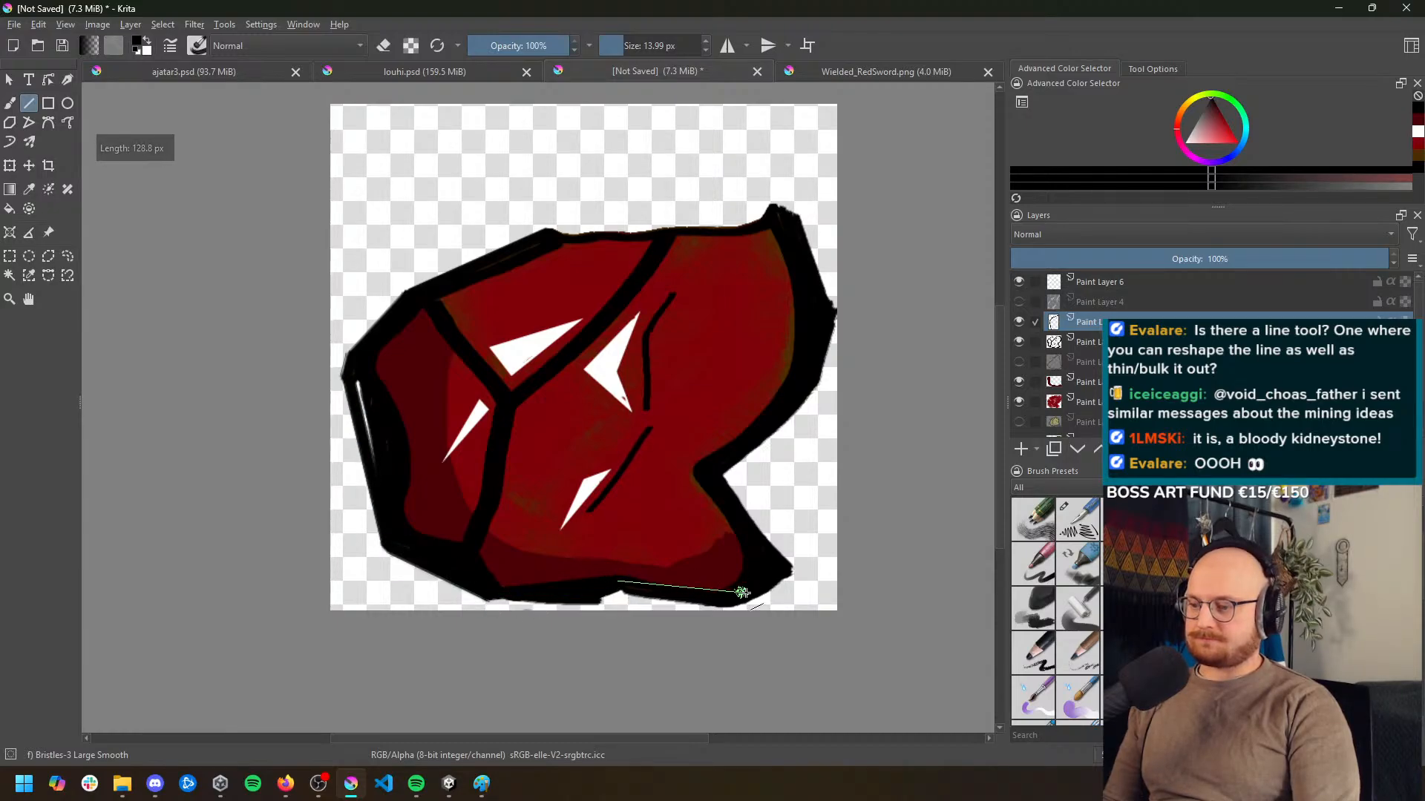
drag(747, 594, 793, 566)
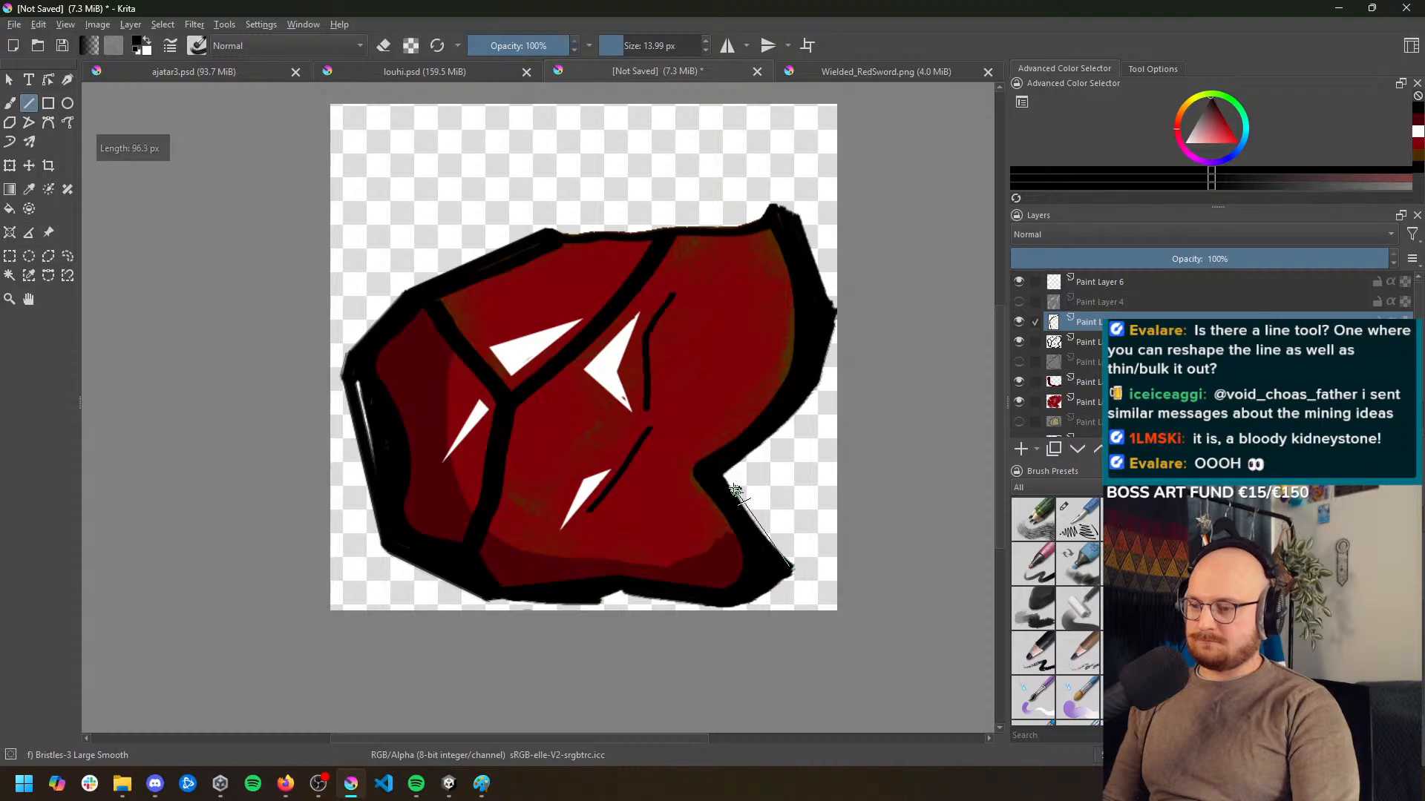
mouse_move(709, 472)
mouse_down()
mouse_move(820, 349)
mouse_move(829, 309)
mouse_move(779, 205)
mouse_move(753, 224)
mouse_move(547, 230)
mouse_up()
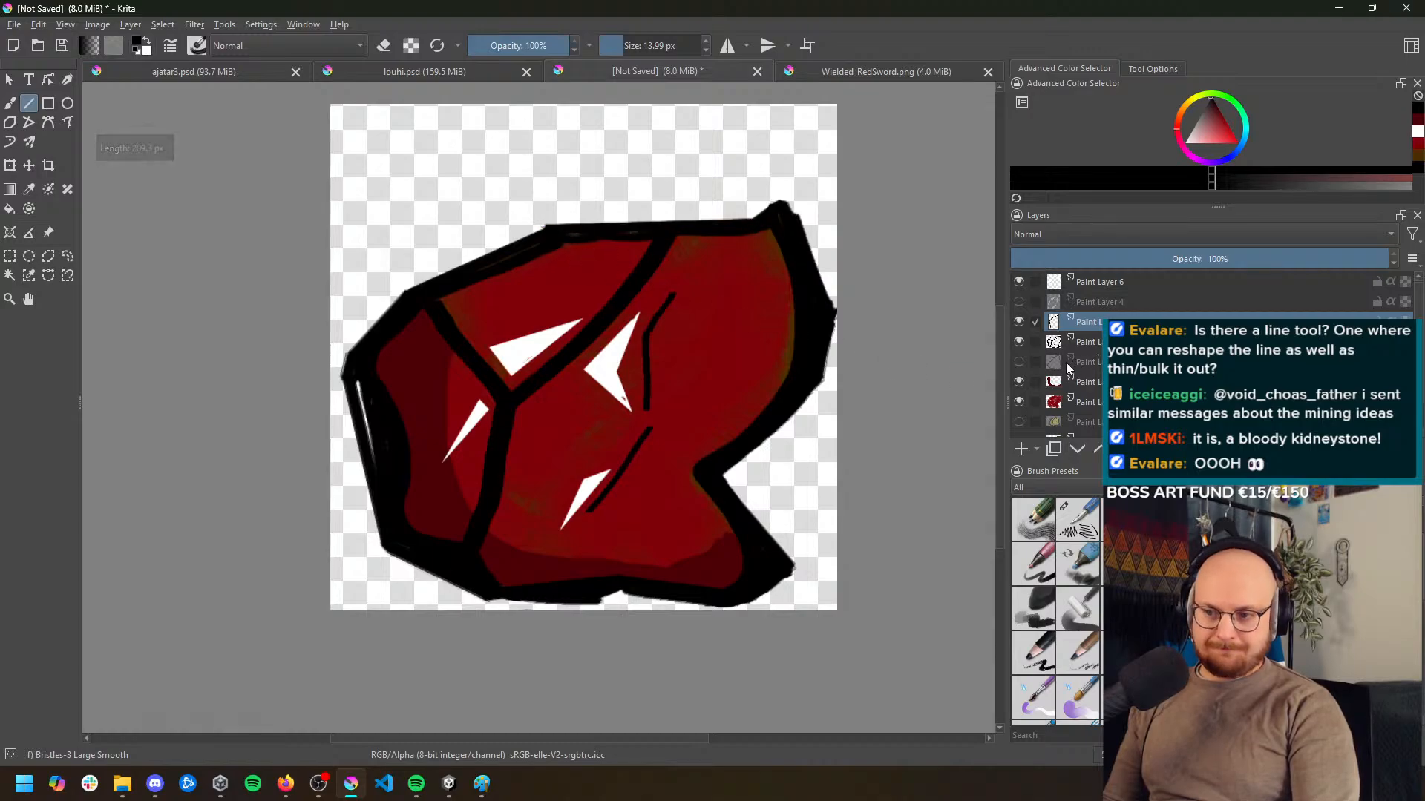
Compare the straight outline with the old hand-drawn one by toggling the old outline layer's visibility
click(1018, 341)
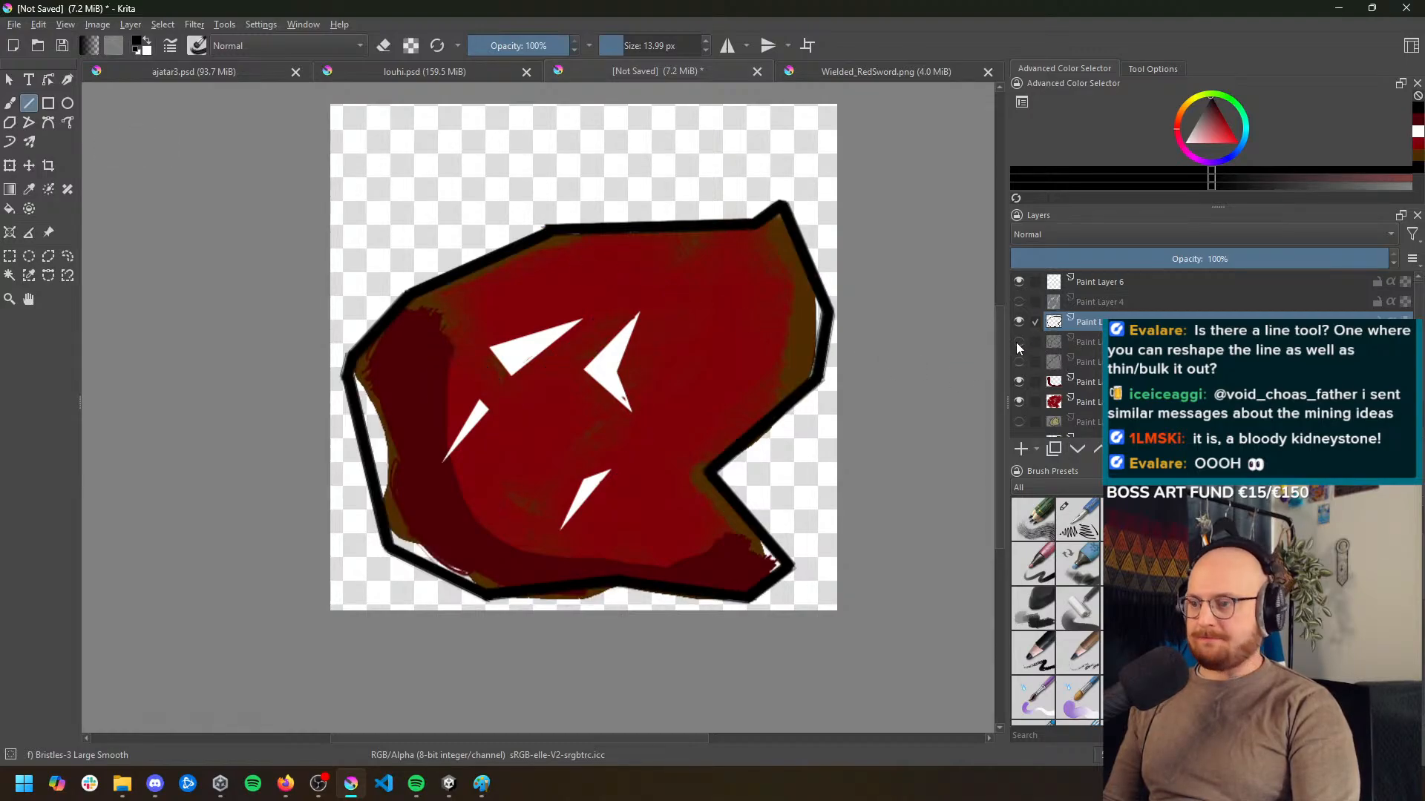
click(1018, 341)
click(1018, 341)
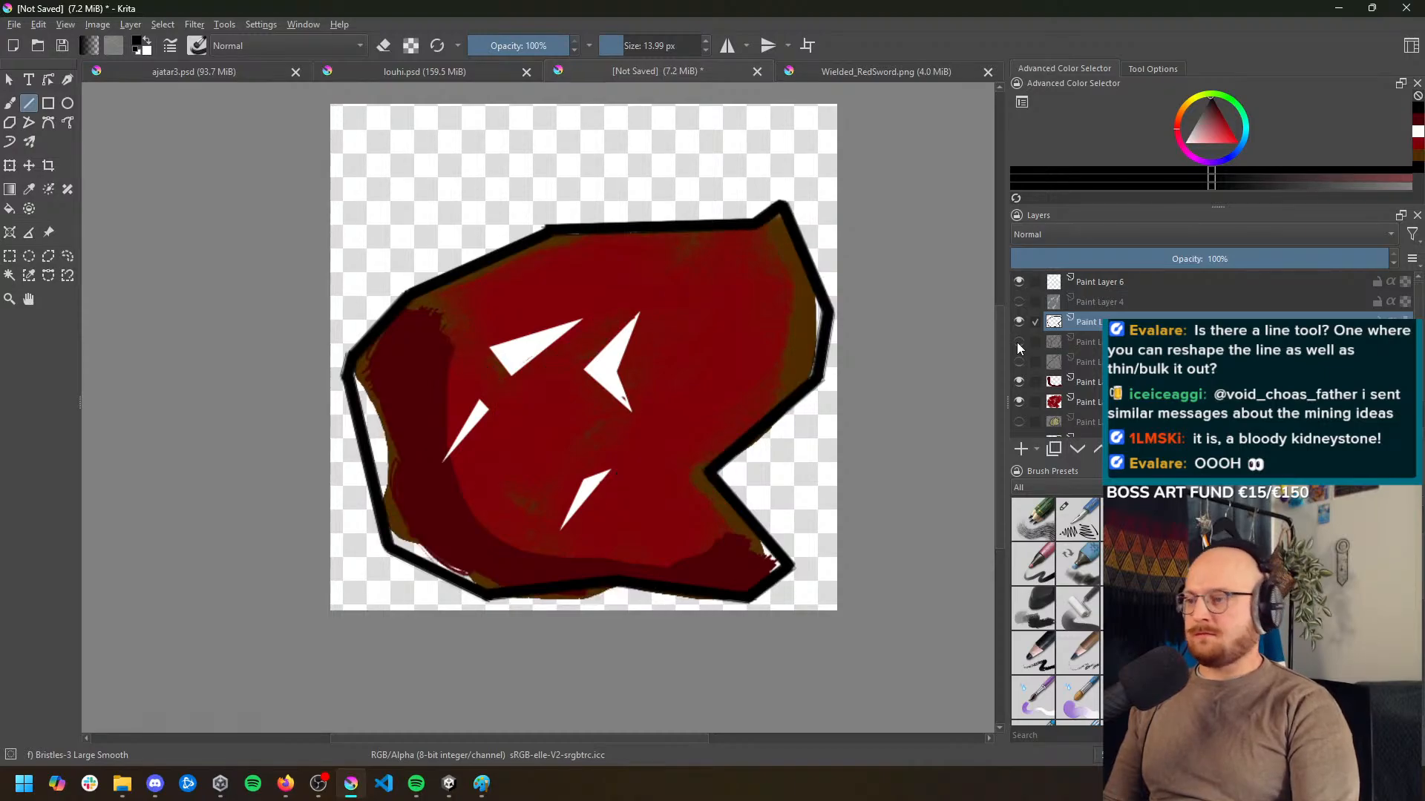
click(1018, 342)
click(1018, 342)
click(1018, 342)
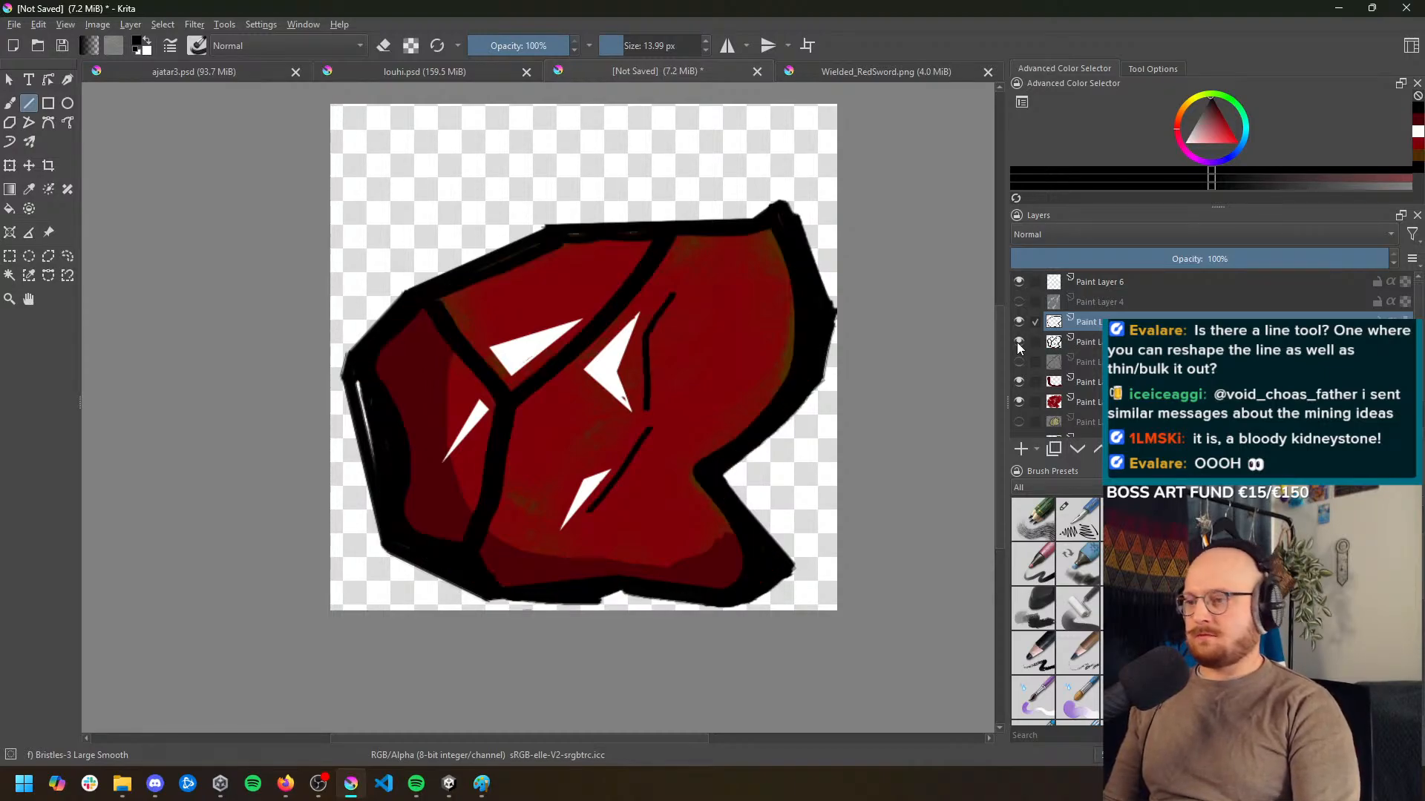
Draw the rock's three inner facet edges as straight black lines and hide the old hand-drawn outline layer
mouse_move(670, 234)
mouse_down()
mouse_move(512, 408)
mouse_move(599, 326)
mouse_move(509, 394)
mouse_move(425, 296)
mouse_up()
drag(507, 401, 460, 576)
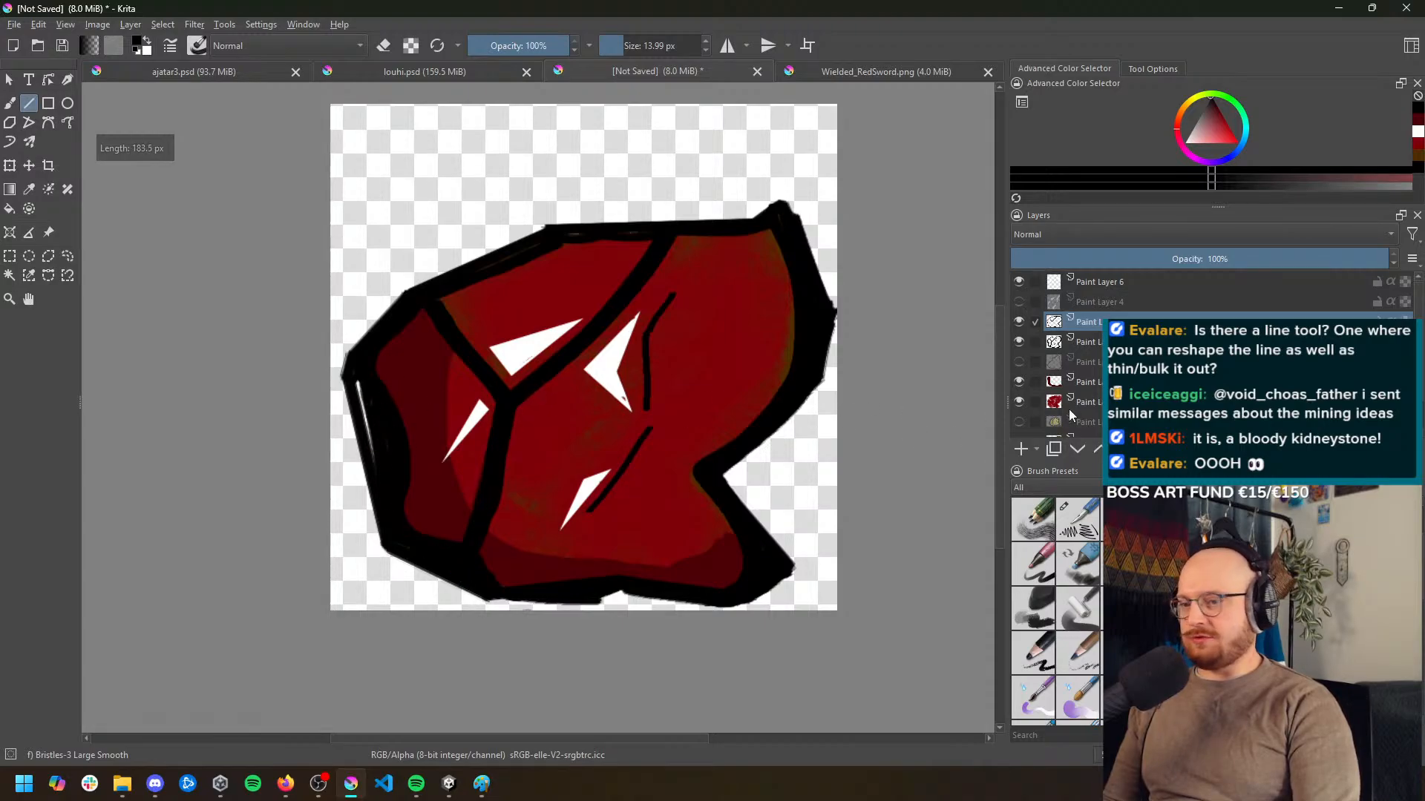
click(1017, 341)
Pick the brown from the rock's right edge, try brushing it into the gap along the left outline, and undo the stroke
scroll(698, 409, down, 1)
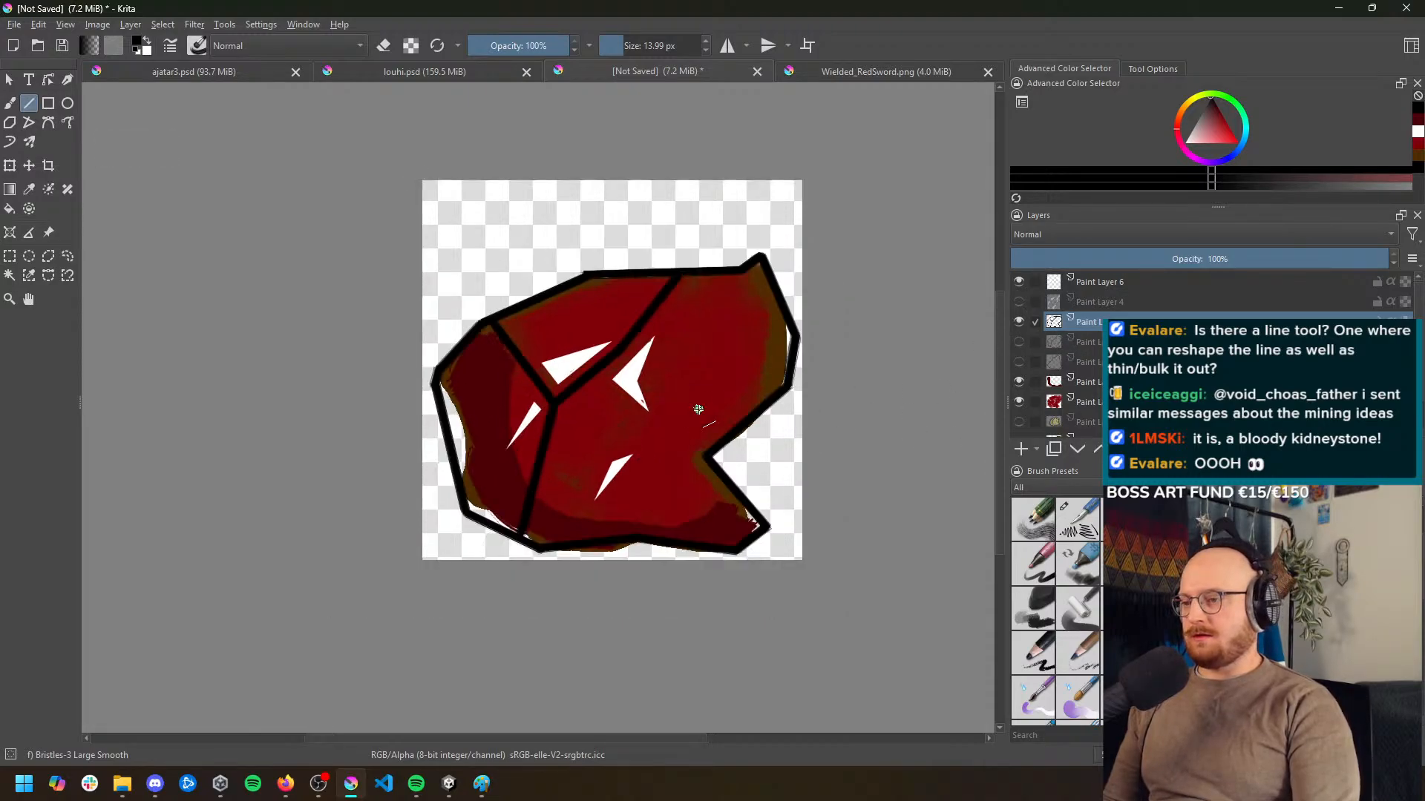
scroll(698, 409, up, 1)
drag(646, 408, 614, 377)
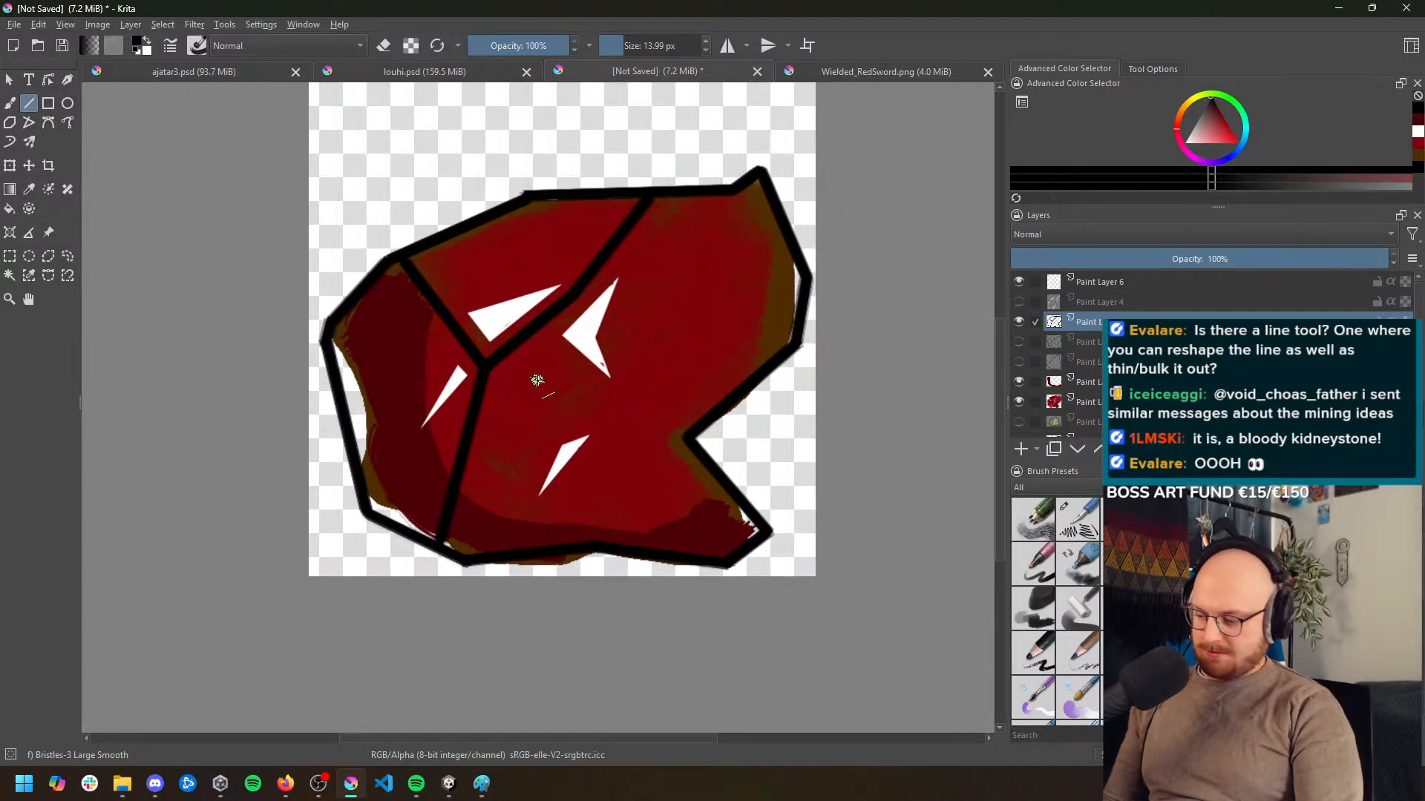
key(p)
click(777, 283)
key(b)
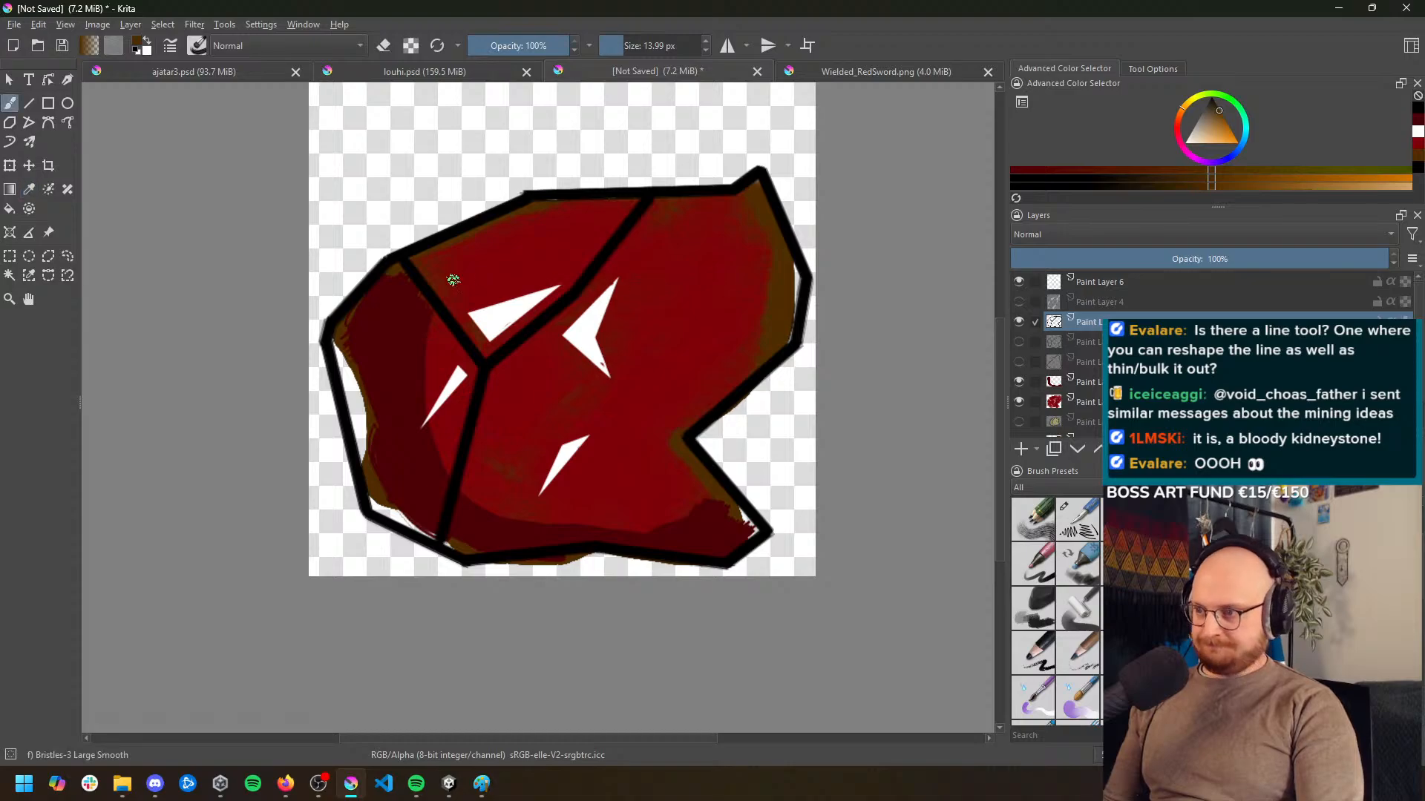
mouse_move(342, 350)
mouse_down()
mouse_move(359, 443)
mouse_move(366, 407)
mouse_move(342, 361)
mouse_up()
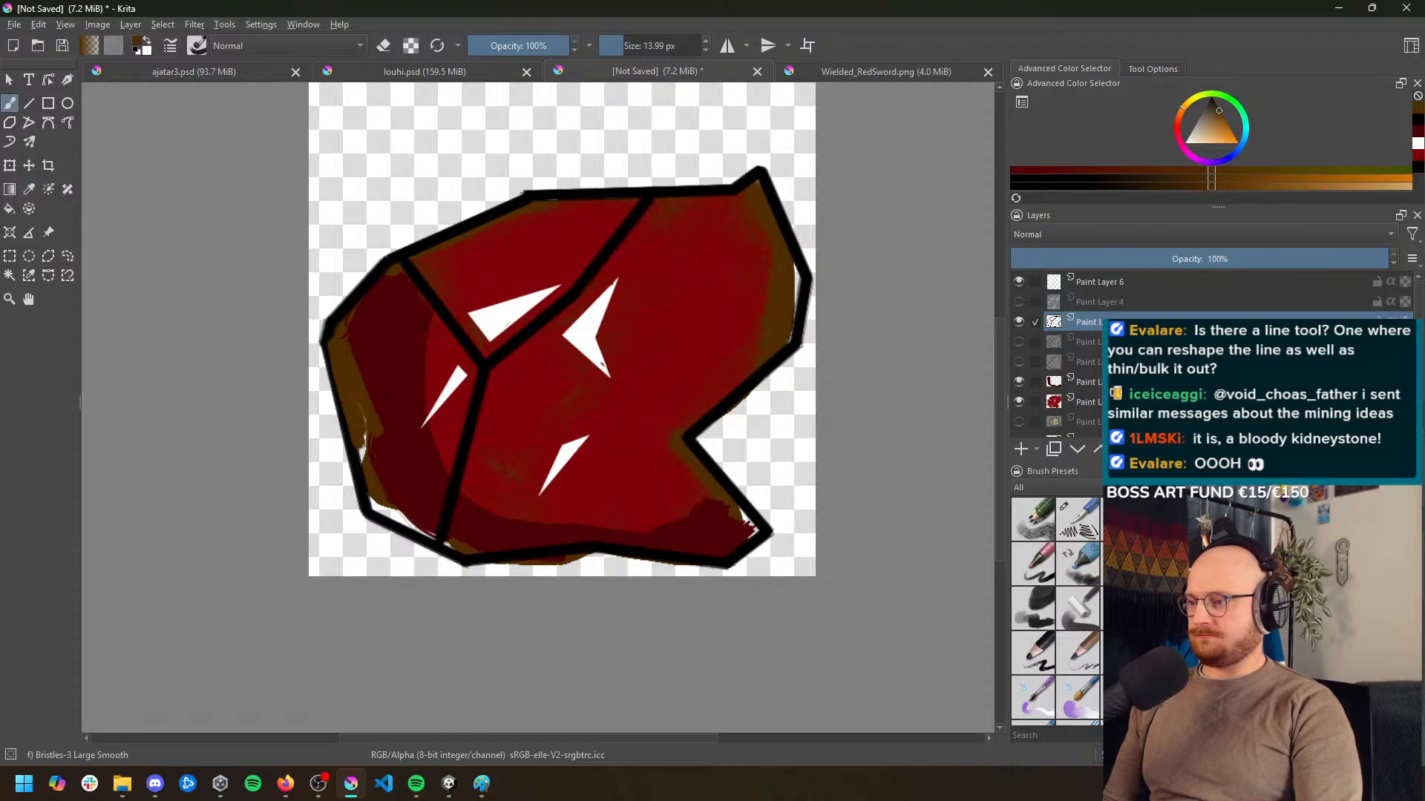
key(ctrl+z)
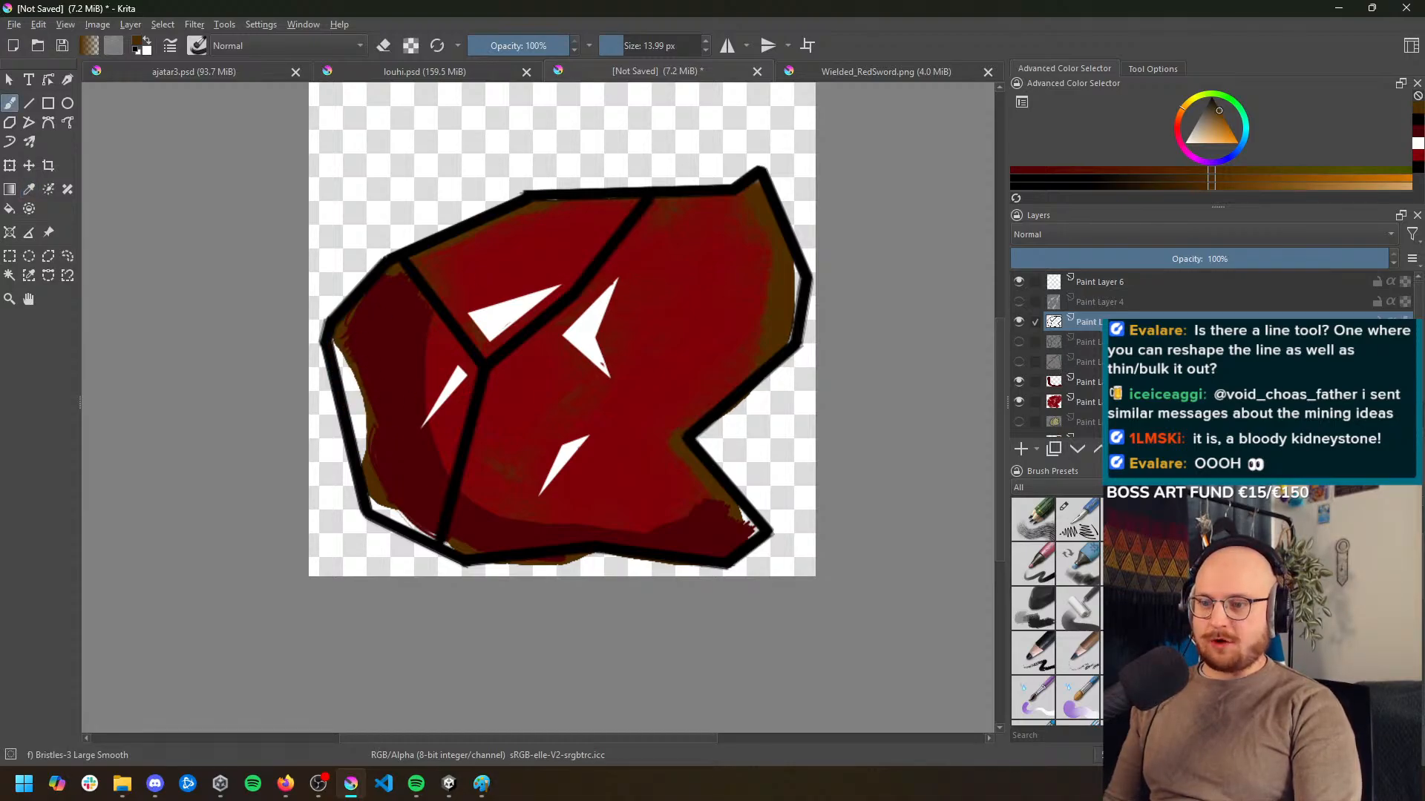
Add a paint layer directly beneath the red layer and fill the gaps inside the straight outline with brown
click(1135, 422)
scroll(1135, 422, down, 2)
click(1021, 450)
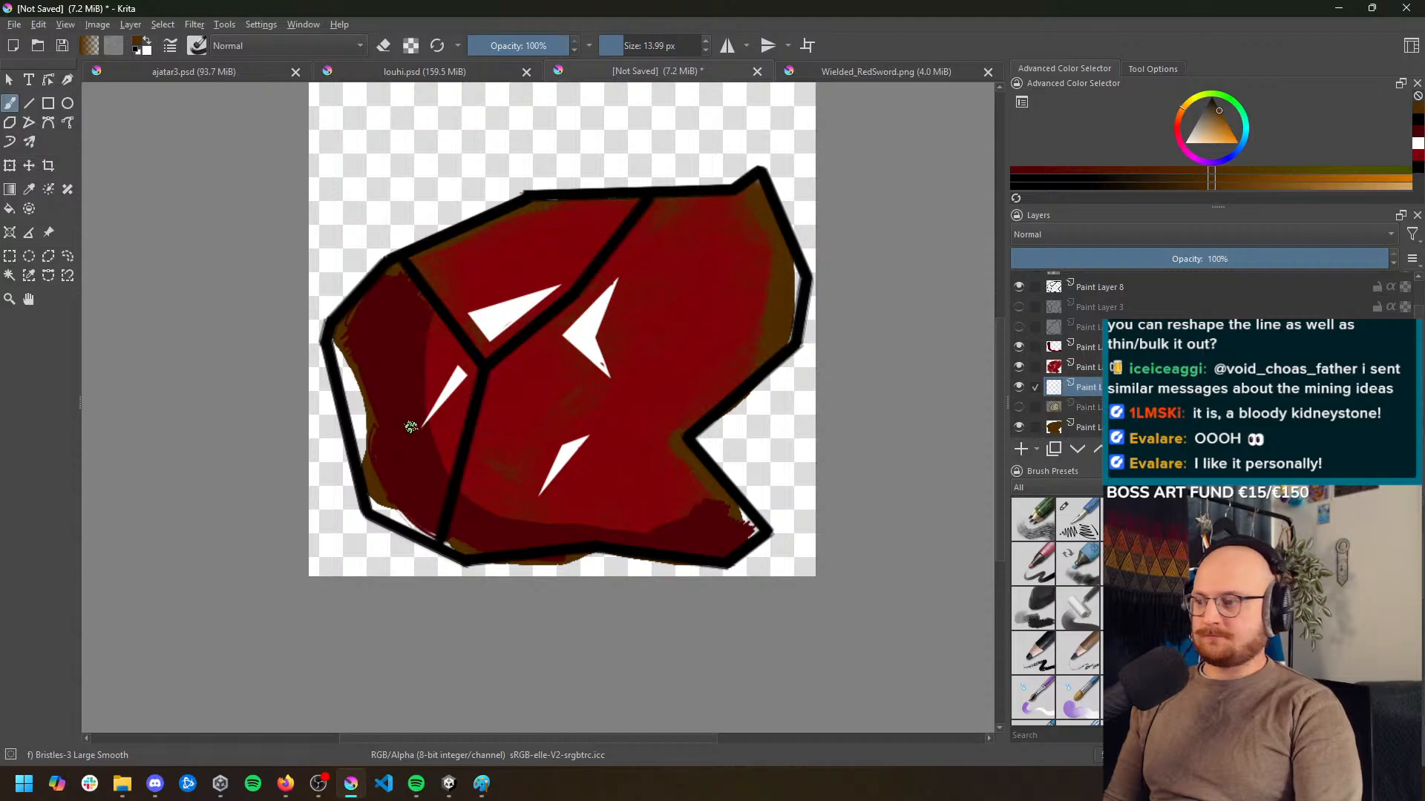
mouse_move(333, 347)
mouse_down()
mouse_move(358, 454)
mouse_move(345, 379)
mouse_up()
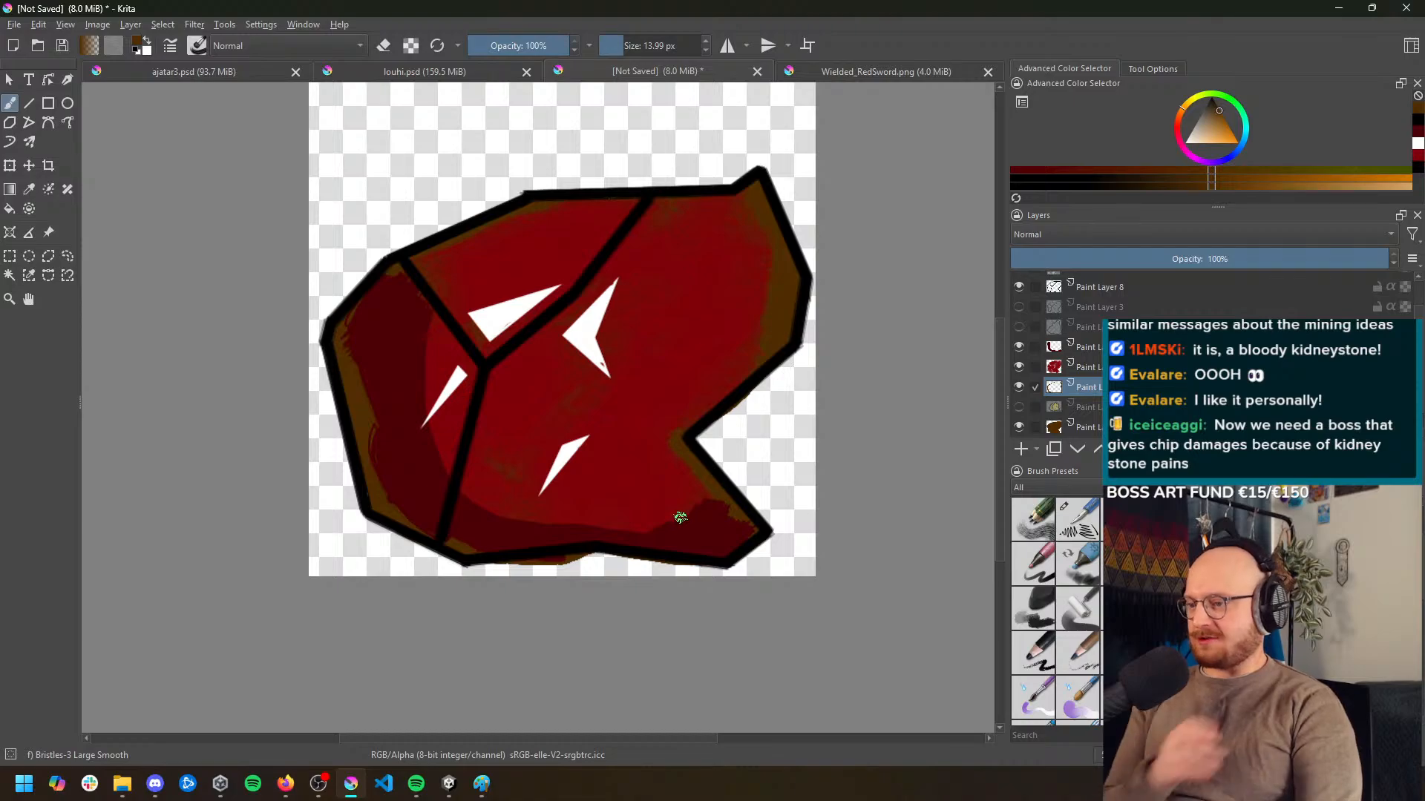
click(1088, 428)
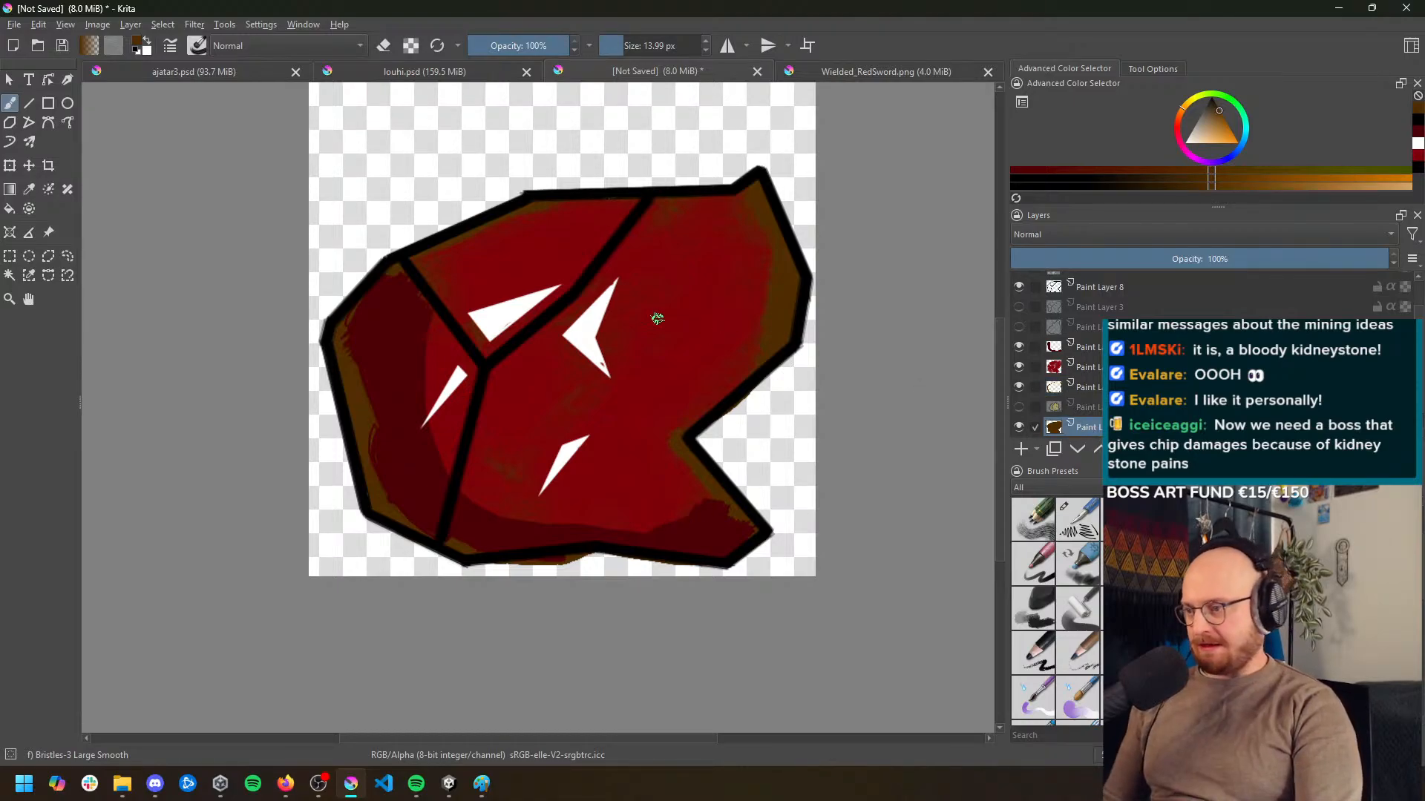
click(1100, 371)
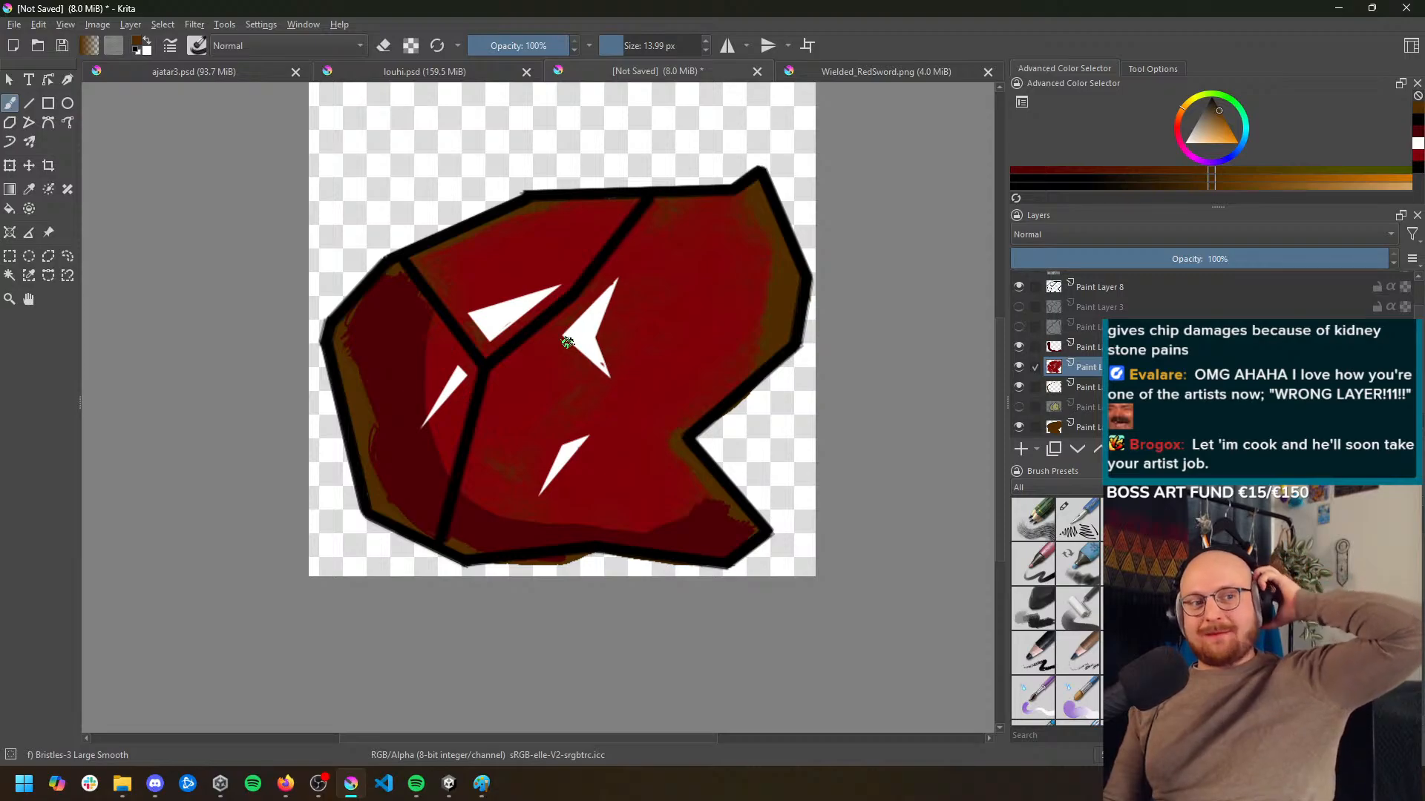
scroll(560, 312, down, 4)
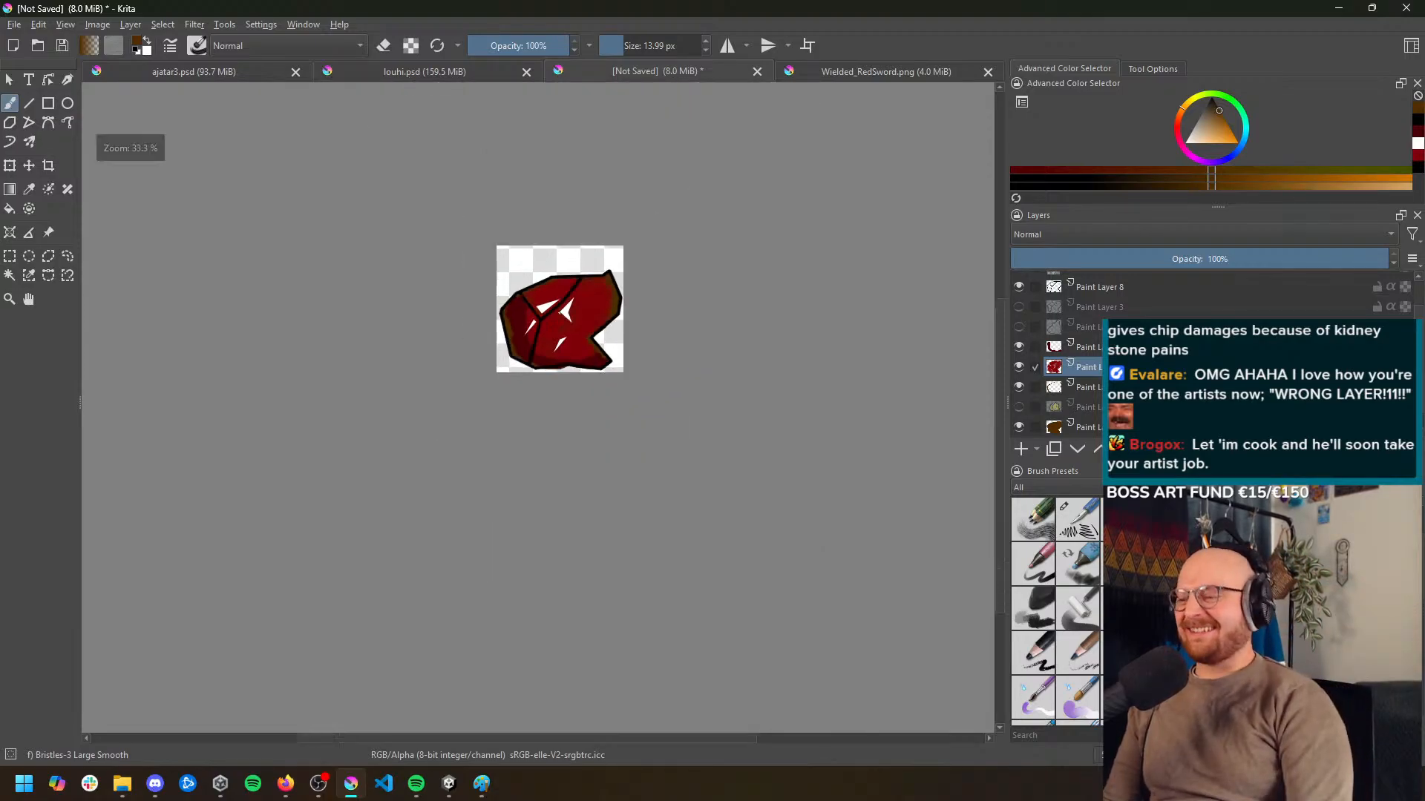
scroll(560, 324, up, 3)
scroll(560, 325, up, 1)
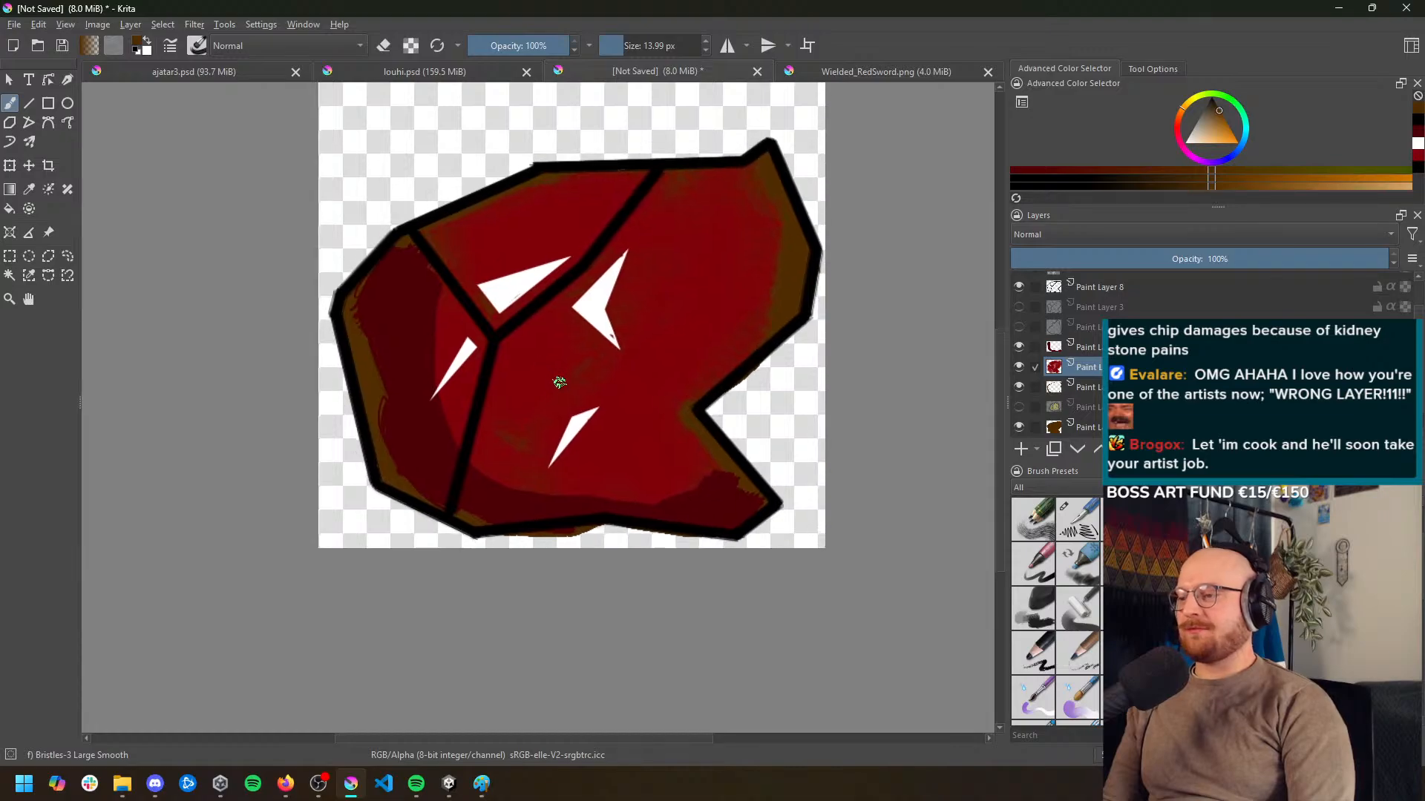
Repaint the shading on the left facets and lower edge in greyish dark red on the shading layer with a 28.82 px brush
ctrl+click(470, 321)
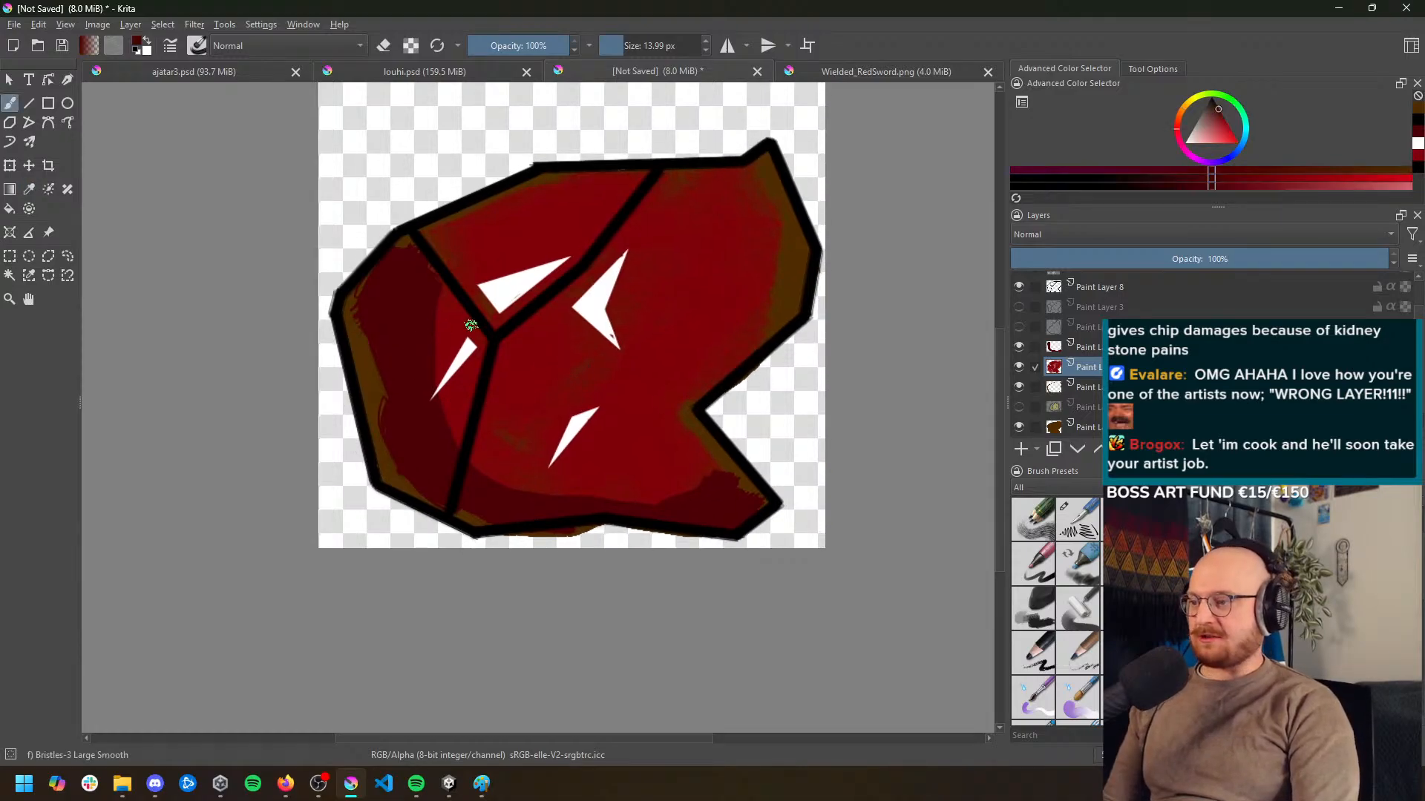
click(1120, 348)
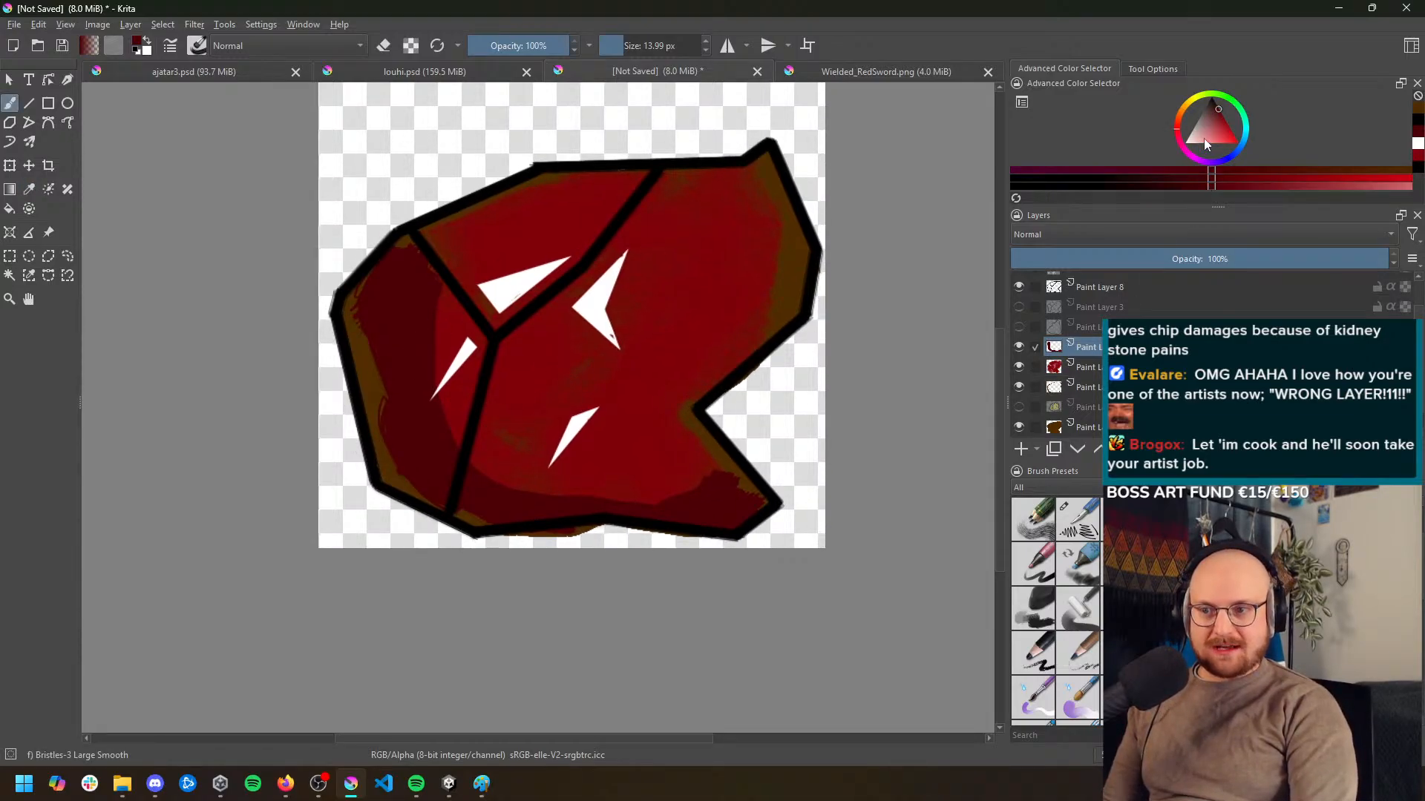
drag(1211, 111, 1210, 111)
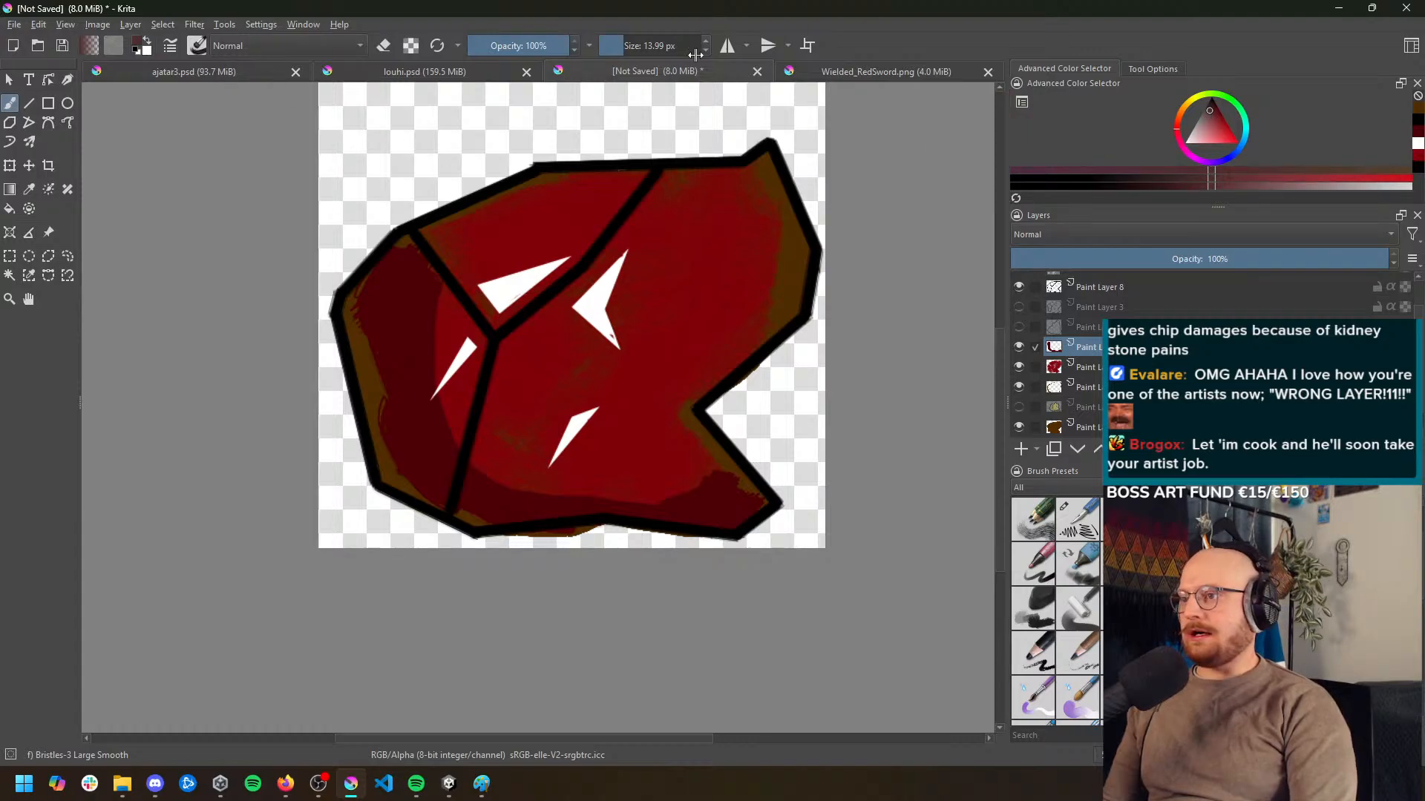
click(635, 49)
mouse_move(381, 266)
mouse_down()
mouse_move(426, 250)
mouse_move(397, 256)
mouse_move(357, 320)
mouse_move(373, 353)
mouse_move(361, 305)
mouse_move(359, 365)
mouse_move(400, 466)
mouse_move(388, 289)
mouse_move(415, 433)
mouse_move(406, 298)
mouse_move(422, 366)
mouse_move(428, 274)
mouse_move(419, 432)
mouse_move(424, 408)
mouse_move(437, 429)
mouse_move(405, 477)
mouse_move(384, 449)
mouse_move(408, 484)
mouse_move(465, 511)
mouse_move(457, 460)
mouse_move(519, 511)
mouse_move(431, 484)
mouse_move(503, 506)
mouse_move(560, 510)
mouse_move(487, 496)
mouse_move(680, 518)
mouse_move(719, 514)
mouse_move(676, 513)
mouse_move(729, 469)
mouse_move(757, 496)
mouse_move(716, 519)
mouse_move(688, 493)
mouse_move(498, 502)
mouse_up()
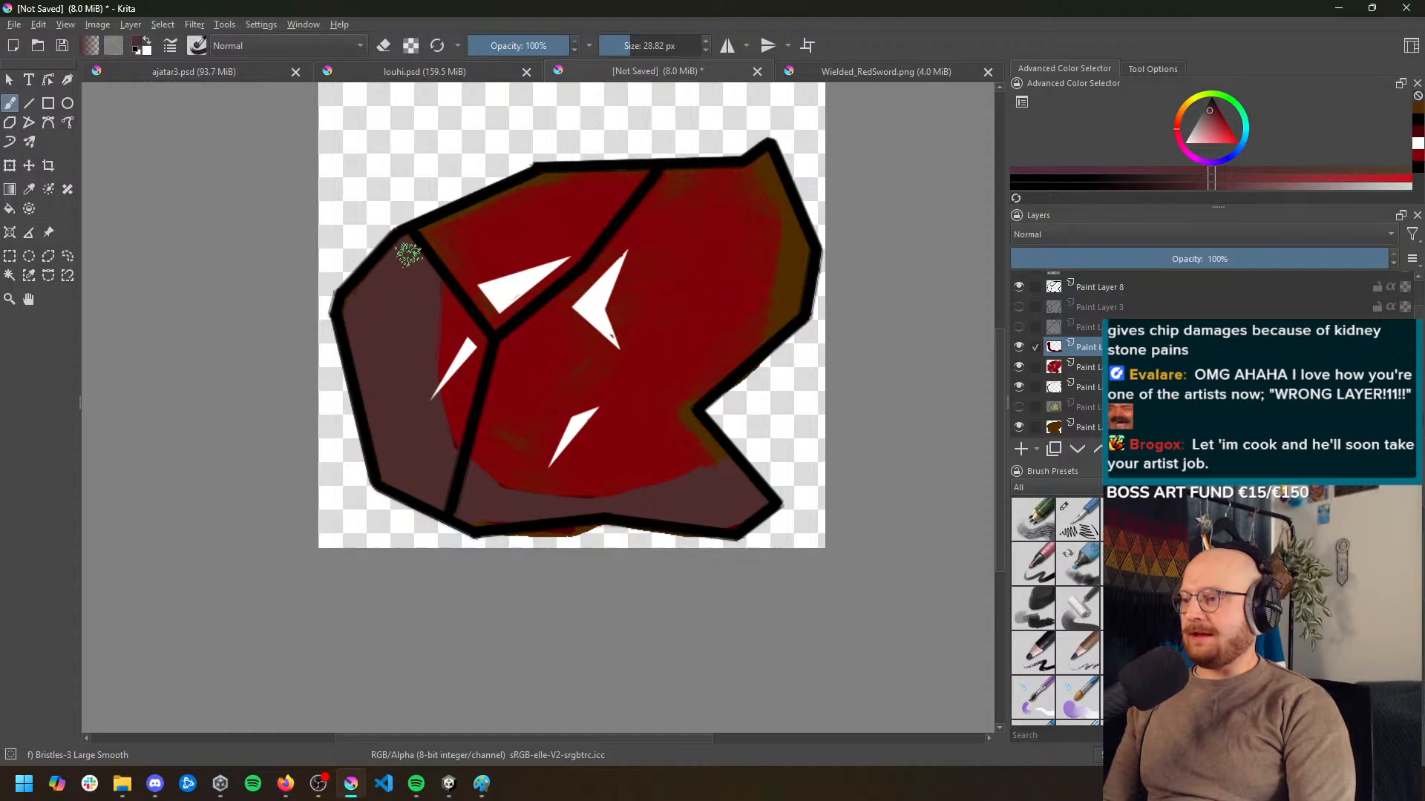
mouse_move(428, 304)
mouse_down()
mouse_move(434, 243)
mouse_move(466, 219)
mouse_move(423, 316)
mouse_move(462, 233)
mouse_move(495, 209)
mouse_move(412, 353)
mouse_move(499, 205)
mouse_move(397, 286)
mouse_up()
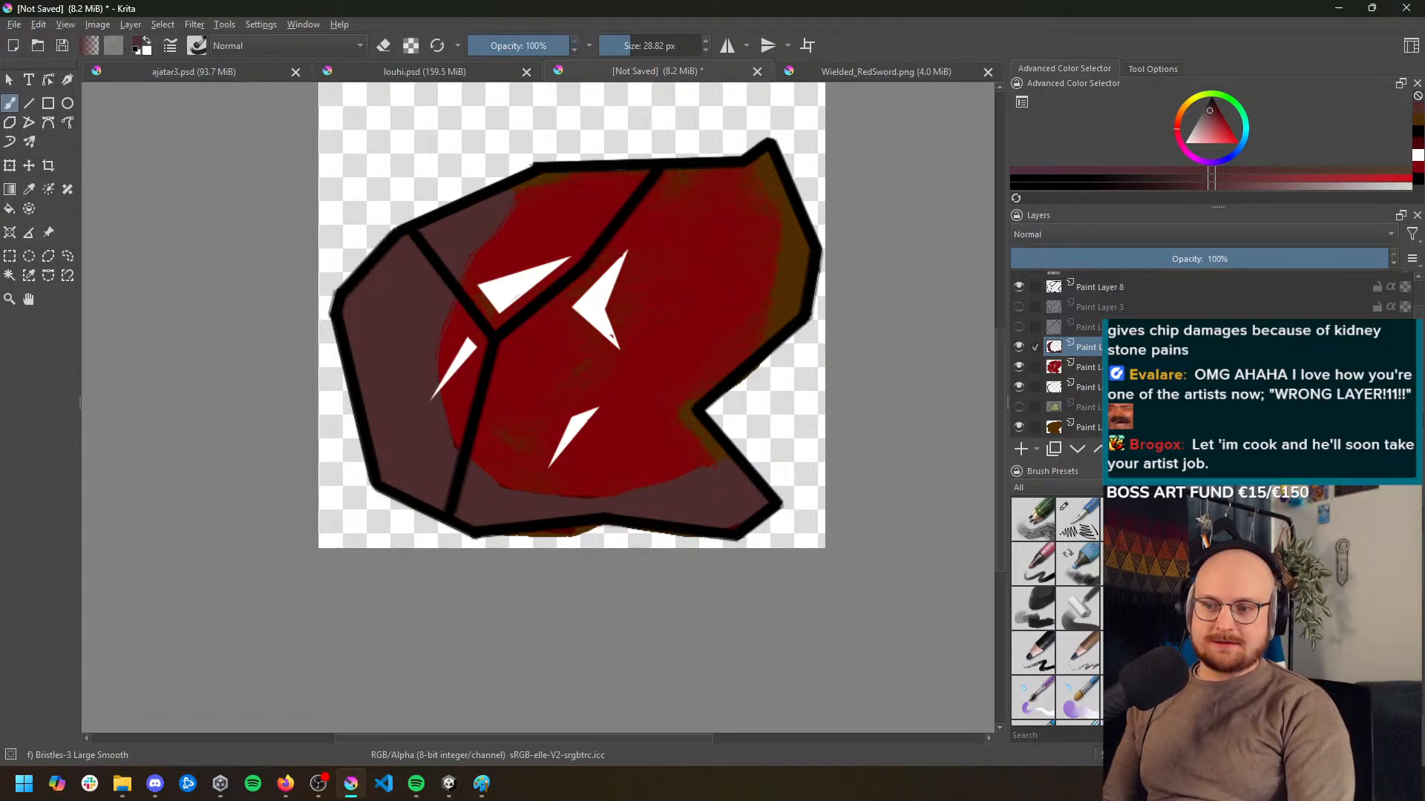
Erase the paint spilling below the rock's bottom outline, working through the base, red and shading layers
click(1075, 430)
scroll(576, 544, up, 2)
mouse_move(585, 518)
mouse_down()
mouse_move(552, 398)
mouse_move(512, 386)
mouse_move(491, 404)
mouse_move(550, 381)
mouse_move(369, 405)
mouse_up()
key(e)
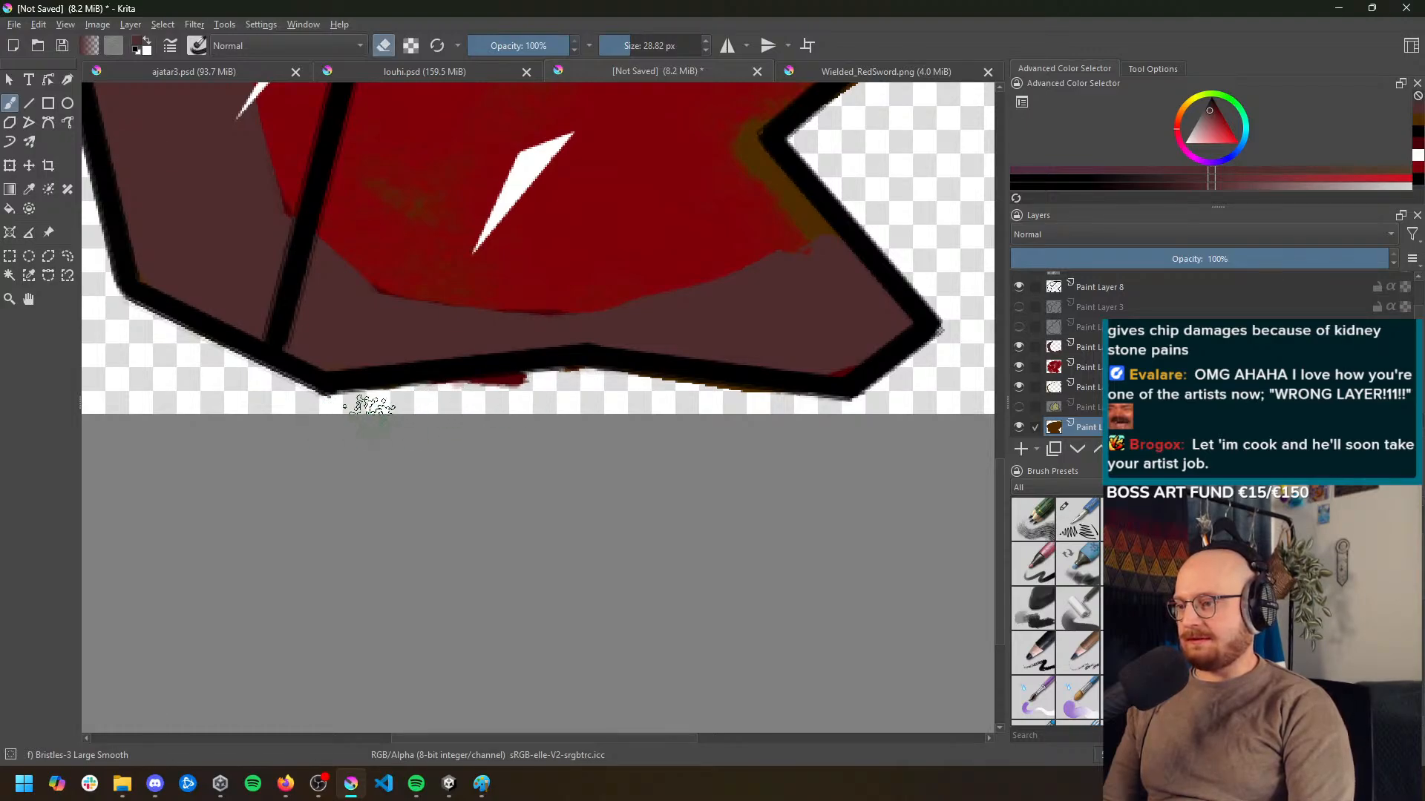
click(1087, 366)
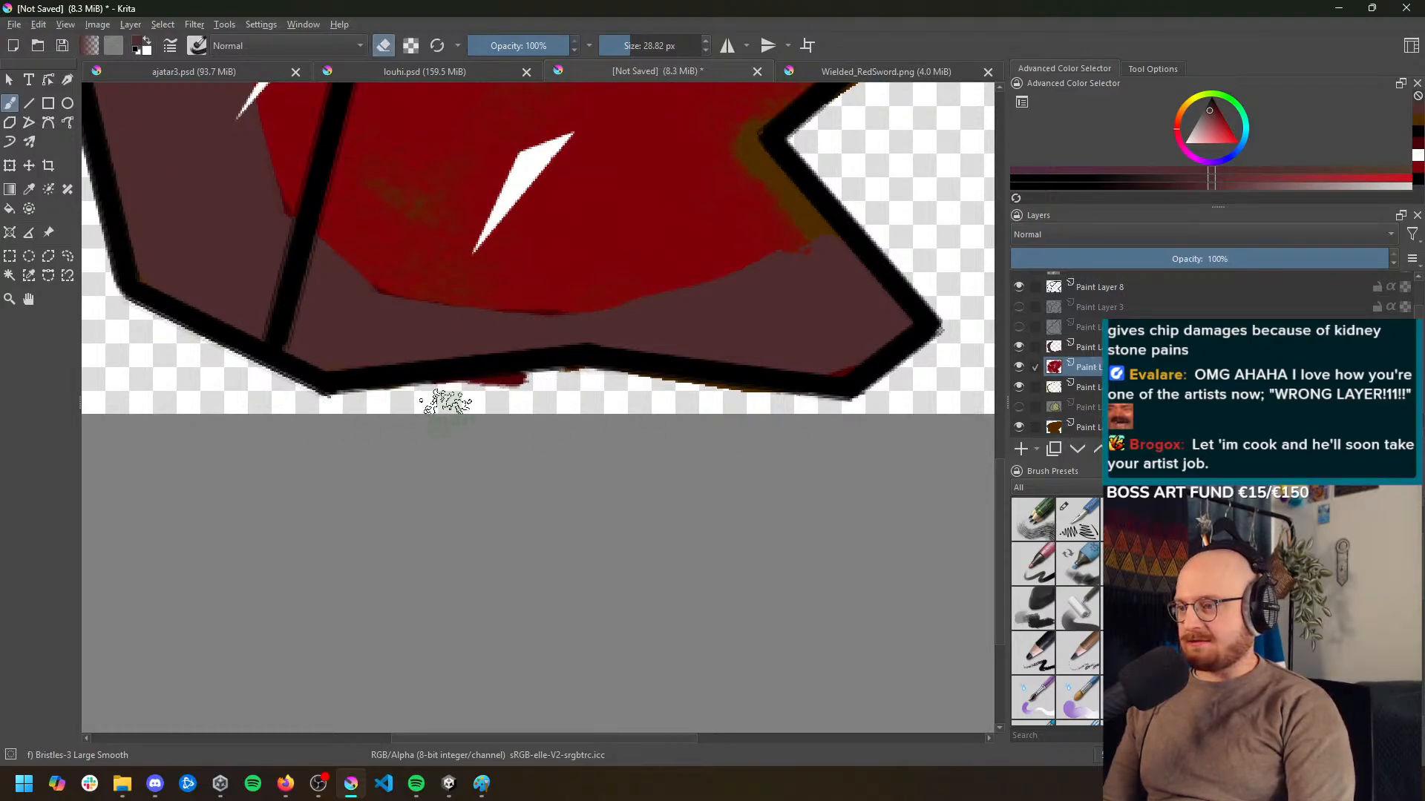
click(1087, 427)
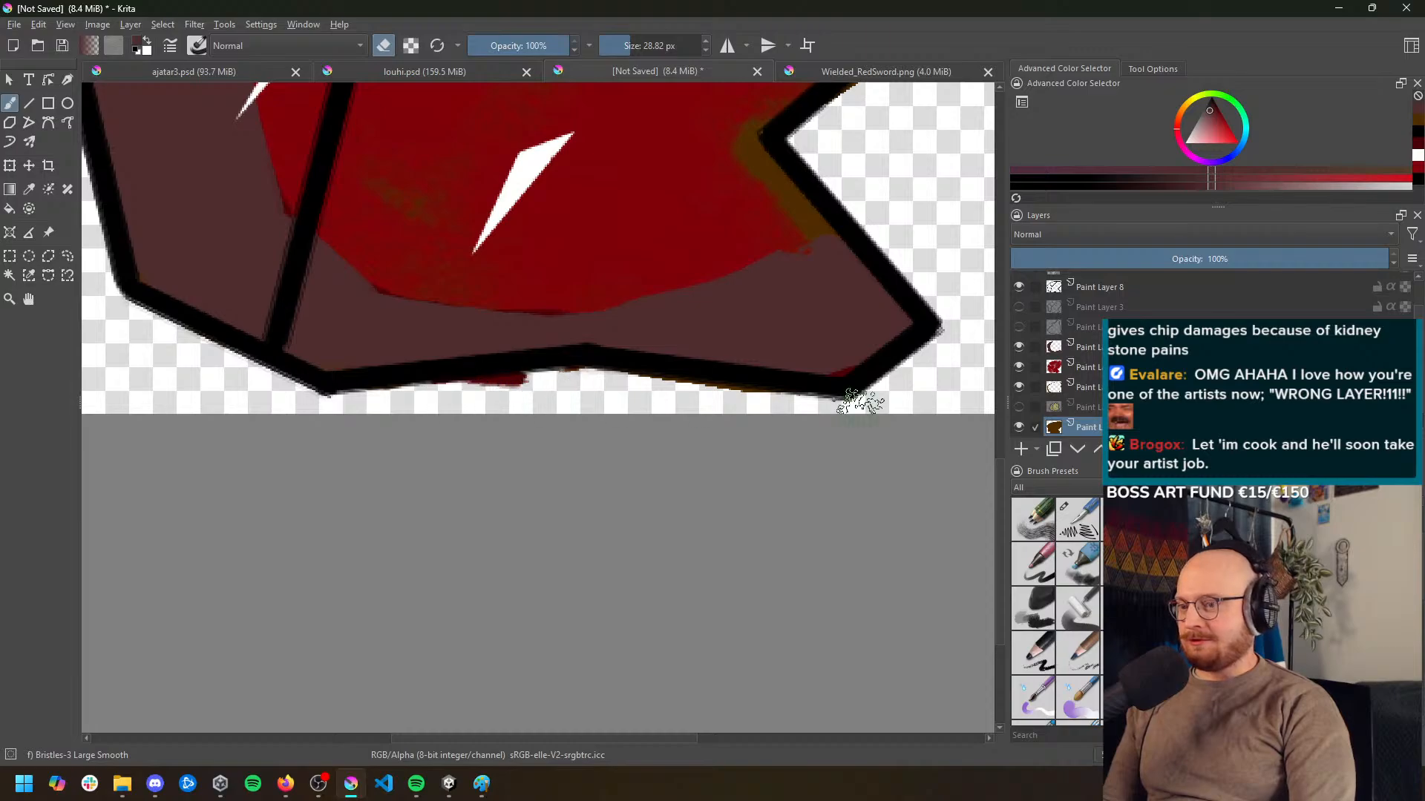
scroll(1080, 405, down, 1)
click(1087, 367)
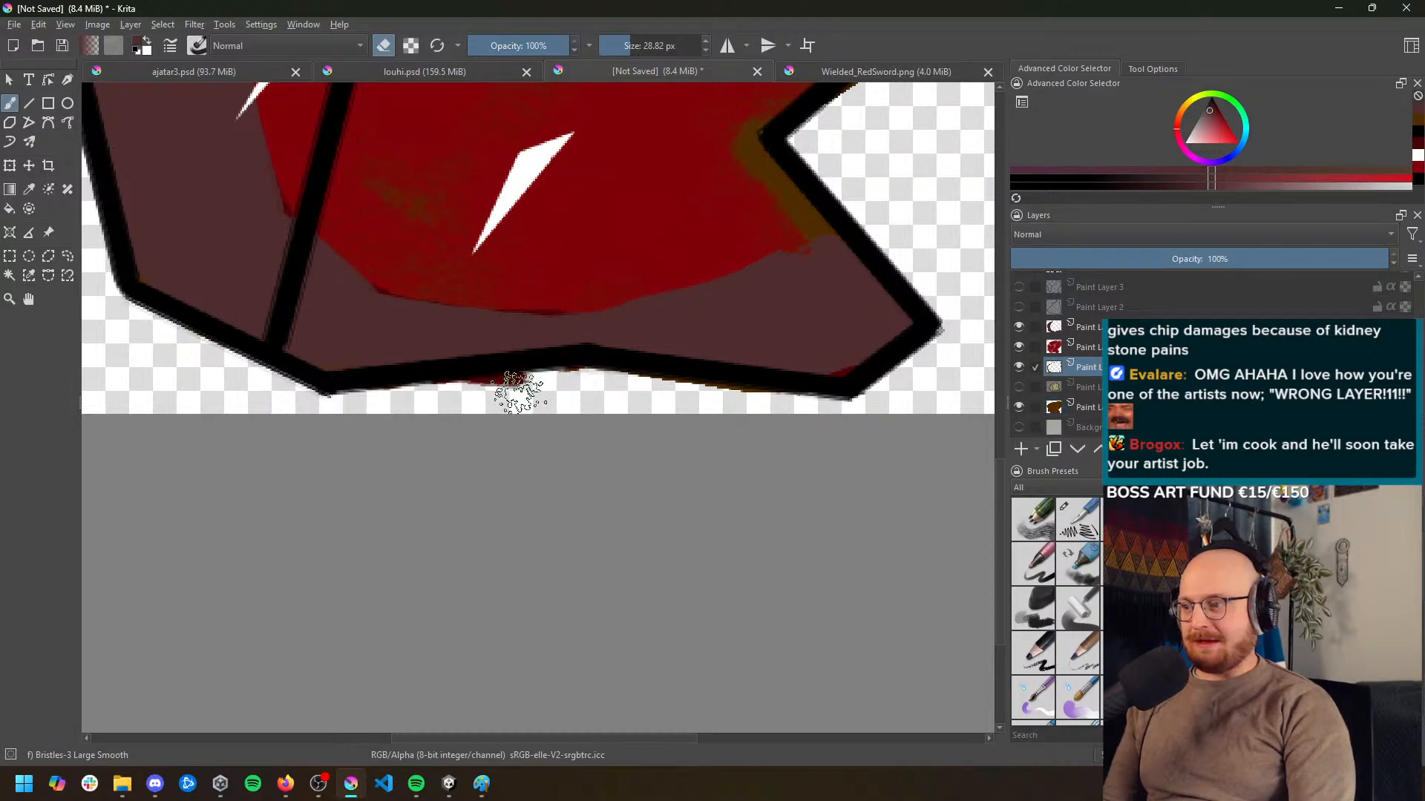
click(1081, 326)
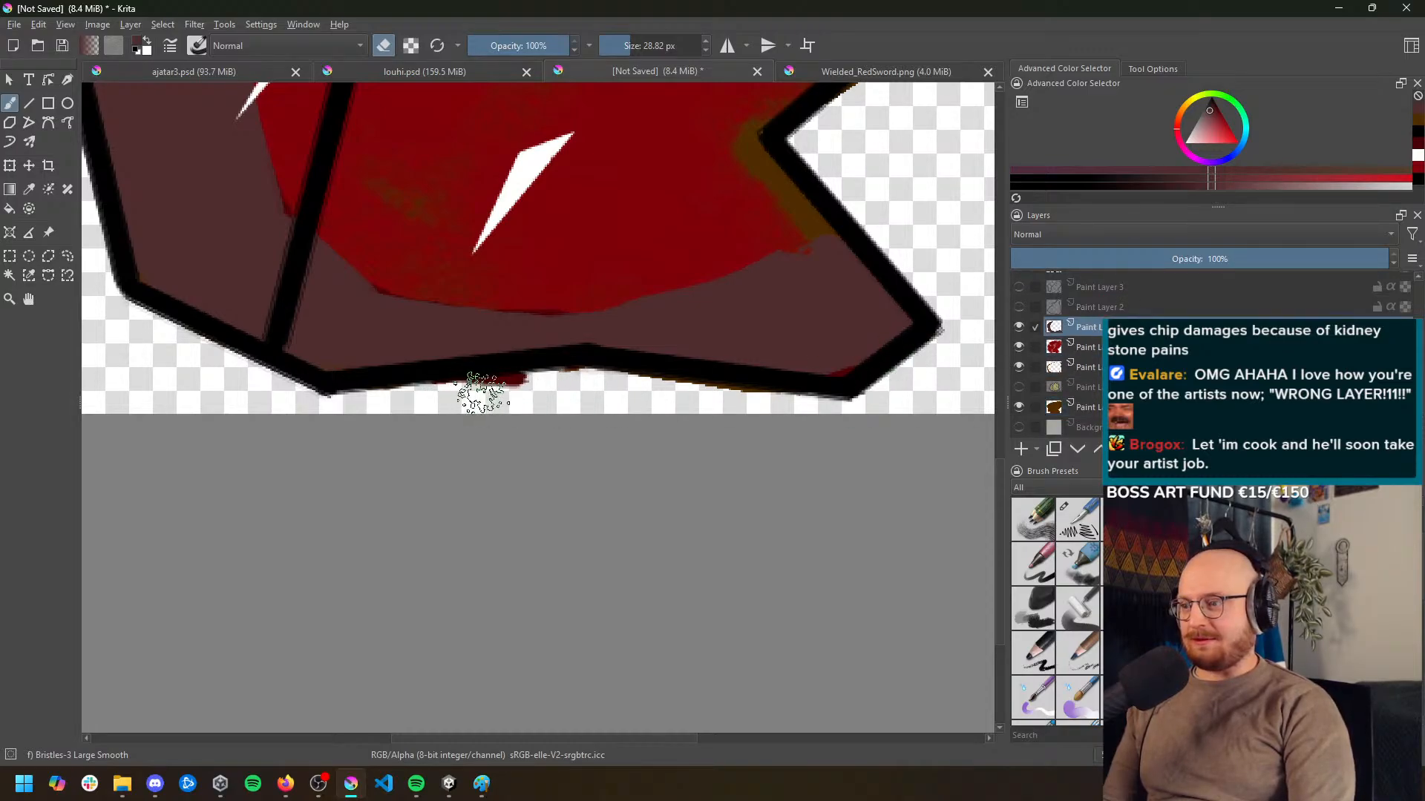
mouse_move(477, 388)
mouse_down()
mouse_move(550, 383)
mouse_move(483, 397)
mouse_up()
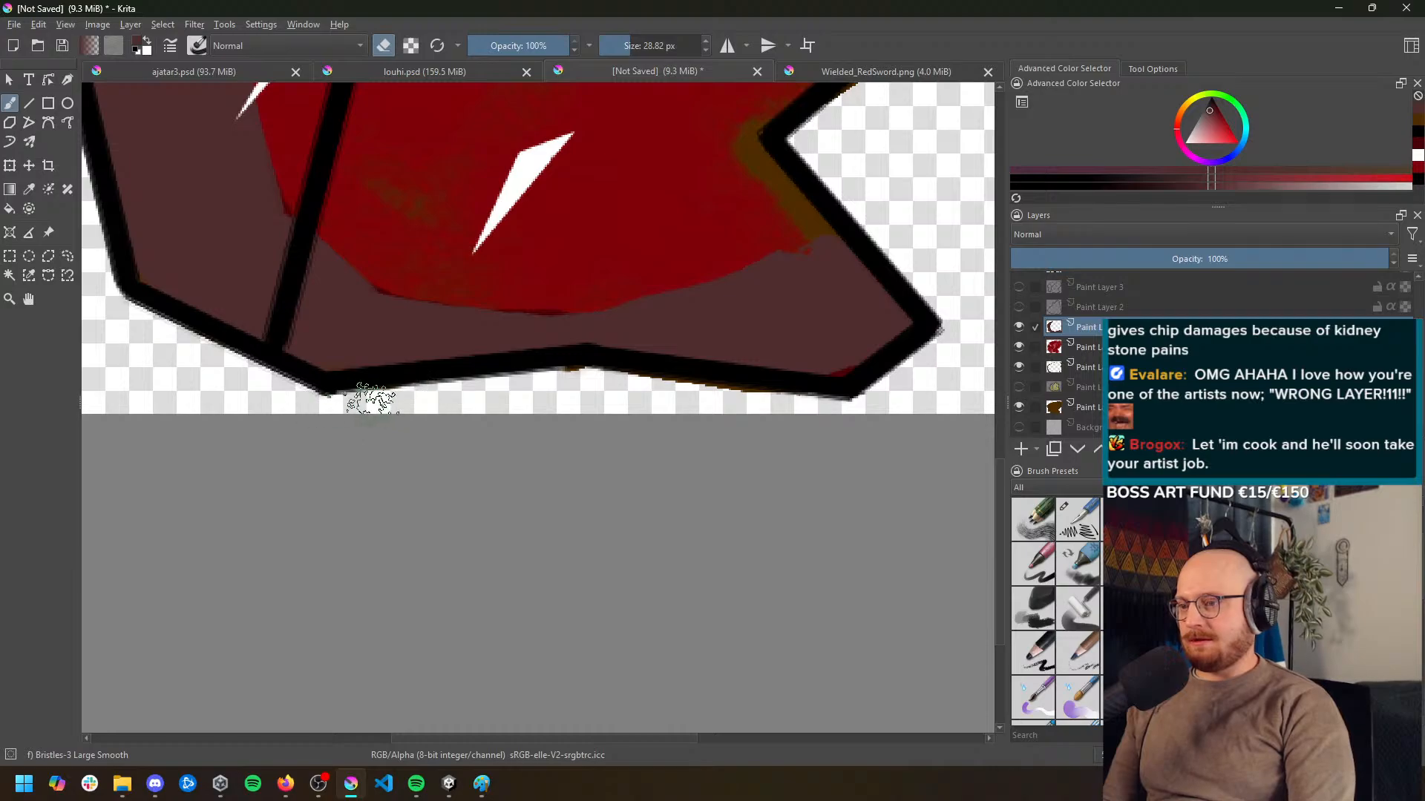
key(1)
key(plus)
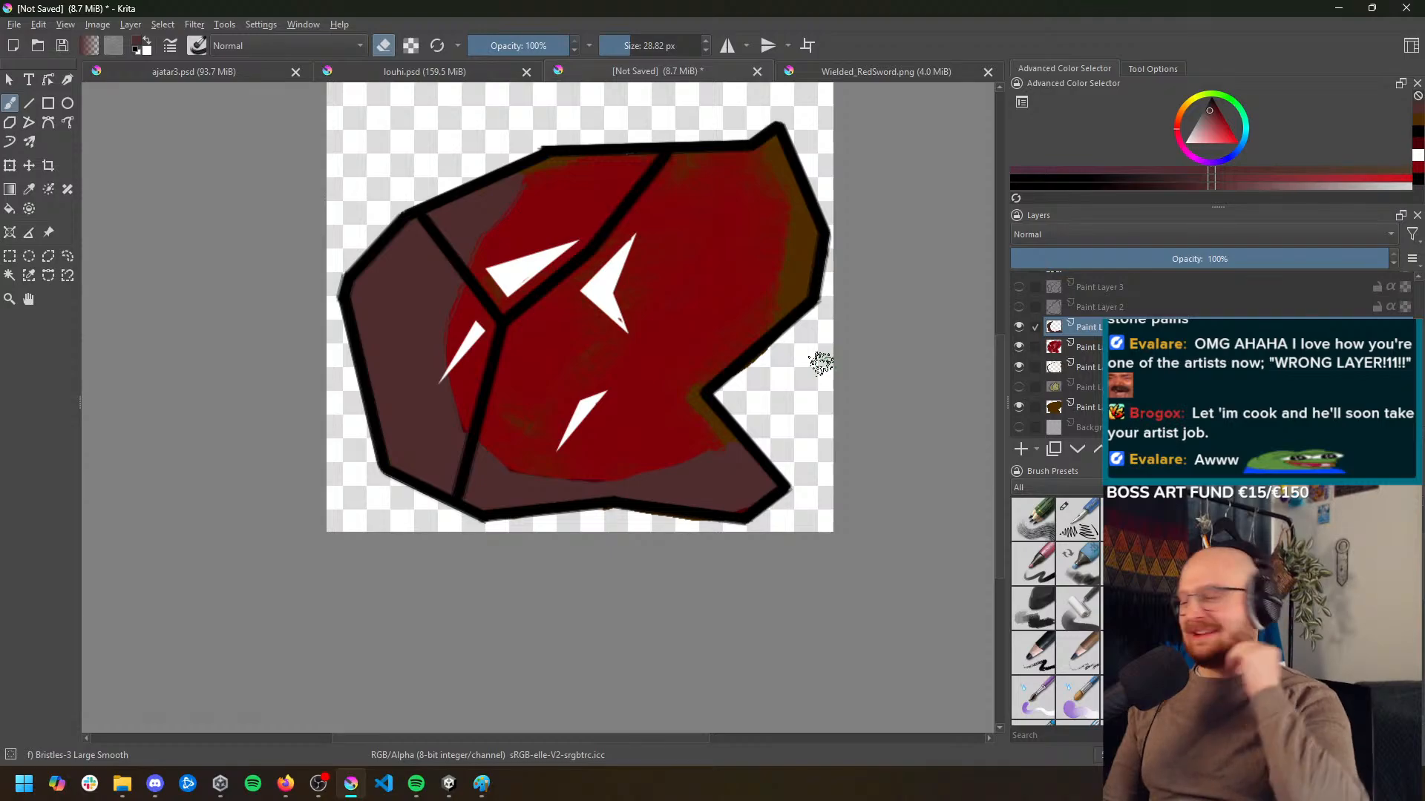
scroll(698, 338, down, 6)
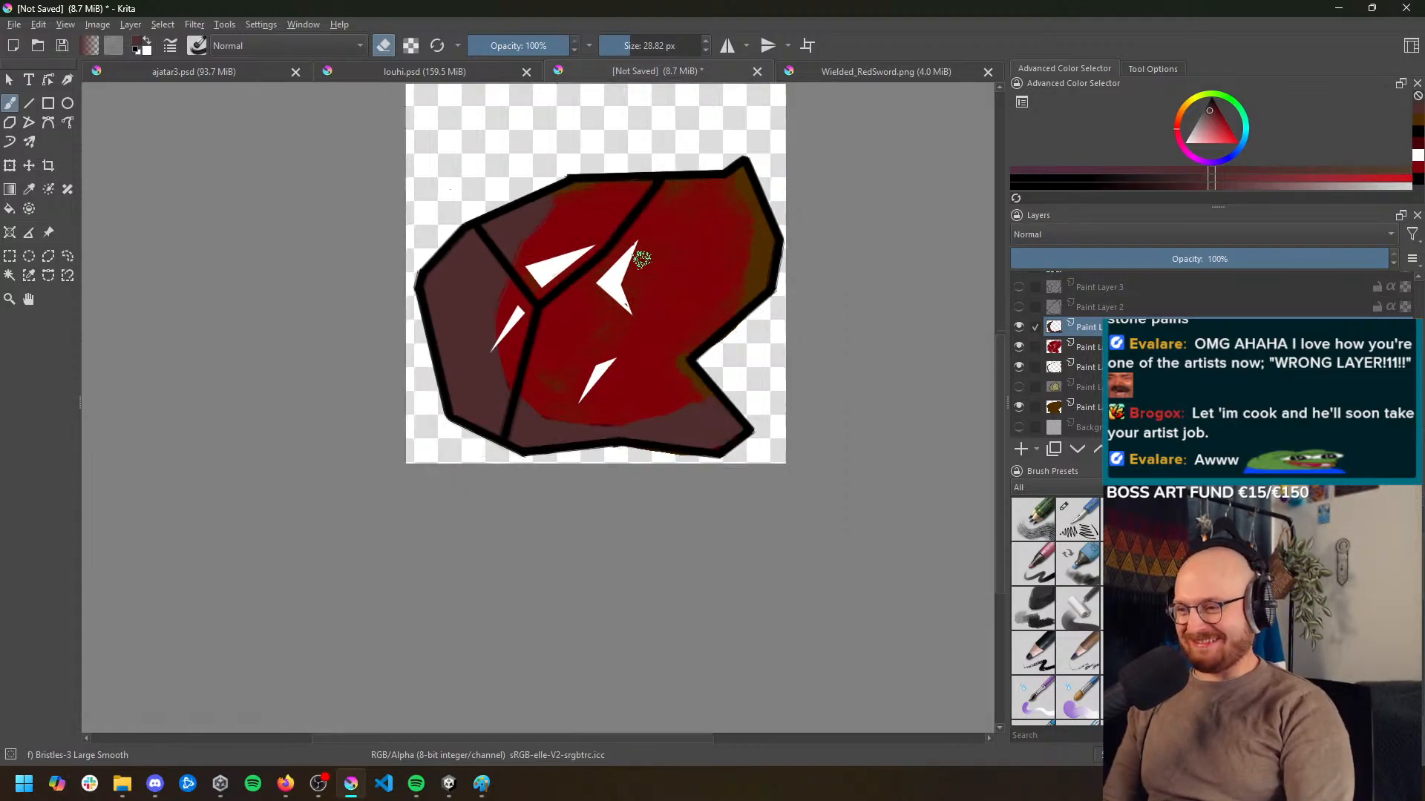
scroll(647, 277, up, 6)
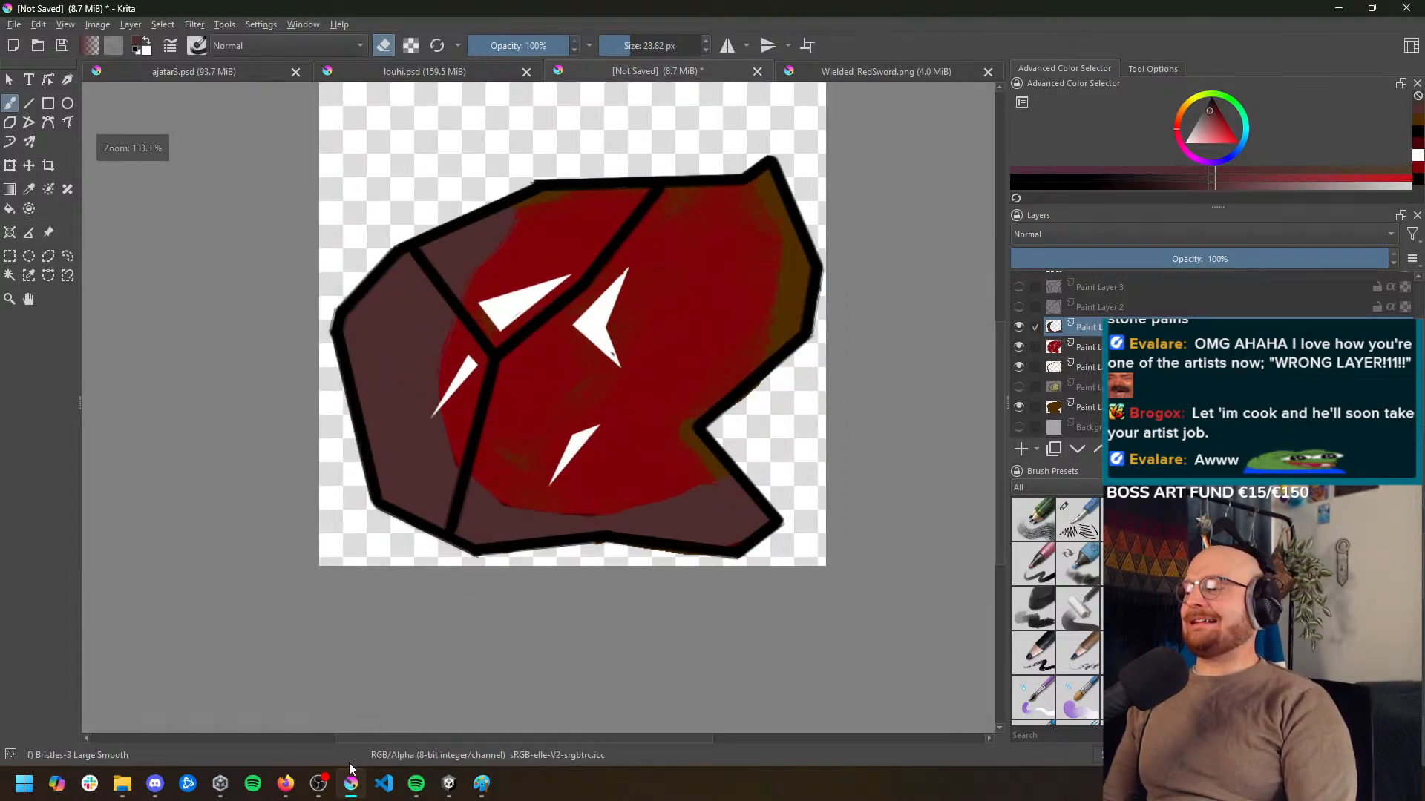
Switch to Firefox, search Google Images for "dragon ore runescape", and look through the results for ore references
mouse_move(285, 795)
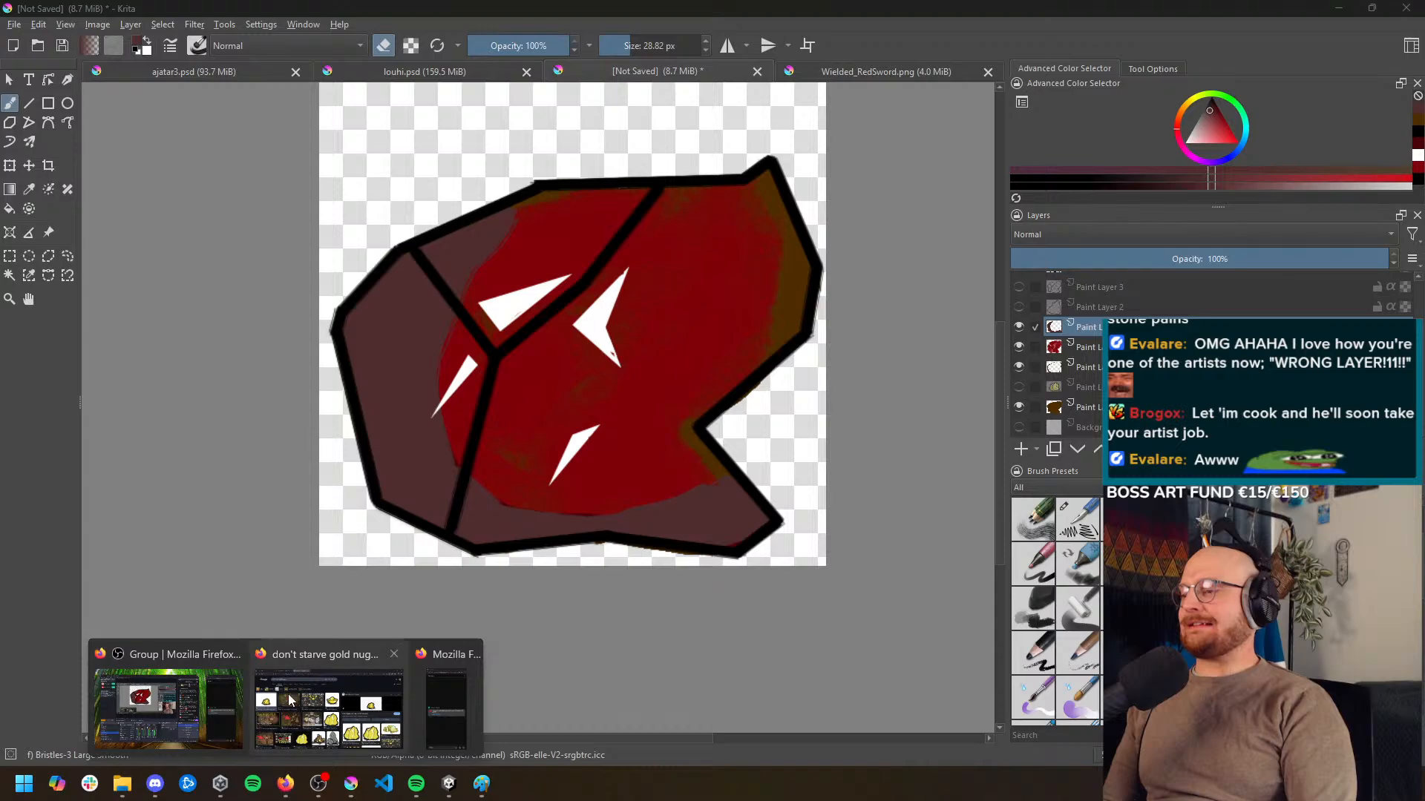
click(328, 705)
drag(334, 100, 55, 78)
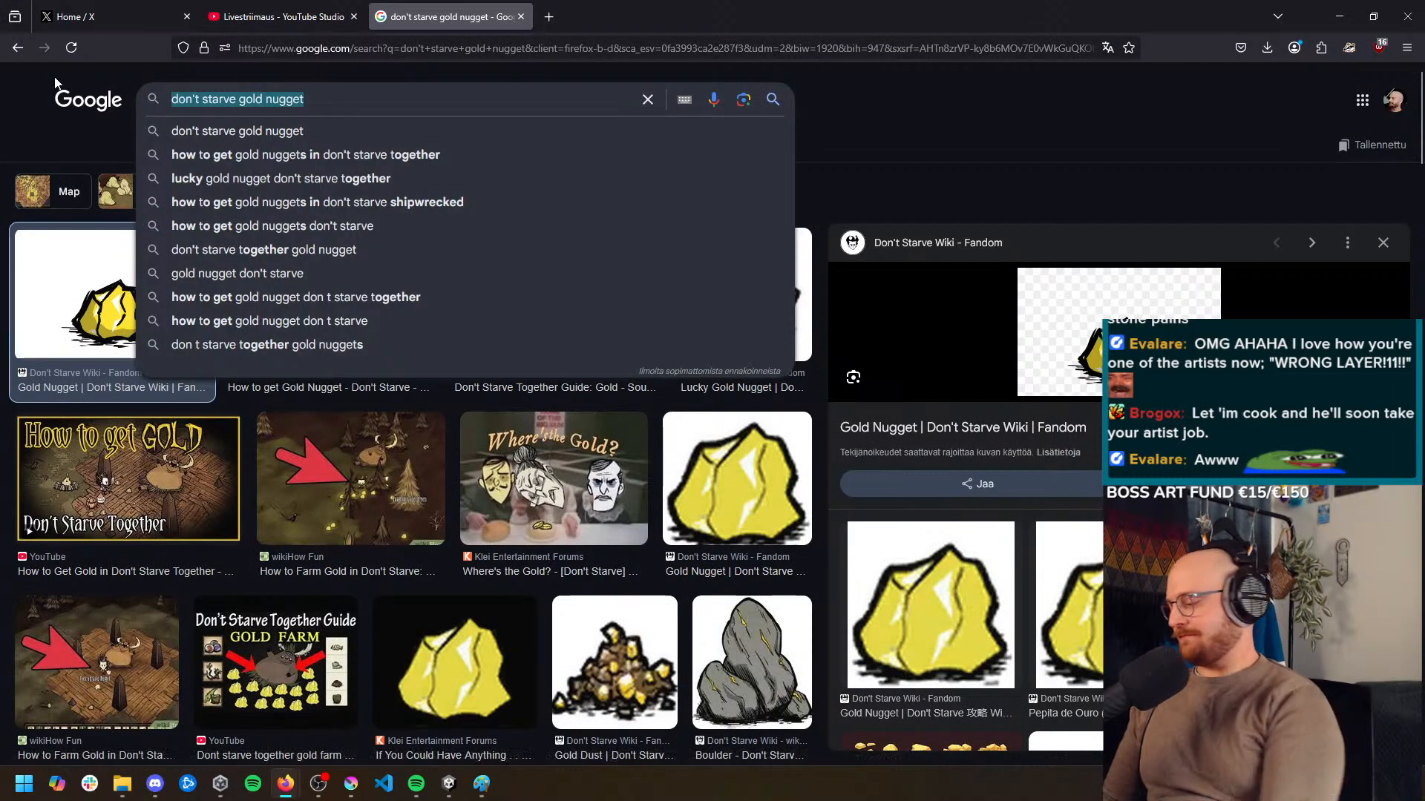
key(BackSpace)
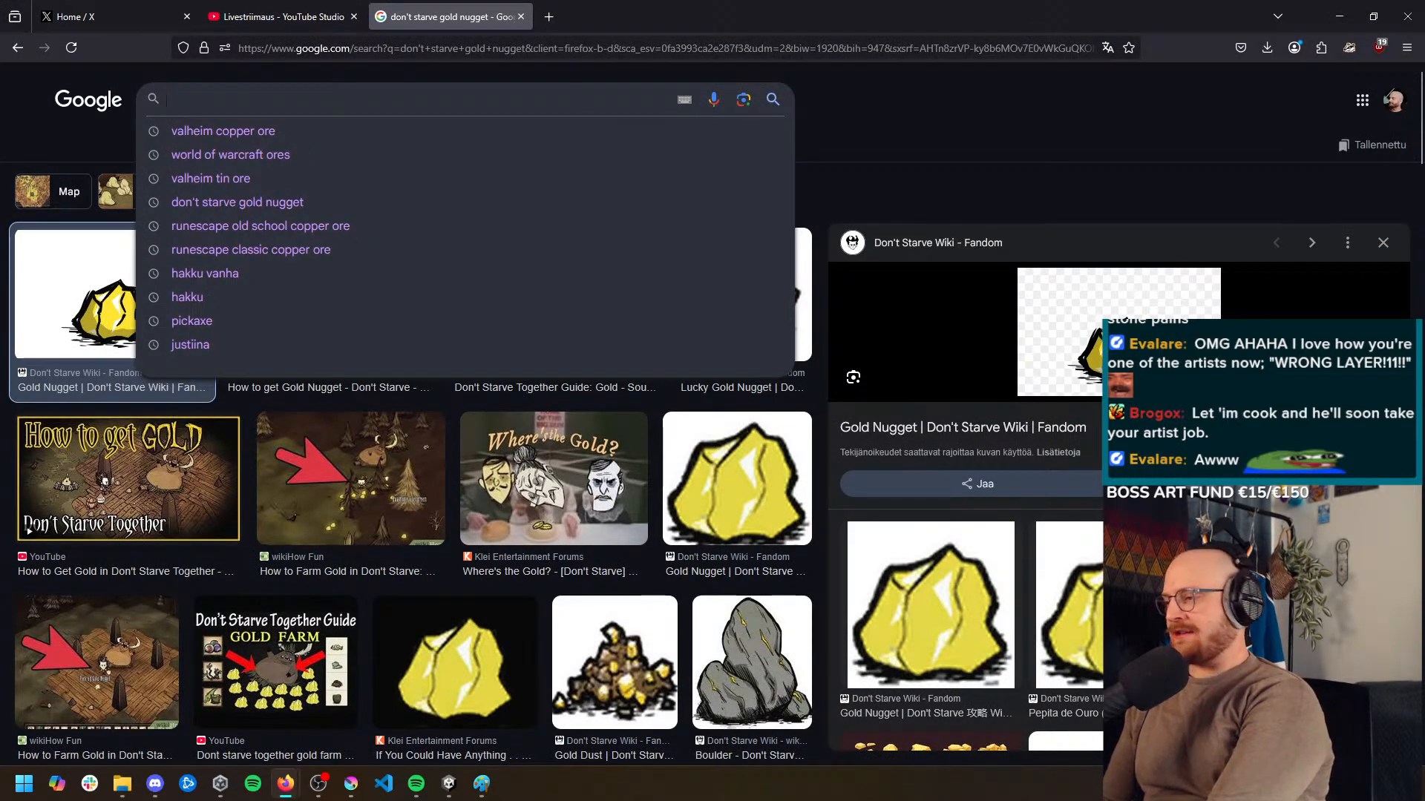
text(dragon ore)
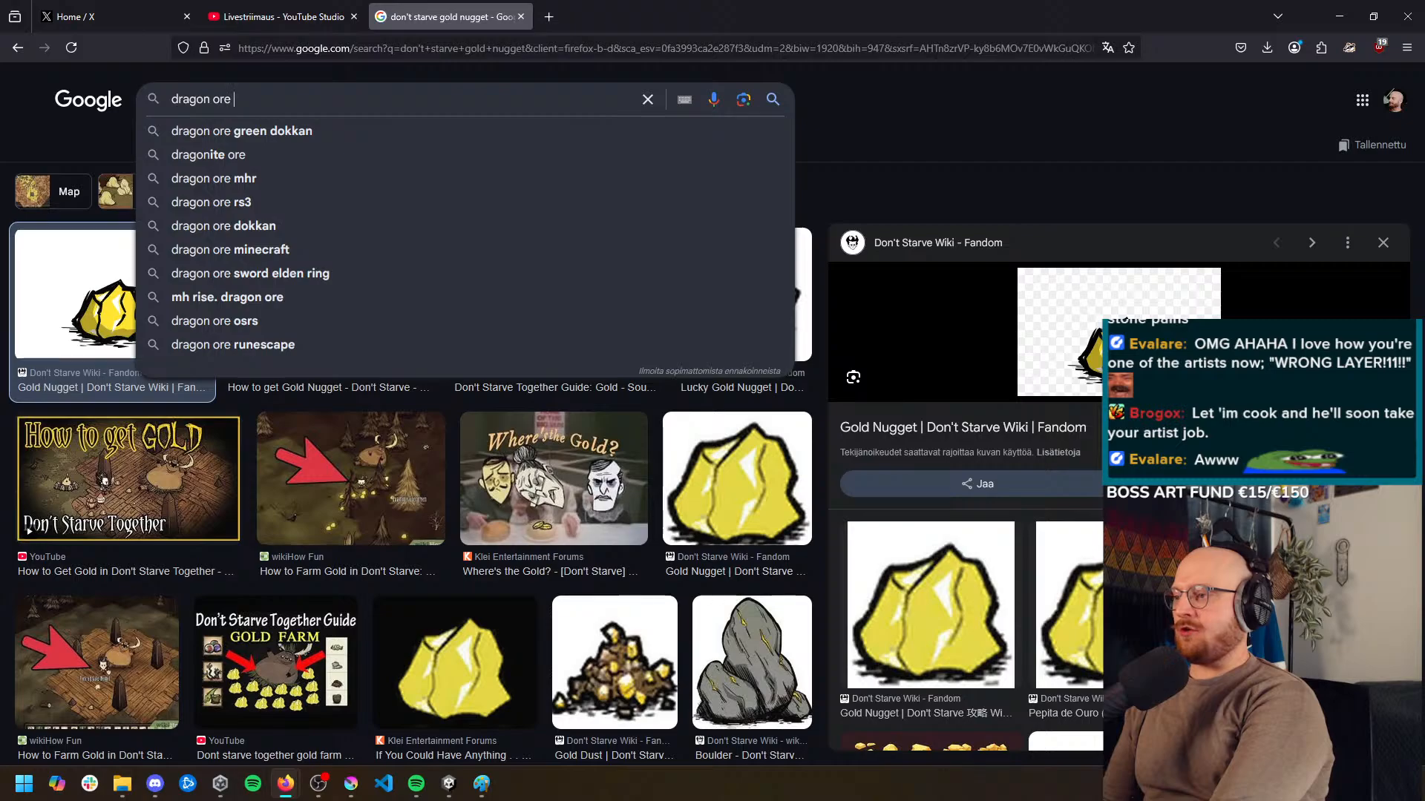
text( runescape)
key(Return)
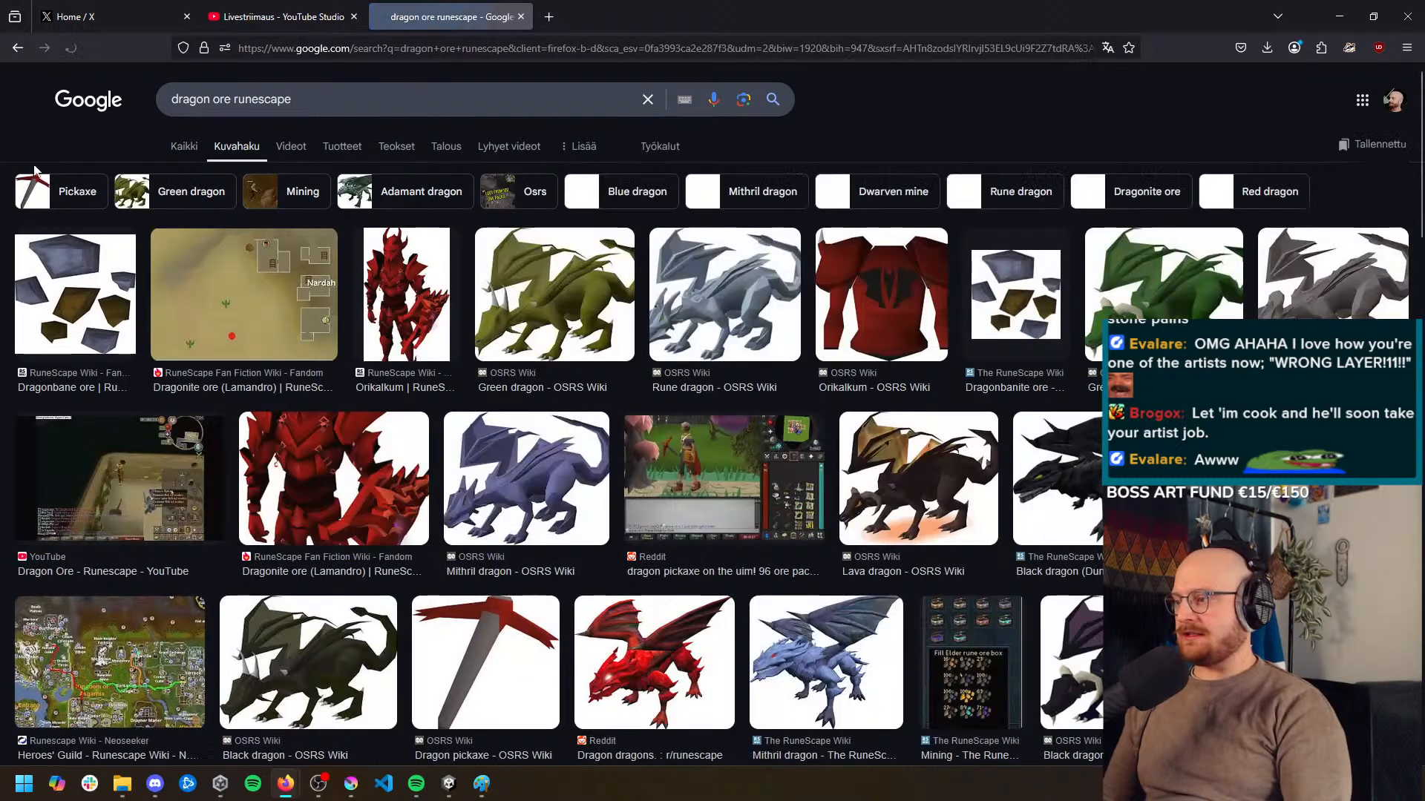
middle_click(975, 146)
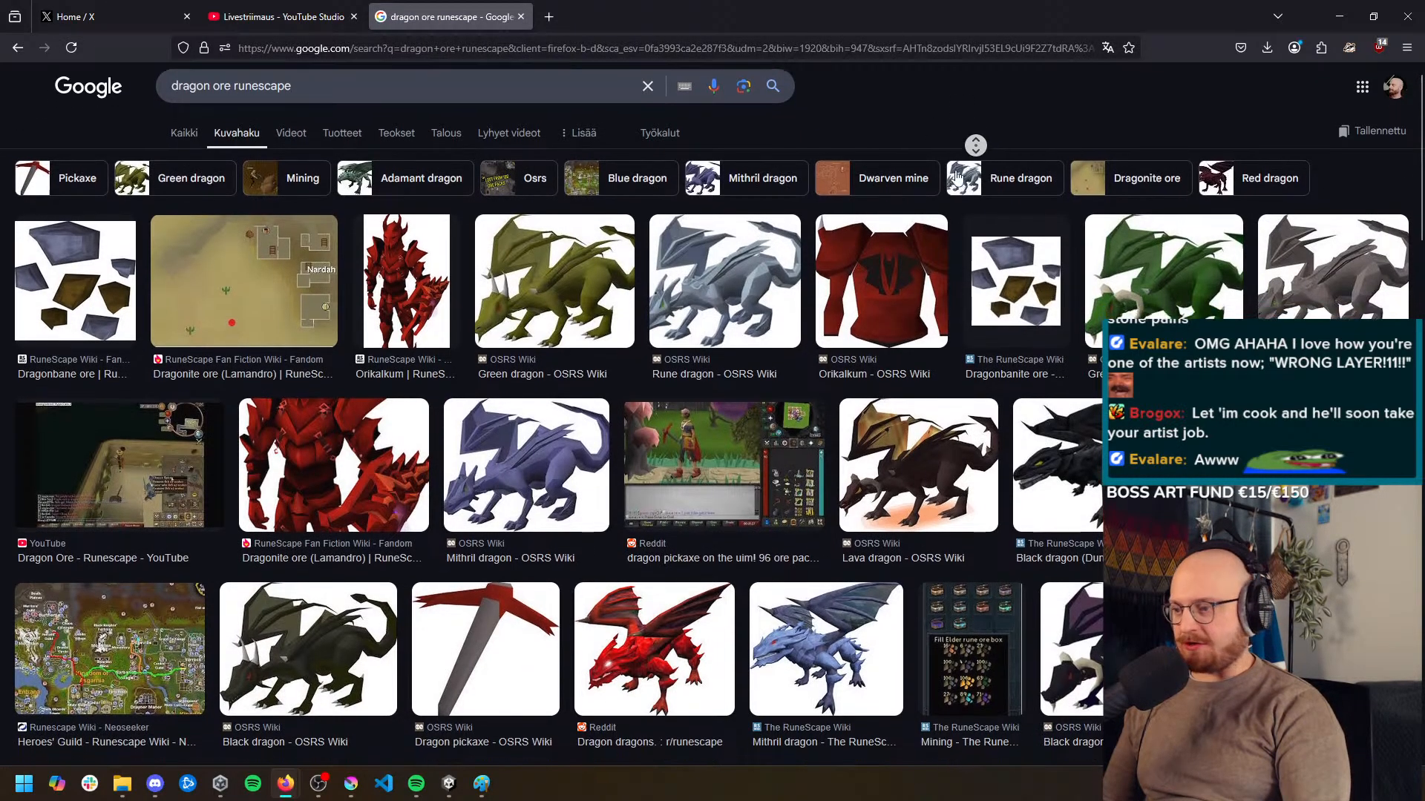
scroll(809, 397, down, 8)
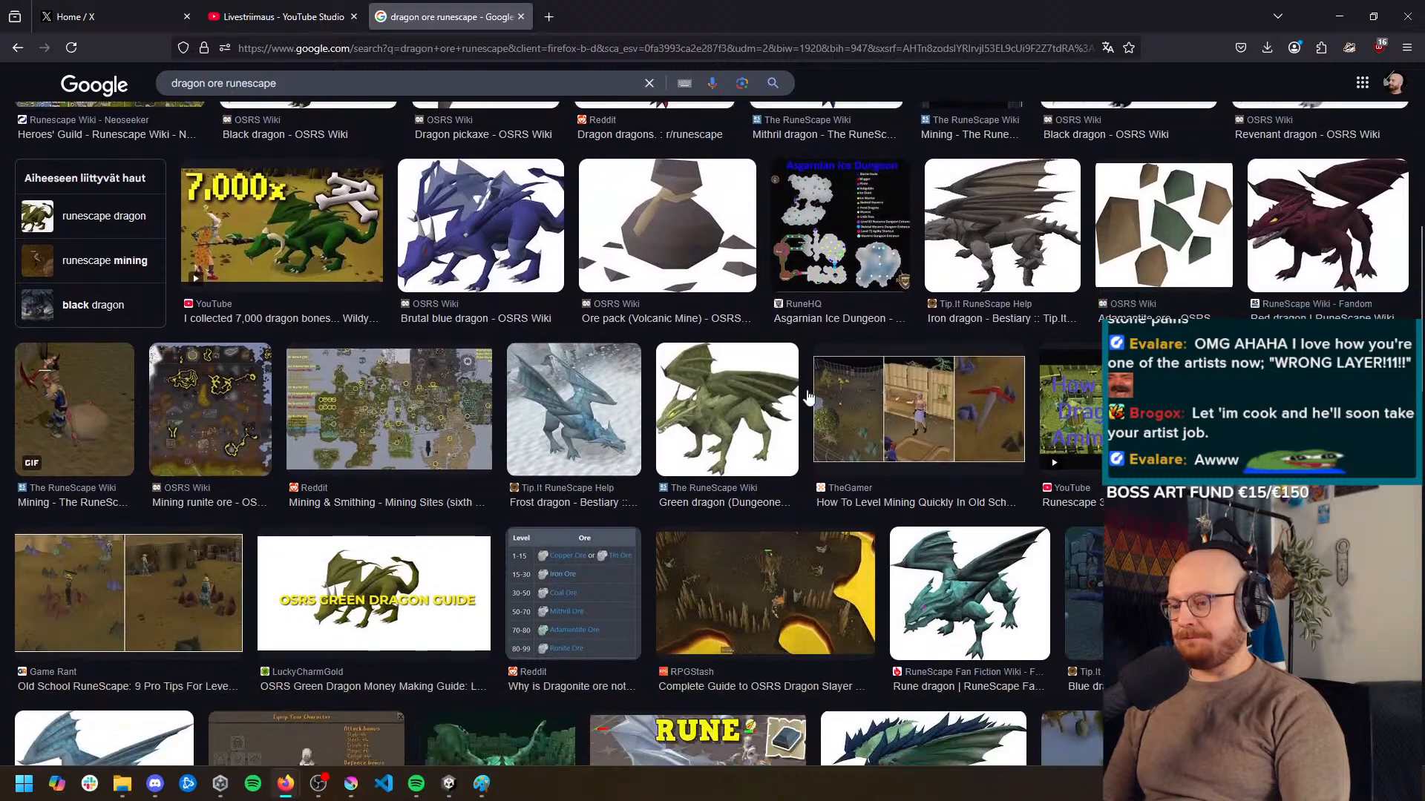
scroll(809, 397, down, 5)
scroll(621, 135, up, 13)
scroll(434, 142, down, 1)
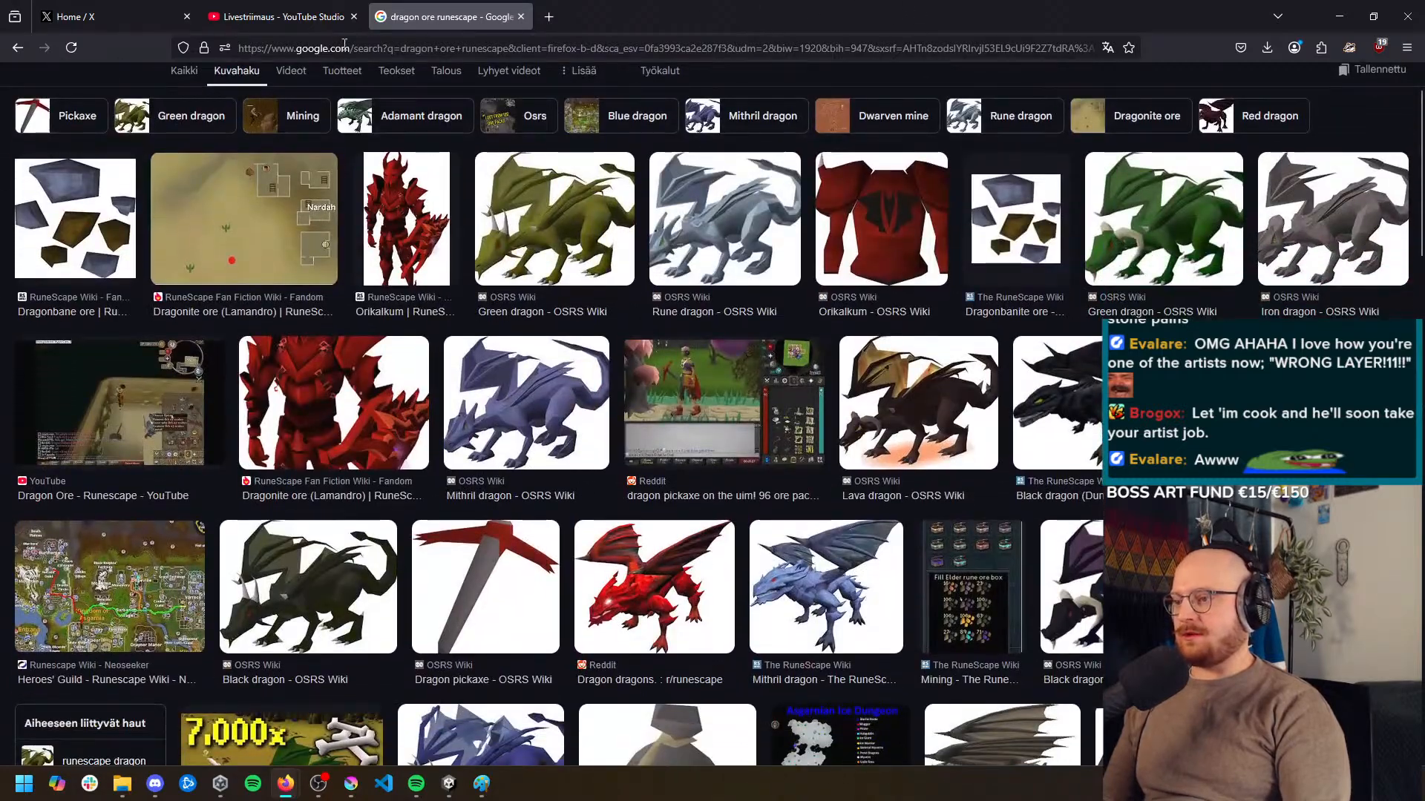
scroll(379, 110, up, 1)
Search Google Images for "red ore" and refine the query to "red ore games"
drag(349, 100, 2, 101)
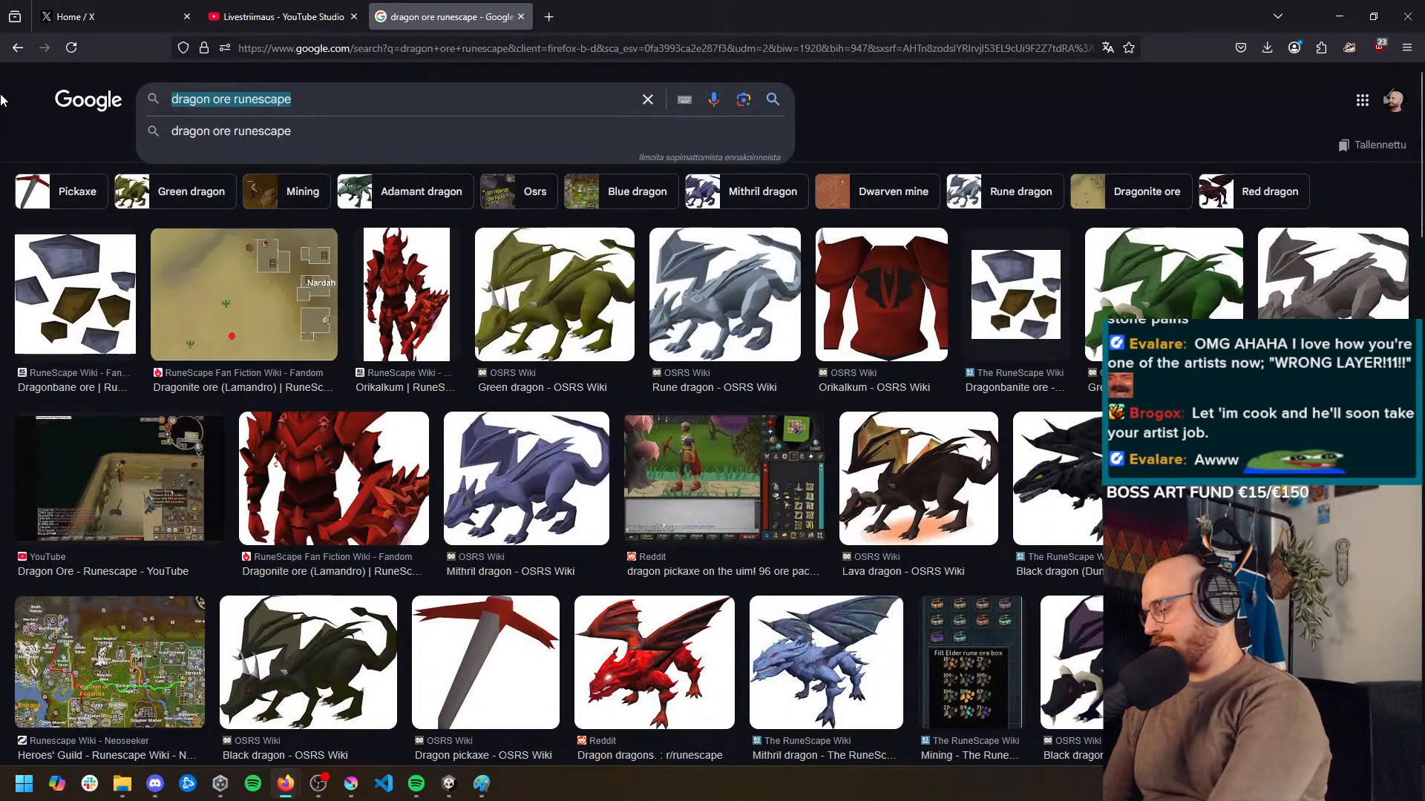
text(red ore)
key(Return)
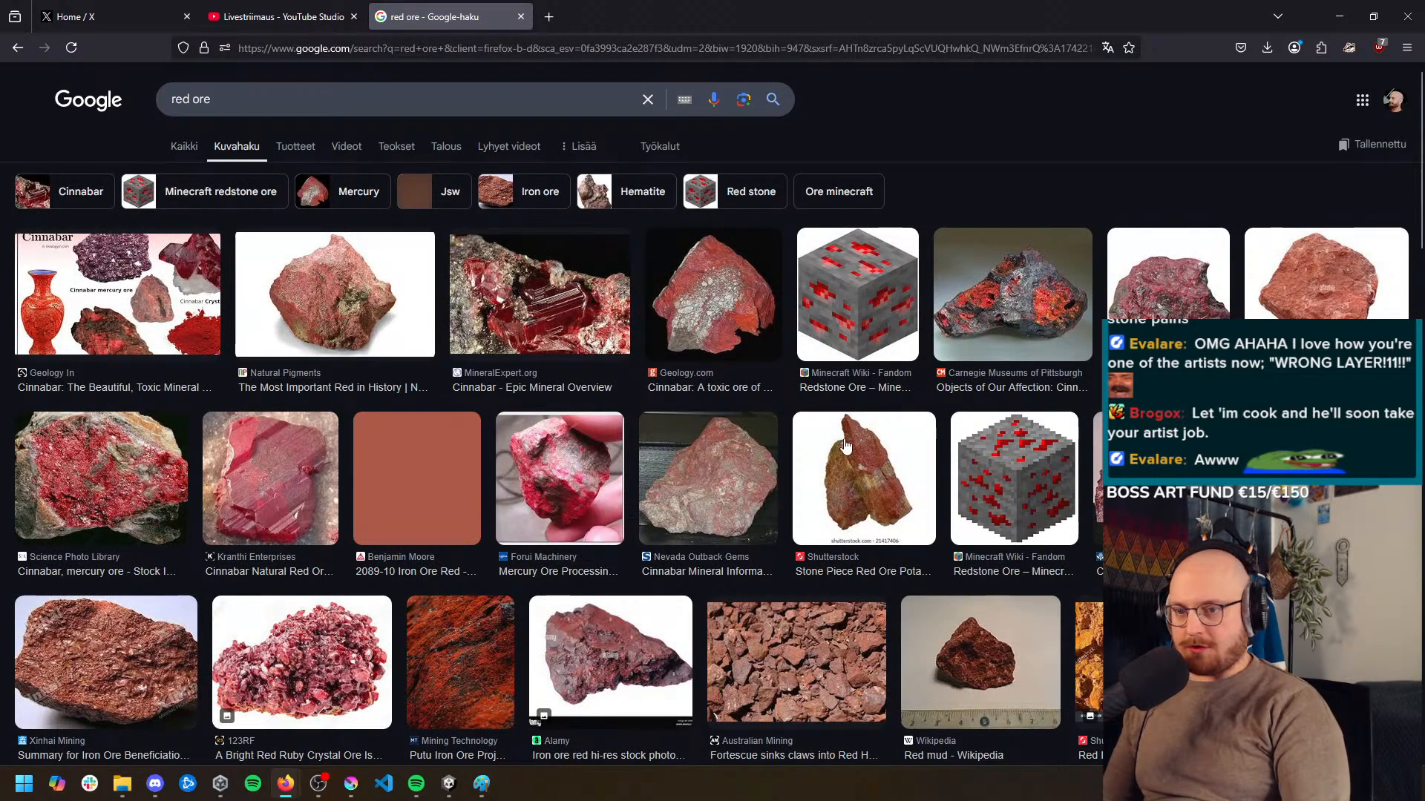
click(423, 102)
text(games)
key(Return)
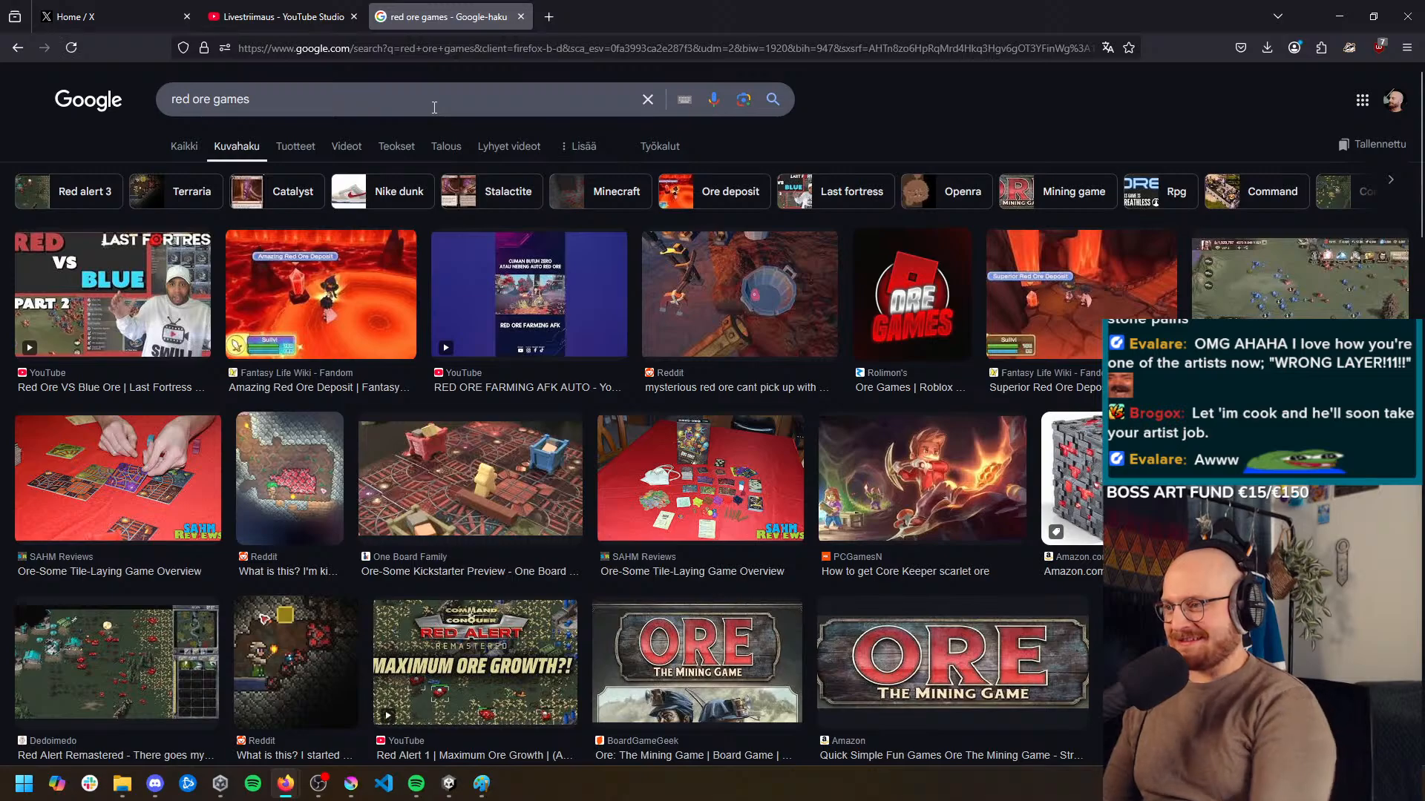
Change the image search to "red ore video game" and browse the results for a usable reference
click(434, 107)
key(BackSpace)
key(BackSpace)
key(BackSpace)
key(BackSpace)
key(BackSpace)
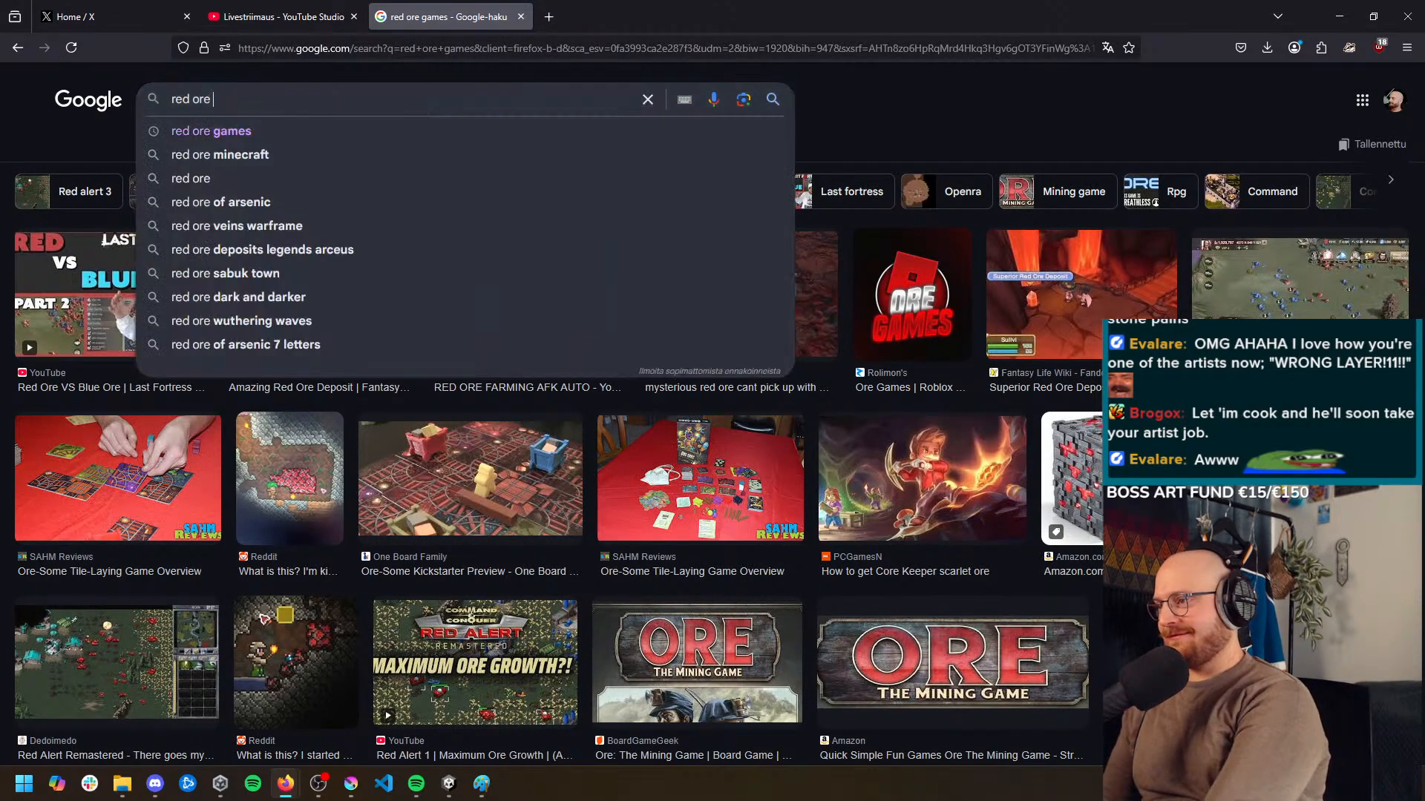
text(video game)
key(Return)
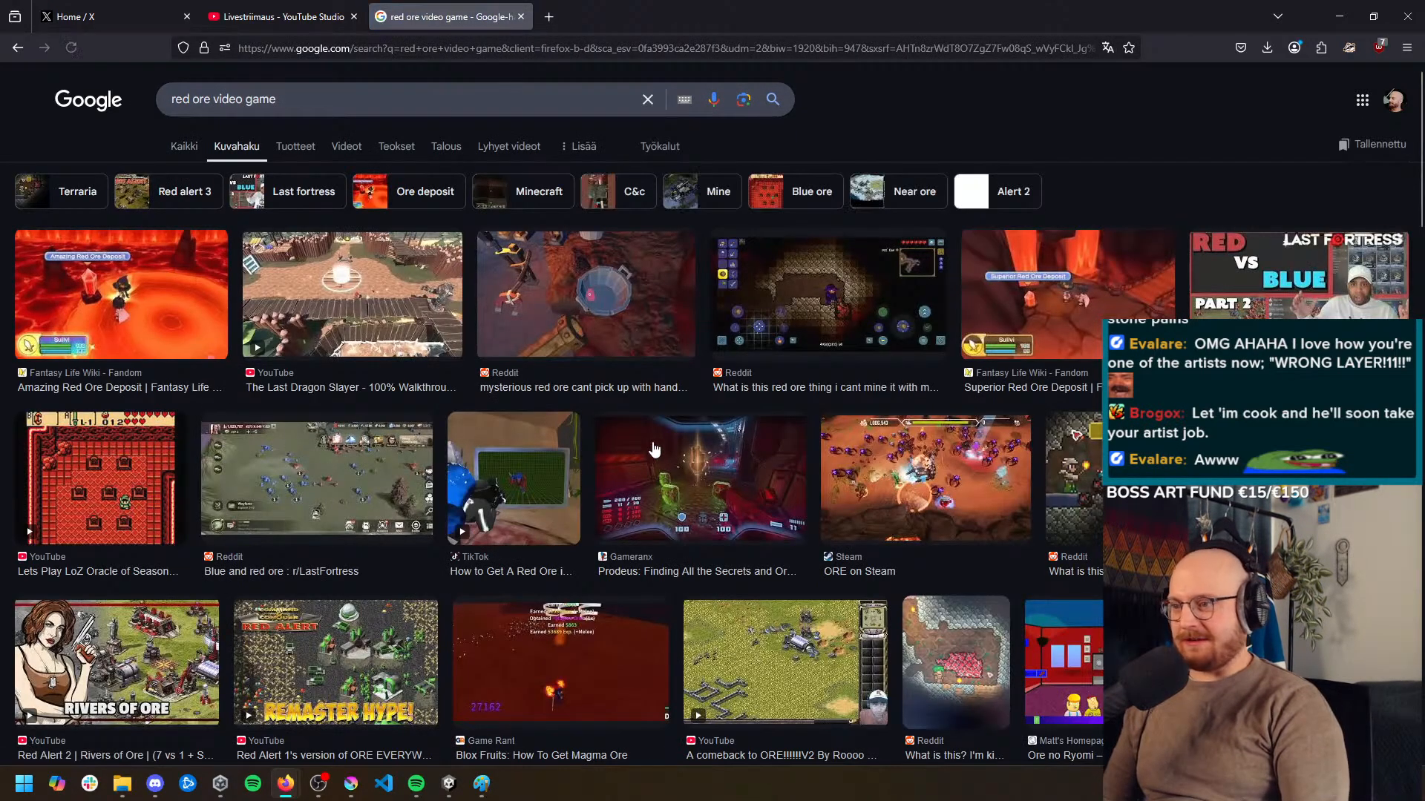
scroll(585, 421, down, 7)
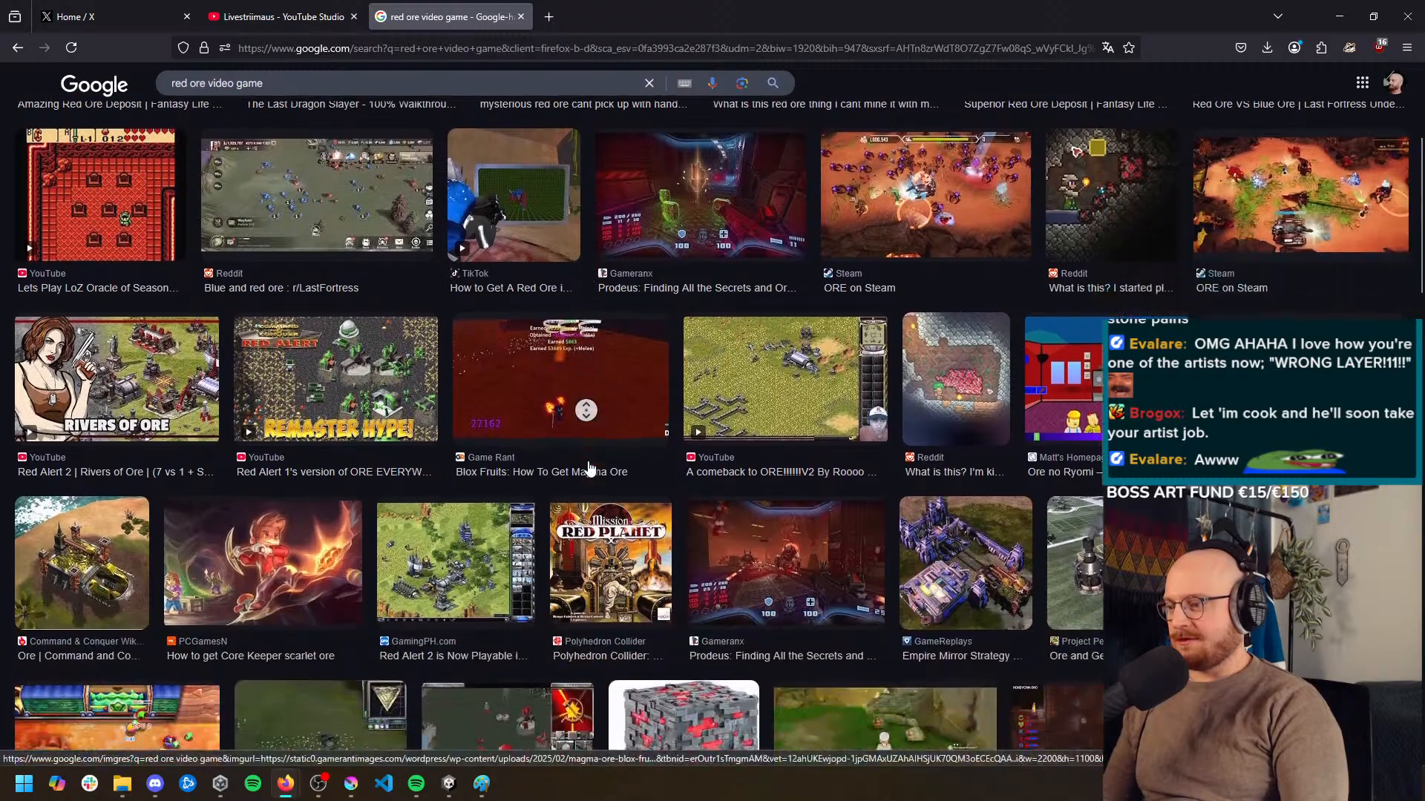
scroll(566, 442, down, 12)
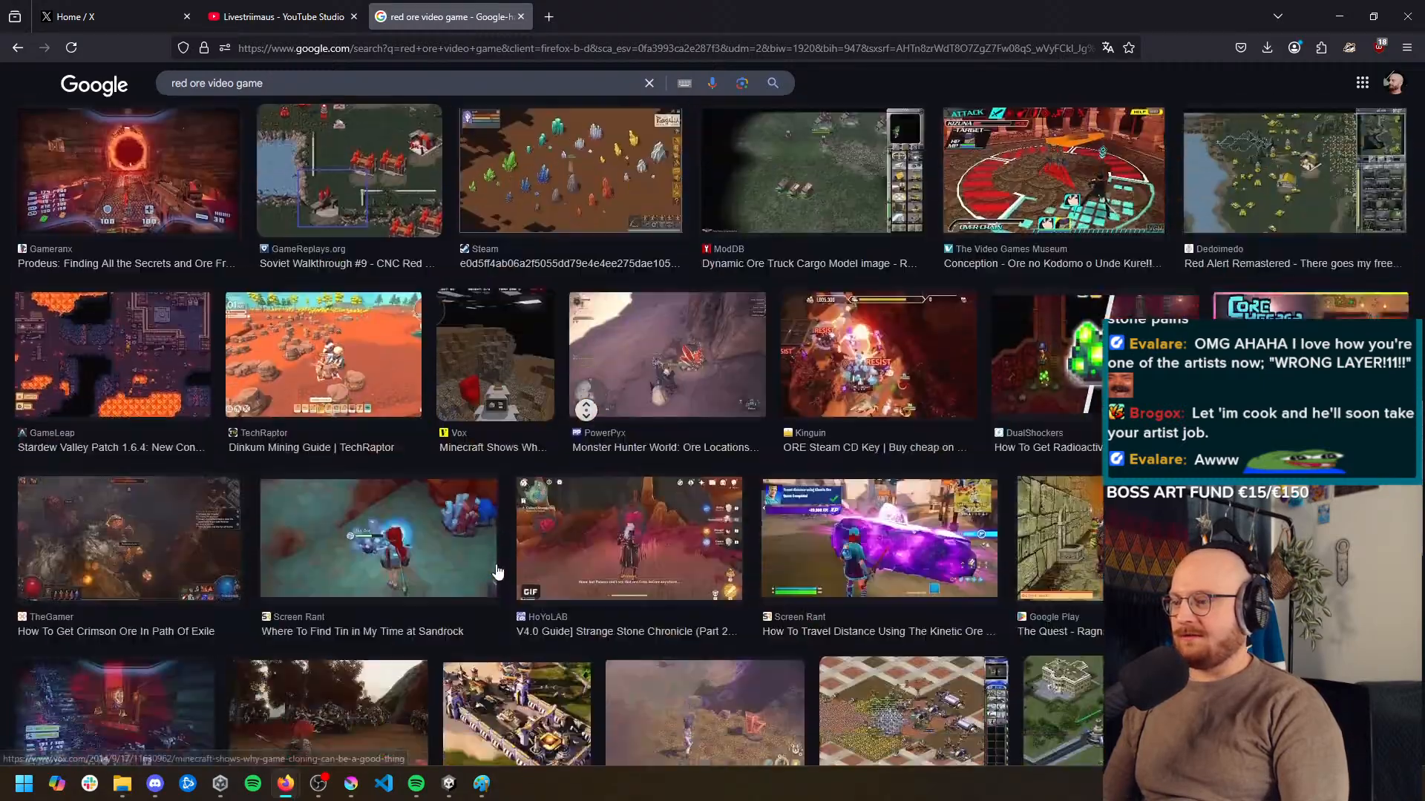
scroll(393, 297, up, 2)
scroll(298, 48, up, 10)
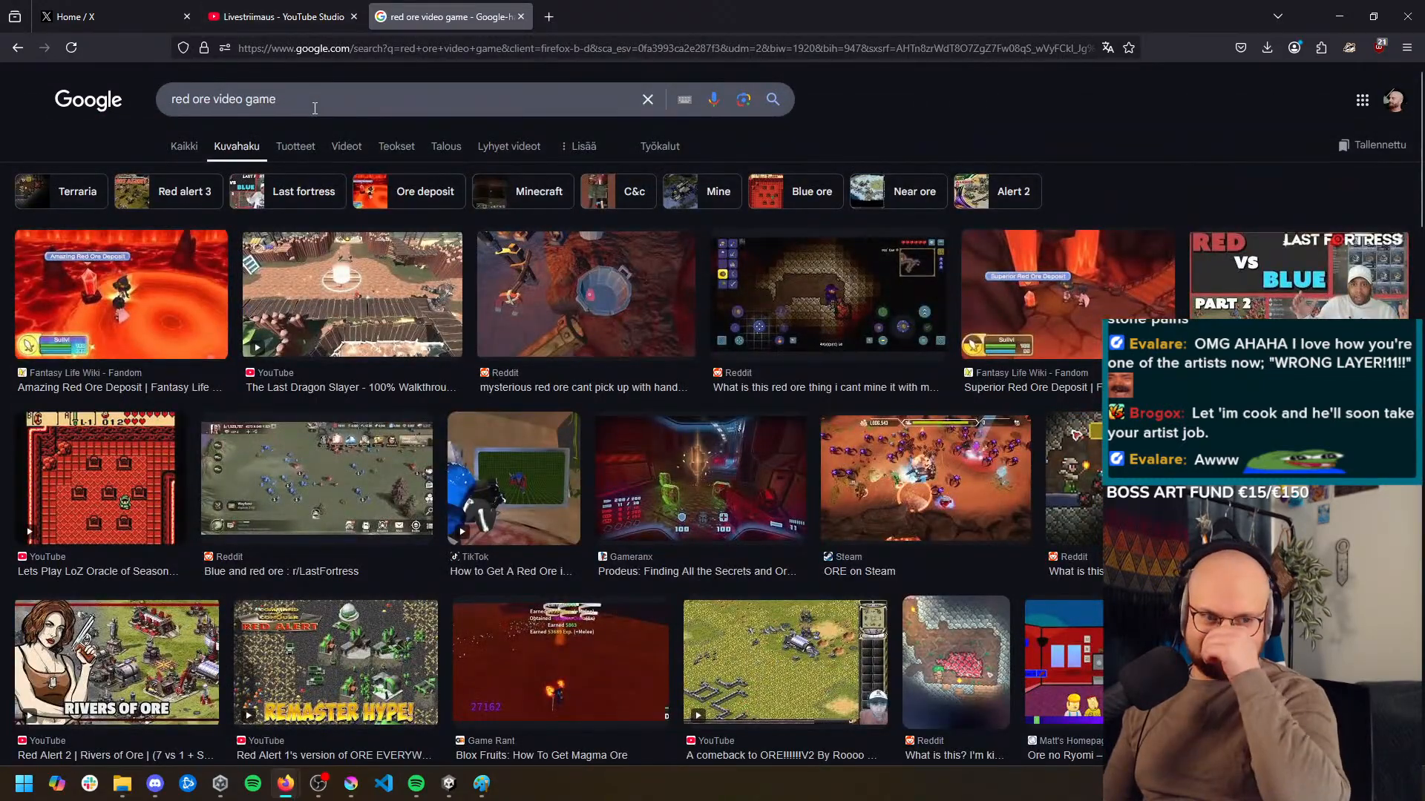
Return to Krita and undo the recent edge erasing and the greyish dark red repaint of the shading
key(alt+Tab)
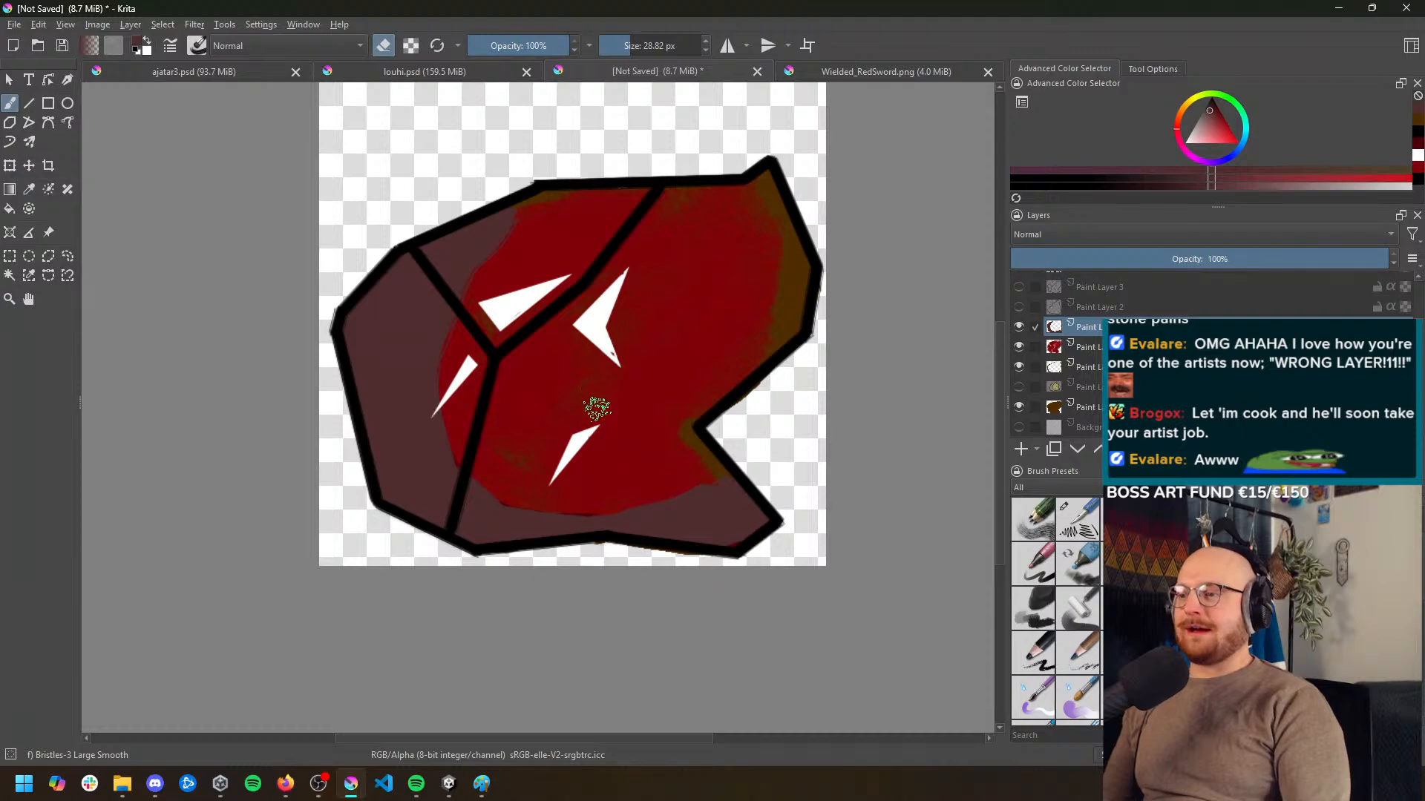
key(ctrl+z)
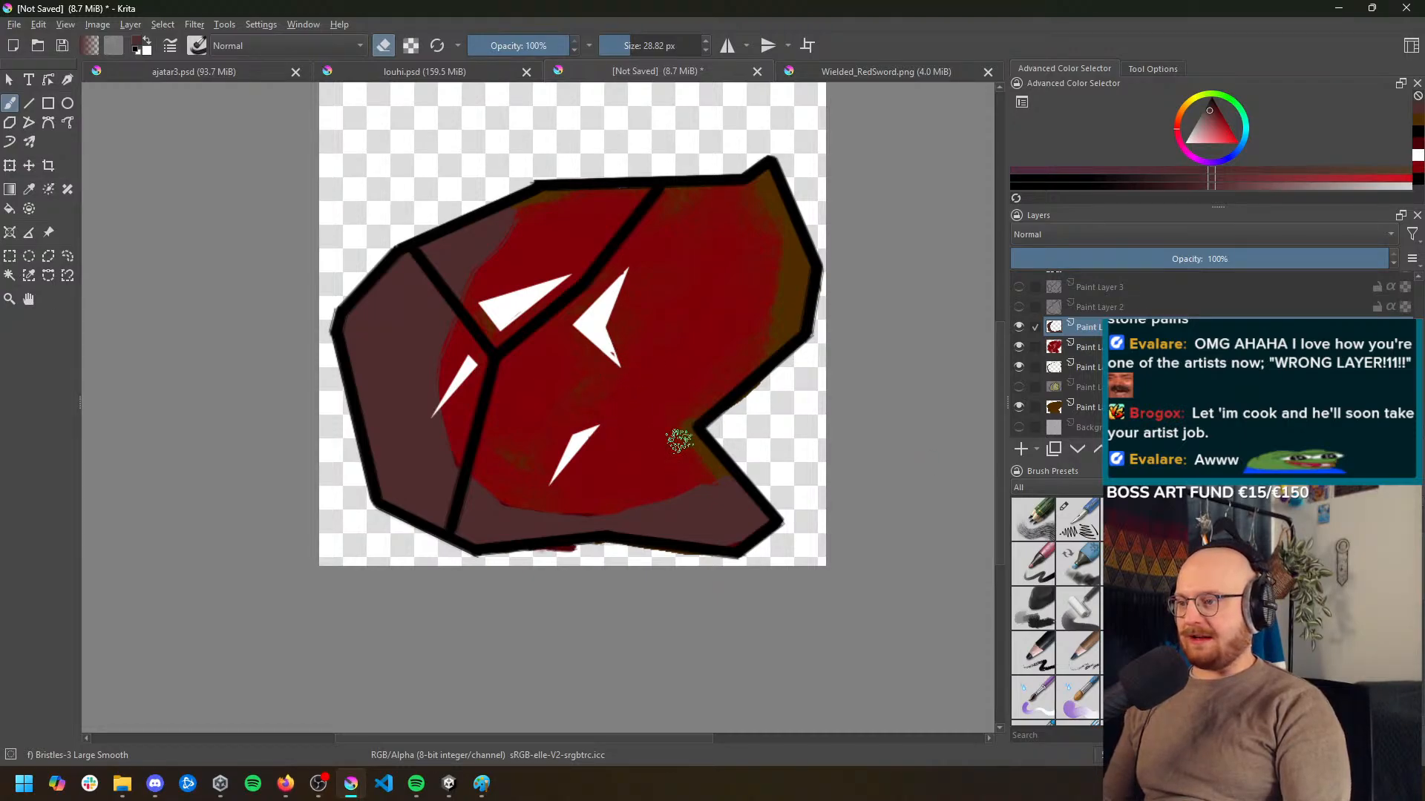
key(ctrl+z)
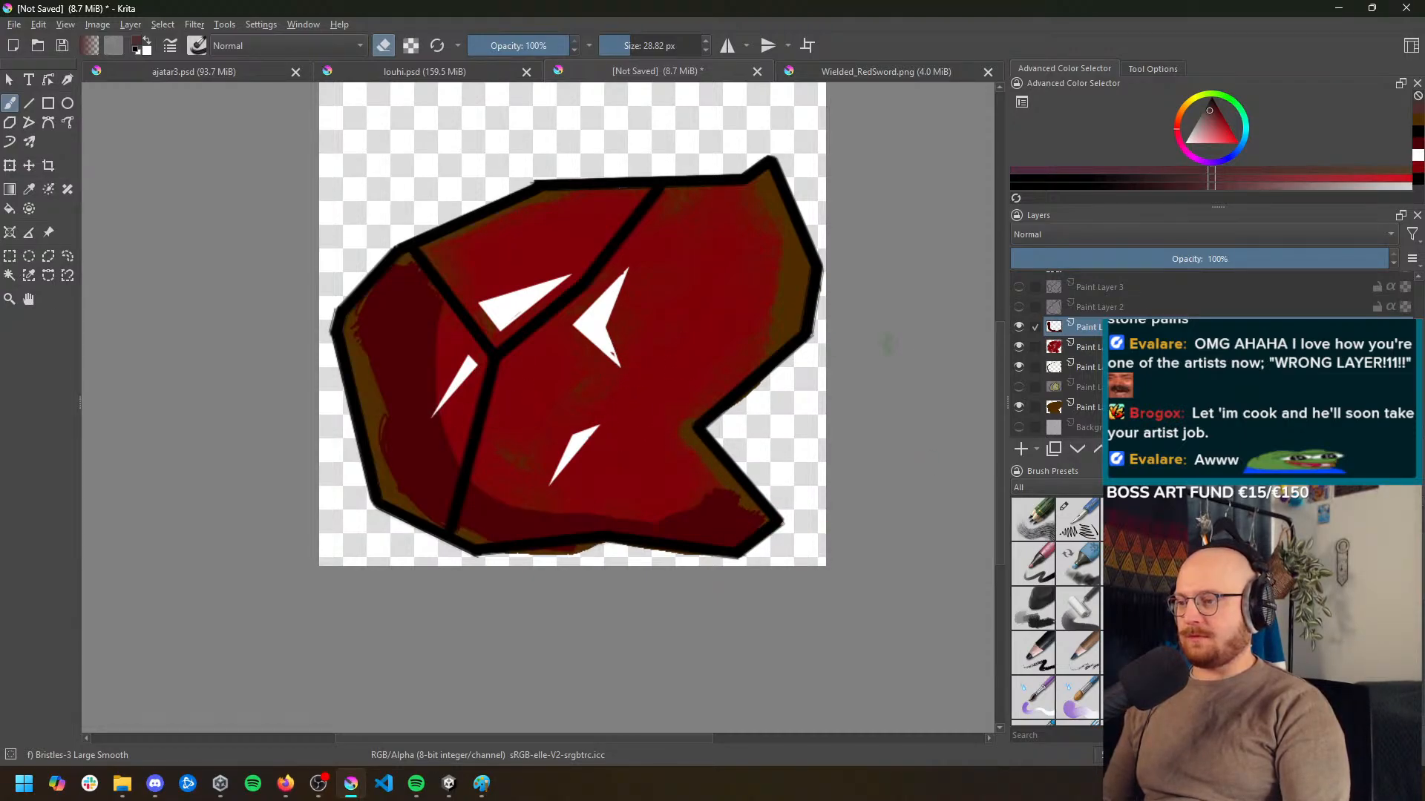
Toggle the visibility of the brown base, highlight, red and shading layers one by one to check what each contains
click(1076, 407)
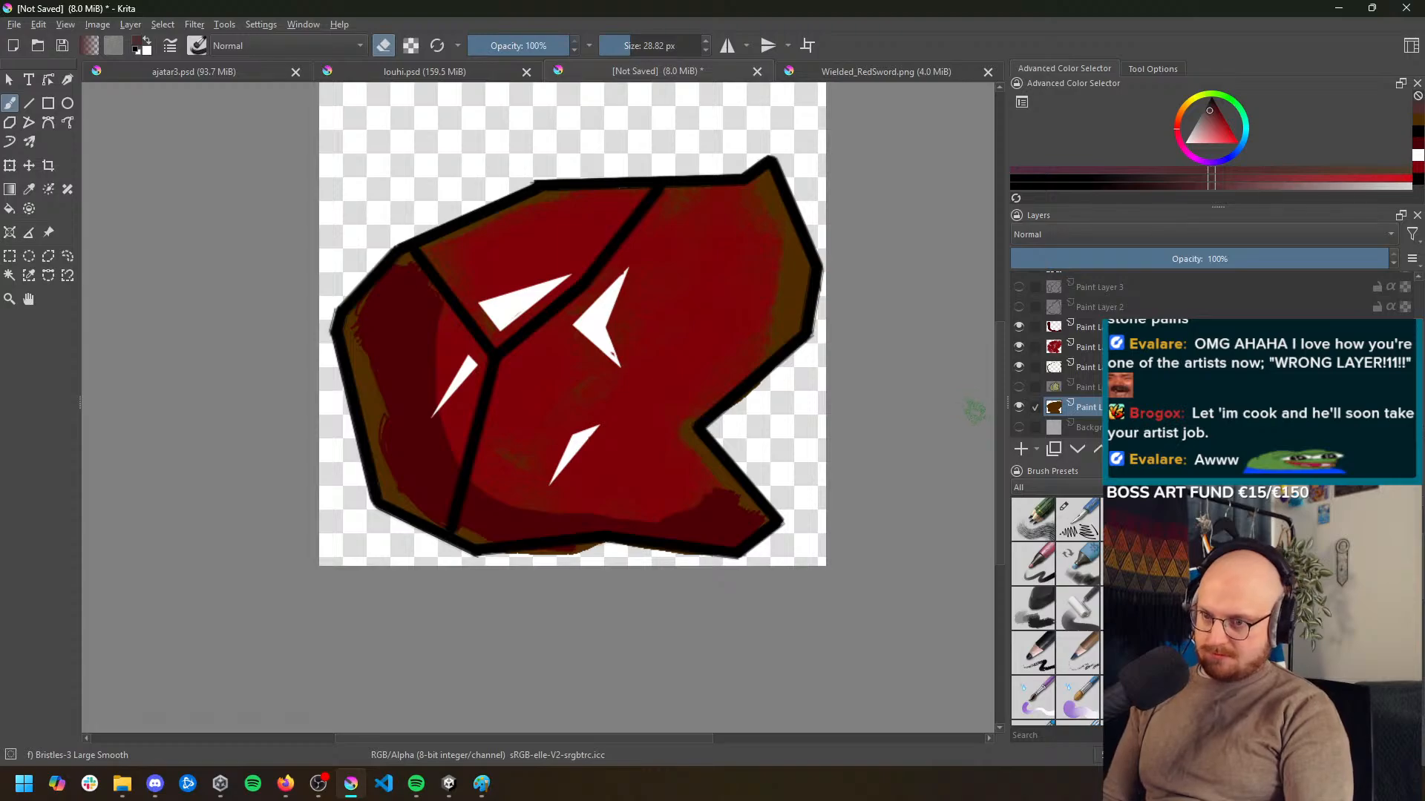
click(1019, 409)
click(1020, 408)
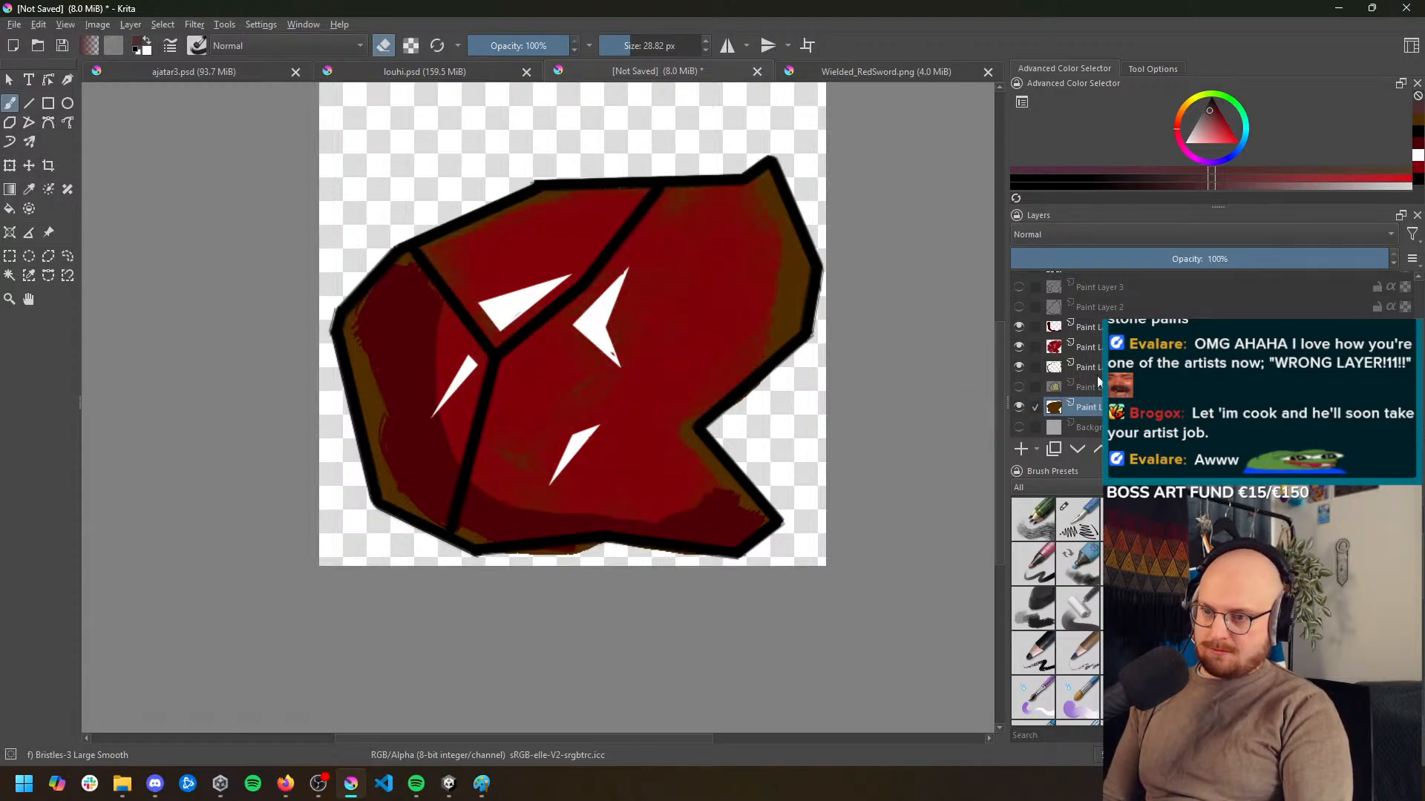
click(1089, 346)
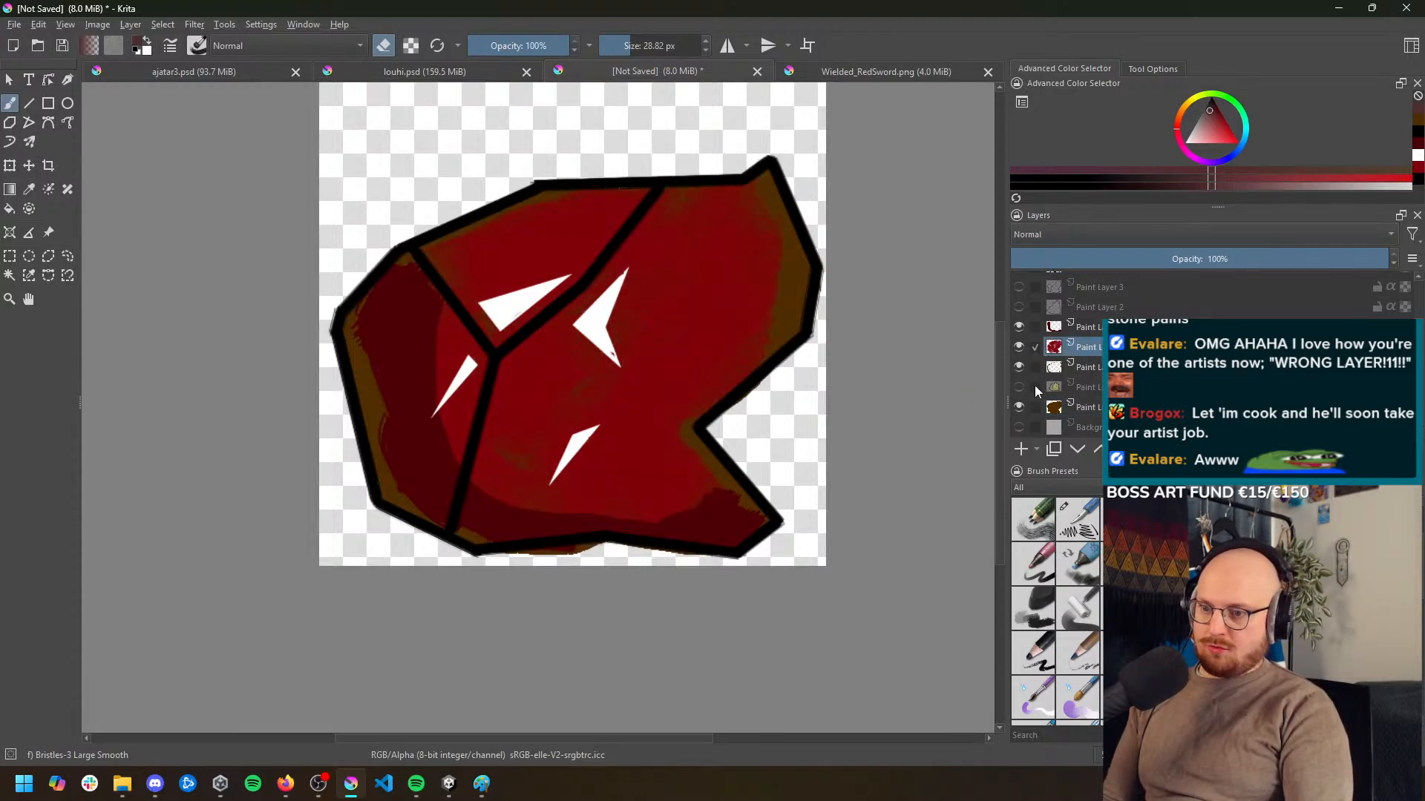
click(1020, 370)
click(1018, 370)
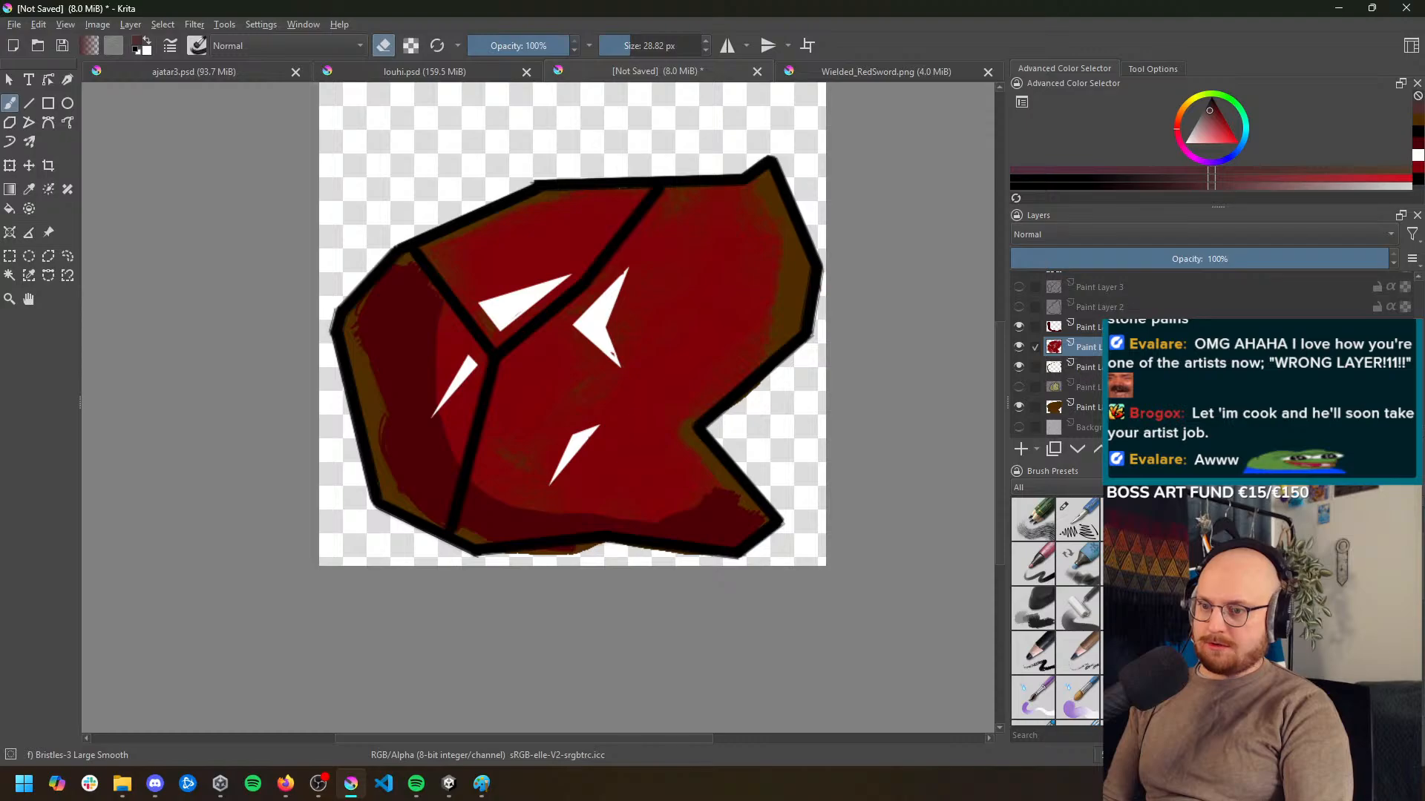
click(1019, 348)
click(1018, 347)
click(1017, 327)
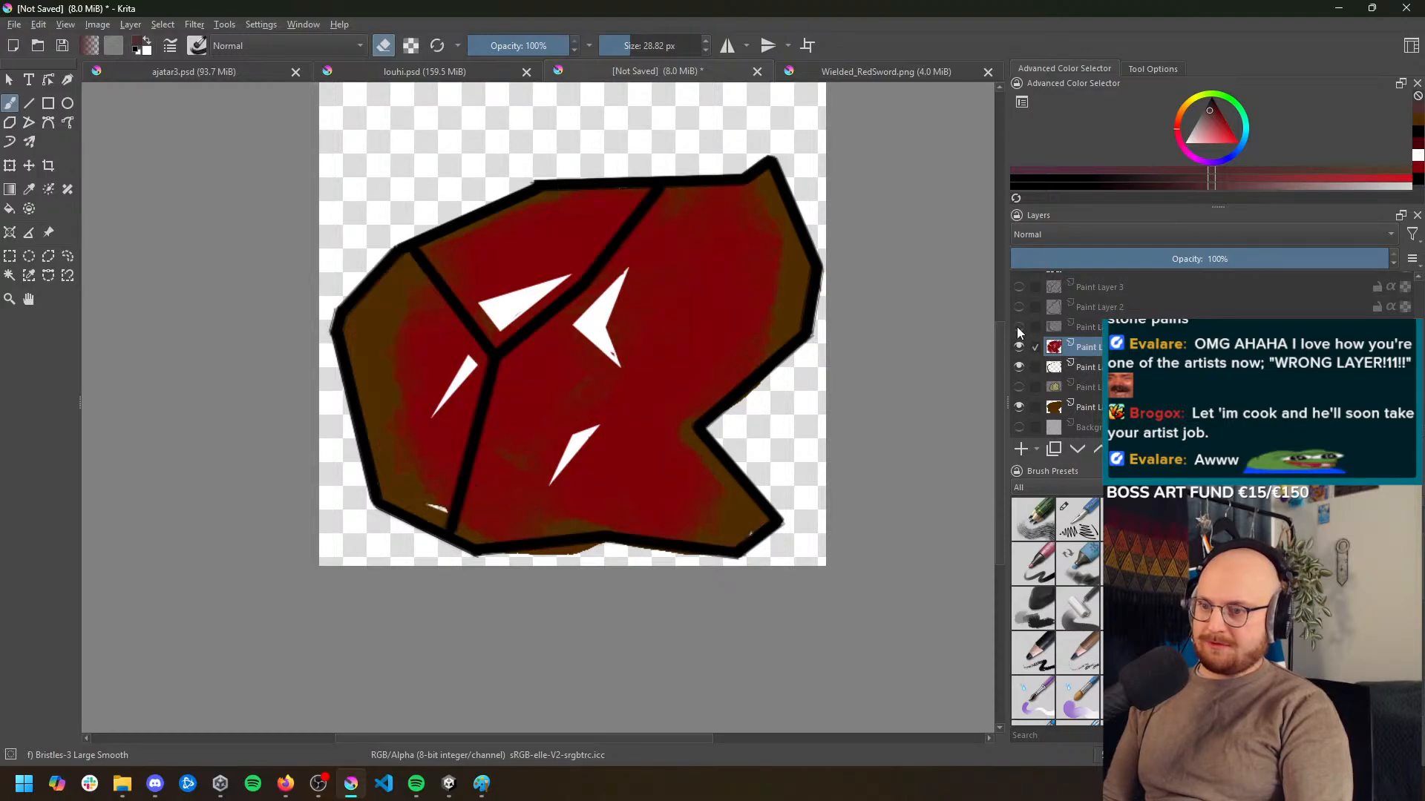
click(1017, 327)
On the shading layer, brush the left facet's dark red over its brown edge, then shade the lower edge at 59% brush opacity
click(1069, 327)
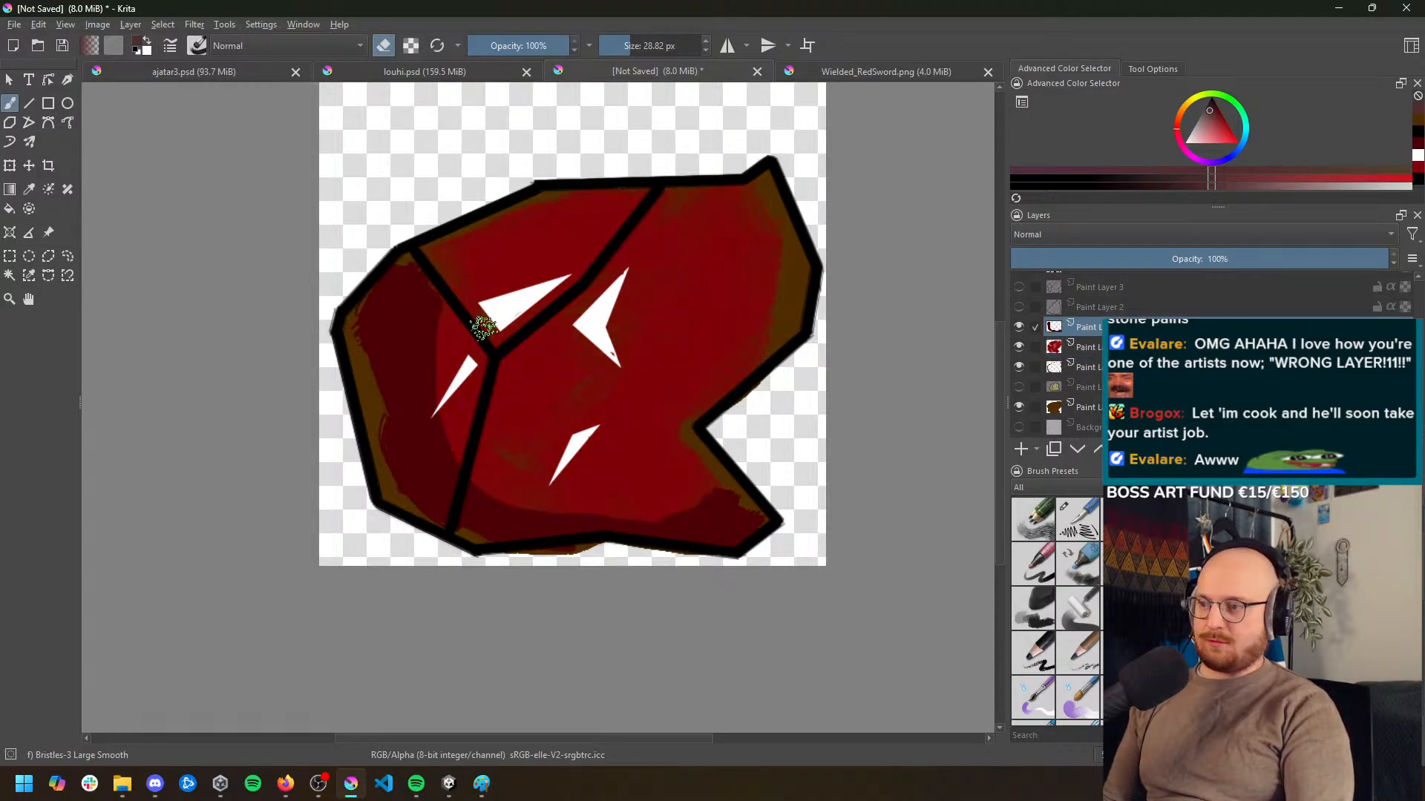
key(e)
key(p)
click(411, 356)
key(b)
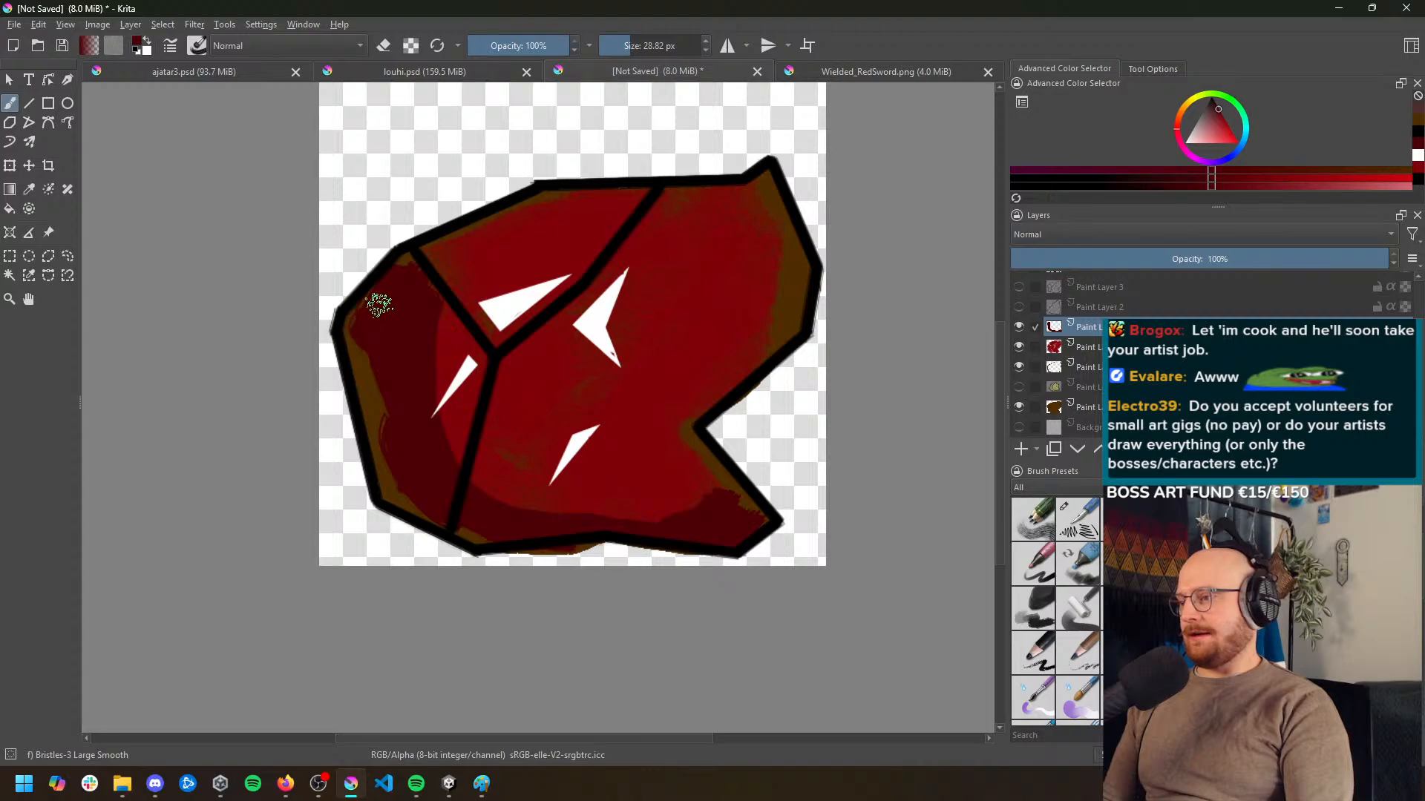
mouse_move(355, 321)
mouse_down()
mouse_move(411, 480)
mouse_move(386, 457)
mouse_move(437, 514)
mouse_move(479, 523)
mouse_up()
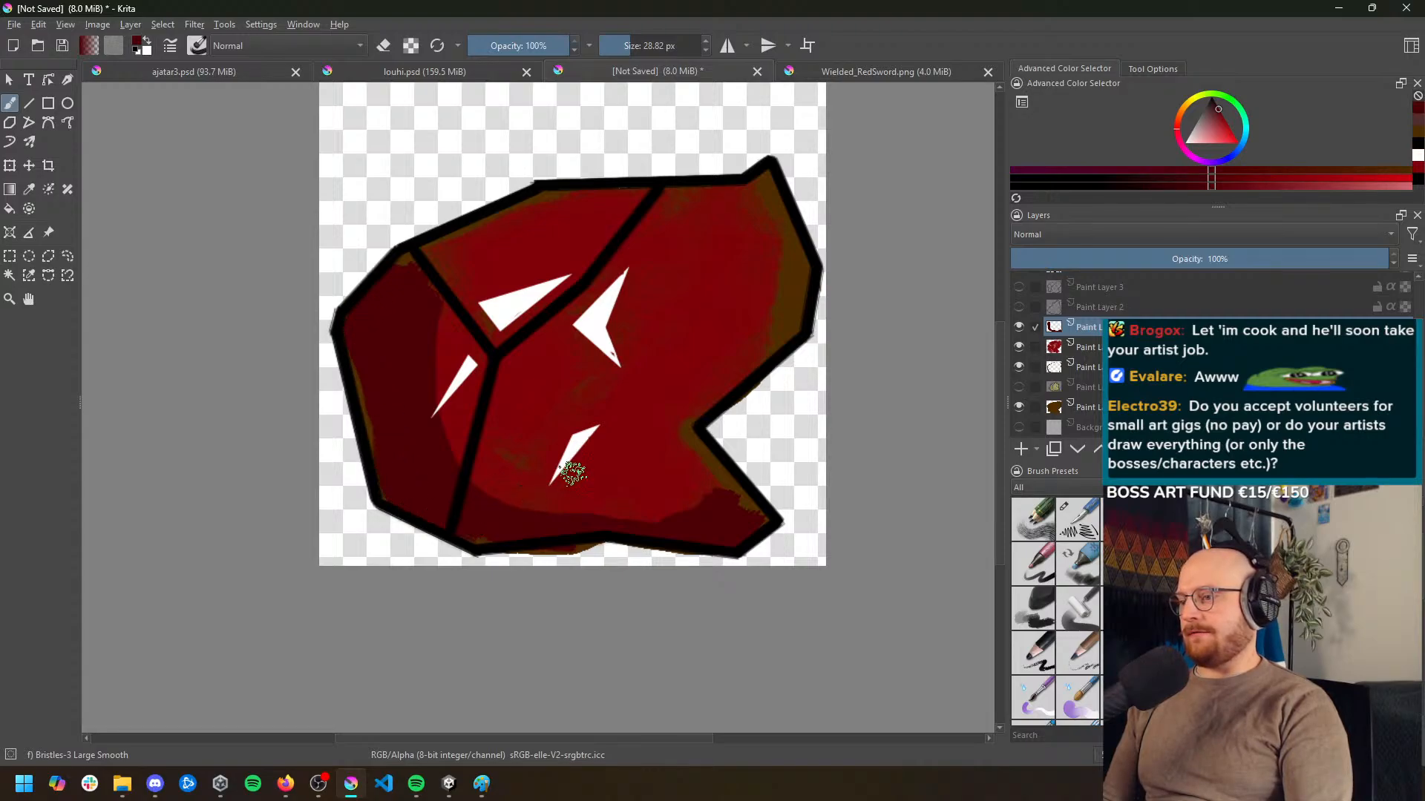
click(526, 45)
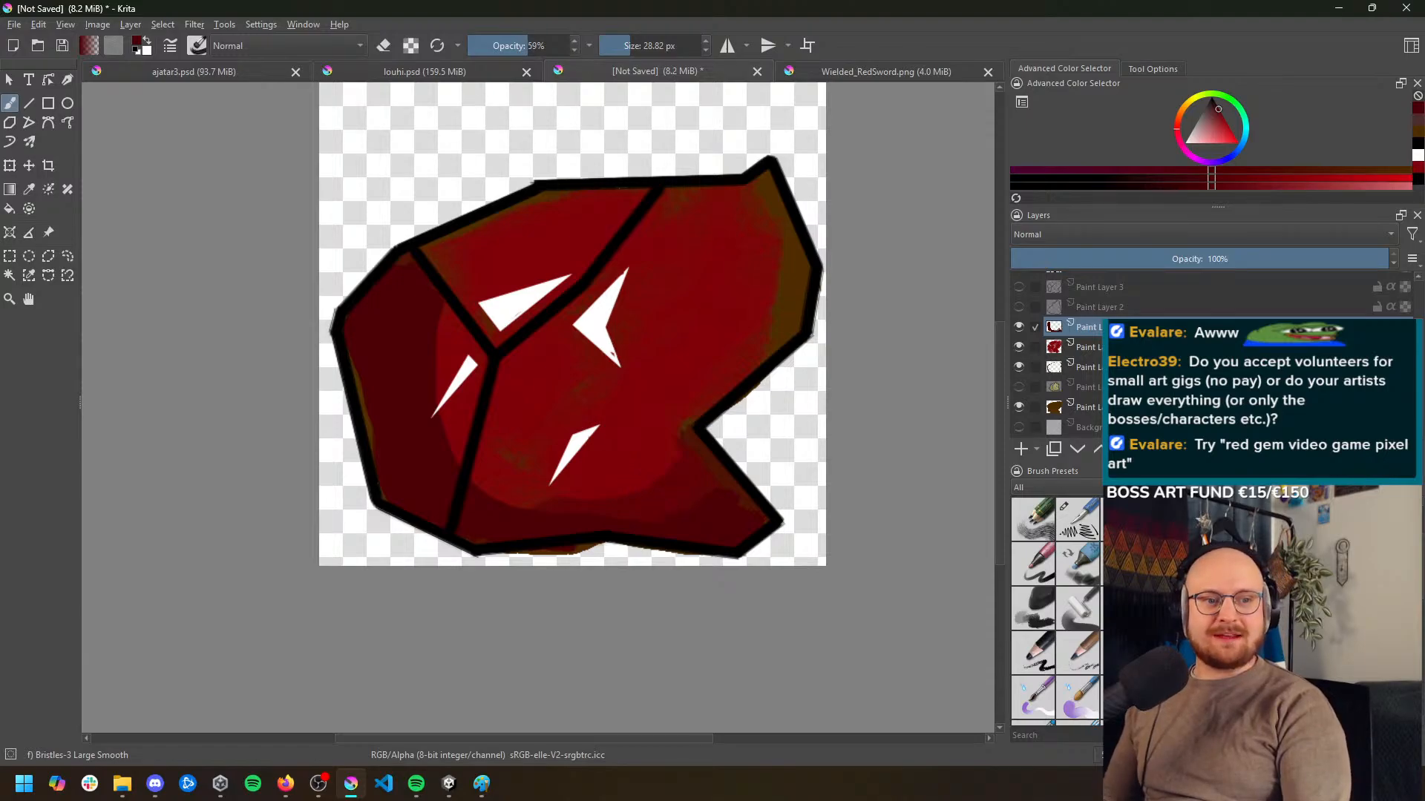
Switch to Unity, browse the DroppedItemAssets folder inside Art, and open Ground_AnglerFish.png to examine its art style
key(alt+Tab)
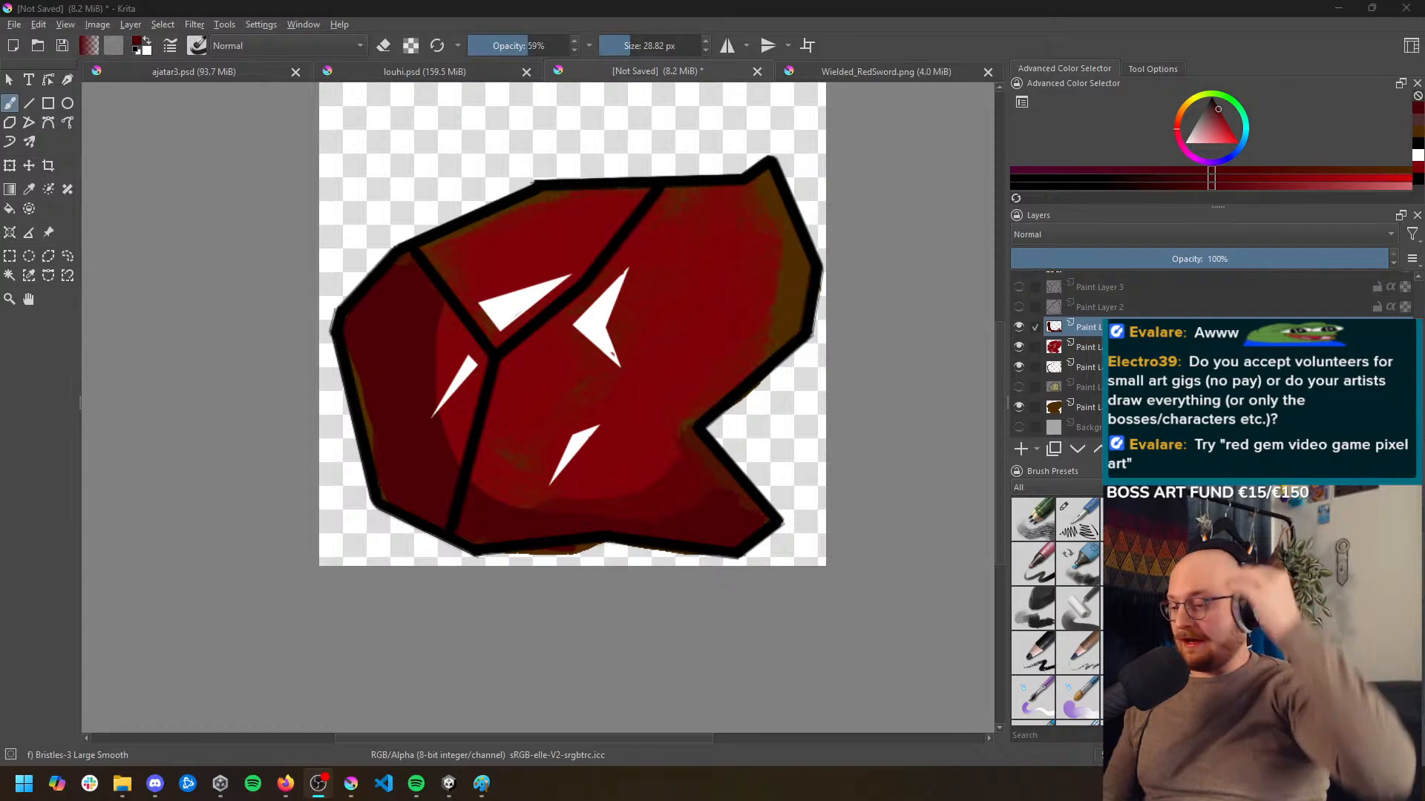
mouse_move(279, 794)
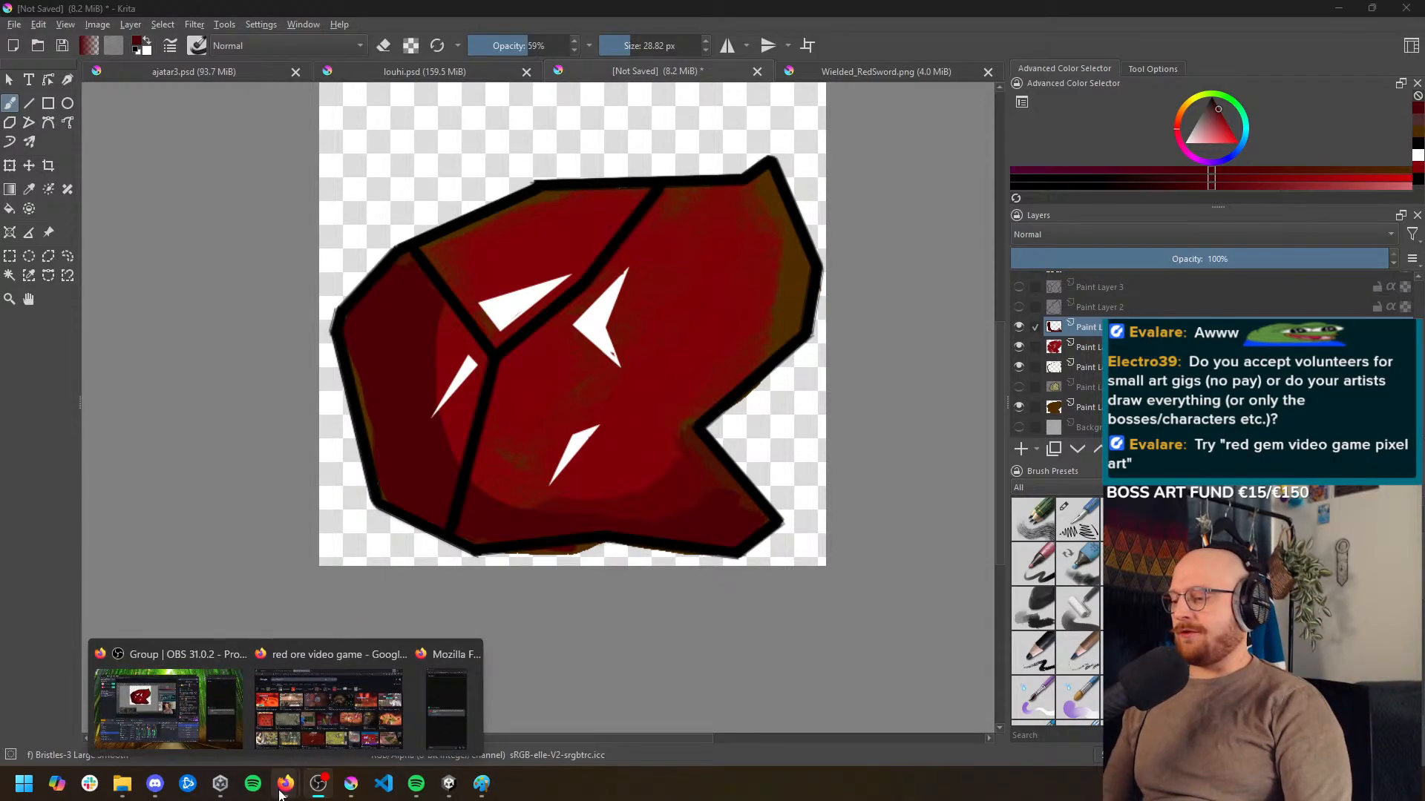
click(448, 784)
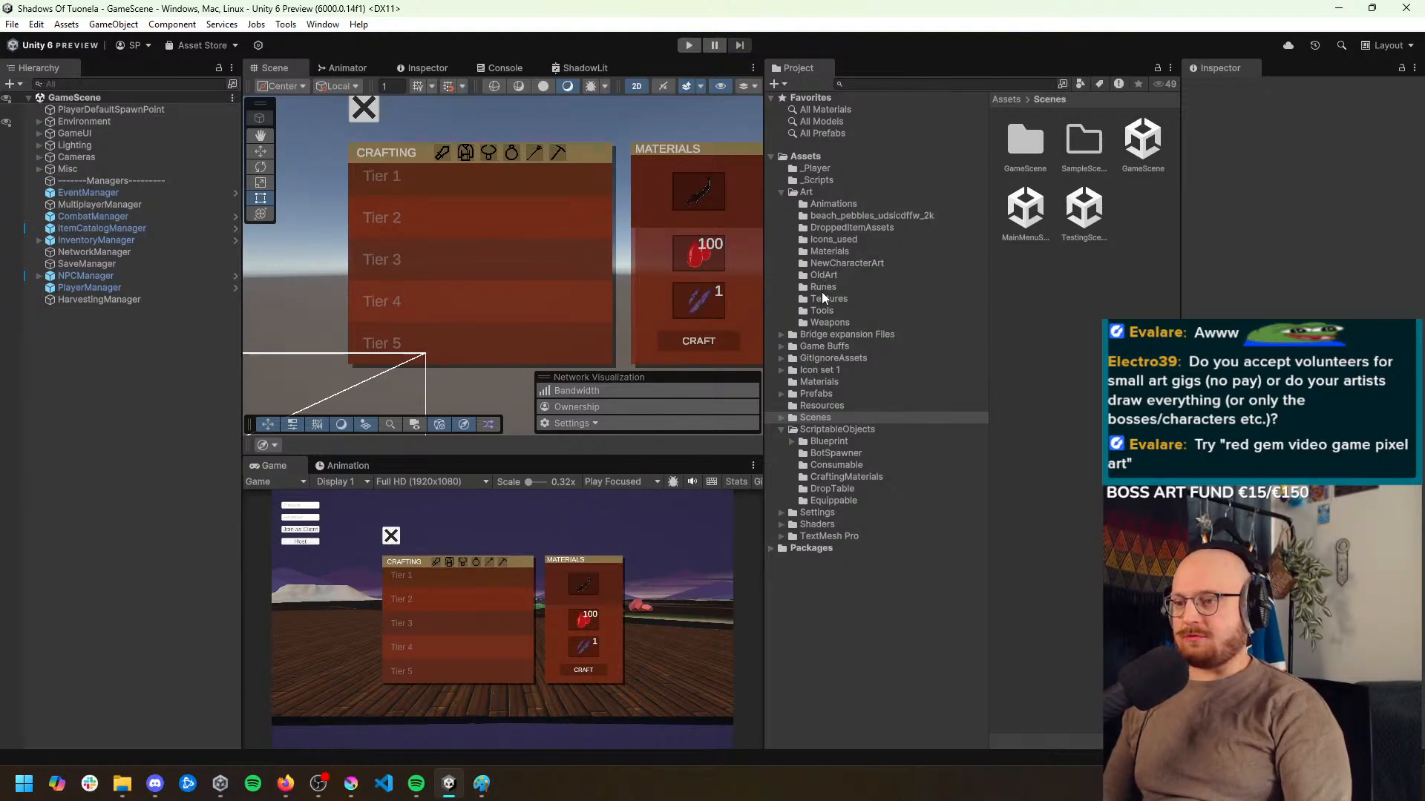
click(806, 191)
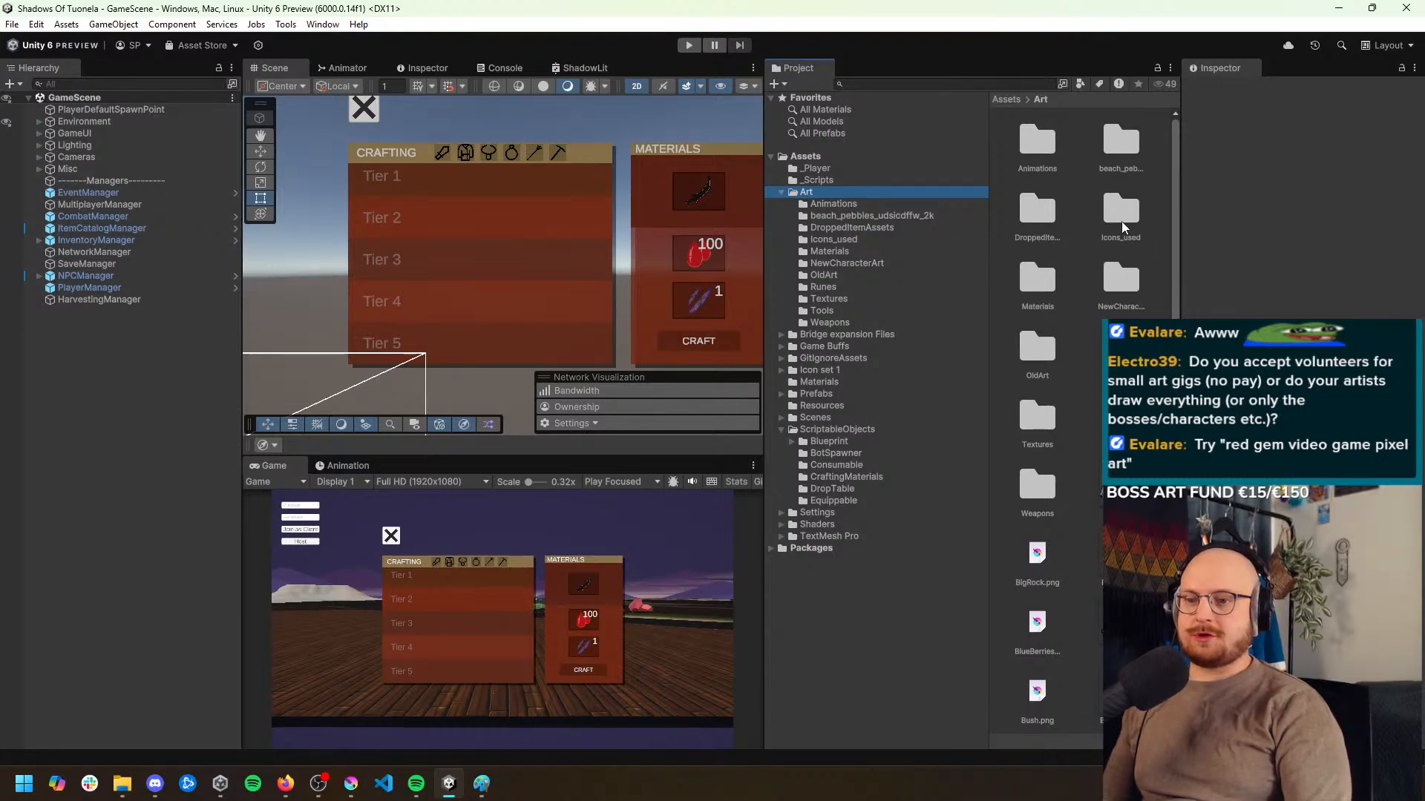
double_click(1037, 215)
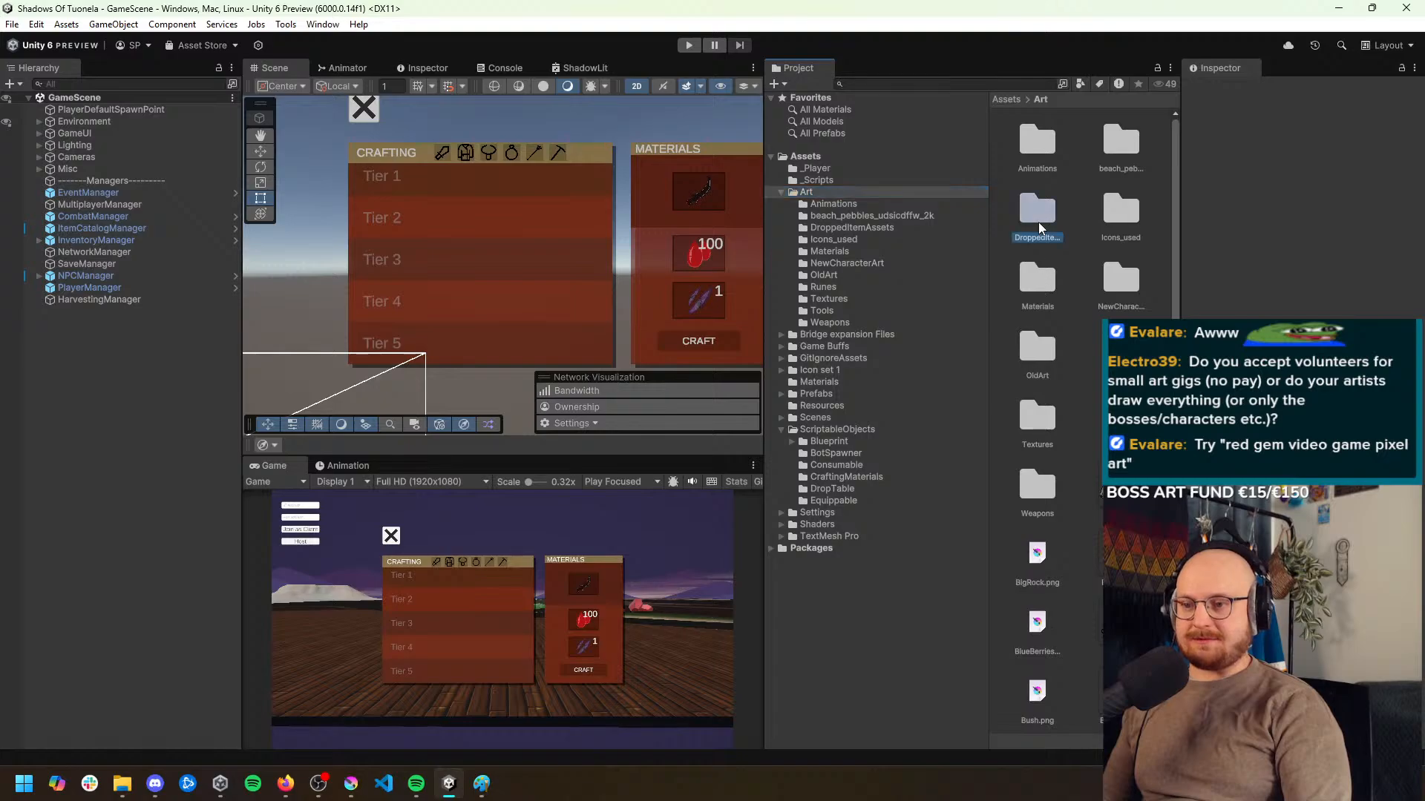
drag(1174, 284, 1174, 328)
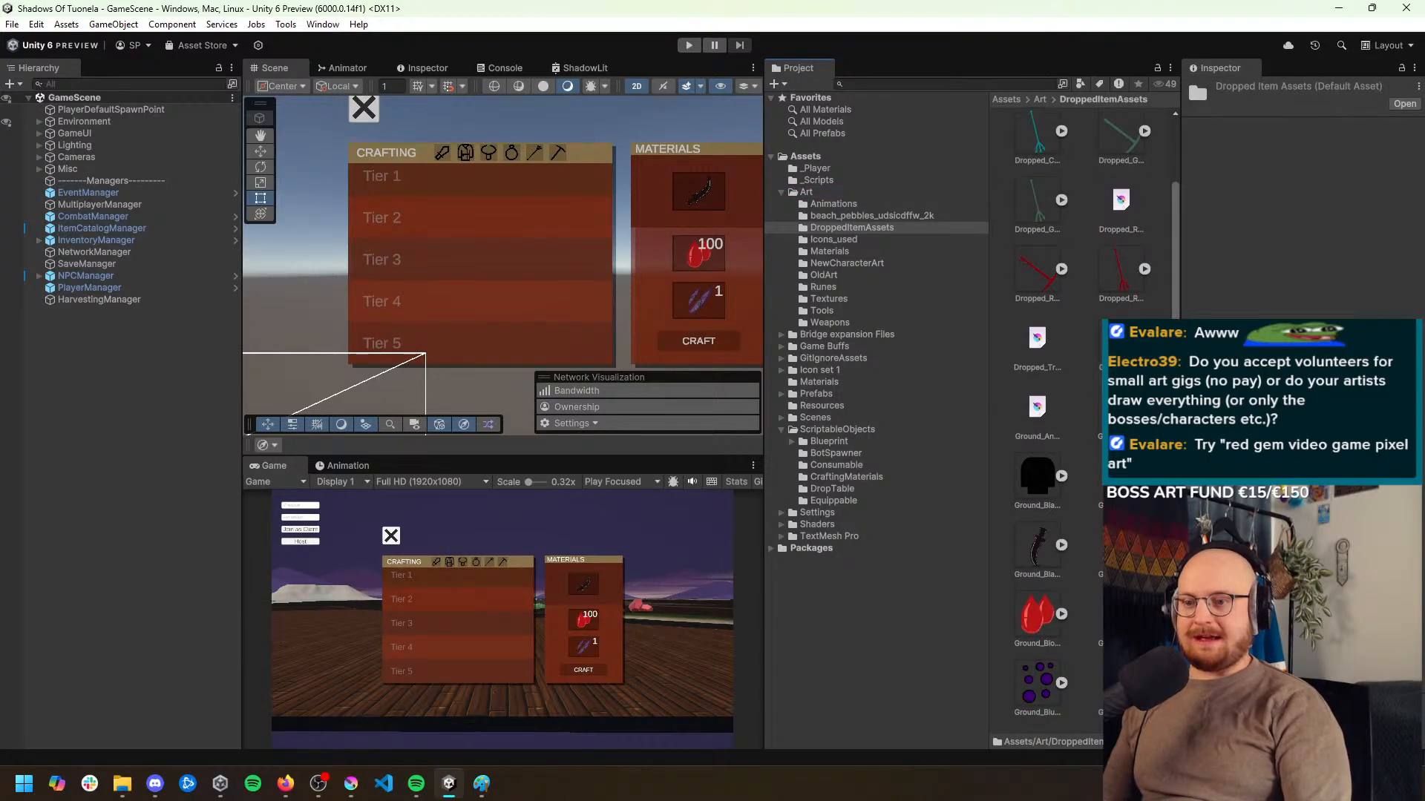
double_click(1037, 406)
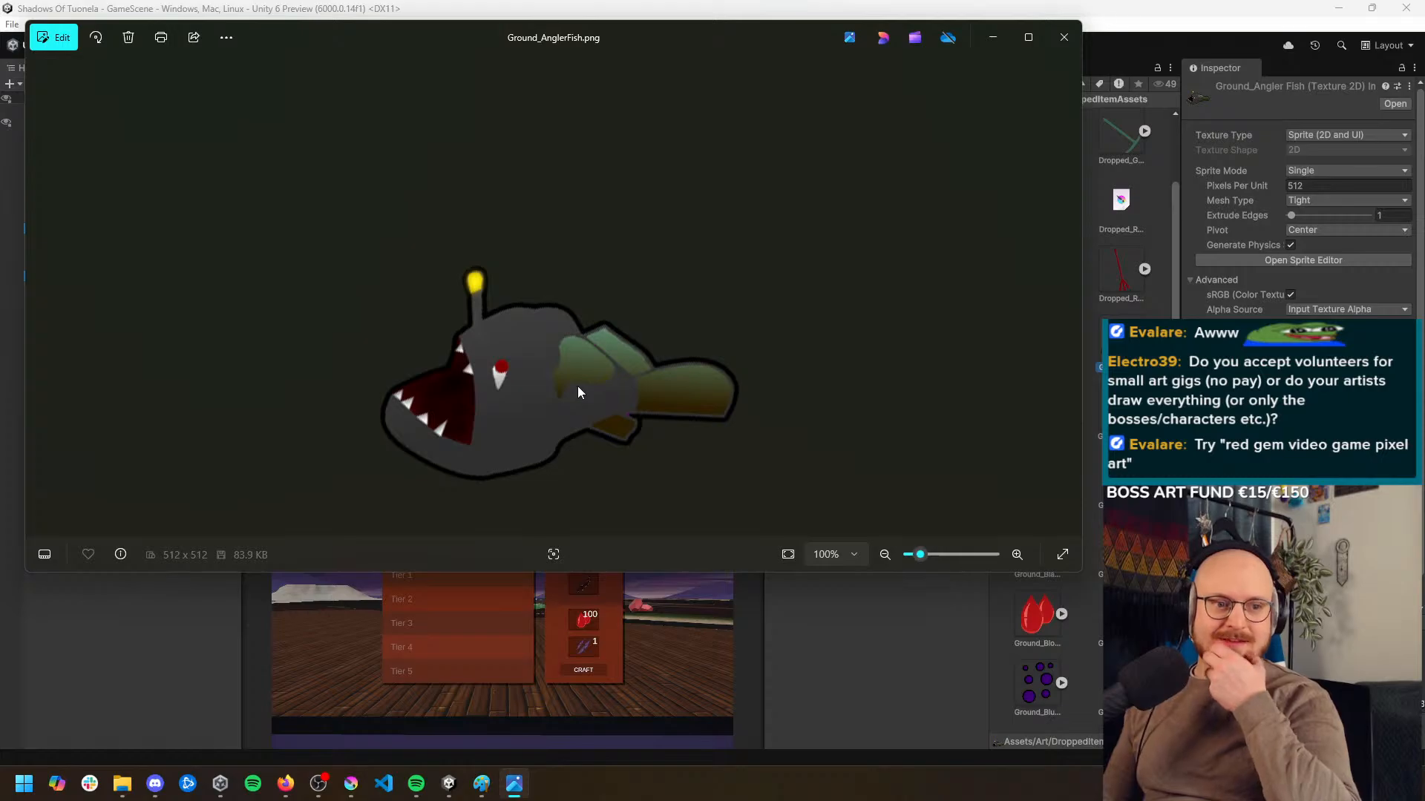
Close the angler fish image and switch to Krita to look over the red mineral sprite
click(1064, 38)
mouse_move(479, 789)
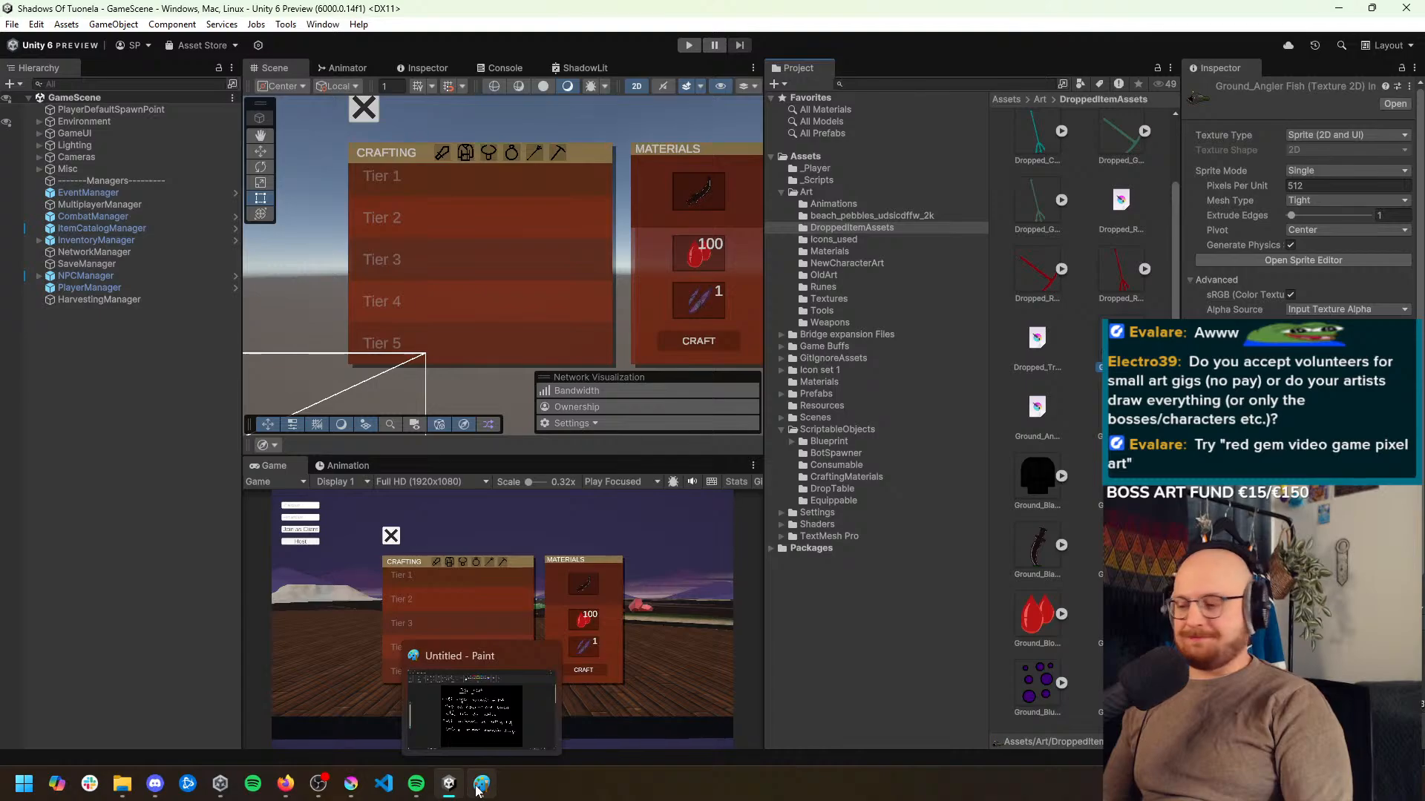
click(353, 792)
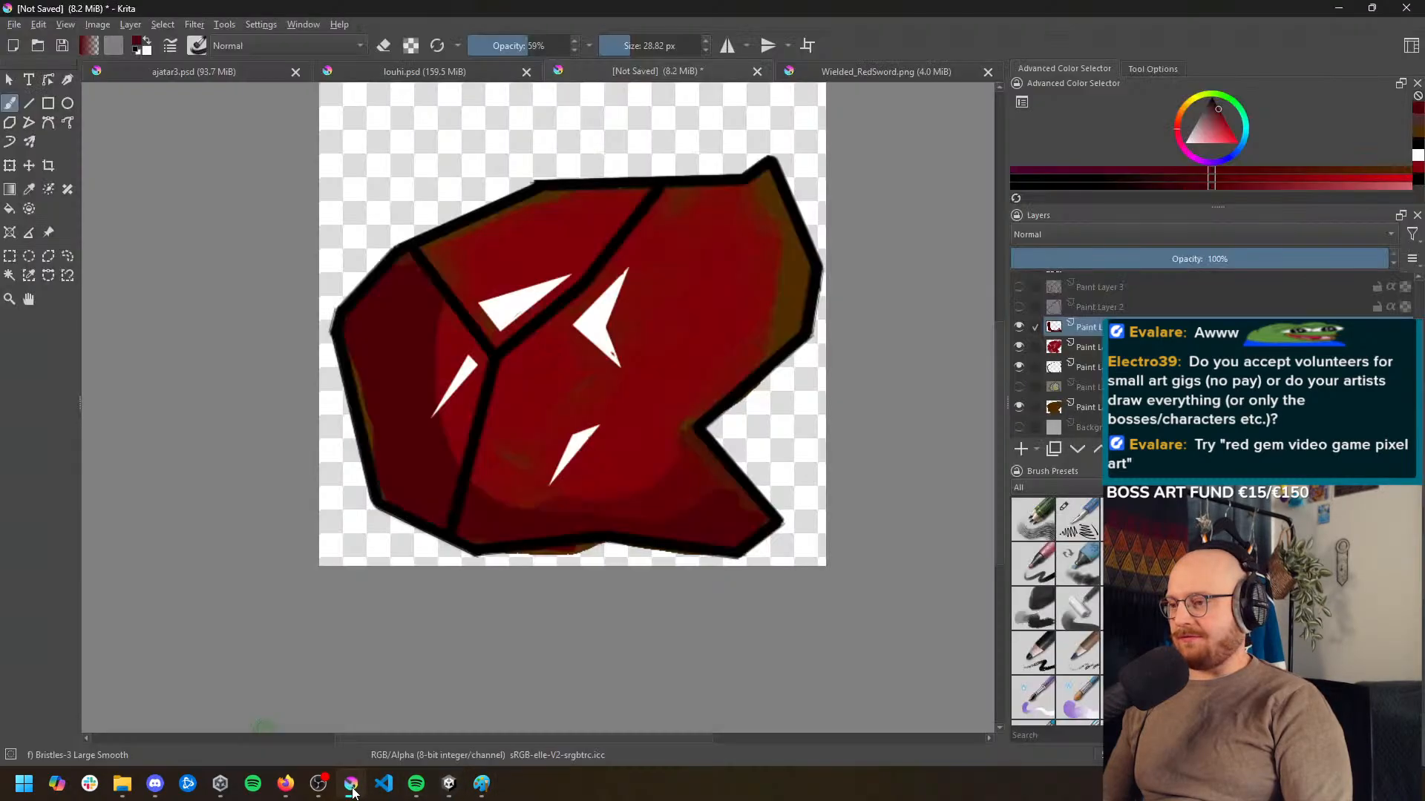
scroll(579, 282, up, 2)
scroll(653, 274, down, 2)
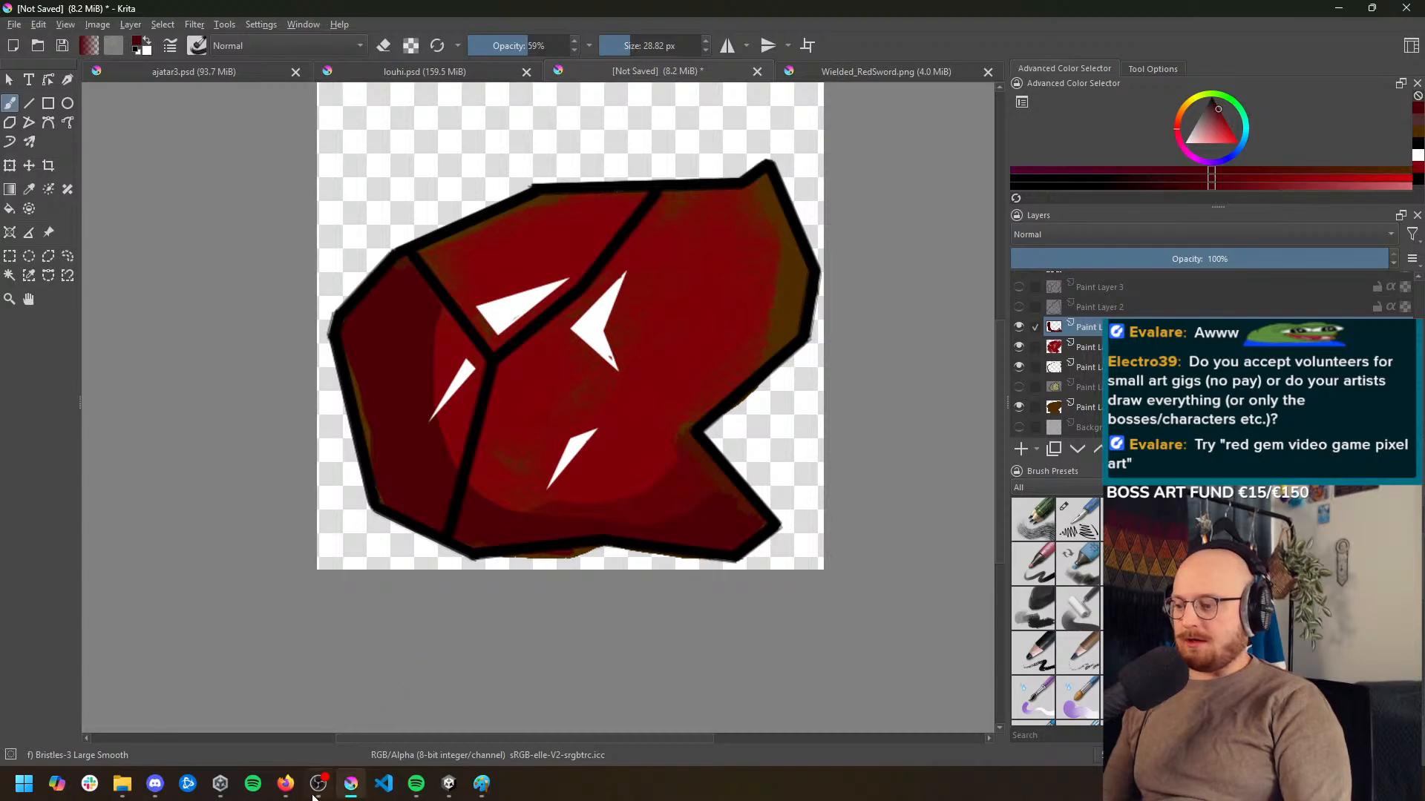
Switch to Firefox, search Google Images for "red gem video game pixel art" and browse the results for references
click(286, 784)
drag(327, 98, 20, 68)
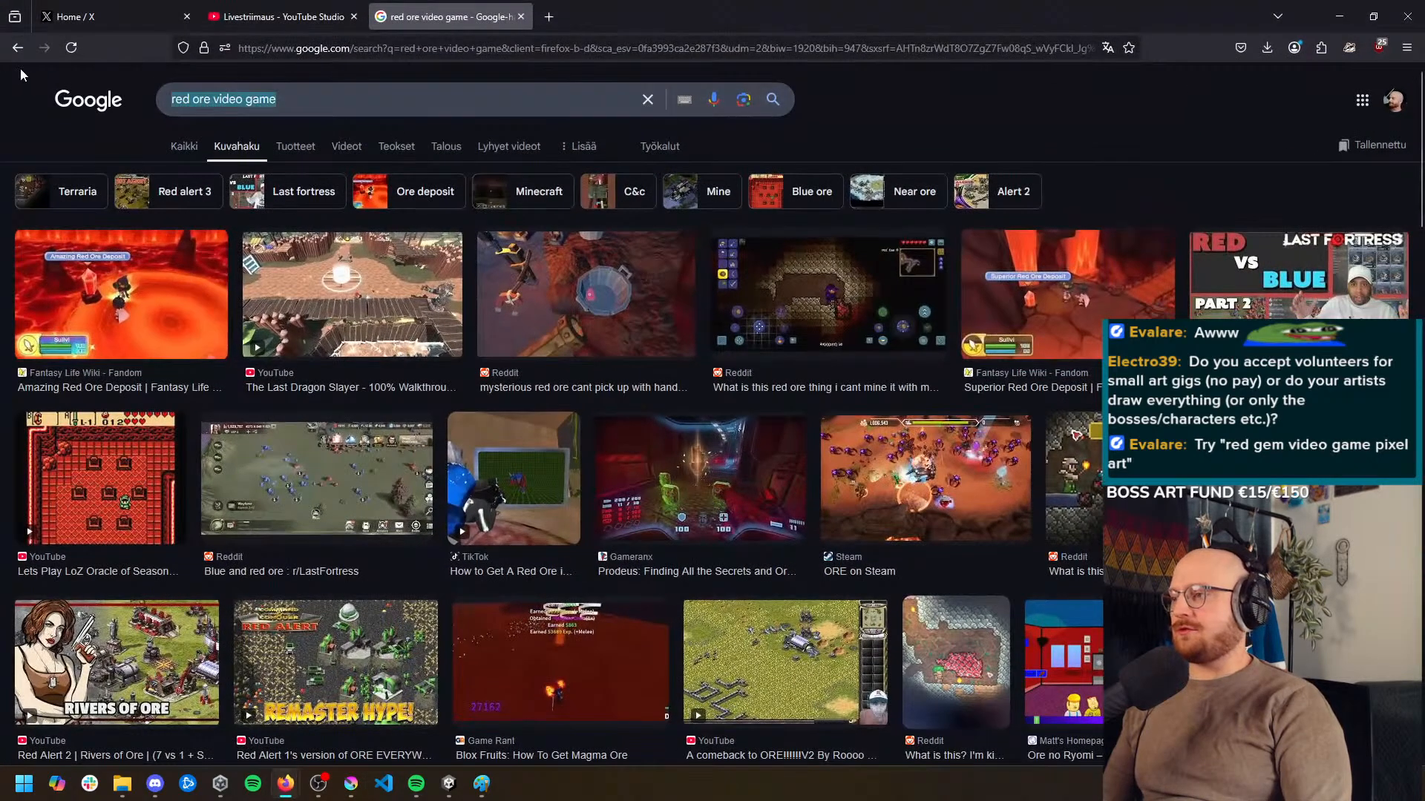
text(red gem video game pixel art)
key(Return)
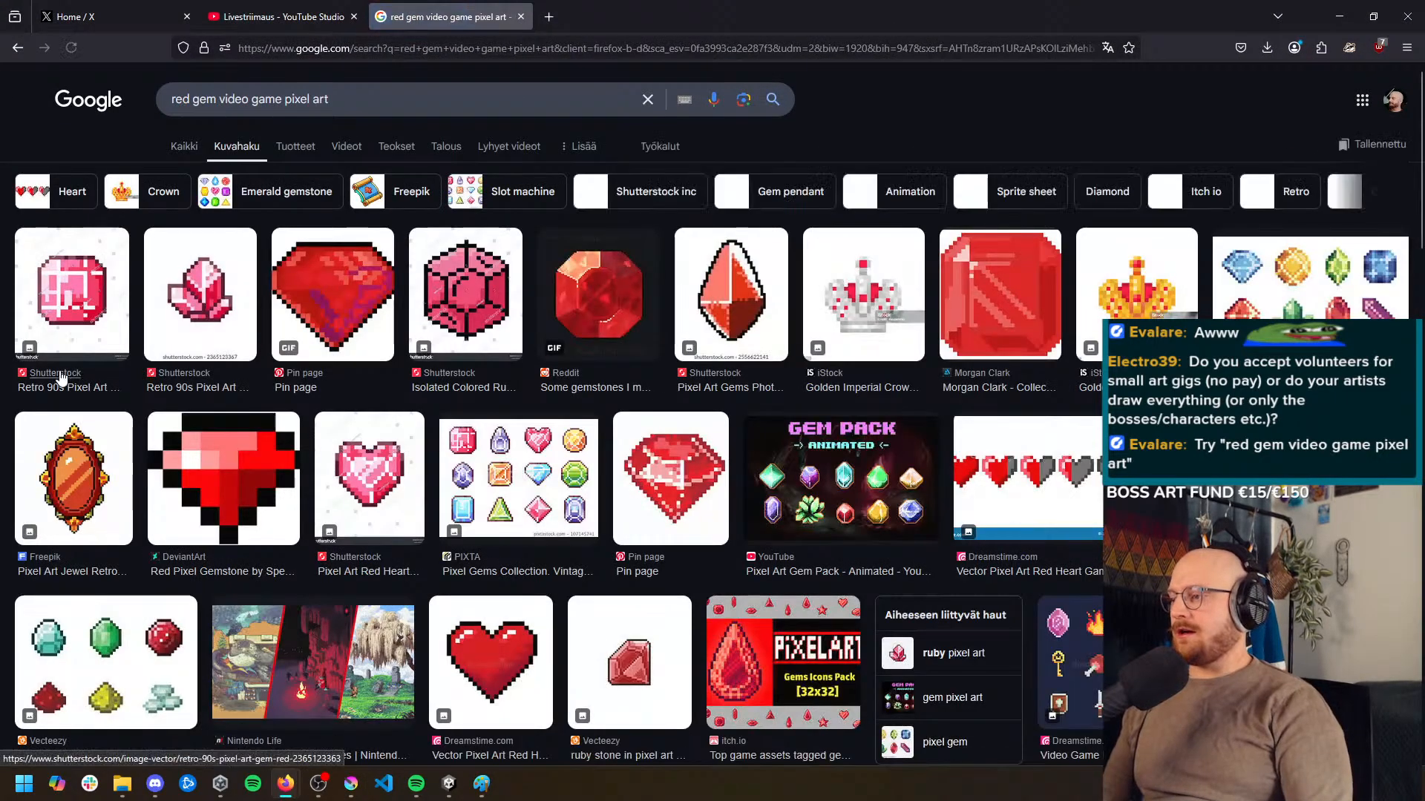
middle_click(307, 402)
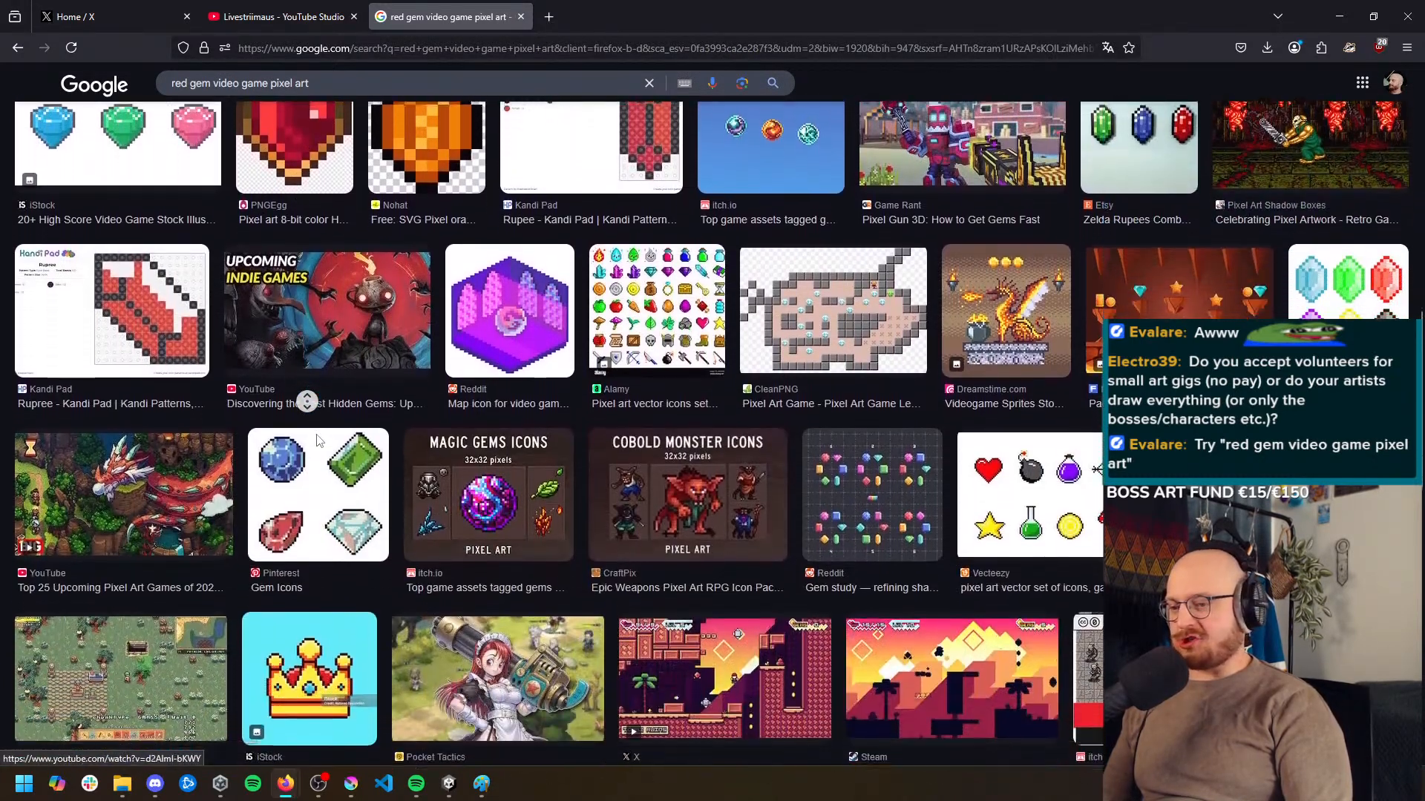
middle_click(388, 463)
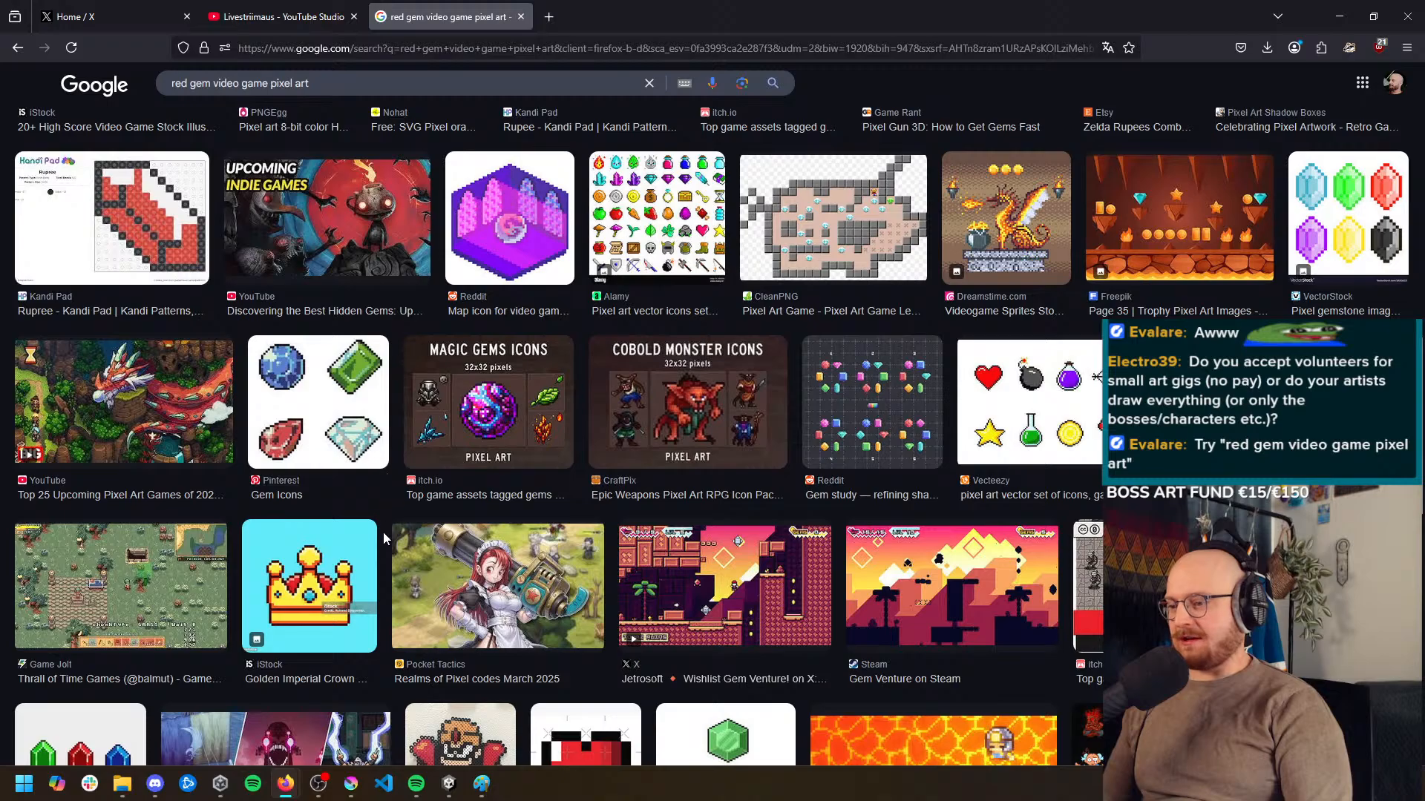
scroll(390, 594, down, 10)
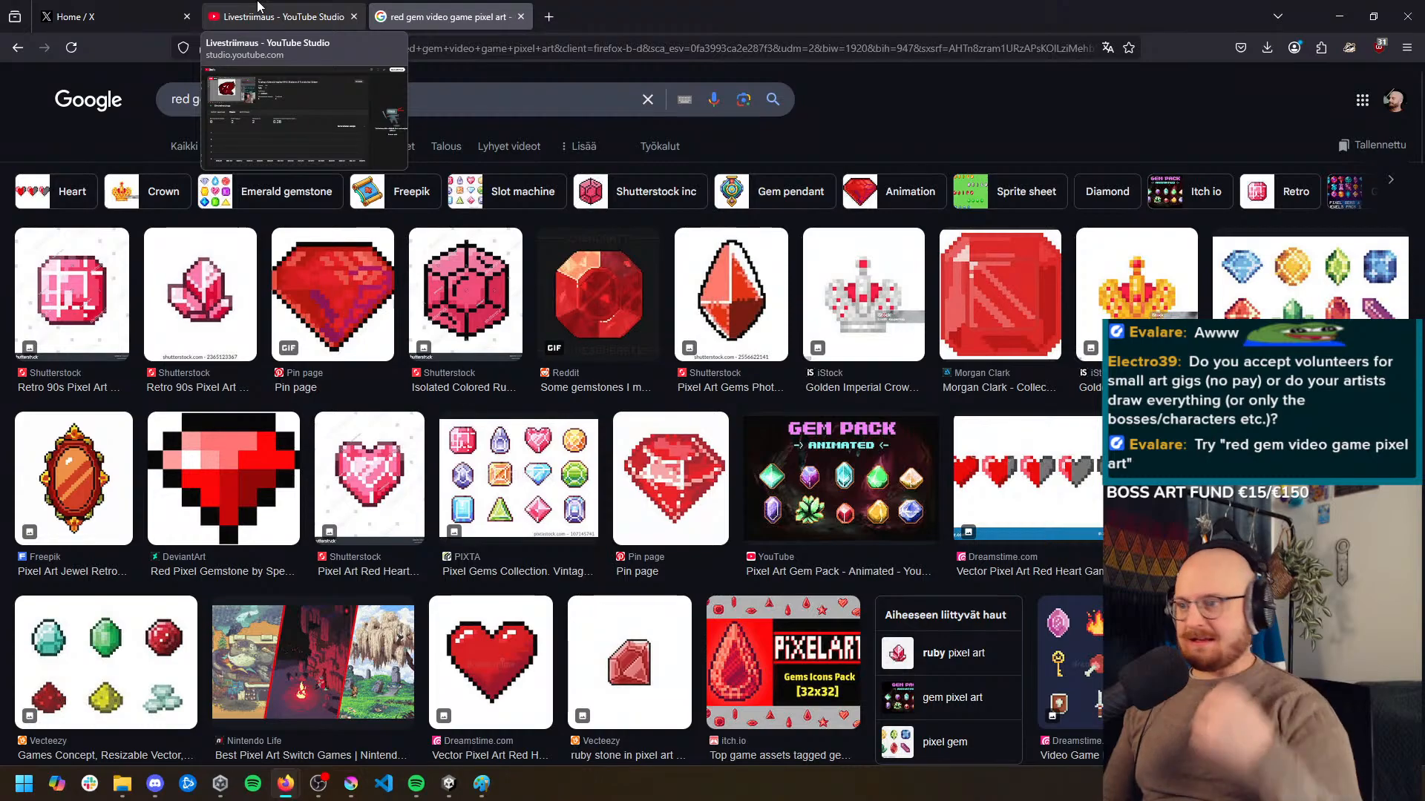
Return to Krita and erase the brown base layer's paint spilling below the mineral's lower outline at 59% brush opacity
click(1338, 17)
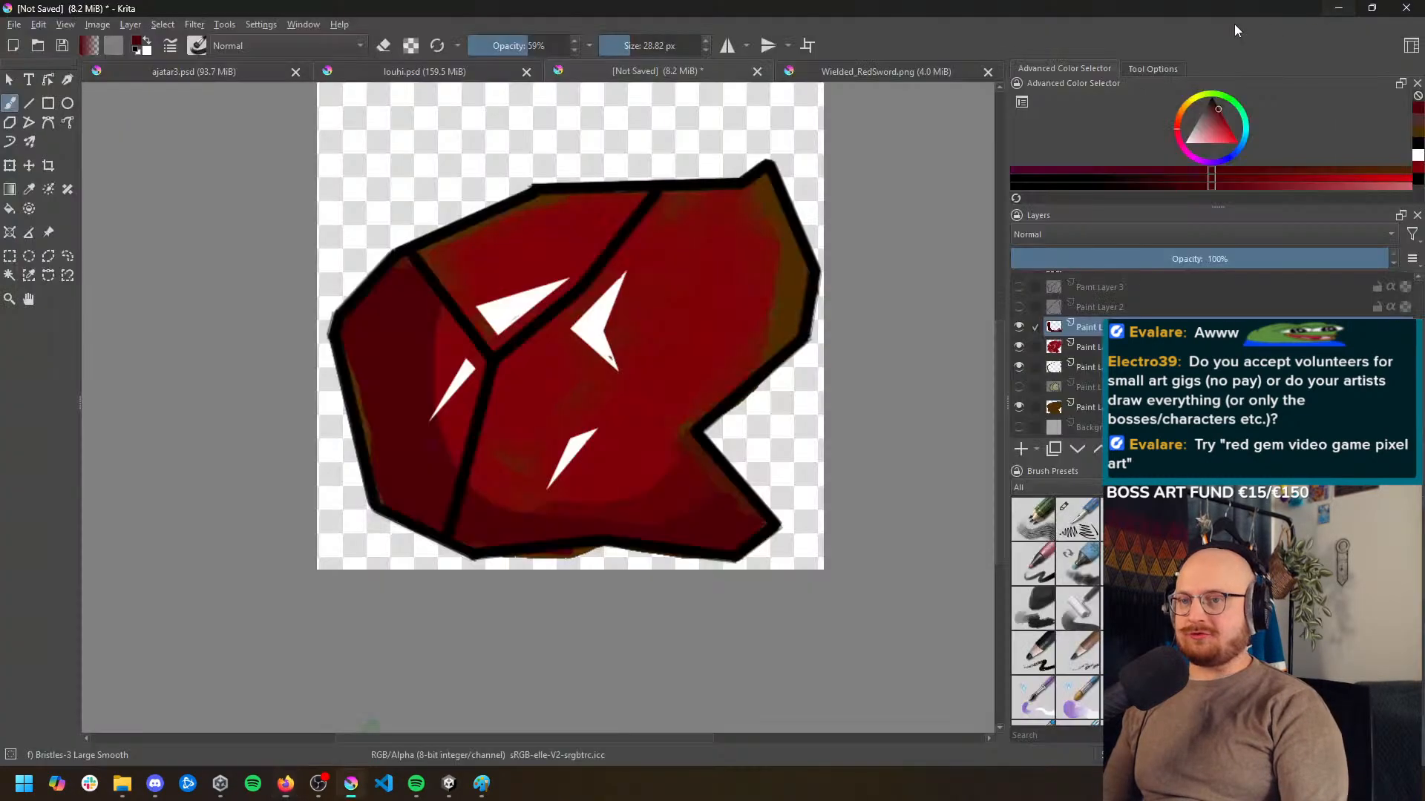
scroll(556, 291, up, 4)
scroll(245, 357, down, 2)
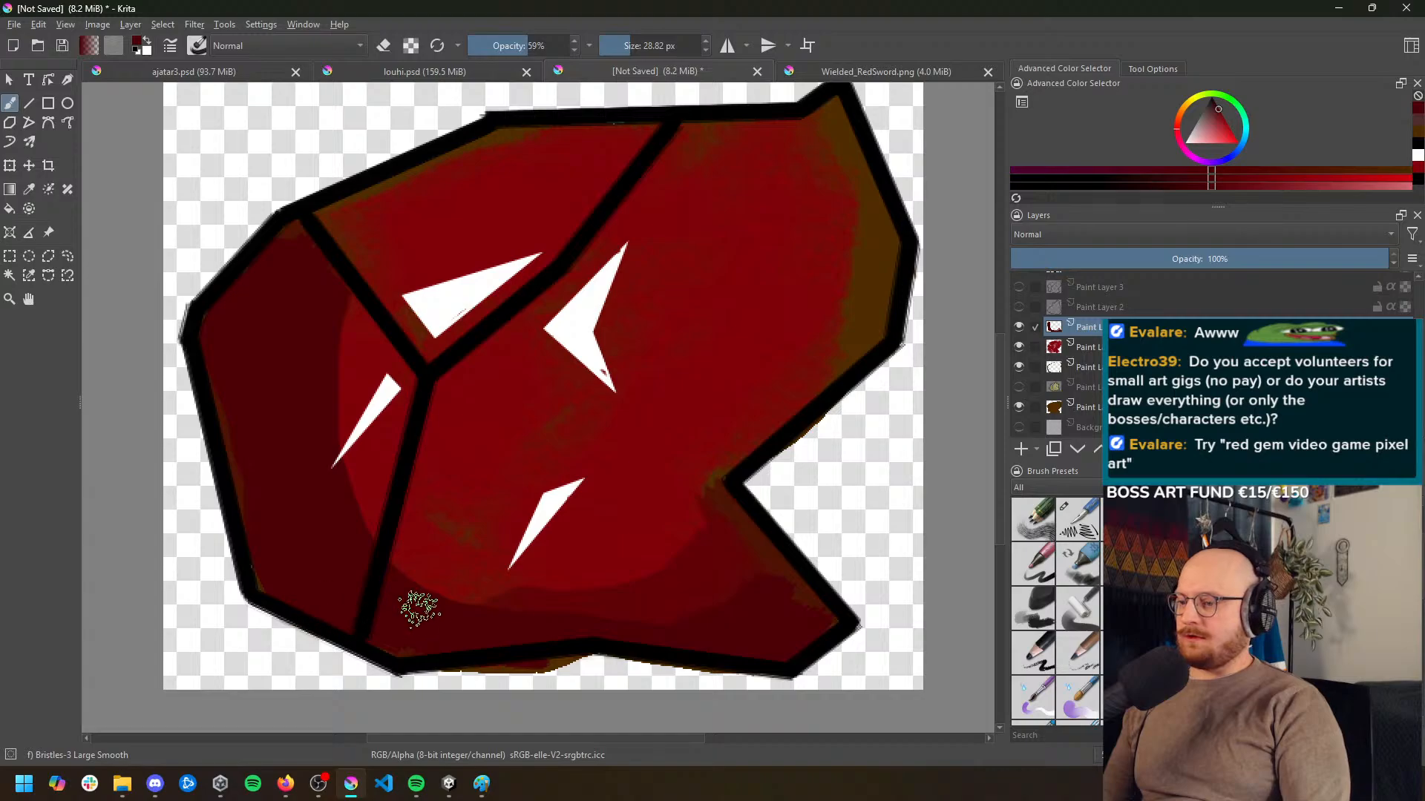
drag(497, 504, 493, 324)
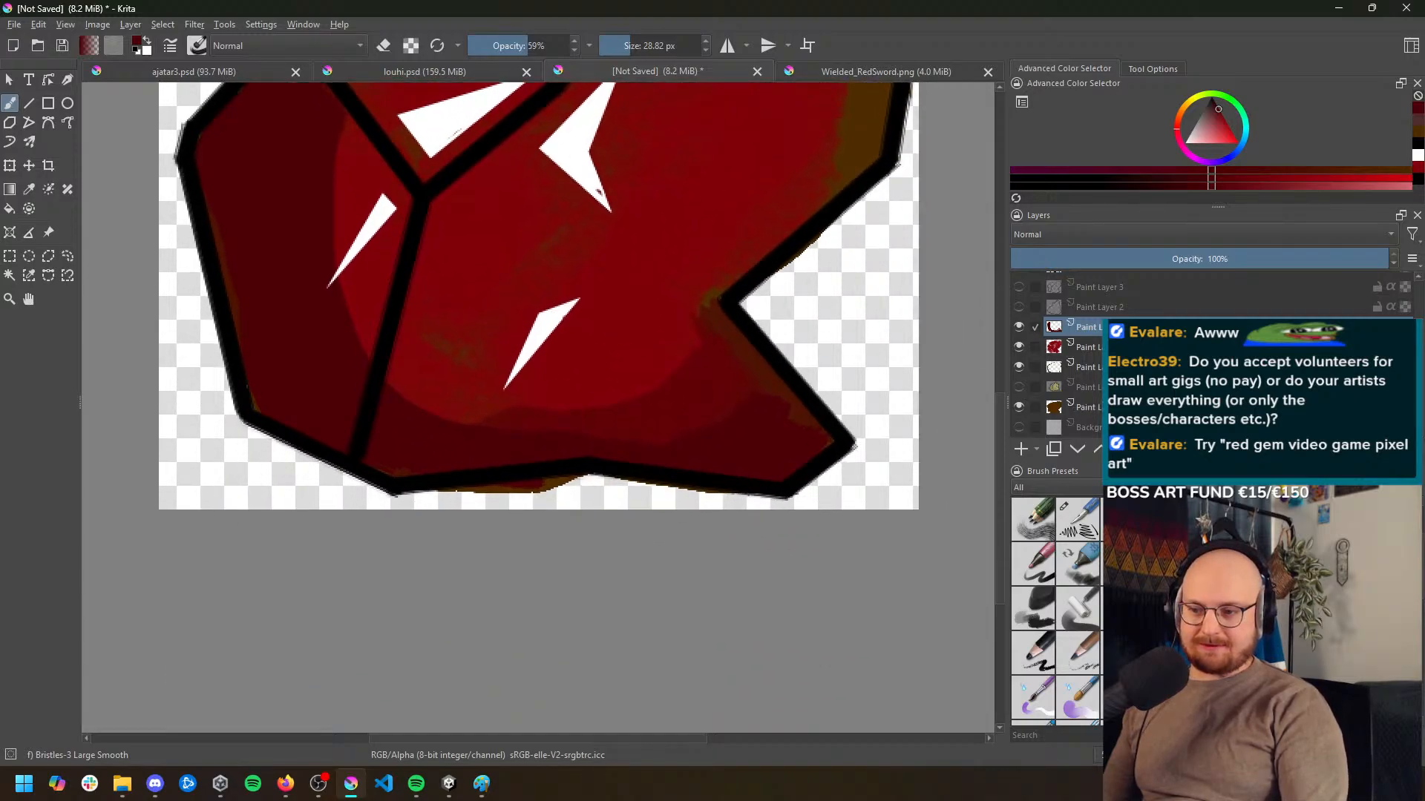
click(1095, 406)
key(e)
mouse_move(518, 493)
mouse_down()
mouse_move(561, 496)
mouse_move(563, 481)
mouse_move(588, 496)
mouse_up()
Erase the red paint spilling below the lower outline at 59% opacity, working through the highlight, red and shading layers
click(1057, 367)
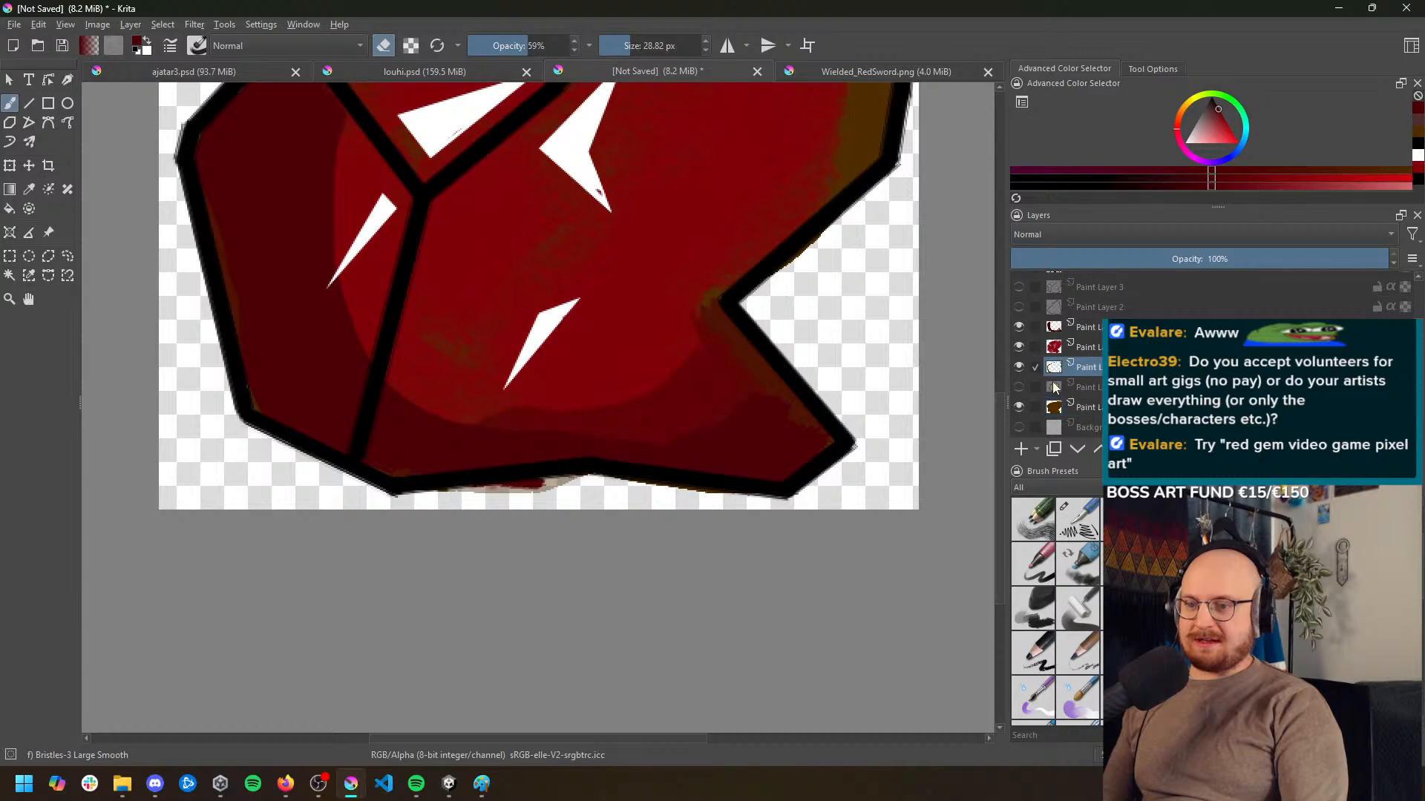
click(1087, 346)
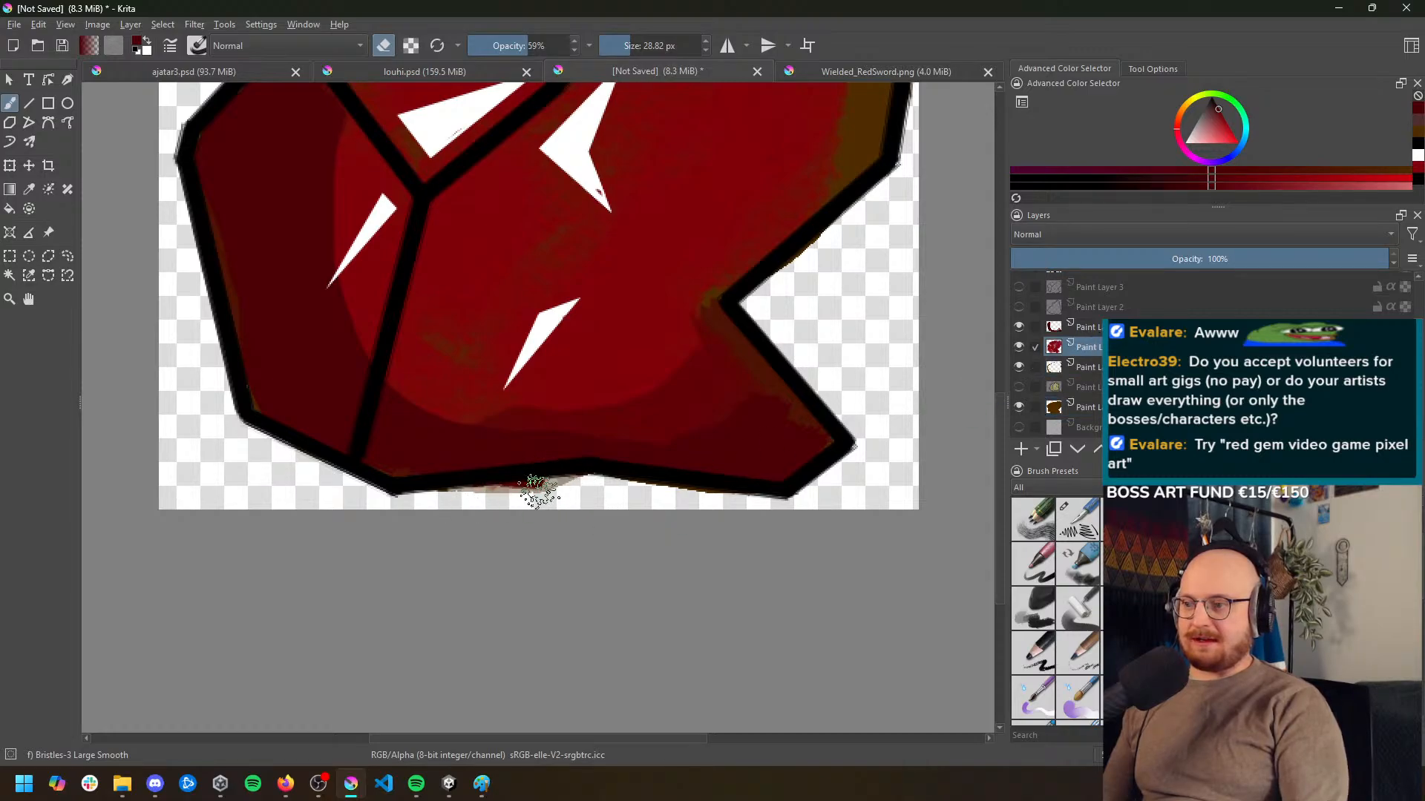
click(1085, 327)
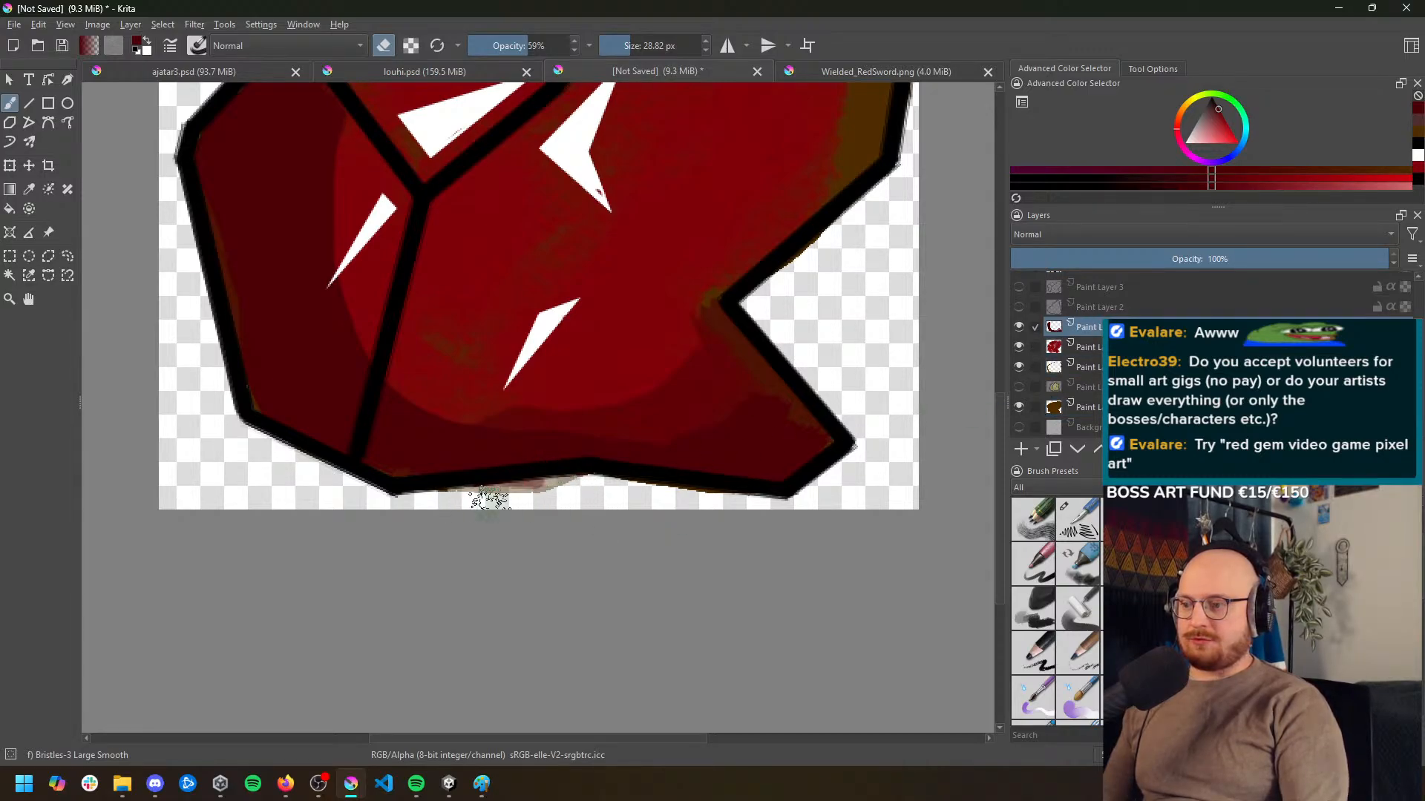
scroll(1084, 349, up, 1)
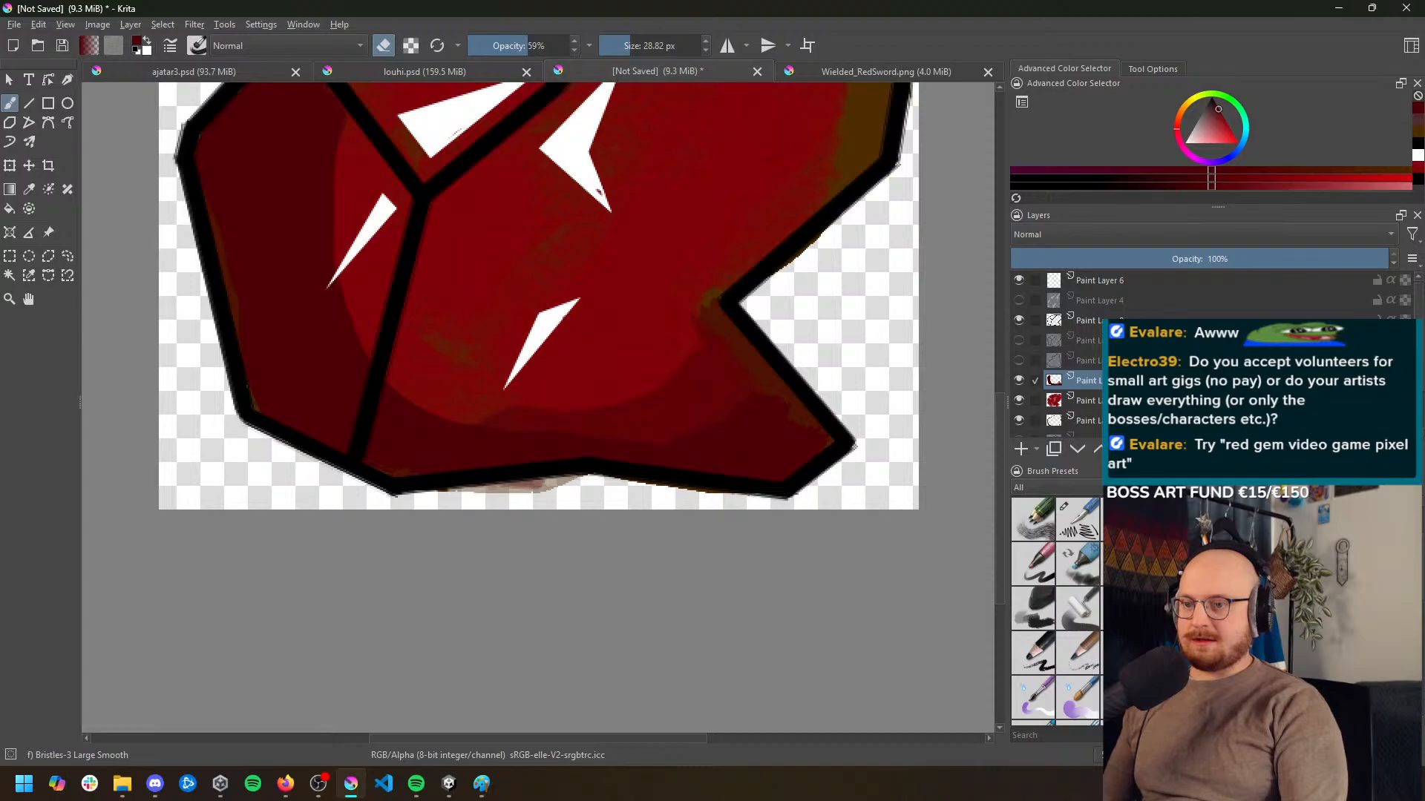
click(1090, 320)
click(1085, 380)
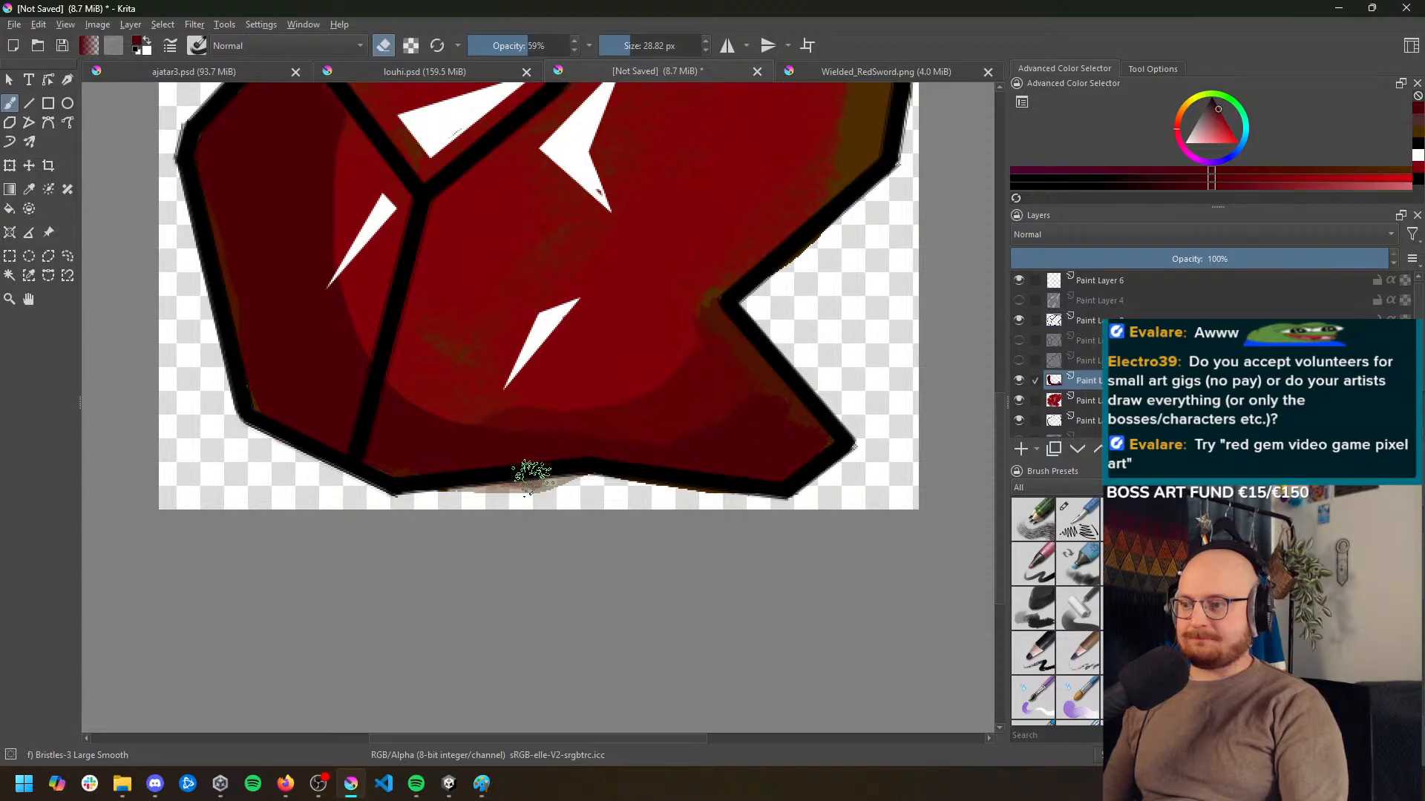
Set the brush opacity to 100% and erase the remaining spill below the lower outline, from the shading layer down to the brown base
drag(509, 44, 590, 54)
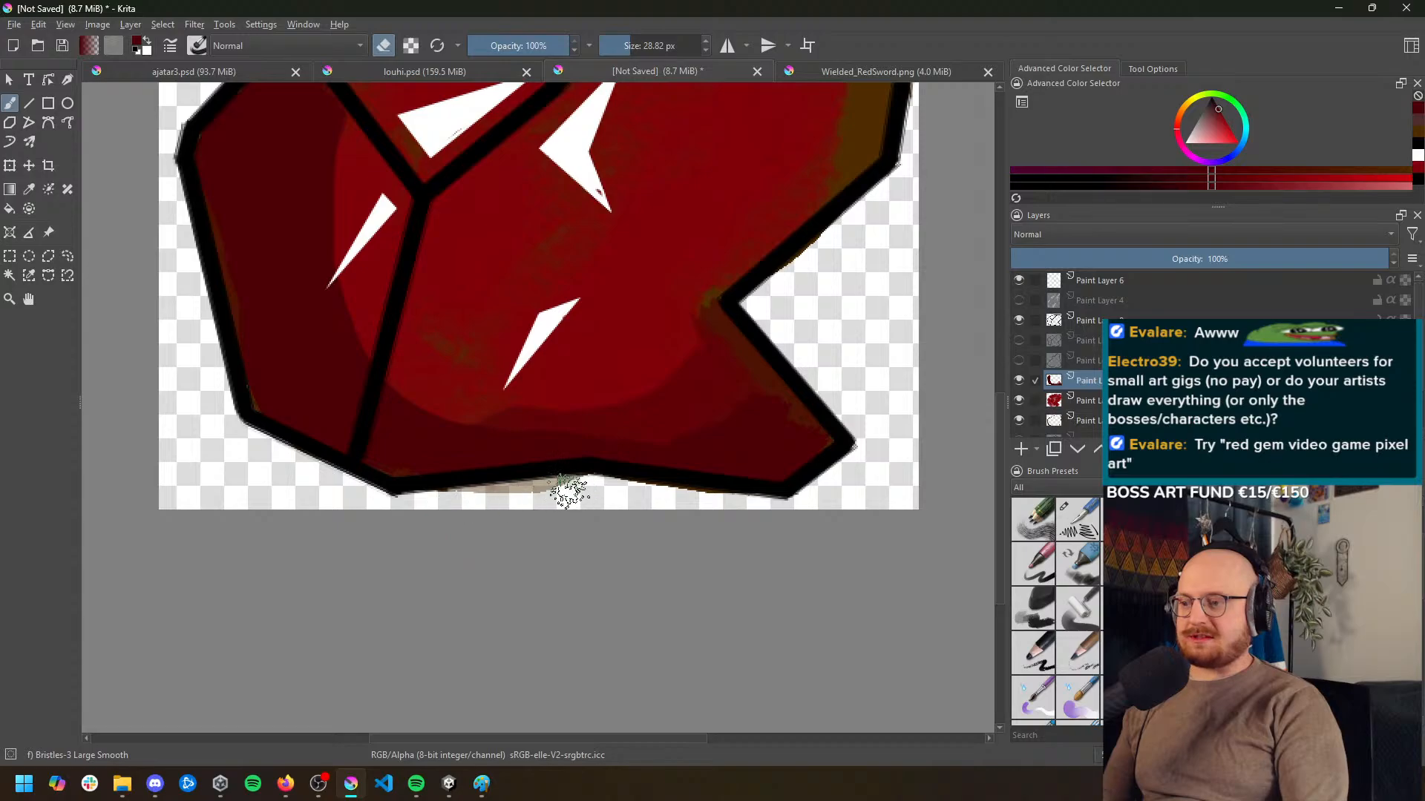
key(Page_Down)
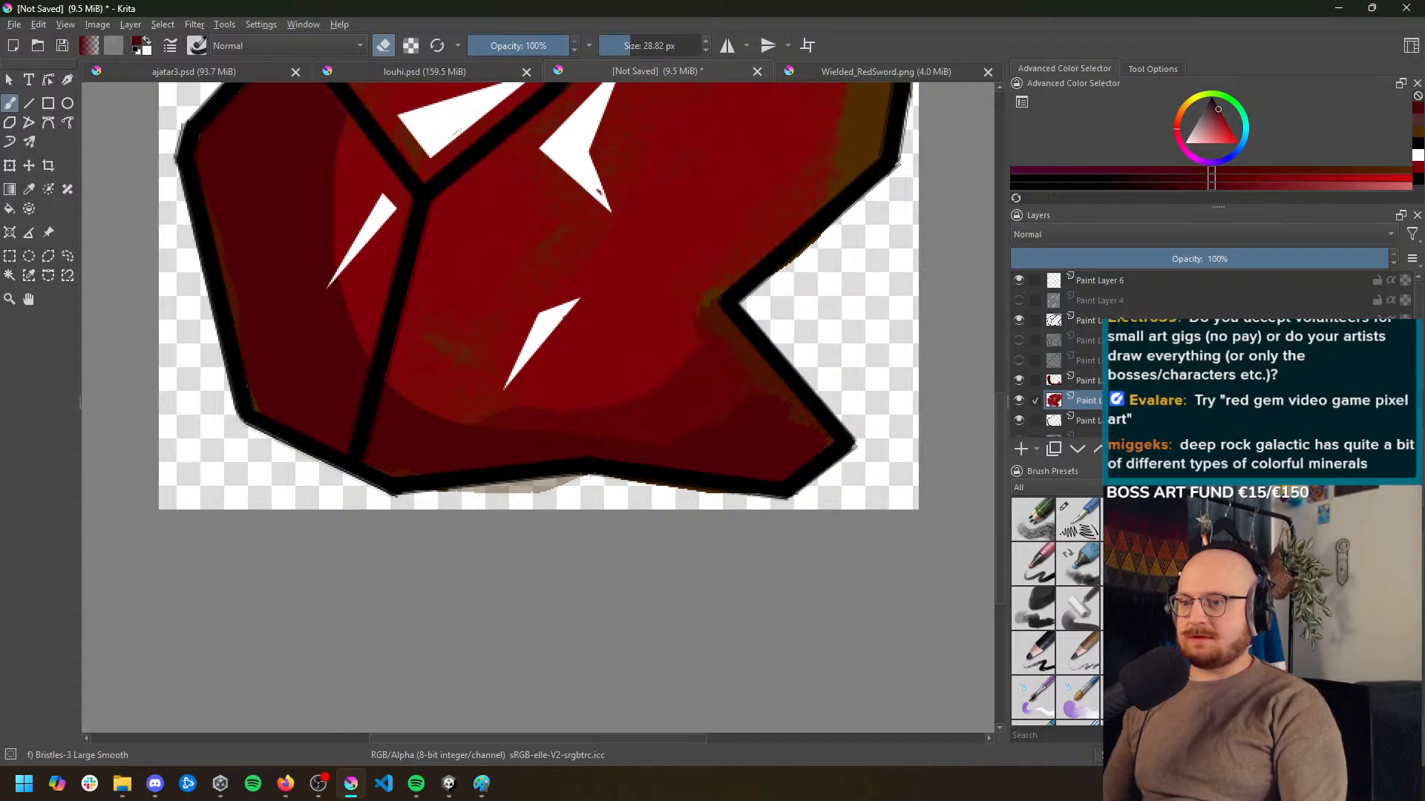
key(Page_Down)
key(Page_Down)
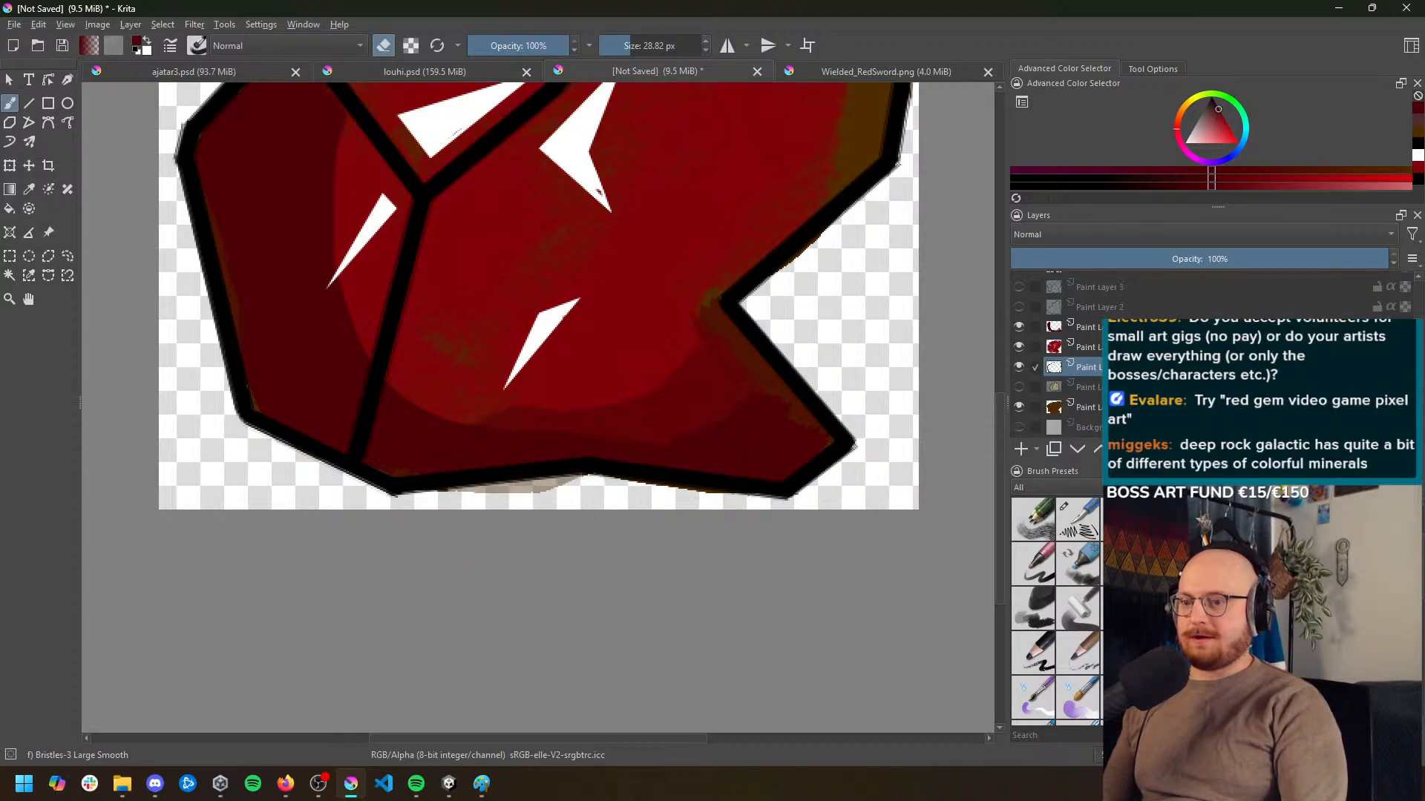
key(Page_Down)
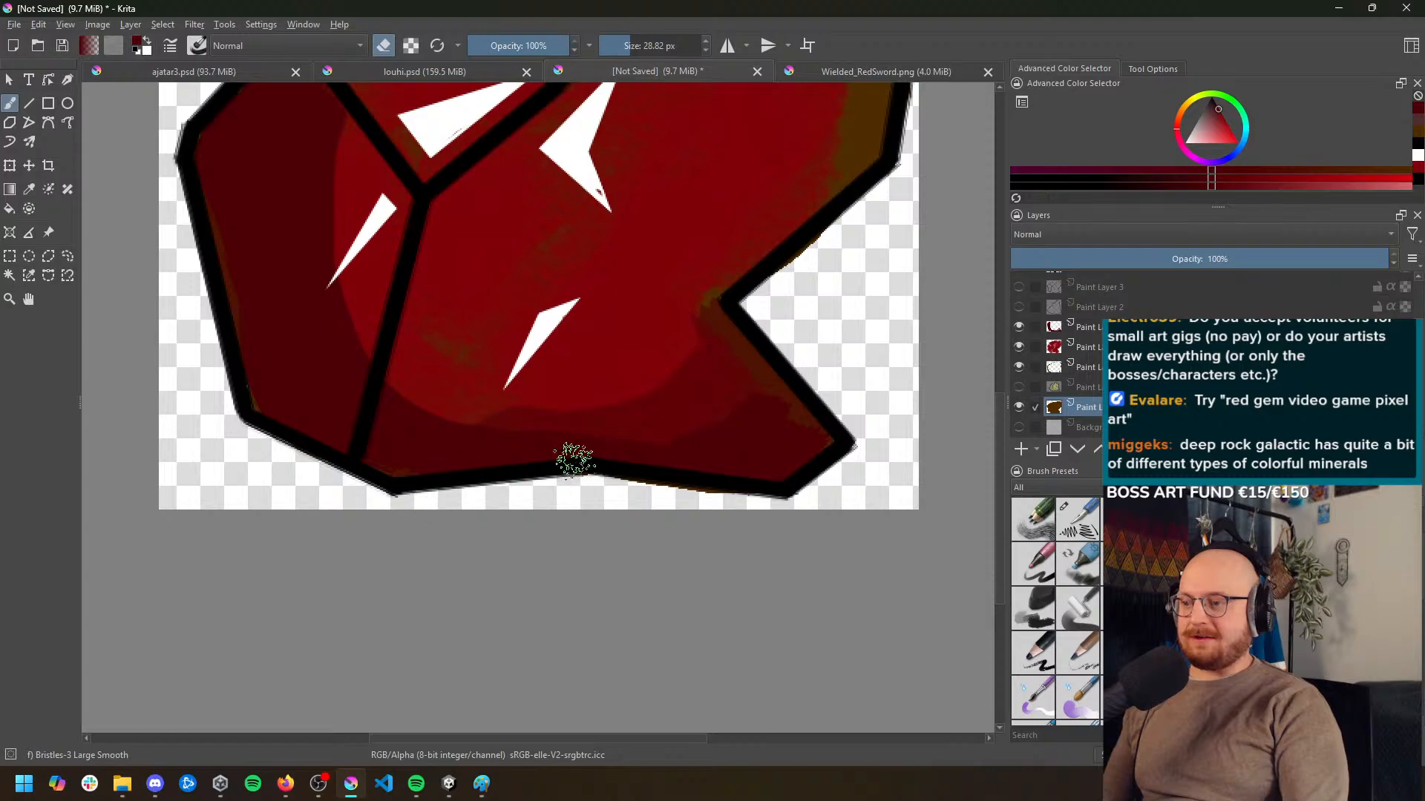
Switch to Firefox, search Google Images for "deep rock galactic mineral" and open the red Nitra icon from the Deep Rock Galactic Wiki
scroll(572, 454, down, 5)
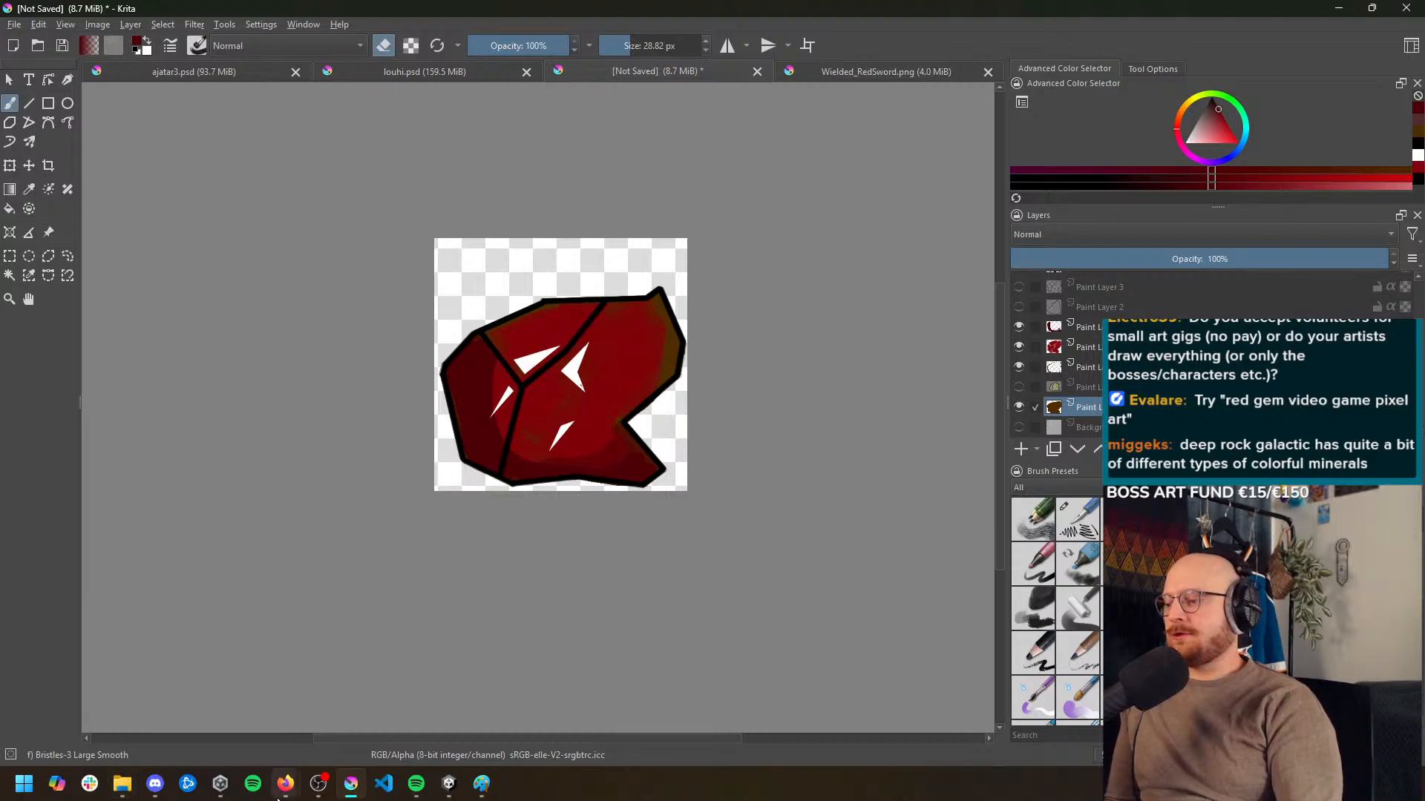
mouse_move(285, 784)
click(334, 715)
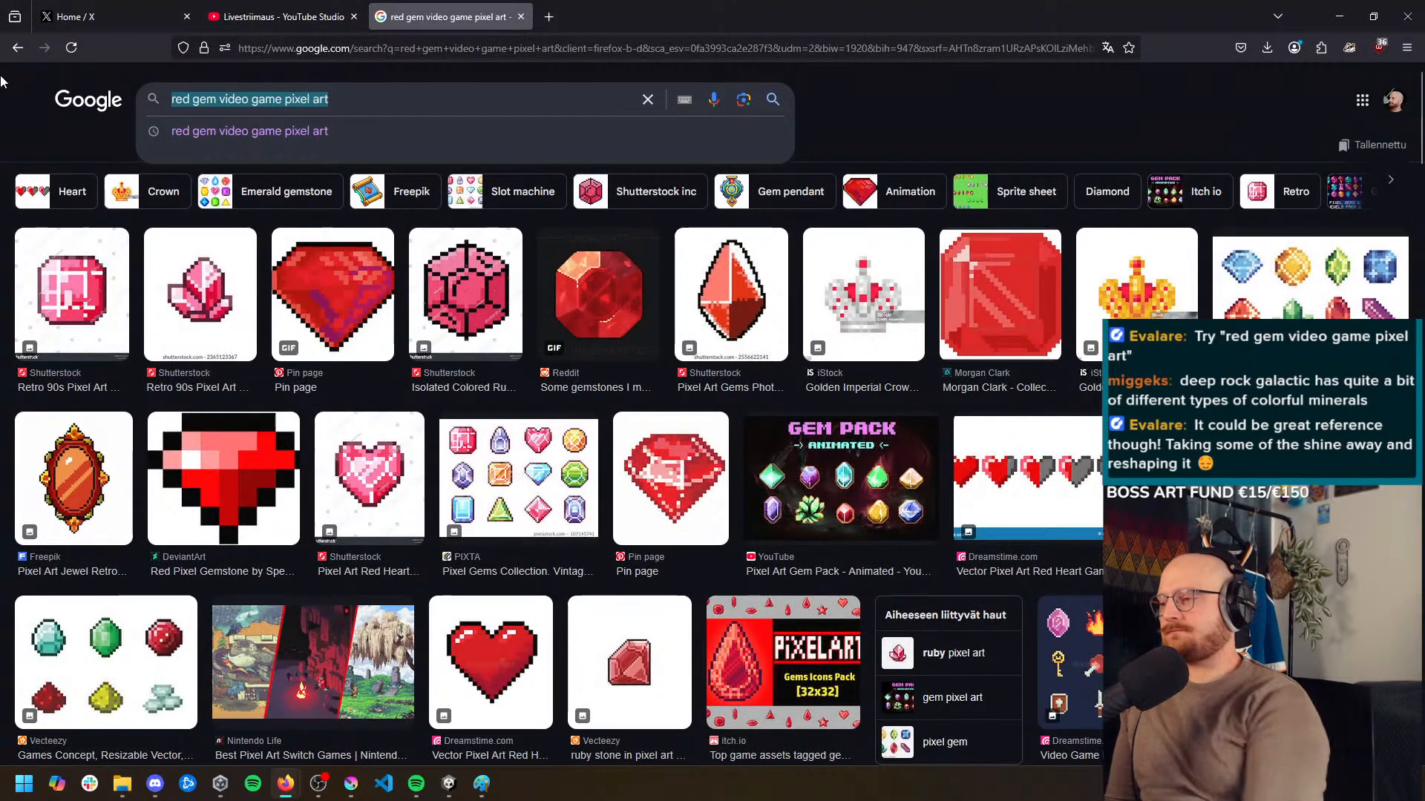
text(deep rock galactic mineral)
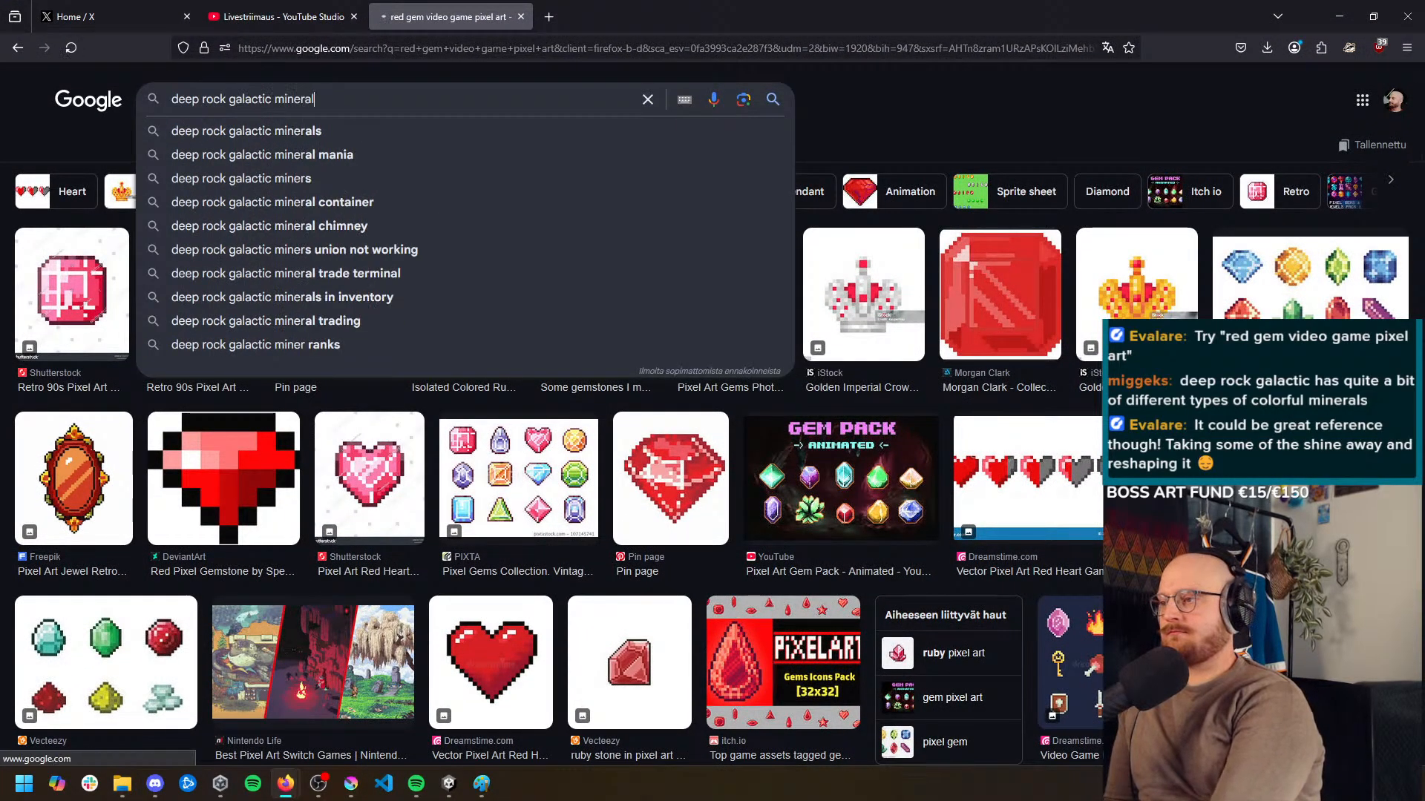
key(Return)
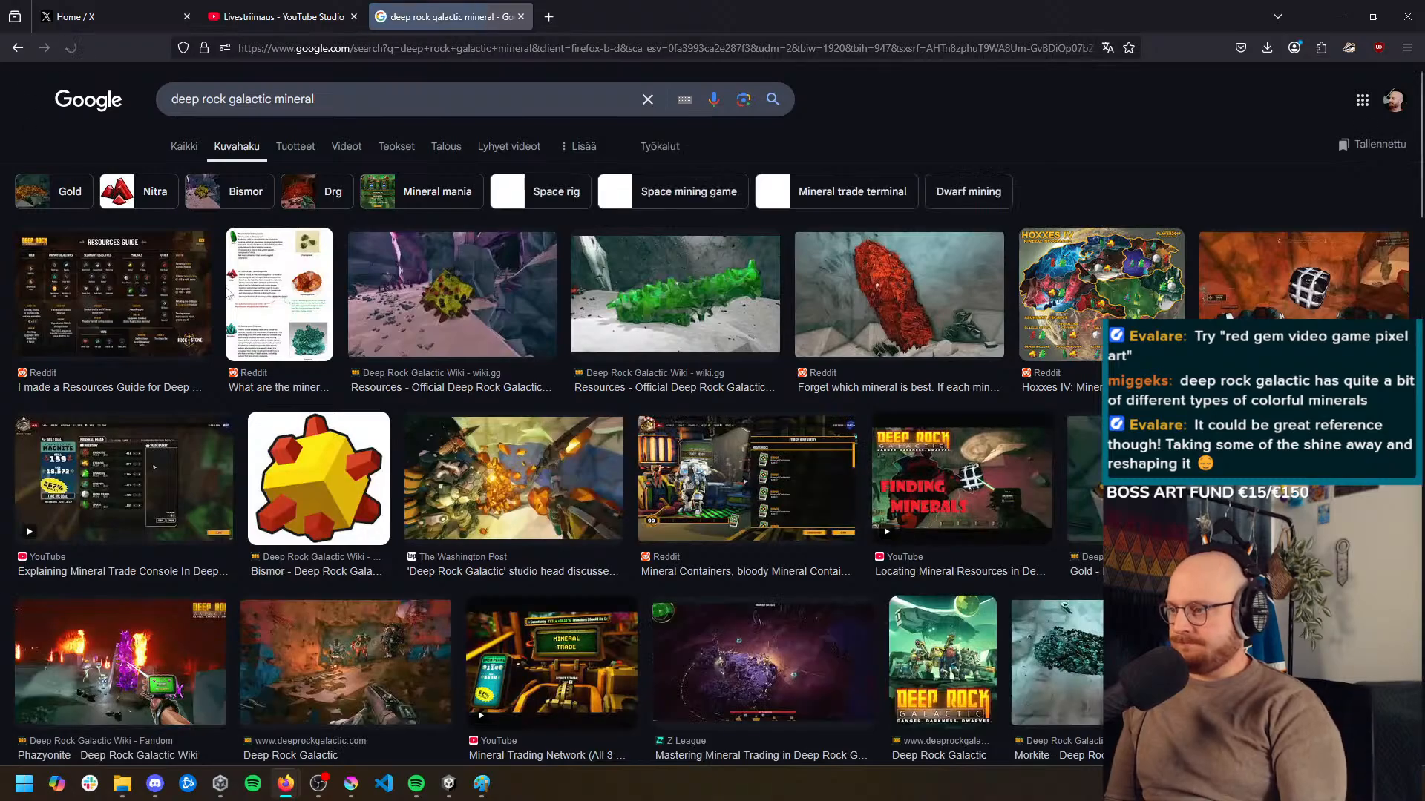
scroll(354, 510, down, 2)
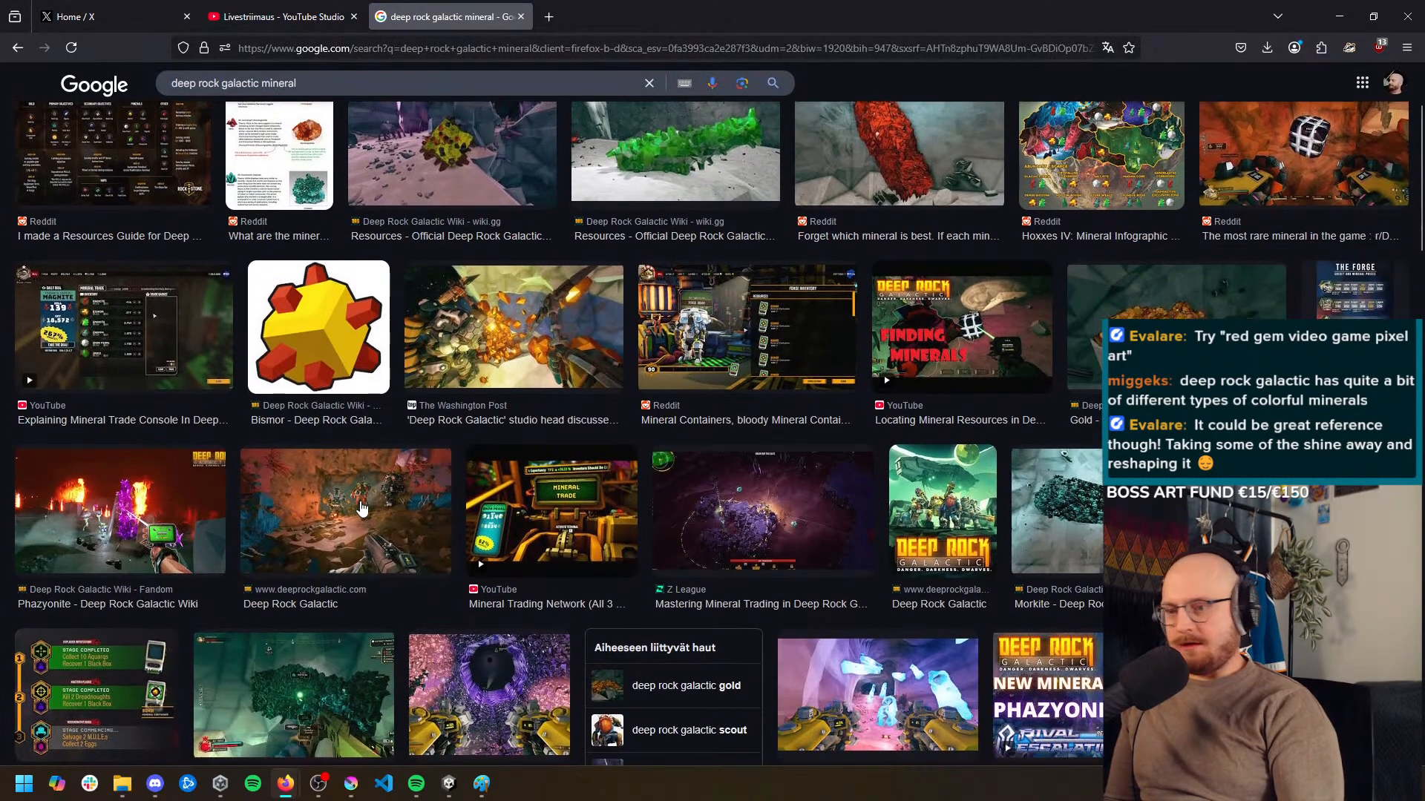
scroll(366, 503, down, 5)
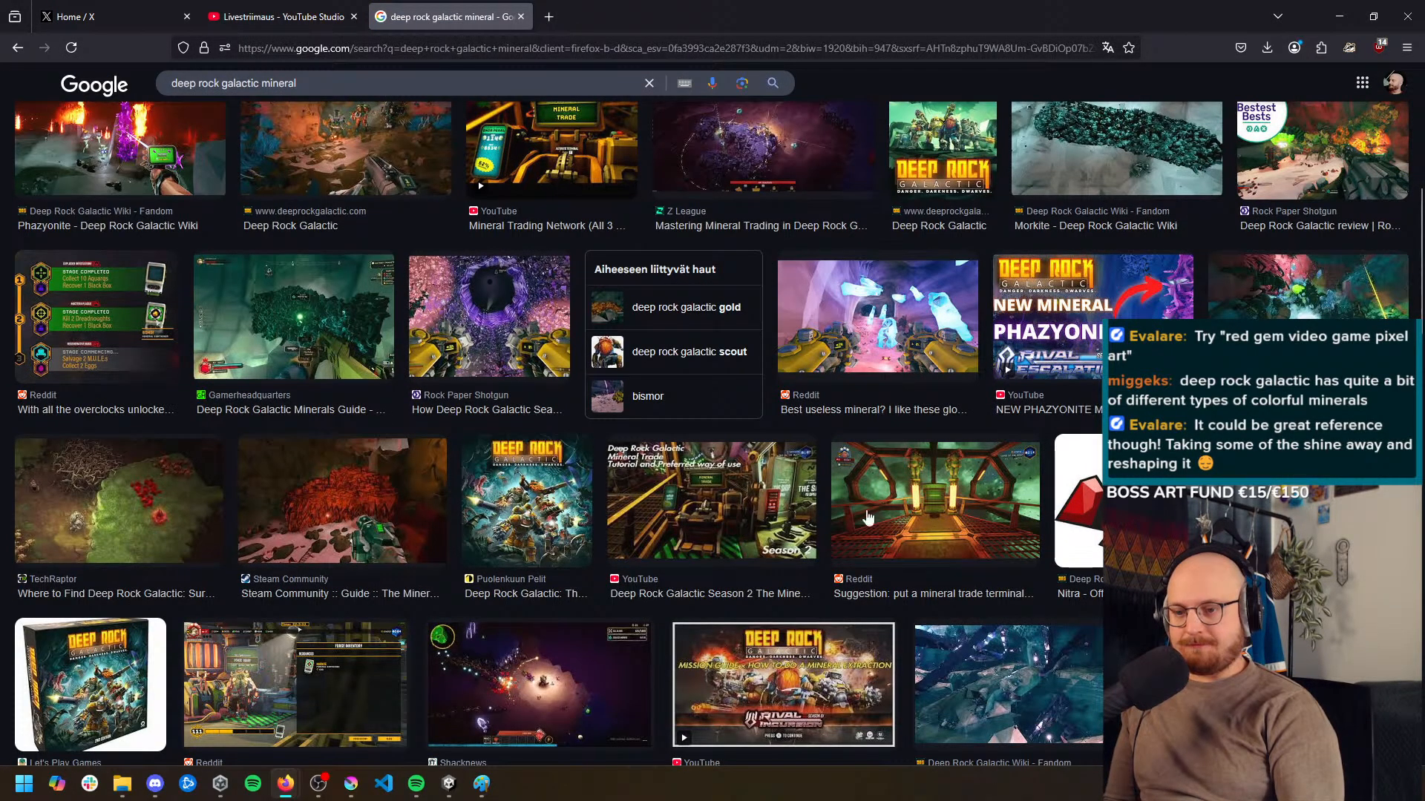
scroll(1076, 460, down, 1)
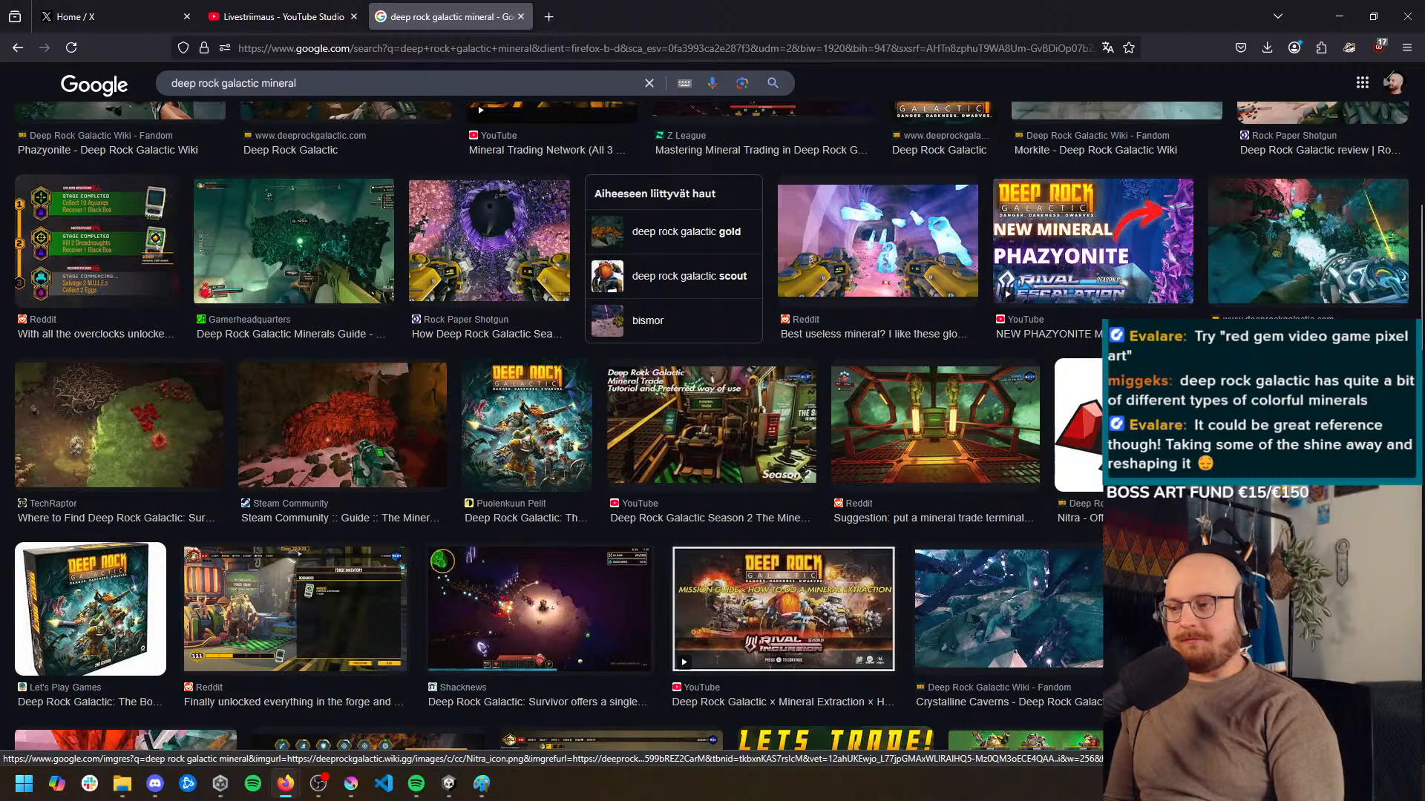
scroll(1076, 445, down, 2)
click(1093, 286)
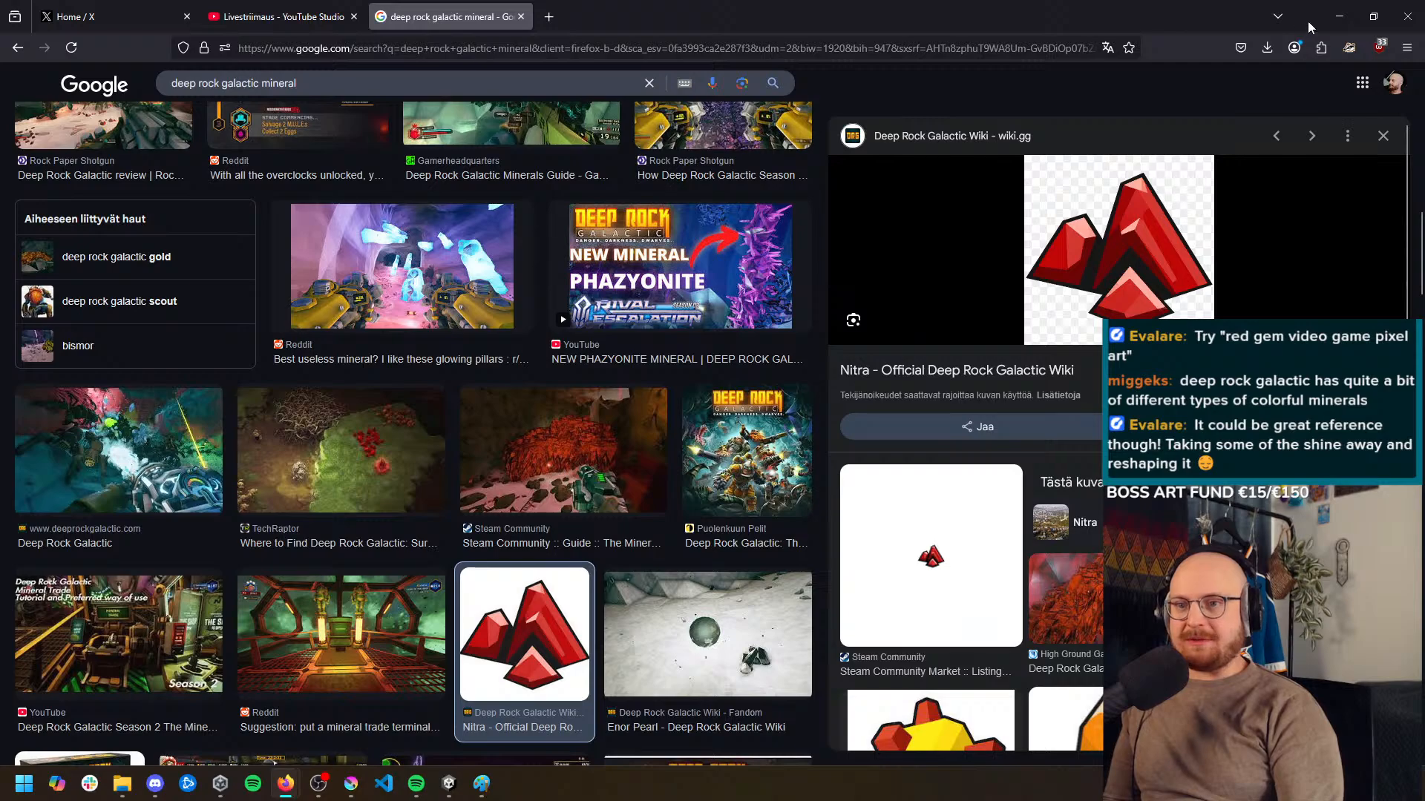
Leave the browser, then reopen it to examine the Nitra icon's facets and outline once more
click(1338, 16)
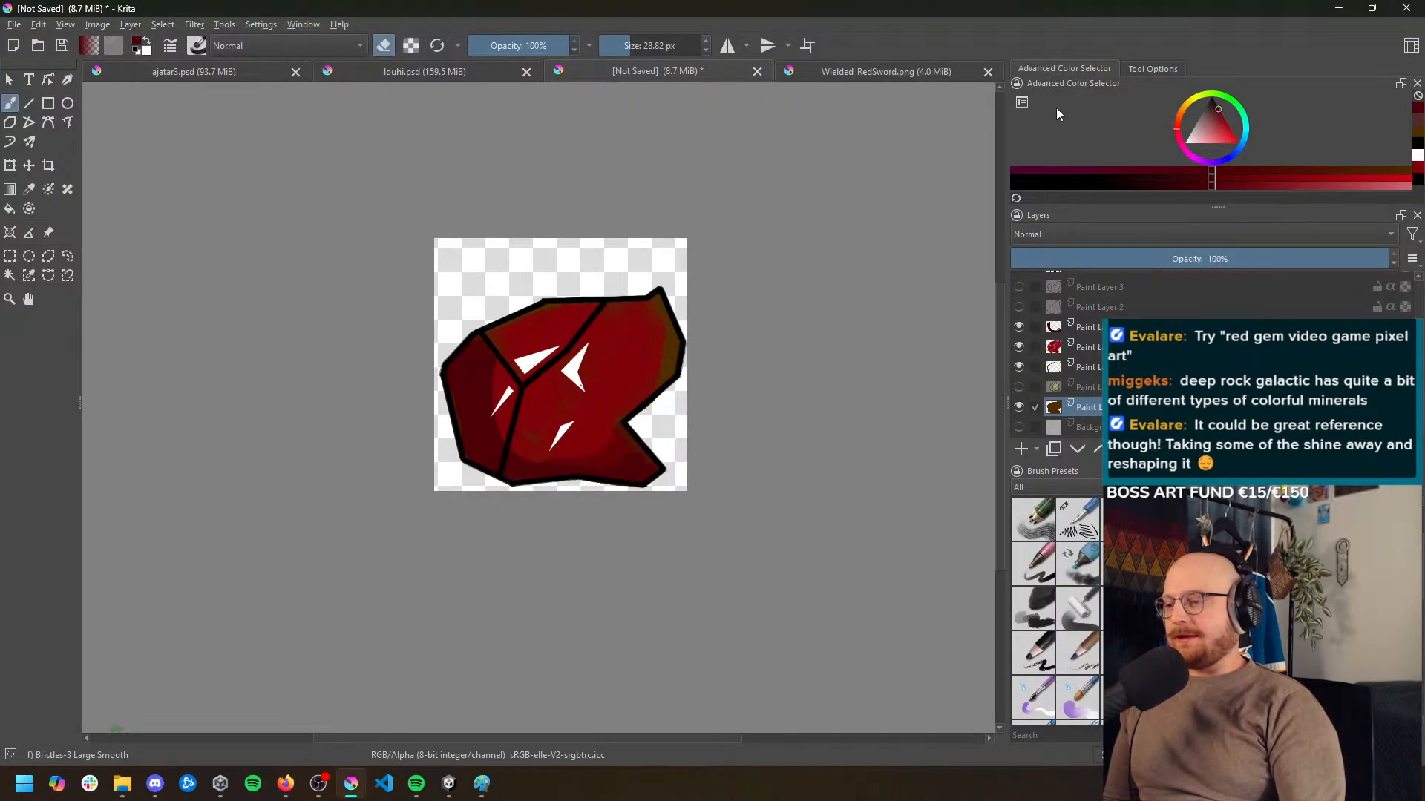
click(1334, 9)
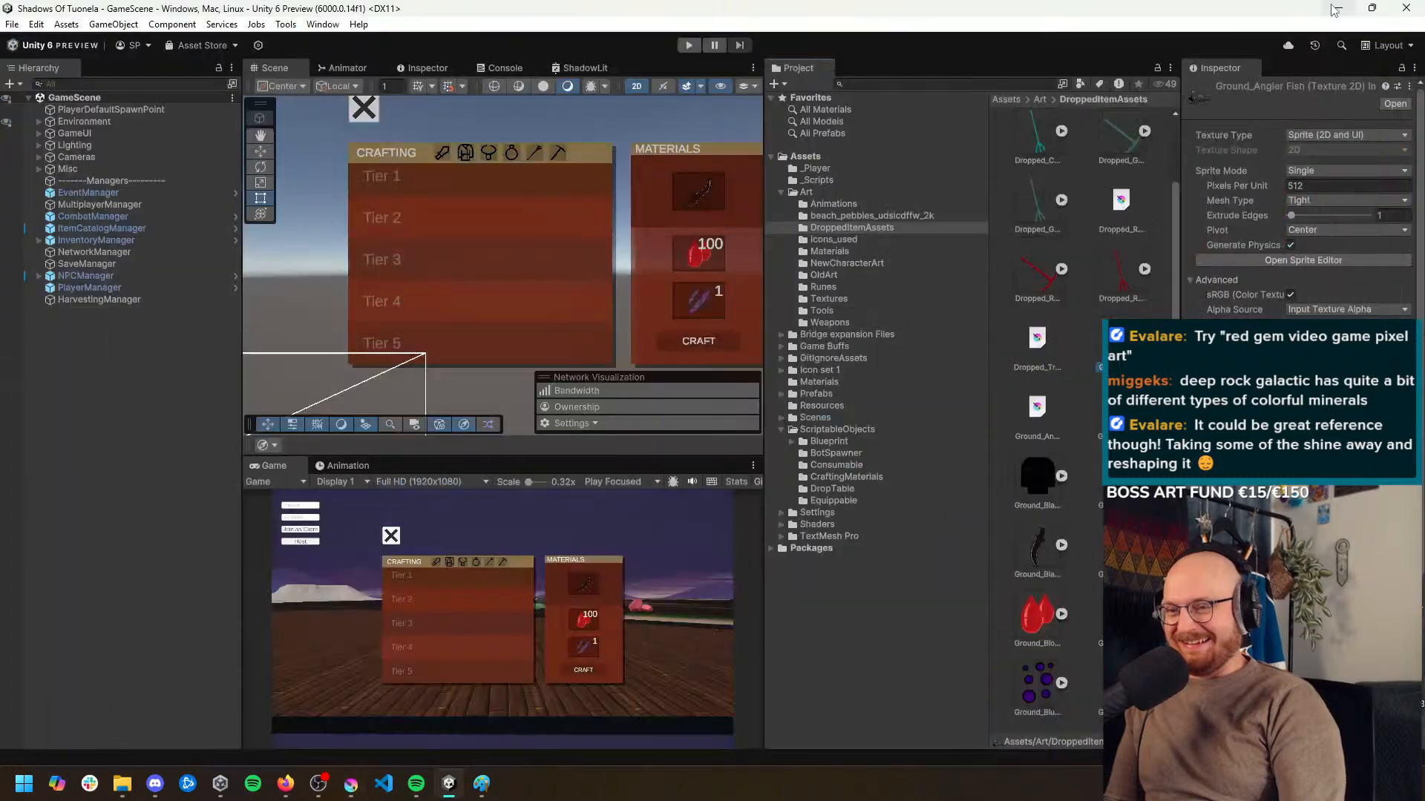
mouse_move(286, 780)
click(328, 709)
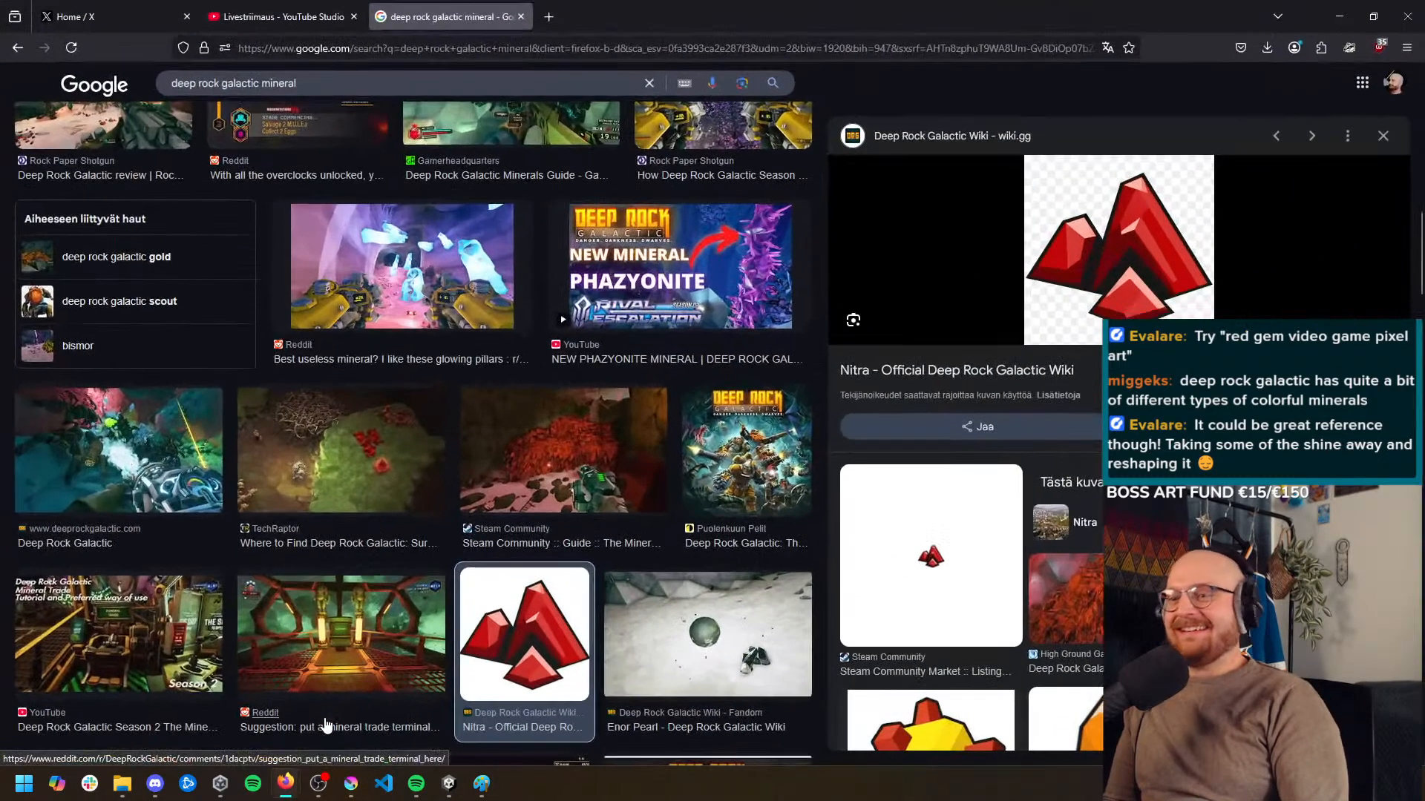
click(1340, 15)
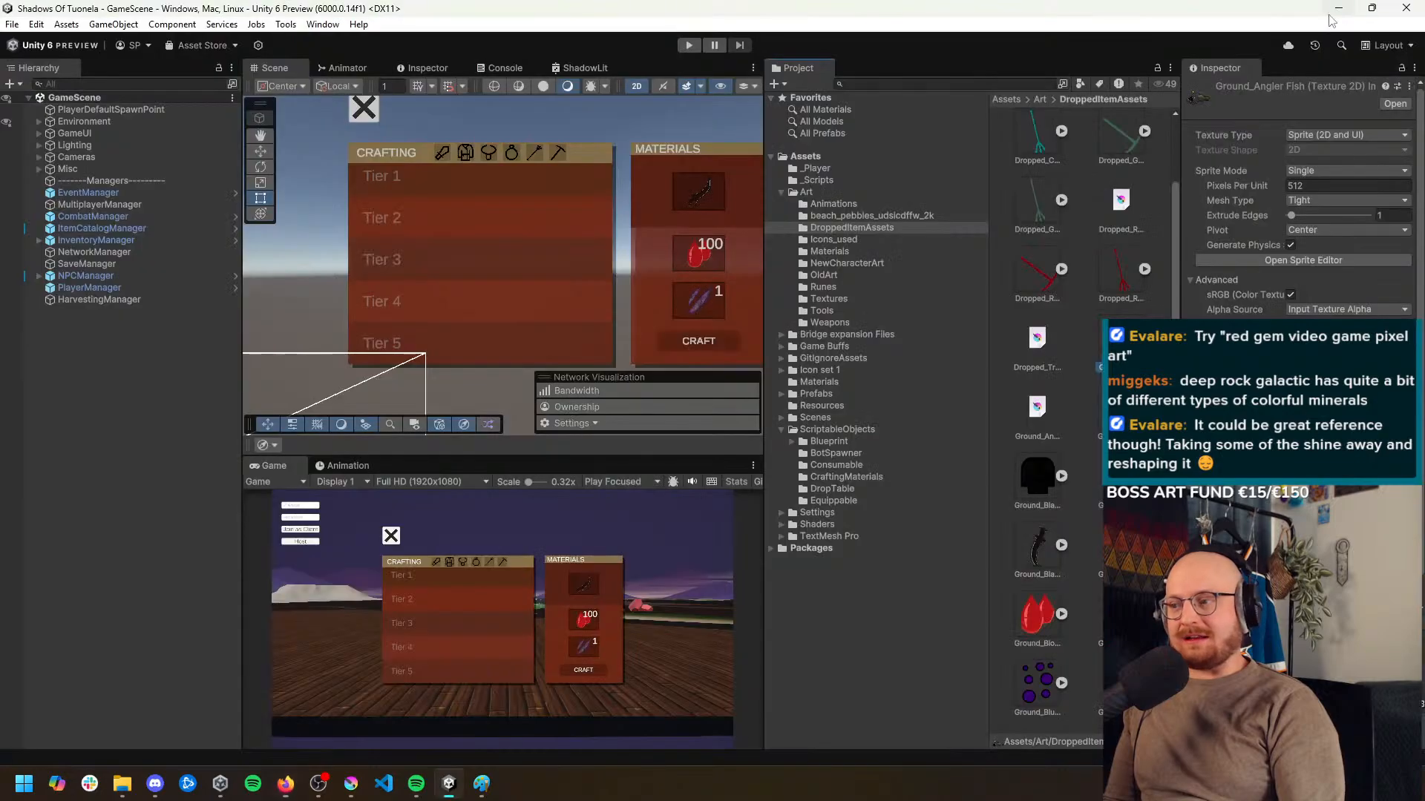
Switch back to Krita and compare the ore with the dark shading layer hidden and shown
click(350, 783)
scroll(592, 318, up, 4)
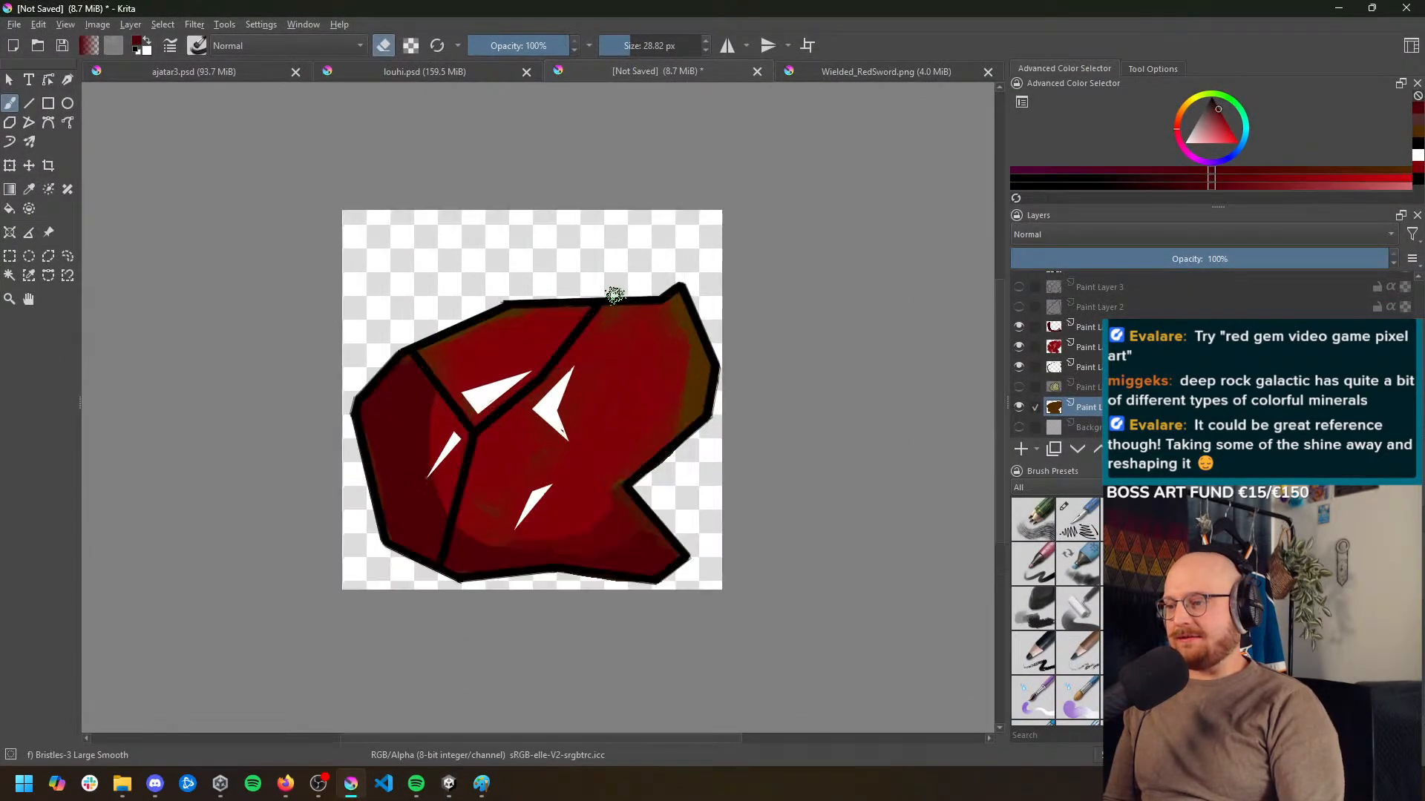
drag(591, 318, 600, 259)
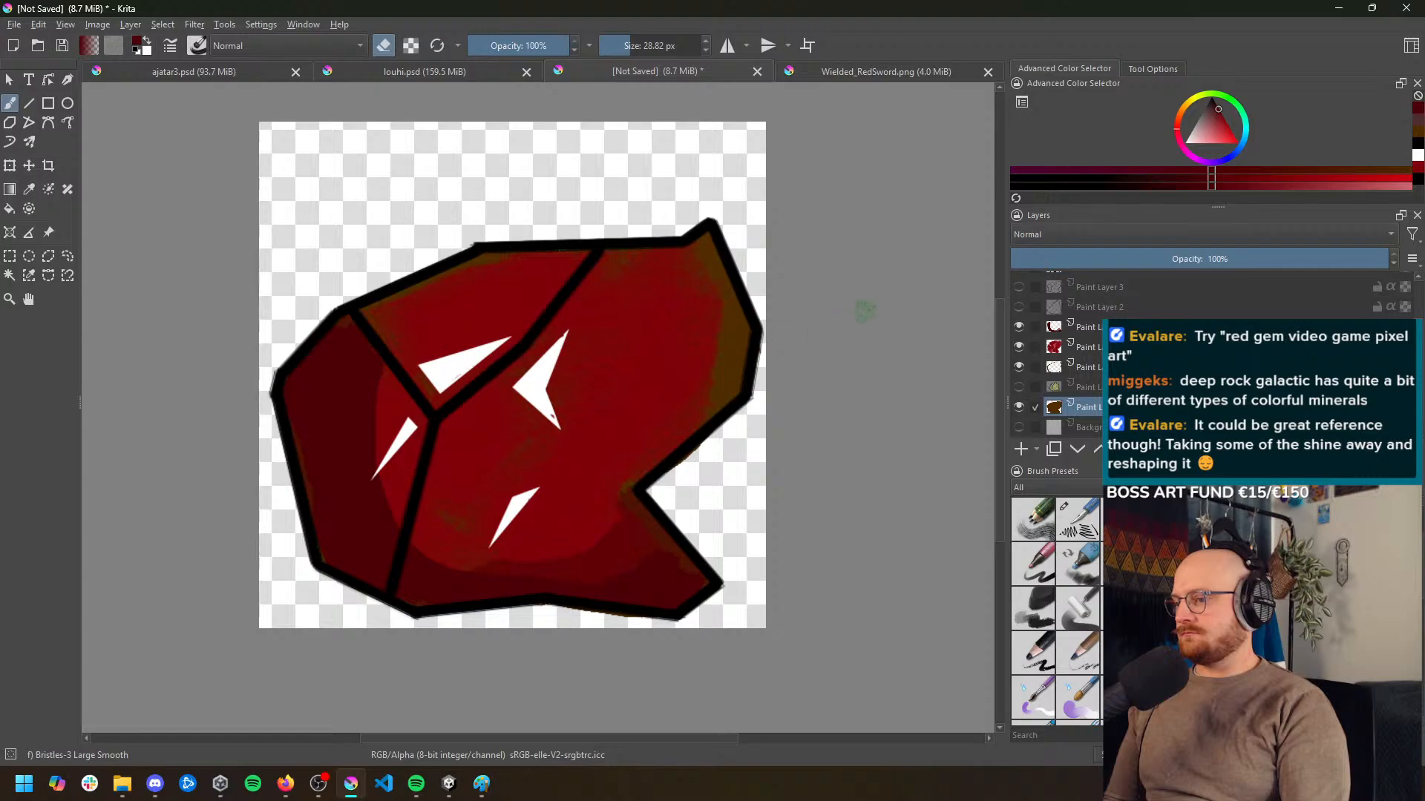
scroll(1058, 352, up, 1)
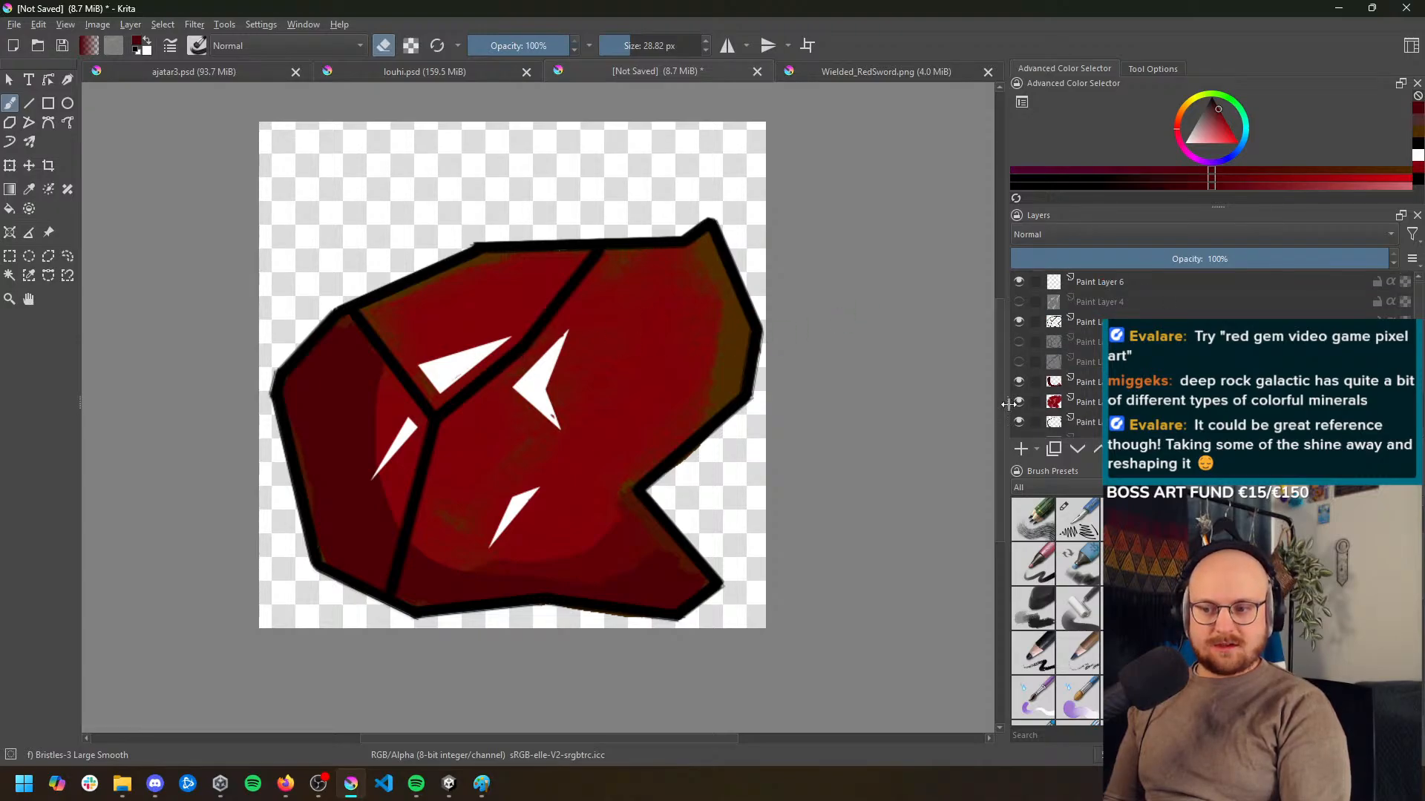
scroll(1061, 404, down, 2)
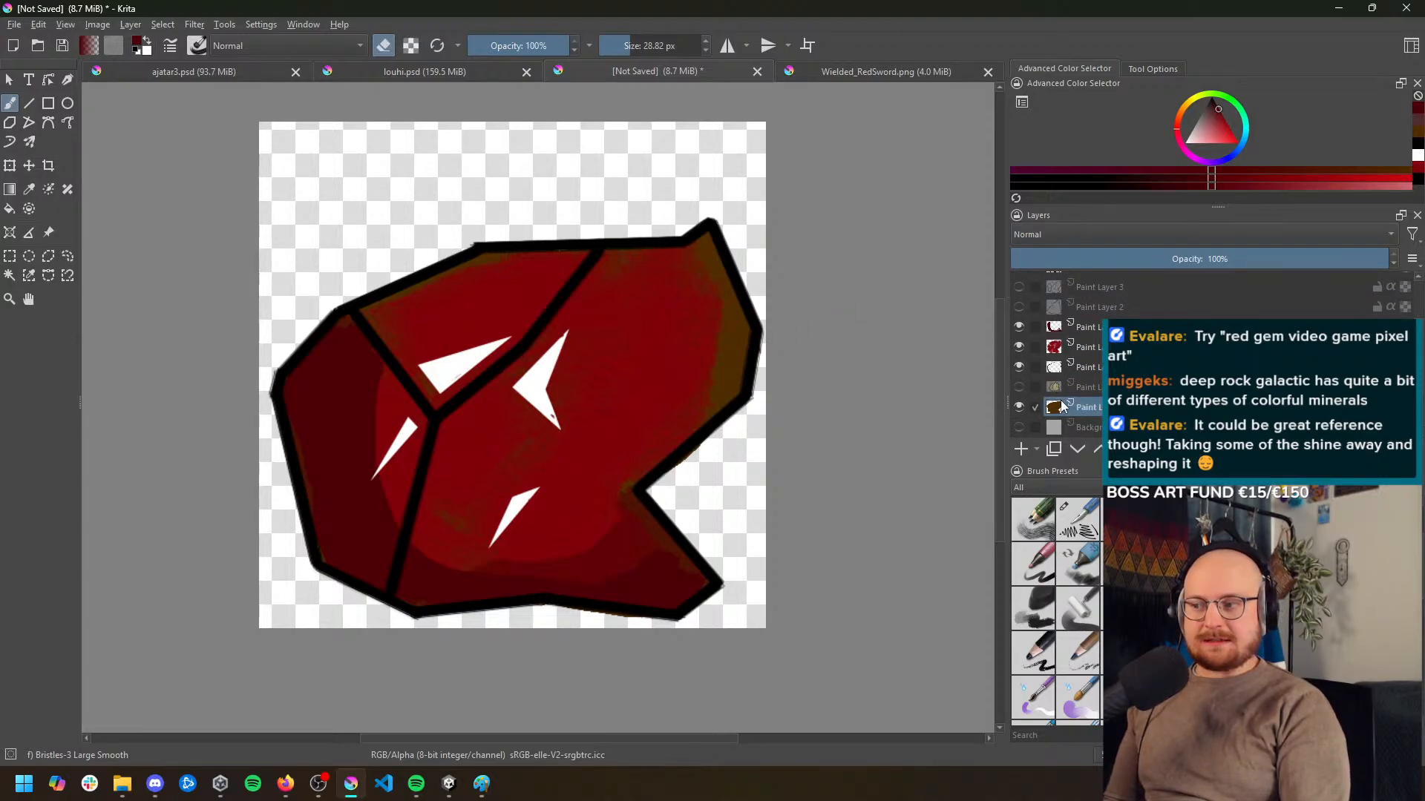
scroll(1093, 334, up, 1)
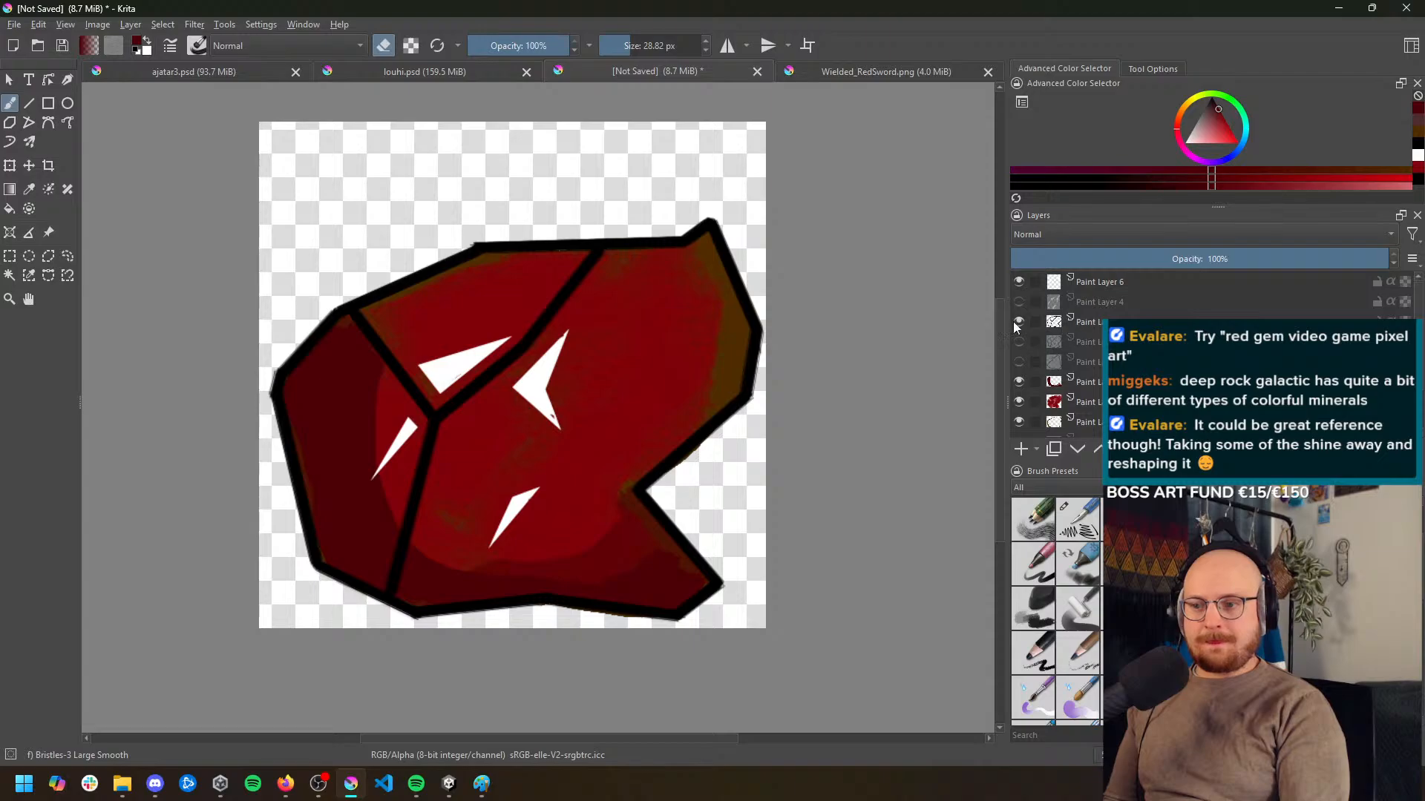
click(1096, 383)
click(1016, 383)
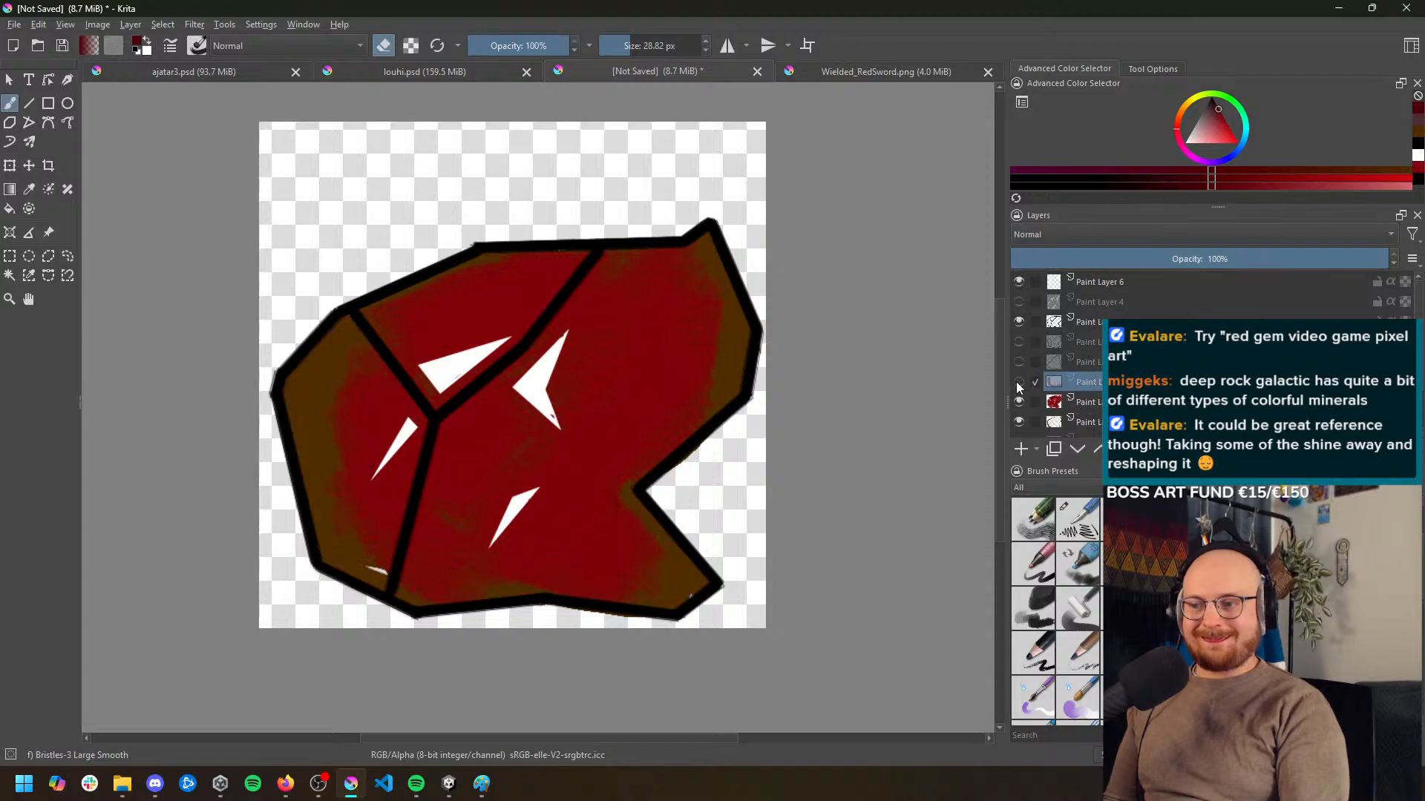
click(1016, 383)
Compare the ore with and without the red paint layer, and leave that layer hidden
click(1094, 403)
click(1018, 404)
click(1018, 404)
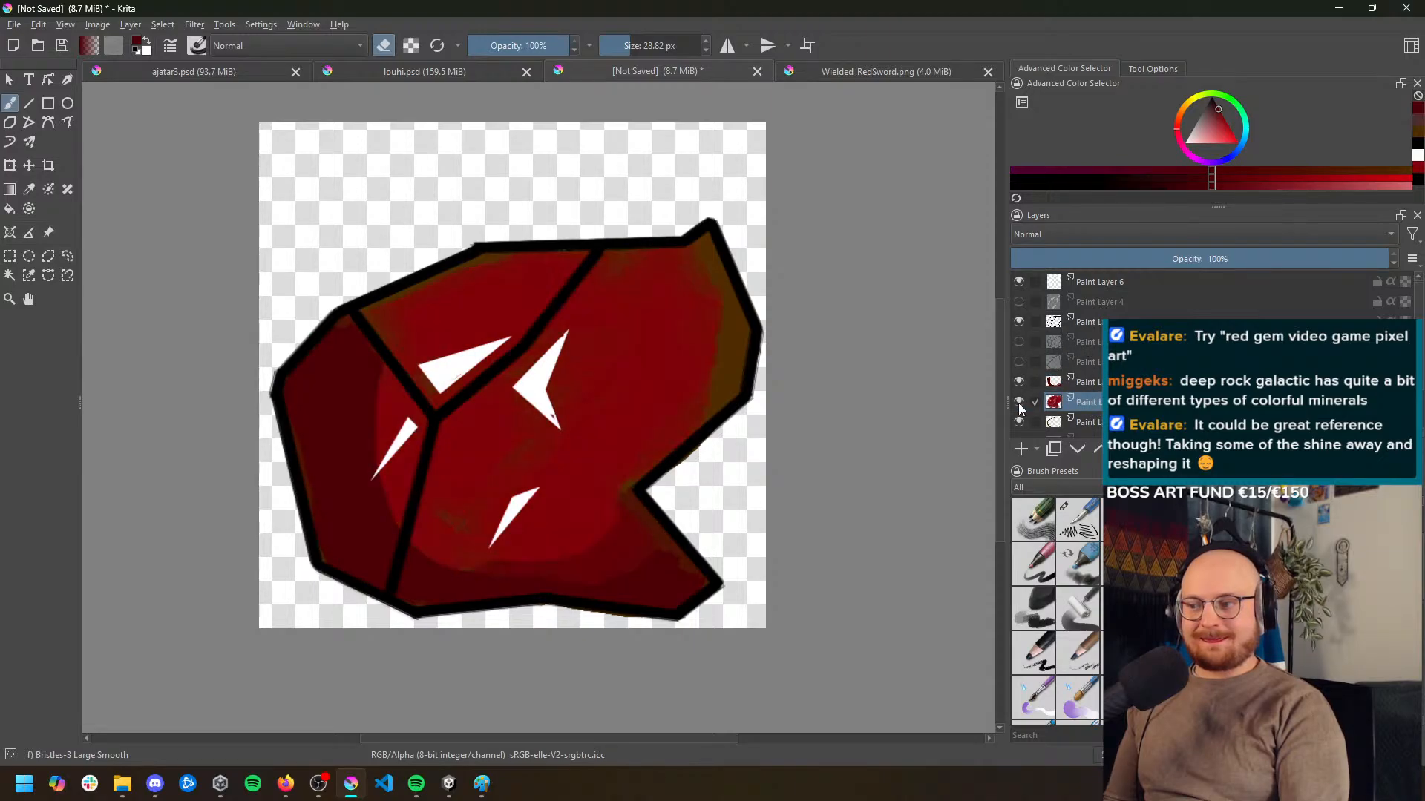
click(1019, 403)
click(1018, 404)
click(1019, 404)
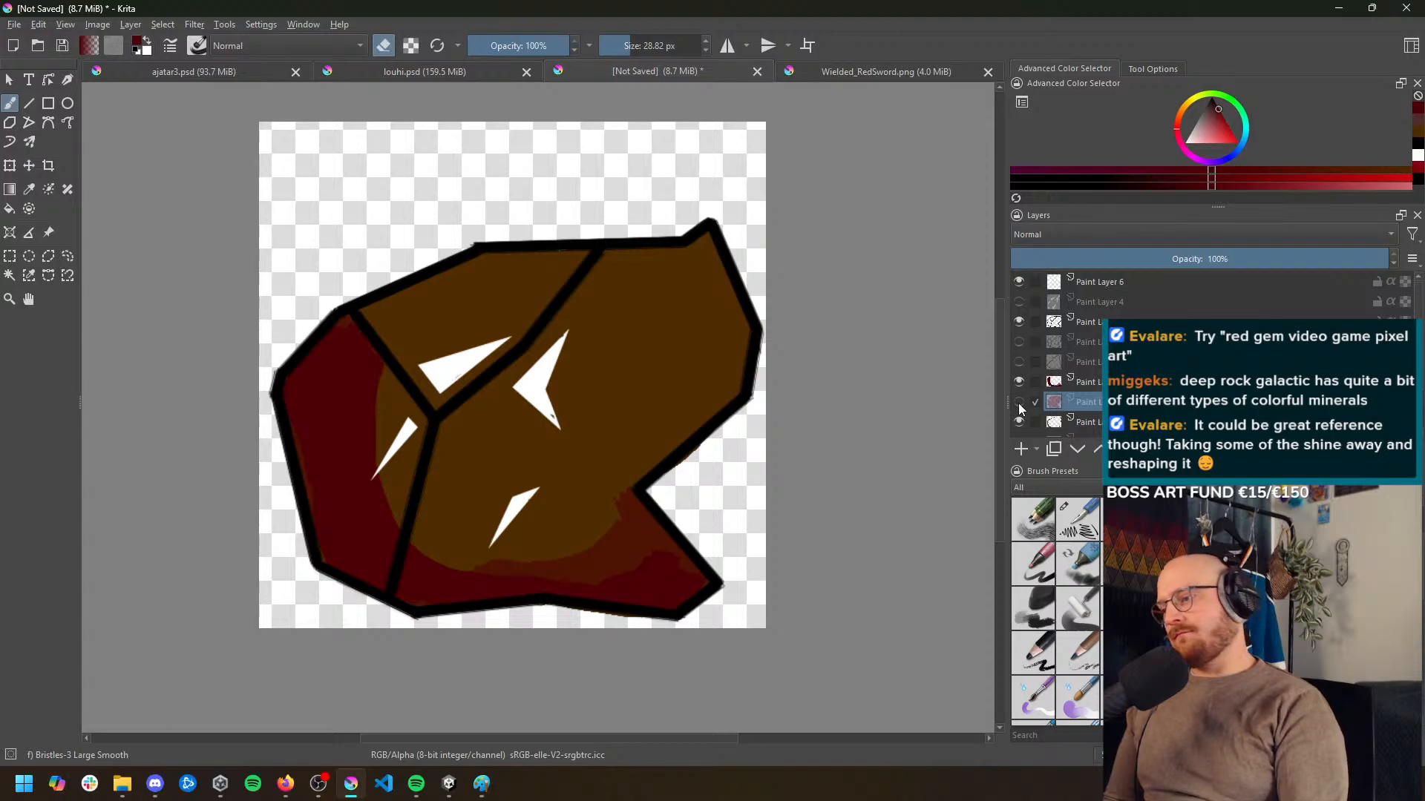
click(1019, 403)
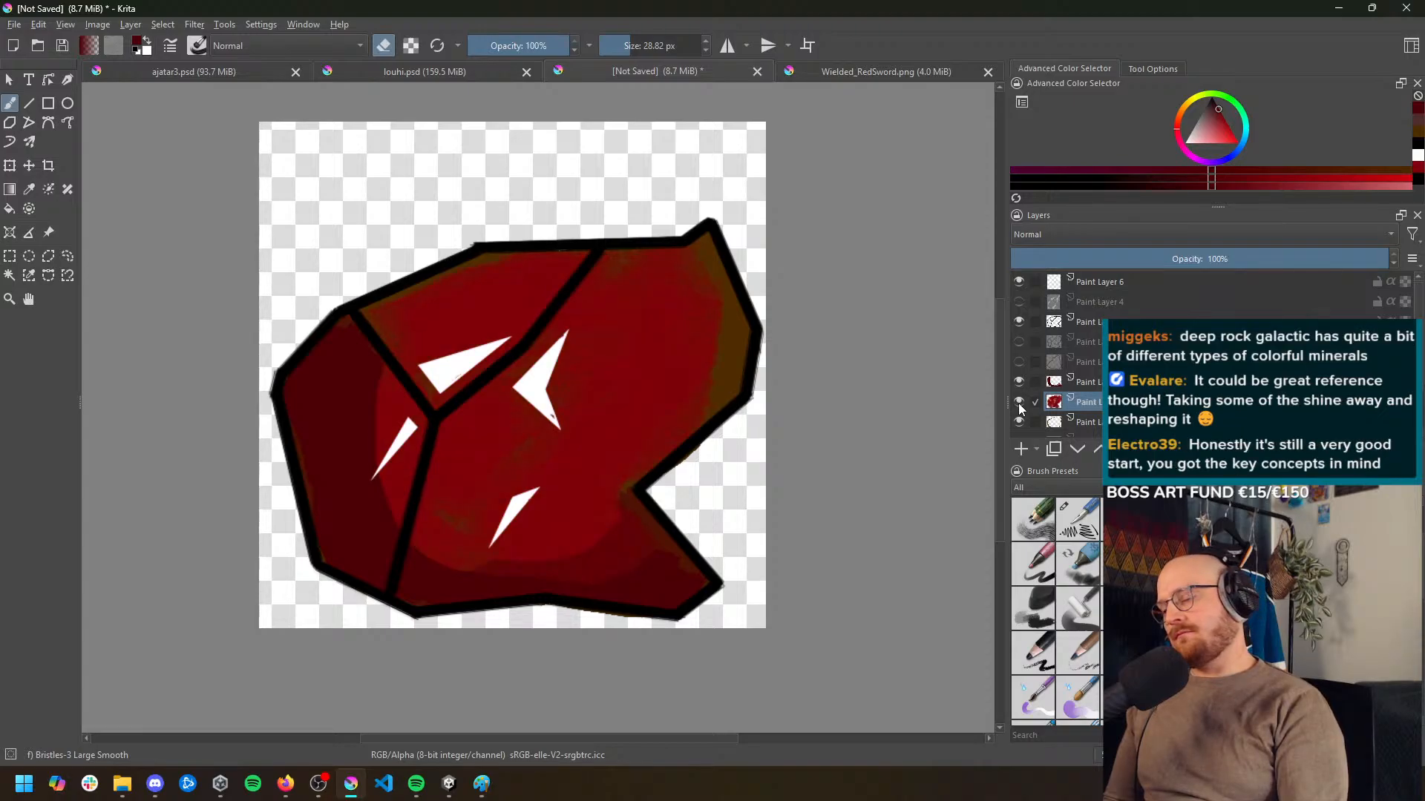
click(1019, 404)
scroll(633, 381, down, 3)
scroll(632, 381, up, 3)
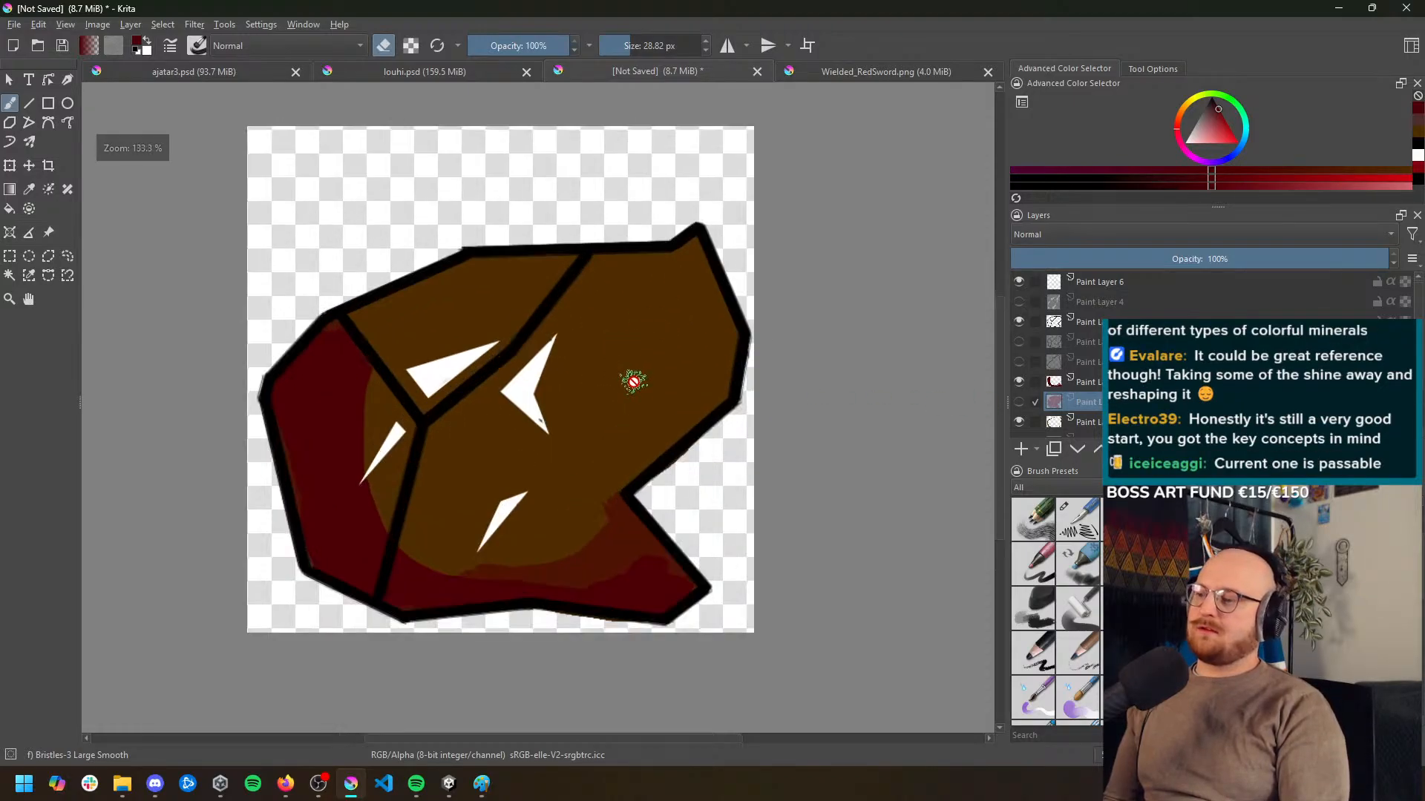
drag(637, 390, 627, 369)
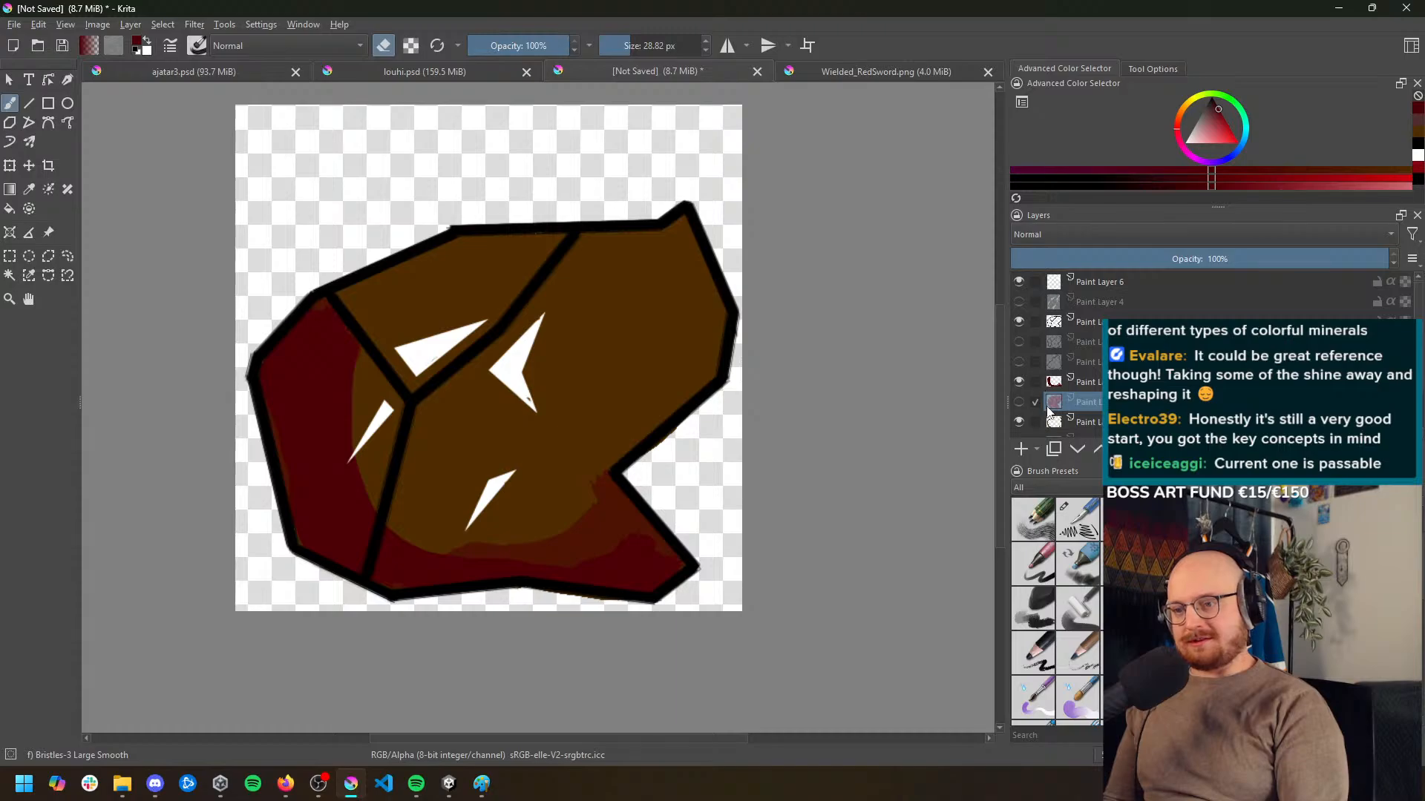
scroll(1099, 417, down, 1)
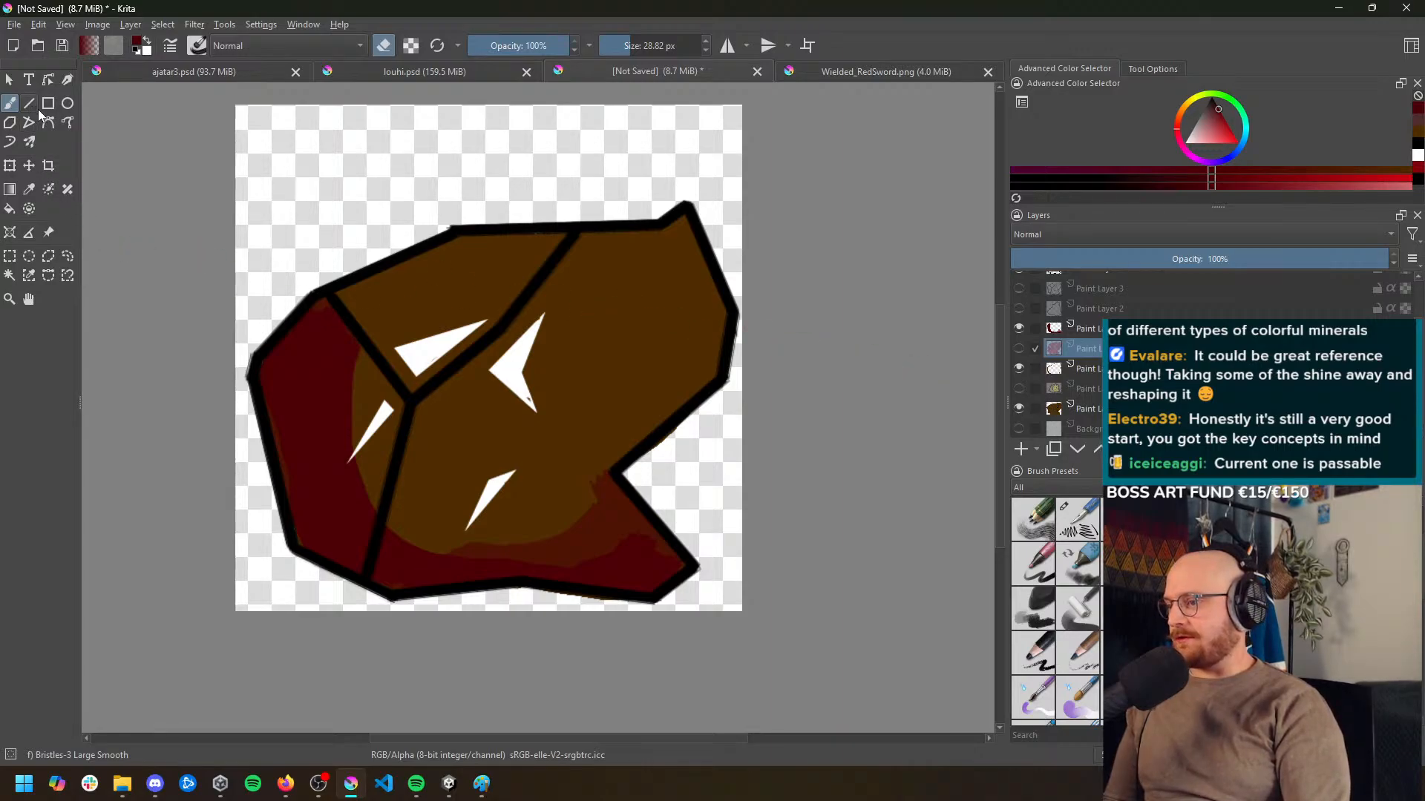
Add a paint layer beneath the white highlights and select the interior of the ore's large right facet with a polygonal selection
click(47, 256)
scroll(1080, 377, up, 2)
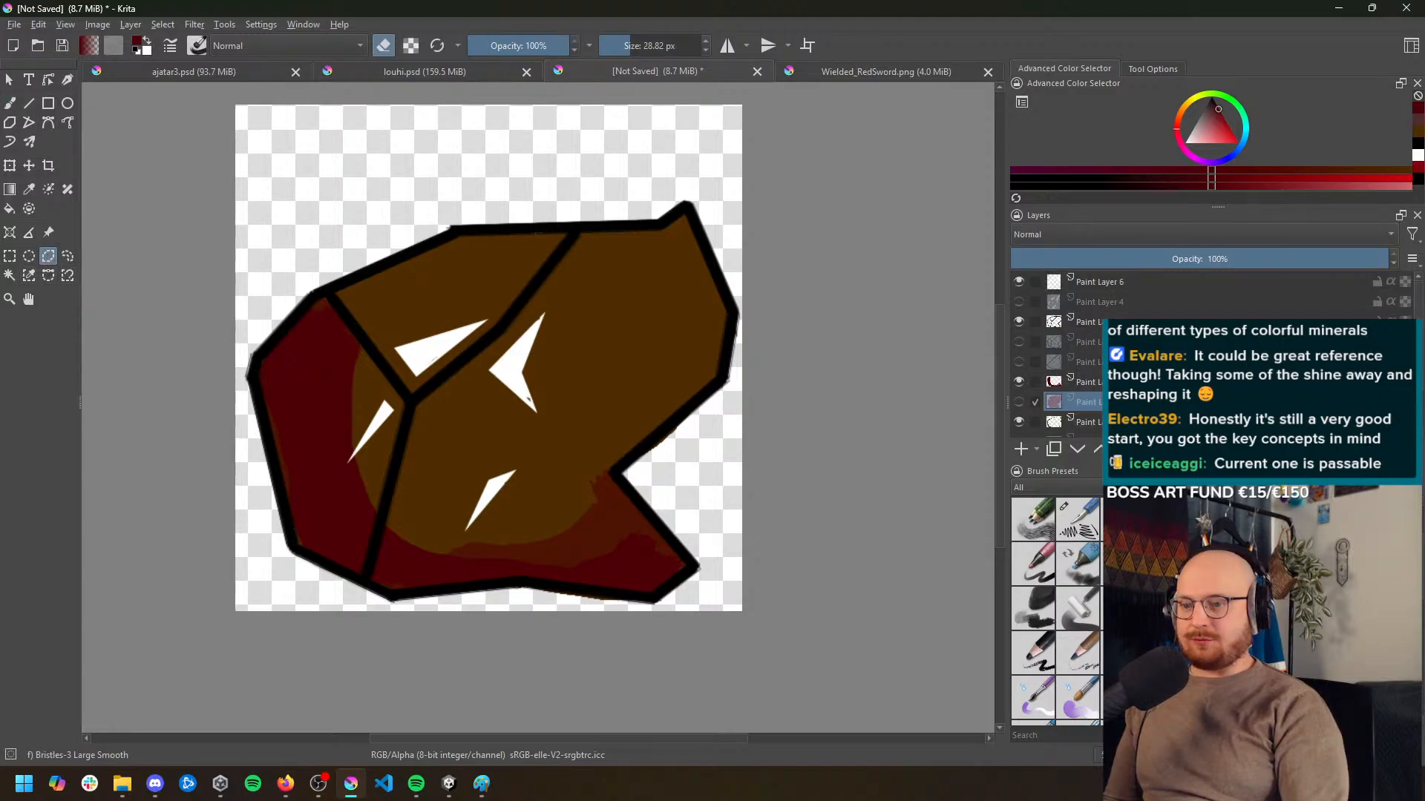
click(1135, 322)
click(1022, 449)
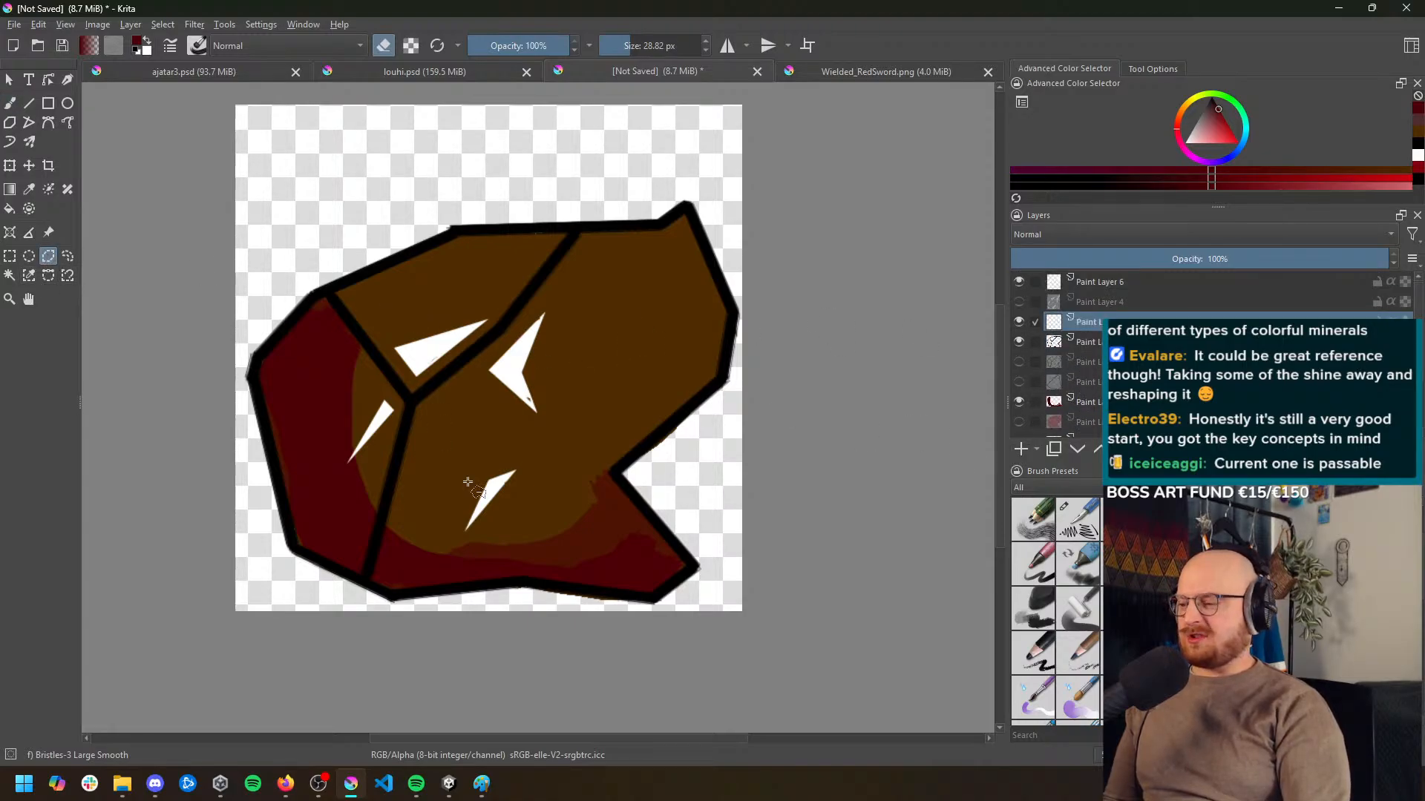
click(424, 422)
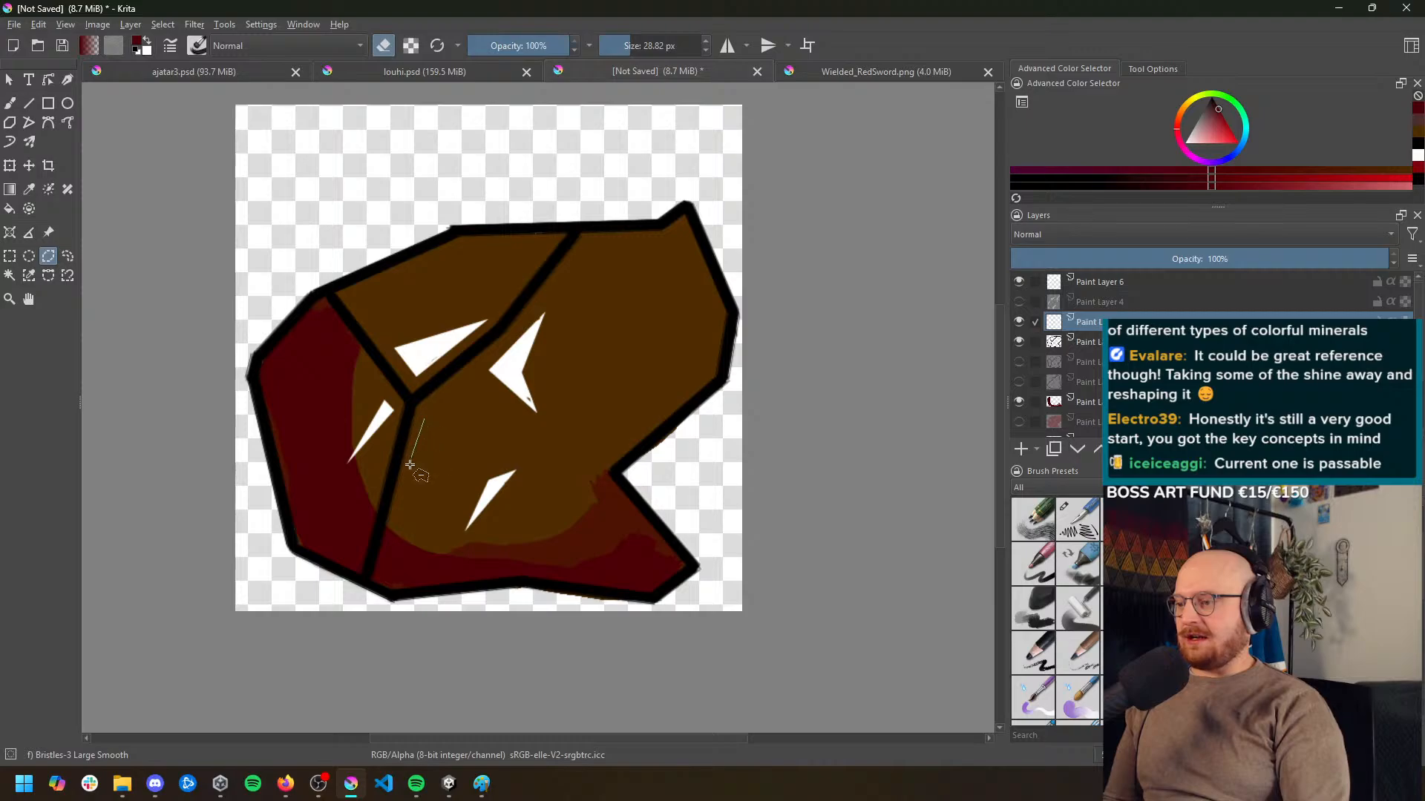
click(403, 524)
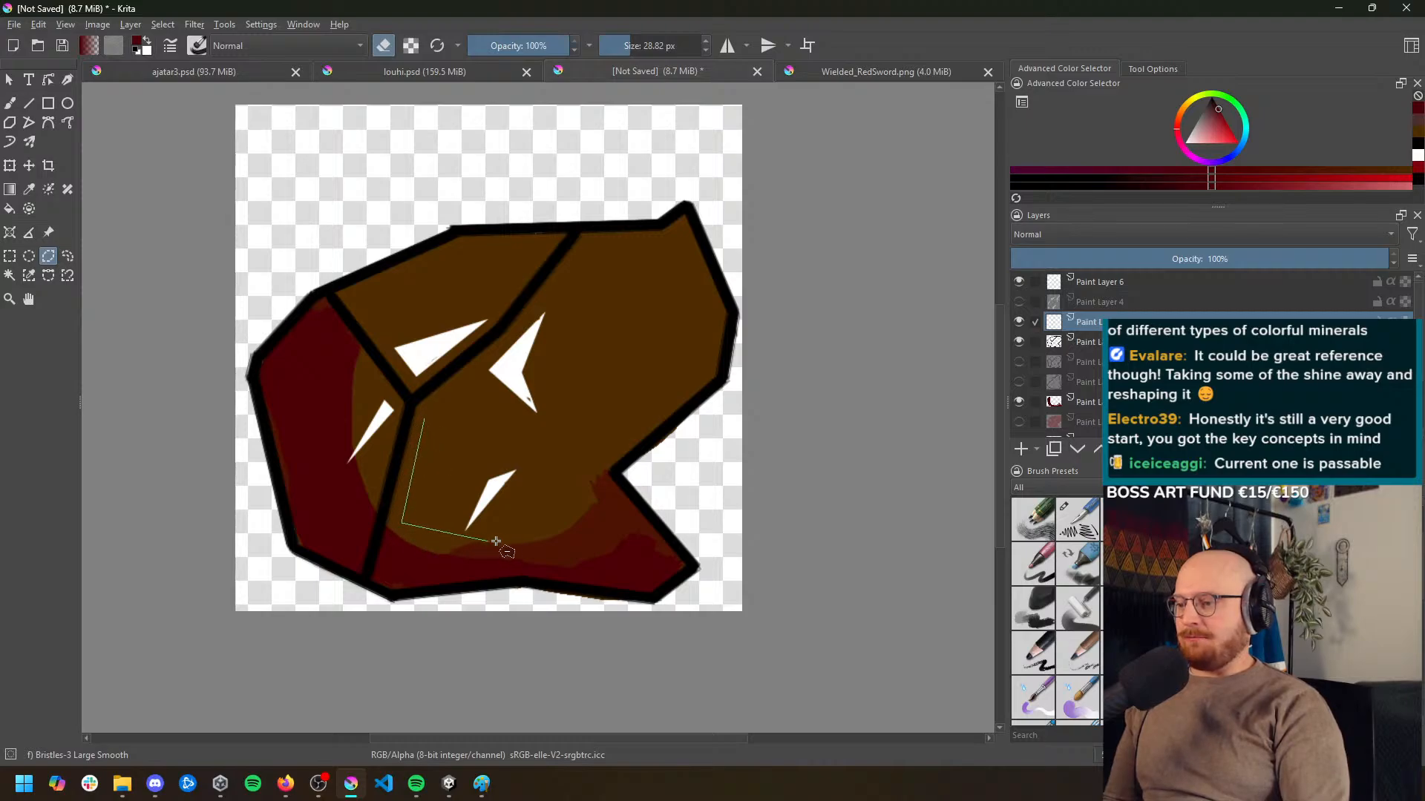
click(441, 540)
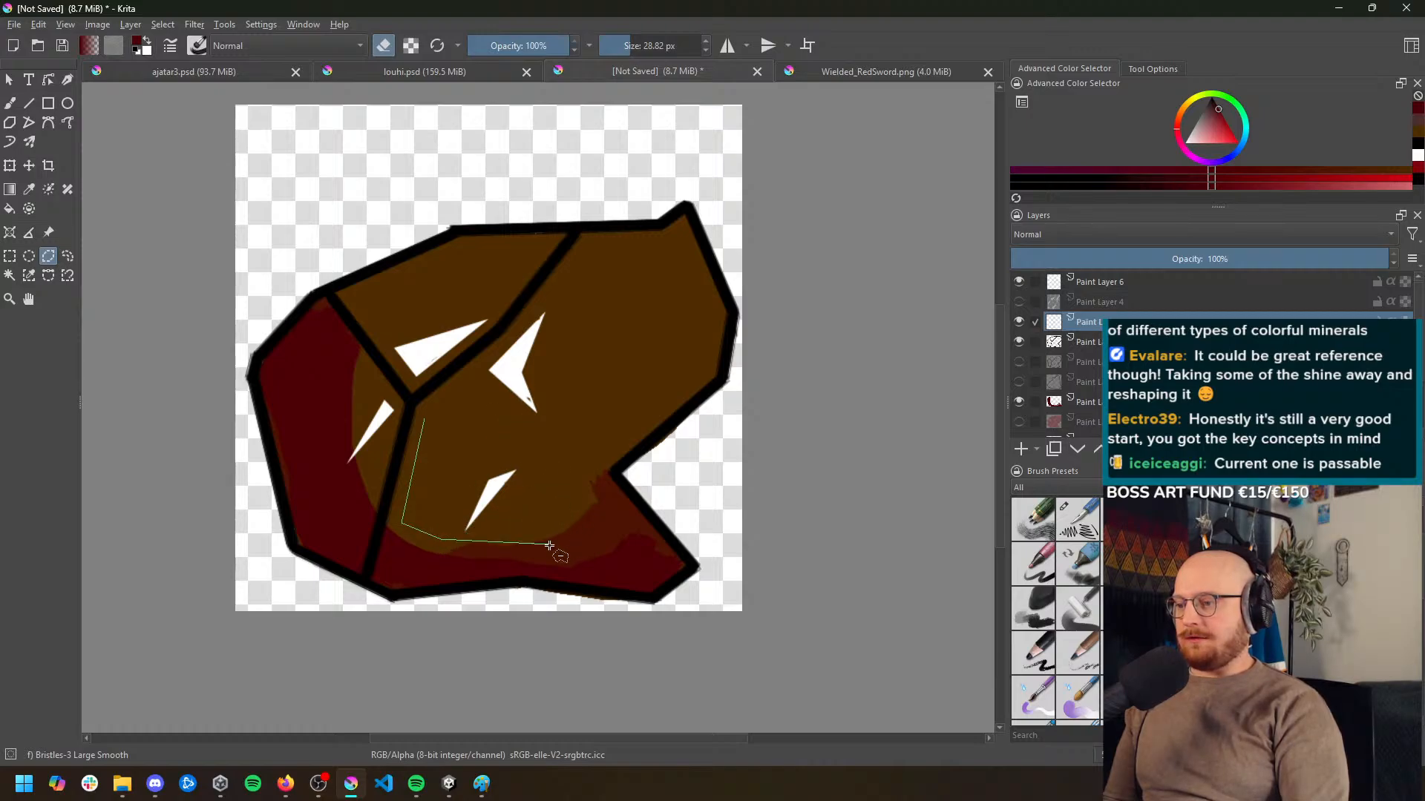
click(562, 514)
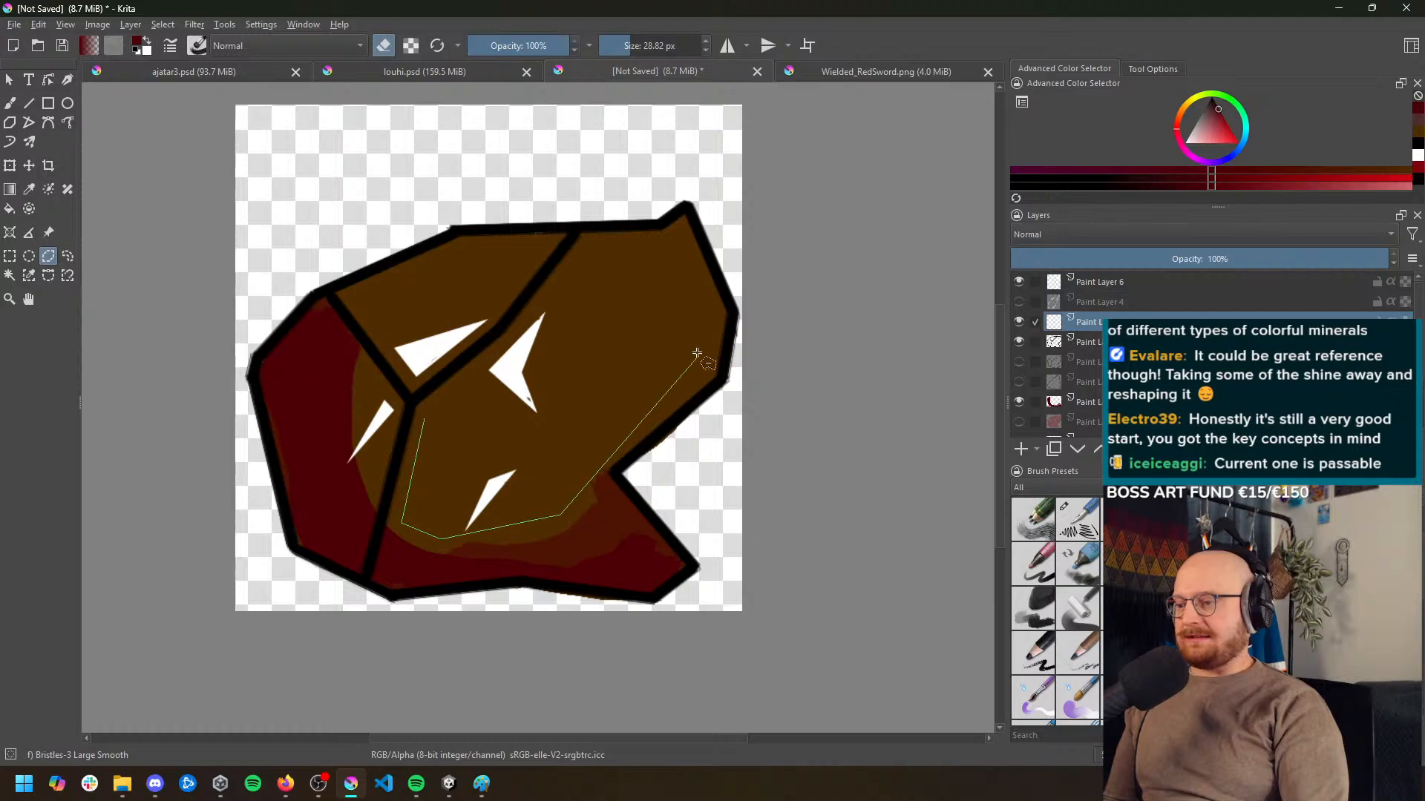
click(591, 465)
click(696, 375)
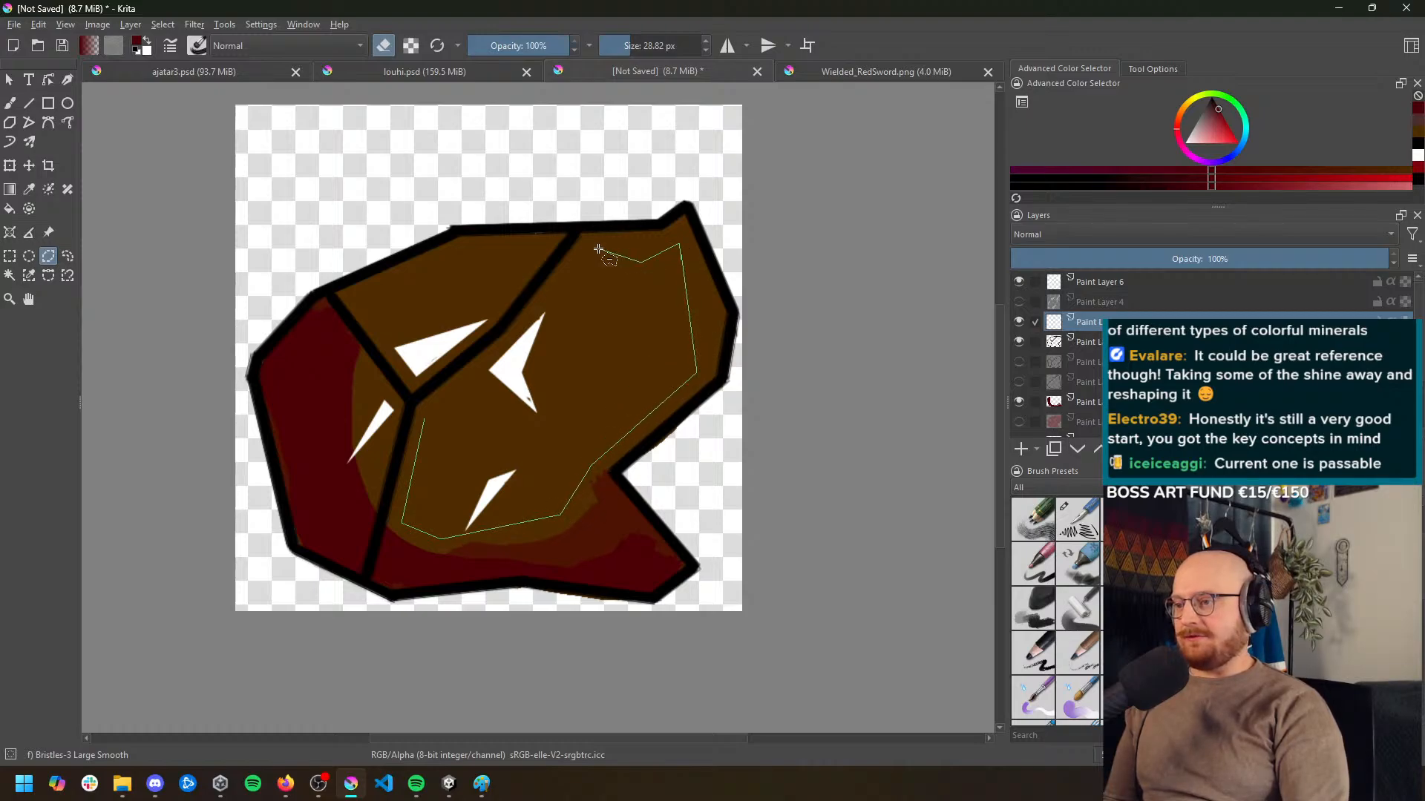
click(425, 418)
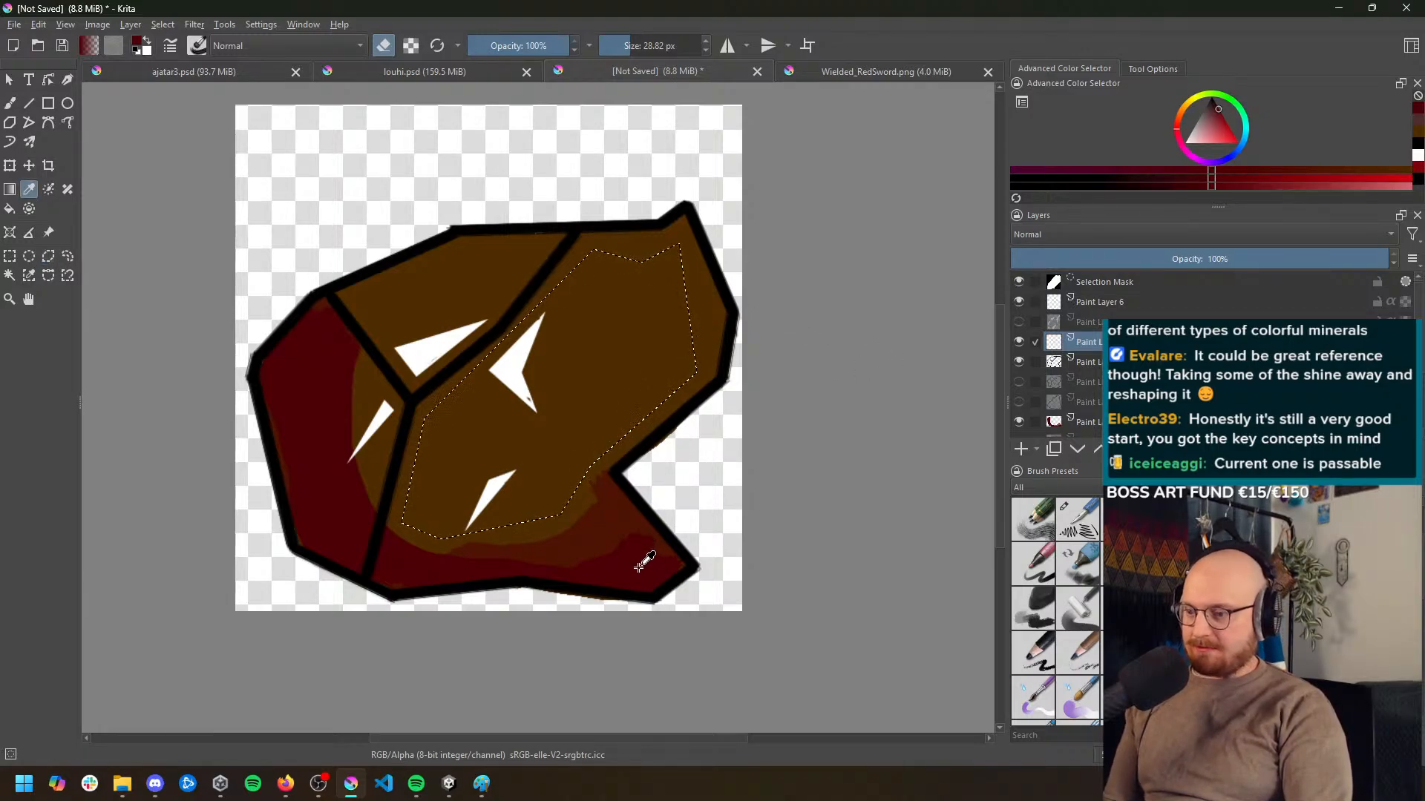
Fill the selected large facet with a brighter red, using the brush at 57% opacity with erasing turned off
key(e)
key(b)
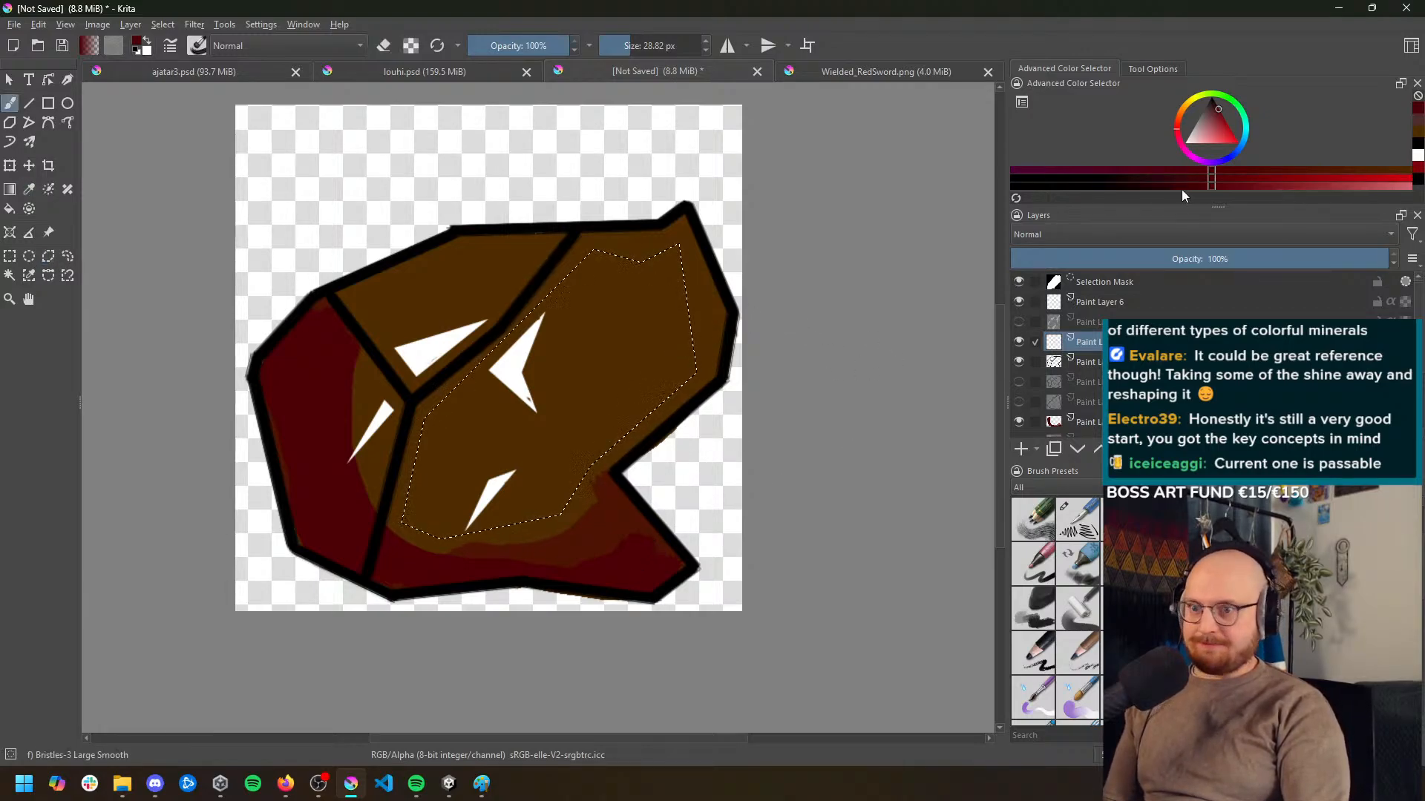
click(1280, 178)
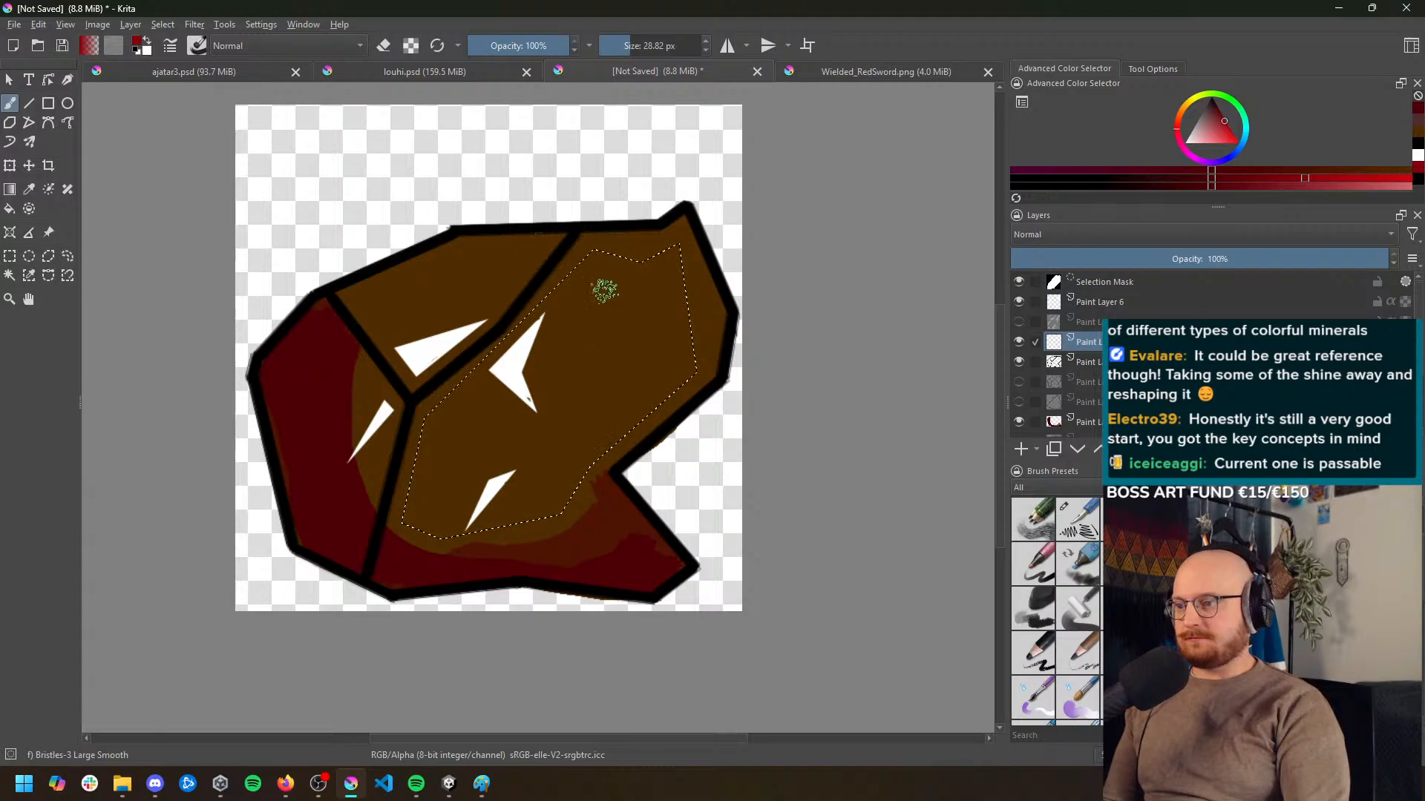
click(526, 46)
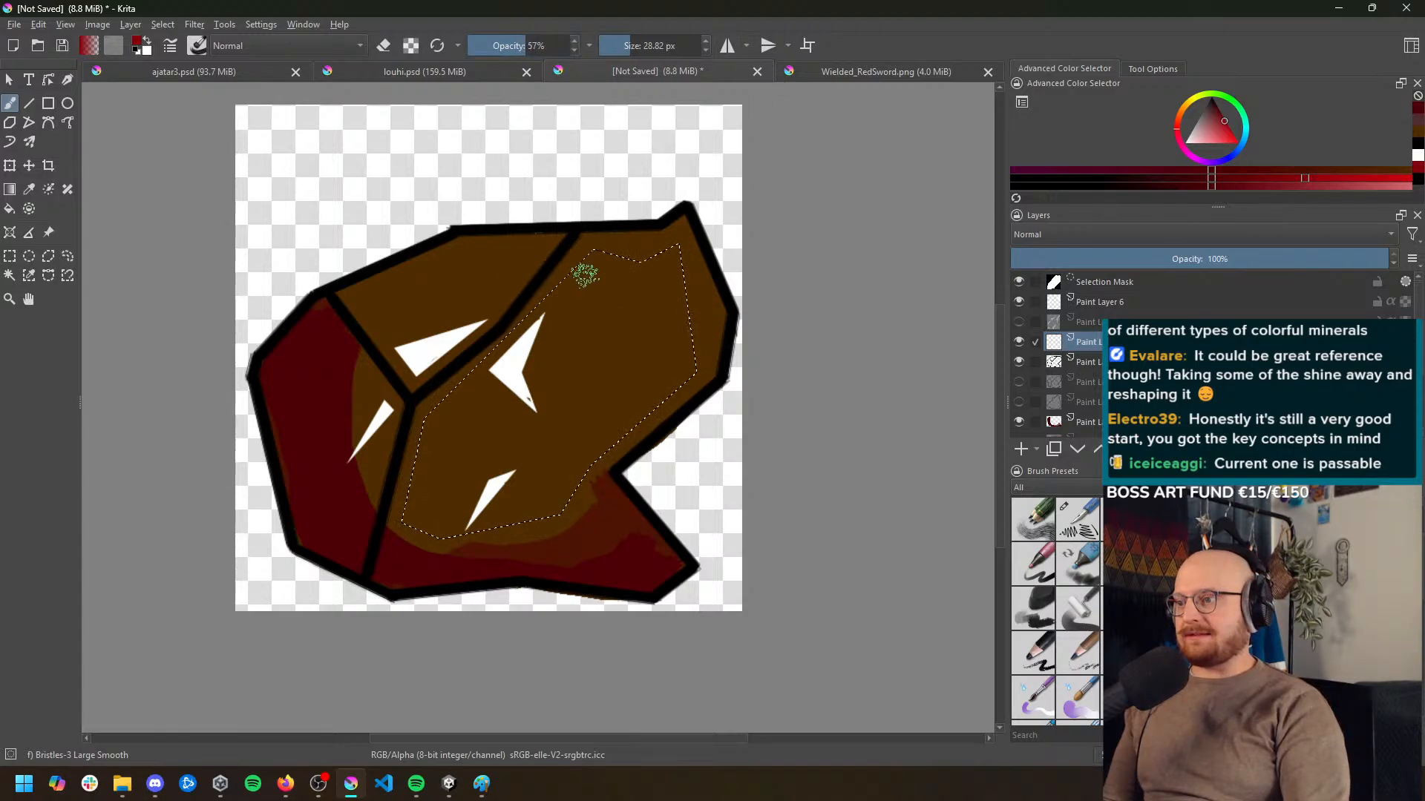
mouse_move(439, 525)
mouse_down()
mouse_move(605, 459)
mouse_move(600, 375)
mouse_up()
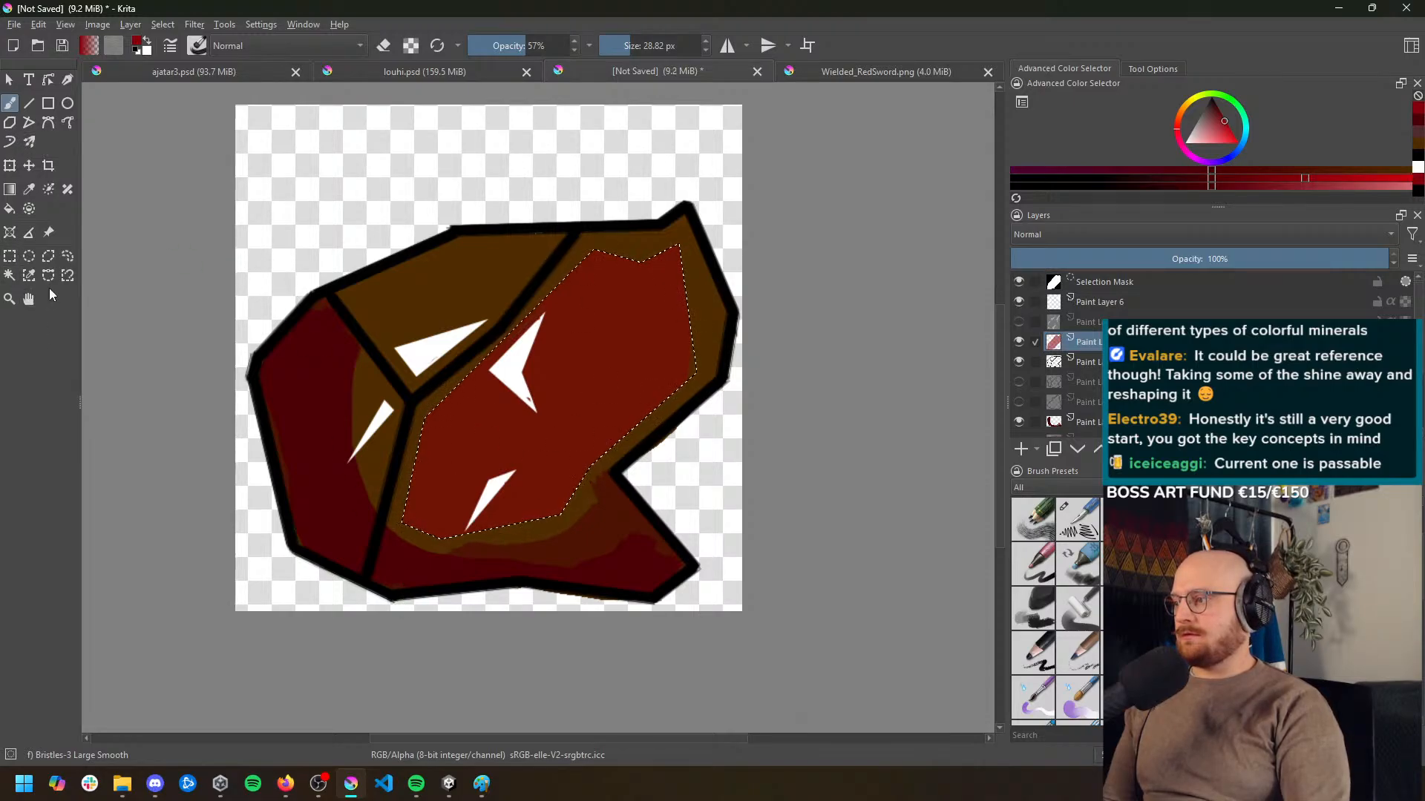
Clear the large facet's selection, then select the upper-left facet with a polygonal selection and paint it red at 57% opacity on Paint Layer 6
click(49, 260)
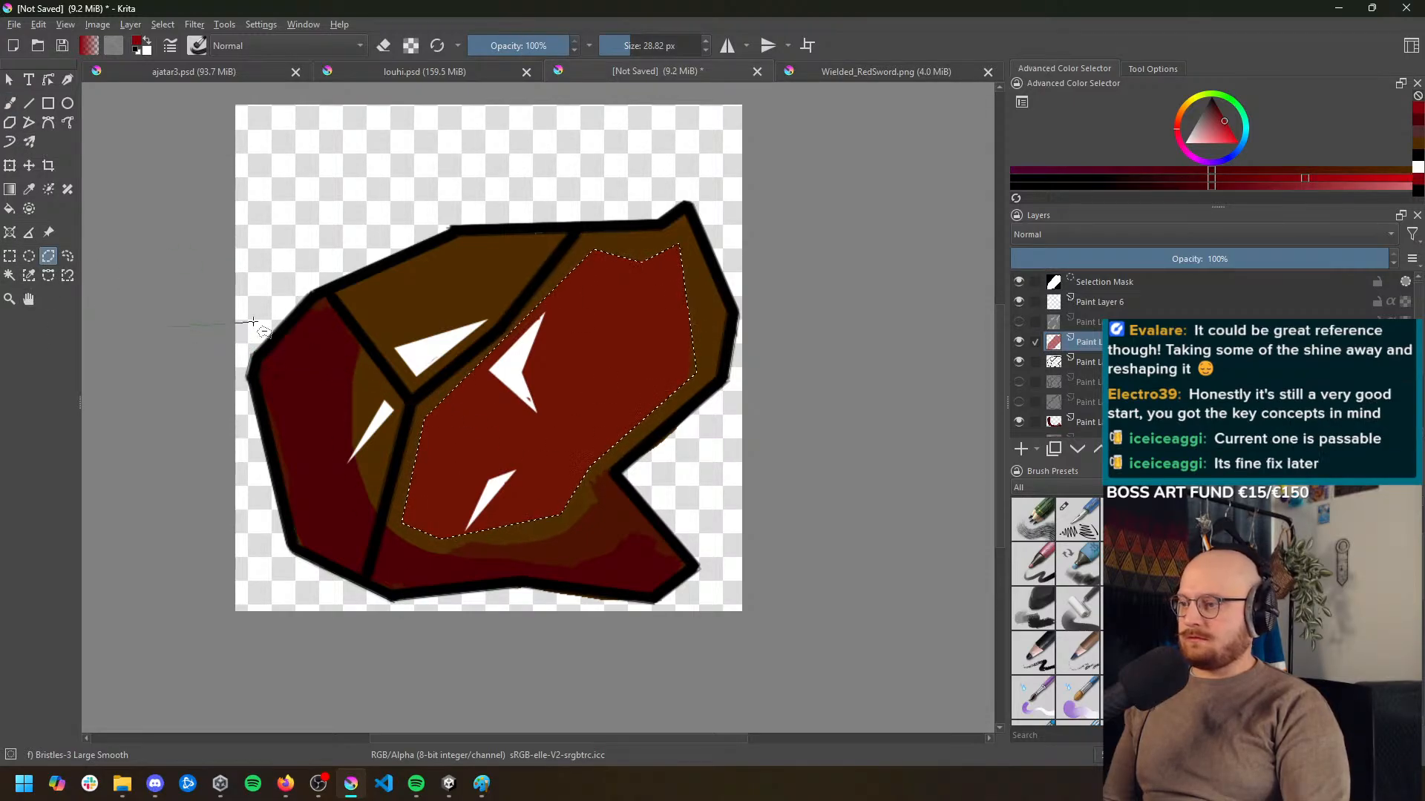
click(1125, 287)
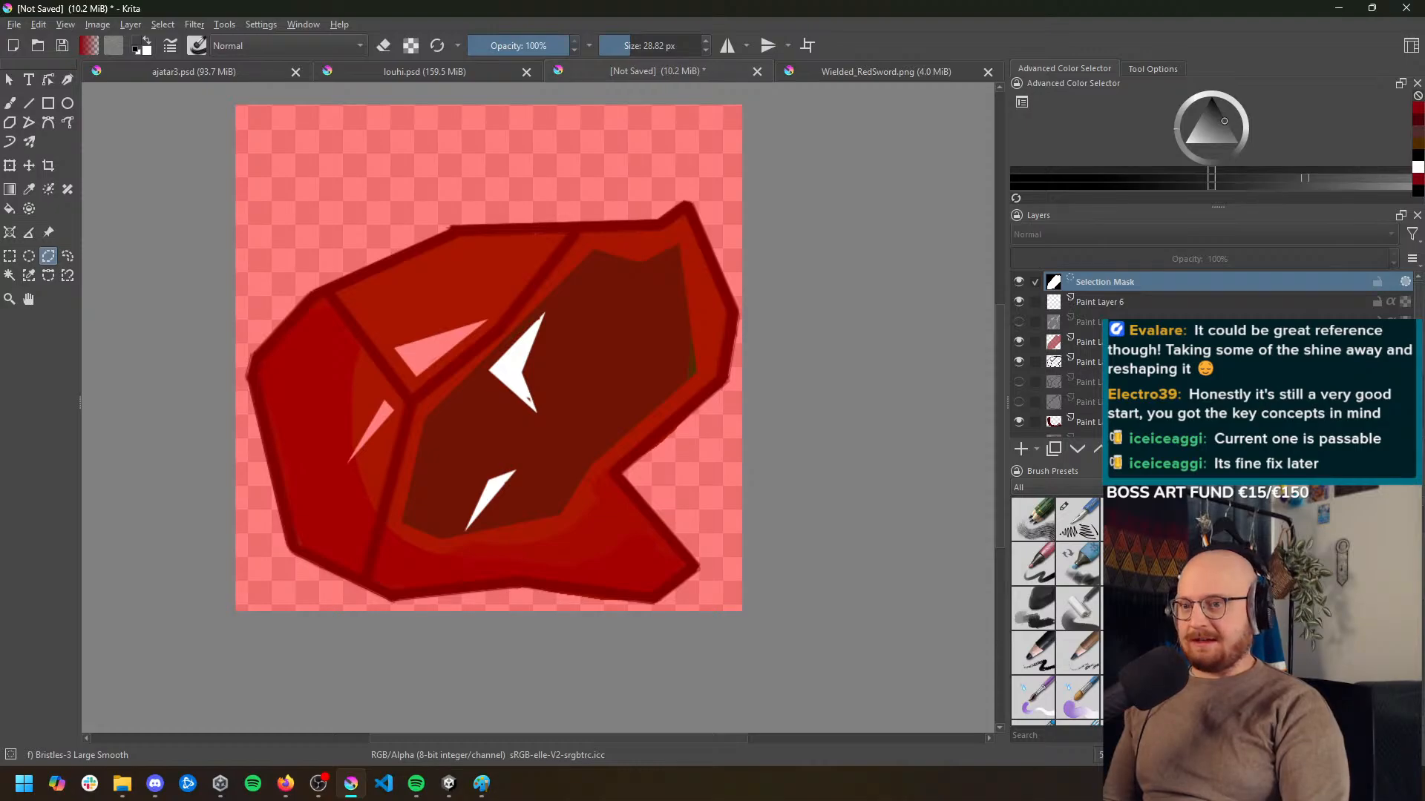
key(ctrl+shift+a)
scroll(655, 376, down, 2)
scroll(649, 388, up, 2)
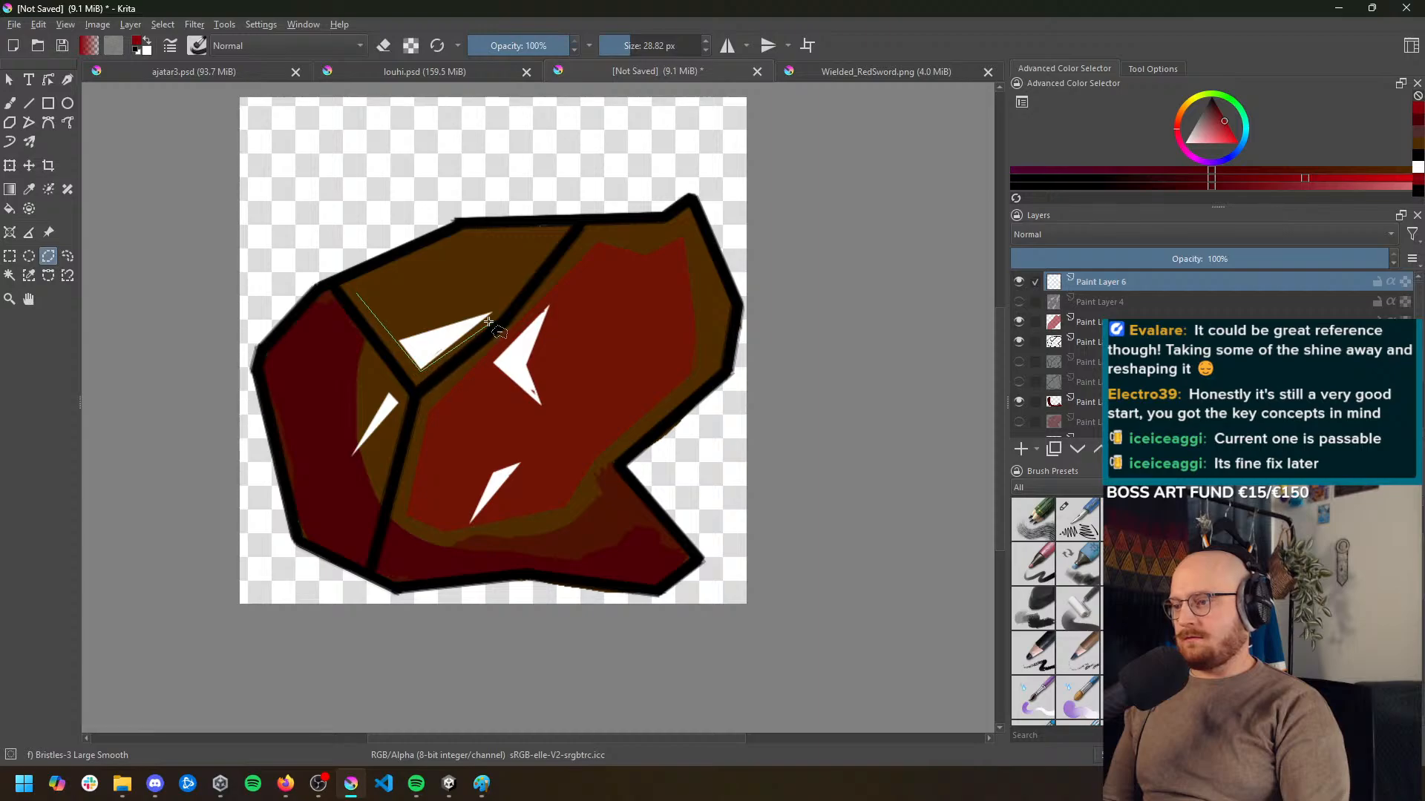
click(360, 293)
key(b)
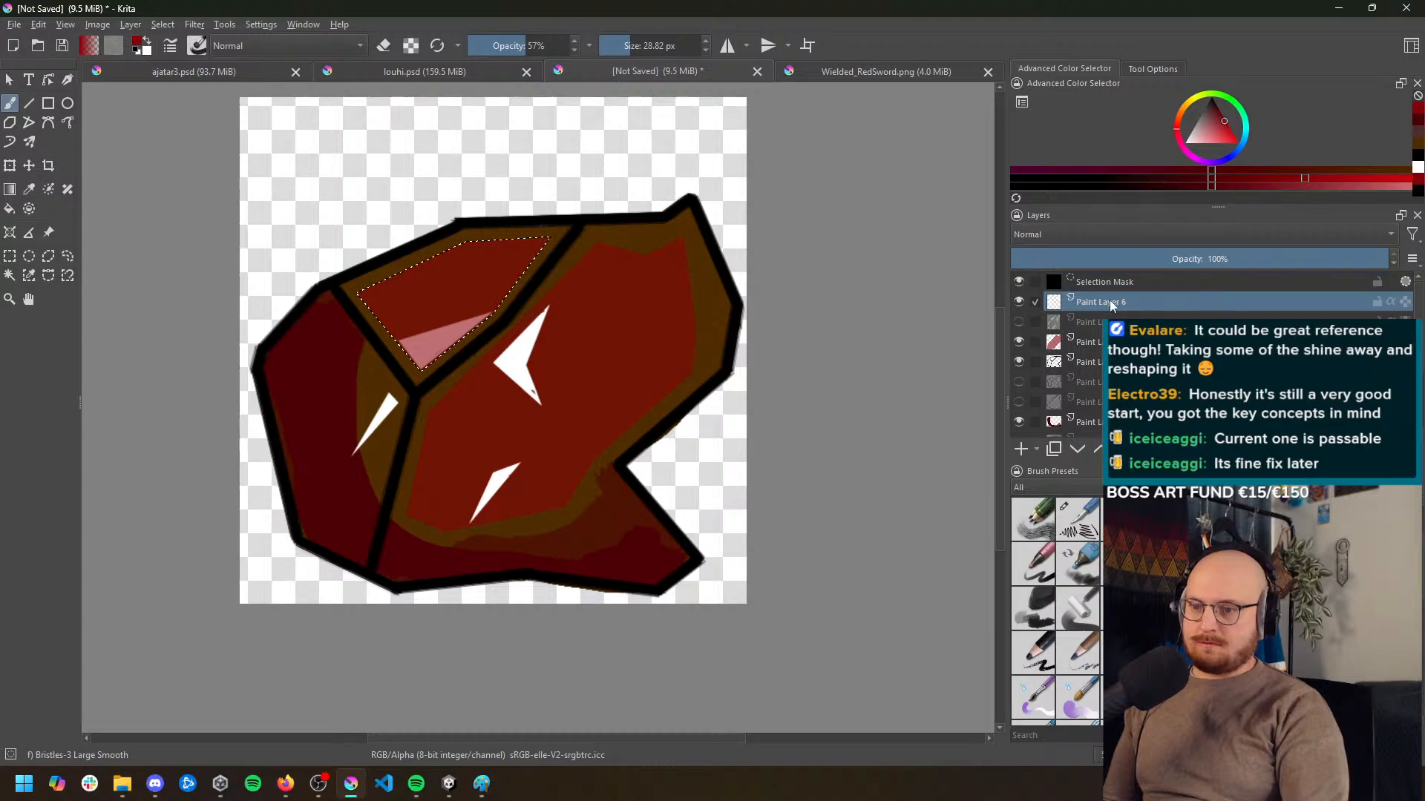
Try moving Paint Layer 6 down toward the bottom of the layer stack, then undo the reordering
drag(1103, 301, 1095, 429)
scroll(1094, 416, down, 3)
drag(1094, 327, 1095, 401)
scroll(1095, 401, up, 3)
scroll(1095, 400, down, 3)
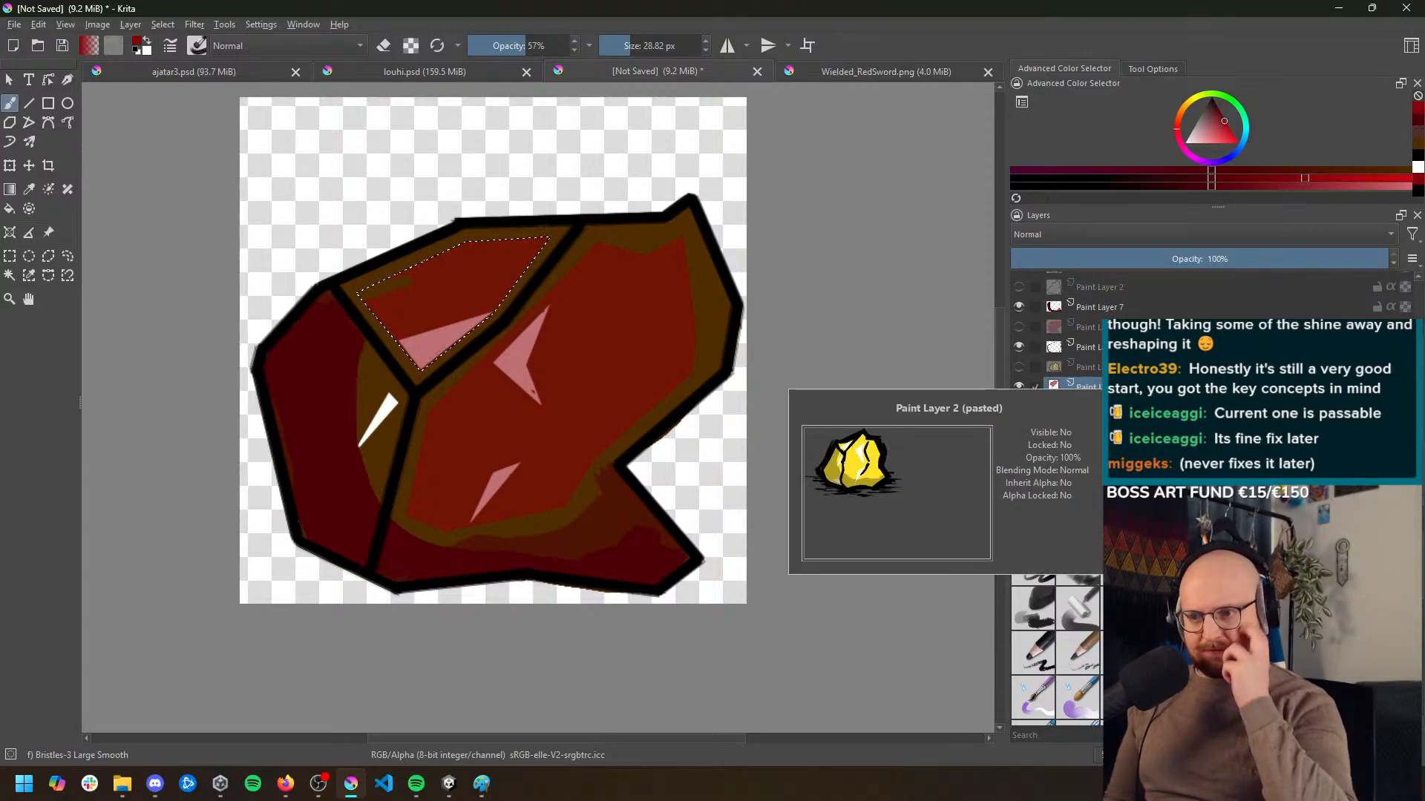
key(ctrl+z)
key(ctrl+z)
key(ctrl+z)
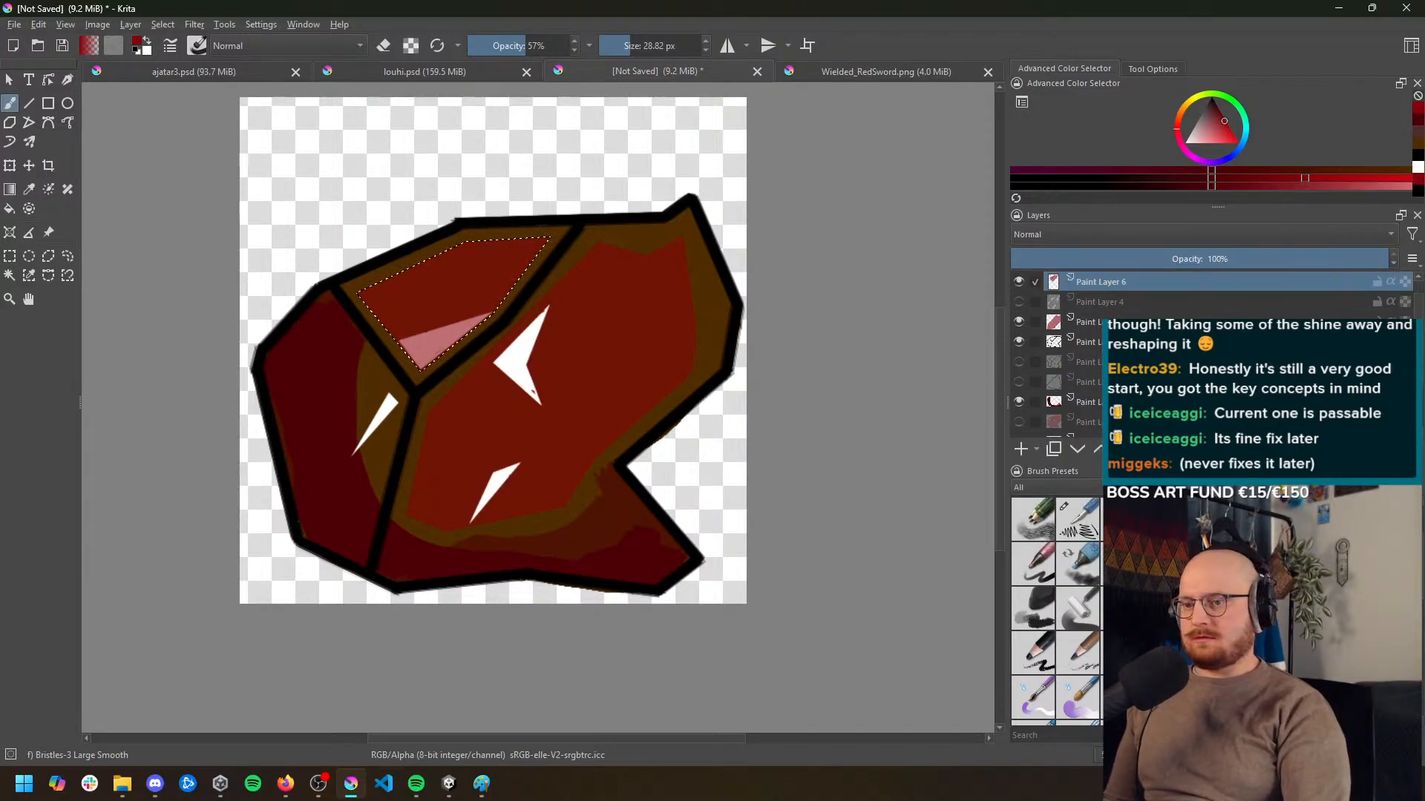
Delete the selection mask and toggle Paint Layer 6 to check what it contains
scroll(1103, 321, up, 2)
click(1106, 286)
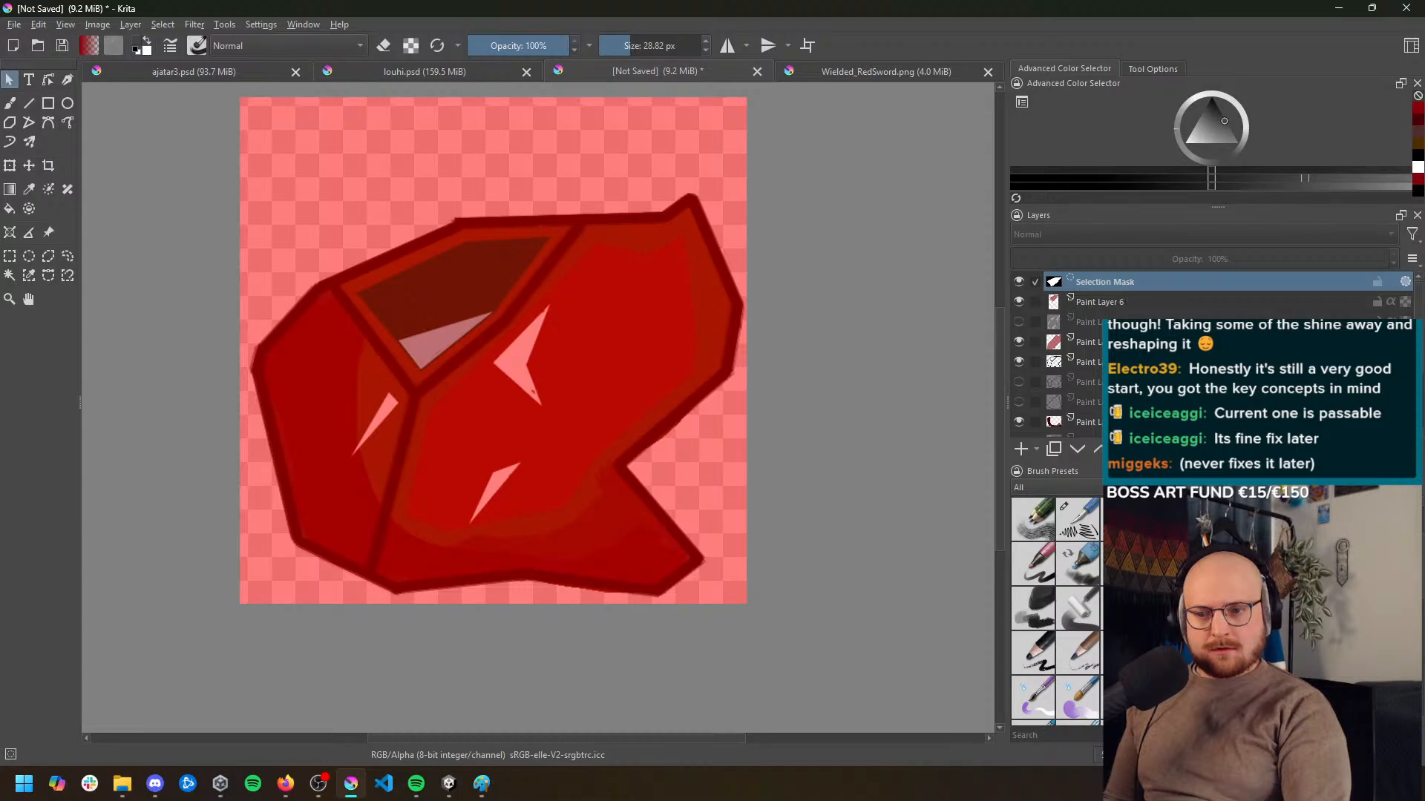
click(1411, 449)
click(1019, 283)
click(1018, 282)
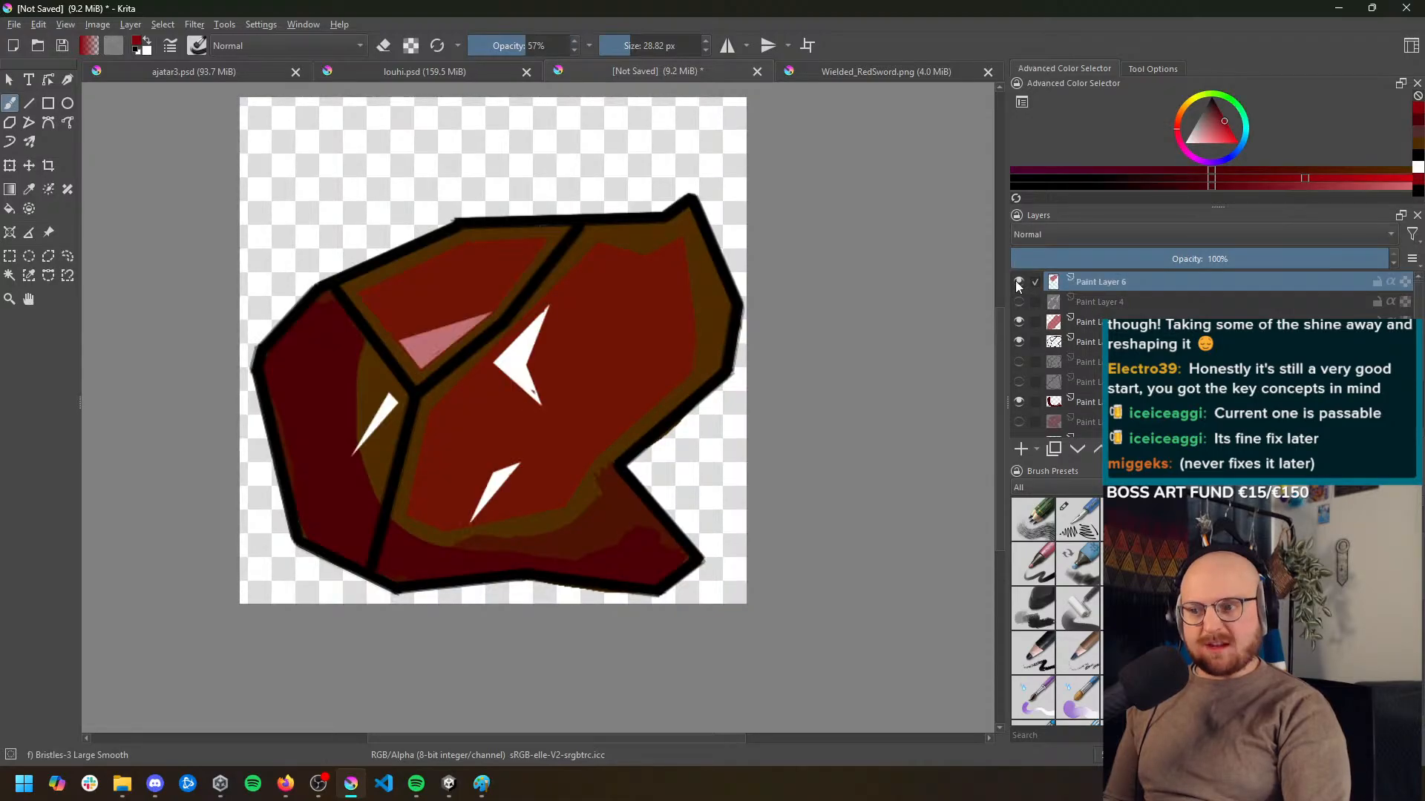
click(1019, 283)
click(1018, 286)
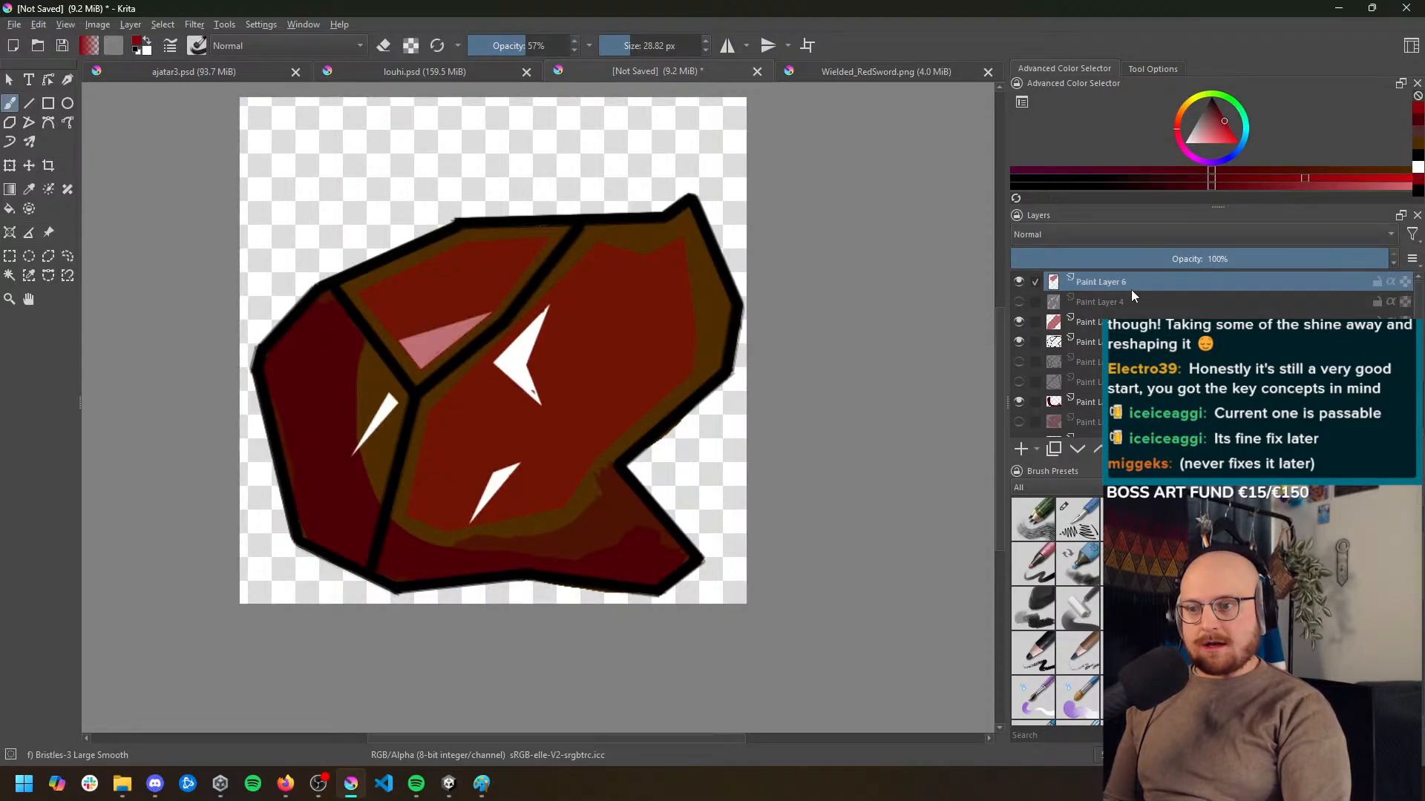
Undo the upper-left facet's red paint and selection, going back to the large facet's selection mask without its red fill
key(ctrl+z)
key(ctrl+z)
key(ctrl+z)
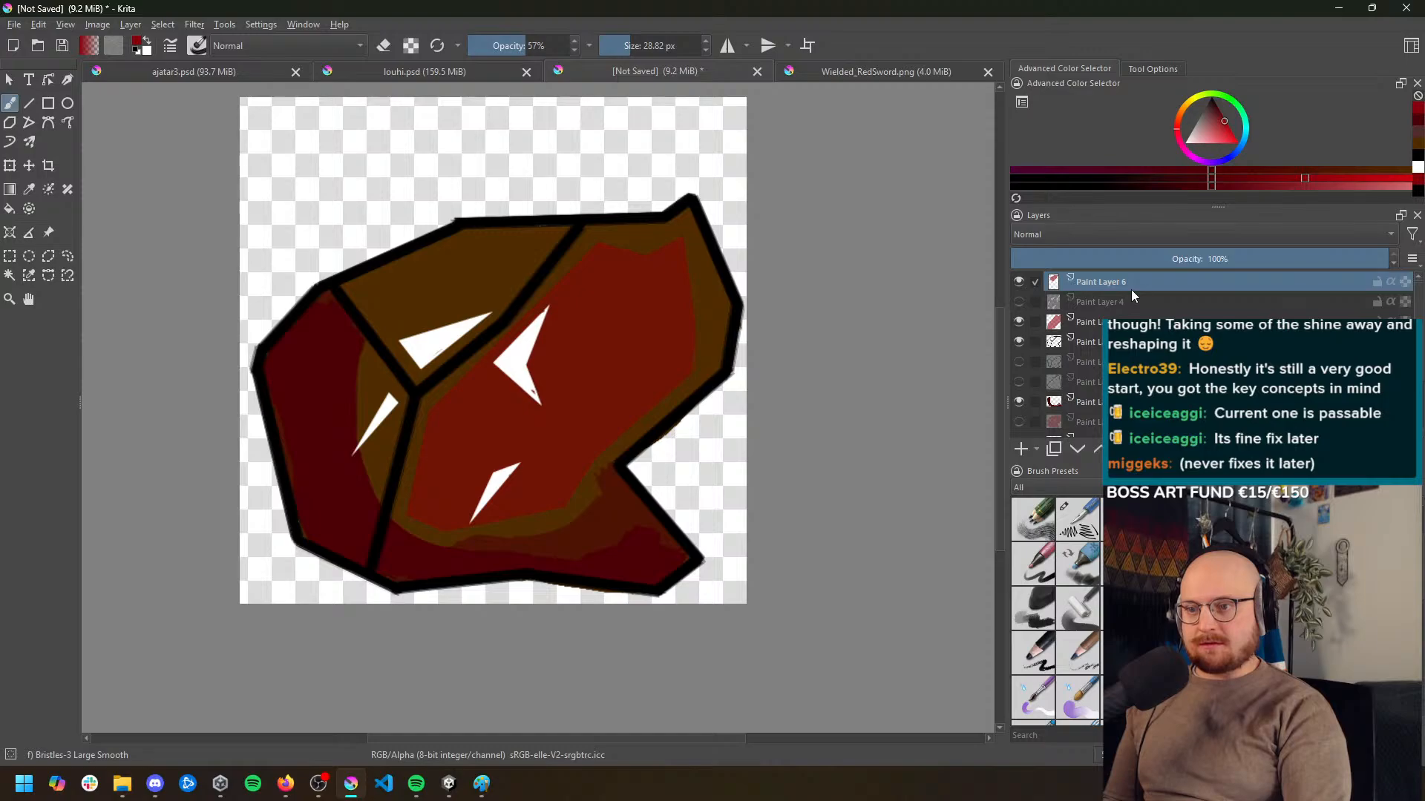
key(ctrl+z)
key(ctrl+z)
key(ctrl+z)
key(ctrl+z)
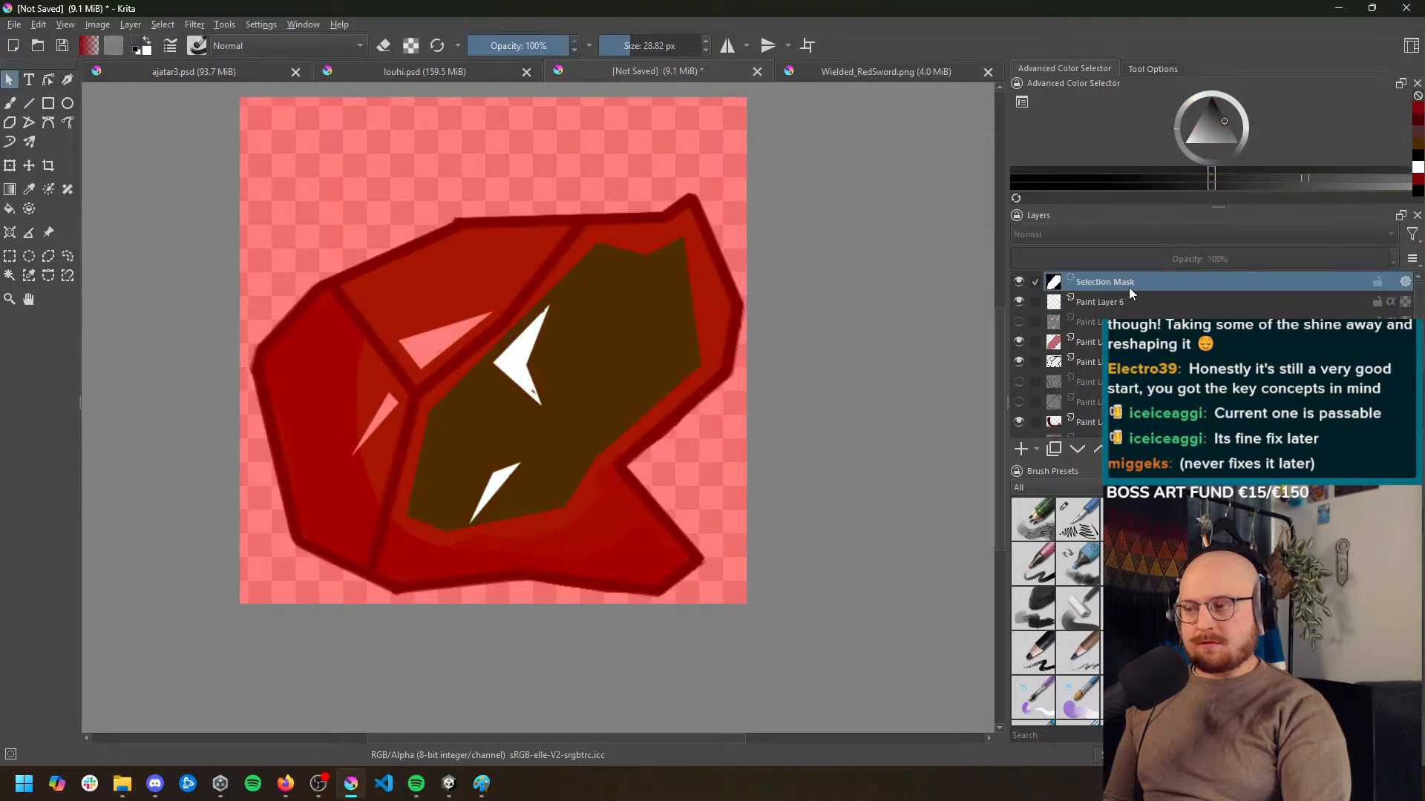
Redo the large facet's red fill and the upper-left facet's selection and red paint, and delete the selection mask
key(ctrl+shift+z)
key(ctrl+shift+z)
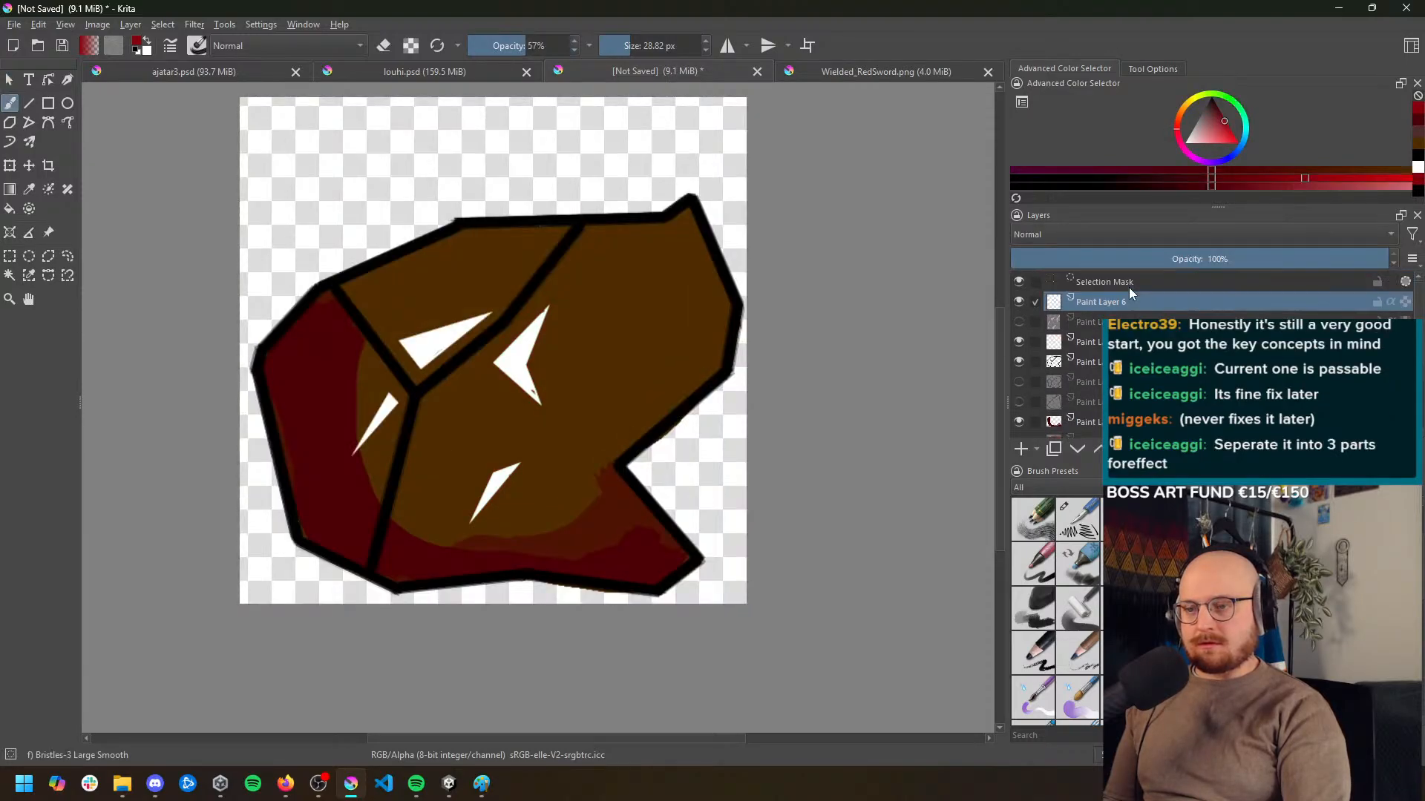
key(ctrl+shift+z)
key(ctrl+shift+z)
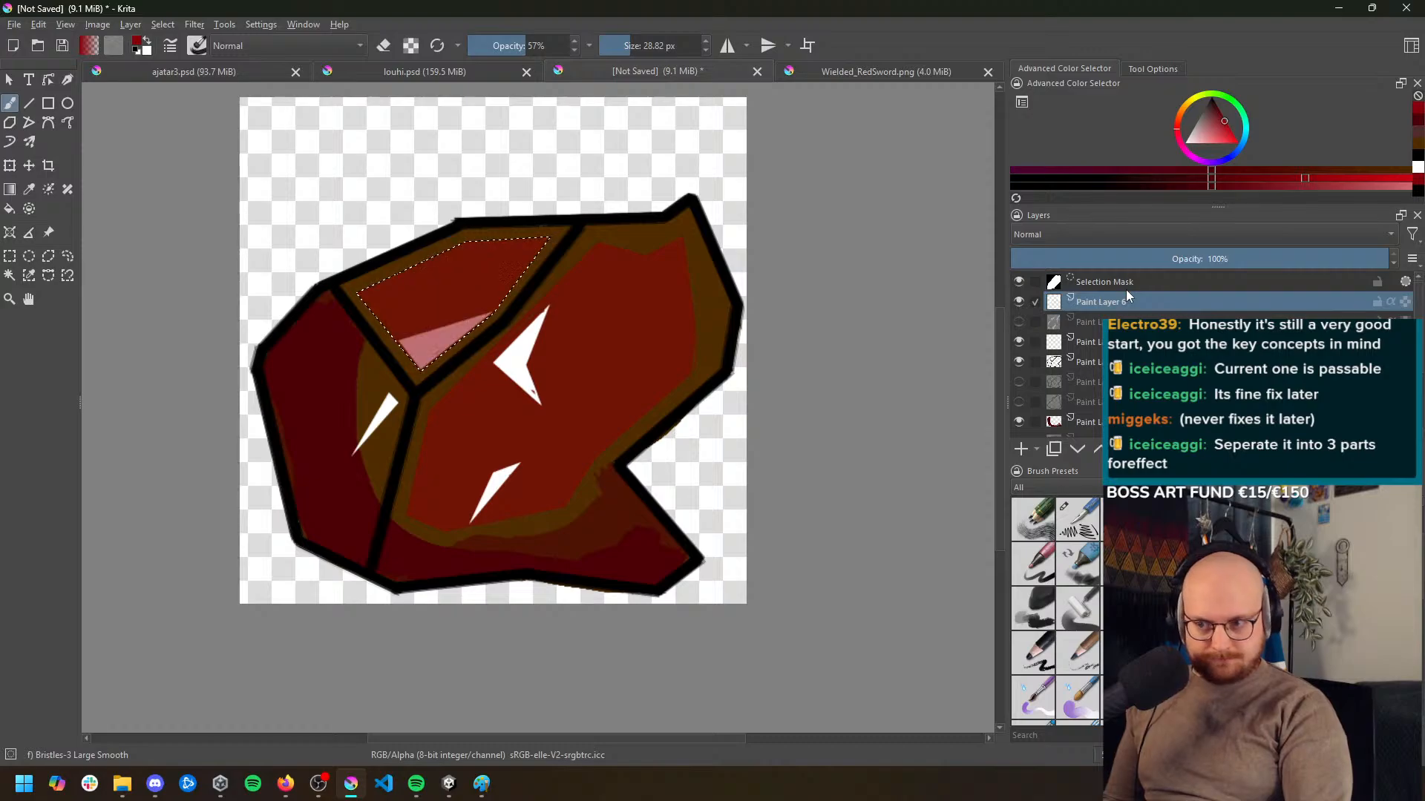
click(1122, 284)
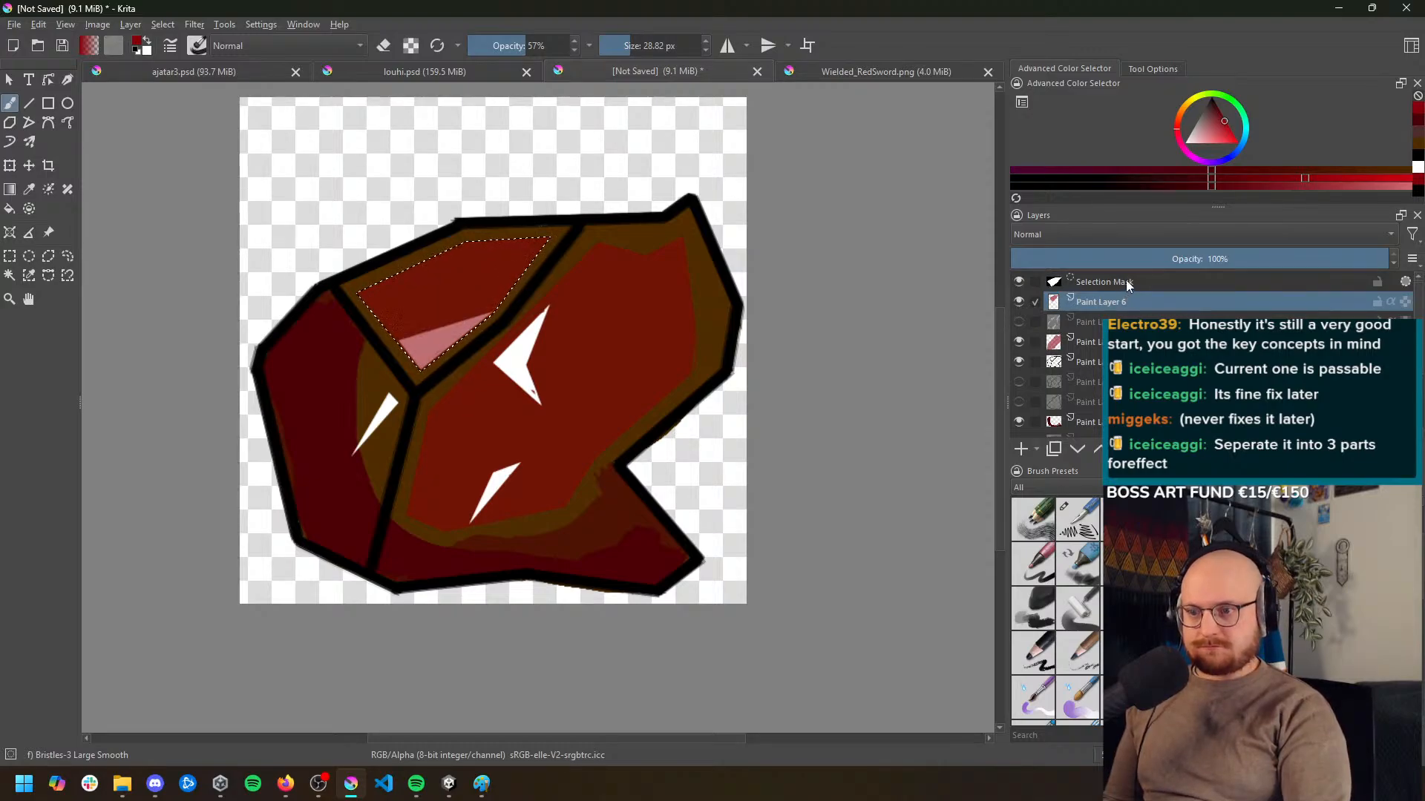
click(1410, 449)
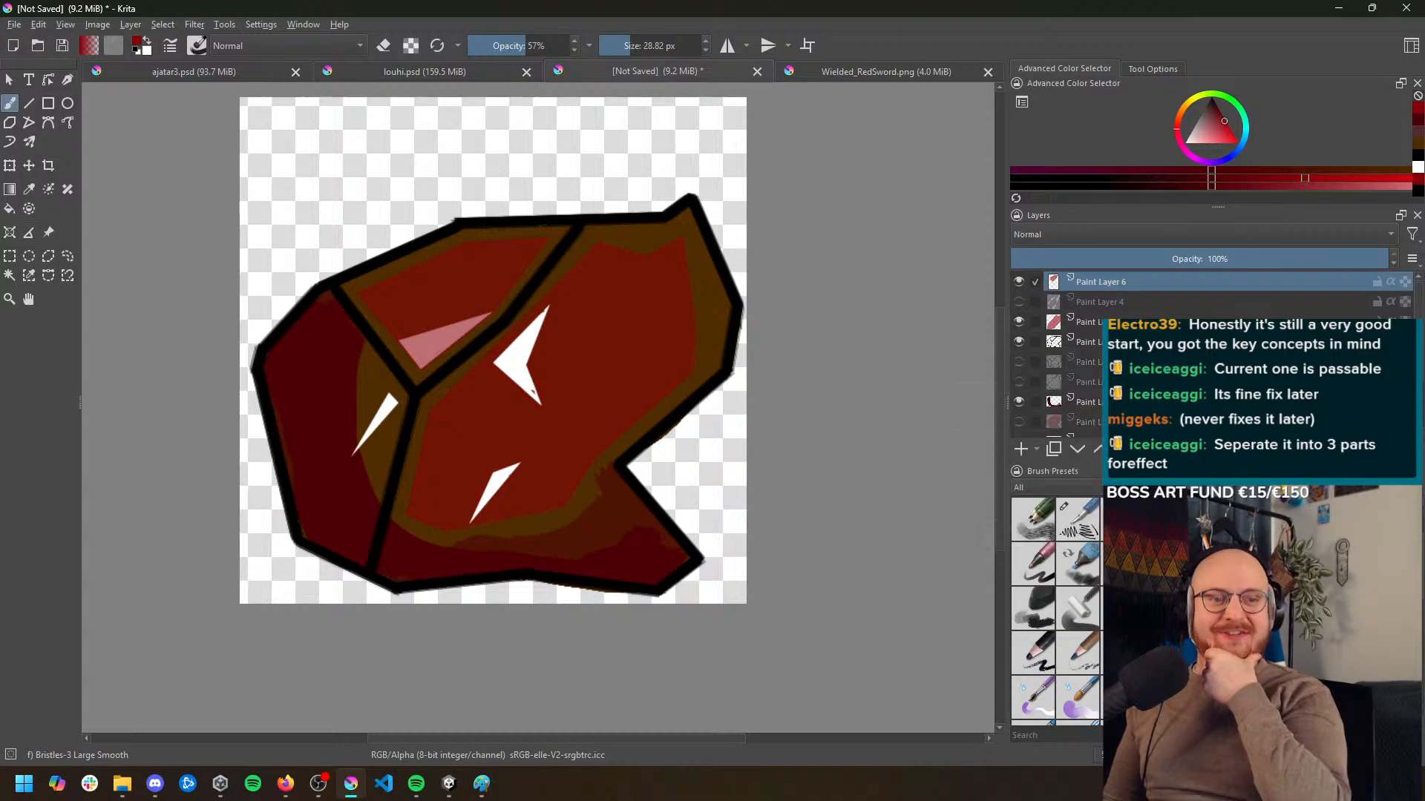
Sample white from the large facet's highlight and toggle Paint Layer 6's visibility to examine what it contains
scroll(427, 371, up, 5)
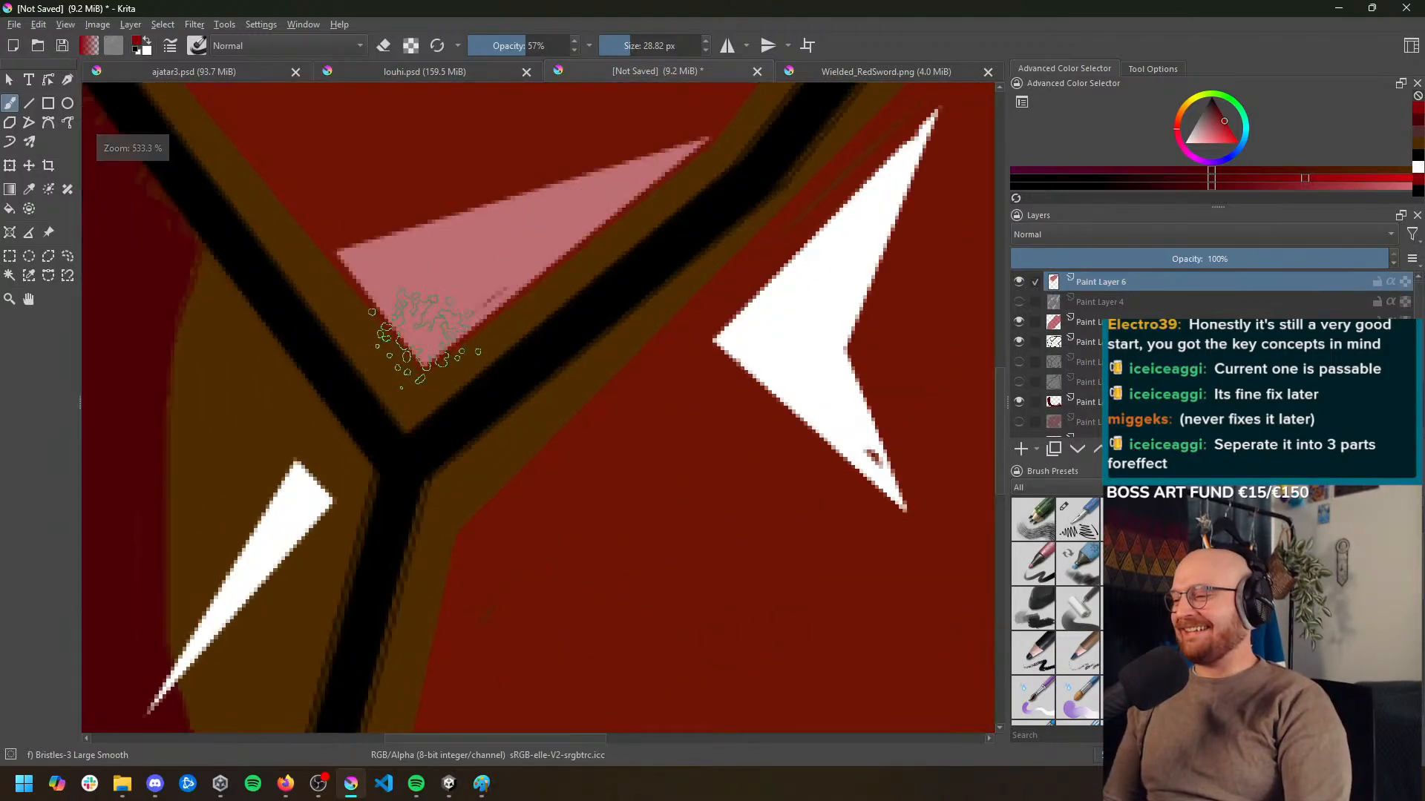
ctrl+click(821, 331)
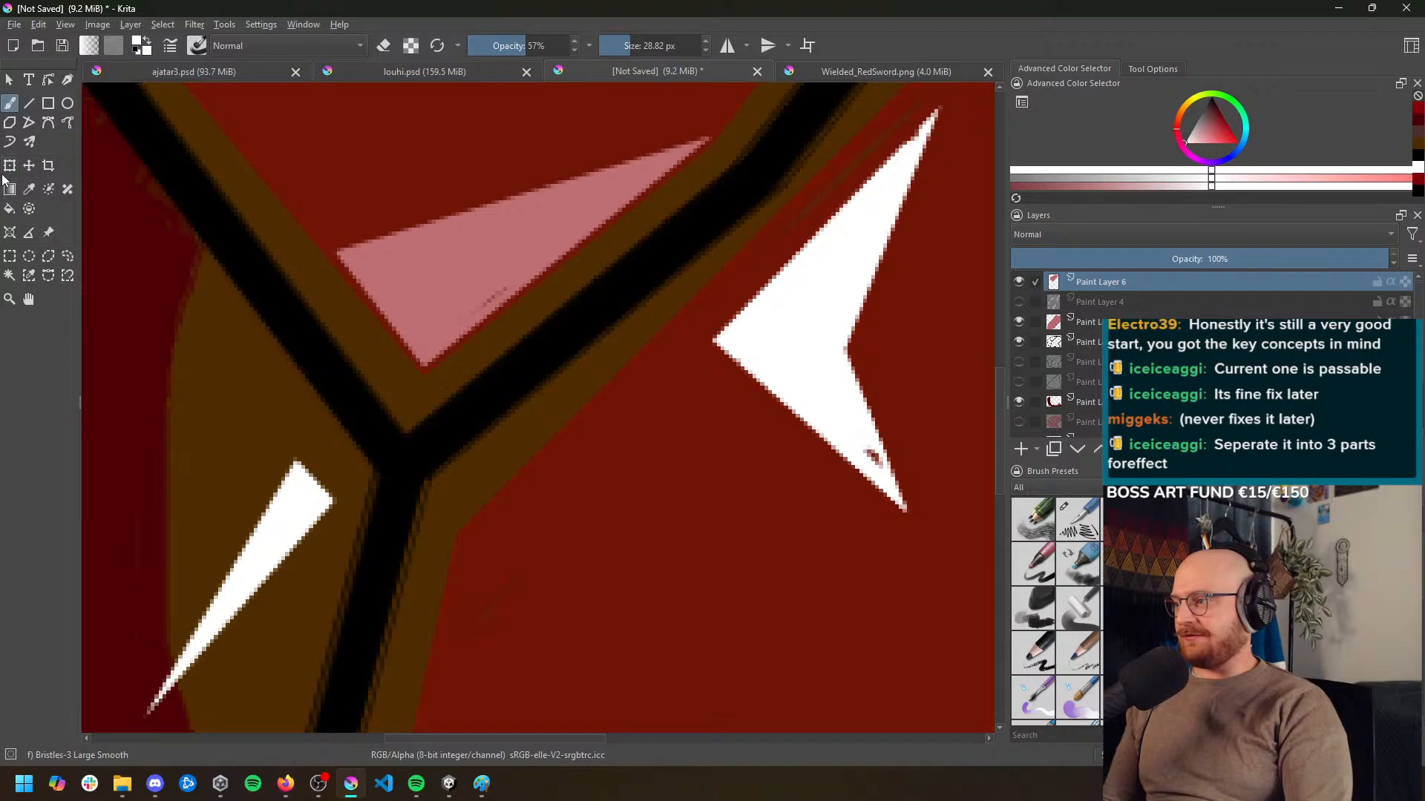
scroll(319, 249, down, 5)
scroll(334, 256, up, 5)
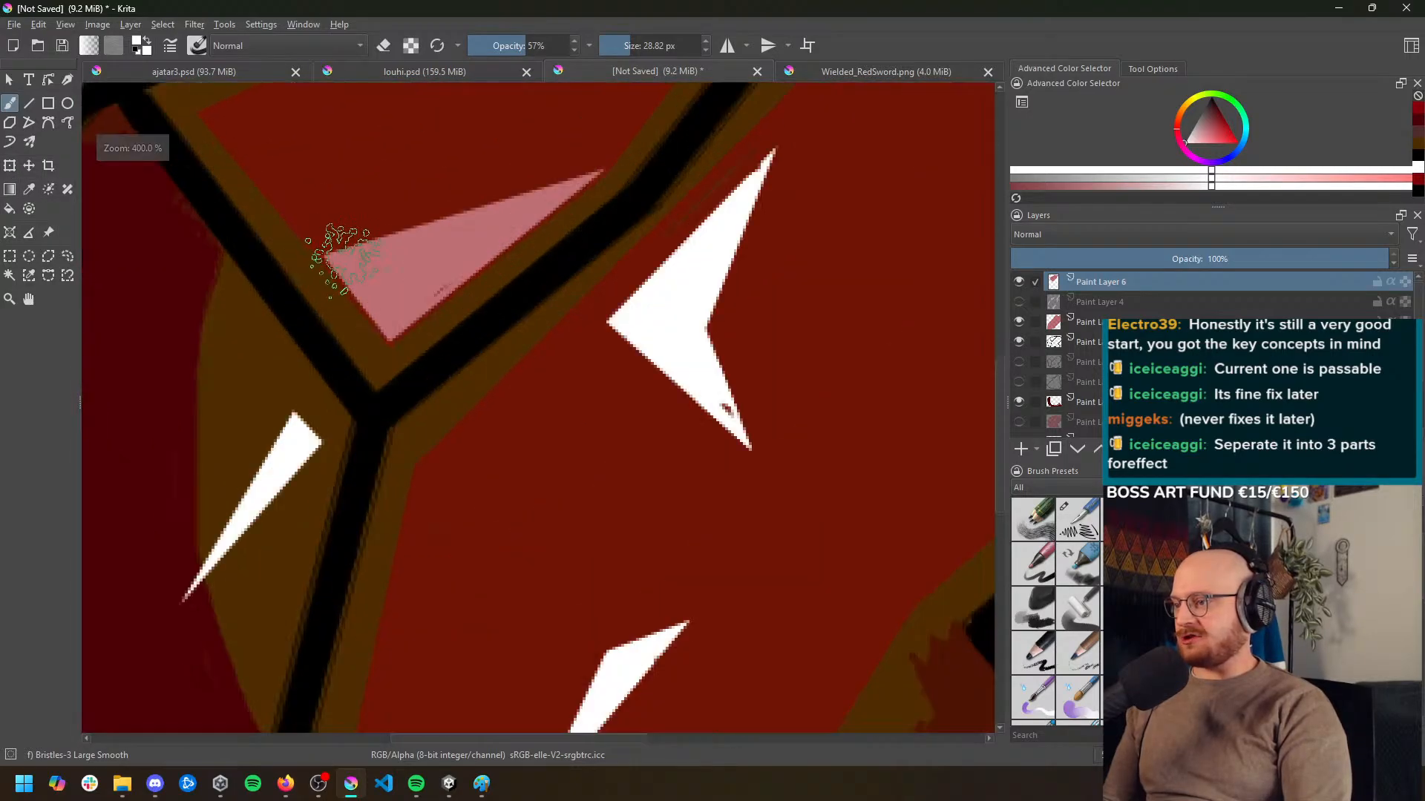
scroll(341, 260, down, 4)
scroll(386, 260, up, 1)
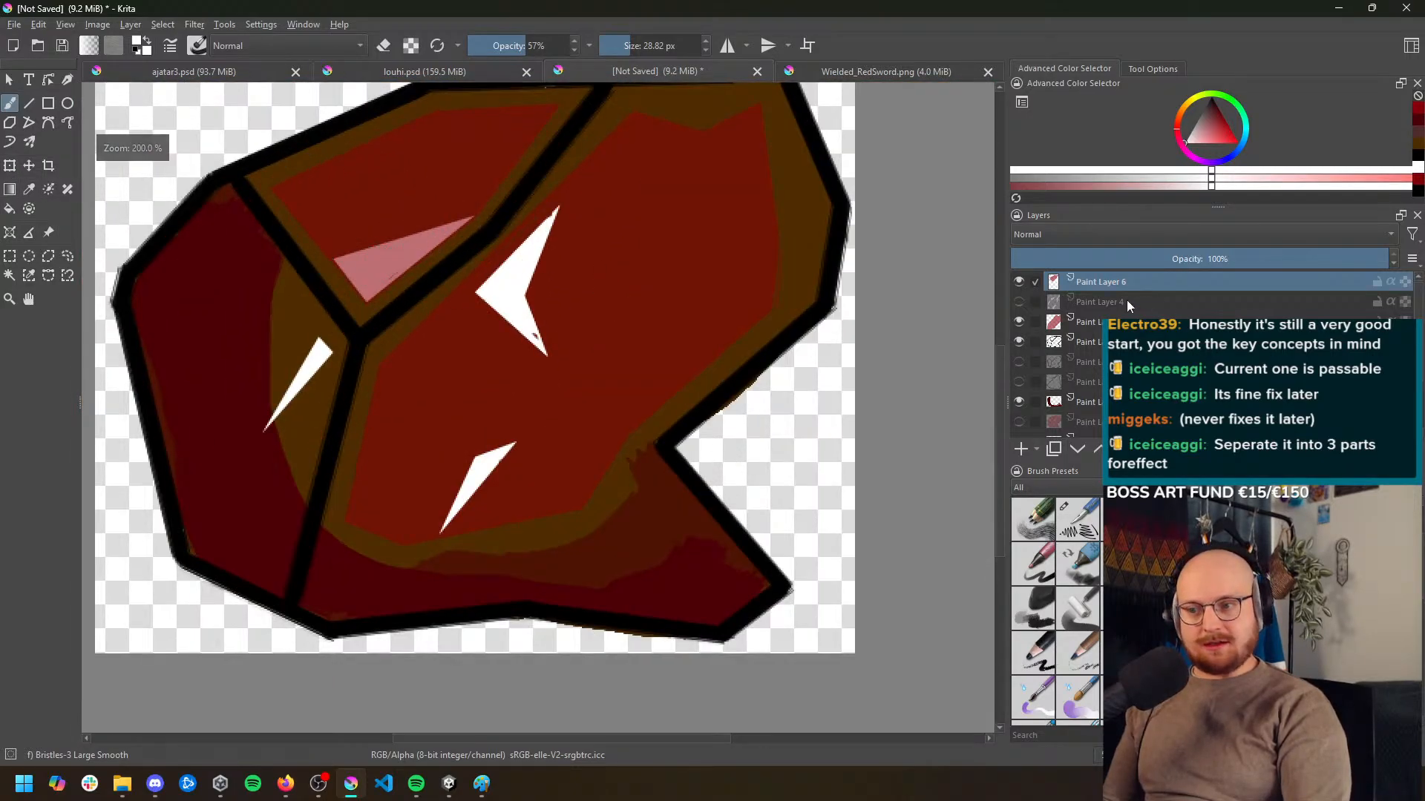
click(1019, 282)
click(1019, 282)
click(1019, 282)
click(1019, 282)
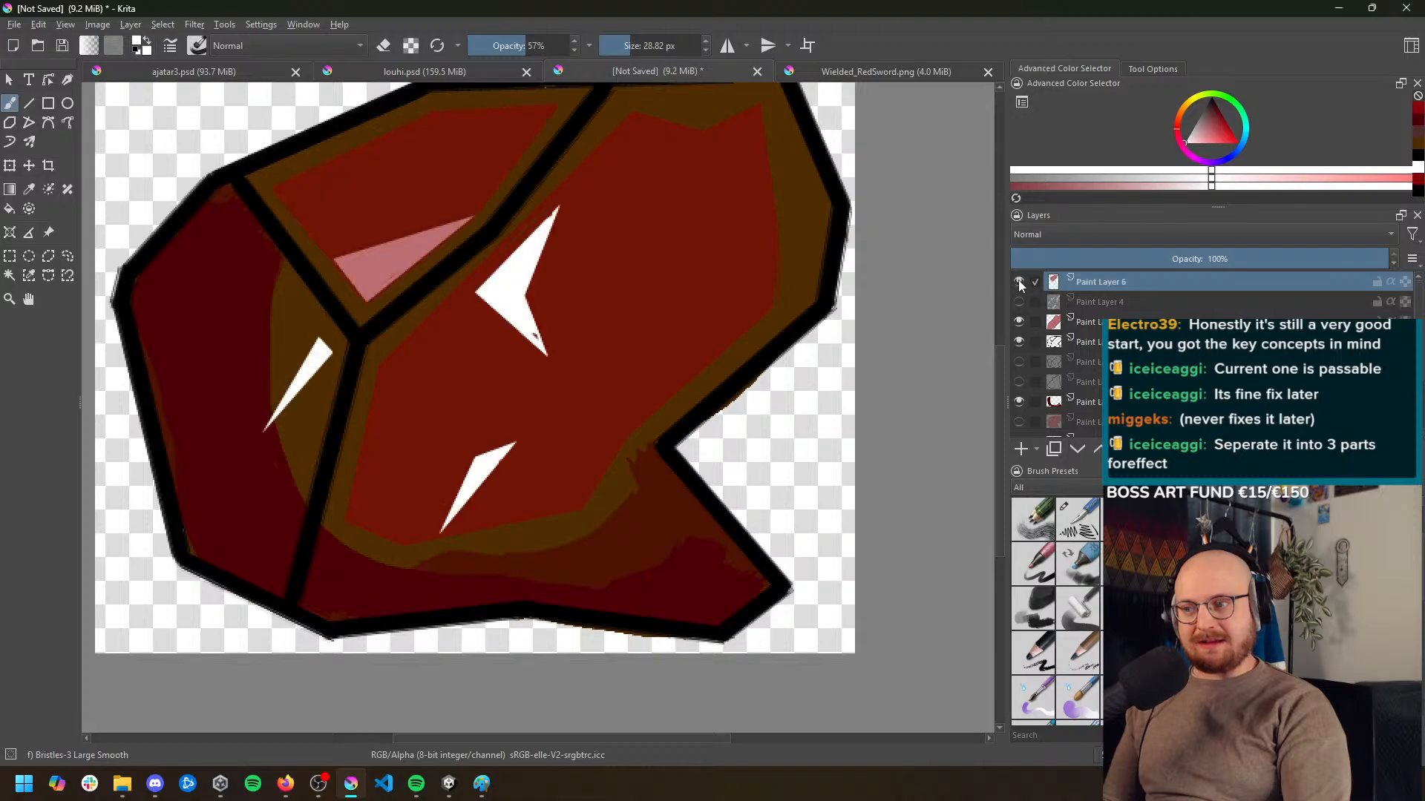
click(1019, 282)
click(1019, 282)
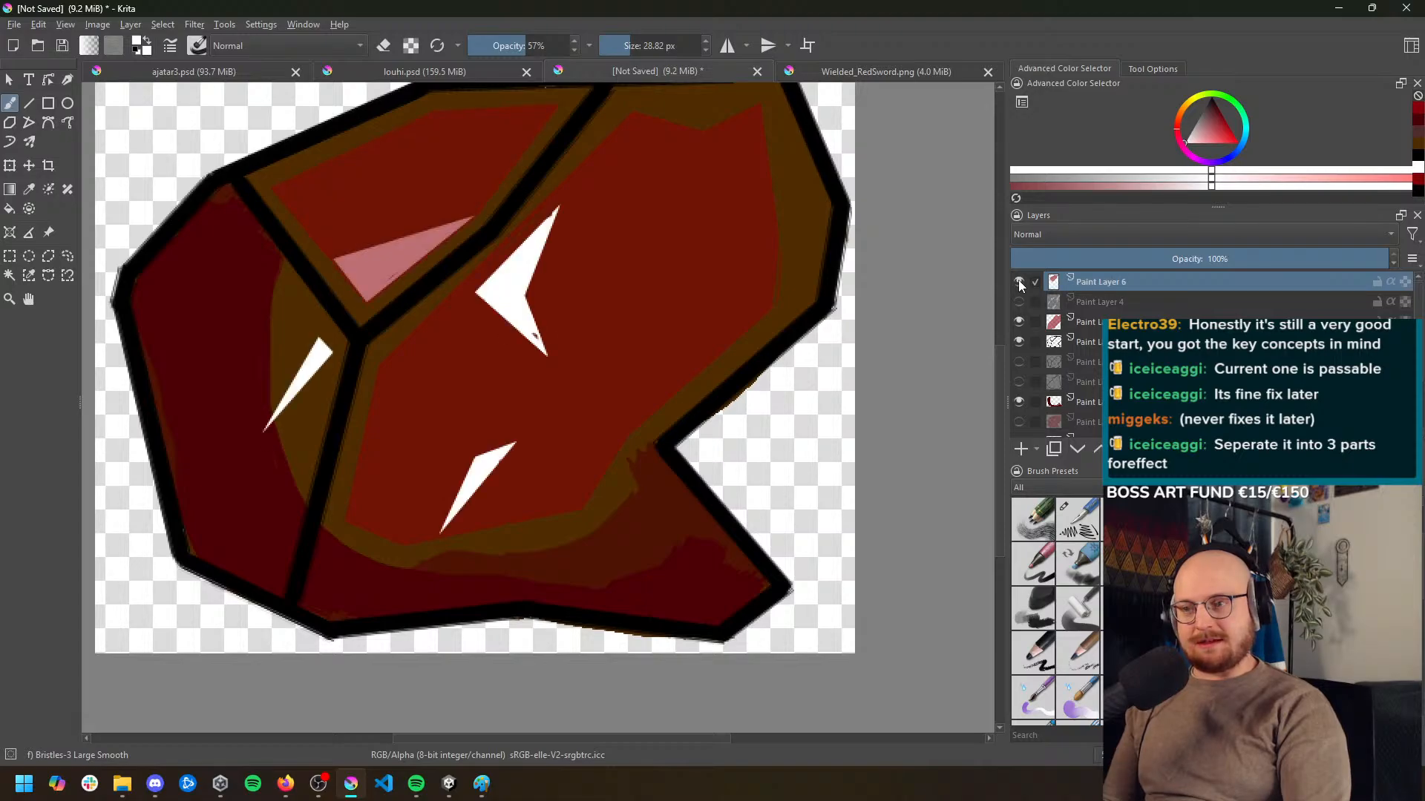
Undo the upper-left facet's red paint on Paint Layer 6, including its selection, and check the layer's contents by toggling its visibility
key(ctrl+z)
key(ctrl+z)
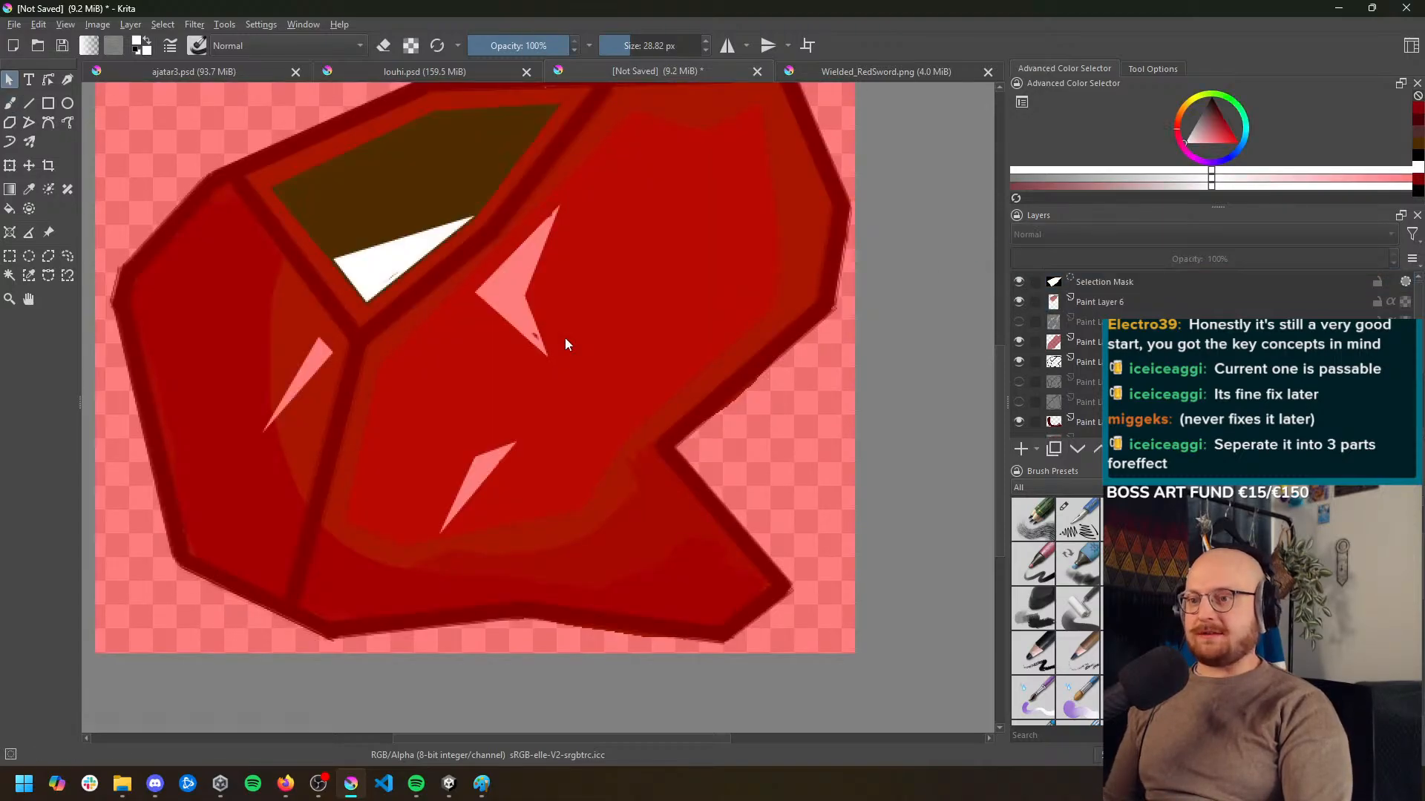
key(ctrl+z)
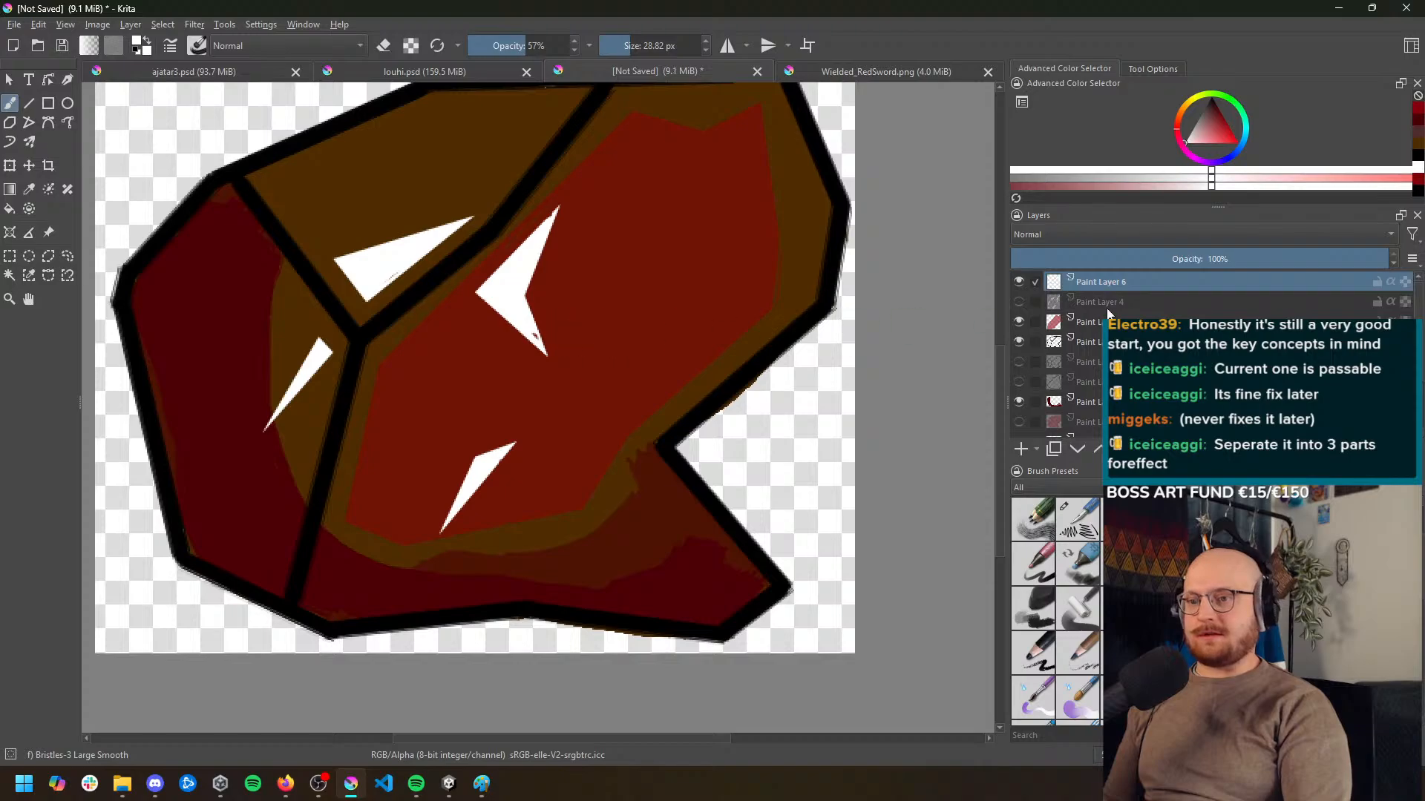
click(1019, 281)
click(1018, 282)
click(1019, 282)
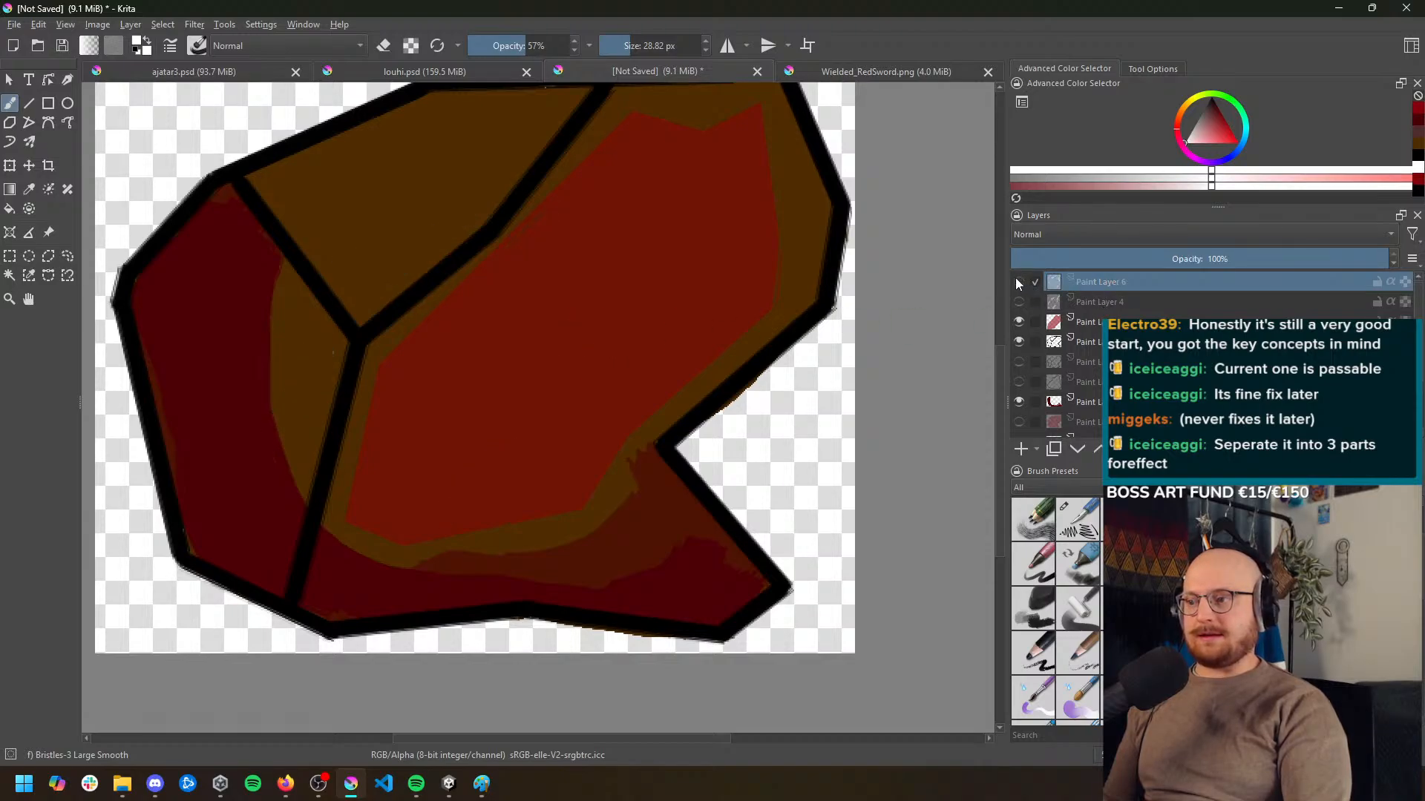
click(1019, 282)
With Paint Layer 10 active, outline the inside of the upper-left facet with a closed polygonal selection
click(1120, 322)
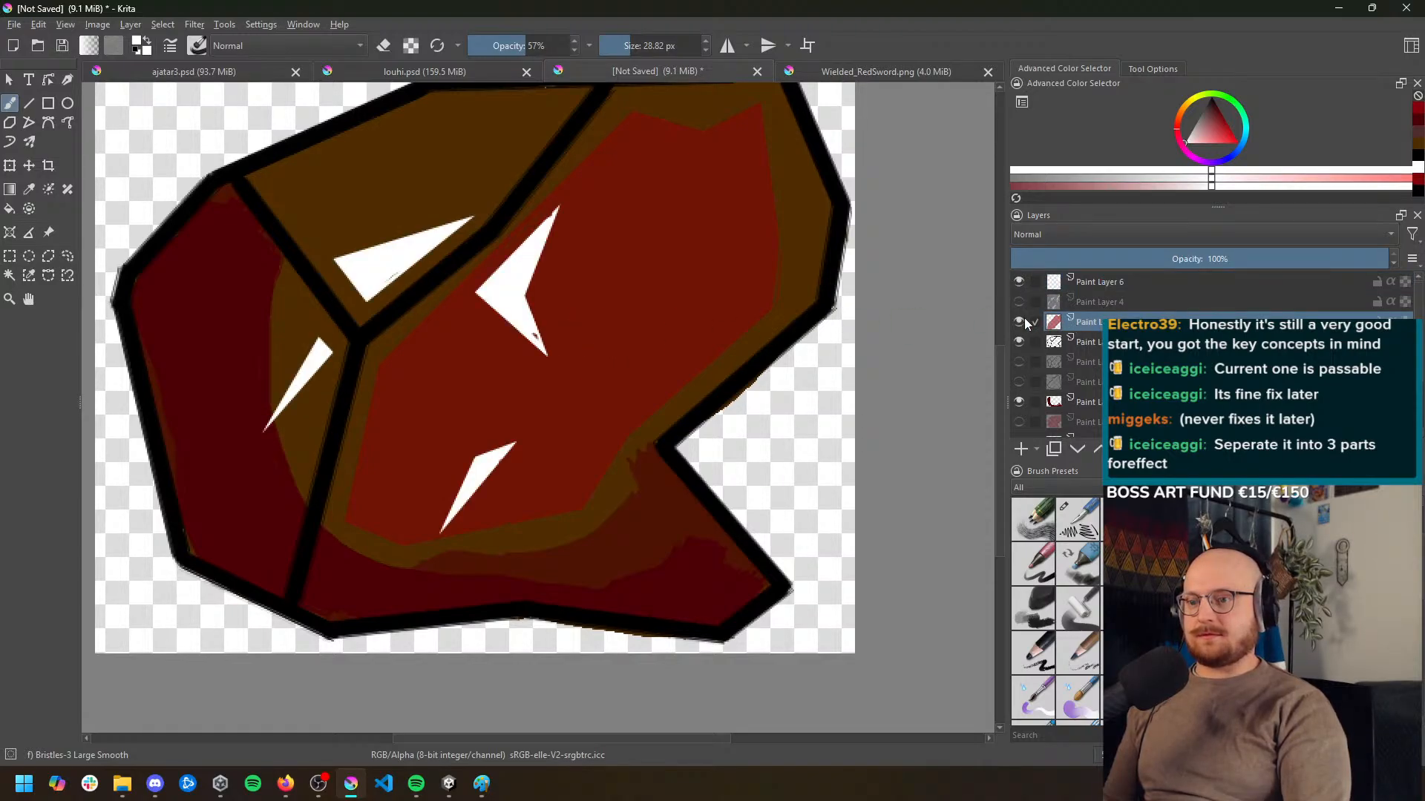
scroll(604, 219, up, 3)
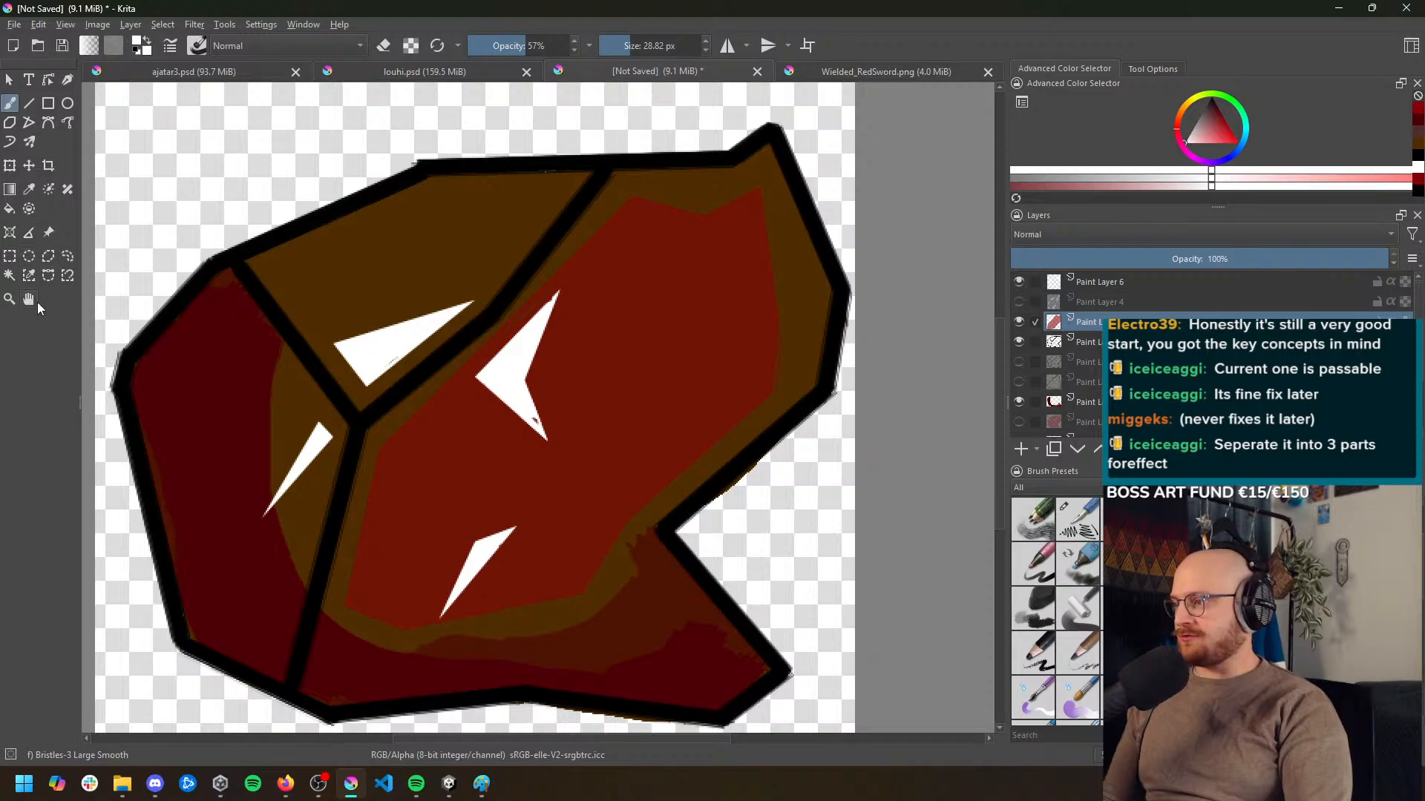
click(48, 256)
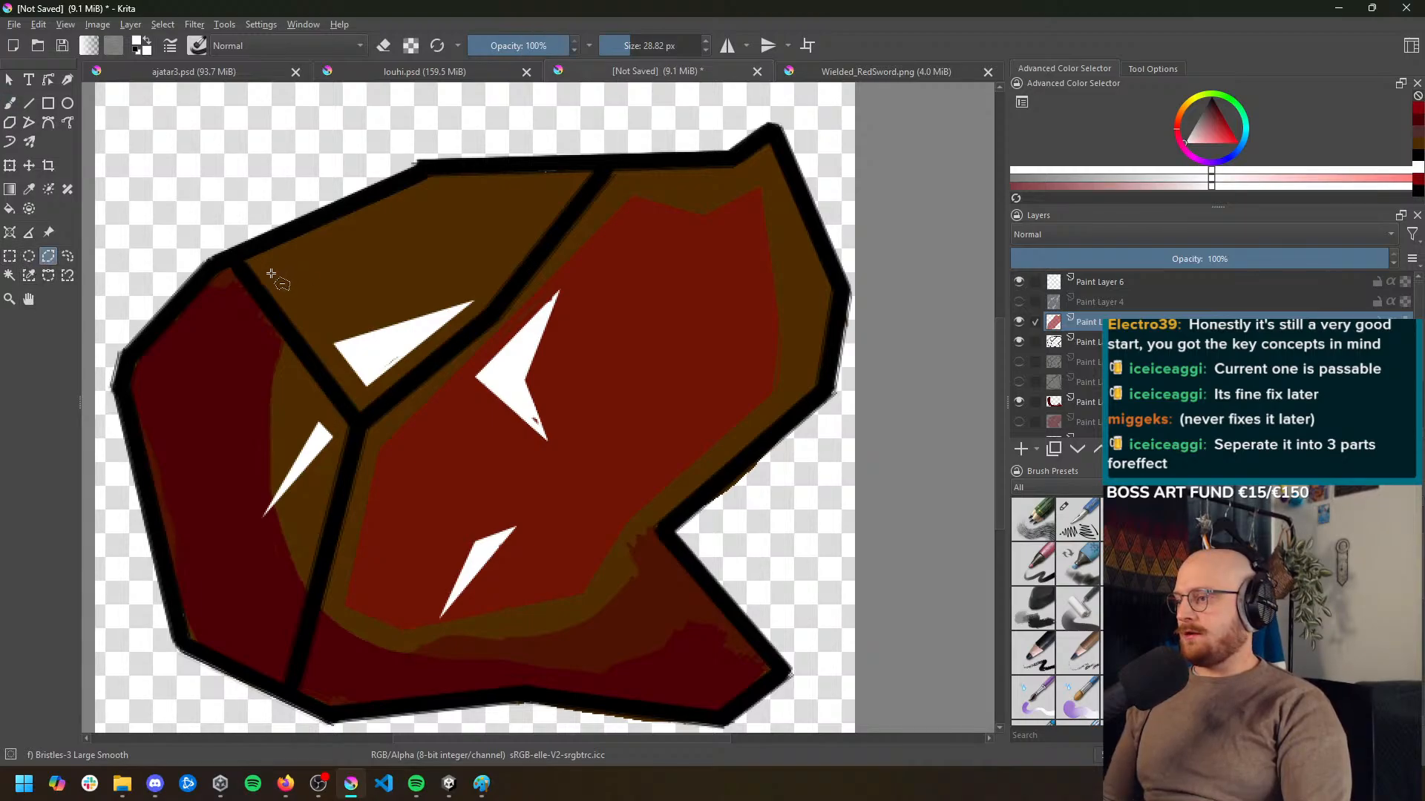
click(269, 275)
click(365, 387)
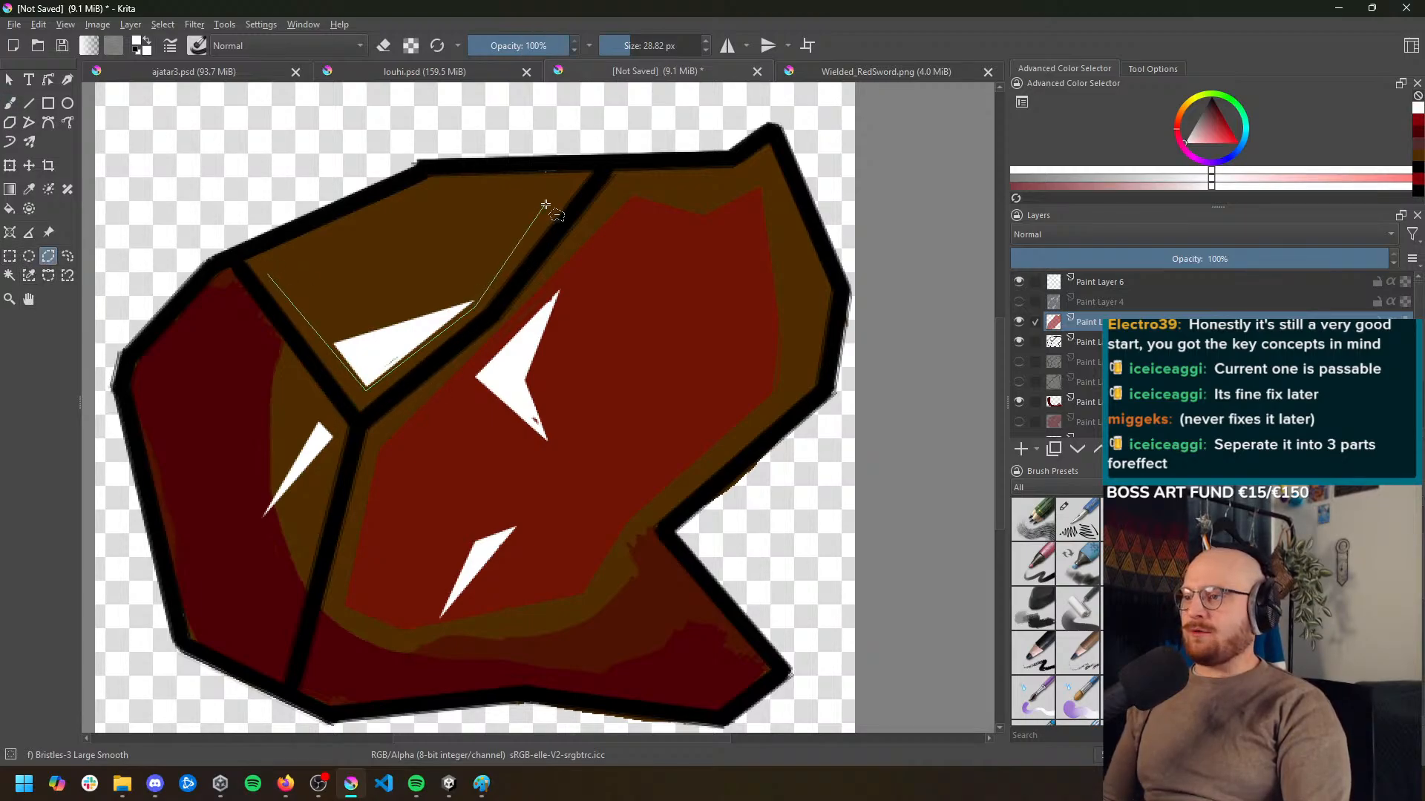
click(565, 183)
click(434, 187)
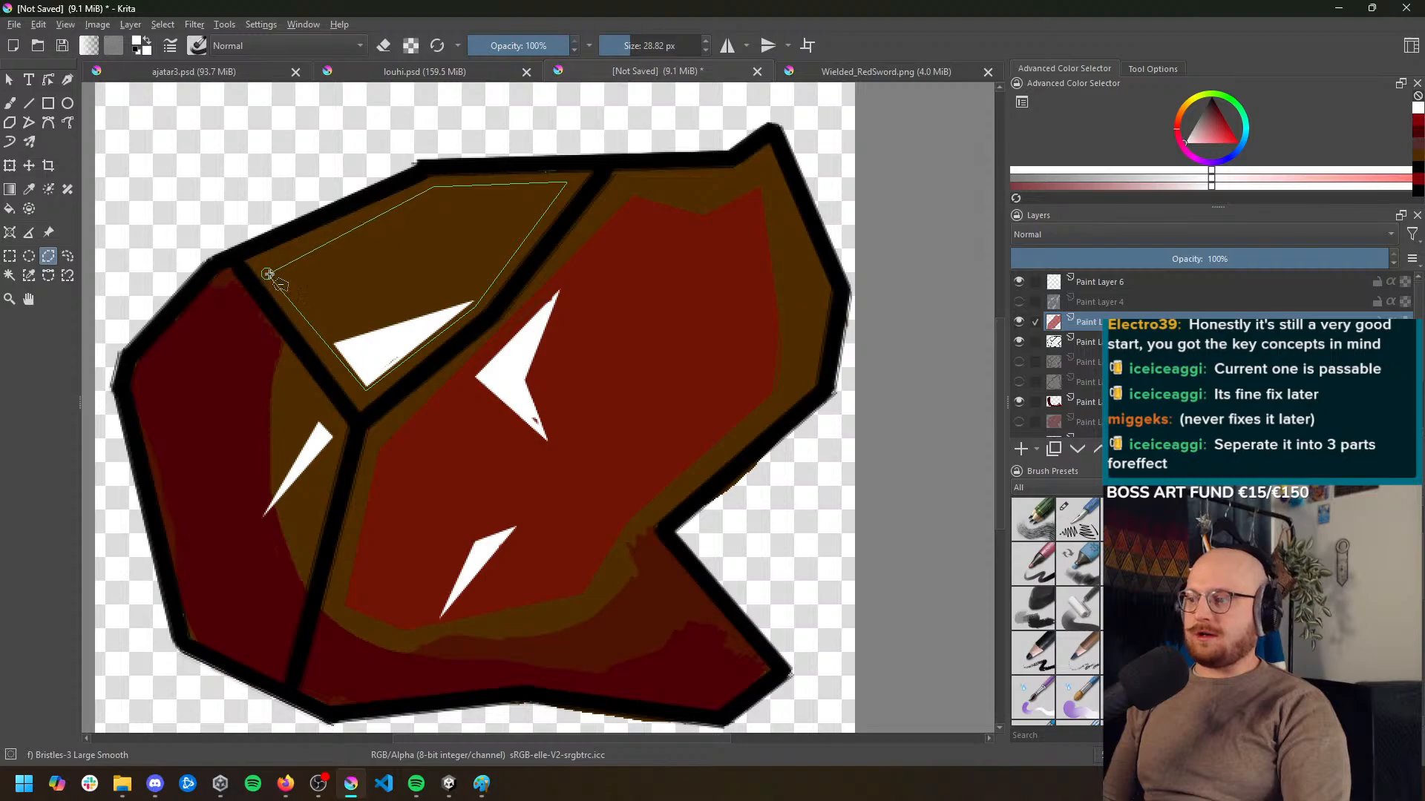
click(268, 275)
Sample the dark red at the large facet's right edge and paint the selected upper-left facet with it at 57% opacity
key(b)
mouse_move(294, 283)
mouse_down()
mouse_move(483, 211)
mouse_move(429, 224)
mouse_up()
key(ctrl+z)
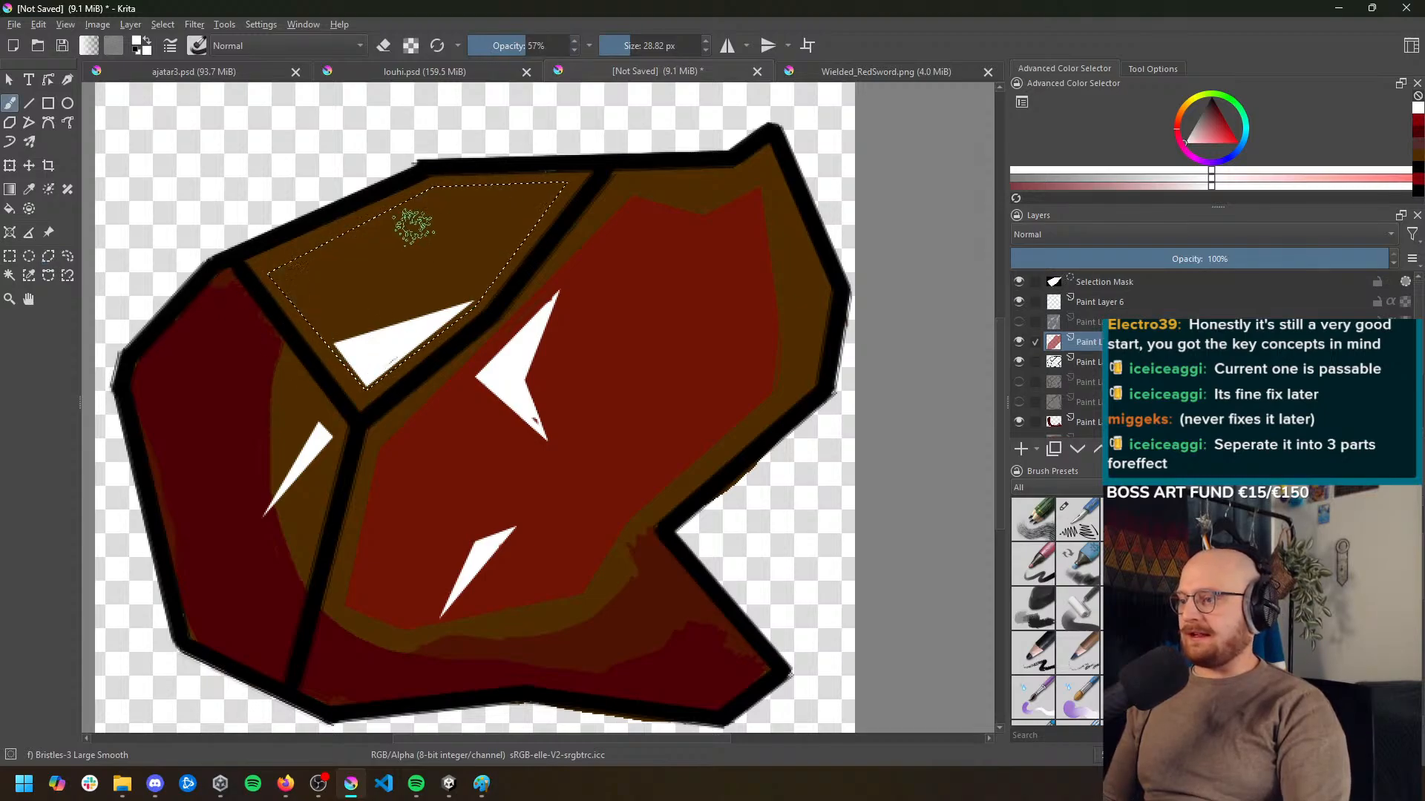
ctrl+click(779, 273)
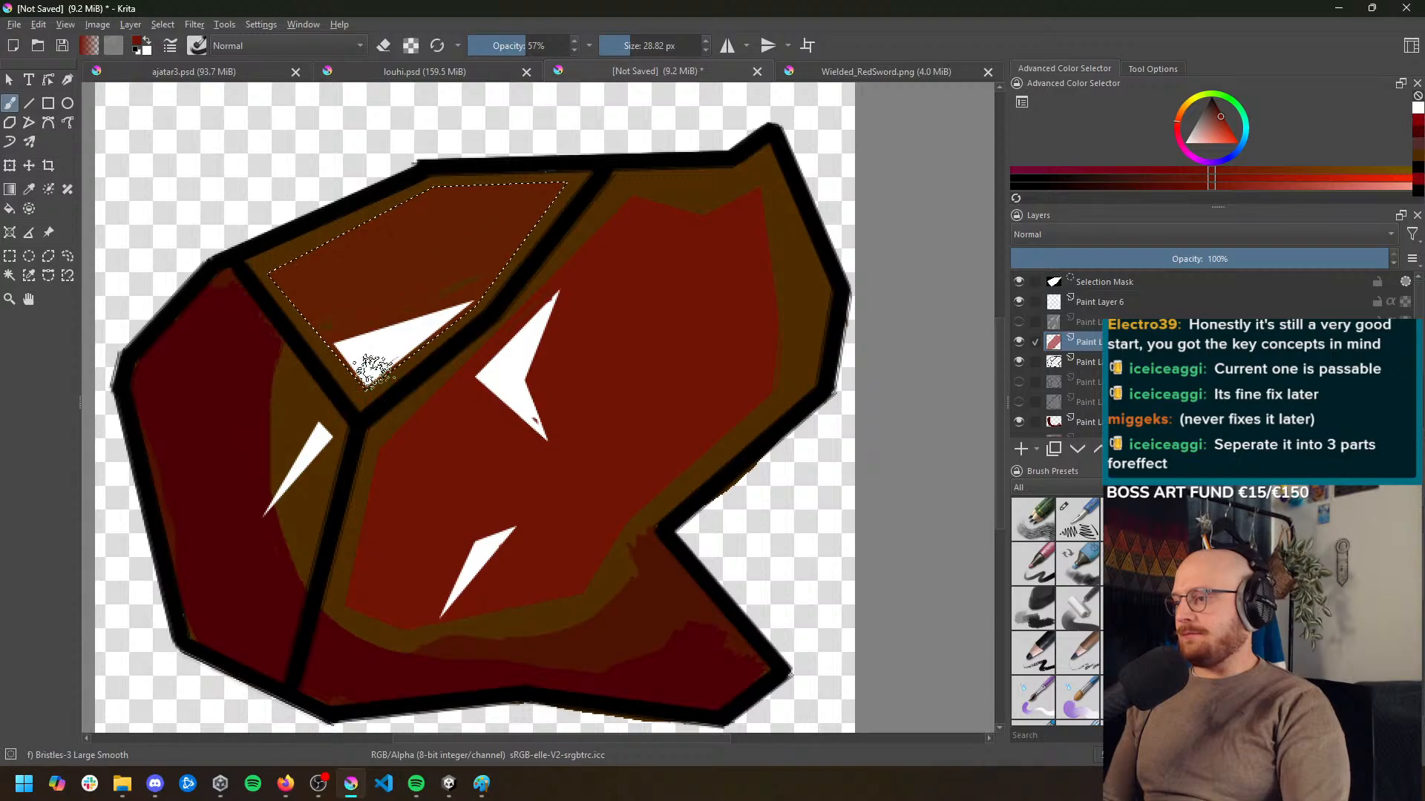
key(1)
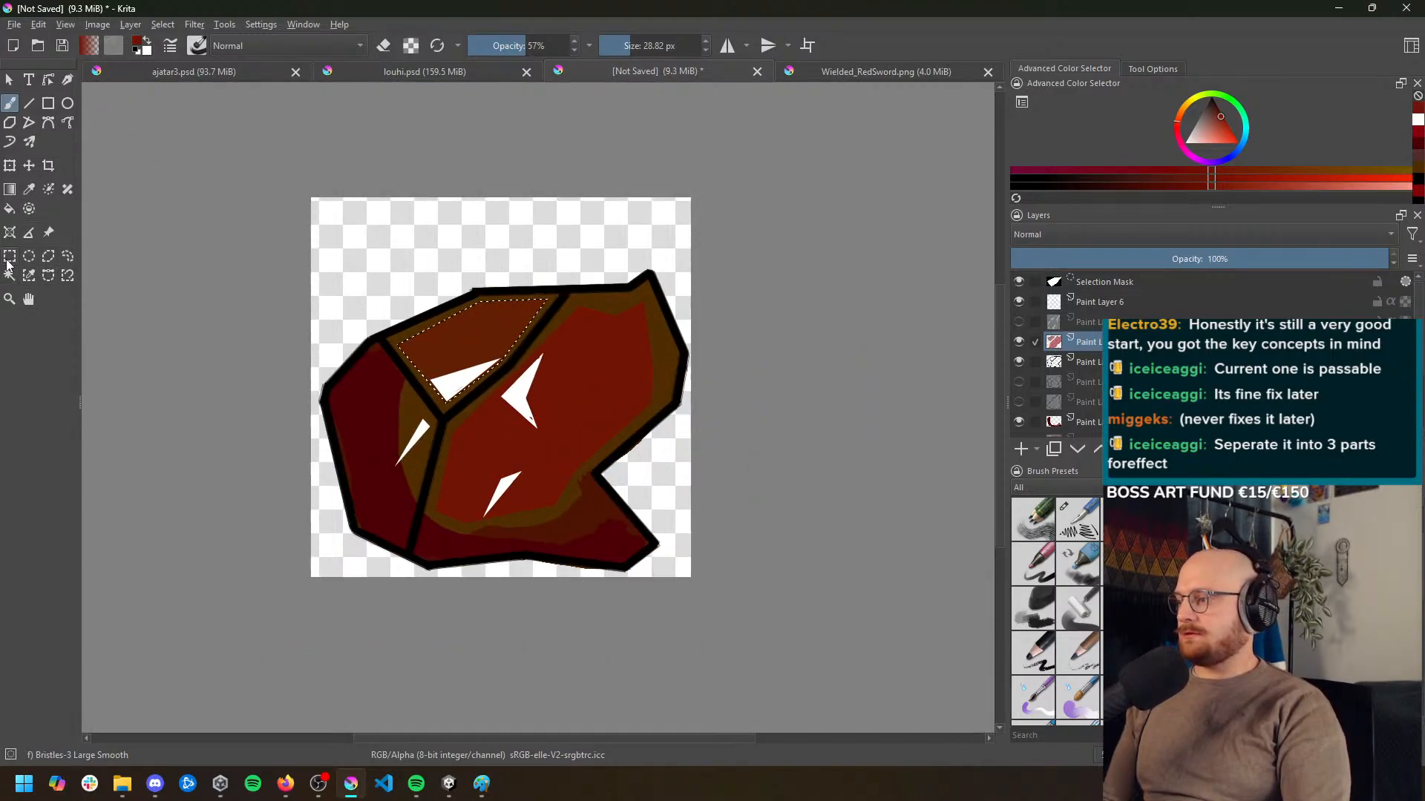
Clear the upper-left facet's selection by subtracting a rectangular selection drawn around it
click(9, 260)
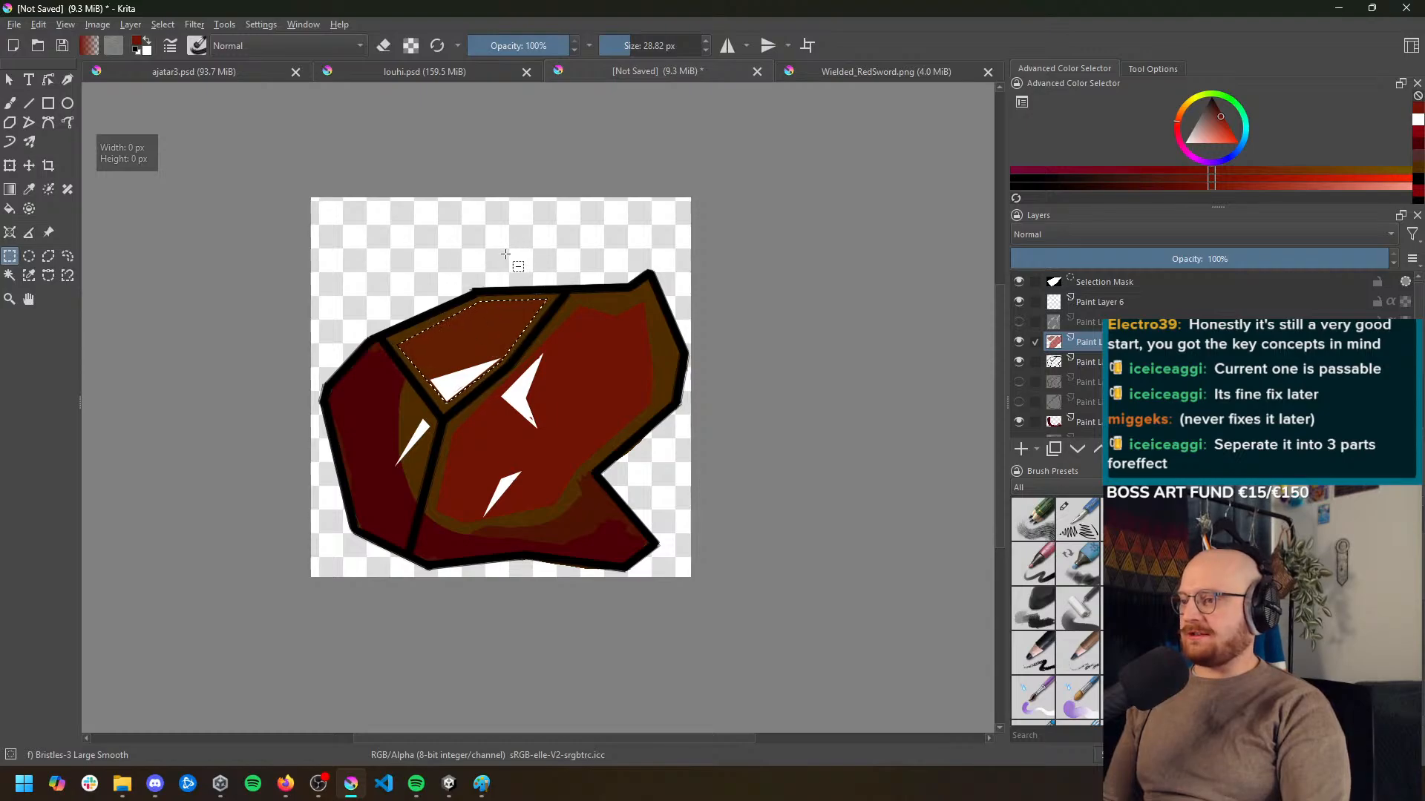
drag(333, 248, 604, 491)
scroll(487, 364, up, 1)
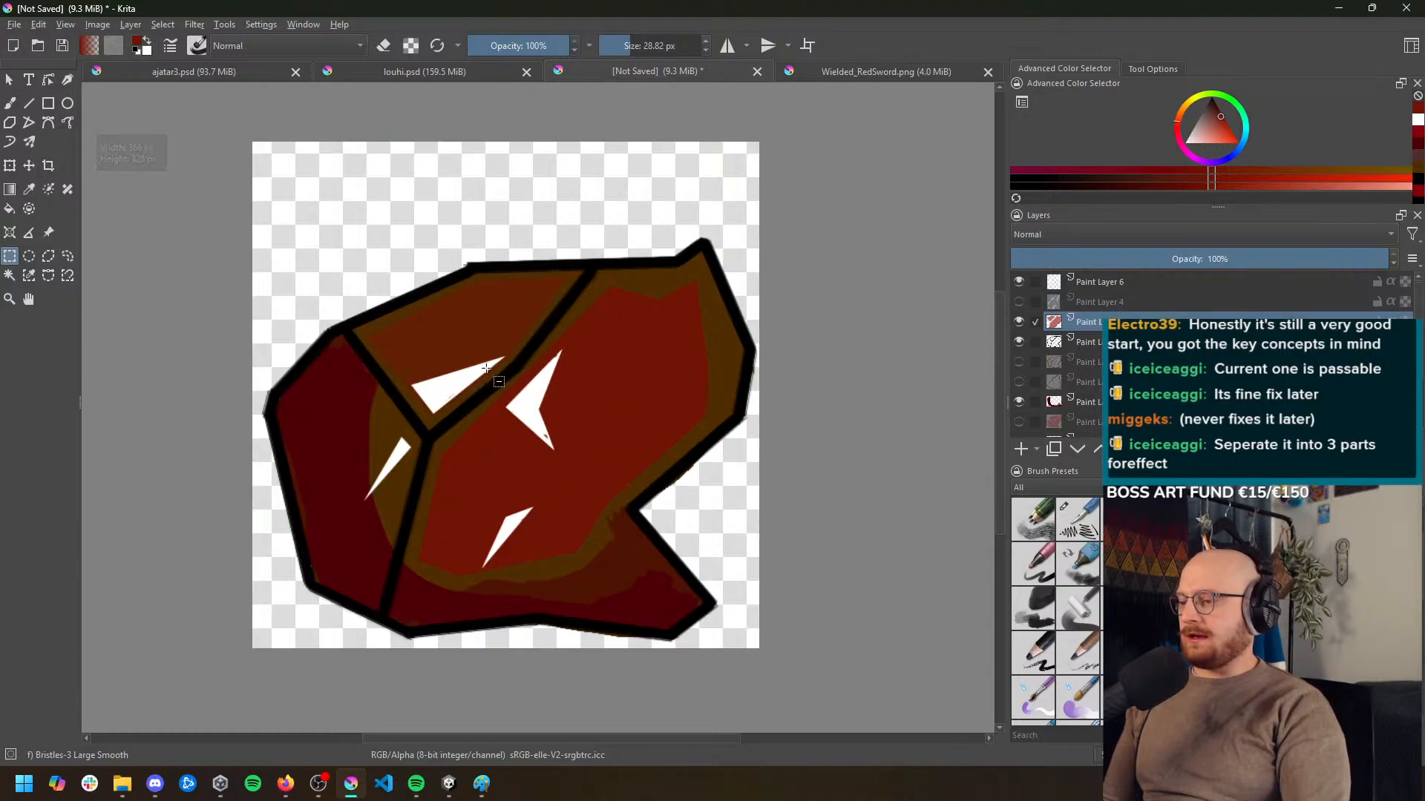
scroll(490, 371, up, 1)
scroll(497, 379, down, 4)
scroll(511, 392, up, 2)
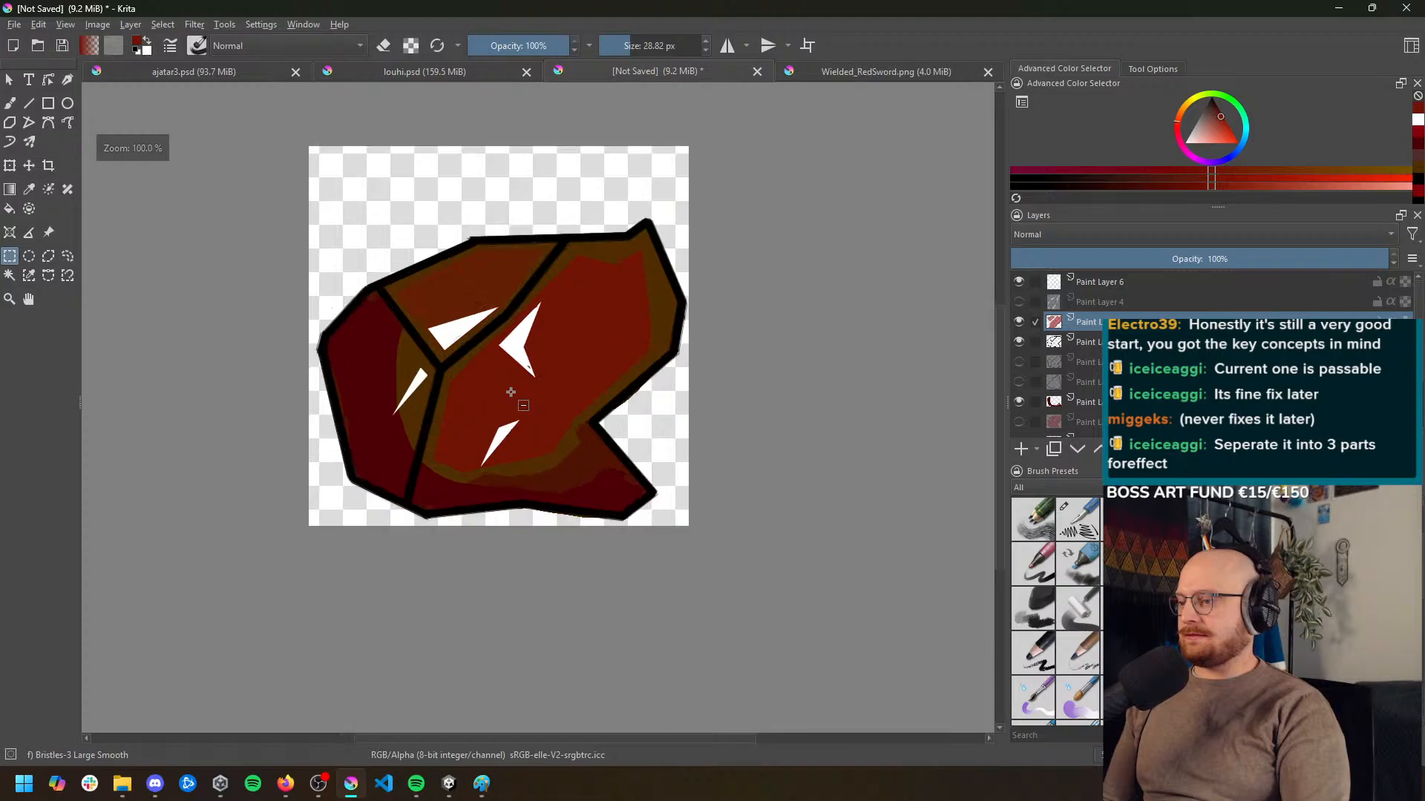
scroll(511, 392, down, 1)
scroll(519, 404, up, 1)
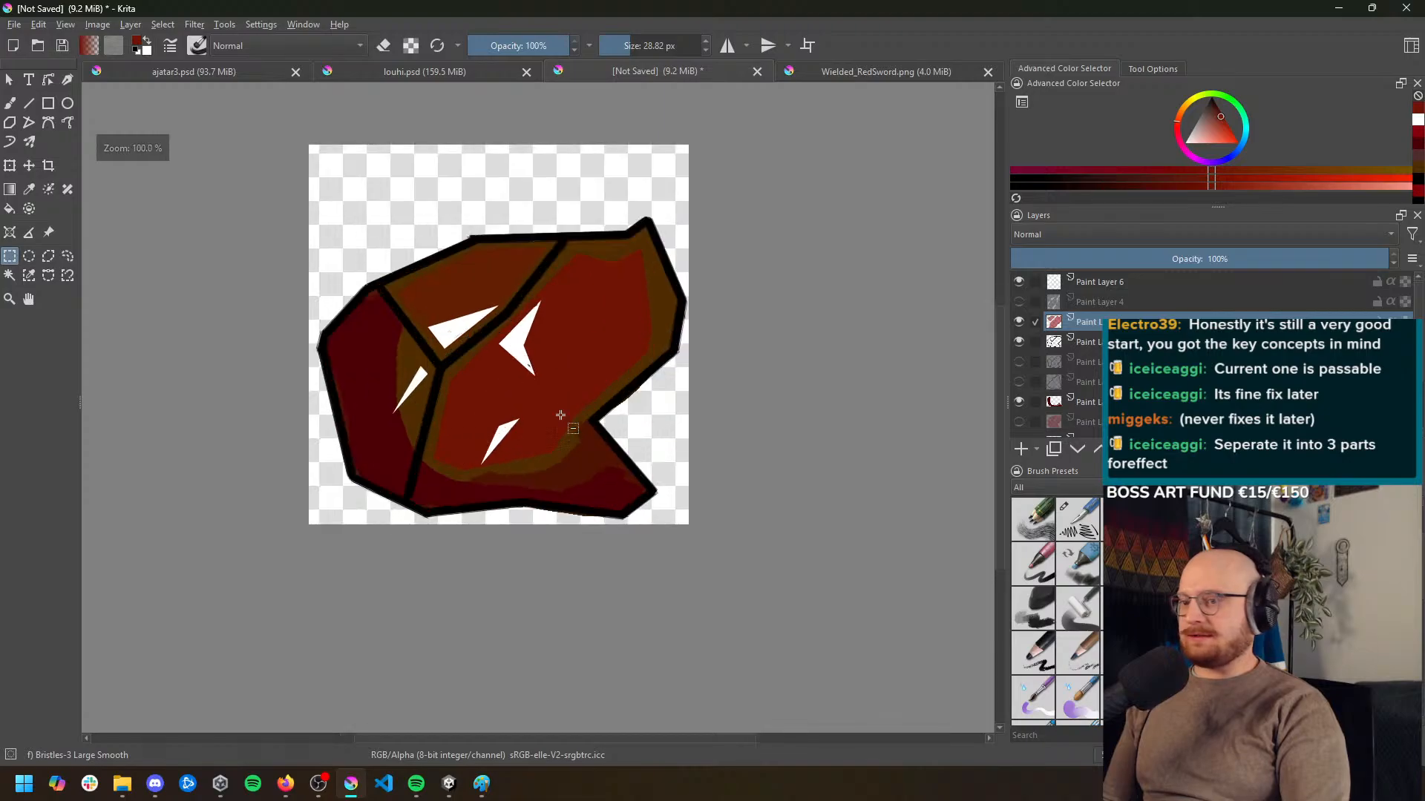
Toggle Paint Layer 10's visibility to compare the ore with and without the red facet fills at small size
click(1018, 322)
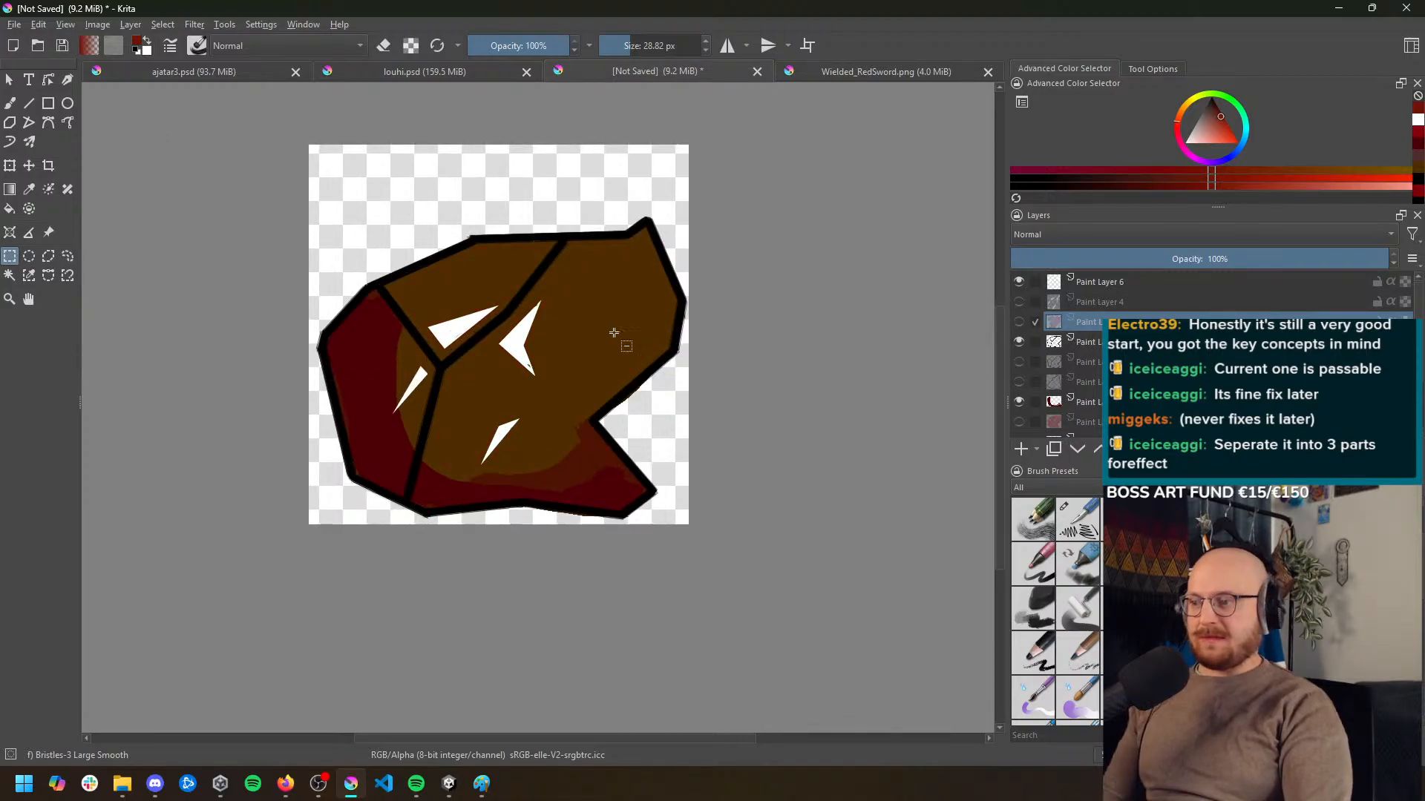
scroll(605, 355, down, 2)
scroll(605, 355, up, 1)
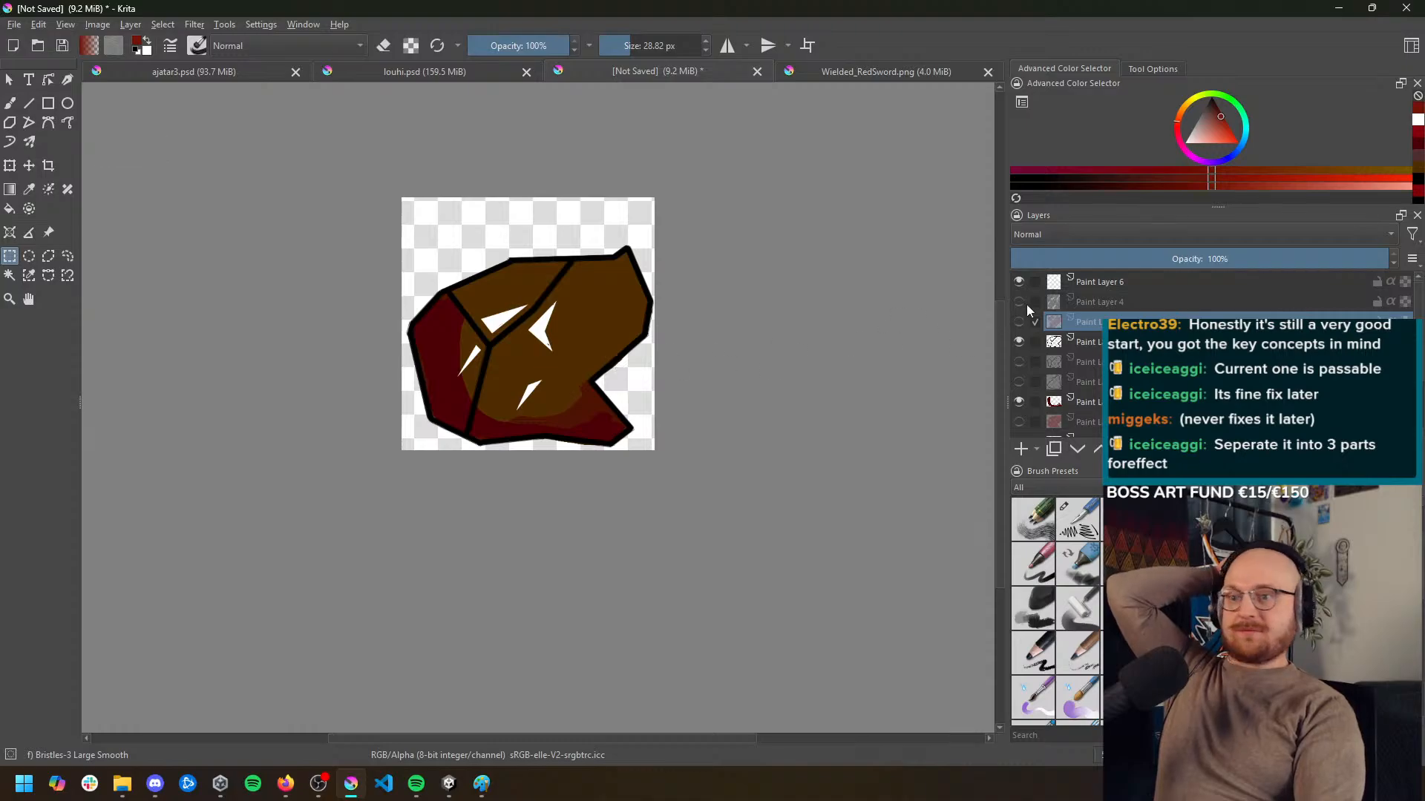
click(1018, 322)
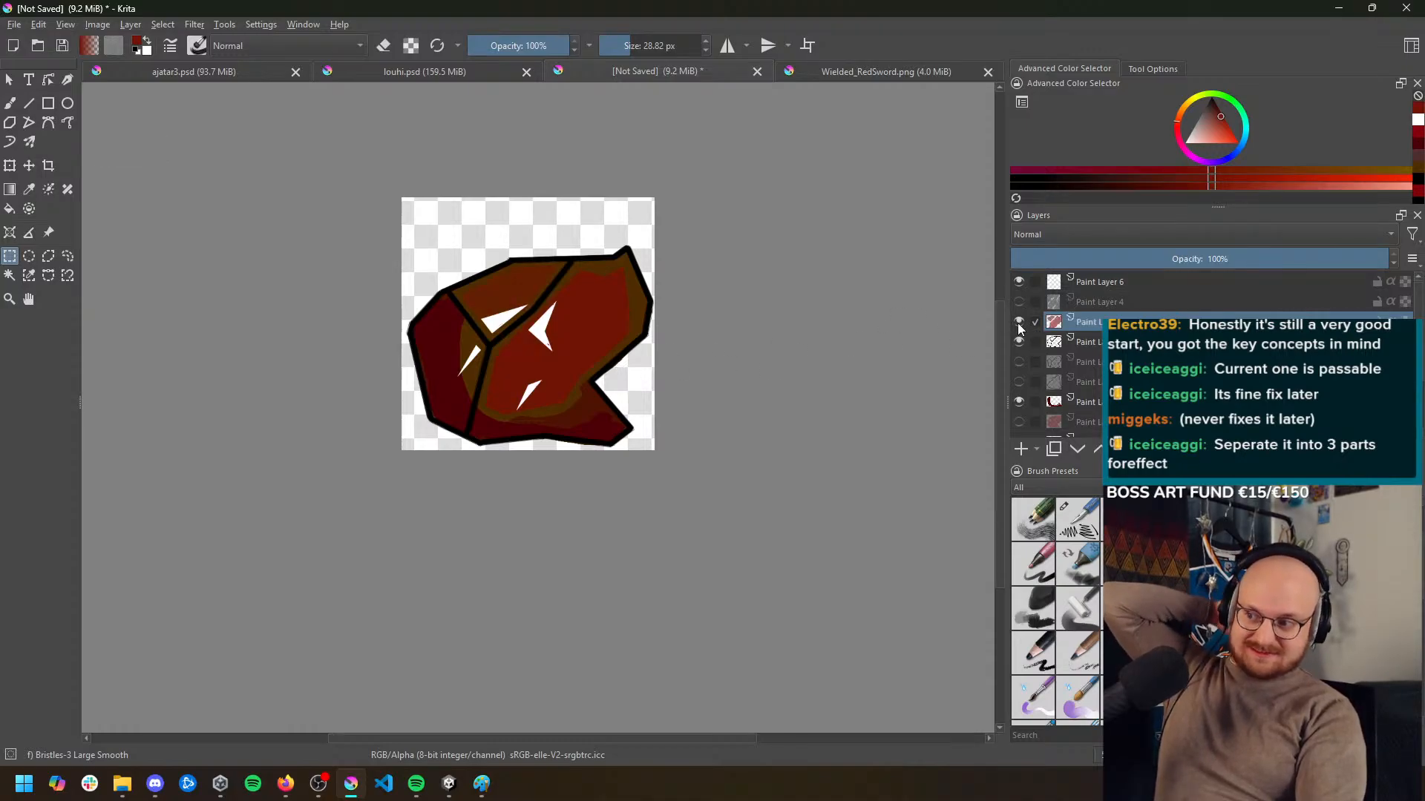
scroll(560, 368, up, 3)
scroll(553, 368, down, 4)
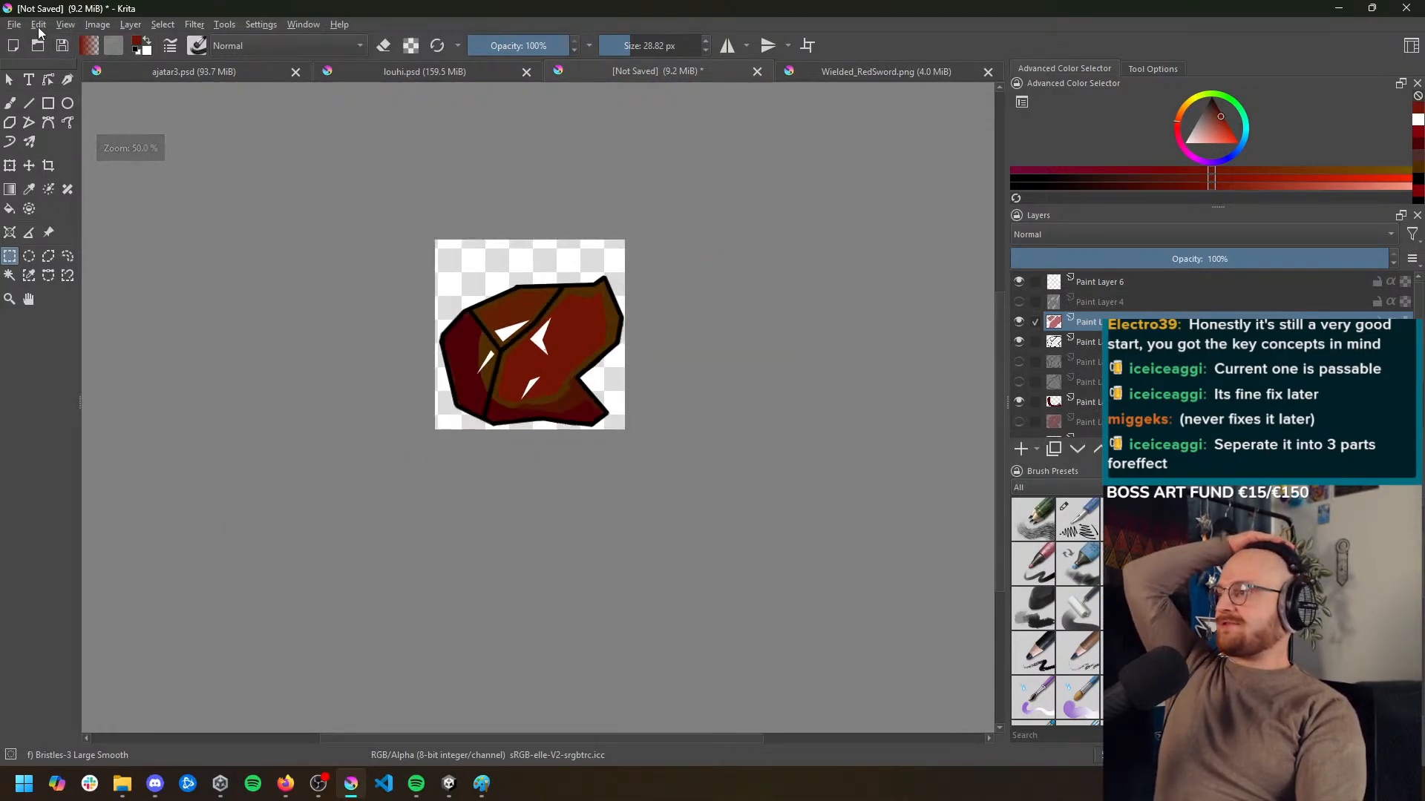
Save the document as Ground_RedOre.kra
click(14, 24)
click(92, 110)
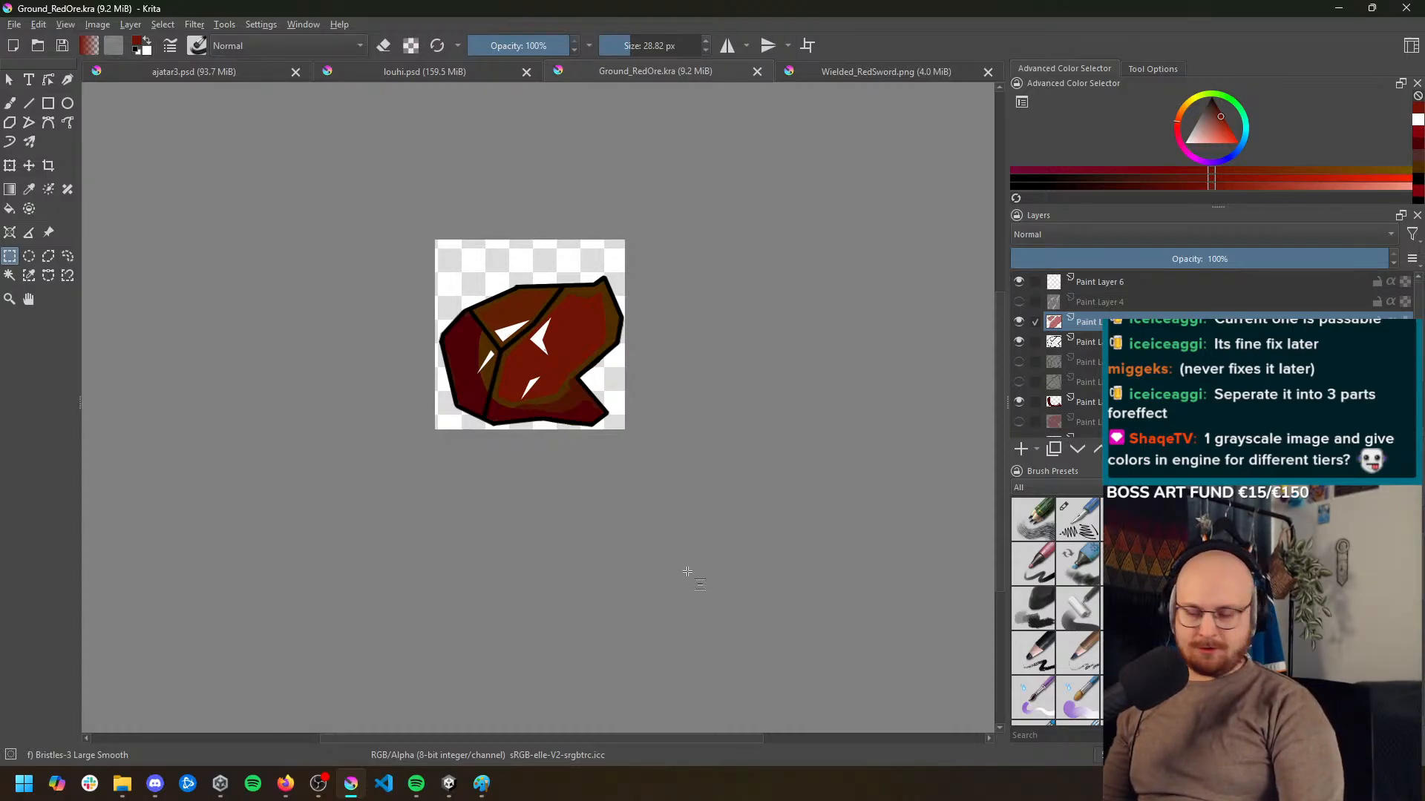
Toggle the visibility of the shading layers and Paint Layer 10 to examine which parts of the ore each holds
scroll(520, 366, up, 3)
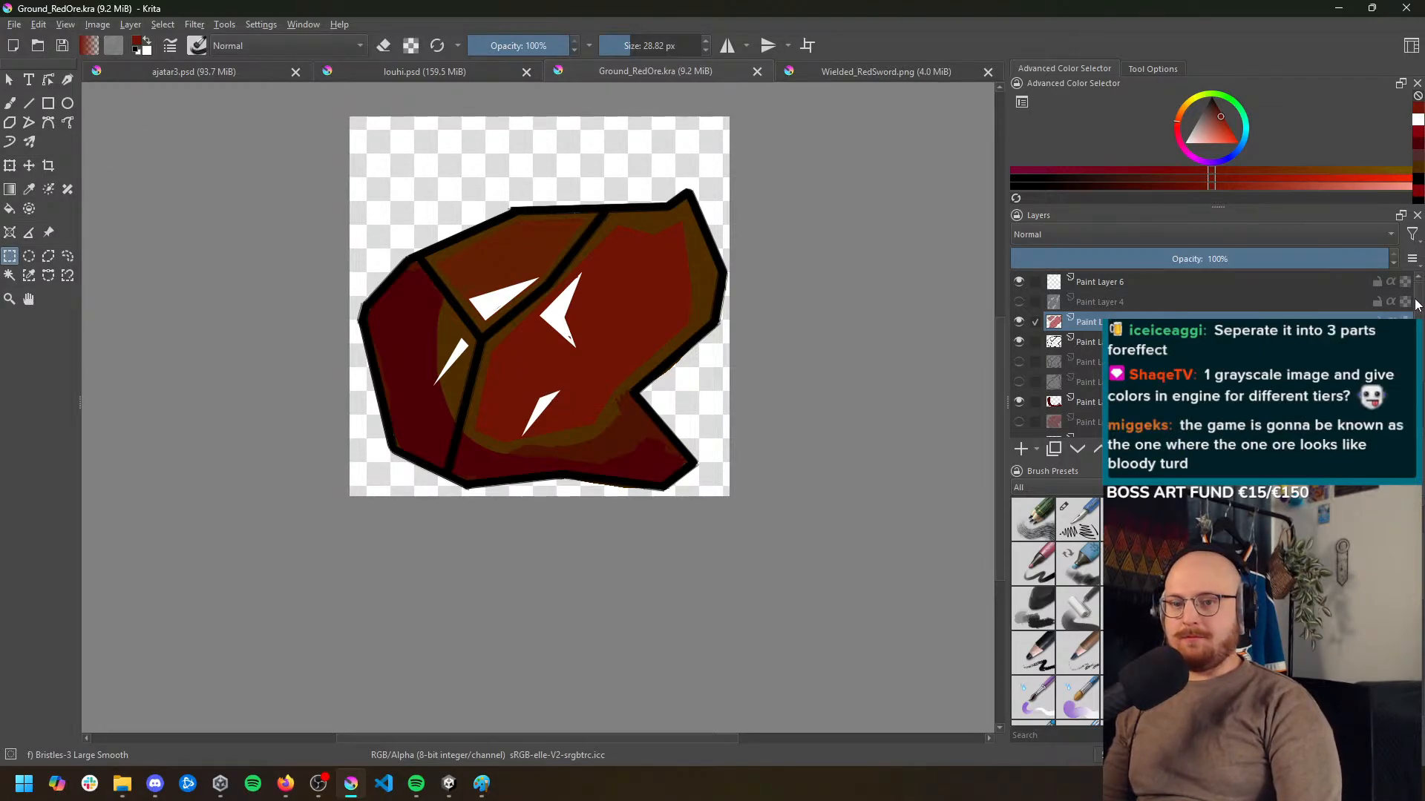
drag(1416, 298, 1417, 349)
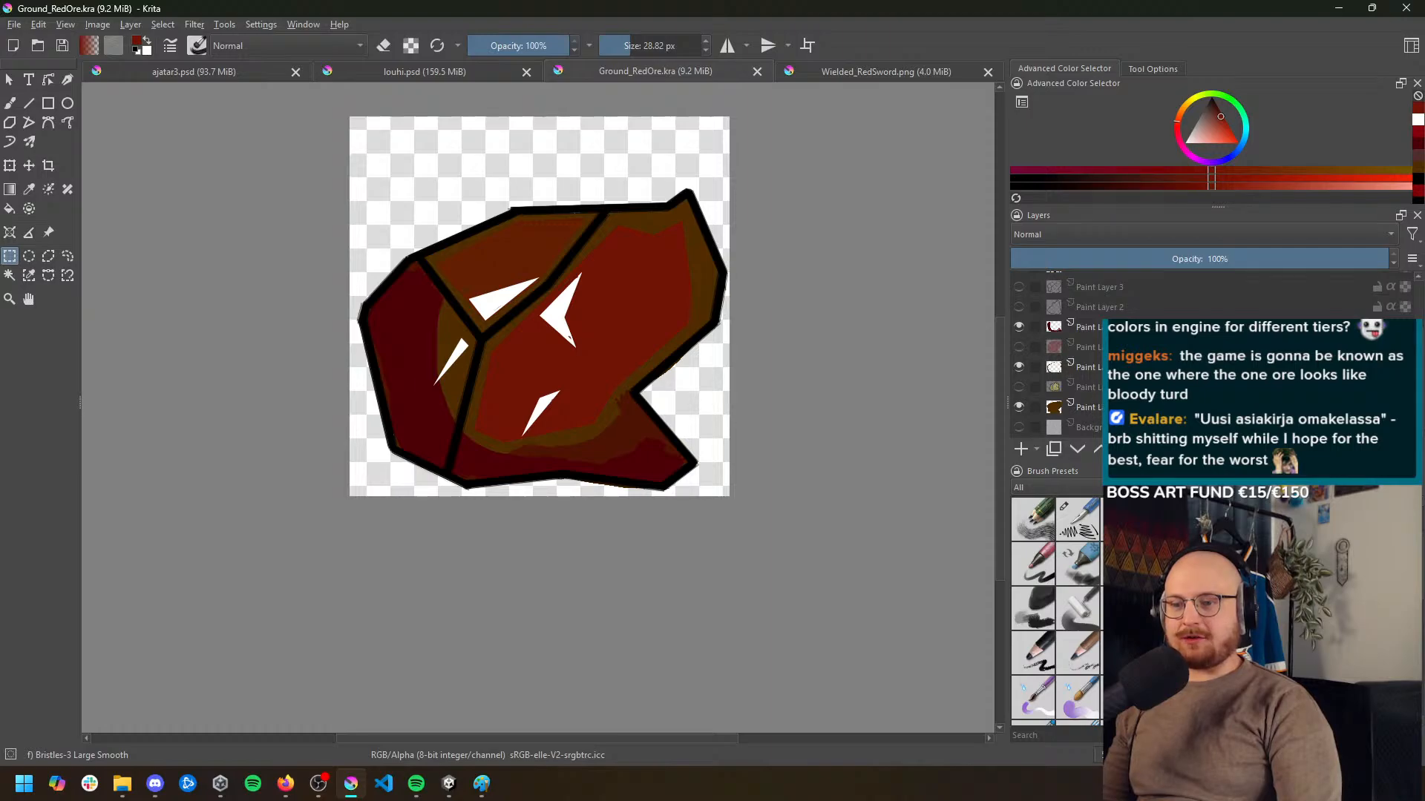
click(1121, 367)
scroll(1061, 355, up, 2)
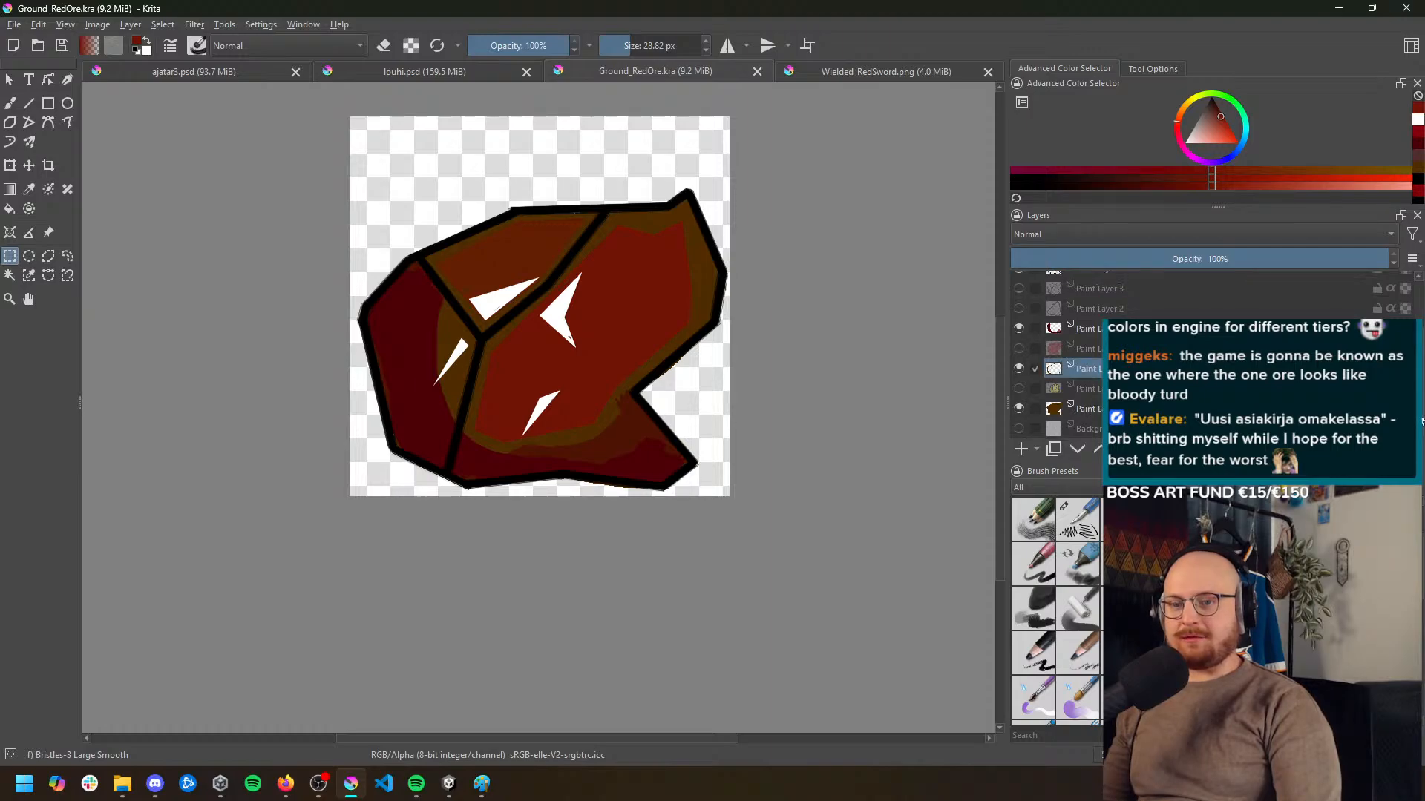
ctrl+click(1127, 376)
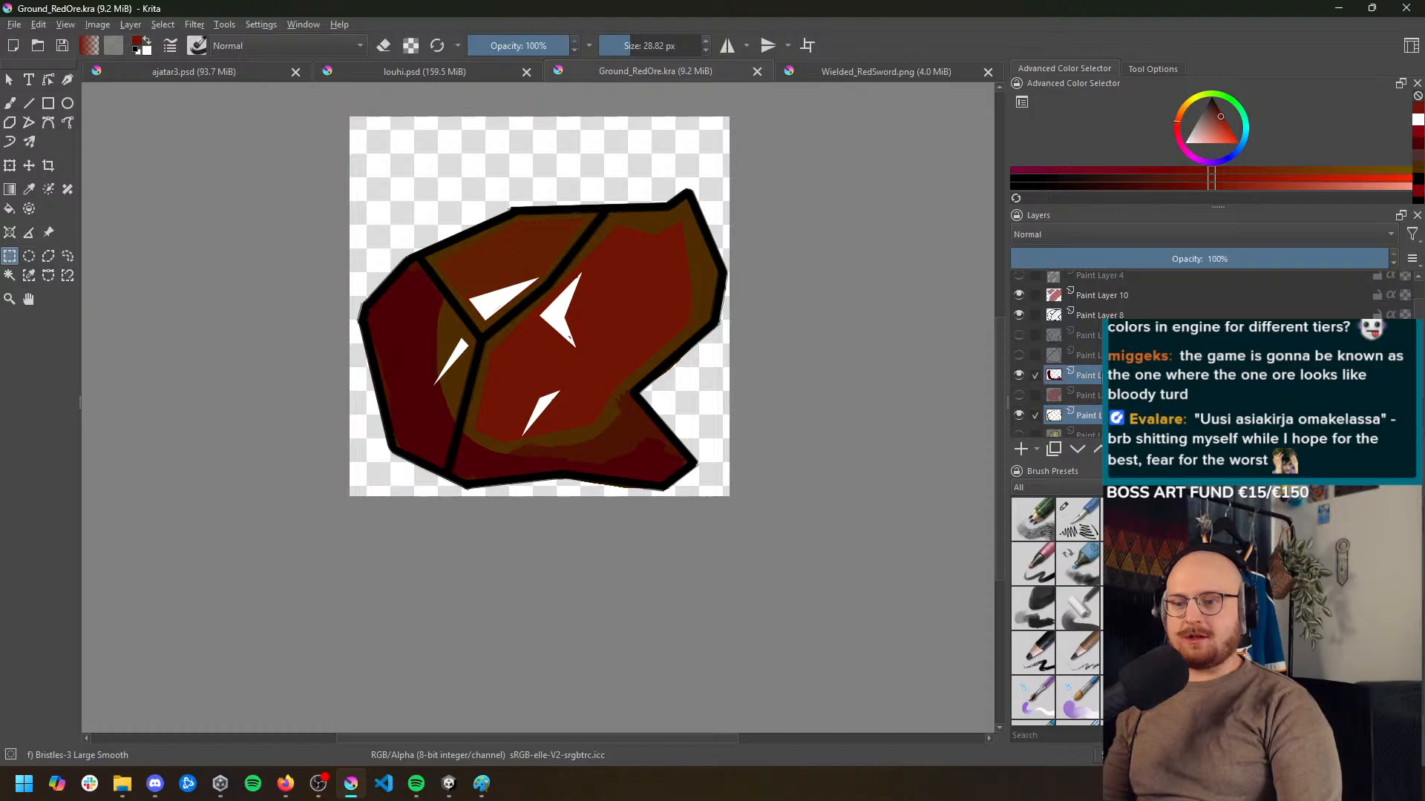
ctrl+click(1099, 396)
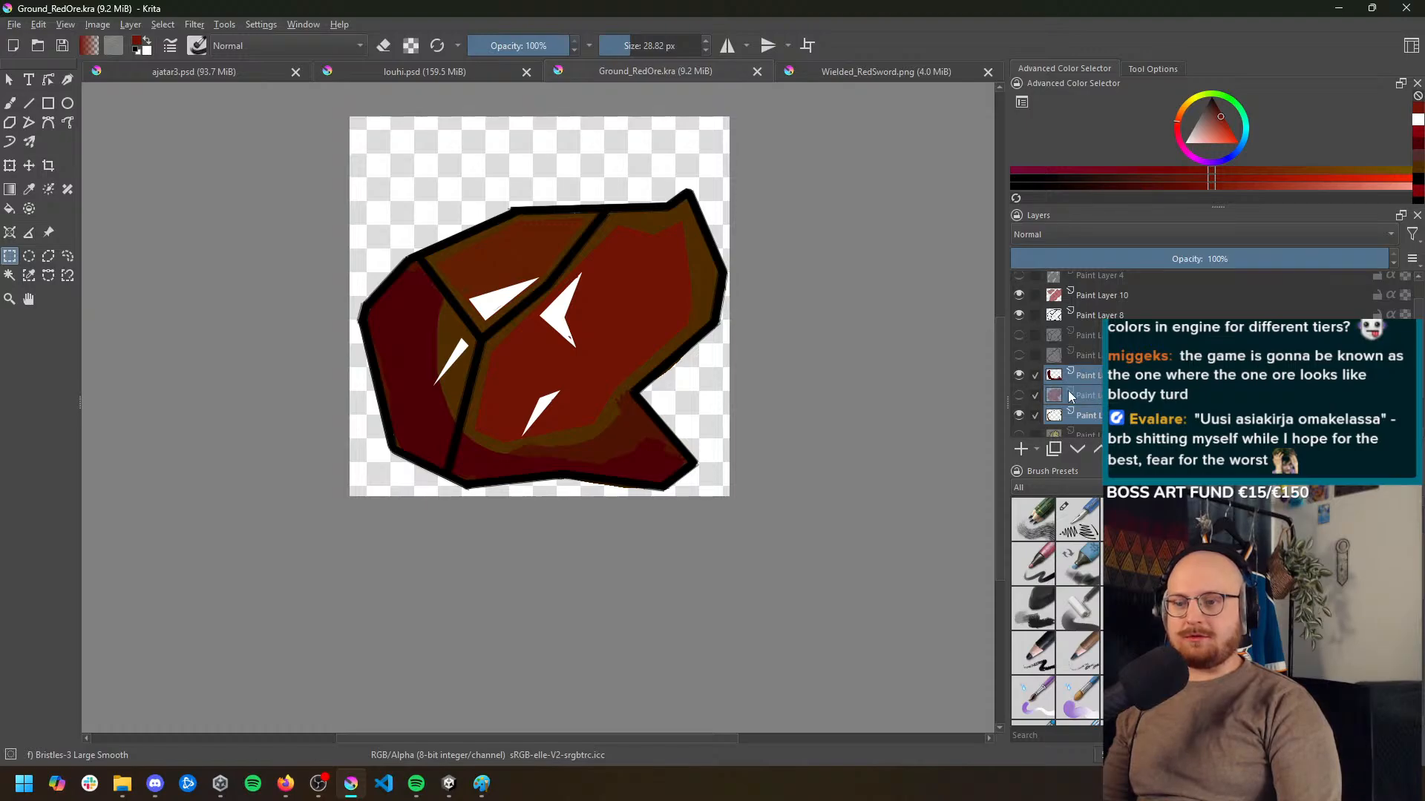
click(1018, 417)
click(1018, 417)
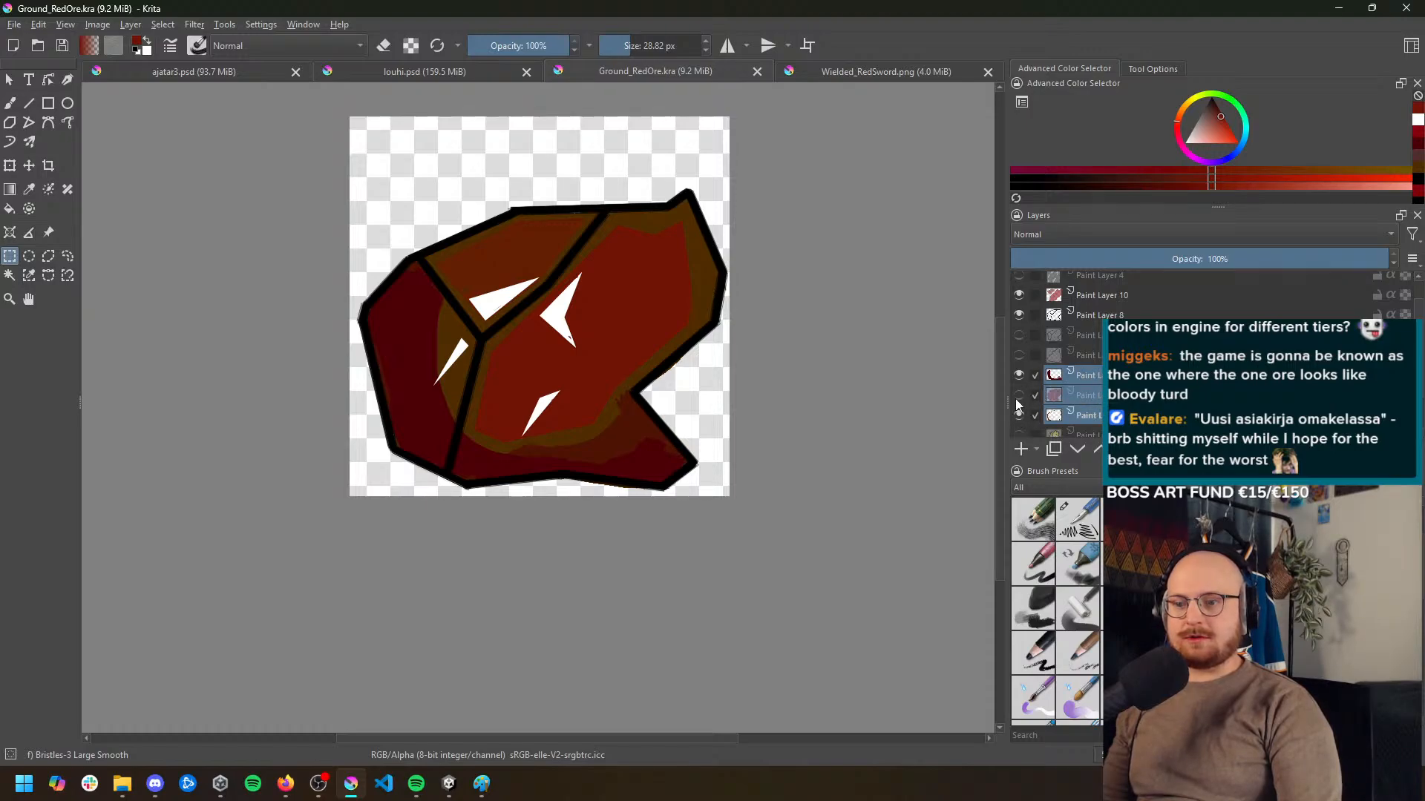
click(1018, 401)
click(1018, 401)
click(1018, 401)
click(1018, 400)
click(1018, 376)
click(1018, 377)
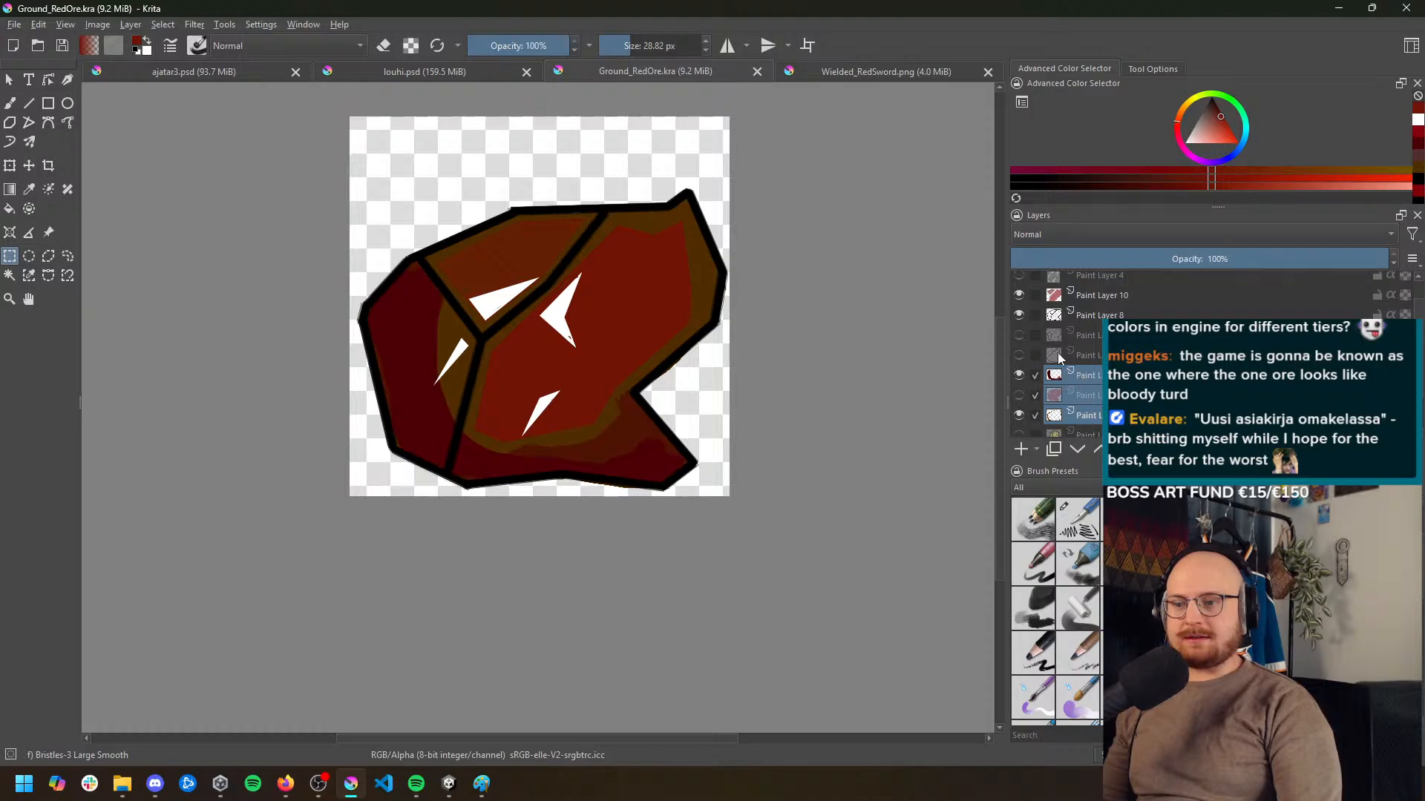
click(1018, 295)
click(1018, 296)
Try shifting the hue of Paint Layer 10 and the two visible layers below Paint Layer 2 by 28 with HSV Adjustment
click(1110, 298)
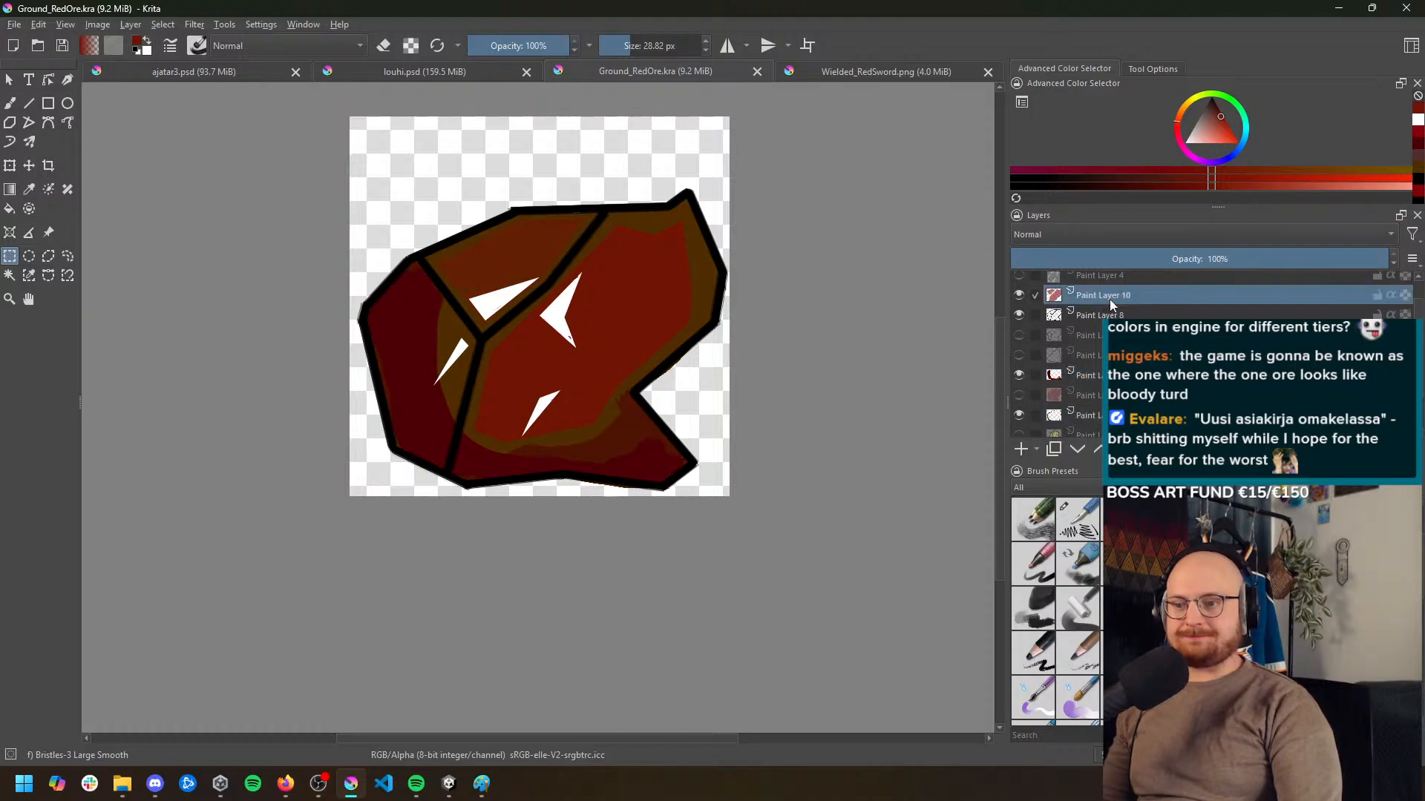
ctrl+click(1113, 416)
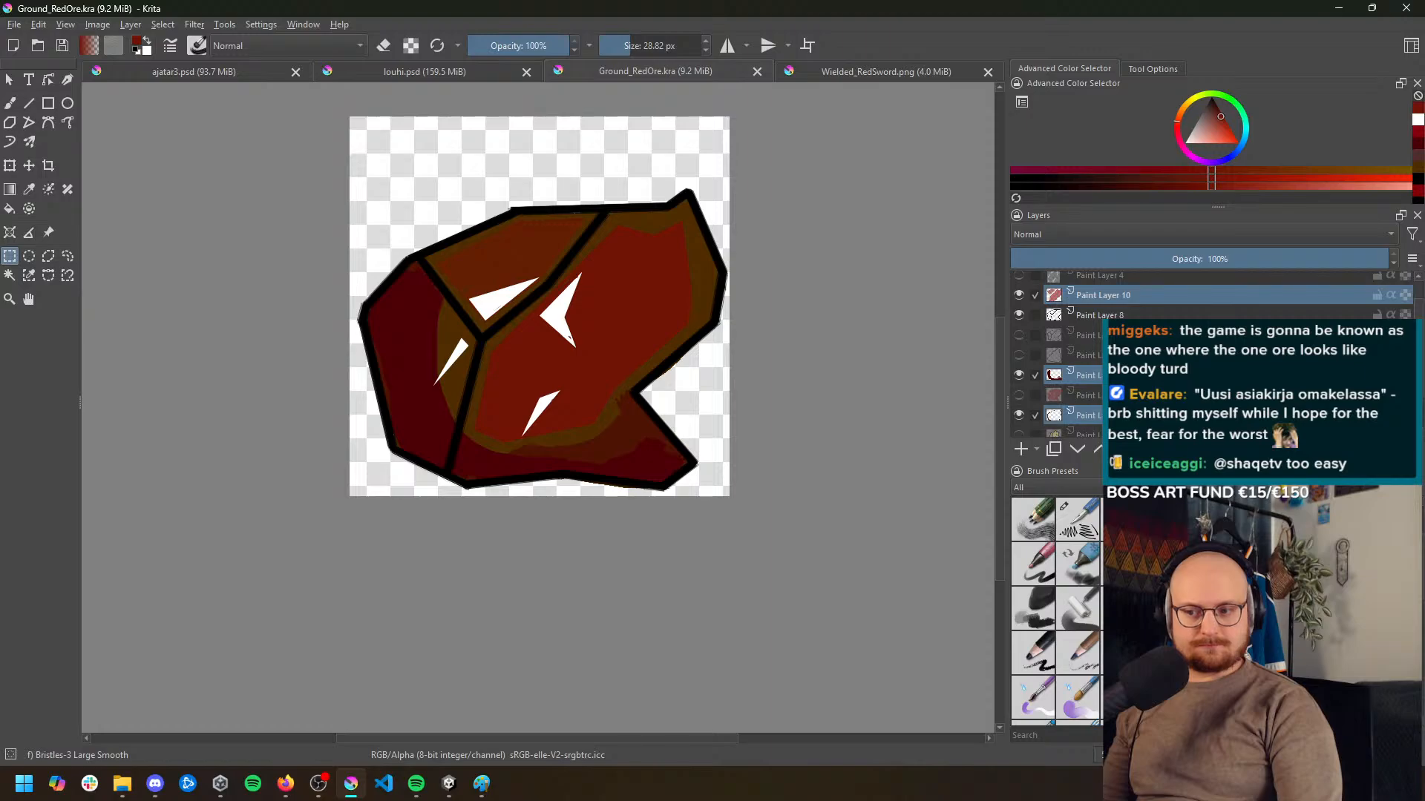
scroll(1054, 352, up, 1)
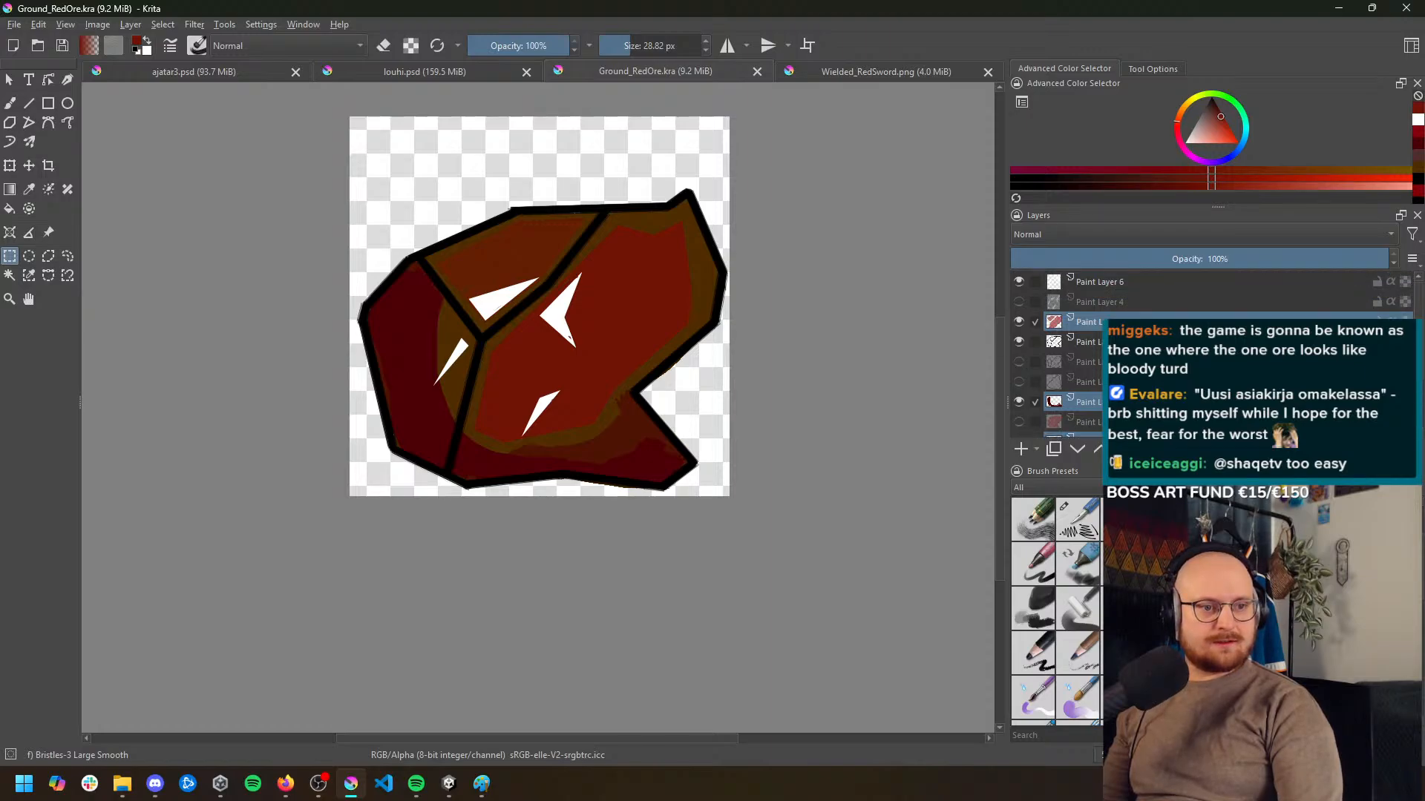
click(196, 24)
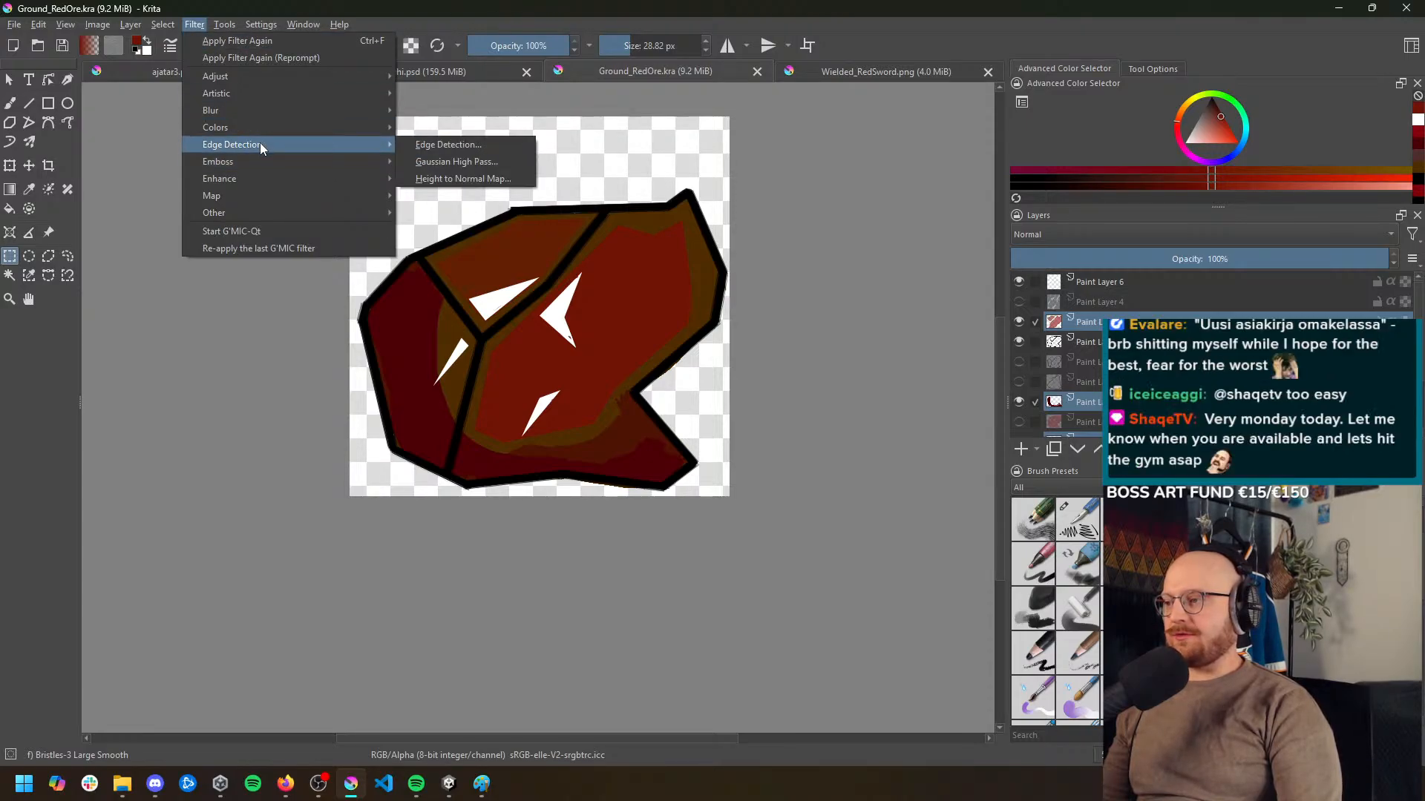
mouse_move(281, 74)
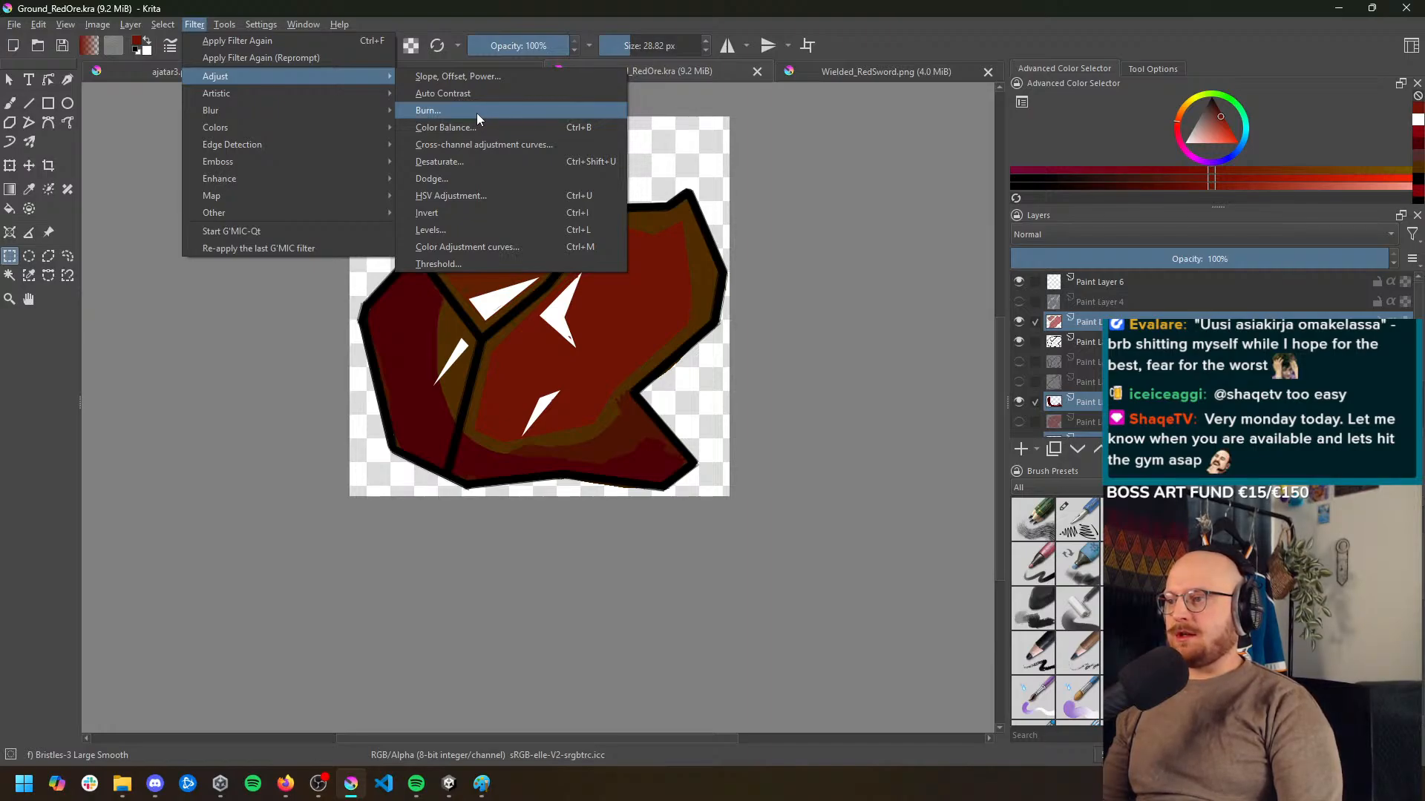
click(468, 198)
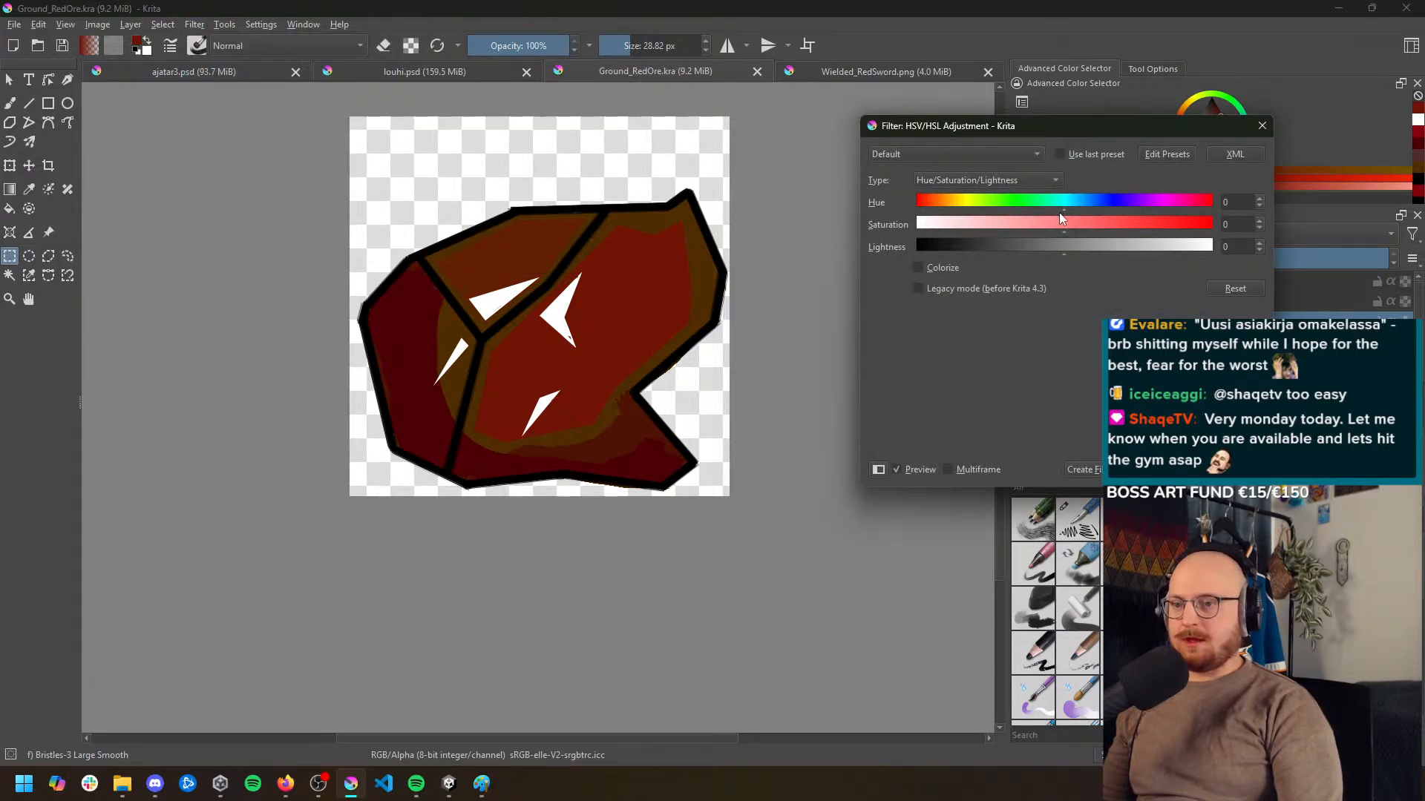
click(1062, 207)
mouse_move(1063, 206)
mouse_down()
mouse_move(1114, 206)
mouse_move(1045, 202)
mouse_move(1088, 216)
mouse_up()
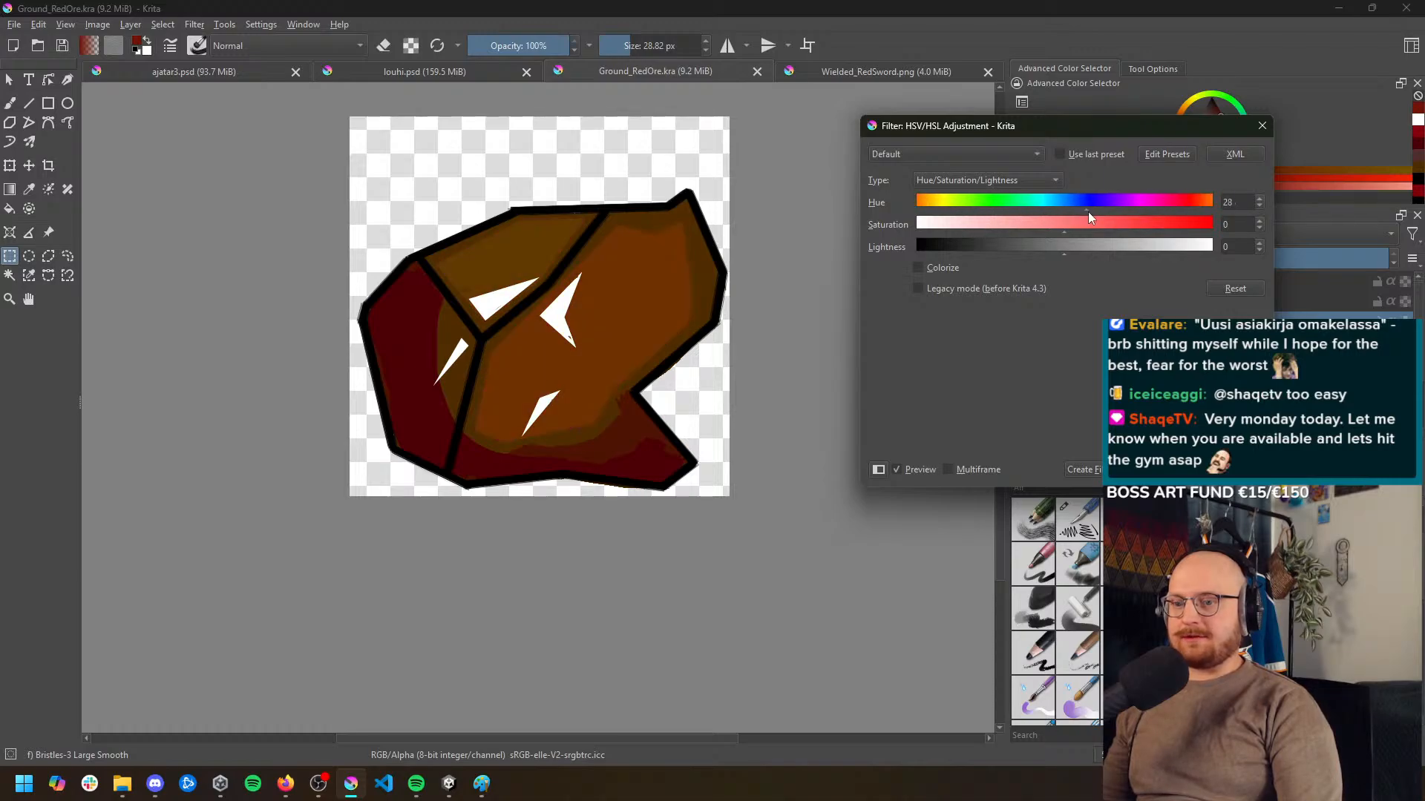
key(Escape)
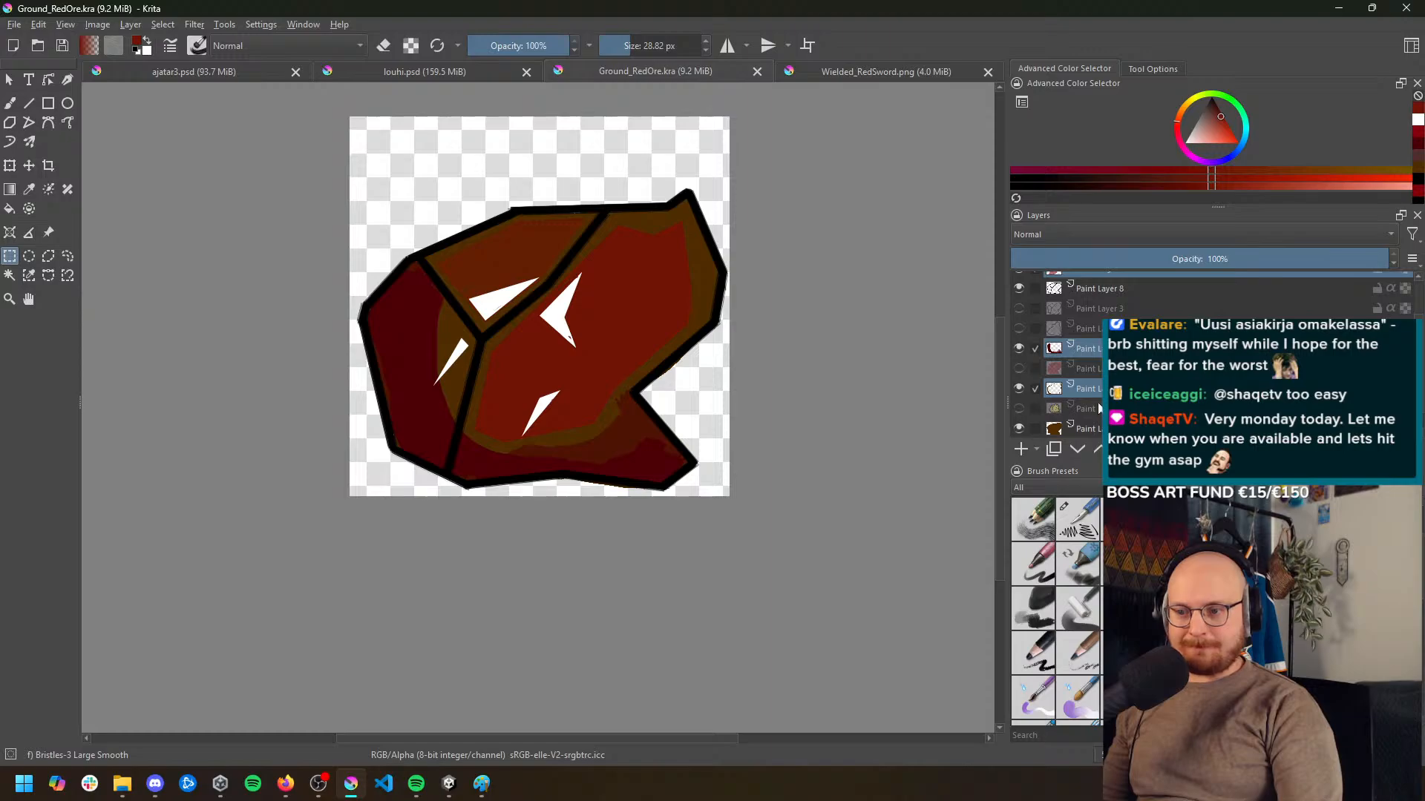
Toggle Paint Layer 6's visibility to examine what it contributes to the ore
scroll(1100, 408, down, 1)
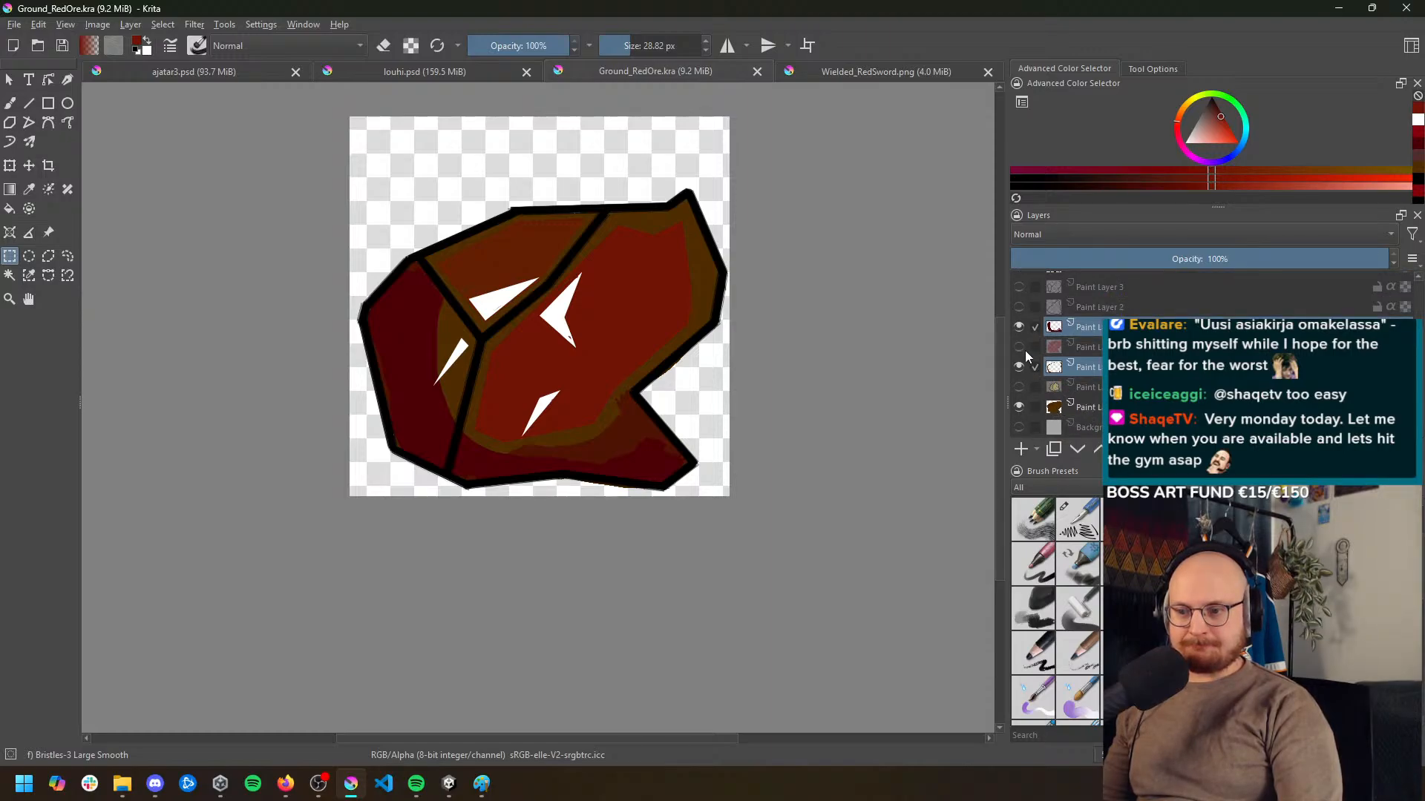
scroll(1027, 346, up, 3)
scroll(1095, 351, up, 1)
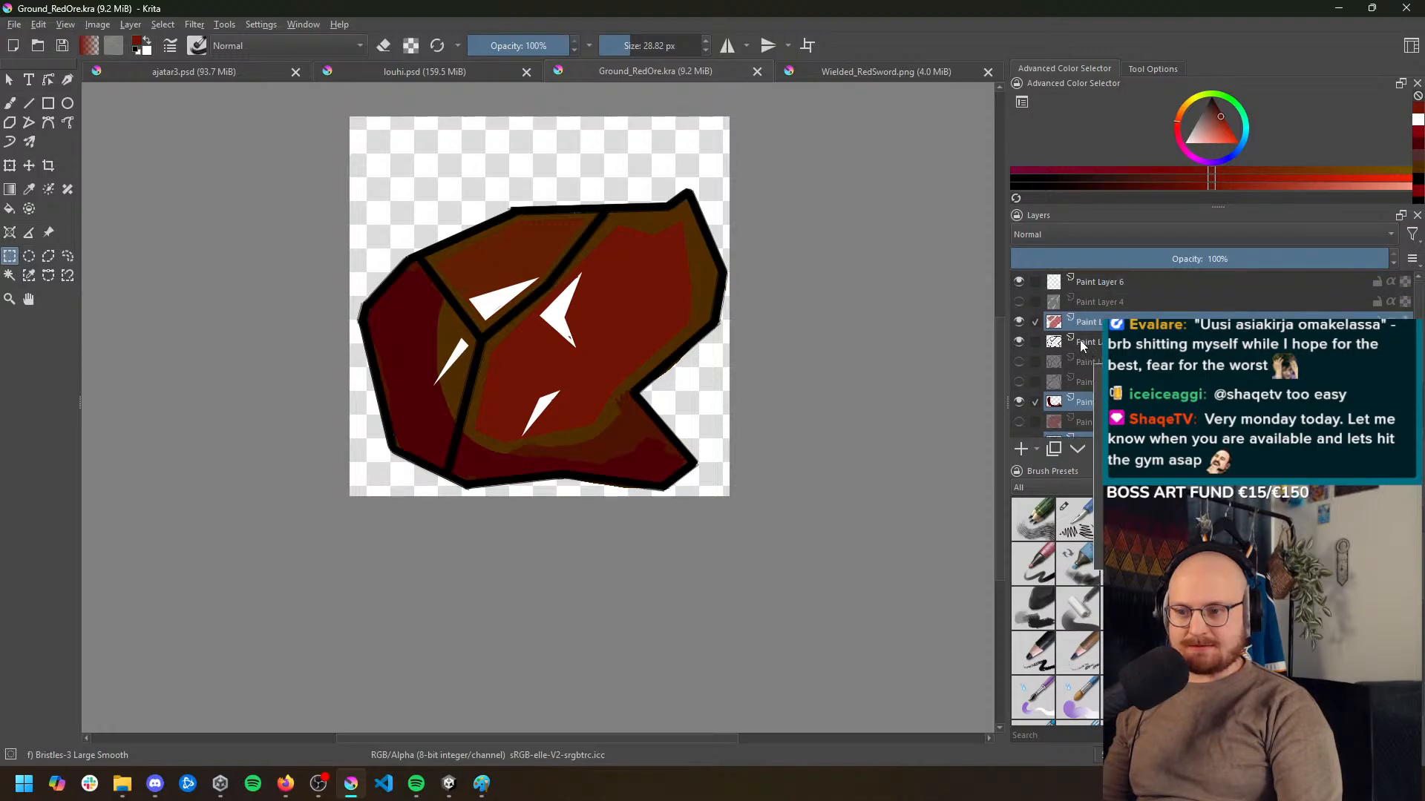
click(1018, 282)
click(1018, 283)
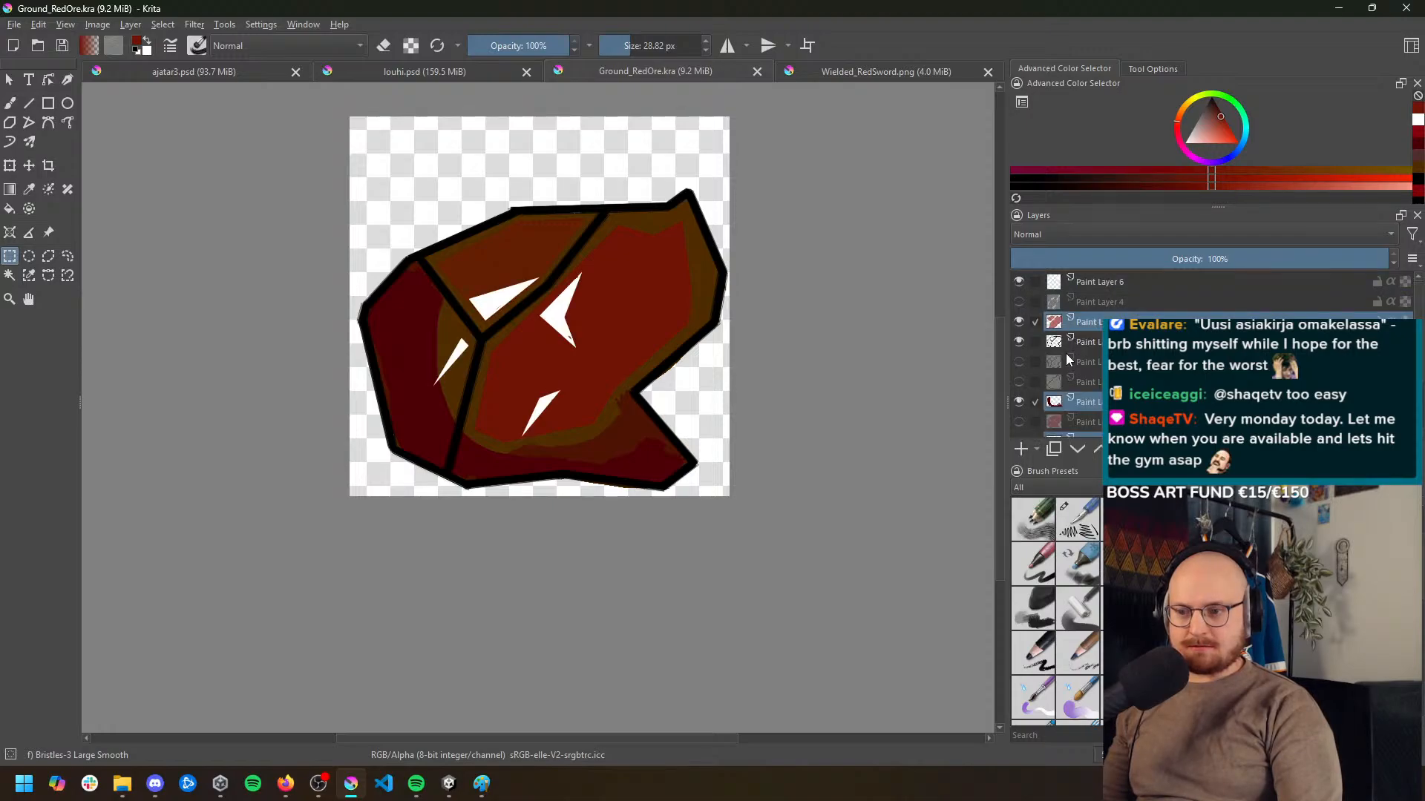
Toggle the brown base layer just above the background repeatedly to compare the ore with and without its base fill
scroll(1065, 356, down, 2)
scroll(1080, 405, down, 2)
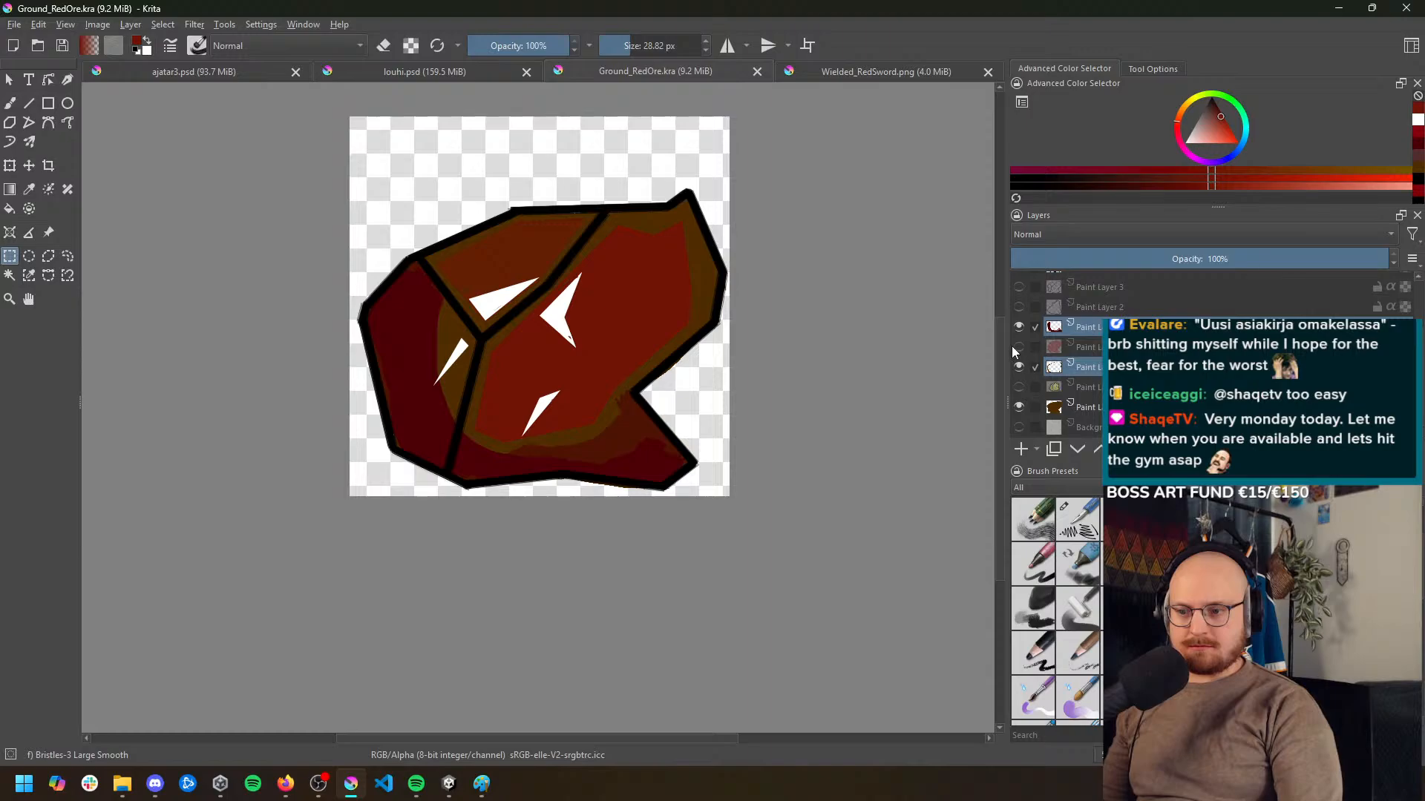
click(1017, 407)
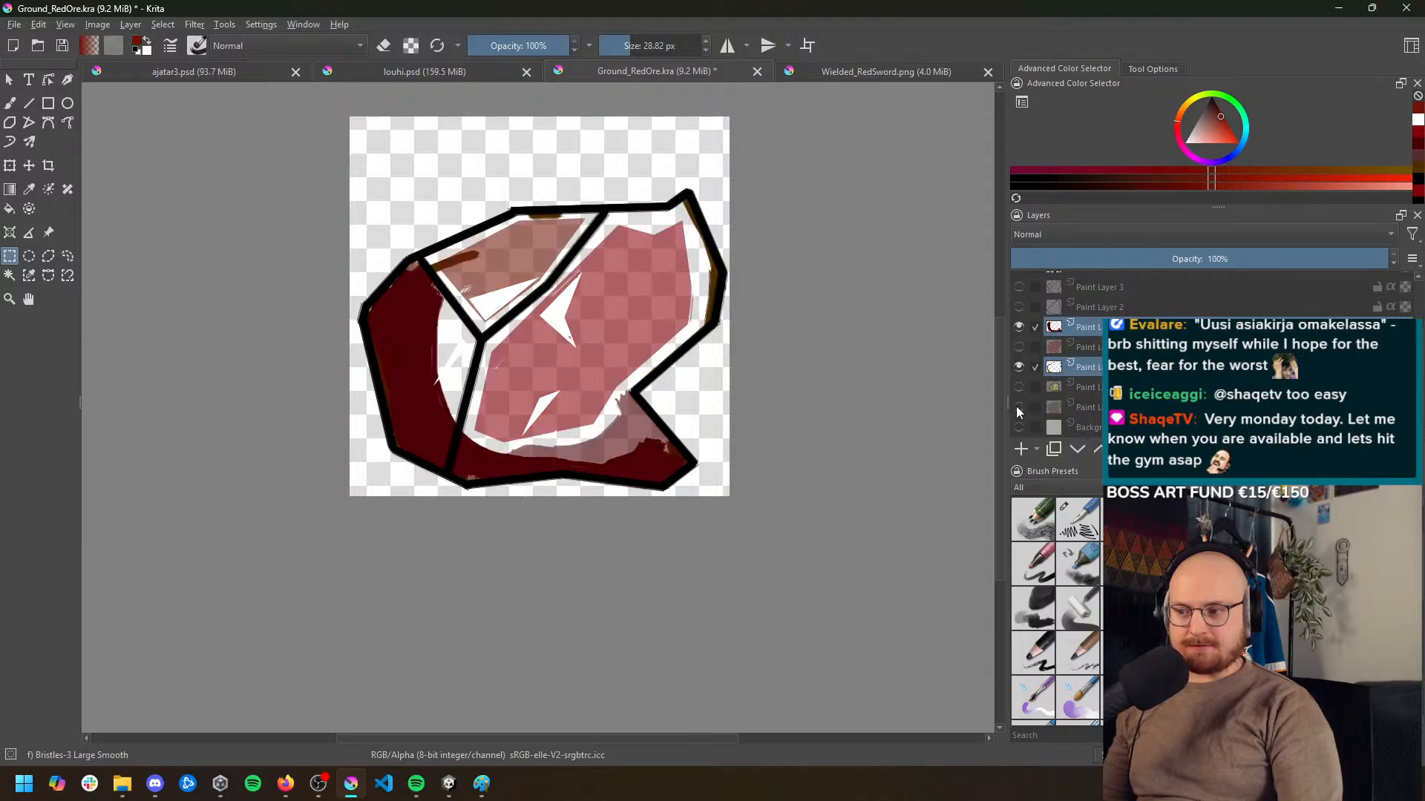
click(1018, 406)
click(1017, 407)
click(1017, 406)
click(1017, 406)
click(1017, 406)
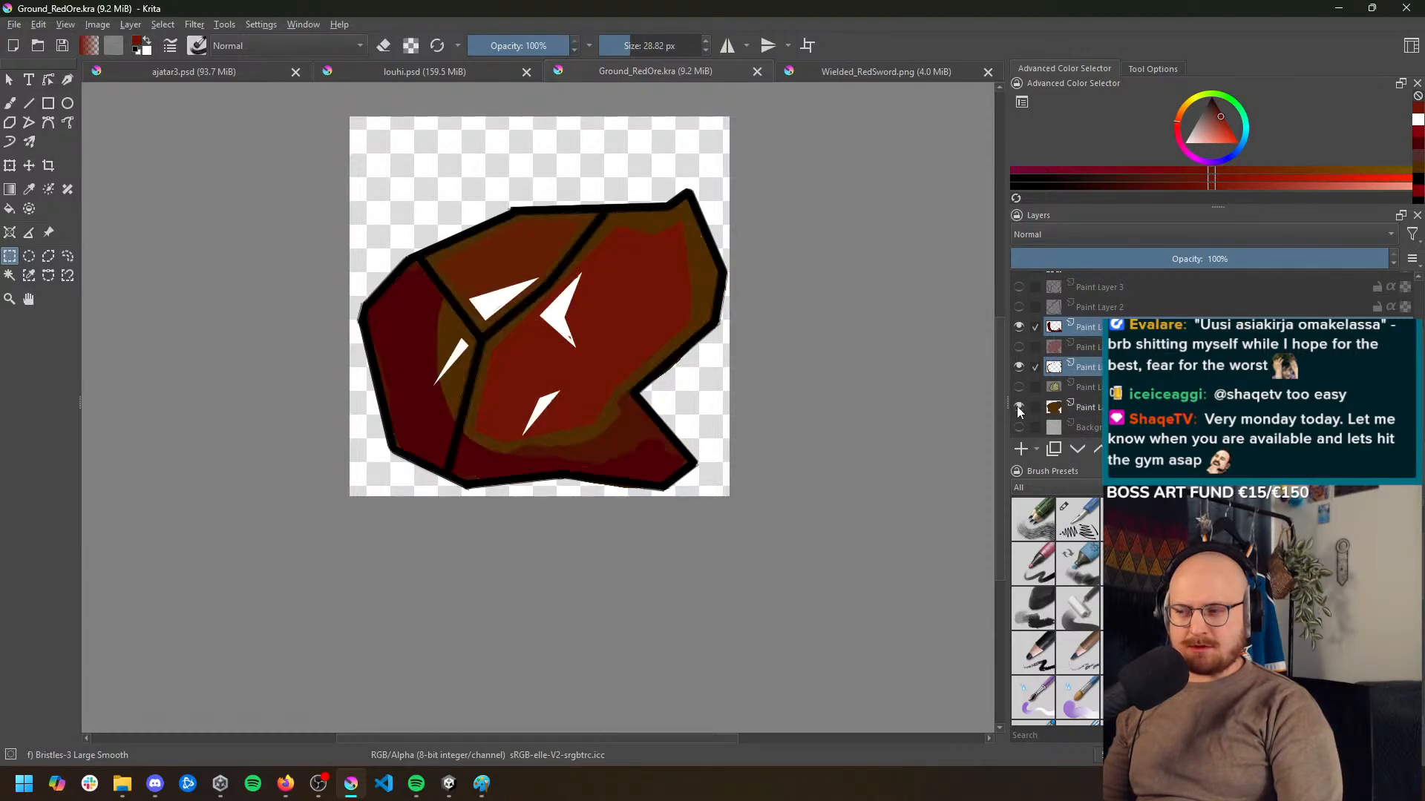
click(1018, 406)
click(1017, 407)
click(1017, 407)
click(1017, 407)
click(1017, 407)
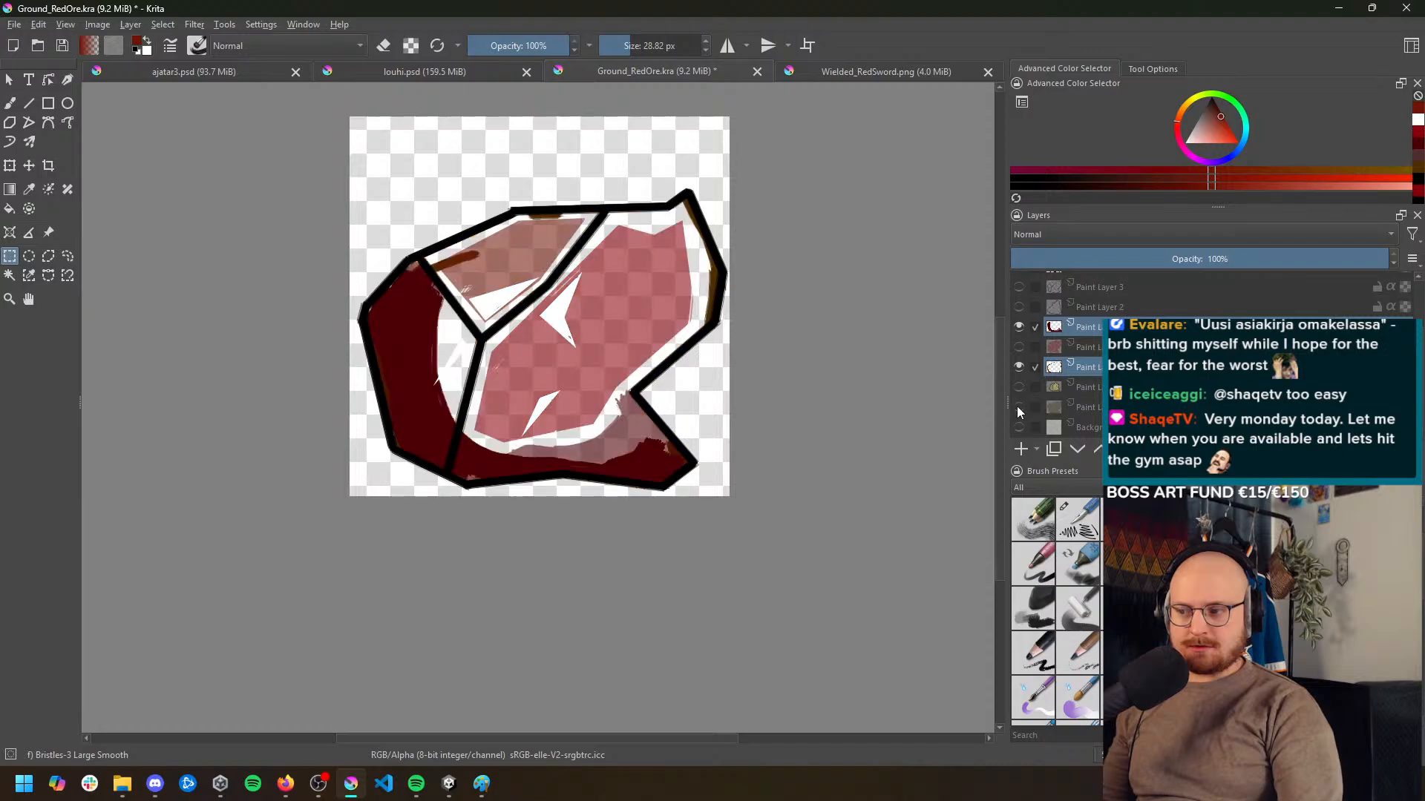
click(1017, 407)
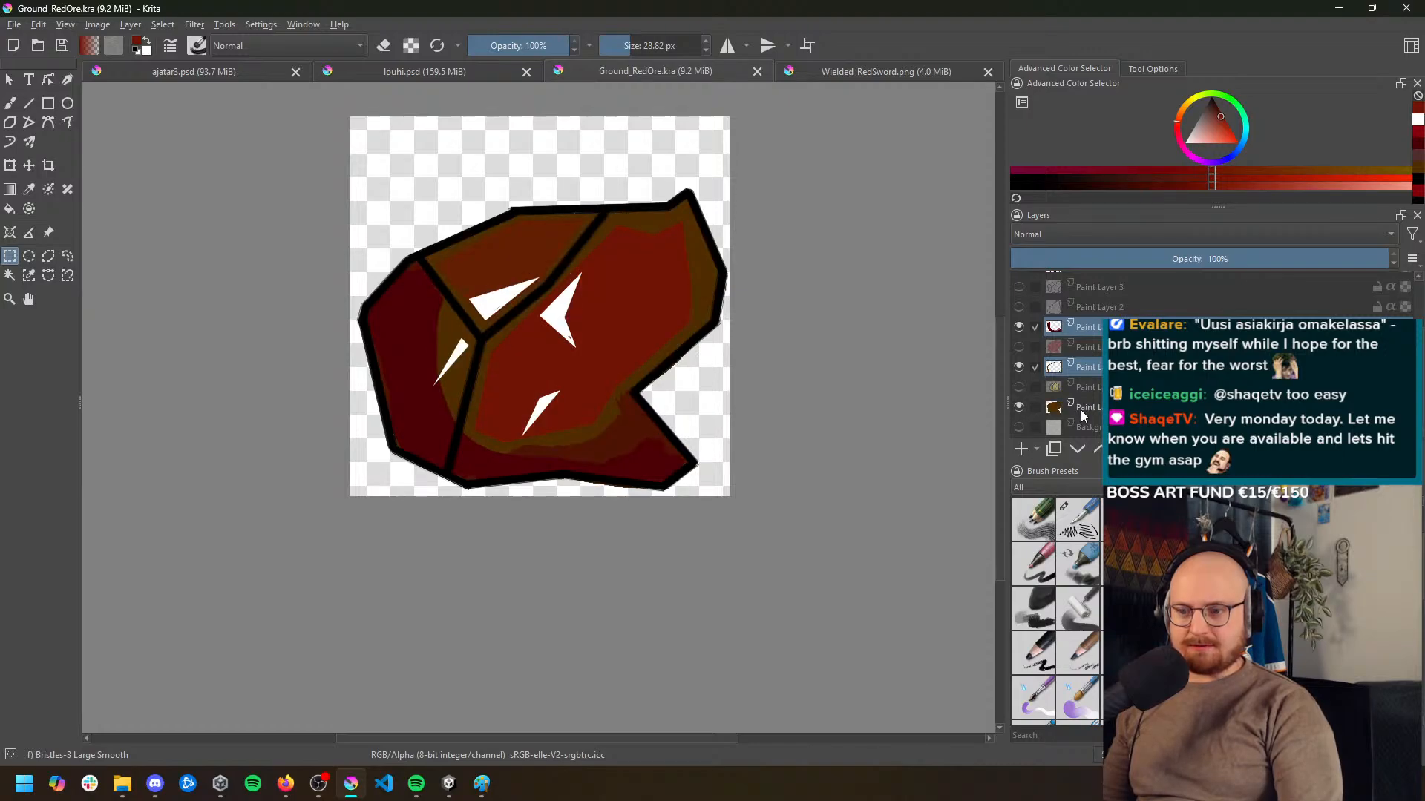
Toggle the visible layer between the base and the dark red shading, plus Paint Layer 10, to examine their contents
click(1016, 367)
click(1017, 367)
click(1017, 367)
click(1017, 367)
scroll(1086, 362, up, 1)
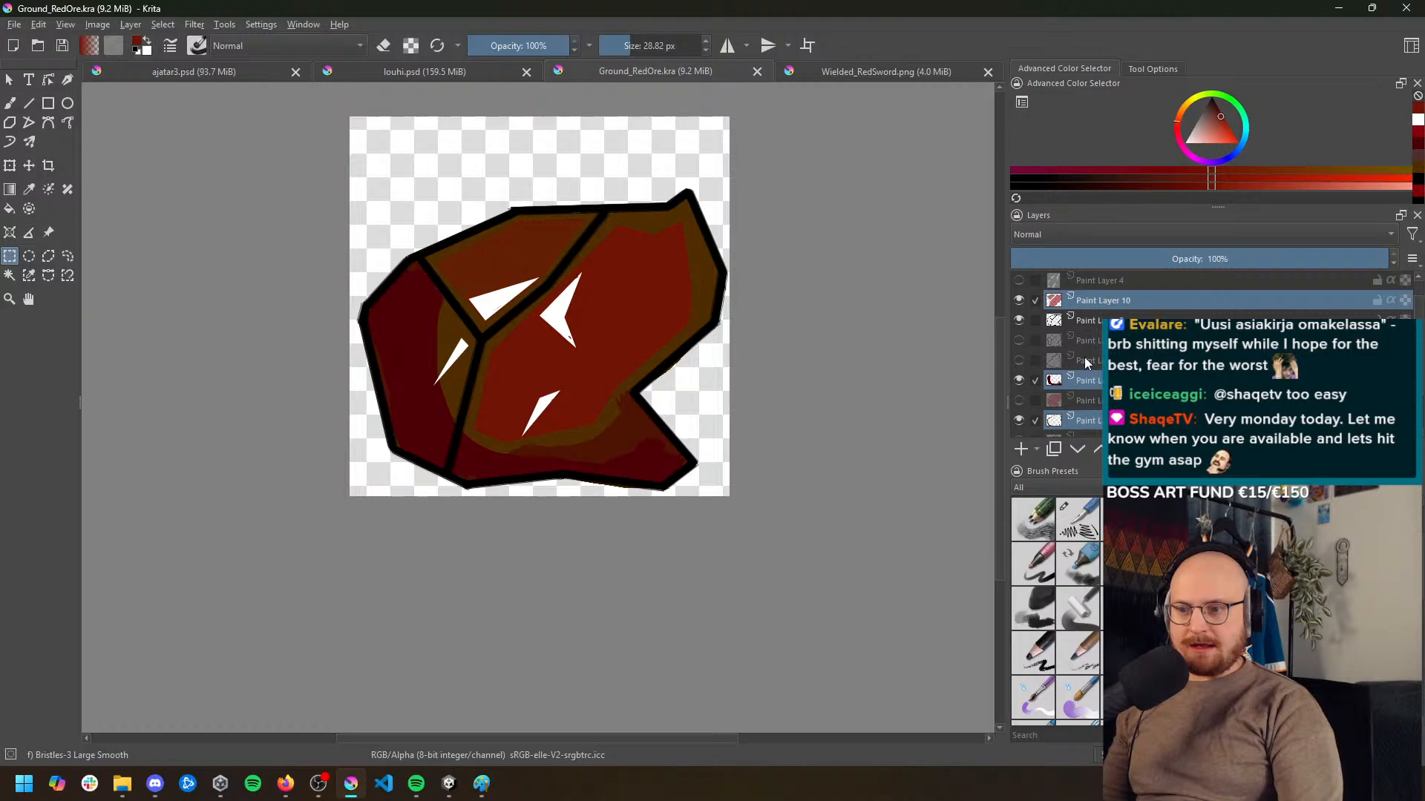
click(1018, 300)
click(1018, 300)
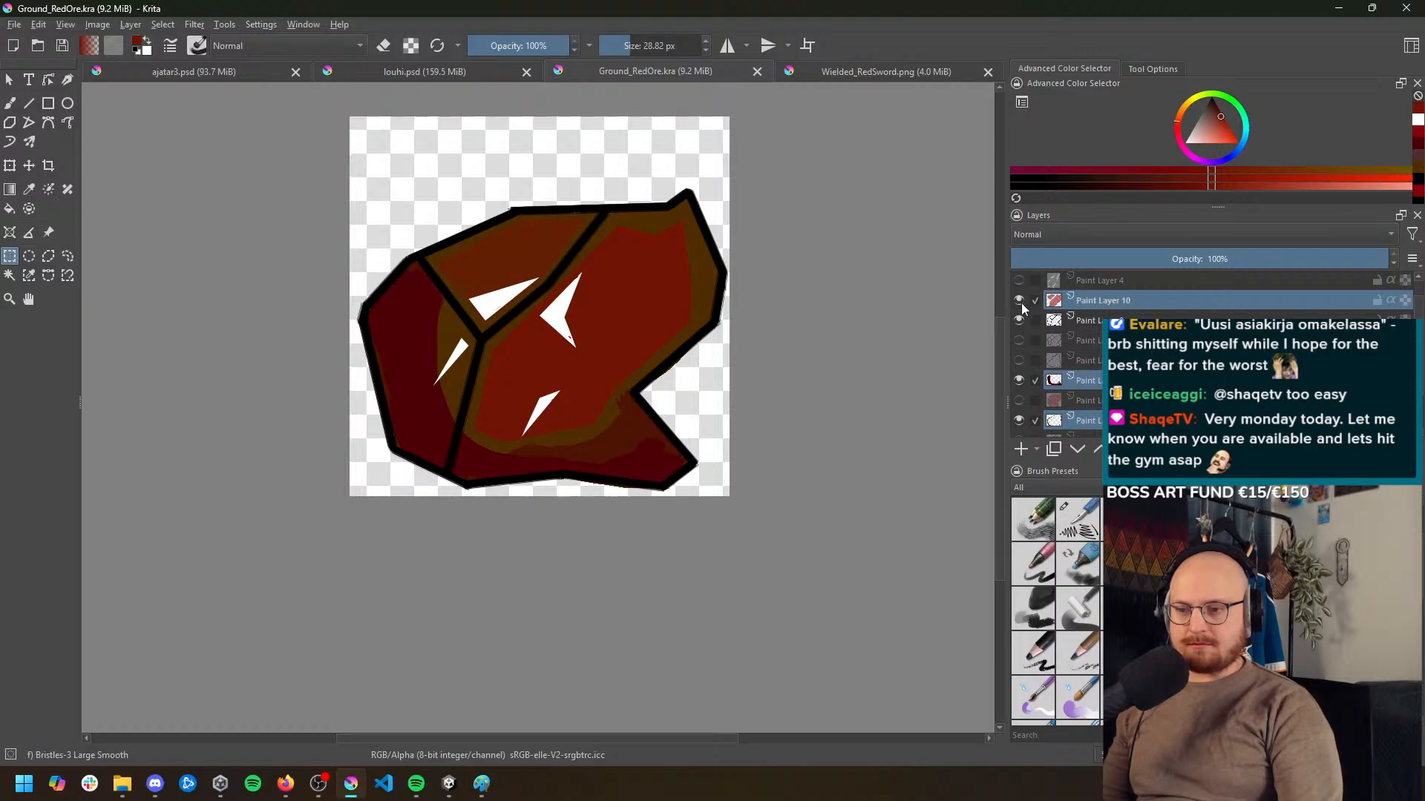
scroll(1119, 308, up, 1)
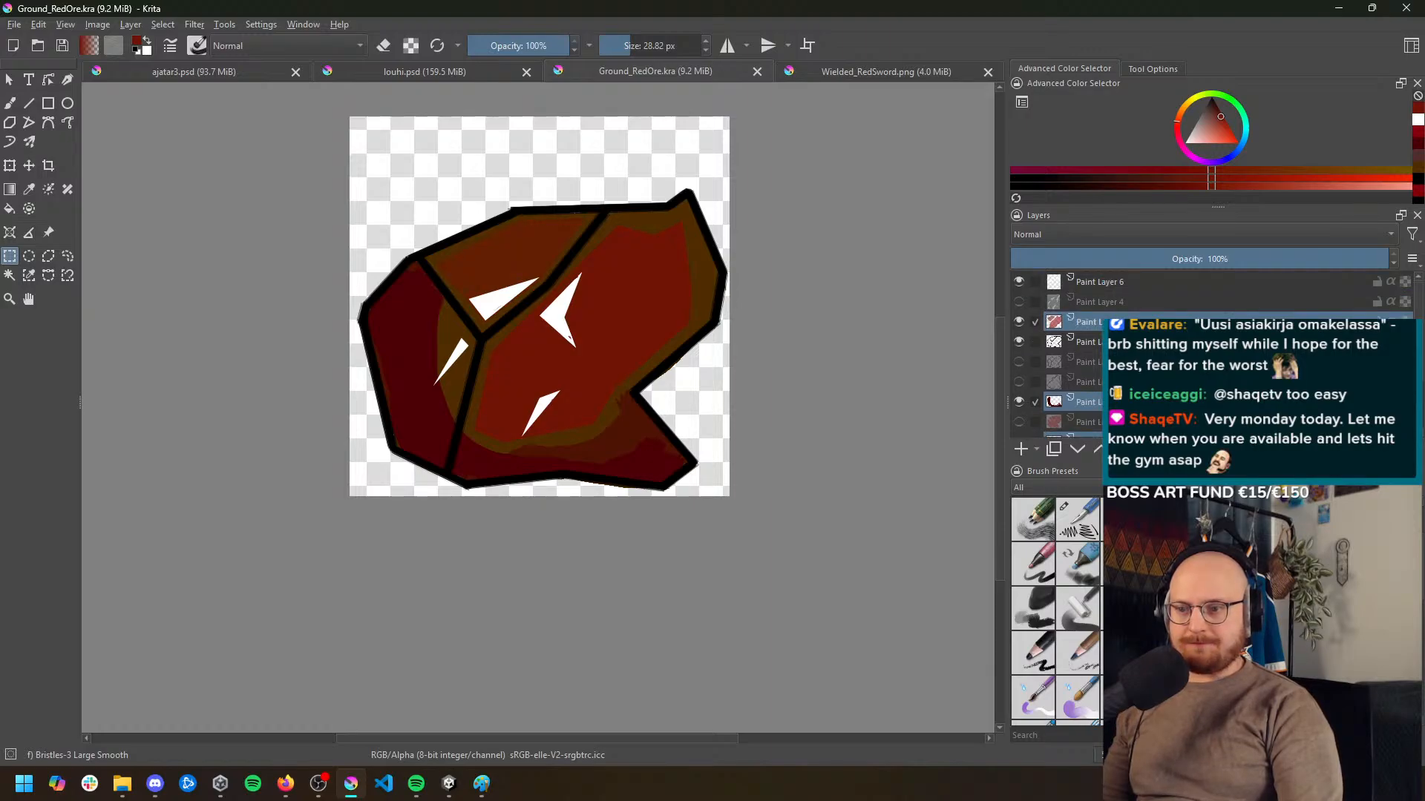
Colorize Paint Layer 10 through HSV Adjustment at hue 180, saturation 100 and lightness 42, comparing against the uncolorized preview
click(193, 25)
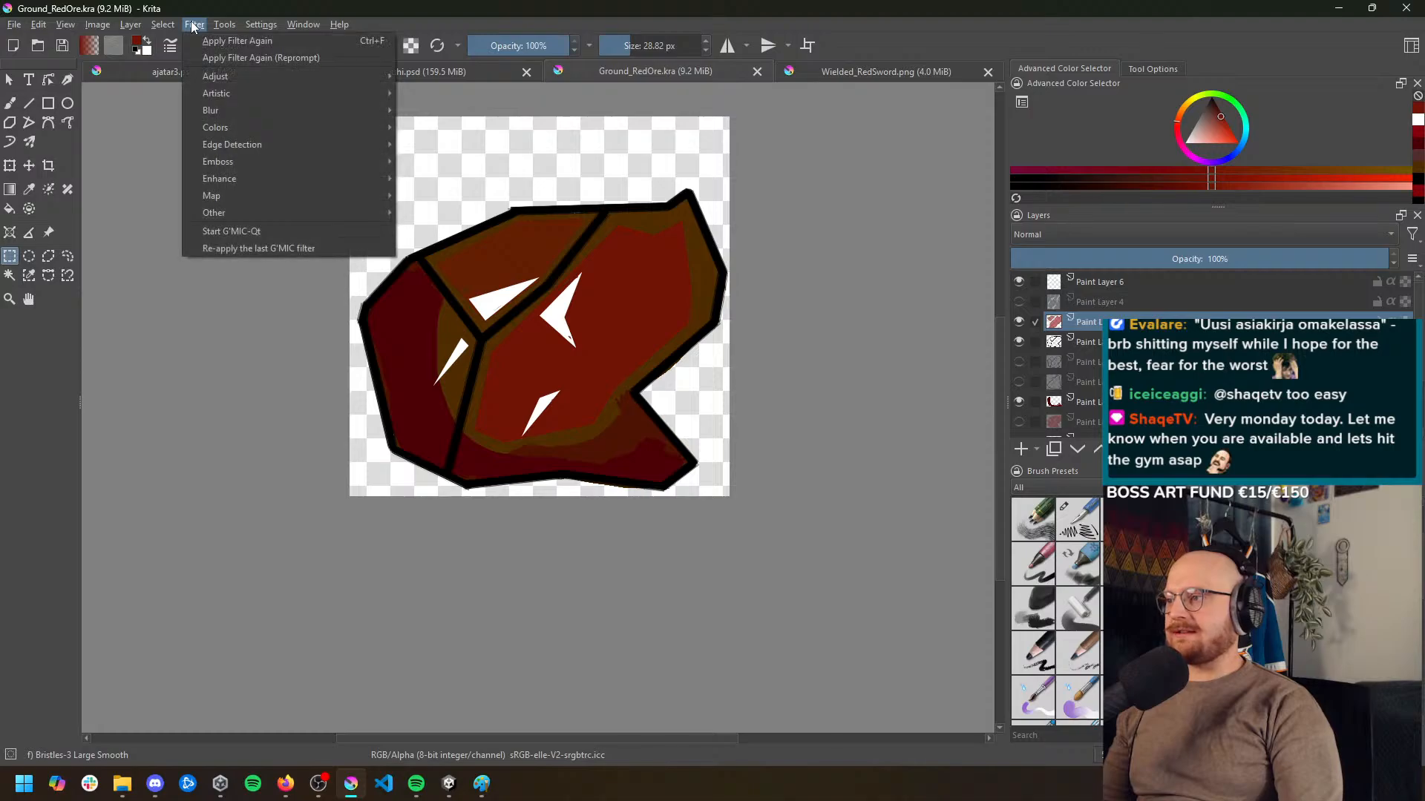
mouse_move(216, 76)
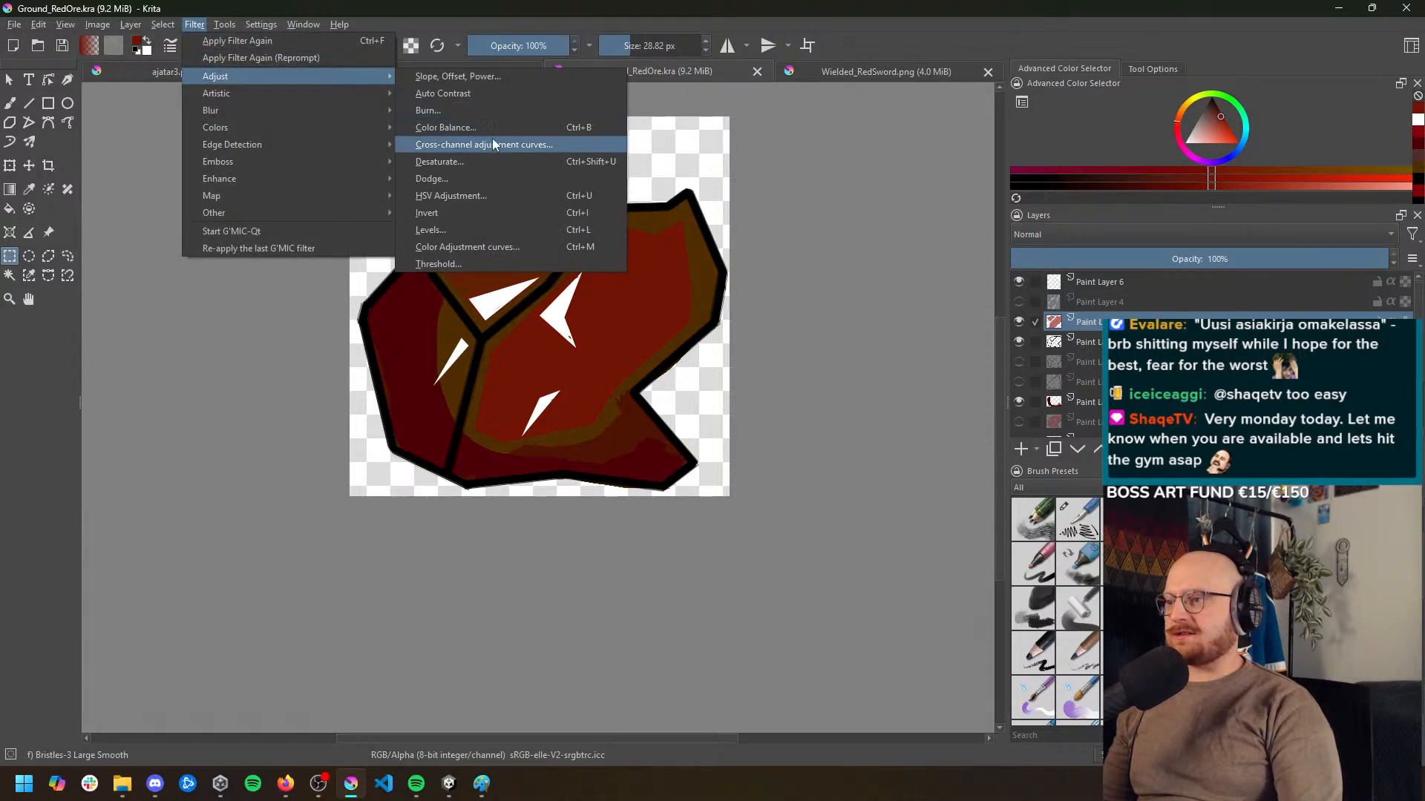
click(482, 196)
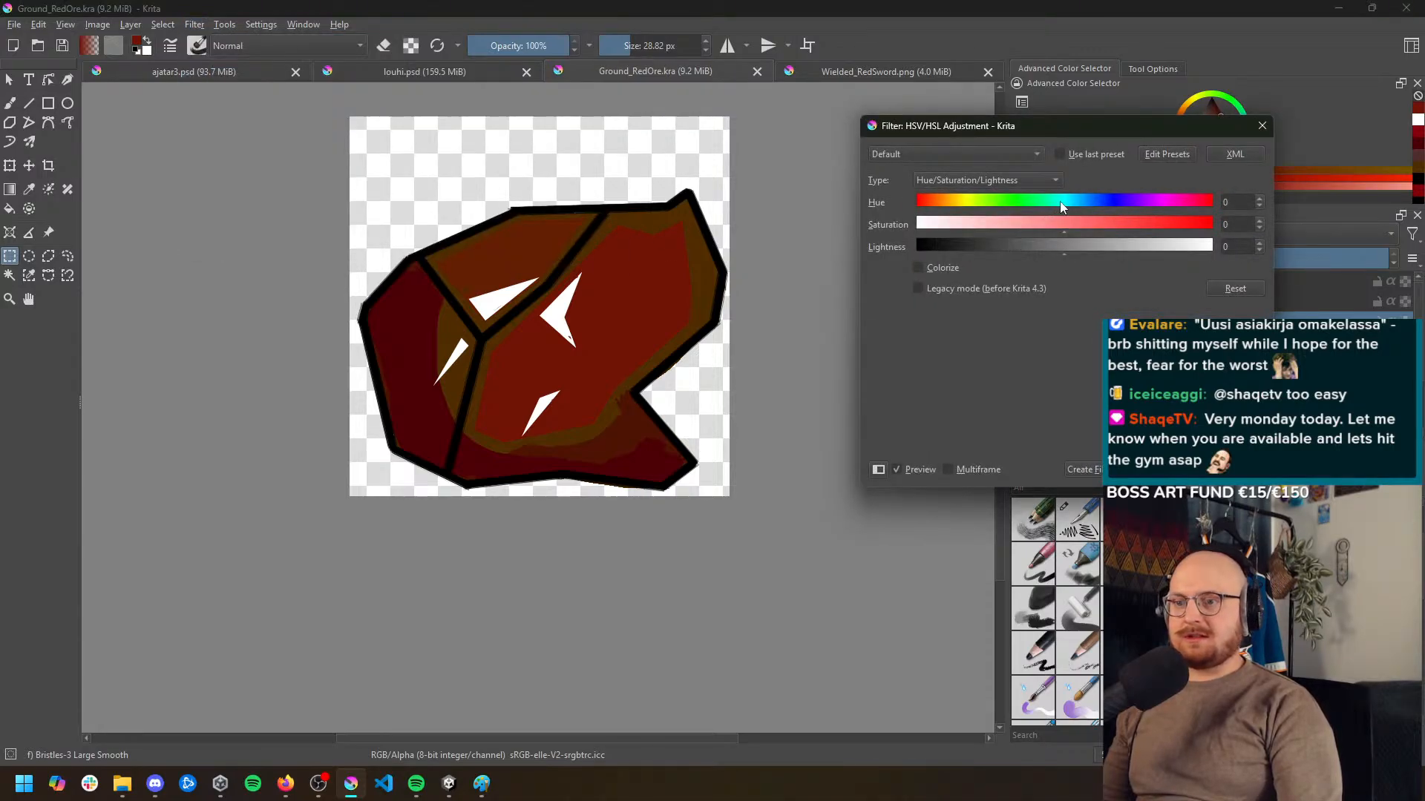
click(919, 267)
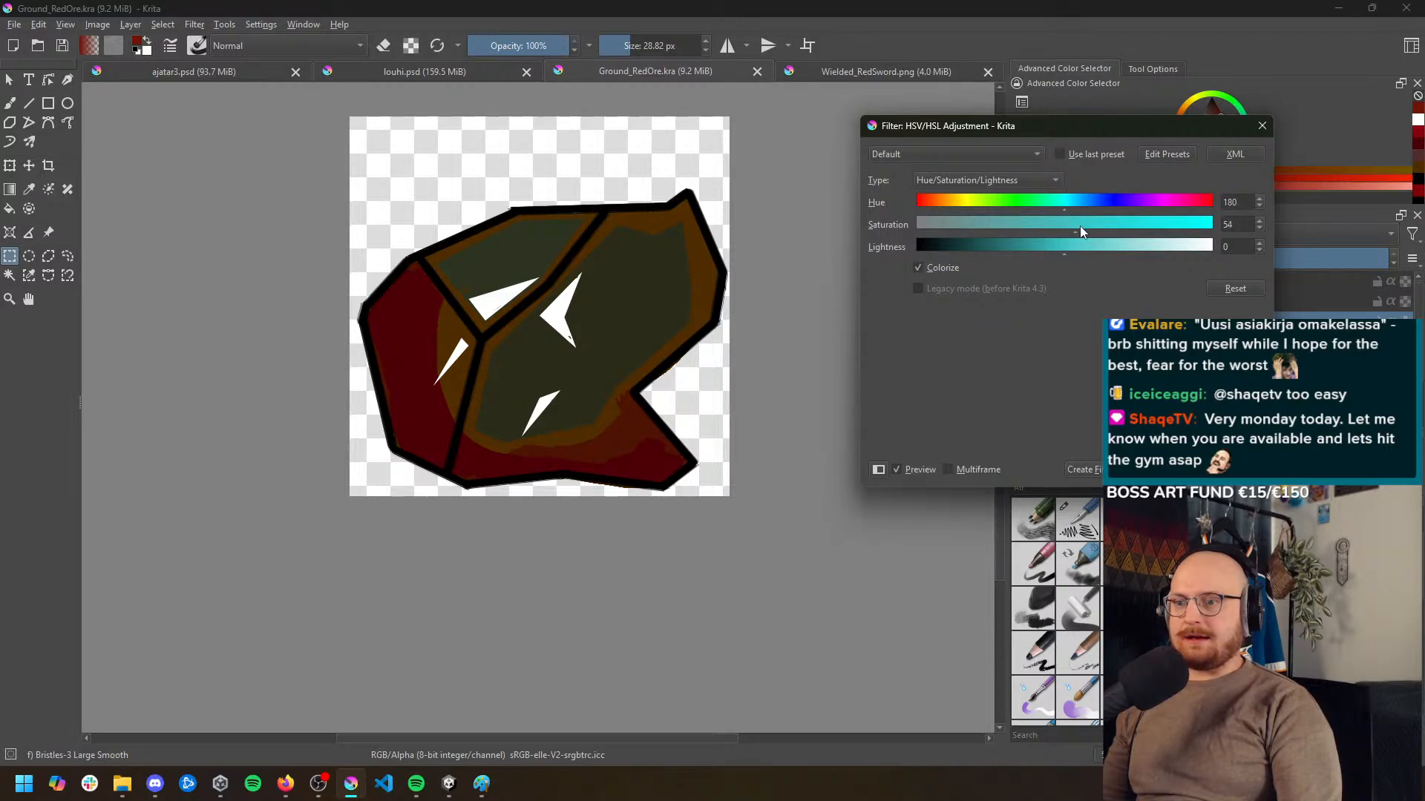
drag(1081, 231, 1204, 255)
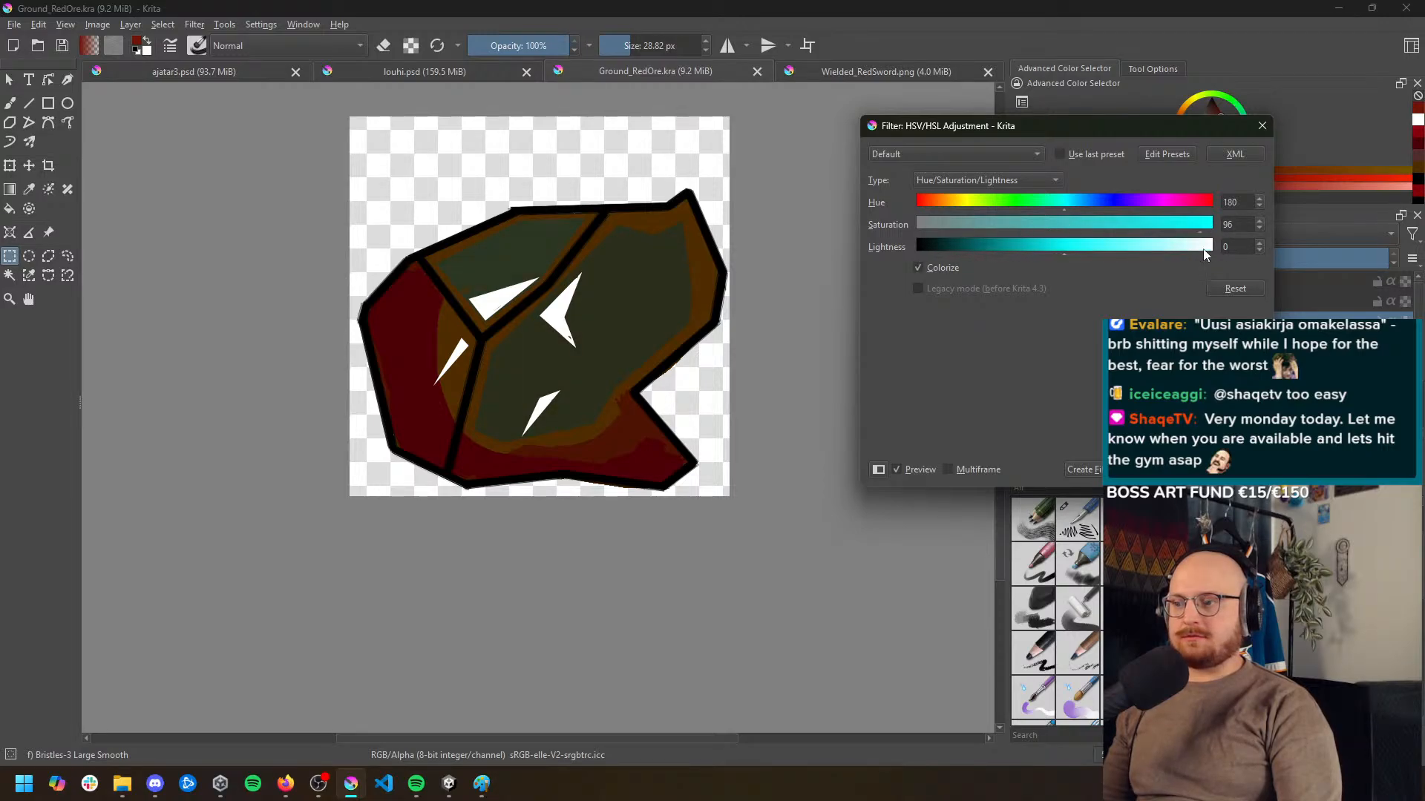
drag(1059, 252, 1111, 256)
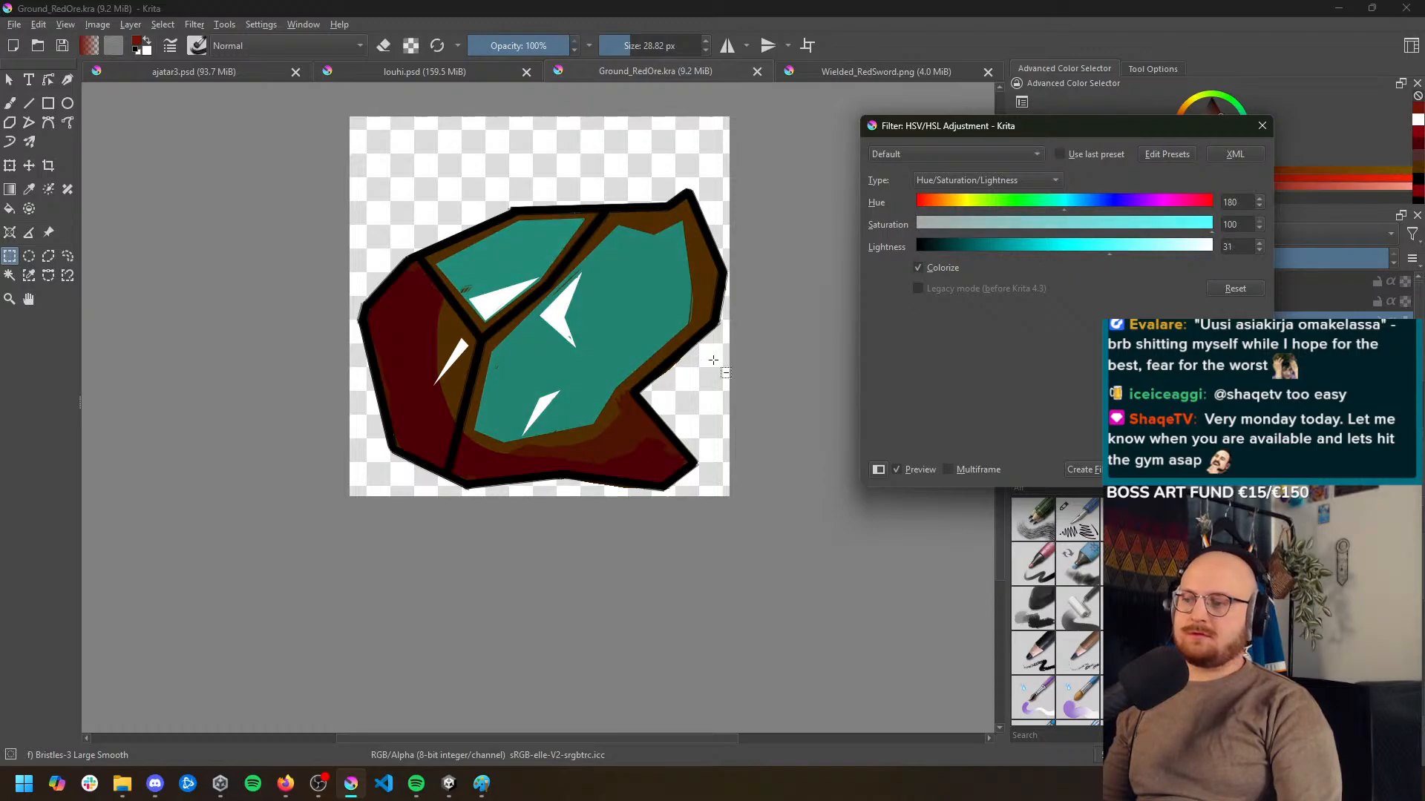
click(1092, 249)
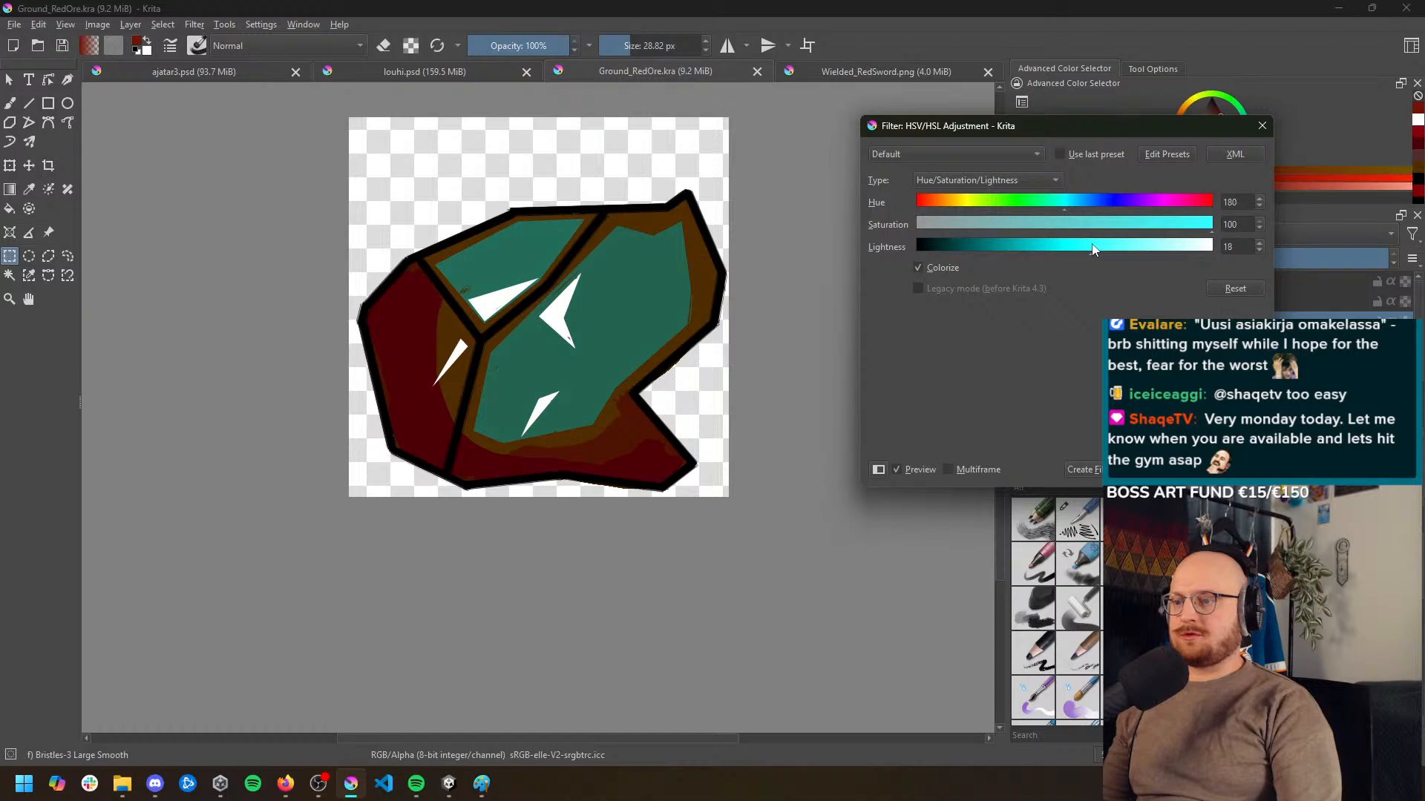
click(918, 268)
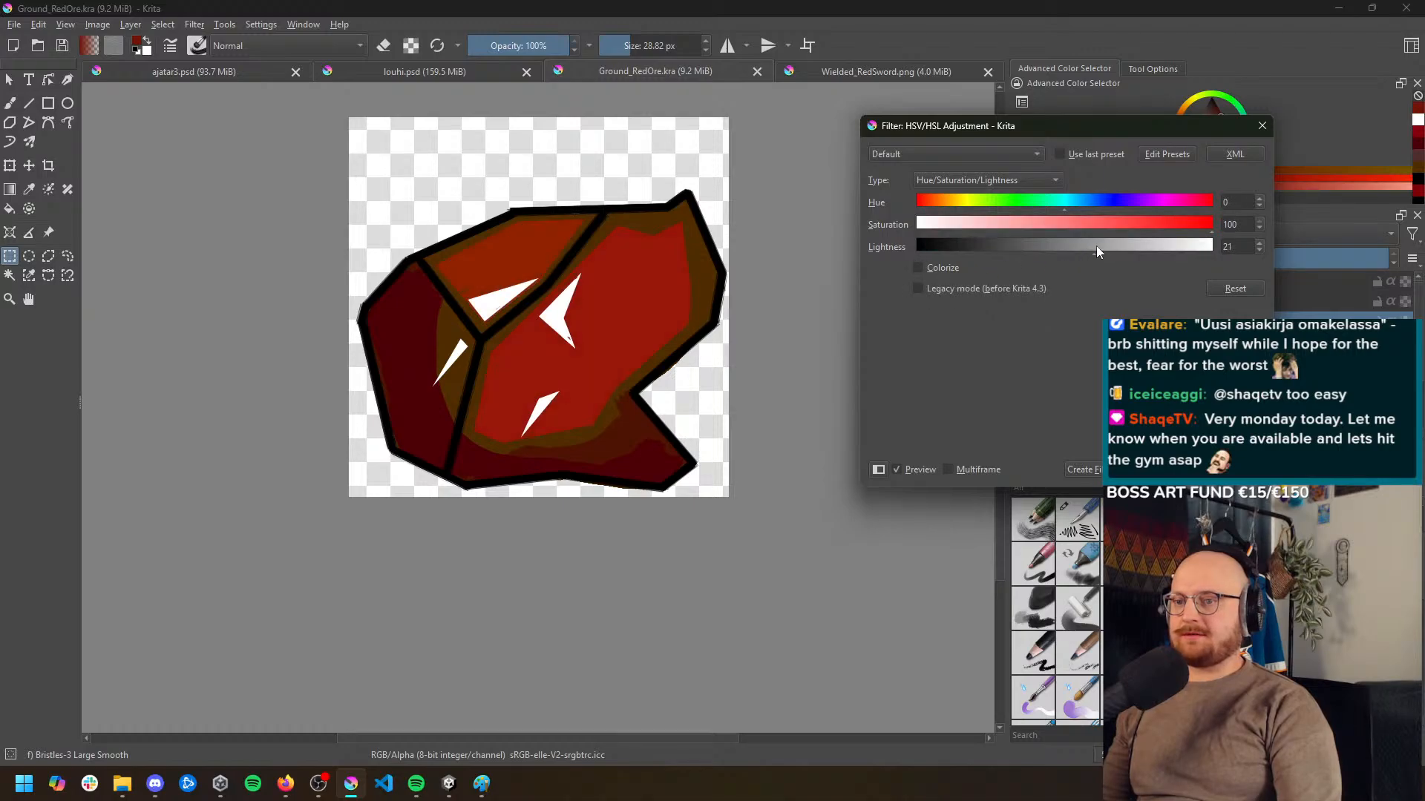
mouse_move(1097, 247)
mouse_down()
mouse_move(1210, 247)
mouse_move(1062, 248)
mouse_move(1125, 248)
mouse_up()
click(919, 268)
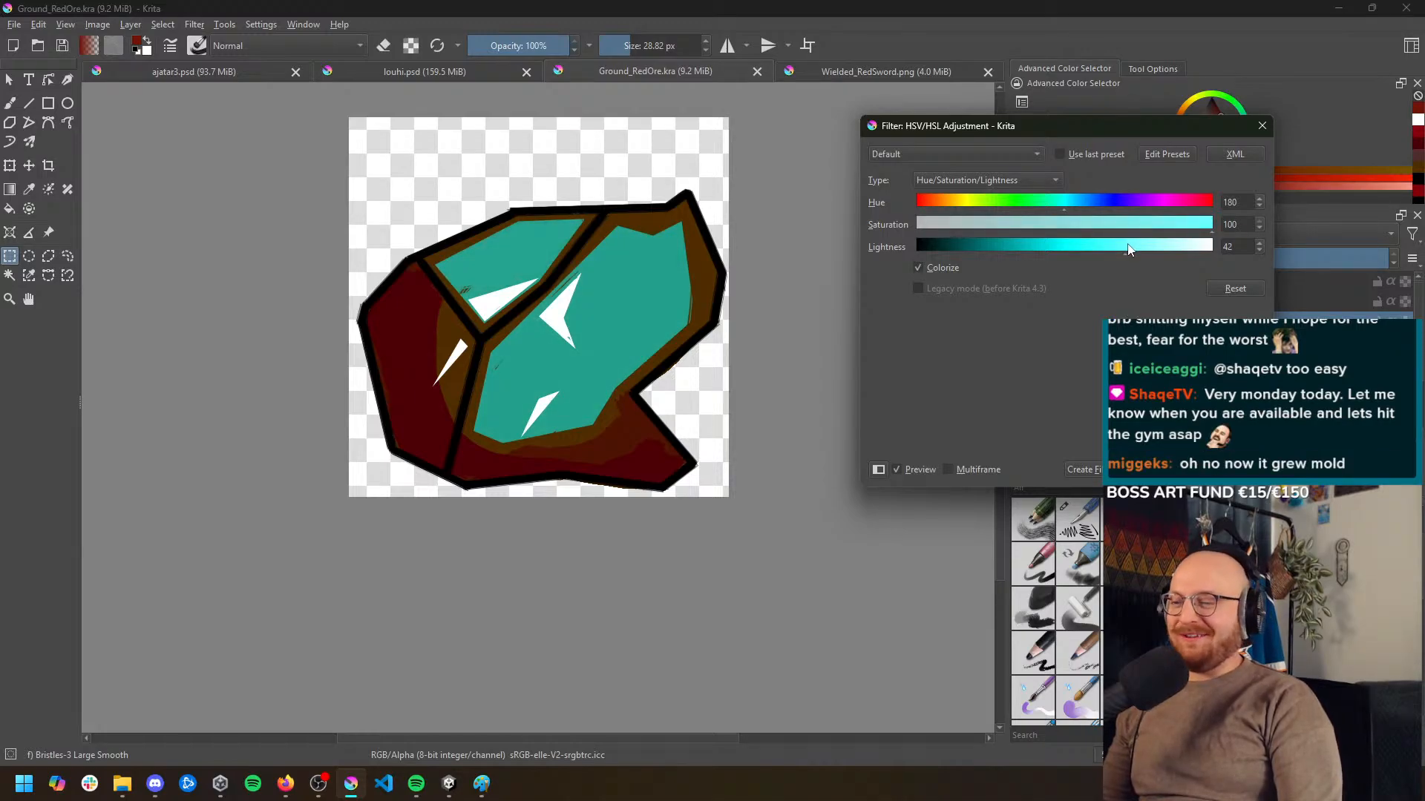
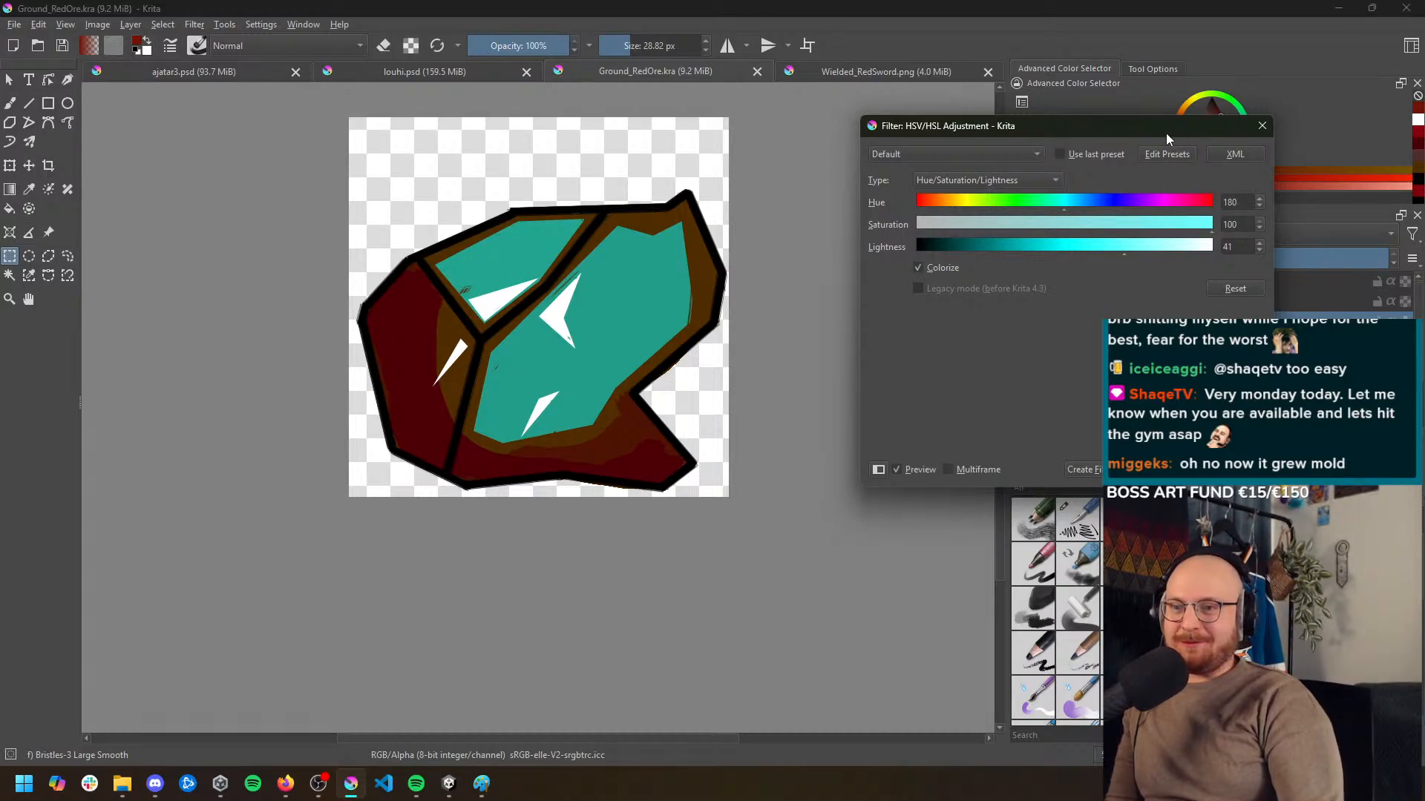
Refine the facet layer's colorize adjustment to saturation 95 and lightness 50 at hue 180, and apply it
drag(1170, 137, 1160, 143)
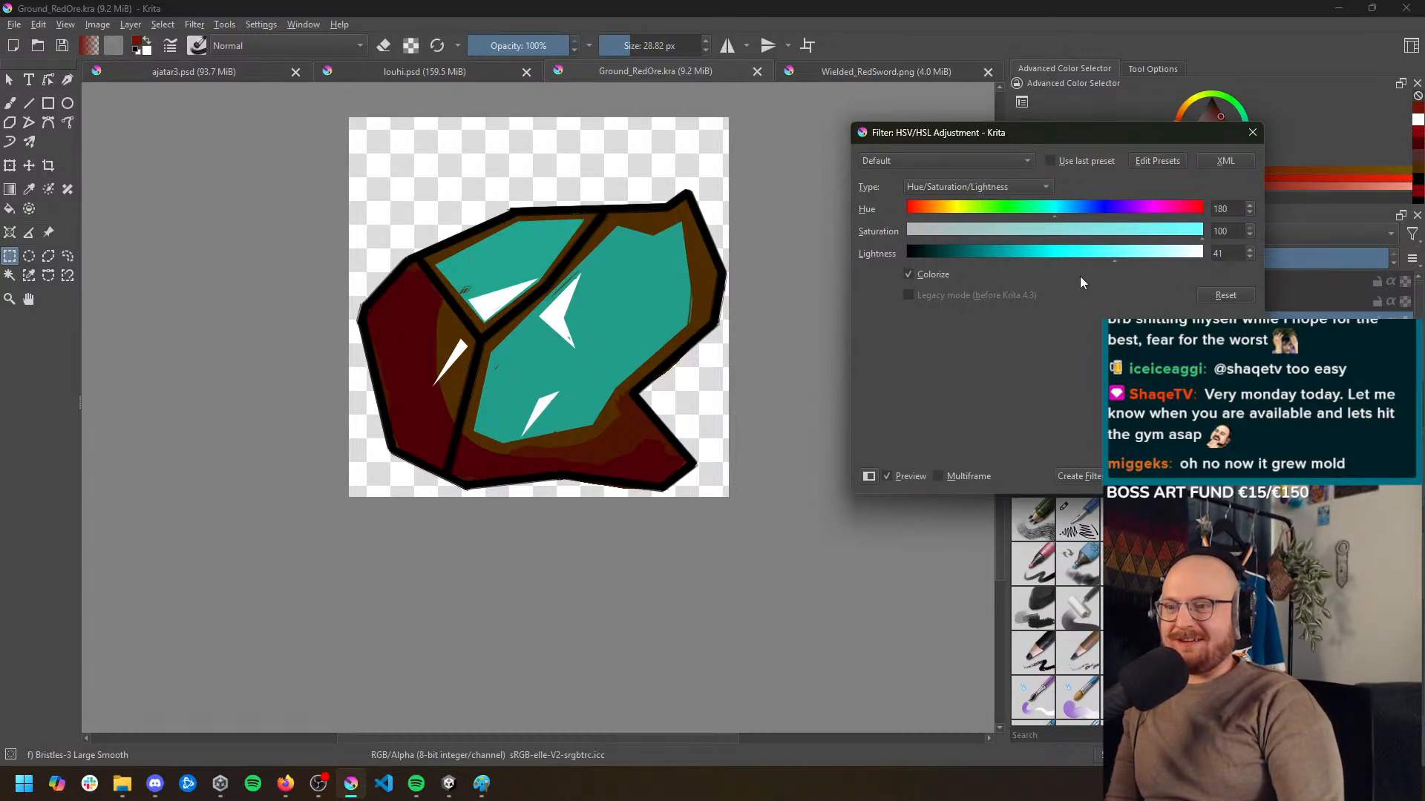
drag(1092, 257, 1150, 260)
click(1106, 236)
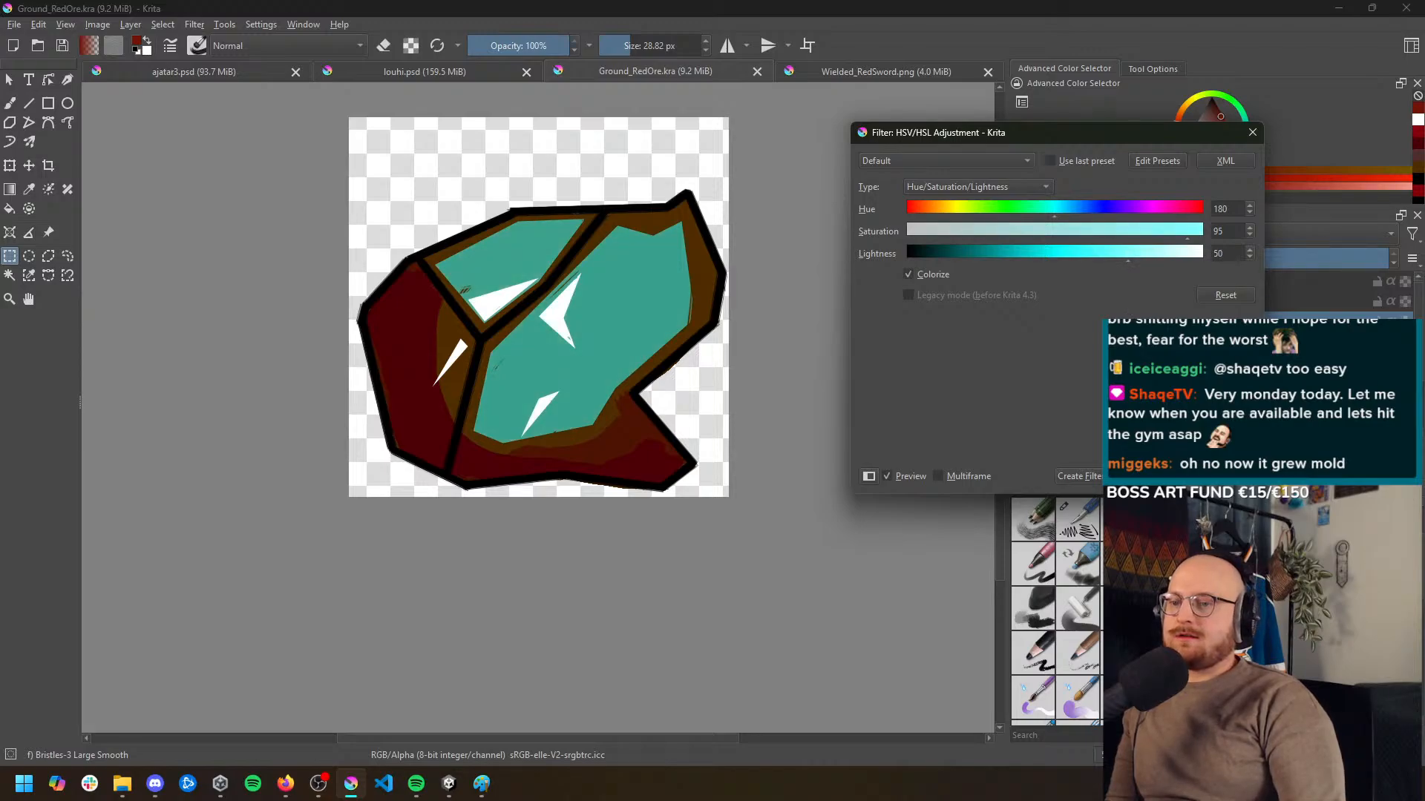
key(Return)
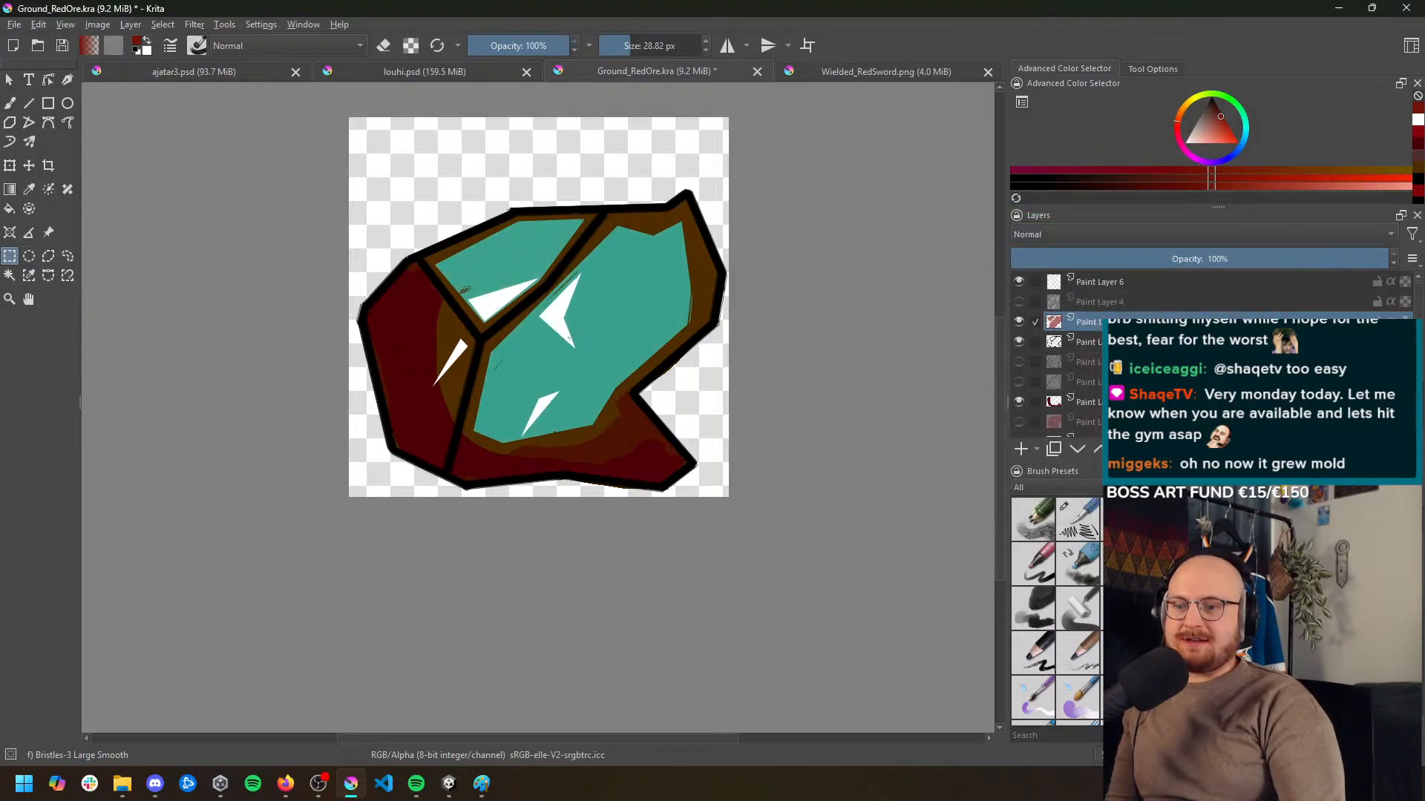
Select the two visible dark red shading layers above the brown base layer together
click(1089, 402)
scroll(1089, 401, down, 1)
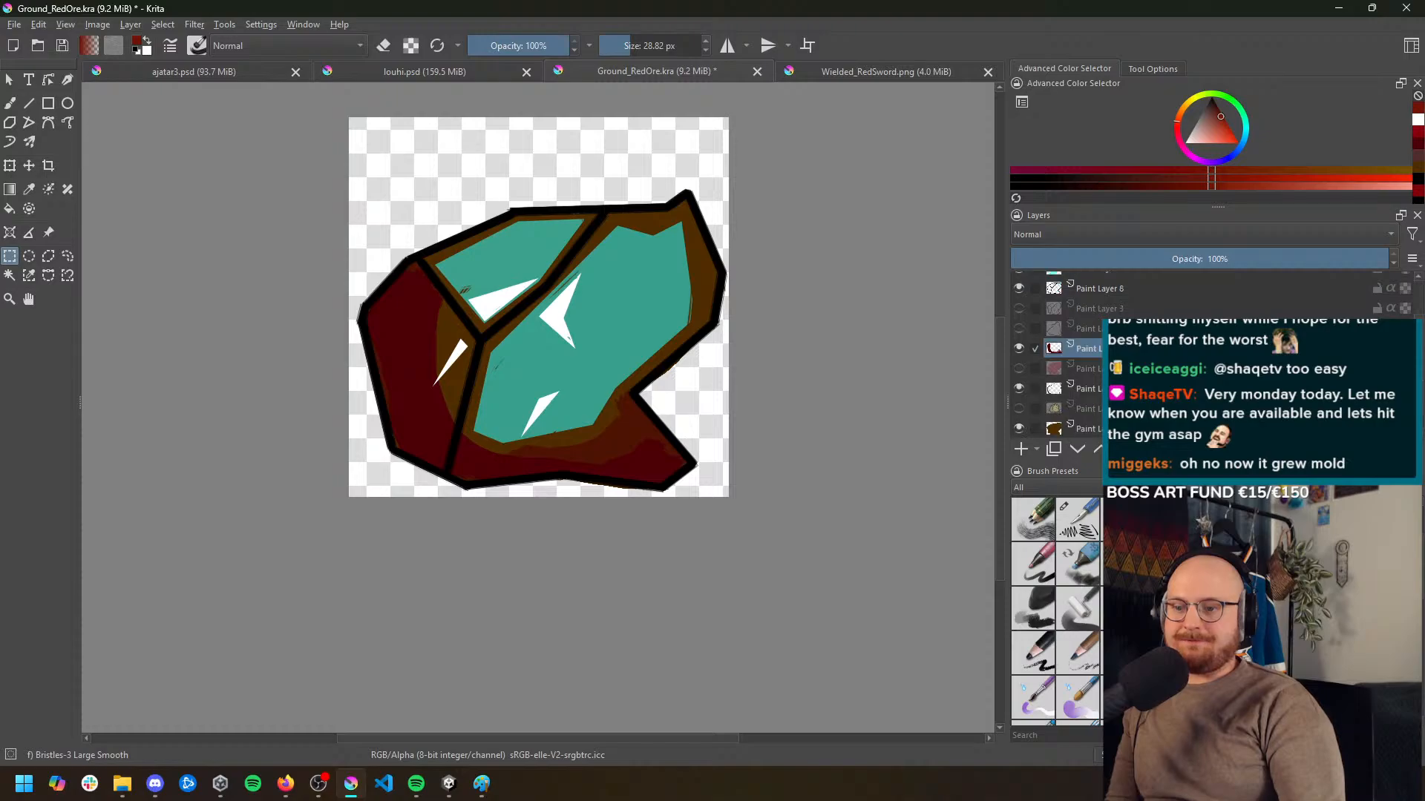
ctrl+click(1088, 389)
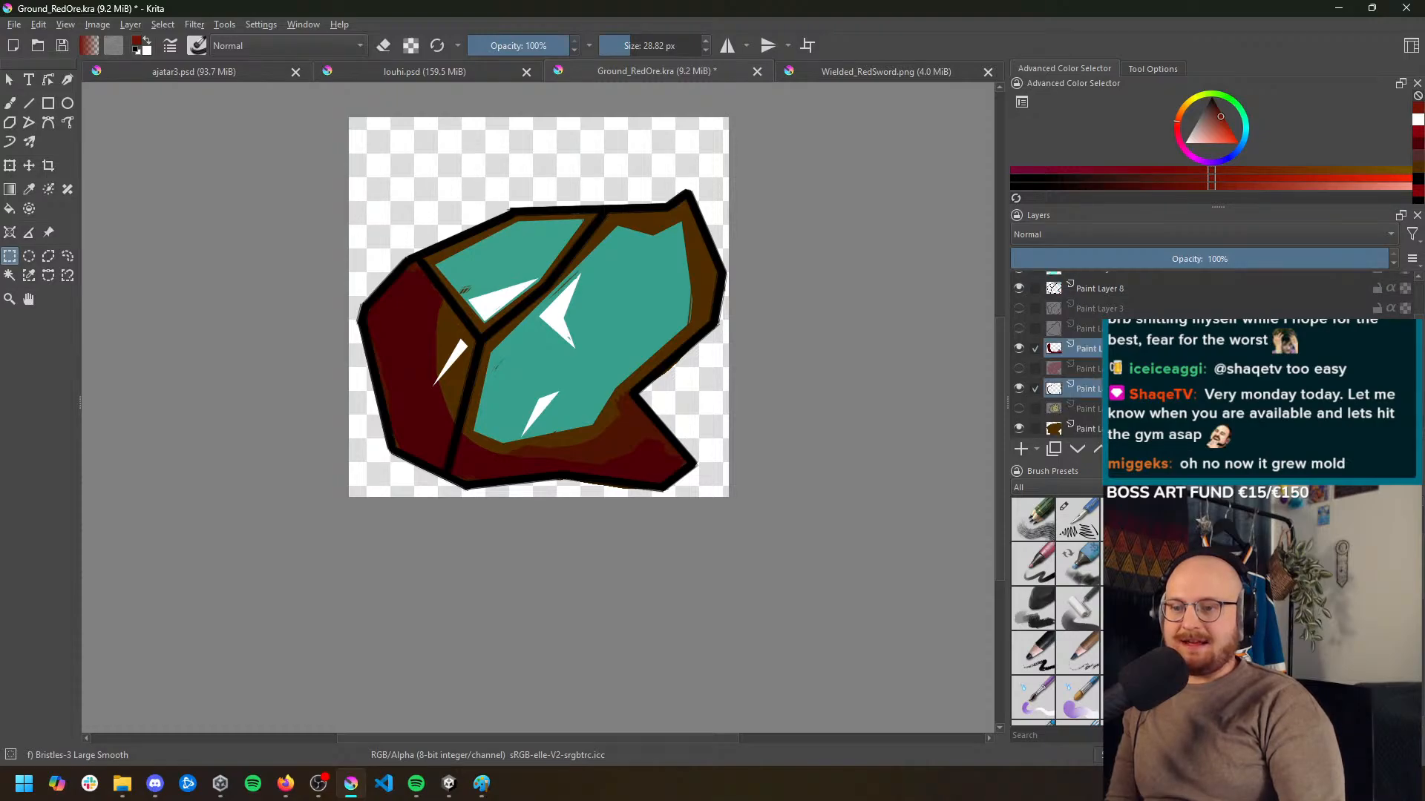
Try repeating the last HSV adjustment on the two selected shading layers, and undo it after inspecting the ore
click(193, 25)
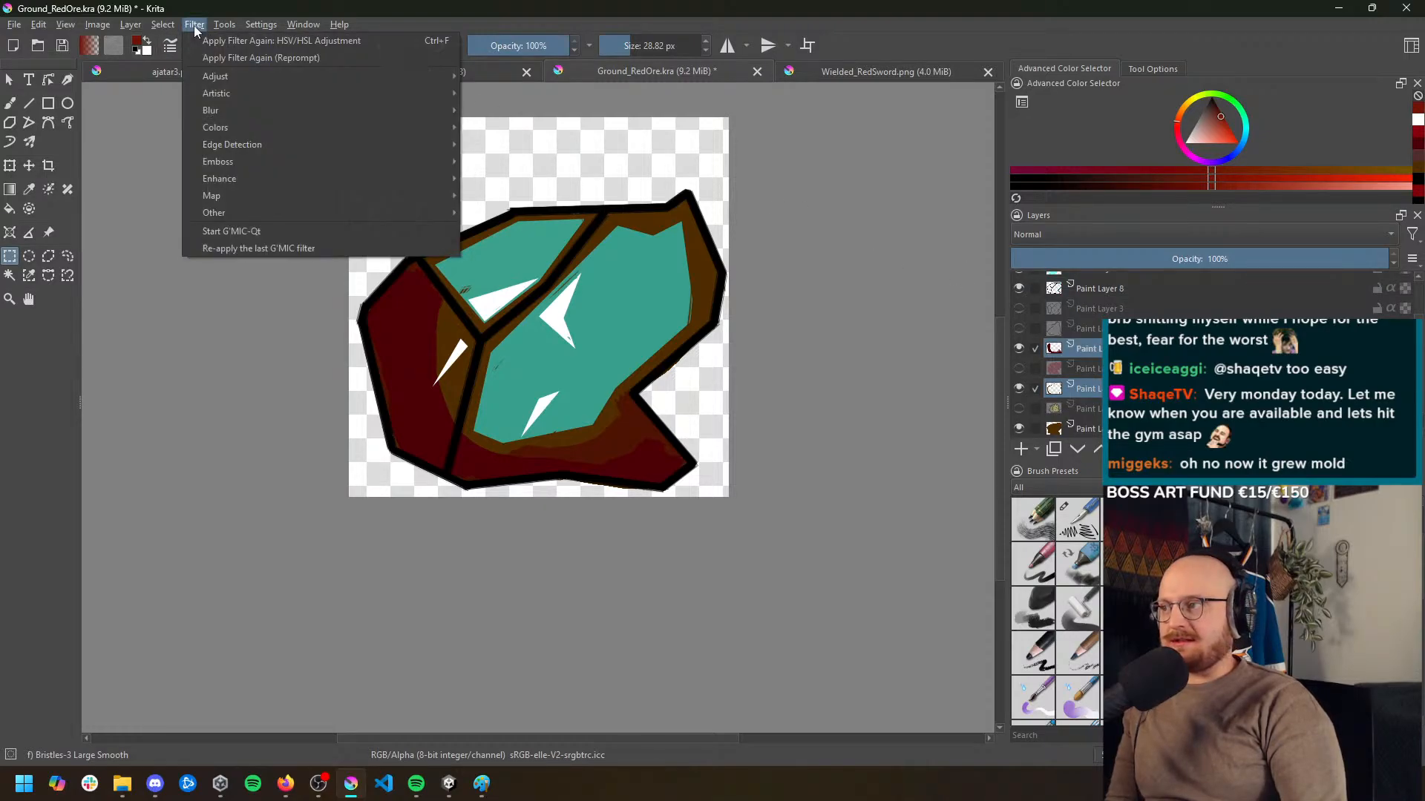
click(204, 43)
key(minus)
key(minus)
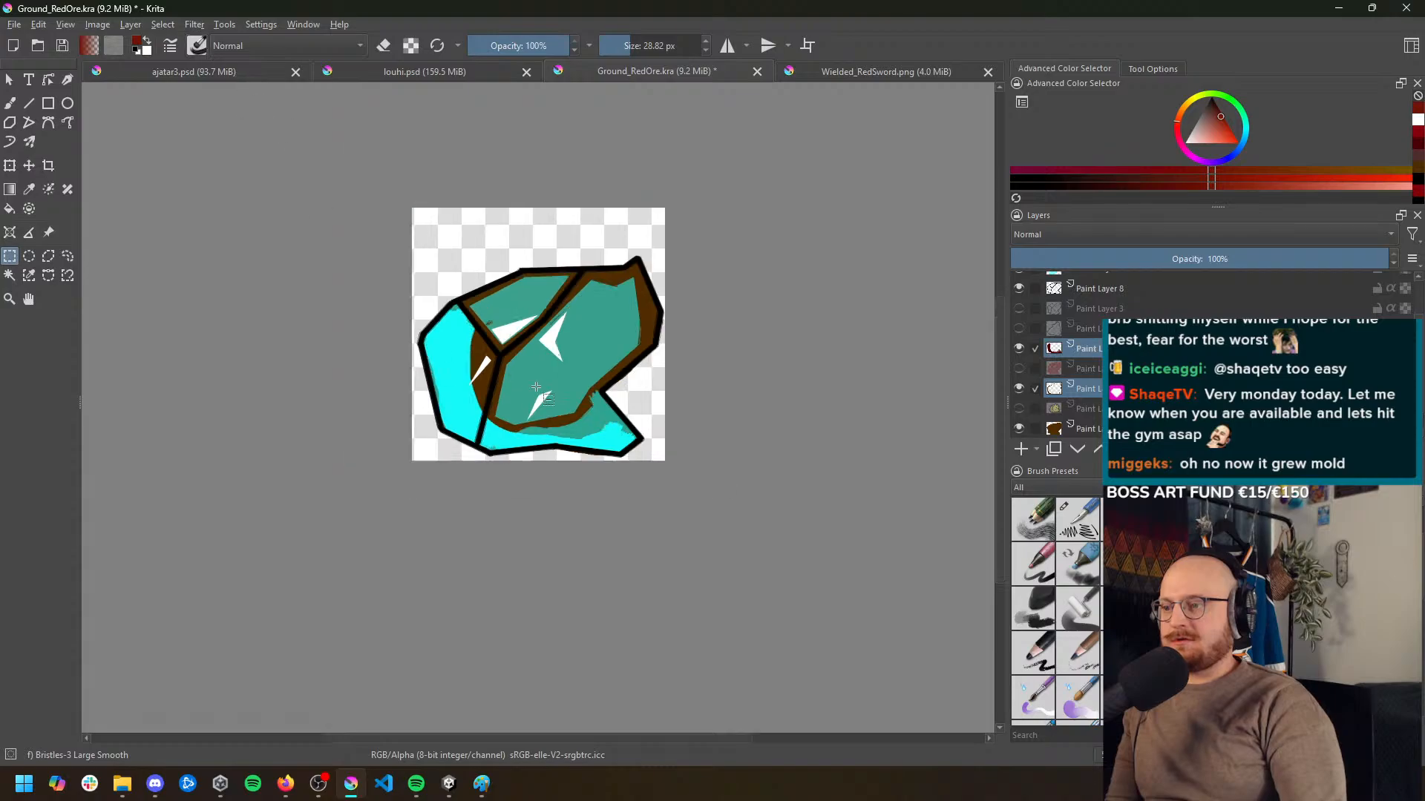
key(plus)
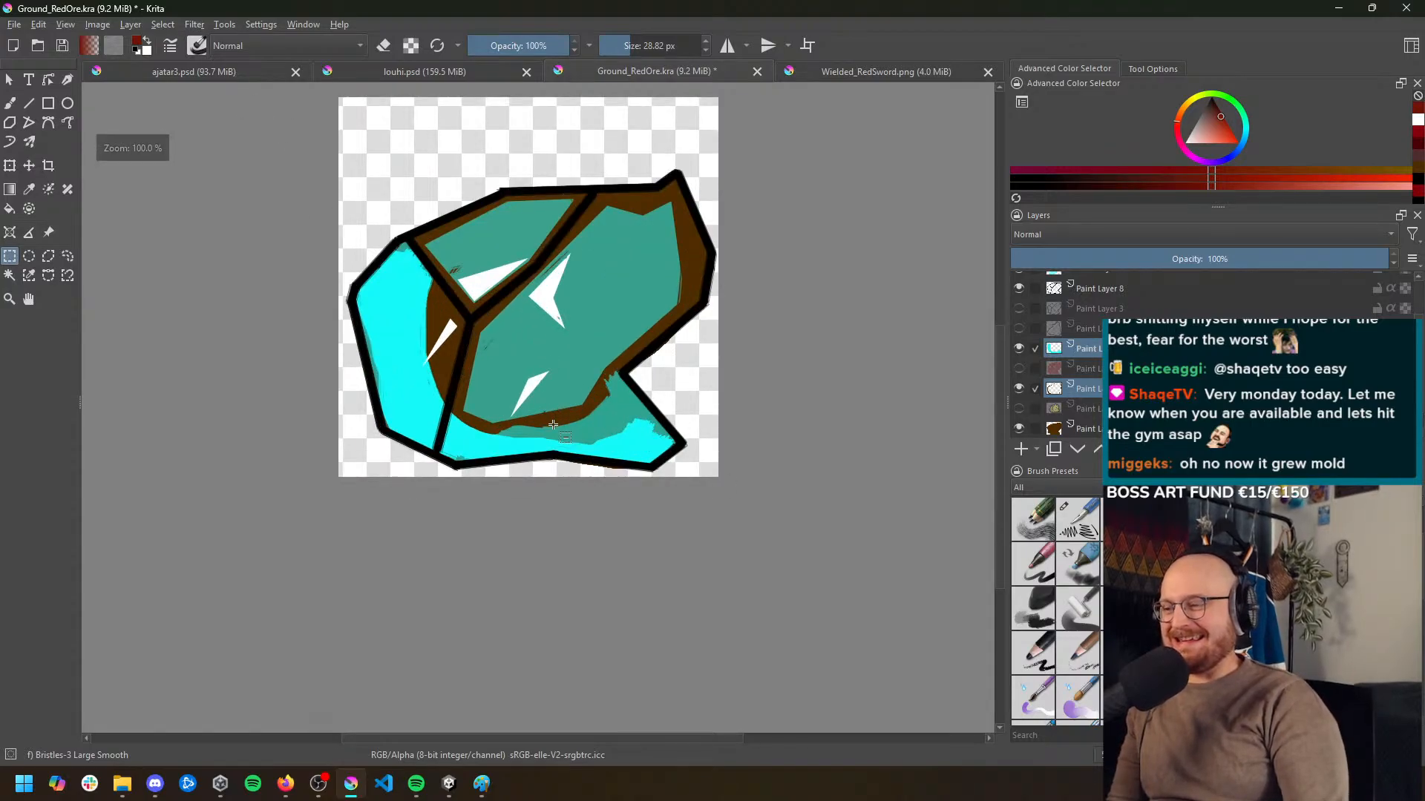
key(plus)
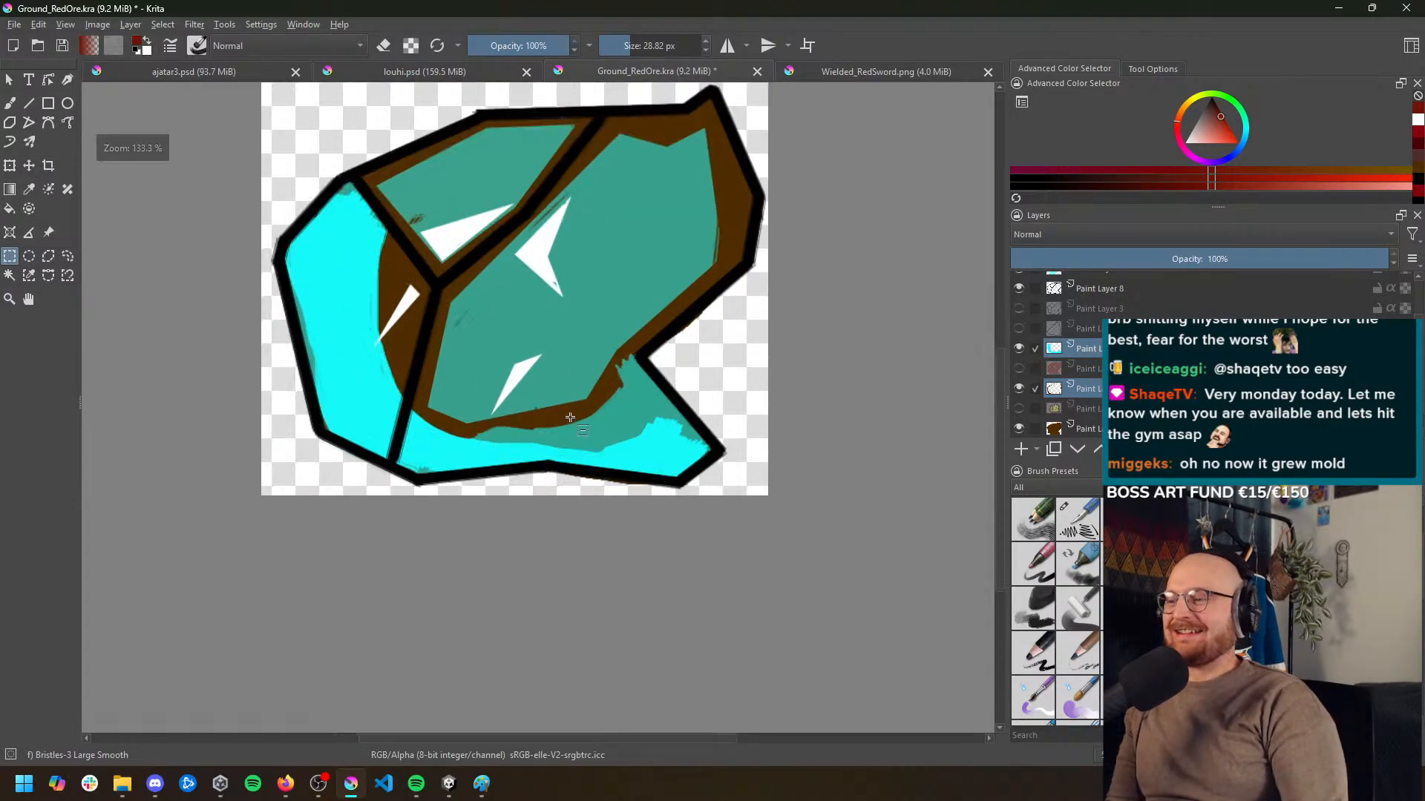
key(ctrl+z)
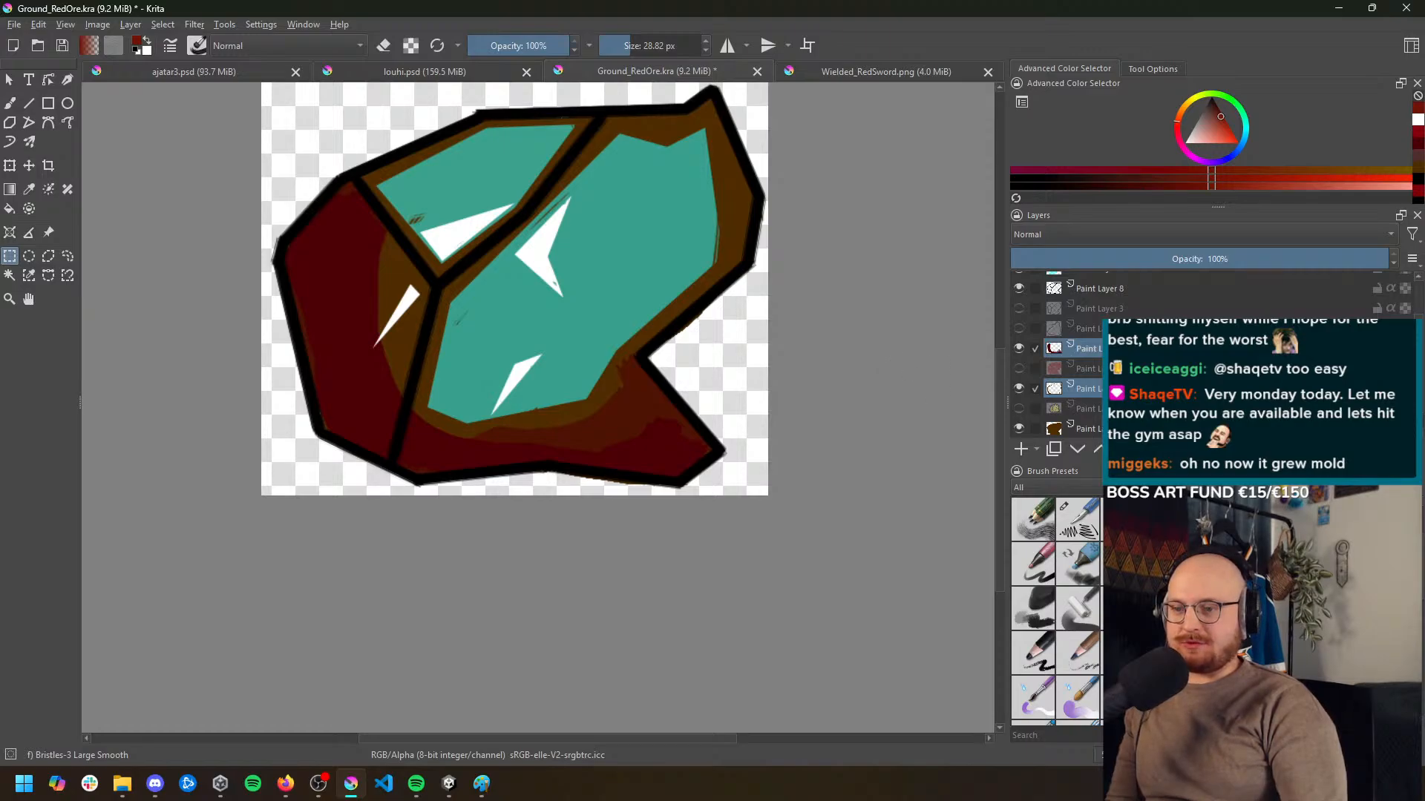
Colorize the two selected shading layers with HSV Adjustment at hue 180, saturation 49 and lightness 17, and export the image
click(199, 25)
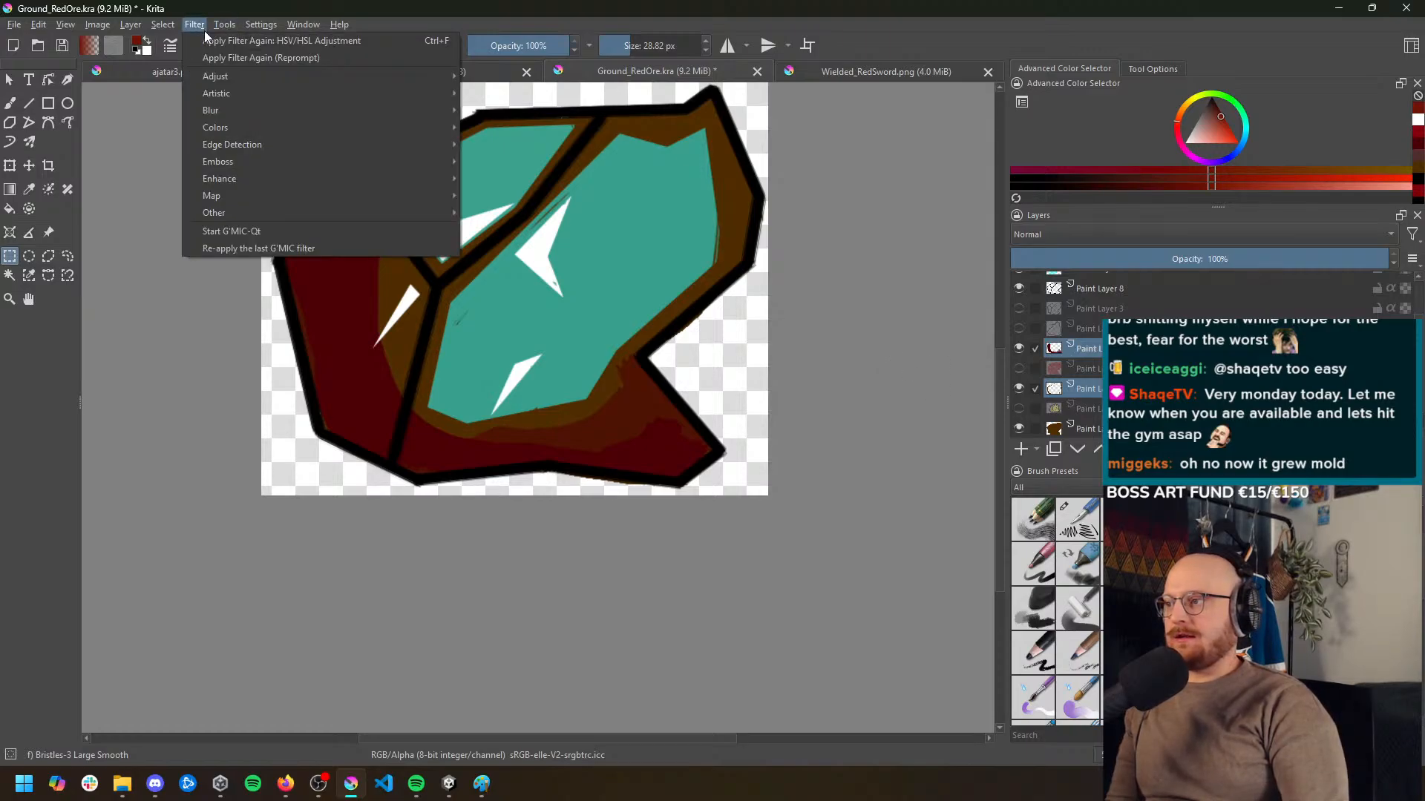
mouse_move(255, 78)
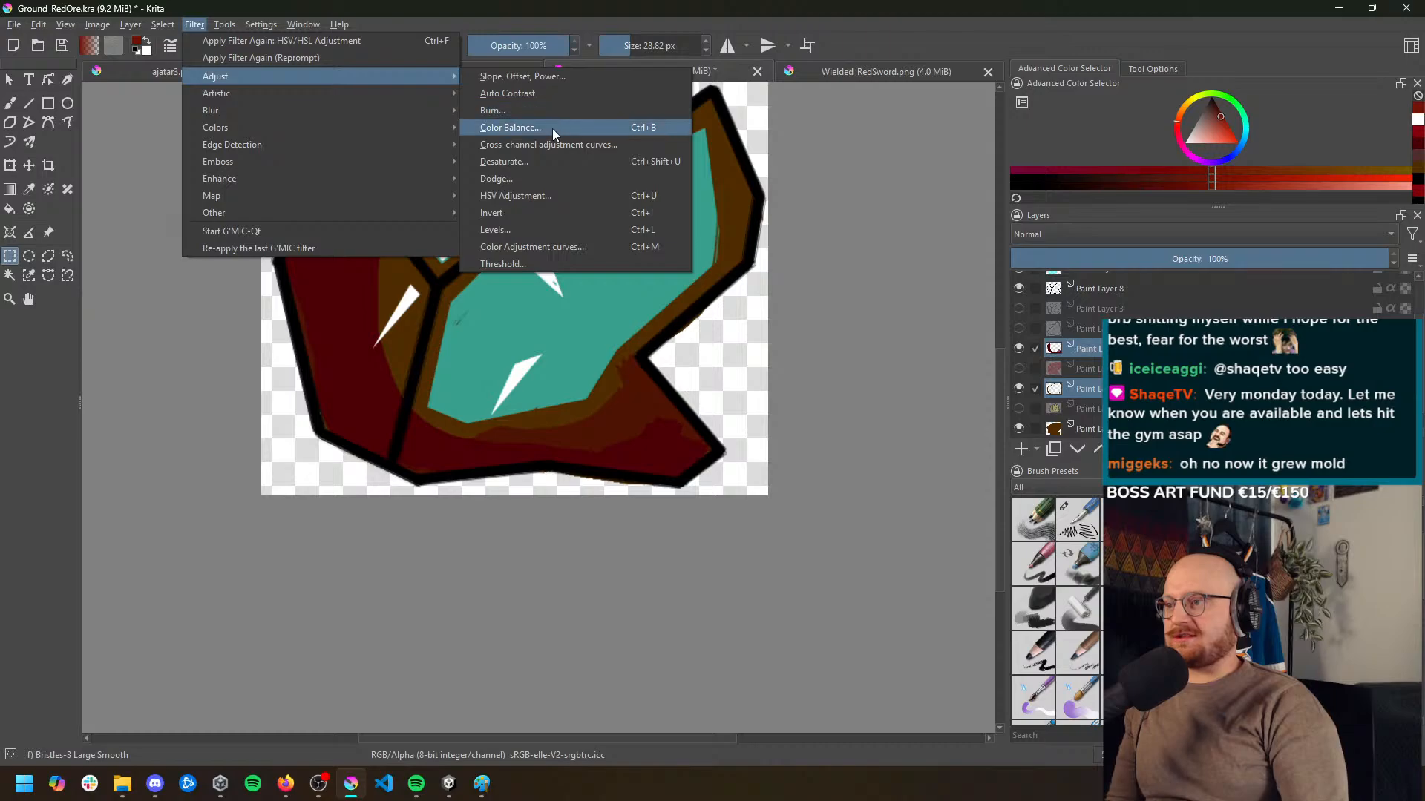
click(531, 195)
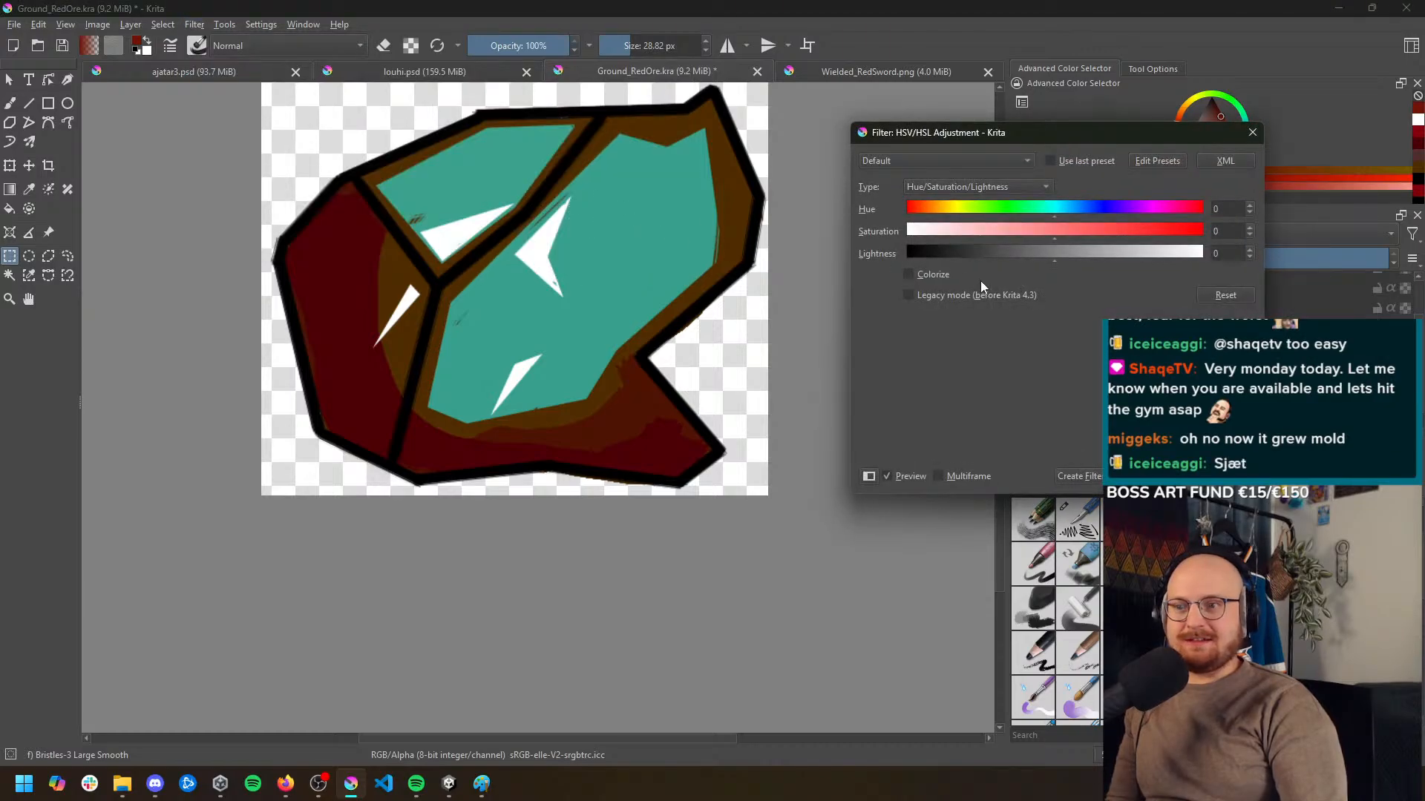
click(909, 275)
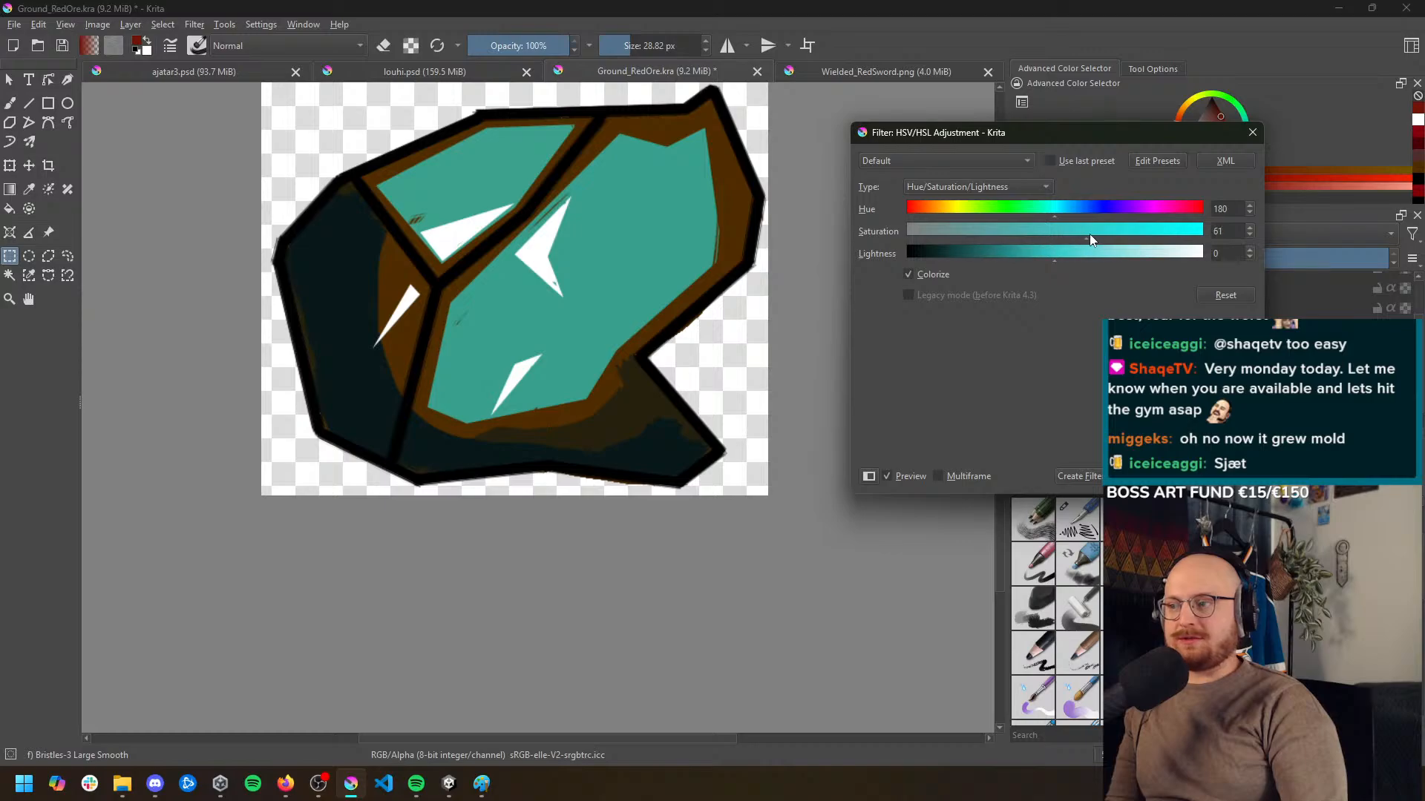
mouse_move(1091, 239)
mouse_down()
mouse_move(1192, 238)
mouse_move(1061, 230)
mouse_move(1108, 252)
mouse_move(1080, 251)
mouse_up()
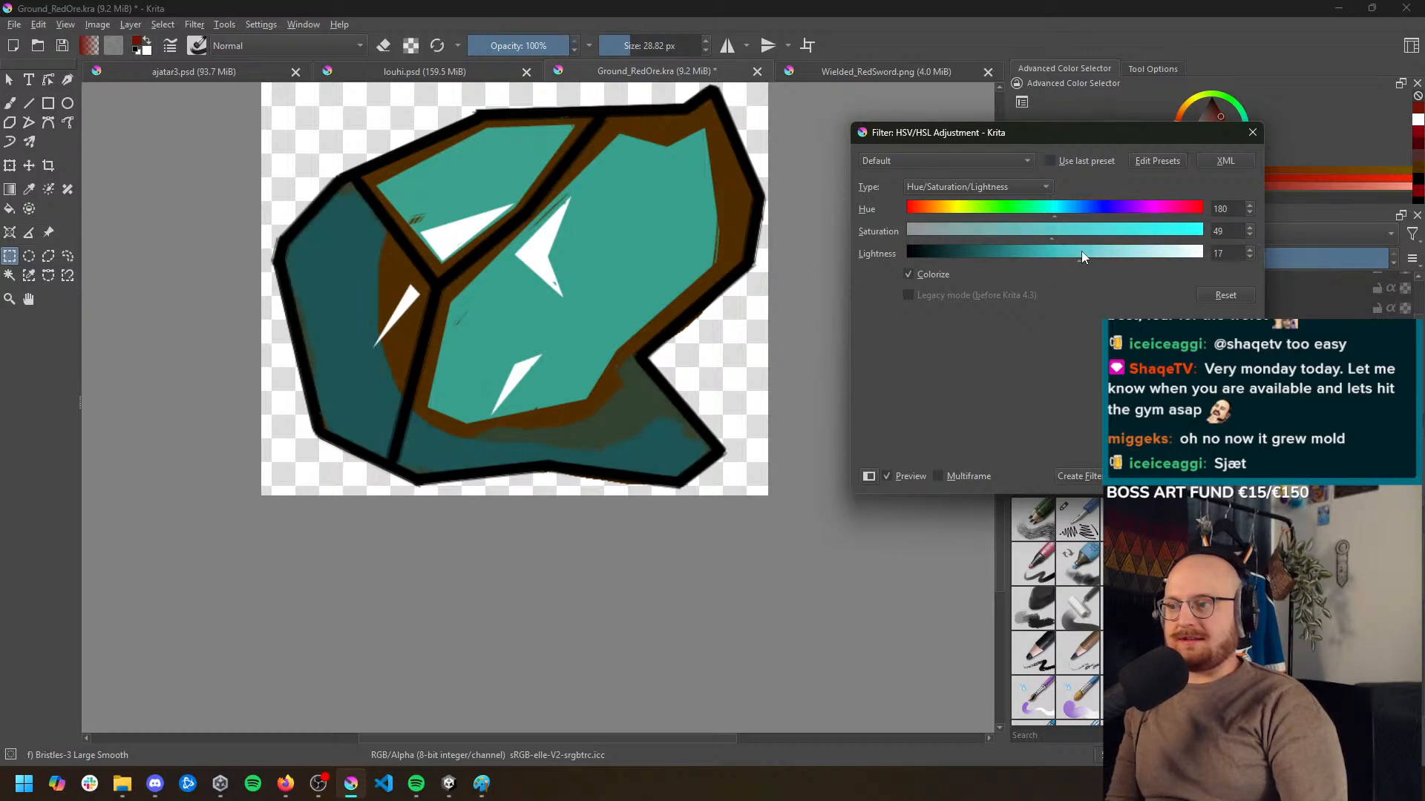
scroll(694, 303, down, 4)
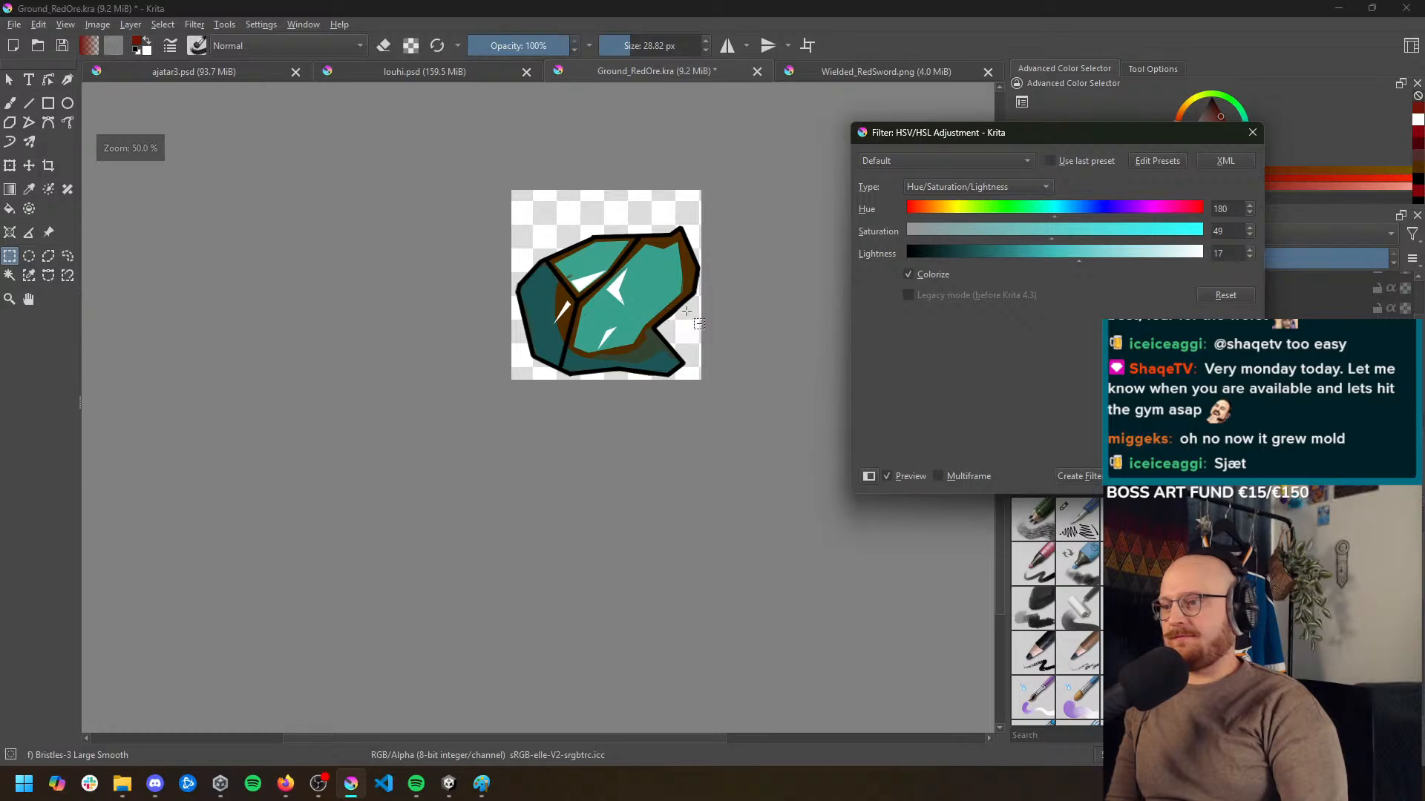
scroll(694, 303, up, 2)
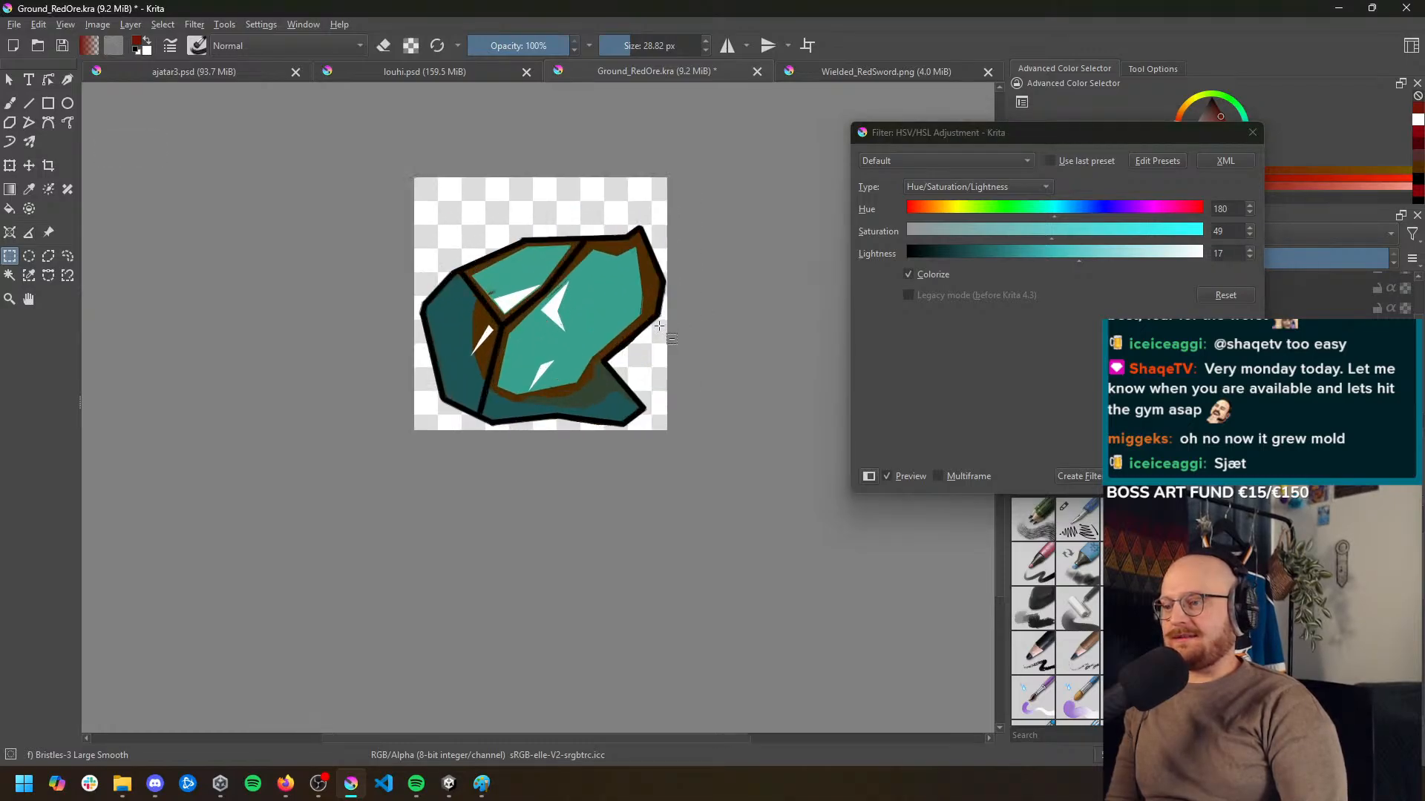
key(Return)
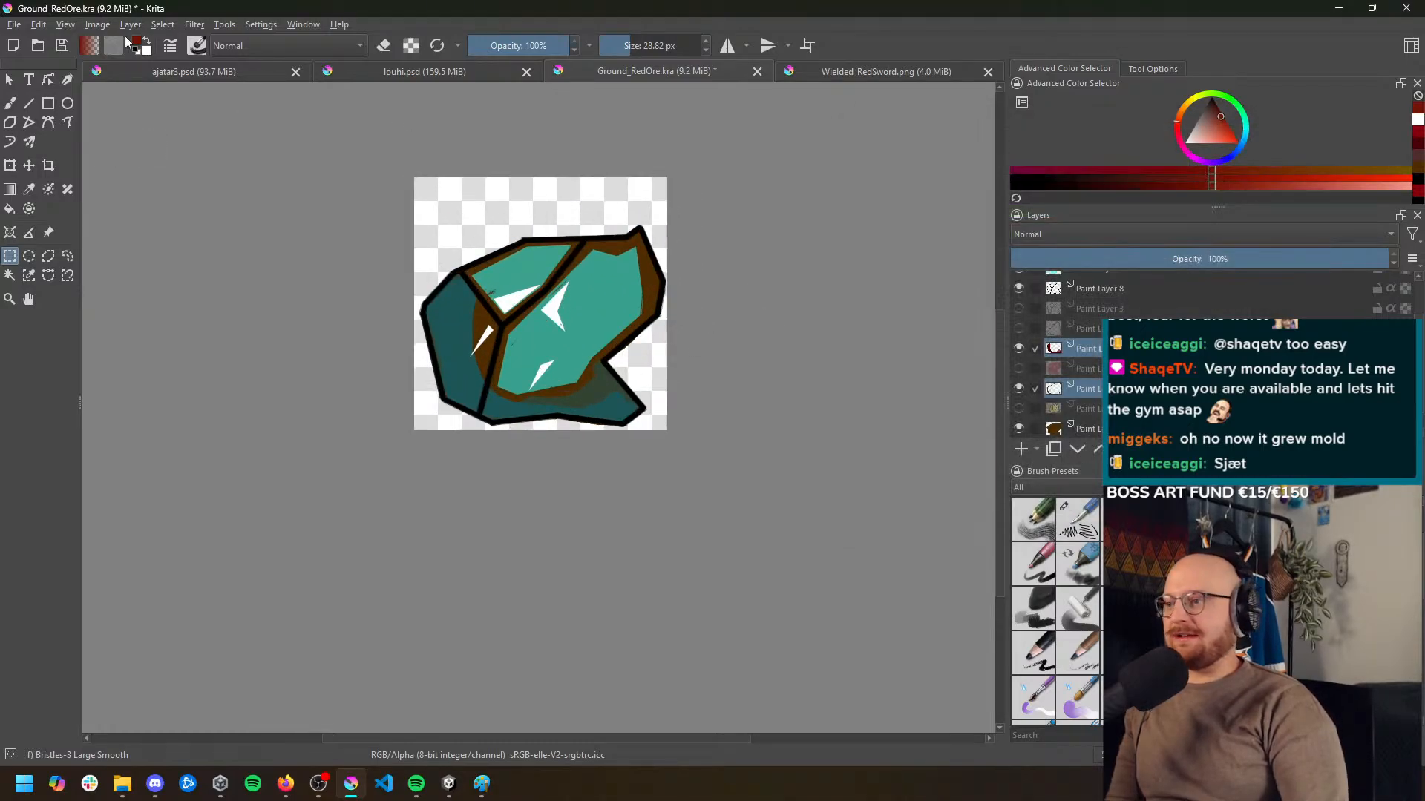
click(18, 26)
click(70, 169)
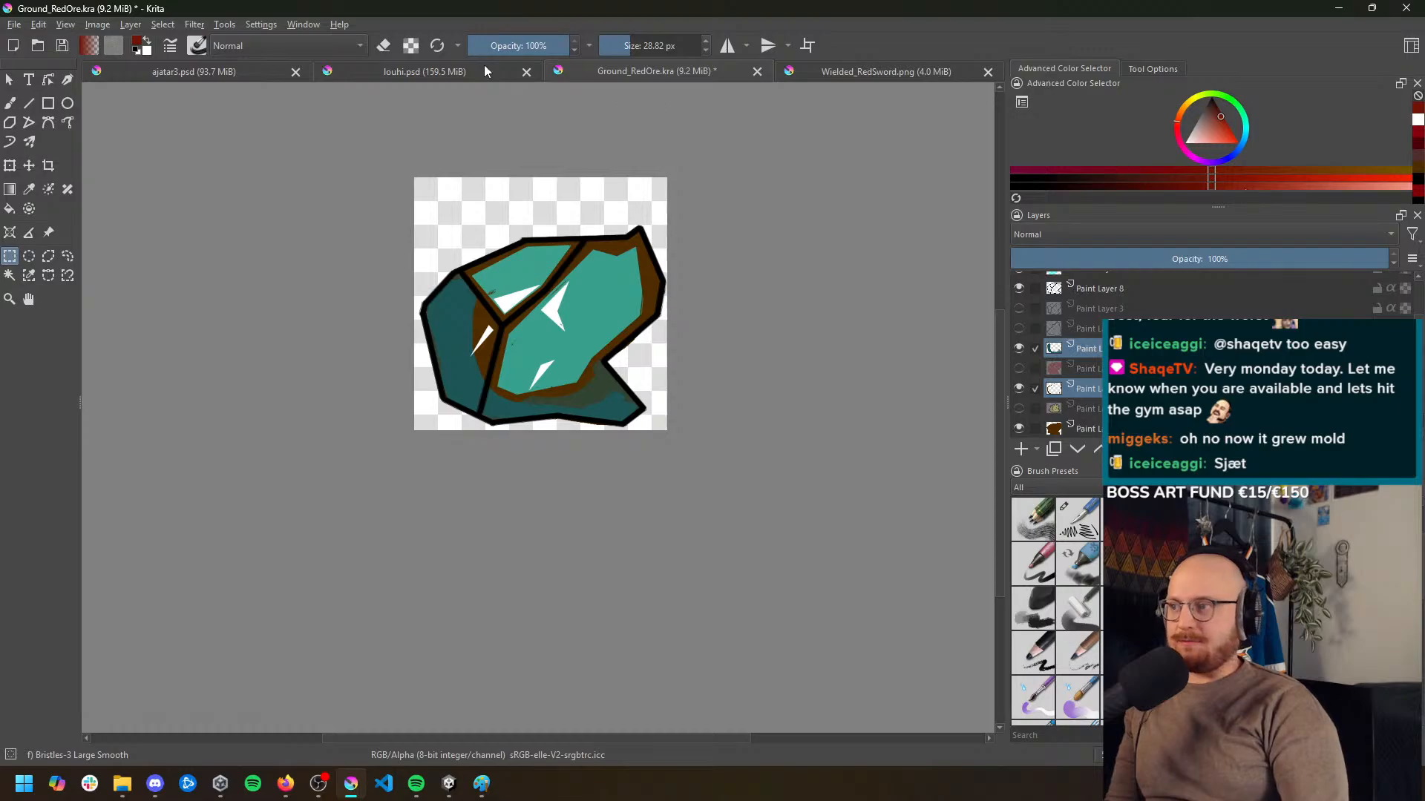
Colorize the two selected shading layers green with HSV Adjustment at hue 150, saturation 50 and lightness -27
click(195, 24)
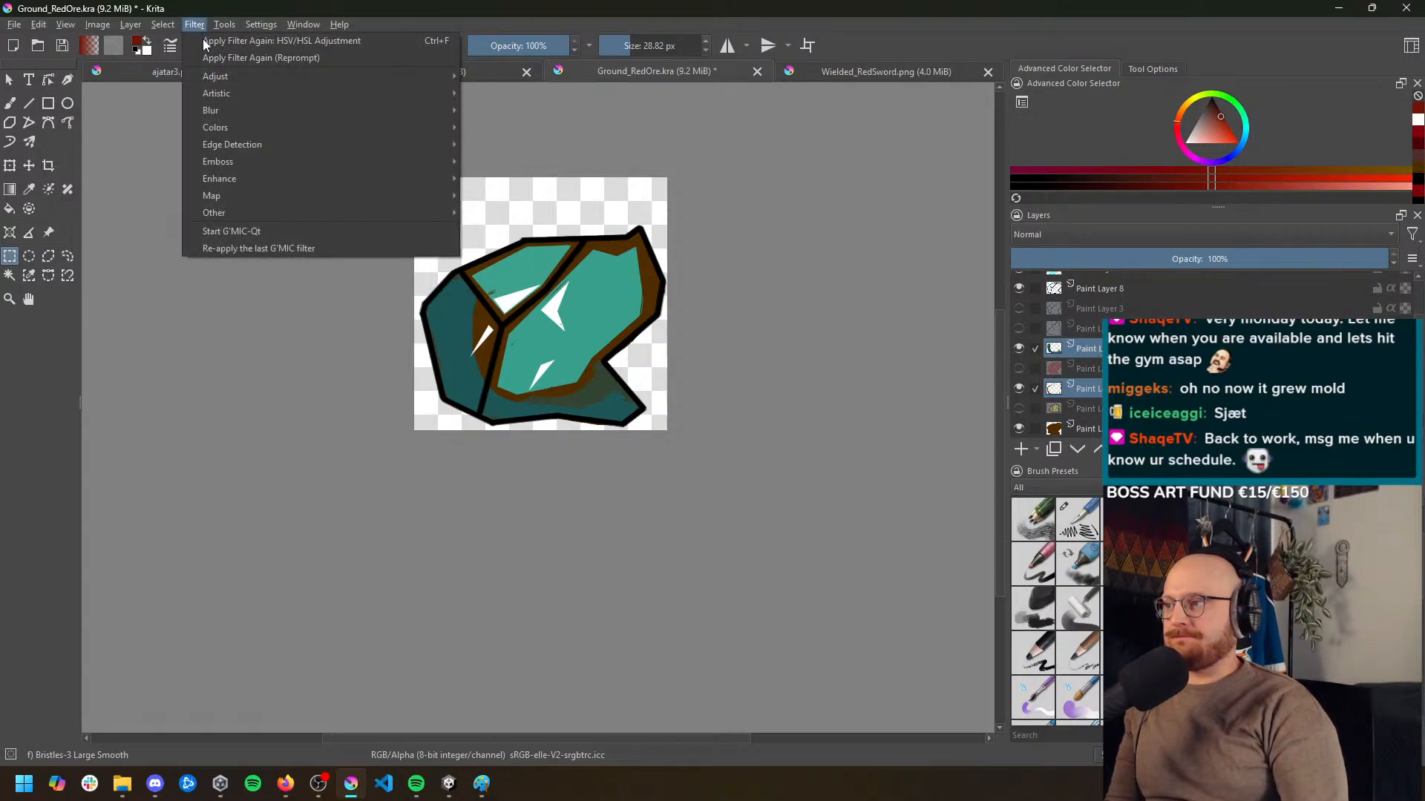
mouse_move(251, 77)
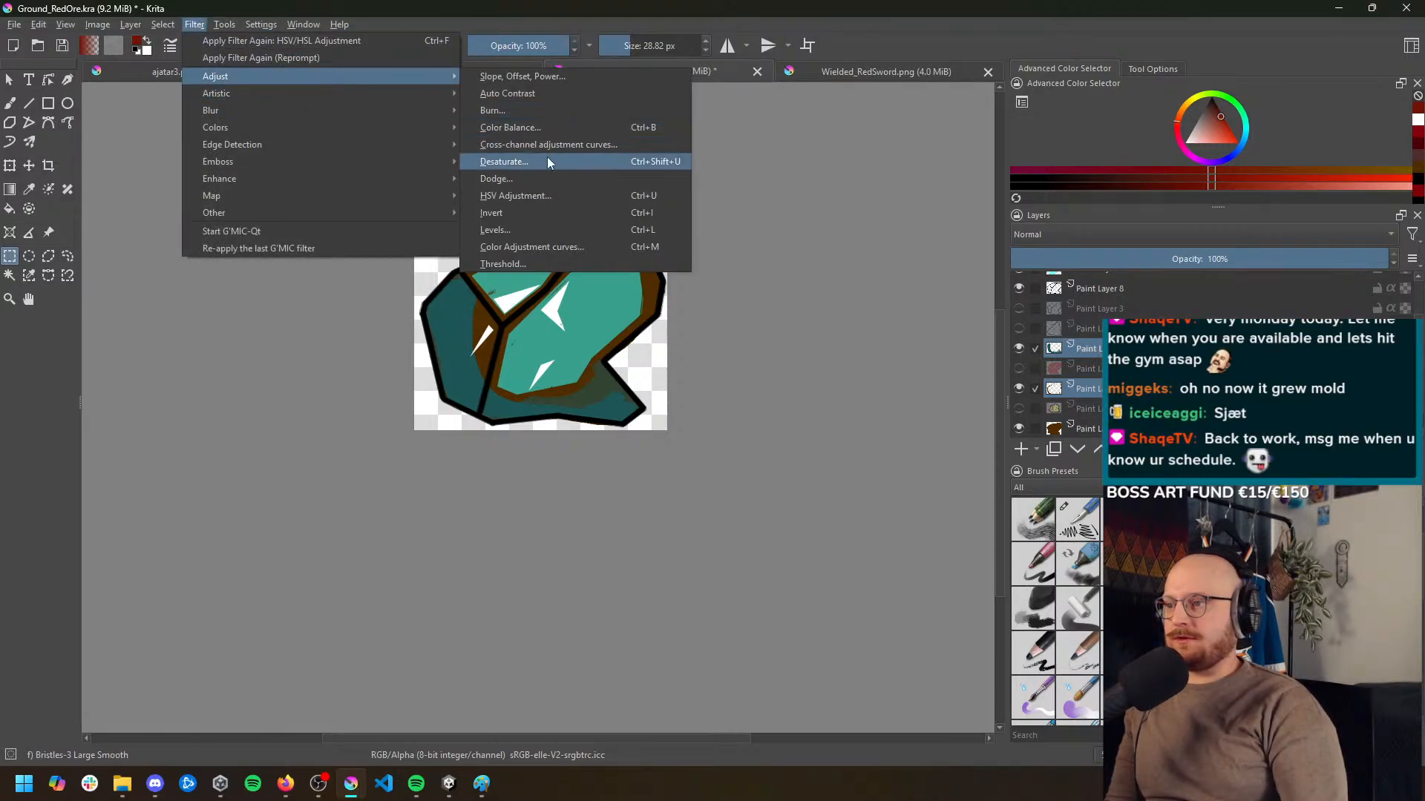
click(549, 194)
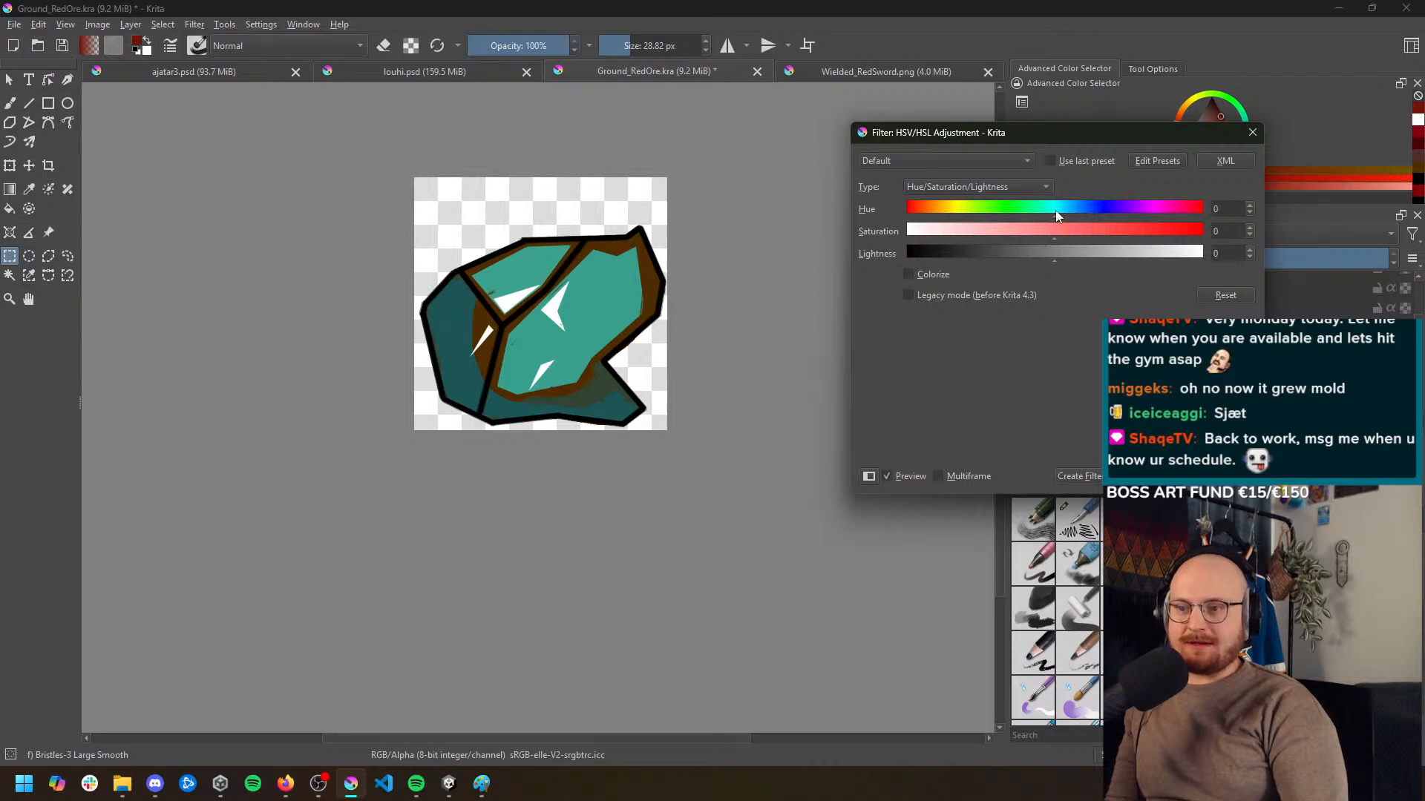
drag(1055, 211, 1029, 211)
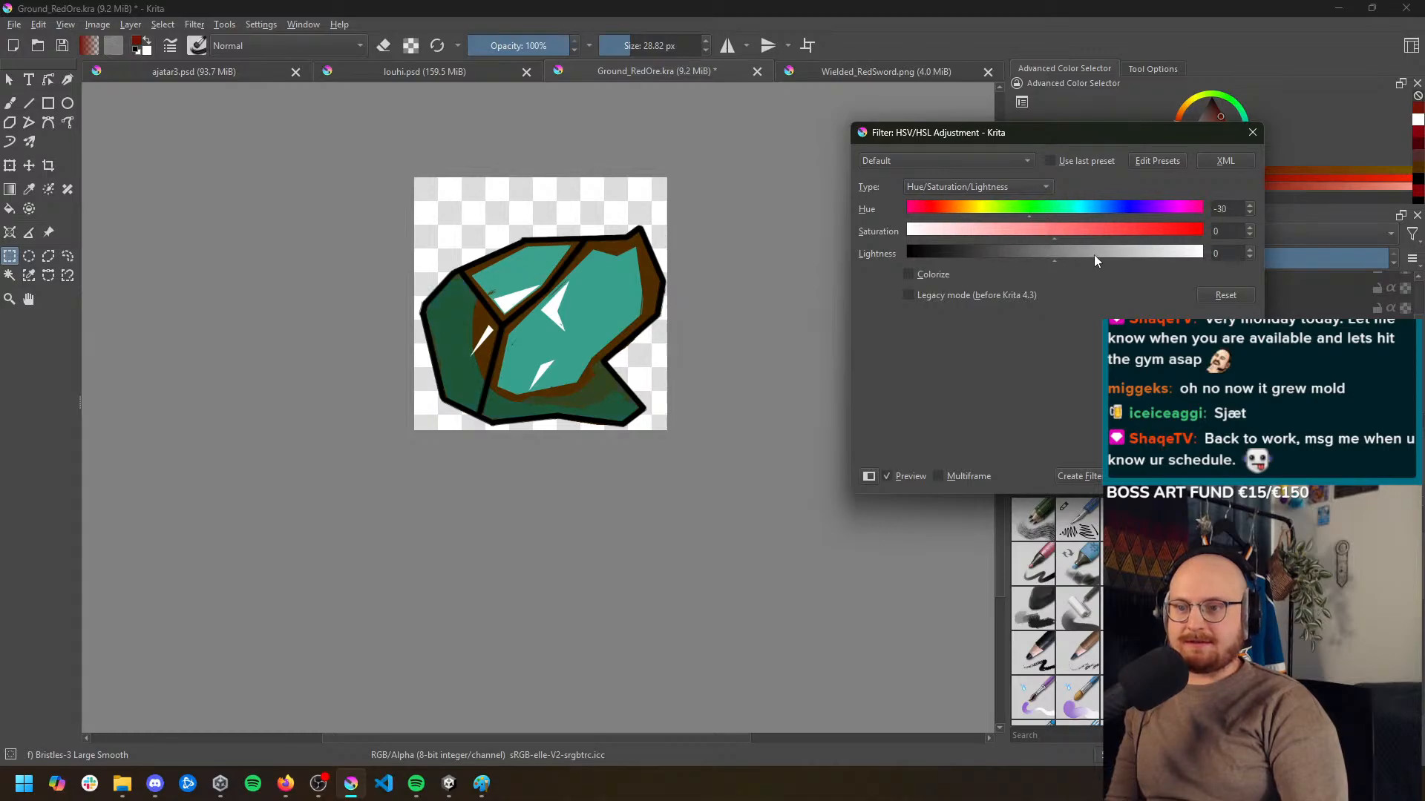
click(916, 274)
drag(1038, 261, 1022, 252)
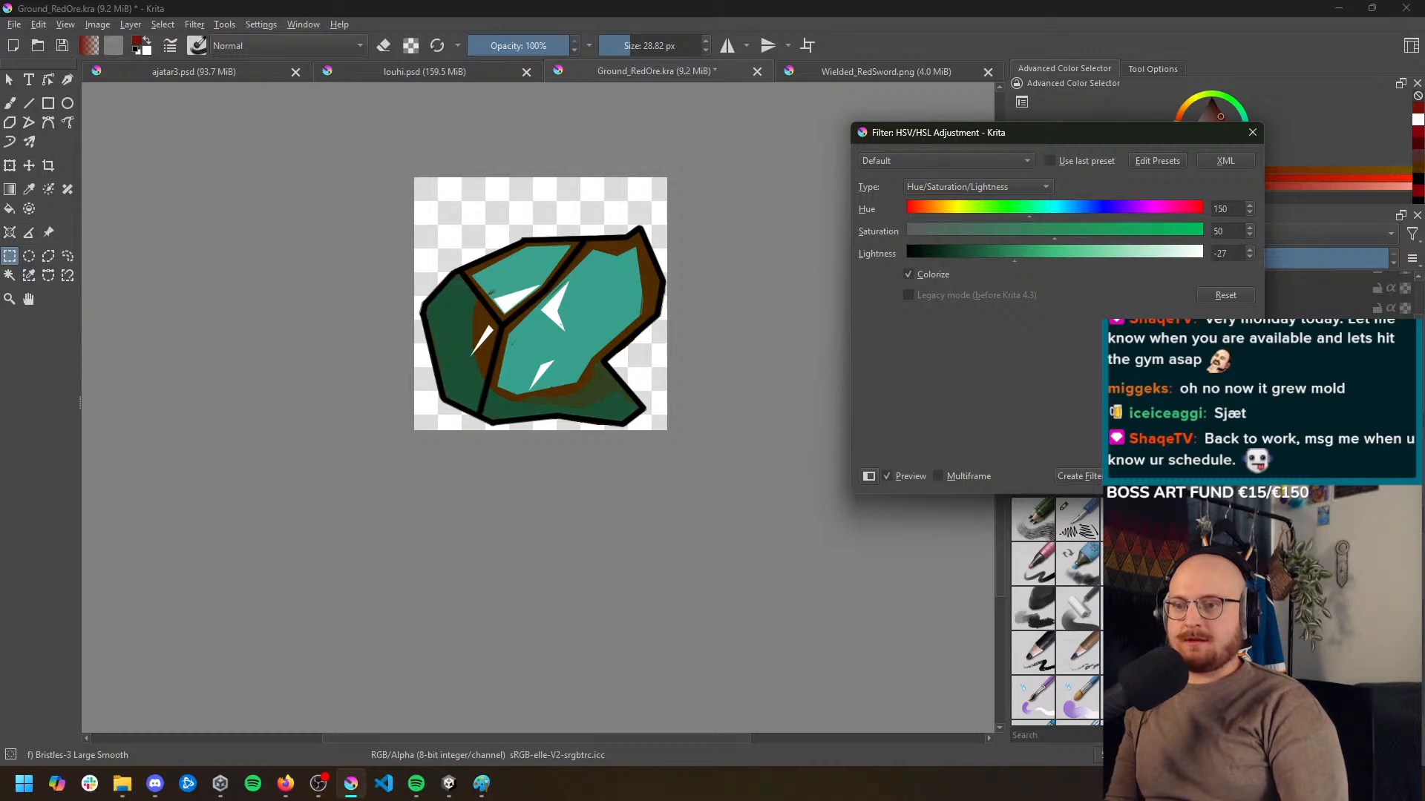
click(1166, 476)
Colorize the teal facet layer with HSV Adjustment at hue 180, saturation 52 and lightness -55
scroll(1080, 363, up, 2)
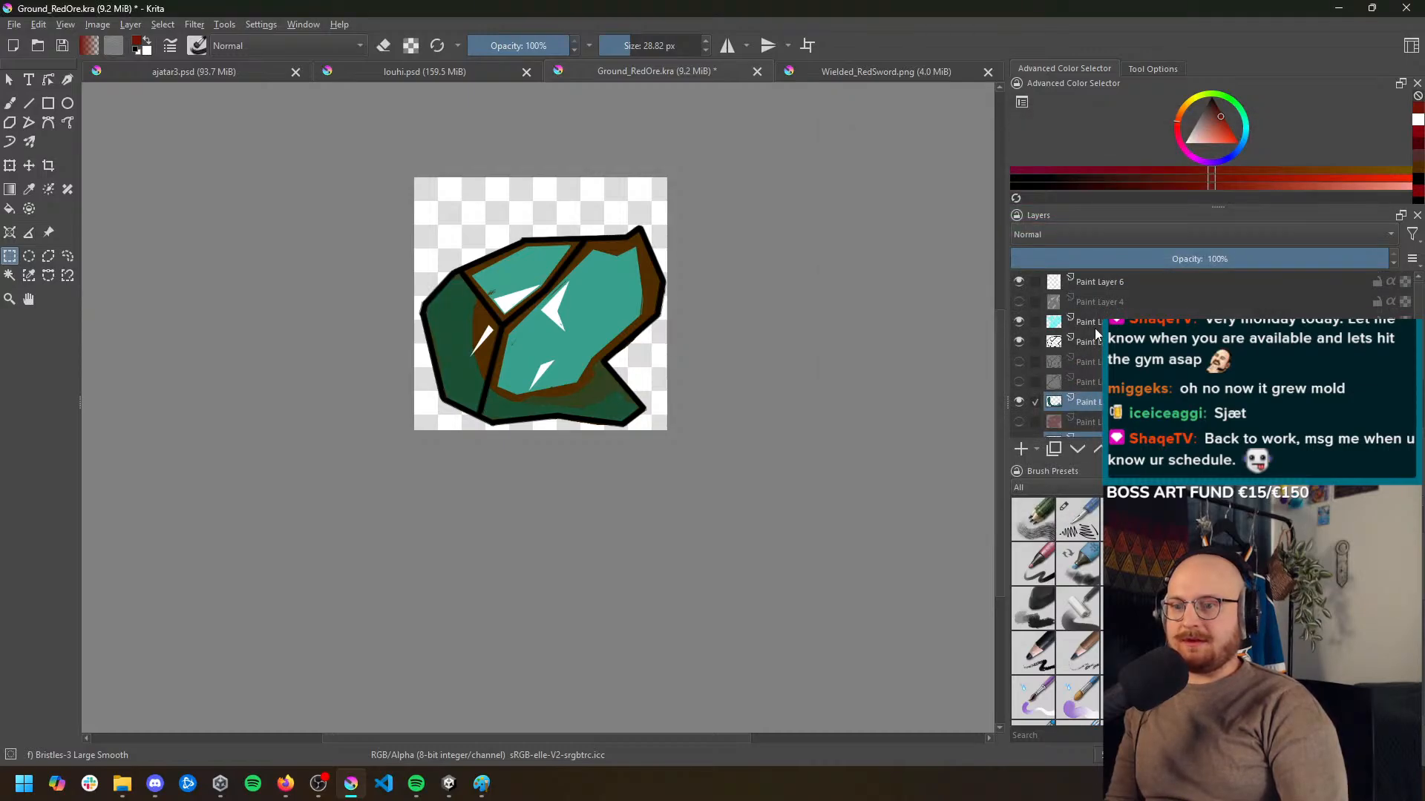
click(1095, 330)
click(195, 25)
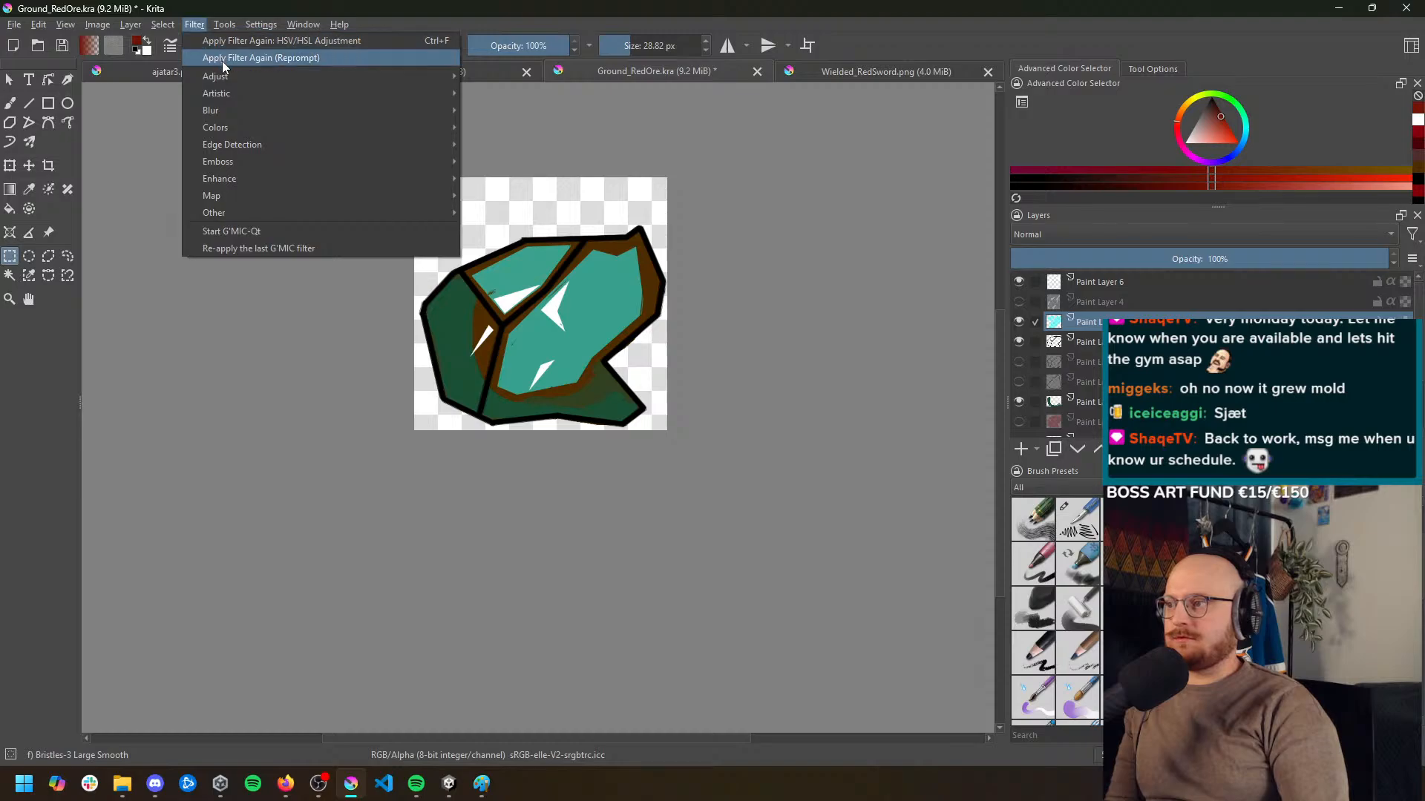
mouse_move(247, 77)
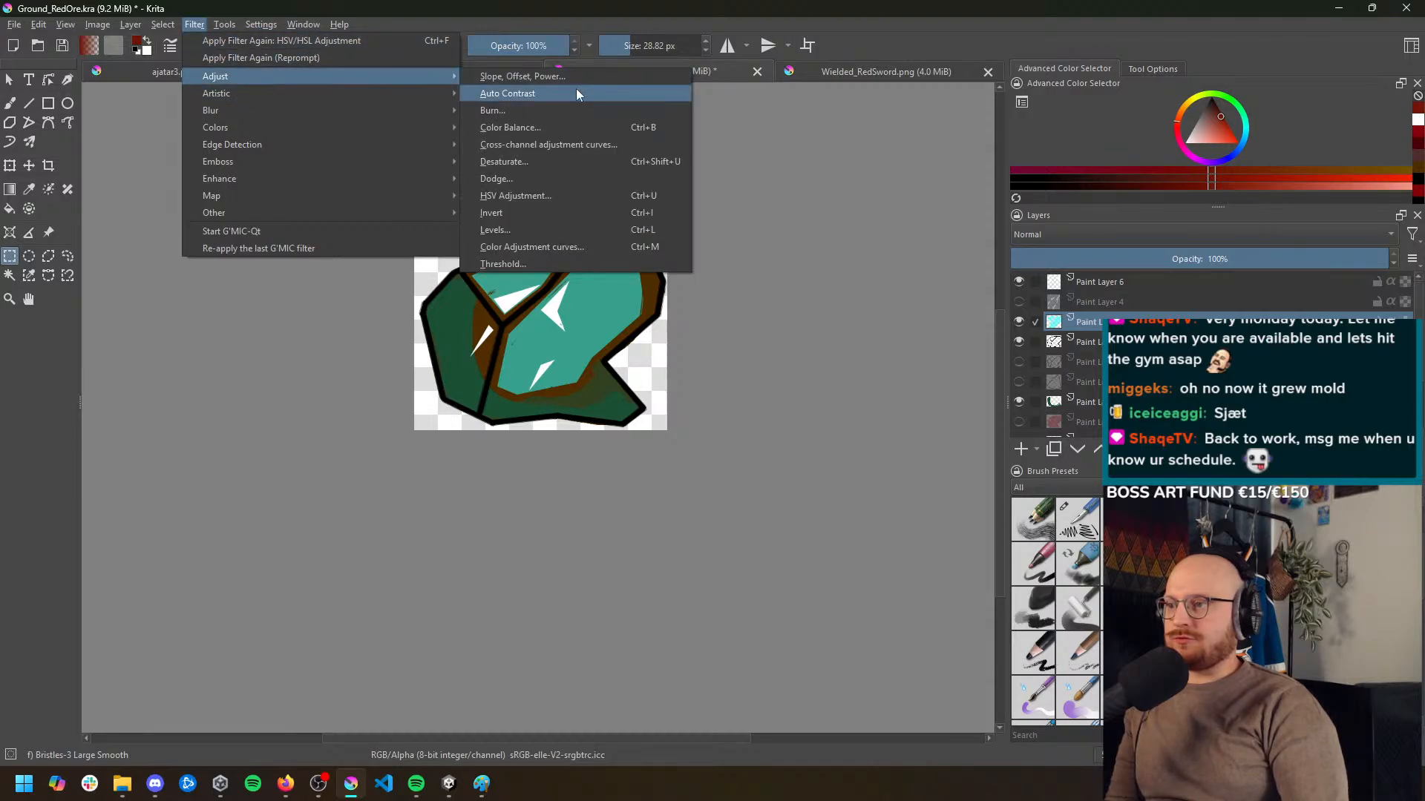
click(553, 196)
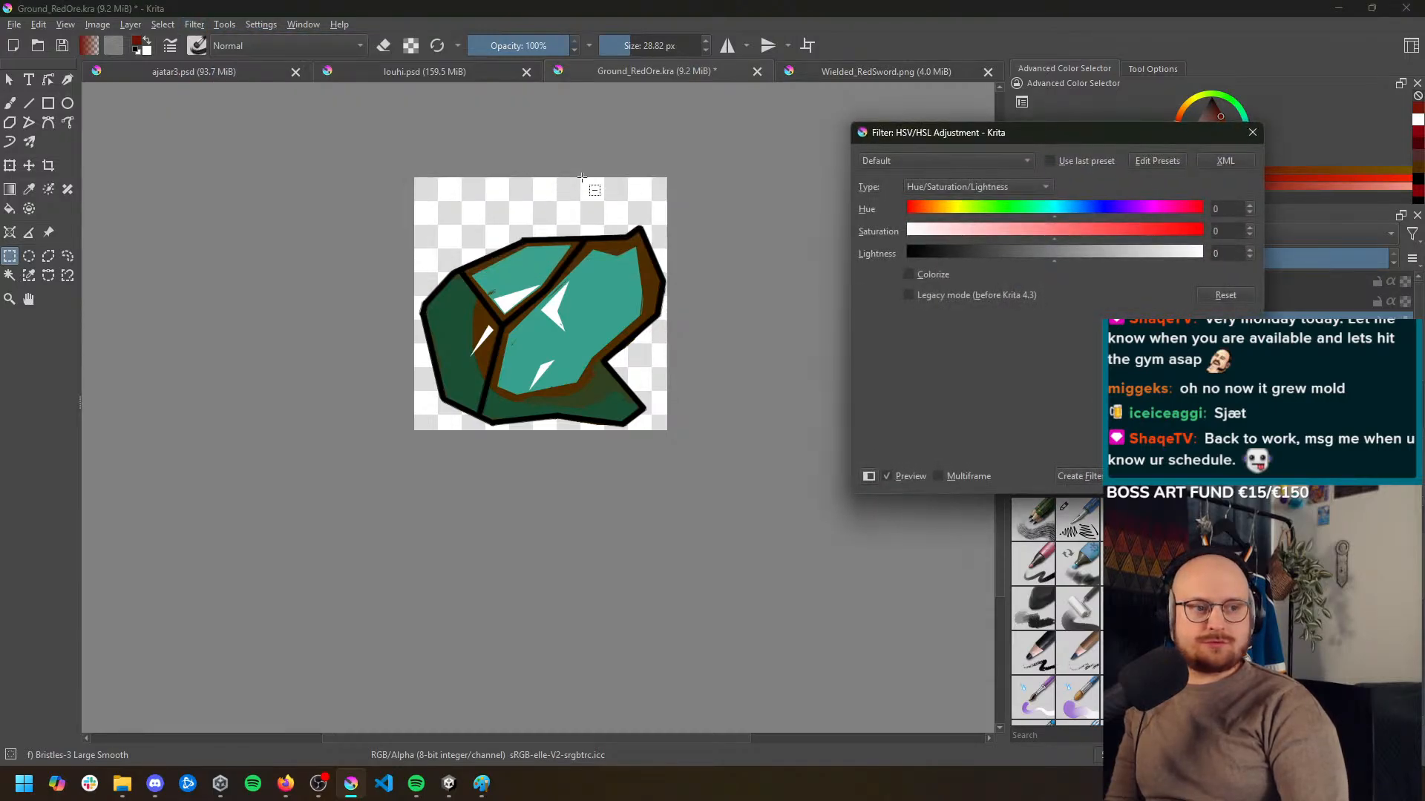
click(910, 274)
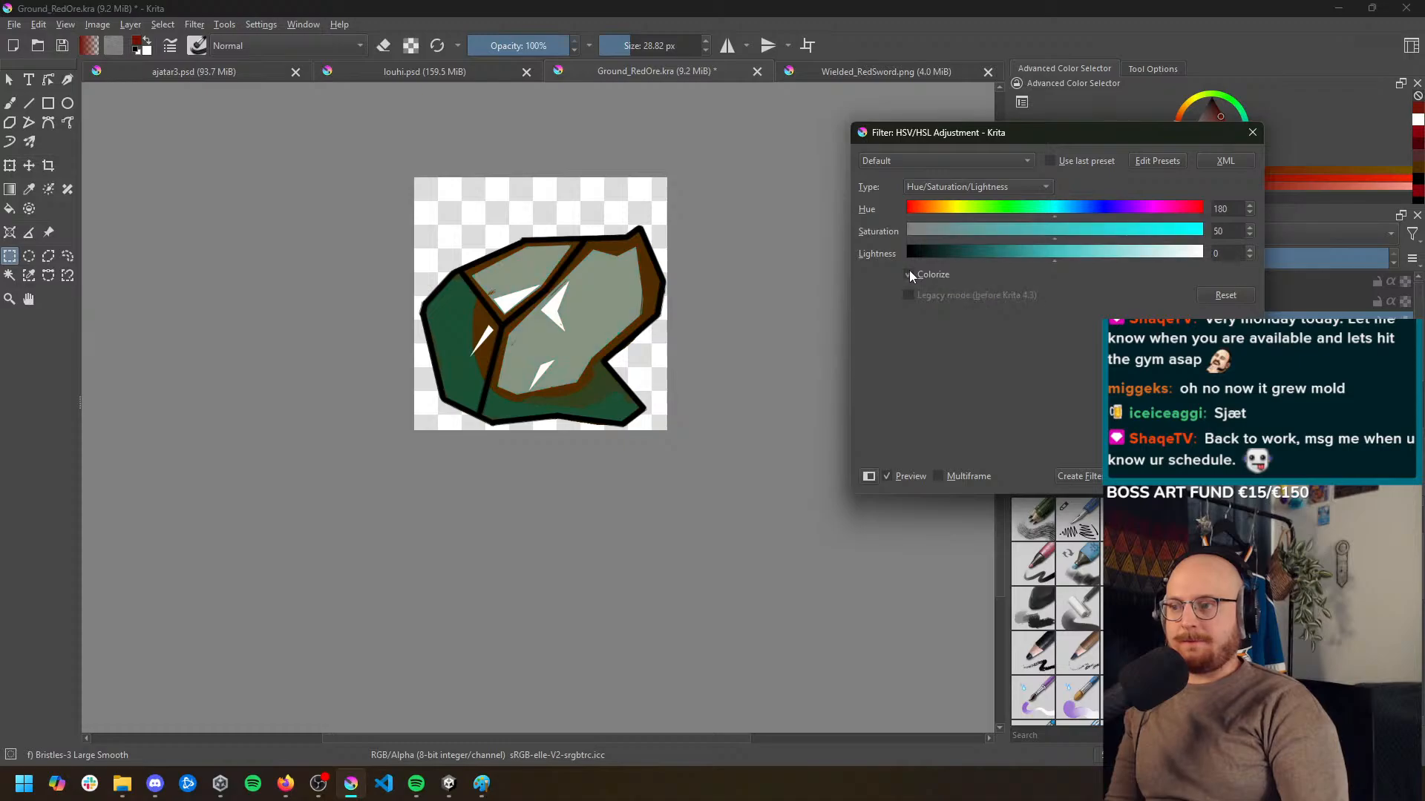
drag(1068, 244, 972, 247)
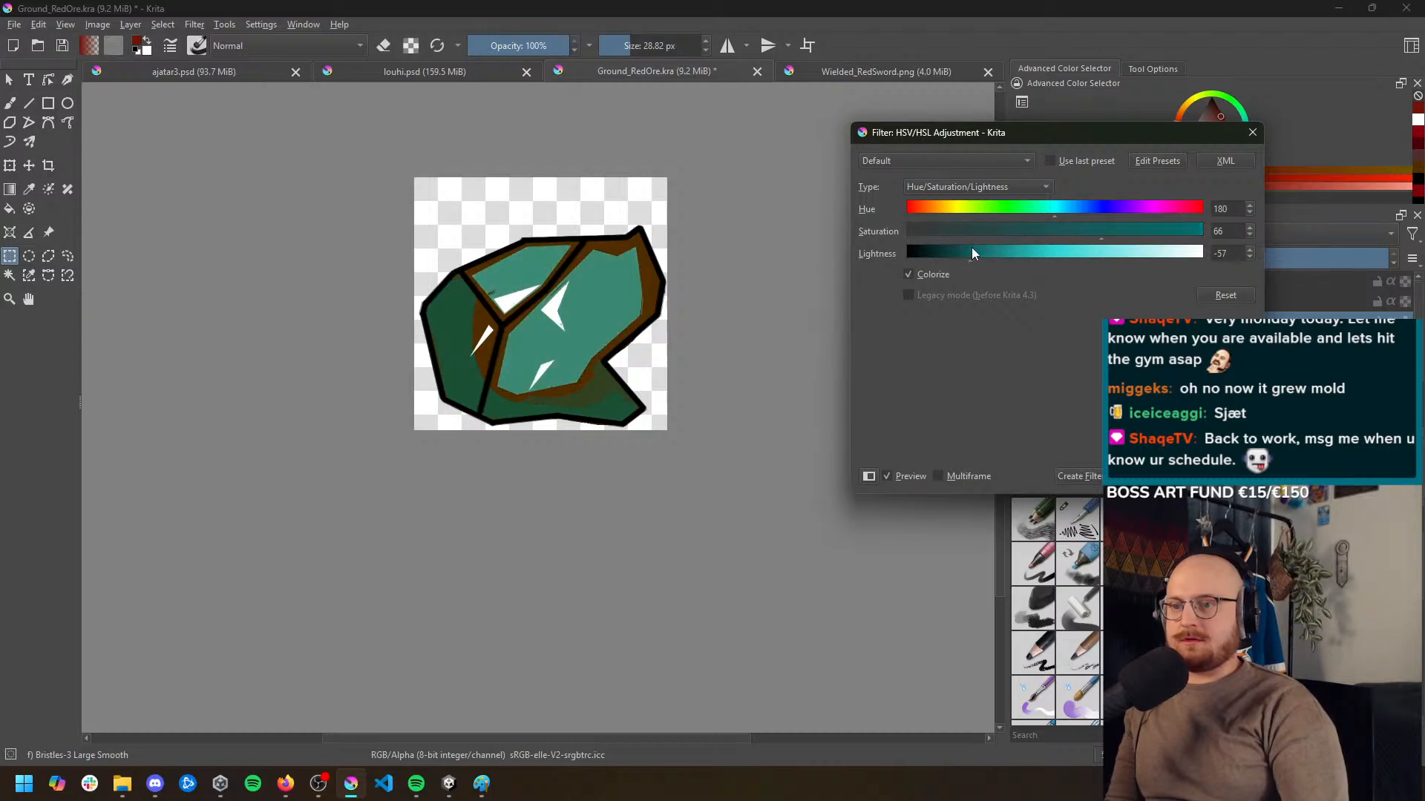
click(1115, 236)
drag(1178, 238, 1105, 239)
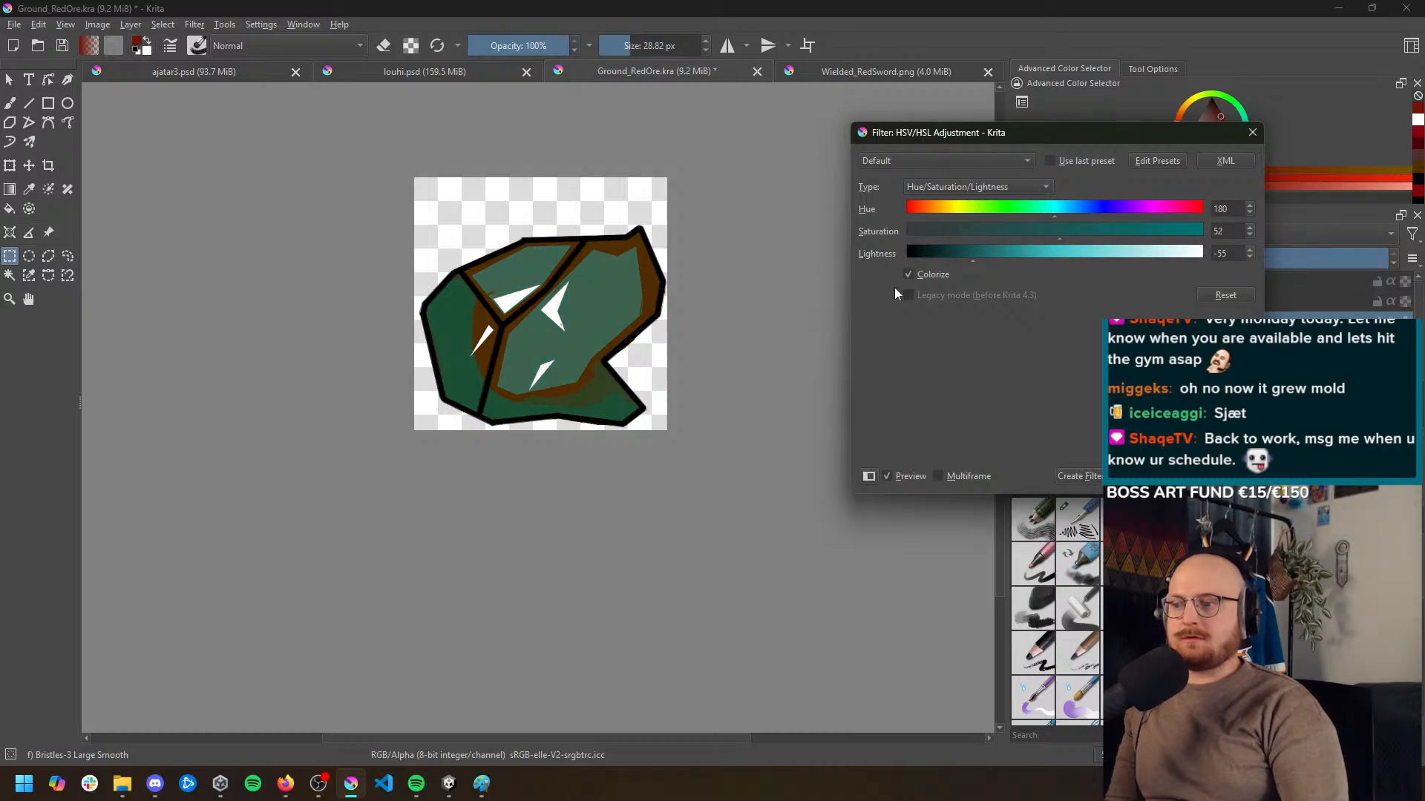
click(1171, 477)
Export the green recolor of the ore as an image, accepting the export options
click(15, 25)
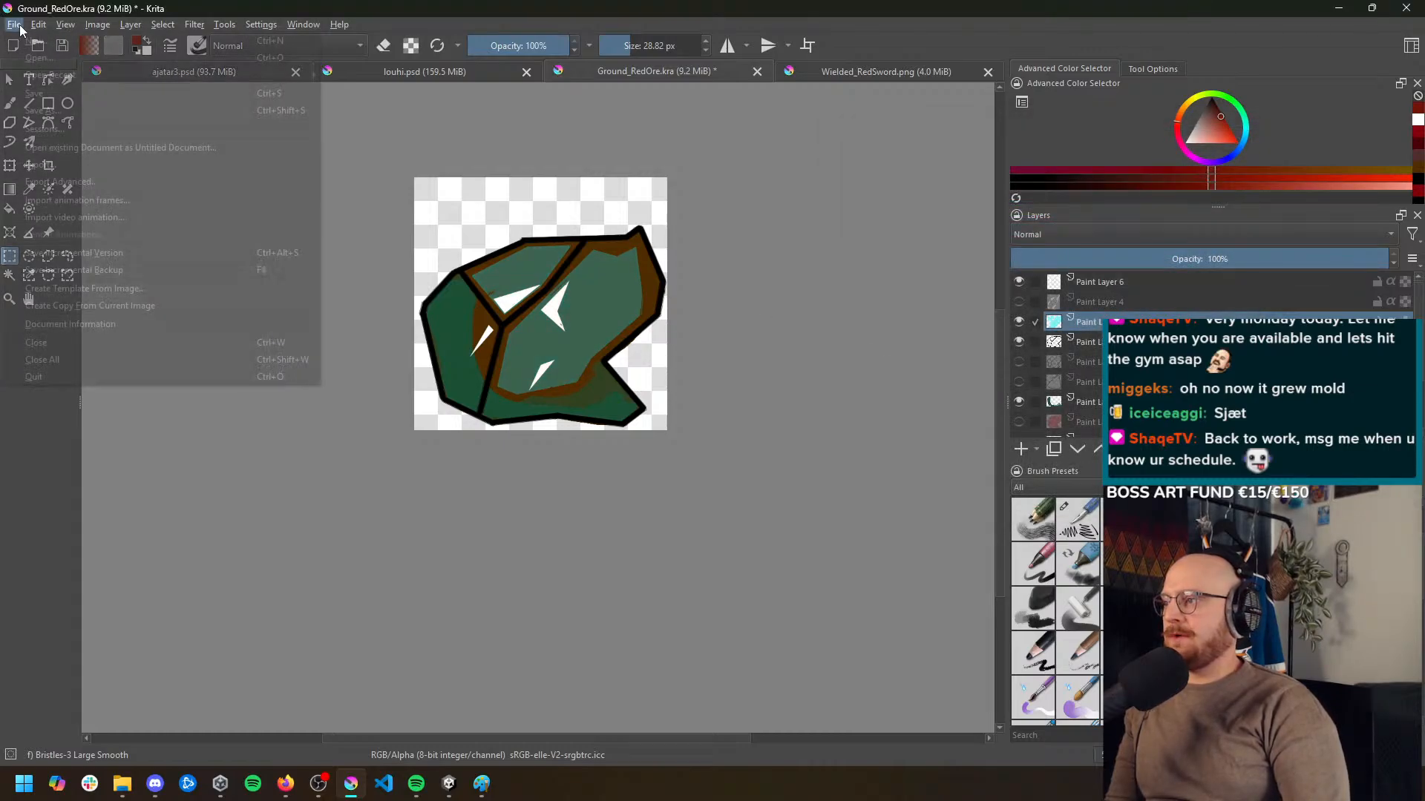
click(44, 165)
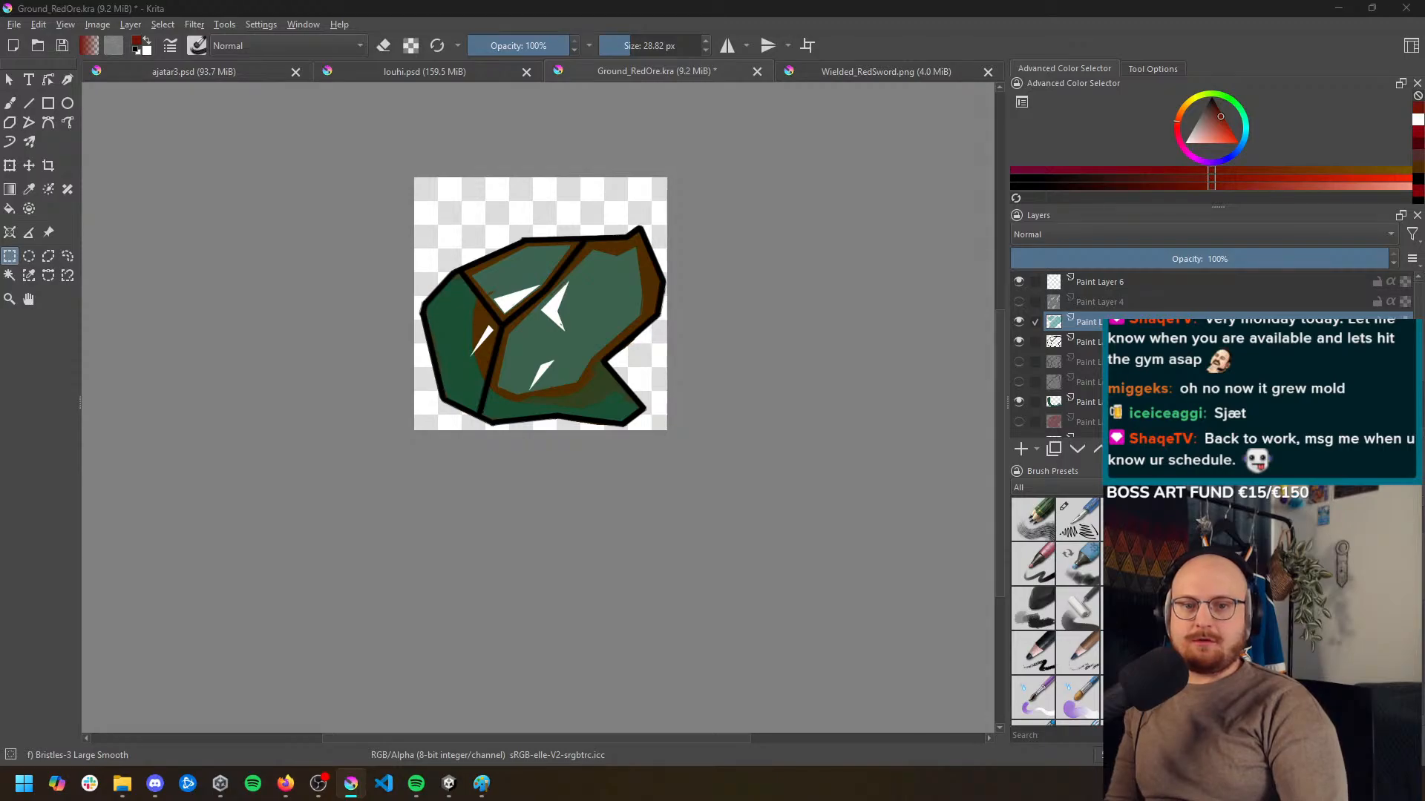
key(Return)
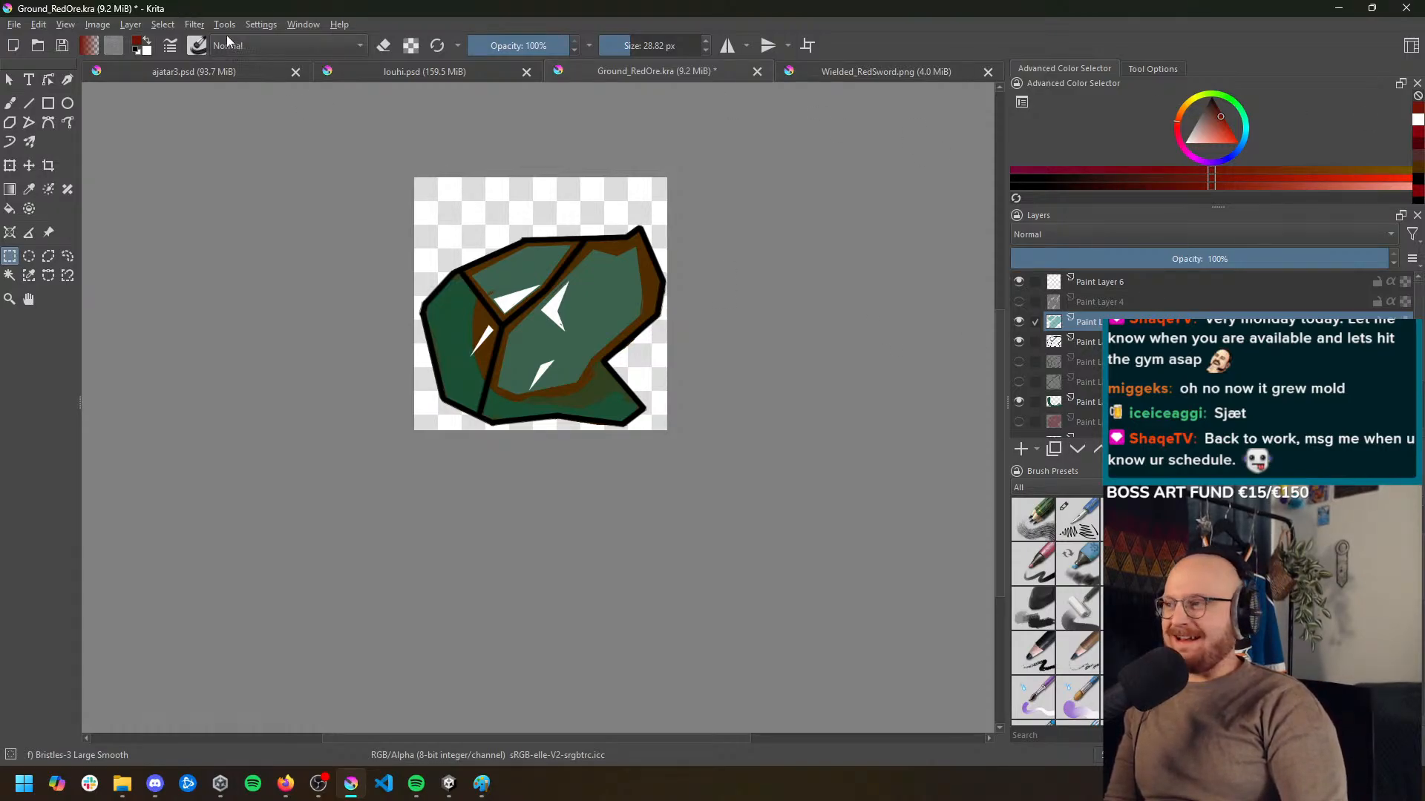
Darken the selected green facet layer to brown with HSV Adjustment at hue 26 and lightness -96
click(172, 26)
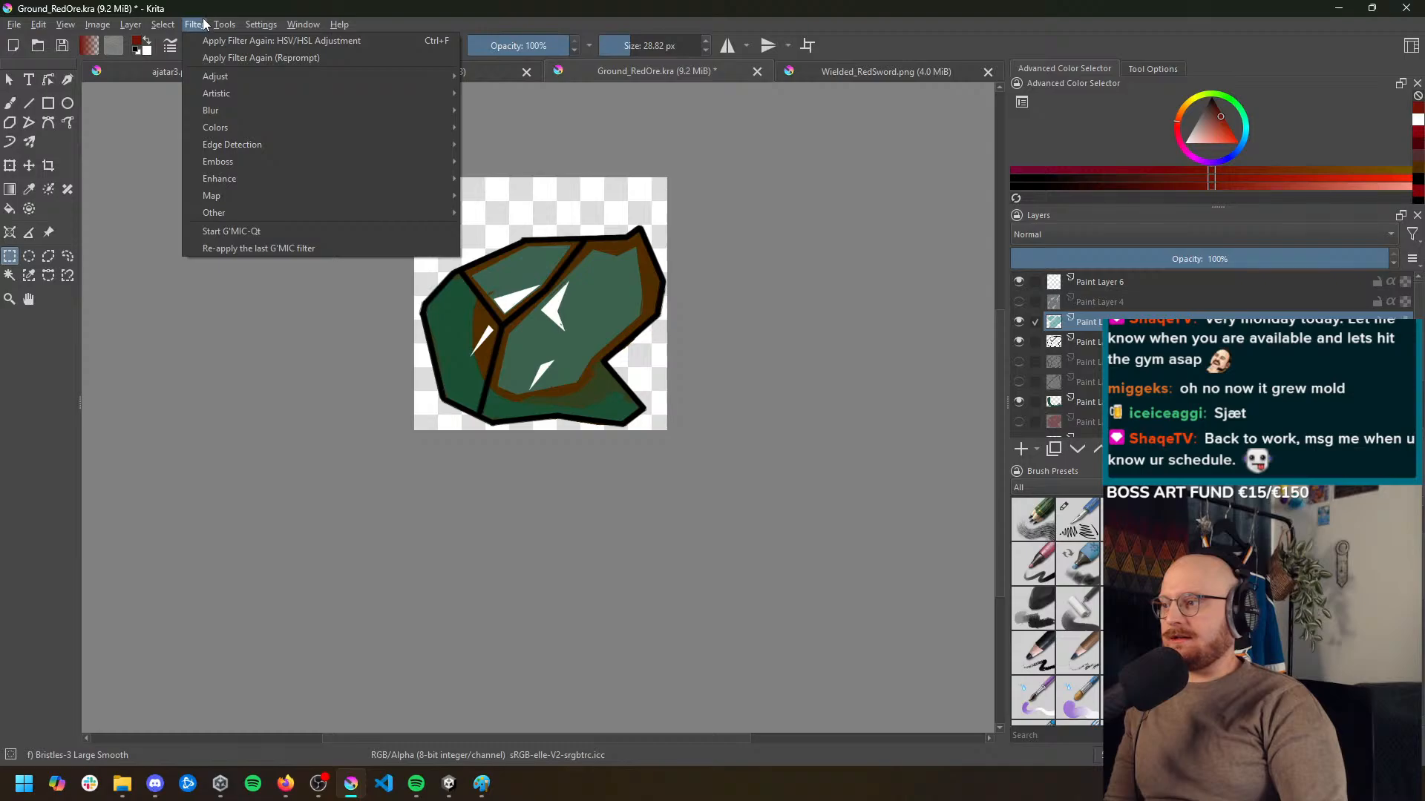
click(172, 24)
click(195, 26)
mouse_move(215, 76)
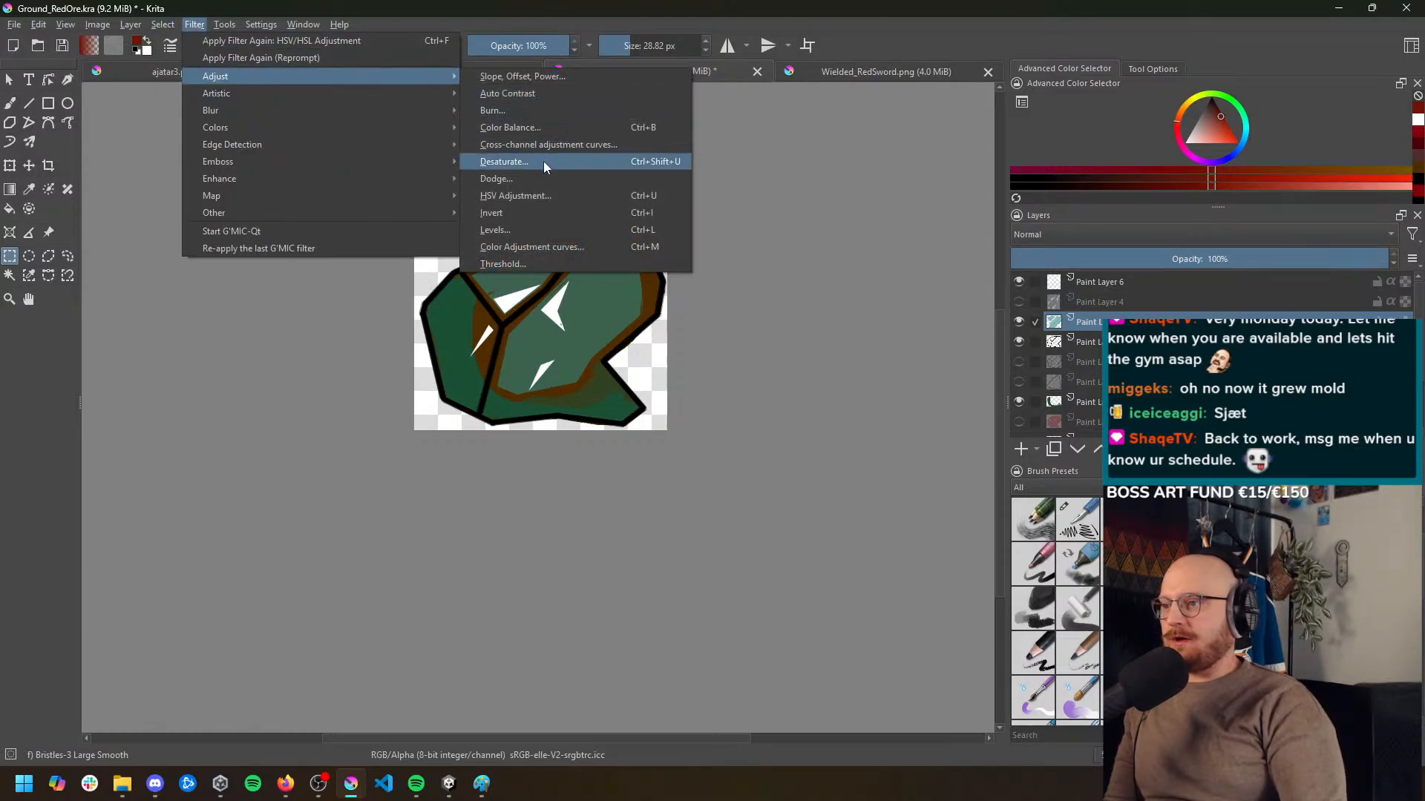
click(532, 196)
drag(1072, 251, 995, 252)
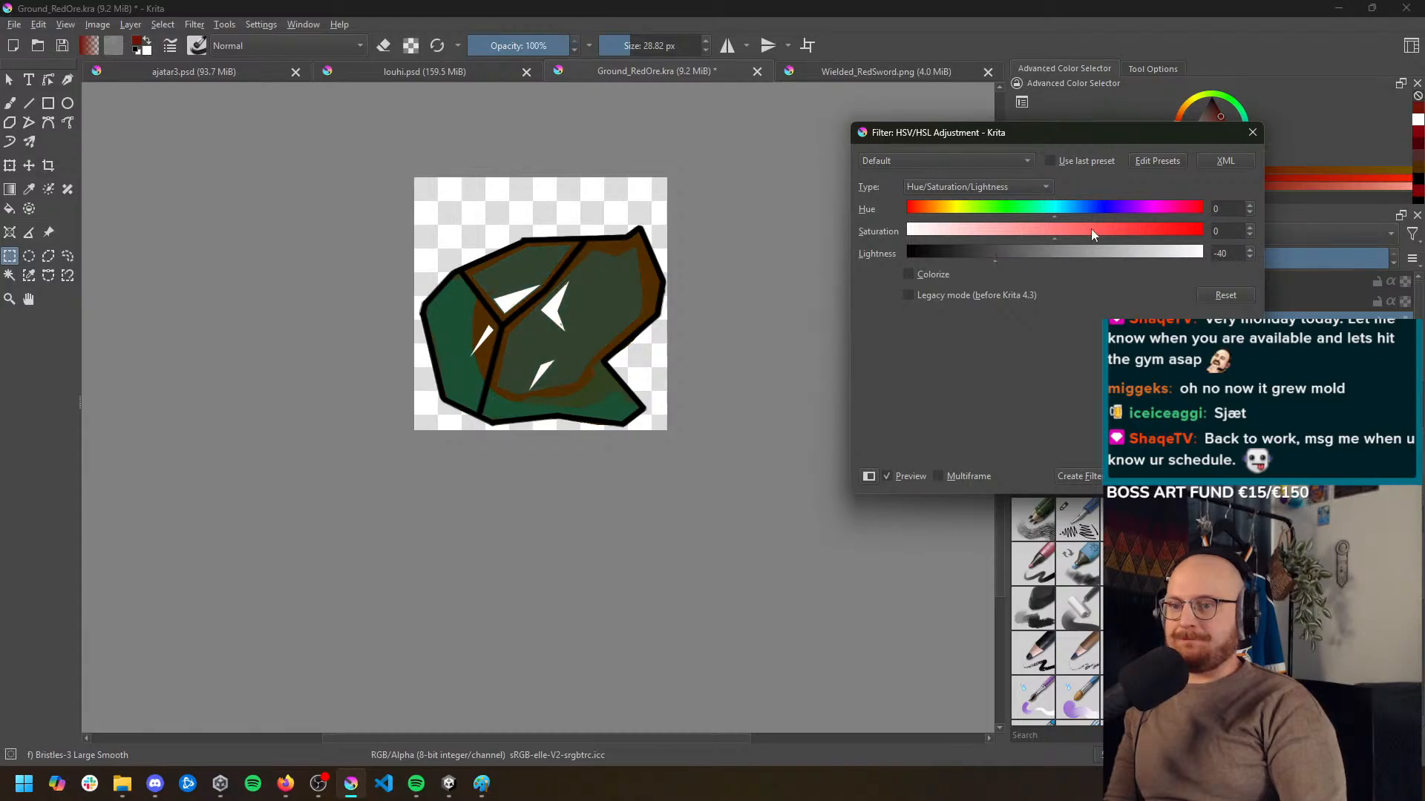
drag(1105, 207, 1075, 209)
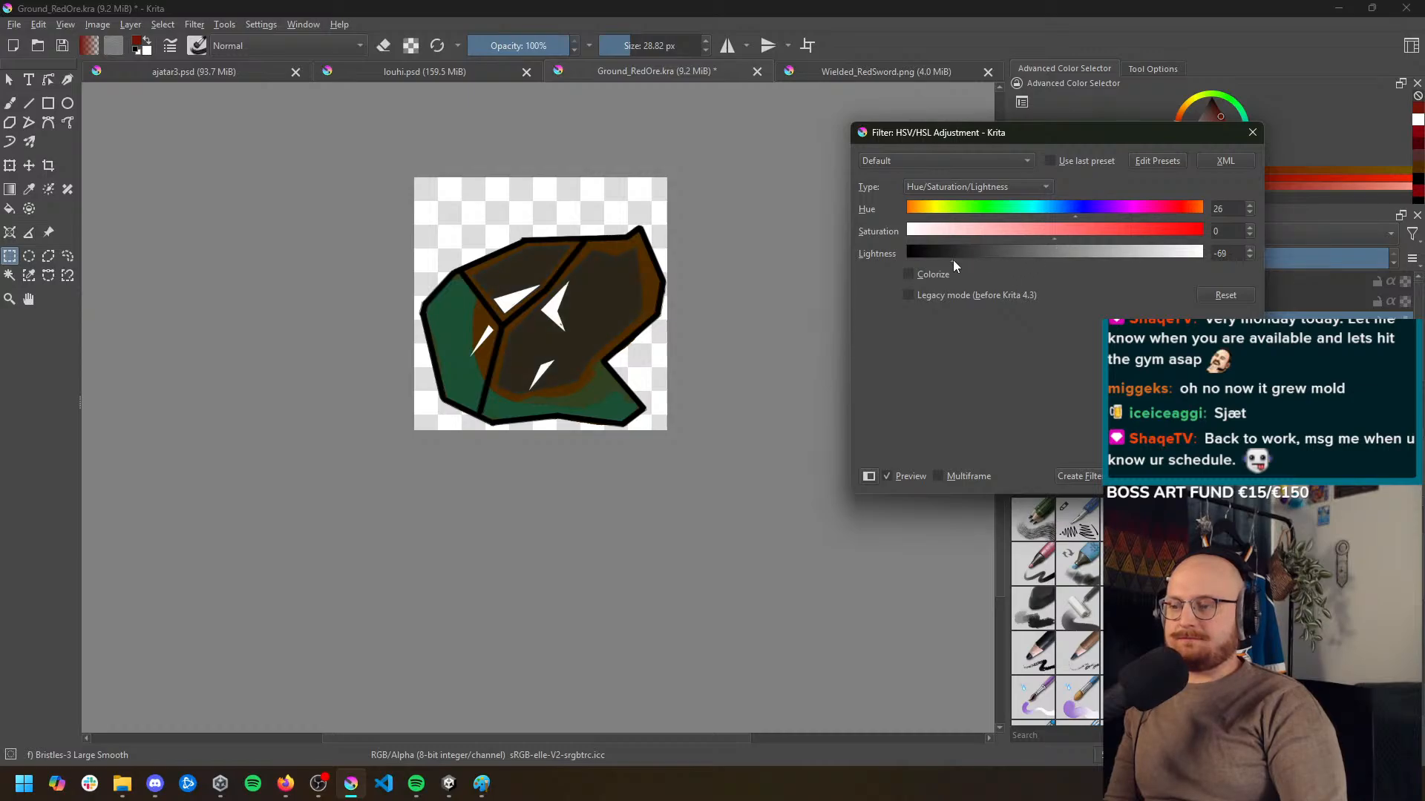
drag(953, 260, 914, 260)
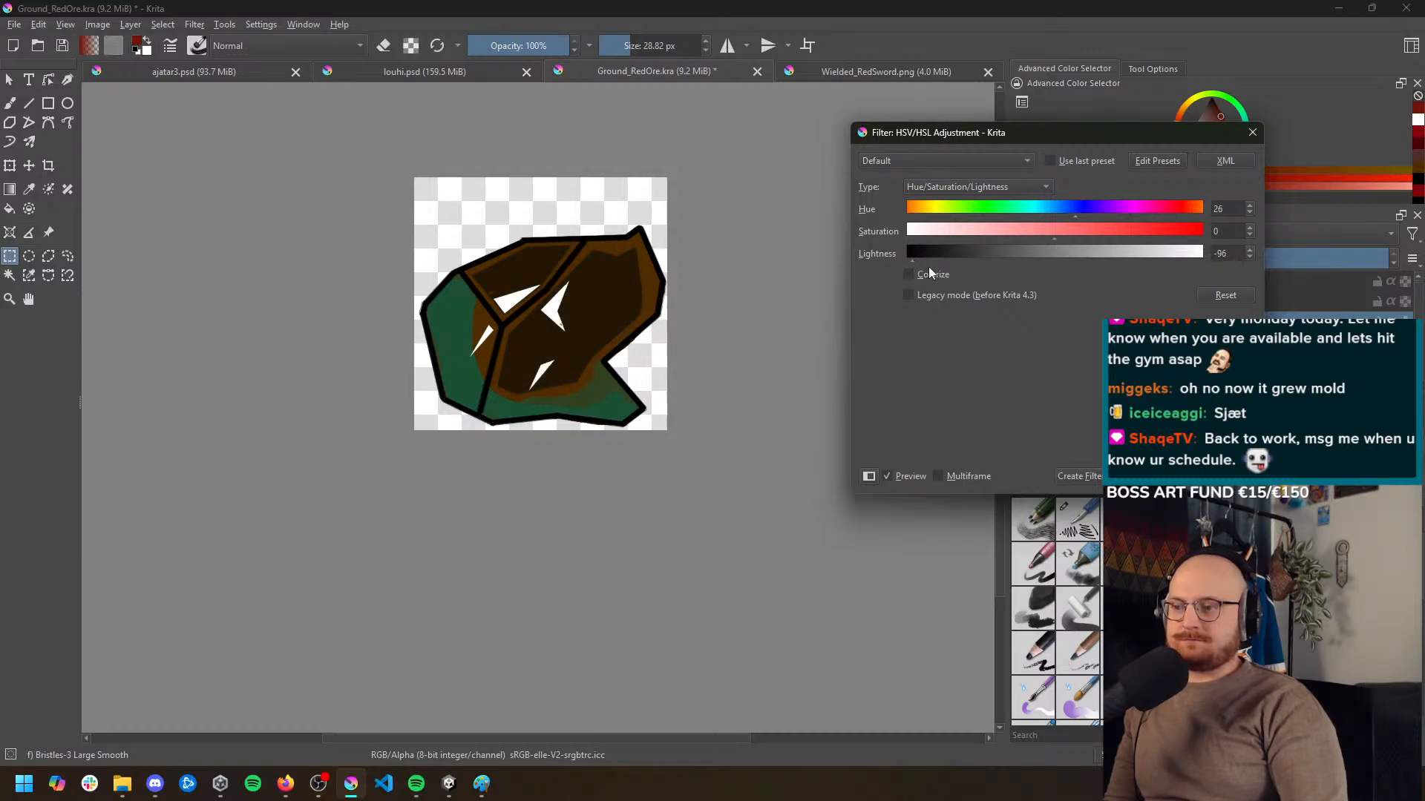
key(Return)
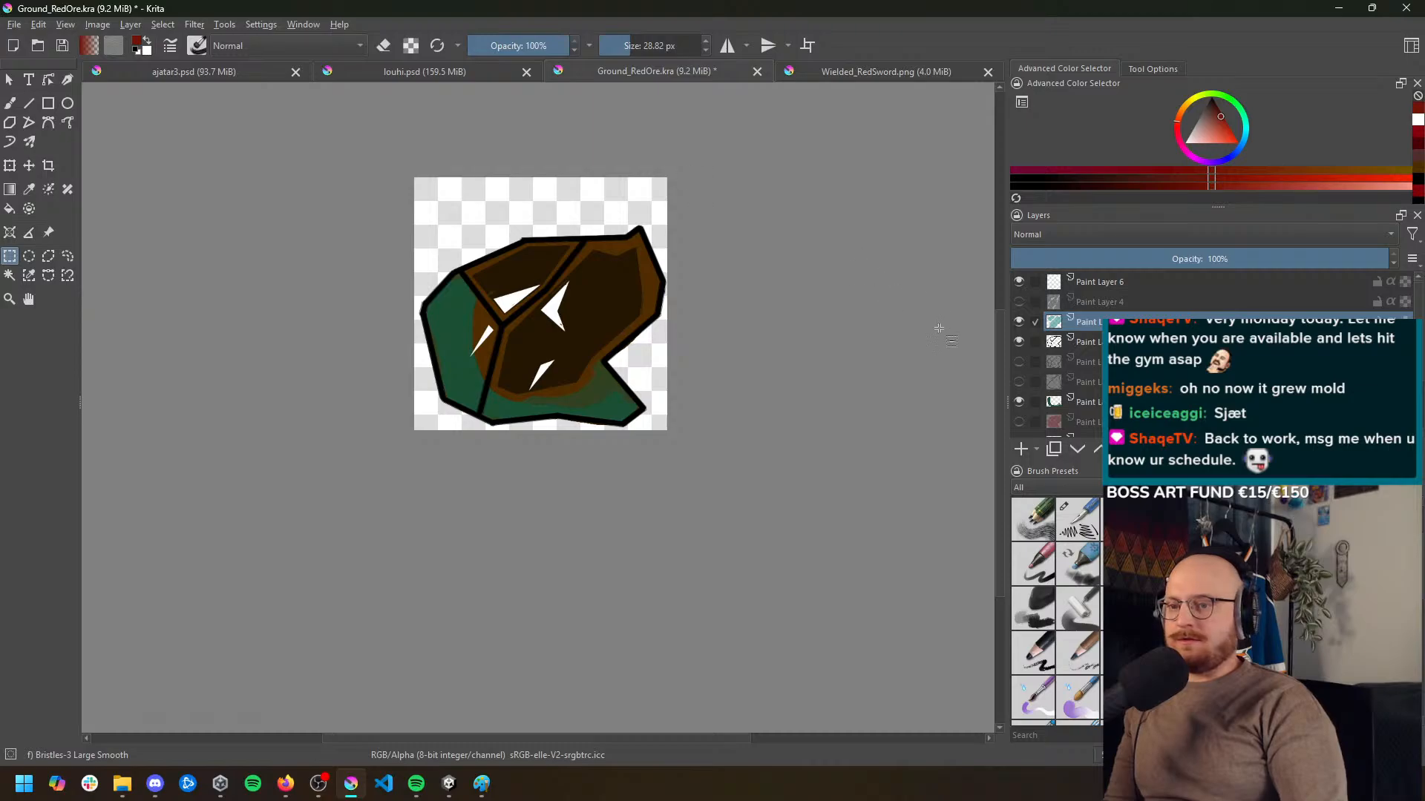
Colorize the two green shading layers near-black with HSV Adjustment at hue 233, saturation 50 and lightness -98
scroll(1091, 334, down, 3)
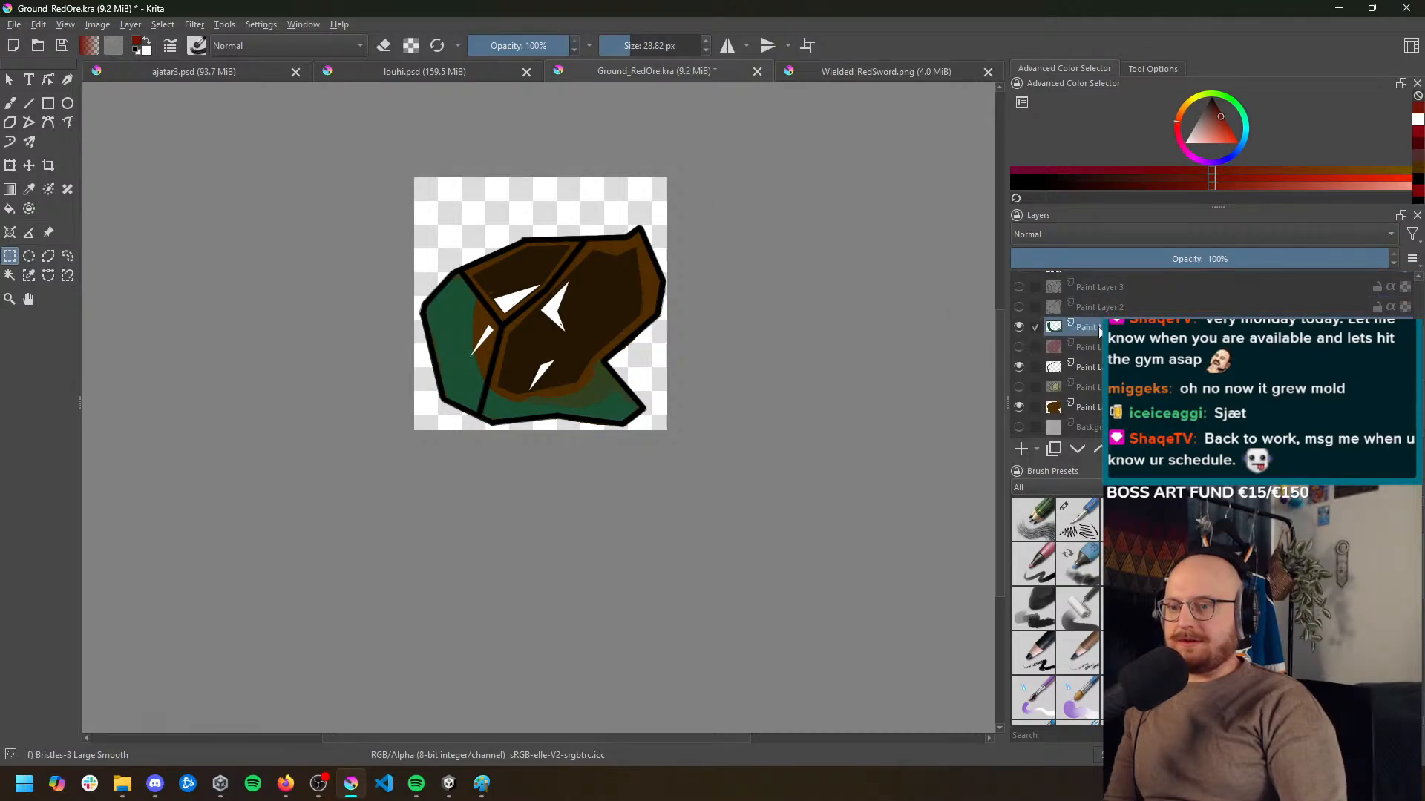
ctrl+click(1077, 367)
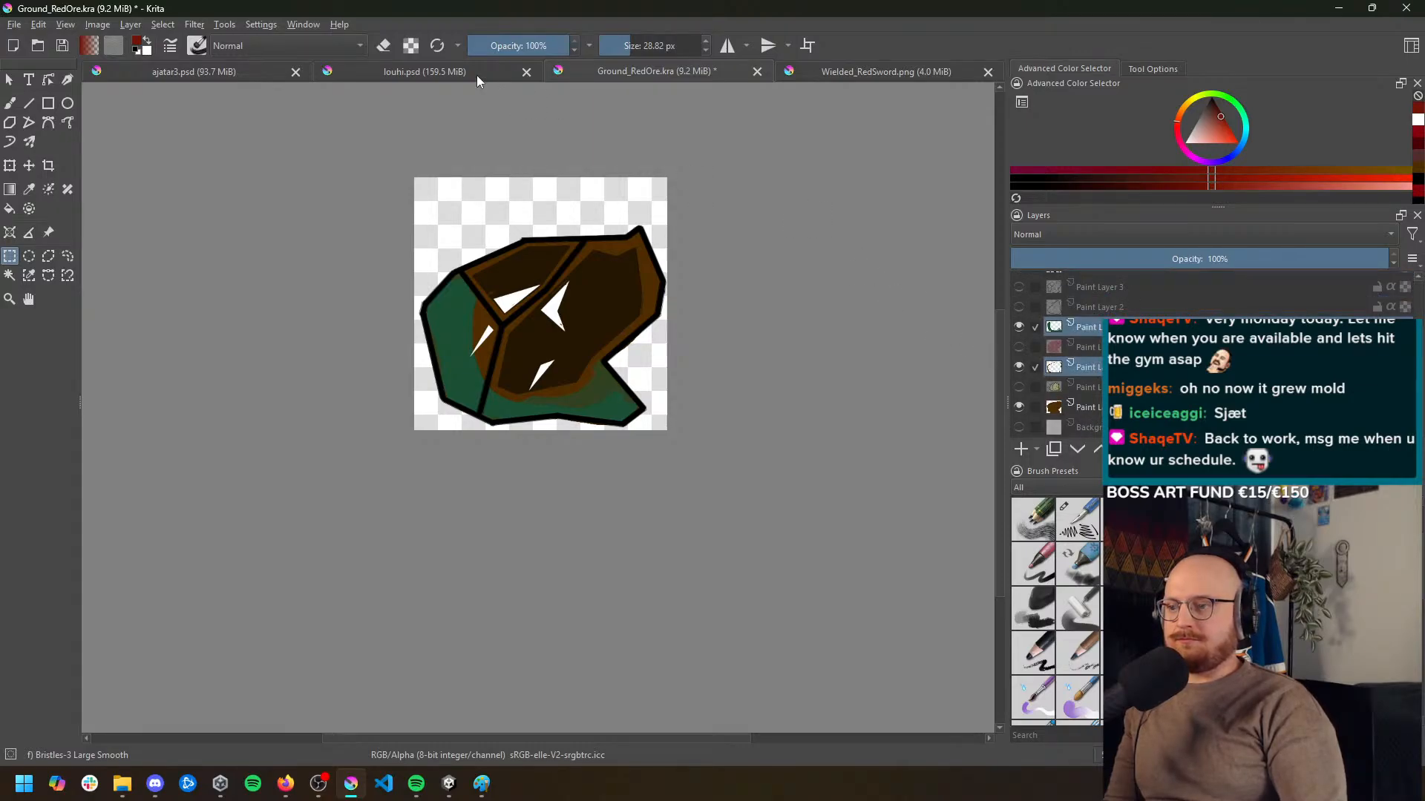
click(195, 24)
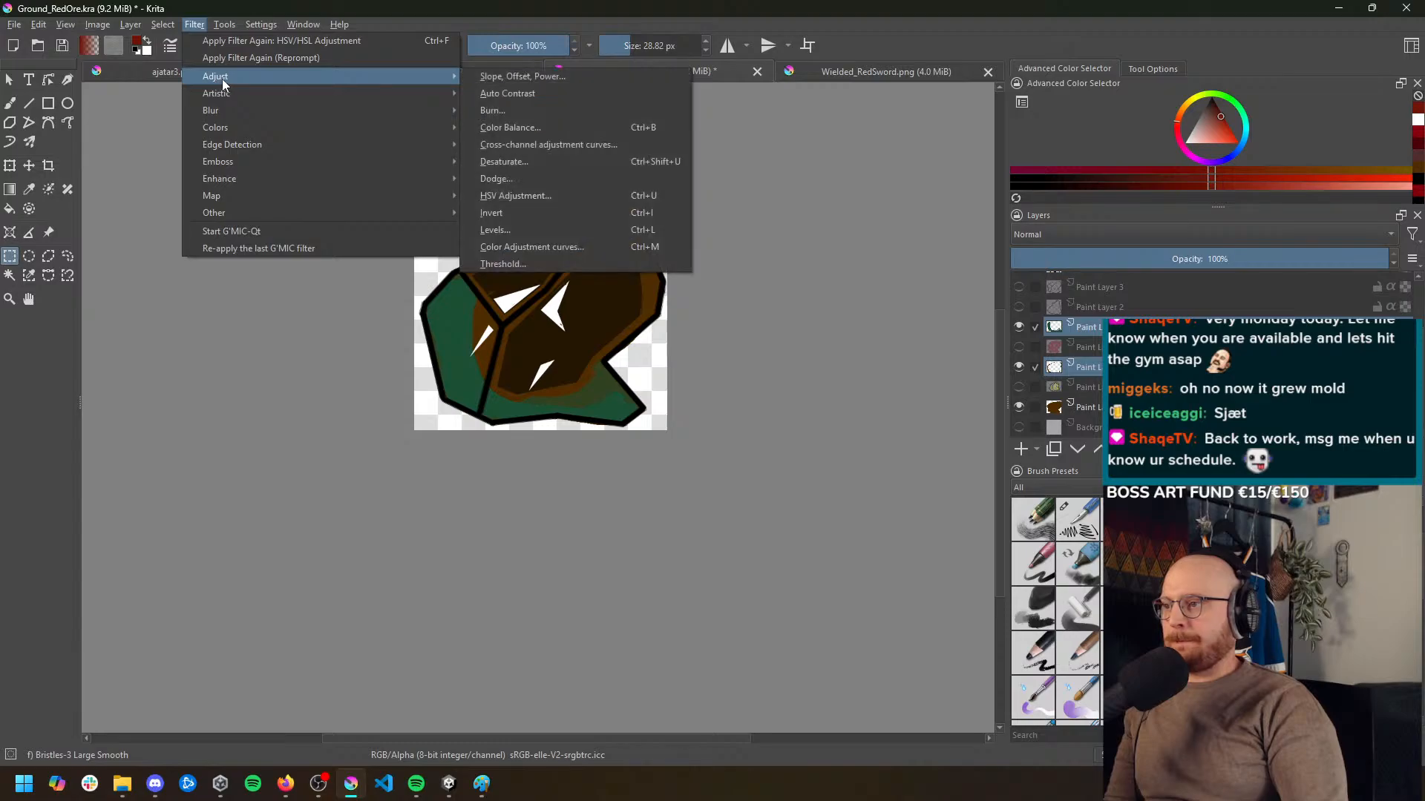
mouse_move(273, 94)
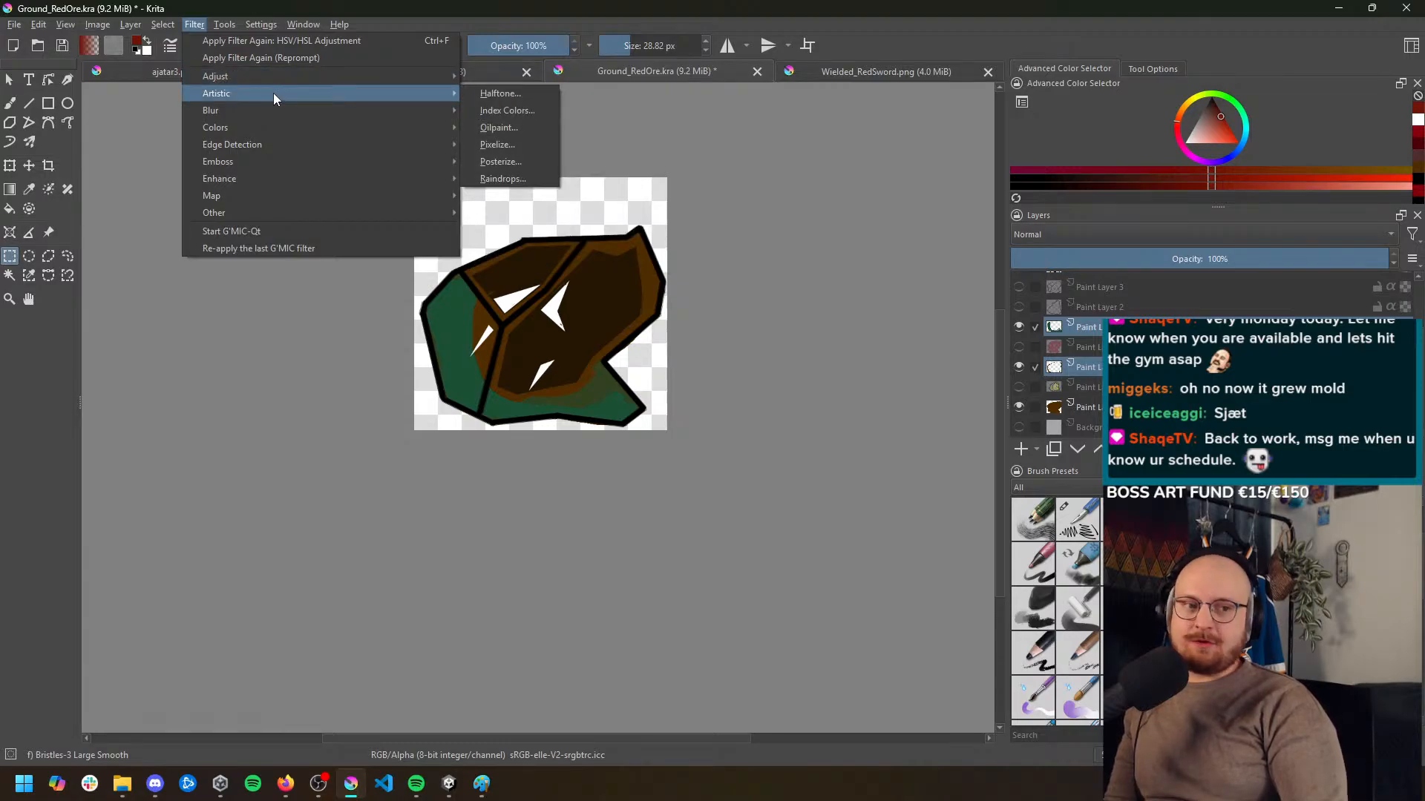
mouse_move(378, 78)
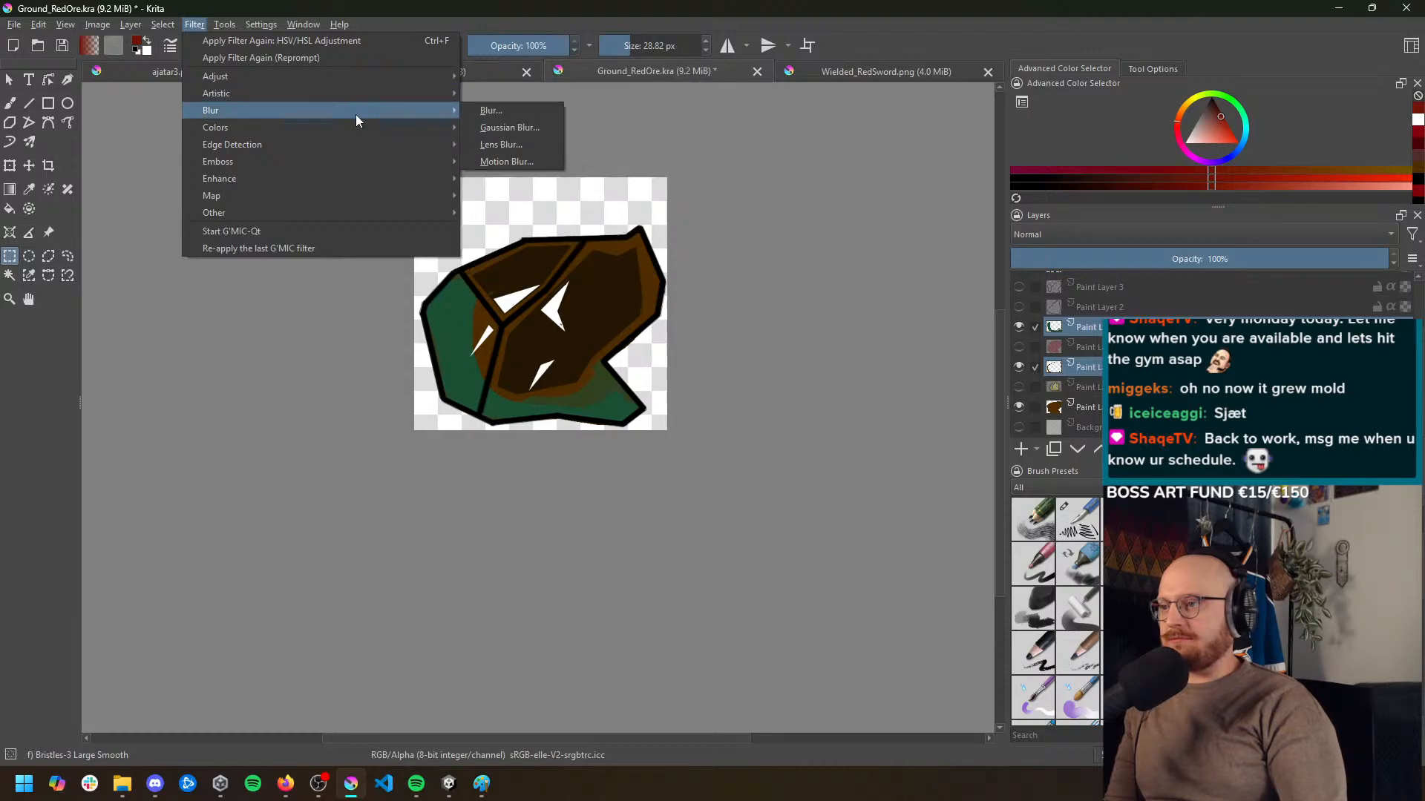
click(556, 197)
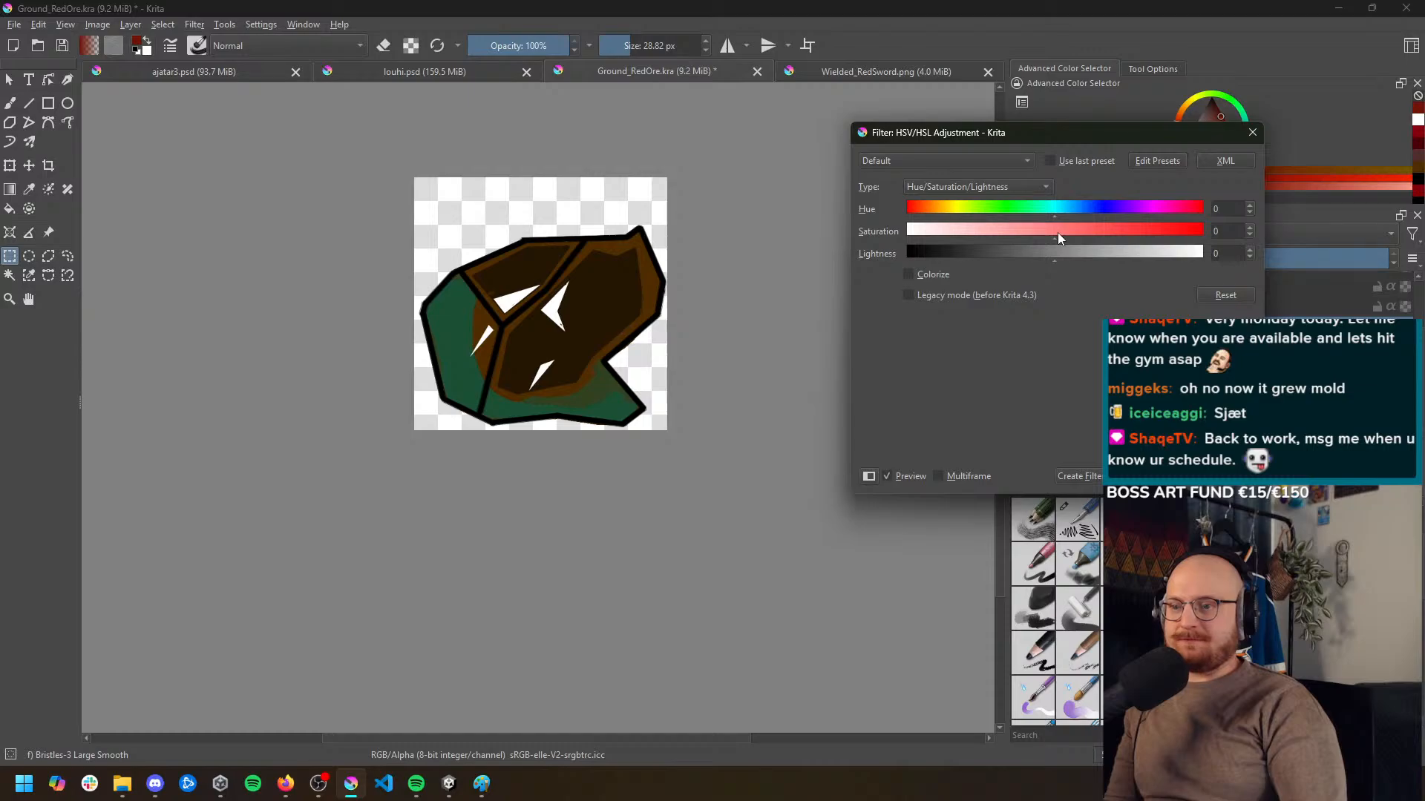
click(909, 274)
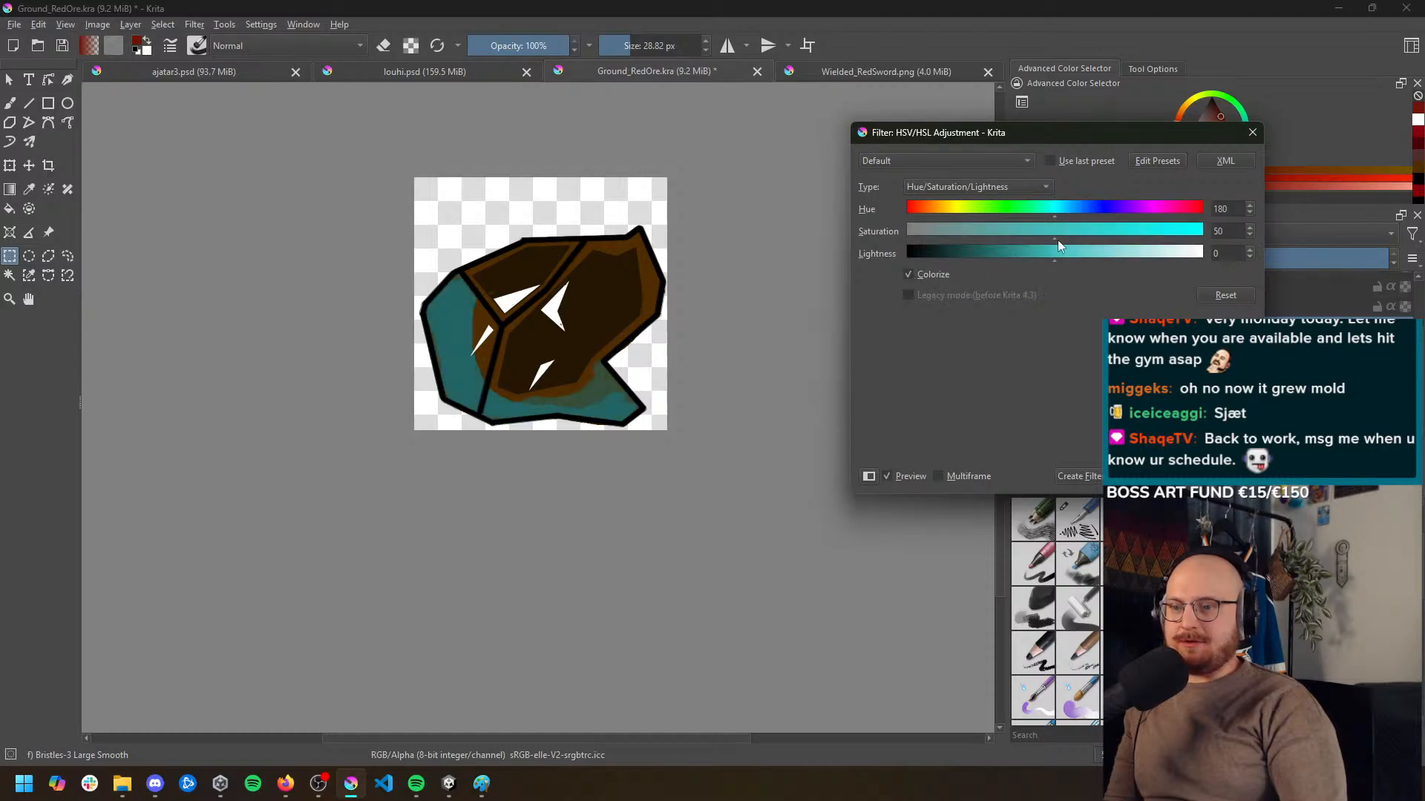
drag(1040, 210, 910, 258)
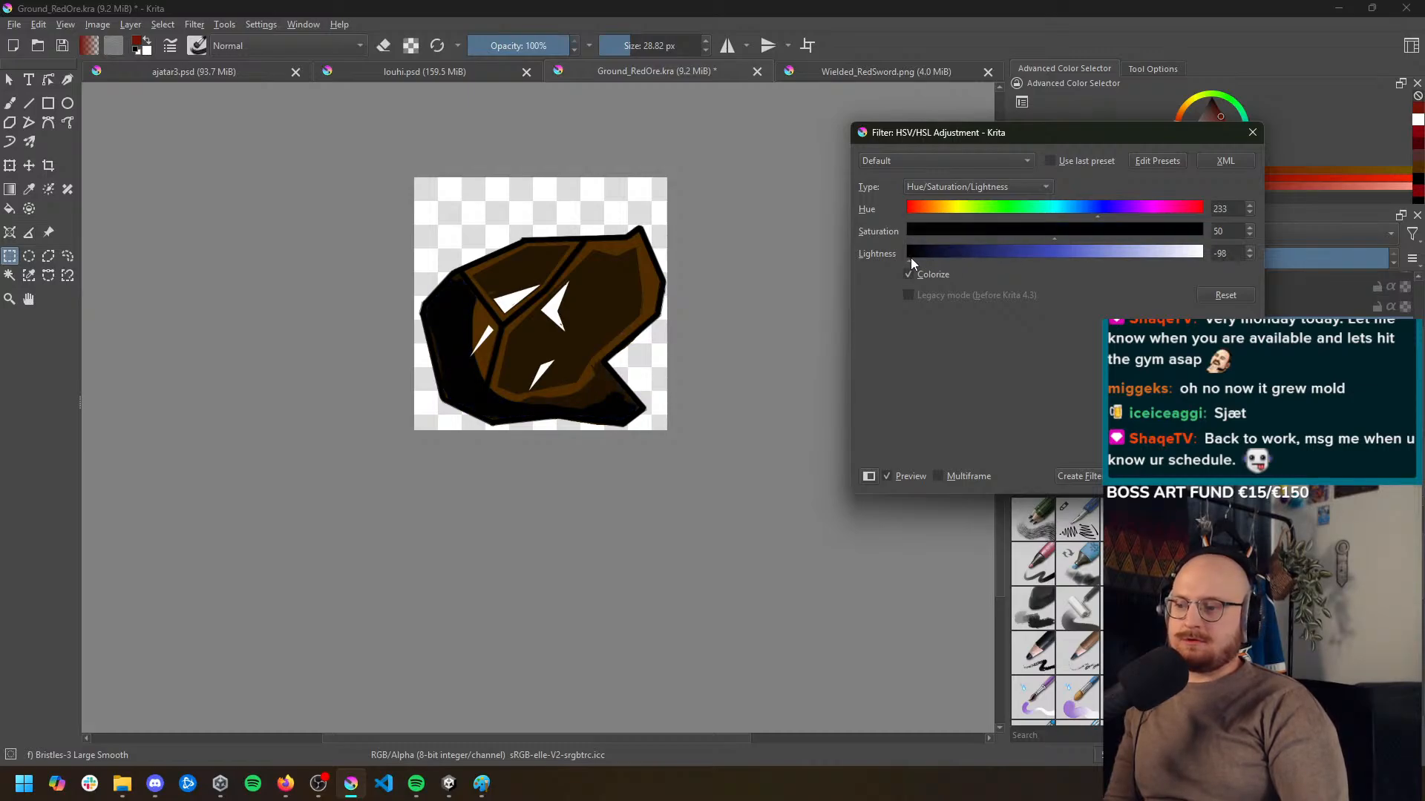
click(1166, 476)
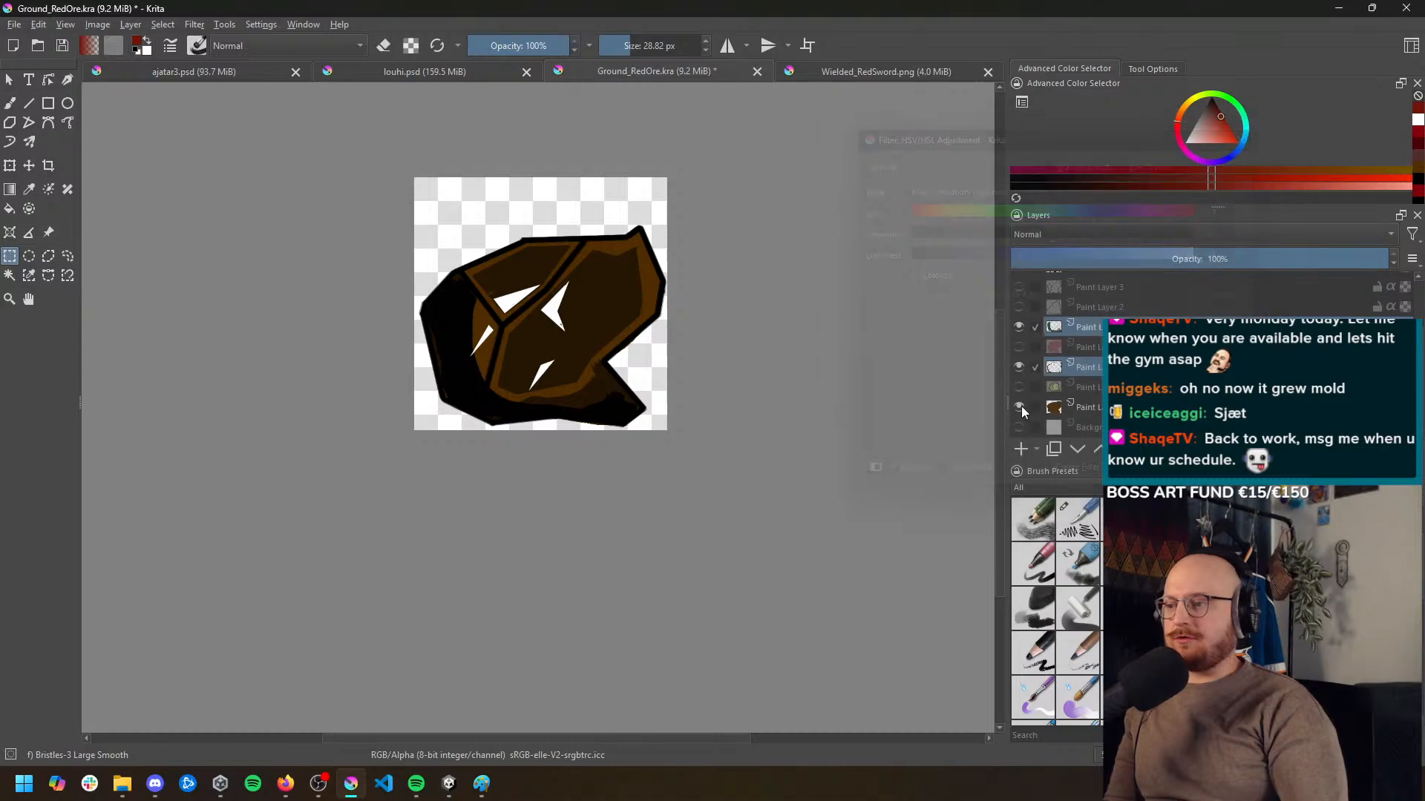
Export the dark brown and black recolor of the ore as an image
scroll(616, 308, down, 2)
scroll(616, 308, up, 3)
click(14, 27)
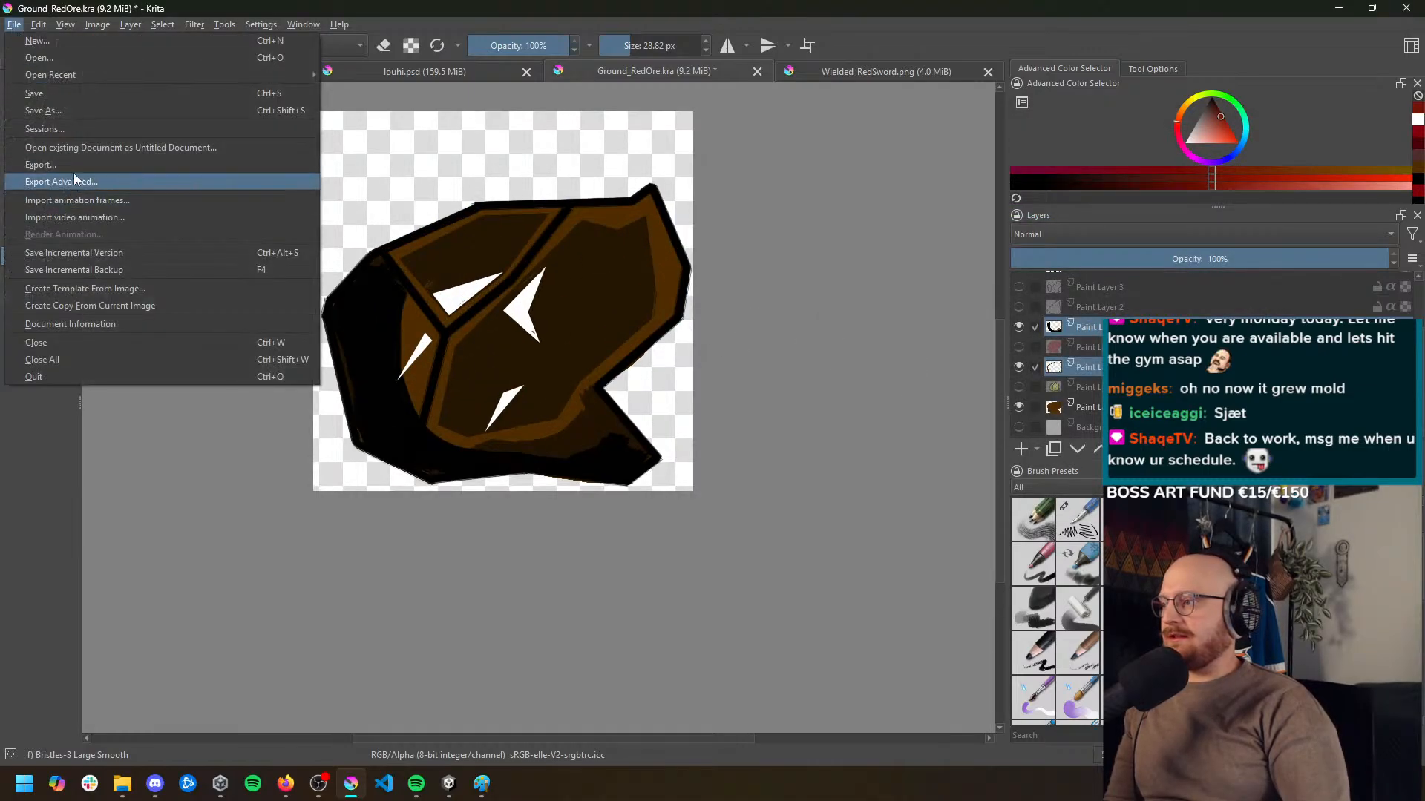
click(78, 165)
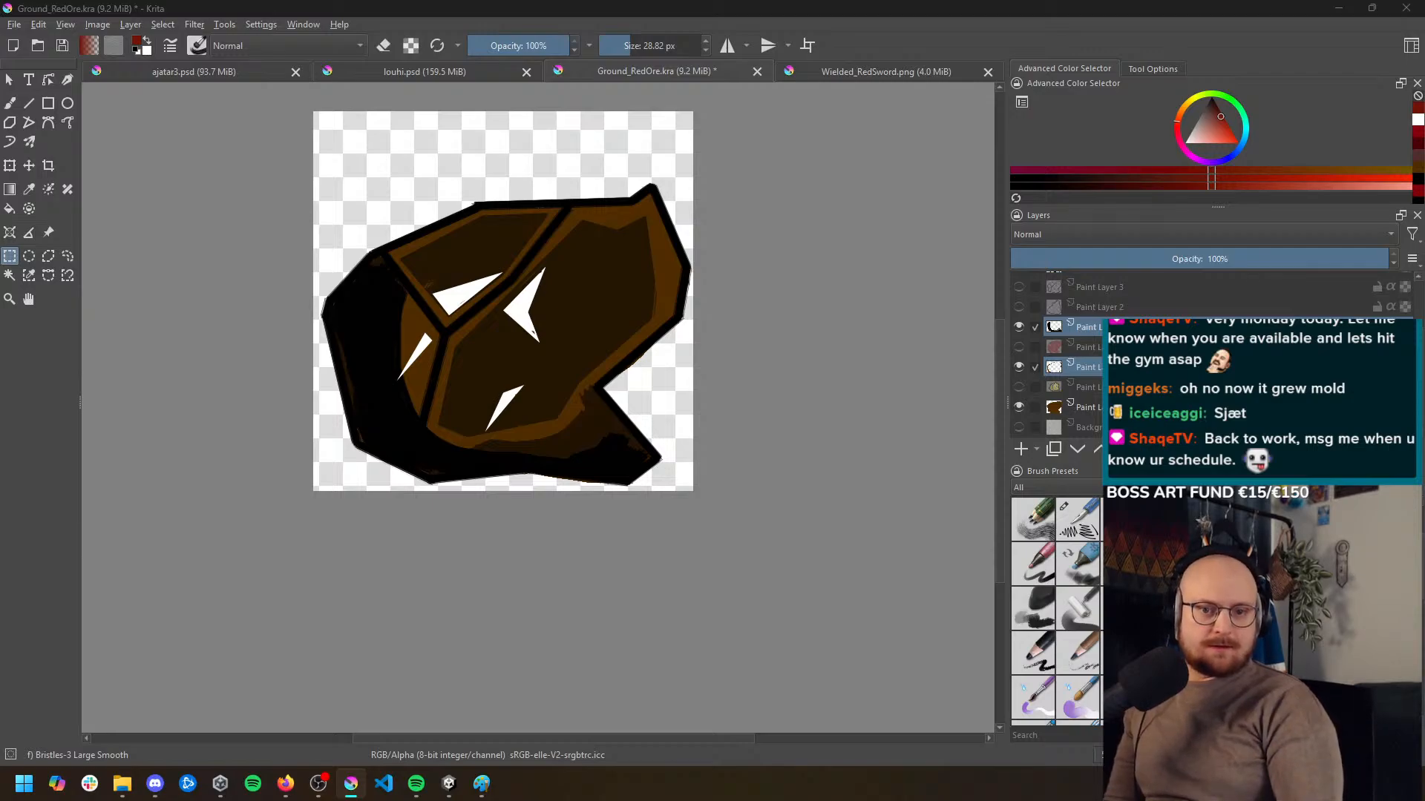
key(Return)
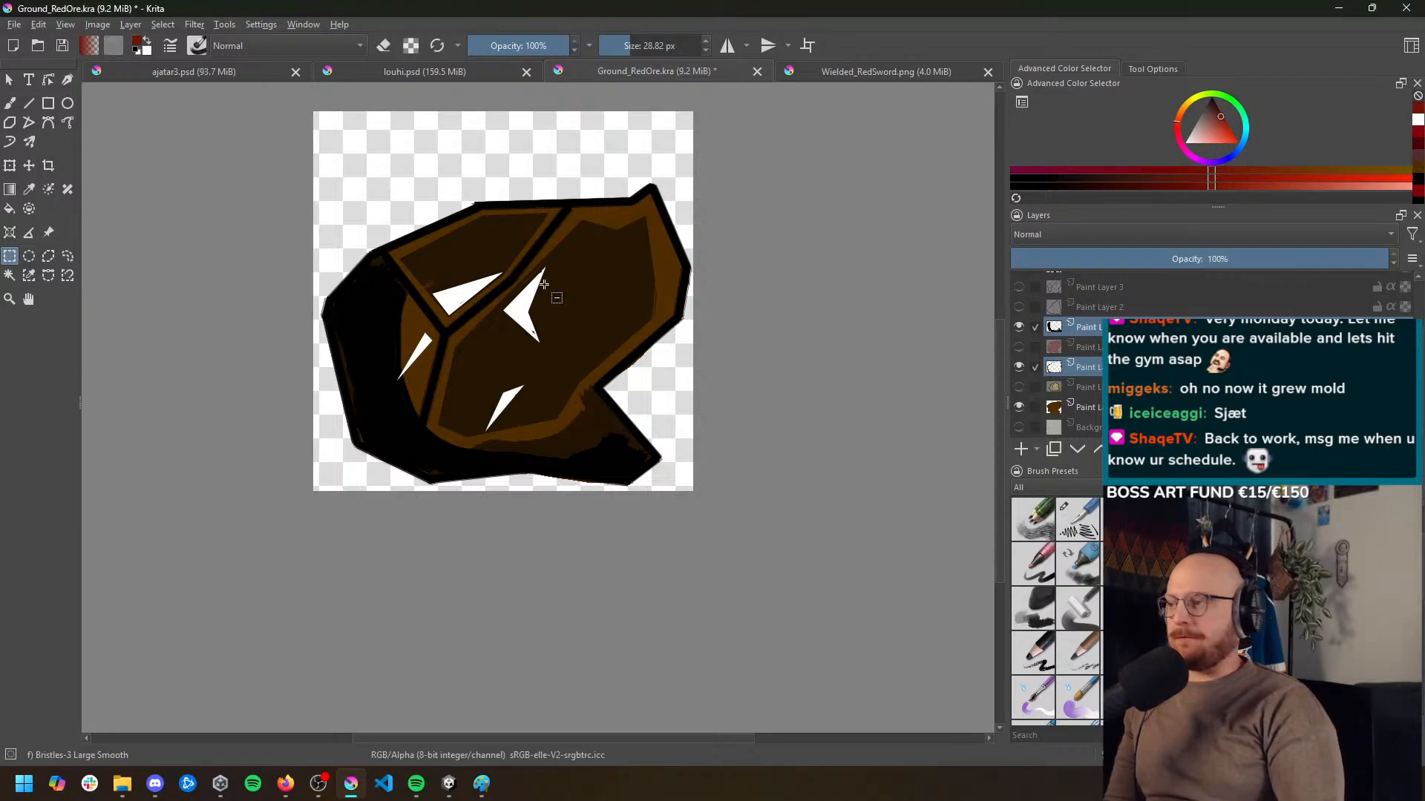
Select Paint Layer 6 and open Save As for the ore document
click(13, 26)
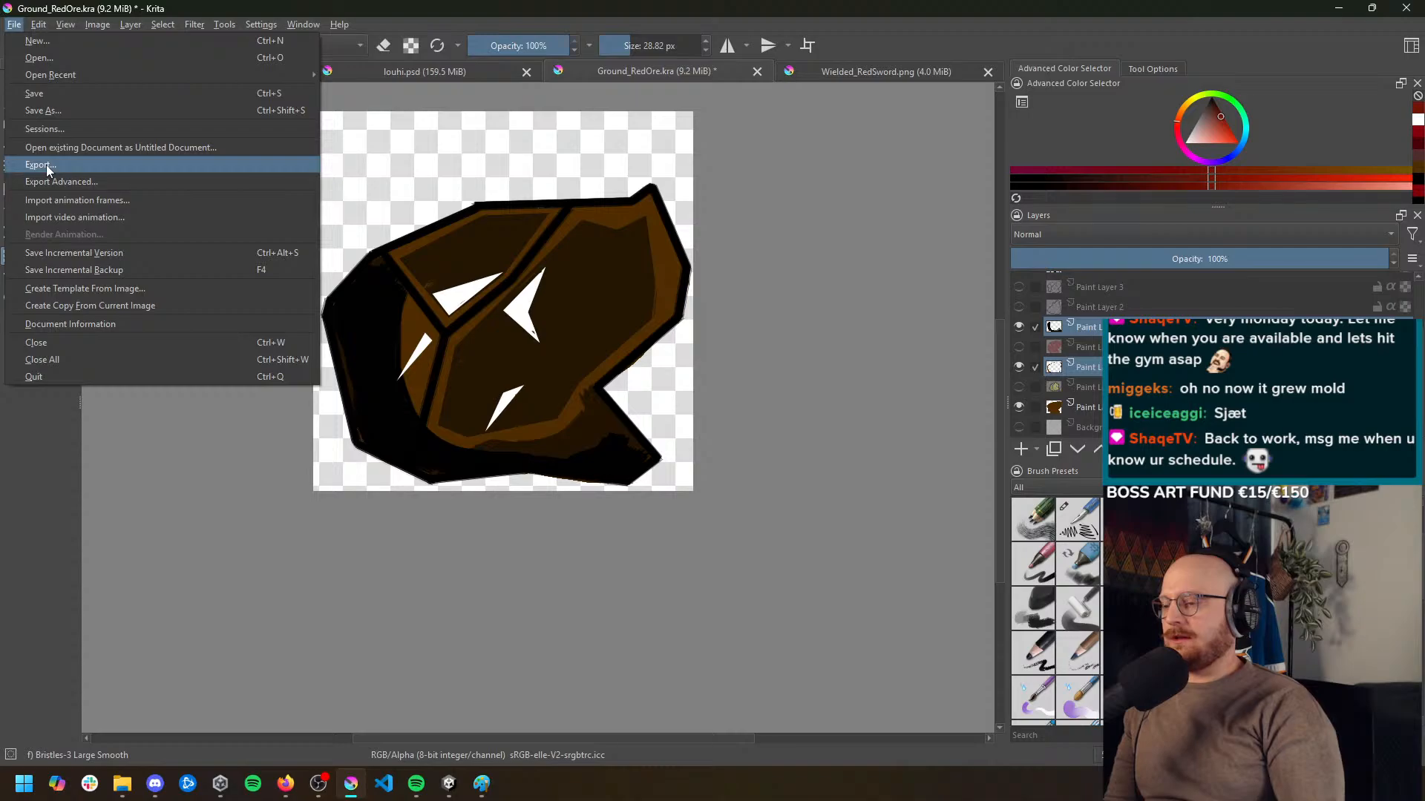
click(116, 6)
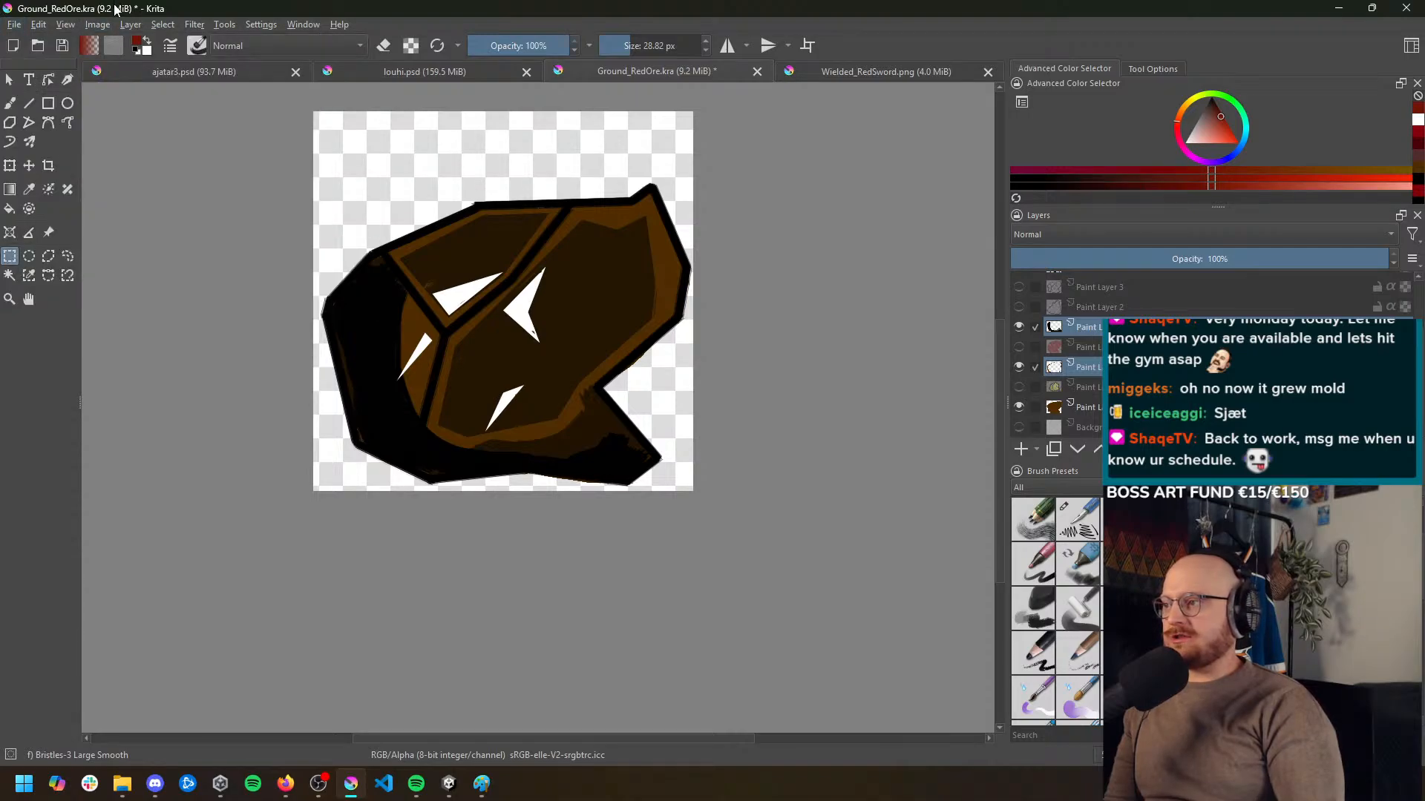
scroll(1128, 287, up, 3)
click(1127, 287)
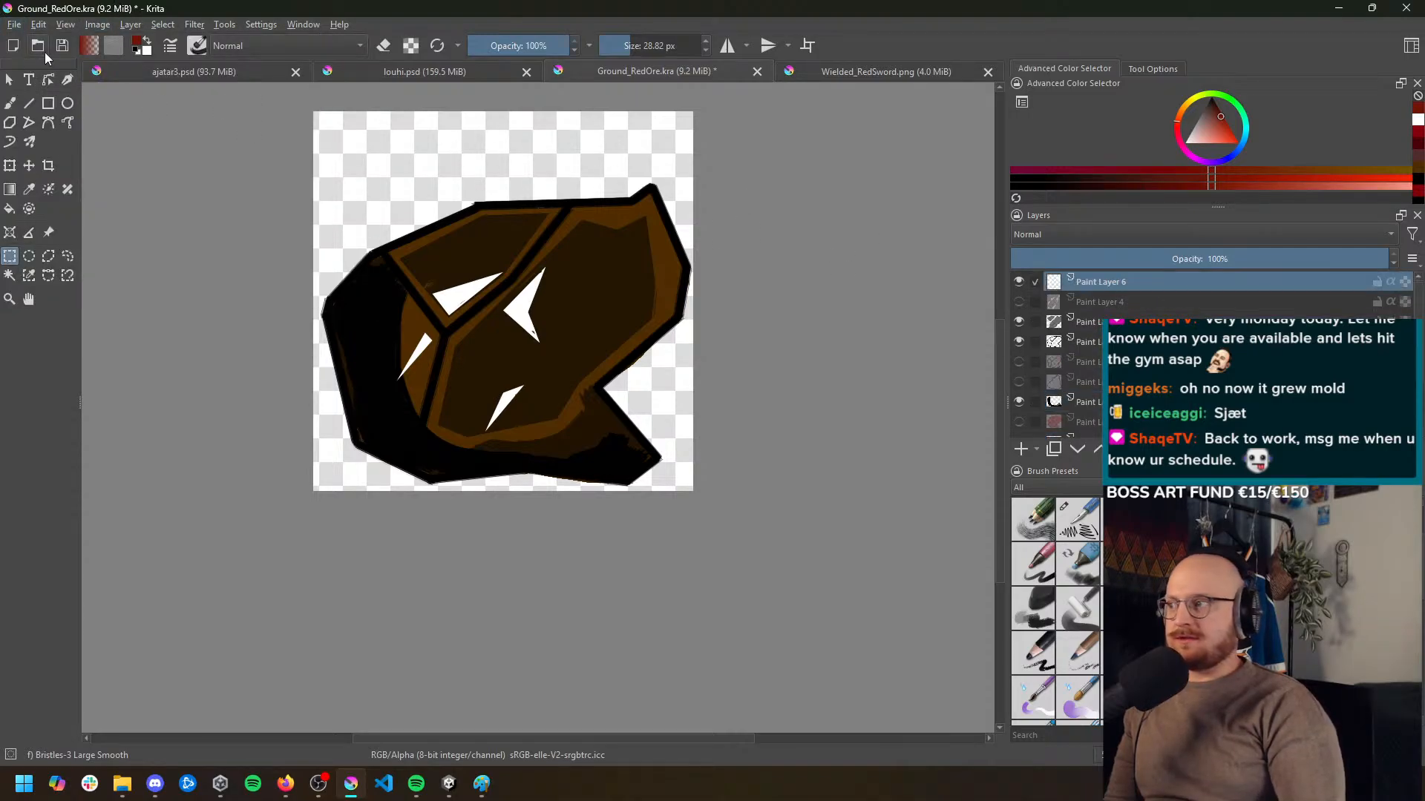
click(14, 24)
click(33, 111)
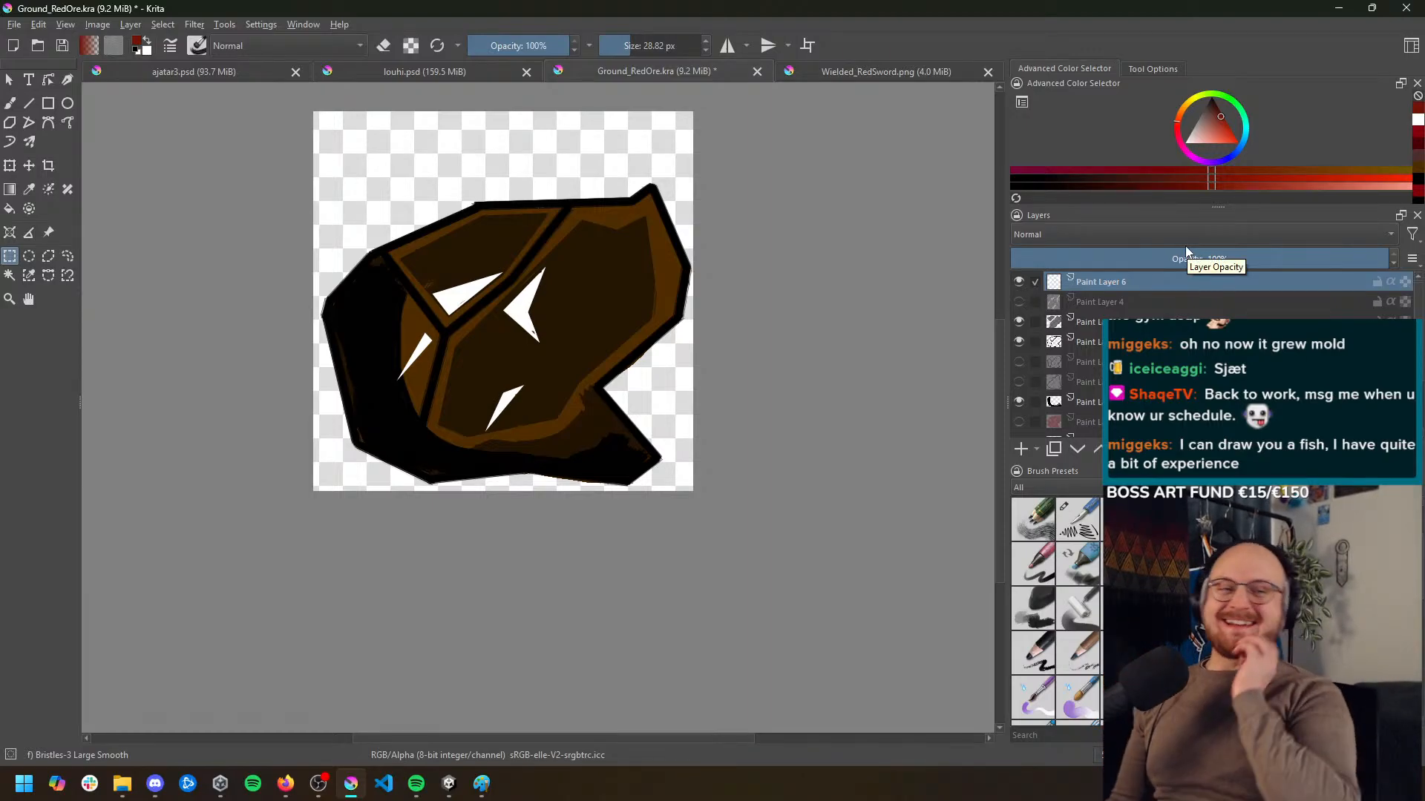
scroll(1076, 348, down, 2)
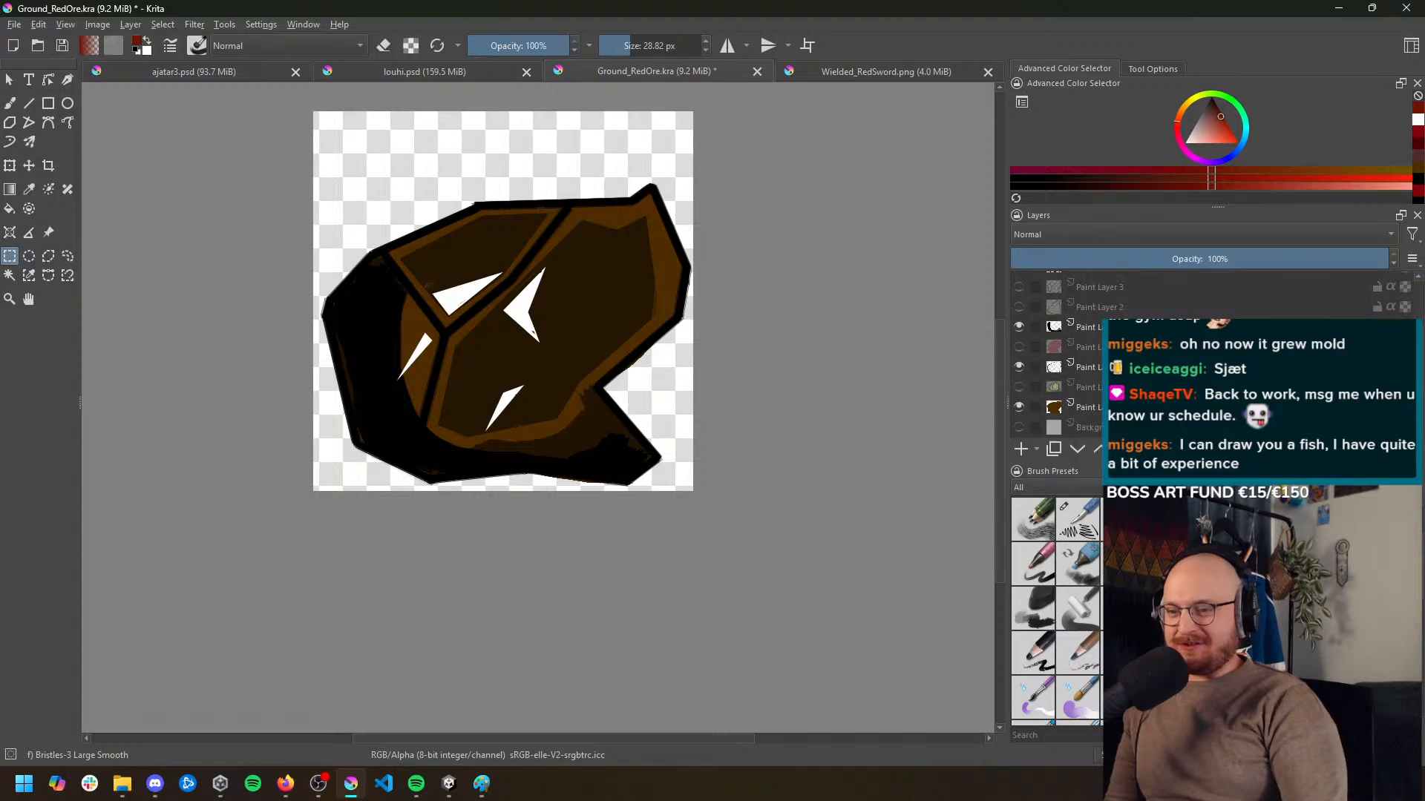
Switch to Paint and handwrite the underlined white heading "Profession assets" in the empty area below the existing notes
click(482, 784)
scroll(519, 653, down, 5)
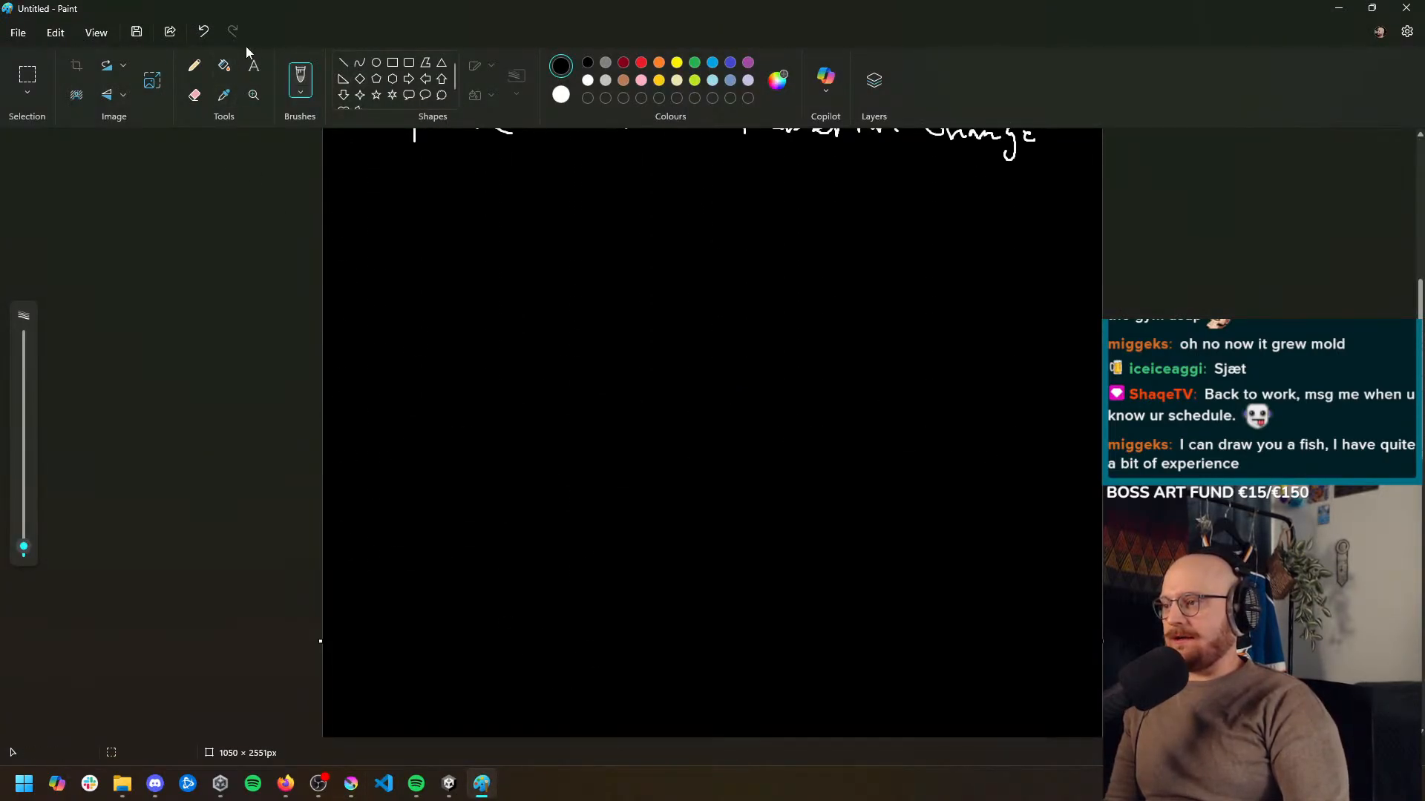
click(587, 80)
mouse_move(456, 281)
mouse_down()
mouse_move(473, 223)
mouse_move(466, 254)
mouse_move(503, 267)
mouse_move(518, 247)
mouse_move(544, 261)
mouse_up()
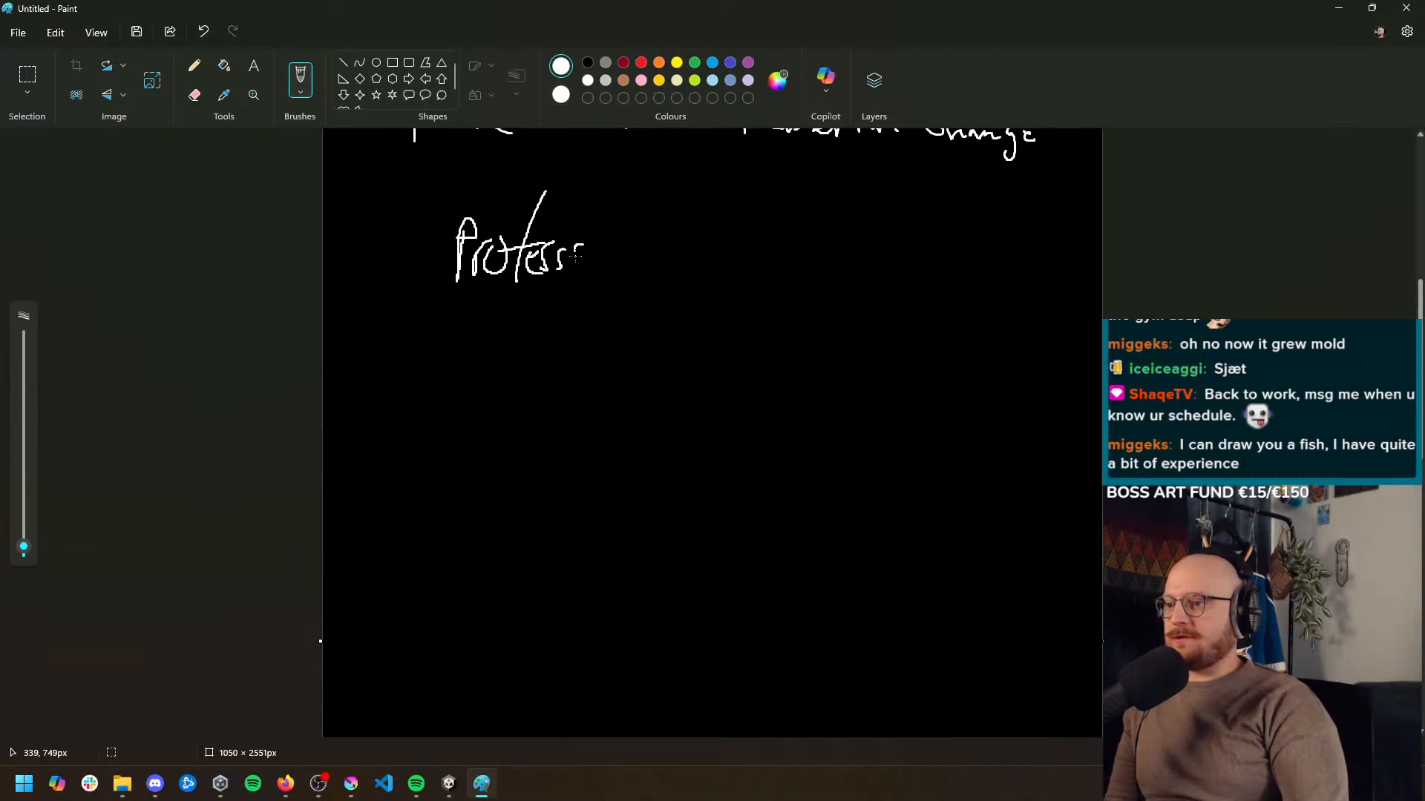
key(ctrl+z)
key(ctrl+z)
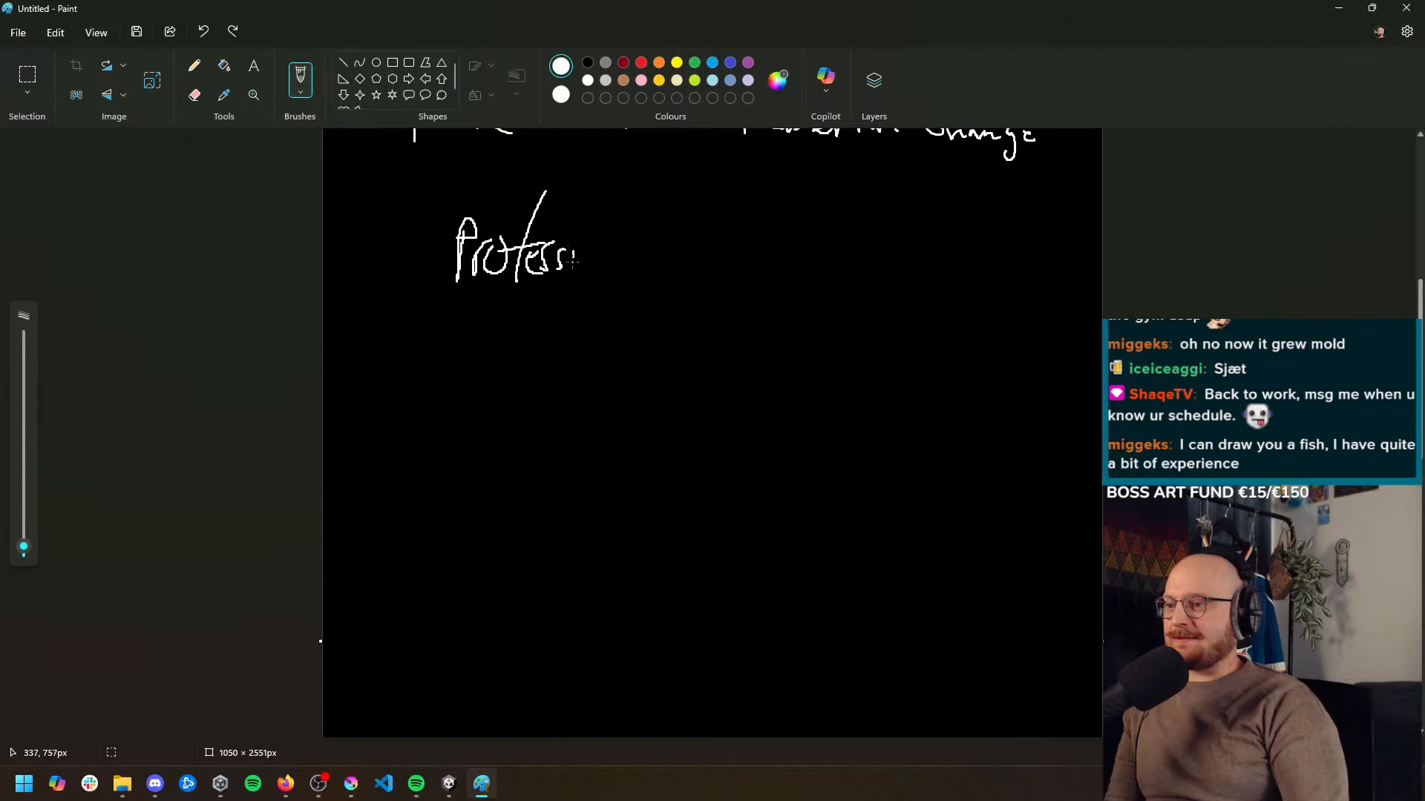
mouse_move(571, 253)
mouse_down()
mouse_move(570, 277)
mouse_move(591, 274)
mouse_up()
drag(601, 241, 632, 273)
mouse_move(691, 248)
mouse_down()
mouse_move(693, 272)
mouse_move(728, 274)
mouse_up()
drag(756, 252, 768, 279)
mouse_move(763, 217)
mouse_down()
mouse_move(764, 282)
mouse_move(798, 288)
mouse_up()
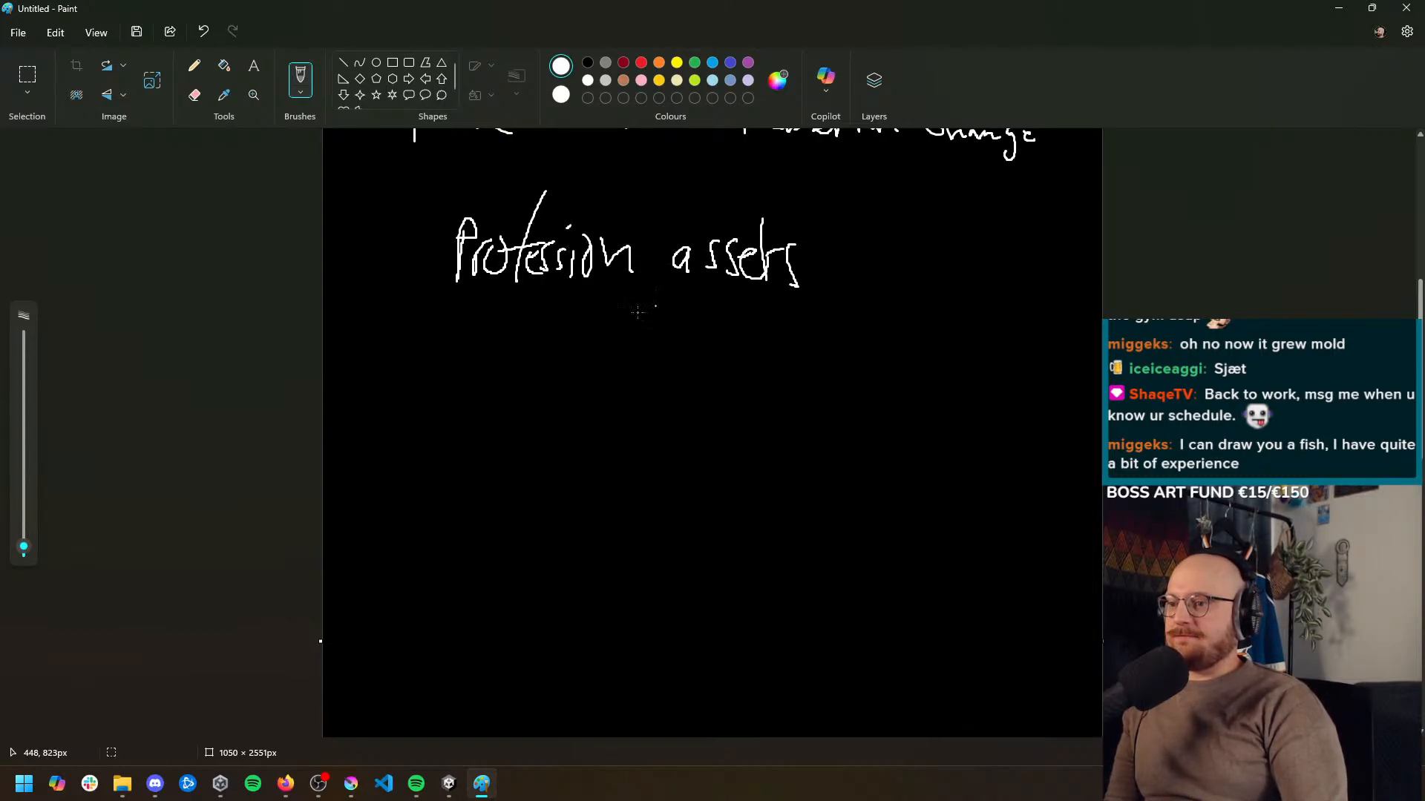
drag(437, 300, 838, 321)
Handwrite the underlined subheading "Fishes" below the Profession assets heading
mouse_move(367, 399)
mouse_down()
mouse_move(382, 353)
mouse_move(417, 400)
mouse_move(464, 405)
mouse_up()
mouse_move(470, 390)
mouse_down()
mouse_move(507, 377)
mouse_move(493, 407)
mouse_up()
drag(505, 407, 514, 378)
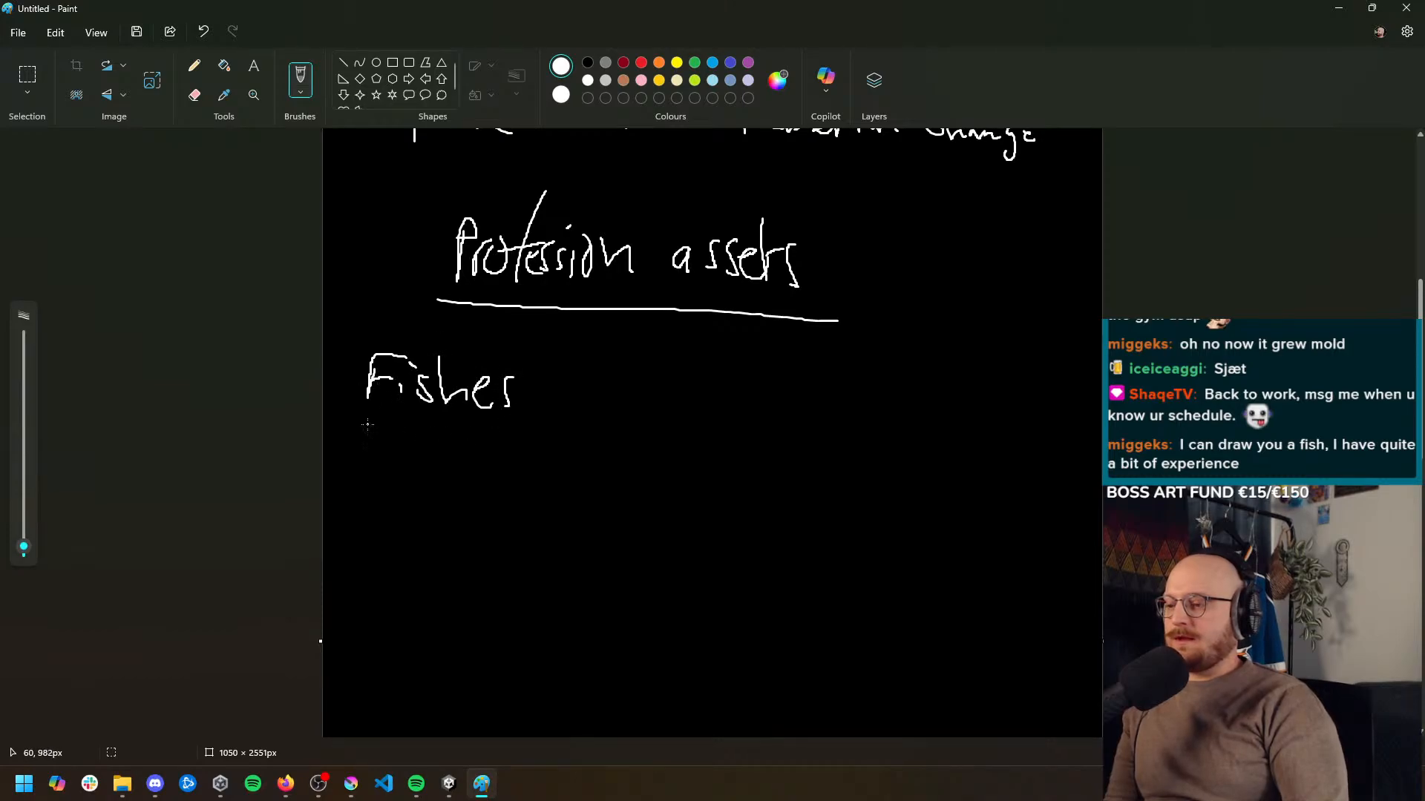
drag(352, 417, 532, 426)
Handwrite "Tier 3/4" below the Fishes subheading, leaving room for a few lines between them
scroll(404, 426, down, 2)
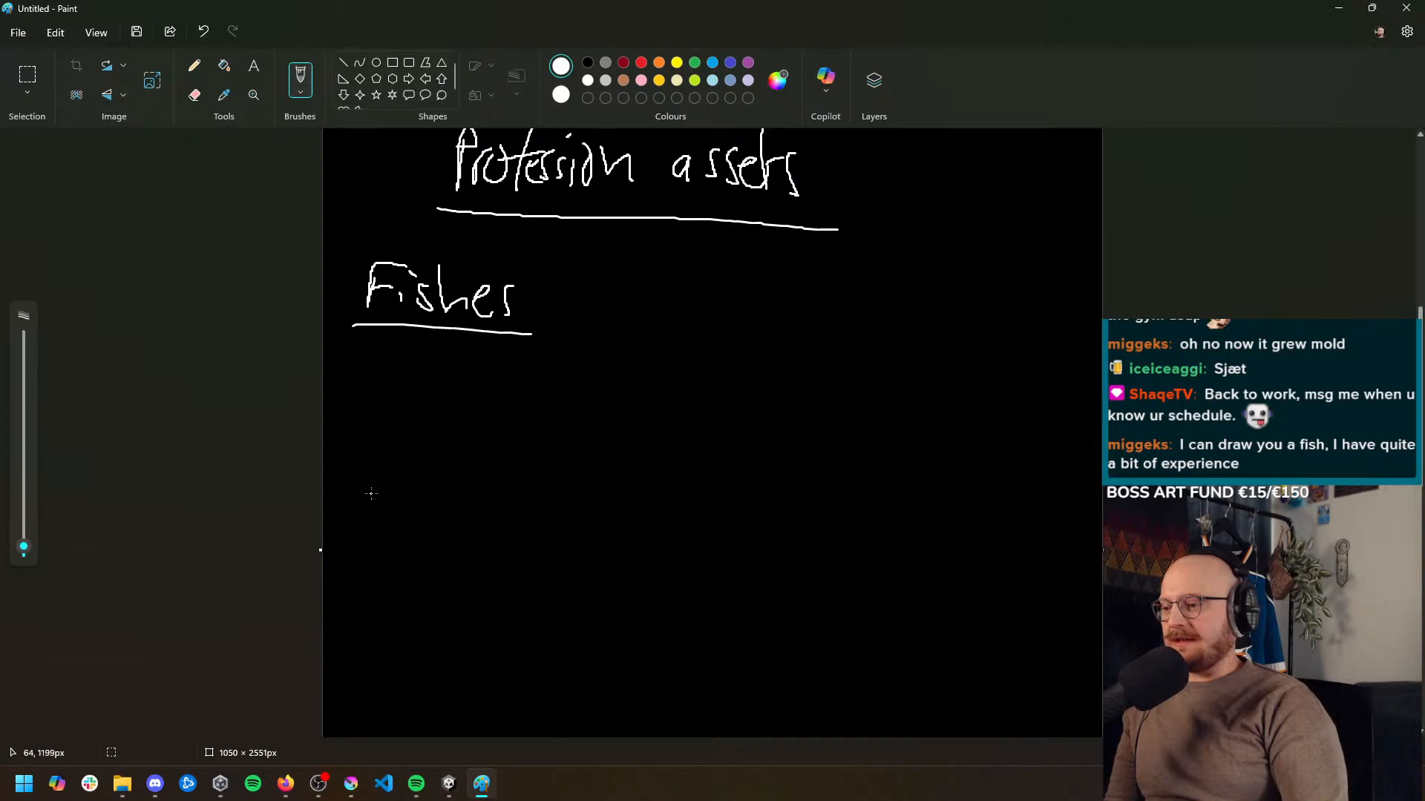
drag(371, 493, 369, 527)
mouse_move(349, 488)
mouse_down()
mouse_move(397, 486)
mouse_move(420, 514)
mouse_move(459, 523)
mouse_up()
drag(494, 484, 483, 540)
drag(531, 495, 529, 526)
drag(594, 494, 586, 527)
drag(585, 491, 606, 484)
mouse_move(592, 510)
mouse_down()
mouse_move(621, 498)
mouse_move(613, 527)
mouse_up()
drag(630, 505, 619, 528)
drag(637, 479, 657, 529)
key(ctrl+z)
key(ctrl+z)
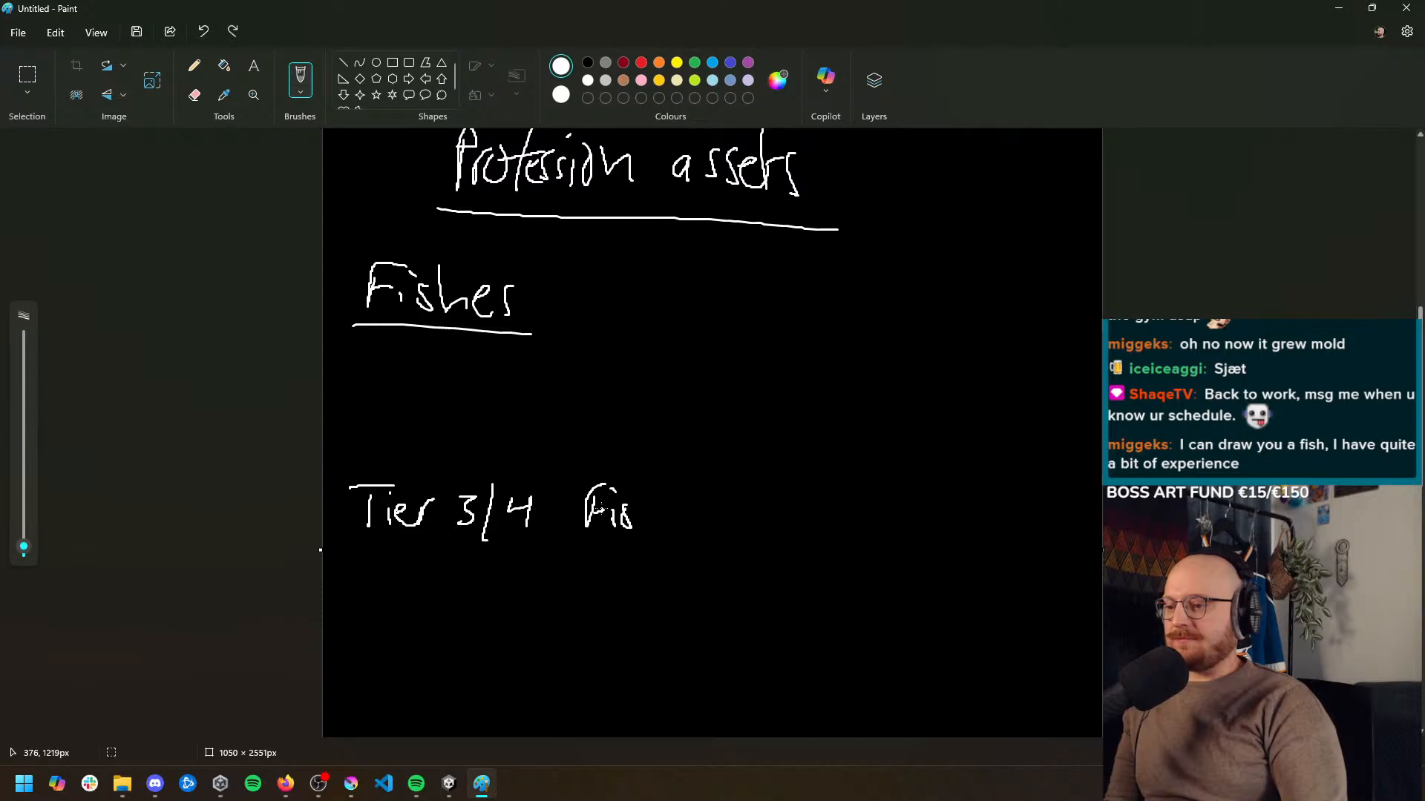
key(ctrl+z)
key(ctrl+z)
Handwrite "Angler" after the Tier 3/4 label
mouse_move(575, 532)
mouse_down()
mouse_move(603, 531)
mouse_move(613, 510)
mouse_up()
drag(618, 507, 641, 555)
drag(666, 485, 670, 536)
drag(677, 524, 701, 526)
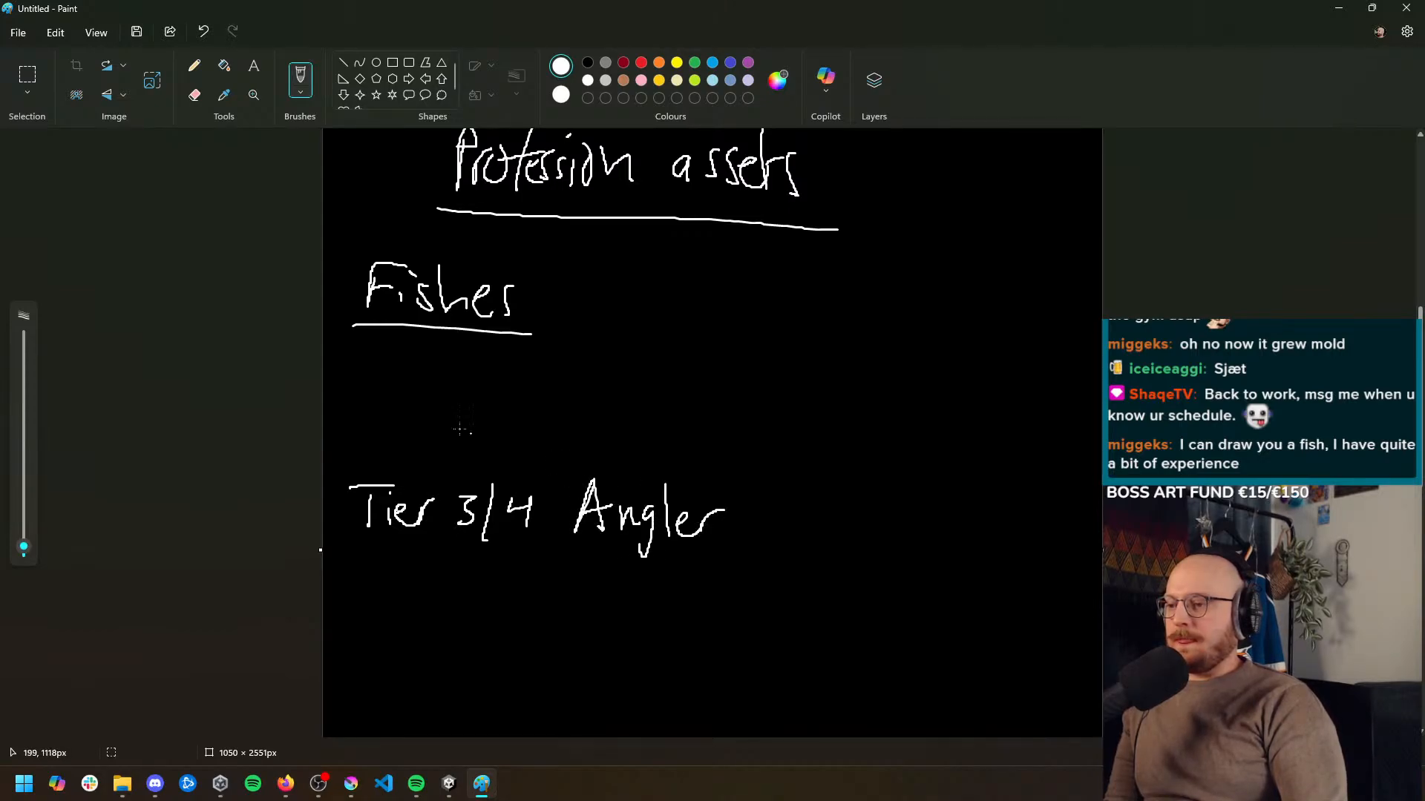
Handwrite the tier labels T1, T2 and T3 in a column between the Fishes subheading and the Tier 3/4 line
drag(377, 344, 382, 373)
drag(371, 356, 397, 348)
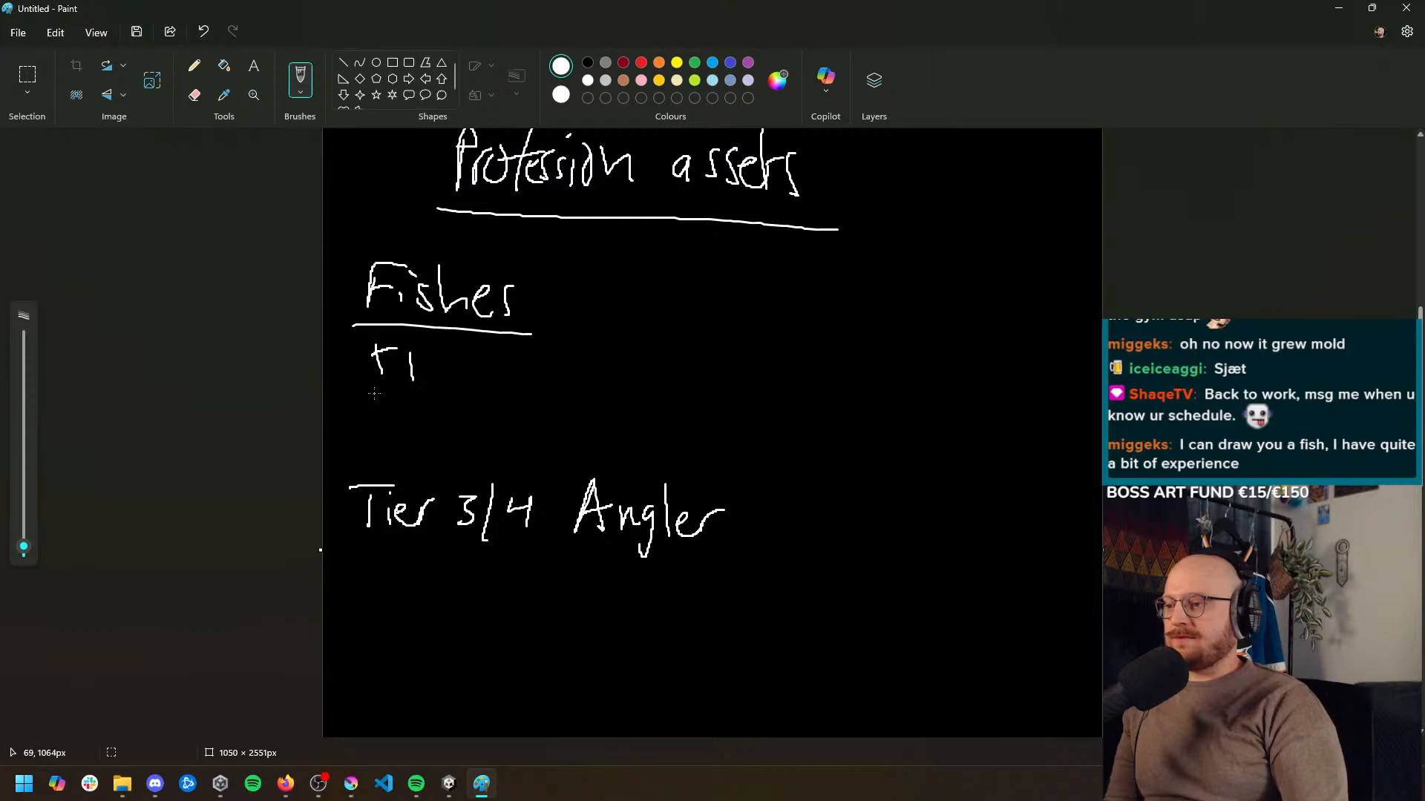
drag(381, 439, 400, 440)
drag(404, 443, 408, 472)
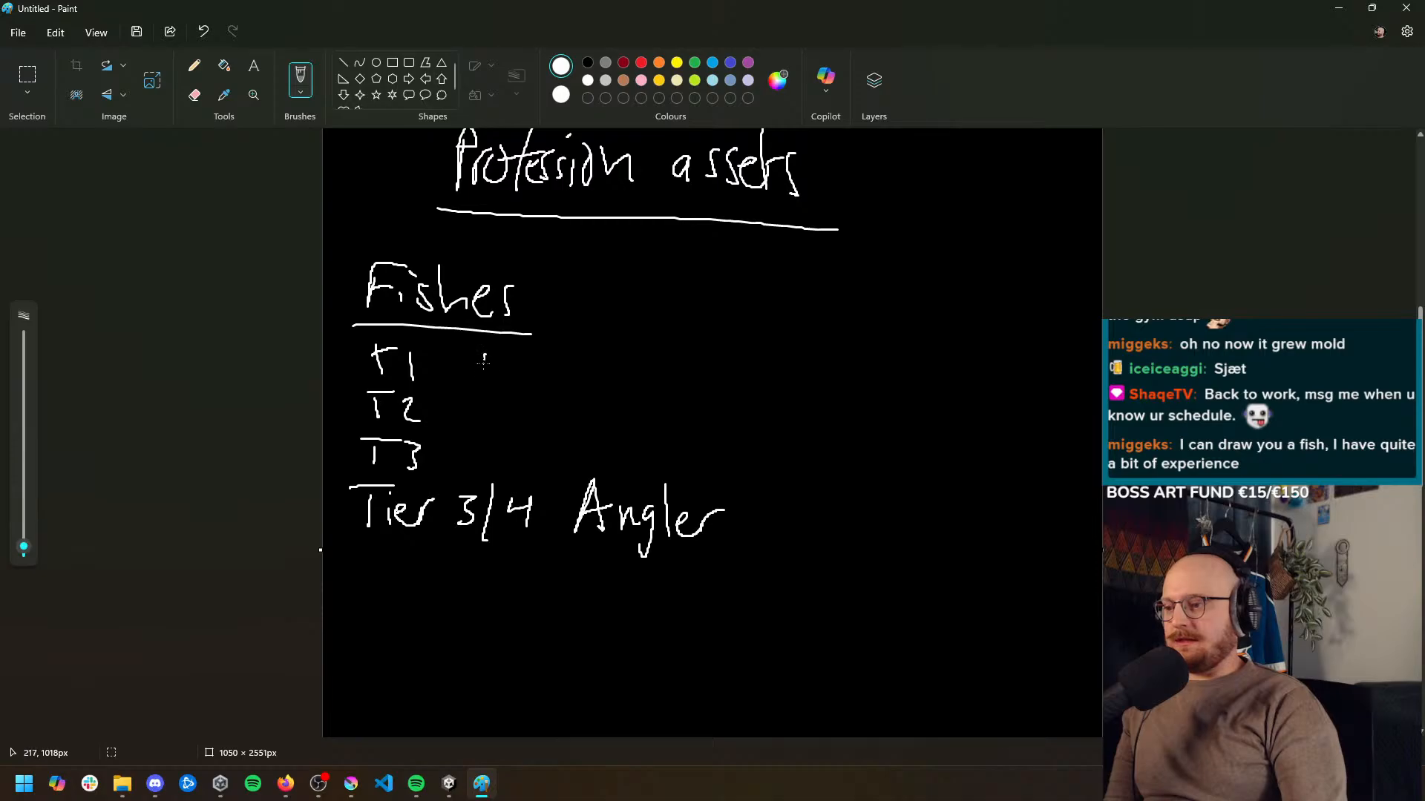
Handwrite the fish name "Ahven" next to the T1 label
drag(478, 380, 501, 380)
drag(484, 365, 544, 385)
drag(546, 375, 591, 383)
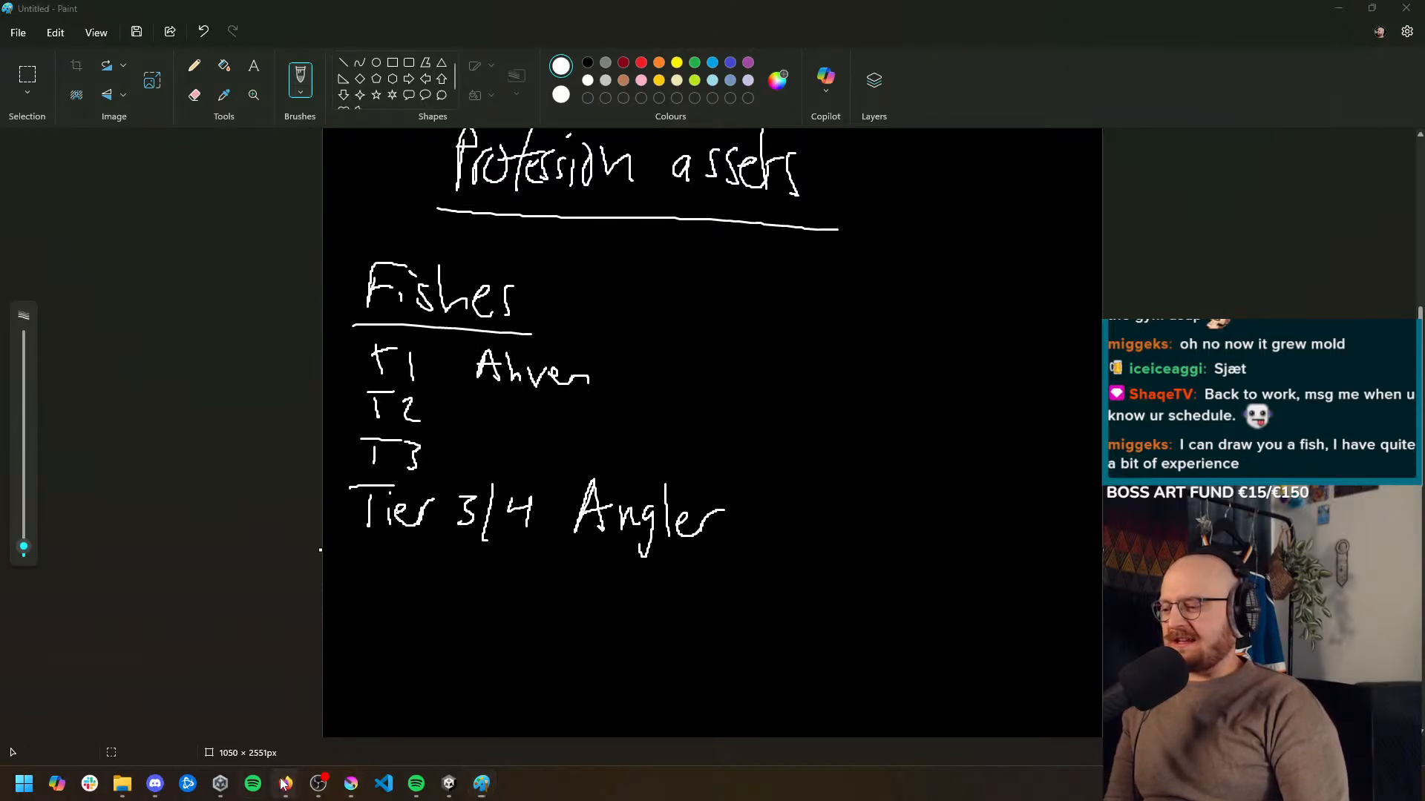
Switch to Firefox, open sanakirja.org in a new tab and look up "herring"
mouse_move(285, 784)
click(338, 705)
key(ctrl+t)
text(sanakirja.org/)
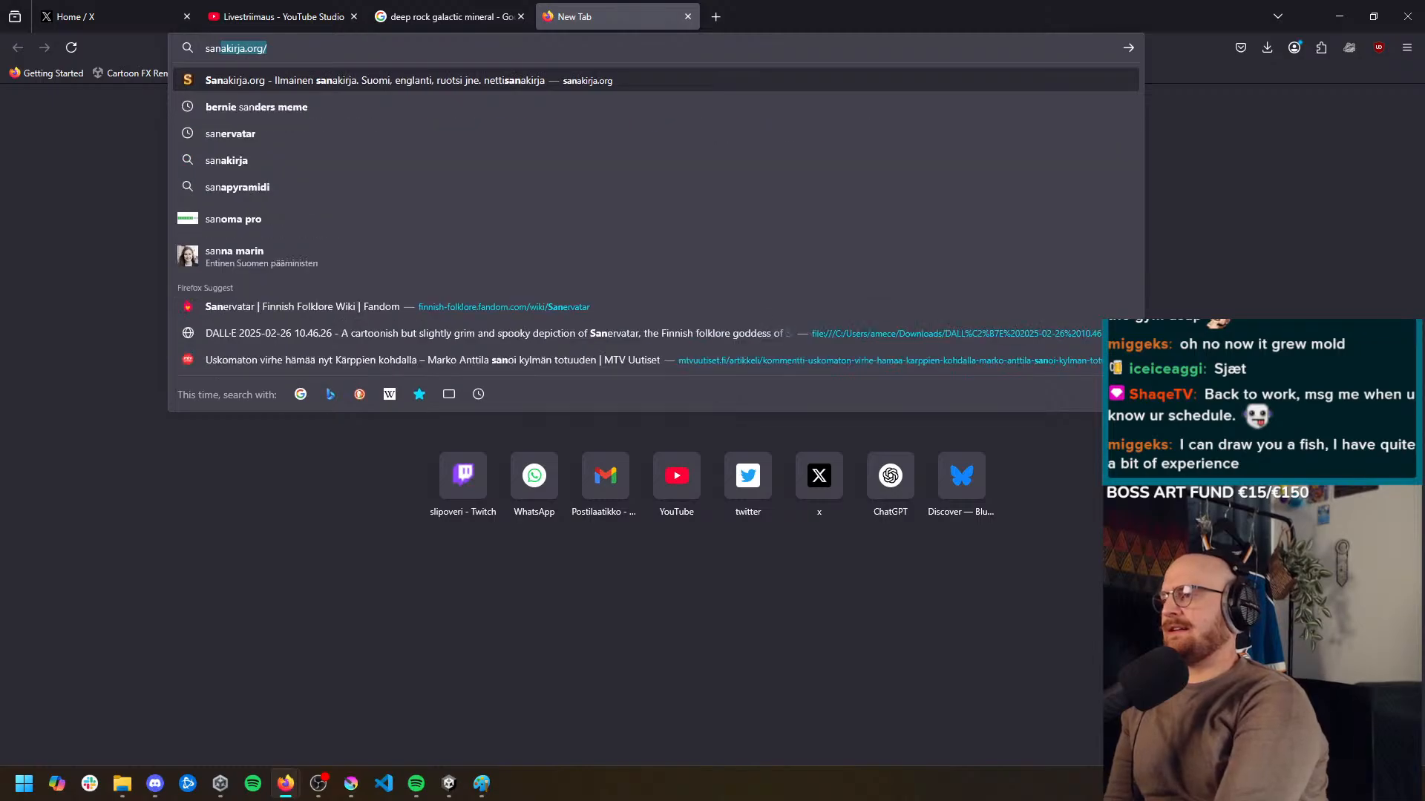
key(Return)
text(herring)
key(Return)
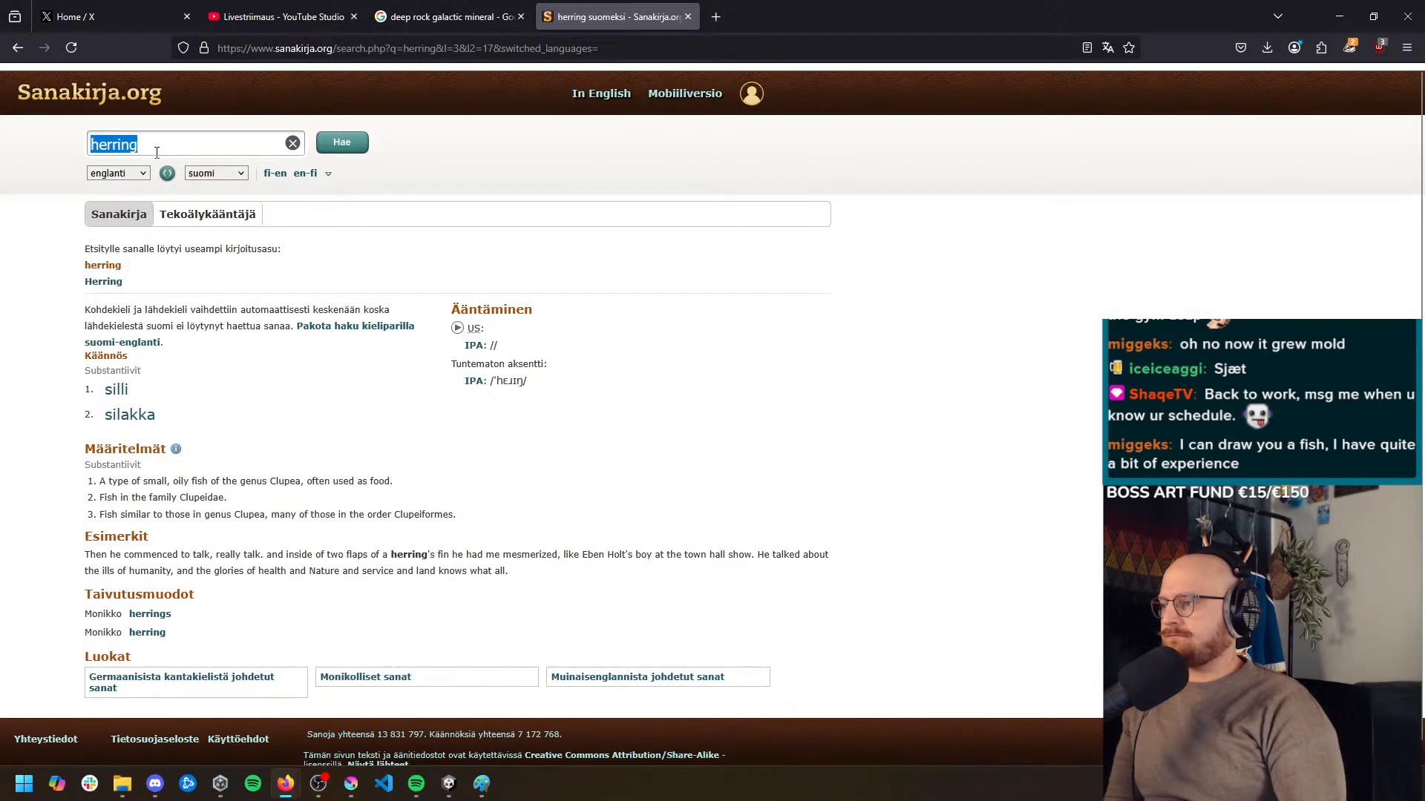
Look up "ahven" in the dictionary and handwrite "/perch" after Ahven on the T1 row in Paint
text(ahven)
key(Return)
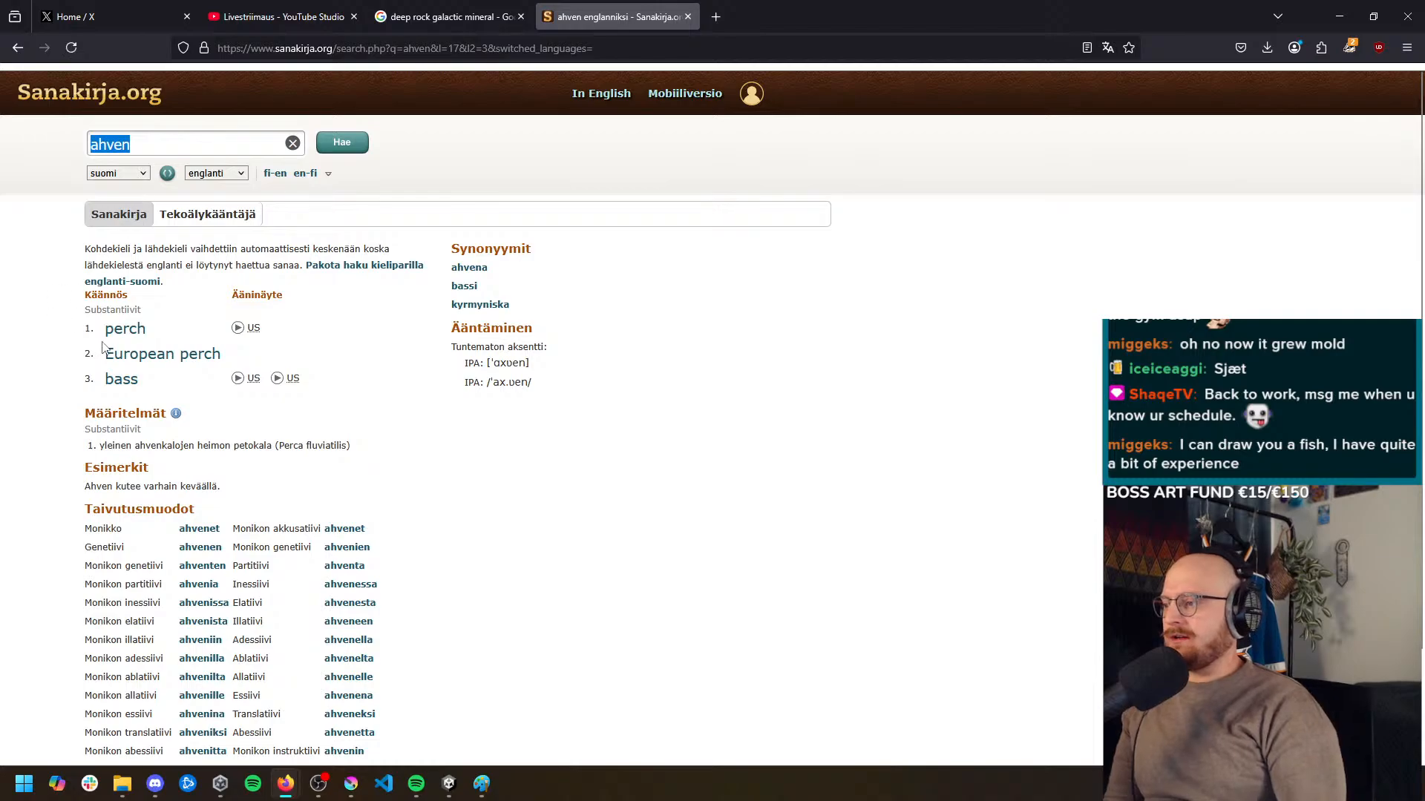
click(1339, 10)
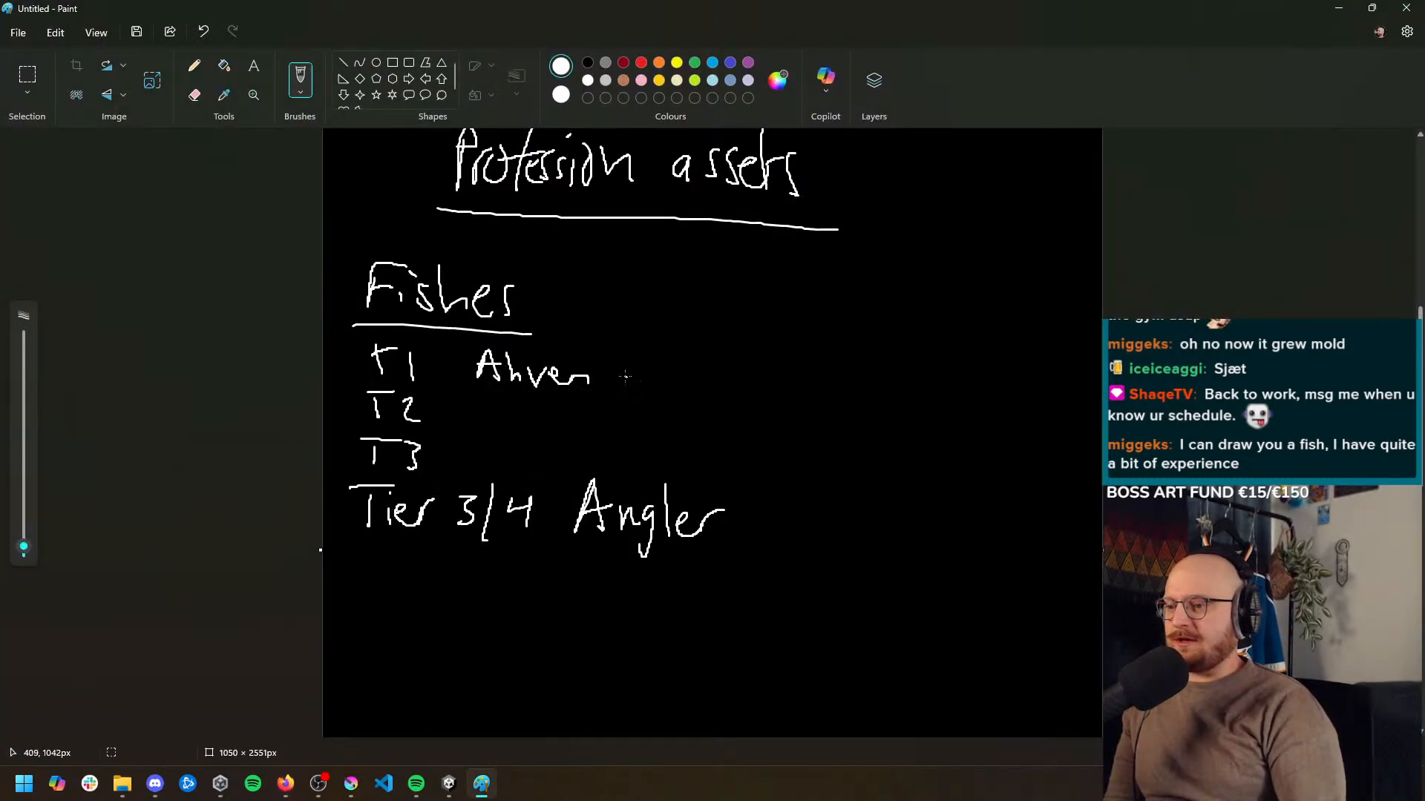
drag(630, 375, 714, 377)
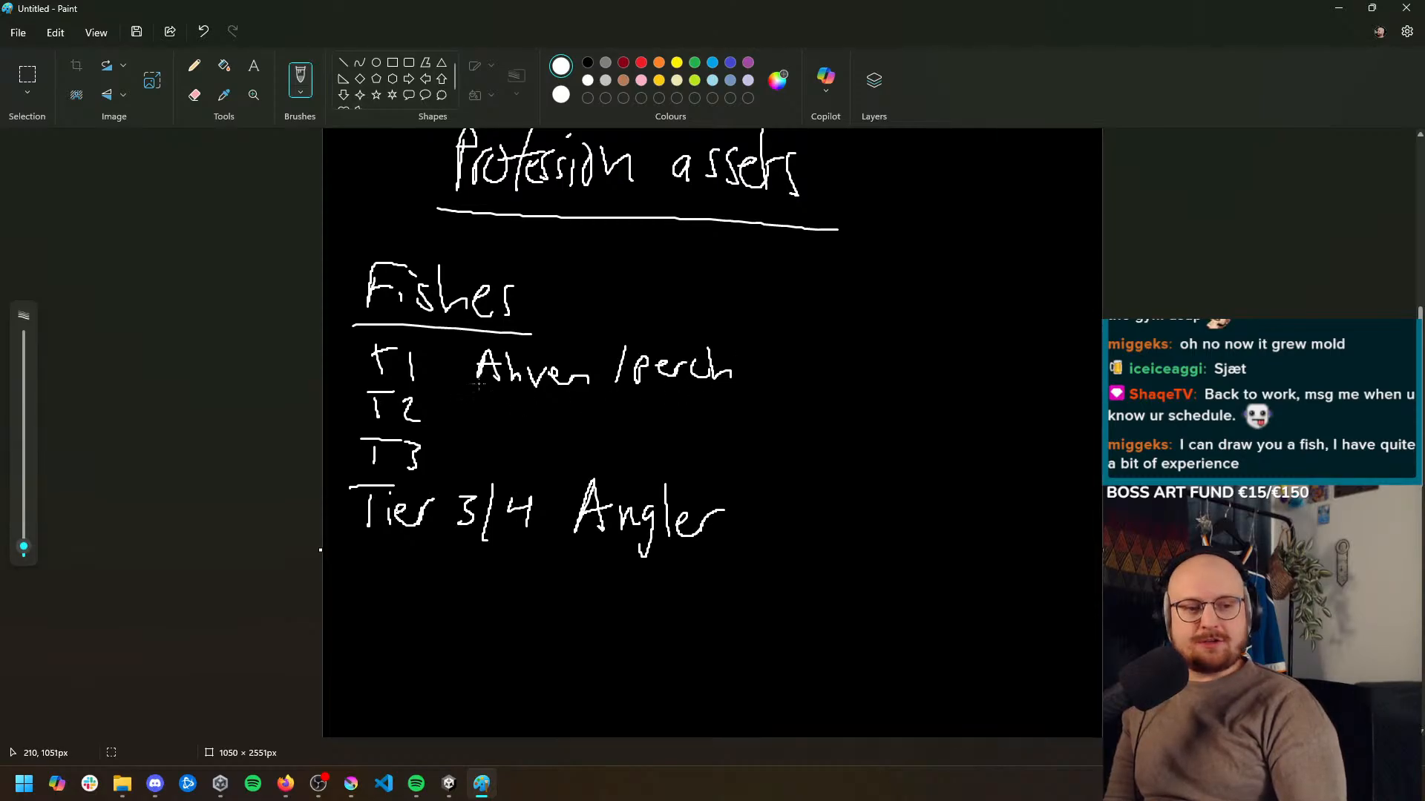
Look up "siika" in the Firefox dictionary tab and handwrite "whitefish" next to the T2 label in Paint
mouse_move(286, 784)
click(312, 690)
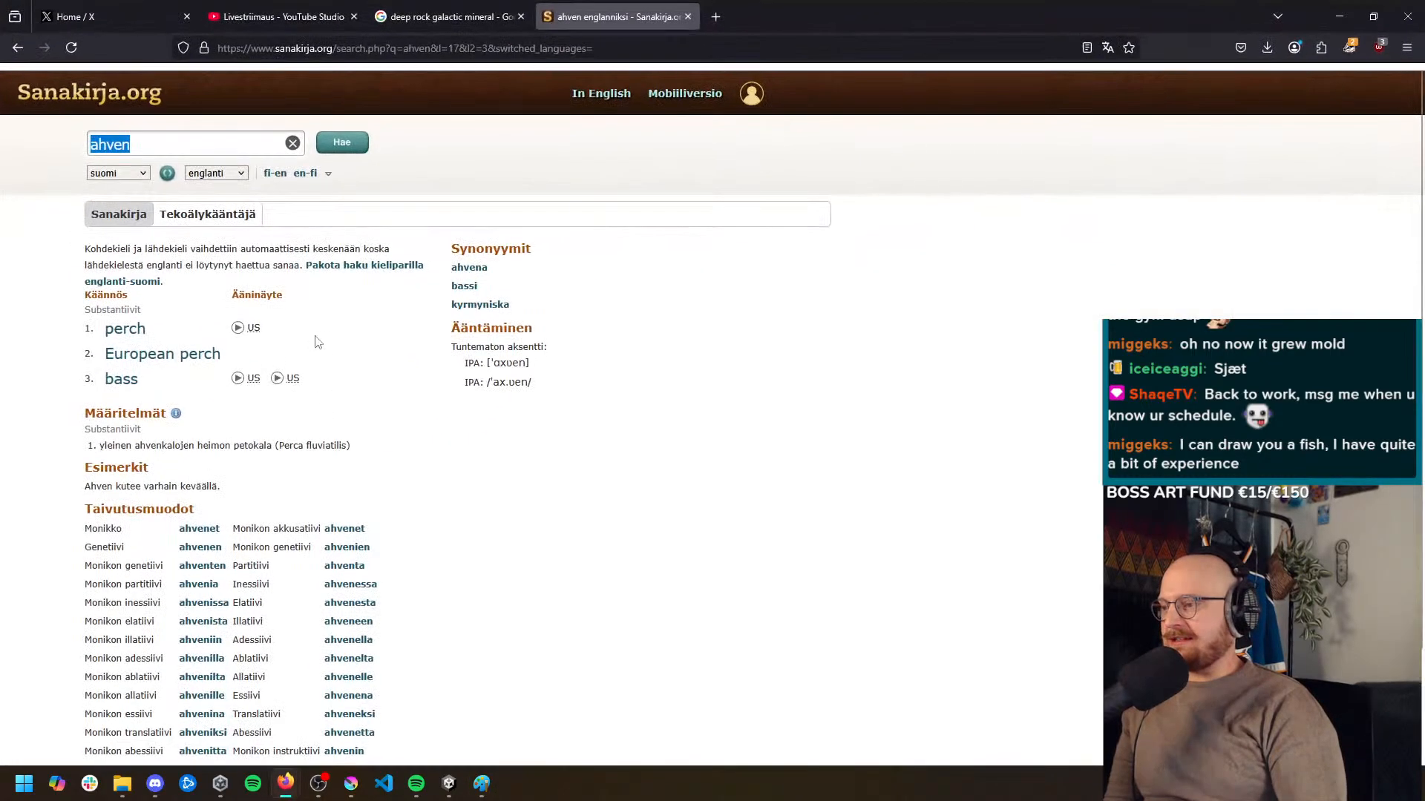
text(siika)
key(Return)
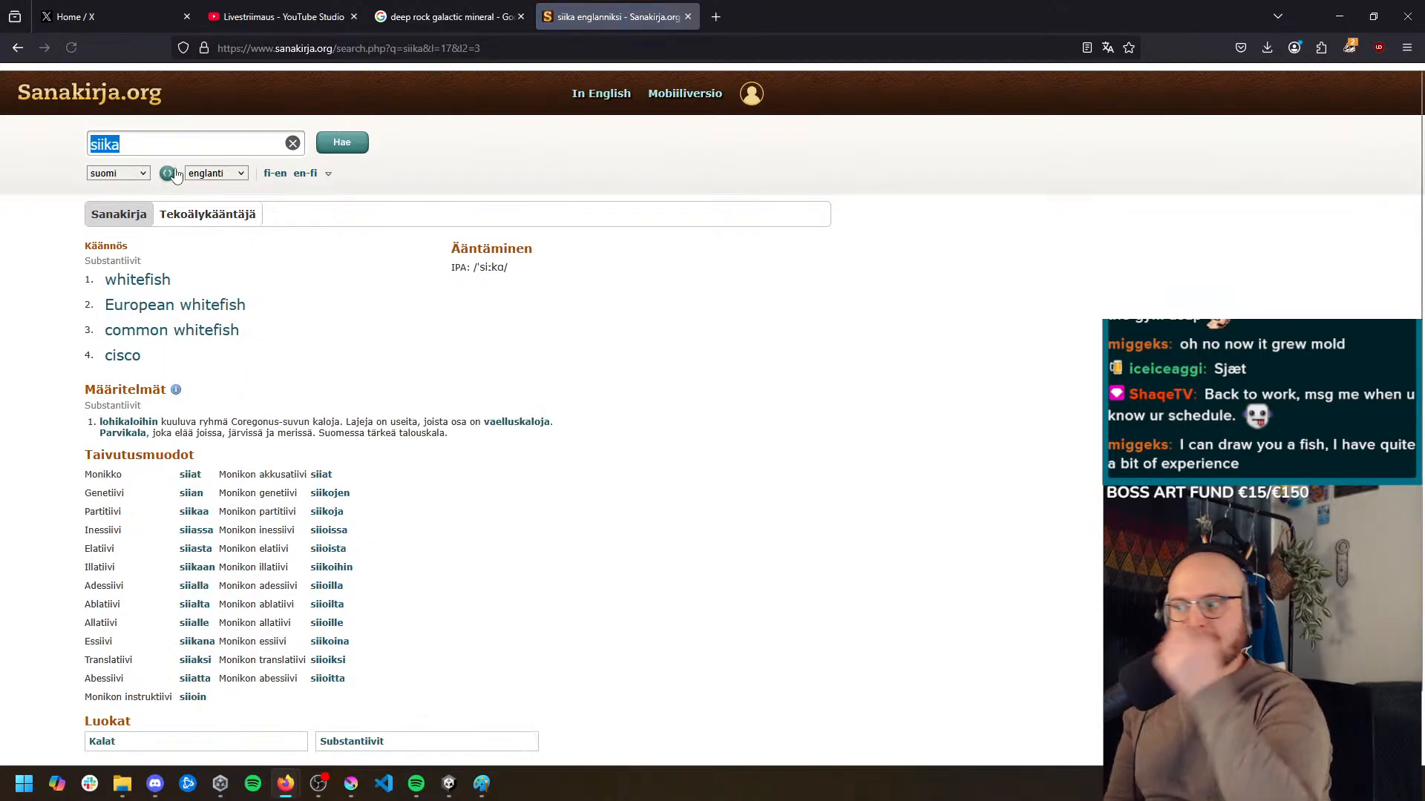
click(1336, 18)
mouse_move(478, 401)
mouse_down()
mouse_move(507, 400)
mouse_move(518, 423)
mouse_move(575, 421)
mouse_up()
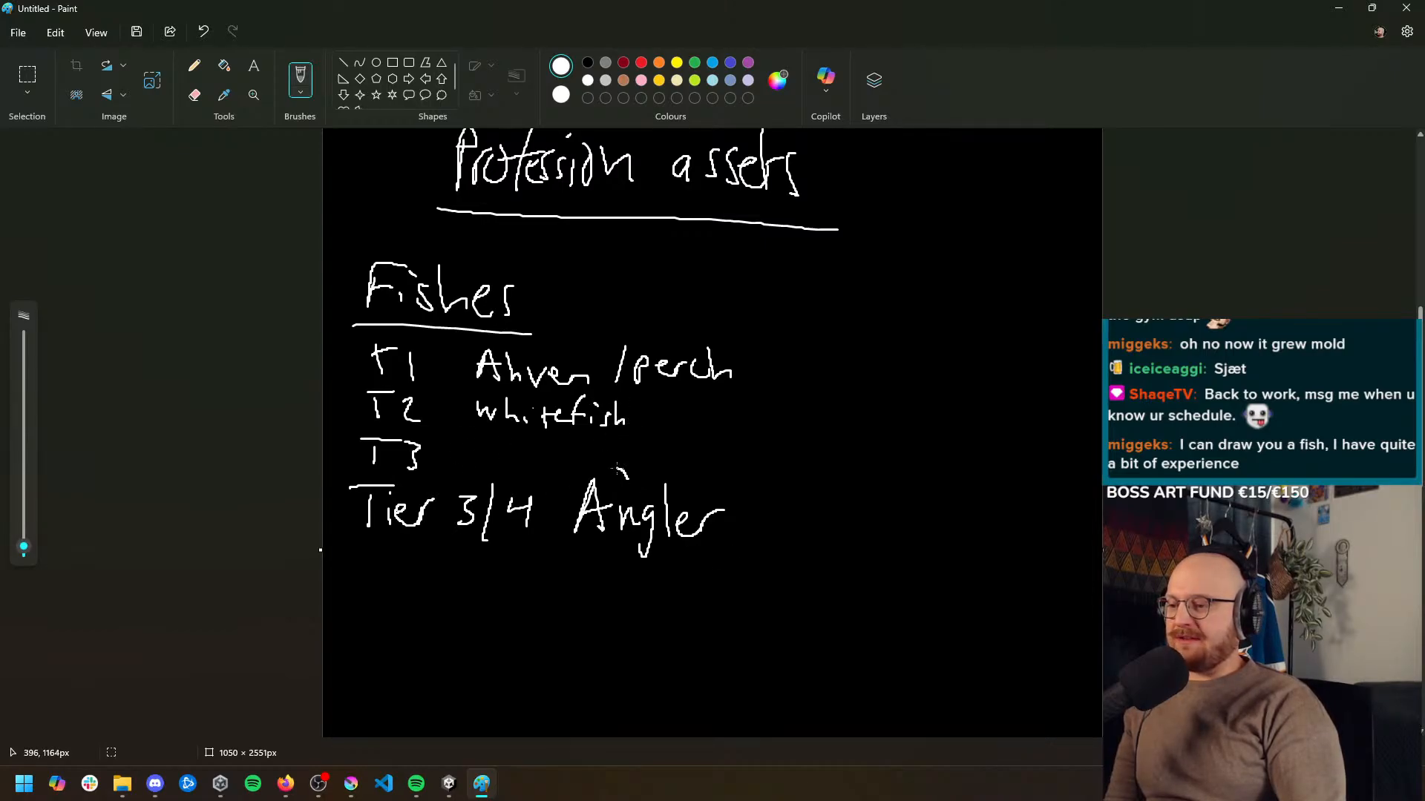
Draw a small arrow from Angler up towards the T3 row and handwrite "Hauki" after Angler
mouse_move(617, 468)
mouse_down()
mouse_move(594, 455)
mouse_move(592, 467)
mouse_move(648, 486)
mouse_up()
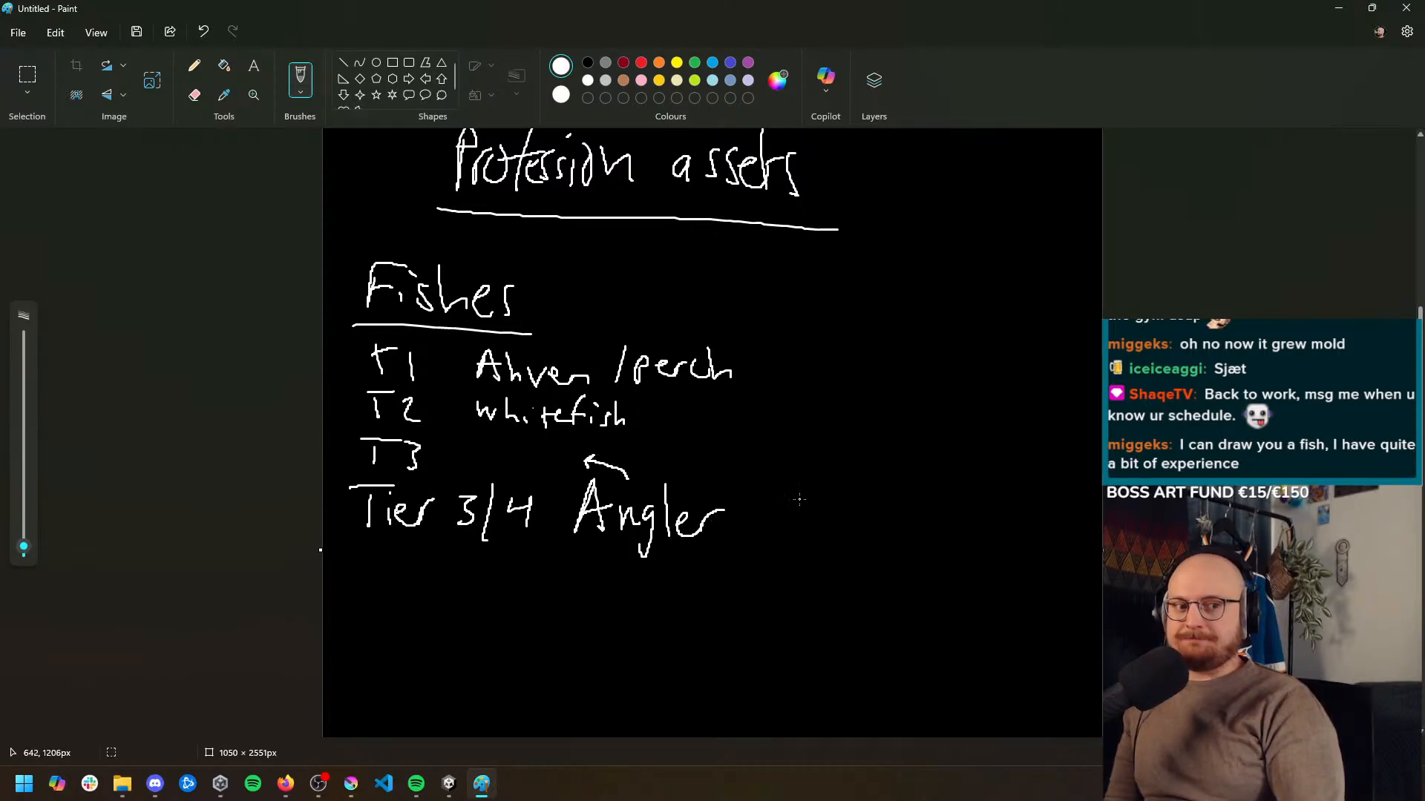
mouse_move(799, 493)
mouse_down()
mouse_move(789, 523)
mouse_move(801, 550)
mouse_up()
mouse_move(787, 521)
mouse_down()
mouse_move(822, 543)
mouse_move(870, 528)
mouse_up()
drag(875, 488, 894, 525)
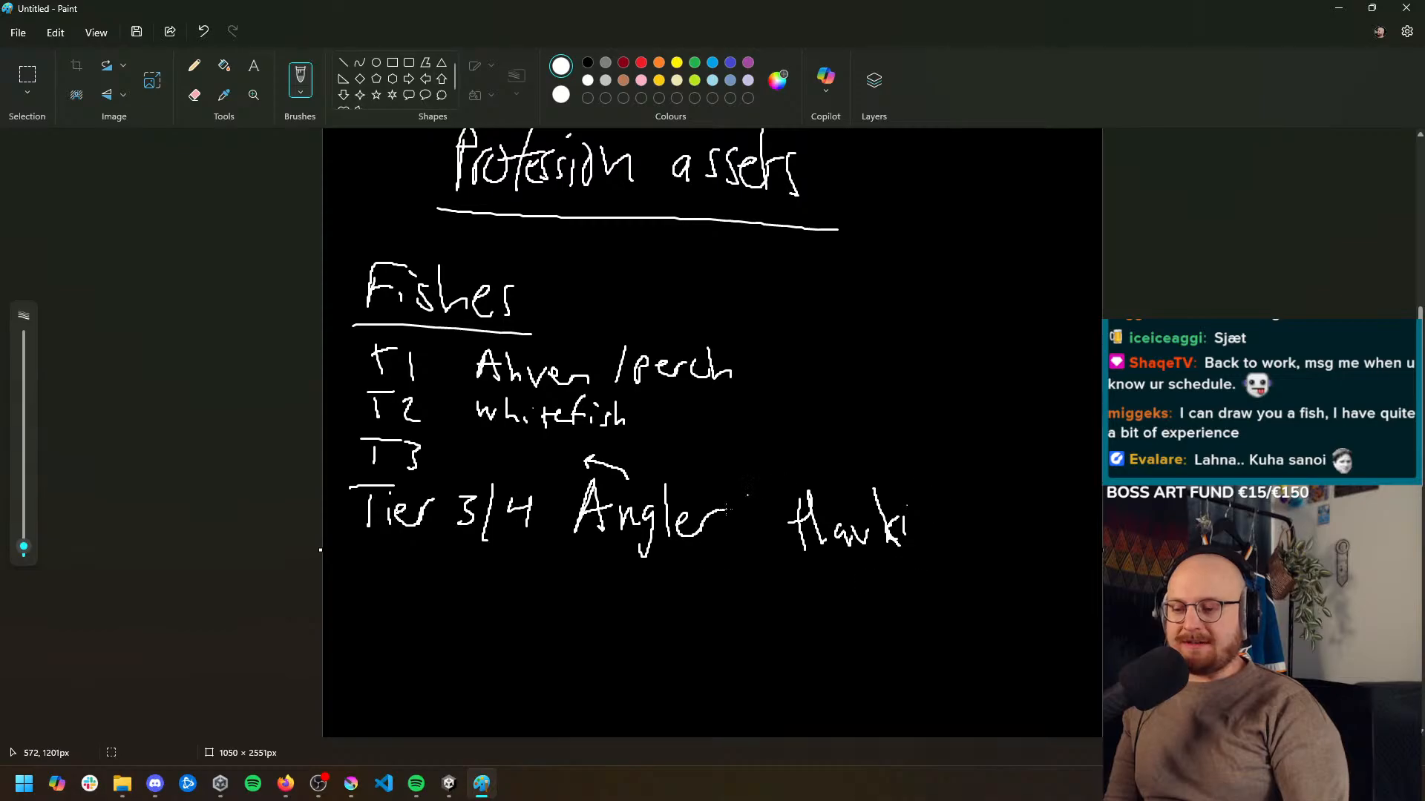
Switch to Firefox and look up the English translation of "hauki" in the dictionary
mouse_move(285, 784)
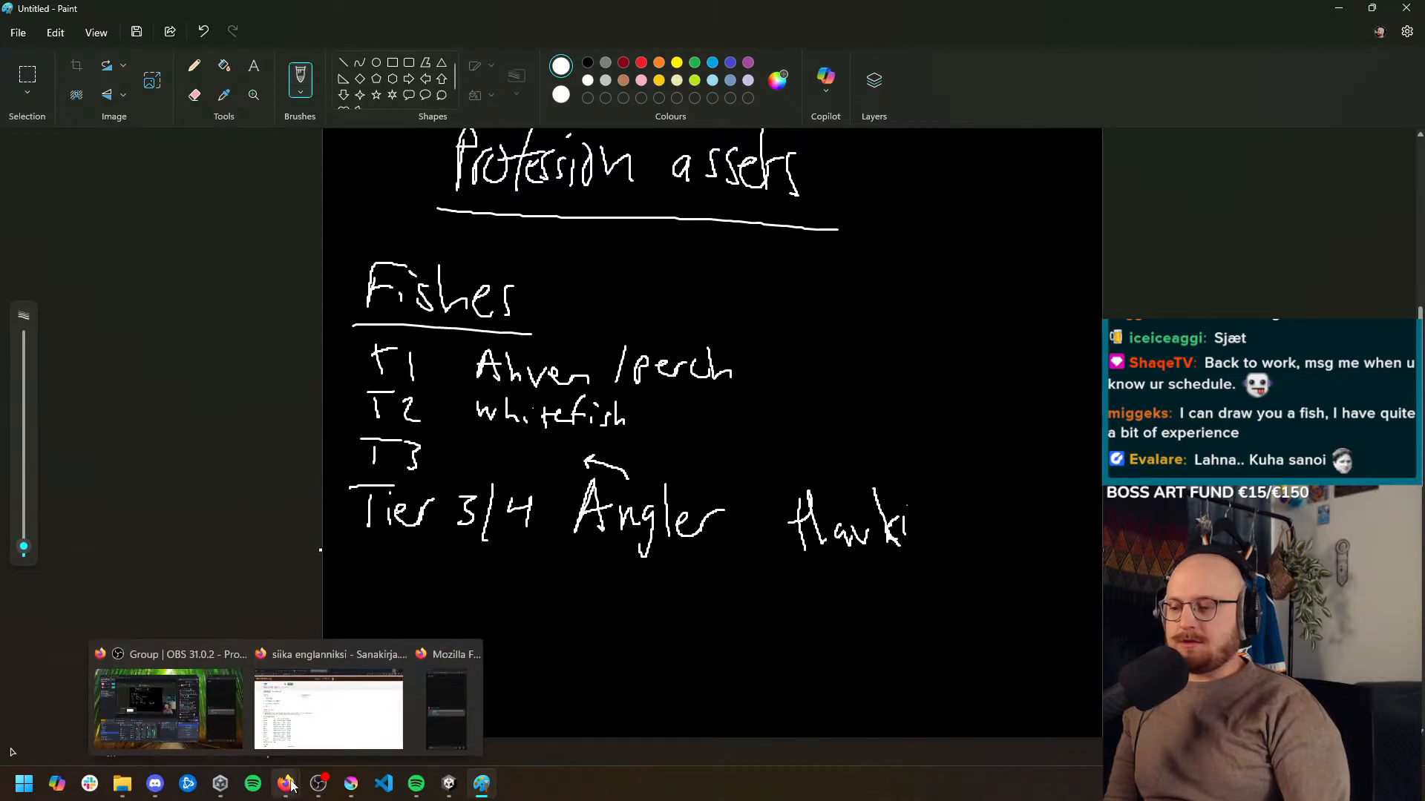
click(323, 705)
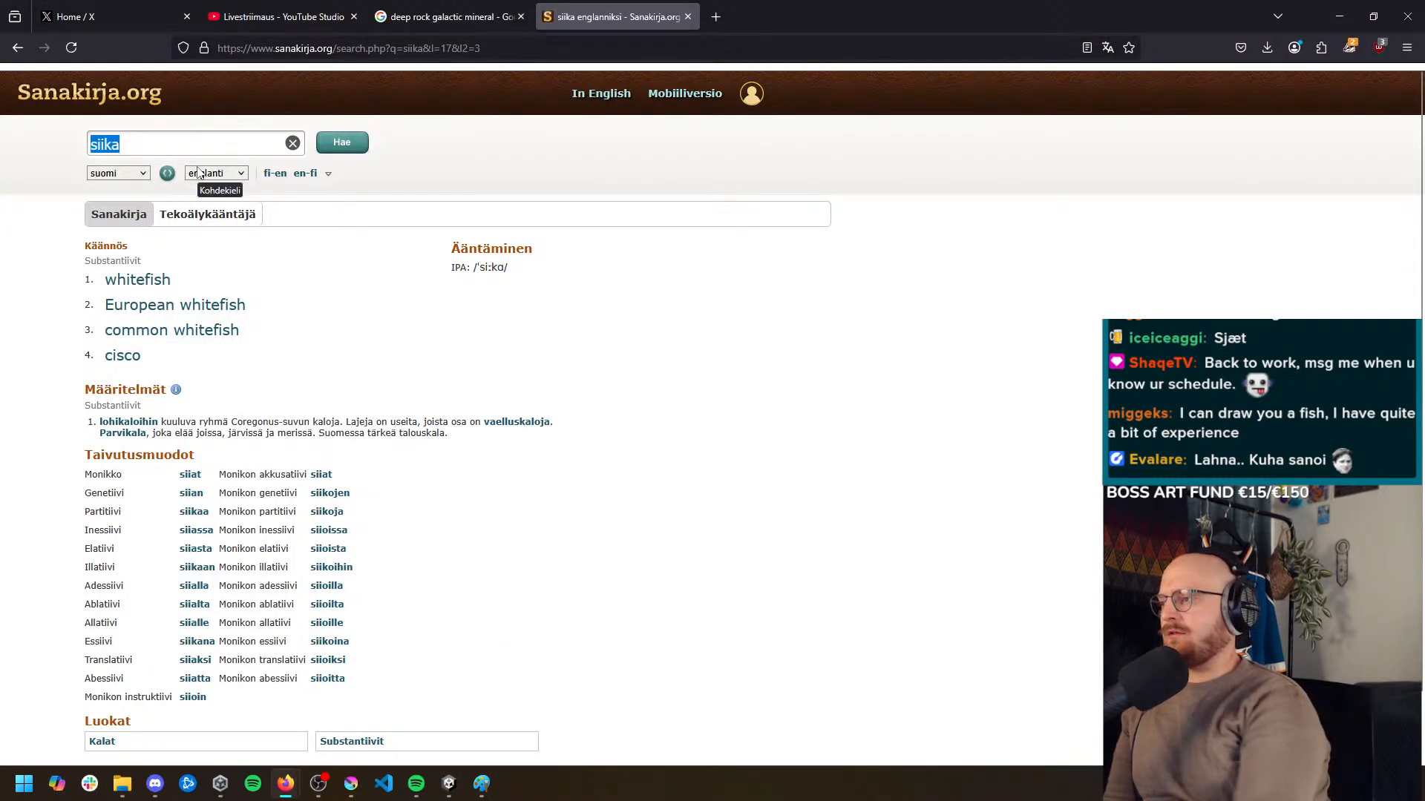
text(hauki)
key(Return)
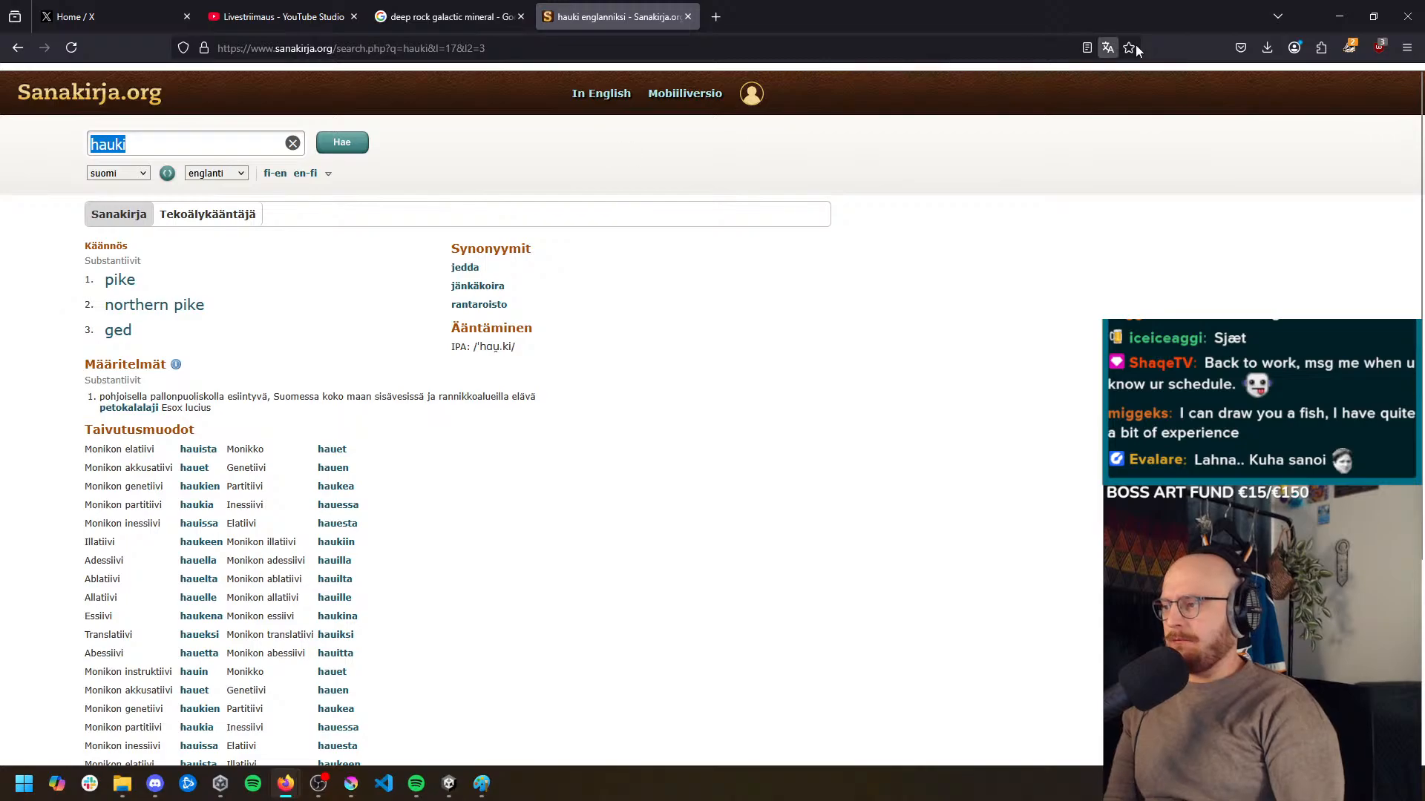
Return to Paint and handwrite "/pike" after Hauki on the Tier 3/4 row
click(1339, 16)
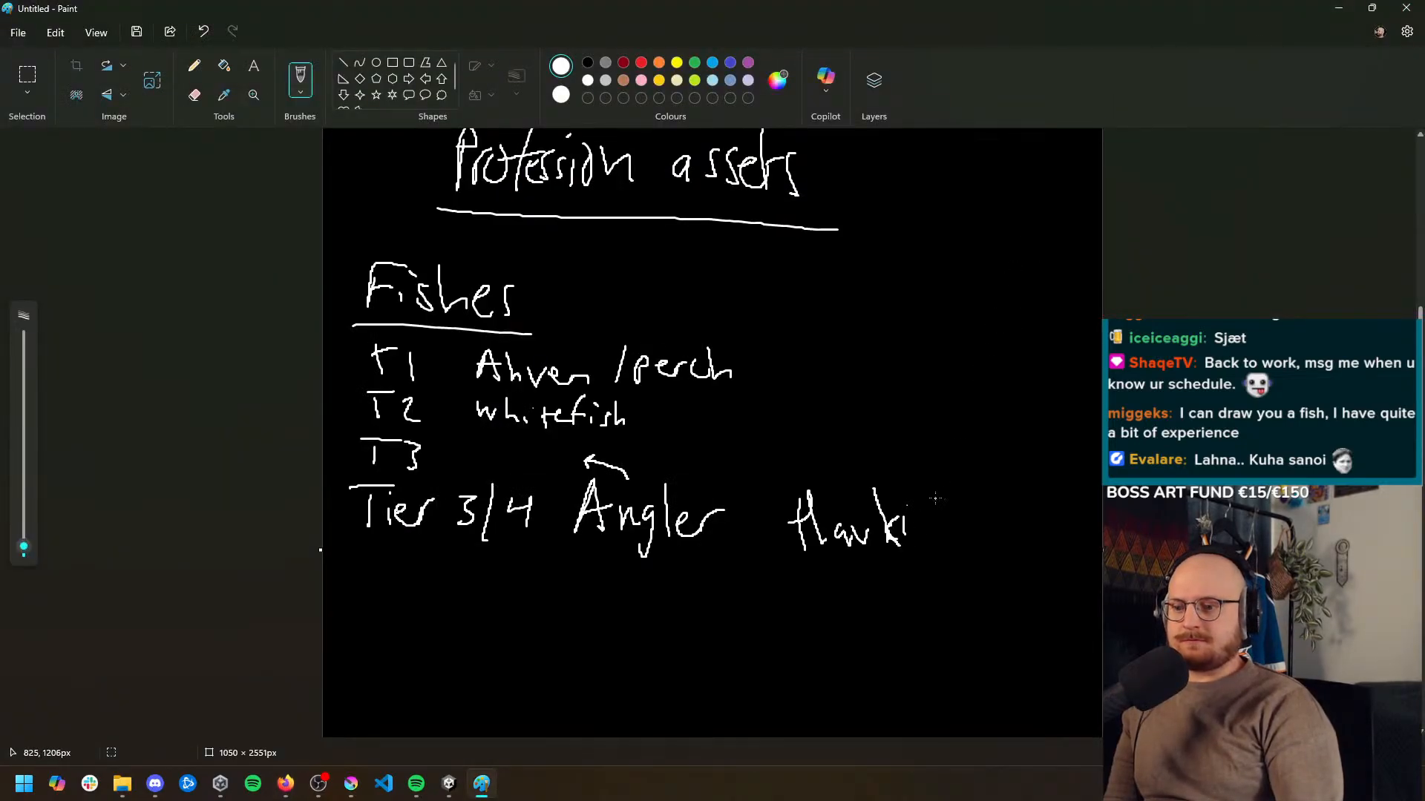
drag(943, 492, 934, 572)
mouse_move(965, 552)
mouse_down()
mouse_move(962, 591)
mouse_move(978, 549)
mouse_up()
drag(996, 540, 1010, 552)
click(1003, 510)
mouse_move(1019, 503)
mouse_down()
mouse_move(1018, 553)
mouse_move(1038, 555)
mouse_up()
mouse_move(1038, 549)
mouse_down()
mouse_move(1047, 538)
mouse_move(1059, 562)
mouse_up()
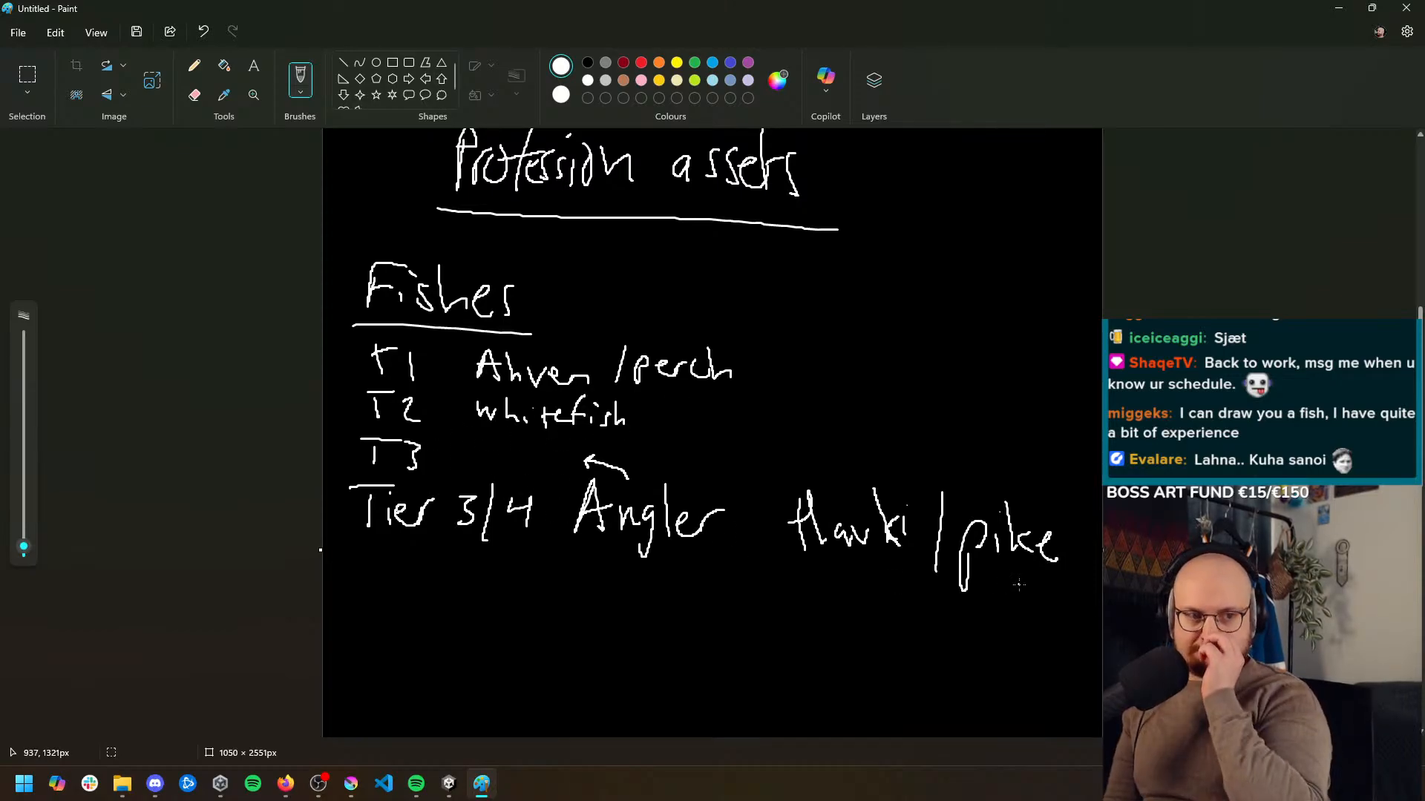
Handwrite the size note "512 x 512 dropped asset" on a new line below the Tier 3/4 row
scroll(976, 589, down, 3)
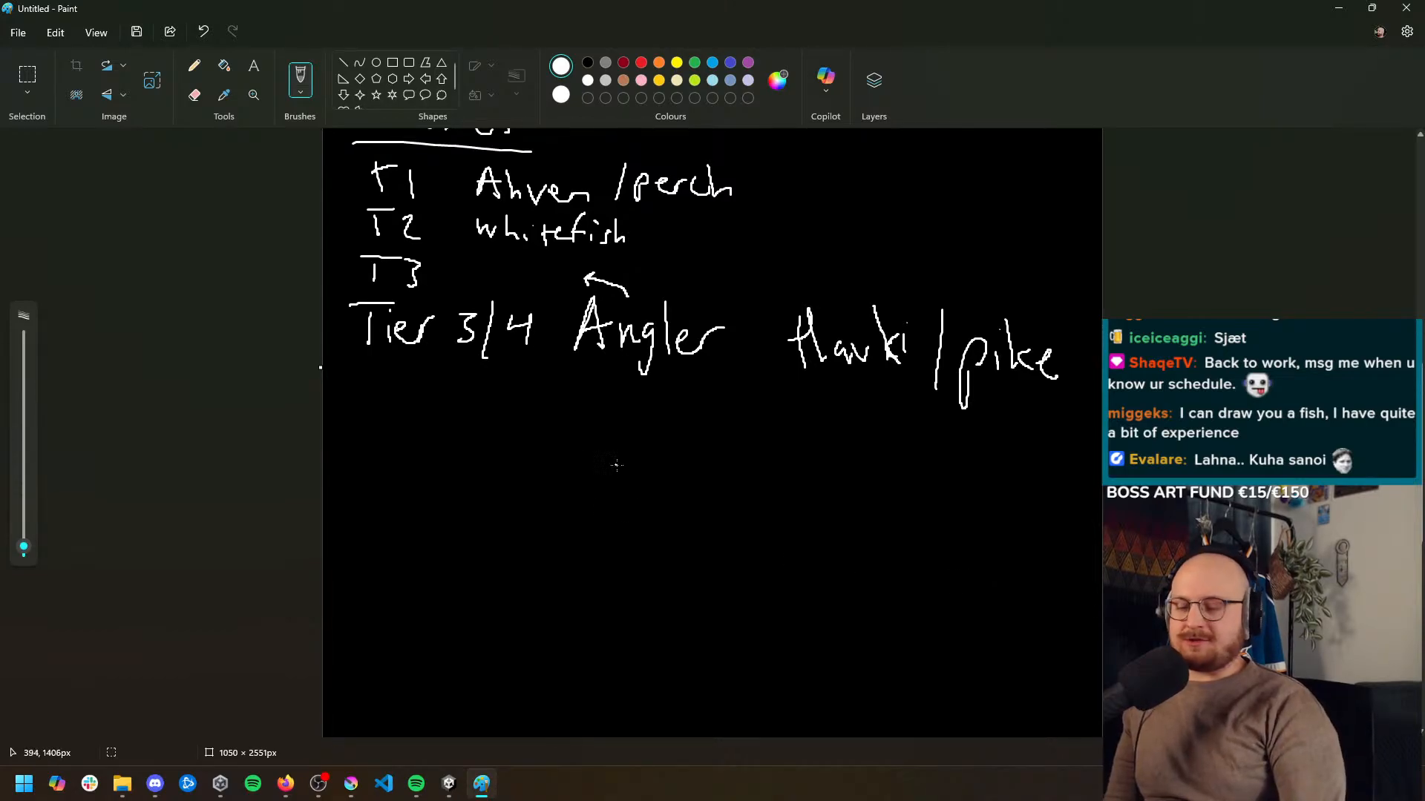
scroll(576, 460, down, 1)
scroll(576, 460, up, 1)
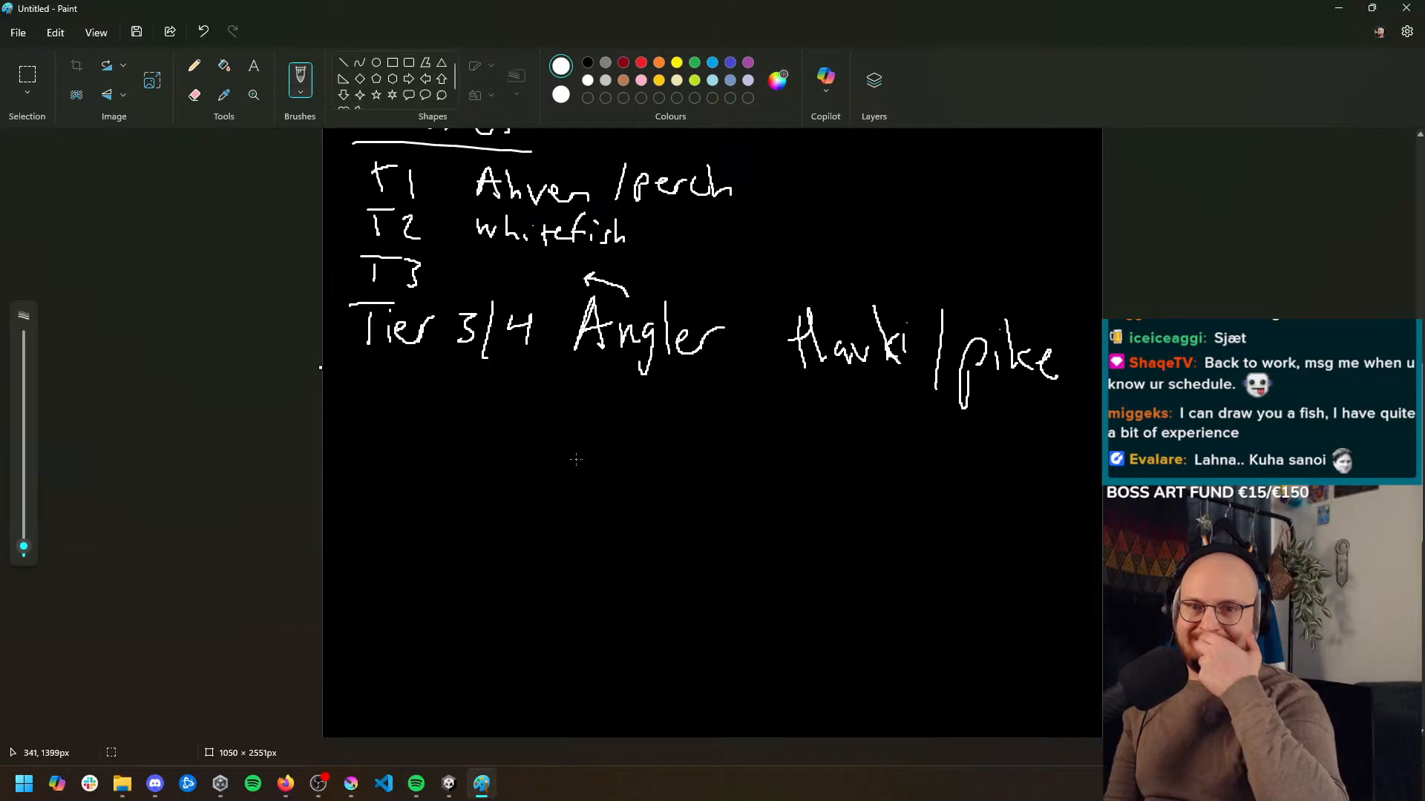
drag(417, 426, 415, 461)
mouse_move(404, 422)
mouse_down()
mouse_move(436, 417)
mouse_move(460, 454)
mouse_up()
mouse_move(473, 424)
mouse_down()
mouse_move(476, 449)
mouse_move(545, 460)
mouse_up()
mouse_move(546, 439)
mouse_down()
mouse_move(627, 434)
mouse_move(640, 463)
mouse_up()
drag(653, 433, 686, 465)
mouse_move(772, 448)
mouse_down()
mouse_move(777, 469)
mouse_move(802, 449)
mouse_up()
drag(817, 448, 842, 466)
mouse_move(853, 450)
mouse_down()
mouse_move(855, 506)
mouse_move(864, 466)
mouse_up()
mouse_move(870, 454)
mouse_down()
mouse_move(889, 449)
mouse_move(903, 469)
mouse_up()
mouse_move(914, 452)
mouse_down()
mouse_move(922, 474)
mouse_move(985, 468)
mouse_up()
drag(1002, 455, 1018, 469)
drag(1011, 448, 1044, 446)
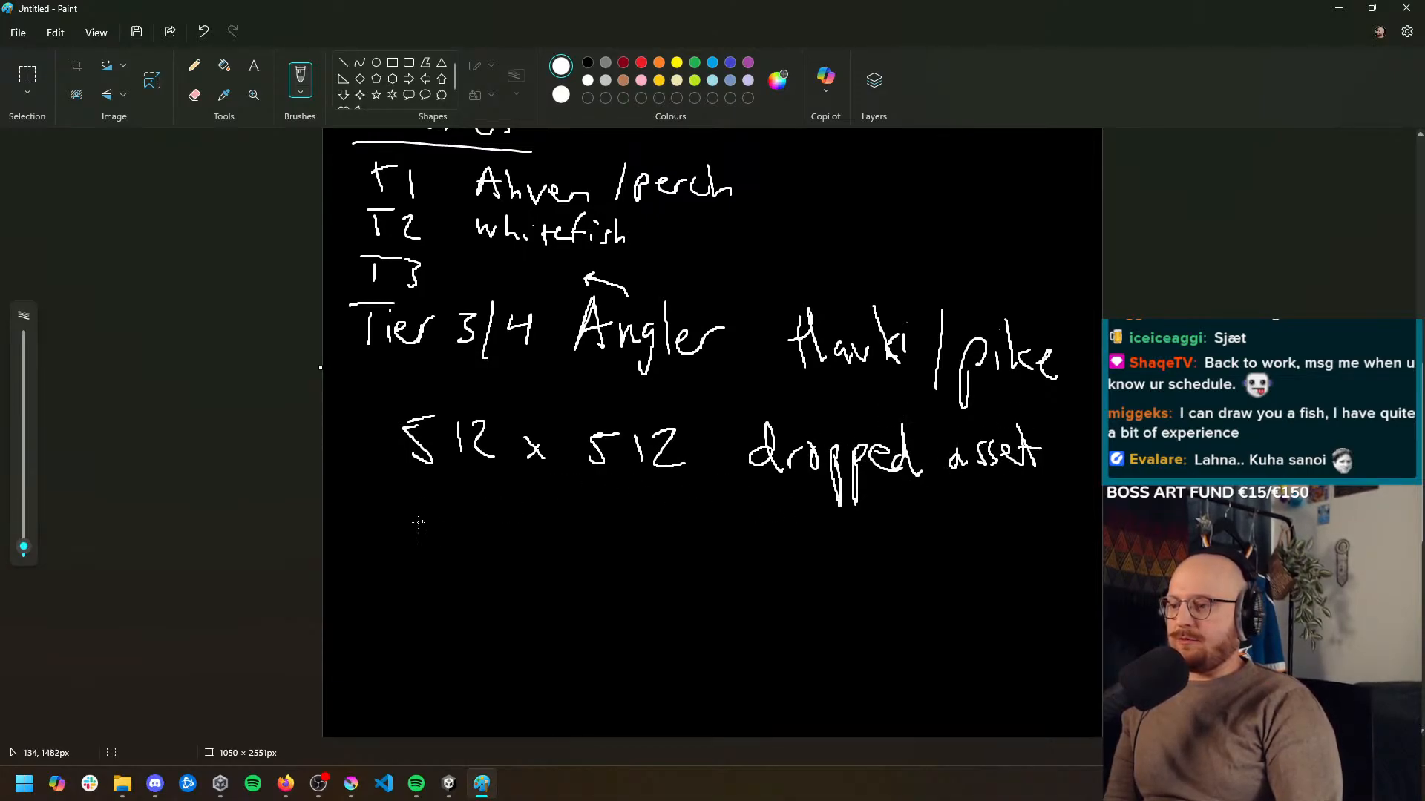
Handwrite the size note "256 x 256 icon" below the dropped asset line
mouse_move(418, 508)
mouse_down()
mouse_move(436, 539)
mouse_move(443, 516)
mouse_move(488, 509)
mouse_up()
mouse_move(507, 504)
mouse_down()
mouse_move(489, 528)
mouse_move(577, 551)
mouse_up()
drag(579, 528, 547, 546)
drag(628, 522, 656, 550)
mouse_move(654, 517)
mouse_down()
mouse_move(683, 516)
mouse_move(691, 547)
mouse_up()
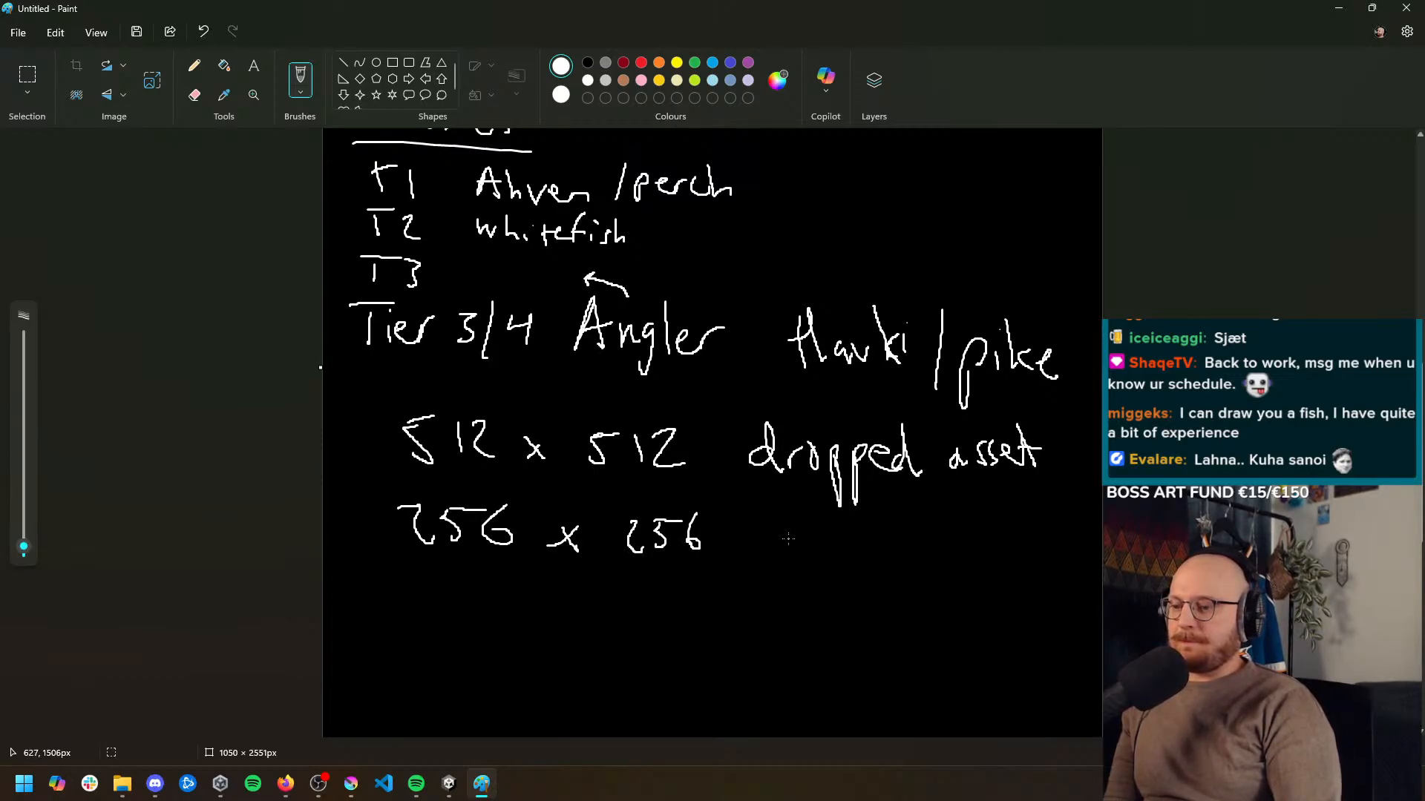
drag(810, 533, 808, 553)
drag(831, 535, 877, 552)
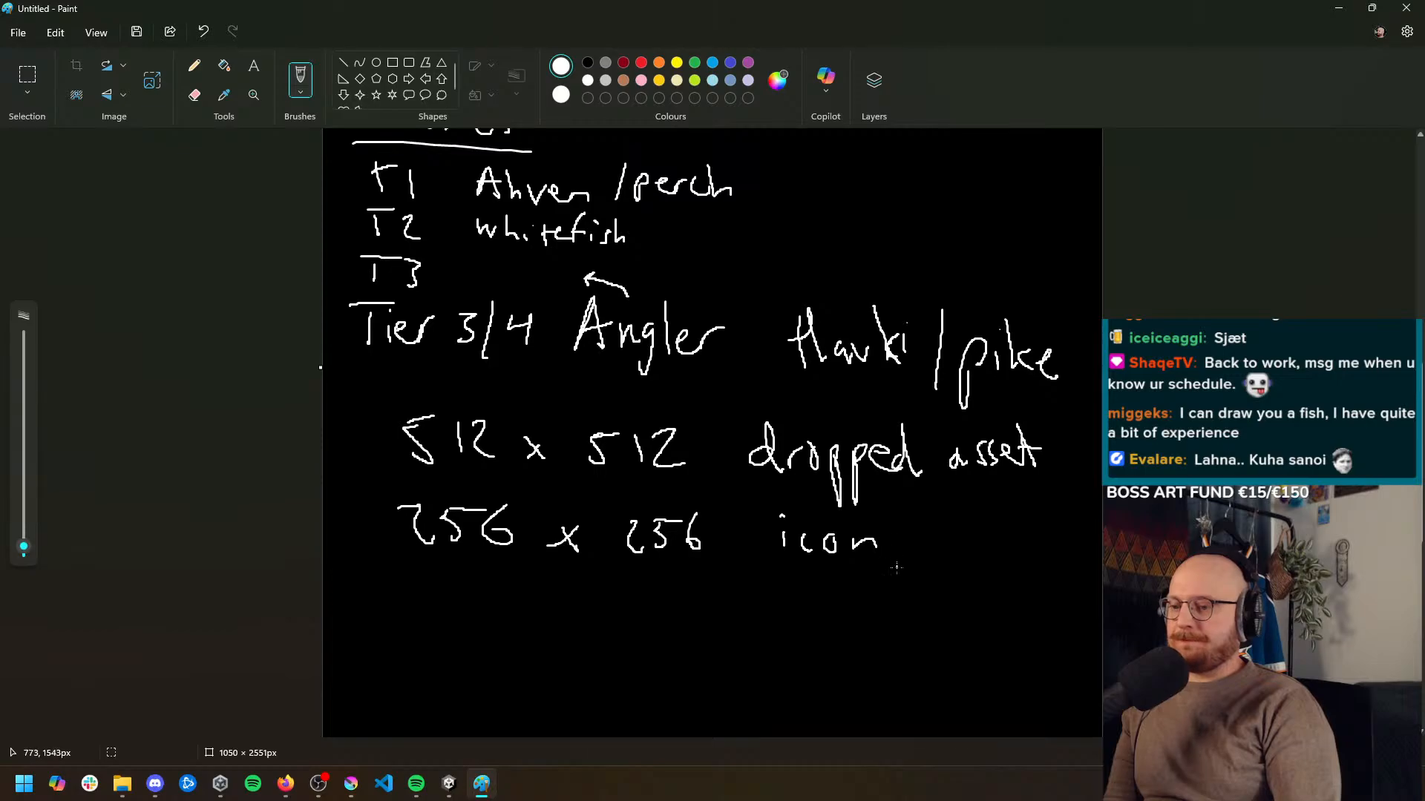
scroll(896, 570, down, 3)
scroll(896, 570, up, 3)
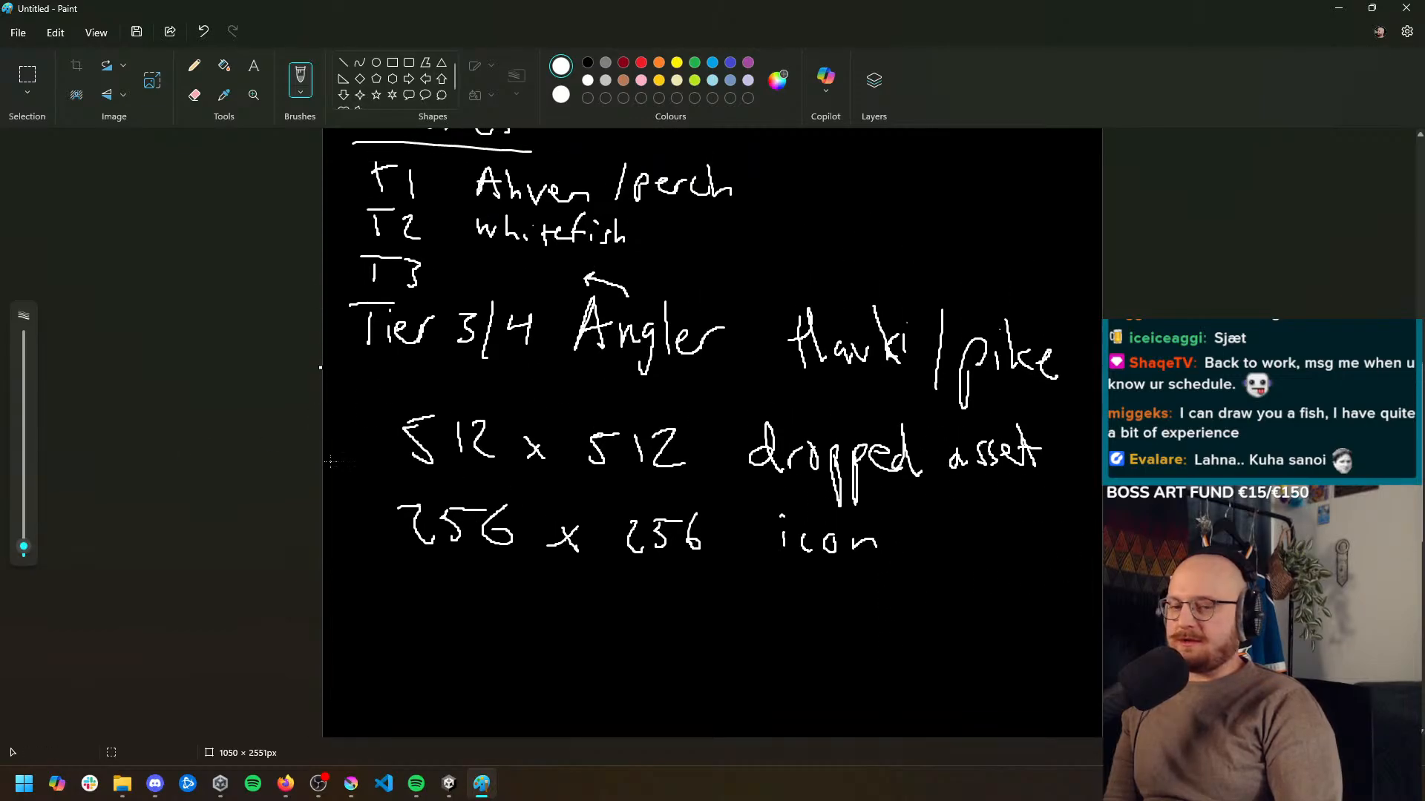
scroll(478, 556, down, 2)
scroll(479, 561, up, 6)
scroll(656, 421, down, 5)
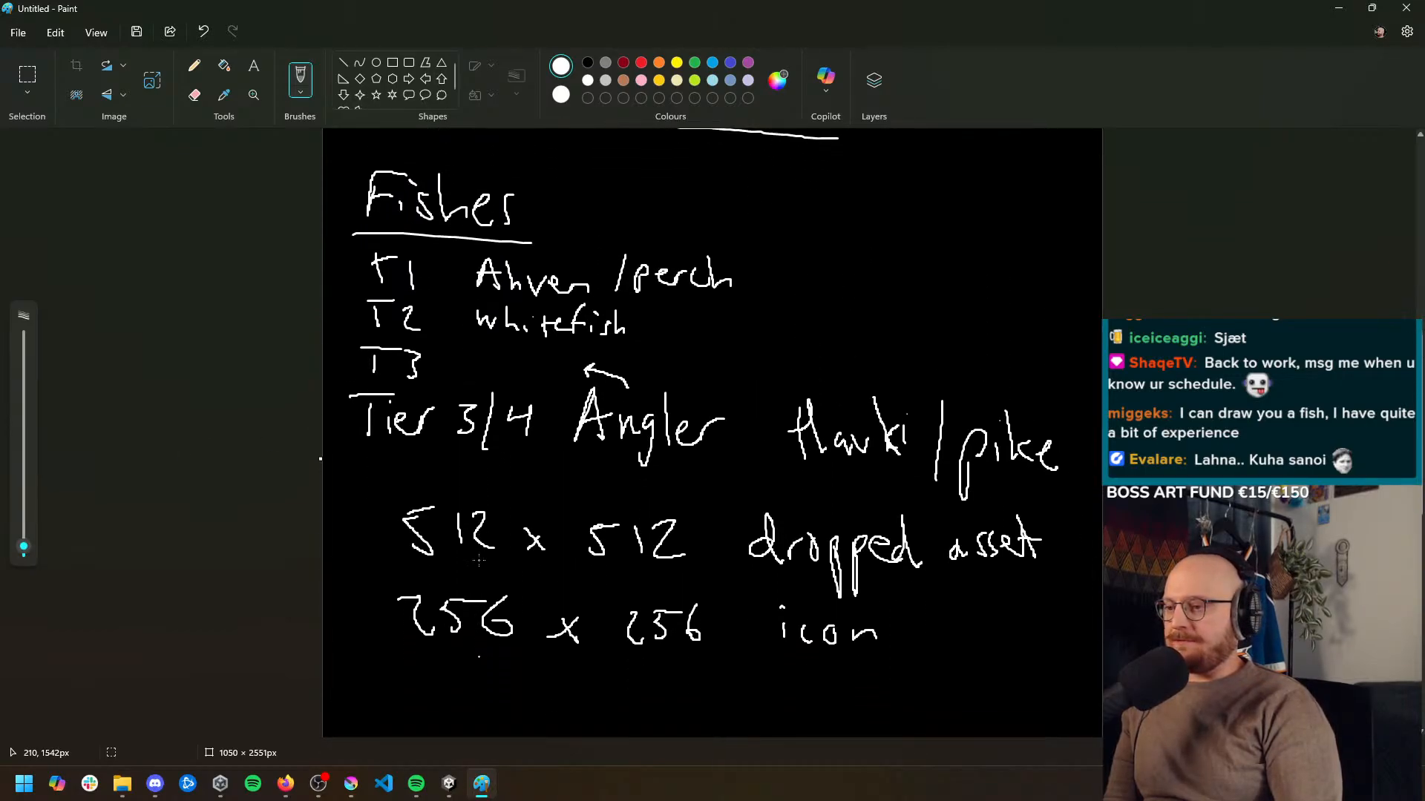
scroll(657, 420, up, 3)
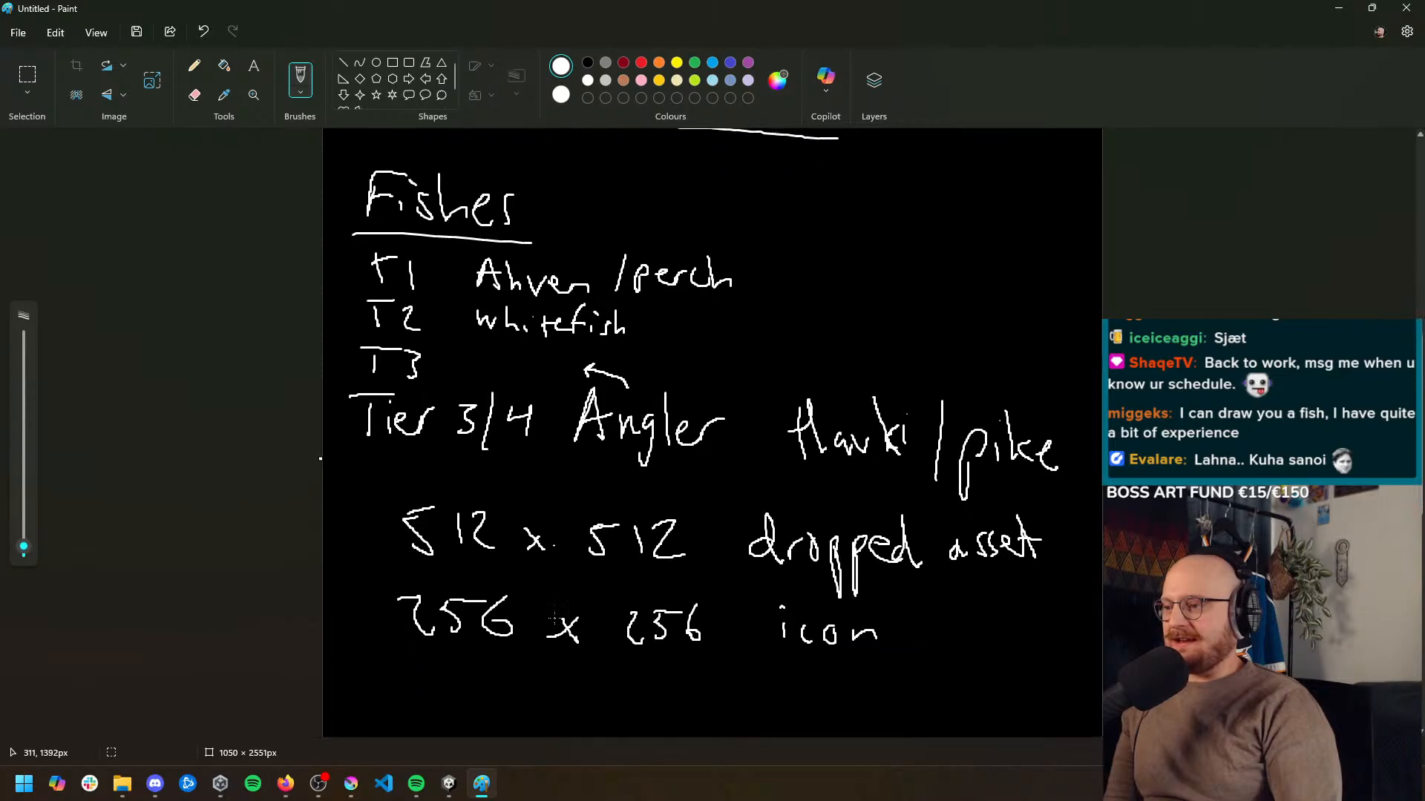
scroll(554, 619, down, 6)
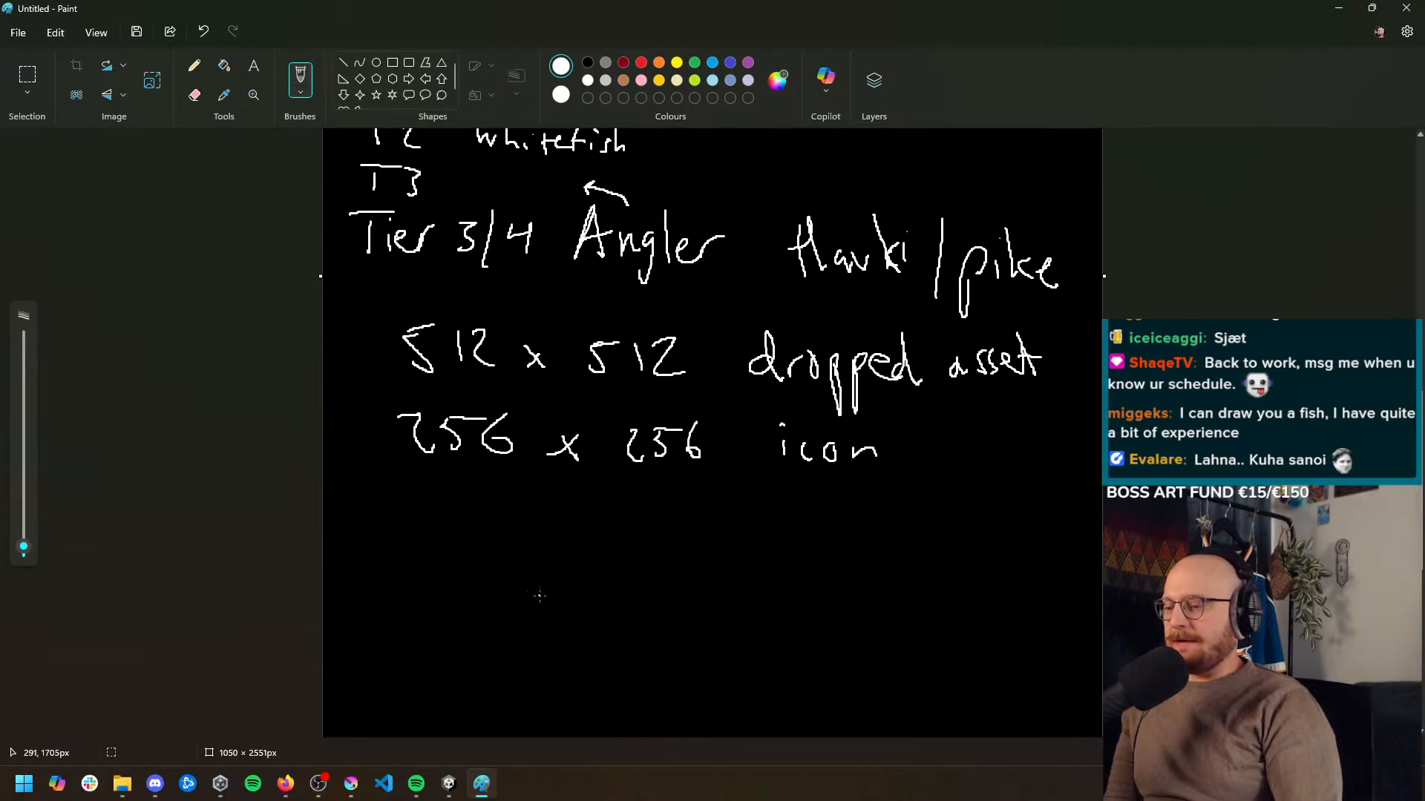
scroll(527, 595, up, 3)
scroll(520, 587, down, 4)
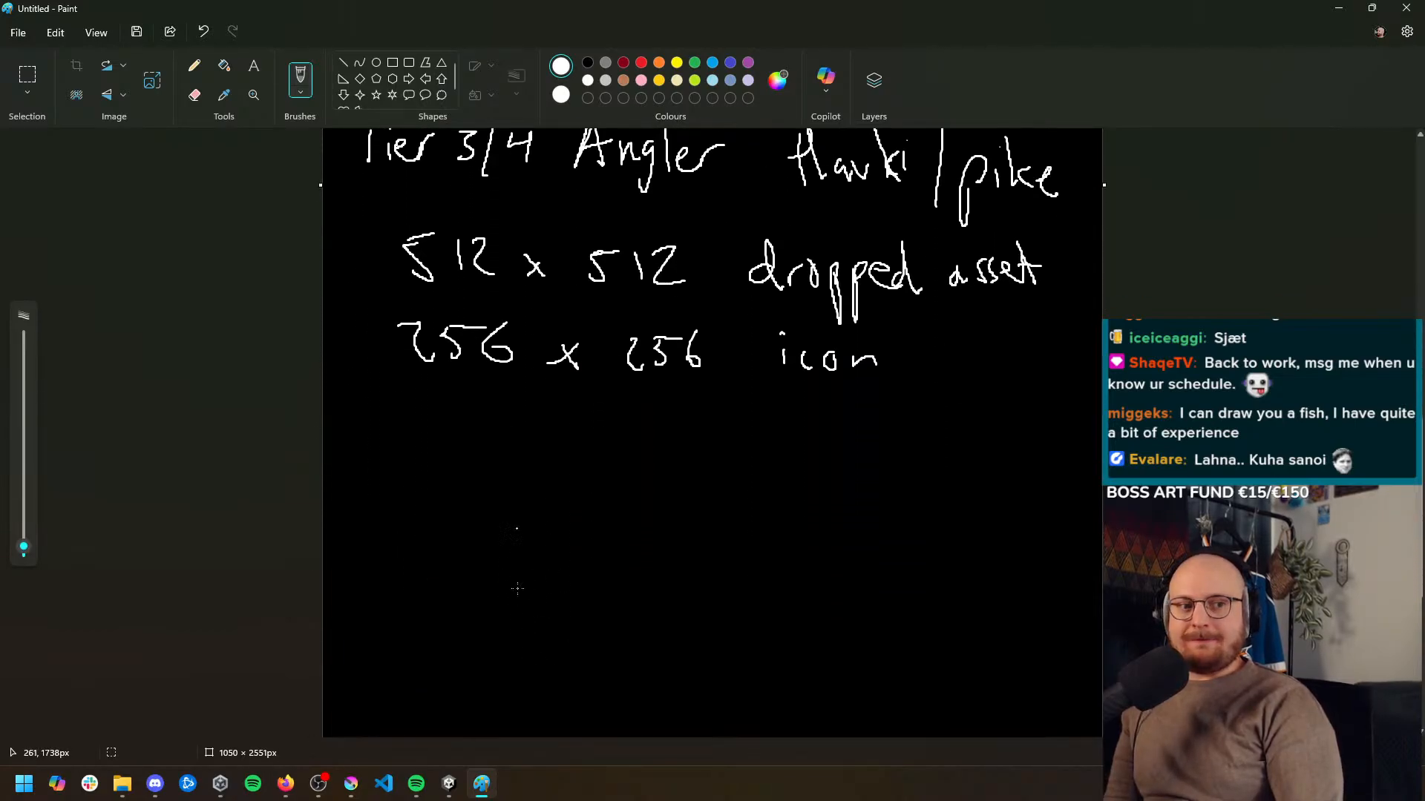
scroll(517, 587, up, 8)
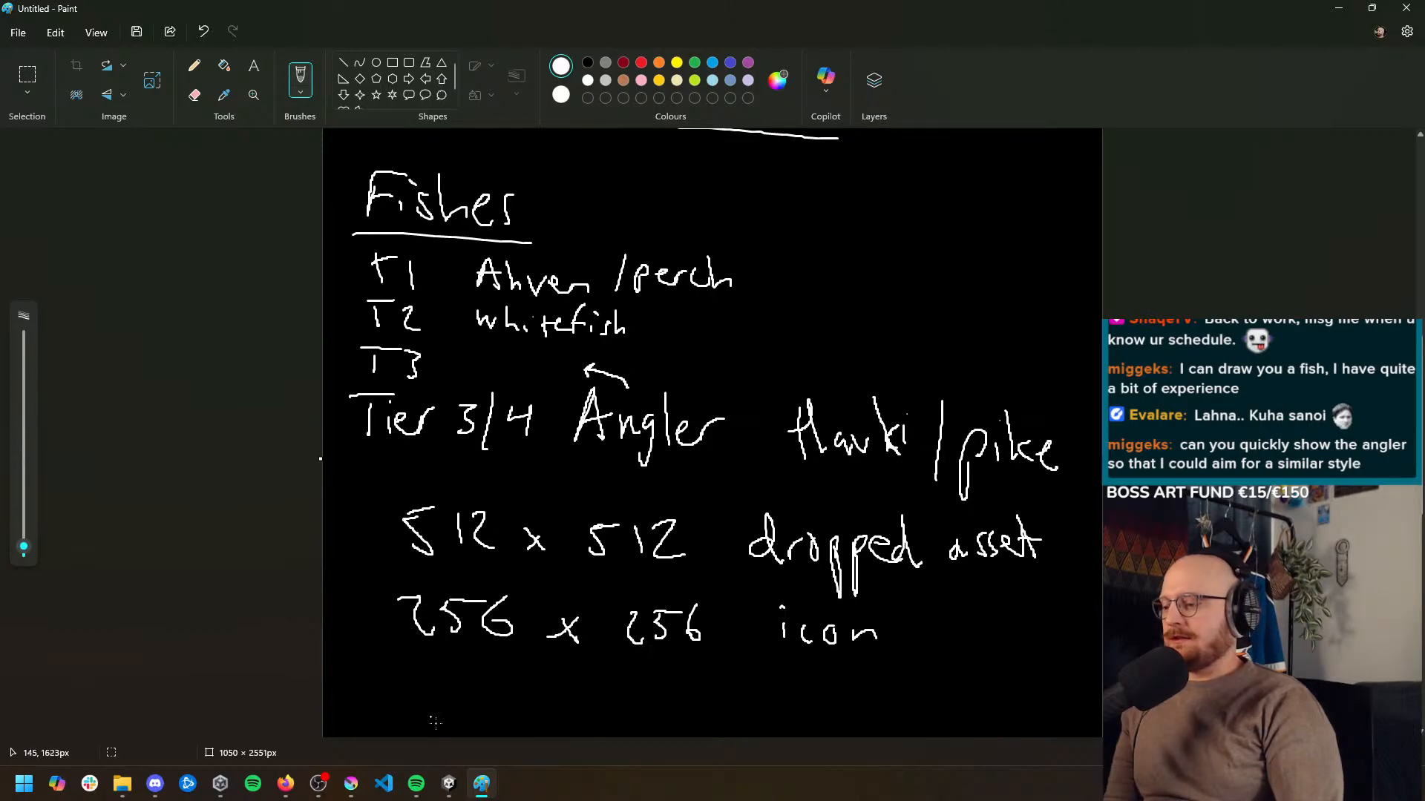
mouse_move(447, 789)
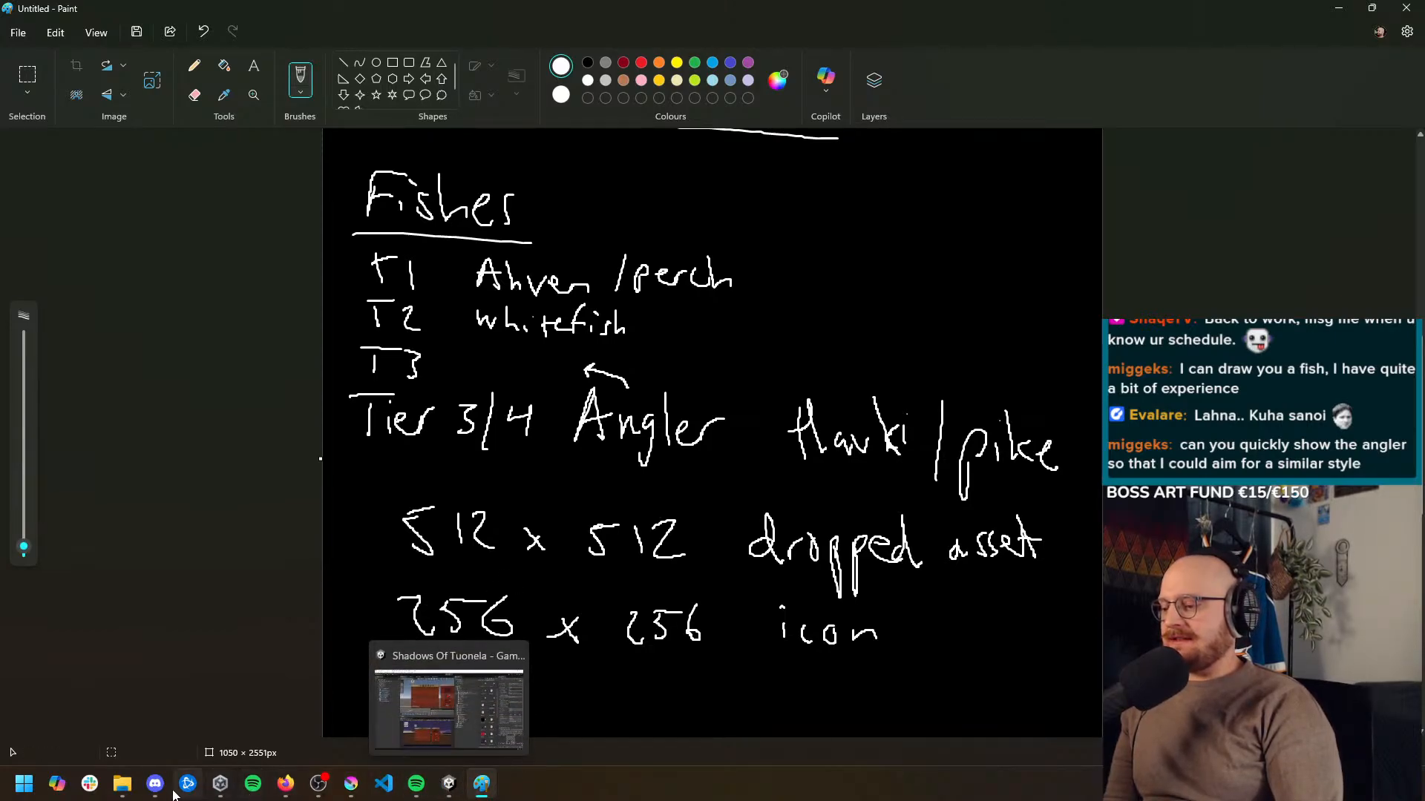
mouse_move(126, 794)
scroll(460, 676, down, 1)
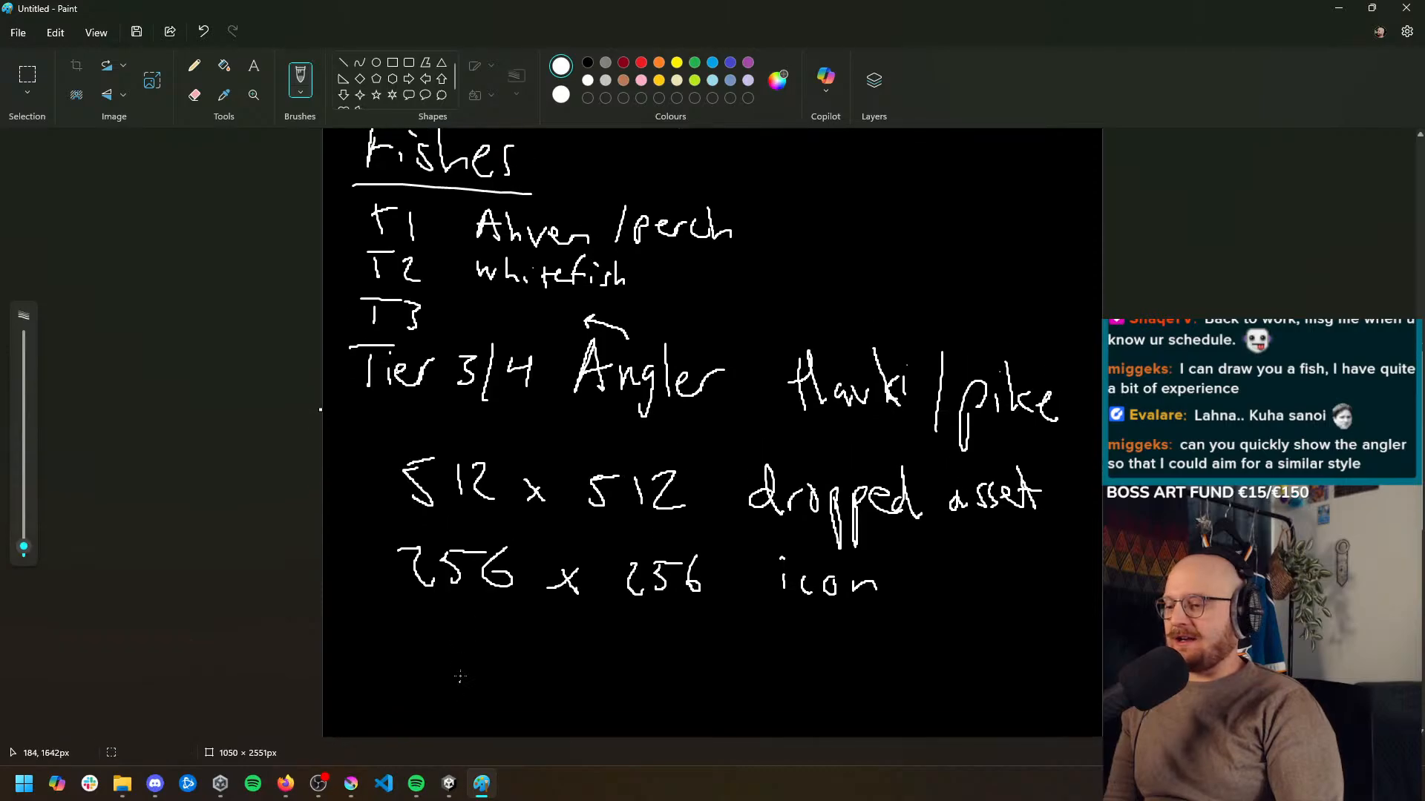
scroll(460, 676, up, 1)
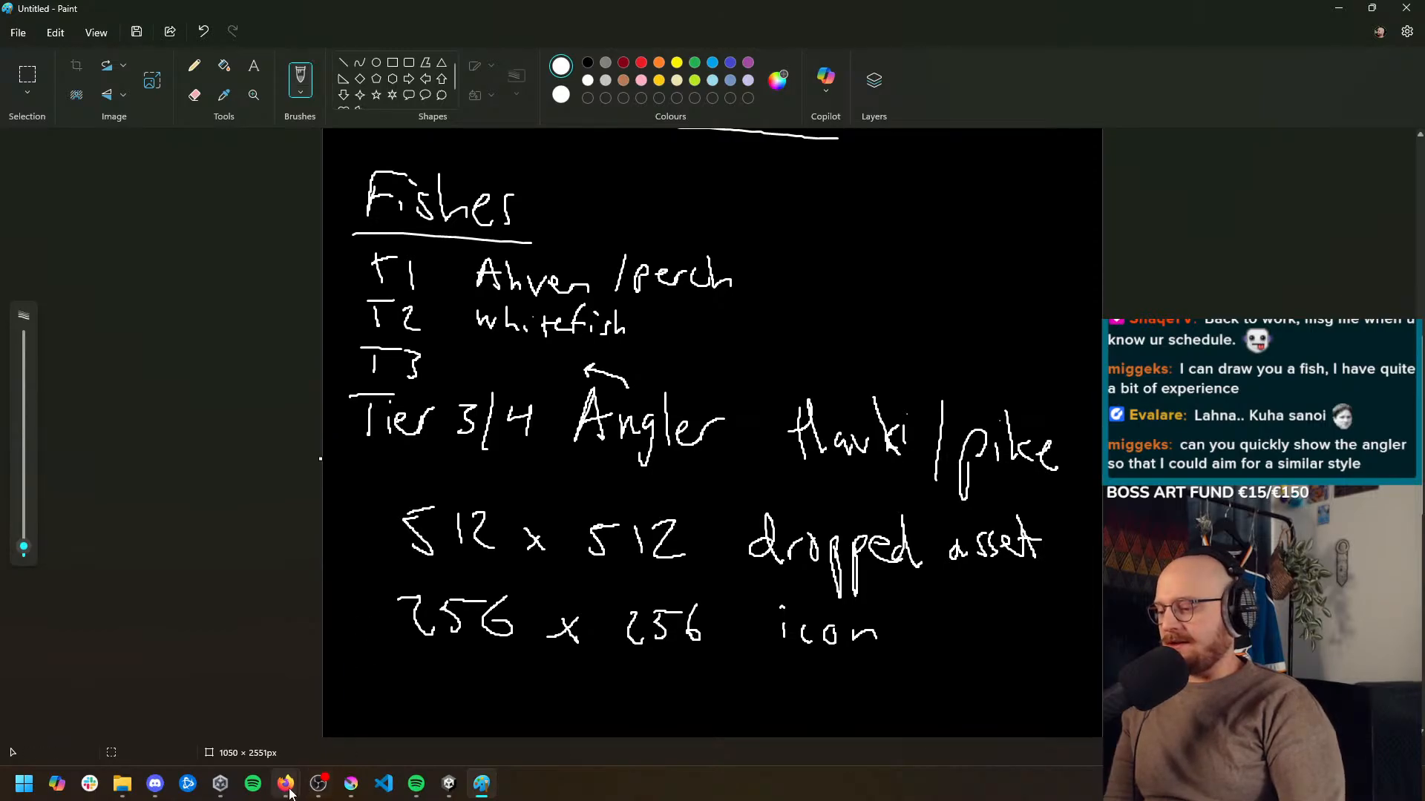
Search Google for "don't starve" in a new Firefox tab and browse the image results as an art style reference
mouse_move(289, 793)
click(329, 701)
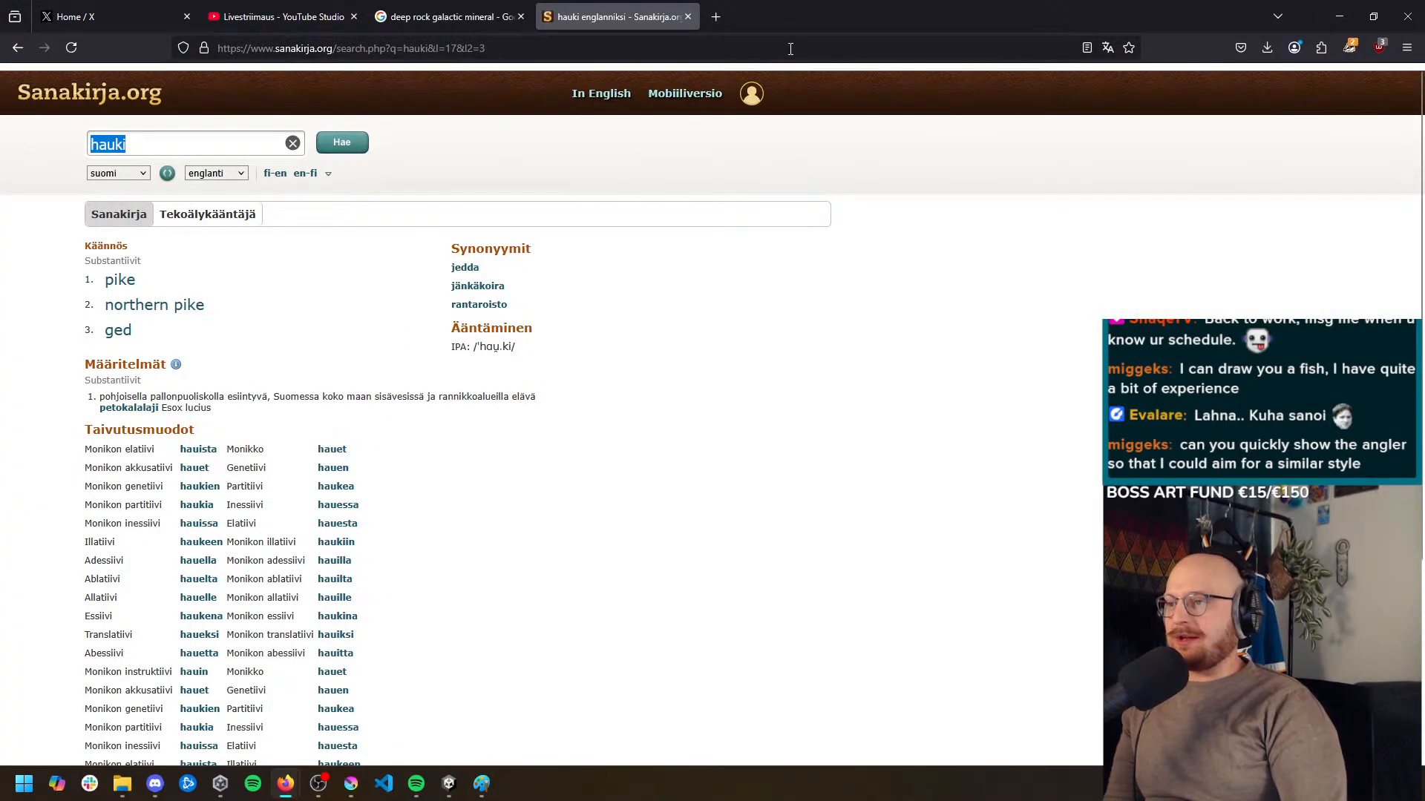
click(717, 17)
text(don't sta)
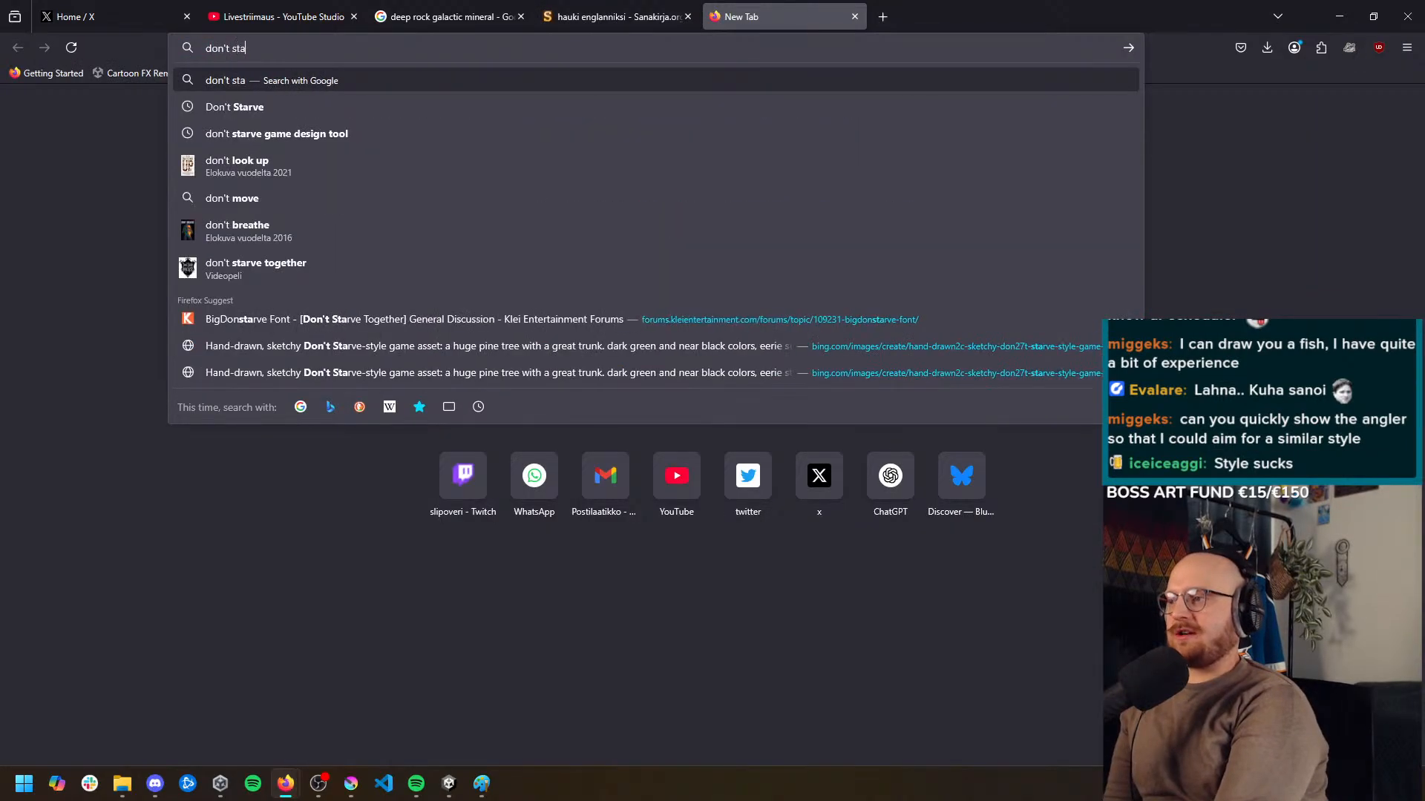
text(rve)
key(Return)
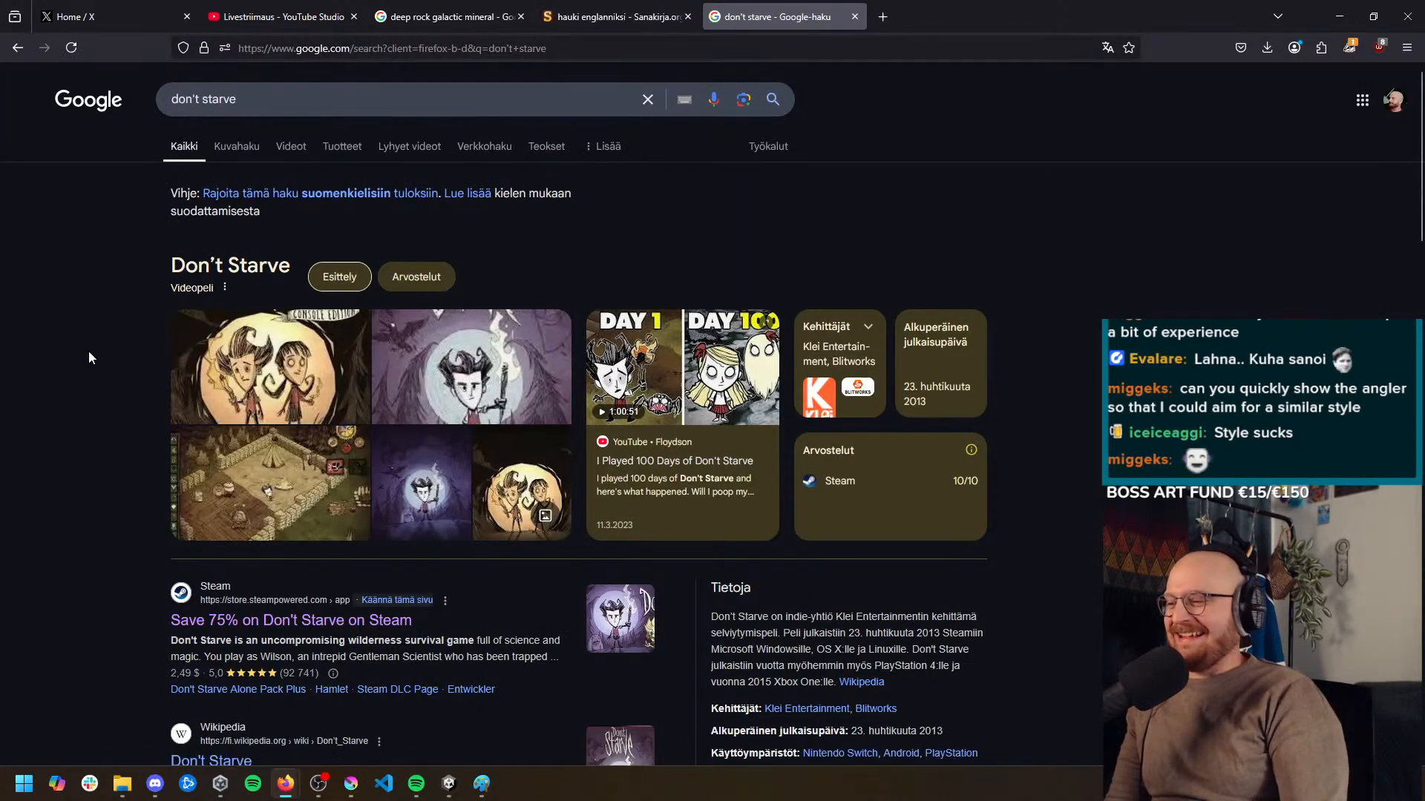
click(237, 145)
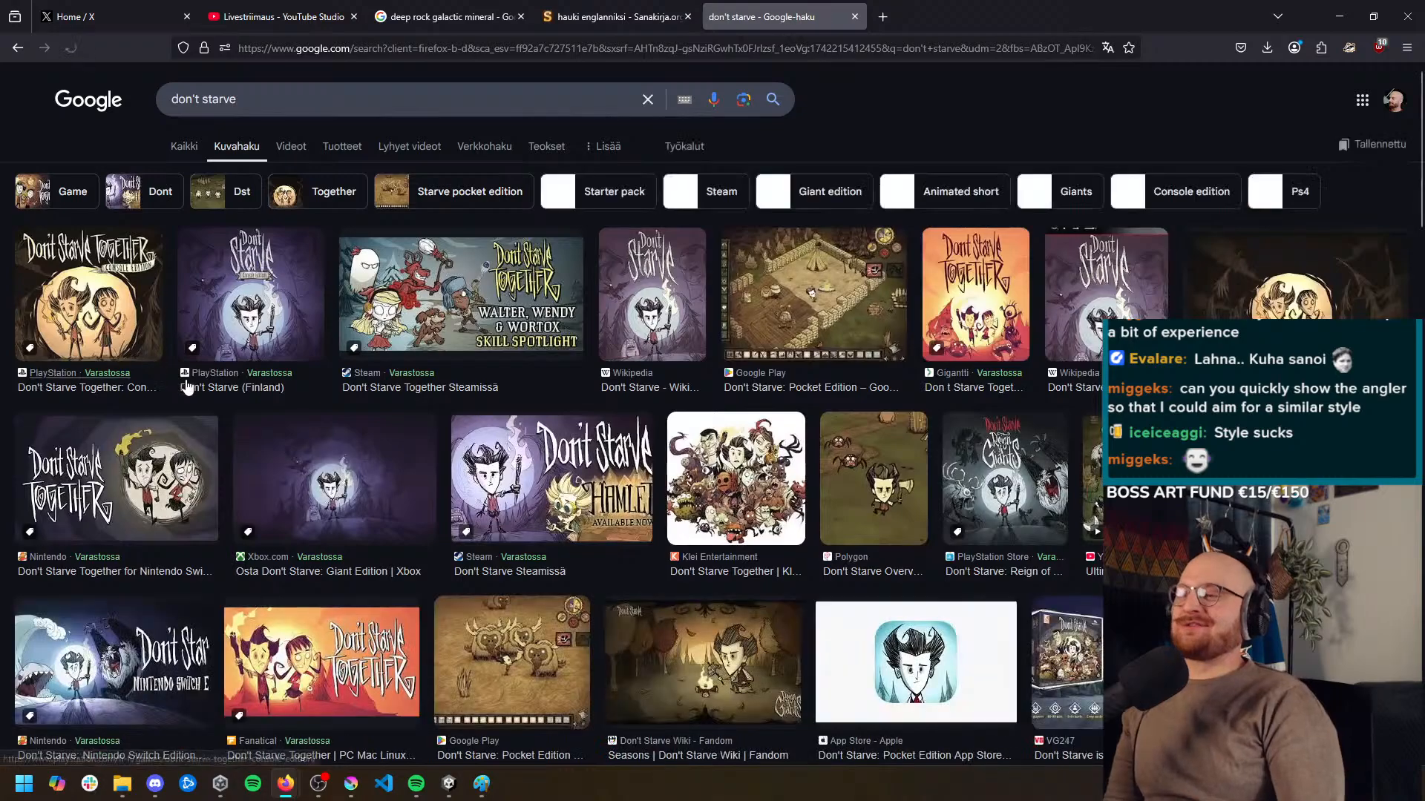
middle_click(595, 399)
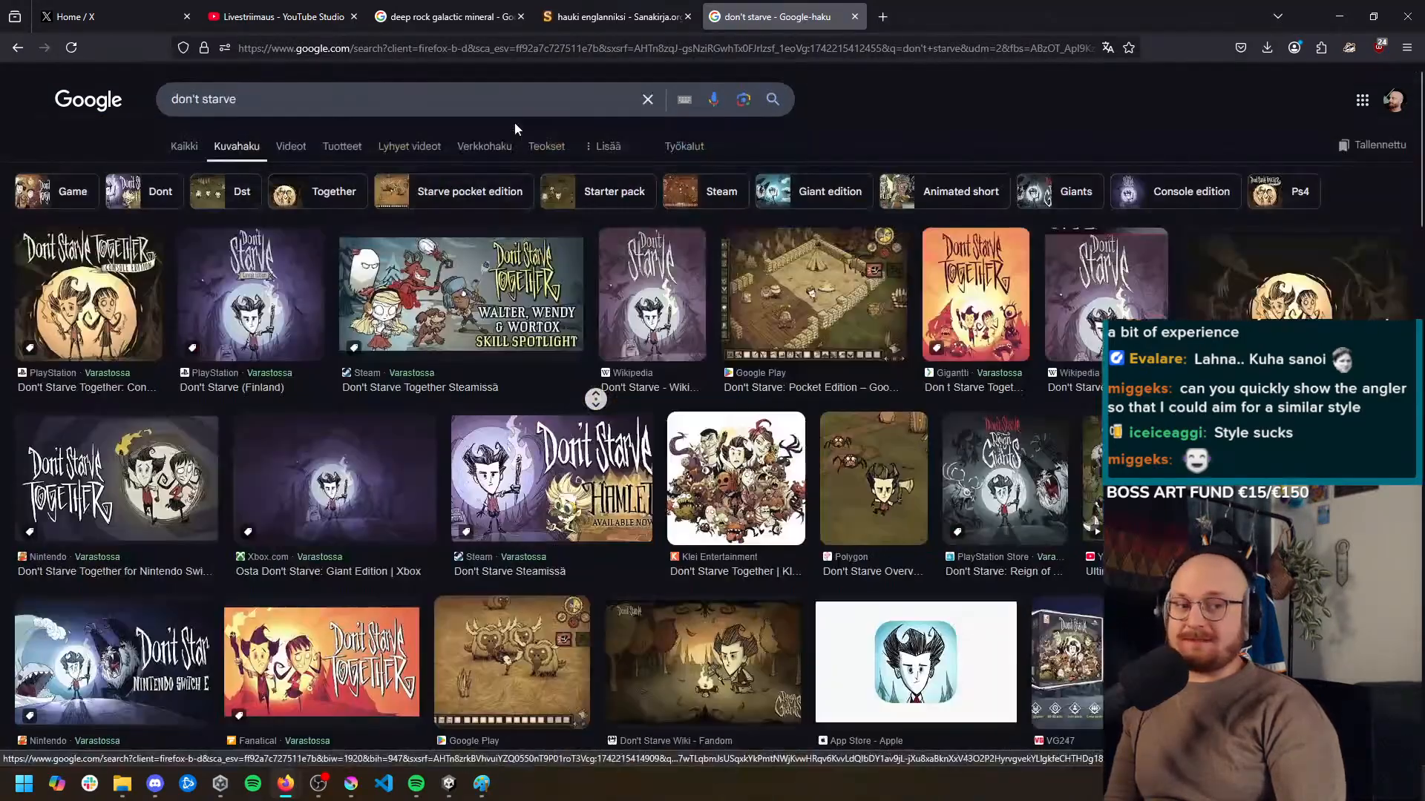
middle_click(514, 126)
scroll(595, 421, down, 1)
scroll(596, 425, up, 1)
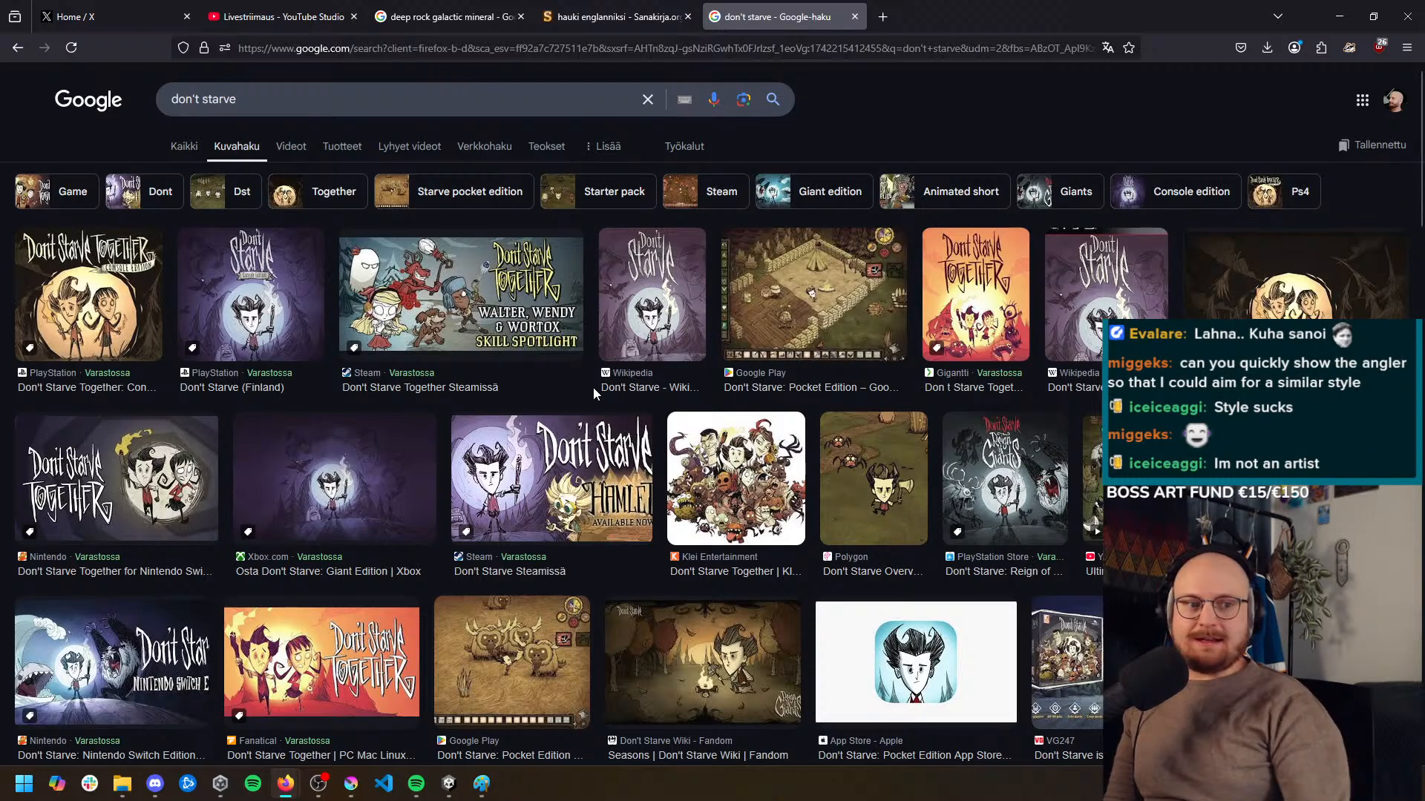
Return to Paint and handwrite the underlined heading "Ores/bars" below the 256 x 256 icon line
scroll(664, 456, down, 2)
scroll(659, 466, up, 2)
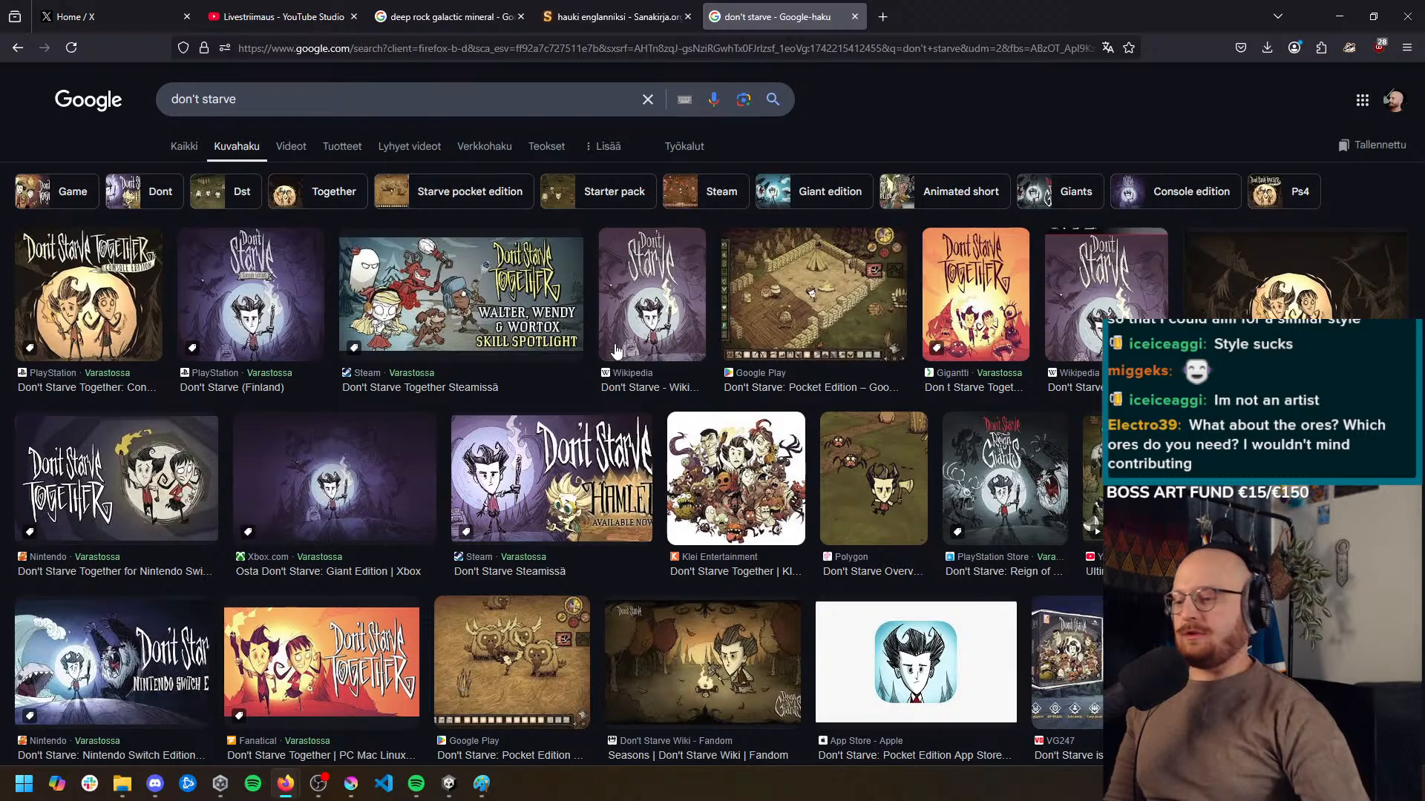
click(482, 782)
scroll(541, 398, down, 5)
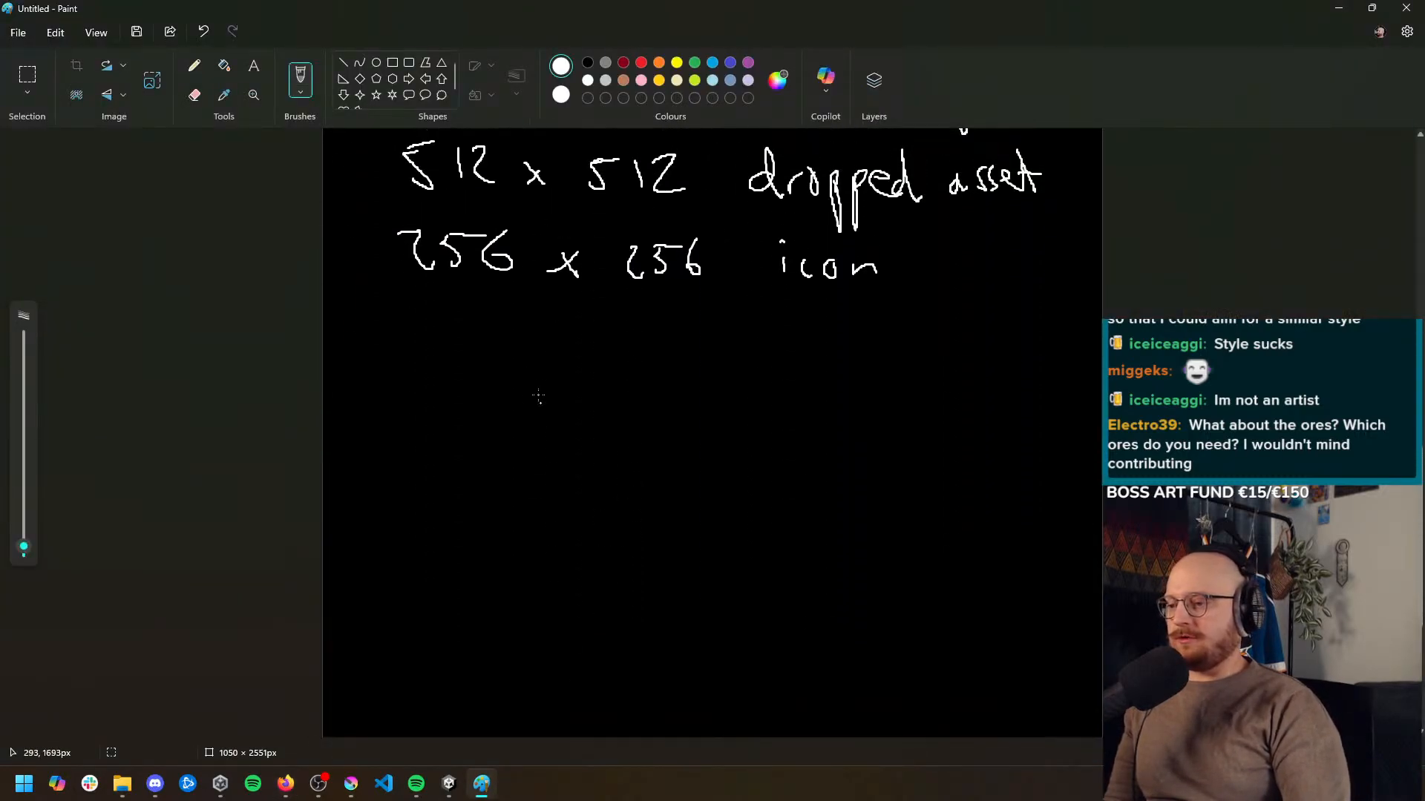
drag(526, 355, 528, 365)
drag(576, 420, 593, 380)
mouse_move(604, 401)
mouse_down()
mouse_move(643, 392)
mouse_move(629, 420)
mouse_up()
drag(647, 387, 636, 422)
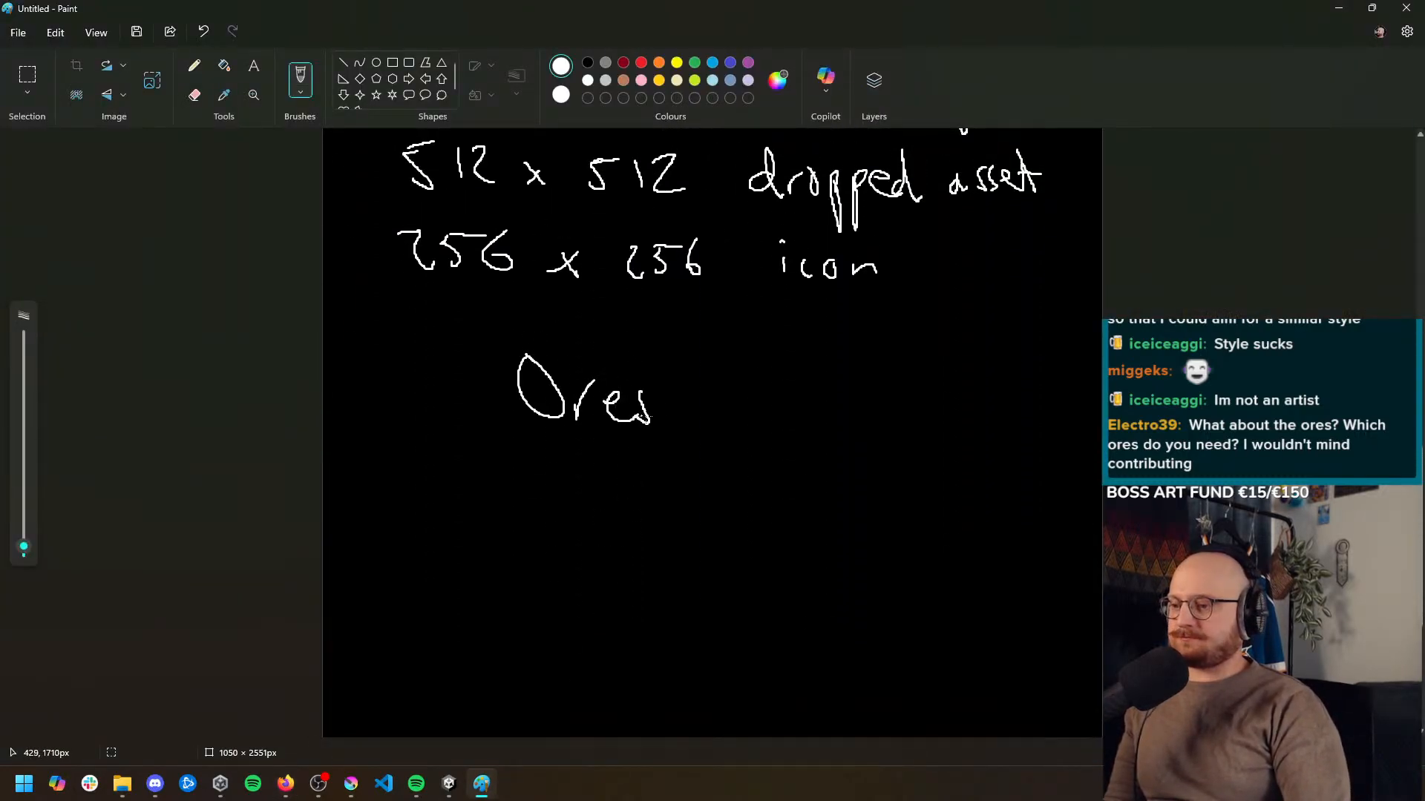
drag(677, 340, 672, 441)
mouse_move(719, 347)
mouse_down()
mouse_move(741, 406)
mouse_move(776, 432)
mouse_up()
mouse_move(785, 442)
mouse_down()
mouse_move(799, 412)
mouse_move(809, 438)
mouse_up()
drag(529, 445, 839, 460)
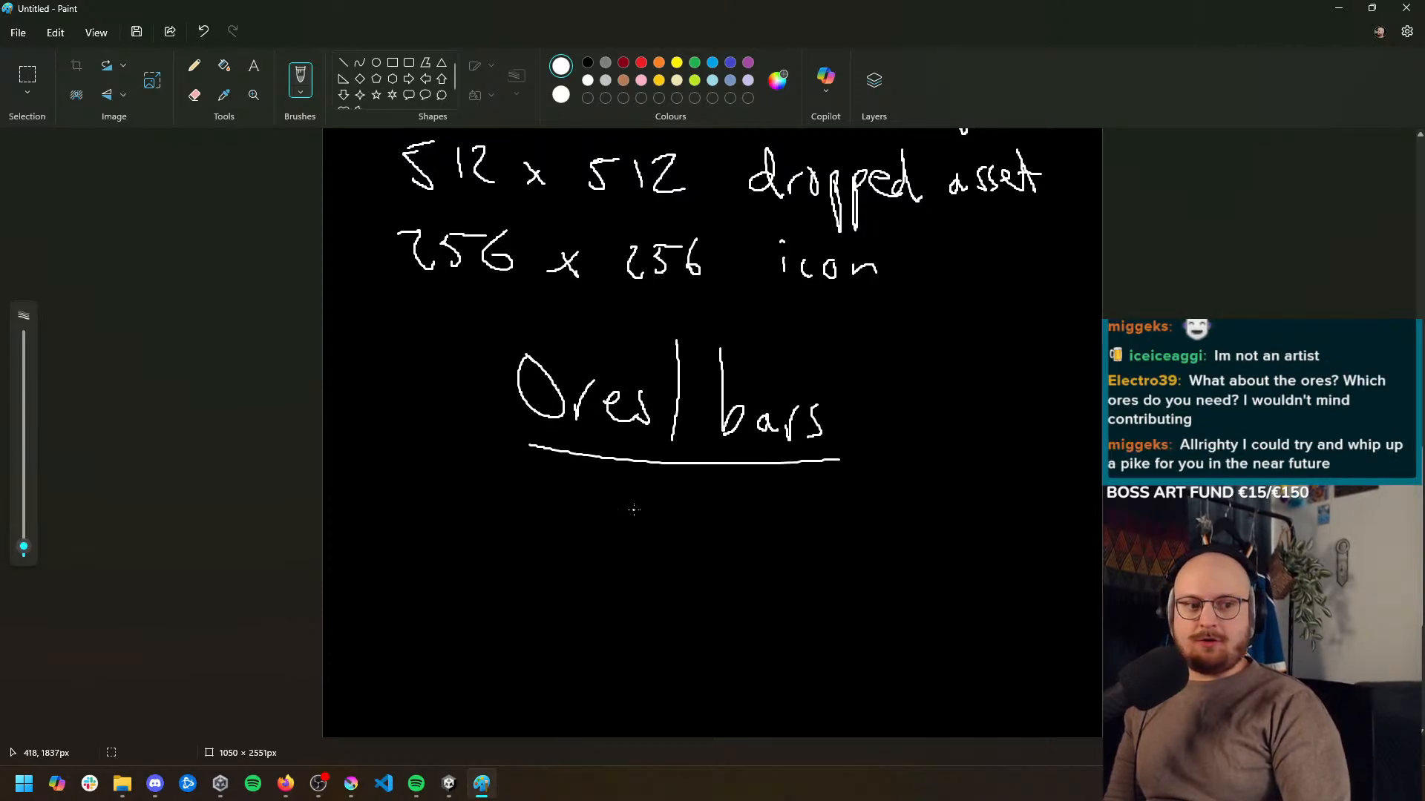
Handwrite the ore colors "Black" and "Green" on separate lines below the Ores/bars heading
scroll(637, 503, down, 4)
scroll(638, 502, up, 2)
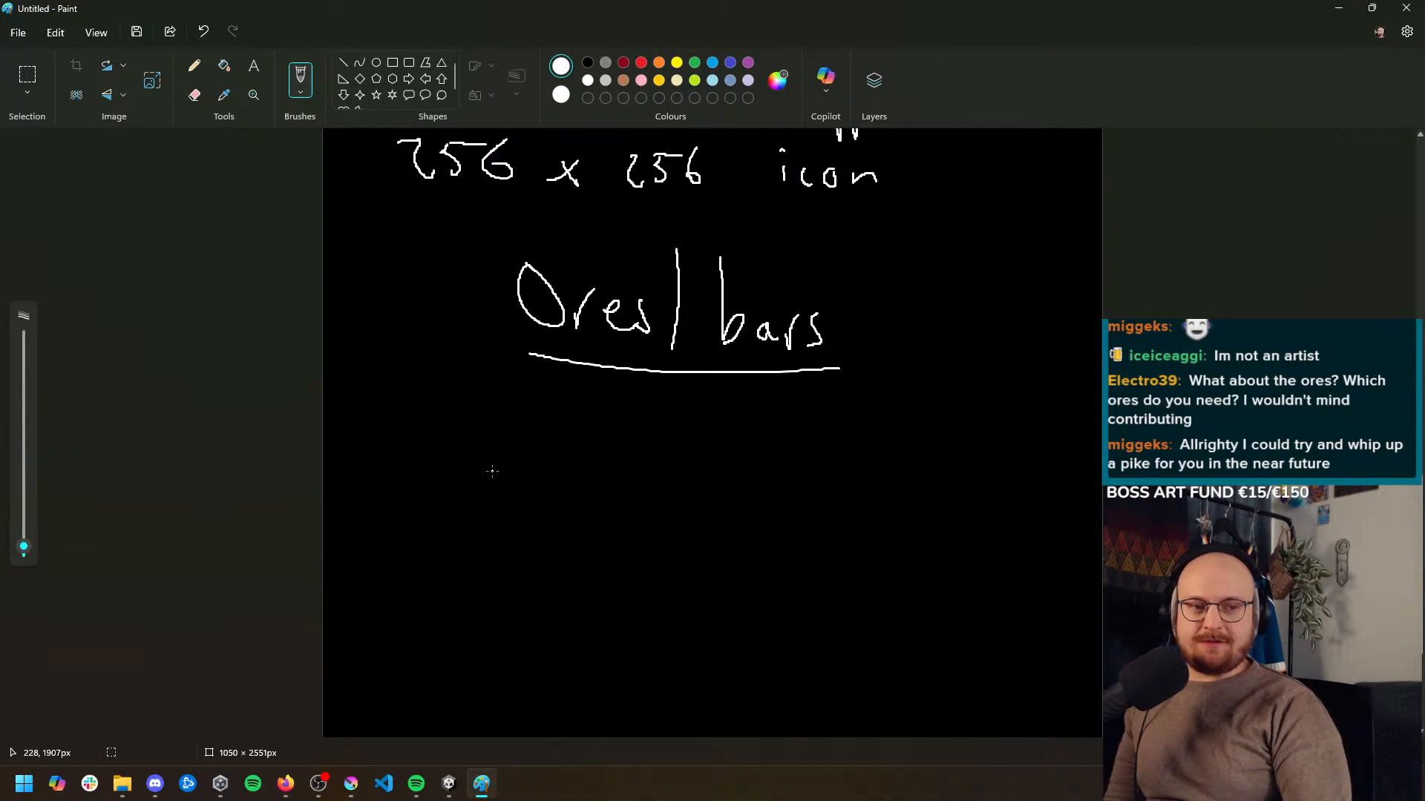
scroll(484, 471, up, 1)
scroll(484, 471, down, 3)
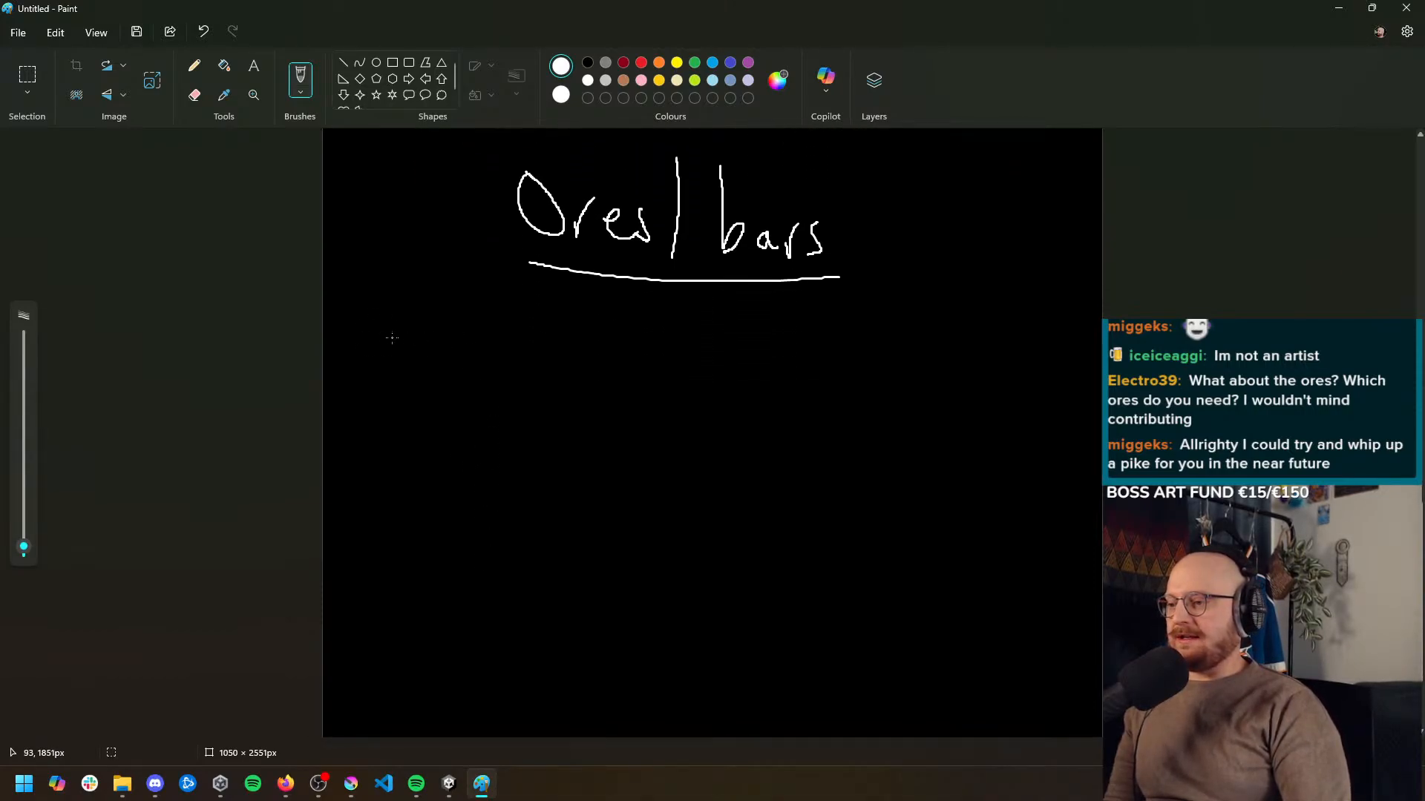
mouse_move(394, 326)
mouse_down()
mouse_move(394, 370)
mouse_move(408, 375)
mouse_up()
mouse_move(433, 310)
mouse_down()
mouse_move(436, 375)
mouse_move(468, 368)
mouse_up()
drag(491, 348, 490, 366)
mouse_move(498, 319)
mouse_down()
mouse_move(512, 375)
mouse_move(531, 380)
mouse_up()
mouse_move(405, 402)
mouse_down()
mouse_move(427, 462)
mouse_move(432, 435)
mouse_move(459, 434)
mouse_move(483, 469)
mouse_move(547, 440)
mouse_up()
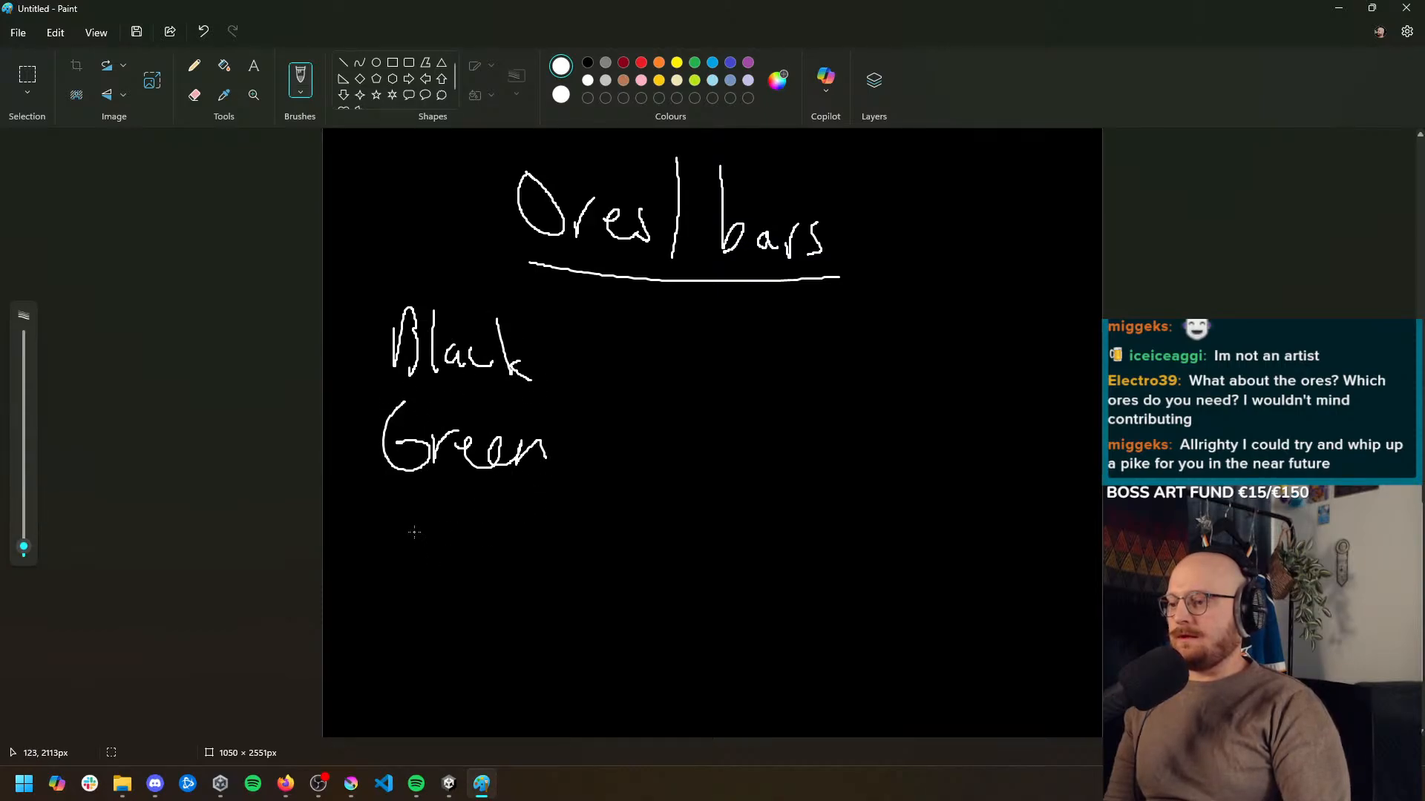
Handwrite "Cyan" and "Red" below Green to complete the ore color list
drag(413, 504, 454, 591)
mouse_move(490, 532)
mouse_down()
mouse_move(496, 556)
mouse_move(537, 554)
mouse_up()
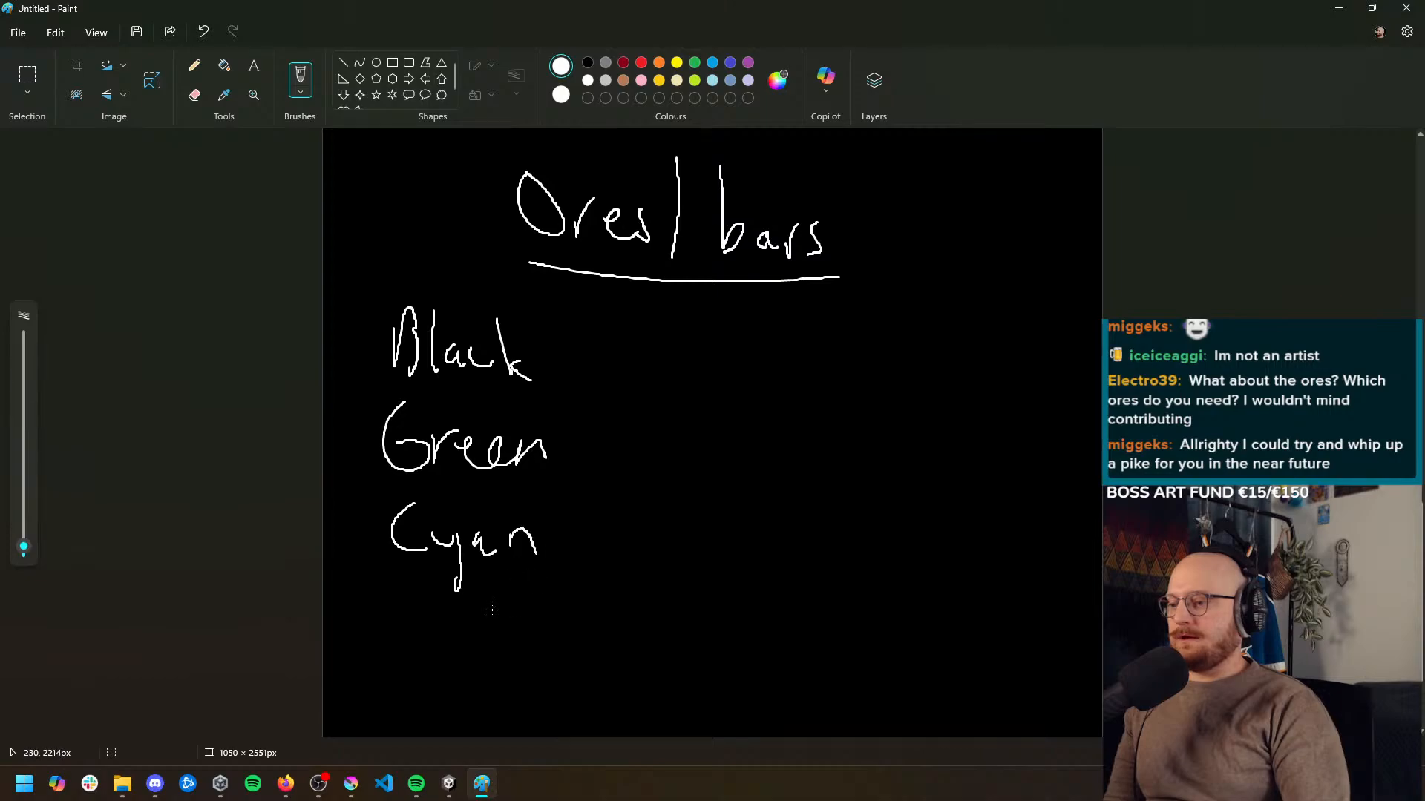
scroll(492, 609, down, 2)
mouse_move(399, 512)
mouse_down()
mouse_move(398, 569)
mouse_move(426, 571)
mouse_up()
drag(441, 552, 464, 570)
drag(483, 553, 489, 575)
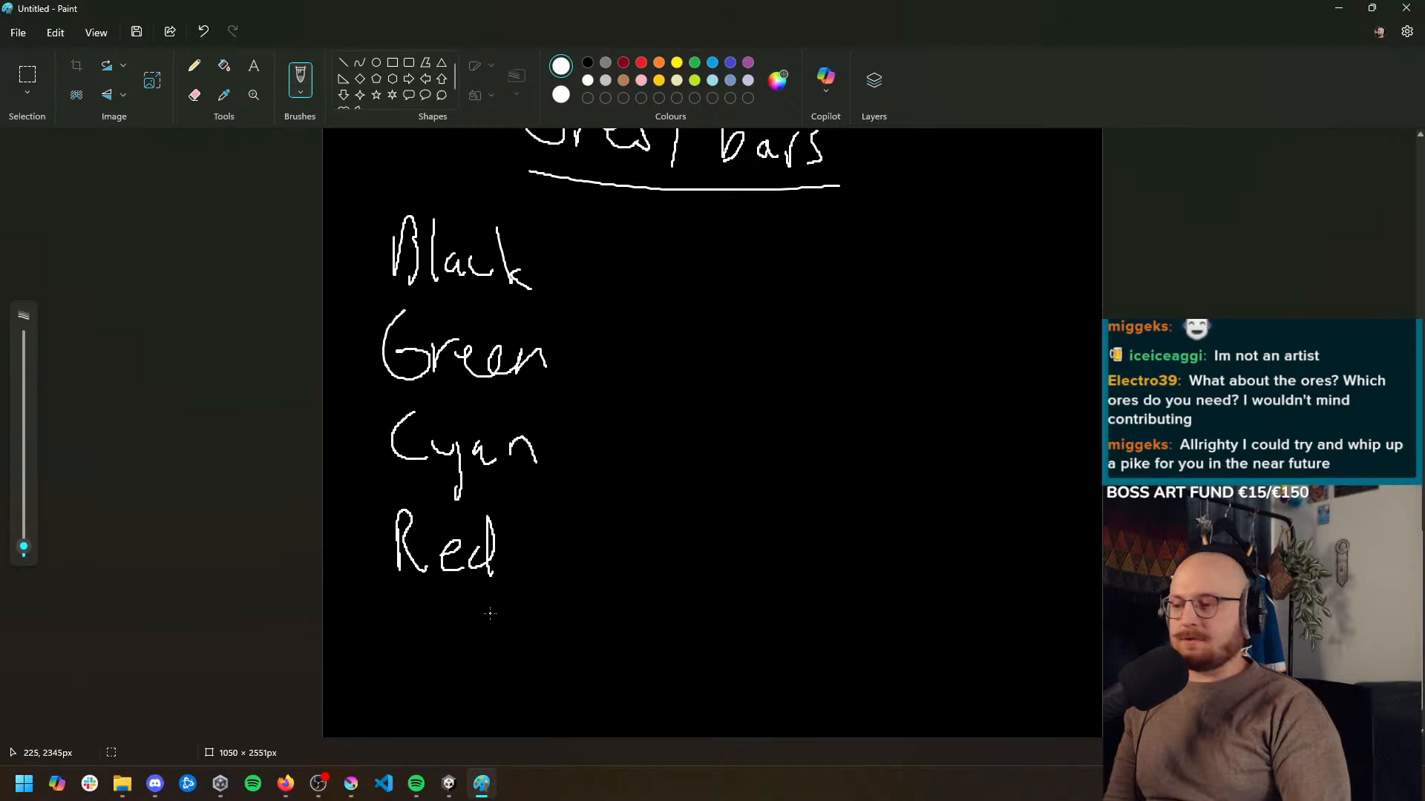
Handwrite "Ore" and, below it, "(Bar)" in parentheses as a second column beside the color list
drag(702, 230, 780, 293)
mouse_move(683, 330)
mouse_down()
mouse_move(702, 395)
mouse_move(749, 397)
mouse_move(774, 363)
mouse_up()
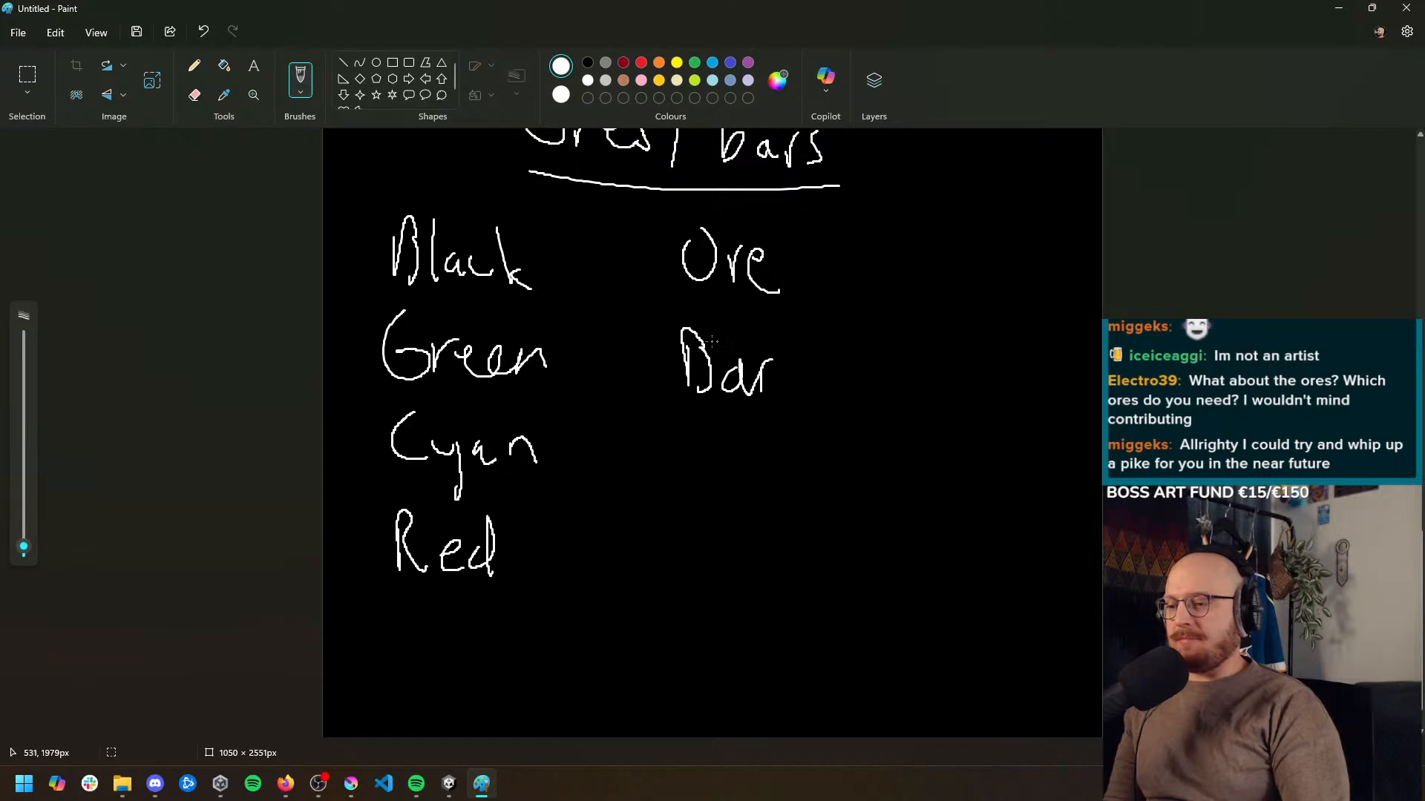
drag(666, 325, 670, 413)
drag(762, 331, 774, 422)
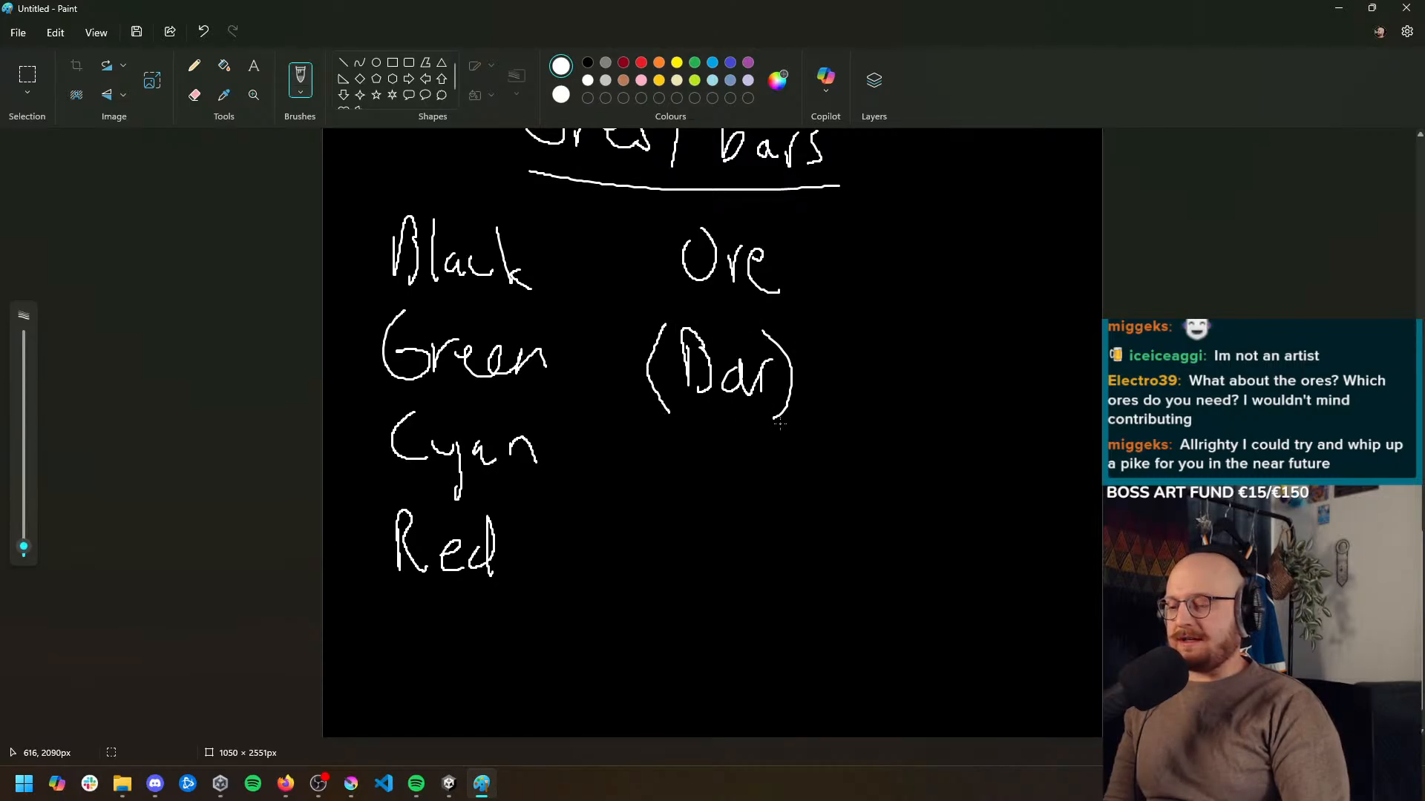
scroll(779, 424, up, 1)
scroll(779, 425, down, 1)
scroll(778, 424, up, 1)
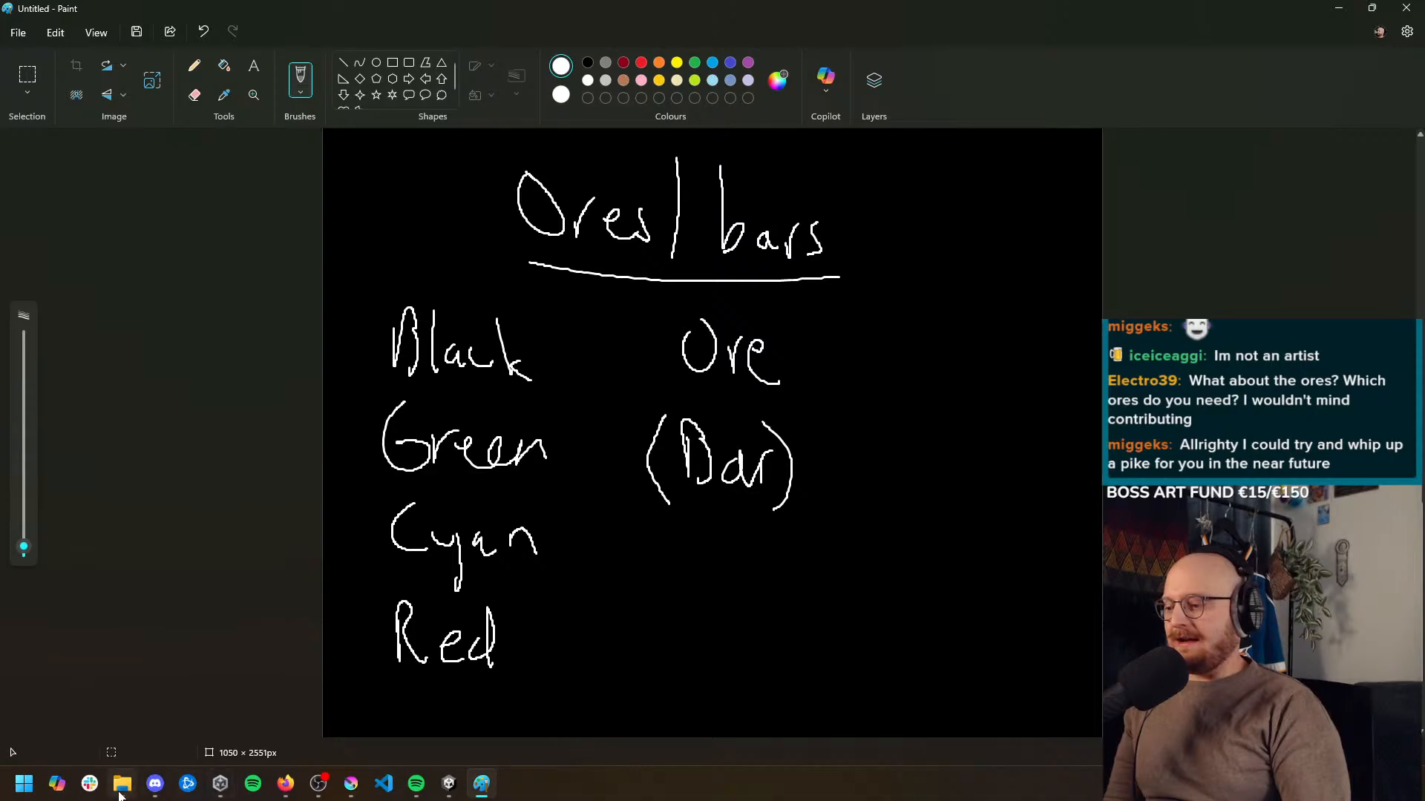
mouse_move(122, 793)
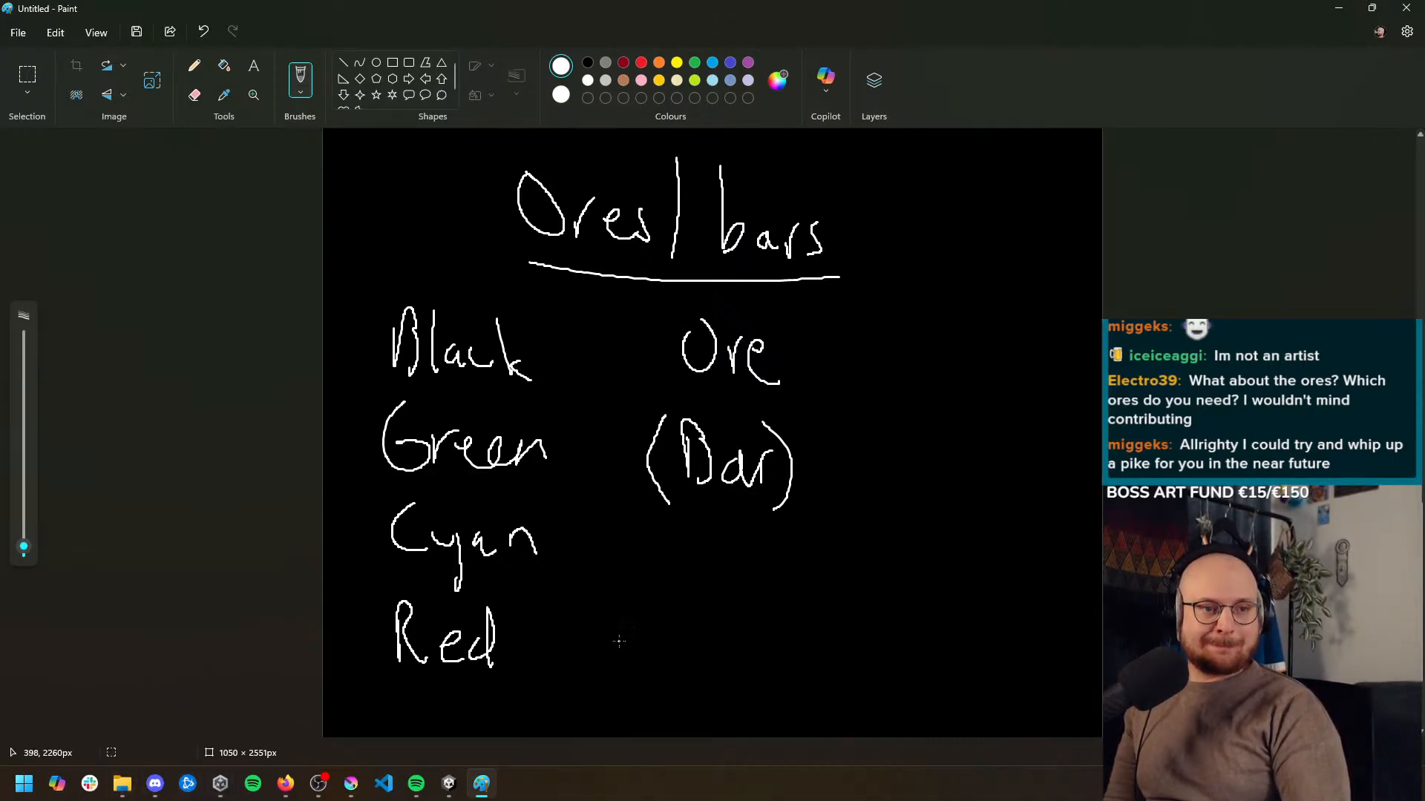
scroll(612, 640, up, 6)
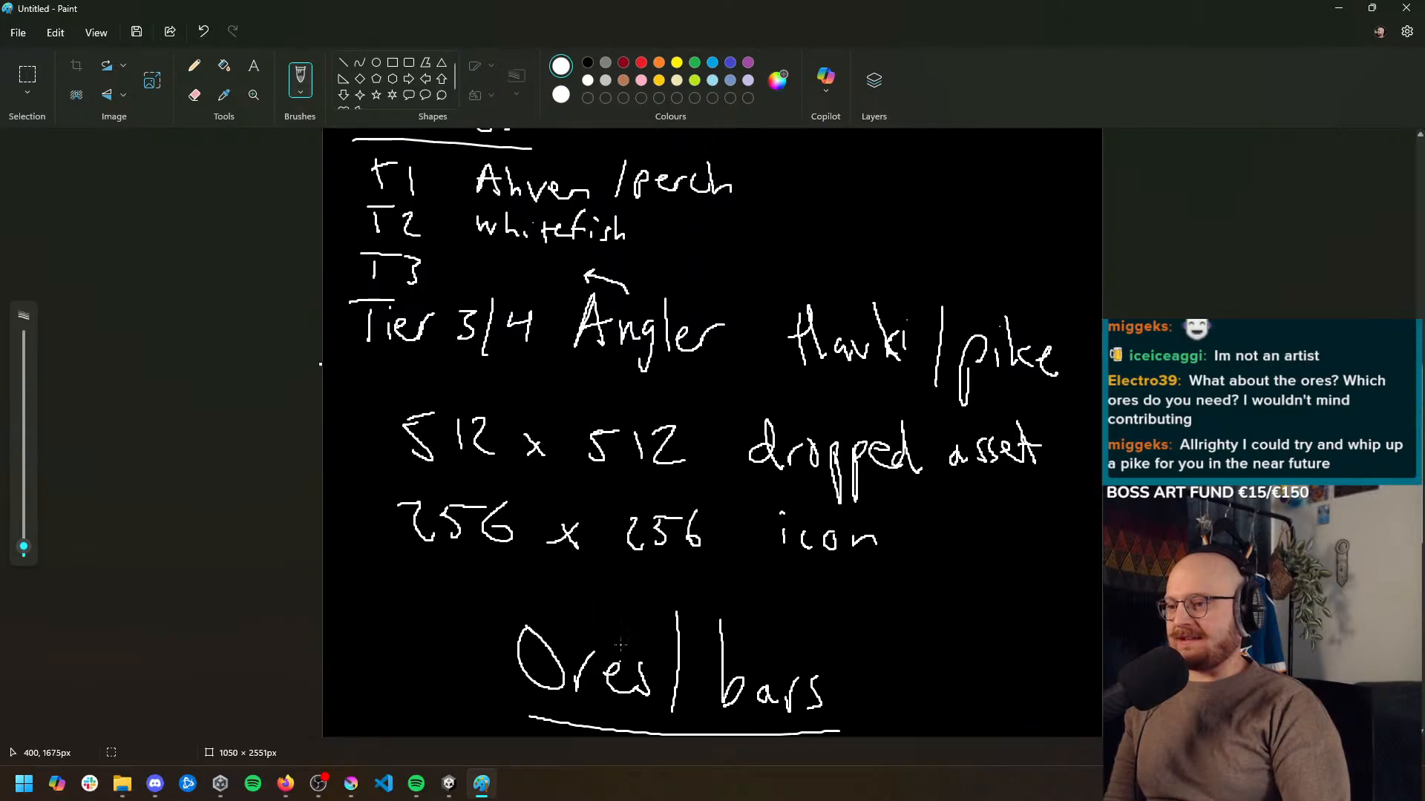
scroll(618, 647, down, 8)
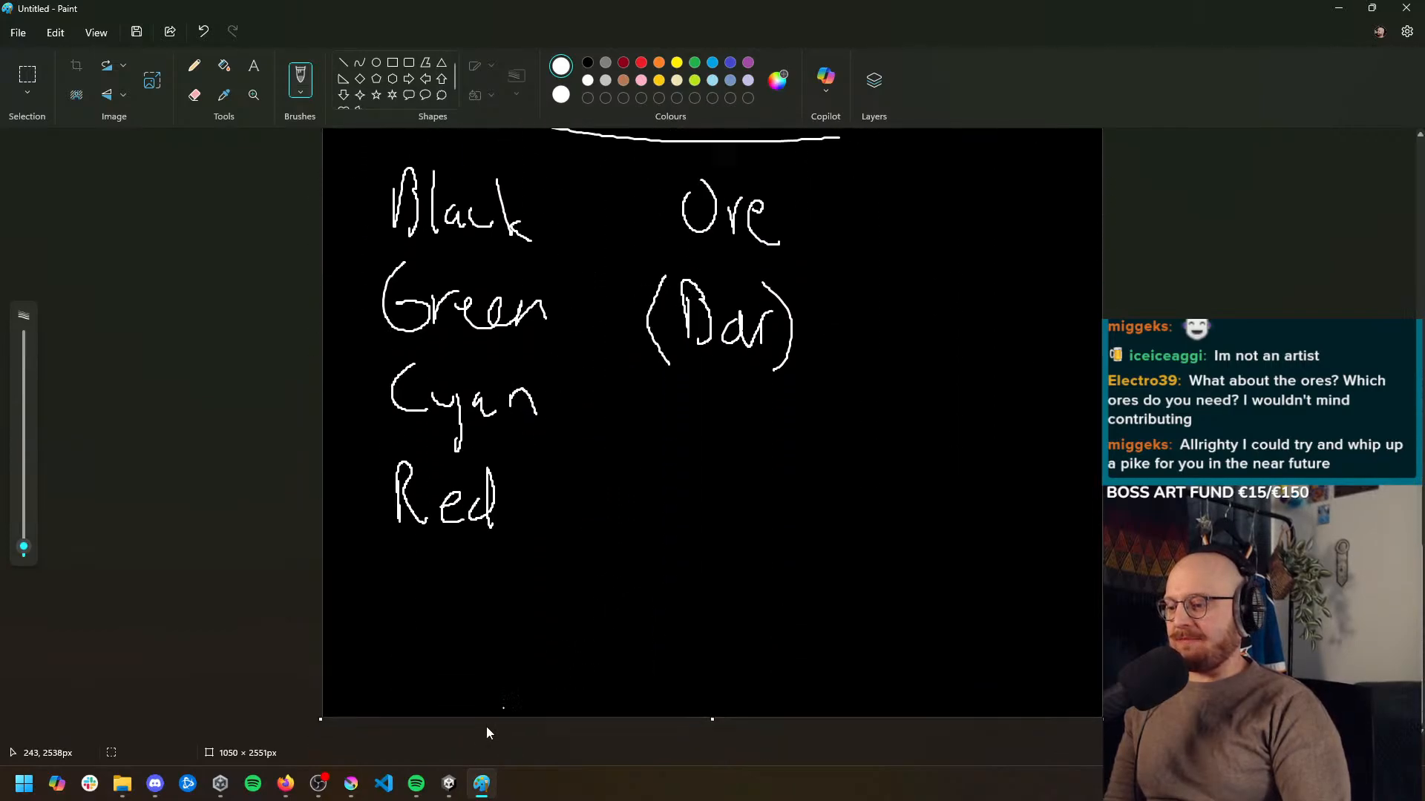
Switch to Unity and look through the sprites in the DroppedItemAssets folder
click(455, 794)
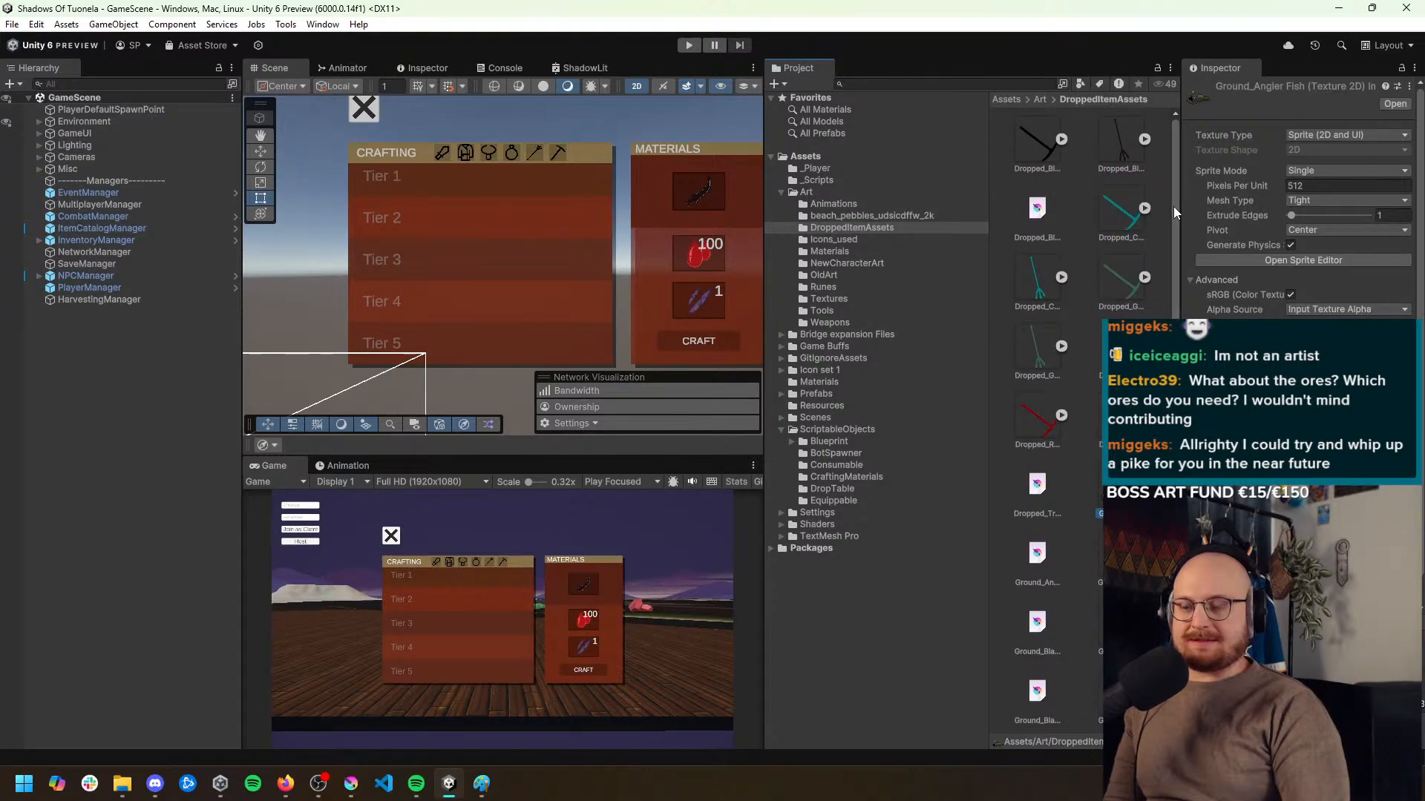
drag(1174, 207, 1183, 251)
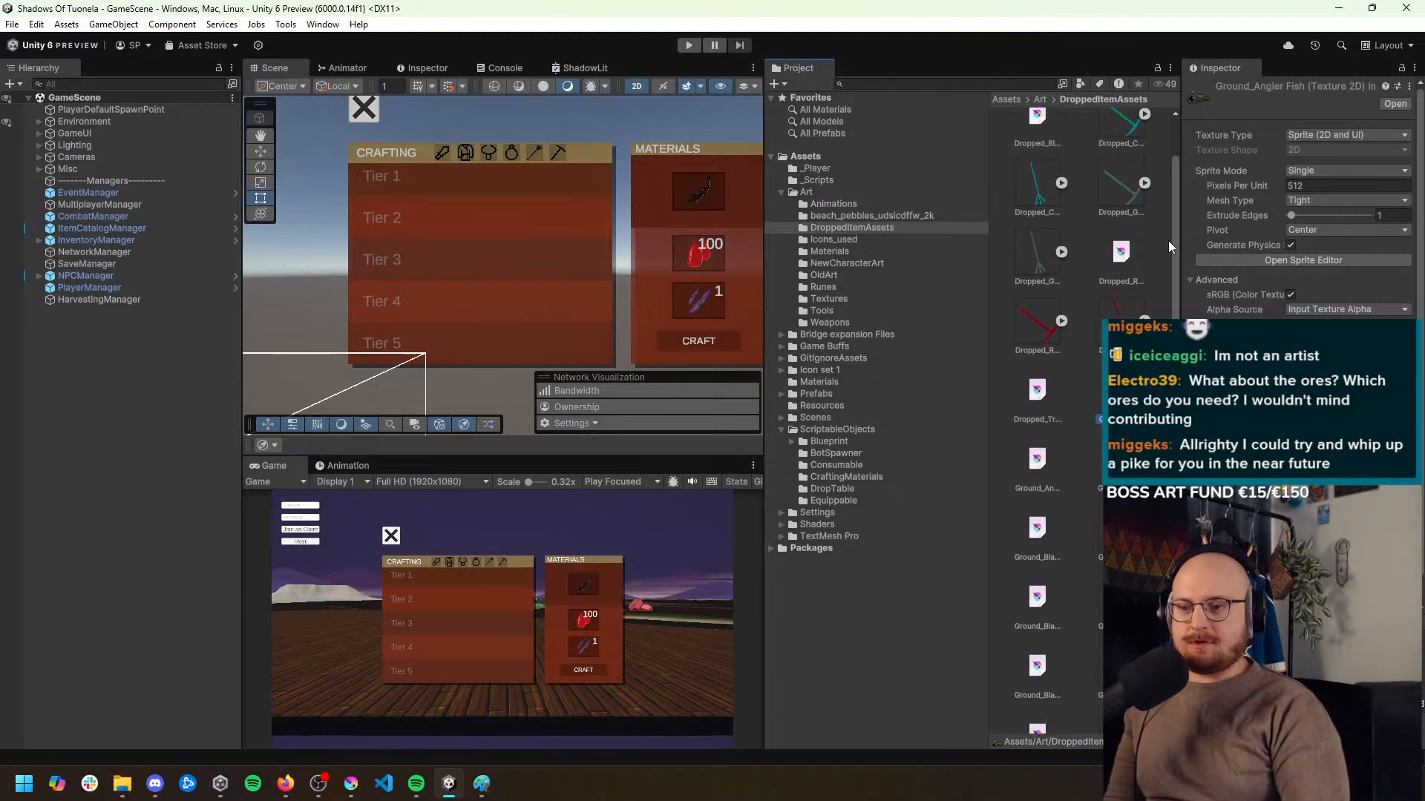
scroll(1167, 211, up, 1)
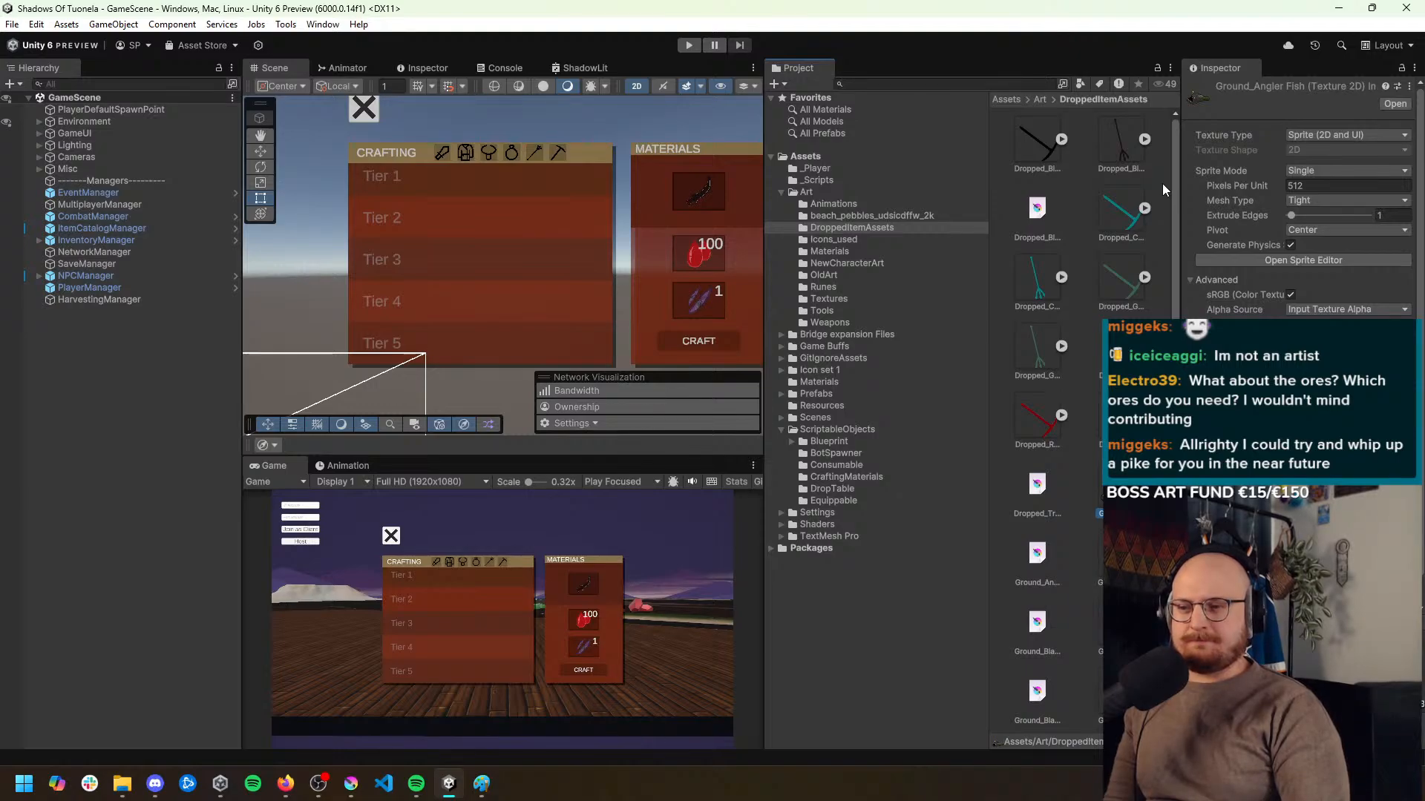
Switch to Krita and export the black ore variant as a PNG image with the alpha channel stored
click(350, 783)
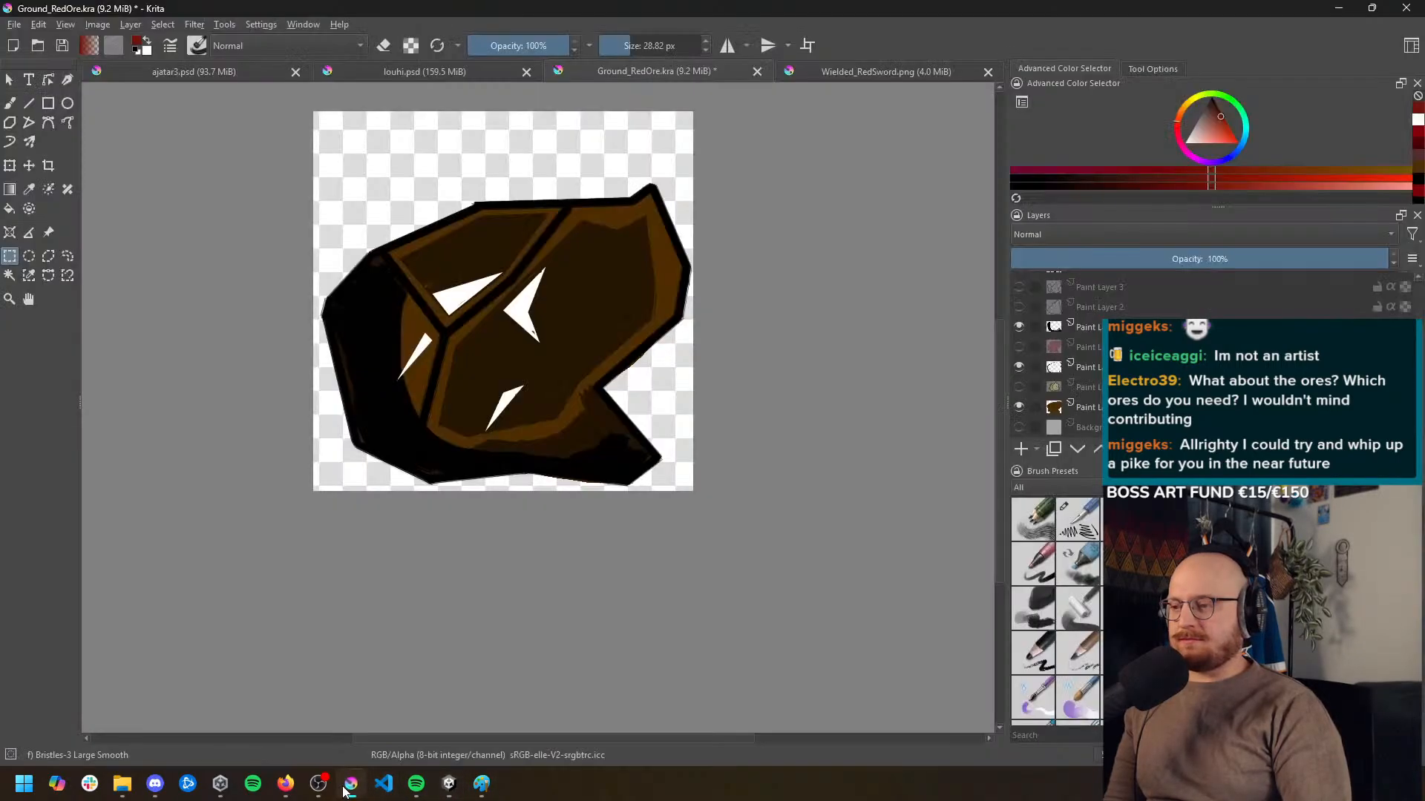
click(13, 24)
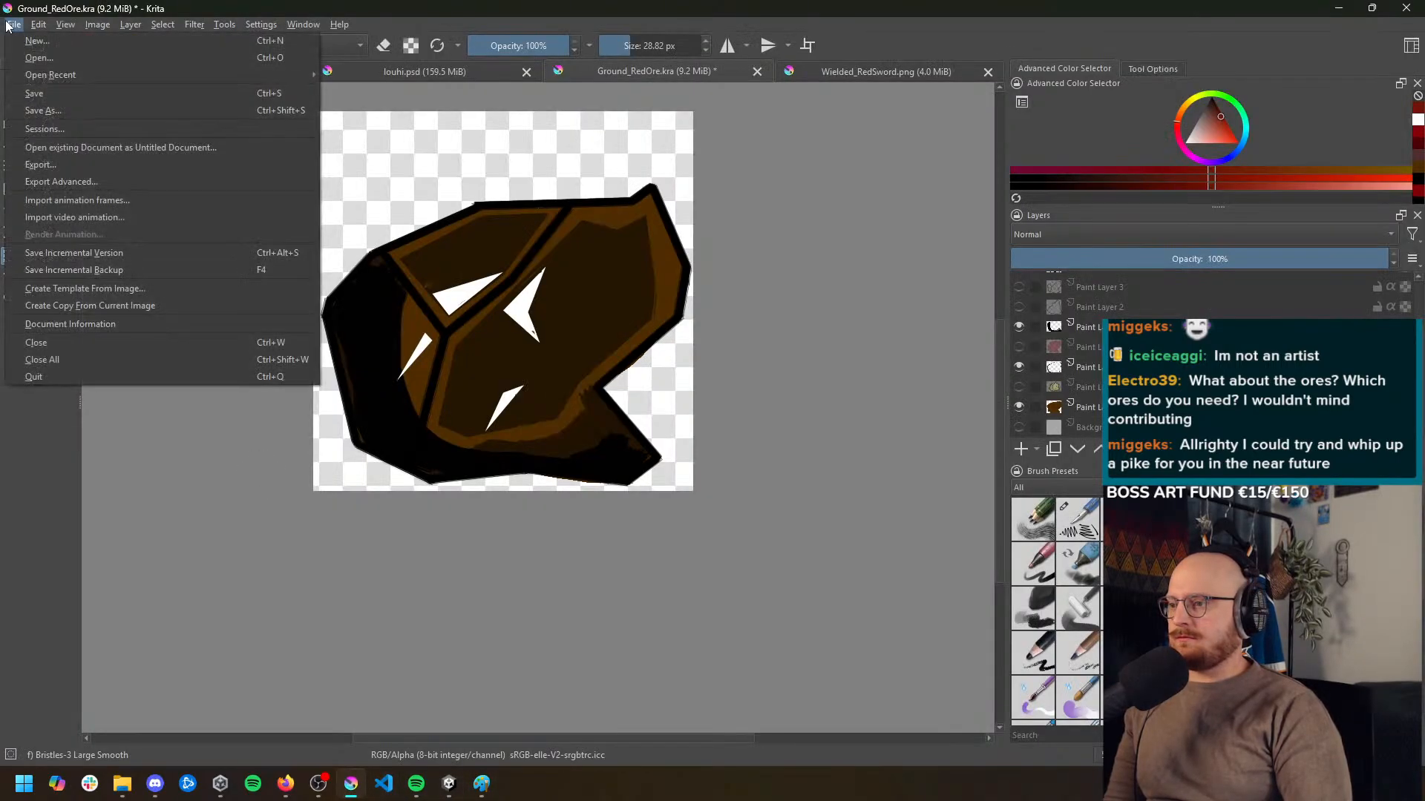
click(83, 172)
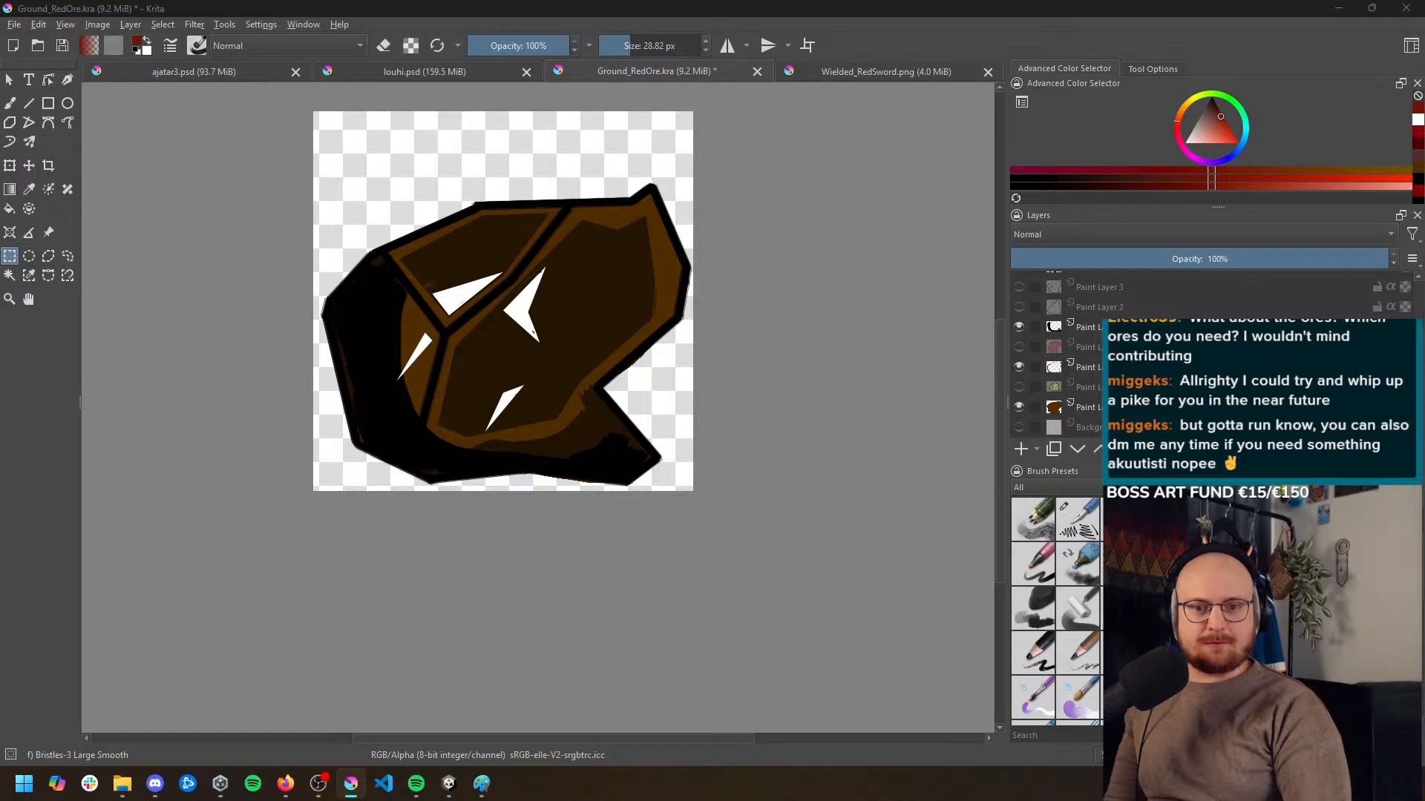
click(14, 25)
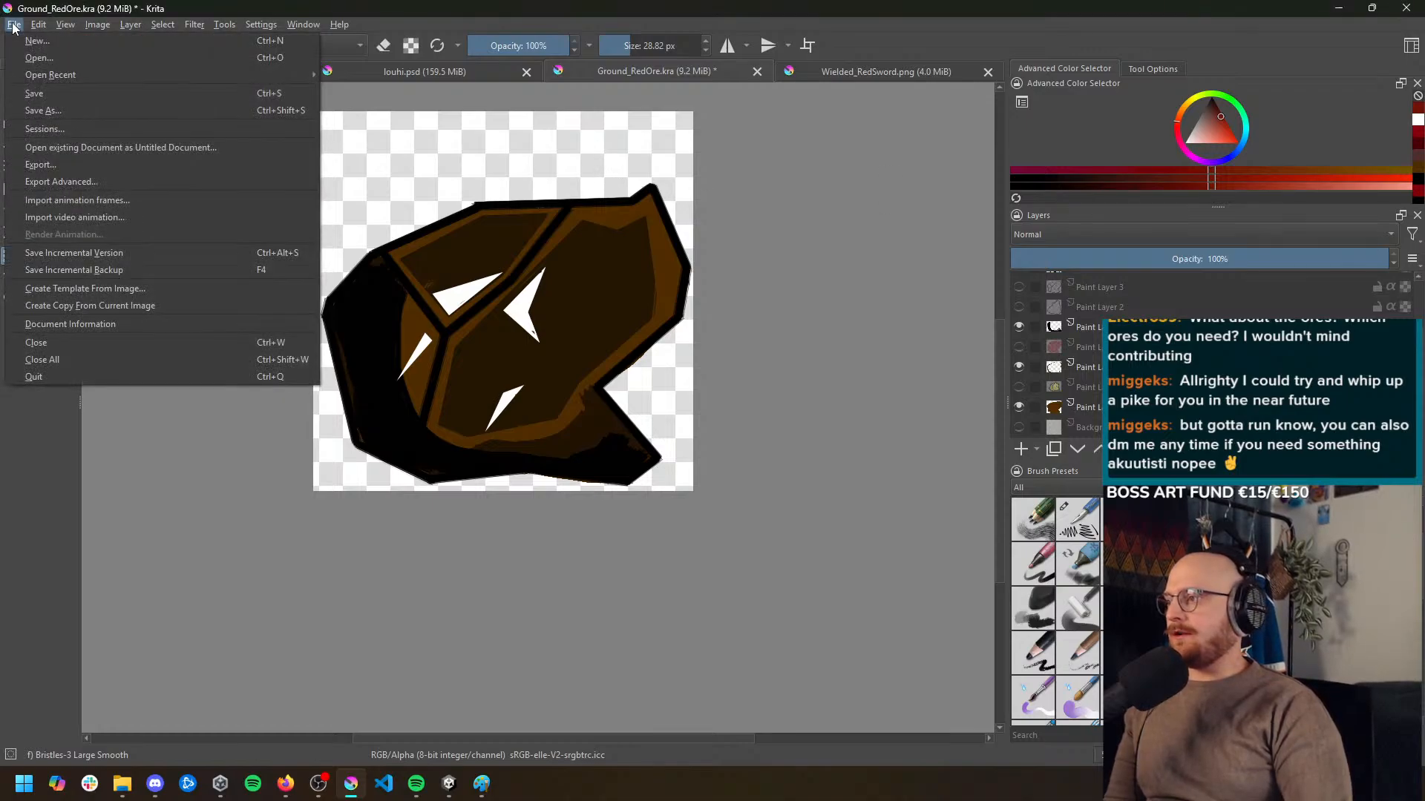
click(102, 184)
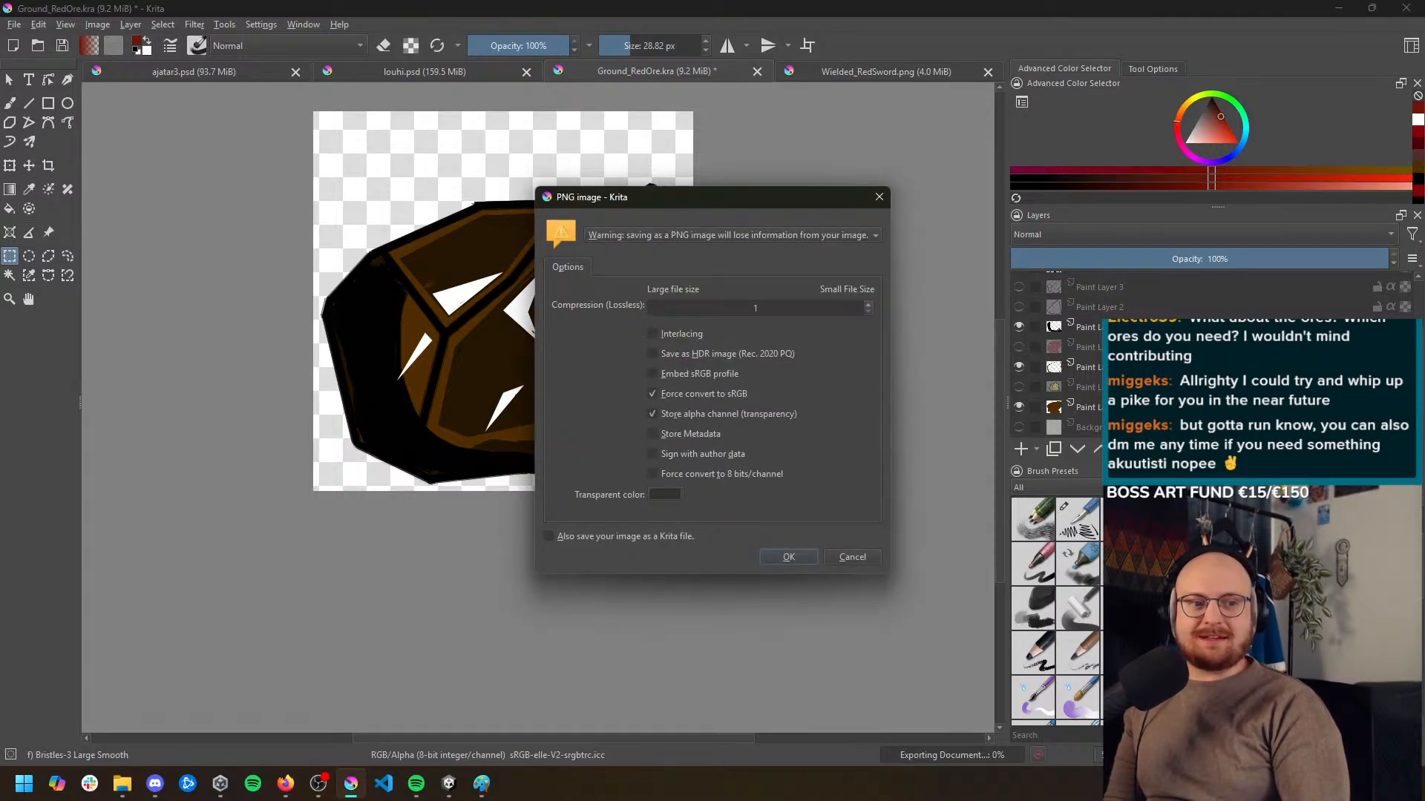
click(781, 560)
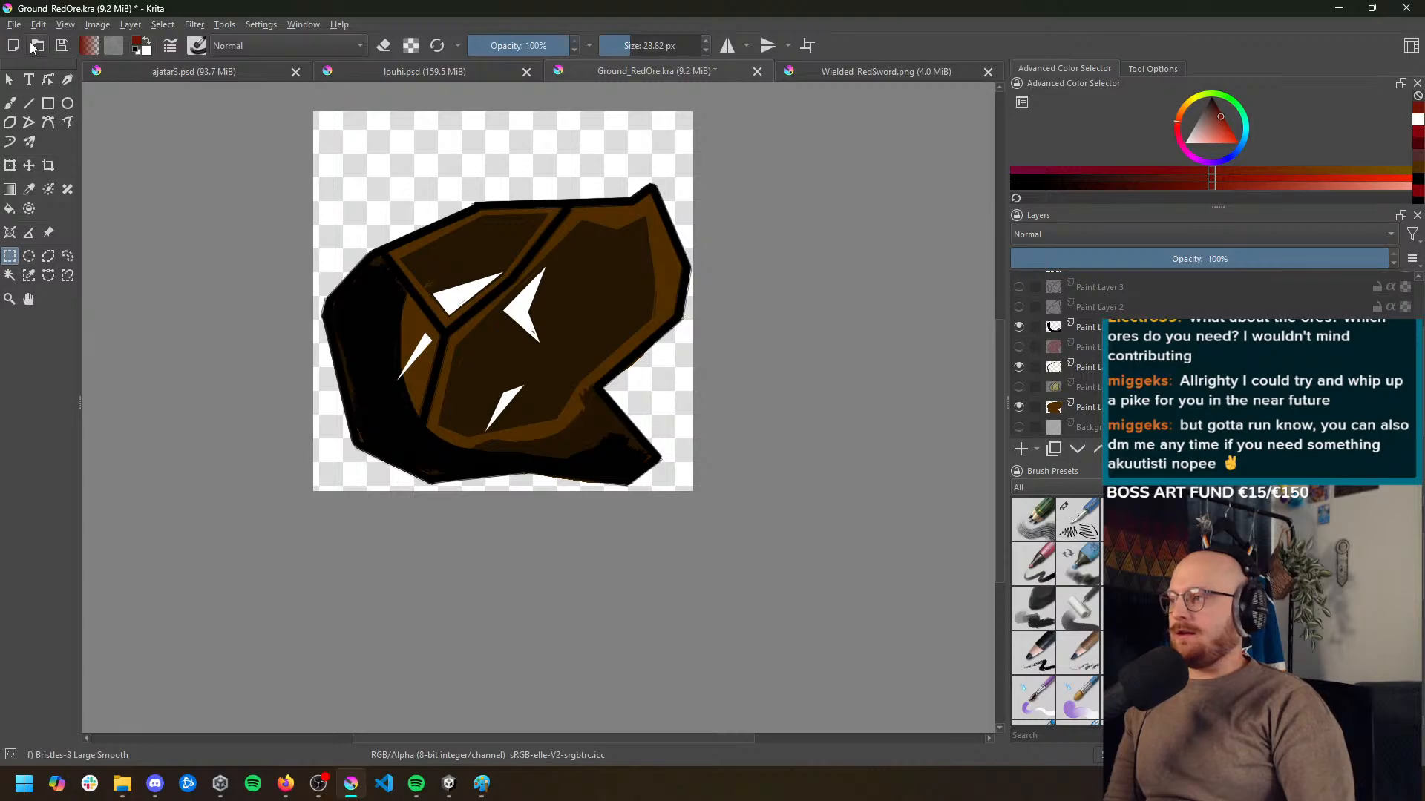
Step back through the undo history of Ground_RedOre.kra to the green ore variant
scroll(300, 240, down, 1)
drag(300, 240, 364, 287)
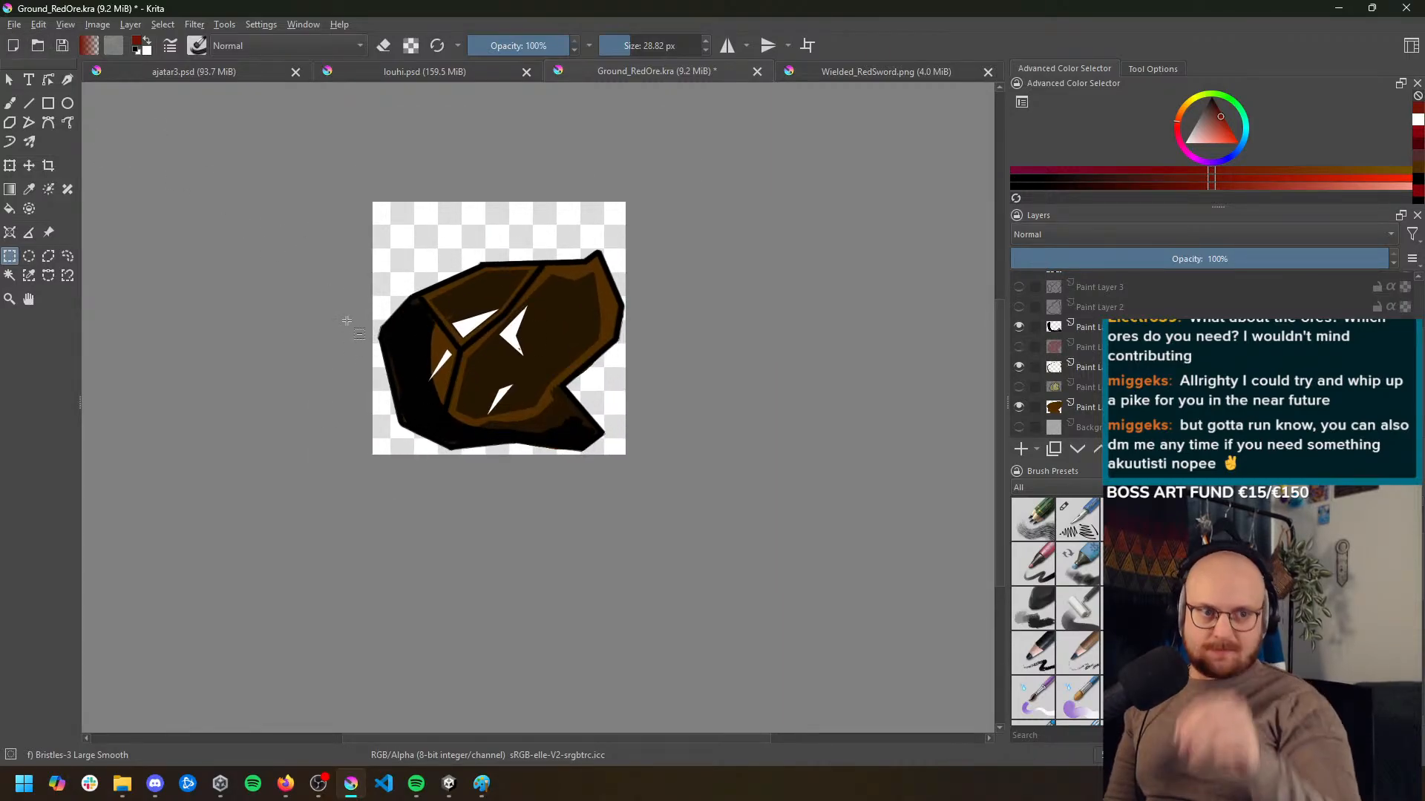
scroll(306, 310, up, 1)
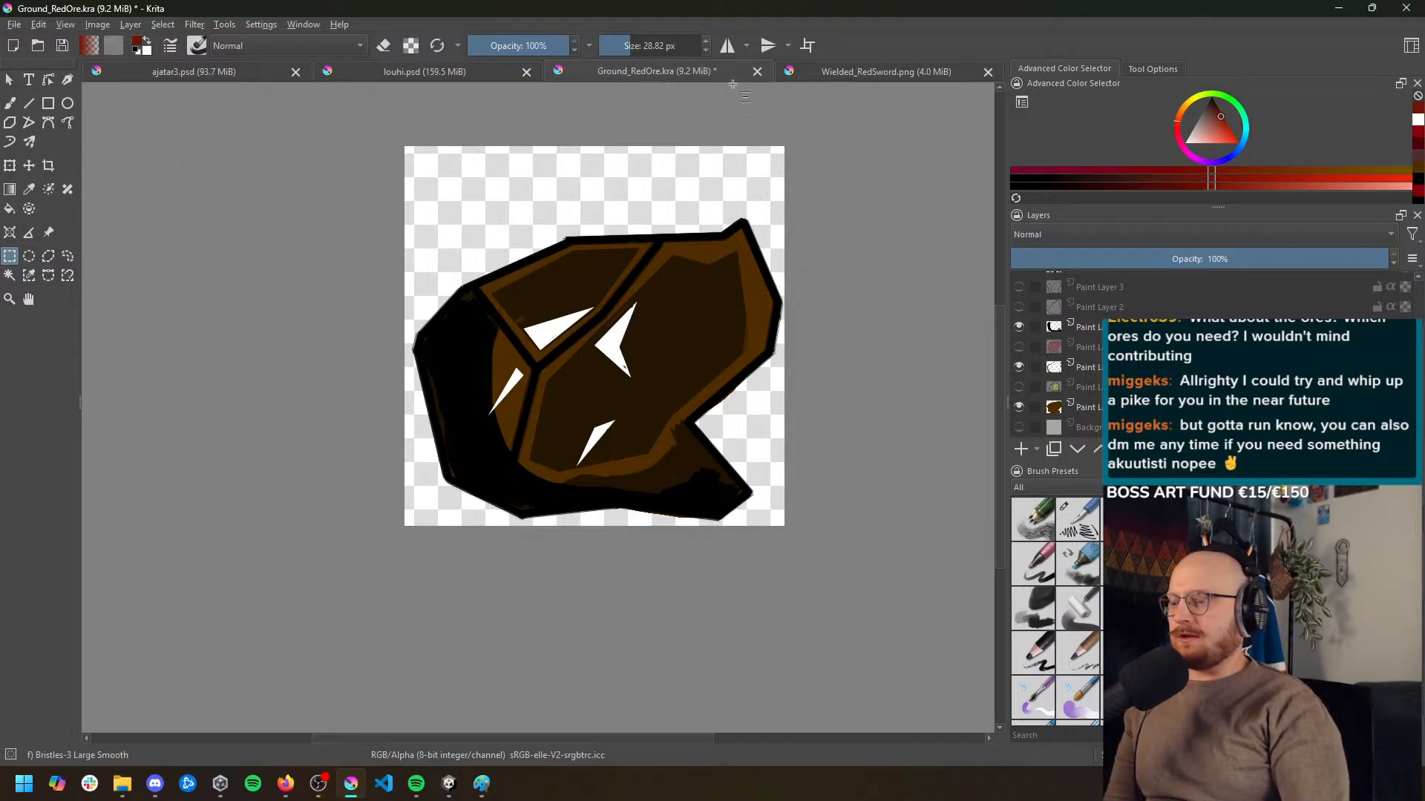
click(852, 74)
click(674, 70)
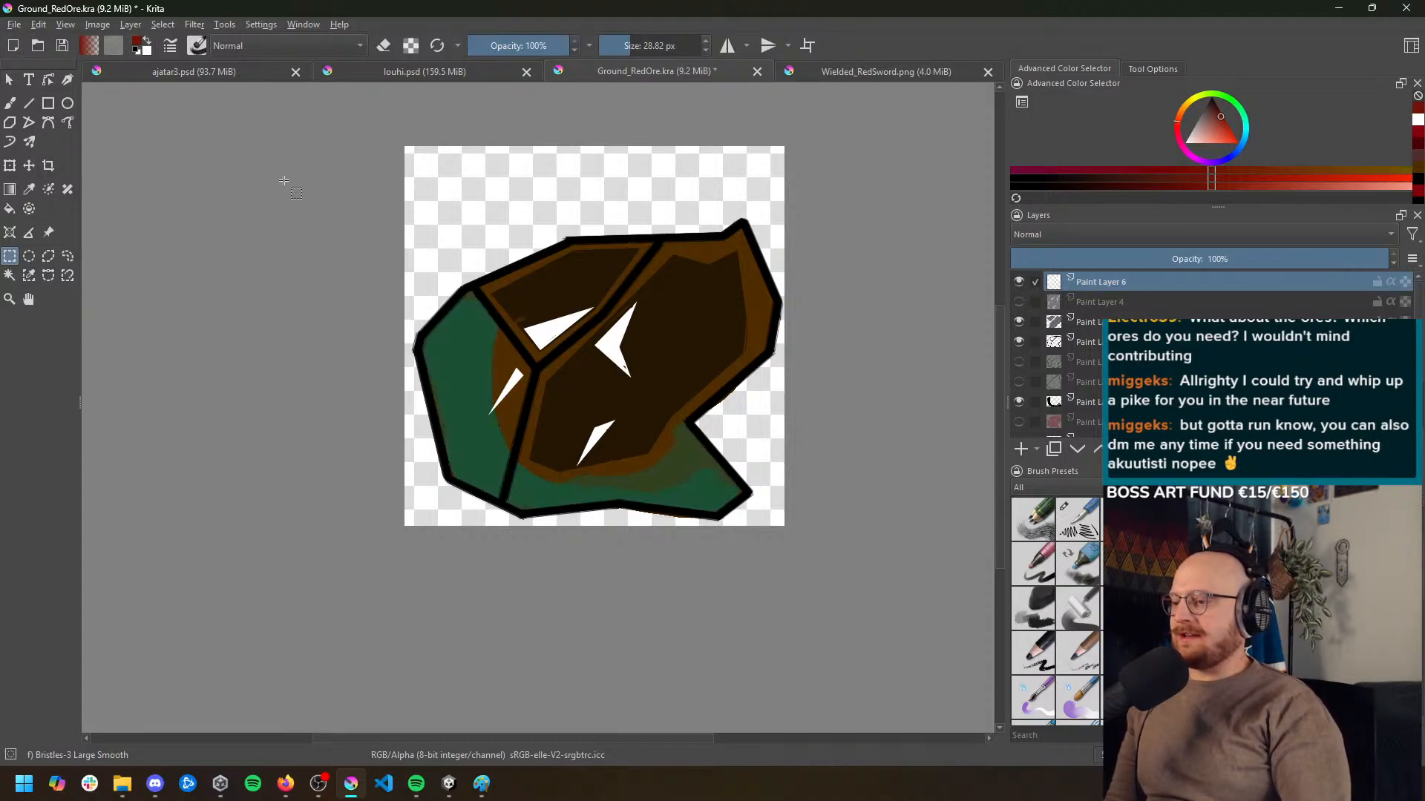
key(ctrl+z)
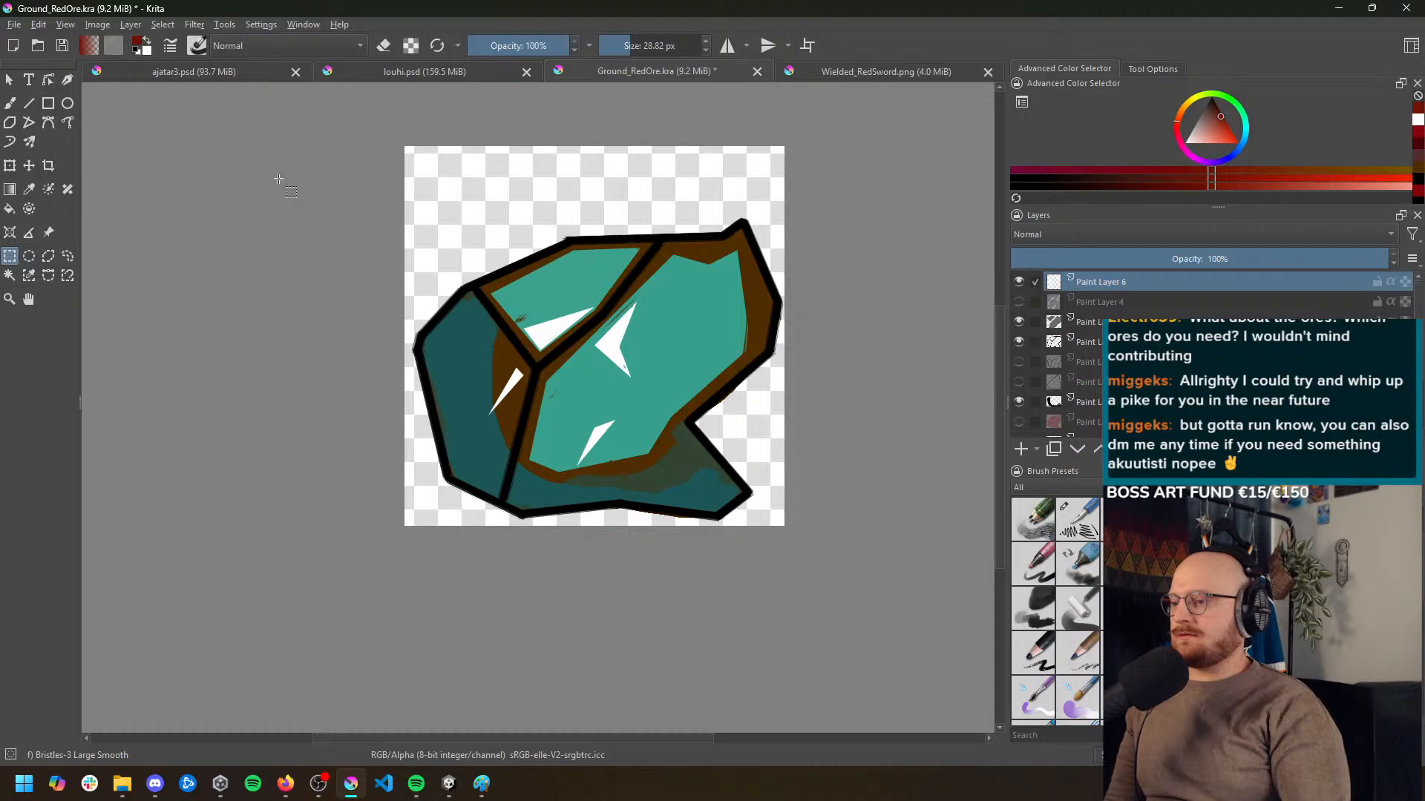
key(ctrl+shift+z)
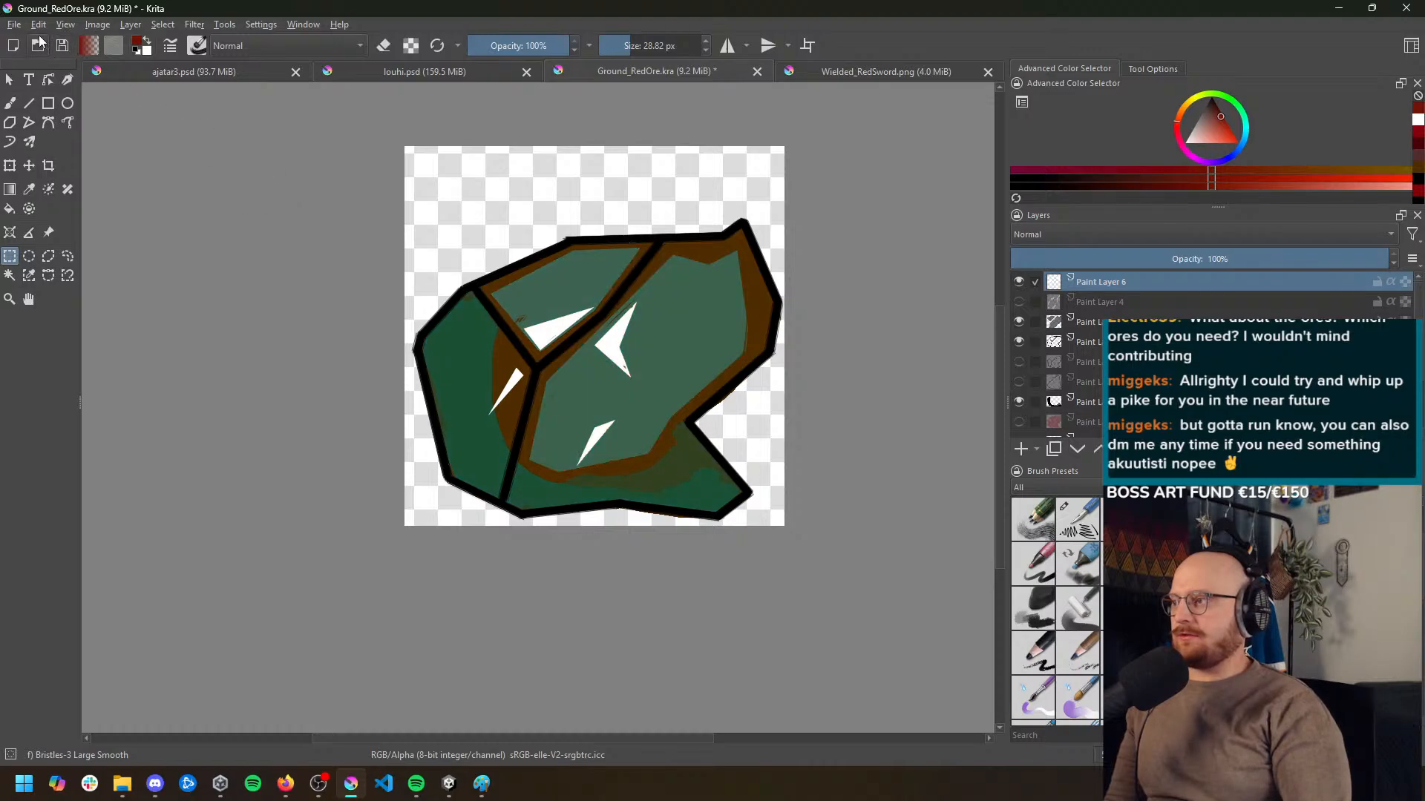
Export the green ore variant as a PNG image with the alpha channel stored
click(14, 24)
click(31, 164)
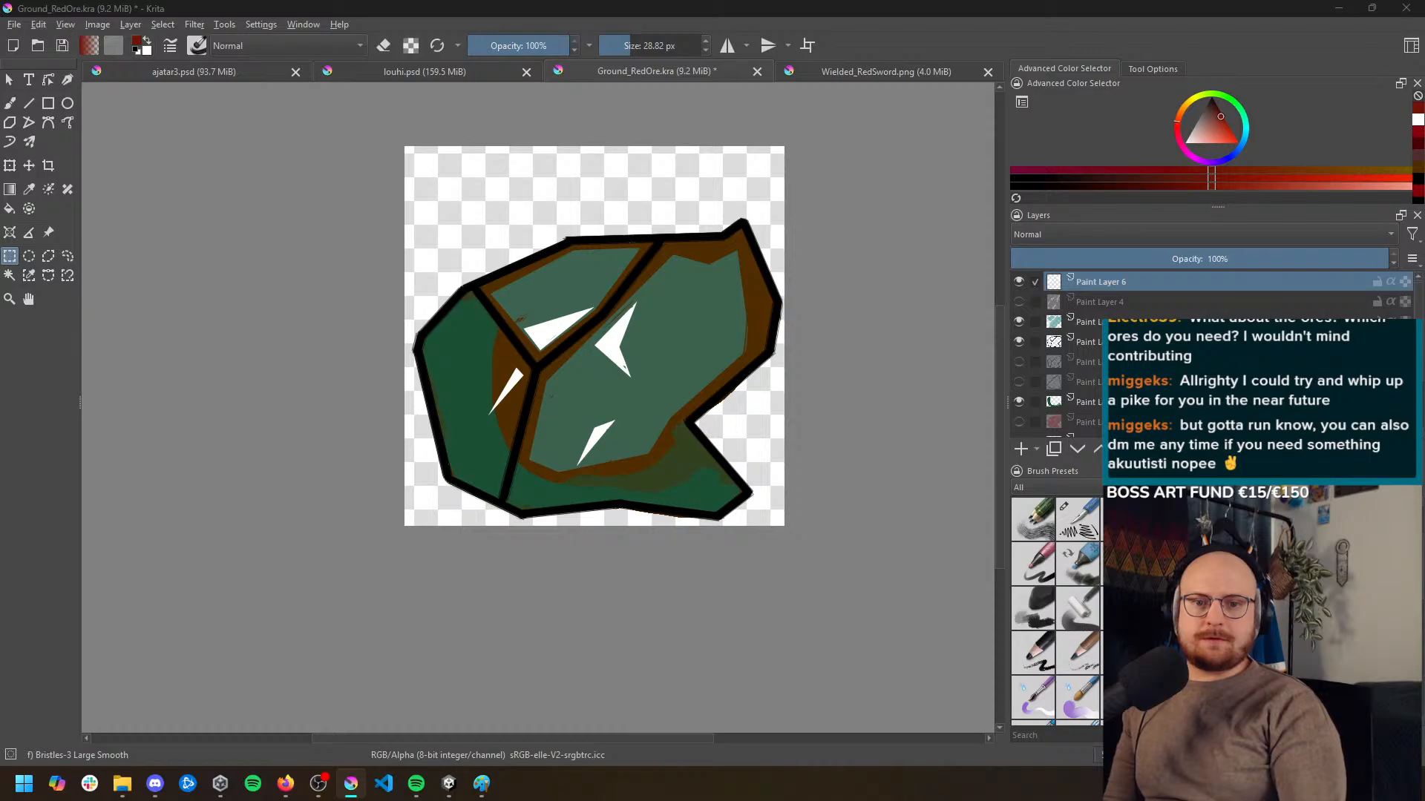
key(Return)
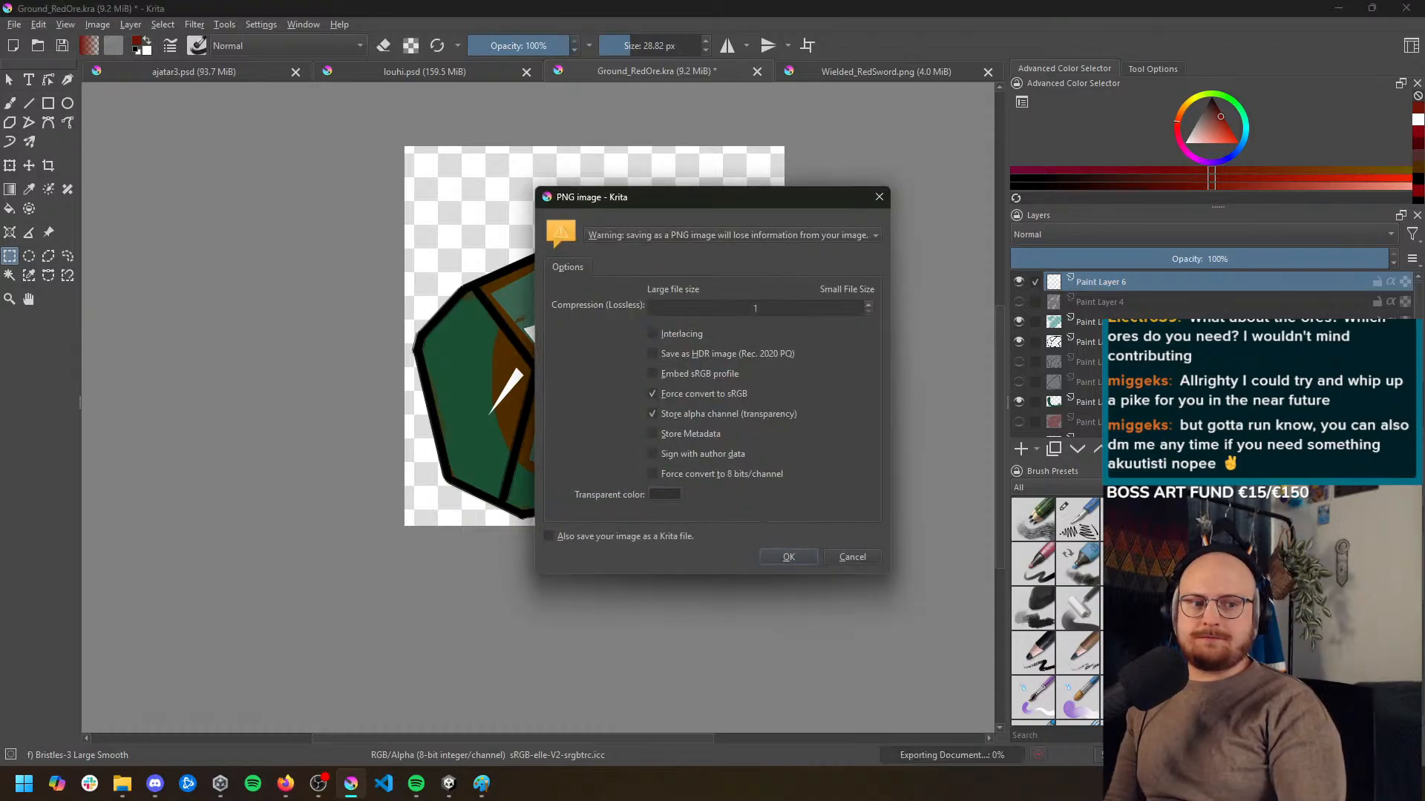
click(788, 557)
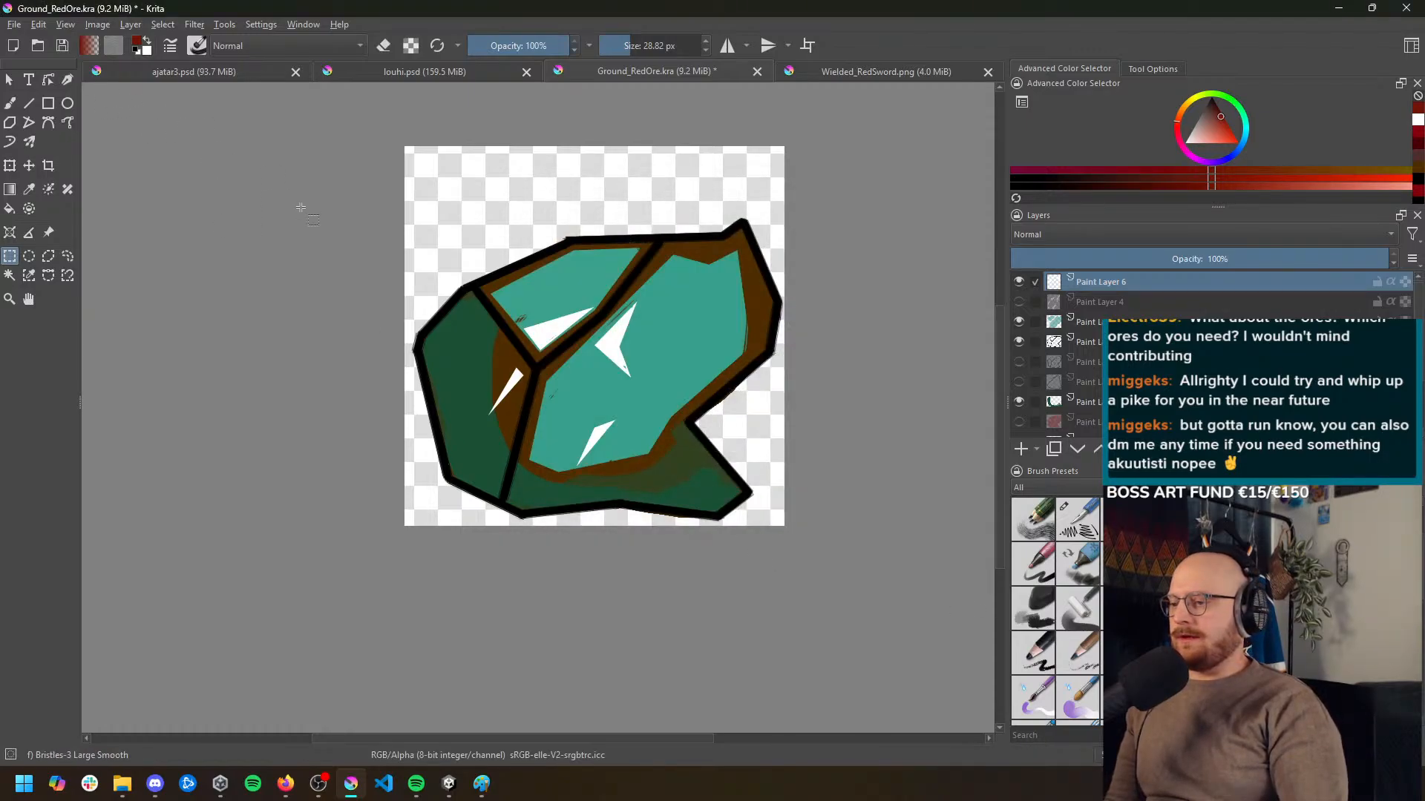
Export the cyan ore variant as a PNG image with the alpha channel stored and conversion to sRGB forced
click(13, 24)
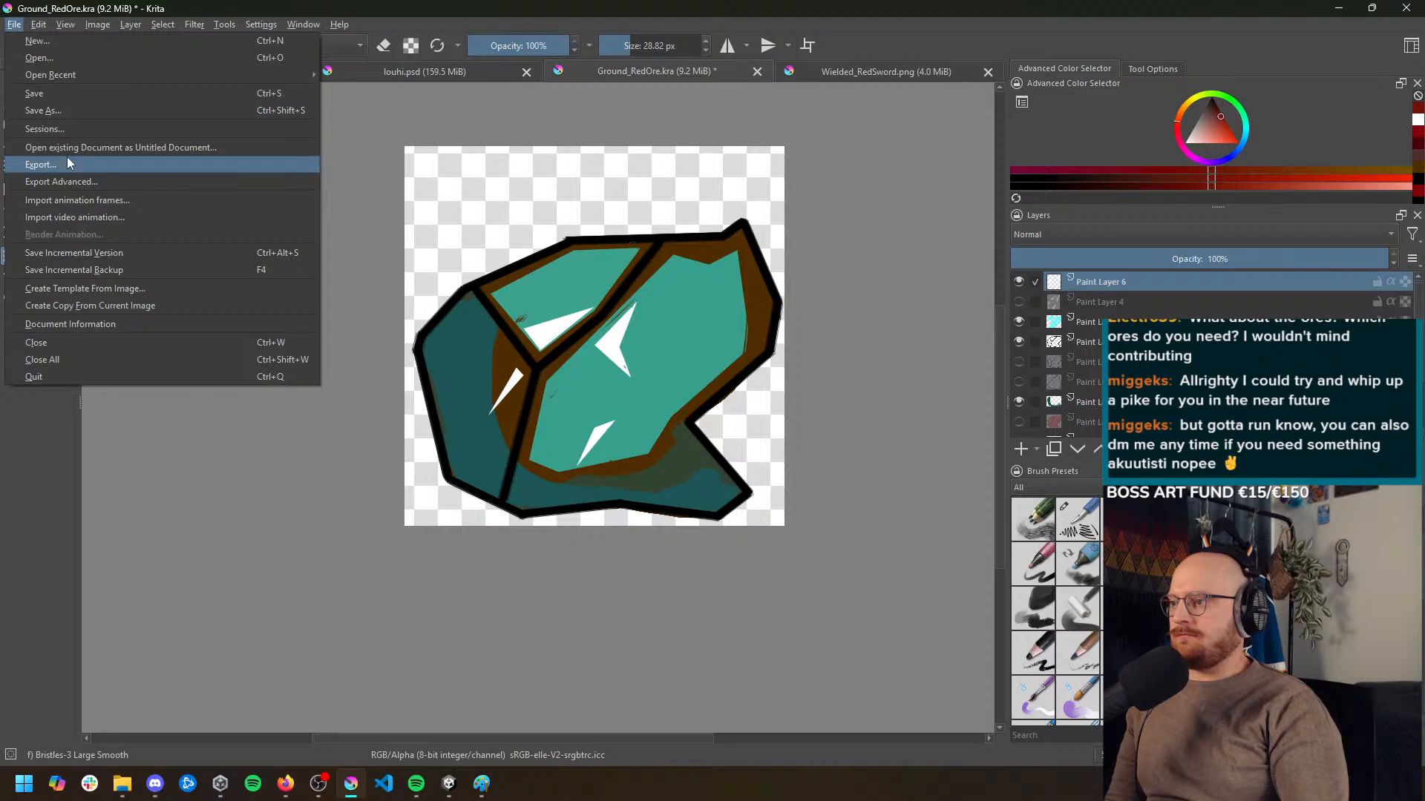
click(68, 163)
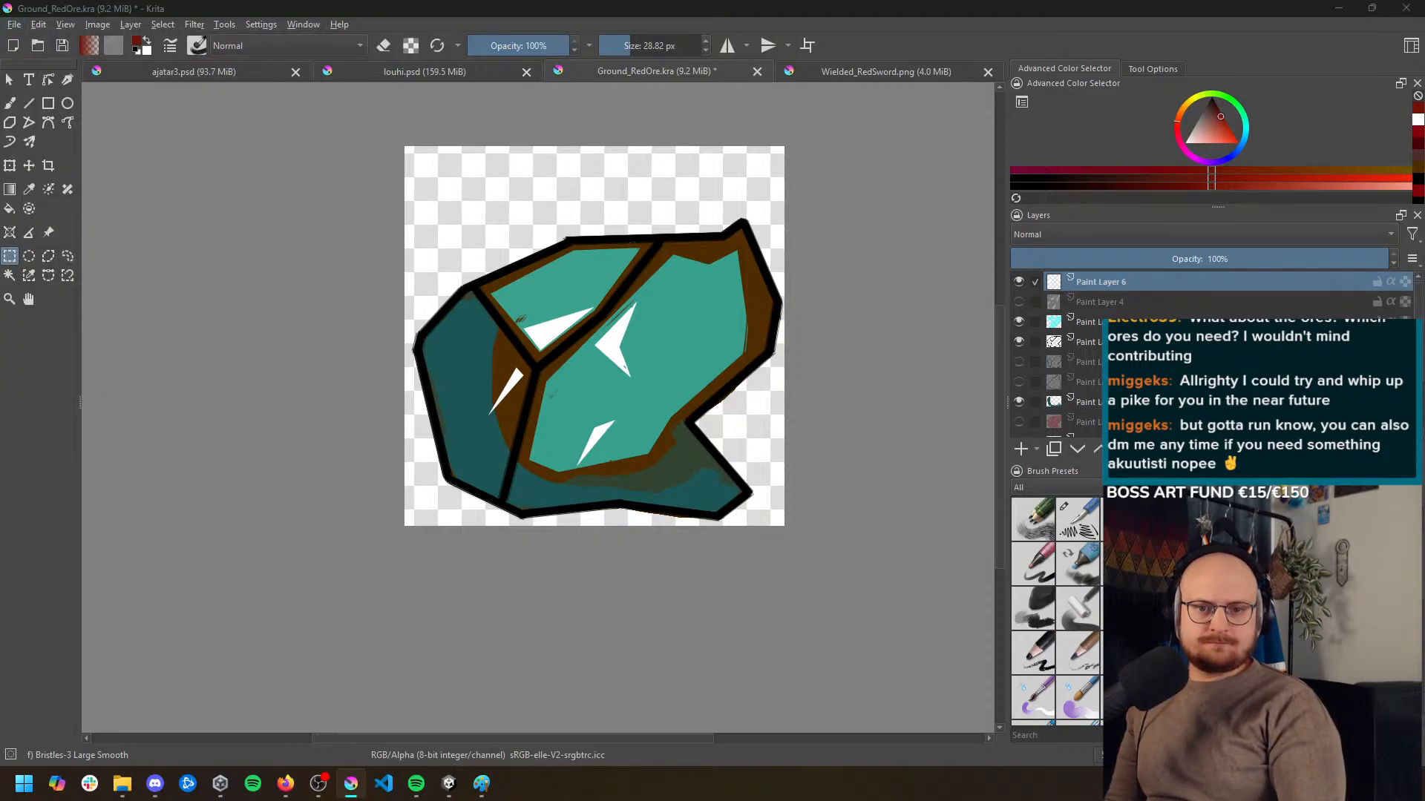
key(Return)
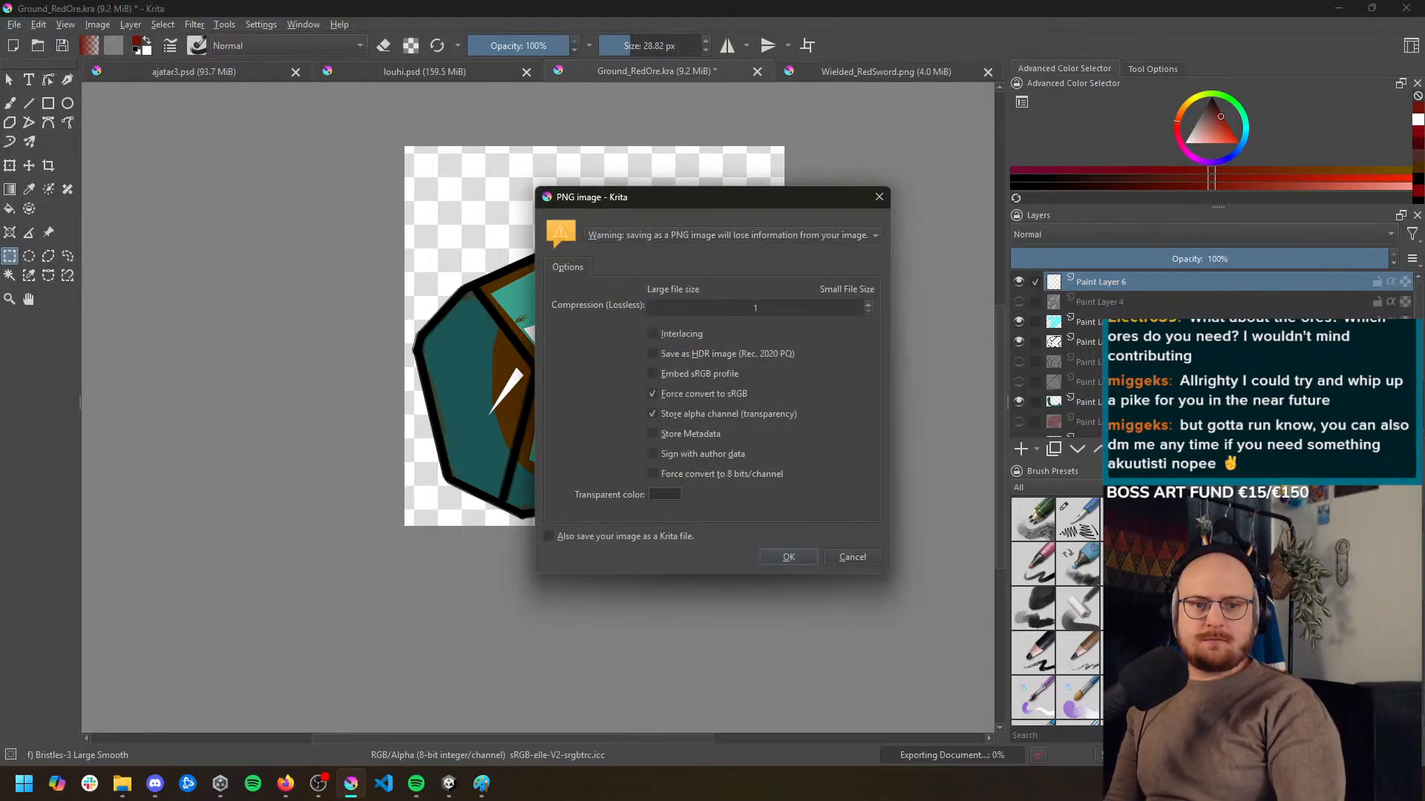
click(802, 561)
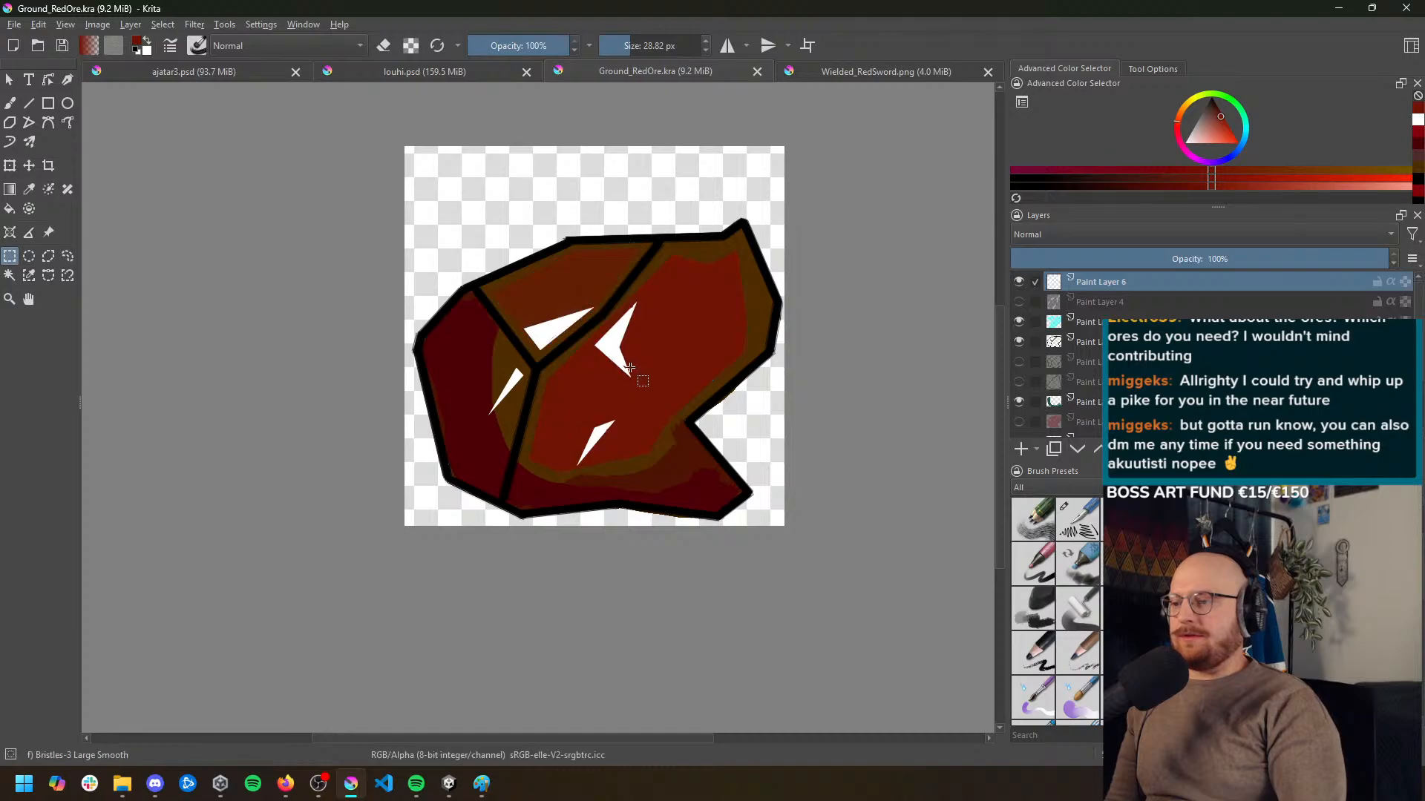
Export the red ore variant as a PNG image with the alpha channel stored
click(14, 25)
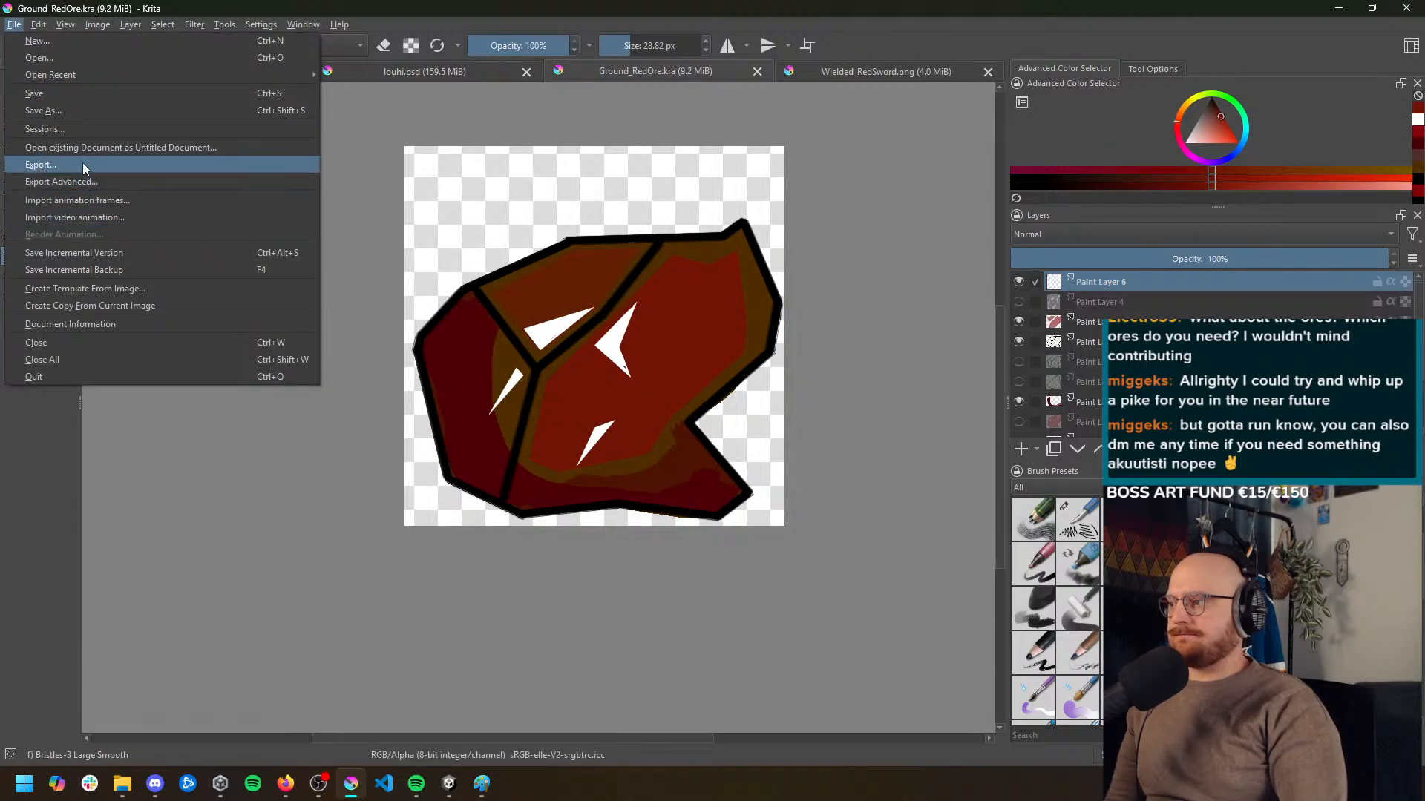
click(69, 163)
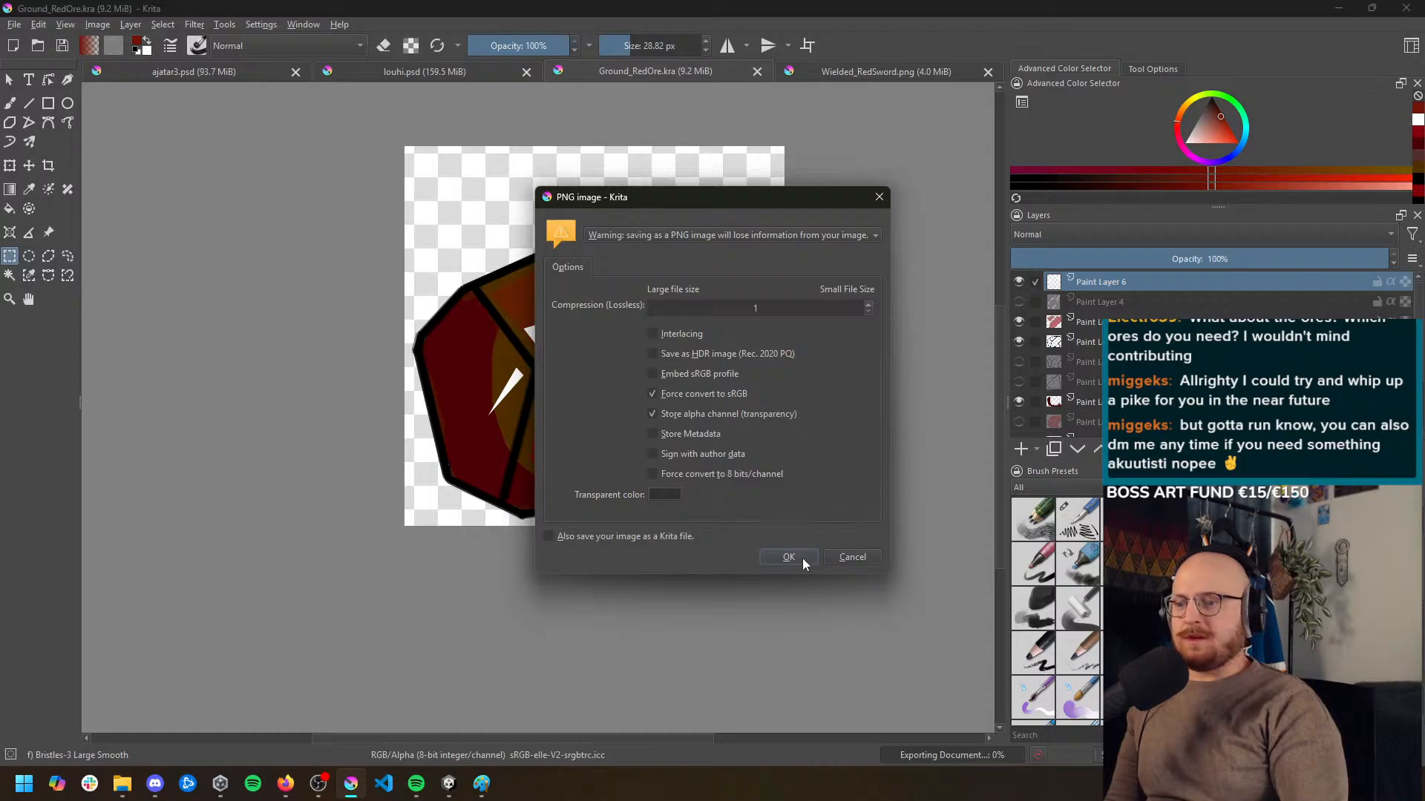
click(804, 561)
Resize the canvas of Ground_RedOre.kra to 256 × 256 px, anchored at the centre
click(65, 24)
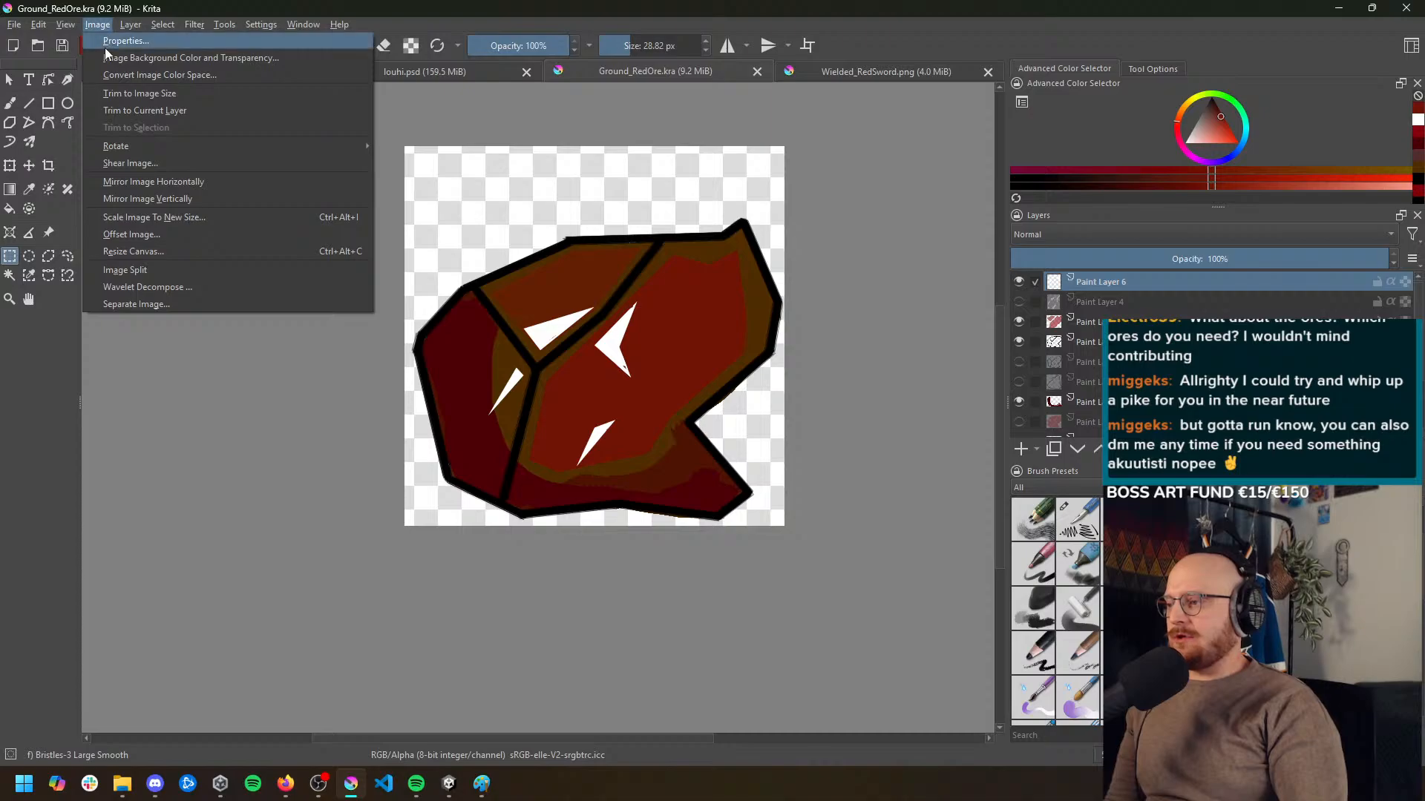
click(130, 252)
text(256)
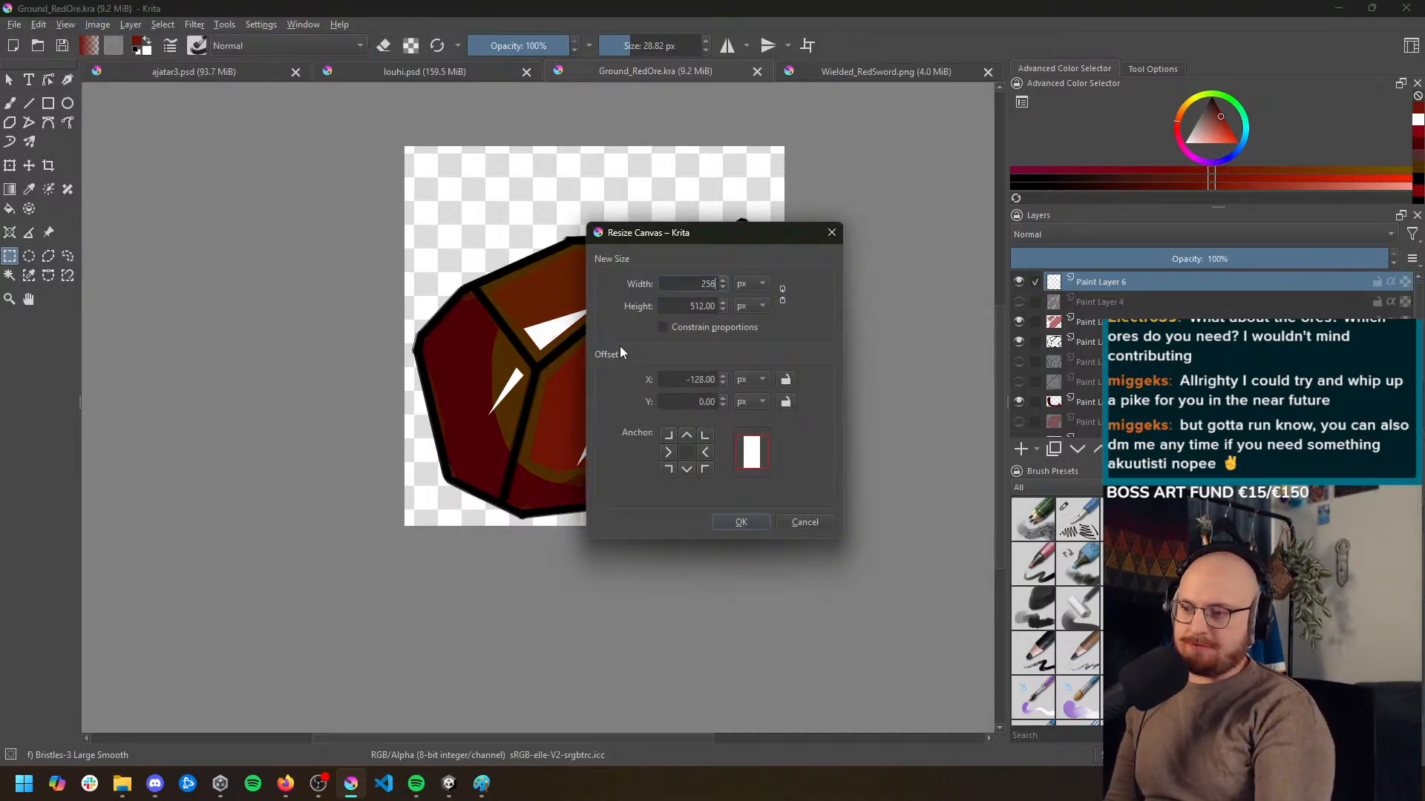
key(Tab)
text(256)
click(740, 521)
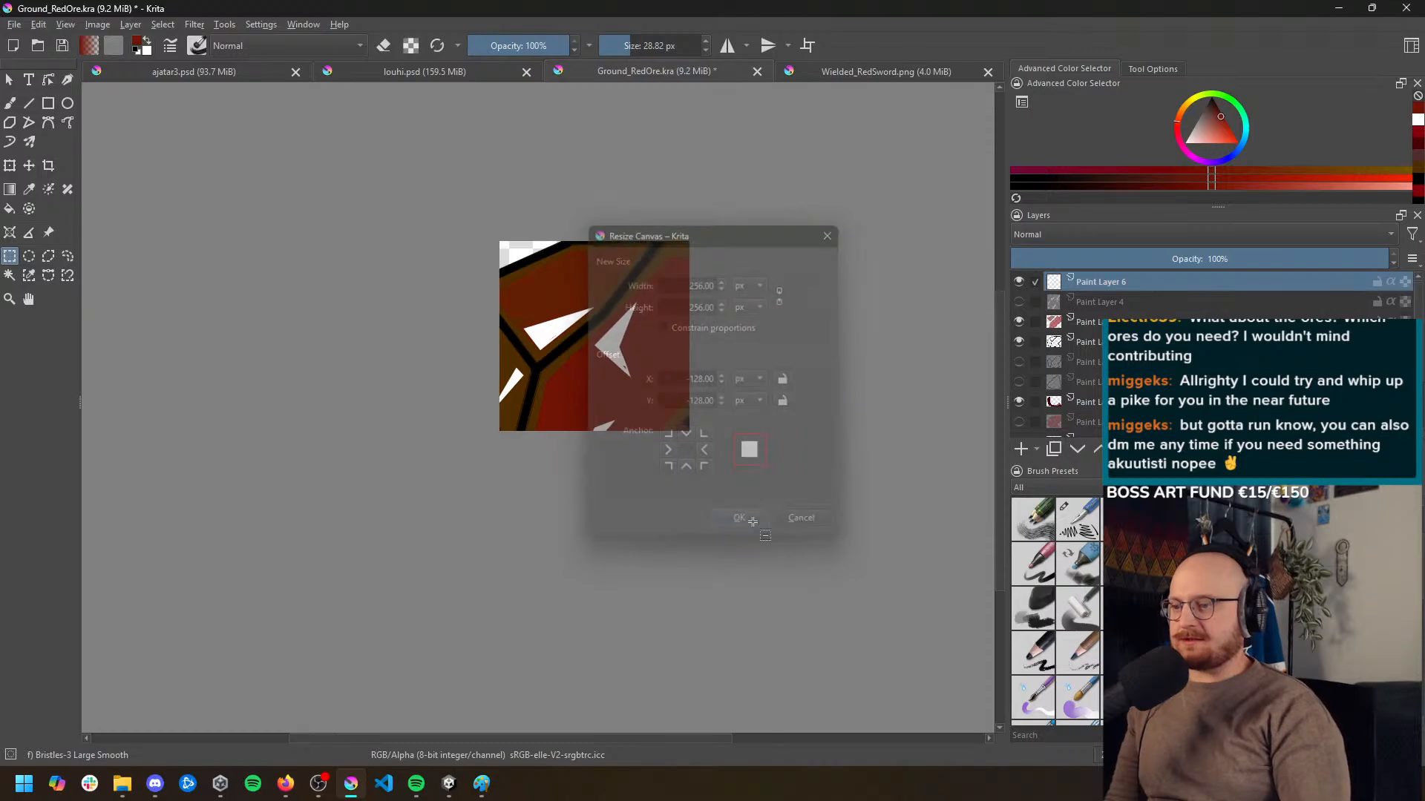
Try to transform all layers together, including the Background layer
scroll(1211, 356, down, 3)
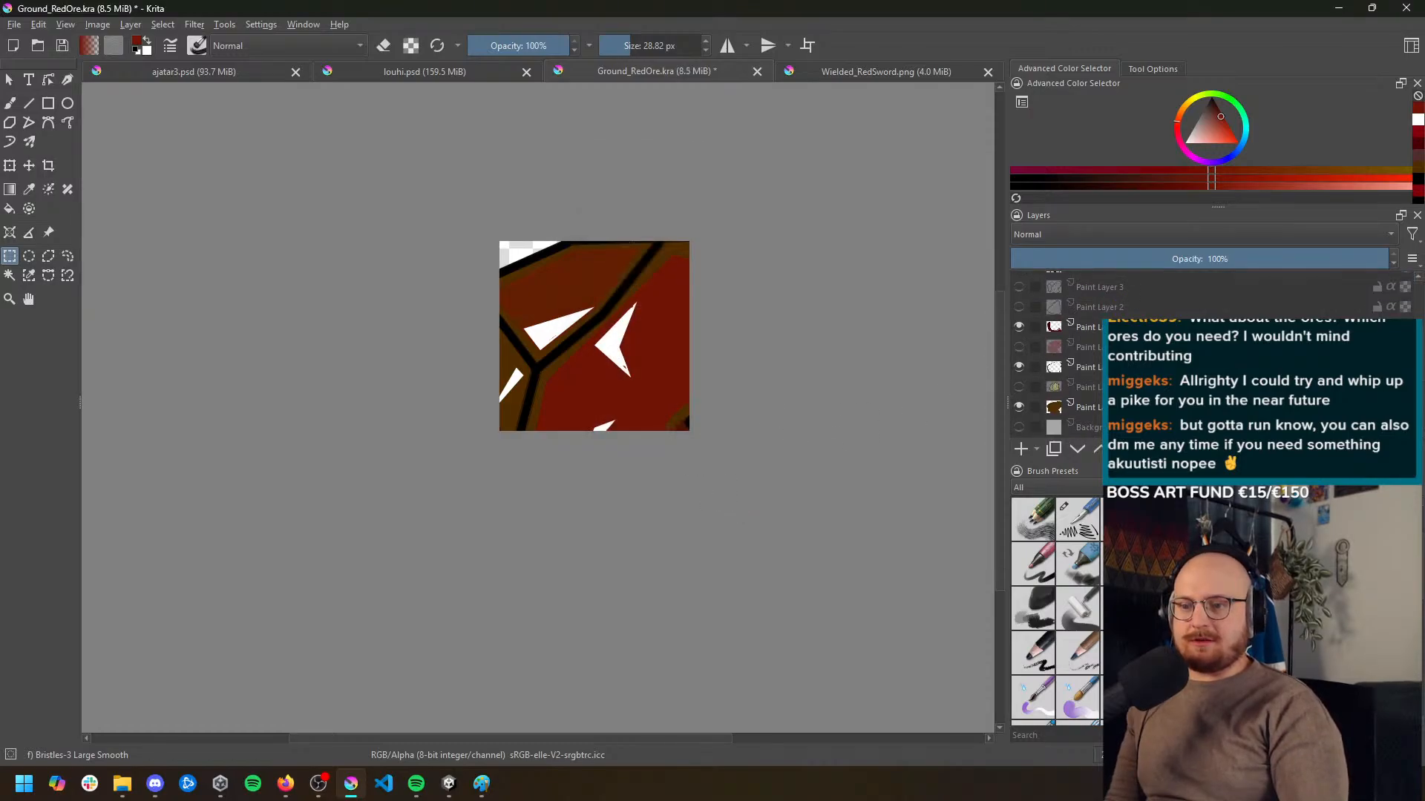
shift+click(1143, 428)
key(ctrl+t)
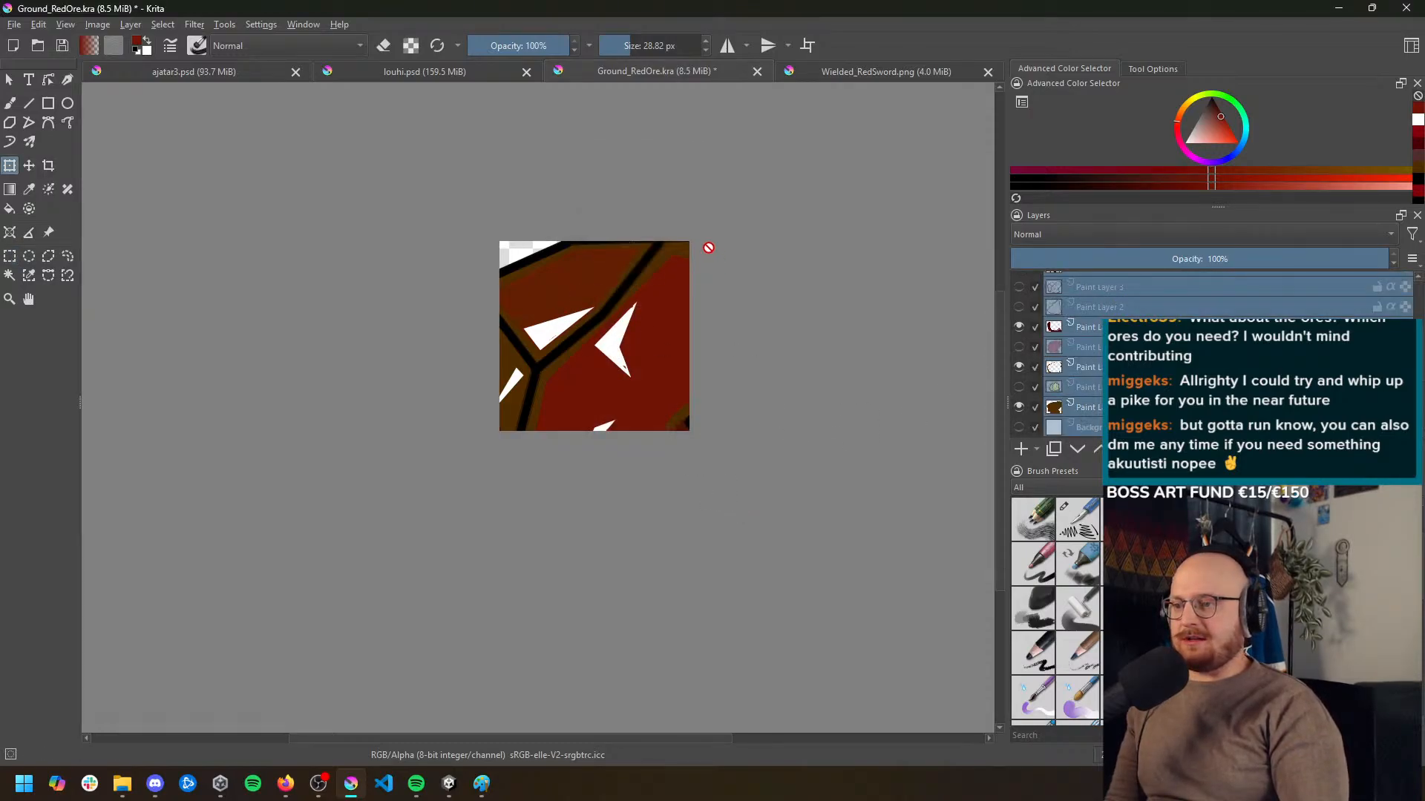
click(30, 166)
key(ctrl+t)
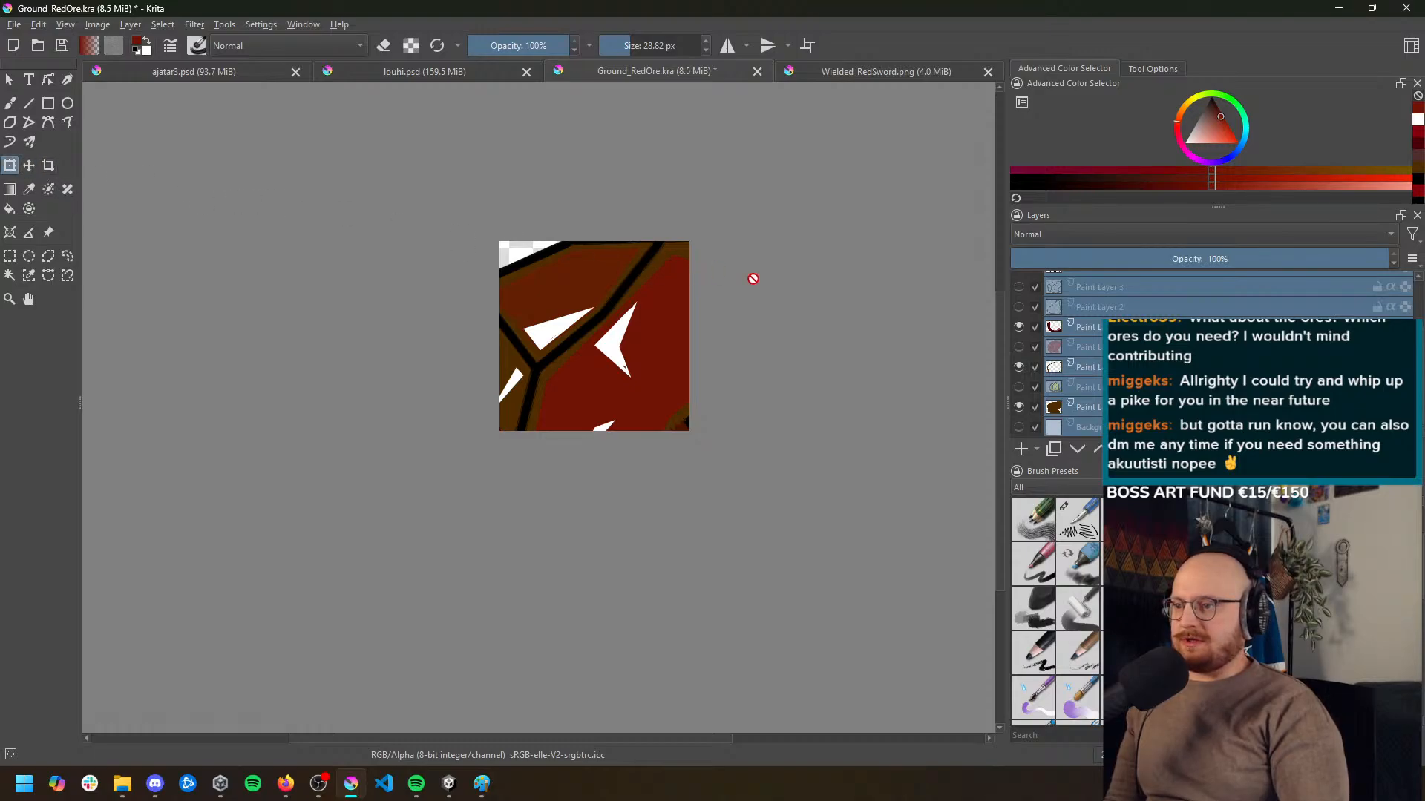
Select the paint layers from the brown base up to Paint Layer 6, nudge them slightly and try to transform them
click(1135, 387)
click(1135, 408)
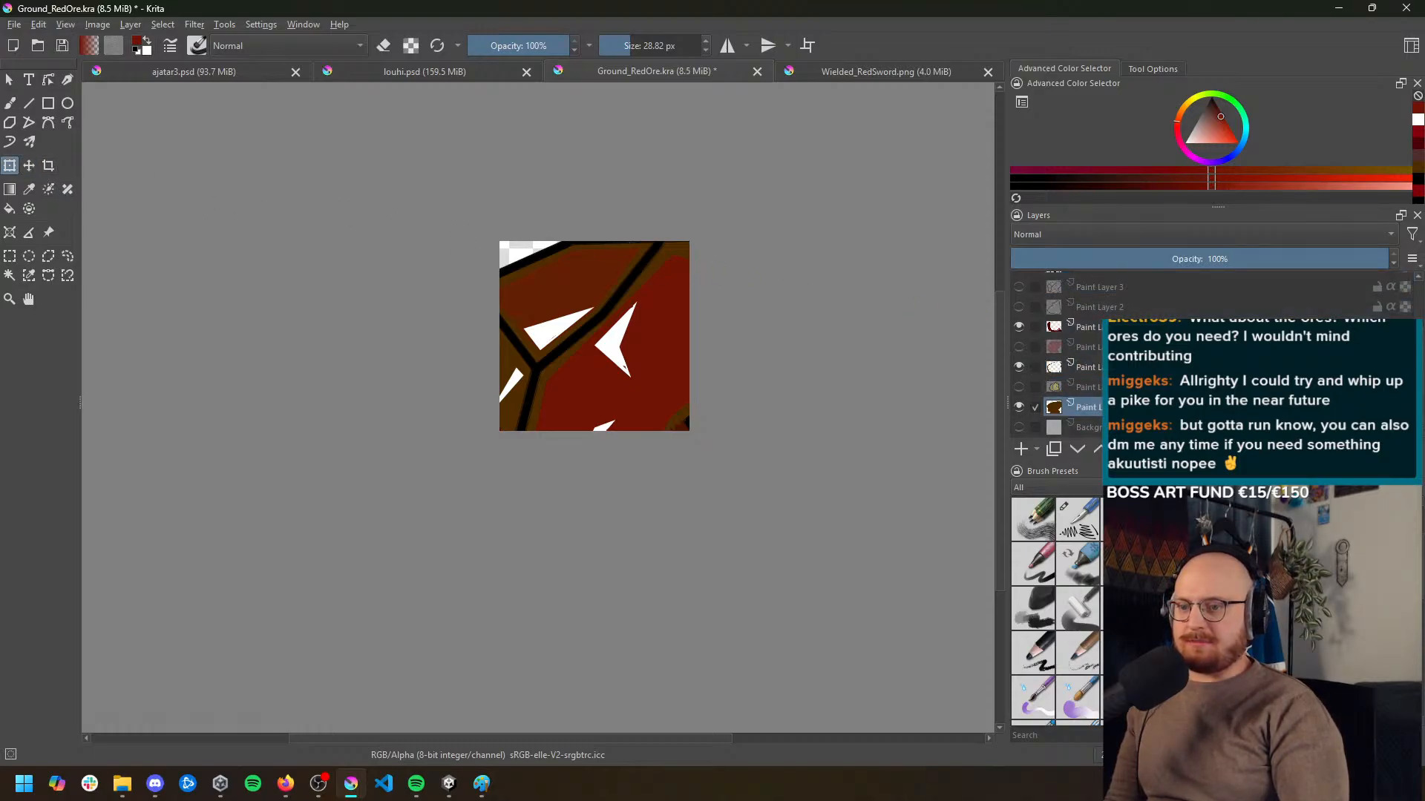
scroll(1121, 393, up, 3)
shift+click(1113, 285)
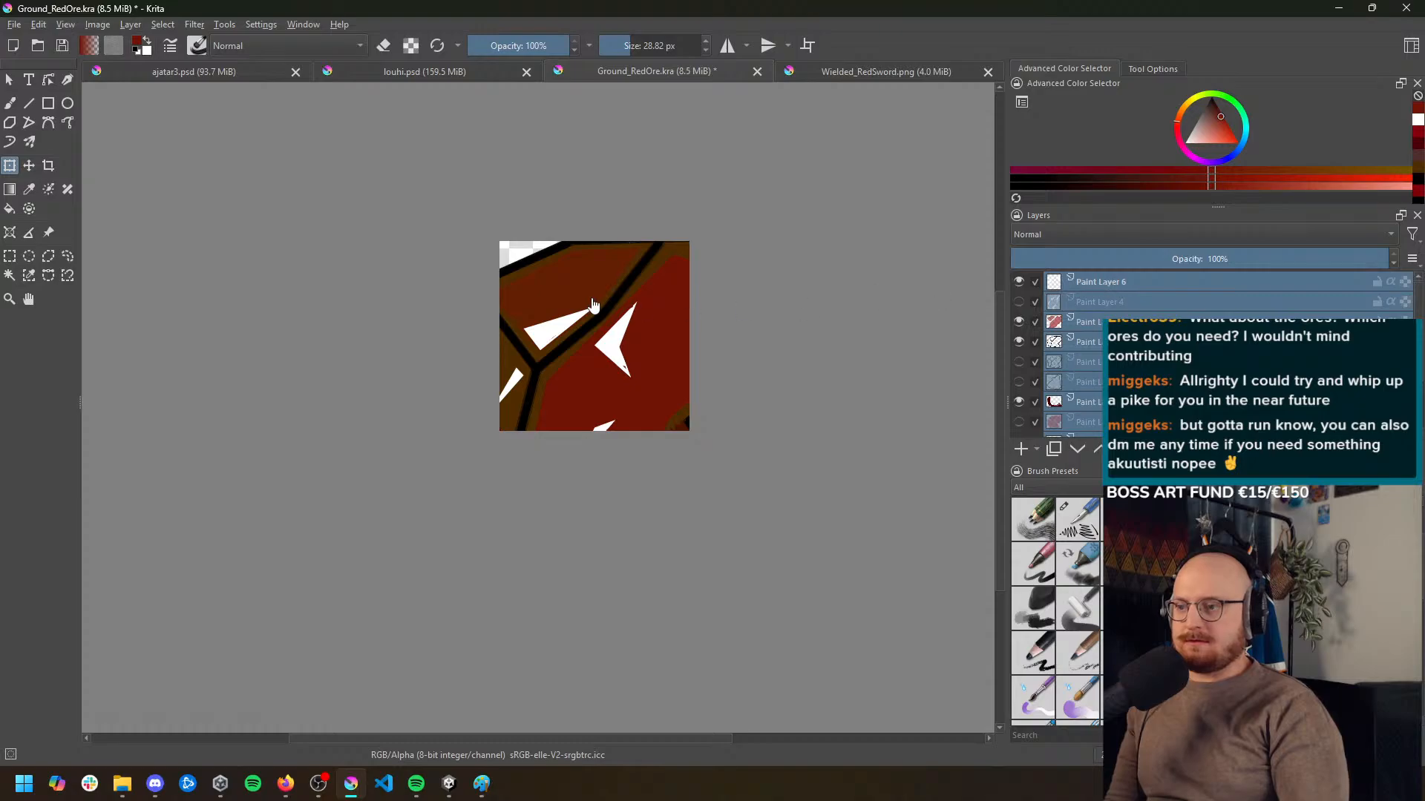
key(t)
drag(595, 298, 587, 284)
key(ctrl+t)
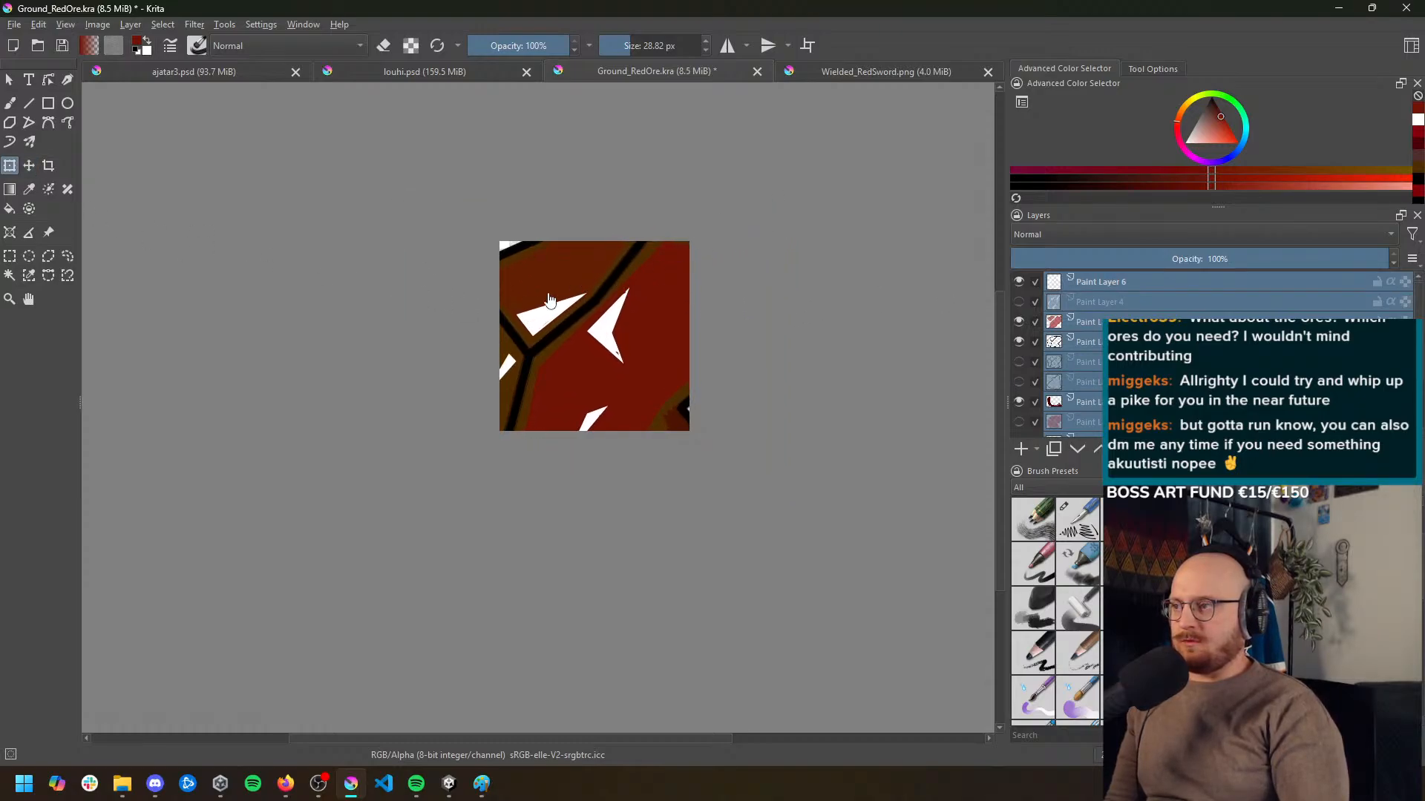
Delete the hidden paint layer directly above the brown base layer and check Paint Layer 6 by toggling its visibility
click(1122, 285)
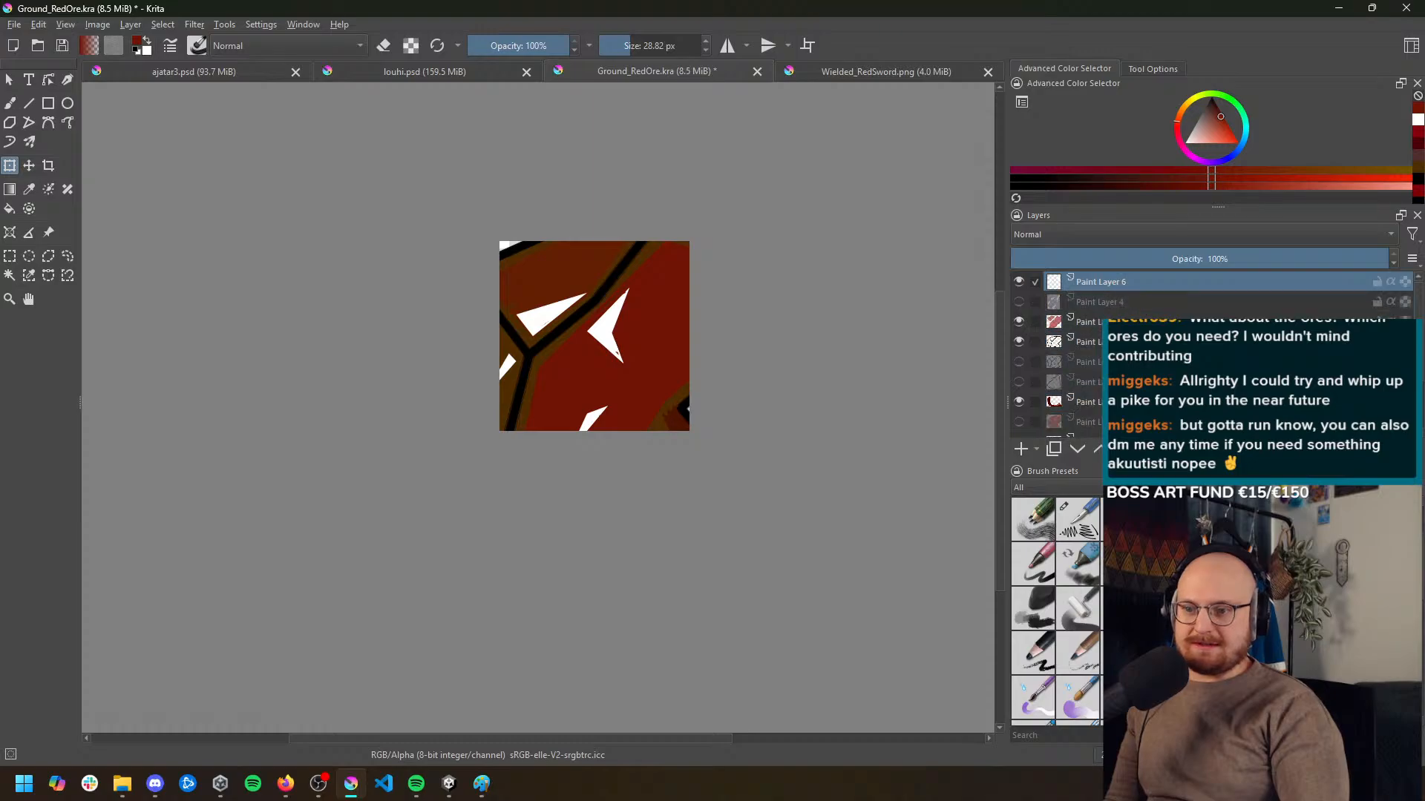
scroll(1057, 354, down, 2)
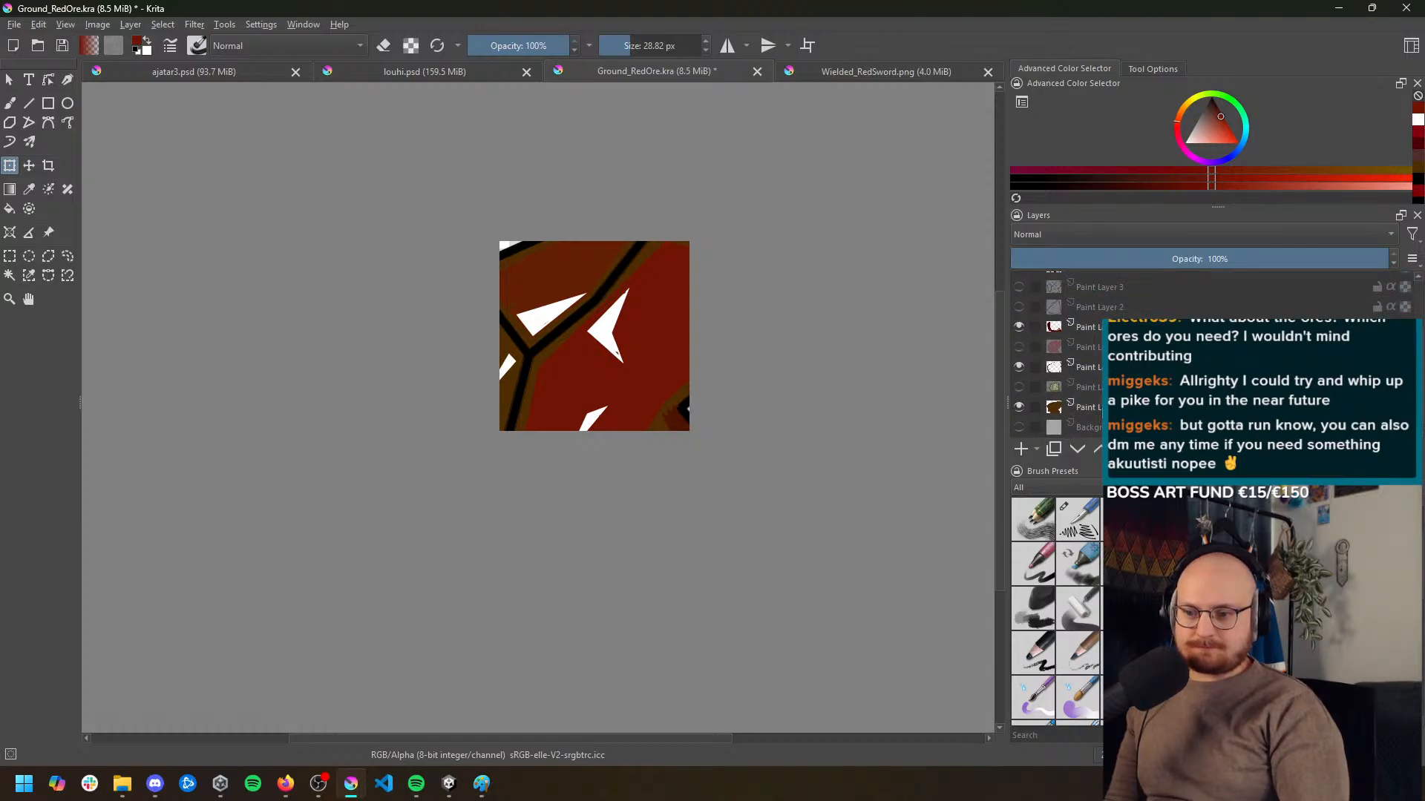
click(1101, 387)
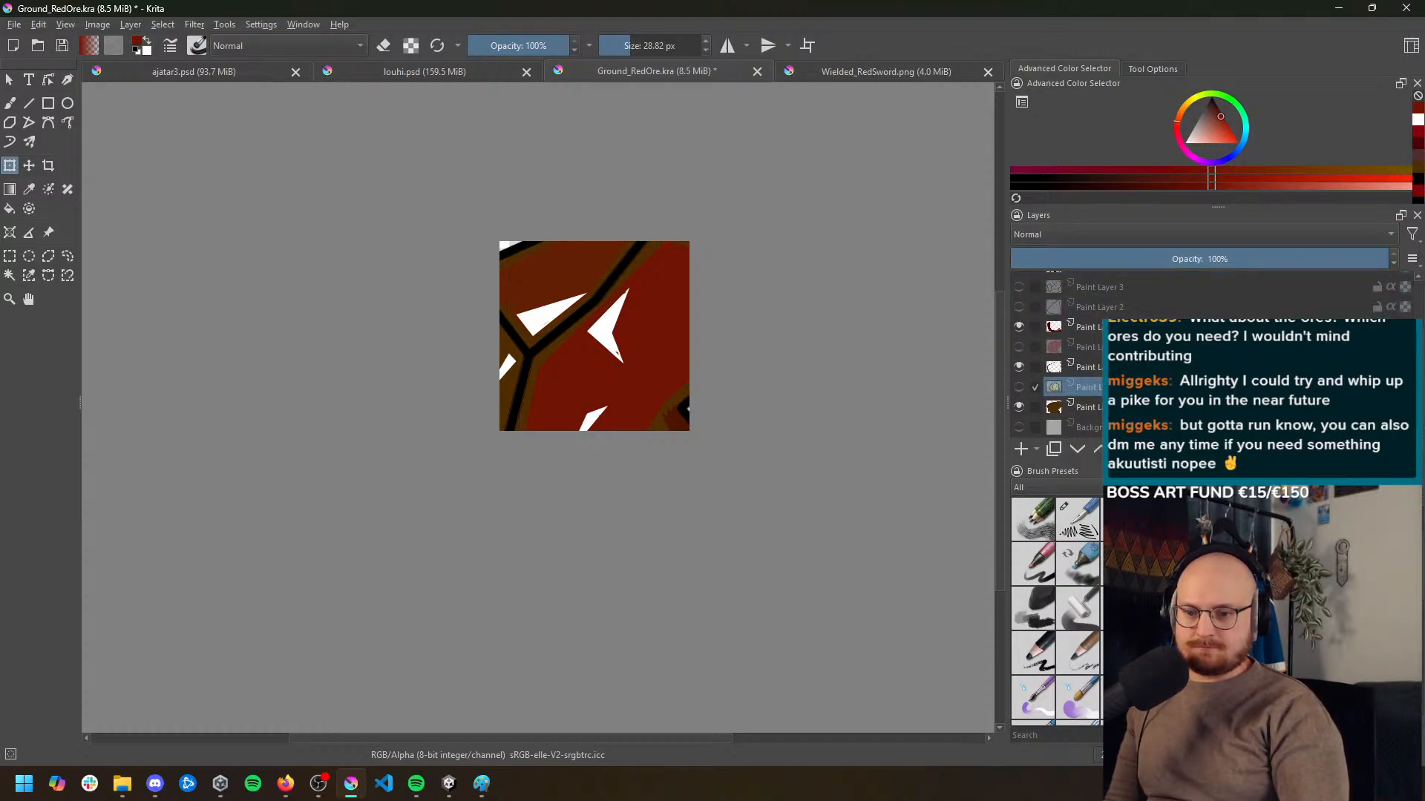
key(shift+Delete)
scroll(1088, 403, up, 2)
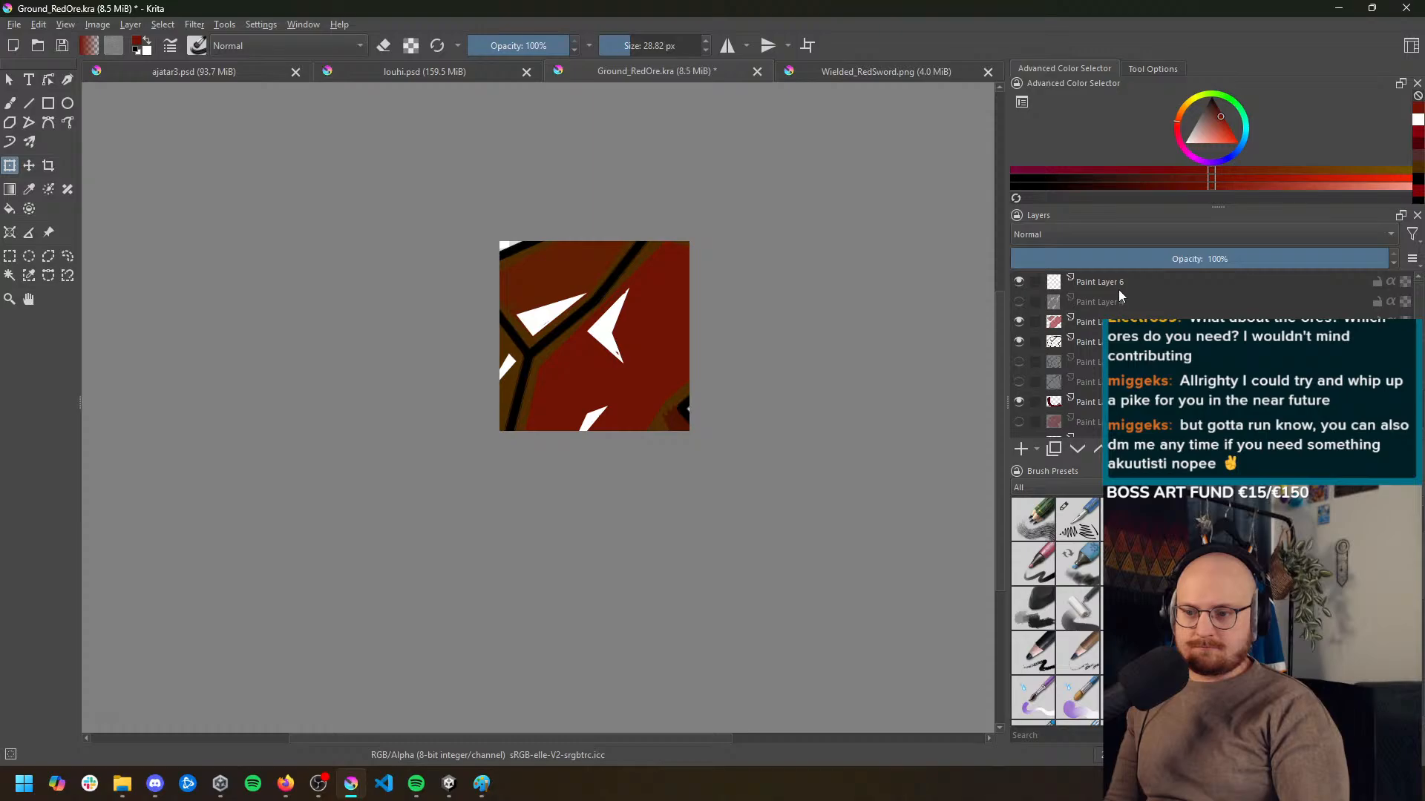
click(1018, 282)
click(1018, 282)
Select all paint layers except the Background, shift them slightly sideways and try to transform them
click(1097, 281)
scroll(1130, 371, down, 3)
shift+click(1121, 407)
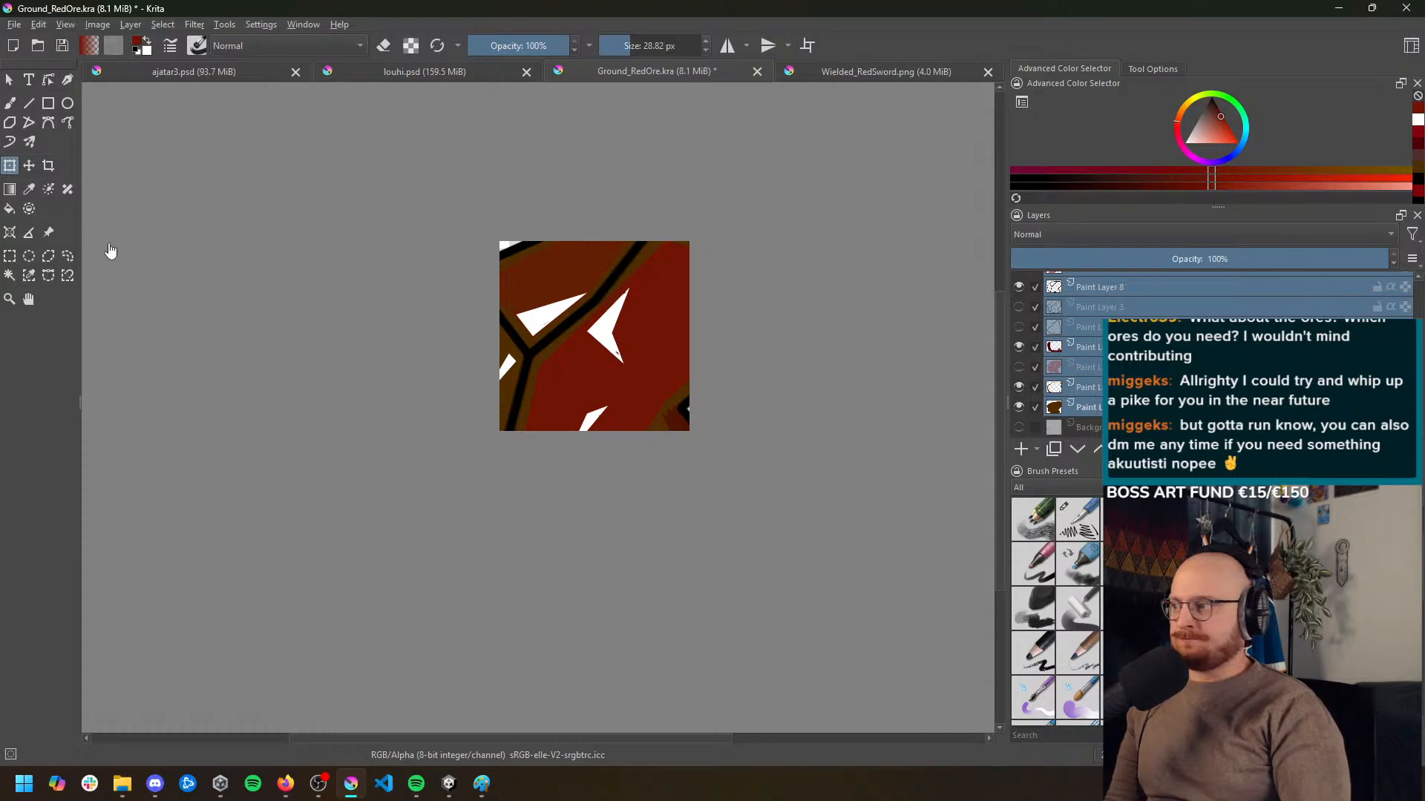
click(31, 169)
drag(628, 308, 633, 306)
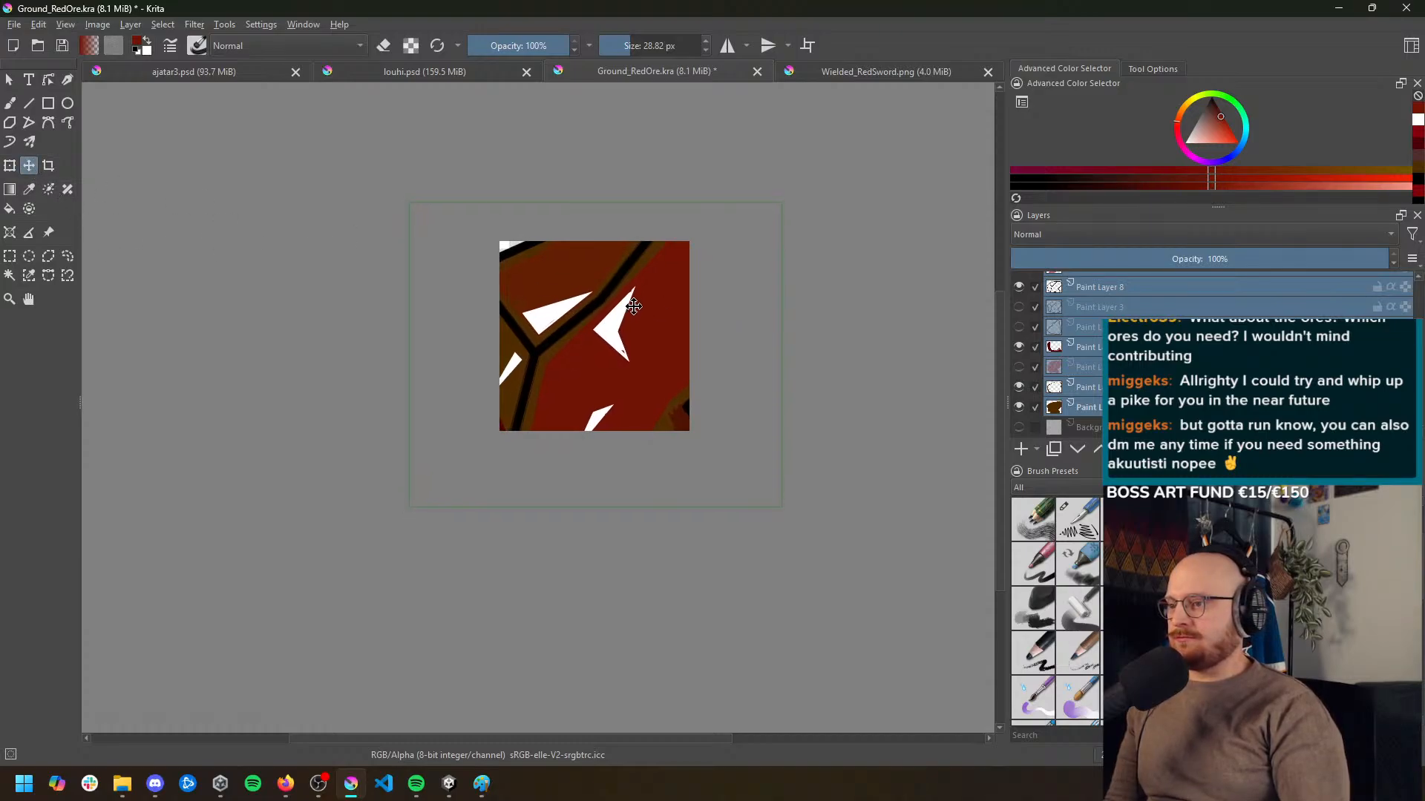
key(ctrl+t)
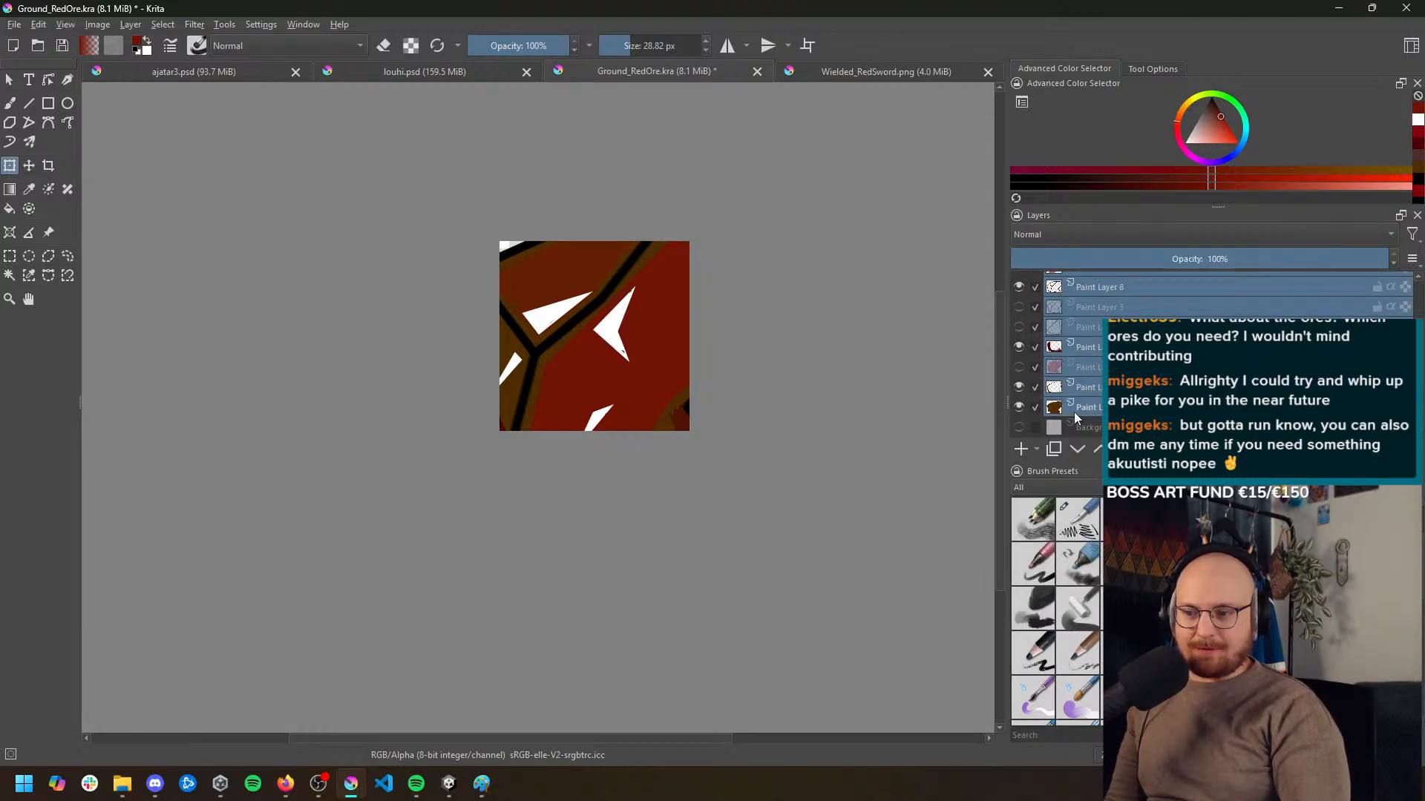
Select only the visible paint layers and scale them down together so the whole ore fits centred in the 256 px canvas
click(1120, 407)
ctrl+click(1120, 387)
ctrl+click(1115, 347)
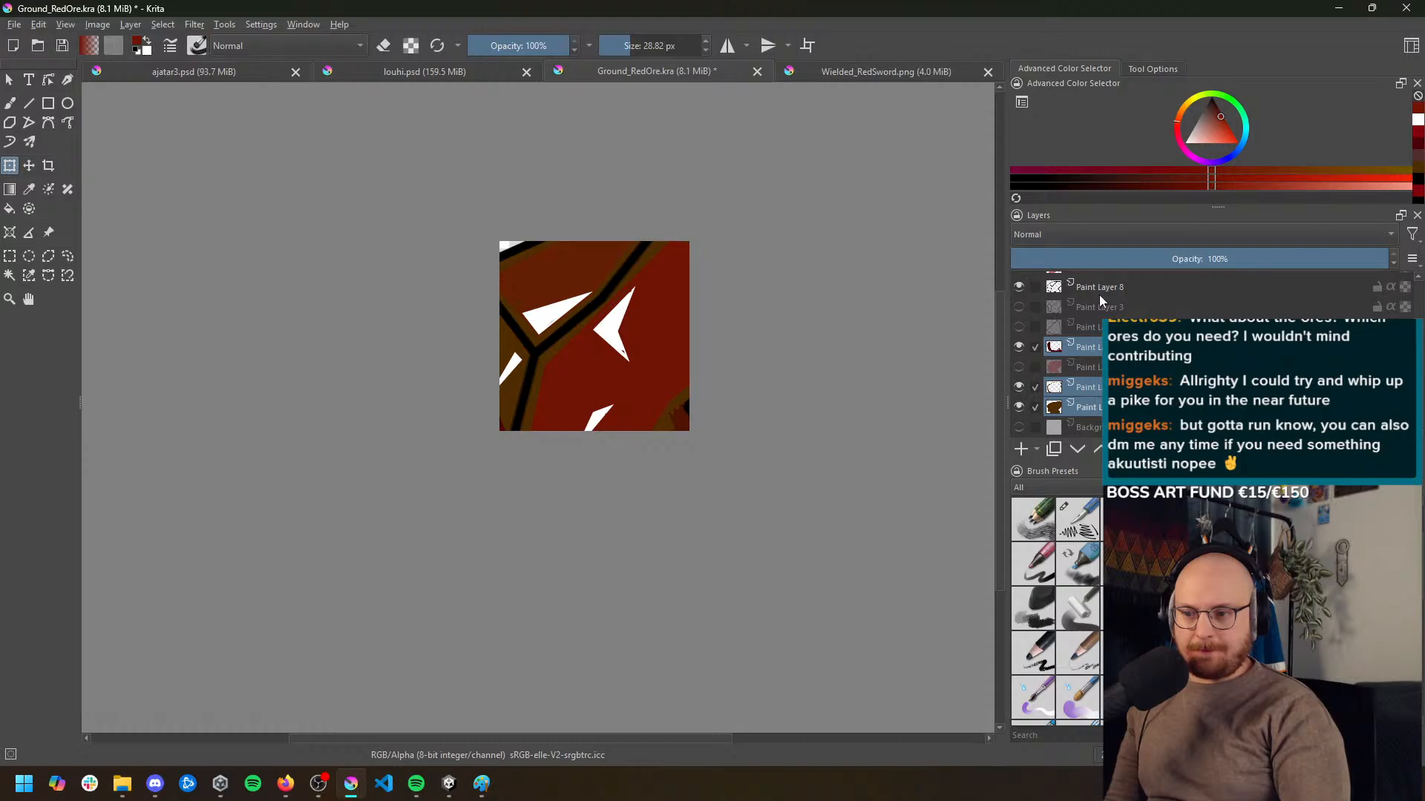
ctrl+click(1104, 288)
scroll(1116, 312, up, 2)
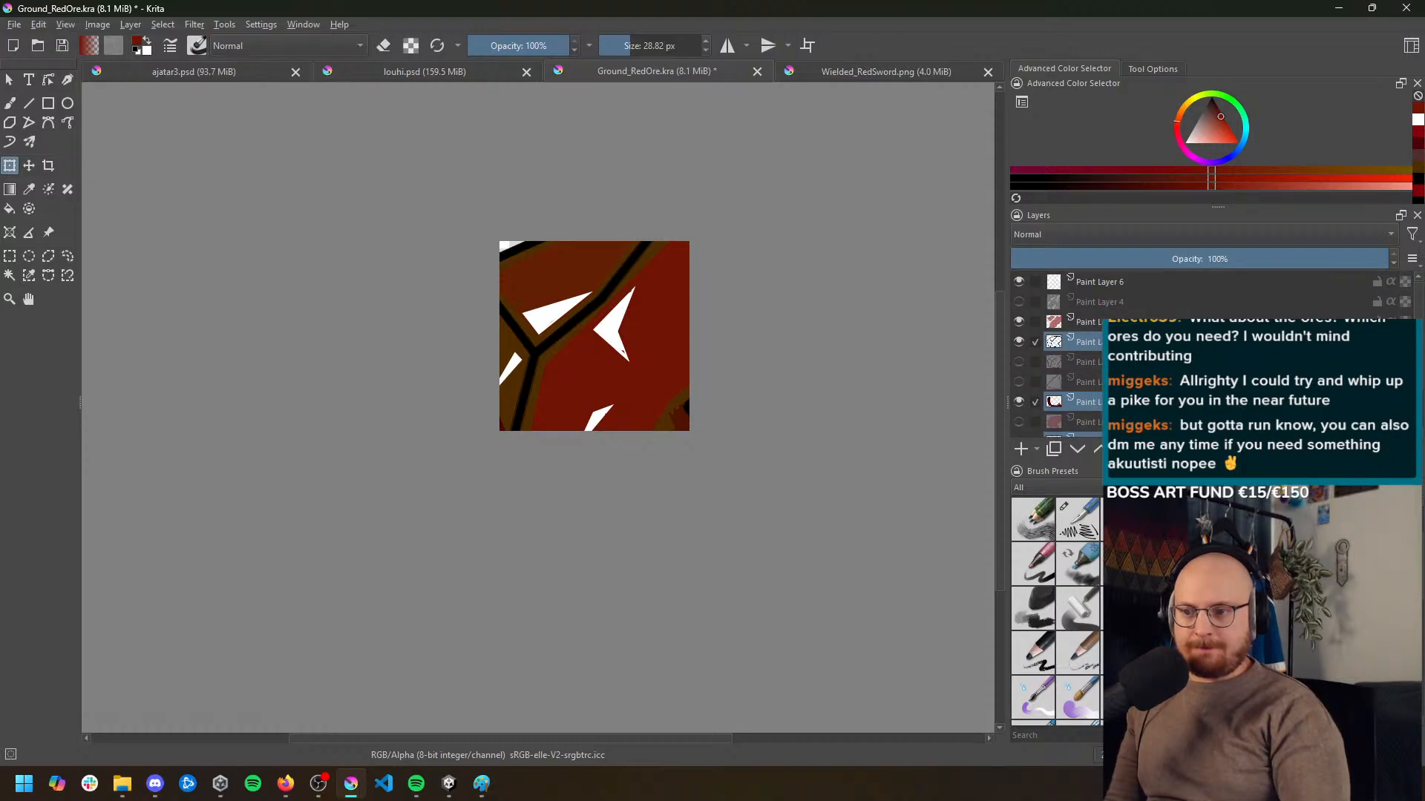
ctrl+click(1113, 321)
ctrl+click(1116, 287)
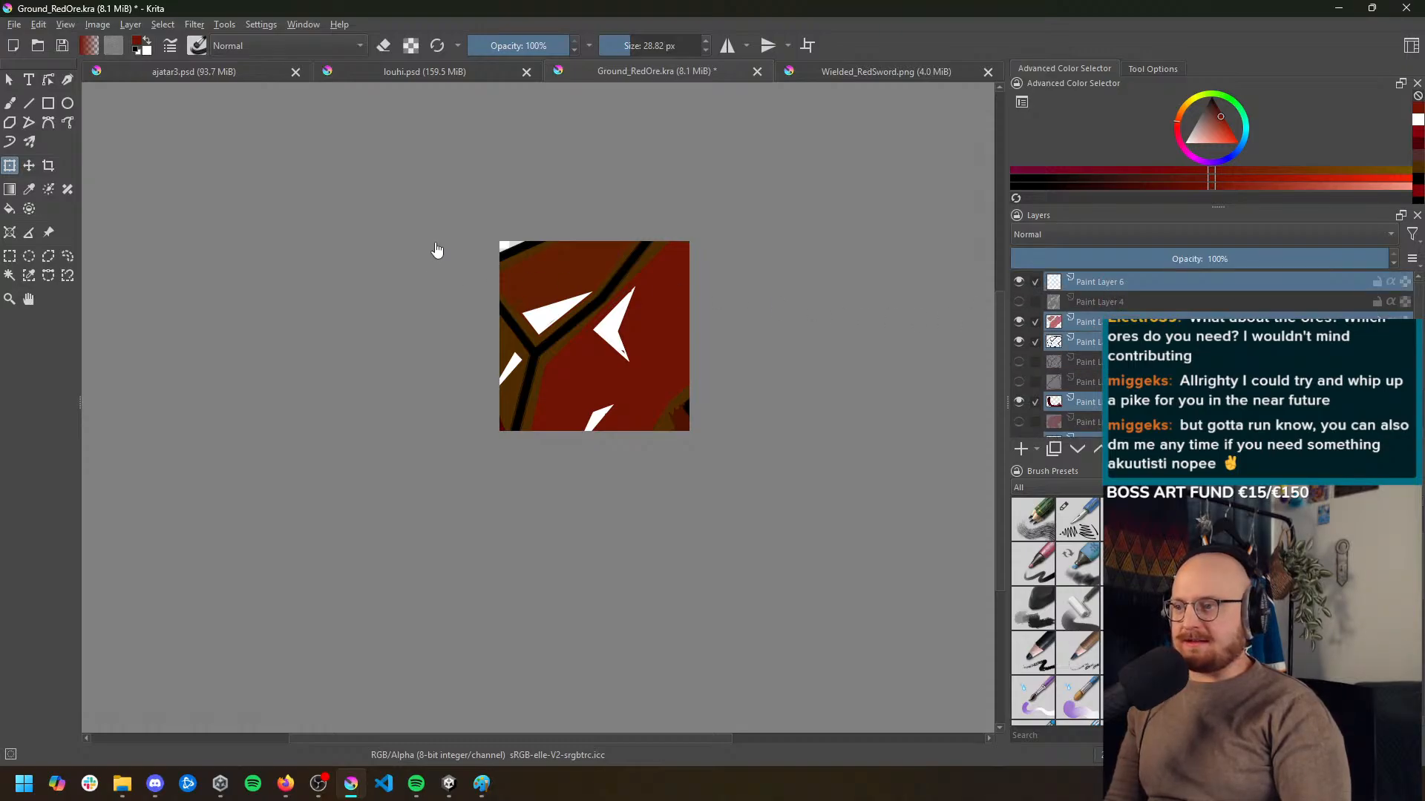
click(26, 165)
mouse_move(555, 309)
mouse_down()
mouse_move(530, 323)
mouse_move(479, 237)
mouse_move(537, 296)
mouse_up()
key(ctrl+t)
mouse_move(678, 268)
mouse_down()
mouse_move(701, 253)
mouse_move(645, 288)
mouse_move(680, 256)
mouse_move(676, 273)
mouse_up()
drag(657, 310, 665, 300)
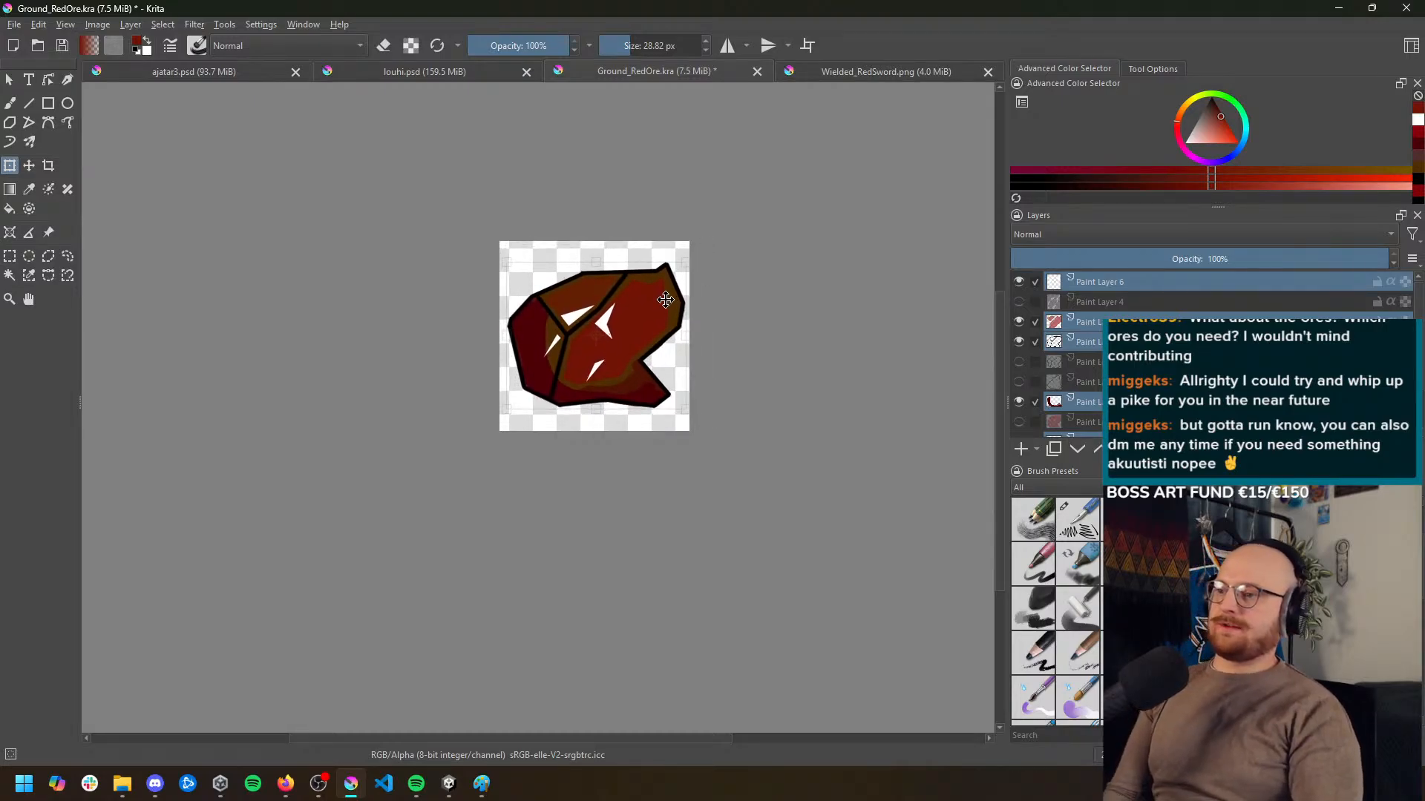
key(Return)
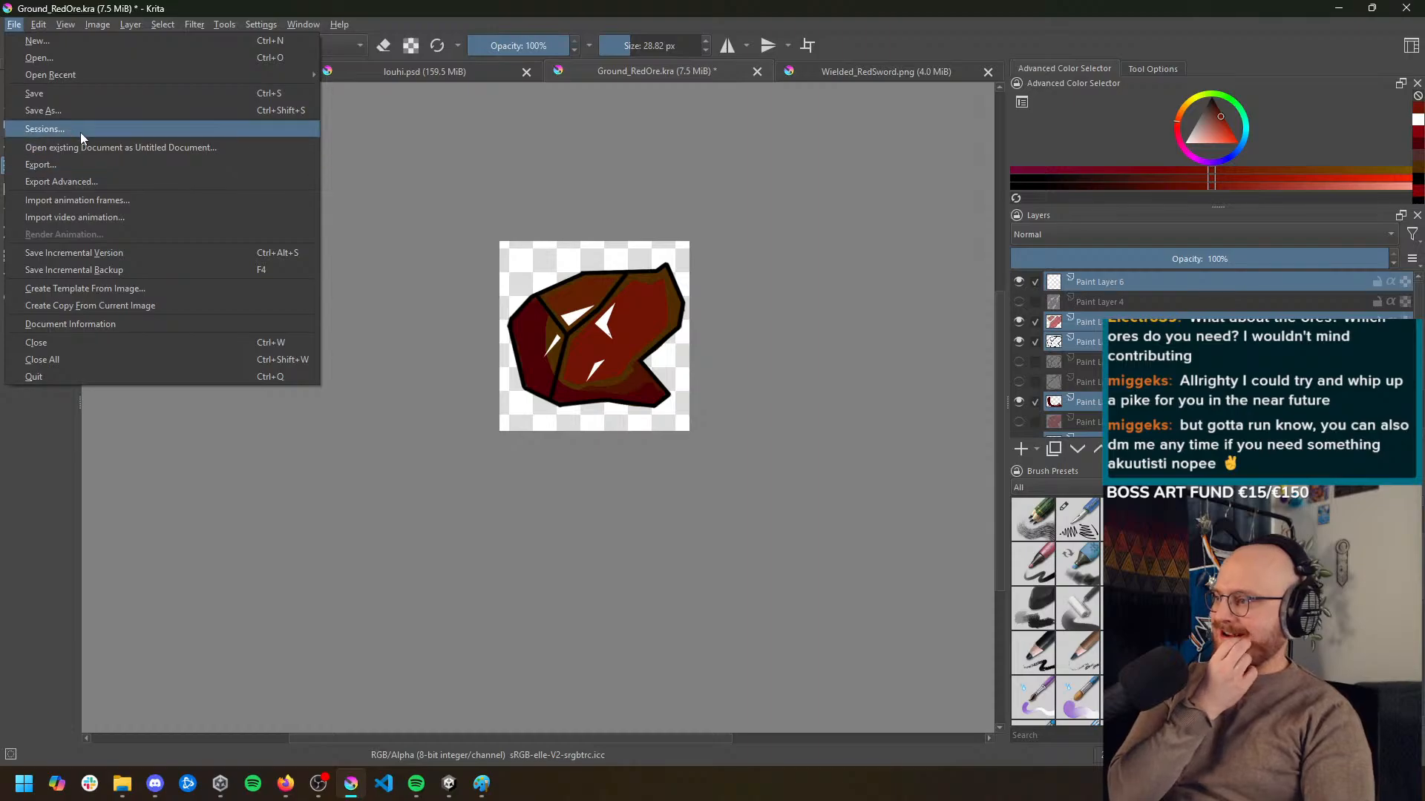
Export the scaled-down red ore as a PNG with the alpha channel stored, also saving the image as a Krita file
click(73, 165)
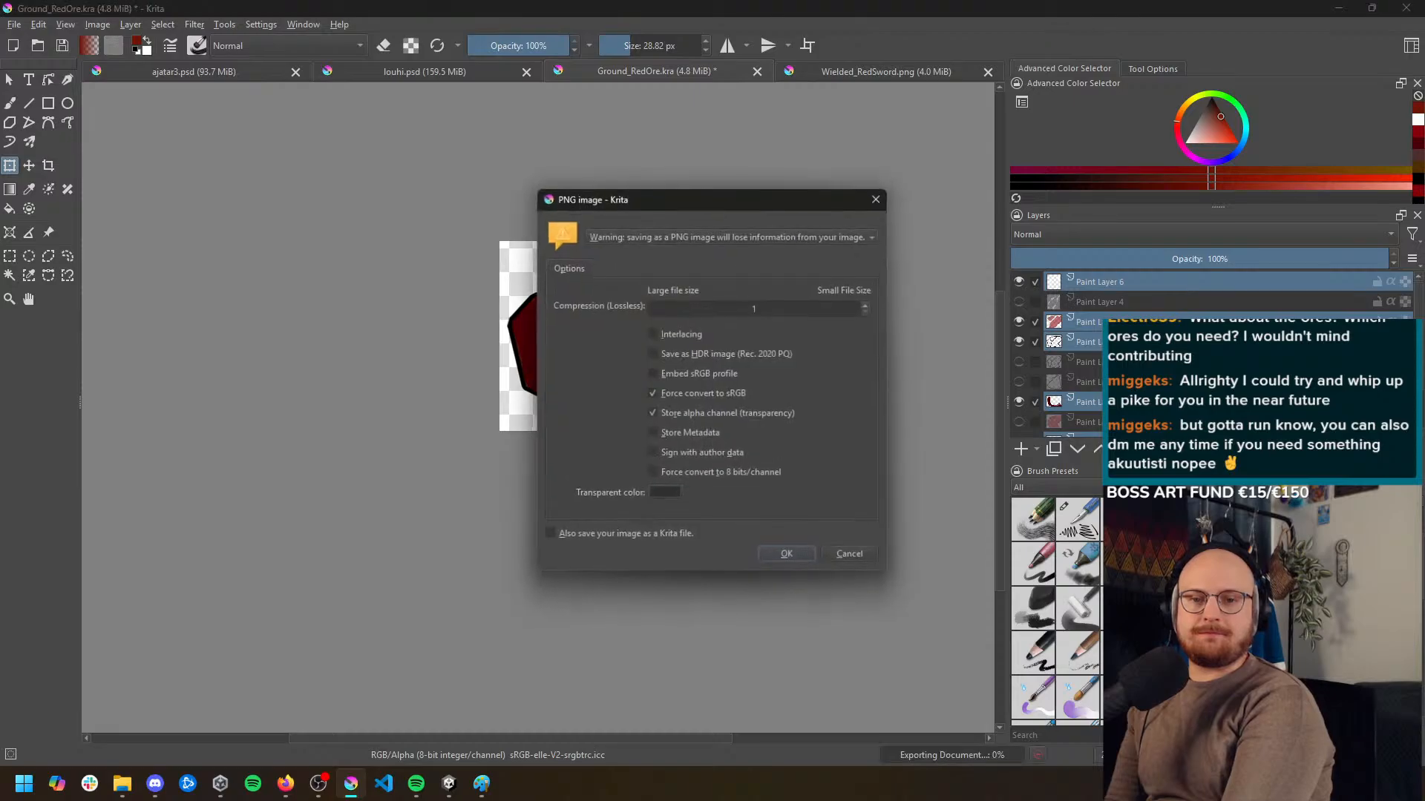
click(788, 558)
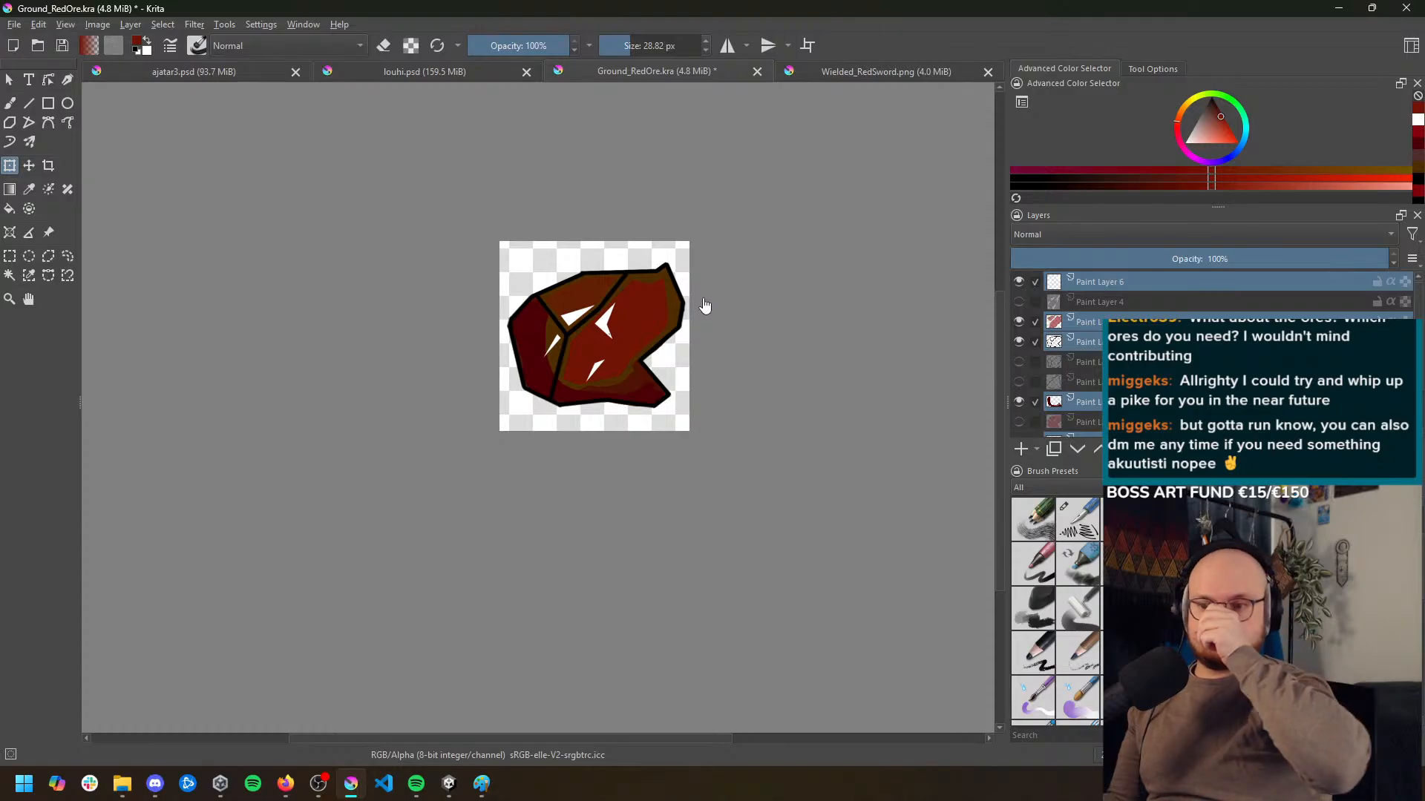
Step back through the undo history to the full-size red ore and return to the scaled-down version
key(ctrl+z)
key(ctrl+z)
key(ctrl+z)
key(ctrl+z)
key(ctrl+z)
key(ctrl+z)
key(ctrl+z)
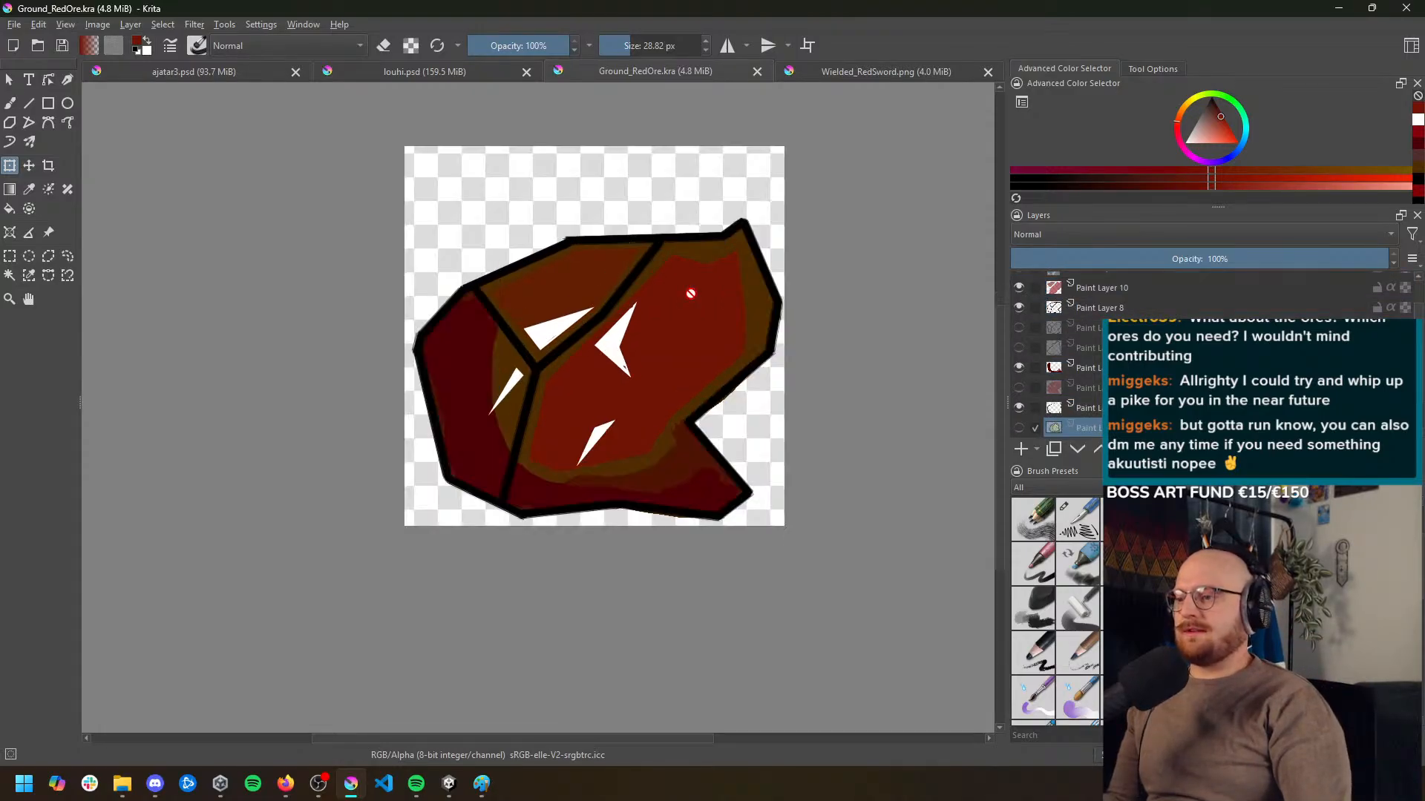
key(ctrl+z)
key(ctrl+z)
key(ctrl+z)
key(ctrl+z)
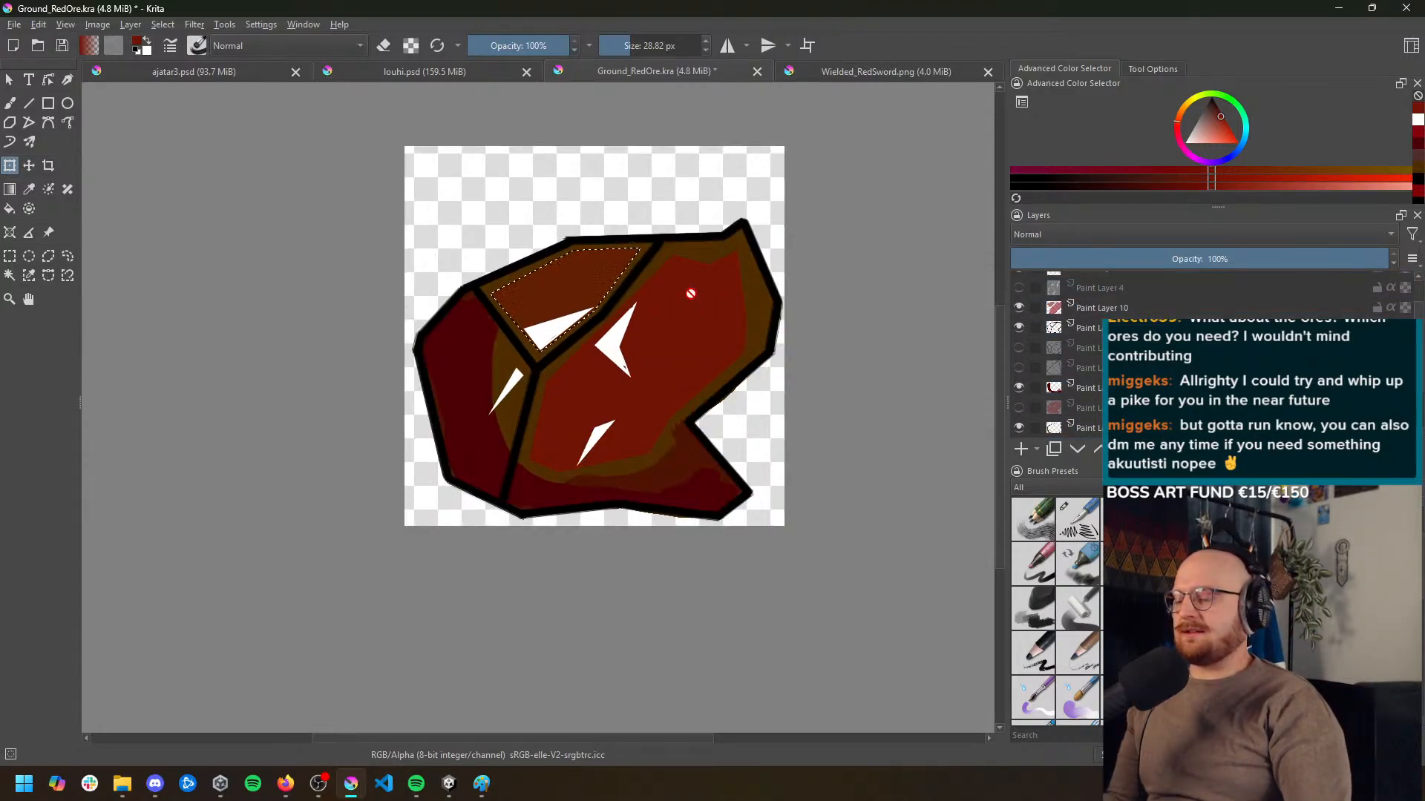
key(ctrl+z)
key(ctrl+z)
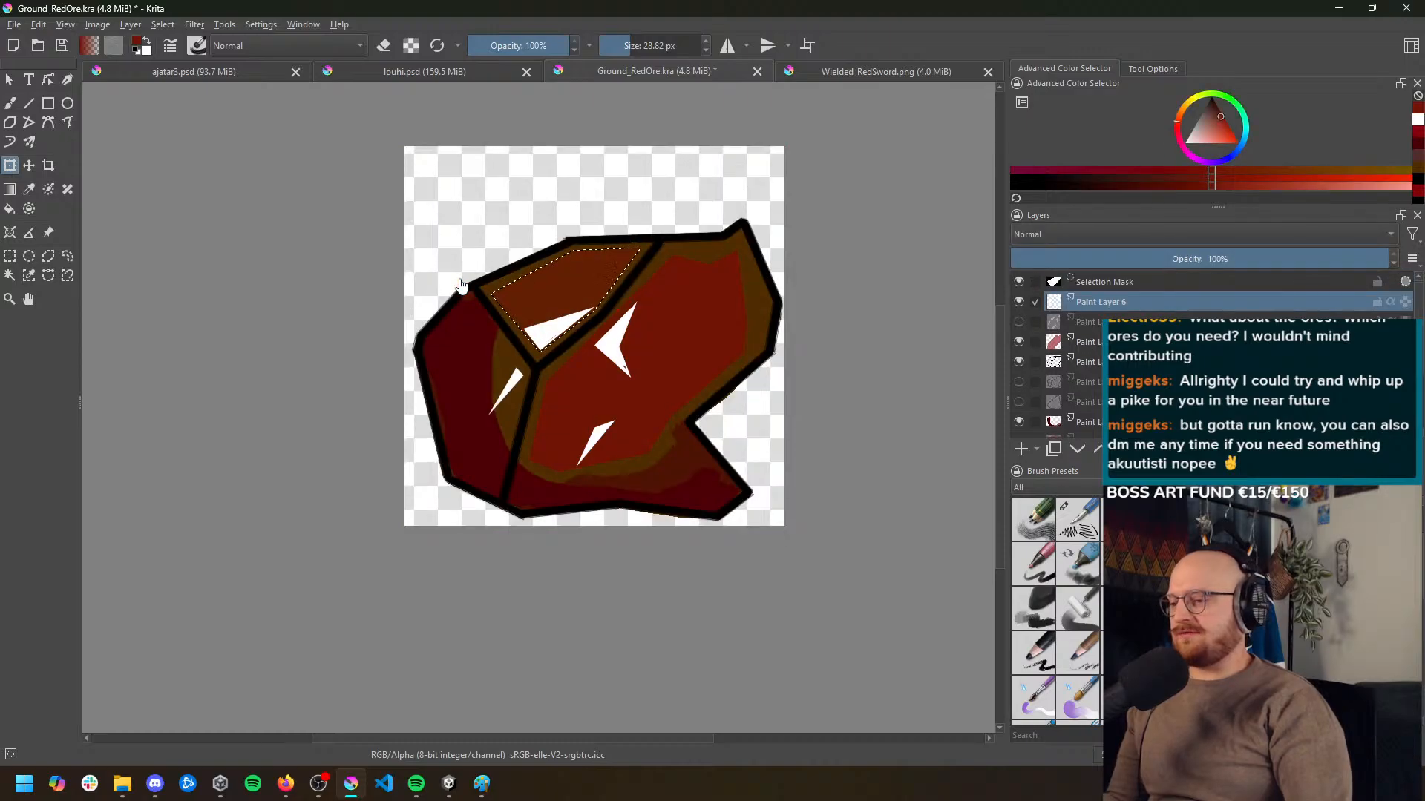
key(ctrl+z)
key(ctrl+z)
key(ctrl+z)
key(ctrl+z)
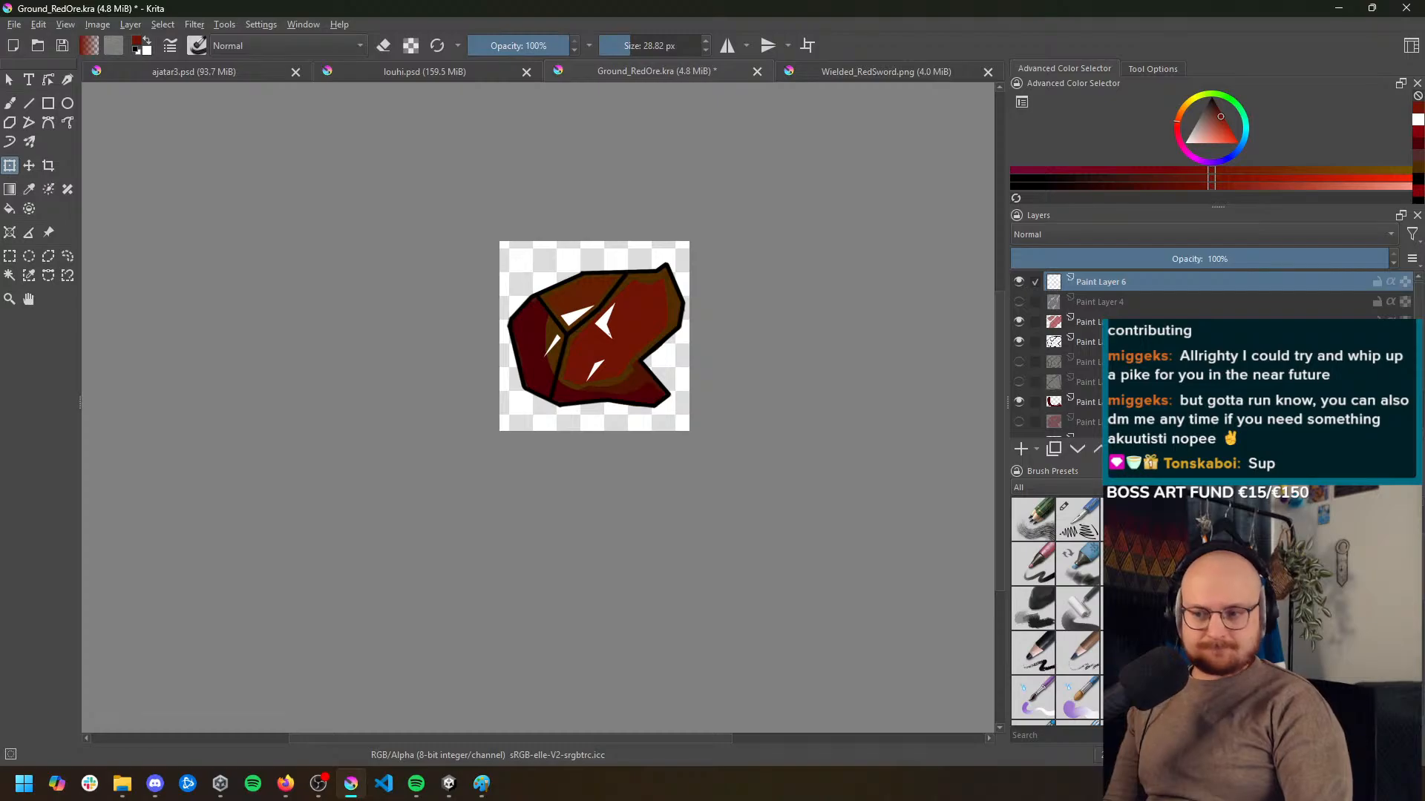
Select the visible red ore colour layers together and reapply the last HSV/HSL adjustment filter to them
click(1087, 322)
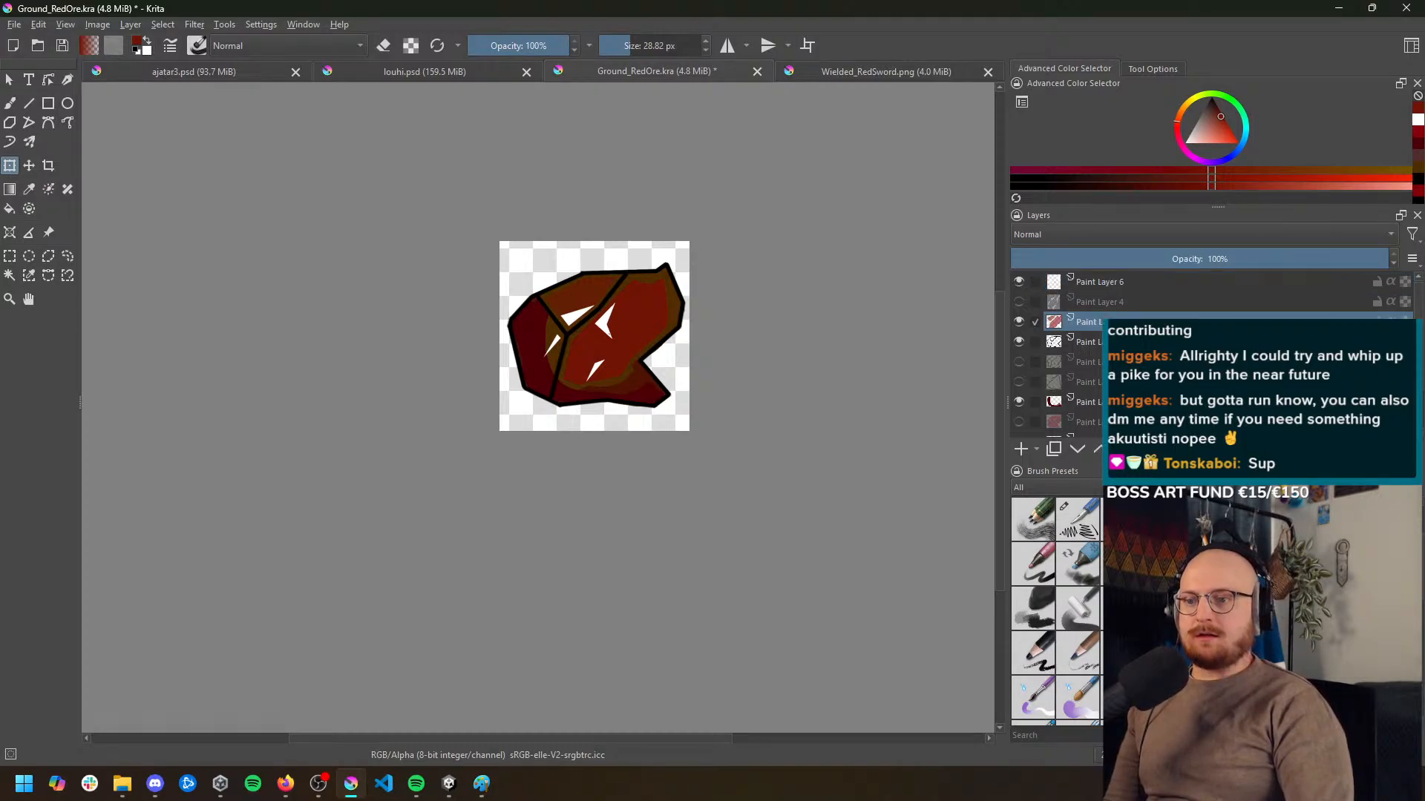
click(14, 25)
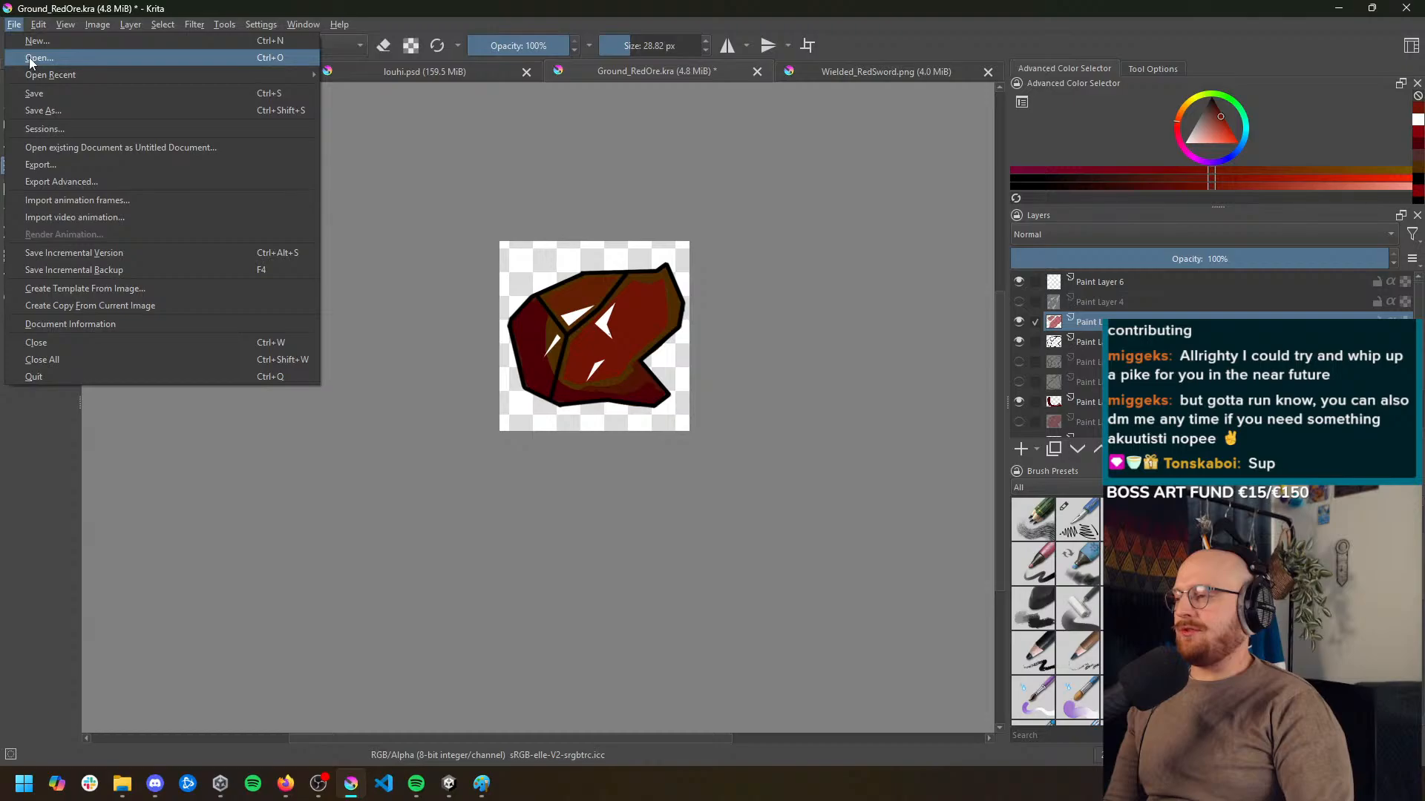
click(1113, 324)
scroll(1113, 345, down, 2)
click(1113, 347)
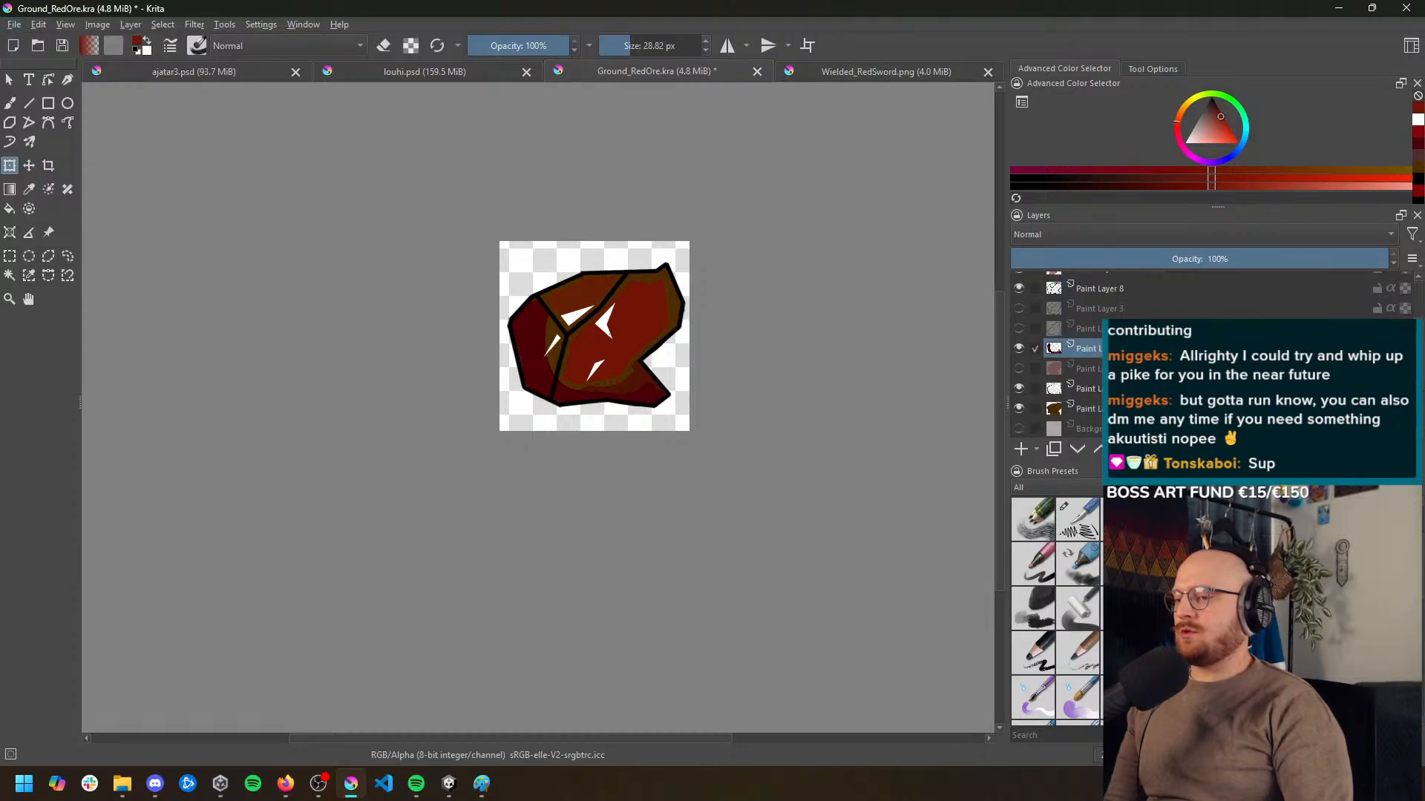
click(1113, 407)
click(1113, 388)
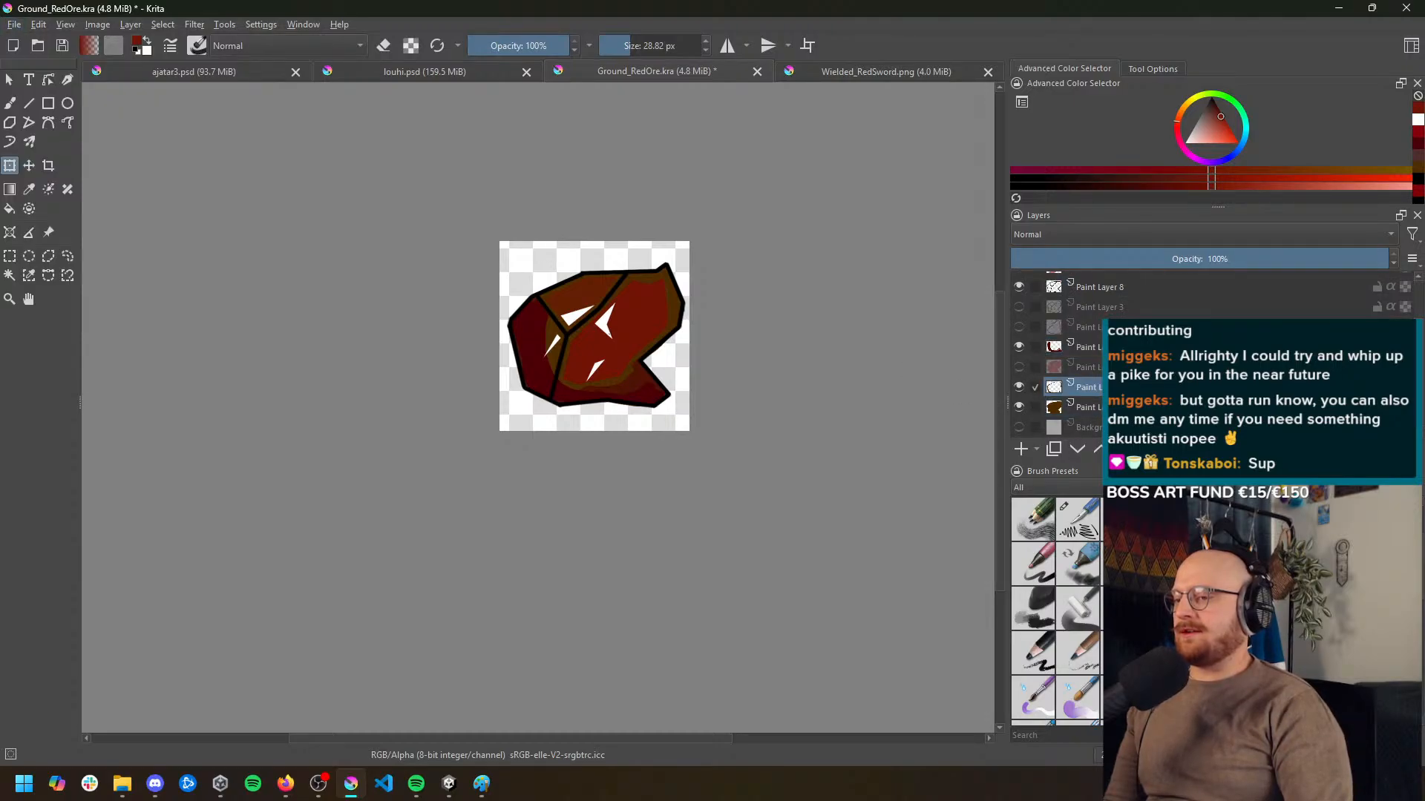
ctrl+click(1113, 346)
scroll(1113, 347, up, 1)
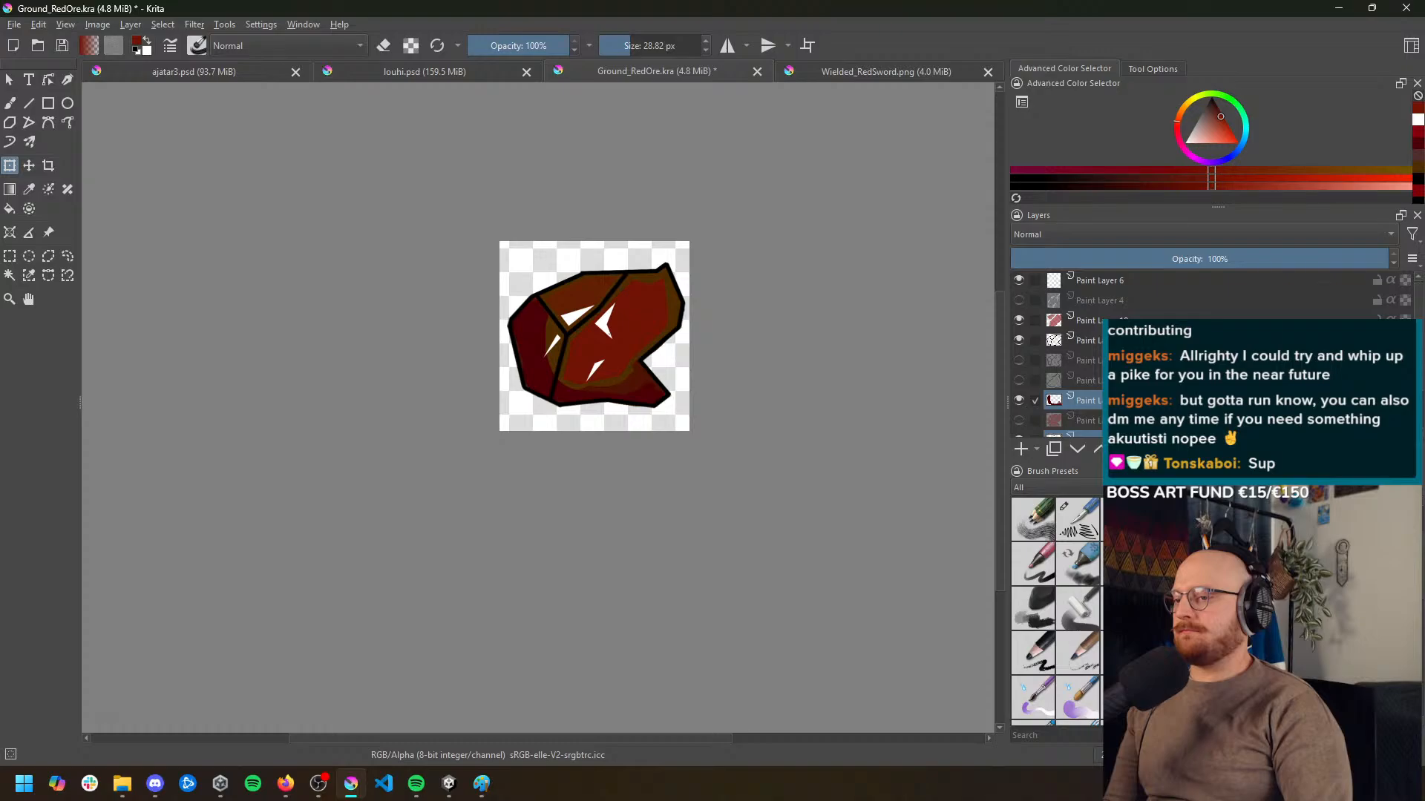
ctrl+click(1113, 320)
click(195, 24)
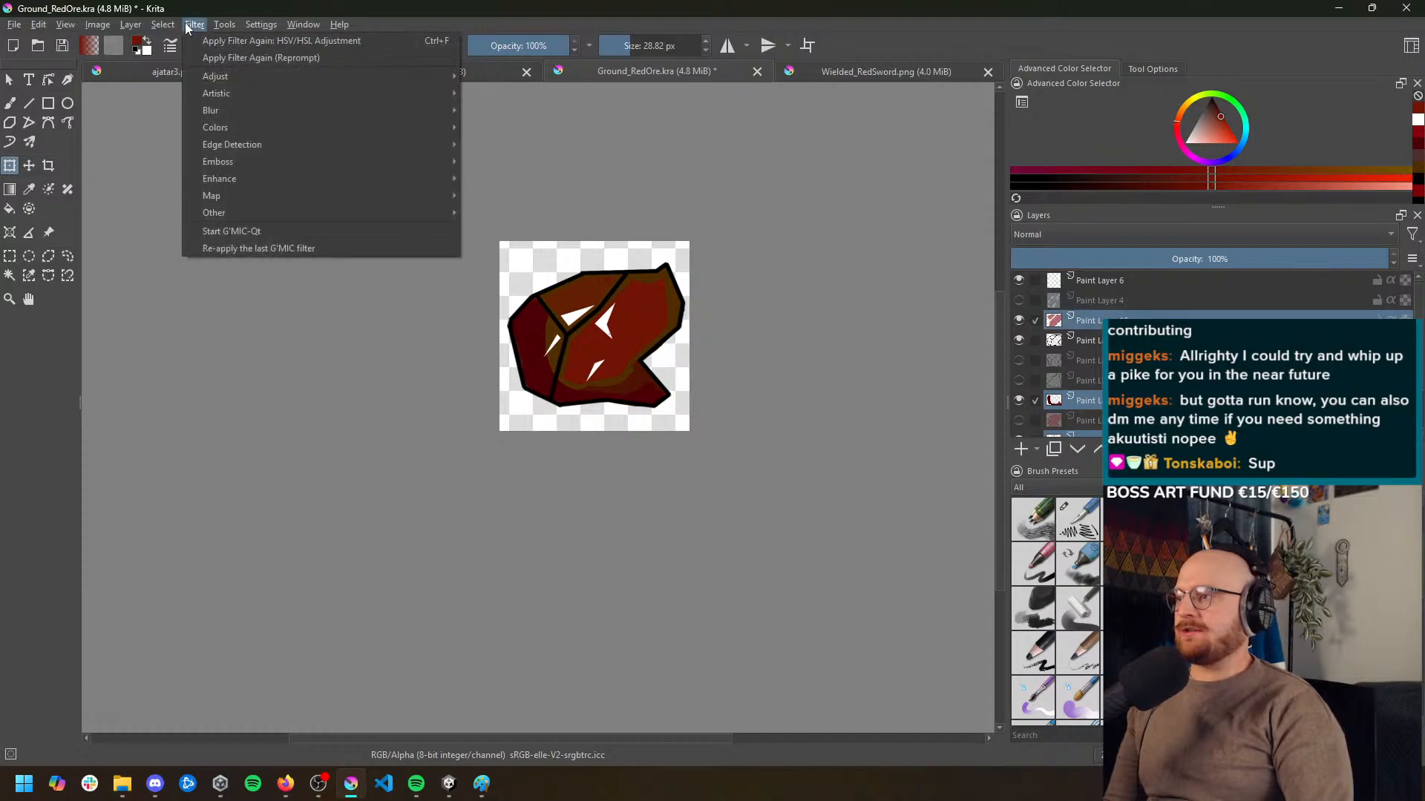
click(233, 44)
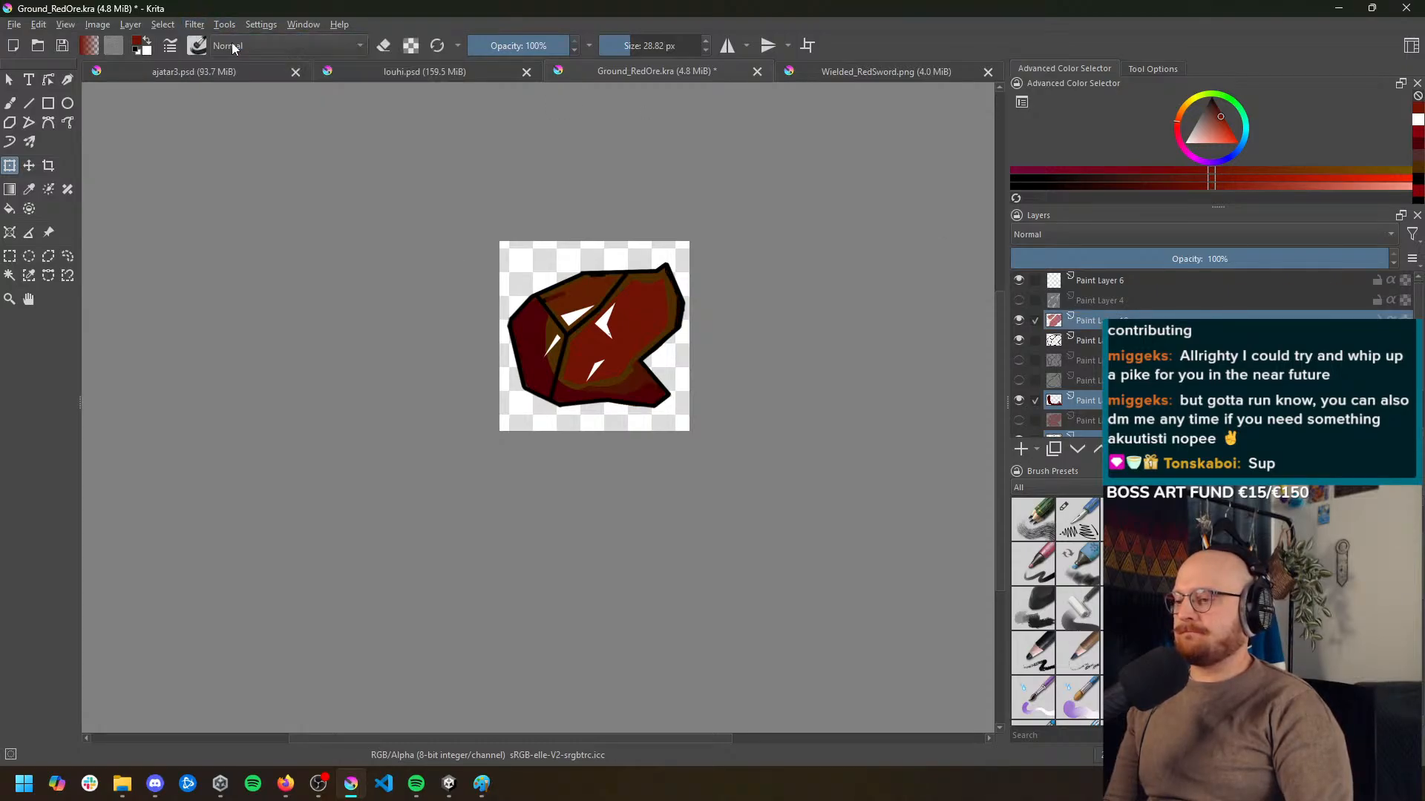
click(164, 26)
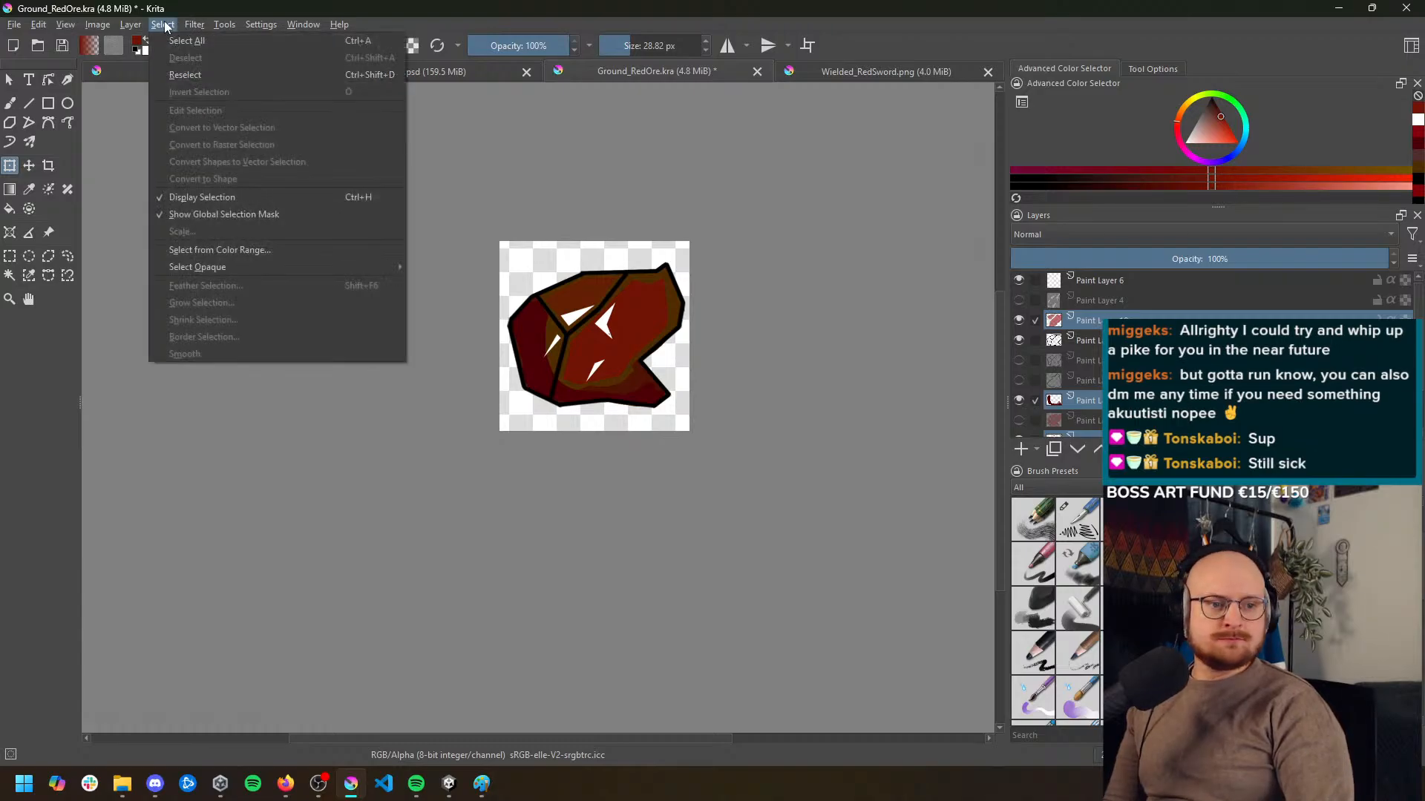
mouse_move(192, 30)
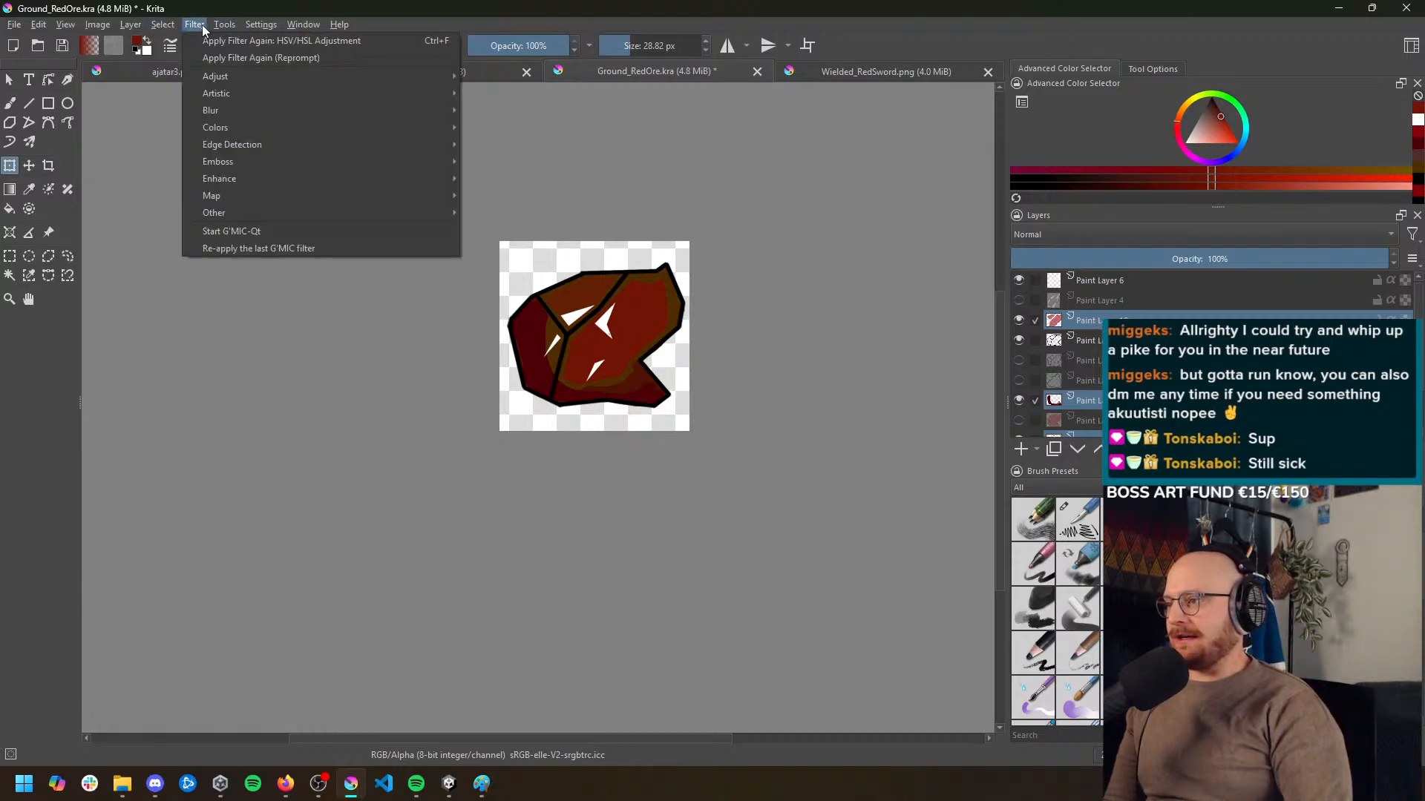
mouse_move(229, 80)
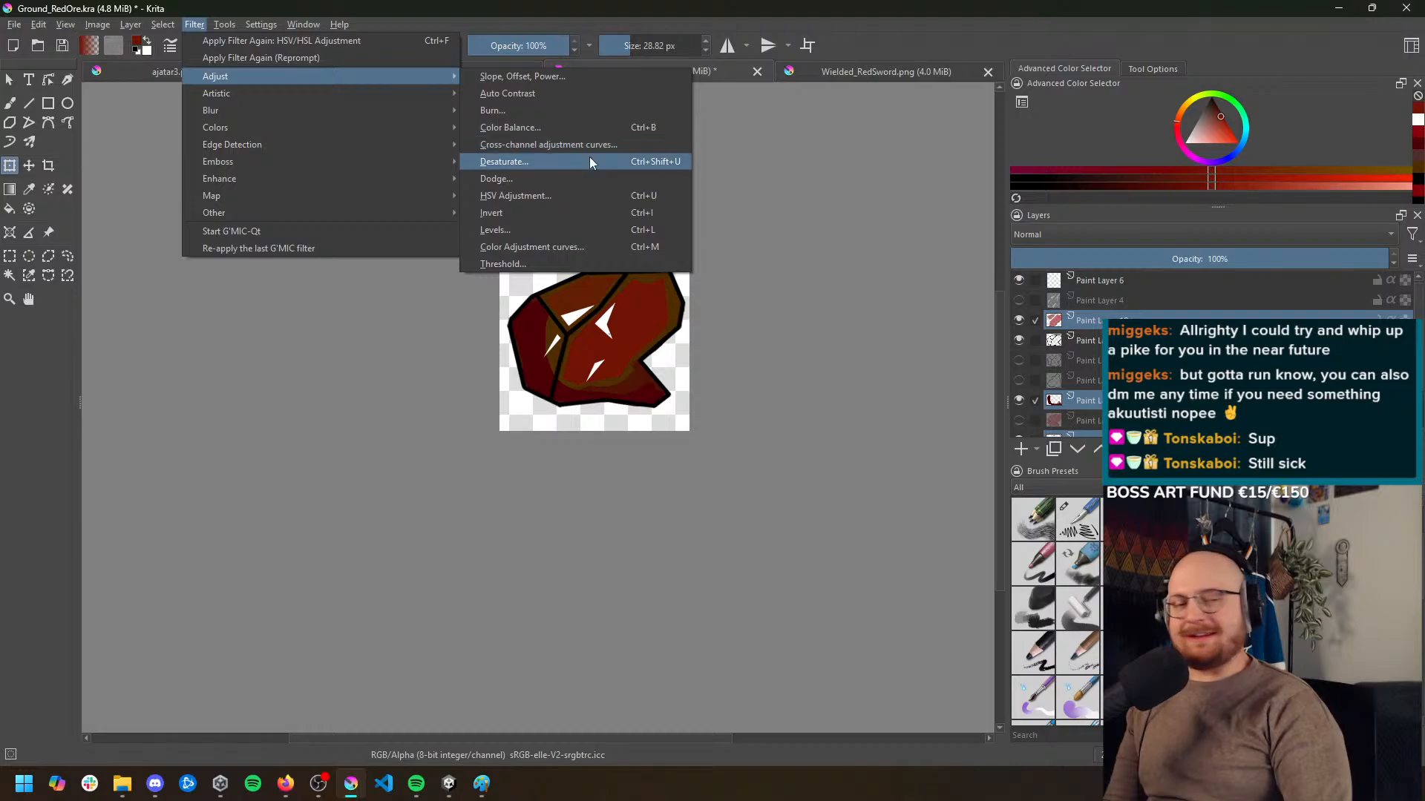
click(620, 195)
click(908, 274)
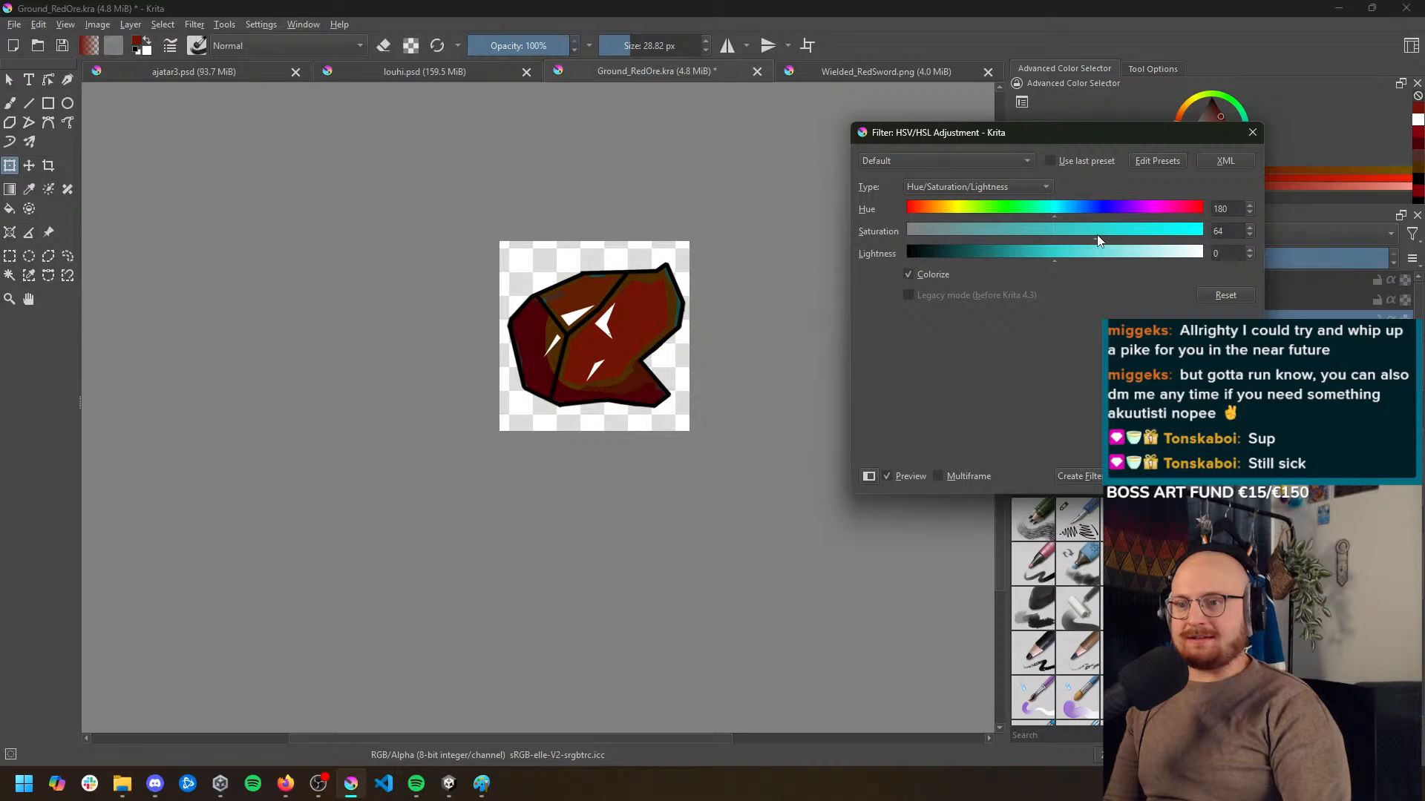
drag(1065, 253, 1006, 244)
key(Escape)
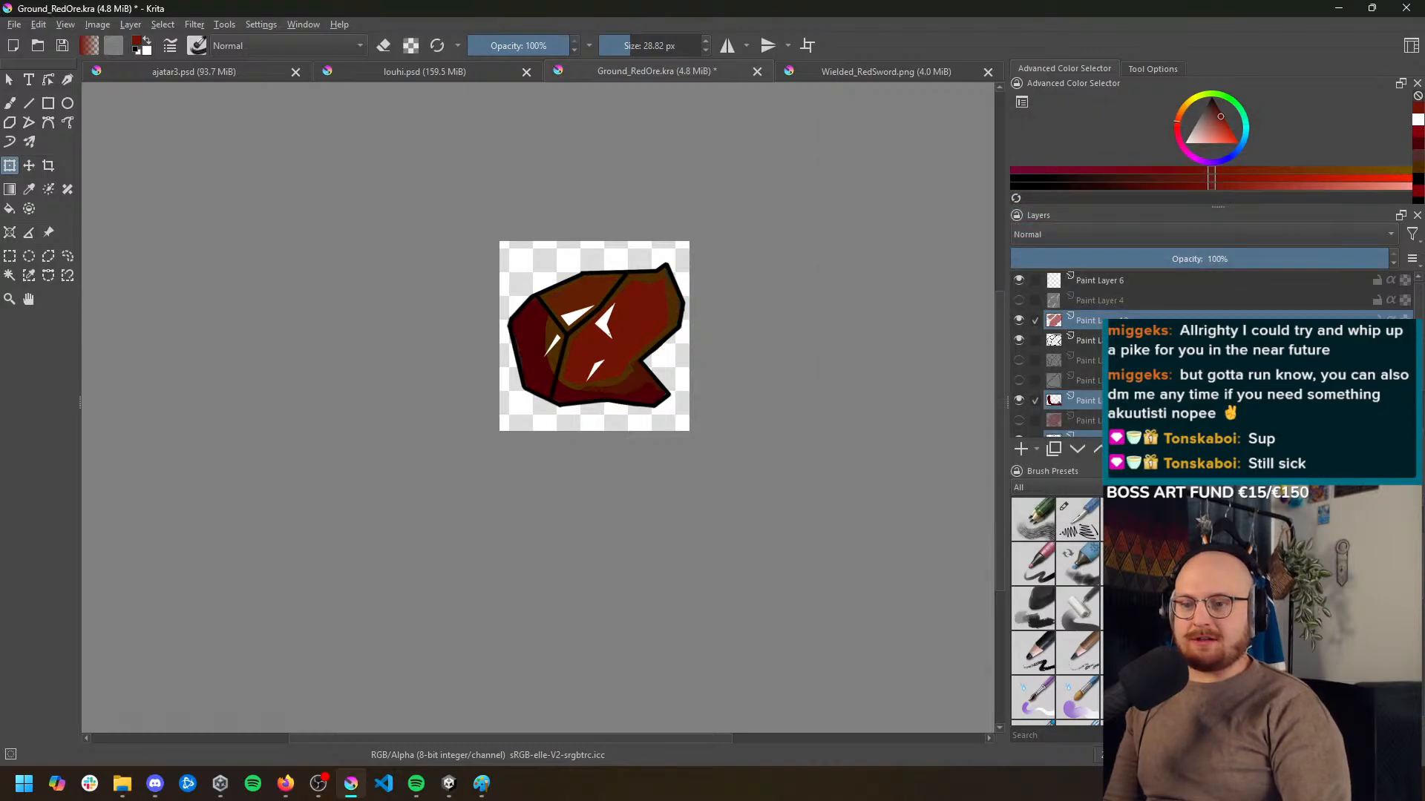
Reselect the visible ore colour layers and try an HSV adjustment with Colorize on, hue 180, saturation 84 and lightness 11
scroll(1217, 356, down, 2)
click(1086, 387)
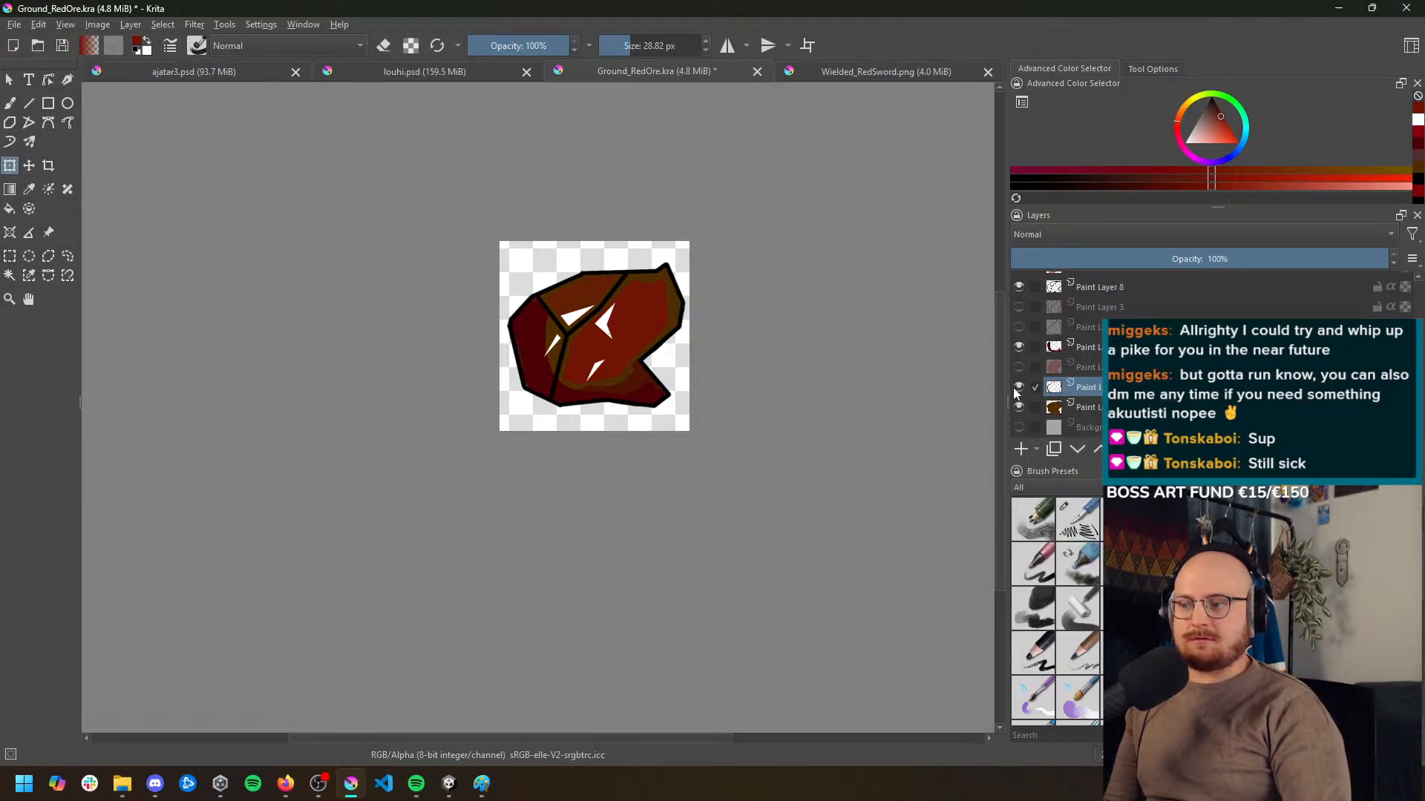
click(1086, 347)
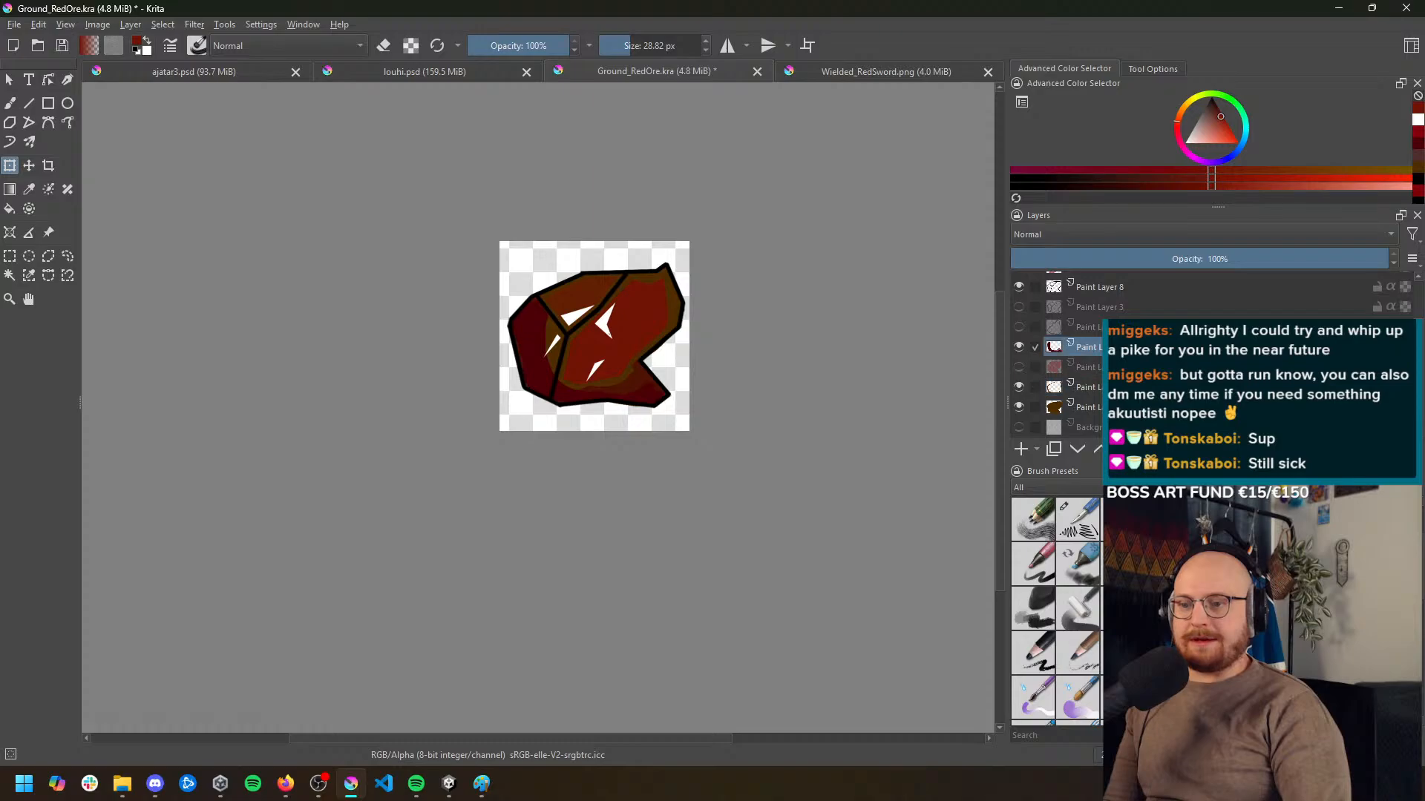
scroll(1097, 363, up, 1)
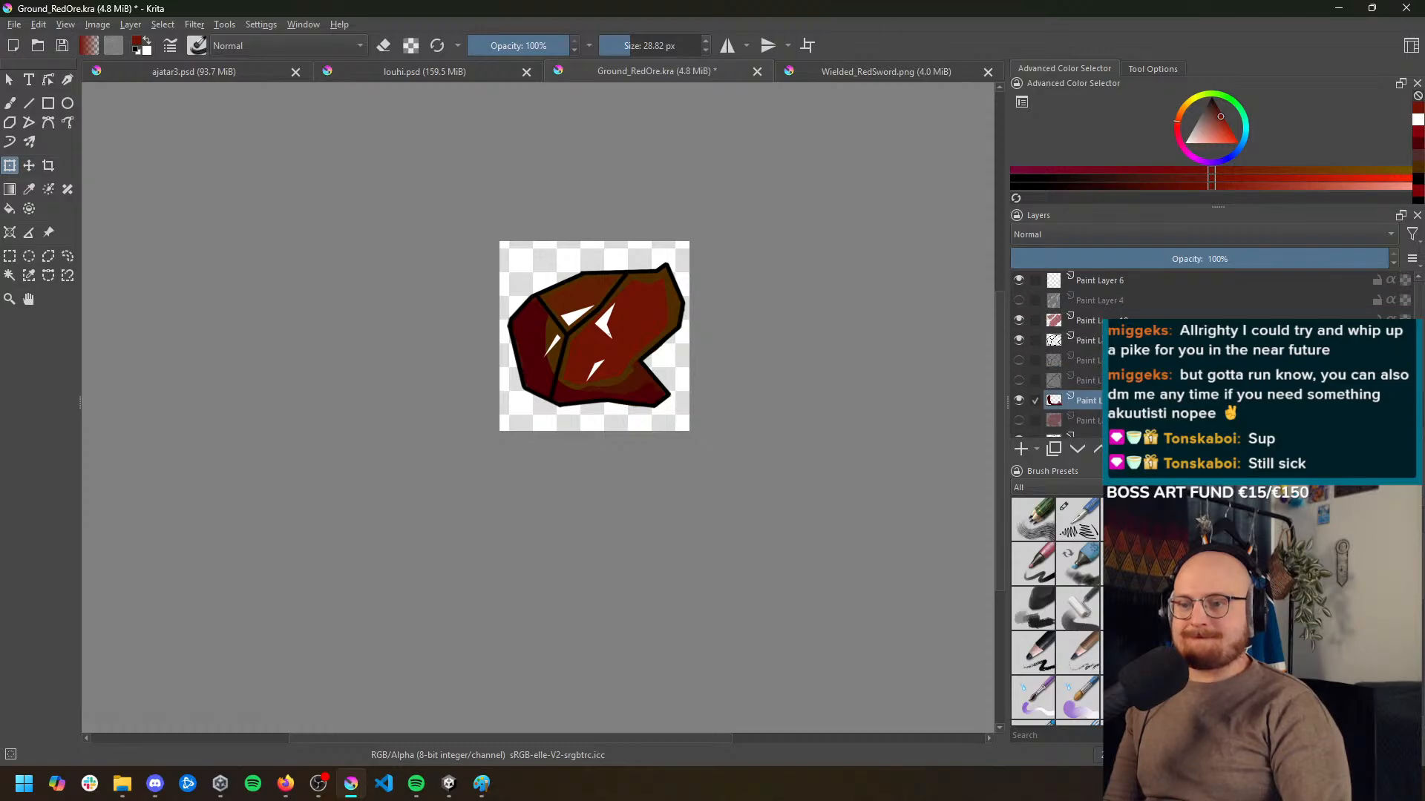
click(193, 24)
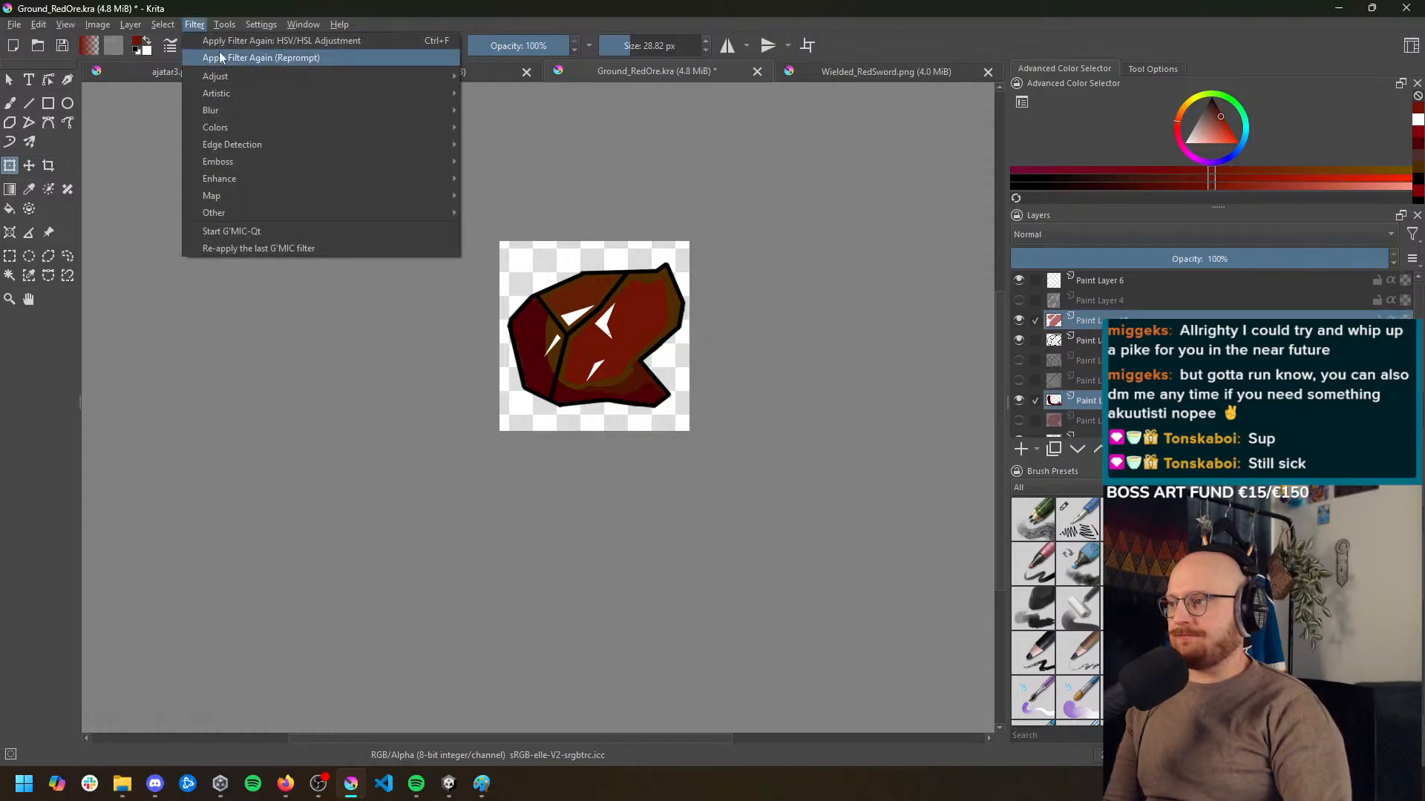
mouse_move(240, 80)
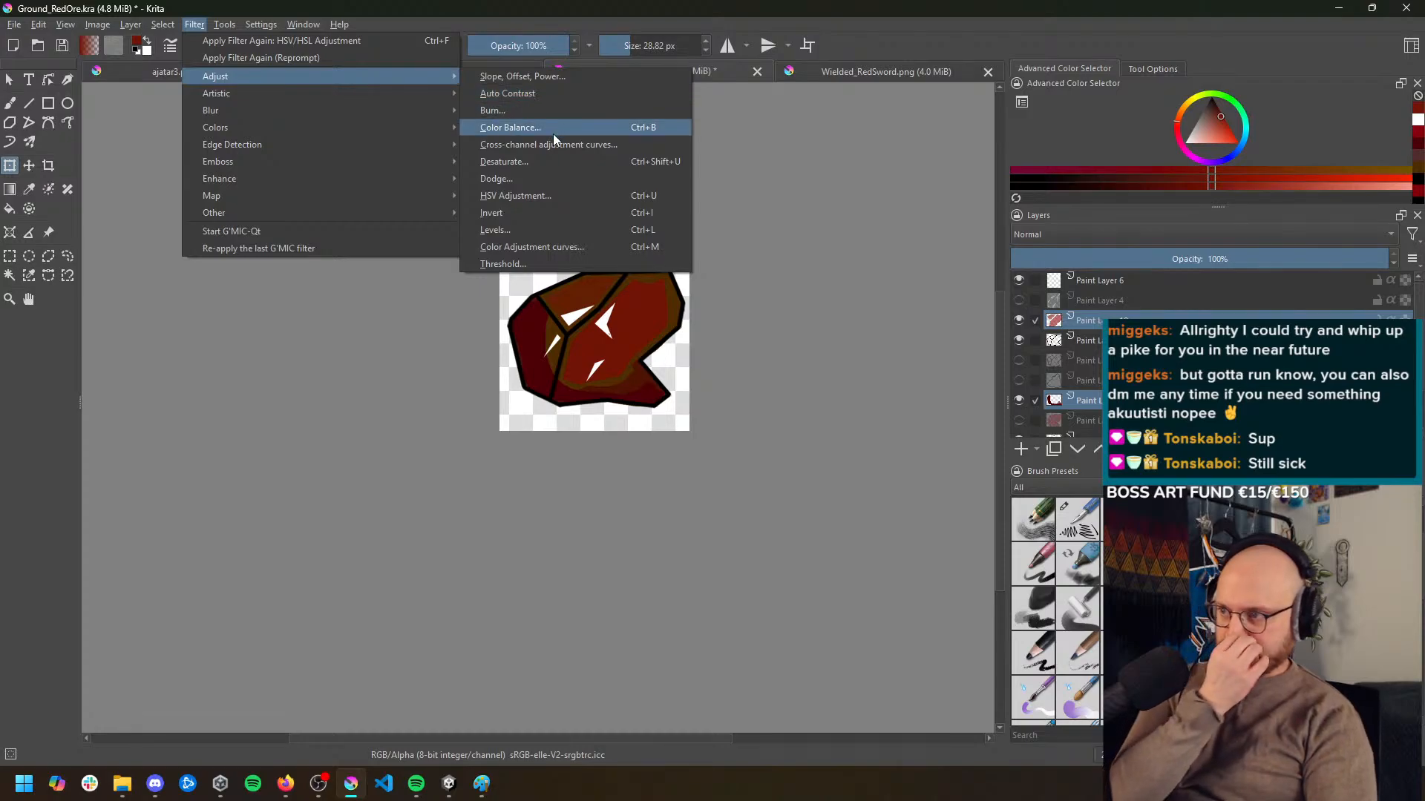
click(545, 196)
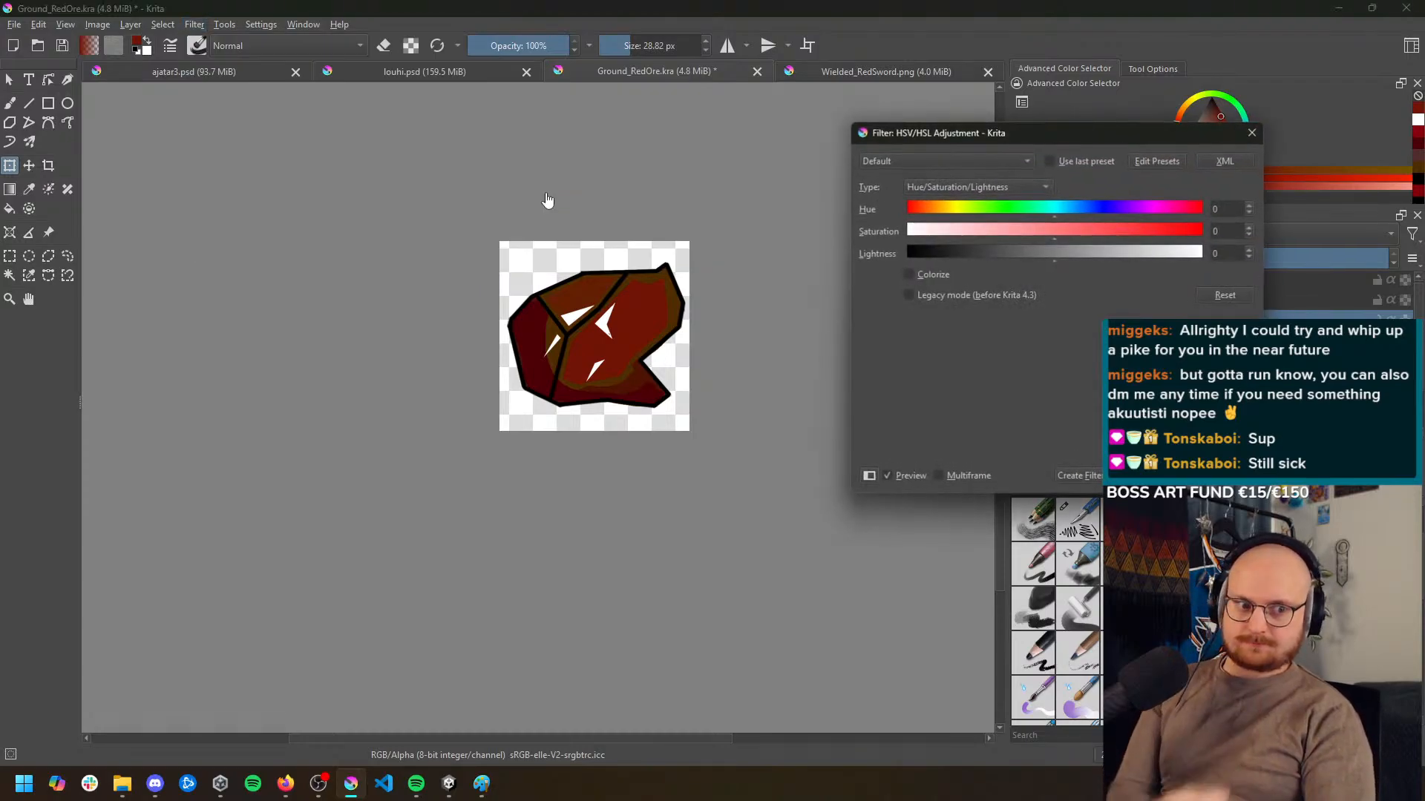
click(927, 275)
click(1123, 235)
drag(1165, 231, 995, 221)
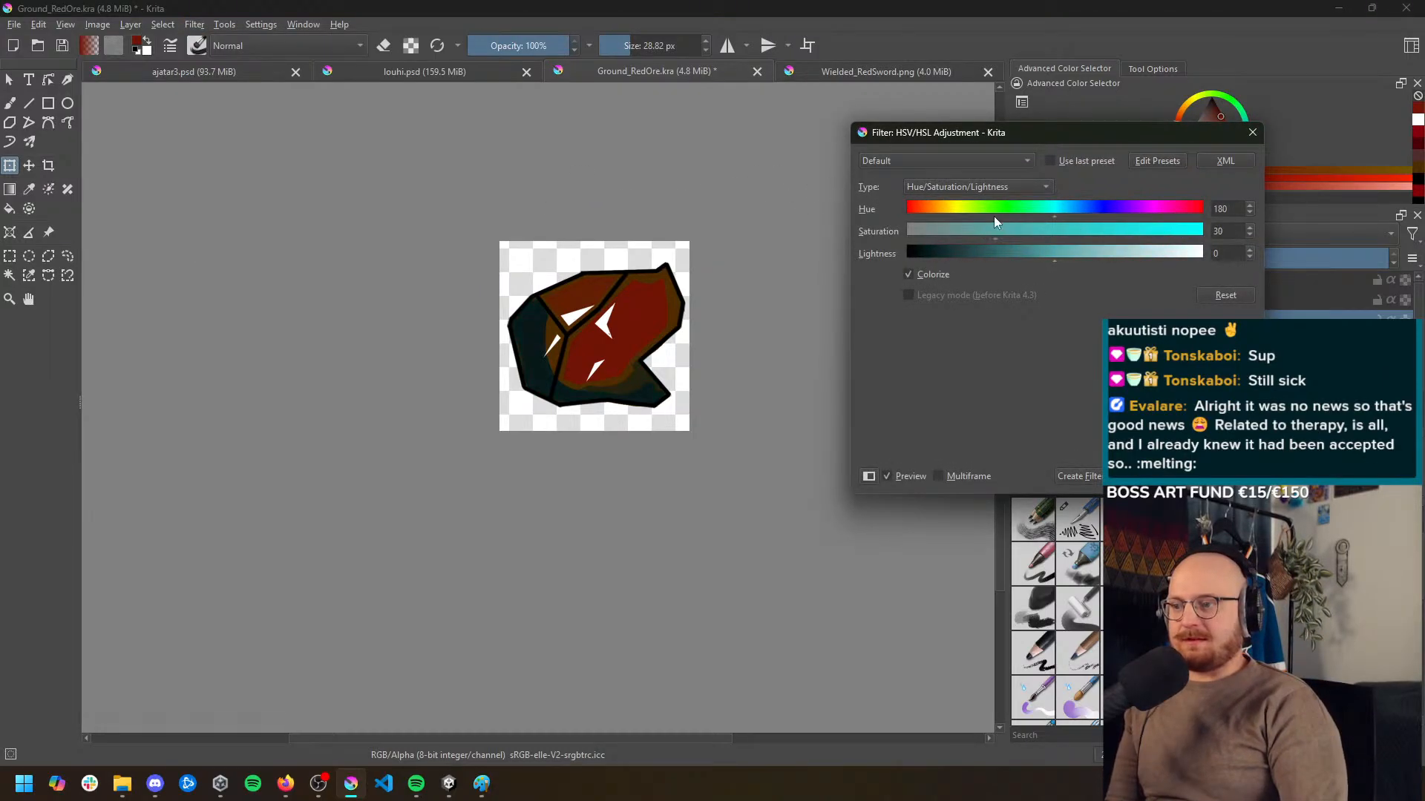
drag(1157, 253, 1071, 253)
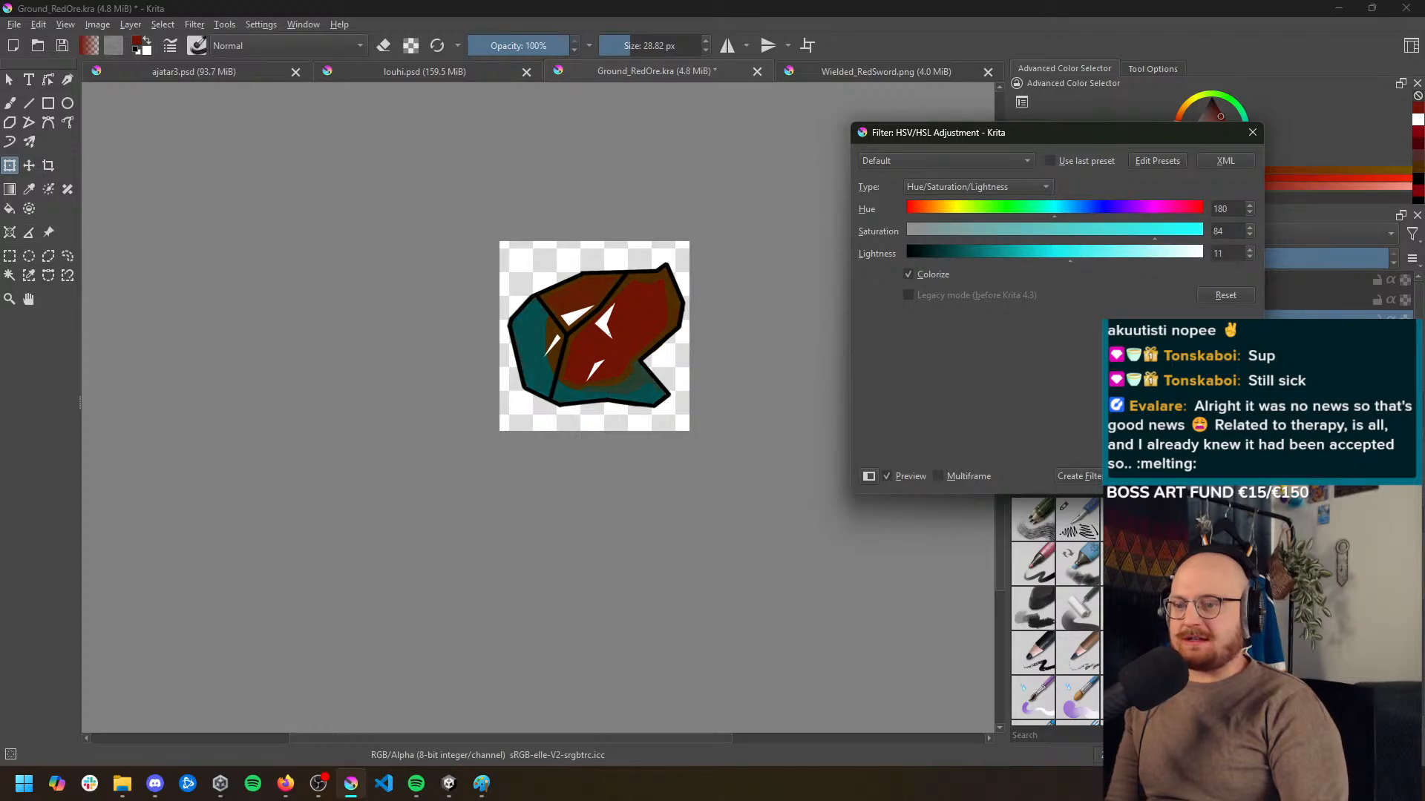
key(Escape)
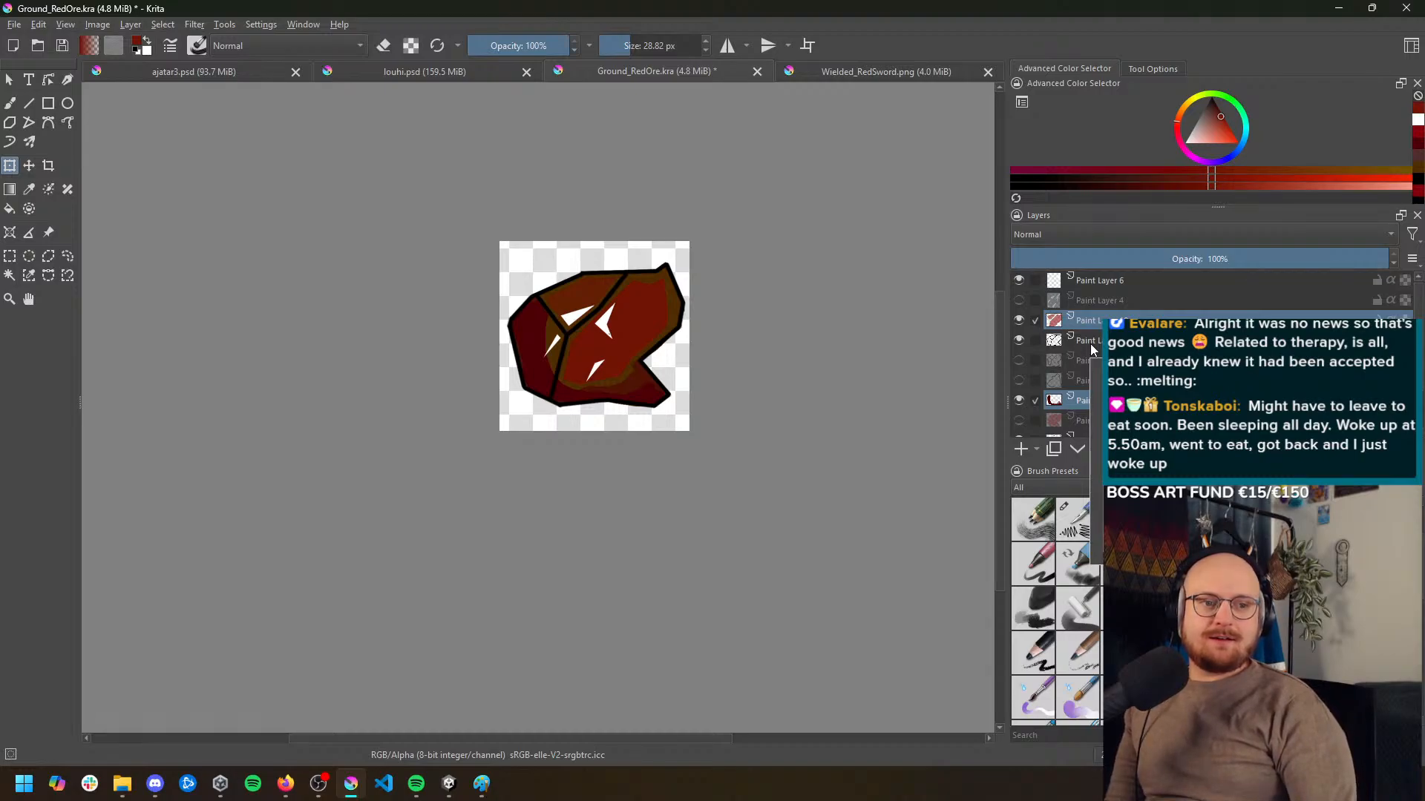
Undo the layer scaling and the canvas reduction to return to the full-size red ore
key(ctrl+z)
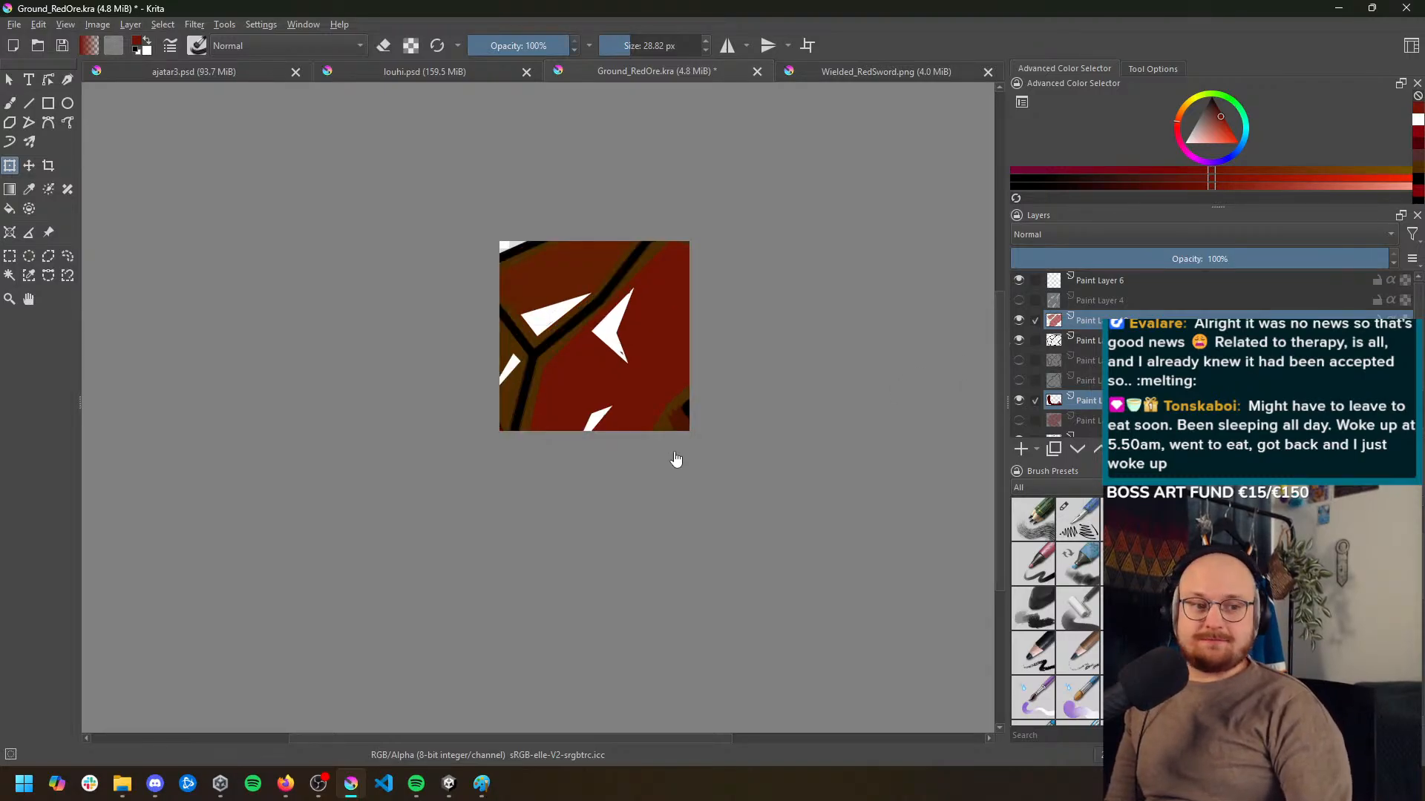
key(ctrl+shift+z)
key(ctrl+z)
key(ctrl+z)
key(ctrl+z)
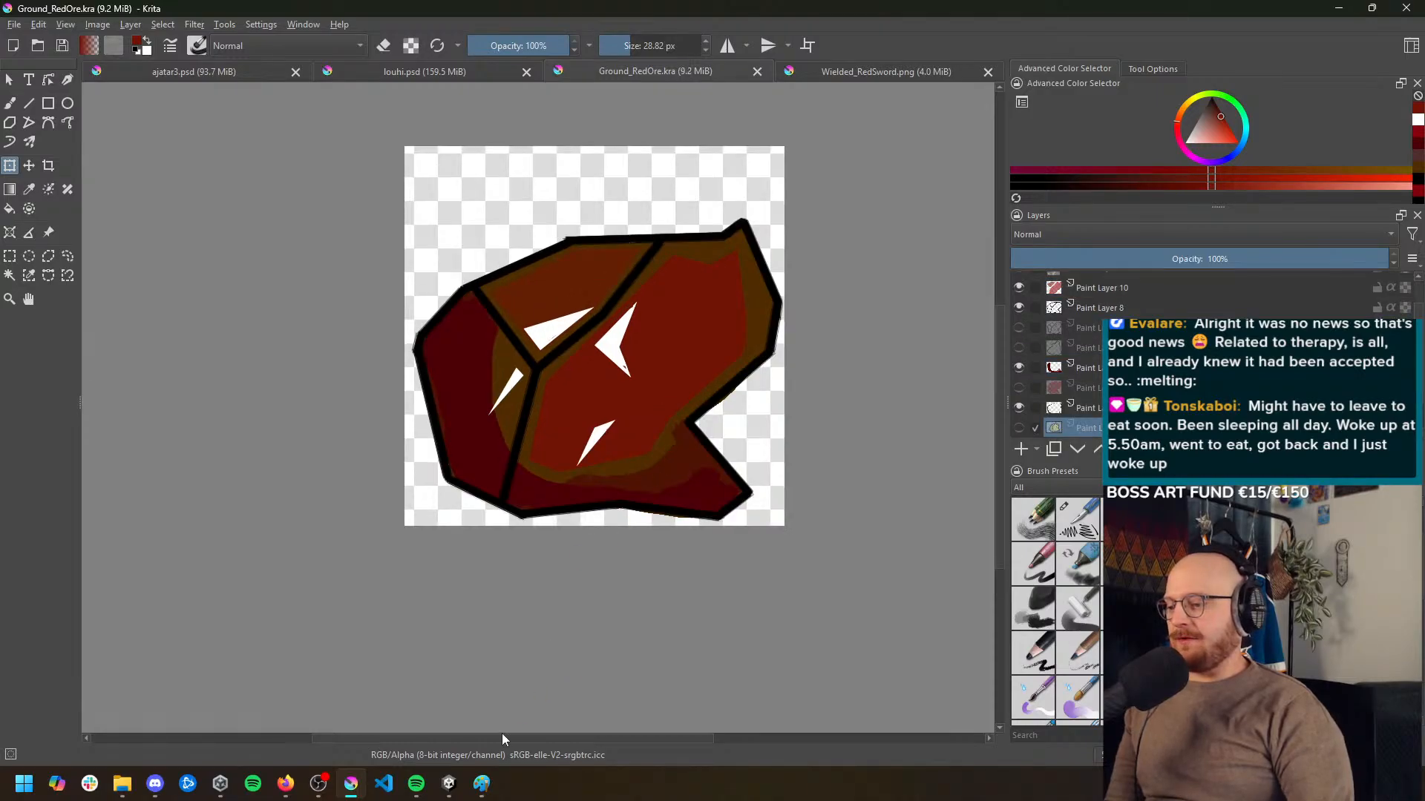
Switch to Unity and open the Blood Droplet item from the CraftingMaterials folder under ScriptableObjects
click(448, 784)
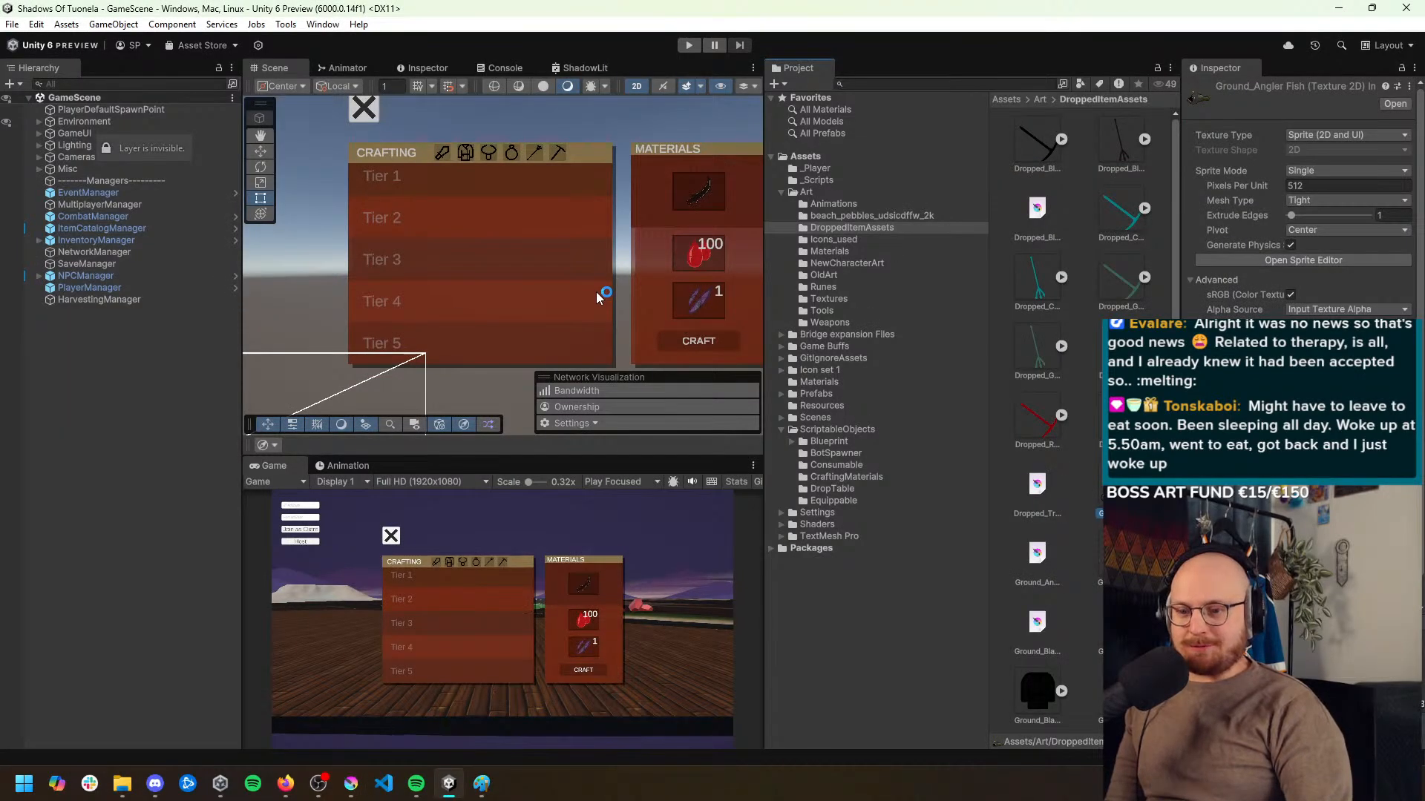
click(112, 253)
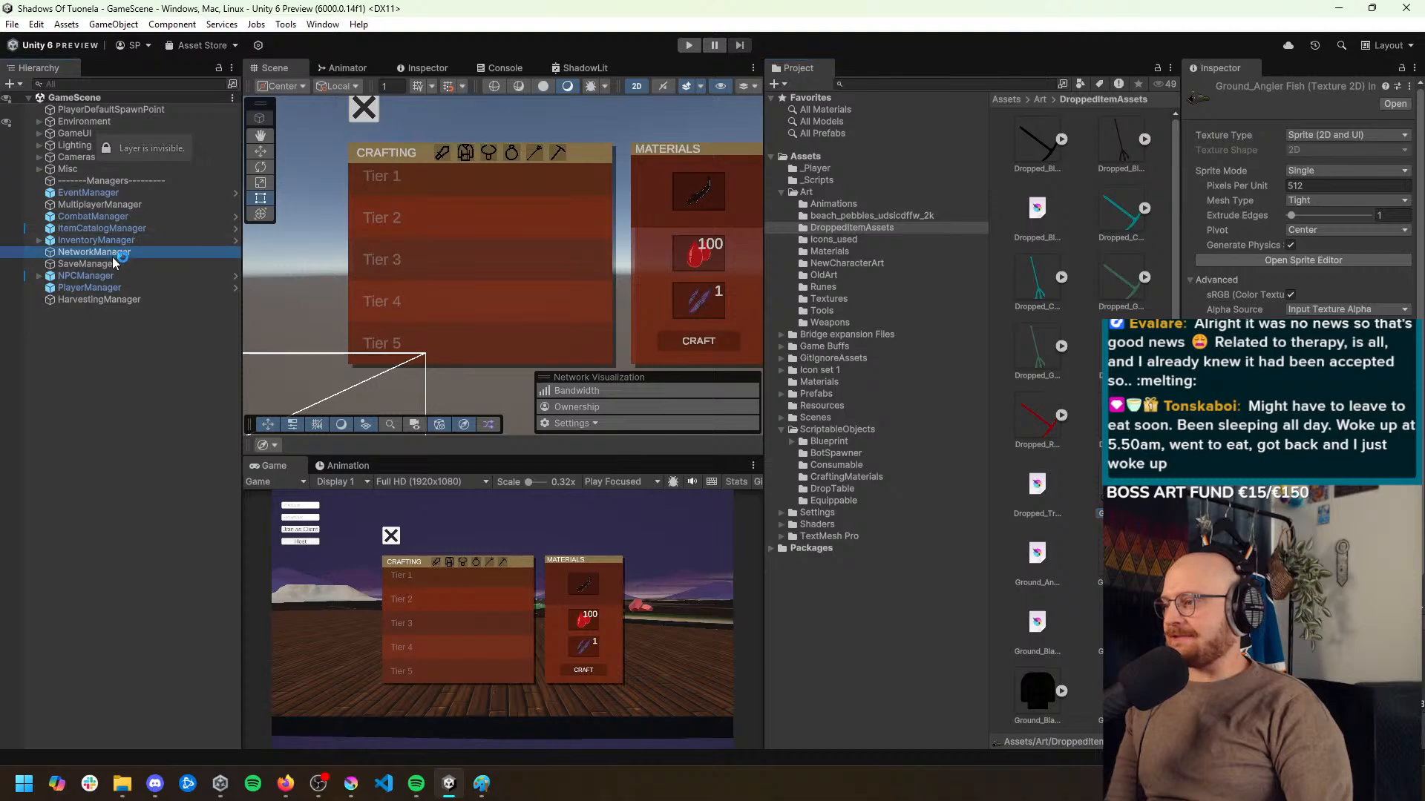
click(120, 216)
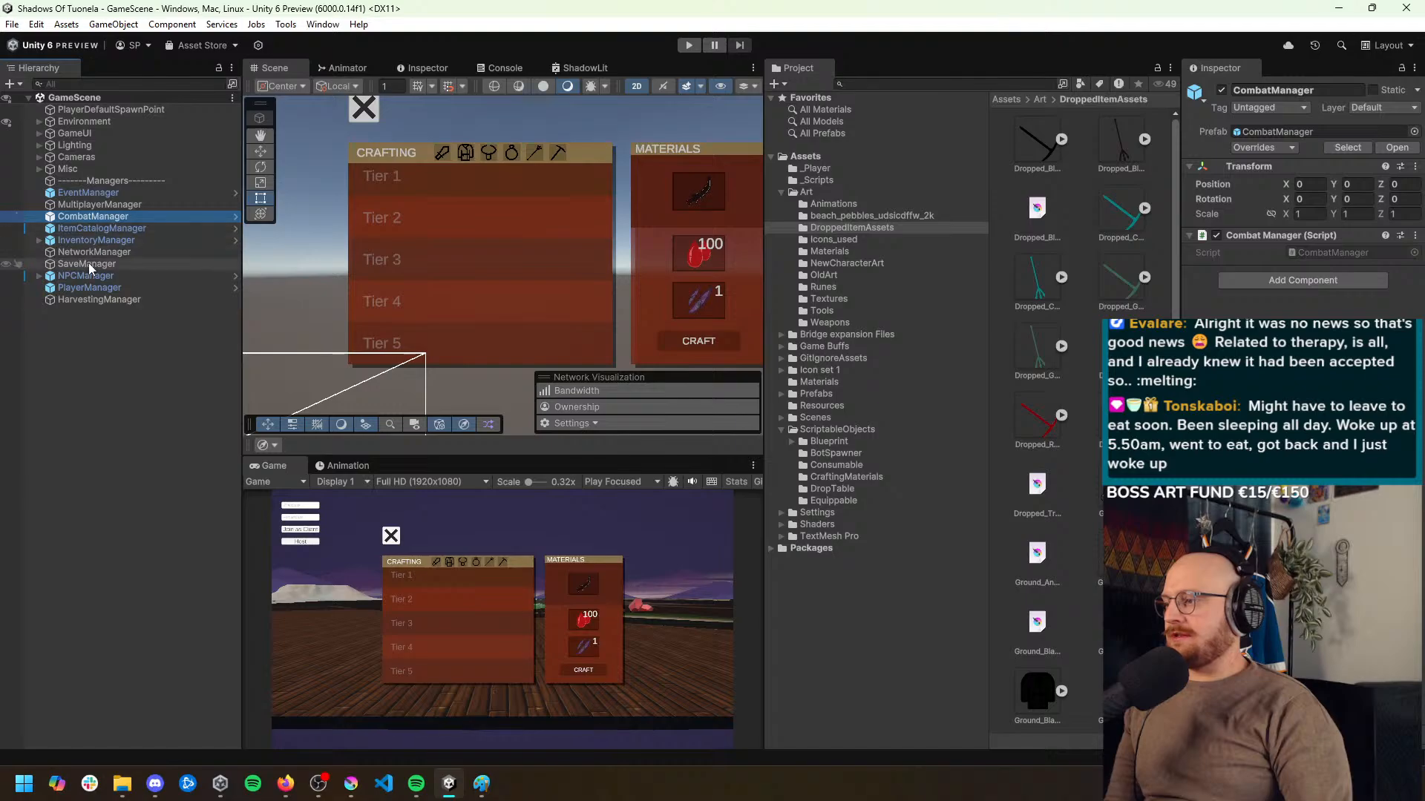
click(835, 477)
click(1030, 153)
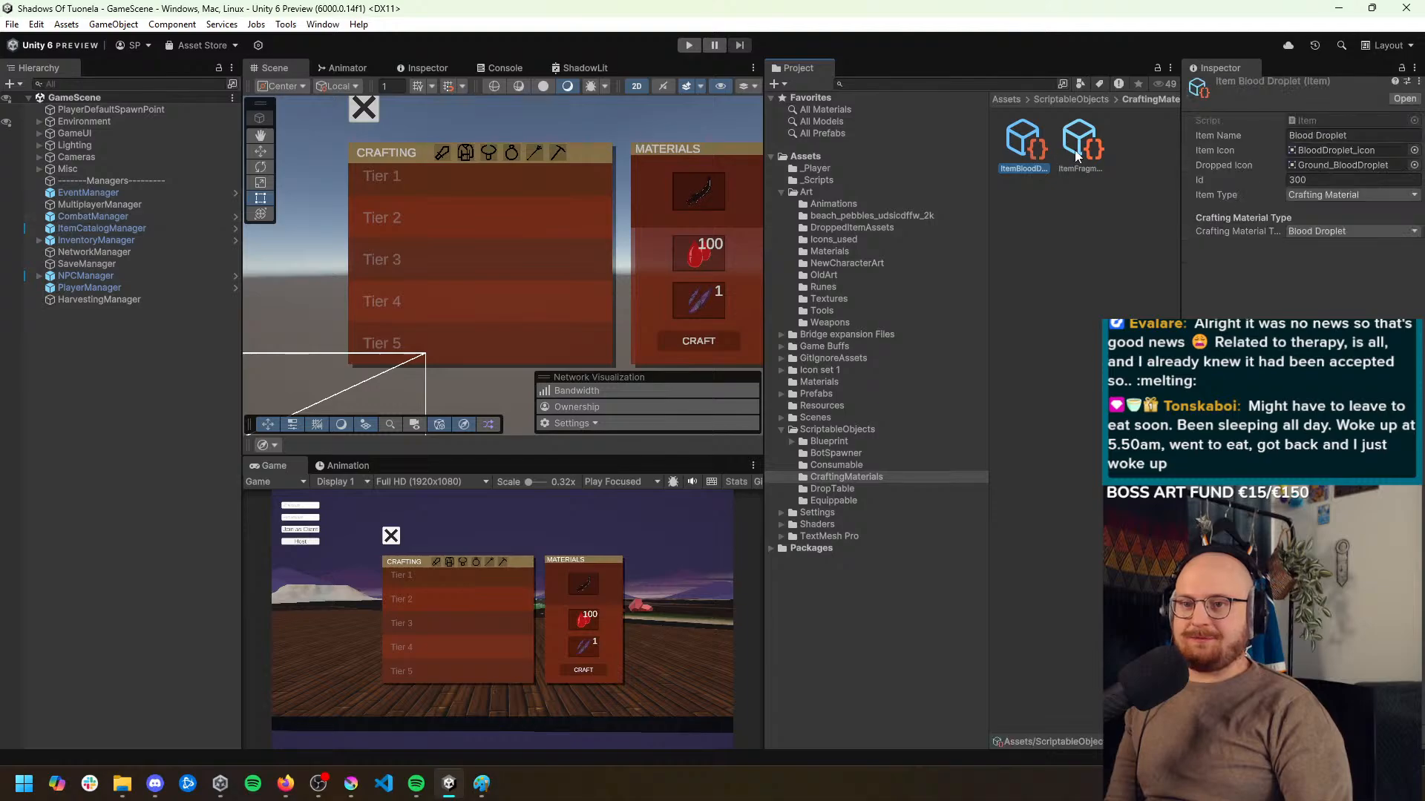
Duplicate the Fragment of Sampo crafting material asset and rename the copy ItemBlackOre
click(1074, 154)
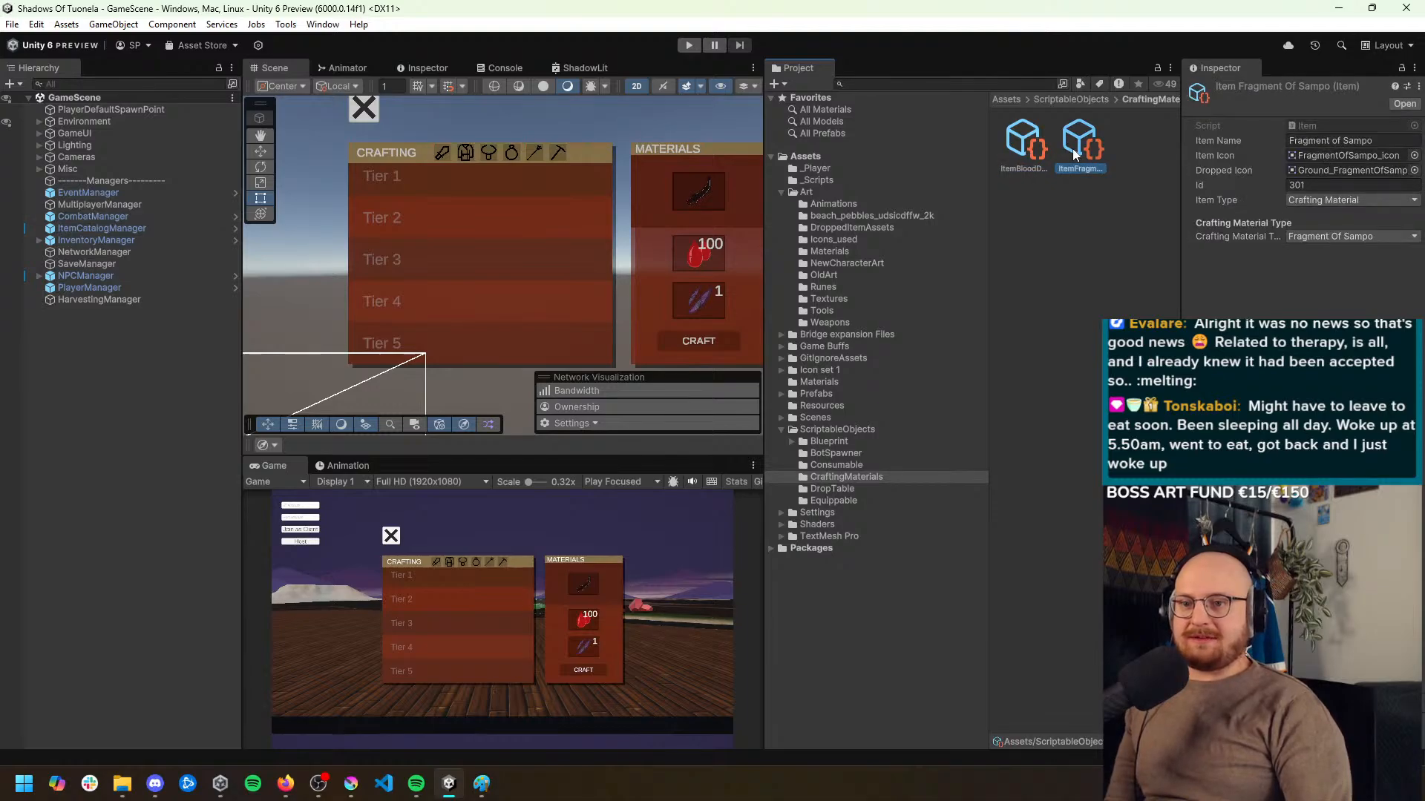
key(ctrl+d)
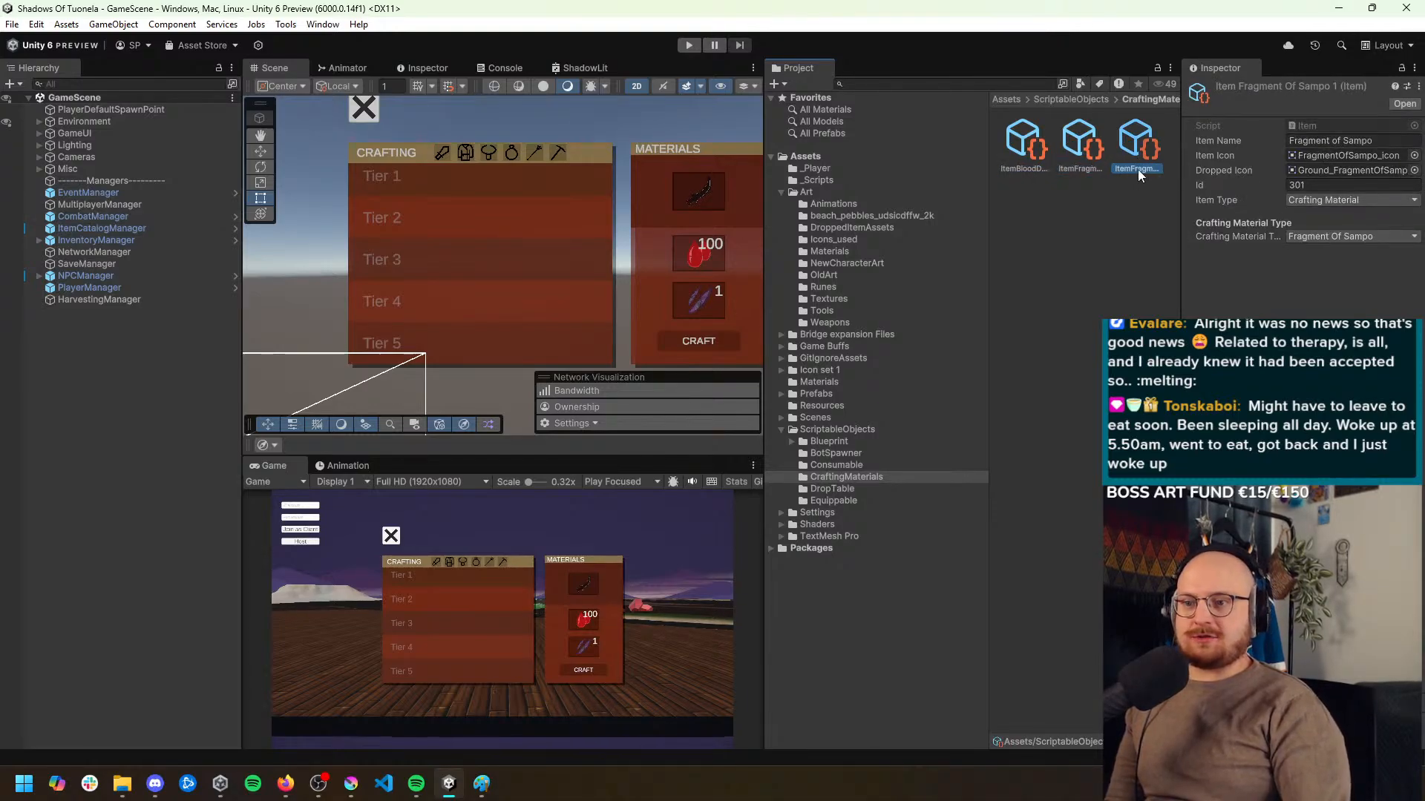
click(1139, 169)
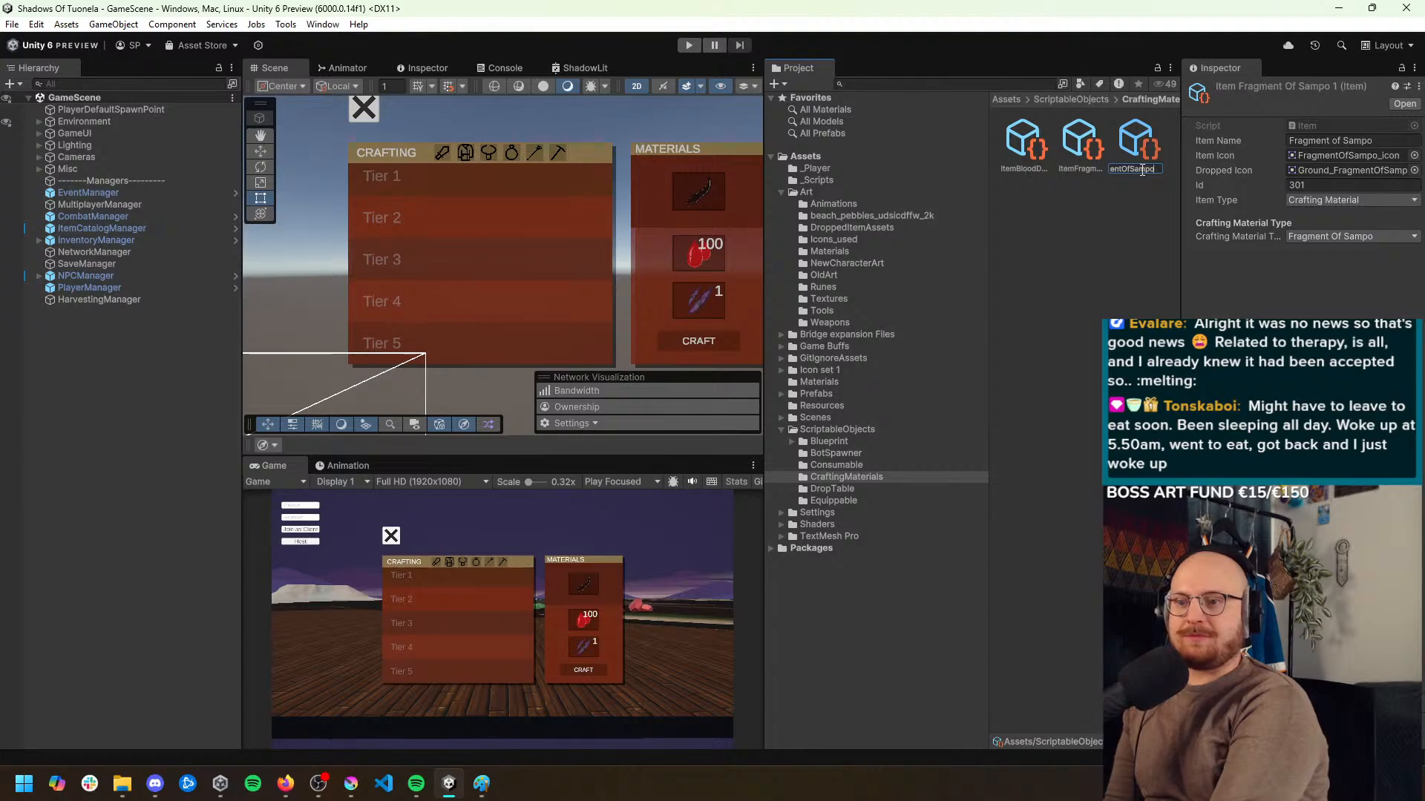
key(ctrl+a)
key(BackSpace)
text(Item)
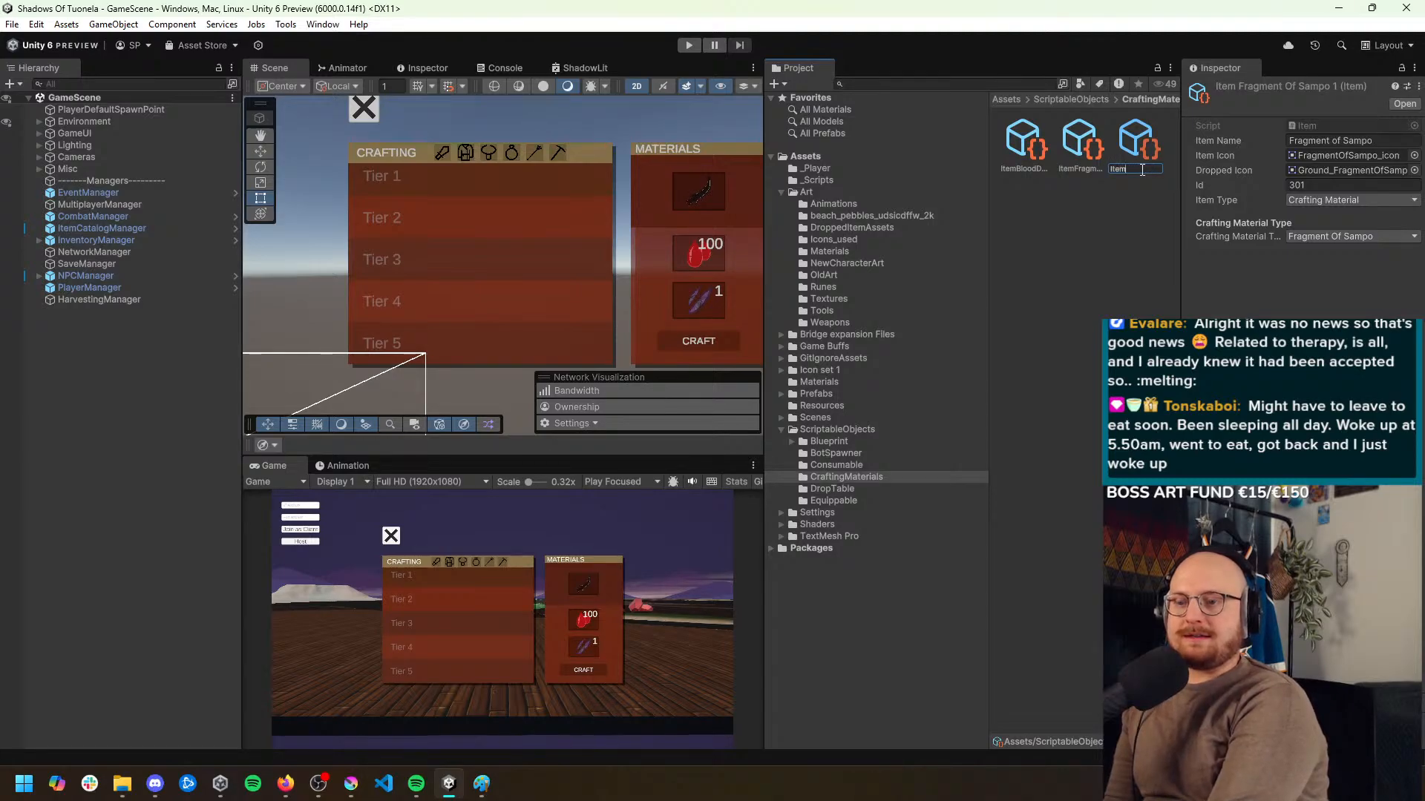
text(BlackOre)
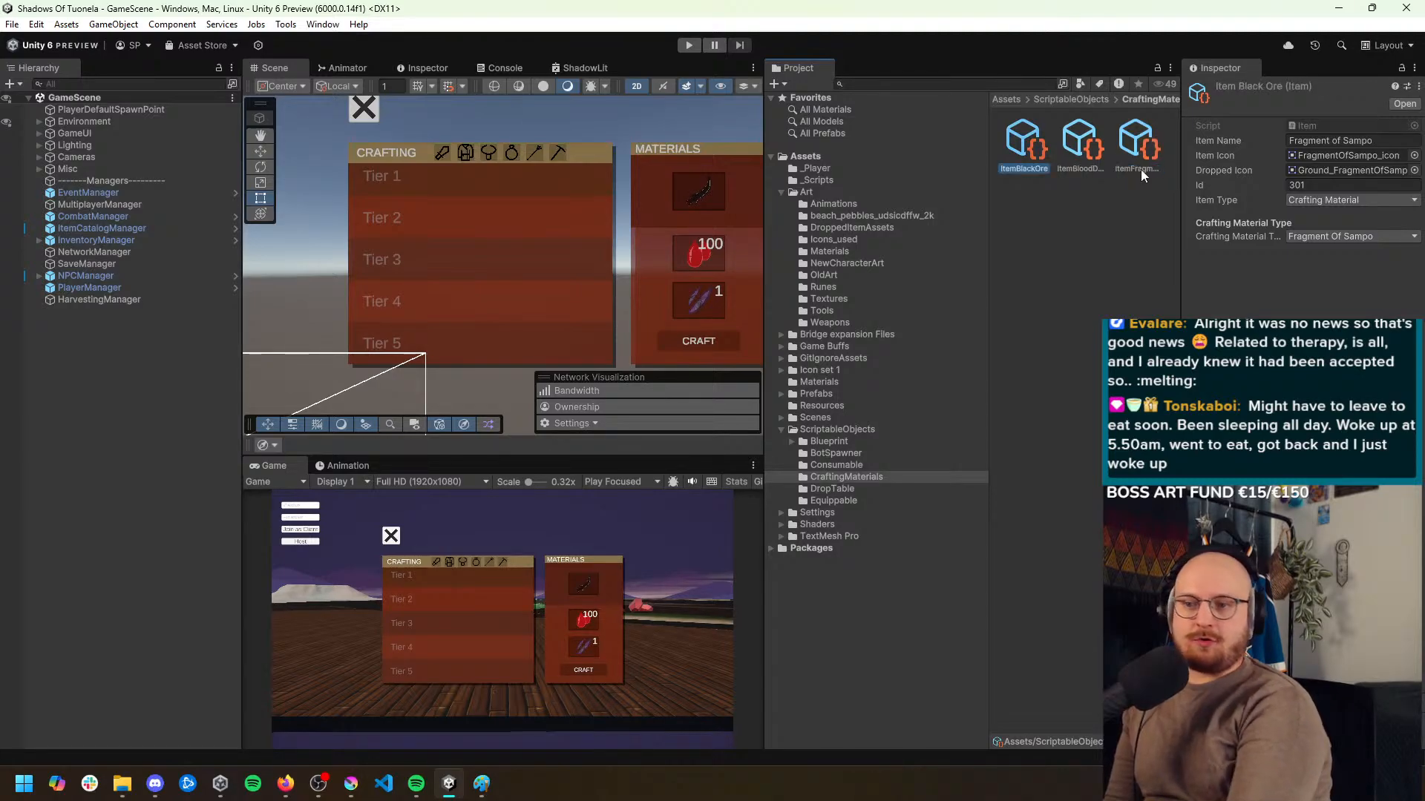
key(Return)
Set the Black Ore item's name to Black Ore and its item icon to the Ground_BlackOre_0 sprite
click(1335, 141)
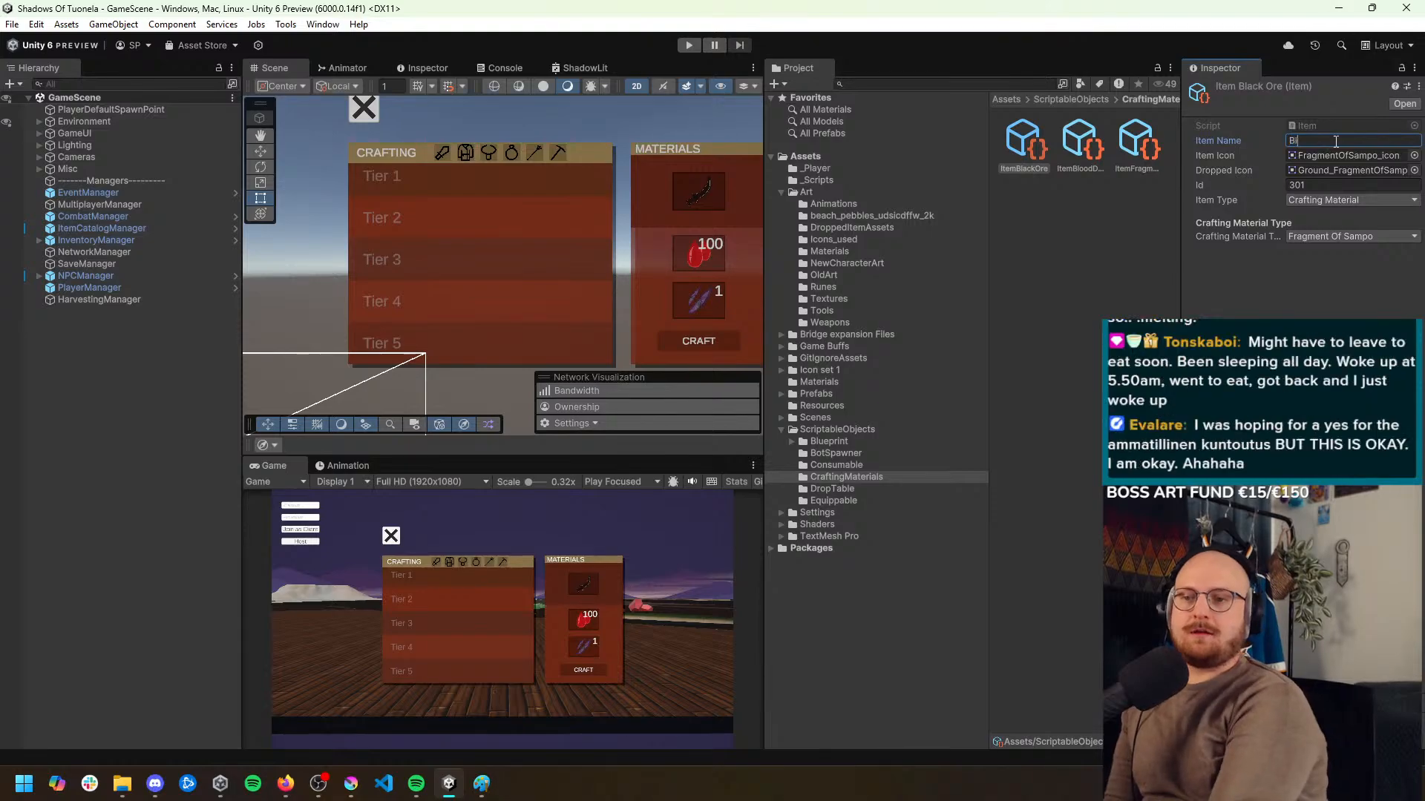
text(Black Ore)
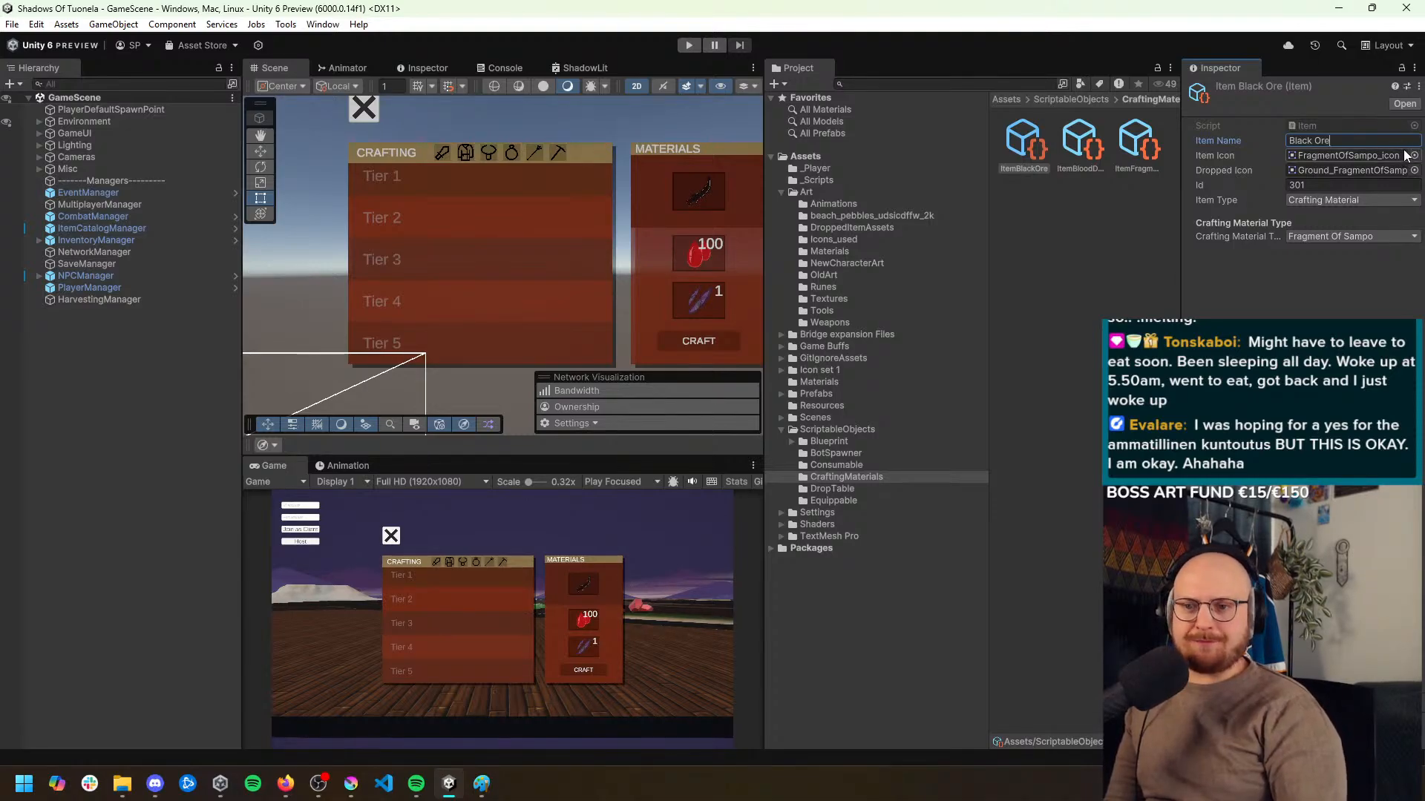
click(1415, 157)
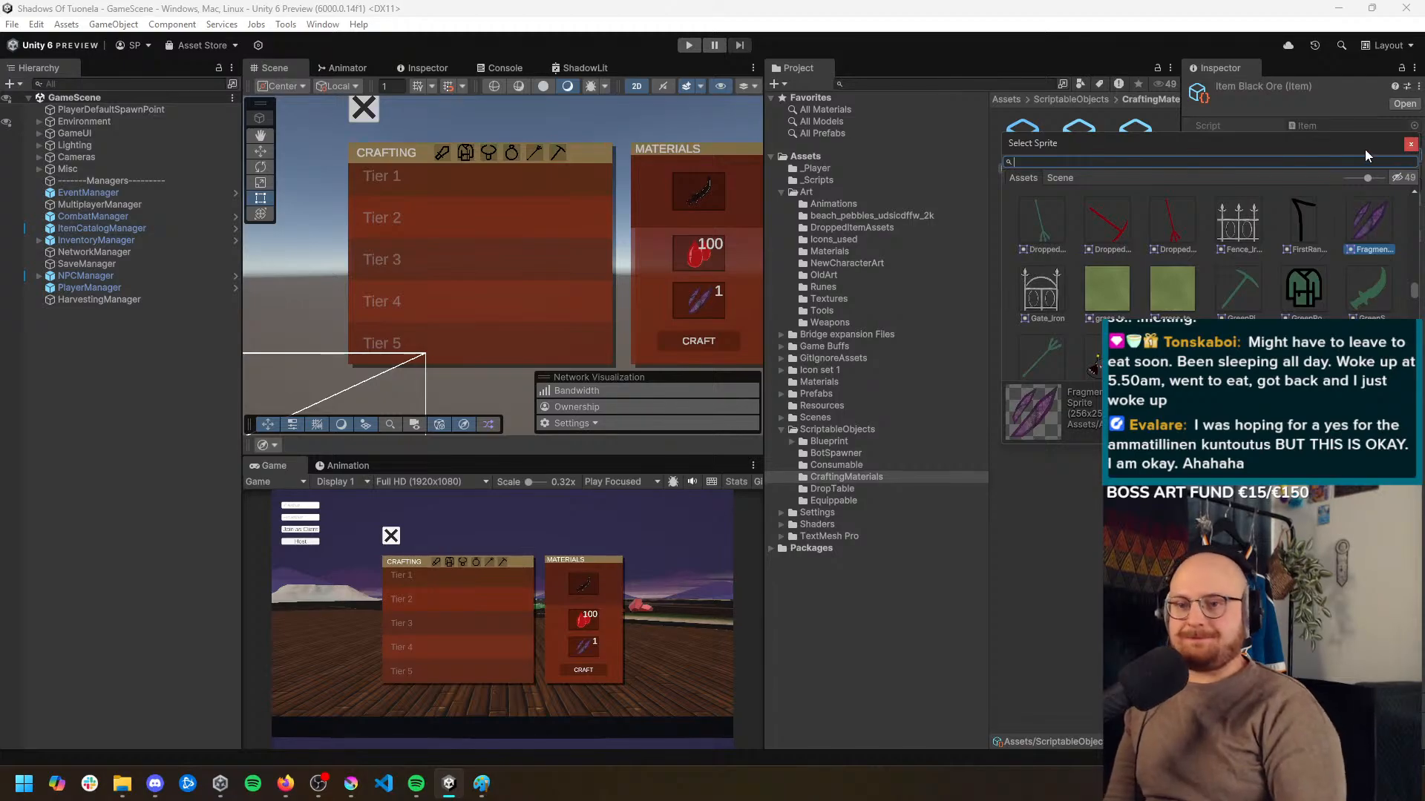
drag(1364, 150, 985, 223)
click(868, 412)
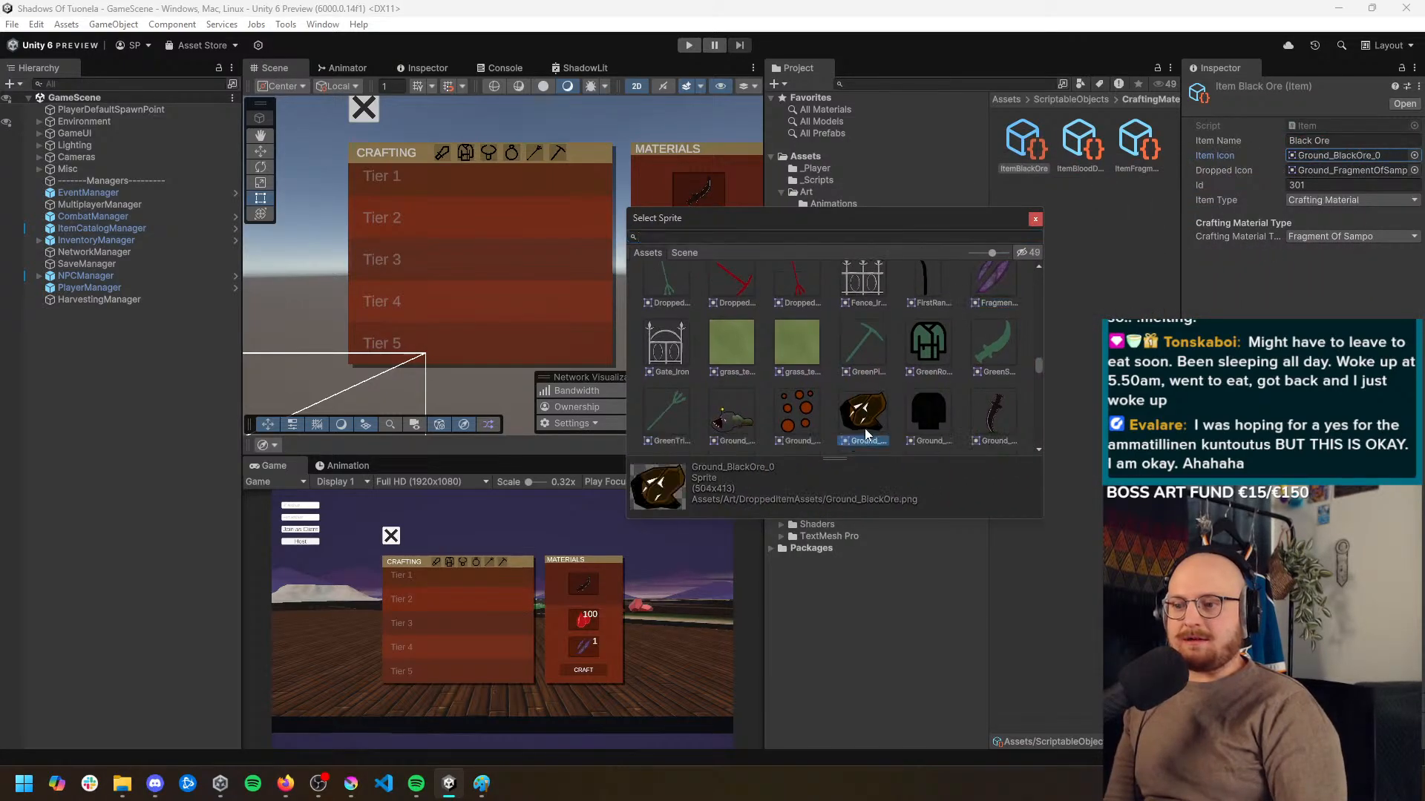
double_click(870, 413)
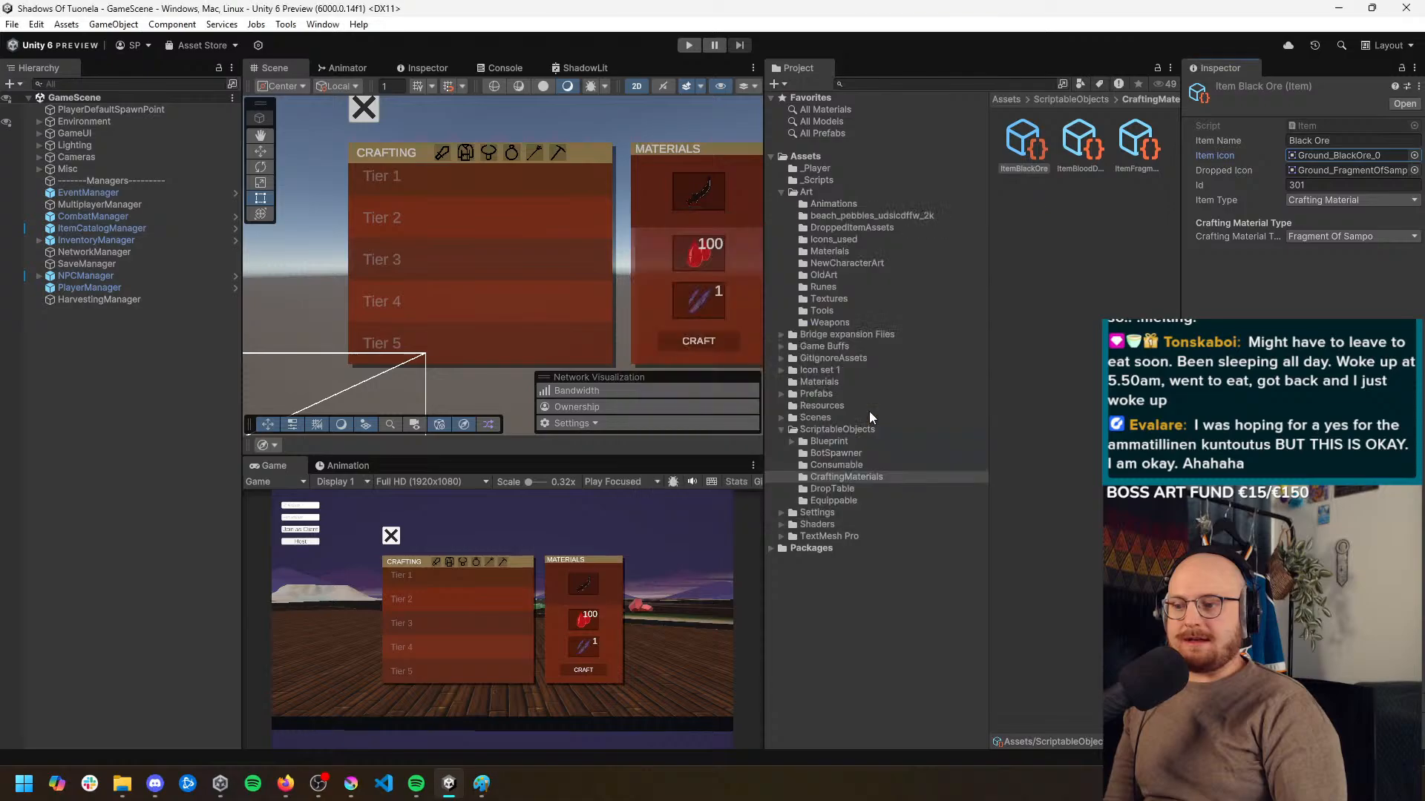
Set the Black Ore item's dropped icon to Ground_BlackOre_0 and its Id to 302
click(1414, 170)
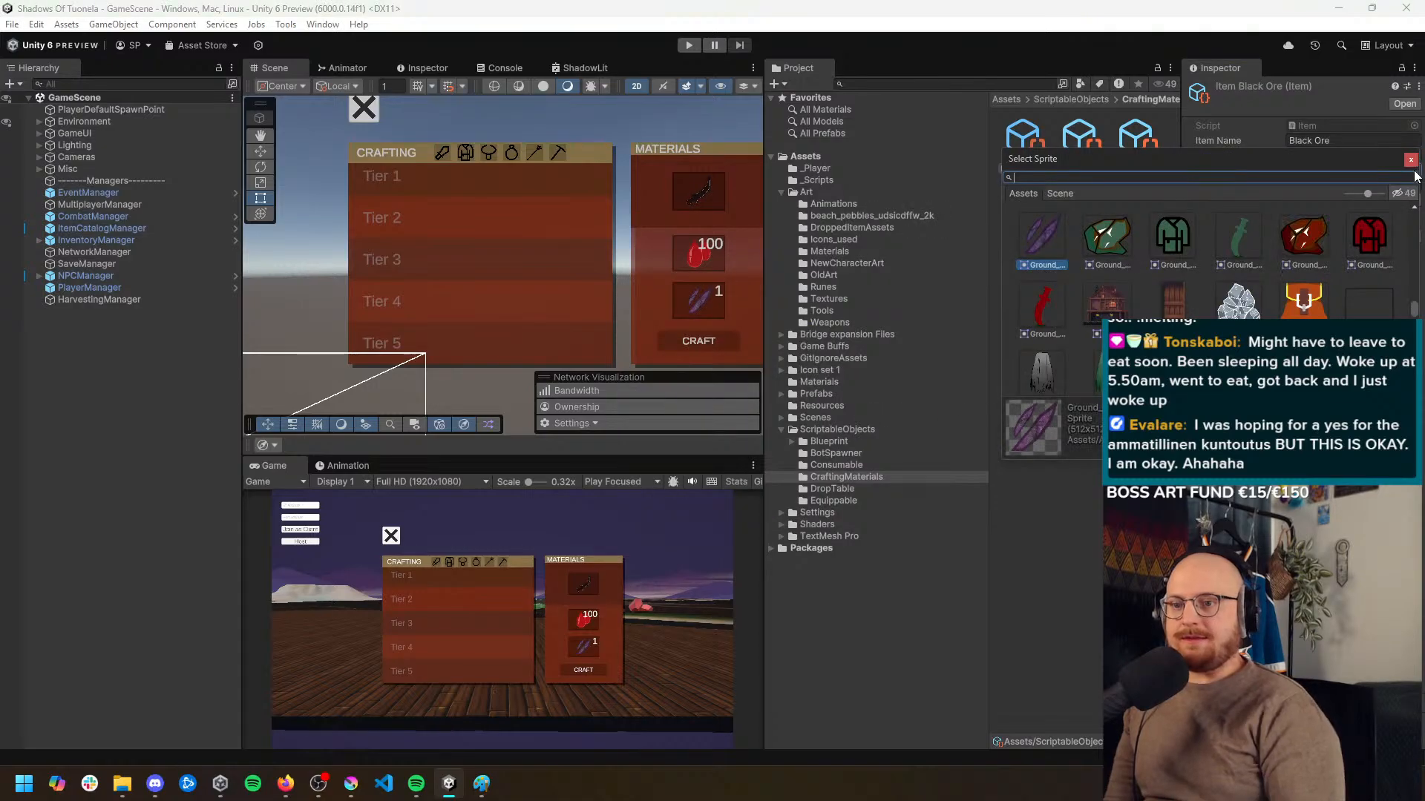
text(black)
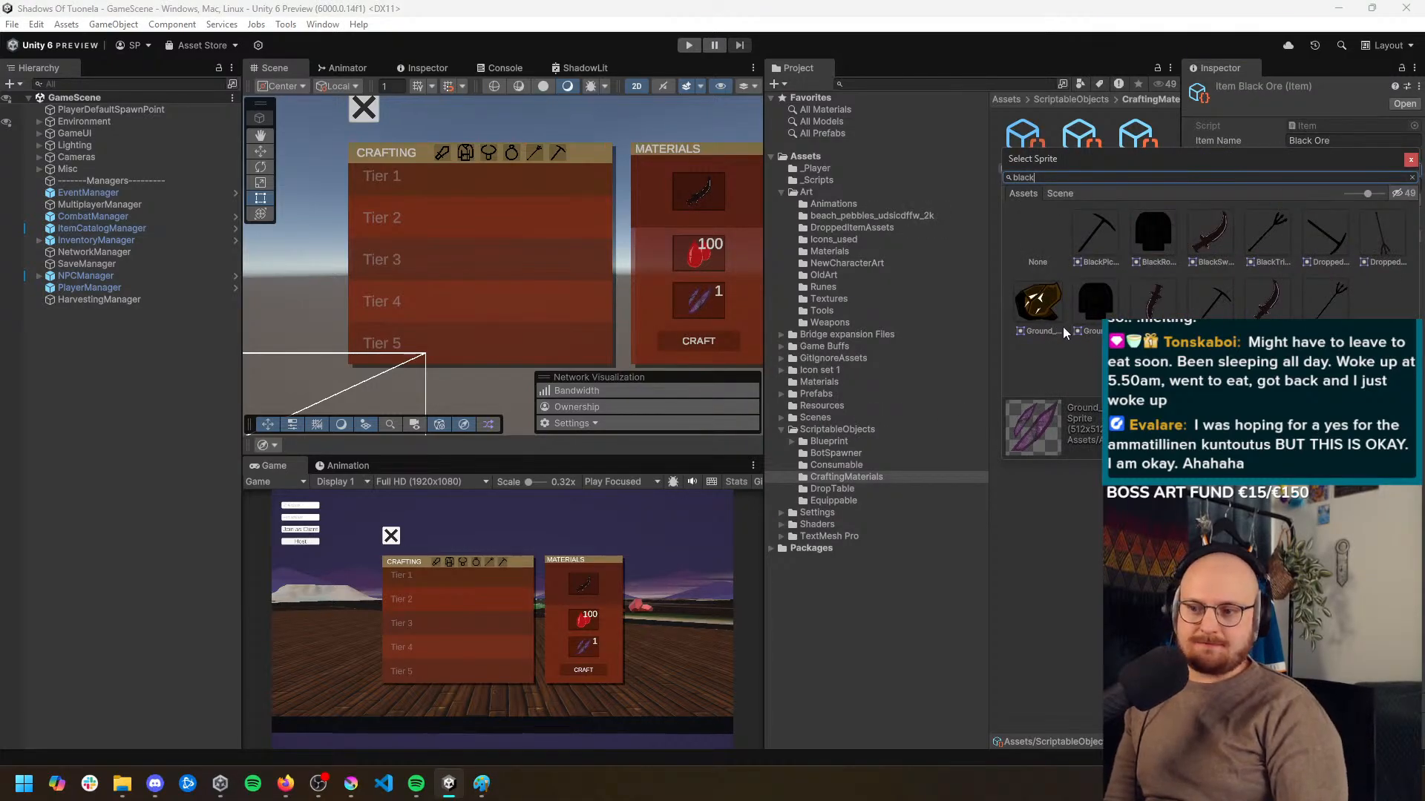
double_click(1063, 328)
click(1327, 185)
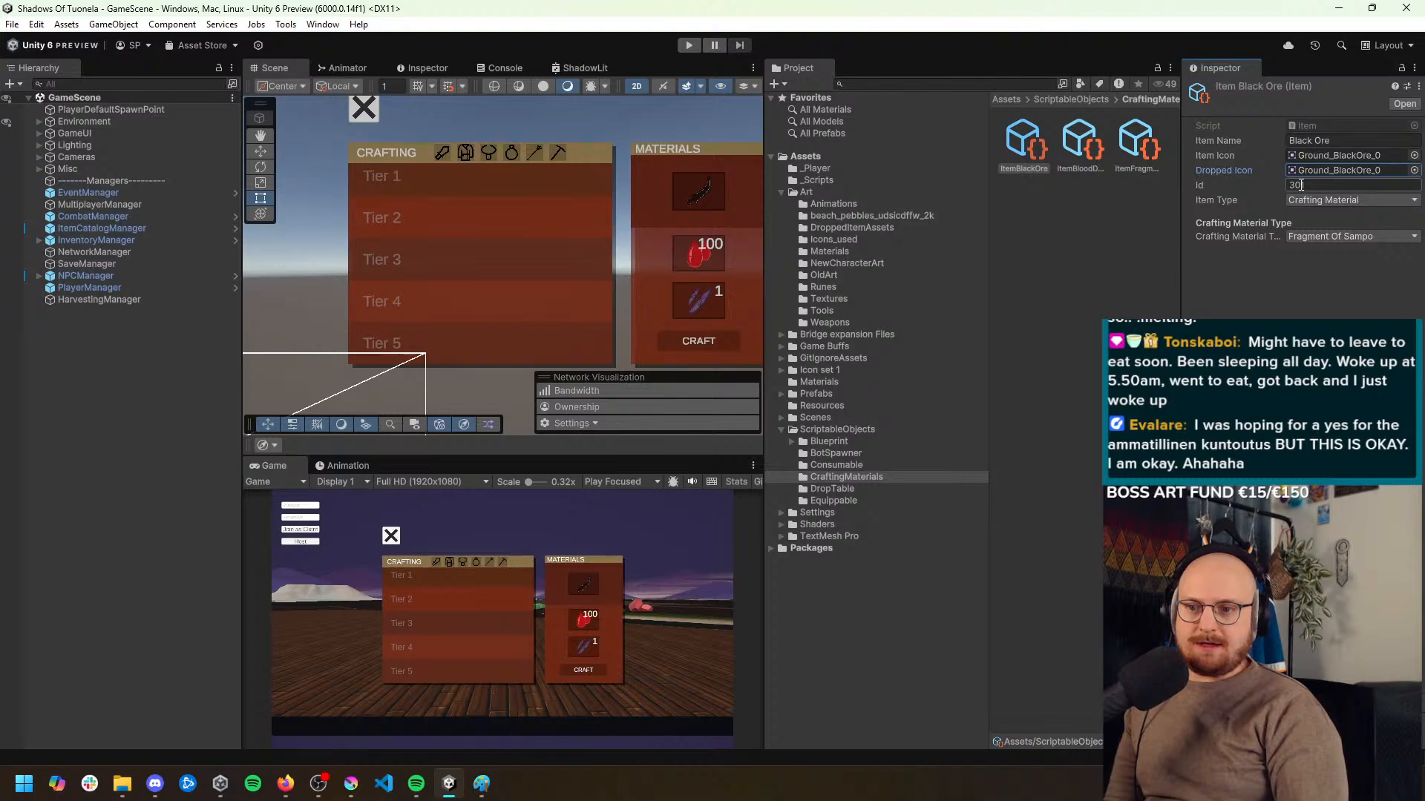
text(302)
click(1354, 296)
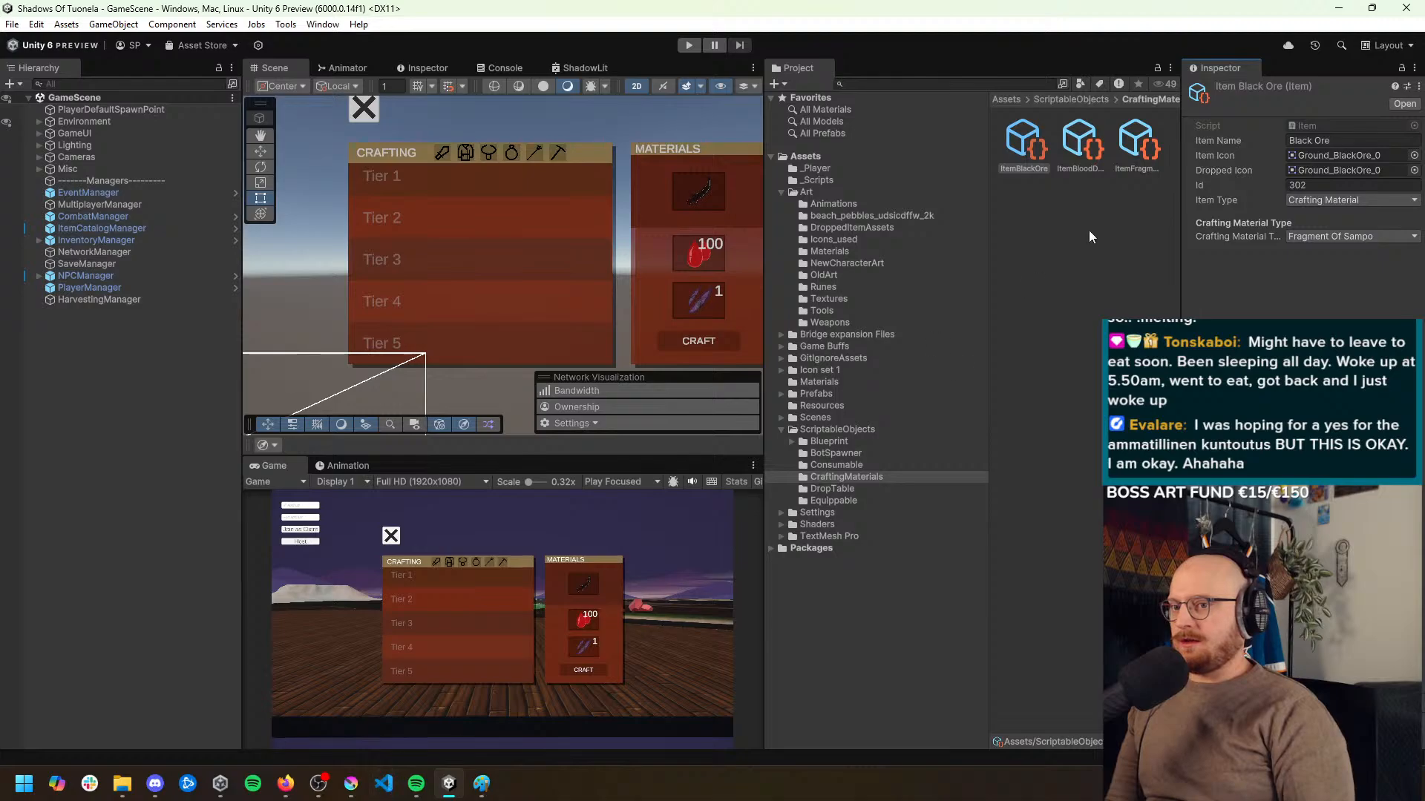
Open the Item script in Visual Studio Code and add BlackOre after FragmentOfSampo in the CraftingMaterialType enum
click(1315, 128)
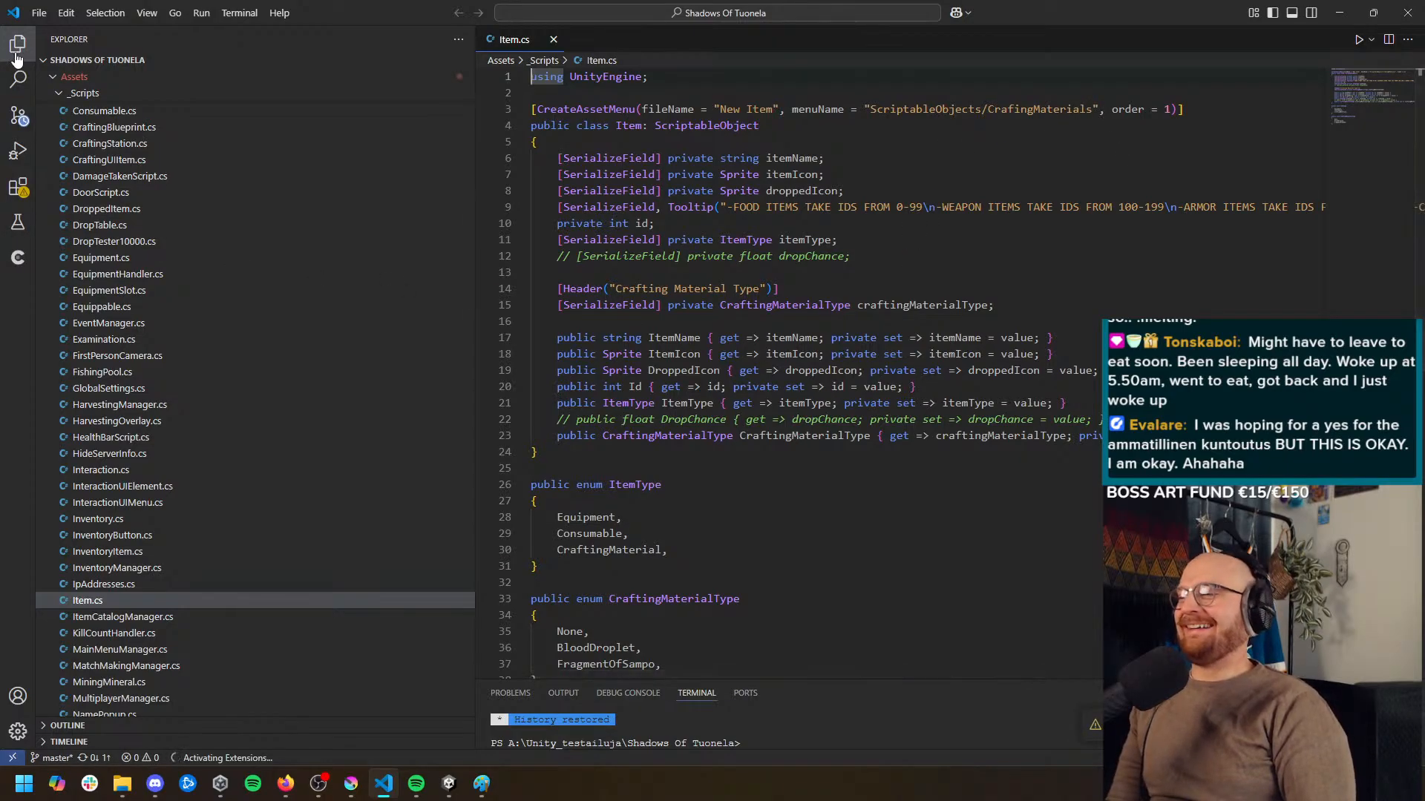
key(ctrl+b)
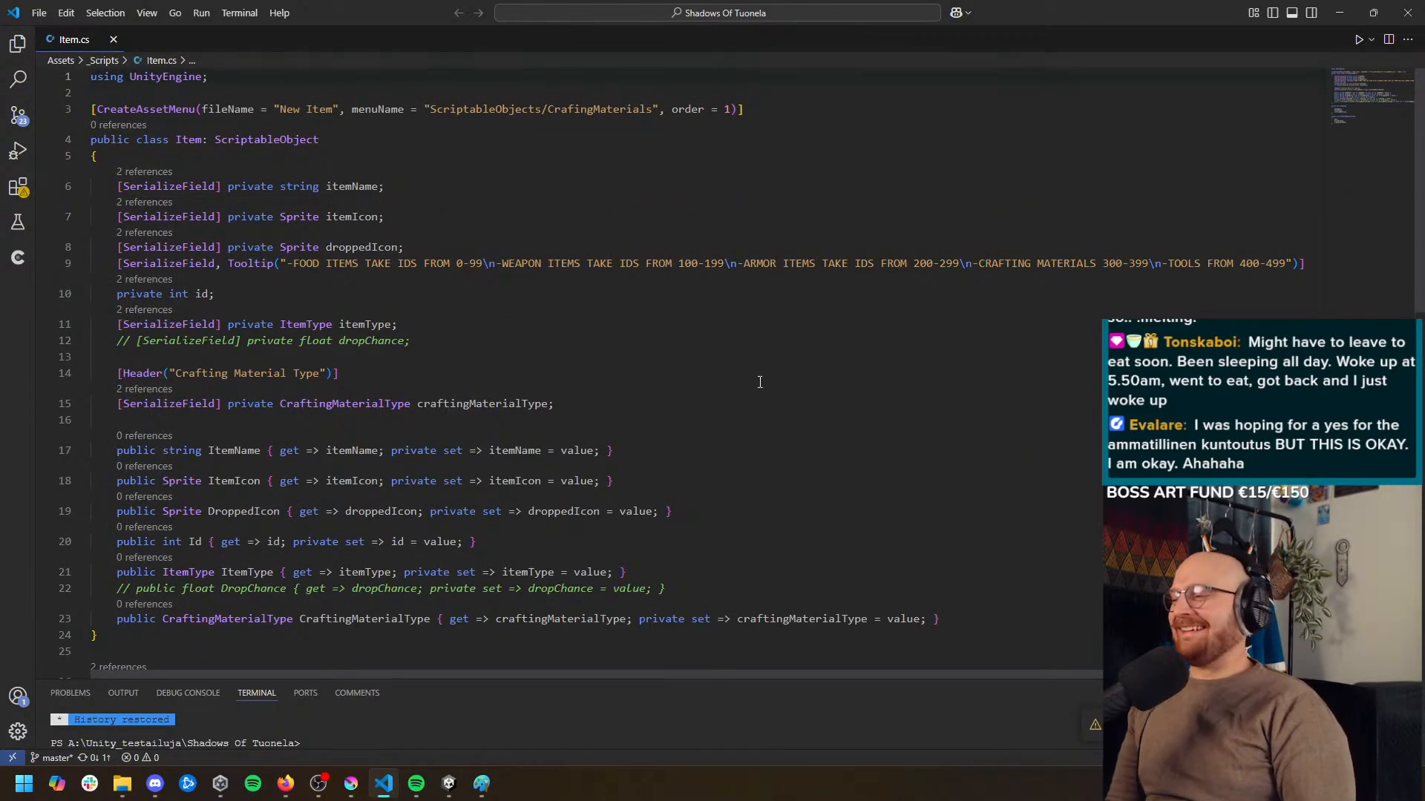
scroll(551, 324, down, 8)
scroll(653, 424, up, 4)
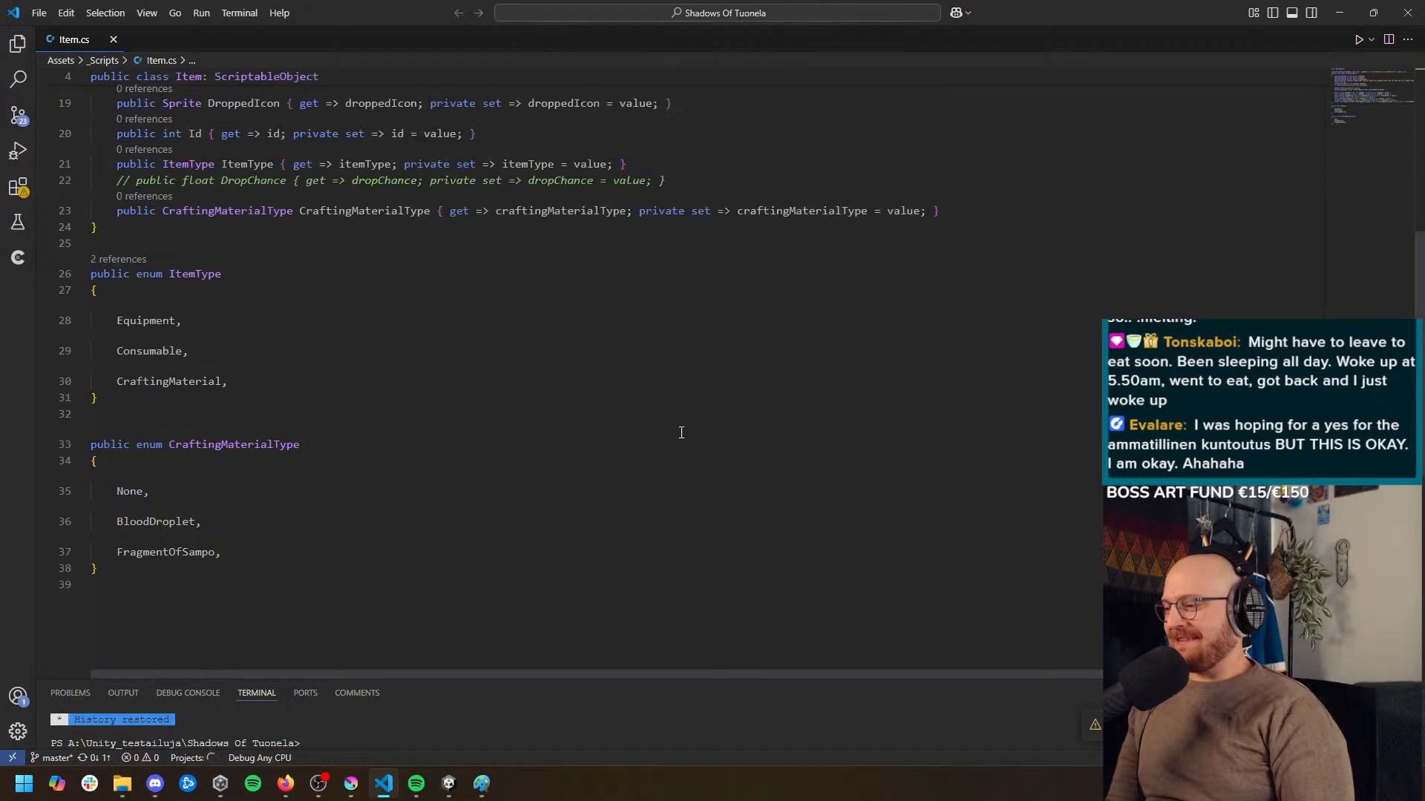
scroll(624, 392, down, 1)
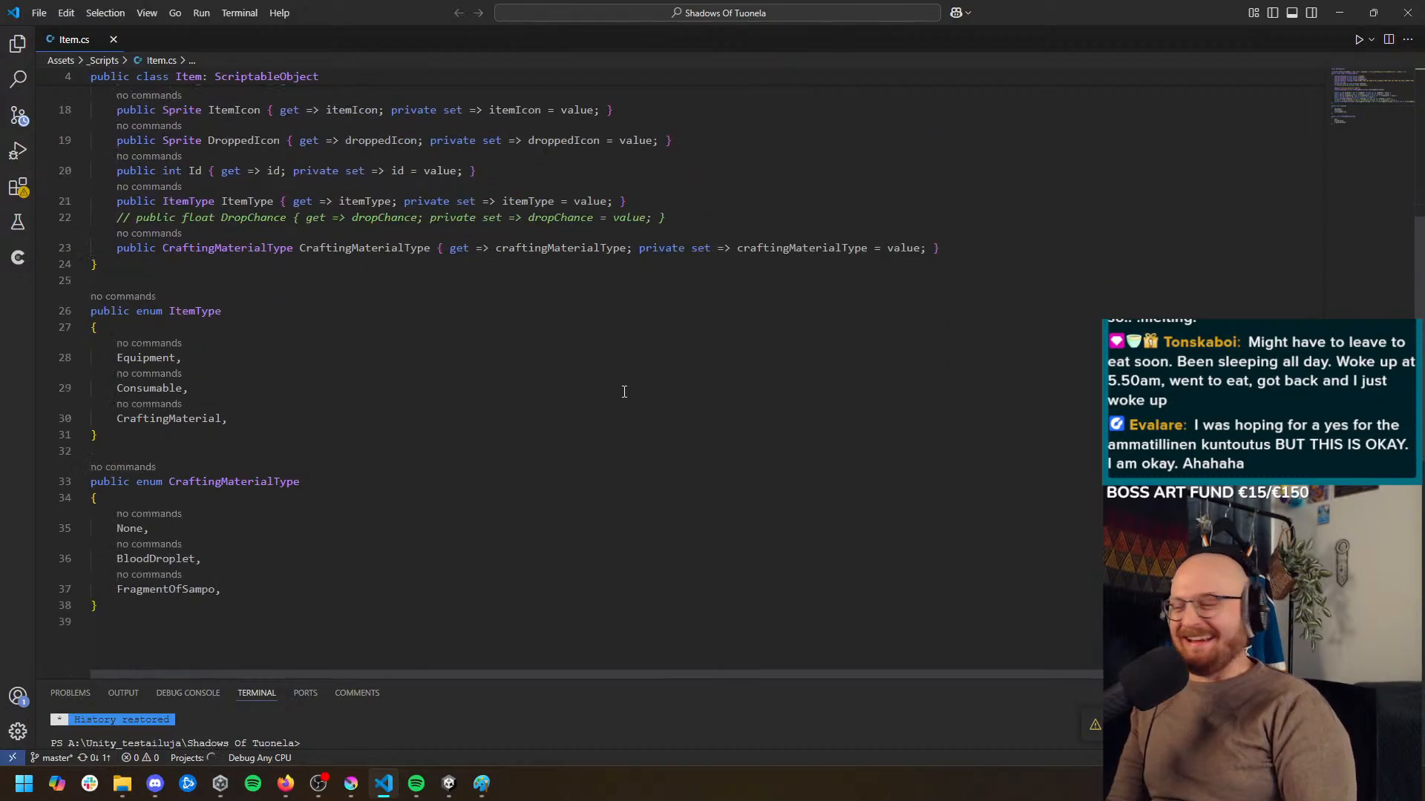
scroll(341, 452, down, 1)
click(324, 488)
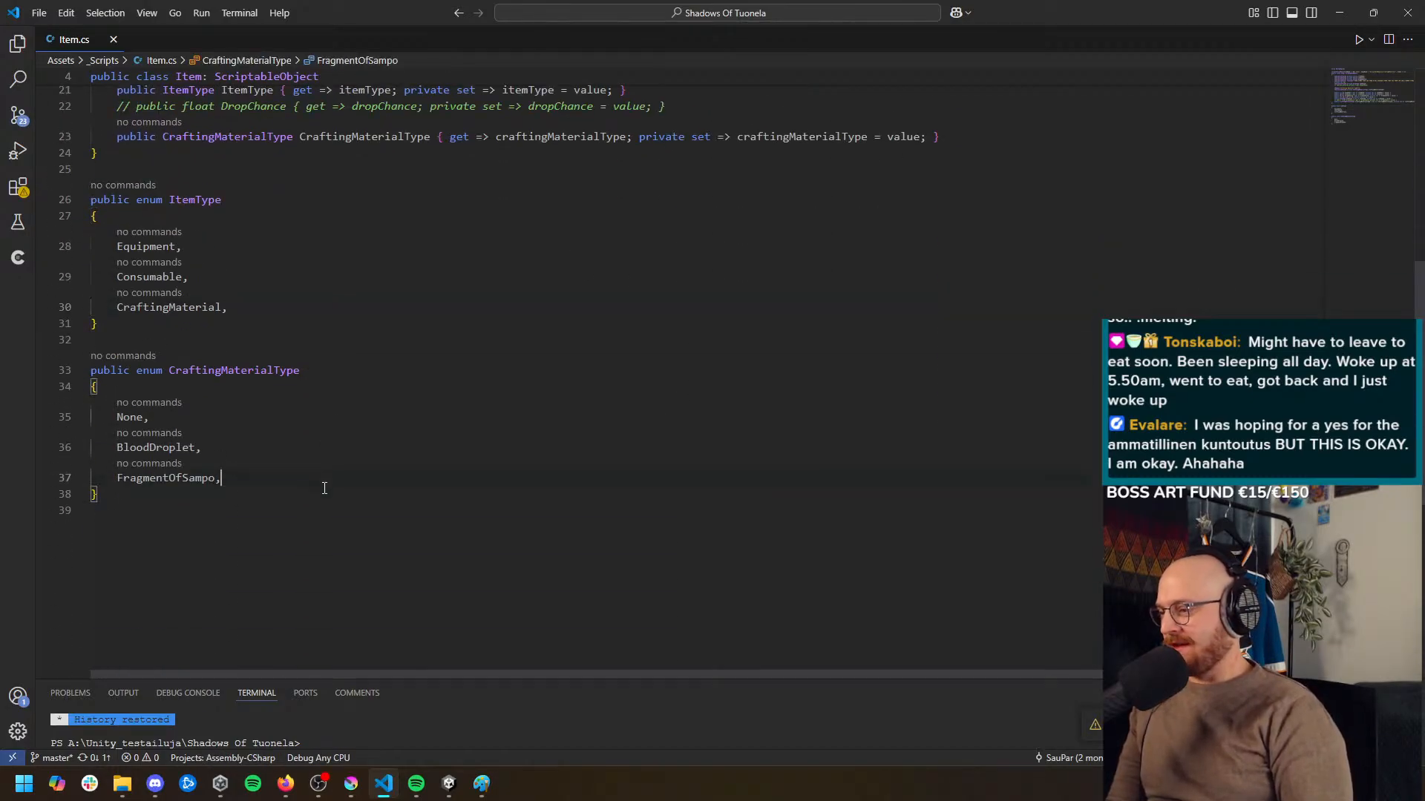
key(Return)
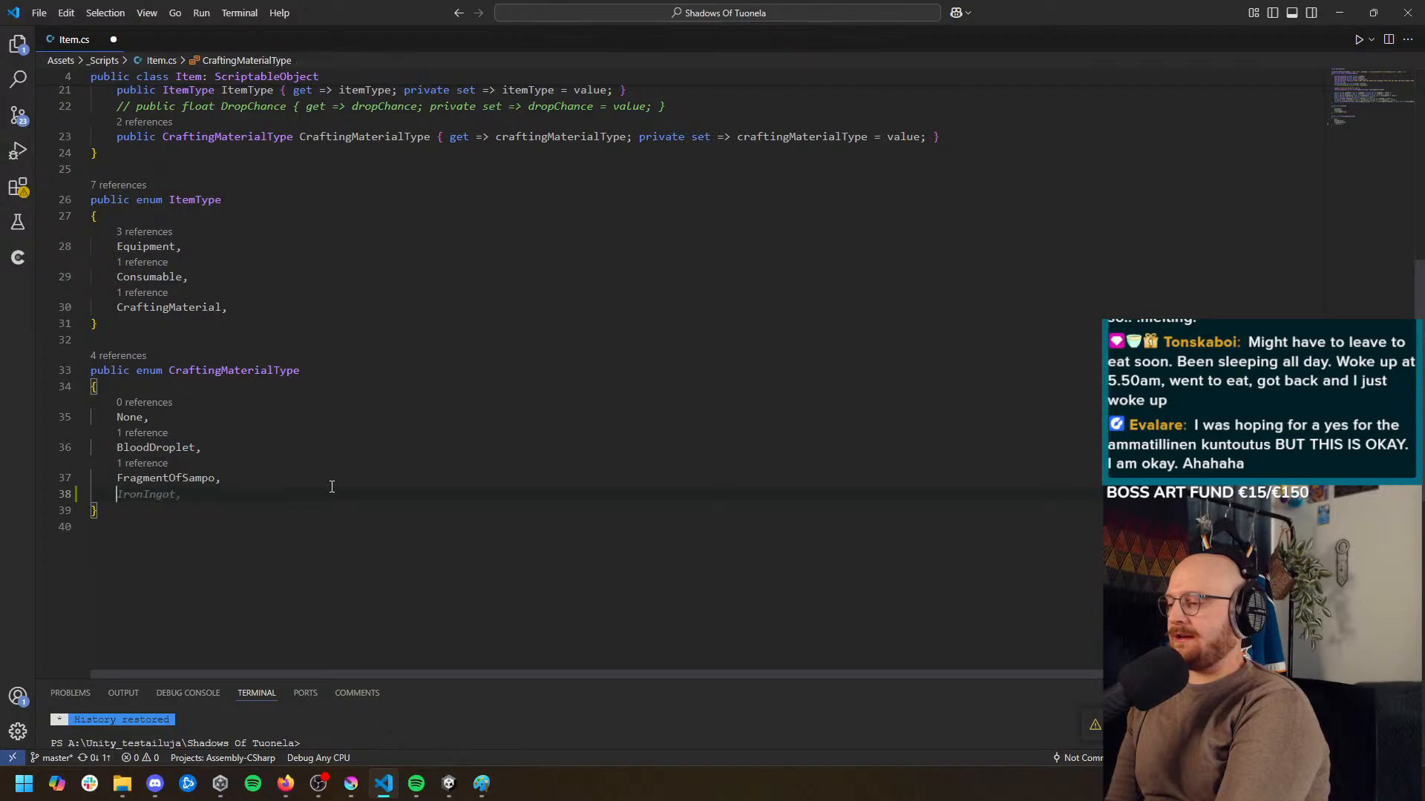
text(BlackOre)
text(,)
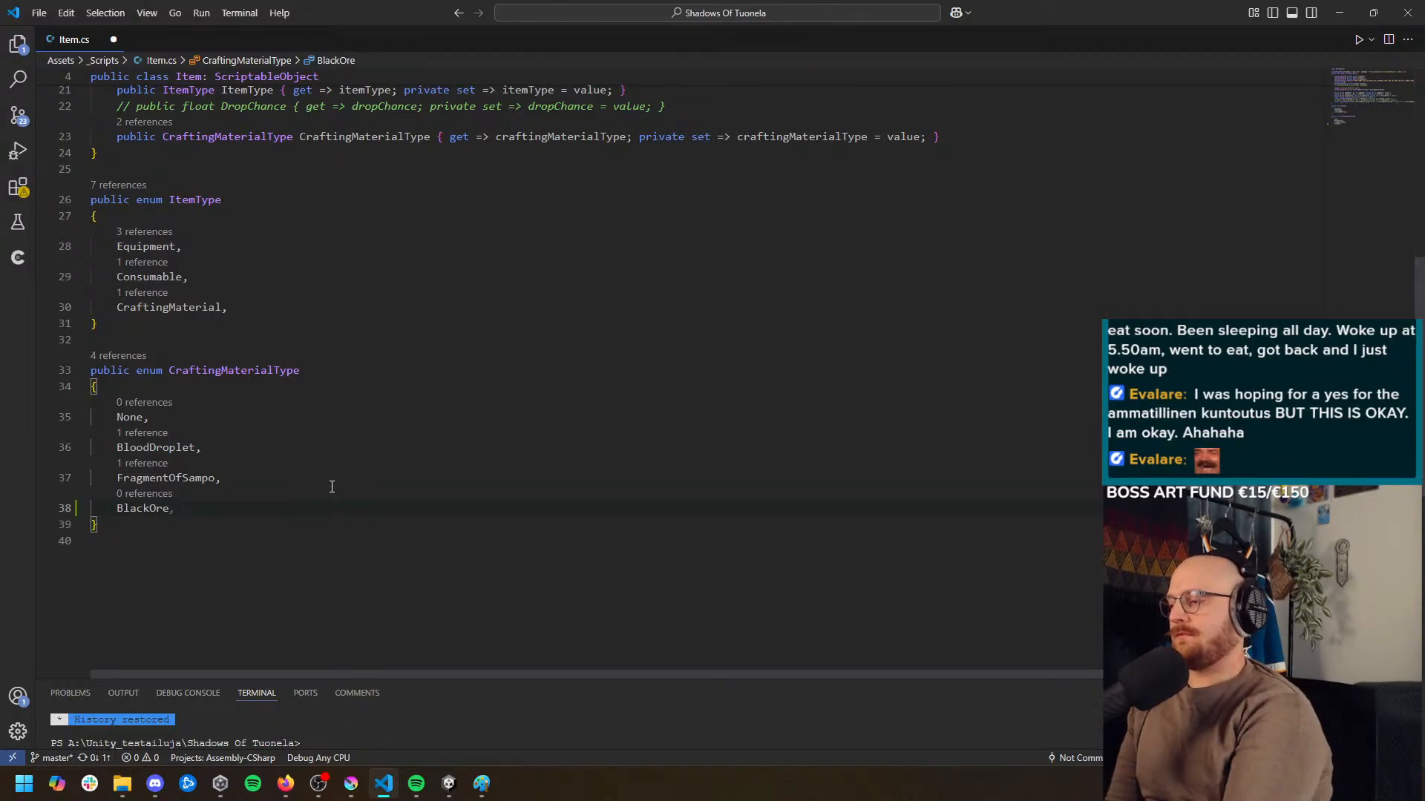
Add GreenOre, CyanOre and RedOre to the end of the CraftingMaterialType enum and save the script
key(Return)
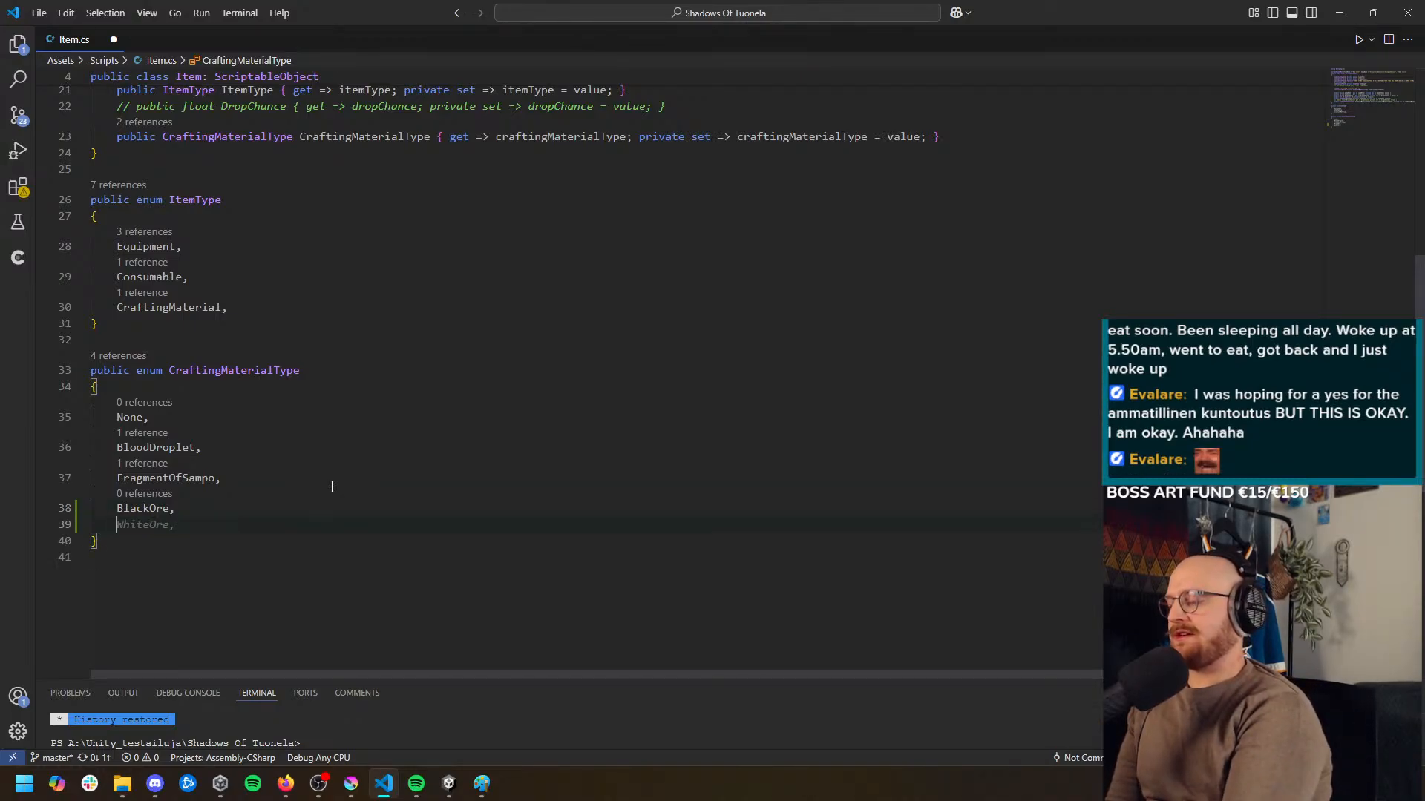
text(GreenOre,)
key(Return)
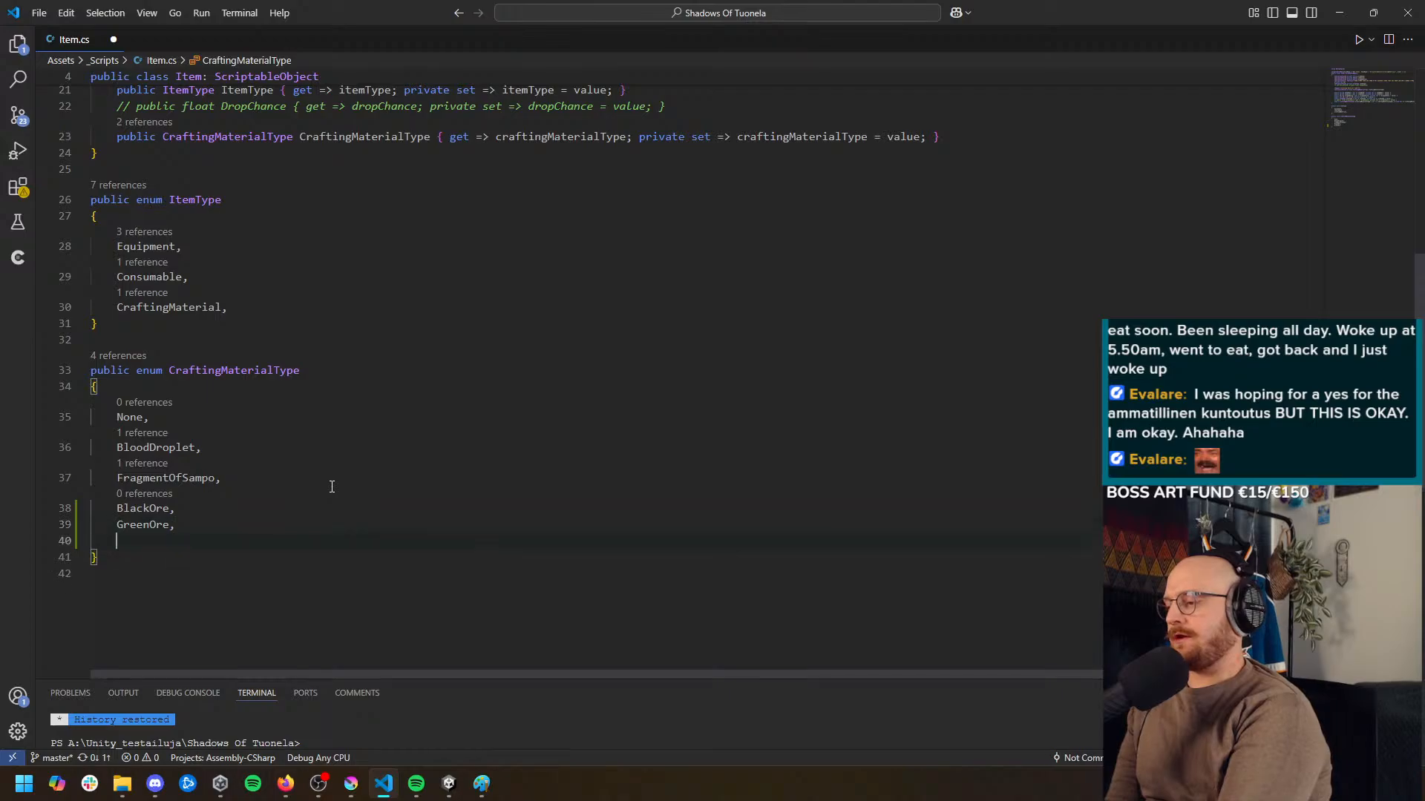
text(CyanOre,)
key(Return)
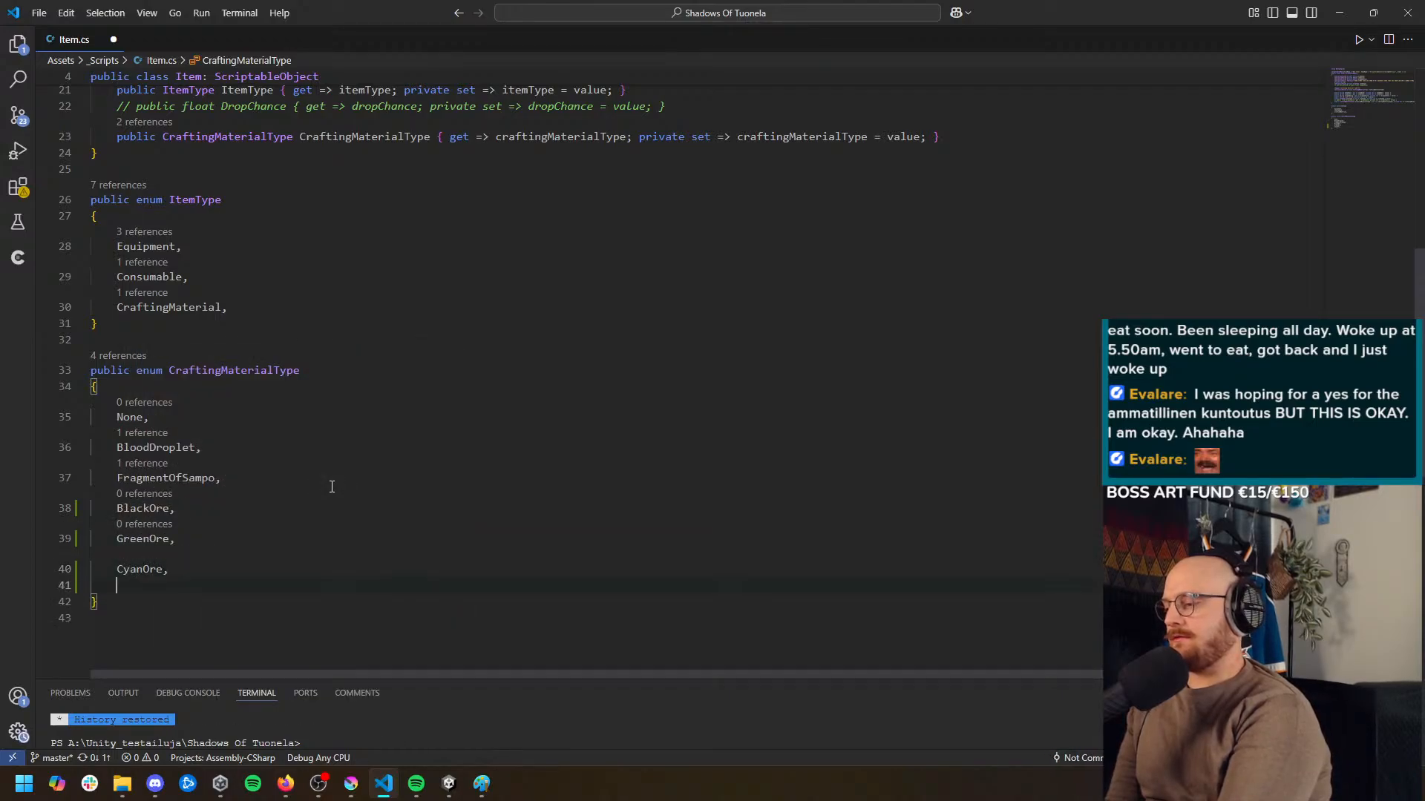
text(RedOre,)
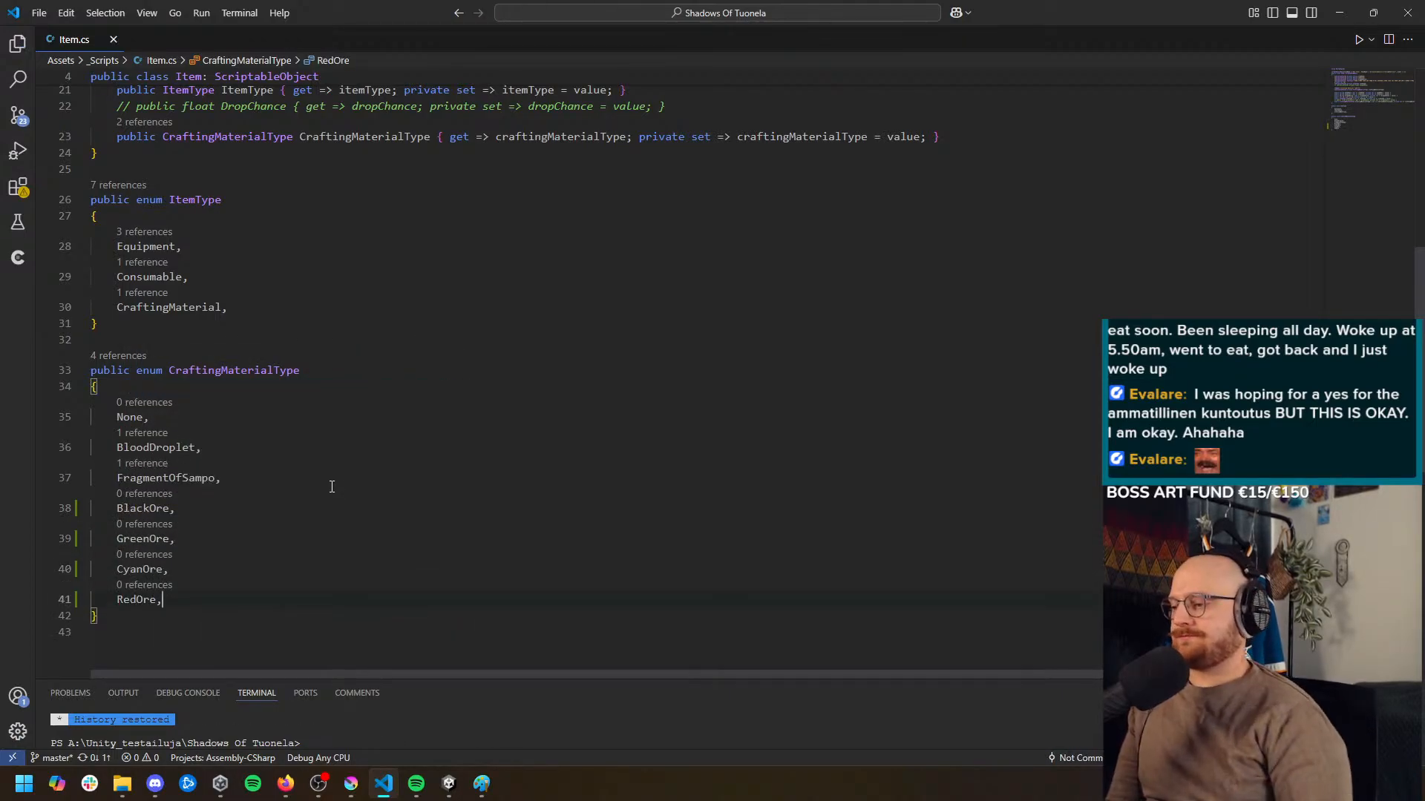
click(531, 488)
Return to Unity and set the Black Ore item's crafting material type to Black Ore
click(1339, 12)
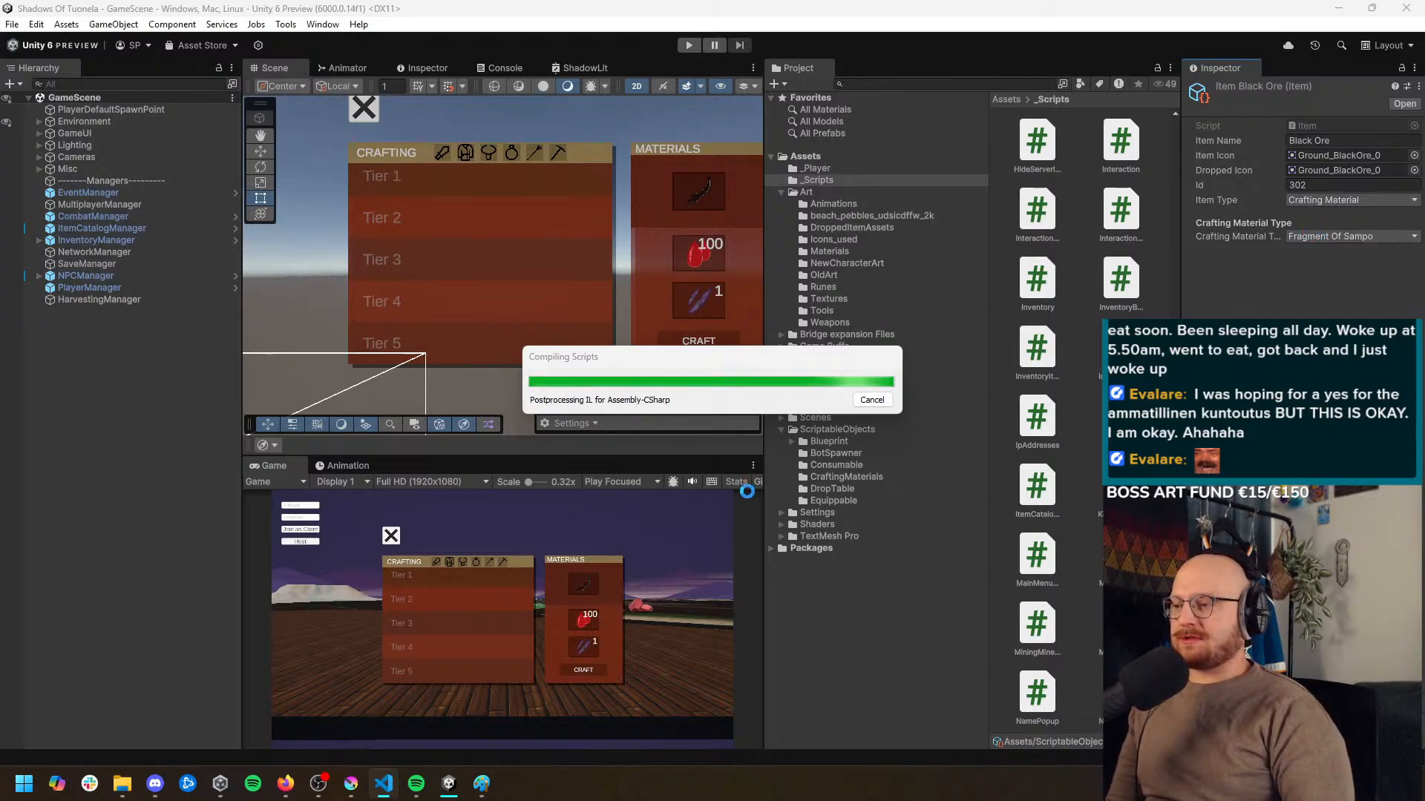
drag(751, 361, 690, 323)
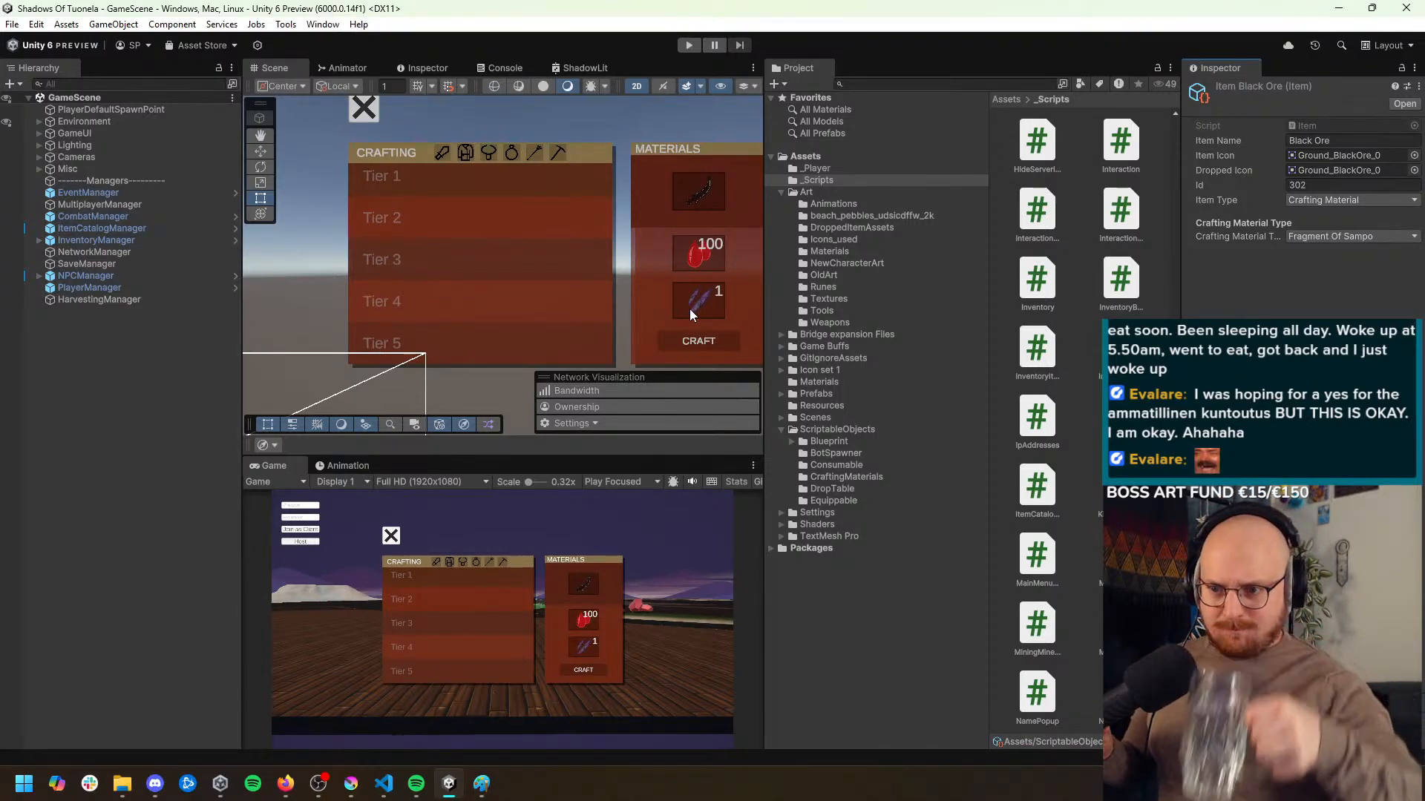
click(1328, 236)
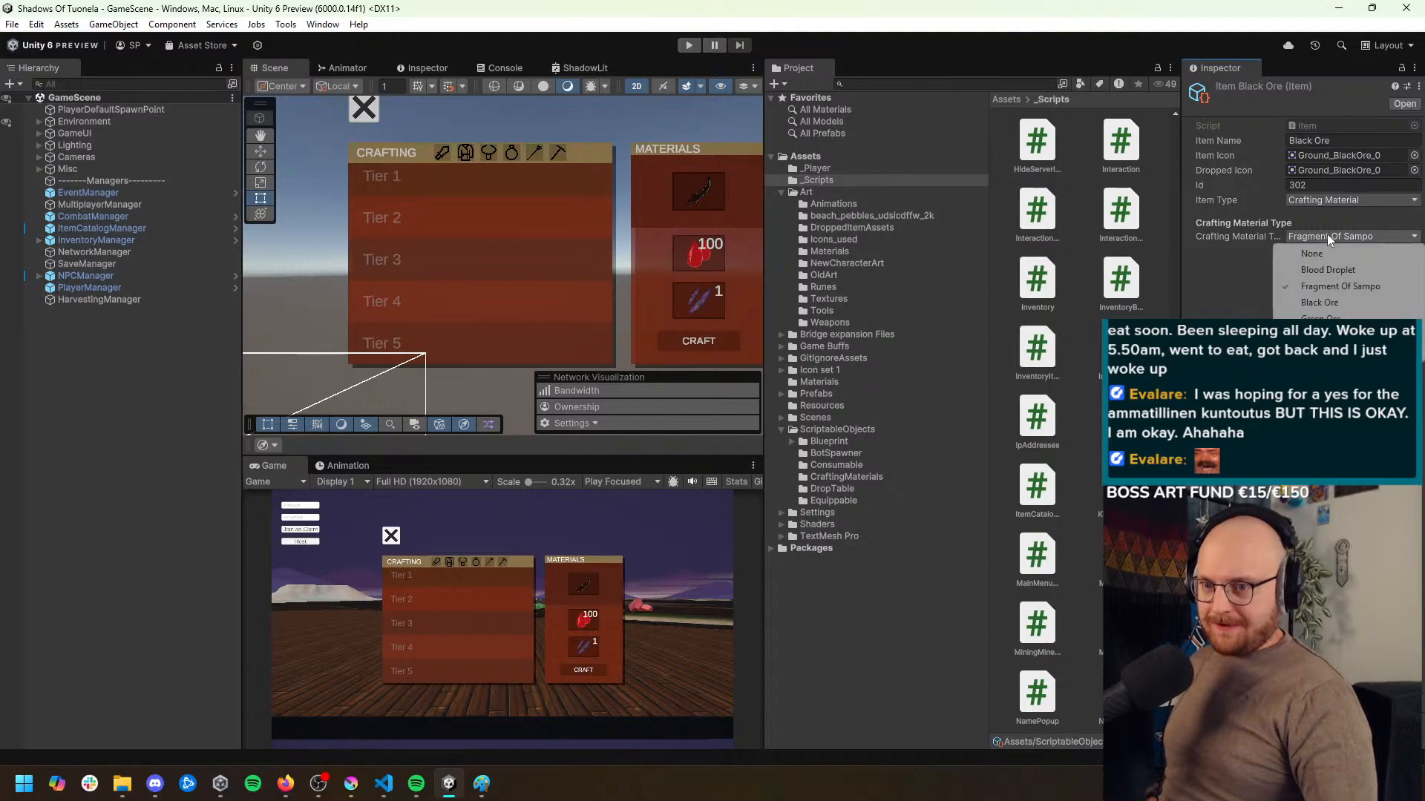
click(1325, 302)
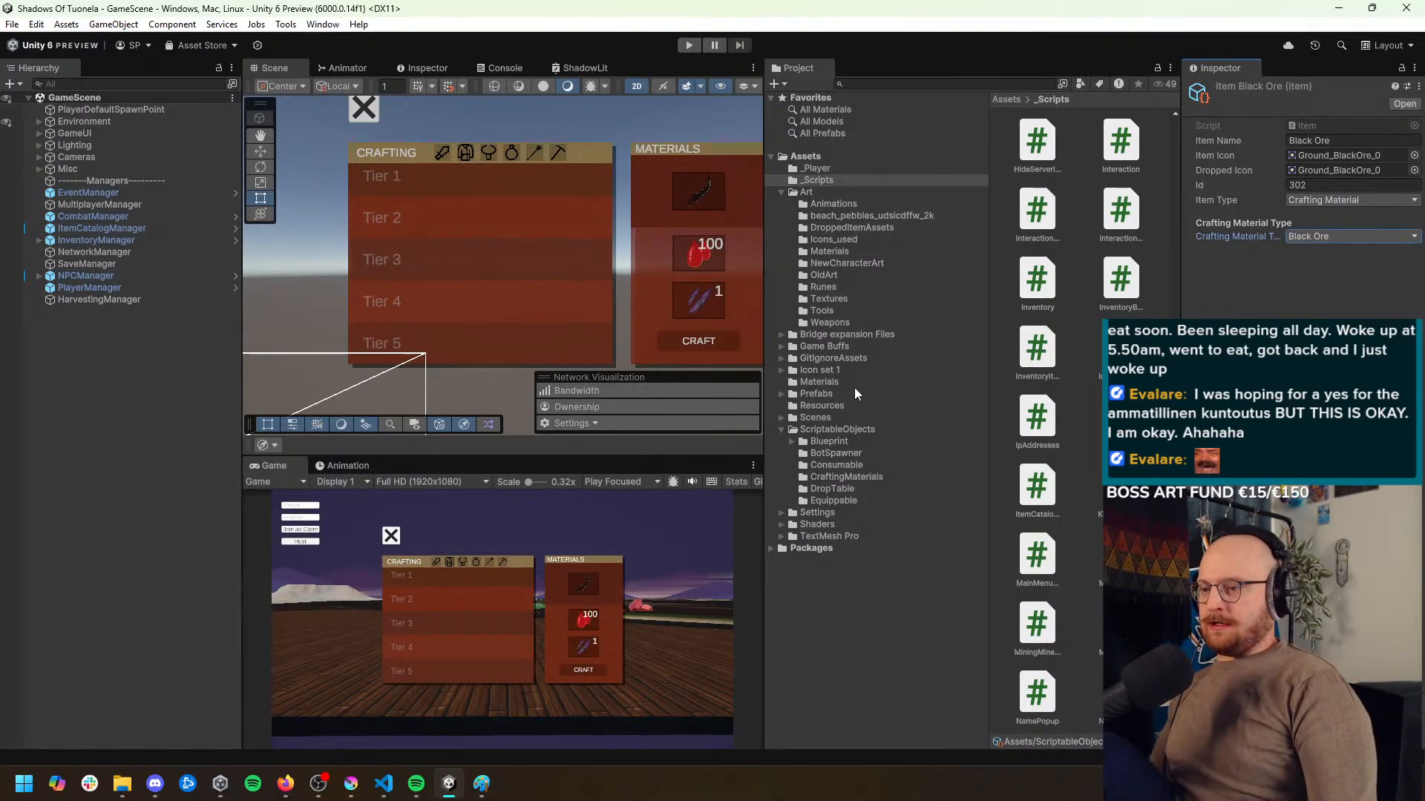
click(985, 401)
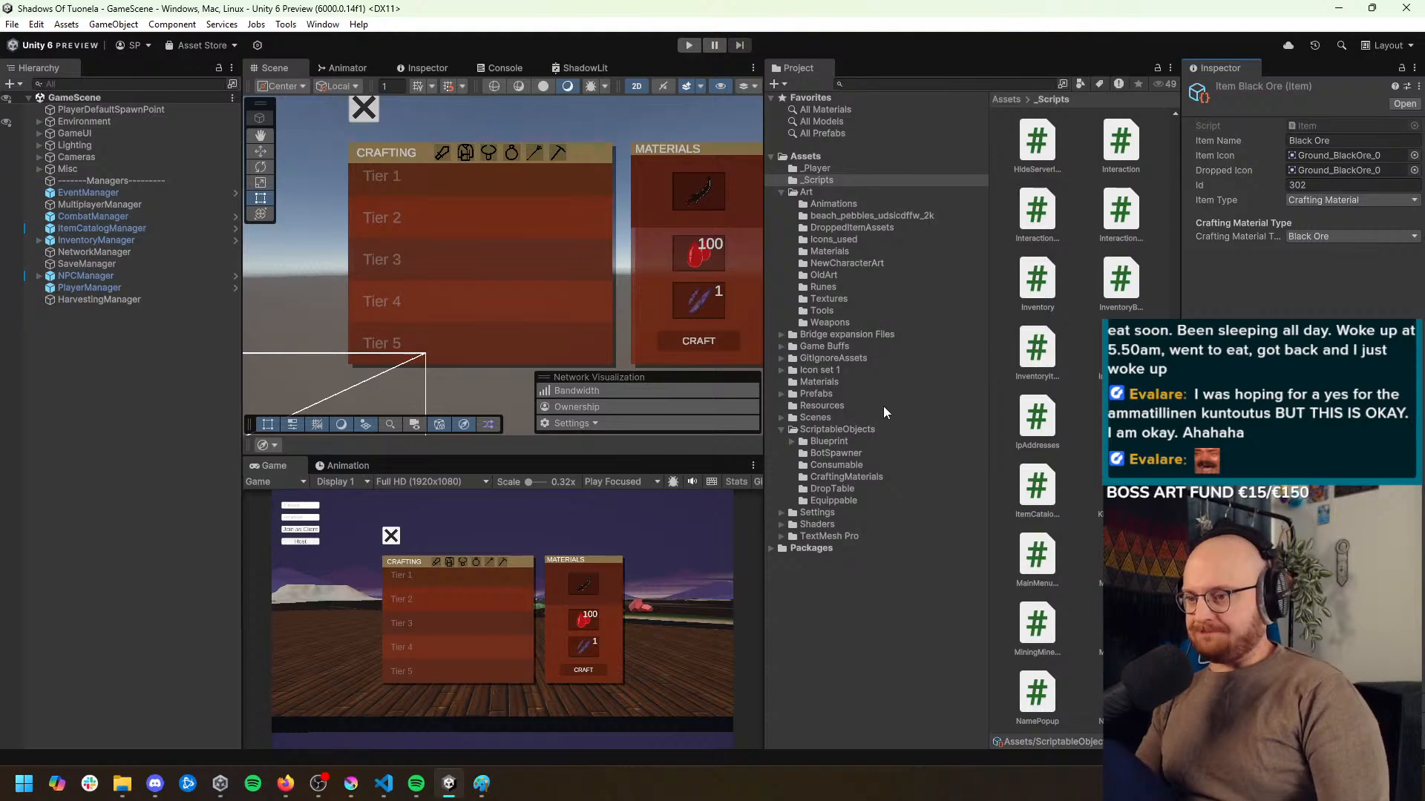
Duplicate the ItemBlackOre asset in the CraftingMaterials folder and rename the copy ItemGreenOre
click(852, 477)
click(1018, 144)
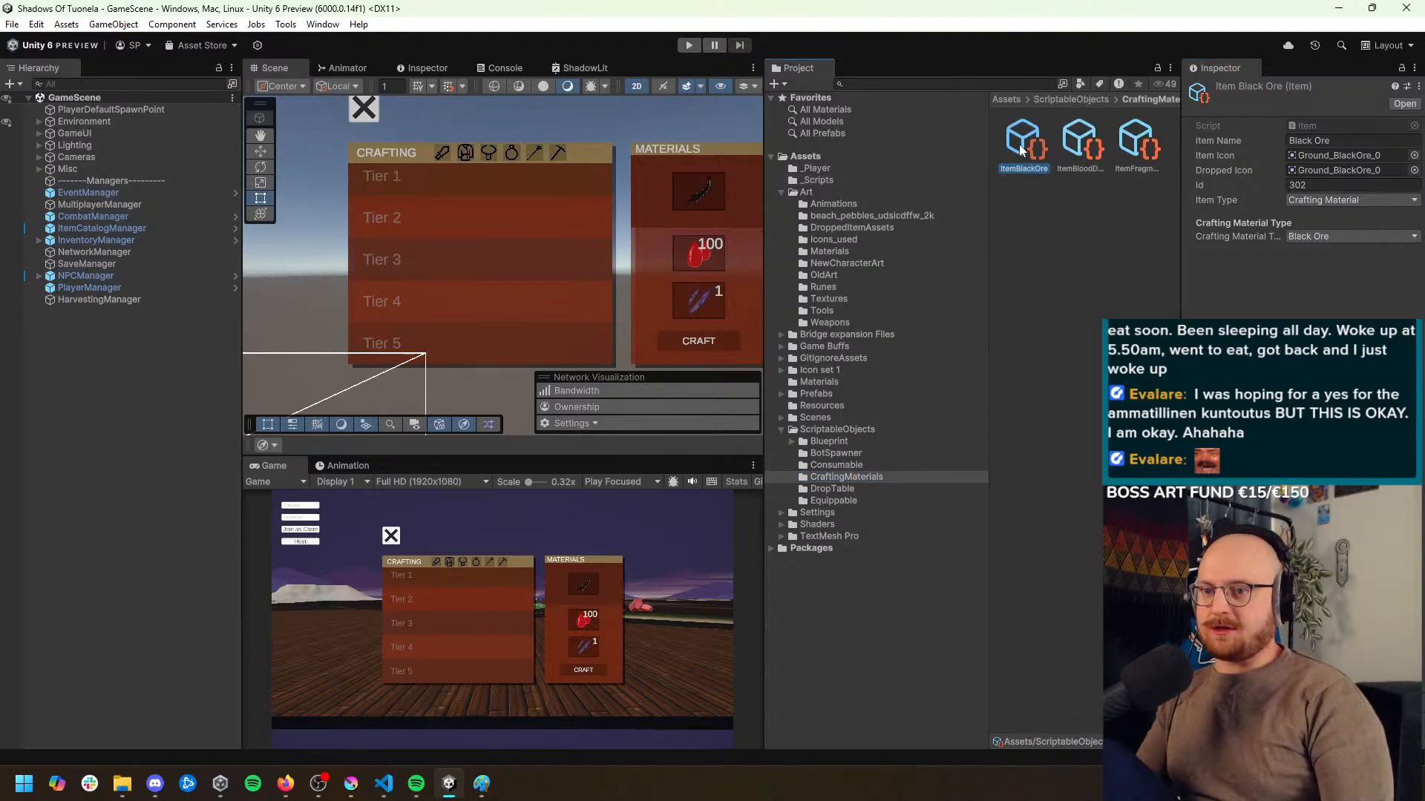
key(ctrl+d)
click(1099, 168)
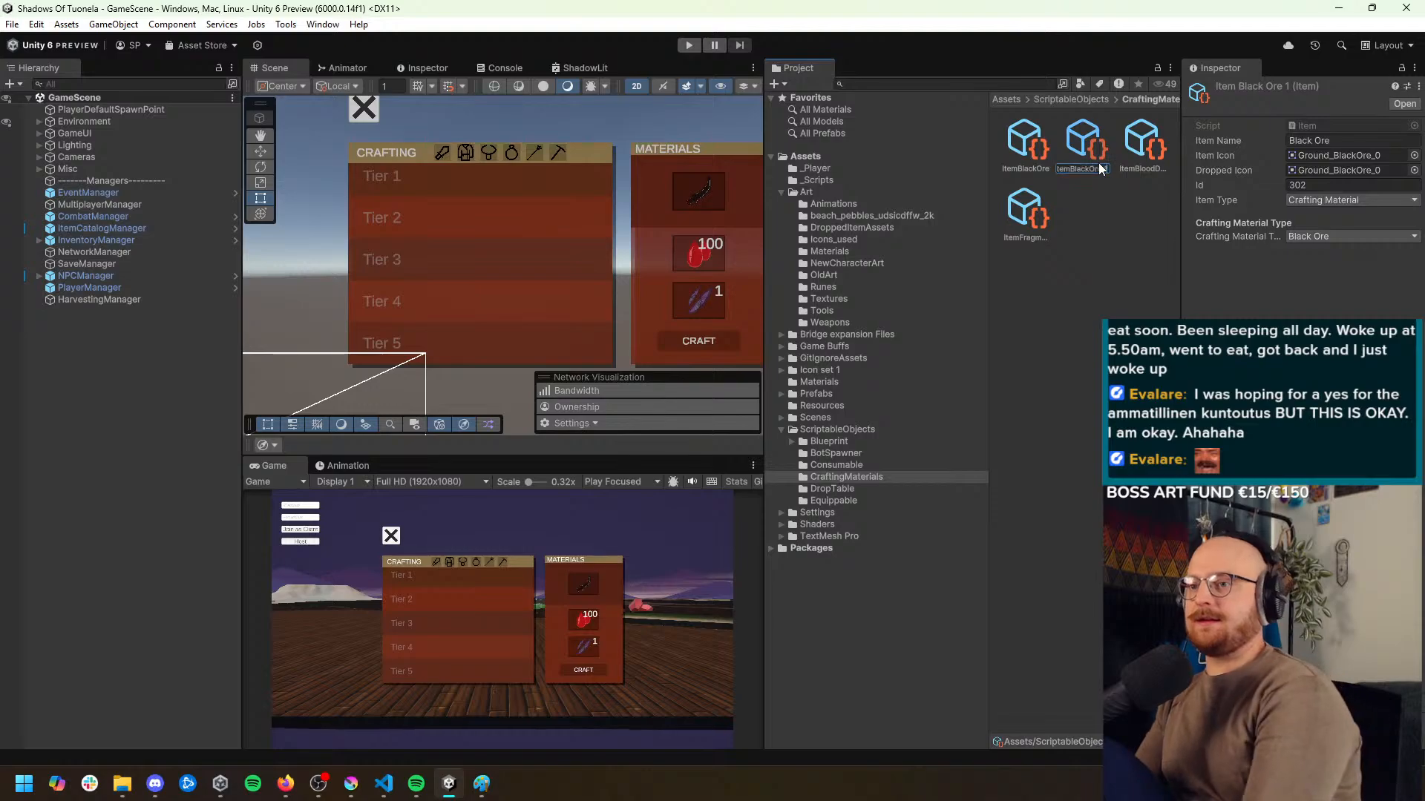
text(ItemBla)
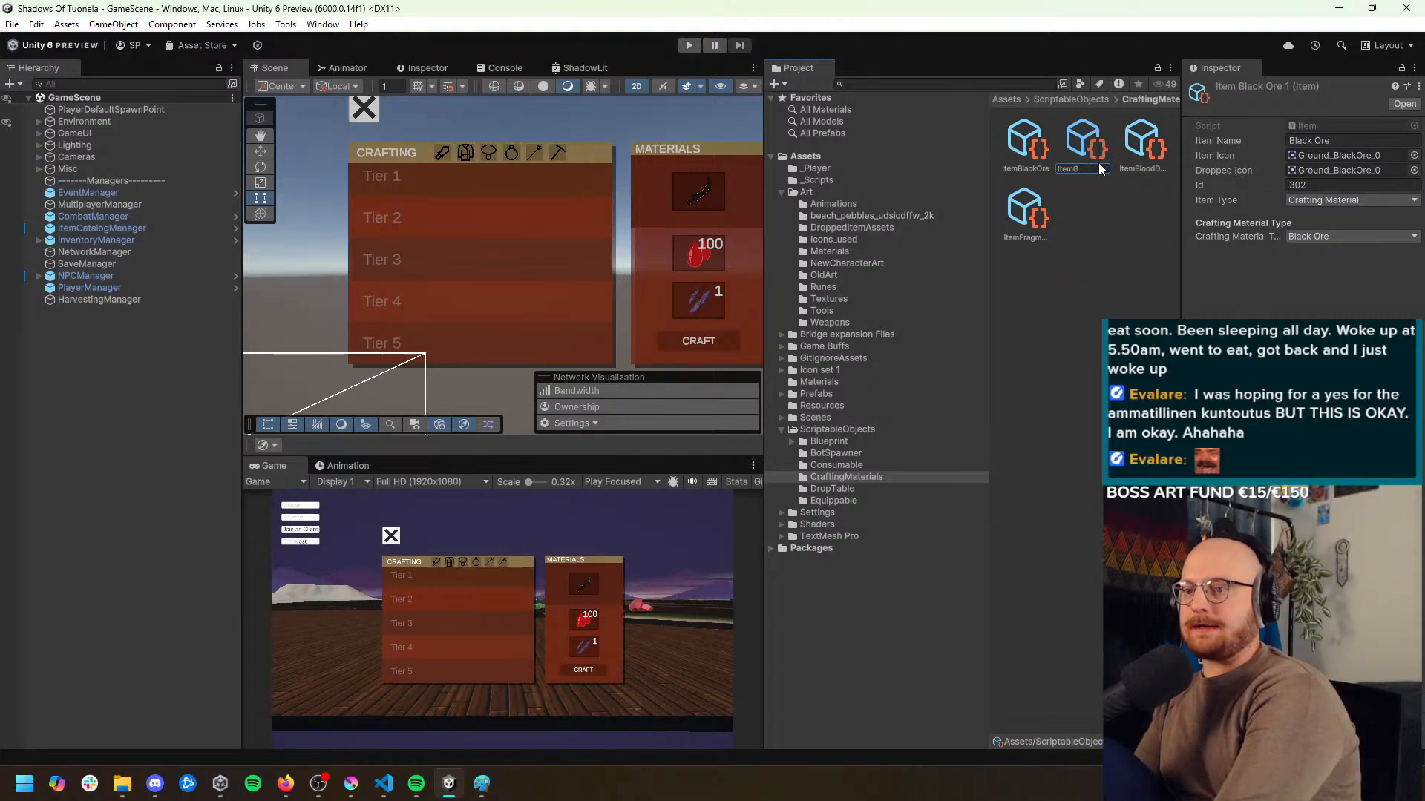
key(BackSpace)
text(GreenOre)
key(Return)
Name the new item Green Ore and assign the Ground_GreenOre_0 sprite to both its item icon and dropped icon
double_click(1309, 141)
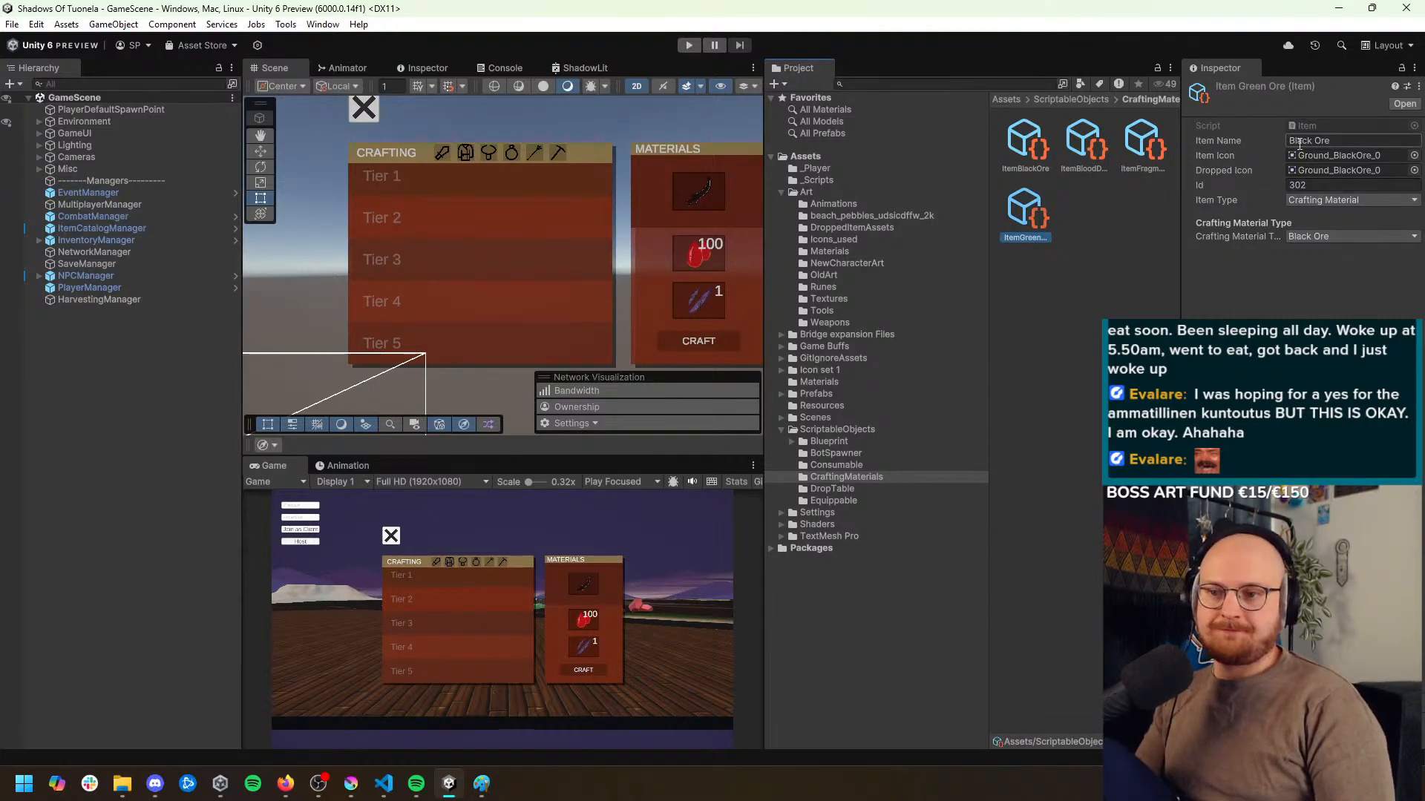
text(Green)
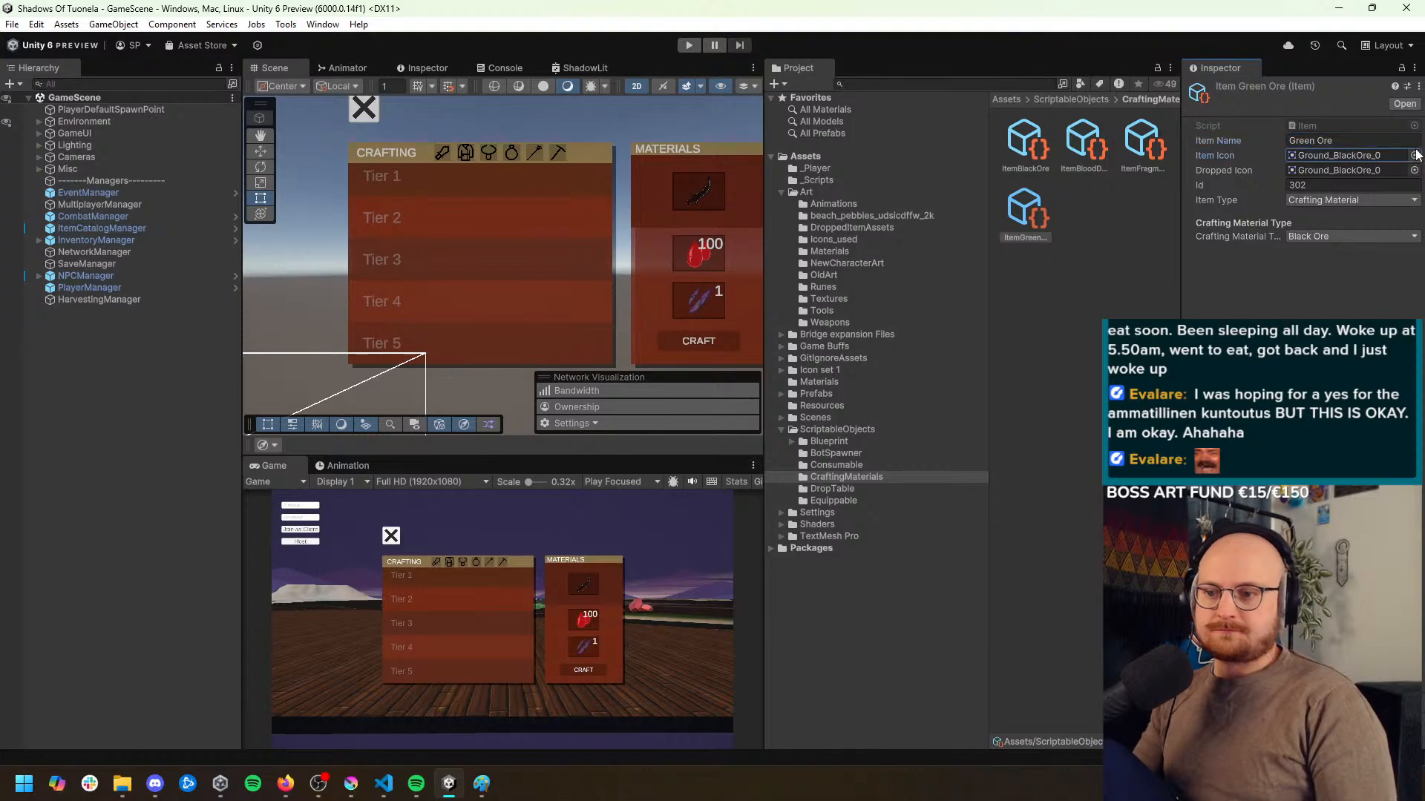
click(1413, 169)
double_click(1176, 270)
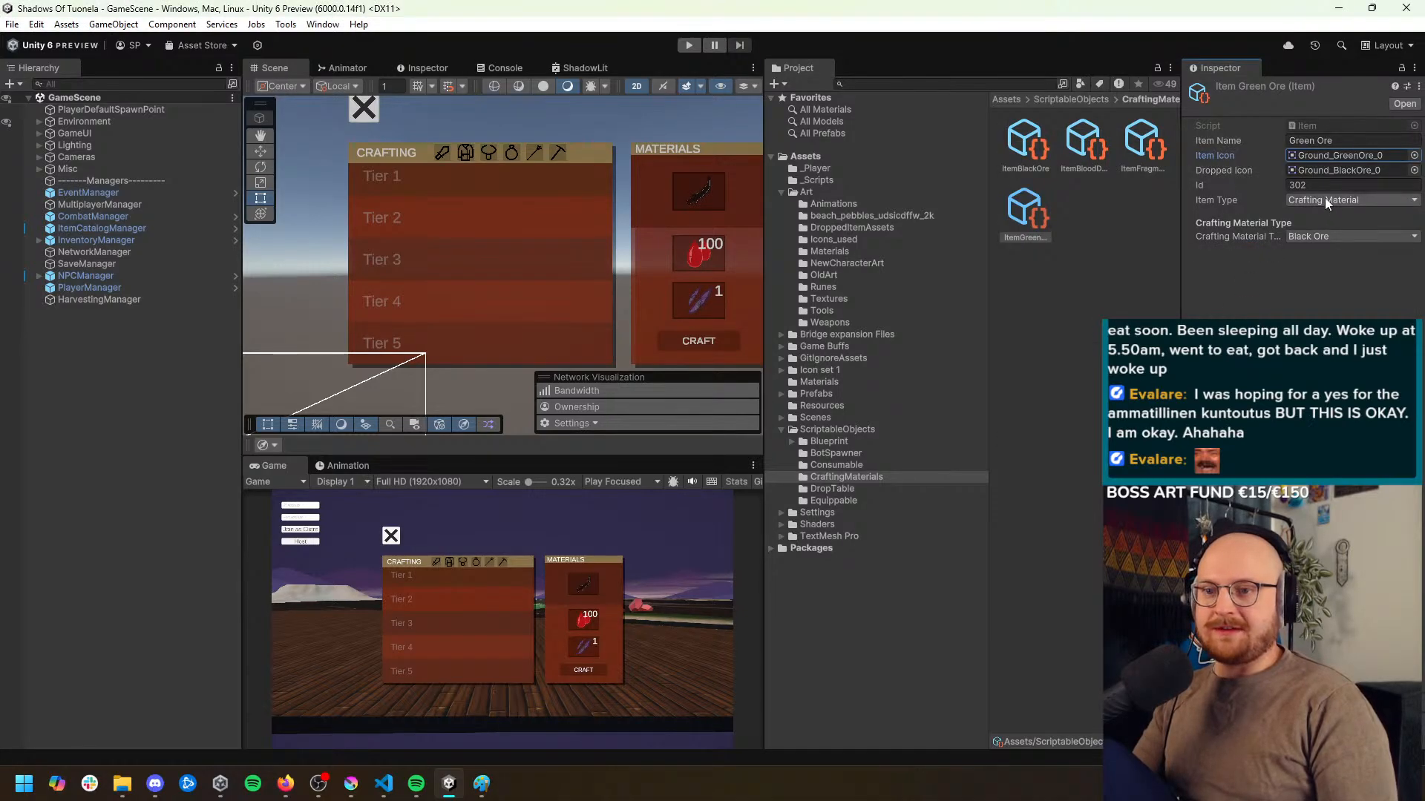
click(1413, 171)
double_click(1174, 303)
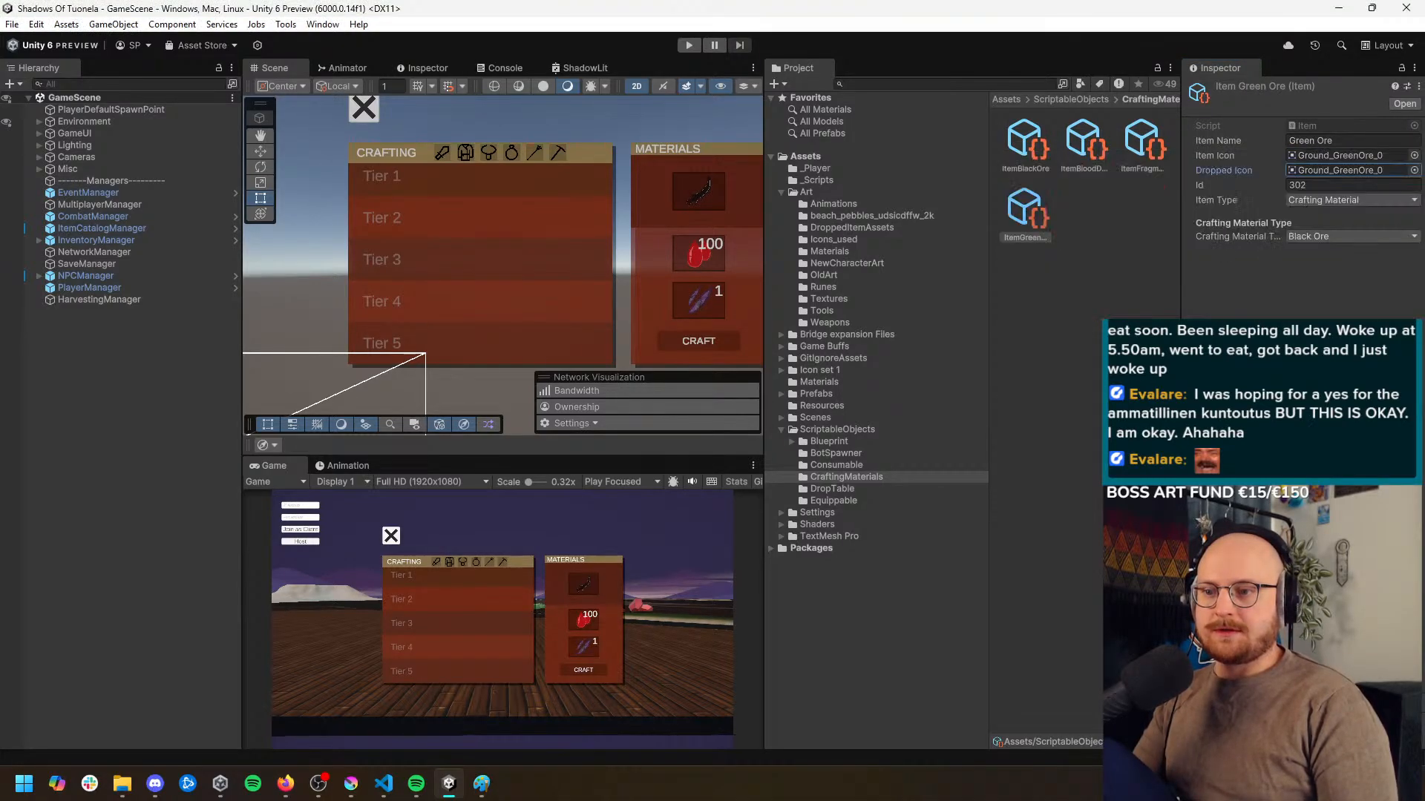
Set the Green Ore item's Id to 303 and its crafting material type to Green Ore
click(1300, 186)
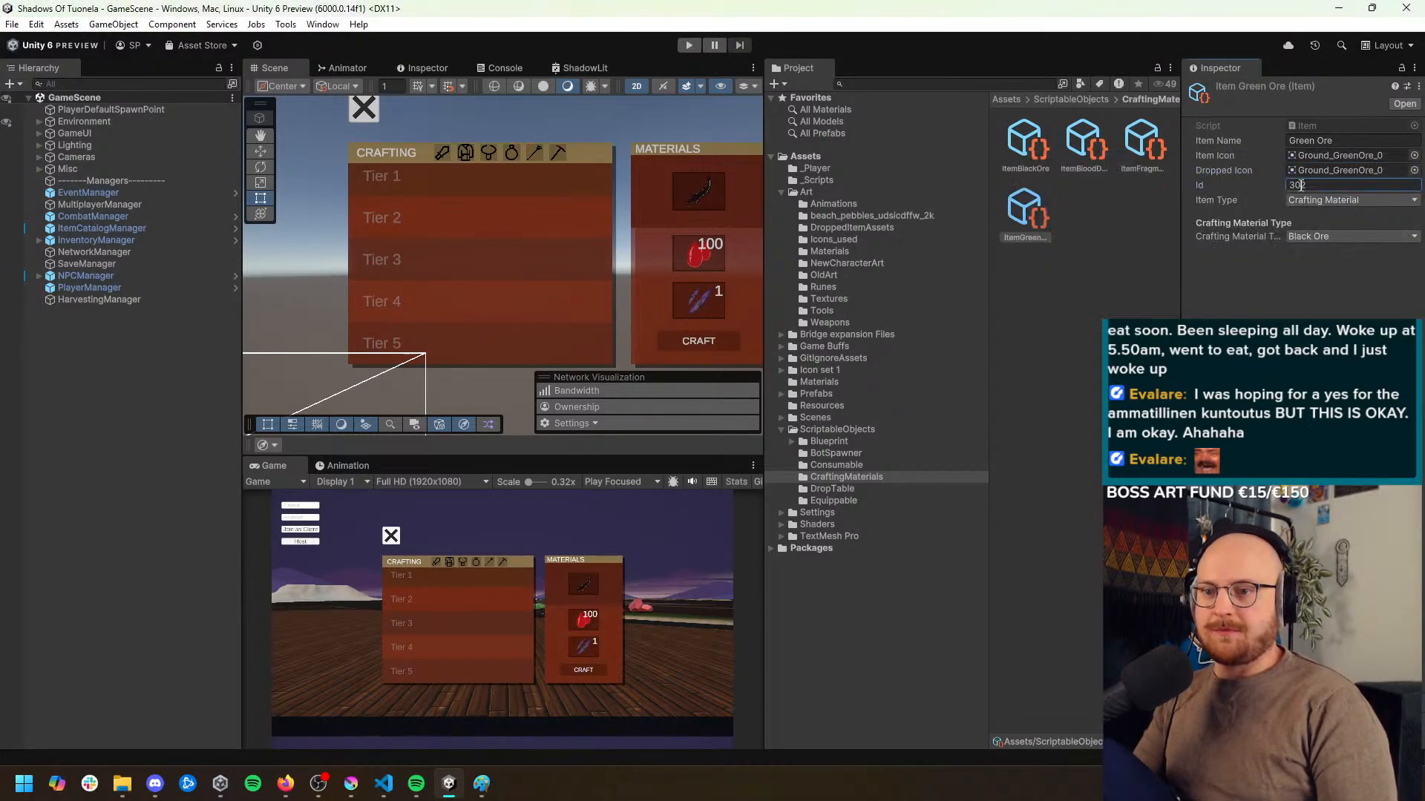
click(1325, 307)
click(1351, 236)
click(1321, 317)
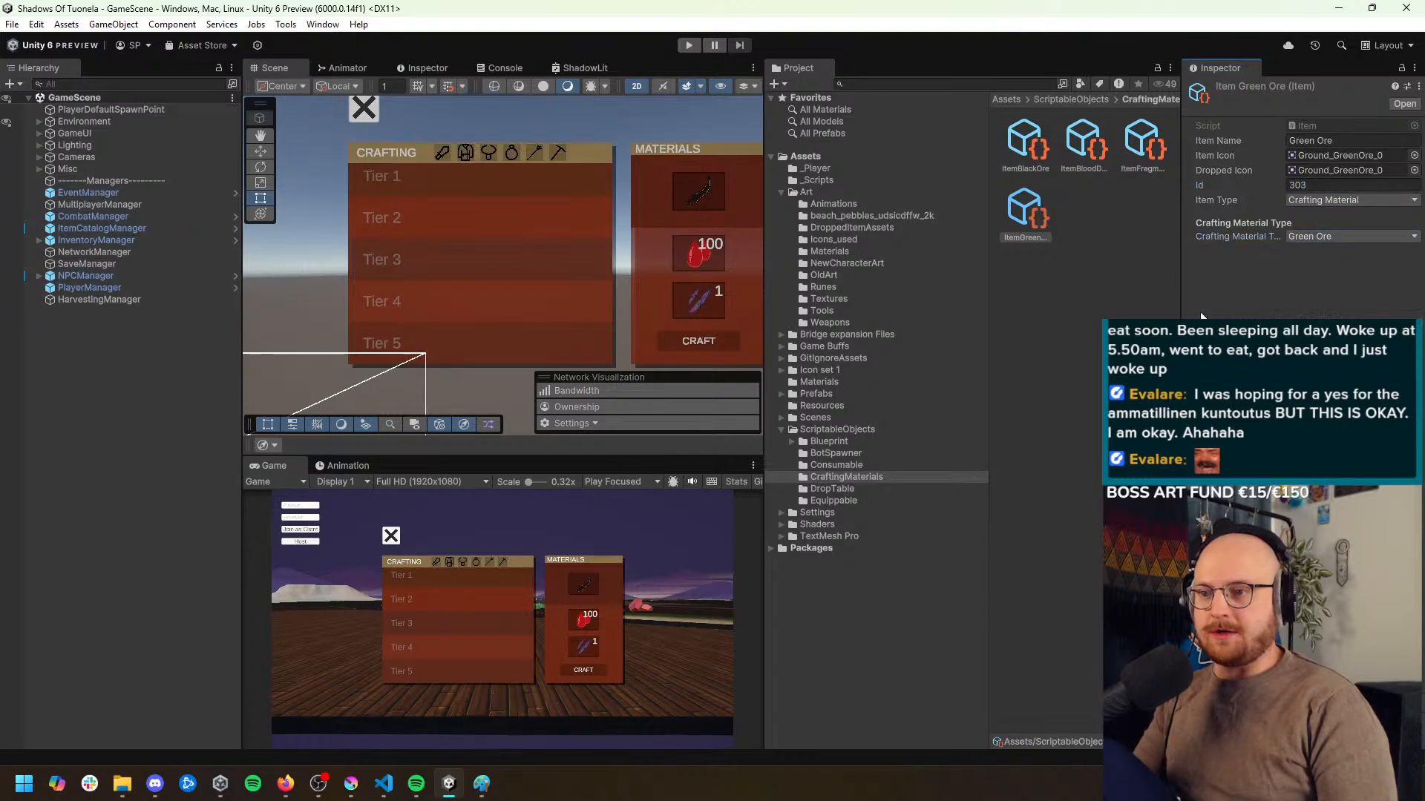
Duplicate the ItemGreenOre asset in the CraftingMaterials folder and rename the copy ItemCyanOre
click(1039, 213)
key(ctrl+d)
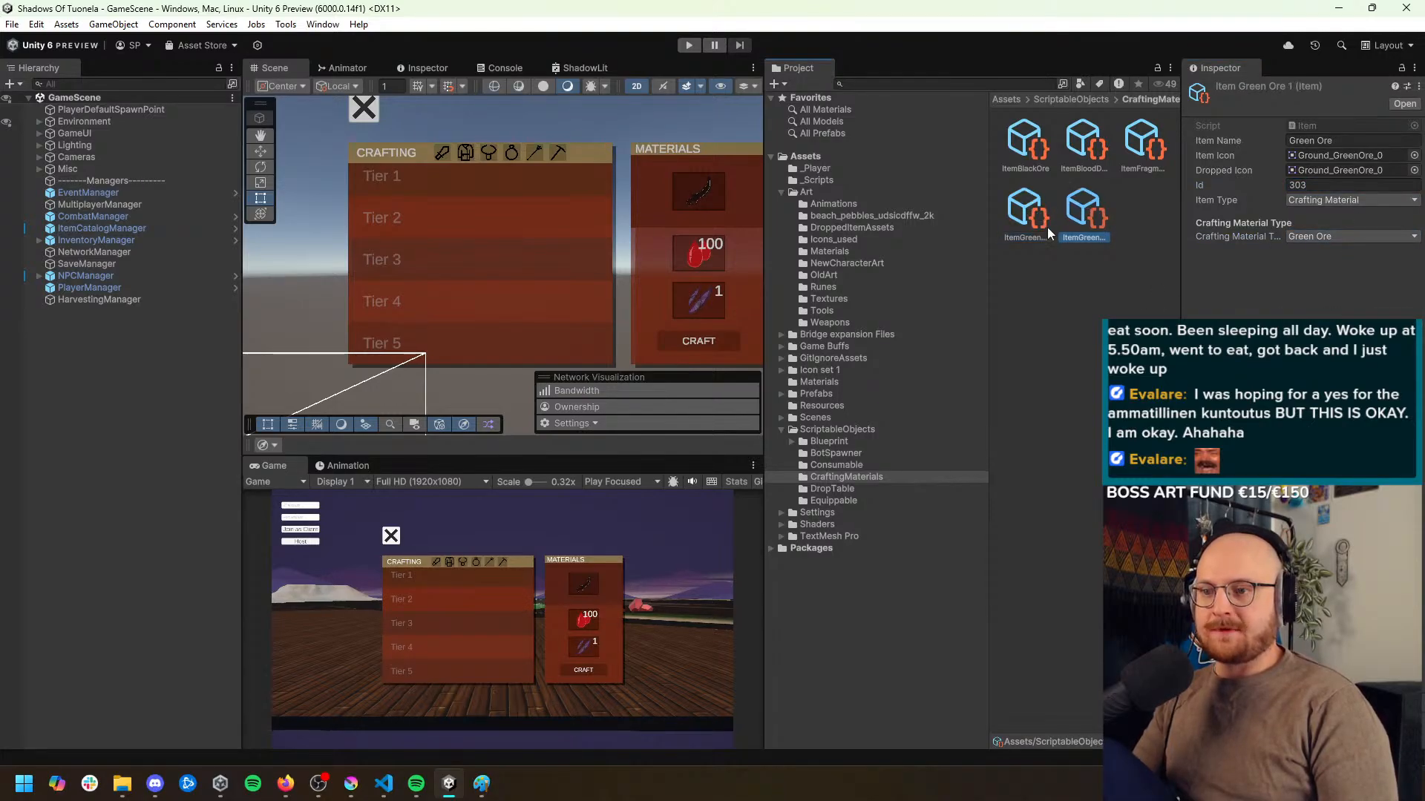
click(1102, 236)
click(1104, 237)
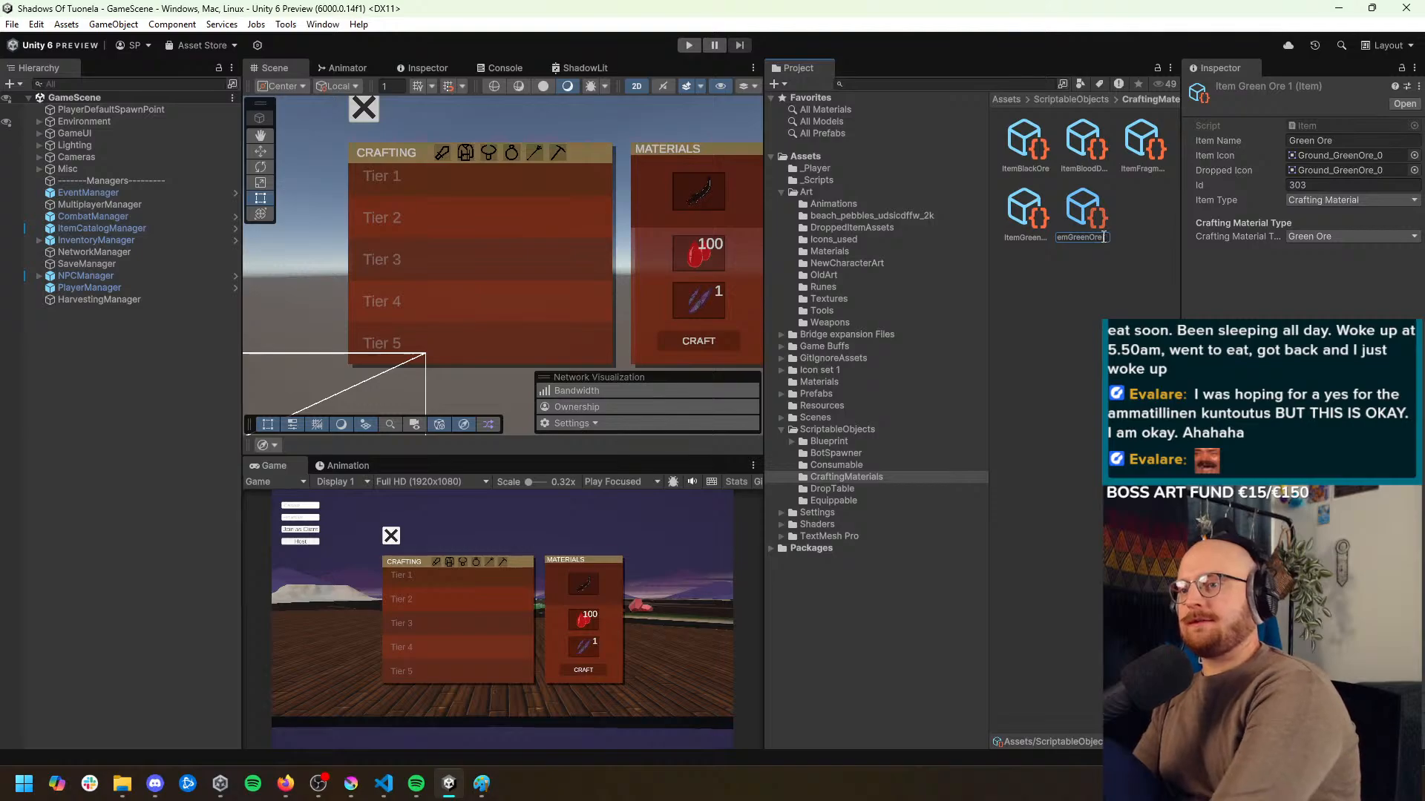
key(BackSpace)
key(BackSpace)
key(BackSpace)
key(BackSpace)
key(BackSpace)
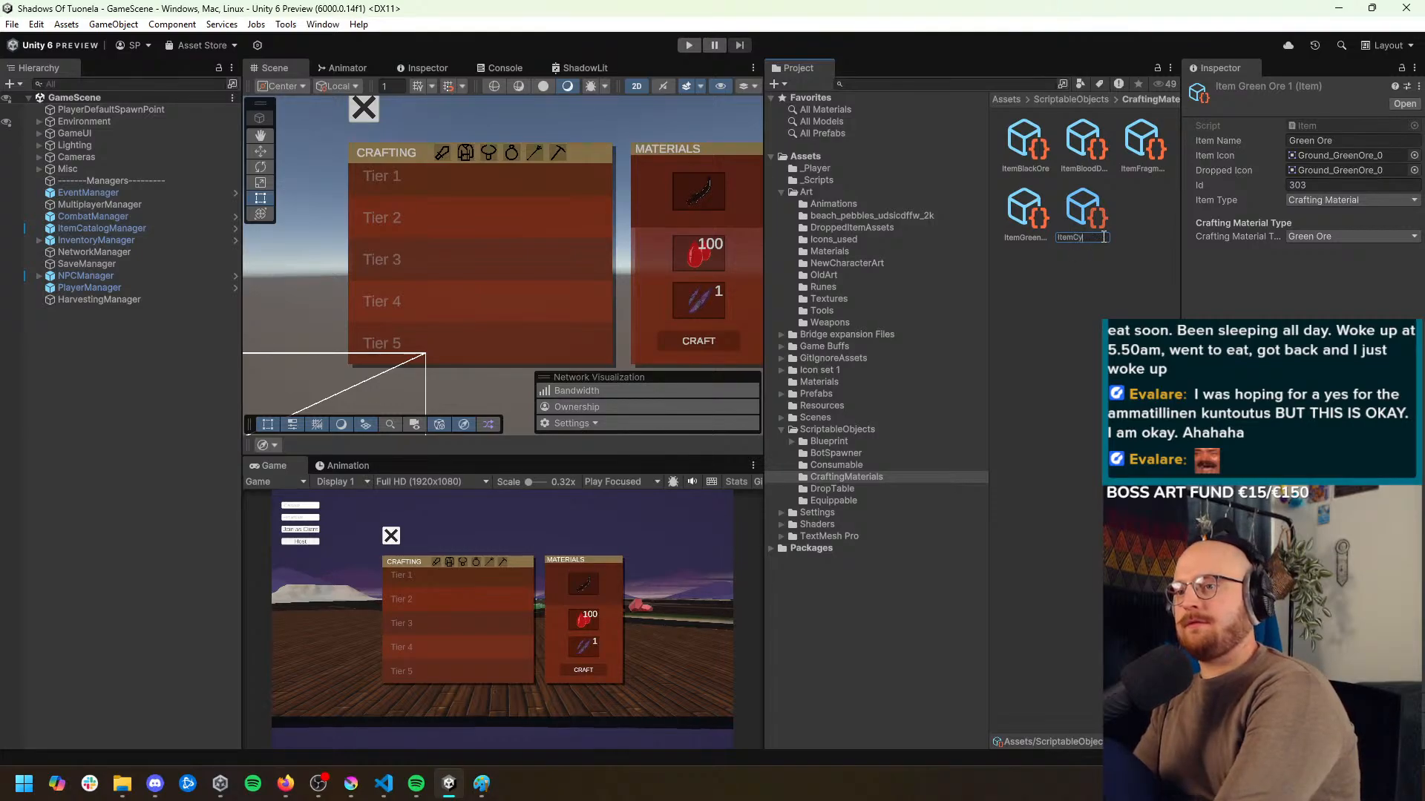
text(CyanOre)
key(Return)
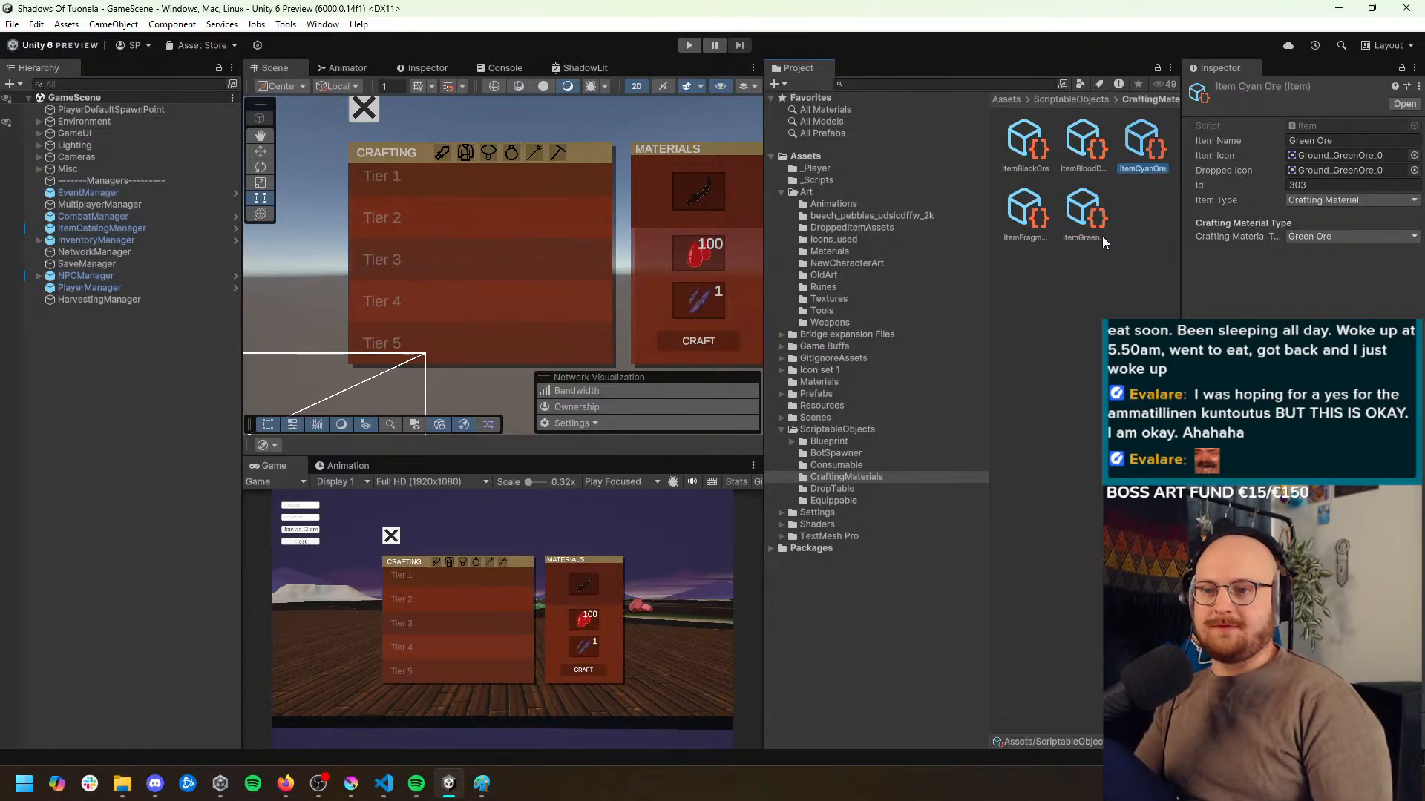
Name the new item Cyan Ore and assign the Ground_CyanOre_0 sprite to both its item icon and dropped icon
double_click(1300, 140)
text(Cyan)
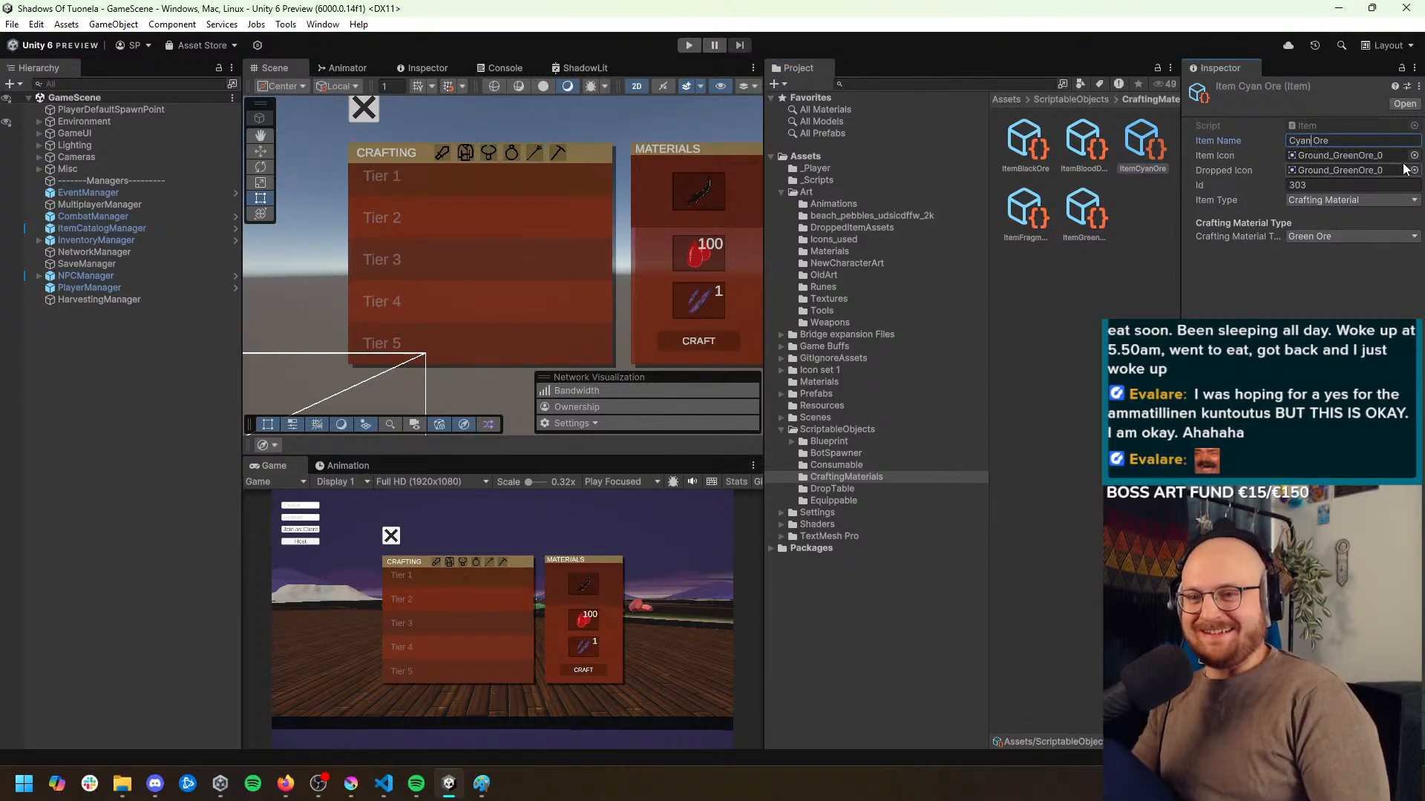
click(1414, 170)
text(c)
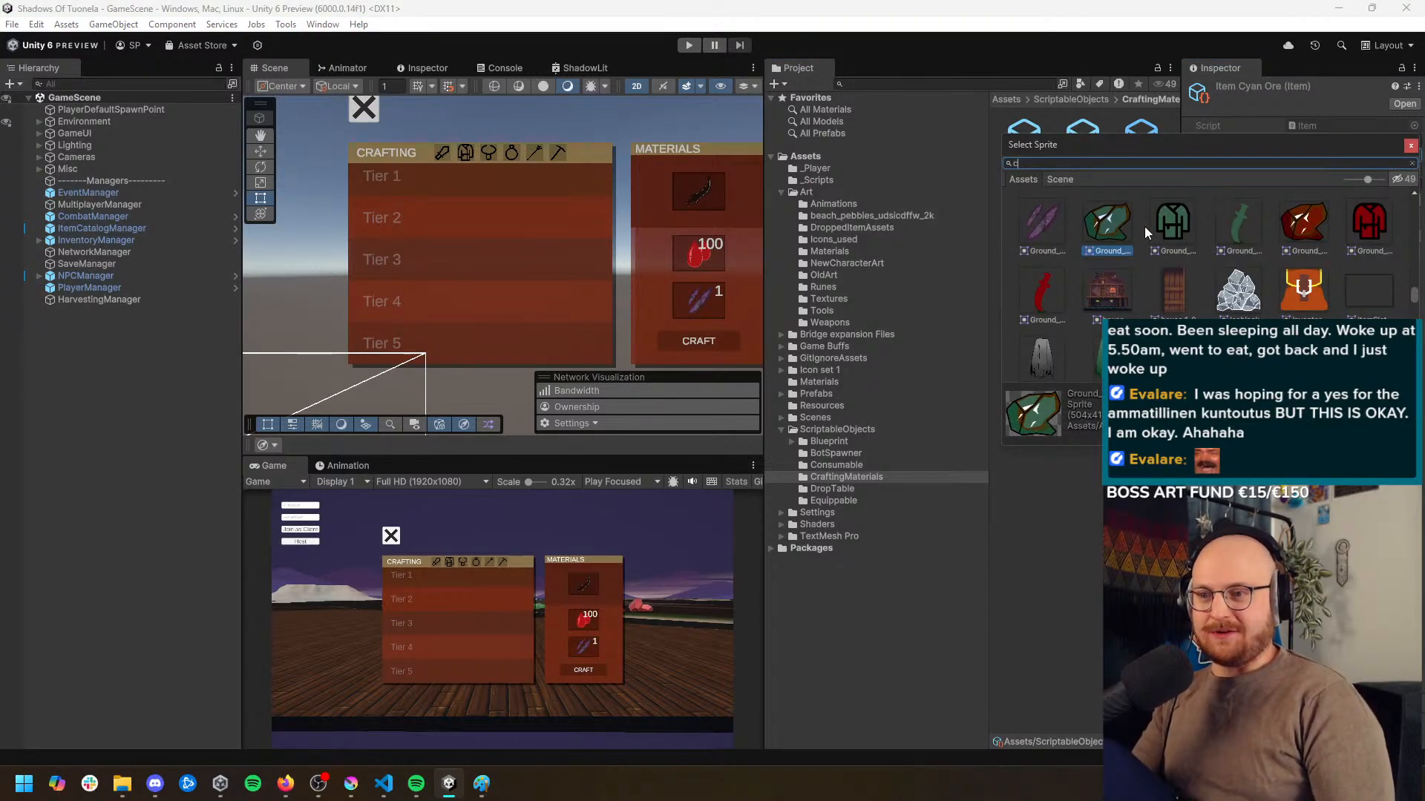
text(yan)
double_click(1050, 291)
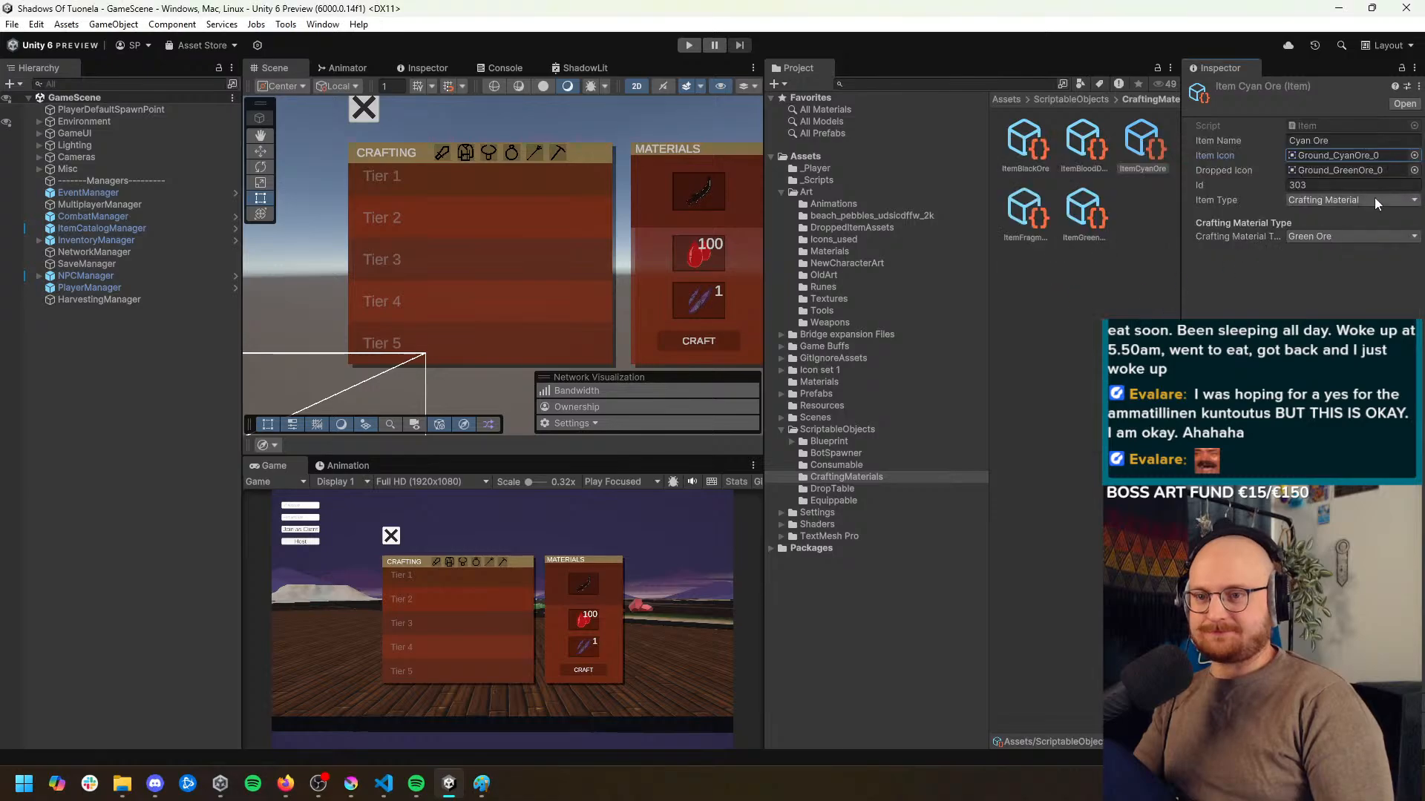
click(1414, 170)
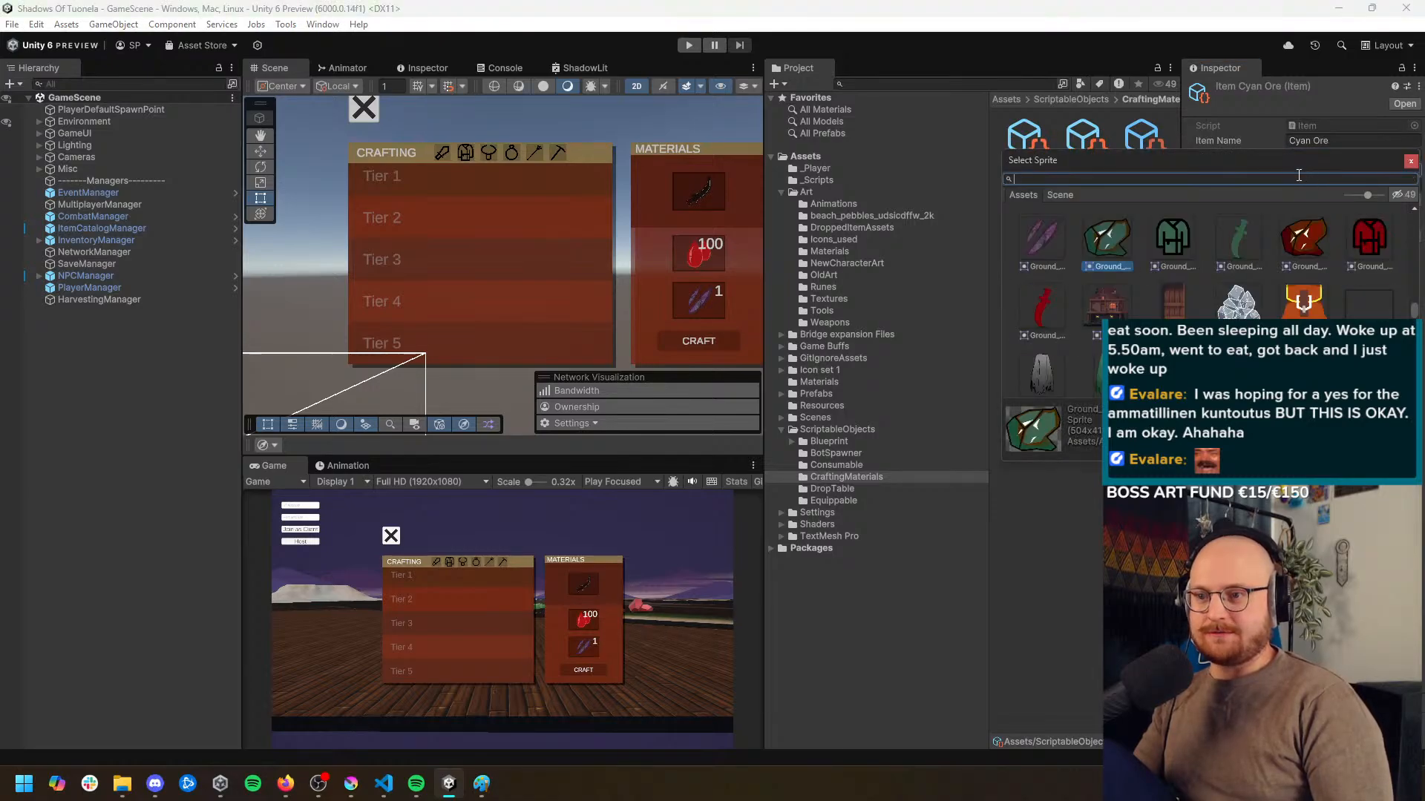
click(1052, 300)
double_click(1053, 300)
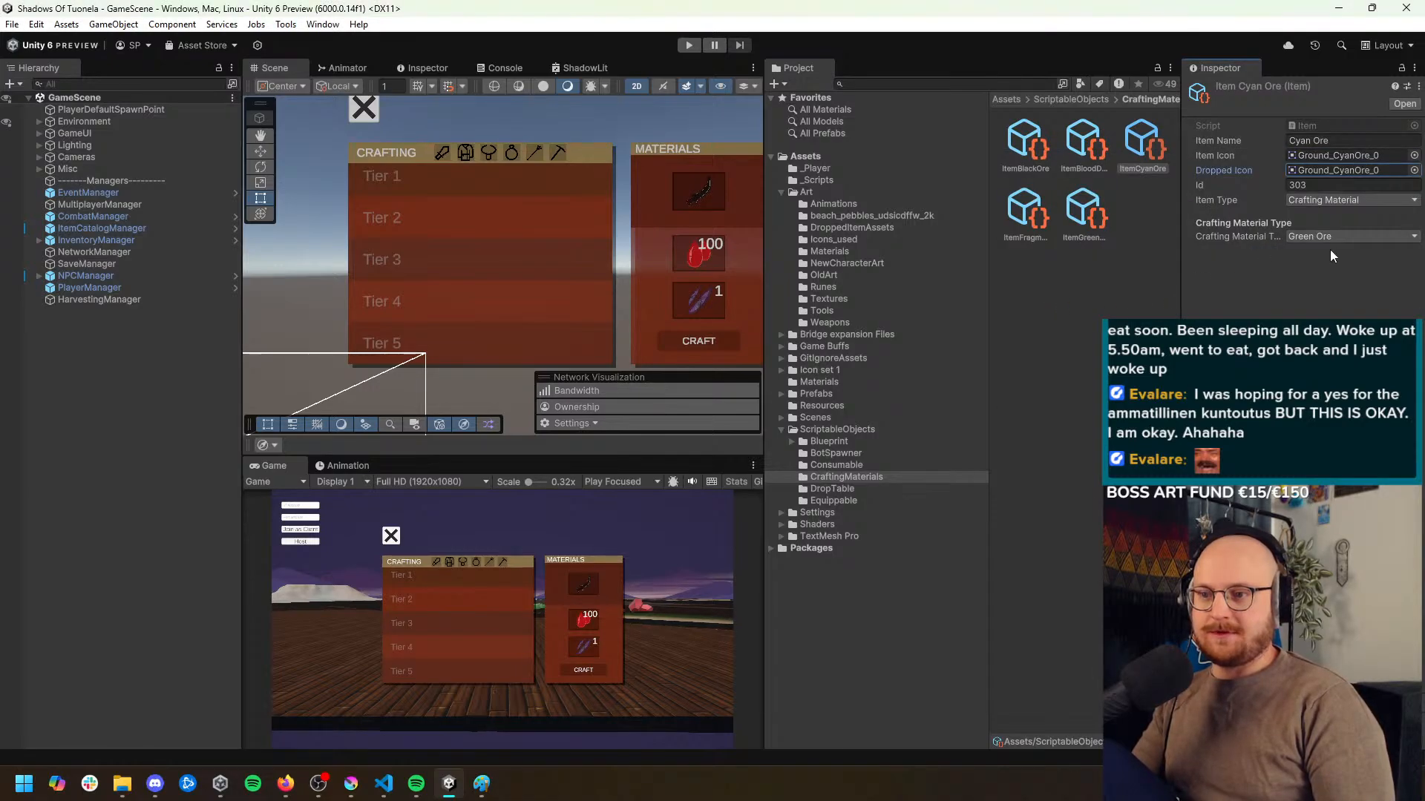
Set the Cyan Ore item's Id to 304 and its crafting material type to Cyan Ore
click(1303, 186)
text(304)
click(1334, 238)
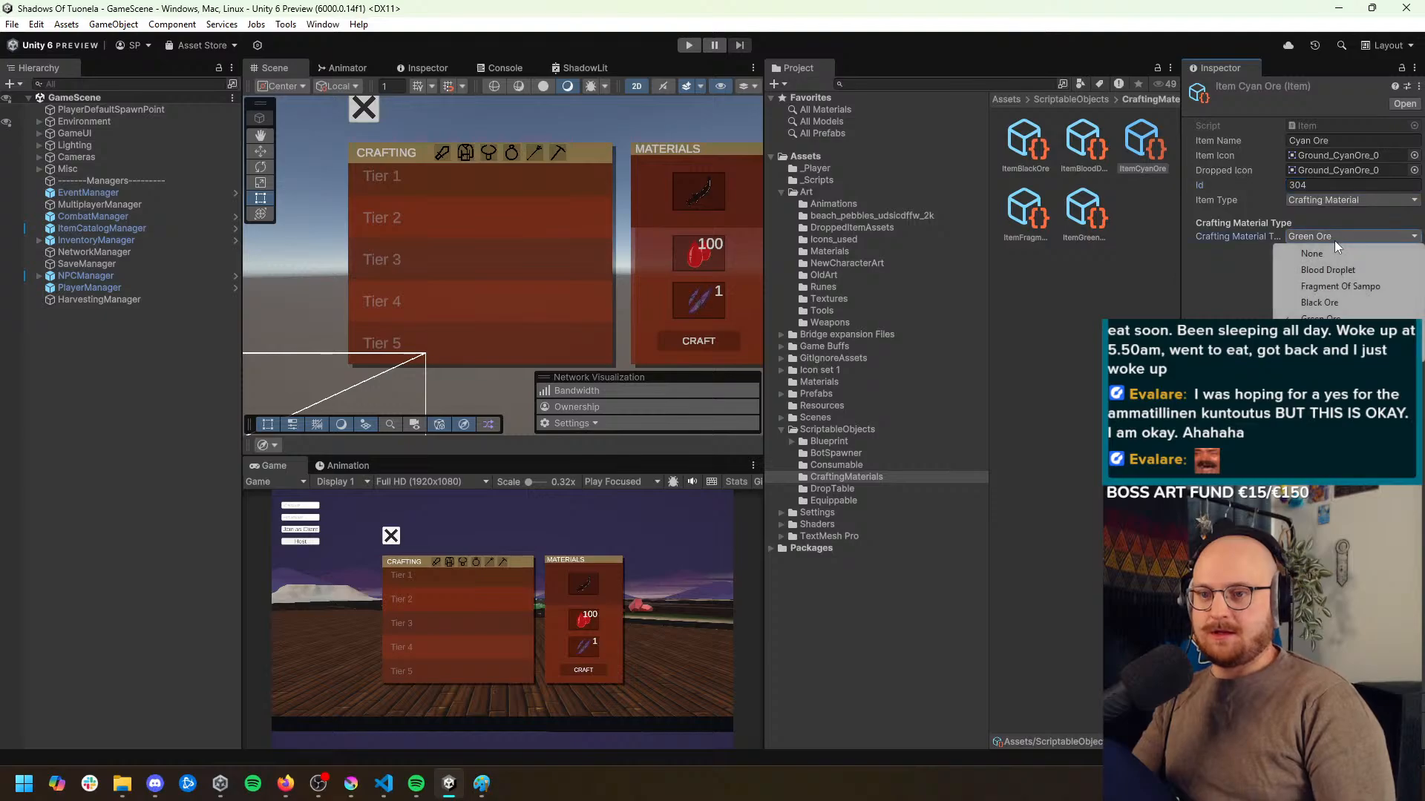
click(1335, 337)
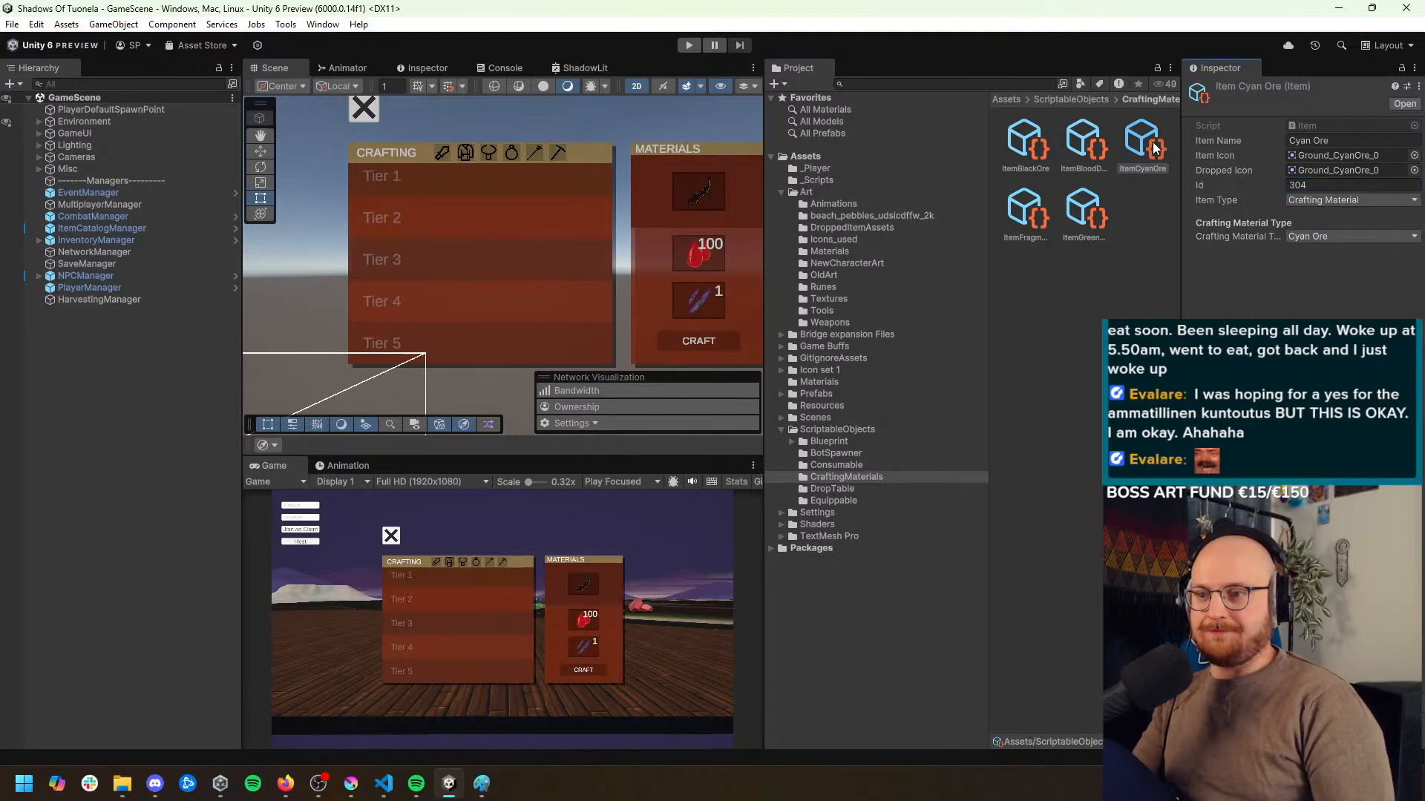
Duplicate the ItemCyanOre asset in the CraftingMaterials folder and rename the copy ItemRedOre
click(1144, 163)
key(ctrl+d)
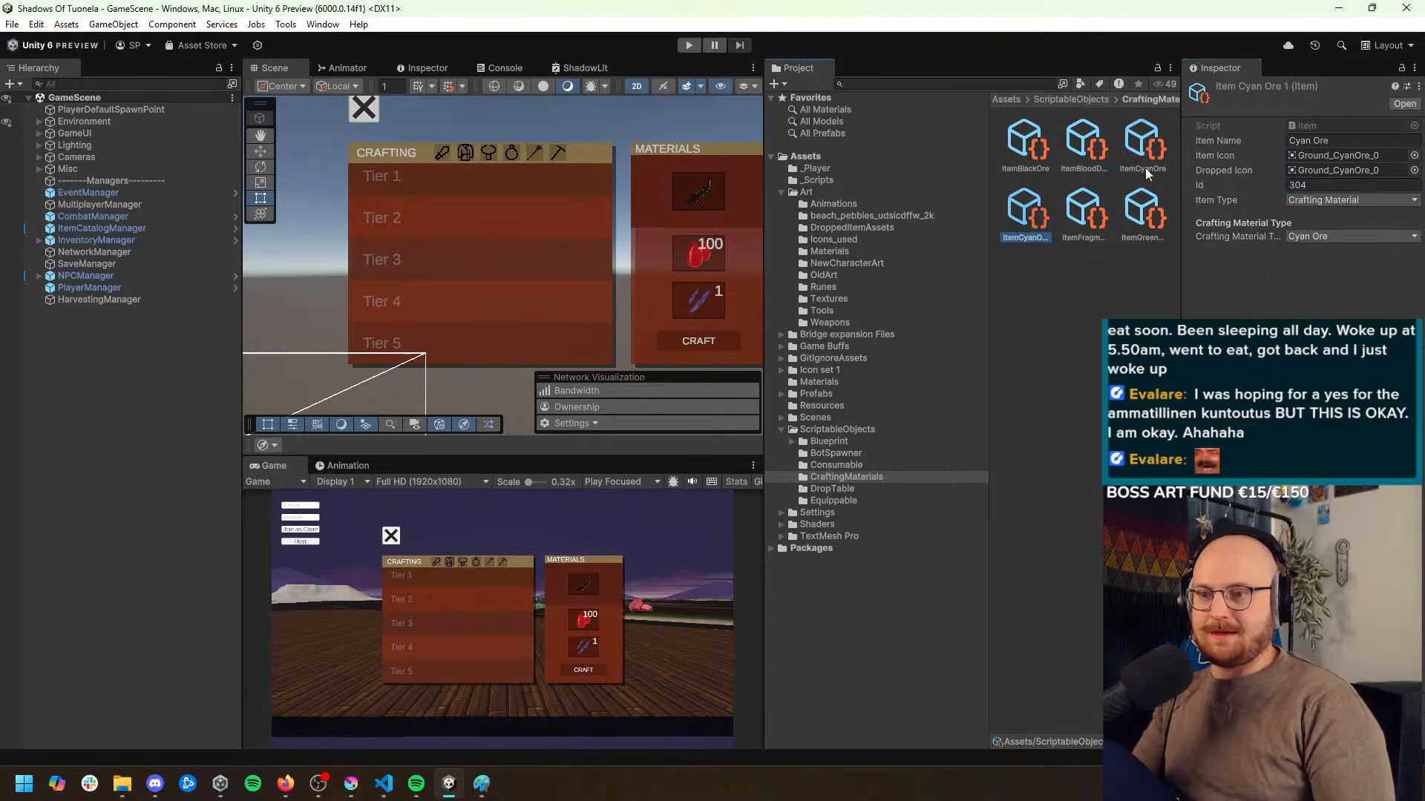
click(1031, 239)
text(ItemRedOre)
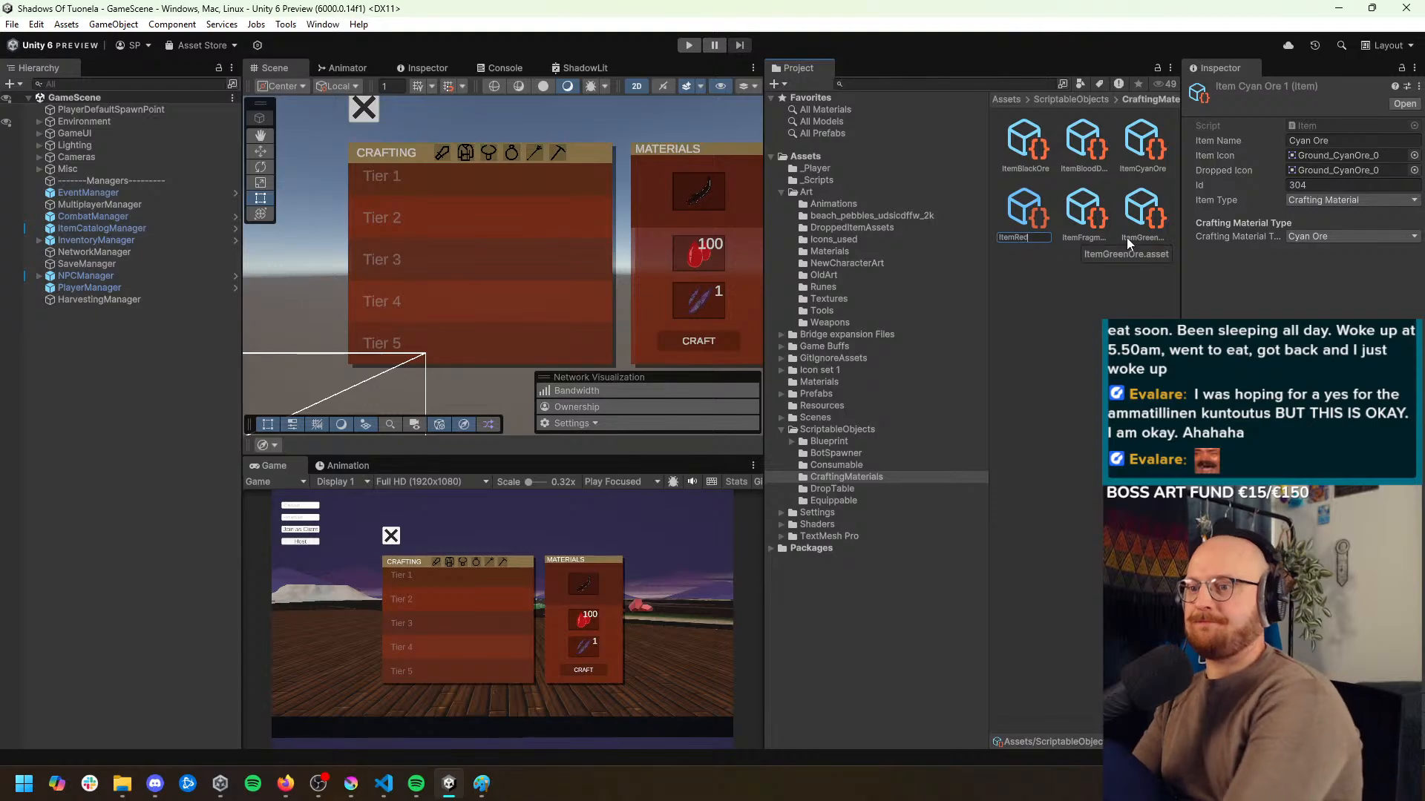
key(Return)
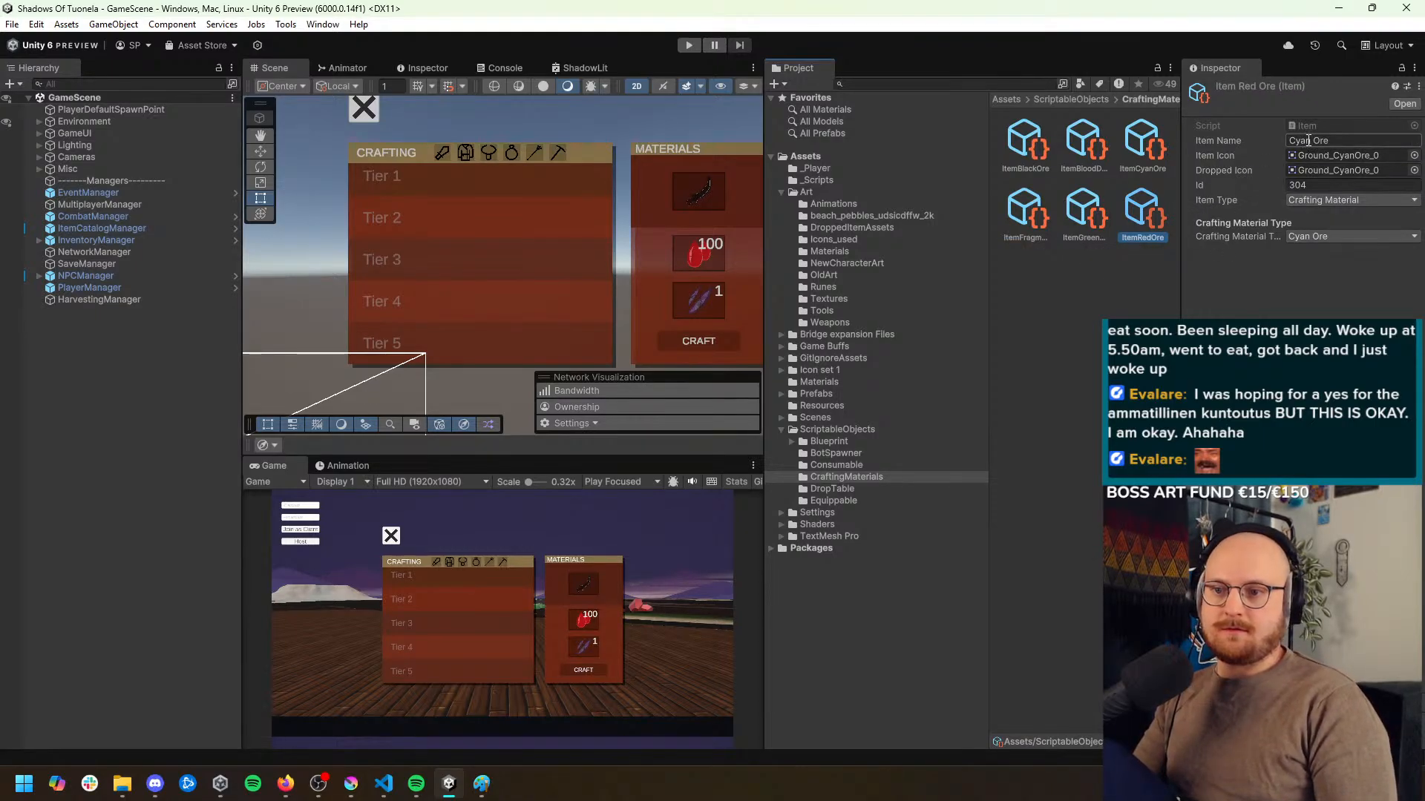
Name the new item Red Ore and assign the Ground_RedOre_0 sprite to both its item icon and dropped icon
drag(1308, 140, 1284, 139)
click(1413, 155)
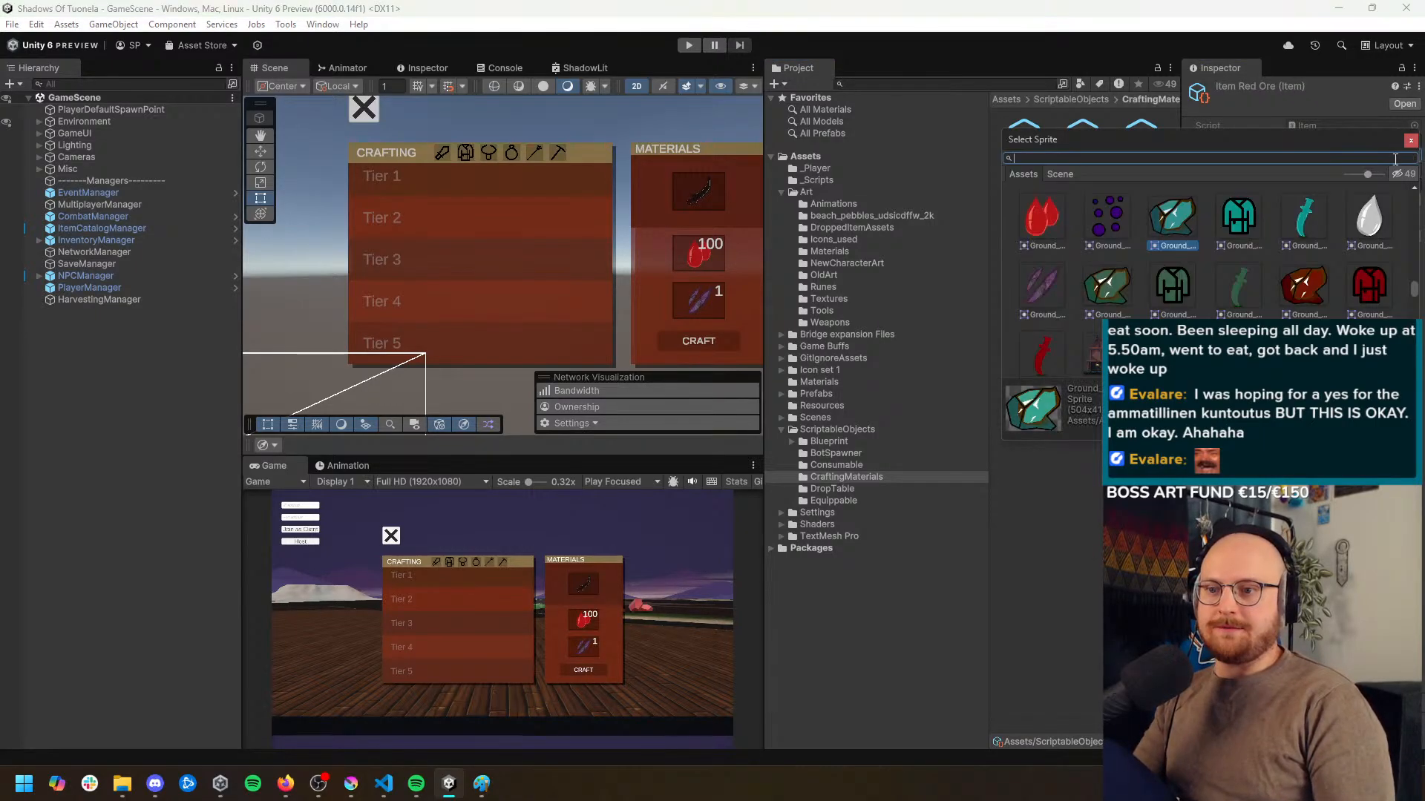
double_click(1310, 284)
click(1413, 170)
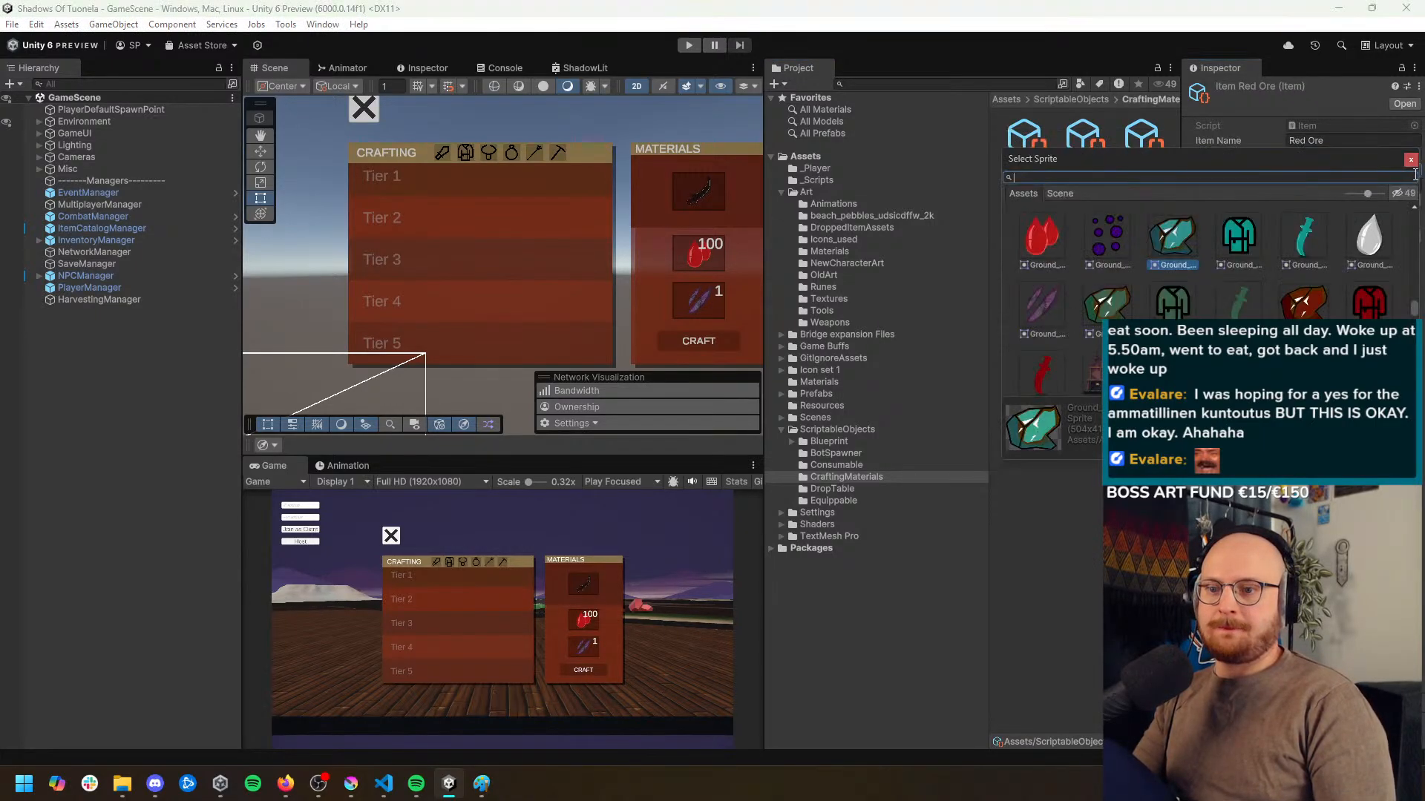
double_click(1308, 295)
Set the Red Ore item's Id to 305 and its crafting material type to Red Ore
click(1307, 187)
key(BackSpace)
text(5)
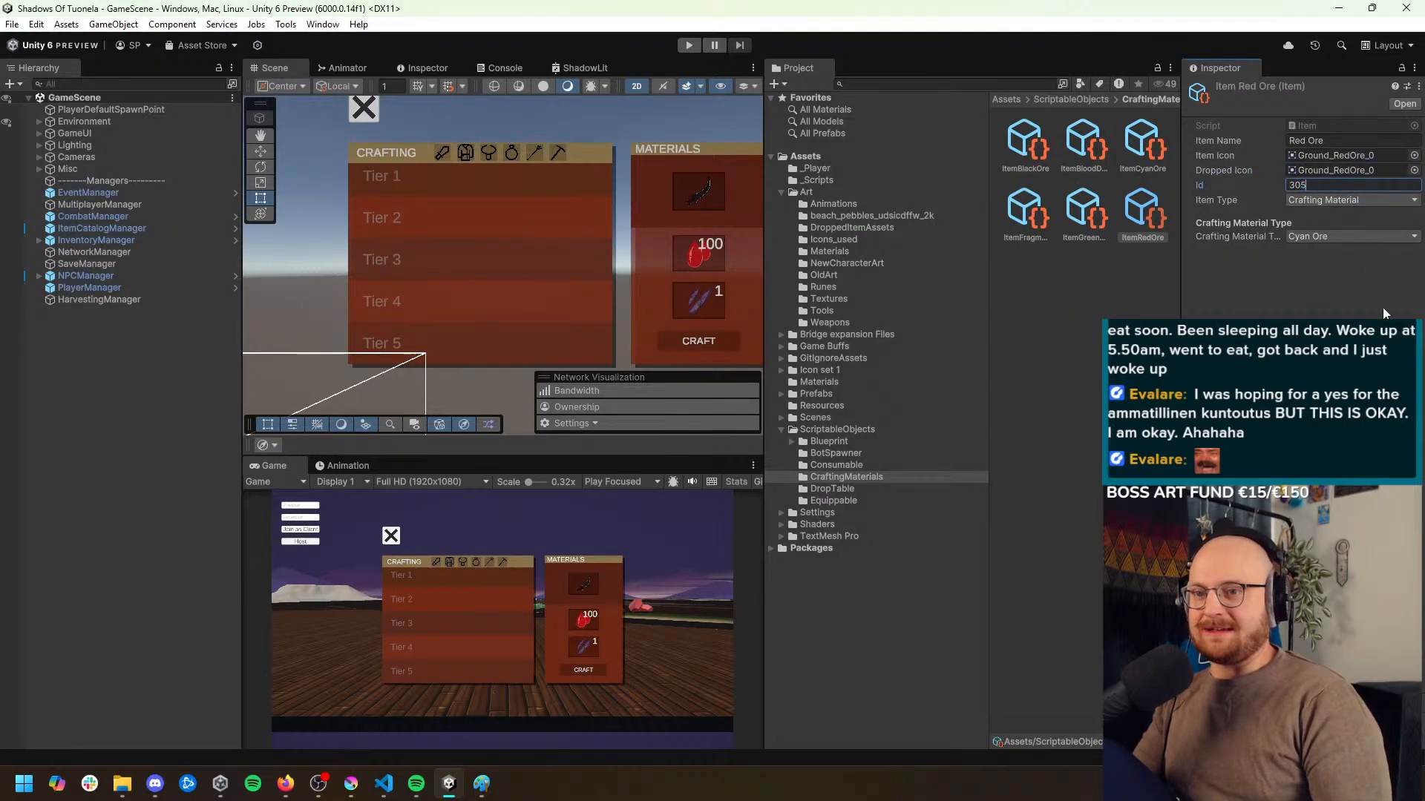
click(1381, 305)
click(1380, 236)
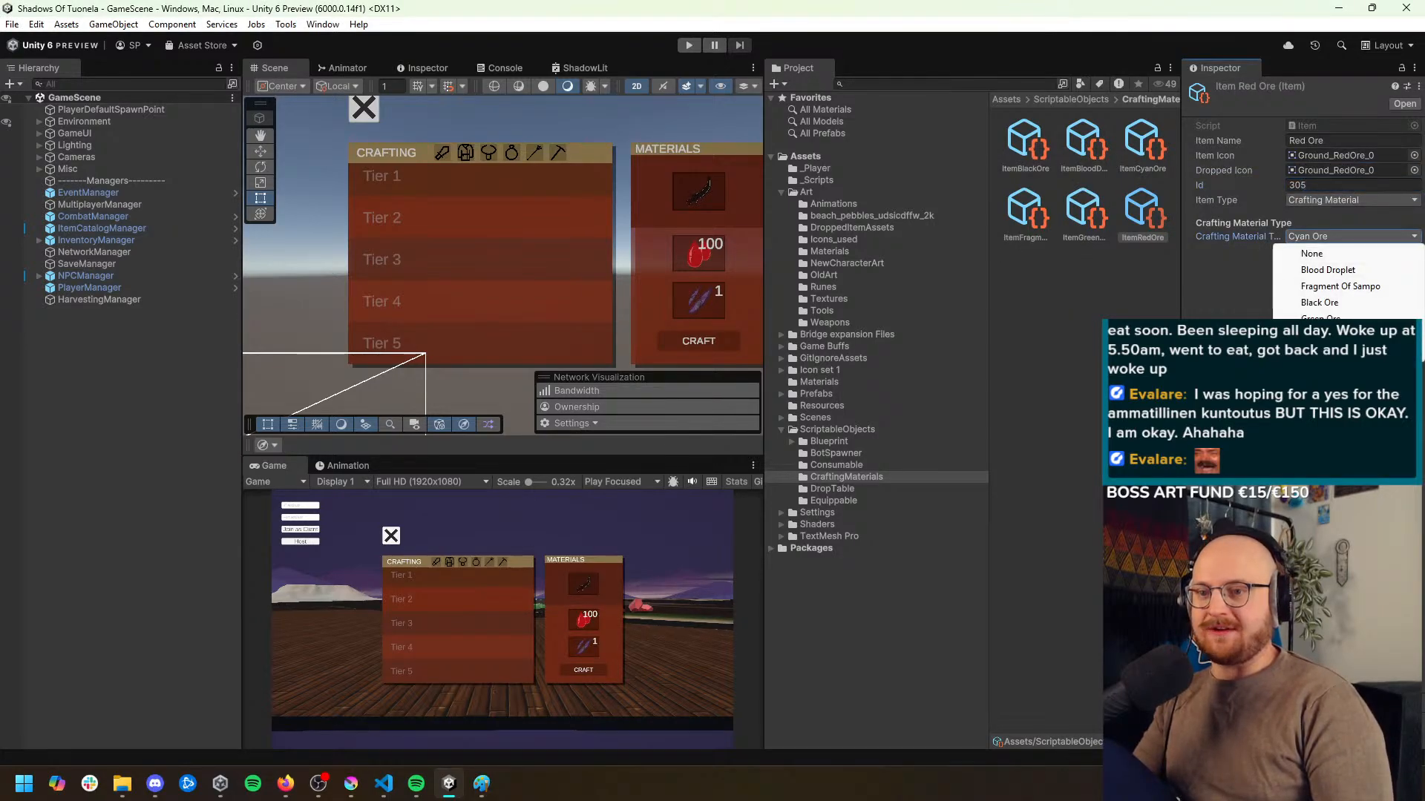
click(1306, 302)
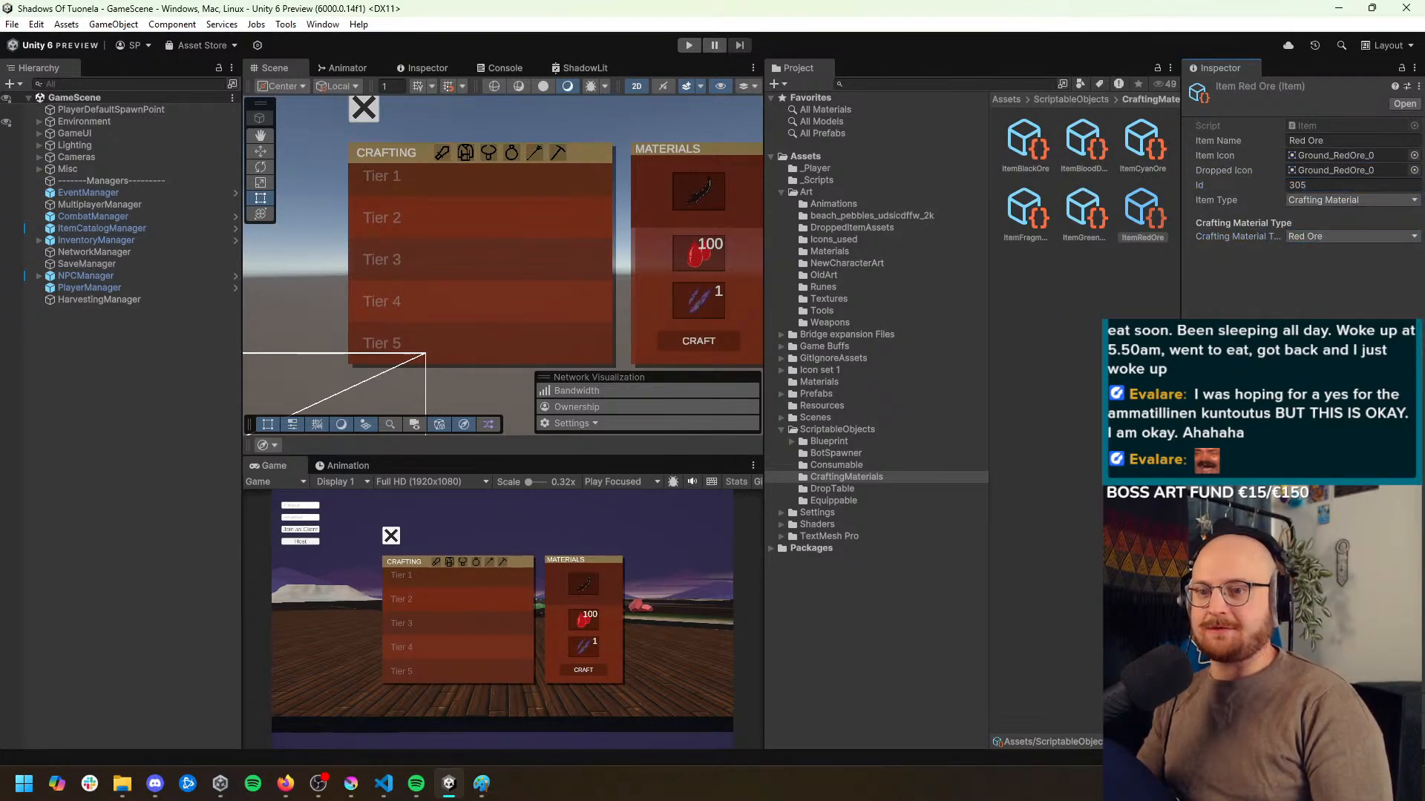
Lock the Inspector on ItemCatalogManager and add the black, cyan, green and red ore items to its Item List
click(135, 229)
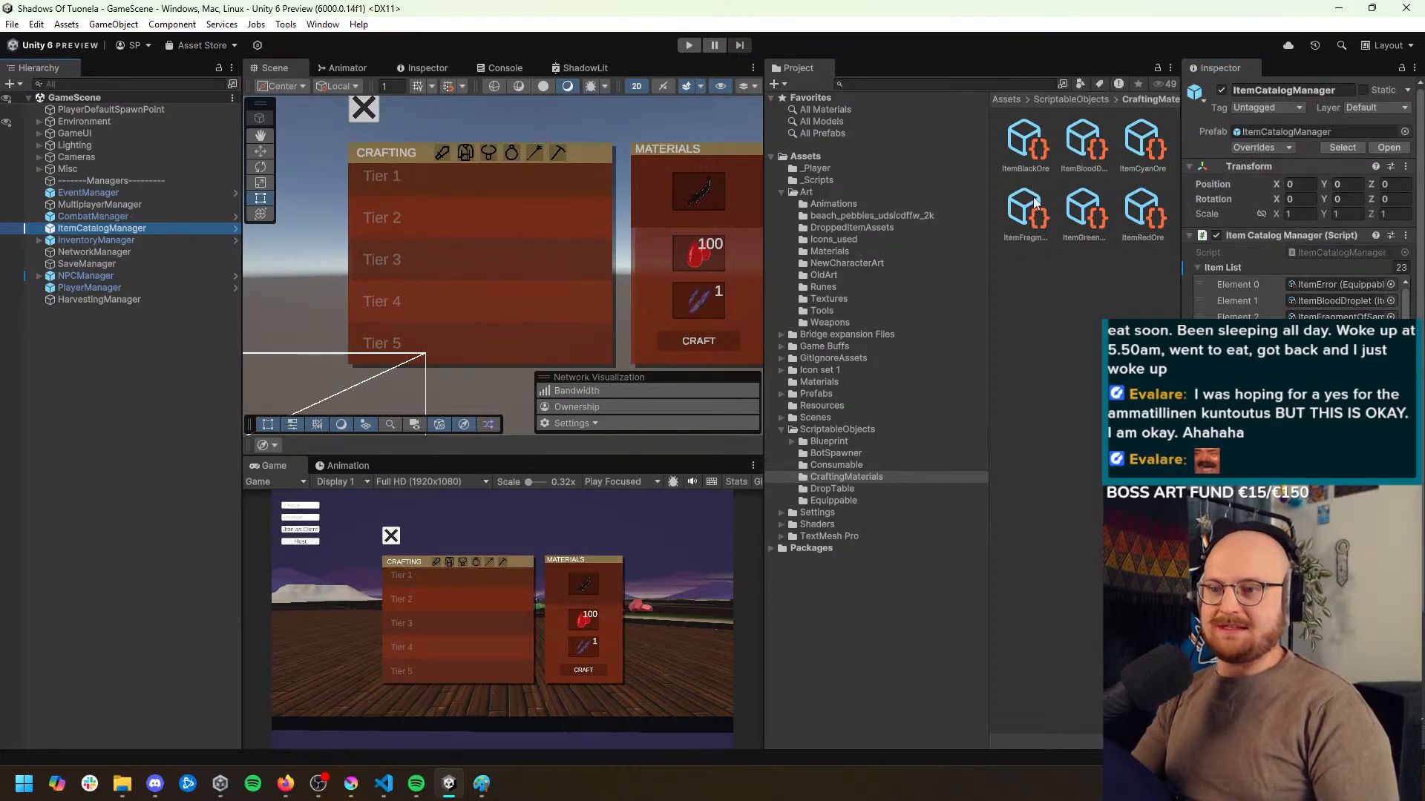
scroll(1262, 348, down, 5)
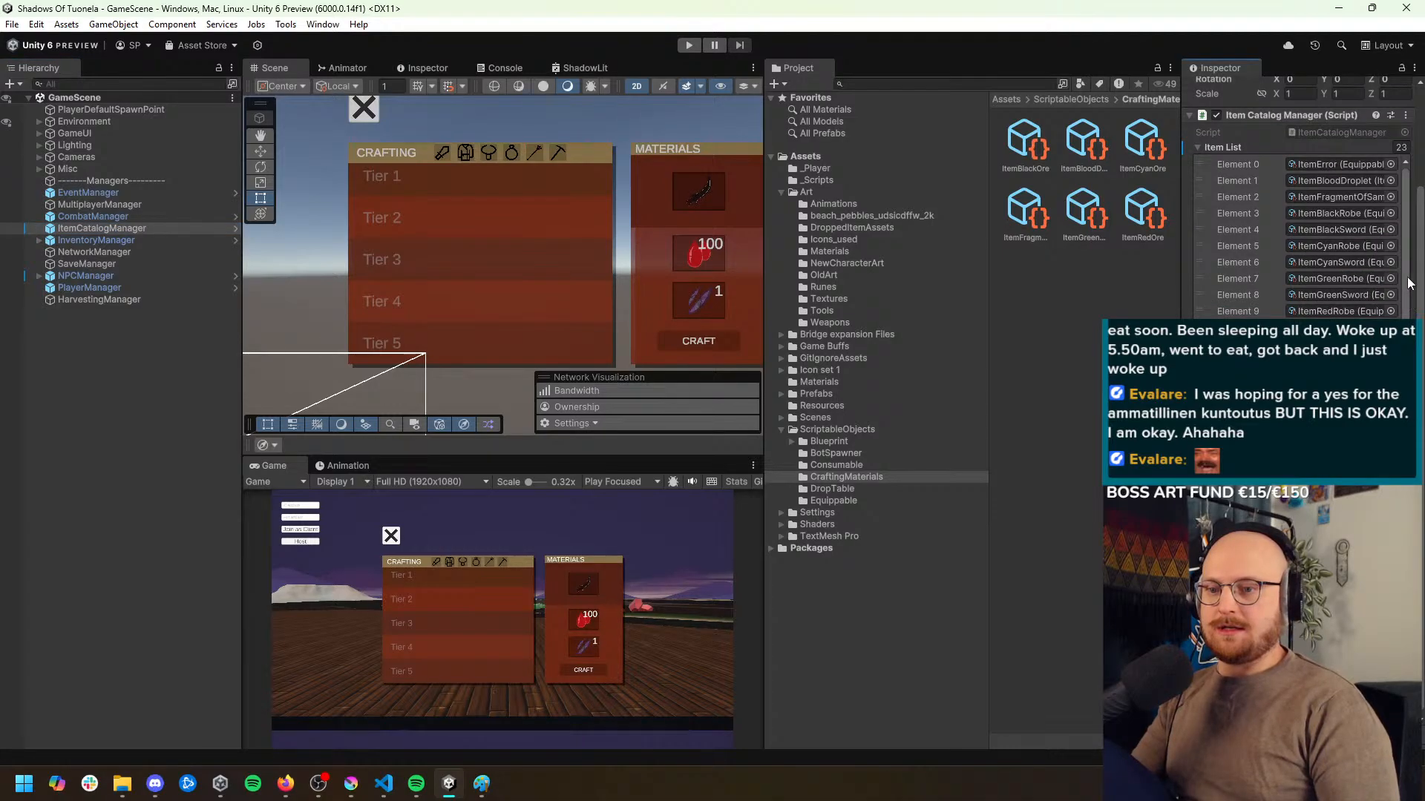
scroll(1271, 250, down, 2)
scroll(1359, 270, up, 3)
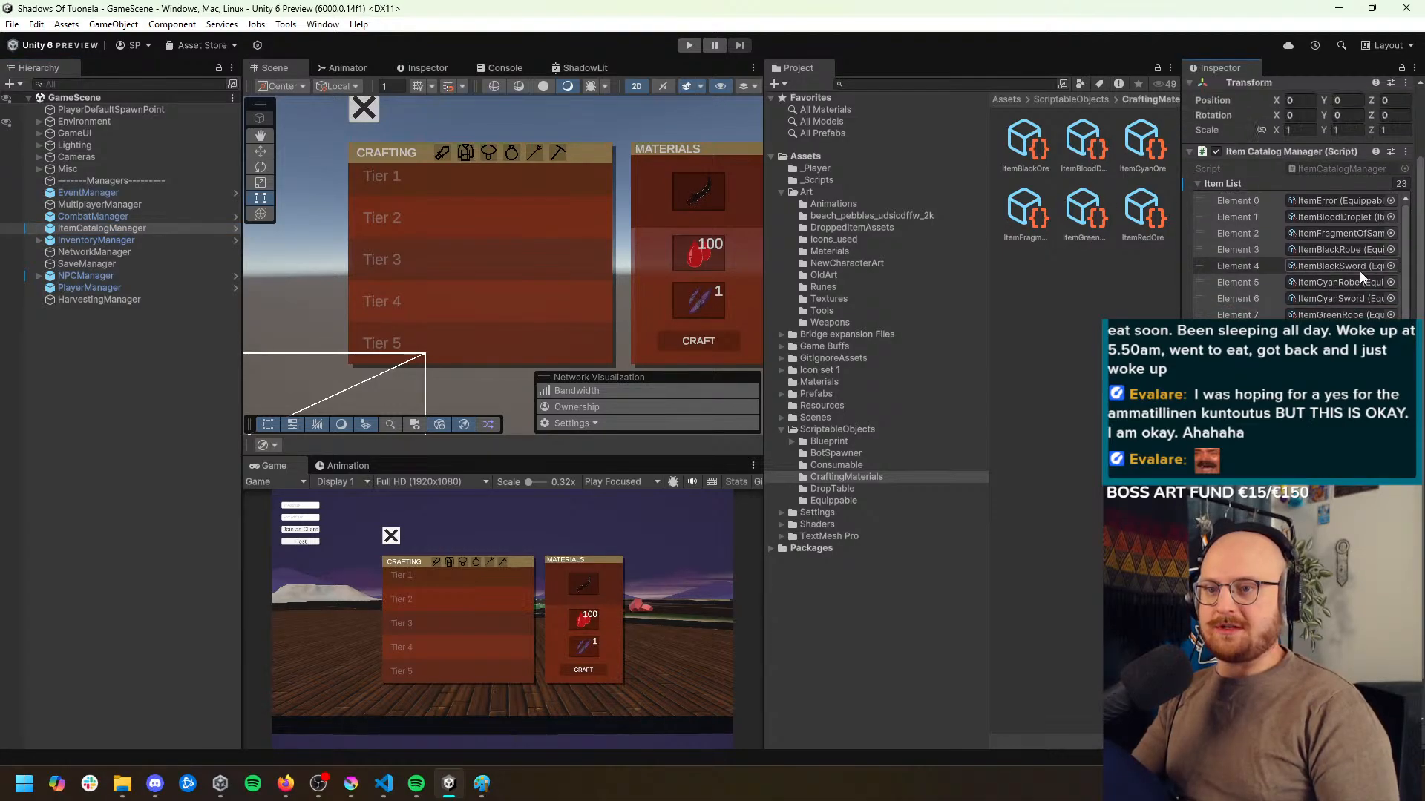
scroll(1359, 271, down, 3)
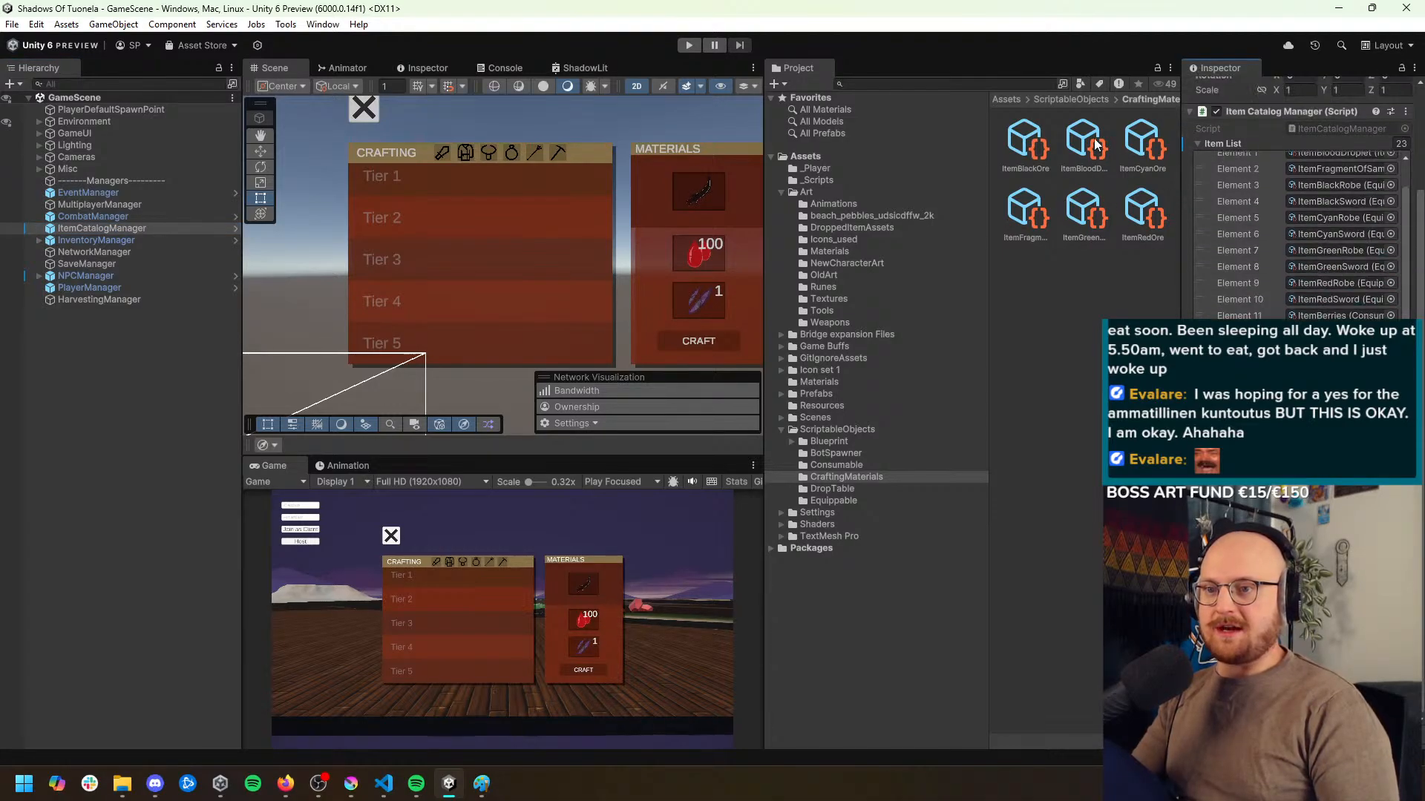
click(1401, 69)
click(1142, 145)
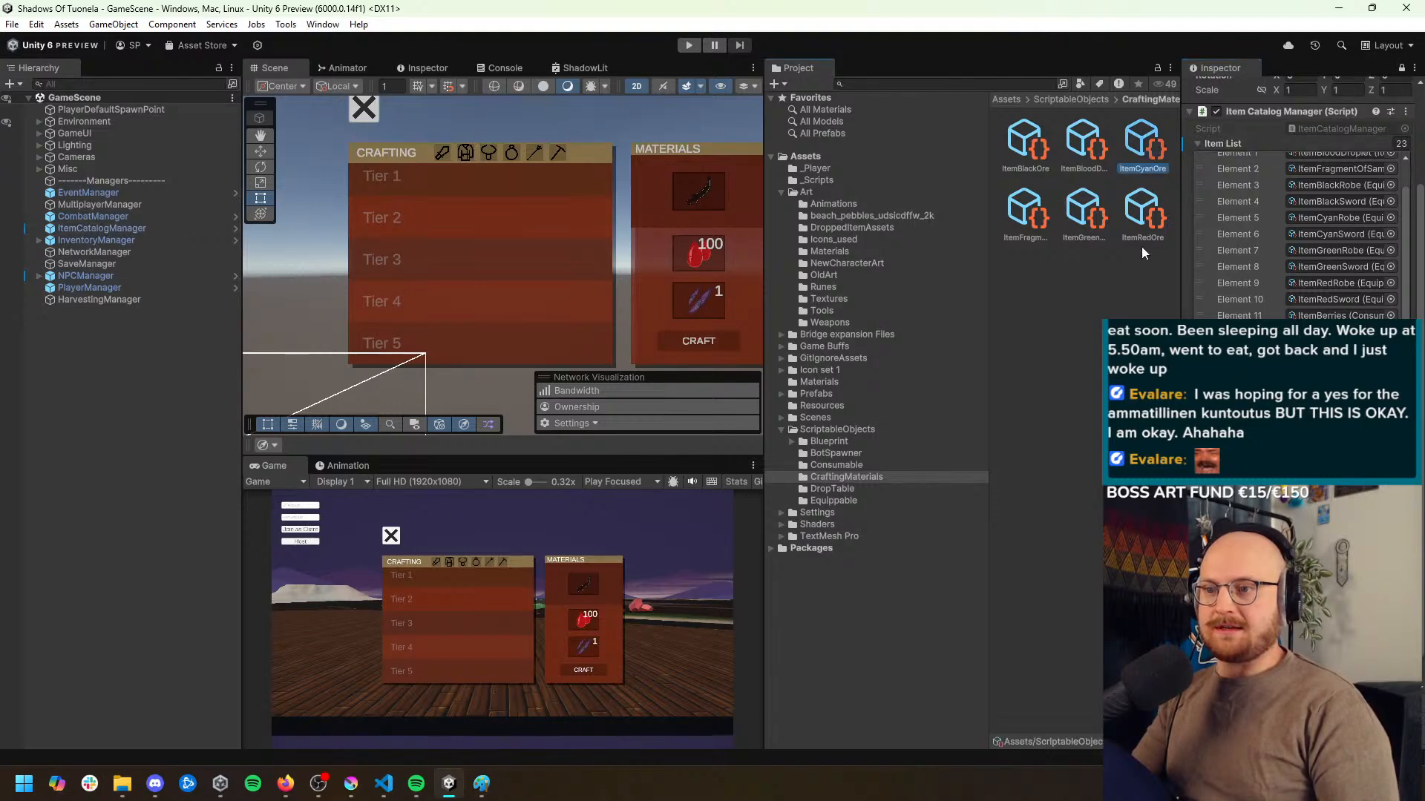
ctrl+click(1041, 158)
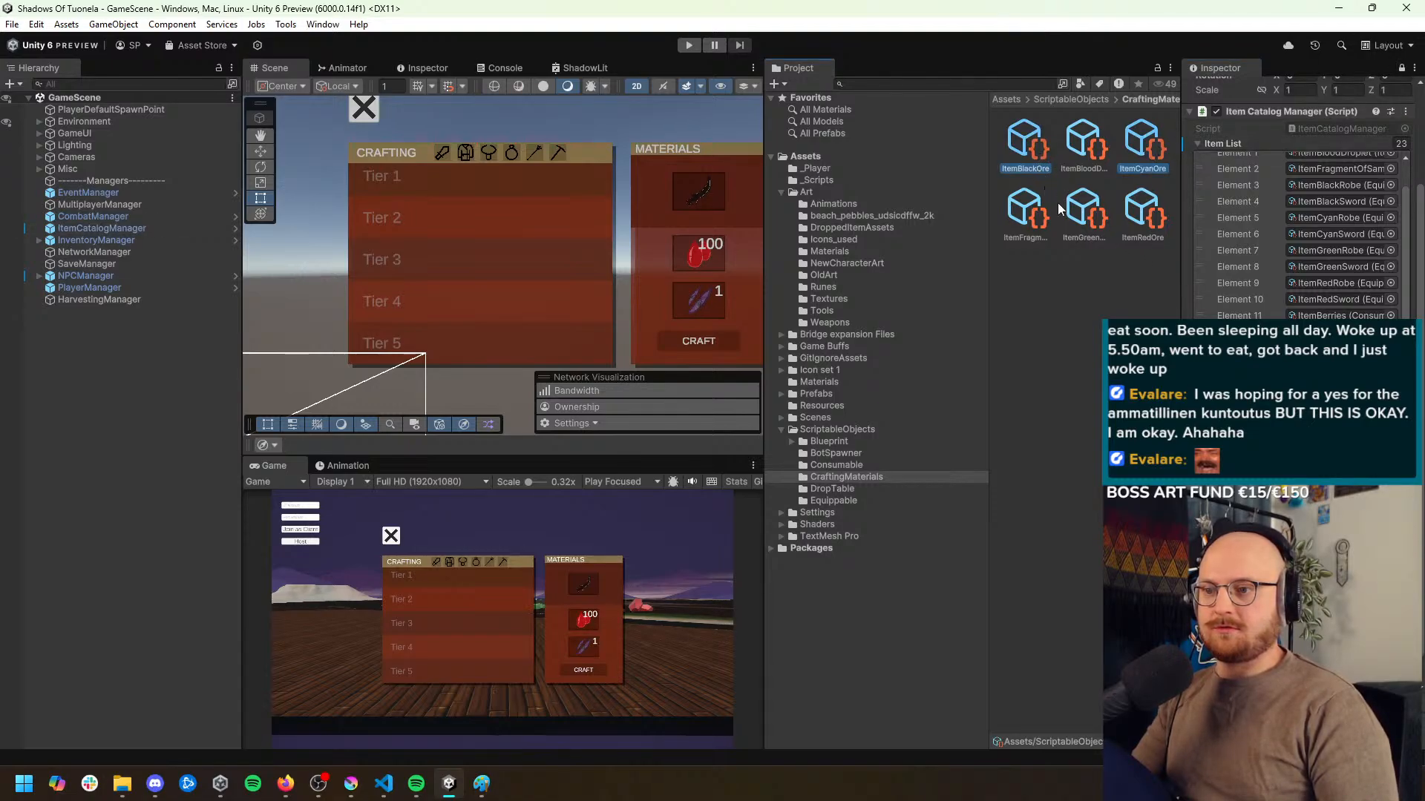
ctrl+click(1085, 211)
drag(1152, 151, 1248, 144)
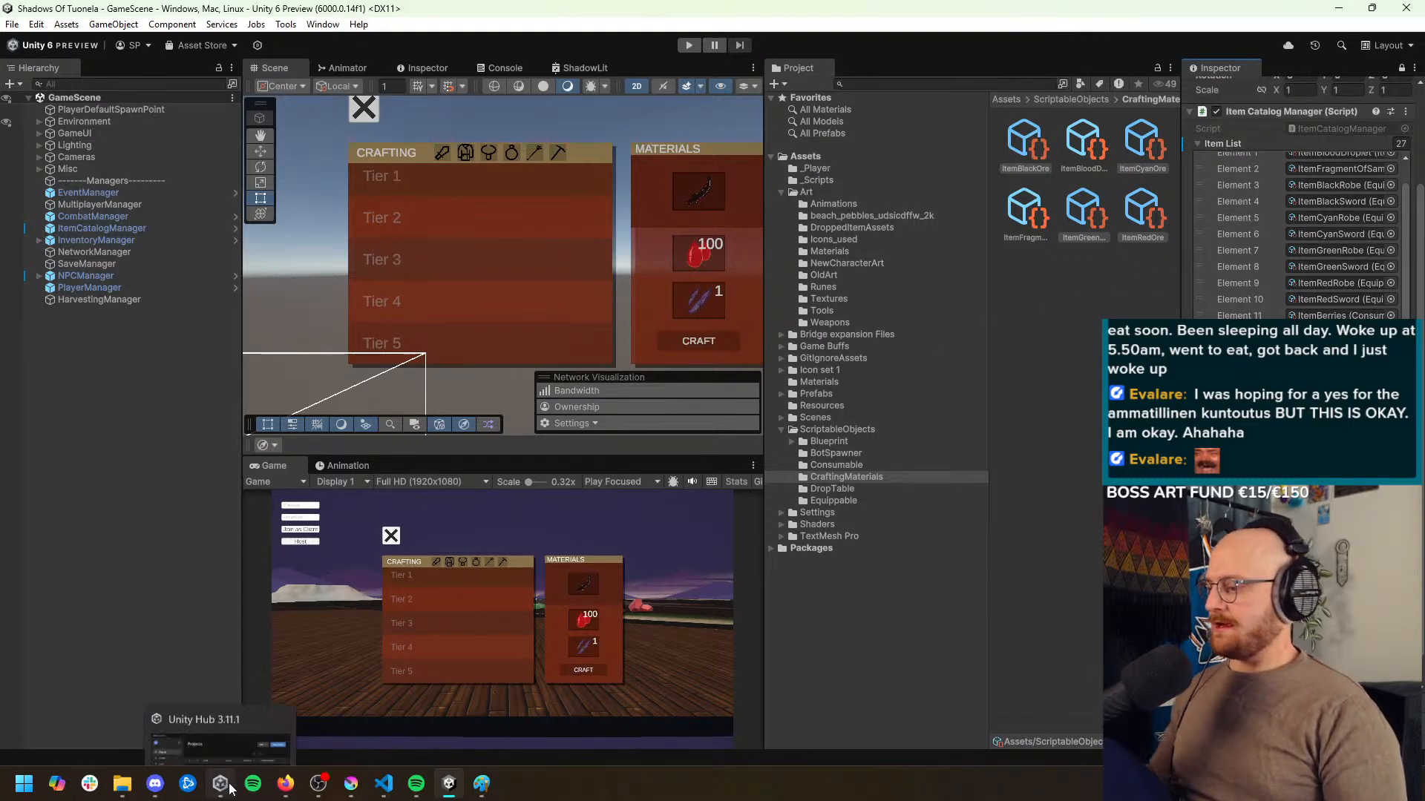
Switch to Visual Studio Code and stage all changed files in source control
mouse_move(289, 789)
click(384, 784)
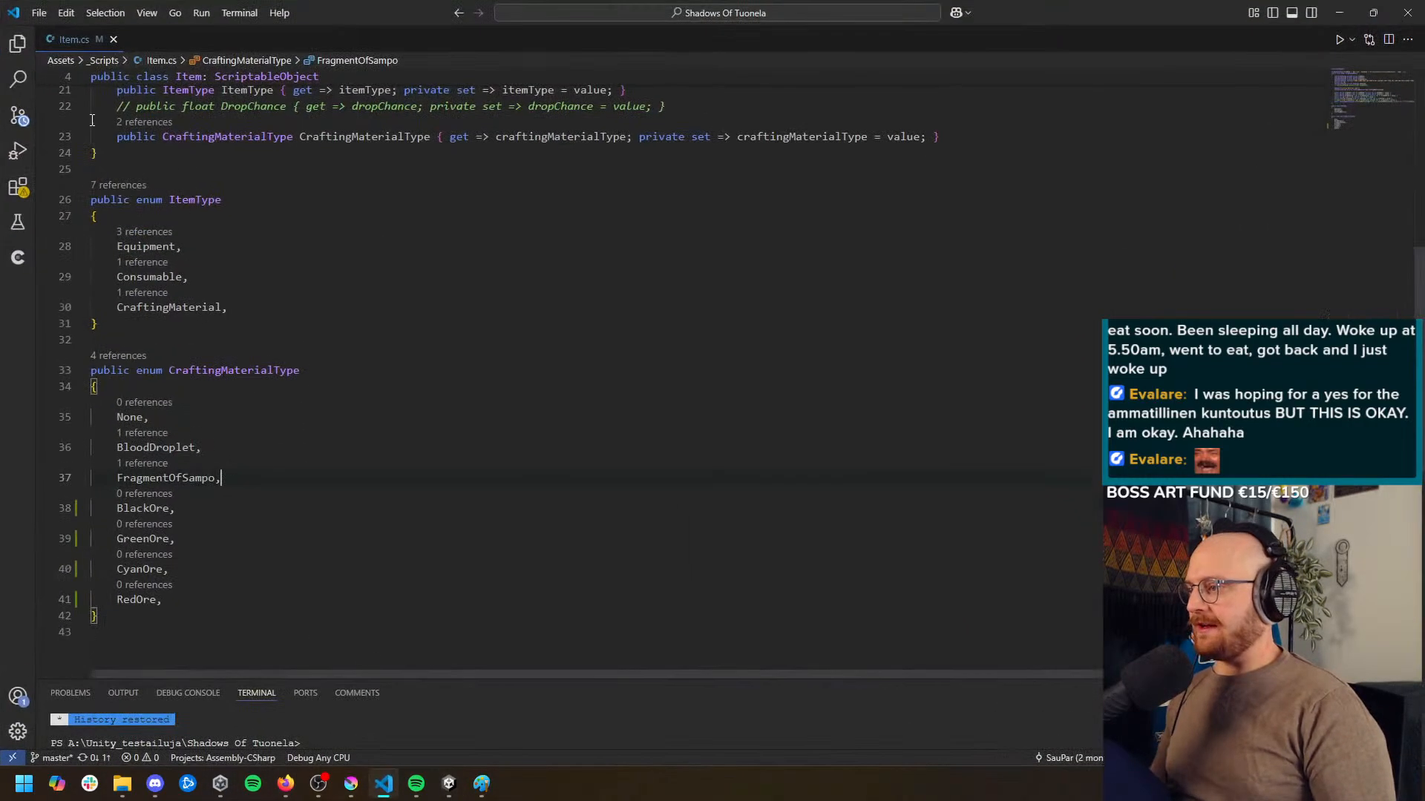
click(20, 117)
scroll(196, 339, down, 3)
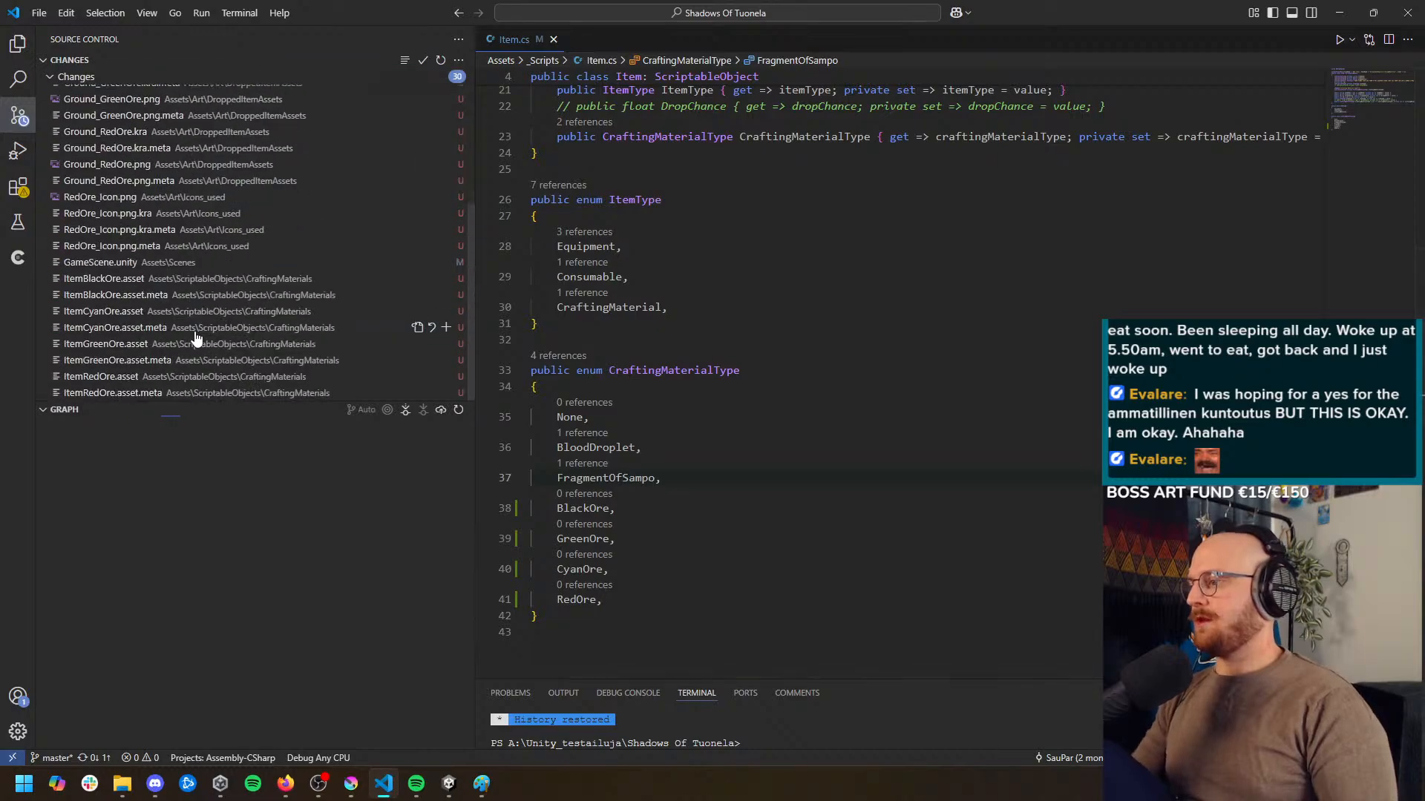
key(ctrl+a)
scroll(160, 371, up, 3)
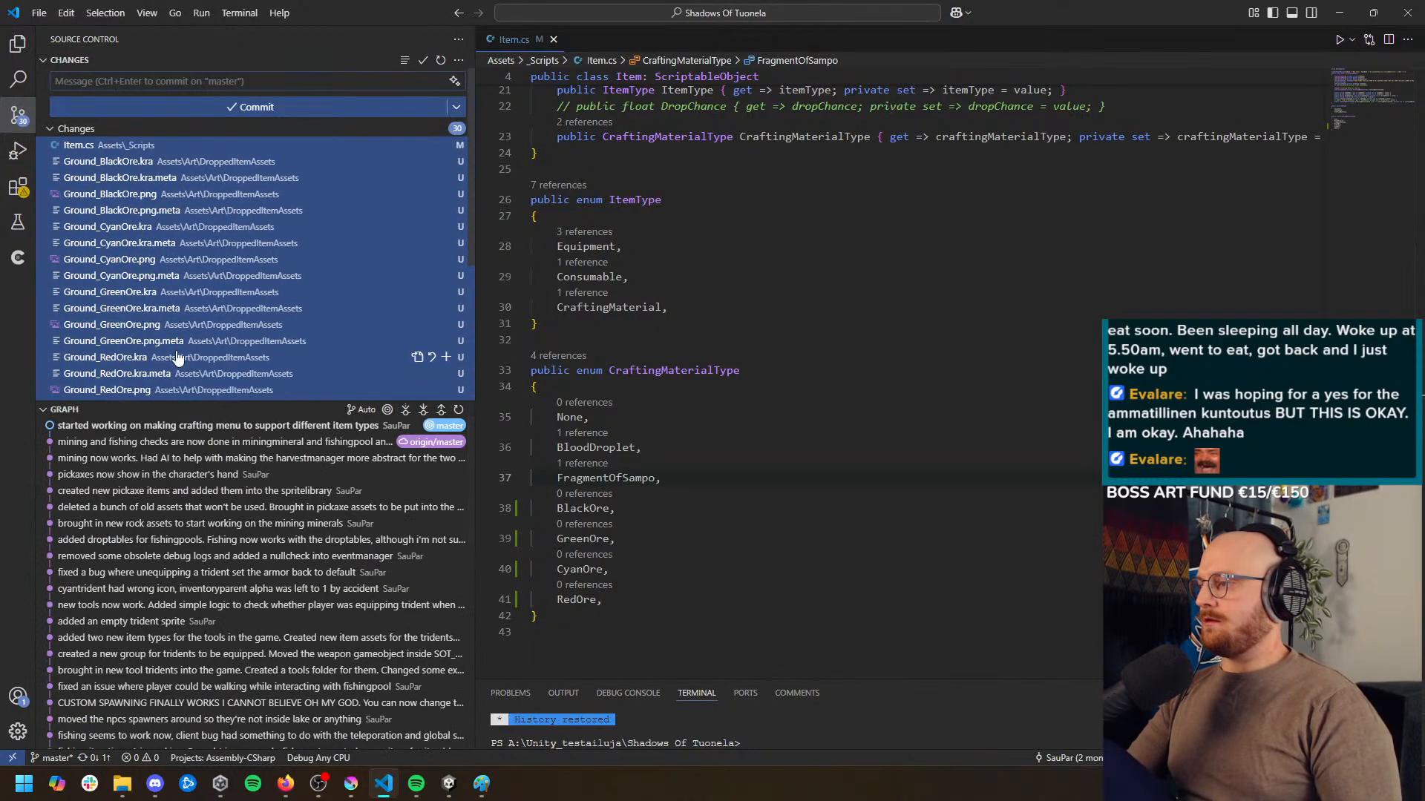
click(438, 132)
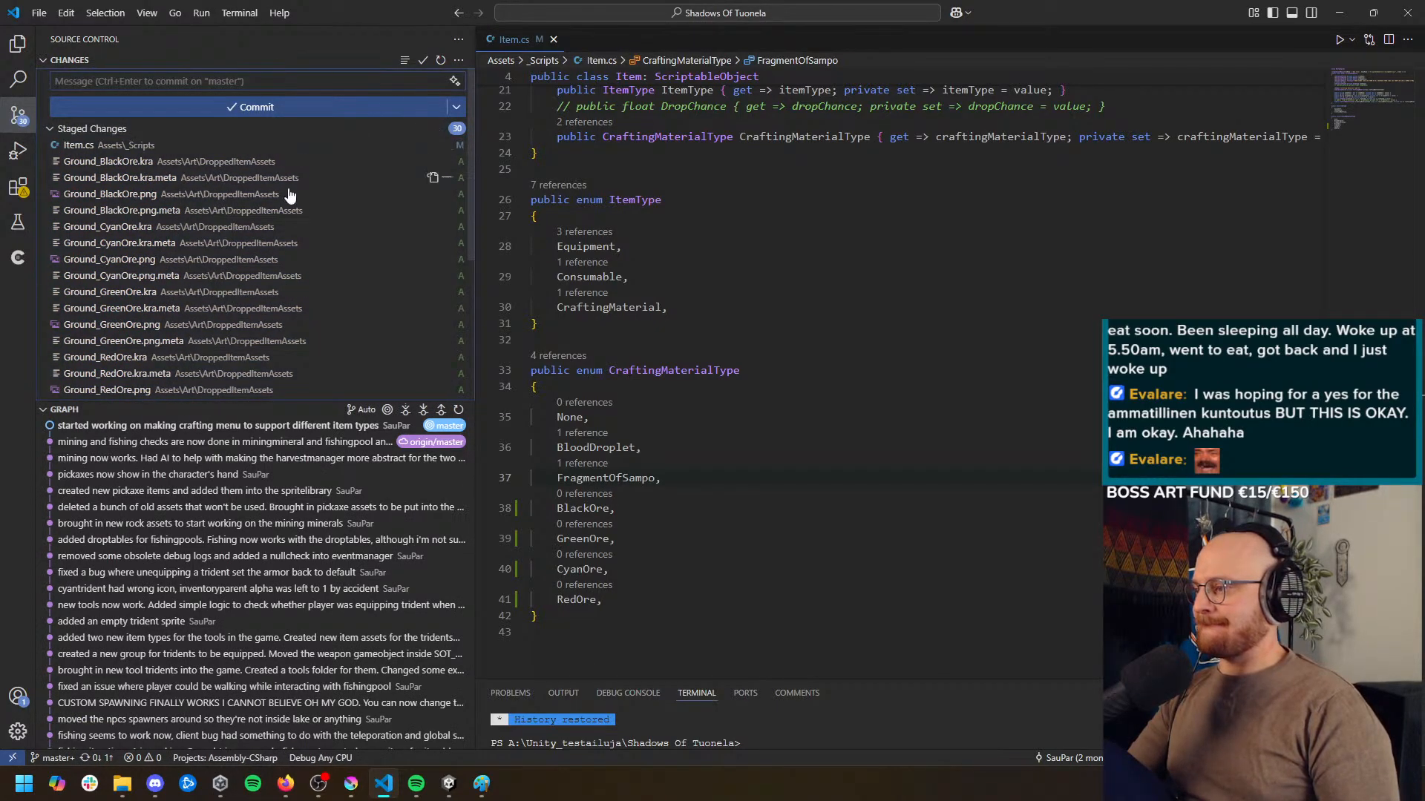
Begin the commit message for the staged changes with "added"
click(291, 82)
text(added)
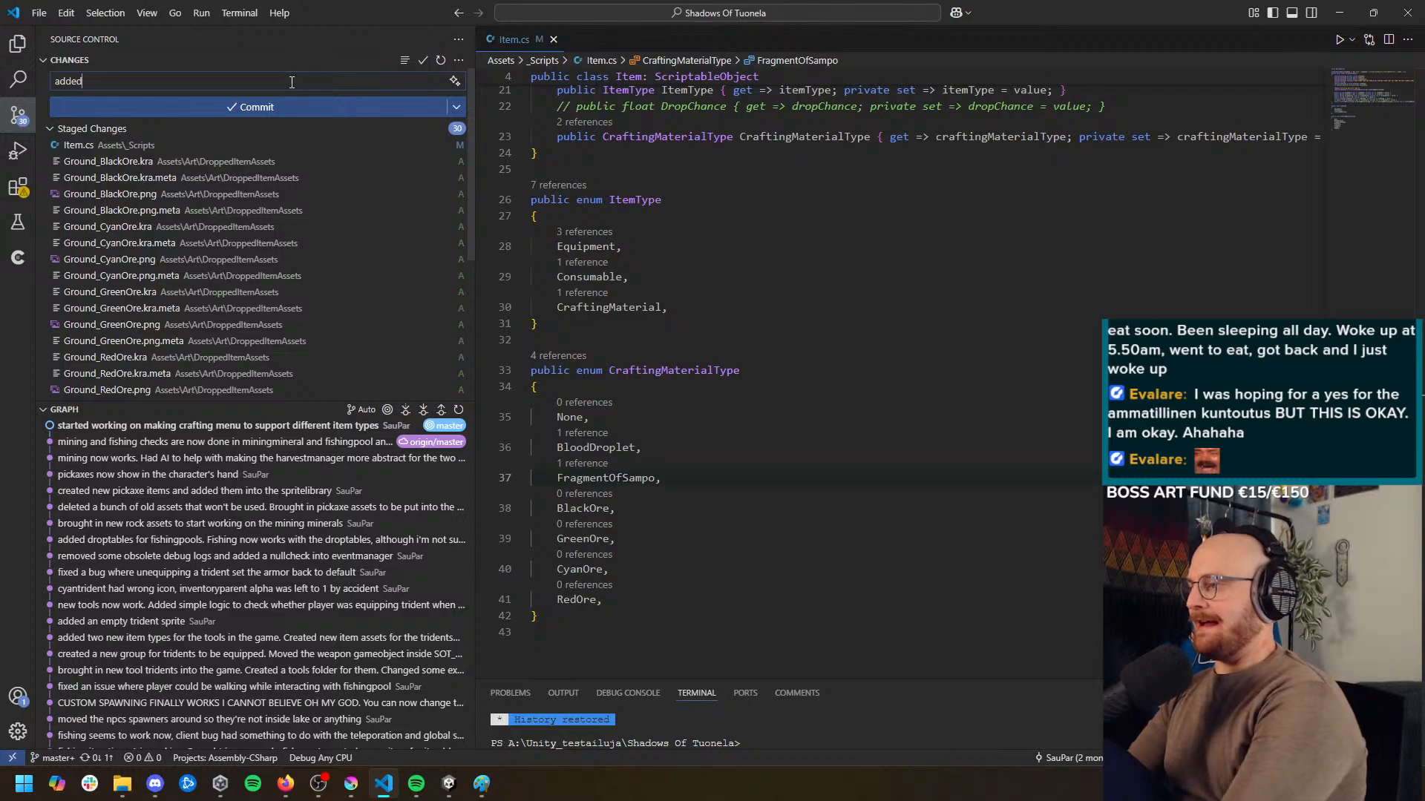
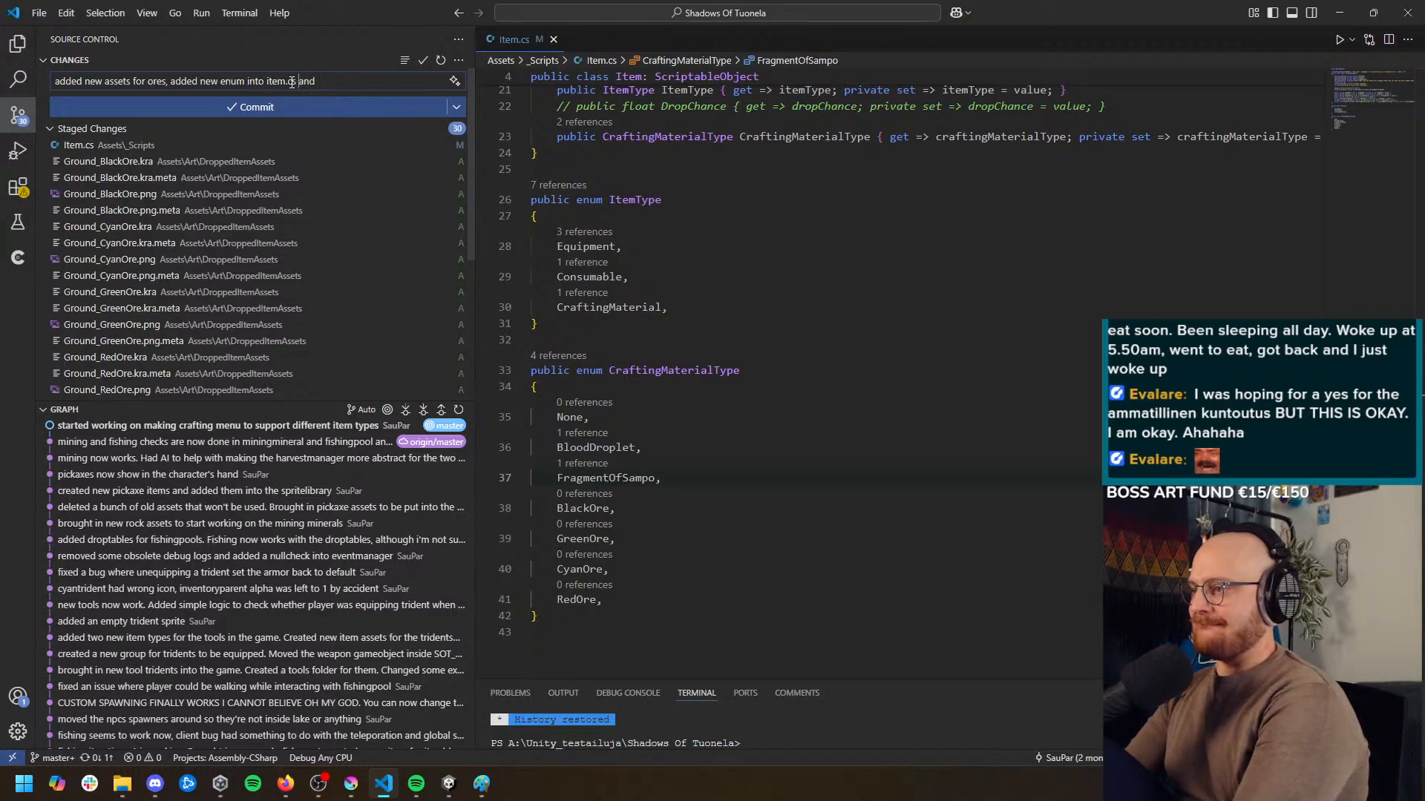
Finish the commit message as "added new assets for ores, added new enums for them into item.cs and added them into itemcatalogmanager" and commit
text(s for them)
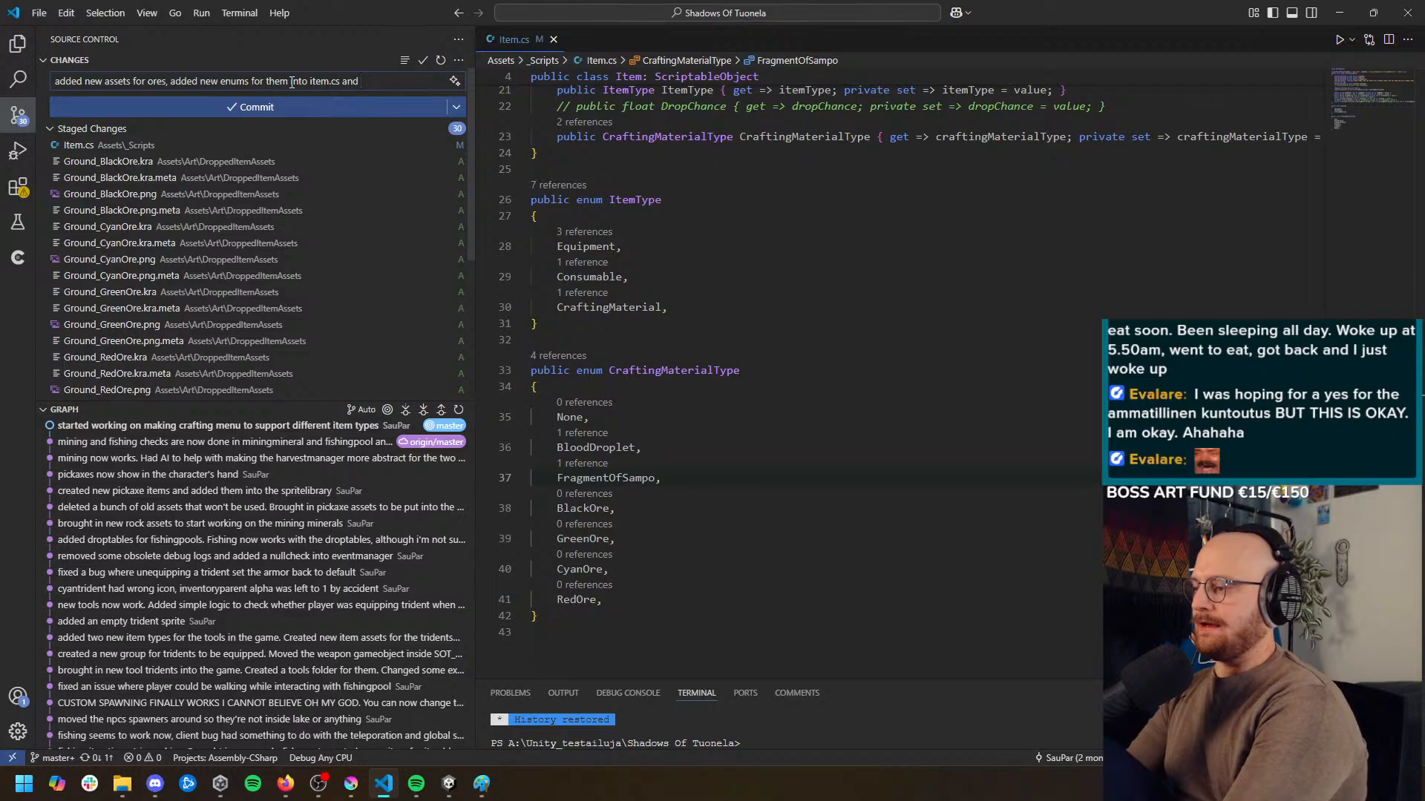
text(o it)
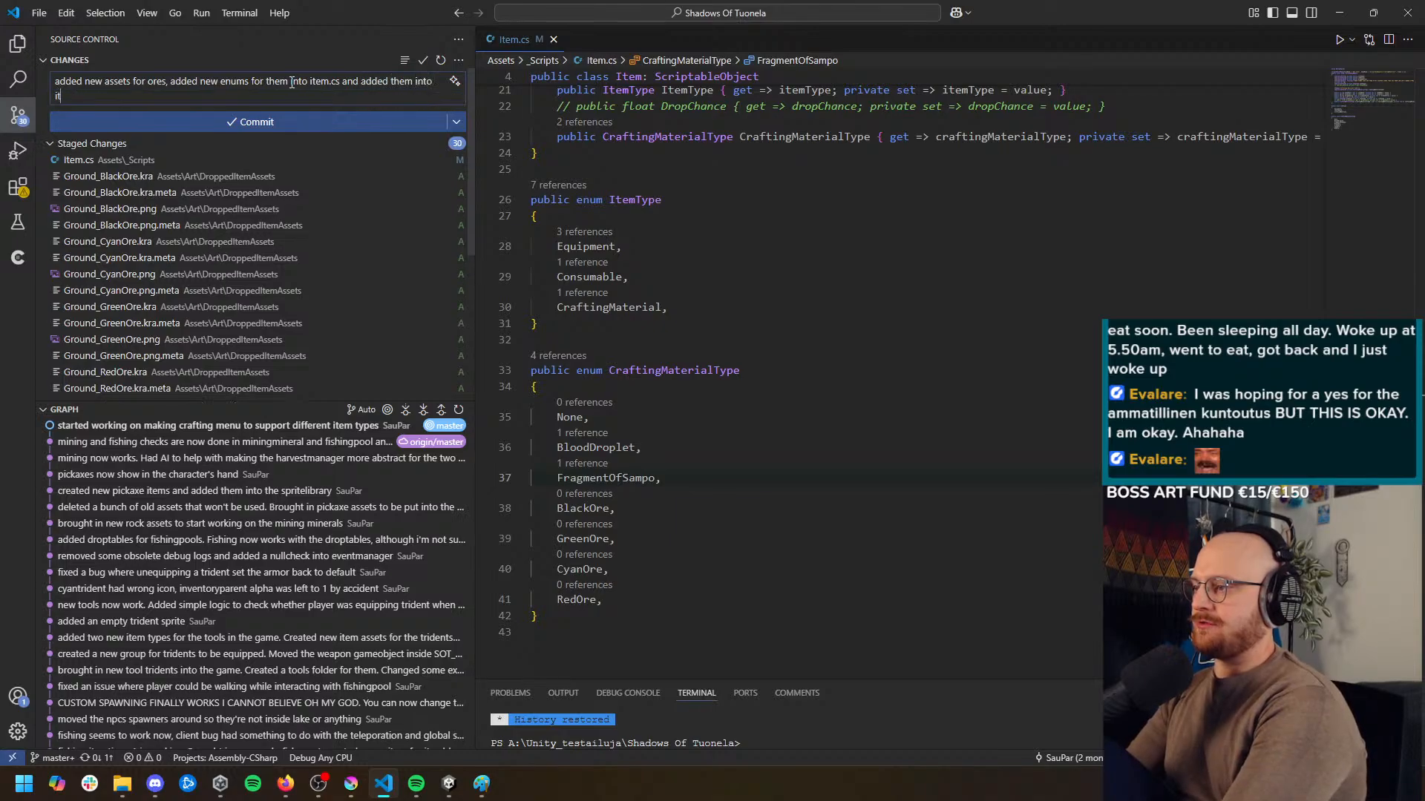
text(emcatalogmanager)
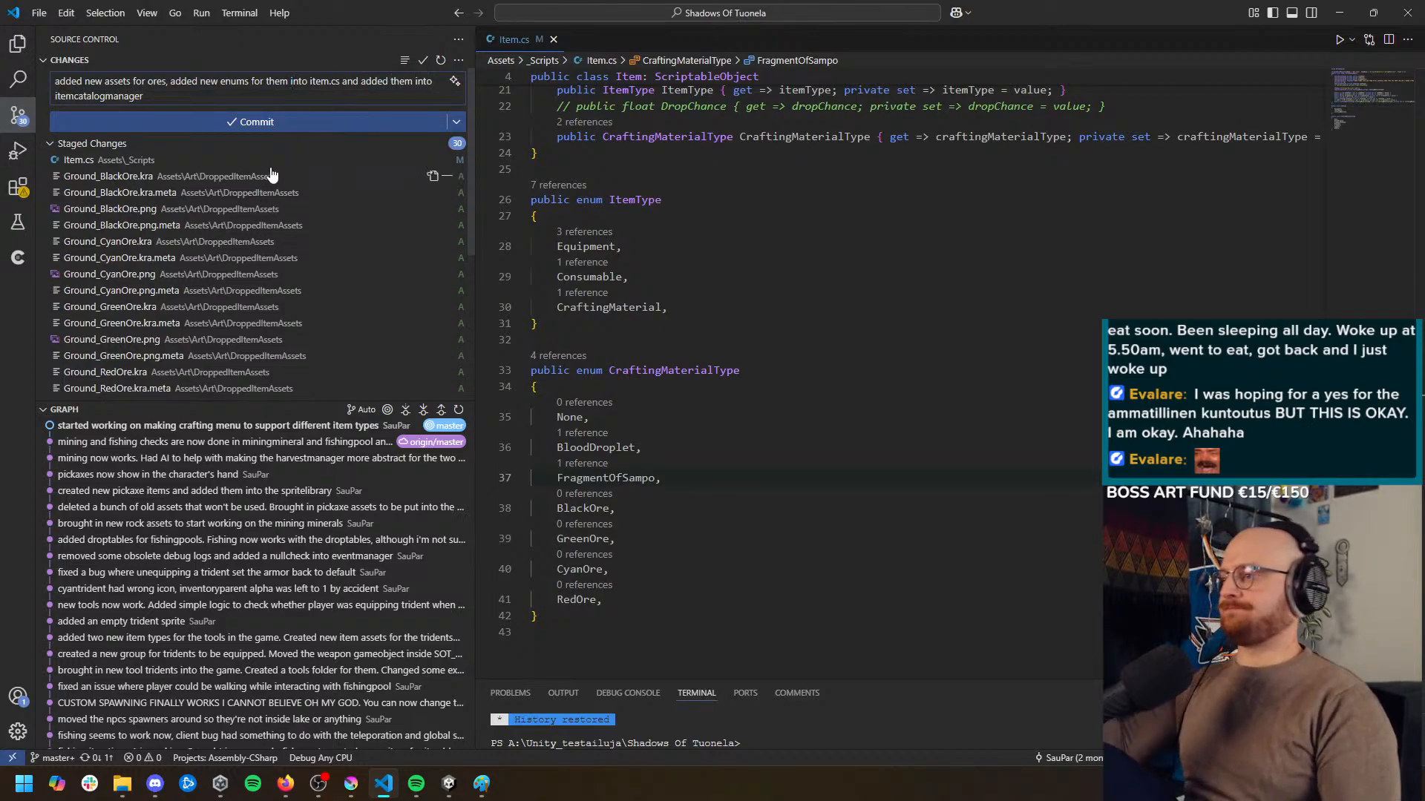
click(291, 122)
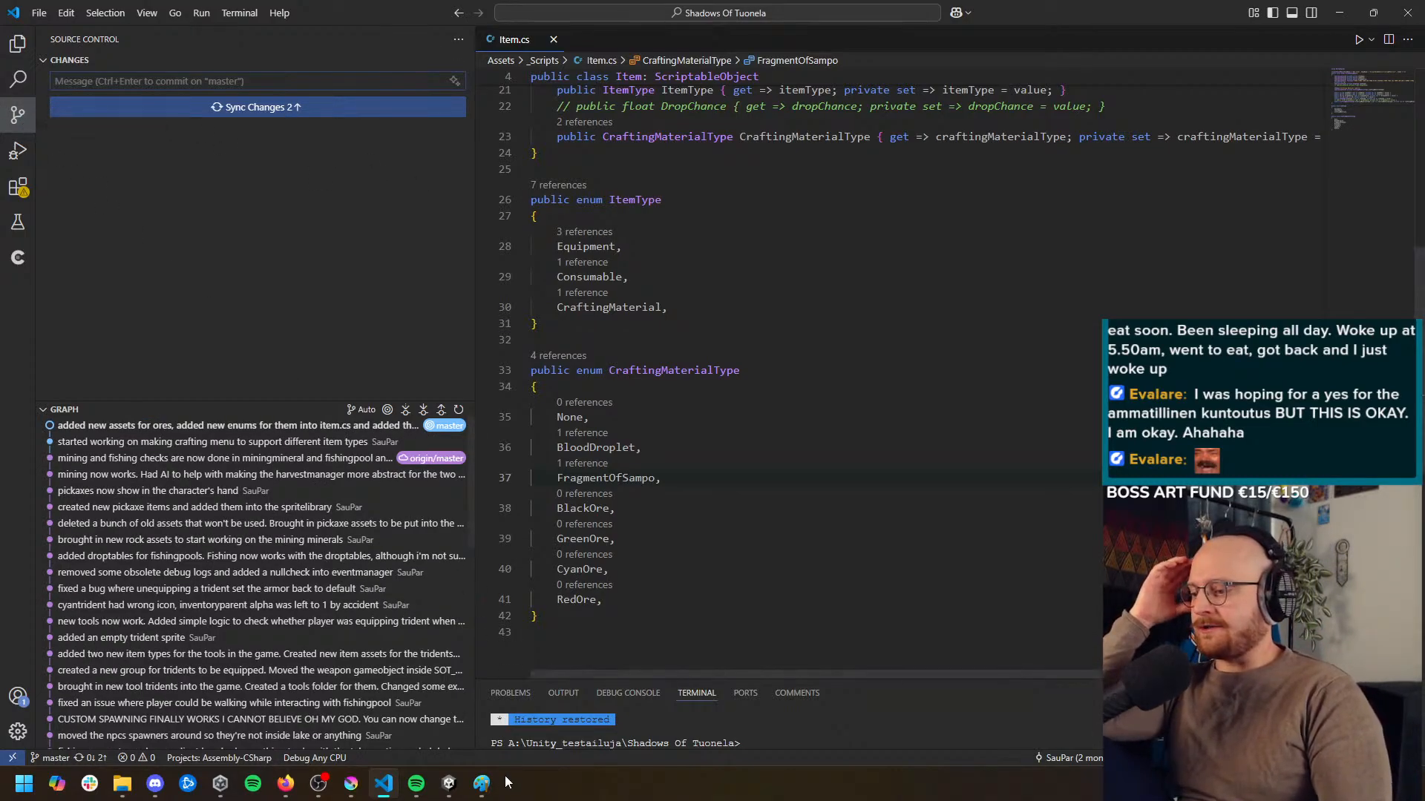
Hide the source control view and switch from Visual Studio Code back to the Unity editor
mouse_move(449, 787)
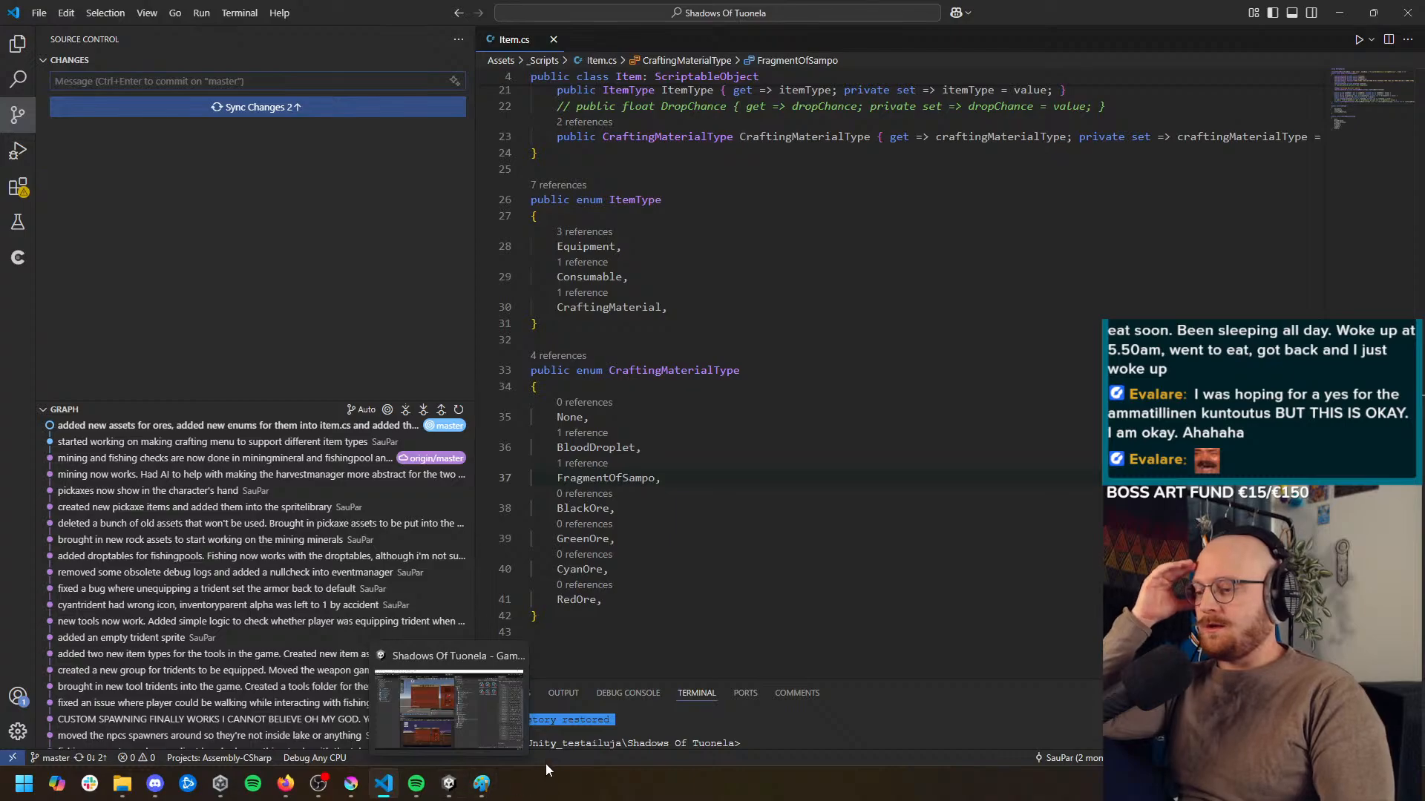
click(18, 114)
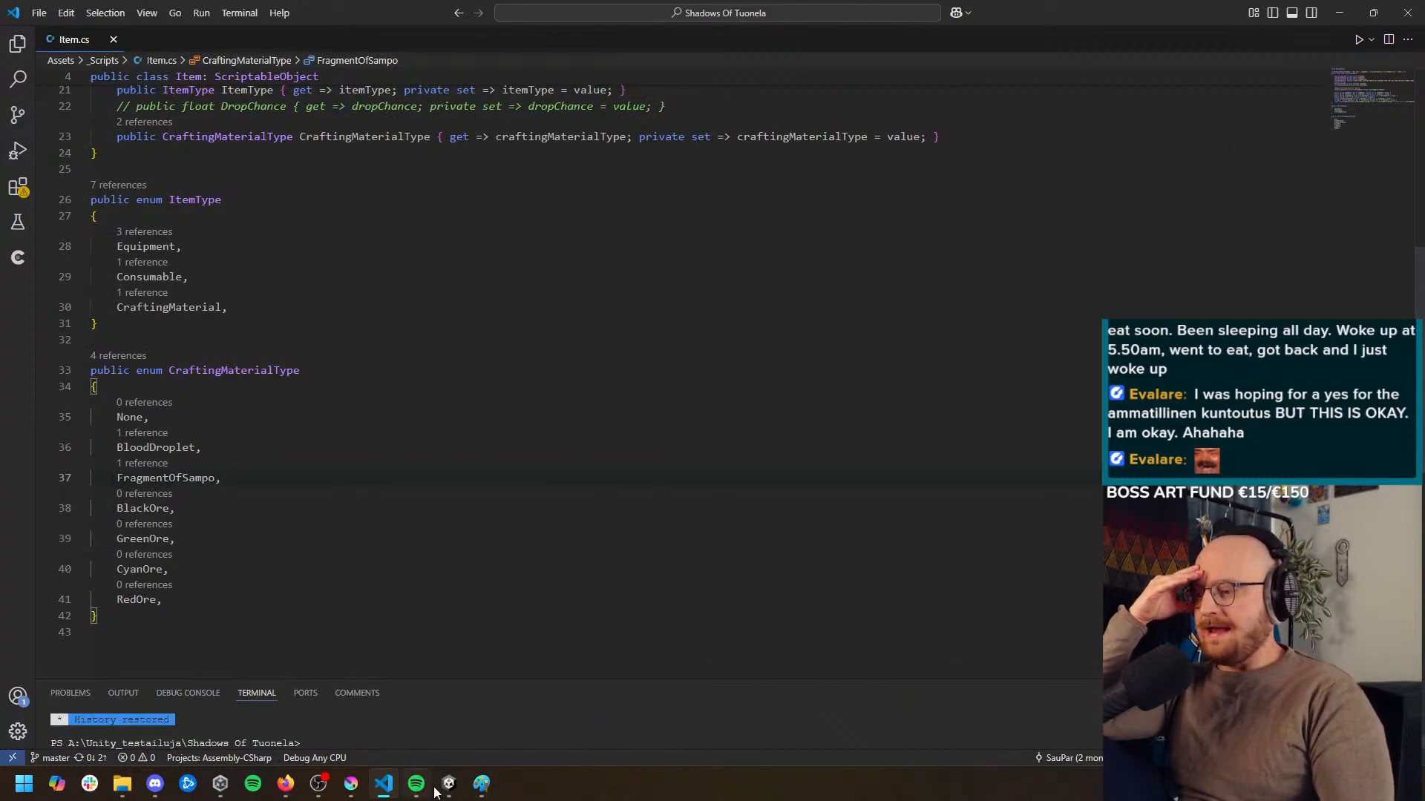
click(1339, 13)
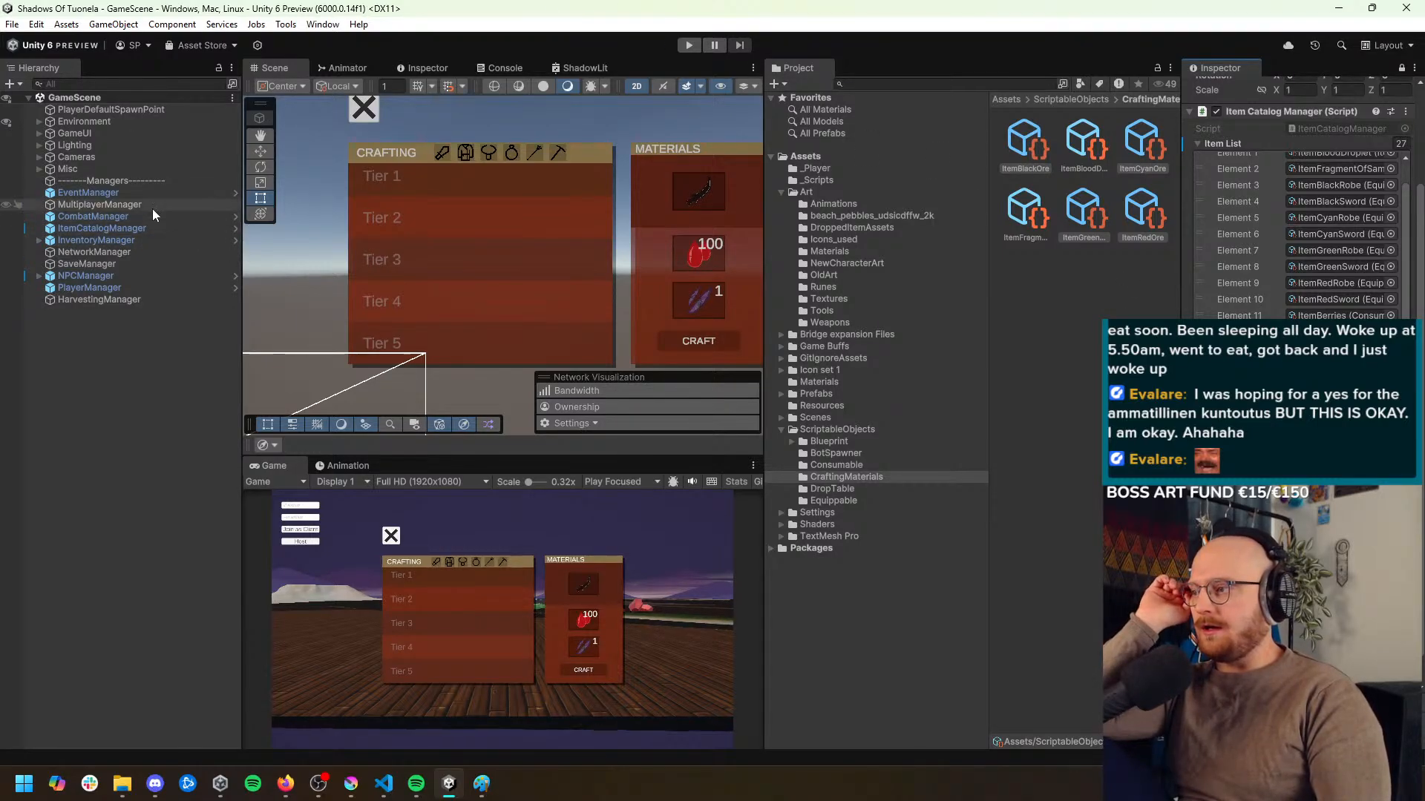
Select Rock Type5 02 in Level0Minerals under Environment's MiningSpots, unlock and widen the Inspector, and look over the rock's components
click(40, 121)
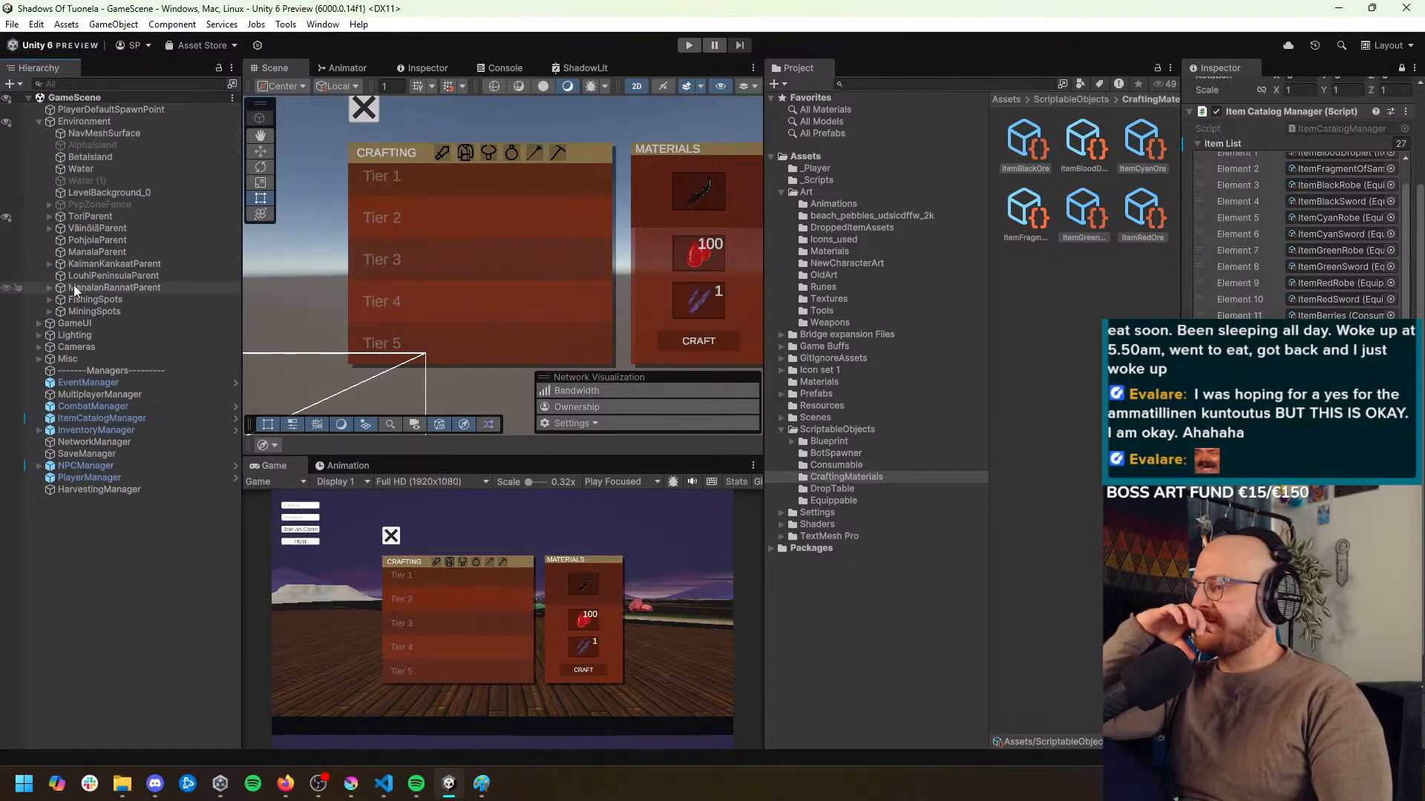
click(49, 311)
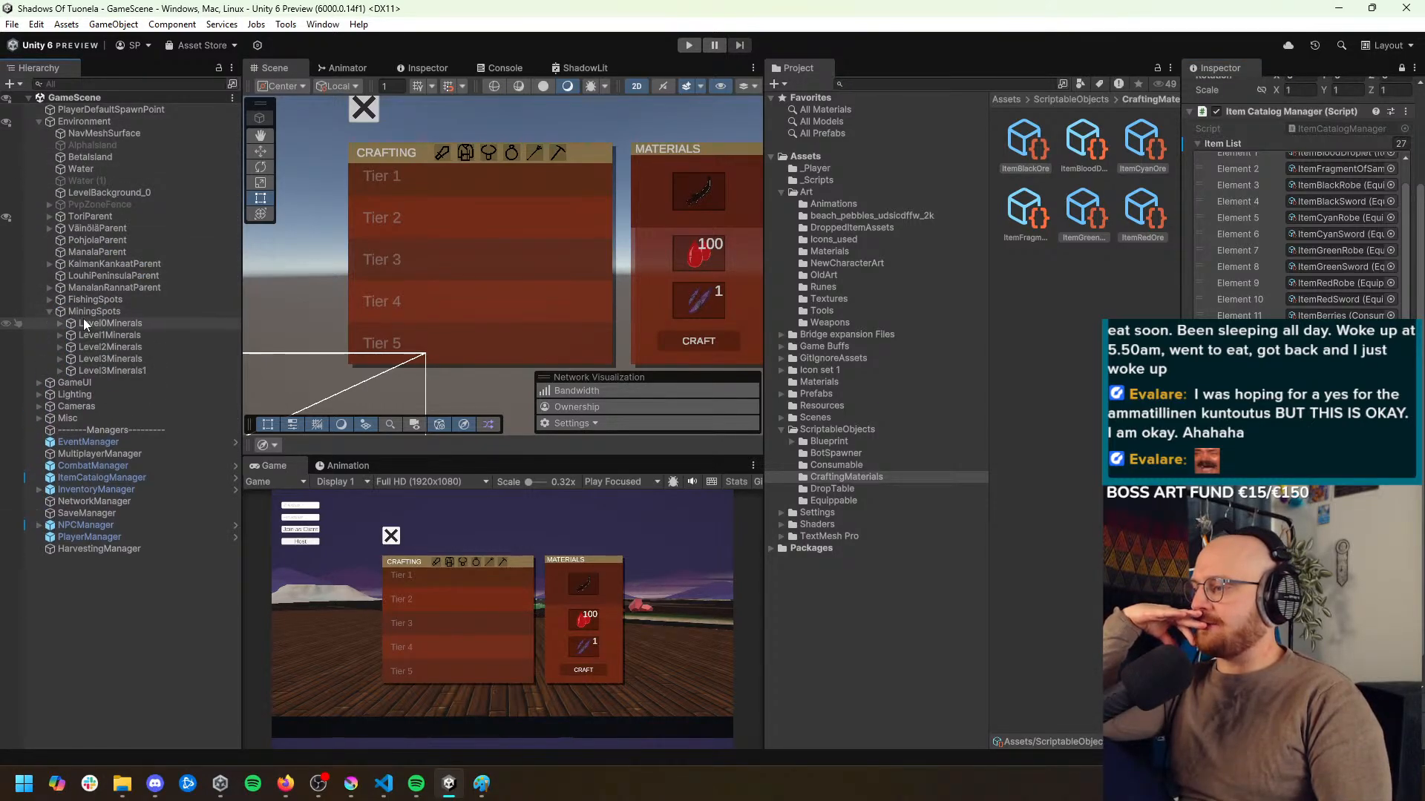
click(83, 323)
click(59, 324)
click(92, 336)
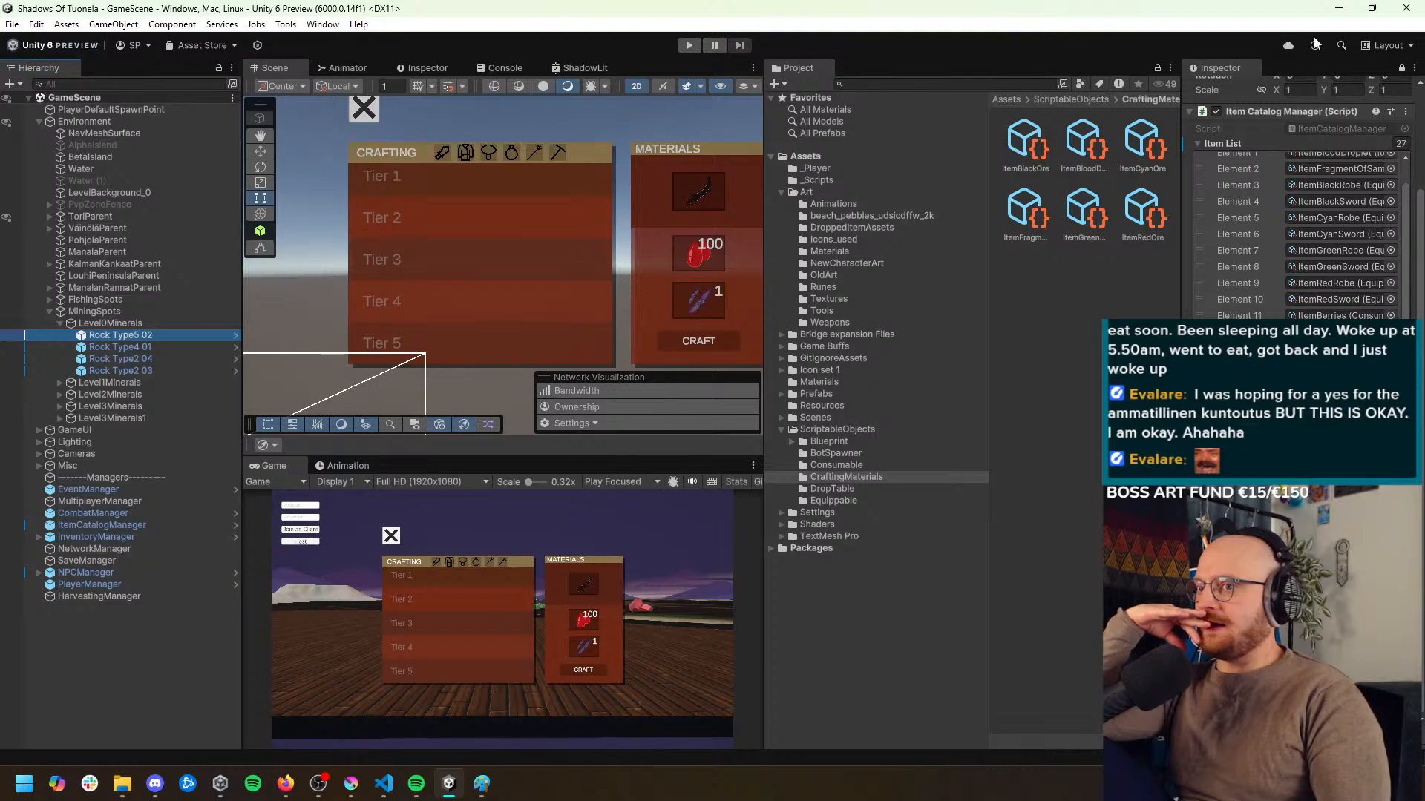
click(1401, 68)
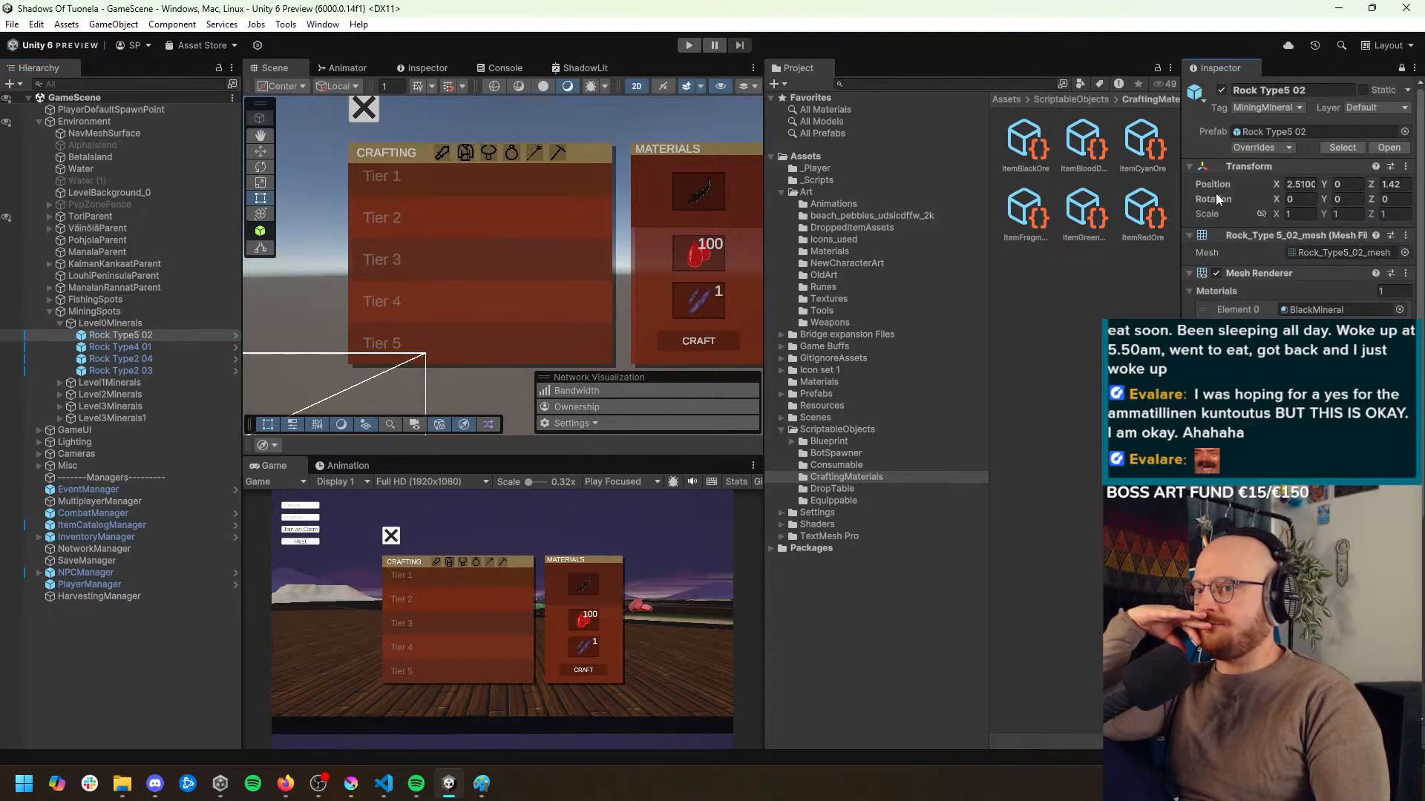
drag(1181, 211, 1006, 211)
scroll(1210, 371, down, 5)
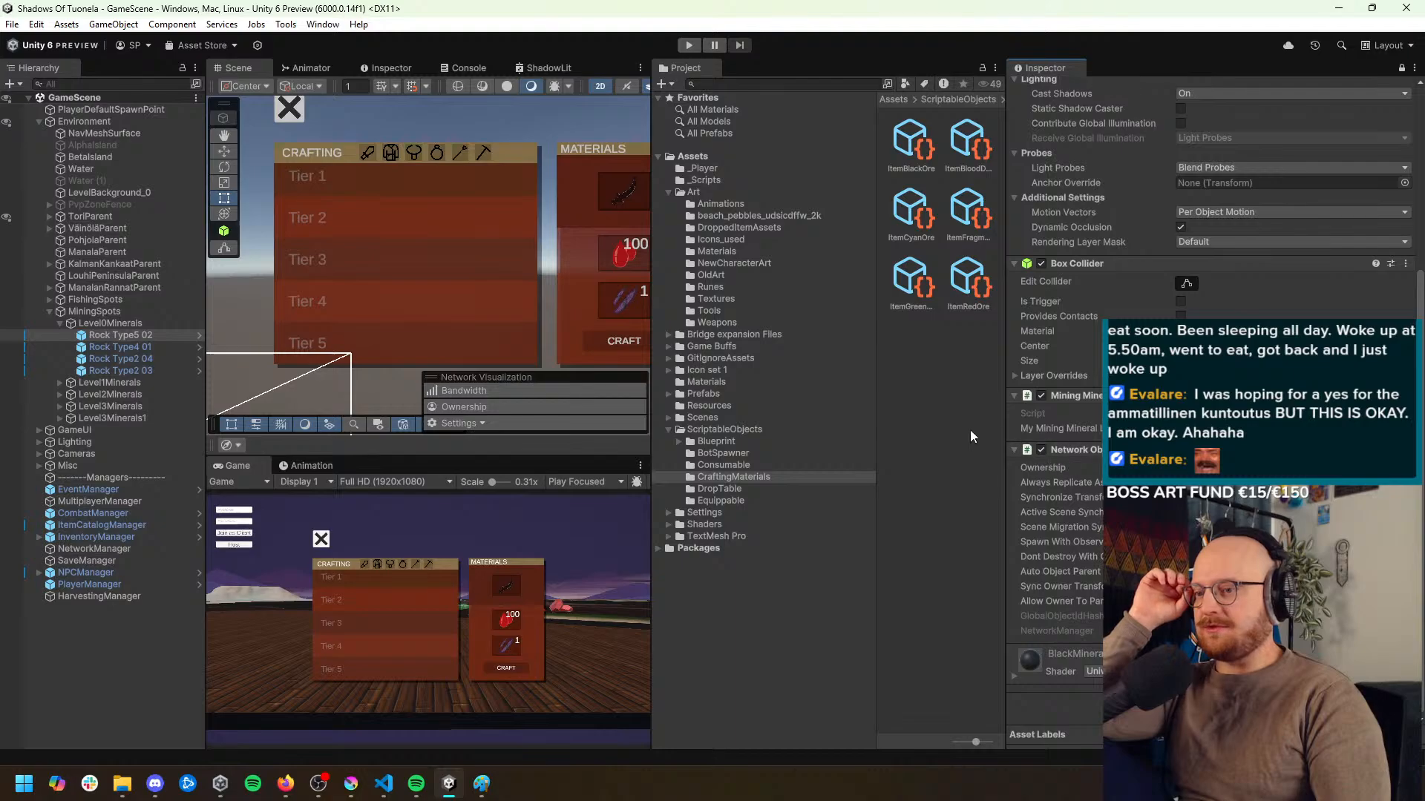
Open the DropTable folder in ScriptableObjects, review its drop tables and select Drop Table Mining Mineral 0
click(730, 490)
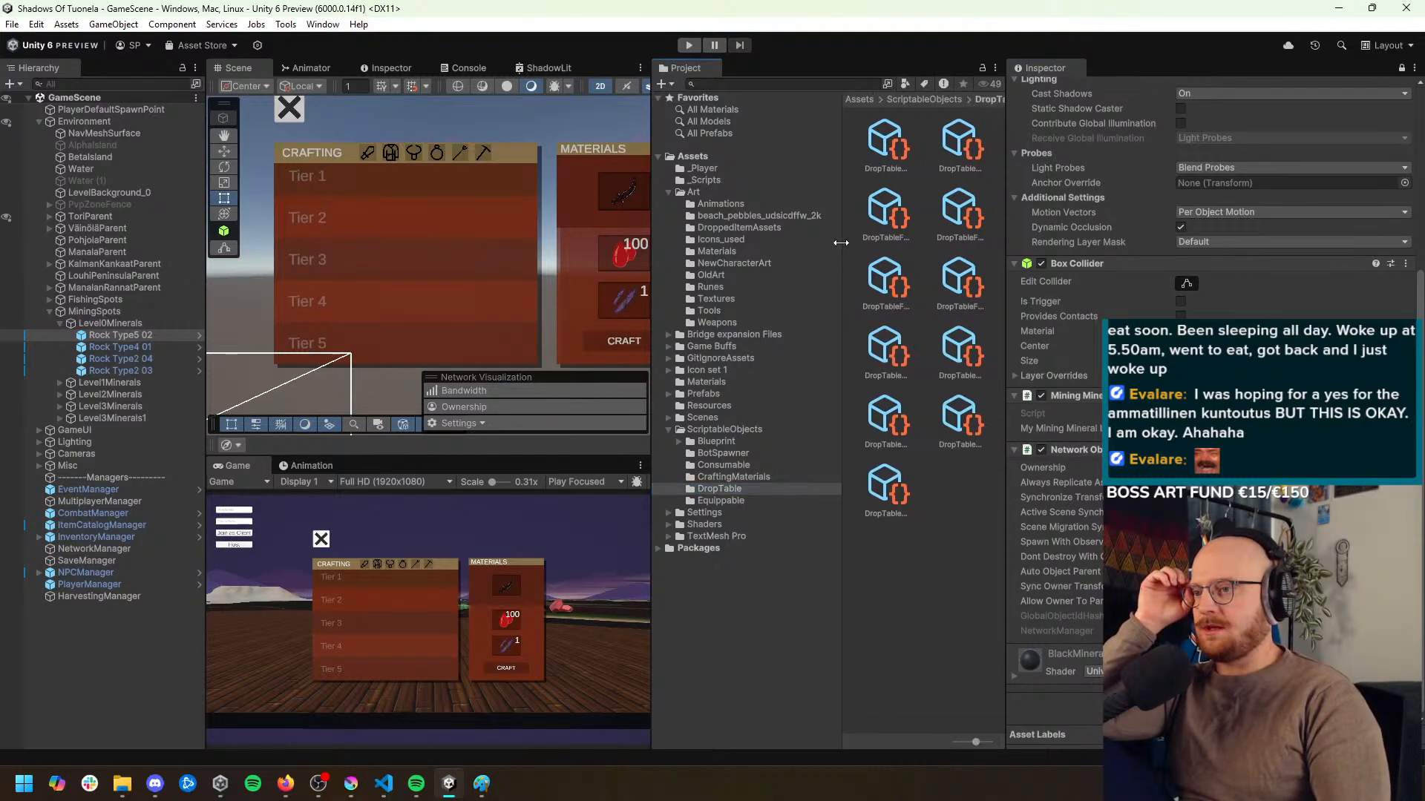
drag(879, 242, 808, 238)
click(853, 152)
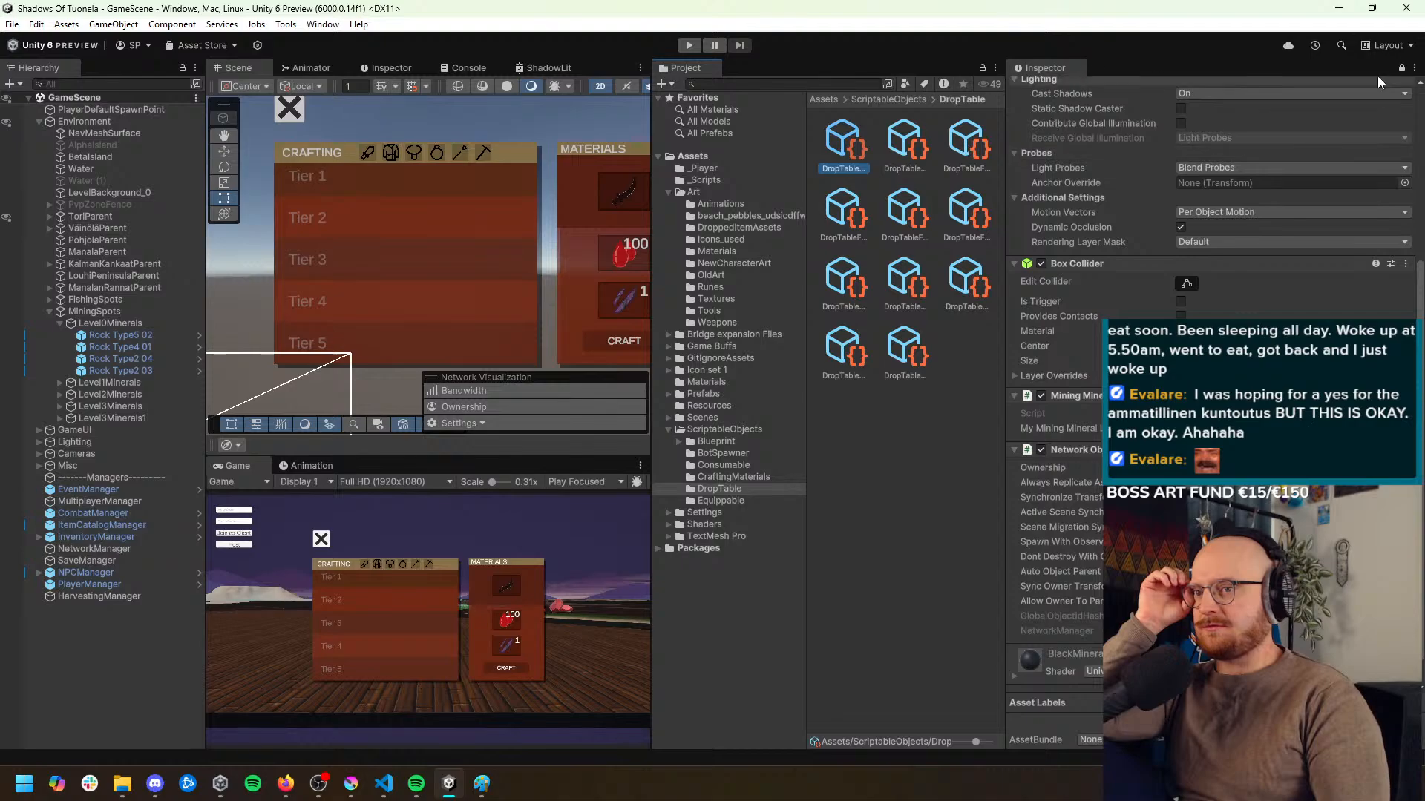
scroll(1070, 417, up, 6)
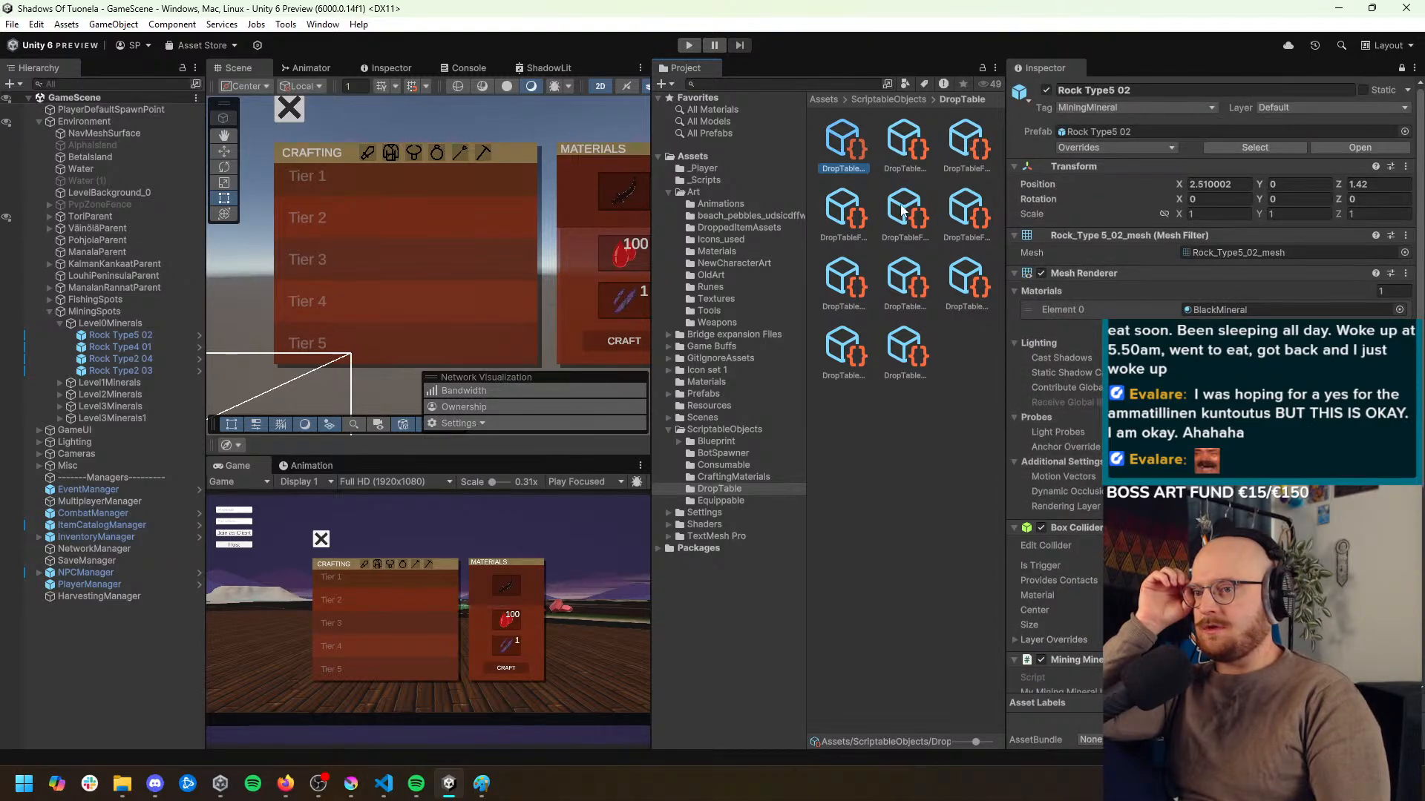
click(903, 141)
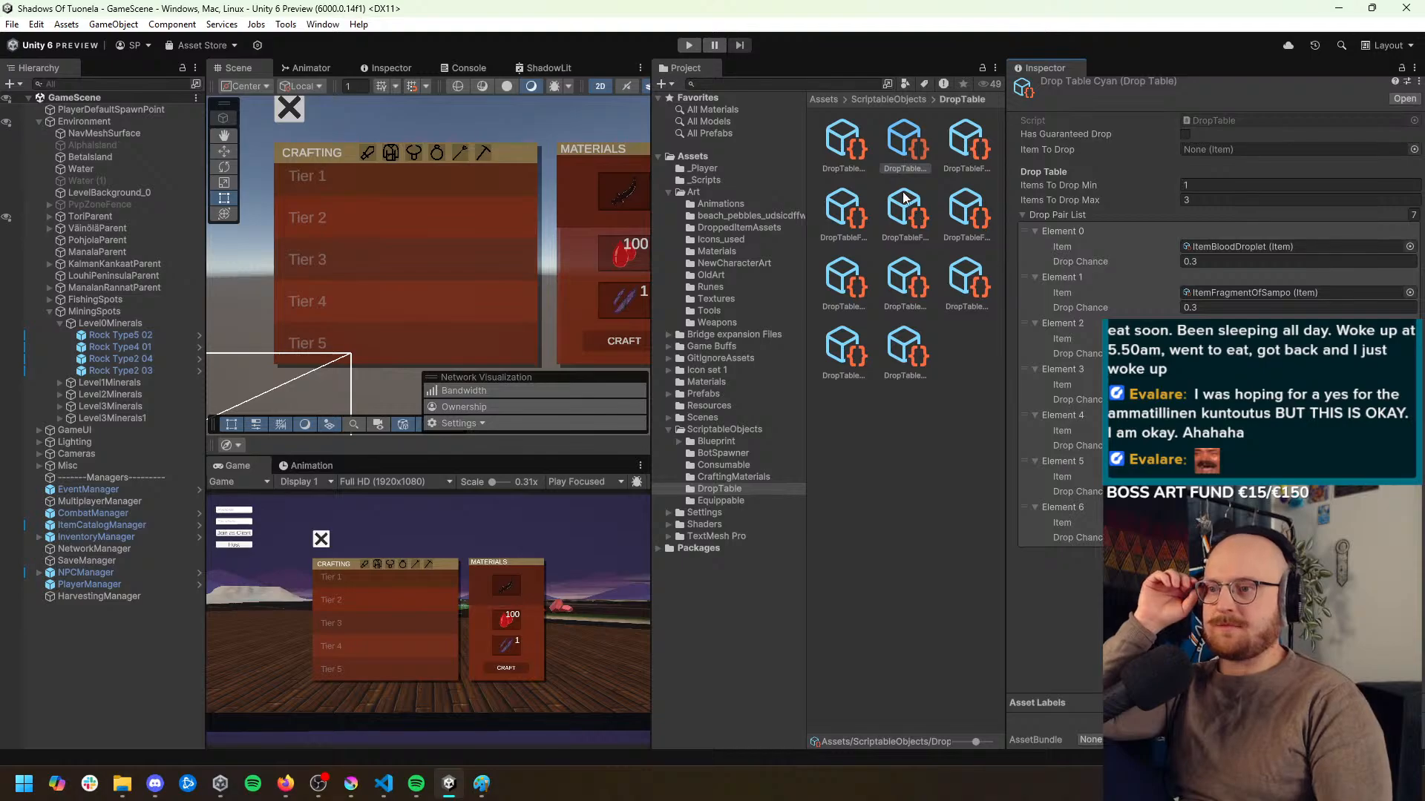
key(Right)
key(Right)
key(Right)
key(Right)
key(Right)
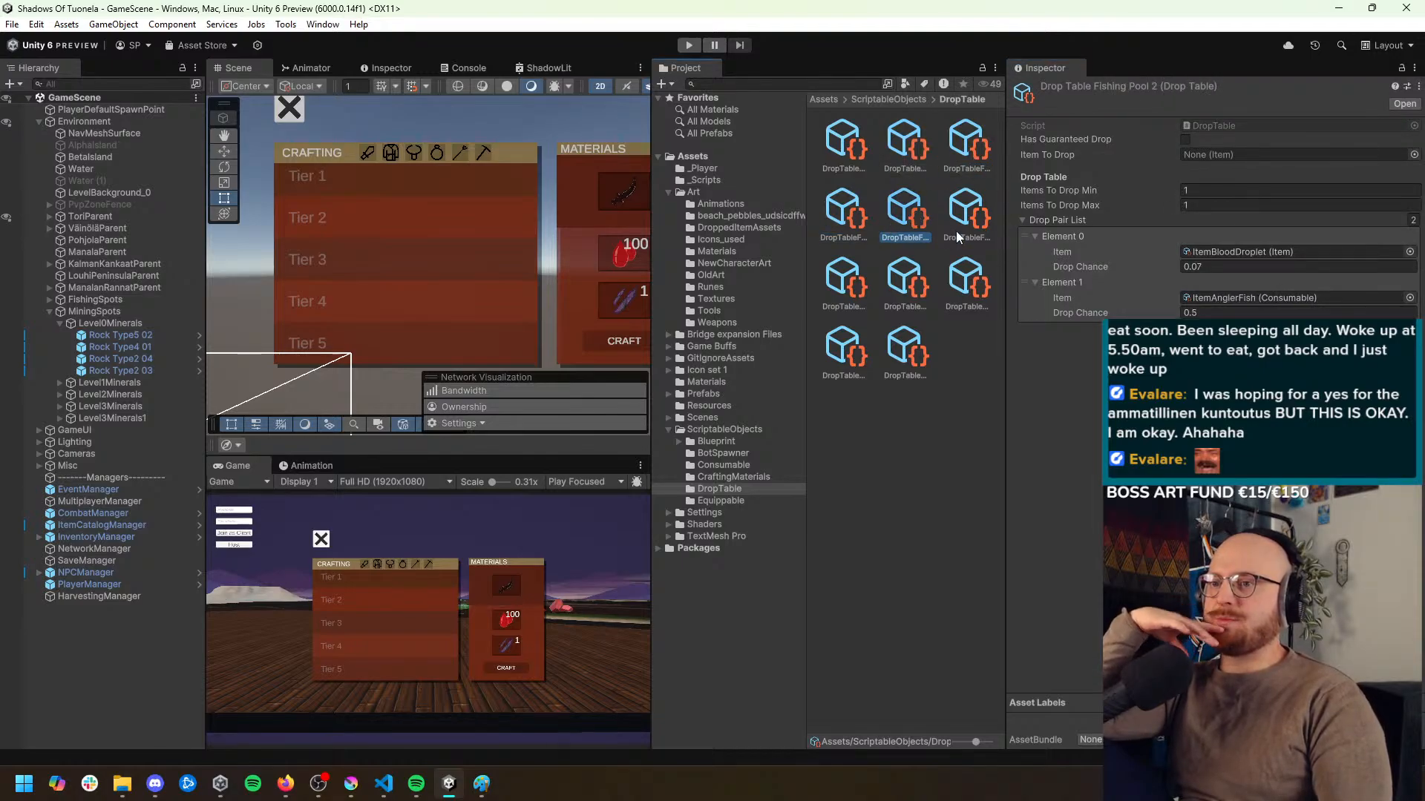
click(894, 286)
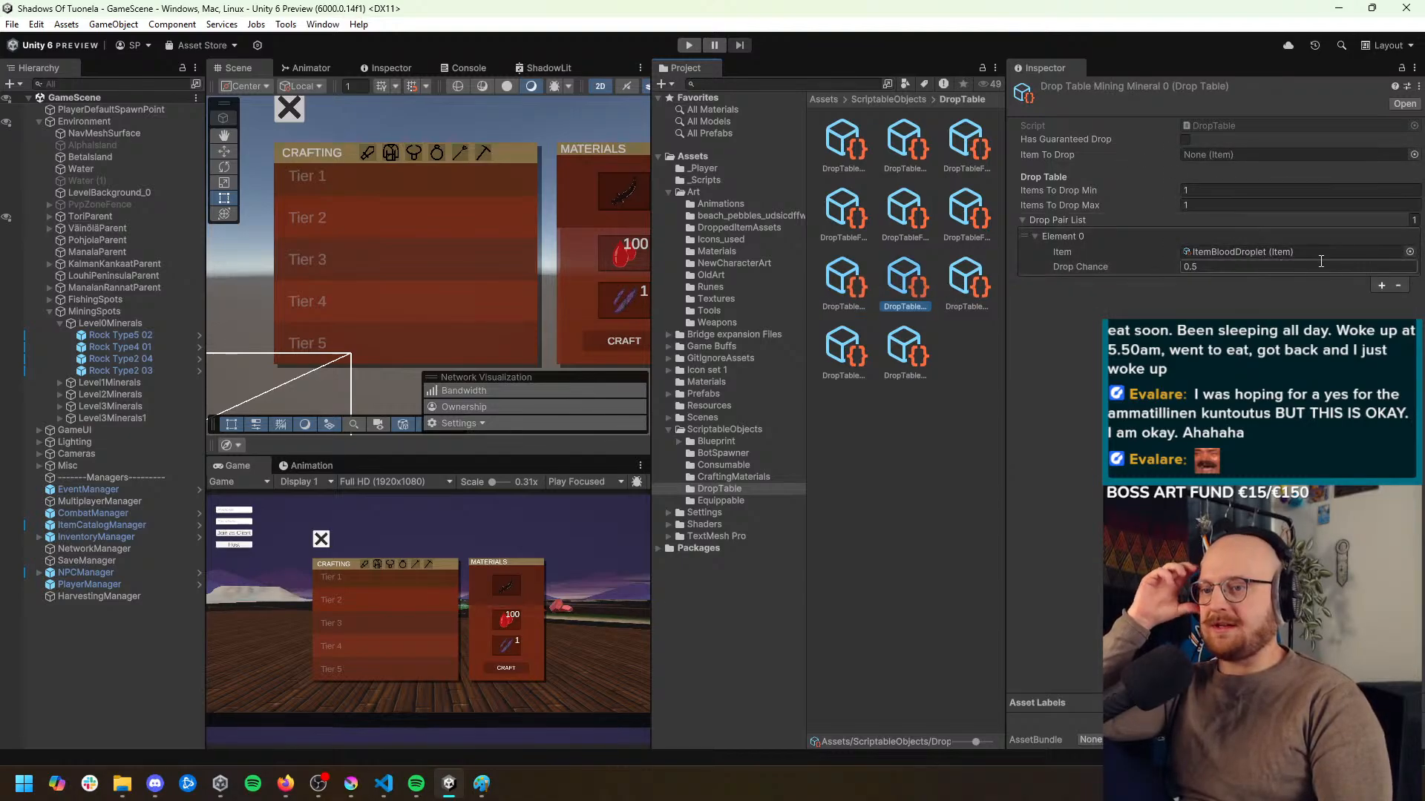
click(1410, 252)
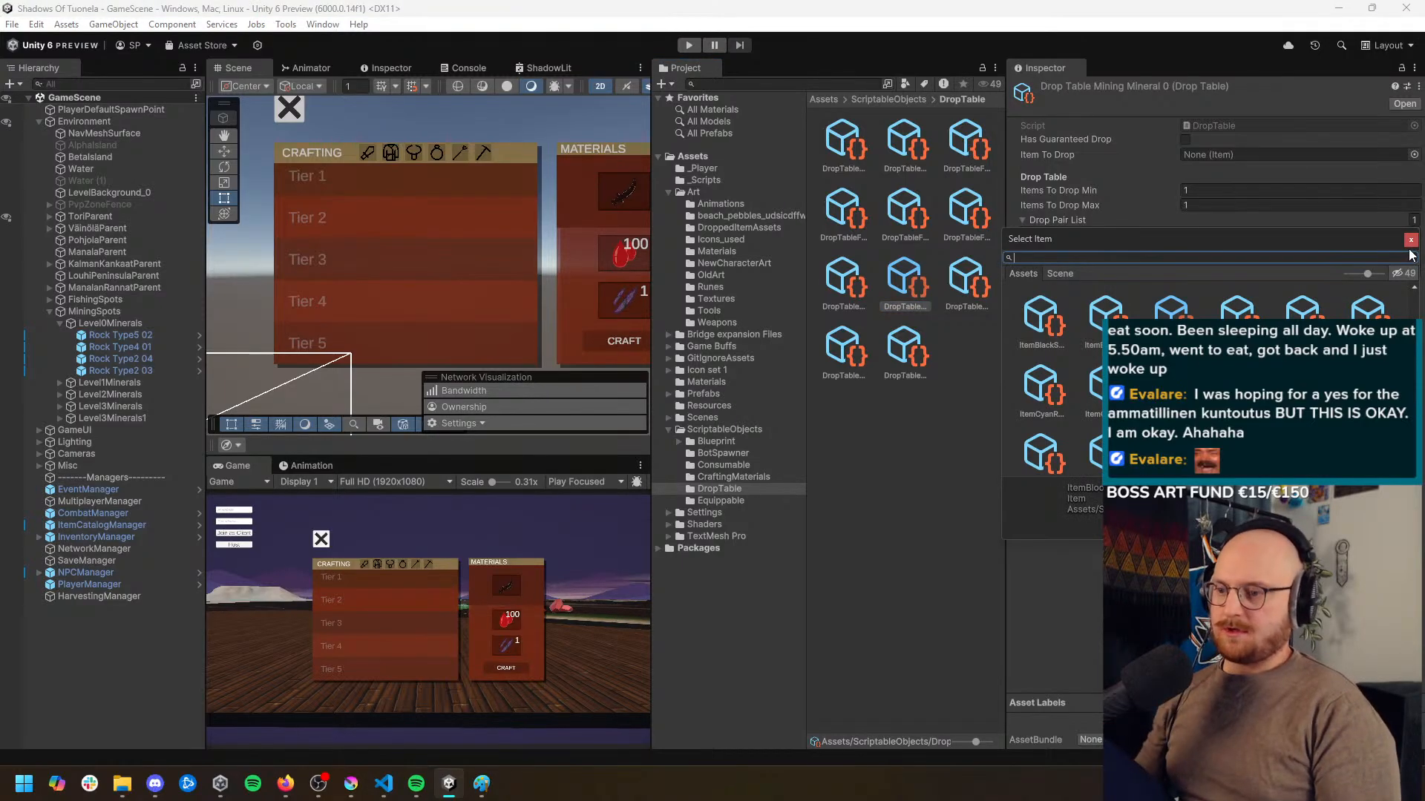
text(black)
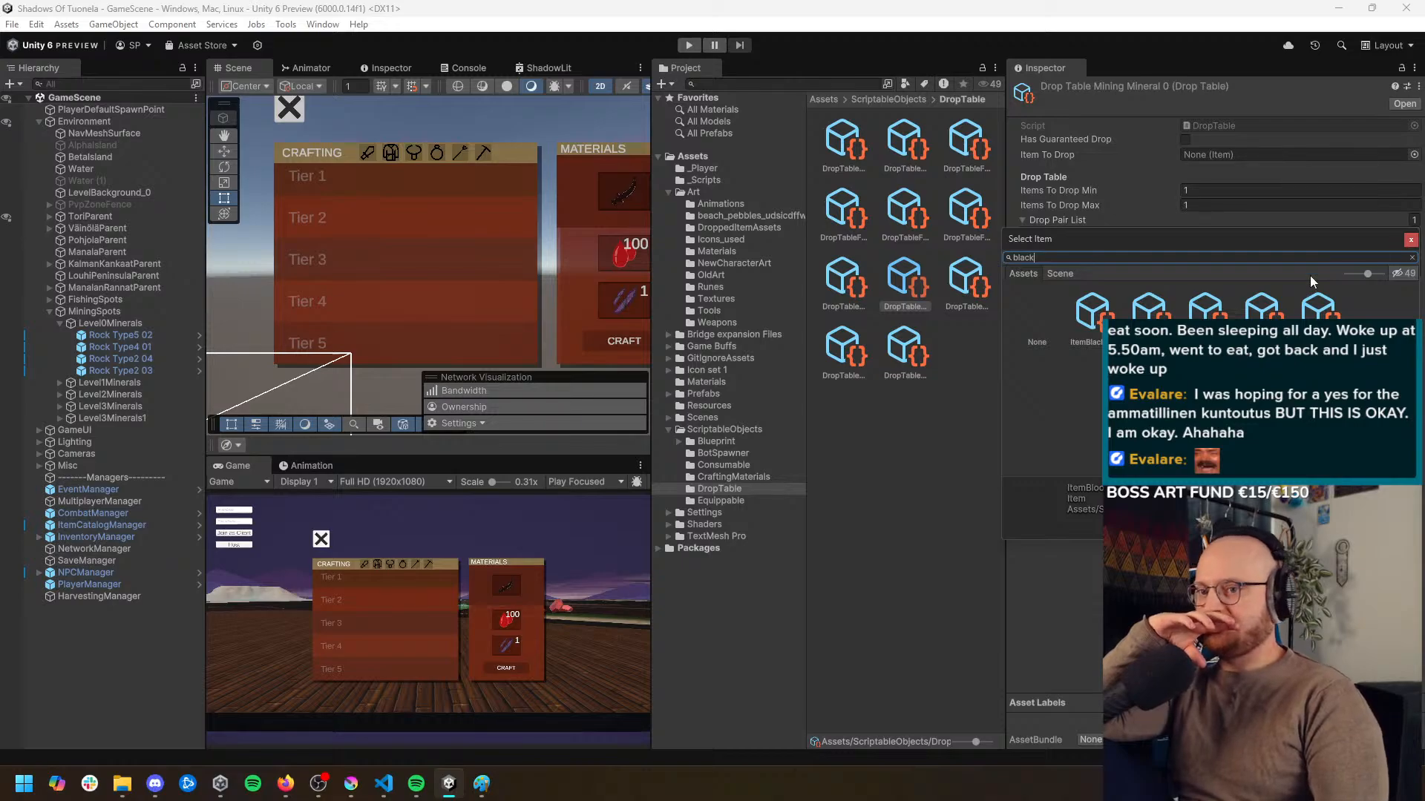
drag(1297, 242, 976, 359)
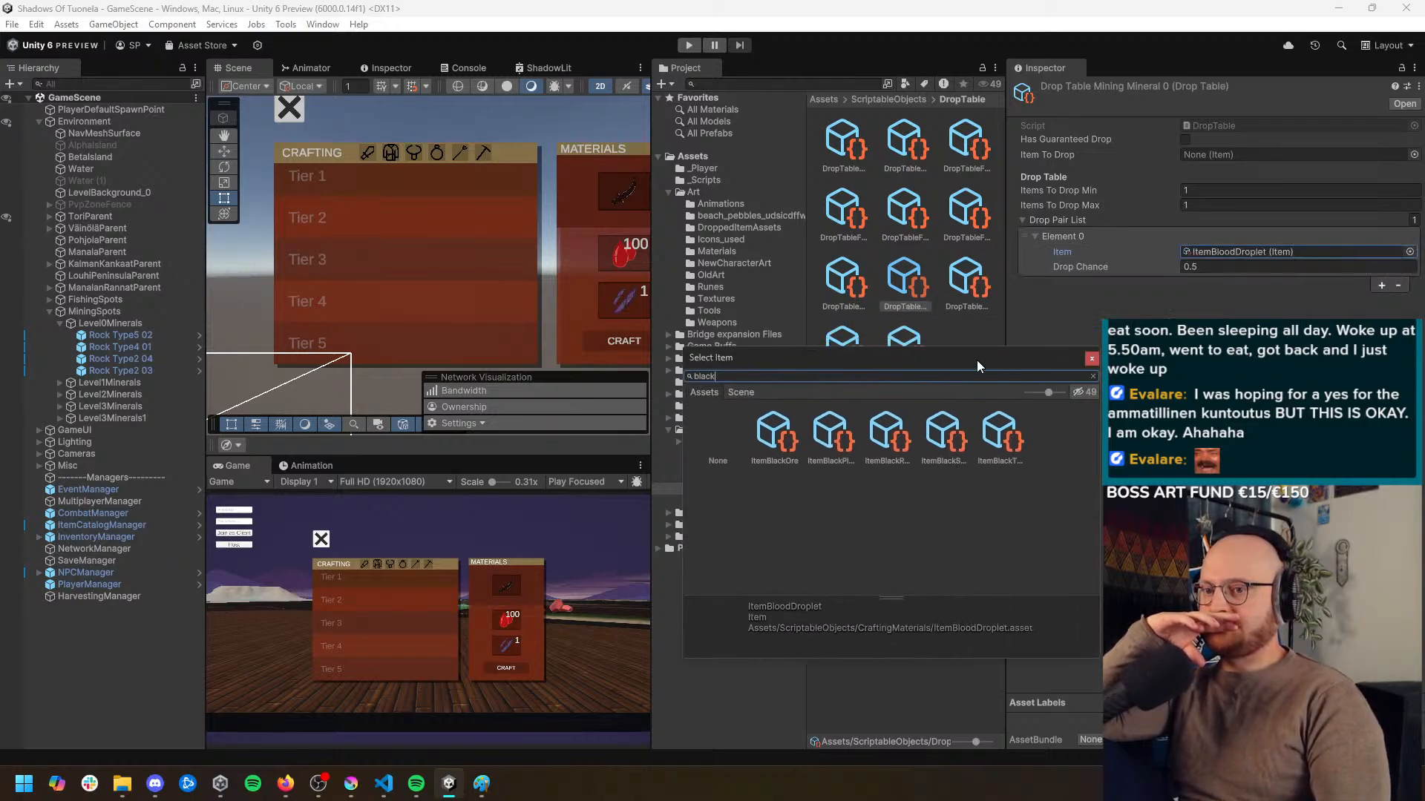
click(1089, 356)
Set the blood droplet's drop chance to 0.05 in the Mining Mineral 0 drop table
click(1210, 269)
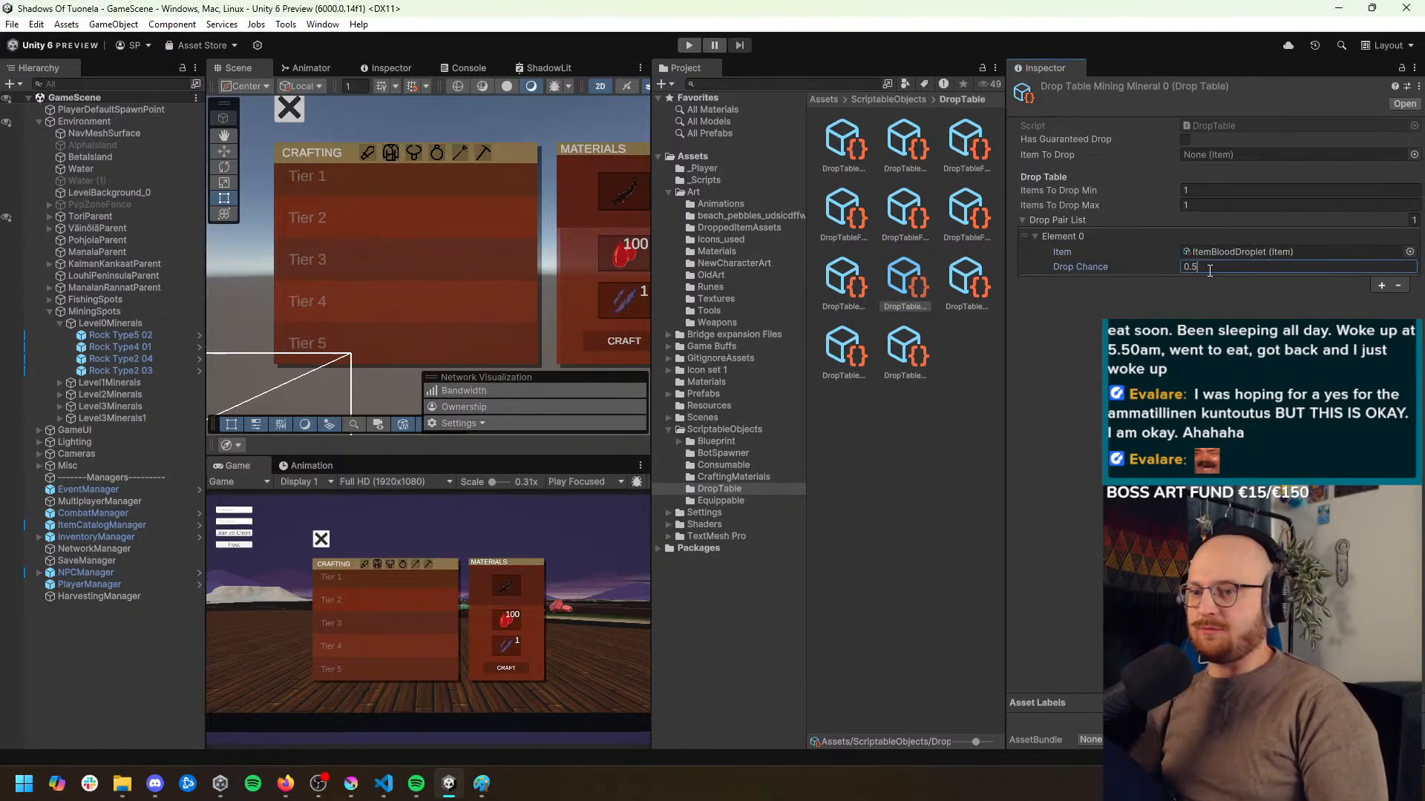
key(shift+Left)
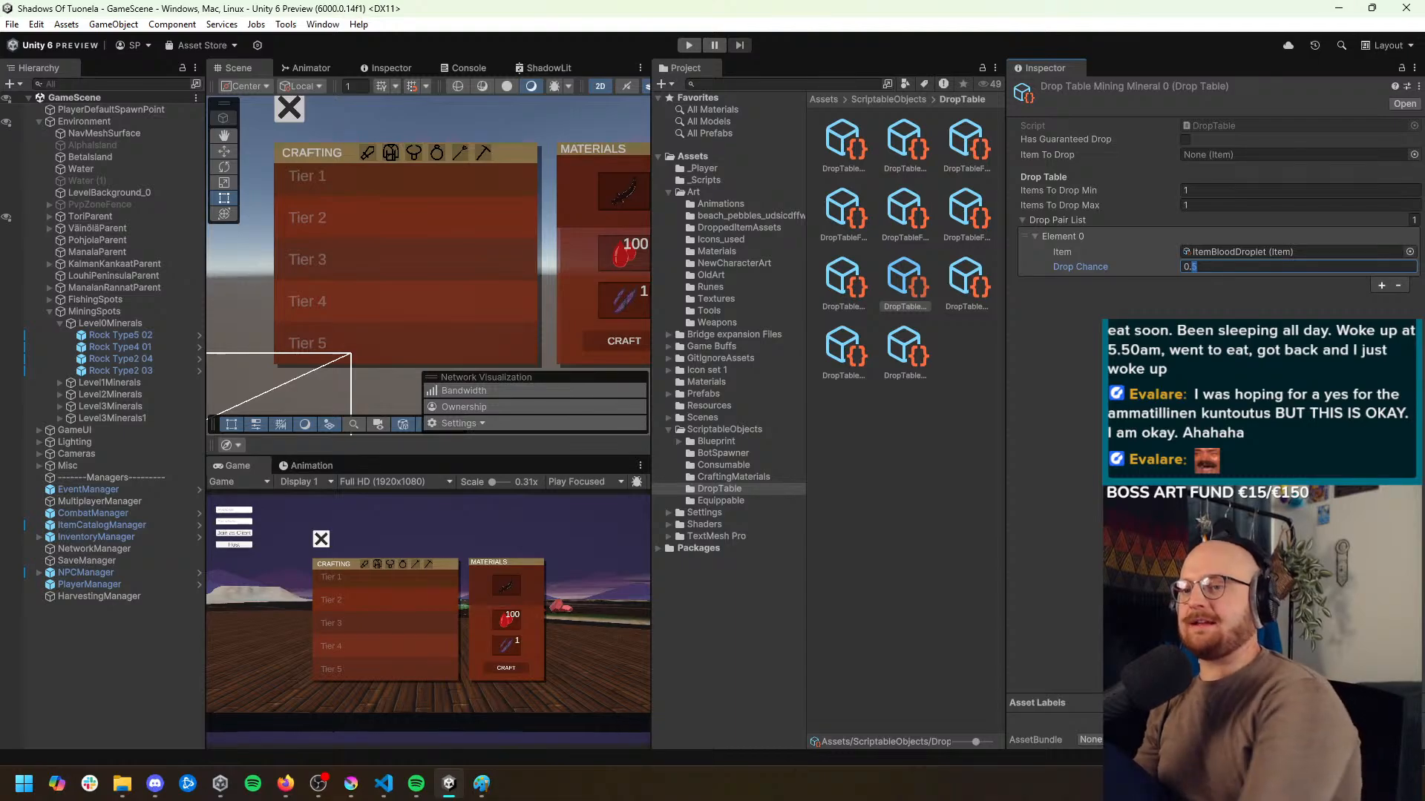
text(05)
key(Return)
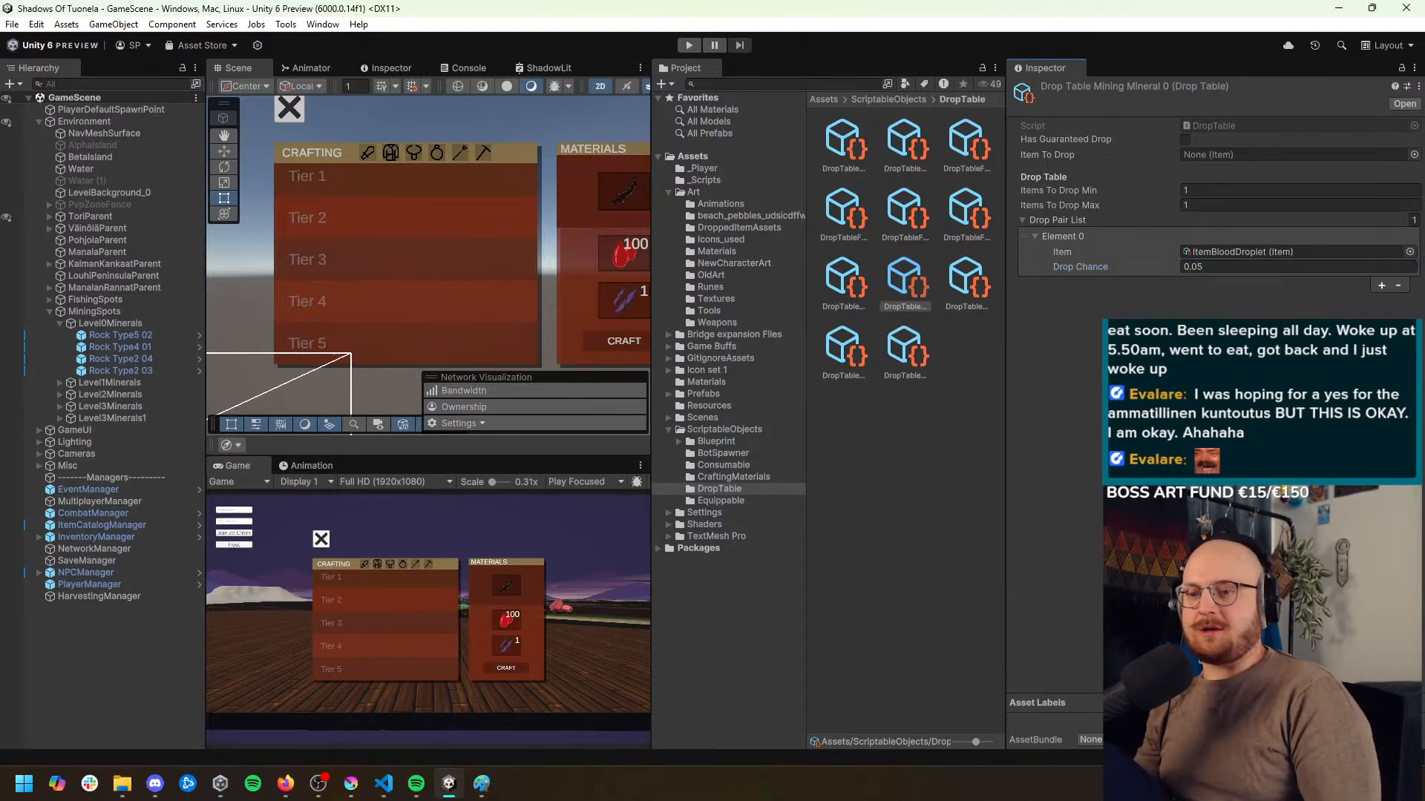
Add a second drop pair to the Mining Mineral 0 table with ItemBlackOre and a drop chance of 0.50
click(1382, 286)
click(1312, 298)
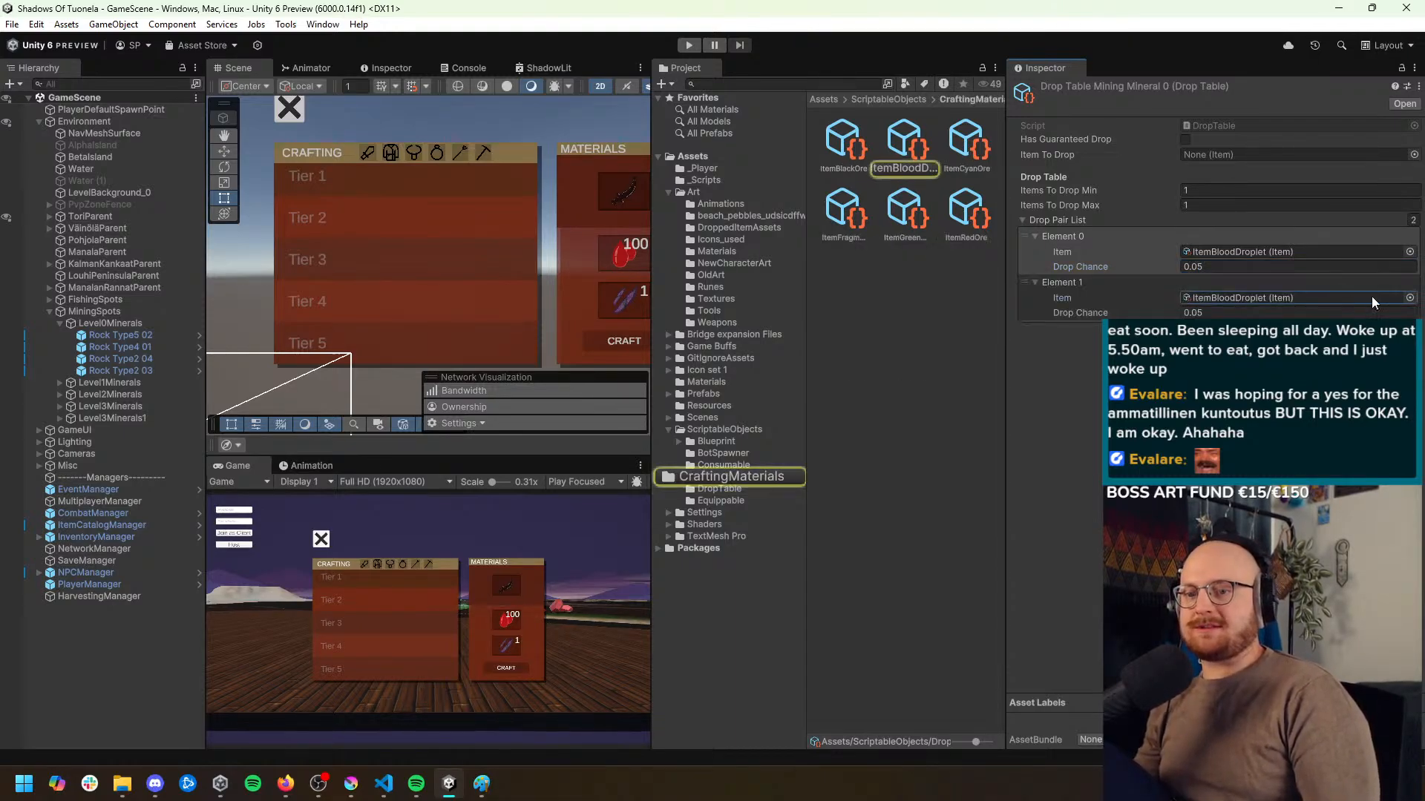
click(1409, 297)
text(black)
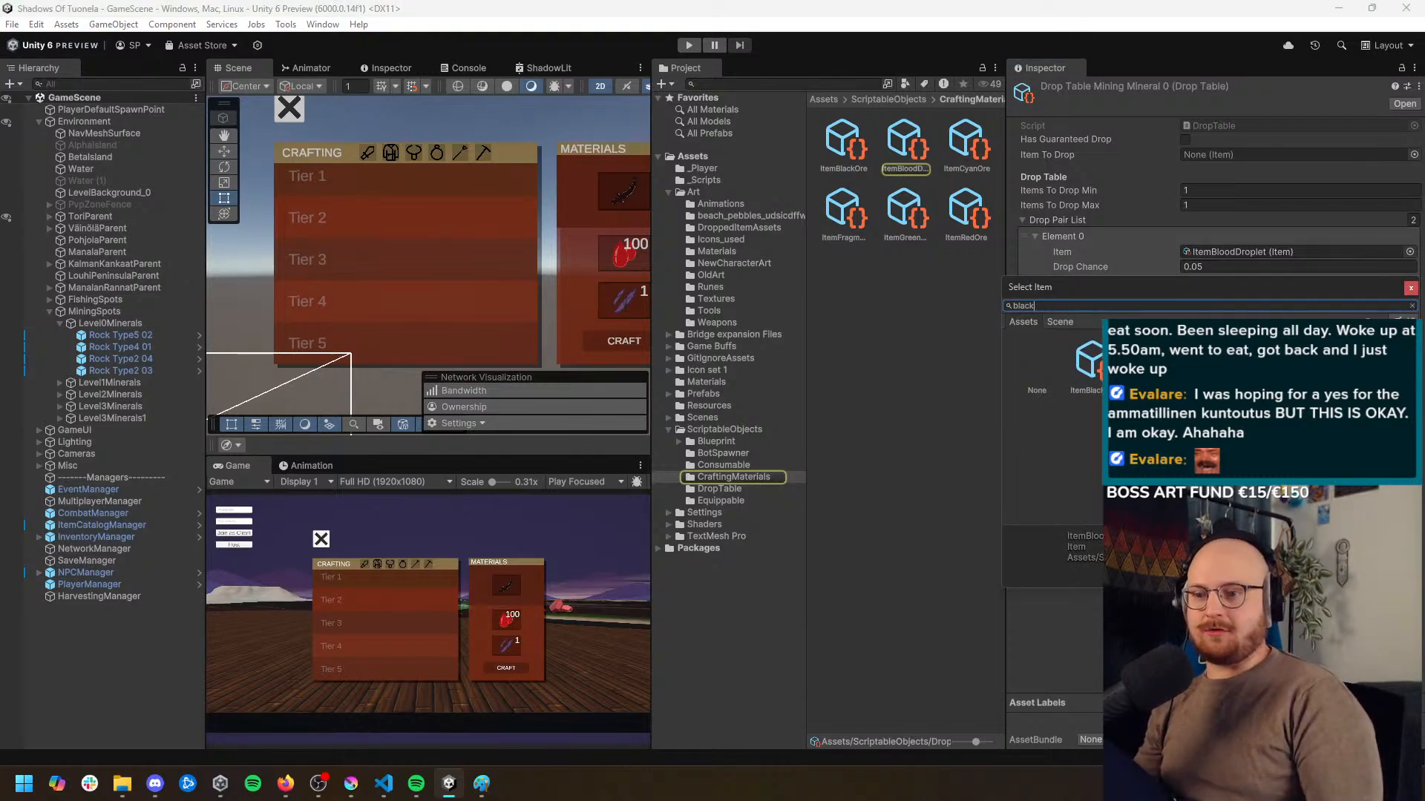
double_click(1111, 365)
click(1190, 312)
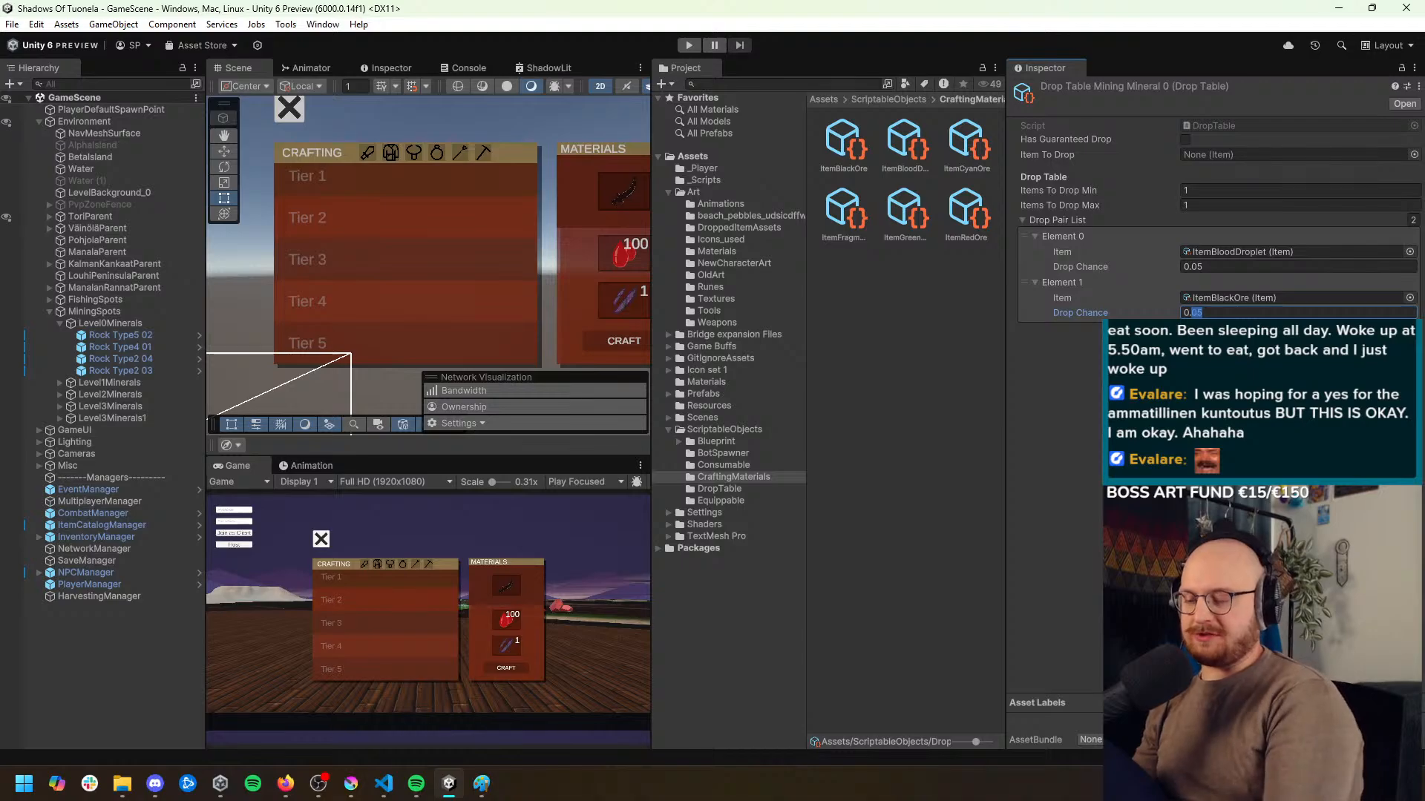
text(50)
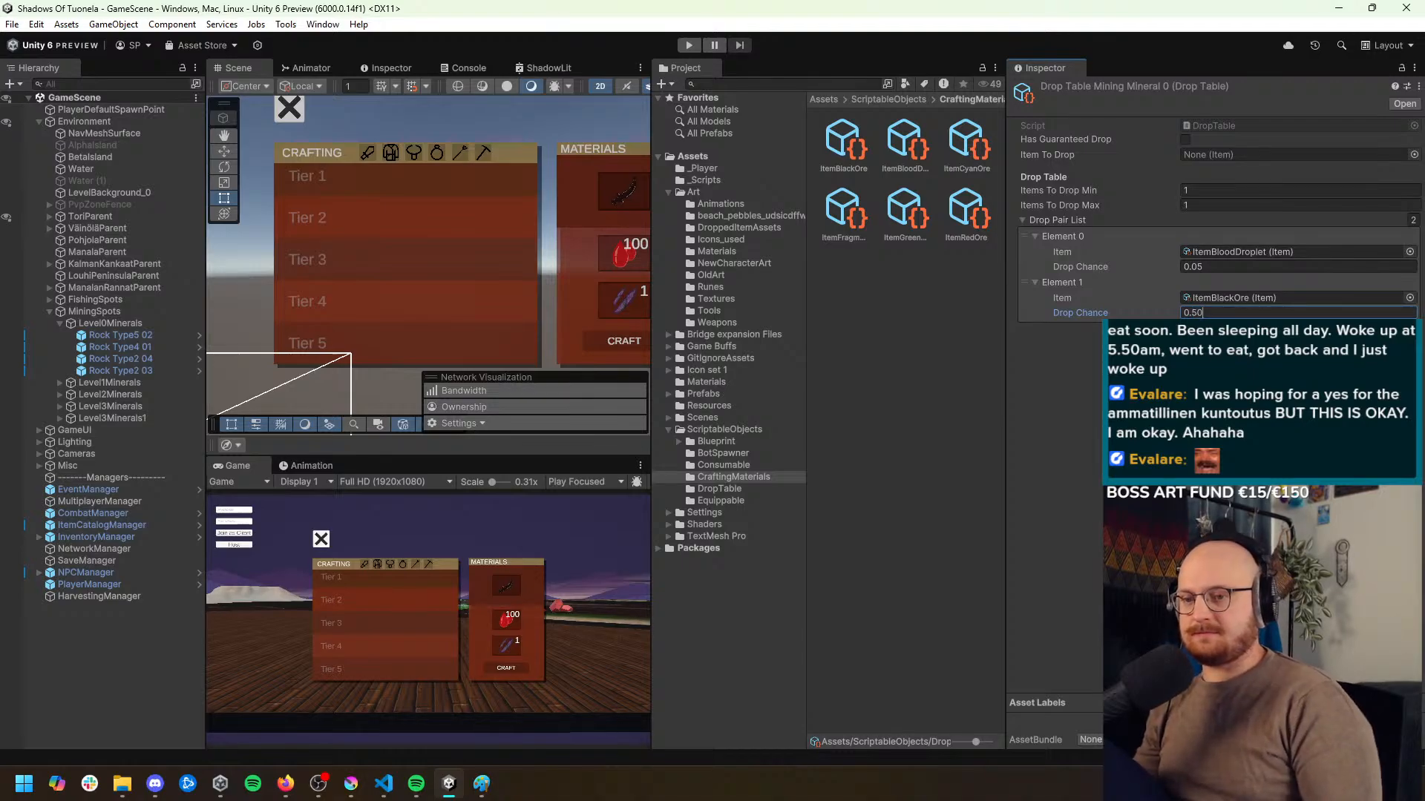
key(Return)
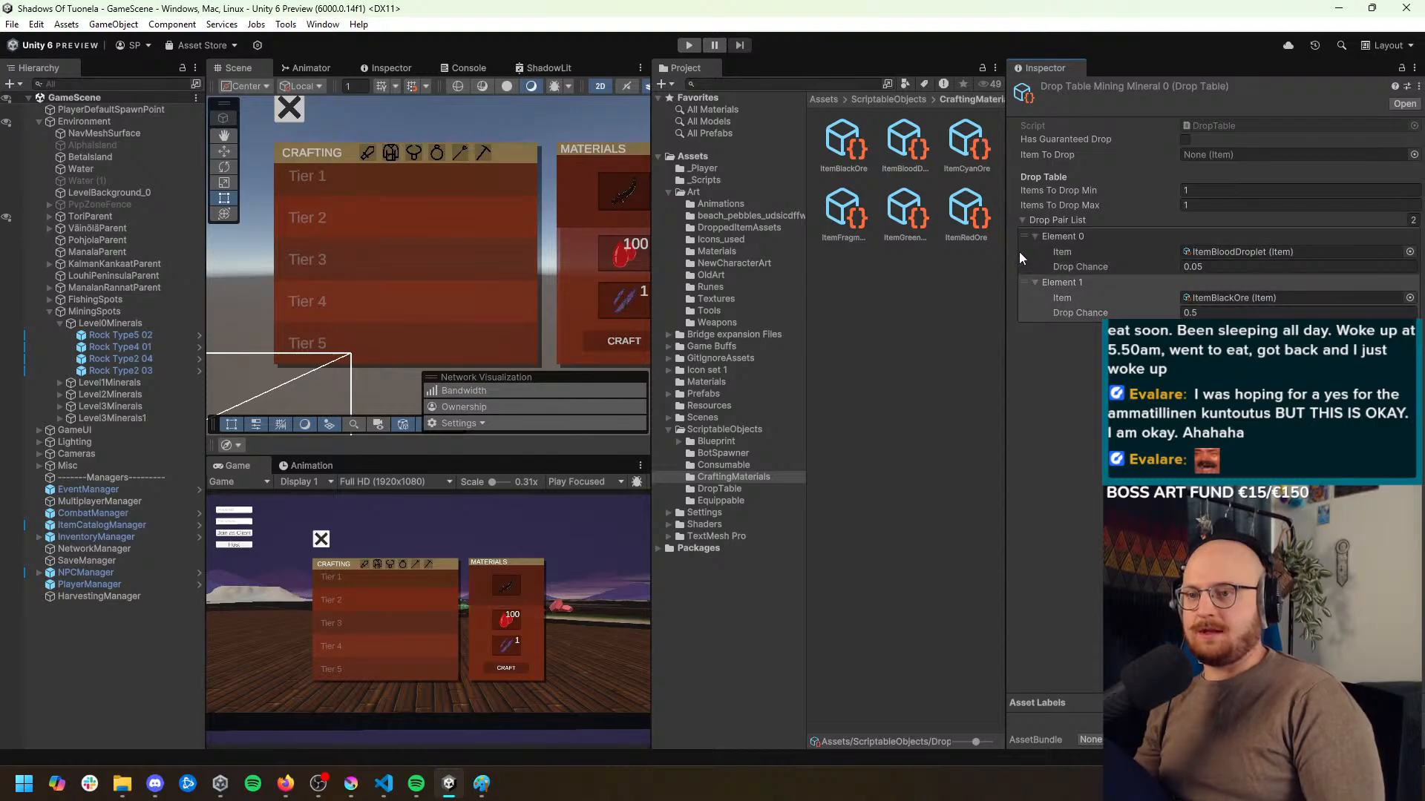
Open Drop Table Mining Mineral 1 from the DropTable folder and set its blood droplet's drop chance to 0.06
click(728, 488)
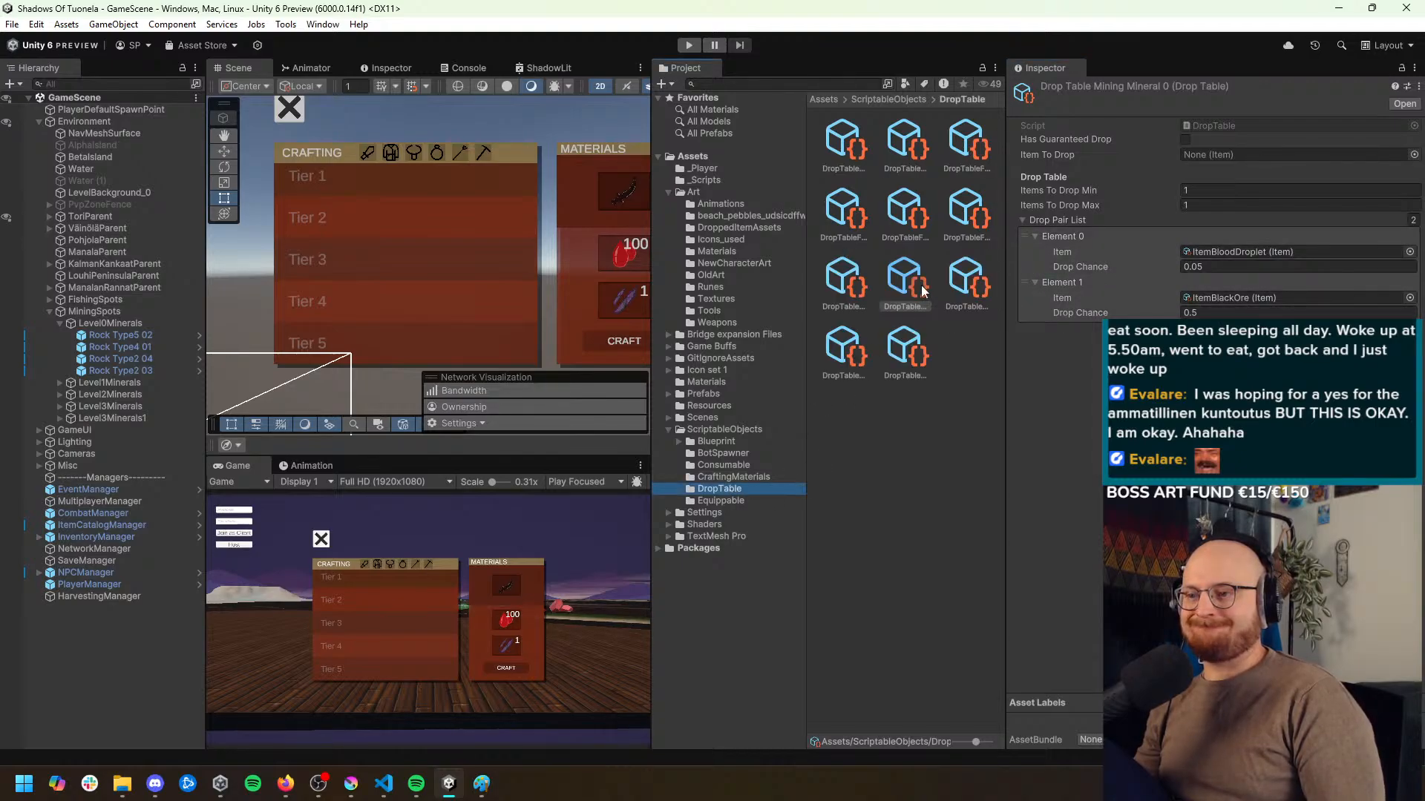
click(856, 219)
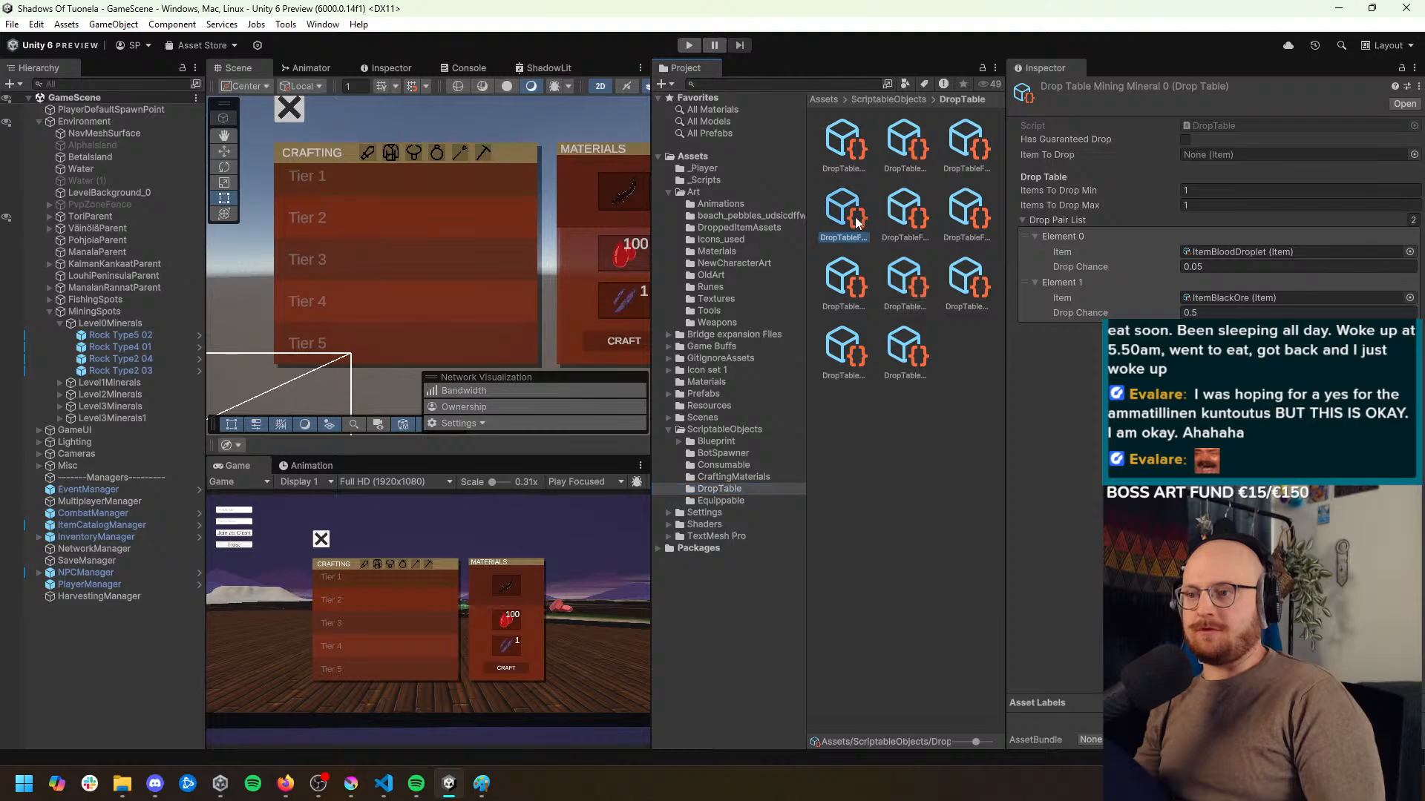
click(906, 224)
click(963, 221)
click(862, 276)
click(915, 278)
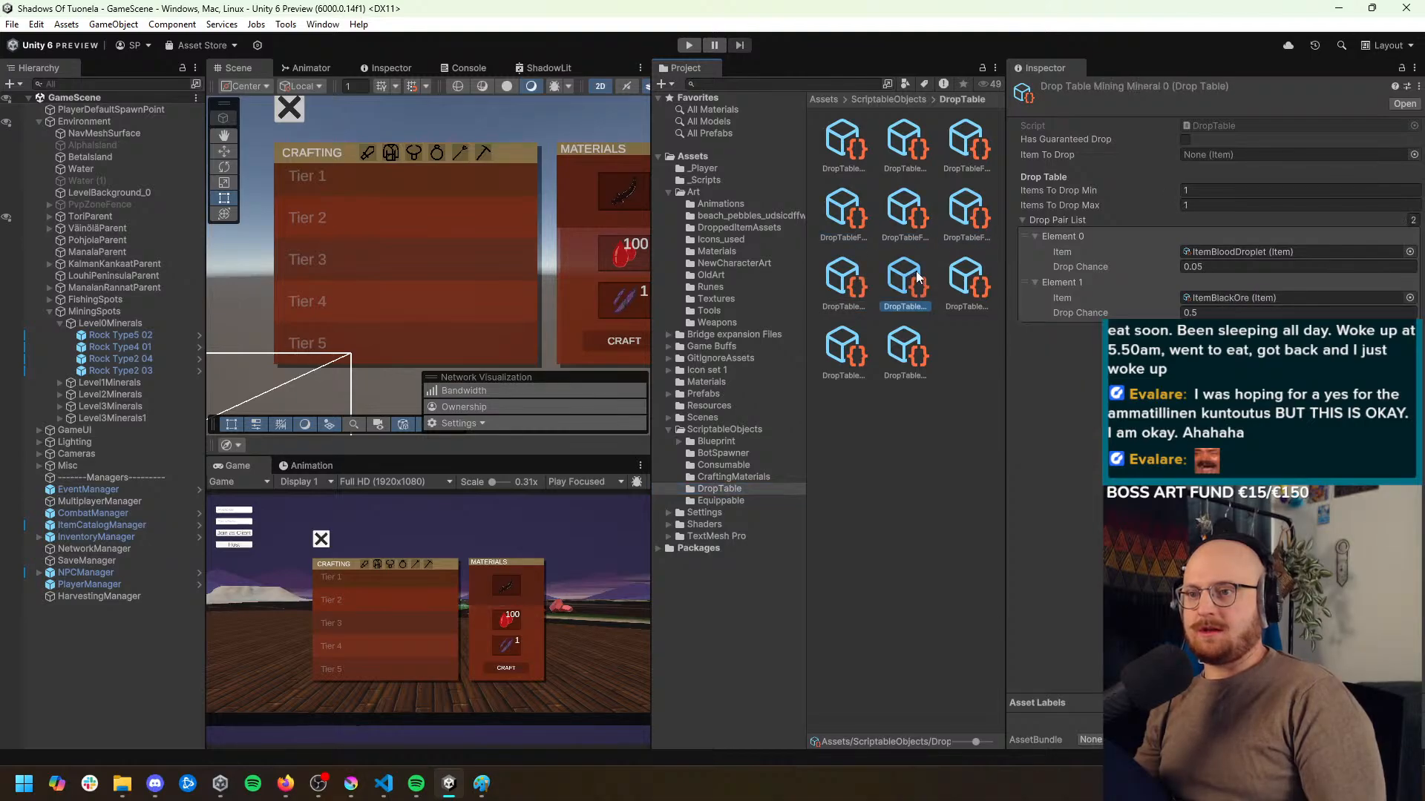
click(964, 282)
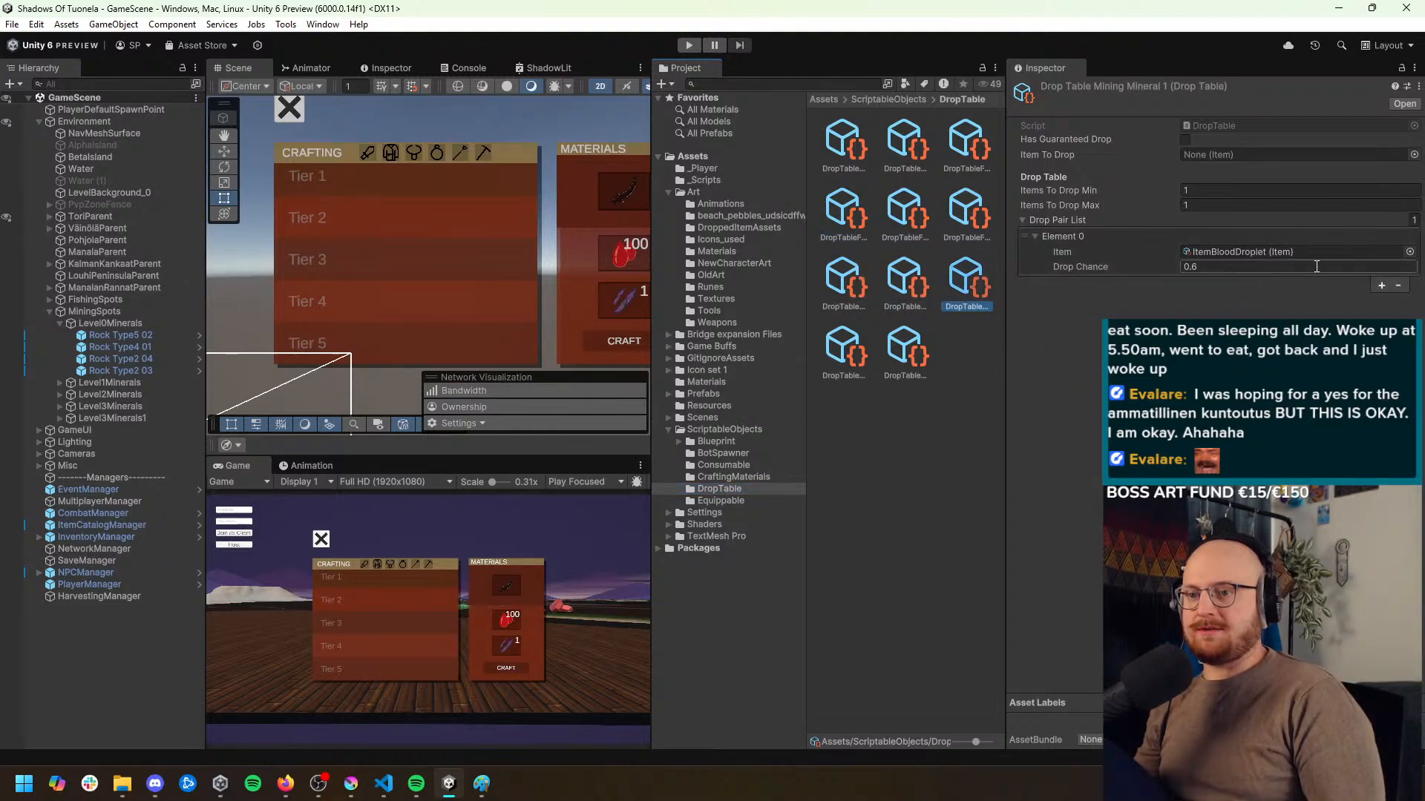
click(1210, 267)
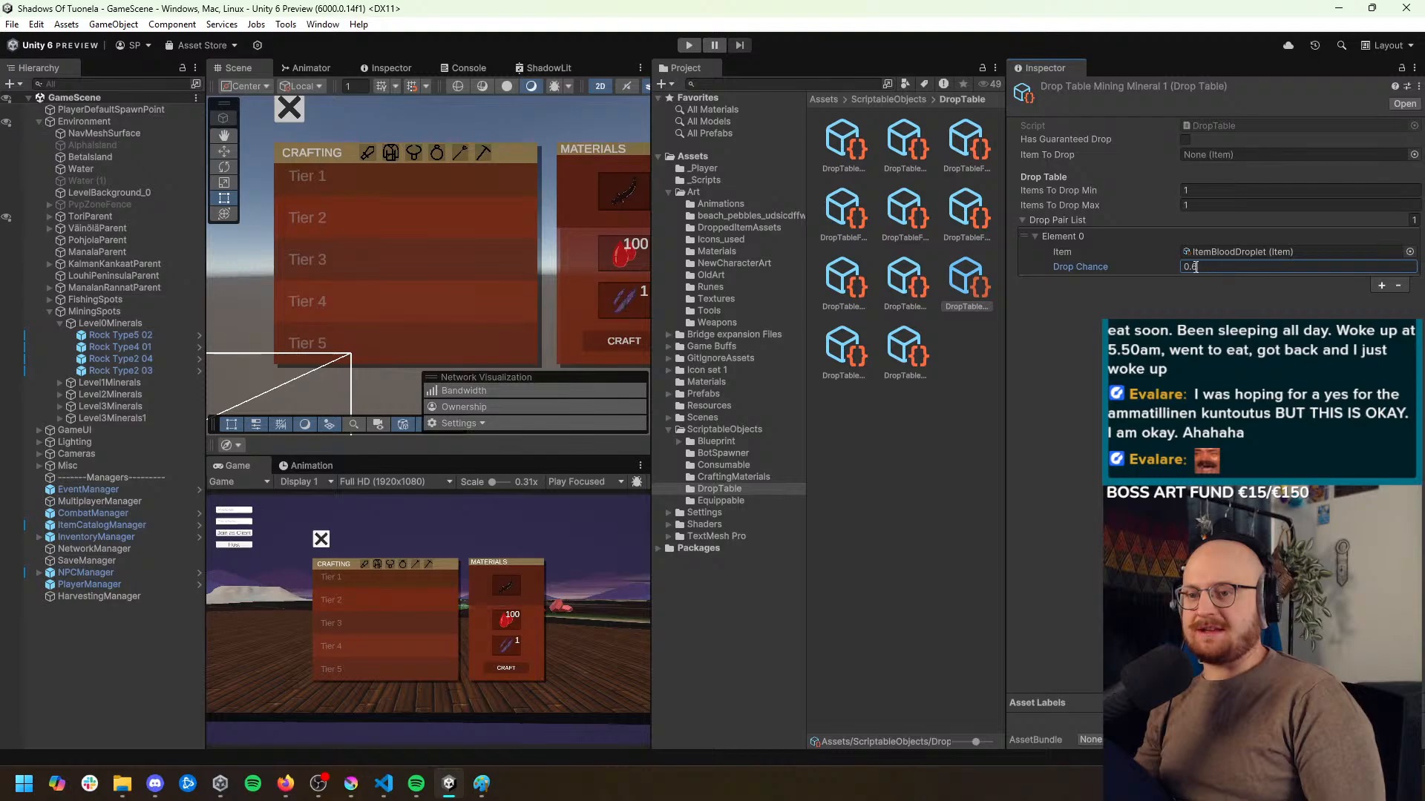
key(BackSpace)
text(06)
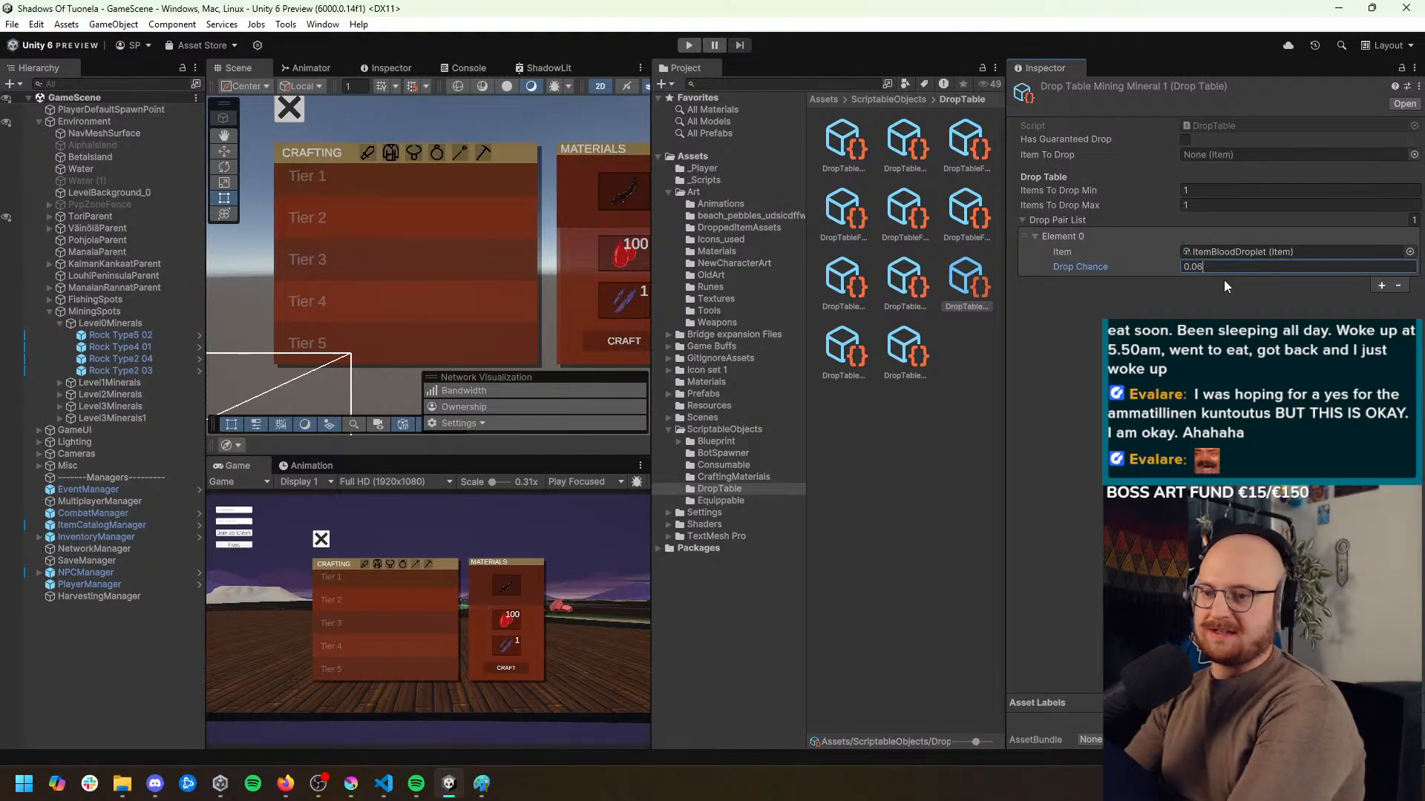
Add a second drop pair to the Mining Mineral 1 table with ItemGreenOre and a drop chance of 0.4
key(Return)
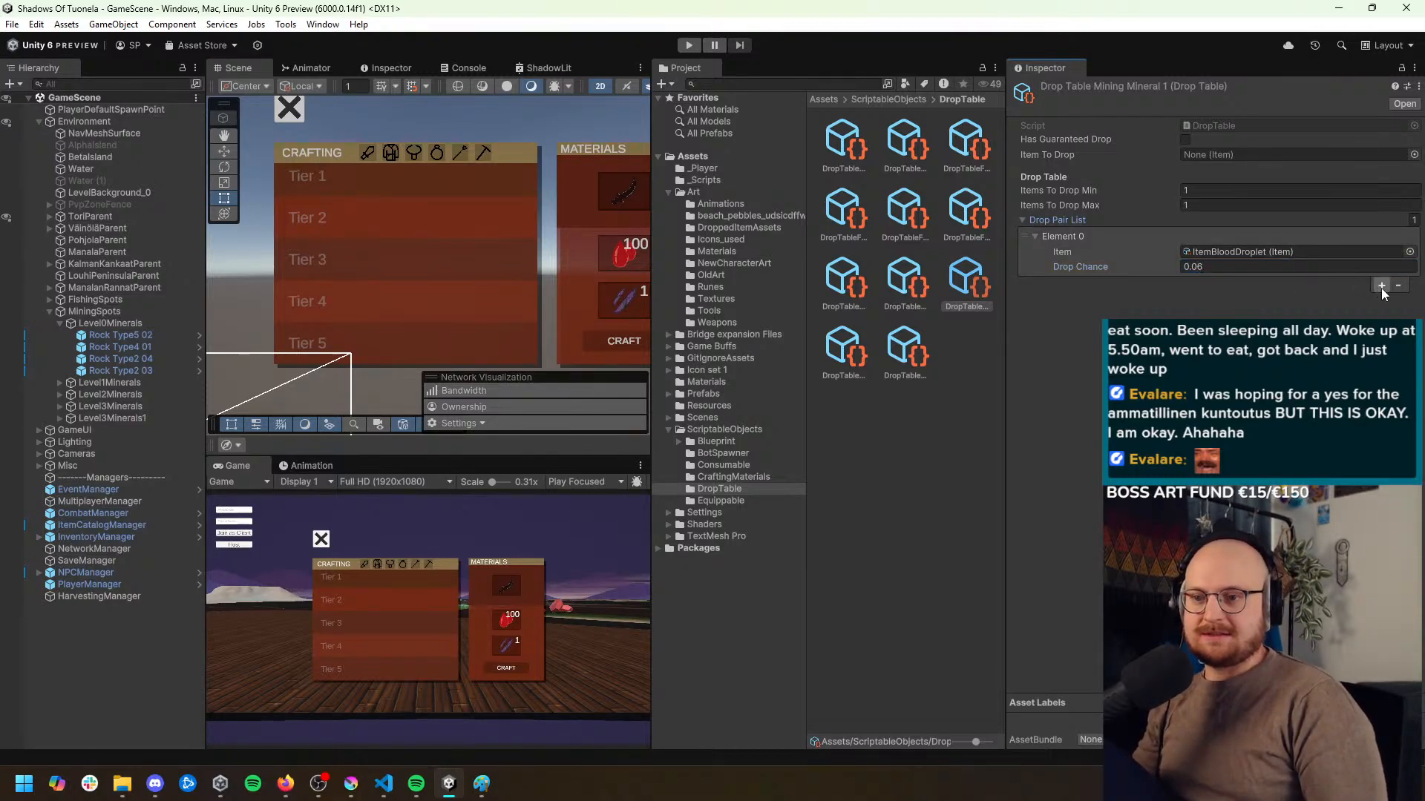
click(1382, 285)
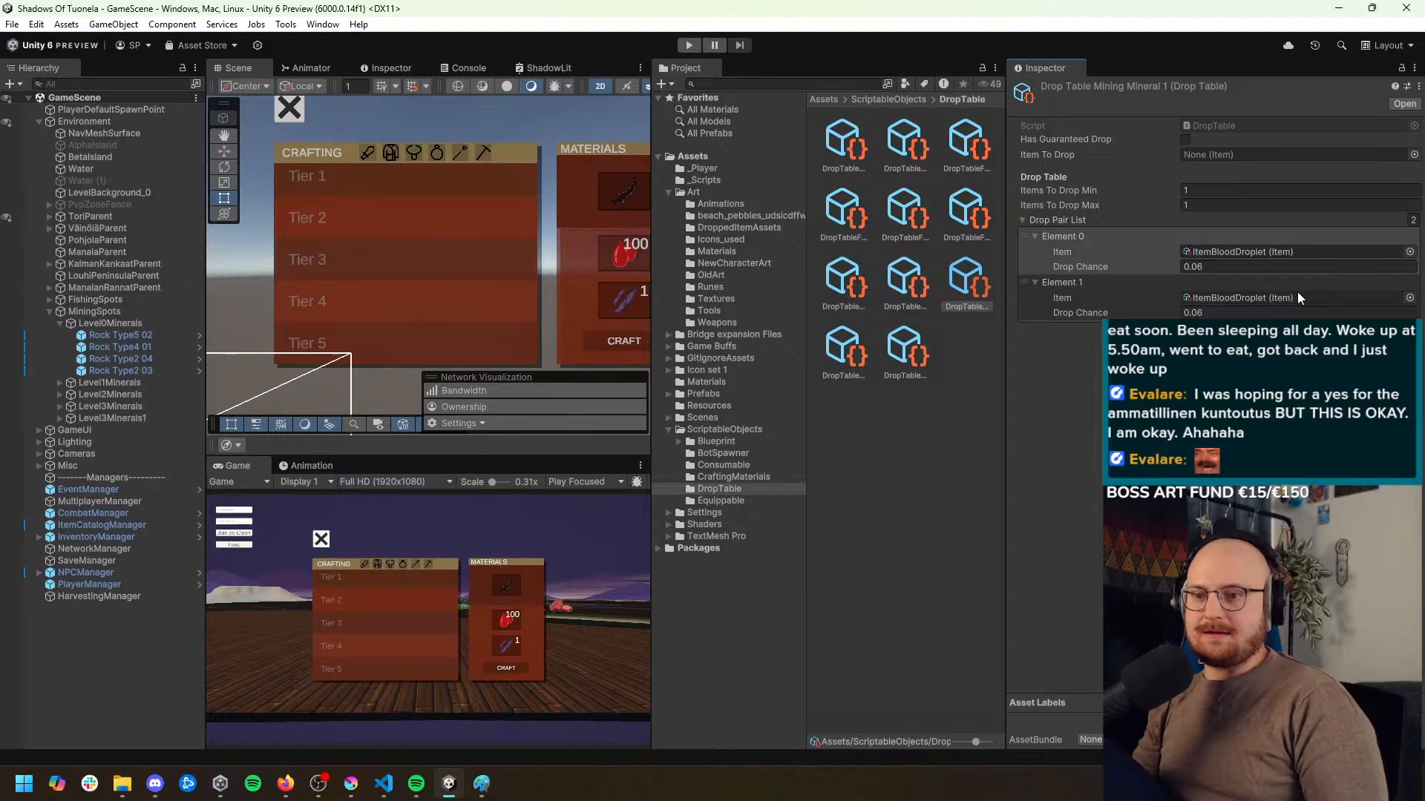
click(1407, 300)
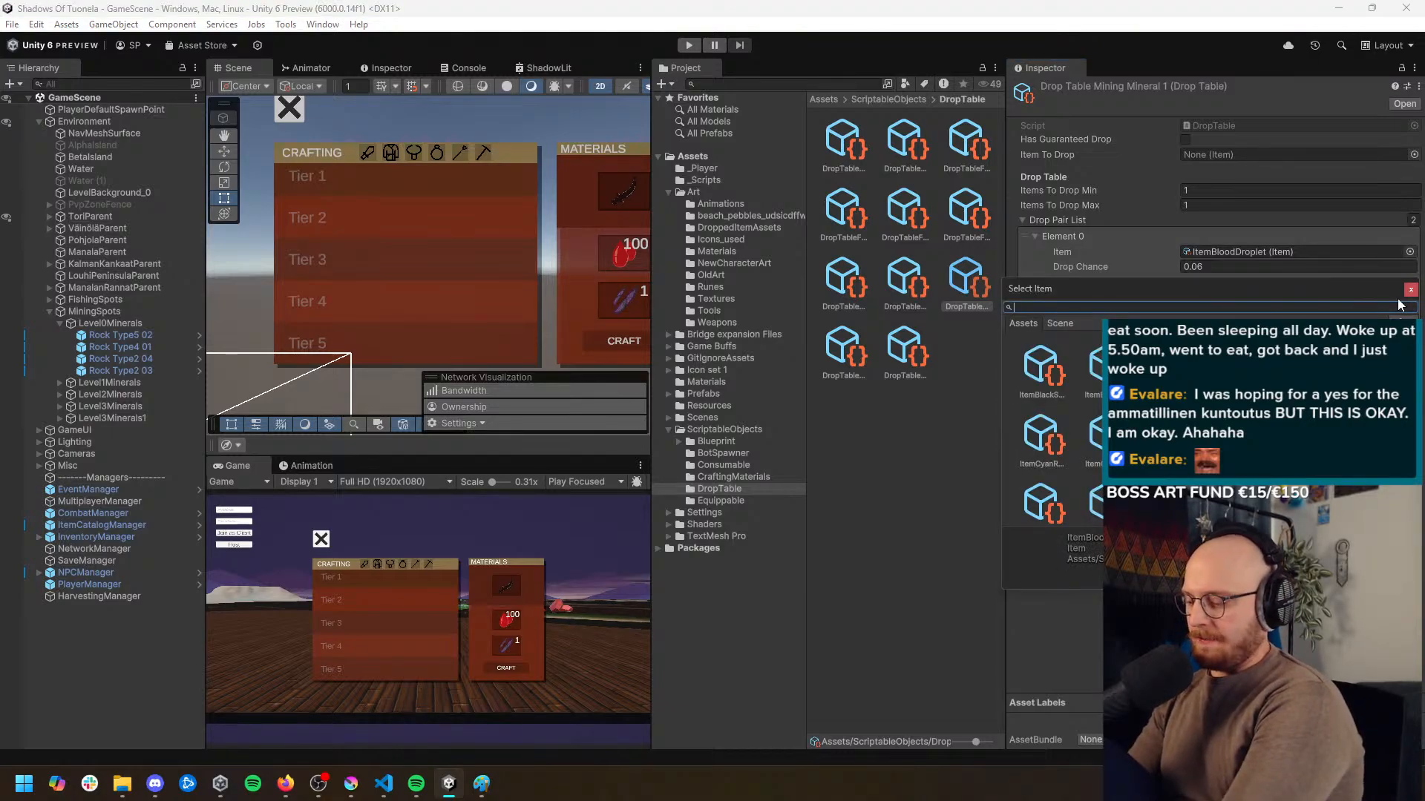
text(green)
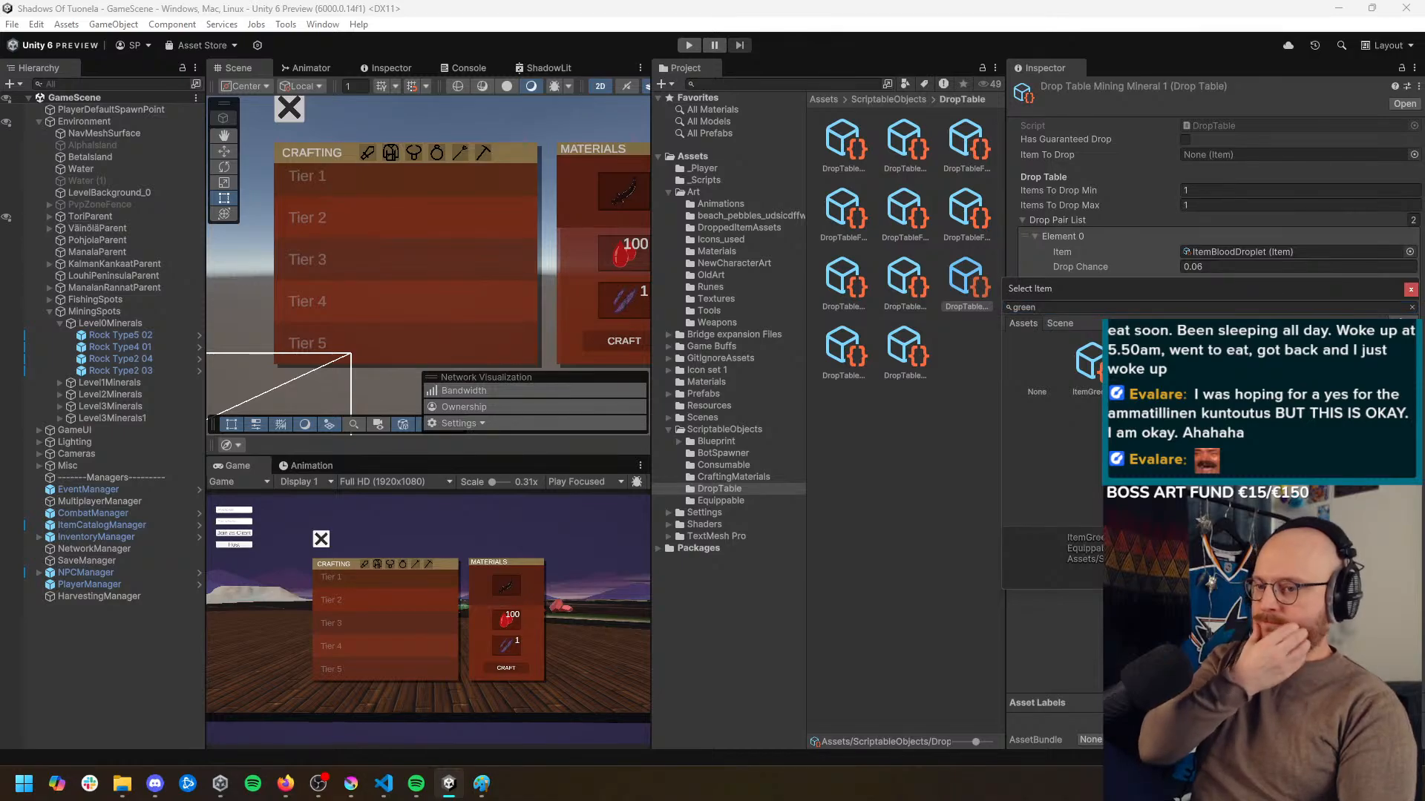
click(1089, 364)
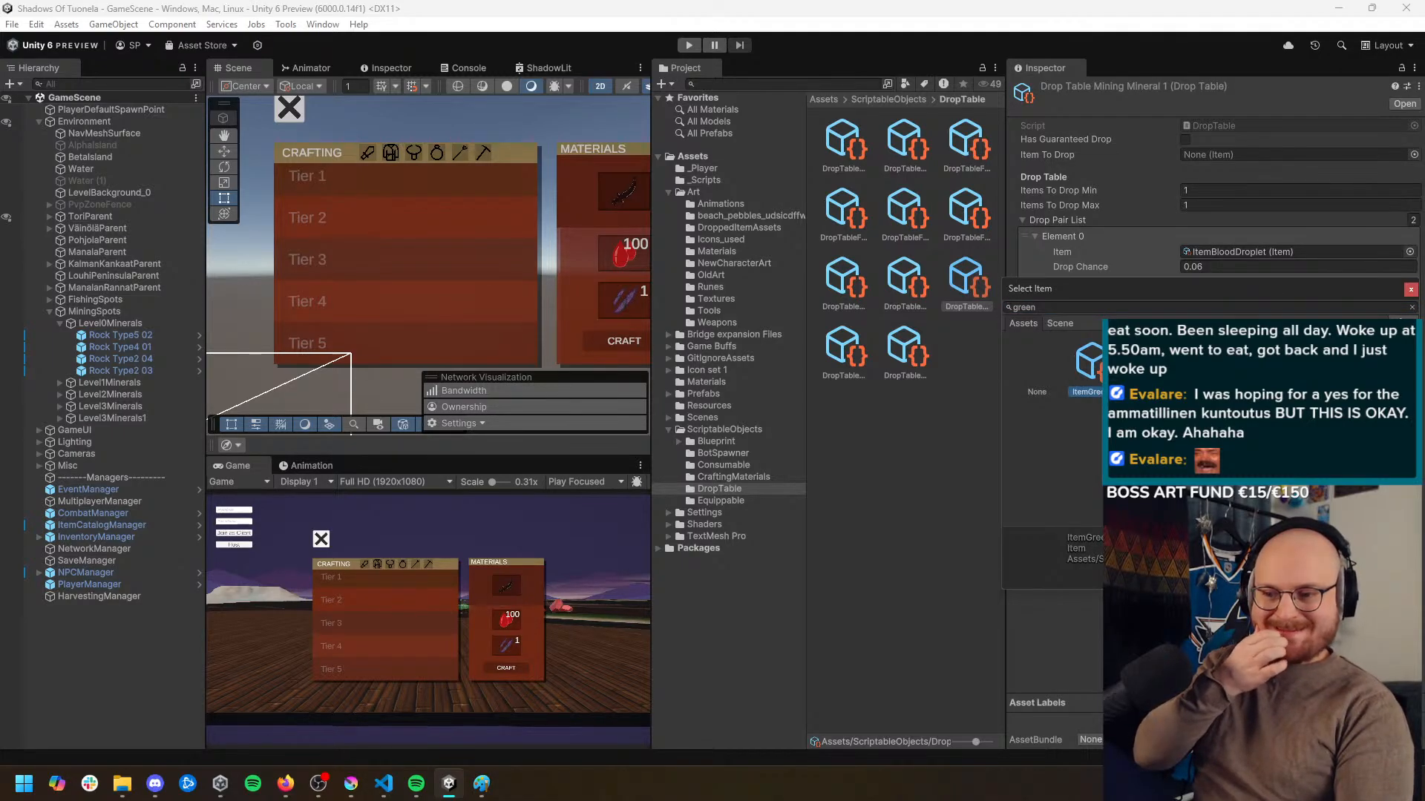
double_click(1090, 370)
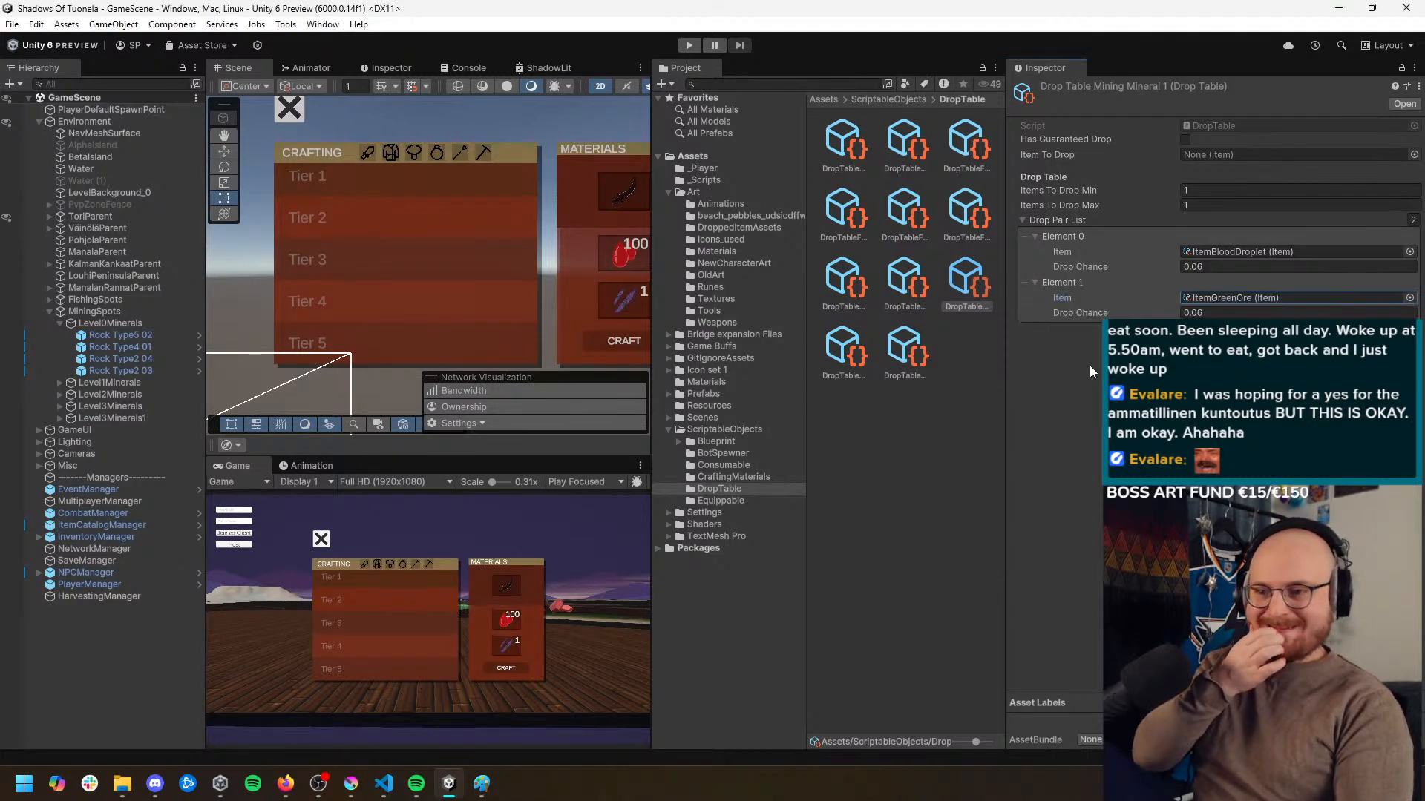
double_click(1210, 312)
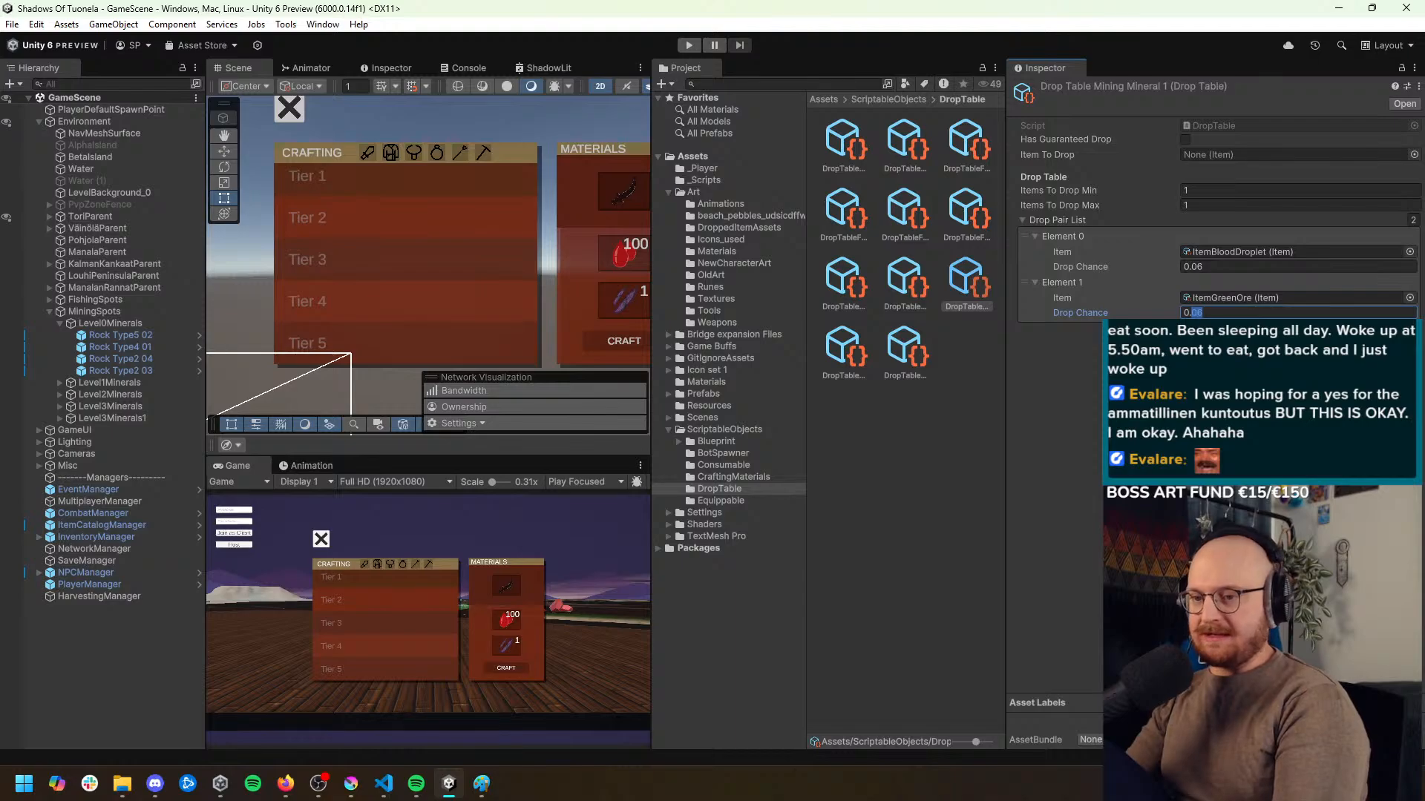
key(Return)
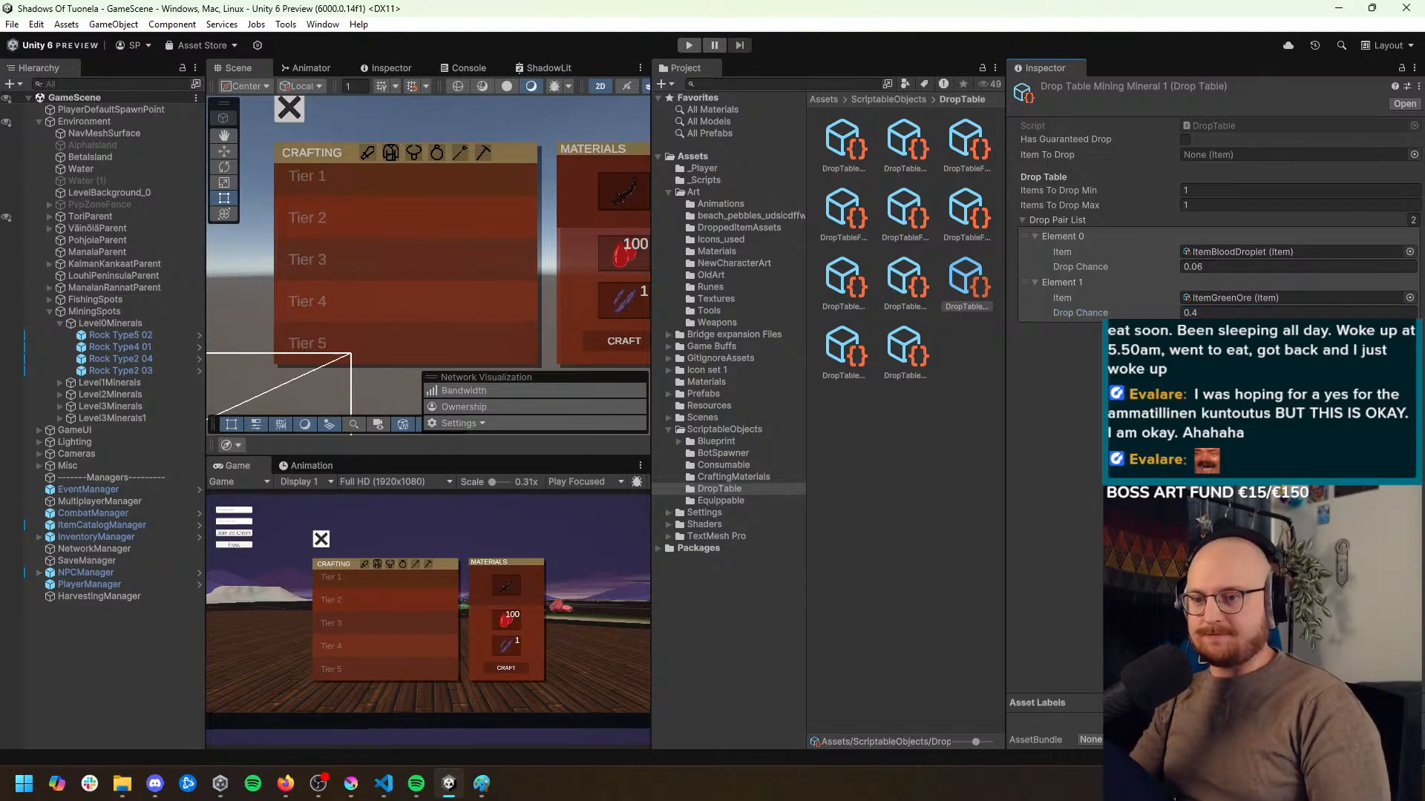
Open Drop Table Mining Mineral 2 and set the drop chance of its ItemFragmentOfSampo entry to 0.05
click(840, 358)
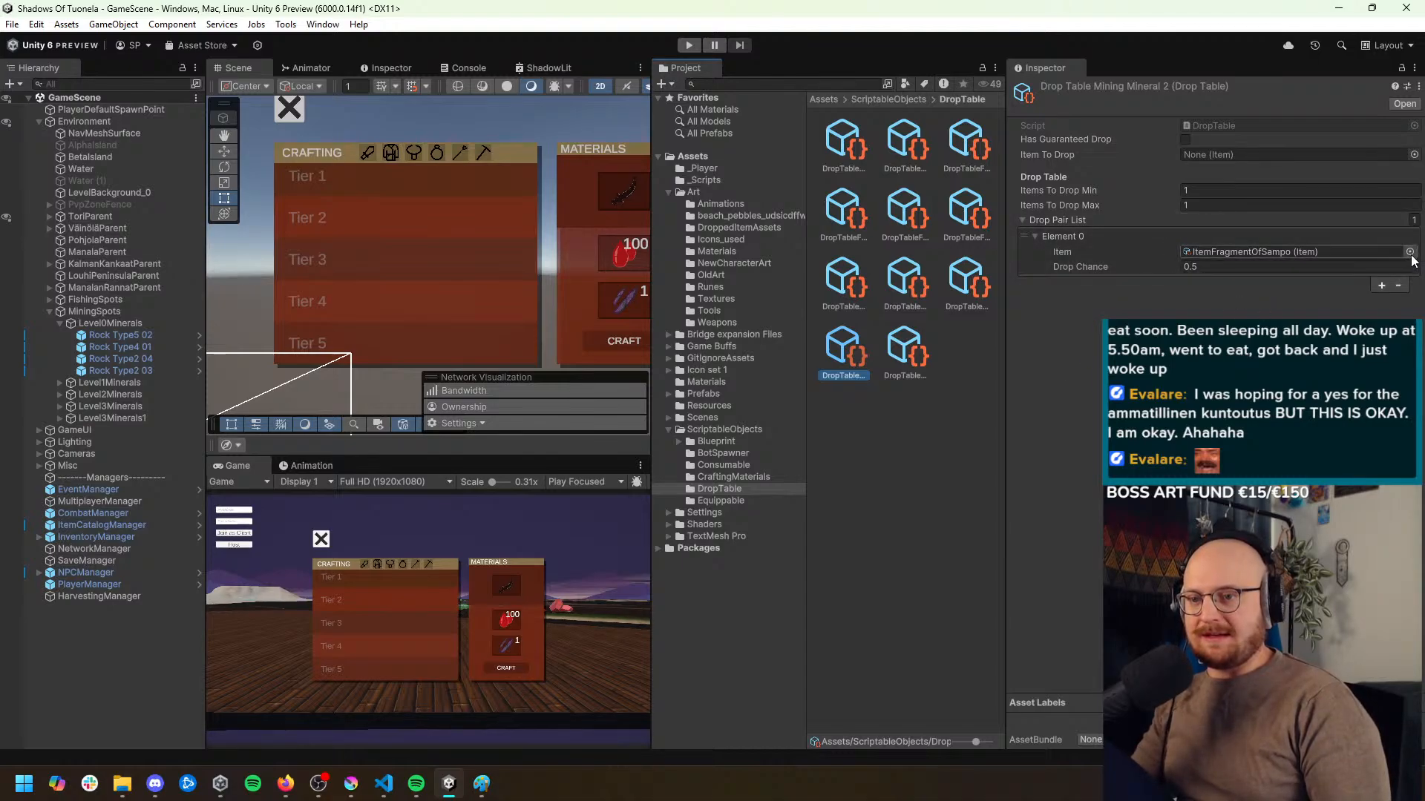
click(1193, 267)
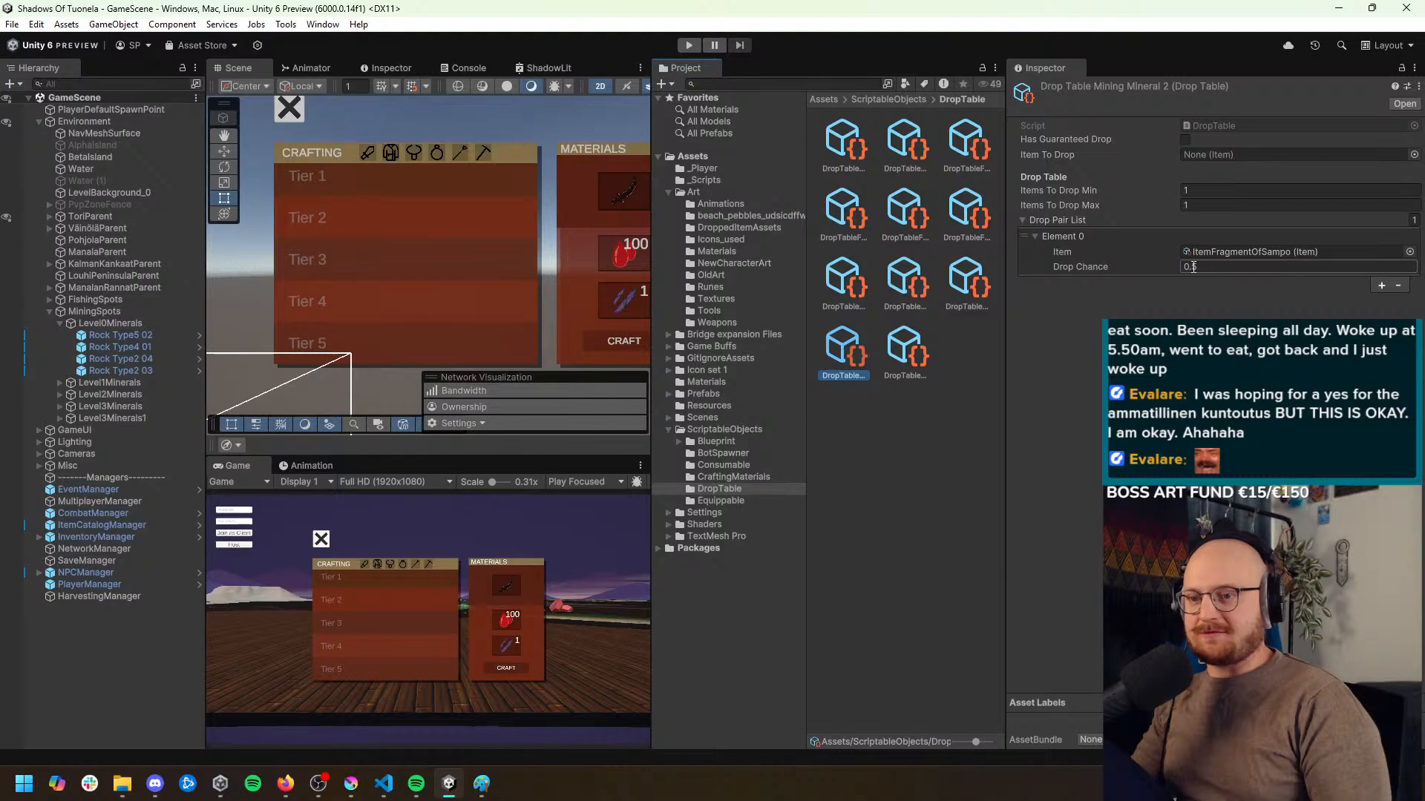
double_click(1193, 267)
text(05)
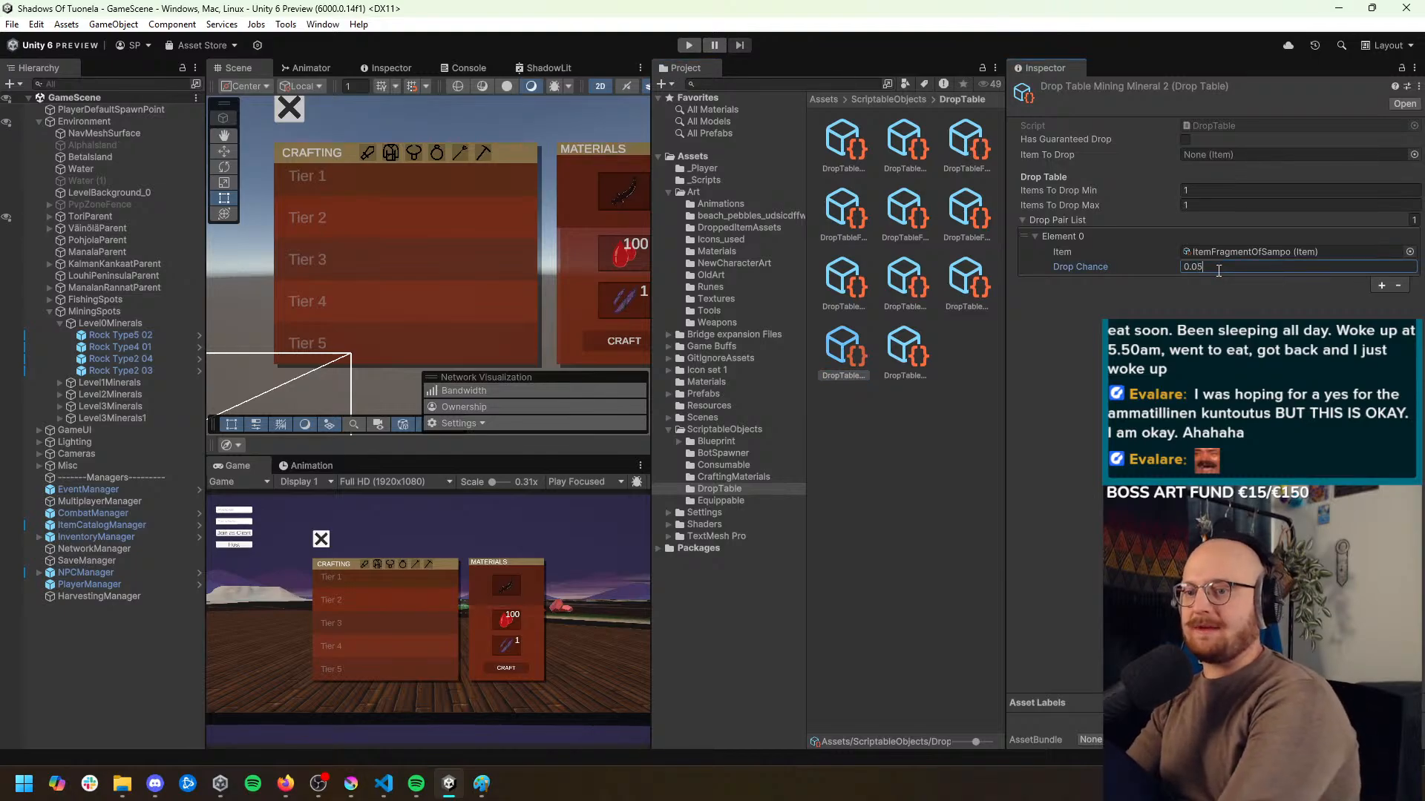
key(Return)
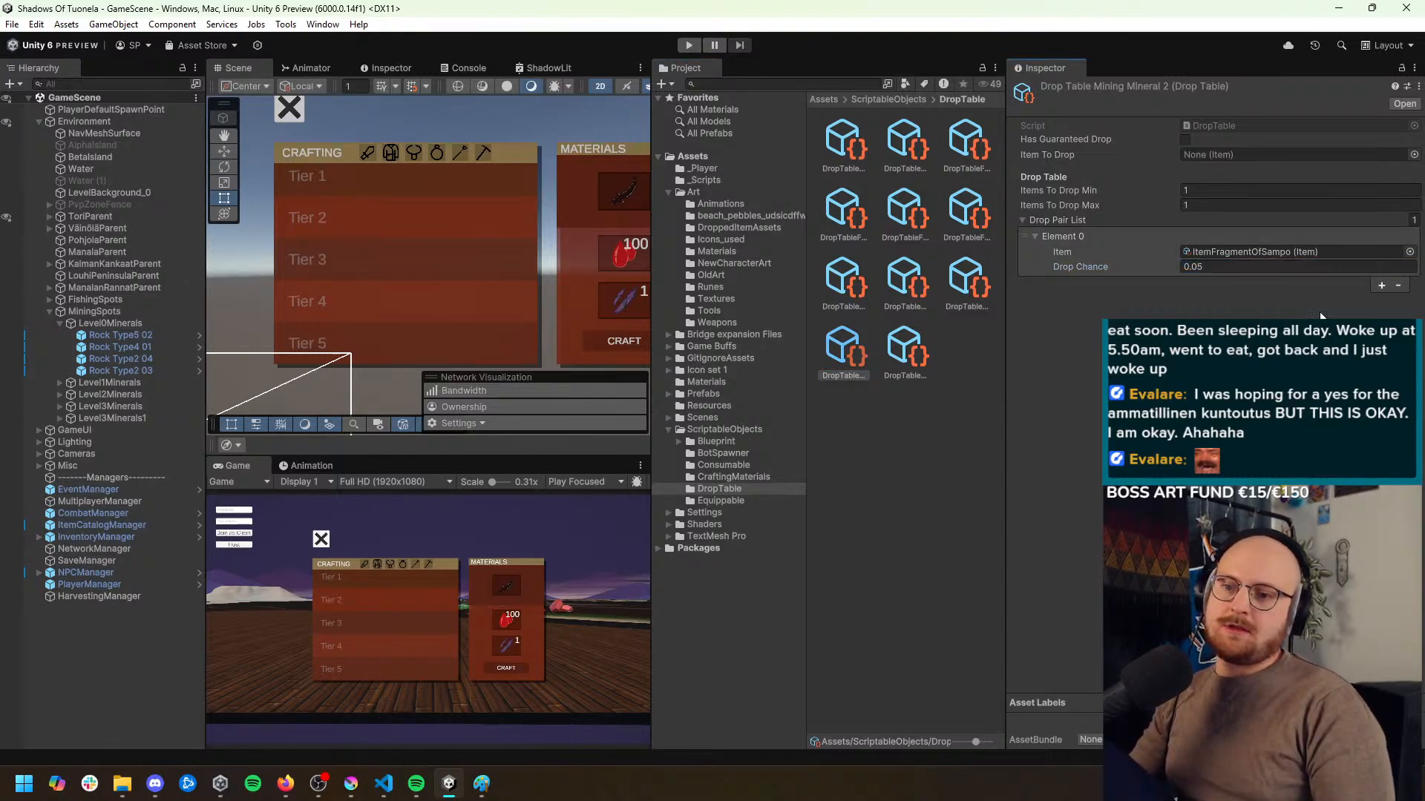
Add a second drop pair to the Mining Mineral 2 table with ItemCyanOre and a drop chance of 0.30
click(1381, 286)
click(1409, 297)
text(cyan)
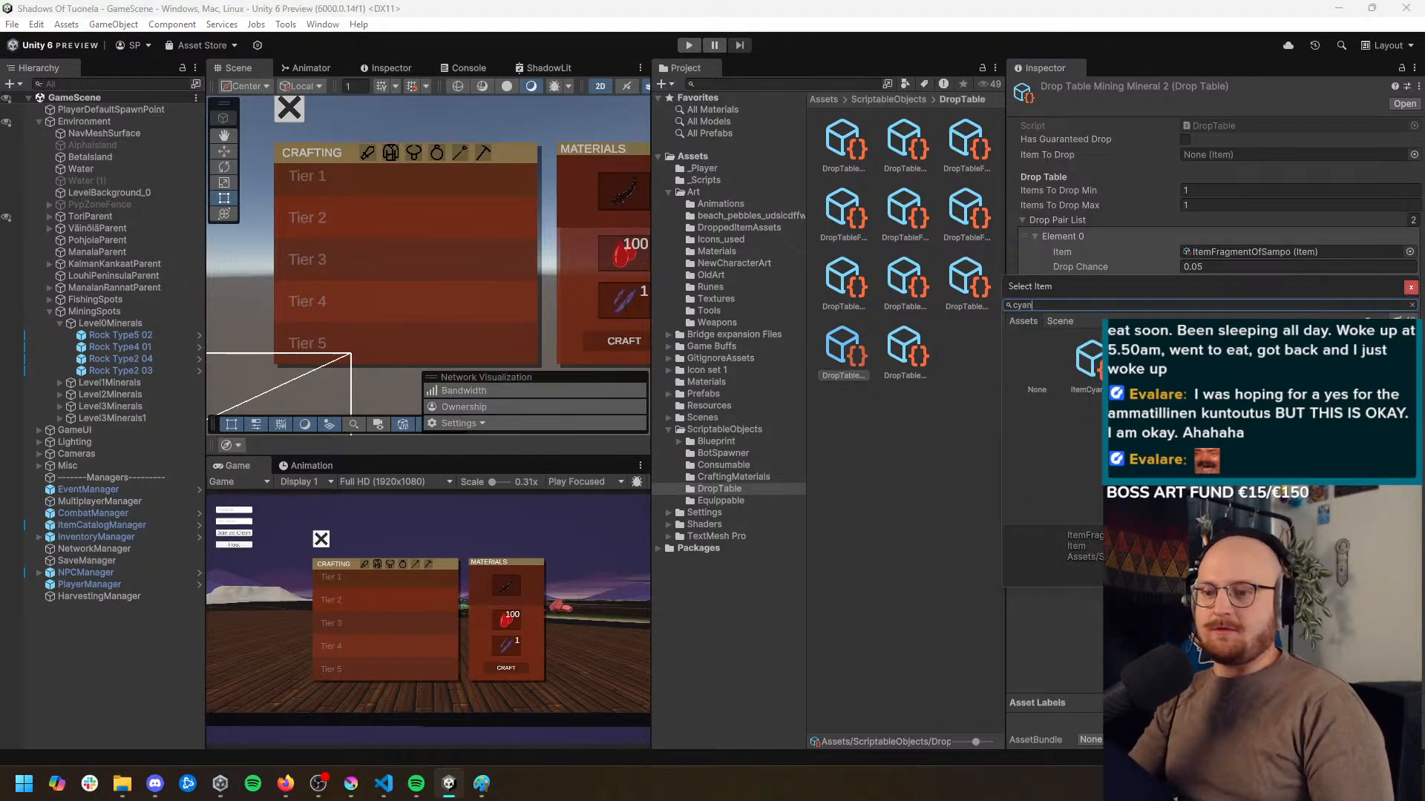
double_click(1092, 361)
drag(1196, 314, 1200, 315)
text(30)
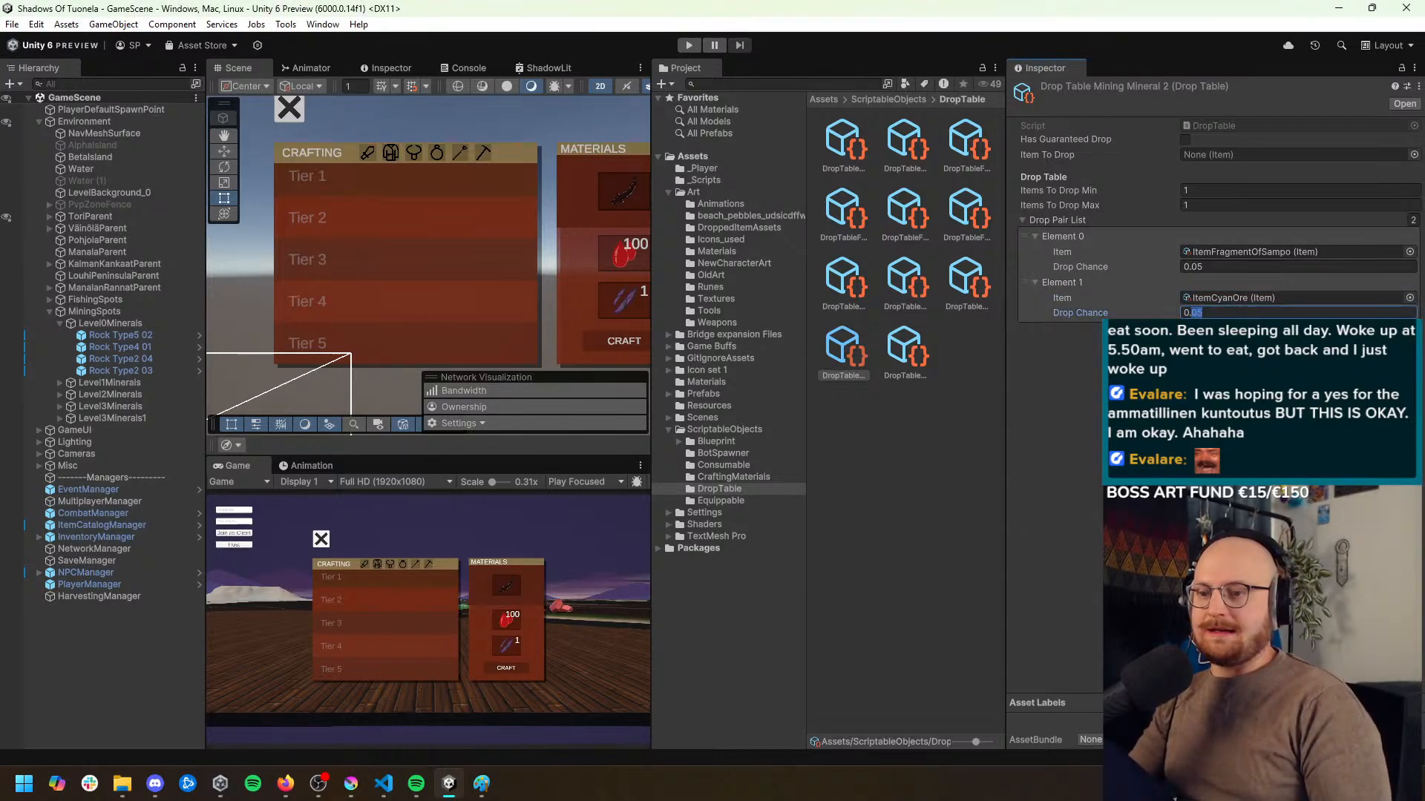
key(Return)
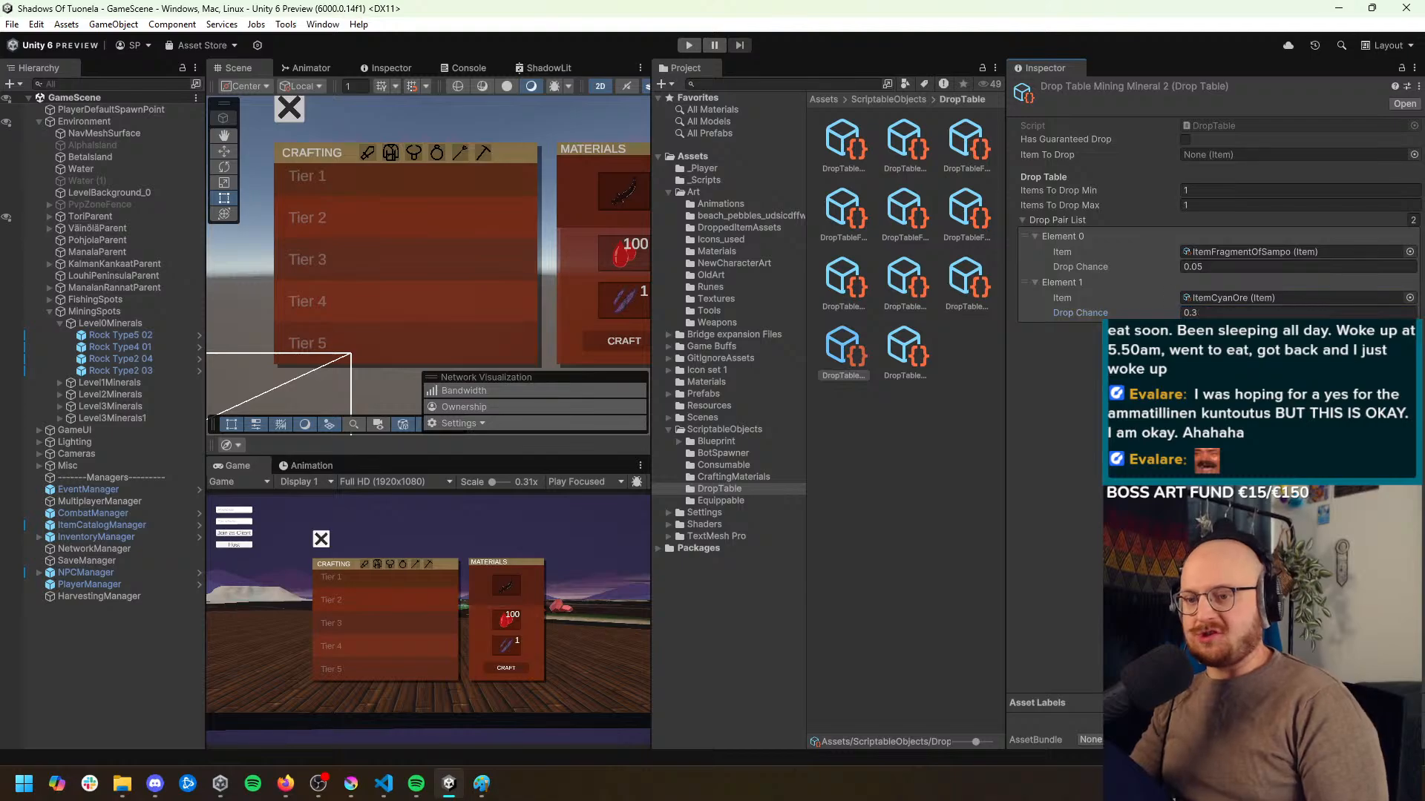
Open Drop Table Mining Mineral 3 and set the drop chance of its ItemFragmentOfSampo entry to 0.06
click(904, 359)
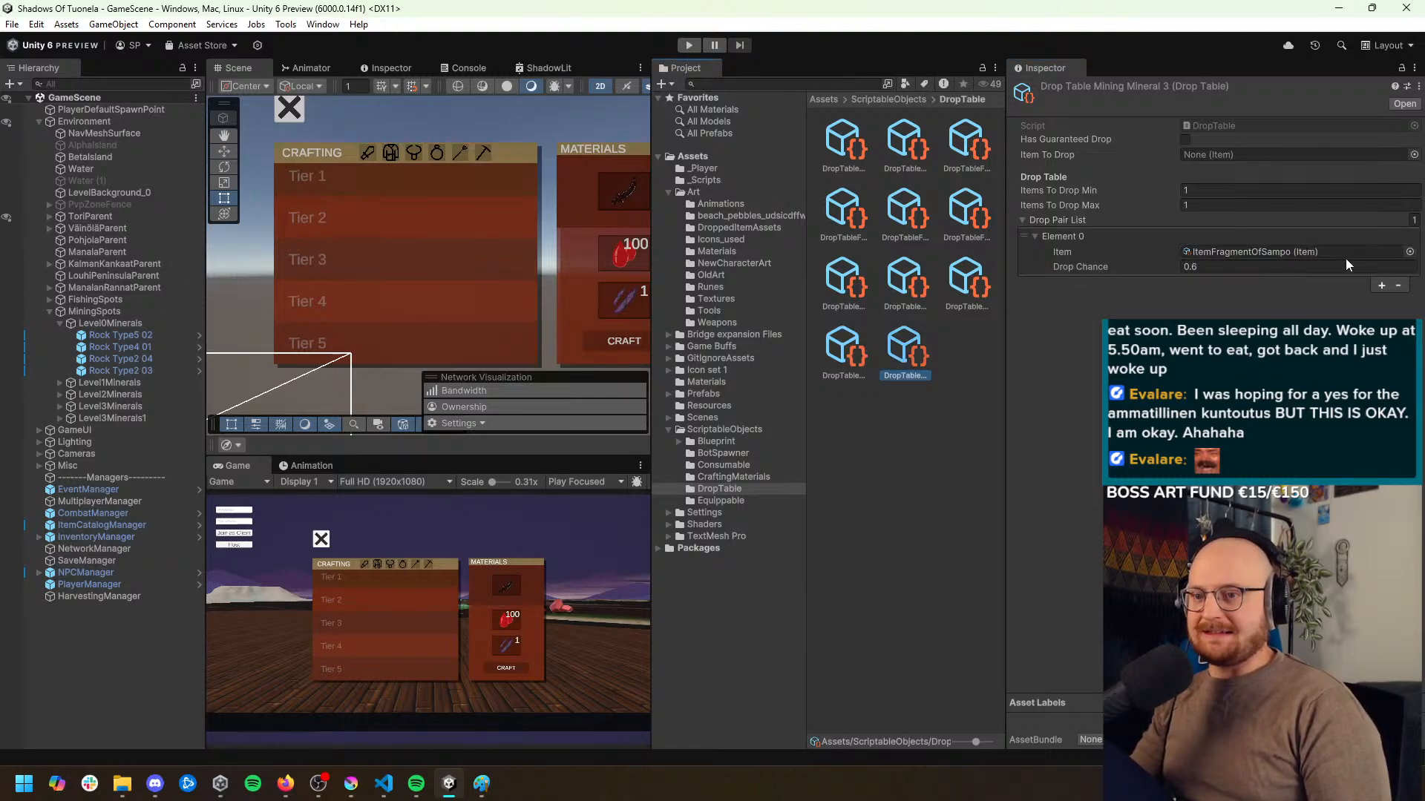
click(1200, 266)
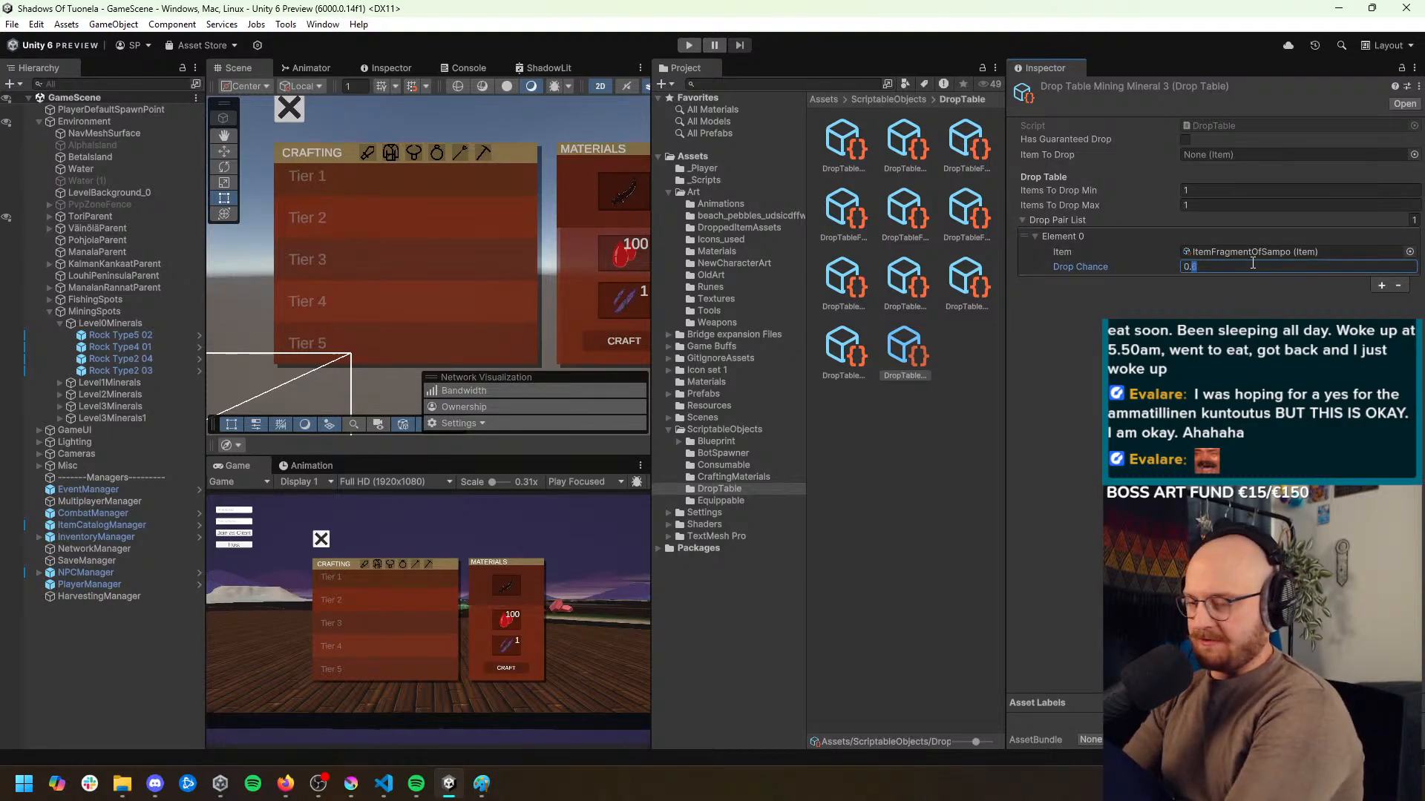
text(06)
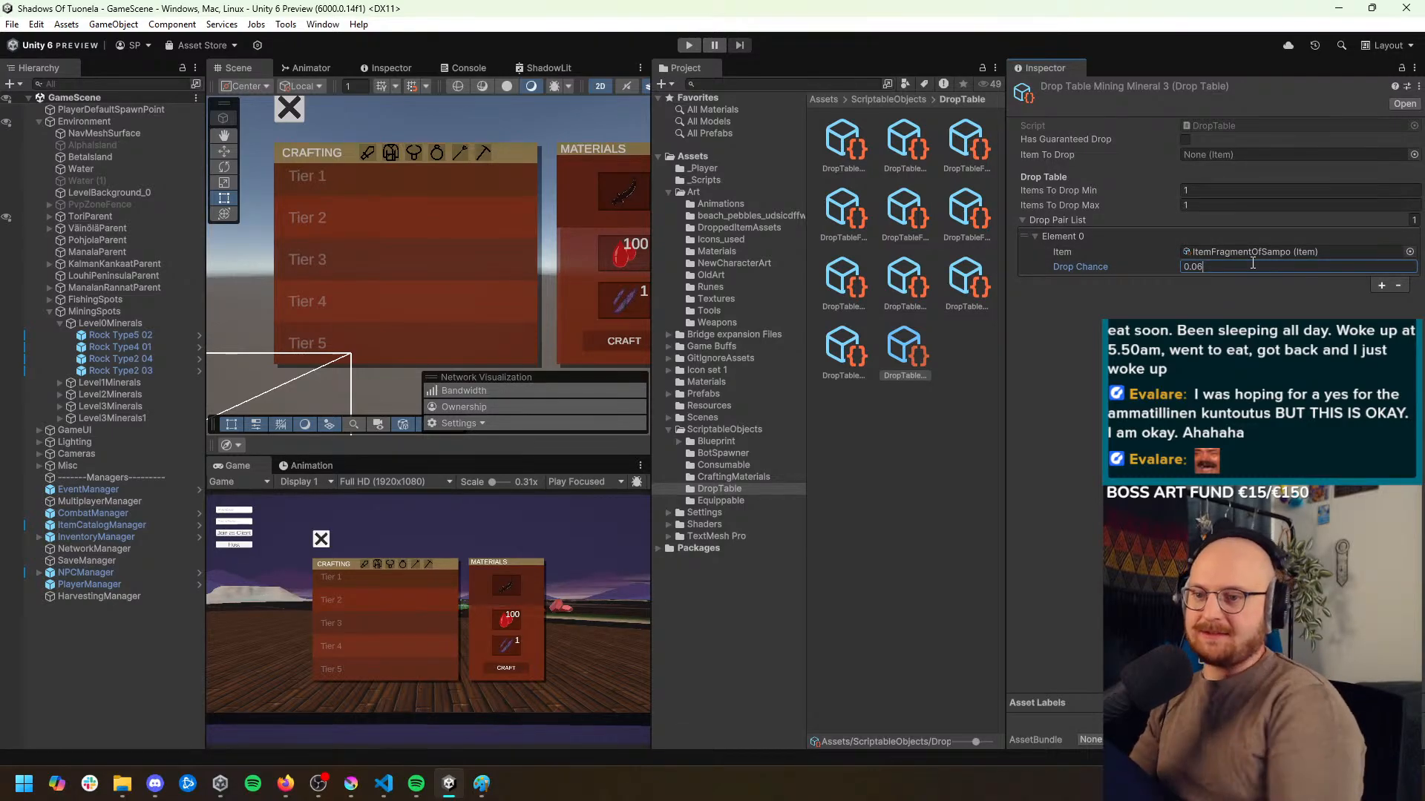
key(Return)
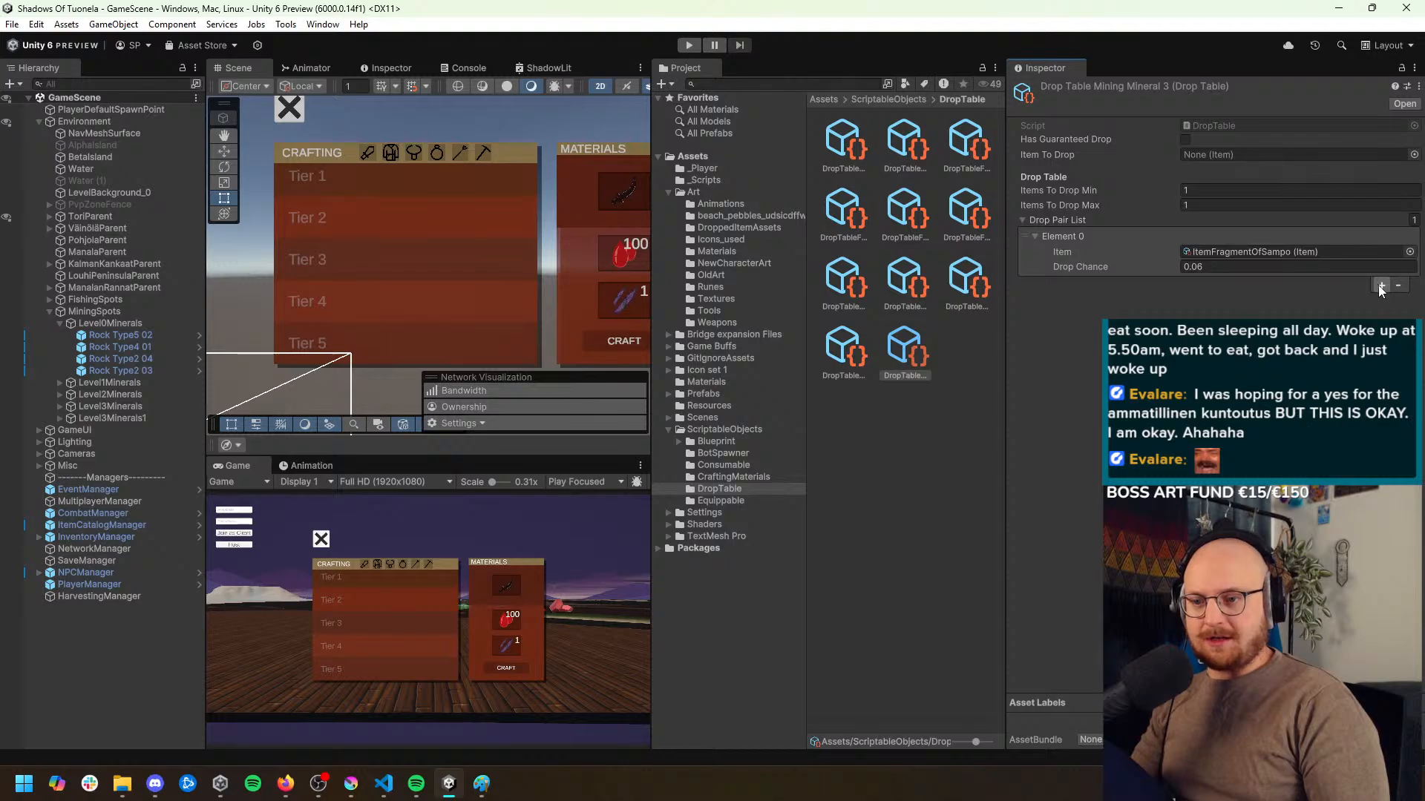
Add a second drop pair to the Mining Mineral 3 table with ItemRedOre and a drop chance of 0.2
click(1381, 285)
click(1412, 302)
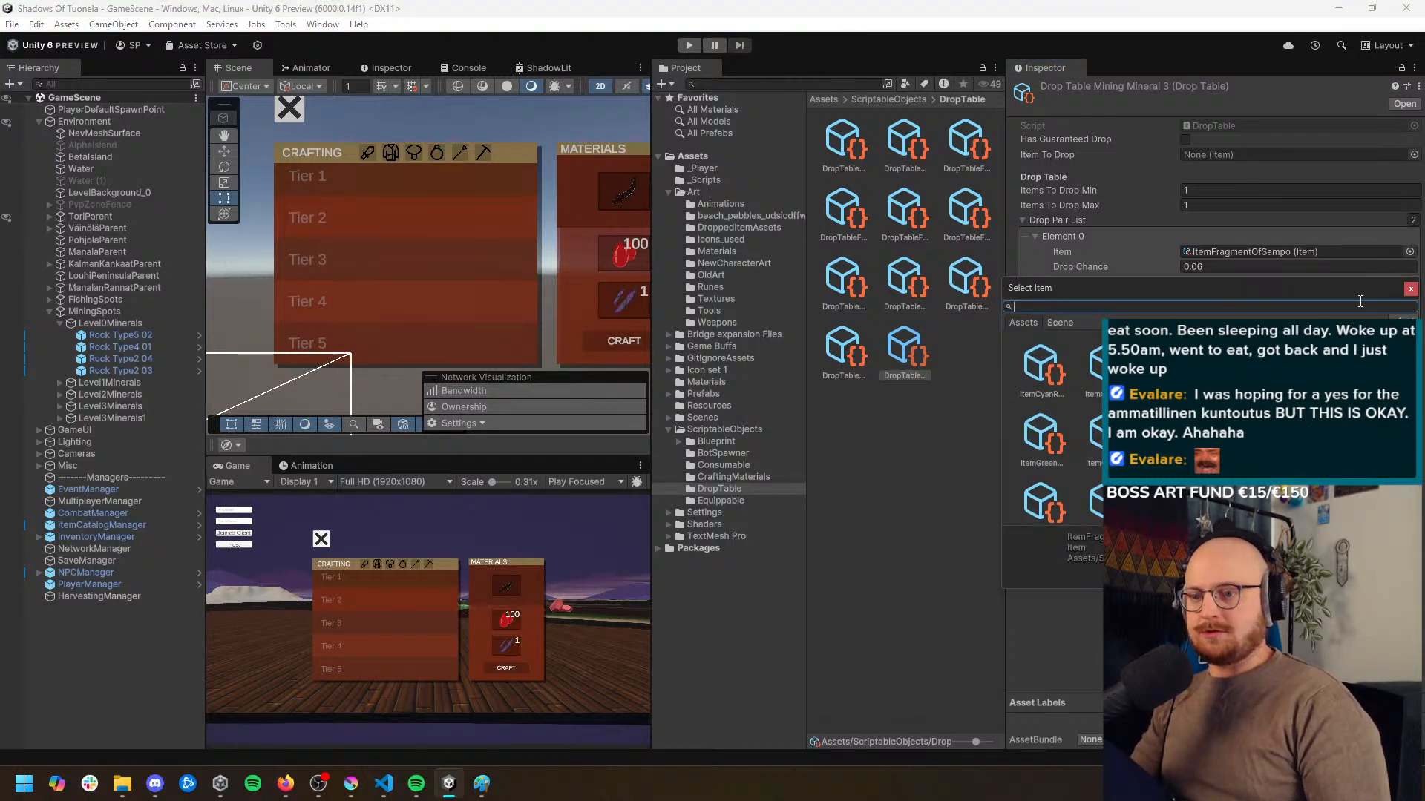
text(rte)
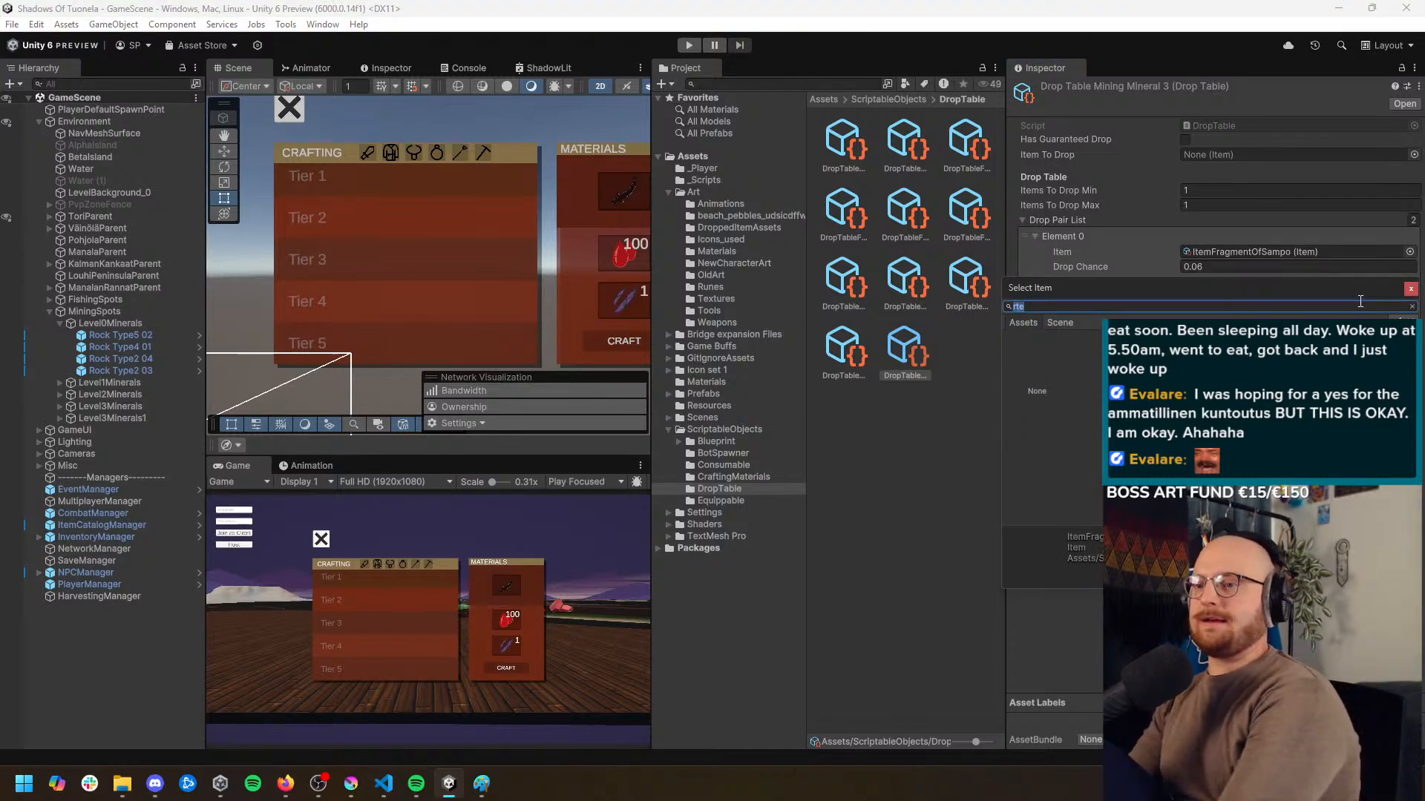
text(red)
double_click(1087, 362)
click(1210, 312)
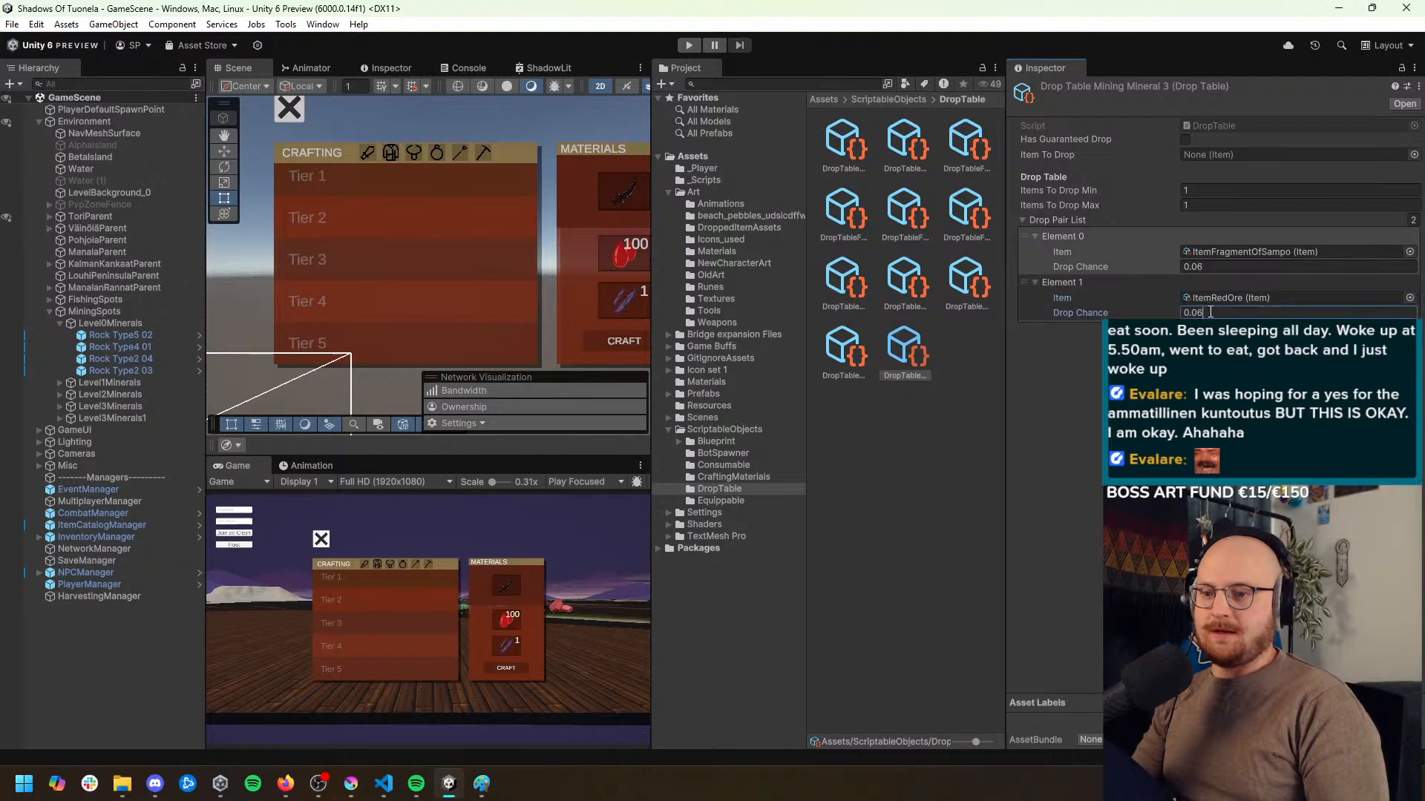
text(2)
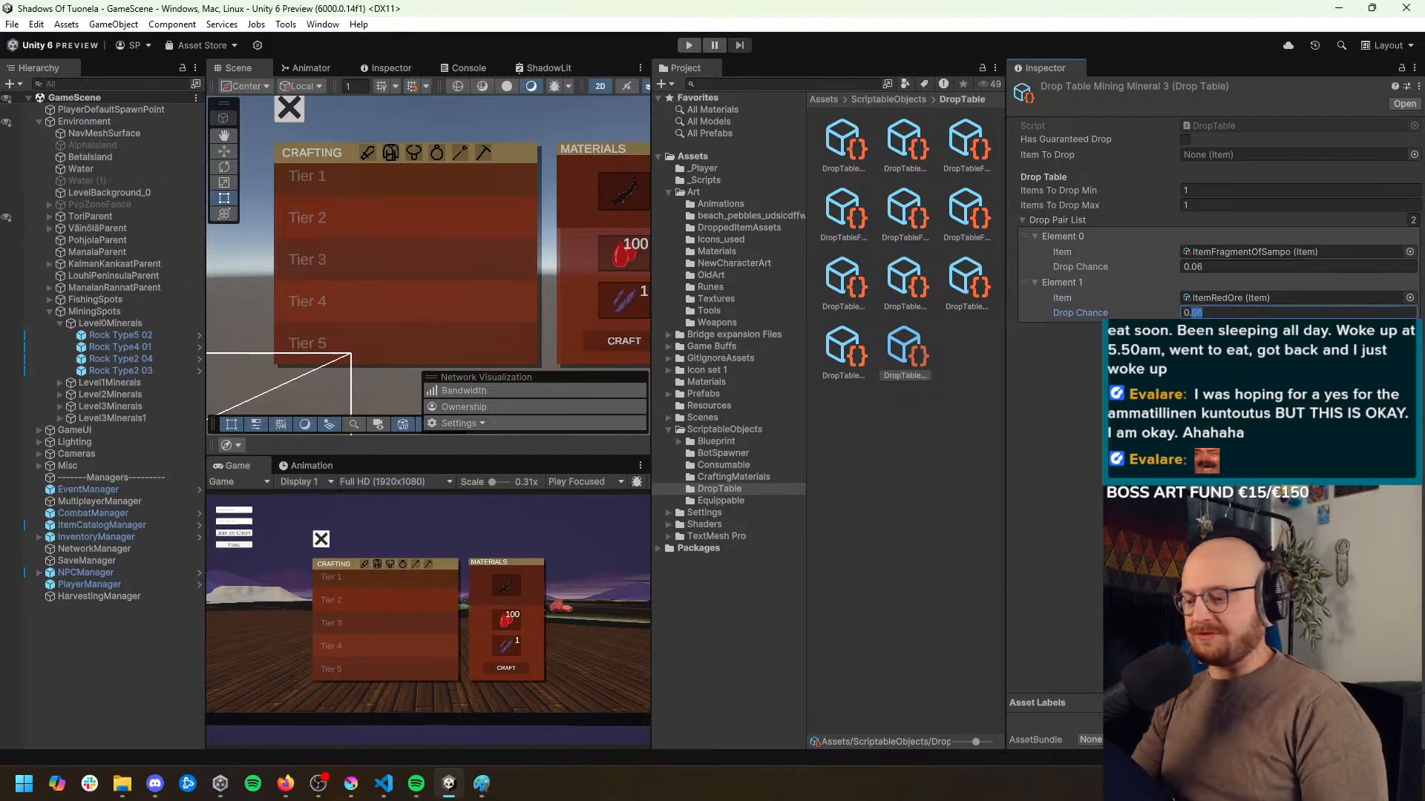
key(Return)
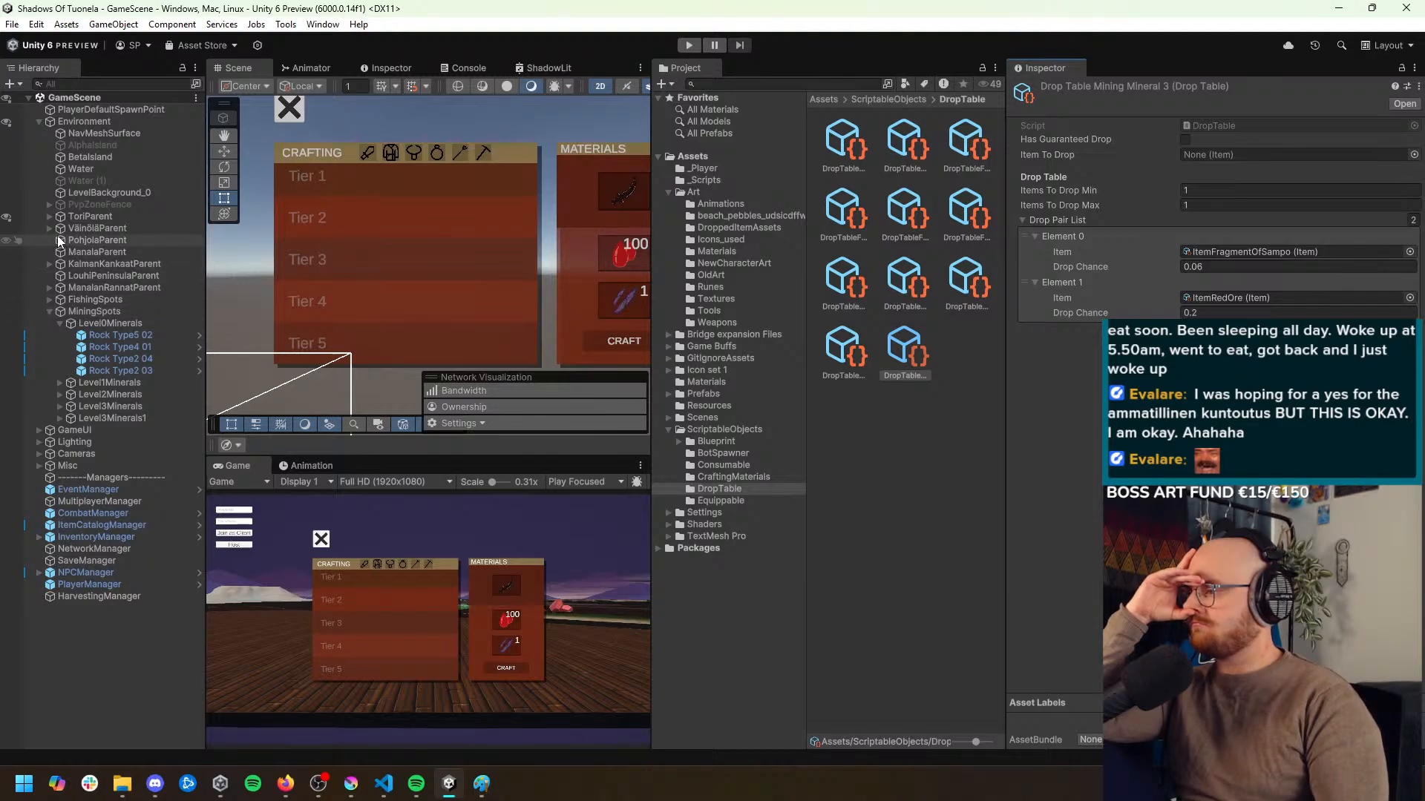
Under CraftingStationUI in the GameUI canvas, set MaterialParent's Canvas Group alpha to 0 and deactivate MainParent
click(39, 122)
click(39, 133)
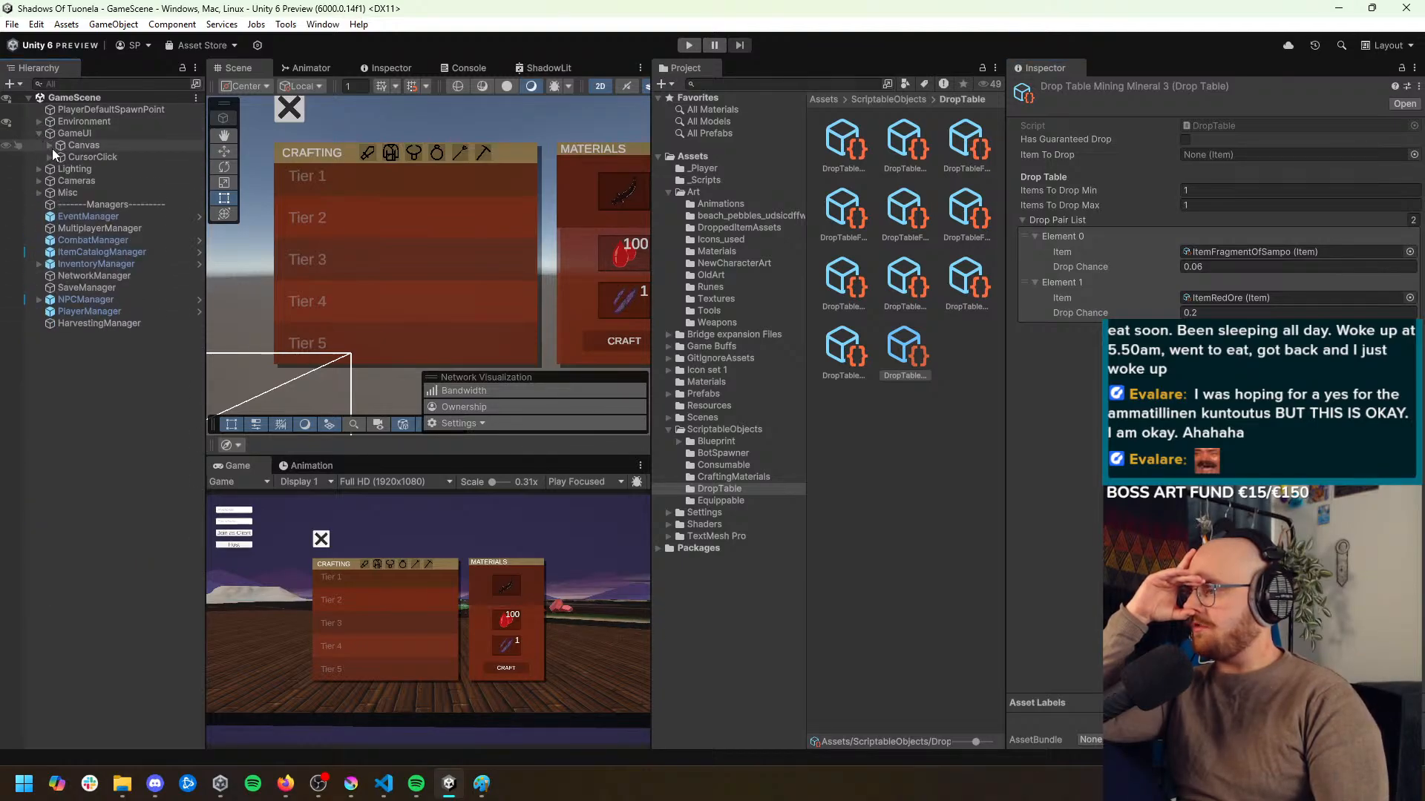
click(50, 146)
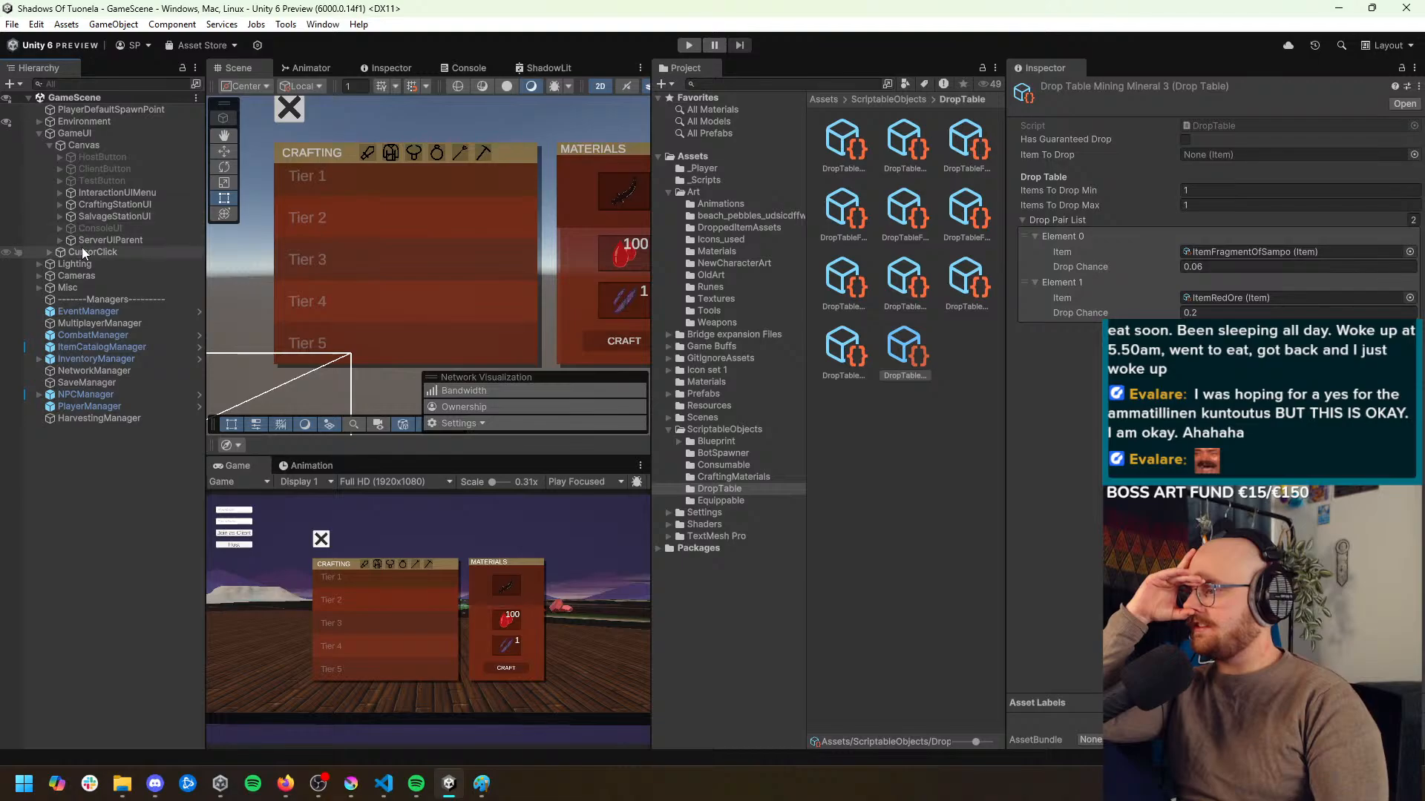
click(69, 206)
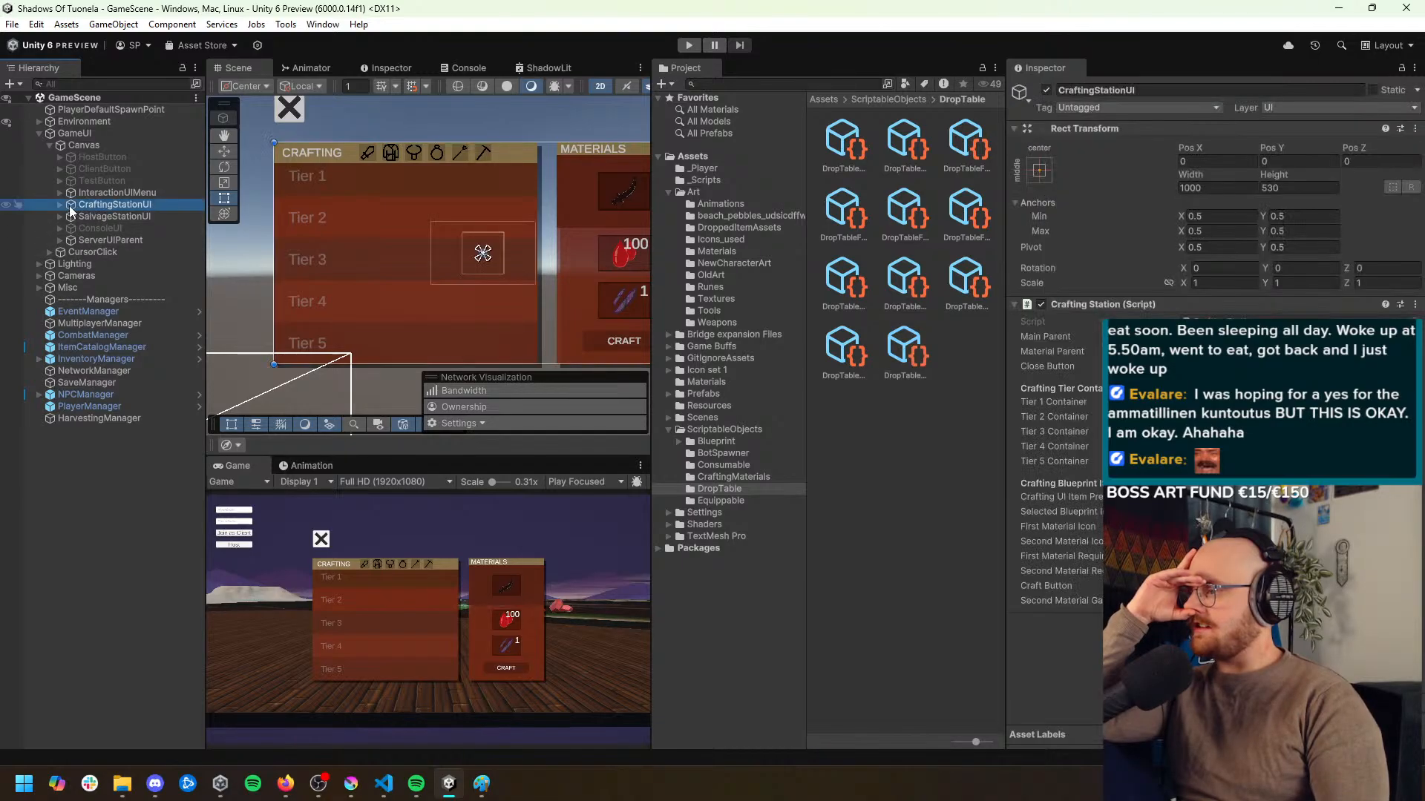
click(61, 204)
click(86, 217)
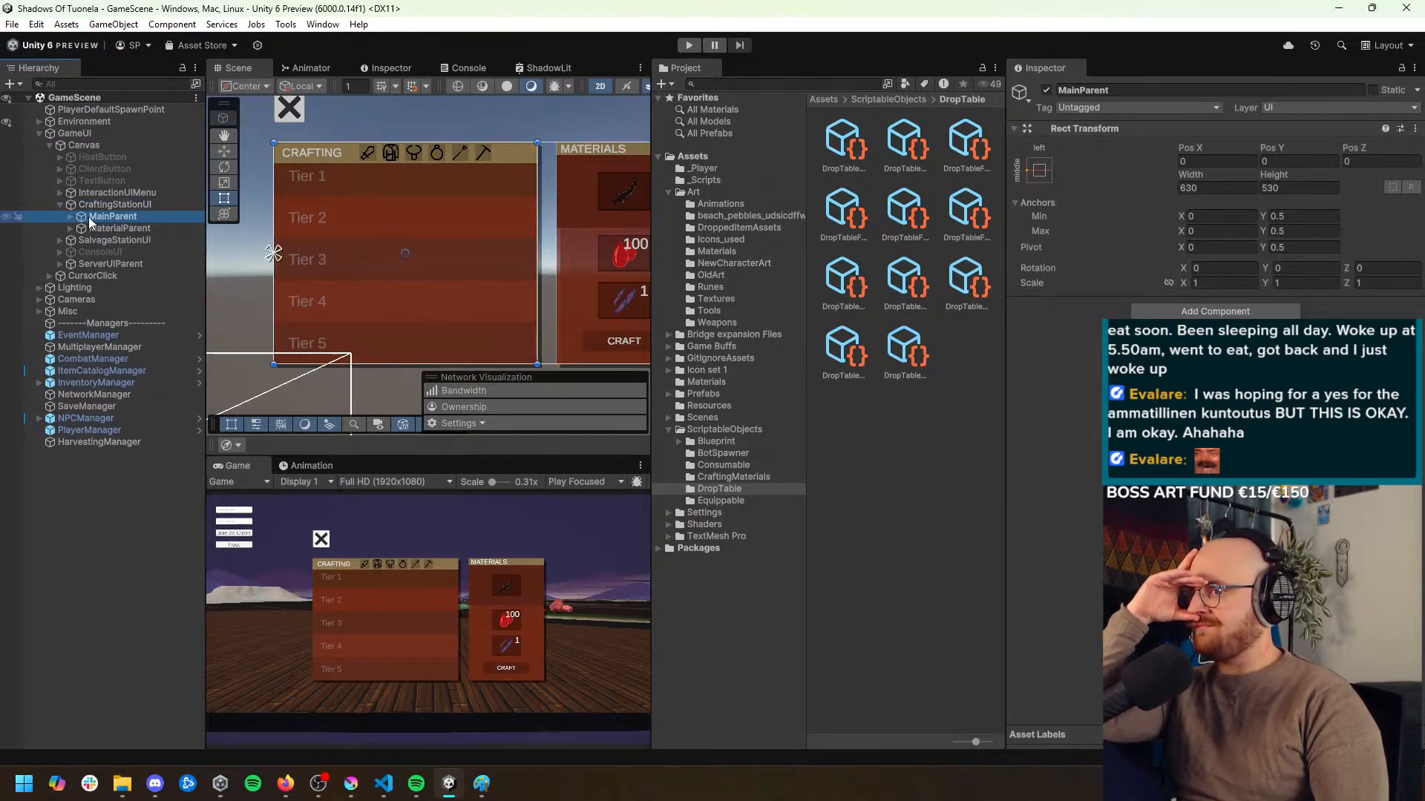
click(96, 227)
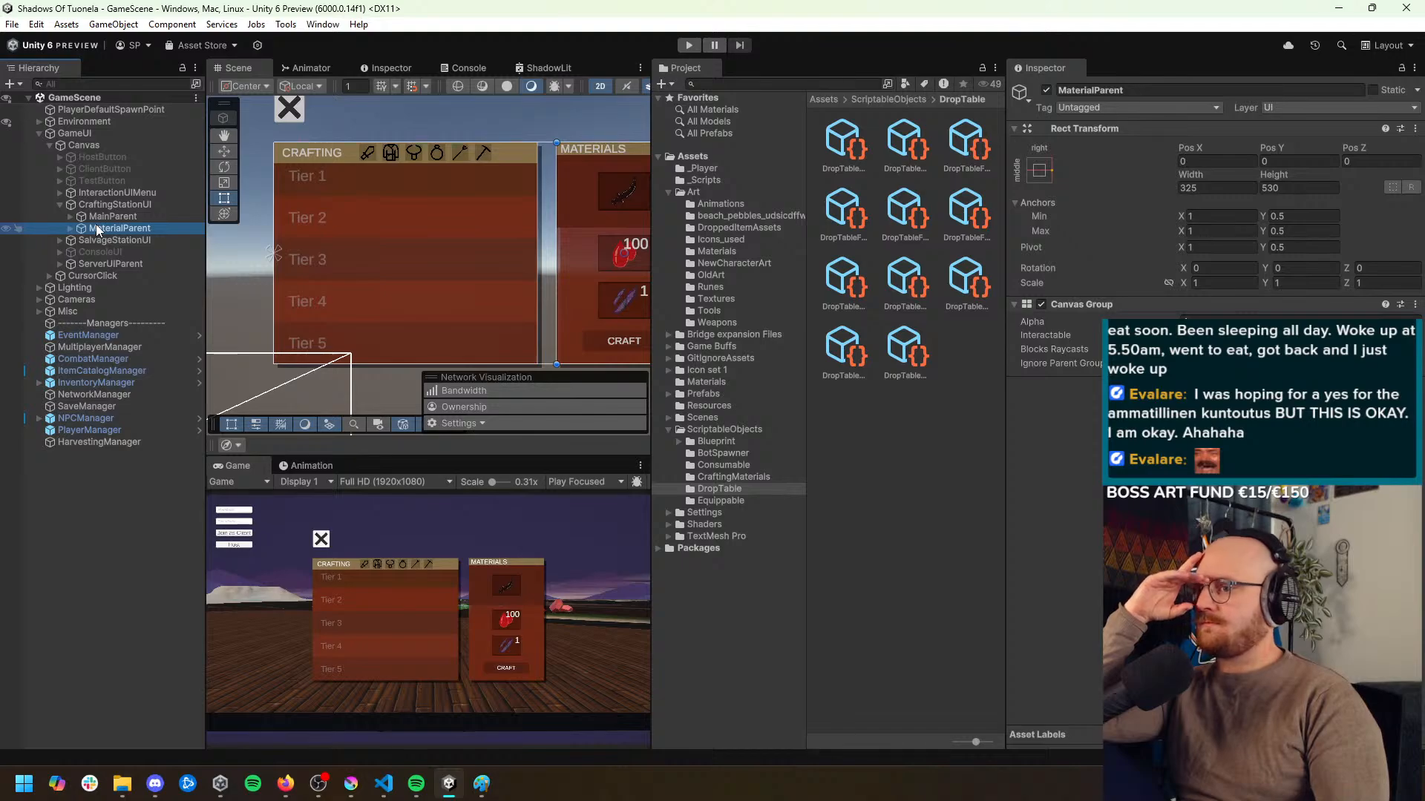
click(1210, 319)
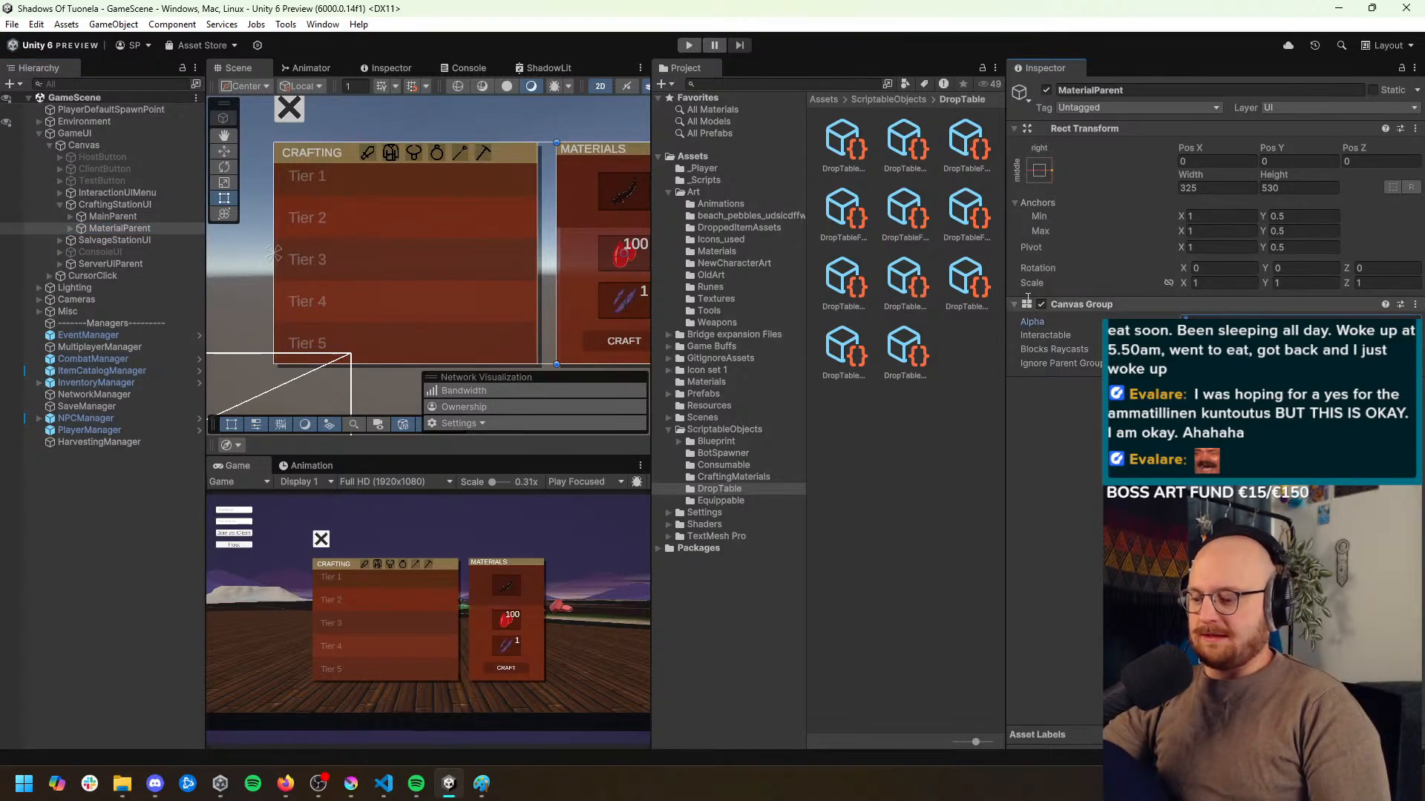
text(0)
click(119, 216)
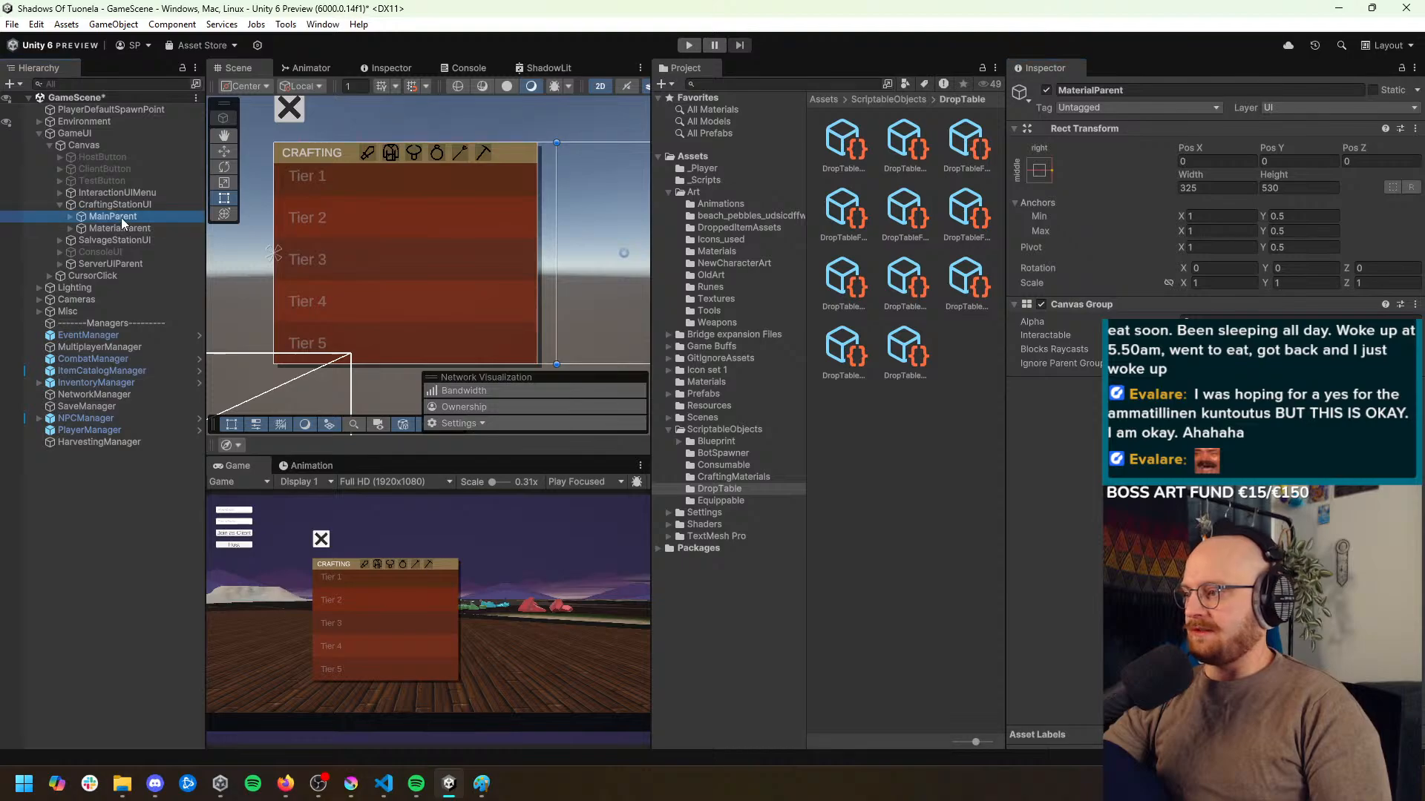
click(1045, 90)
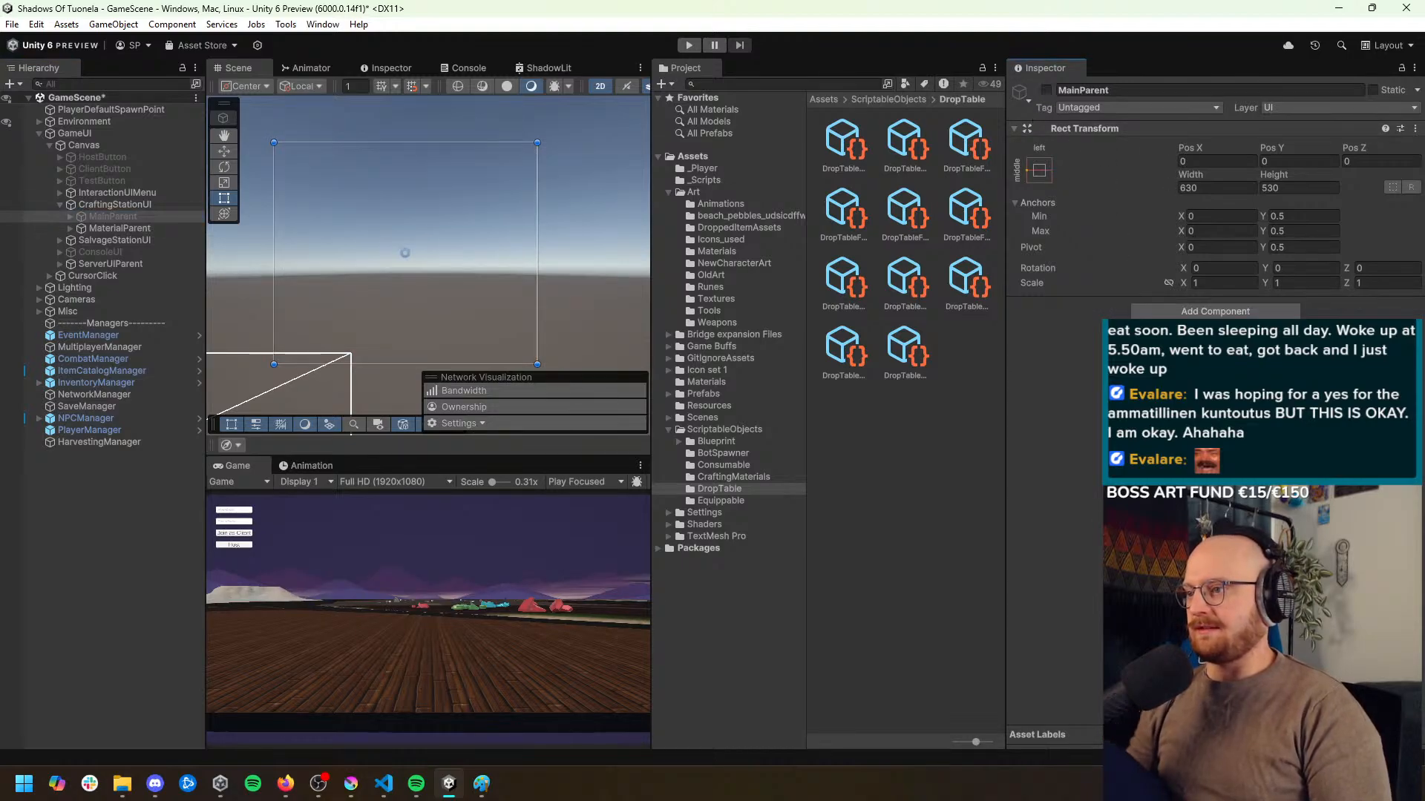
Run the game with the Game view set to Play Maximized and start a session as host
click(605, 482)
click(614, 515)
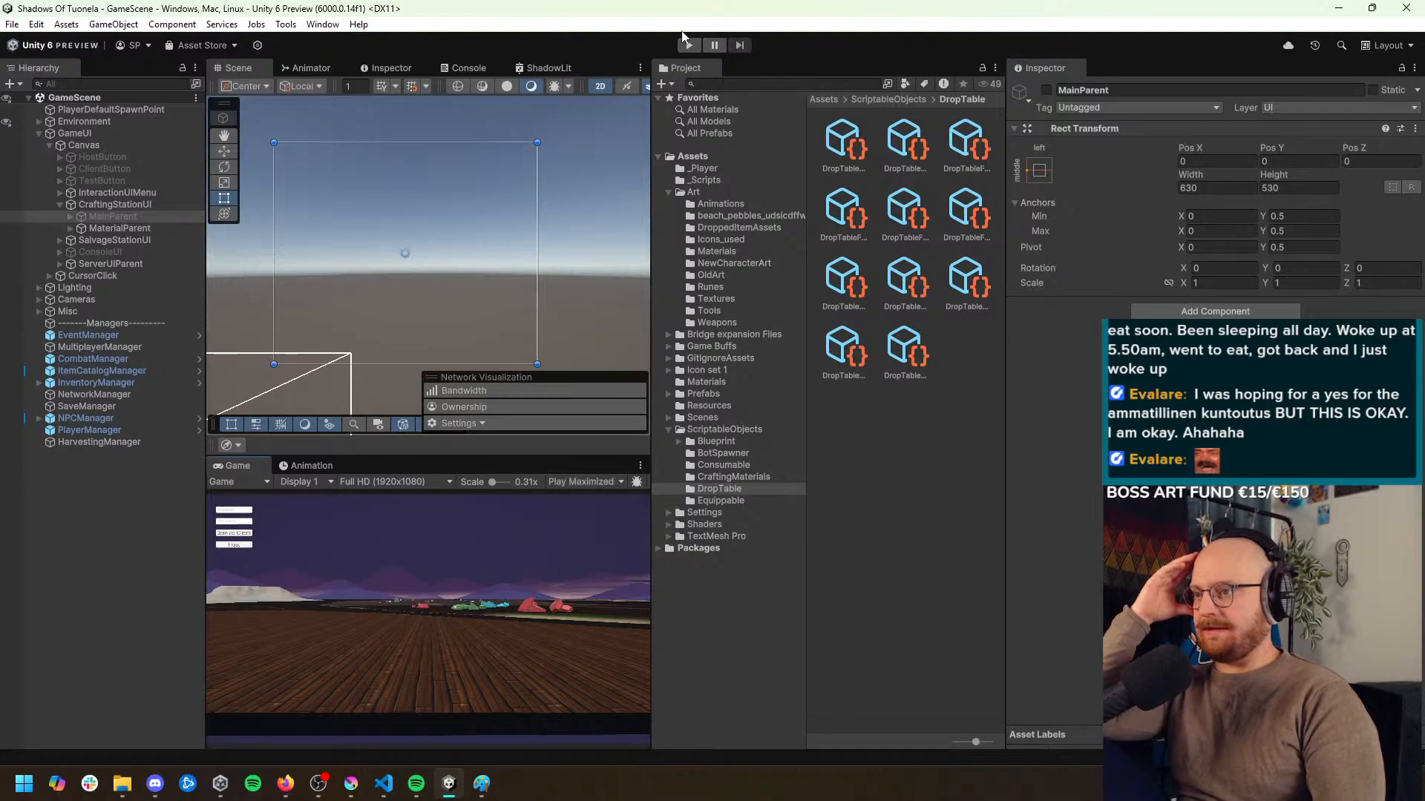
click(690, 46)
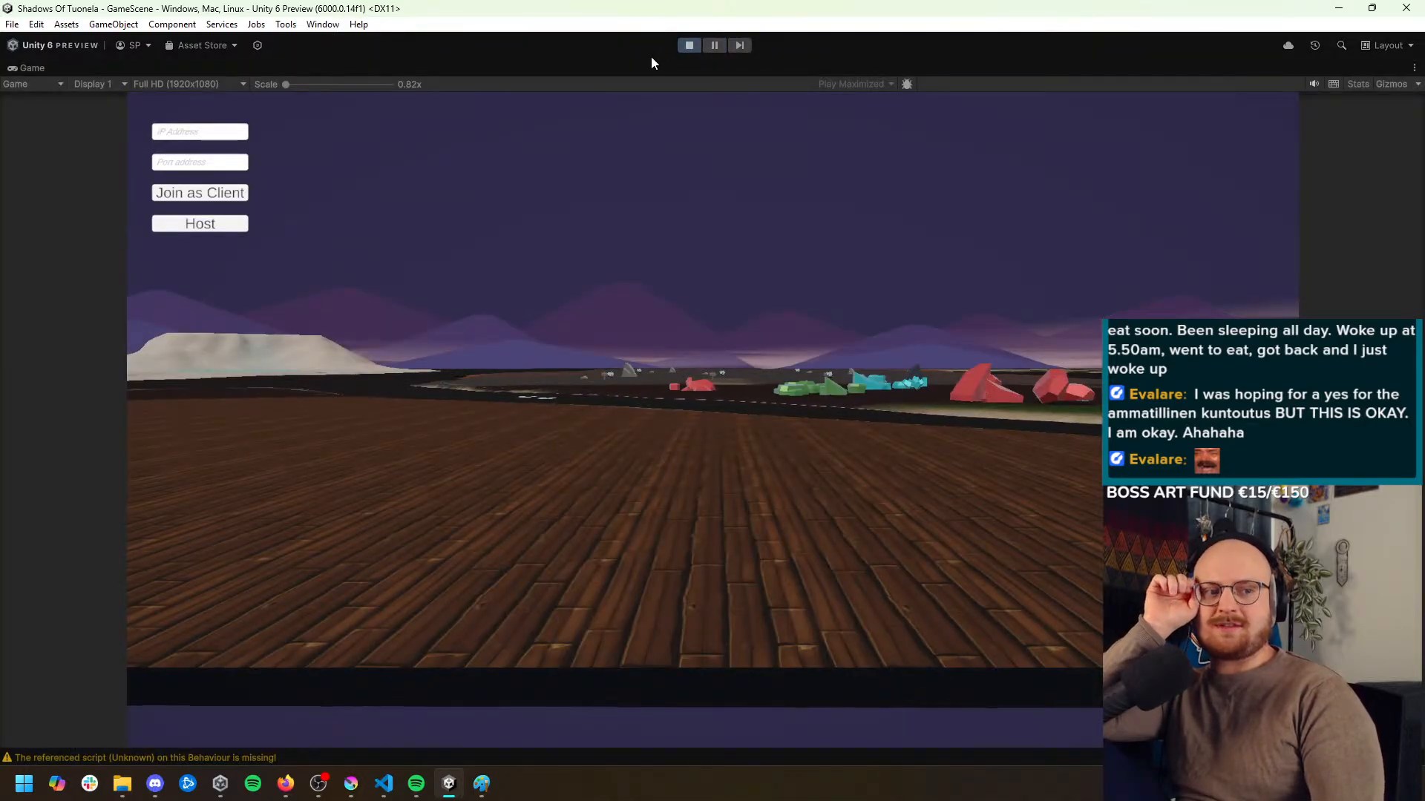
click(180, 230)
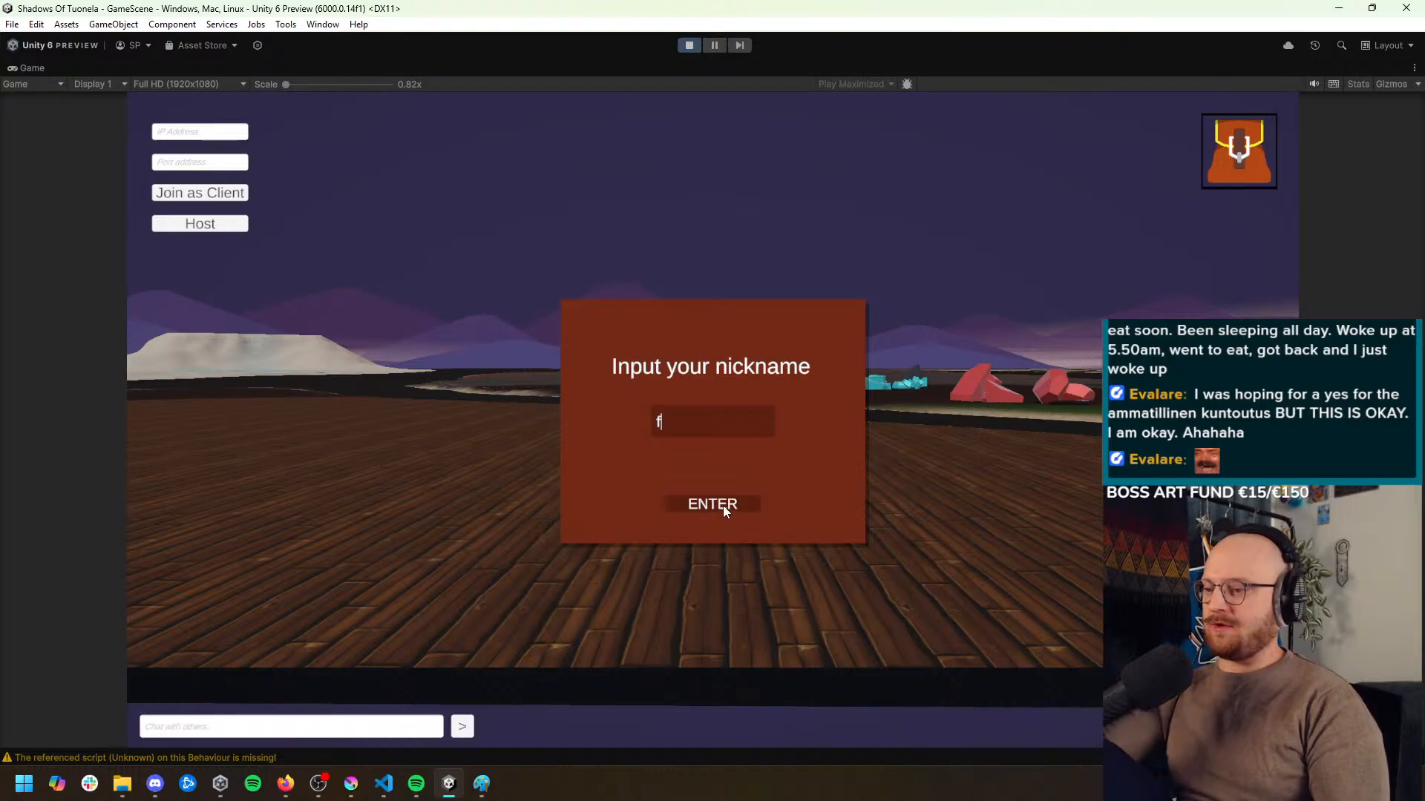
Submit the nickname f, walk the character across the wooden floor, and stop play mode
click(723, 505)
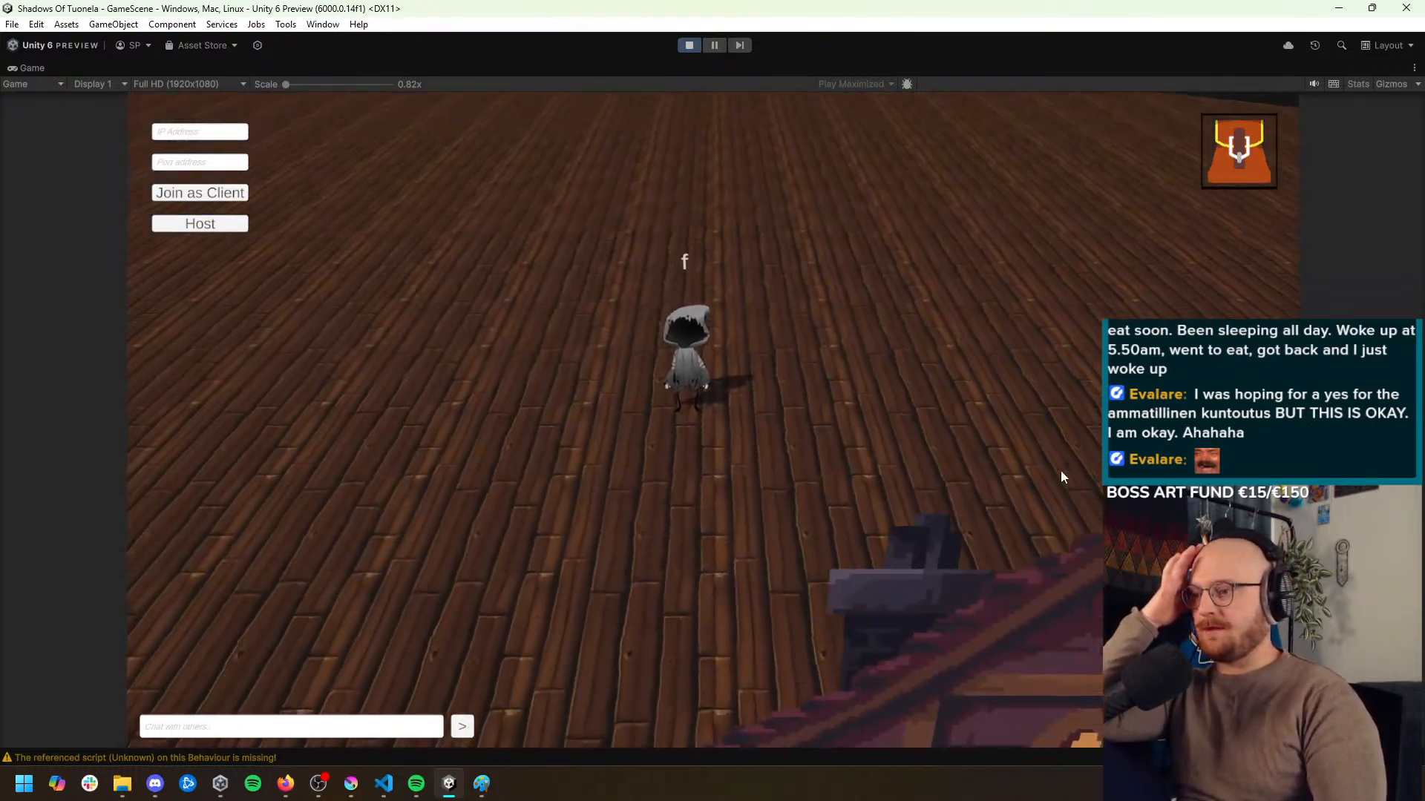
click(1062, 477)
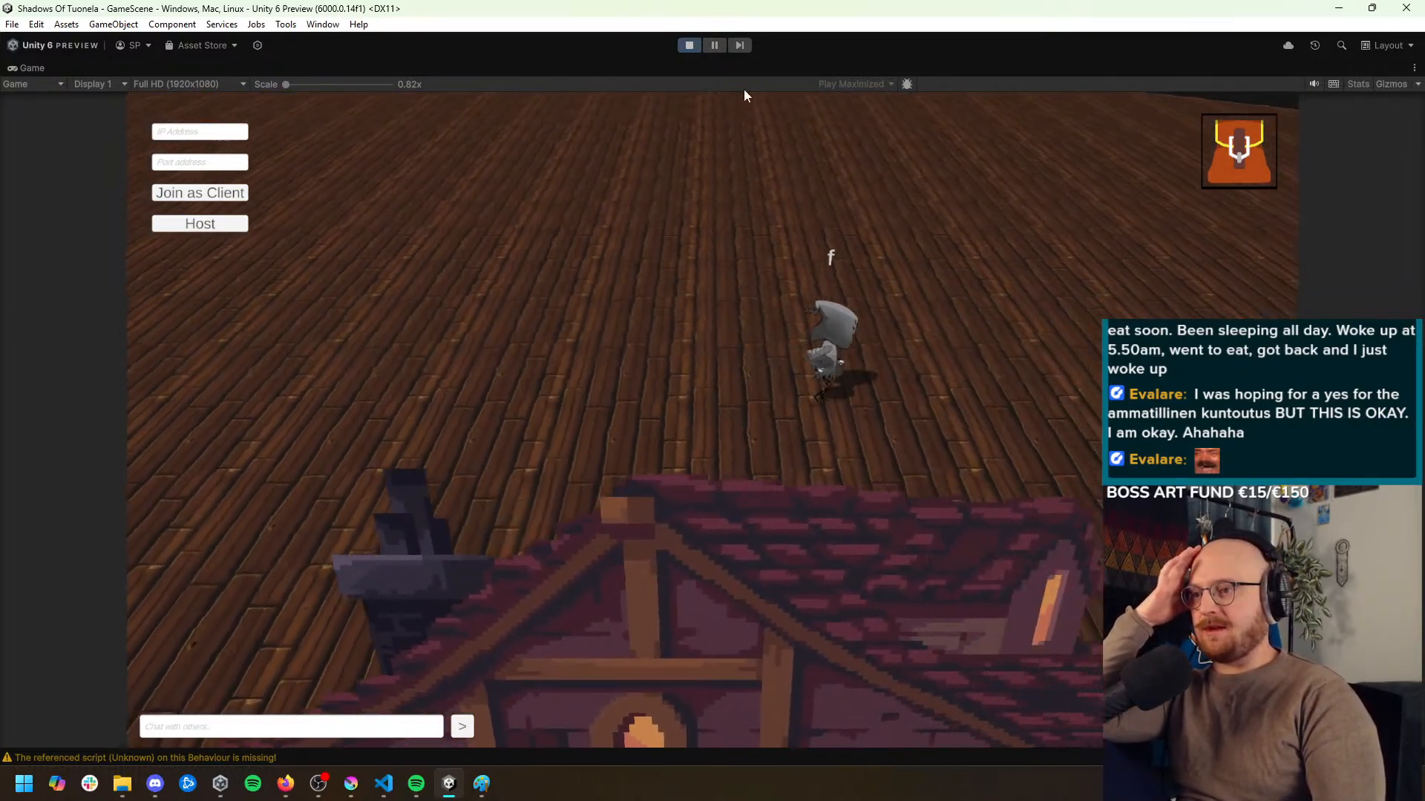
click(690, 46)
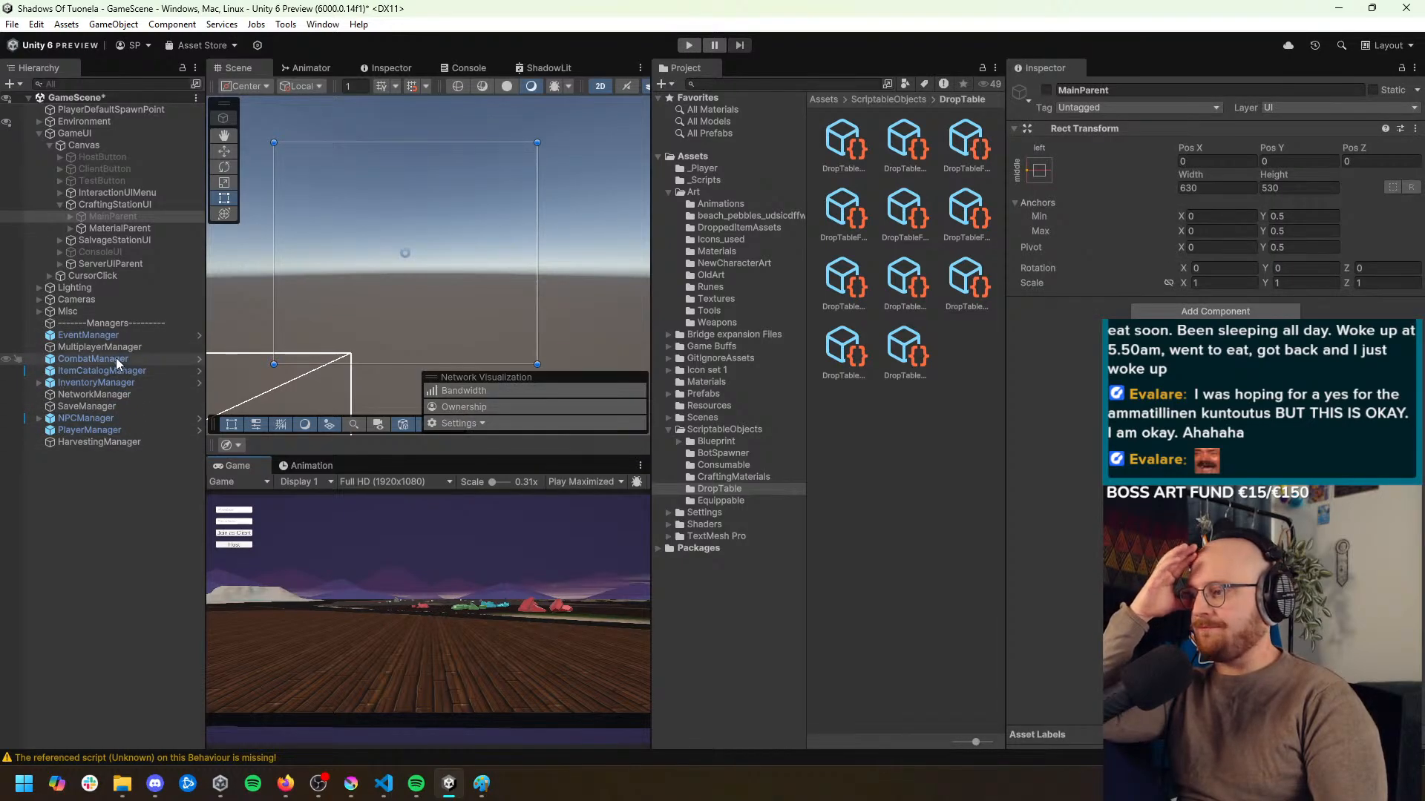
Change the Element 0 spawn position in NetworkManager's Player Spawner component and save the scene
click(101, 394)
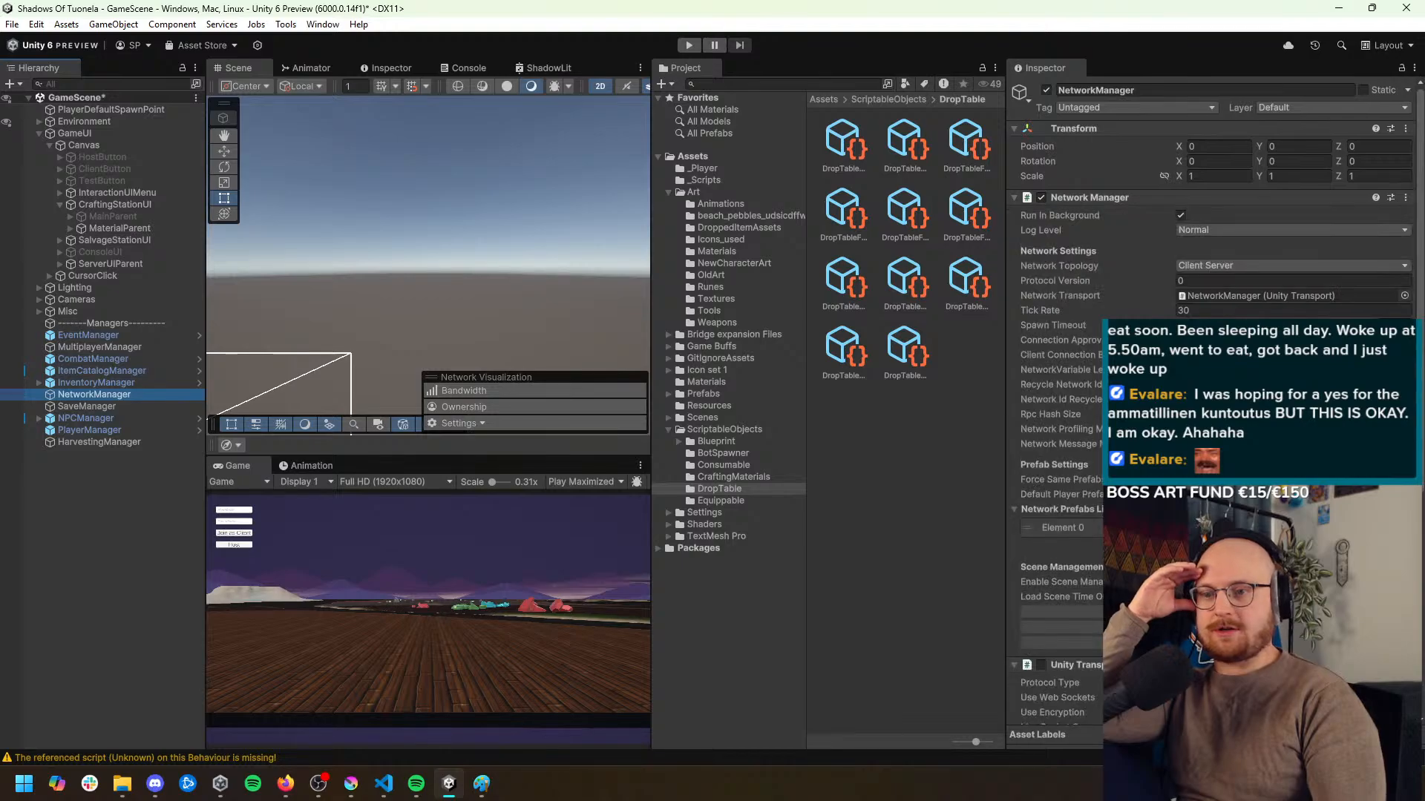
scroll(1069, 446, down, 5)
click(1225, 660)
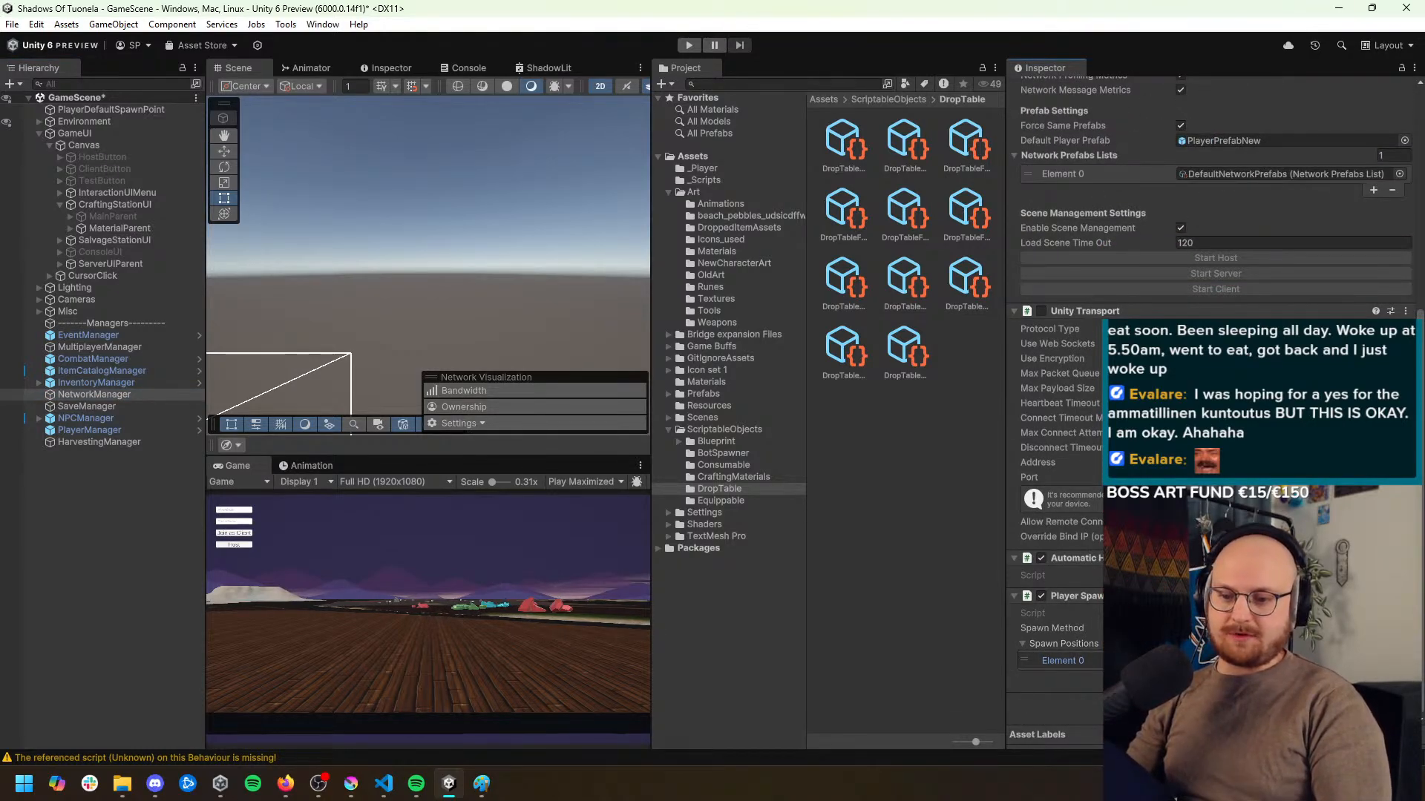
key(ctrl+s)
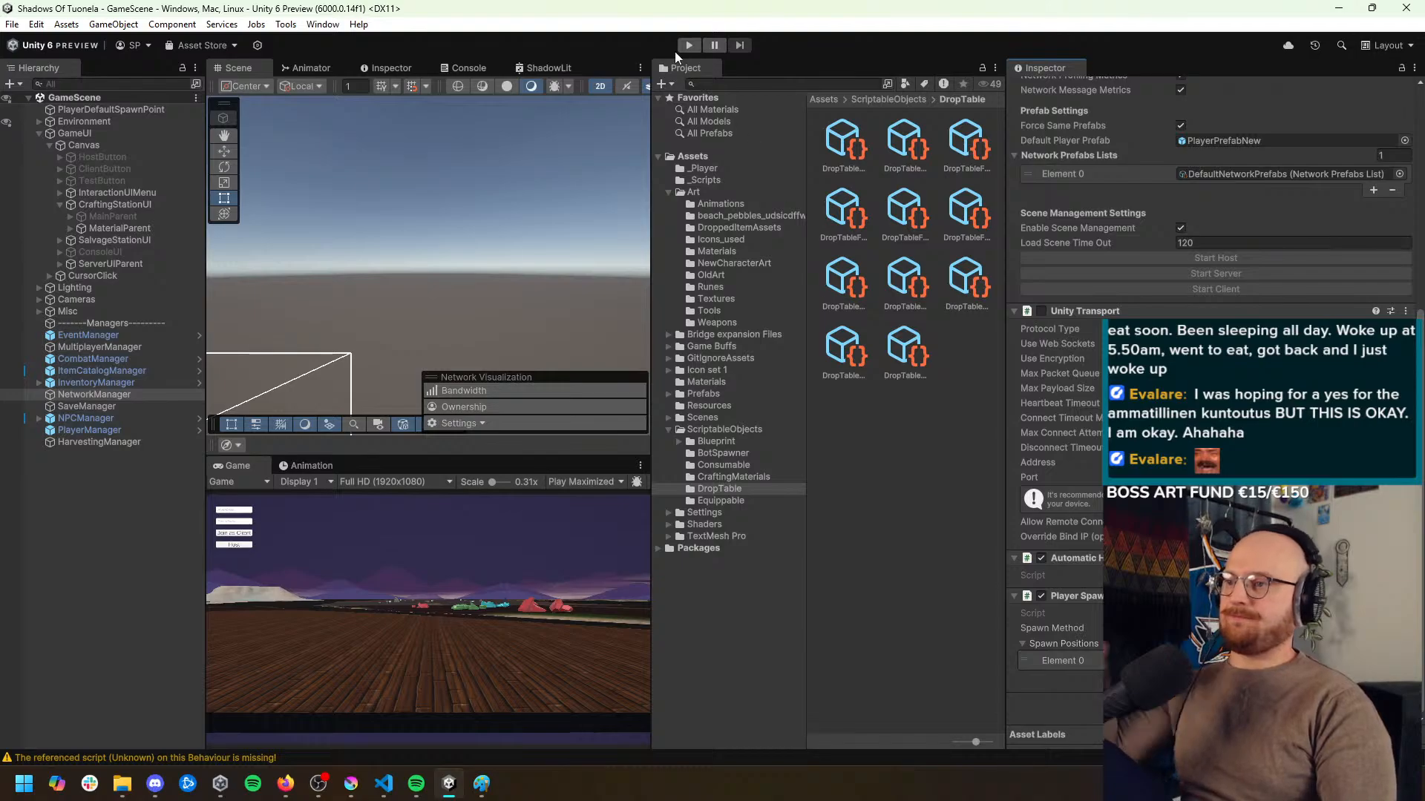
Run the game as host, submit the nickname, and check the character's inventory near the minerals
click(690, 45)
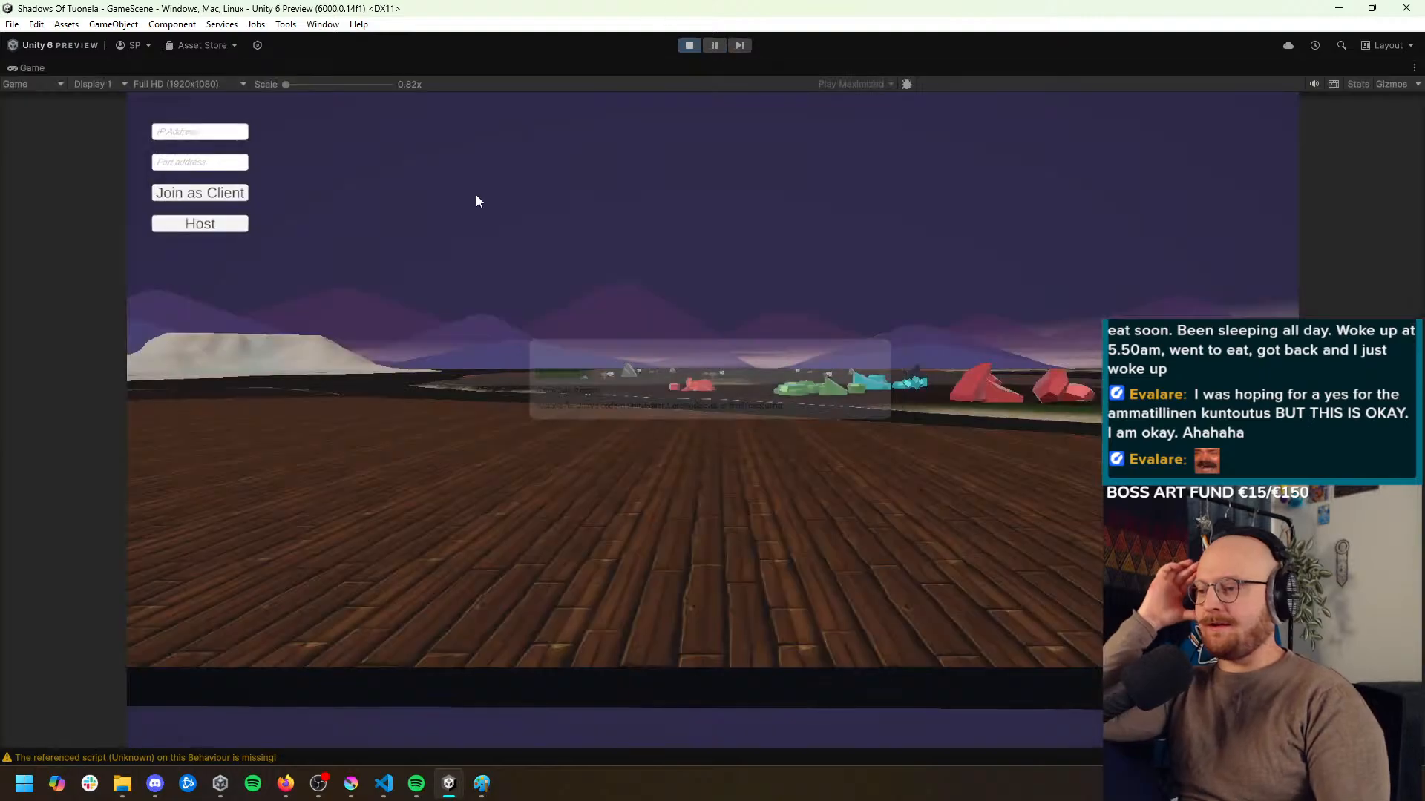
click(197, 226)
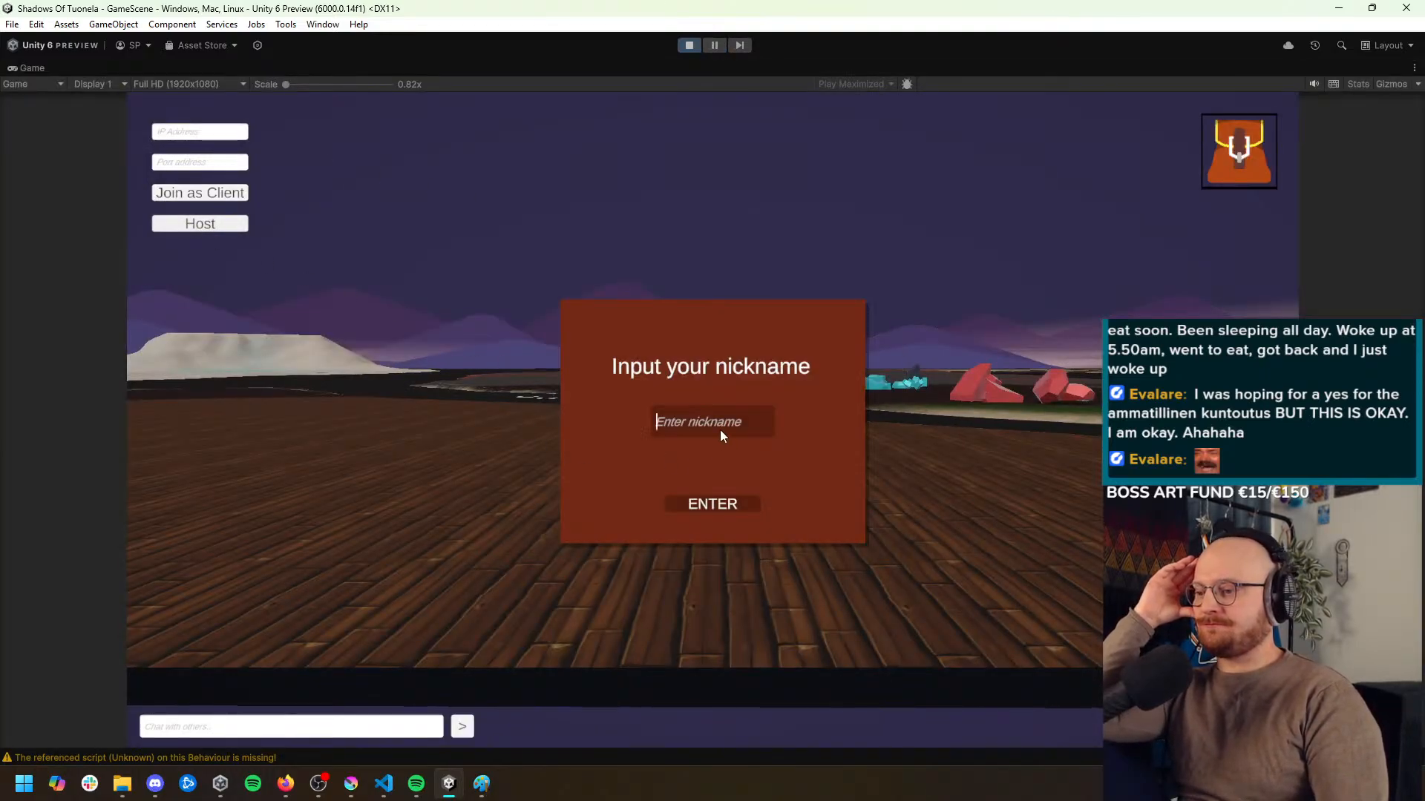
click(723, 509)
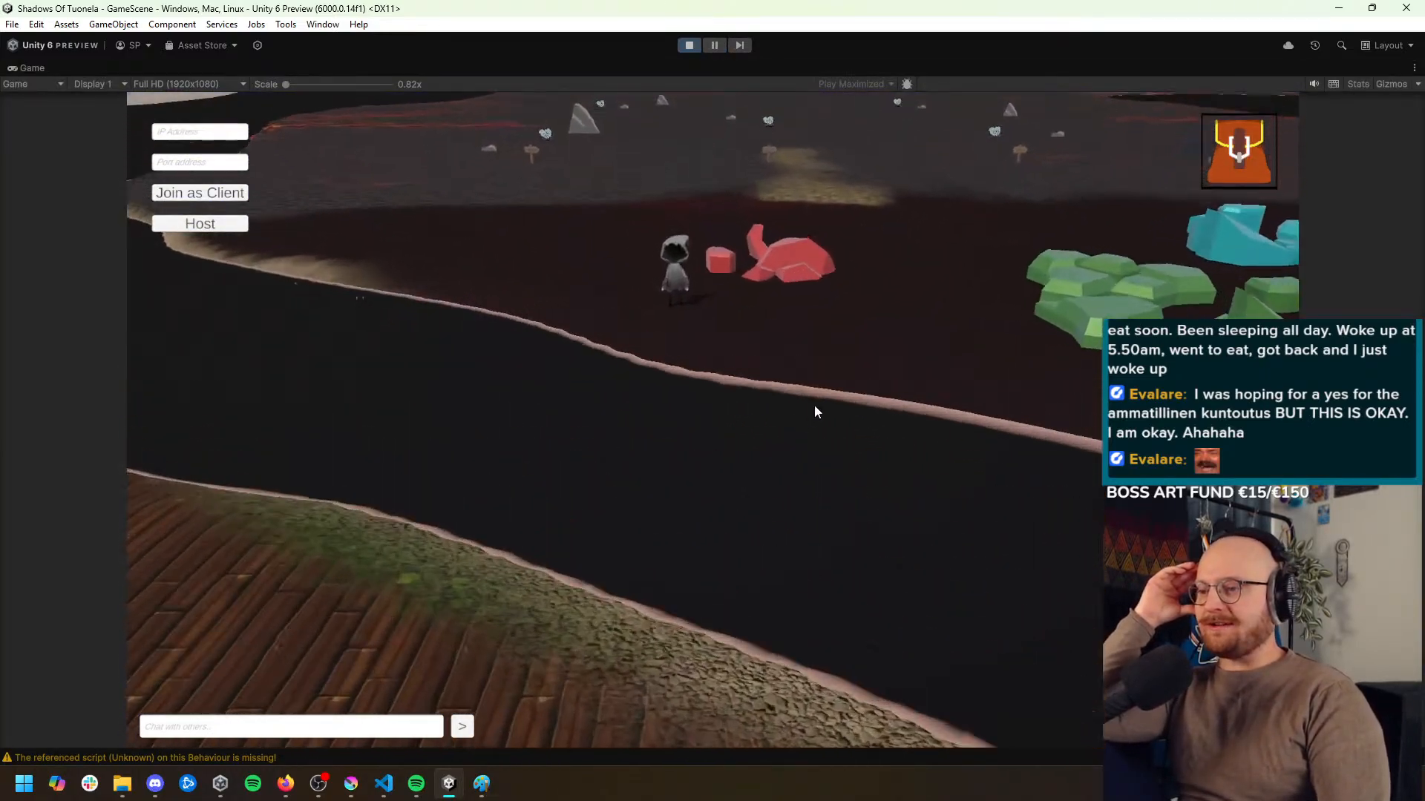
click(1236, 163)
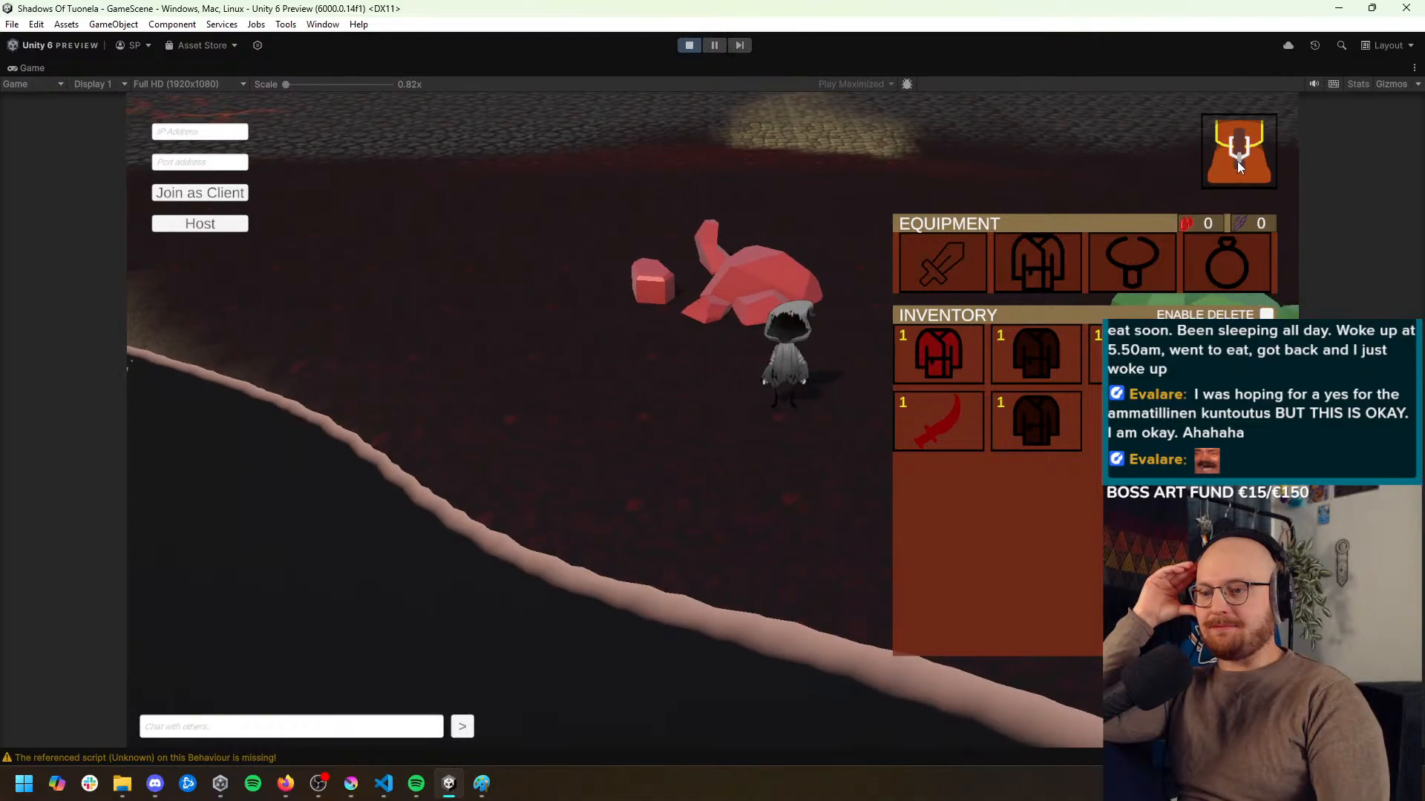
click(1236, 162)
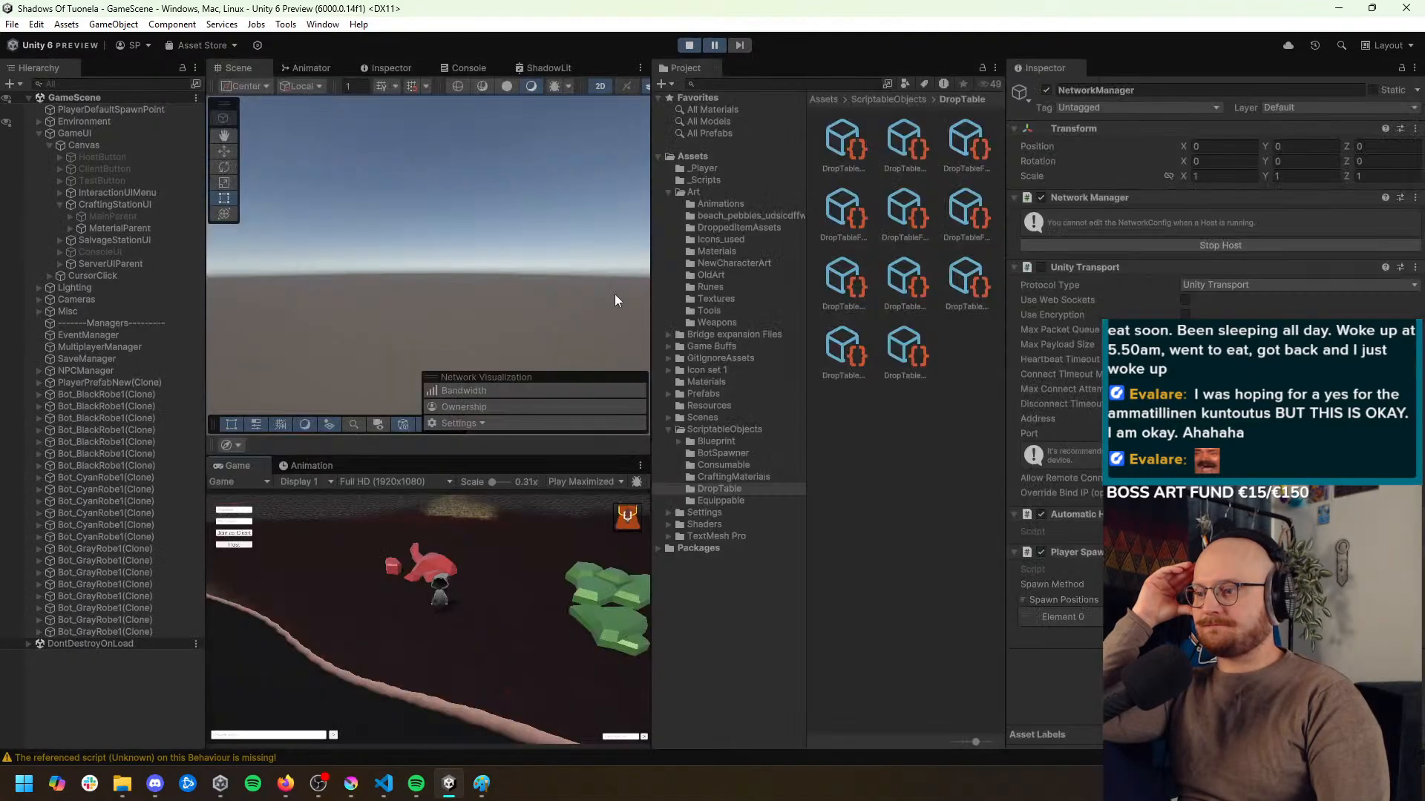
Set the Game view to Play Focused and run the Player State command on PlayerPrefabNew(Clone) that adds harvesting tools to its inventory
click(580, 483)
click(590, 494)
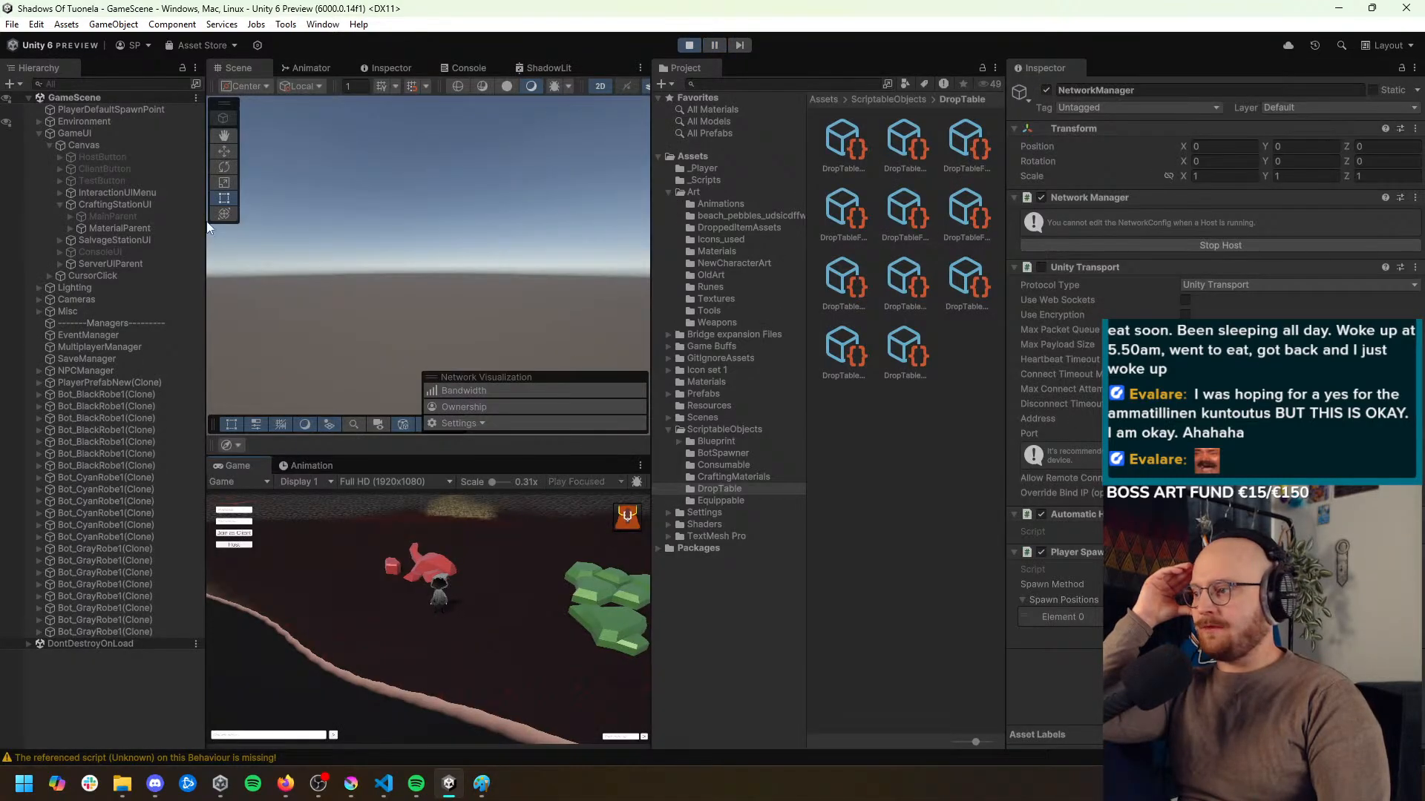
click(126, 382)
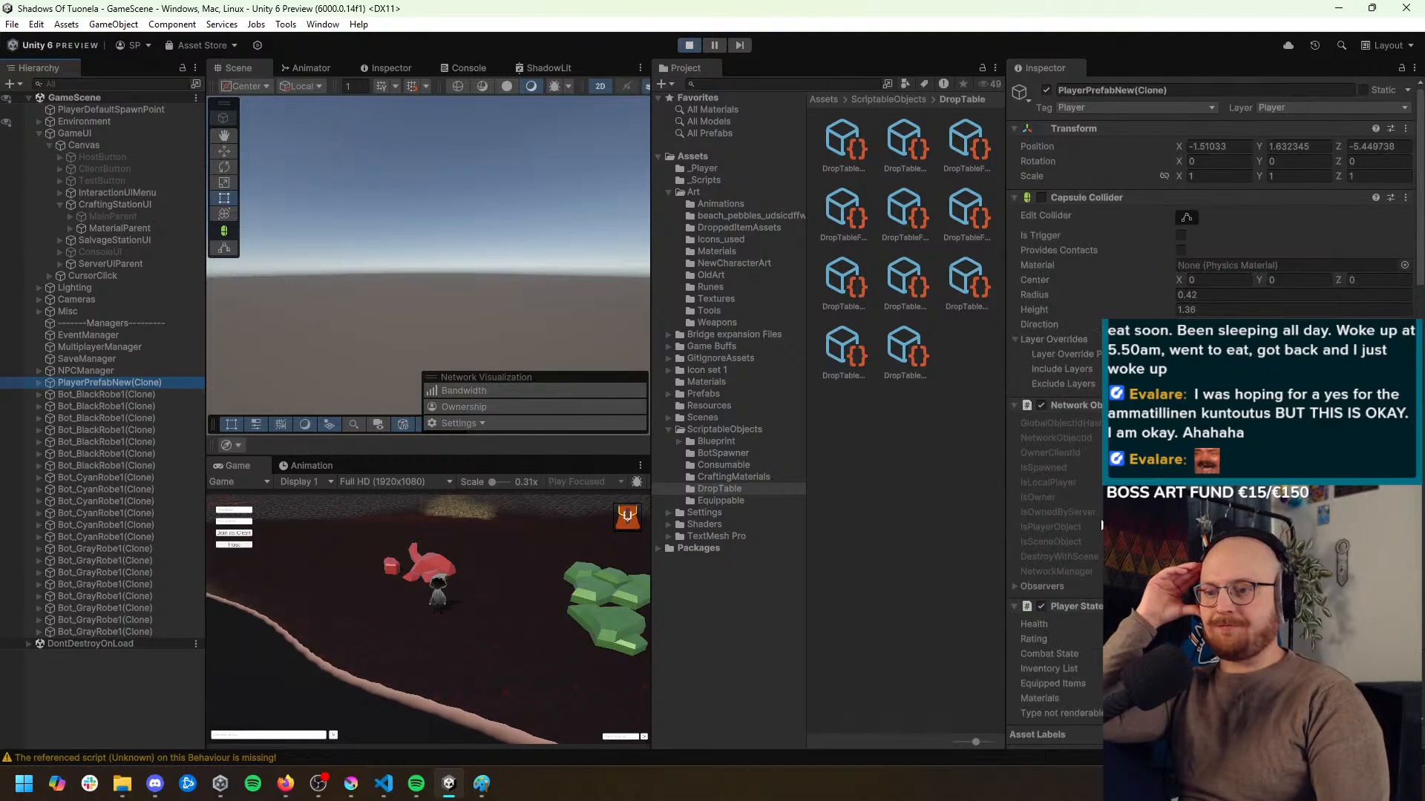
scroll(1101, 446, down, 3)
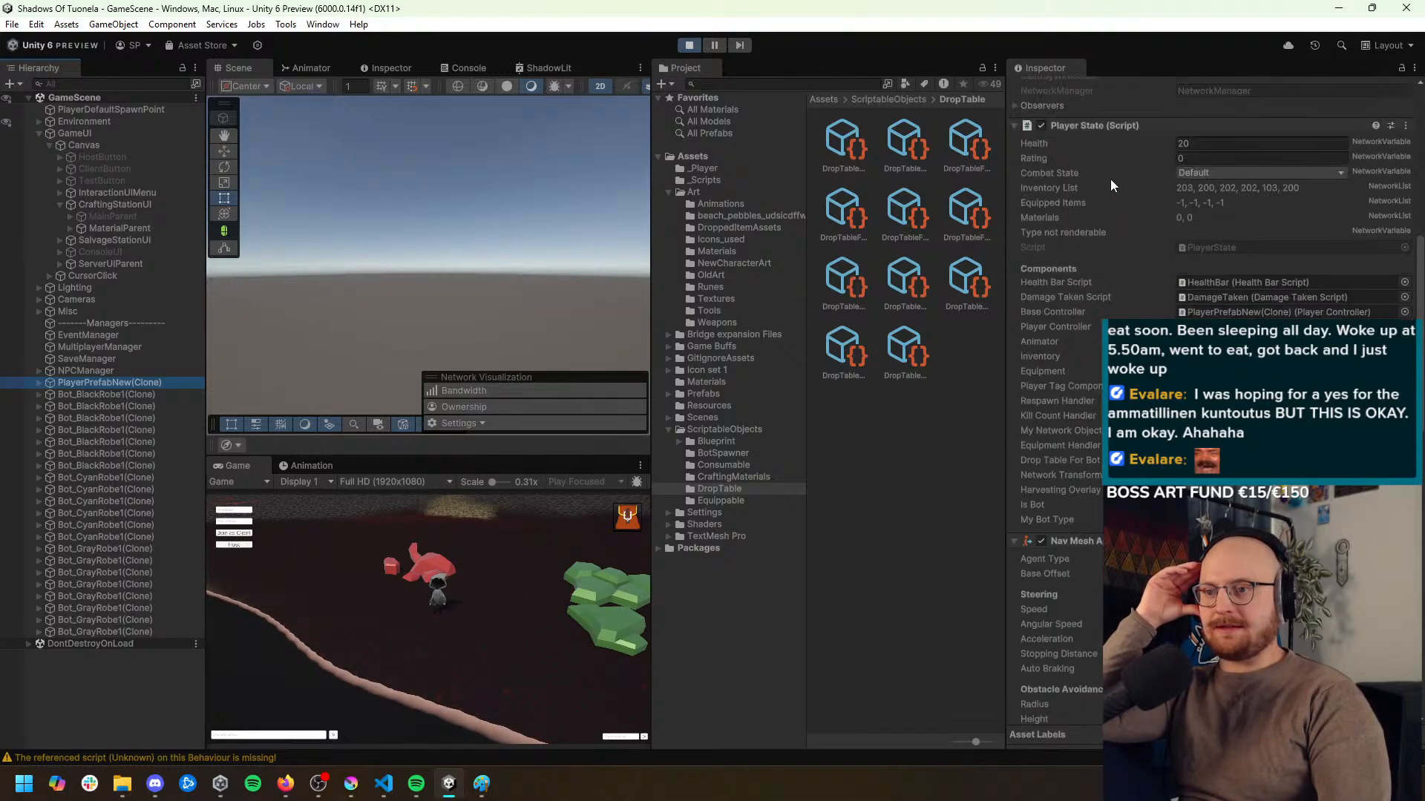
right_click(1104, 131)
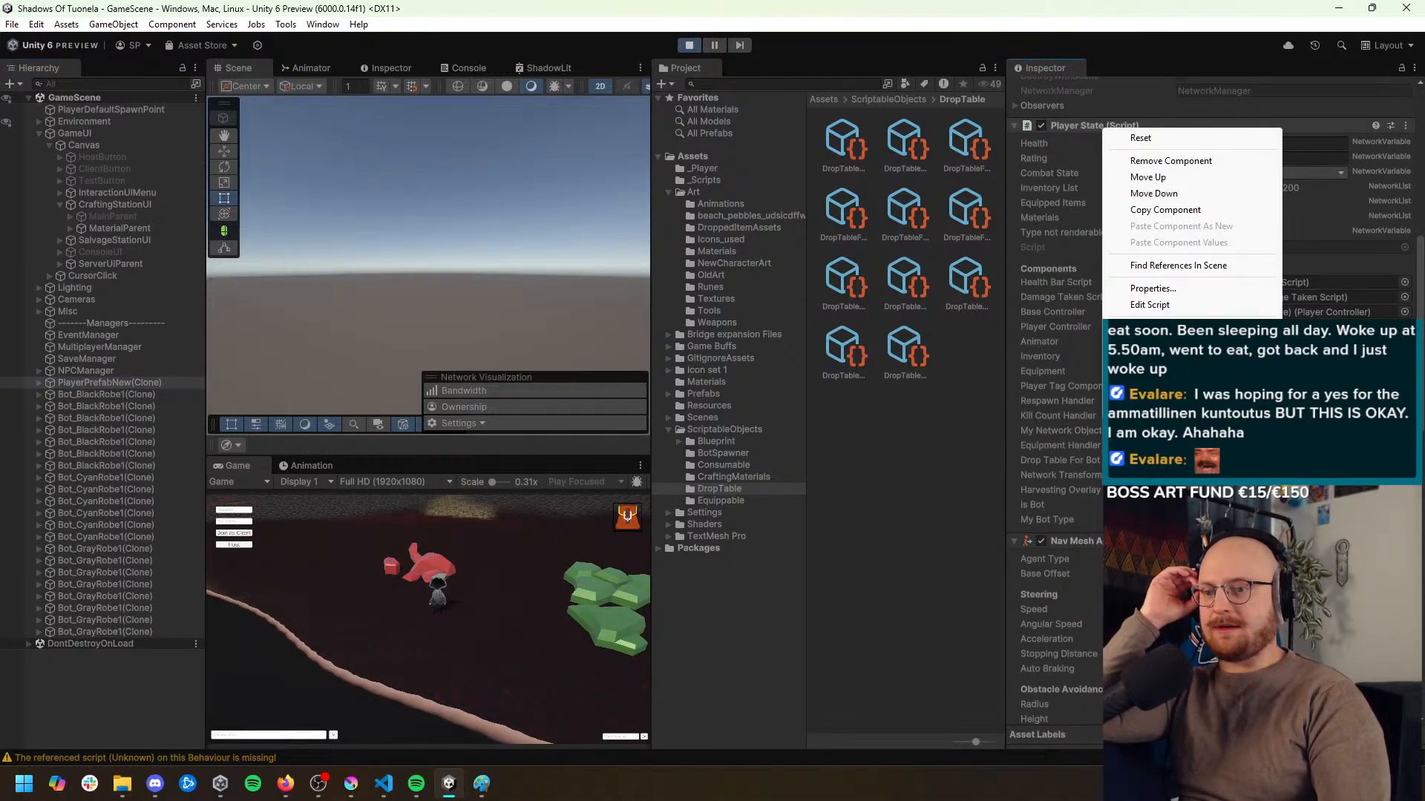
click(1165, 344)
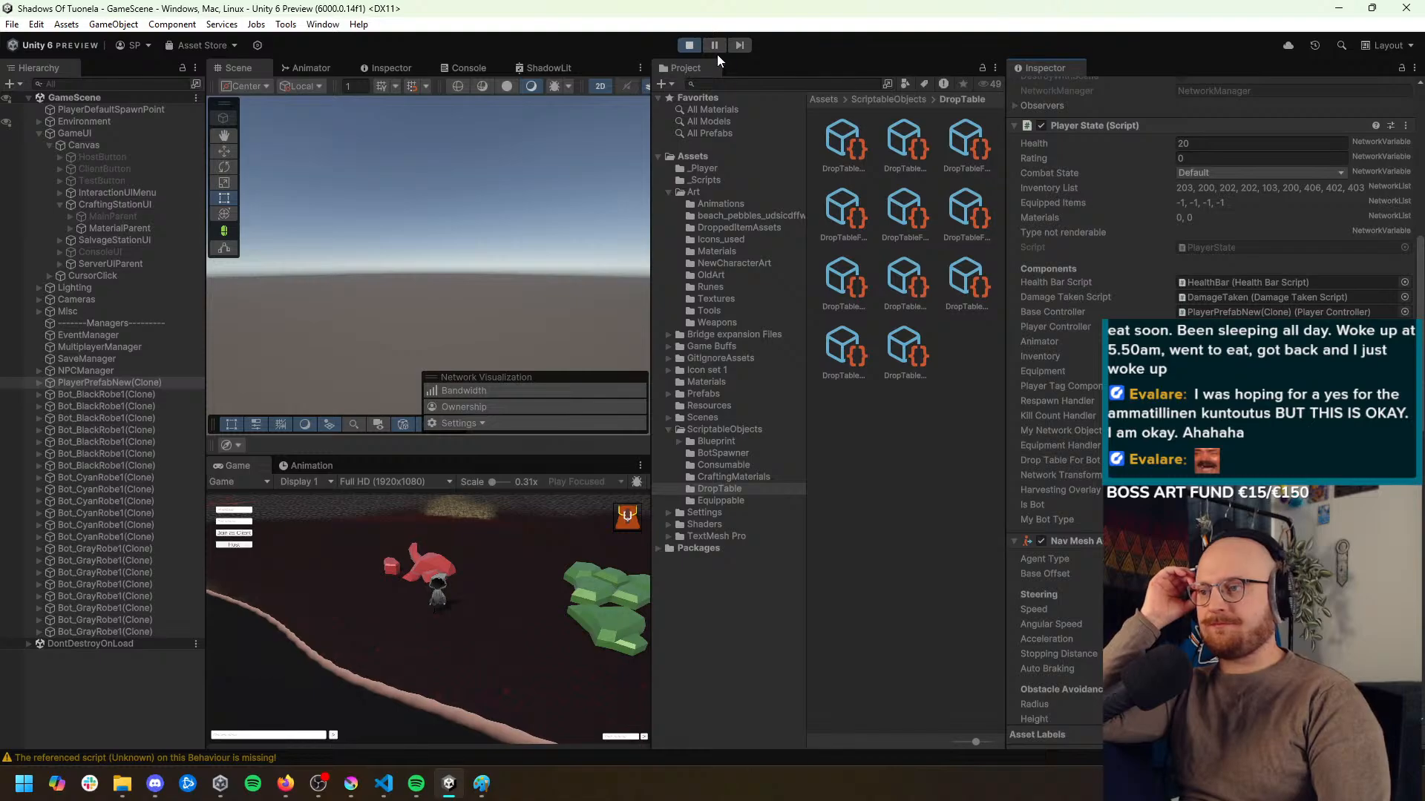
Pause the game, set the Game view back to Play Maximized, and resume playing
click(620, 523)
click(620, 522)
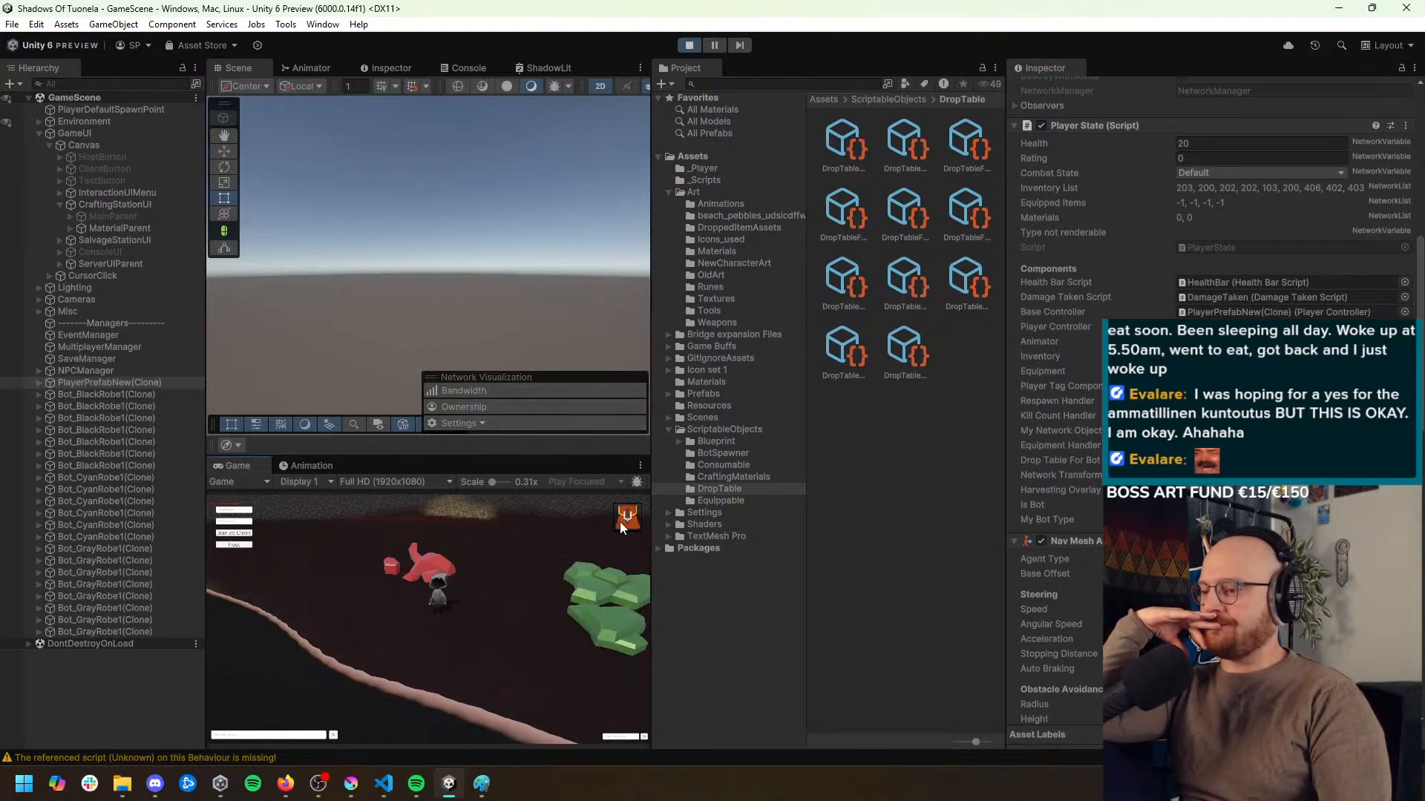
click(715, 43)
click(586, 481)
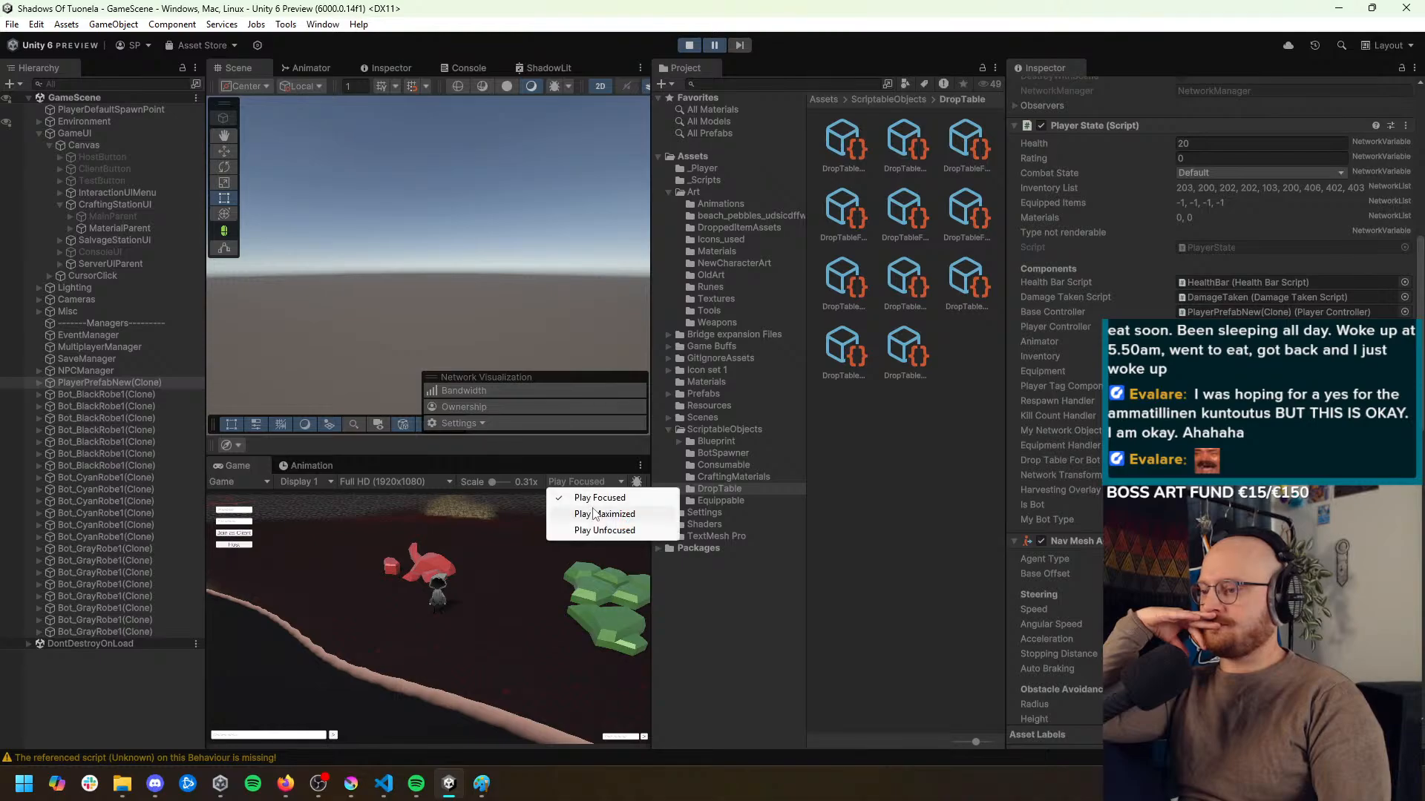
click(583, 515)
click(714, 46)
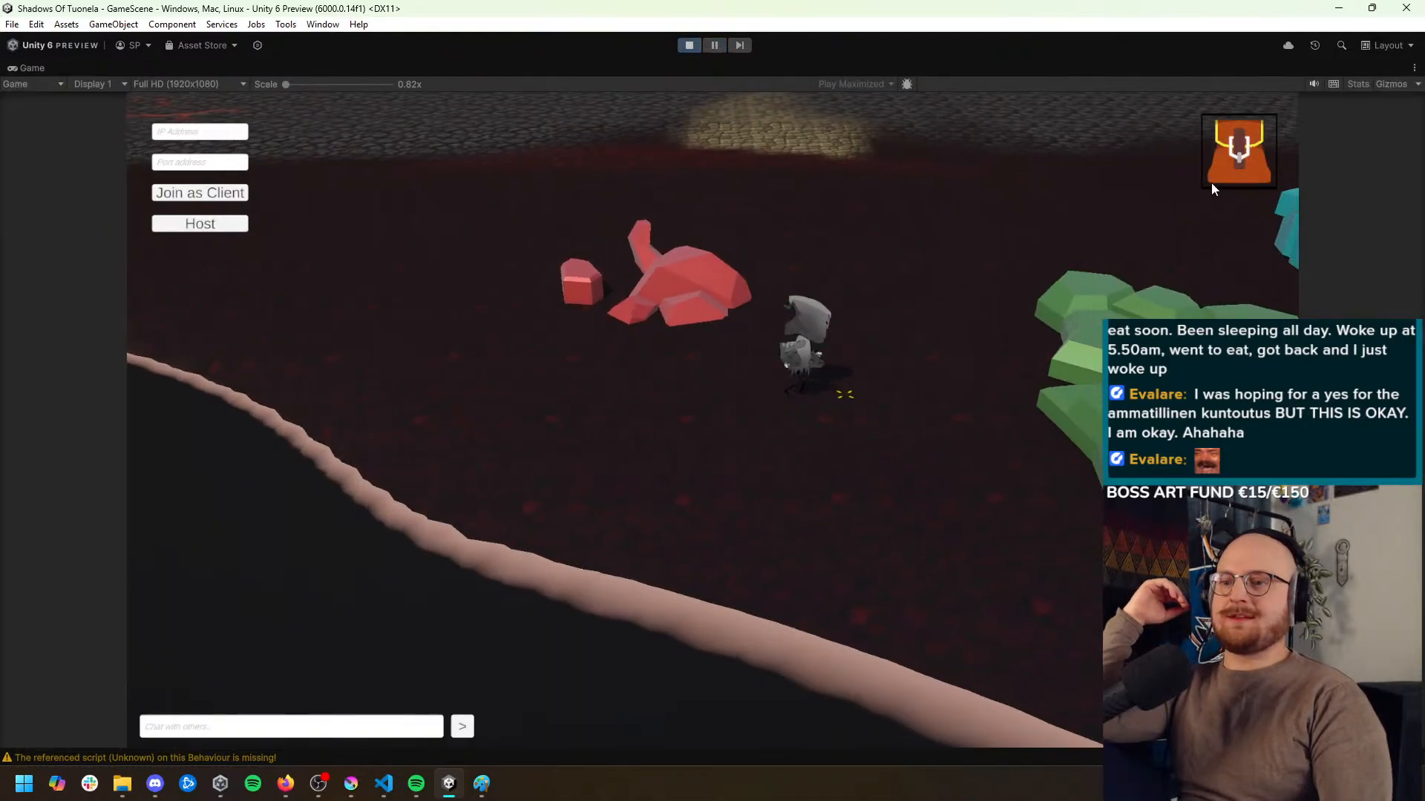
Equip the red pickaxe from the inventory and close the inventory
click(1217, 172)
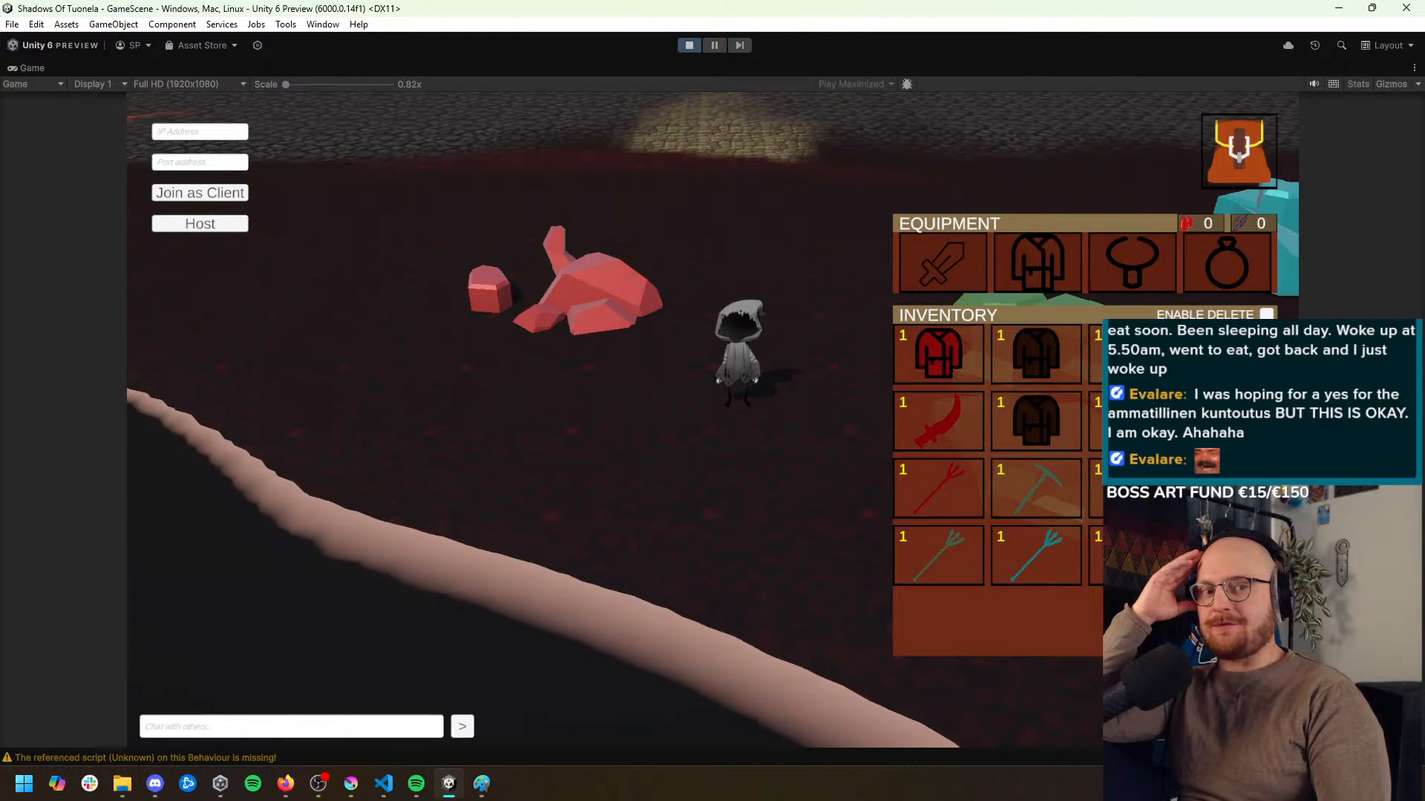
click(1208, 132)
click(730, 294)
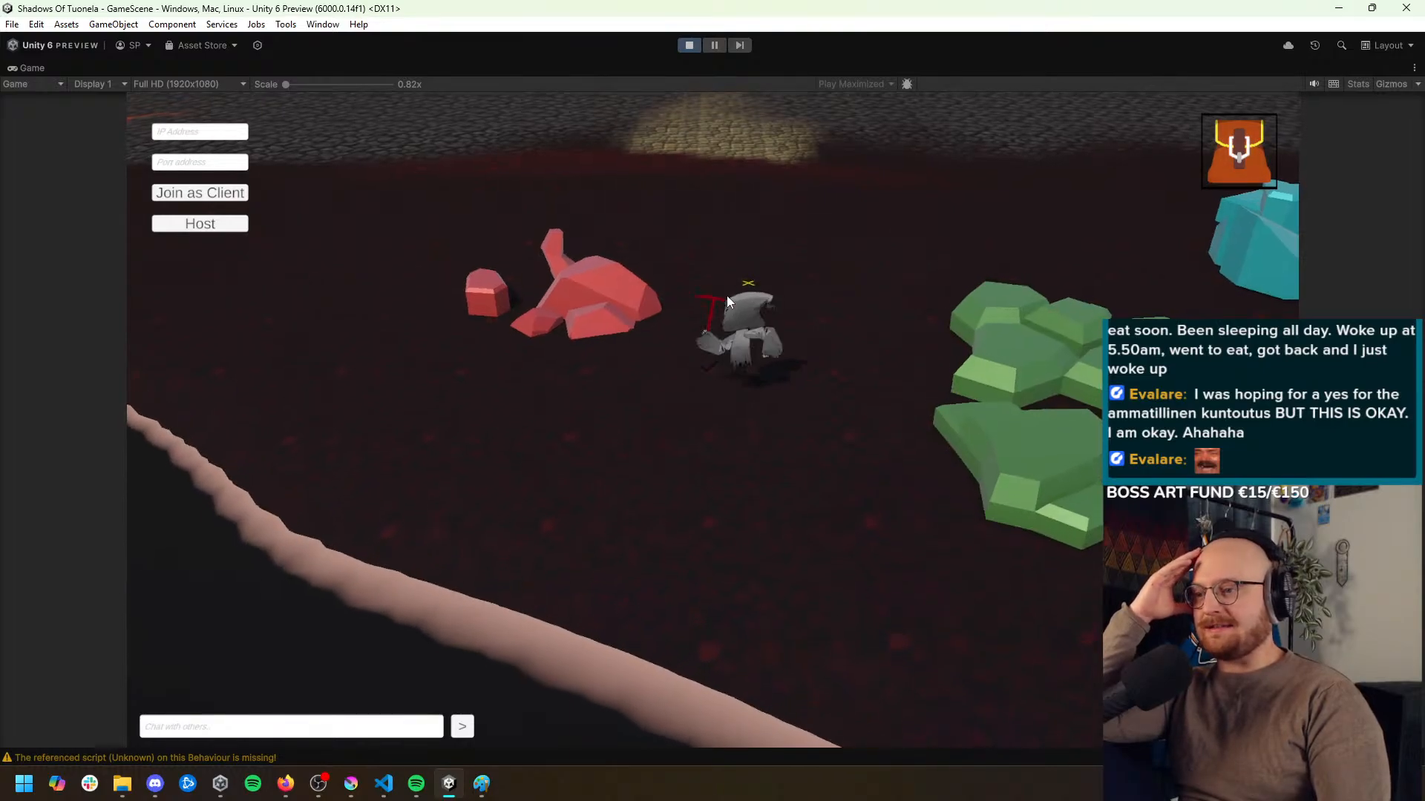
Move the character beside the red mineral, mine it with the red pickaxe, and check the collected materials in the inventory
click(693, 421)
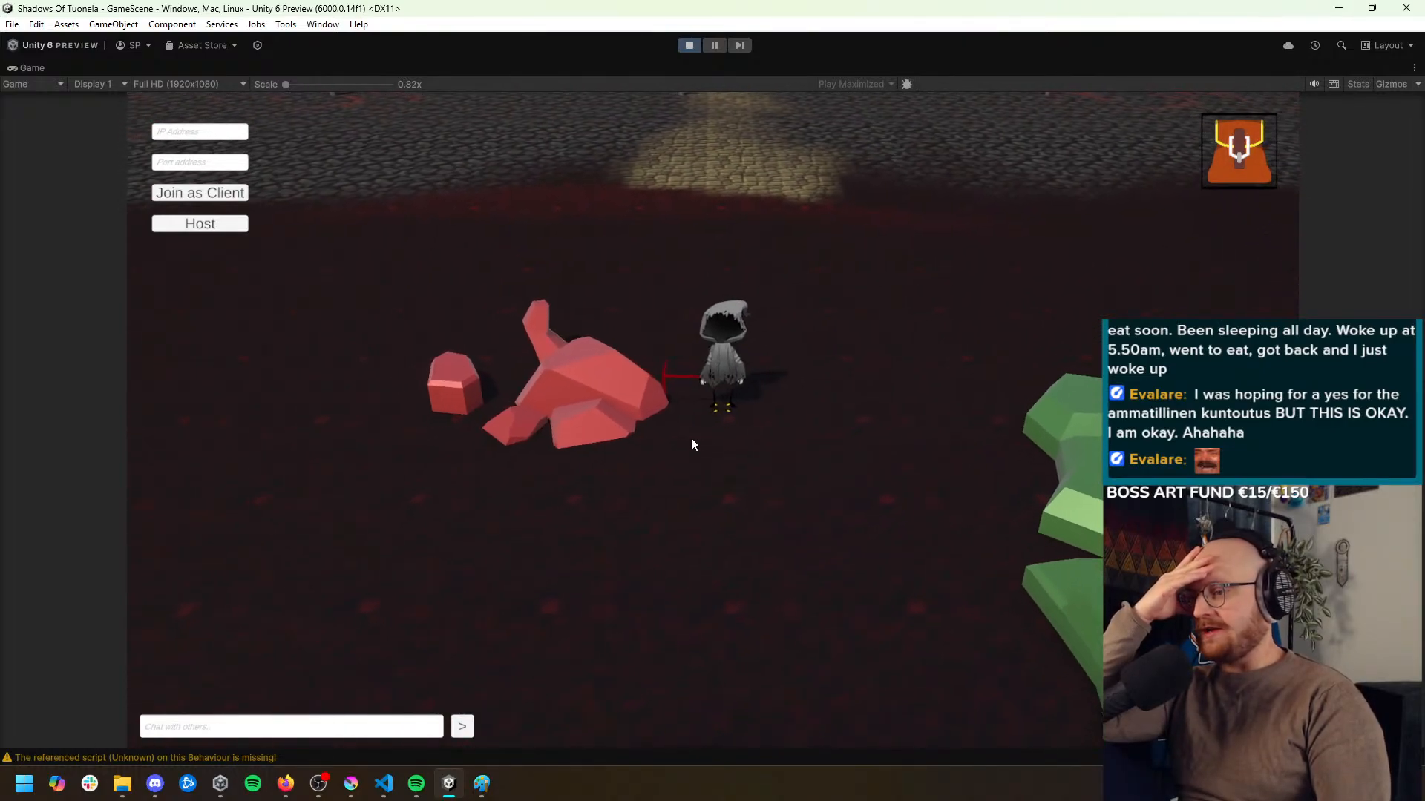
click(703, 439)
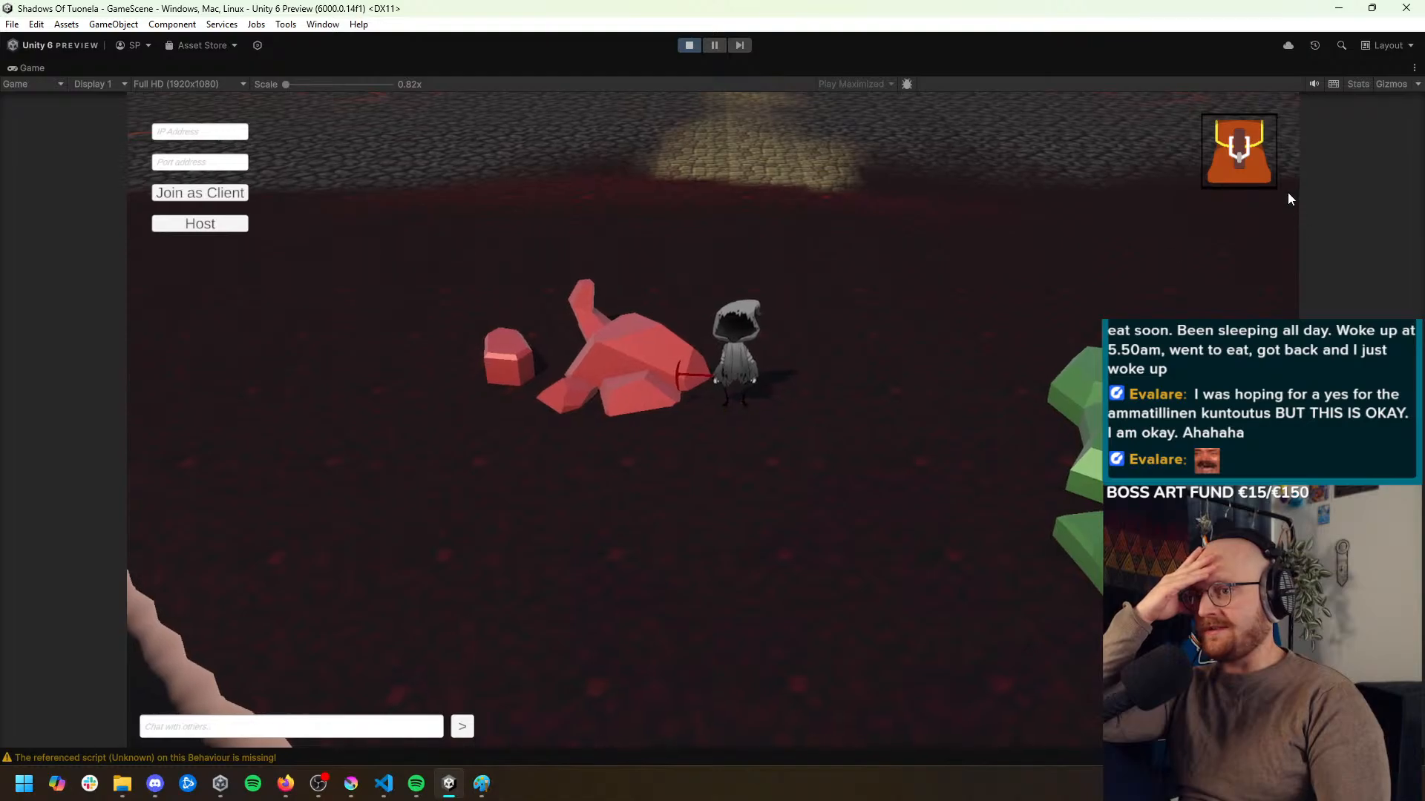
click(1260, 172)
click(643, 364)
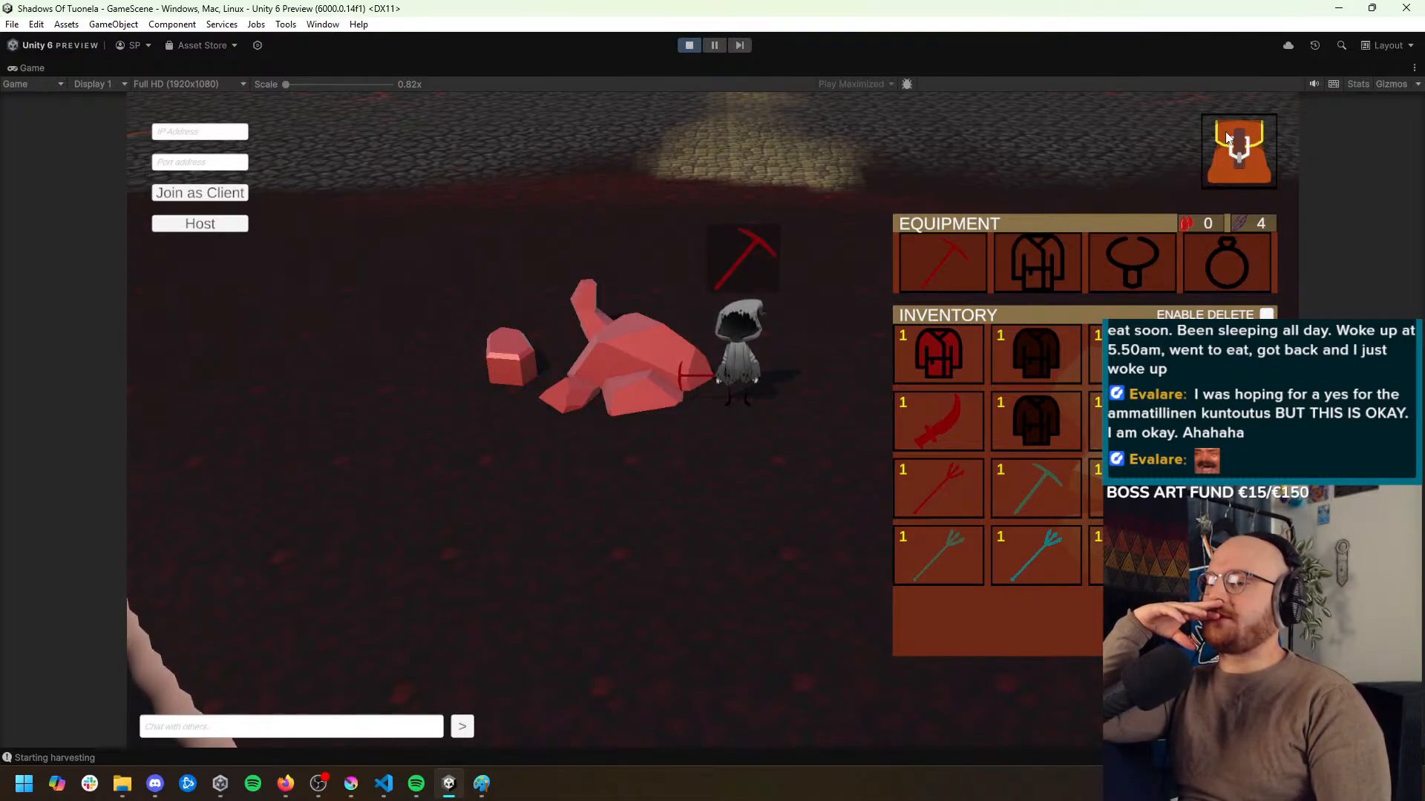
click(1236, 149)
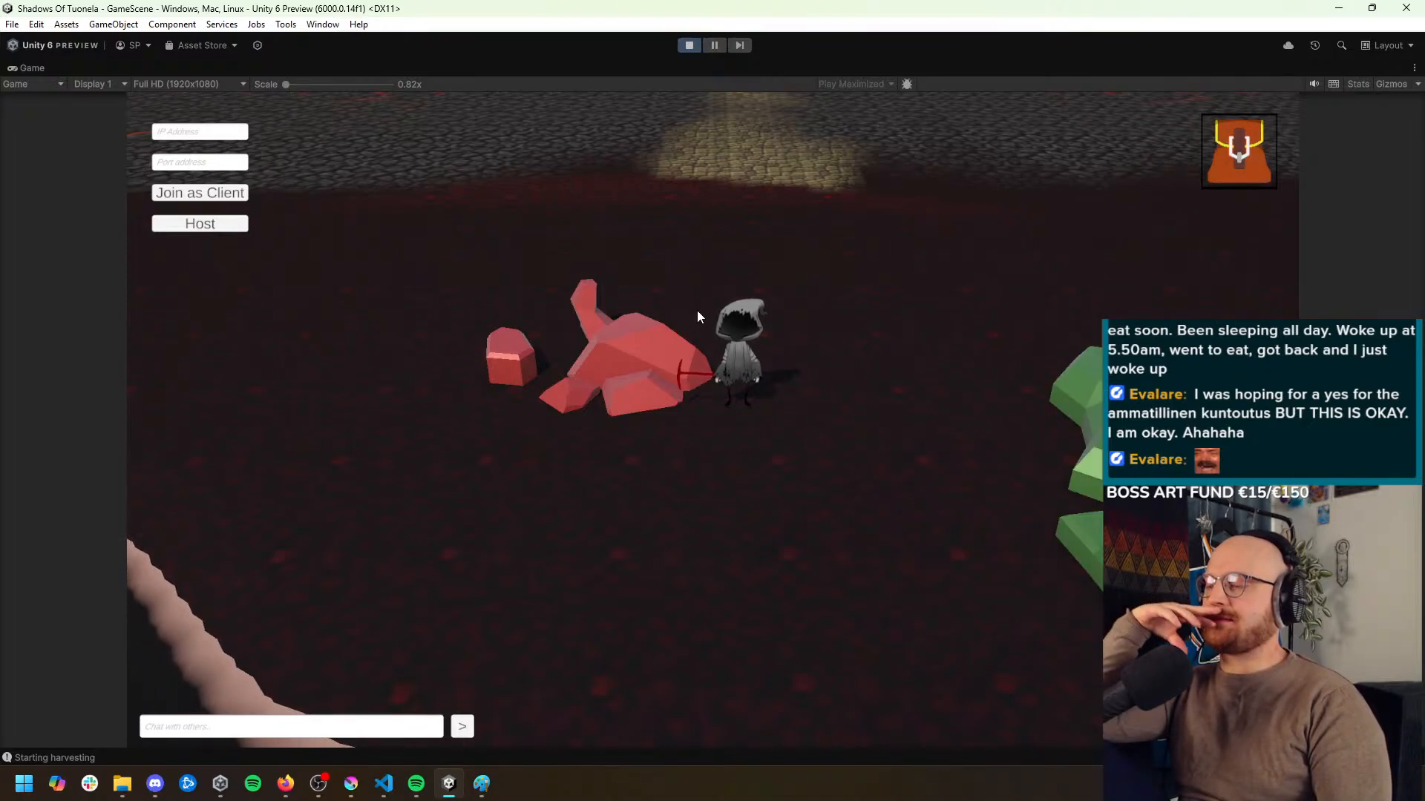
Walk the character over to the green mineral, check the inventory again, and stop play mode
click(910, 468)
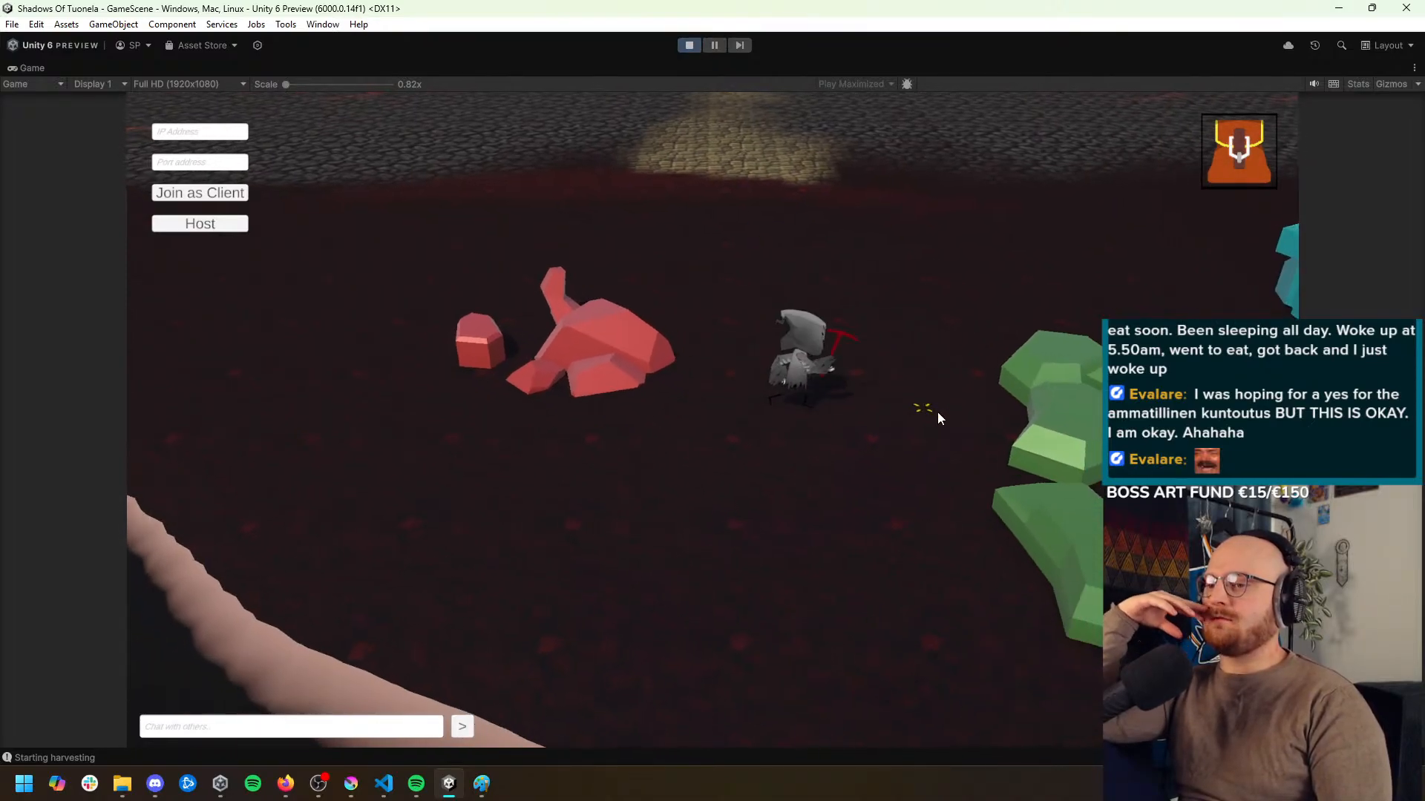
click(838, 453)
click(774, 466)
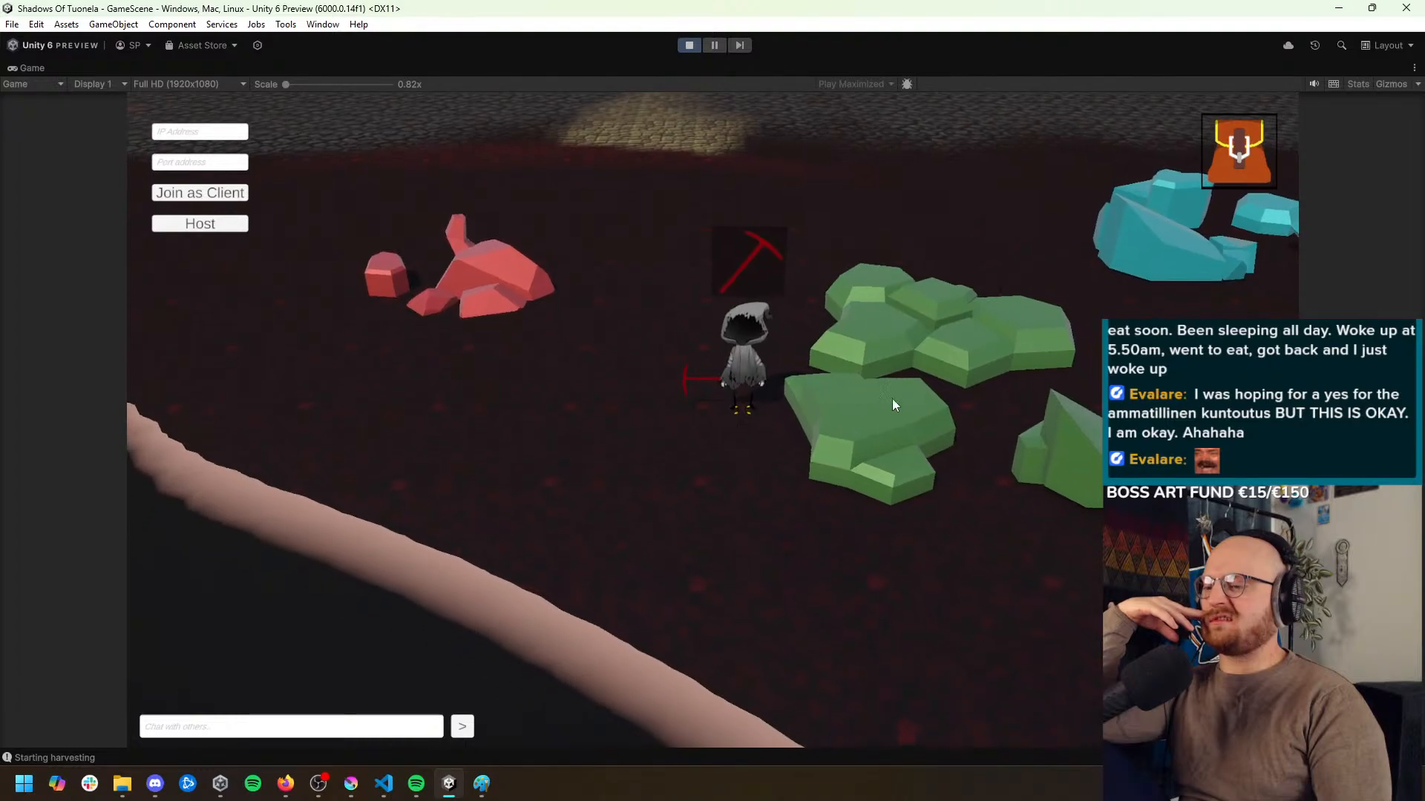
click(1225, 165)
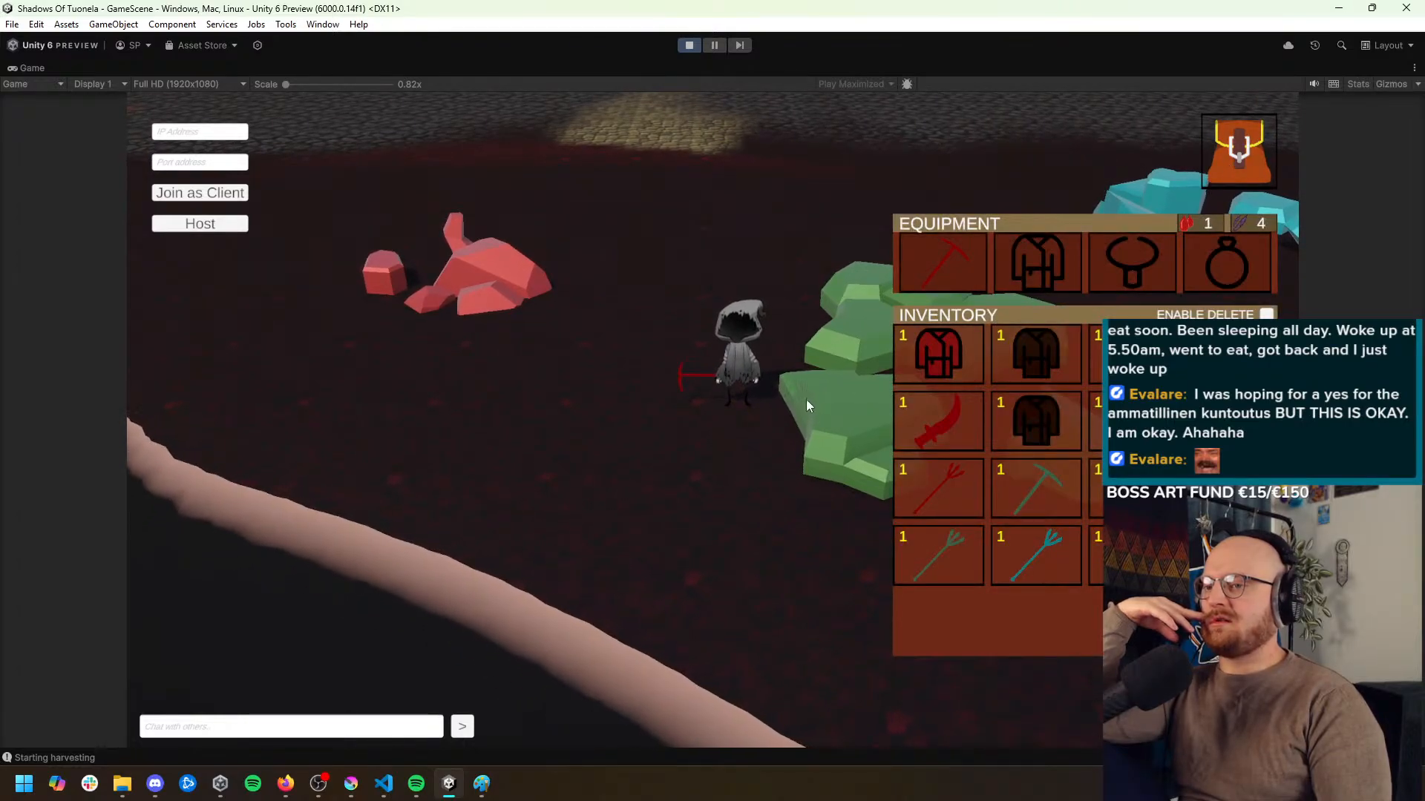
click(1222, 138)
key(ctrl+p)
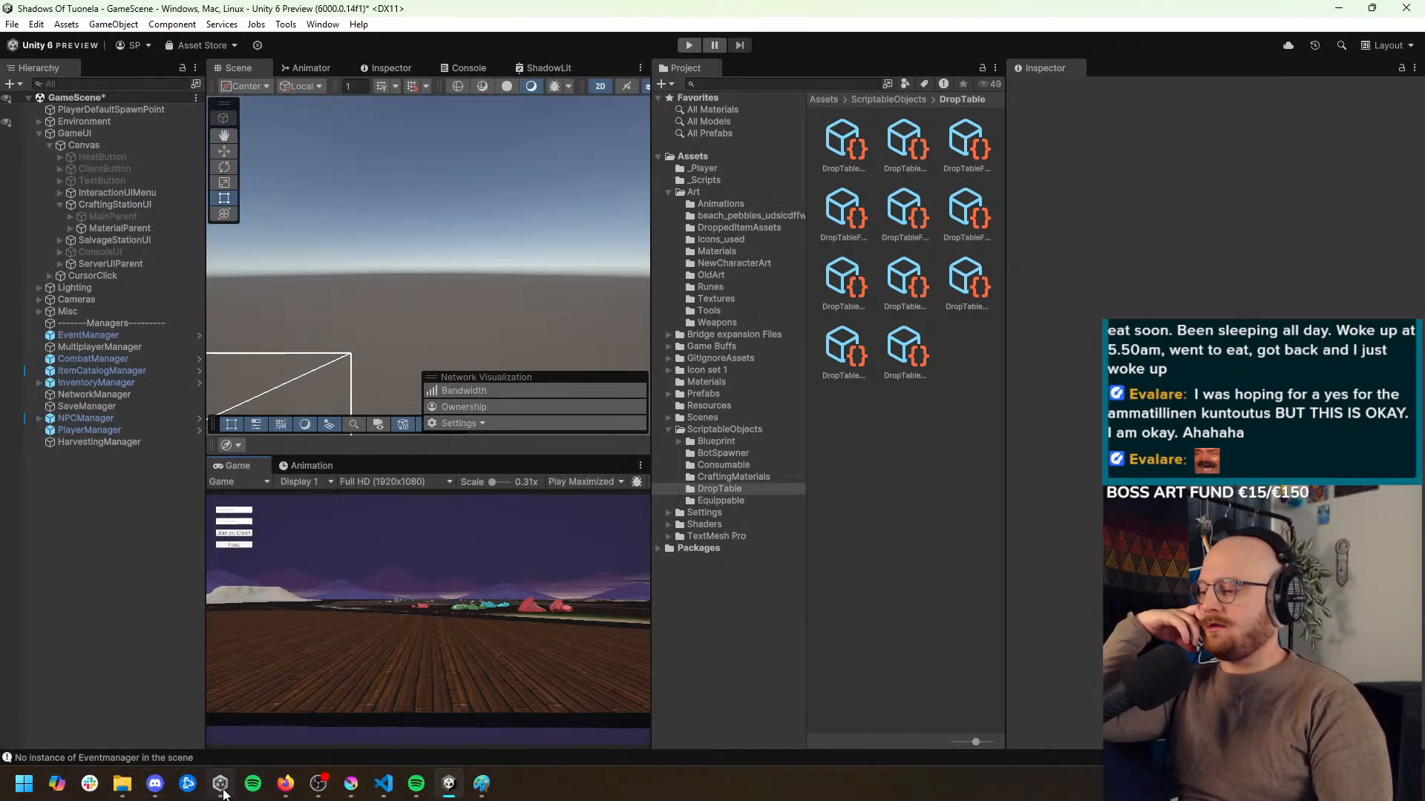
Switch to Visual Studio Code, open HarvestingManager.cs, and examine MiningEntry's CalculateLuck and HandleDropTableLogic methods
click(384, 783)
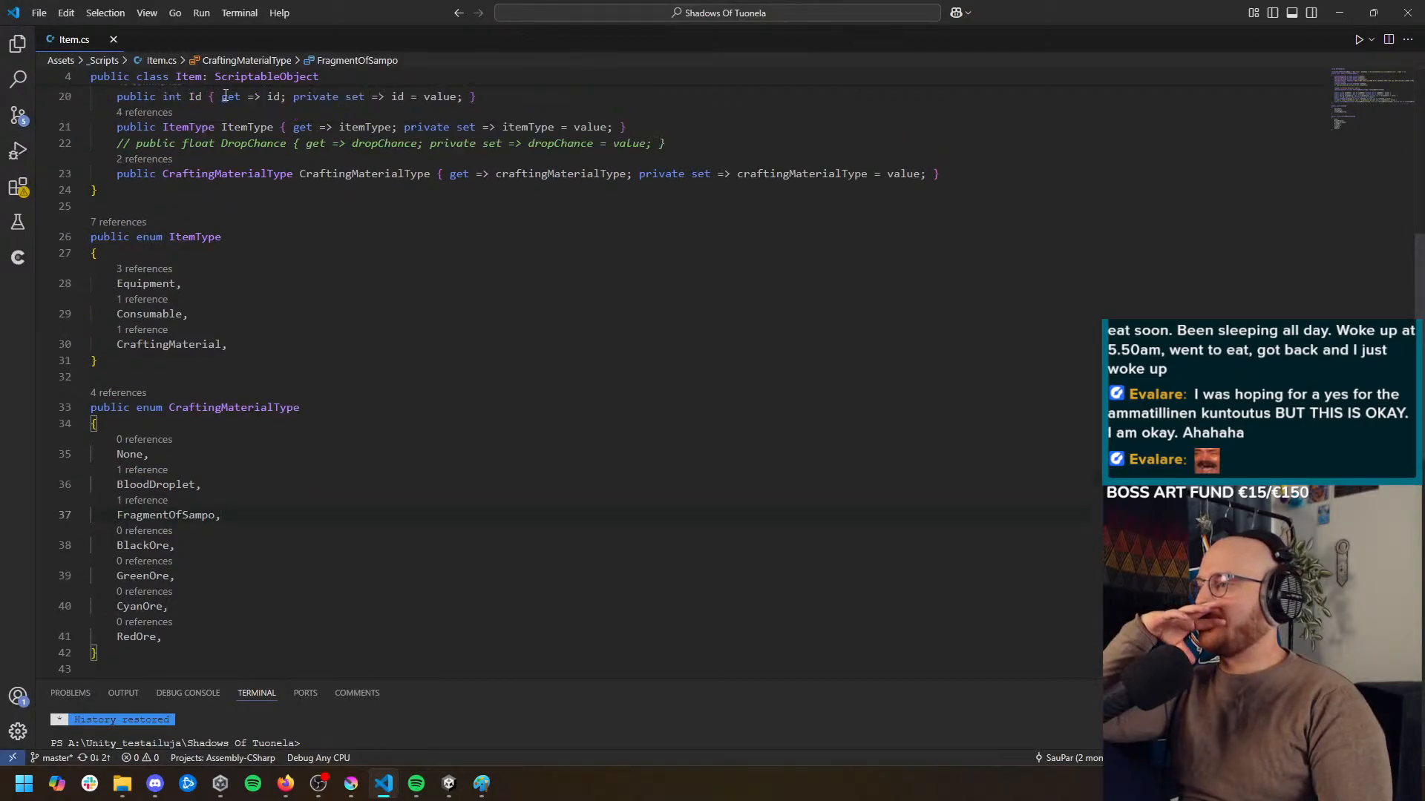
click(19, 46)
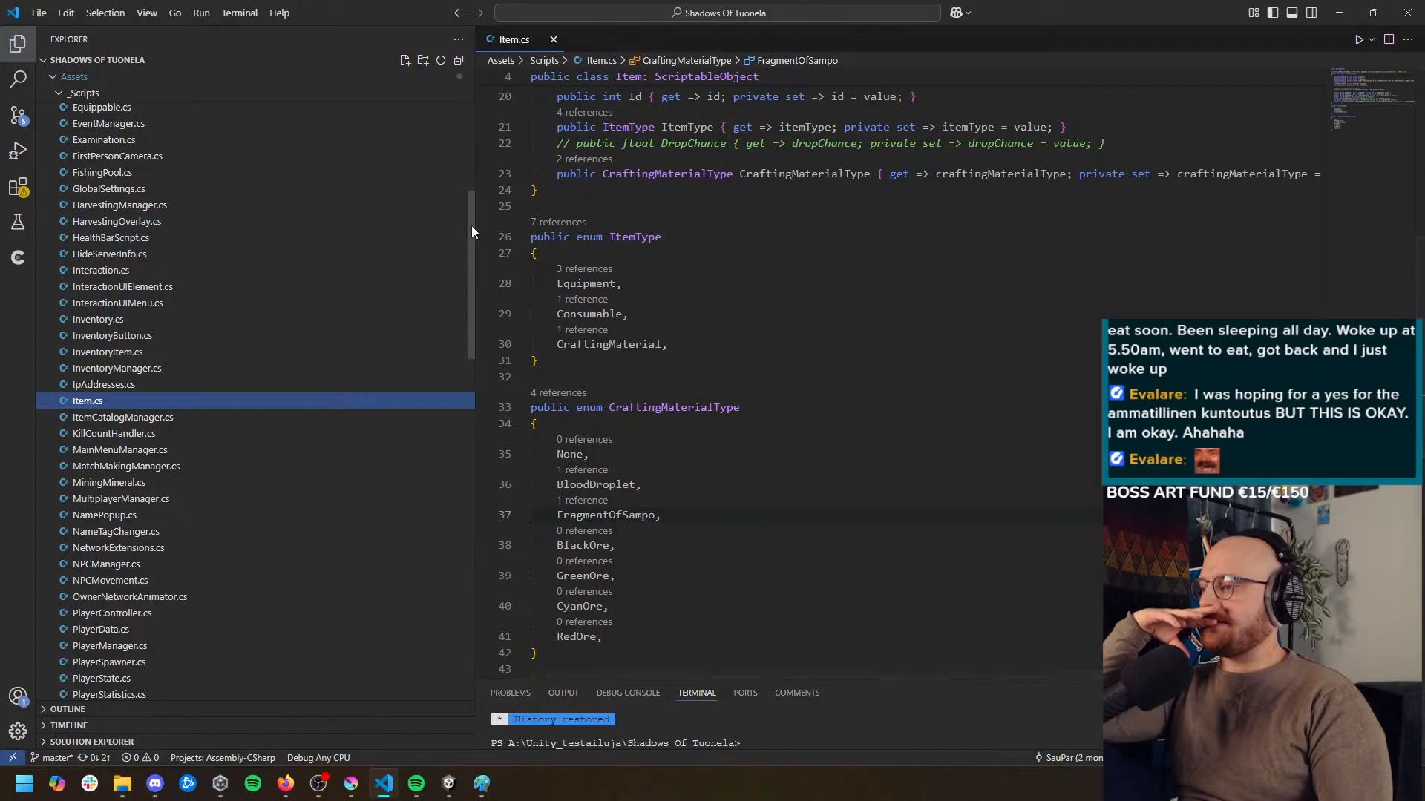
mouse_move(470, 226)
mouse_down()
mouse_move(460, 277)
mouse_move(464, 223)
mouse_up()
click(209, 220)
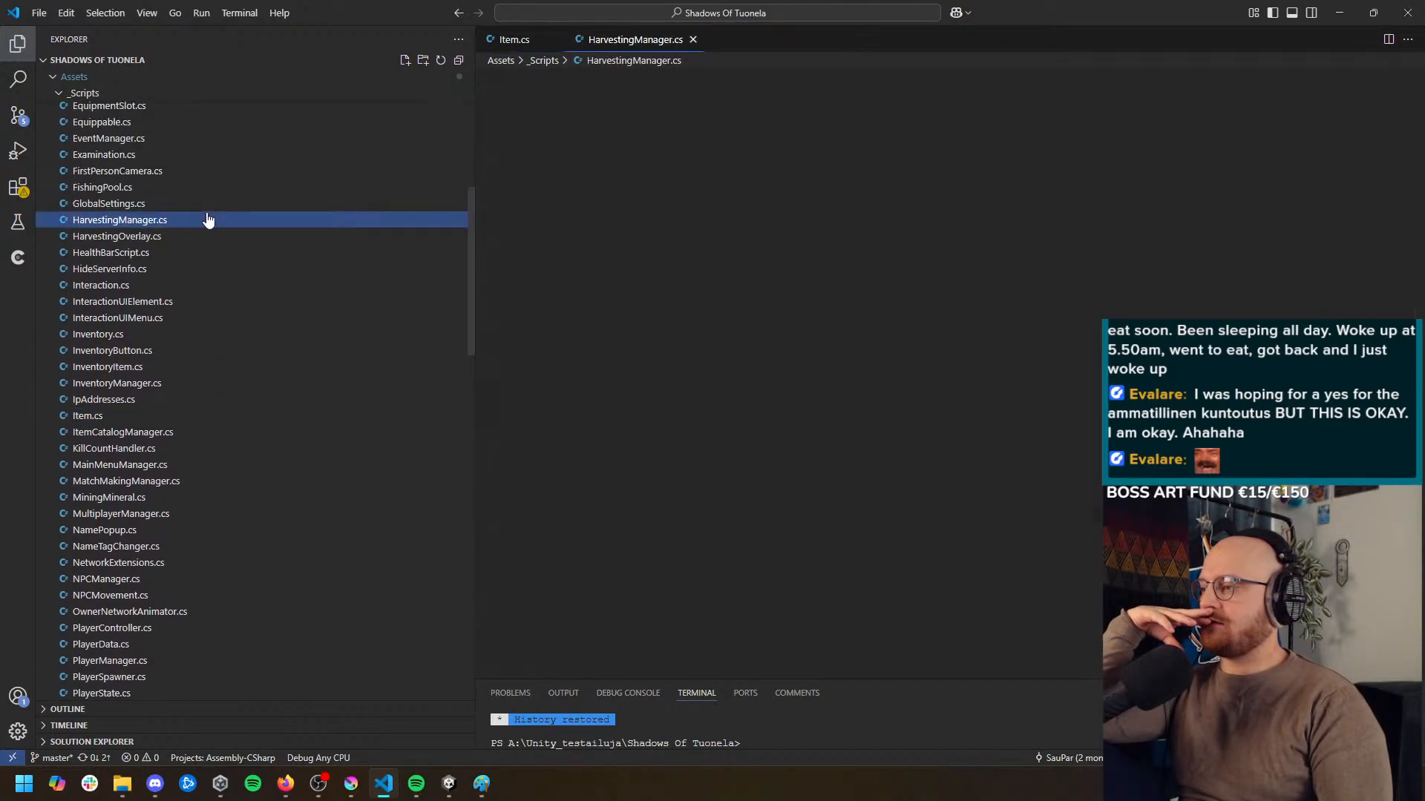
click(18, 44)
scroll(1320, 160, down, 5)
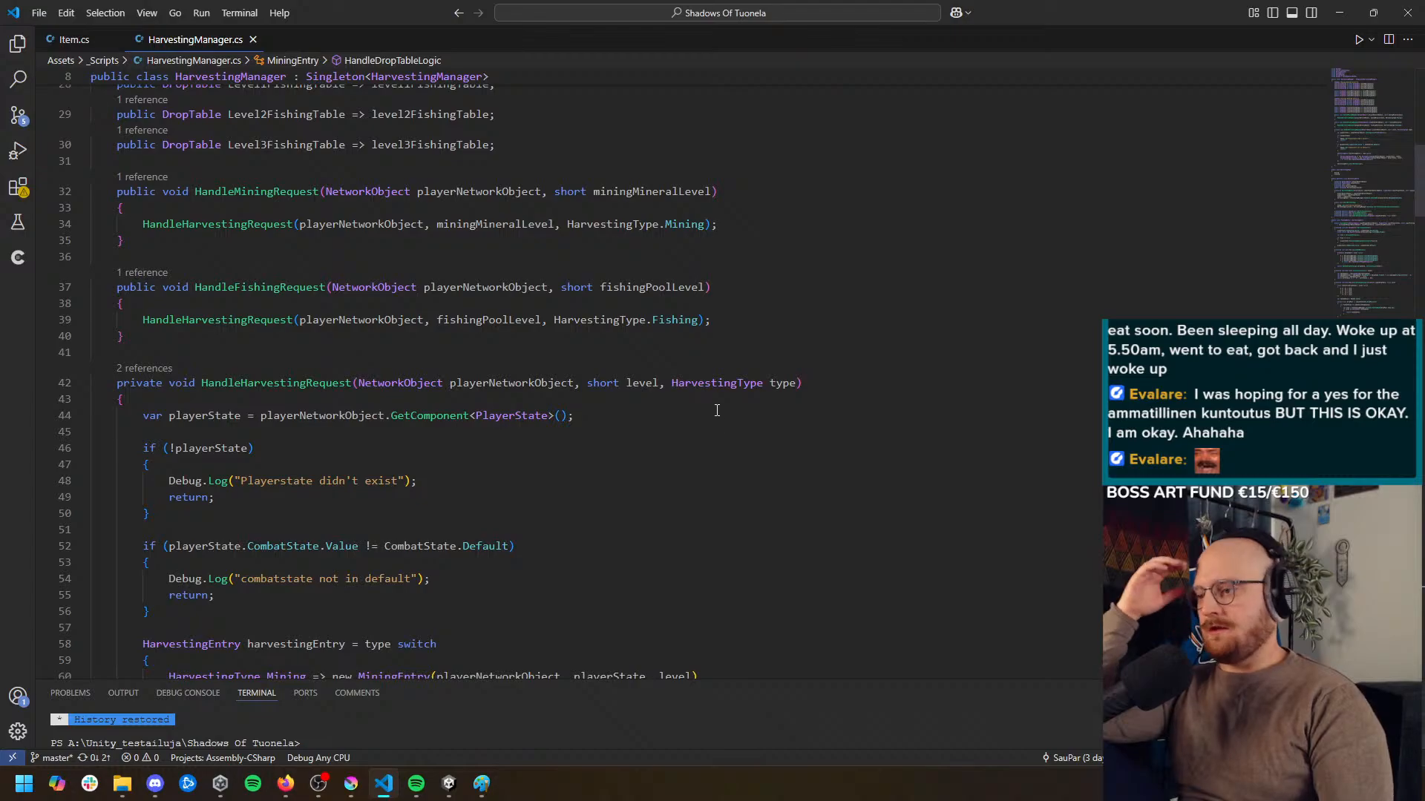
drag(1417, 217, 1415, 541)
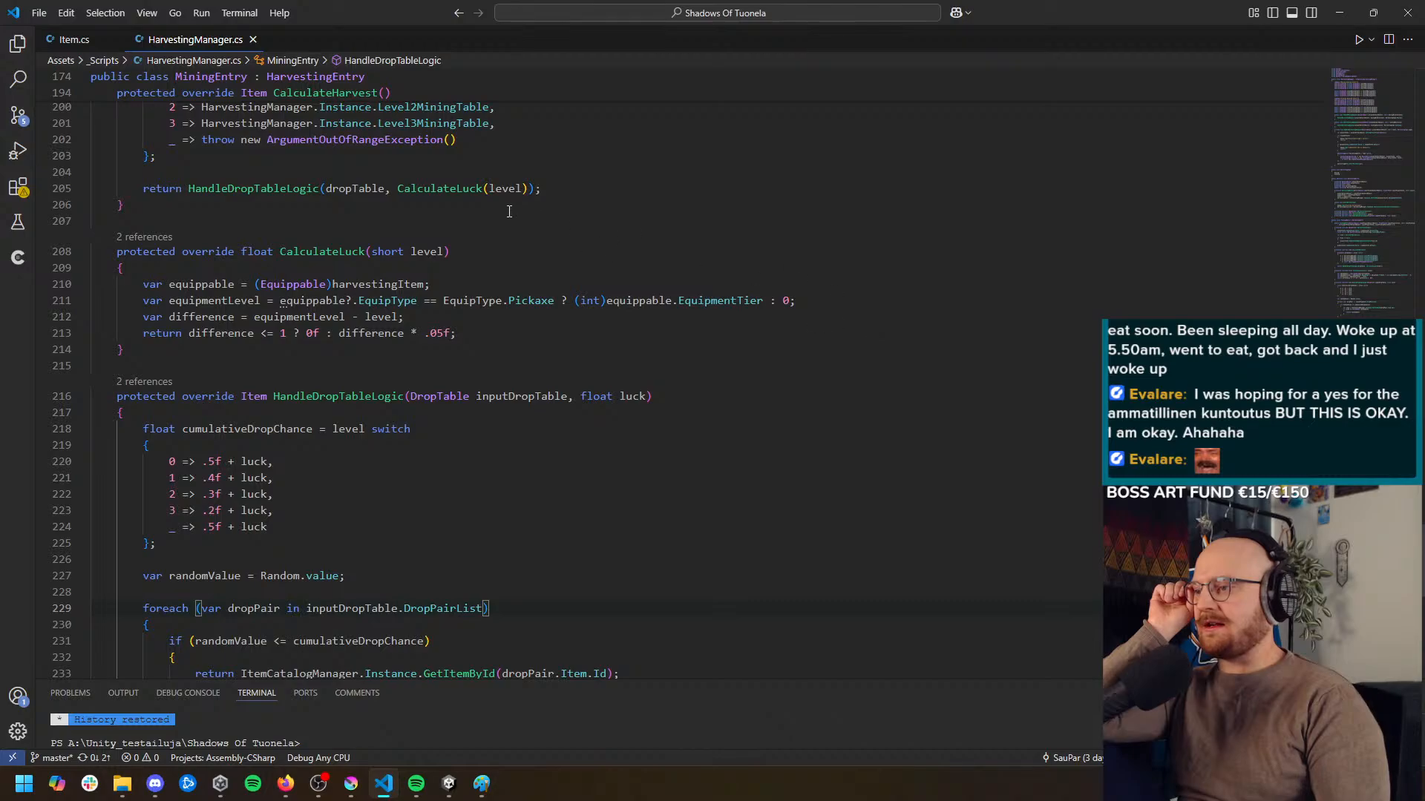
click(456, 189)
scroll(563, 445, down, 4)
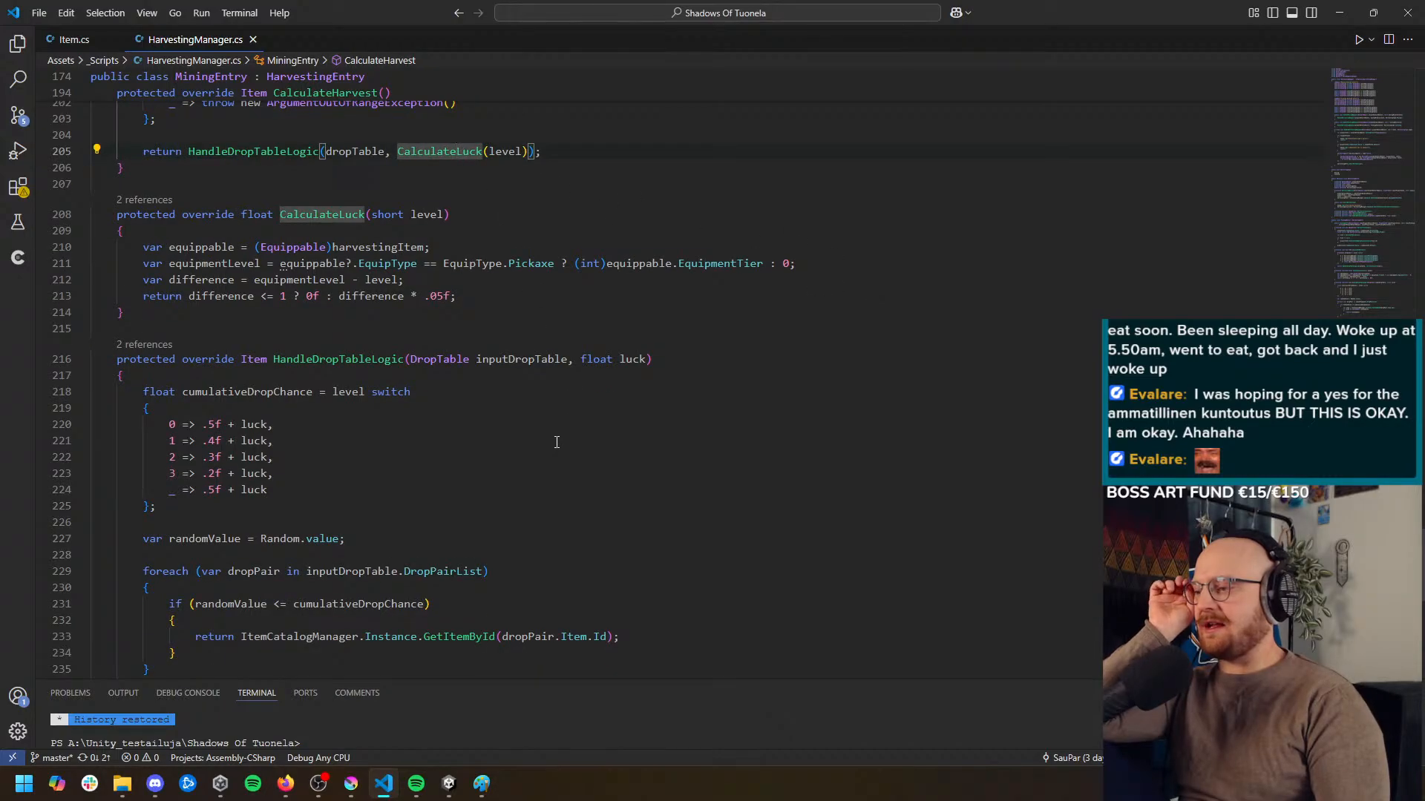
Examine HandleDropTableLogic's inputDropTable and luck parameters and the cumulativeDropChance switch on level
click(314, 247)
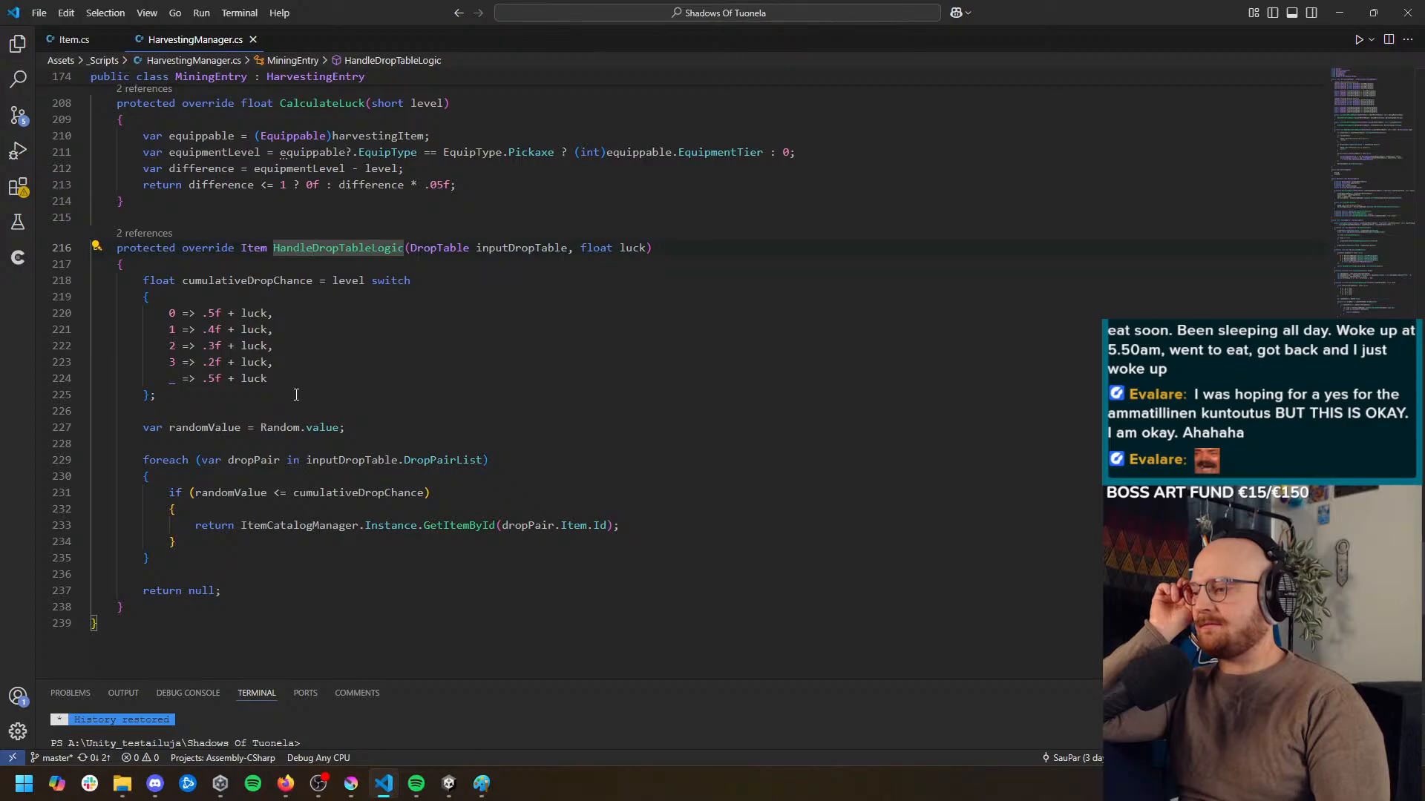
scroll(556, 274, down, 1)
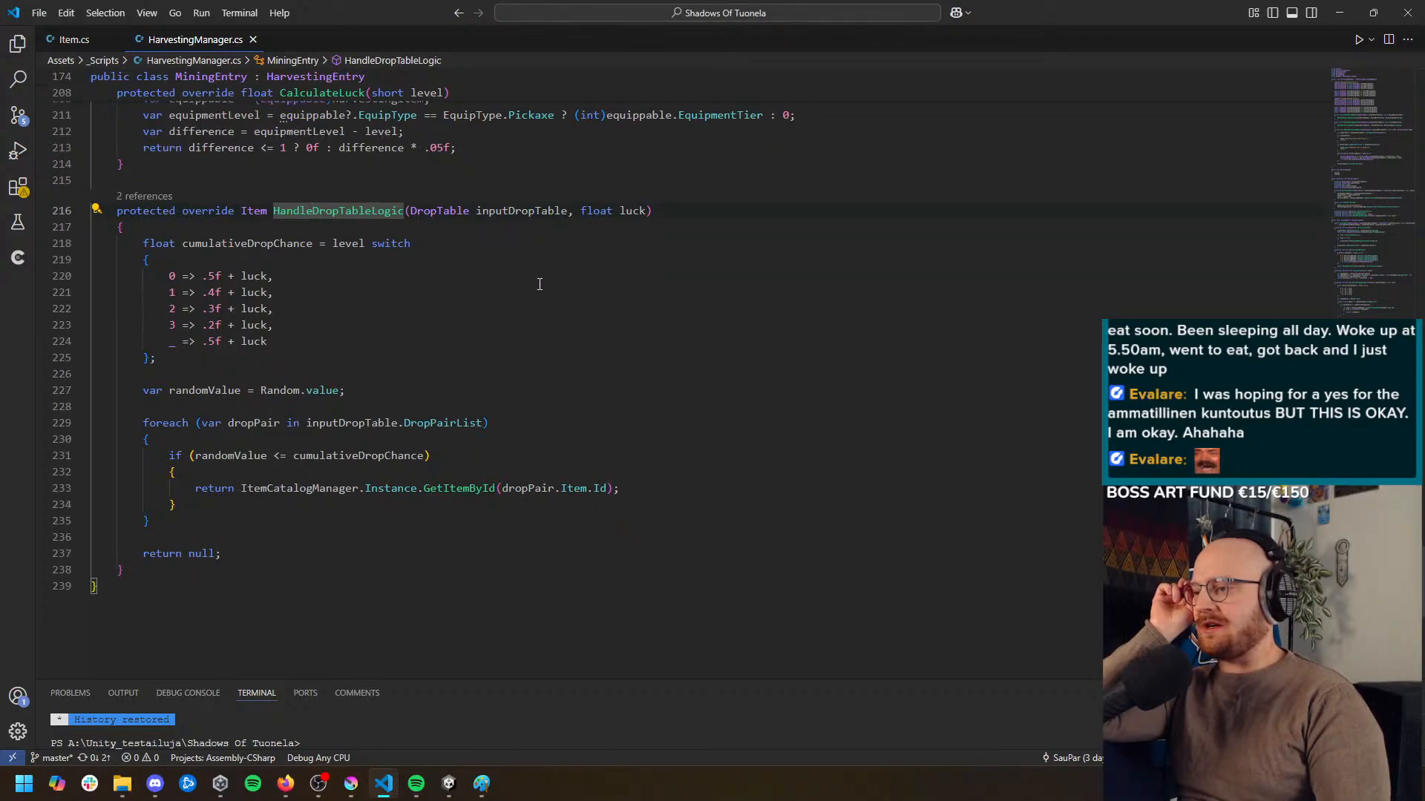
click(518, 212)
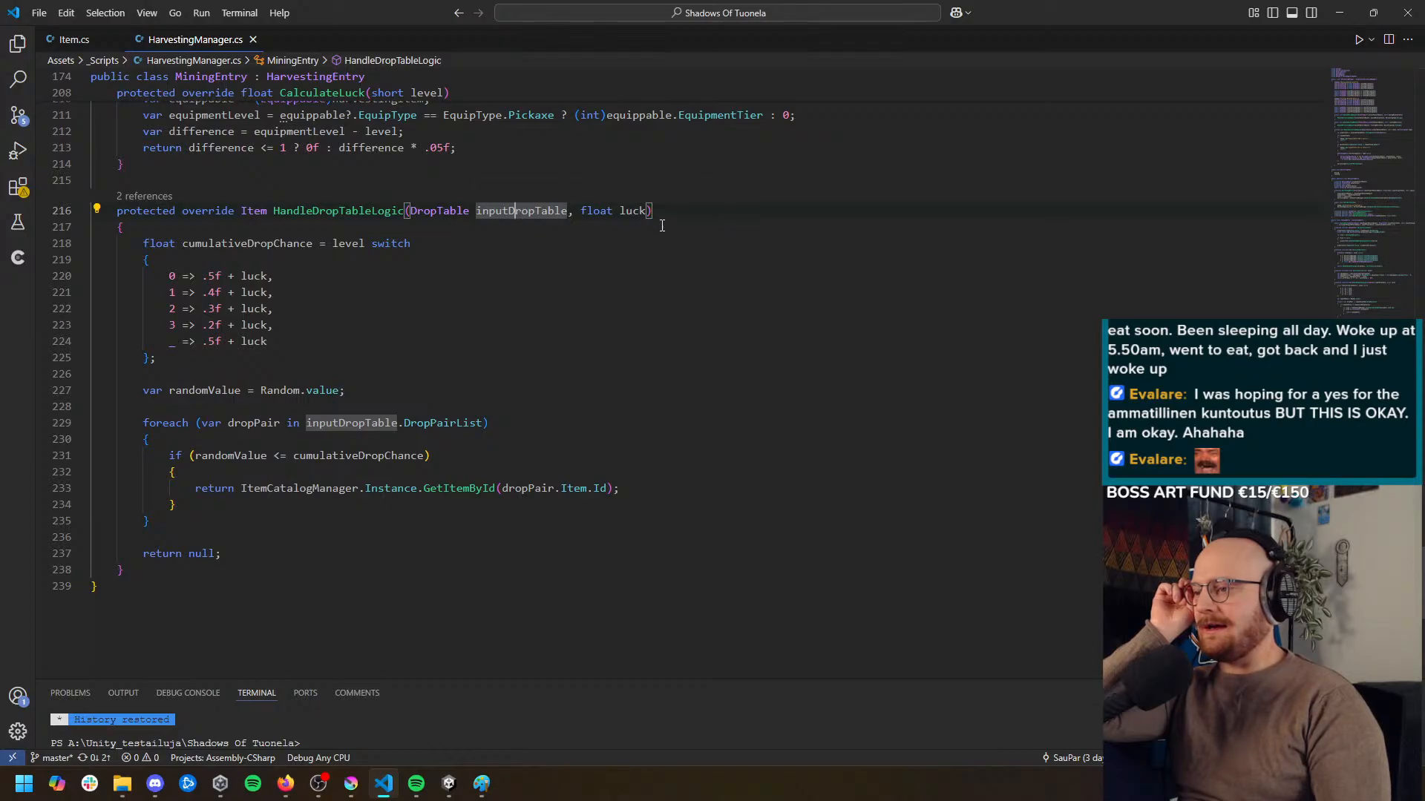
click(638, 212)
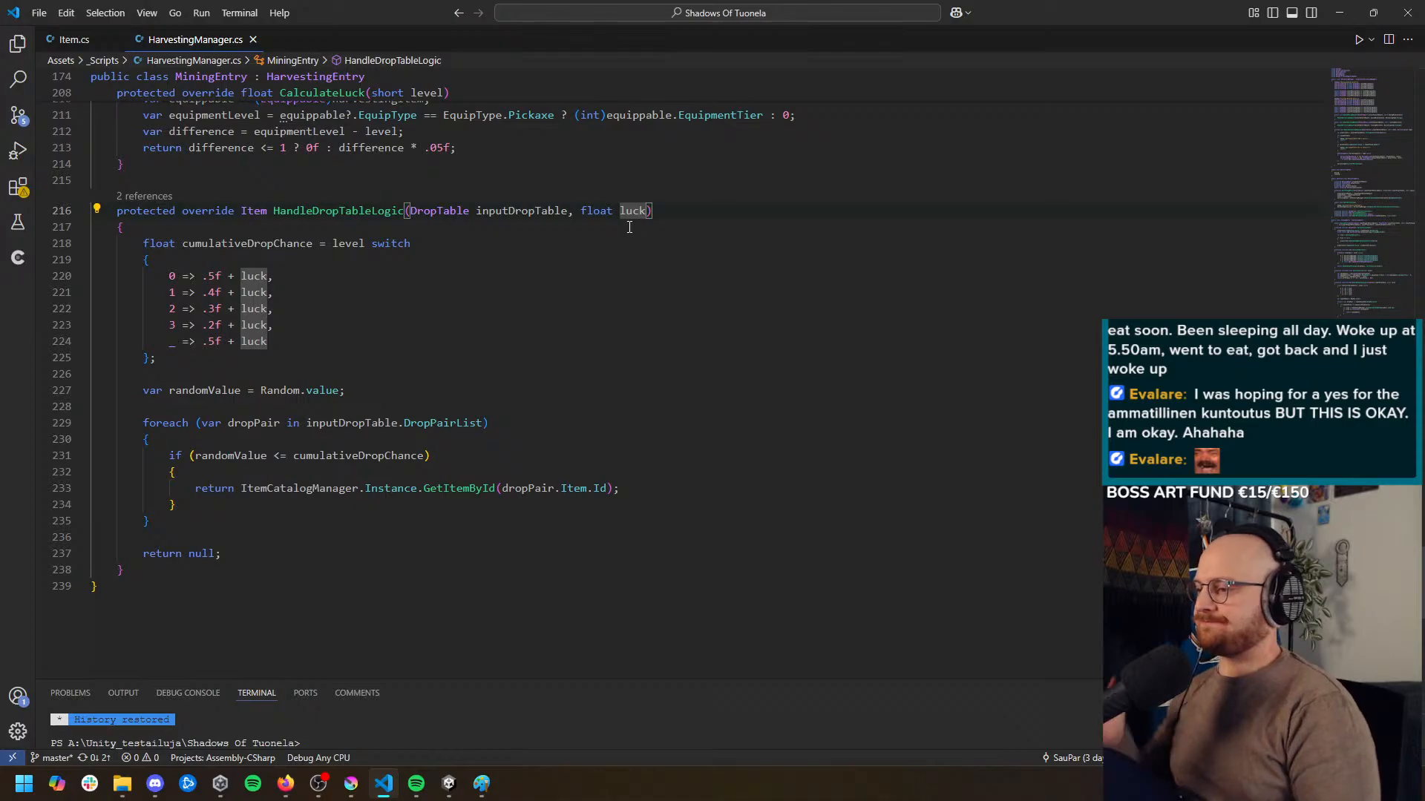
click(249, 242)
click(357, 244)
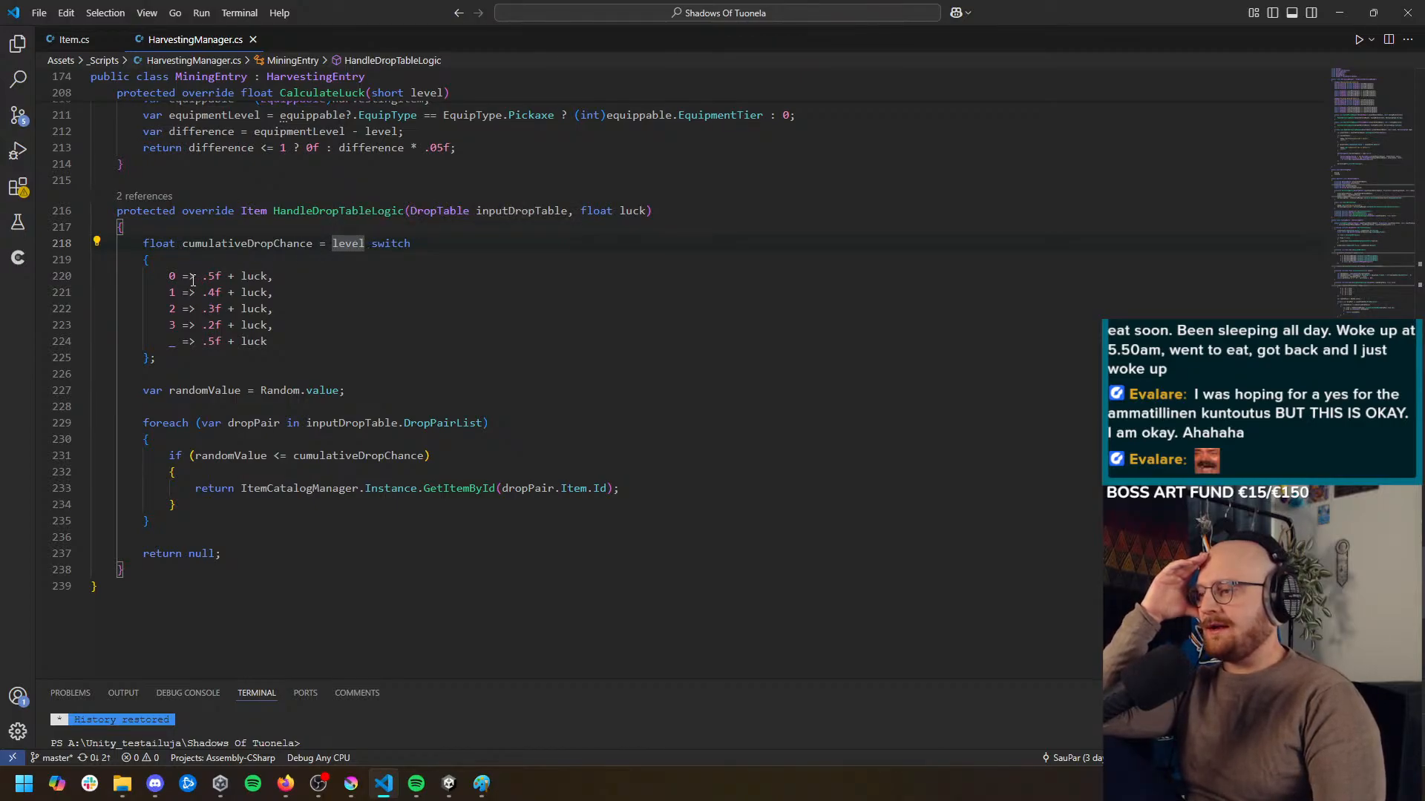
drag(166, 276, 276, 294)
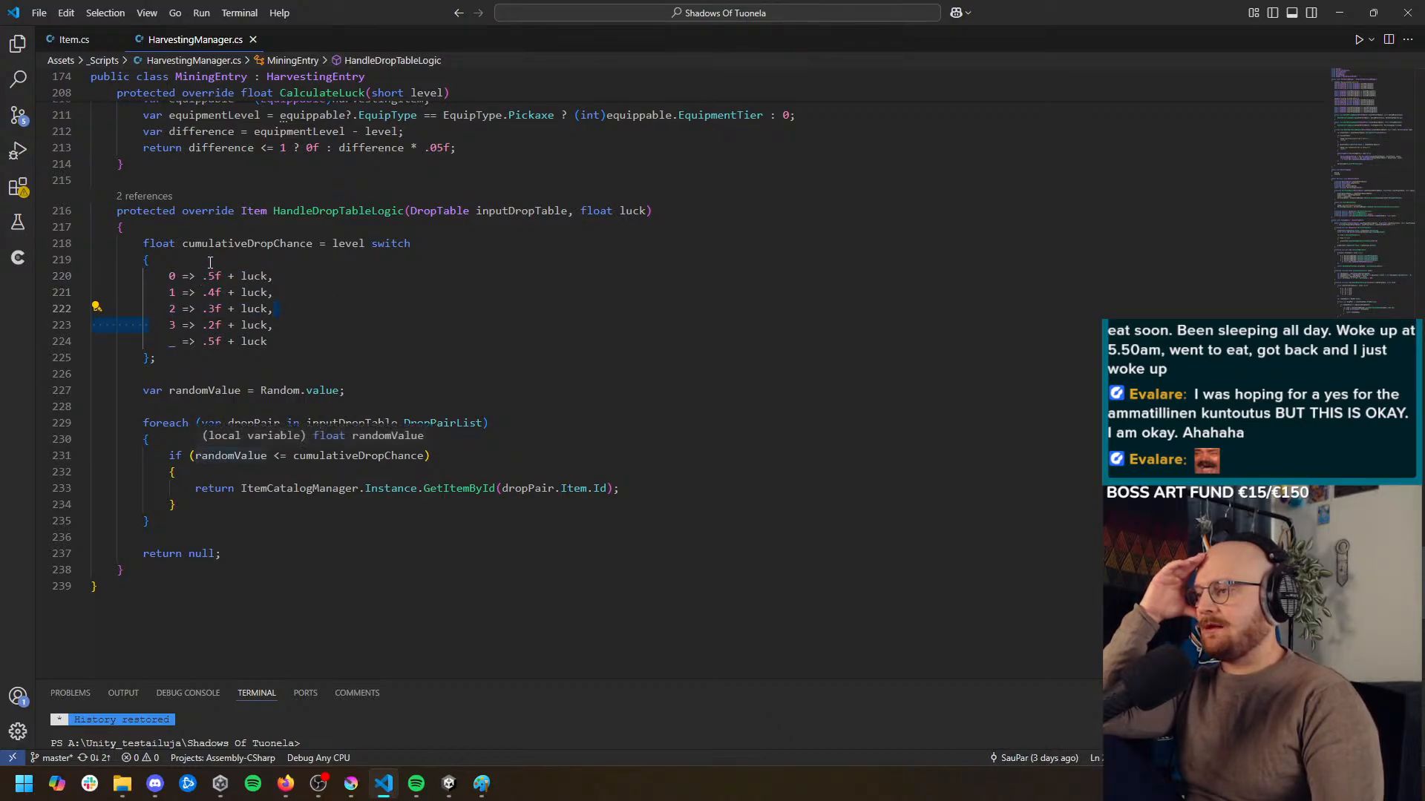
Examine how randomValue is compared with cumulativeDropChance inside the foreach loop over inputDropTable.DropPairList
click(194, 391)
scroll(222, 371, down, 1)
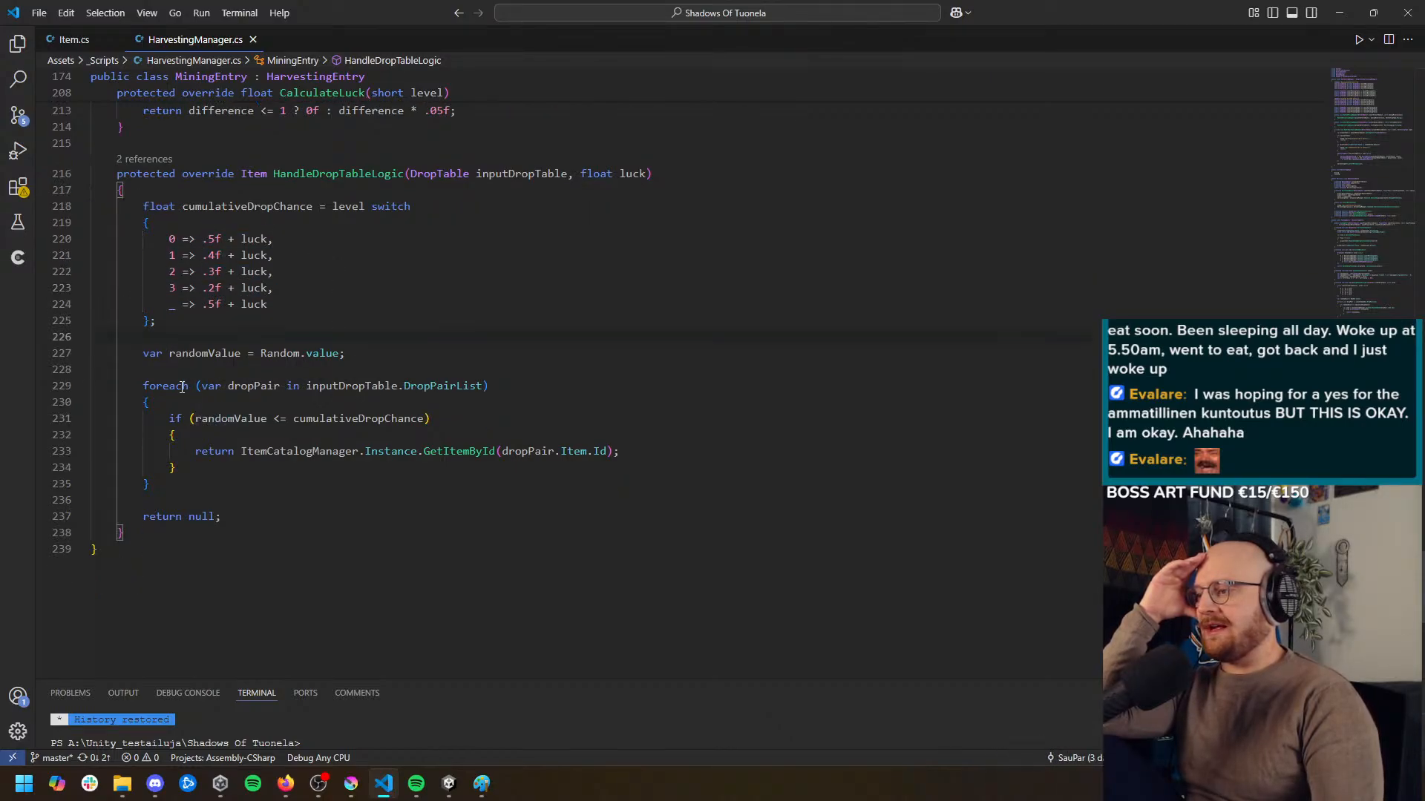
click(311, 353)
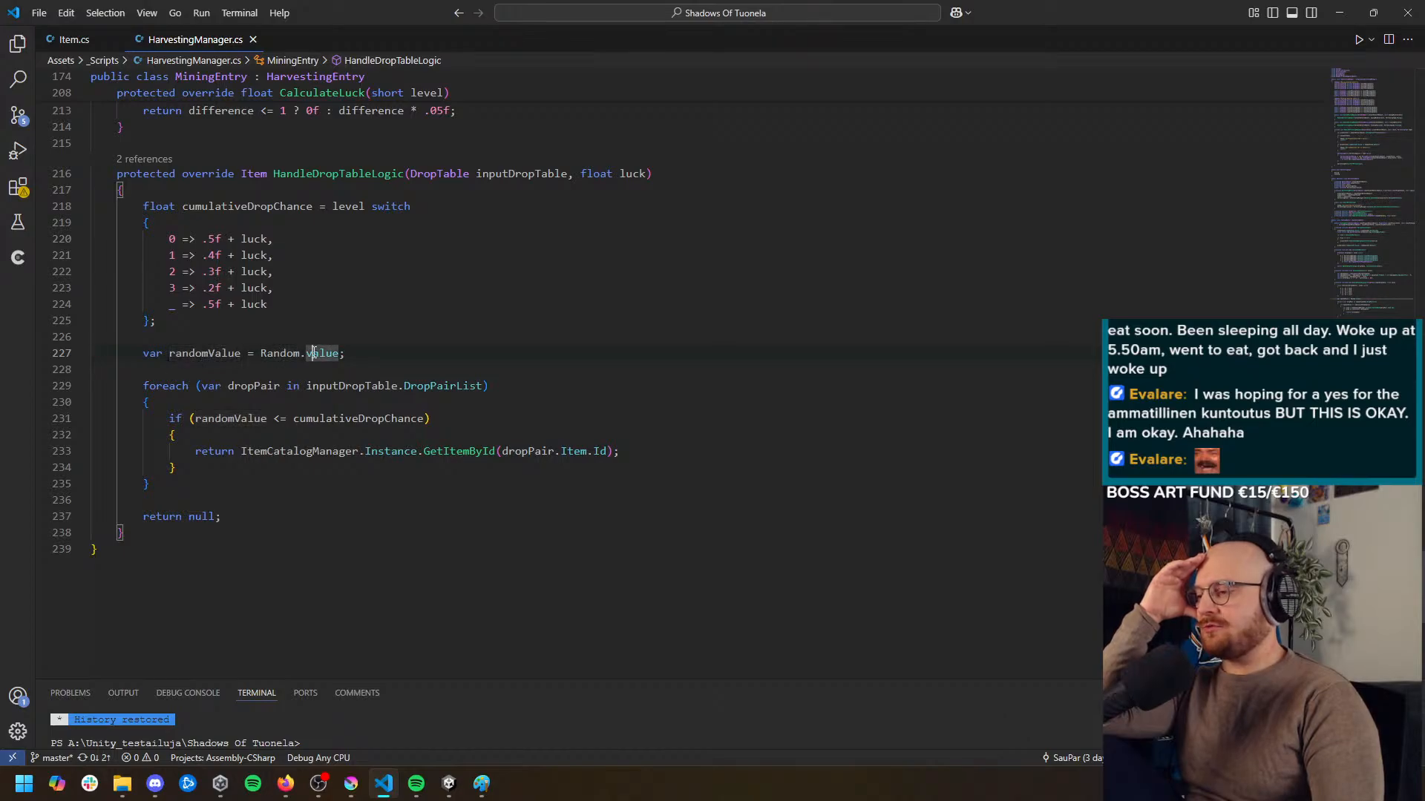
click(169, 386)
click(443, 386)
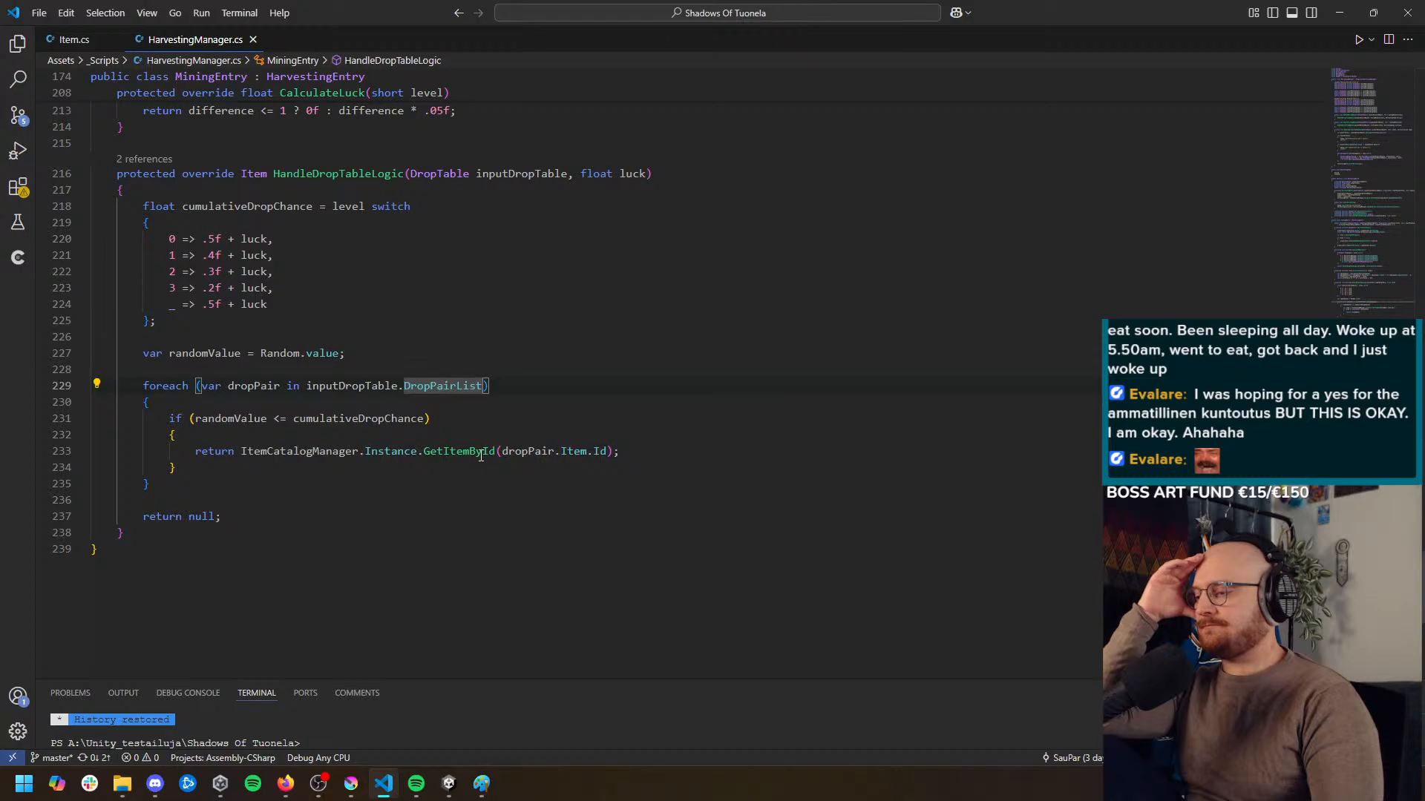
click(230, 418)
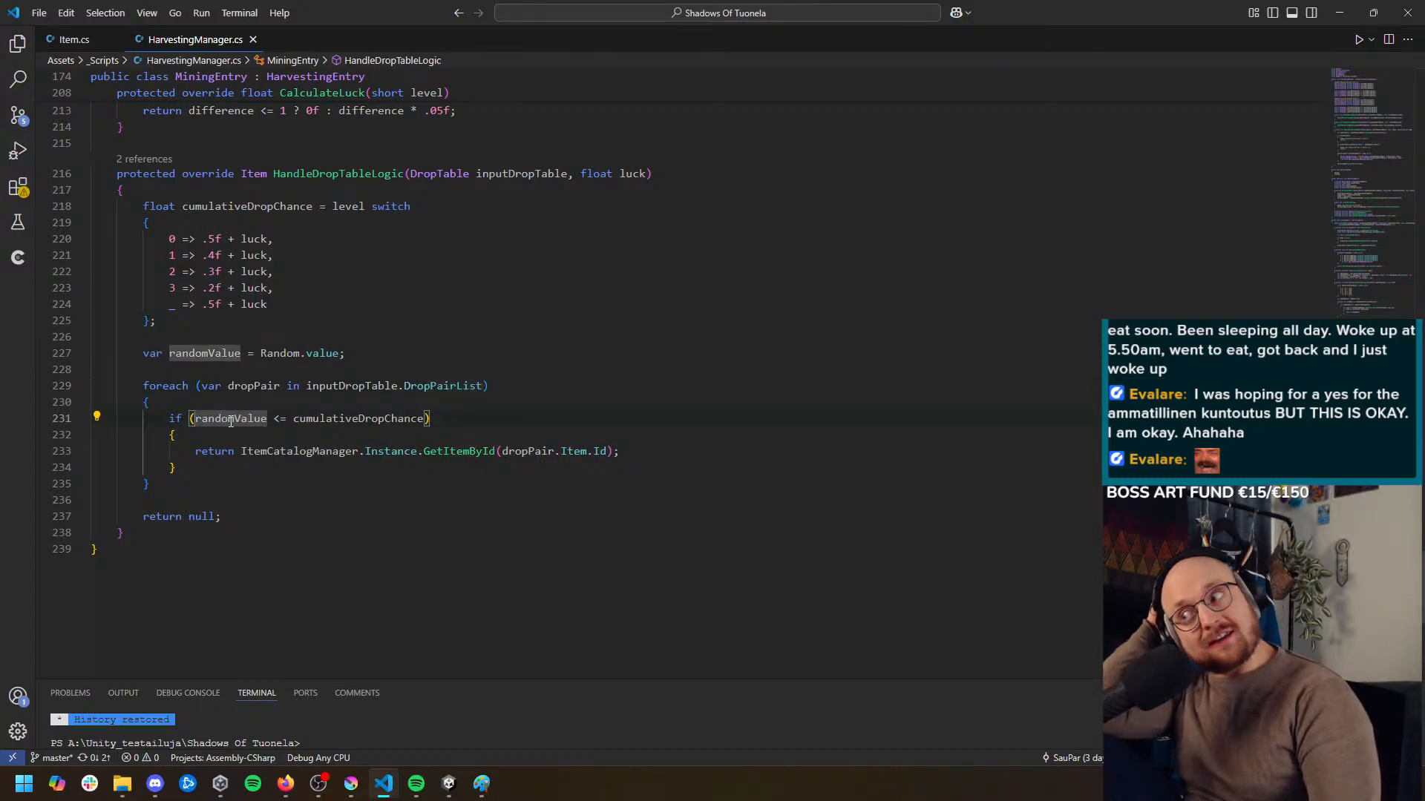
click(369, 420)
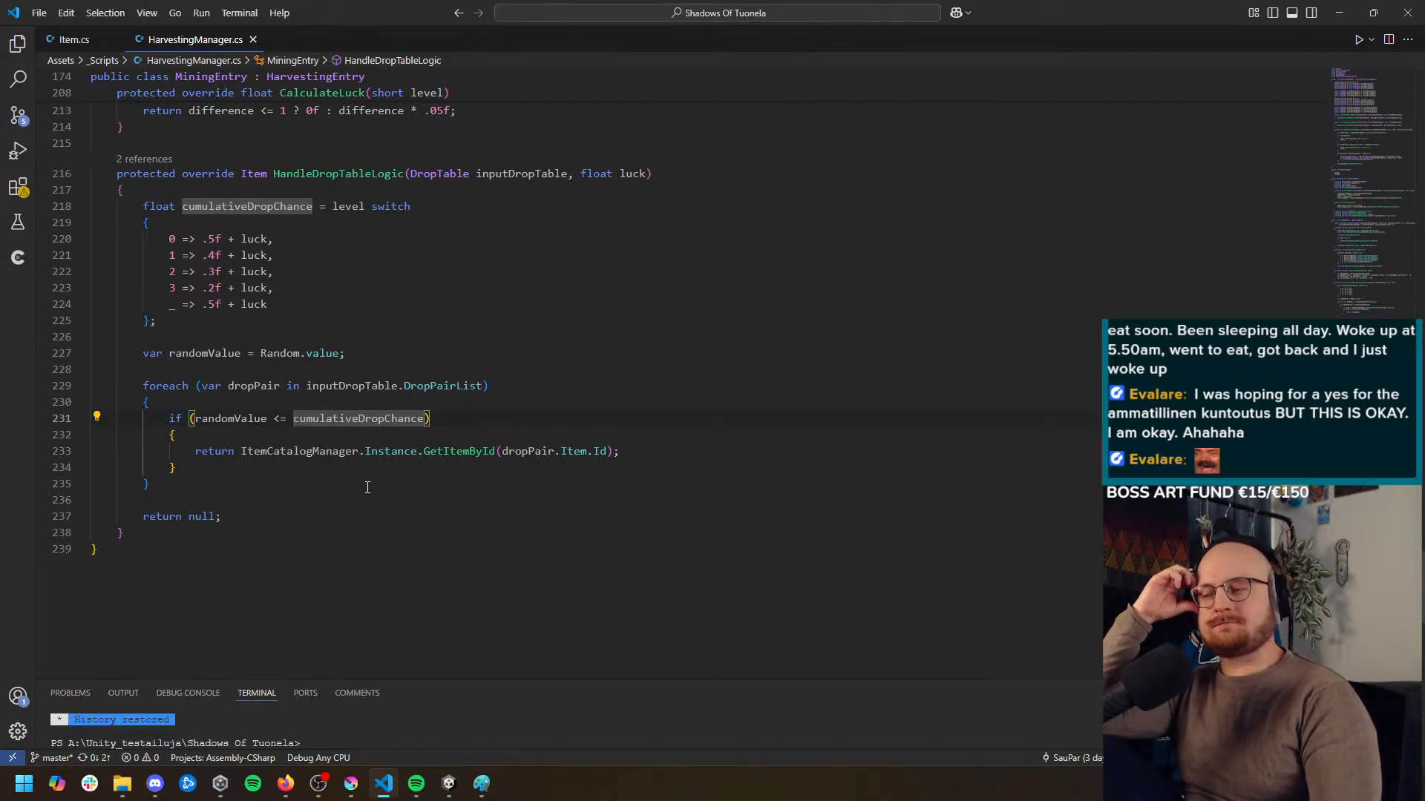
click(332, 386)
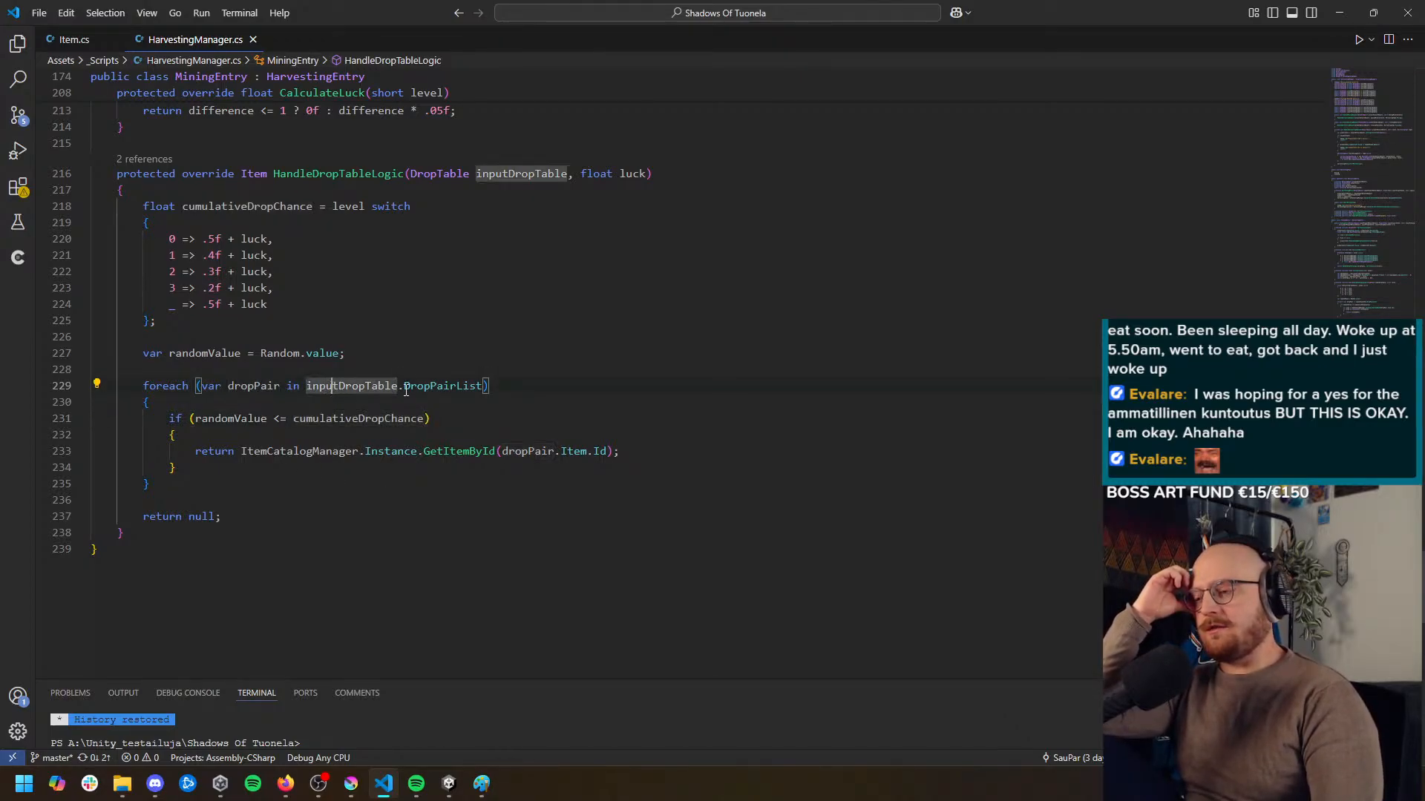
click(405, 388)
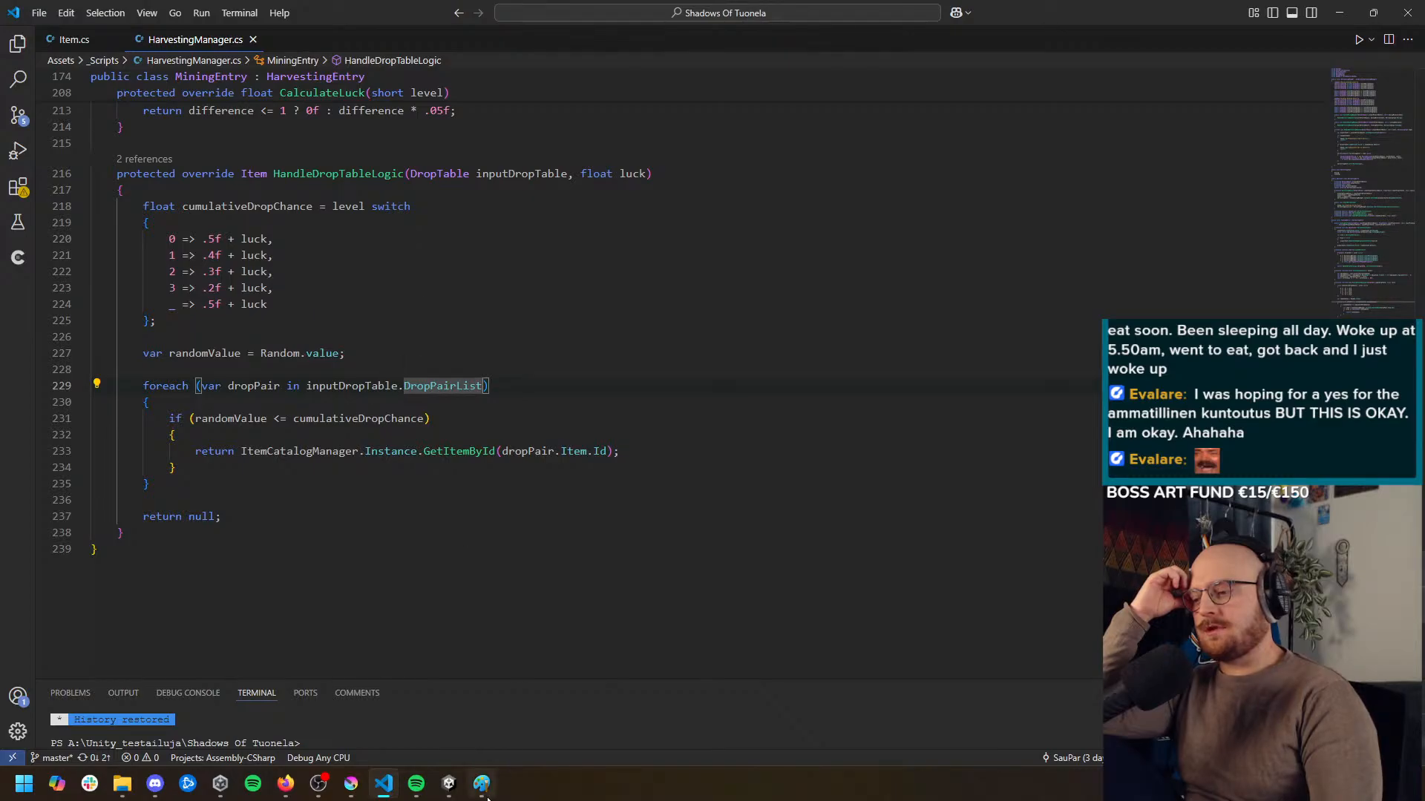
Switch to Unity to inspect the Mining Mineral 0 drop table, and return to HandleDropTableLogic in Visual Studio Code
click(448, 783)
click(907, 282)
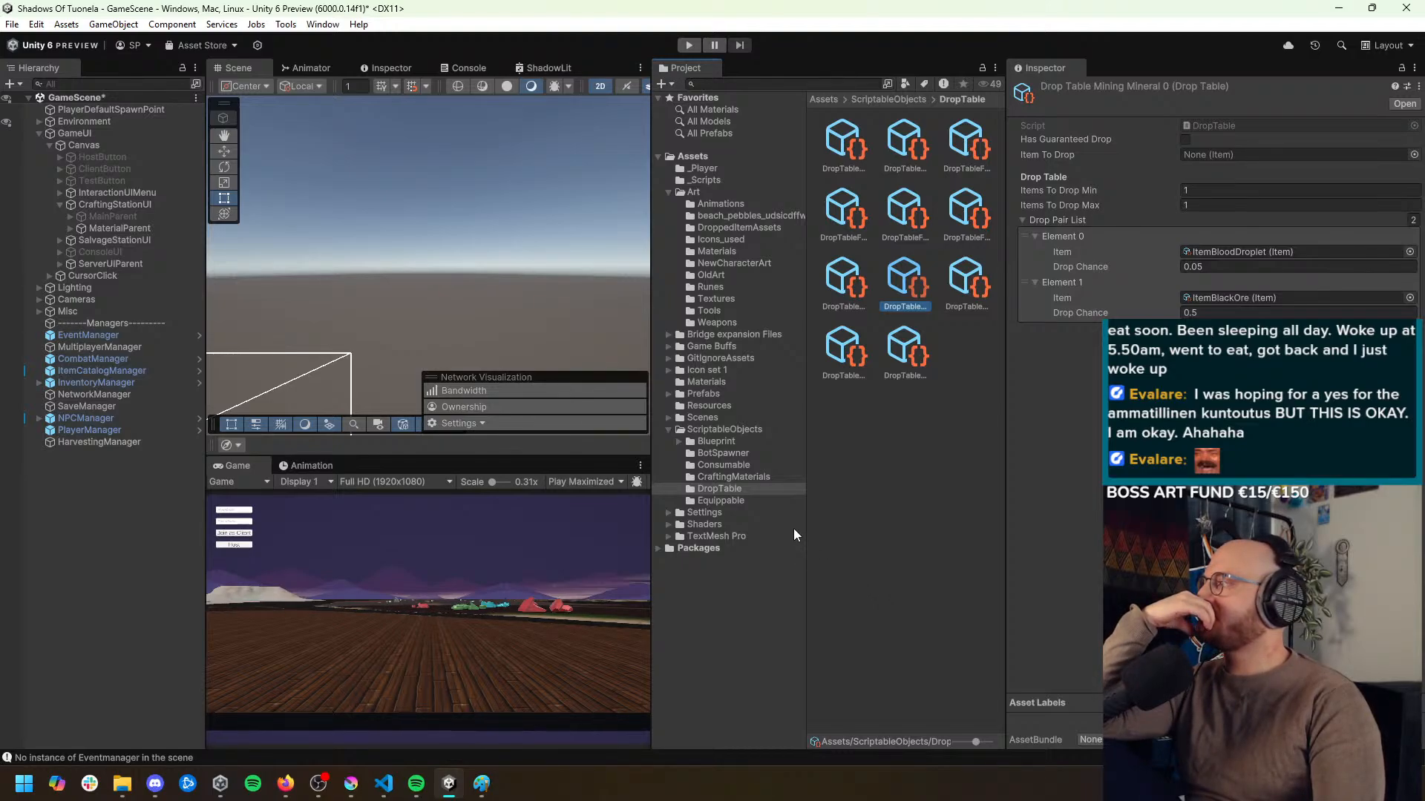
click(378, 783)
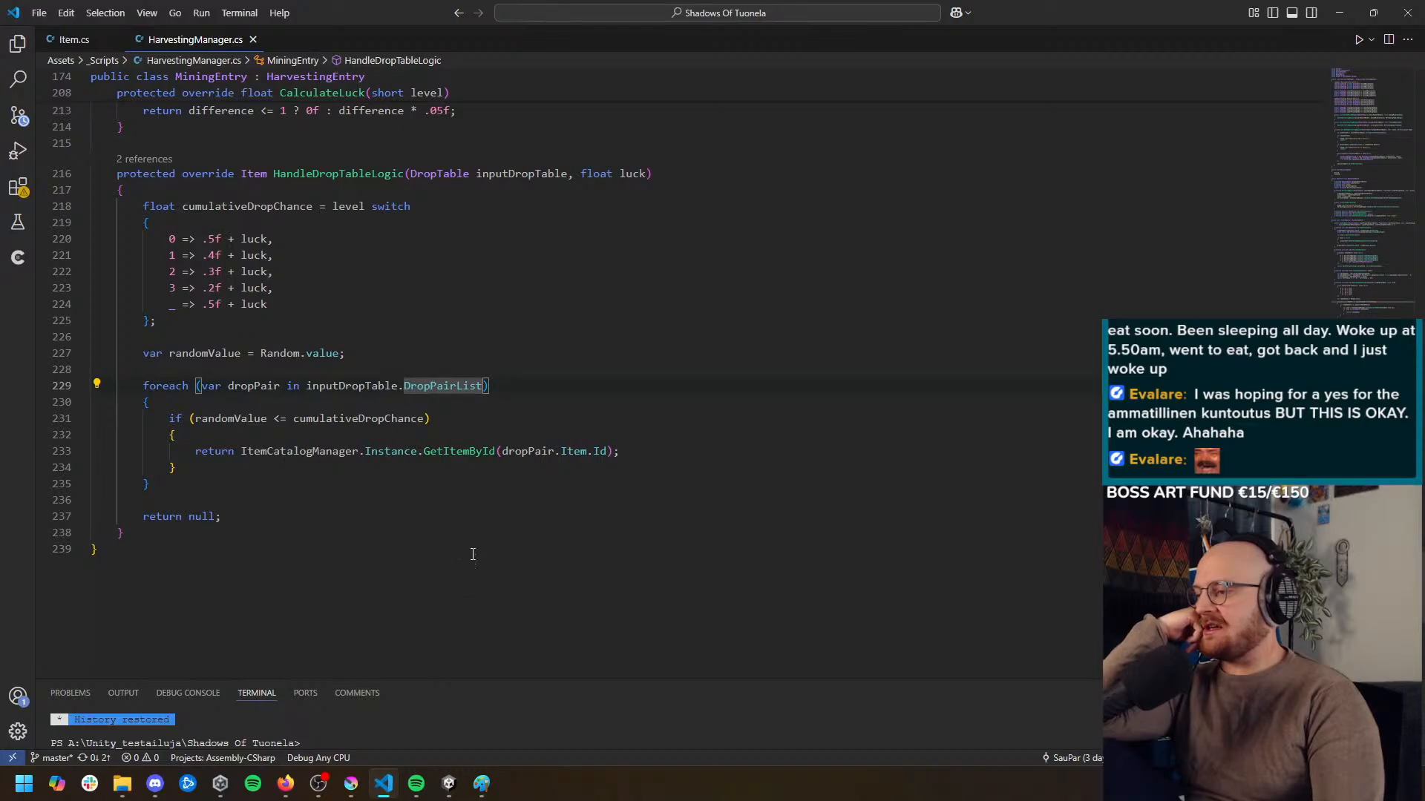
click(435, 470)
scroll(427, 470, up, 1)
scroll(426, 471, down, 1)
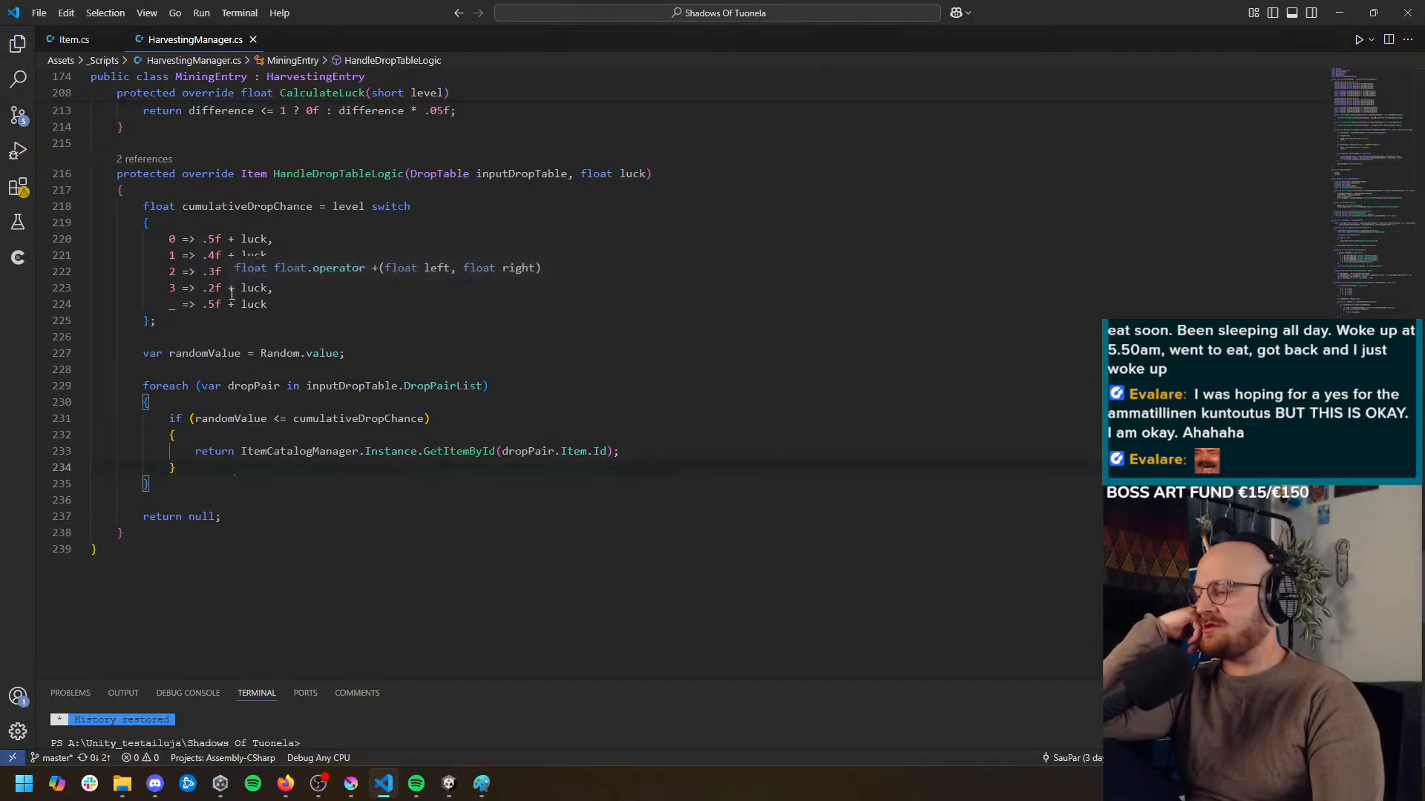
click(561, 545)
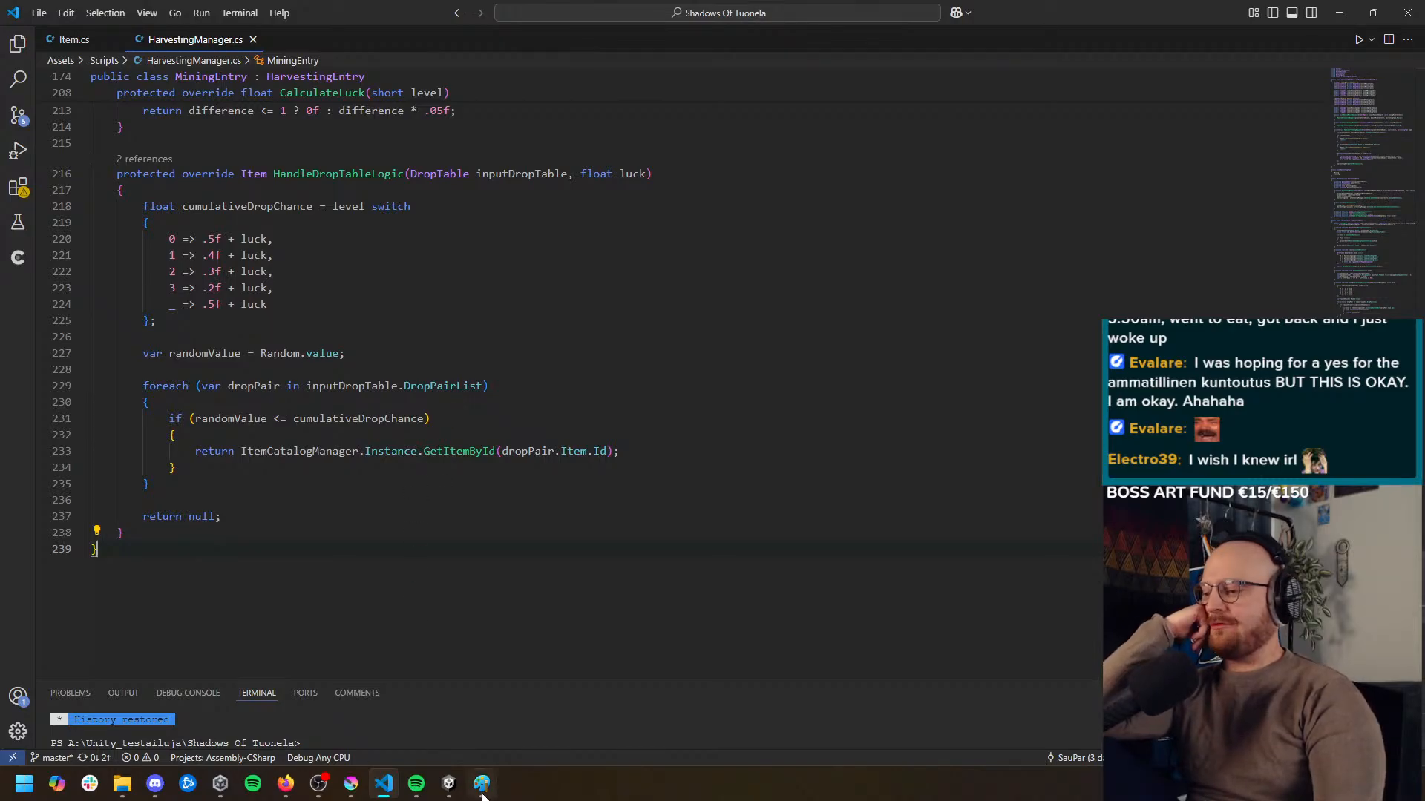
Switch to Paint and draw a white diagonal dividing line below the color names and the Ore and (Bar) notes
key(alt+Tab)
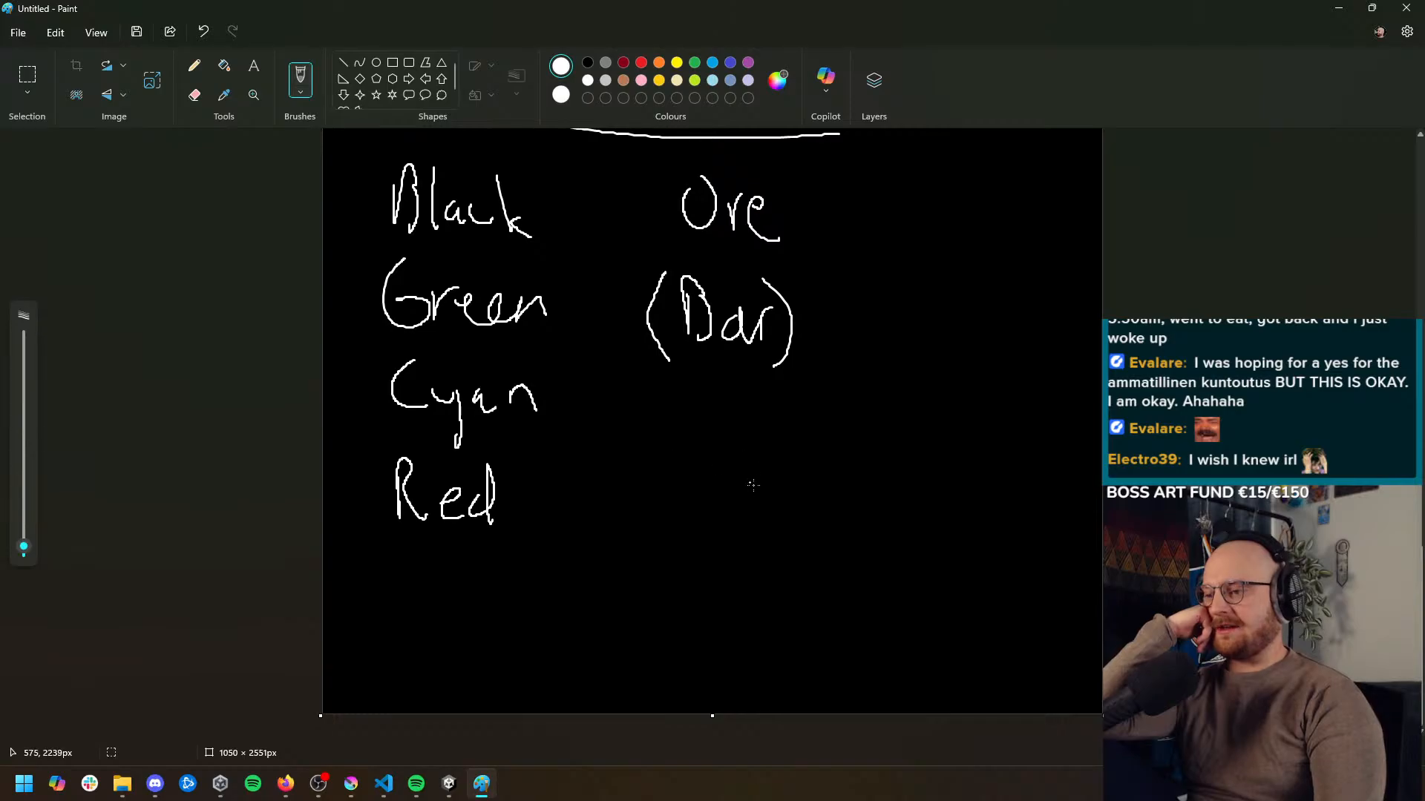
scroll(735, 564, up, 13)
scroll(739, 566, down, 13)
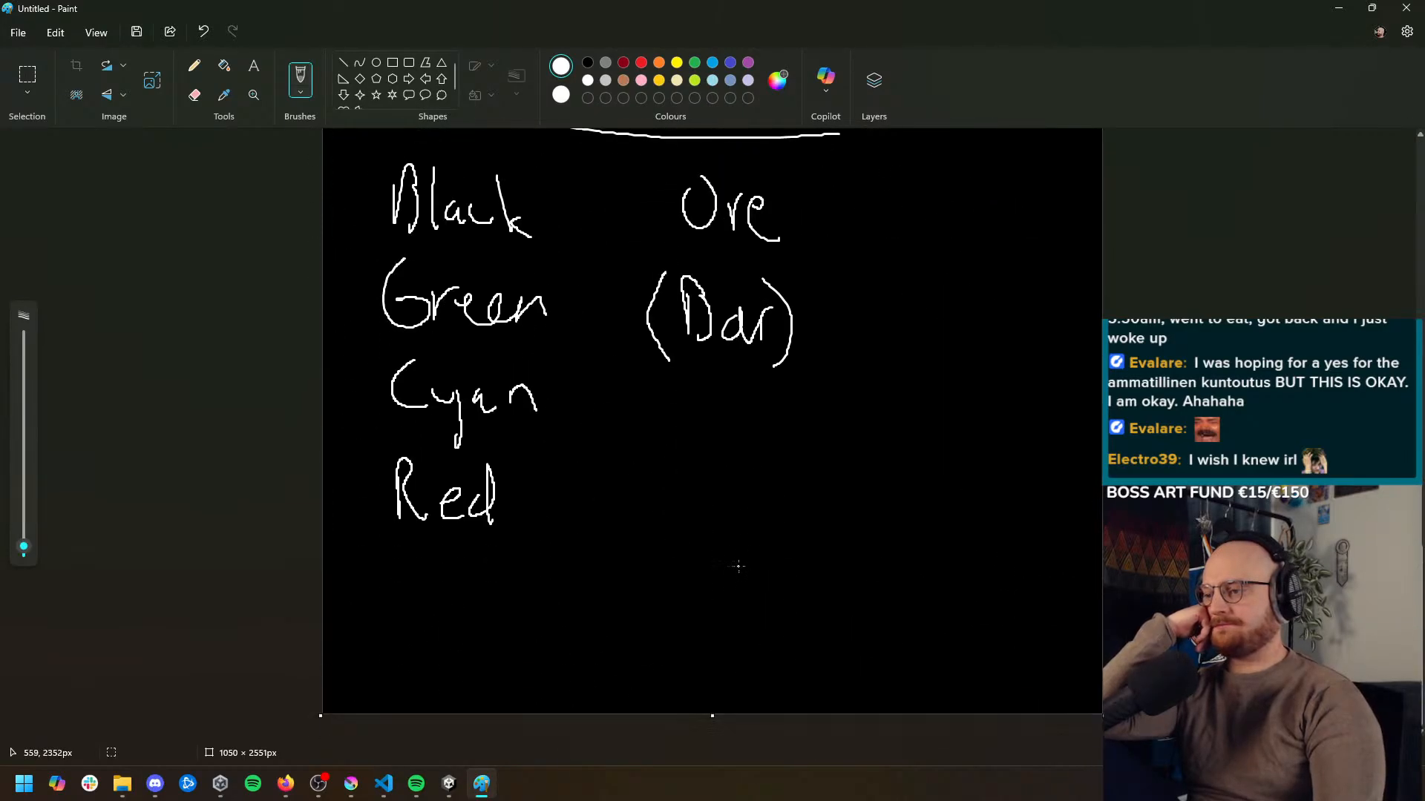
drag(416, 598, 818, 405)
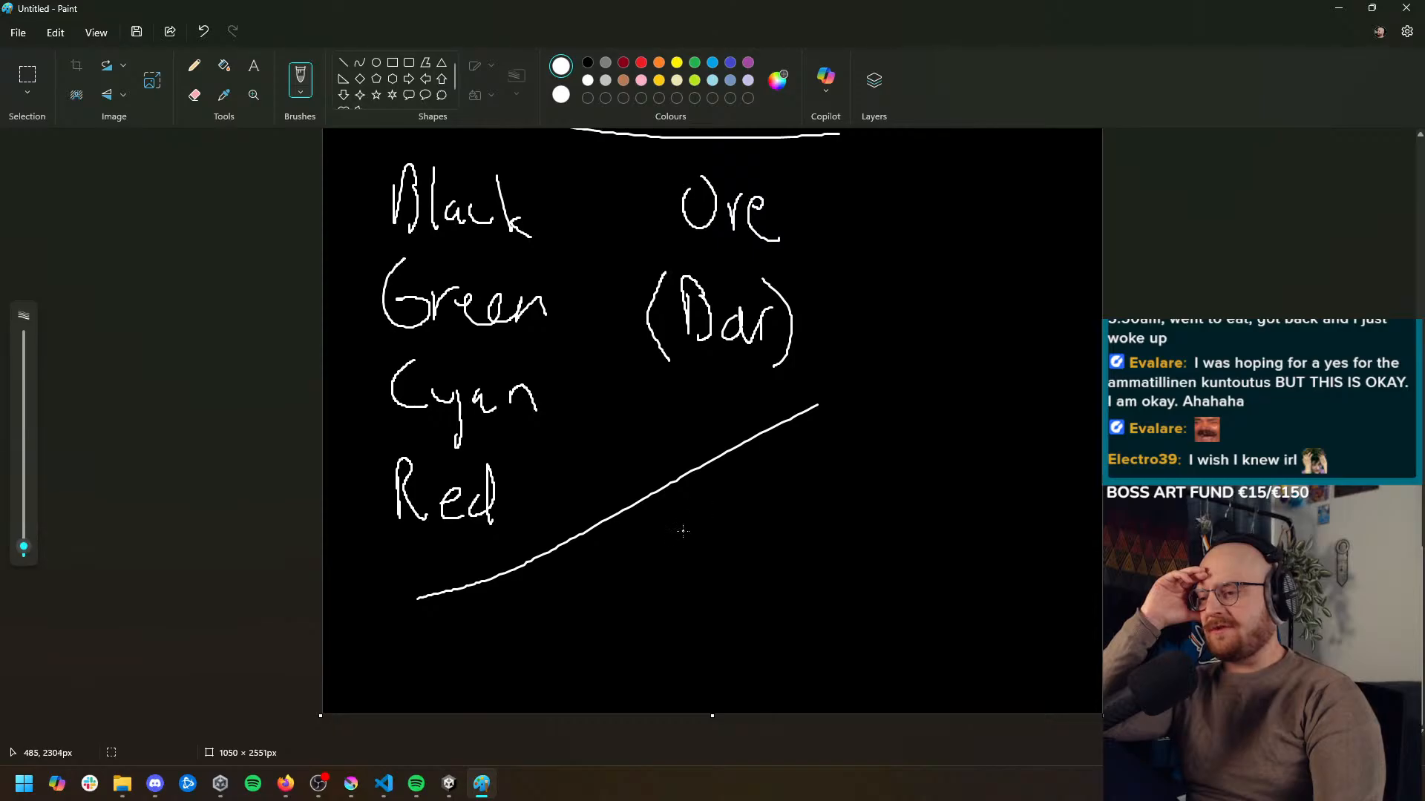
Handwrite the note "first check if we get anything" in white below the diagonal line
mouse_move(694, 496)
mouse_down()
mouse_move(681, 525)
mouse_move(728, 518)
mouse_up()
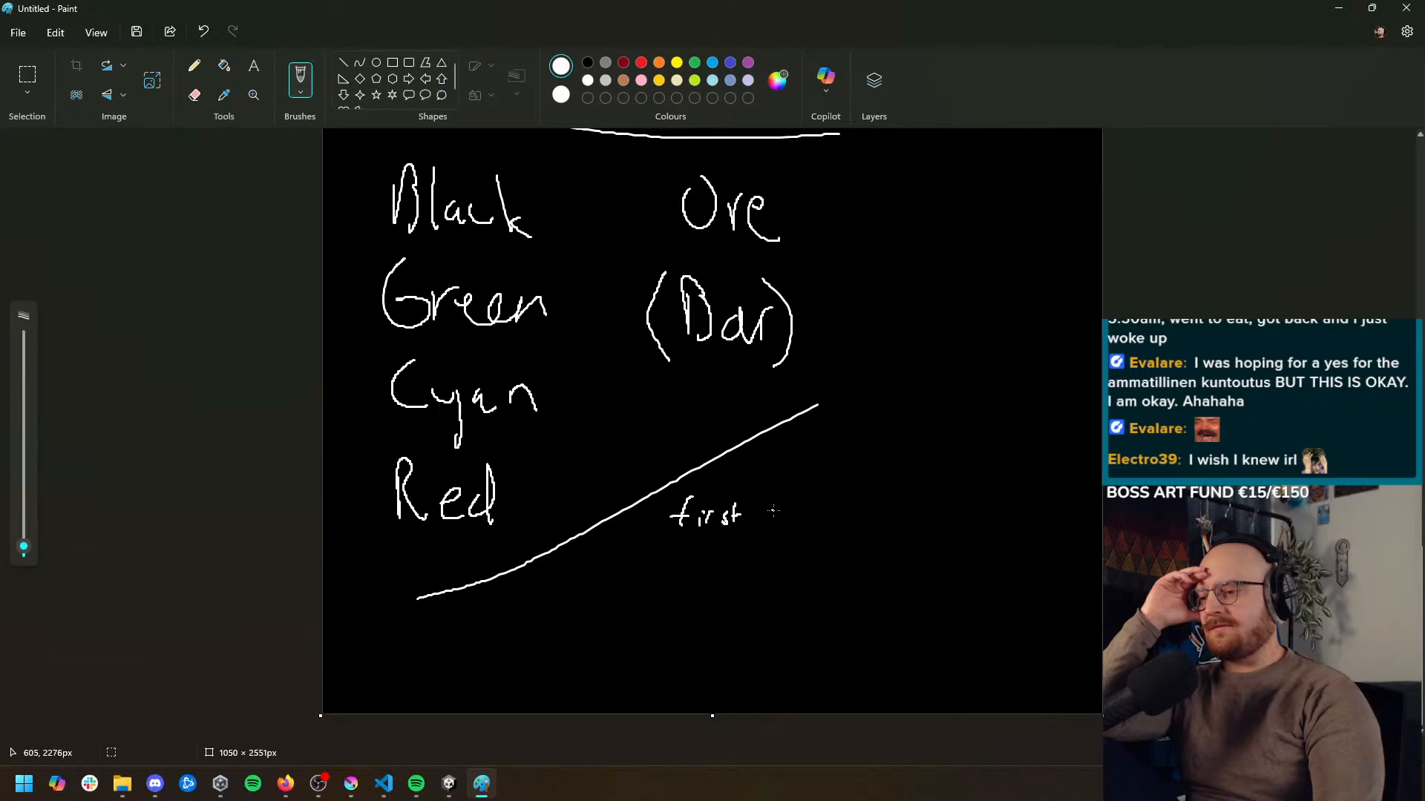
mouse_move(773, 510)
mouse_down()
mouse_move(787, 527)
mouse_move(878, 530)
mouse_up()
mouse_move(897, 535)
mouse_down()
mouse_move(908, 494)
mouse_move(913, 514)
mouse_move(976, 529)
mouse_up()
drag(652, 550, 644, 573)
drag(652, 558, 683, 571)
mouse_move(700, 551)
mouse_down()
mouse_move(672, 550)
mouse_move(770, 576)
mouse_up()
mouse_move(772, 564)
mouse_down()
mouse_move(774, 595)
mouse_move(810, 566)
mouse_up()
mouse_move(809, 544)
mouse_down()
mouse_move(822, 578)
mouse_move(846, 581)
mouse_up()
drag(857, 570, 846, 598)
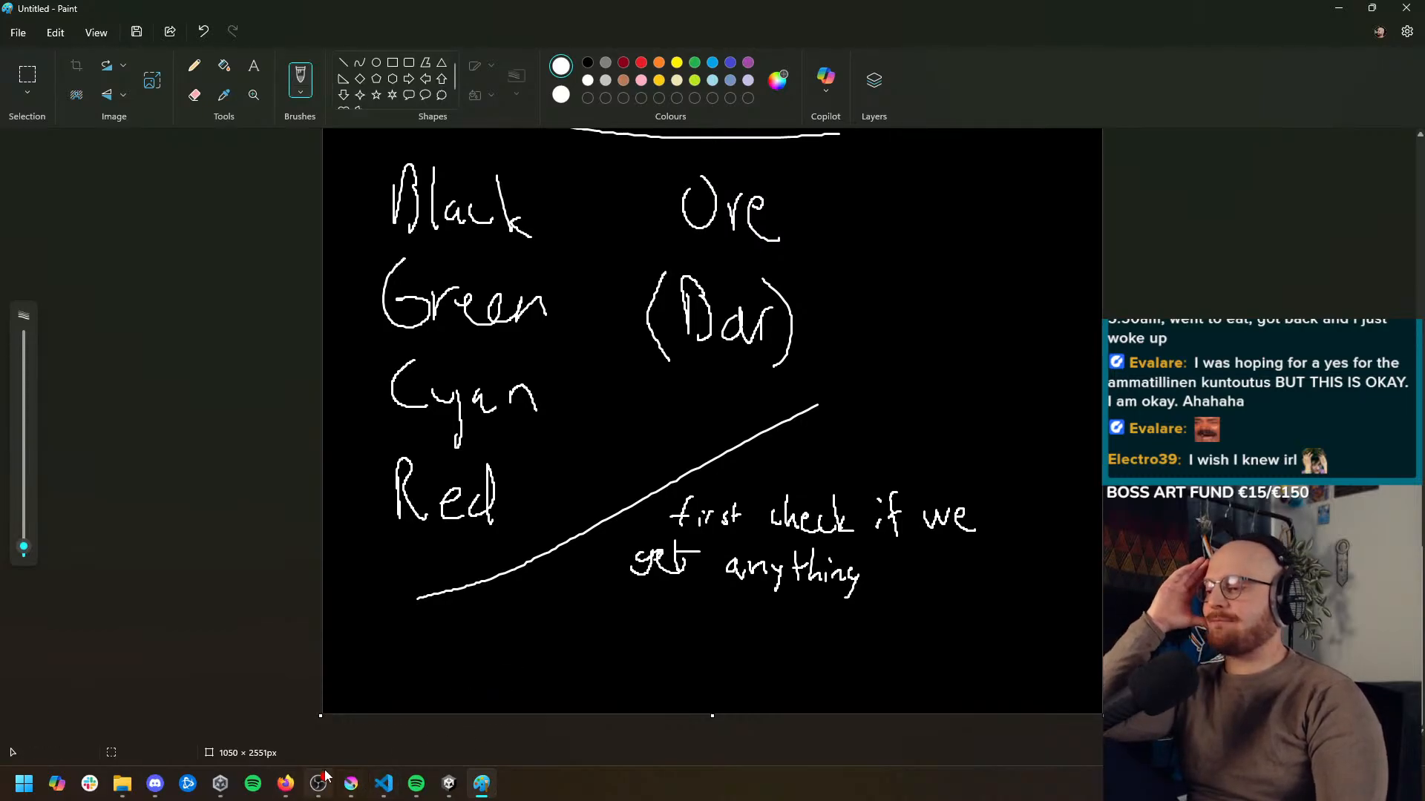
Switch to Visual Studio Code and add the comment "// first we check if we actually get anything or if we return with nothing" below the randomValue declaration
click(384, 783)
scroll(615, 541, up, 1)
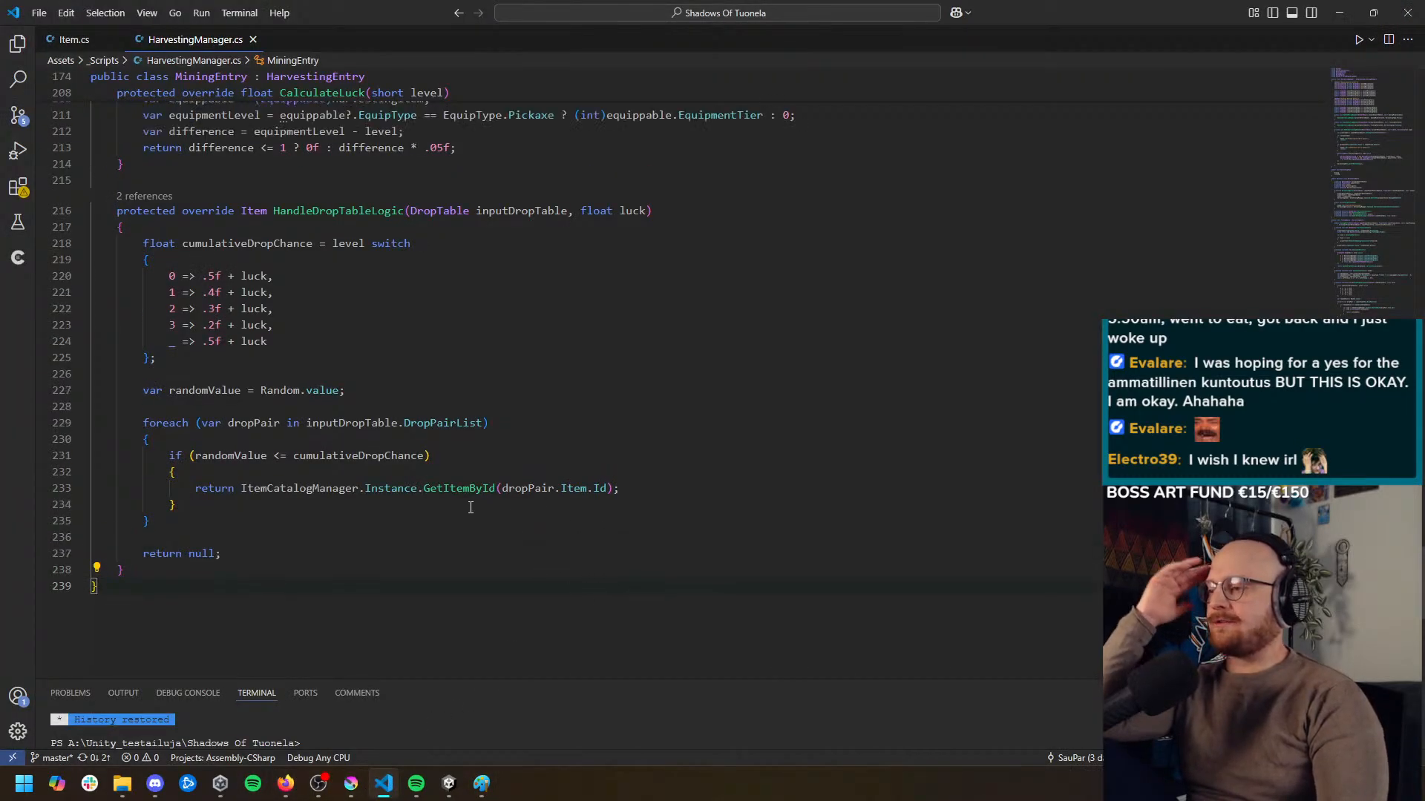
click(165, 391)
click(286, 391)
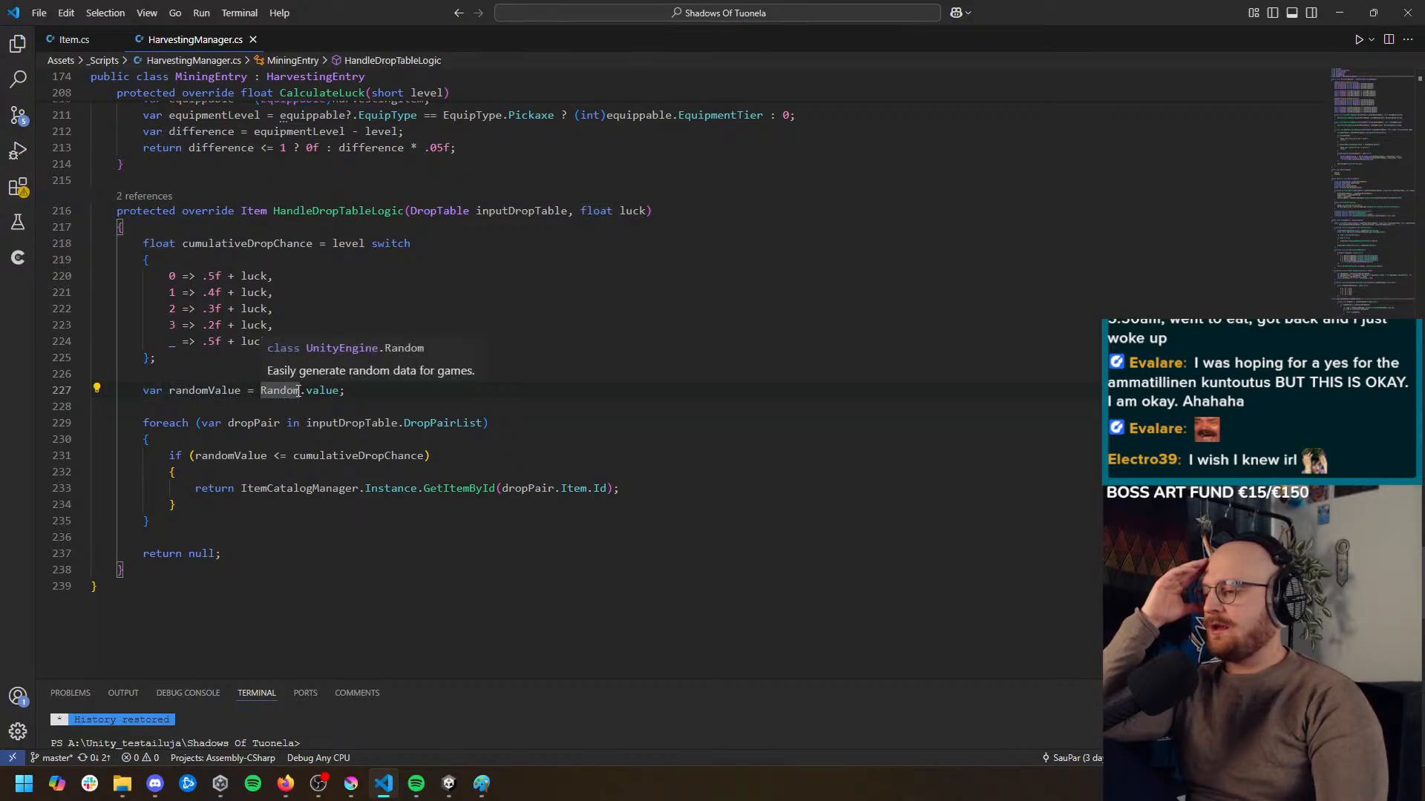
key(End)
key(Return)
text(// )
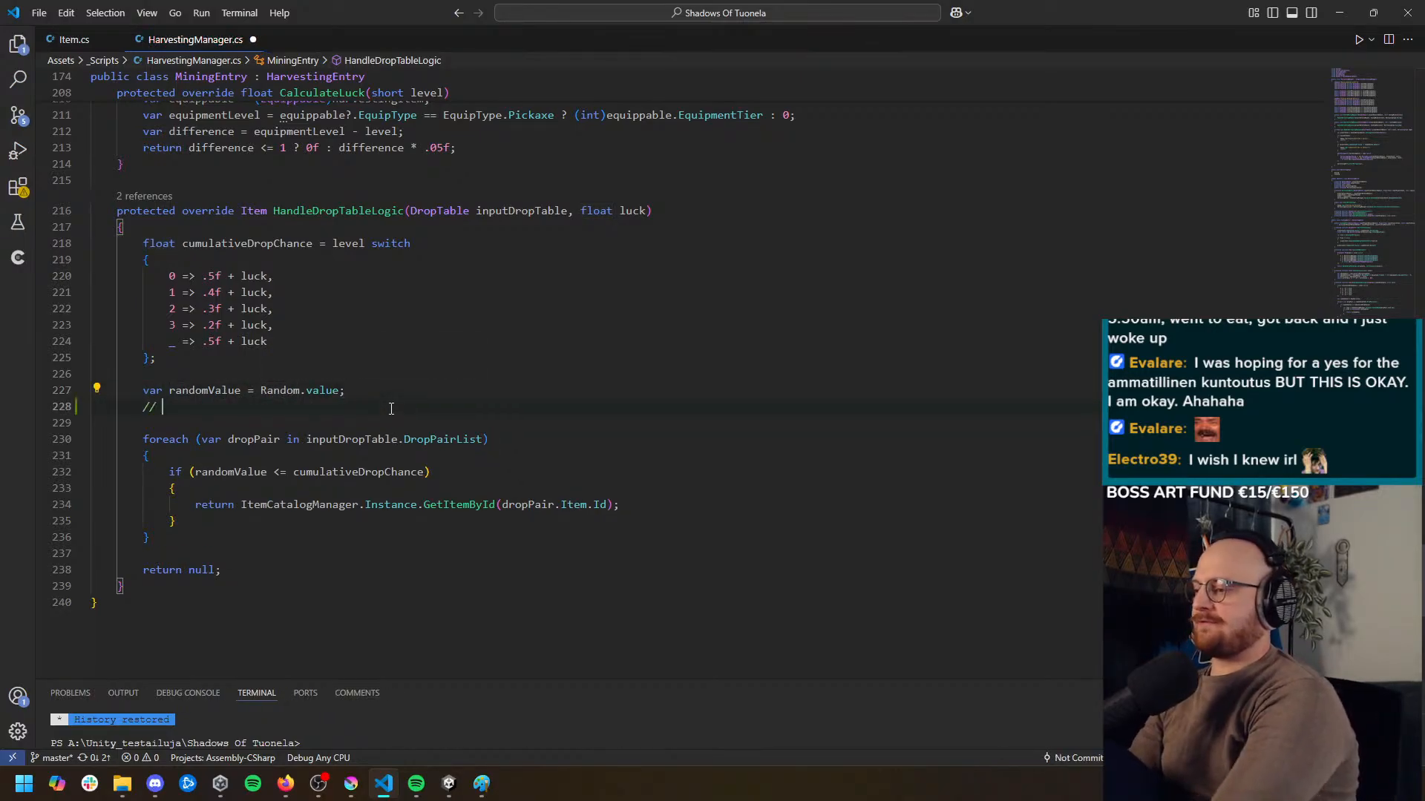
text(first we check if we )
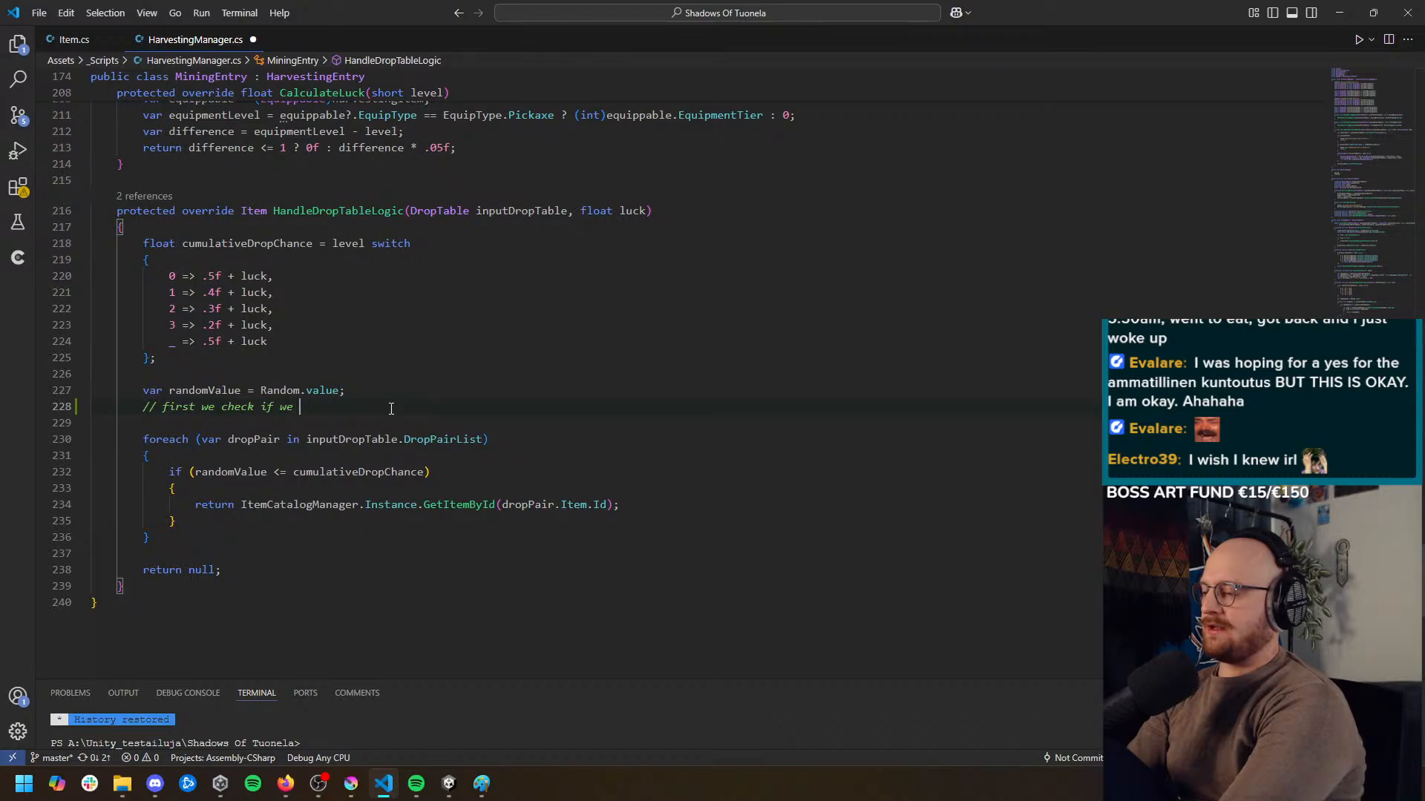
text(actually get an)
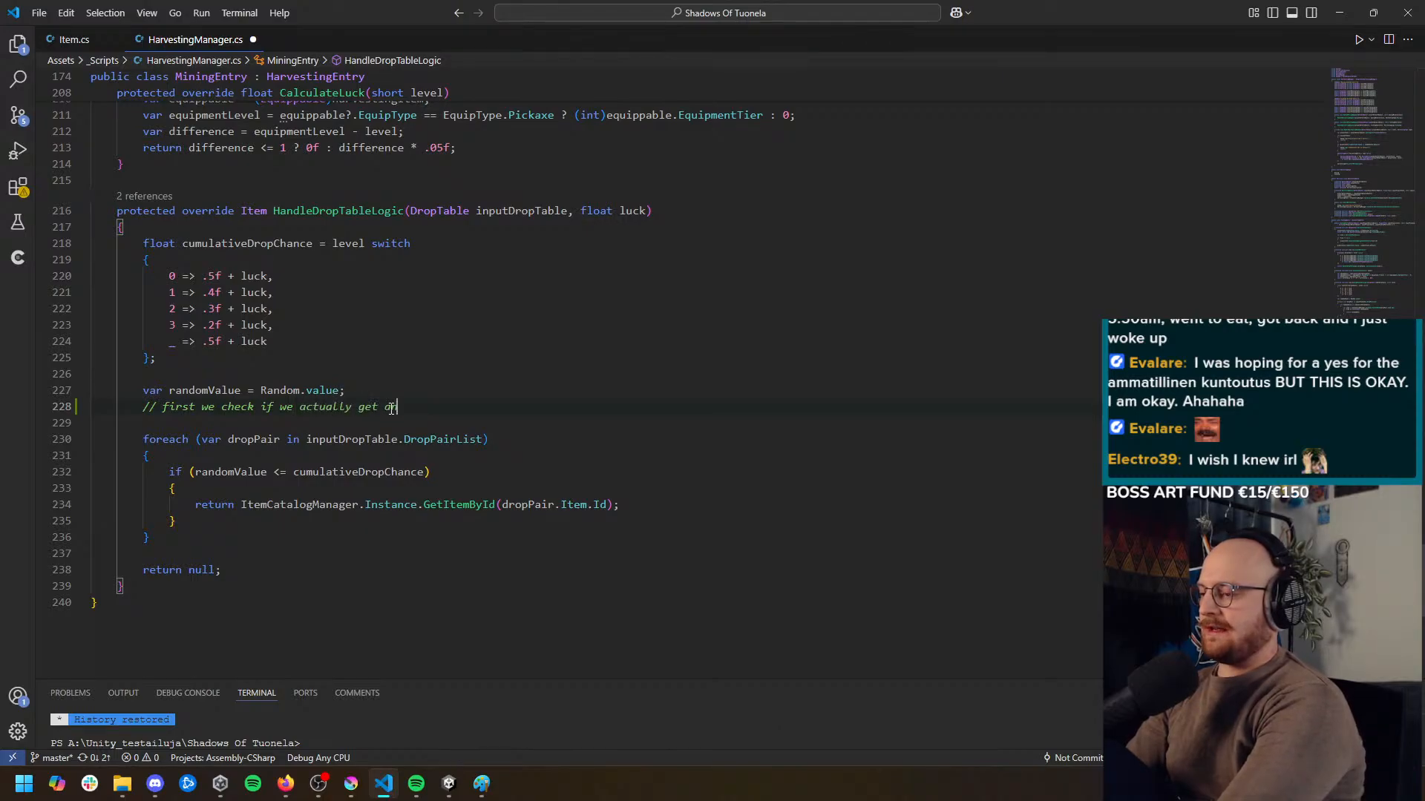
text(ything or if we return with nothing)
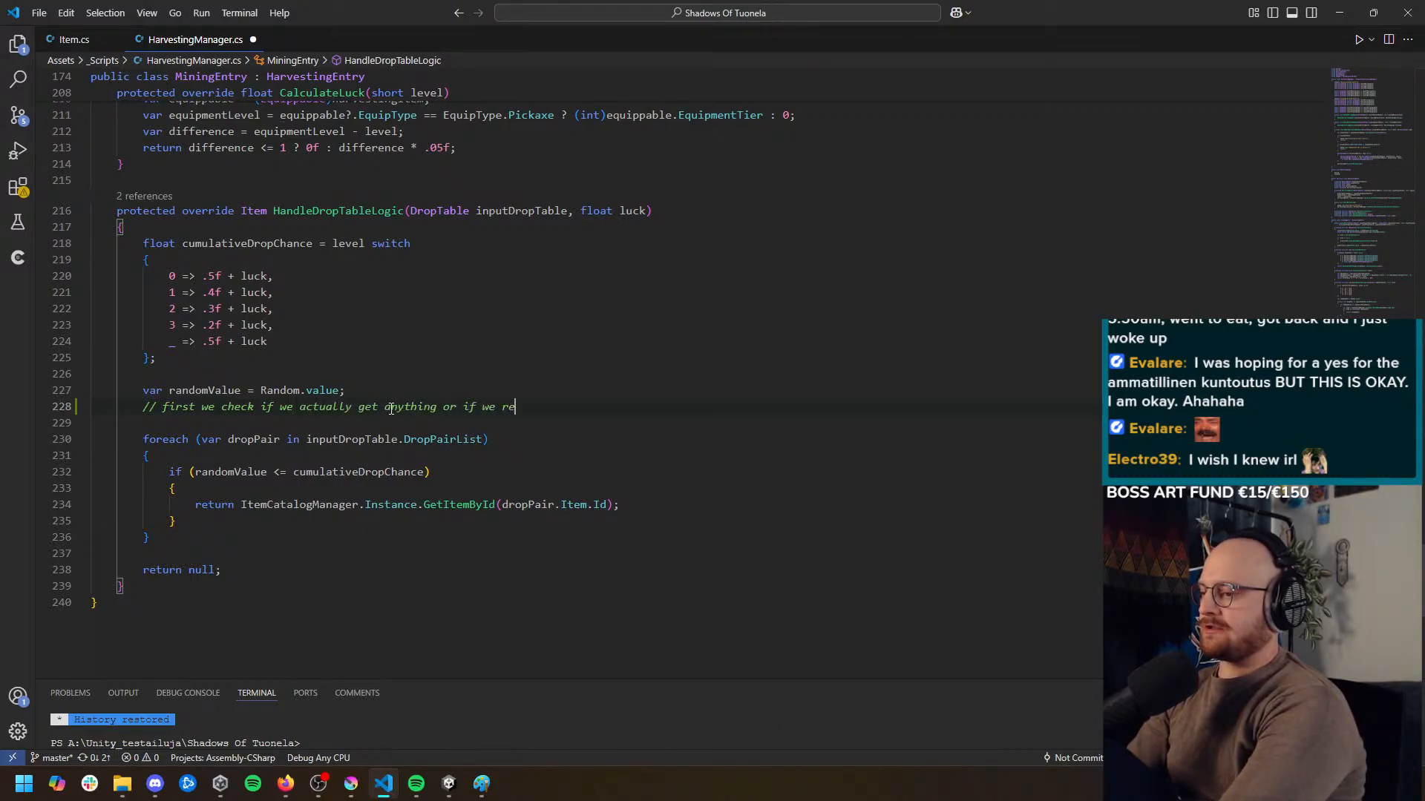
Insert an if block below the comment that returns null when randomValue is greater than cumulativeDropChance
key(Return)
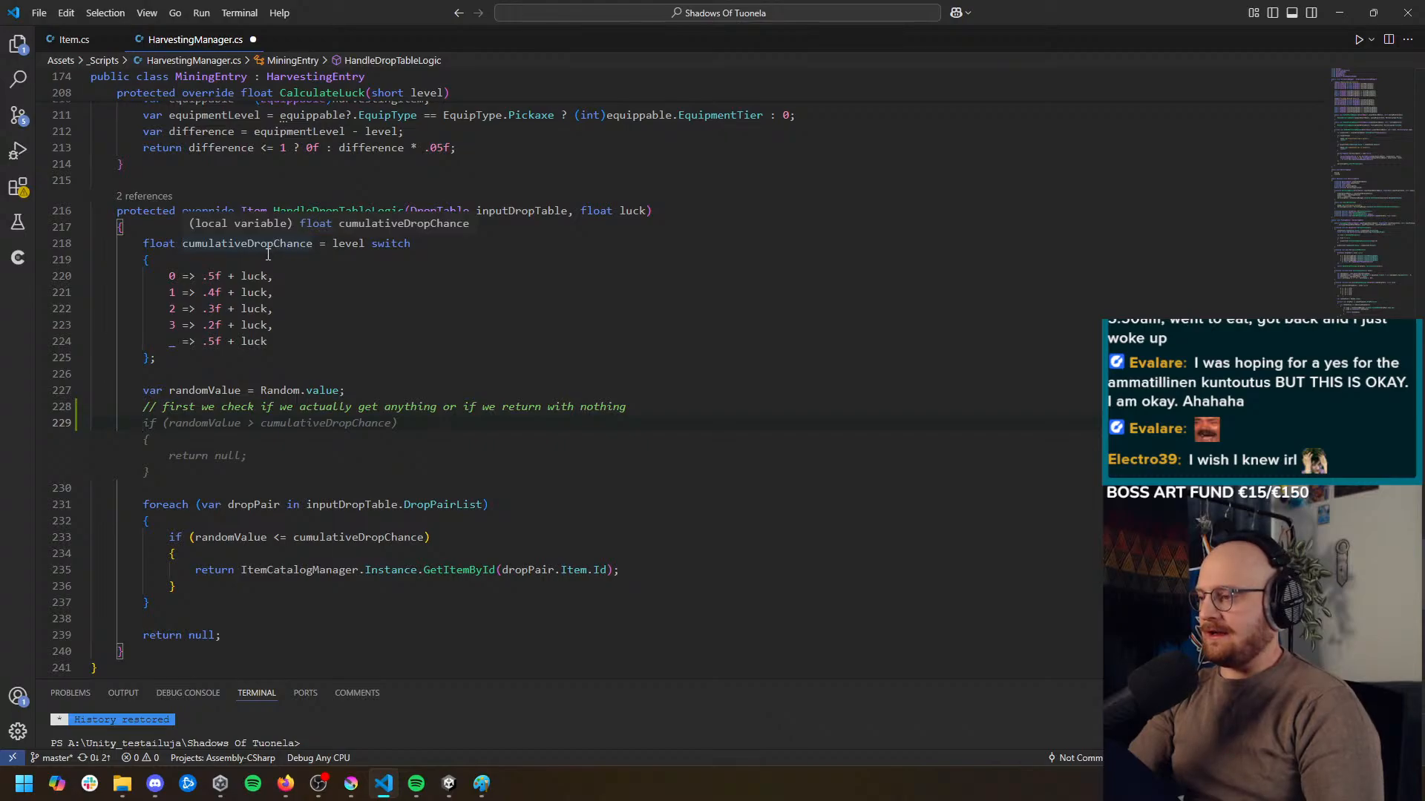
key(Tab)
click(287, 423)
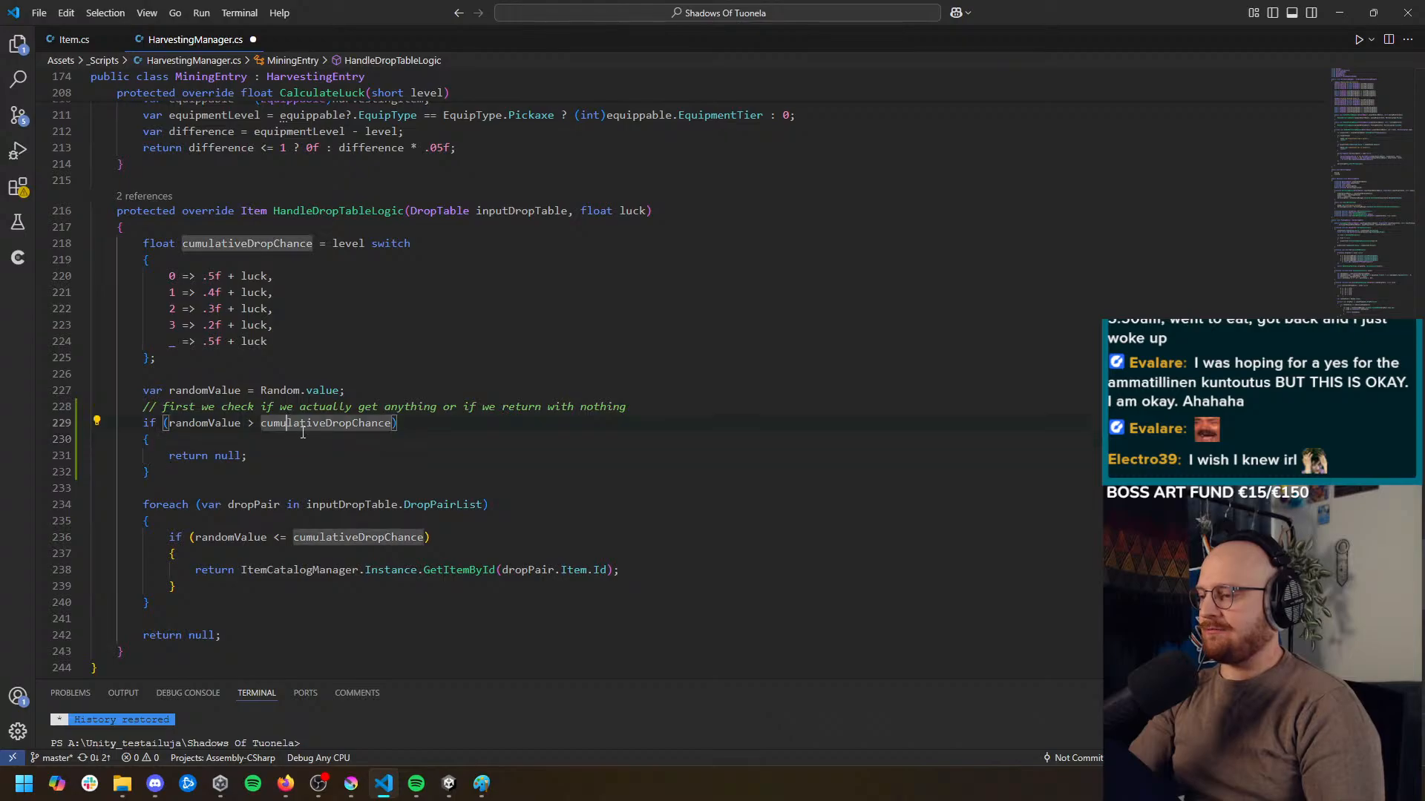
click(339, 446)
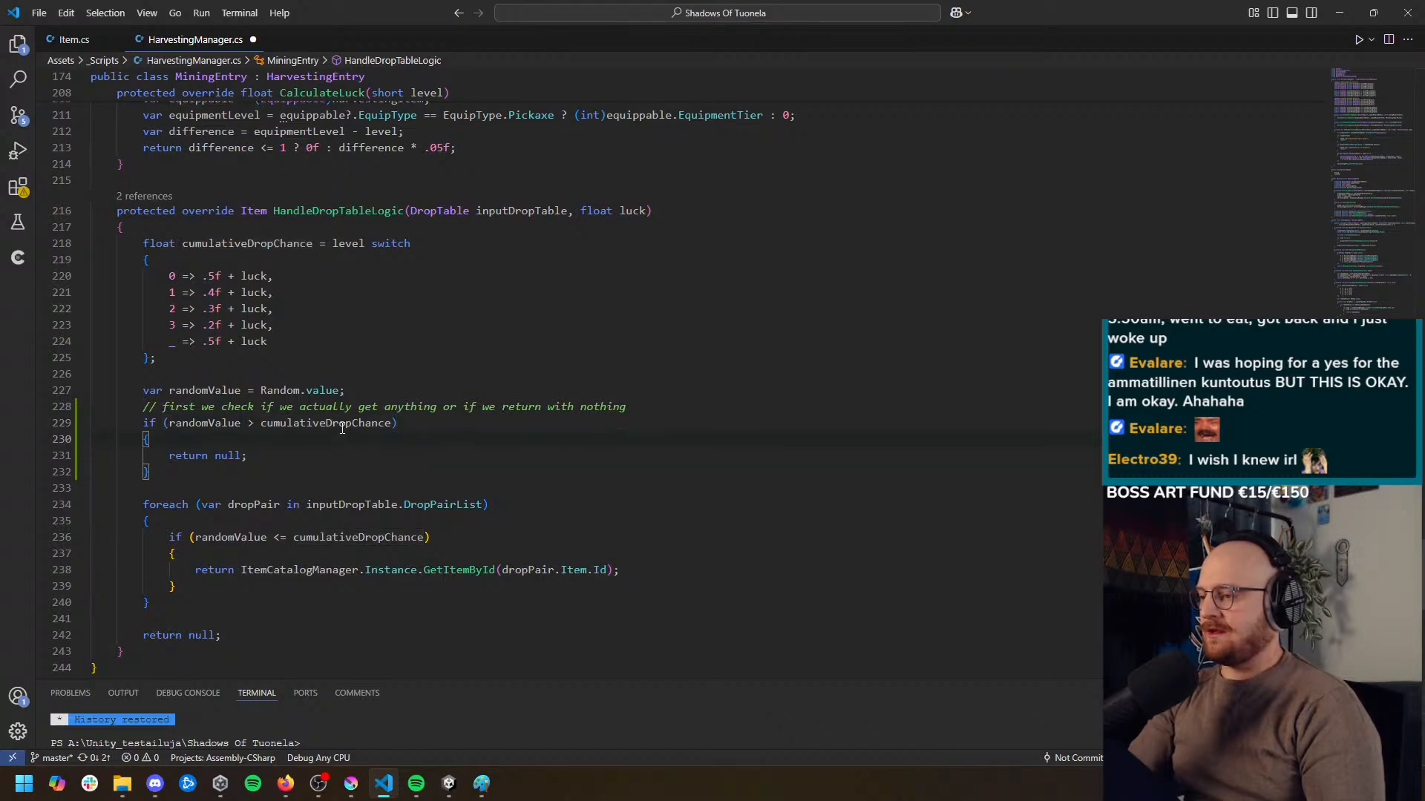
click(302, 423)
click(337, 460)
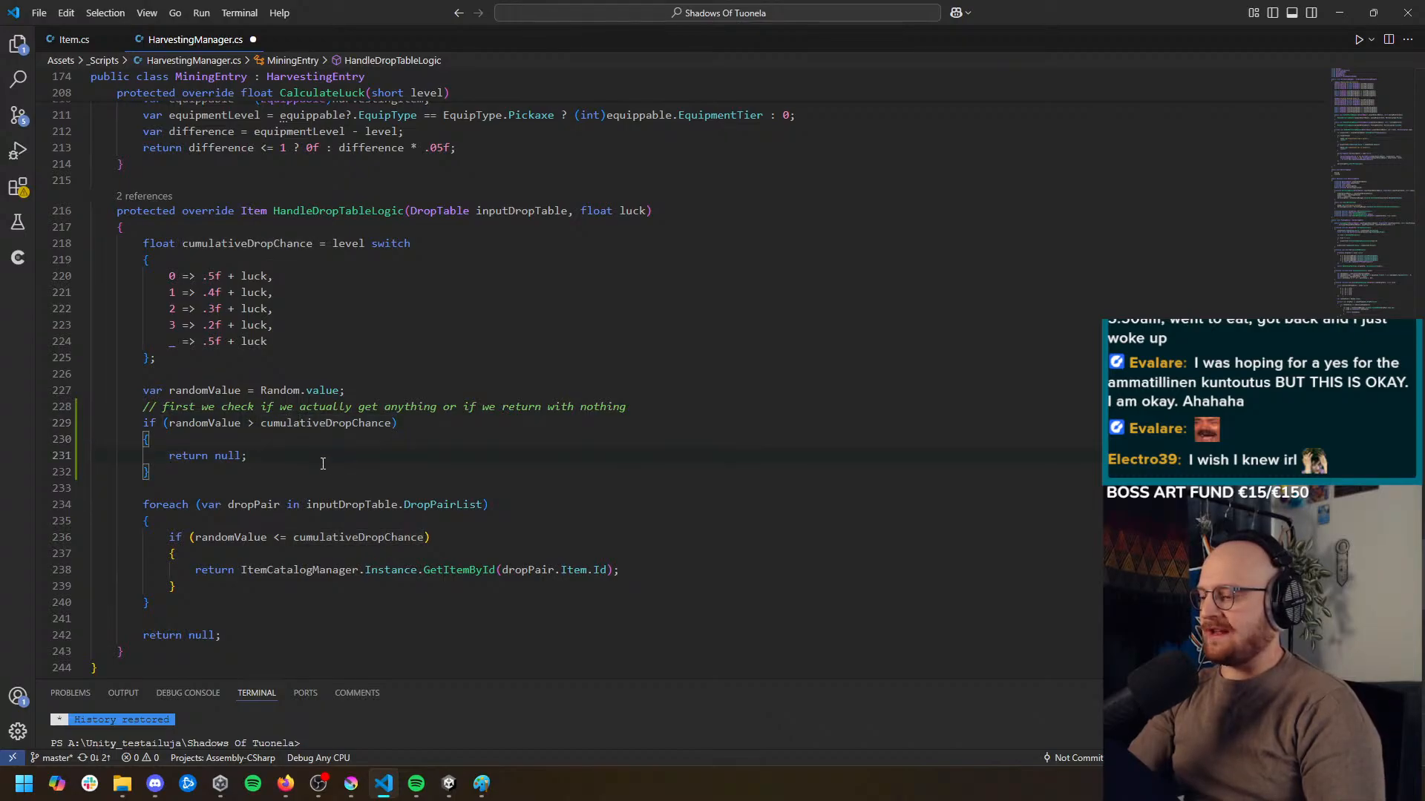
drag(323, 464, 170, 461)
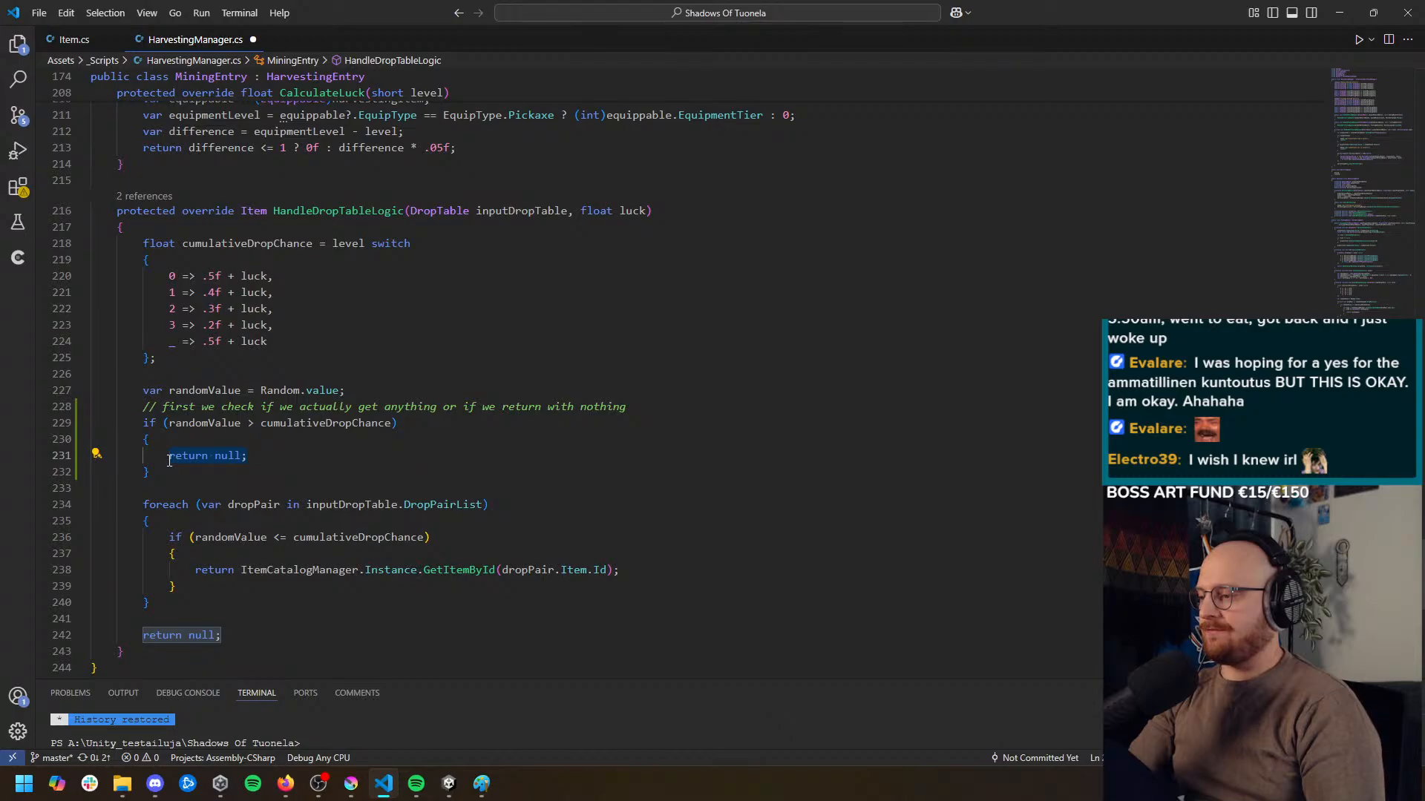
Add a Debug.Log call with the message "No item dropped" before return null in the randomValue check
click(248, 436)
key(Return)
text(log)
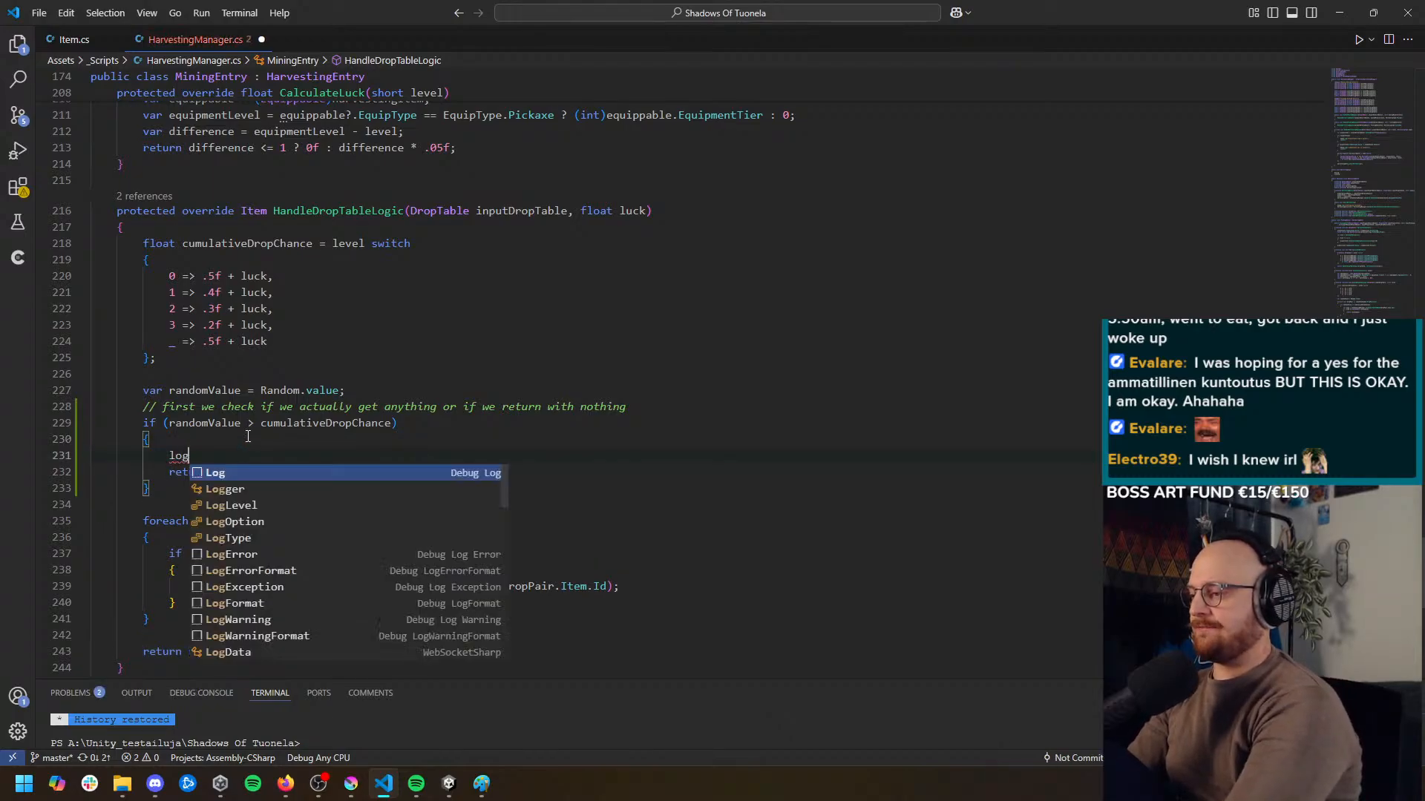
key(Tab)
text(()
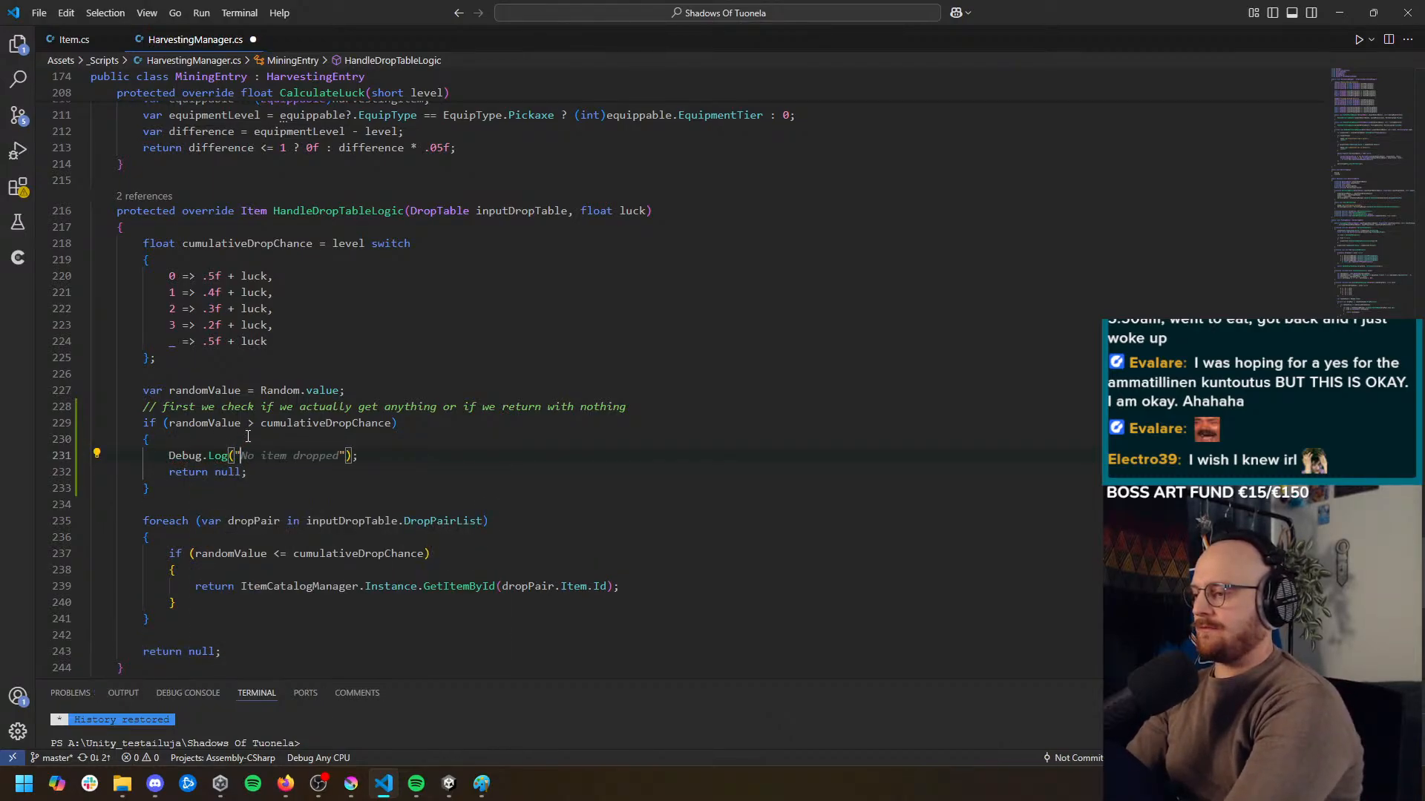
key(Tab)
key(Down)
key(Down)
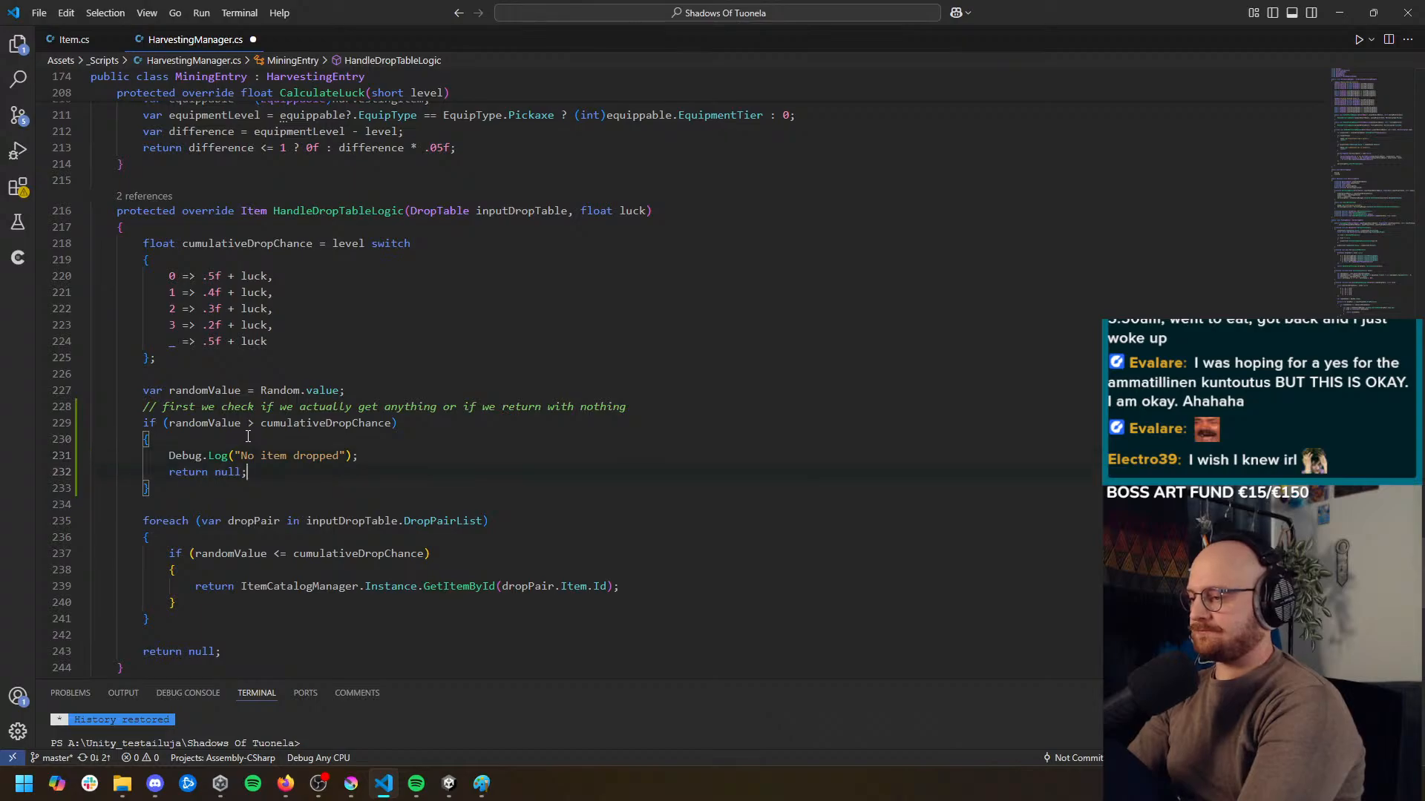
Add the comment "// if we got here, we got something" directly above the foreach loop
key(Down)
key(Return)
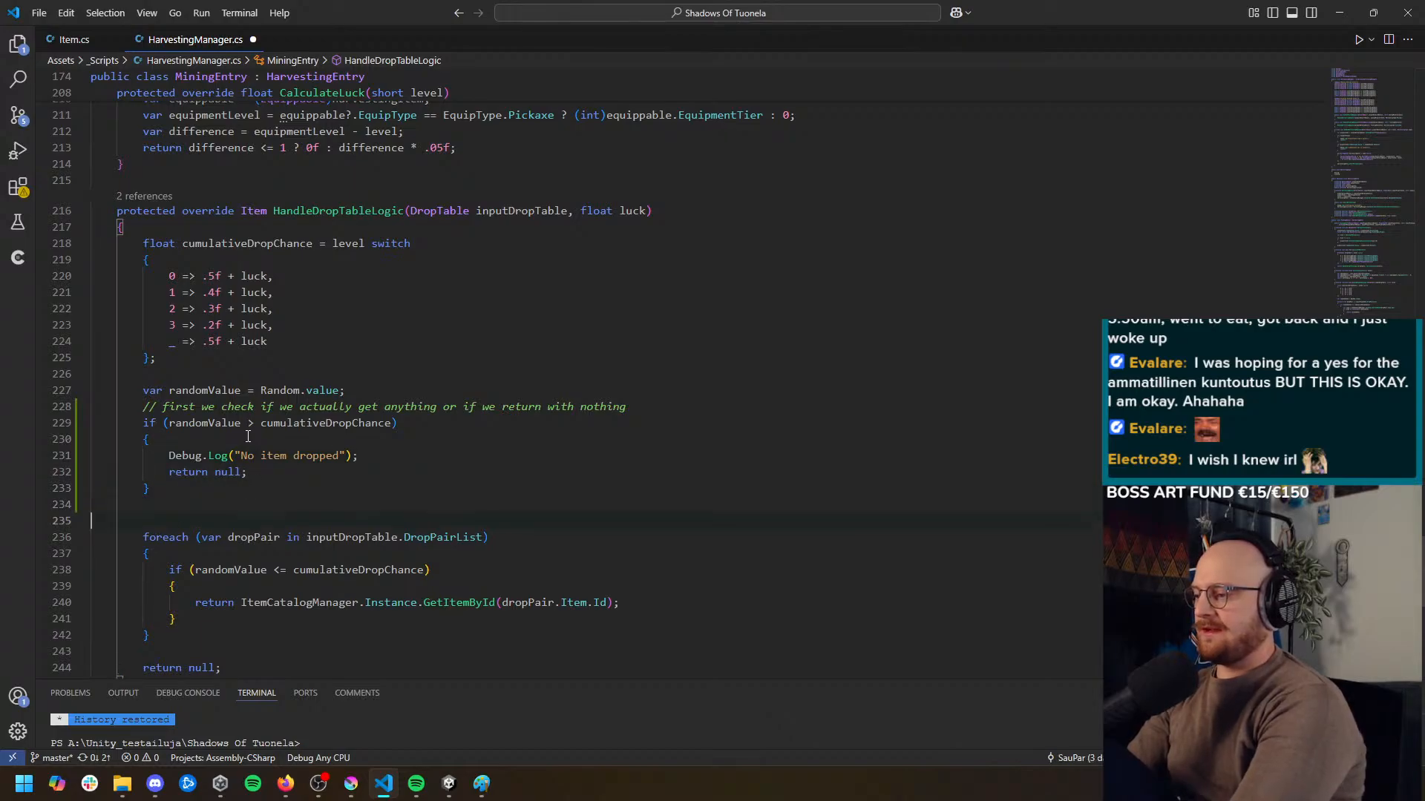
key(Tab)
text(// if we )
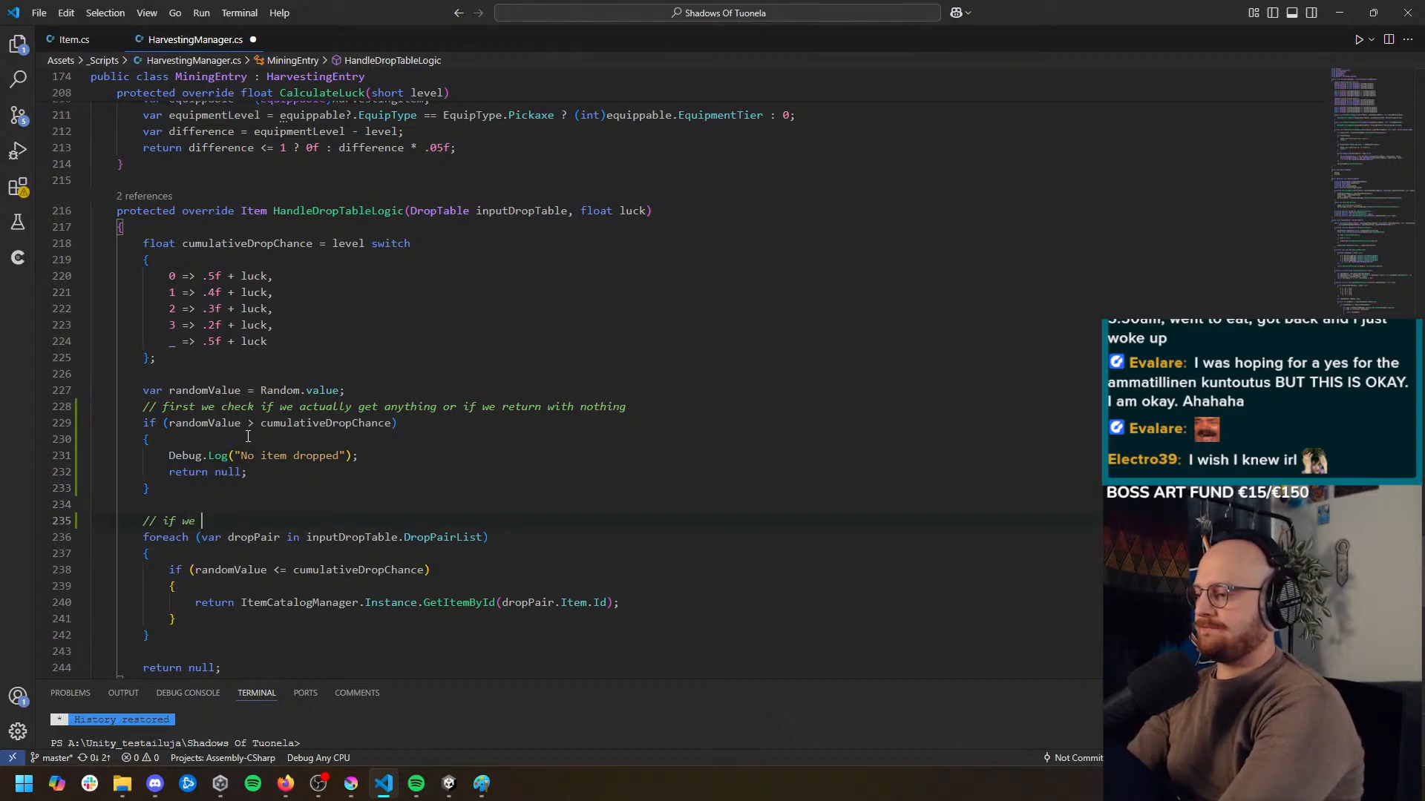
text(got here, we got something)
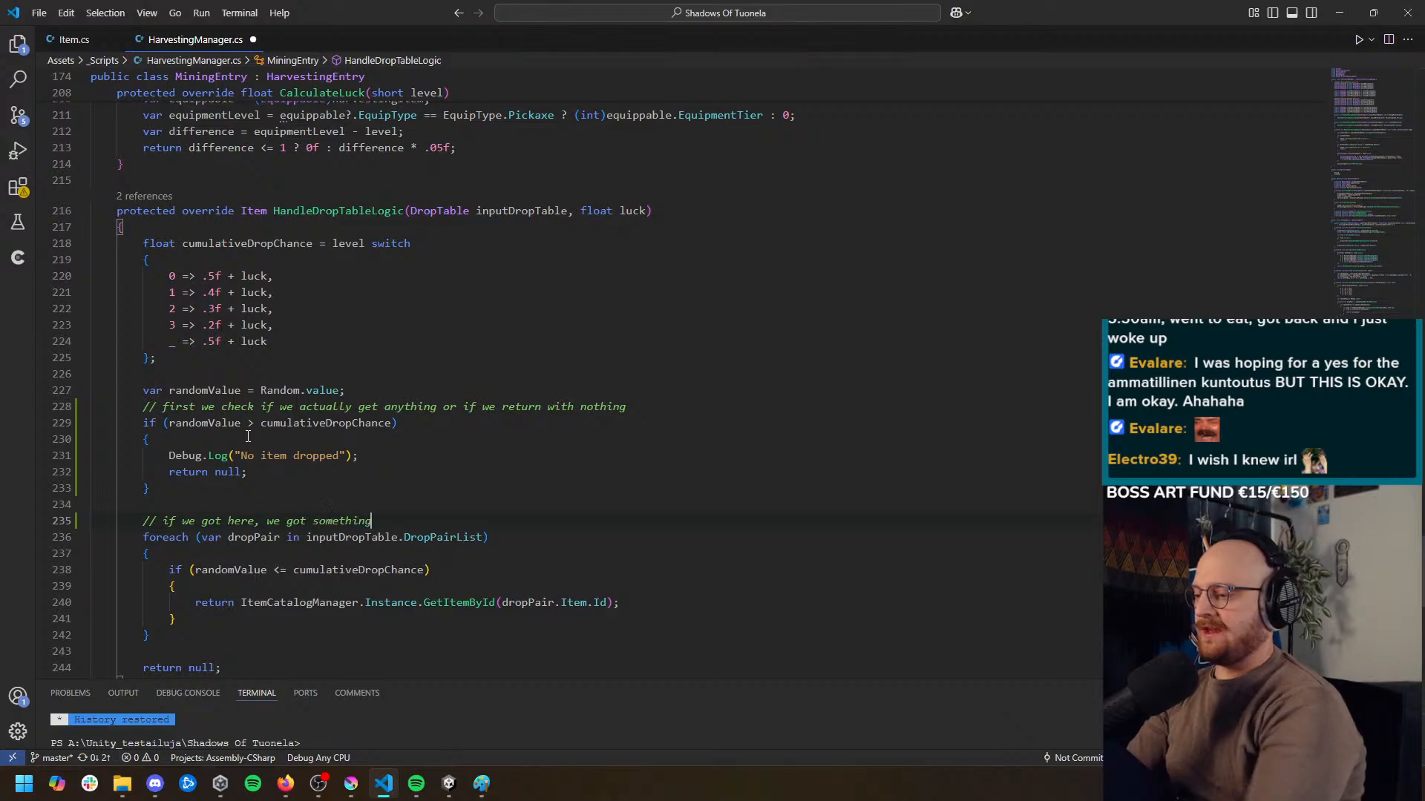
Delete the final return null statement and the blank lines at the end of HandleDropTableLogic
scroll(327, 569, down, 2)
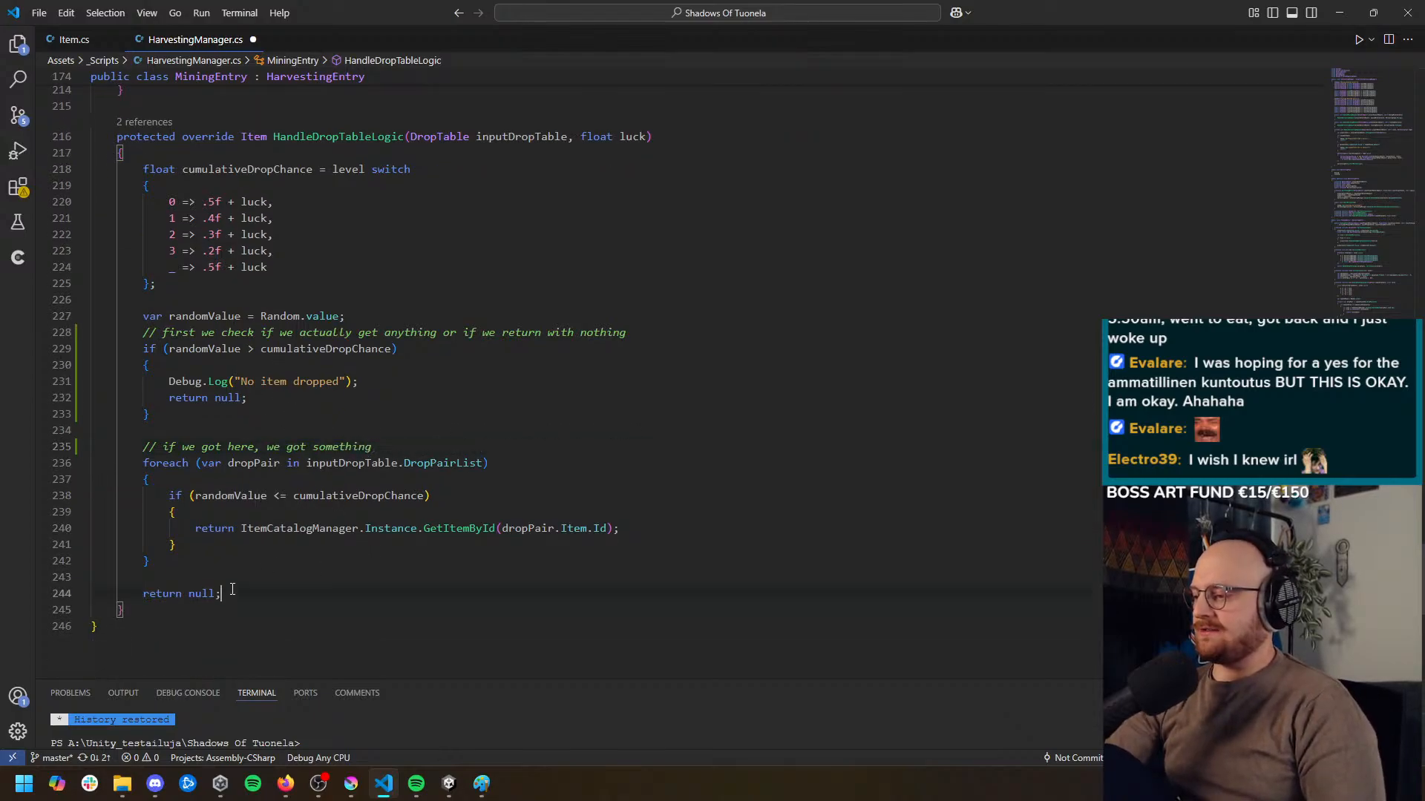
drag(91, 593, 220, 593)
key(BackSpace)
key(BackSpace)
key(BackSpace)
key(BackSpace)
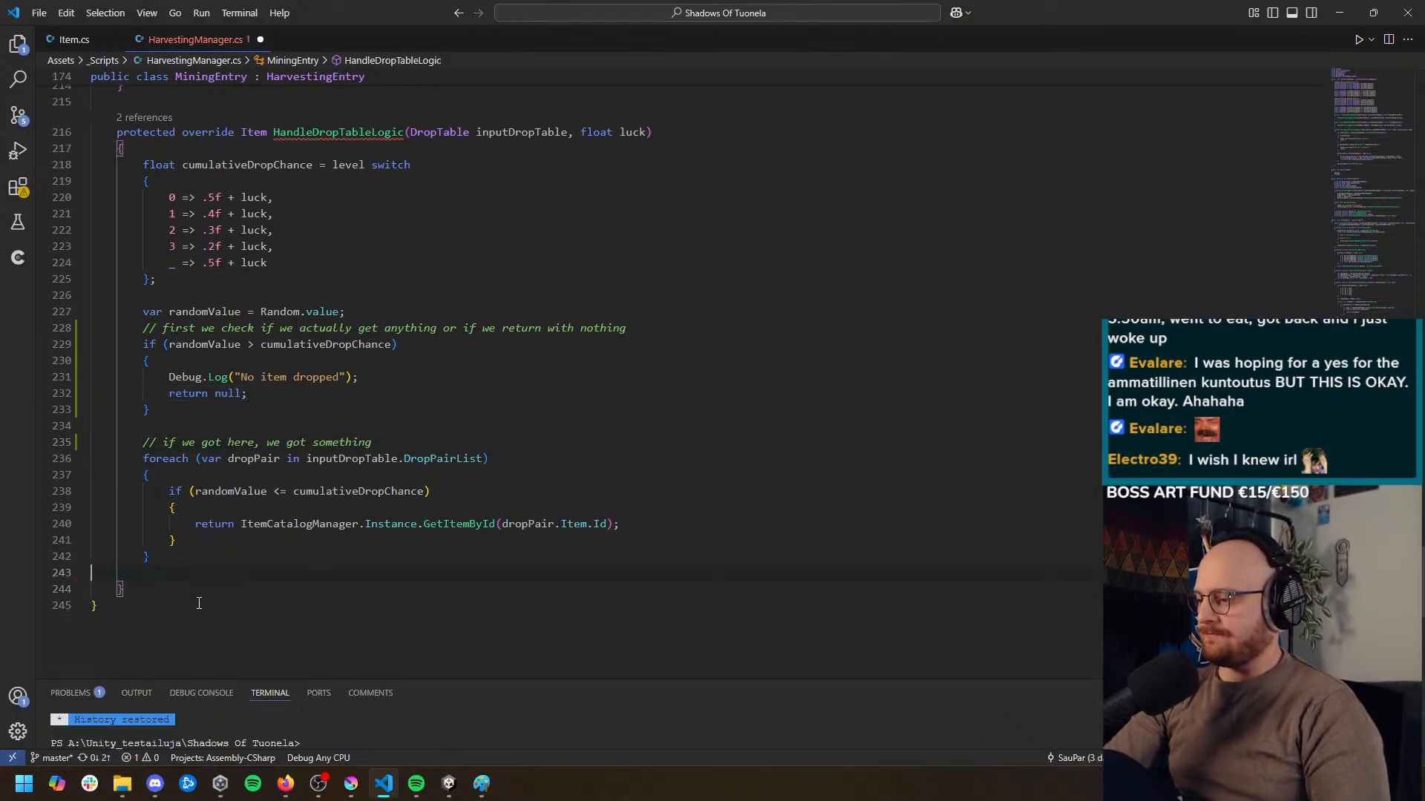
scroll(213, 519, down, 2)
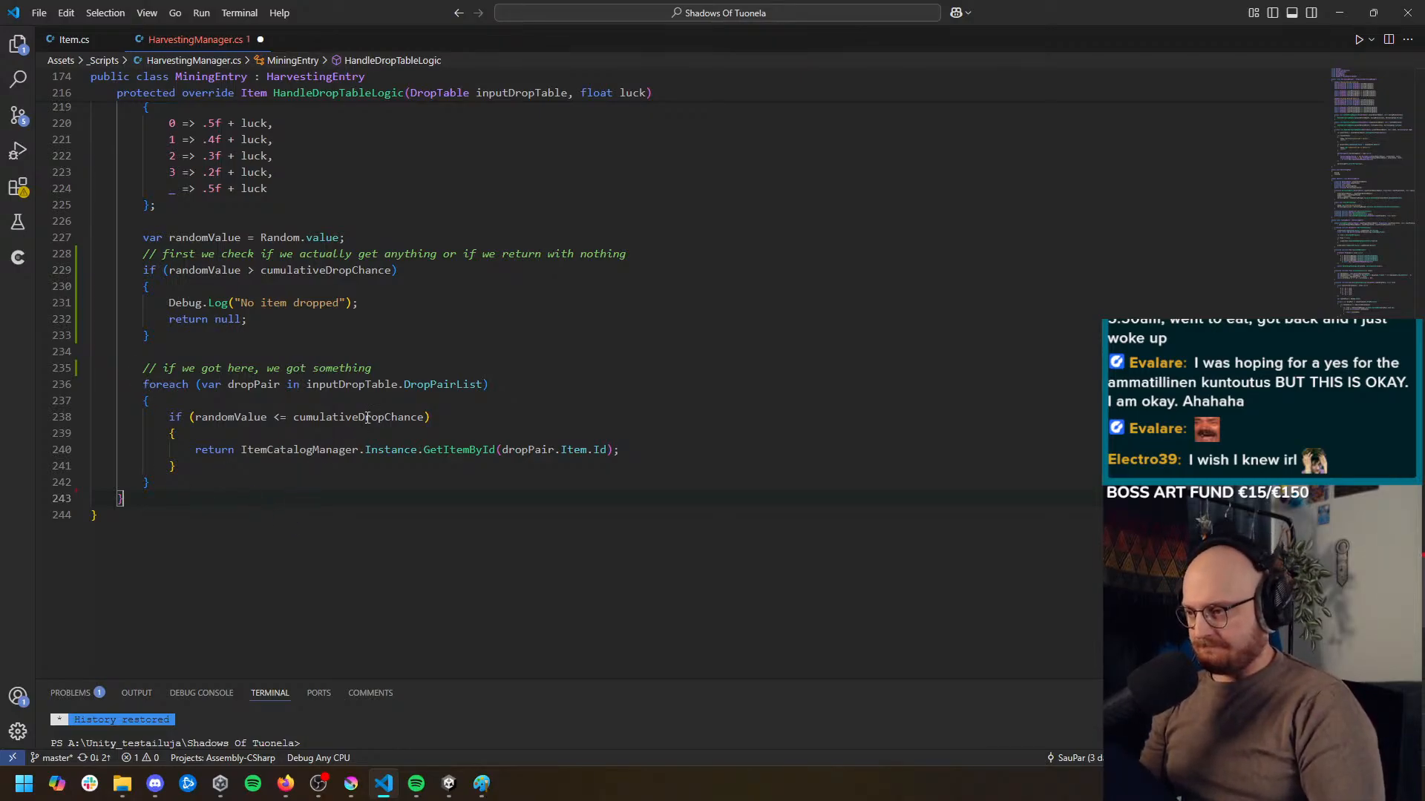
Begin a declaration "var randomItemValue = Random.Range" below the new comment, separated by a blank line
click(484, 362)
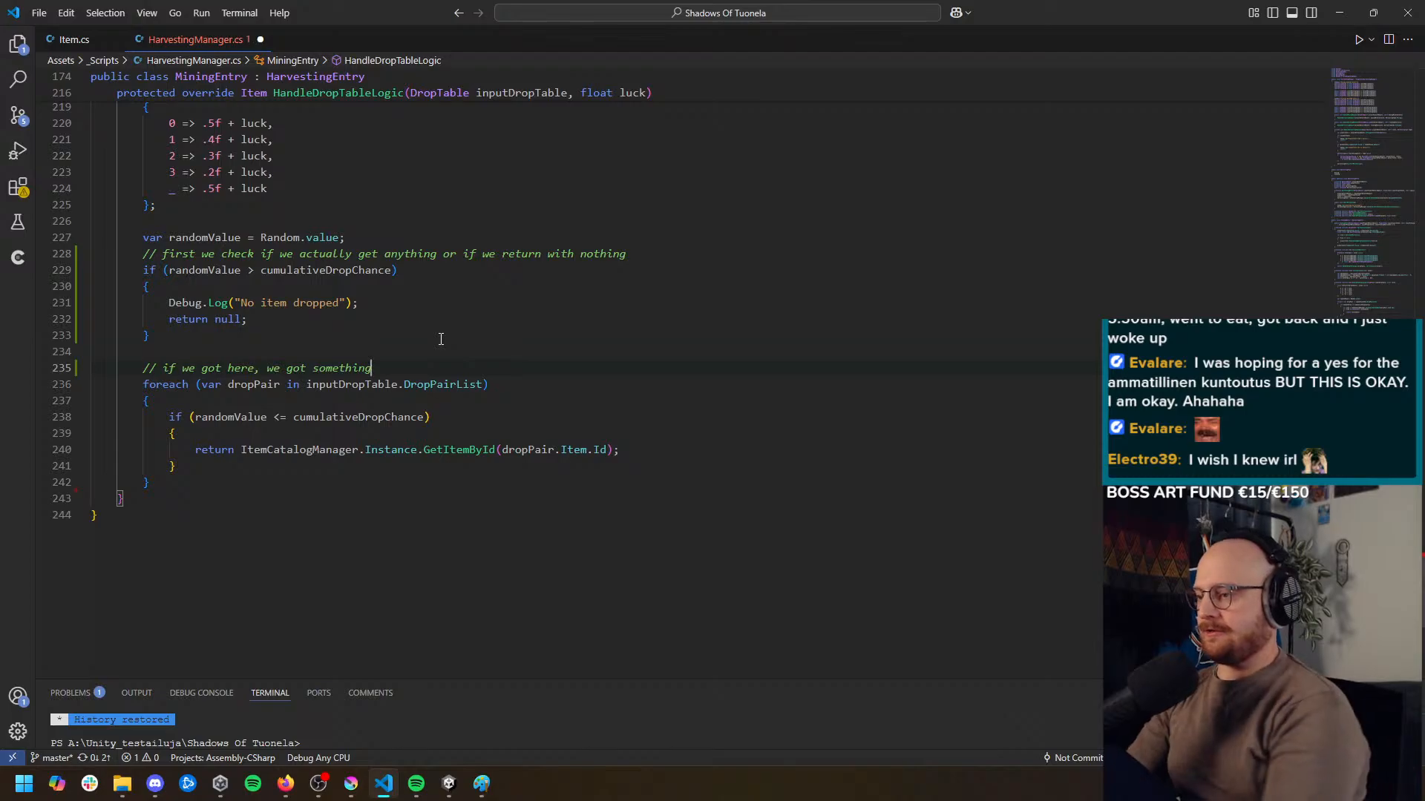
key(Return)
key(Return)
text(var random)
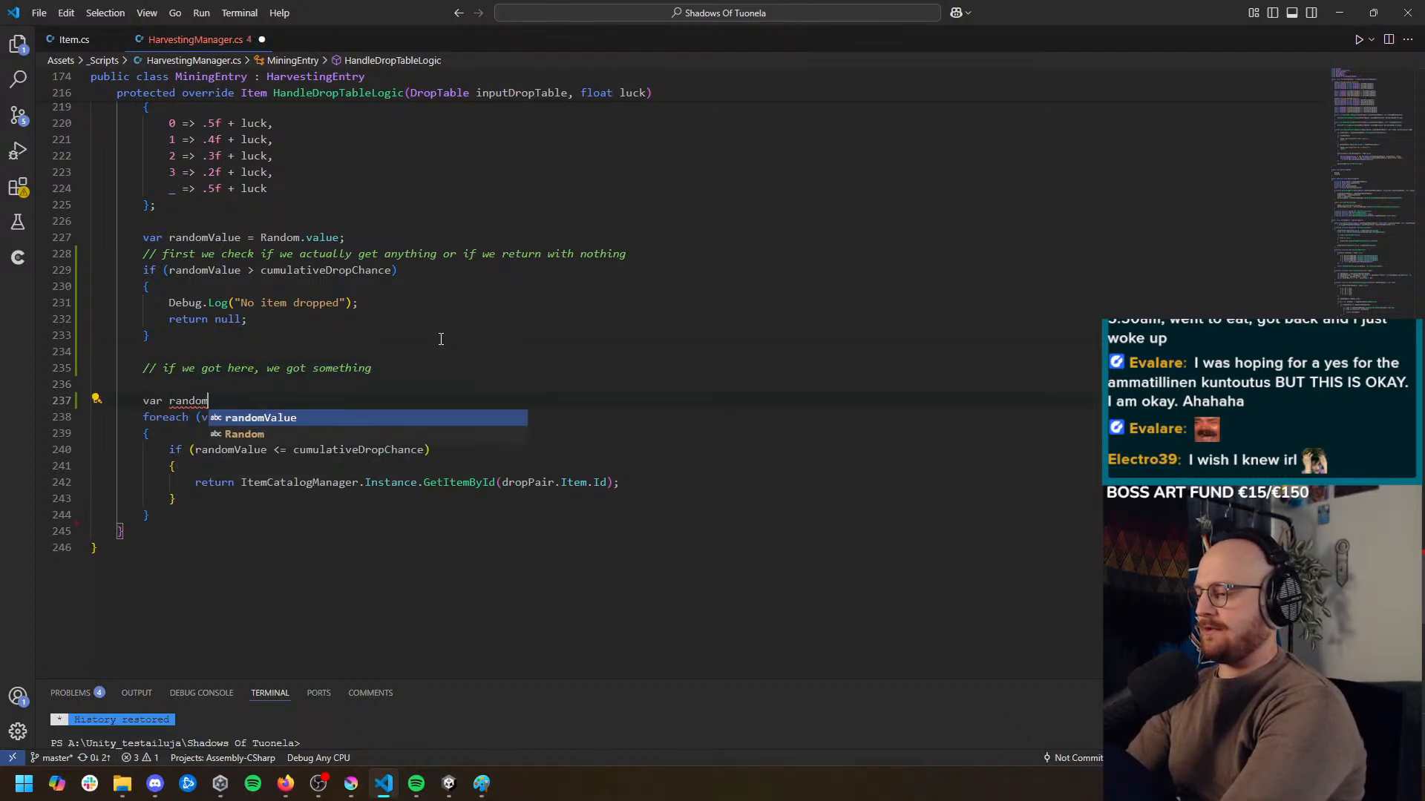
text(ItemVal)
text(ue = Random)
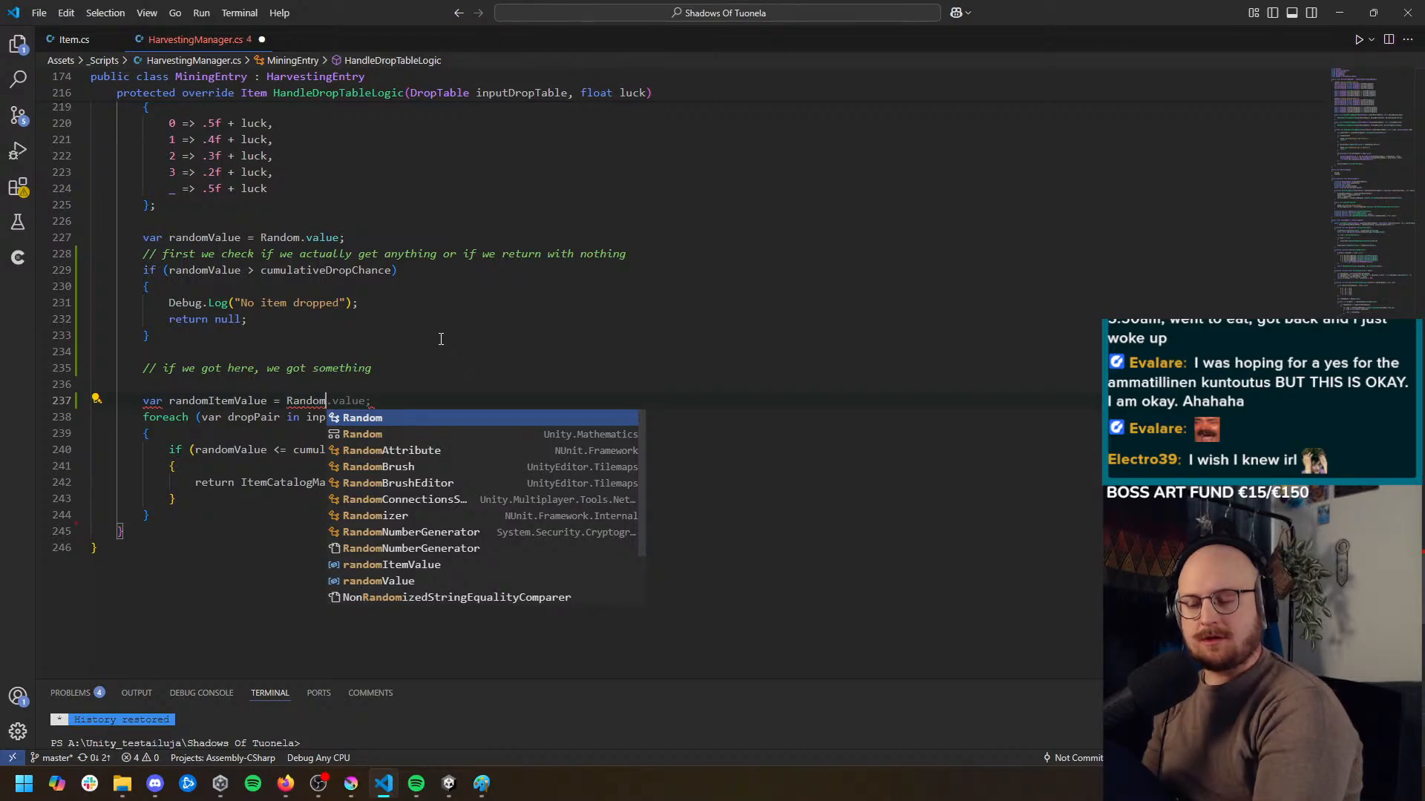
click(378, 399)
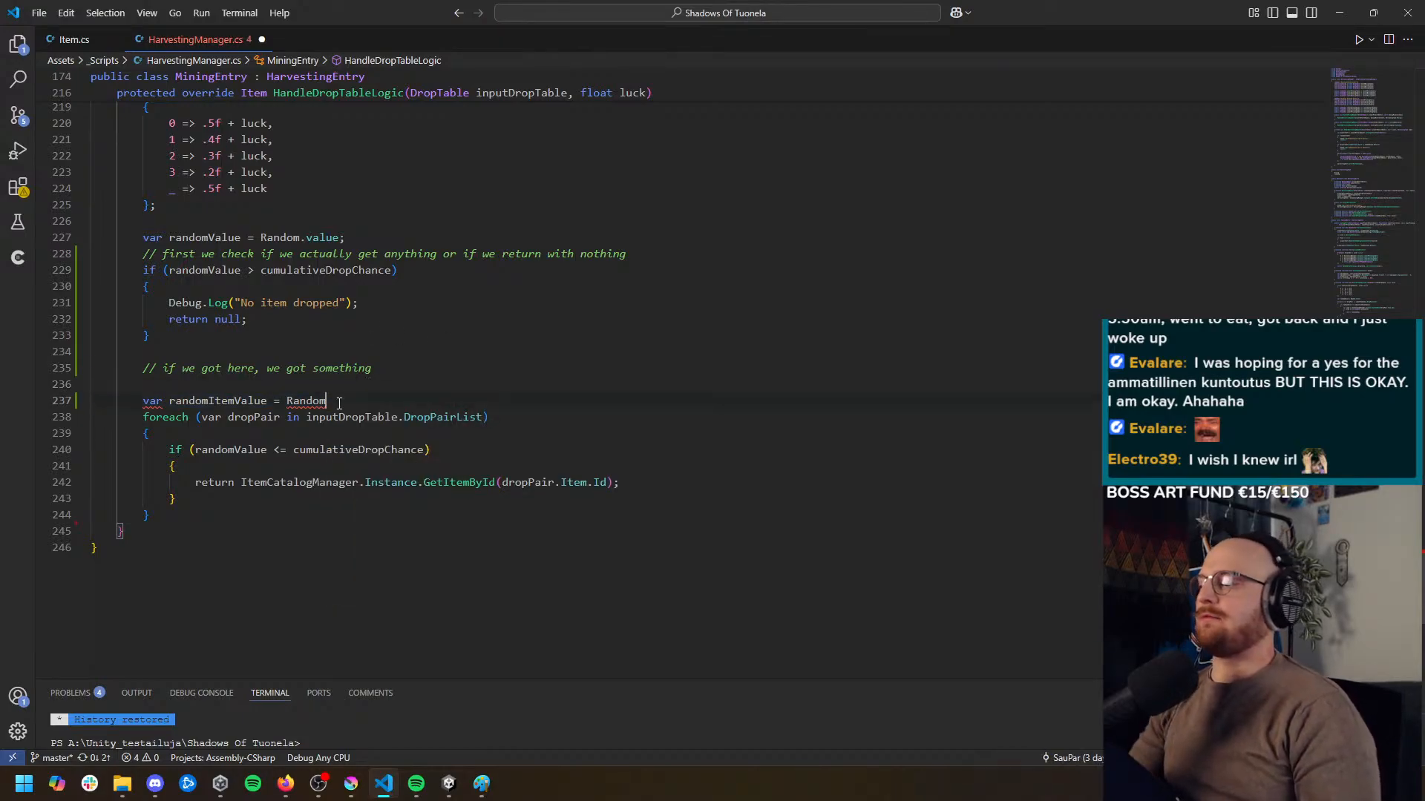
text(.)
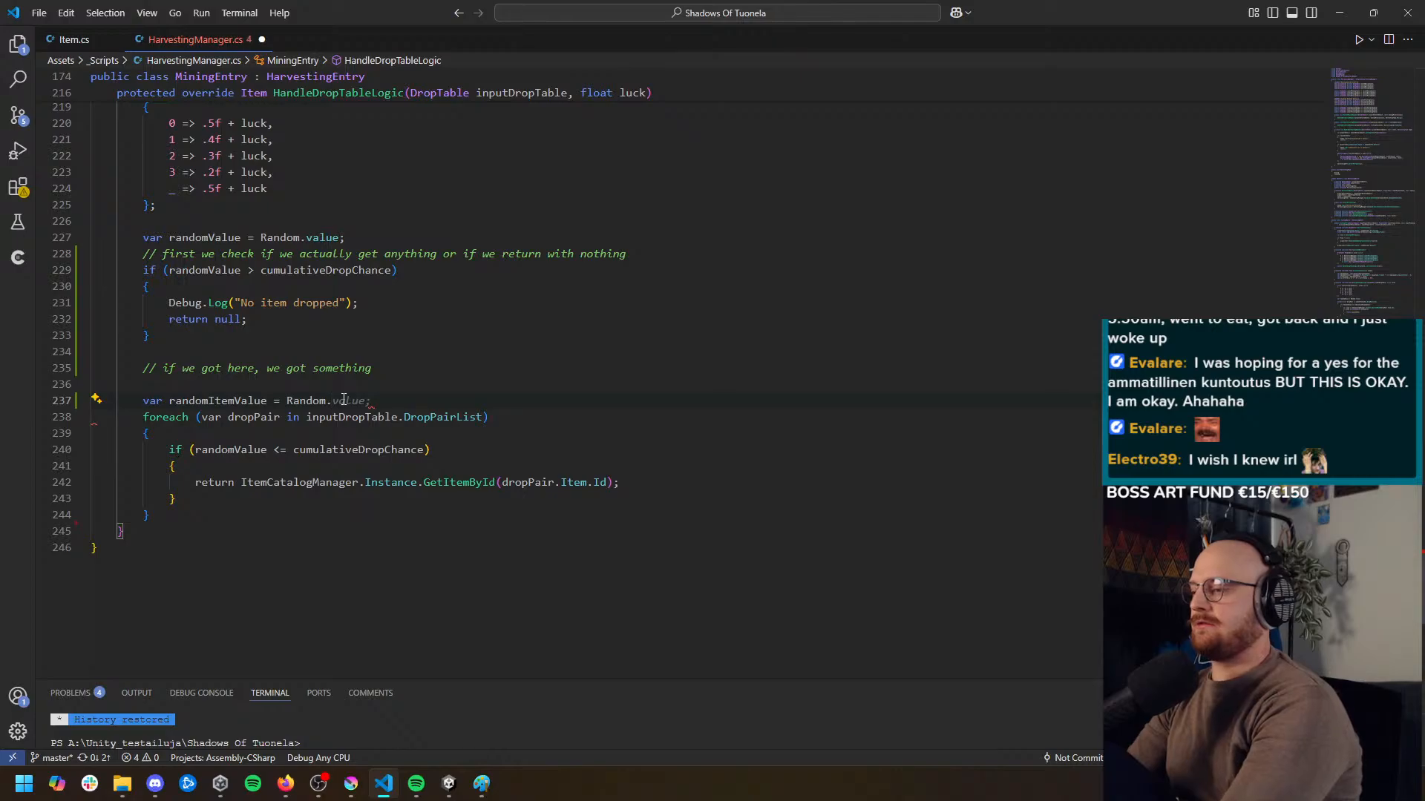
text(Range)
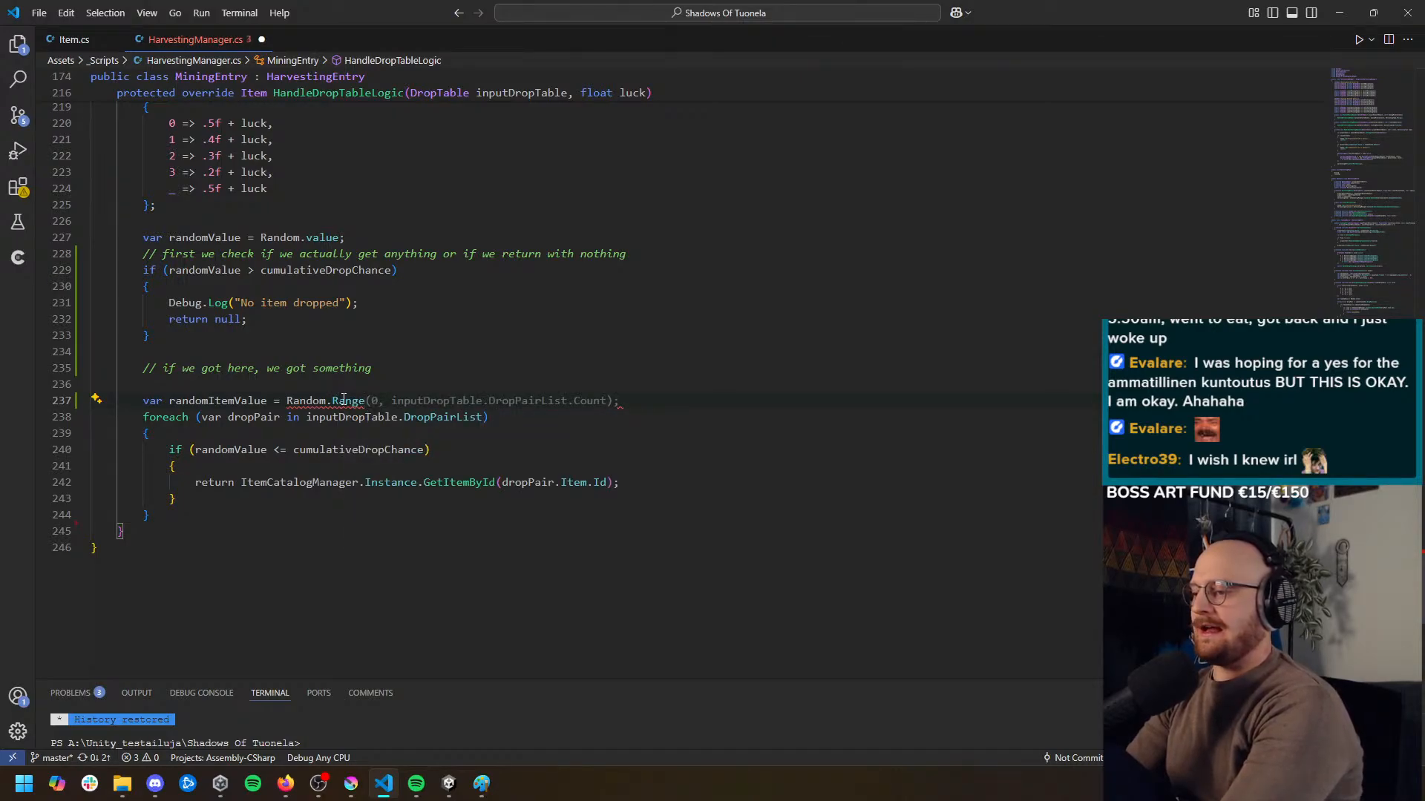
Declare the variable maxRadomValue with the value 0f on a new line above randomItemValue
key(Up)
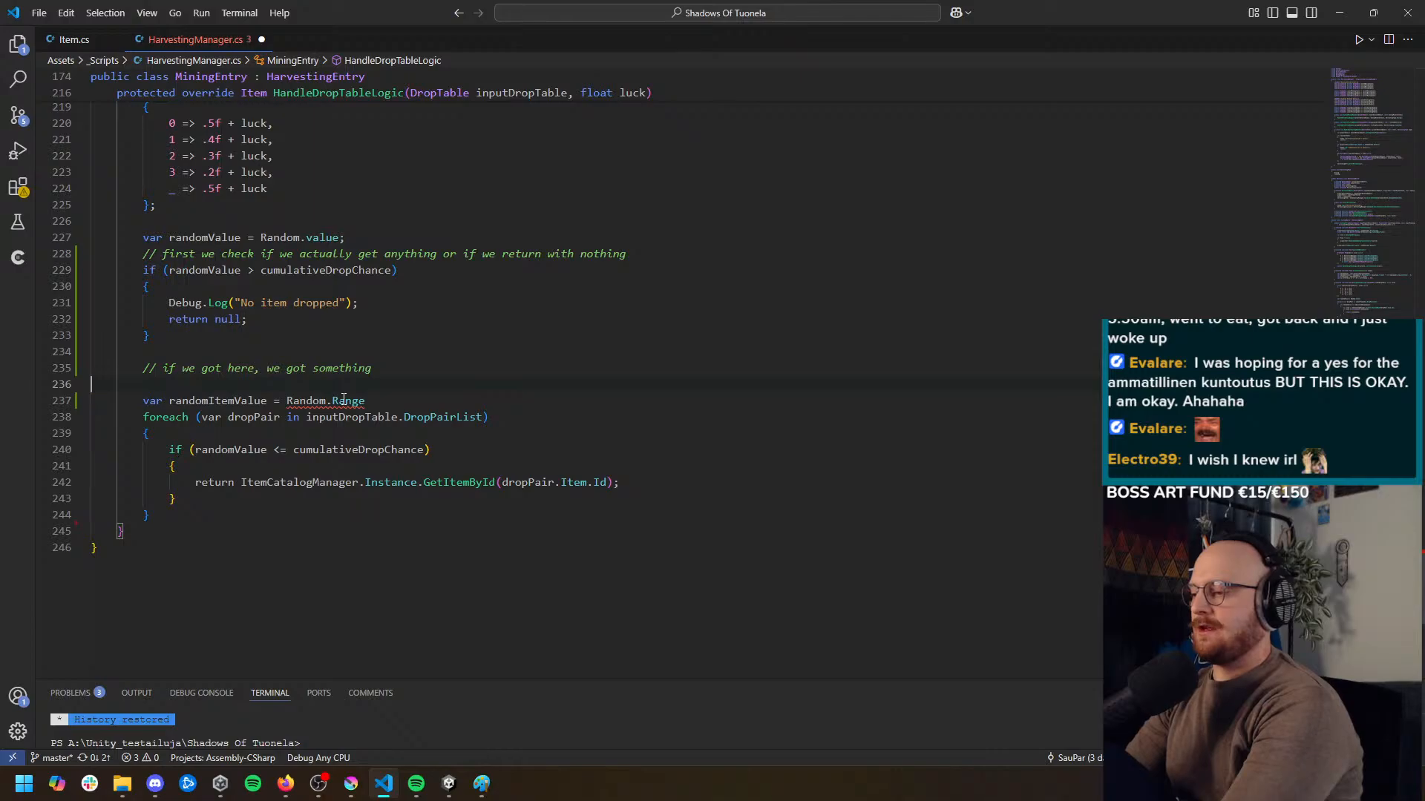
key(Return)
key(Tab)
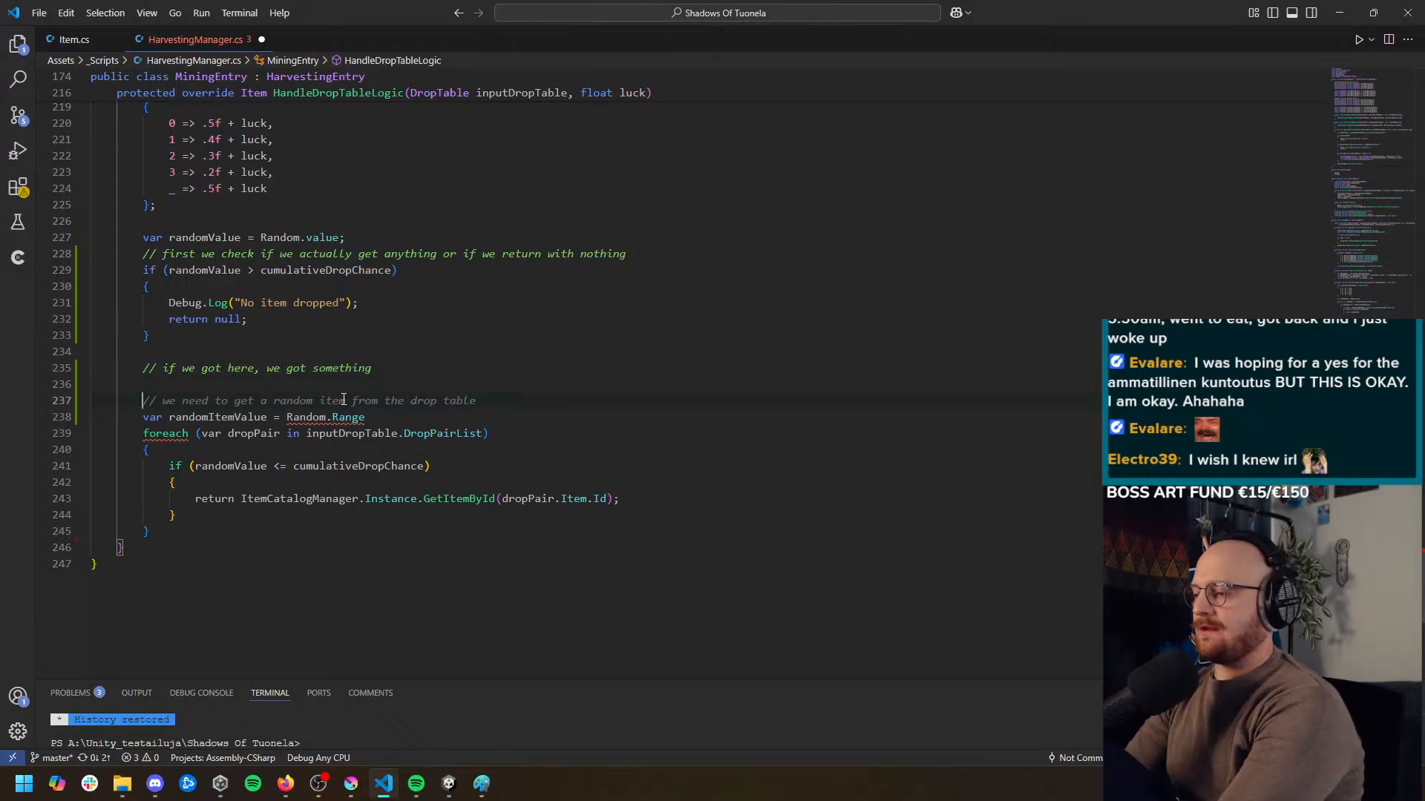
text(var )
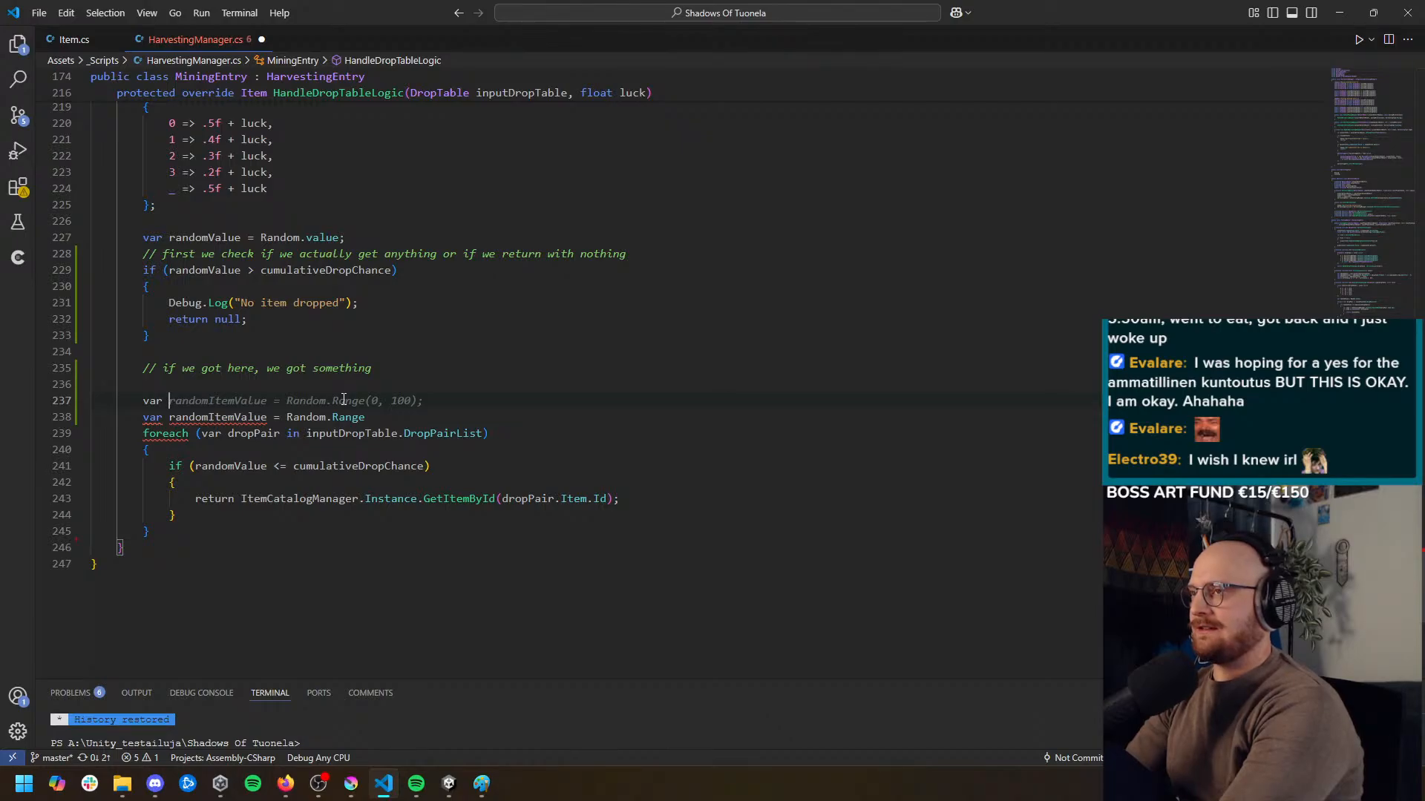
text(maxR)
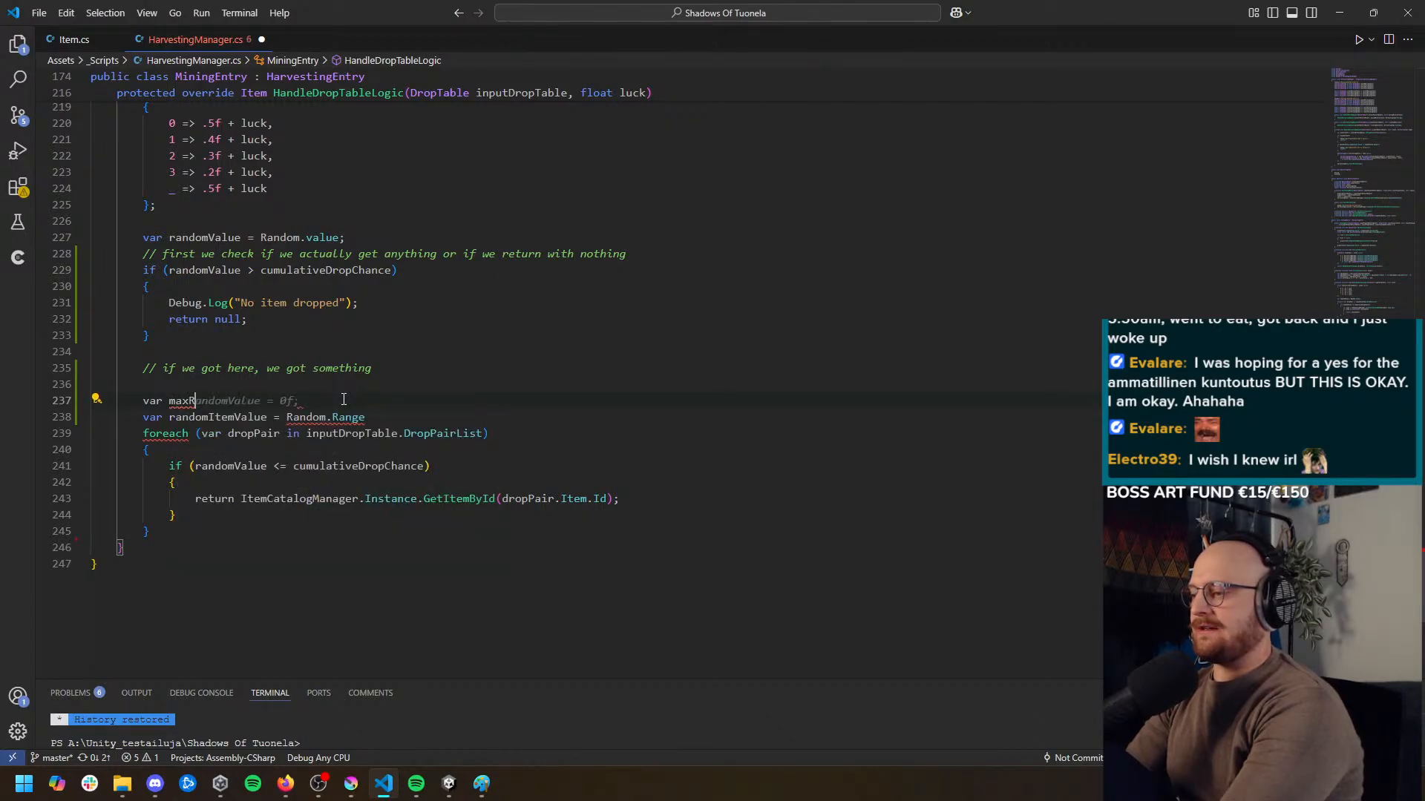
text(adomValue =)
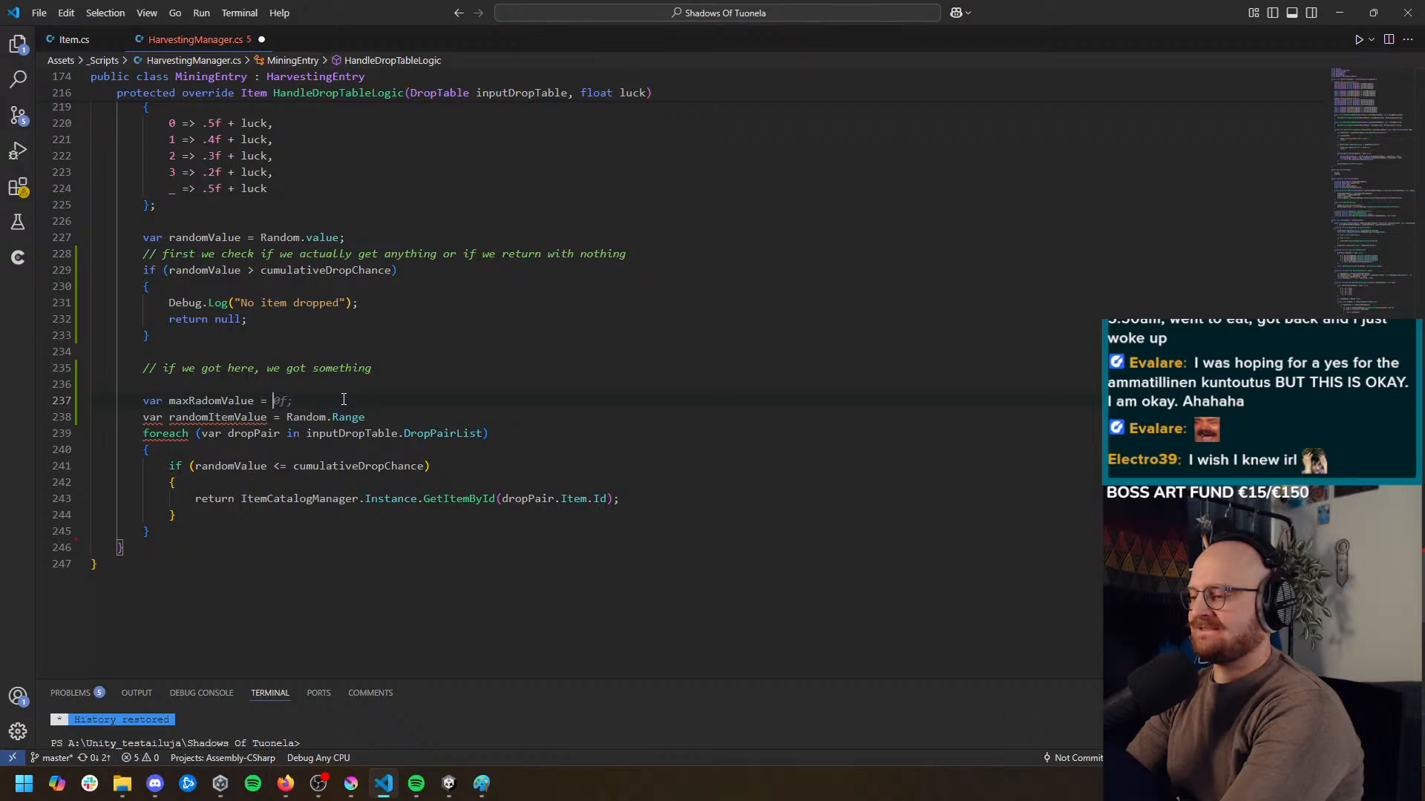
key(BackSpace)
key(BackSpace)
key(BackSpace)
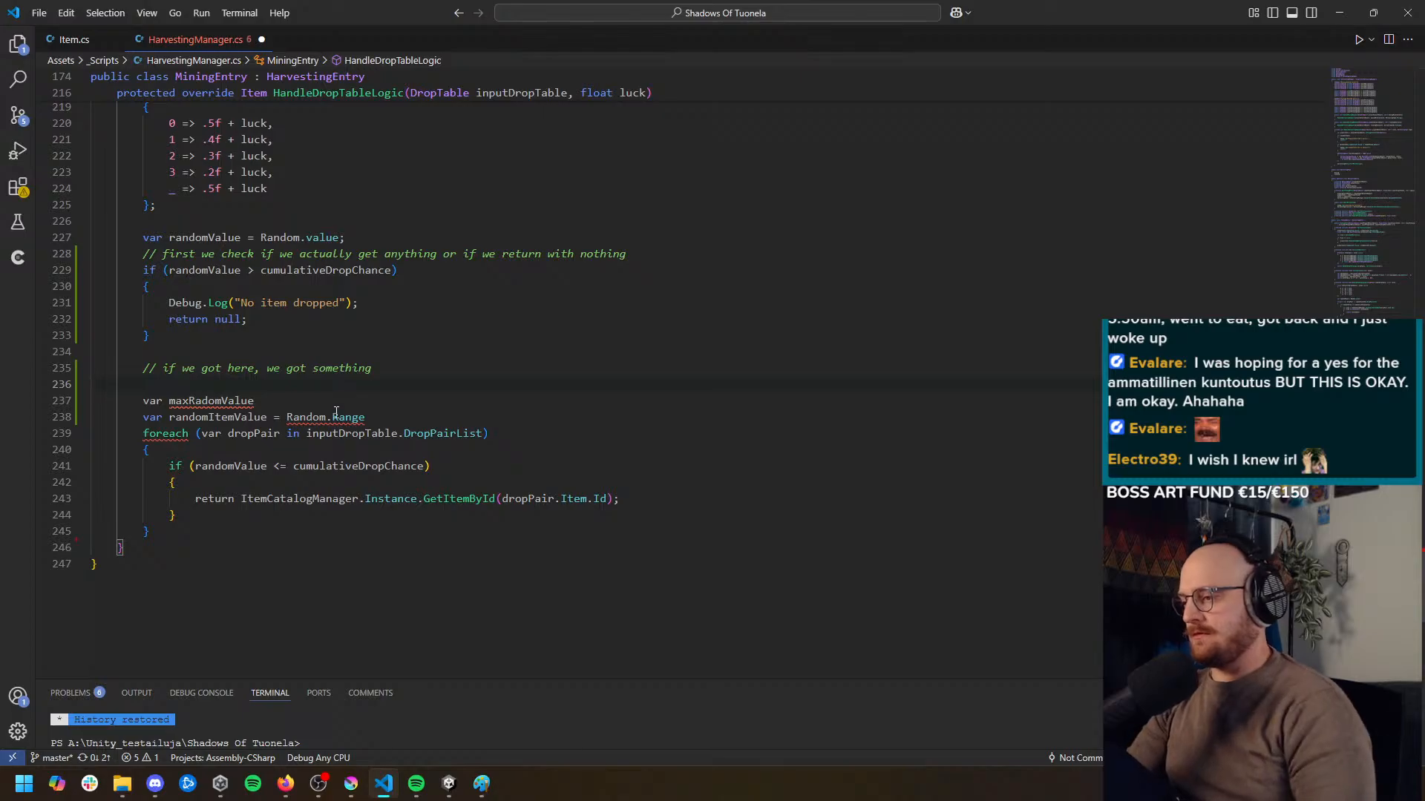
click(333, 400)
text(=)
key(Tab)
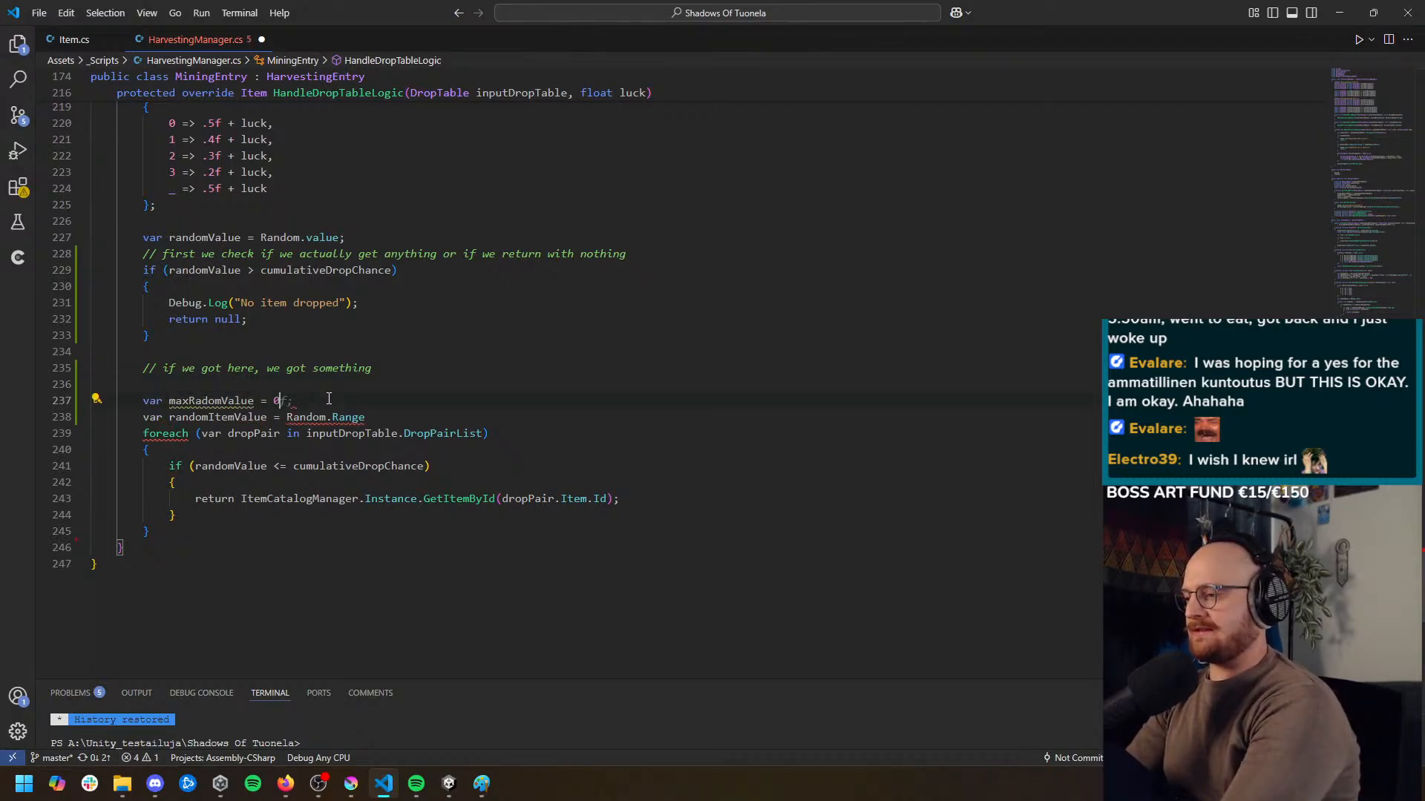
Insert a foreach loop over inputDropTable.DropPairList that adds each dropPair.DropChance to maxRadomValue, followed by a blank line
key(Return)
text(forea)
key(Tab)
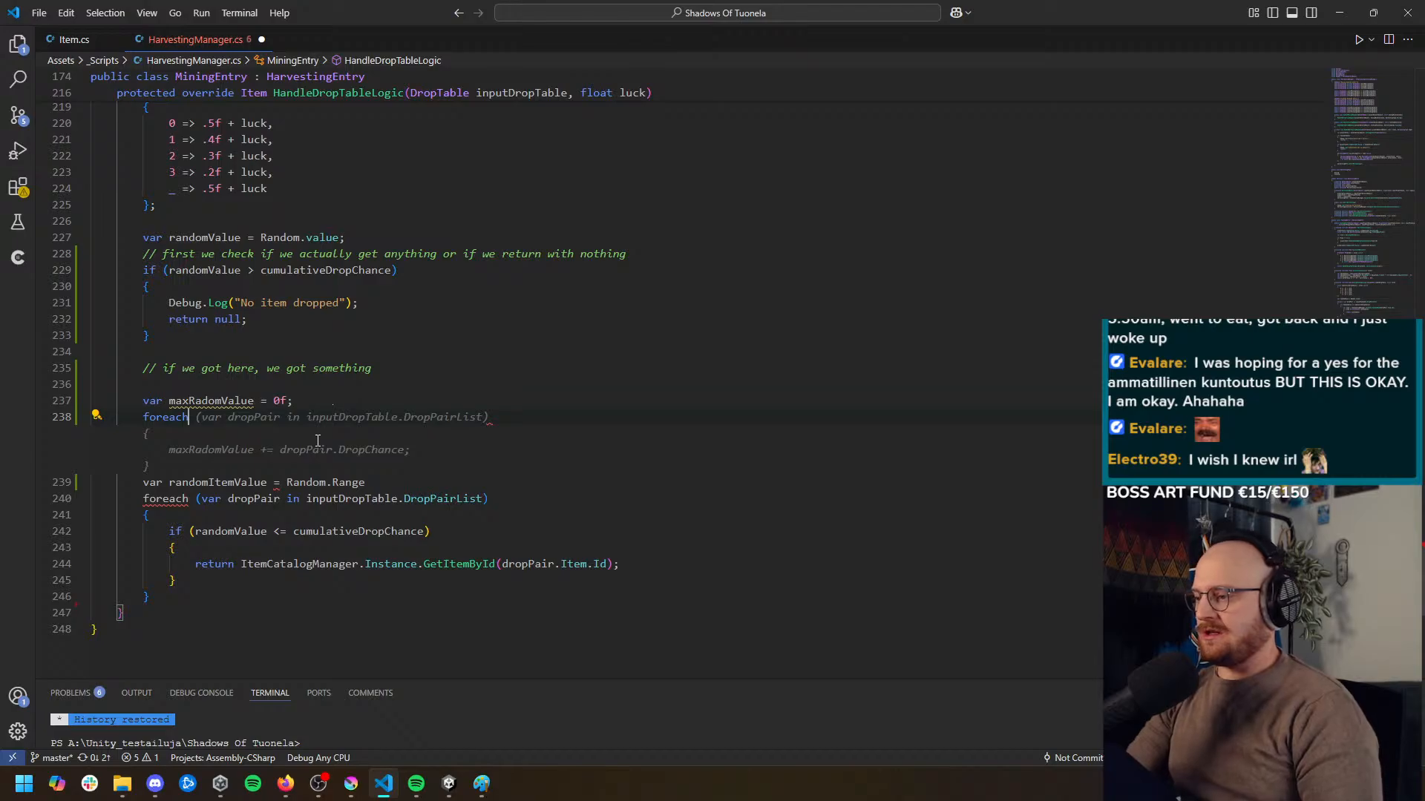
key(Tab)
key(Return)
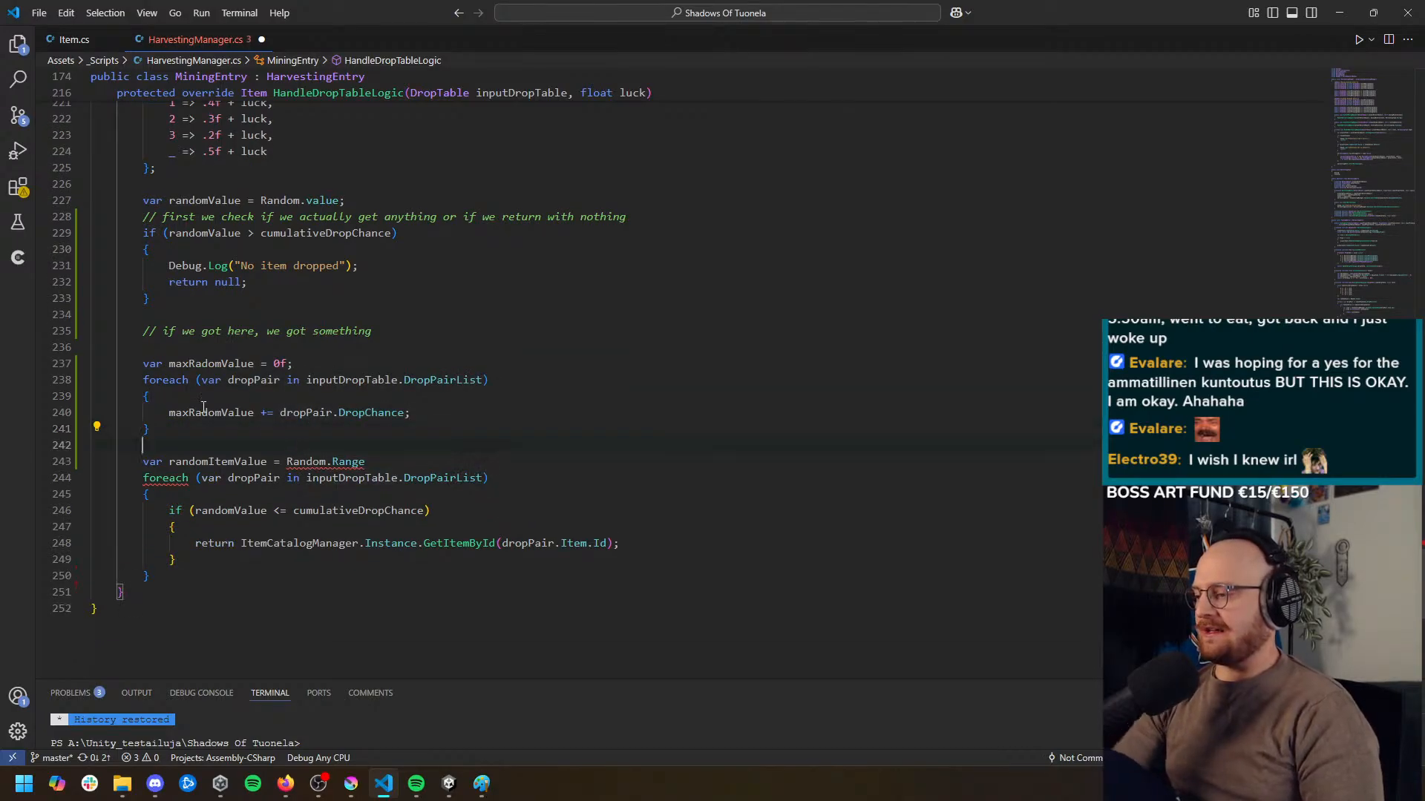
Correct the misspelled variable name to maxRandomValue in its declaration and inside the summing loop
click(204, 410)
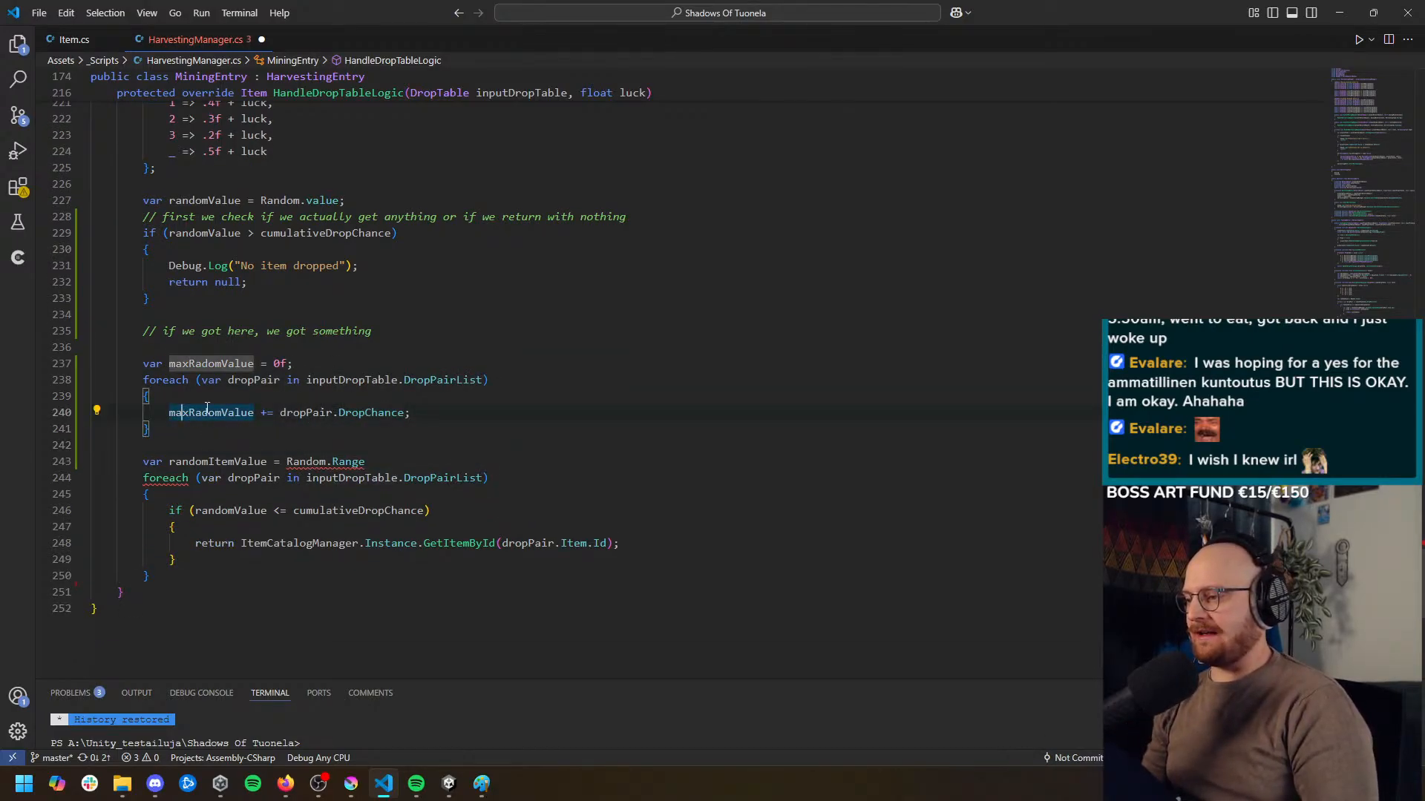
click(203, 363)
text(n)
click(203, 411)
text(n)
click(239, 432)
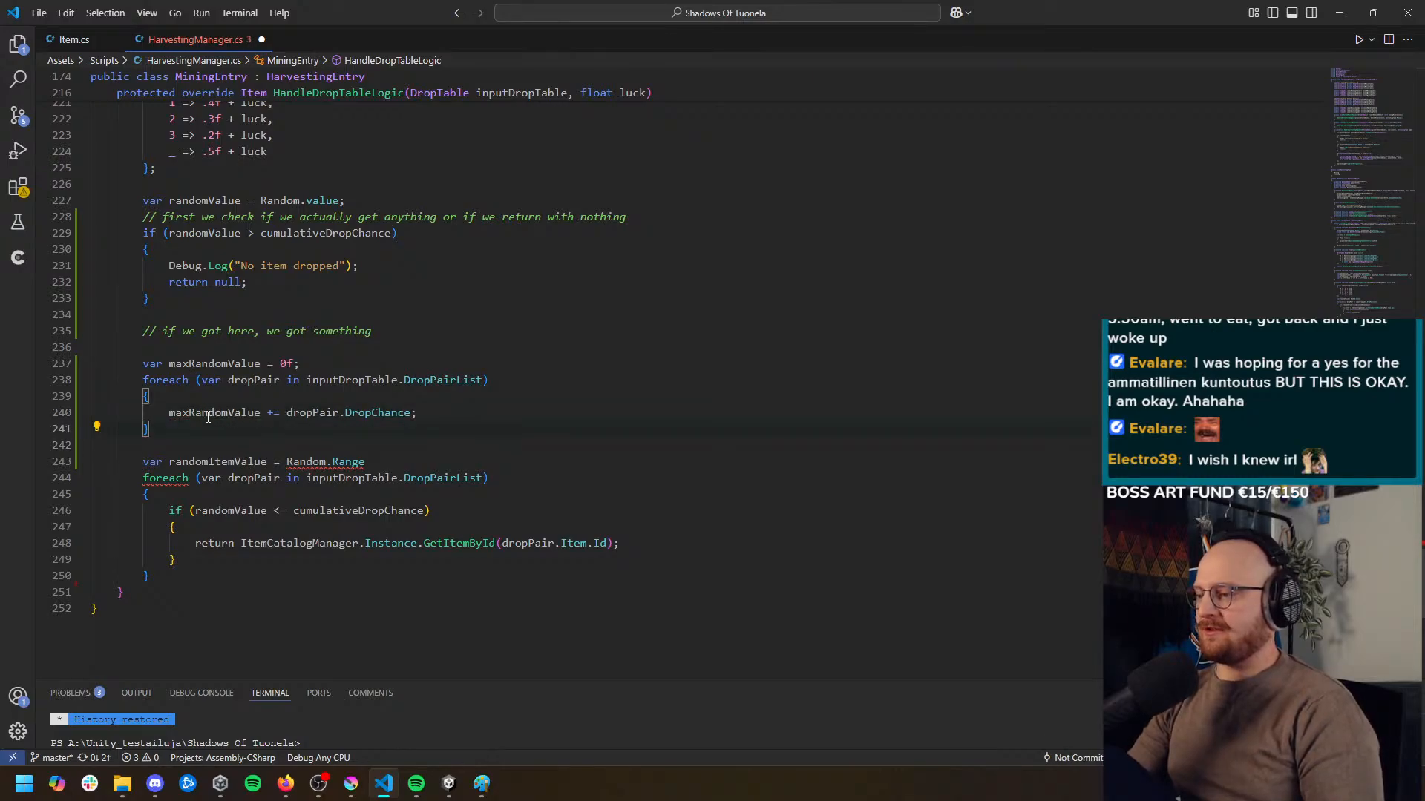
click(207, 418)
click(227, 437)
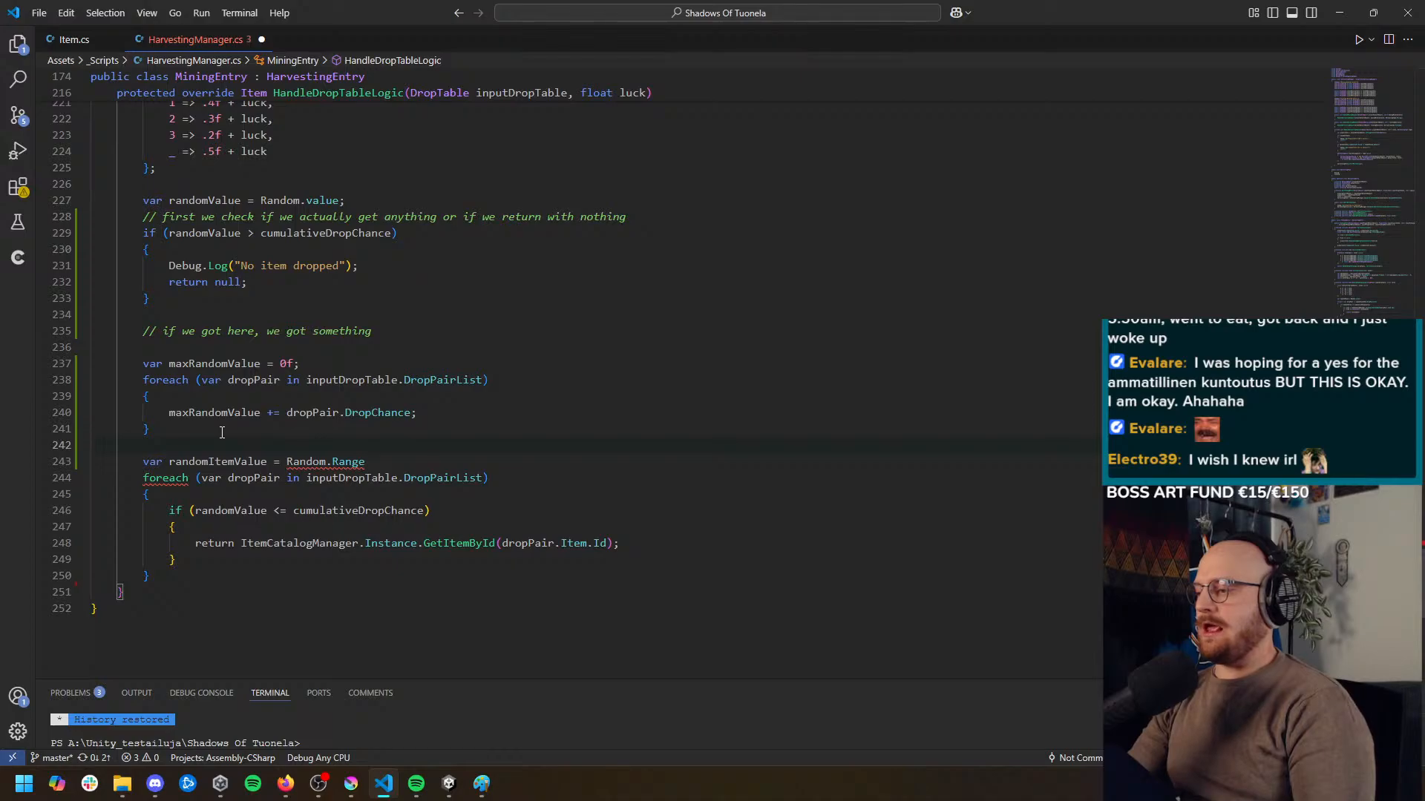
Complete the randomItemValue declaration as Random.Range(0, maxRandomValue);
click(373, 460)
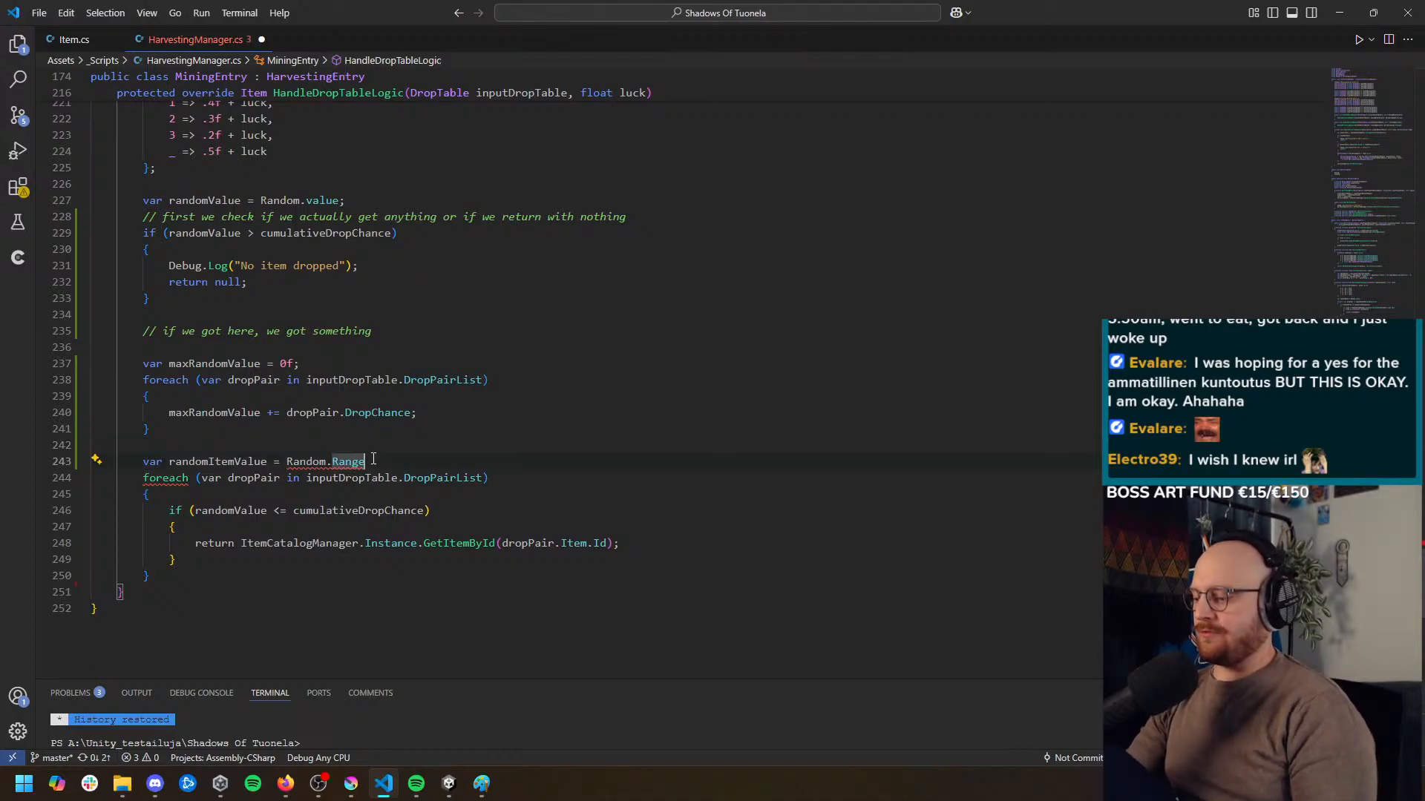
text((0, )
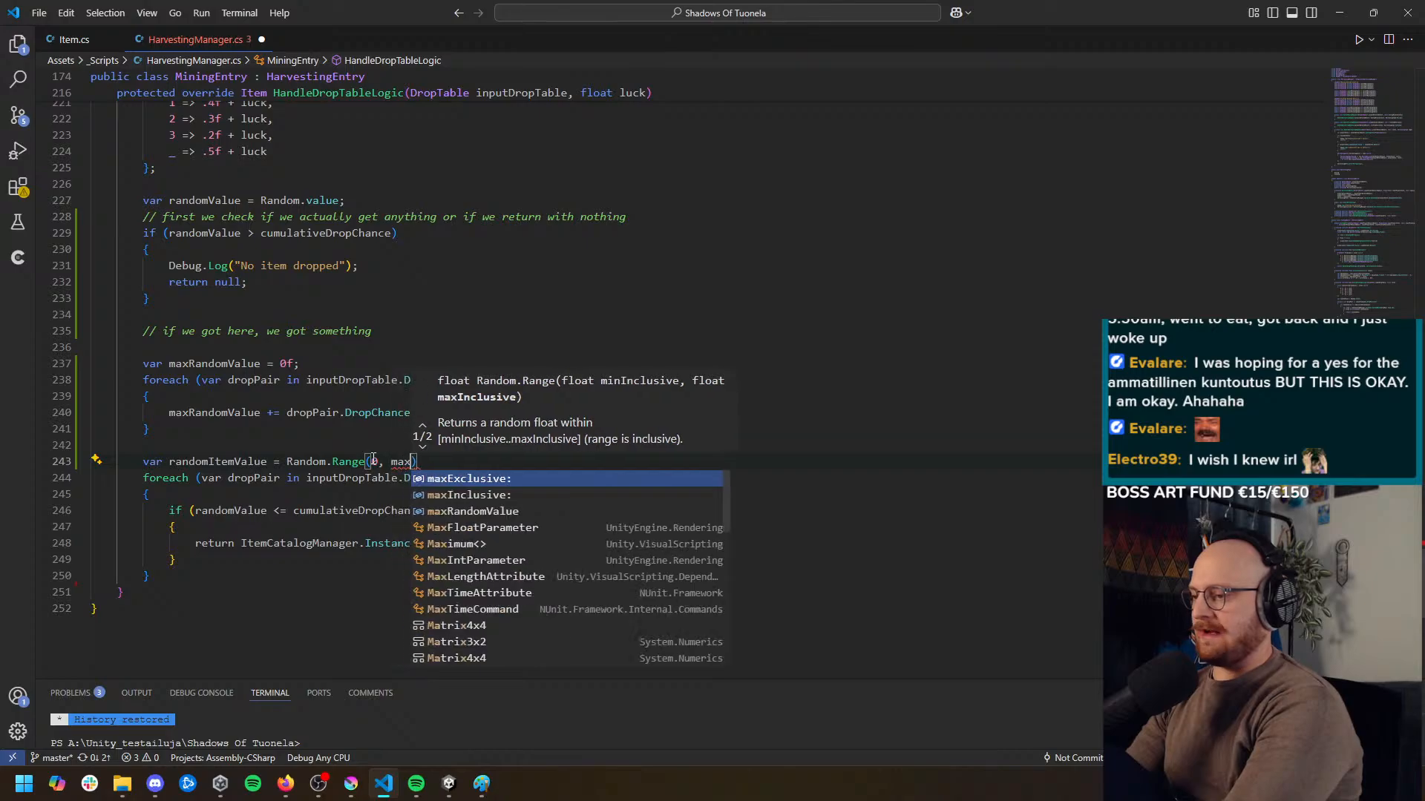
text(maxRandomValue);)
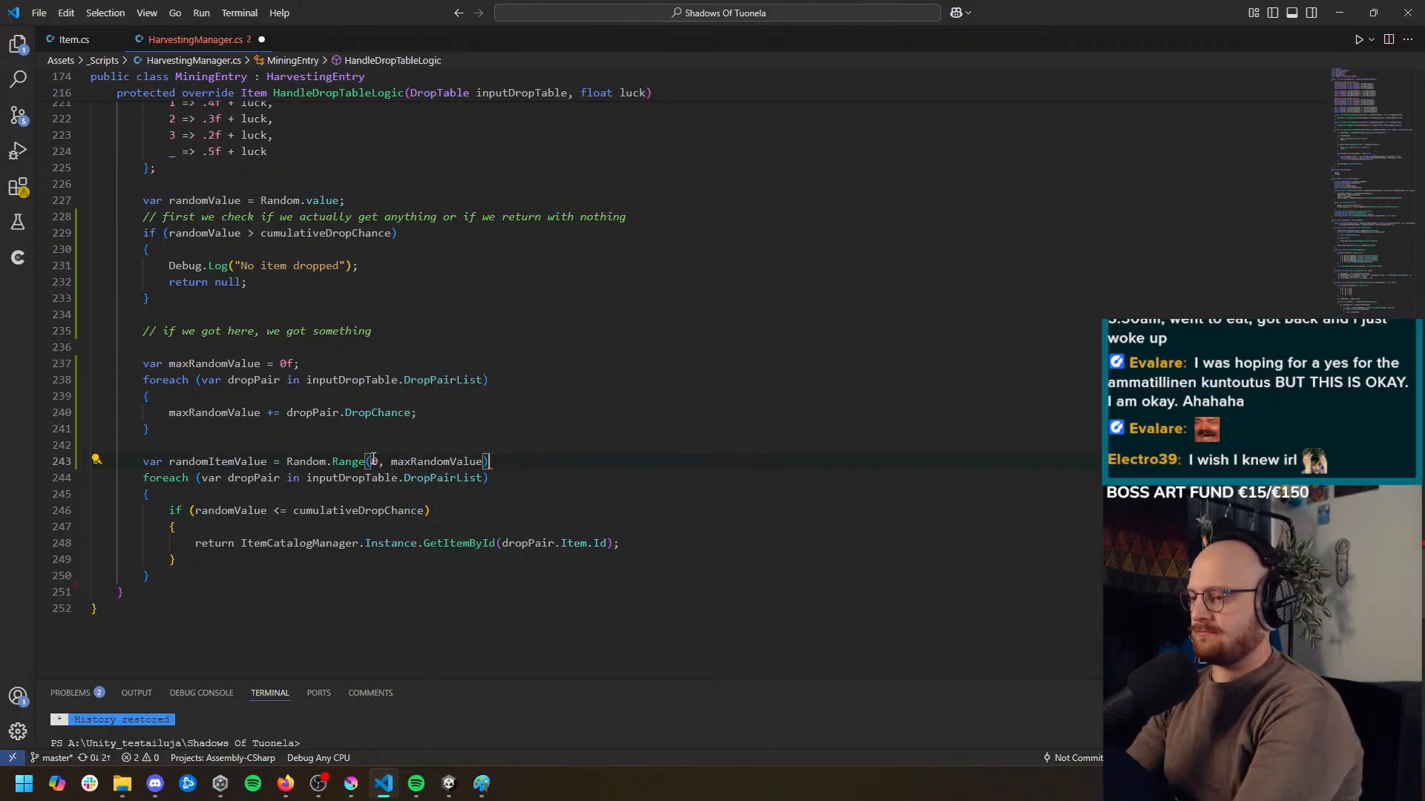
text(;)
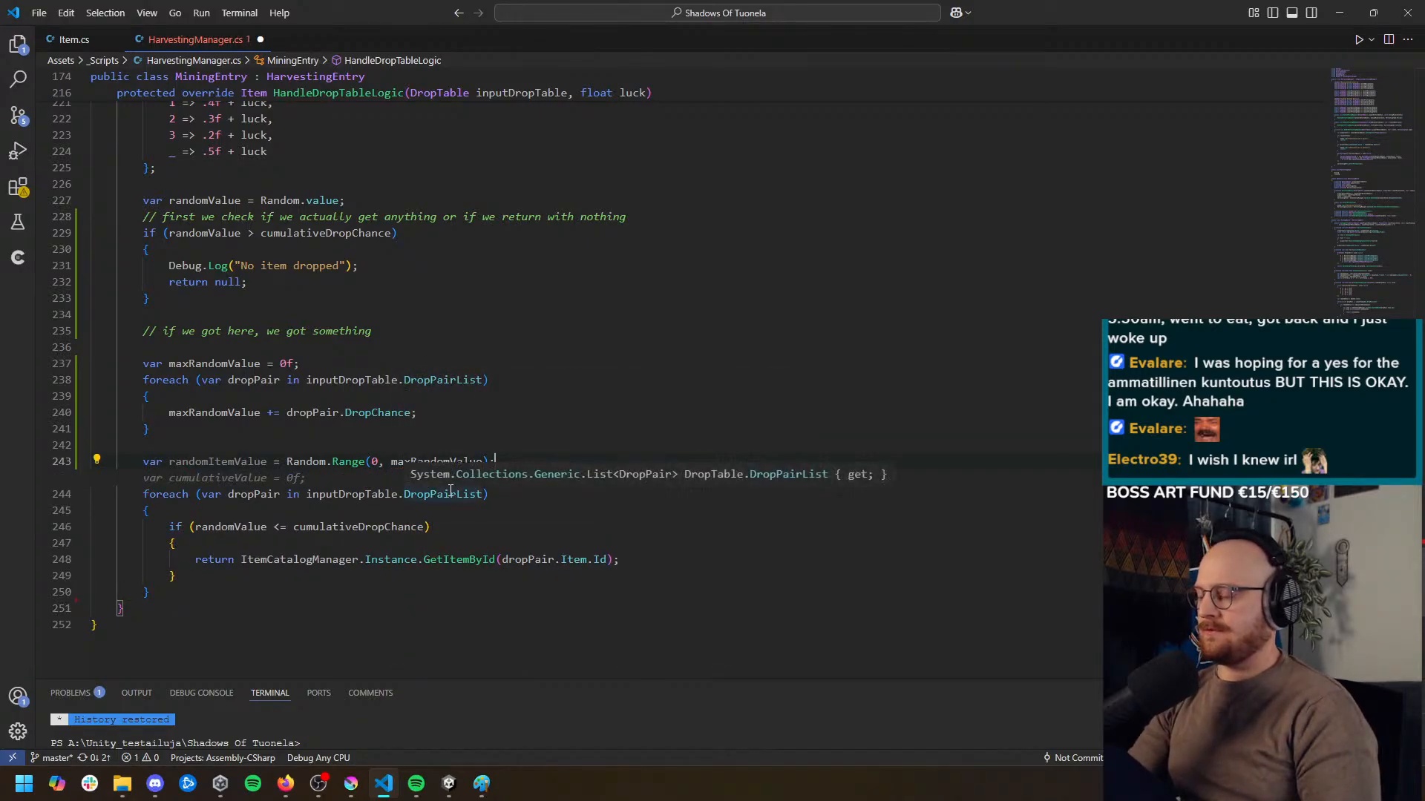
Examine the second foreach loop over DropPairList and its condition comparing randomValue with cumulativeDropChance
click(538, 533)
scroll(538, 532, down, 1)
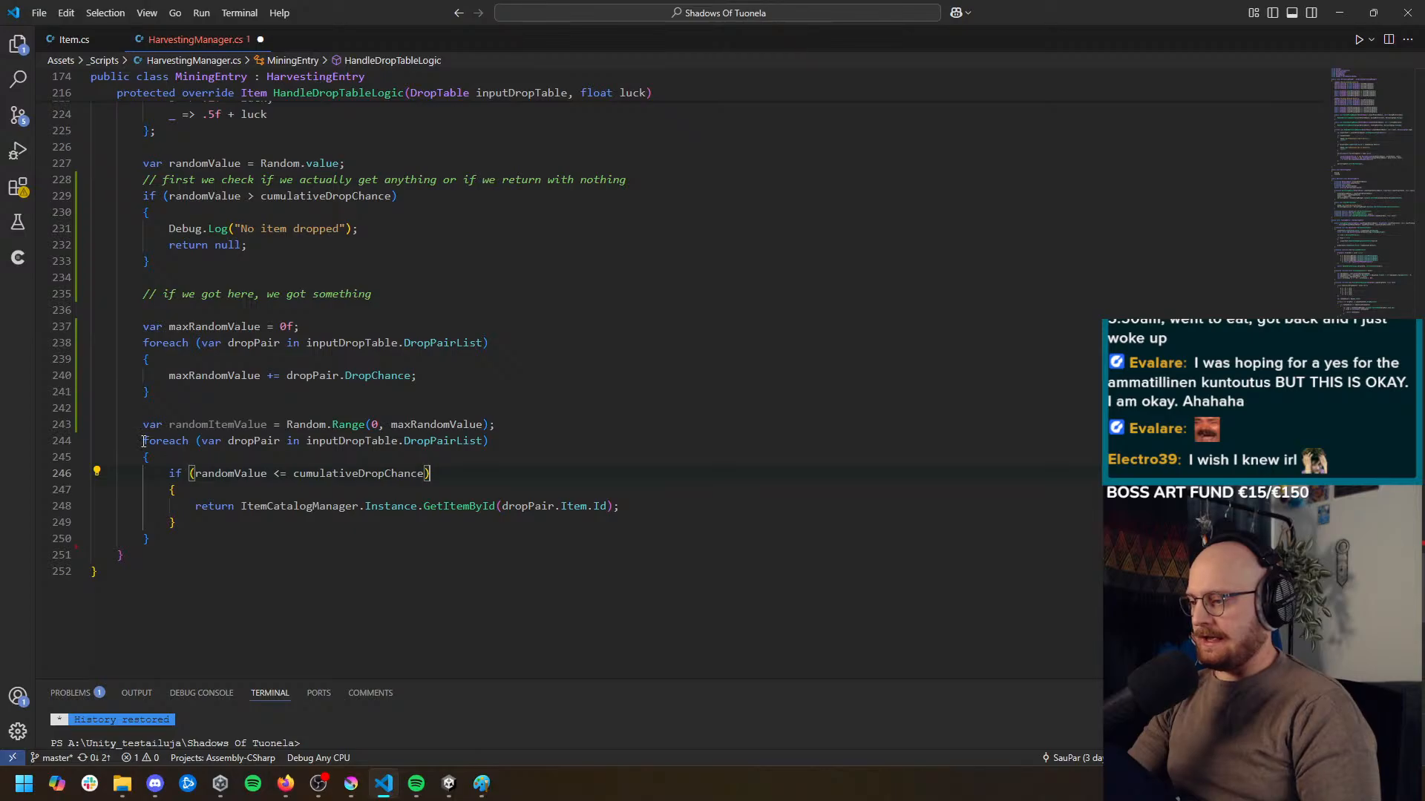
mouse_move(143, 441)
mouse_down()
mouse_move(320, 541)
mouse_move(233, 528)
mouse_move(143, 442)
mouse_up()
key(ctrl+End)
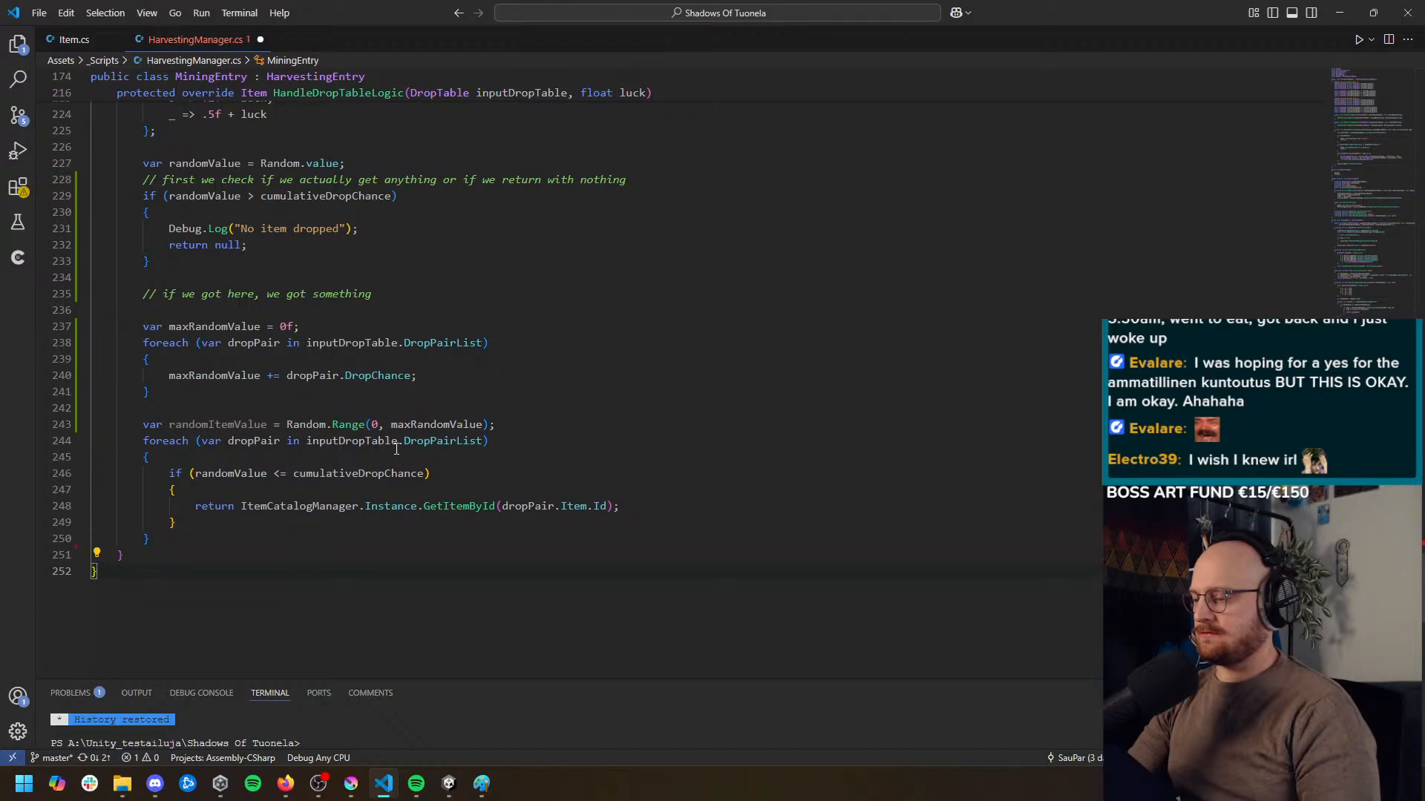
click(178, 440)
click(268, 440)
click(417, 439)
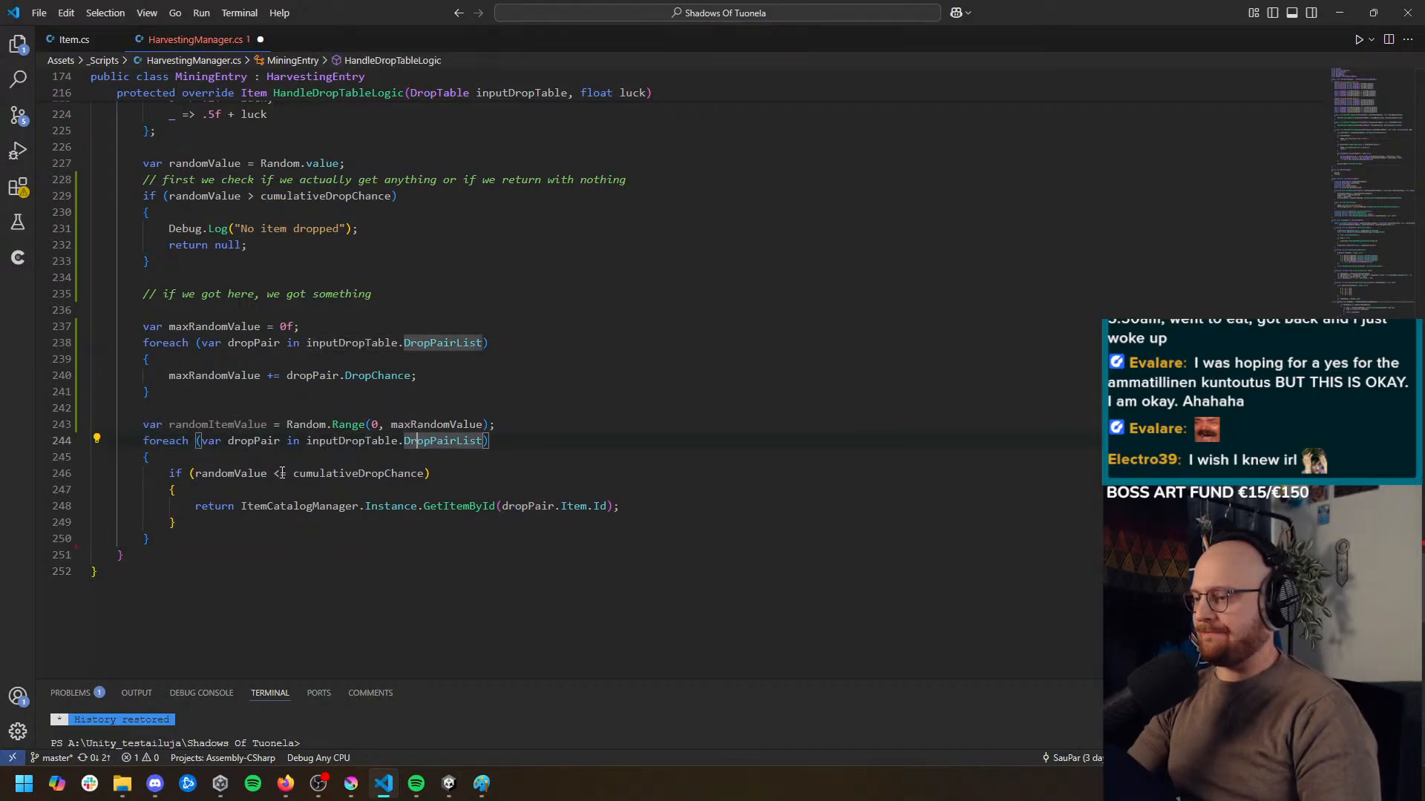
click(239, 474)
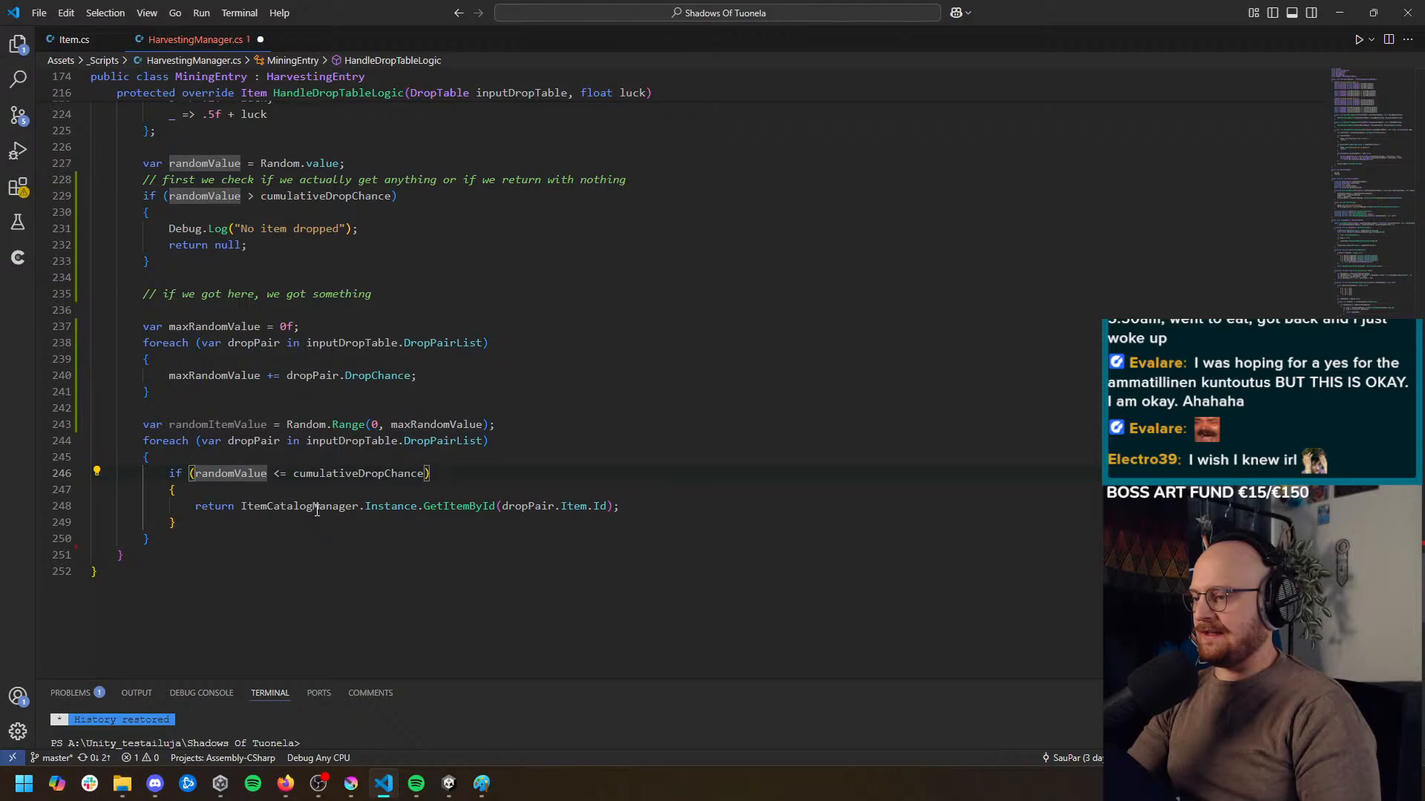
Replace randomValue with randomItemValue in the if condition of the second foreach loop over DropPairList
double_click(236, 424)
key(ctrl+c)
double_click(251, 475)
key(ctrl+v)
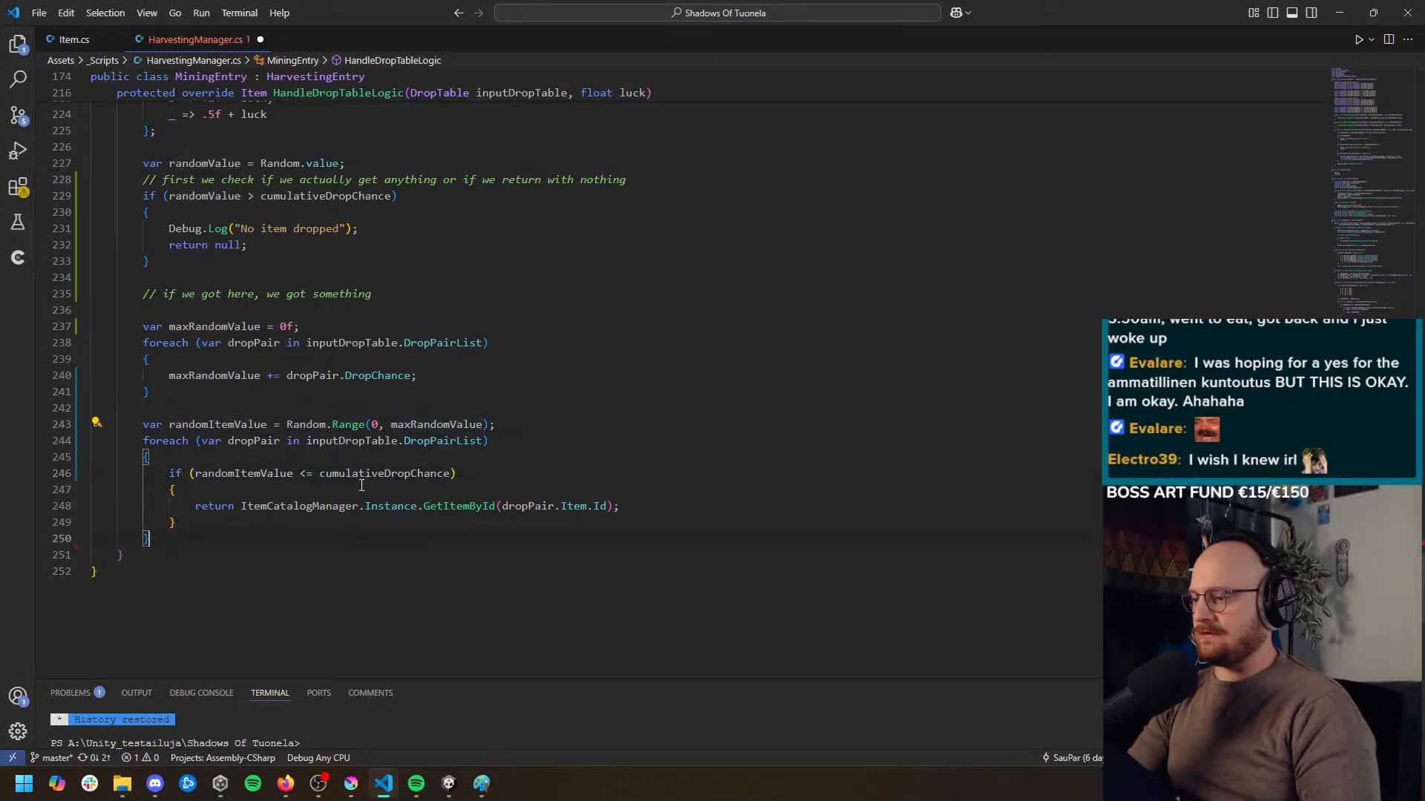
Compare randomItemValue against dropPair.DropChance instead of cumulativeDropChance in the second loop's if condition
double_click(368, 475)
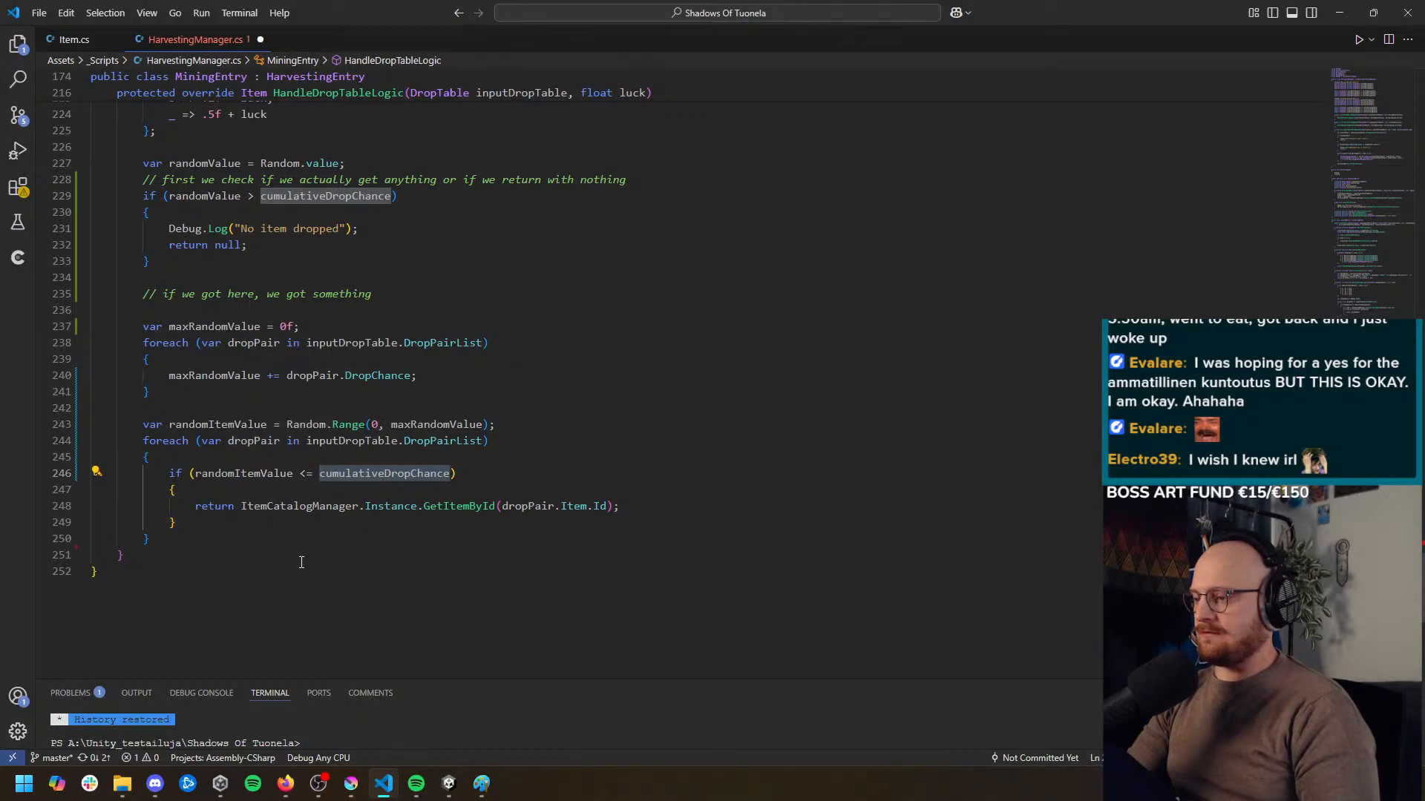
click(428, 425)
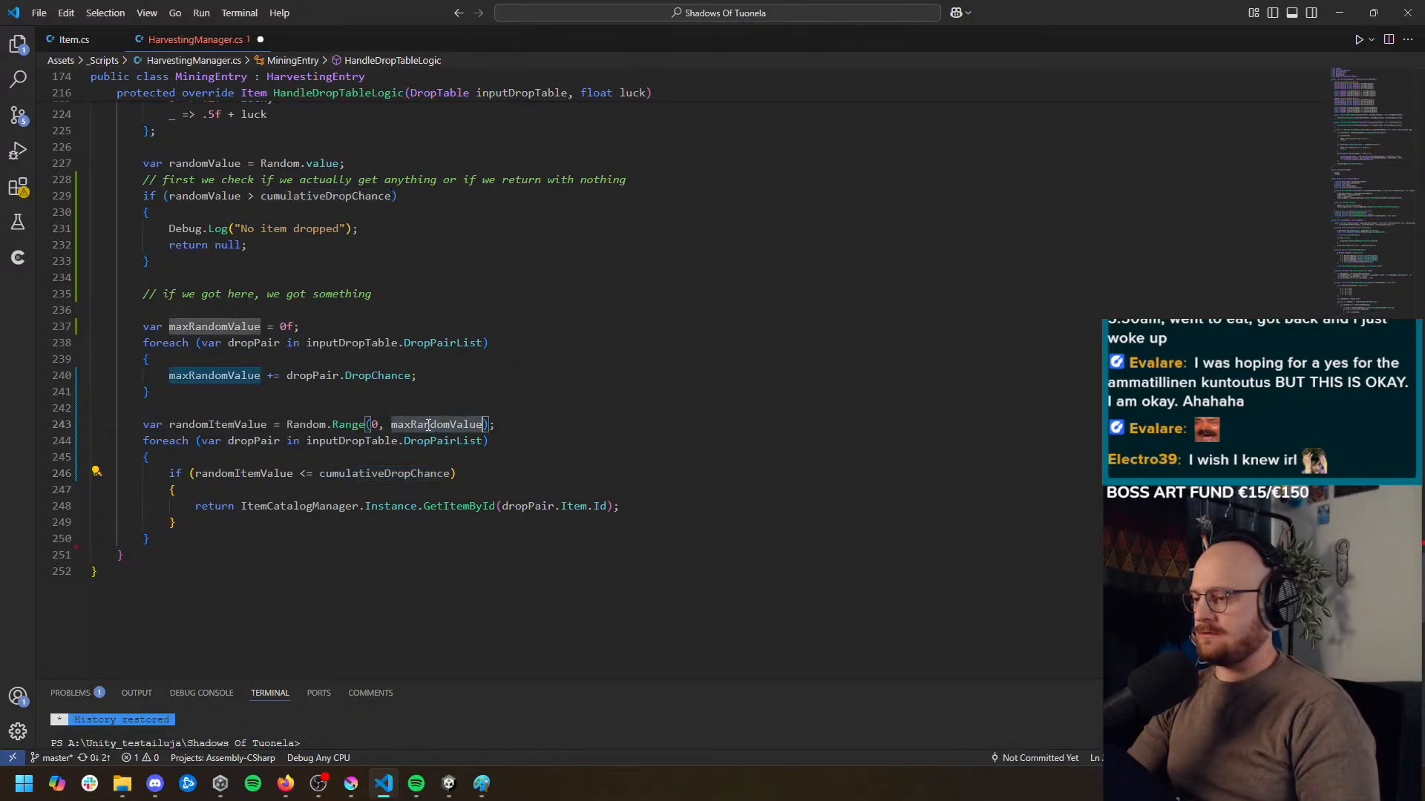
click(418, 518)
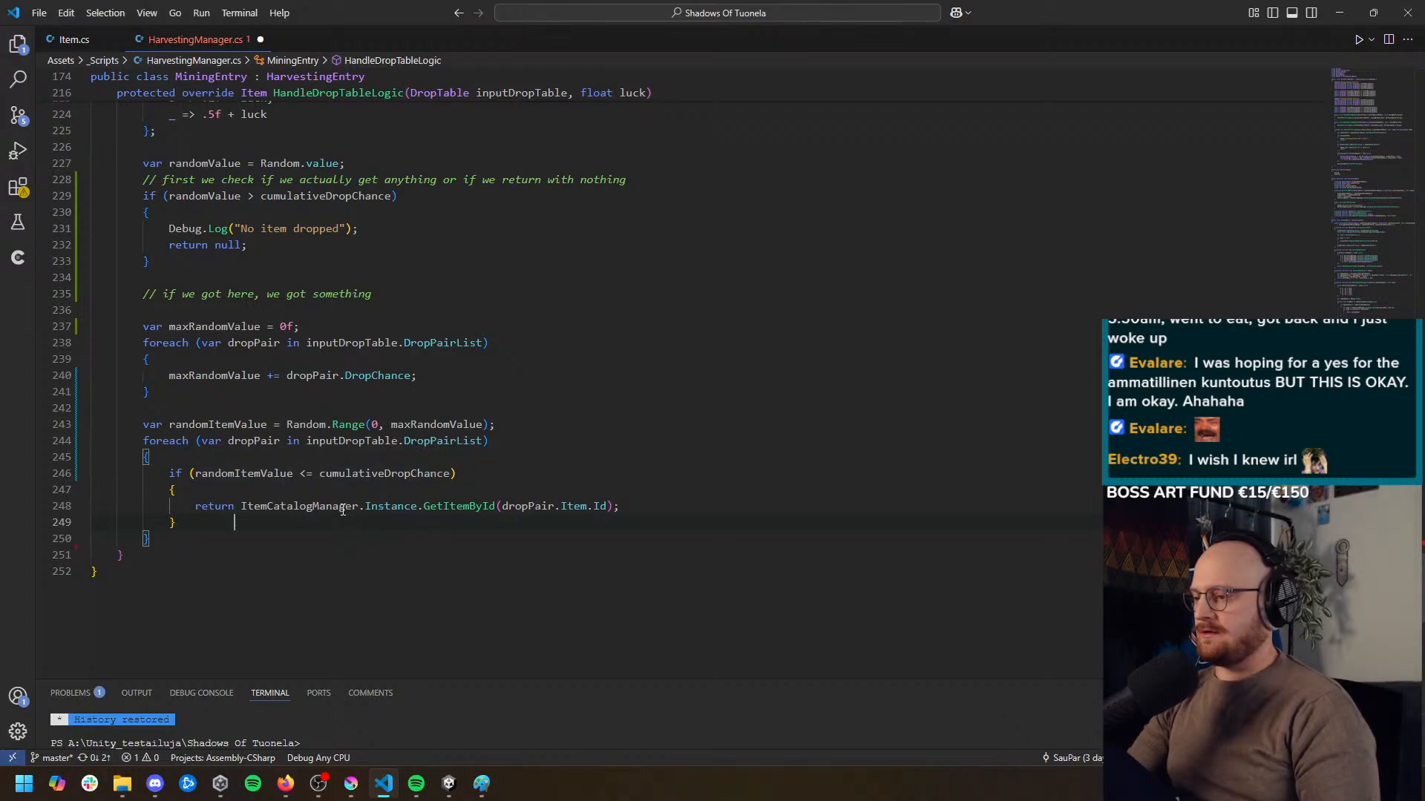
double_click(266, 441)
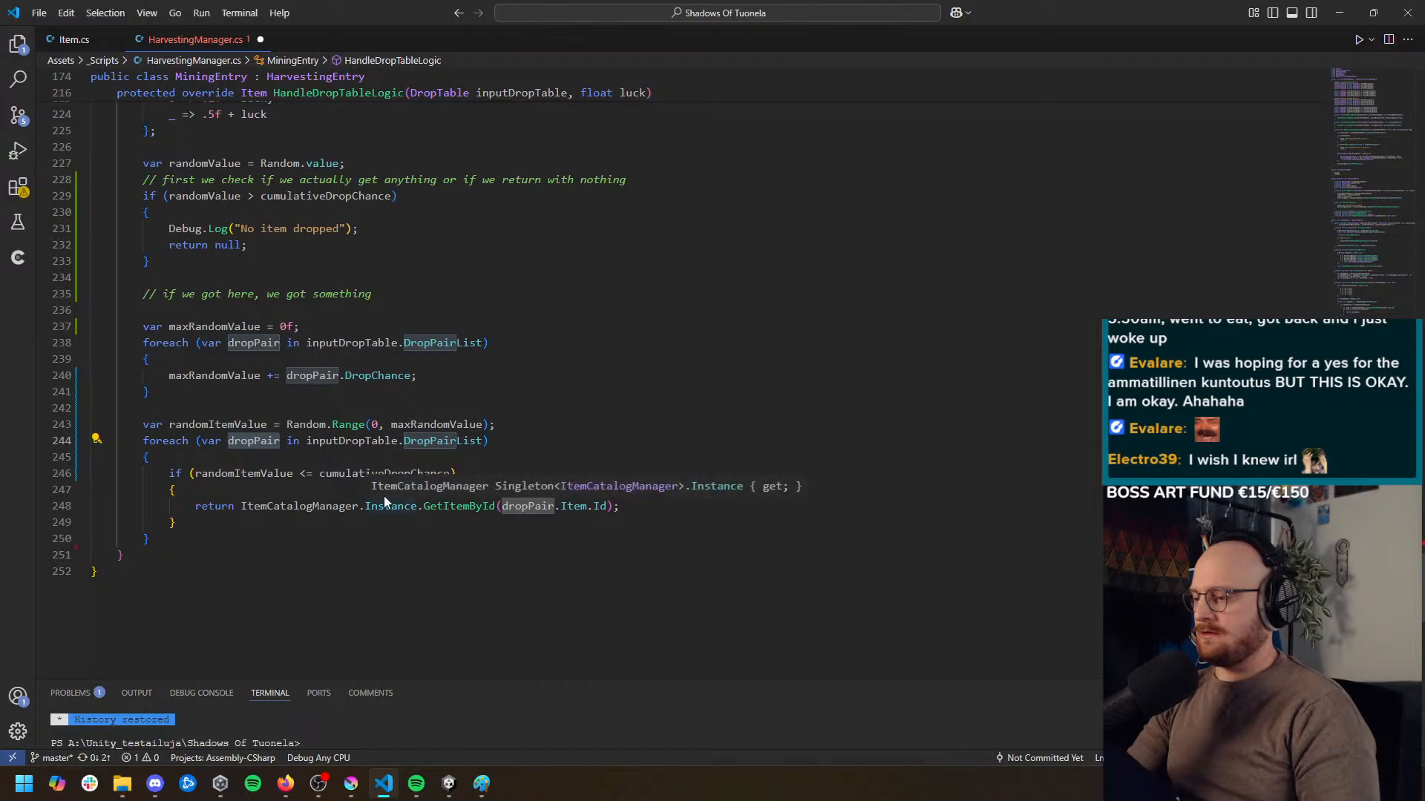
click(386, 473)
double_click(386, 473)
text(dropPair)
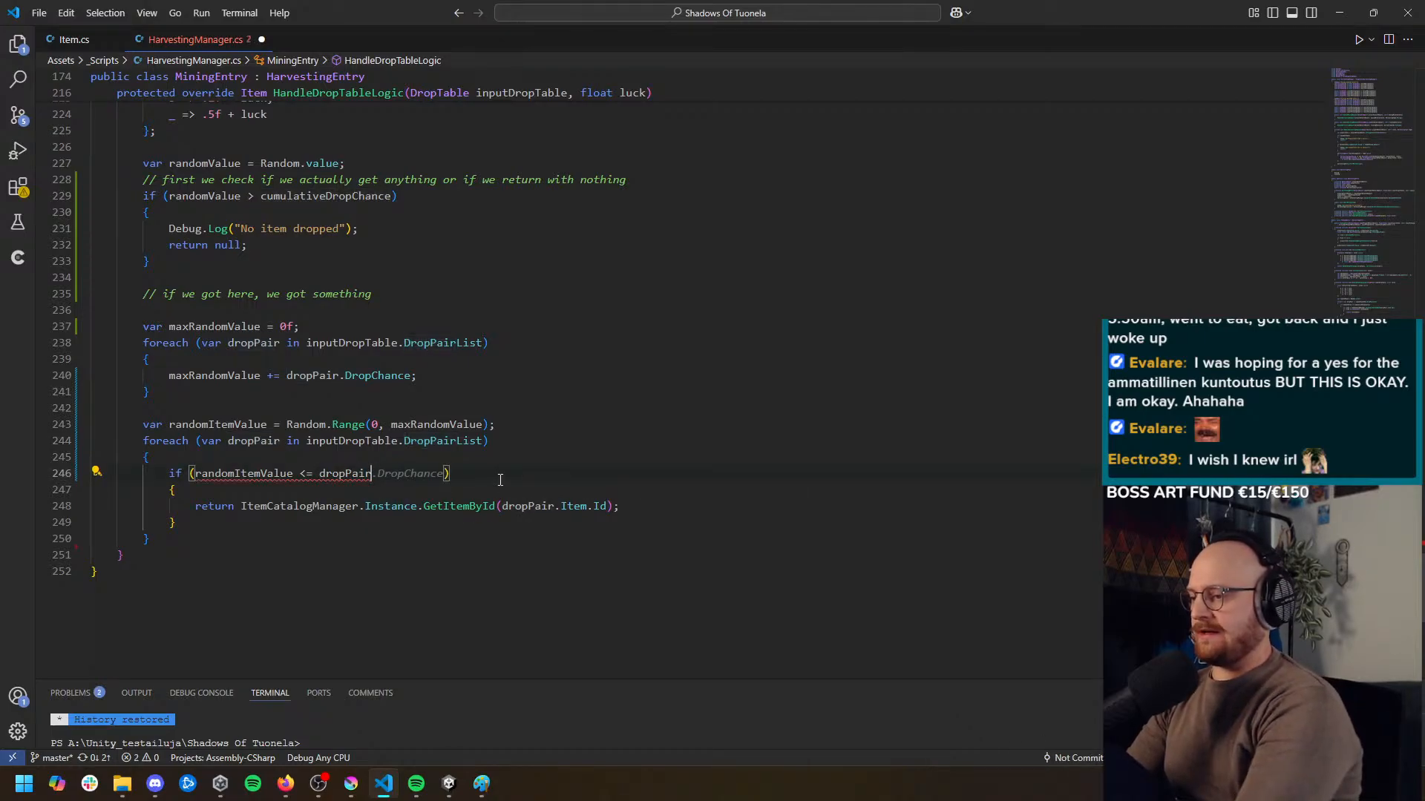
text(.)
key(Tab)
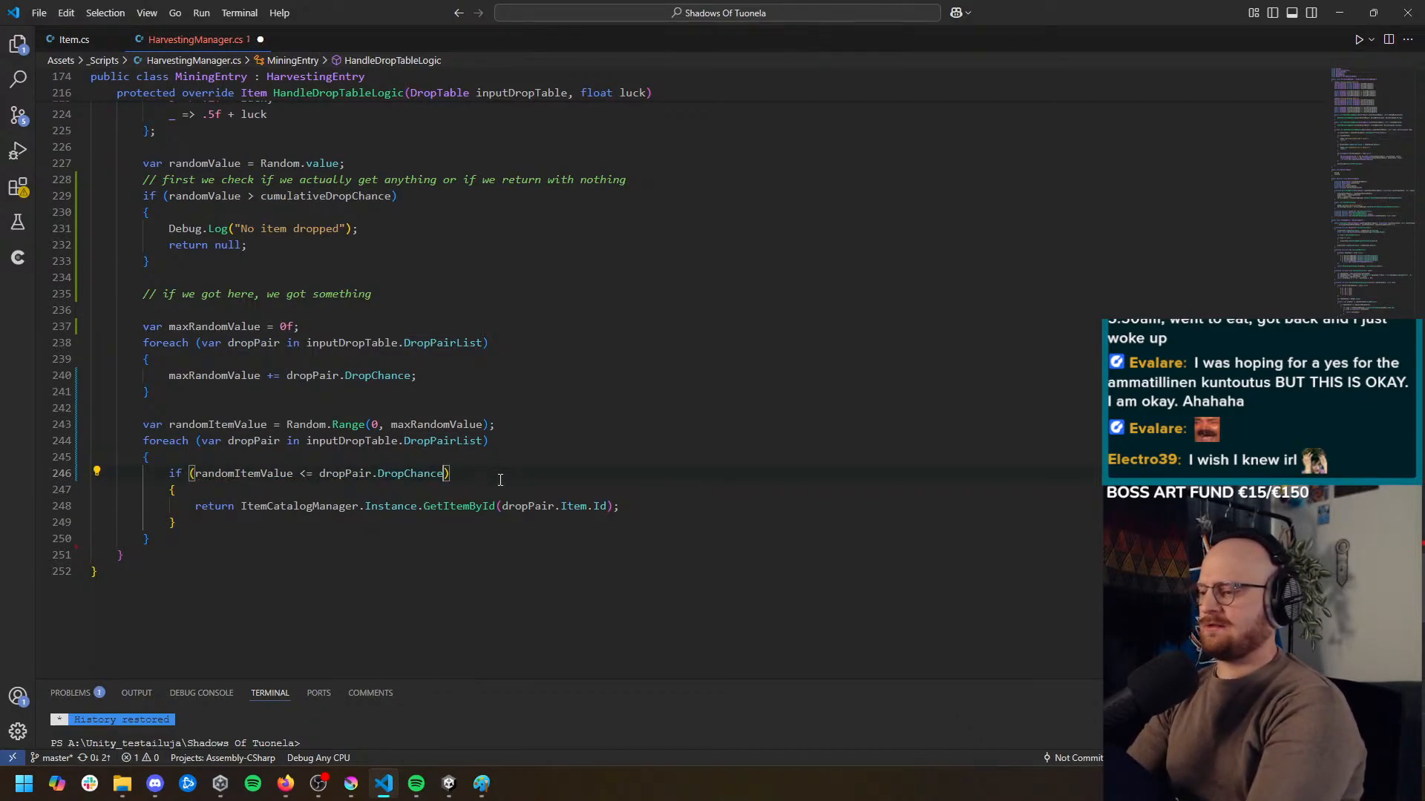
Examine the error flagged on HandleDropTableLogic and review which paths of the method return a value
click(439, 552)
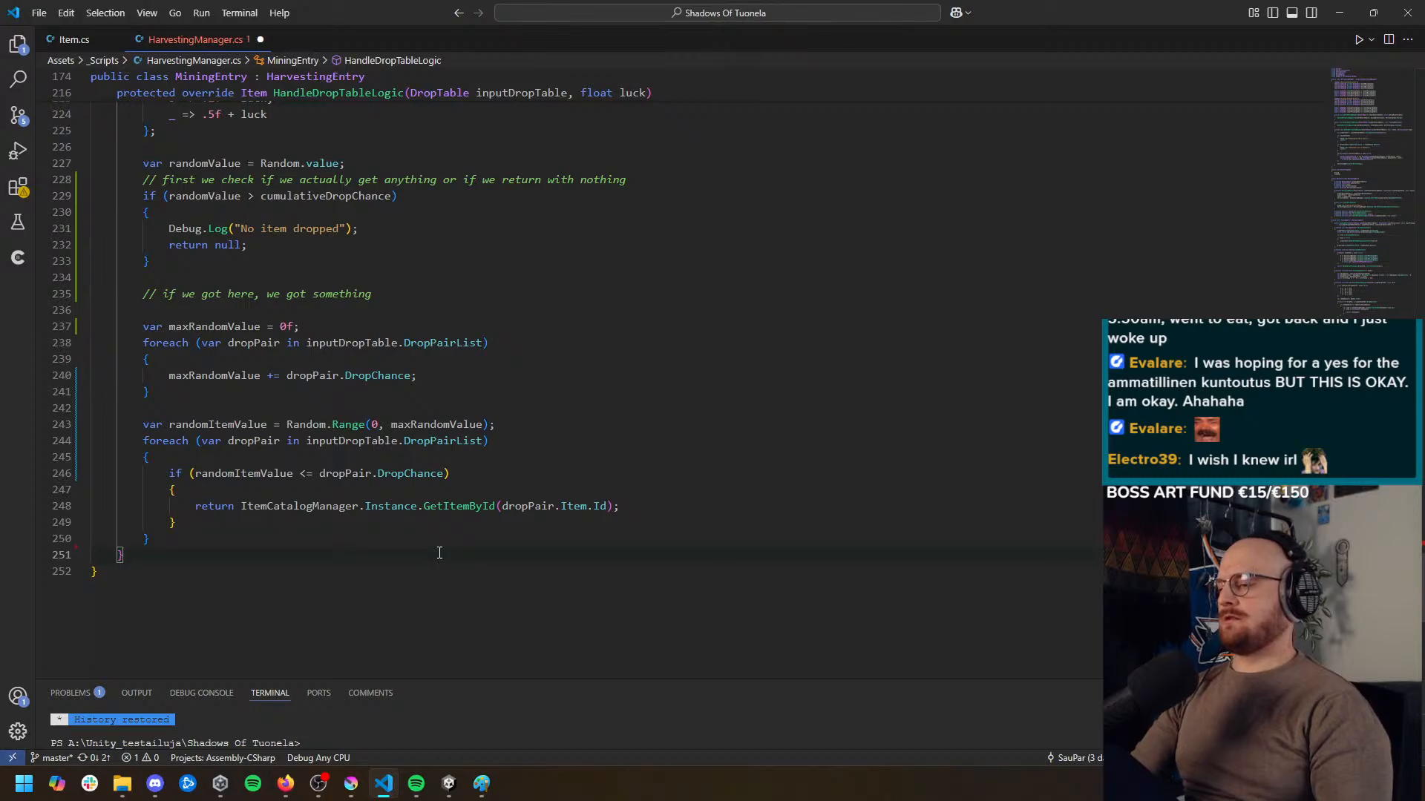
click(393, 616)
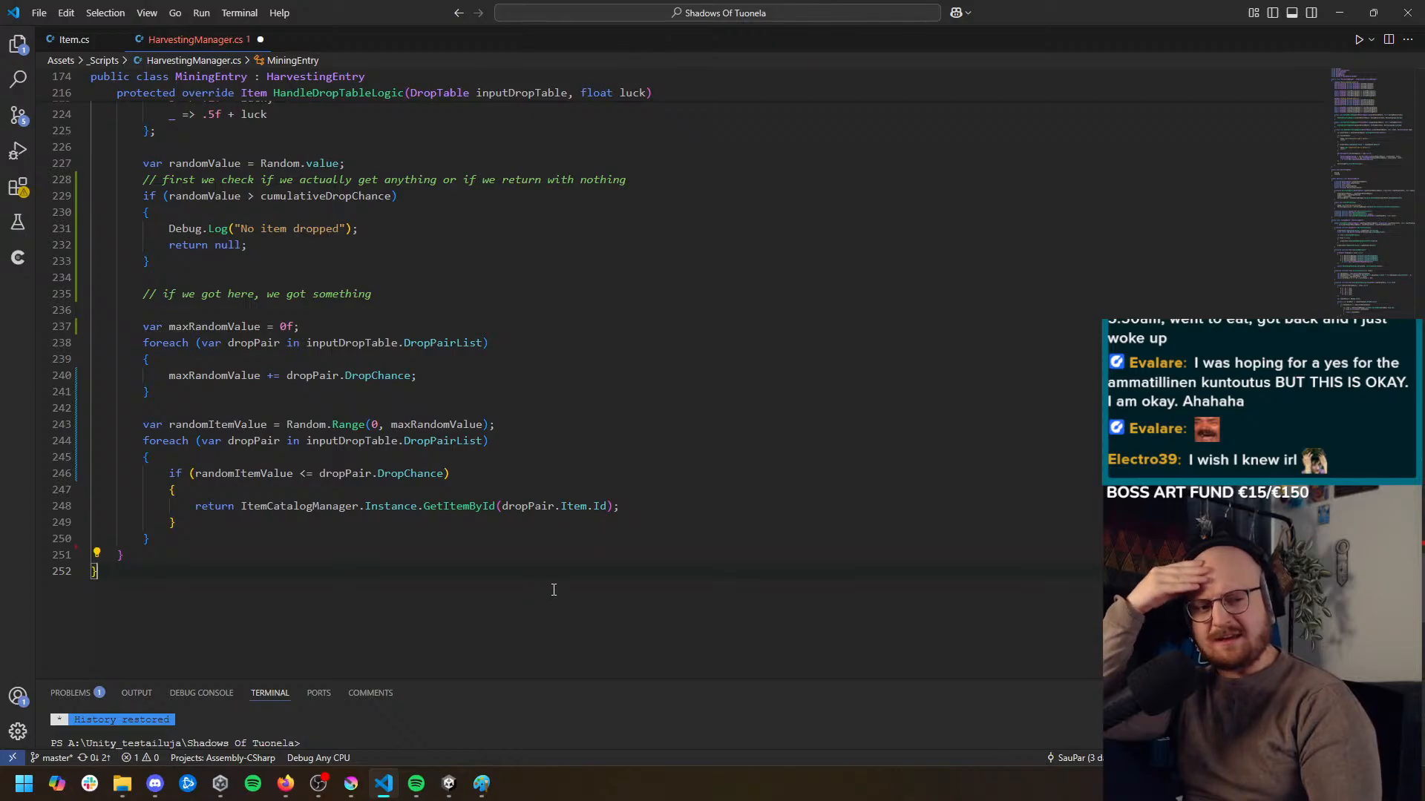
scroll(593, 567, up, 4)
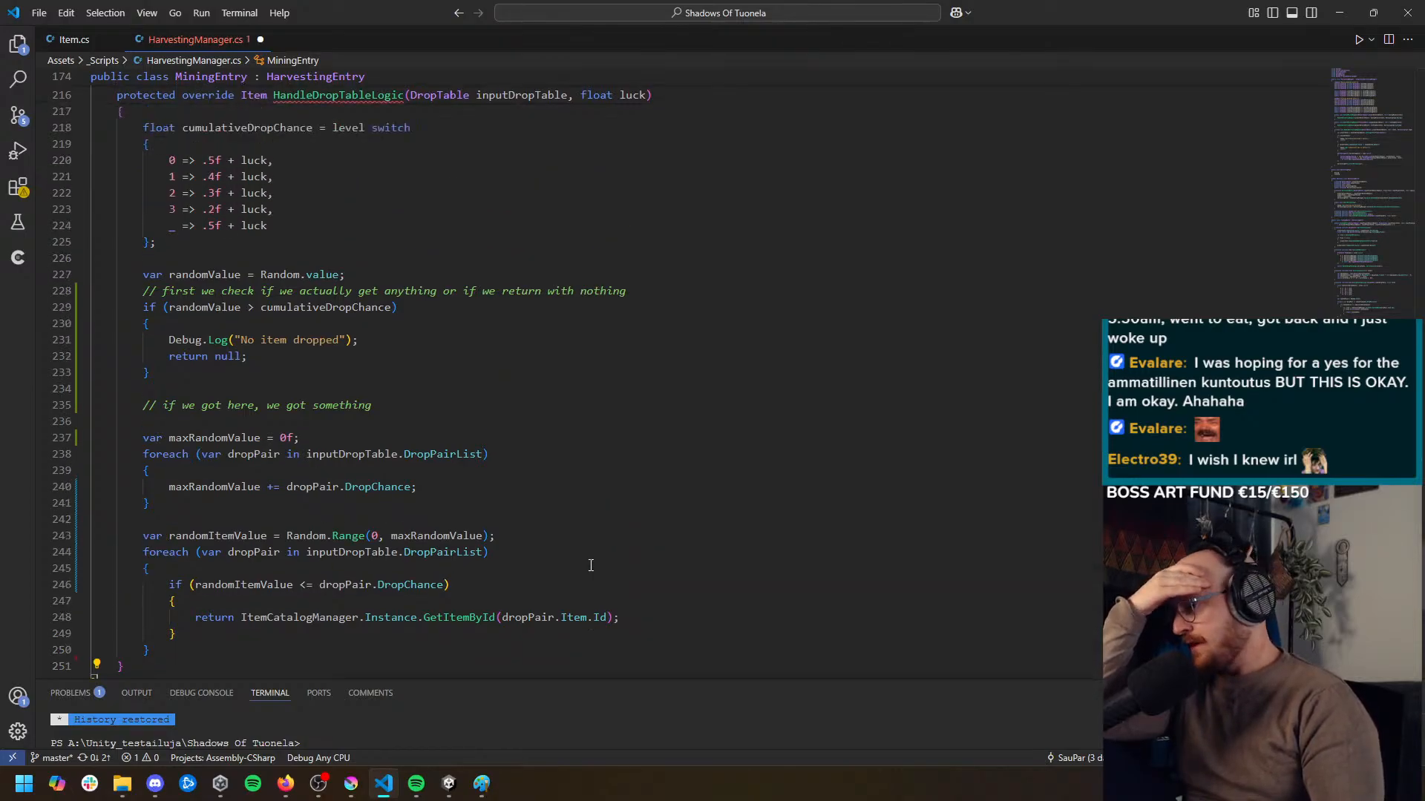
mouse_move(364, 171)
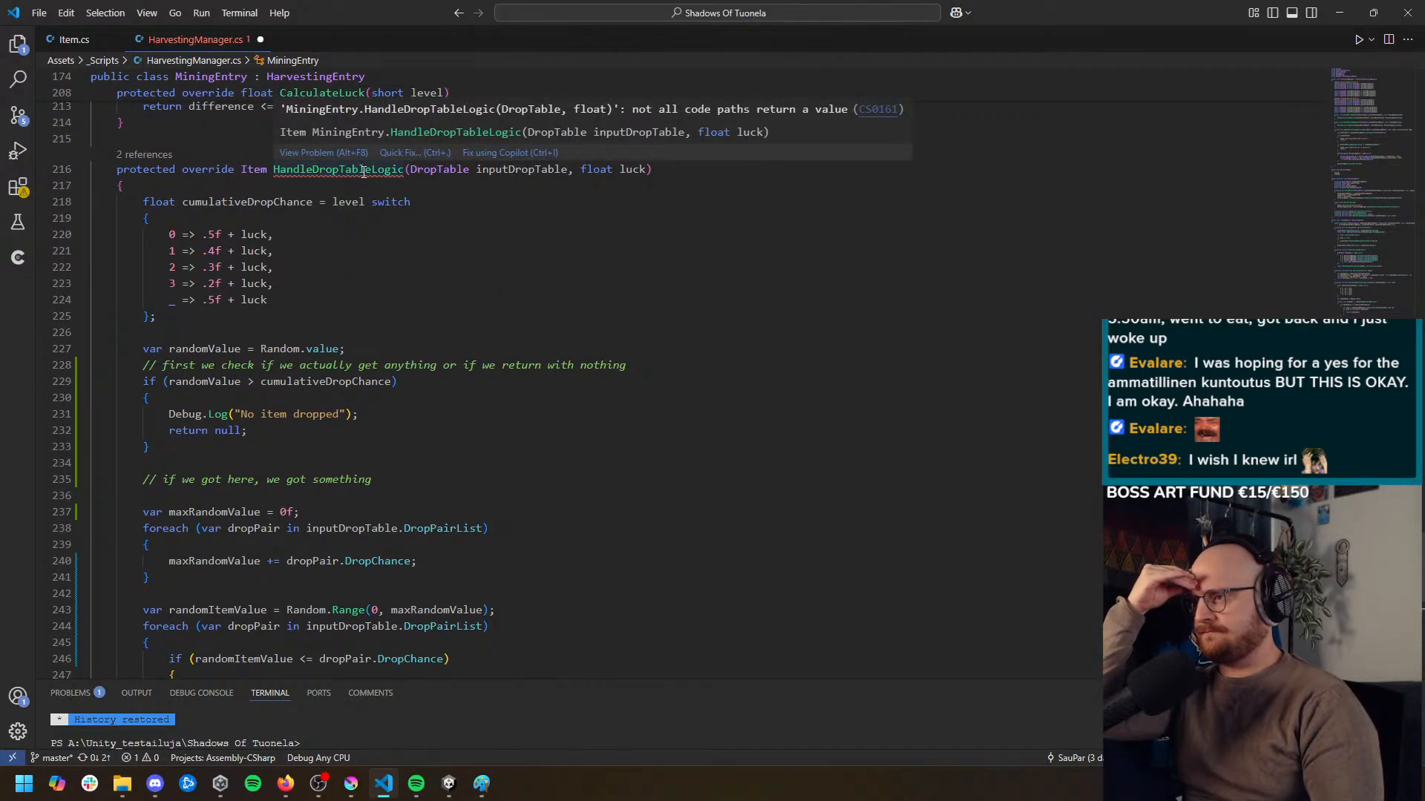
scroll(409, 400, down, 5)
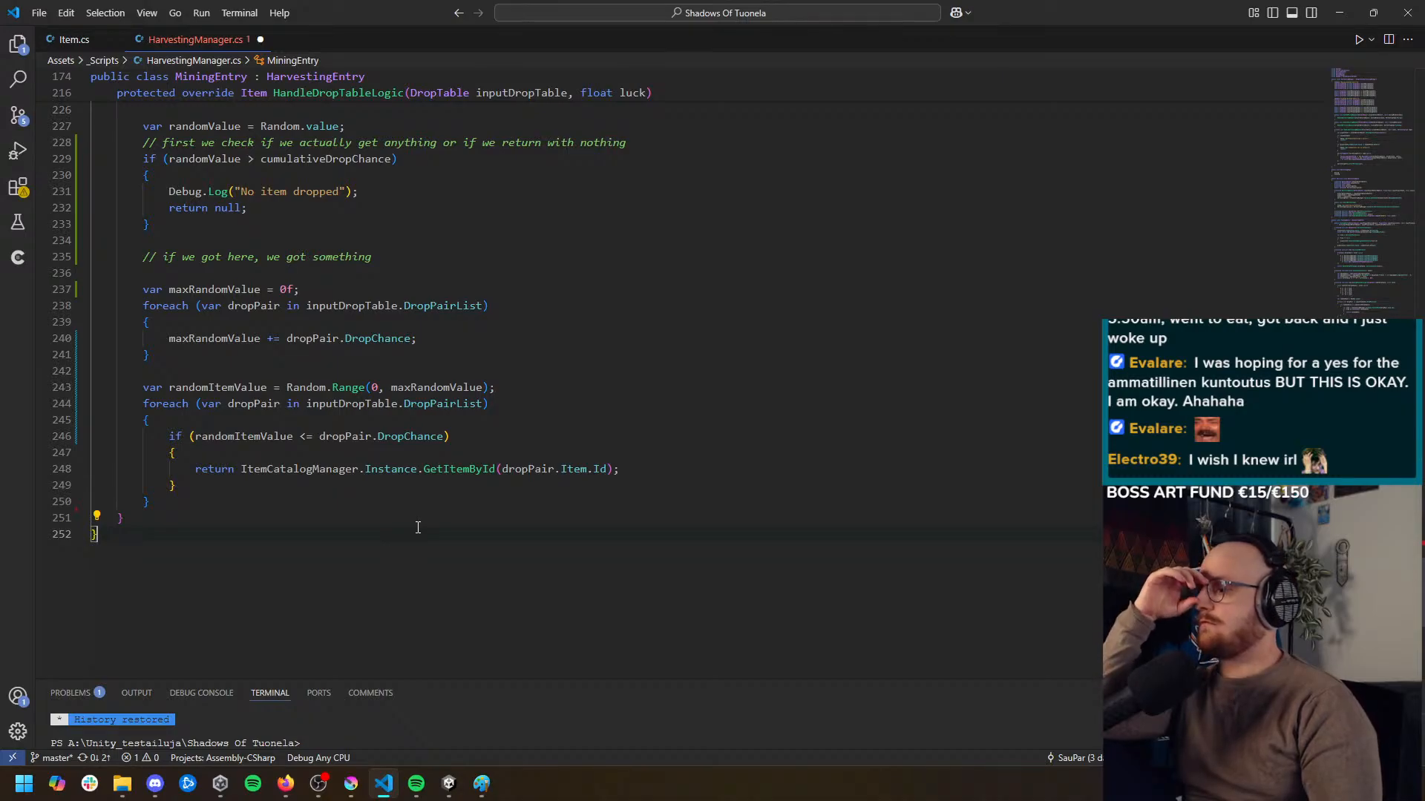
scroll(413, 521, up, 1)
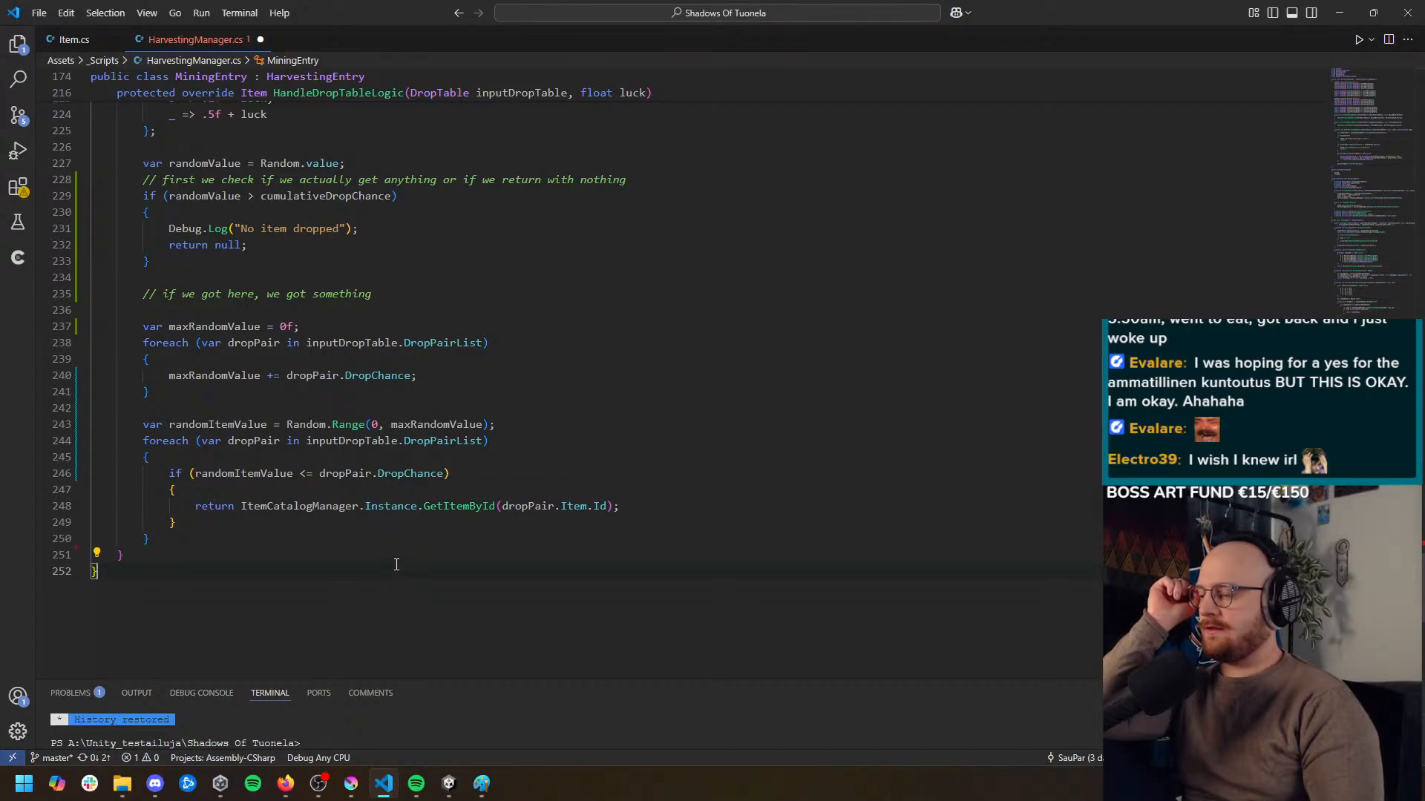
scroll(342, 542, up, 4)
scroll(334, 544, down, 3)
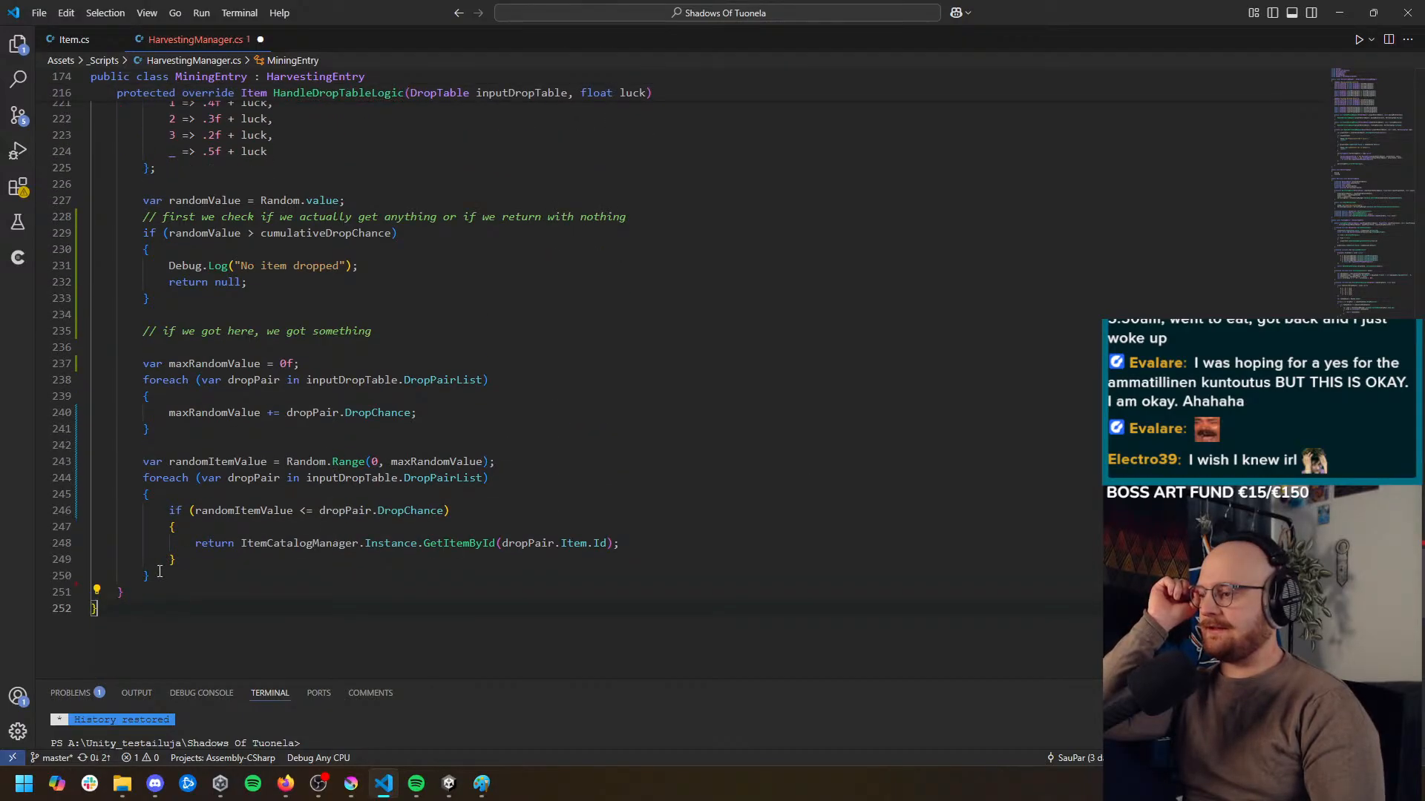
Select the entire HandleDropTableLogic method and run Copilot's Fix on it
drag(141, 592, 133, 185)
scroll(134, 186, up, 6)
scroll(245, 482, down, 5)
drag(116, 248, 461, 626)
scroll(207, 254, up, 2)
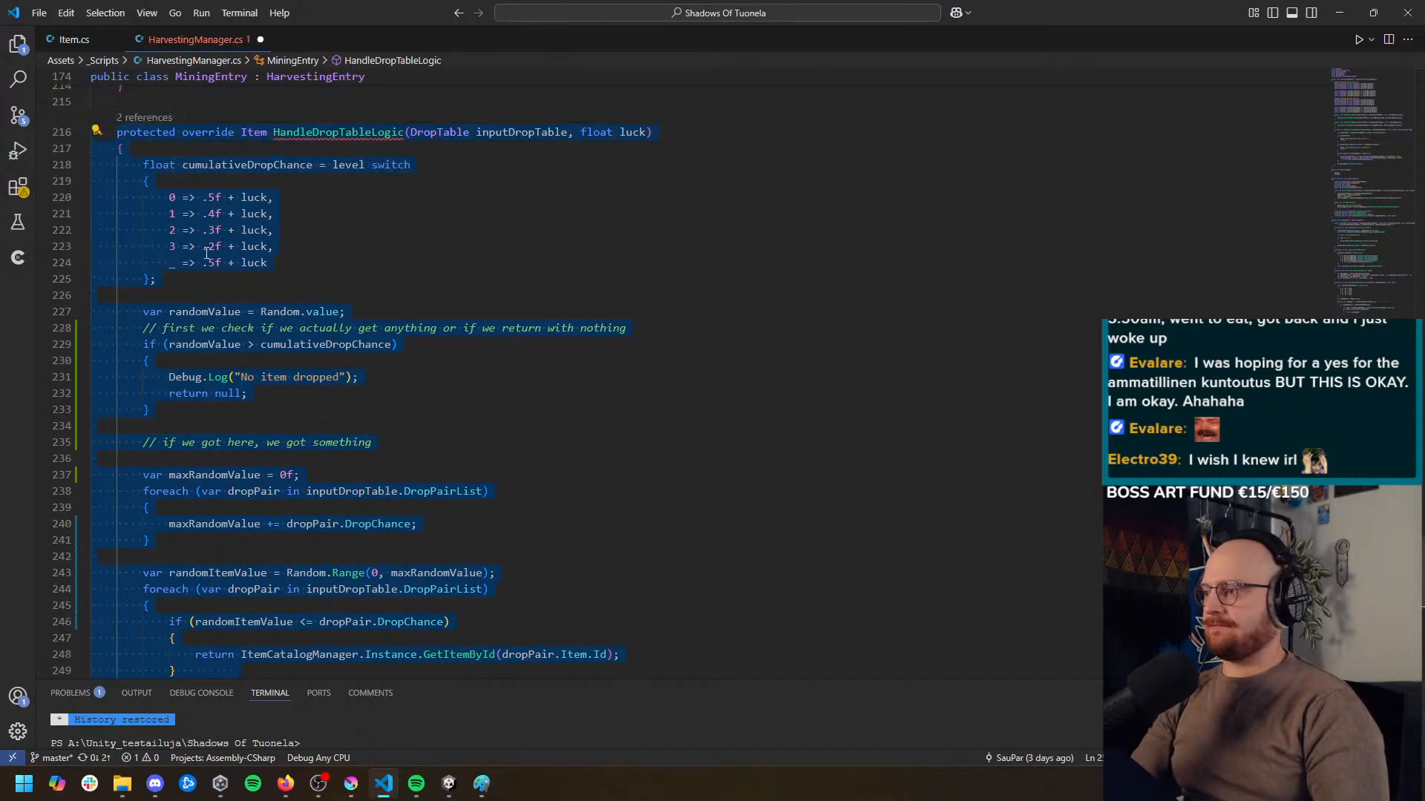
right_click(170, 138)
mouse_move(375, 244)
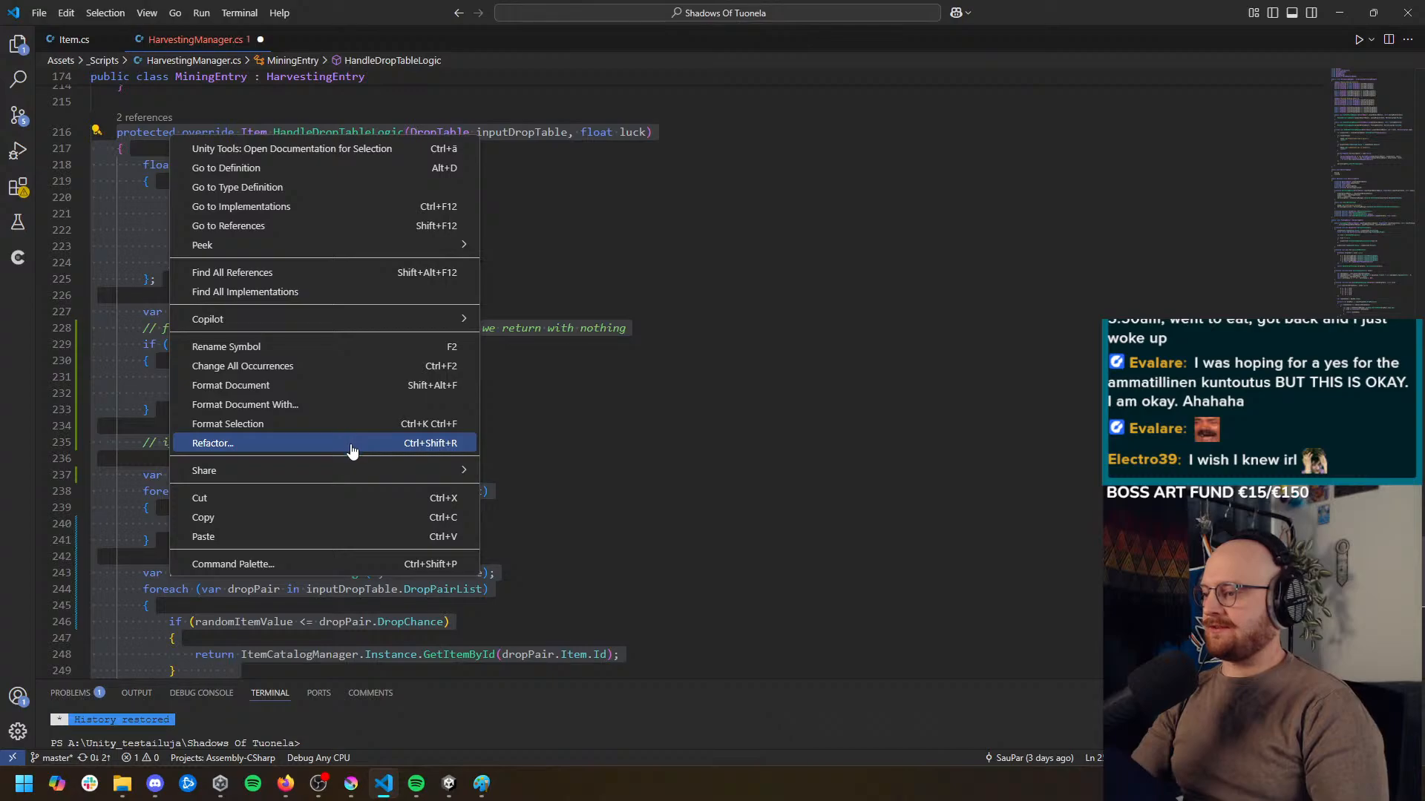
mouse_move(363, 323)
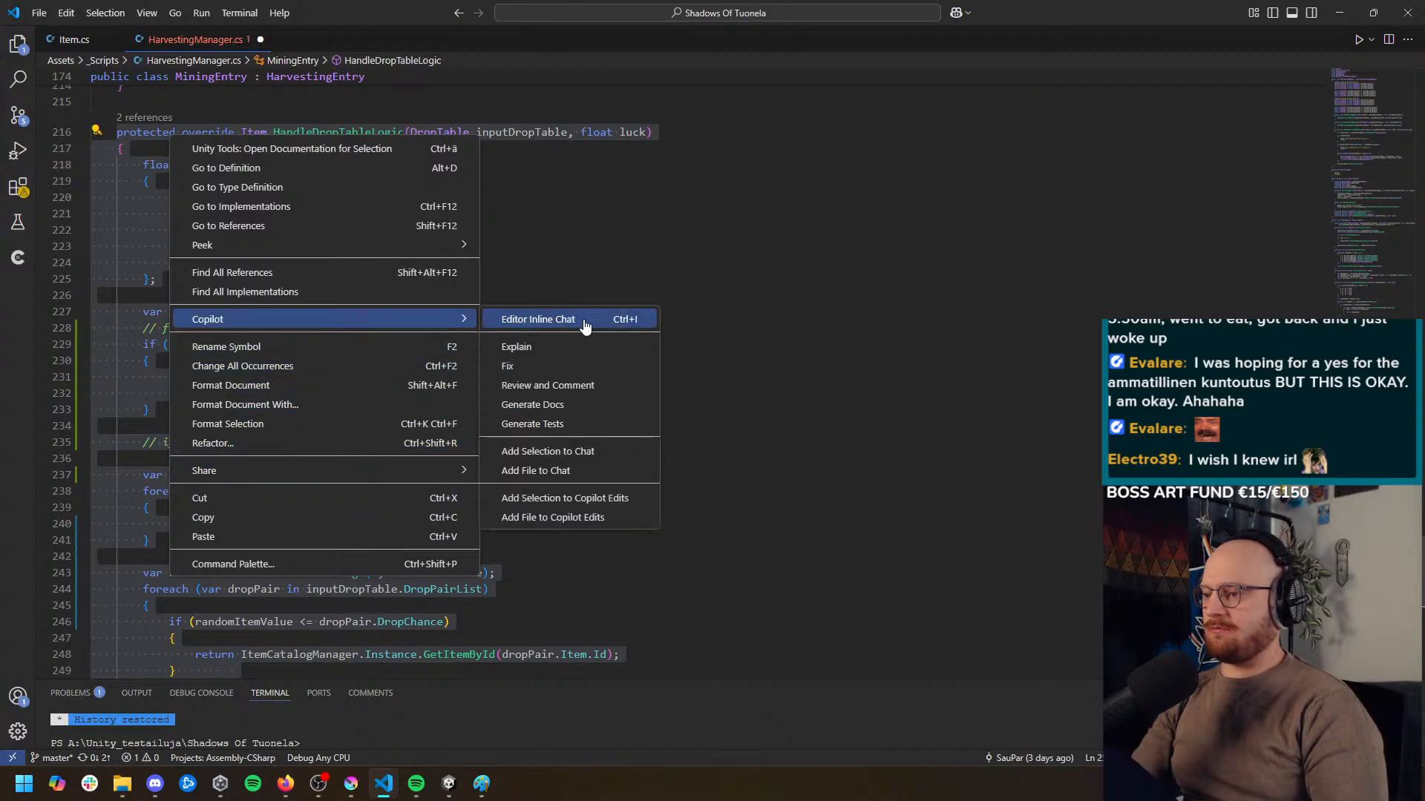
click(590, 366)
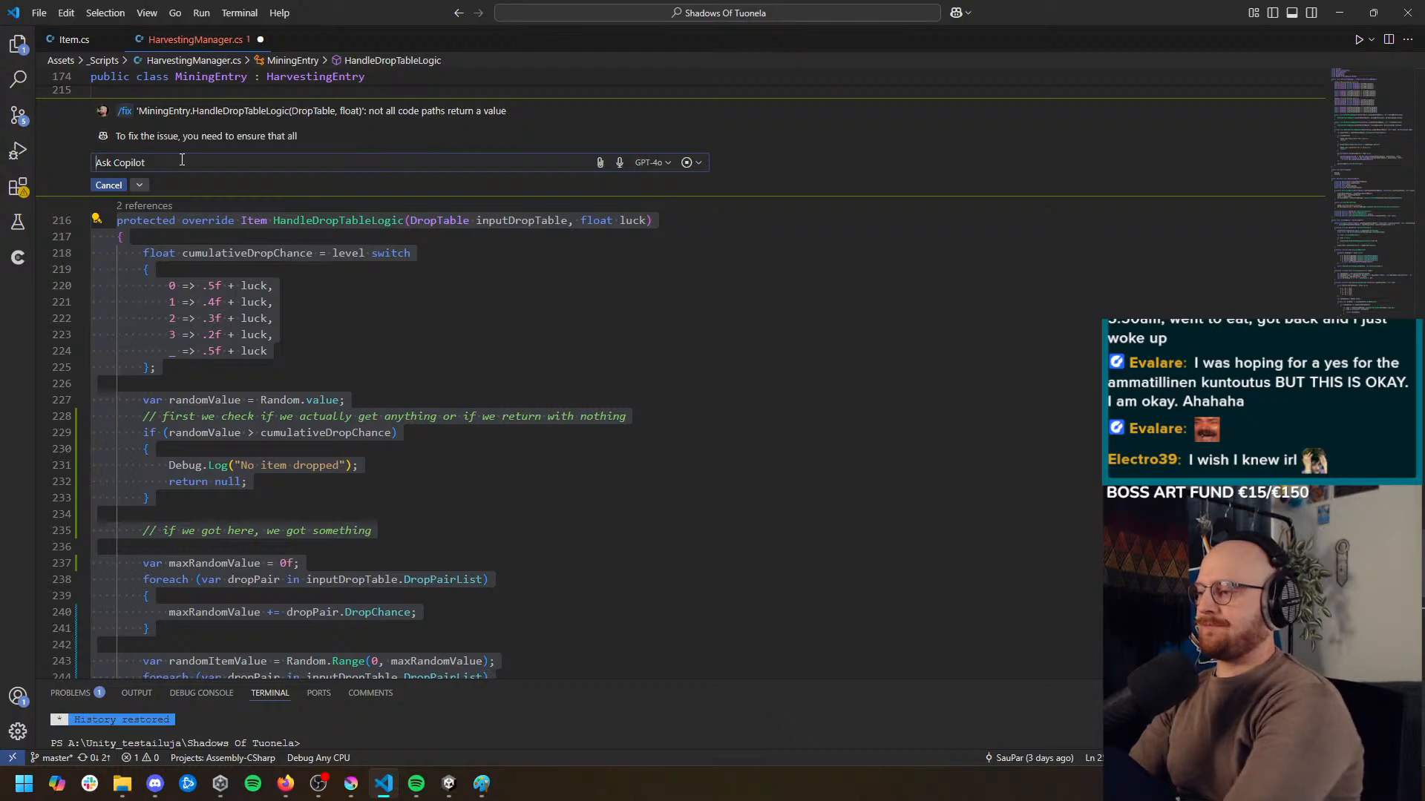
Ask Copilot "Can you fix my method according to the comments, right now it has a problem that not every path returns in item."
text(Can you fix my m)
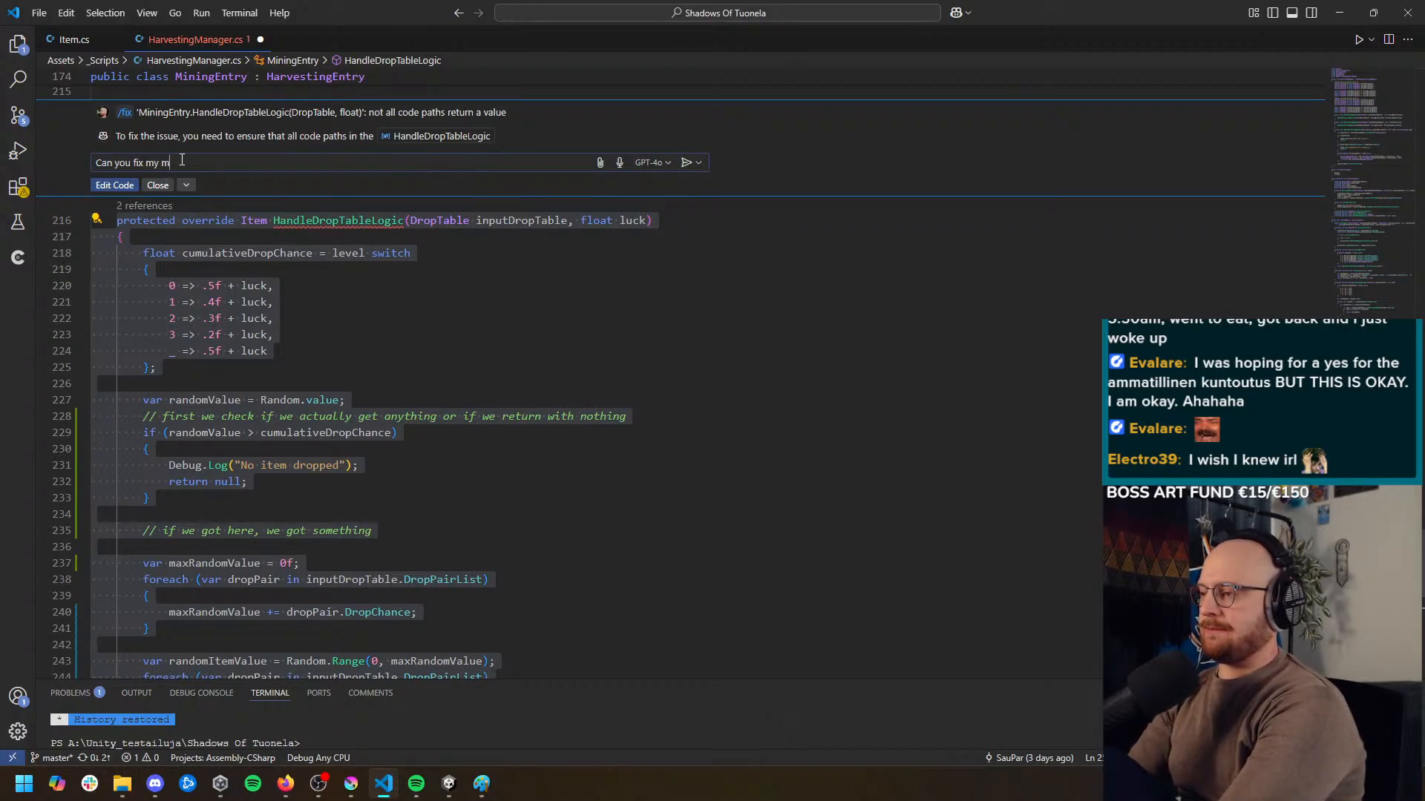
text(ethod t)
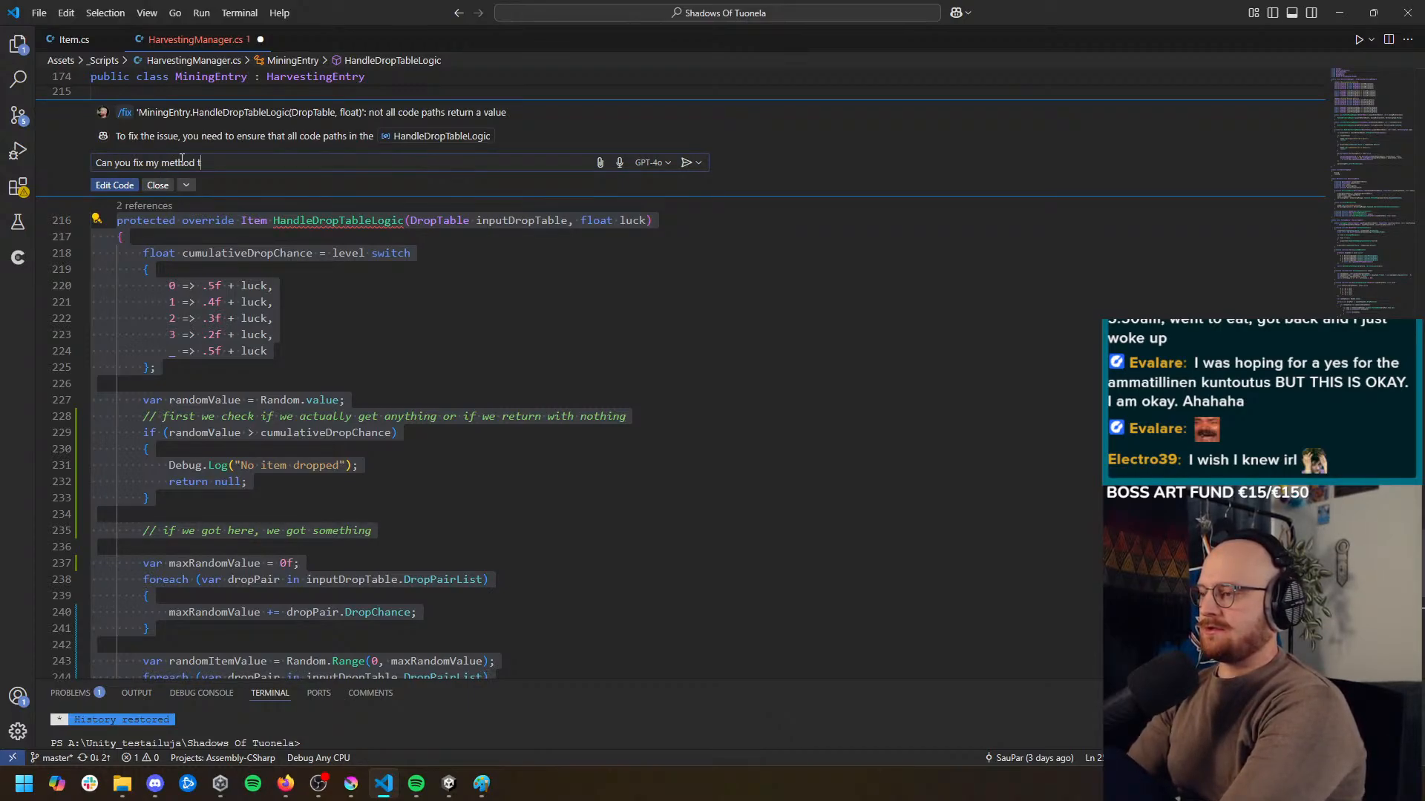
text(o )
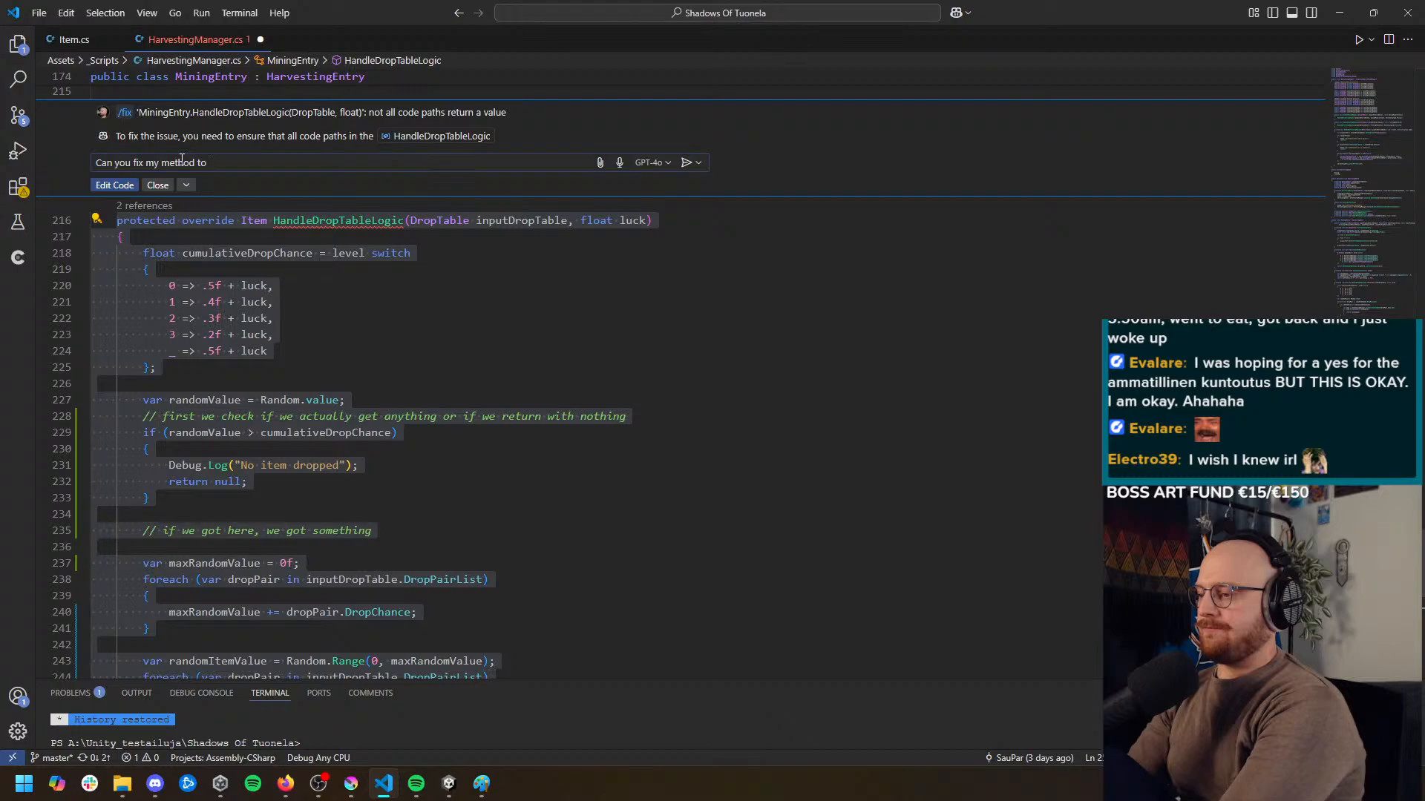
text(ording to the comments, )
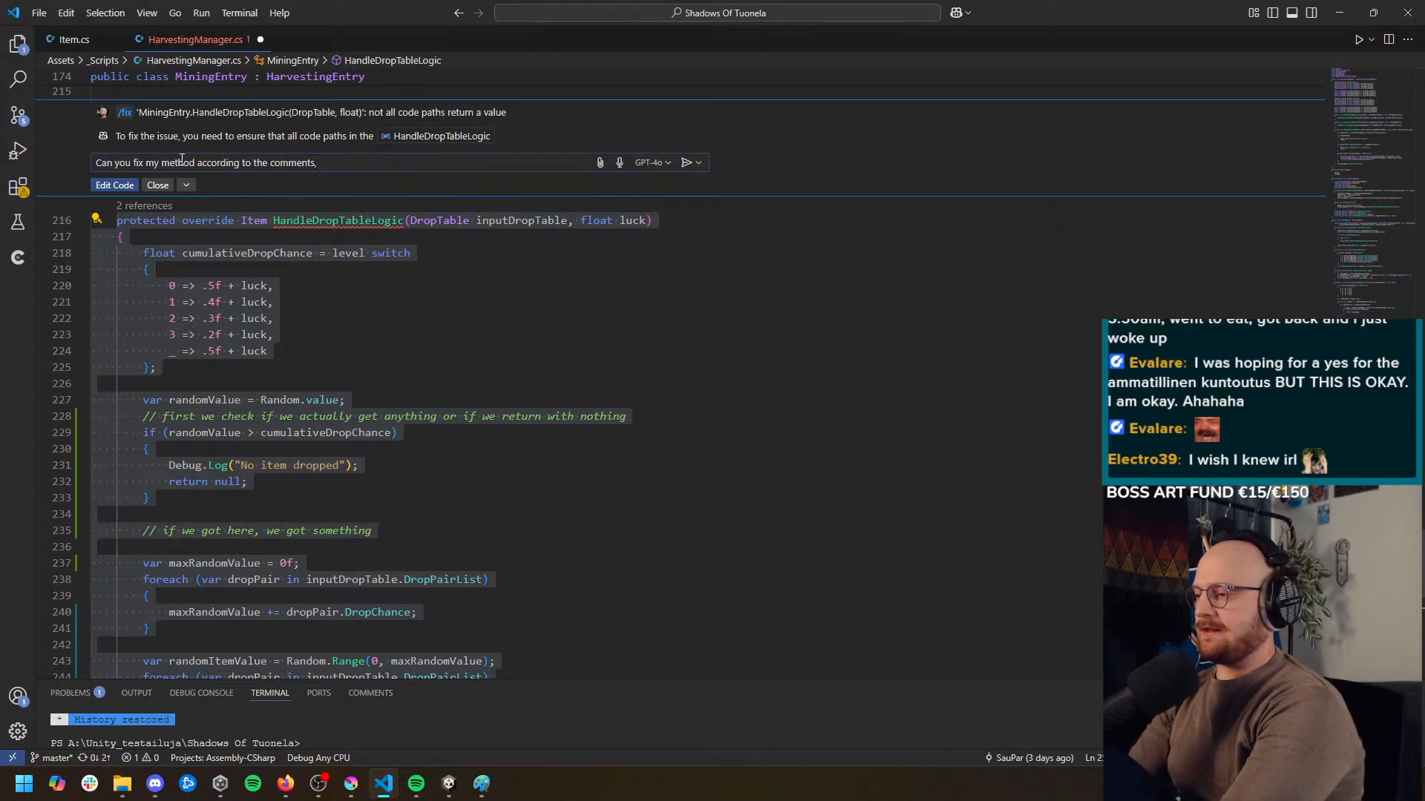
text(right now it h)
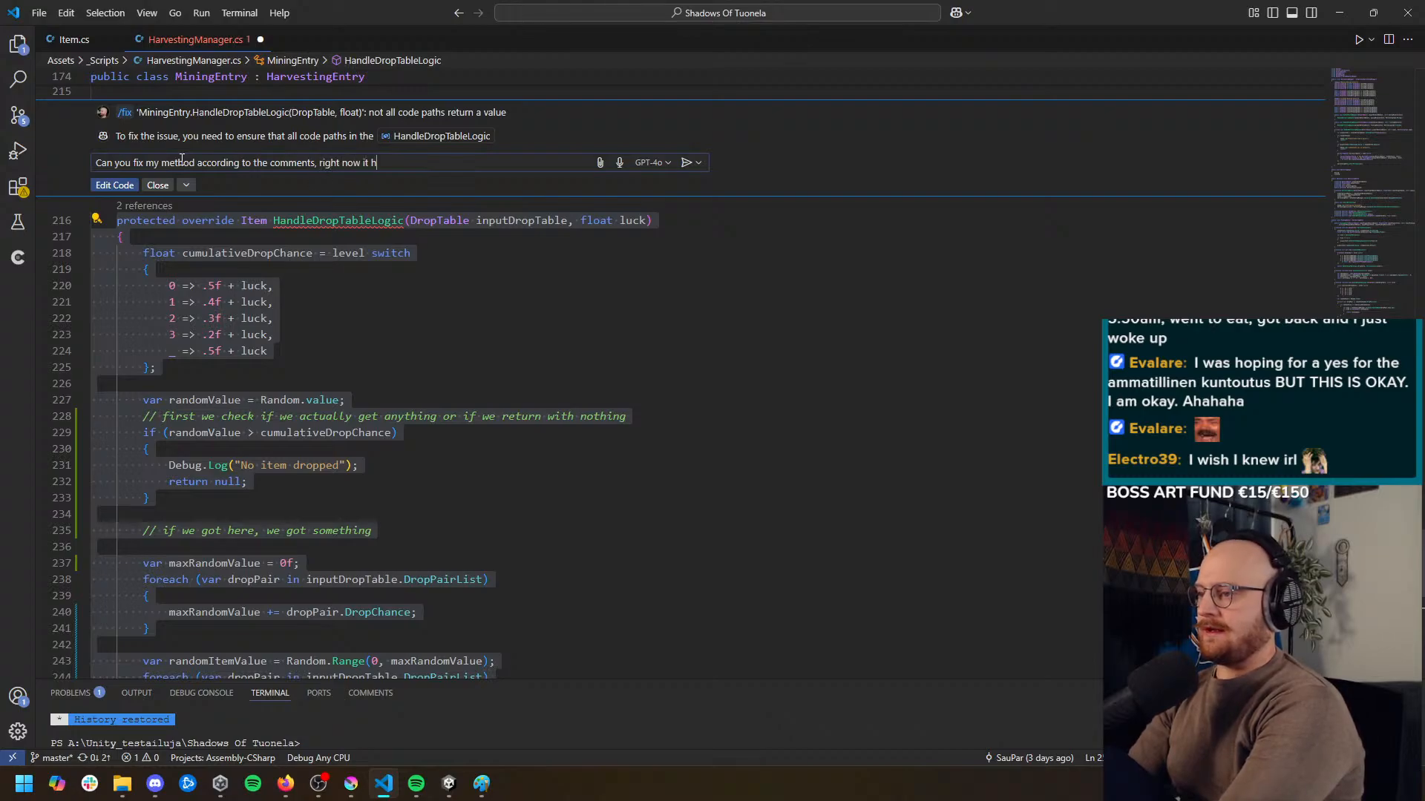
text(as a problem that not)
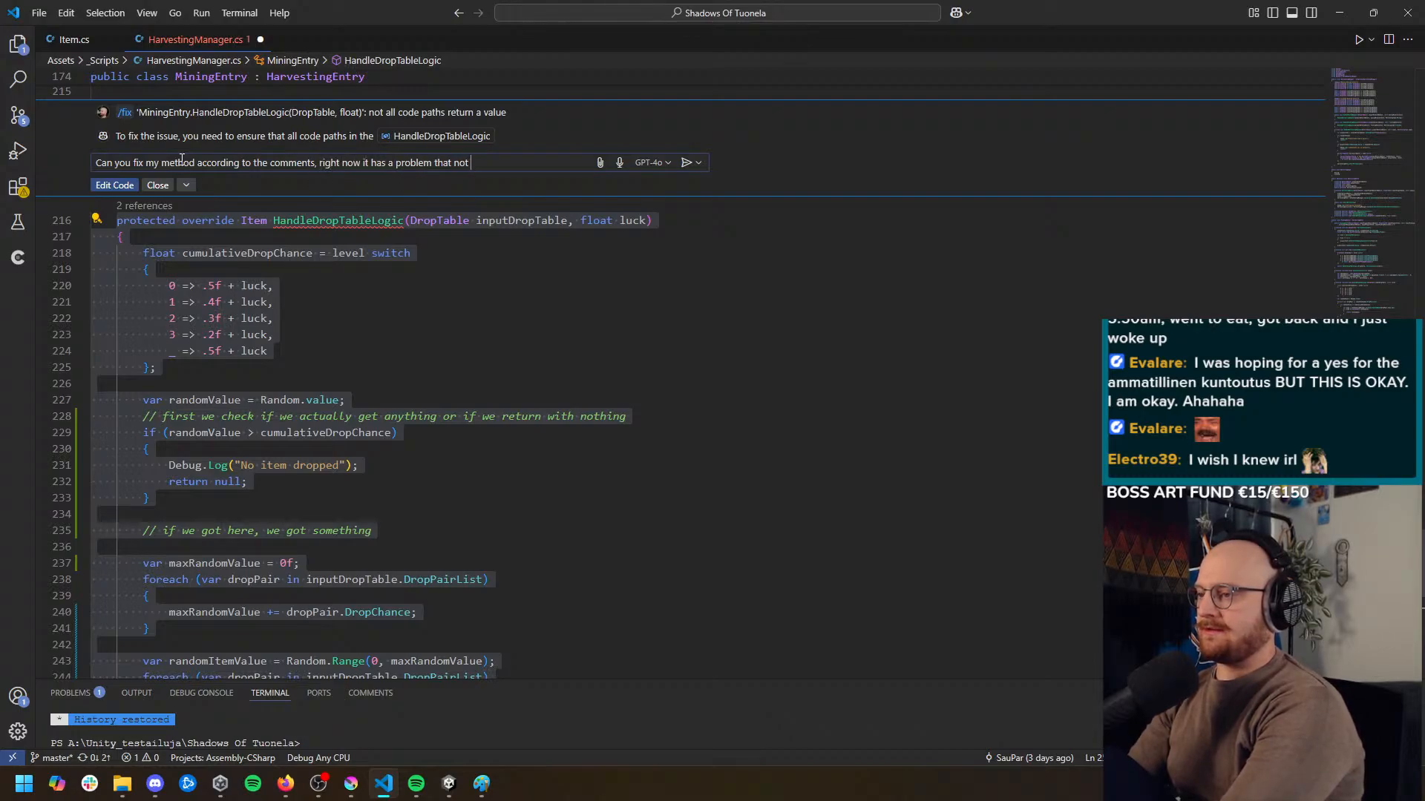
text( every )
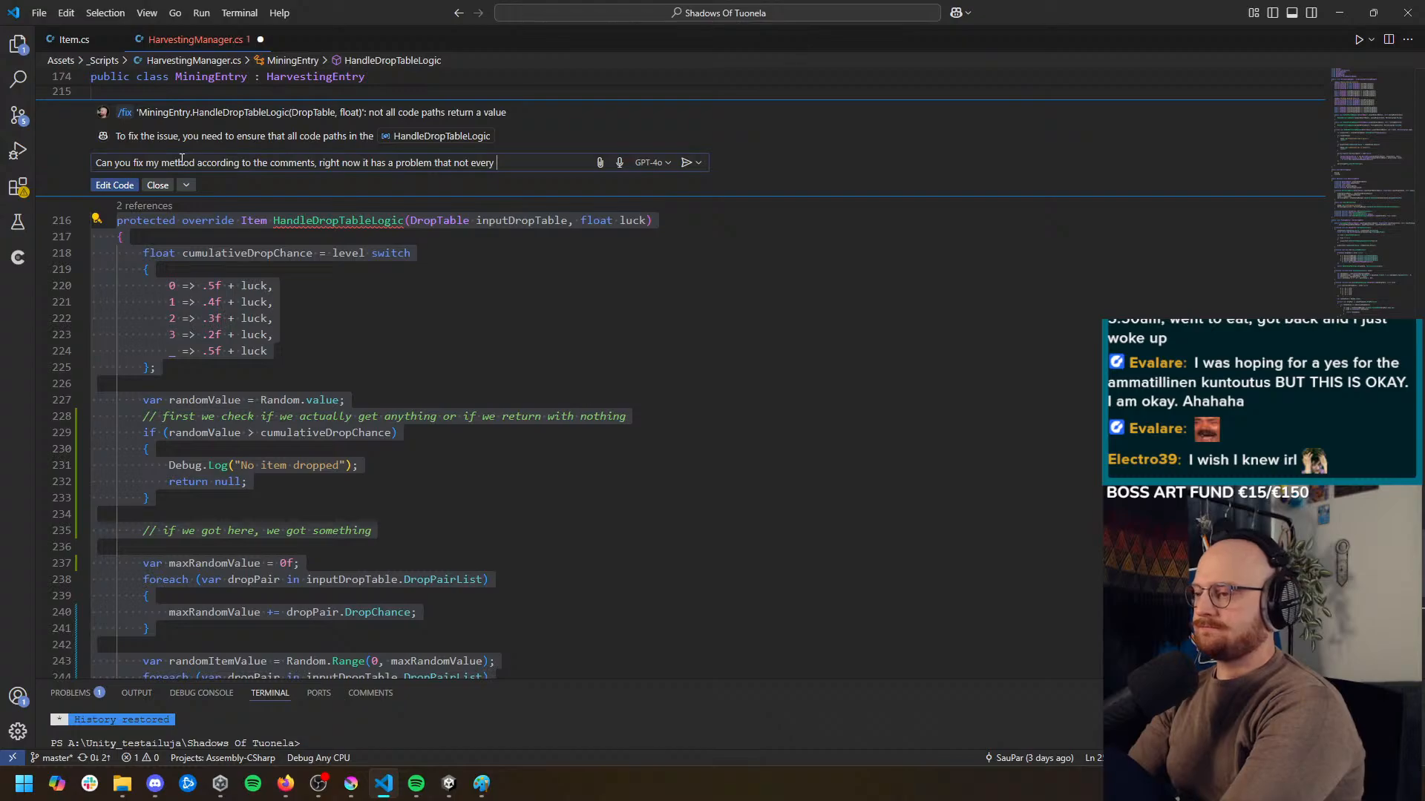
text(path )
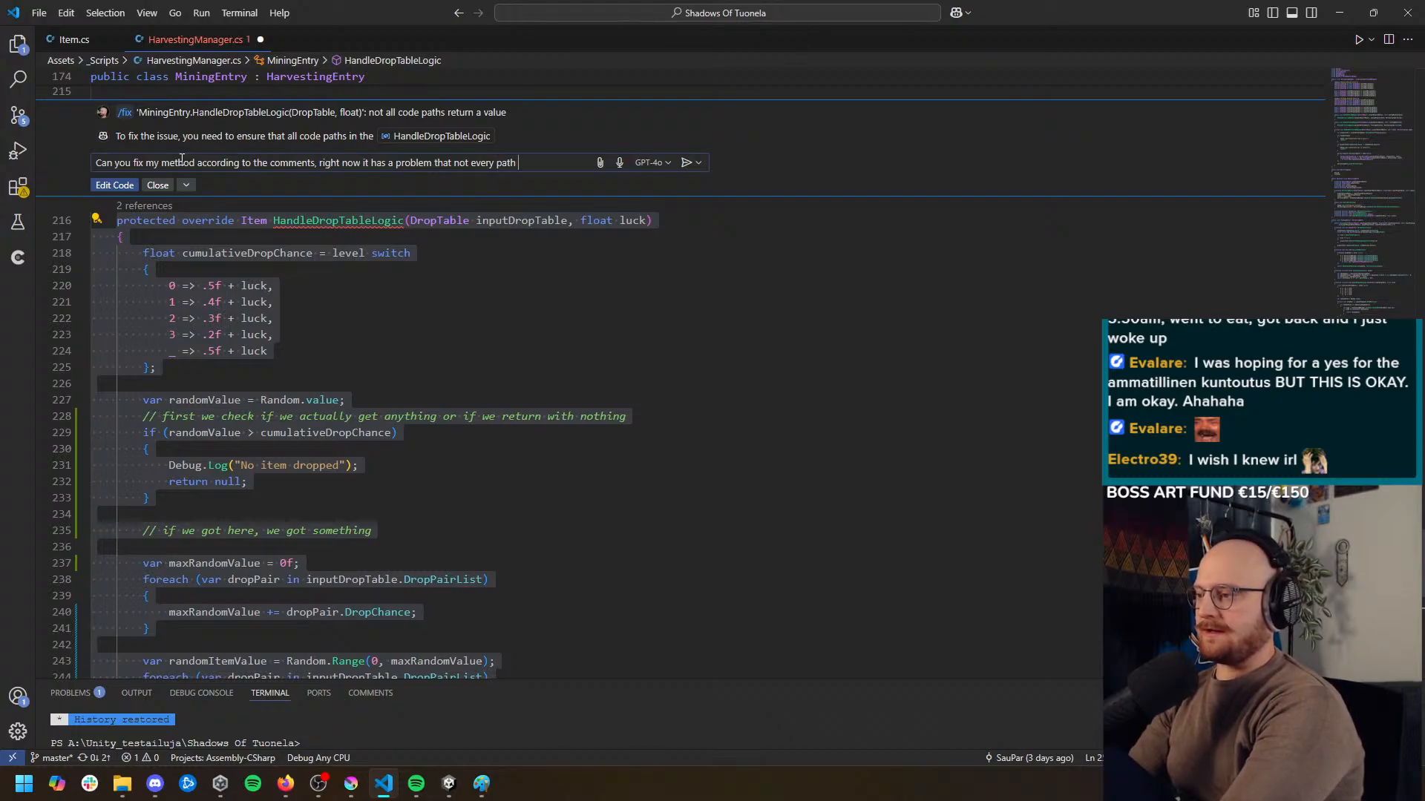
text(returns in item)
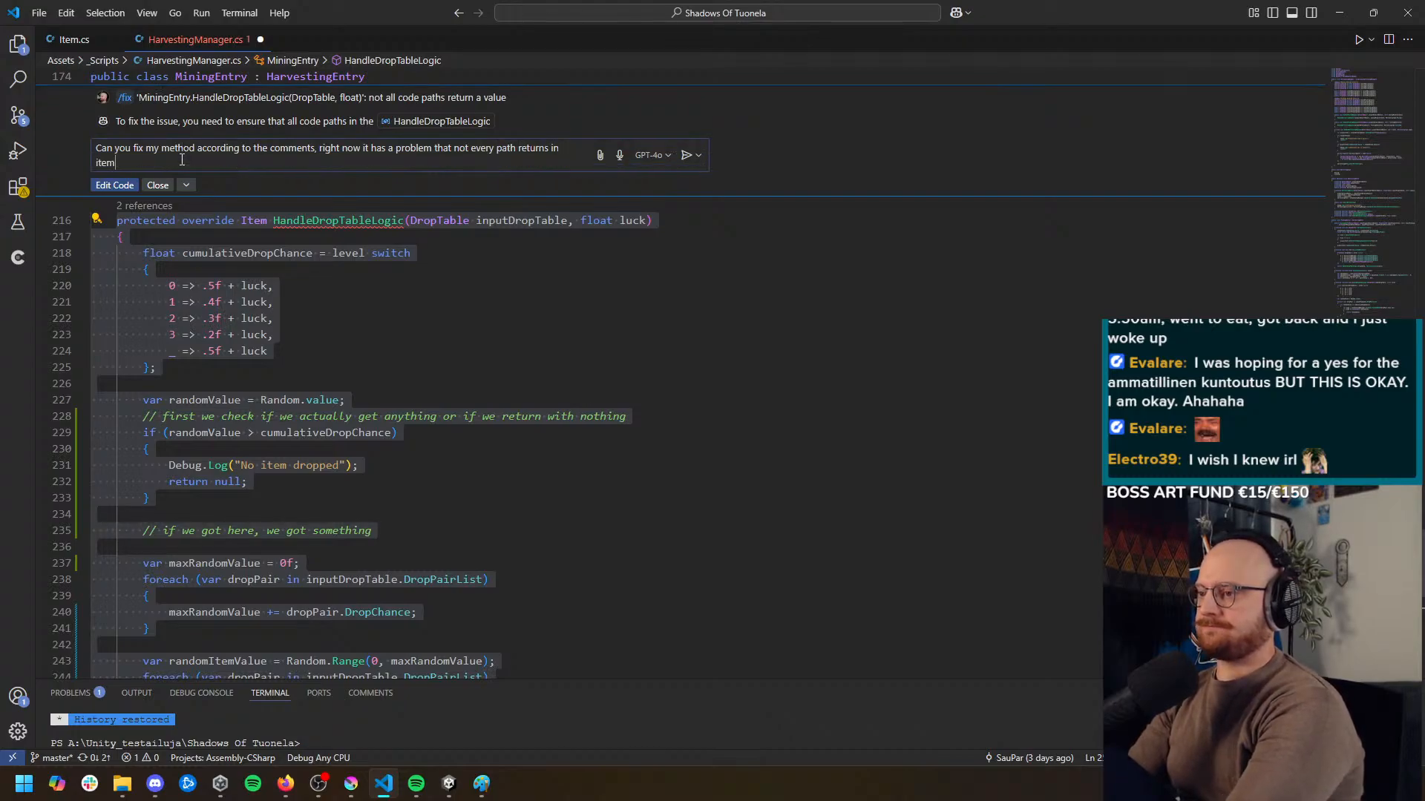
text(.)
key(Return)
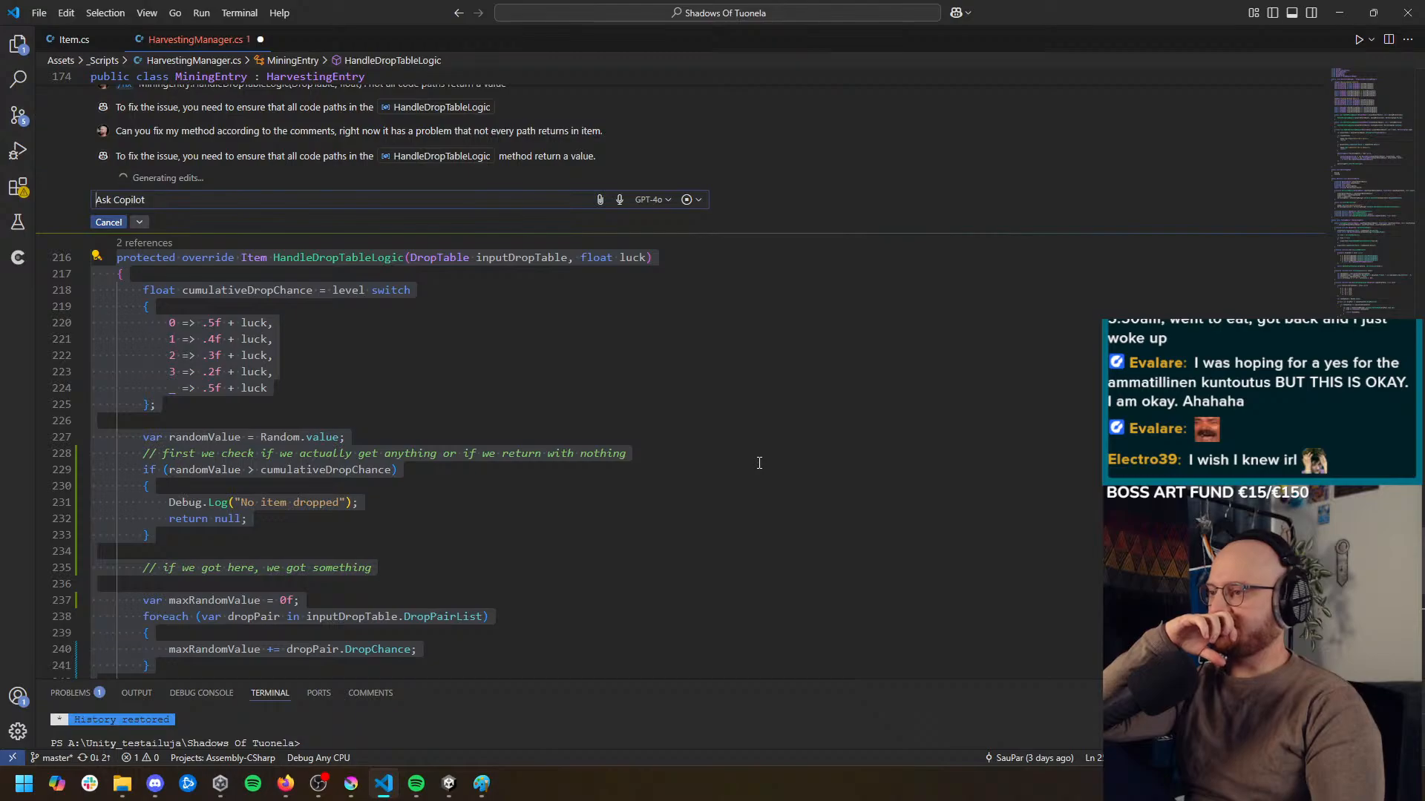
Rerun the Copilot request to fix HandleDropTableLogic according to its comments
scroll(759, 463, down, 4)
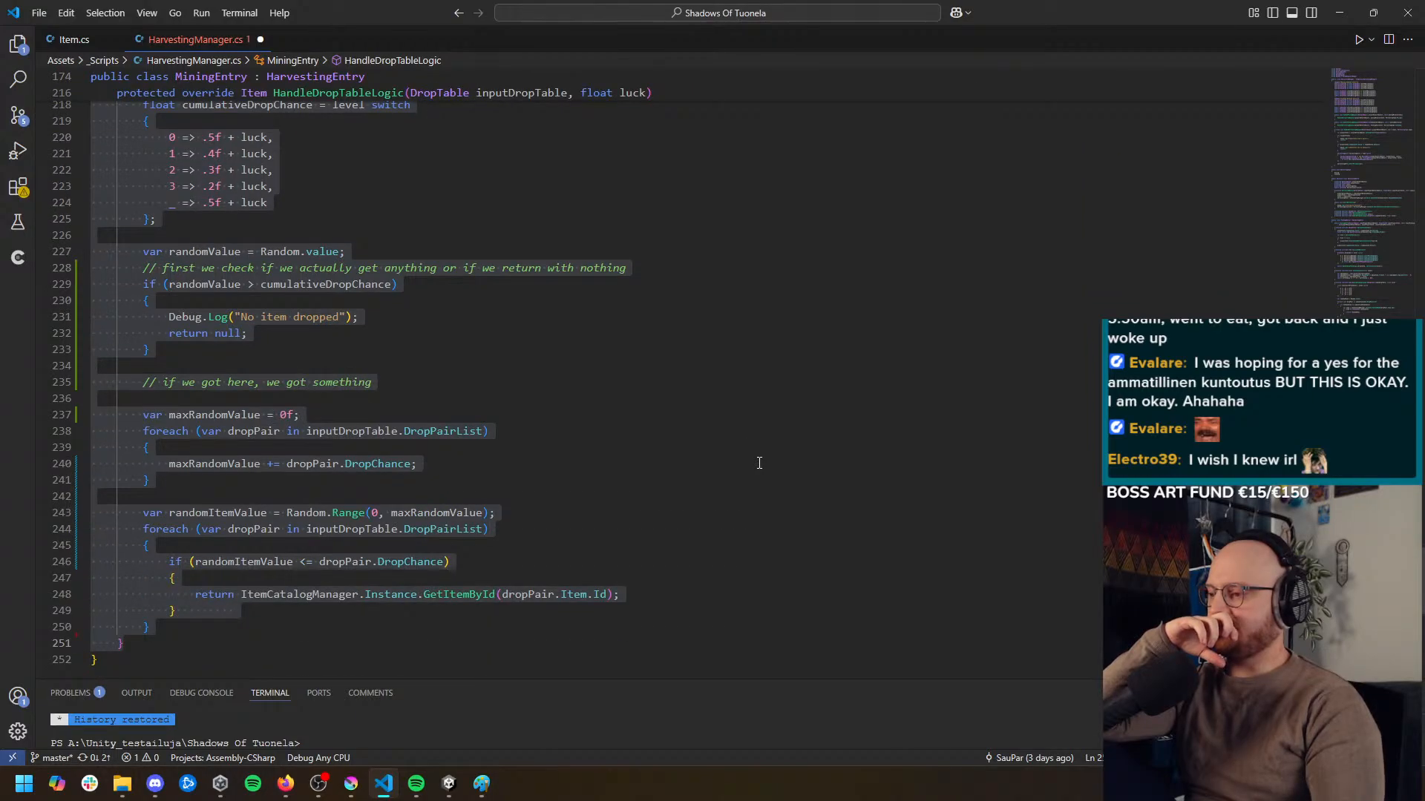
scroll(759, 463, up, 4)
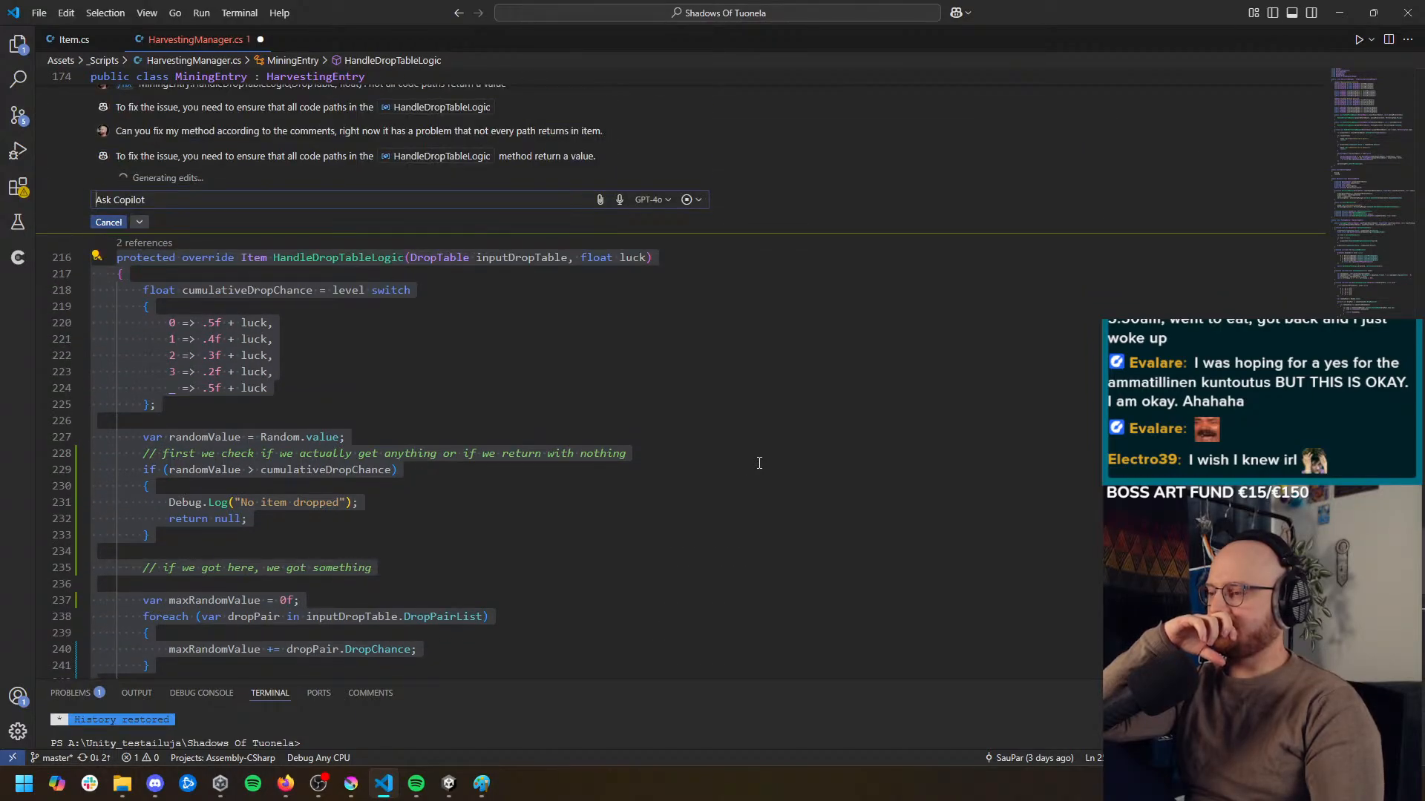
scroll(761, 462, down, 4)
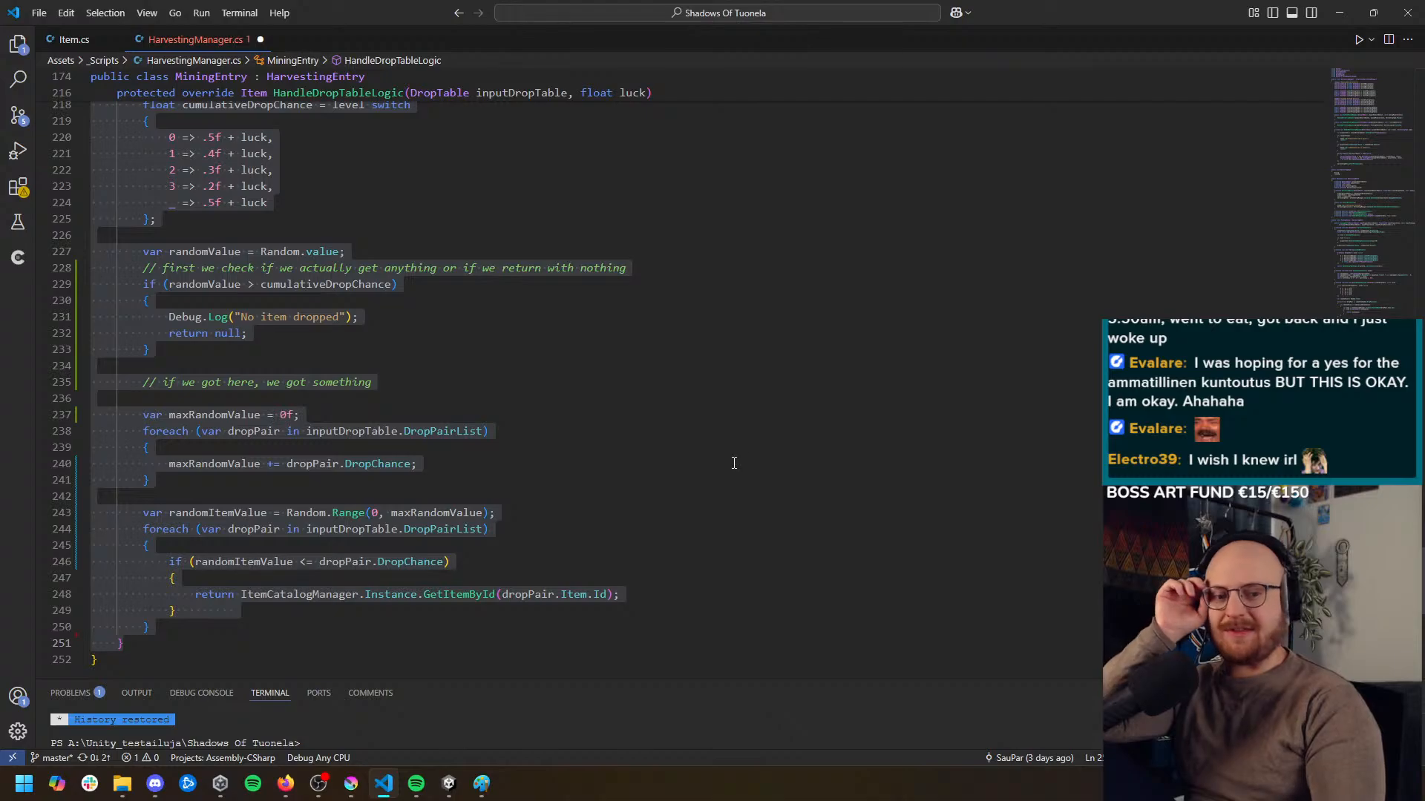
scroll(707, 459, up, 4)
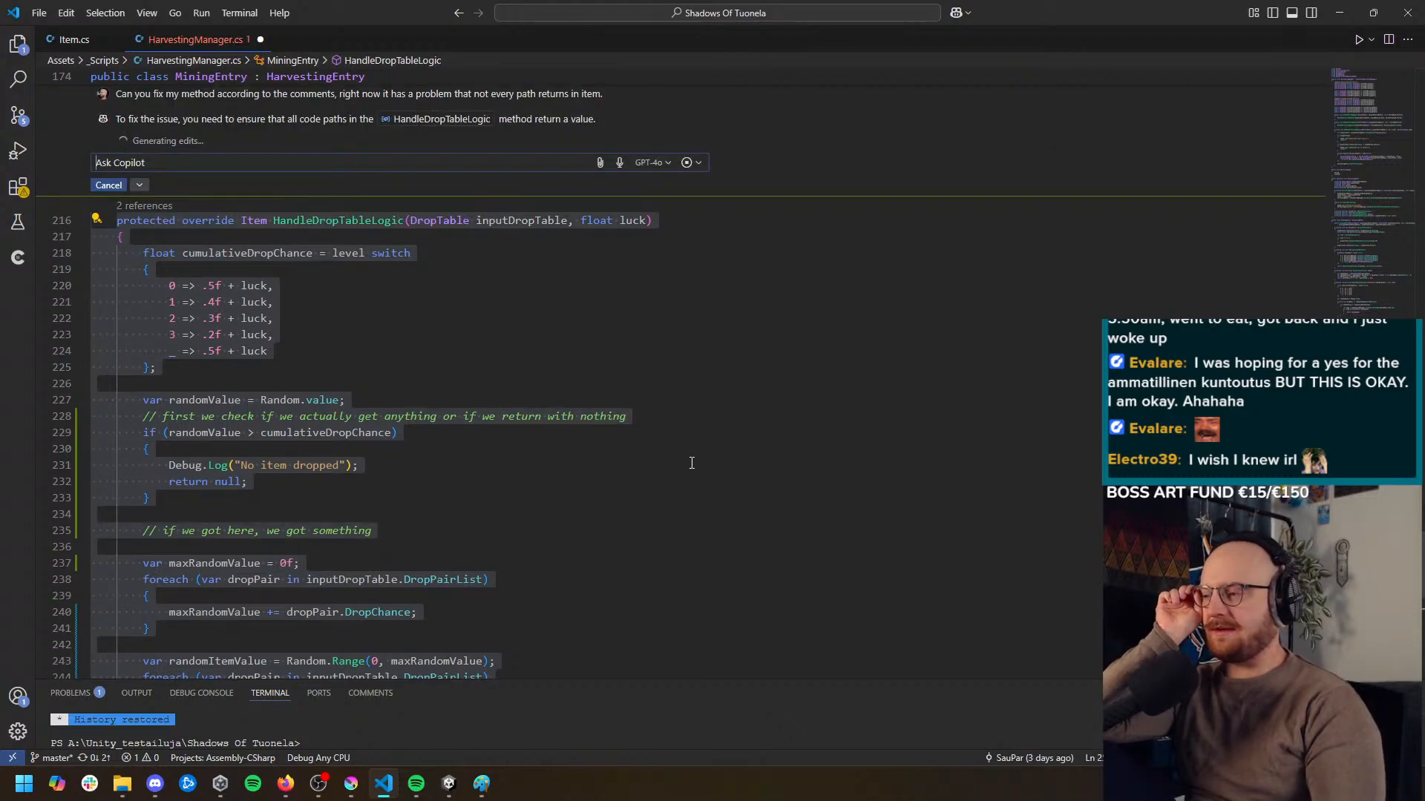
scroll(687, 462, down, 5)
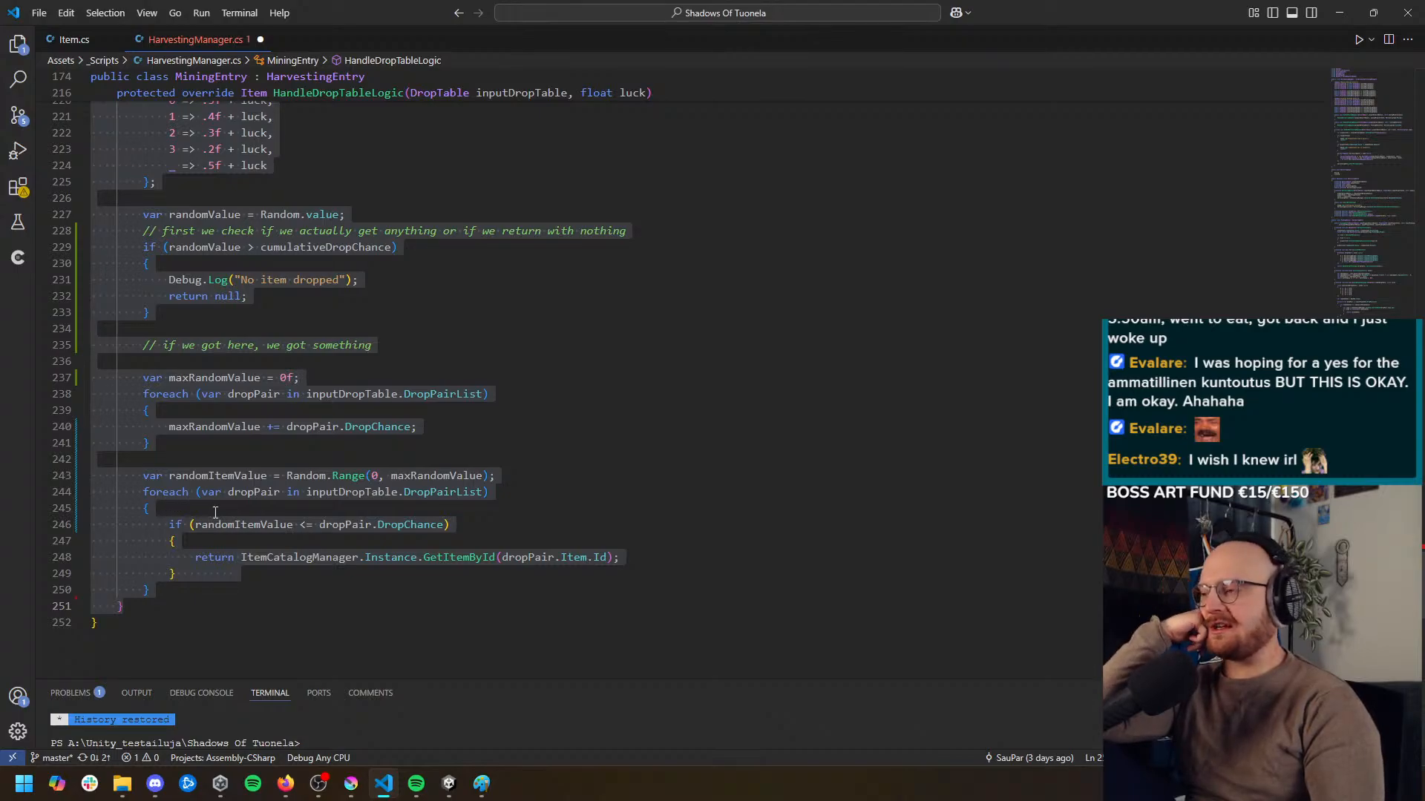
key(ctrl+i)
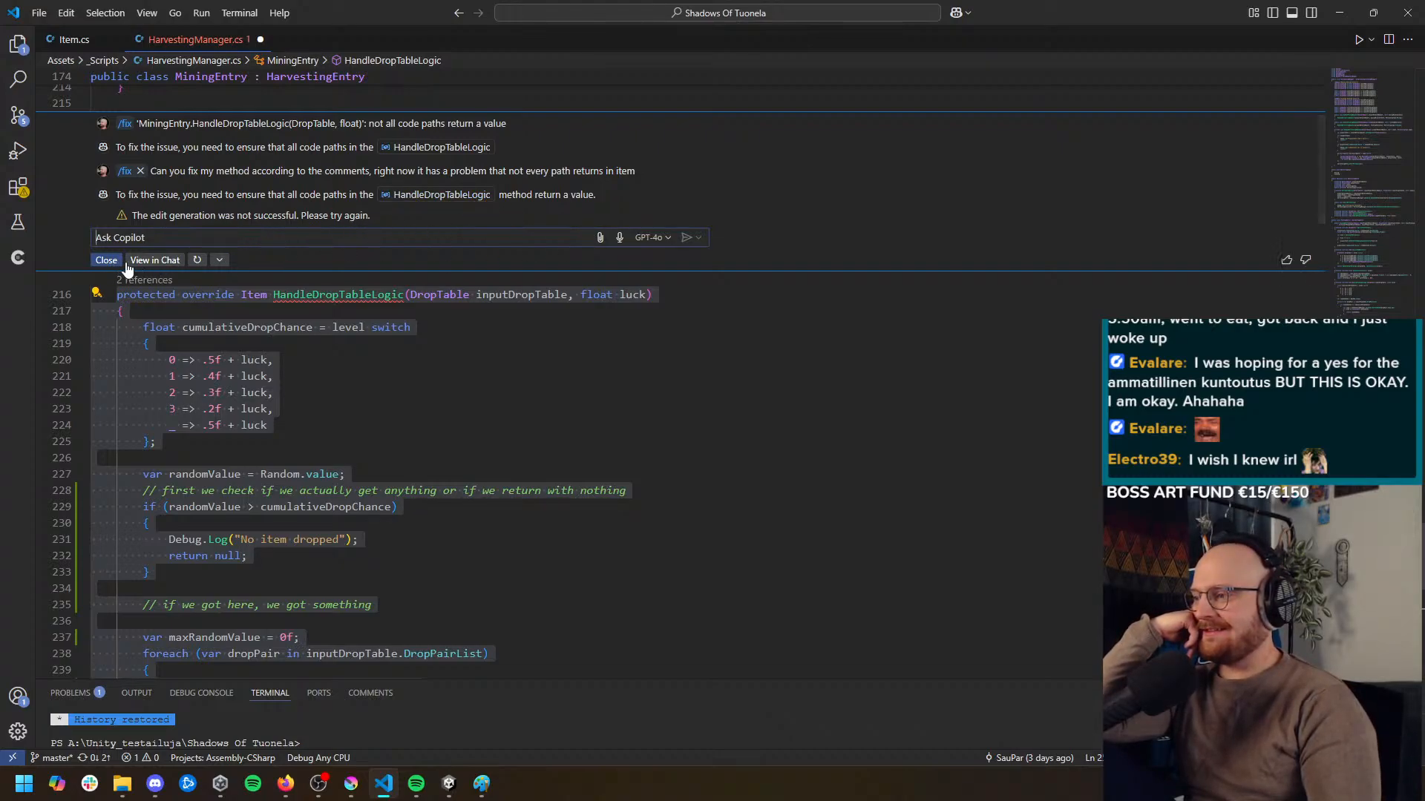
click(197, 259)
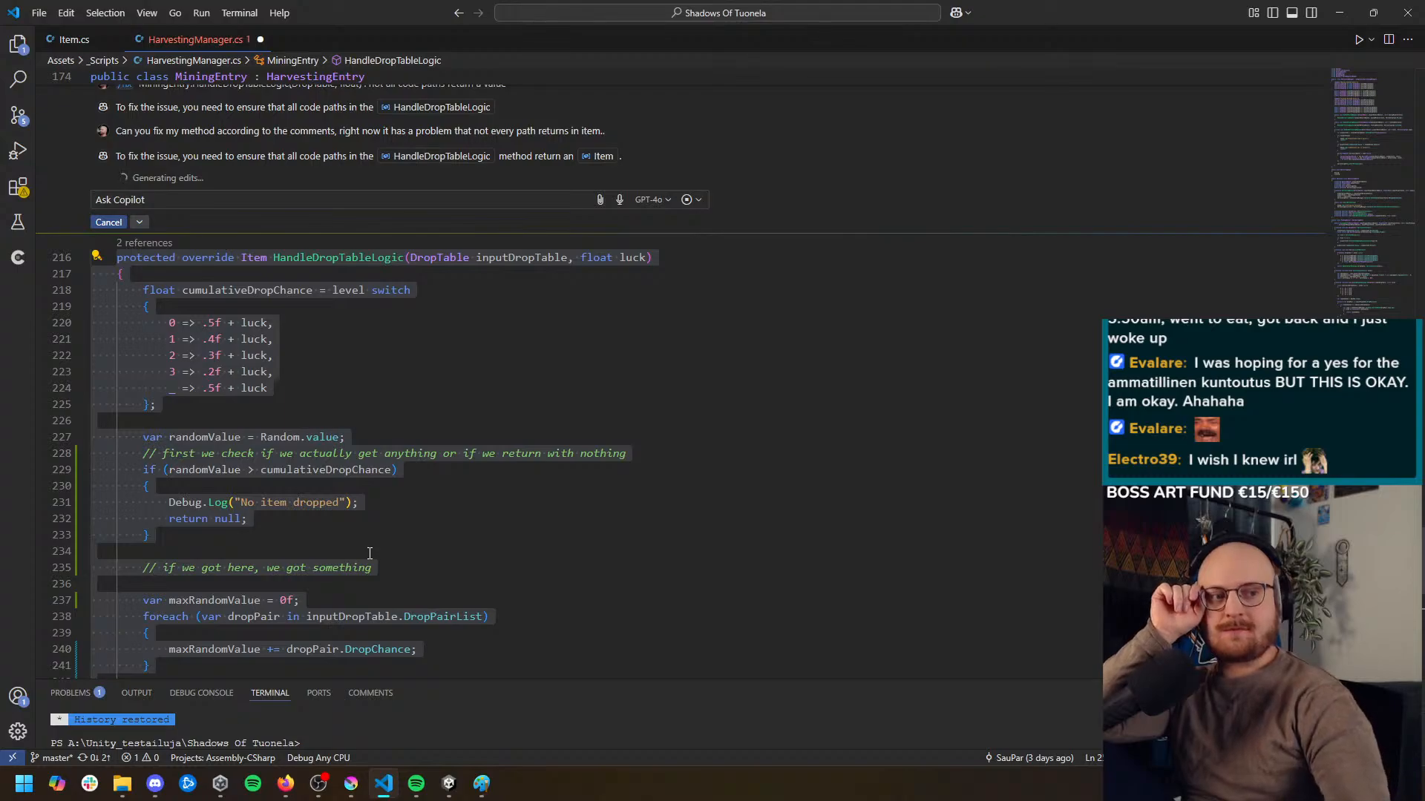
scroll(438, 534, down, 6)
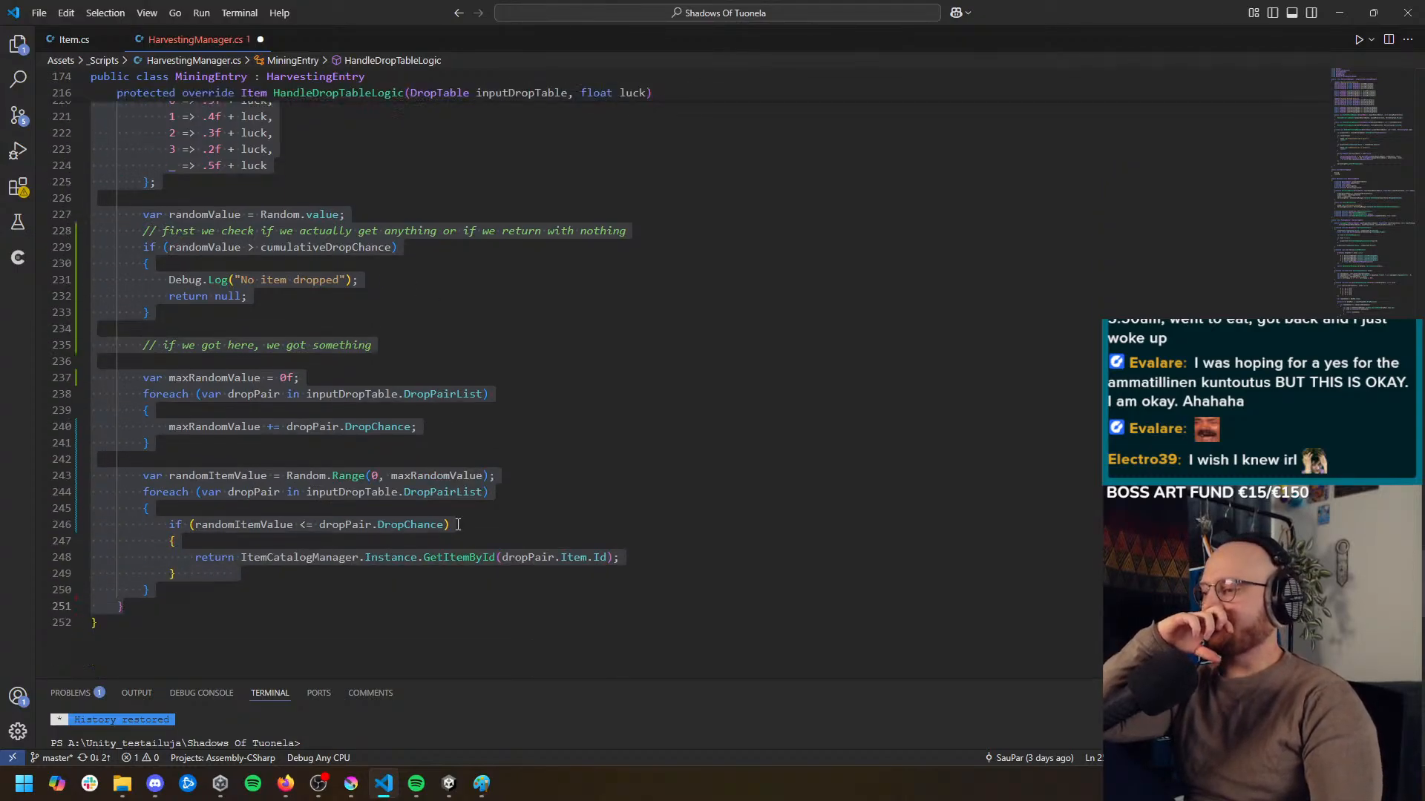
scroll(496, 519, up, 6)
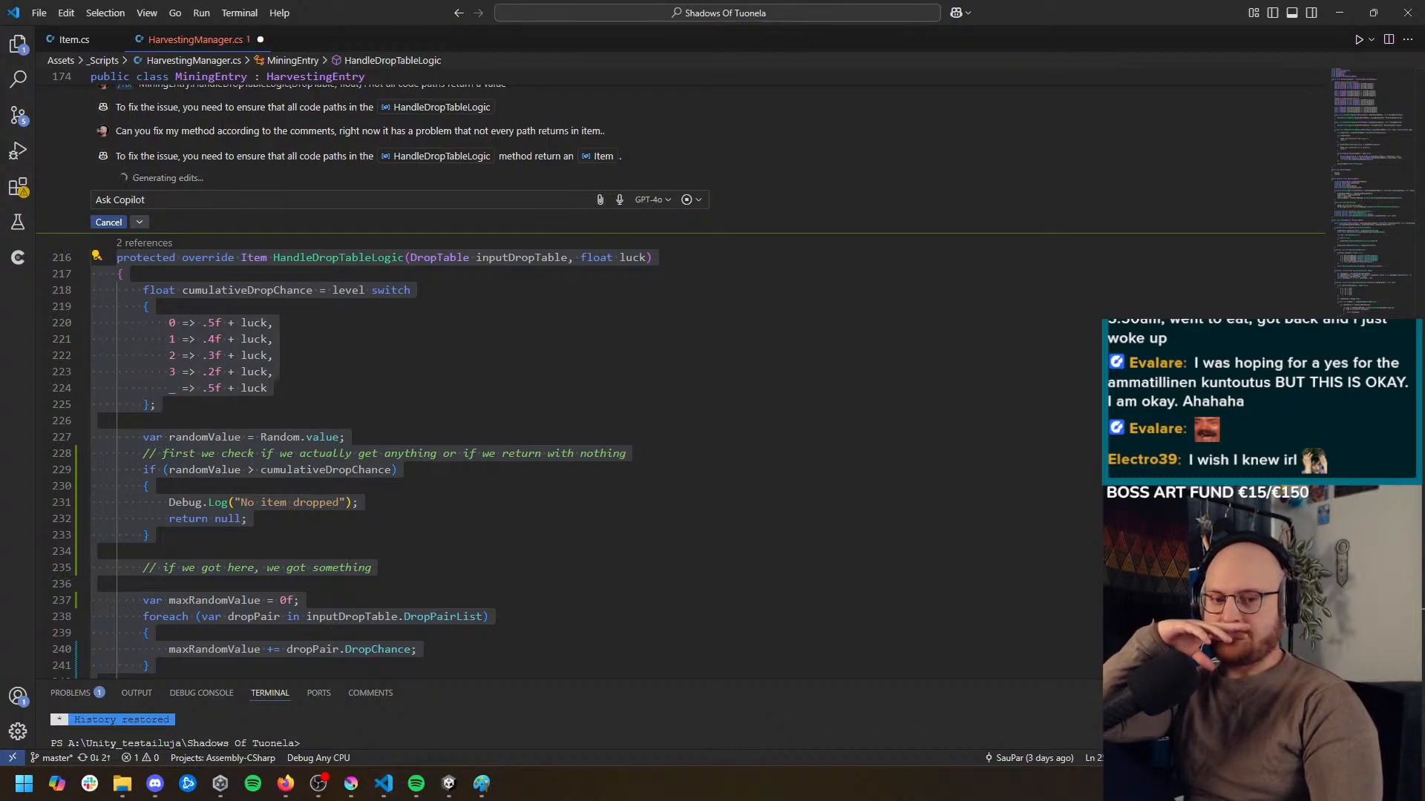
Switch to Firefox, close the "don't starve" and "deep rock galactic mineral" search tabs, and return to the code editor
key(alt+Tab)
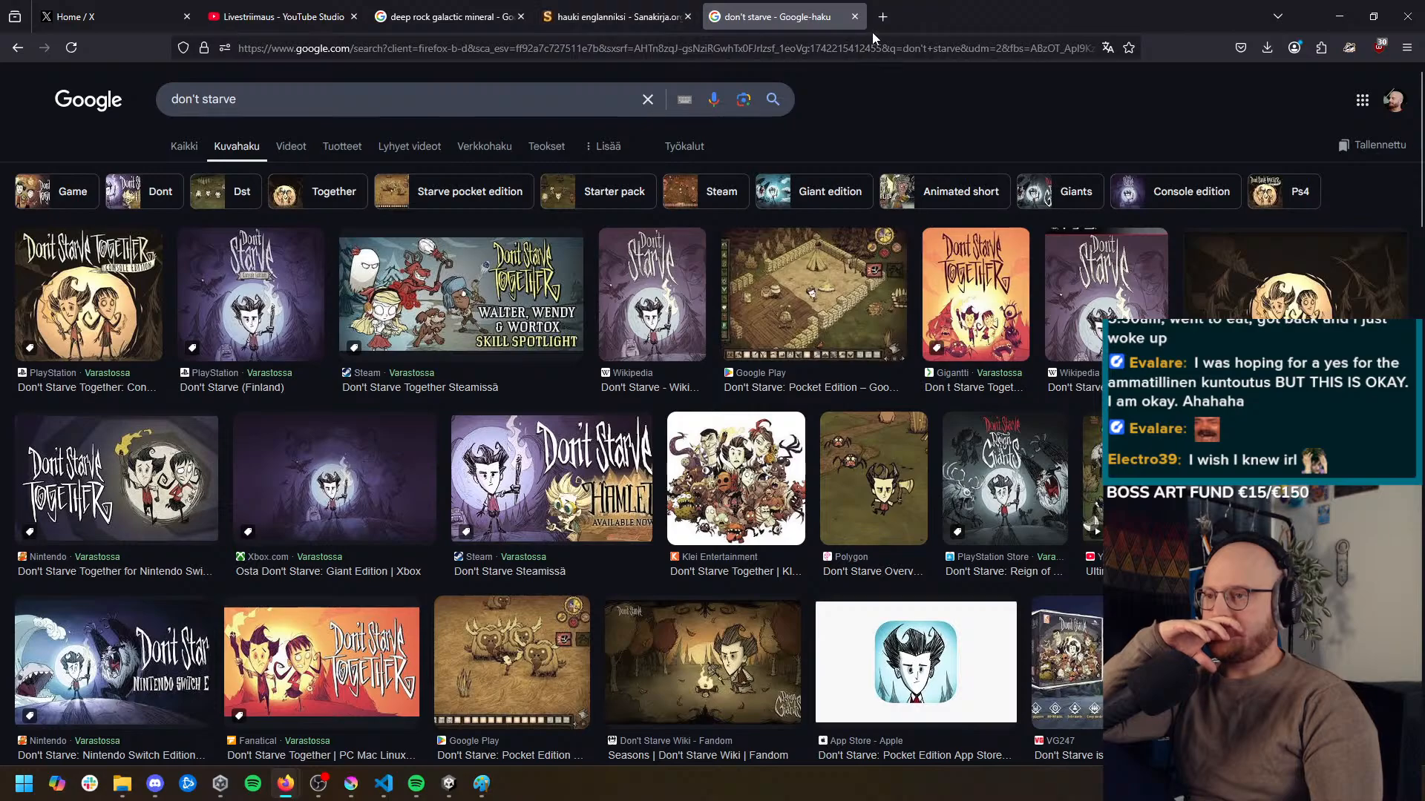
click(853, 18)
click(521, 17)
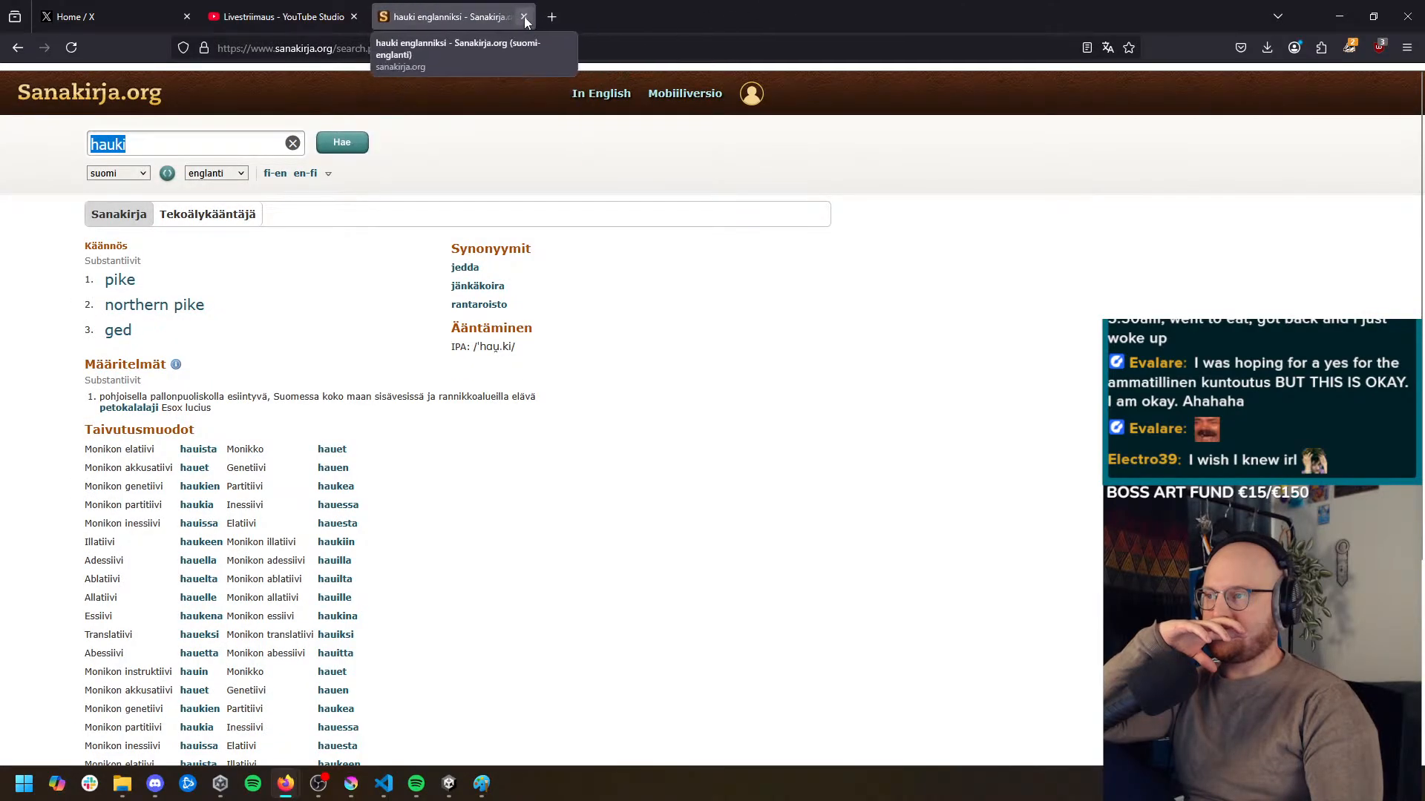
click(1340, 16)
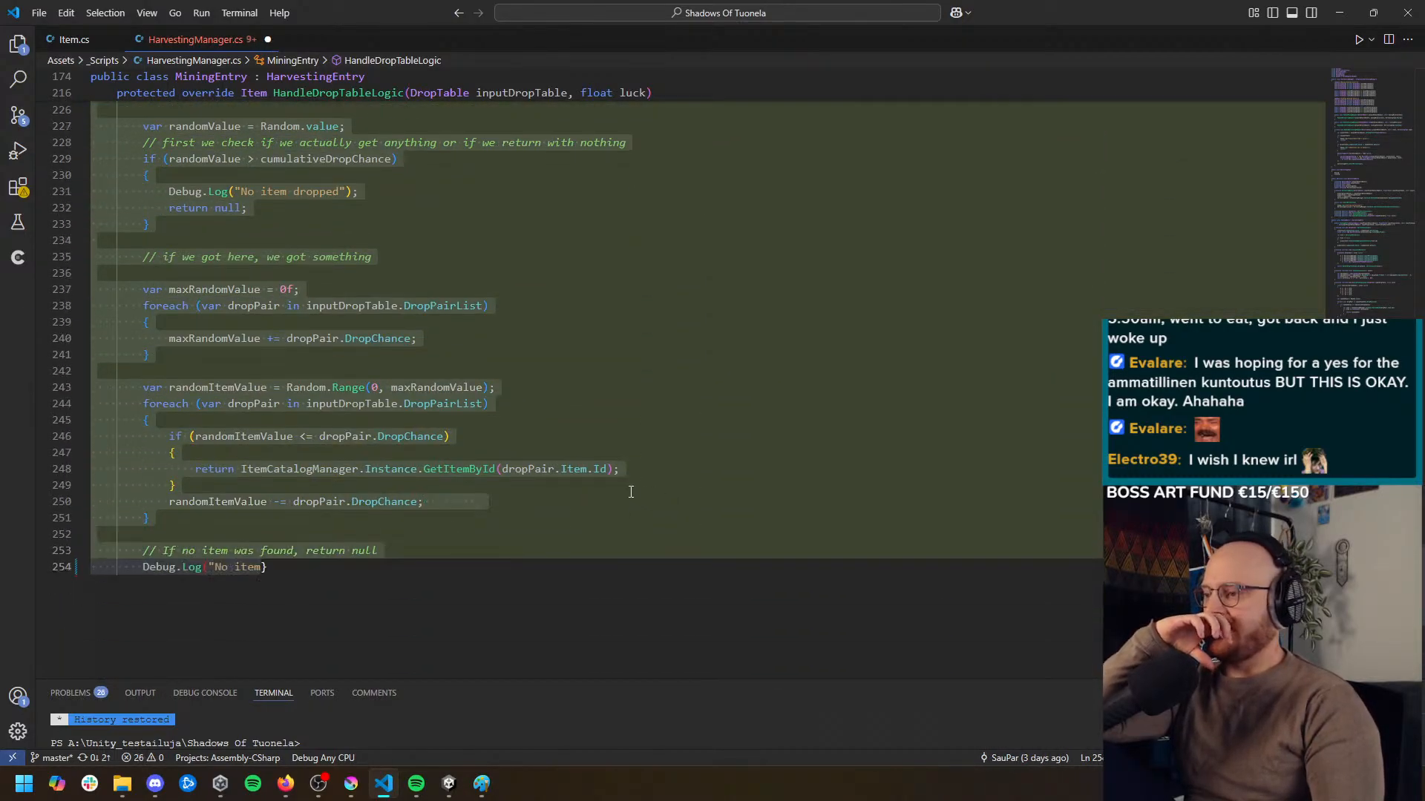
Review Copilot's proposed edits to HandleDropTableLogic, including the DropChance subtraction and the final null return, and accept them
scroll(725, 604, down, 4)
scroll(670, 585, up, 5)
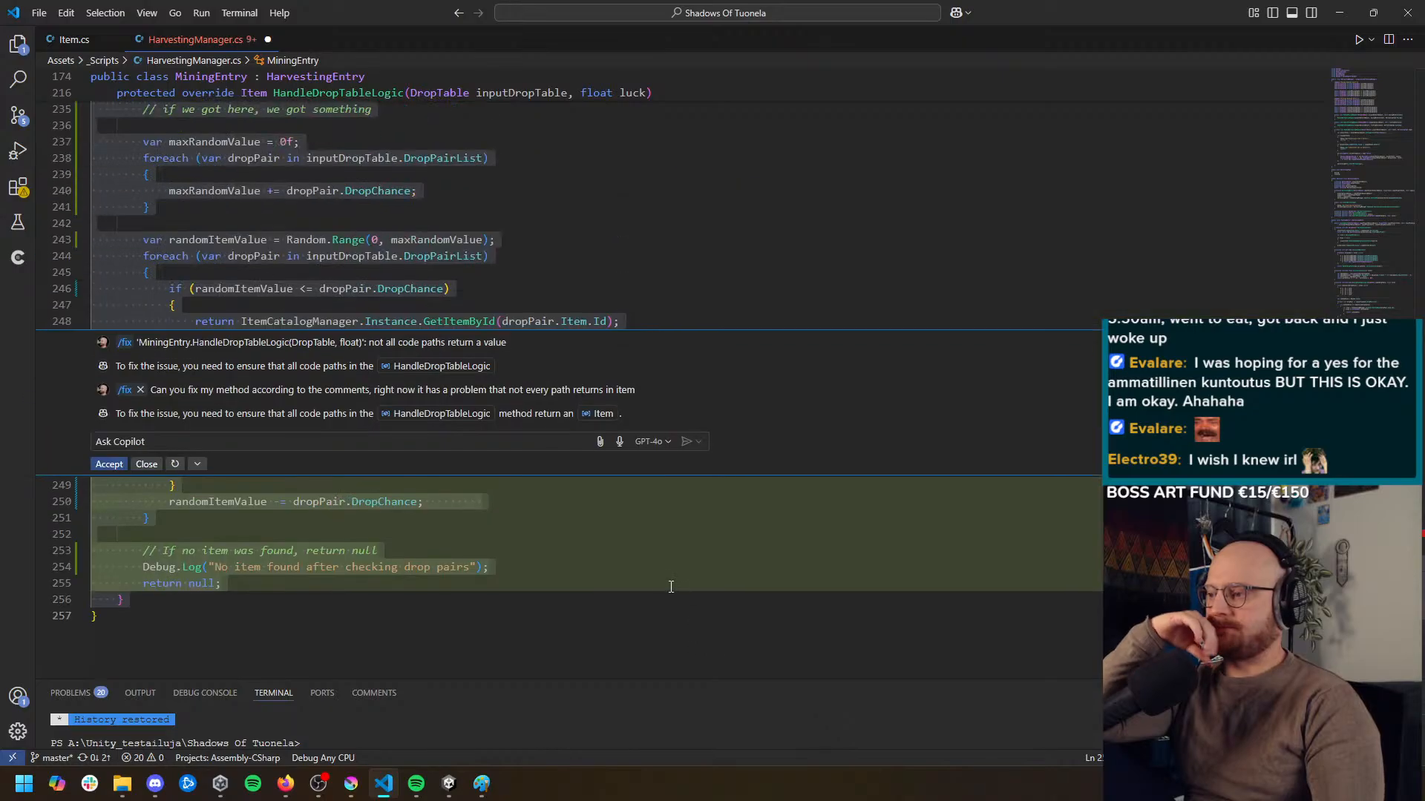
scroll(595, 570, down, 2)
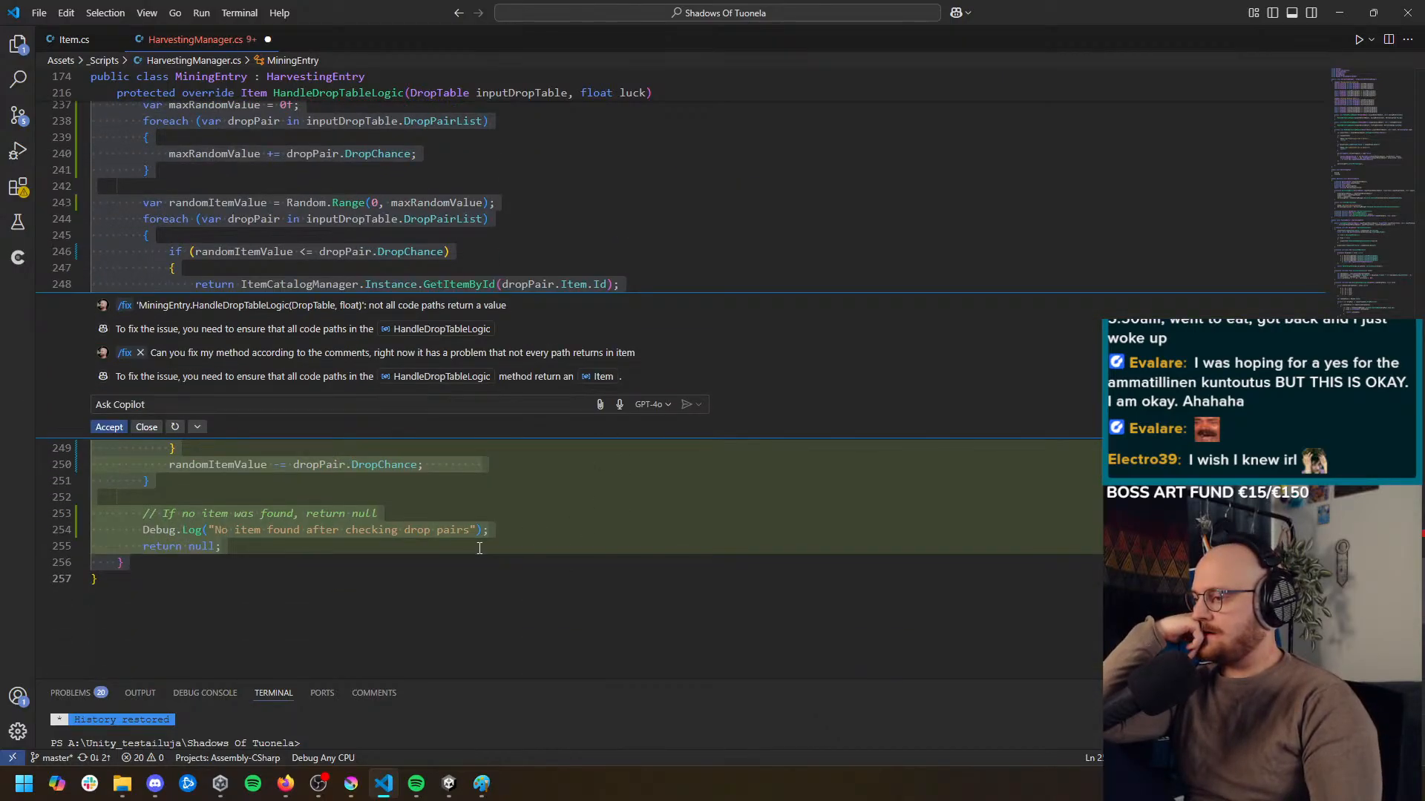
scroll(479, 548, up, 1)
scroll(488, 537, up, 2)
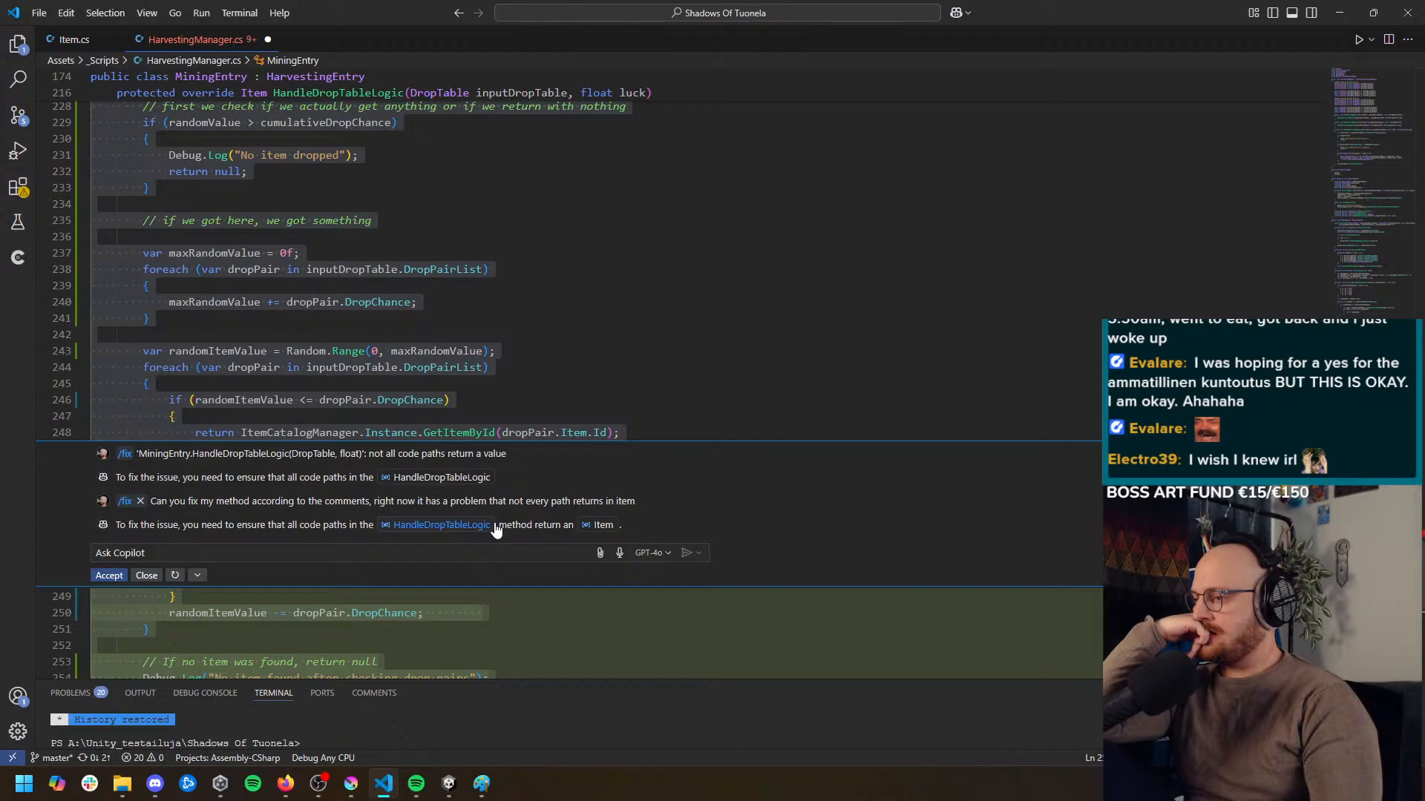
scroll(727, 533, down, 1)
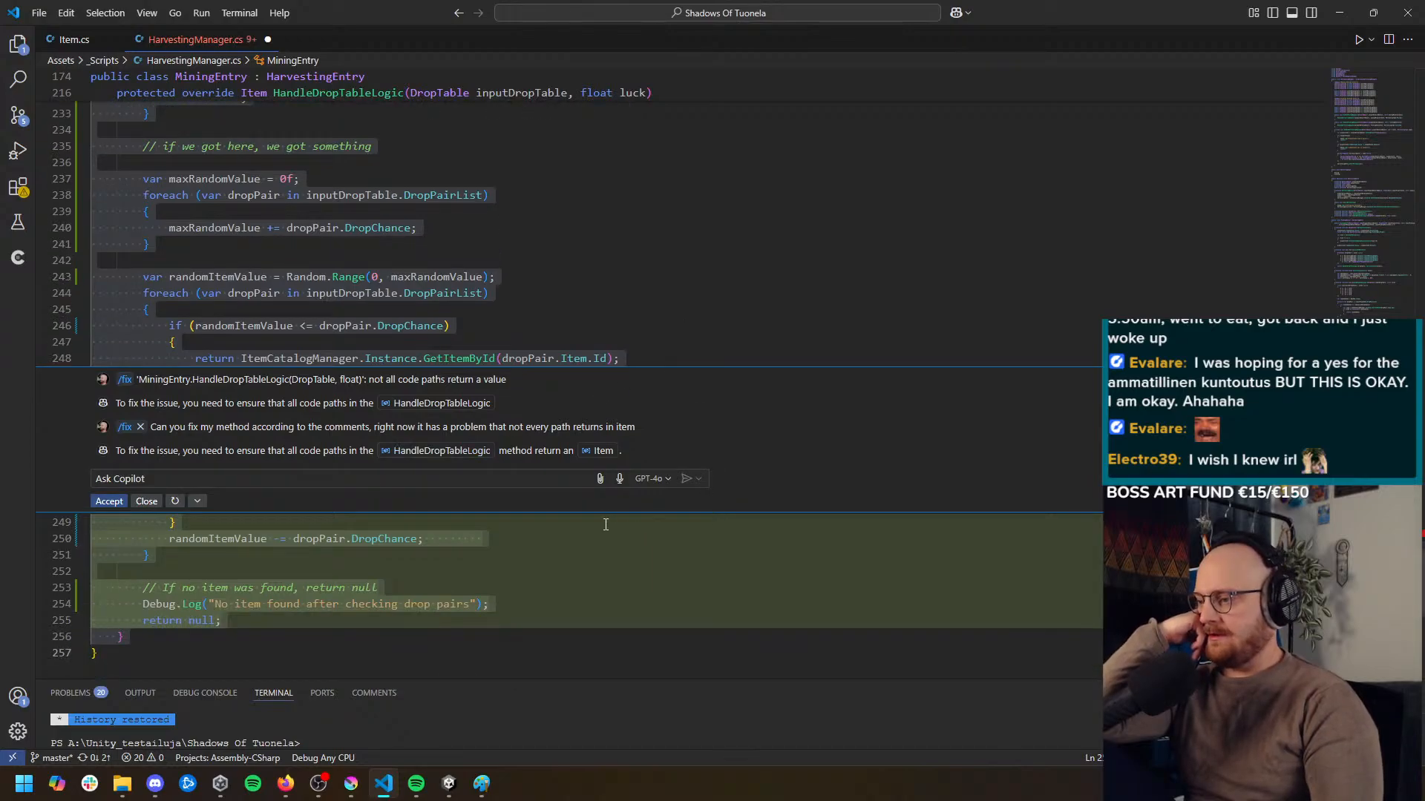
scroll(591, 522, down, 1)
scroll(609, 445, up, 4)
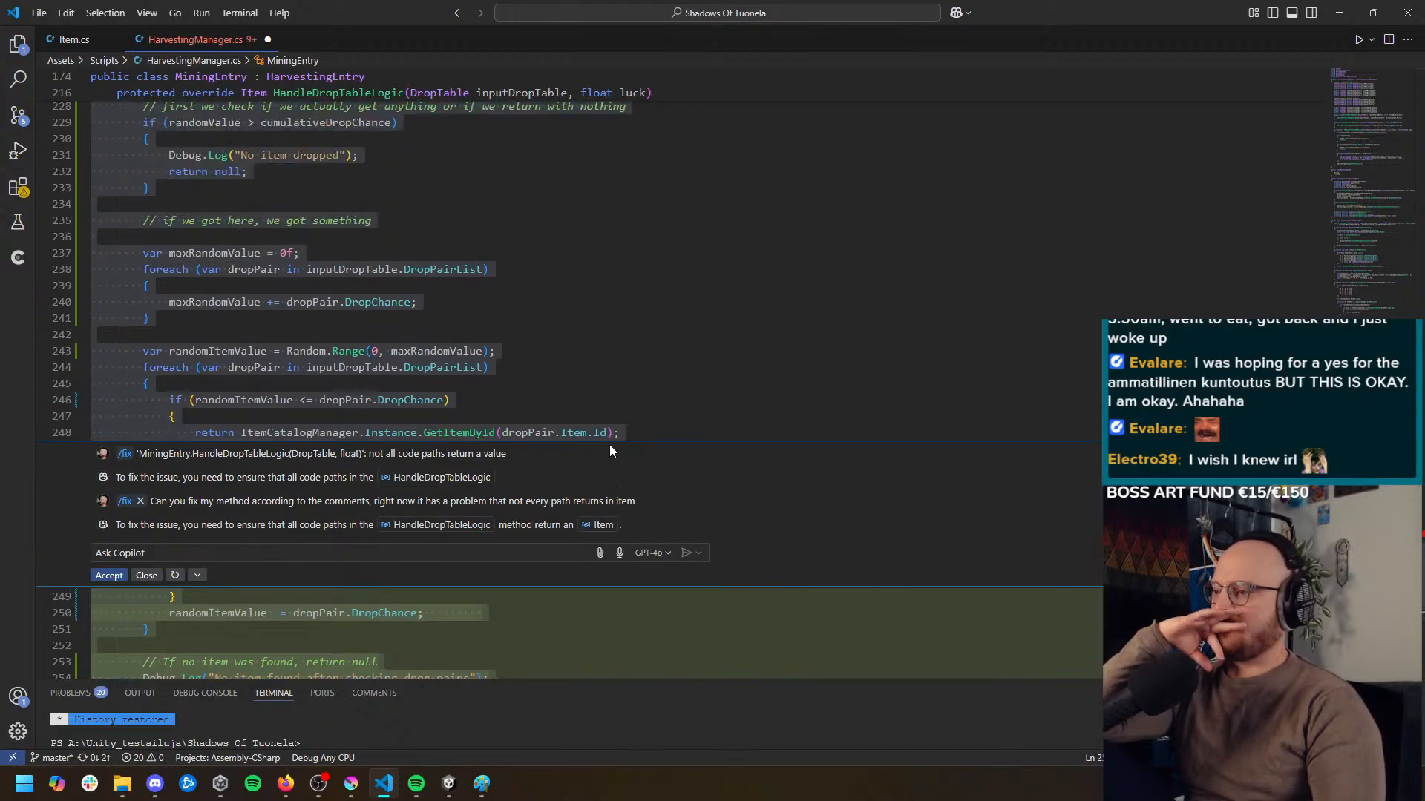
scroll(607, 445, up, 3)
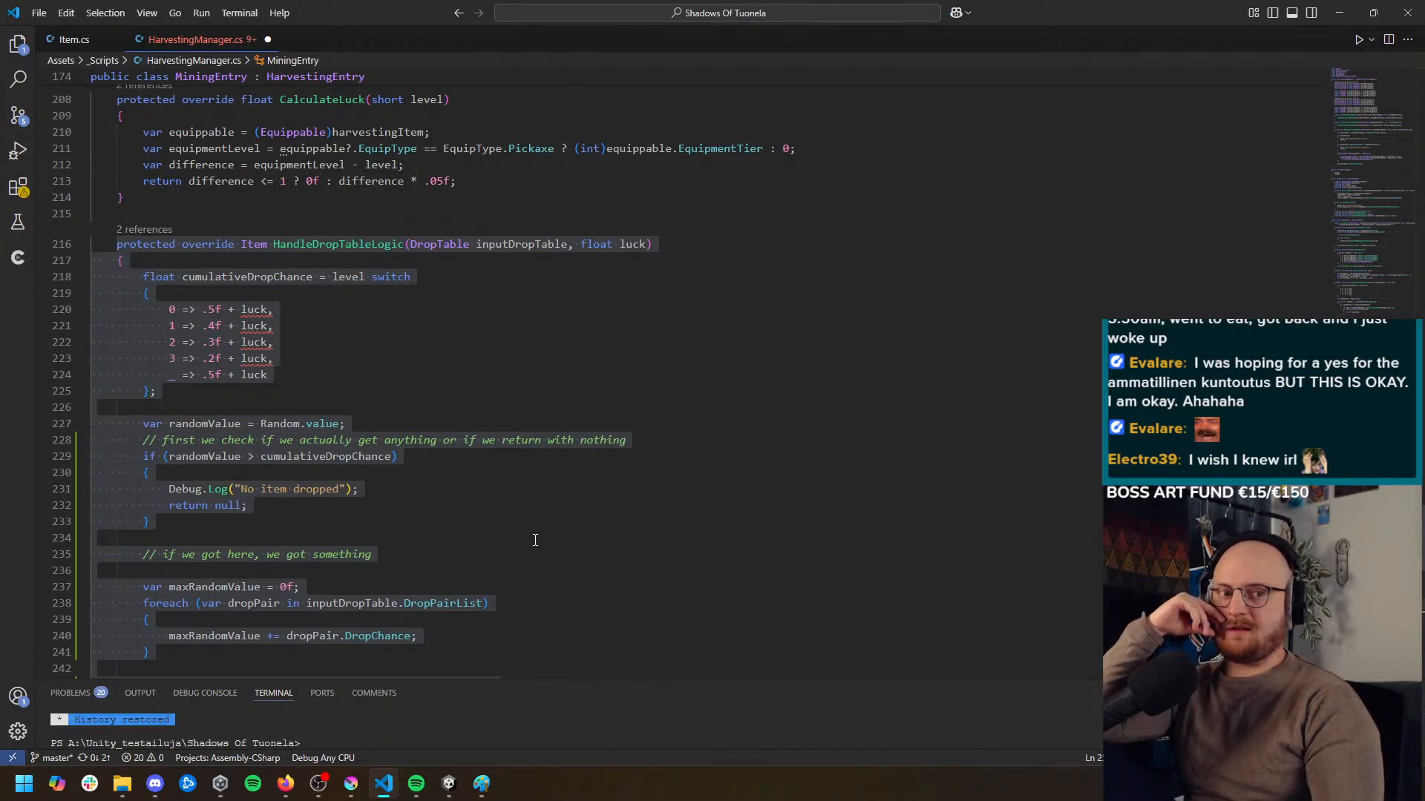
scroll(530, 538, down, 7)
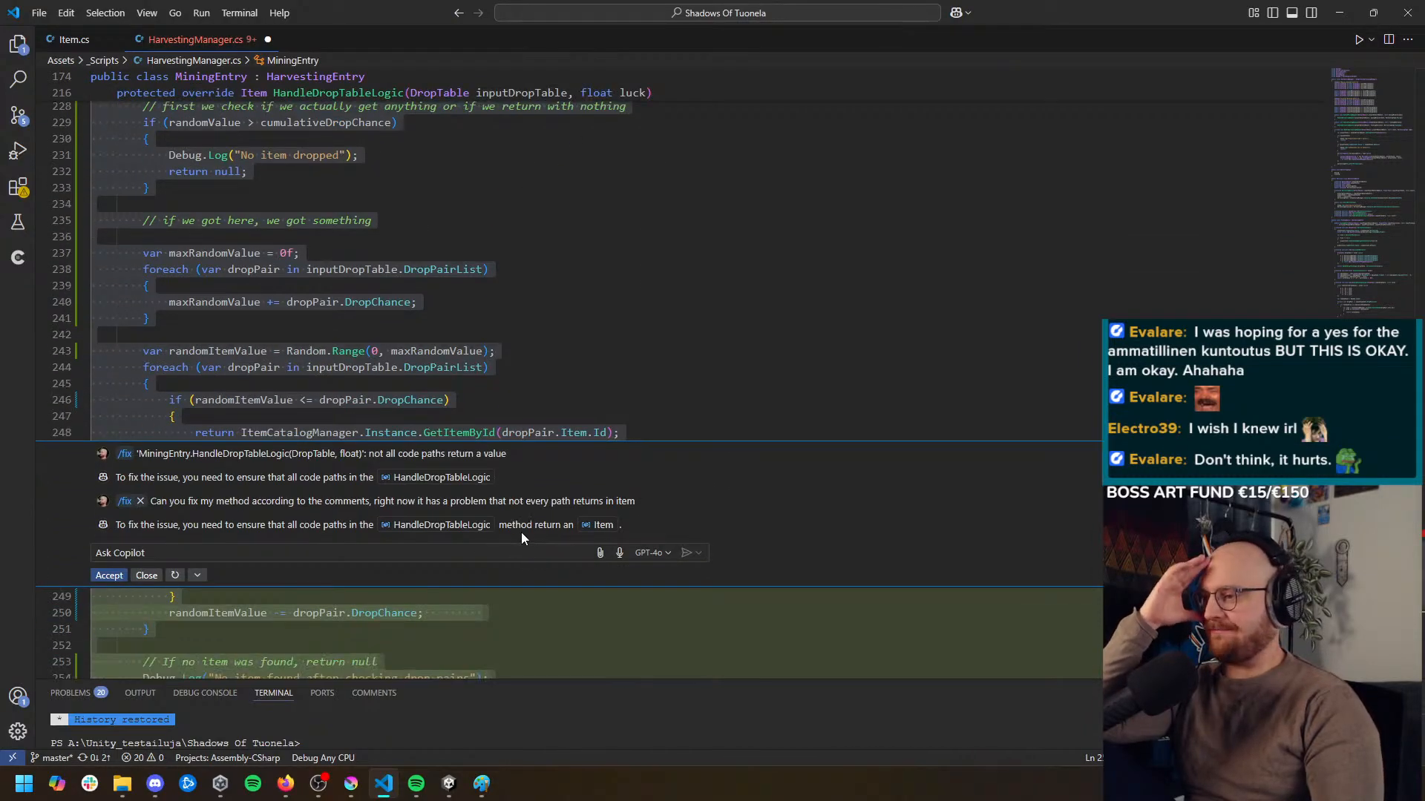
scroll(521, 532, down, 3)
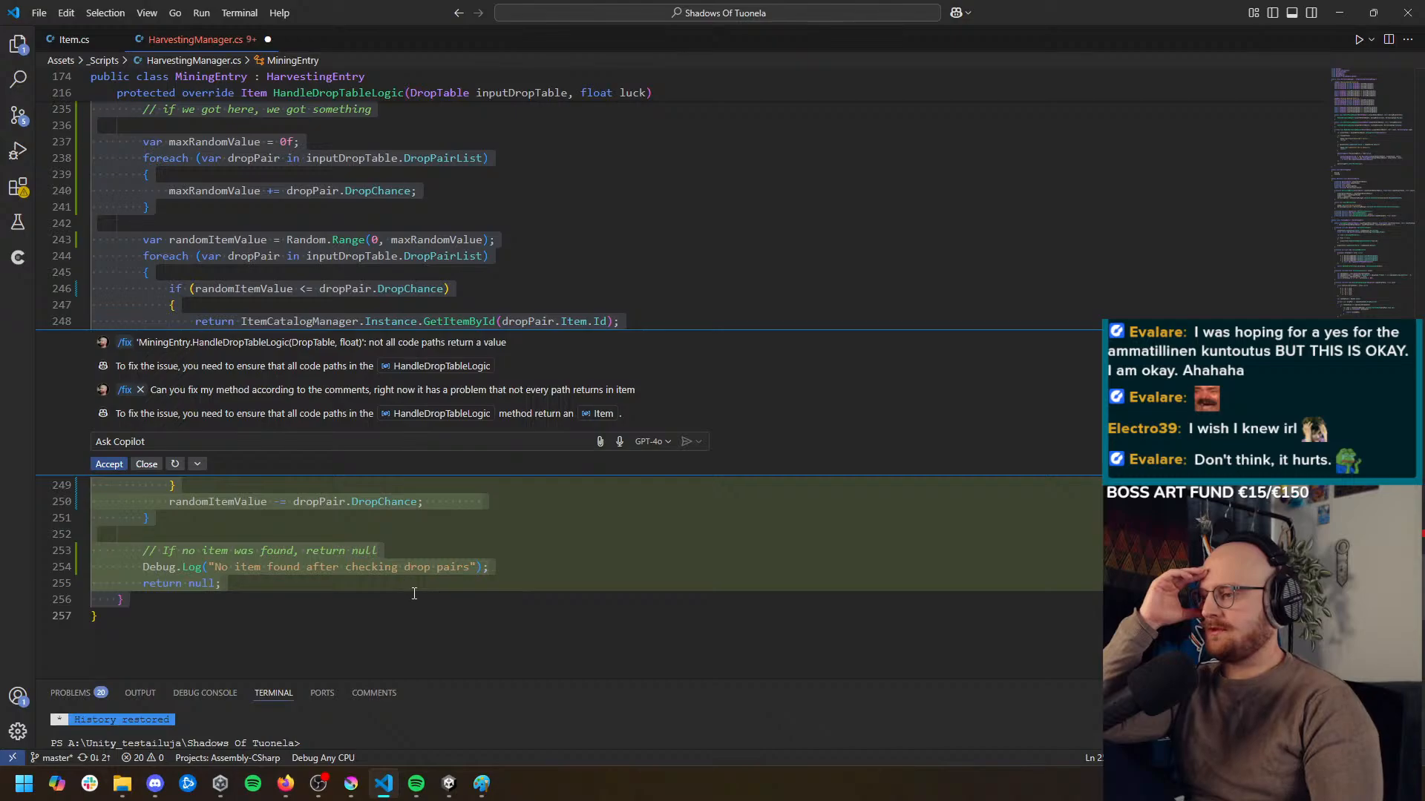
click(109, 464)
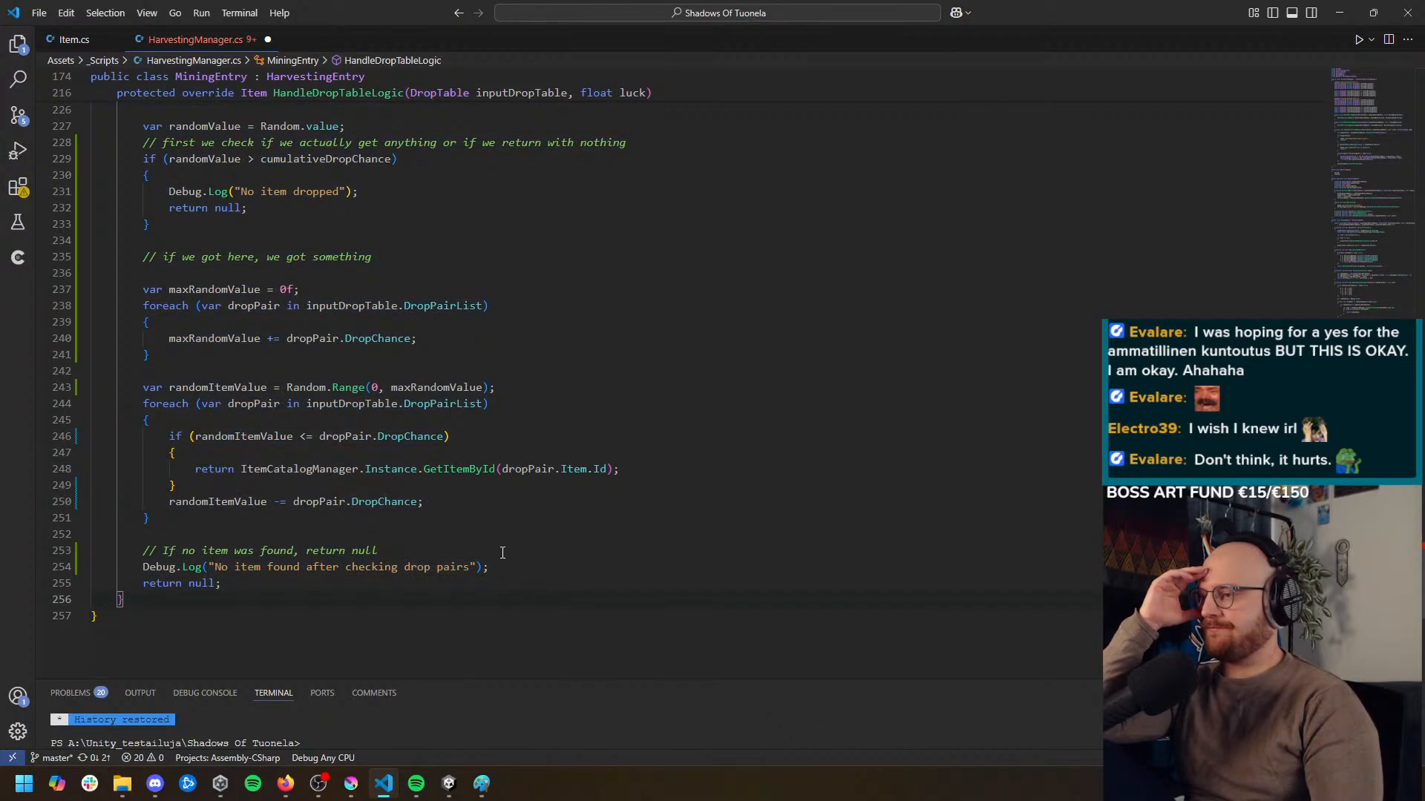
Examine how HandleDropTableLogic sums maxRandomValue, draws randomItemValue, and falls back to returning null at its end
scroll(503, 553, down, 1)
click(161, 253)
click(293, 253)
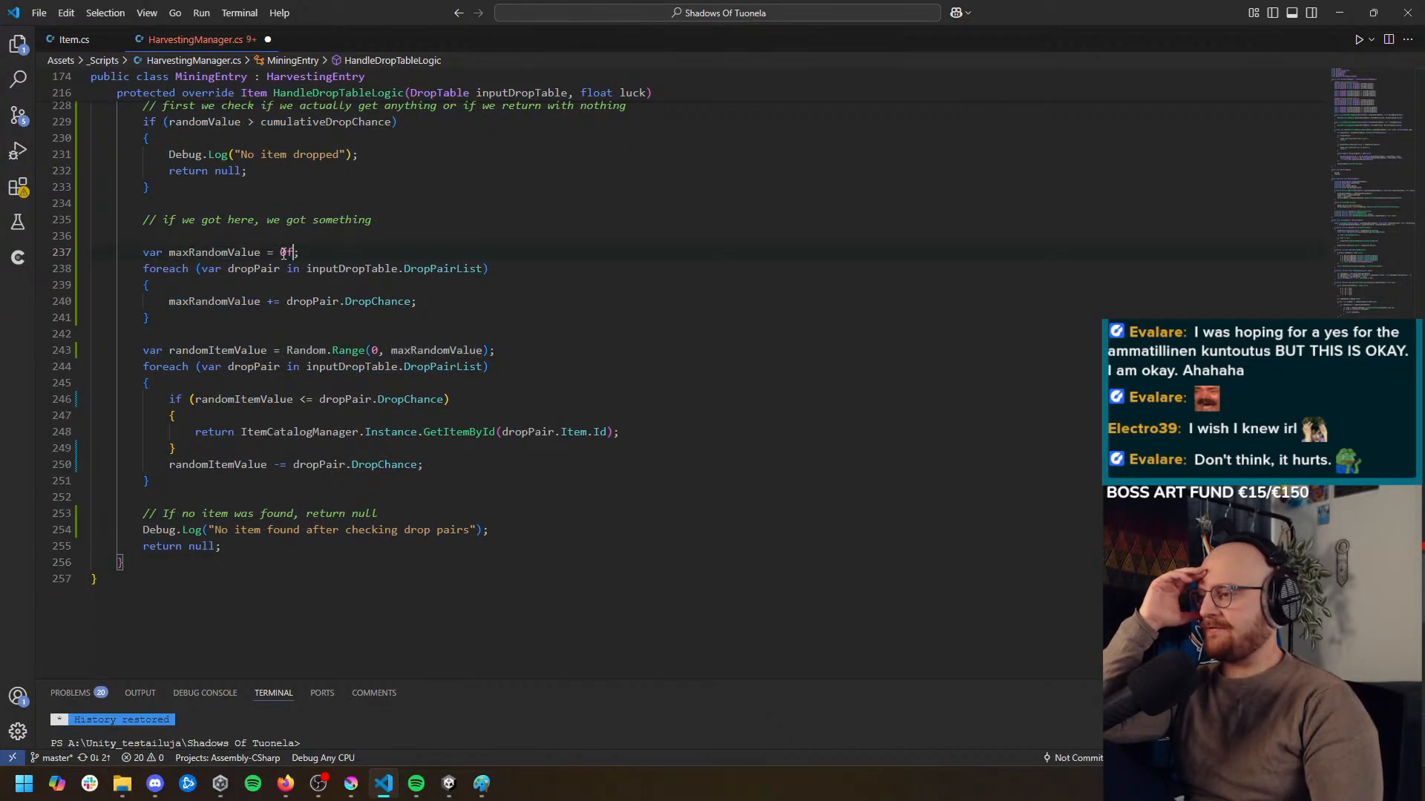
click(165, 268)
click(254, 269)
click(353, 268)
click(443, 269)
click(189, 302)
click(305, 302)
click(406, 303)
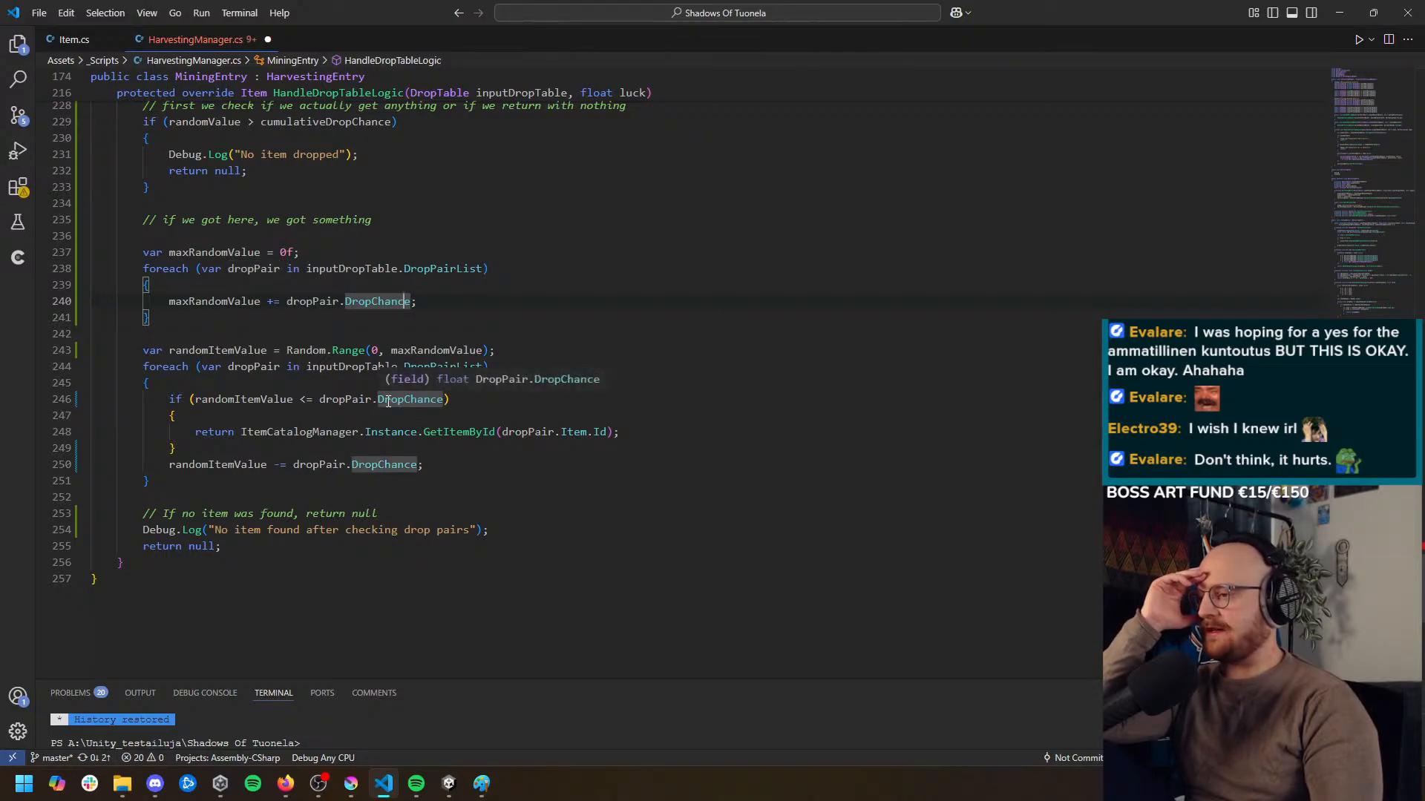
click(209, 350)
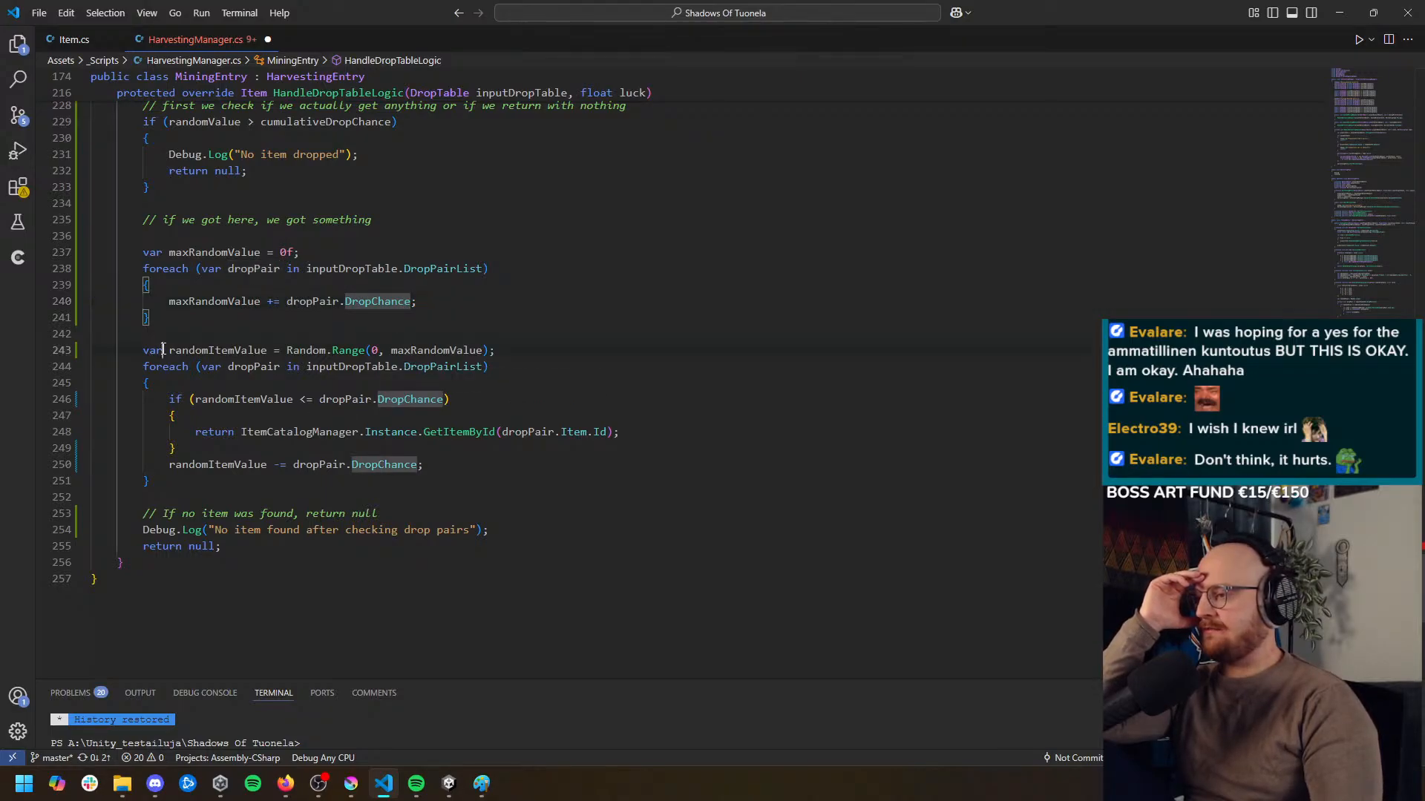
click(300, 350)
click(423, 350)
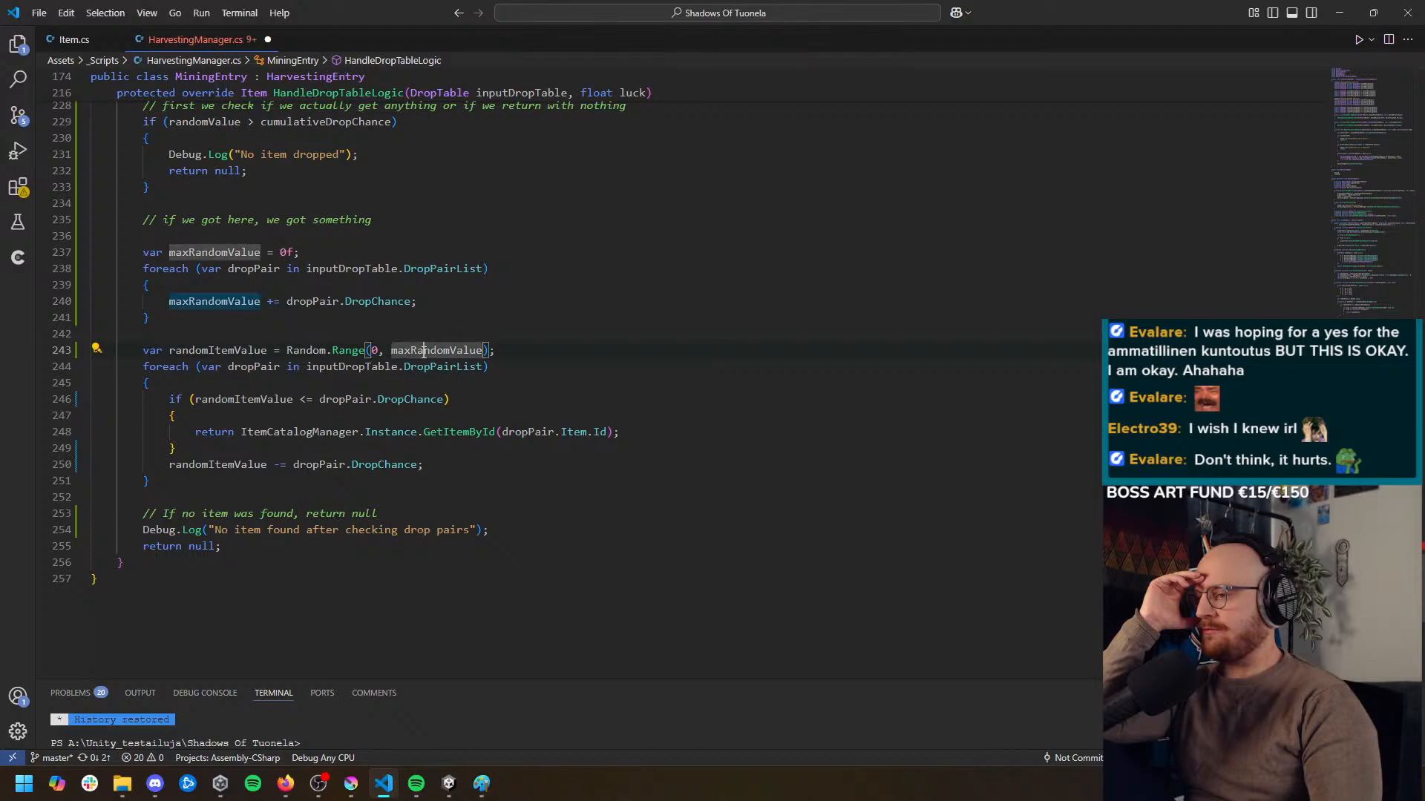
drag(221, 546, 42, 525)
click(346, 573)
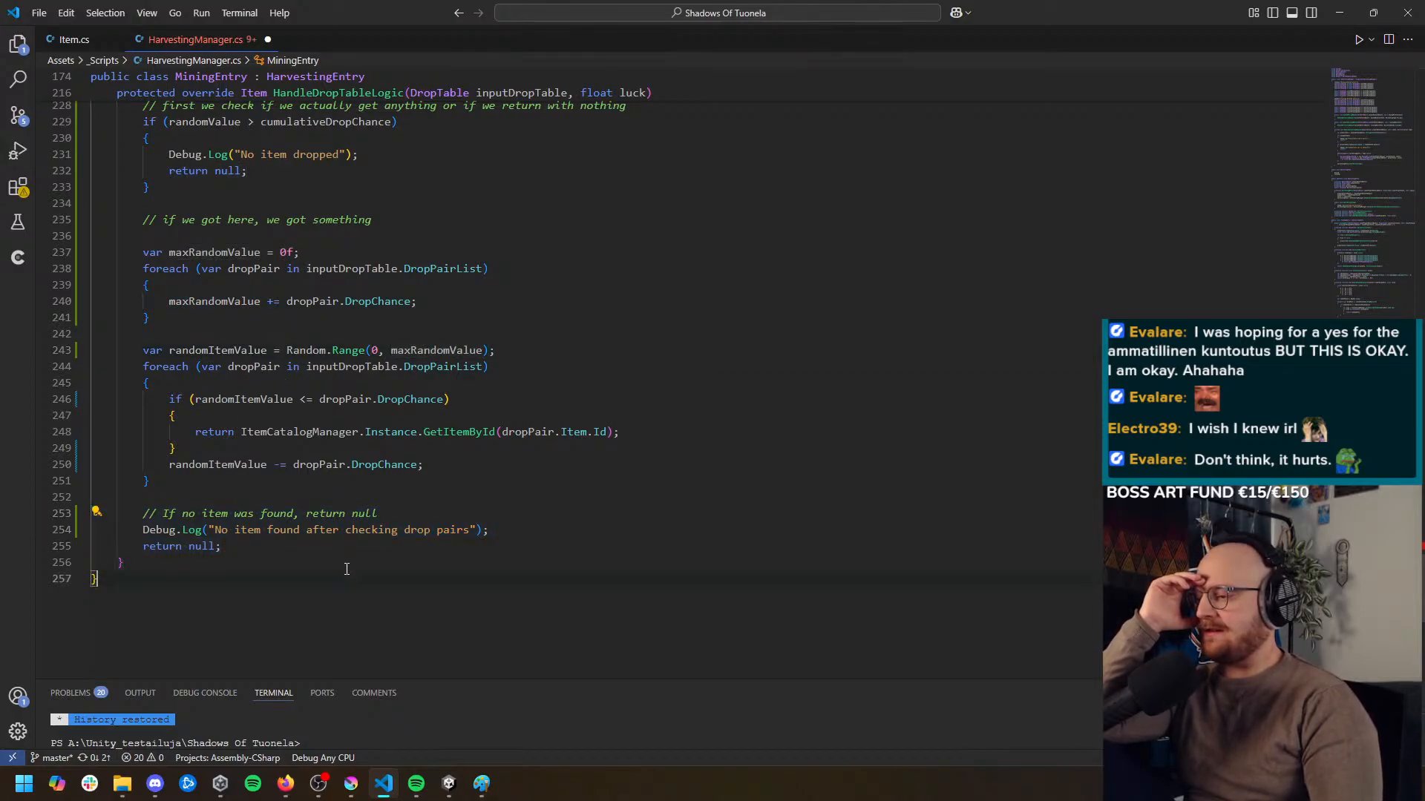
drag(296, 538, 32, 495)
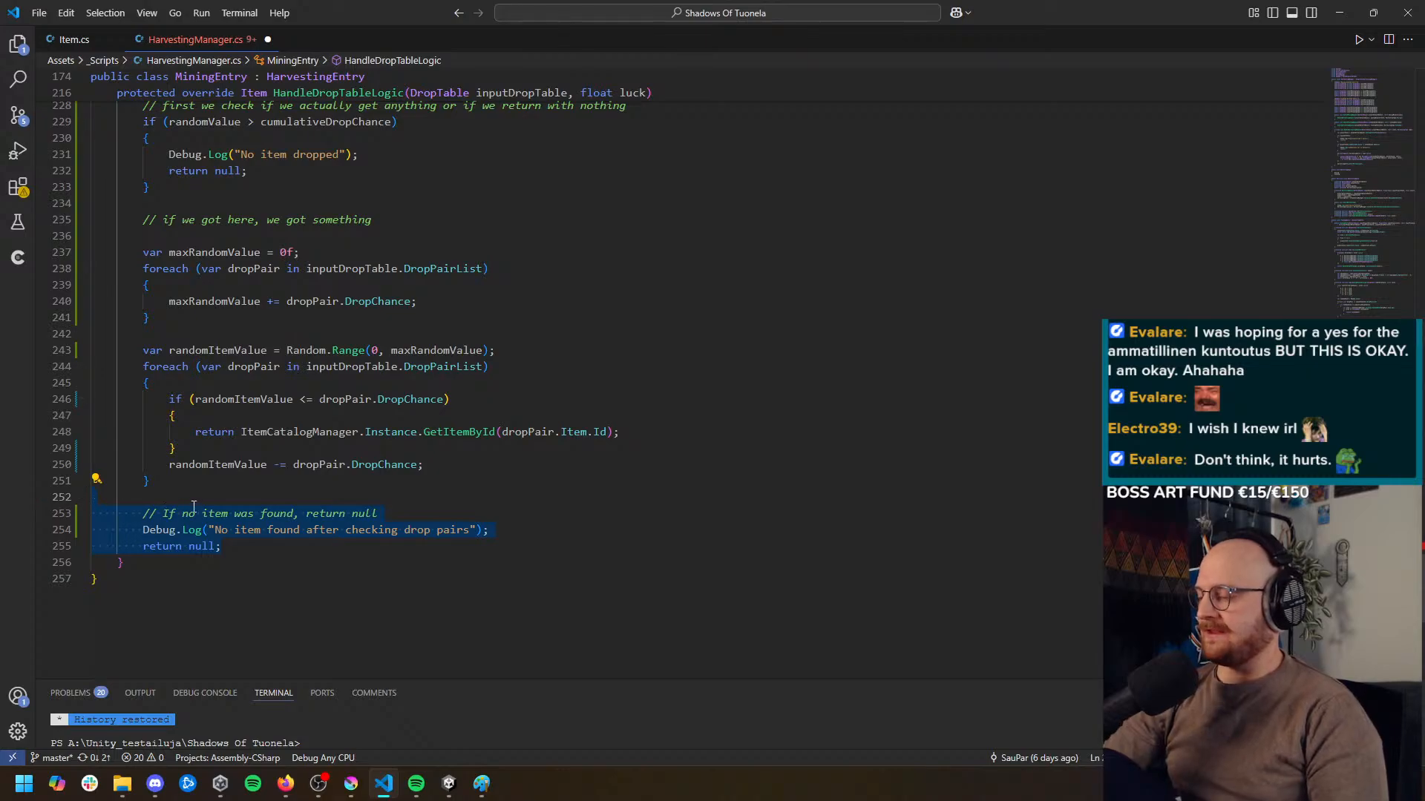
click(312, 564)
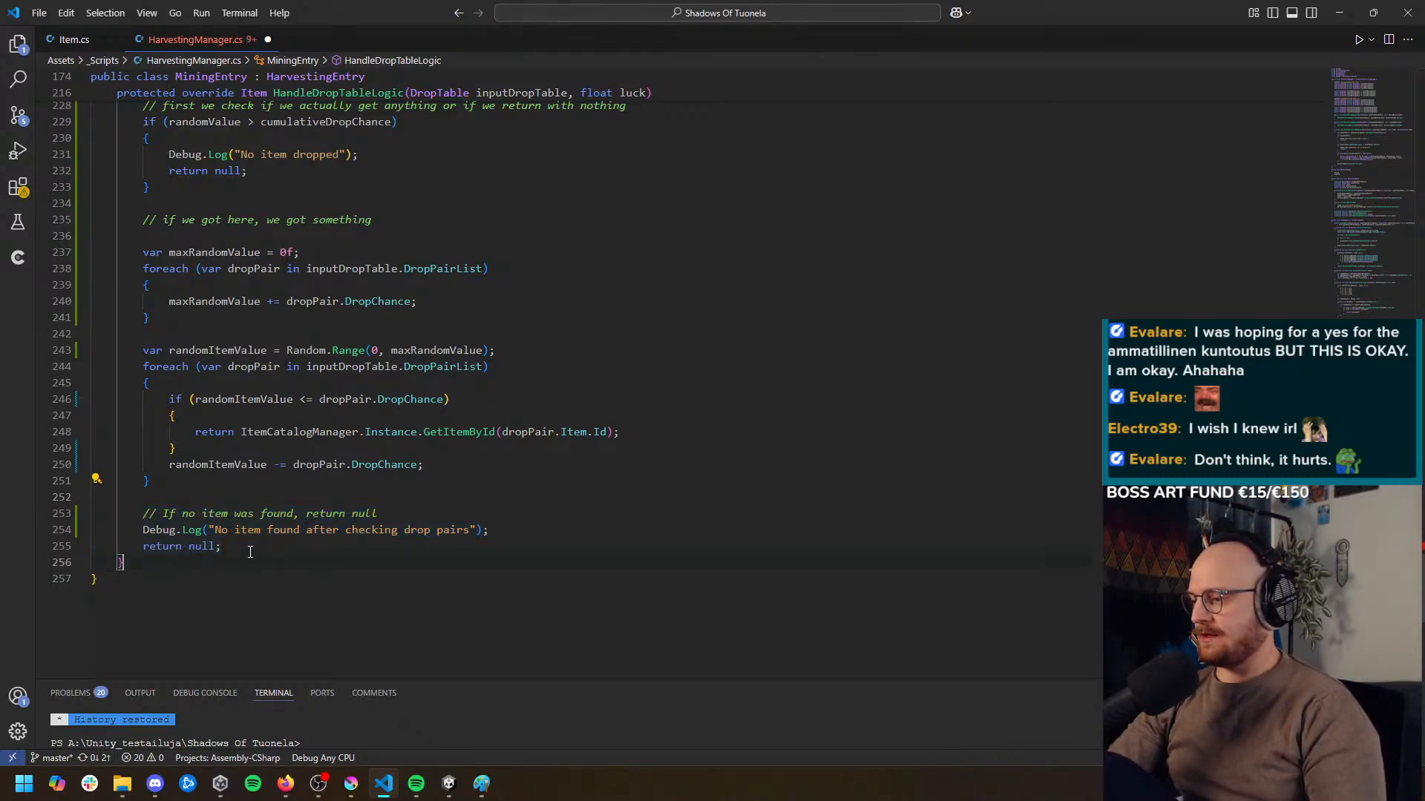
Above the randomItemValue line, declare "Item randomItem = inputDropTable.DropPairList[0].Item;" followed by a blank line
scroll(249, 488, up, 1)
click(486, 370)
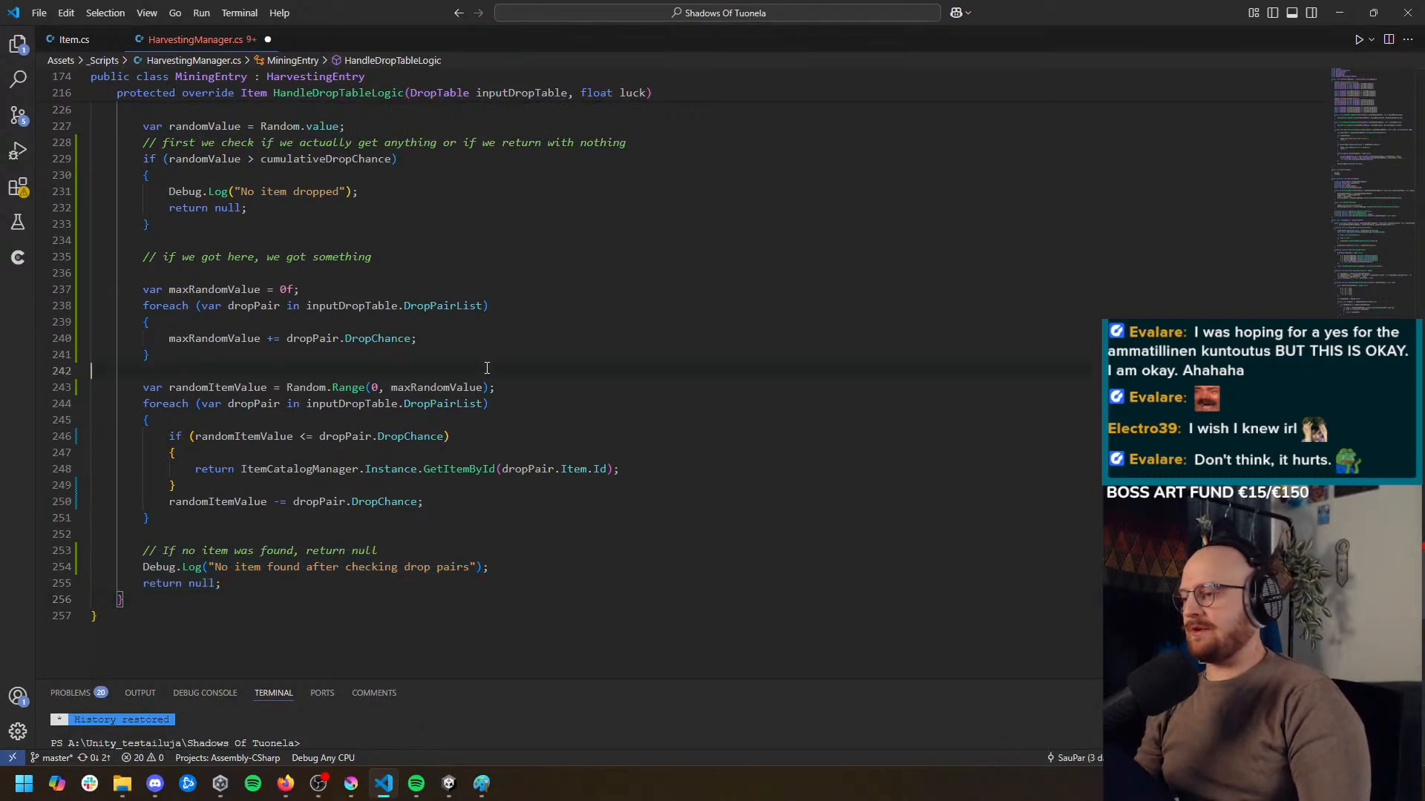
key(Return)
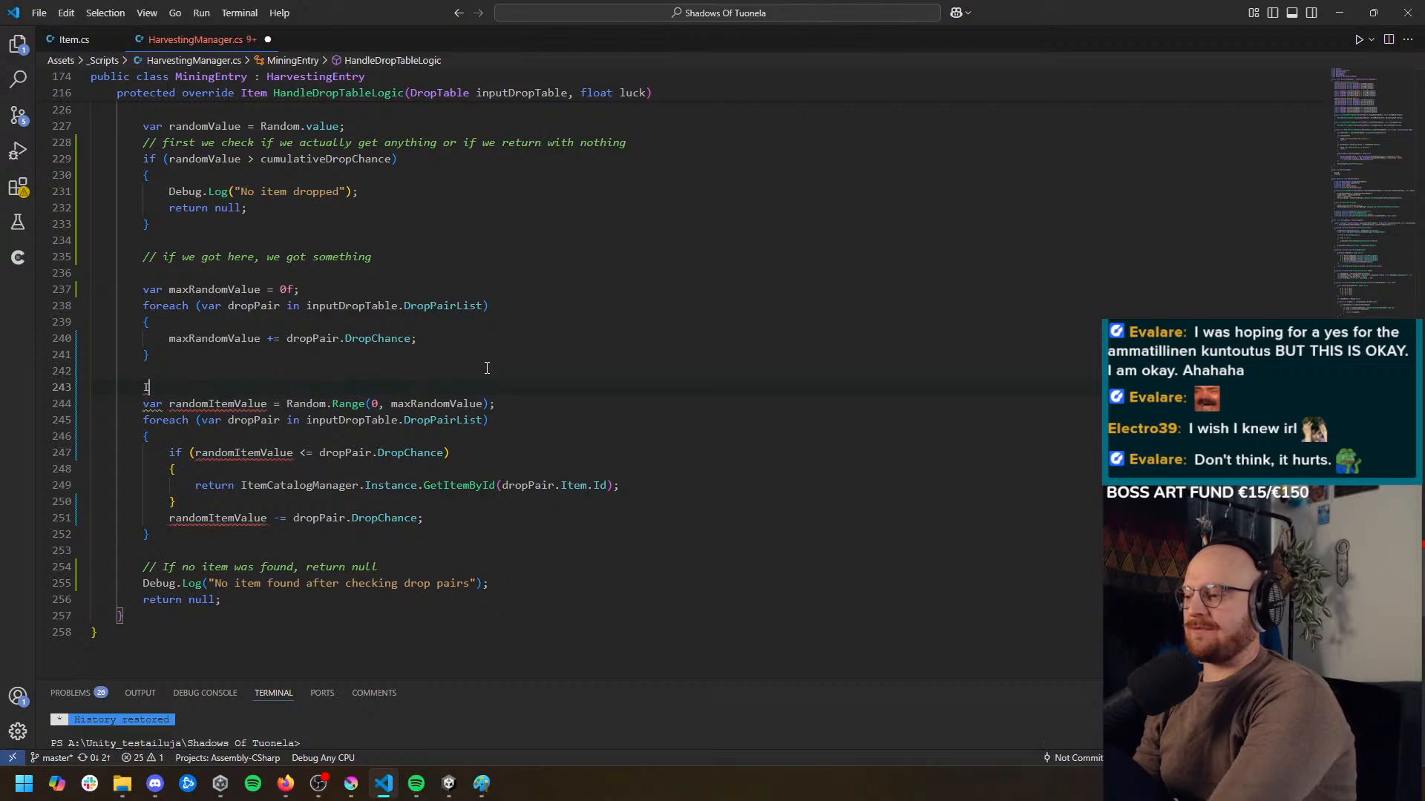
text(Item rand)
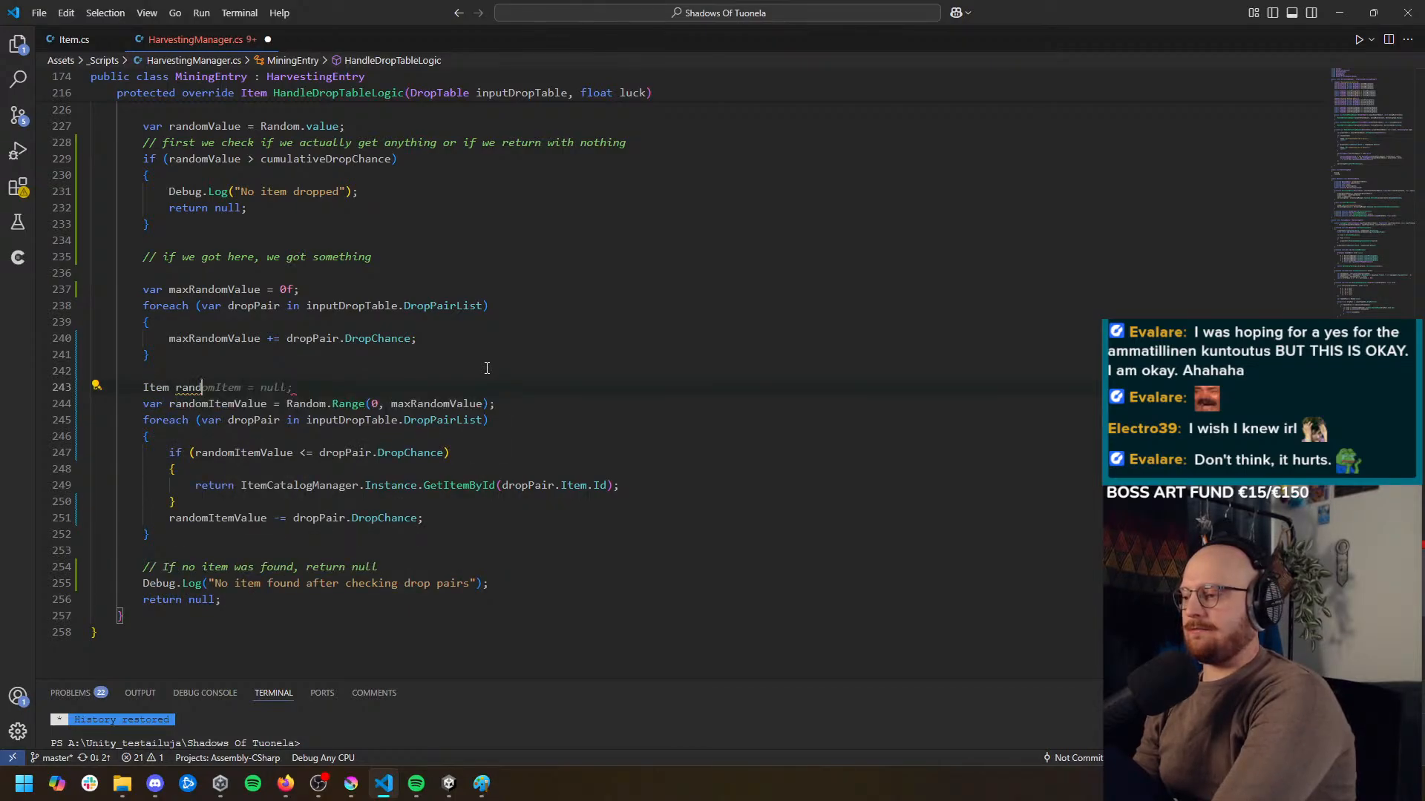
text(omItem =)
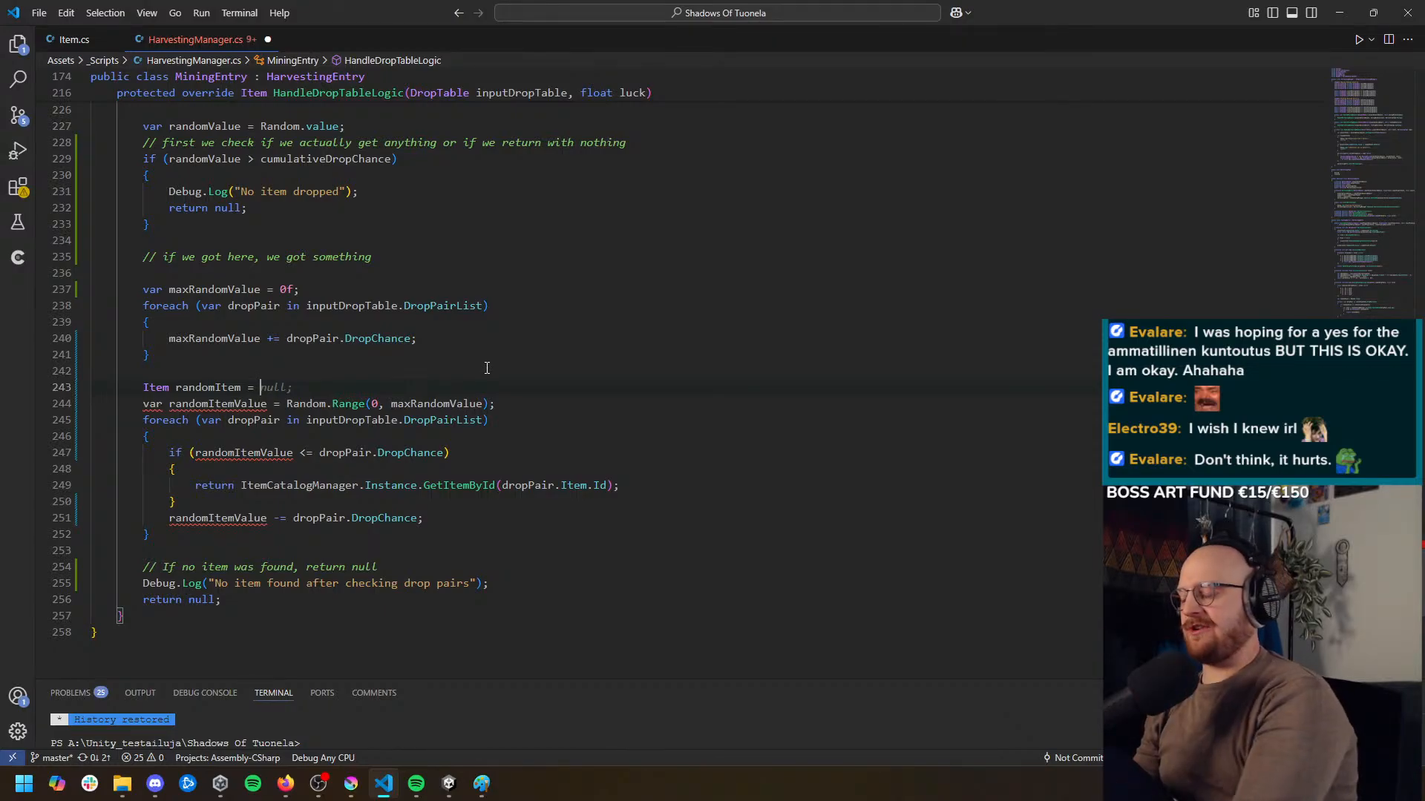
text(inputDropTable.)
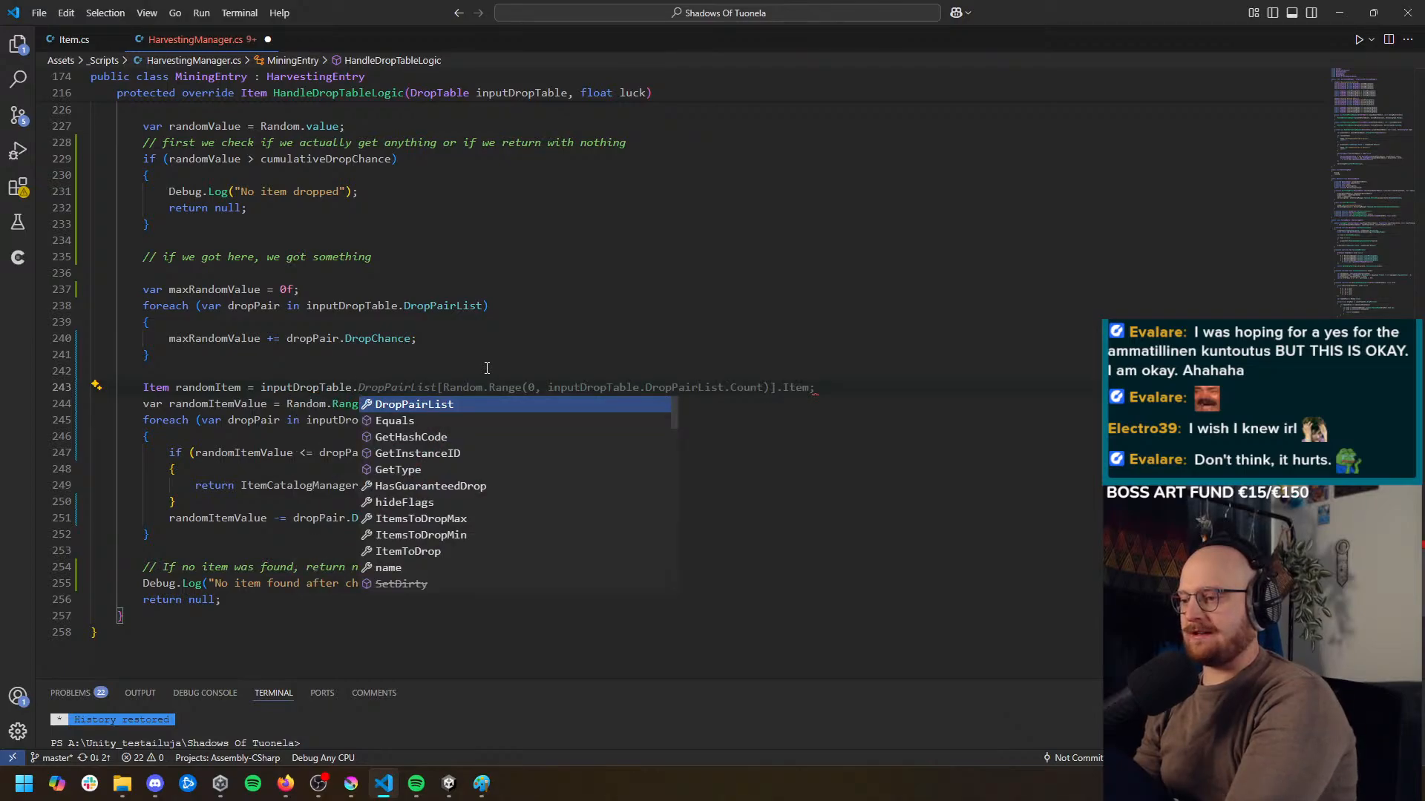
key(Tab)
text([0)
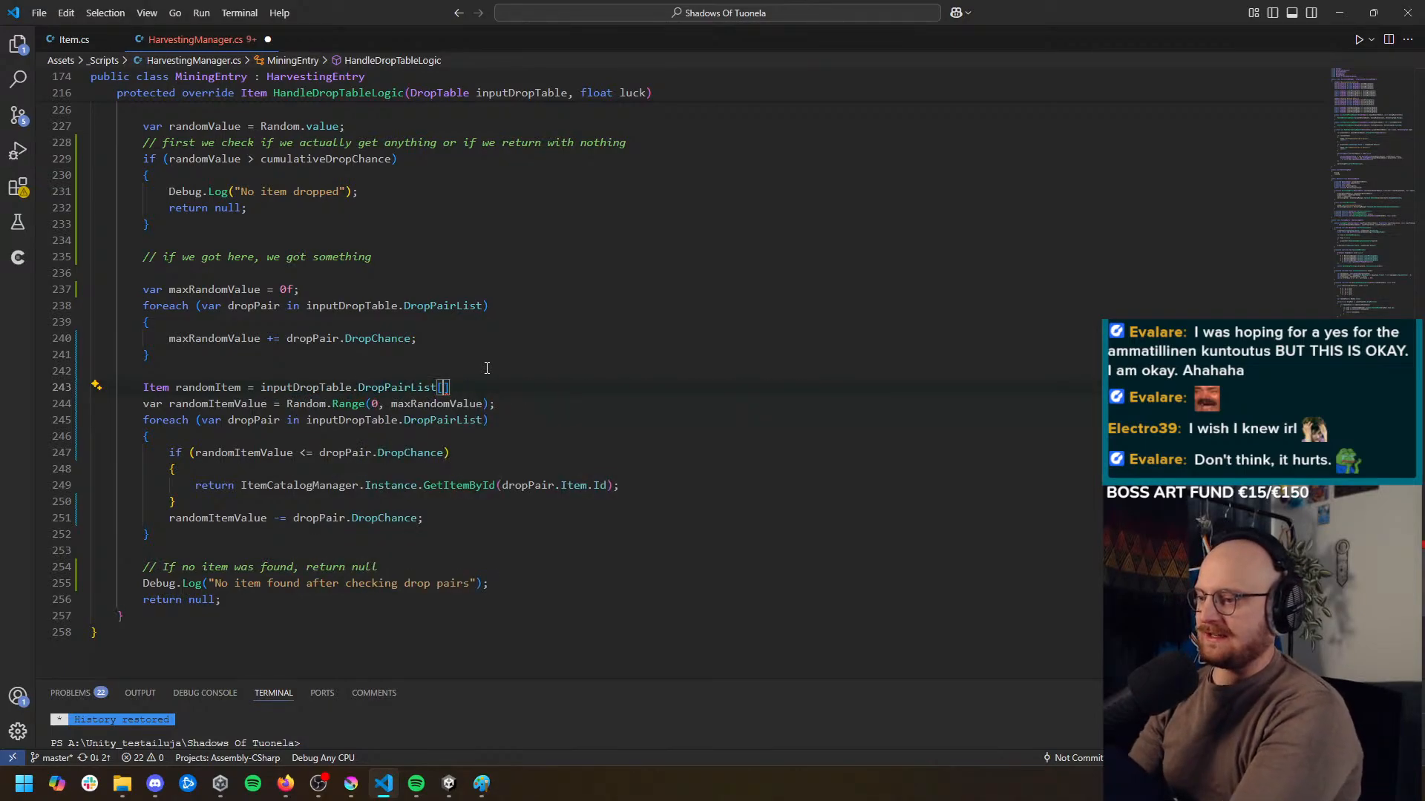
text(].)
key(Tab)
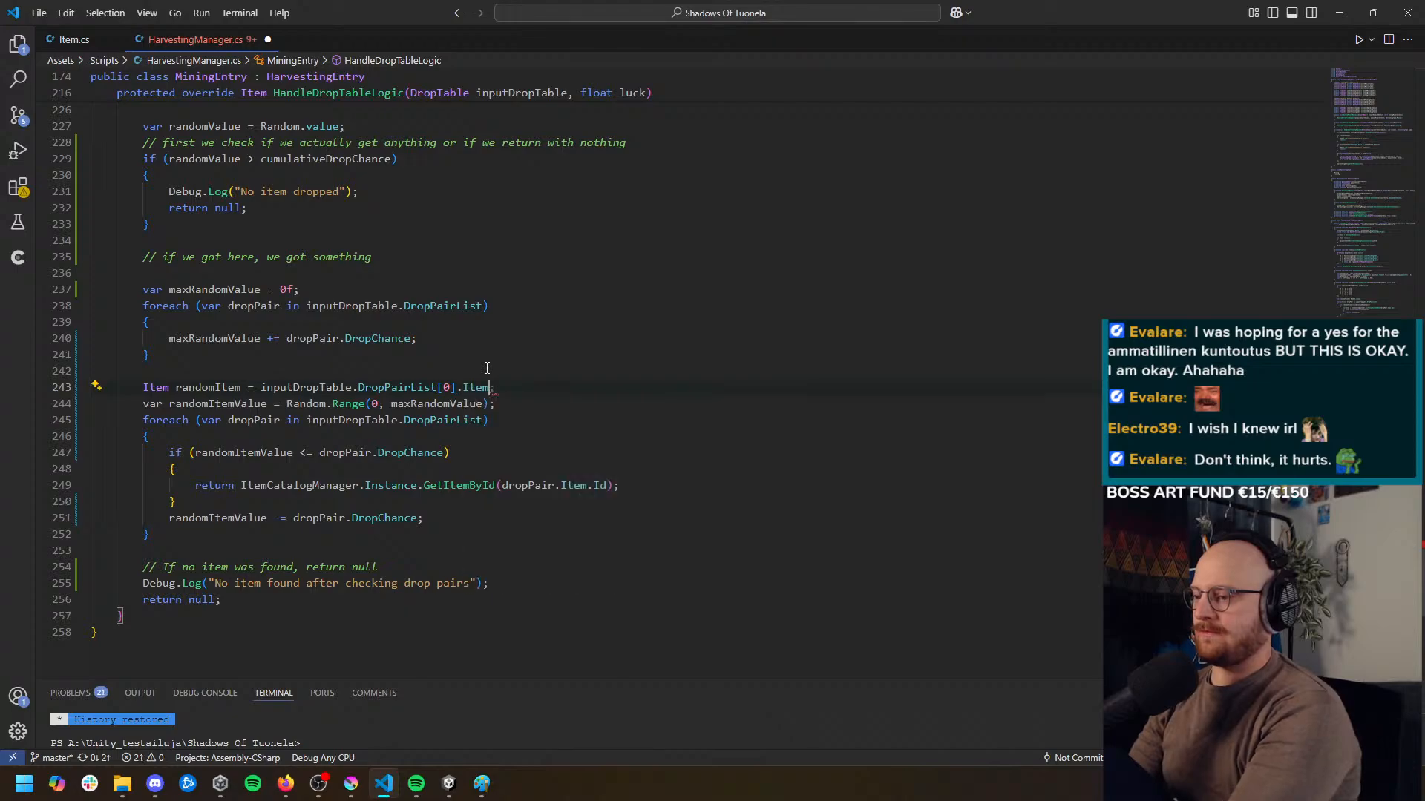
text(;)
key(Down)
key(Home)
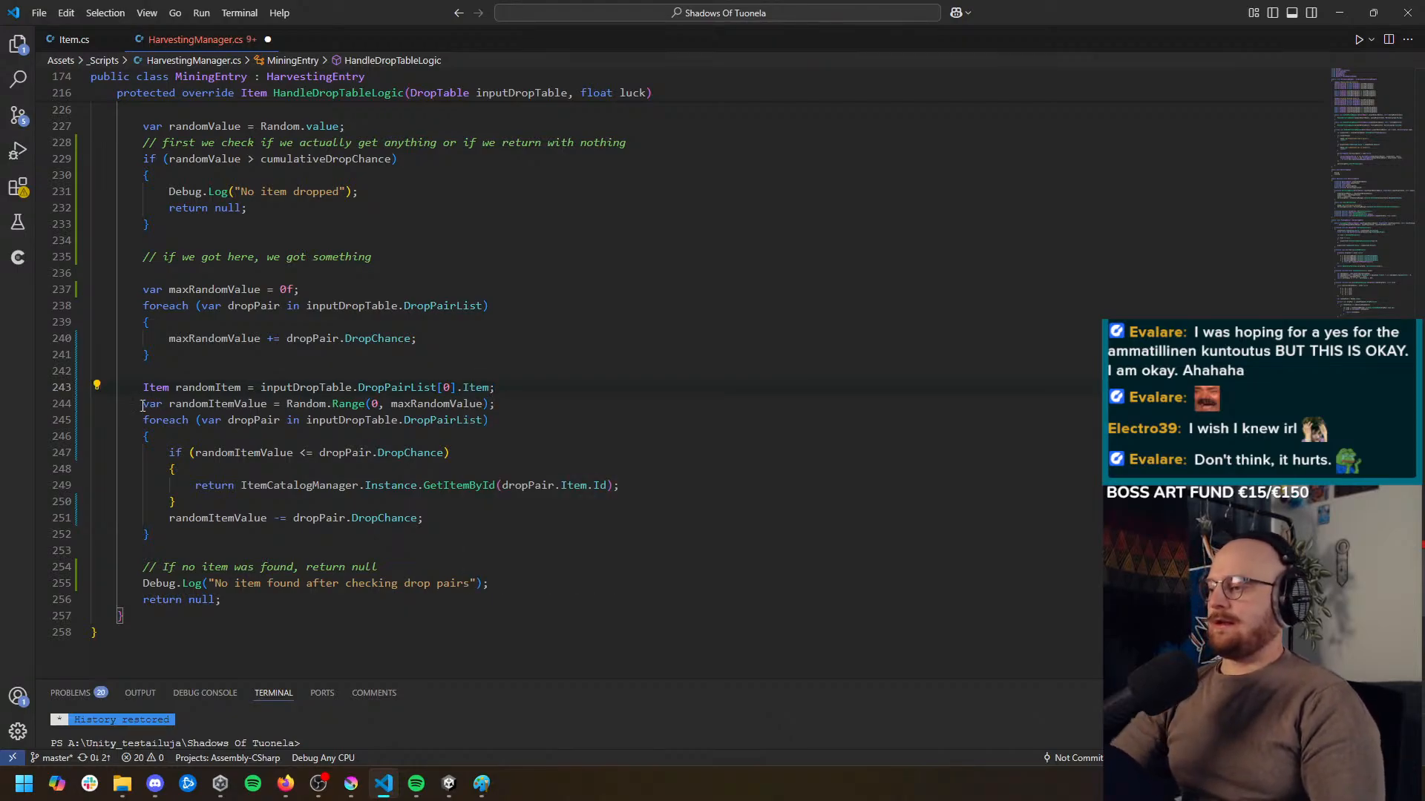
key(Return)
key(Down)
key(Down)
Change the last return statement of HandleDropTableLogic so it returns randomItem instead of null
scroll(385, 464, down, 1)
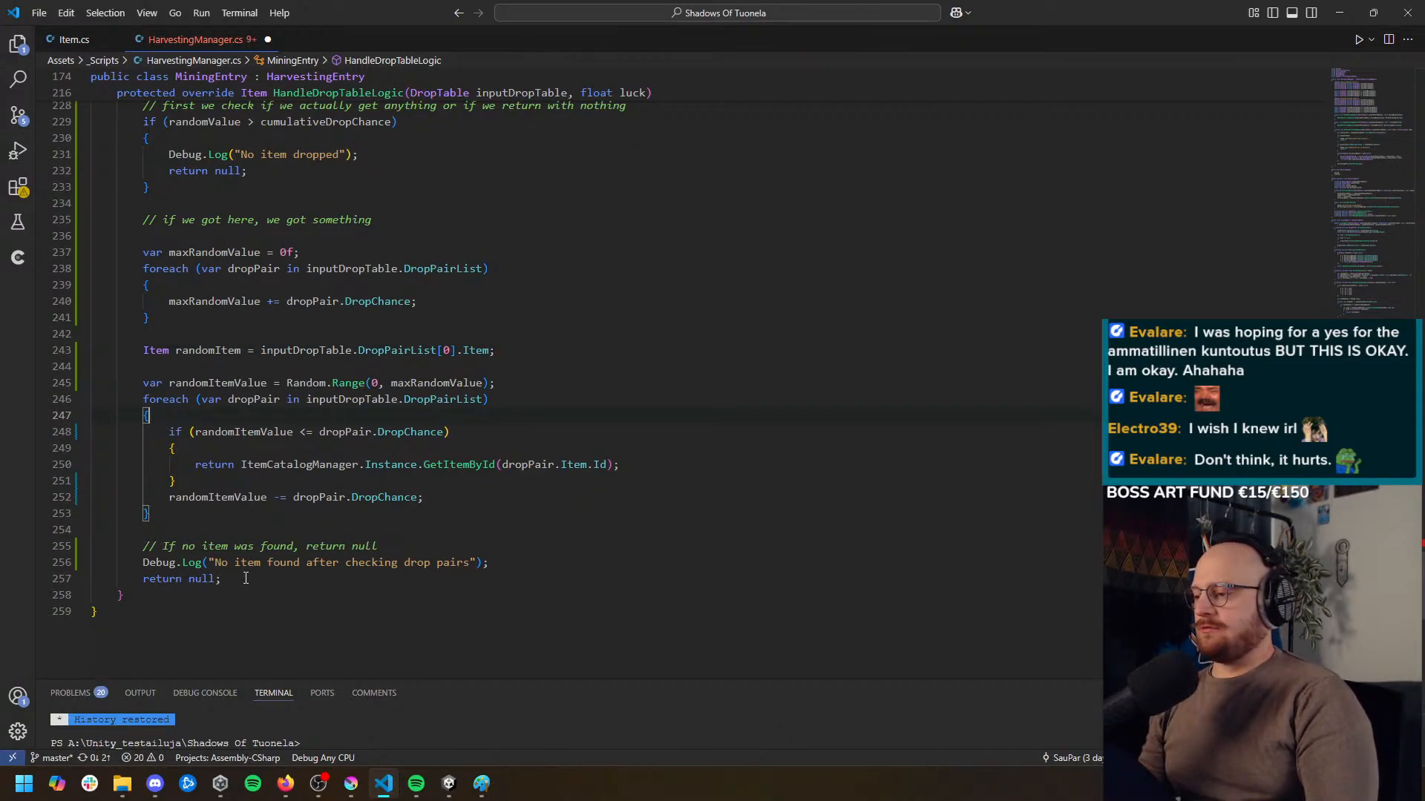
double_click(217, 350)
key(ctrl+c)
double_click(195, 580)
key(ctrl+v)
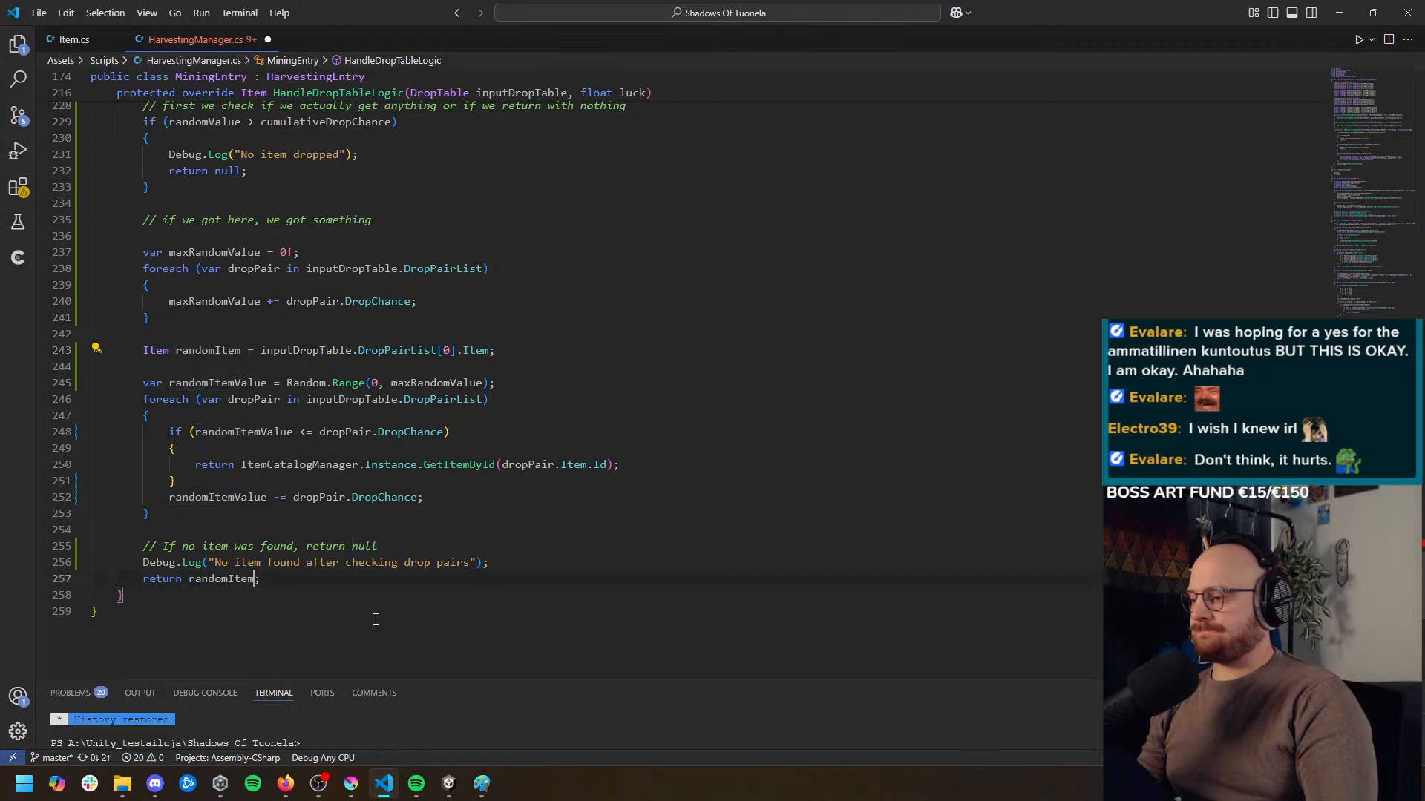
click(376, 620)
scroll(375, 619, down, 1)
scroll(280, 515, up, 1)
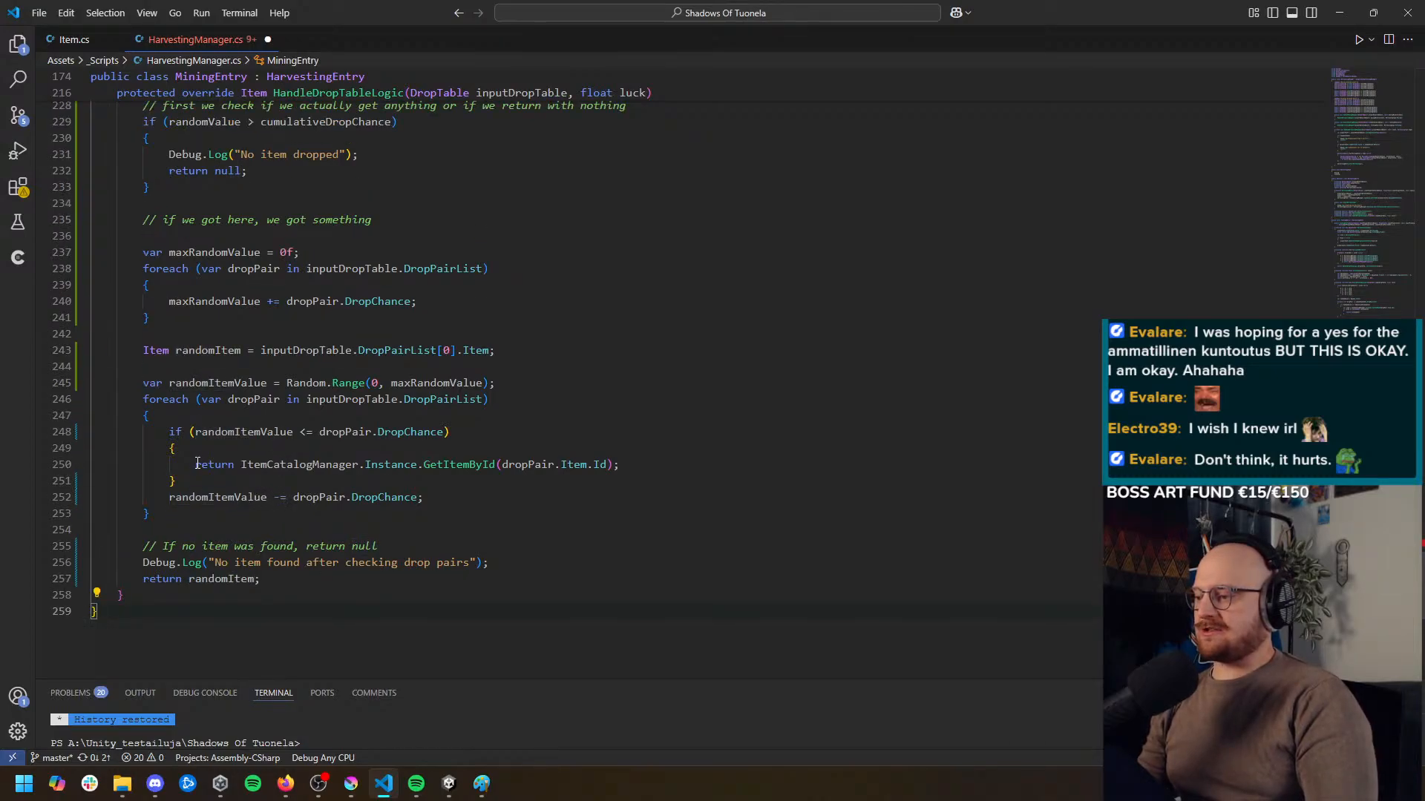
Replace the GetItemById return statement inside the DropChance check with "randomItem = dropPair.Item;"
drag(195, 464, 708, 465)
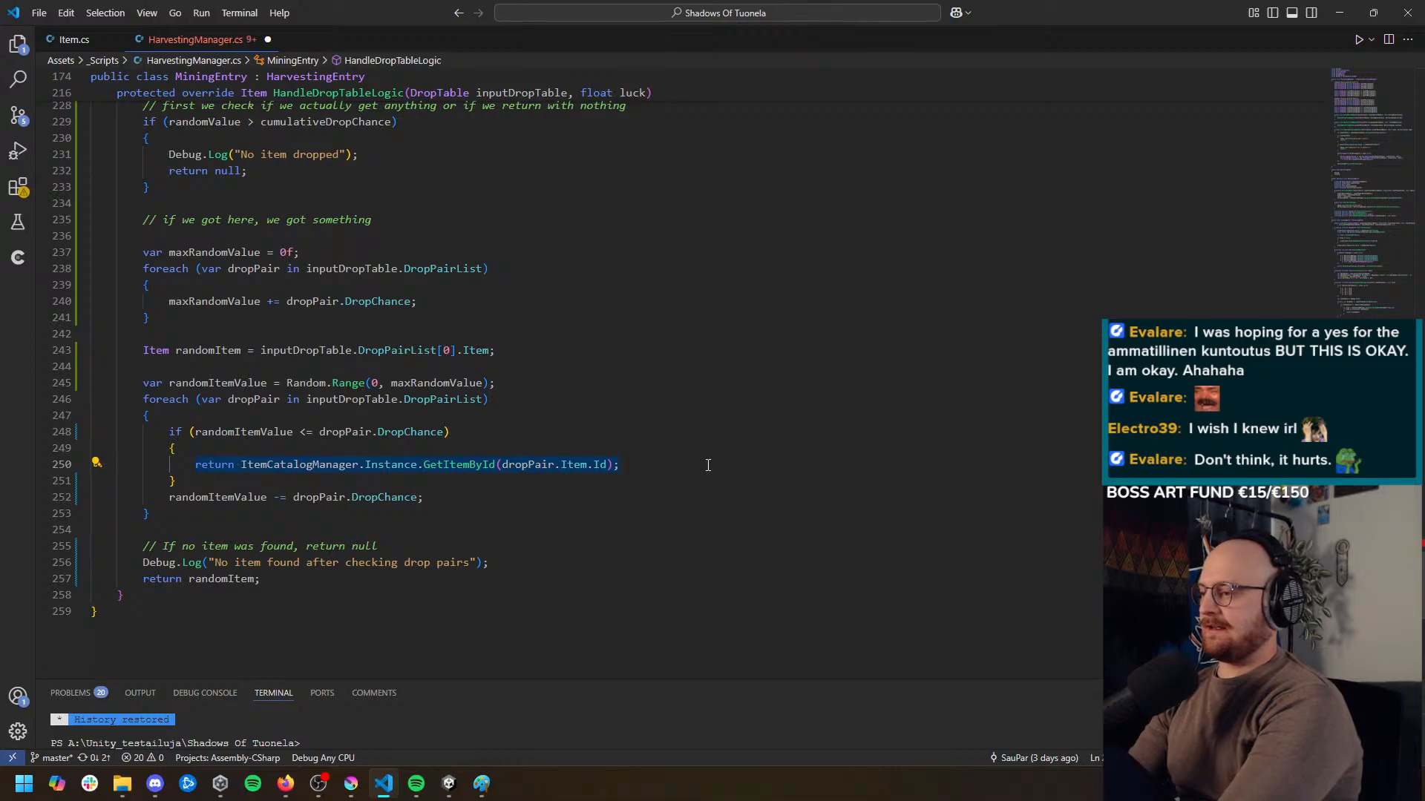
key(ctrl+v)
text(=)
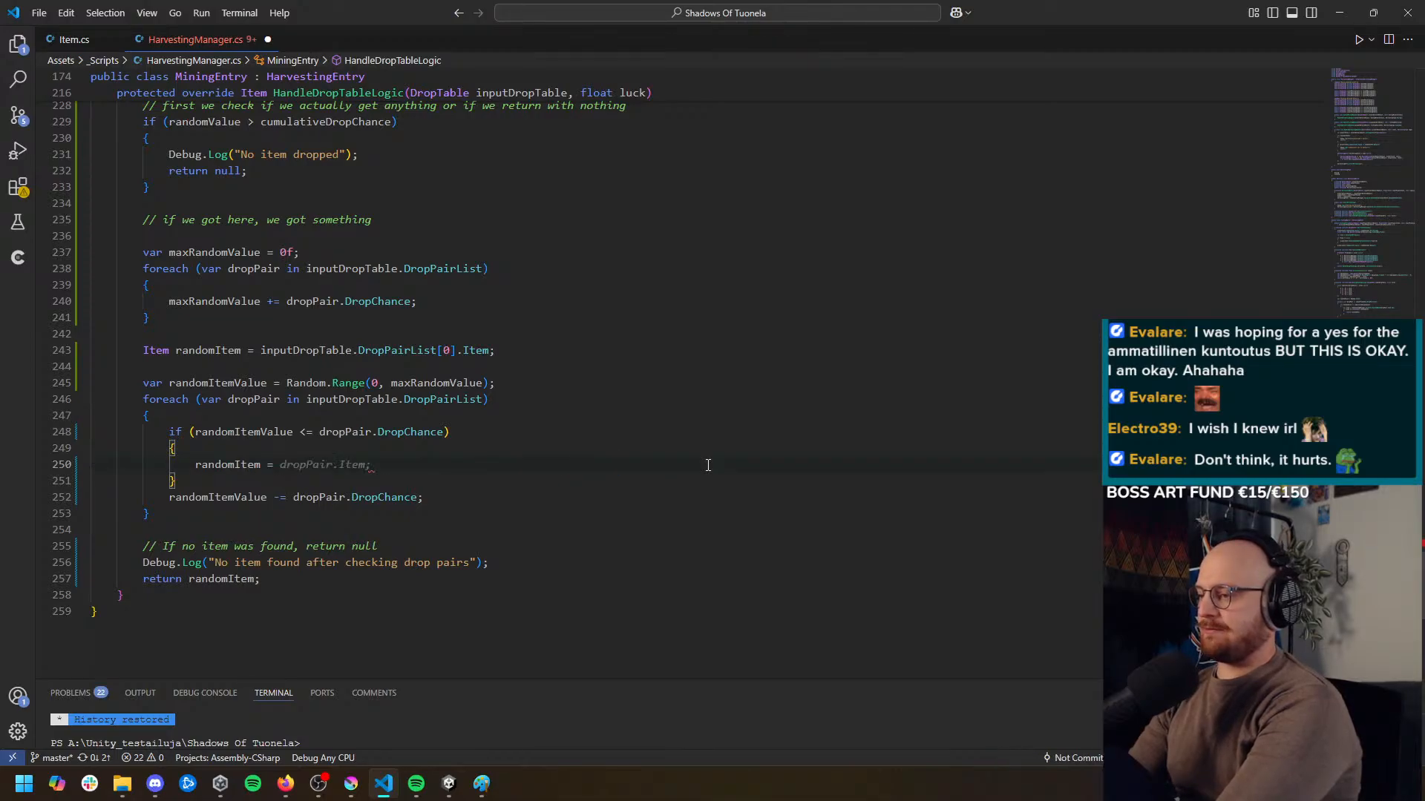
key(Tab)
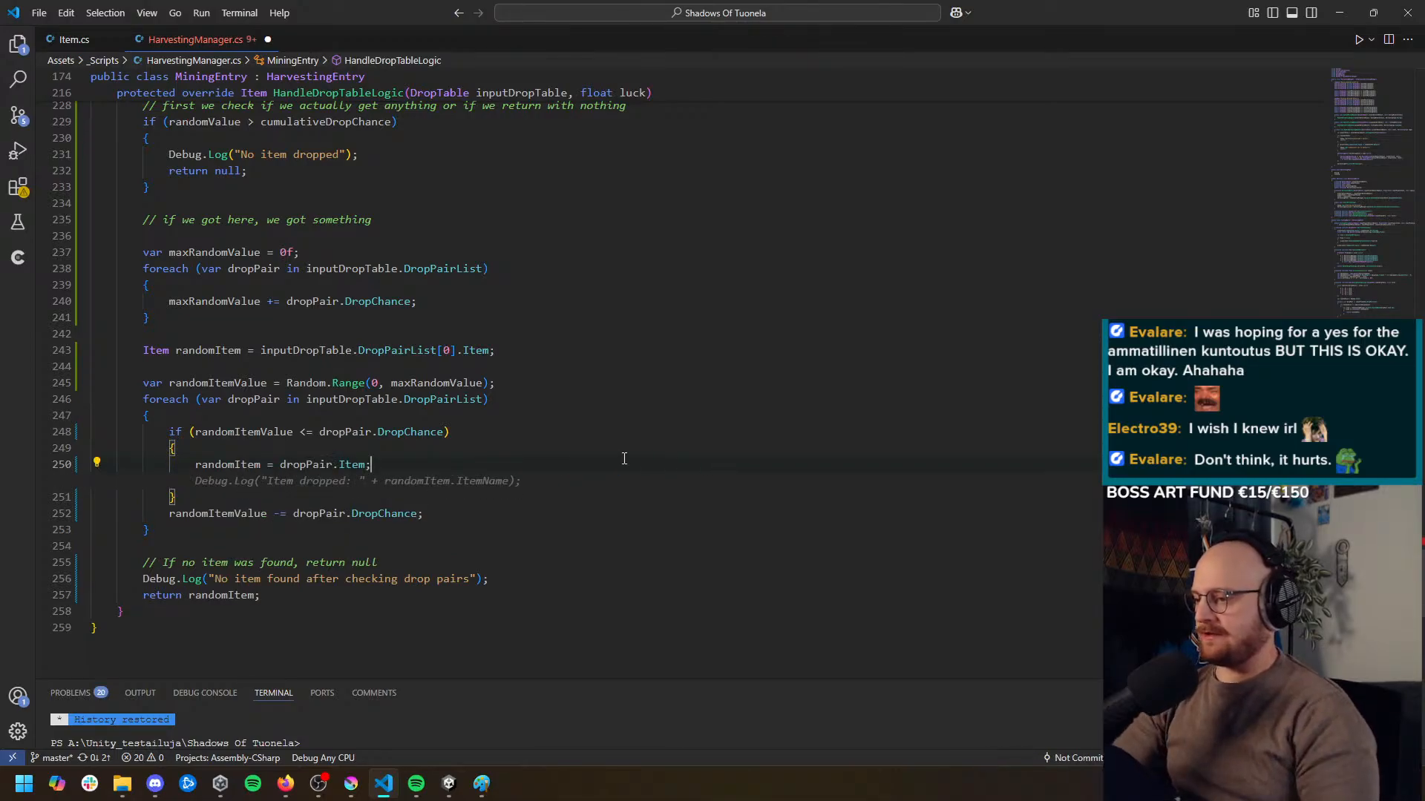
Below the randomItem assignment in the DropChance check, add "Debug.Log("Item dropped: " + randomItem.ItemName);"
key(Tab)
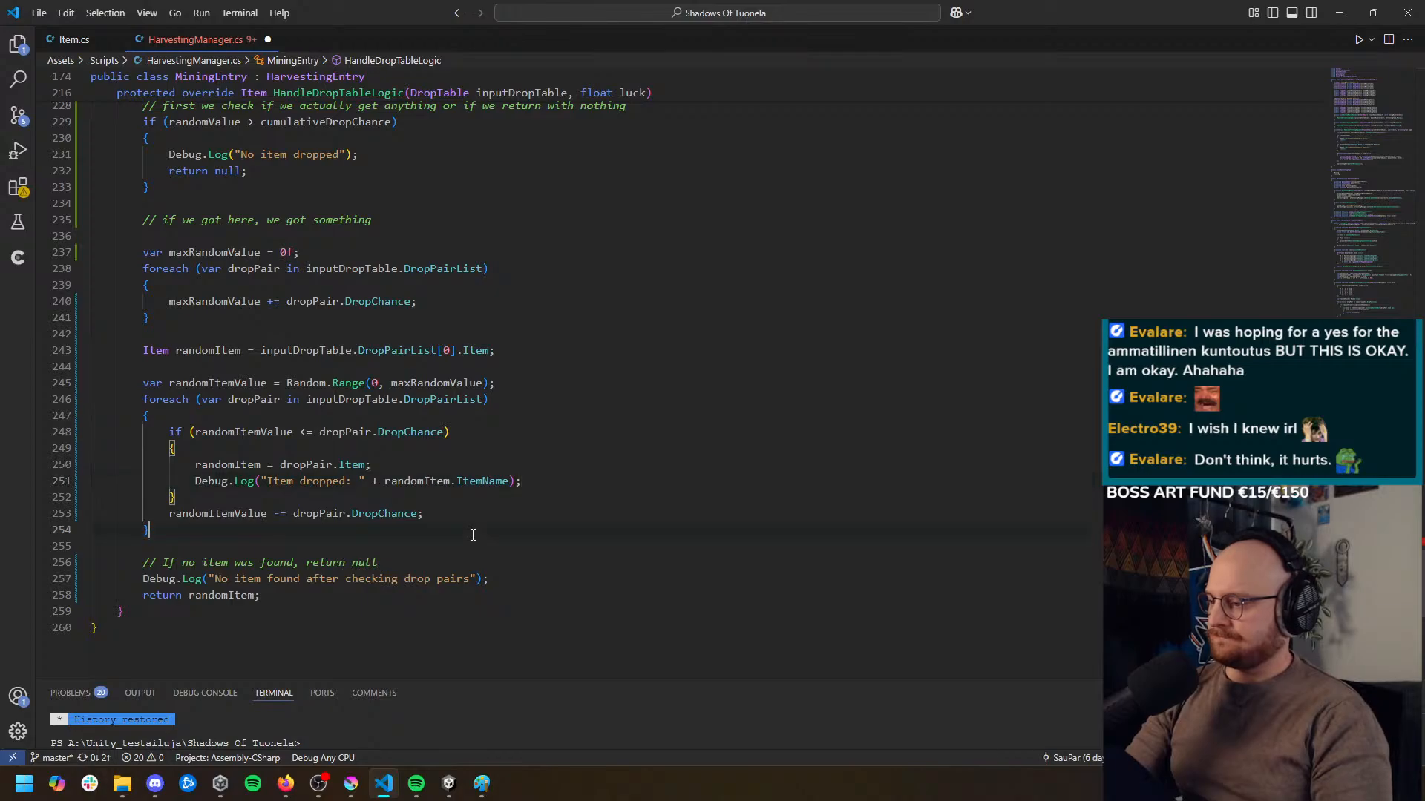
key(Down)
key(Down)
key(Down)
key(Down)
scroll(152, 319, down, 1)
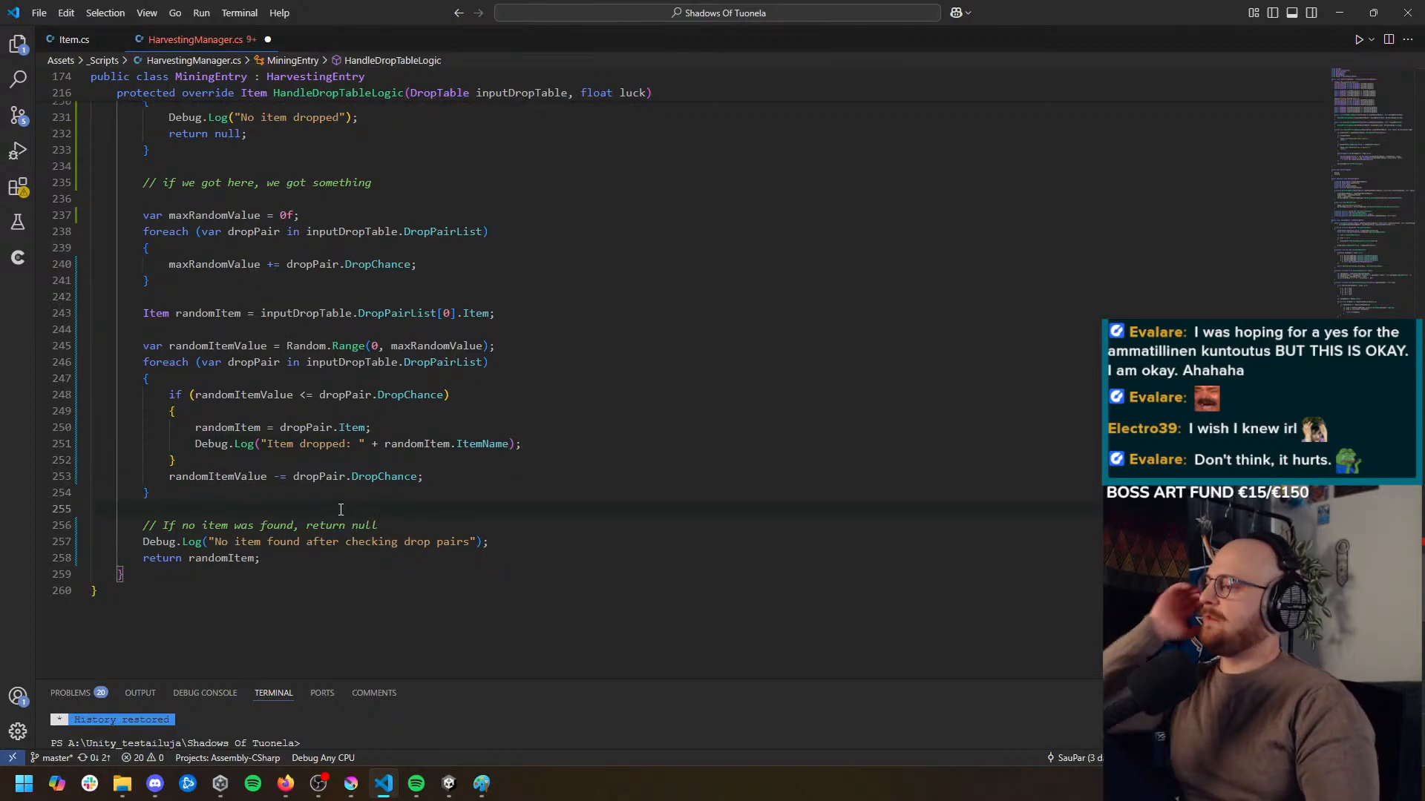
Examine the randomItem fallback declaration, the Random.Range draw of randomItemValue, and the foreach loop's DropChance comparison
click(202, 314)
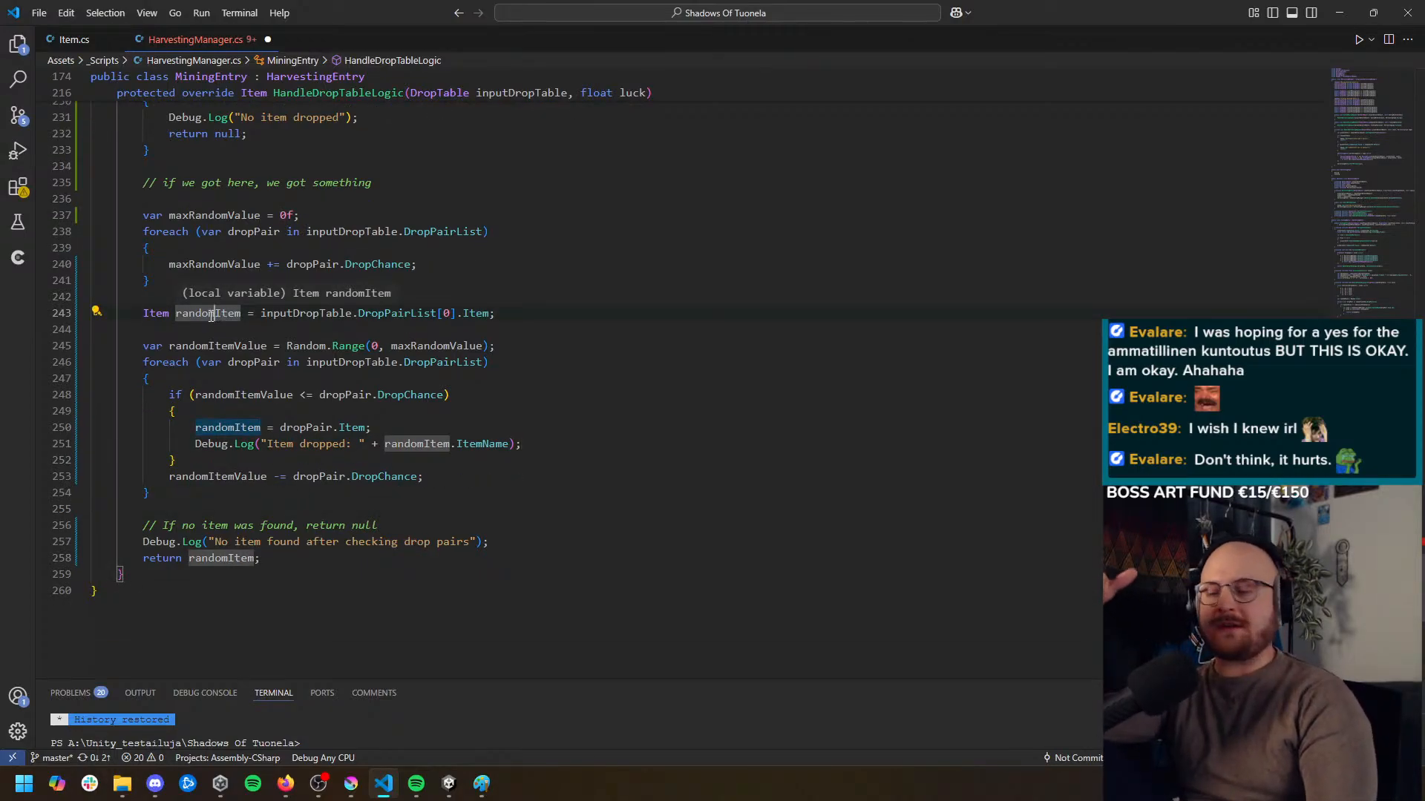
scroll(195, 296, up, 1)
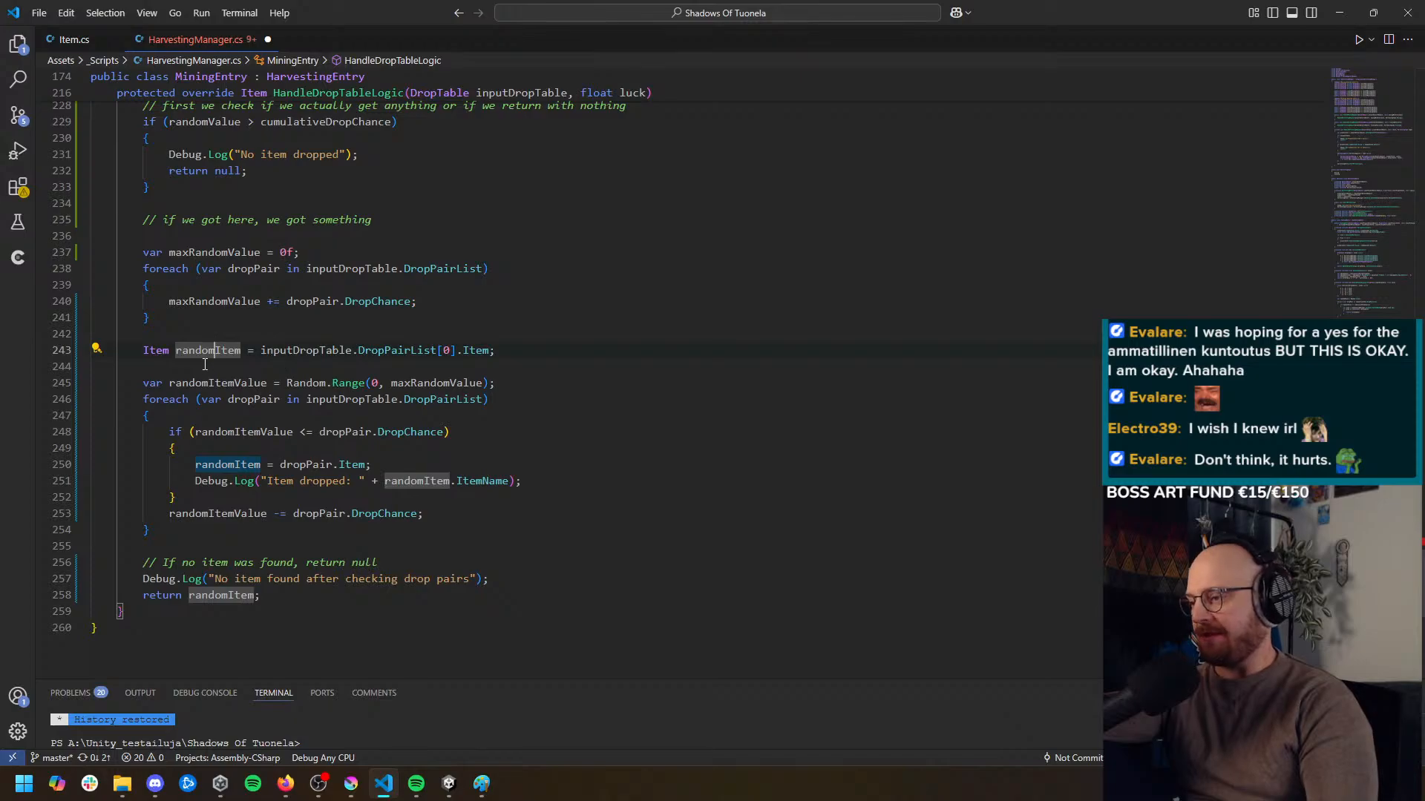
click(307, 352)
click(398, 352)
click(496, 351)
click(448, 351)
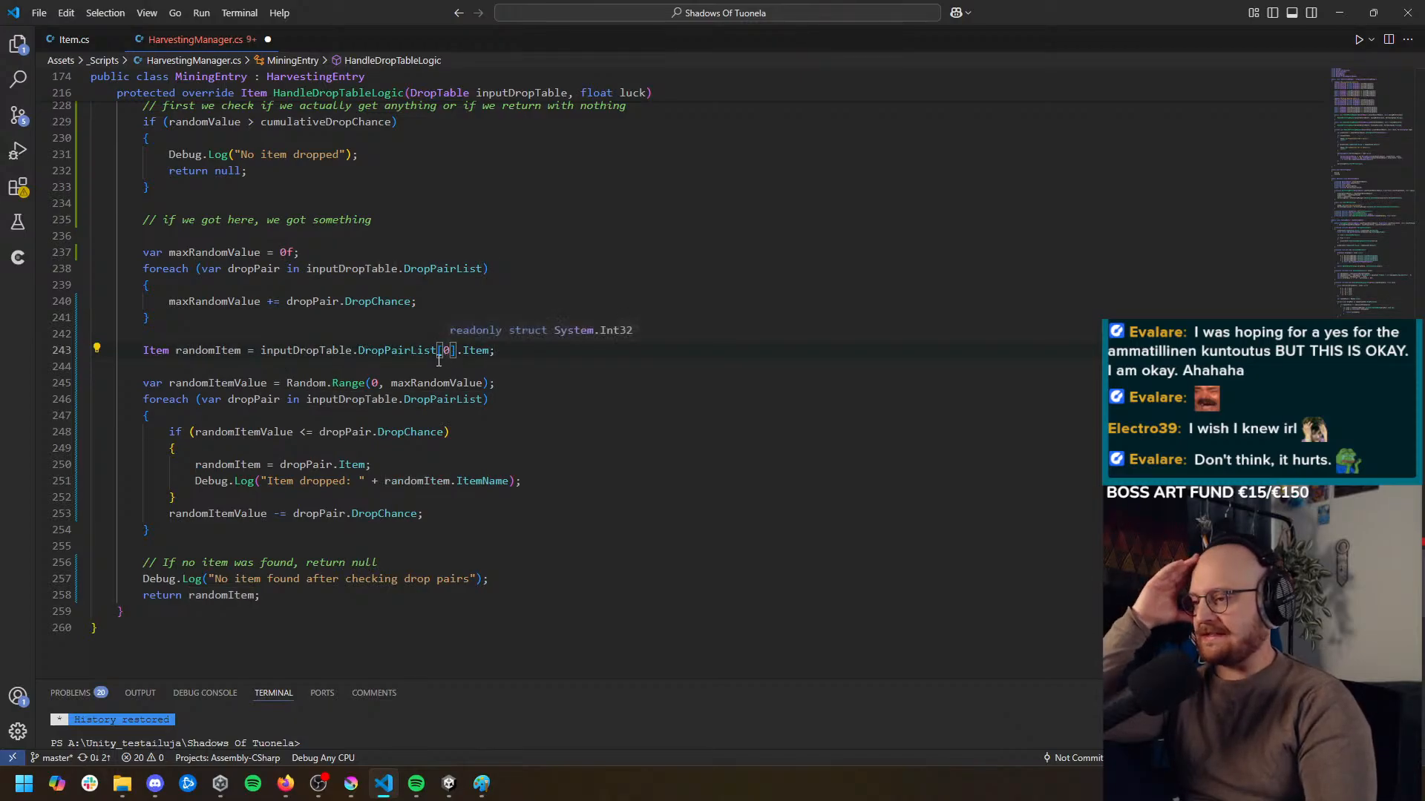
click(193, 432)
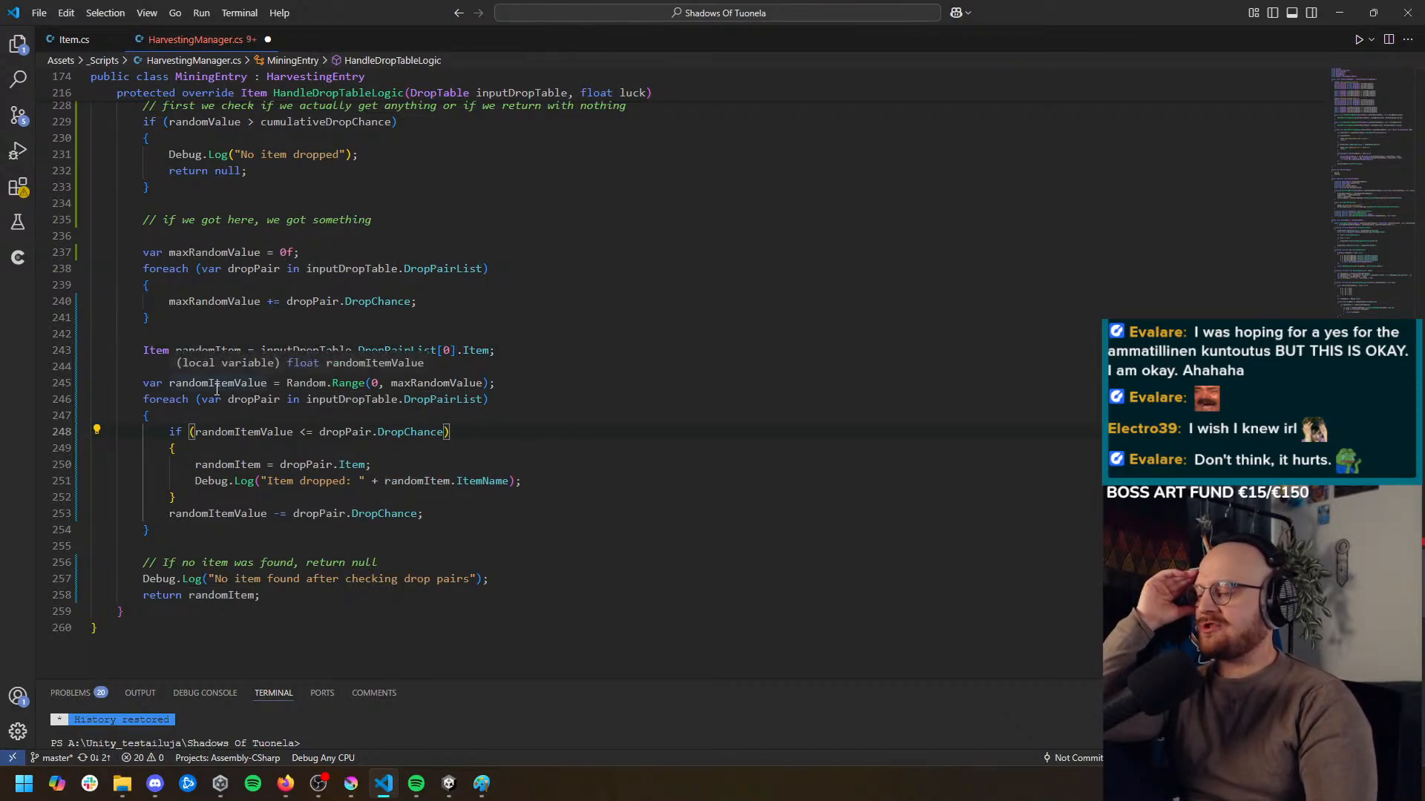
scroll(592, 516, down, 1)
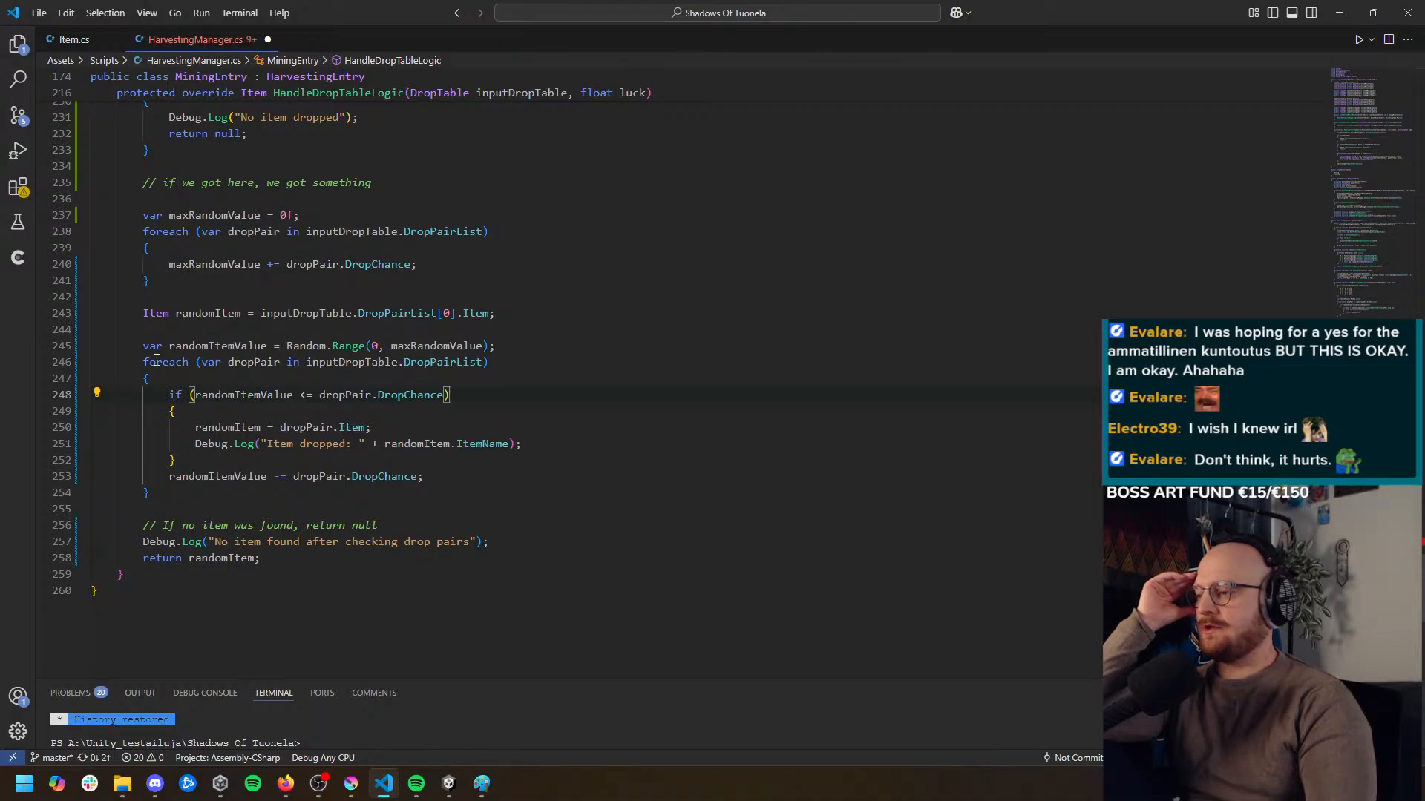
click(215, 346)
click(327, 346)
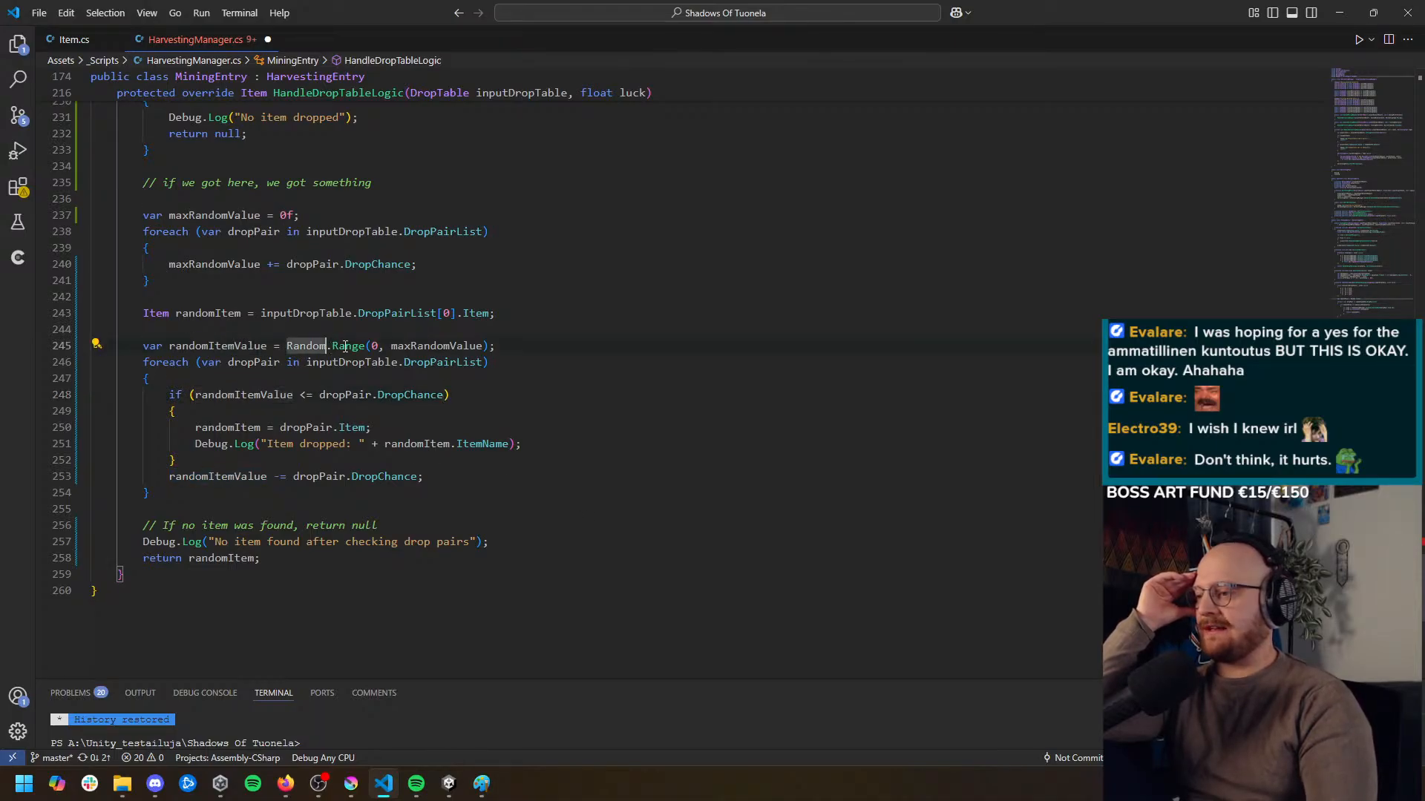
click(411, 346)
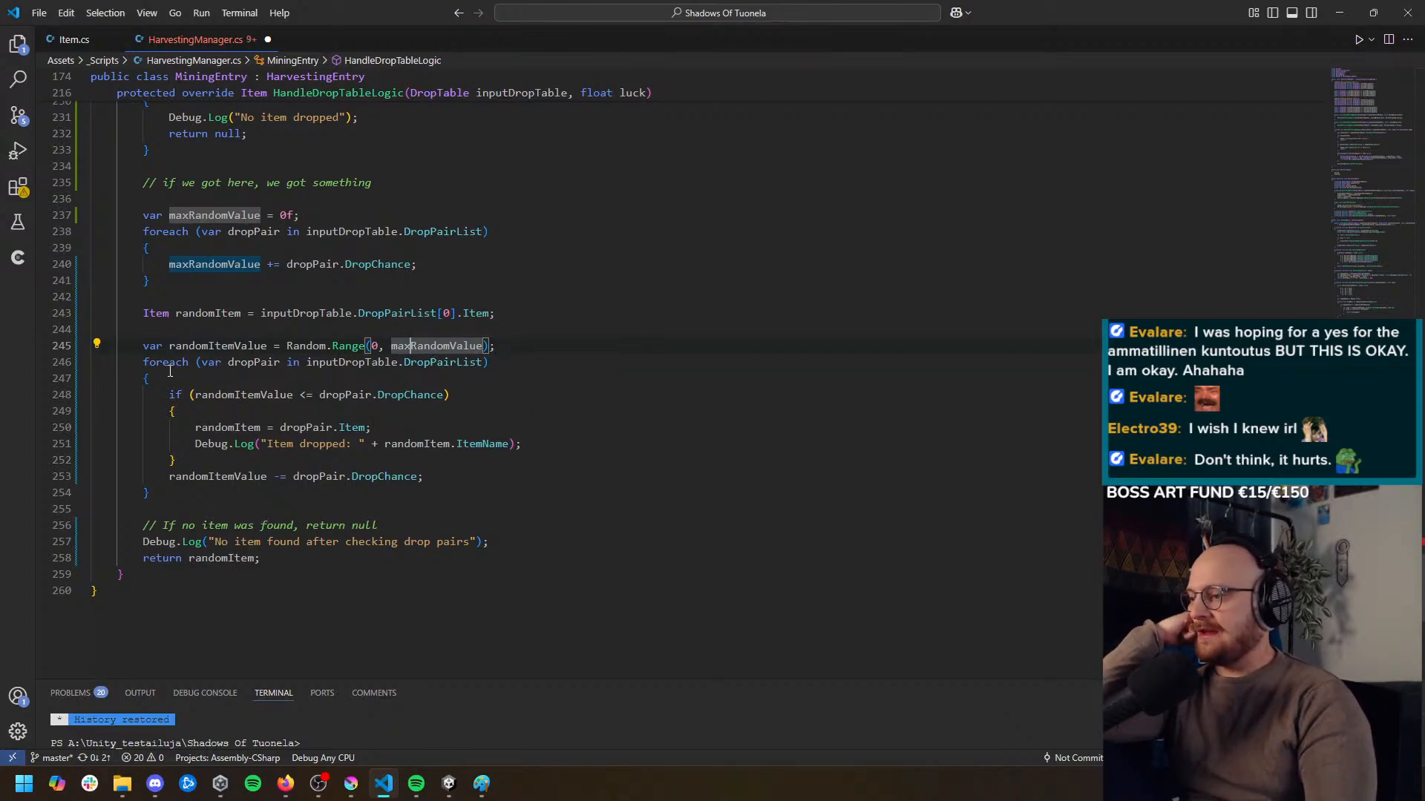
click(236, 362)
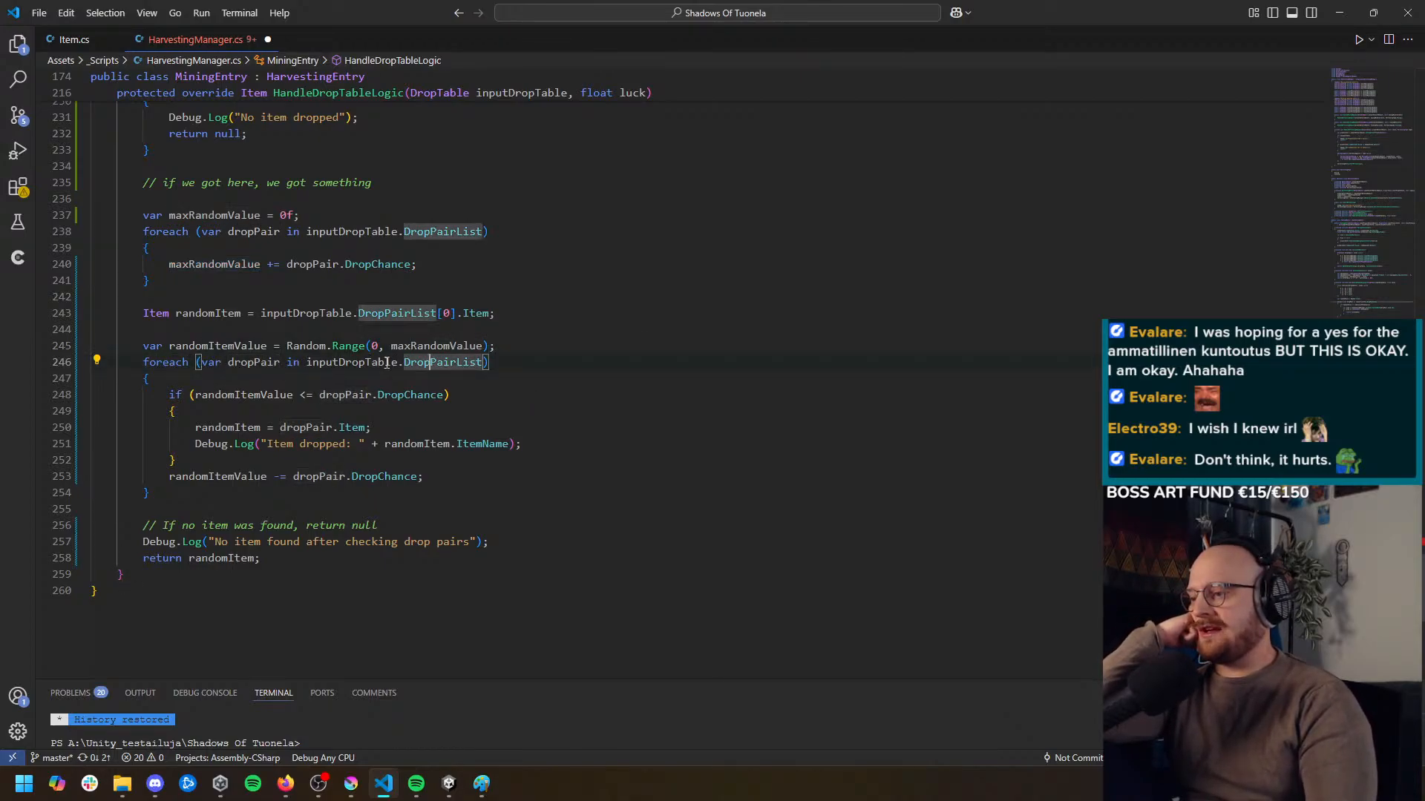
click(228, 395)
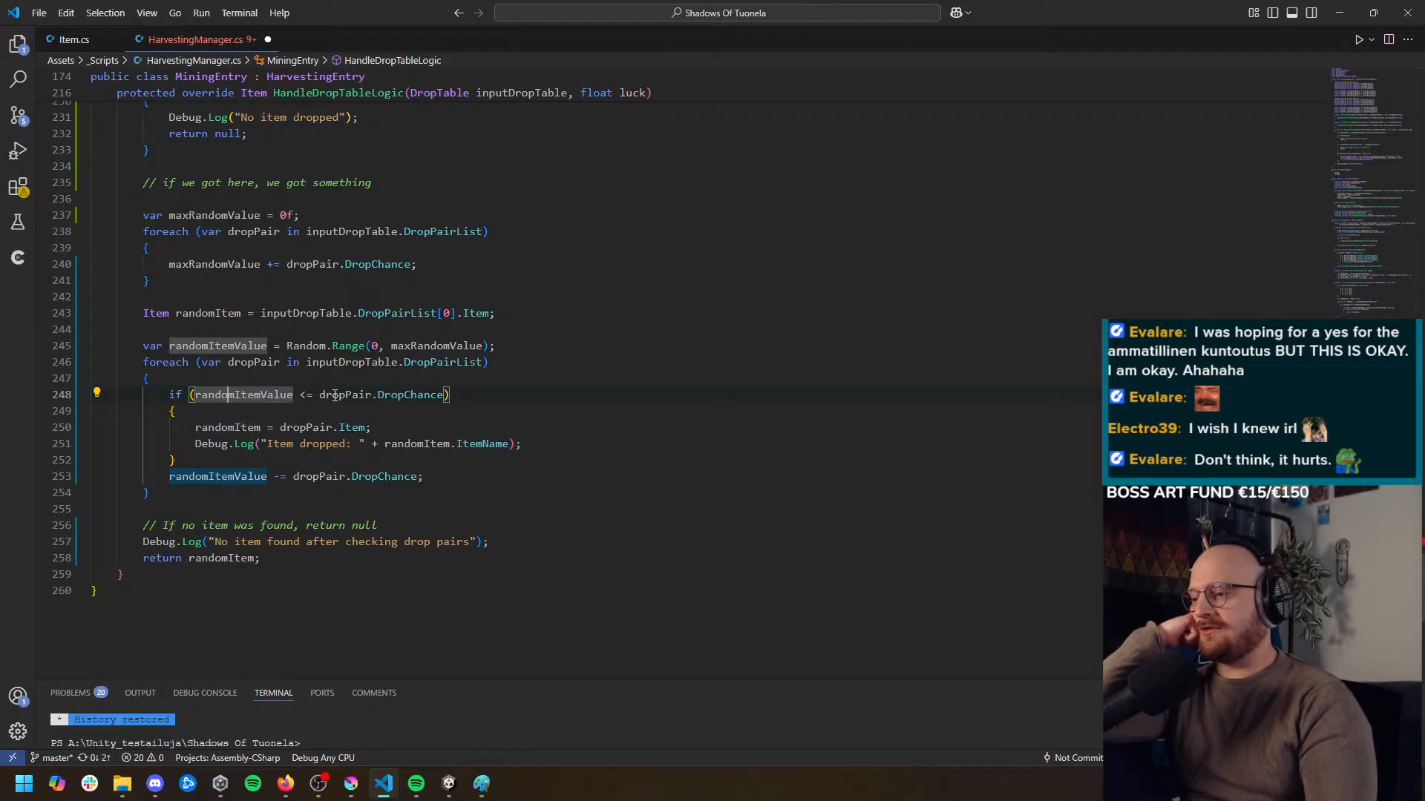
click(410, 395)
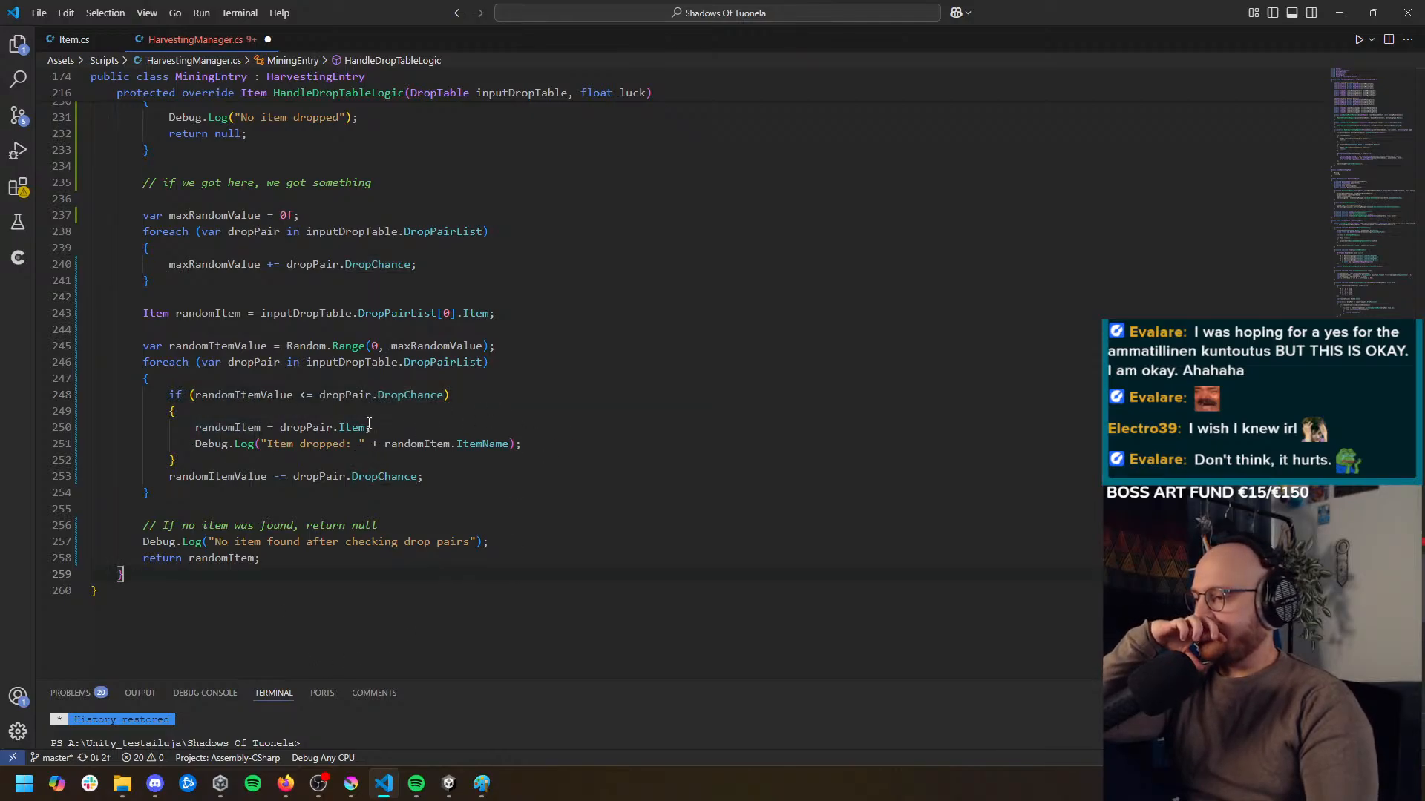
Add a "break;" statement after the "Item dropped" log inside the DropChance check
click(345, 428)
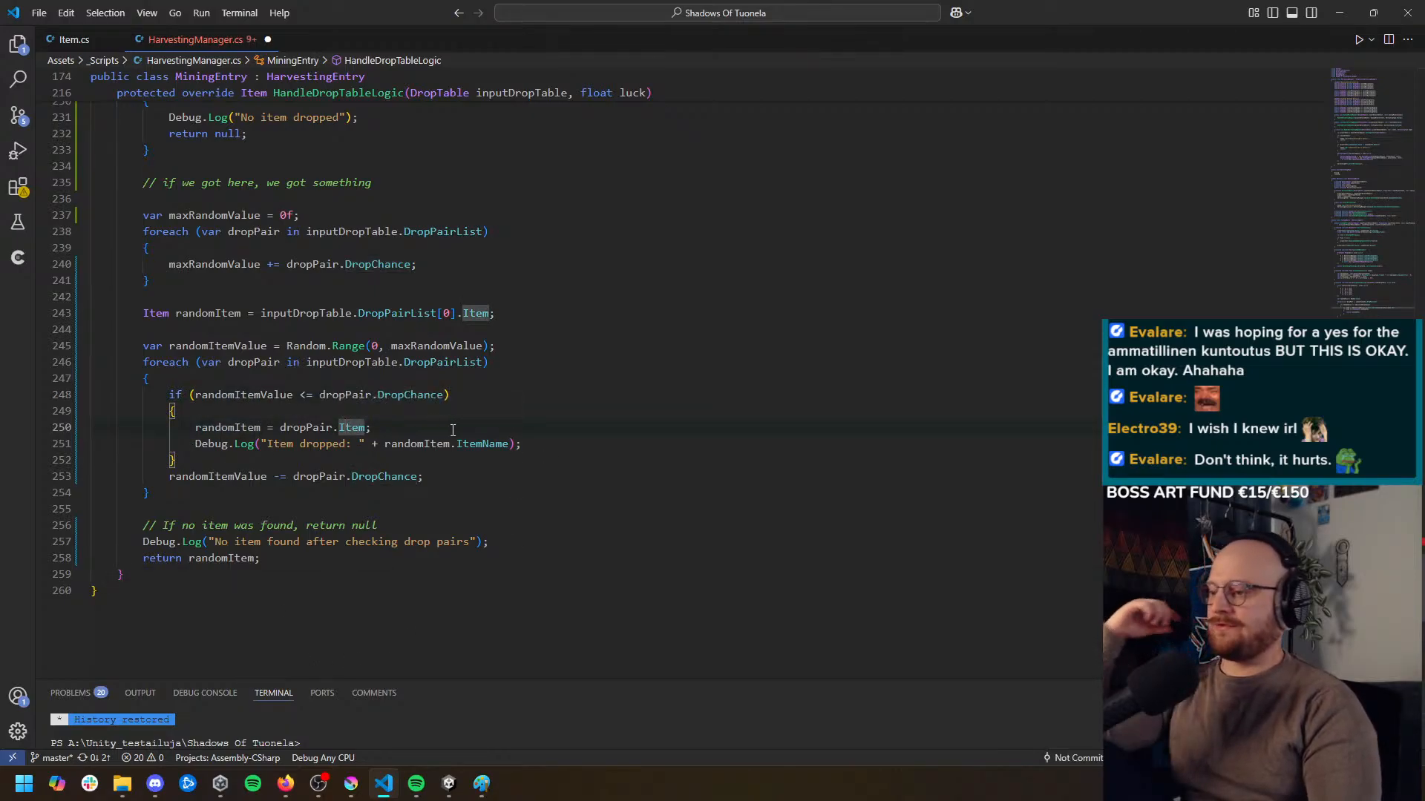
click(553, 447)
key(Return)
text(break;)
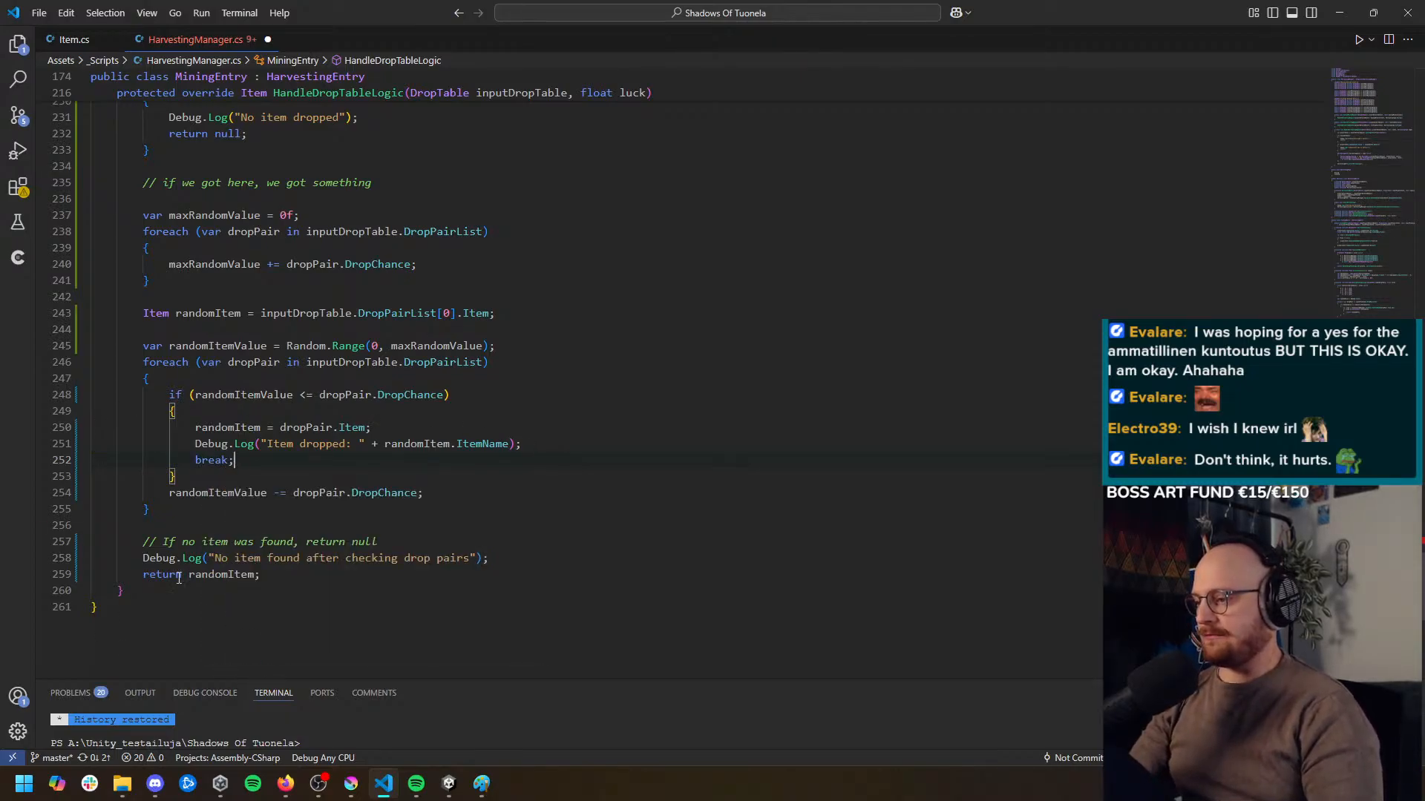
Delete the line that subtracts dropPair.DropChance from randomItemValue at the end of the item selection loop
click(220, 574)
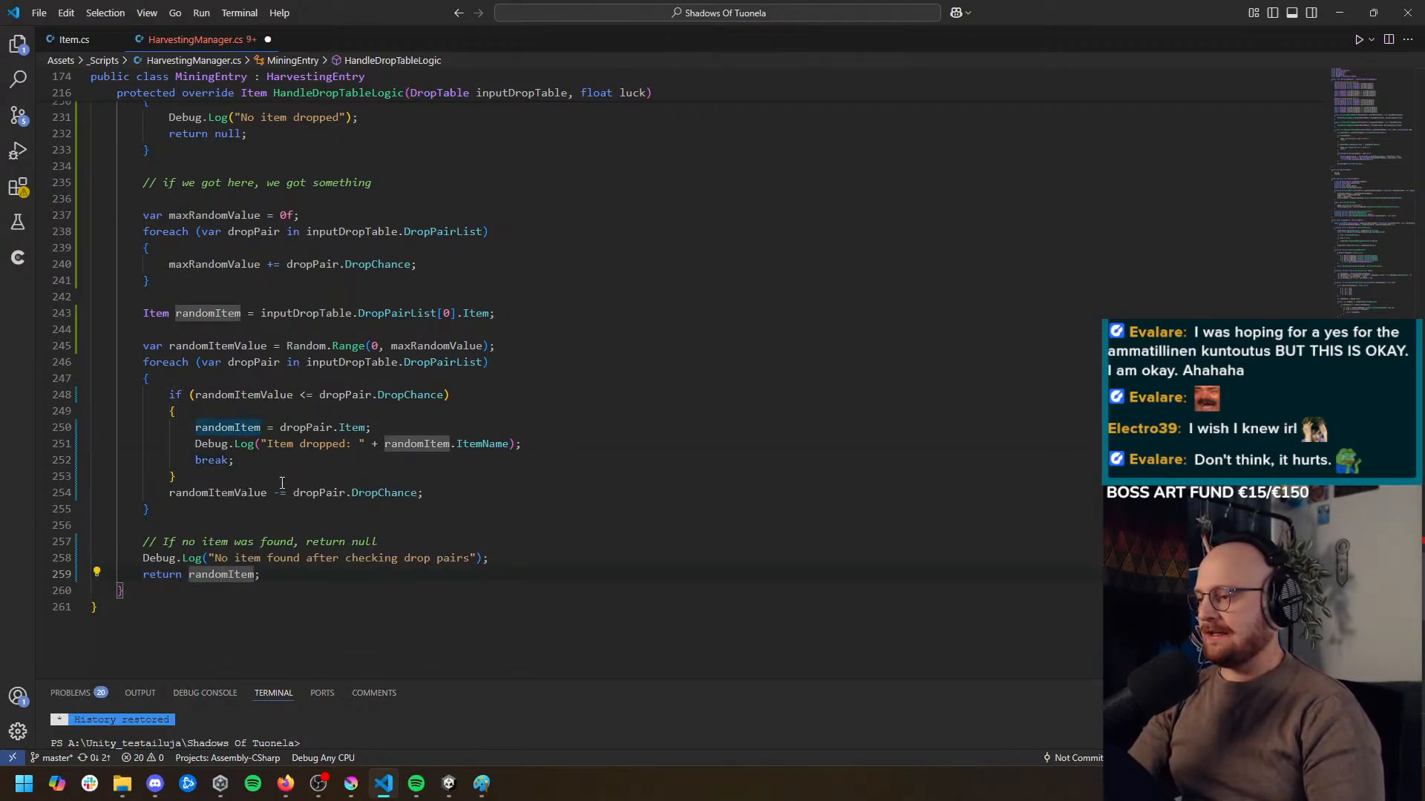
click(231, 494)
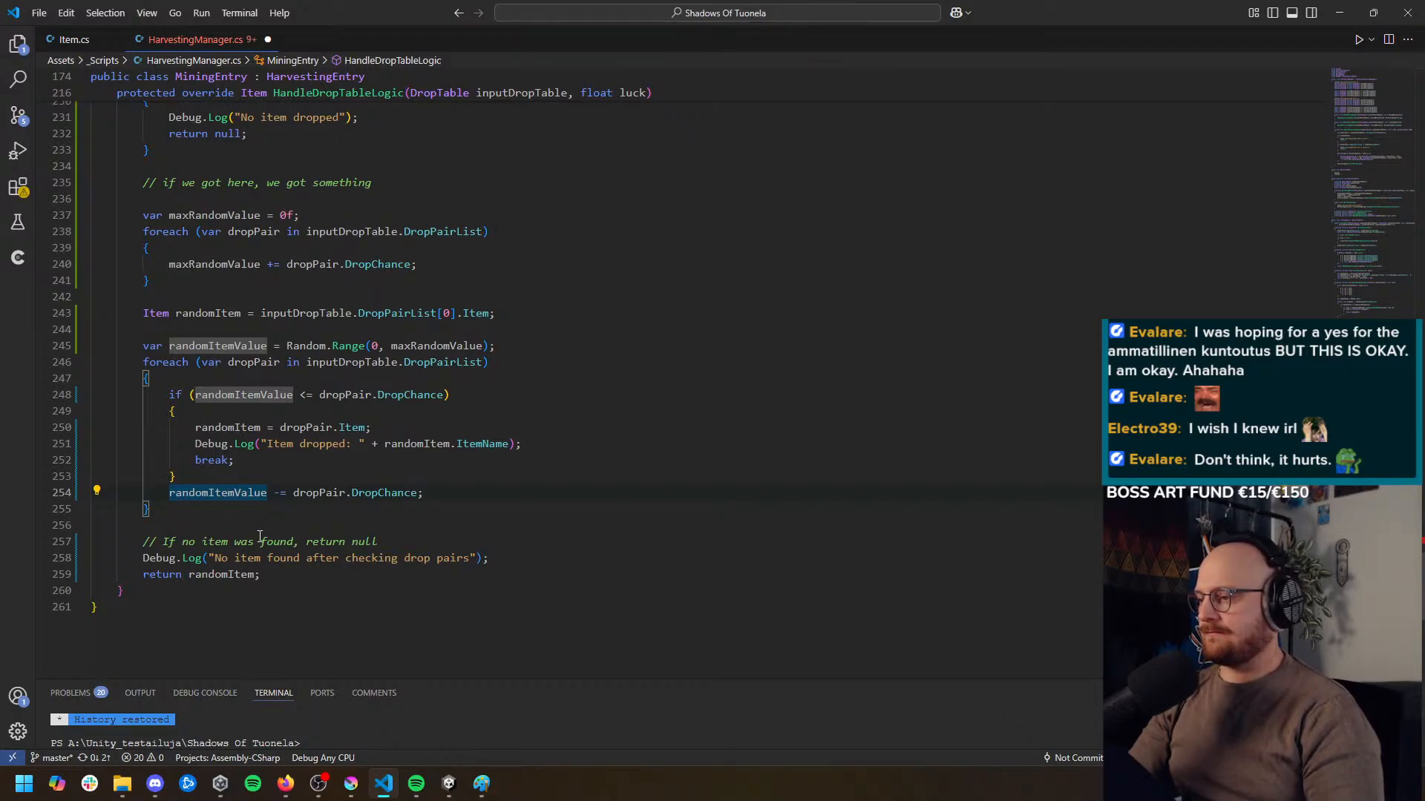
click(488, 543)
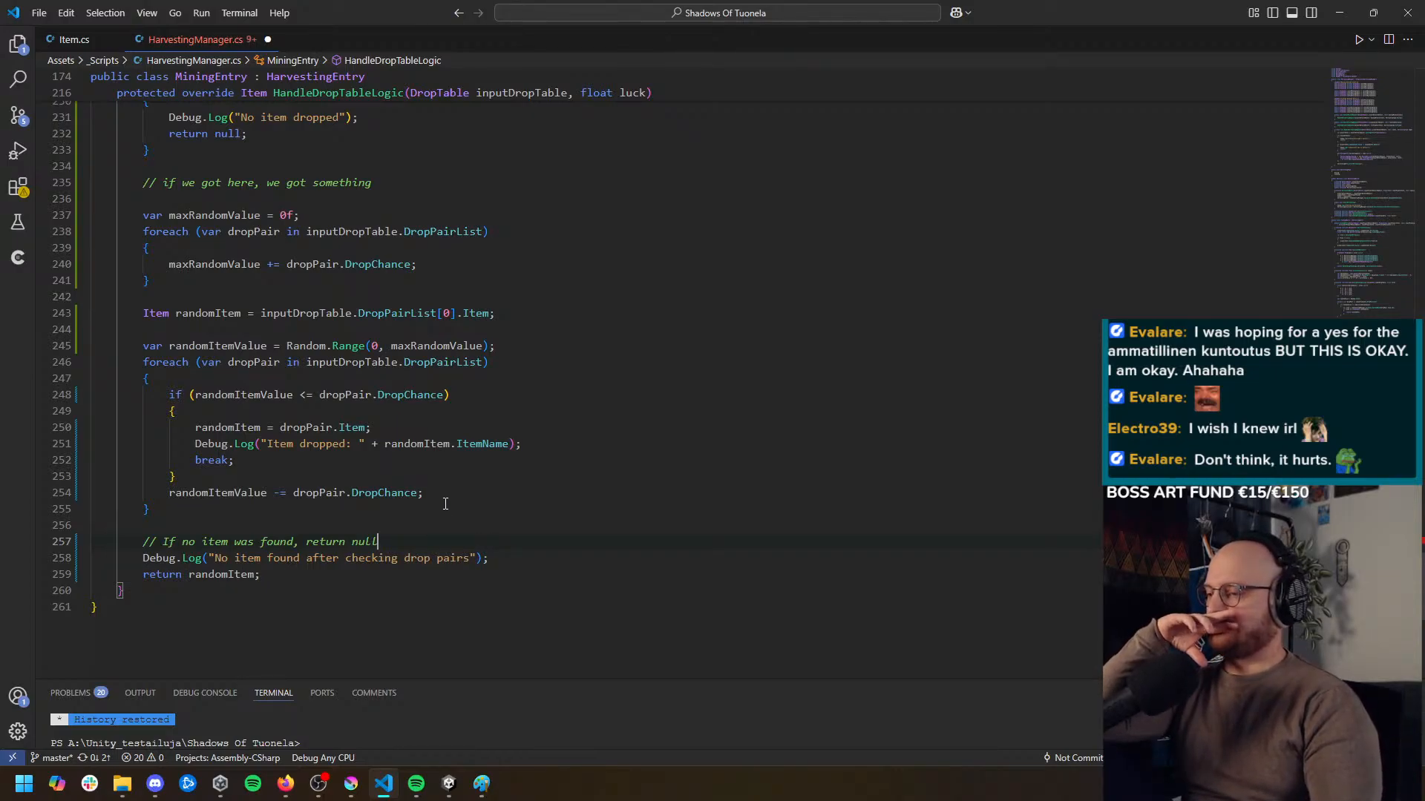
click(236, 494)
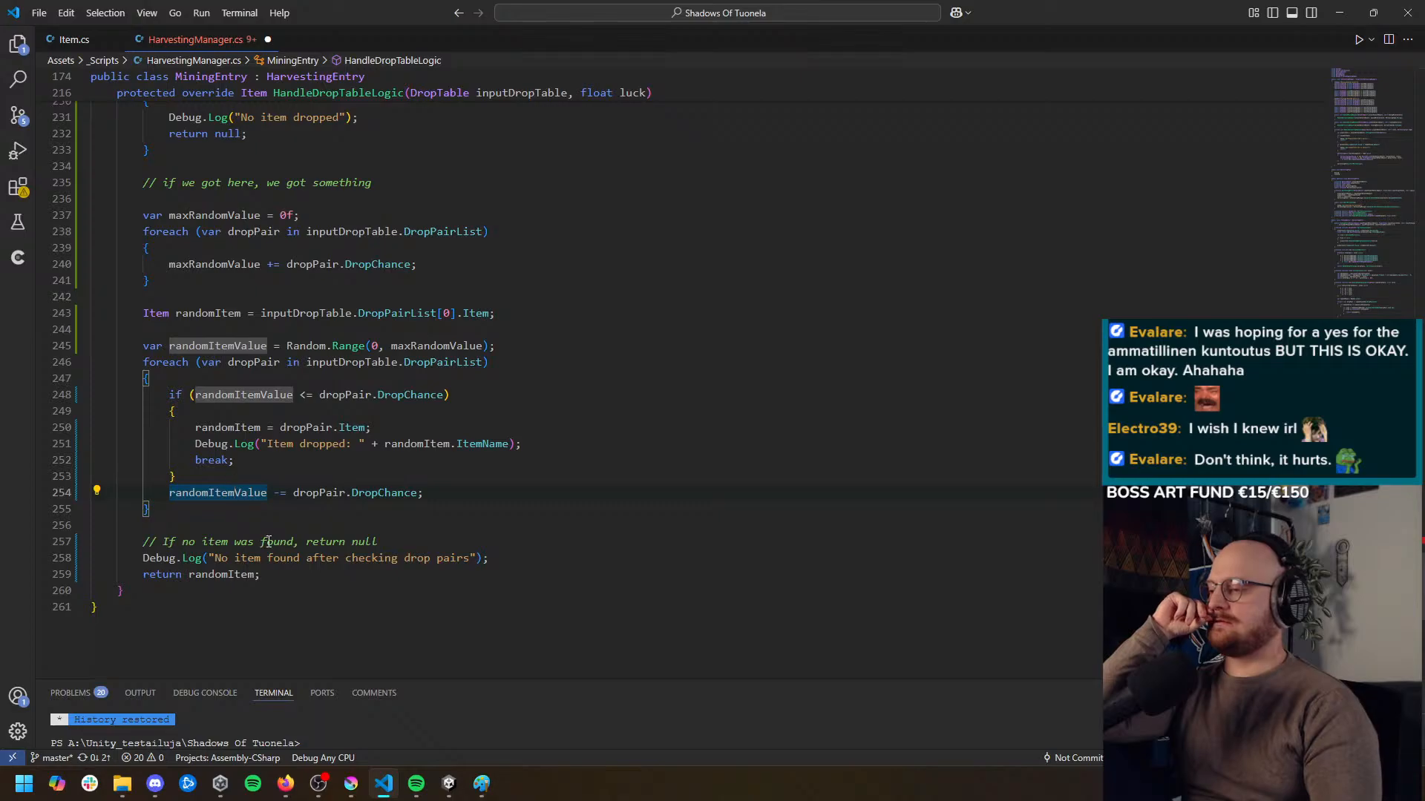
triple_click(326, 494)
key(Delete)
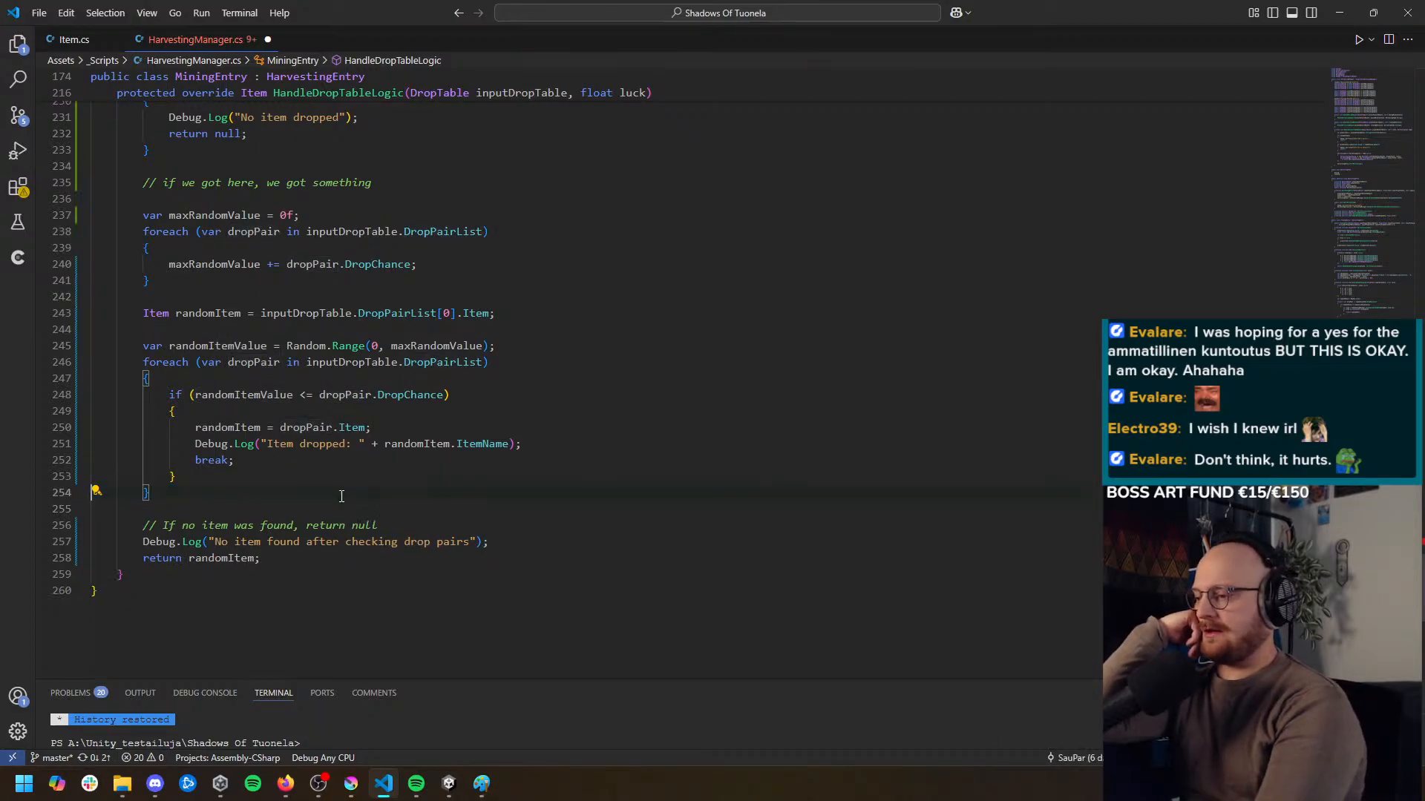
click(215, 345)
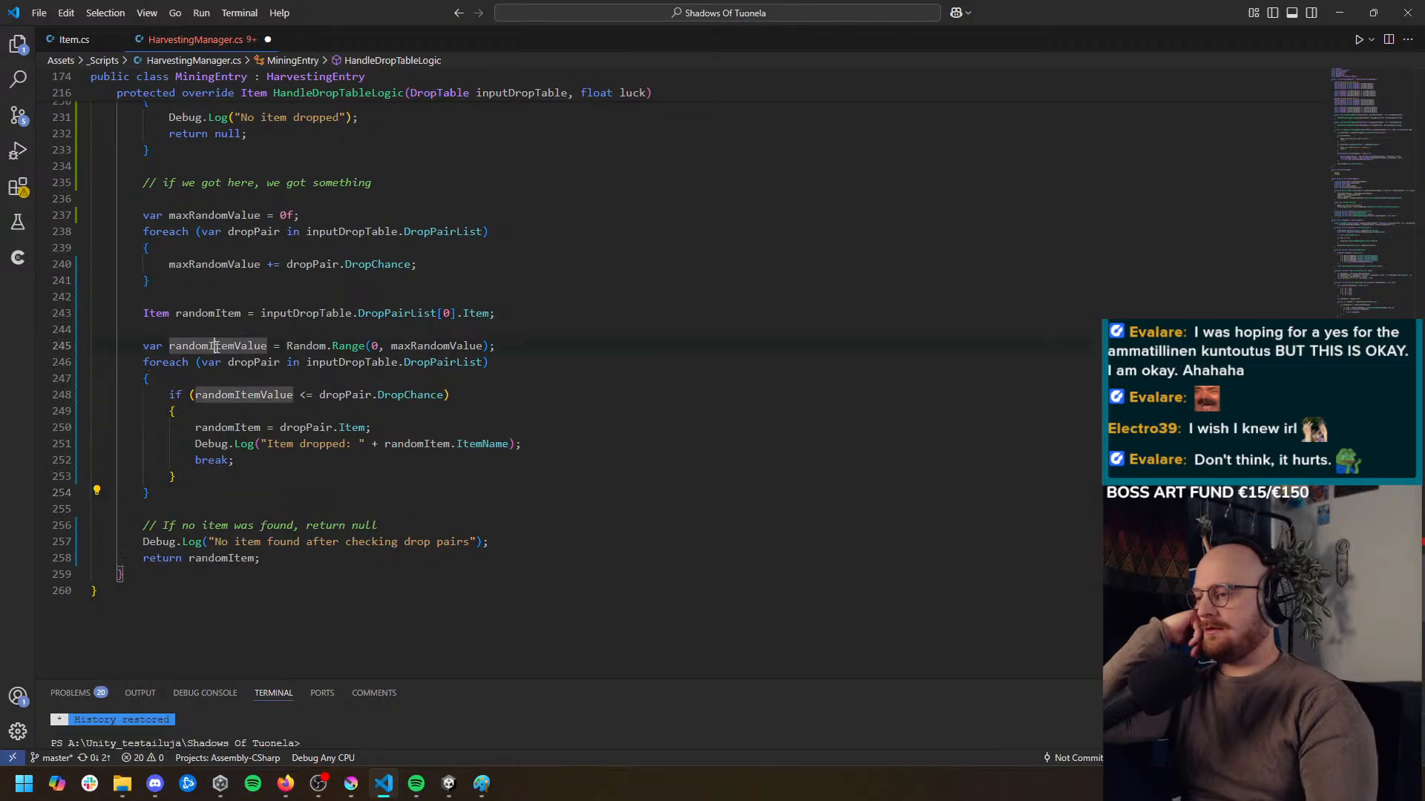
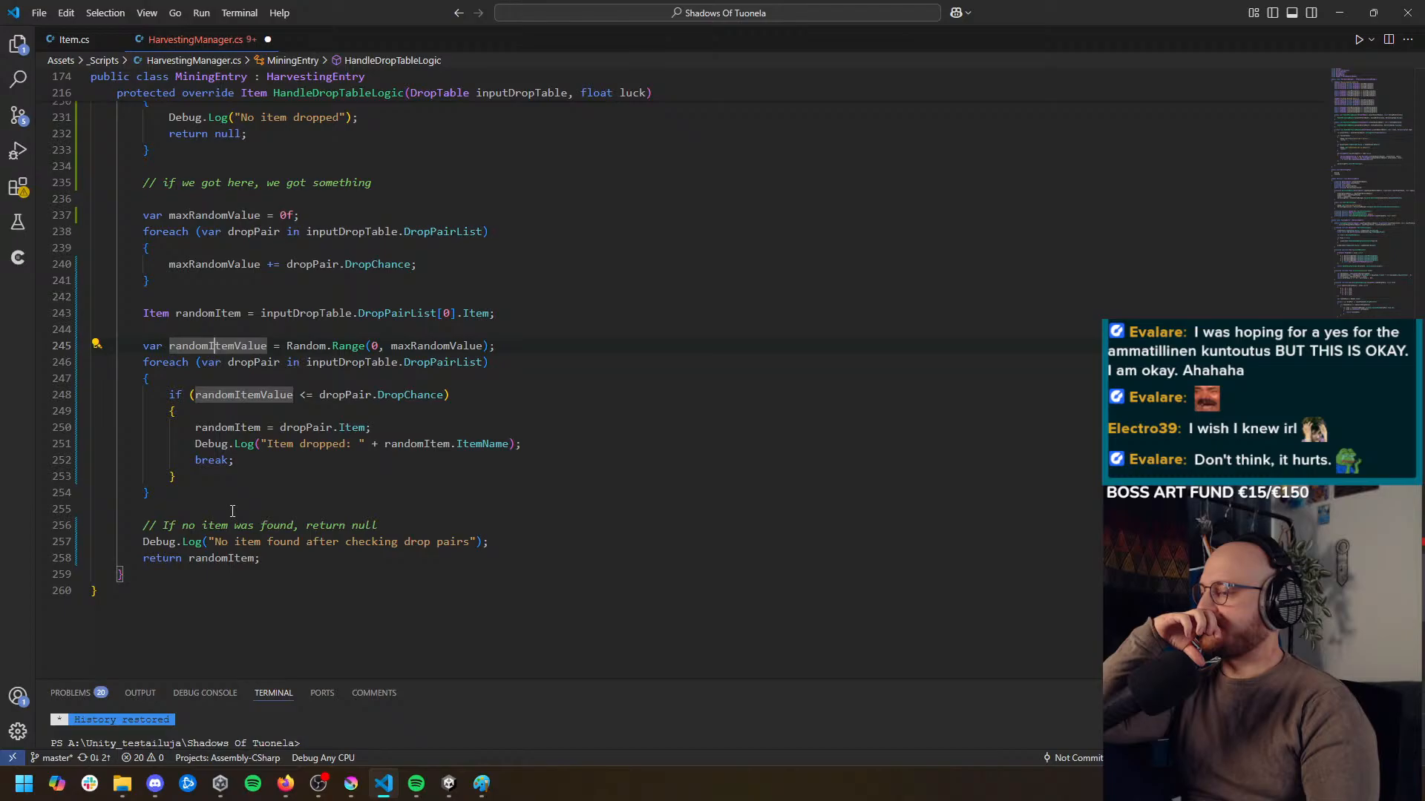
Restore the line `randomItemValue -= dropPair.DropChance;` after the if block in the second foreach loop and save the script
click(233, 478)
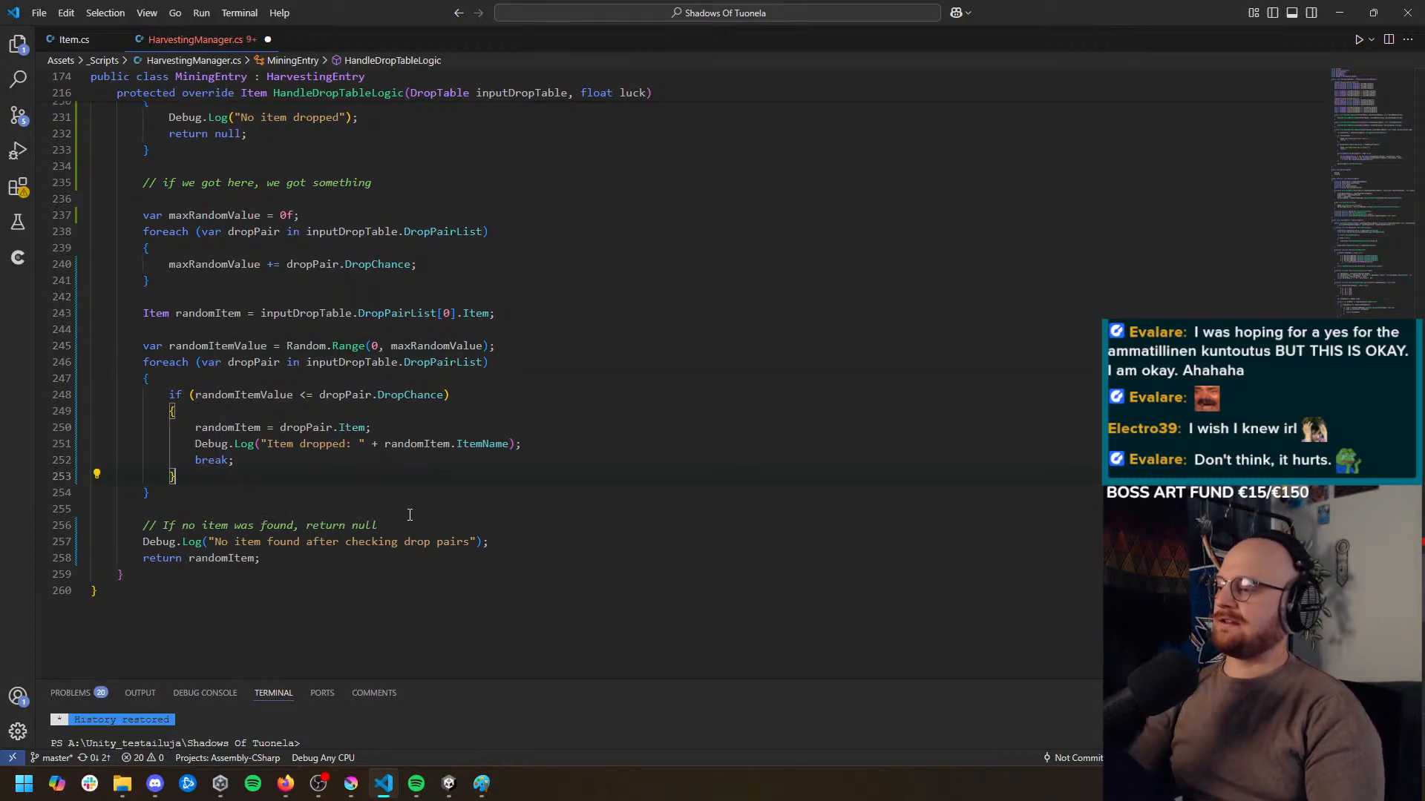
key(ctrl+z)
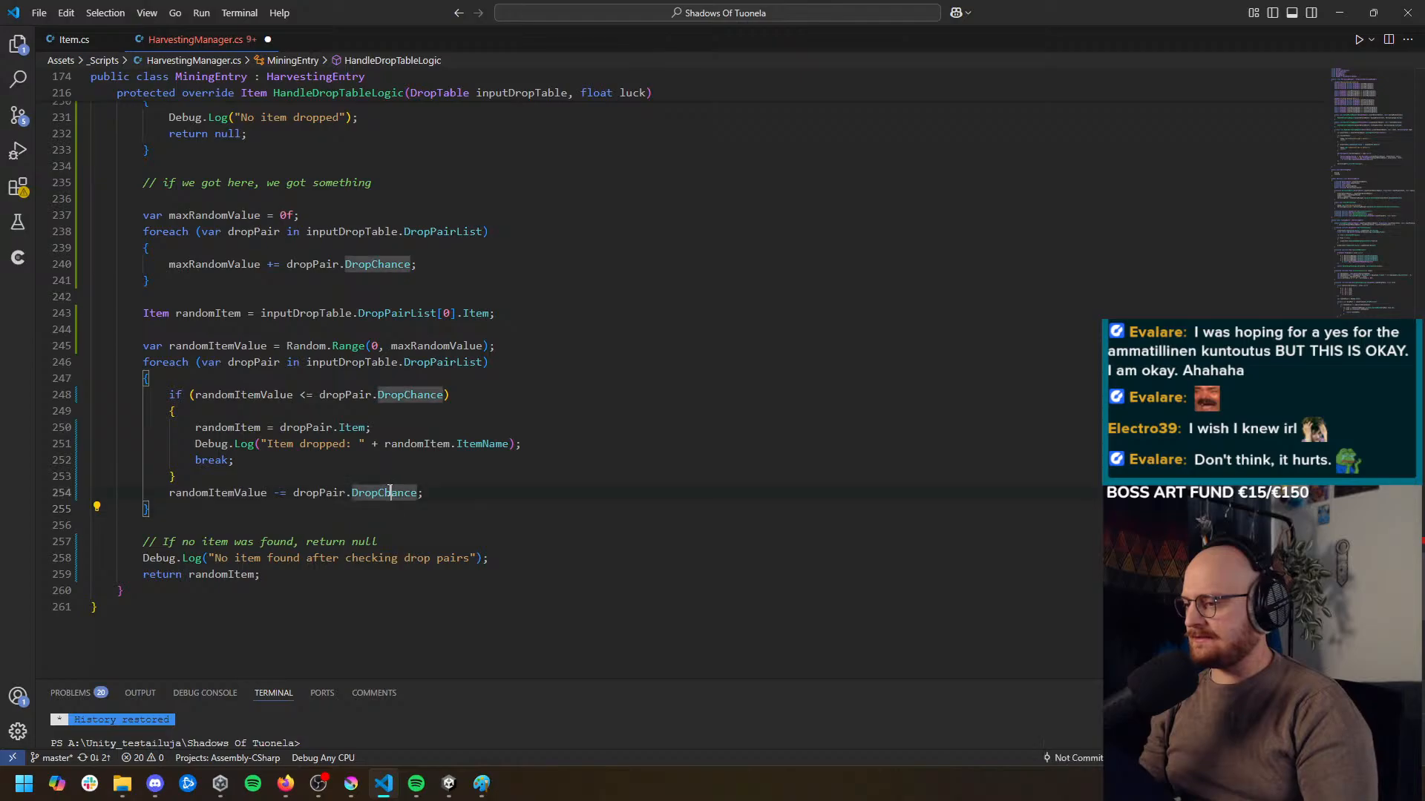
key(ctrl+s)
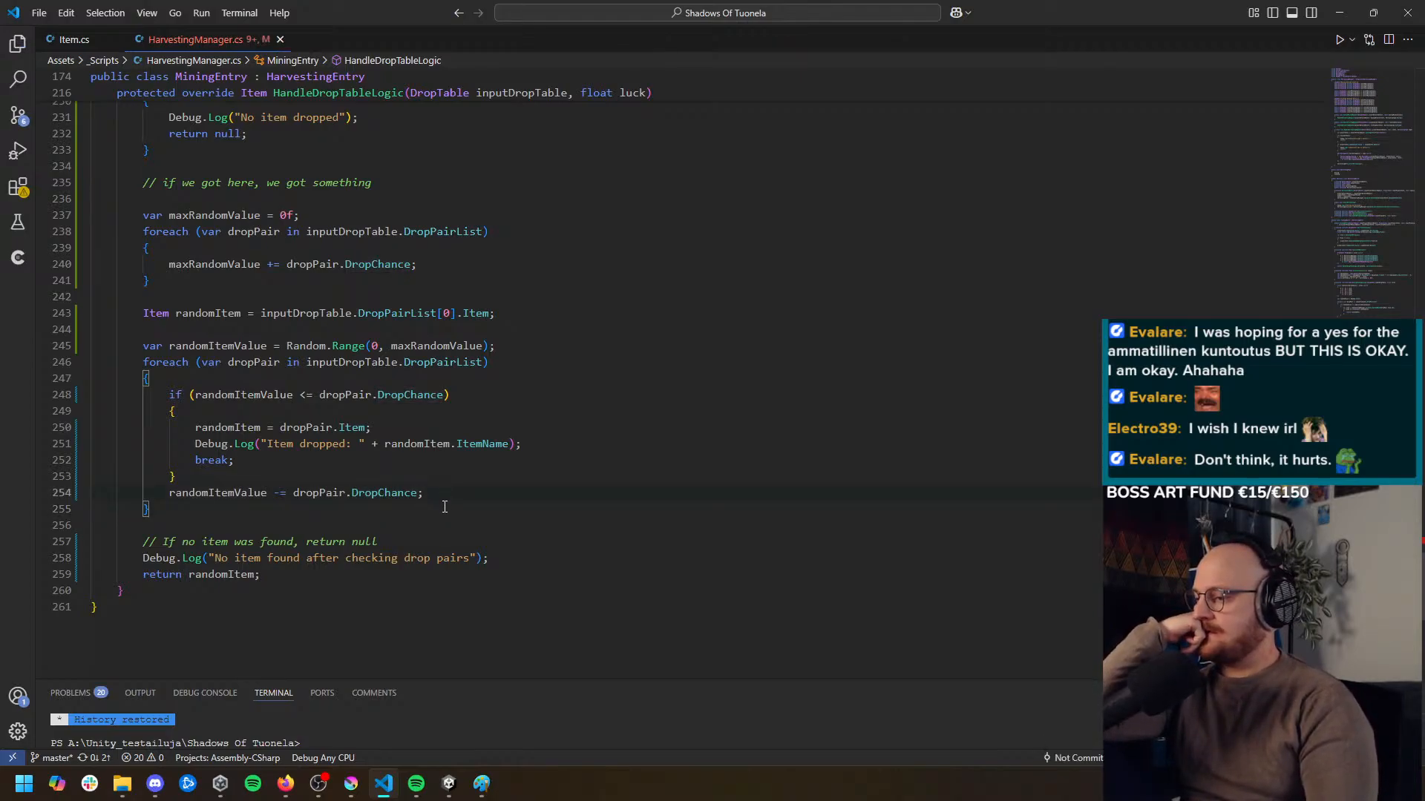
Change the debug message before the final return to "foreach loop found no item :D"
triple_click(434, 558)
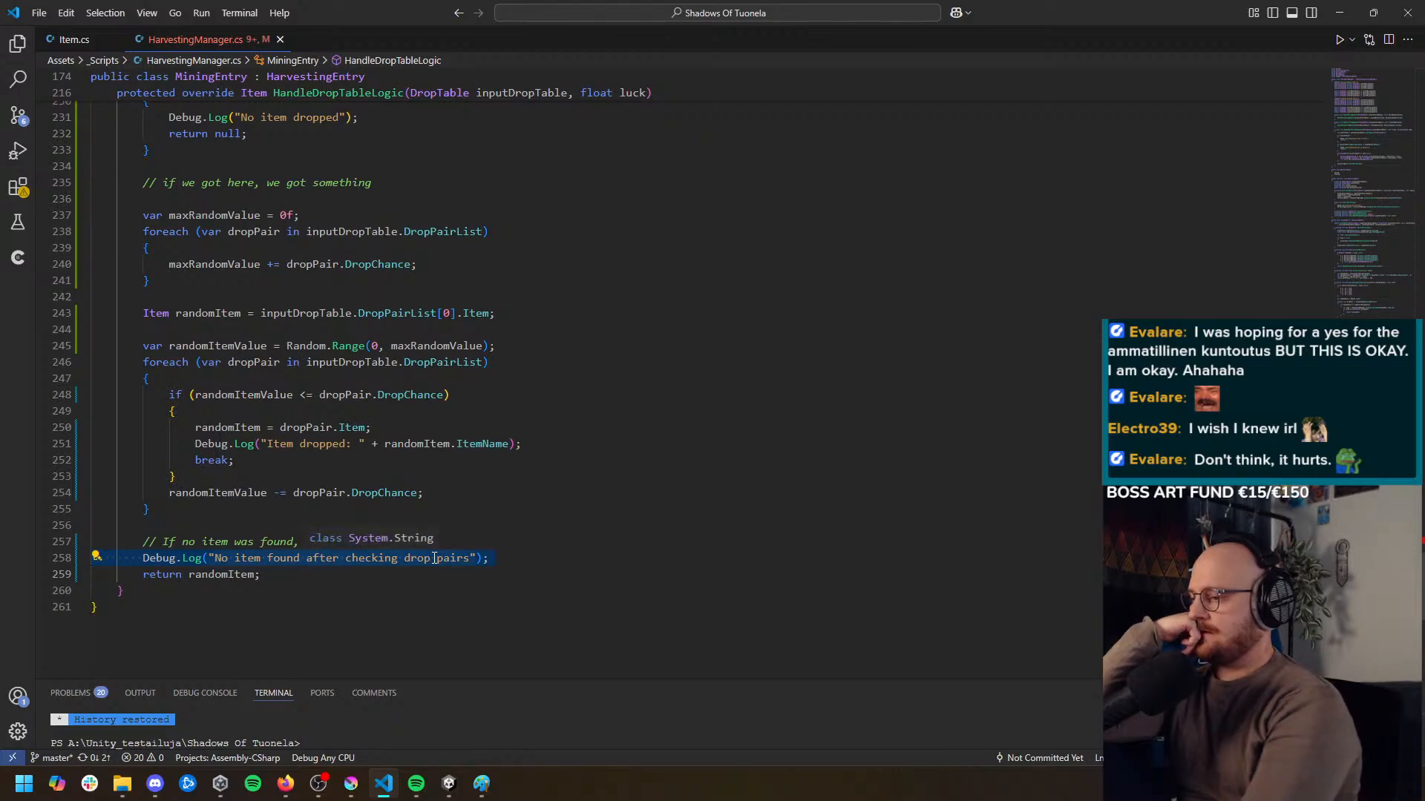
click(437, 584)
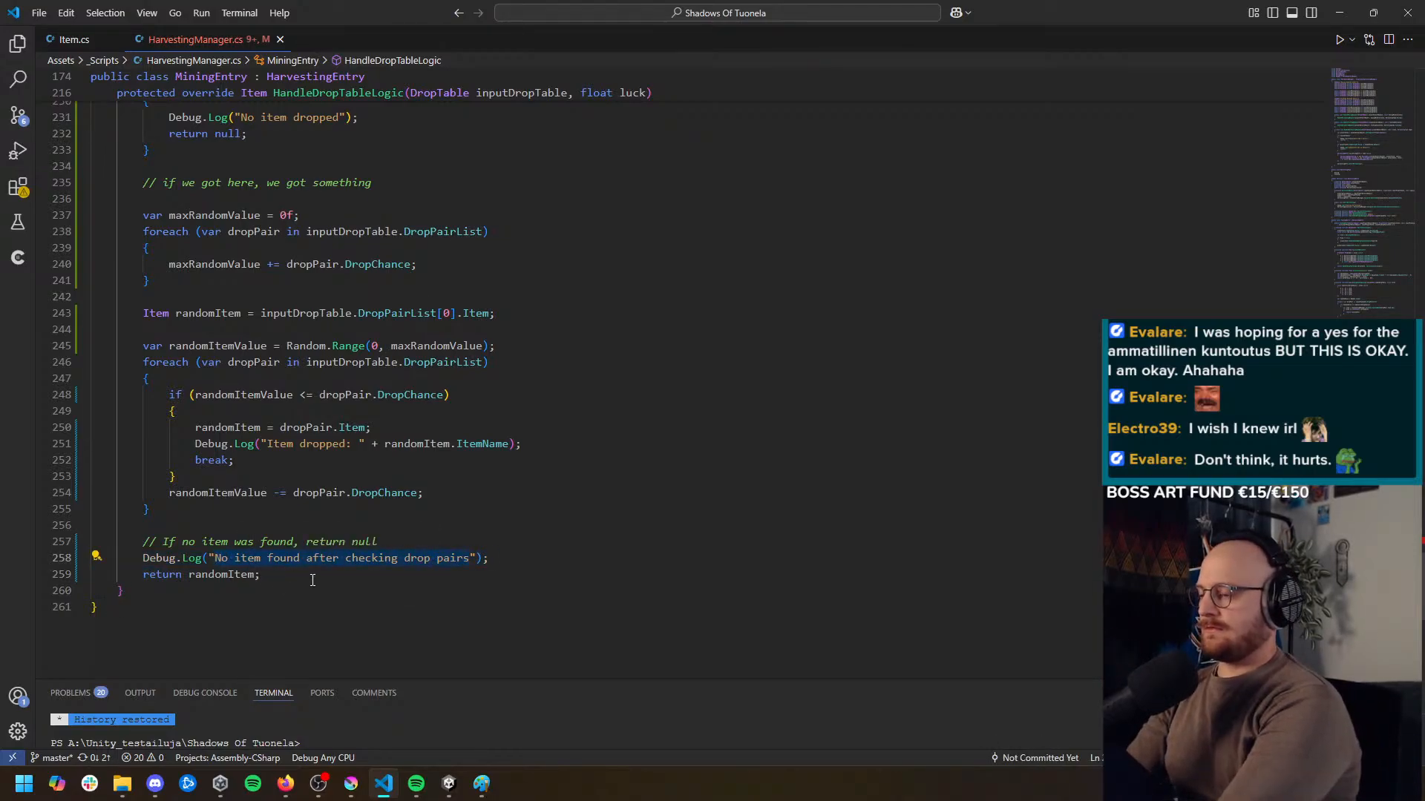
text(foreach loop found no item :D)
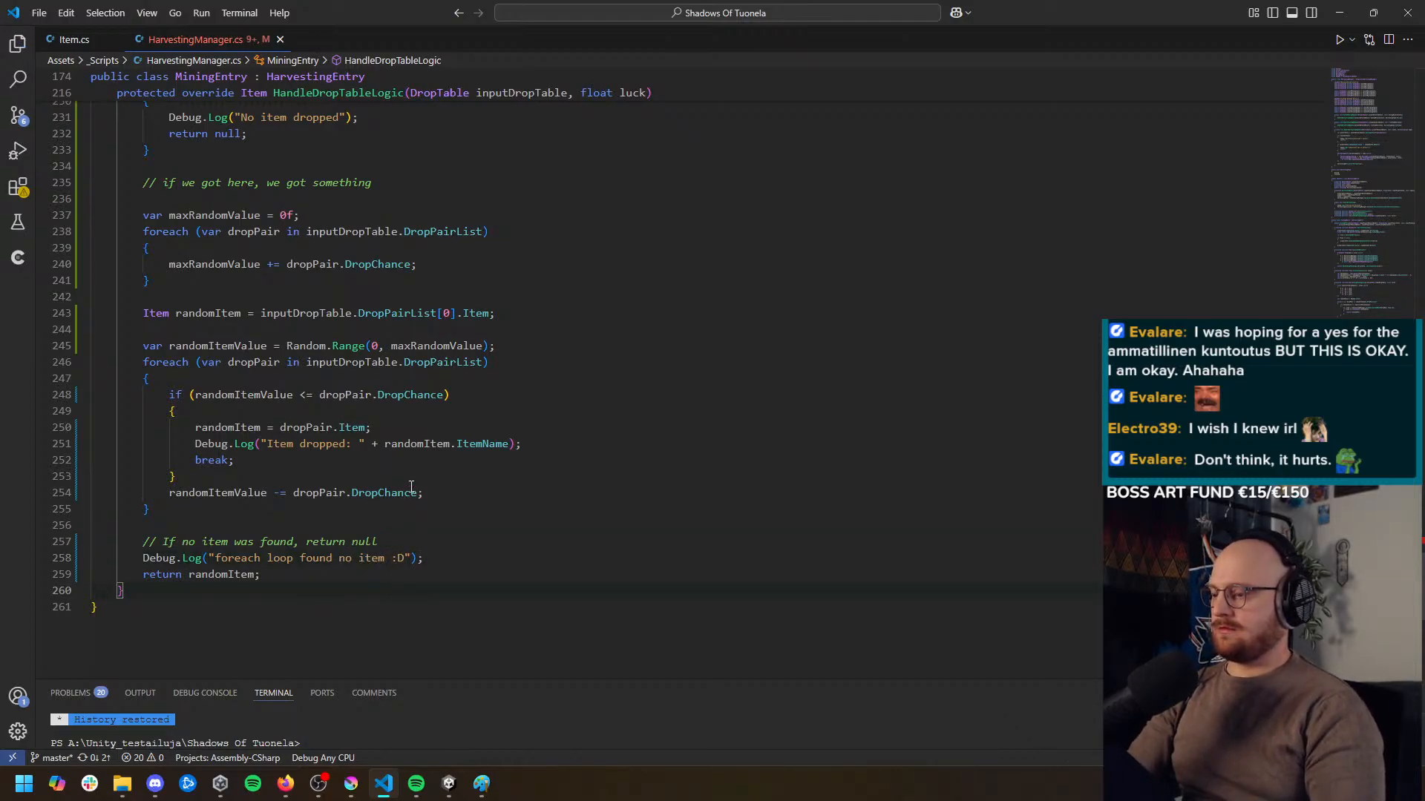
Change the debug message inside the if block to read "Item found: " before the item name
click(438, 444)
click(301, 443)
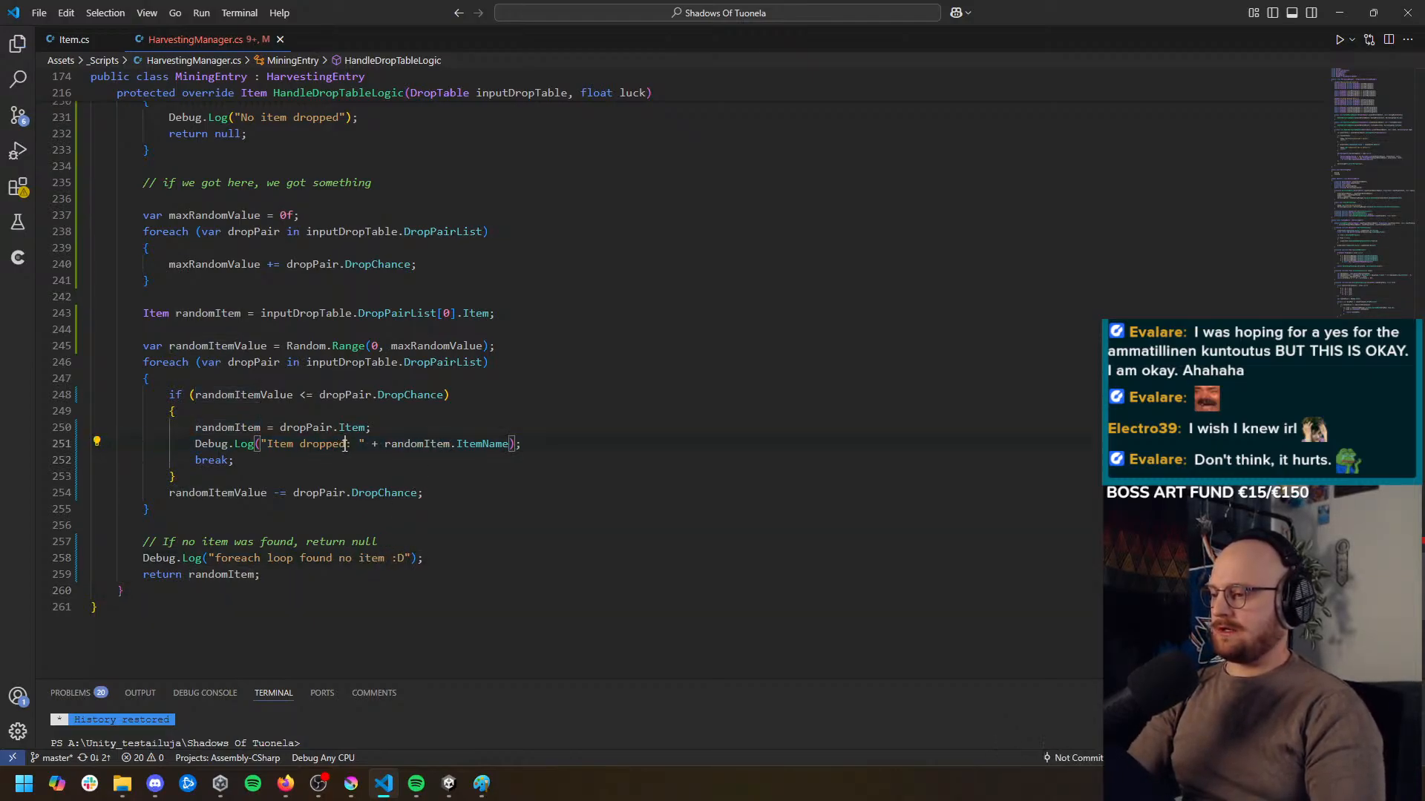
double_click(301, 444)
text(found)
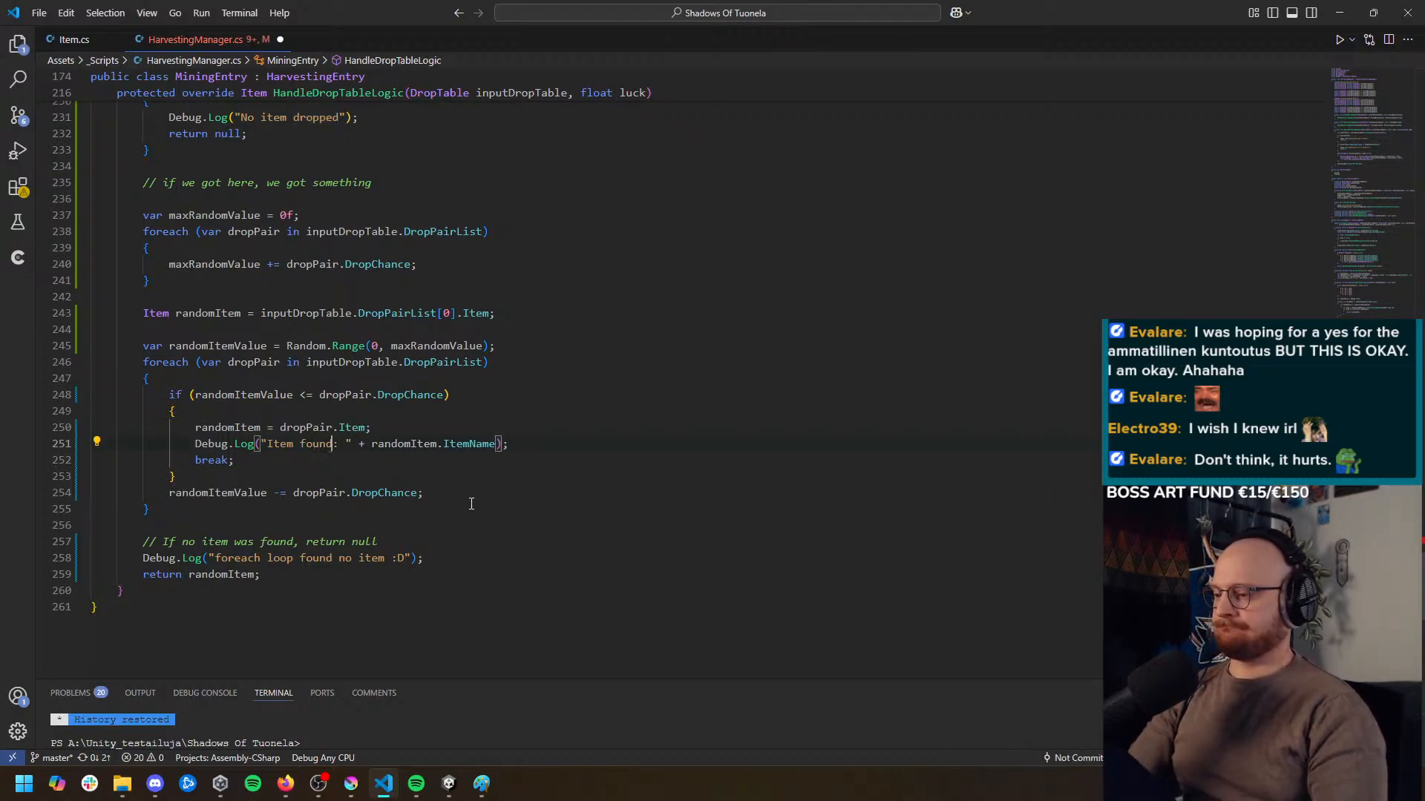
Delete the debug log and the comment above `return randomItem;`, and save HarvestingManager.cs
triple_click(352, 558)
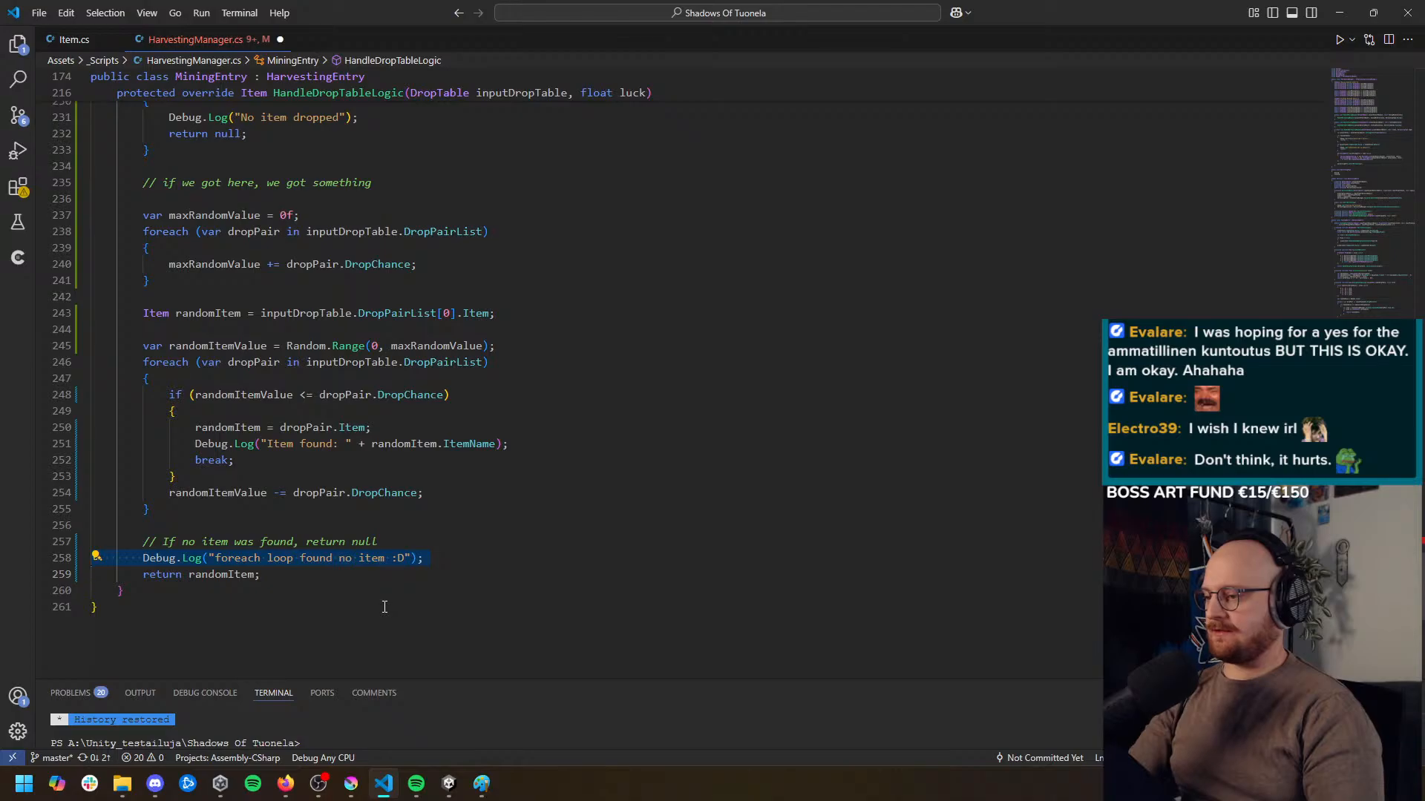
key(BackSpace)
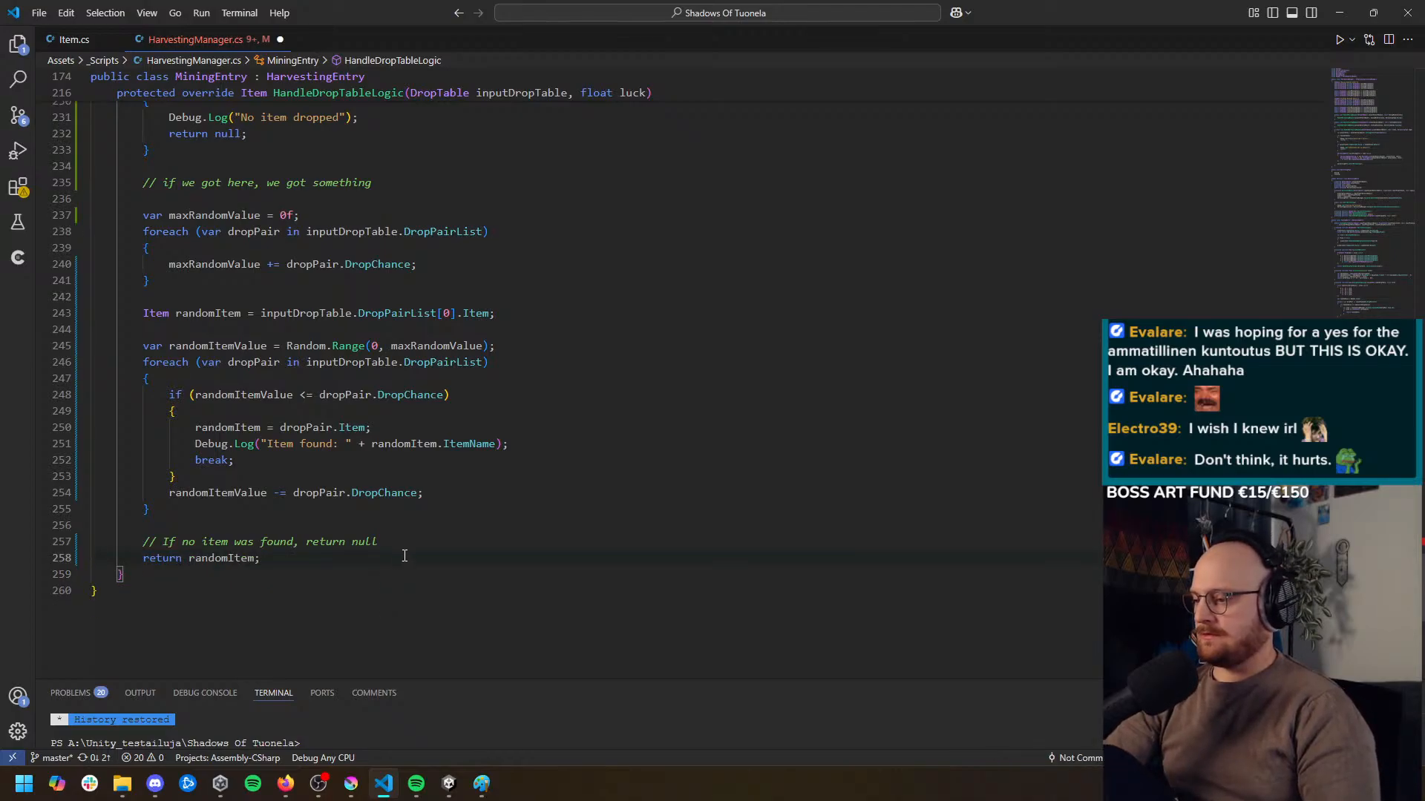
drag(394, 545, 131, 541)
key(BackSpace)
key(BackSpace)
key(BackSpace)
key(BackSpace)
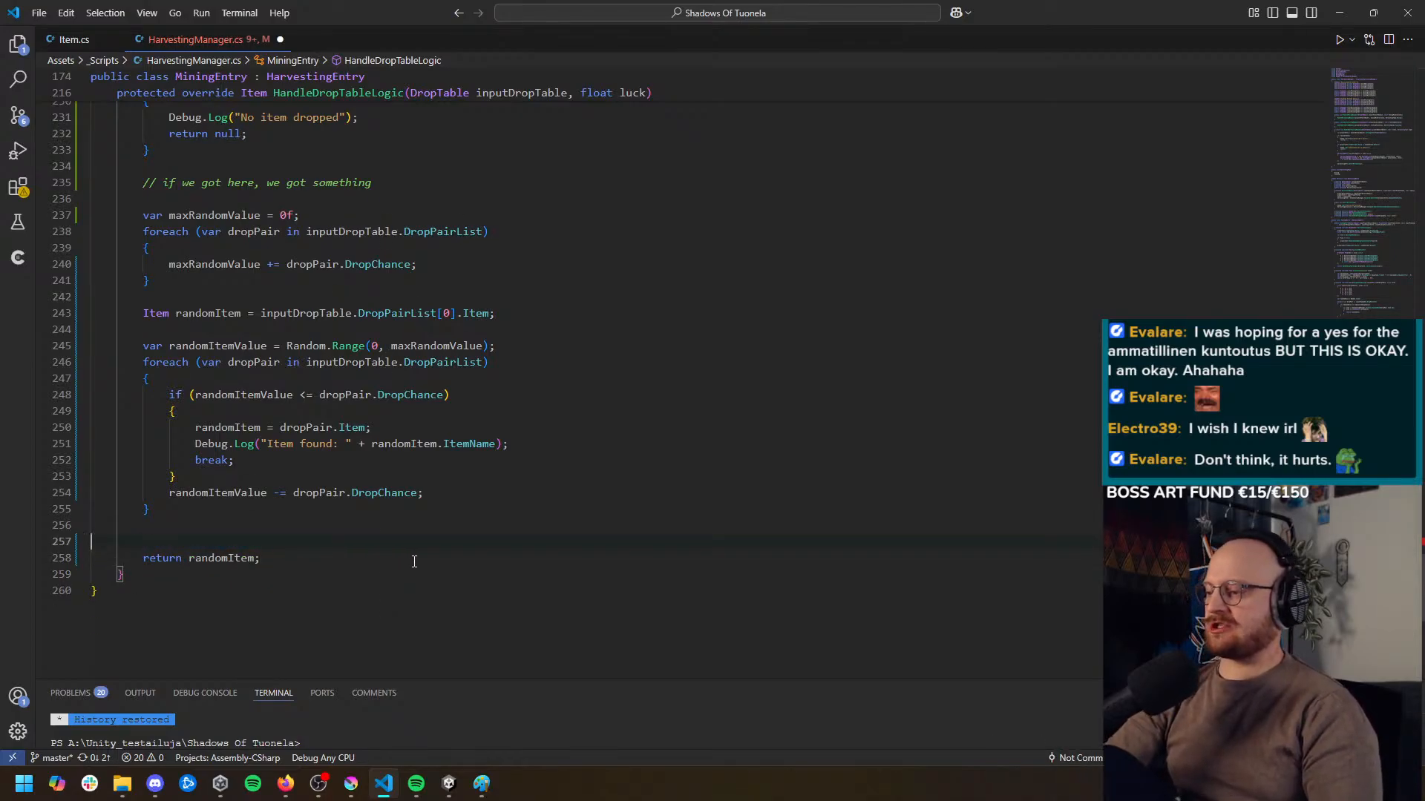
click(445, 561)
key(ctrl+s)
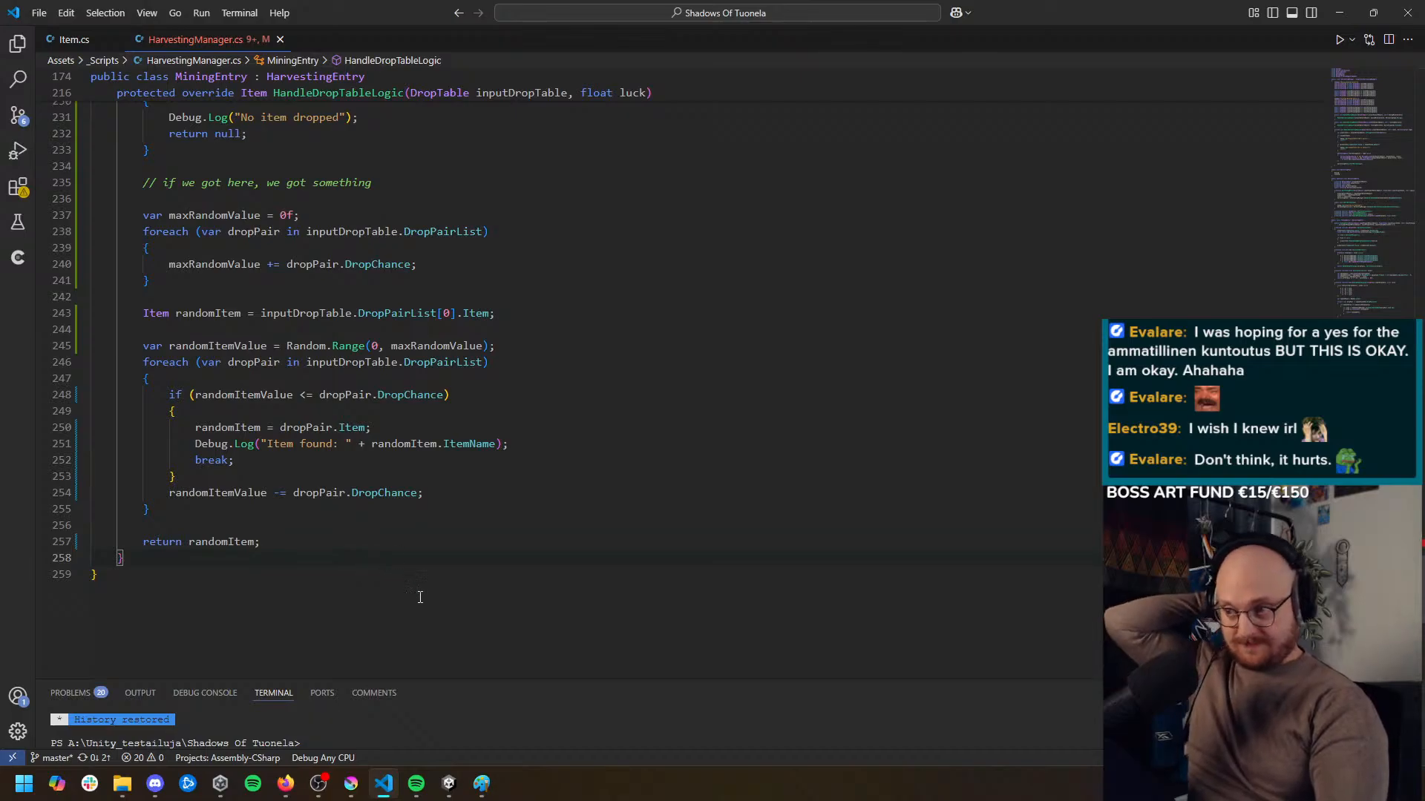
Switch to the Unity editor, review the items and drop chances in the mining mineral drop tables, and save
mouse_move(449, 788)
click(465, 676)
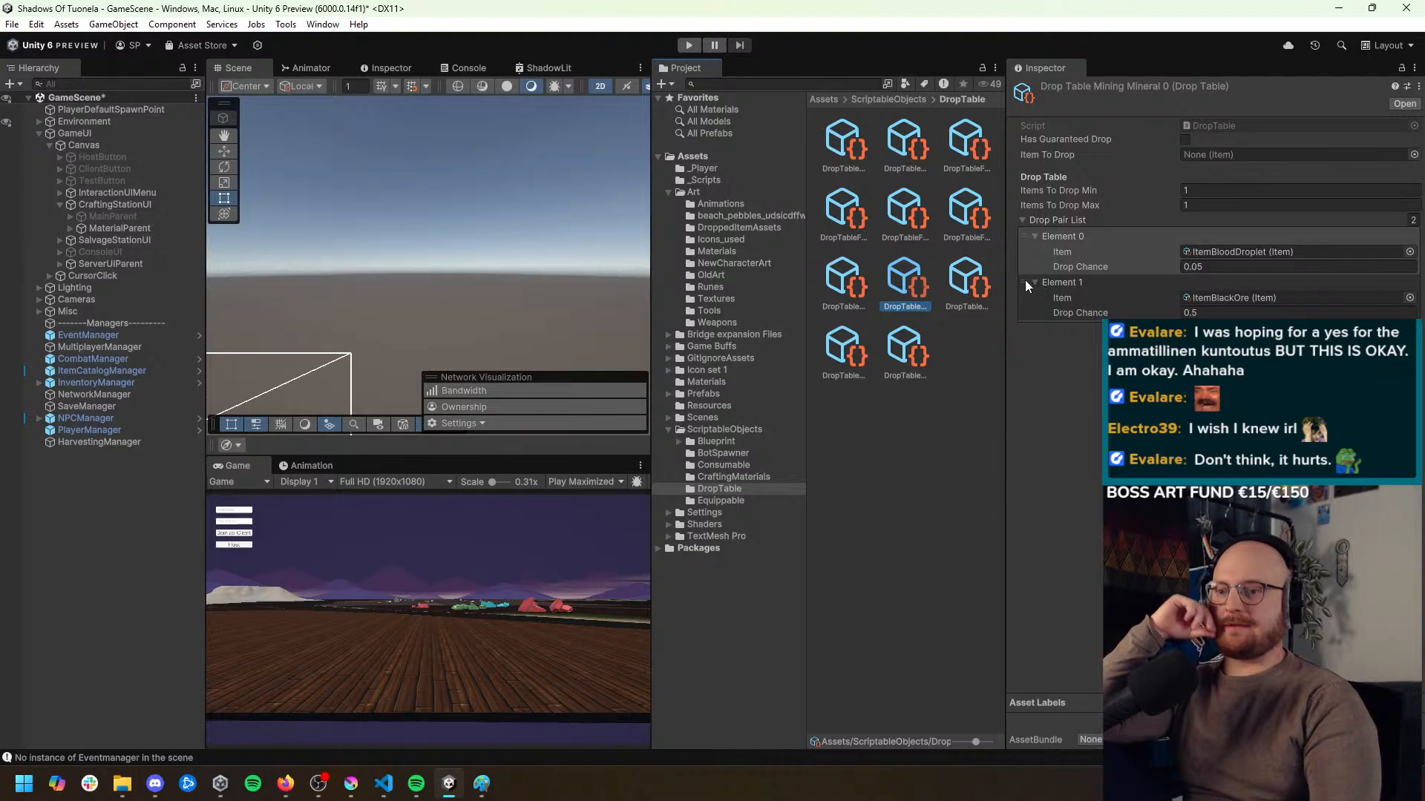
drag(1023, 282, 1047, 298)
click(978, 285)
click(850, 351)
click(905, 351)
key(ctrl+s)
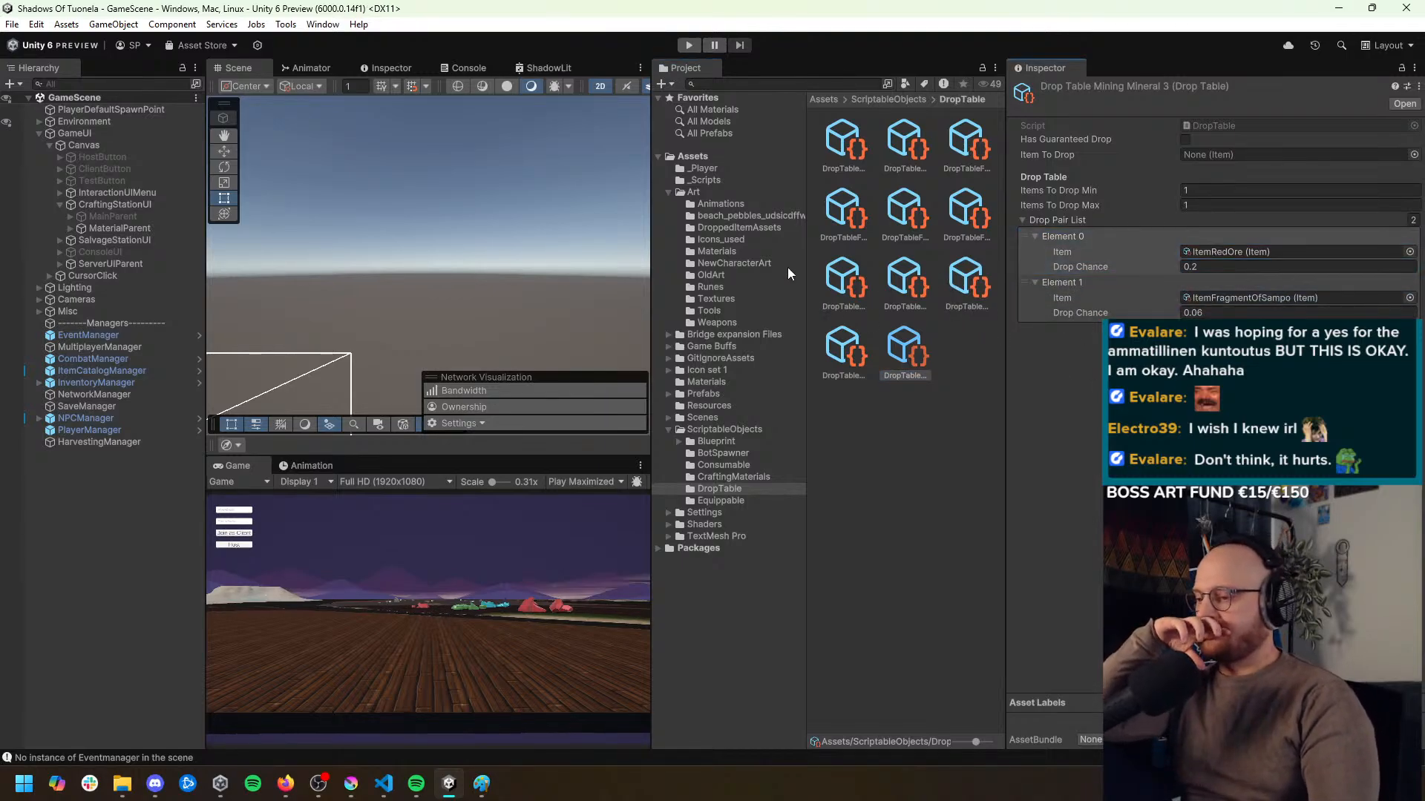
Run the game in Play mode and host a session
click(693, 42)
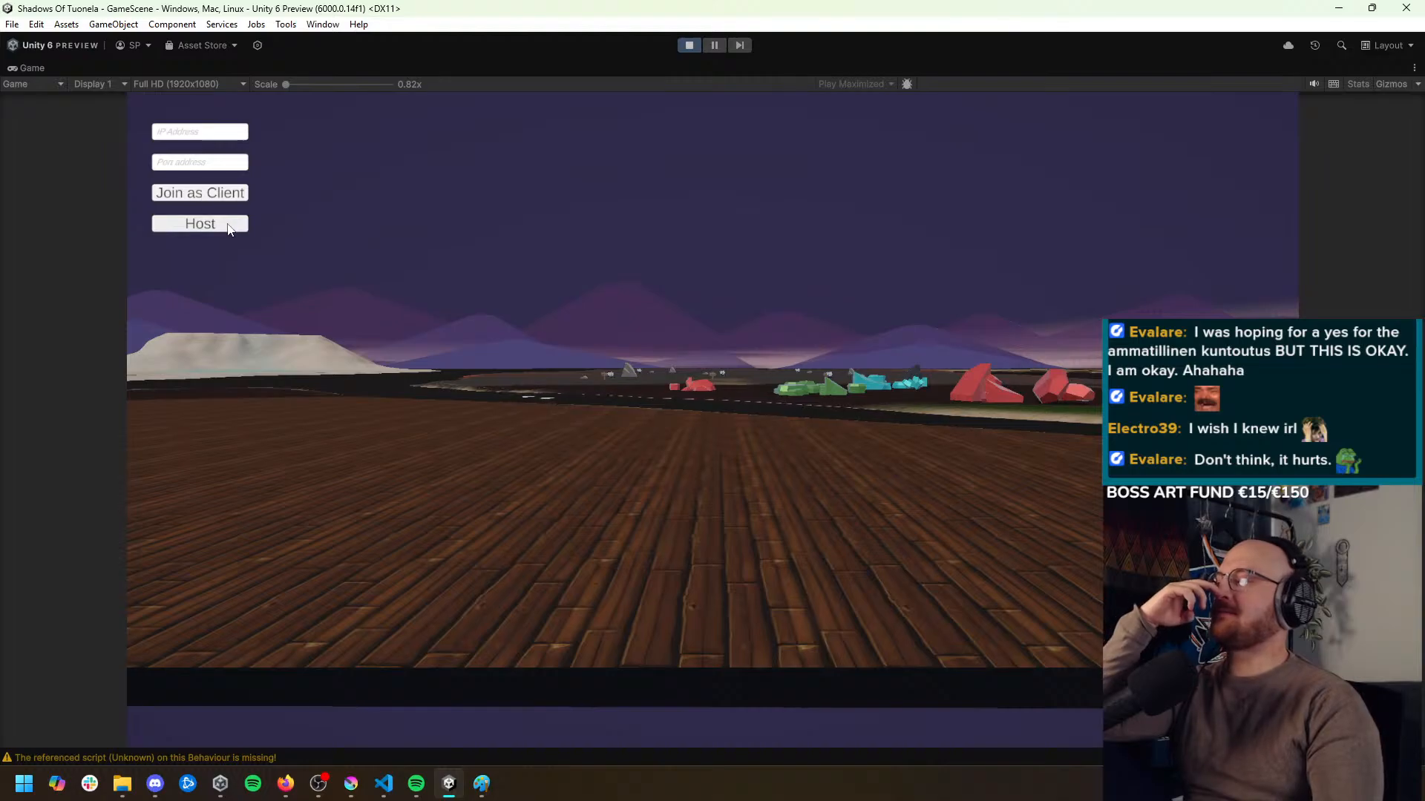
click(201, 224)
click(707, 499)
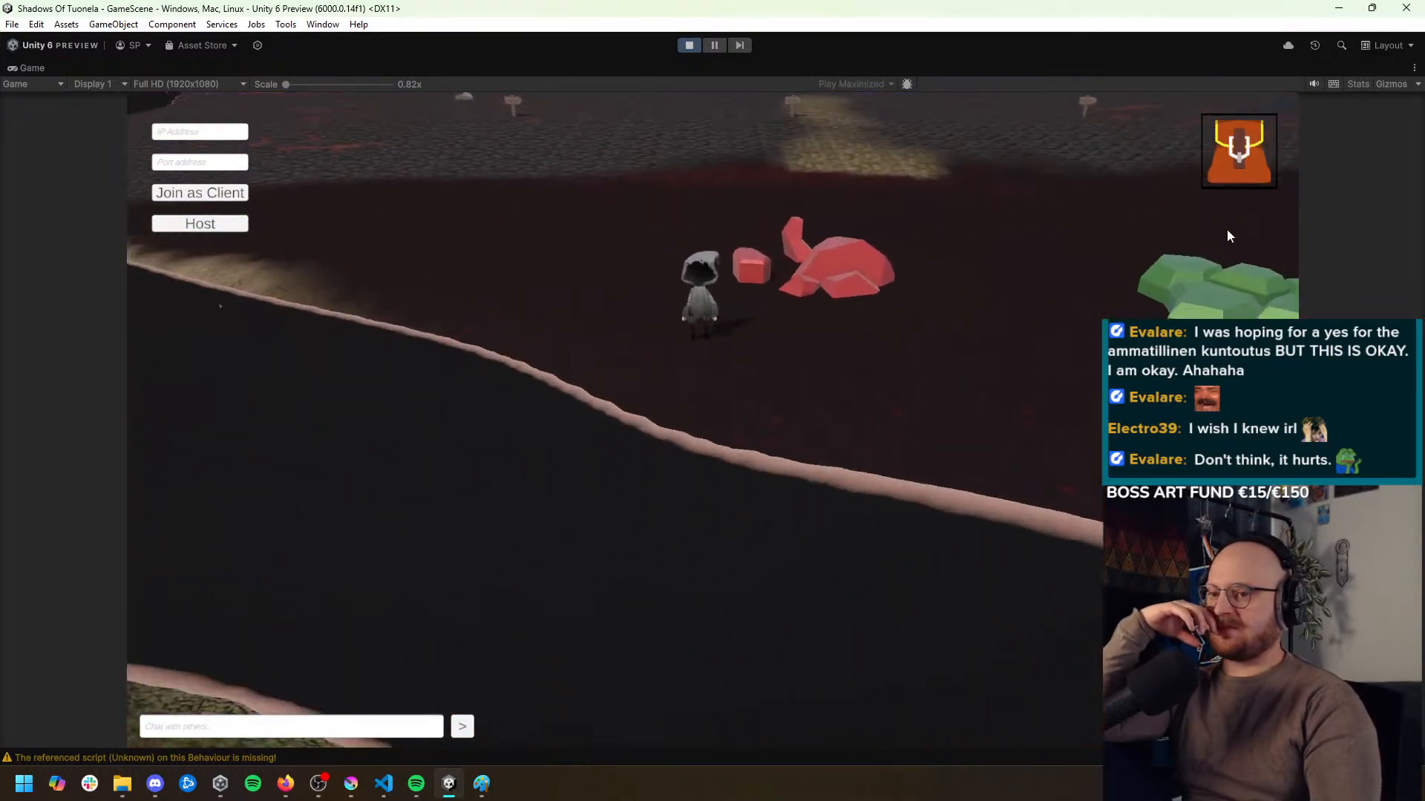
Equip the pickaxe from the inventory and try to mine the red mineral
click(1238, 156)
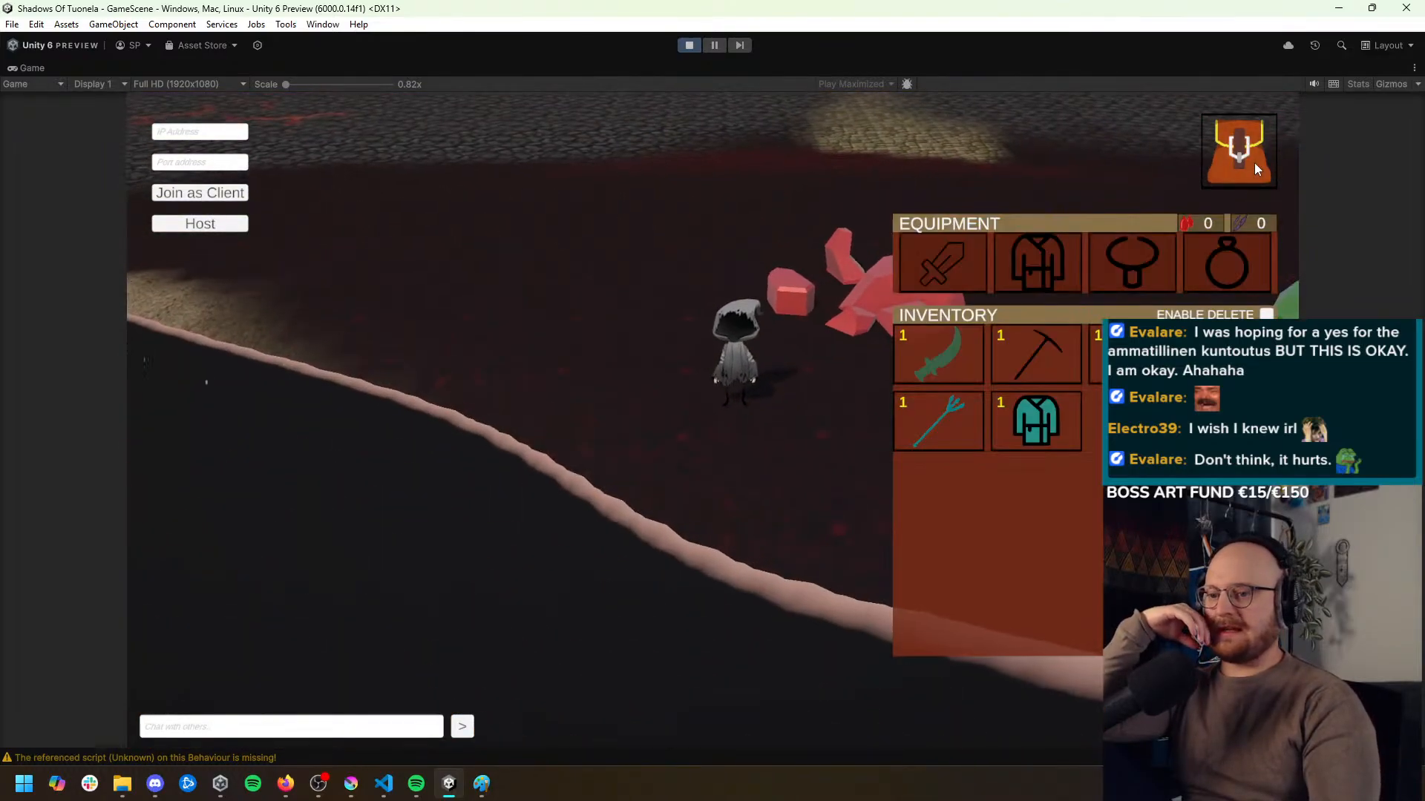
click(1215, 172)
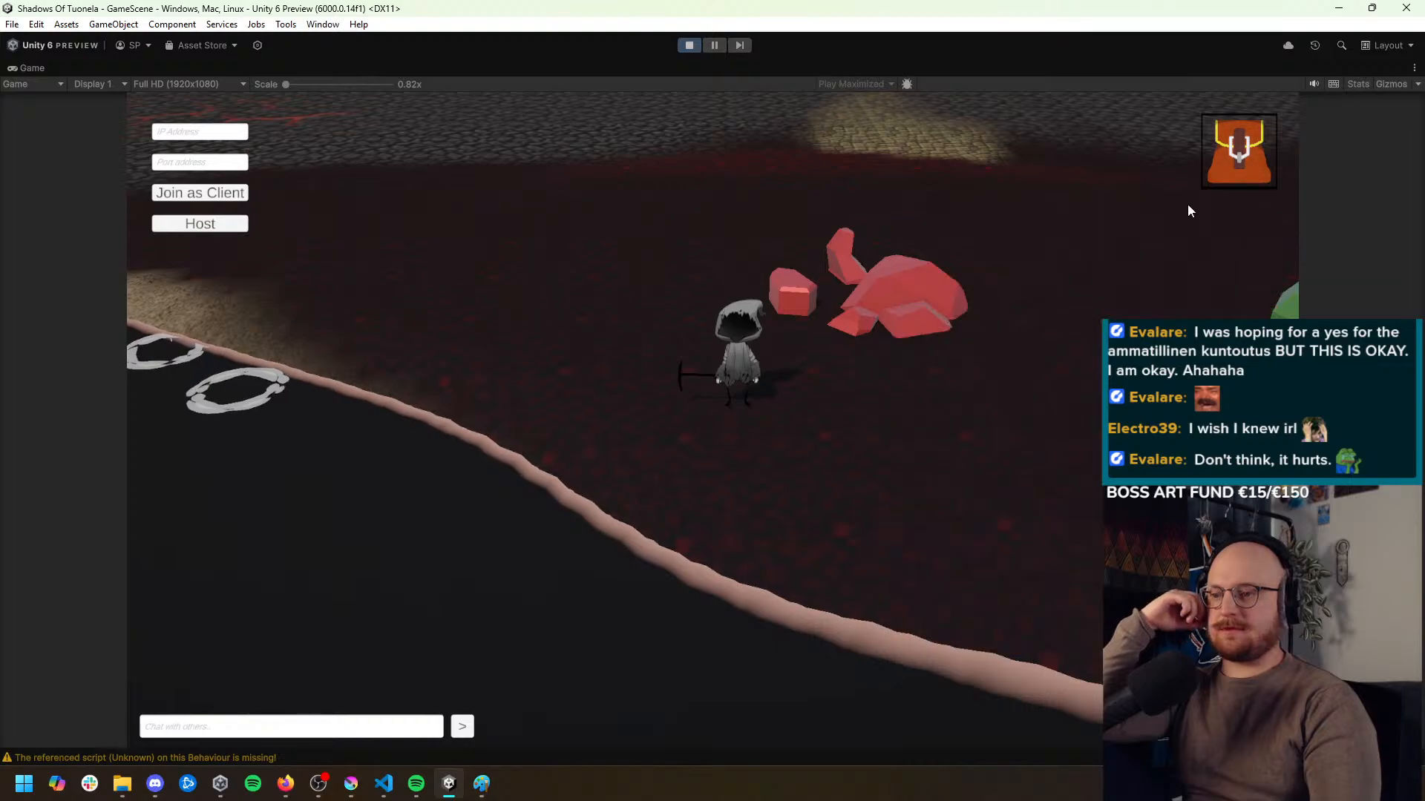
click(884, 385)
click(825, 319)
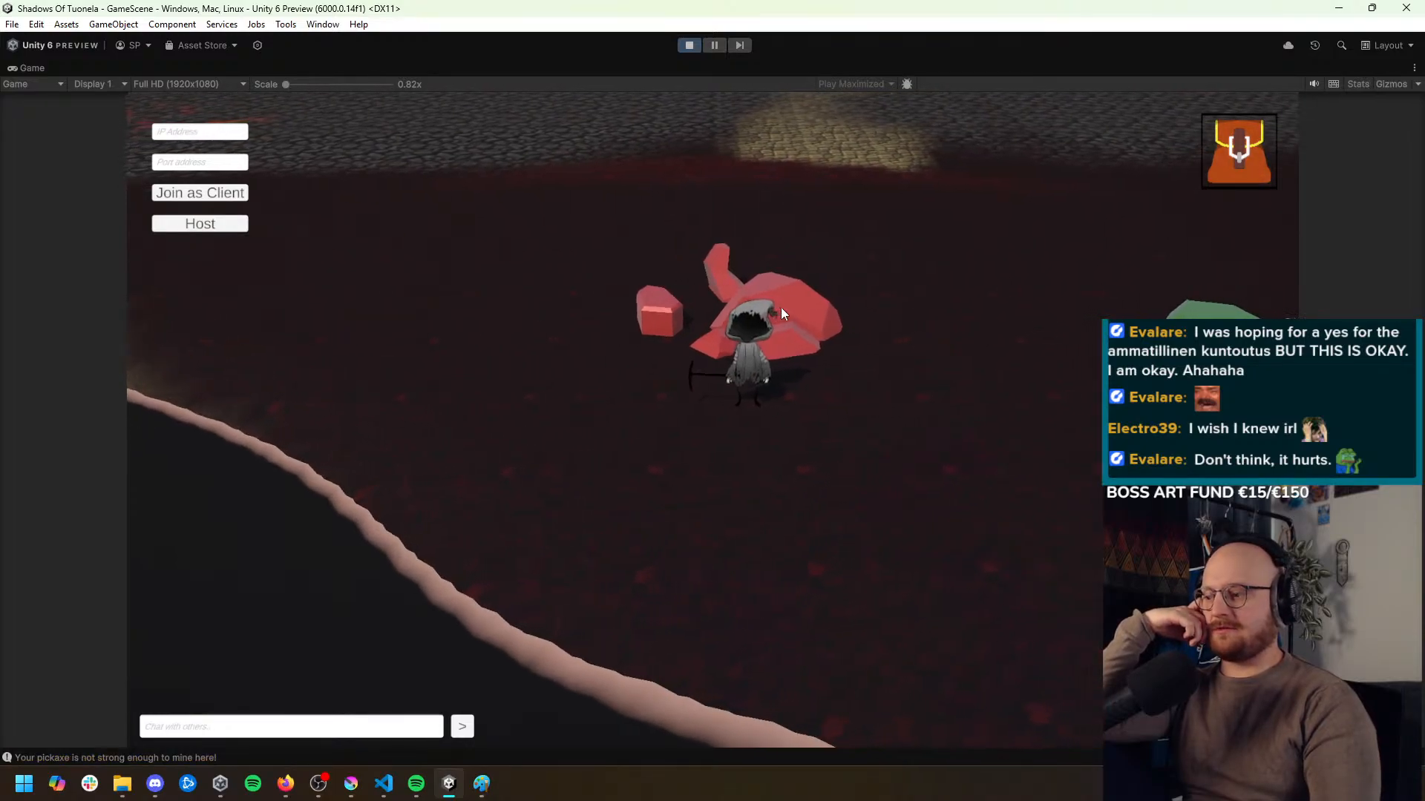
Walk the character past the green minerals to the grey rocks and mine the small grey rock to test its drops
click(944, 437)
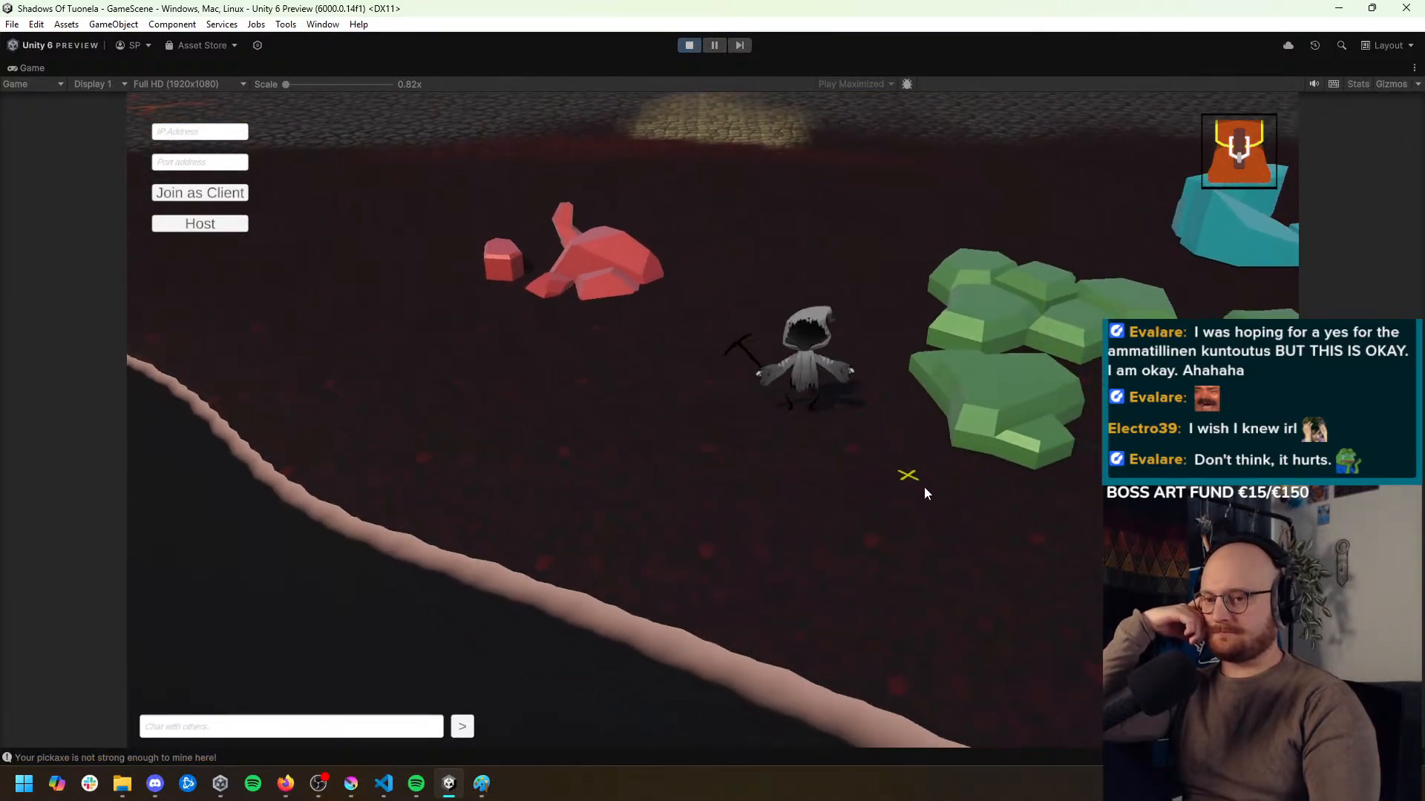
click(988, 471)
click(1014, 445)
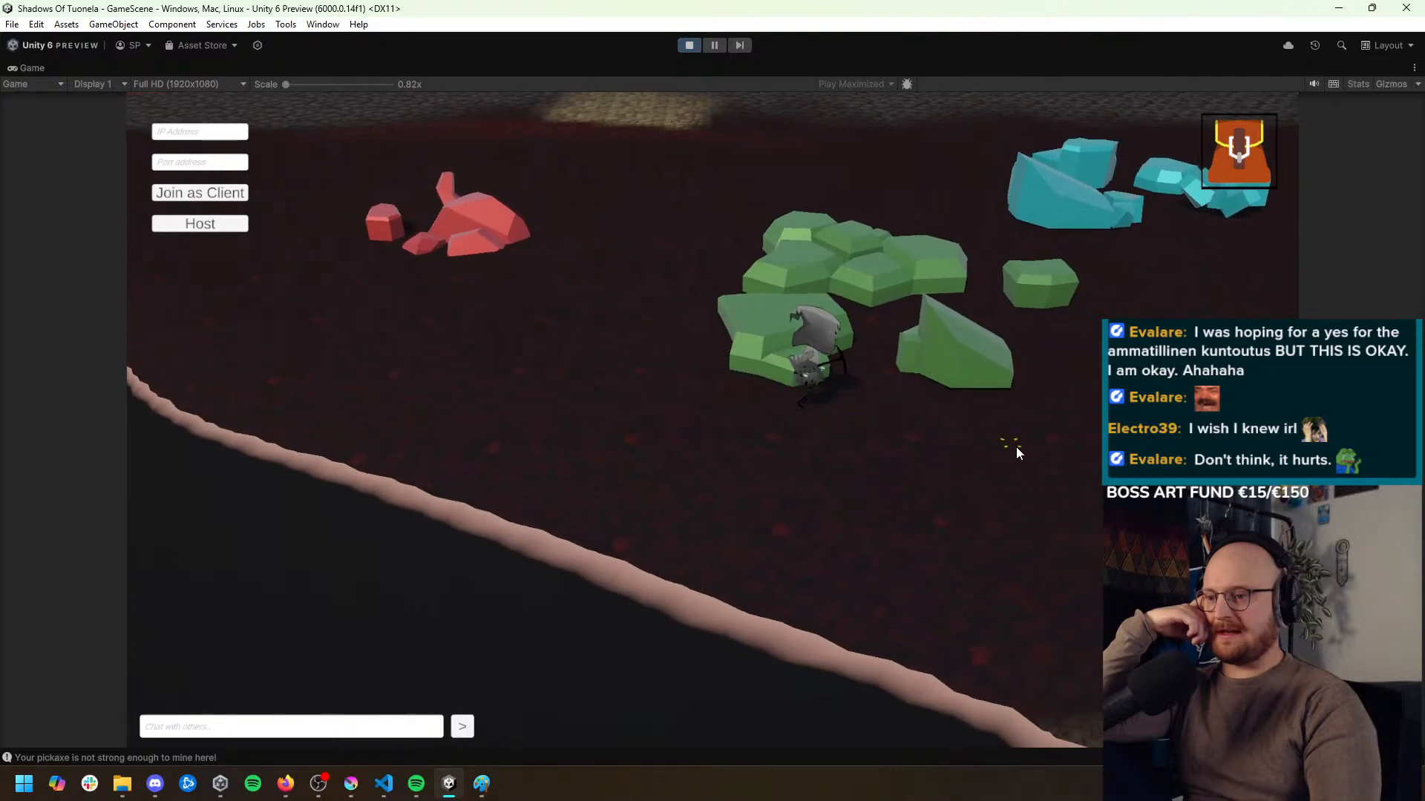
click(1085, 420)
click(1107, 362)
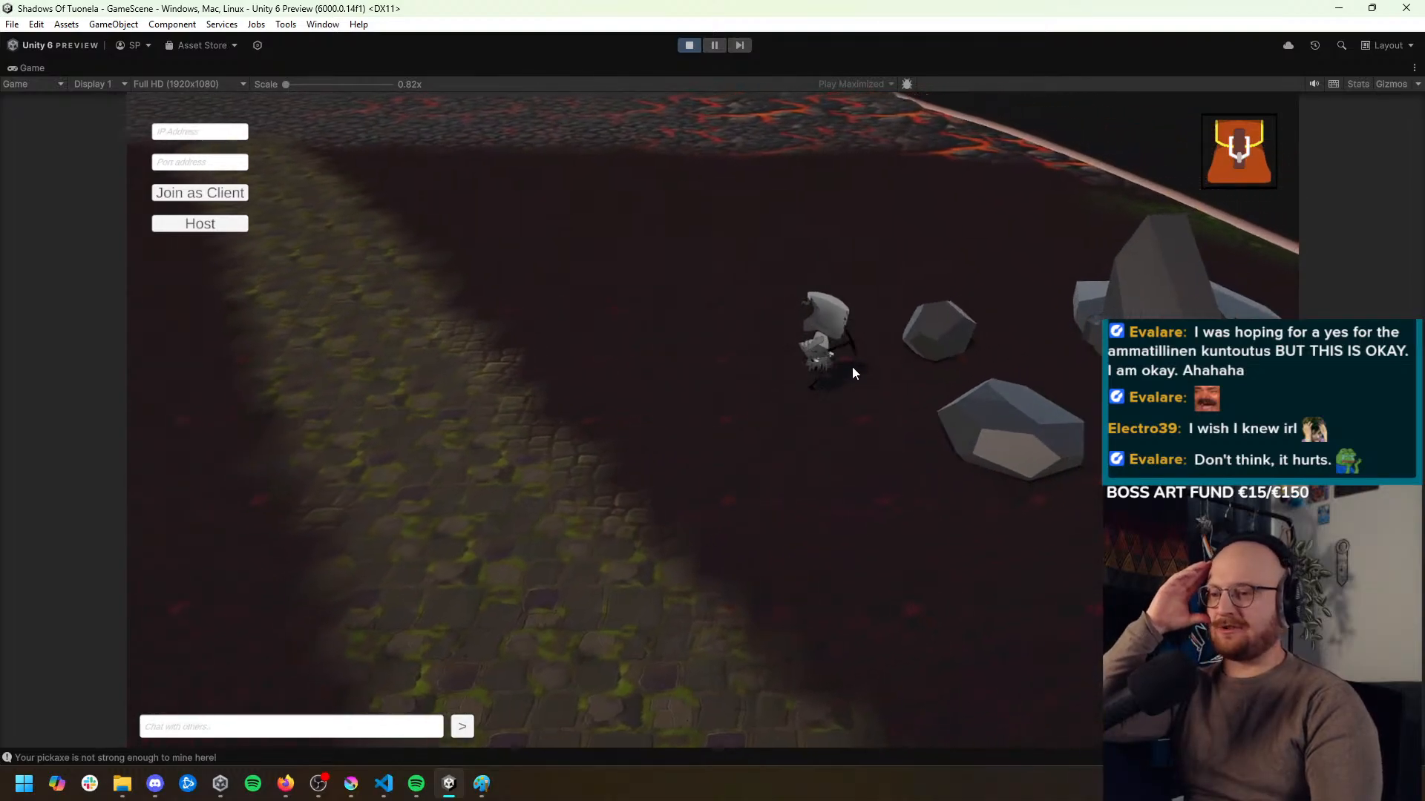
click(849, 375)
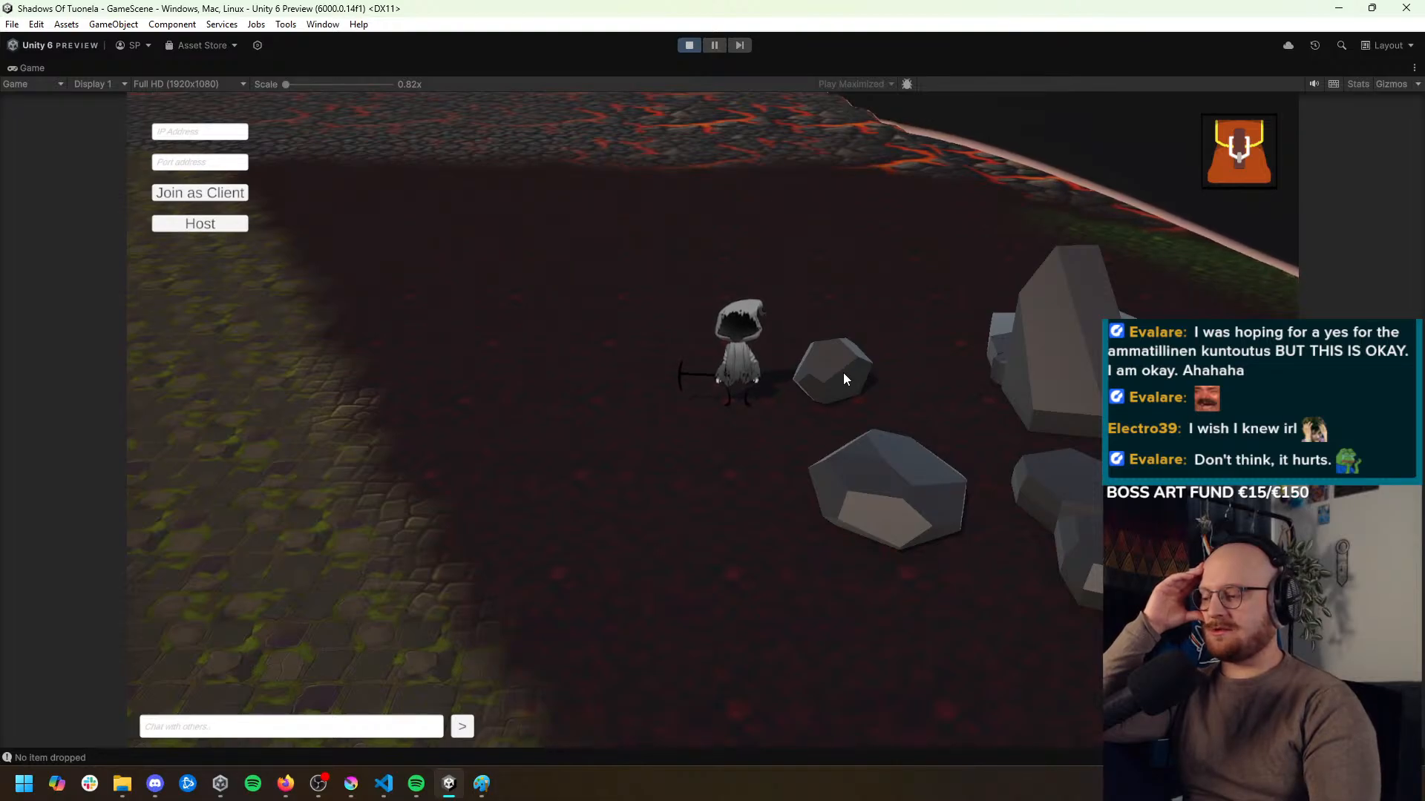
click(842, 376)
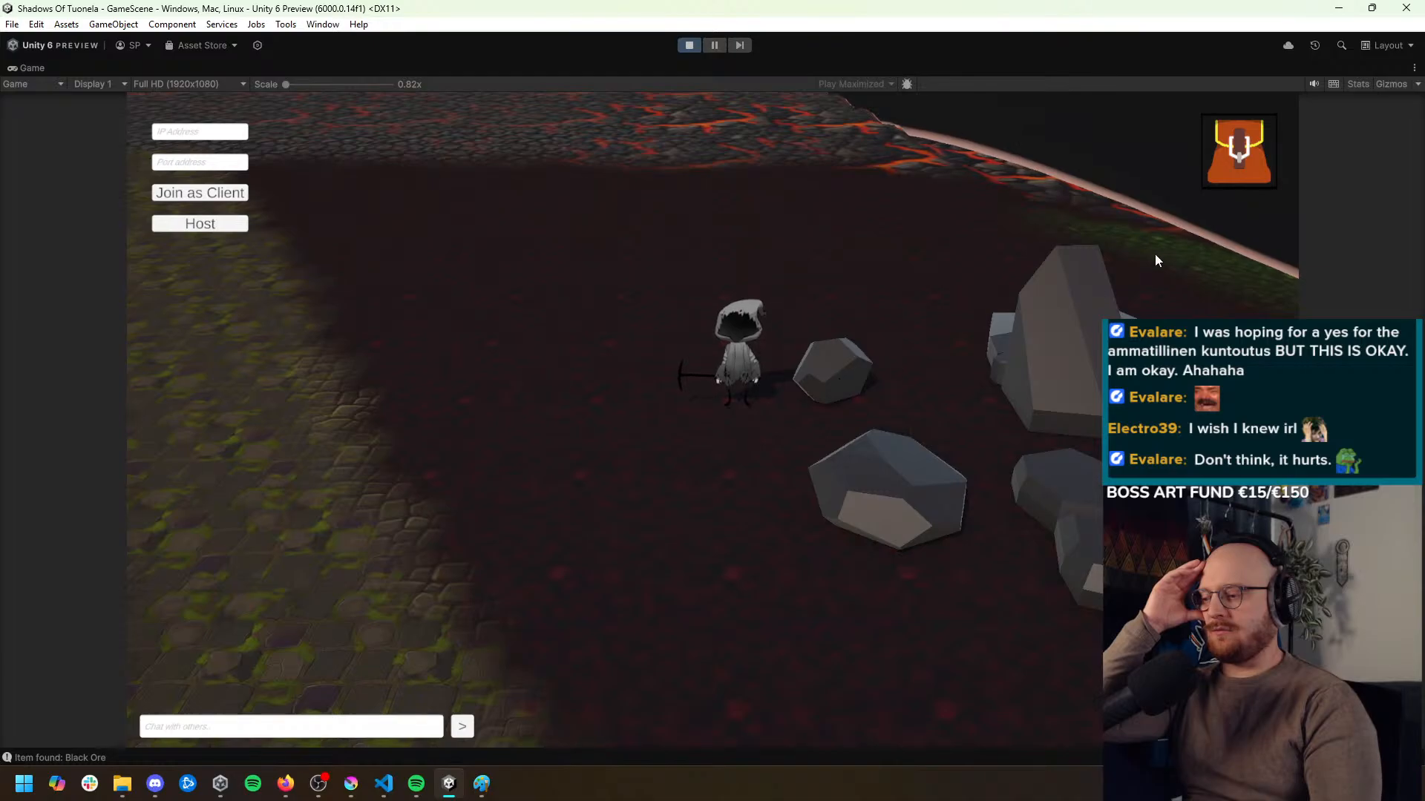
Mine the small grey rock again with the inventory open, and exit Play mode
click(1229, 157)
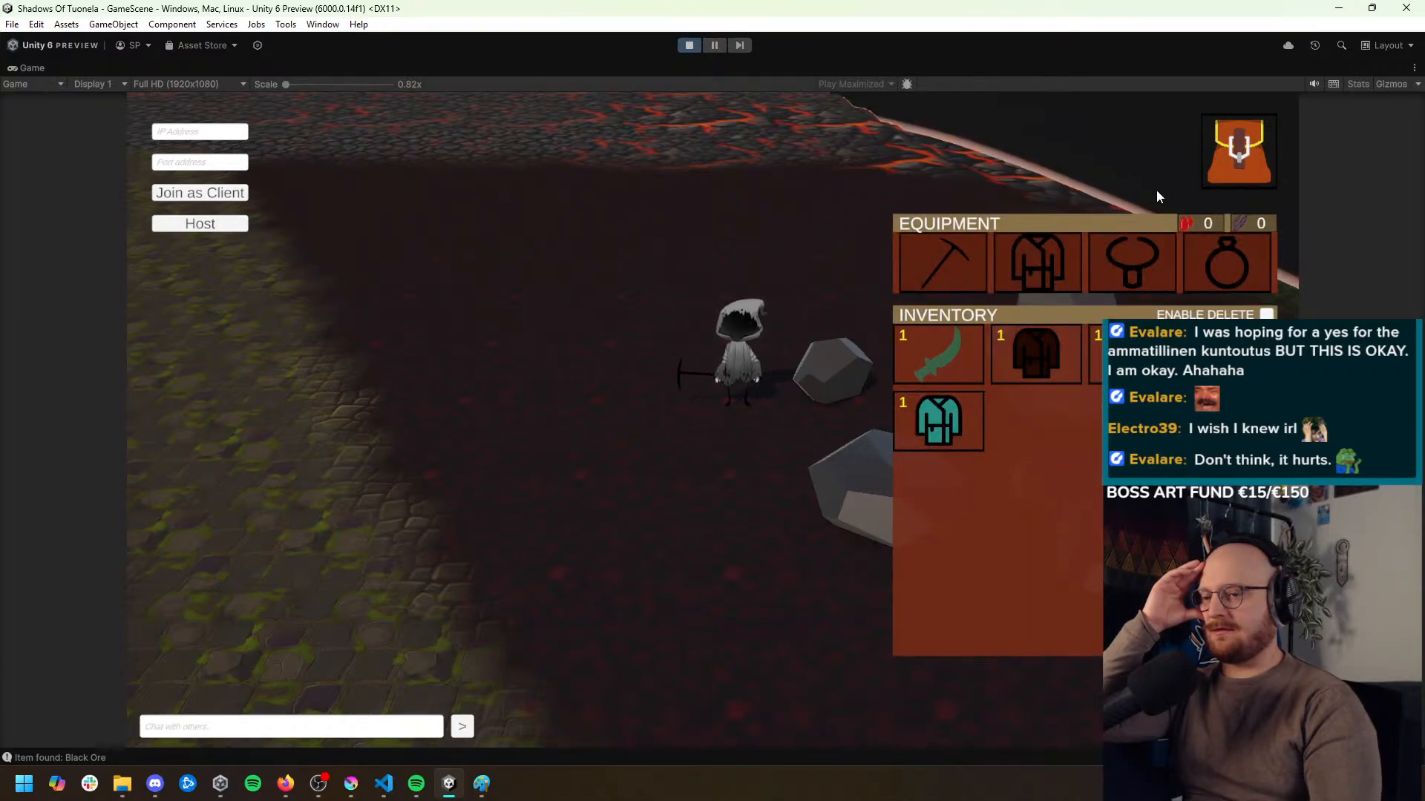
click(844, 378)
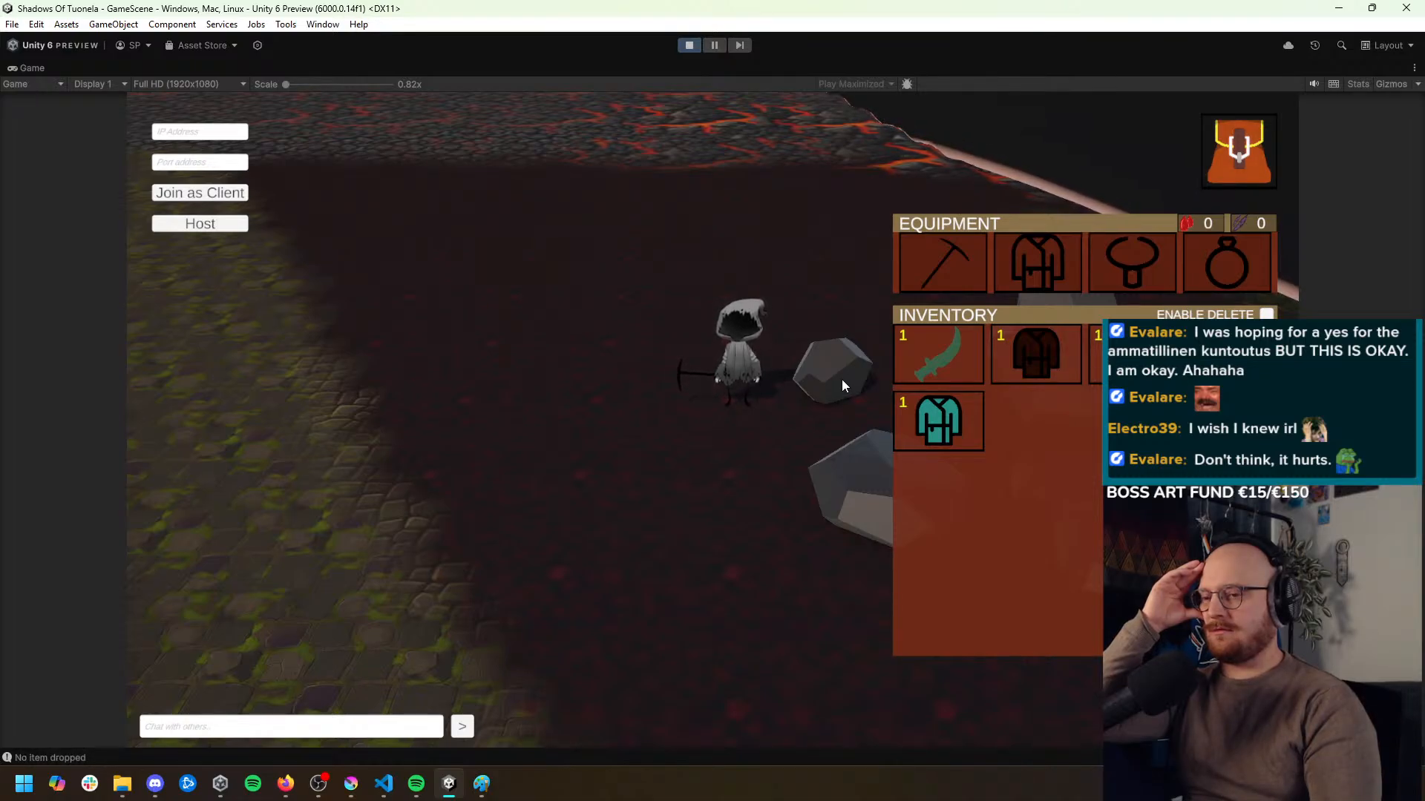
click(842, 380)
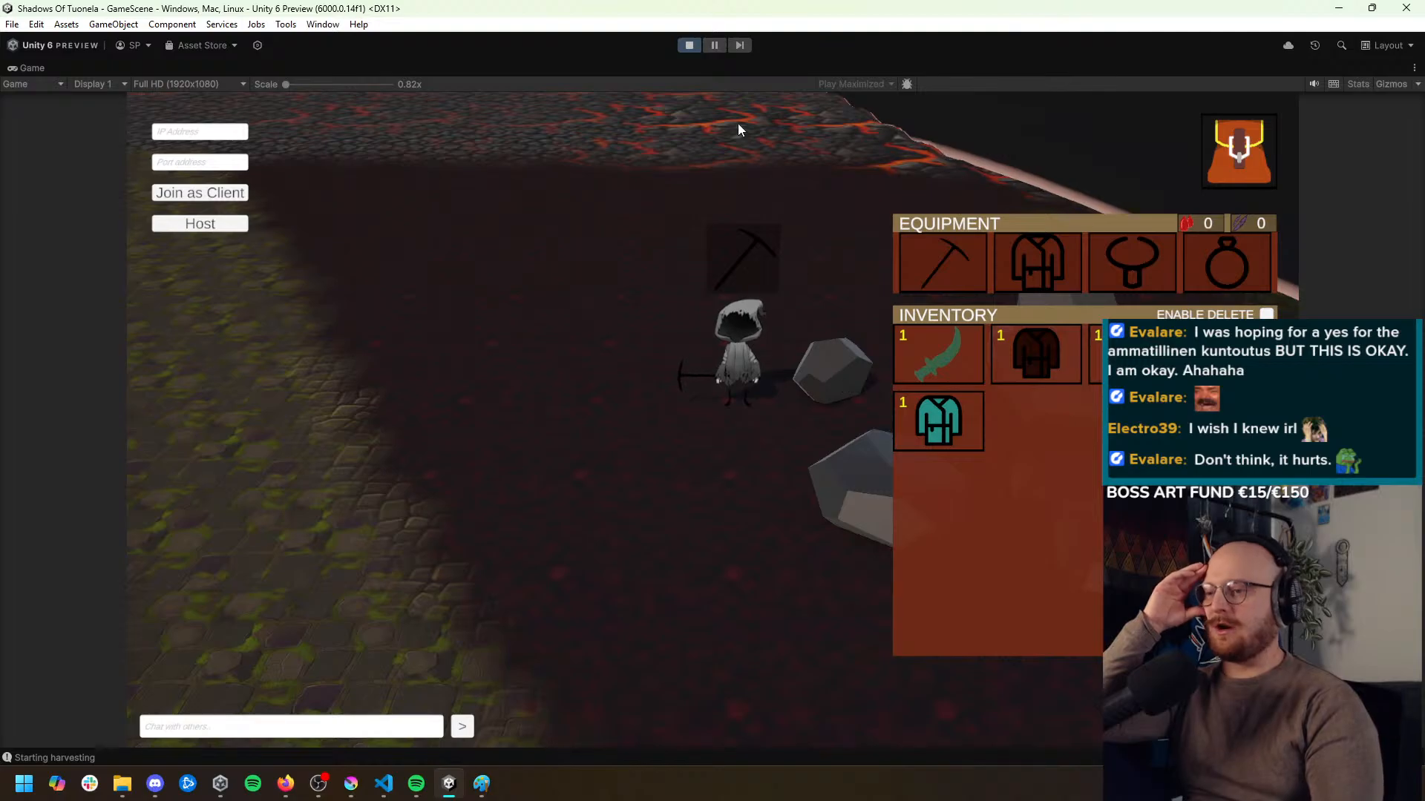
click(688, 49)
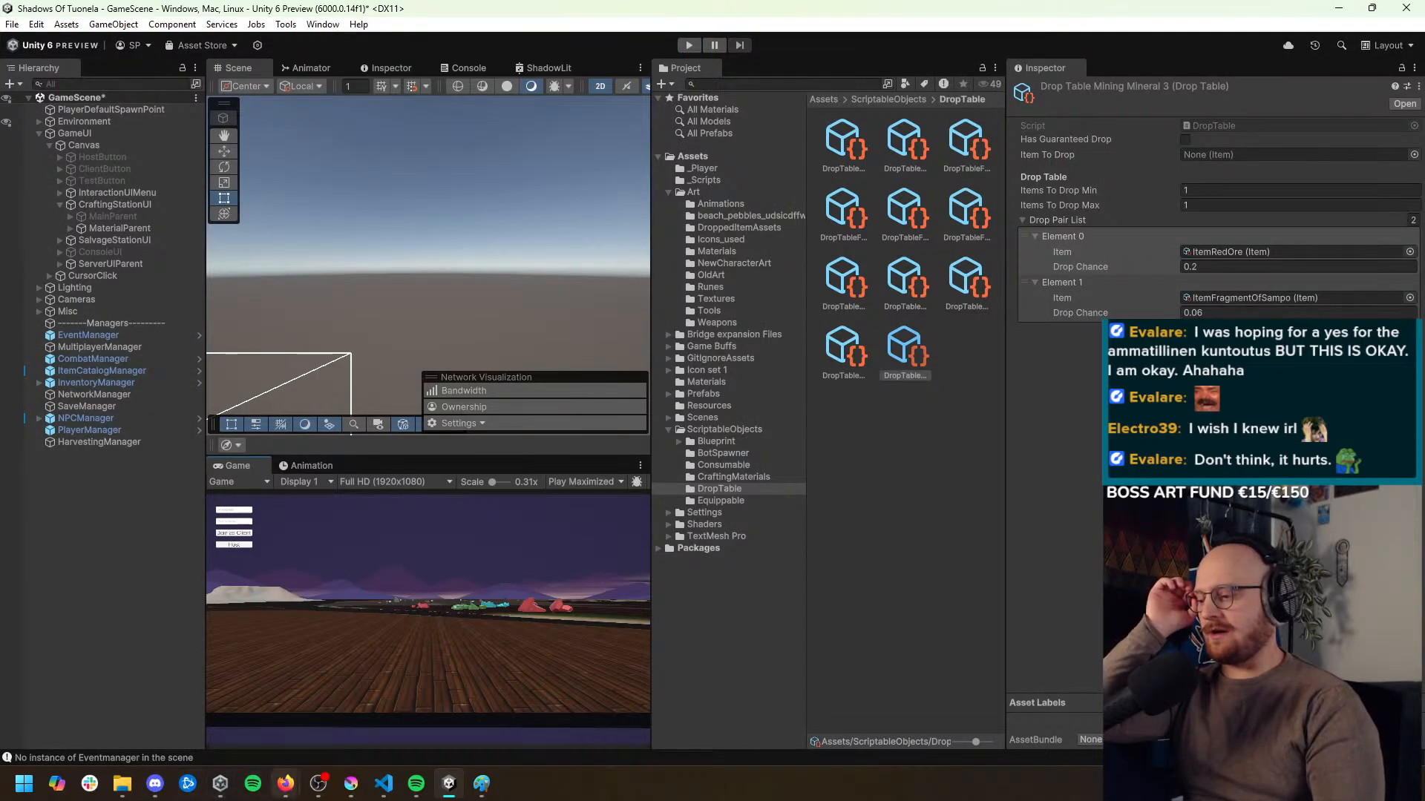
Switch to Visual Studio Code and delete BlackOre, GreenOre, CyanOre and RedOre from the CraftingMaterialType enum in Item.cs
click(385, 791)
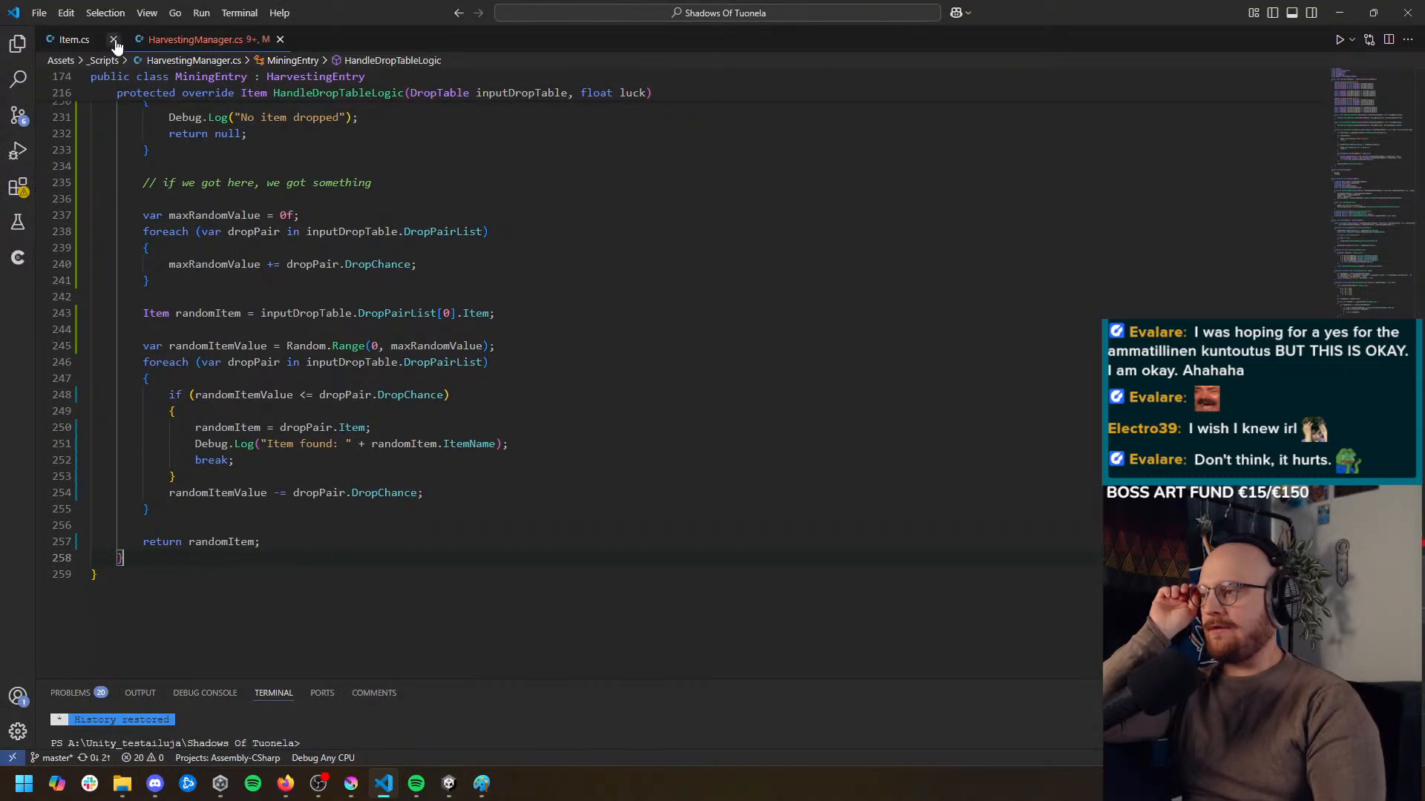
click(74, 39)
scroll(245, 401, down, 1)
click(221, 370)
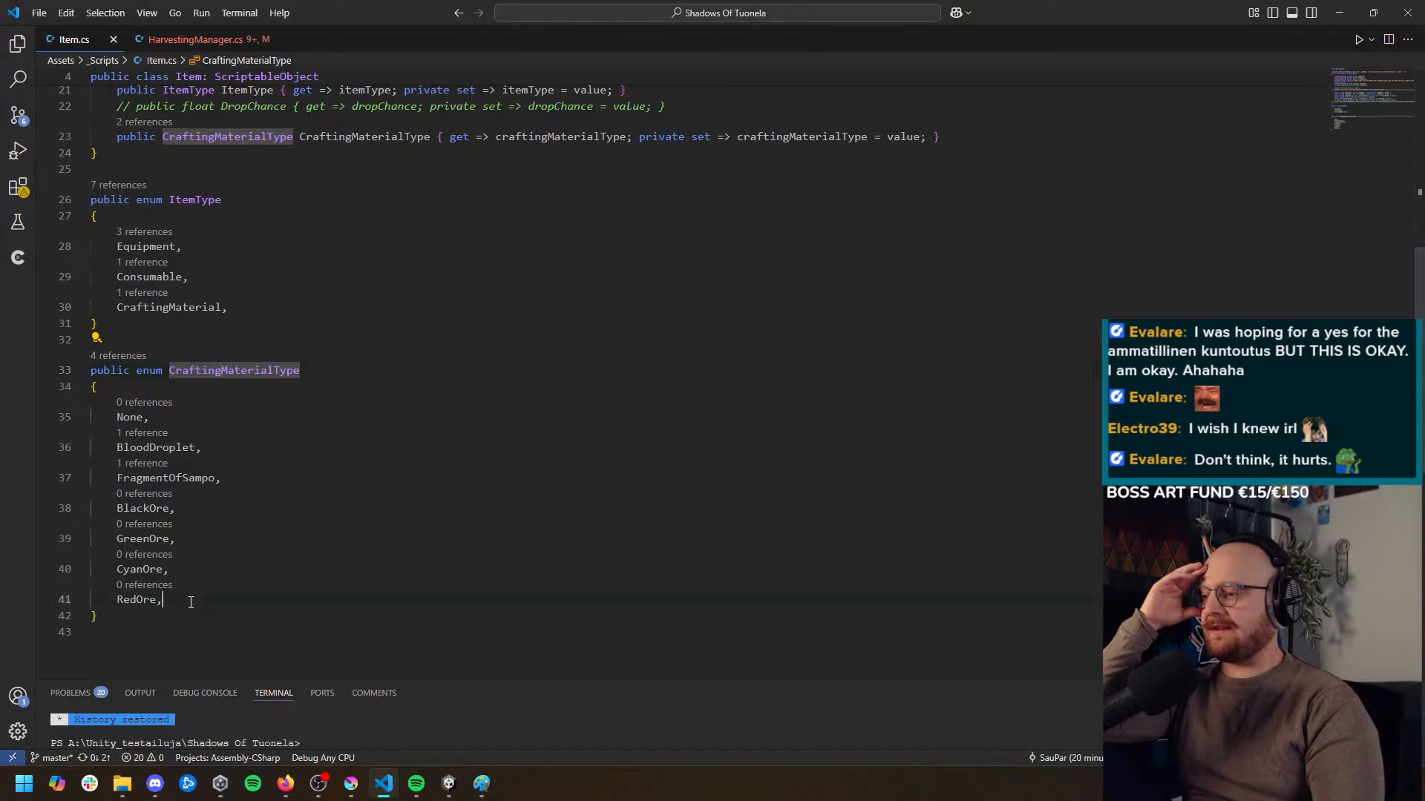
drag(191, 599, 96, 513)
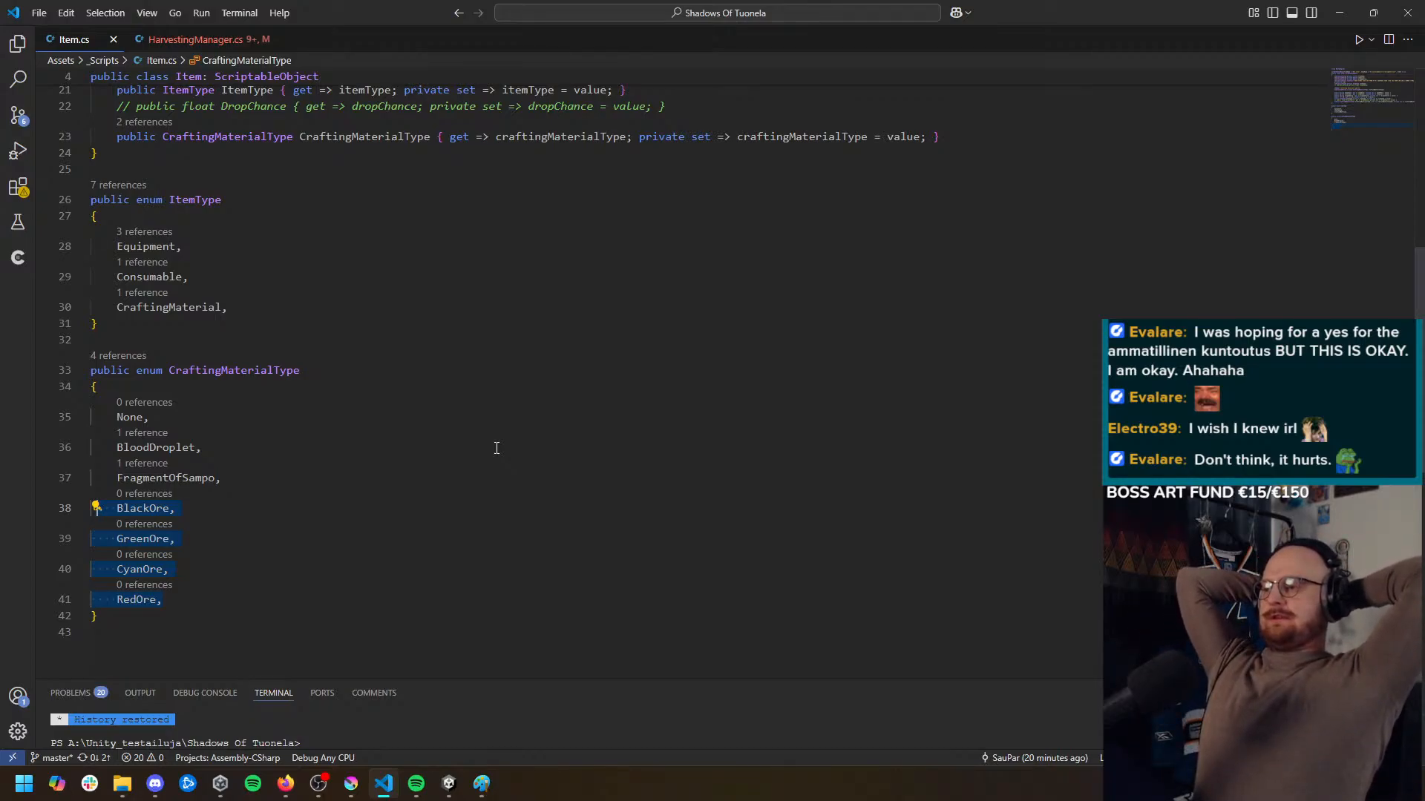
double_click(276, 371)
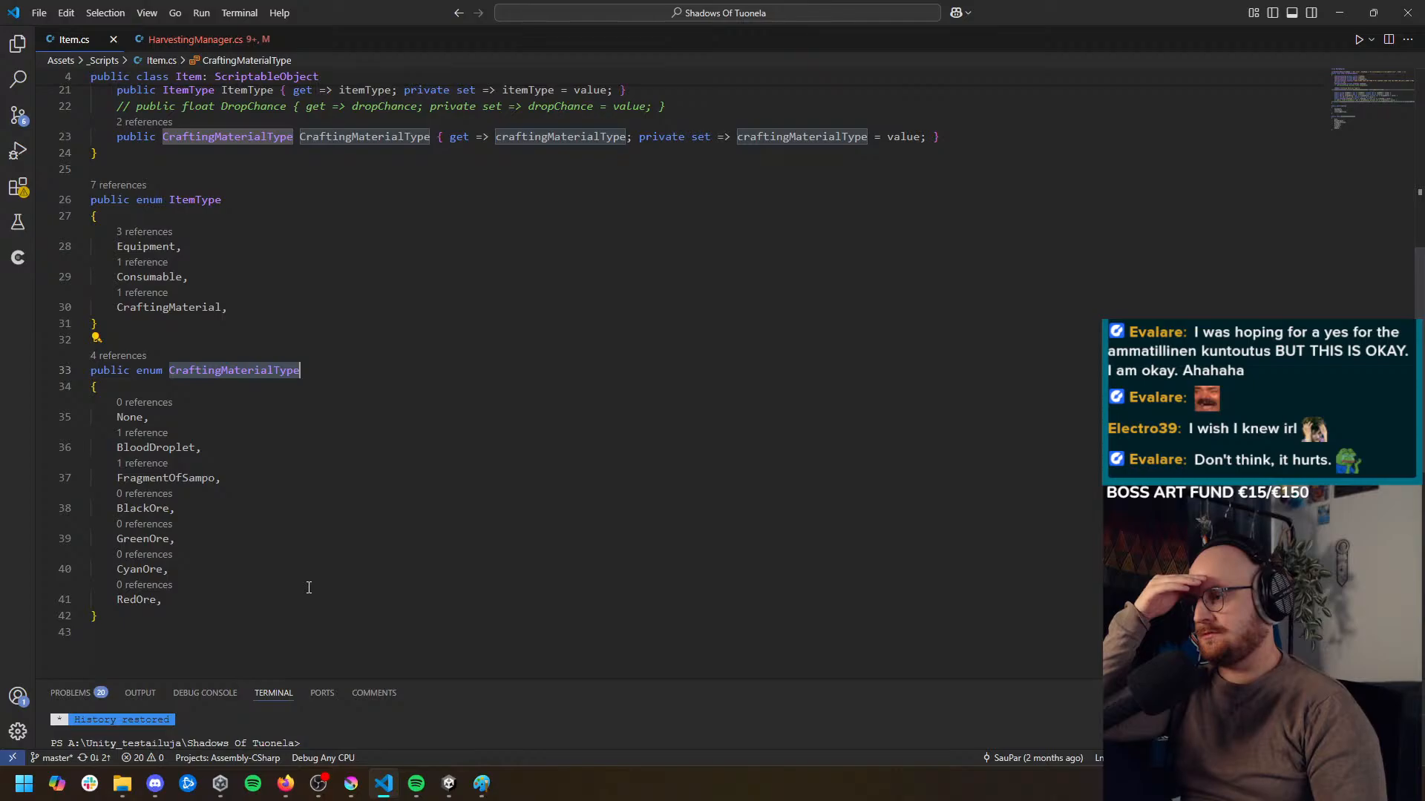
drag(218, 599, 91, 509)
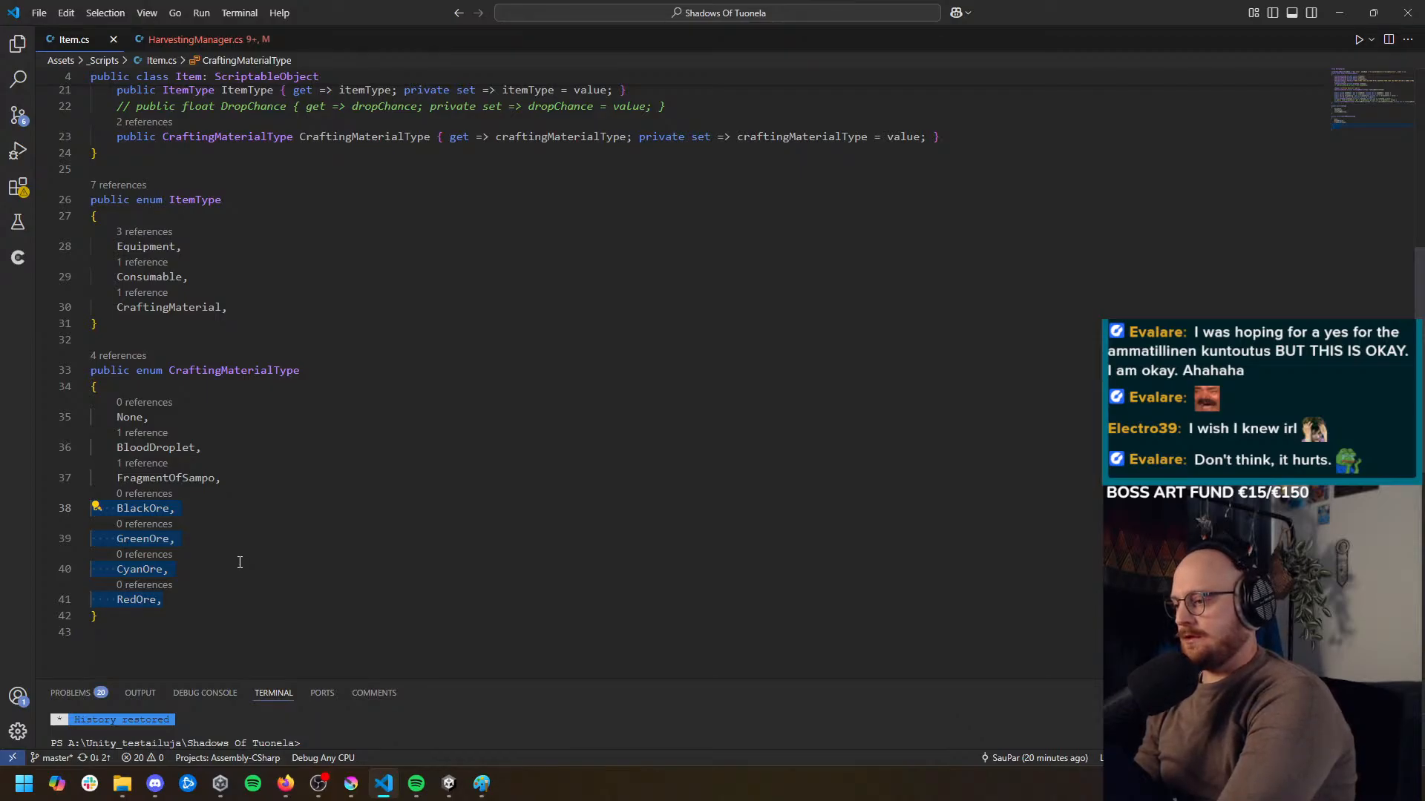
key(BackSpace)
key(BackSpace)
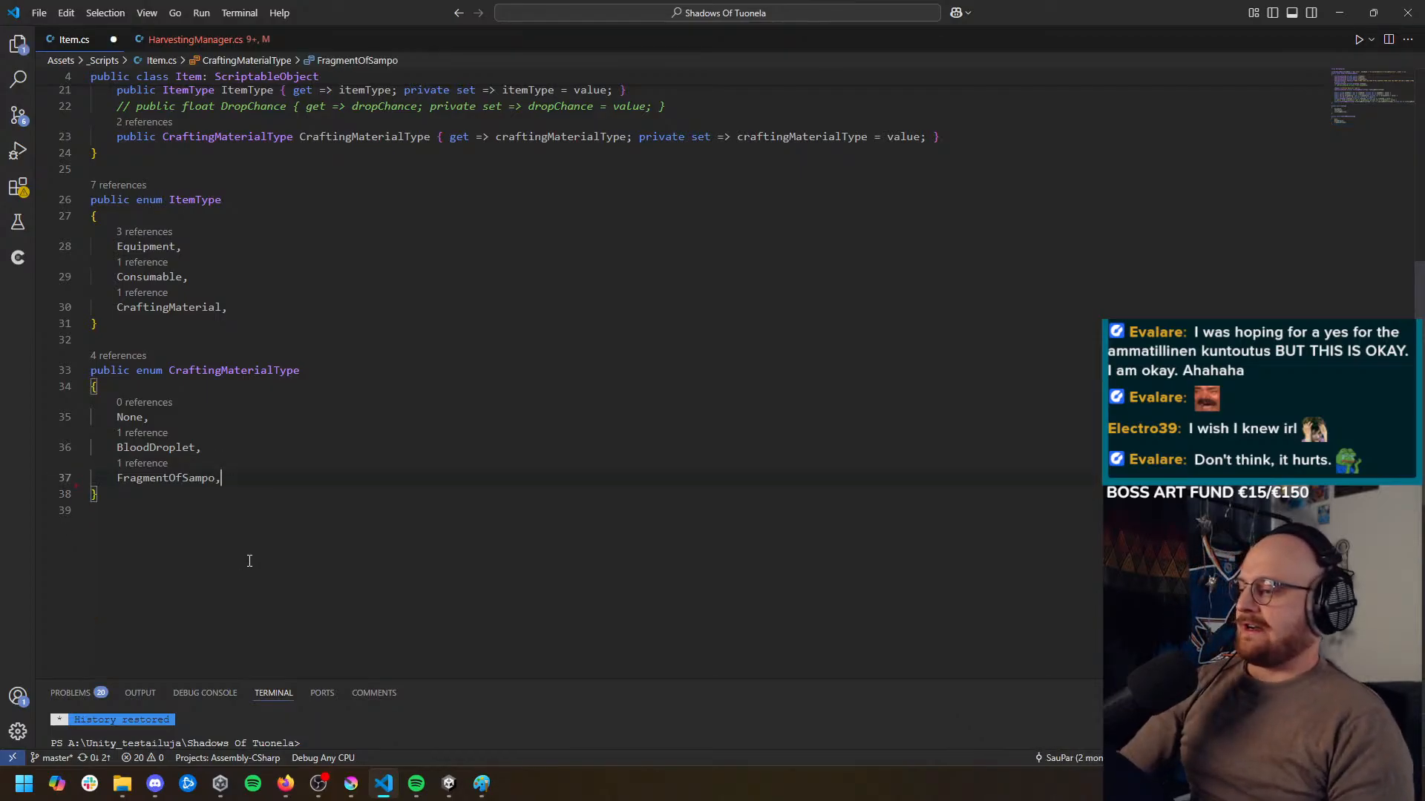
Save Item.cs and review its ItemType and CraftingMaterialType enums together with the item properties above them
click(169, 307)
scroll(281, 327, up, 1)
scroll(281, 326, up, 1)
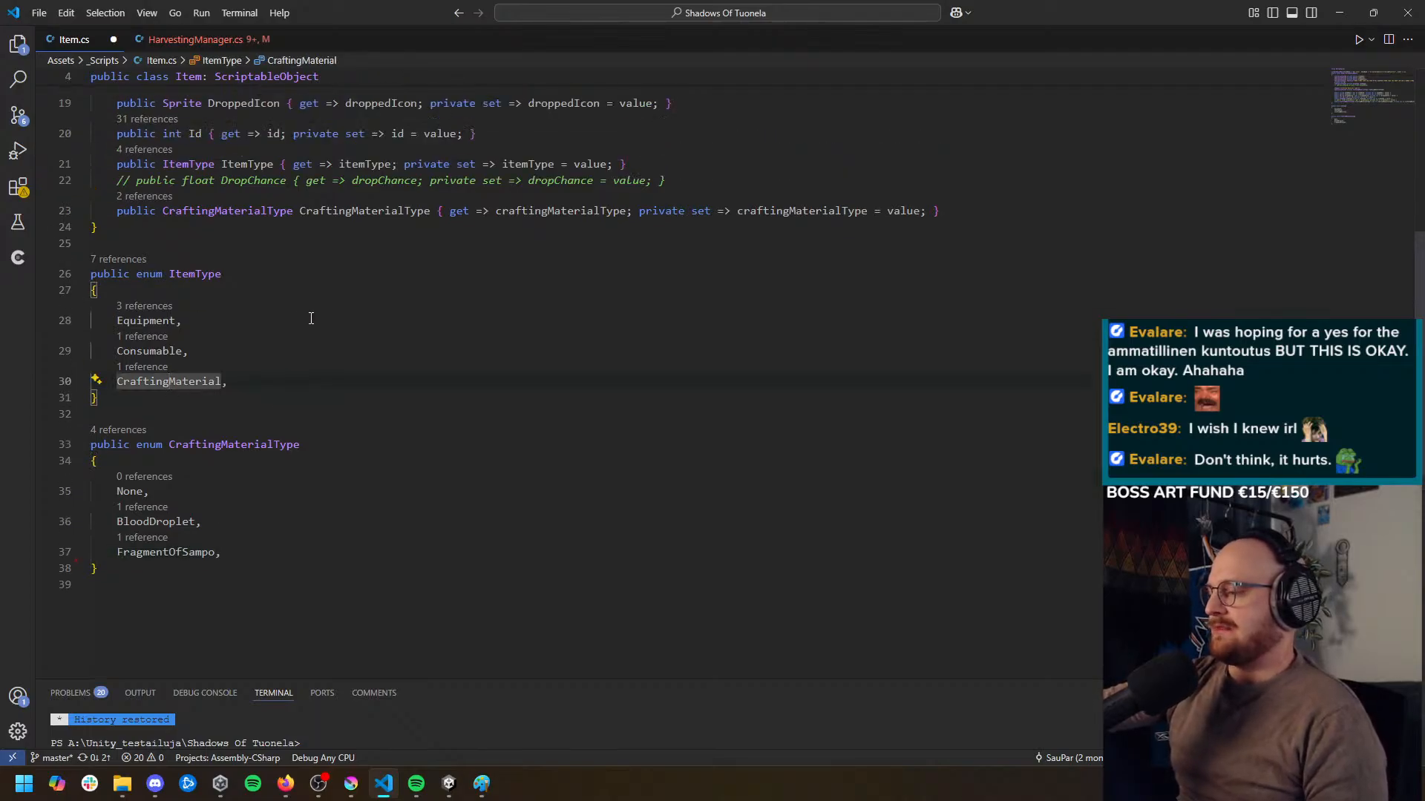
click(334, 391)
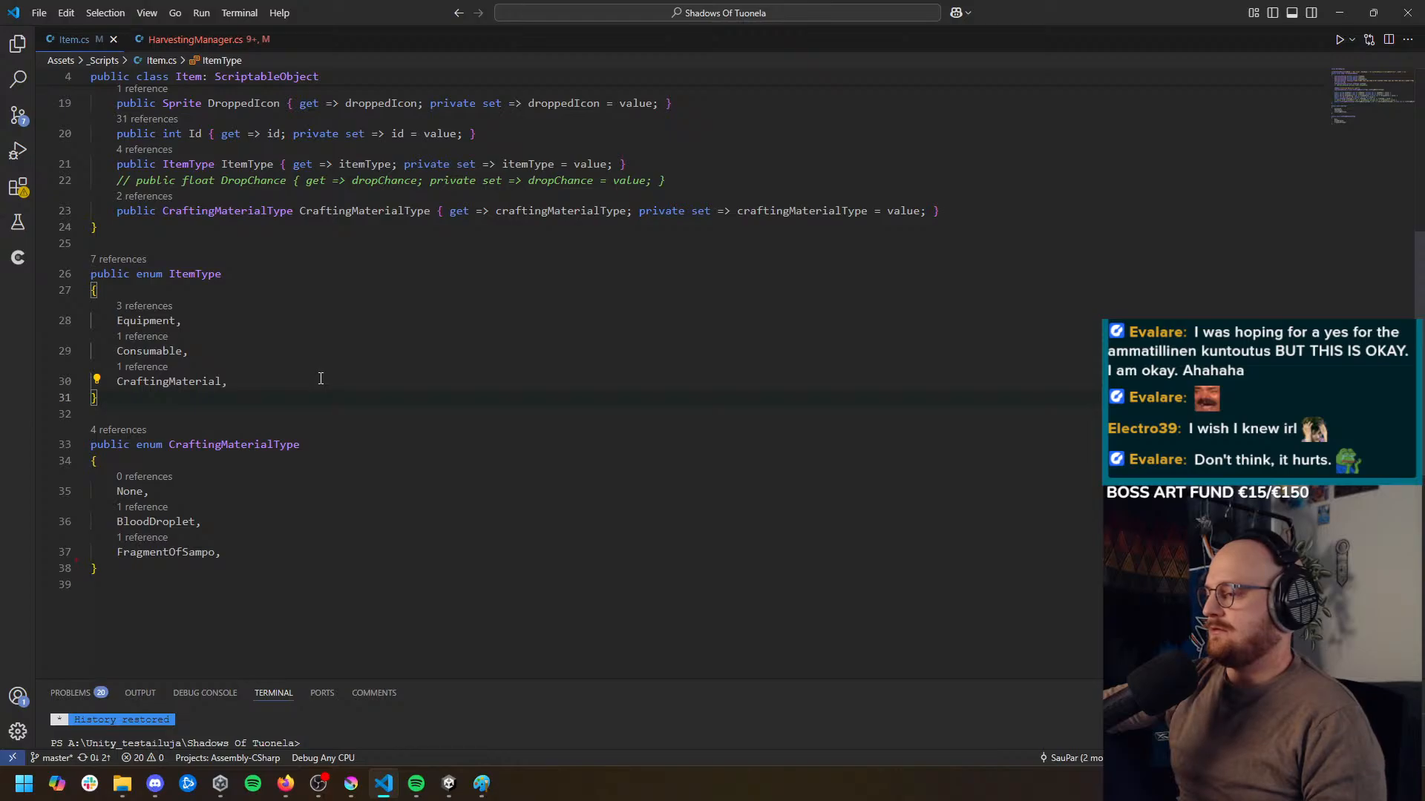
click(259, 442)
click(220, 384)
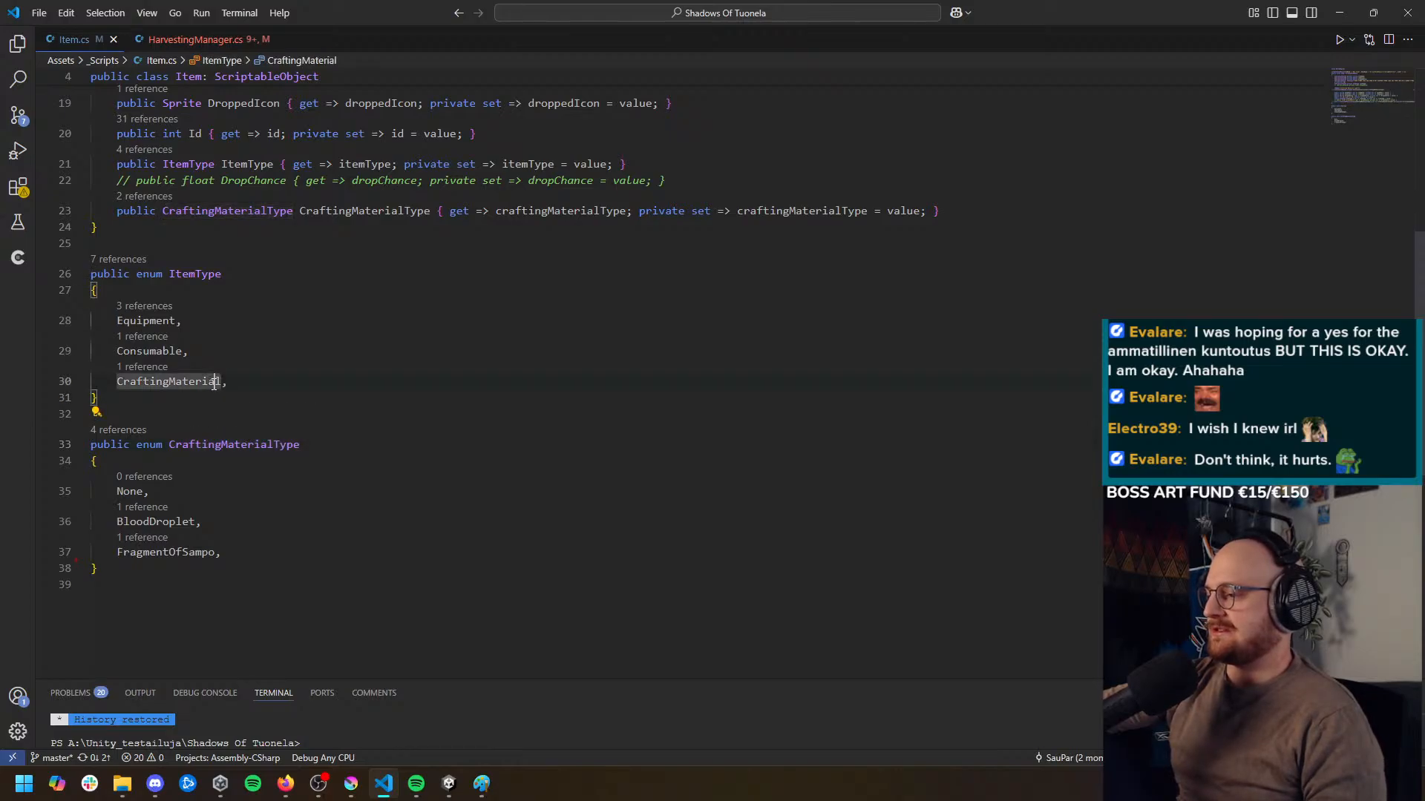
scroll(437, 549, up, 4)
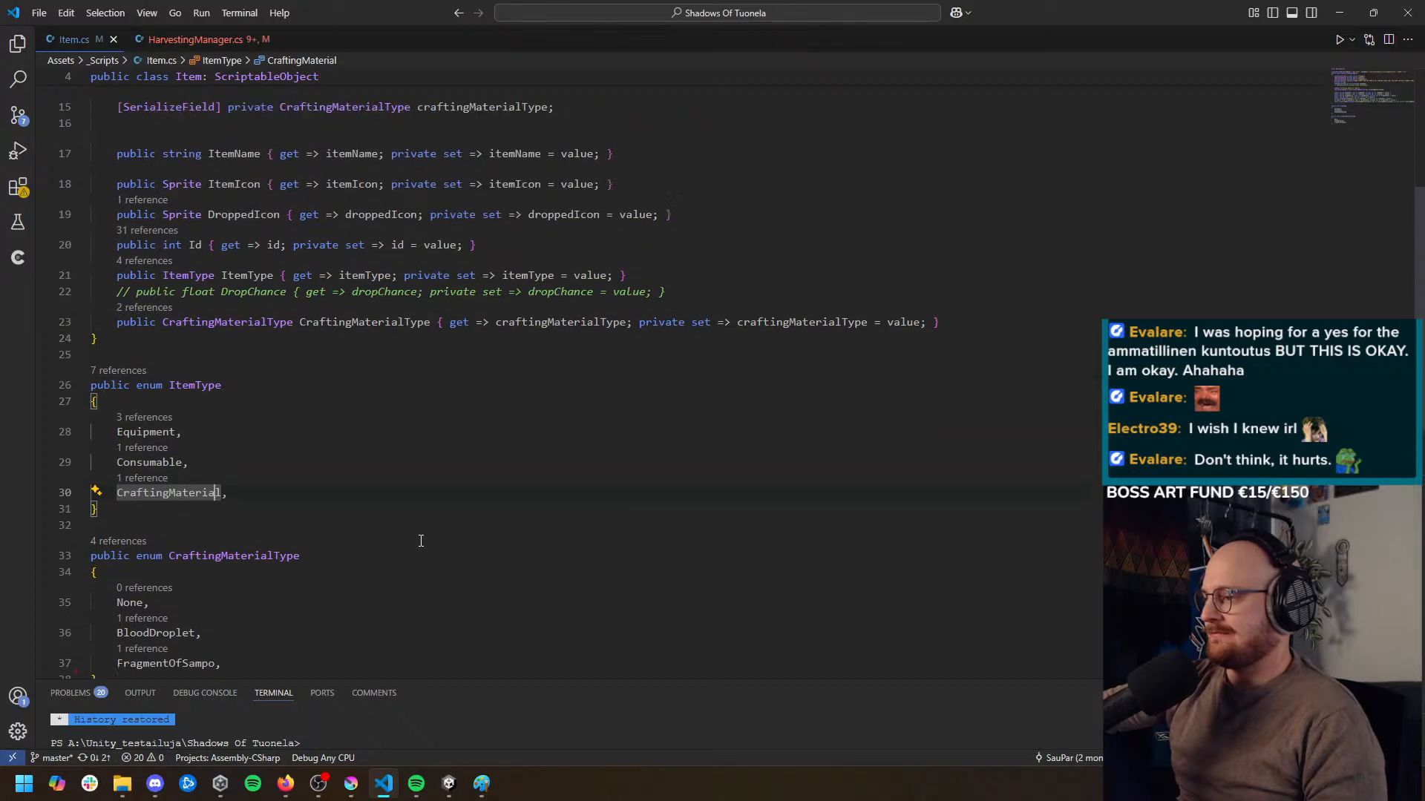
scroll(426, 557, down, 5)
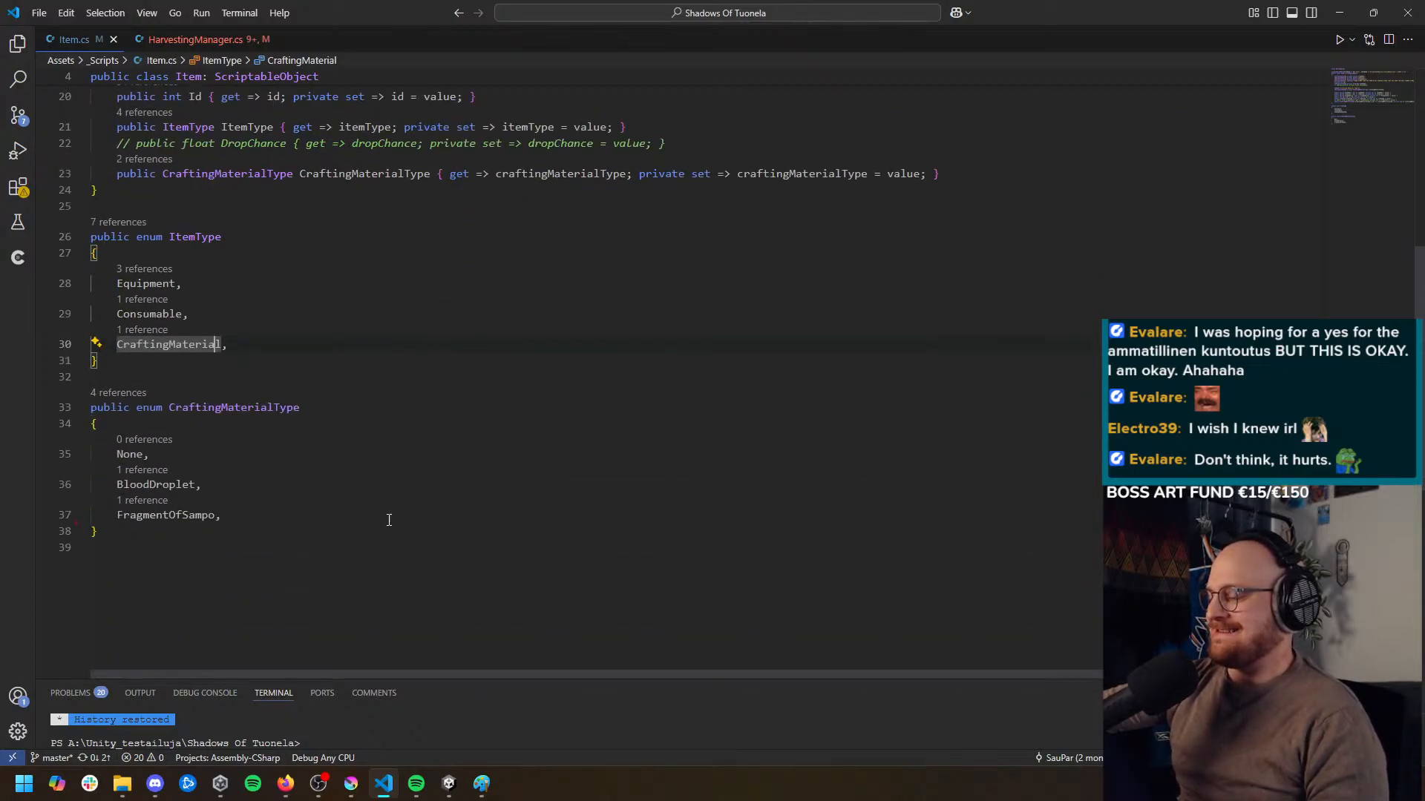
scroll(385, 514, up, 1)
click(382, 545)
scroll(382, 545, up, 2)
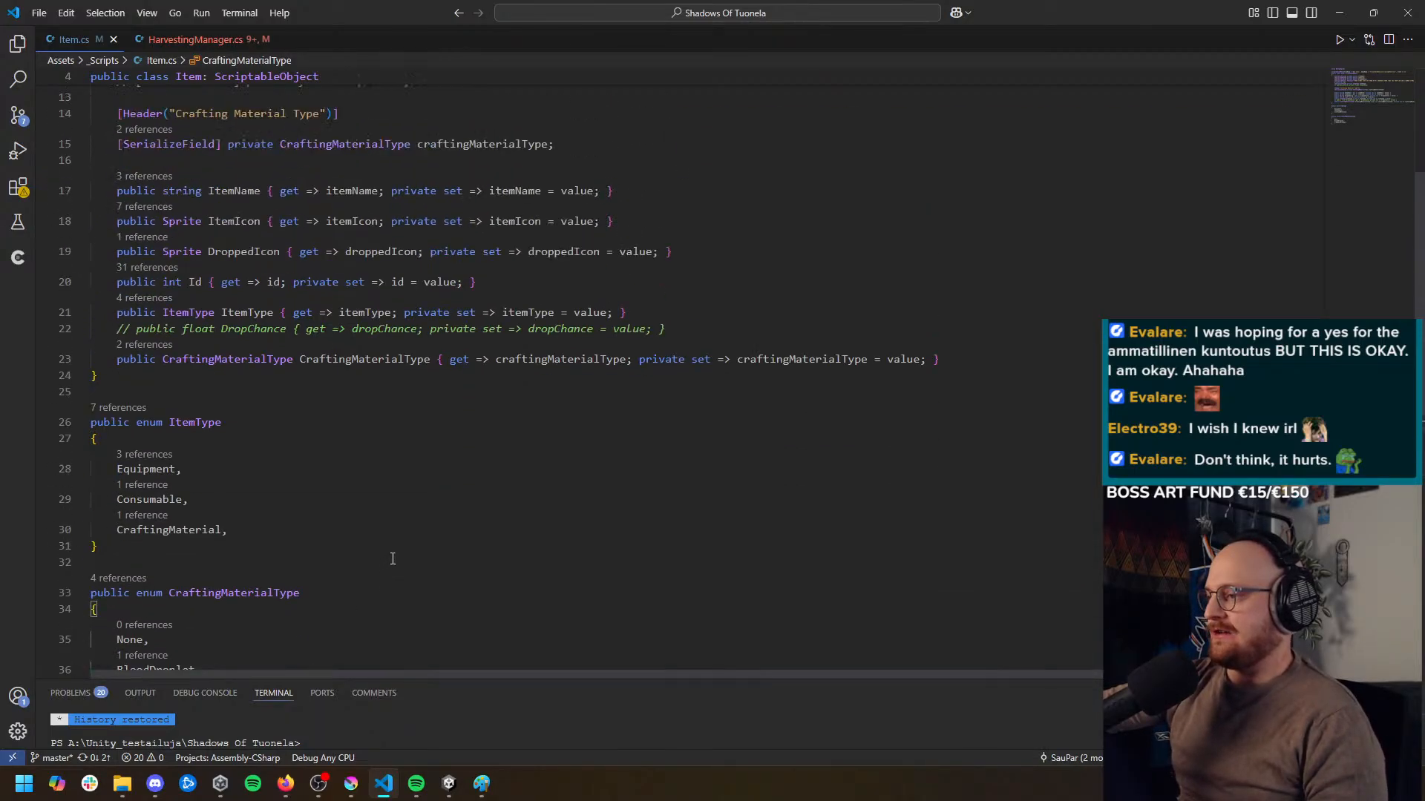
scroll(390, 553, down, 2)
scroll(392, 553, down, 3)
scroll(438, 550, up, 5)
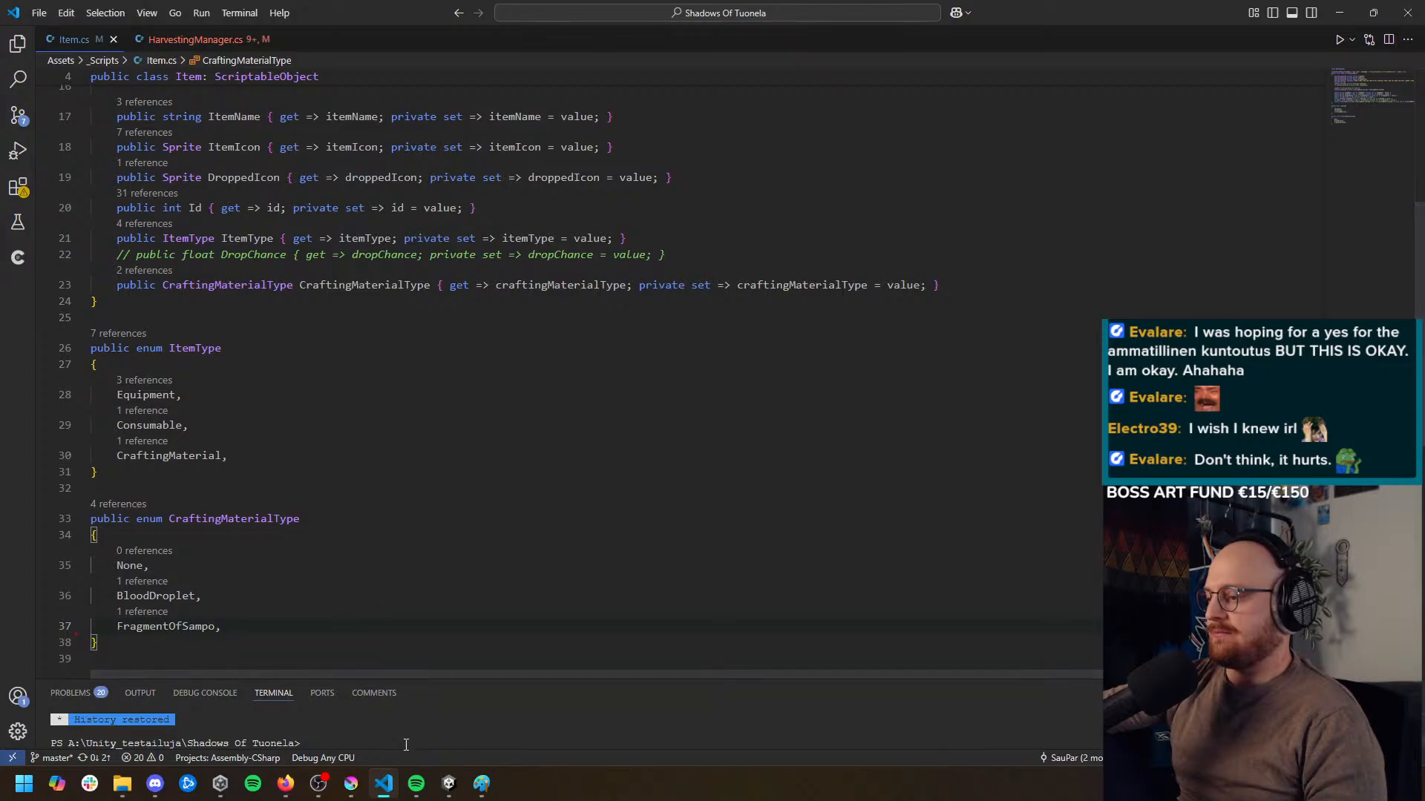
Switch to Unity, open the CraftingMaterials folder and check the item assets' crafting material types
click(445, 788)
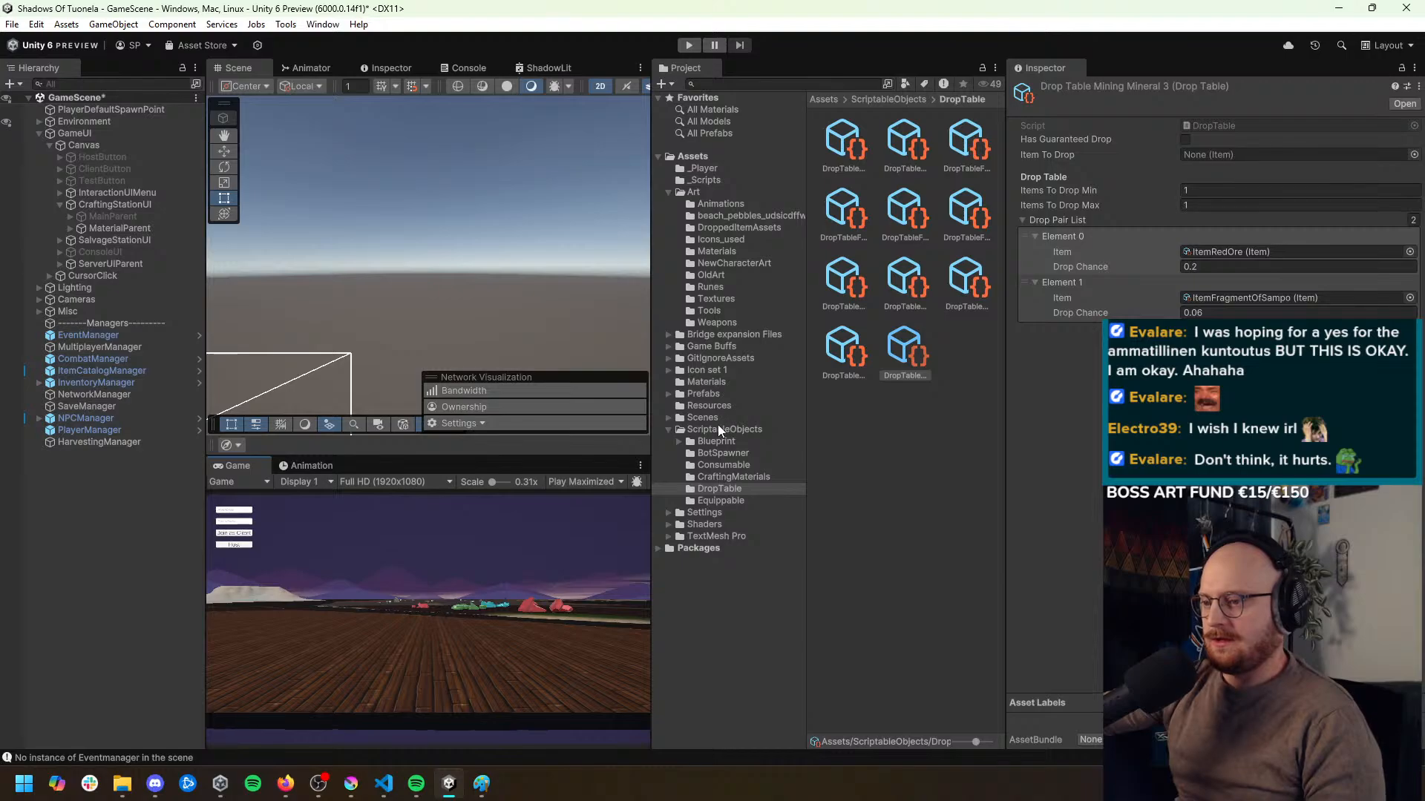
click(728, 478)
click(903, 143)
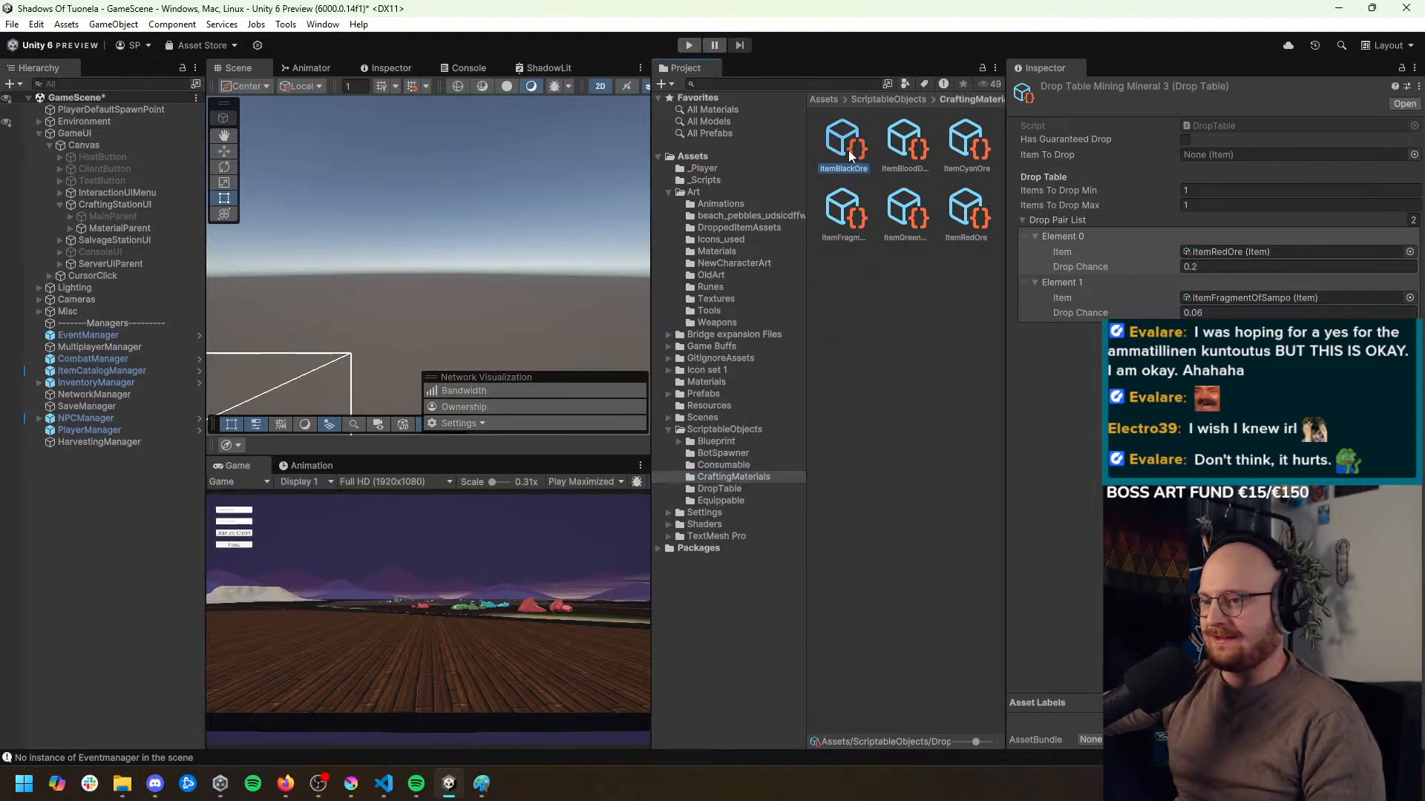
click(984, 168)
click(961, 241)
click(872, 240)
click(832, 236)
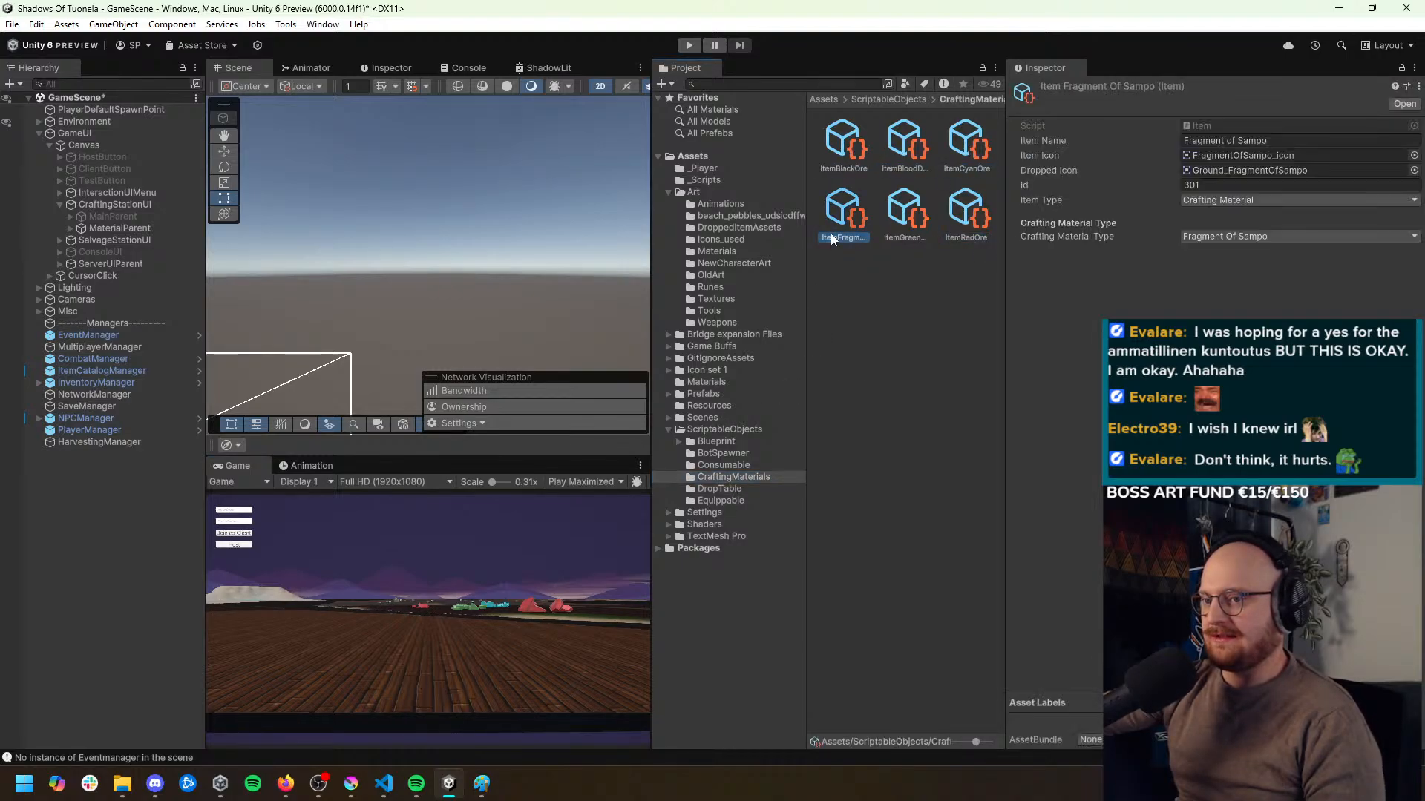
Set the Crafting Material Type of the Green Ore and Red Ore items to None
click(914, 232)
click(1232, 236)
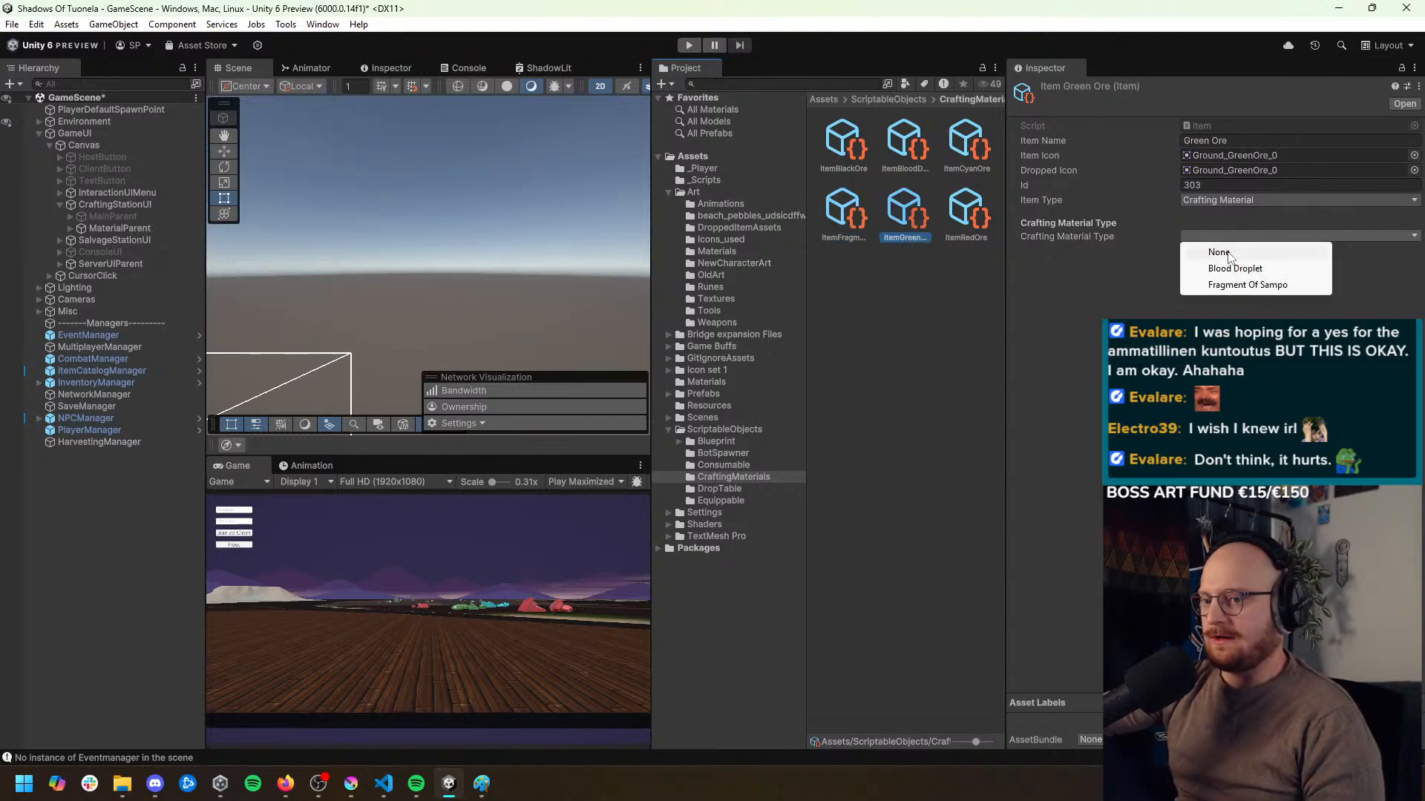
click(977, 236)
click(968, 222)
click(1191, 236)
click(1204, 254)
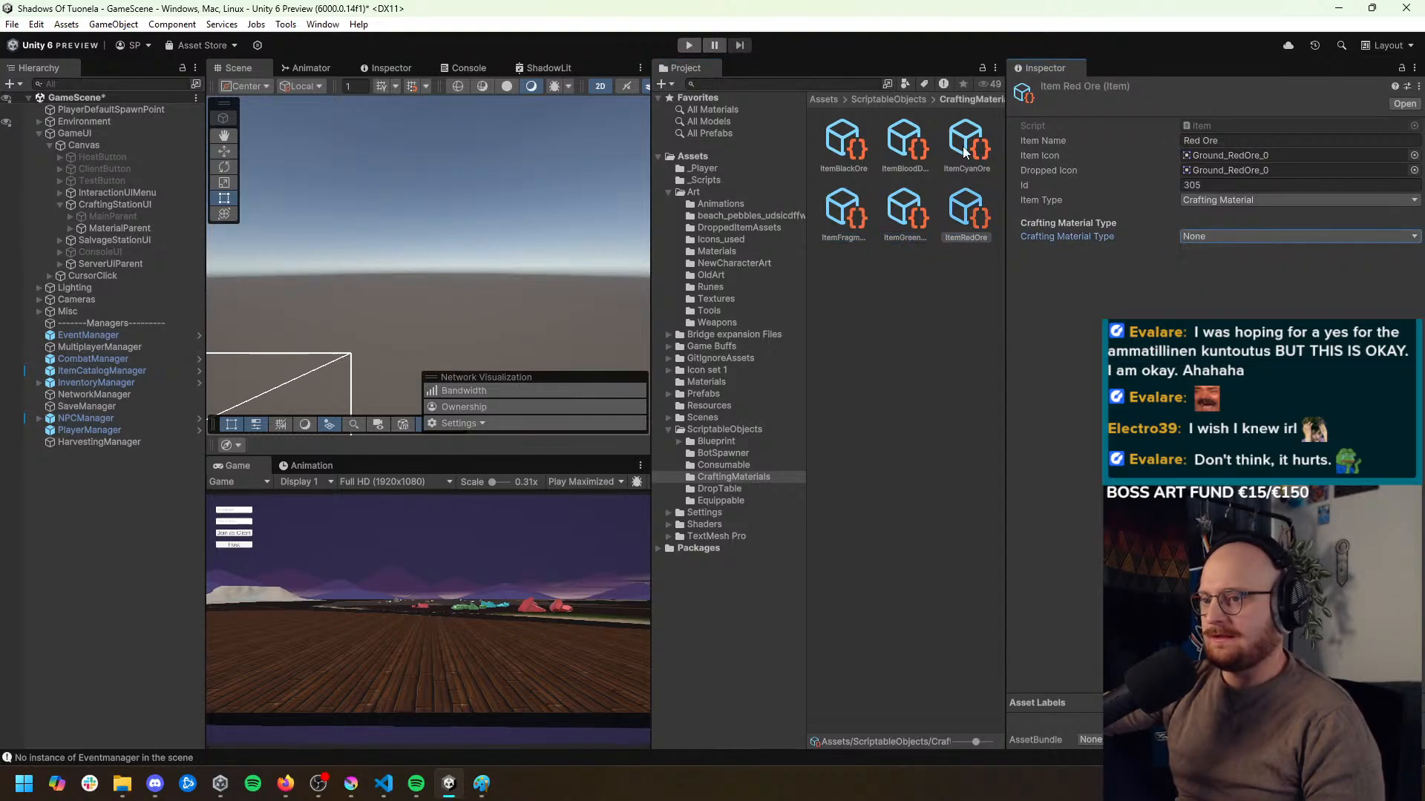
Set the Crafting Material Type of the Cyan Ore and Black Ore items to None
click(969, 160)
click(1219, 236)
click(1219, 251)
click(917, 162)
click(843, 145)
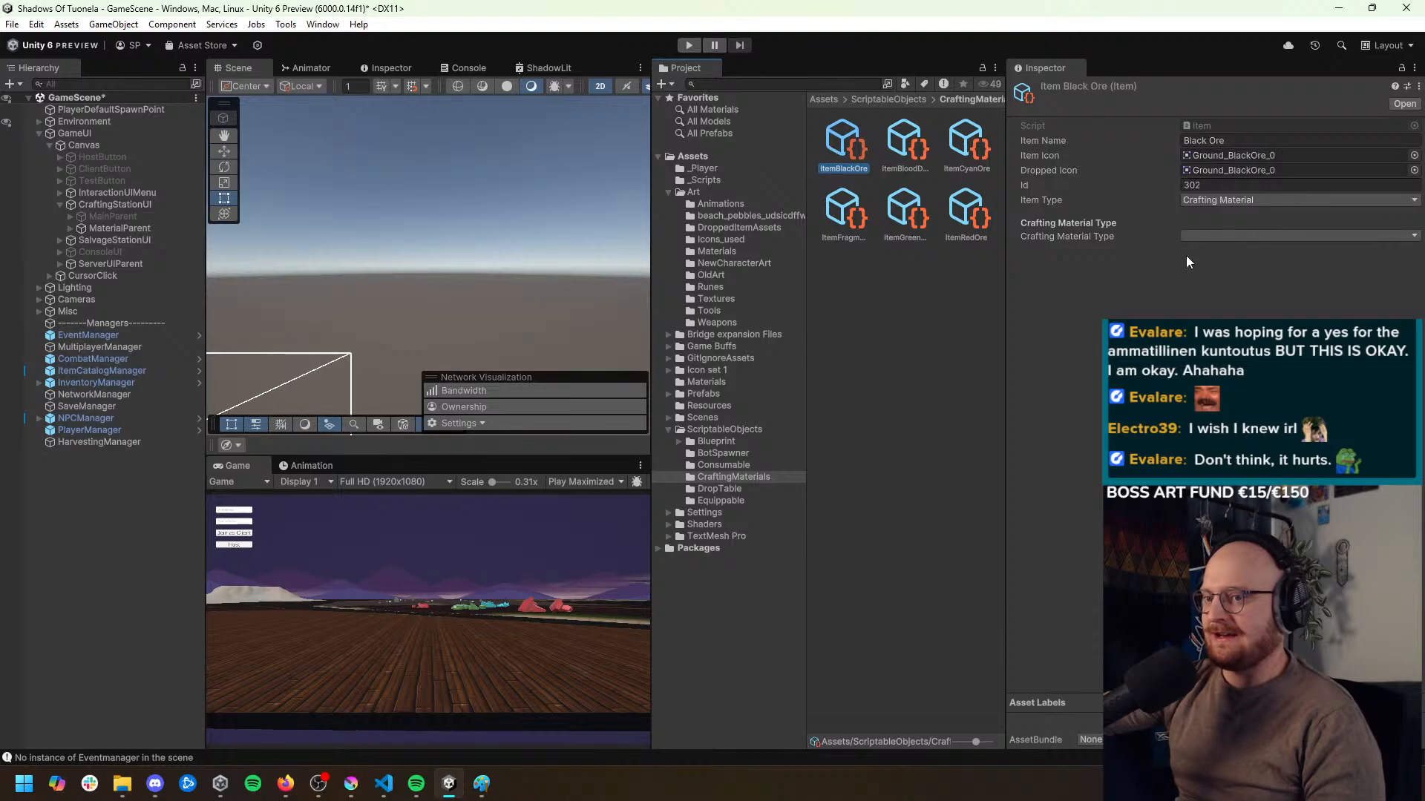
click(1187, 236)
click(1195, 251)
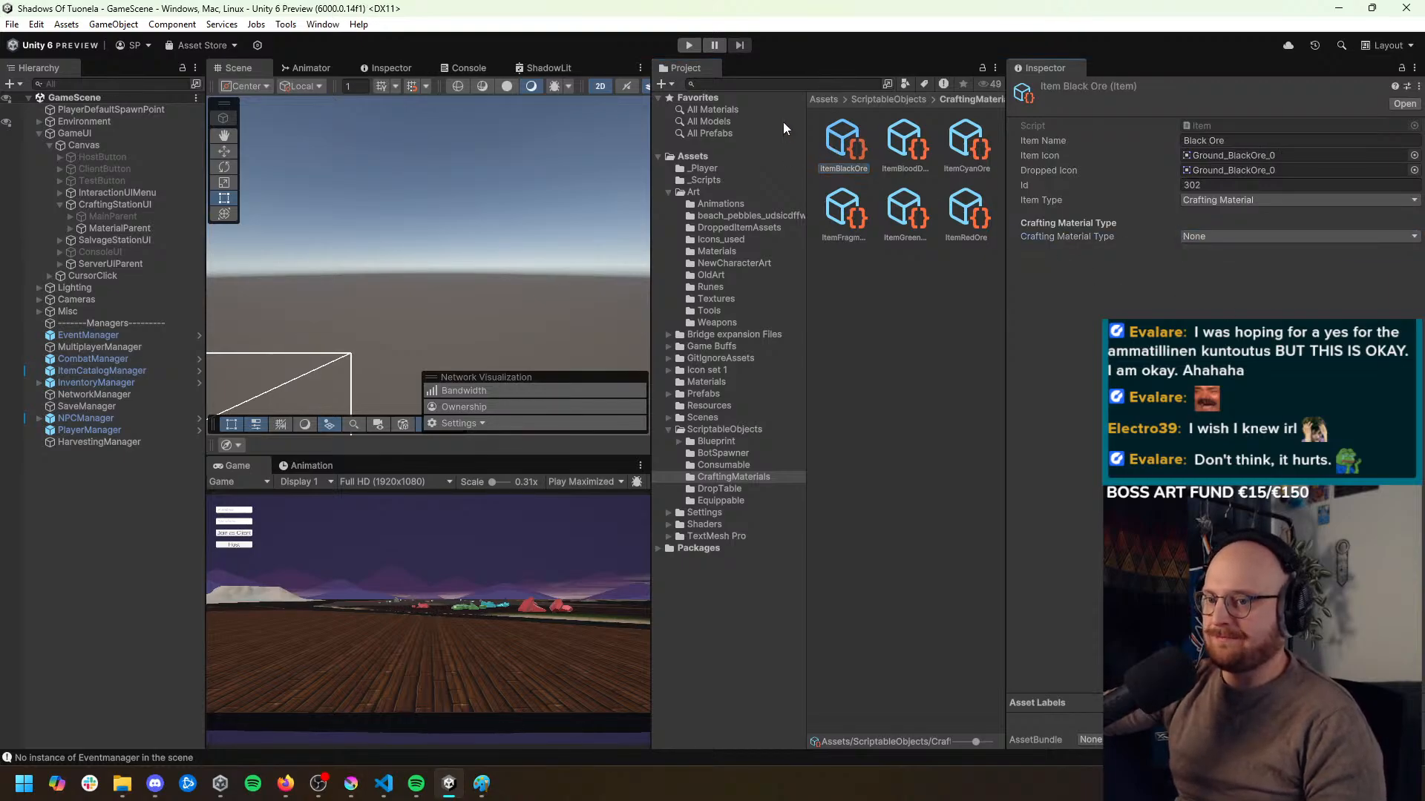
Enter Play mode, start the game as host and equip the pickaxe from the inventory
click(688, 45)
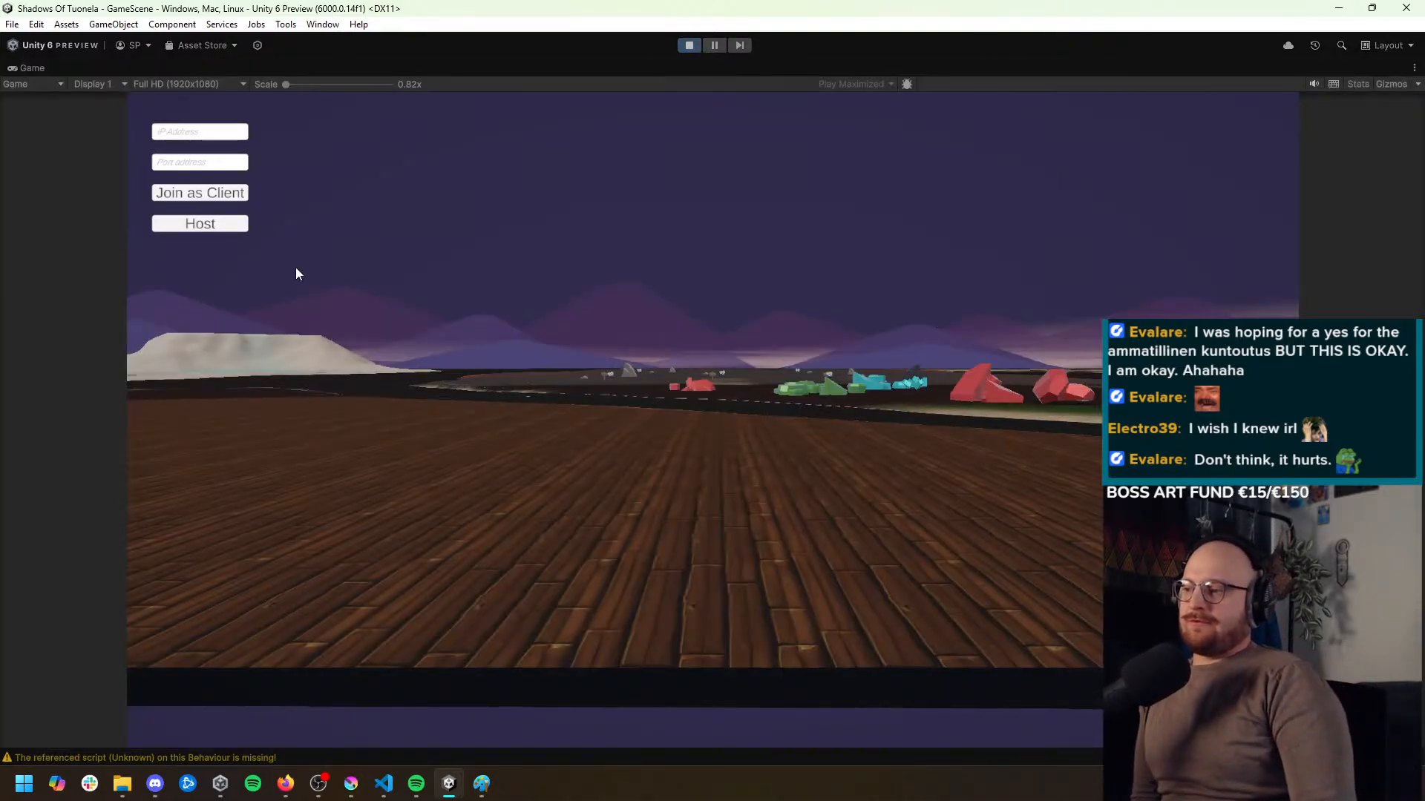
click(217, 228)
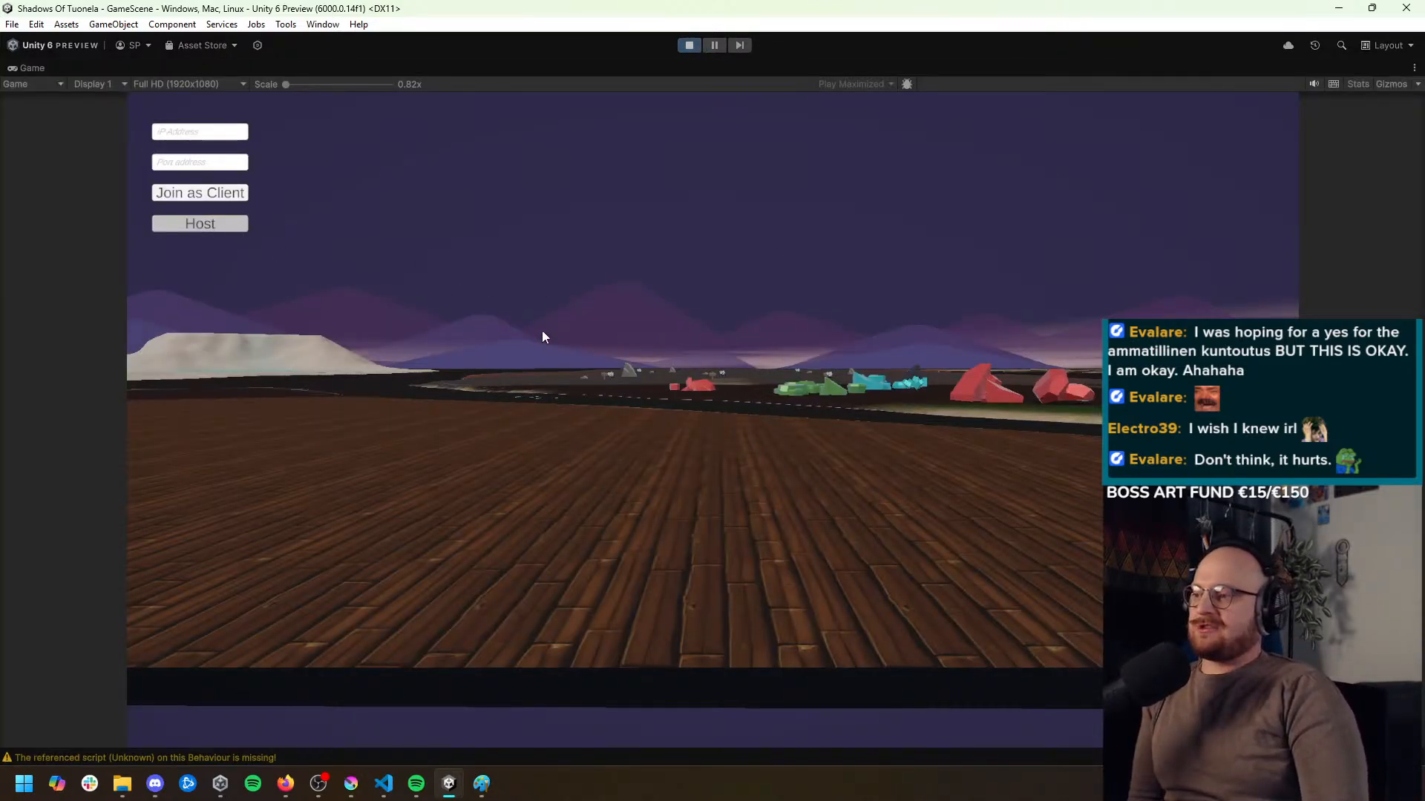
click(727, 504)
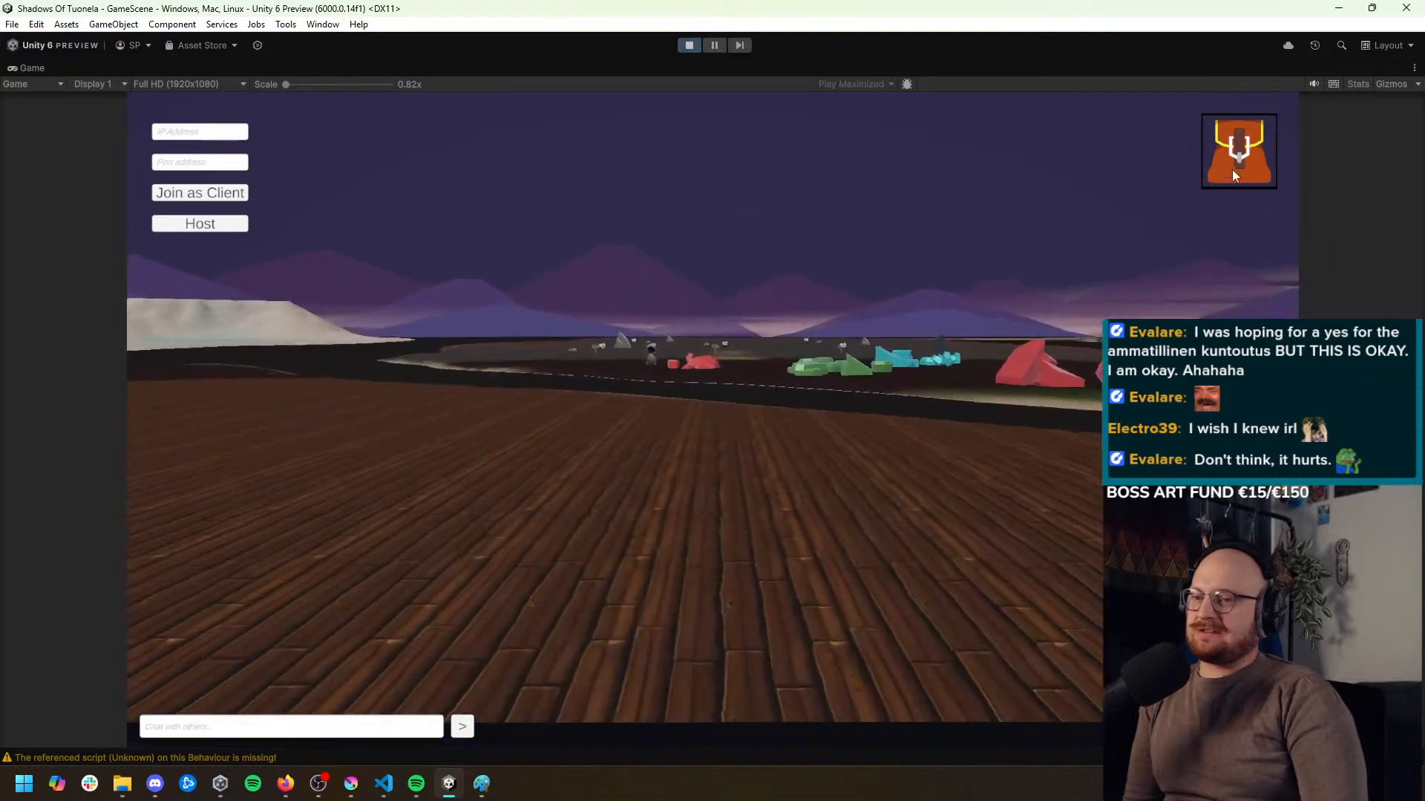
click(1231, 165)
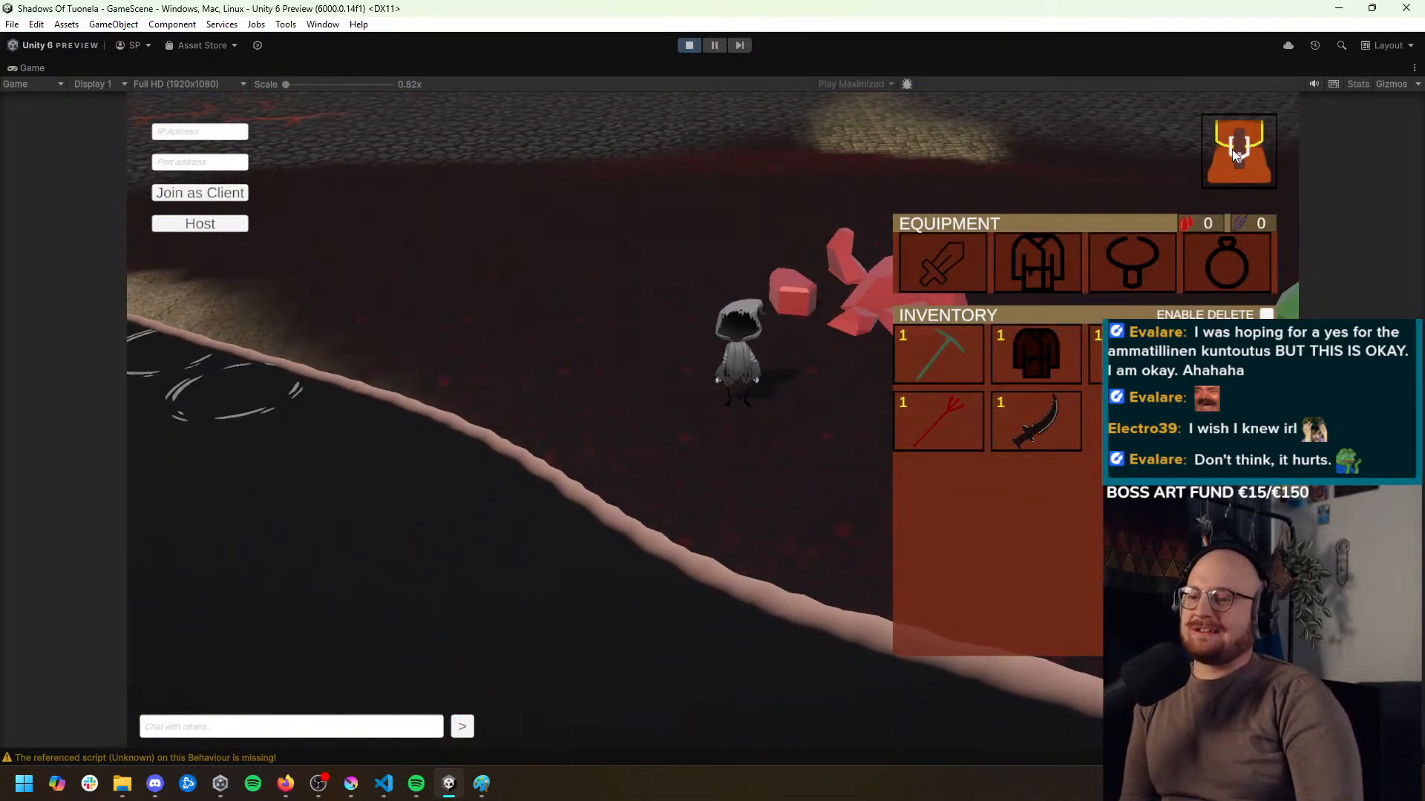
click(936, 351)
click(1231, 178)
Walk to the green minerals and mine the nearest one repeatedly with the inventory open, and exit Play mode
click(1045, 487)
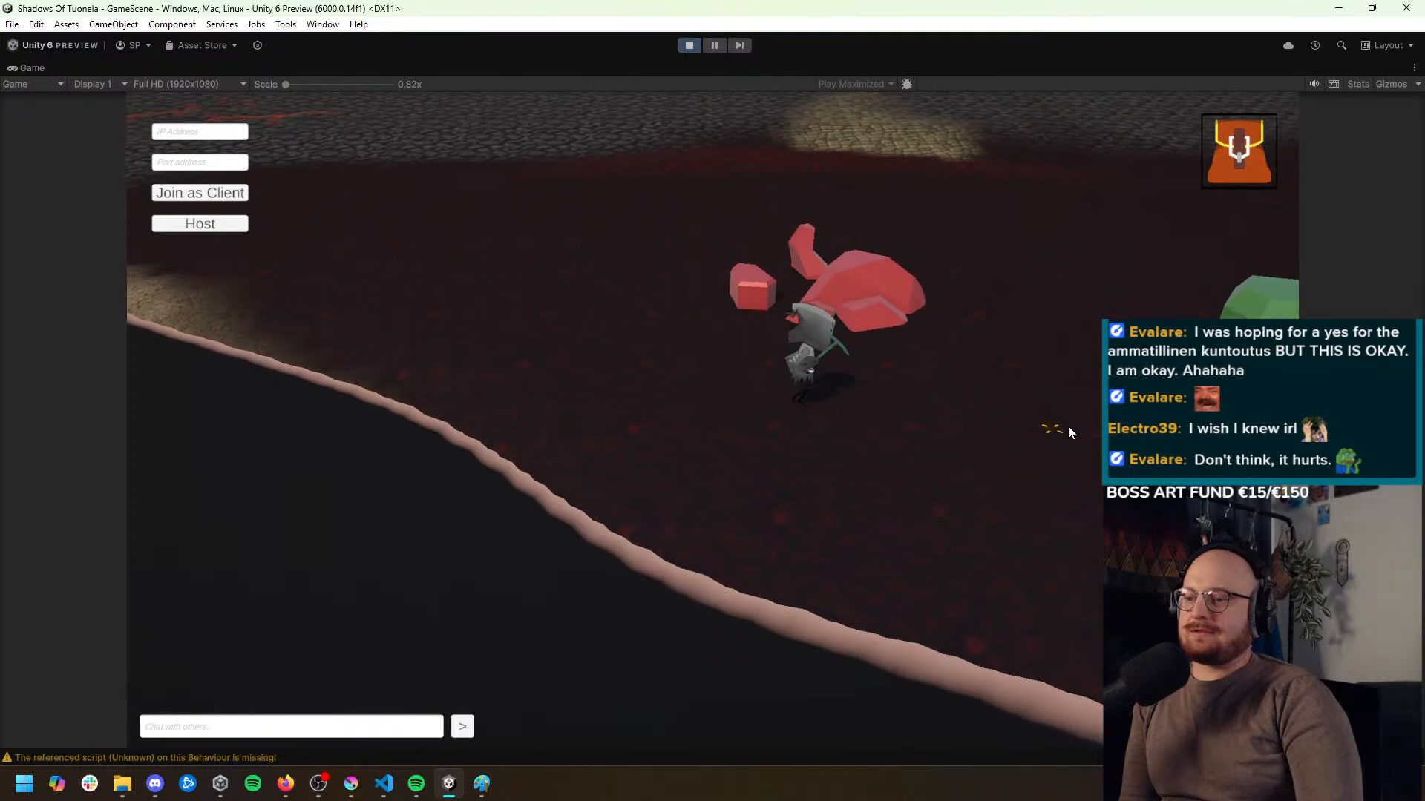
click(940, 458)
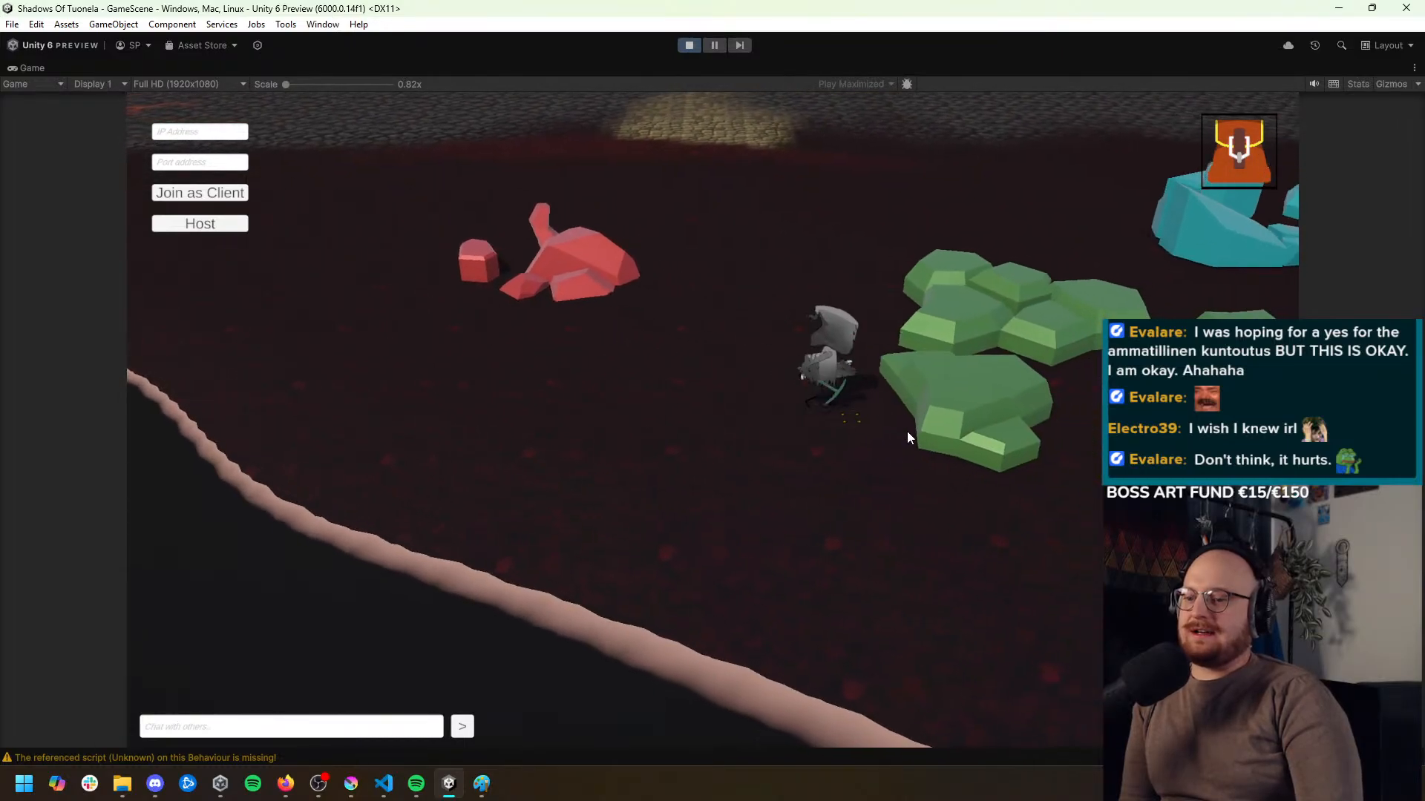
click(913, 403)
click(1247, 157)
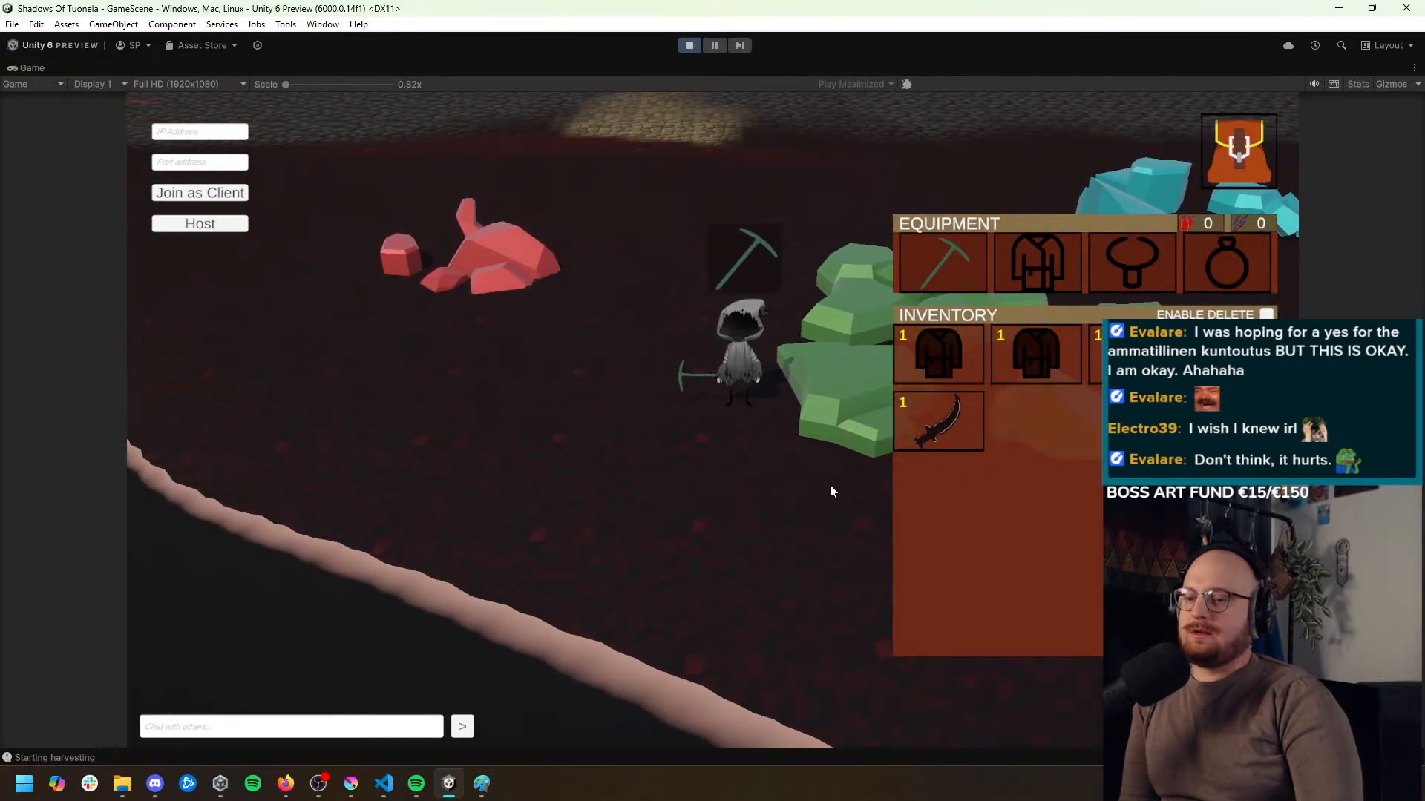
click(822, 395)
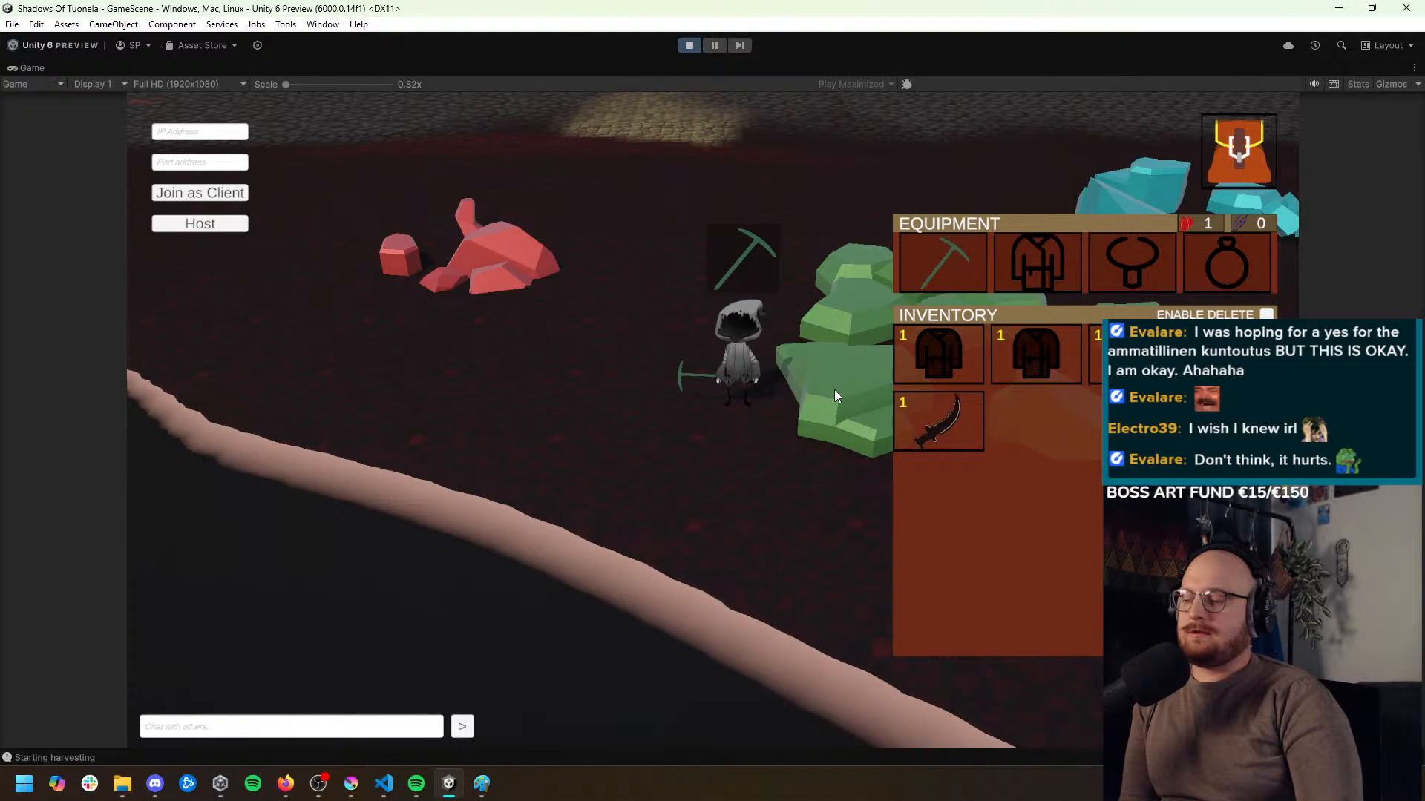
click(834, 389)
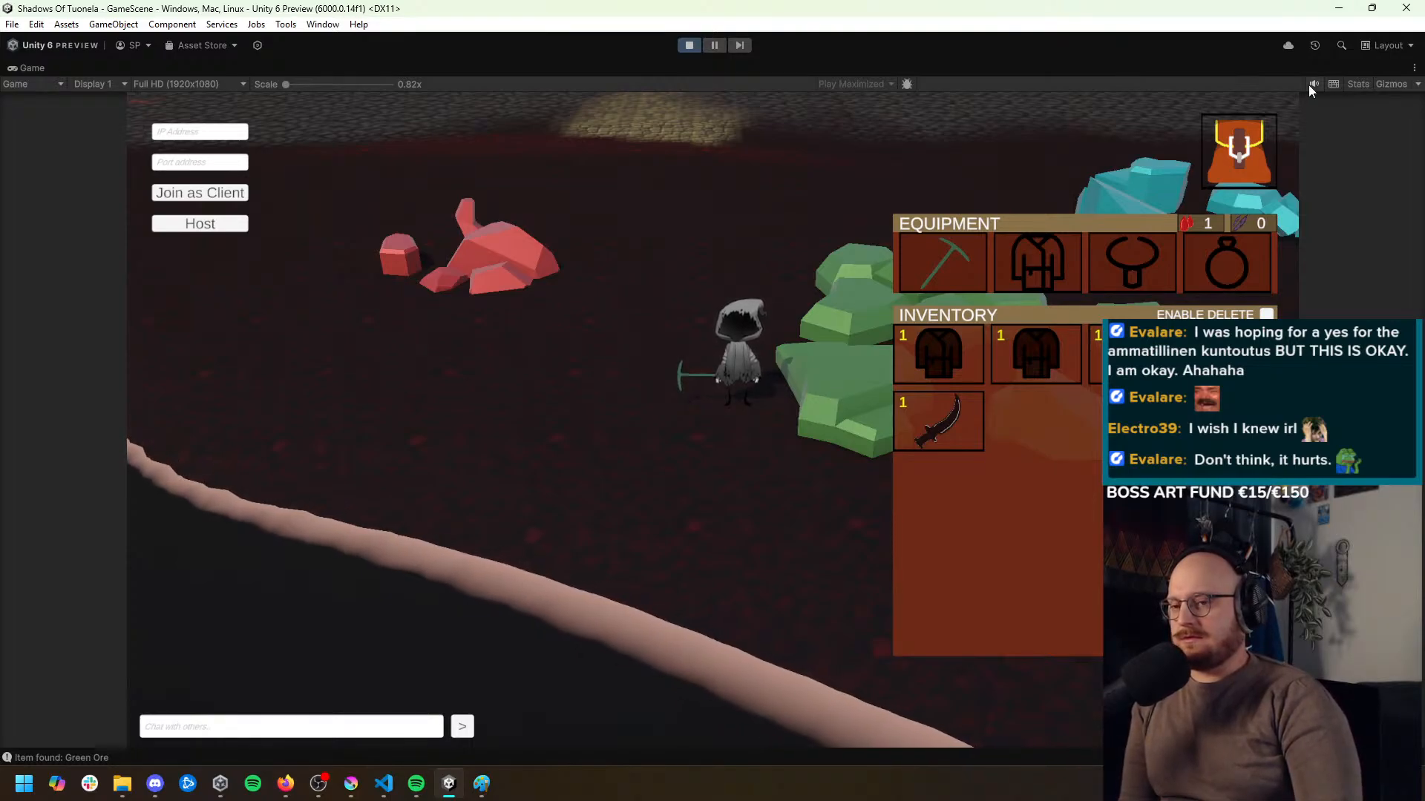
click(1241, 150)
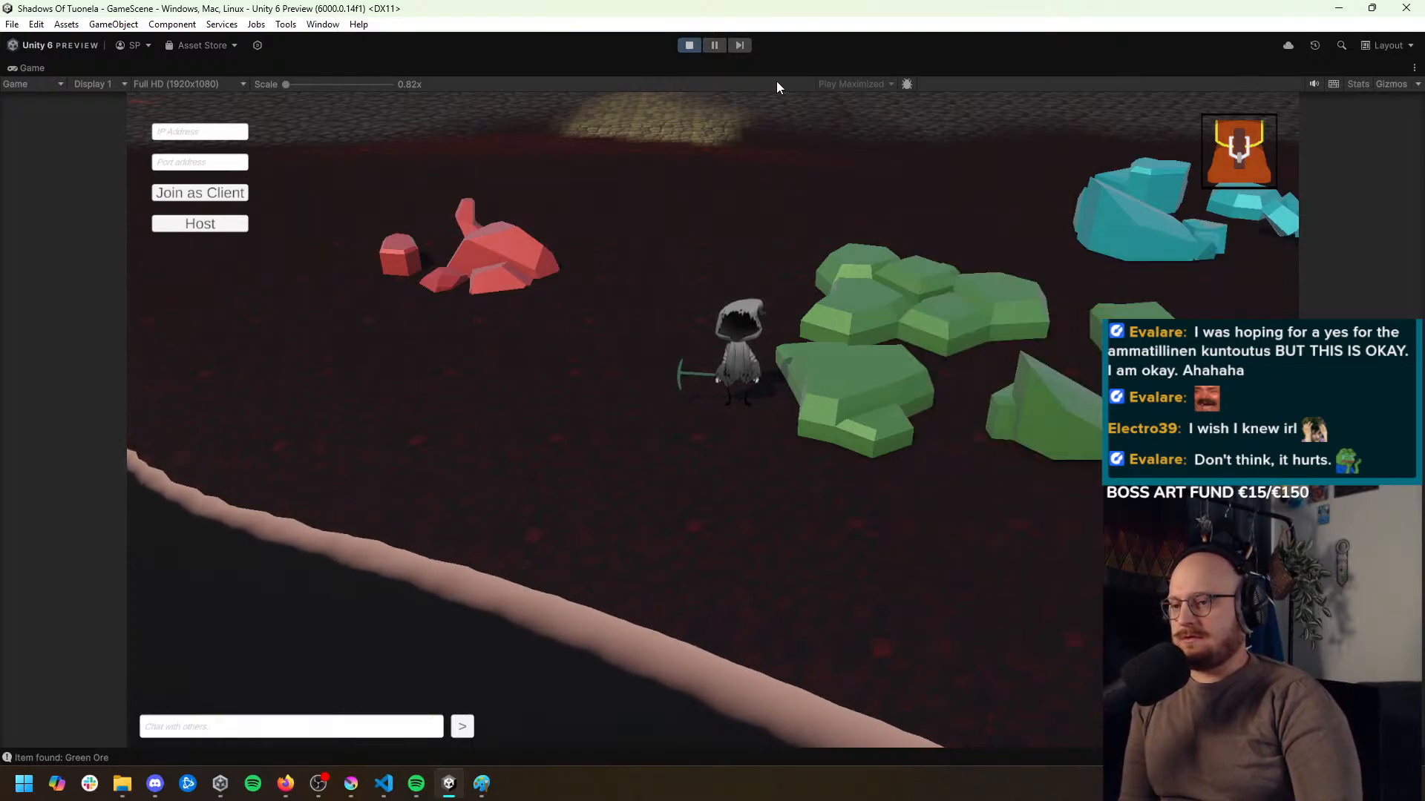
click(700, 47)
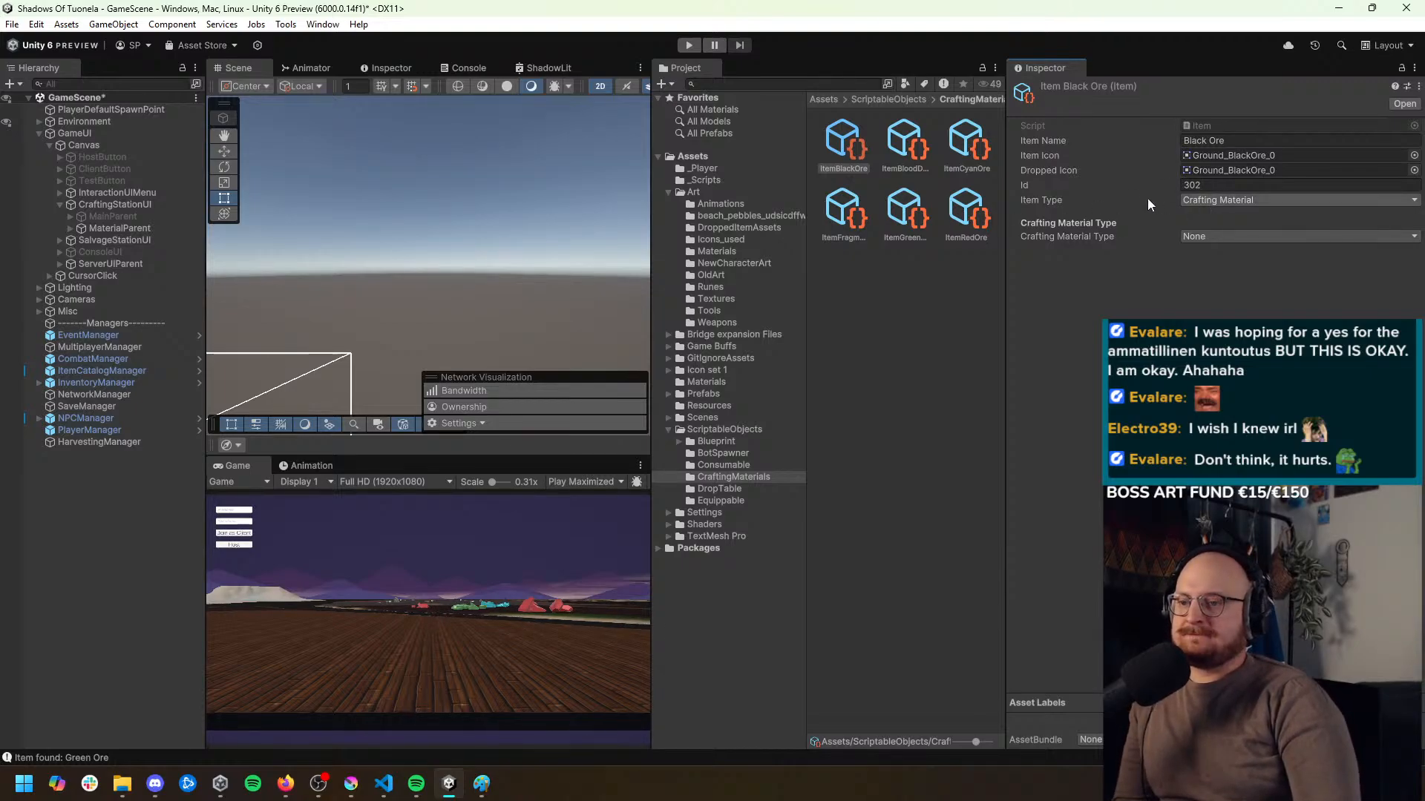
Compare the settings of the Black Ore, Blood Droplet, Cyan Ore, Red Ore and Green Ore items
click(901, 149)
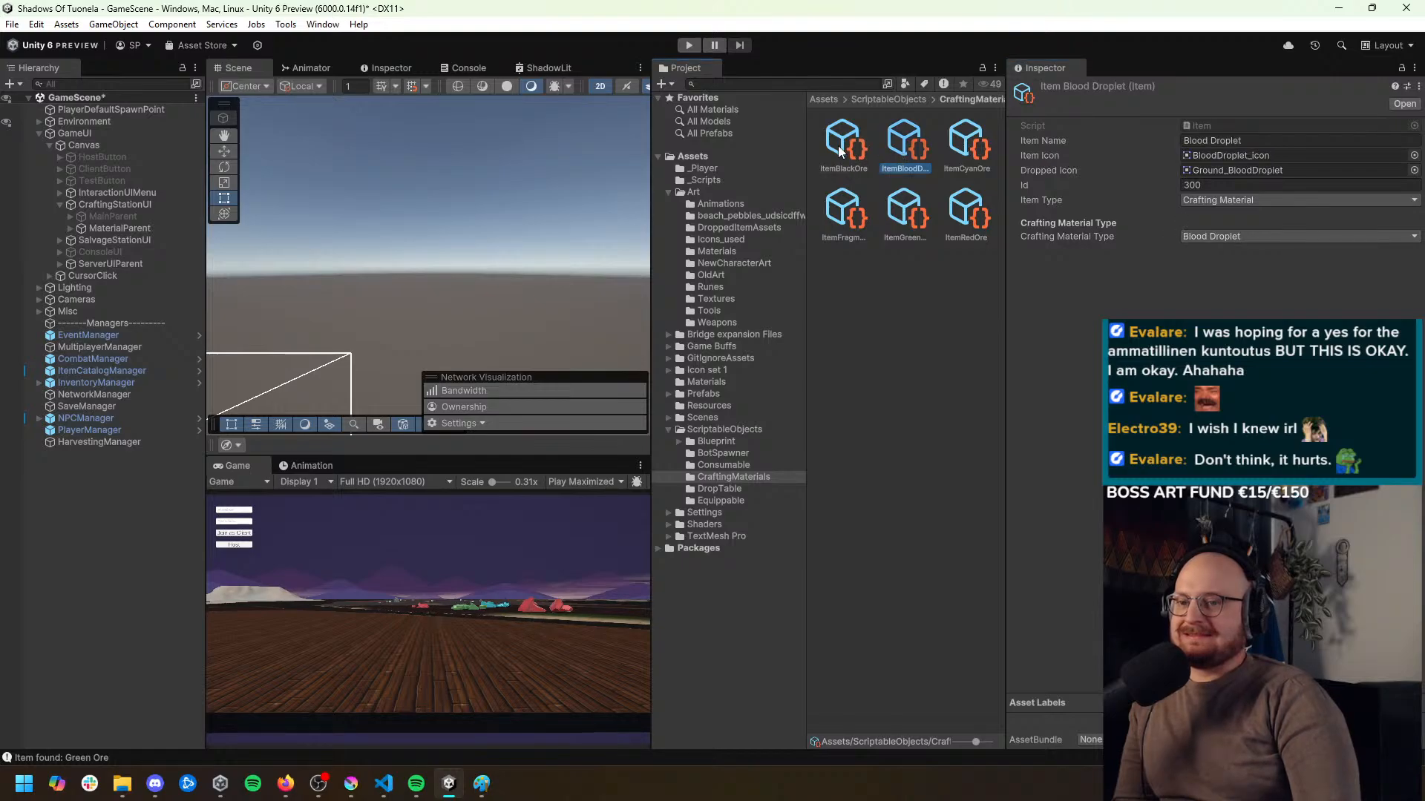
click(839, 151)
click(904, 150)
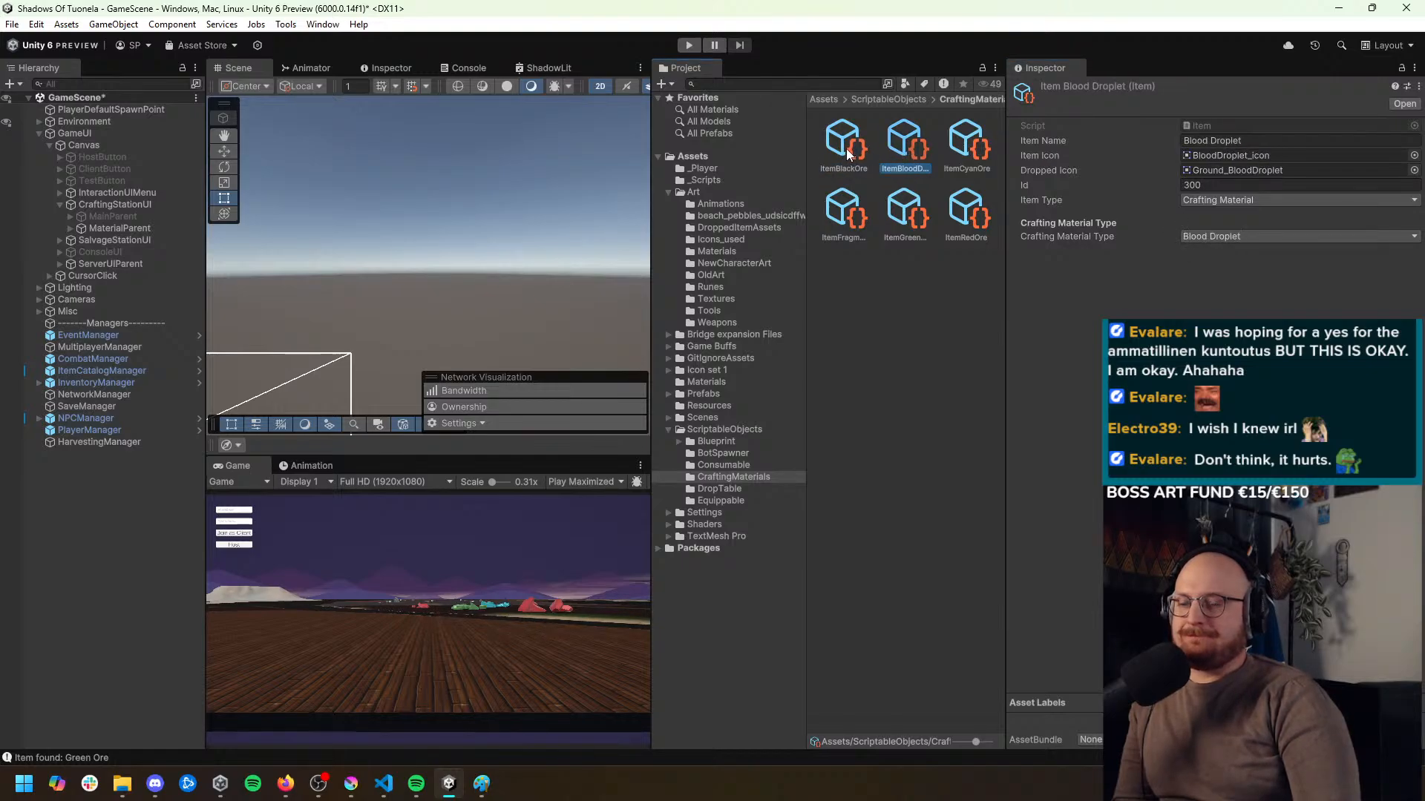
click(847, 150)
click(904, 149)
click(960, 145)
click(936, 207)
click(954, 205)
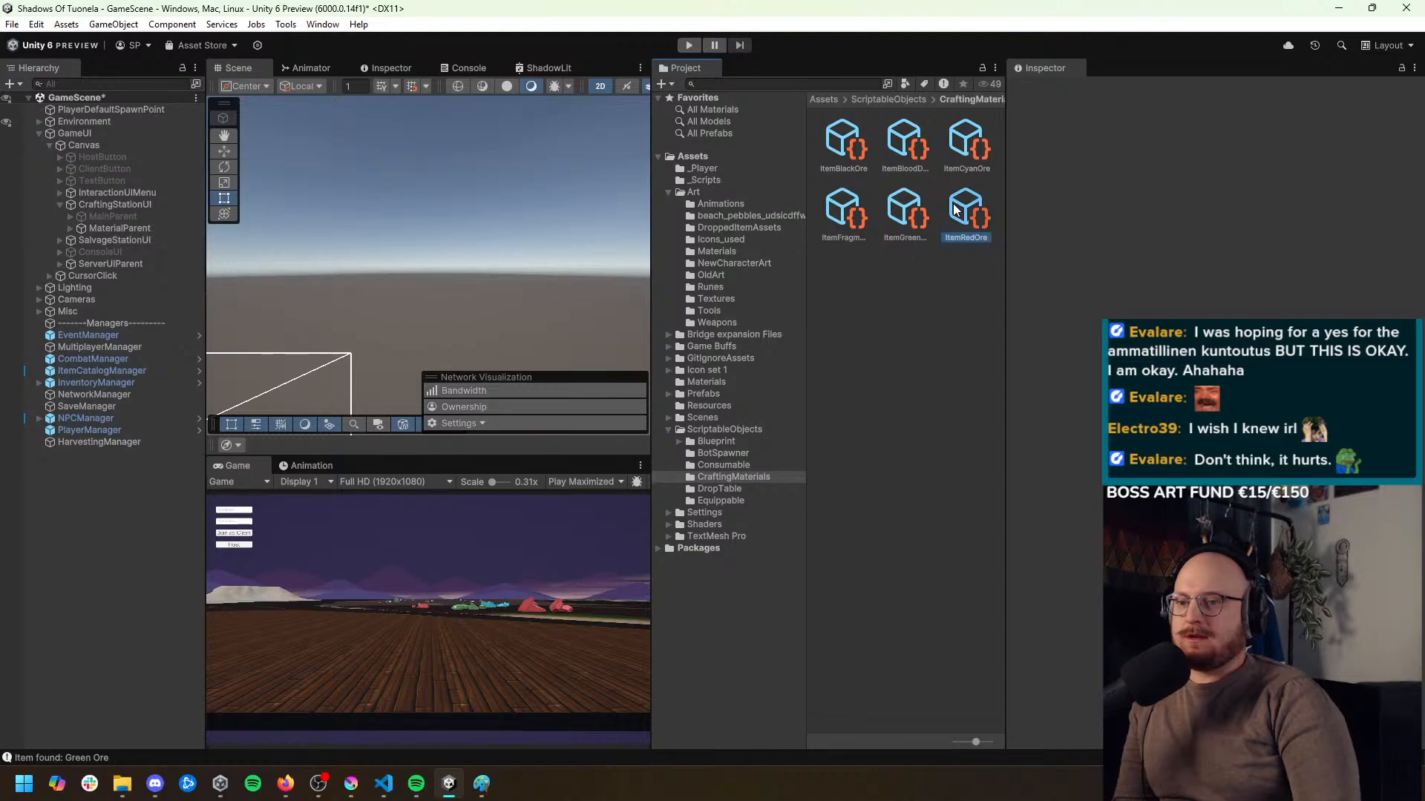
click(905, 211)
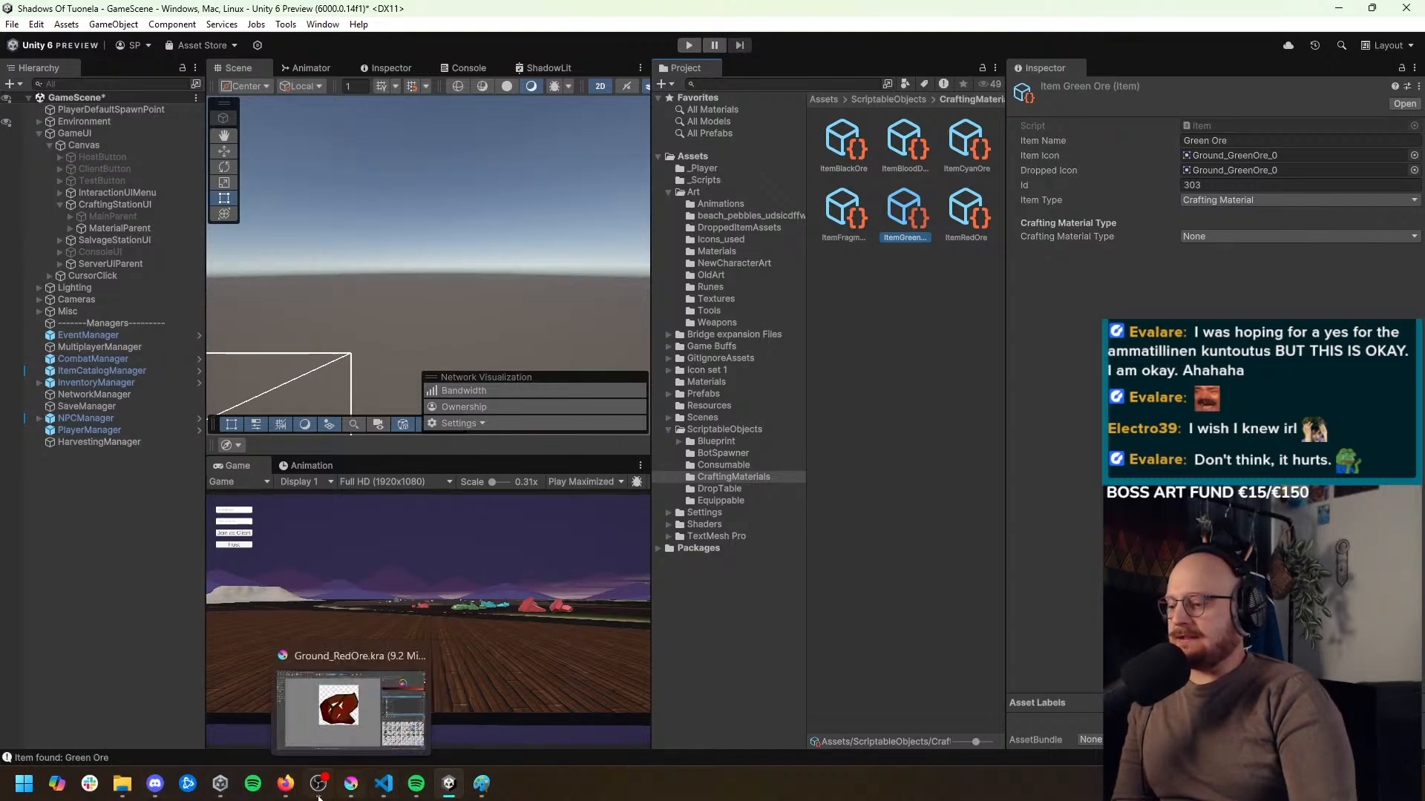
Switch to Visual Studio Code, open PlayerState.cs and find the crafting material handling in HandleItemAddingIntoInventory
click(383, 784)
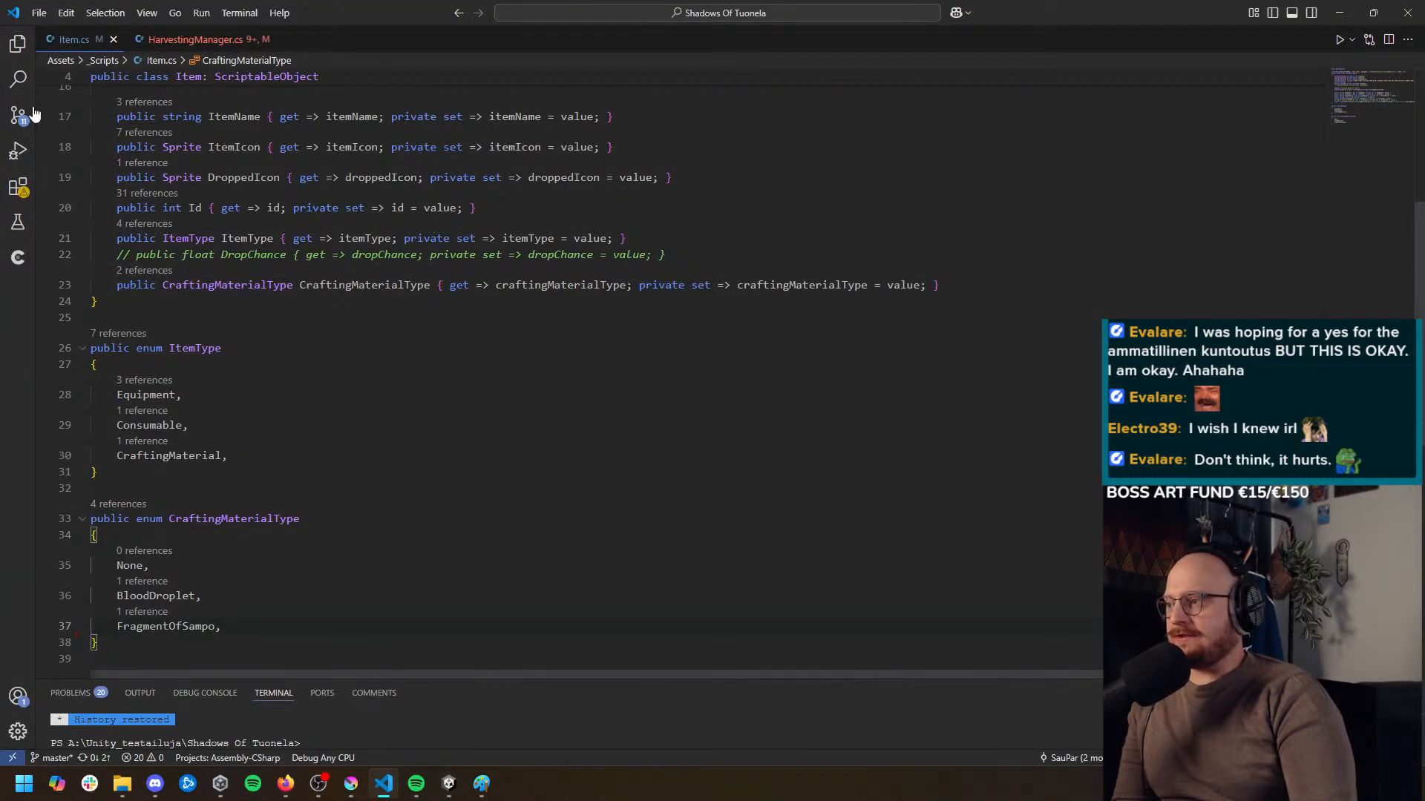
click(18, 43)
scroll(192, 379, down, 5)
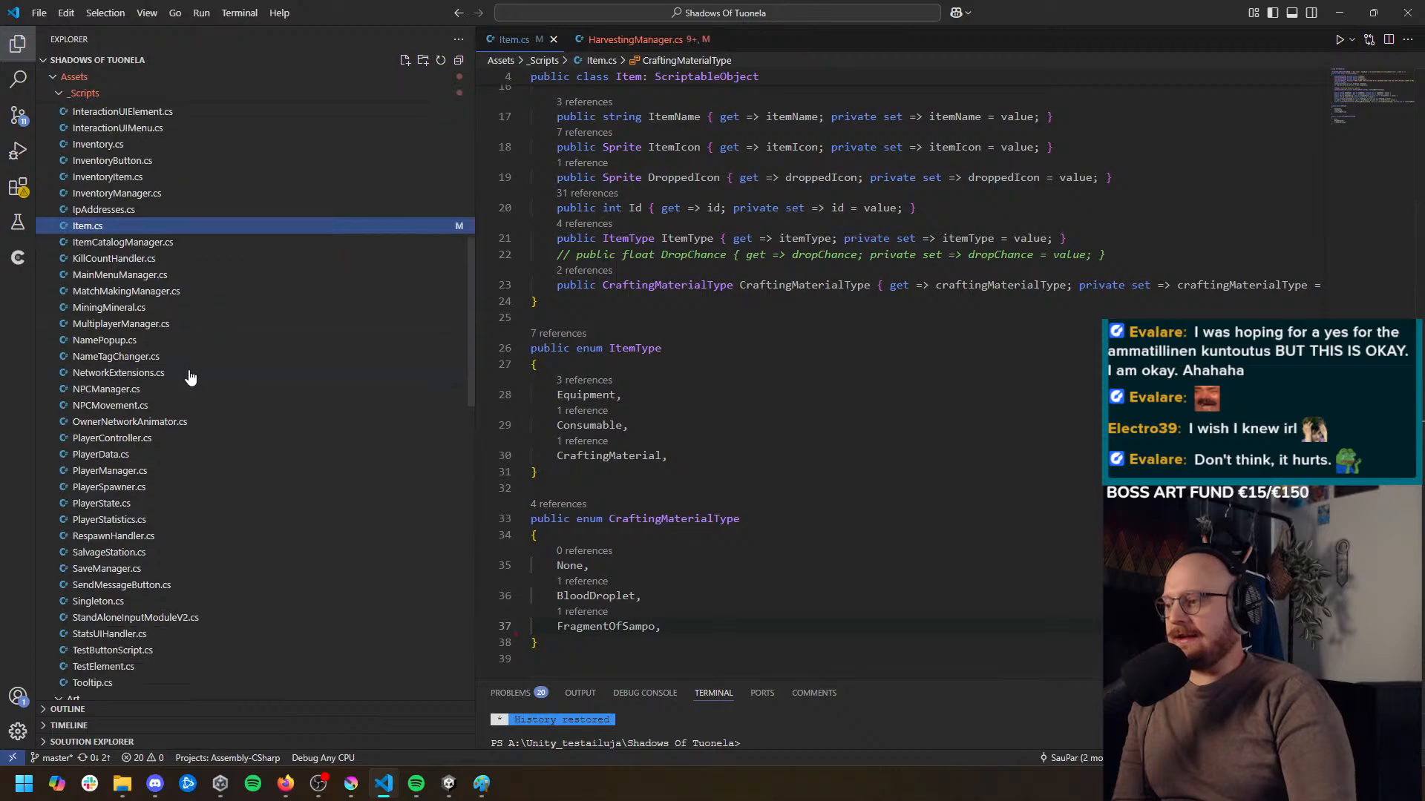
click(100, 355)
key(ctrl+b)
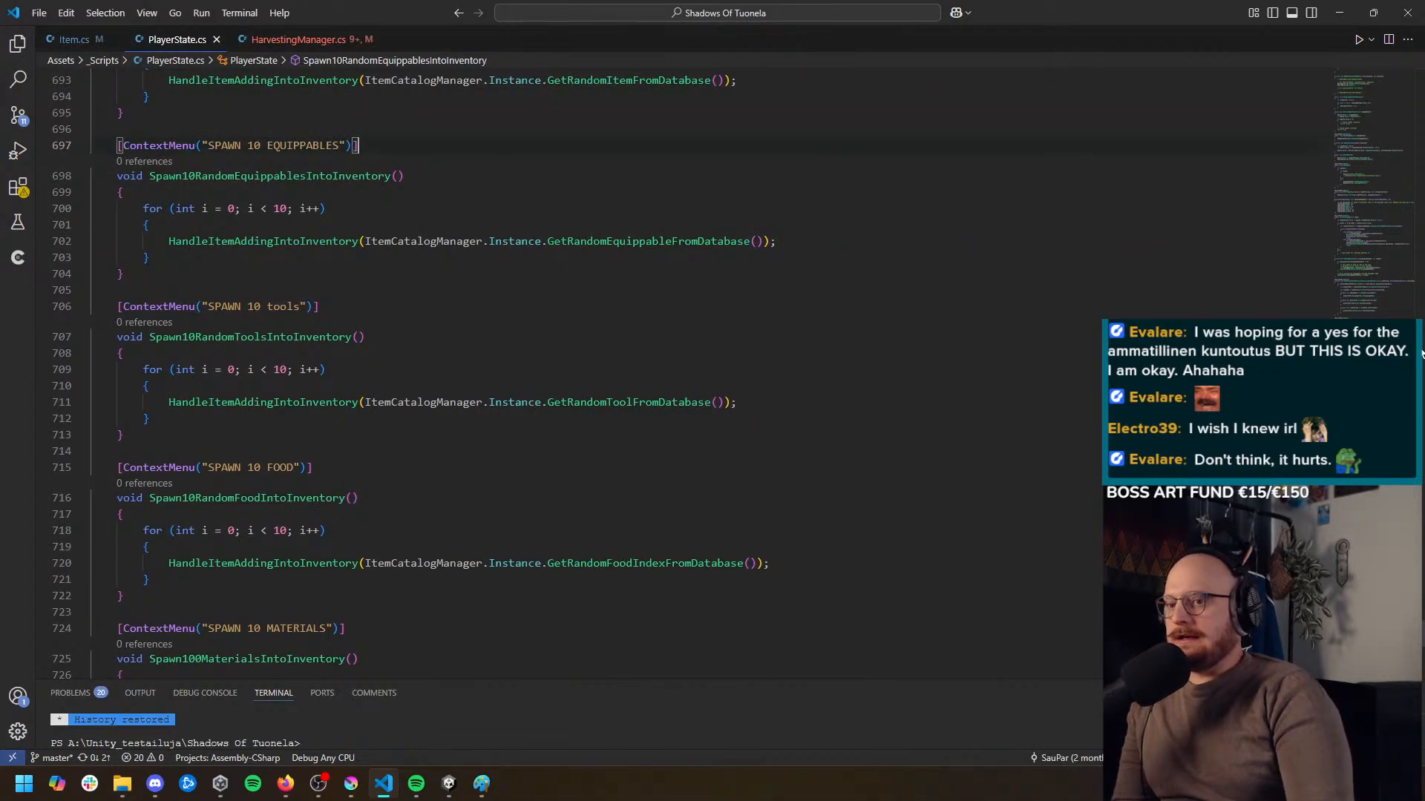
drag(1423, 635, 1422, 408)
scroll(1044, 471, down, 4)
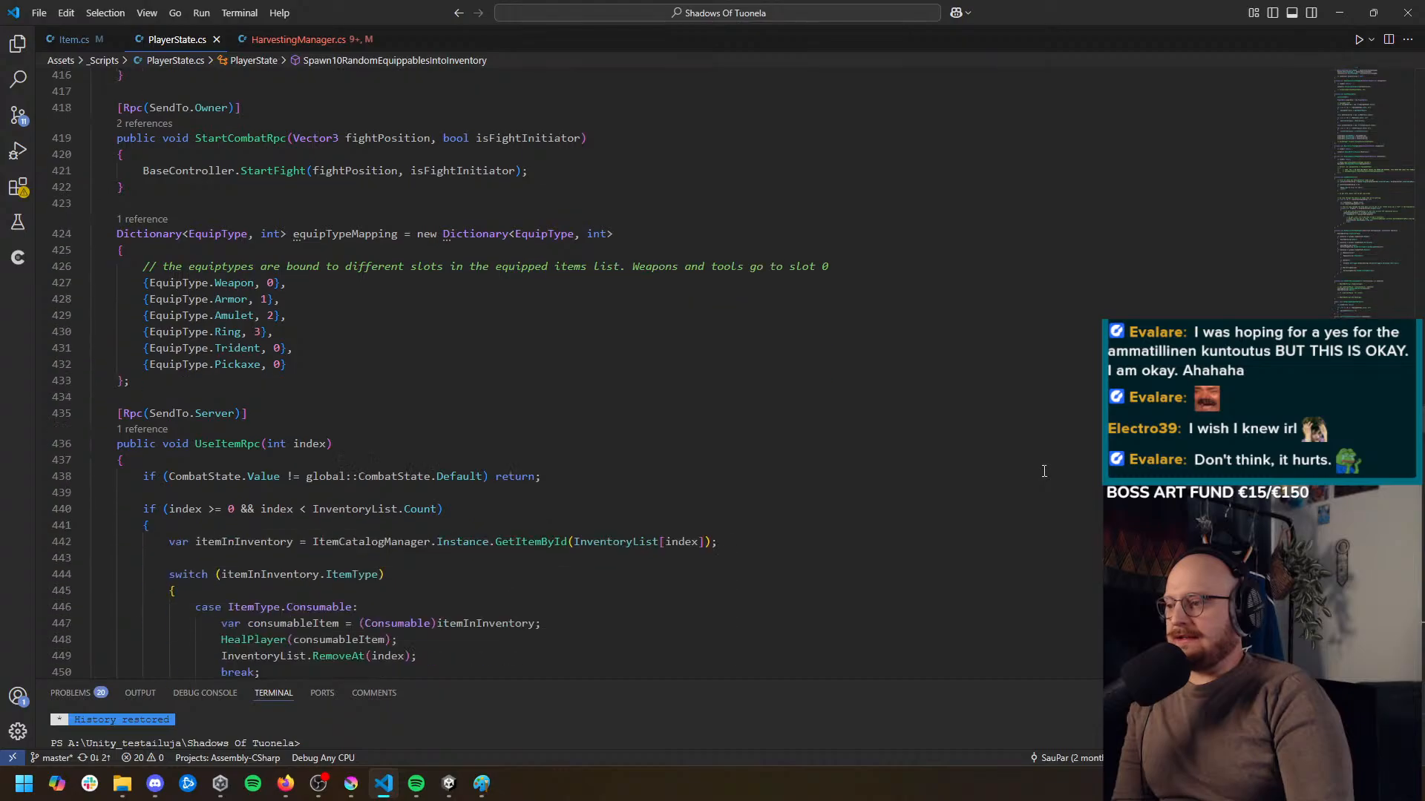
scroll(1044, 471, down, 12)
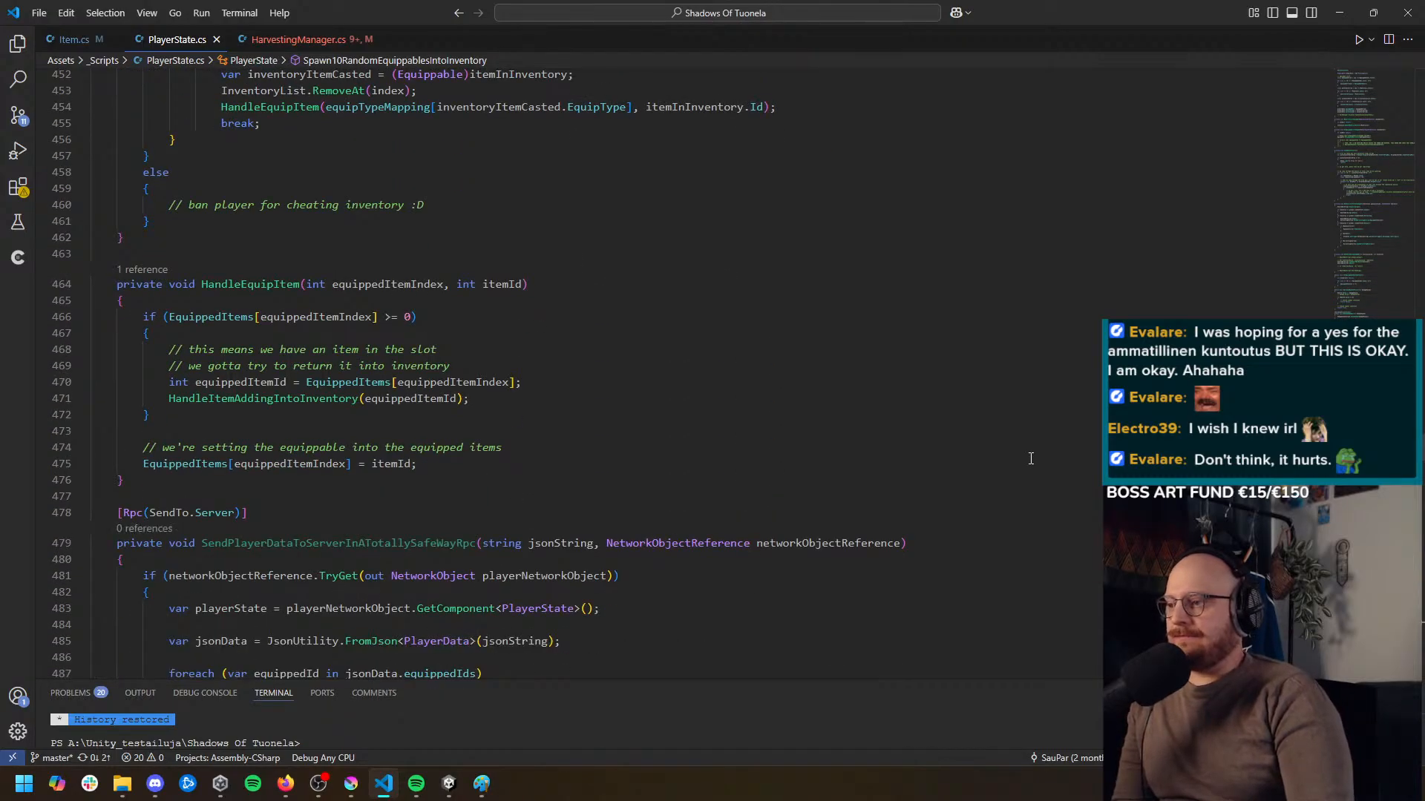
scroll(1031, 459, down, 17)
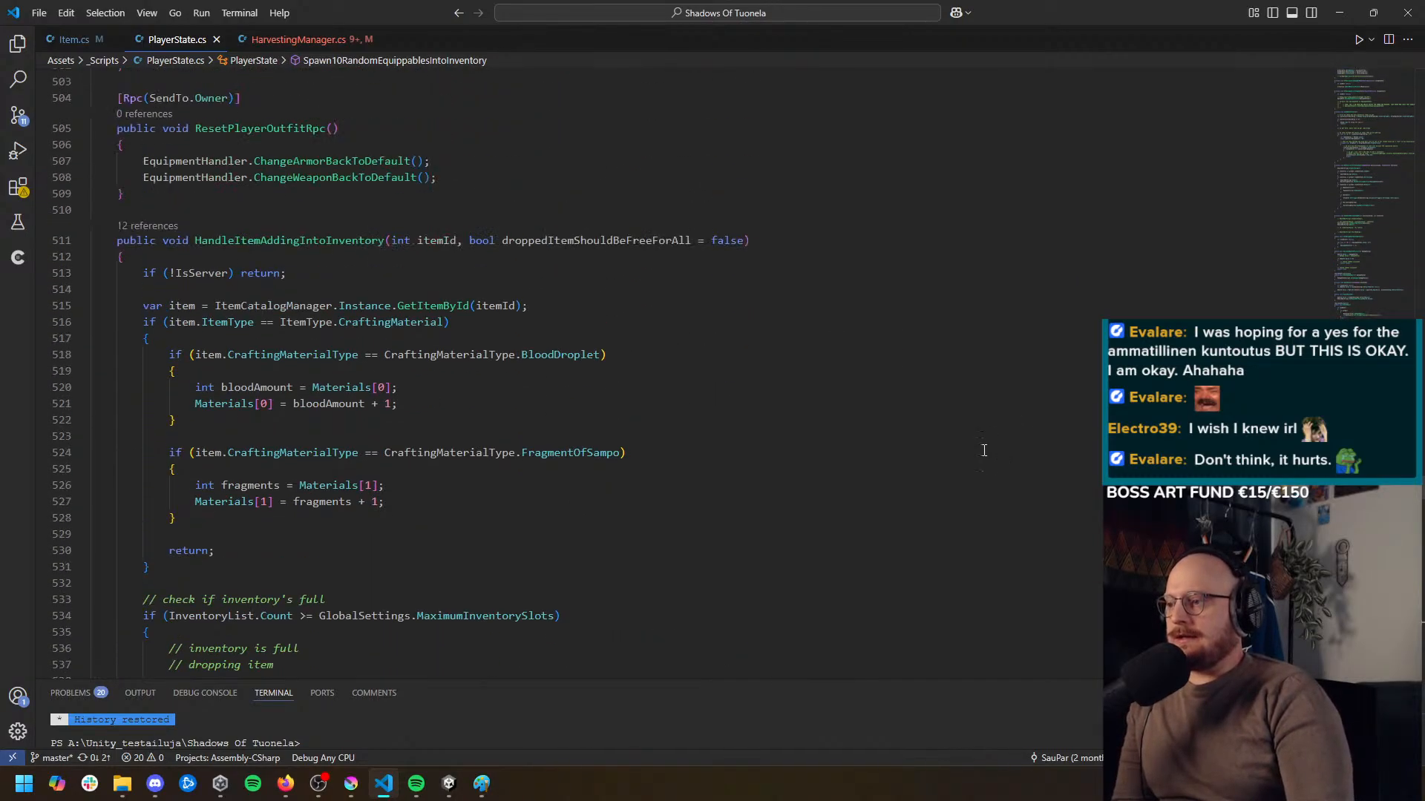
Examine how HandleItemAddingIntoInventory looks up the item and handles the BloodDroplet and FragmentOfSampo crafting materials
click(575, 239)
click(203, 276)
click(172, 307)
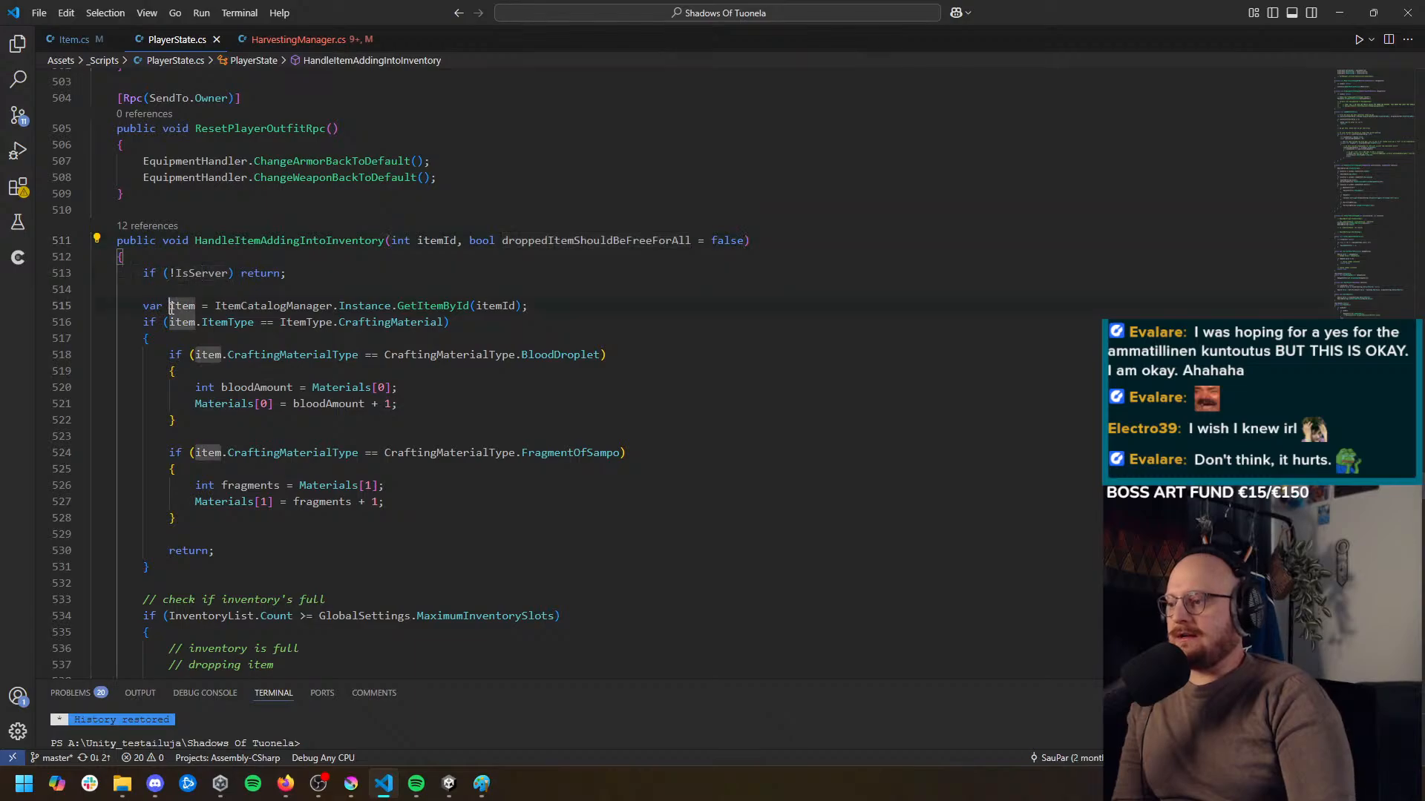
click(344, 322)
click(213, 322)
click(184, 322)
scroll(297, 312, down, 2)
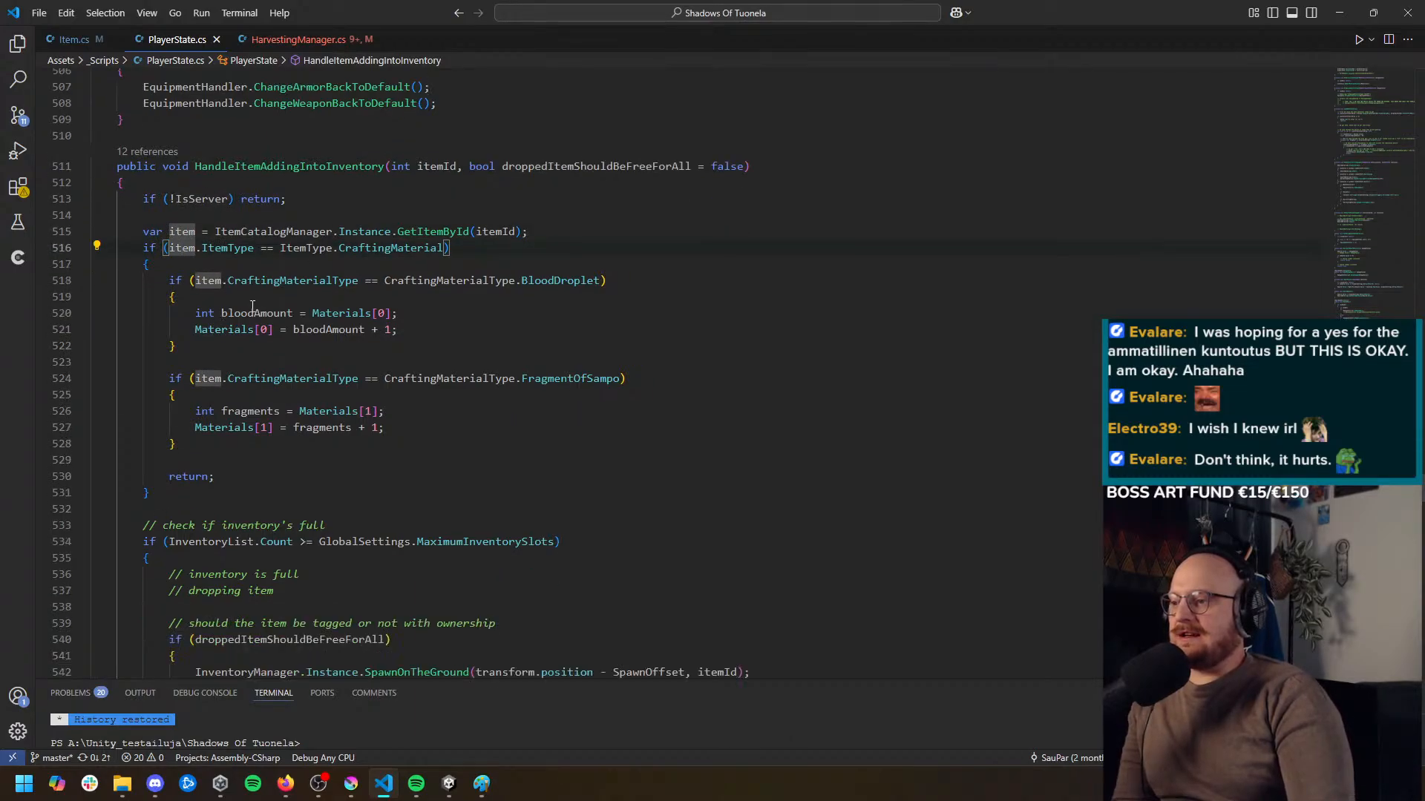
click(391, 247)
scroll(409, 316, down, 1)
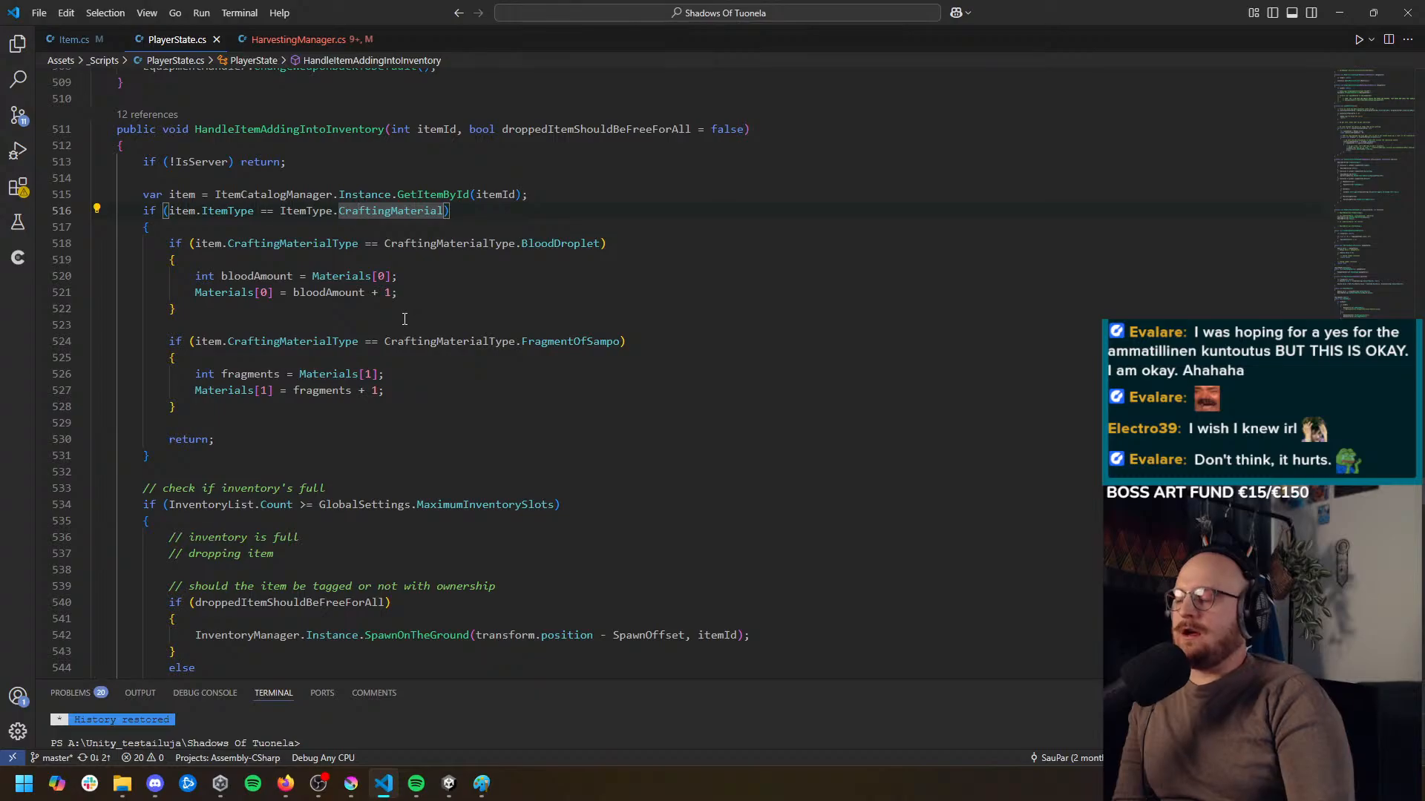
scroll(398, 324, down, 1)
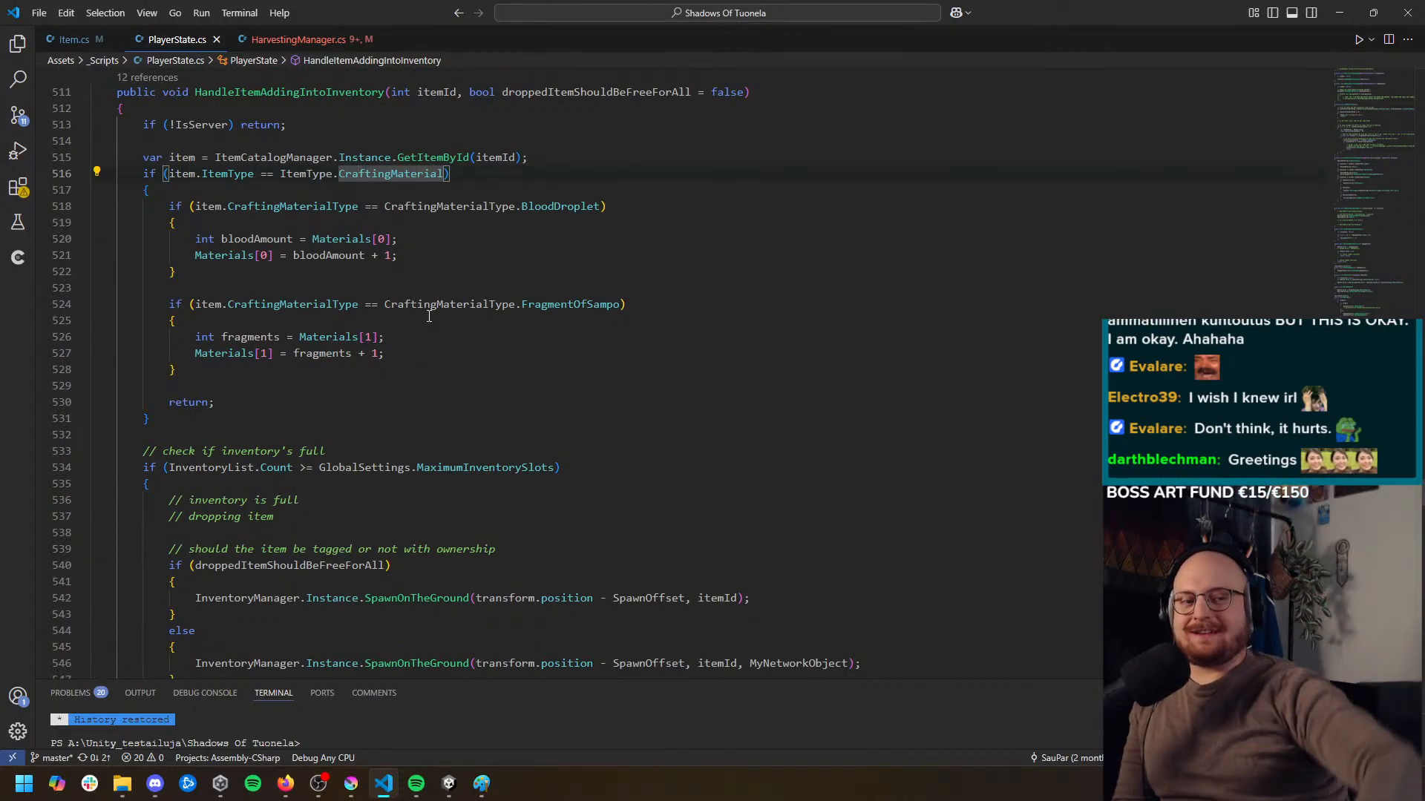
scroll(434, 323, down, 1)
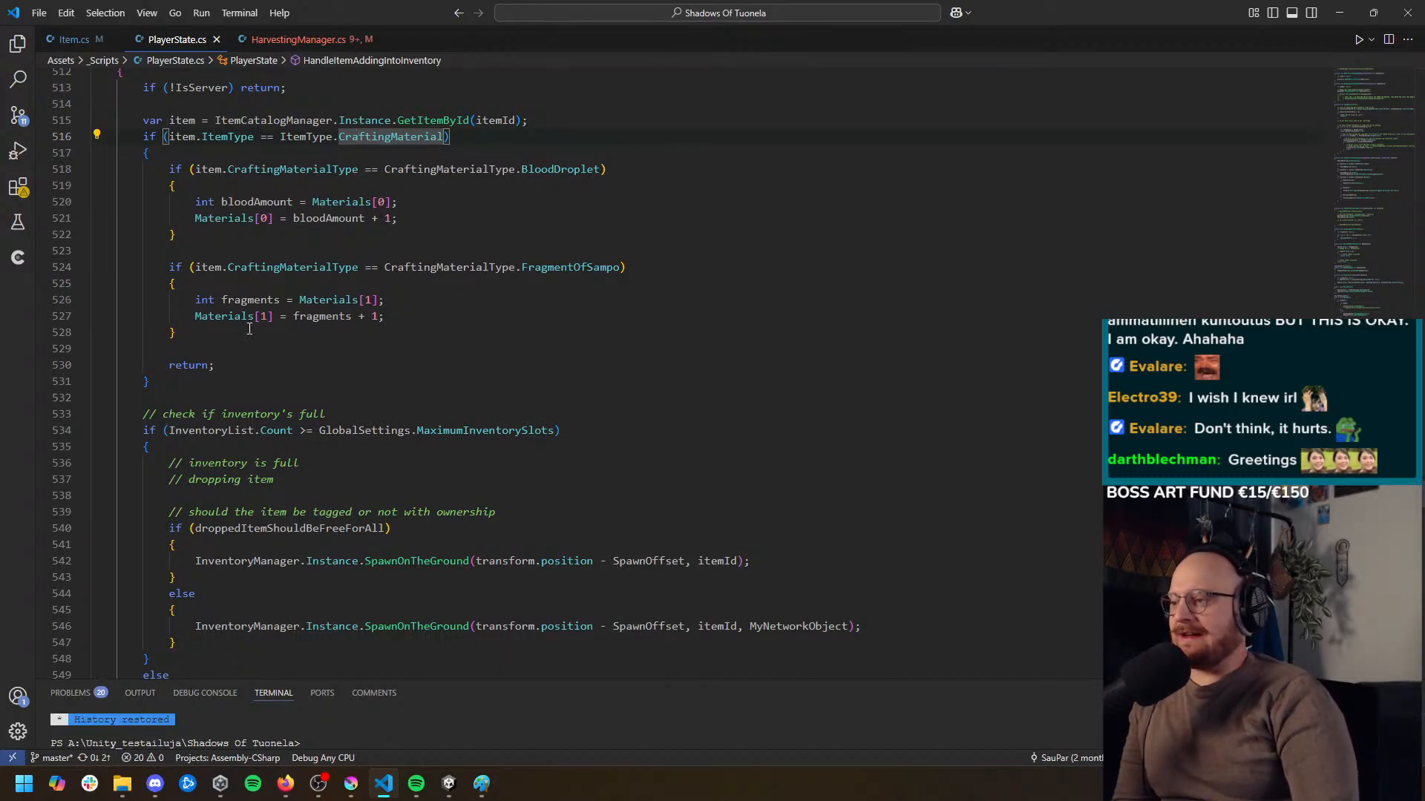
drag(221, 333, 167, 167)
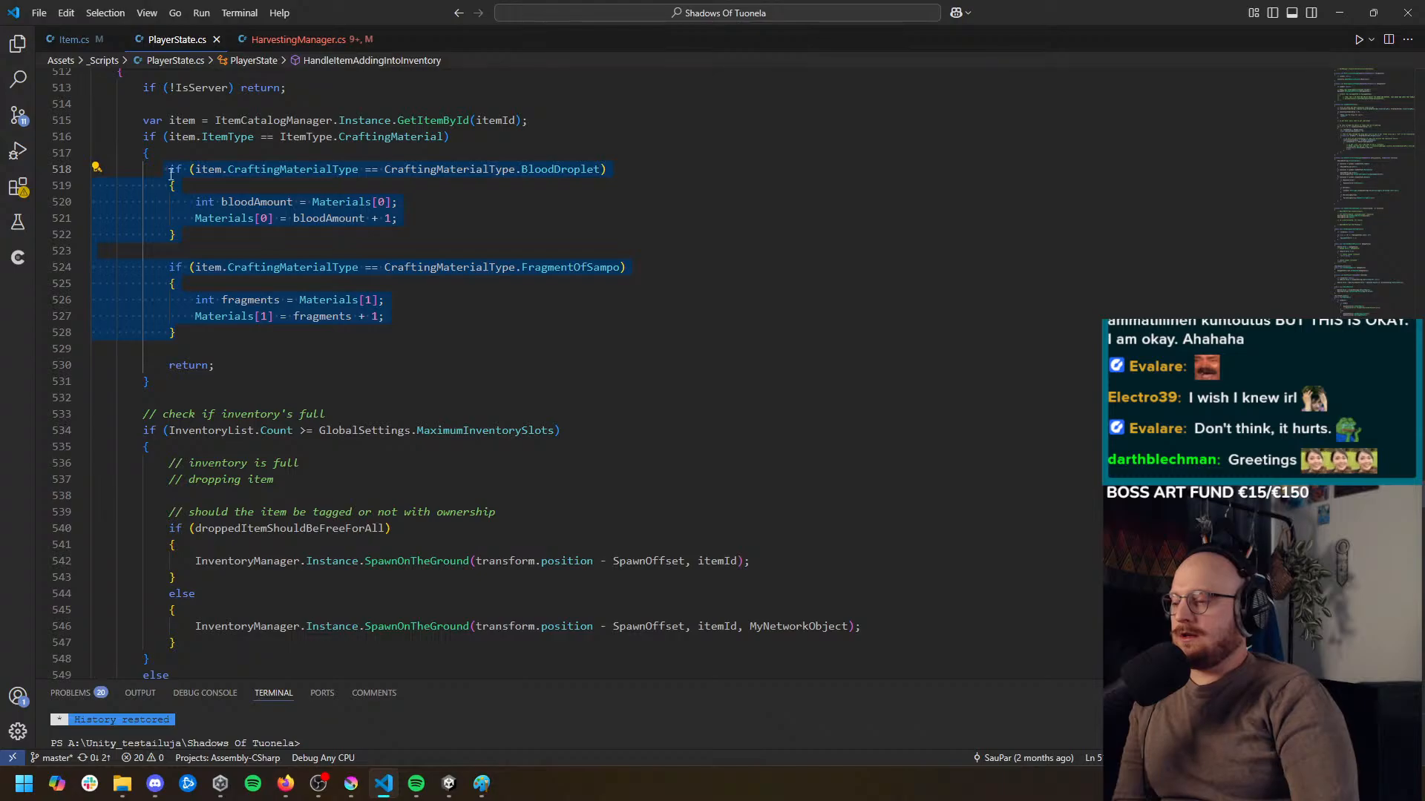
click(290, 340)
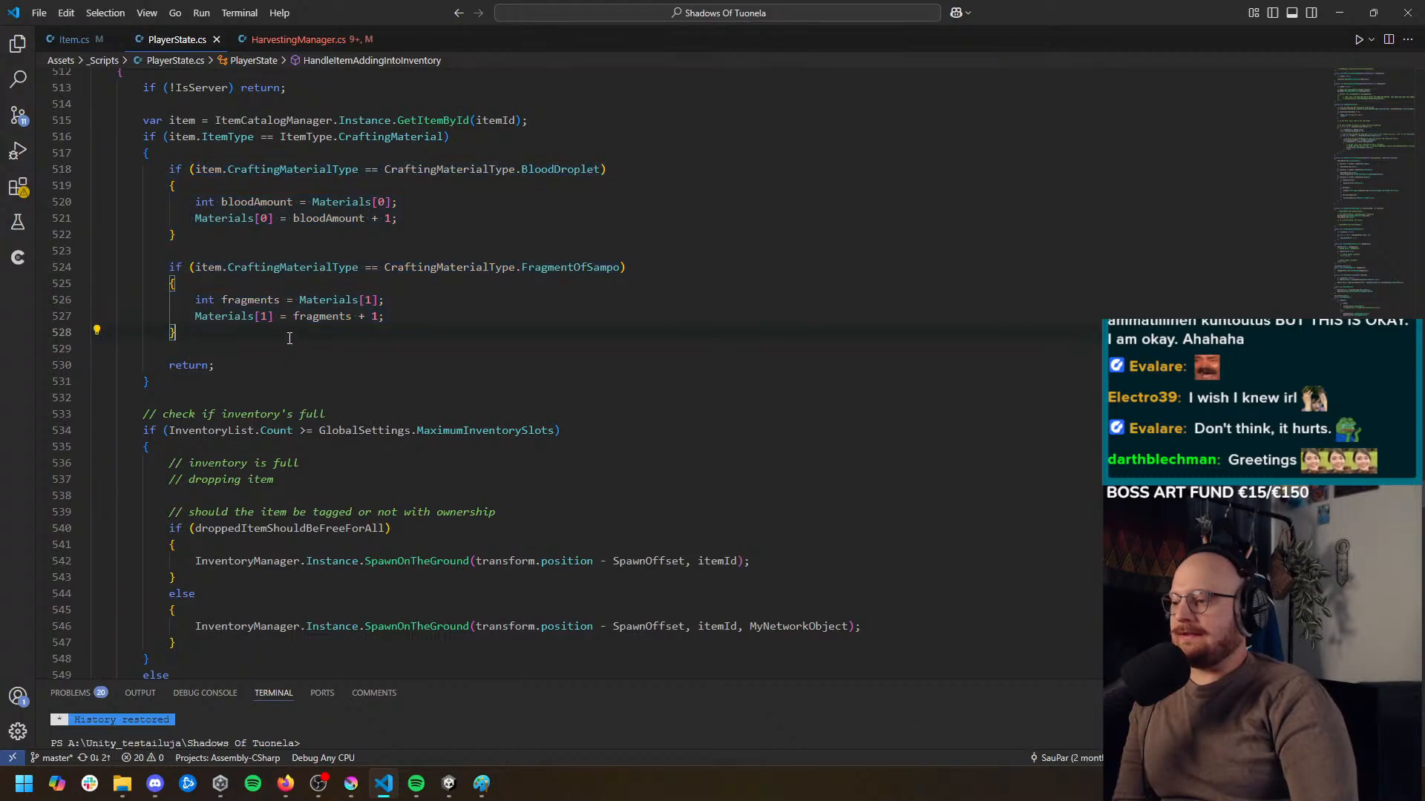
Review the ItemType.CraftingMaterial condition, its early return and the full-inventory check that follows it
scroll(288, 338, up, 1)
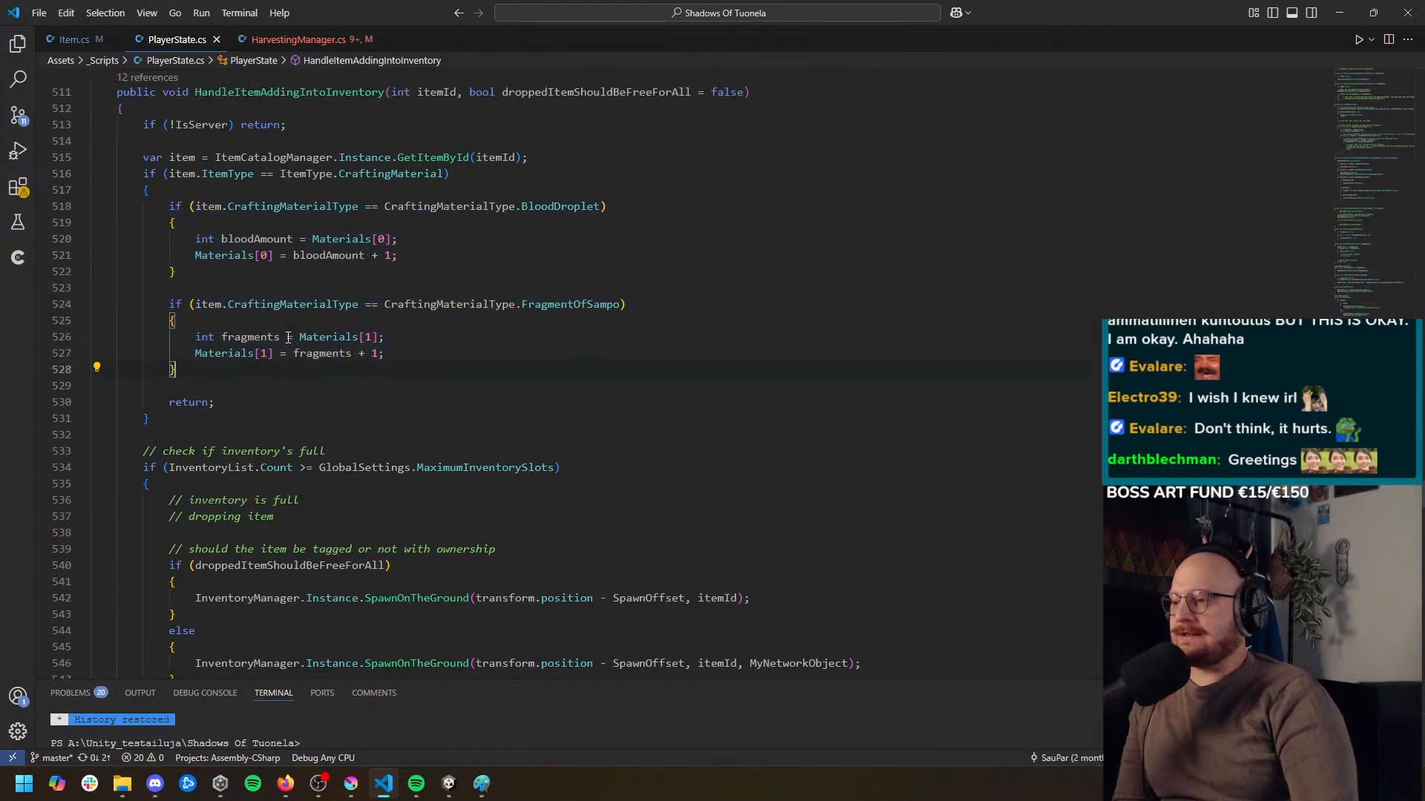
click(179, 173)
click(294, 174)
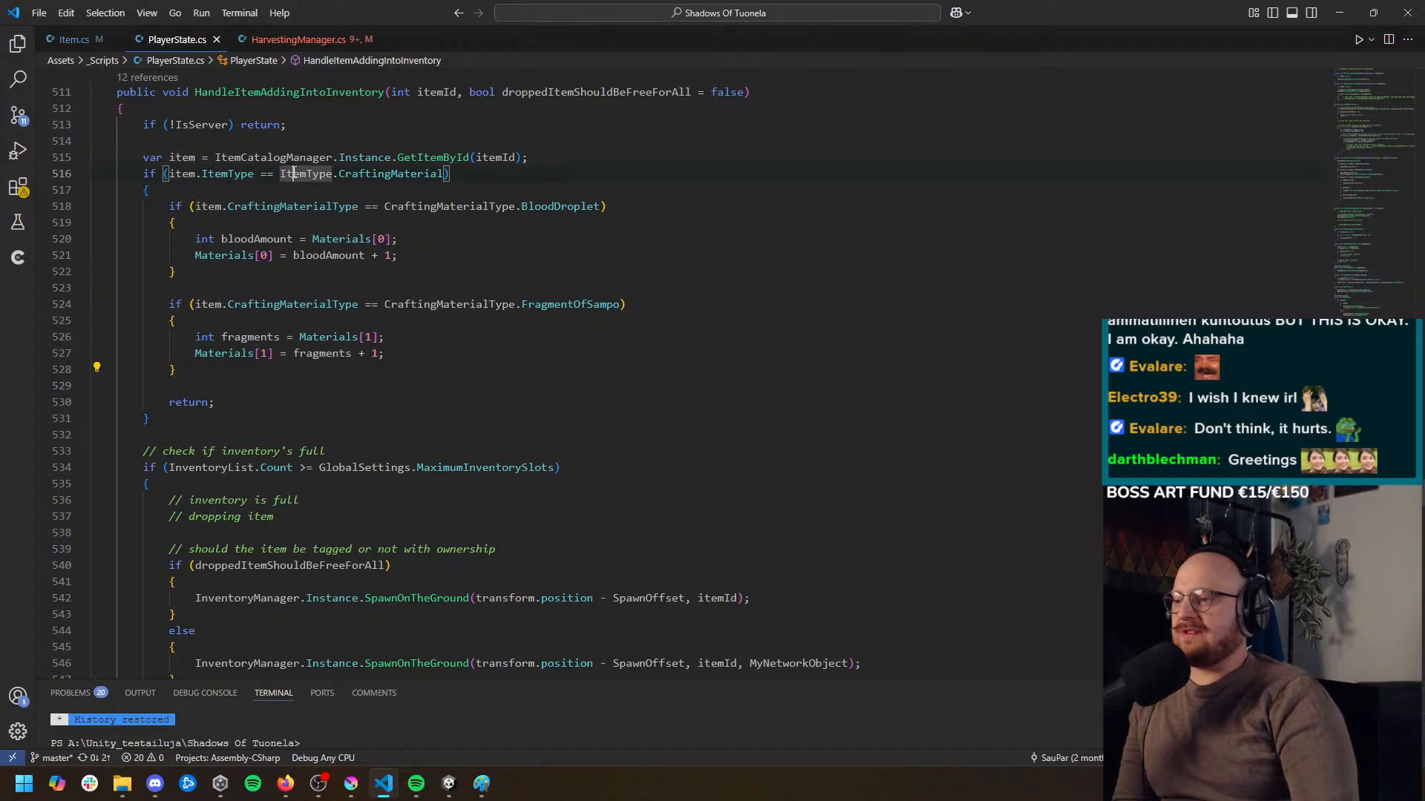
click(369, 173)
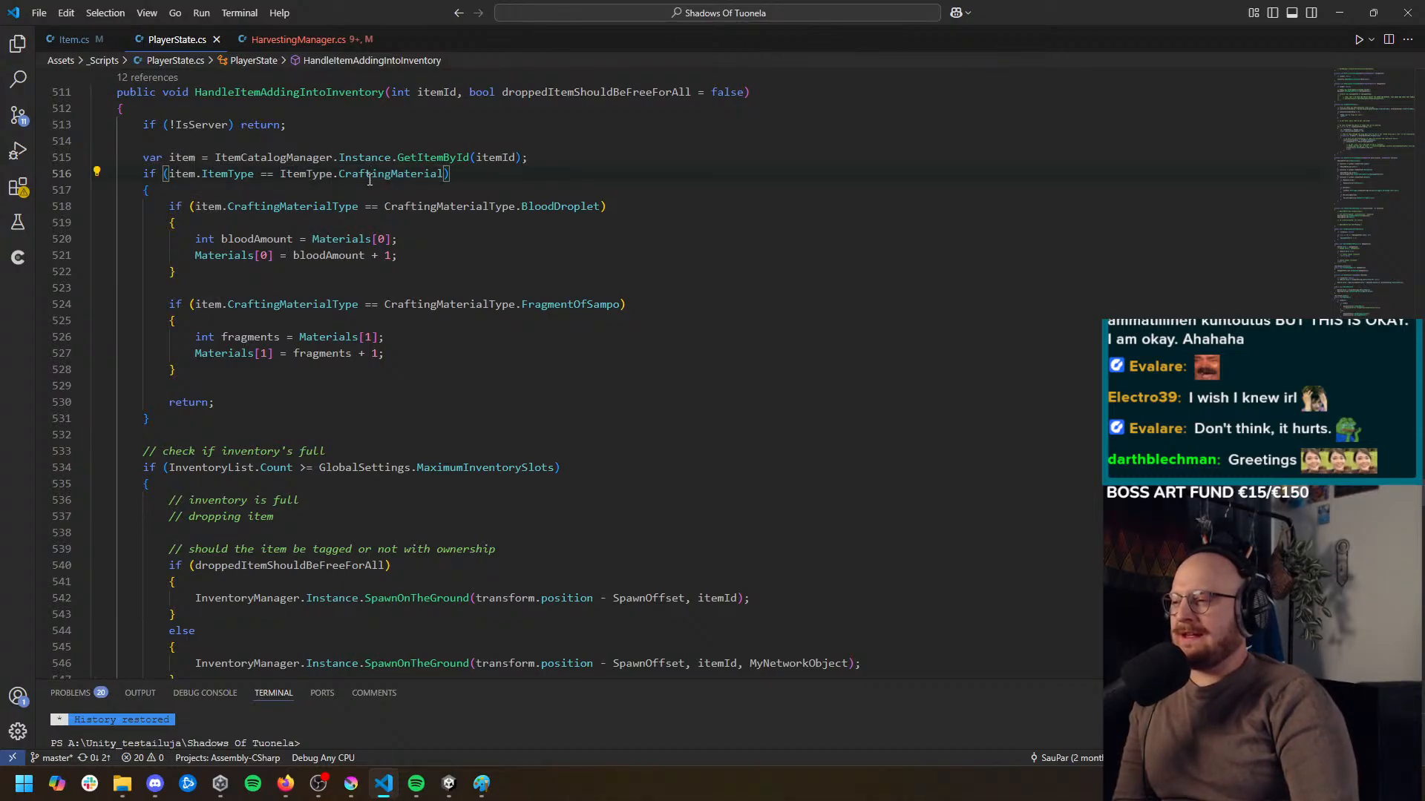
right_click(369, 179)
key(Escape)
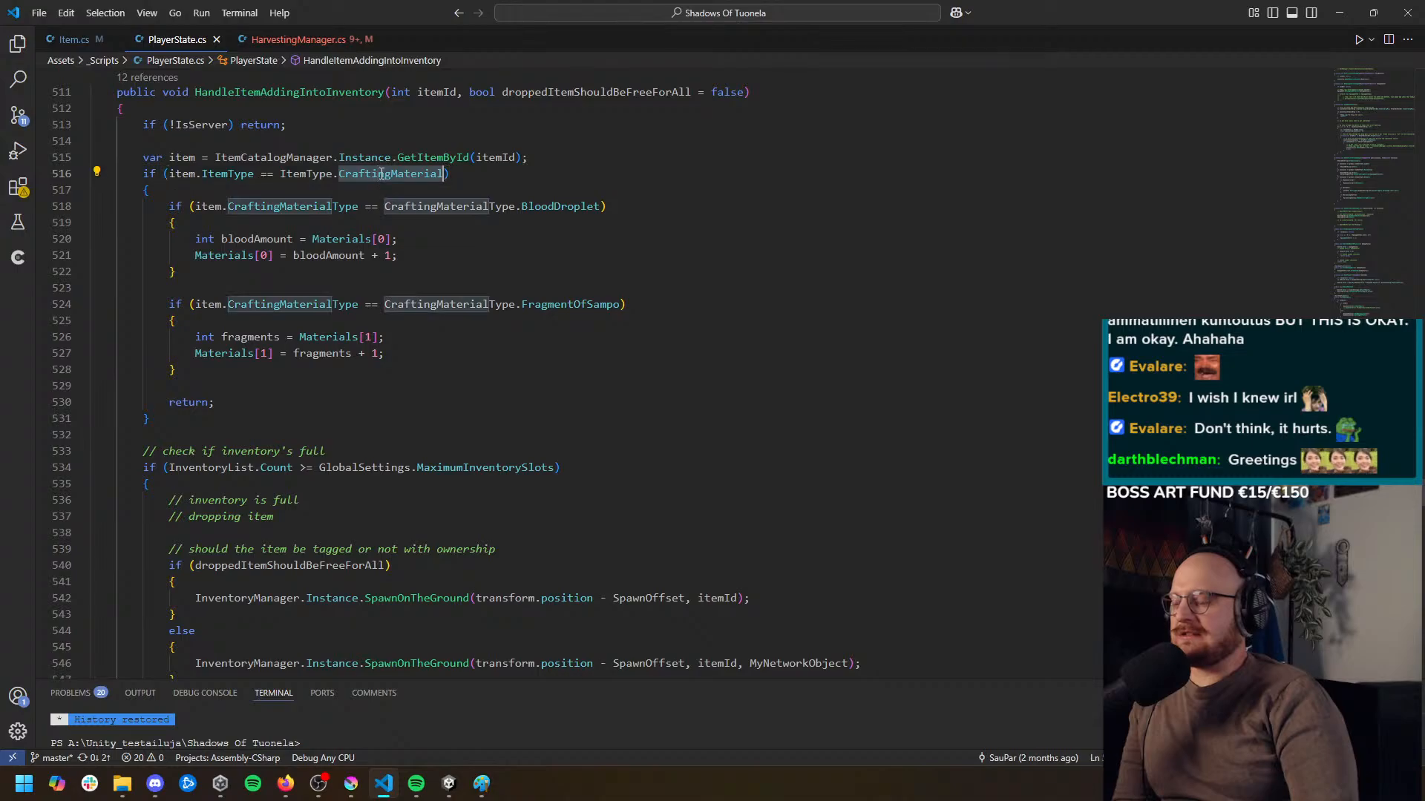
key(Down)
click(390, 178)
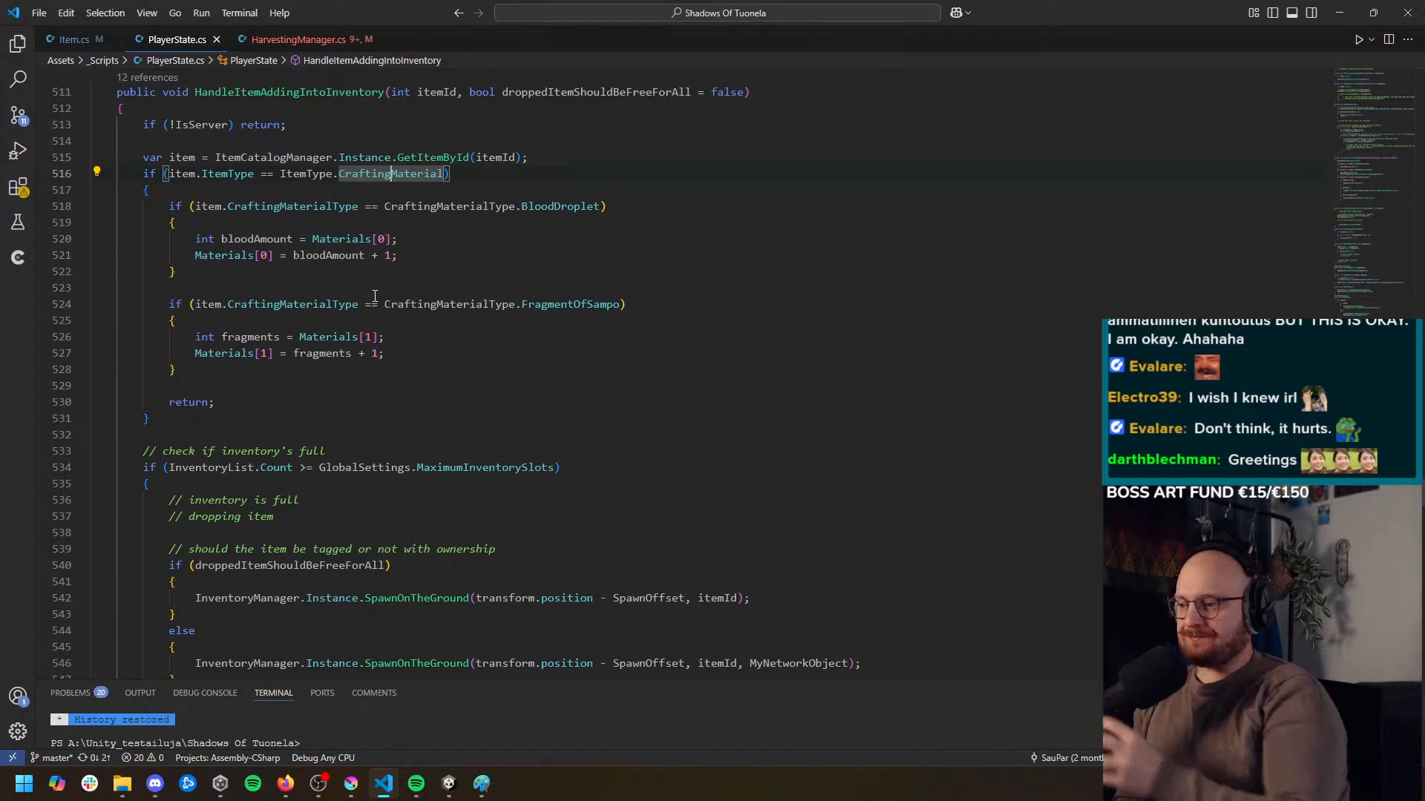
scroll(375, 296, down, 1)
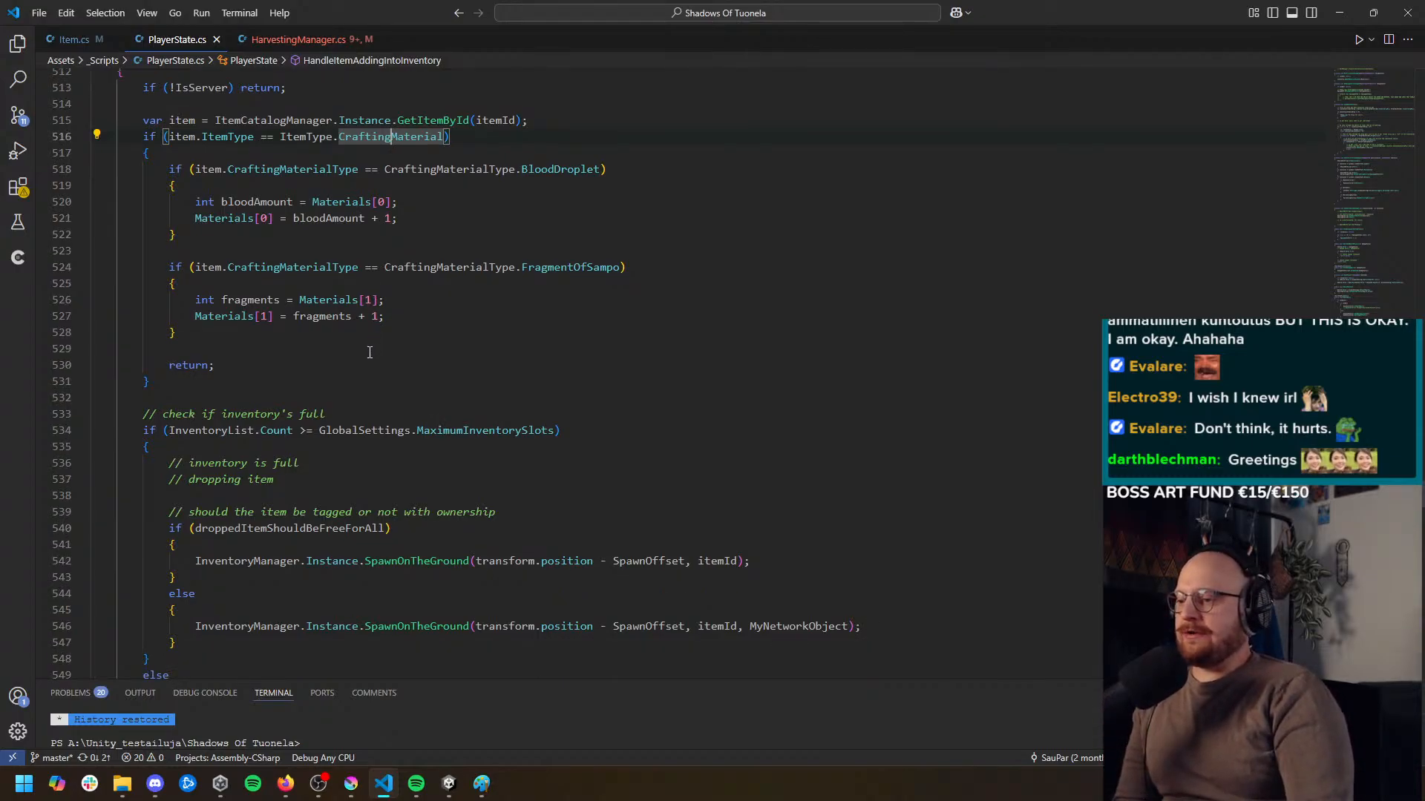
scroll(369, 353, down, 1)
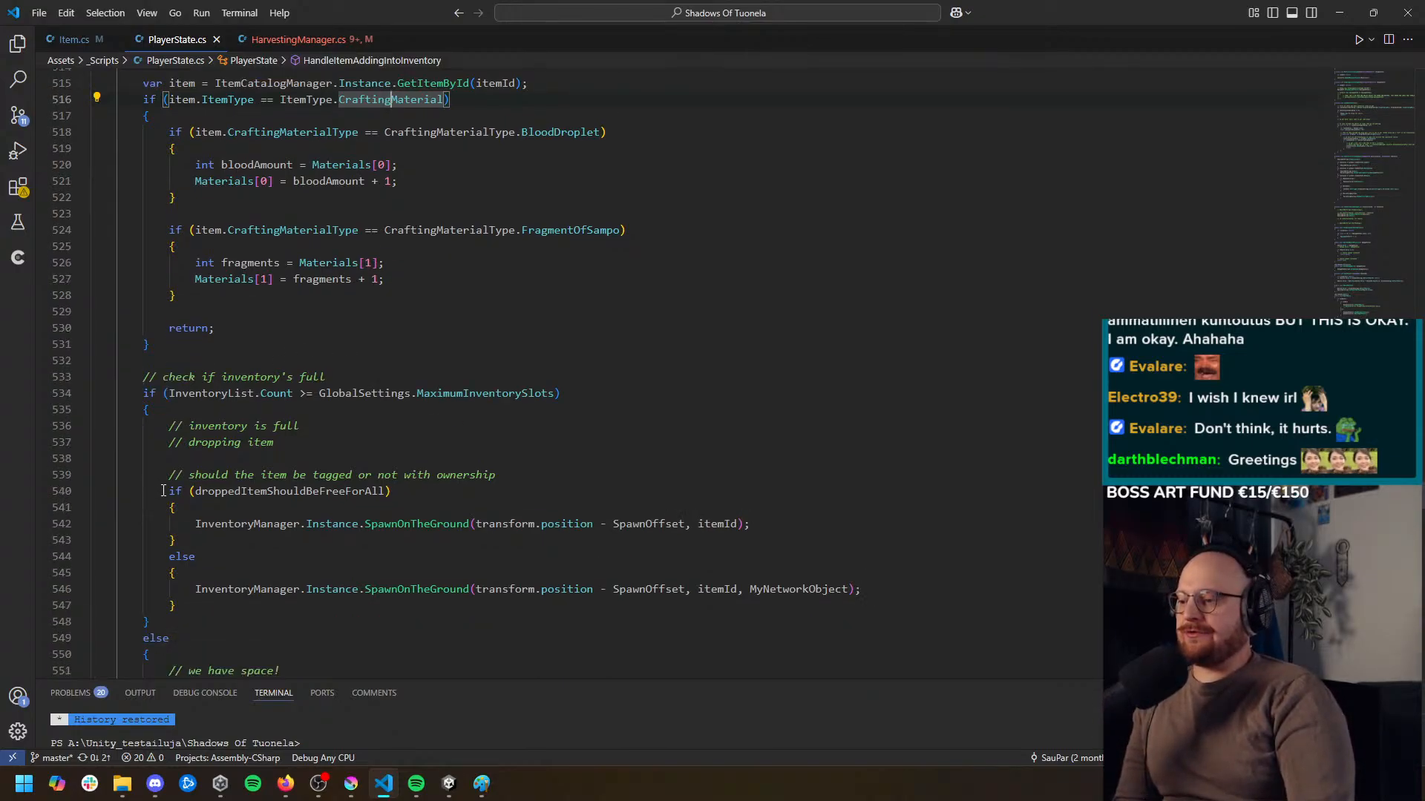
scroll(162, 491, down, 2)
scroll(162, 503, up, 4)
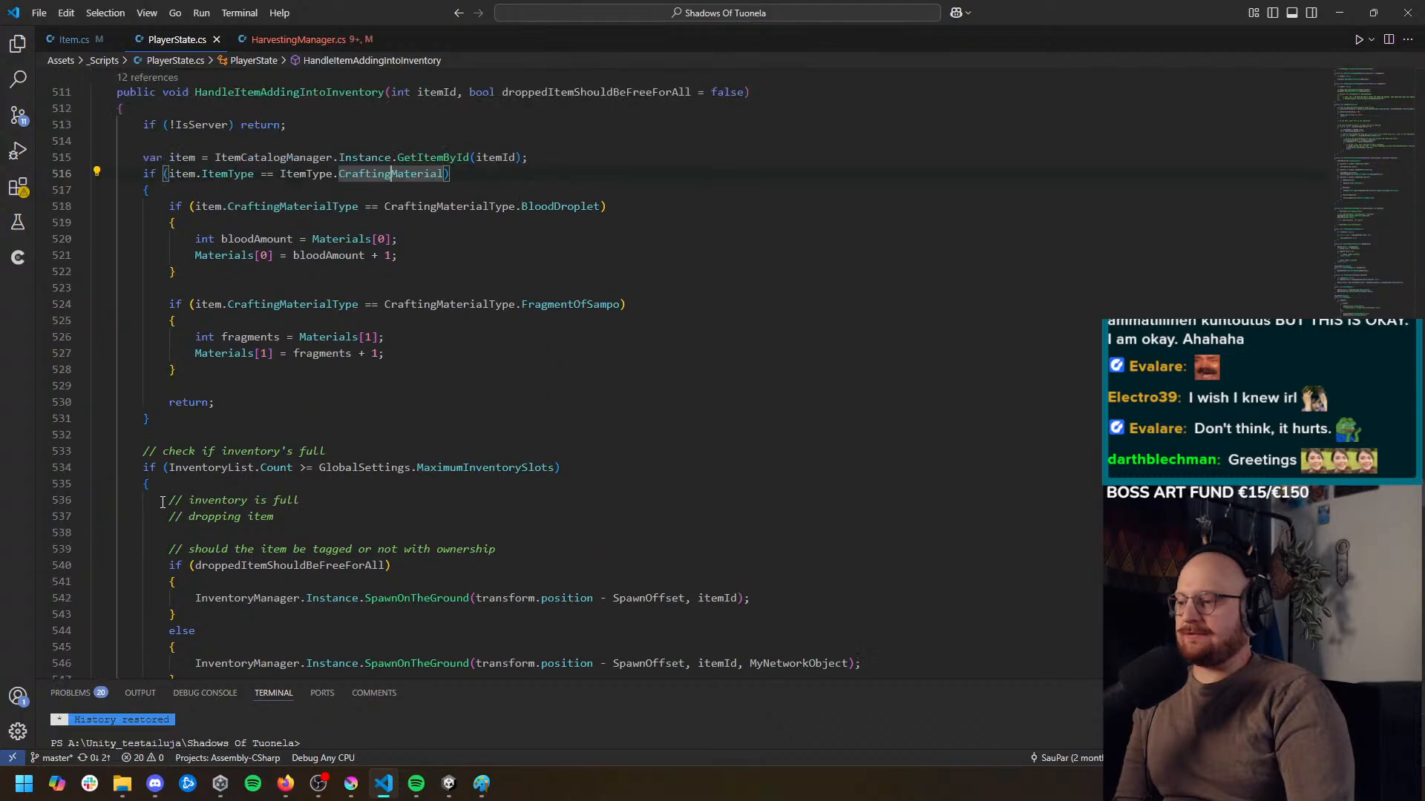
scroll(164, 503, up, 1)
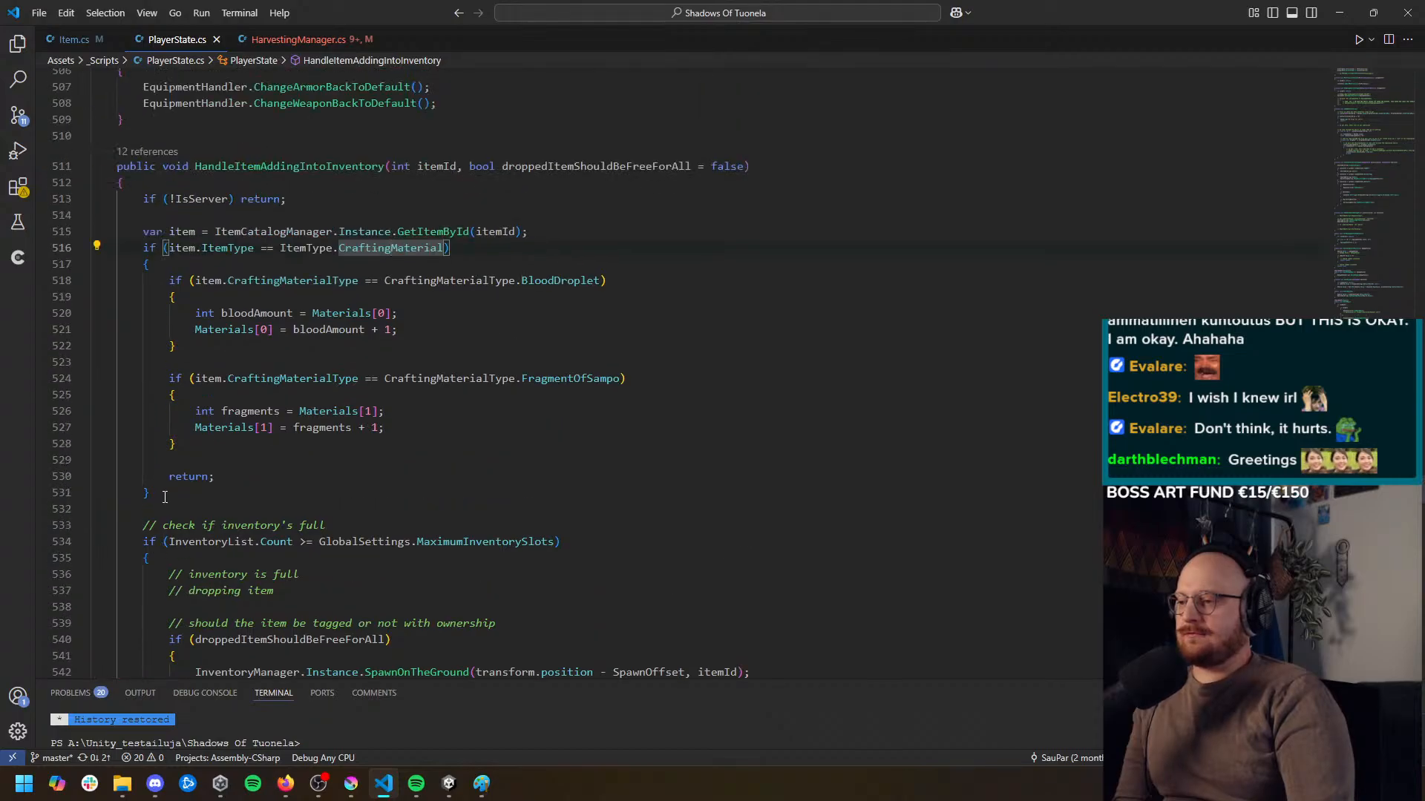
double_click(427, 249)
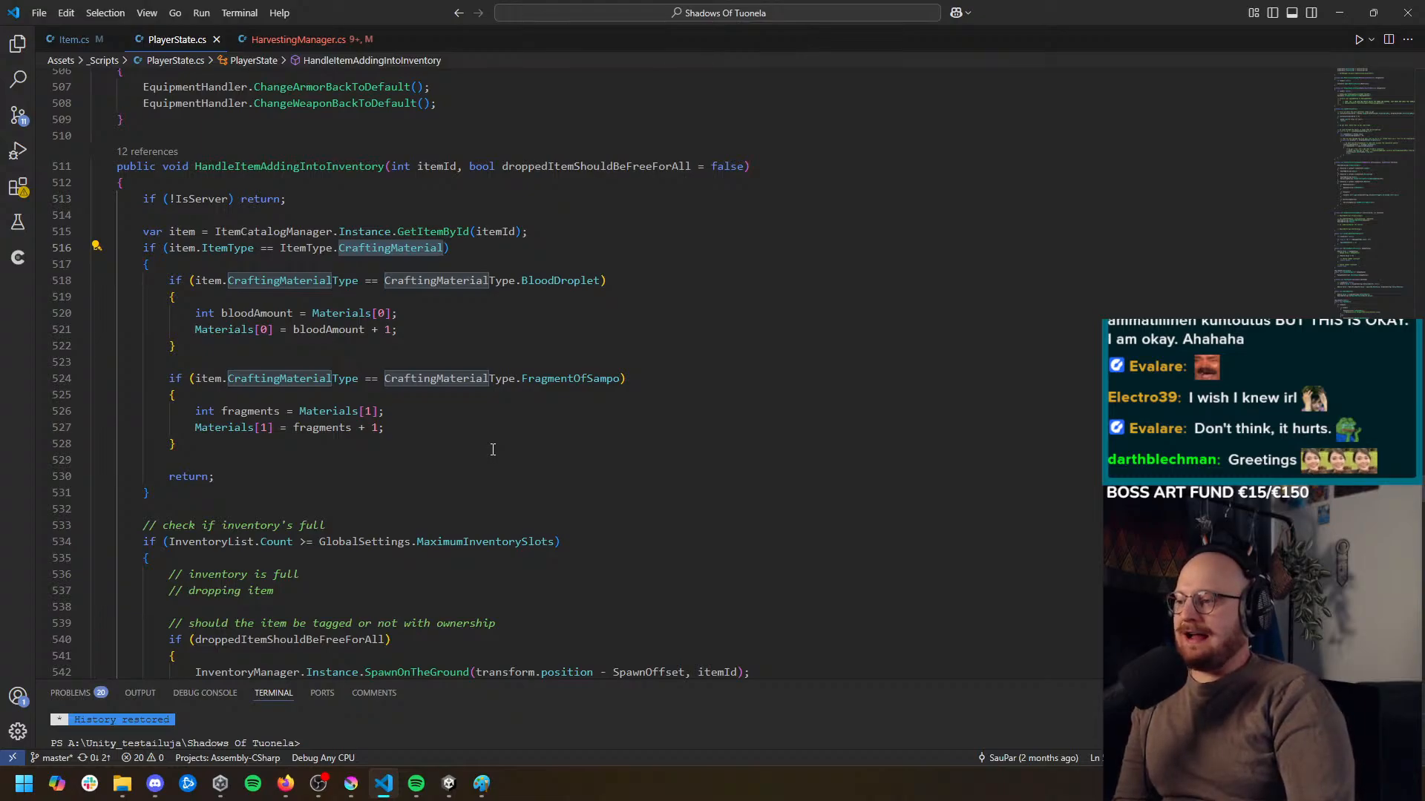
click(493, 450)
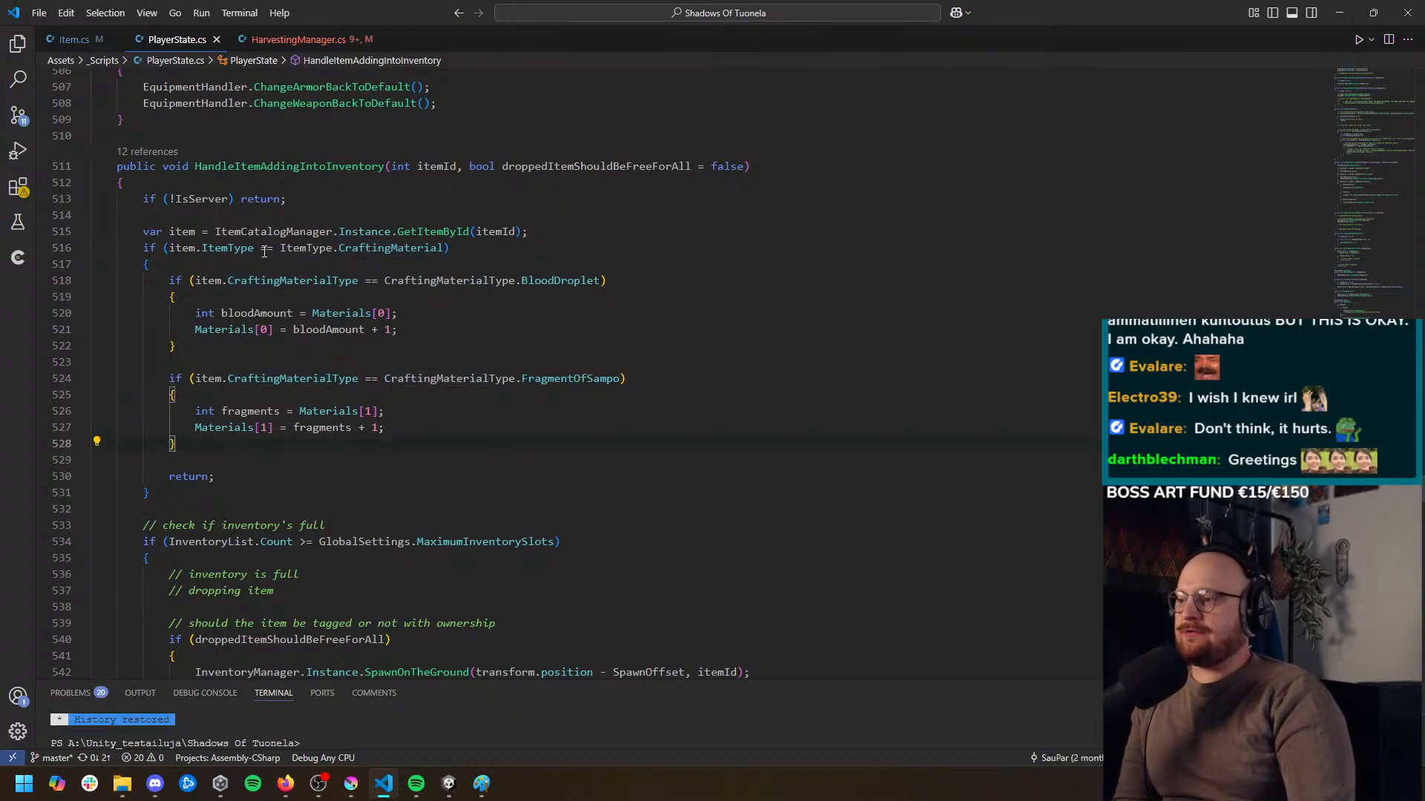
Go to the ItemType enum in Item.cs, add an Ore entry after CraftingMaterial and save the file
ctrl+click(232, 249)
scroll(364, 363, down, 2)
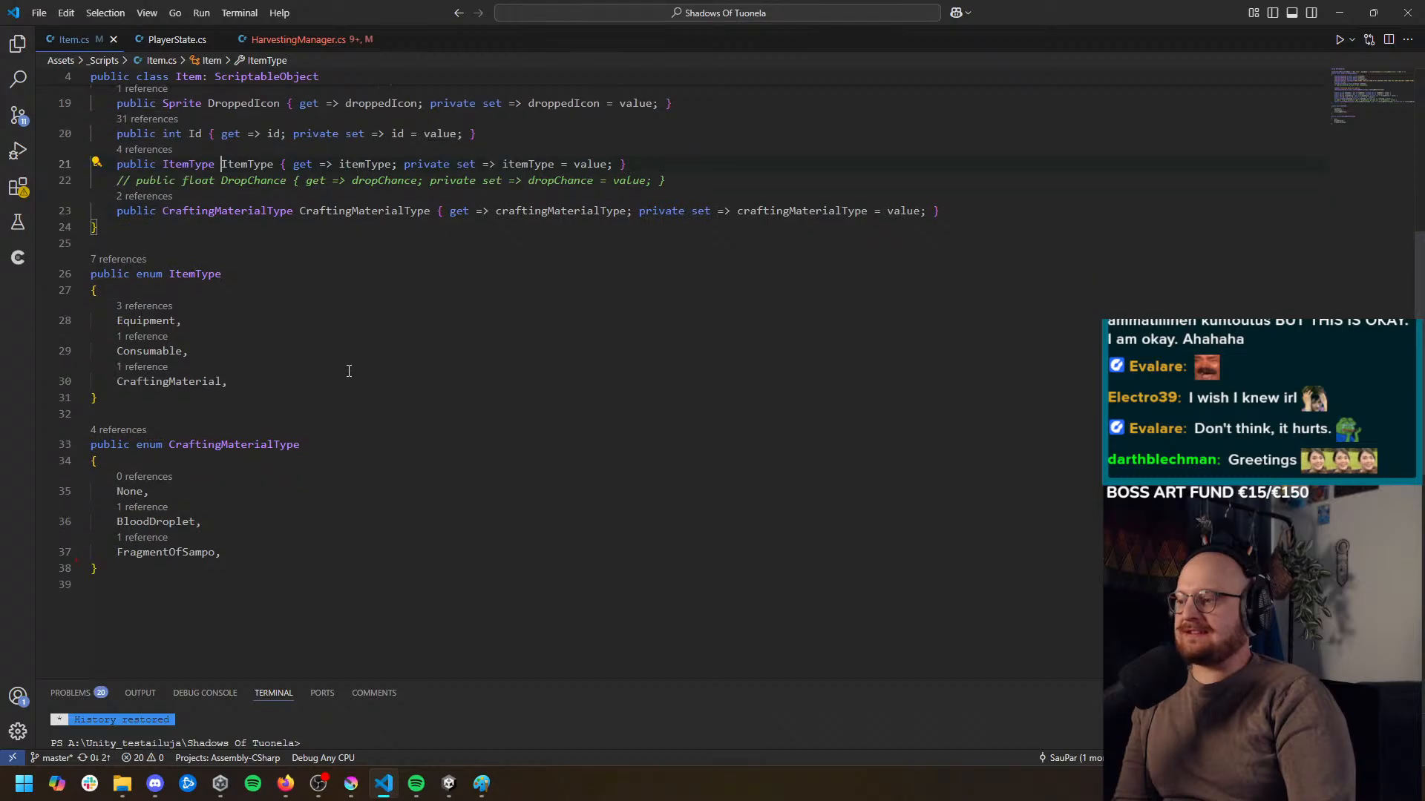
click(279, 383)
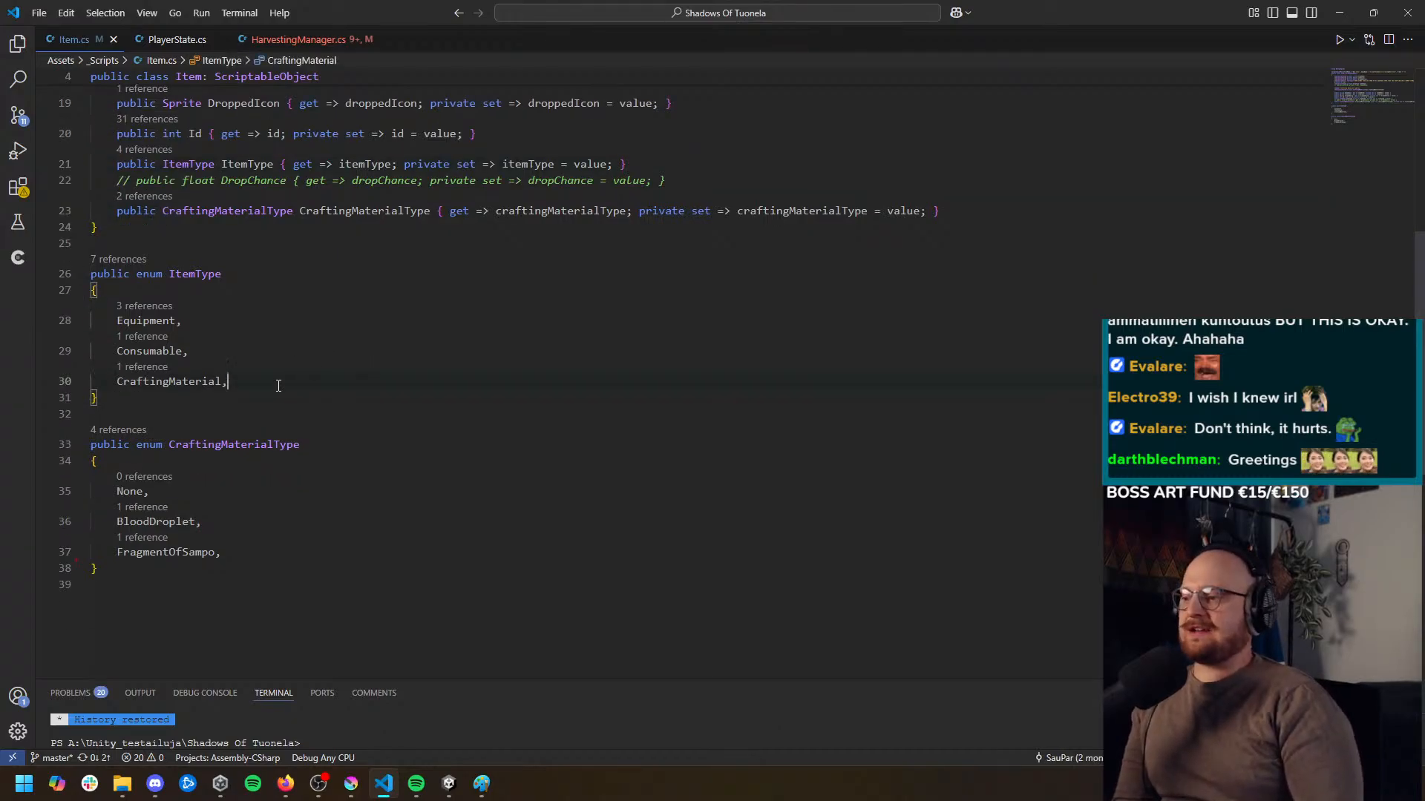
key(Return)
text(Ore,)
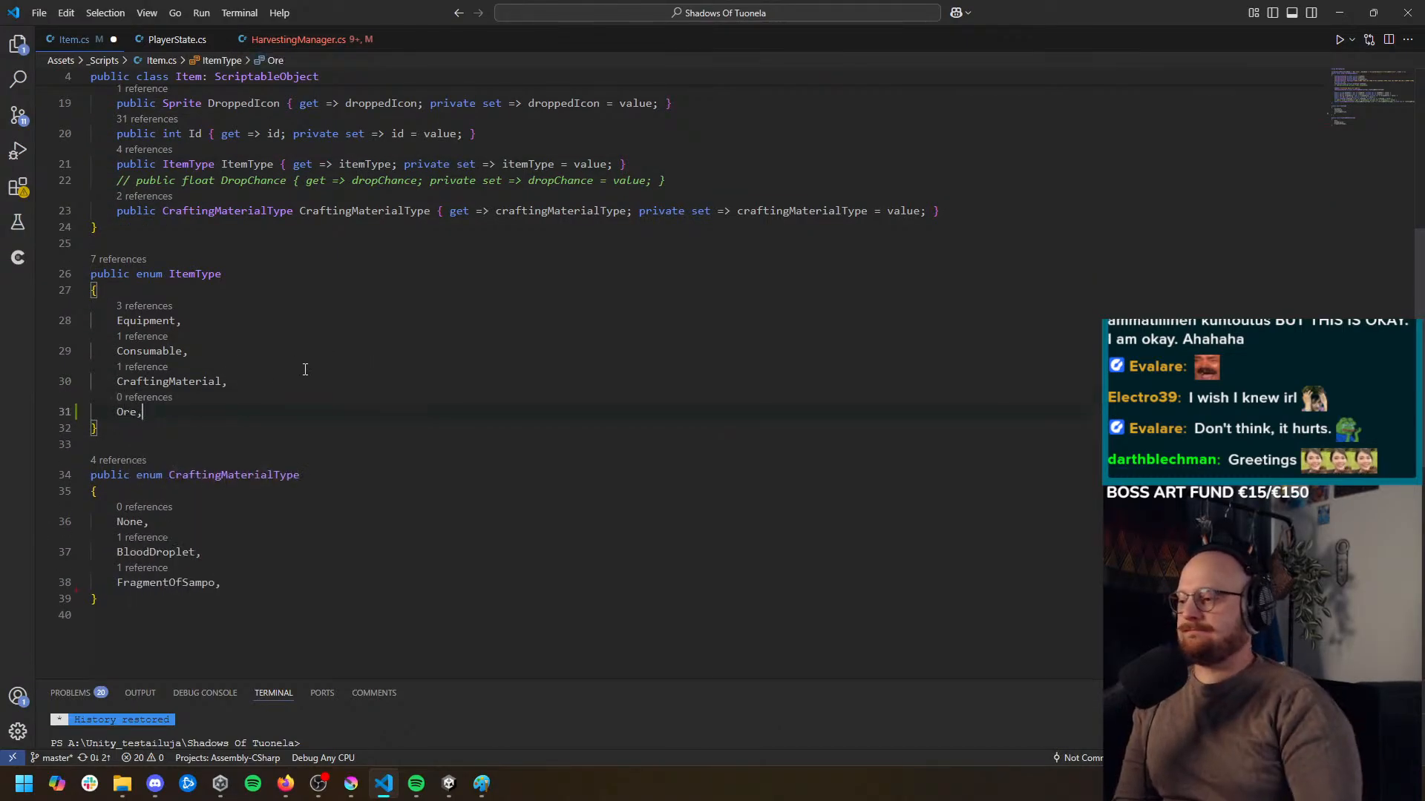
key(ctrl+s)
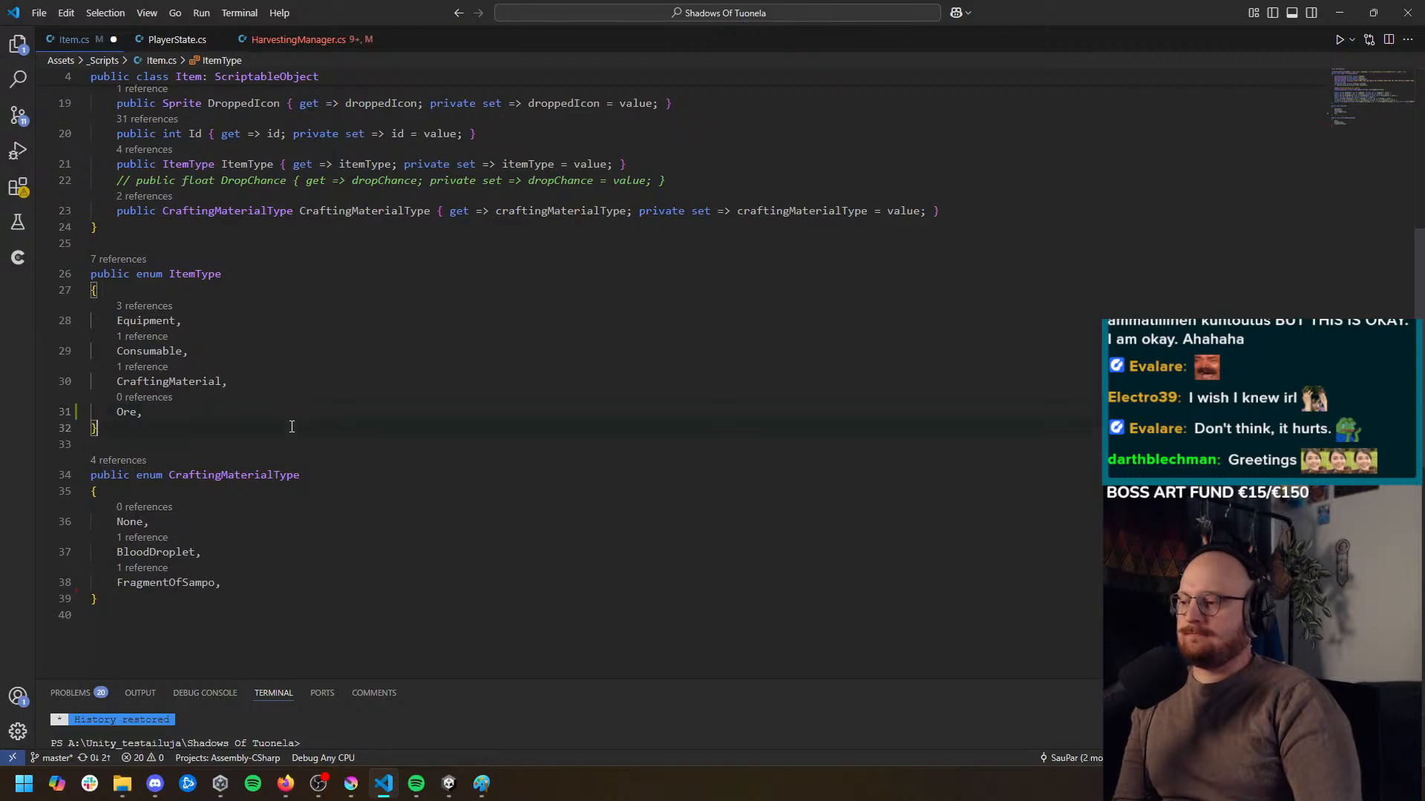
Switch to Unity, set the Item Type of the Black, Cyan, Green and Red Ore items to Ore, and save
click(462, 792)
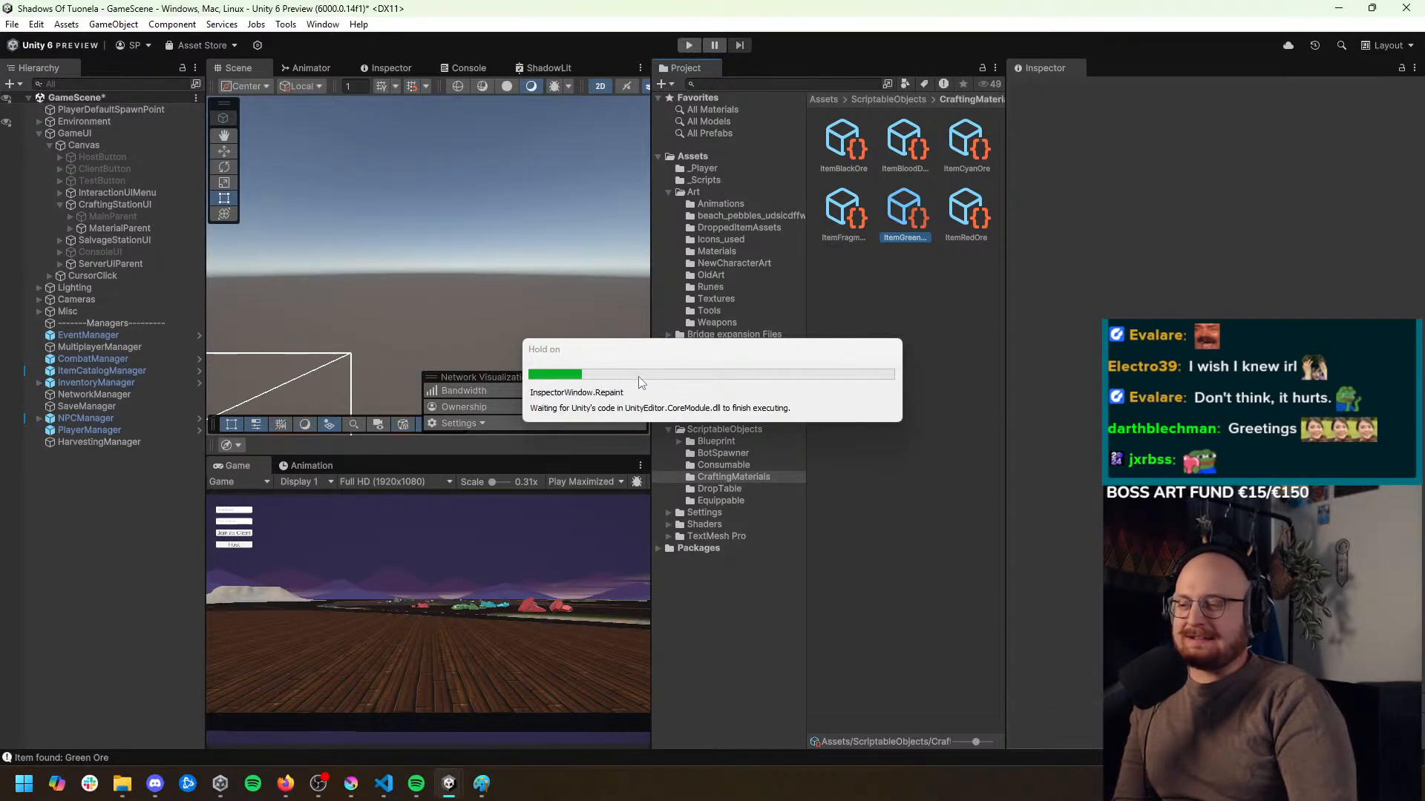
click(859, 145)
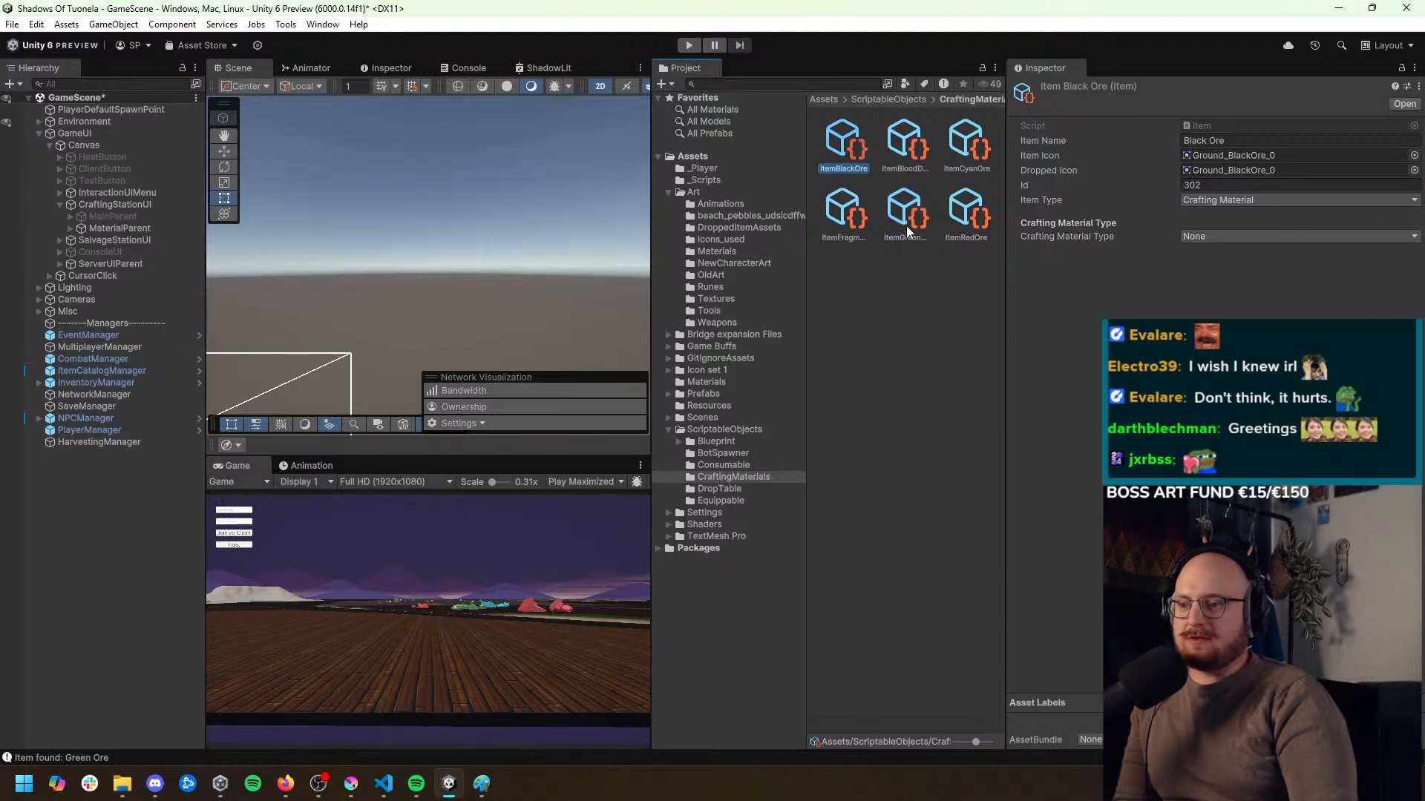
ctrl+click(964, 215)
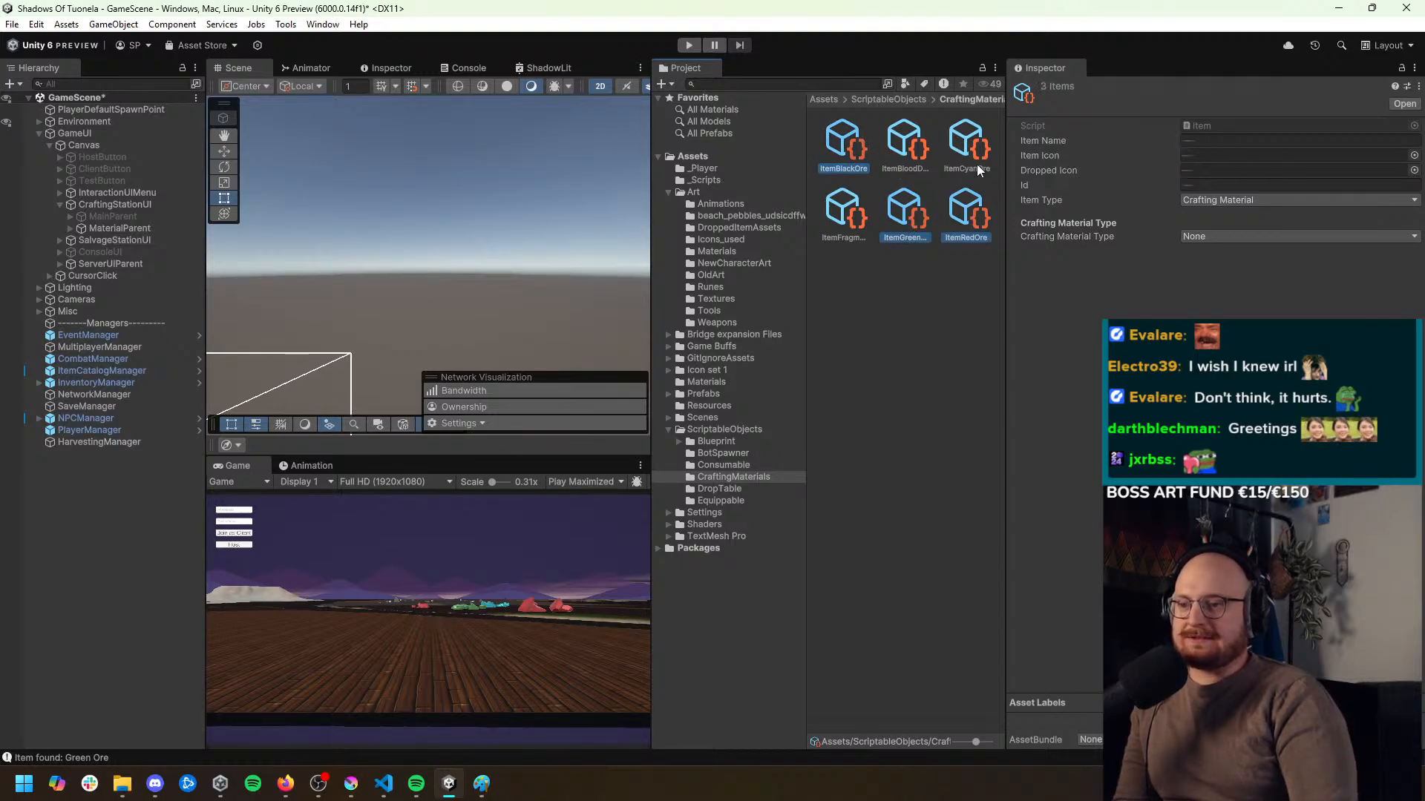
click(1250, 202)
click(1247, 267)
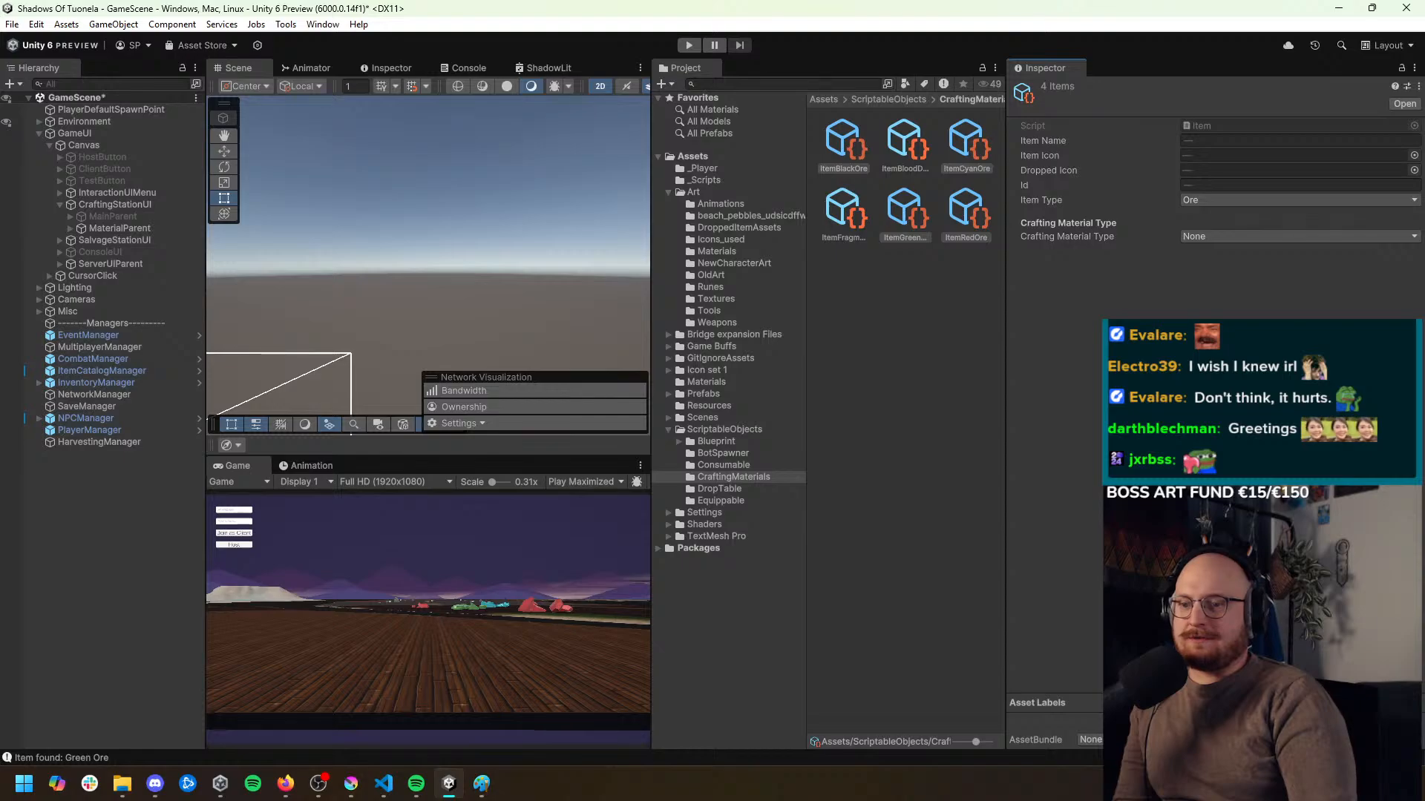
key(ctrl+s)
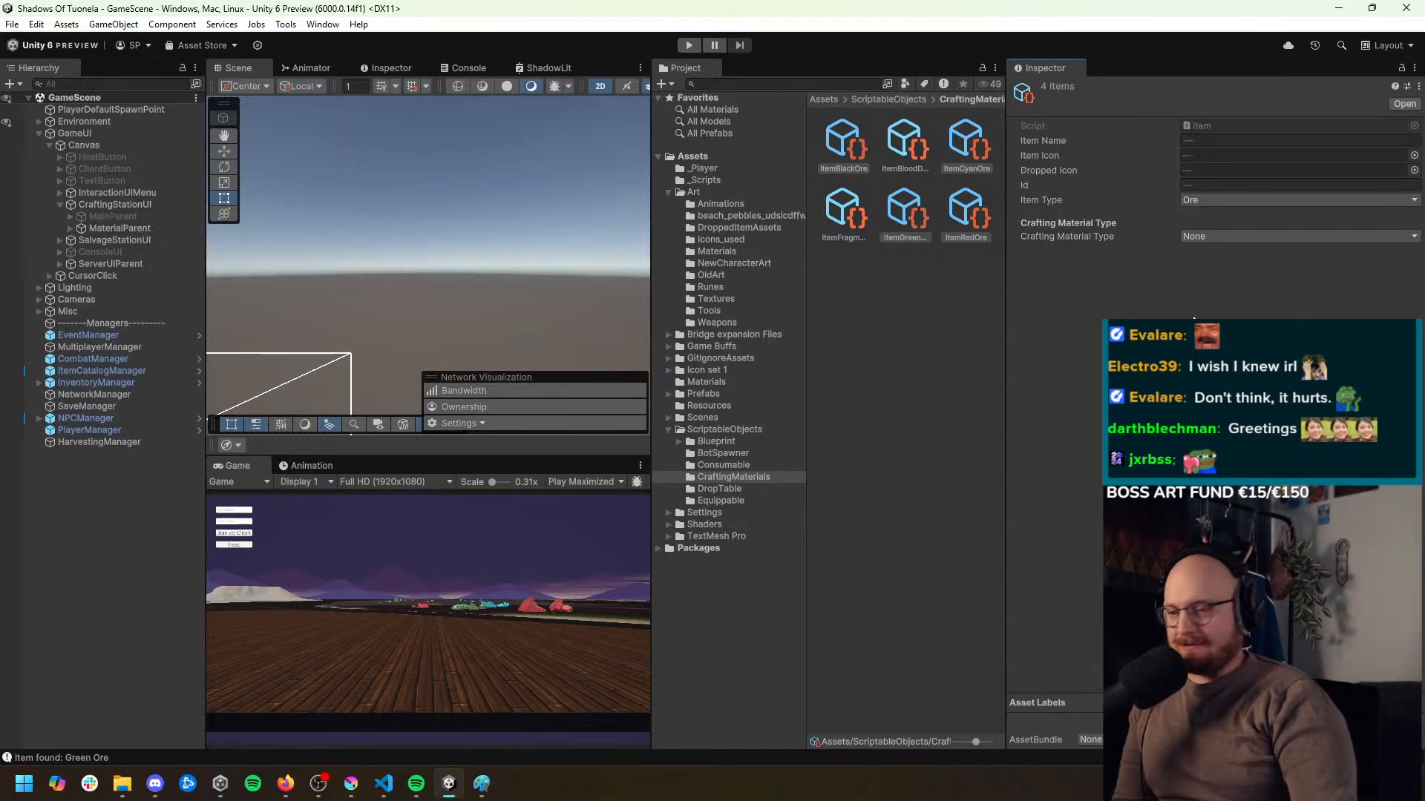
Enter Play mode, start the game as host, and equip the pickaxe from the inventory
click(688, 46)
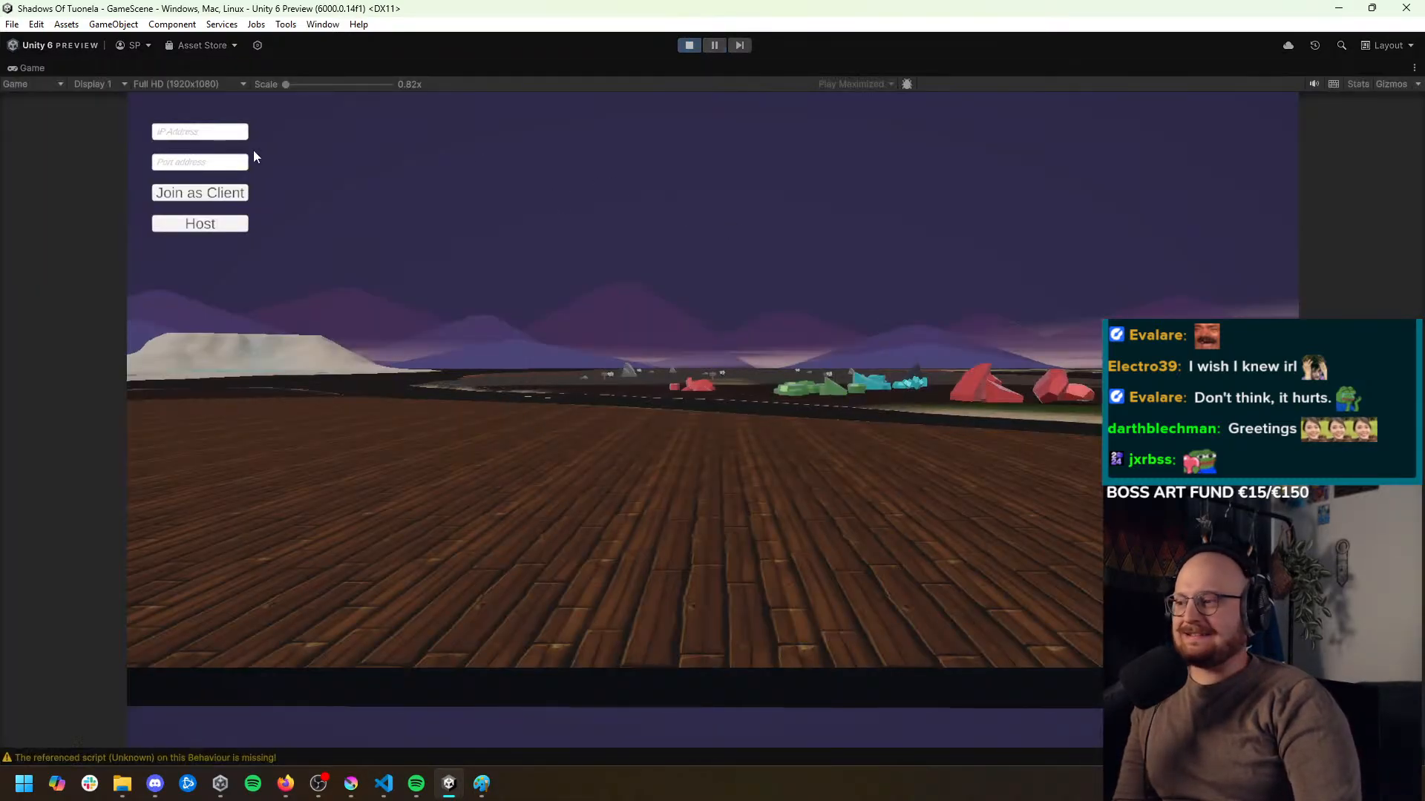
click(230, 223)
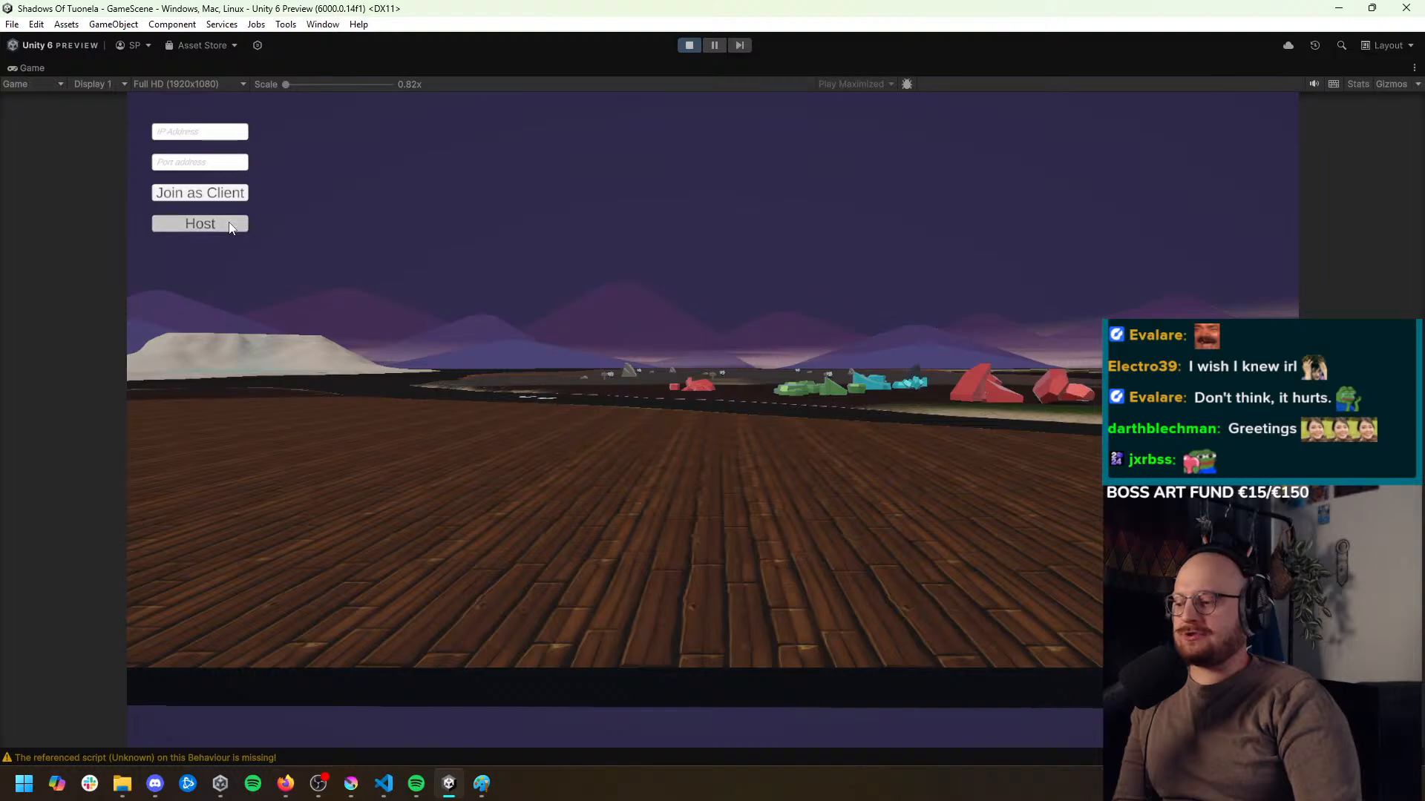
click(732, 500)
click(1220, 162)
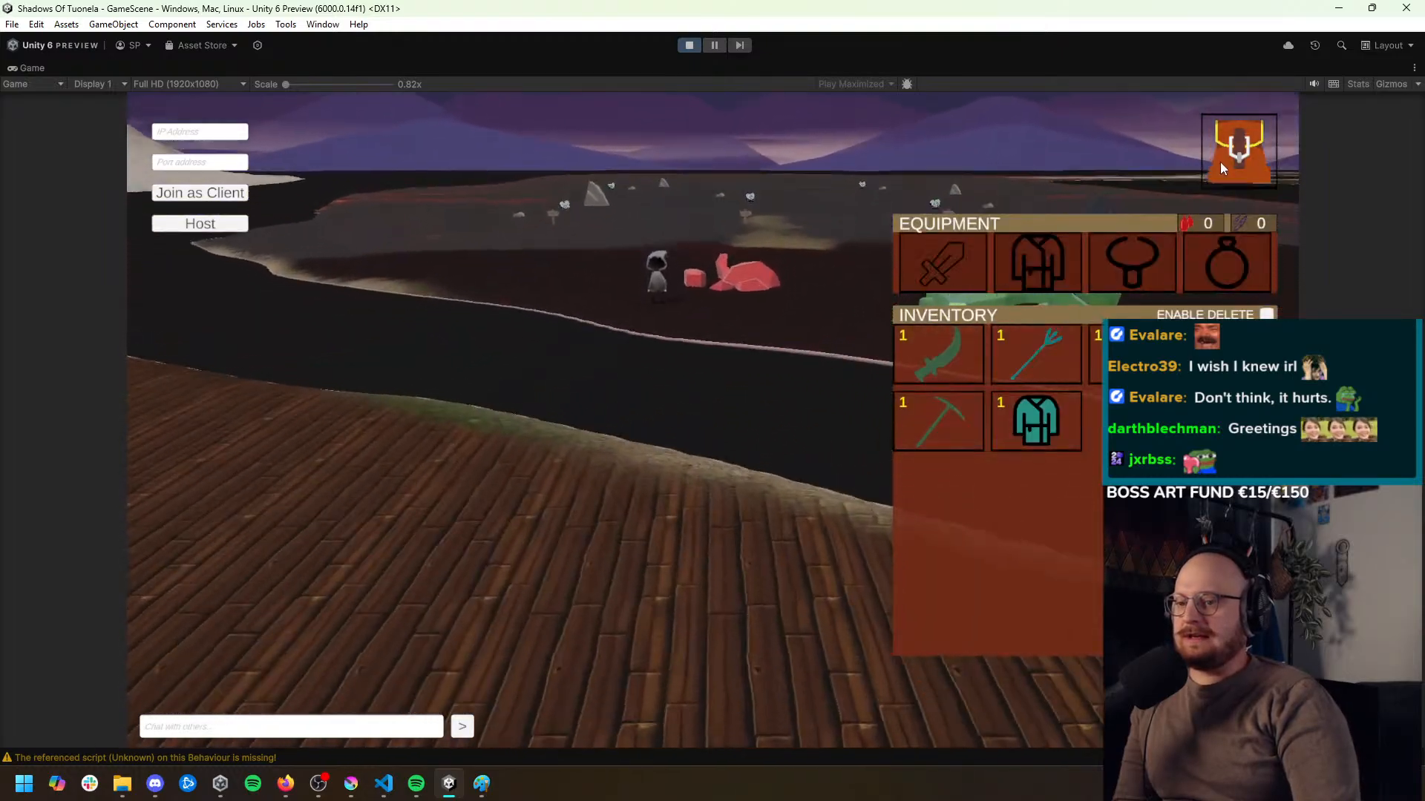
click(1237, 175)
Walk to the green minerals, mine the nearest one, and open the inventory to check for the ore
click(1094, 428)
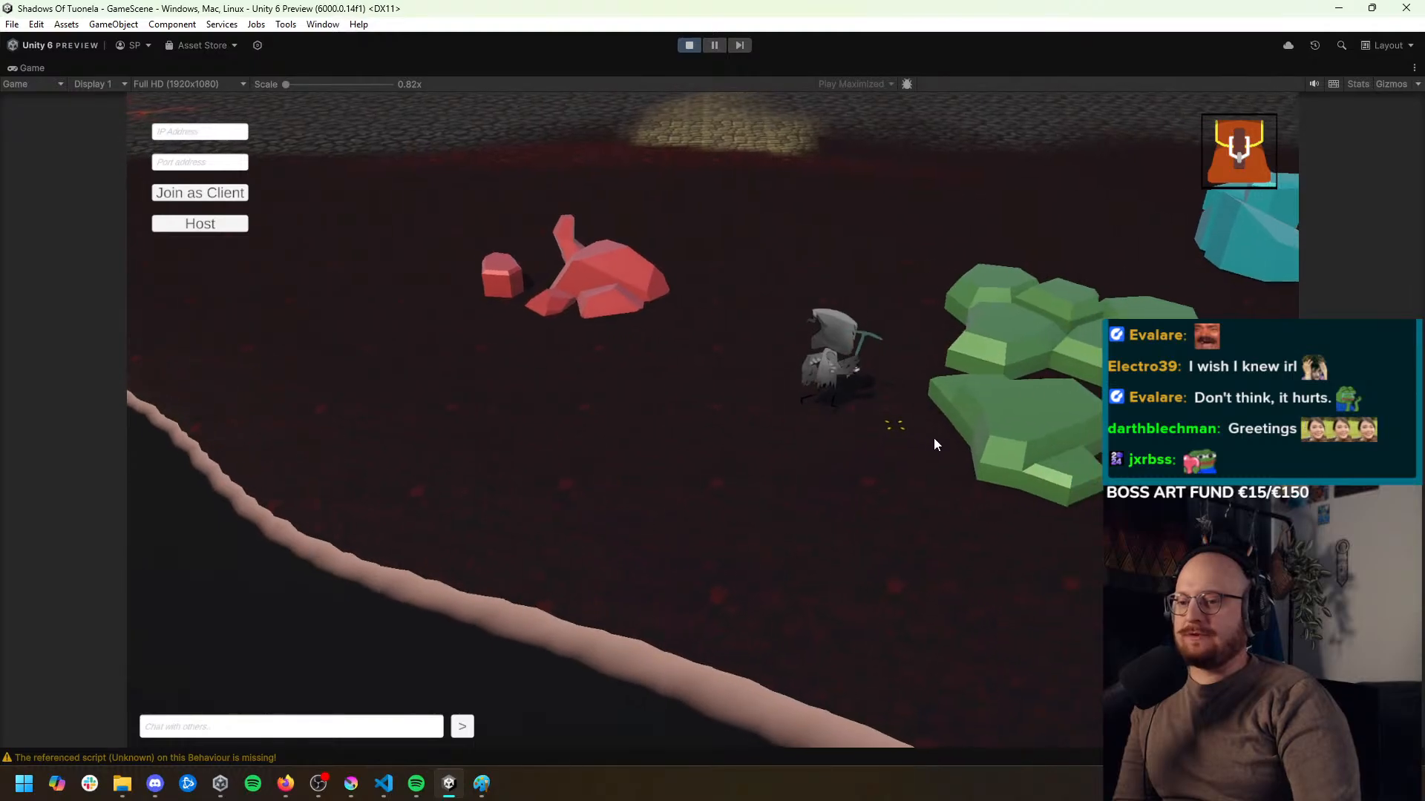
click(904, 407)
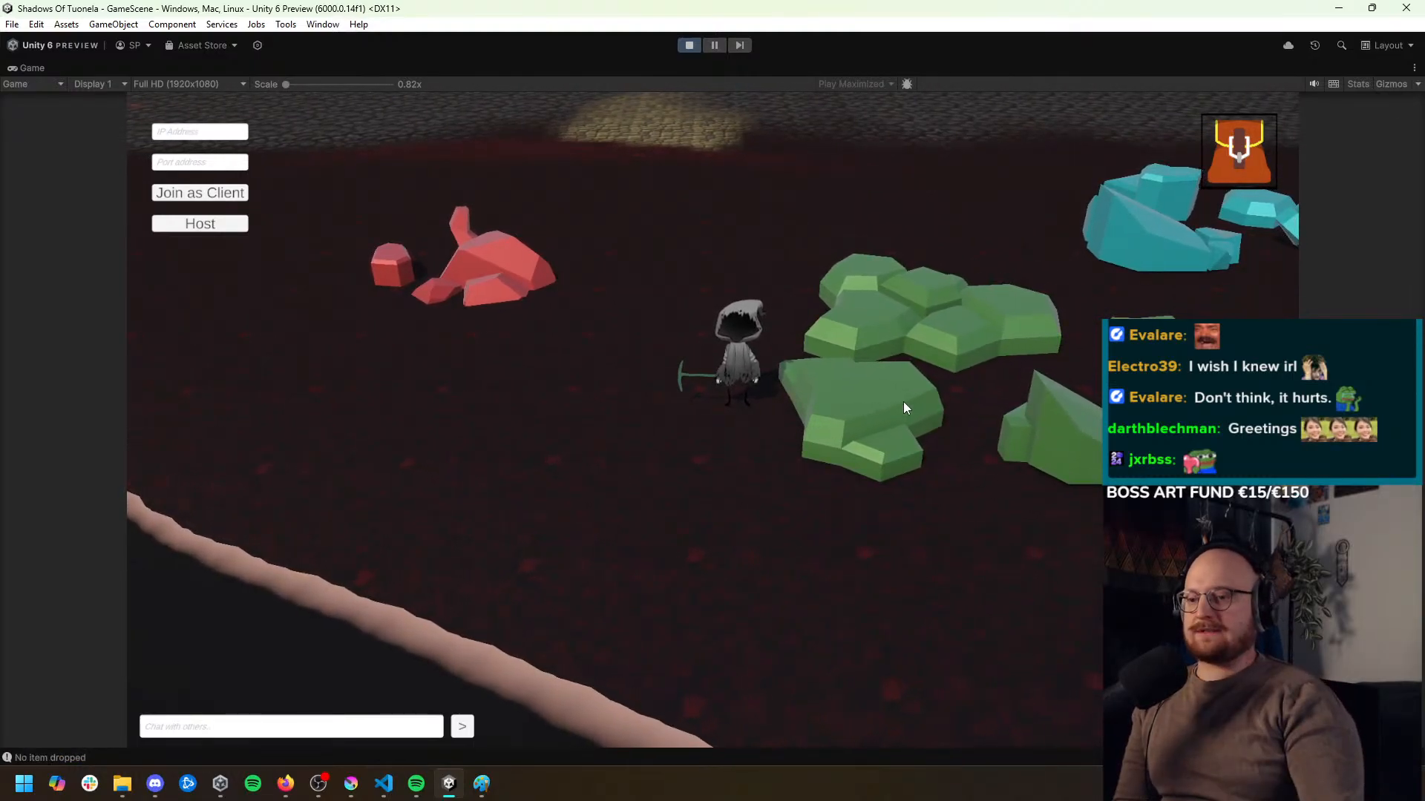
click(903, 408)
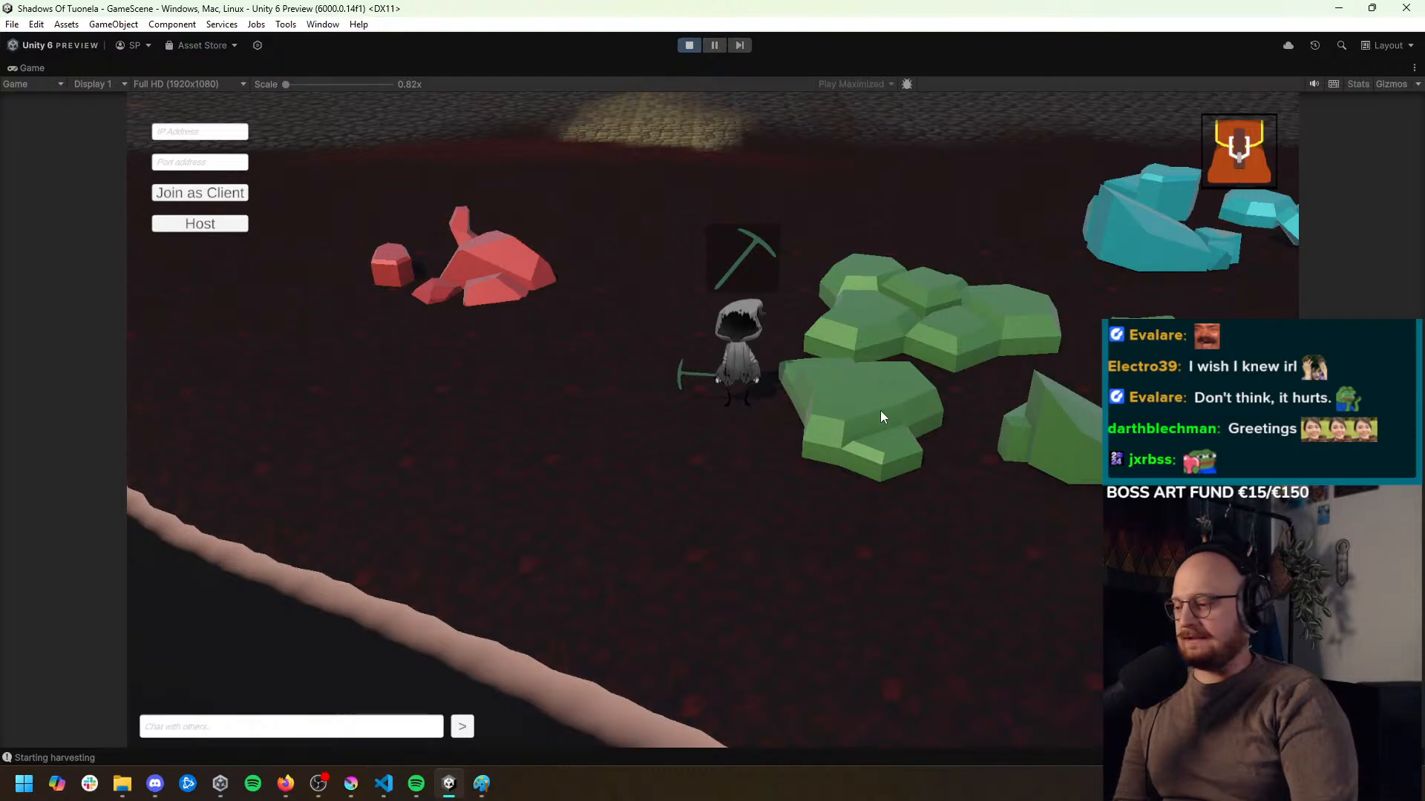
click(1233, 159)
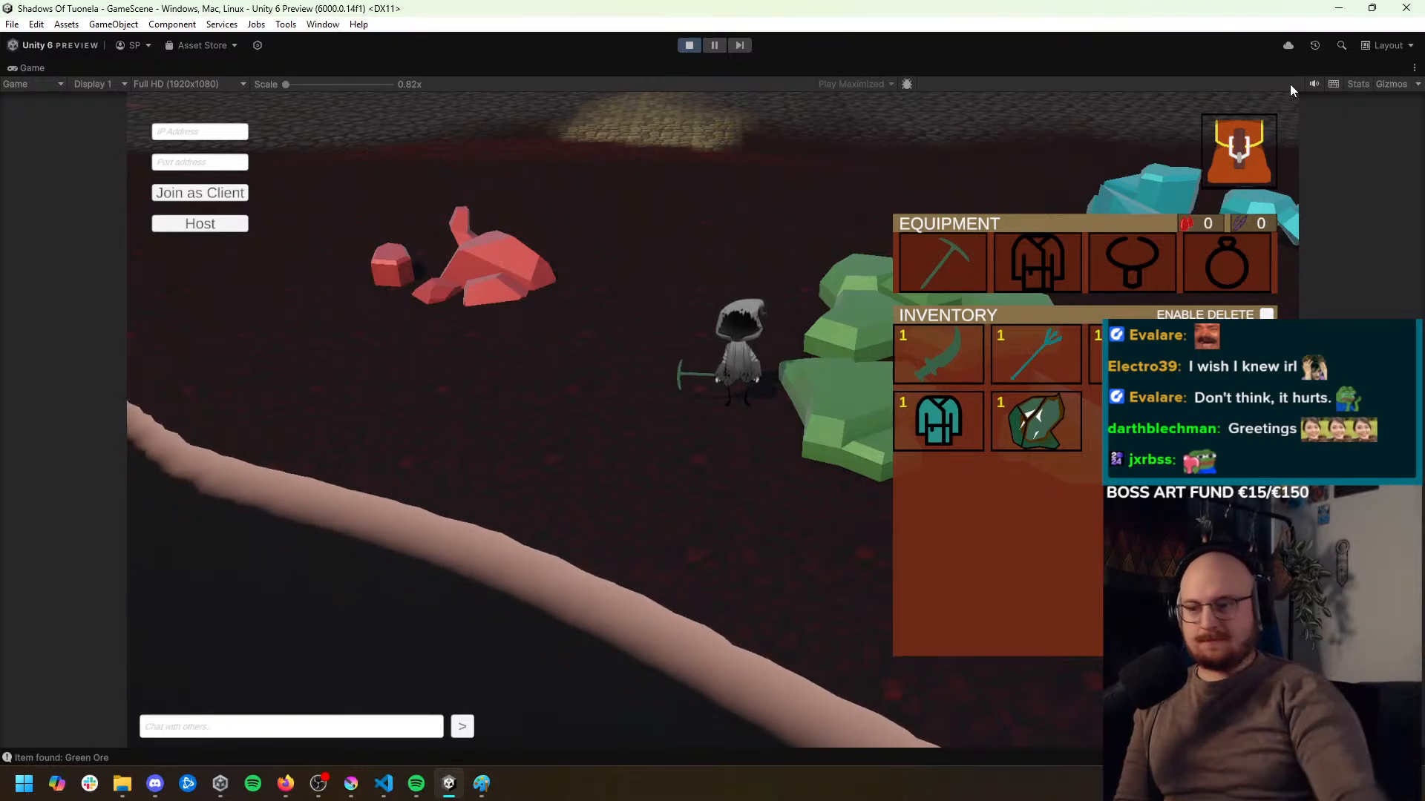
click(569, 452)
click(620, 377)
click(765, 393)
click(773, 407)
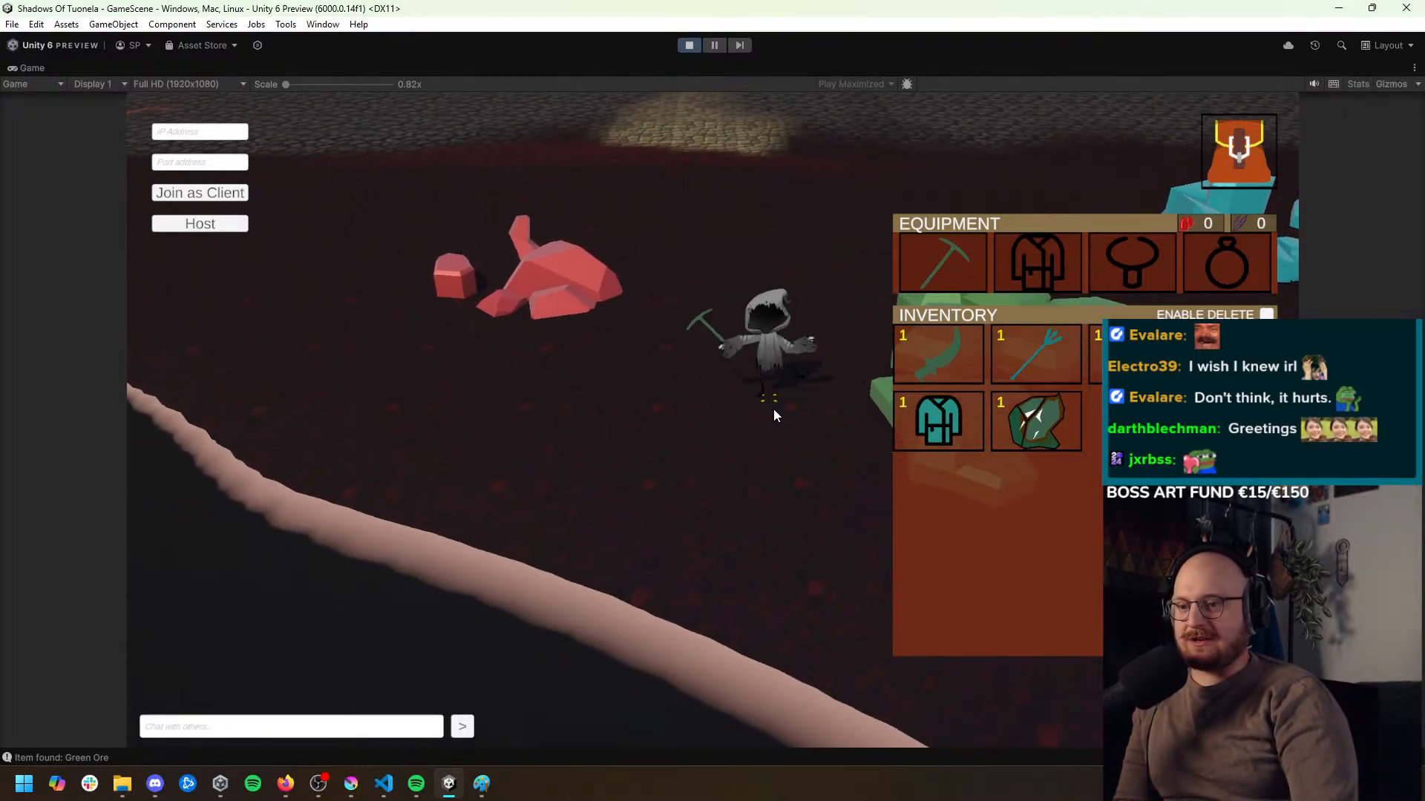
Mine the nearest green mineral repeatedly with the inventory open to check that each Green Ore drop is added
click(835, 404)
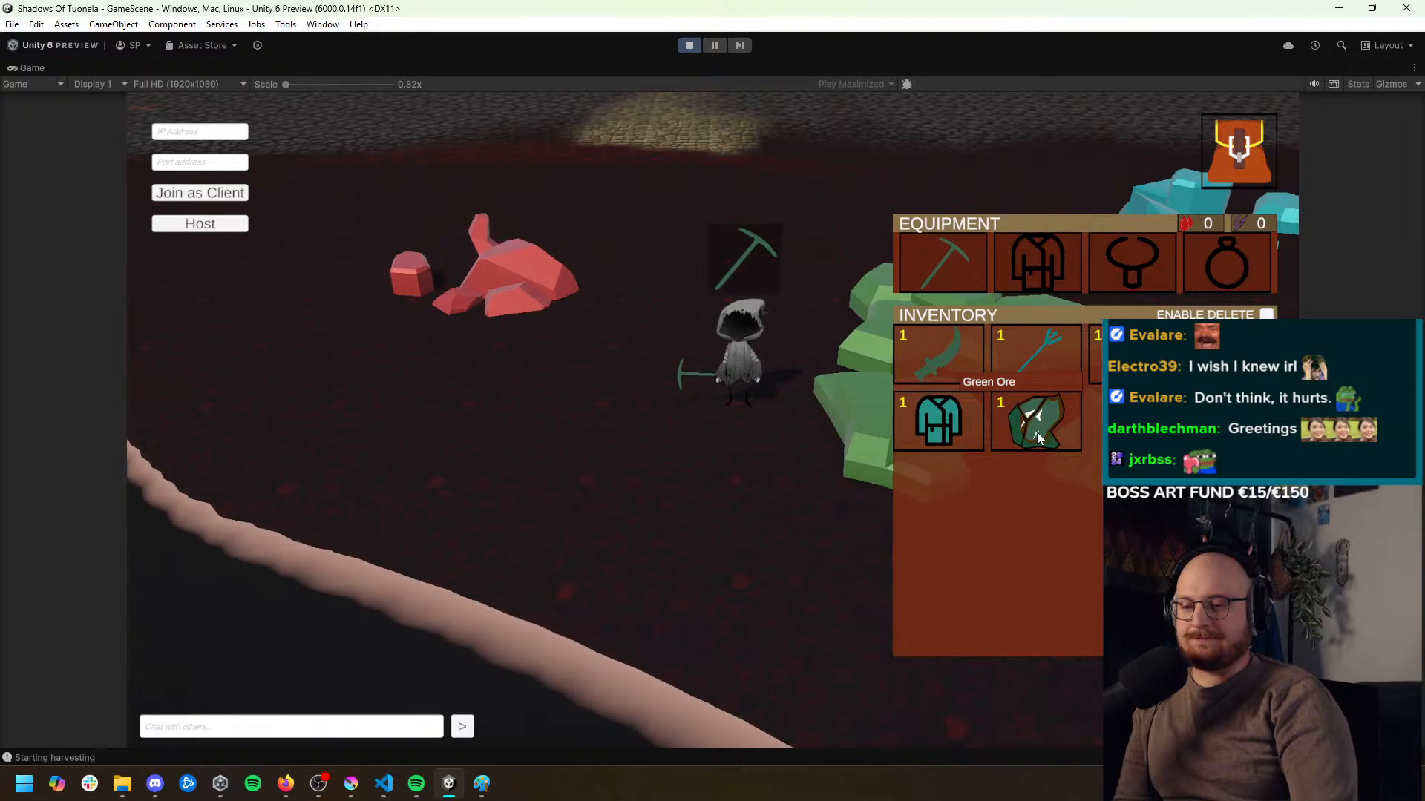
click(855, 421)
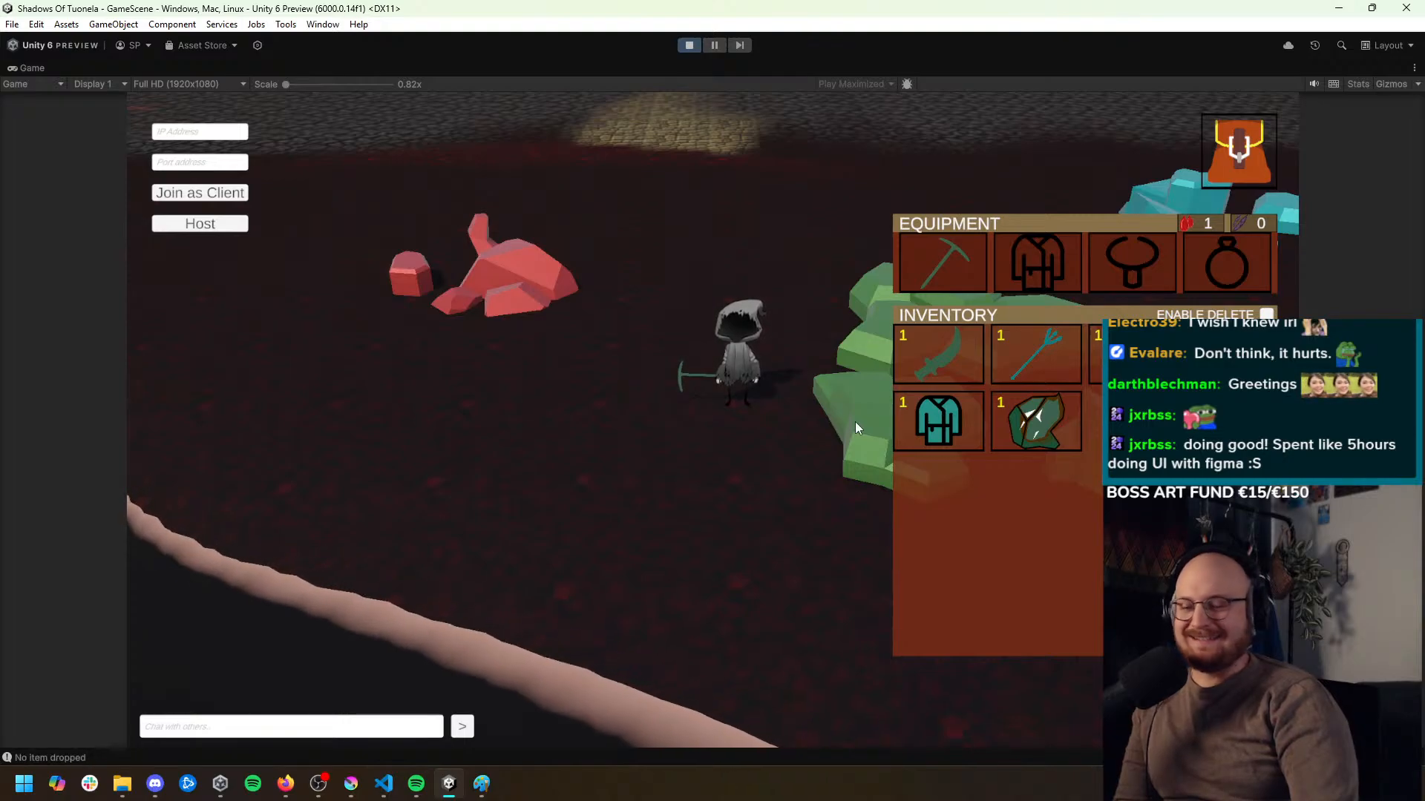
click(854, 422)
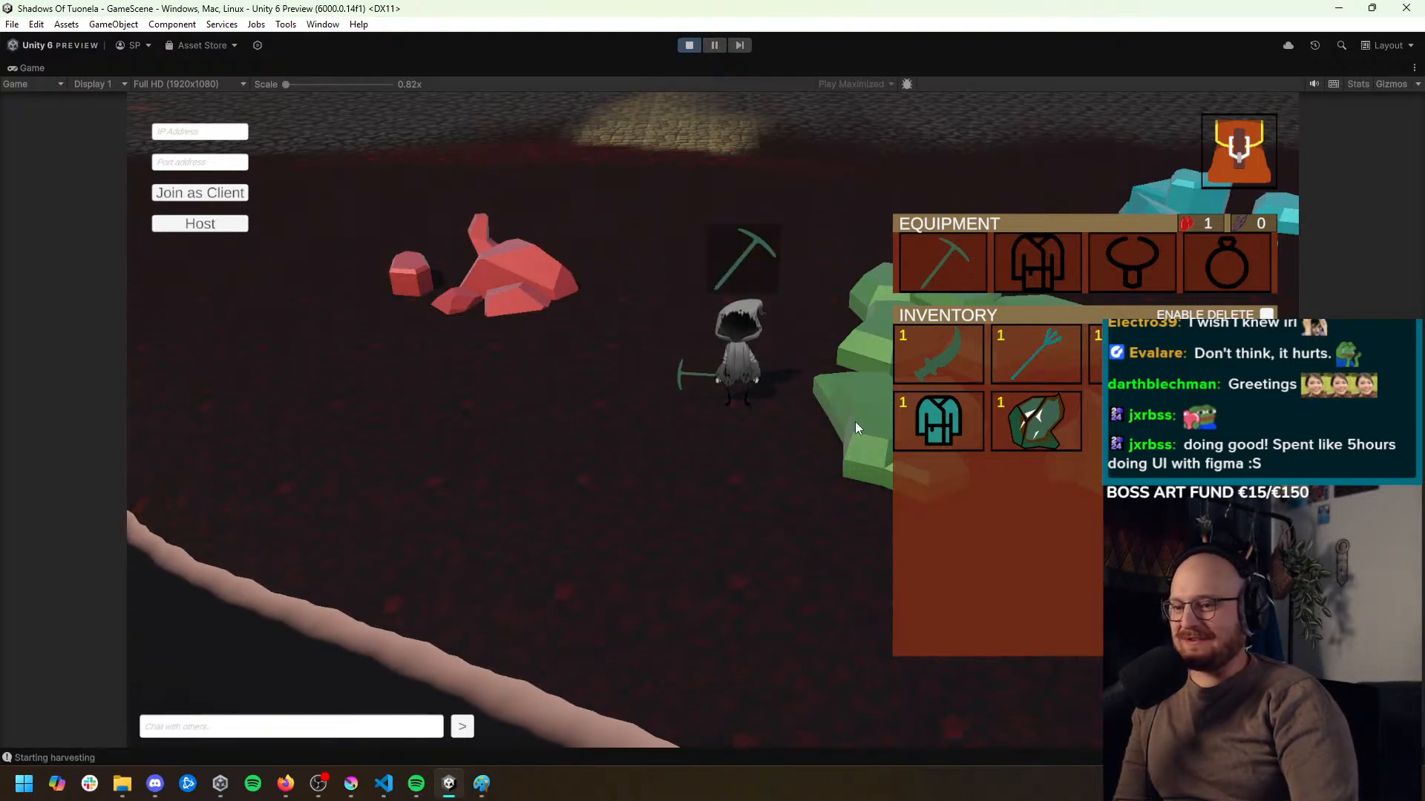
click(855, 421)
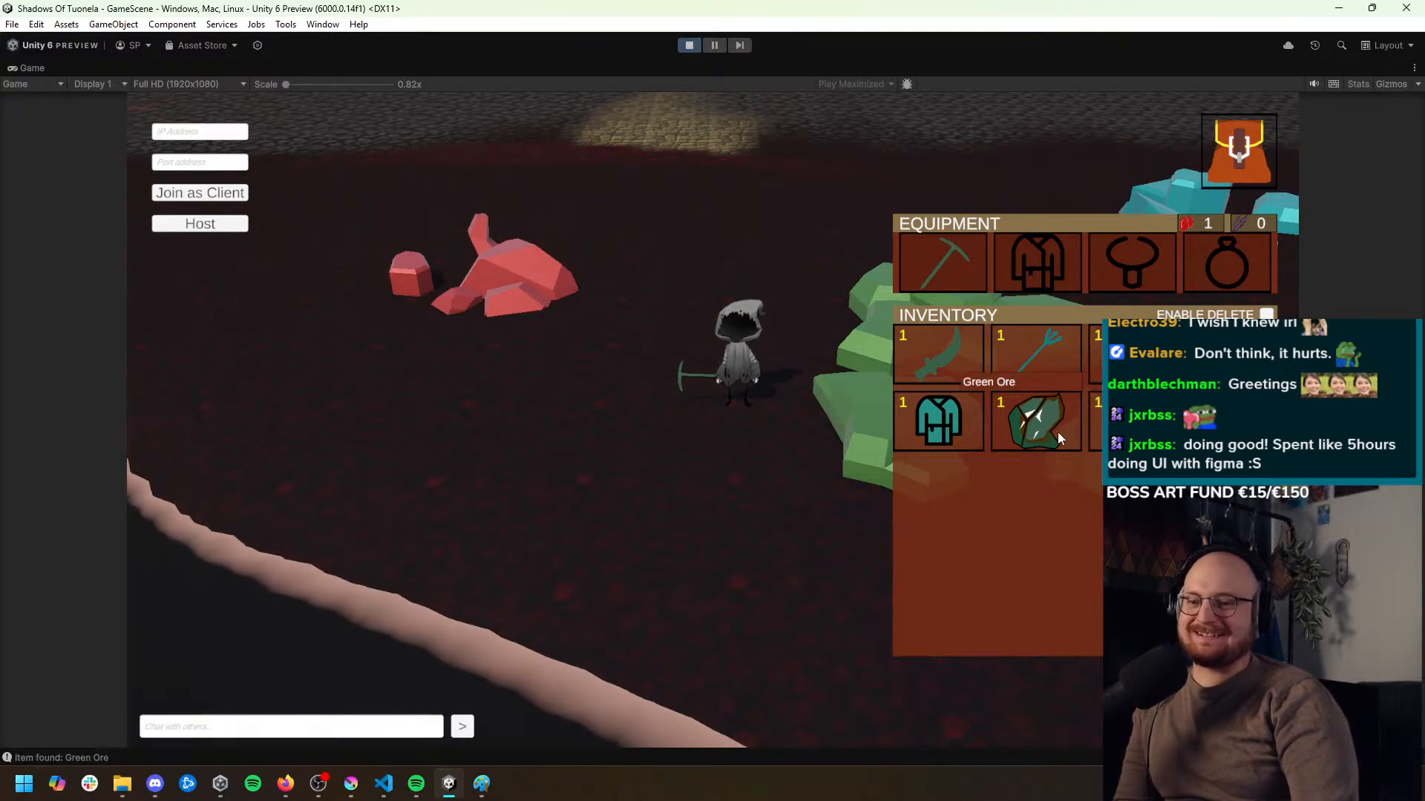
Close the inventory and walk the character around the green minerals, reopening and closing the inventory to check its contents
click(1265, 135)
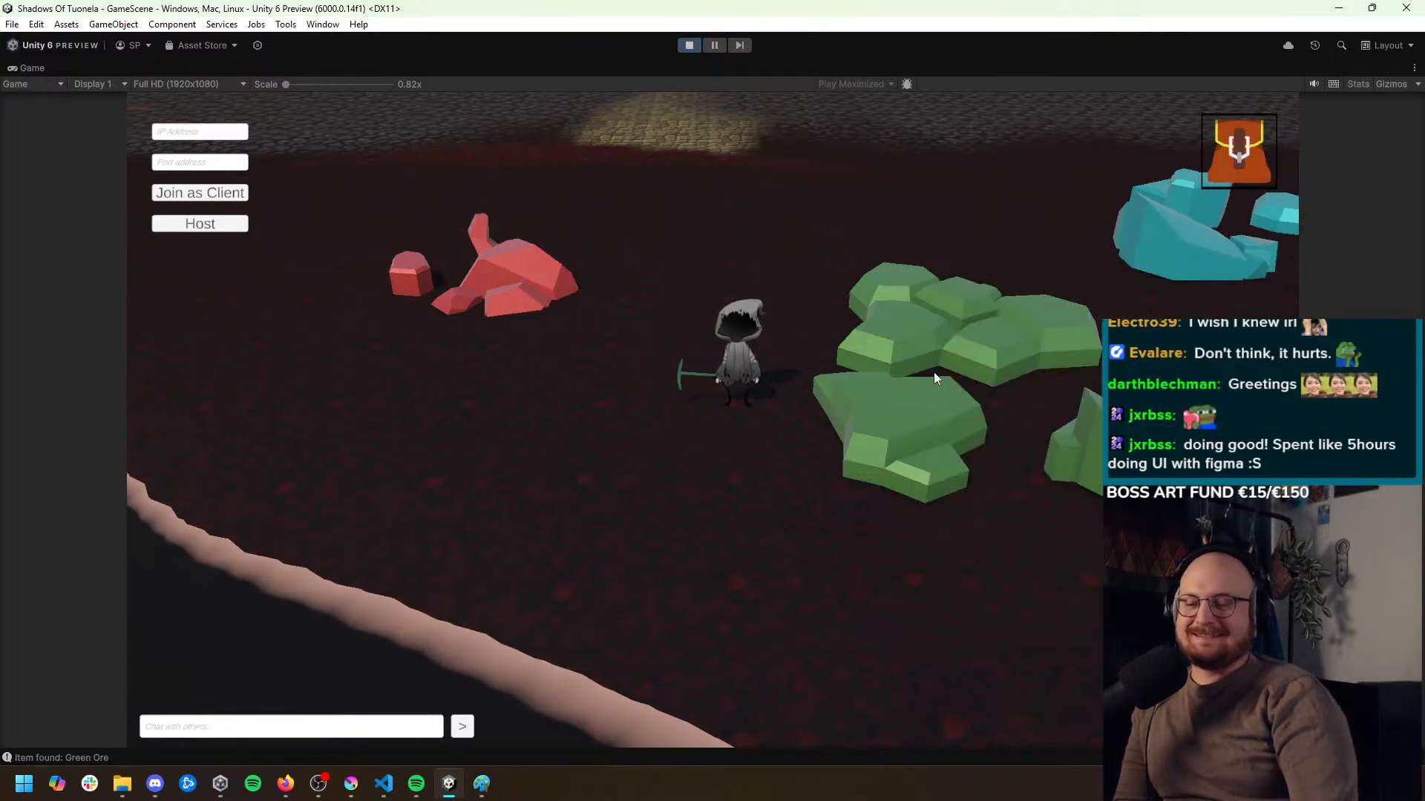
click(762, 509)
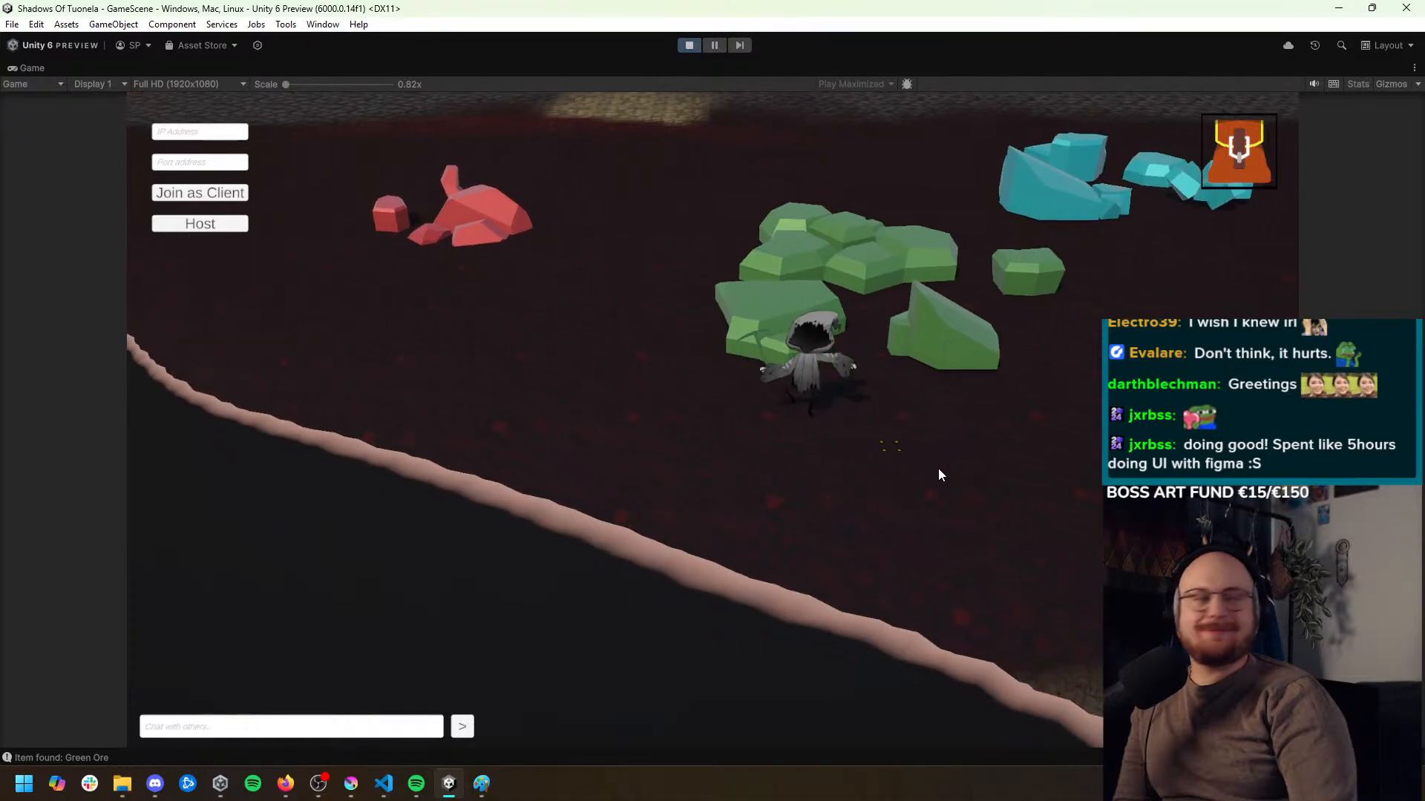
click(567, 375)
click(1241, 147)
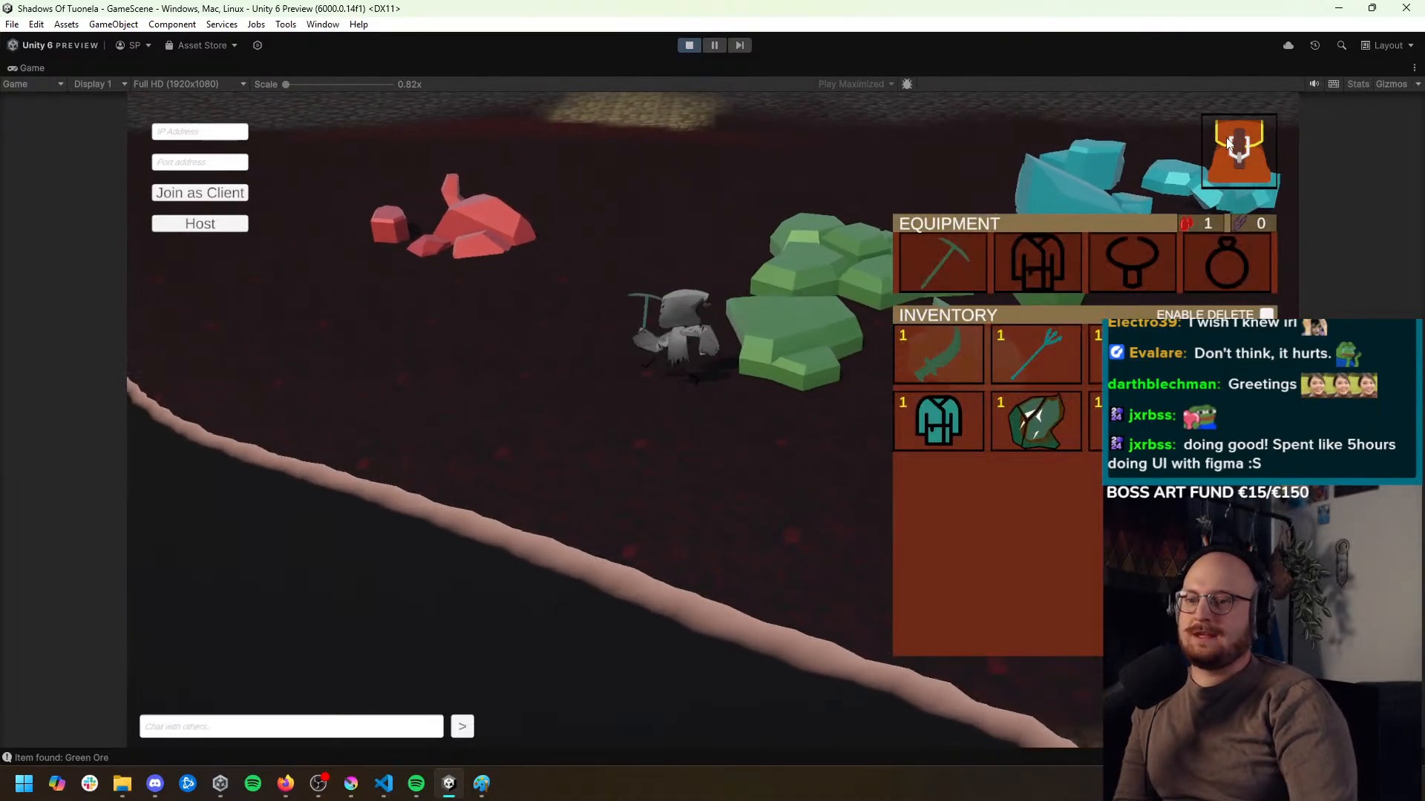
click(1237, 145)
click(726, 232)
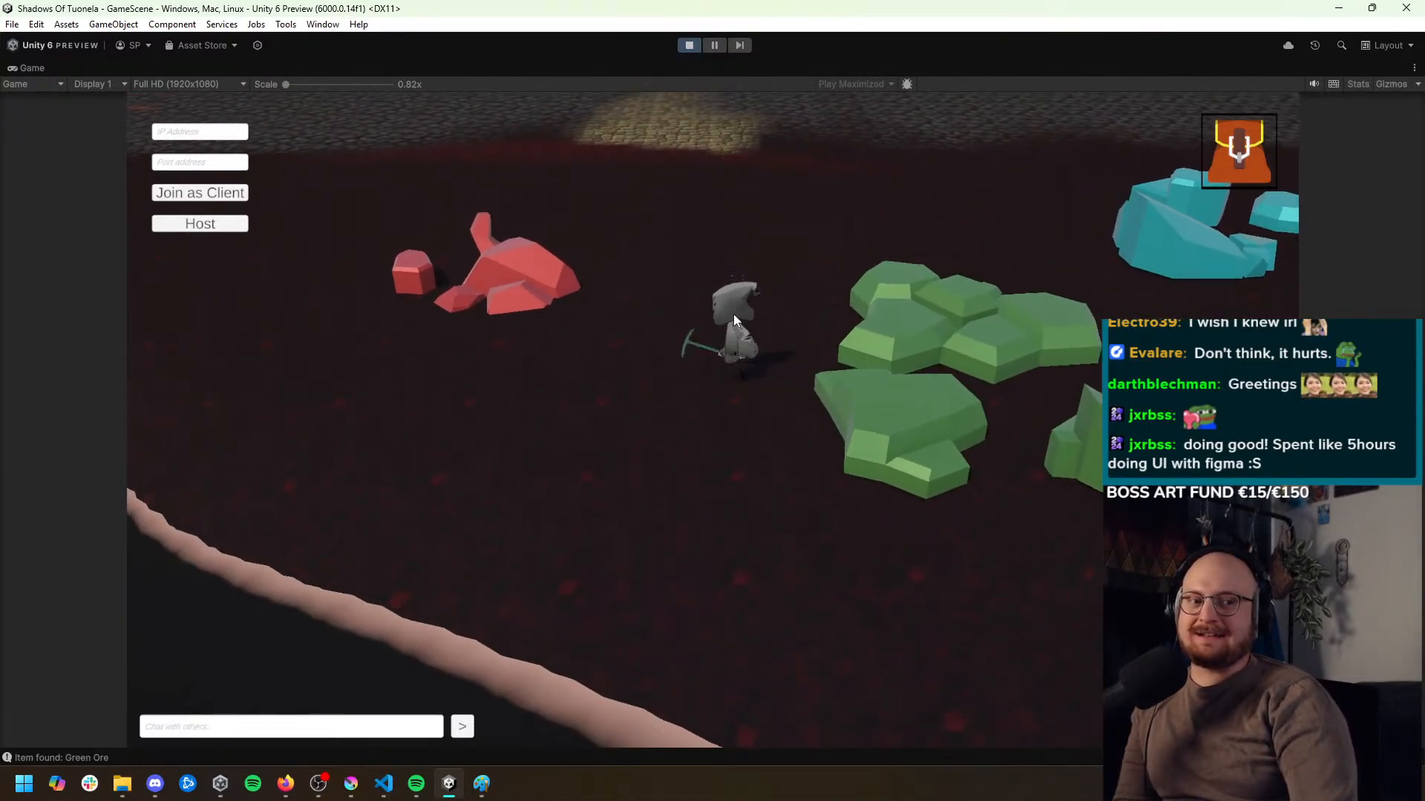
click(733, 441)
click(1238, 146)
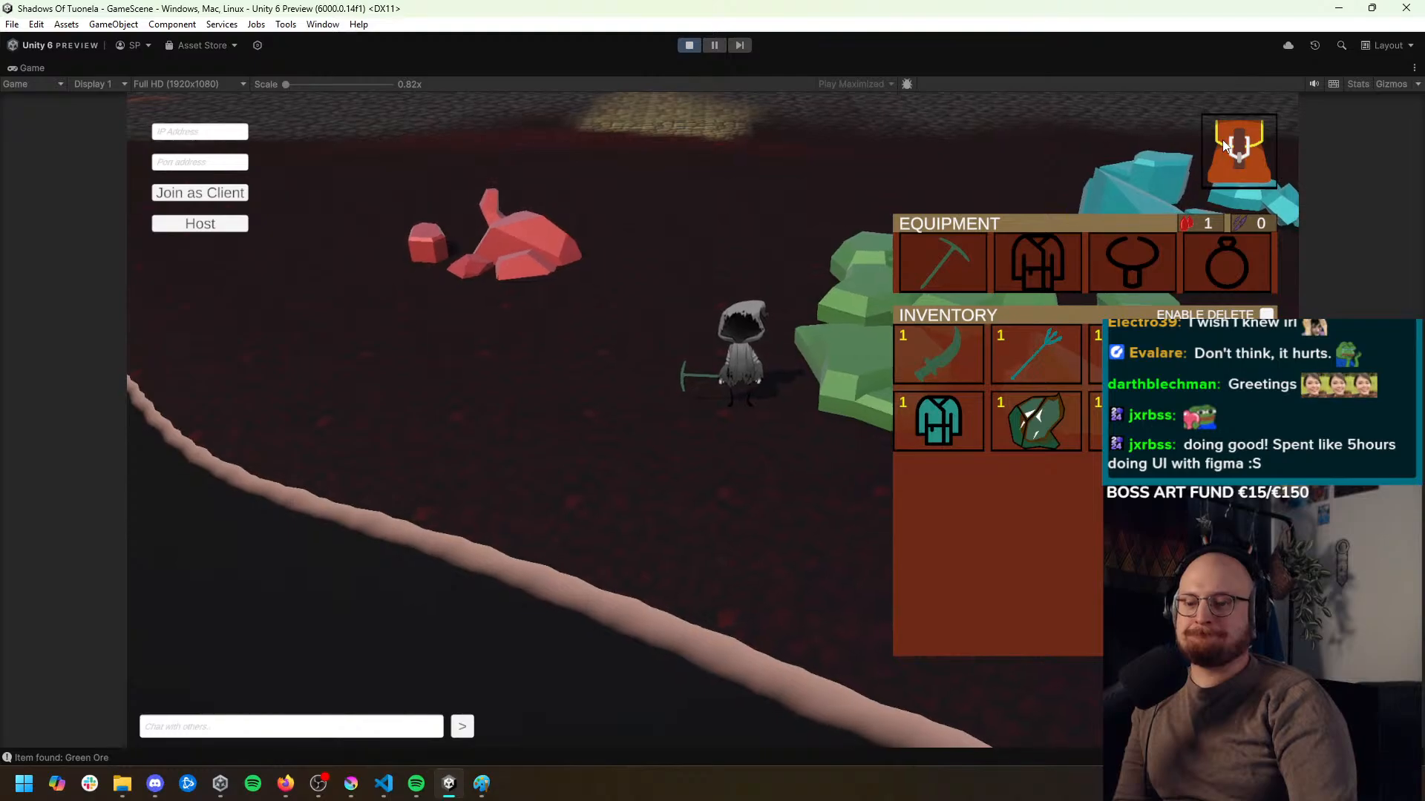
click(1239, 144)
Pause the game, inspect the Player State component of PlayerPrefabNew(Clone) and its context menu, and return the Game view to Play Maximized
click(716, 49)
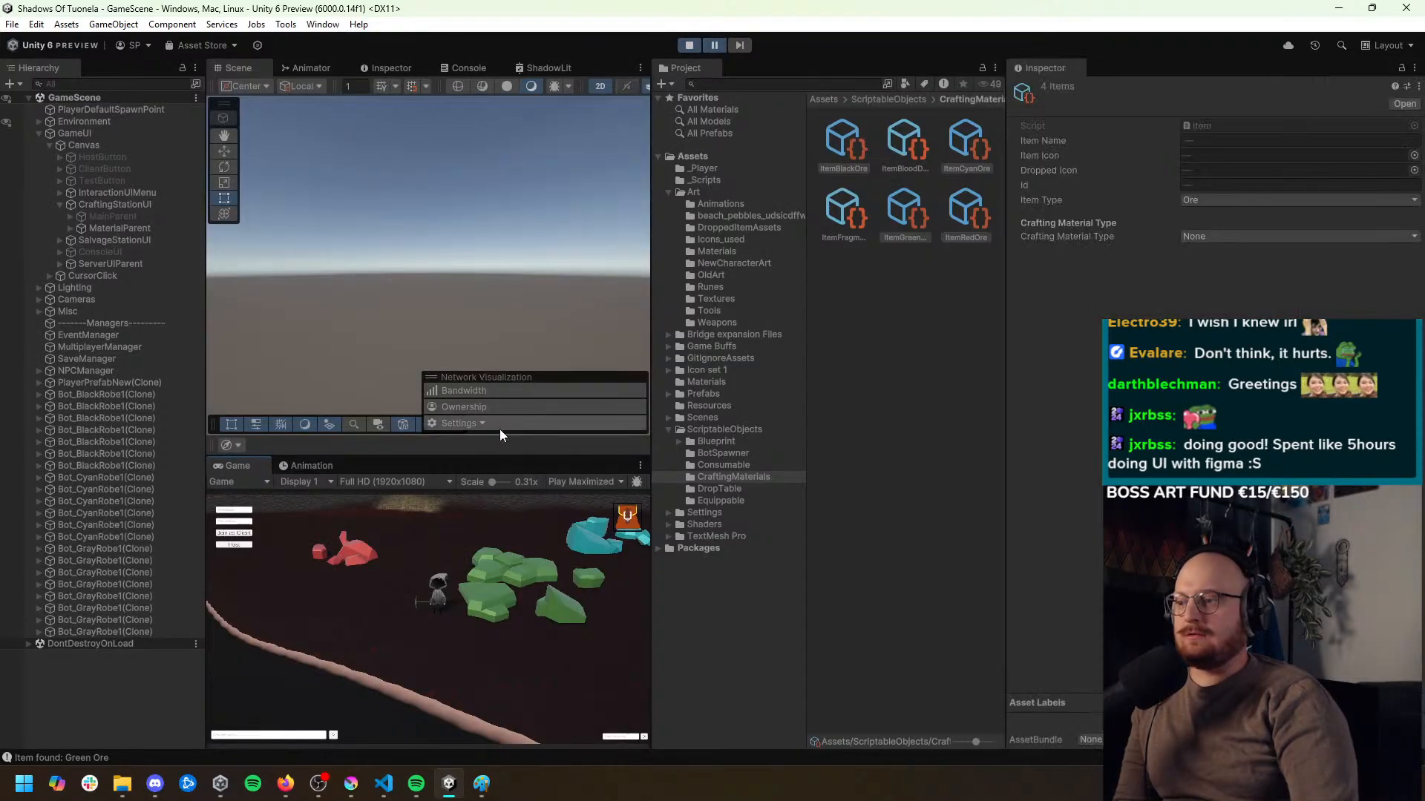
click(583, 482)
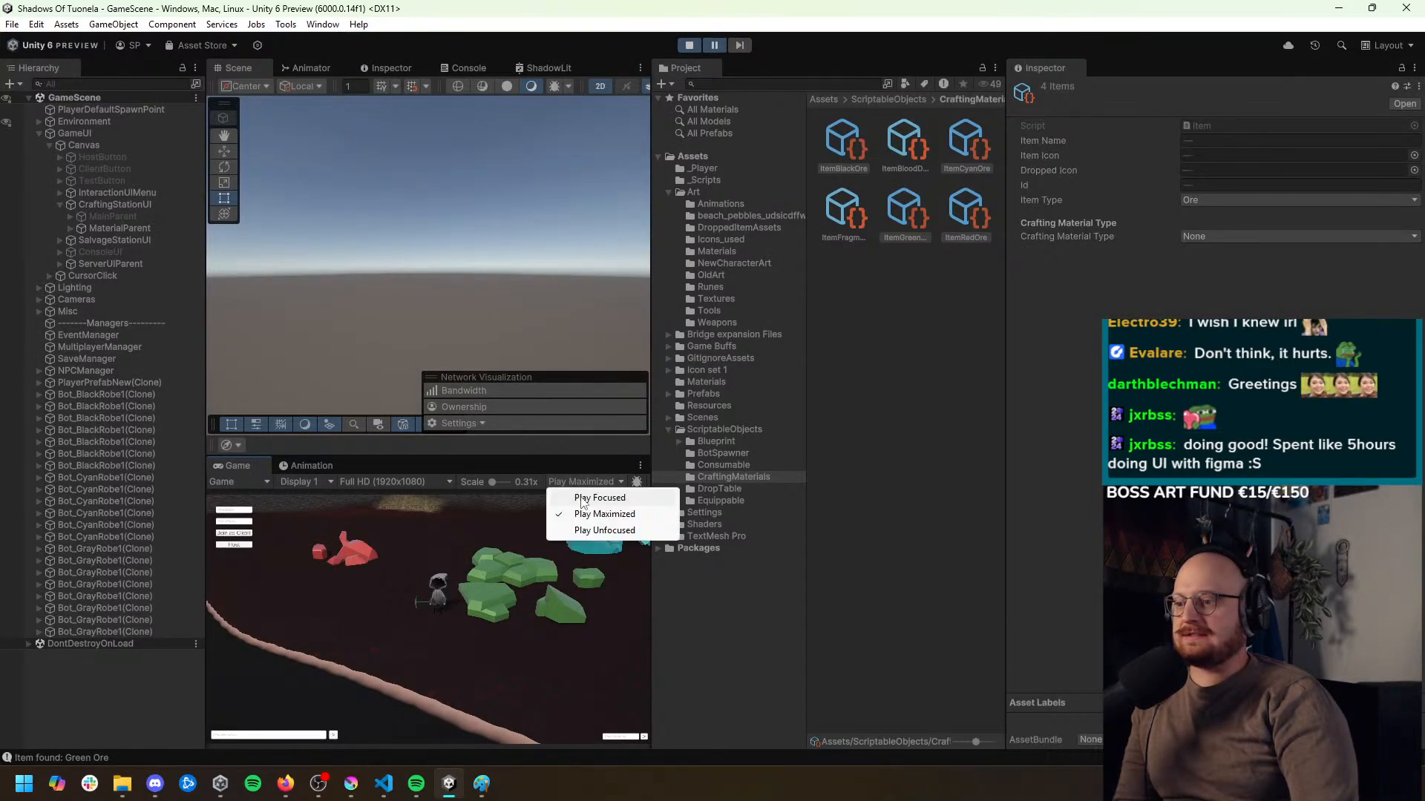
click(586, 497)
click(123, 384)
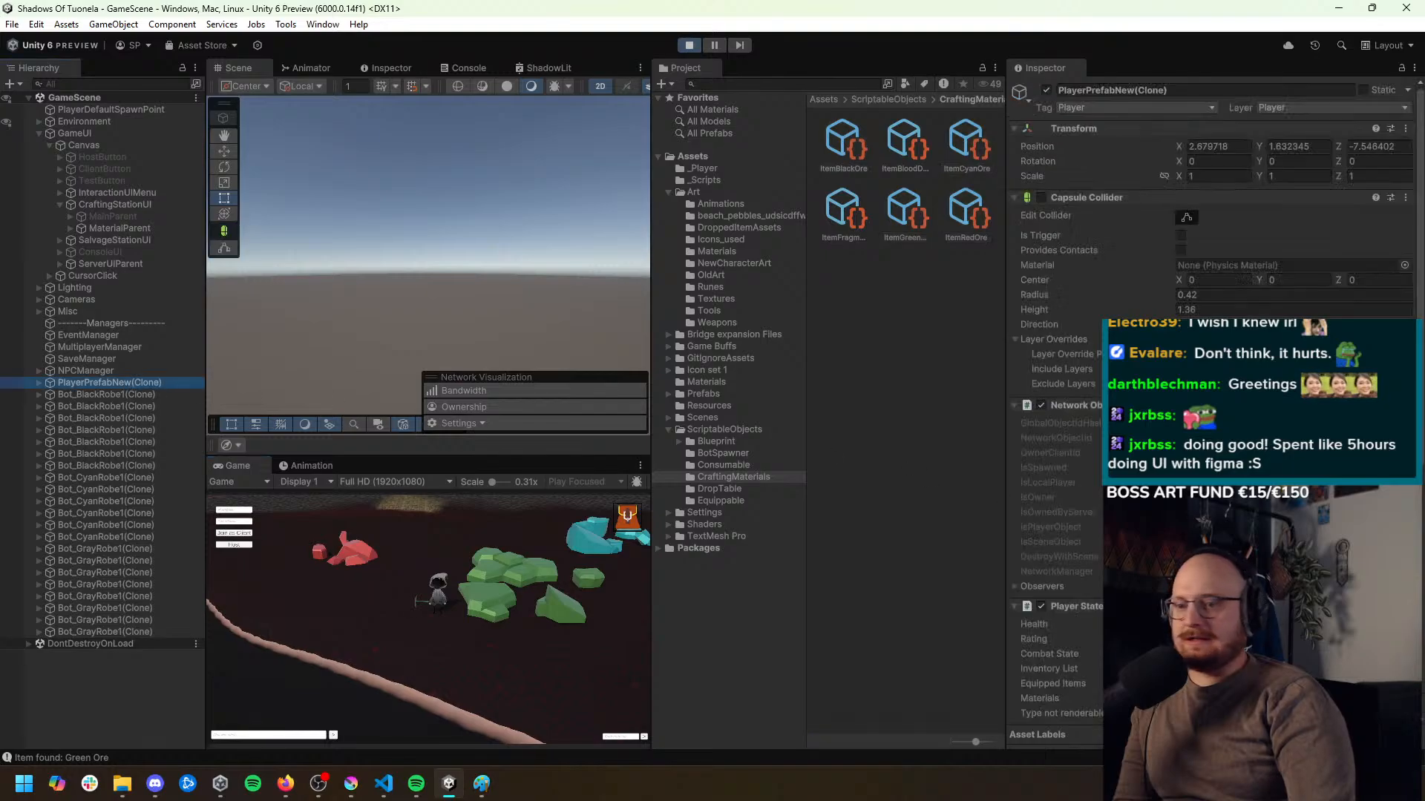
scroll(1124, 291, down, 5)
right_click(1123, 292)
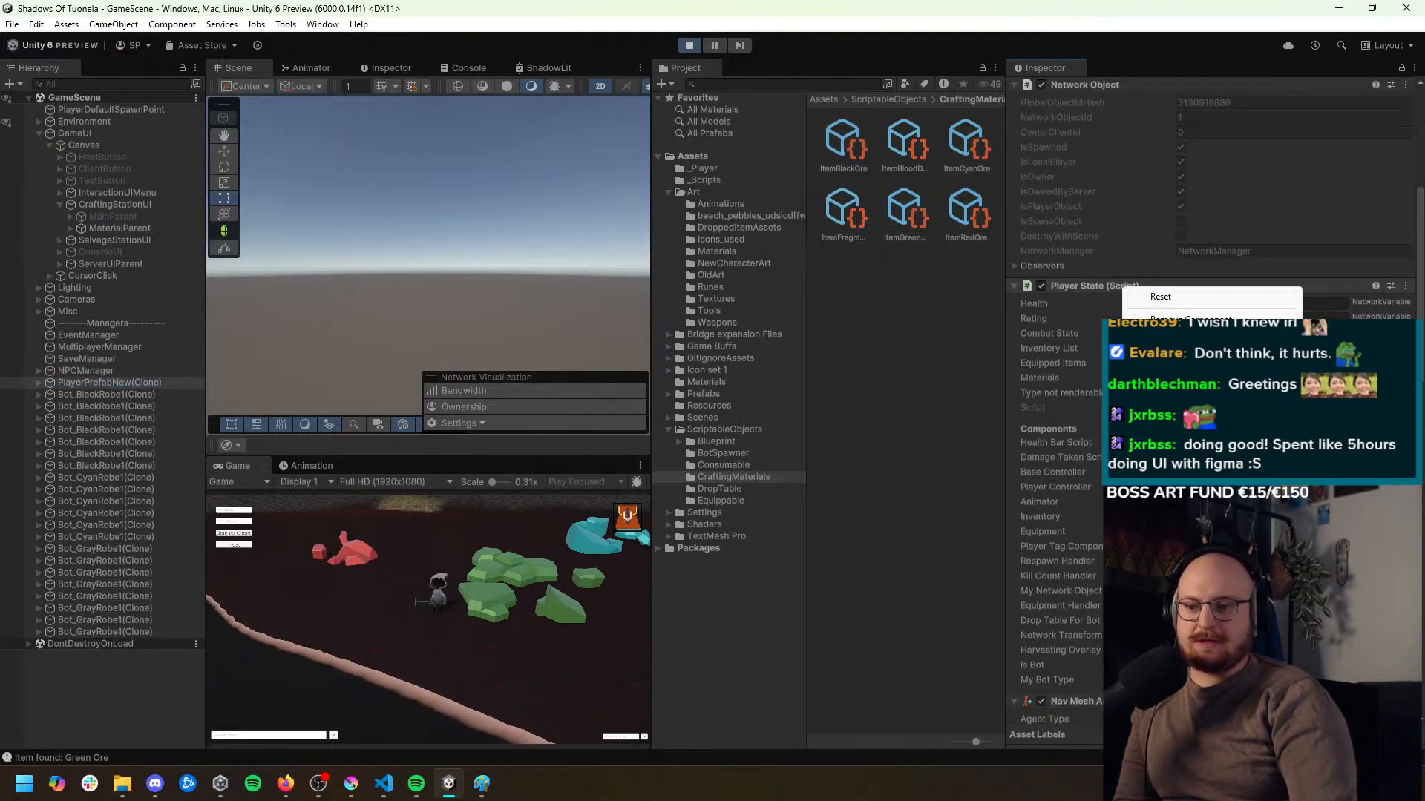
key(Escape)
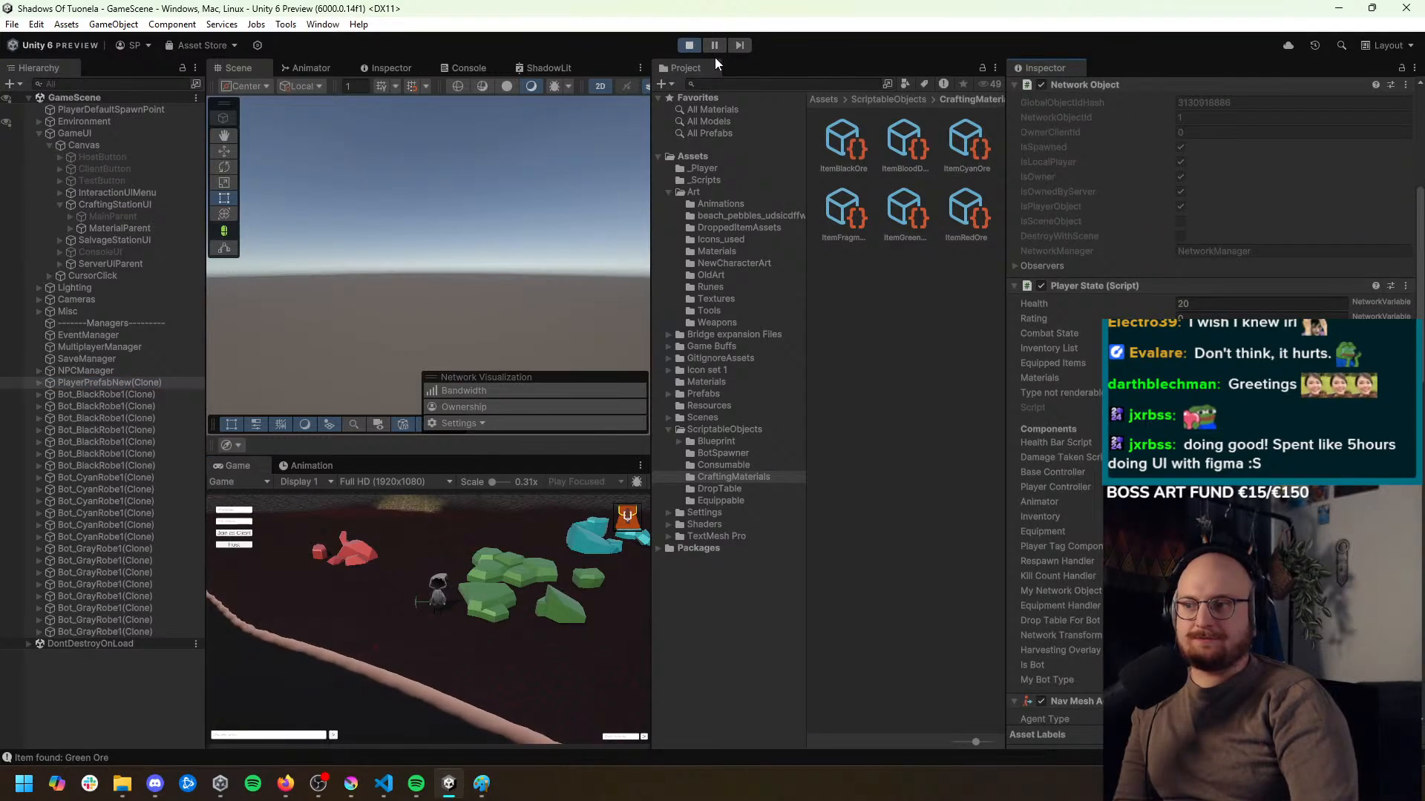
click(586, 482)
click(604, 513)
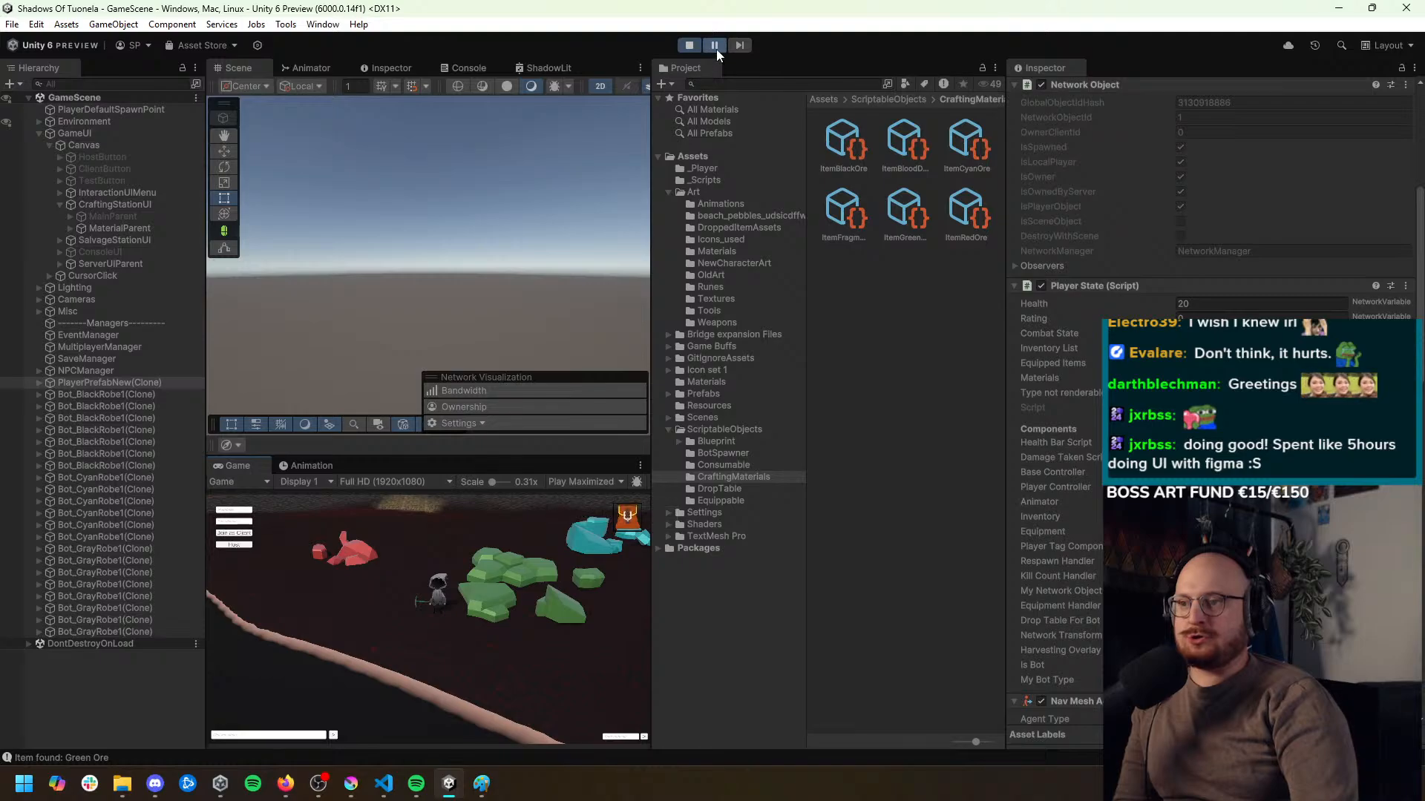
Open the inventory, equip a trident, enable deleting, remove surplus weapons and pickaxes including the Green Sword, and disable deleting
click(1254, 161)
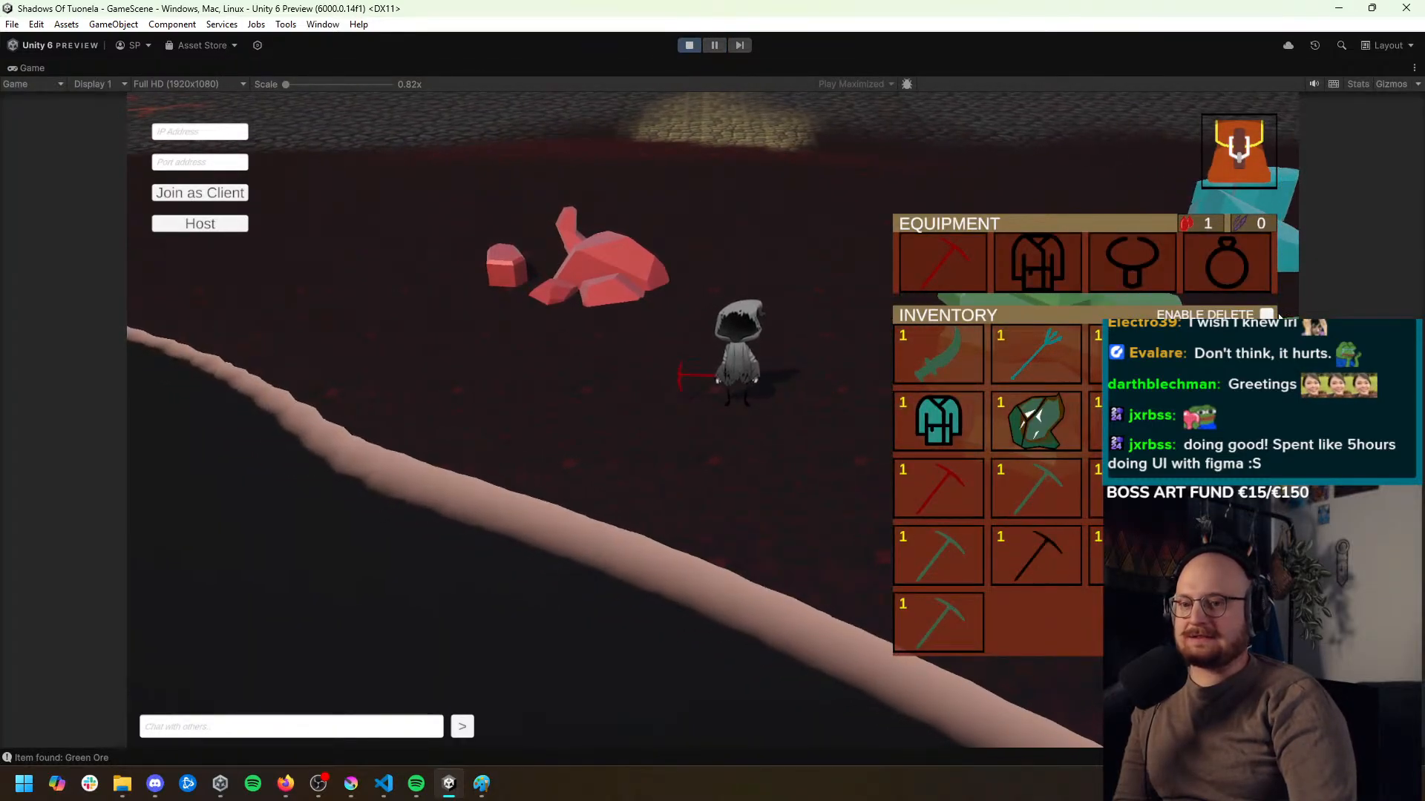
click(1133, 355)
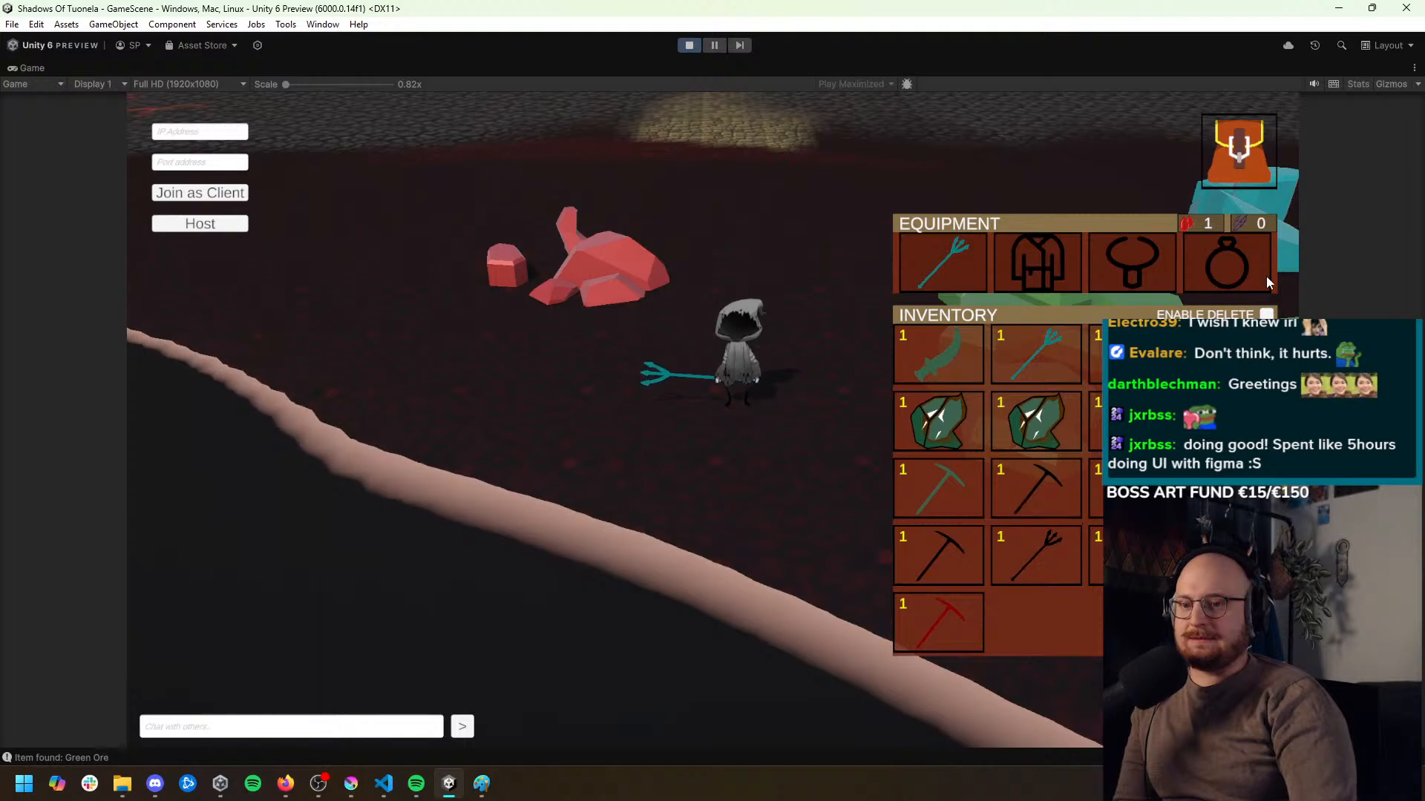
click(1267, 314)
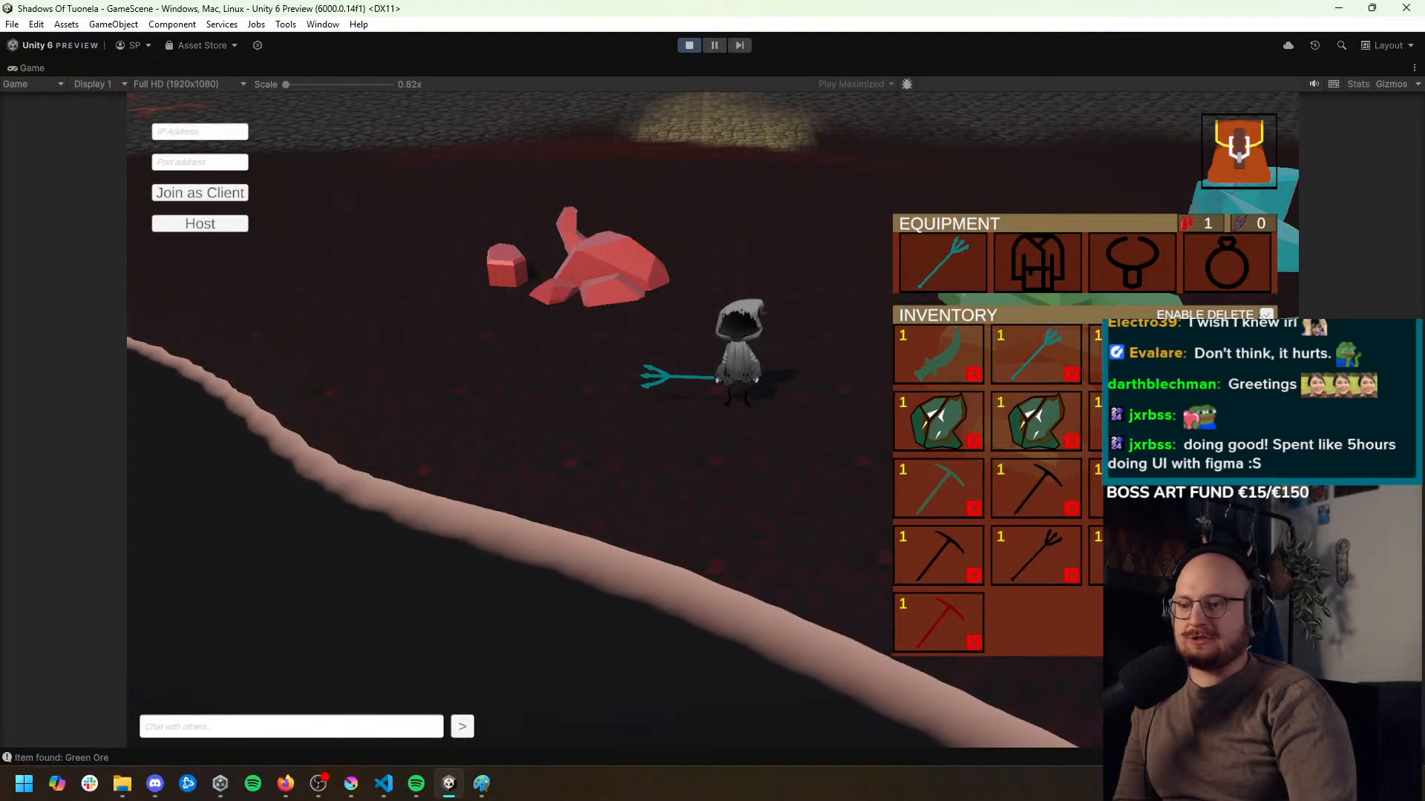
click(1066, 580)
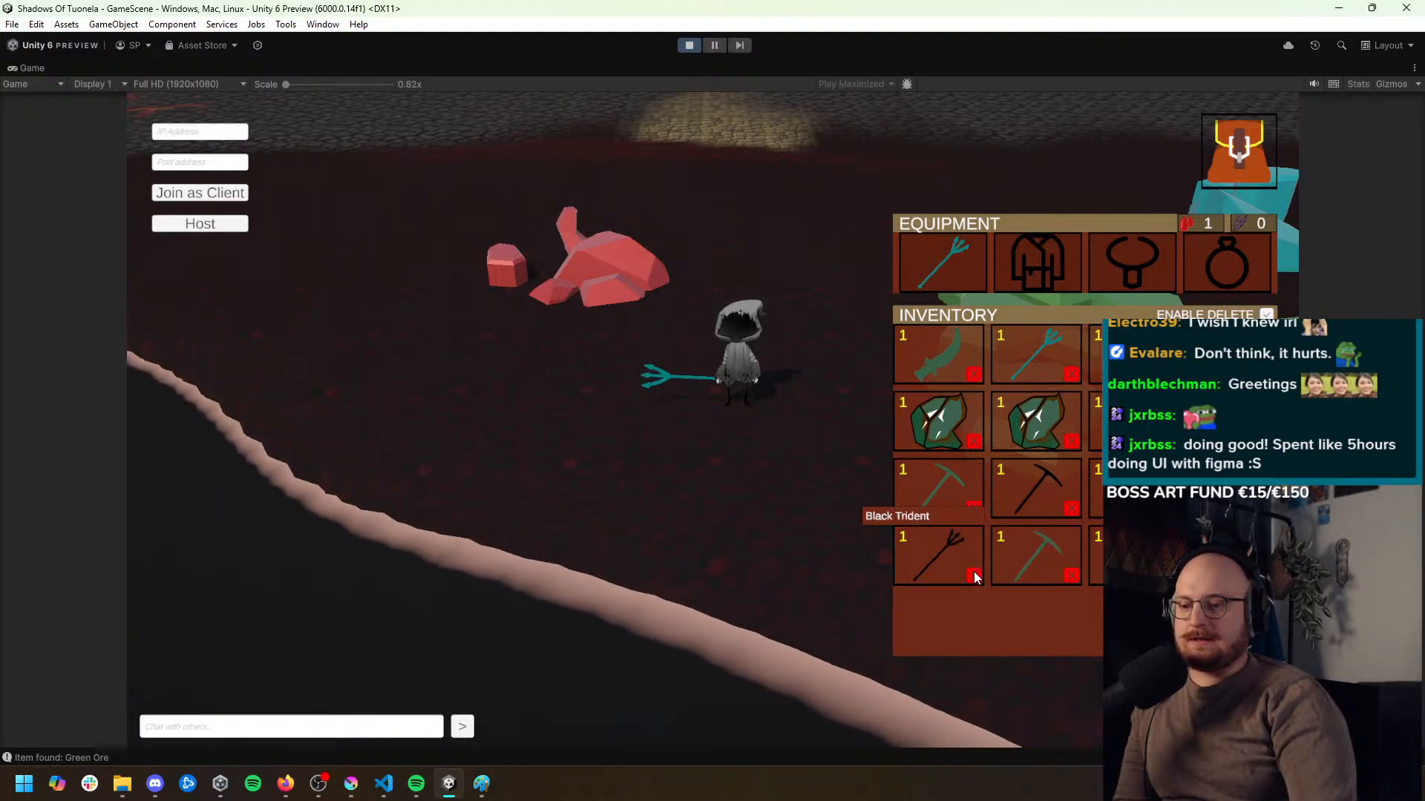
click(1069, 510)
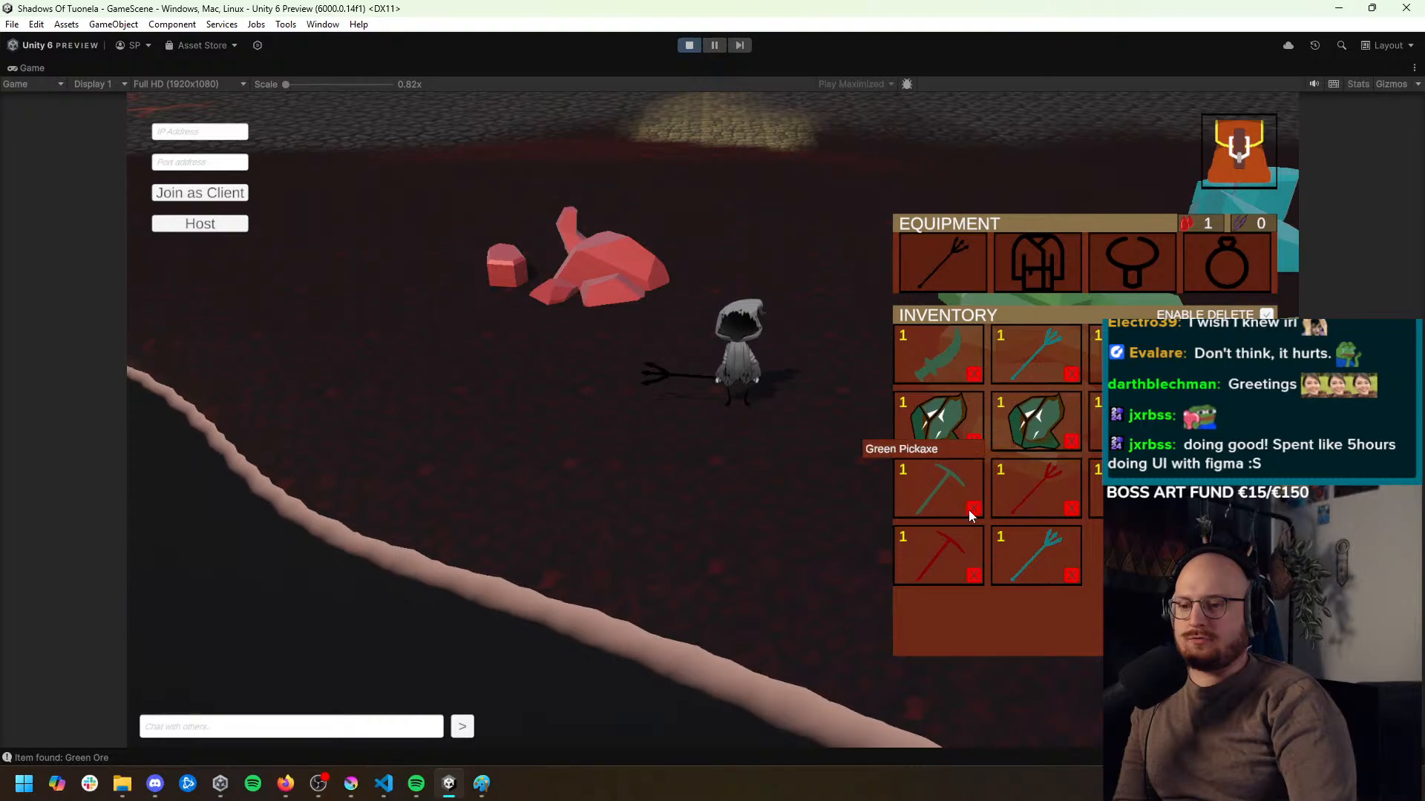
click(973, 508)
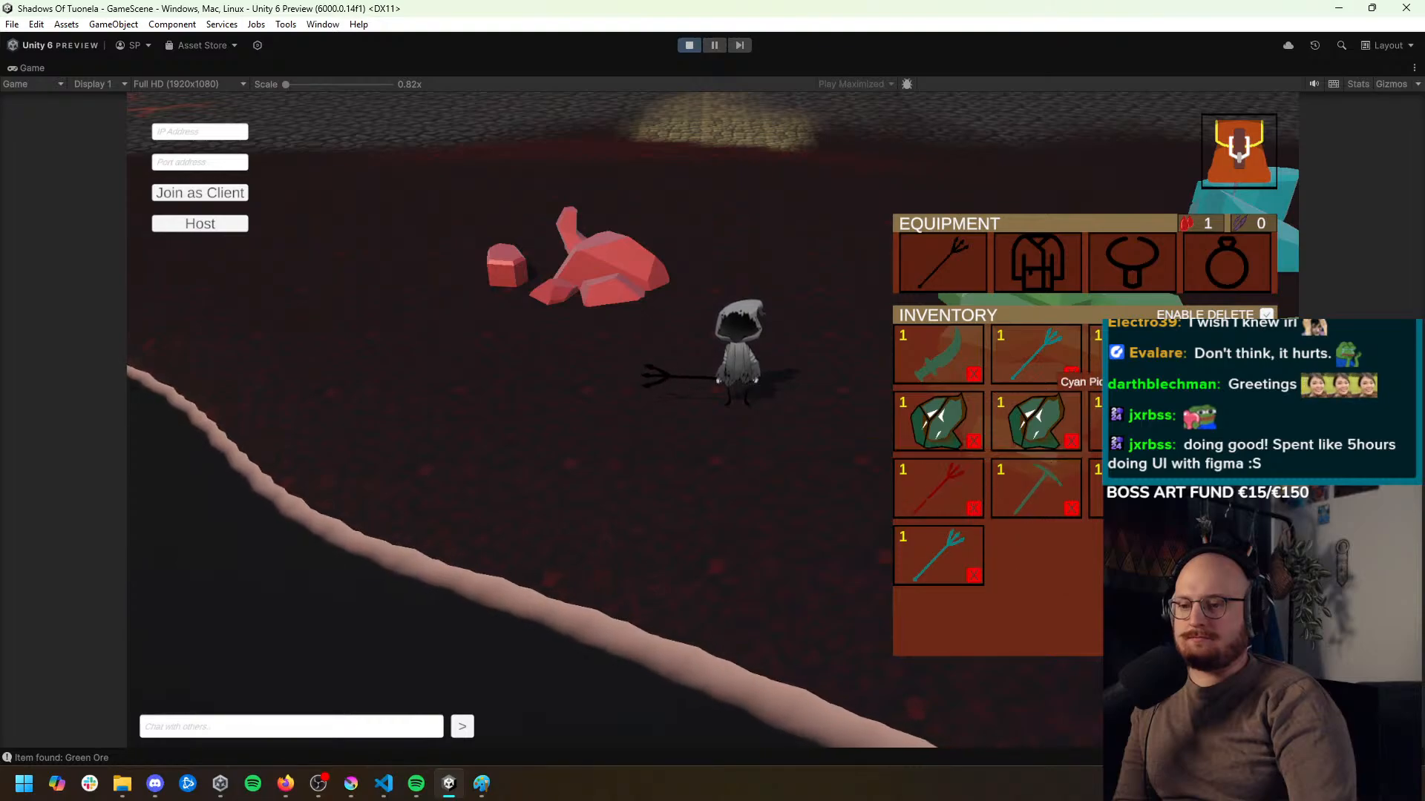
click(972, 376)
click(972, 375)
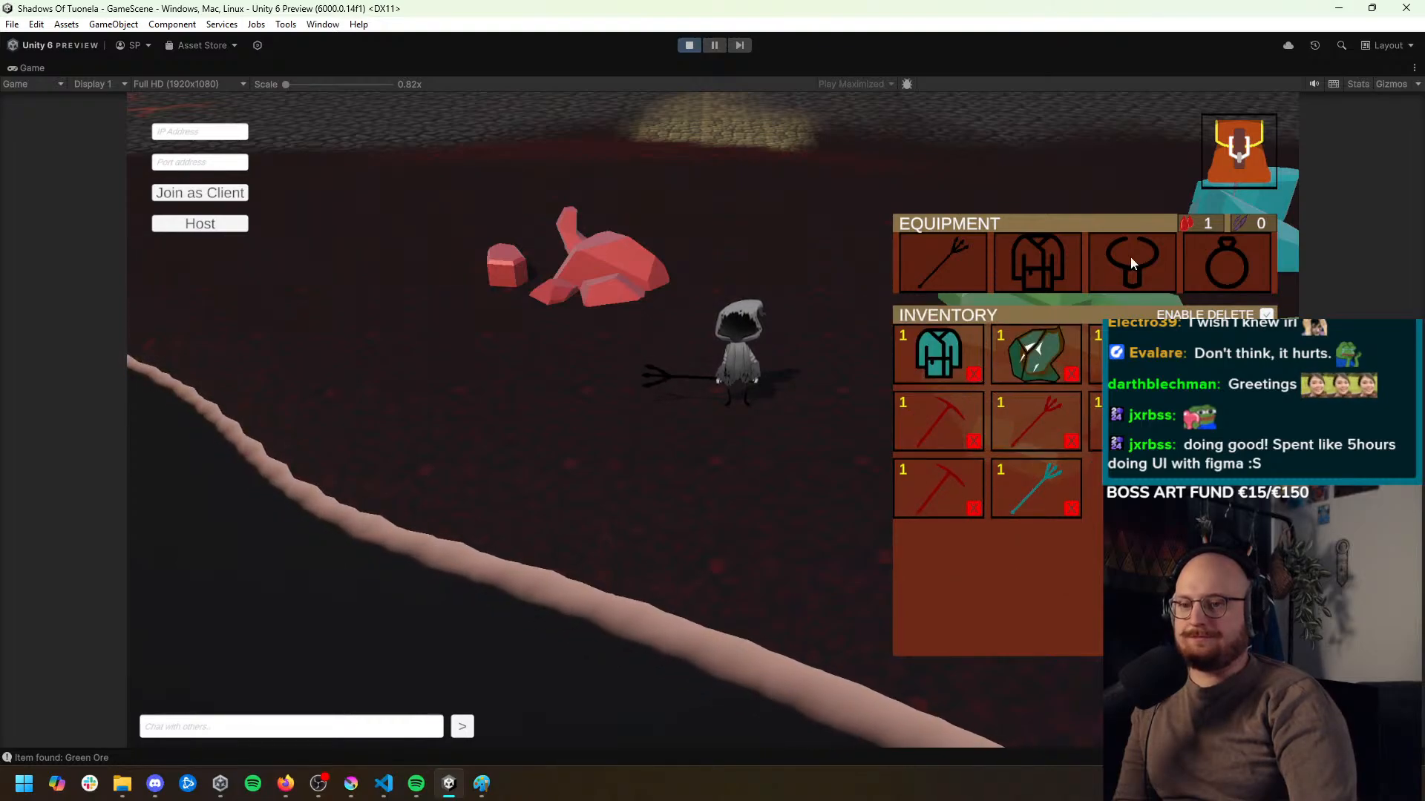
click(1266, 314)
Equip the cyan robe and the red pickaxe, and close the inventory
click(980, 364)
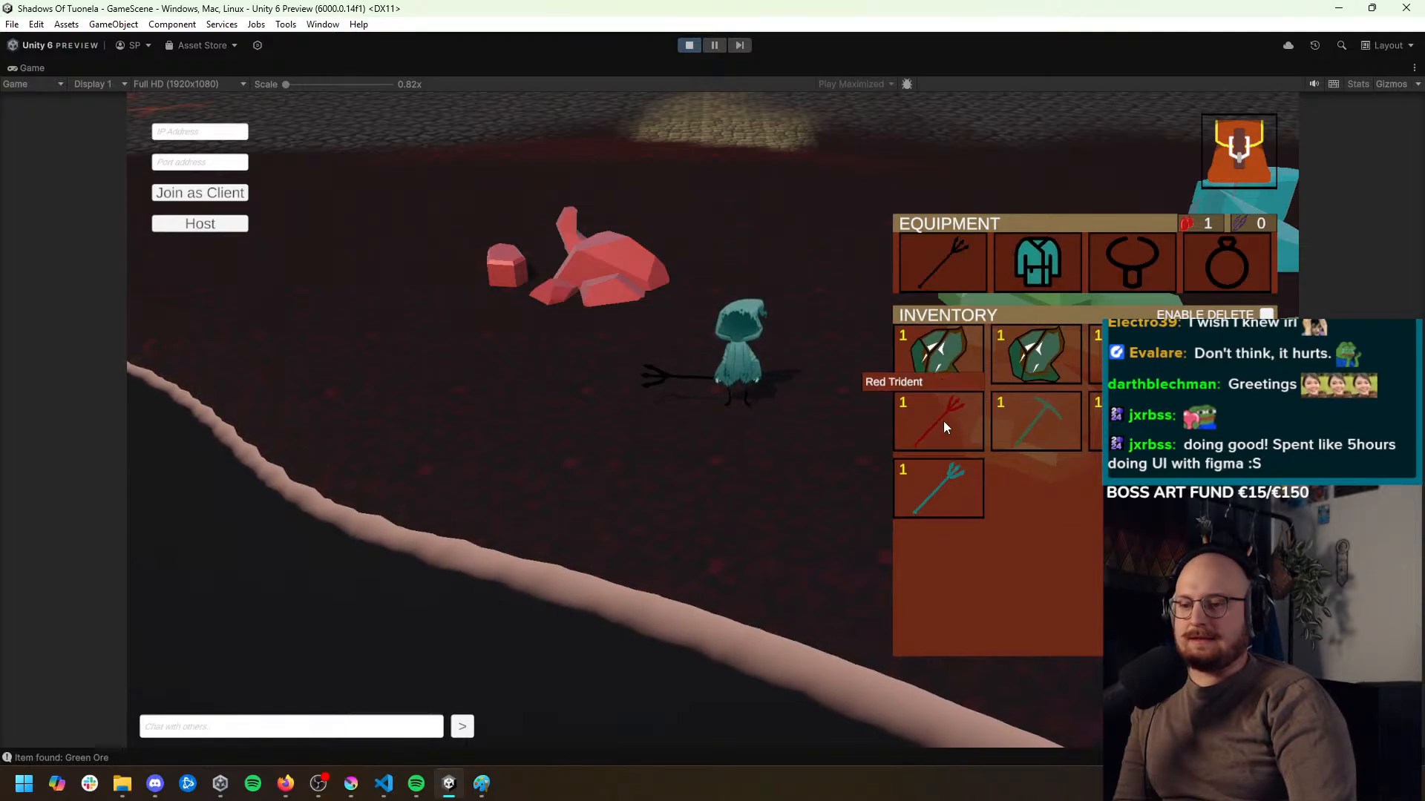
click(1226, 365)
click(1238, 160)
Walk to the red mineral and mine it repeatedly with the inventory open to check for Red Ore
click(662, 344)
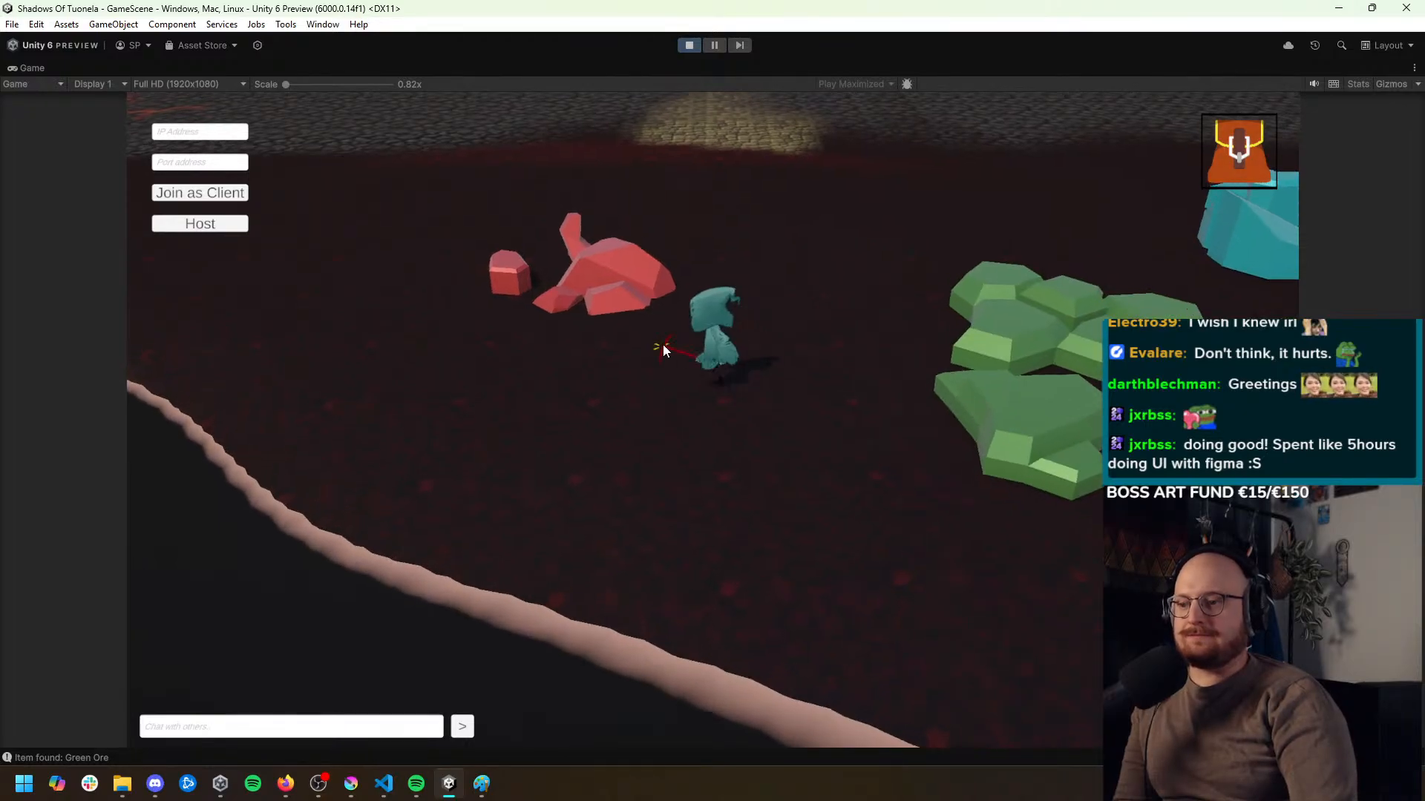
click(662, 340)
click(1238, 159)
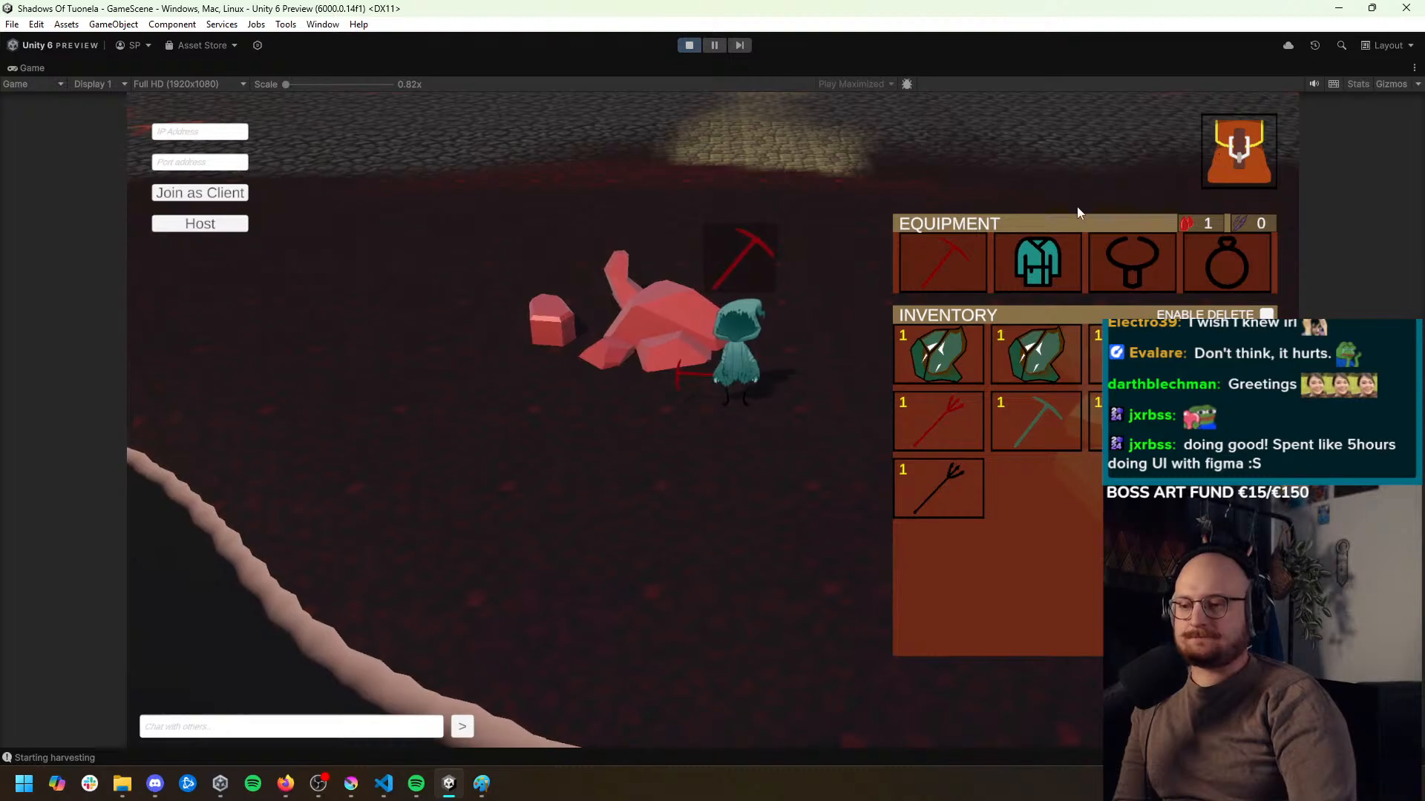
click(654, 333)
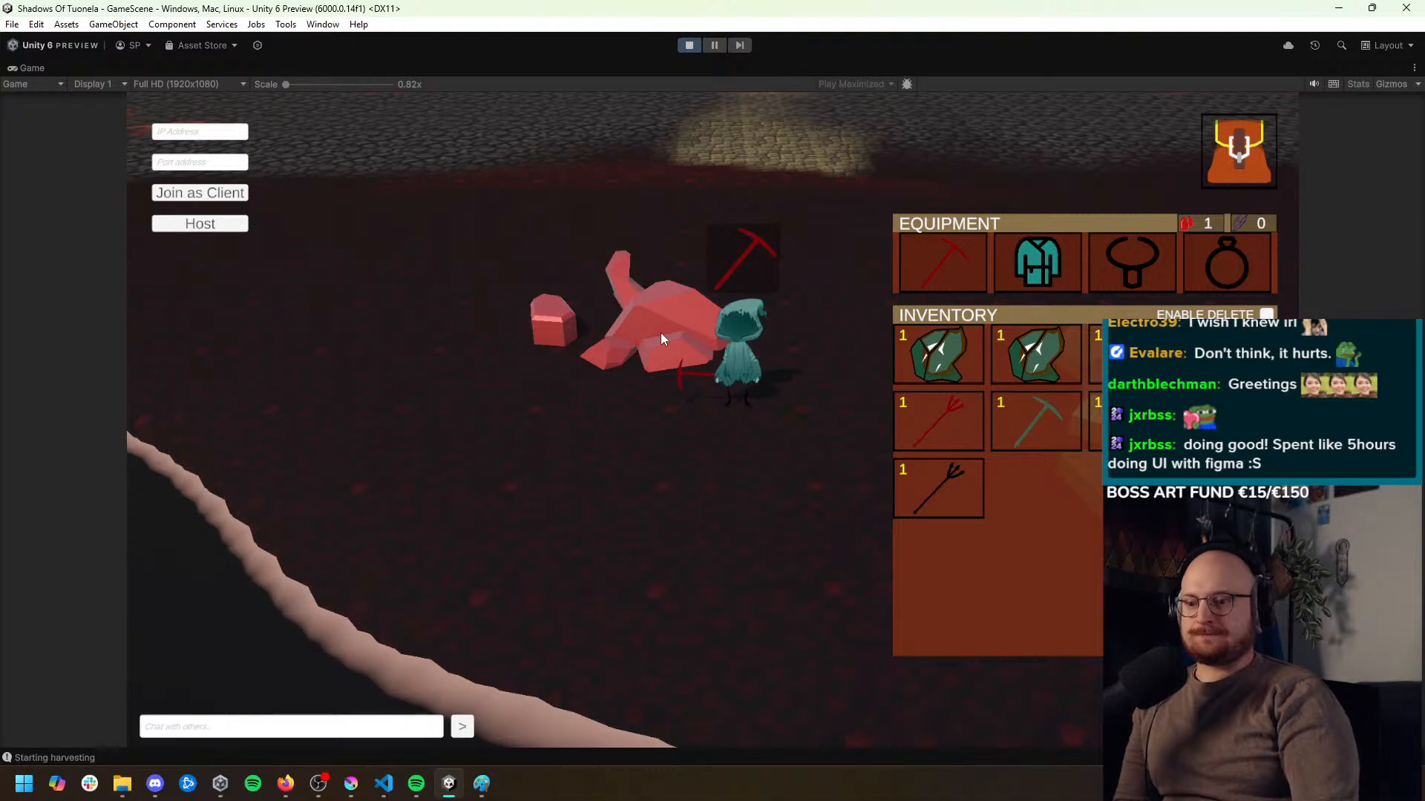
click(702, 346)
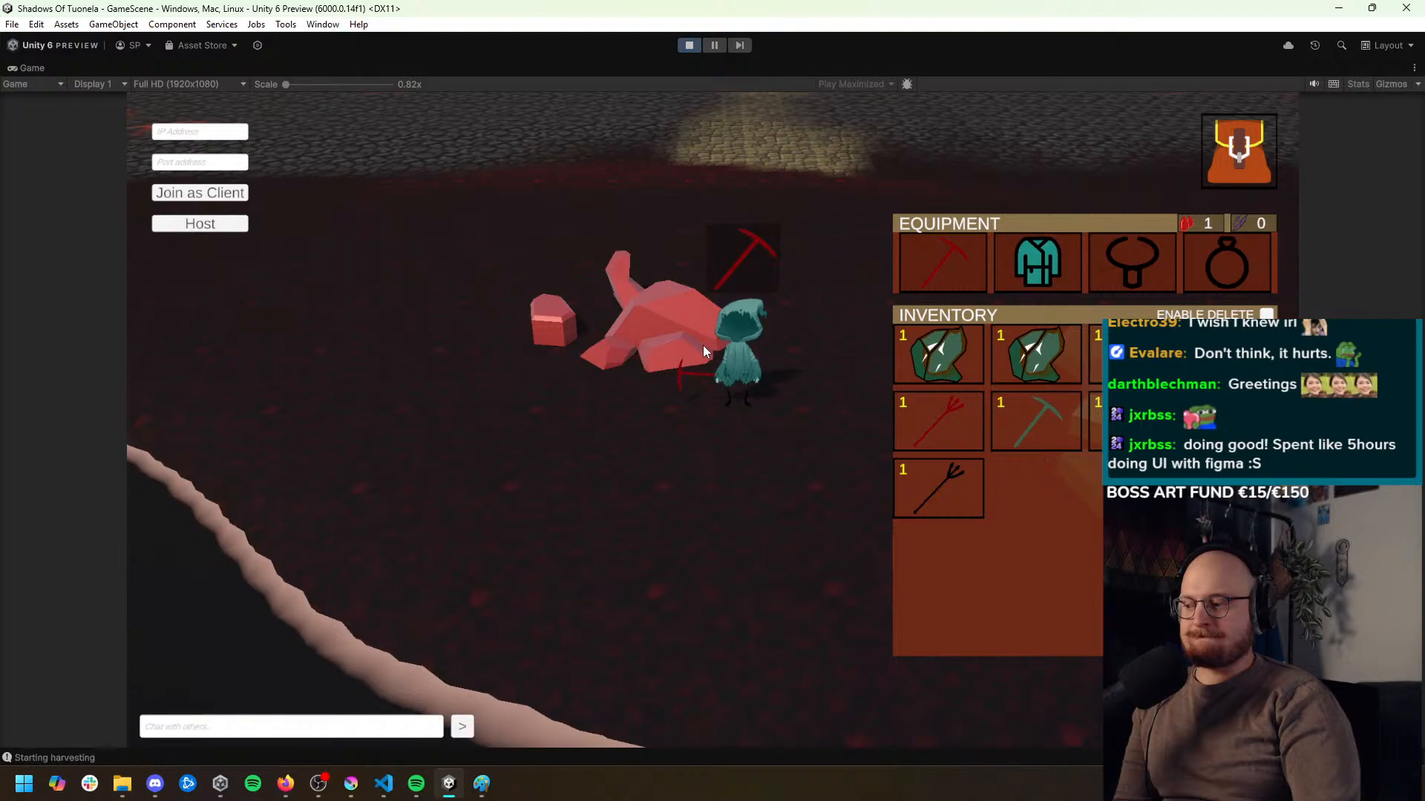
click(703, 345)
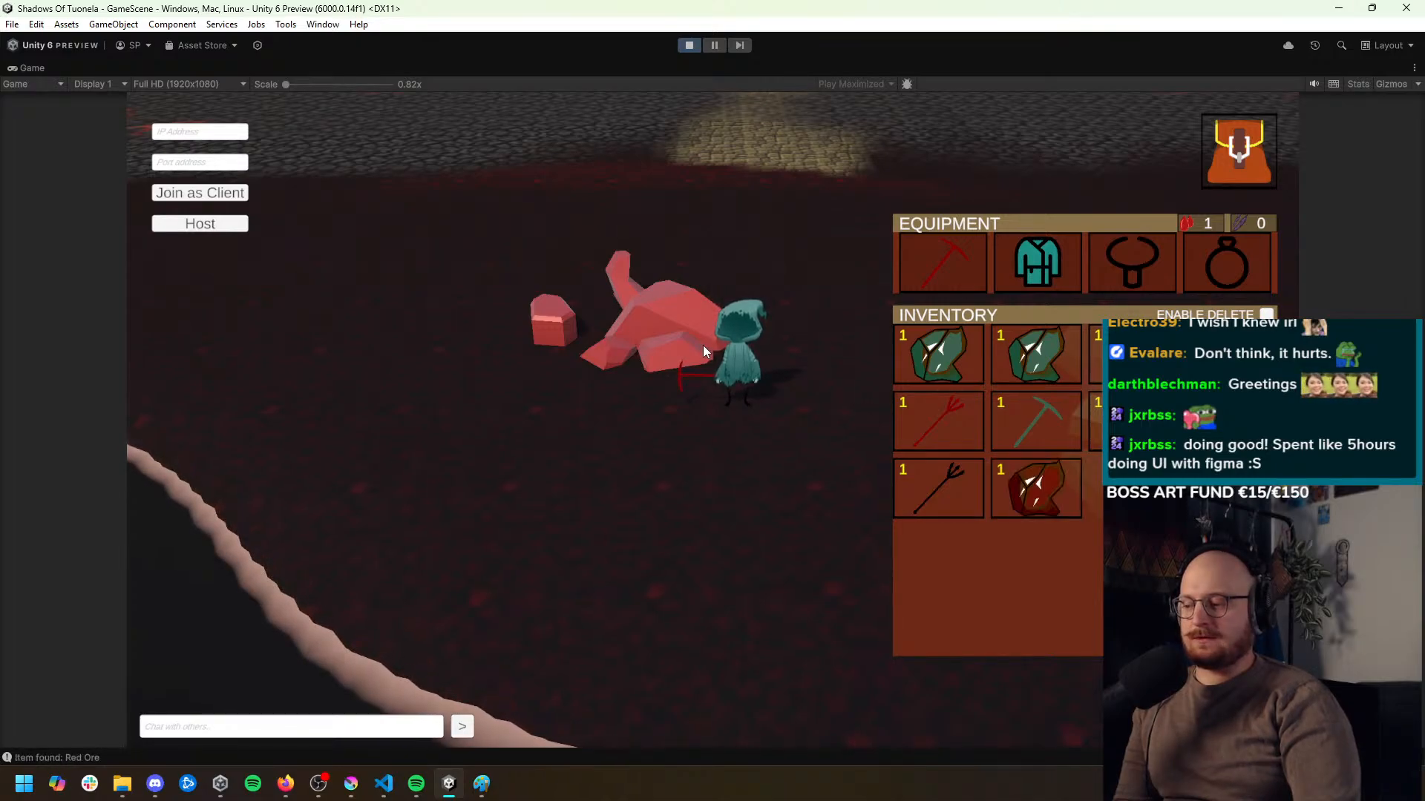
click(700, 349)
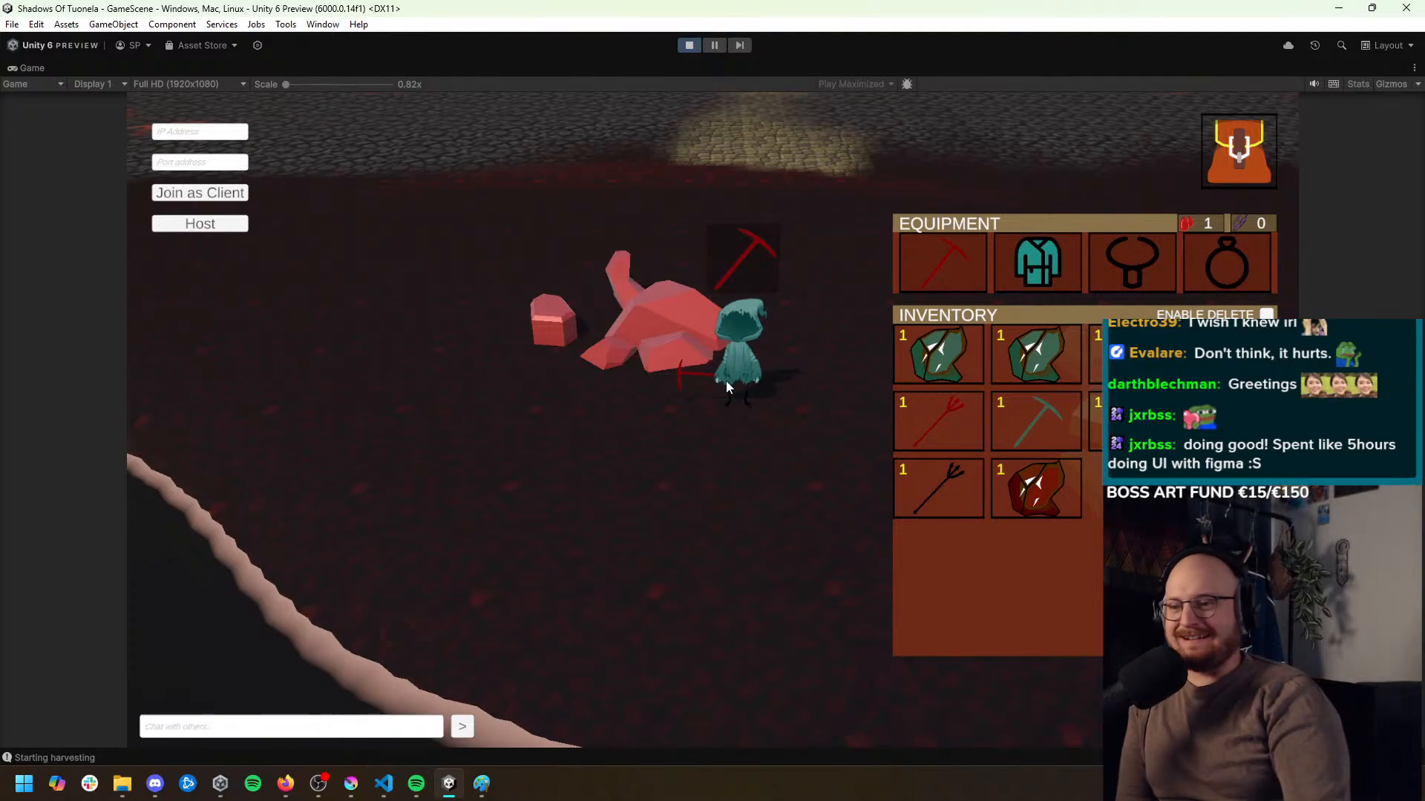
Walk the character past the green minerals to the cyan minerals and close the inventory
click(848, 487)
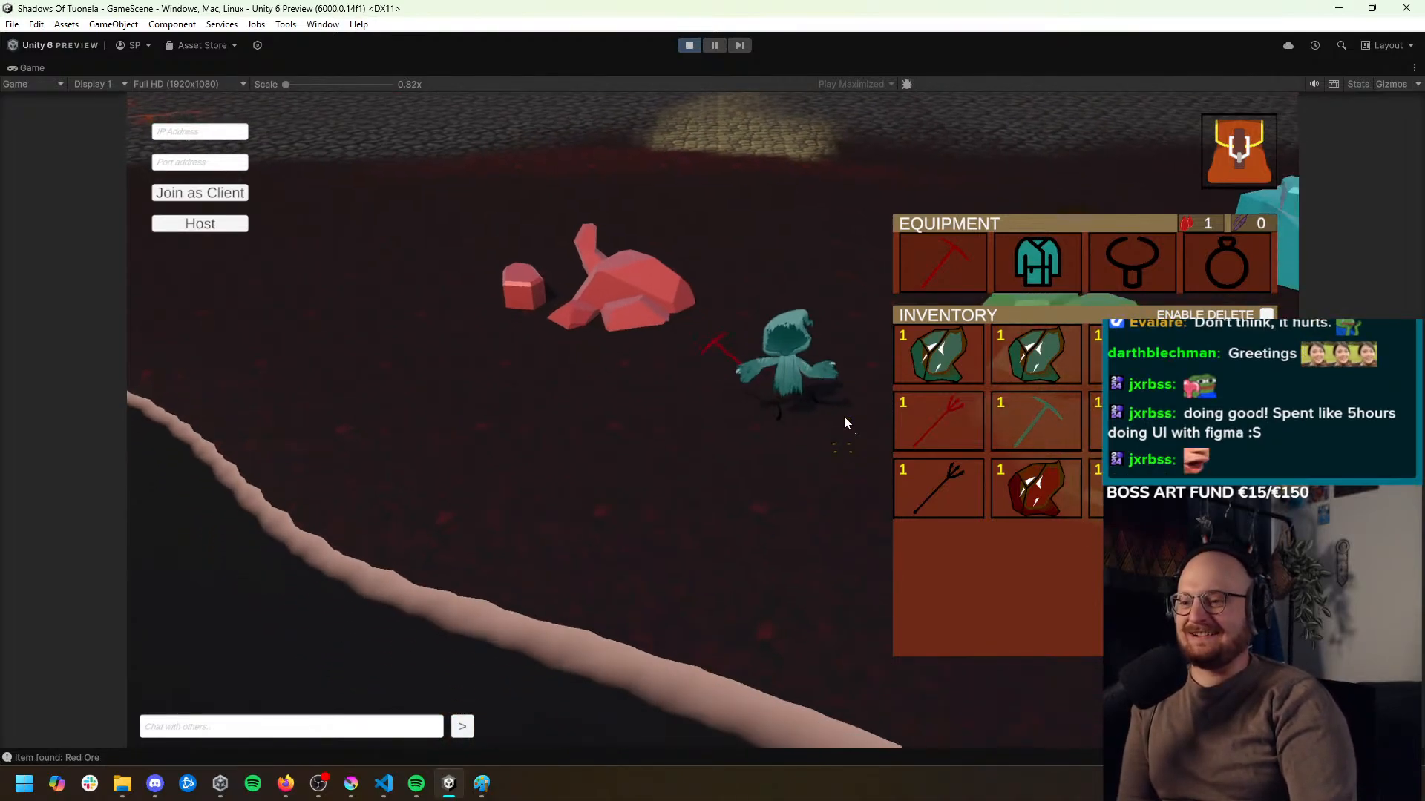
click(1240, 172)
click(1097, 247)
click(1235, 154)
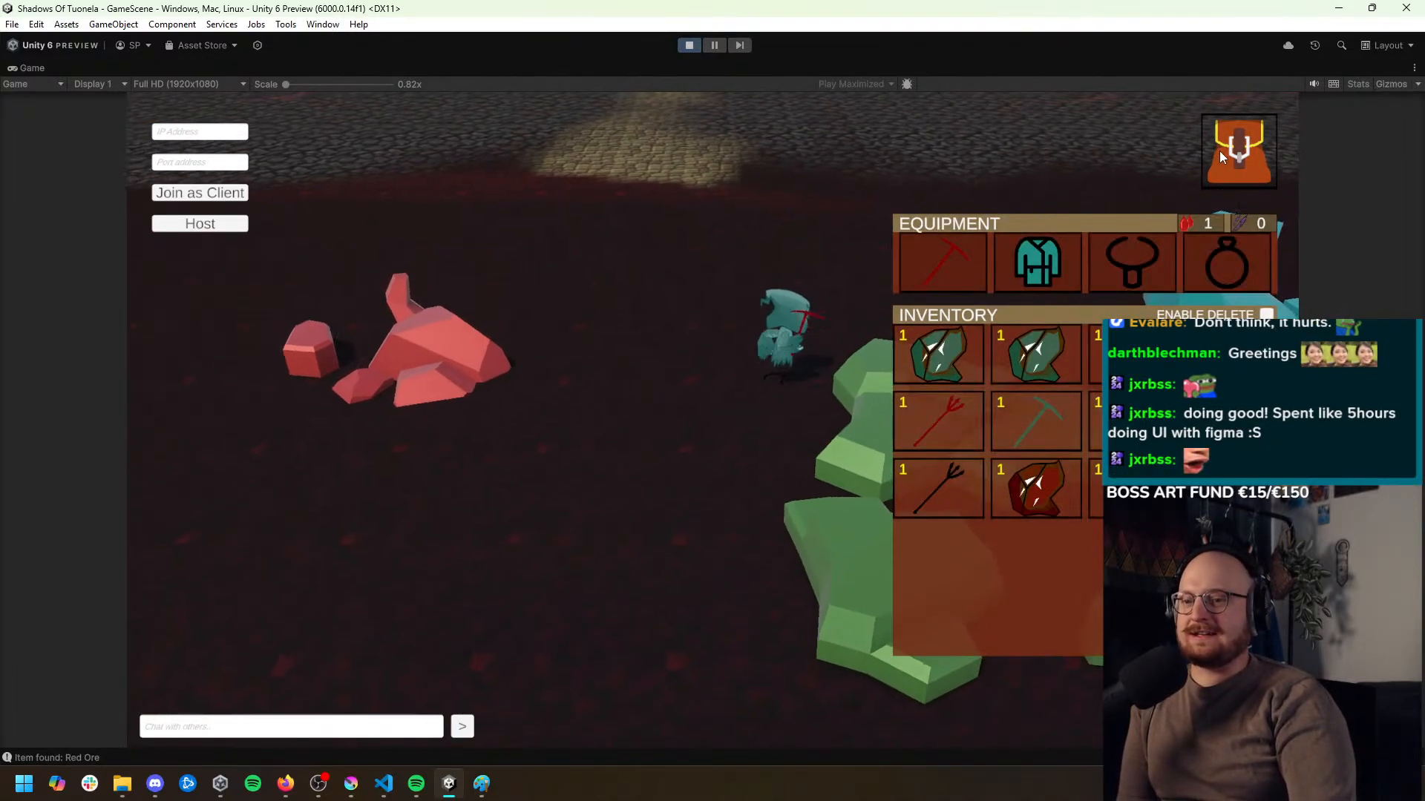
click(1235, 155)
click(1003, 364)
click(1241, 169)
click(1241, 169)
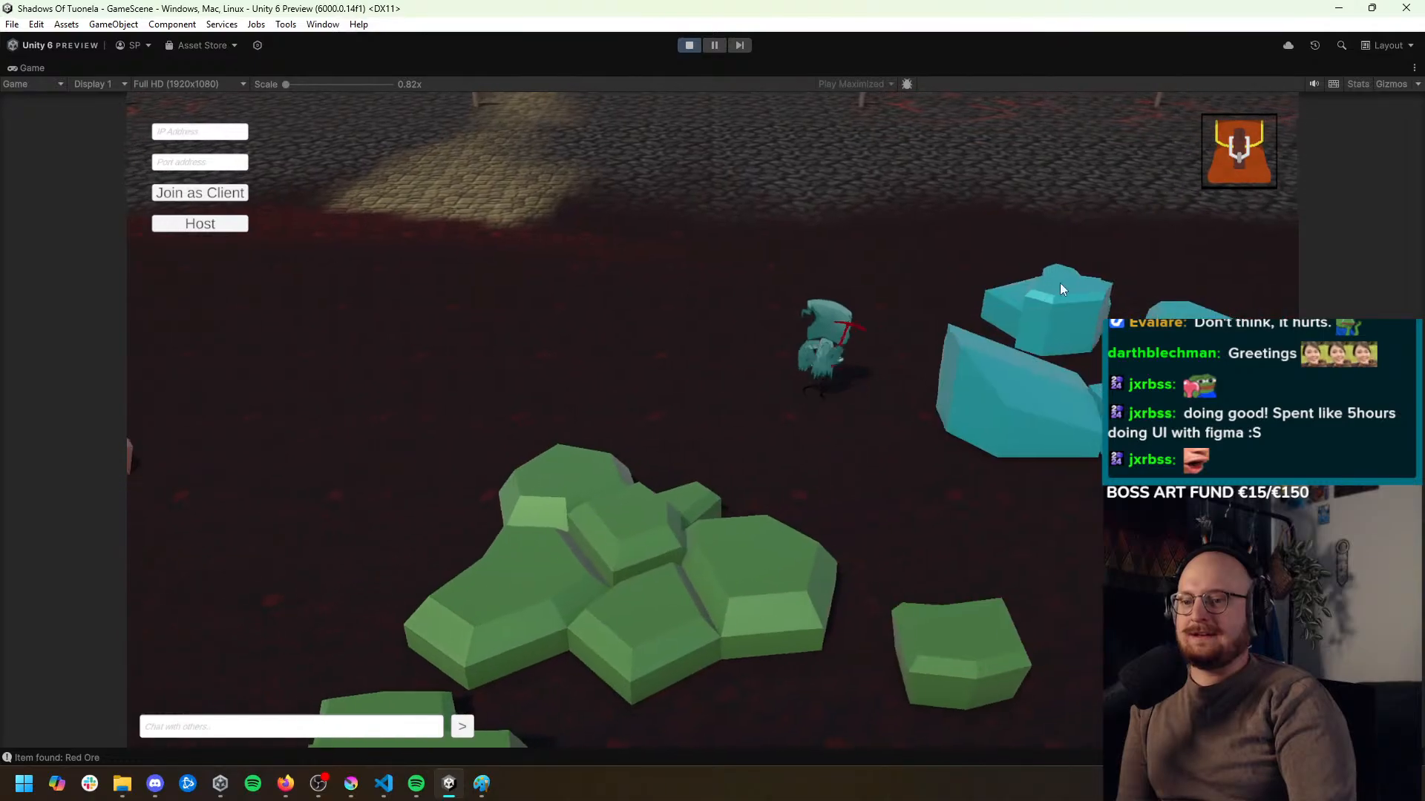
Mine the nearest cyan mineral repeatedly with the inventory open to check for Cyan Ore
click(912, 414)
click(1231, 169)
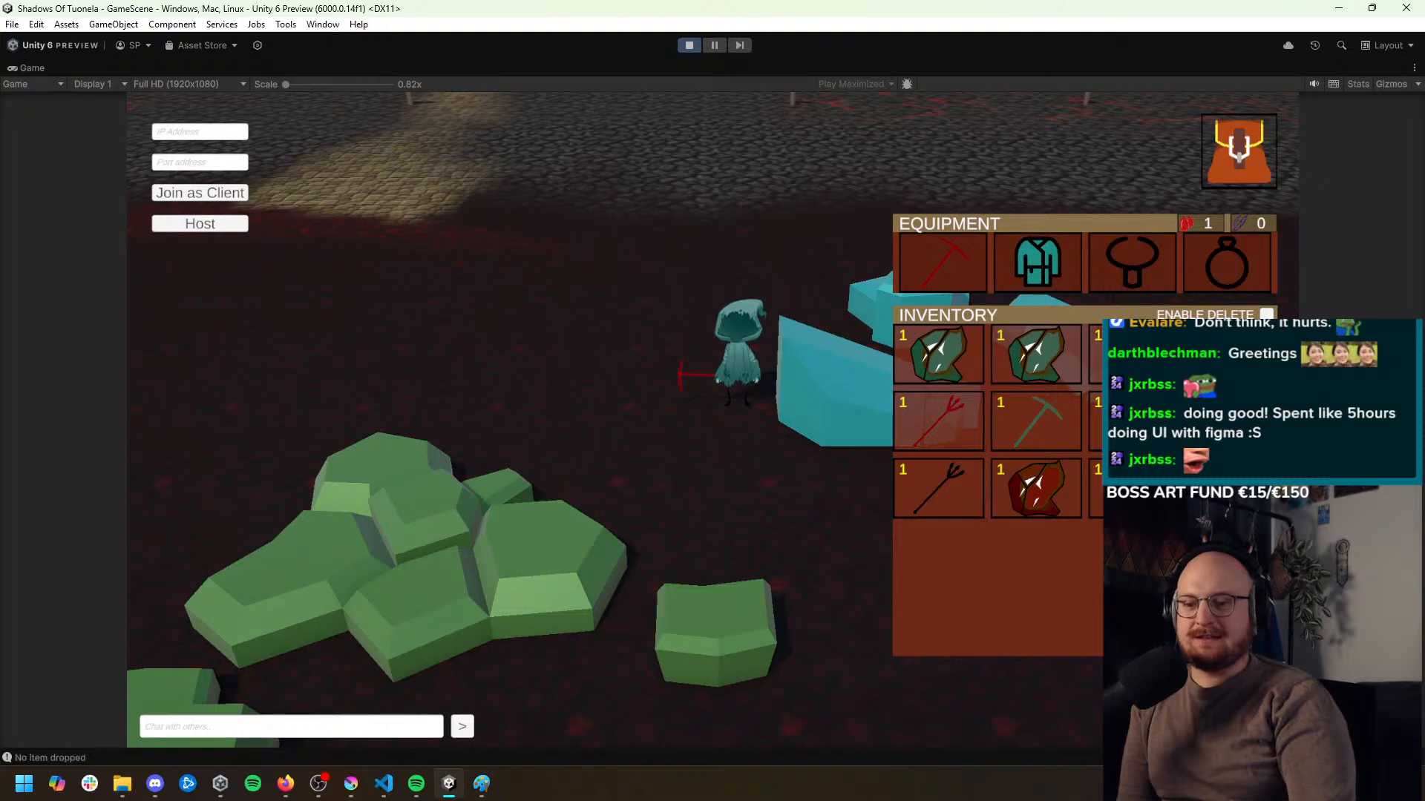
click(822, 396)
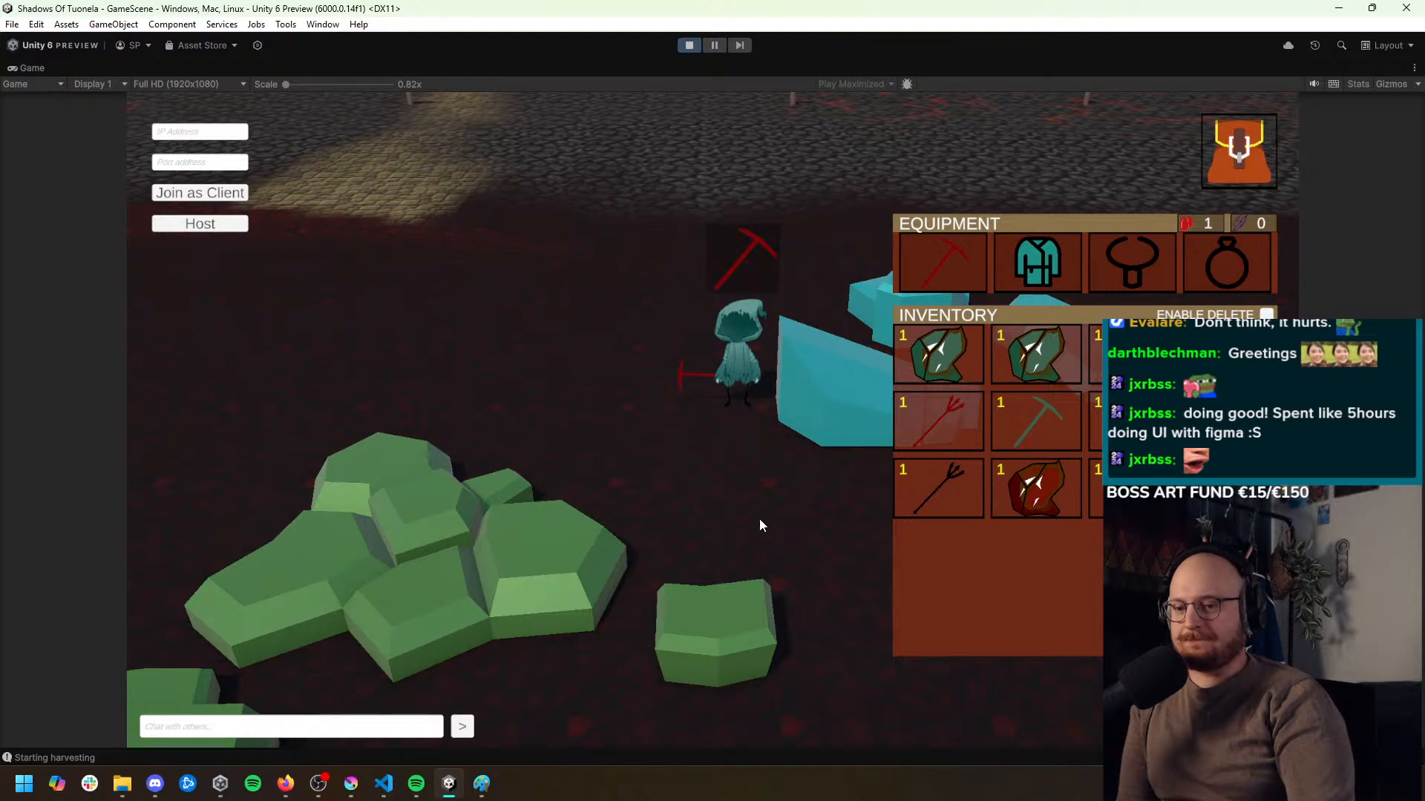
click(803, 493)
click(813, 335)
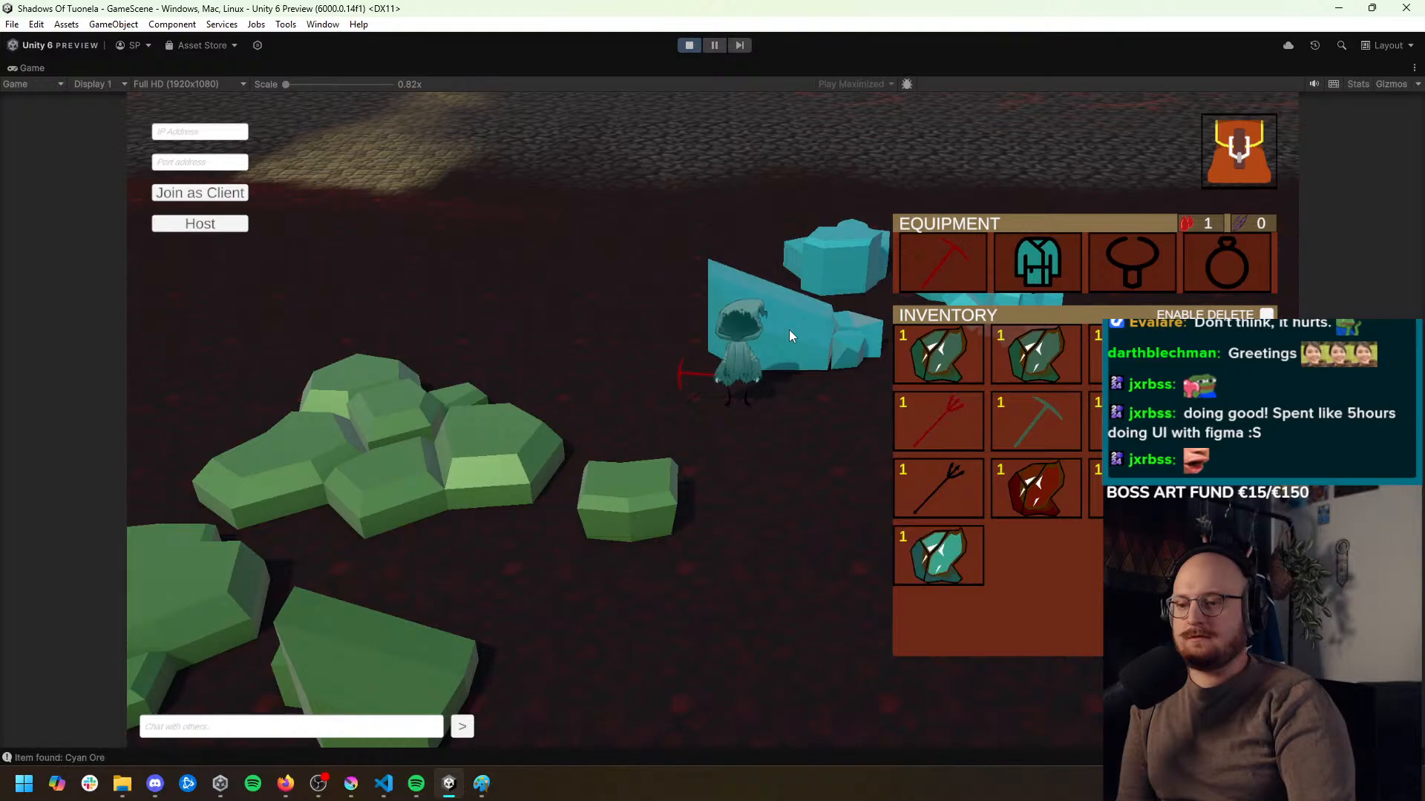
Walk the character away from the cyan minerals and across the stone path to the grey rocks, with the inventory closed
click(787, 438)
click(652, 436)
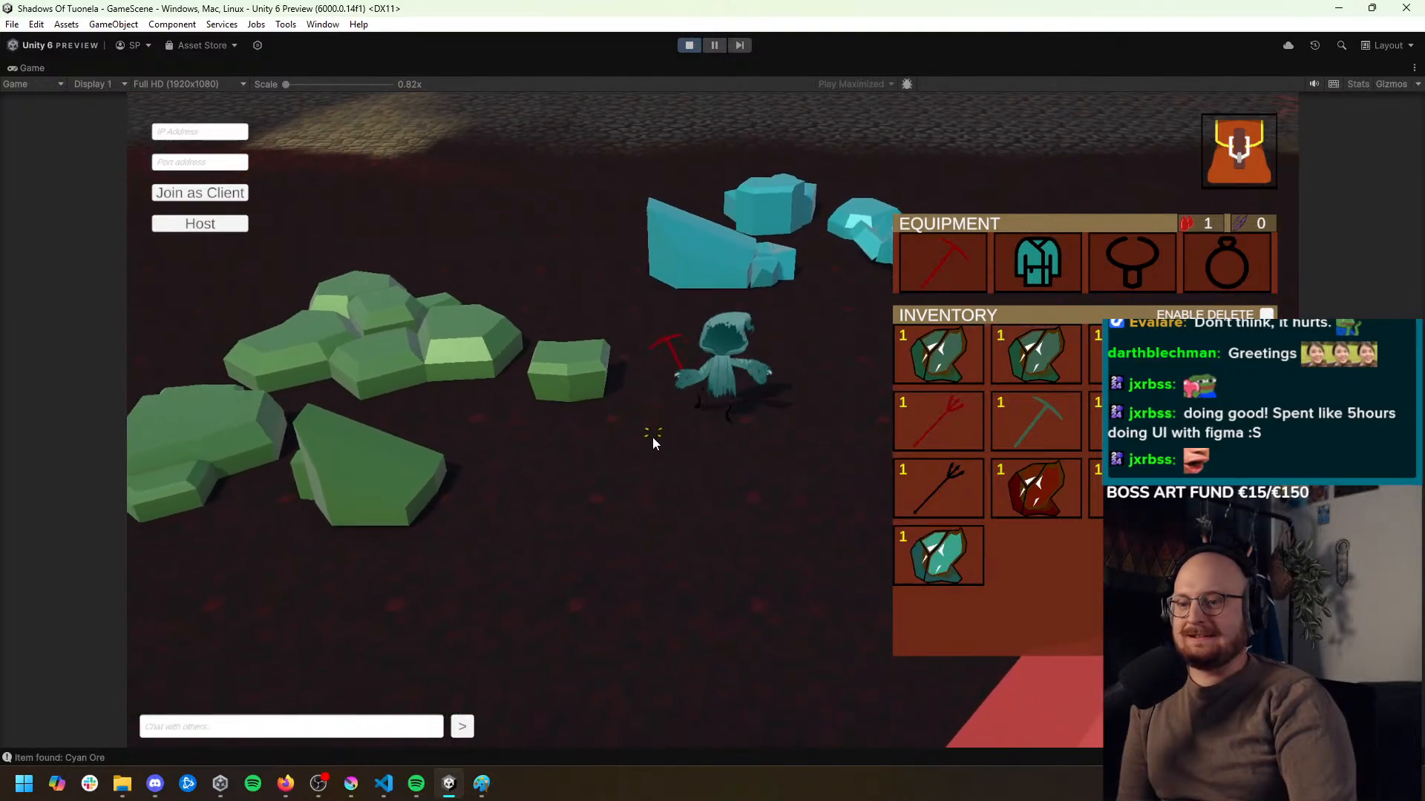
click(740, 486)
click(837, 408)
click(844, 412)
click(1243, 162)
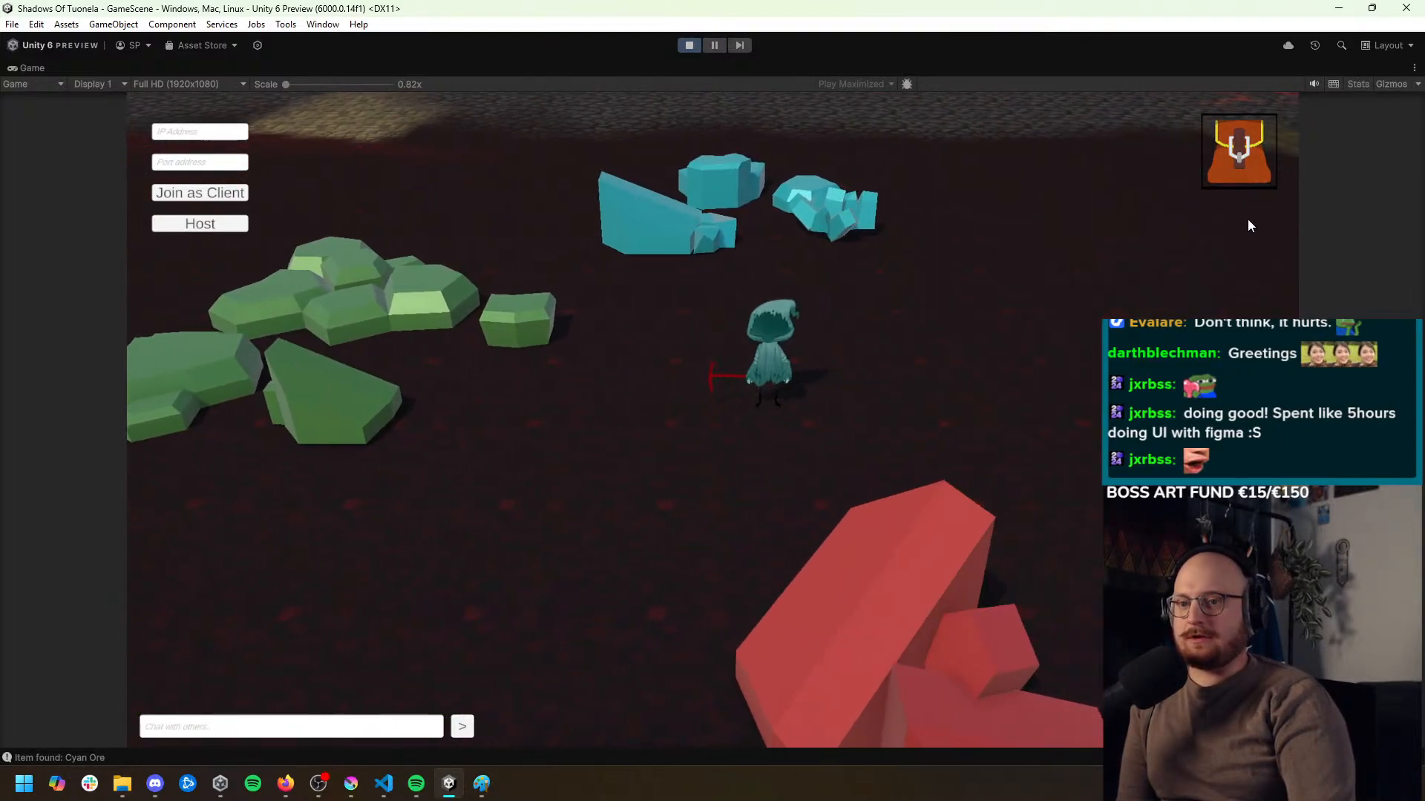
click(1217, 405)
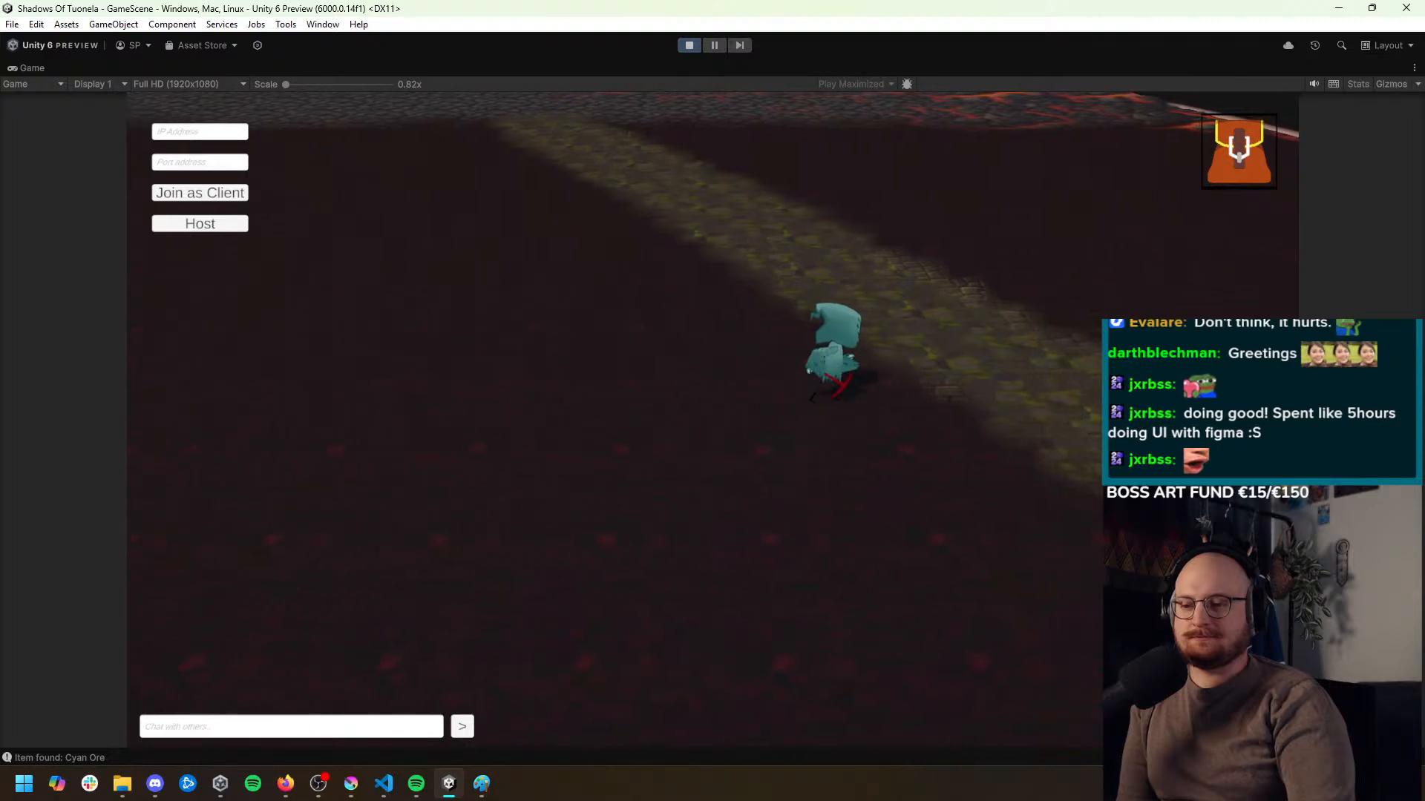
click(1030, 302)
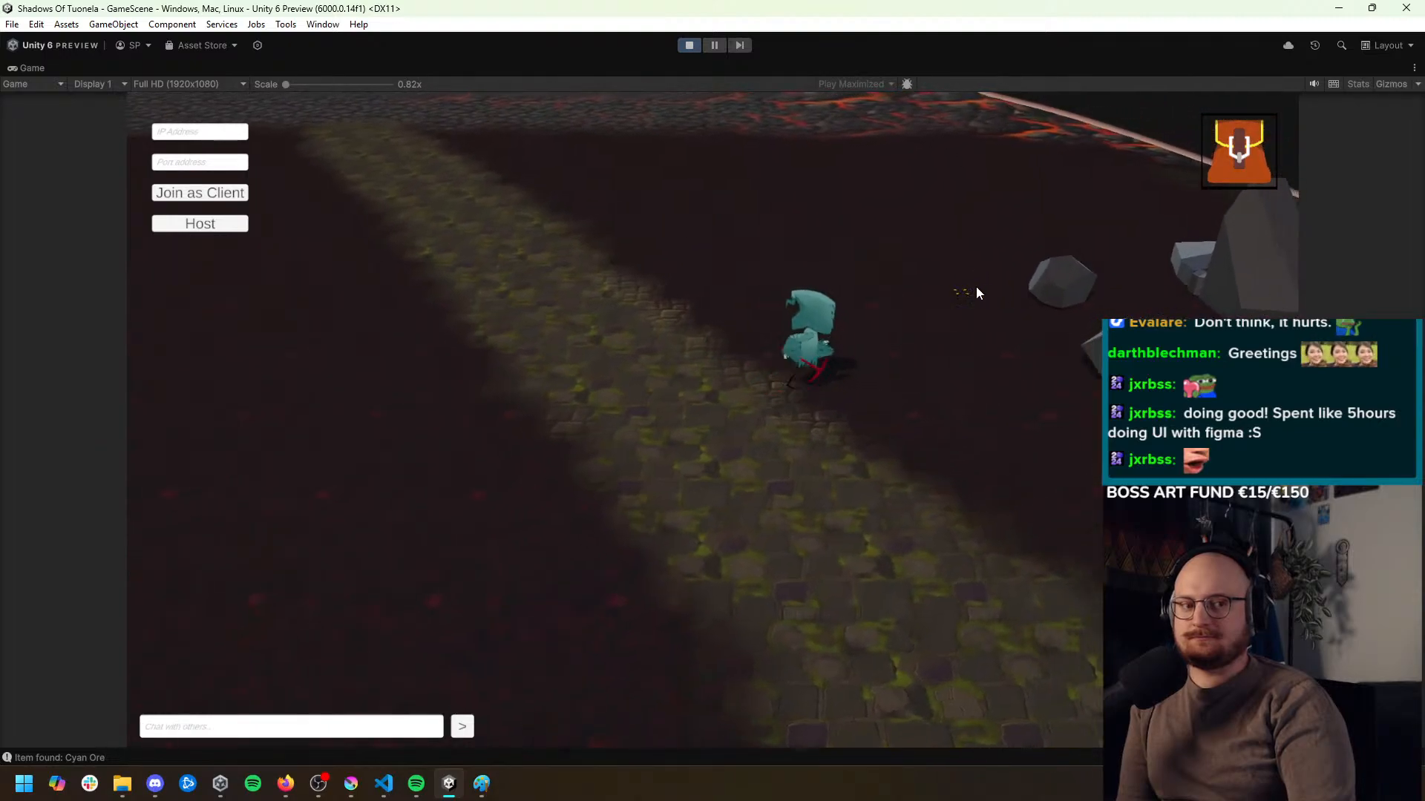
Mine the nearest grey rock repeatedly with the inventory open to check for Black Ore
click(863, 382)
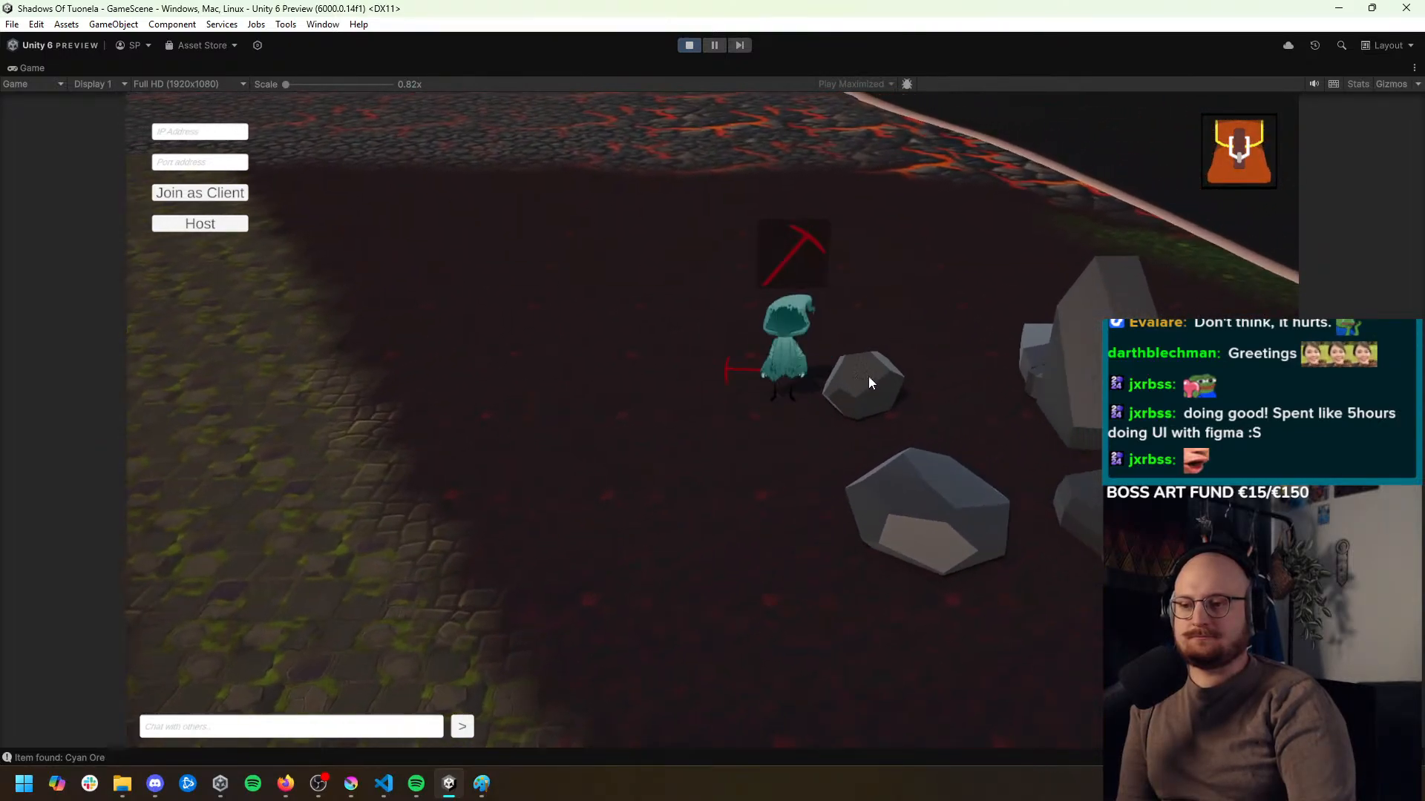
click(1238, 169)
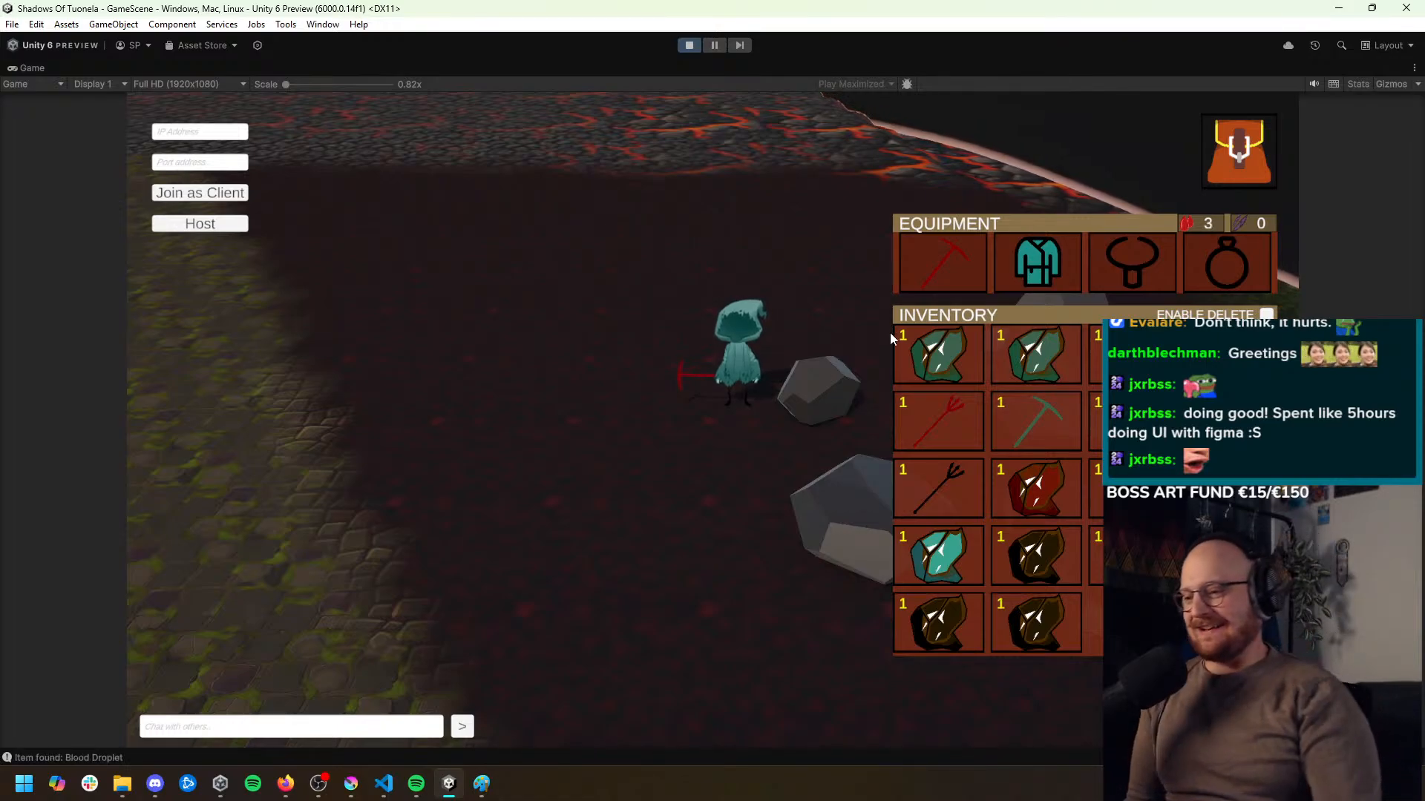
click(839, 379)
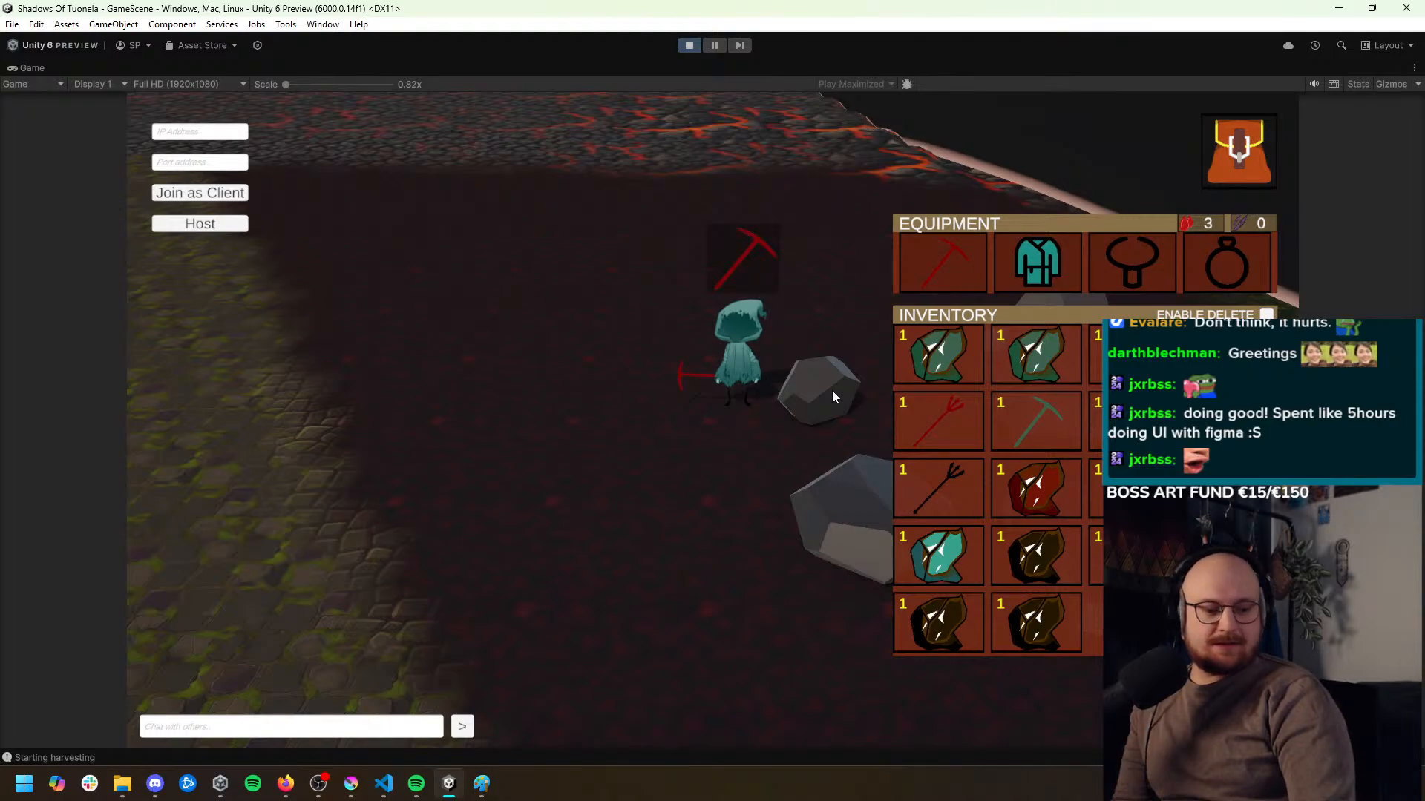
click(832, 393)
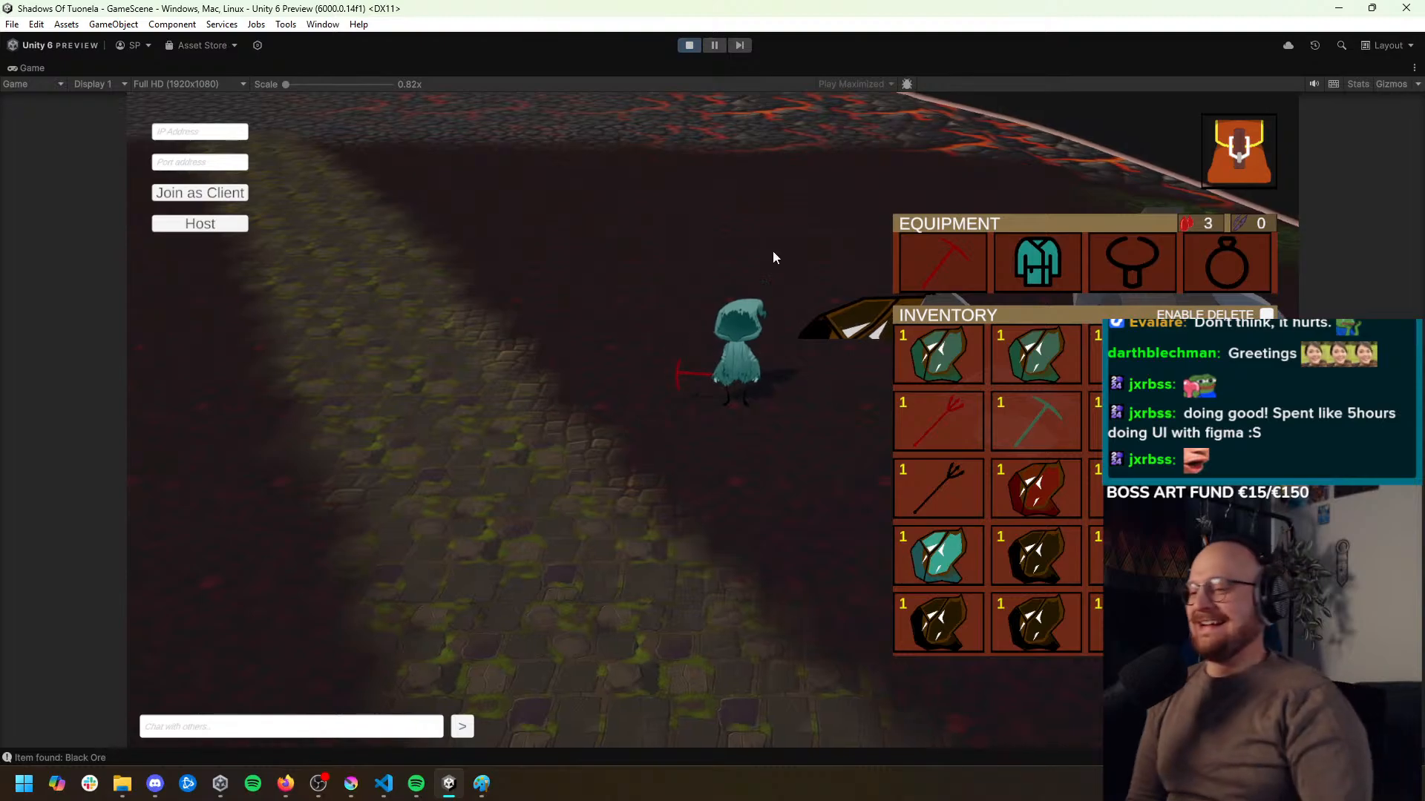
Walk the character away from the grey rocks and exit Play mode
click(796, 246)
click(711, 440)
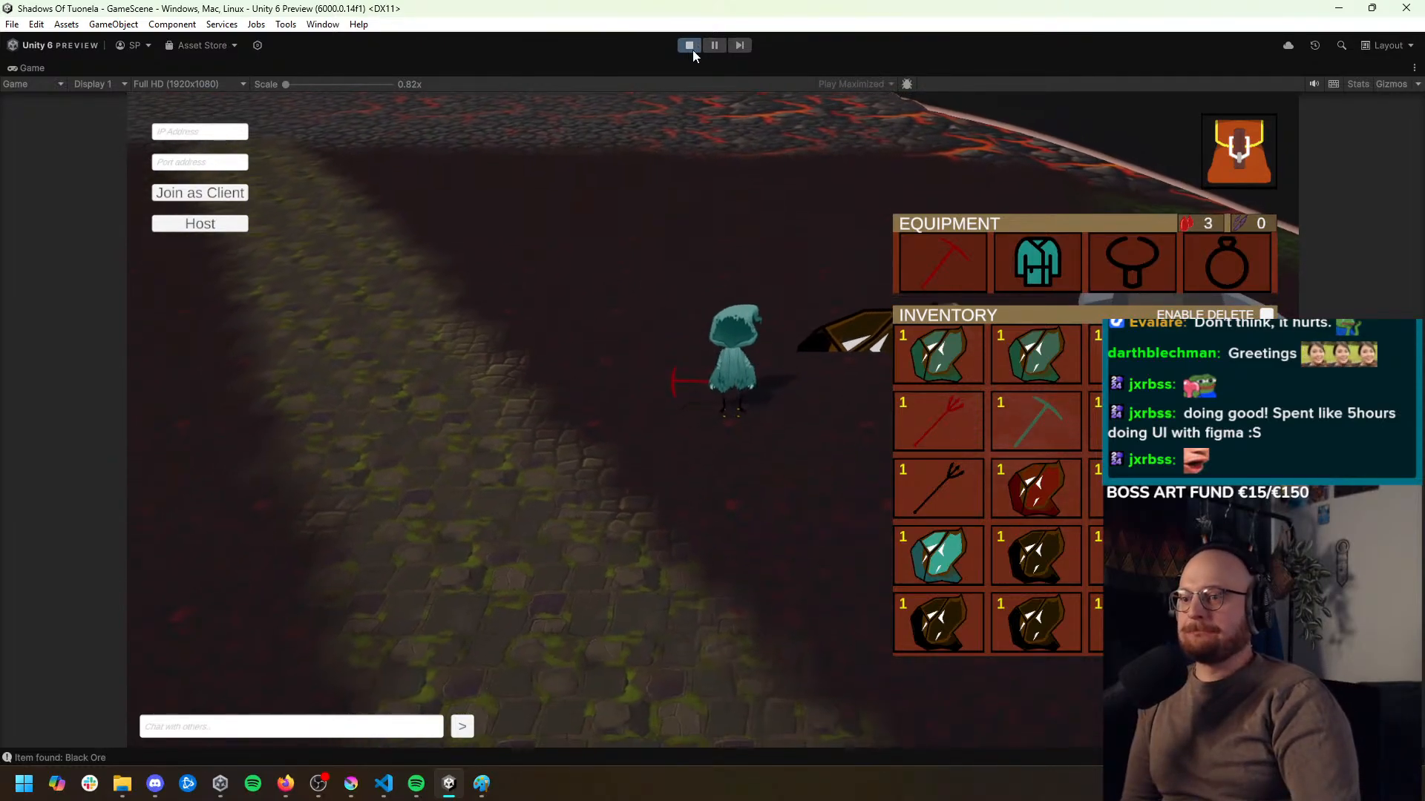
click(689, 47)
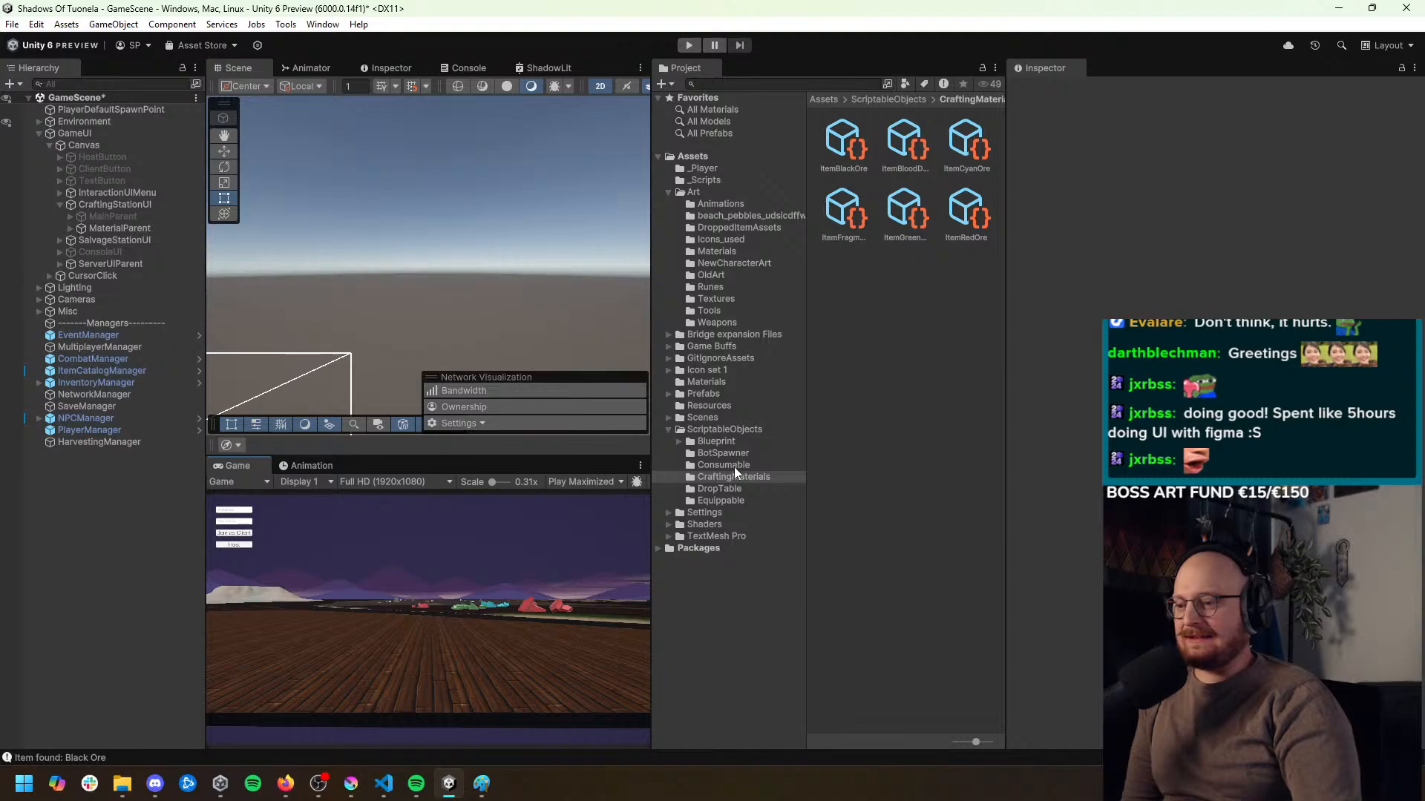
Open the DroppedItemAssets folder inside the Art assets and find the ground ore textures
click(698, 192)
scroll(897, 178, down, 6)
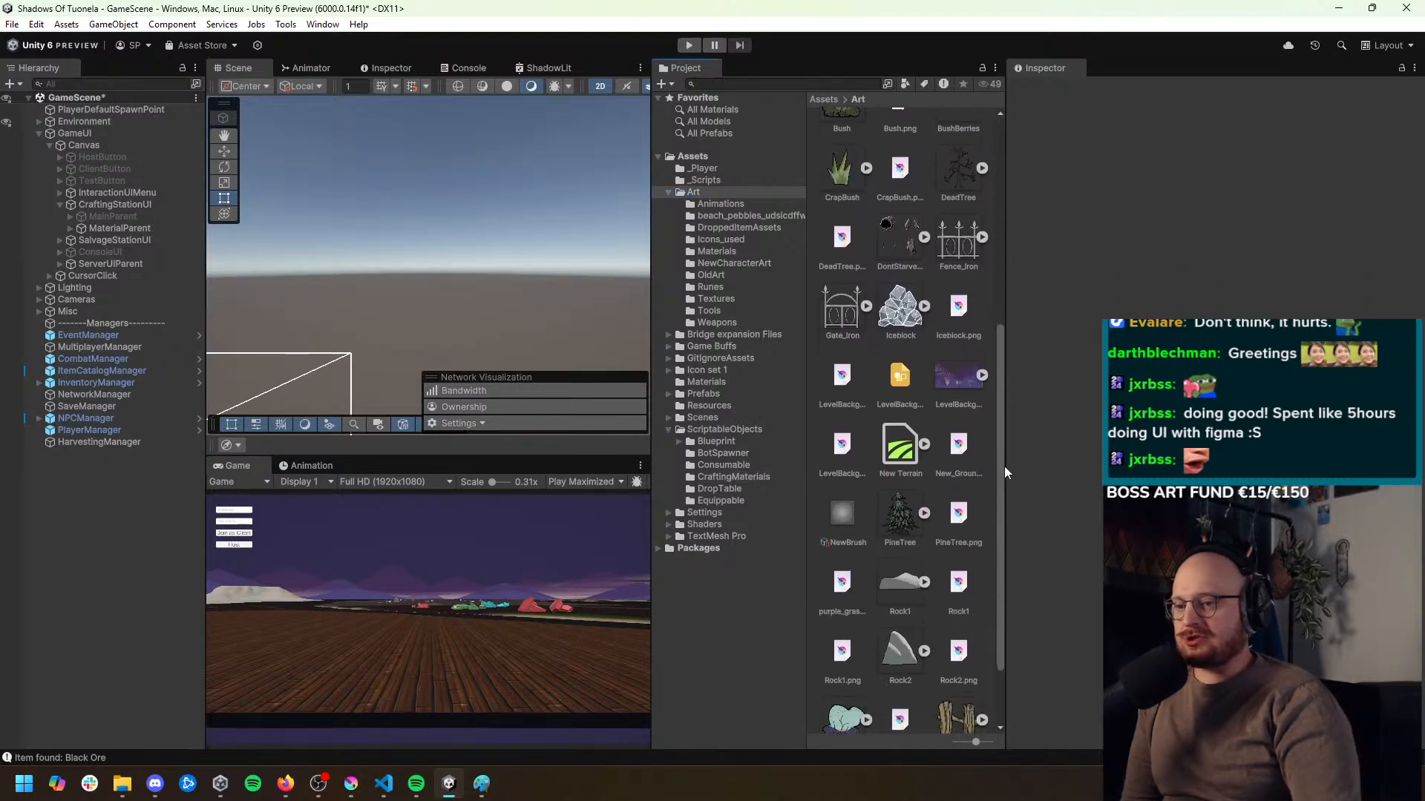
scroll(896, 176, up, 6)
click(964, 152)
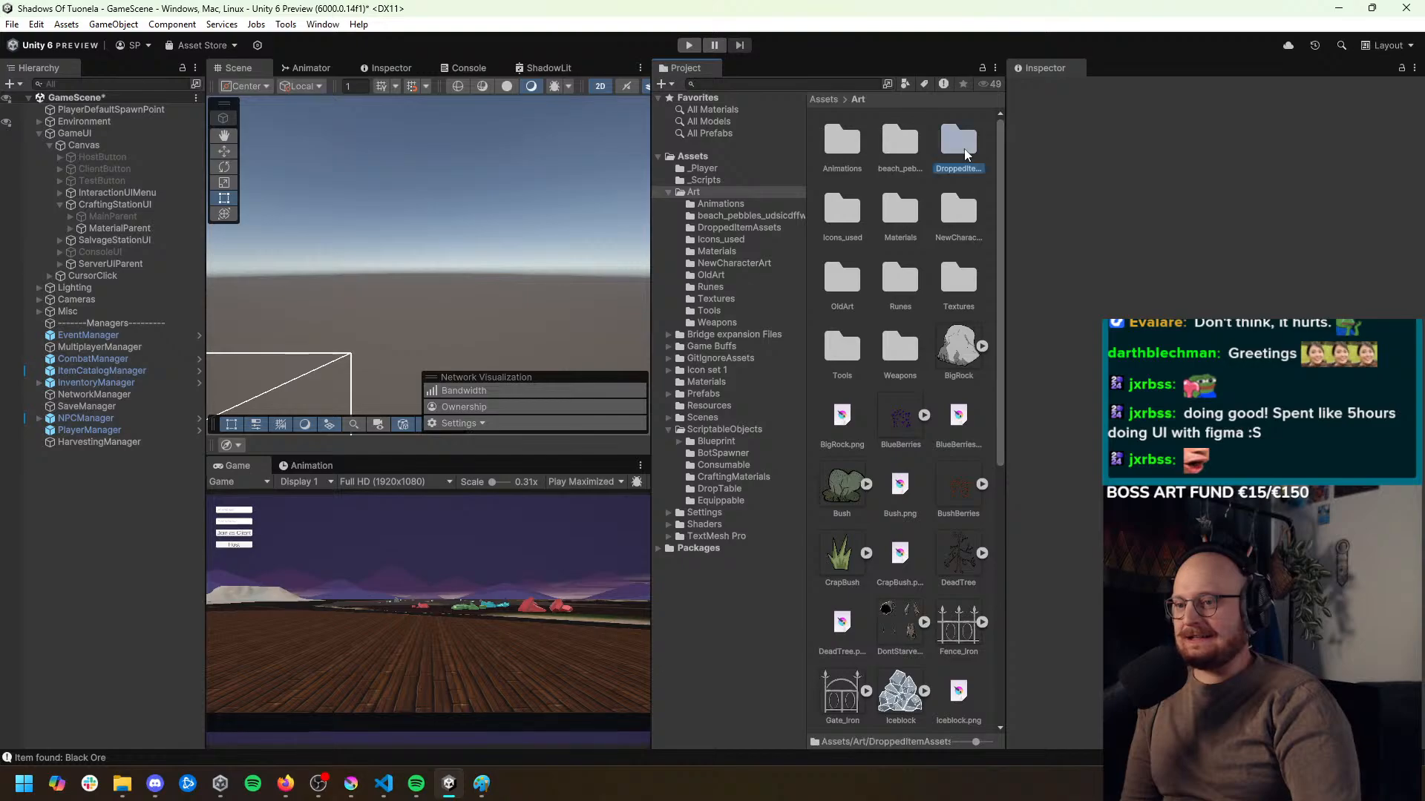
double_click(964, 150)
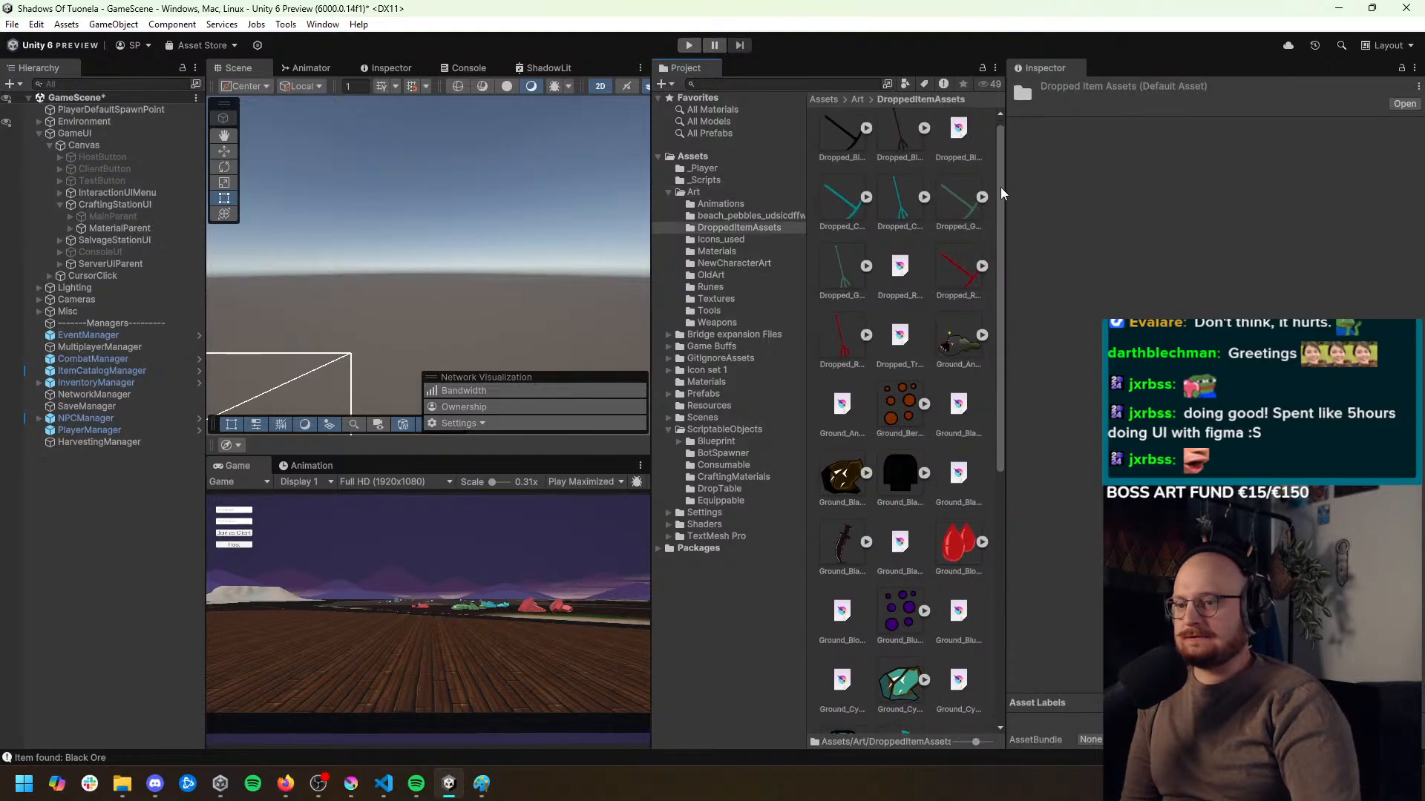
scroll(889, 292, down, 3)
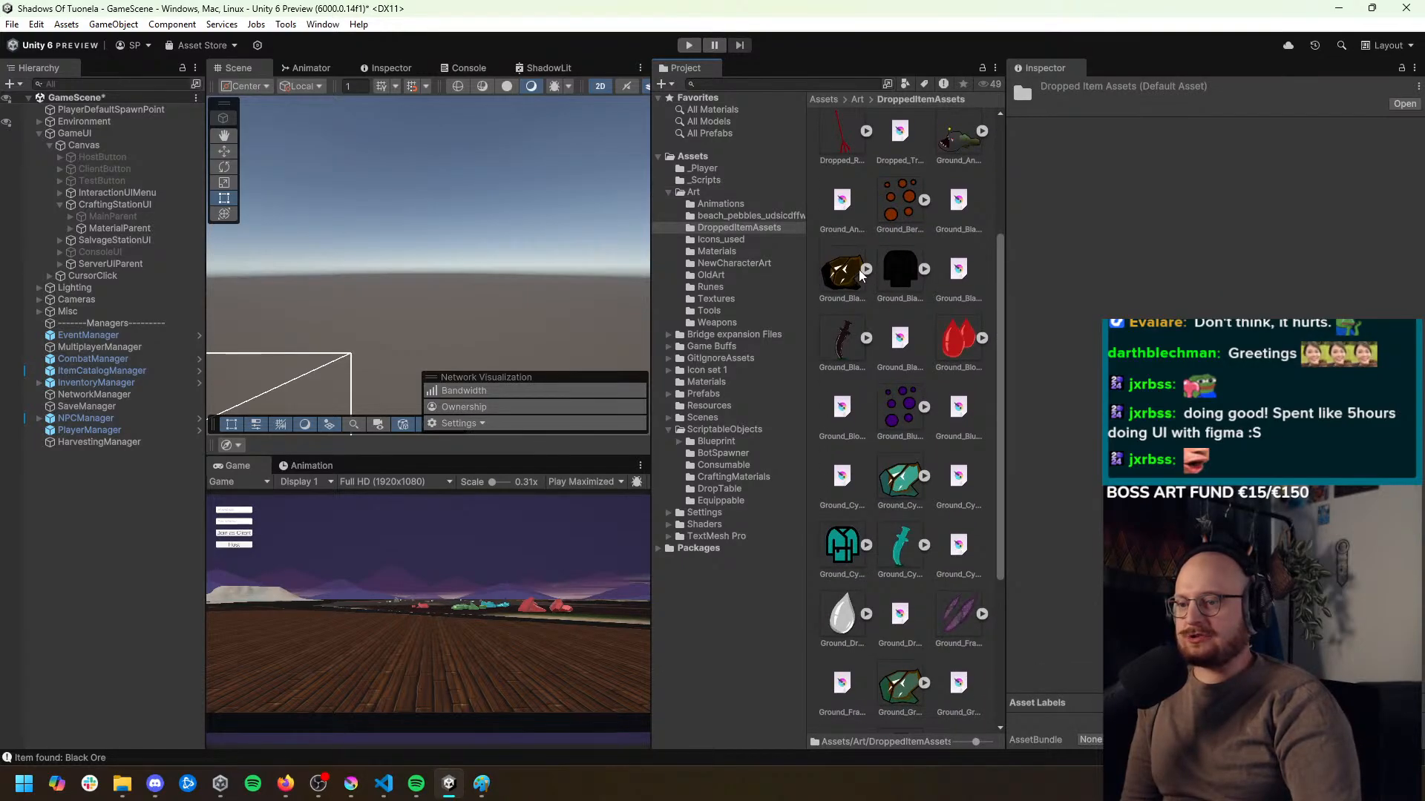
Select the black, cyan, green and red ground ore textures together
click(859, 273)
scroll(965, 397, down, 1)
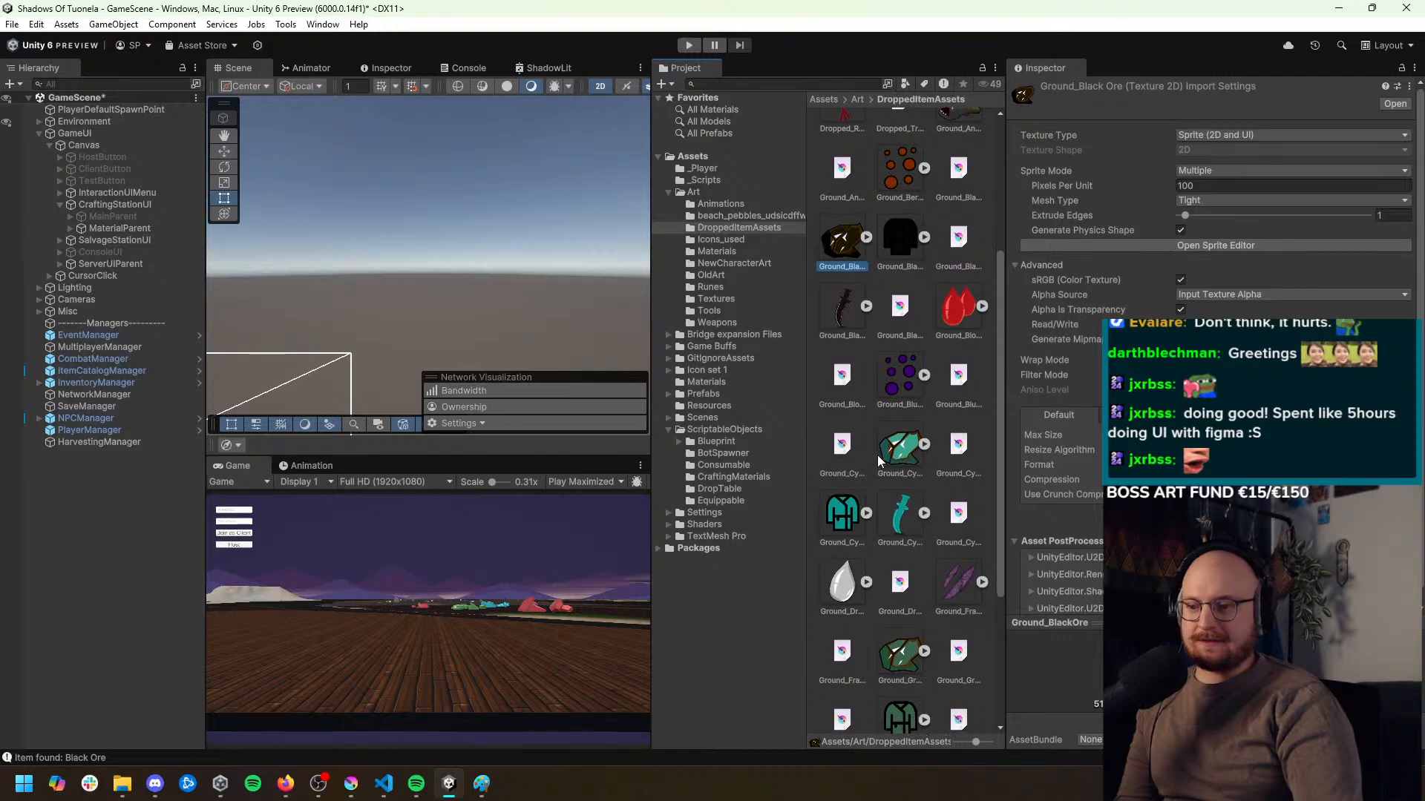
ctrl+click(883, 459)
scroll(920, 523, down, 3)
ctrl+click(906, 562)
scroll(921, 579, down, 5)
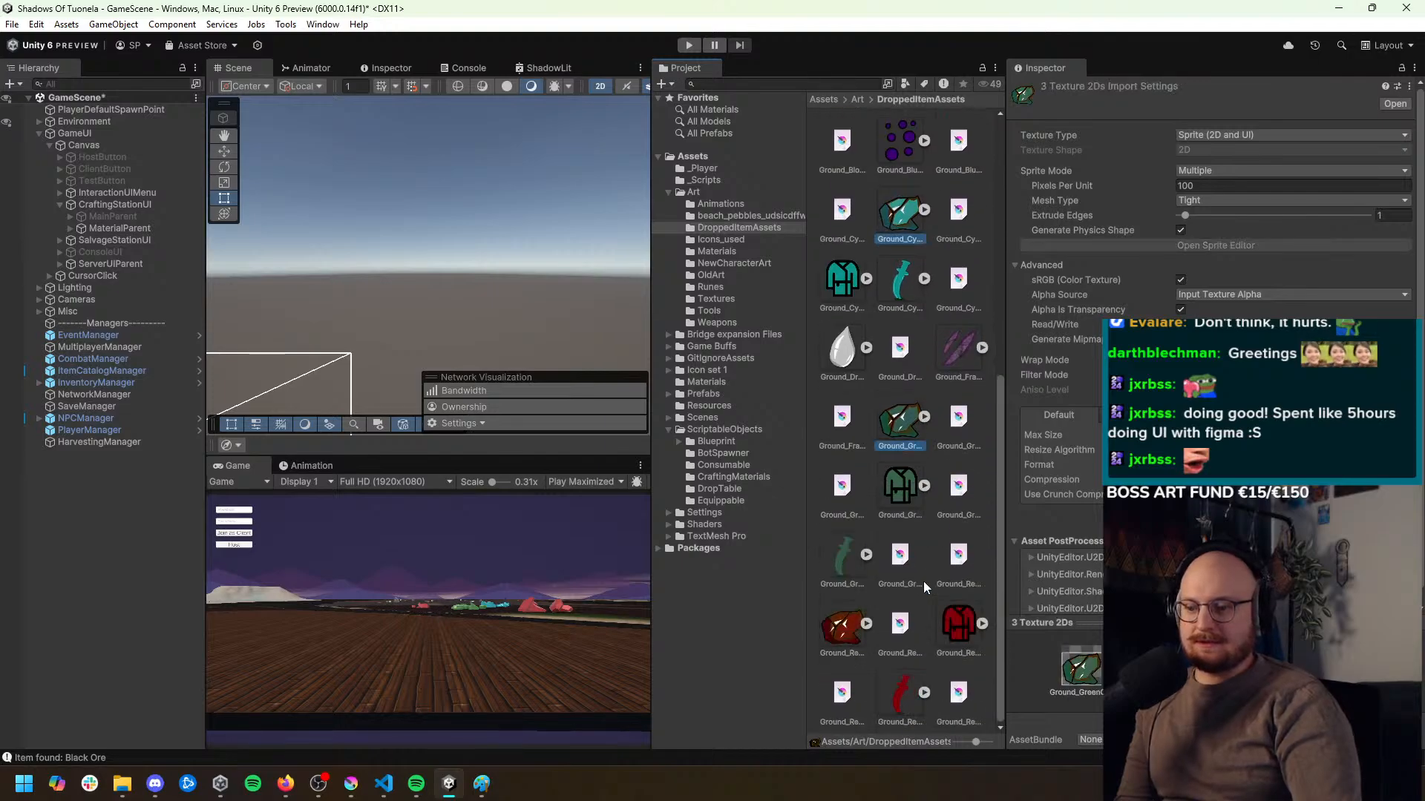
ctrl+click(852, 635)
Set the four selected ore textures to Single sprite mode with 512 pixels per unit, and apply the import settings
click(1225, 180)
click(1201, 198)
click(1202, 186)
text(5)
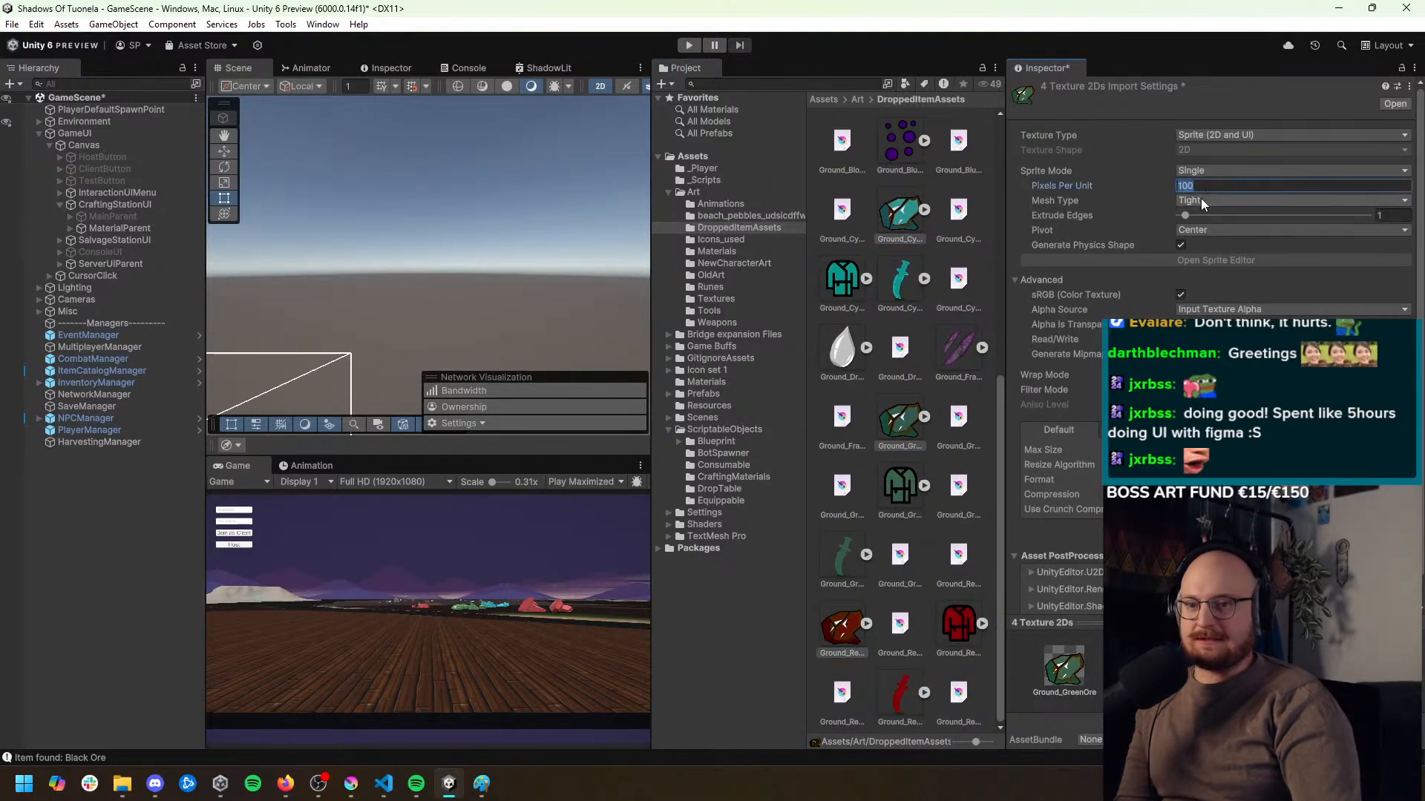
text(12)
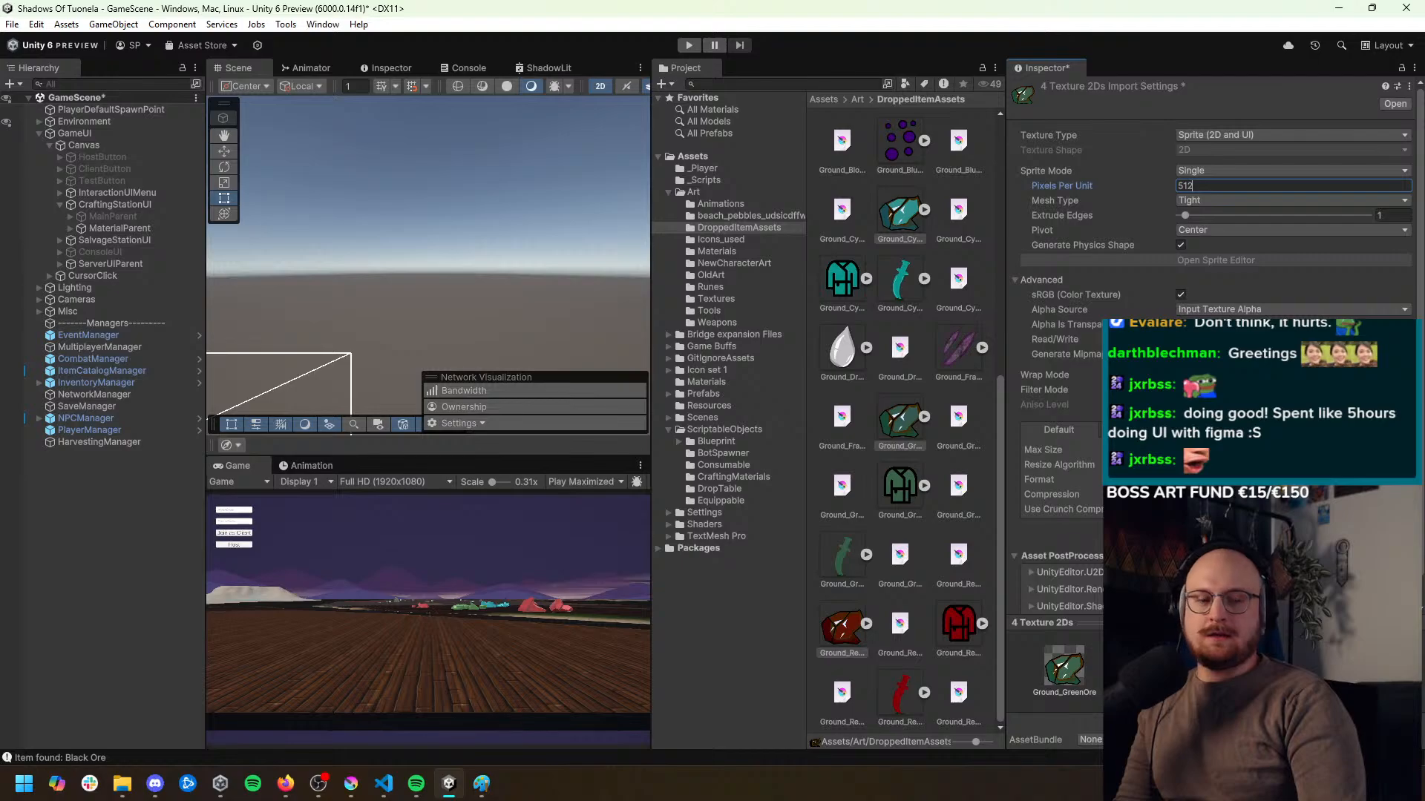
click(1394, 533)
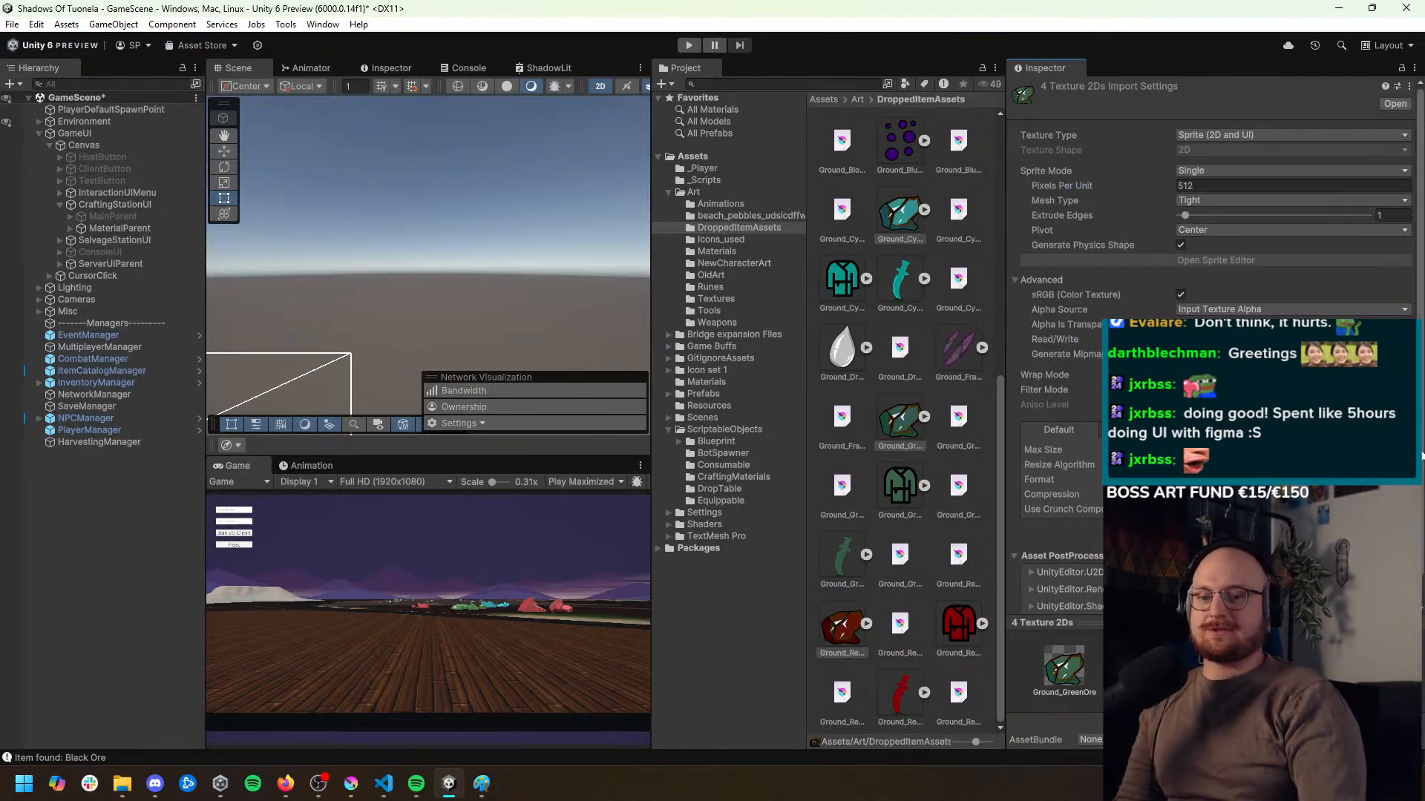
scroll(1217, 222, down, 2)
scroll(1076, 360, up, 2)
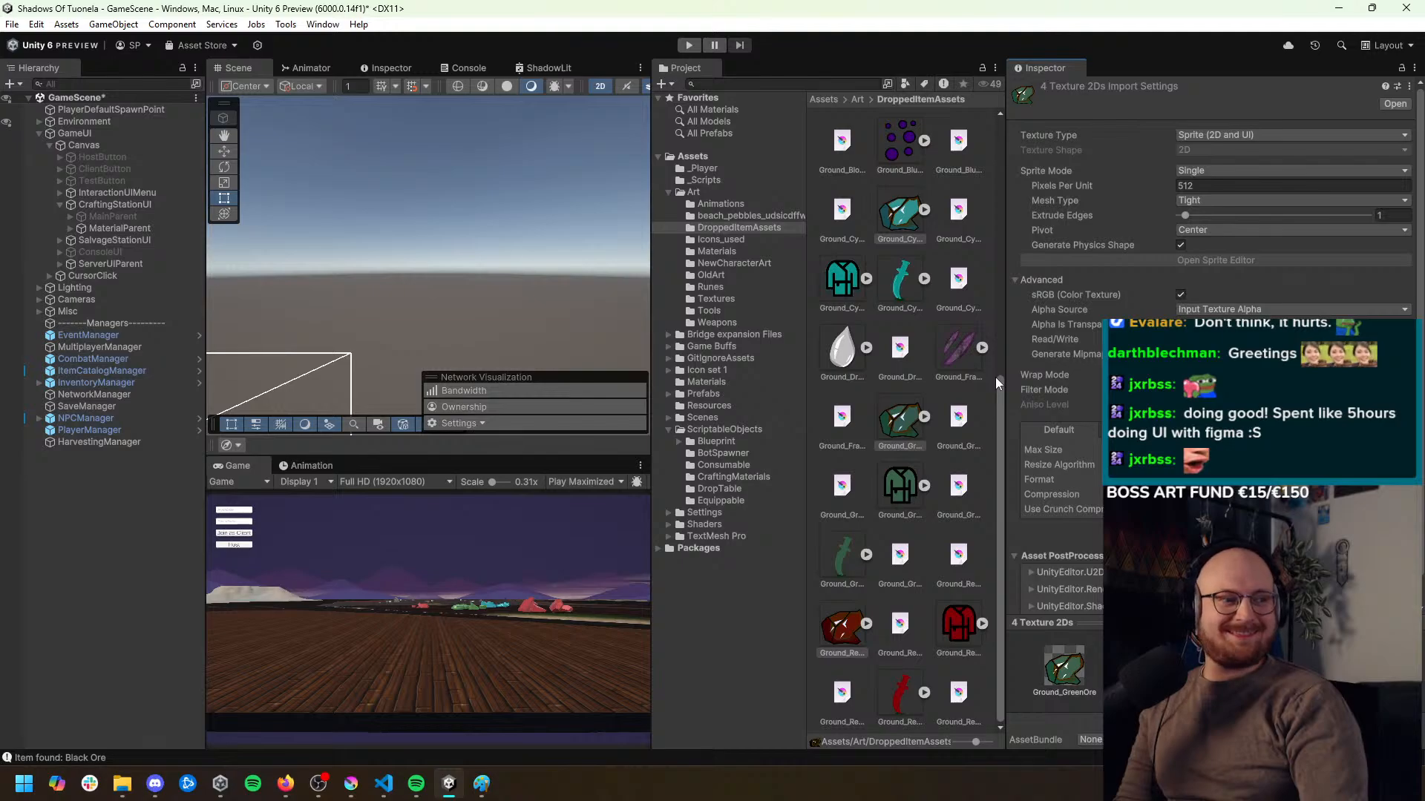
click(996, 433)
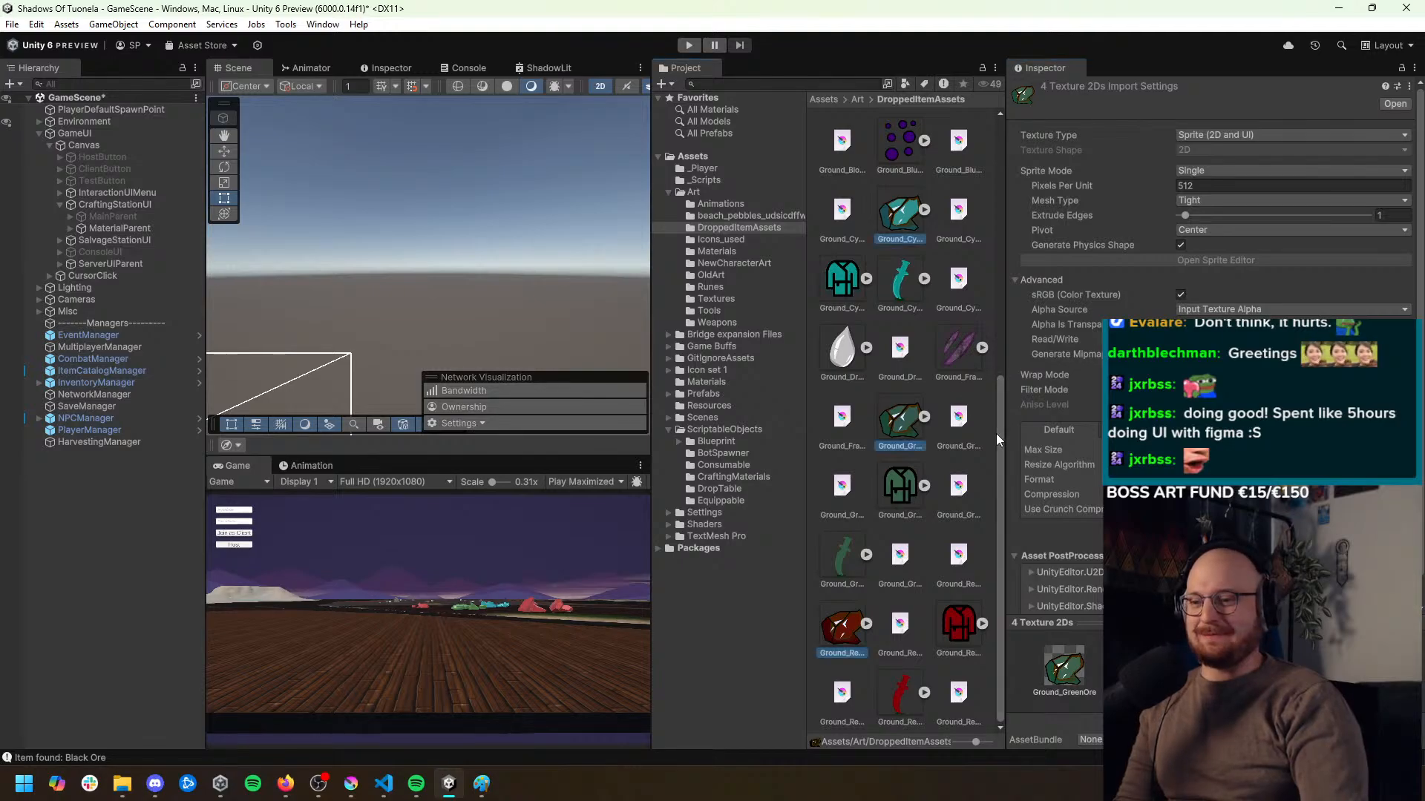
drag(996, 433, 991, 173)
drag(999, 277, 978, 460)
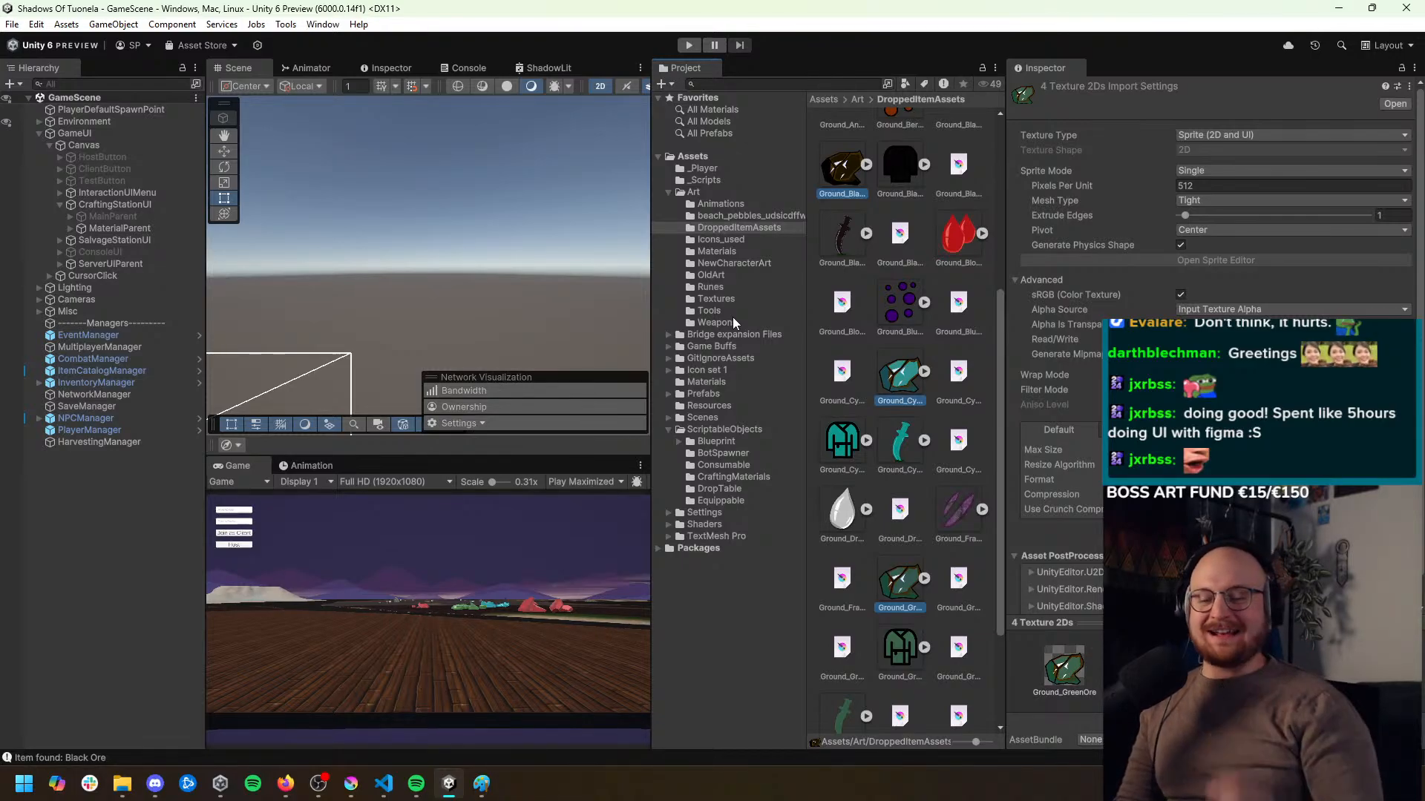
scroll(996, 317, up, 7)
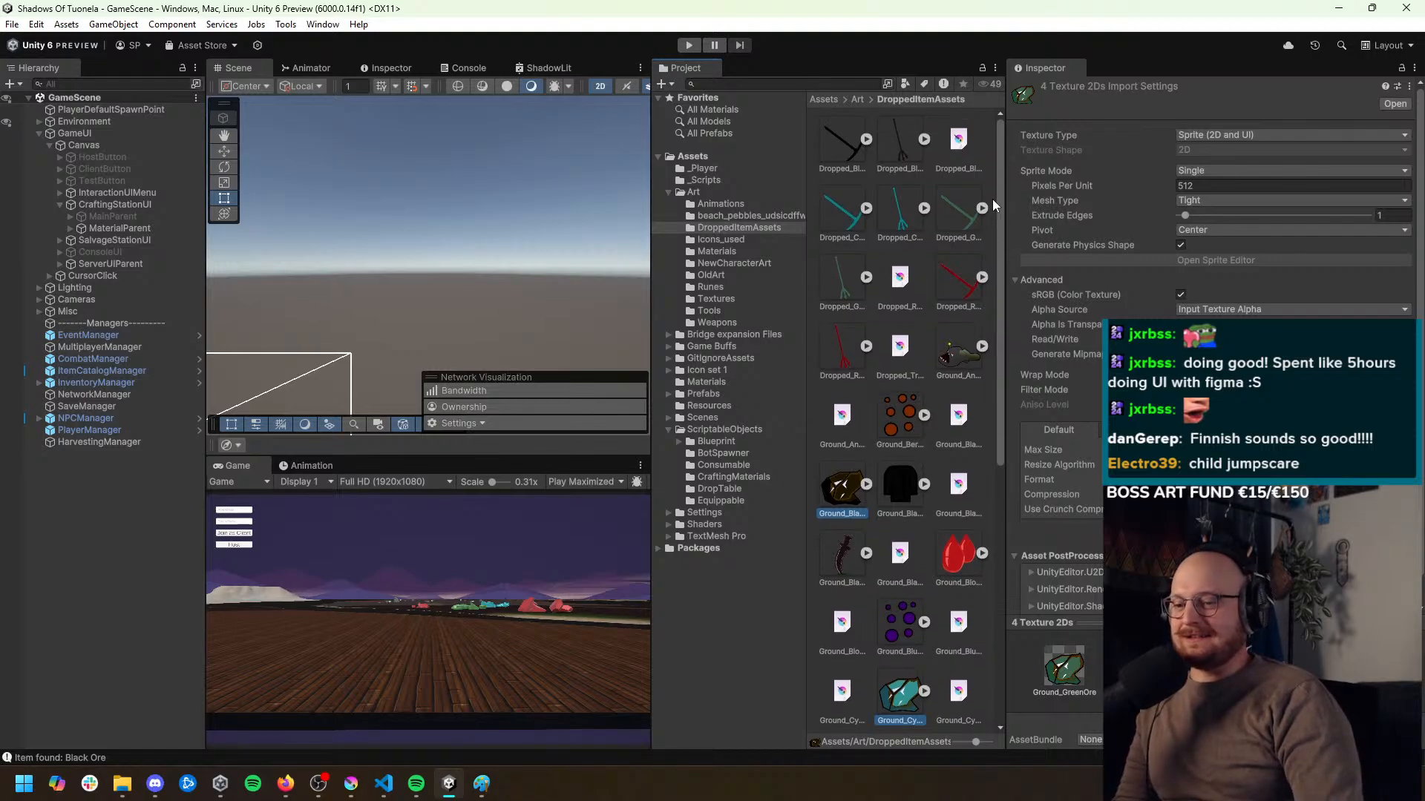
Set the RedOre_Icon texture in the Icons_used folder to Single sprite mode with 256 pixels per unit, and save
click(732, 240)
scroll(1000, 219, down, 2)
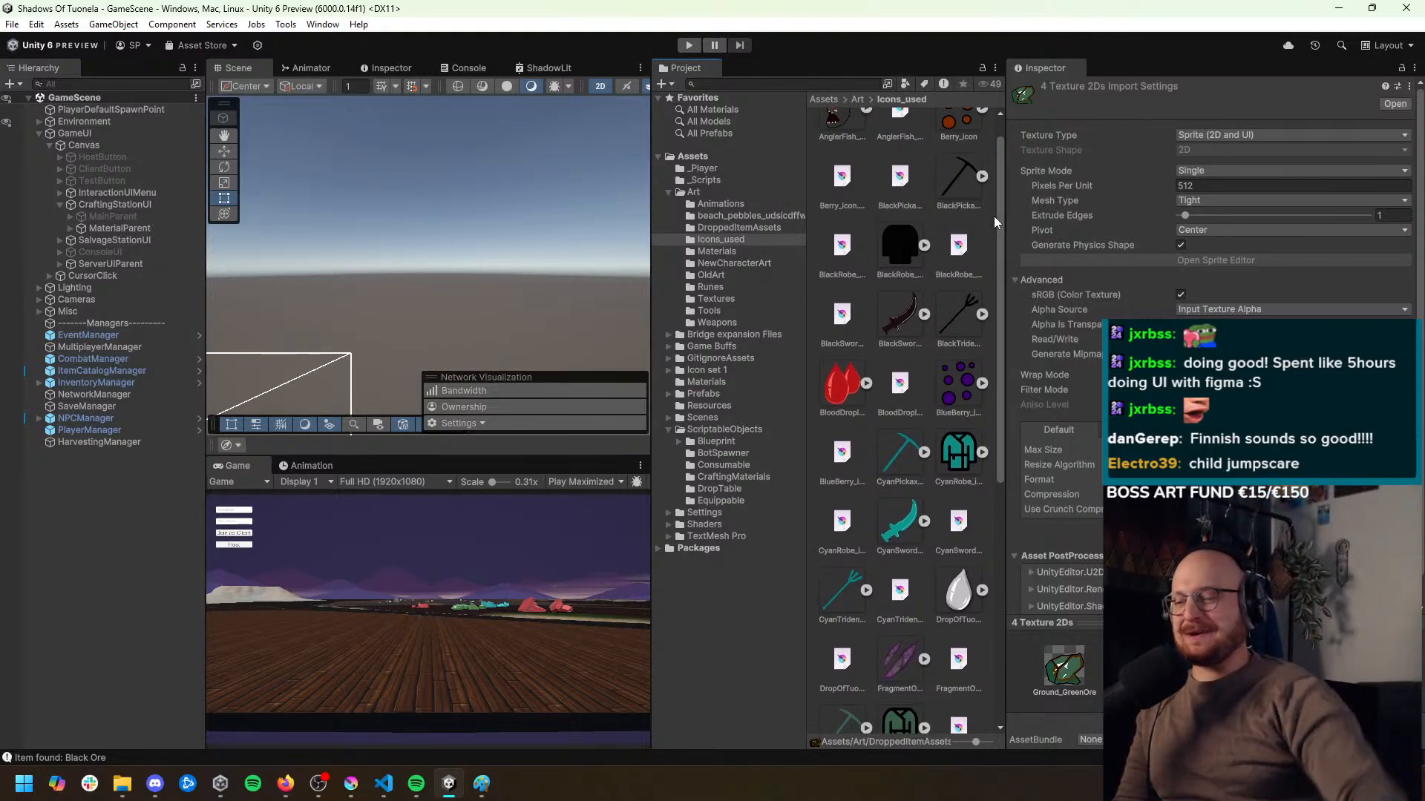
drag(1002, 238, 963, 586)
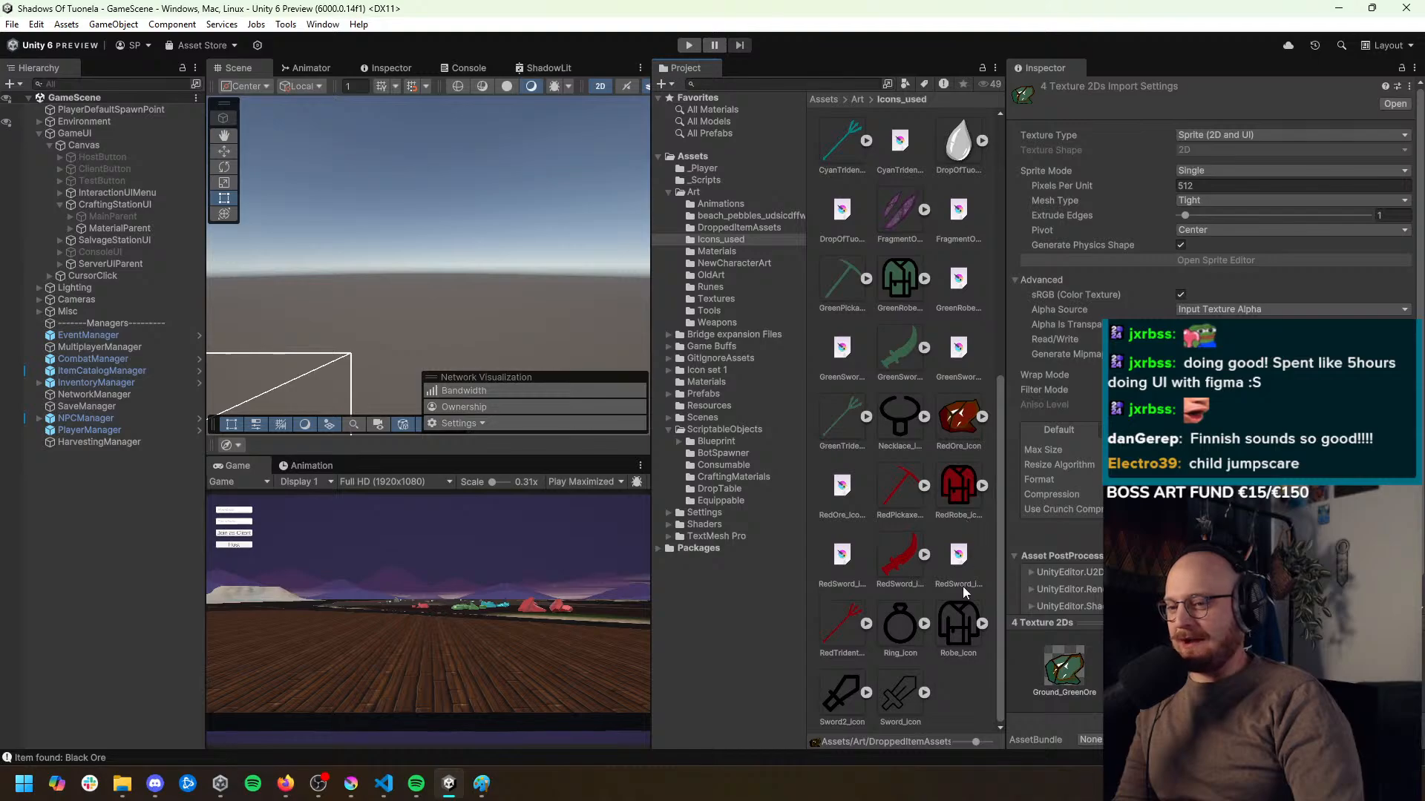
click(964, 413)
mouse_move(1001, 519)
mouse_down()
mouse_move(980, 404)
mouse_move(1000, 261)
mouse_move(1002, 543)
mouse_up()
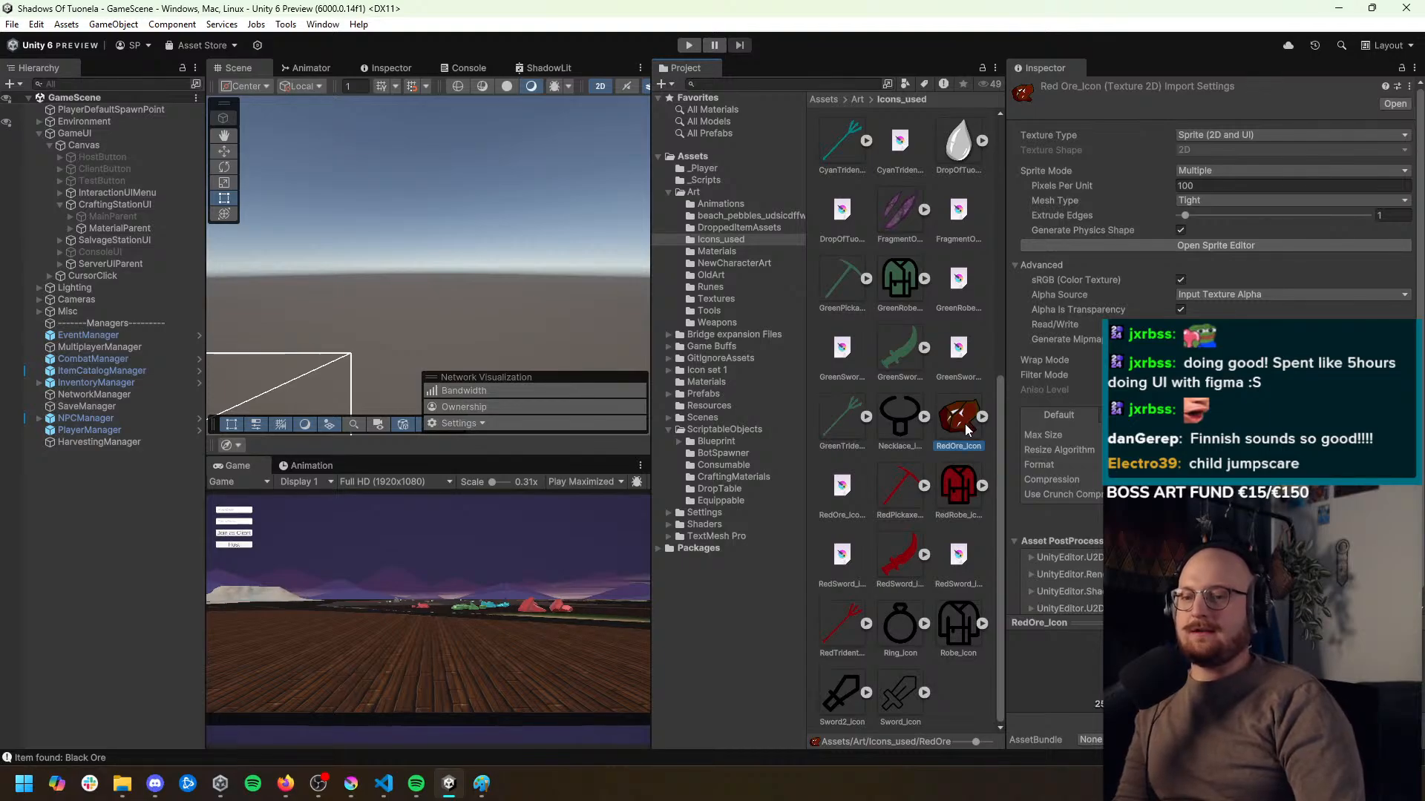
click(1241, 170)
click(1228, 186)
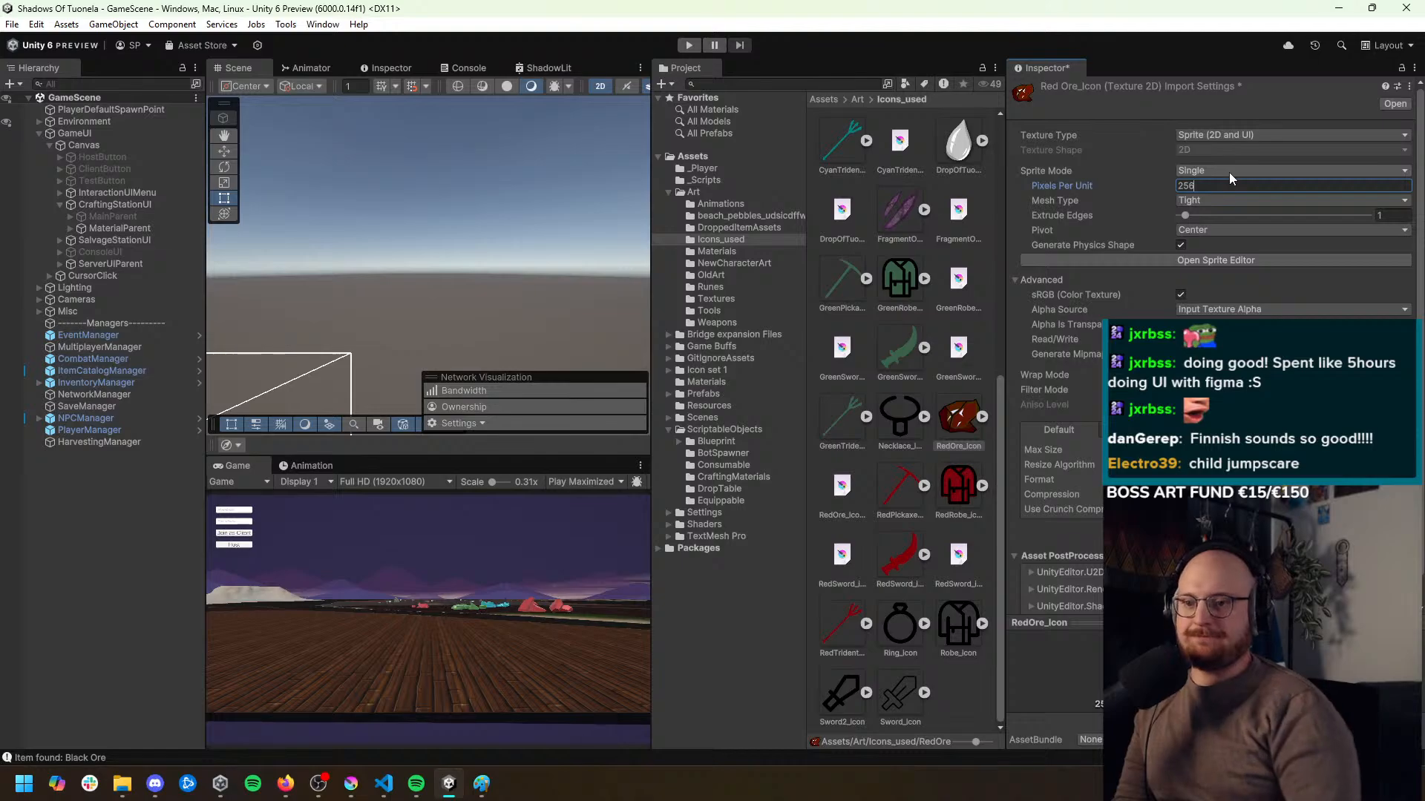
text(256)
key(ctrl+s)
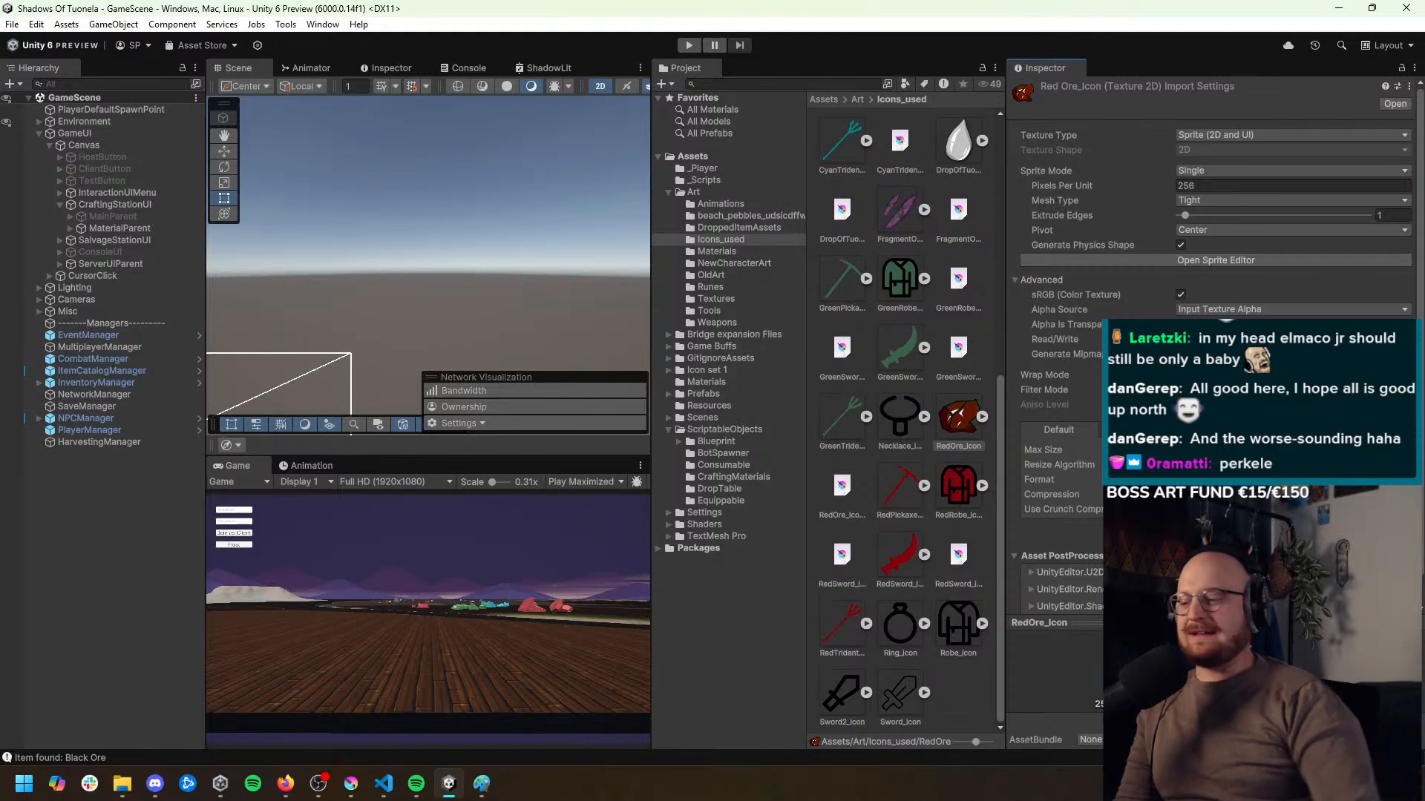
Switch to Firefox and search the web for "suomen kauneimmat sanat" in a new tab
mouse_move(285, 784)
click(314, 725)
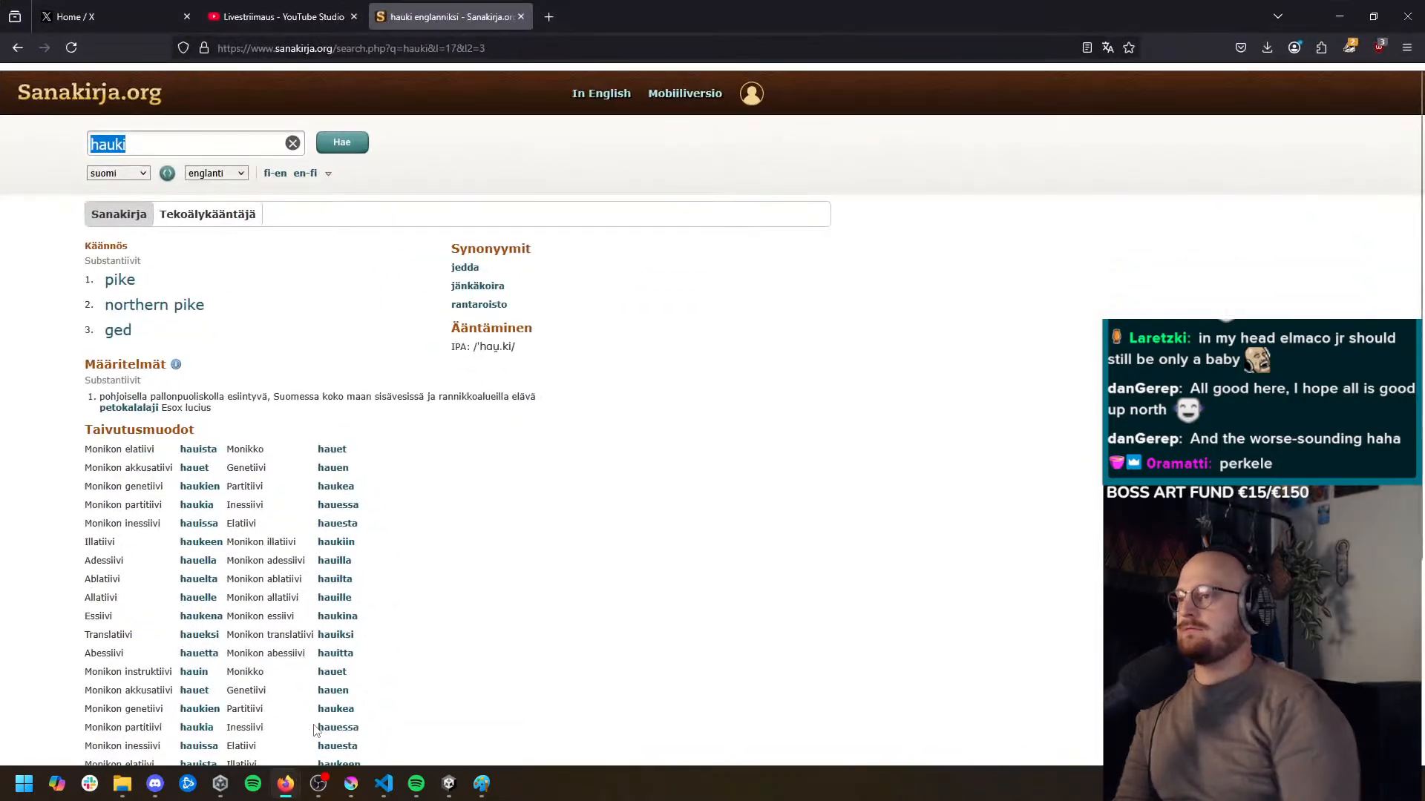
key(ctrl+t)
text(suomen kauneimmat sanat)
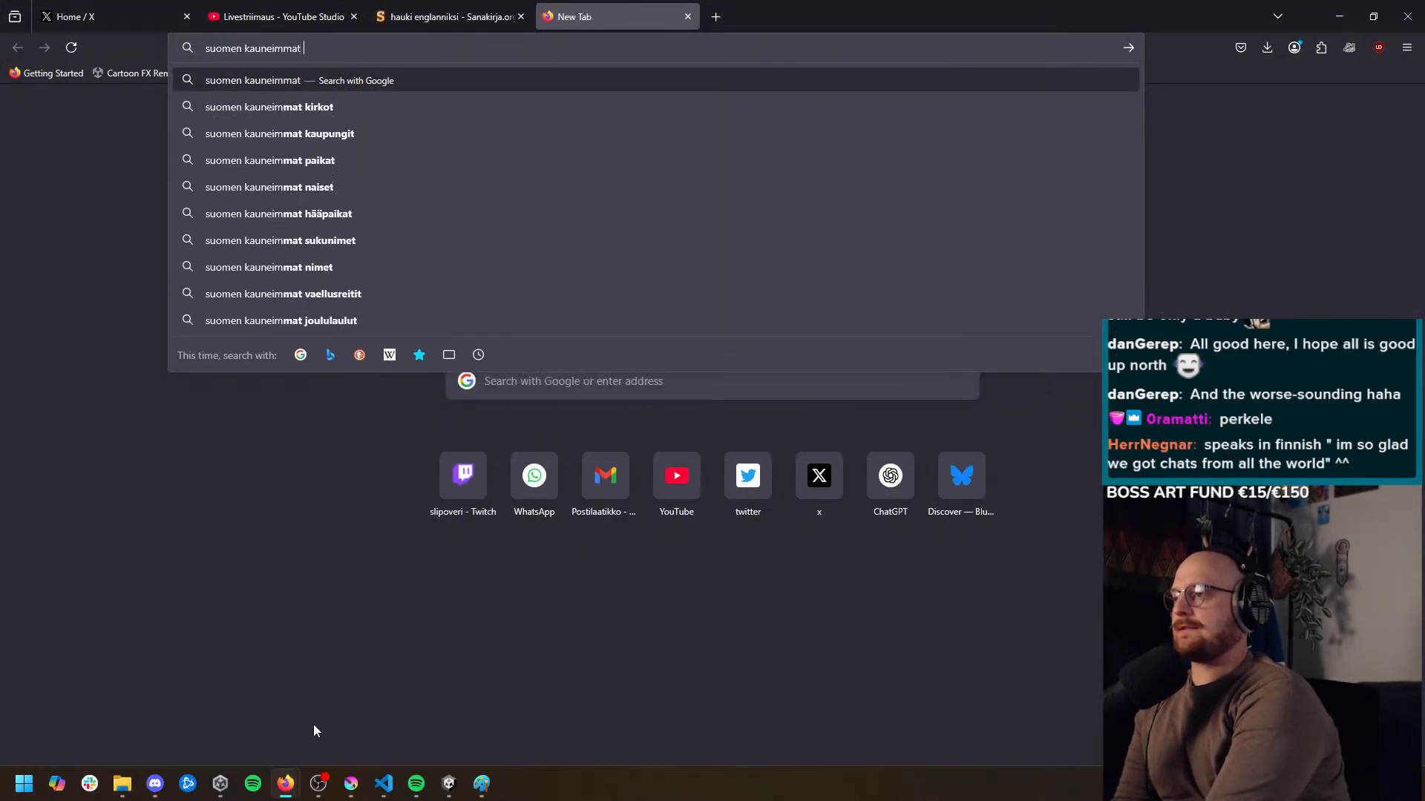
key(Return)
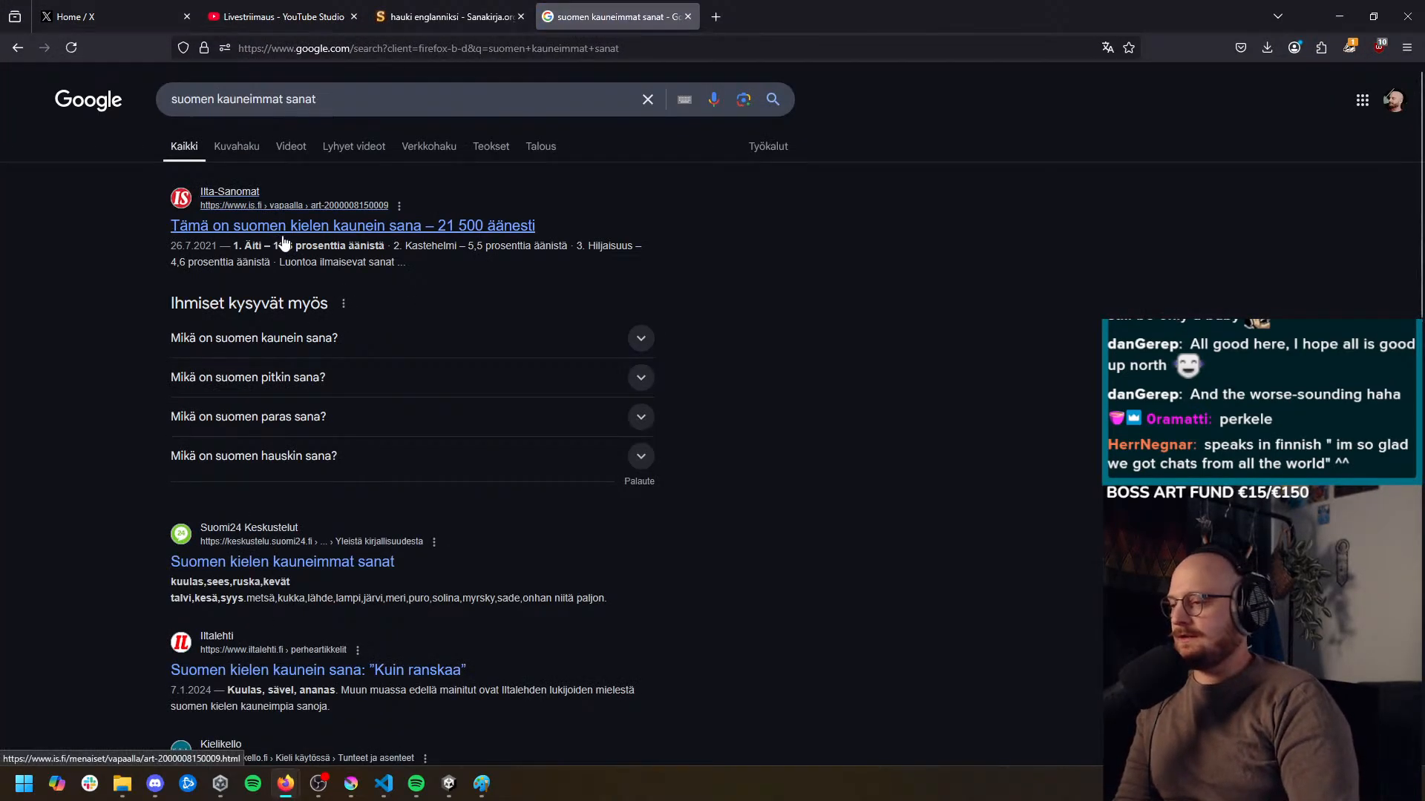
Open the Ilta-Sanomat article on the most beautiful Finnish word and examine the top-ranked words in its list
click(303, 236)
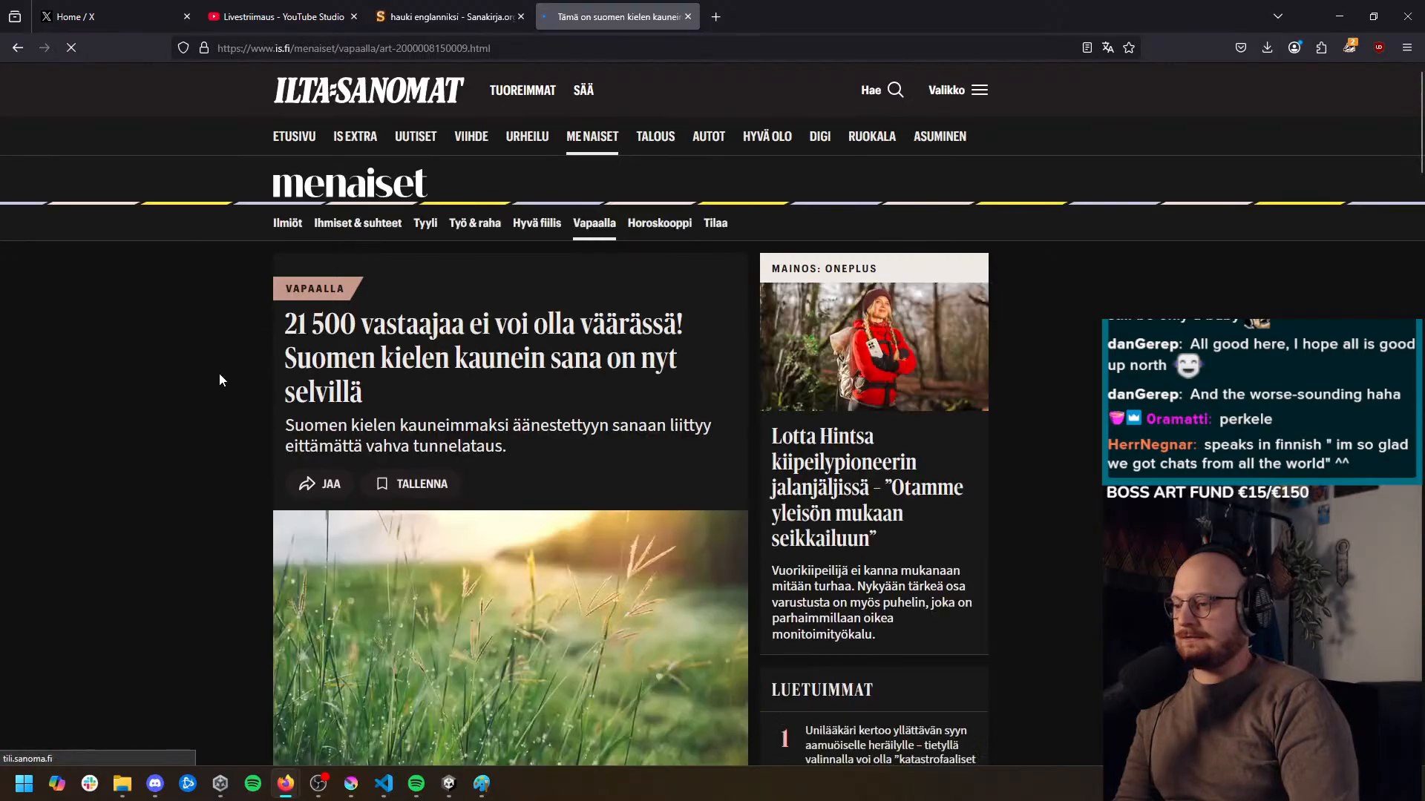
middle_click(220, 387)
middle_click(256, 433)
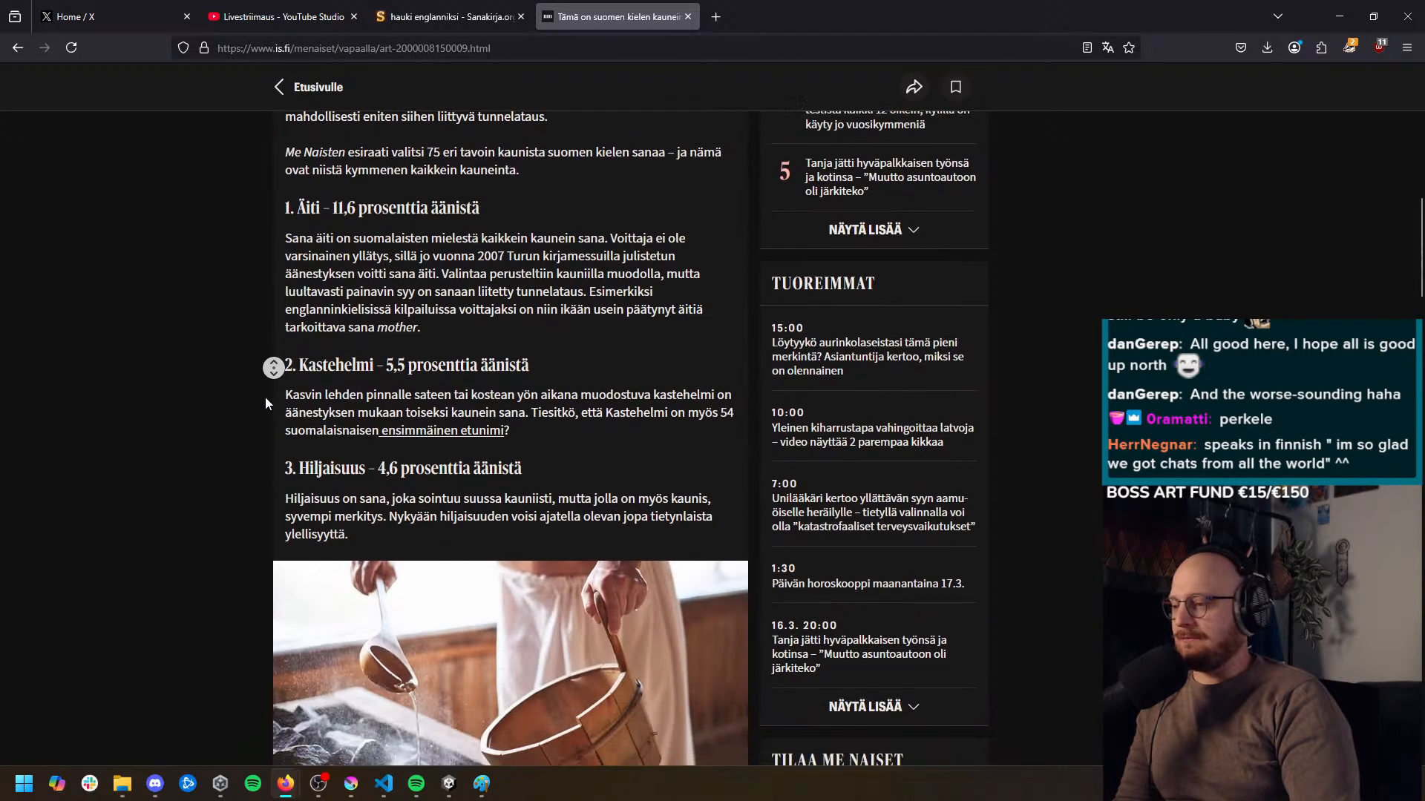
middle_click(265, 398)
drag(372, 360, 324, 354)
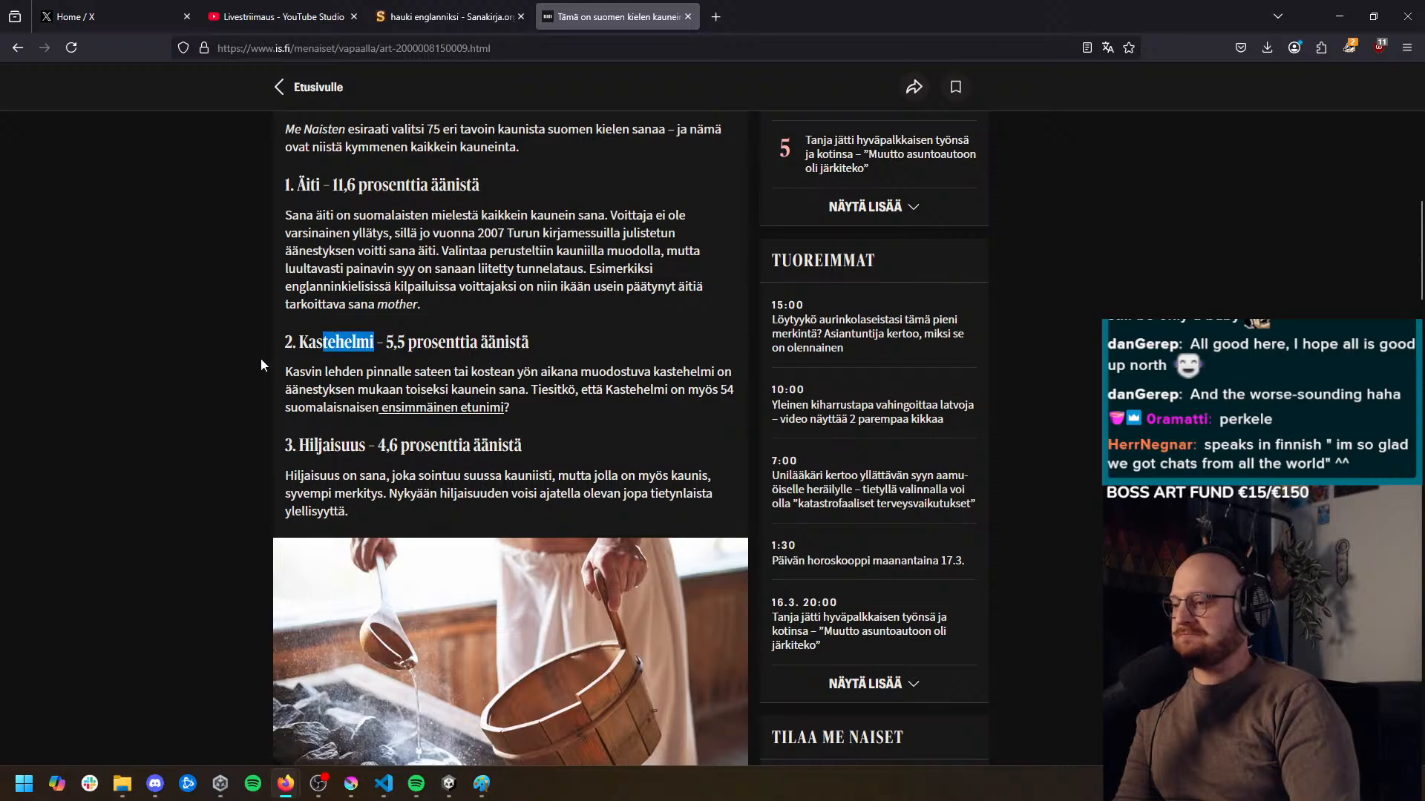
middle_click(260, 360)
middle_click(281, 385)
drag(362, 416, 306, 414)
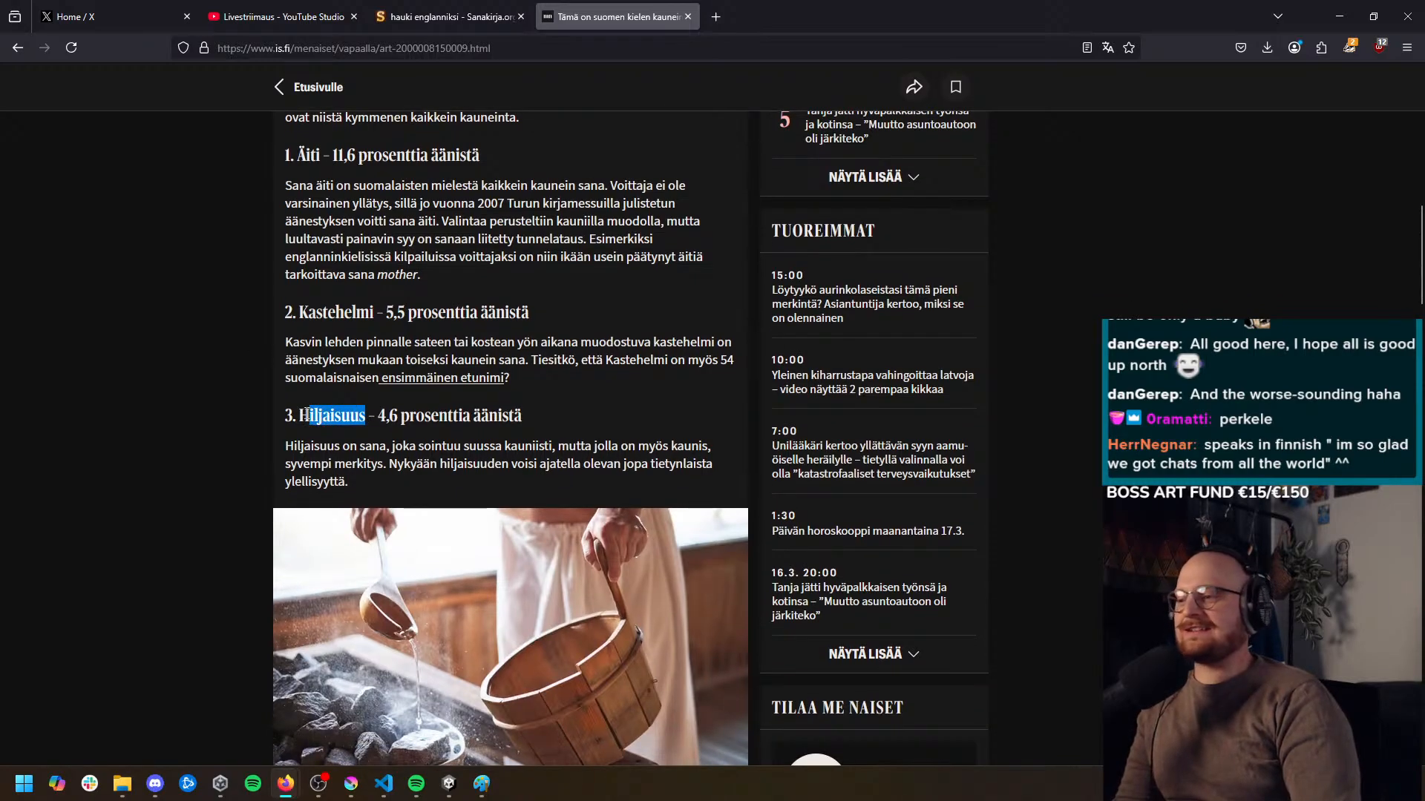
Examine the third- to tenth-ranked words in the article's list of most beautiful Finnish words, highlighting individual words
middle_click(231, 345)
middle_click(246, 377)
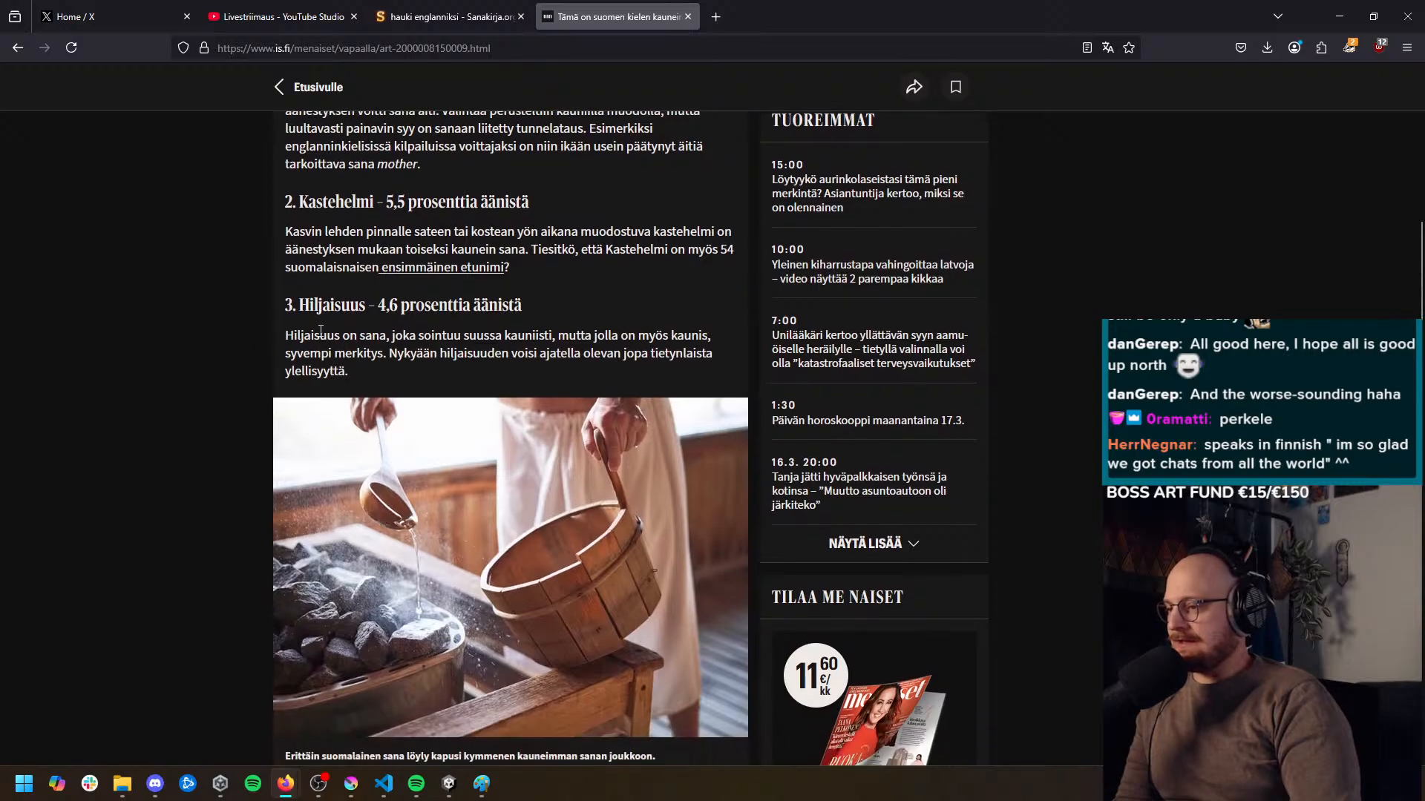
double_click(321, 313)
middle_click(229, 325)
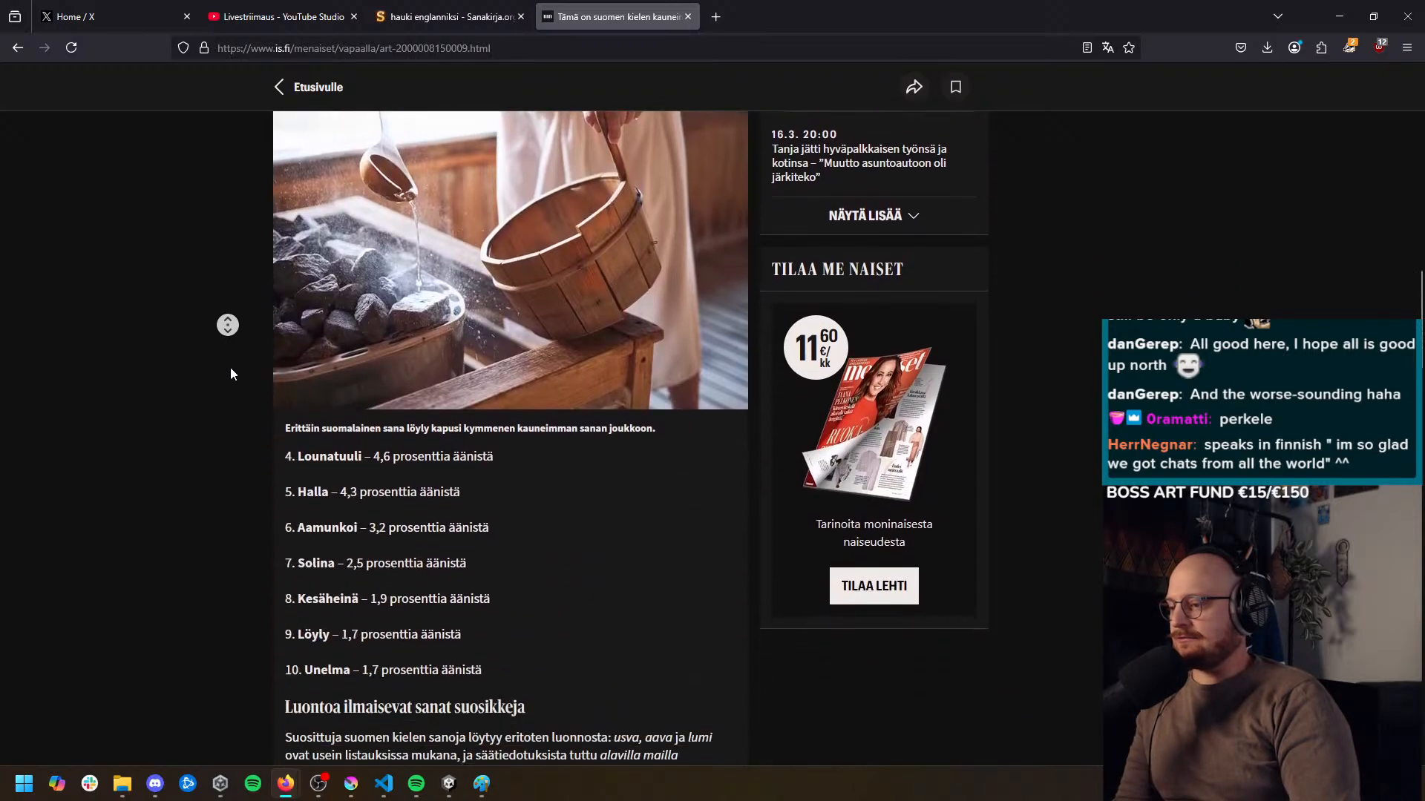
middle_click(242, 364)
drag(297, 315, 331, 314)
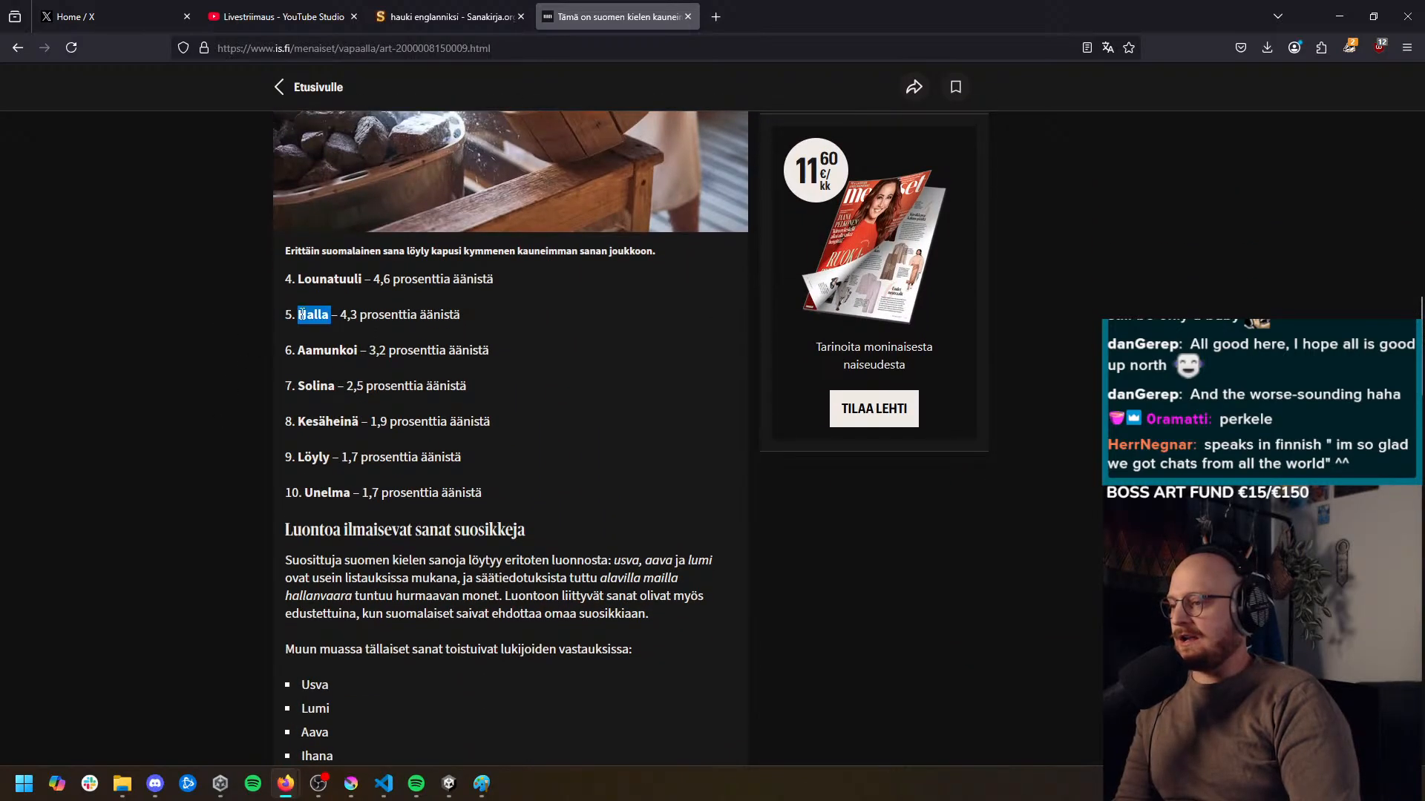
middle_click(252, 318)
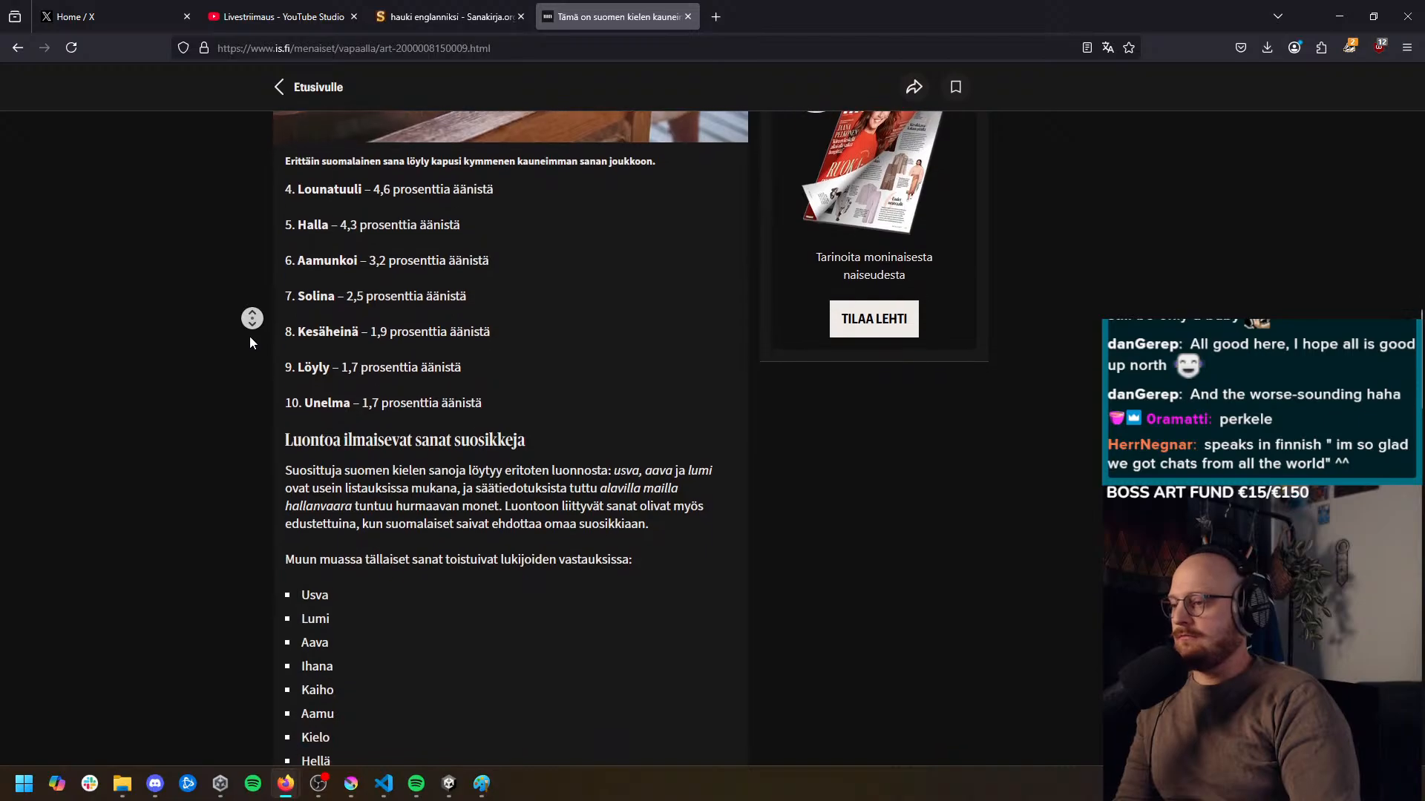
middle_click(251, 339)
double_click(311, 255)
middle_click(293, 286)
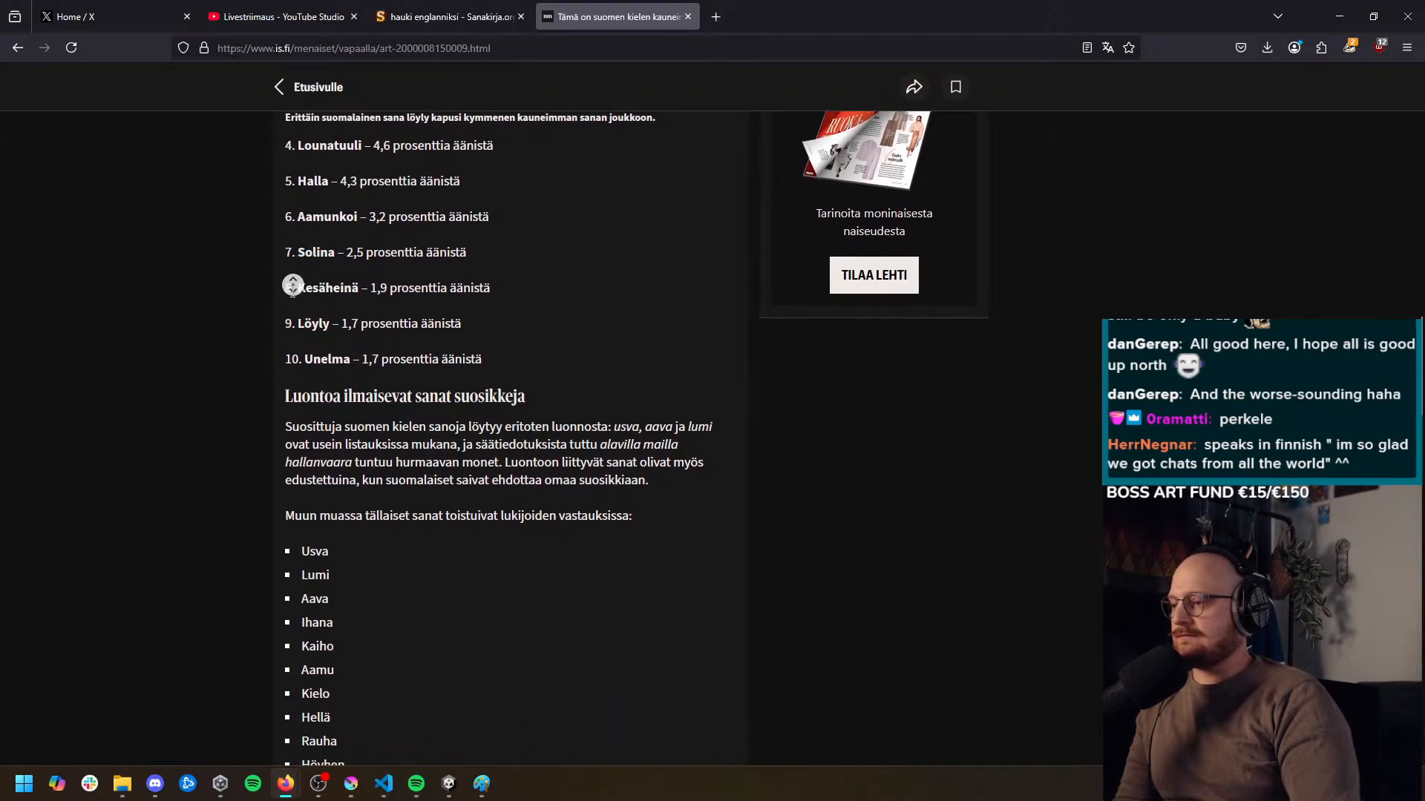
middle_click(291, 314)
double_click(308, 292)
middle_click(256, 321)
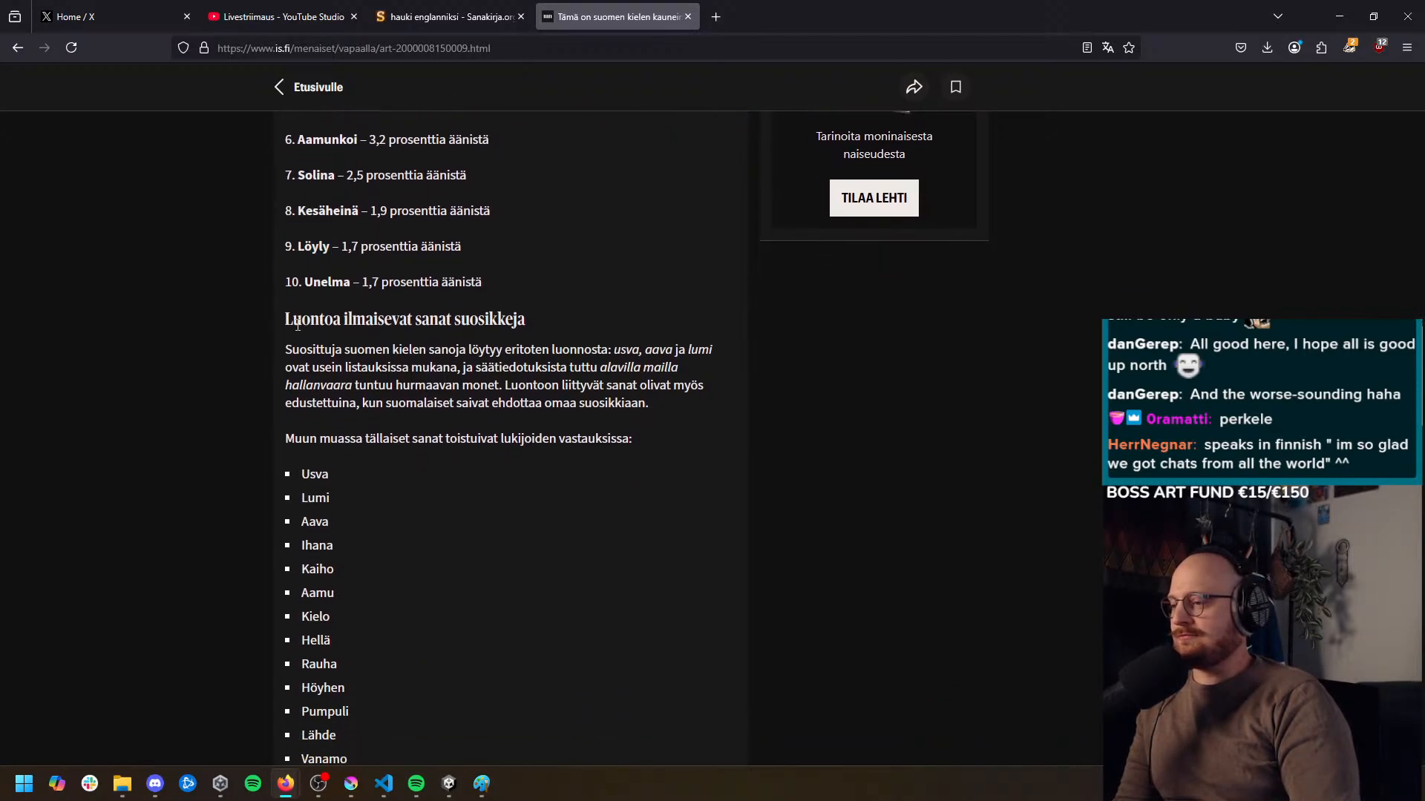
double_click(327, 280)
middle_click(292, 306)
middle_click(288, 328)
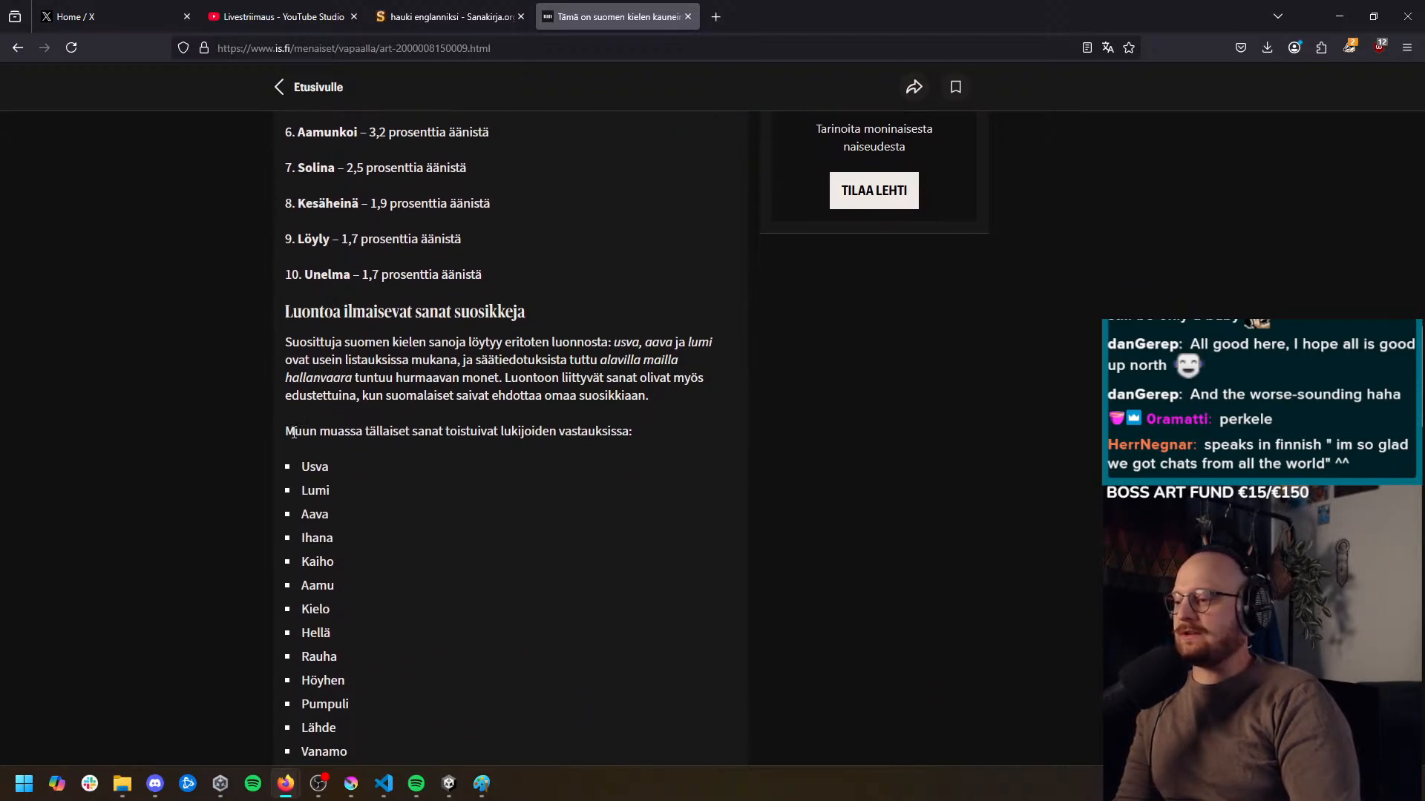
Examine the list of other popular words suggested by readers, starting from Usva, and return to the article's headline
double_click(311, 466)
scroll(352, 471, down, 3)
middle_click(520, 537)
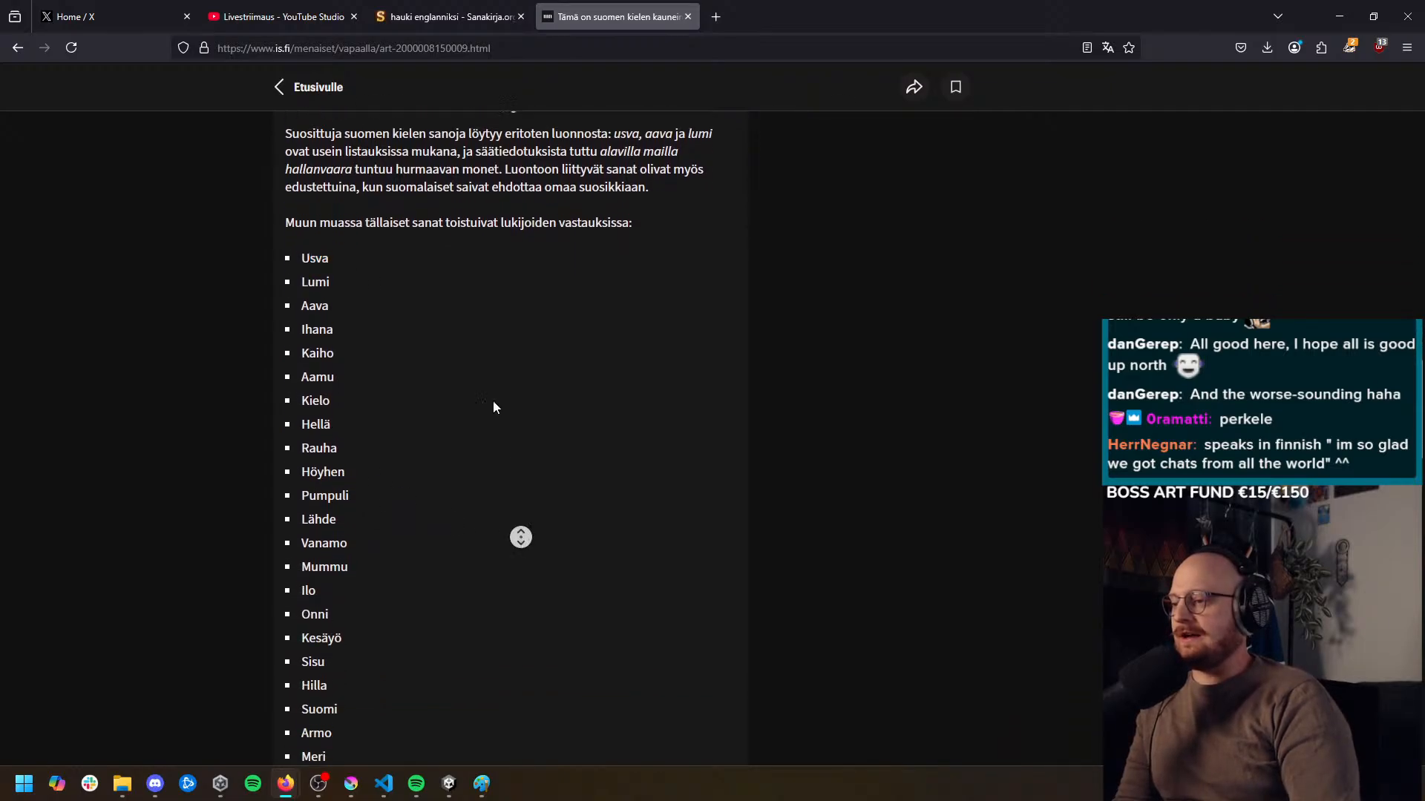
middle_click(445, 408)
scroll(435, 426, down, 2)
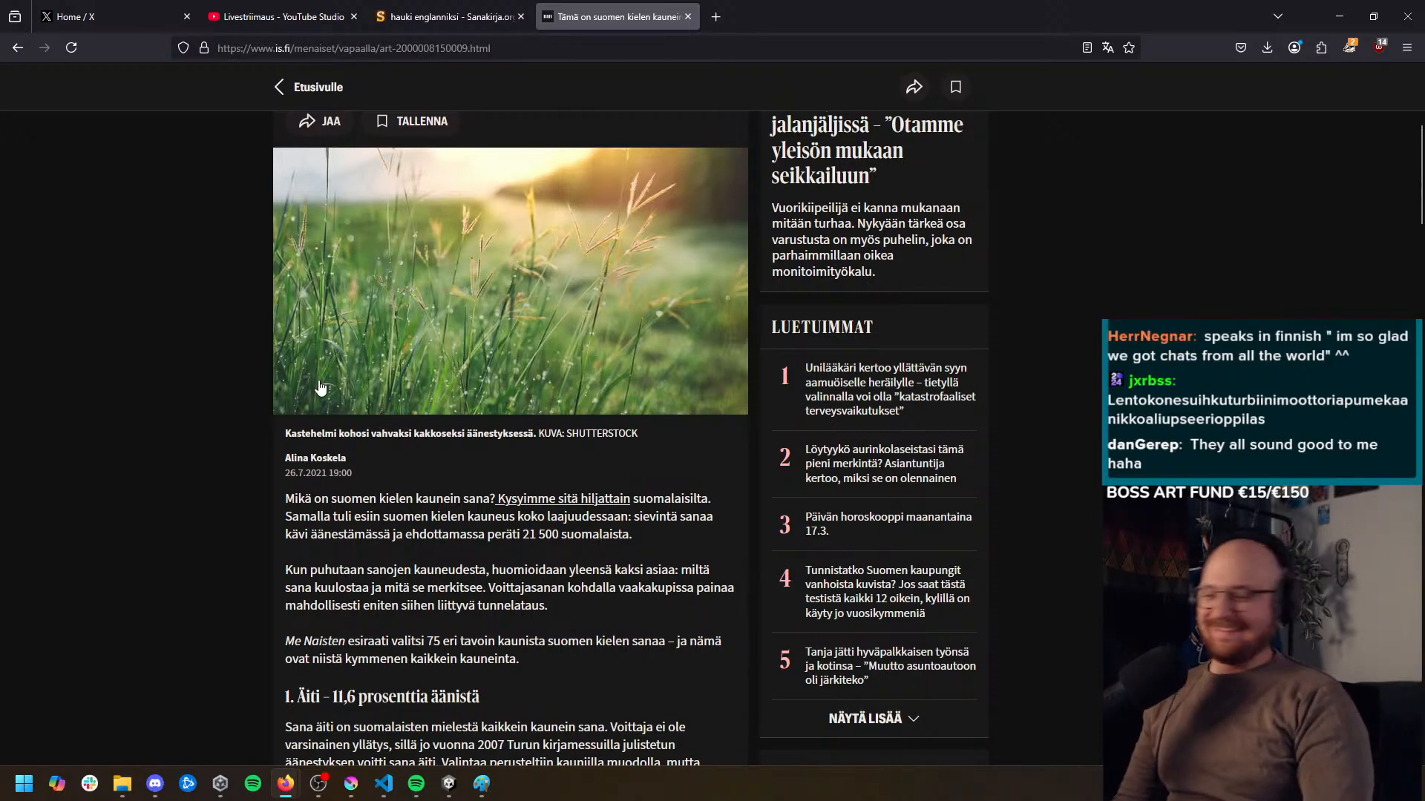
middle_click(279, 483)
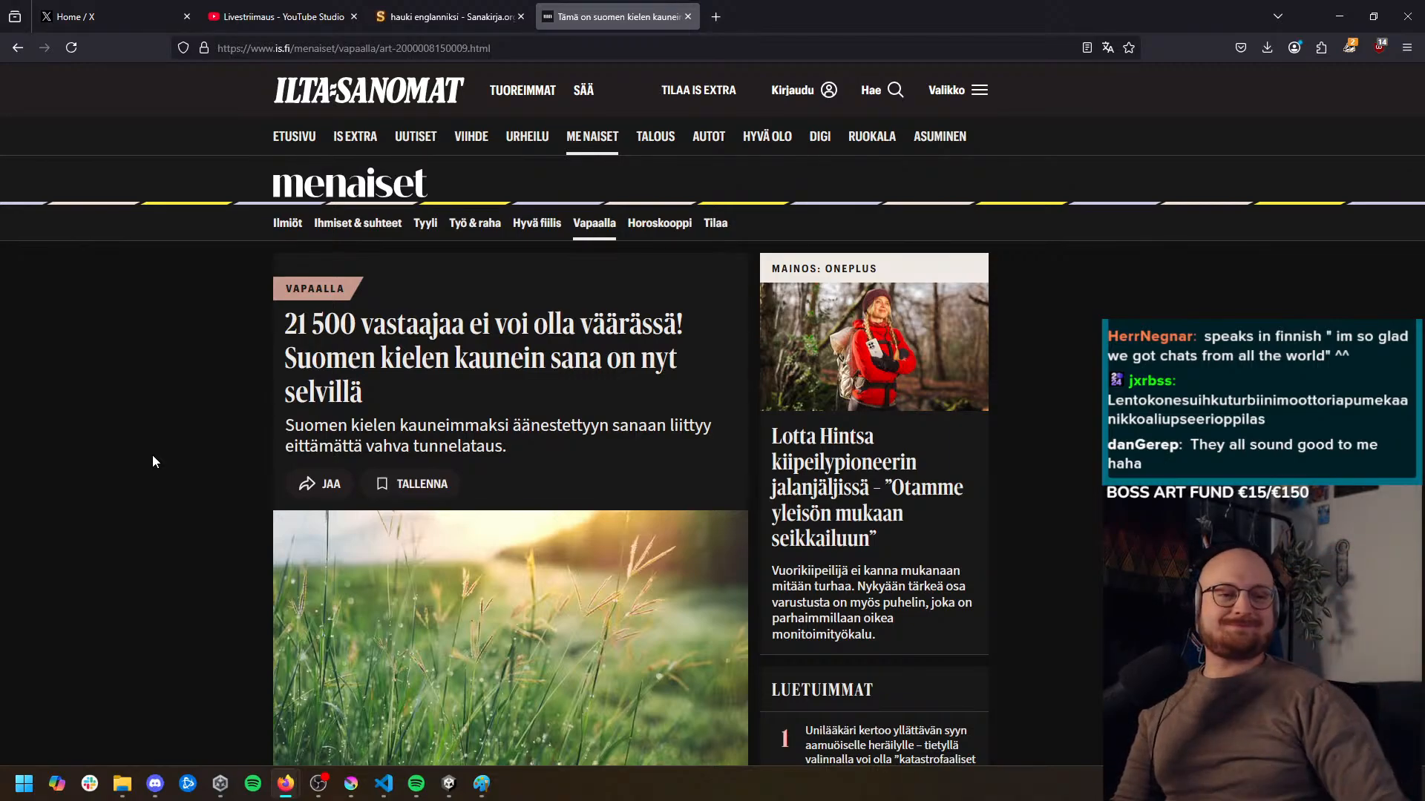
middle_click(178, 470)
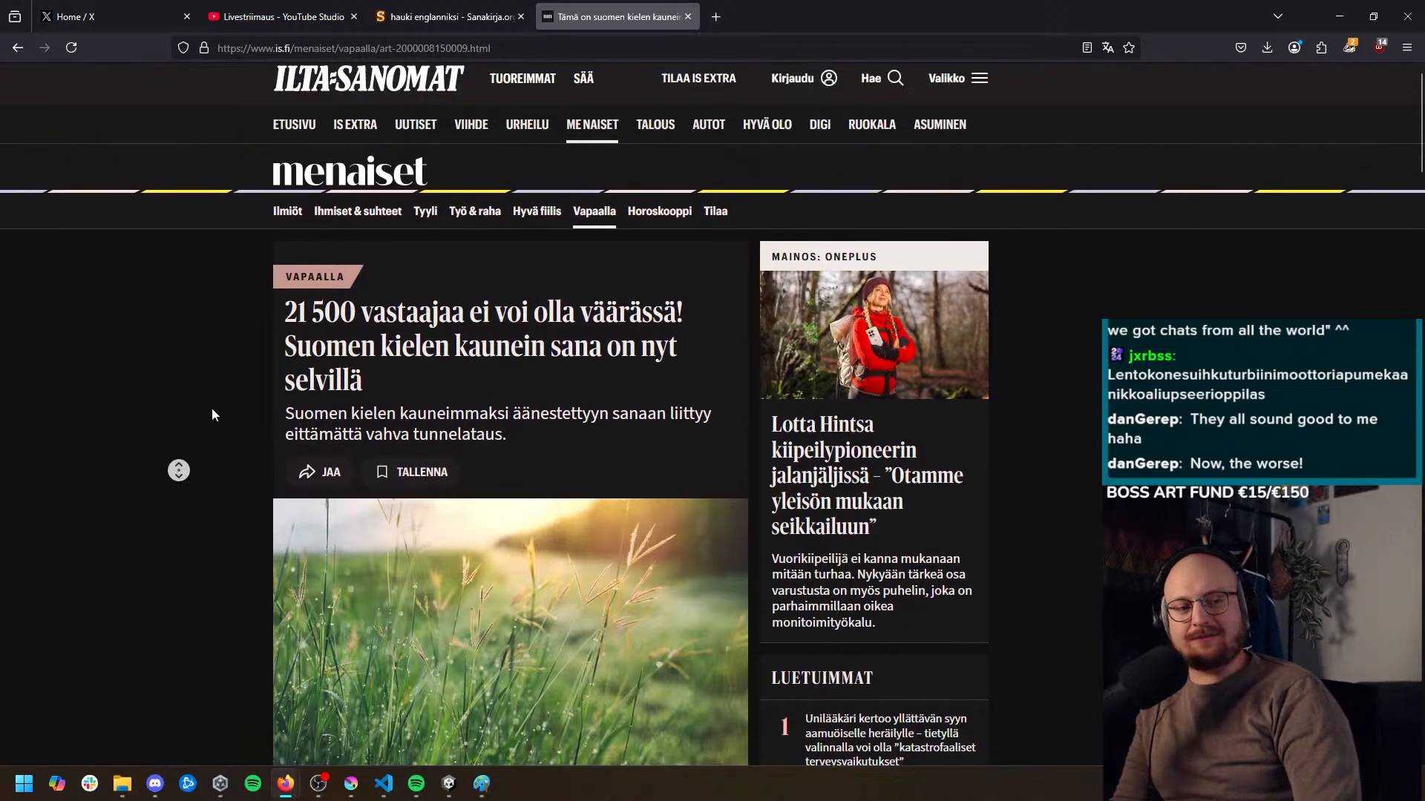
middle_click(212, 431)
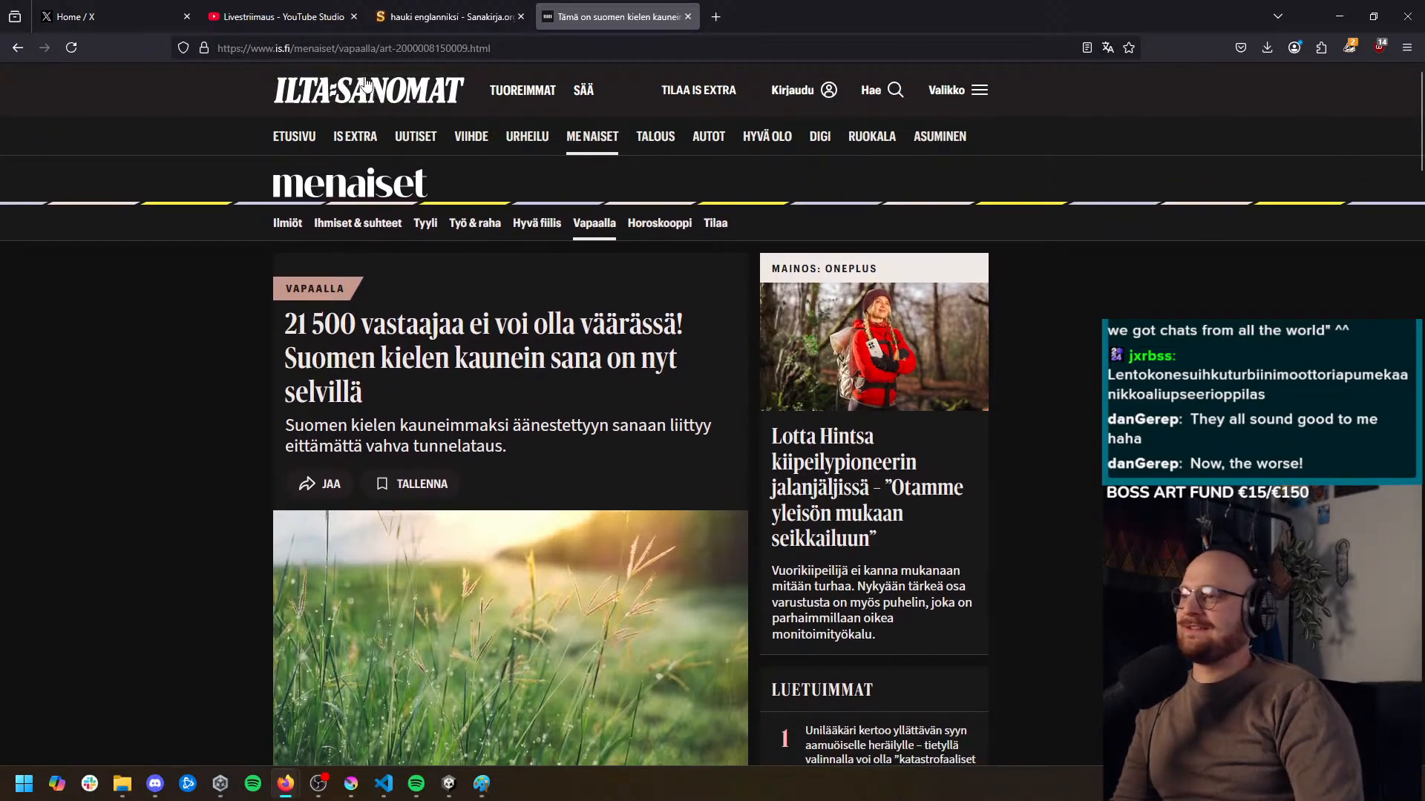
Search the web for "suomen rumimmat sanat" and open the Ilta-Sanomat article on the ugliest Finnish word
click(360, 46)
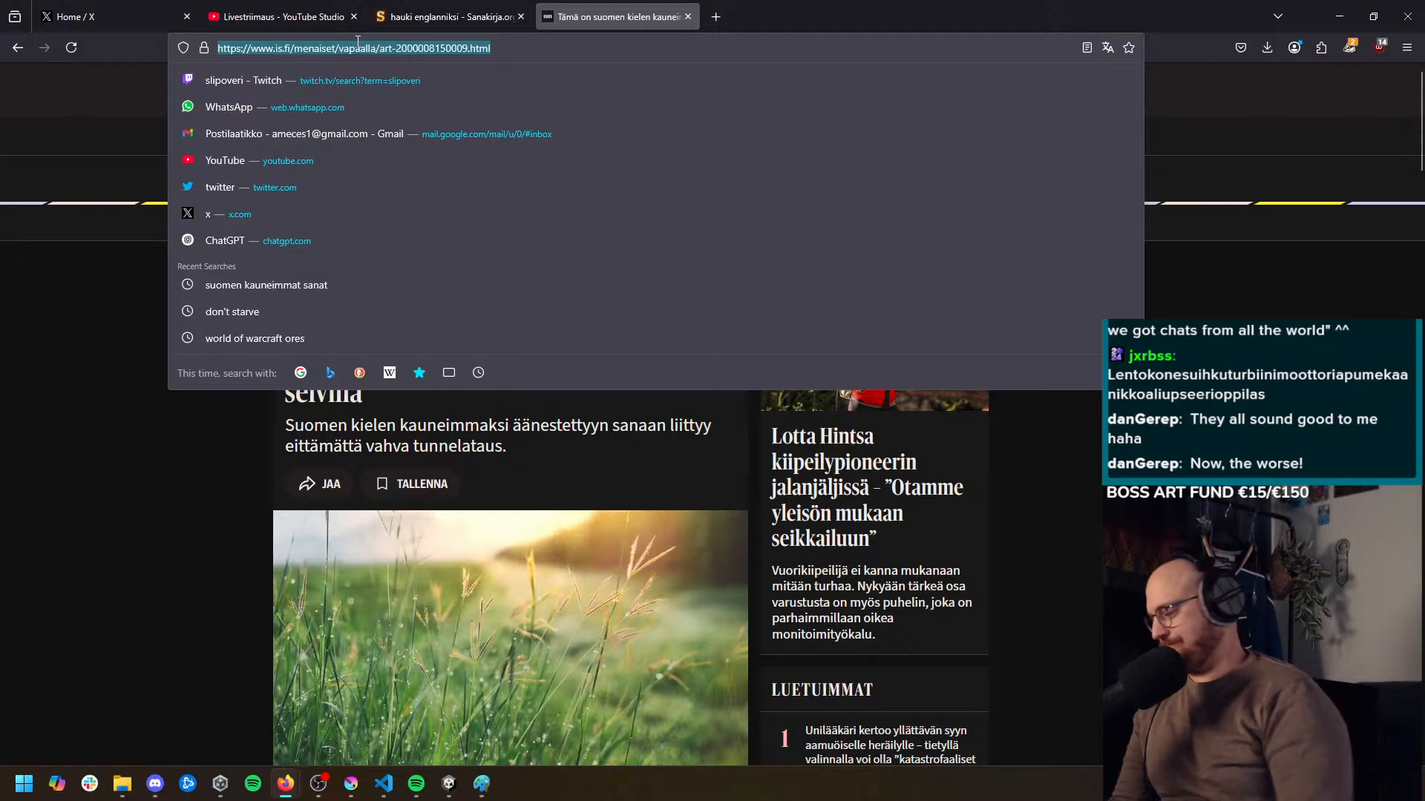
text(suomen rumimmat sanat)
key(Return)
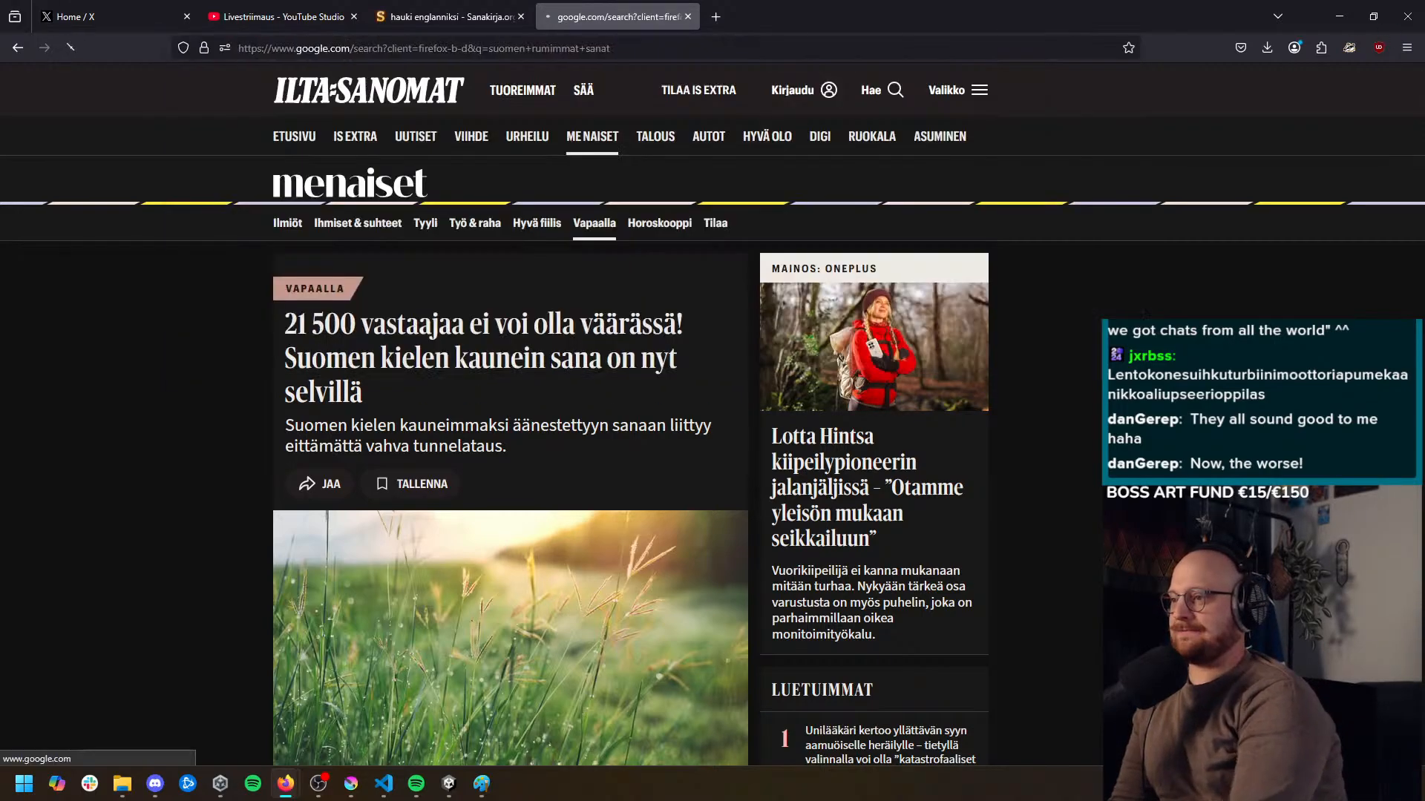
click(389, 226)
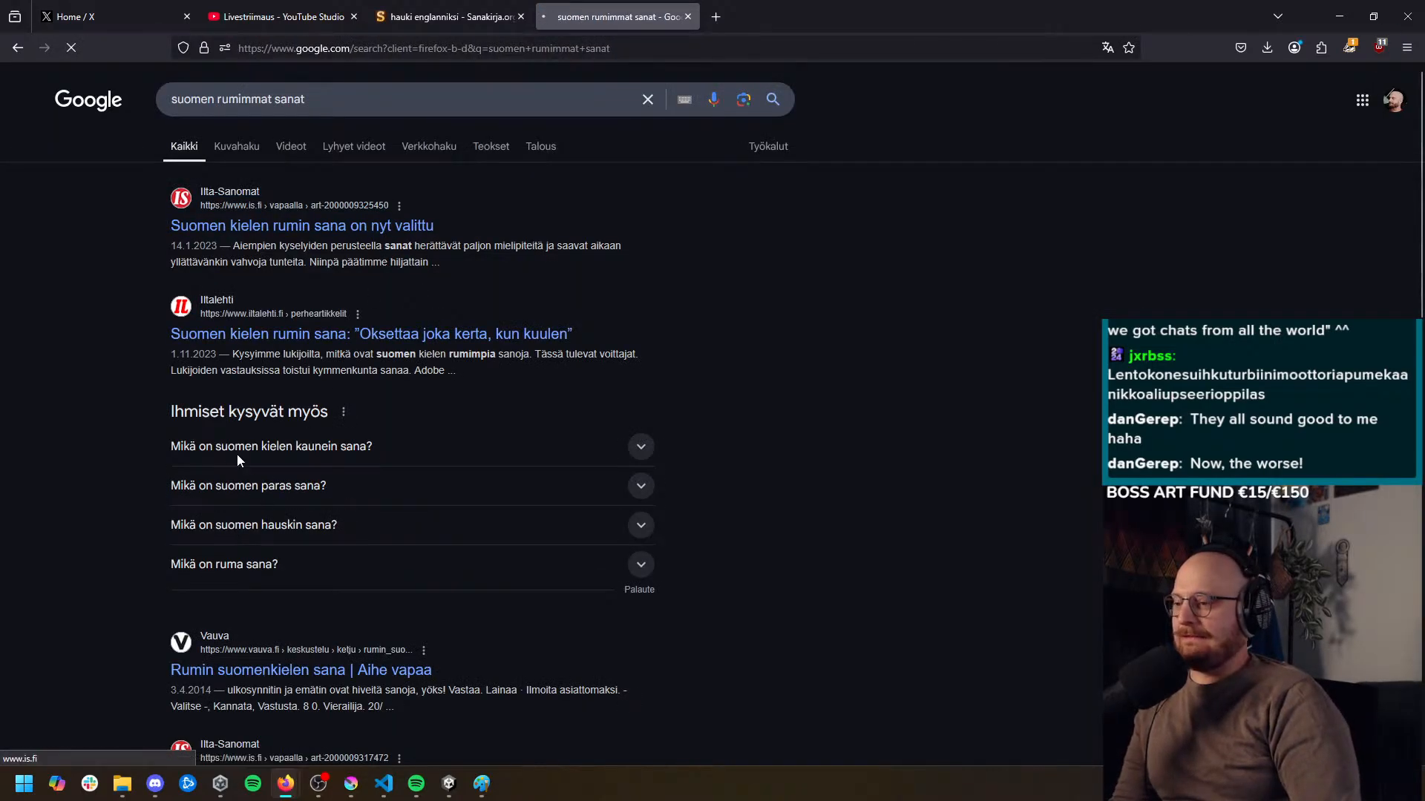
Examine the first five entries in the article's ranking of the ugliest Finnish words
scroll(251, 506, down, 5)
scroll(252, 507, down, 6)
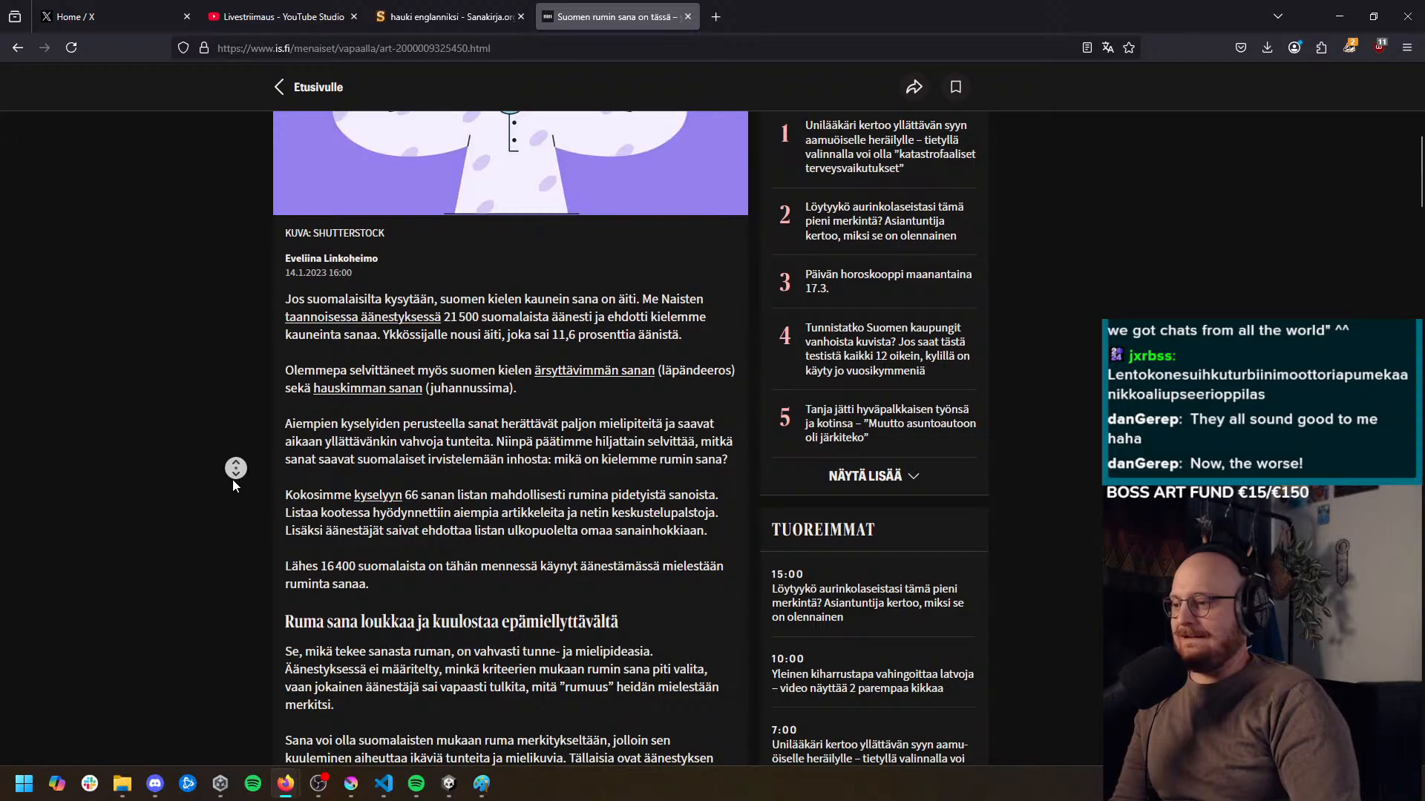
scroll(234, 534, down, 7)
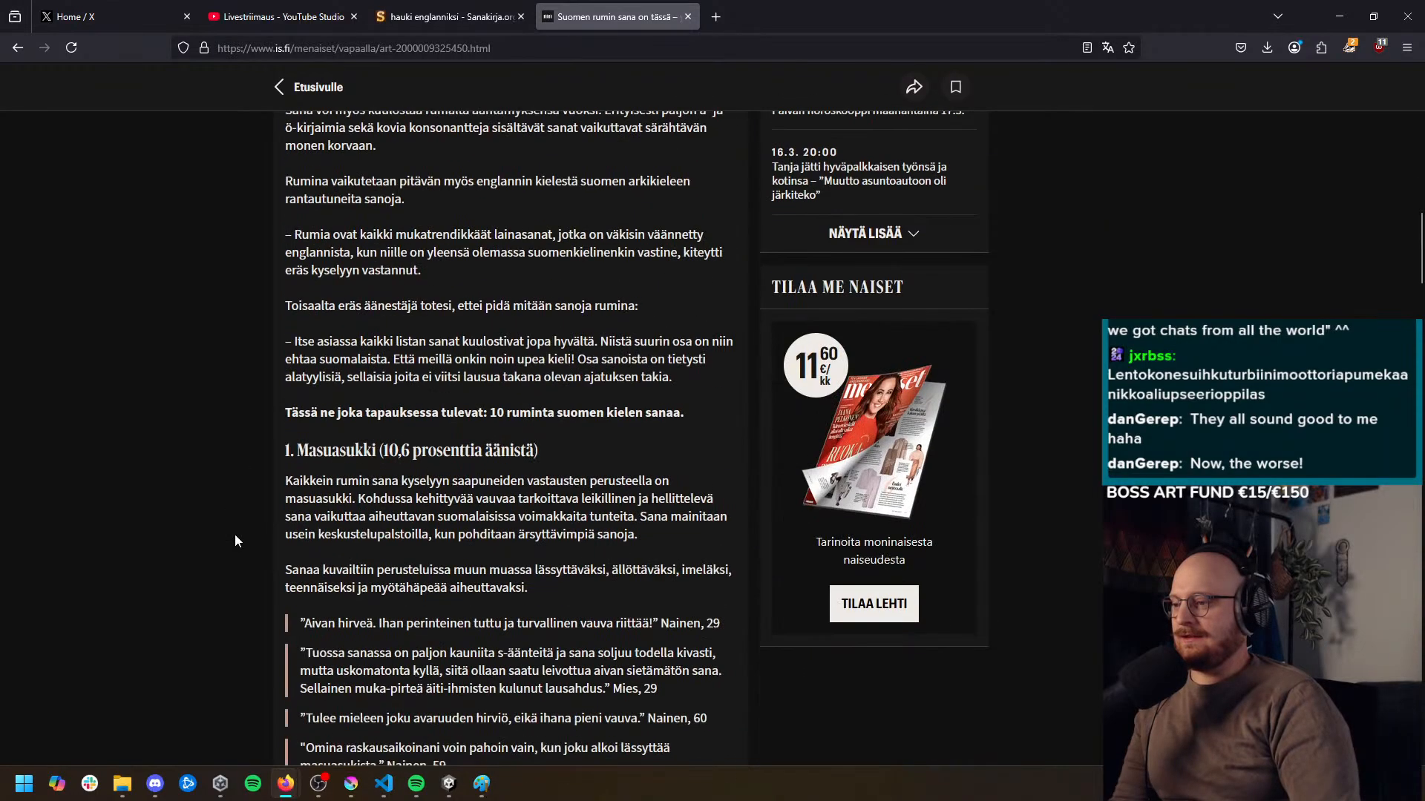
middle_click(220, 386)
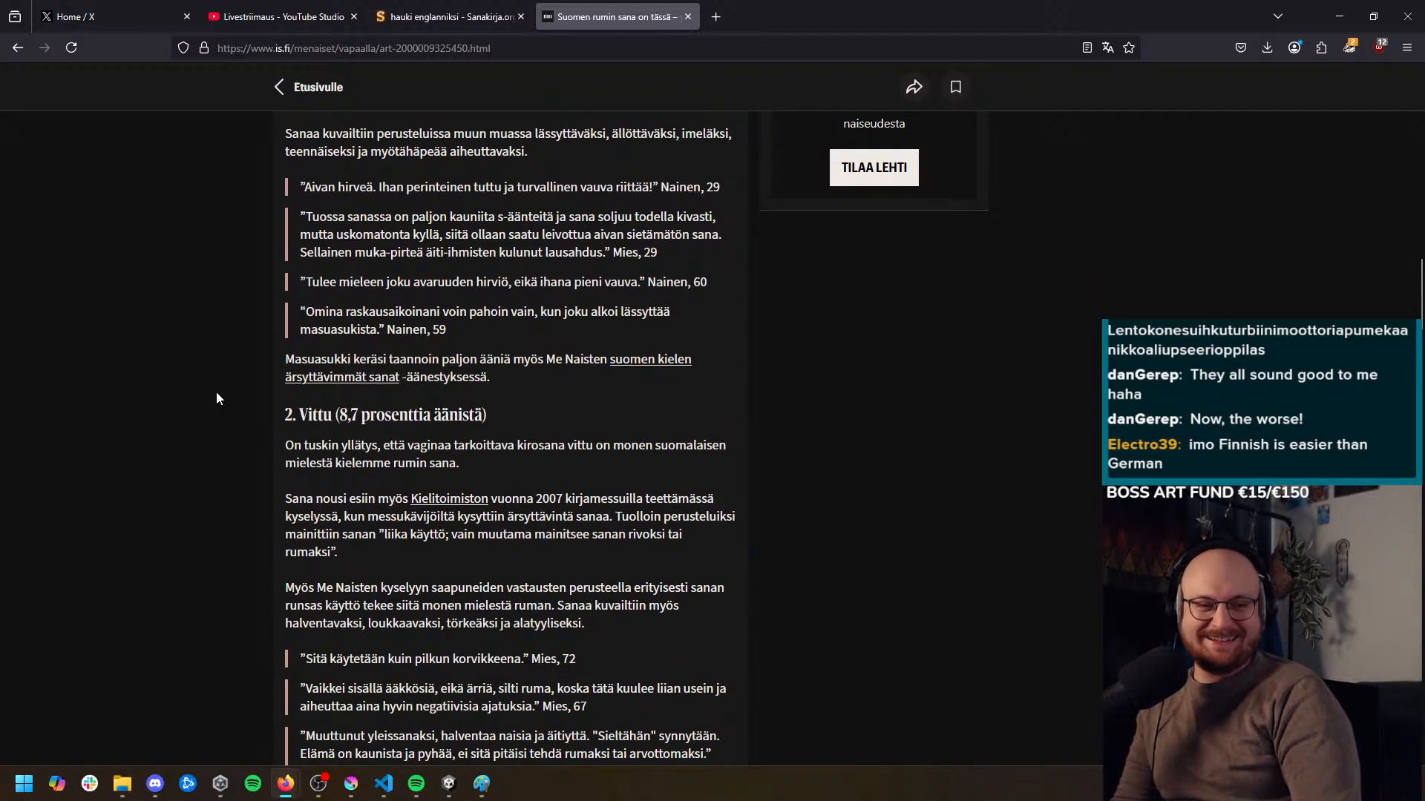
middle_click(212, 404)
middle_click(210, 423)
scroll(300, 393, down, 6)
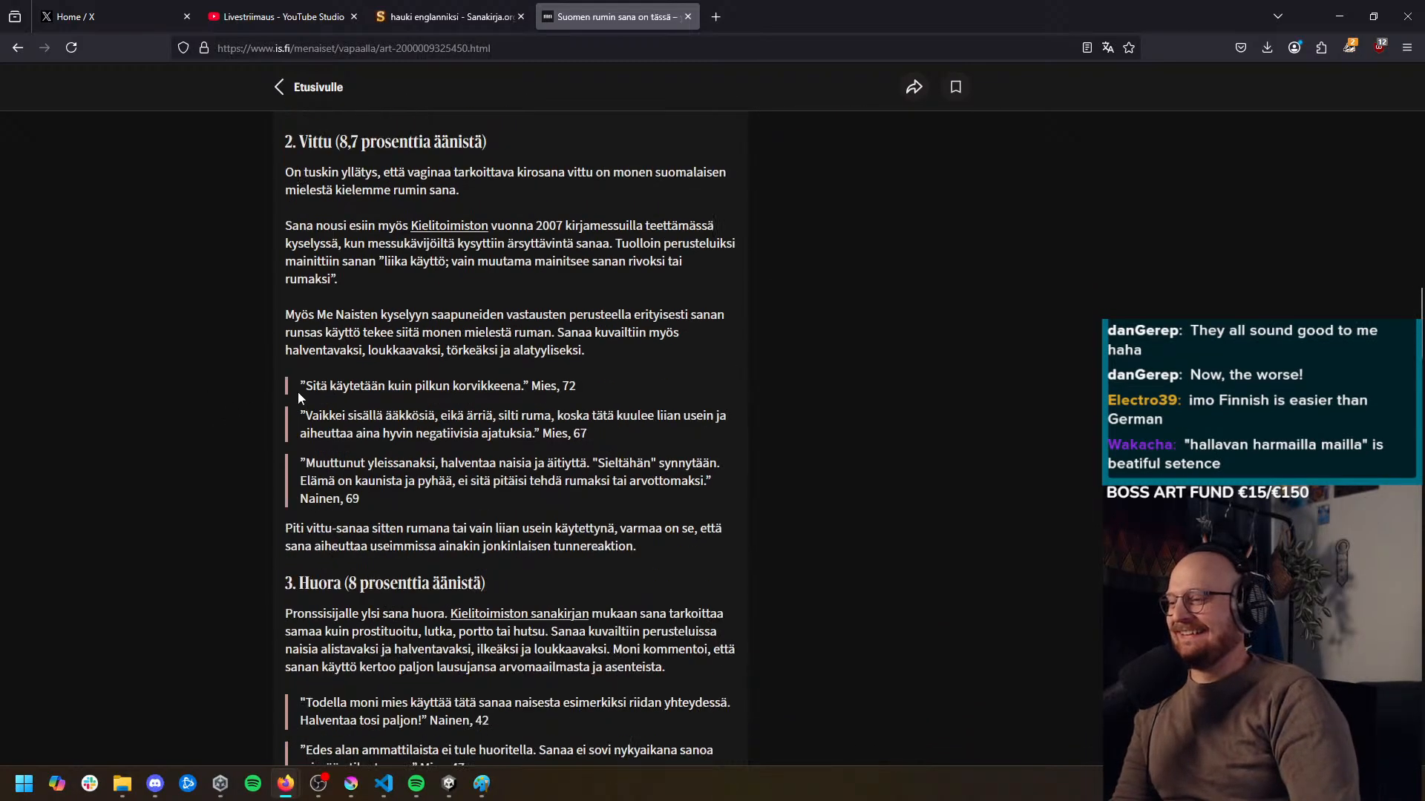
scroll(312, 393, down, 5)
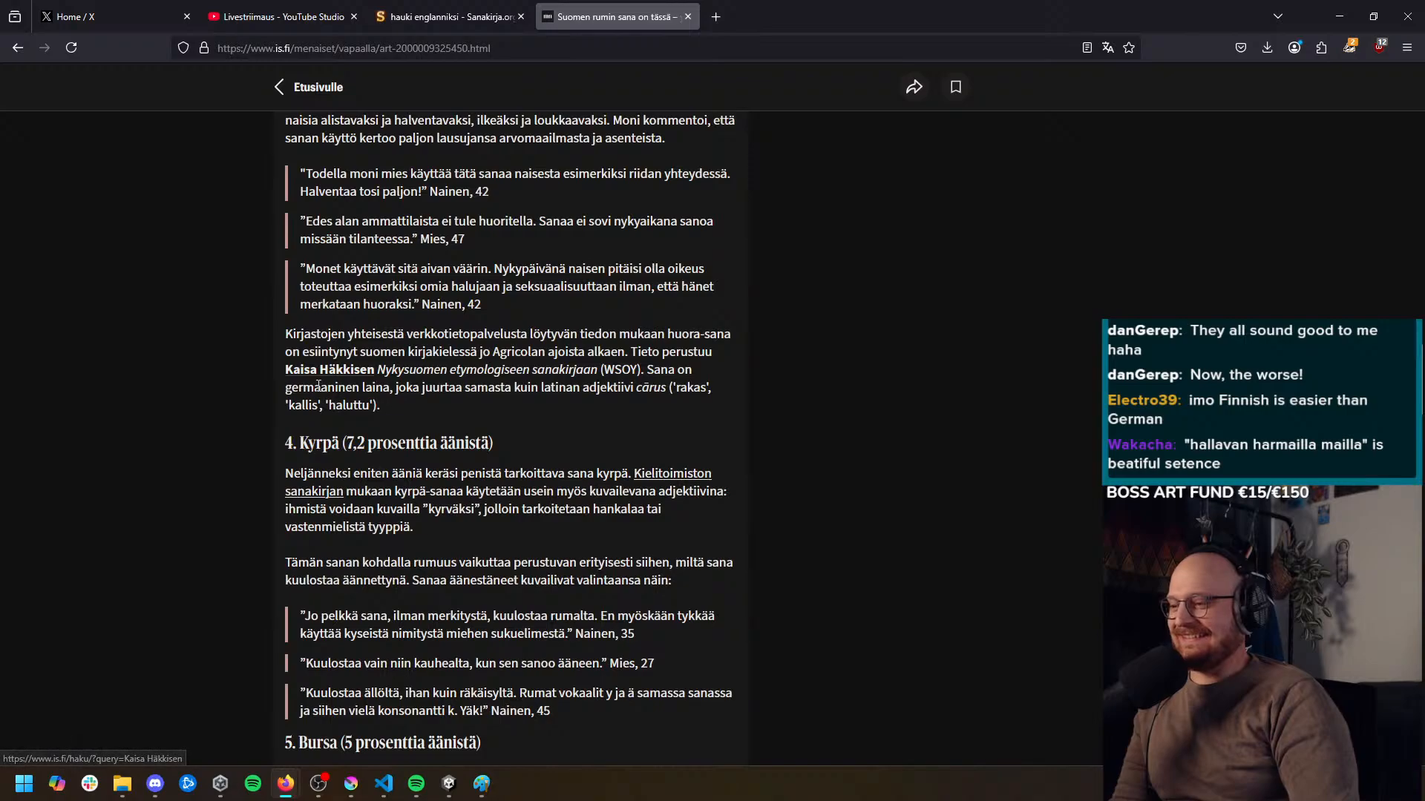
scroll(255, 403, down, 5)
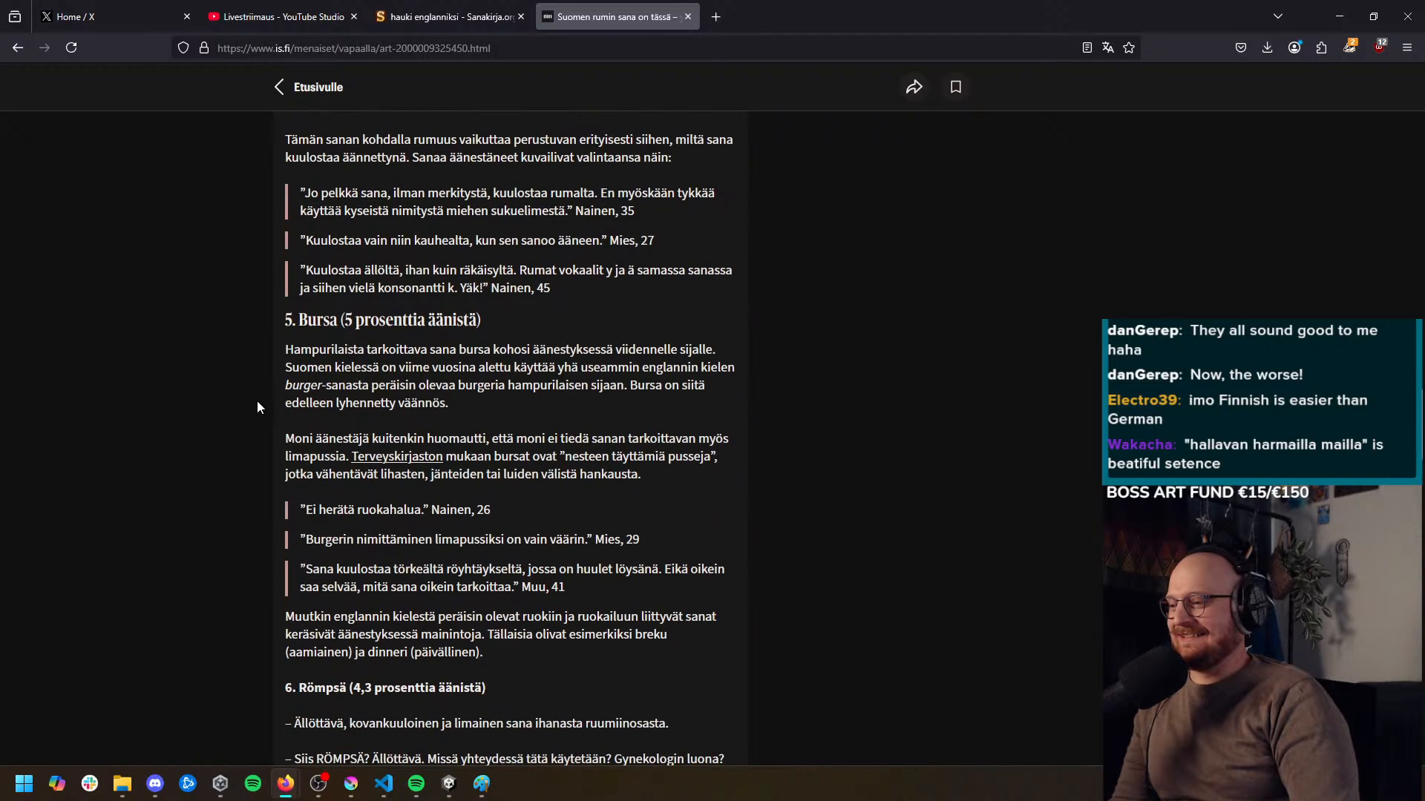
Examine the ugliest-word entries from sixth place onward, highlight Römpsä, and return to the article's headline
middle_click(283, 351)
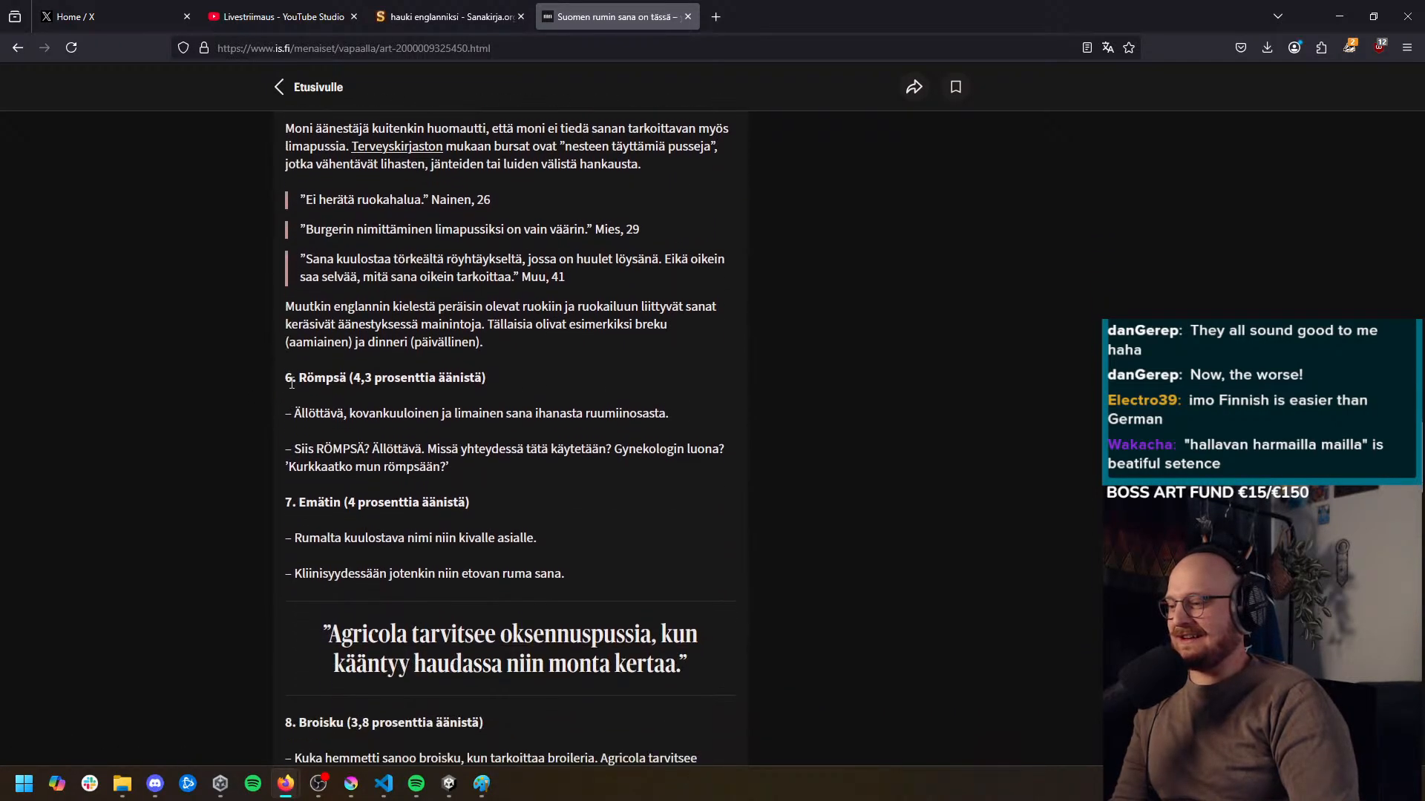
double_click(317, 374)
triple_click(316, 371)
double_click(315, 371)
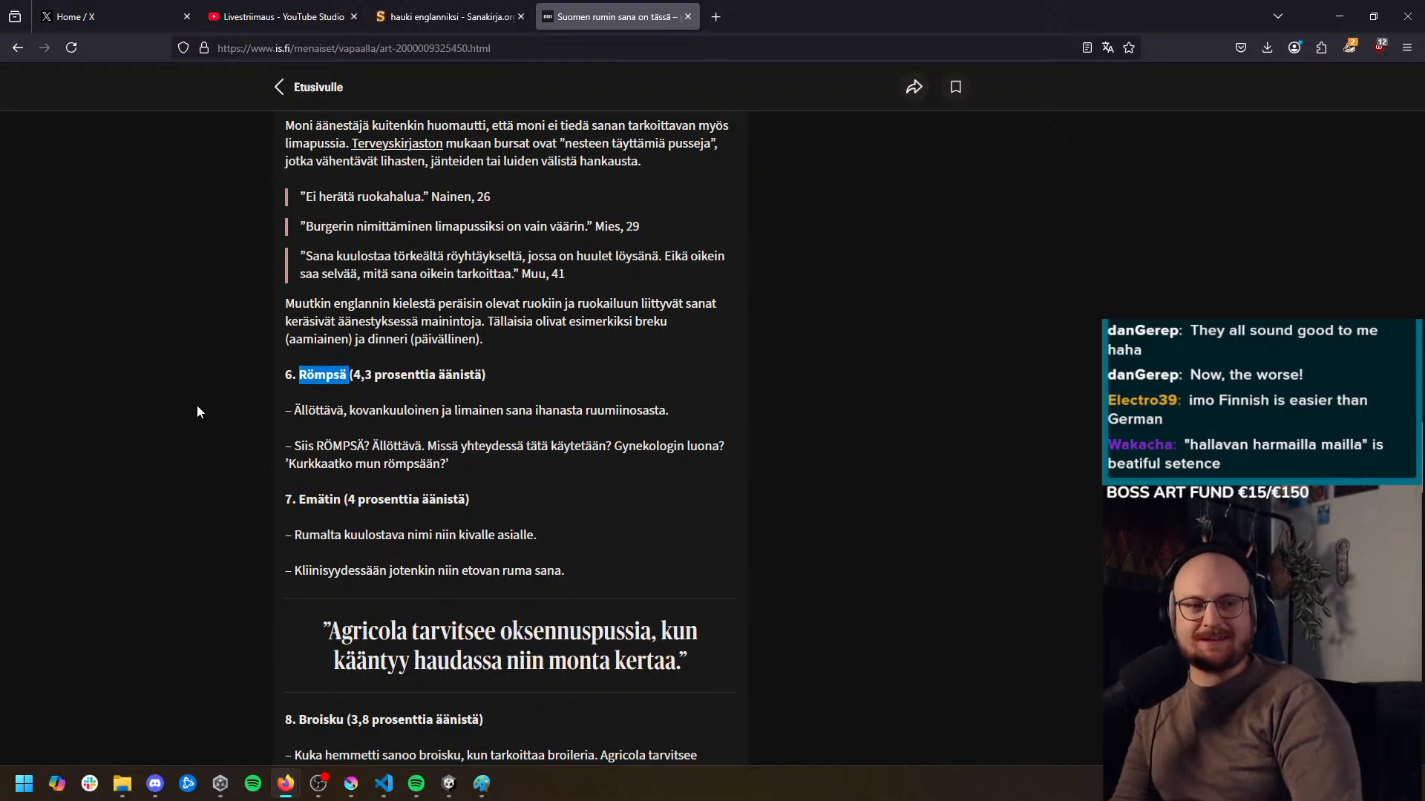
middle_click(196, 451)
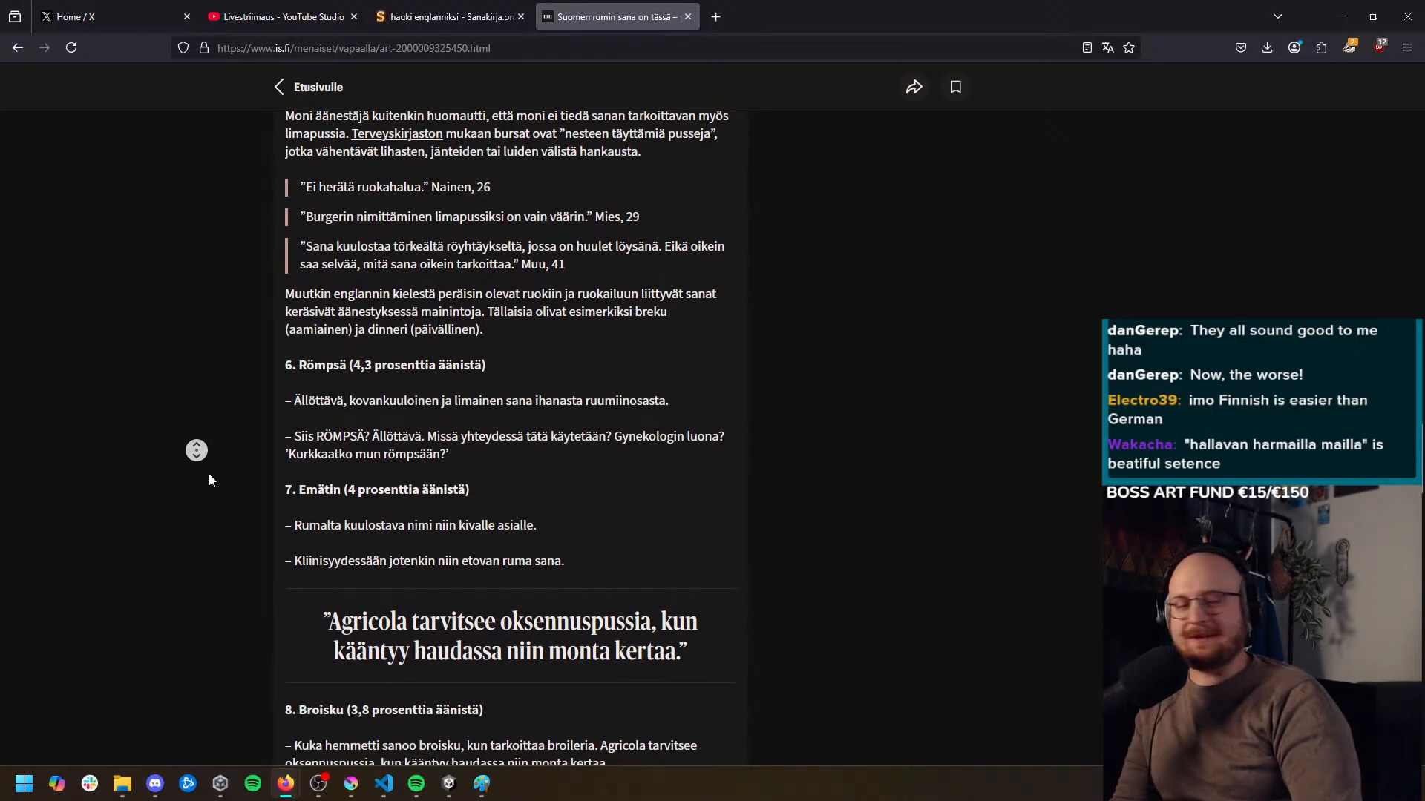
middle_click(241, 470)
middle_click(247, 488)
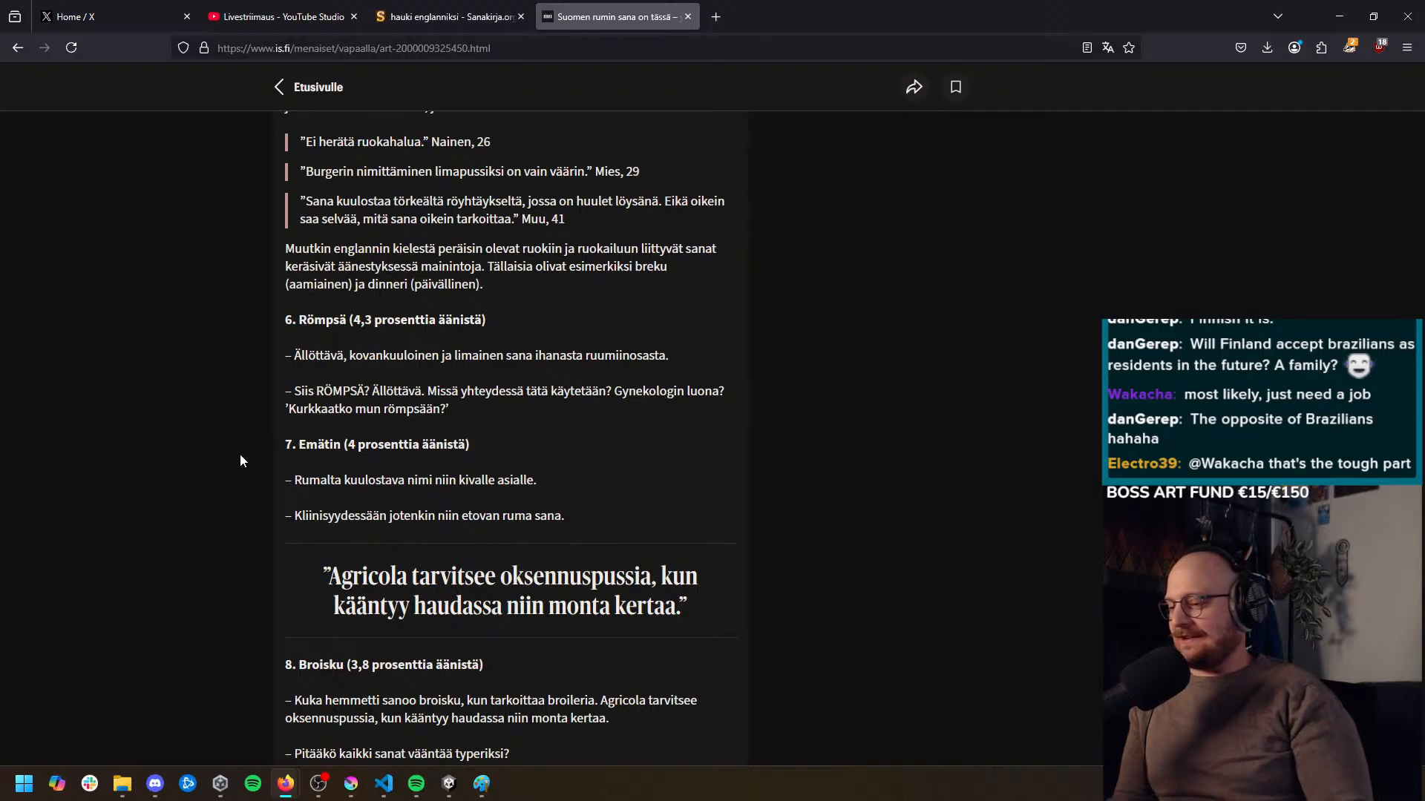
middle_click(276, 587)
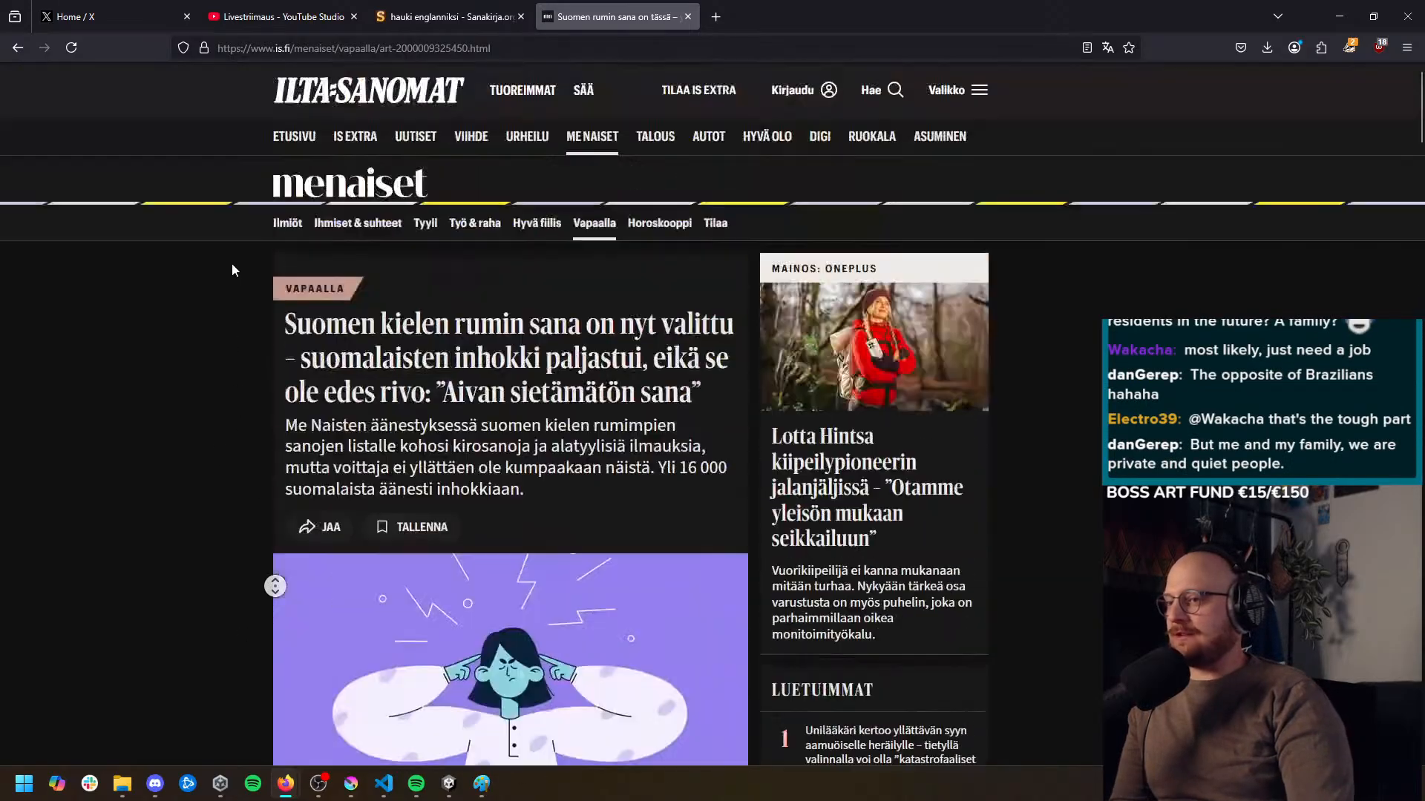
middle_click(234, 256)
middle_click(290, 415)
middle_click(278, 571)
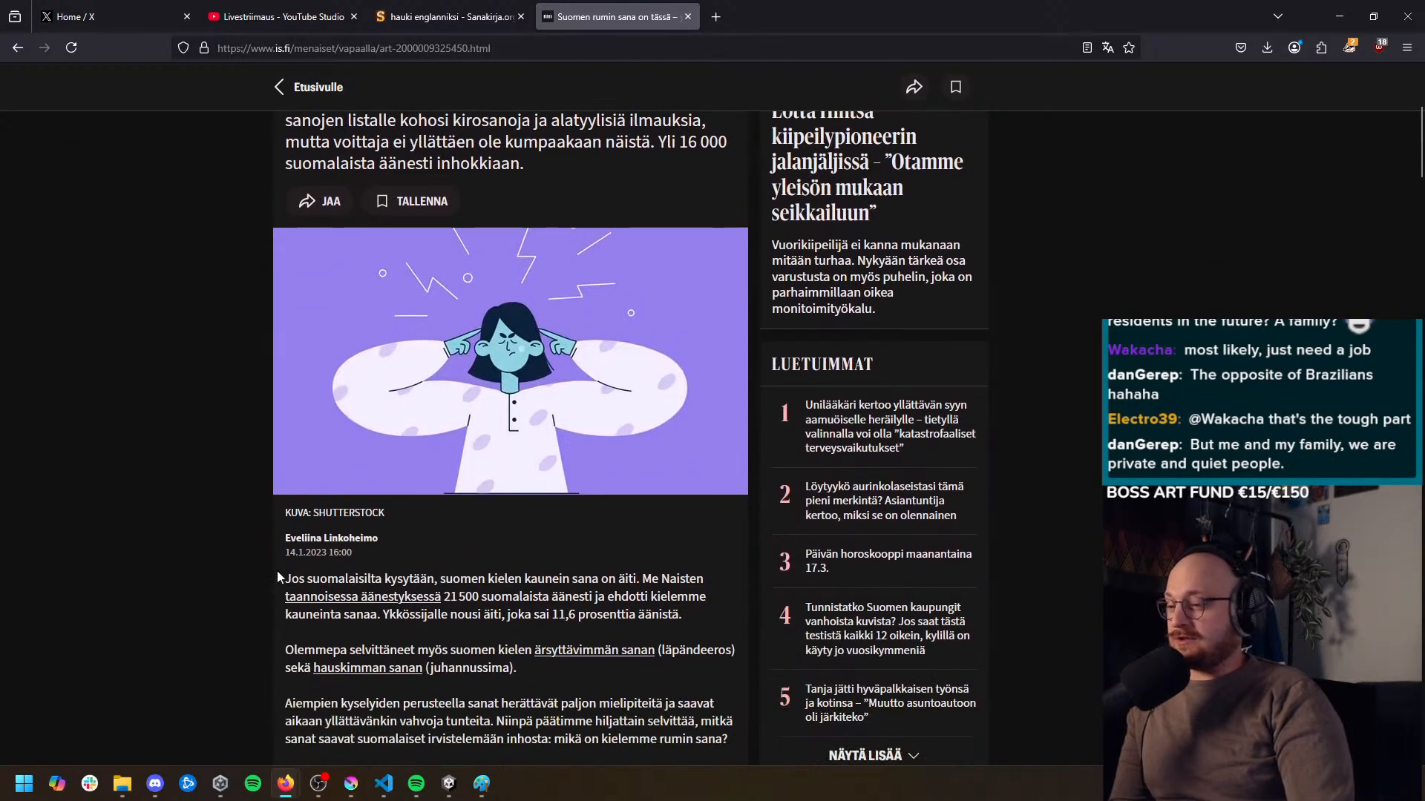
scroll(277, 571, up, 5)
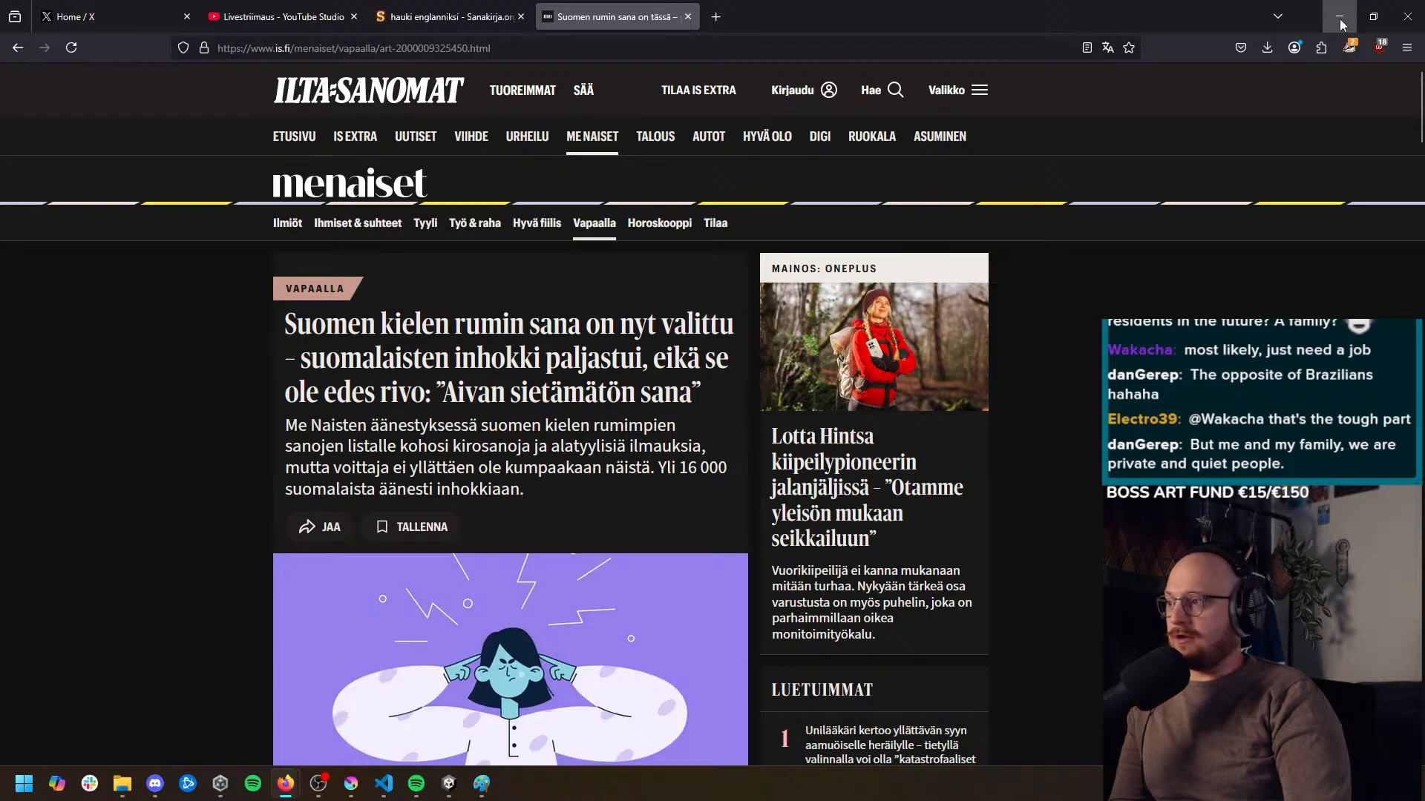
Switch back to the Unity editor and turn off 2D mode in the Scene view
click(1340, 25)
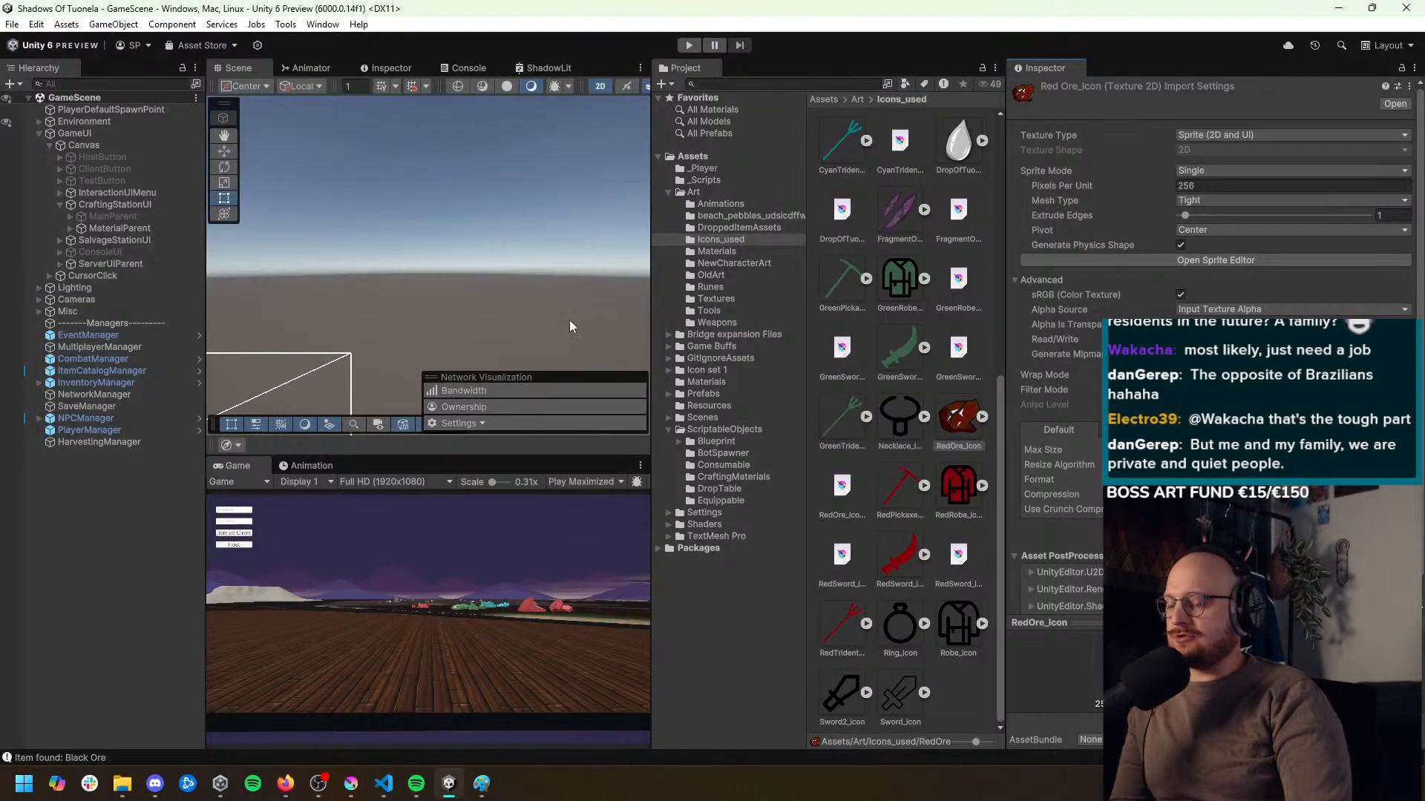
drag(499, 363, 712, 127)
drag(498, 200, 572, 181)
drag(485, 225, 545, 216)
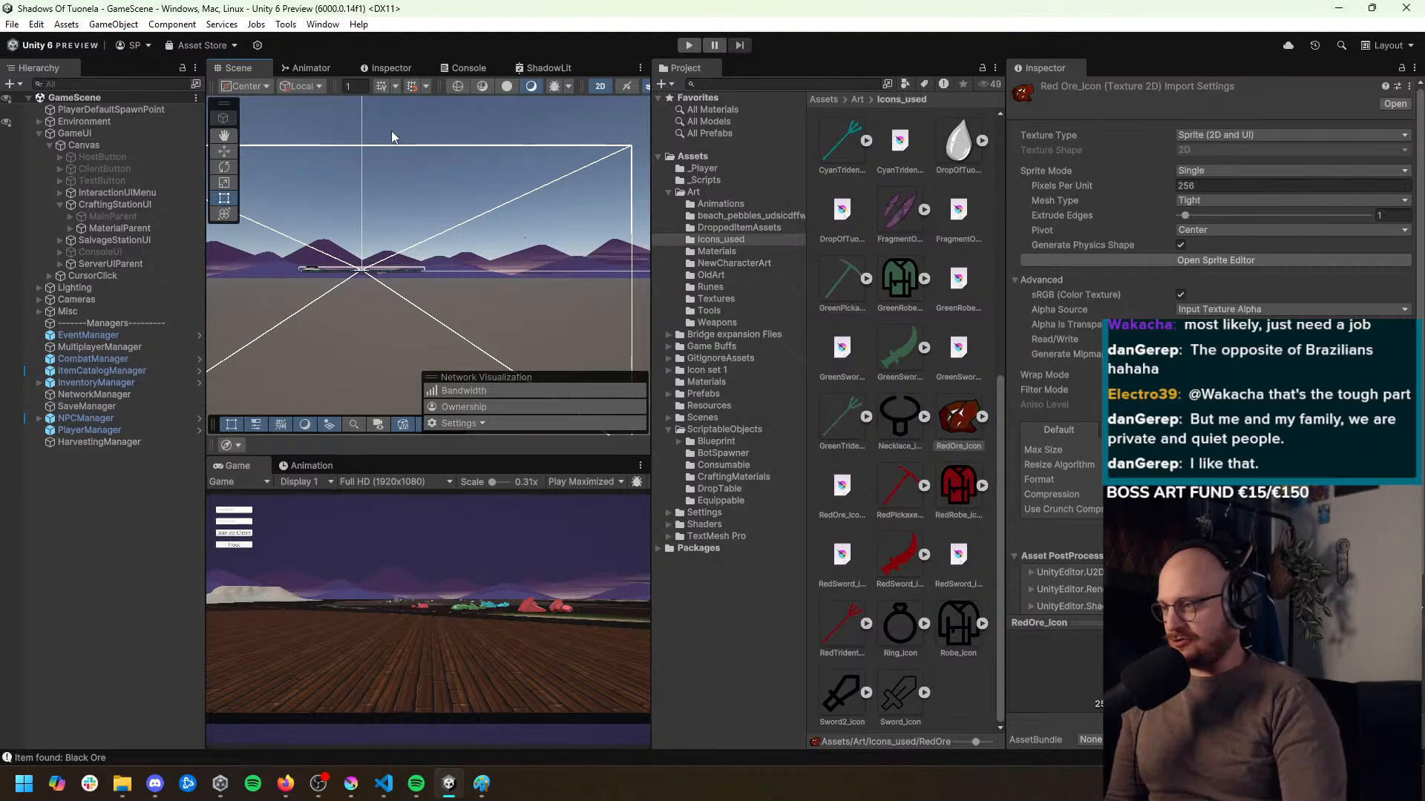
click(600, 86)
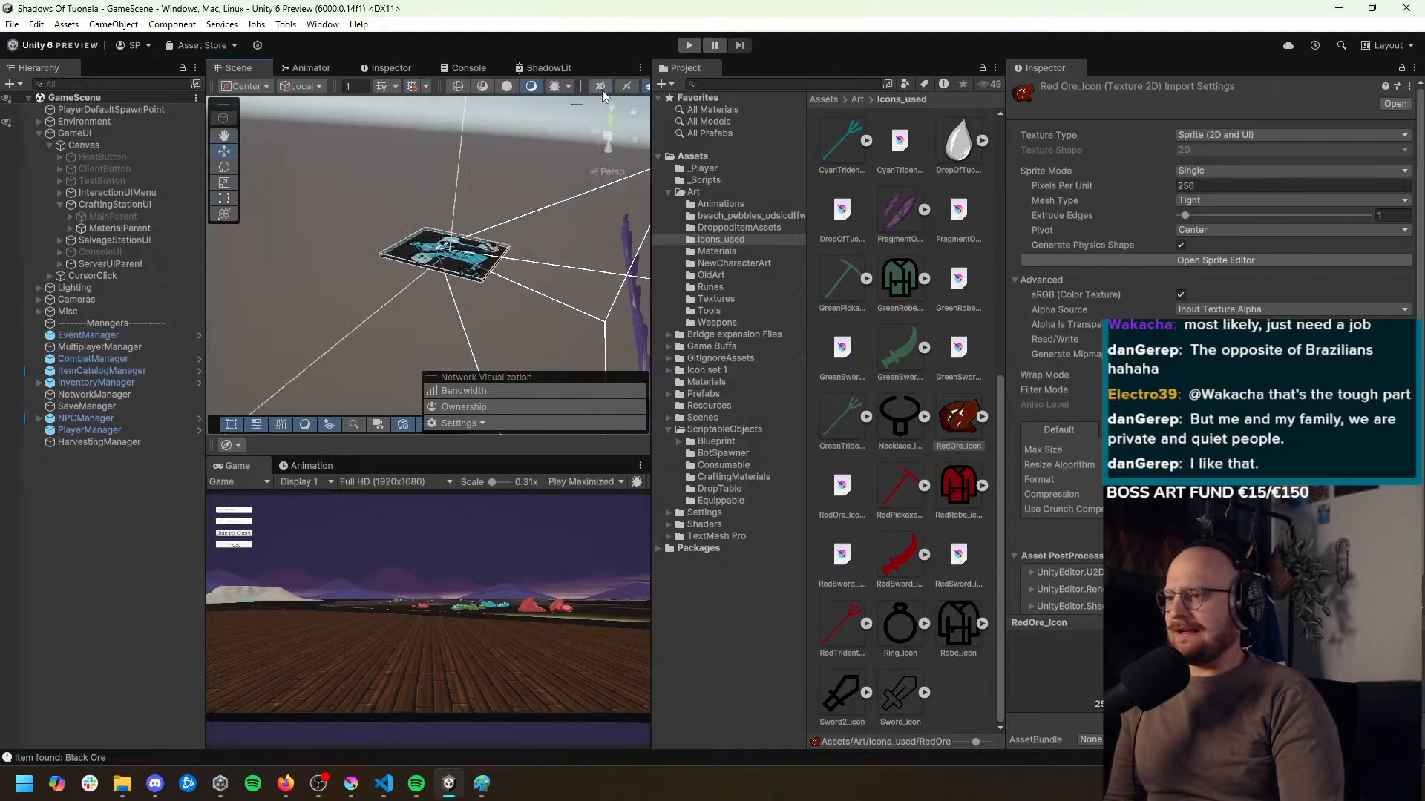
Frame the BetaIsland terrain, select the MiningSpots object in the Environment group, and inspect its rocks up close in the Scene view
click(482, 278)
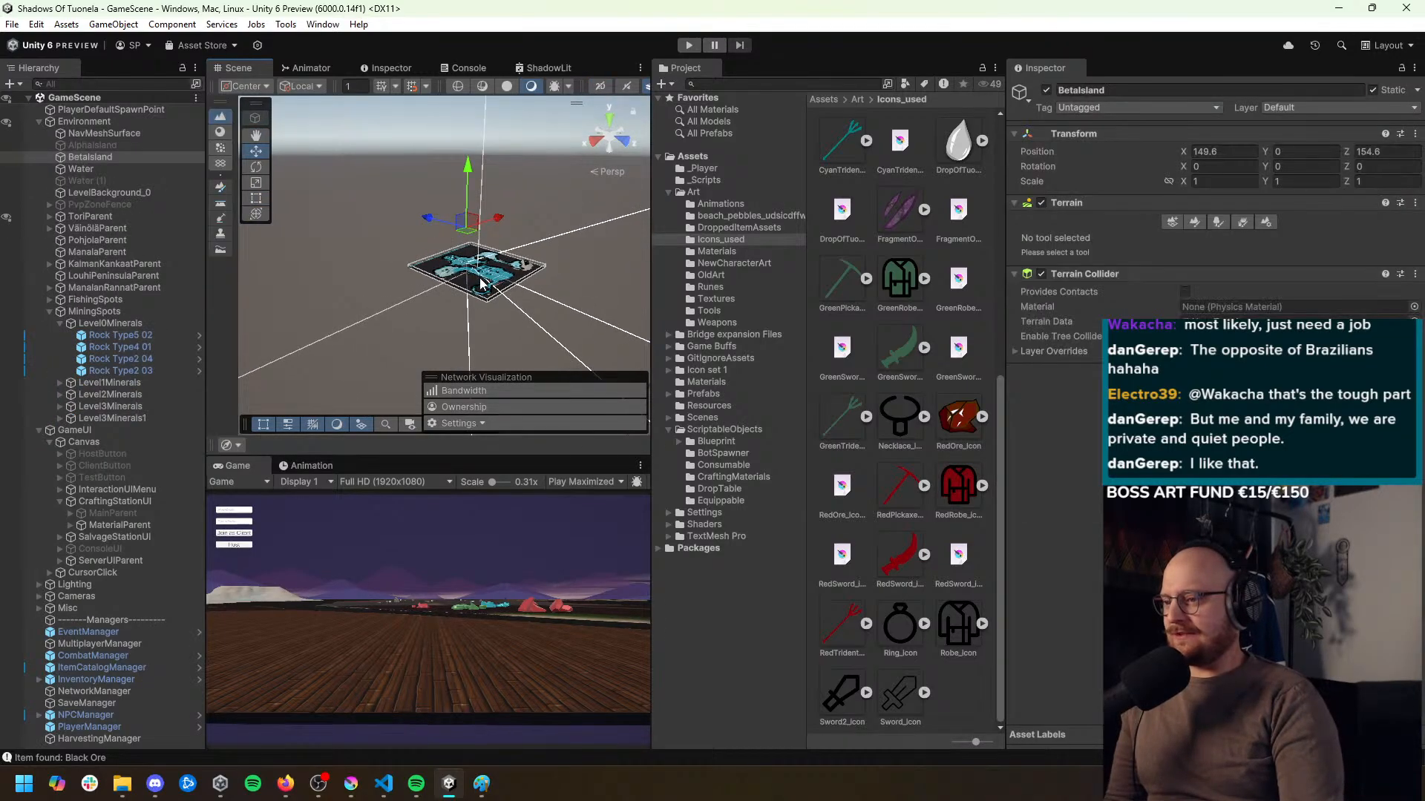
key(f)
click(128, 325)
click(123, 311)
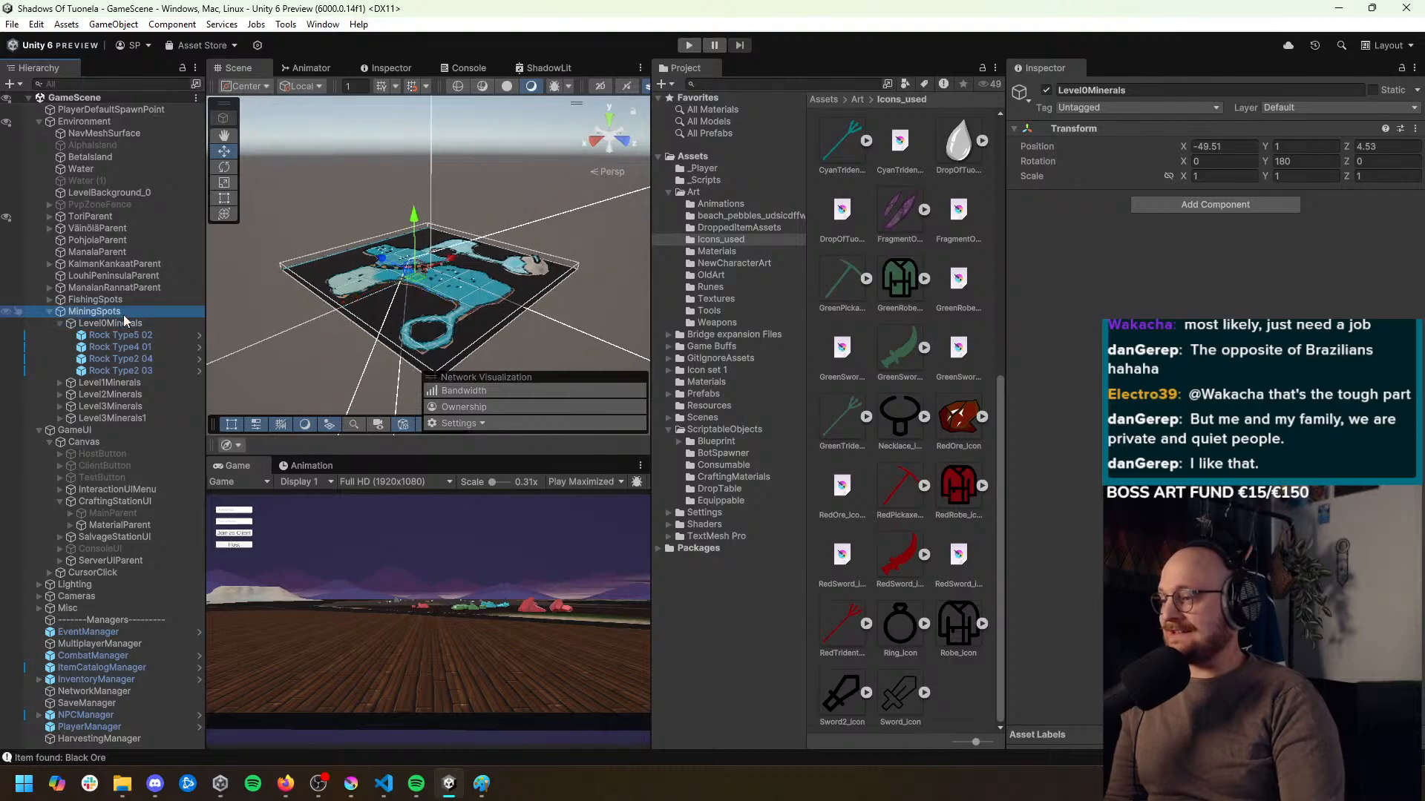
key(f)
drag(267, 351, 899, 359)
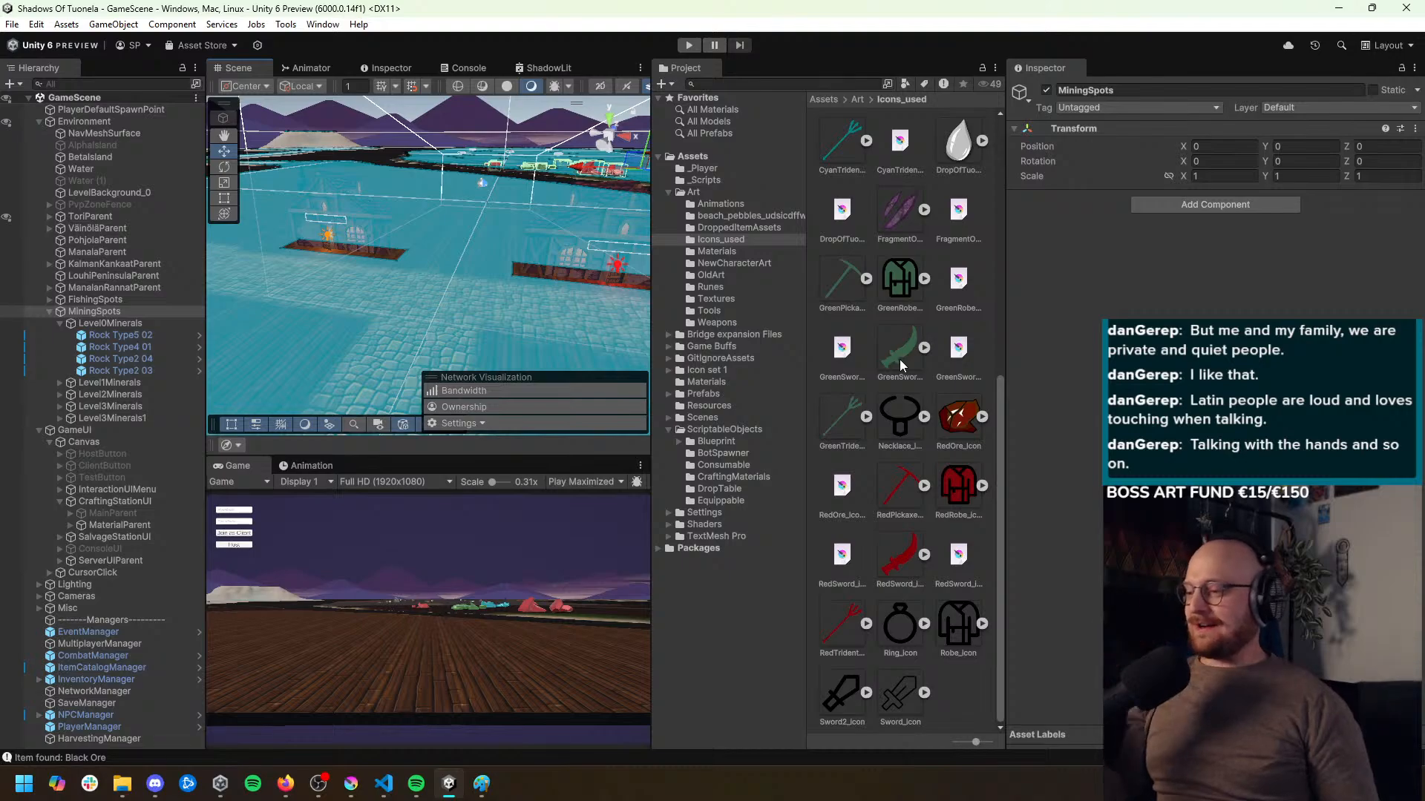
key(w)
drag(556, 243, 588, 280)
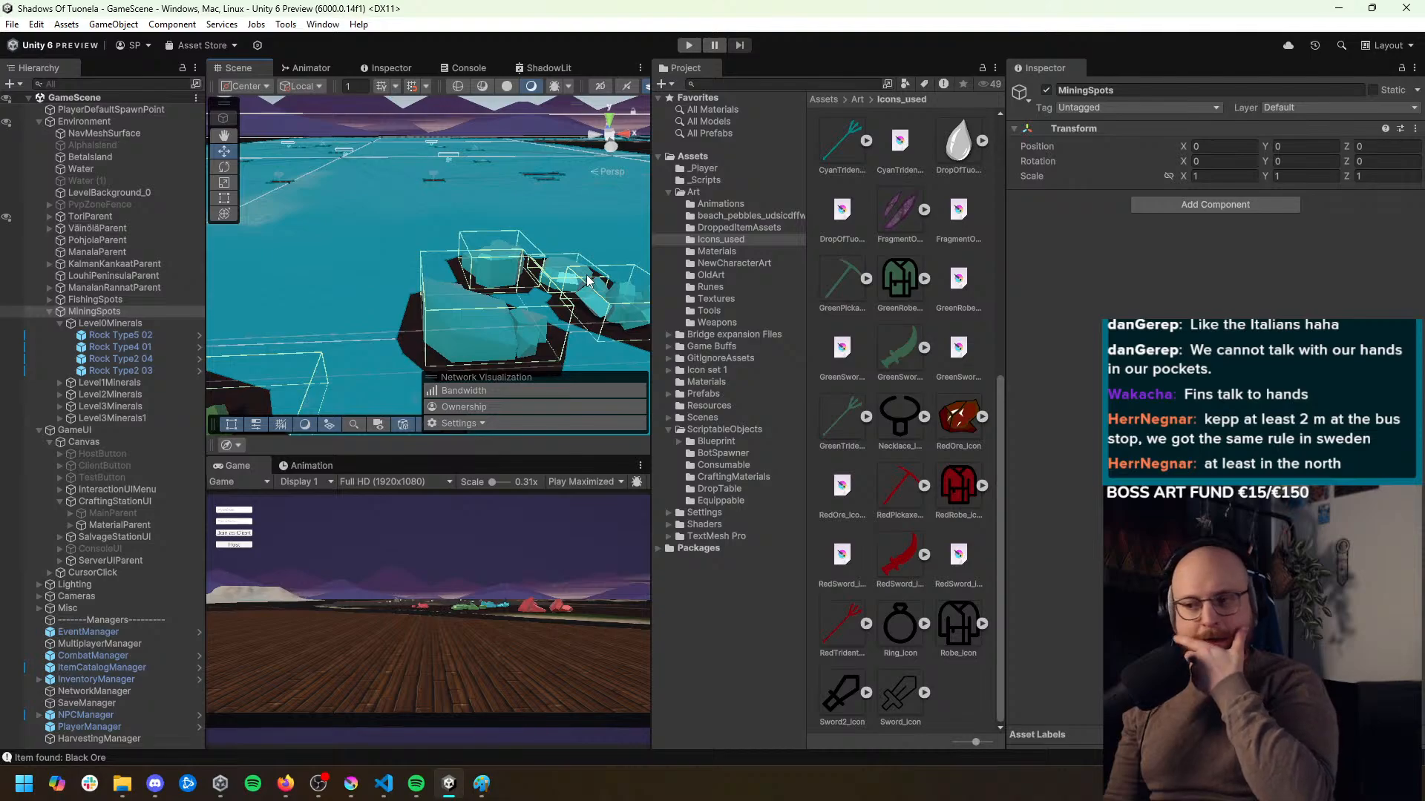
key(w)
drag(498, 205, 371, 223)
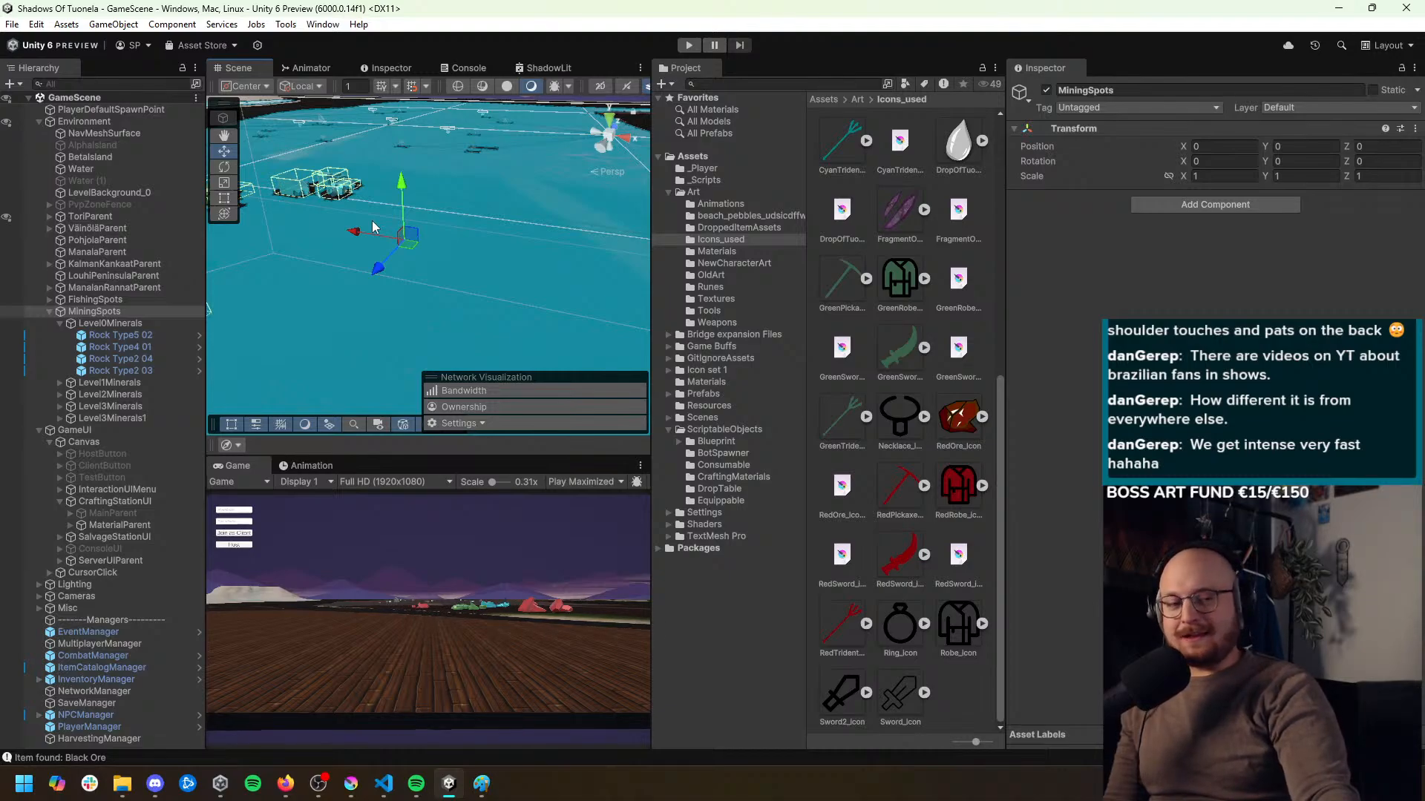
drag(373, 227, 510, 200)
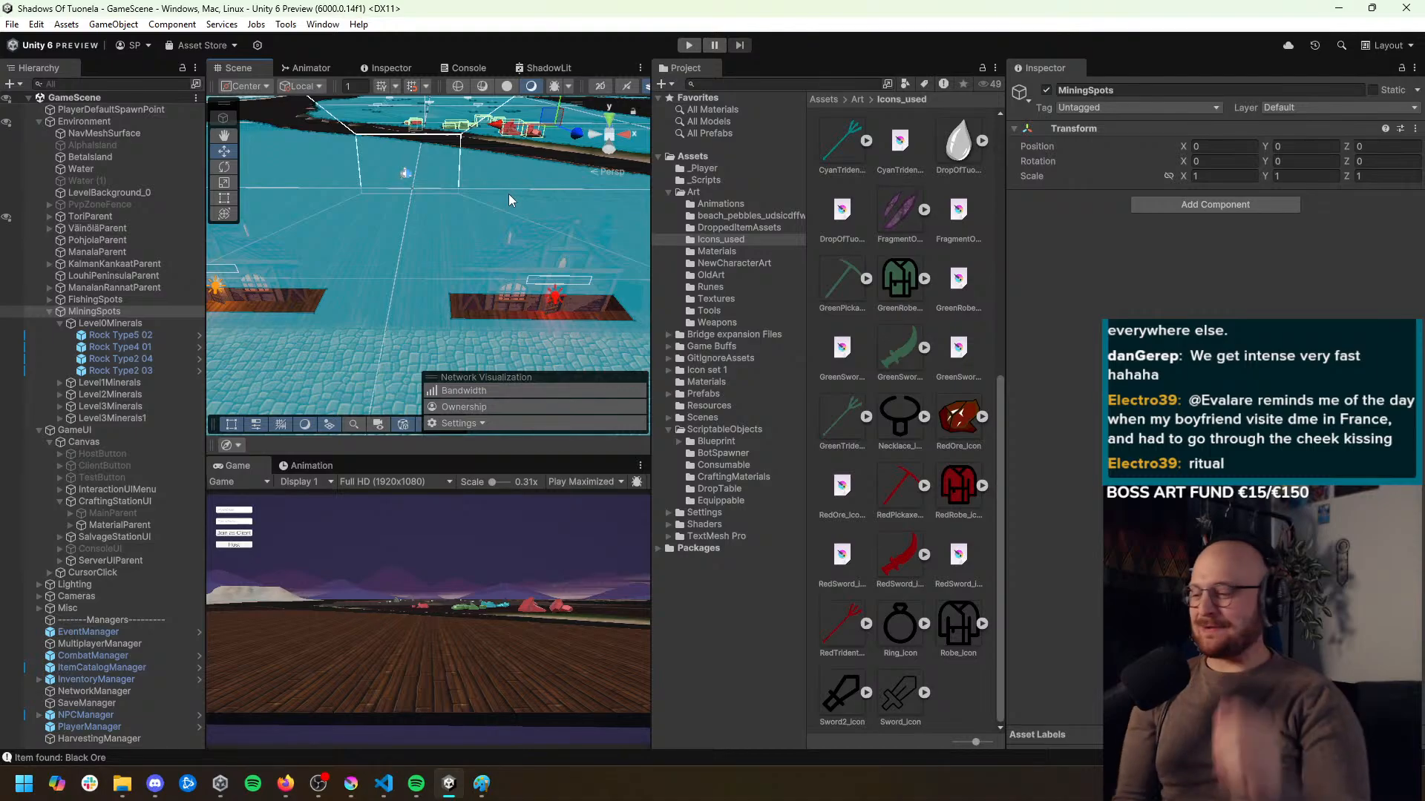
Switch to Firefox and search the web for "sepultura" in a new tab
mouse_move(286, 784)
click(321, 673)
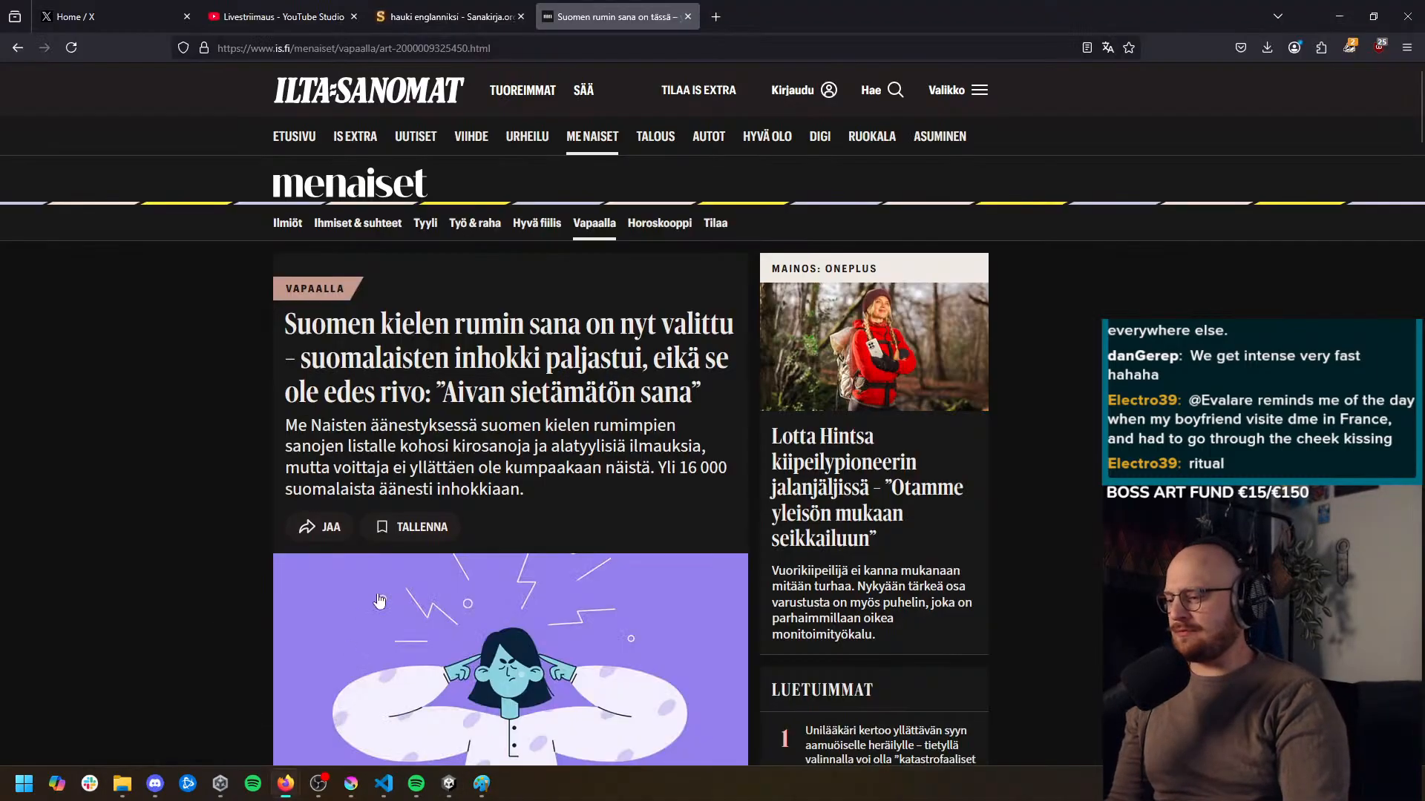
key(ctrl+t)
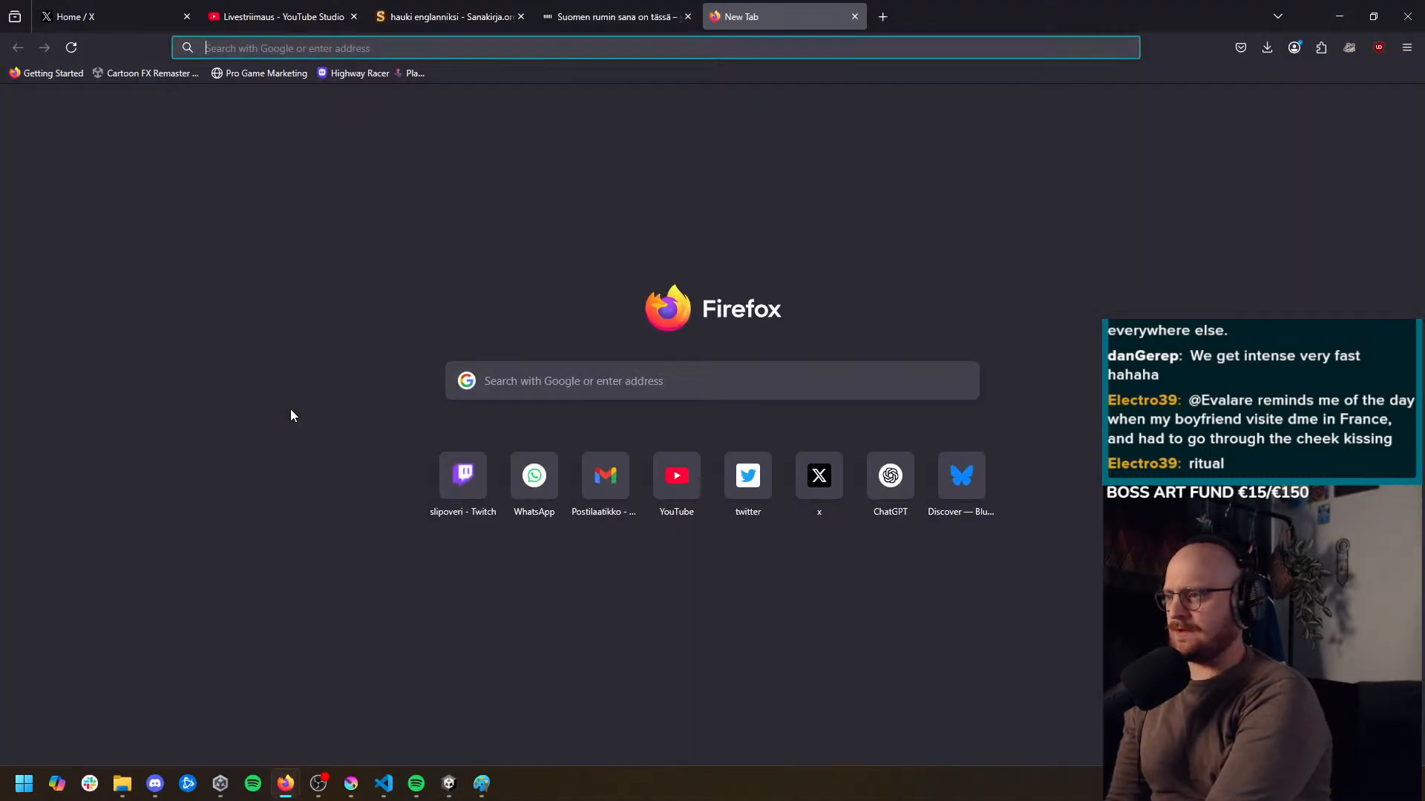
text(sepultura)
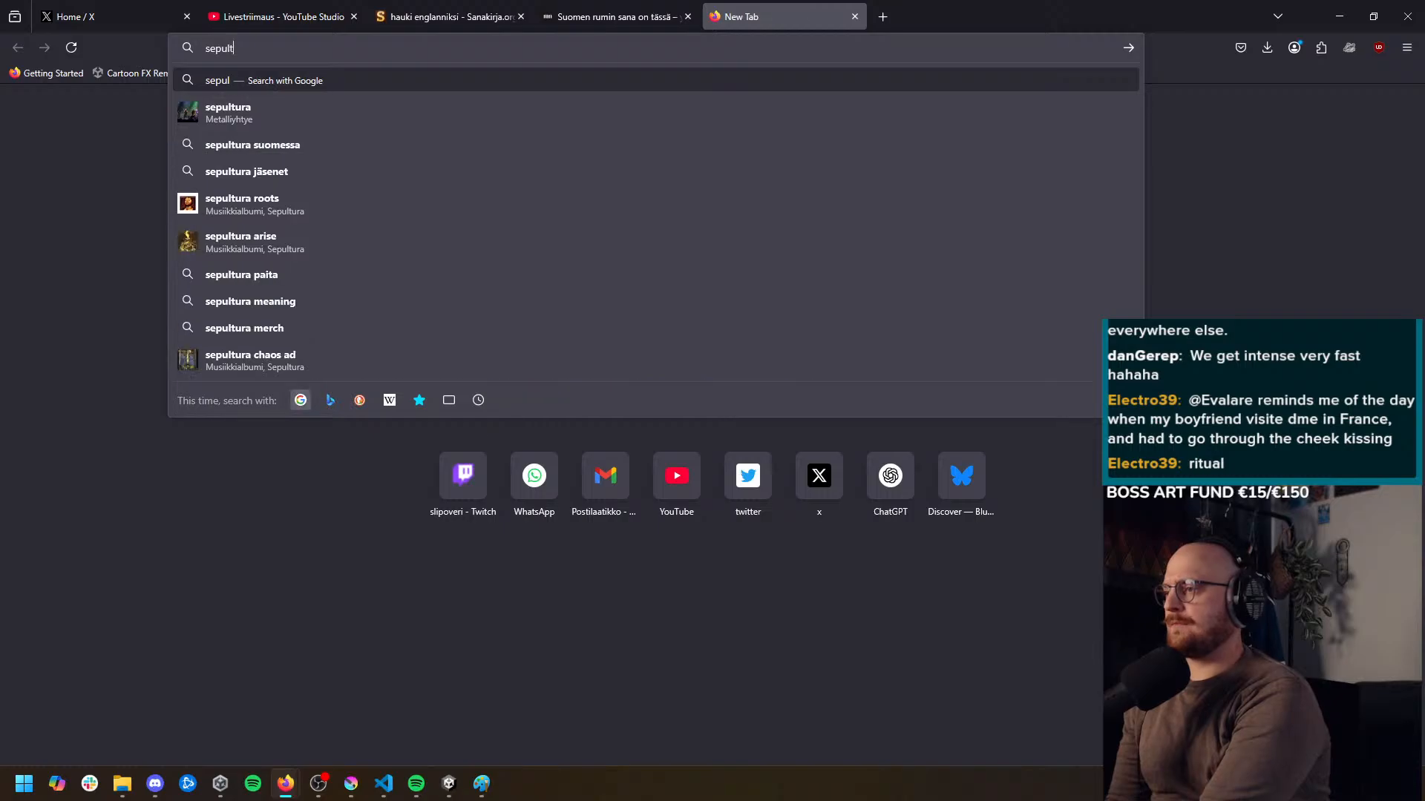
key(Return)
Examine the band overview and the description paragraph in the Sepultura search results
middle_click(94, 445)
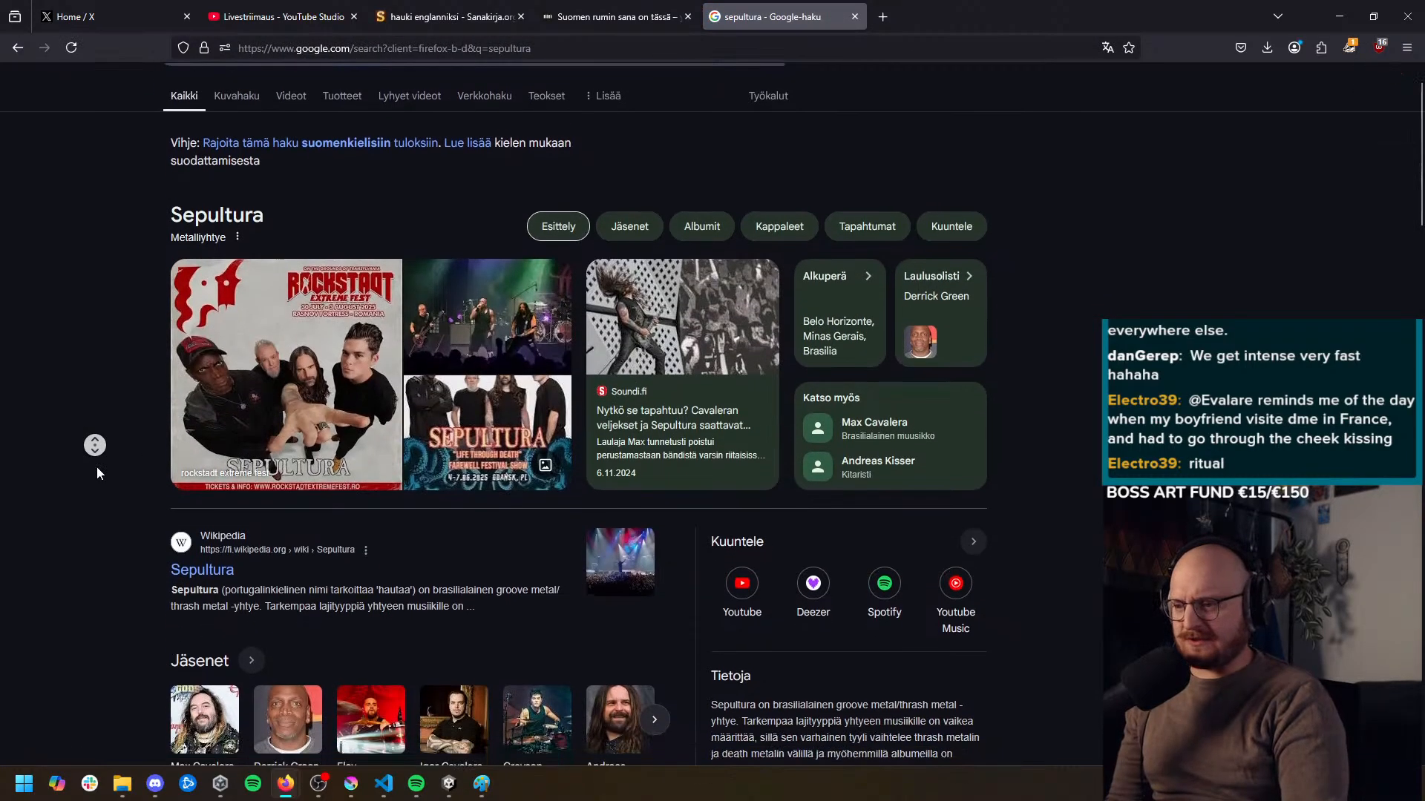
middle_click(97, 478)
triple_click(809, 519)
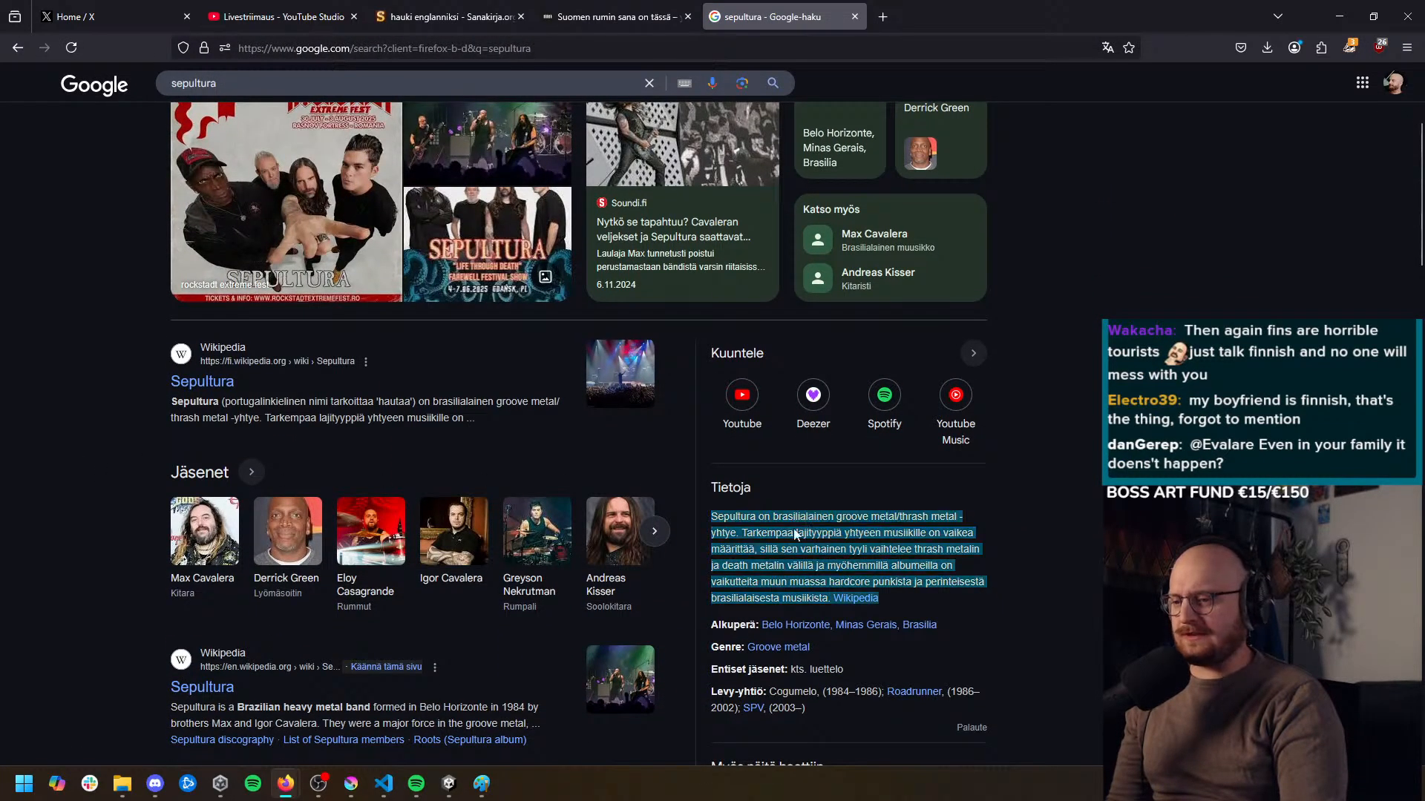
middle_click(90, 575)
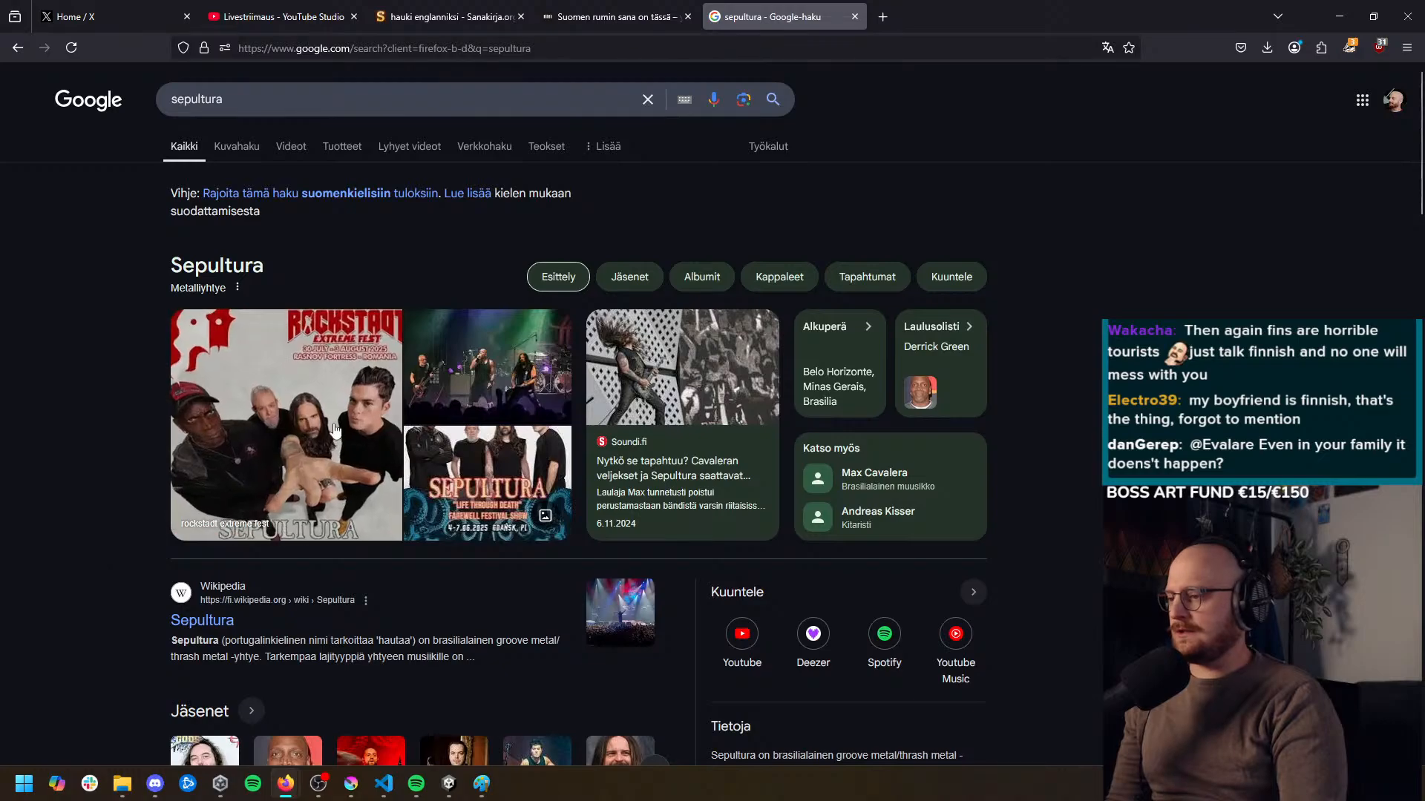
middle_click(119, 407)
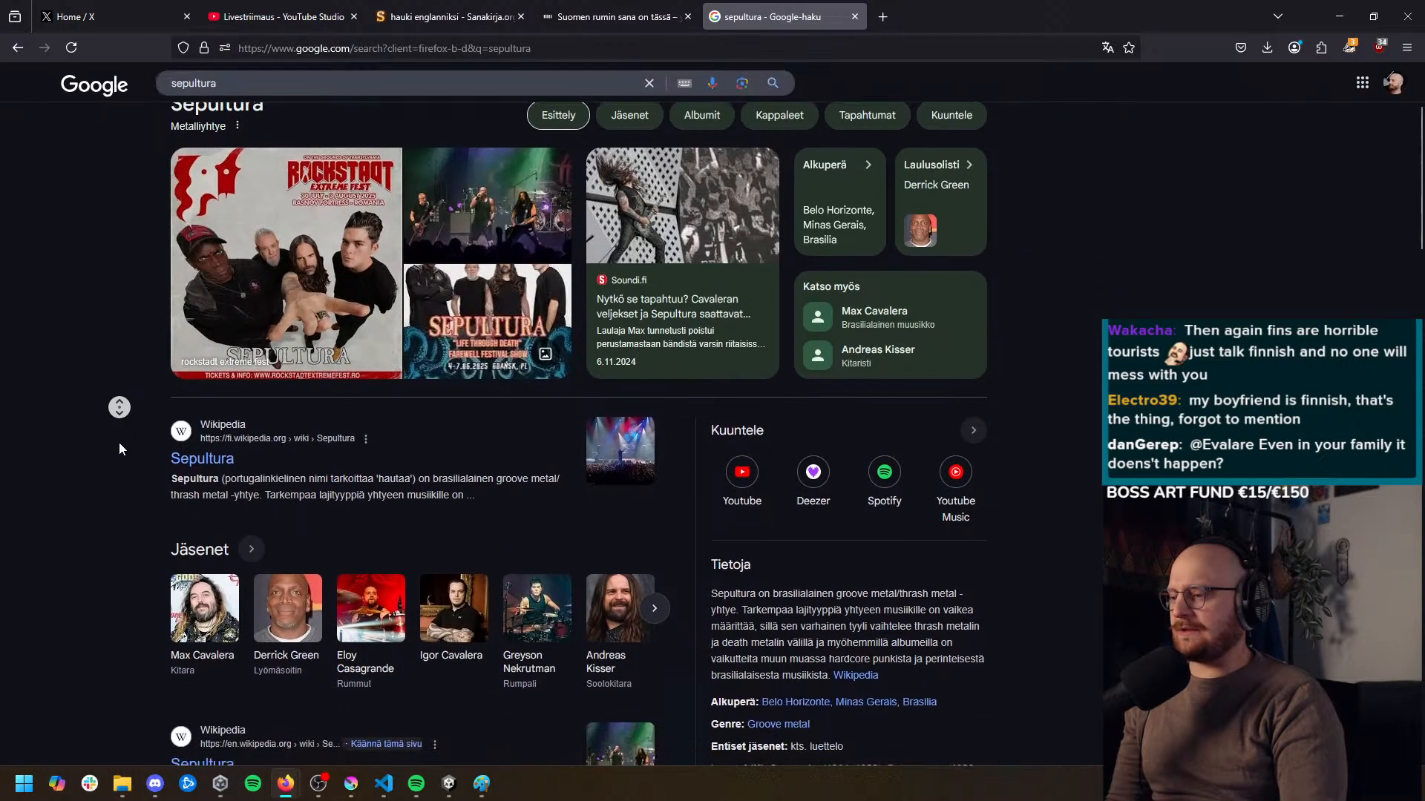
scroll(122, 469, up, 3)
Replace the search query with "brazilian metal bands" and run the search
click(334, 100)
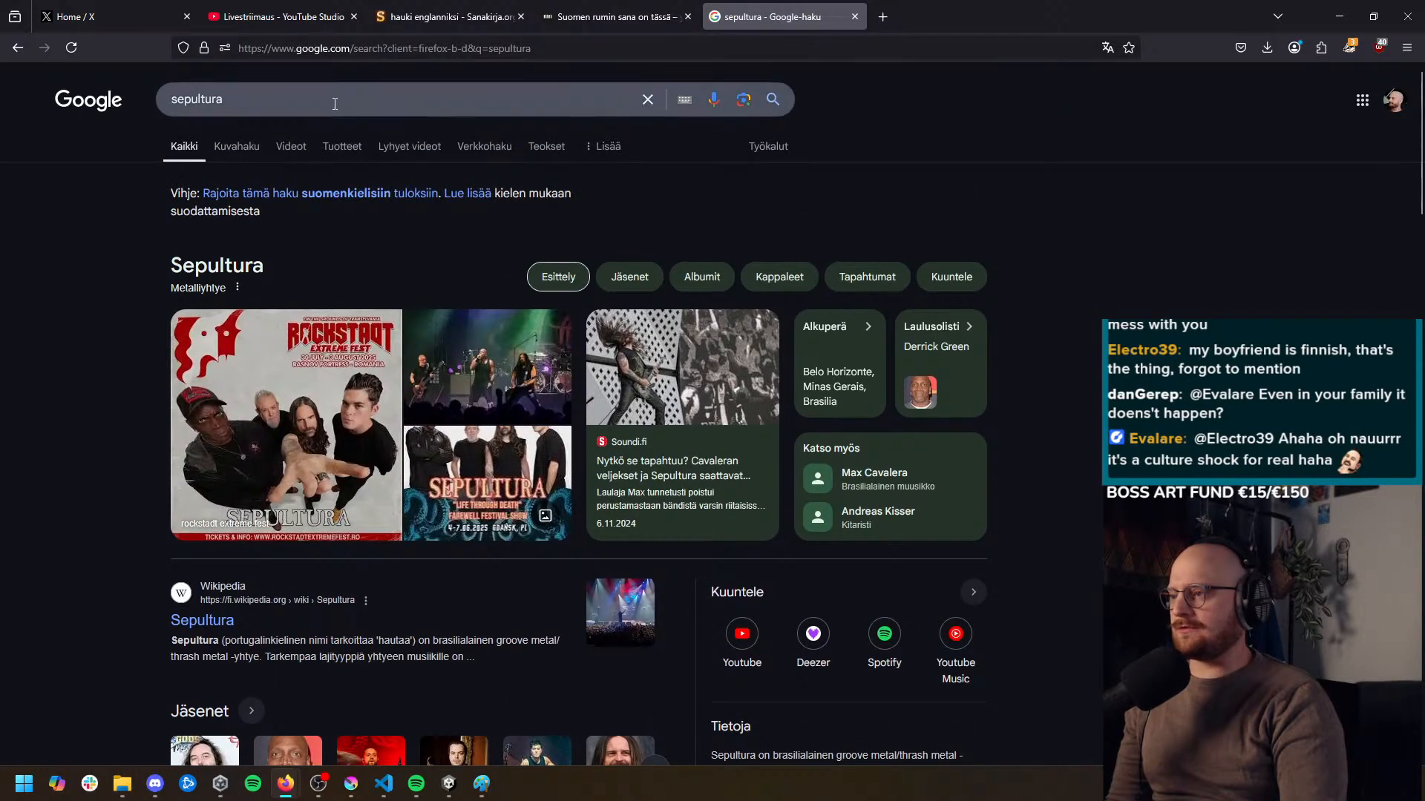
key(ctrl+a)
text(brazilian b)
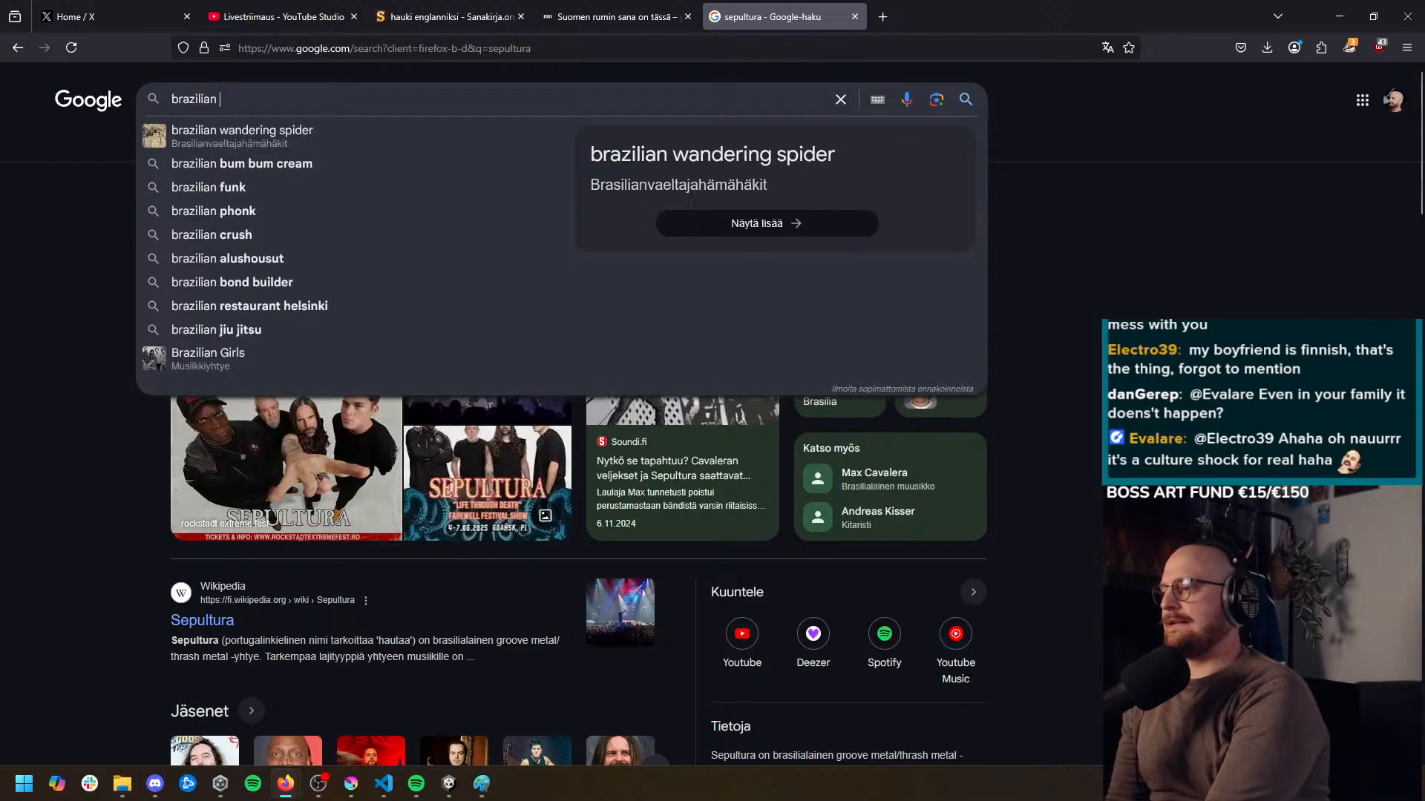
key(BackSpace)
key(BackSpace)
text(metal bands)
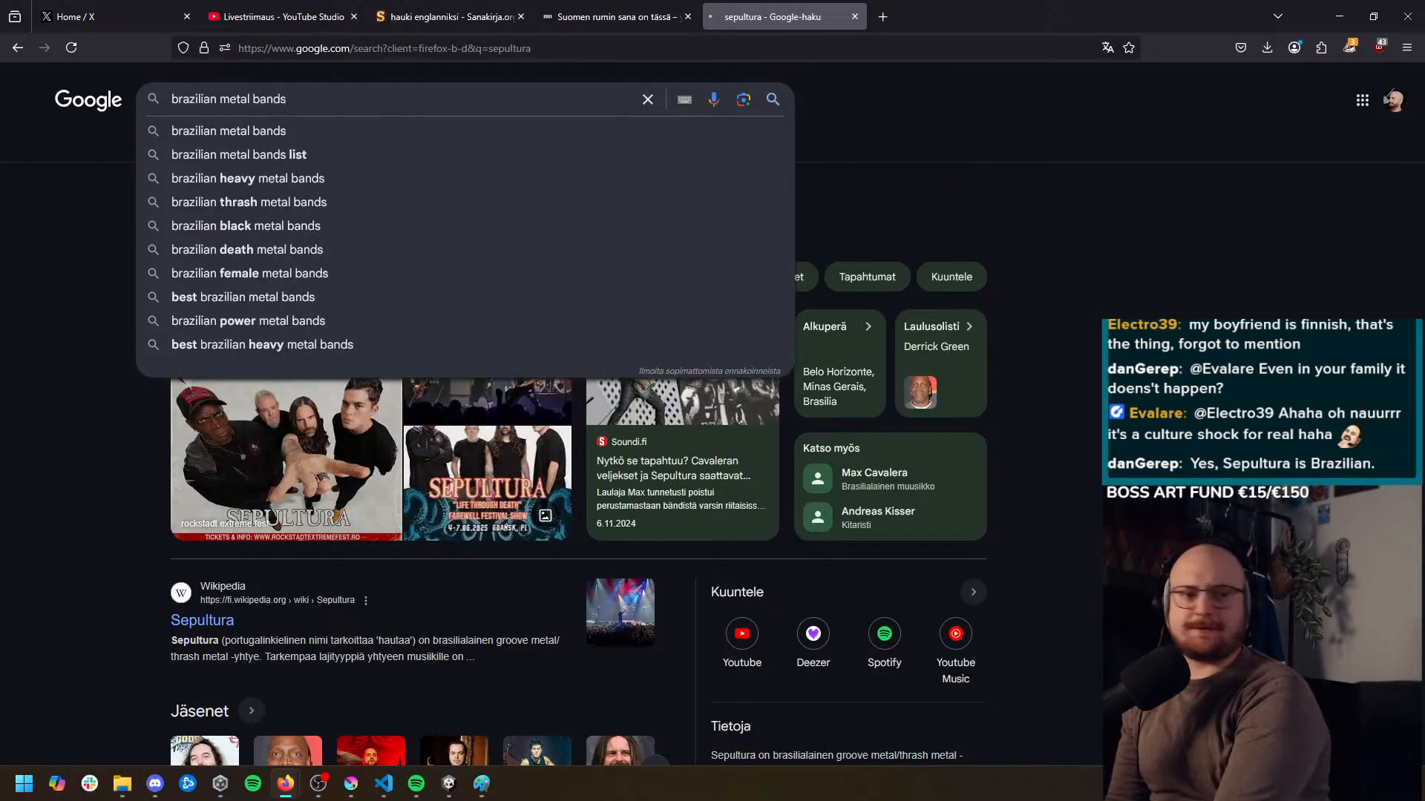
key(Return)
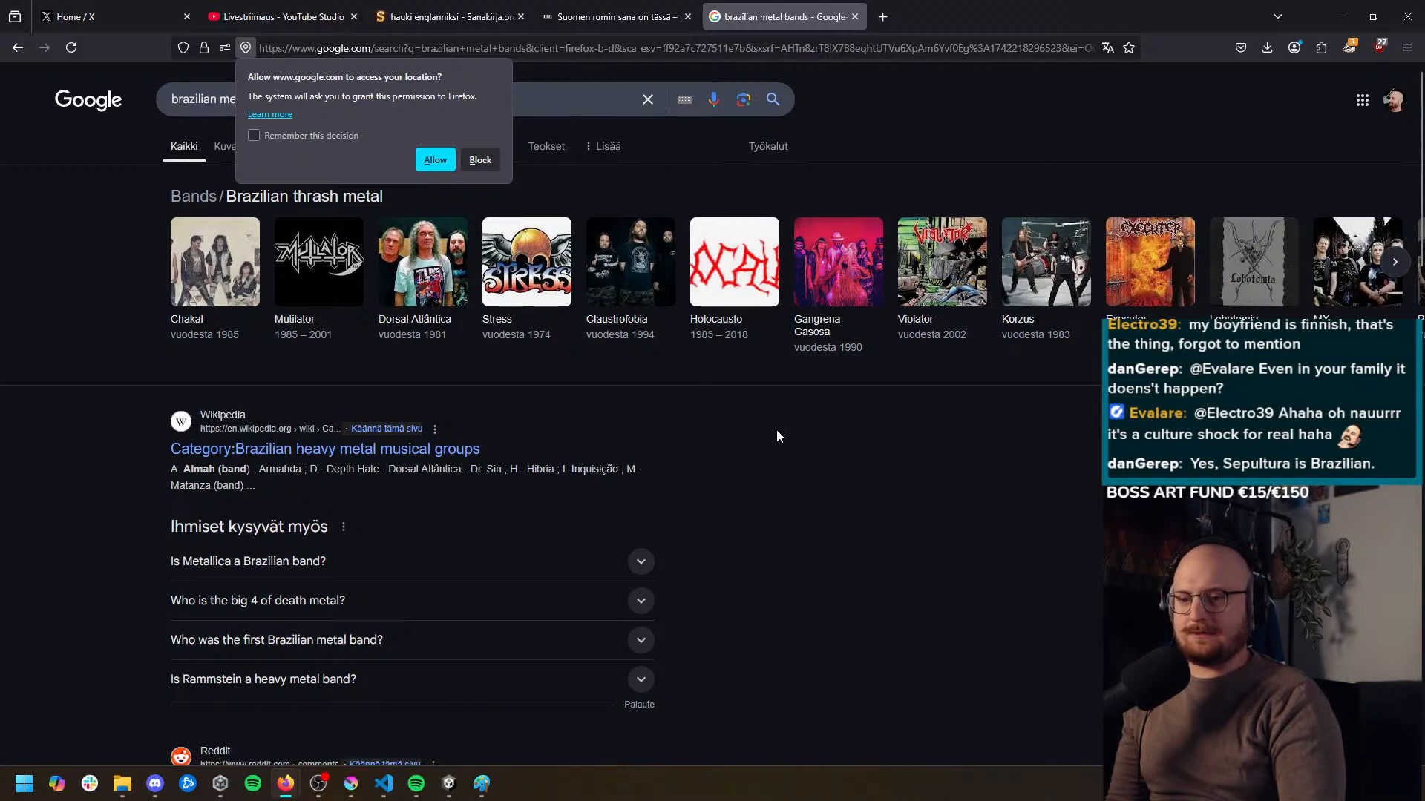
Open the Wikipedia category for Brazilian heavy metal musical groups and look through its list of bands
scroll(170, 446, down, 1)
drag(285, 441, 285, 434)
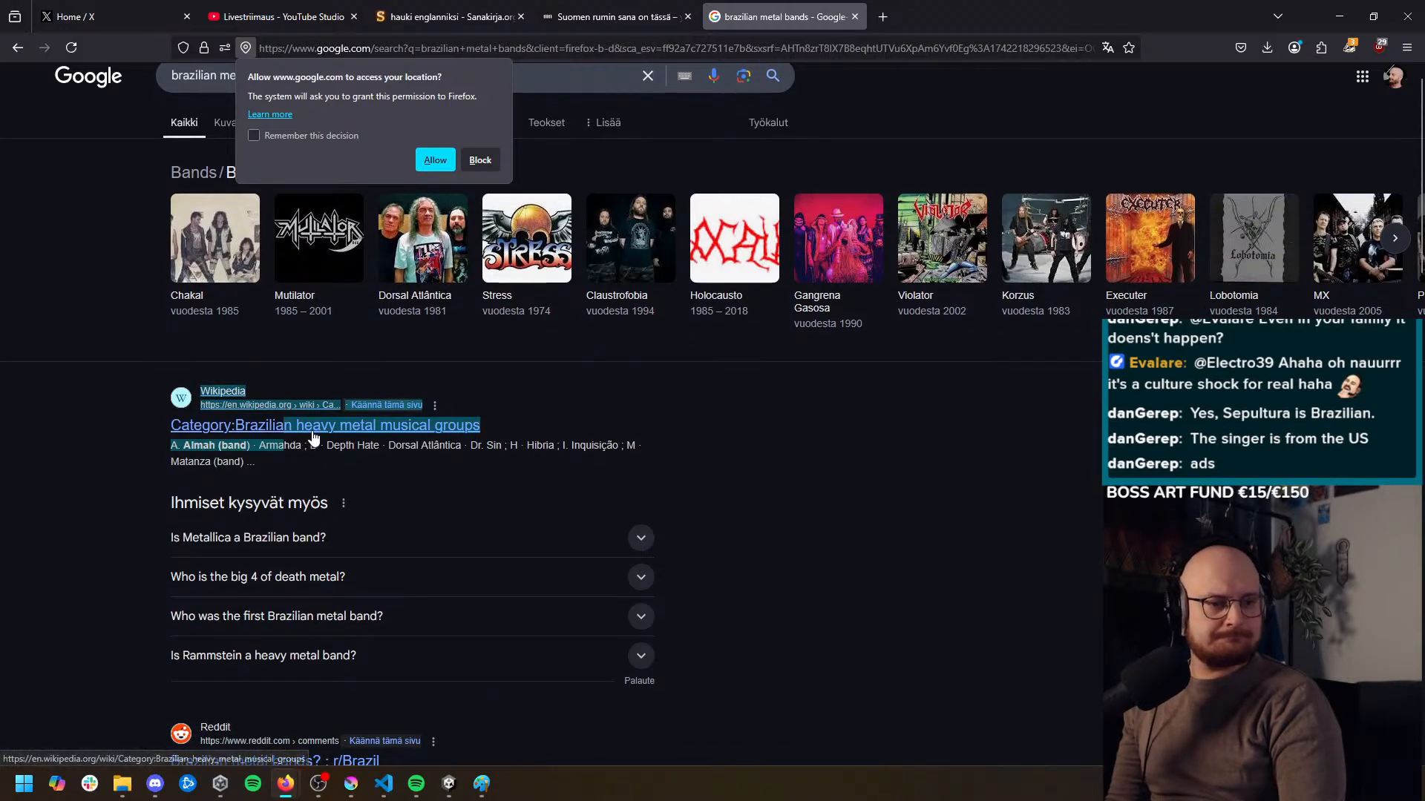
click(312, 432)
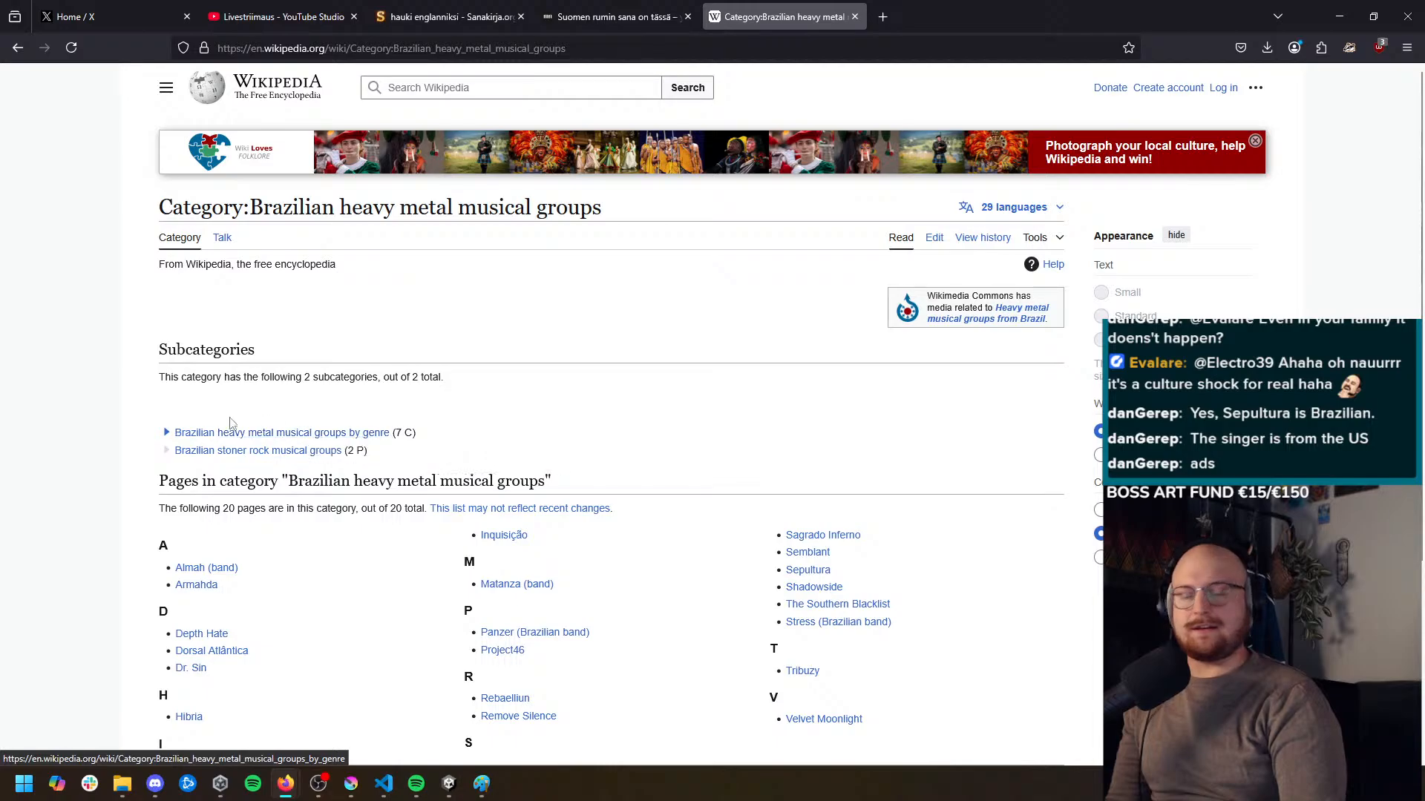
scroll(141, 416, down, 3)
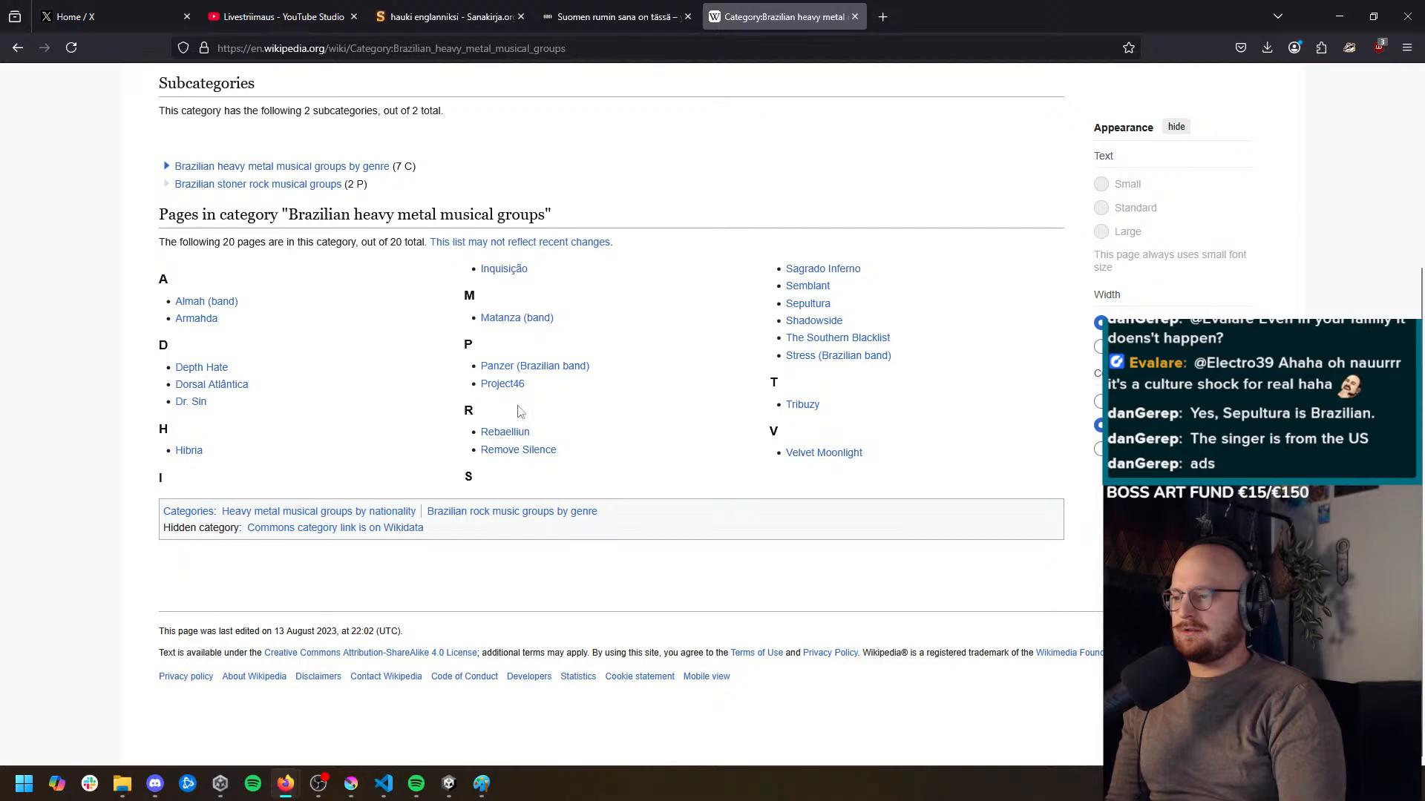
middle_click(667, 485)
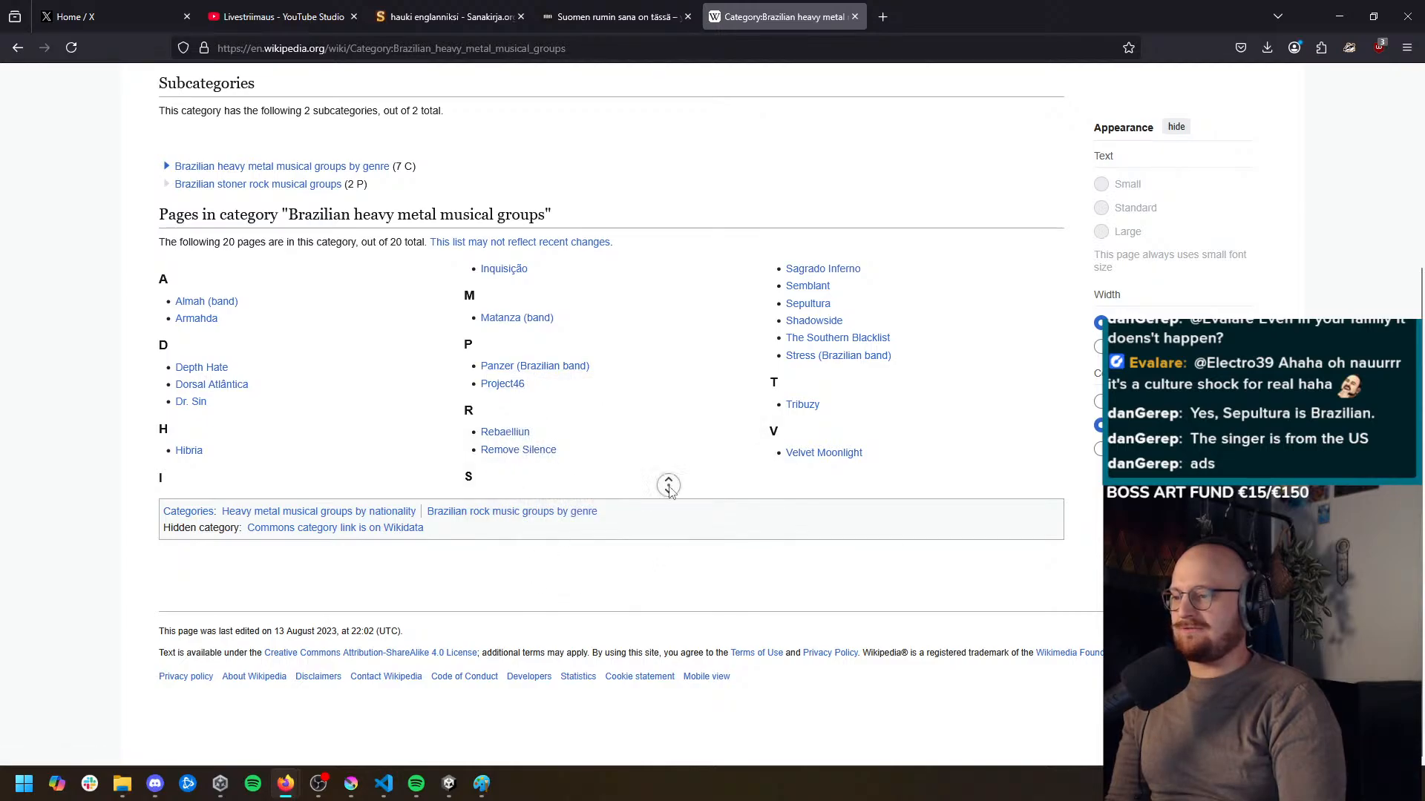
scroll(738, 518, up, 1)
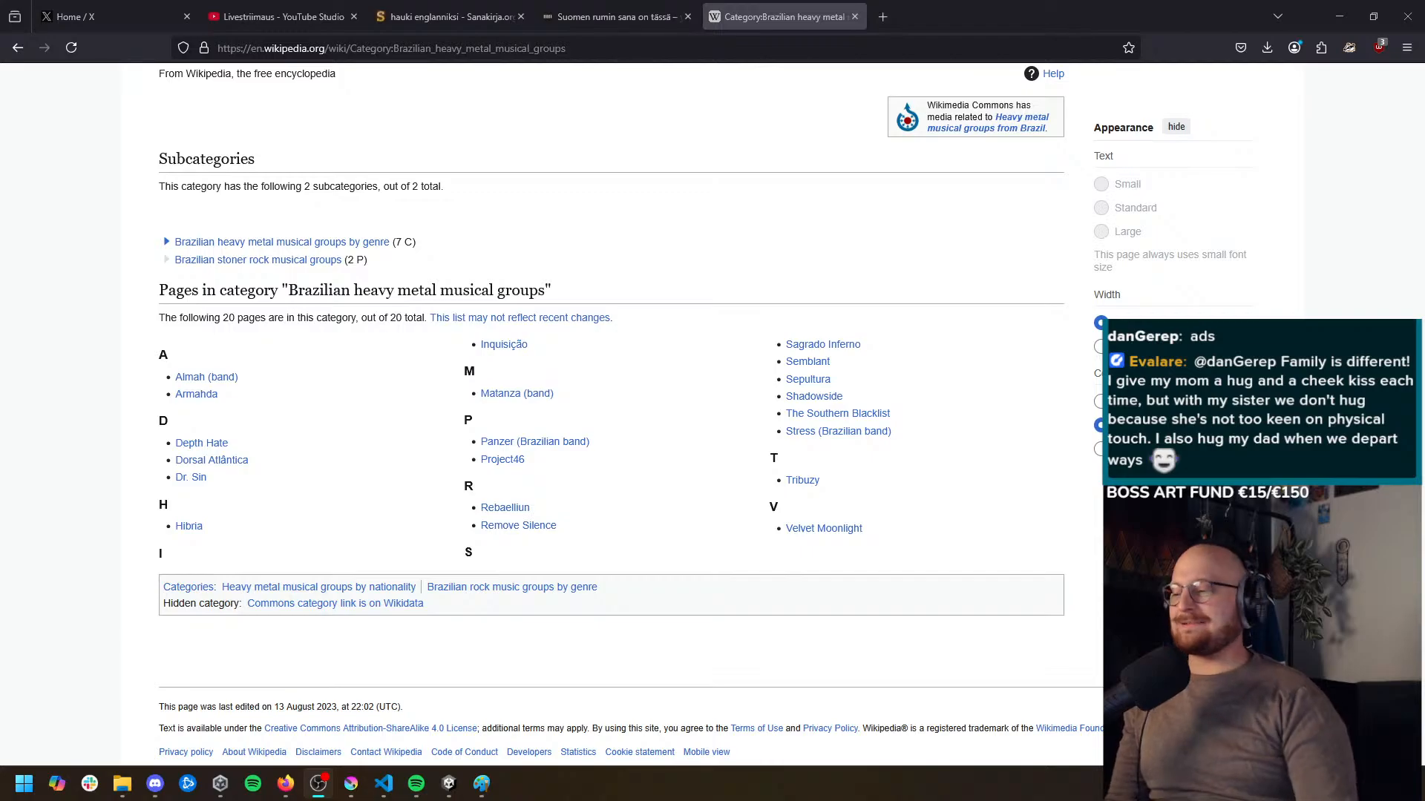
click(1035, 584)
scroll(1035, 584, up, 3)
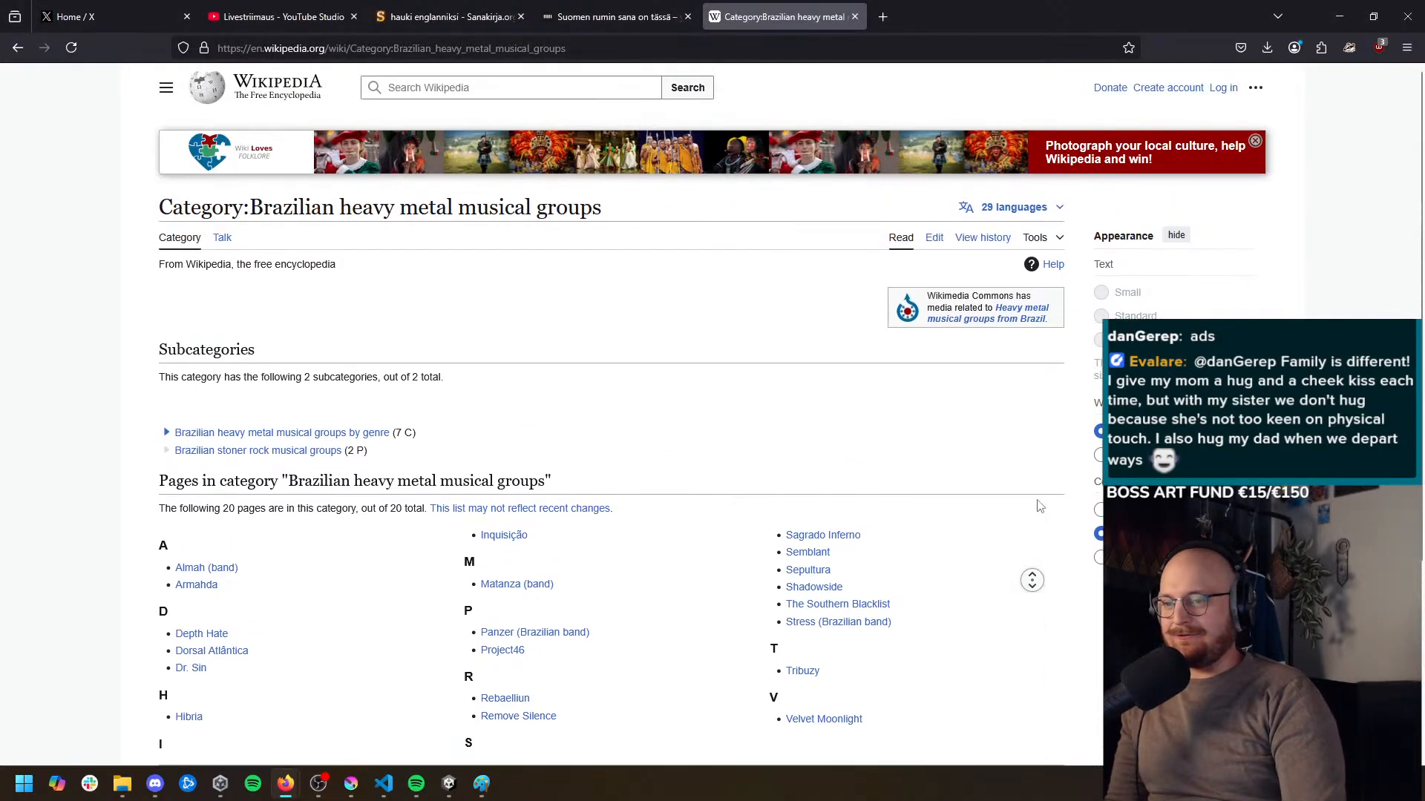
scroll(1027, 512, down, 3)
scroll(1027, 512, up, 3)
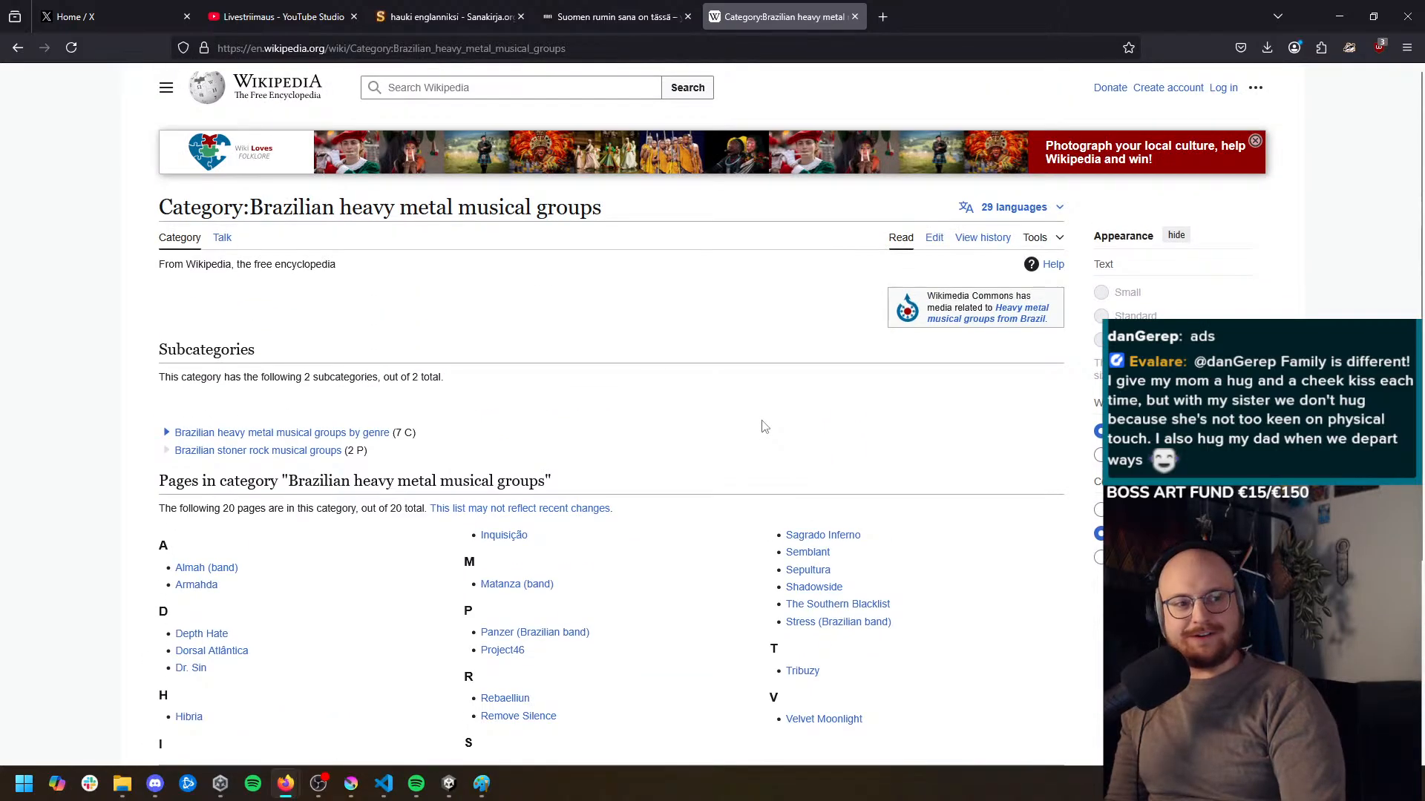
middle_click(716, 361)
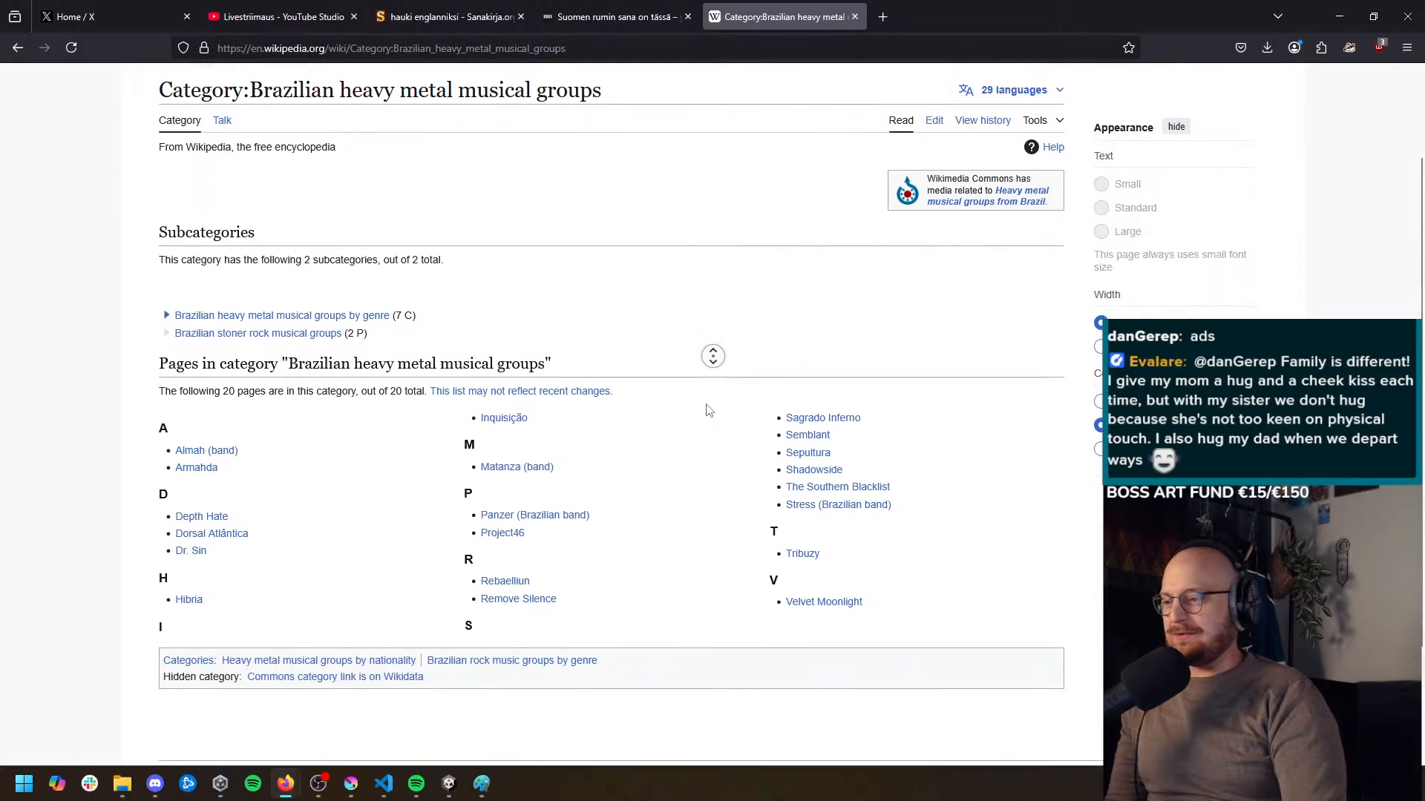
scroll(720, 445, up, 2)
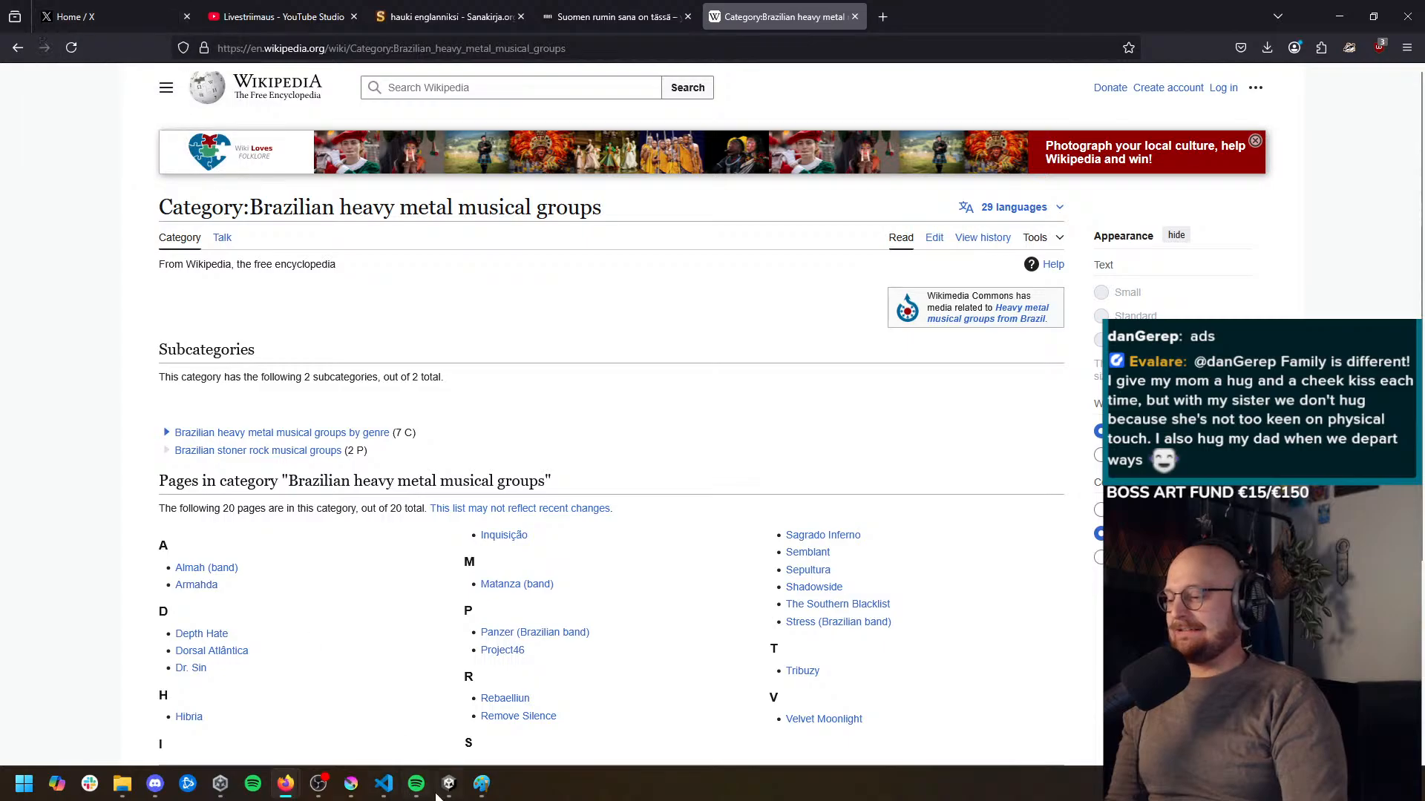
Switch back to the Unity editor and fly the Scene view to the red and green mining rocks
mouse_move(449, 786)
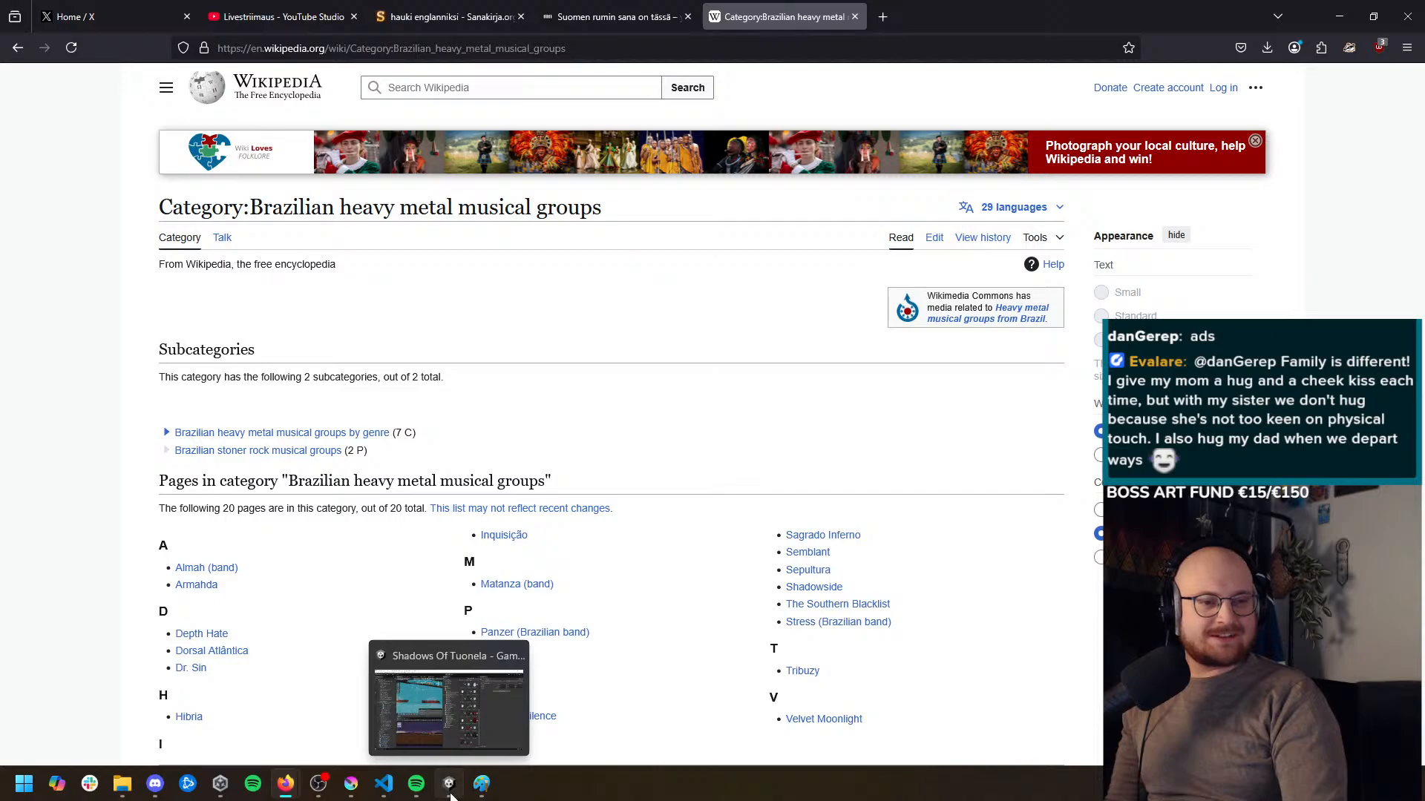
click(451, 795)
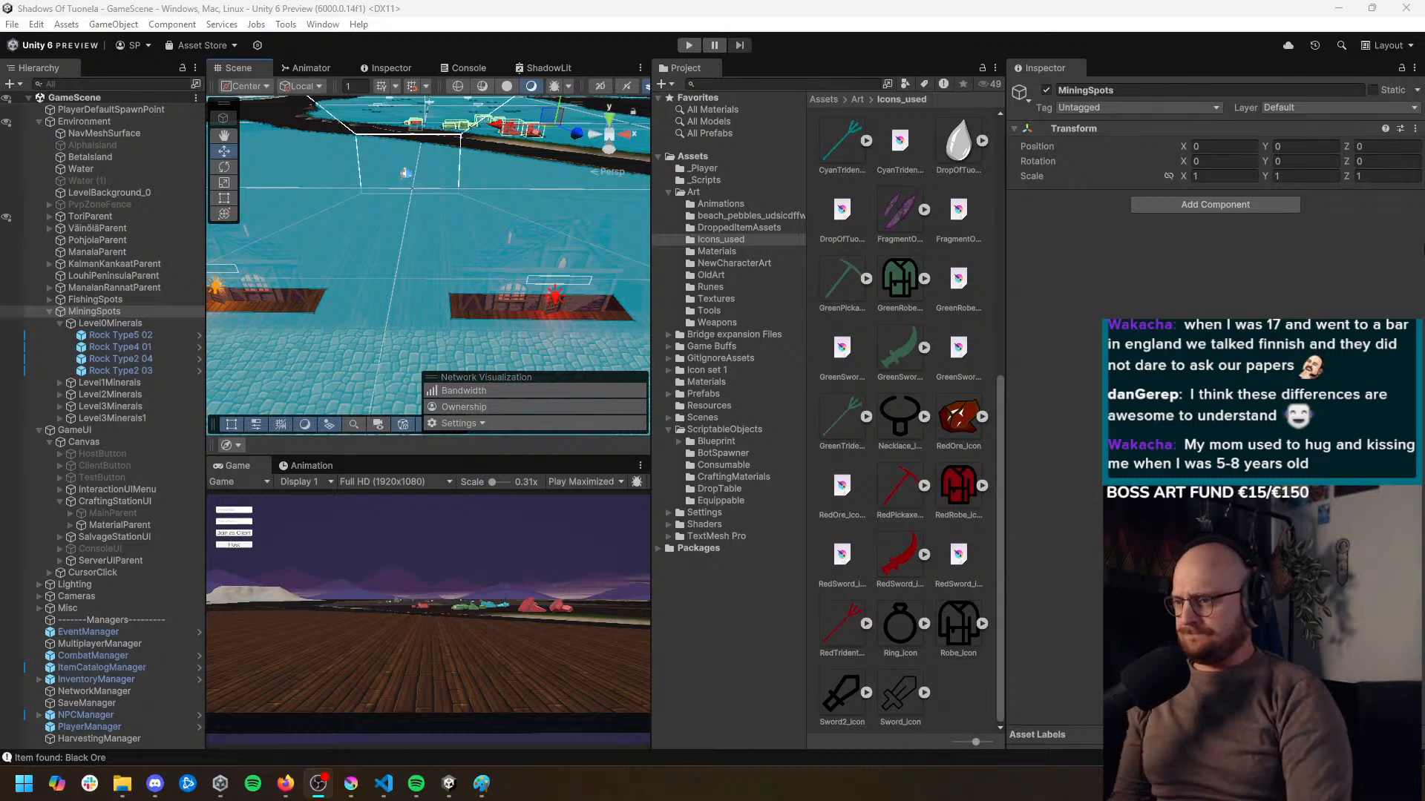
drag(603, 319, 588, 279)
key(w)
key(w)
key(a)
key(w)
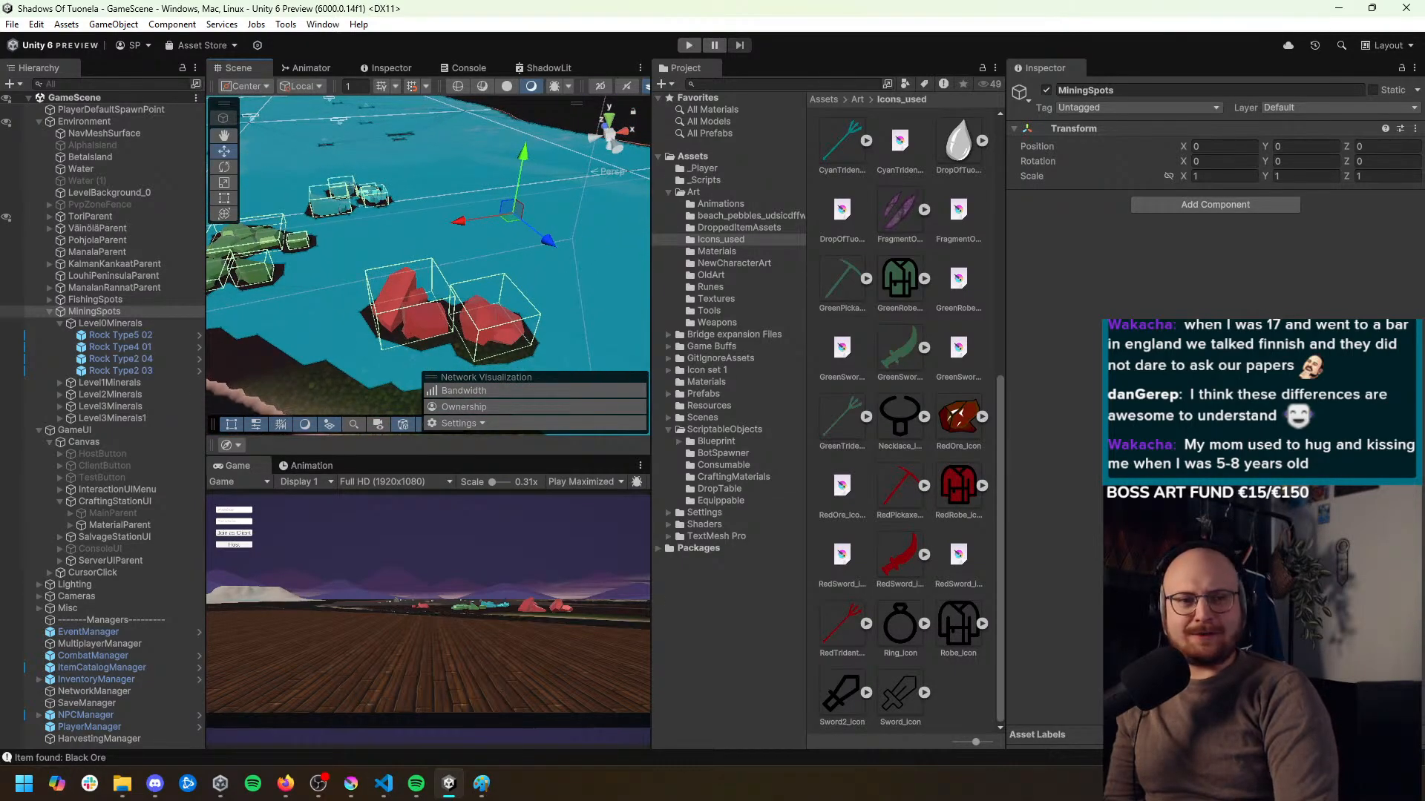
key(alt+Tab)
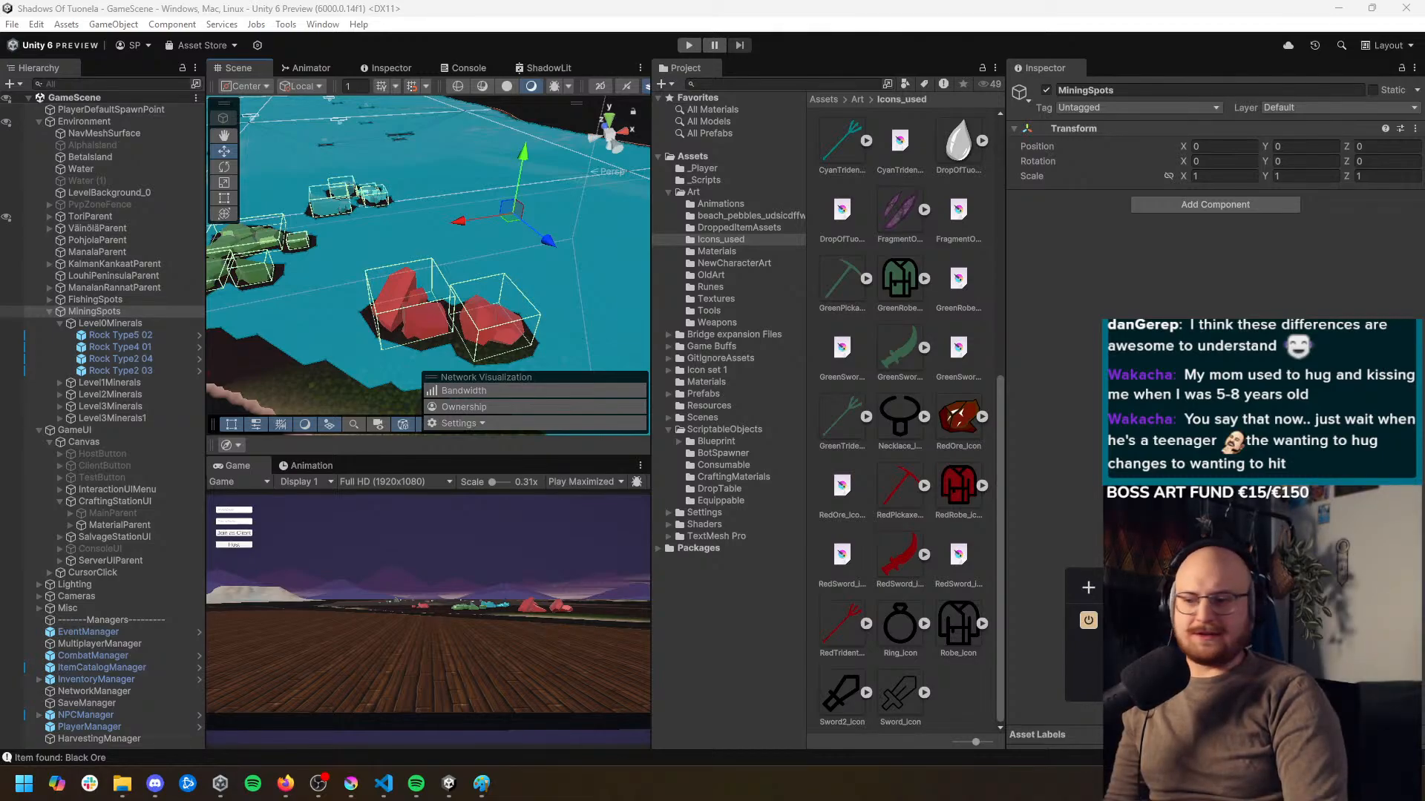
click(1187, 519)
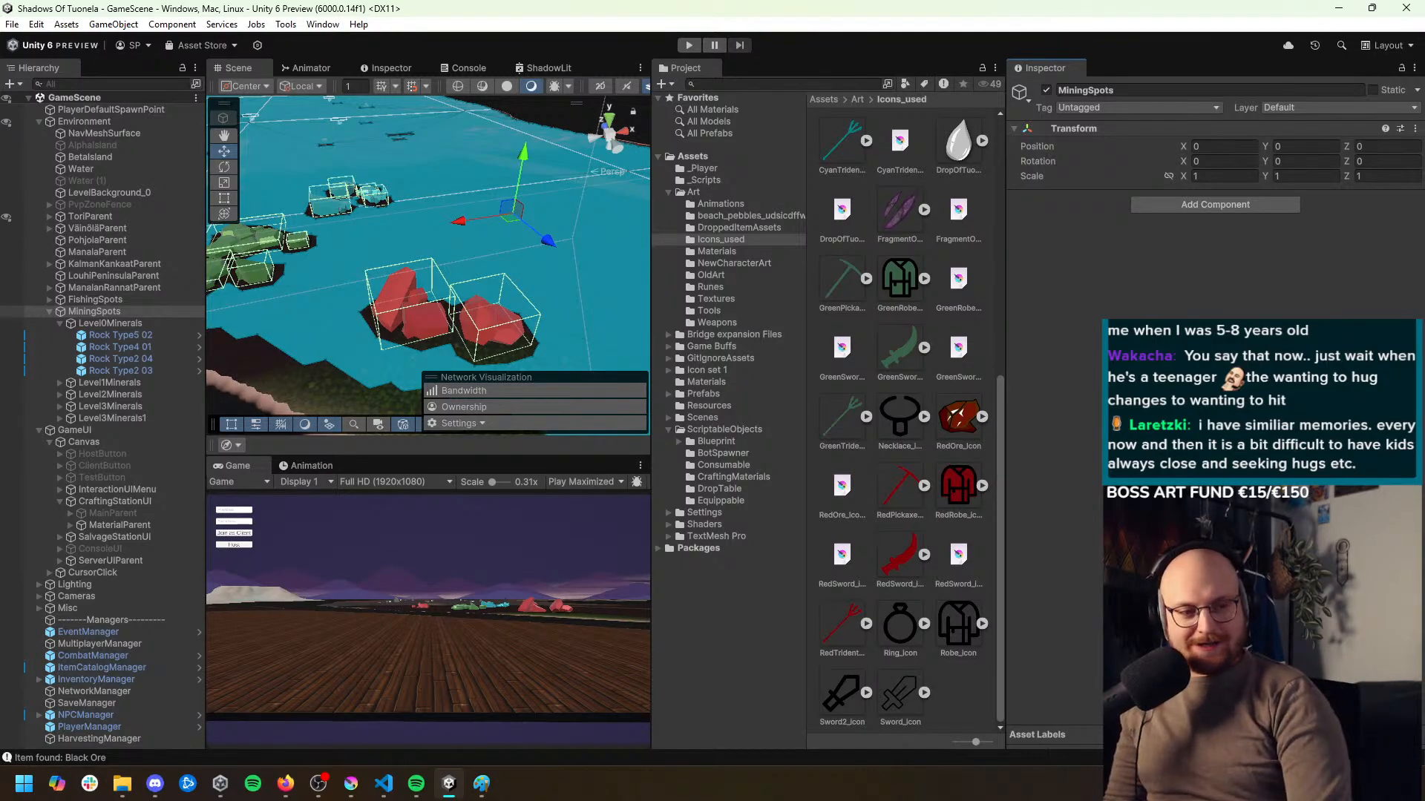
drag(424, 256, 459, 239)
key(d)
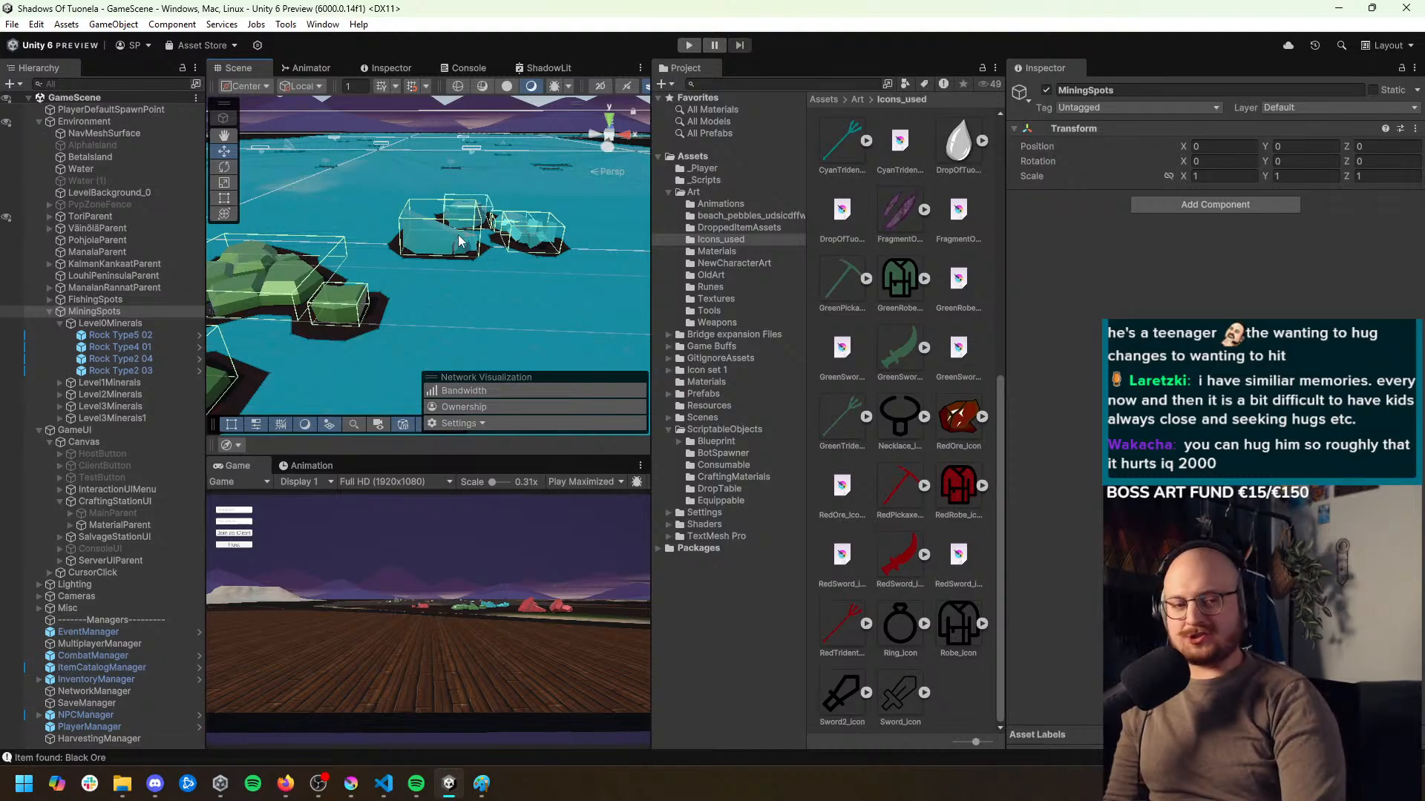
drag(457, 235, 490, 233)
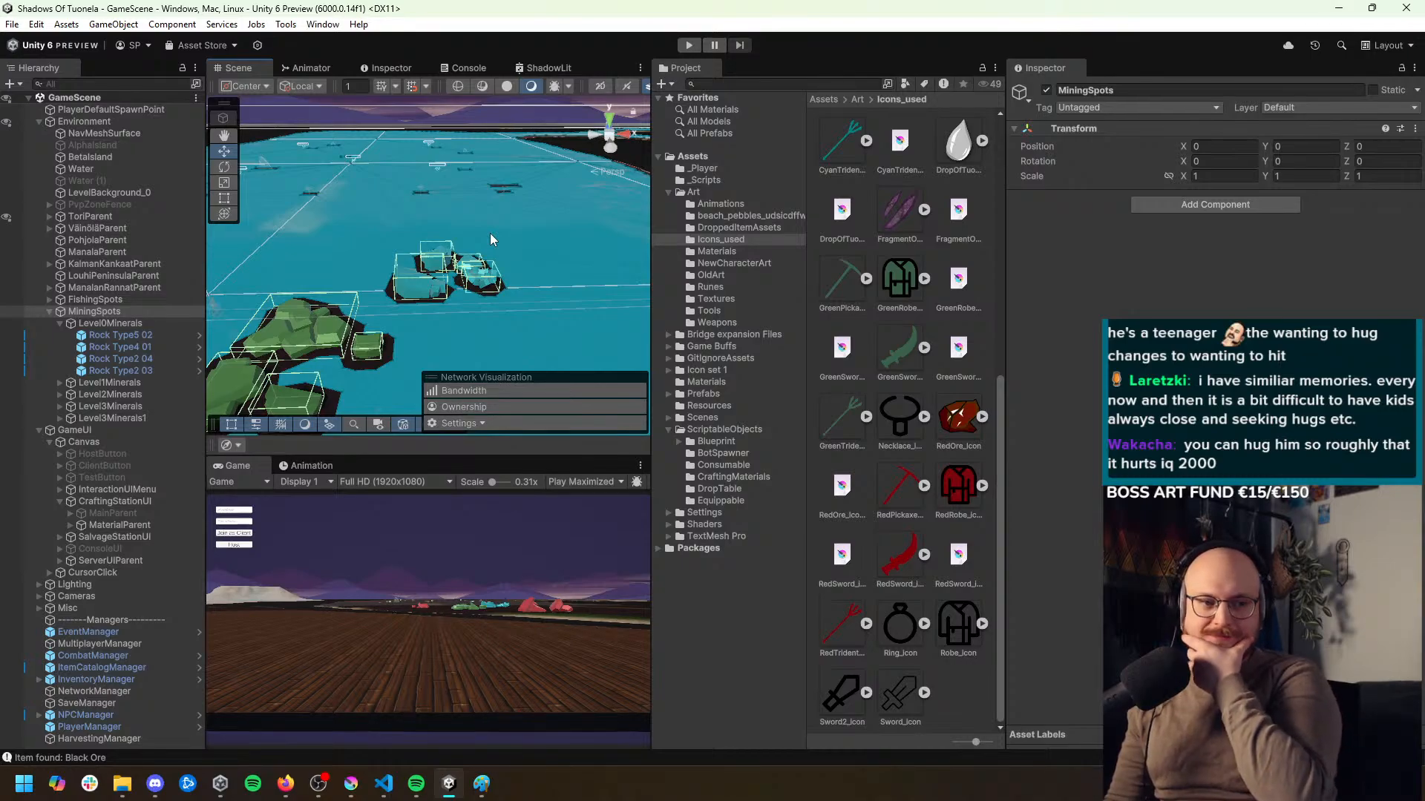
drag(490, 233, 526, 274)
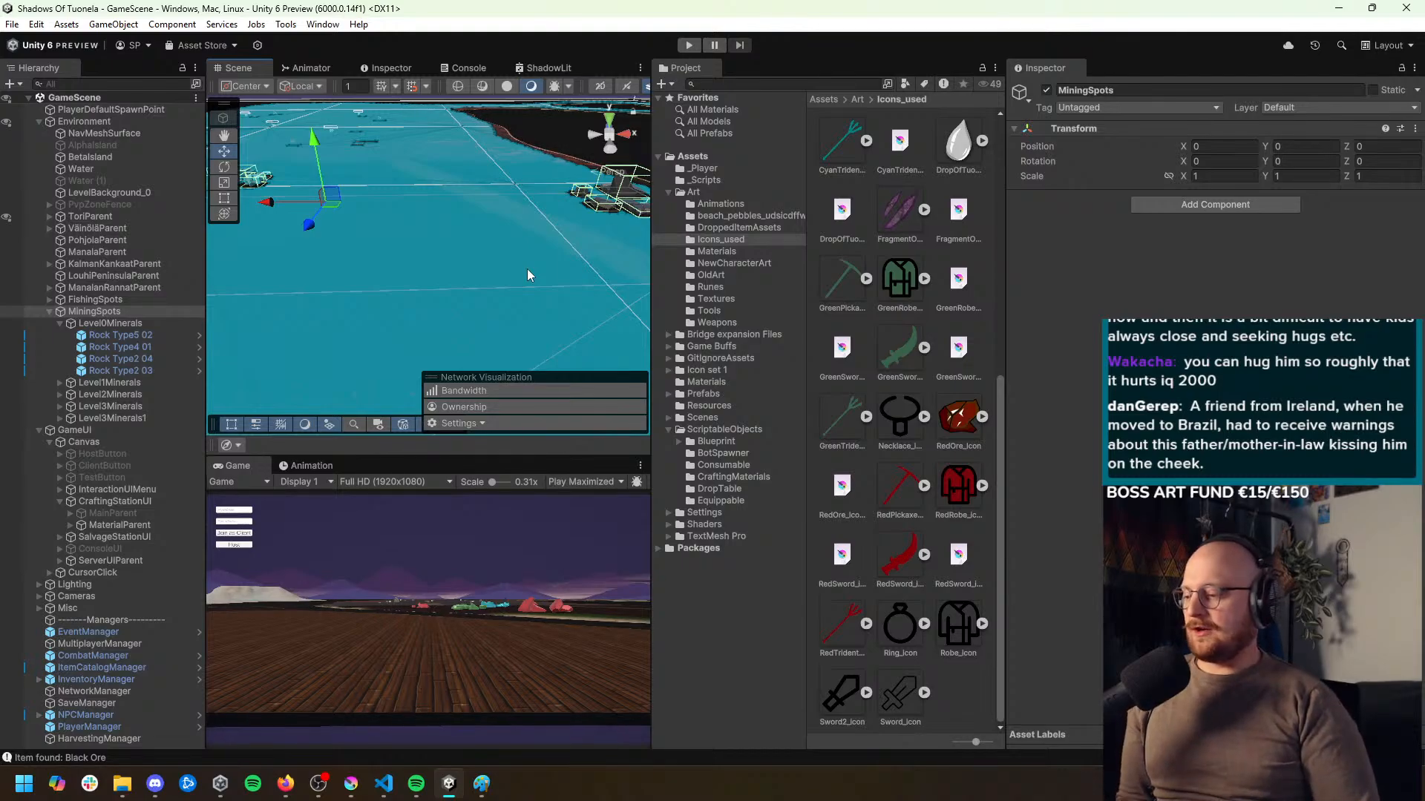
drag(527, 274, 538, 184)
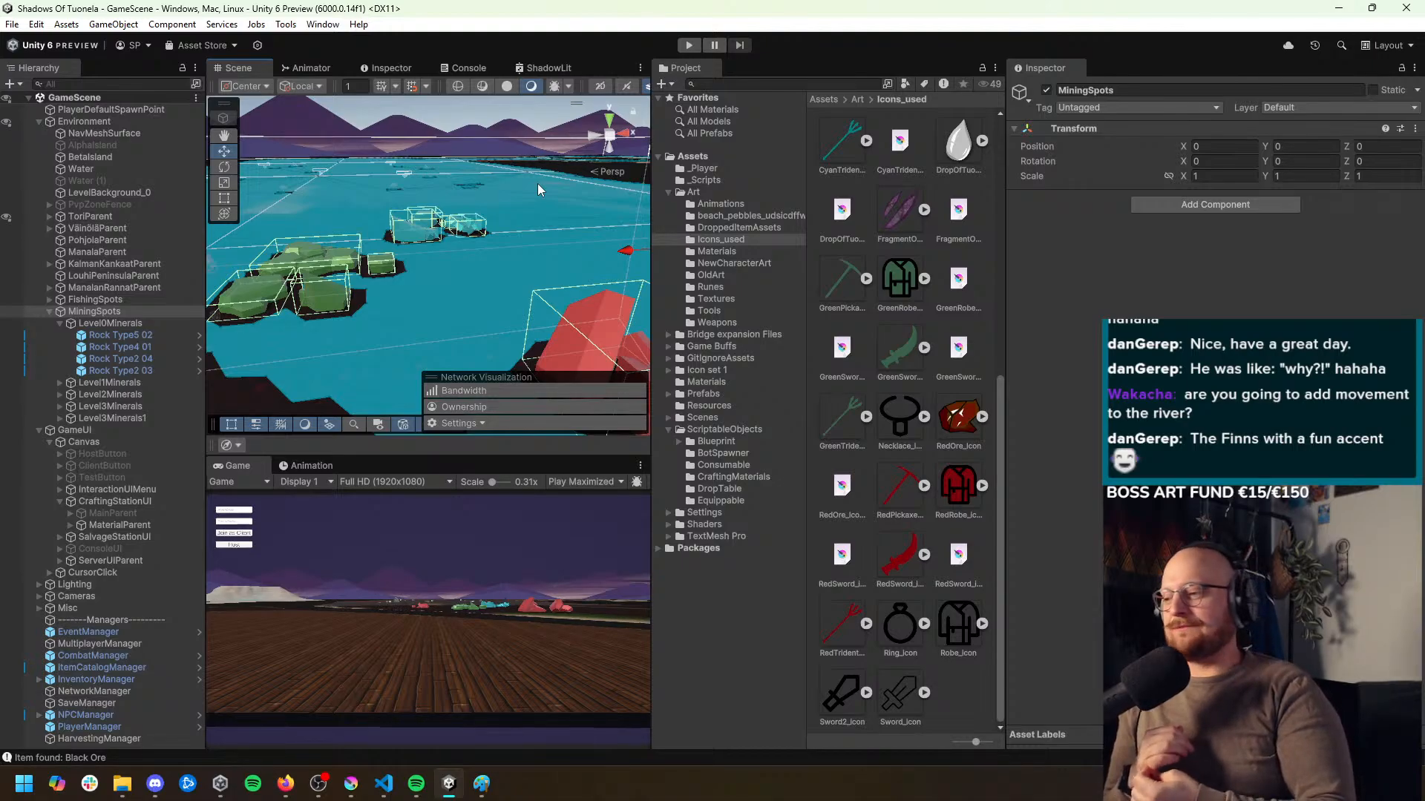
Examine the river channels between the land areas in the Scene view, from an overview to close up
drag(537, 184, 470, 247)
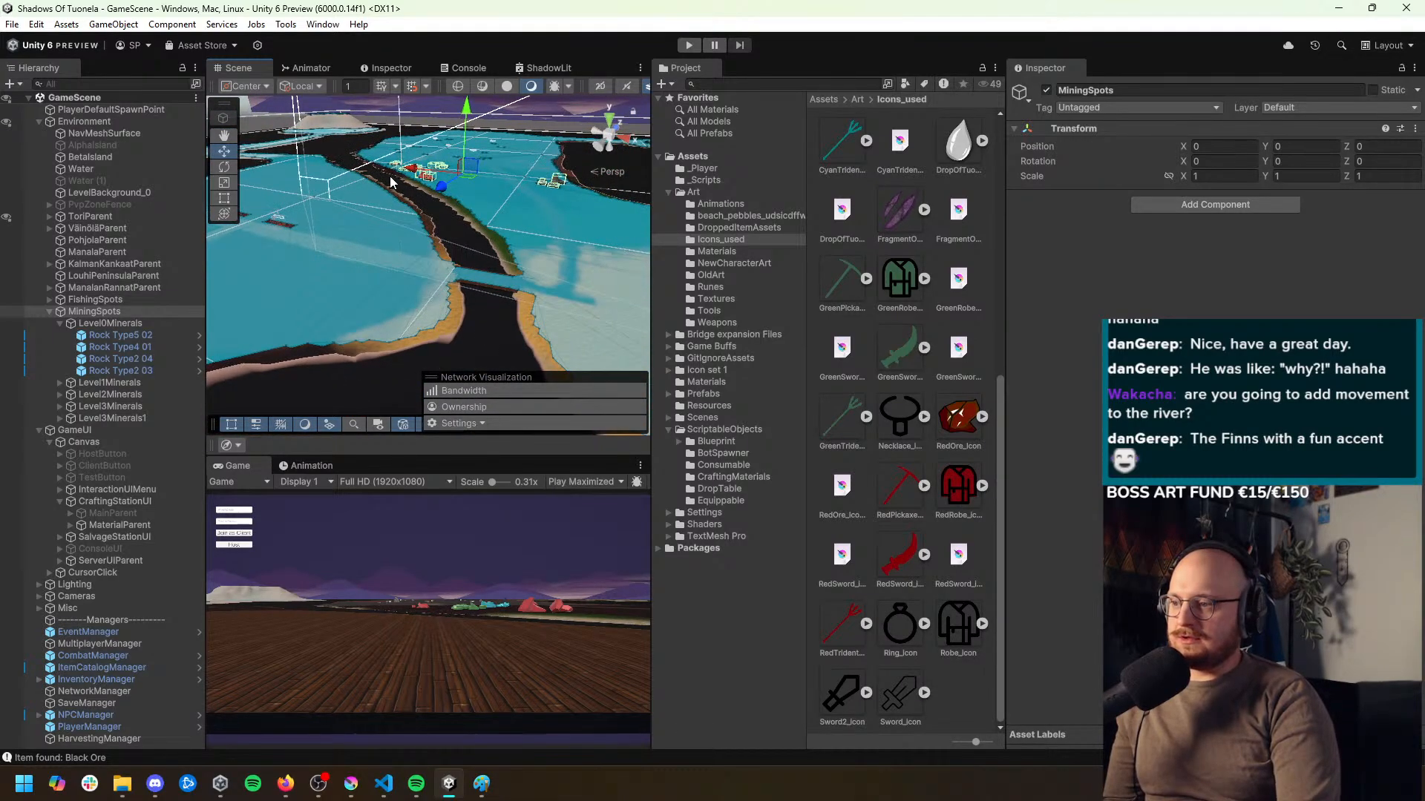
drag(533, 326, 538, 309)
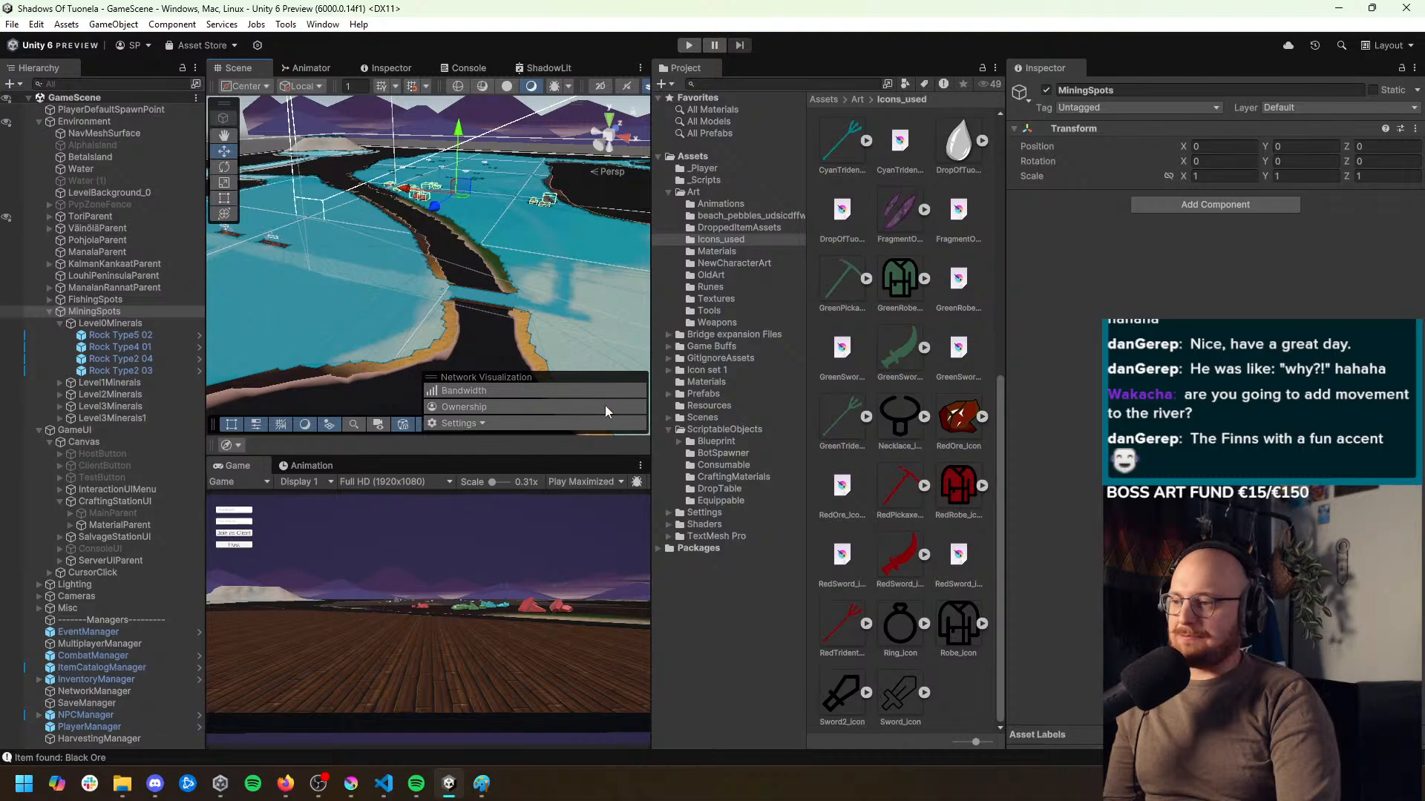
drag(440, 328, 468, 319)
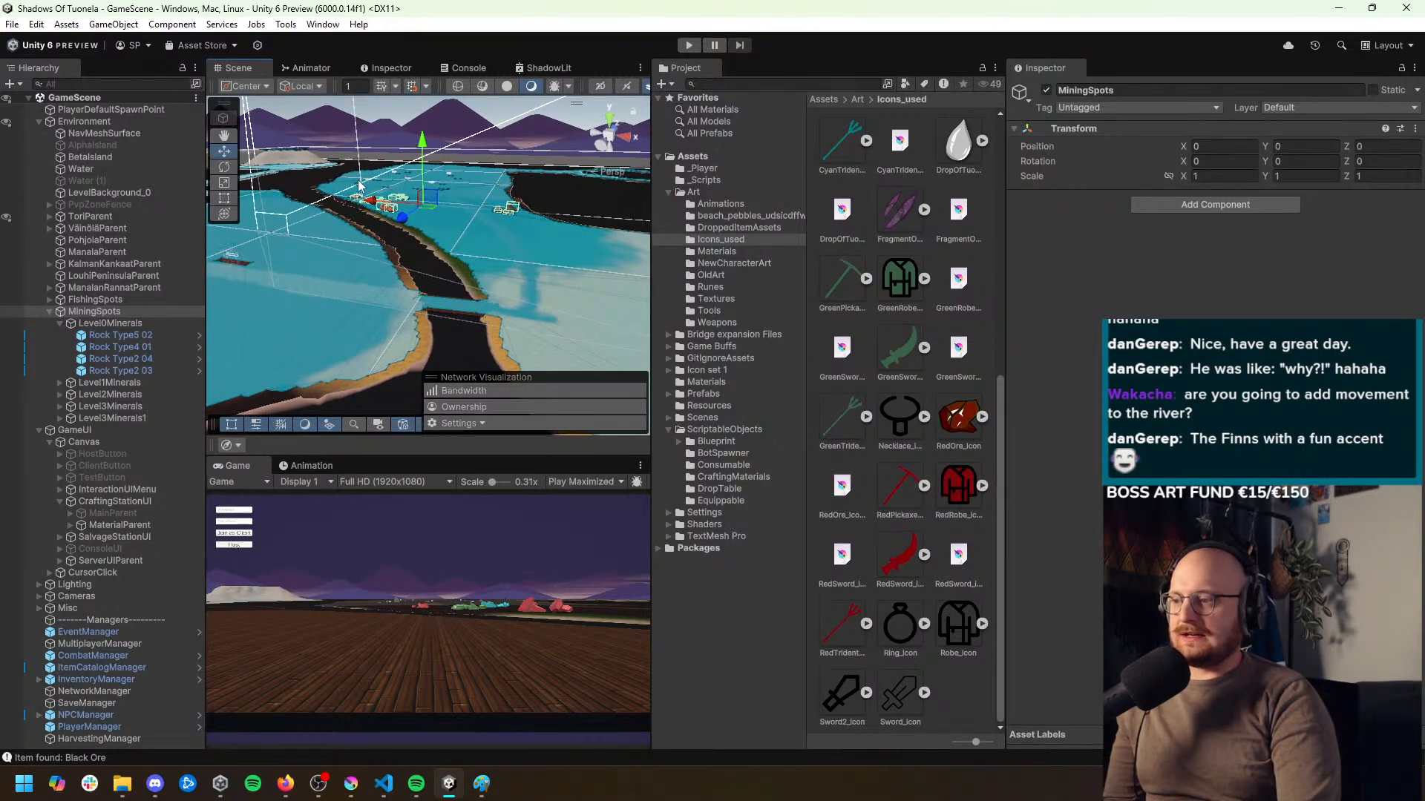
drag(358, 185, 746, 384)
key(w)
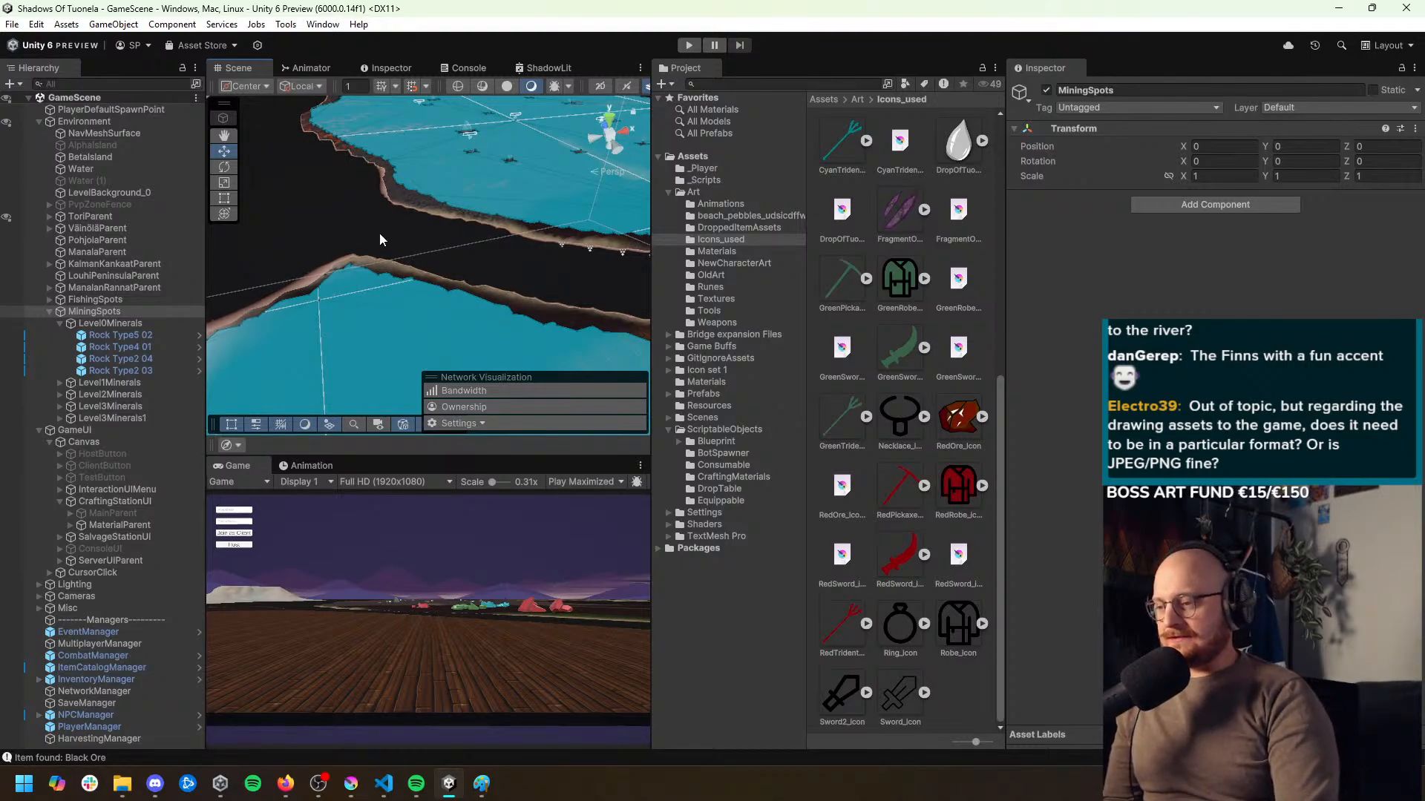
Examine the river channel and its banks beside the mining rocks in the Scene view from several angles
drag(382, 238, 344, 247)
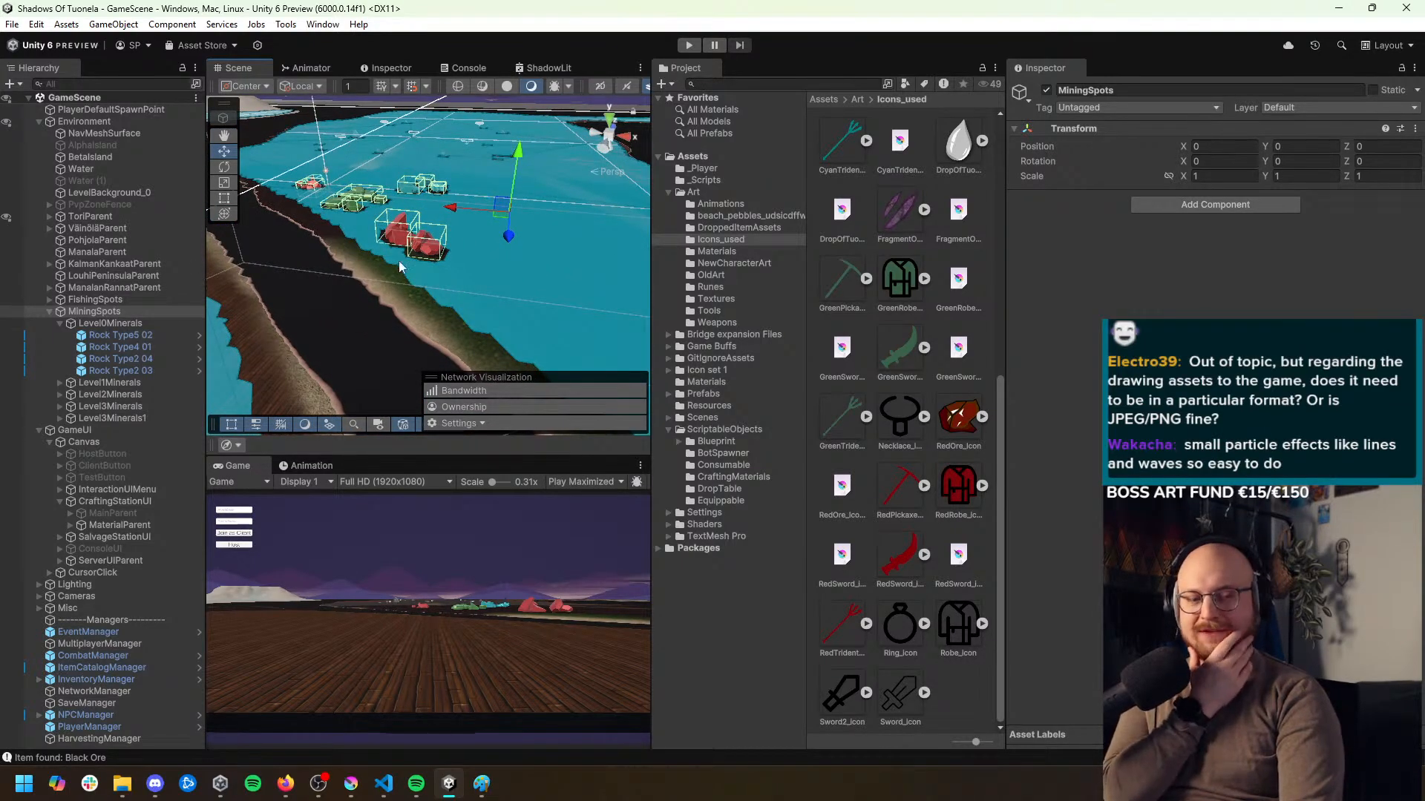
drag(399, 260, 364, 265)
drag(331, 172, 340, 210)
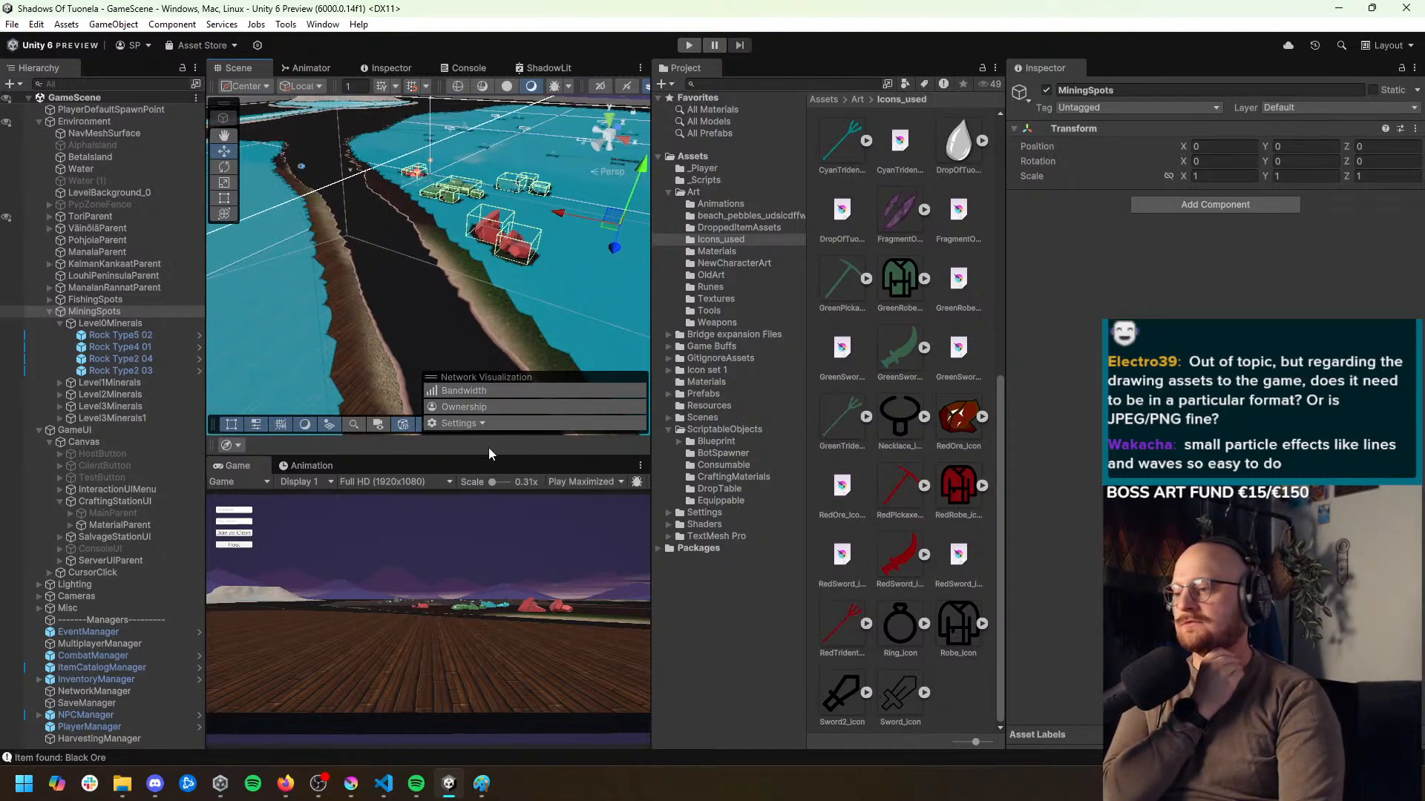
drag(414, 263, 377, 269)
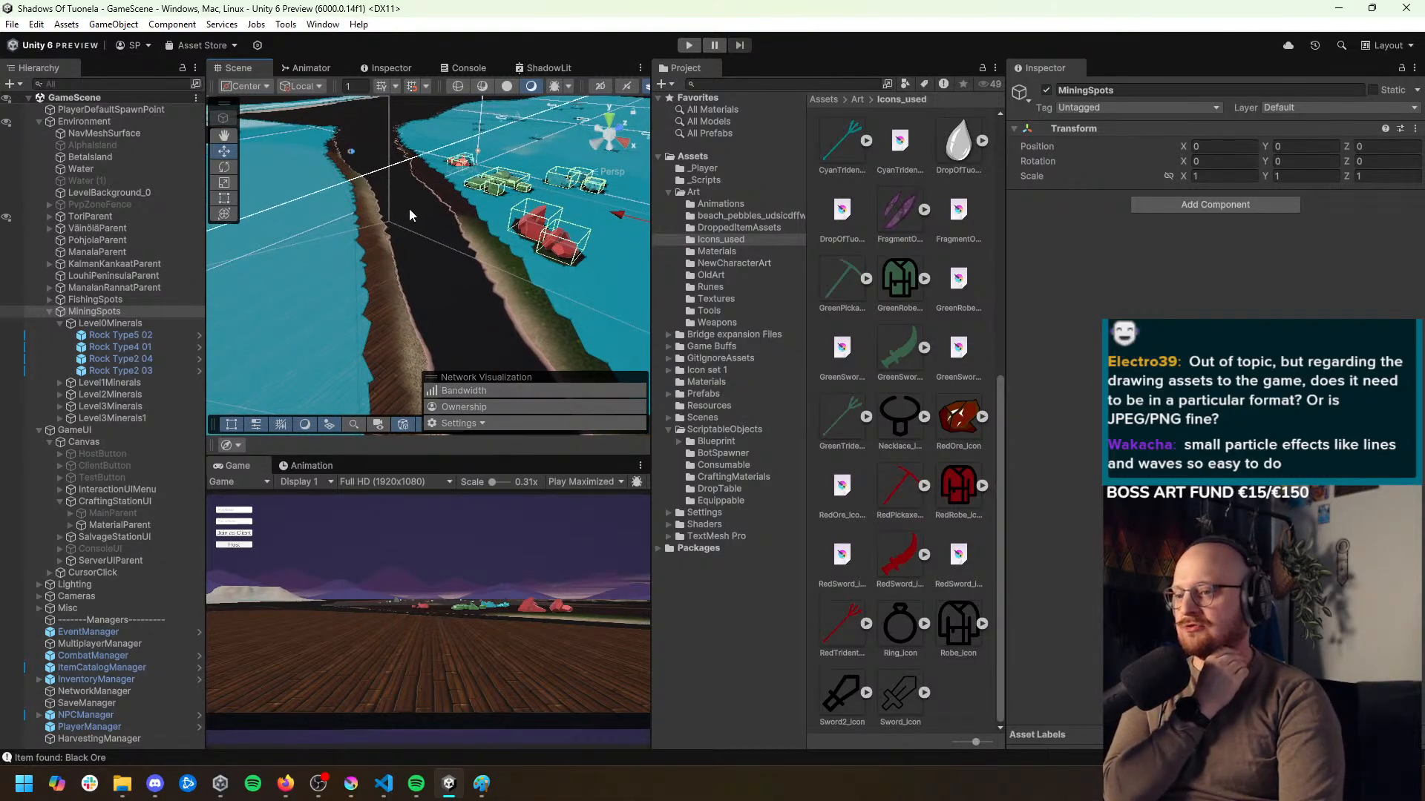
drag(435, 224, 448, 199)
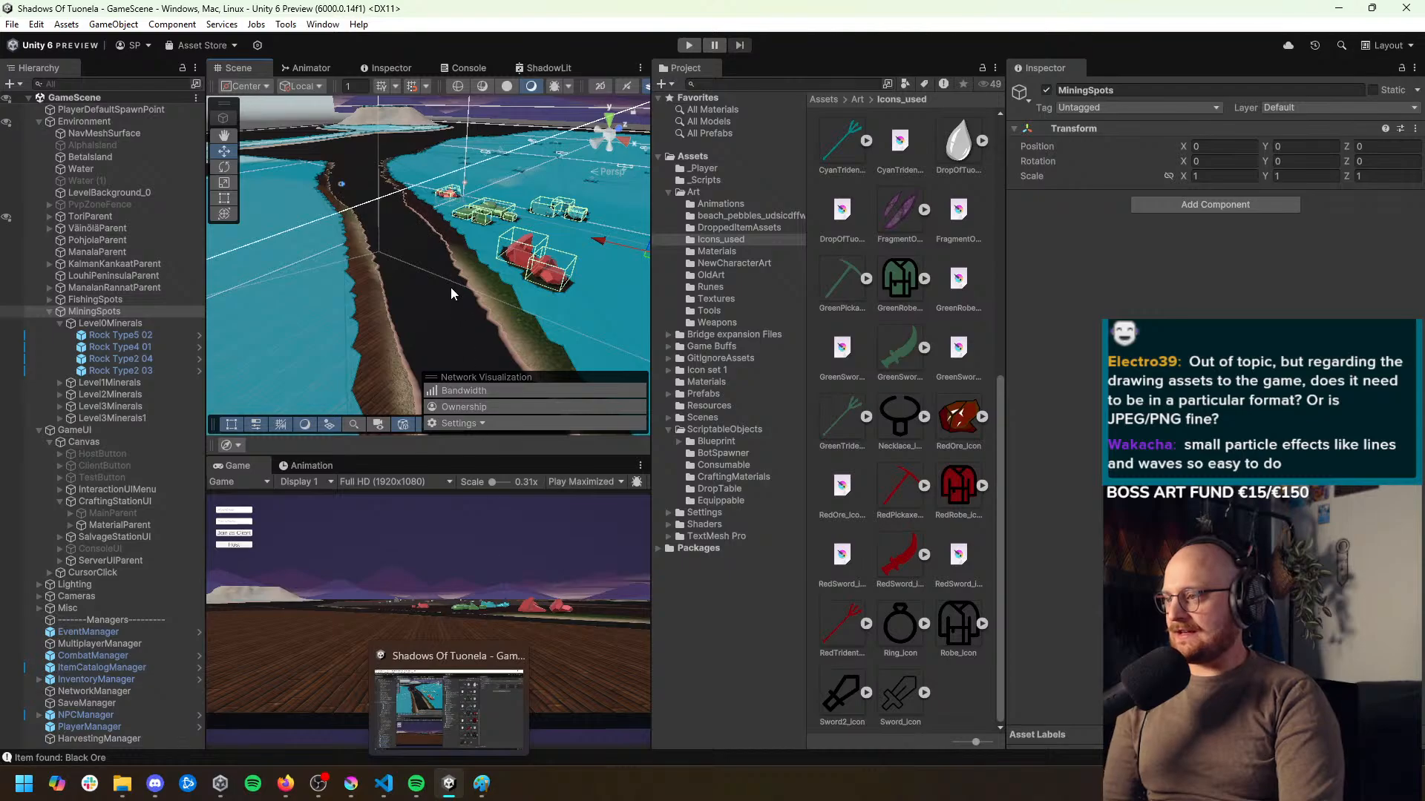
drag(449, 288, 370, 342)
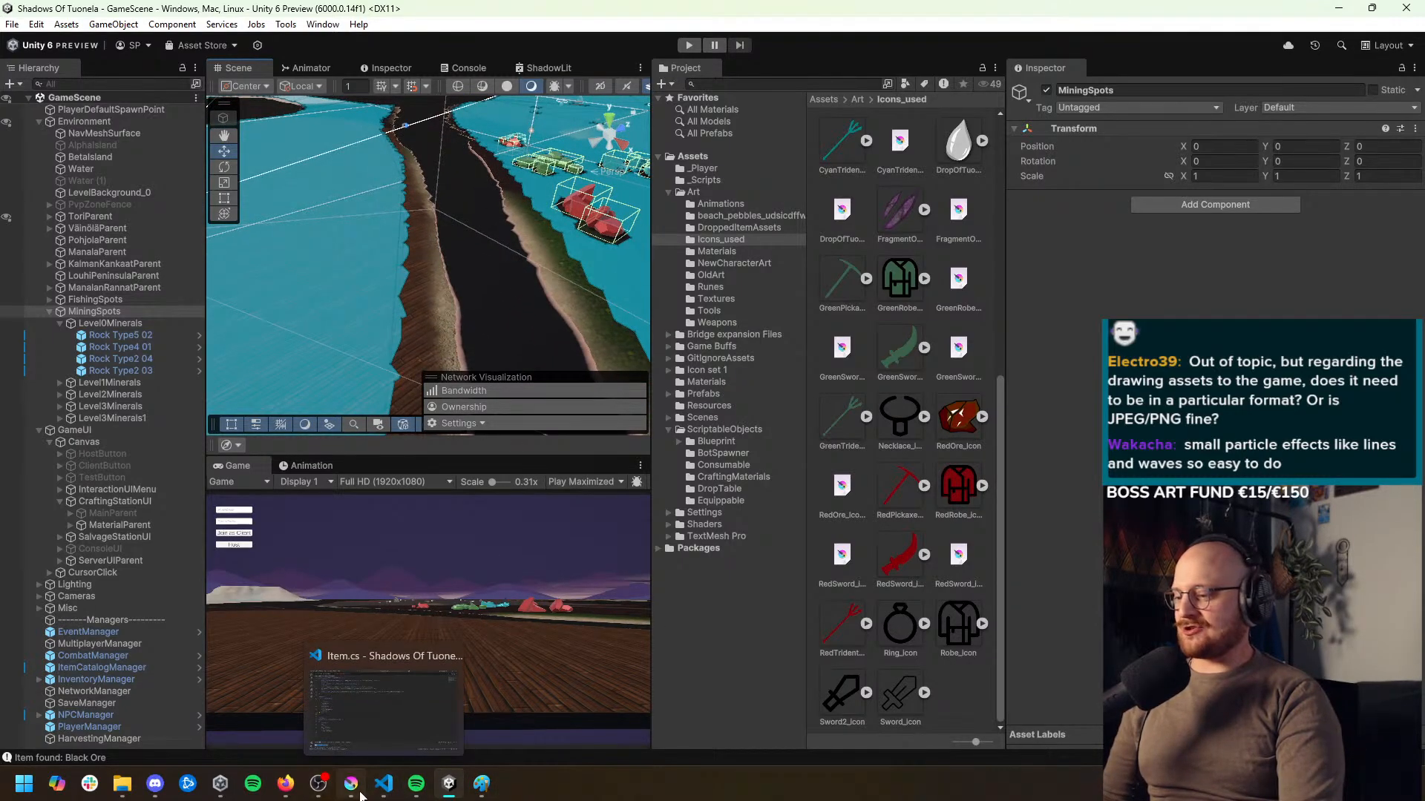
Switch to Krita and view the full character artwork in louhi.psd
click(359, 791)
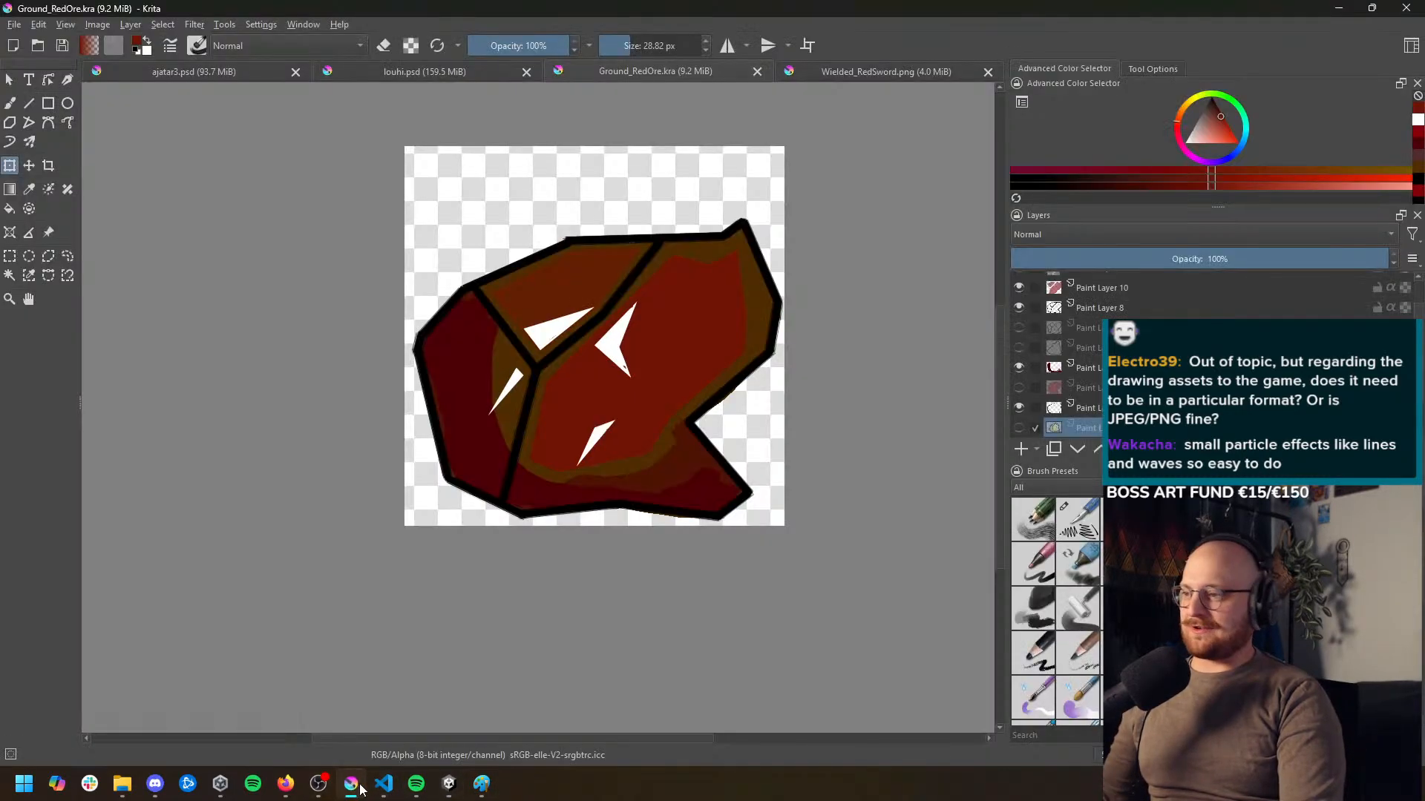
click(395, 72)
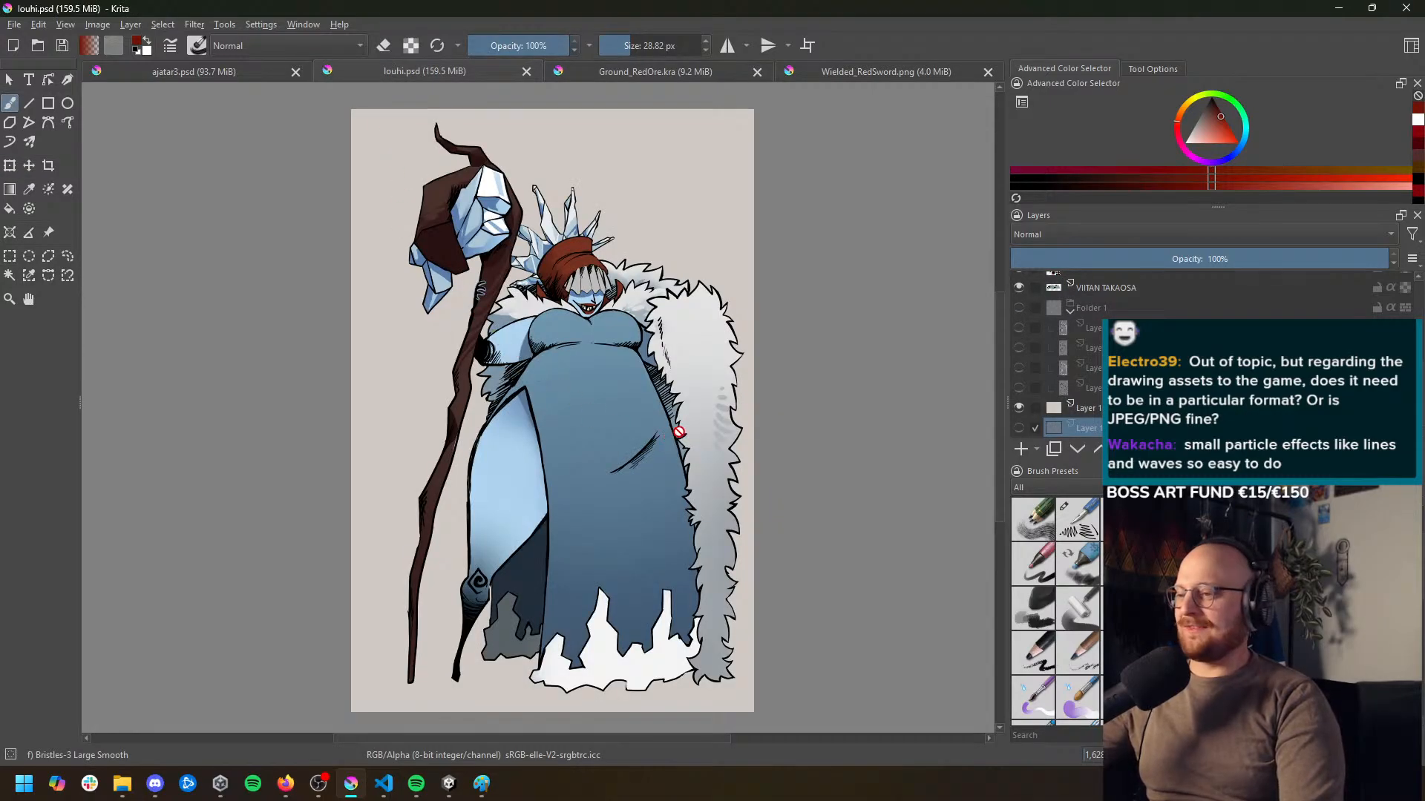
drag(680, 430, 654, 426)
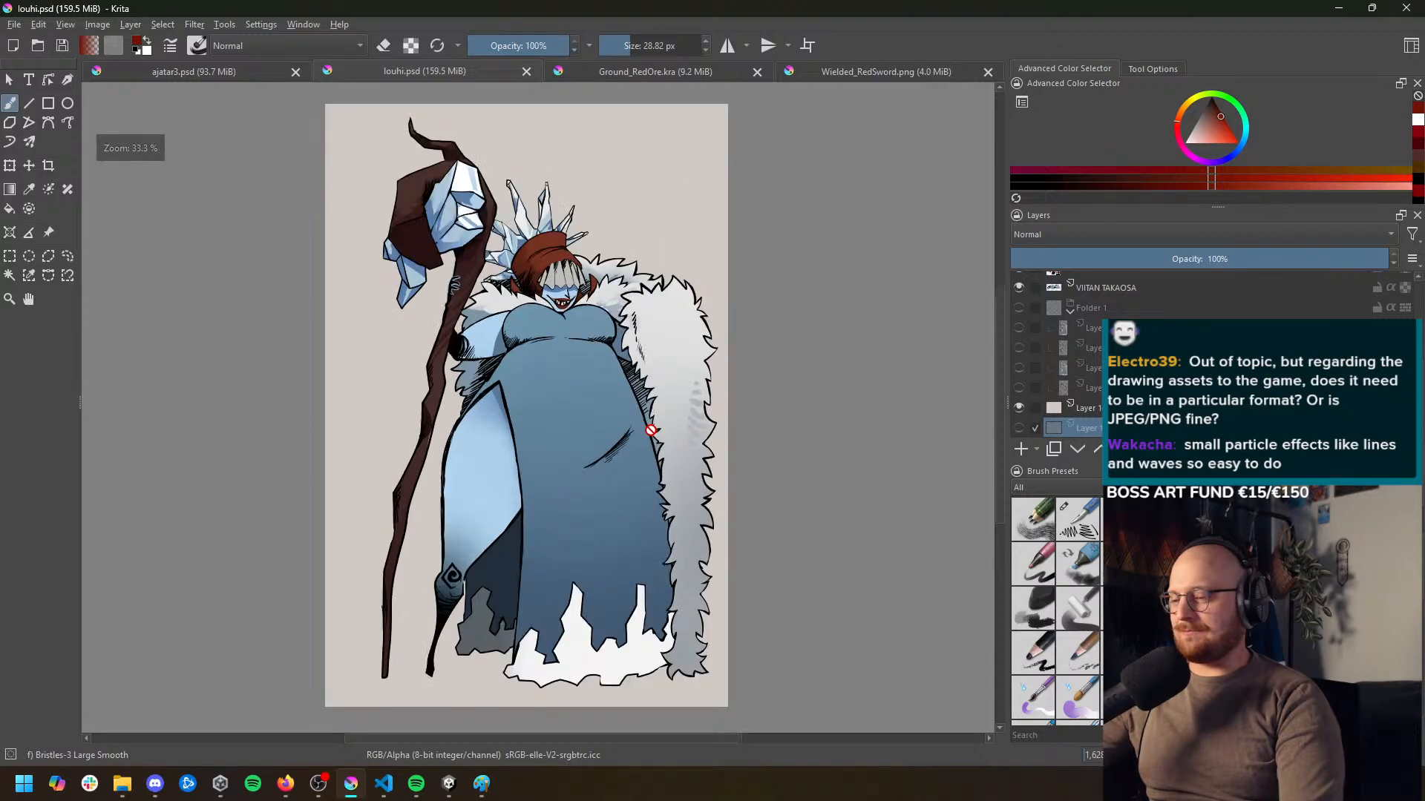
drag(651, 431, 651, 436)
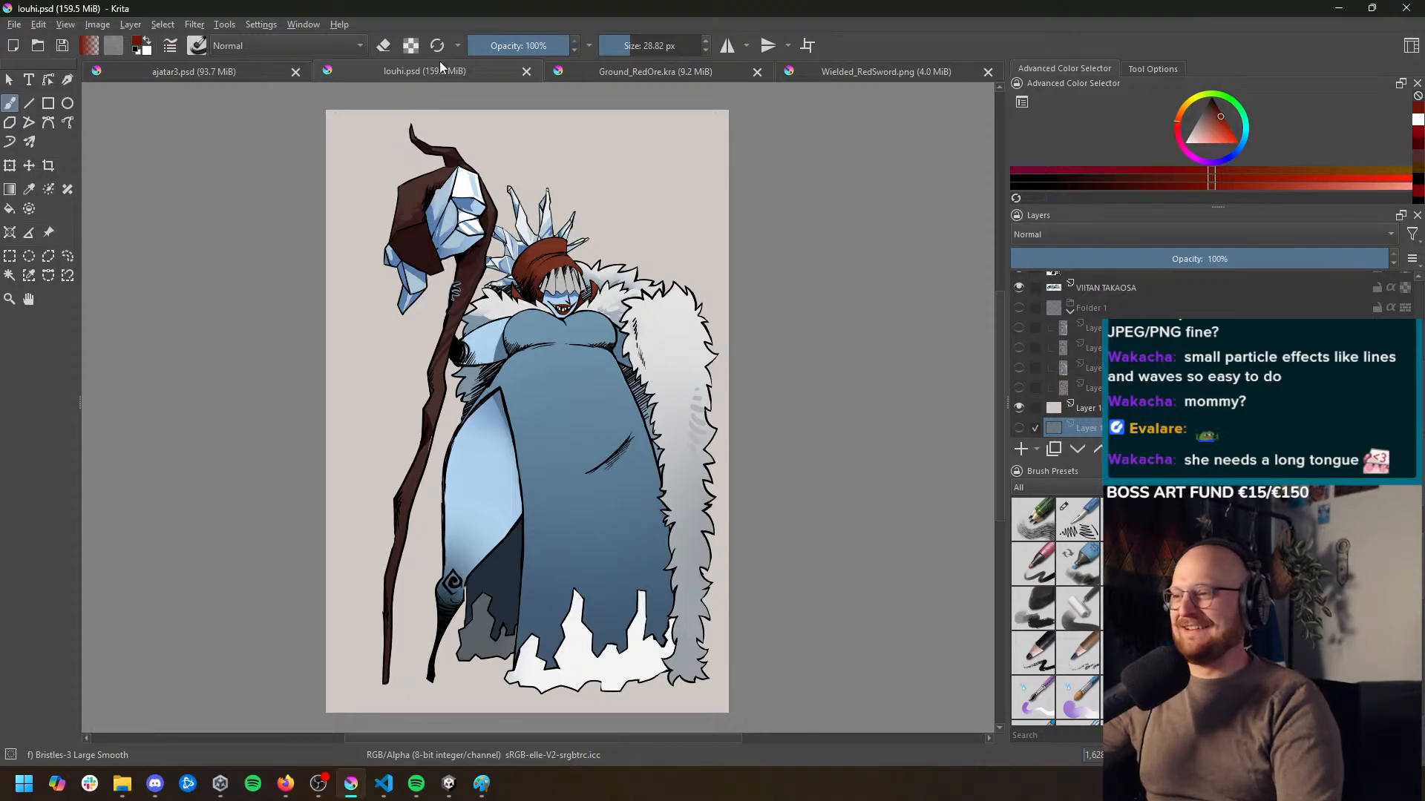
Look back and forth between the winged creature in ajatar3.psd and the louhi.psd character, finishing on ajatar3.psd
click(239, 80)
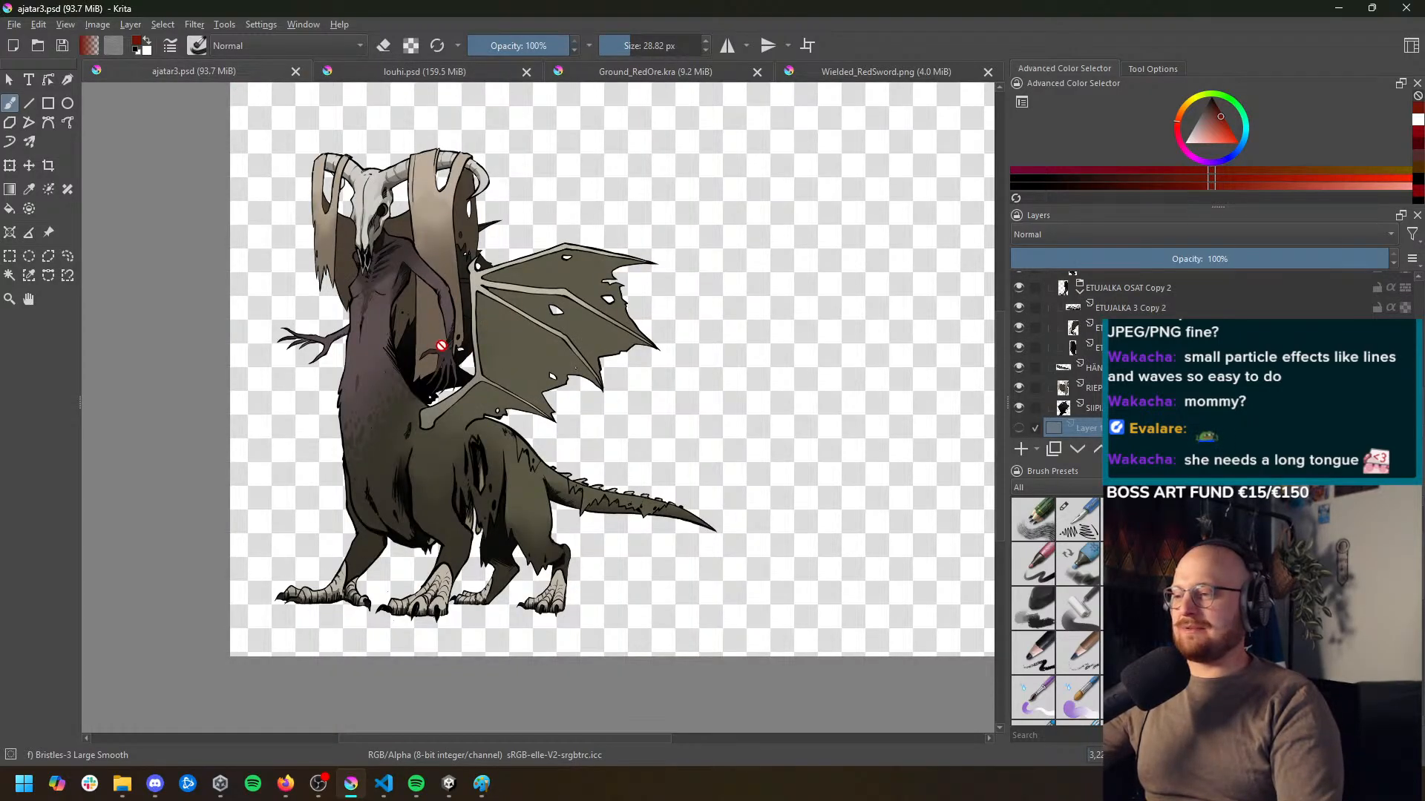
drag(441, 346, 555, 371)
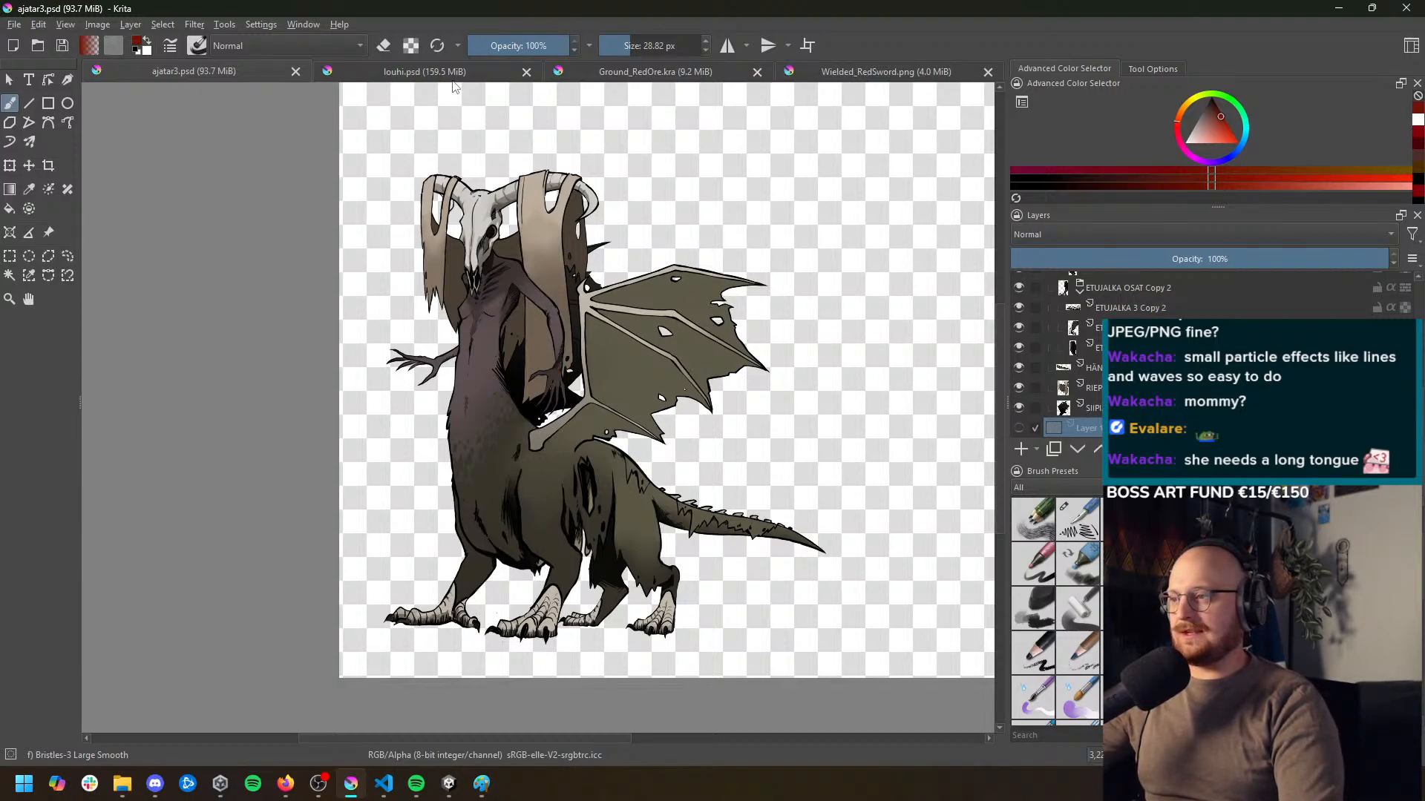
click(427, 74)
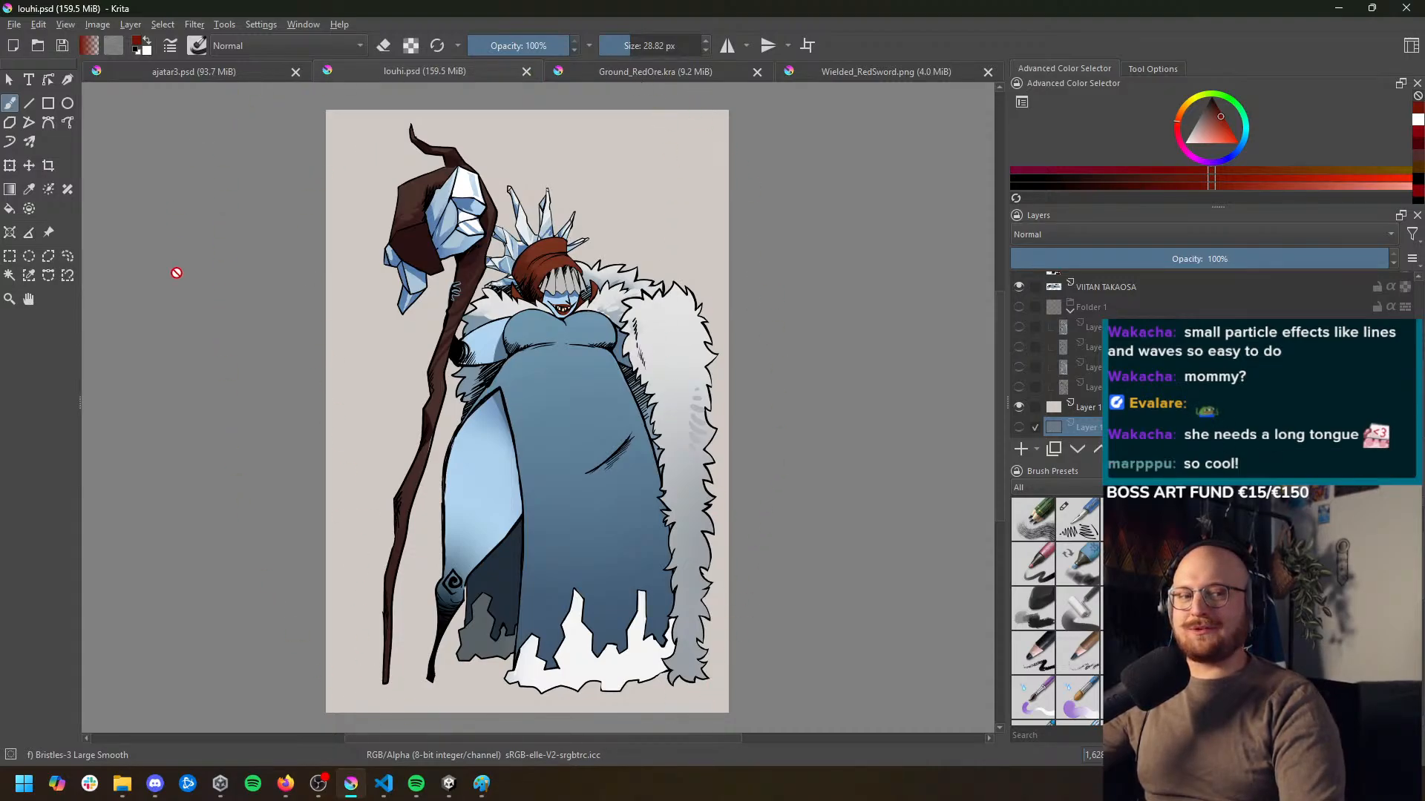
mouse_move(288, 791)
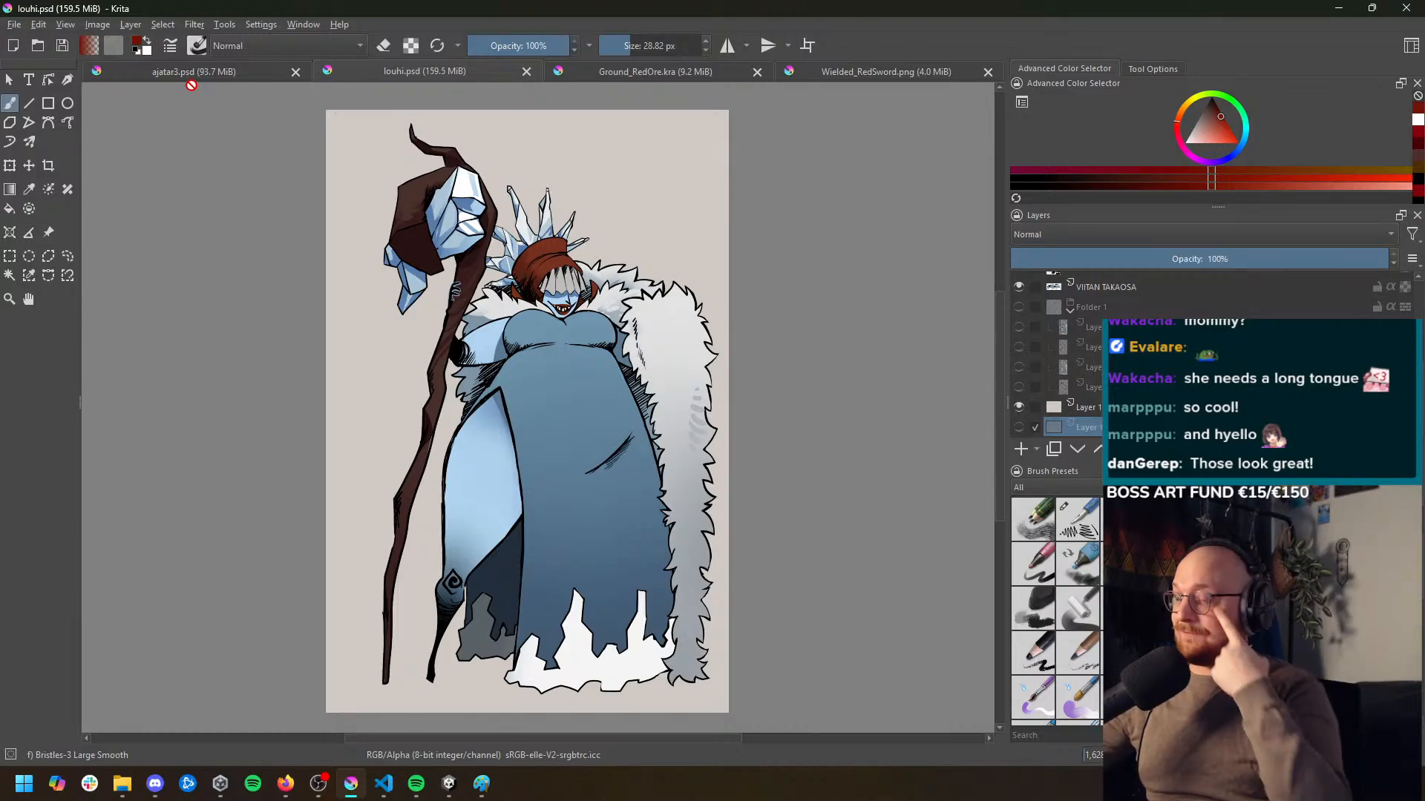
click(229, 75)
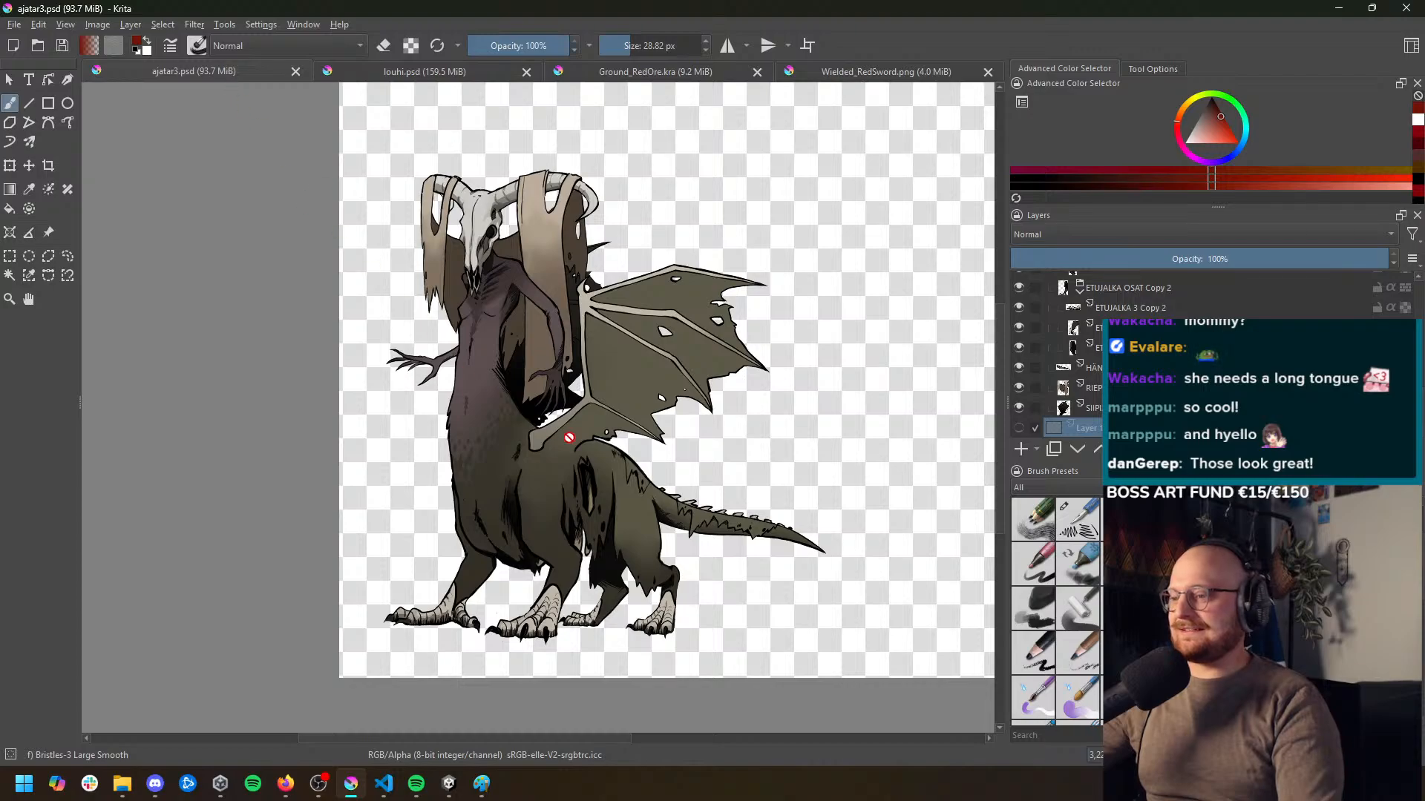
scroll(584, 433, up, 1)
scroll(580, 462, down, 1)
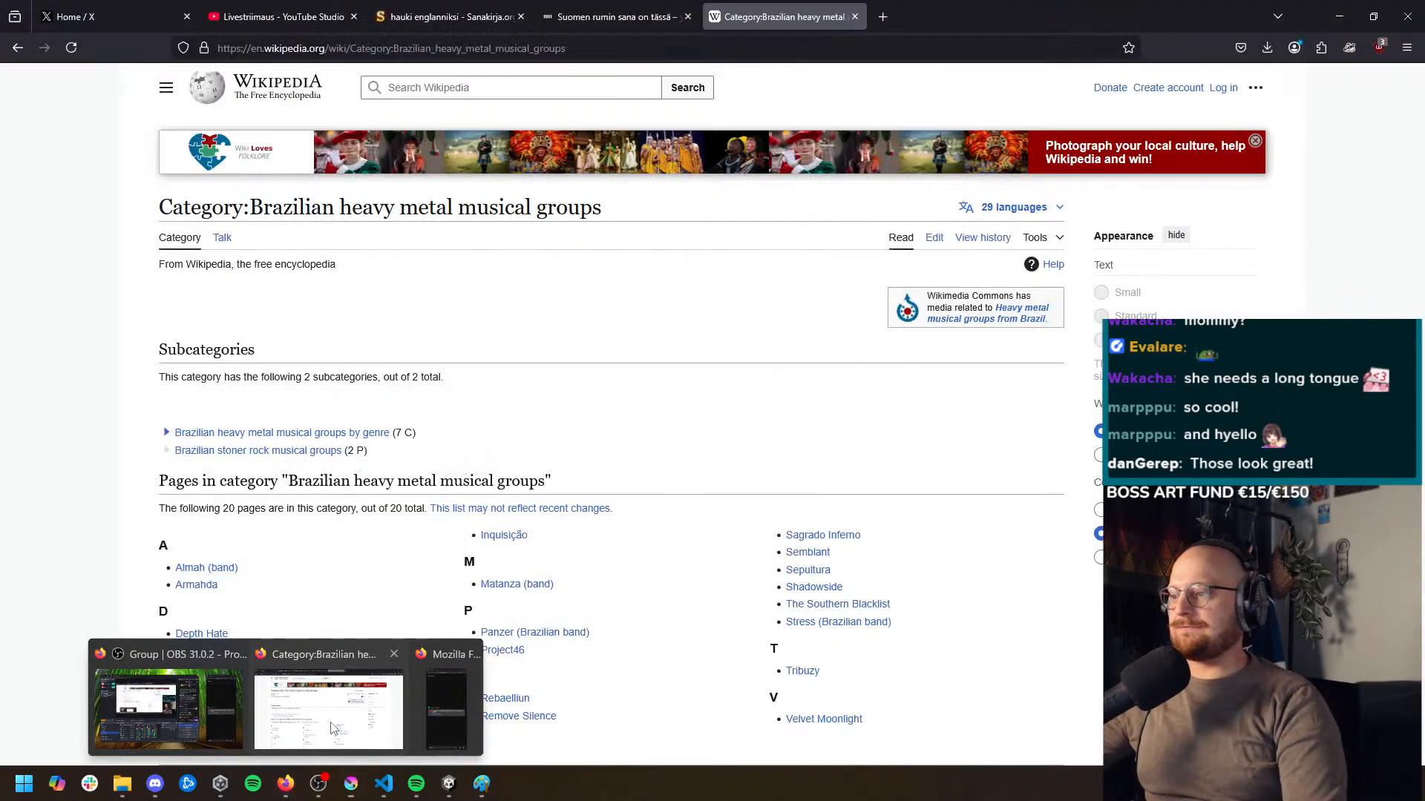
Switch to Firefox and open the saved slipoveri Twitch shortcut in a new tab
click(328, 709)
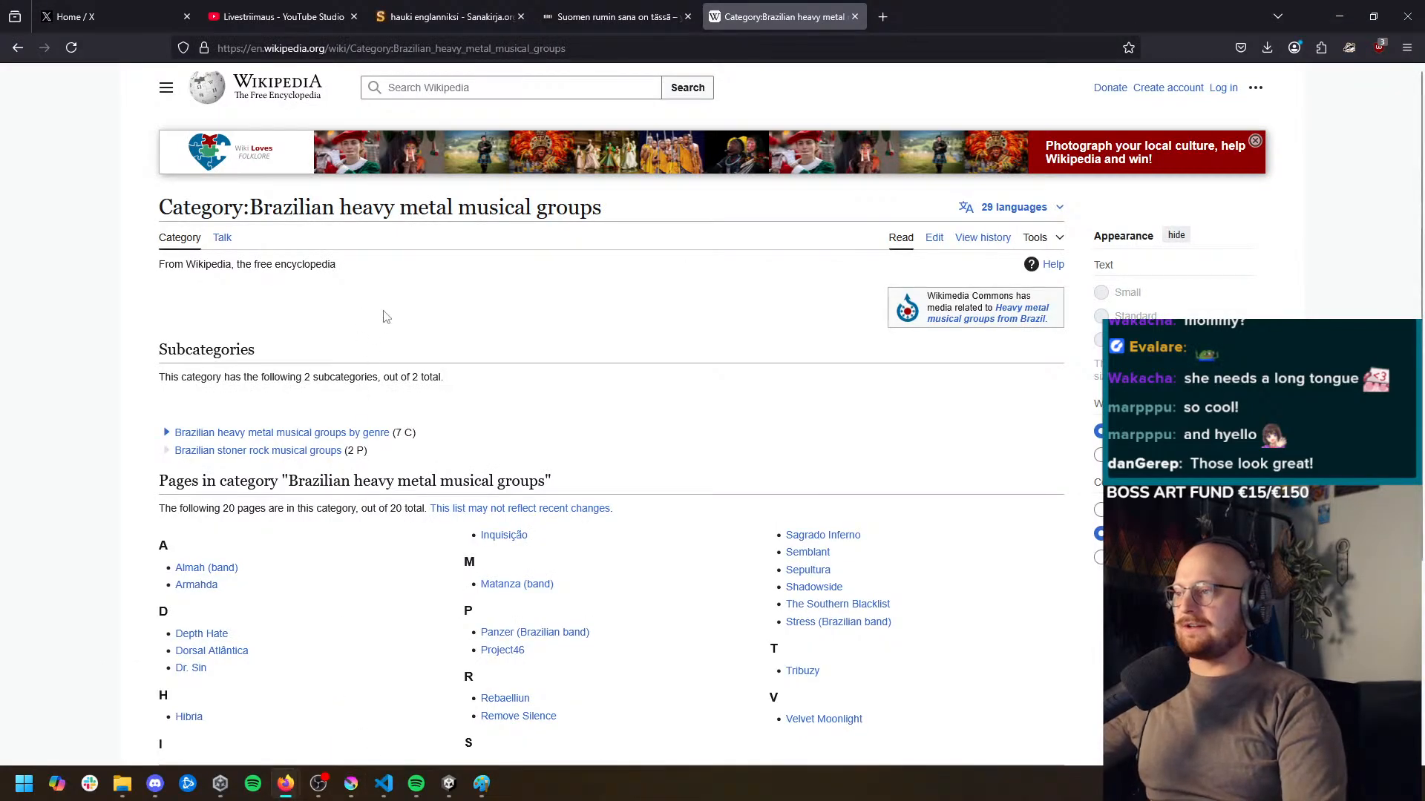
click(882, 16)
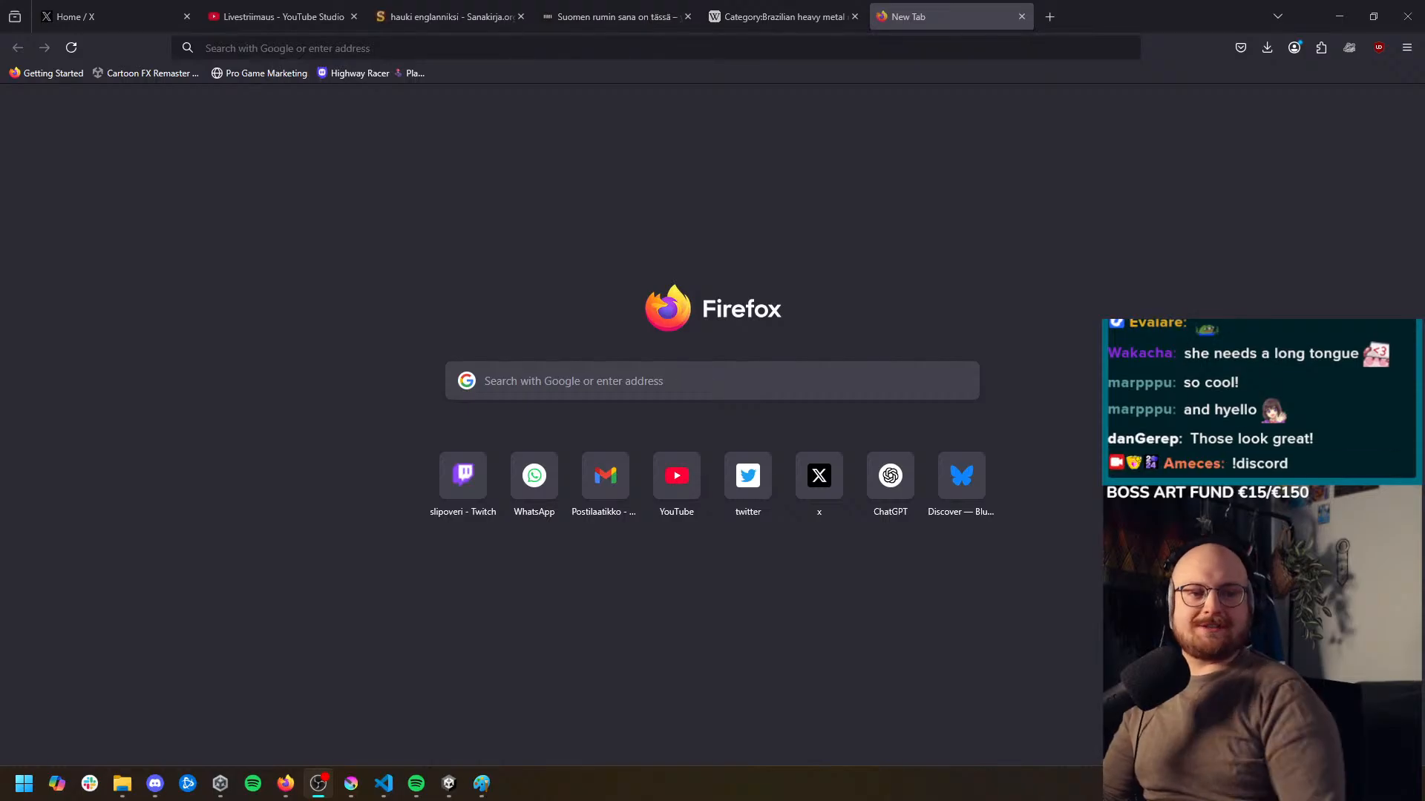
click(459, 497)
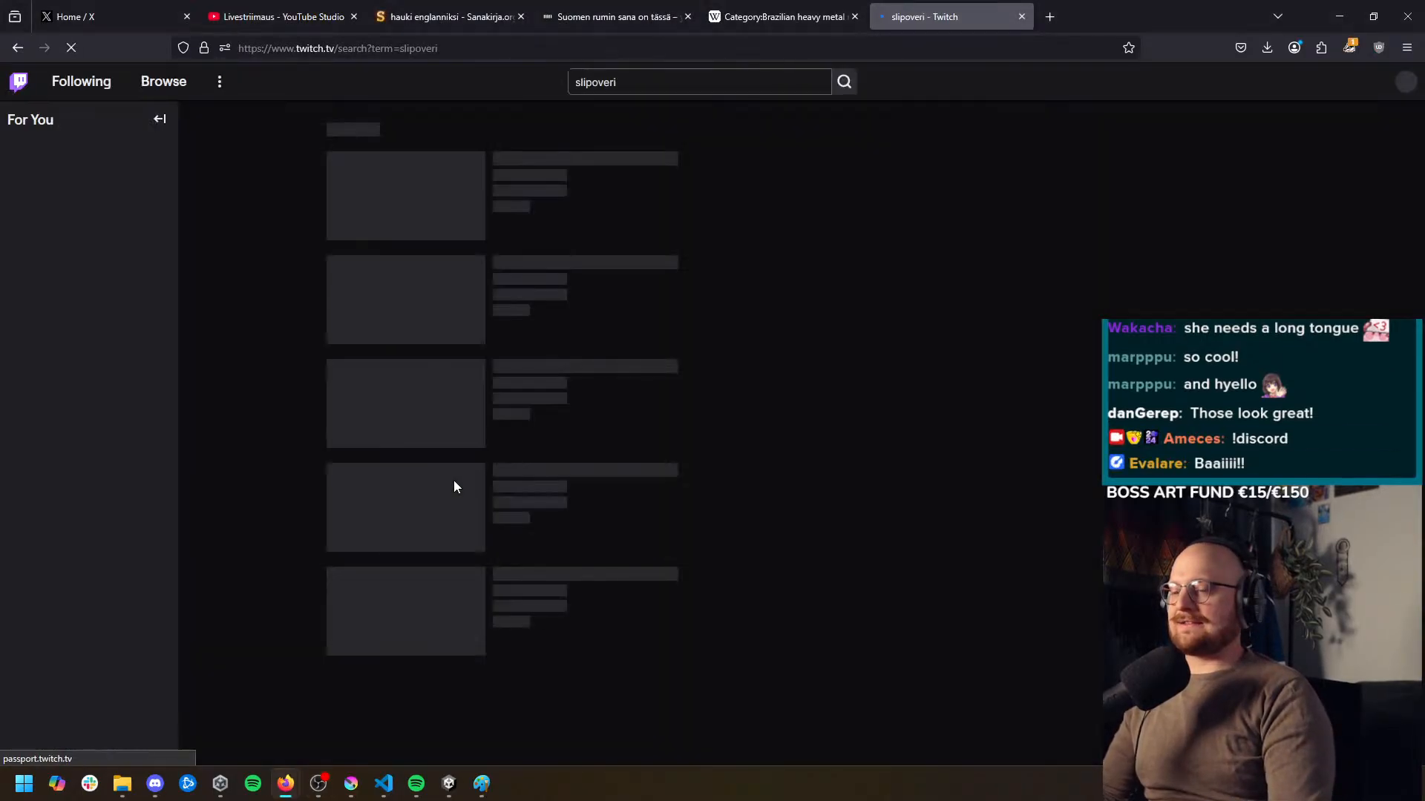
Find clayman_dev among the followed Twitch channels and open that live channel
click(31, 602)
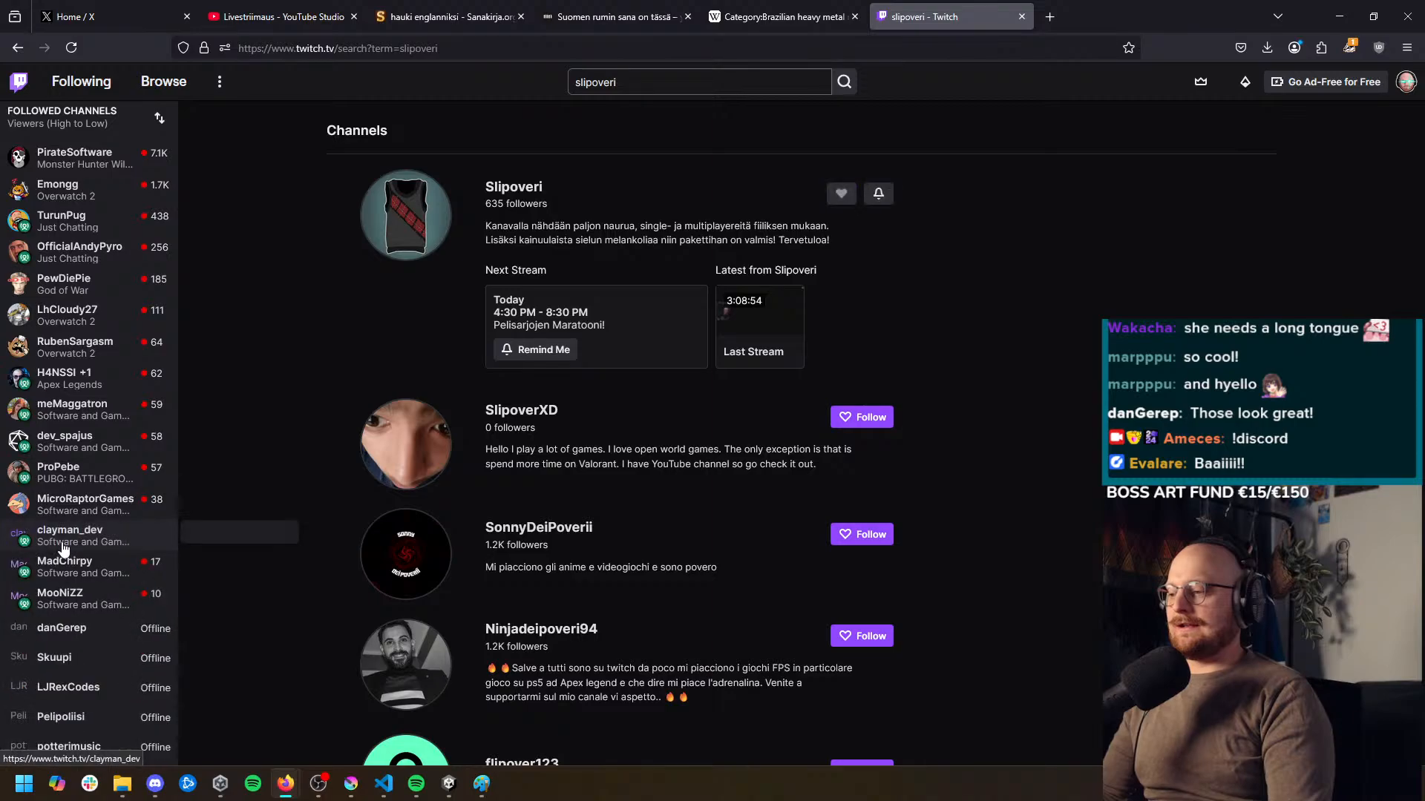
scroll(119, 520, down, 2)
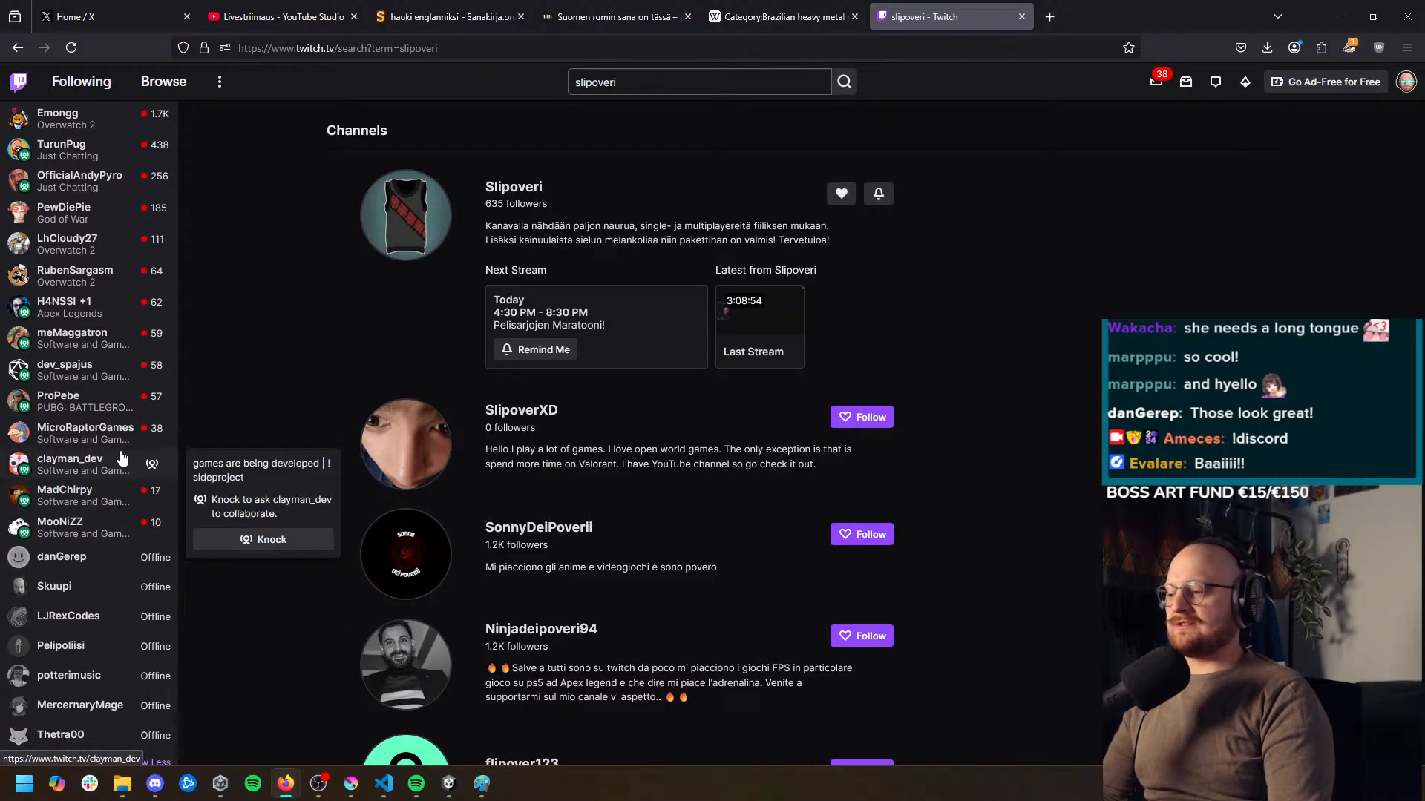
click(89, 465)
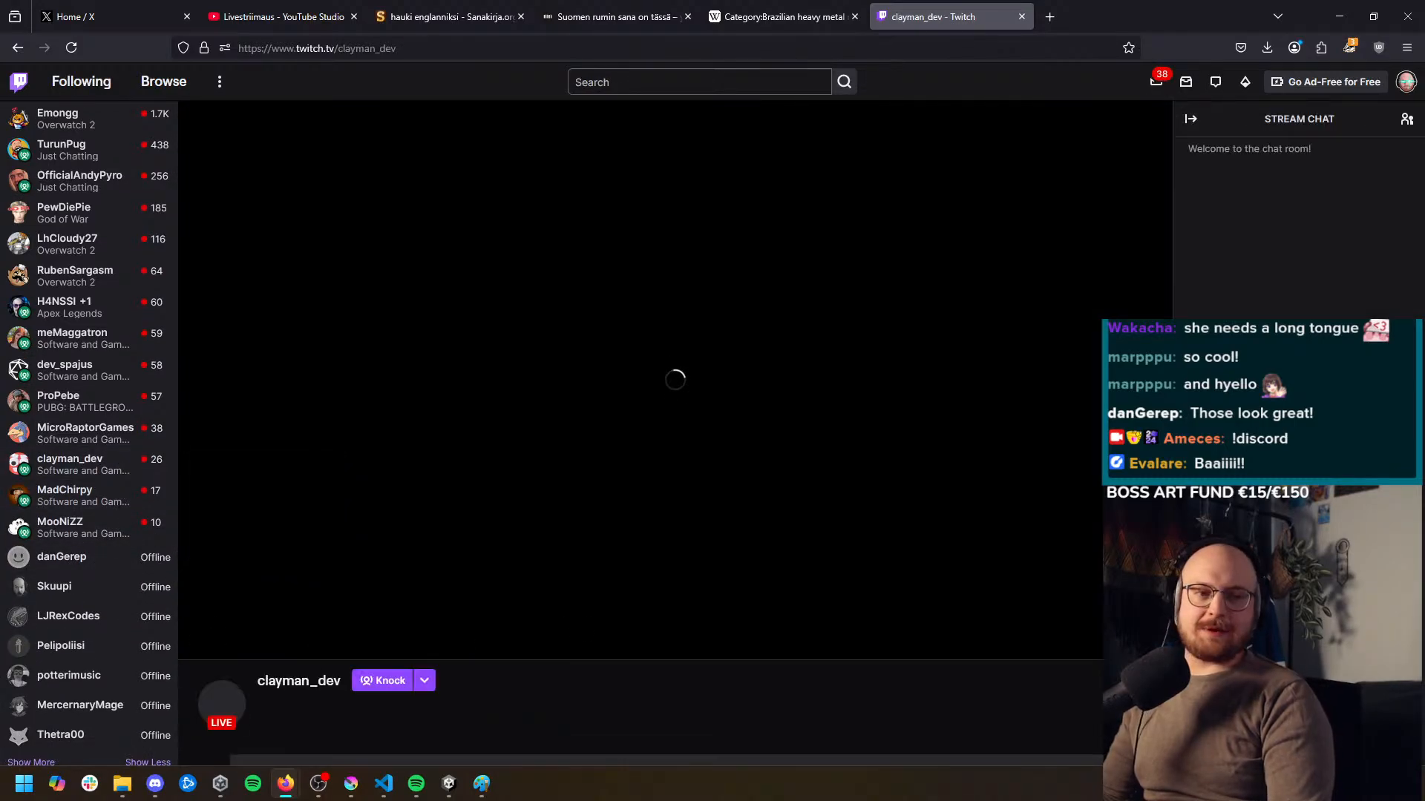